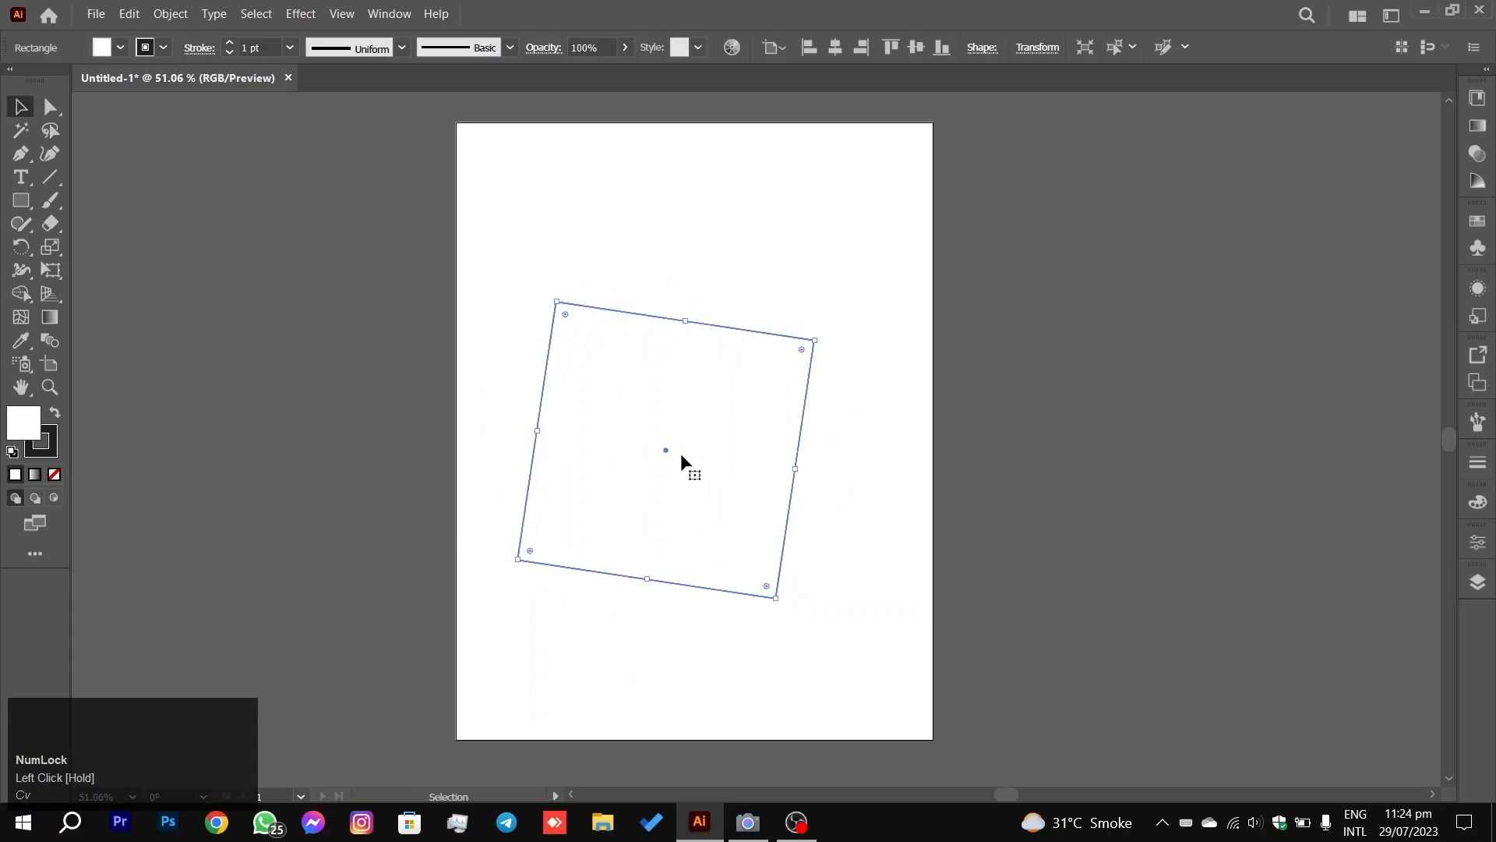
# Step: Undo the square's rotation, and move the square up and right until it is centred horizontally on the artboard
pyautogui.hotkey('ctrl', 'z')
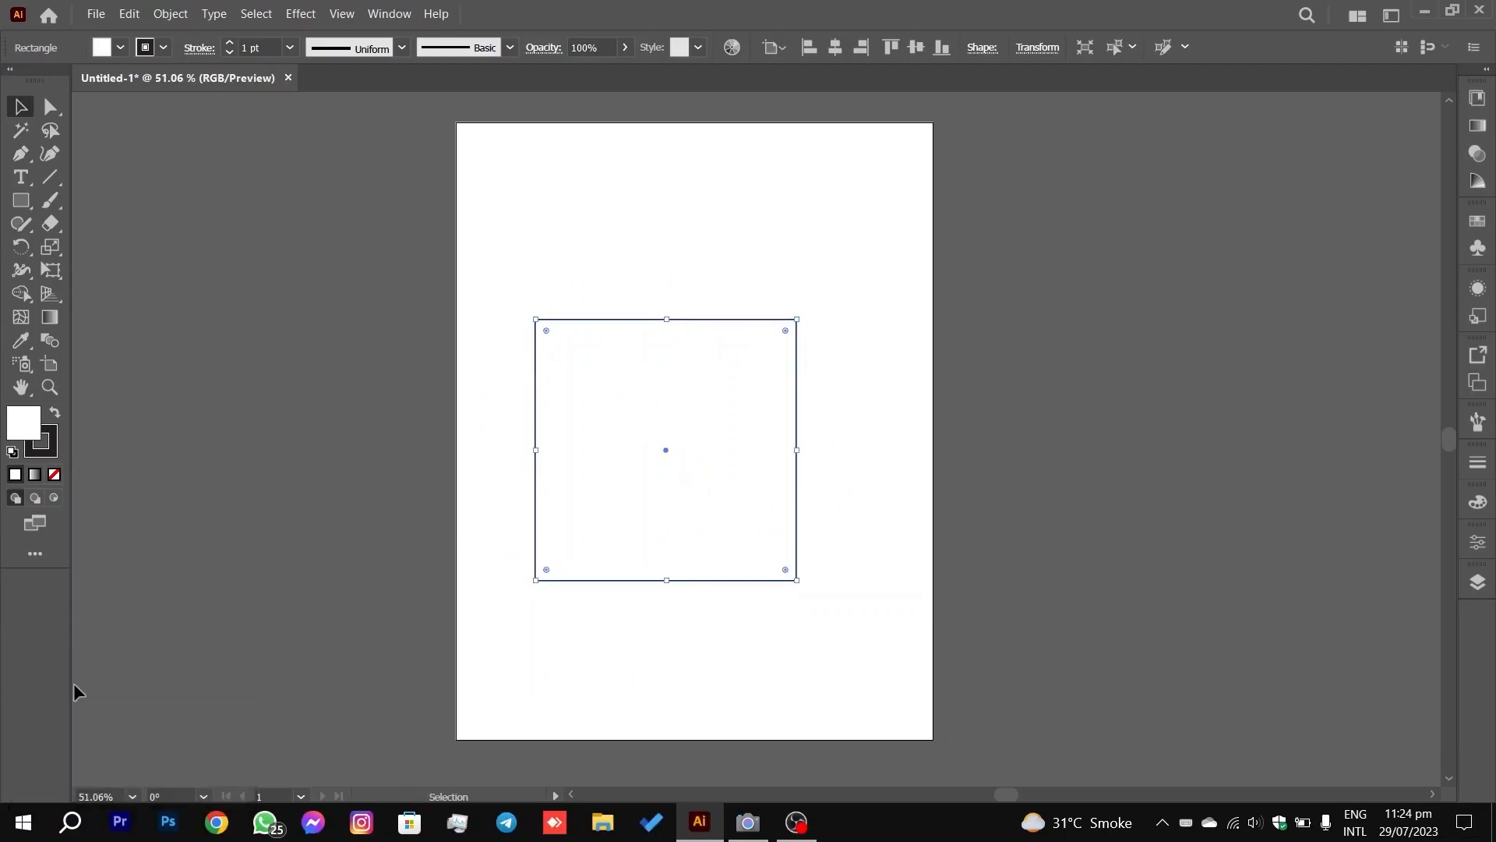
pyautogui.click(17, 248)
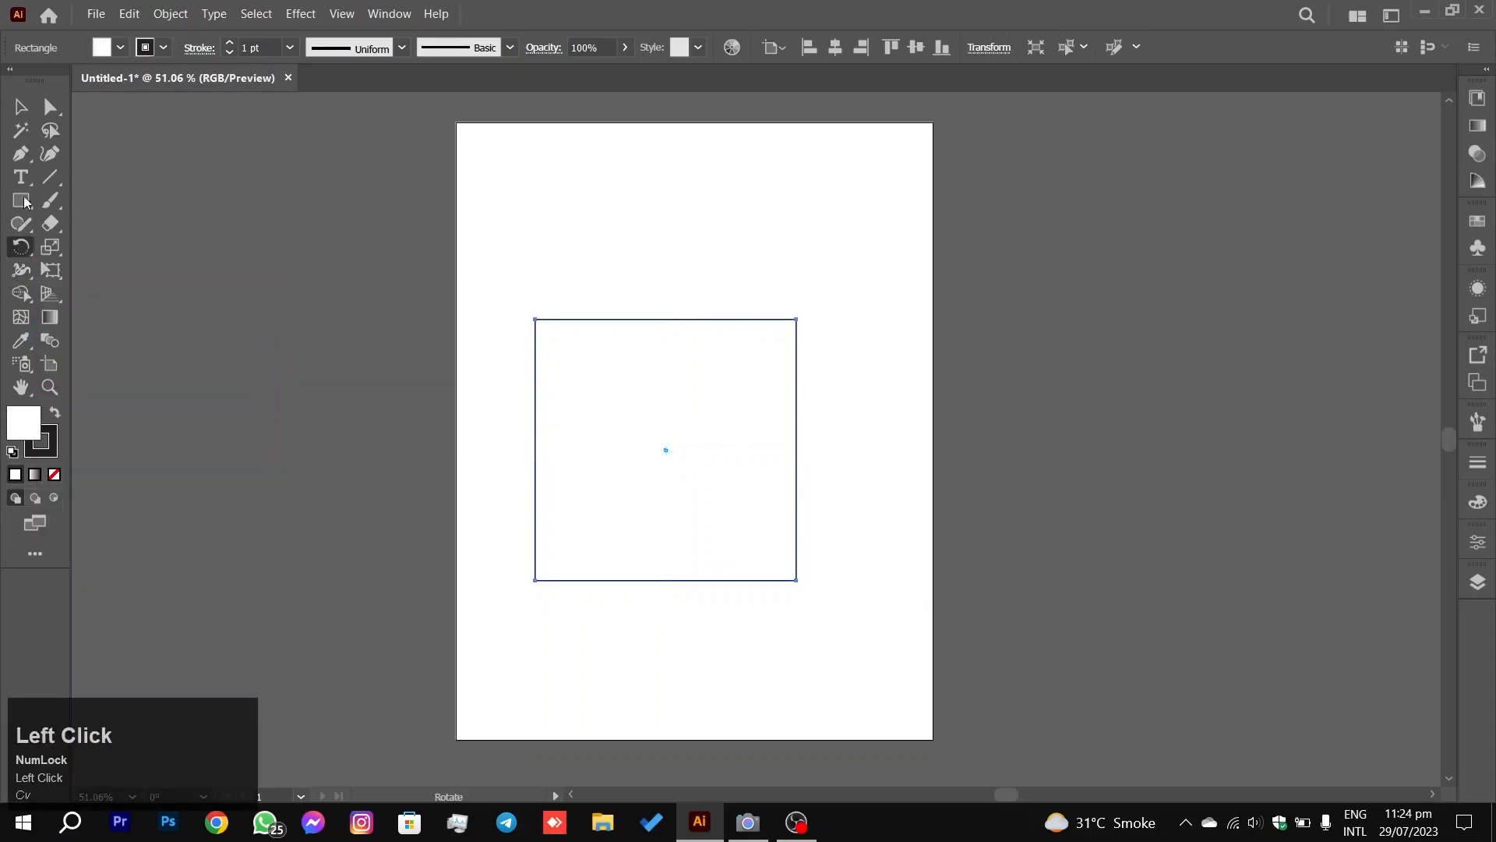
pyautogui.click(21, 106)
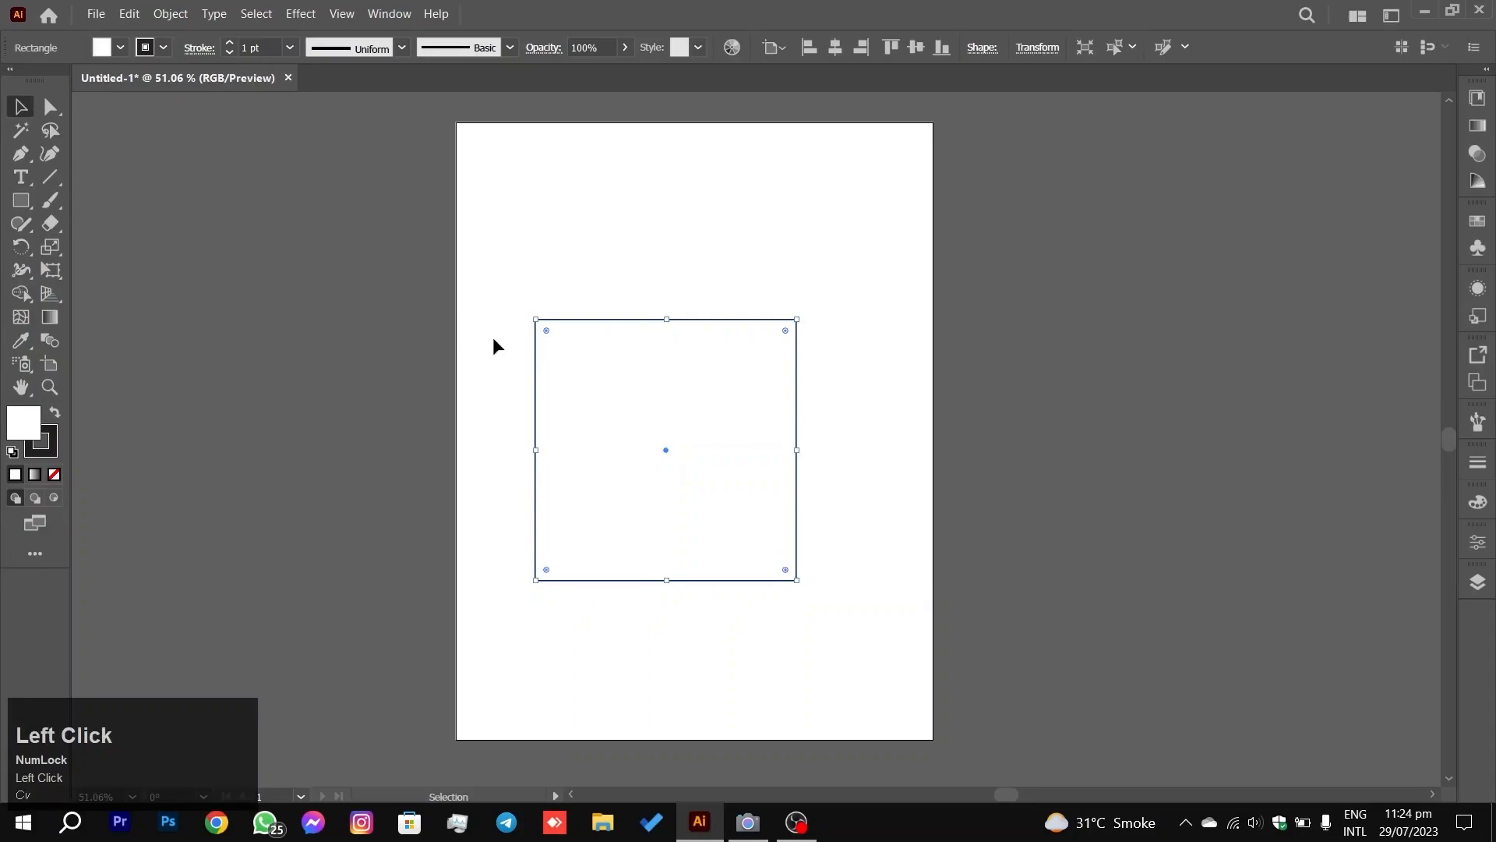
pyautogui.click(1086, 381)
pyautogui.moveTo(740, 433); pyautogui.dragTo(778, 390)
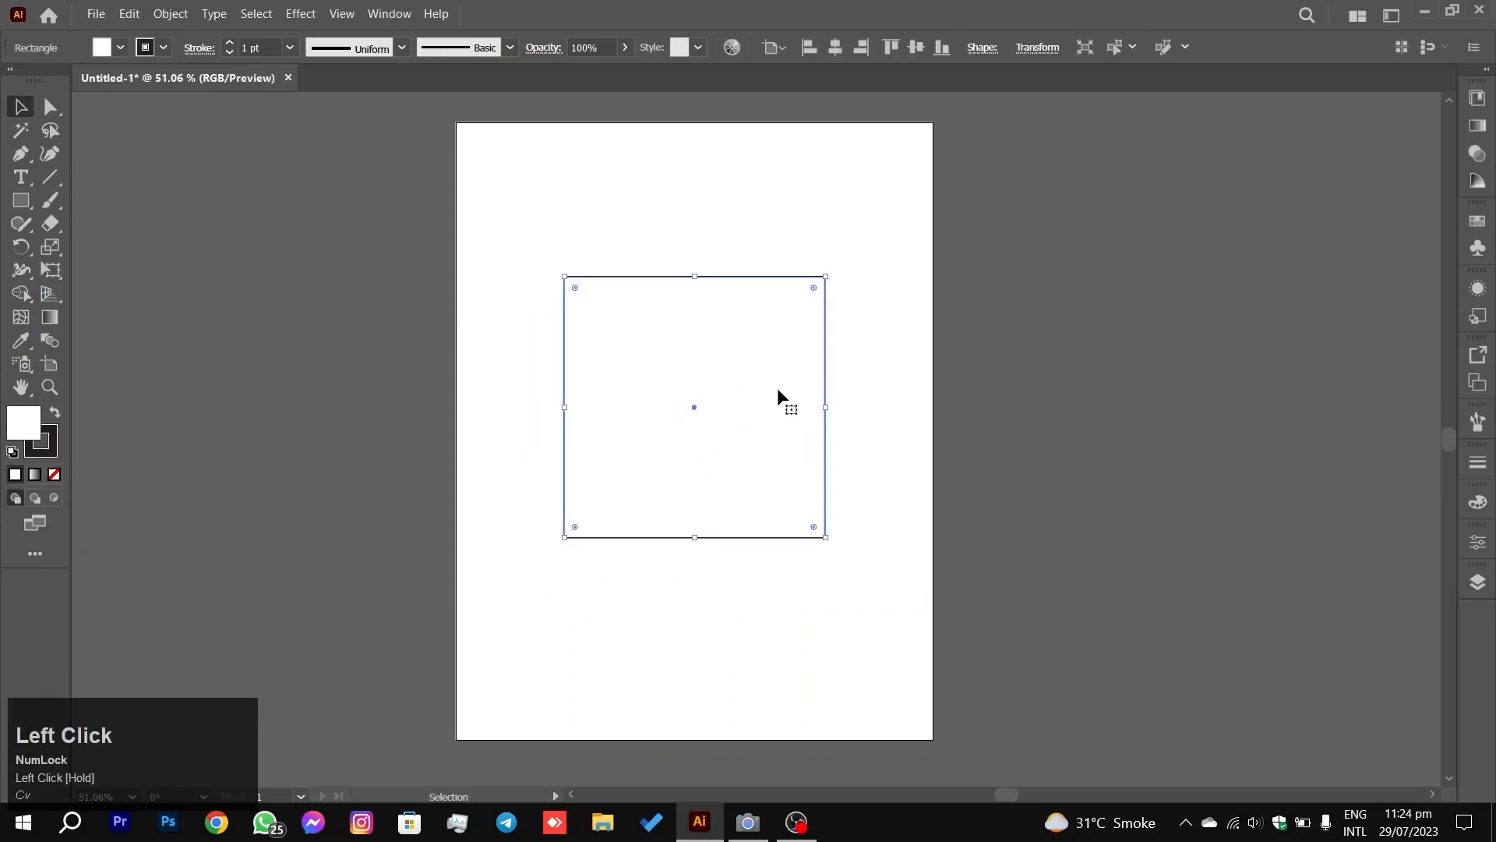
pyautogui.click(90, 373)
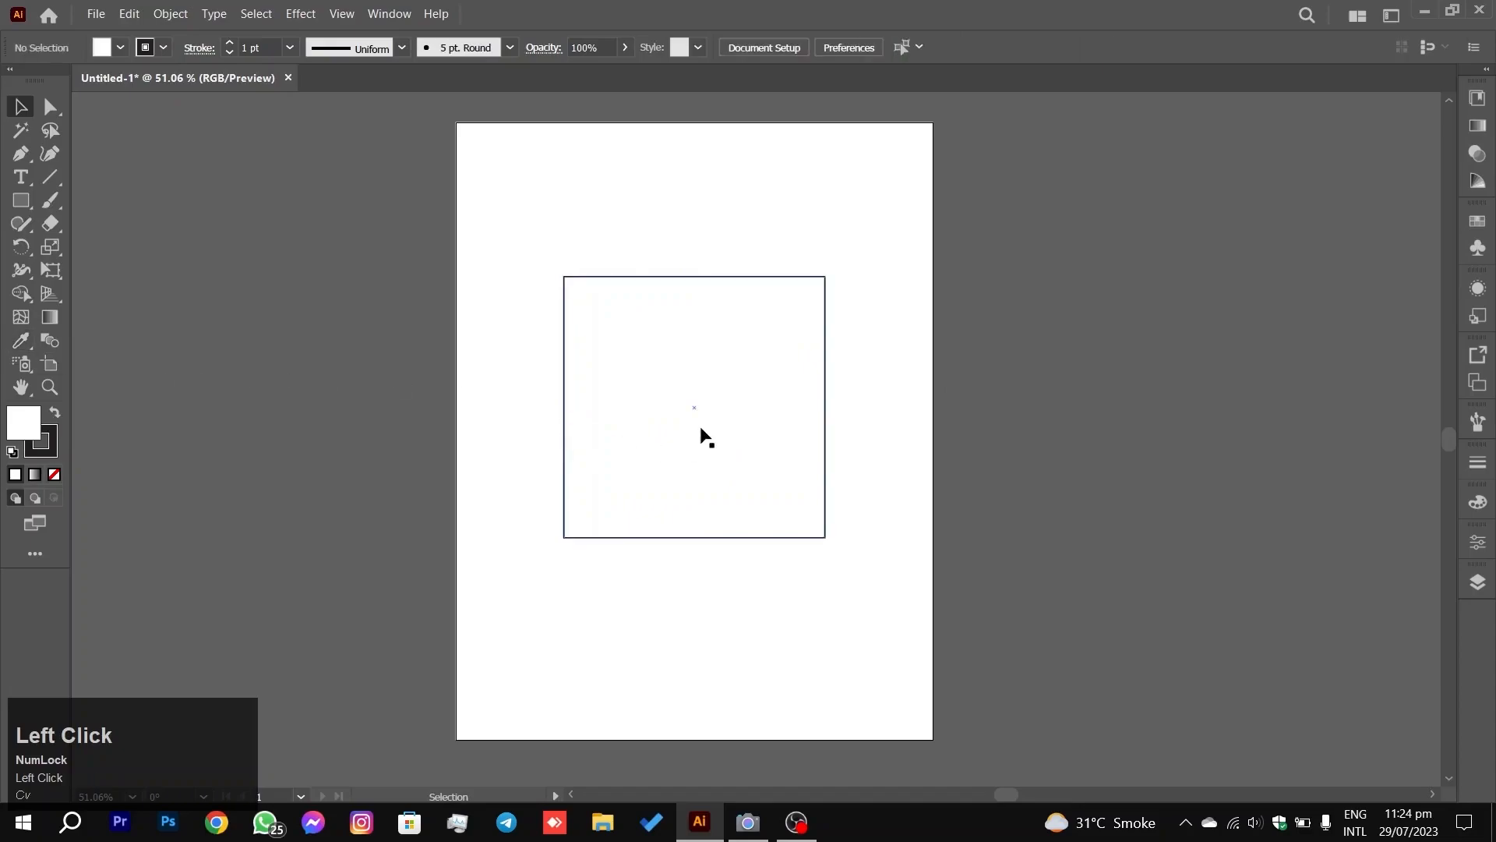
# Step: Practise selecting the square with marquees swept across it from different sides, deselecting it in between
pyautogui.scroll(1, 713, 425)
pyautogui.scroll(2, 717, 434)
pyautogui.scroll(-2, 718, 437)
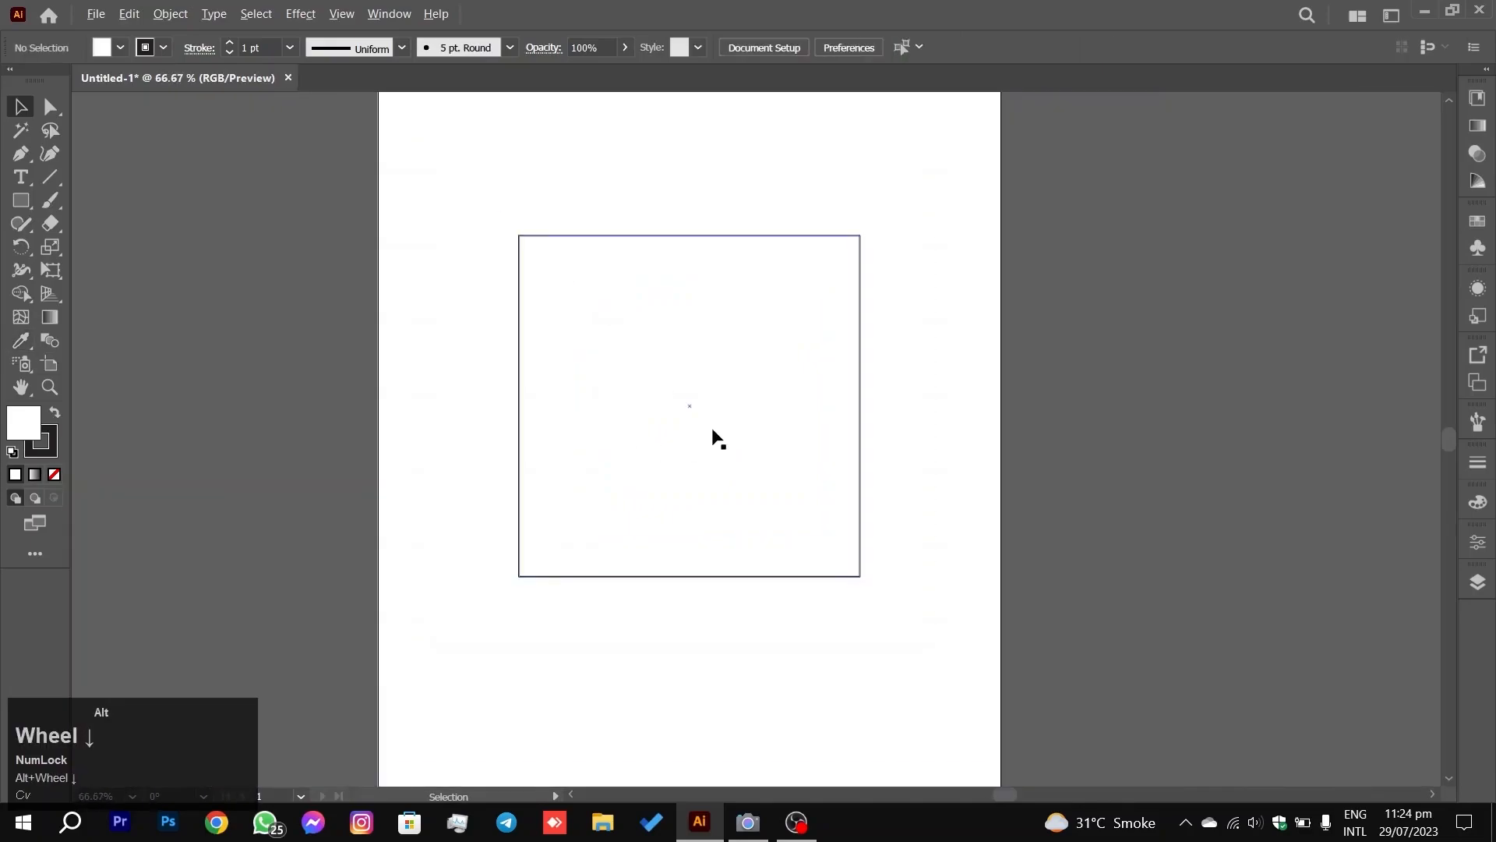
pyautogui.scroll(-1, 718, 439)
pyautogui.scroll(1, 717, 438)
pyautogui.press('space')
pyautogui.moveTo(825, 408); pyautogui.dragTo(804, 395)
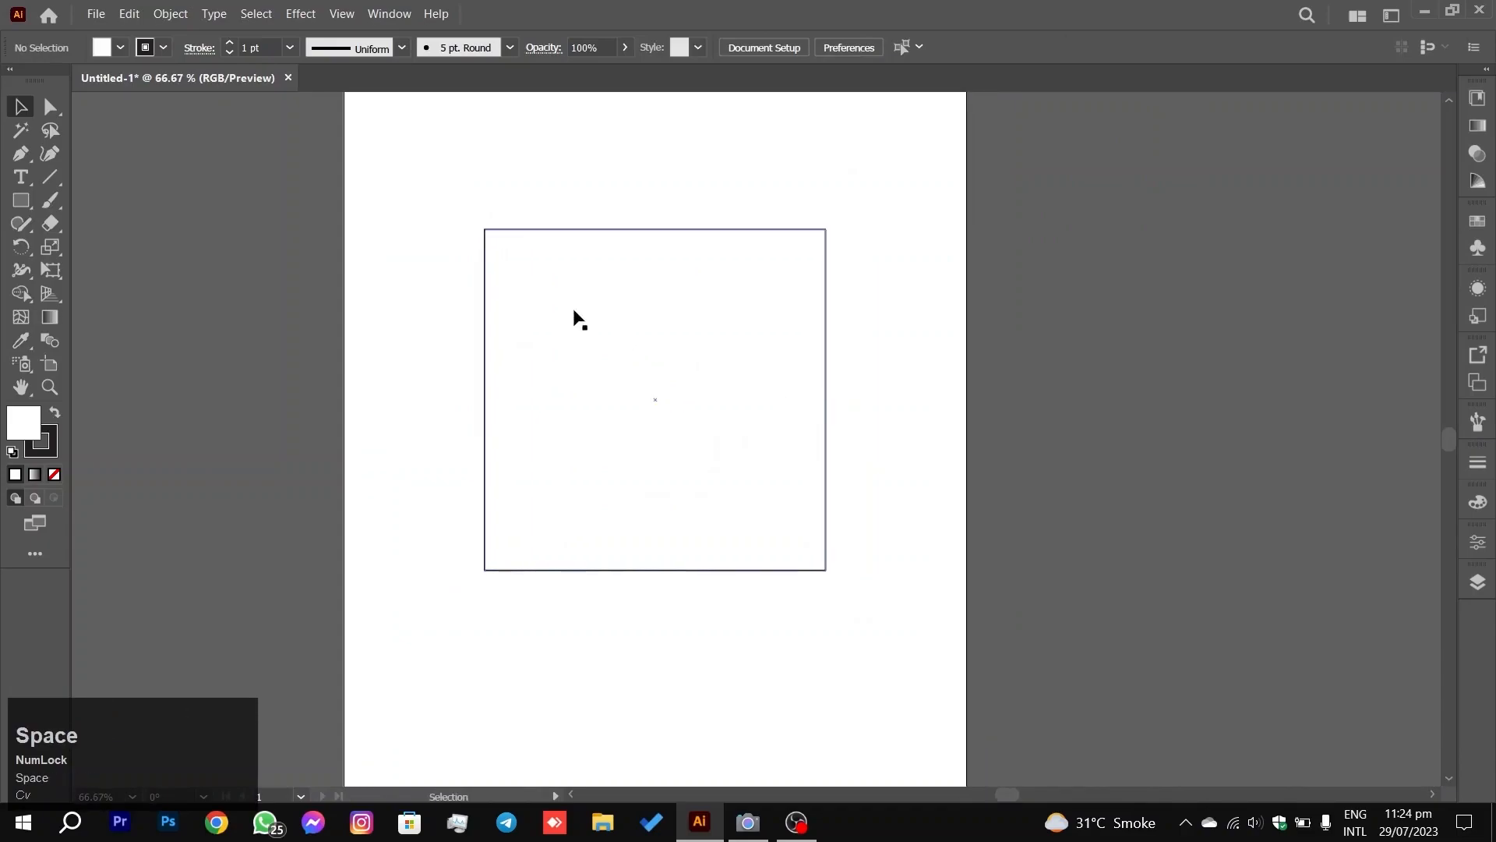
pyautogui.moveTo(346, 200); pyautogui.dragTo(760, 489)
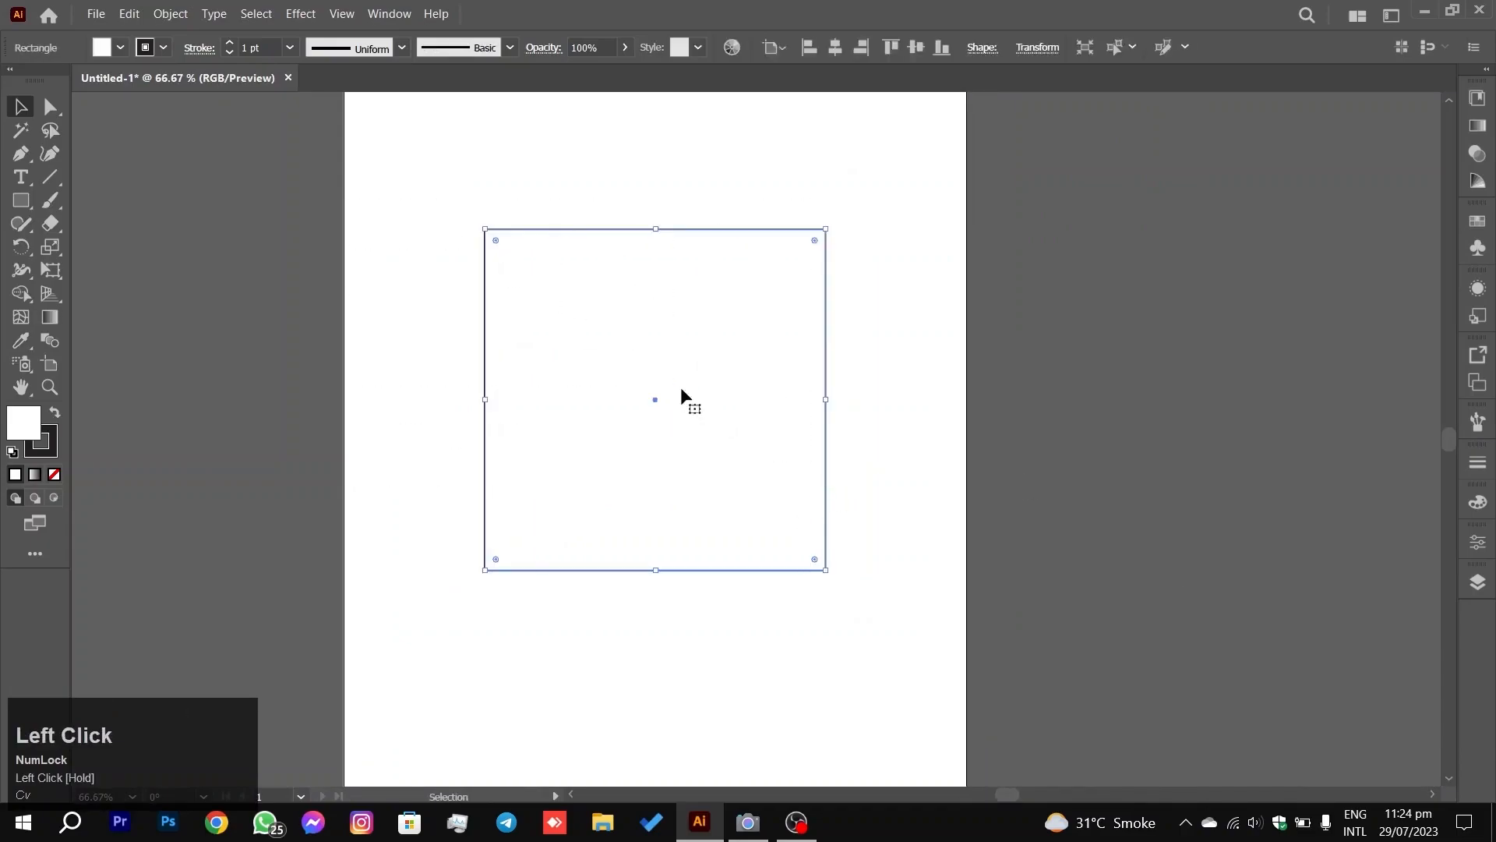
pyautogui.moveTo(910, 273); pyautogui.dragTo(357, 559)
pyautogui.click(369, 308)
pyautogui.moveTo(372, 315); pyautogui.dragTo(910, 379)
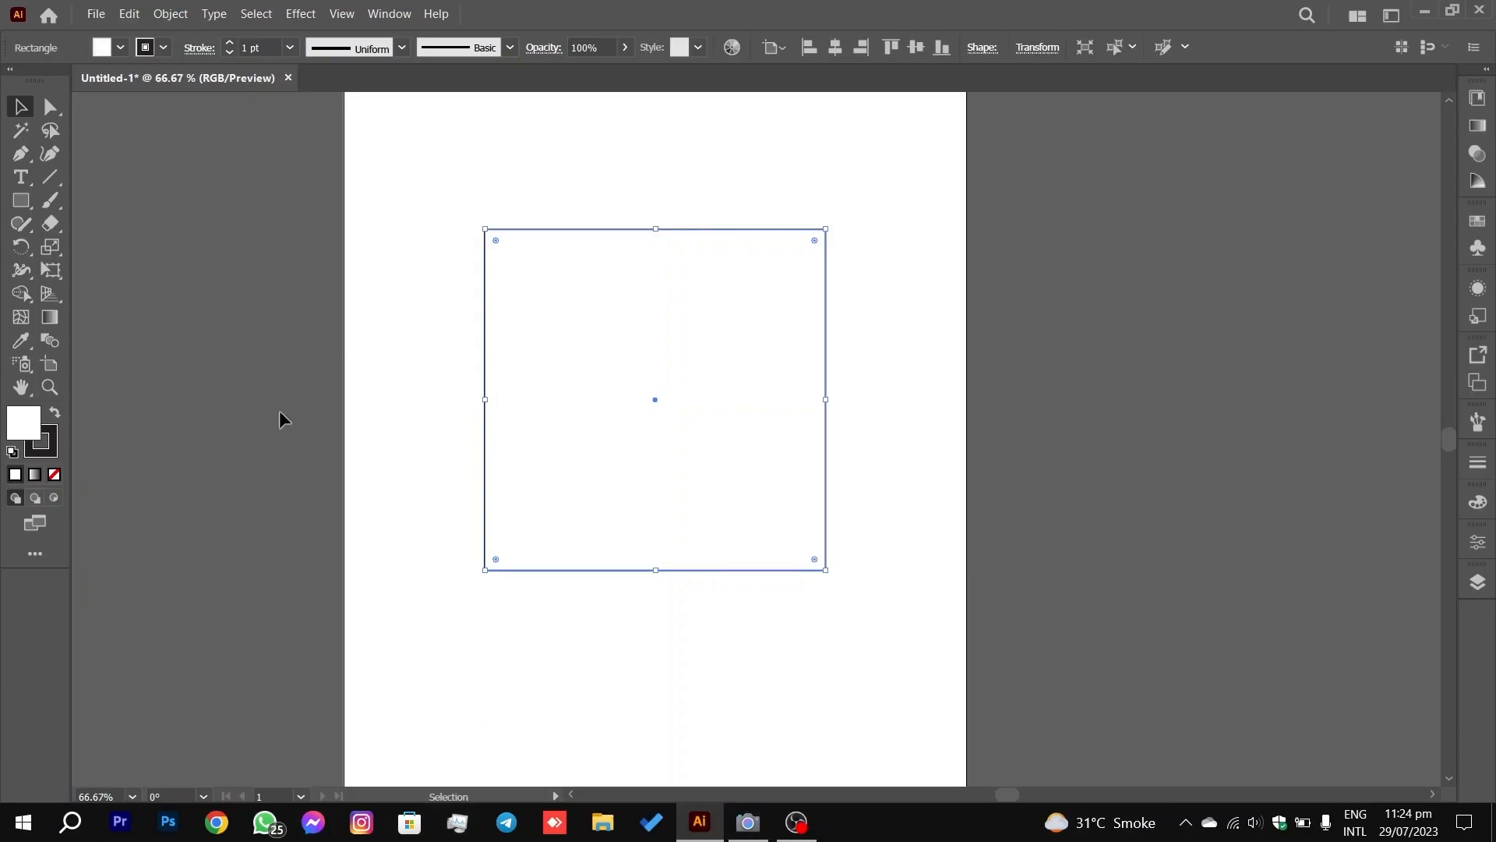
pyautogui.moveTo(370, 283); pyautogui.dragTo(957, 526)
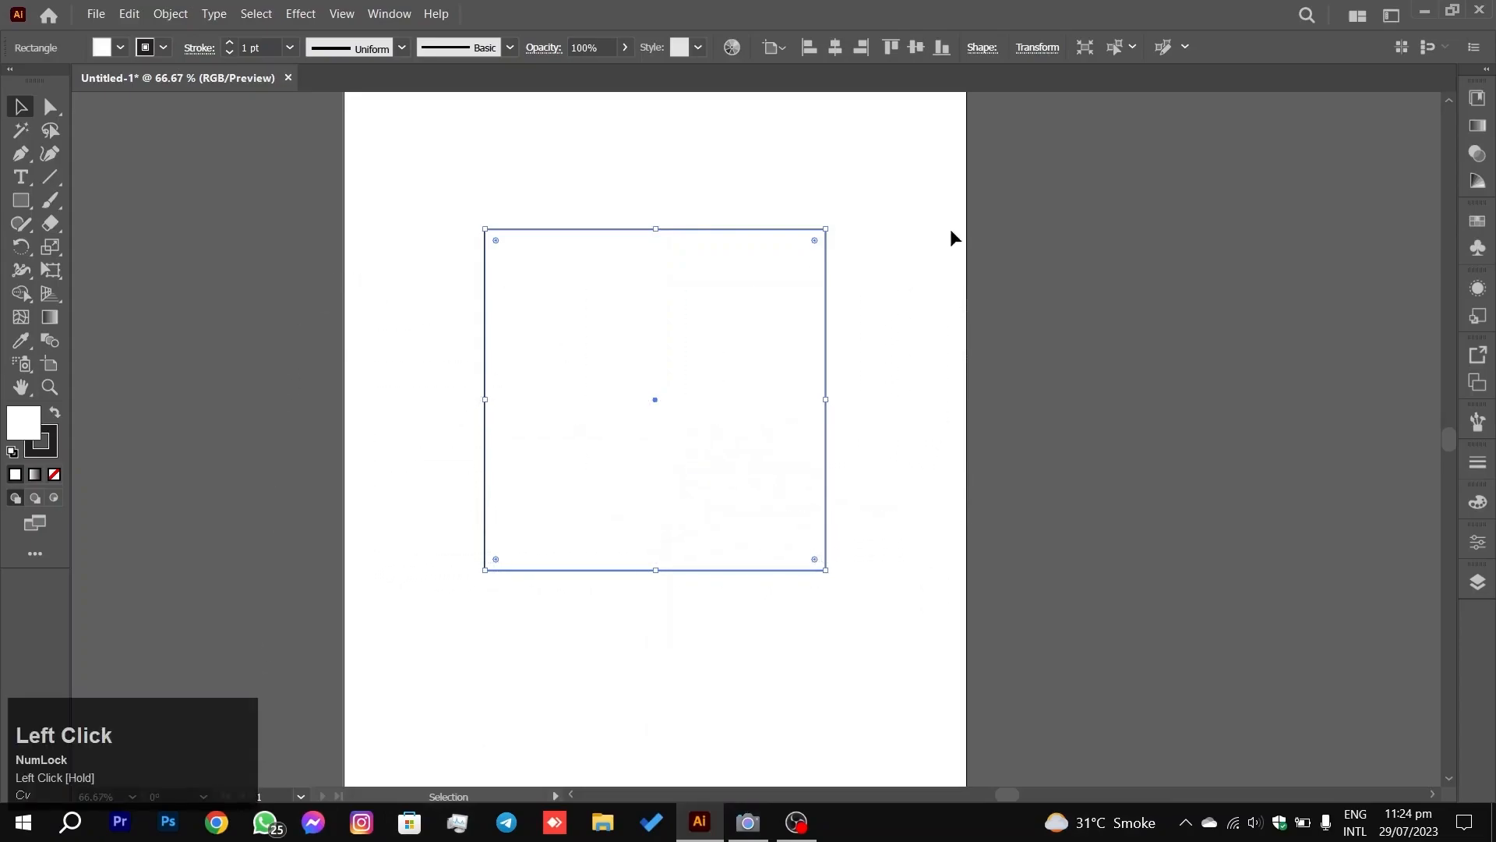
pyautogui.moveTo(919, 292); pyautogui.dragTo(368, 477)
pyautogui.moveTo(427, 213); pyautogui.dragTo(985, 293)
pyautogui.click(917, 379)
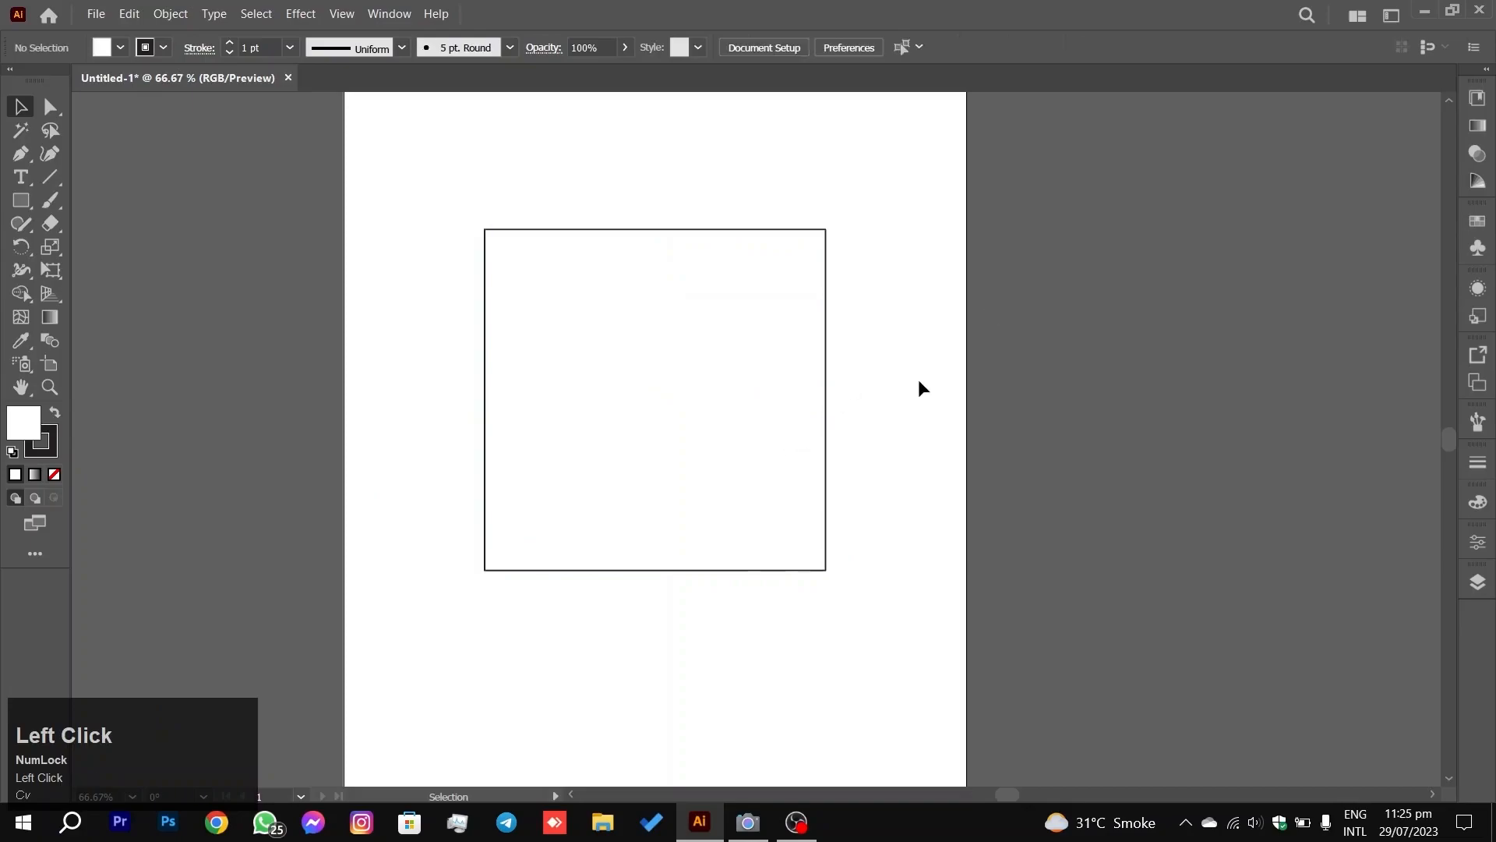
pyautogui.moveTo(660, 391); pyautogui.dragTo(162, 487)
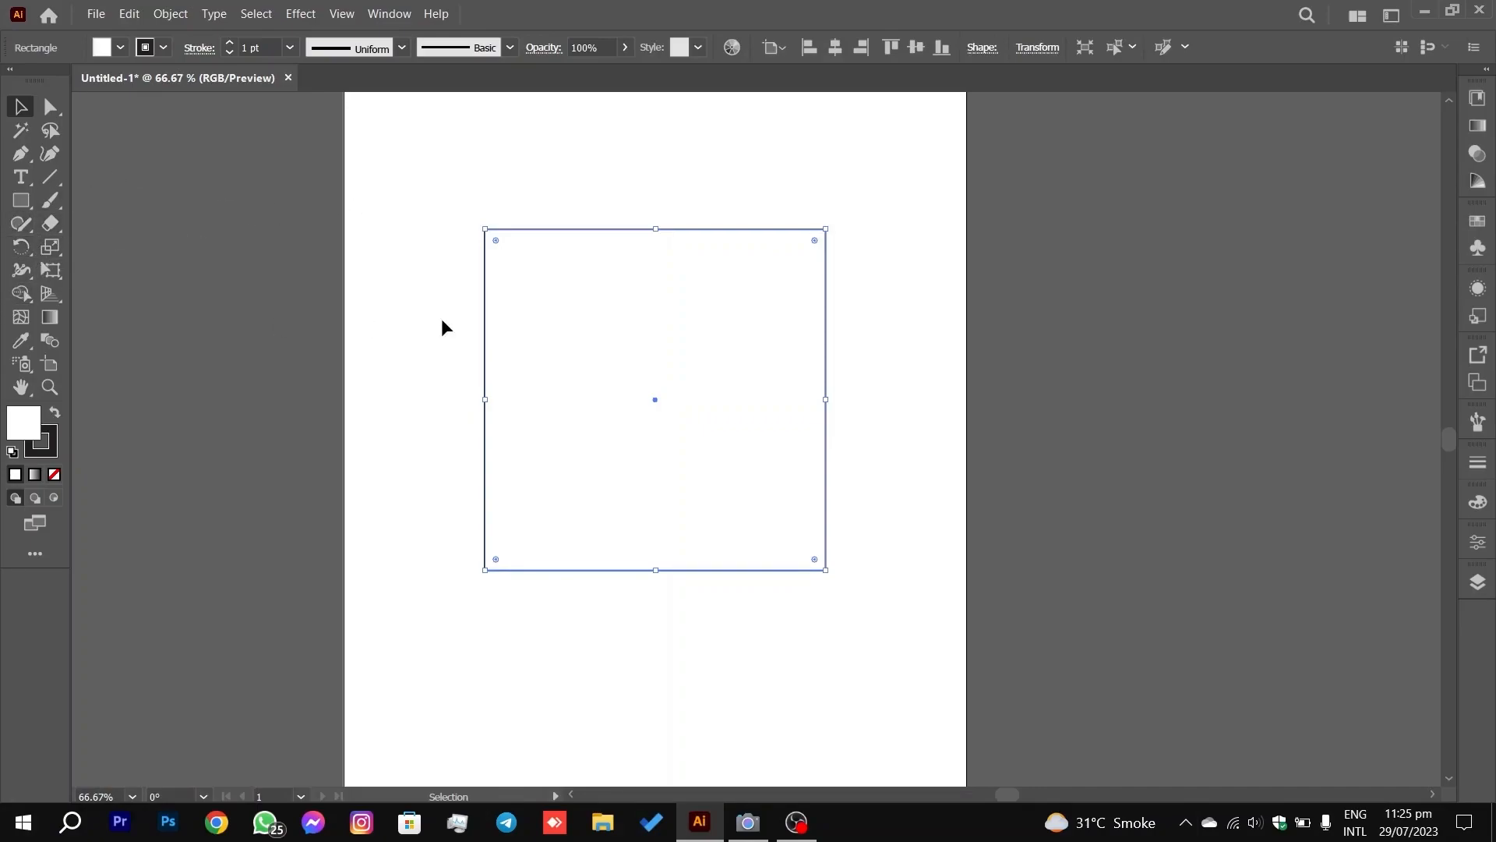
pyautogui.click(417, 308)
pyautogui.moveTo(366, 288); pyautogui.dragTo(649, 442)
# Step: Scale the square down proportionally about its centre to about 60% of its size
pyautogui.keyDown('alt'); pyautogui.scroll(-2, 654, 454); pyautogui.keyUp('alt')
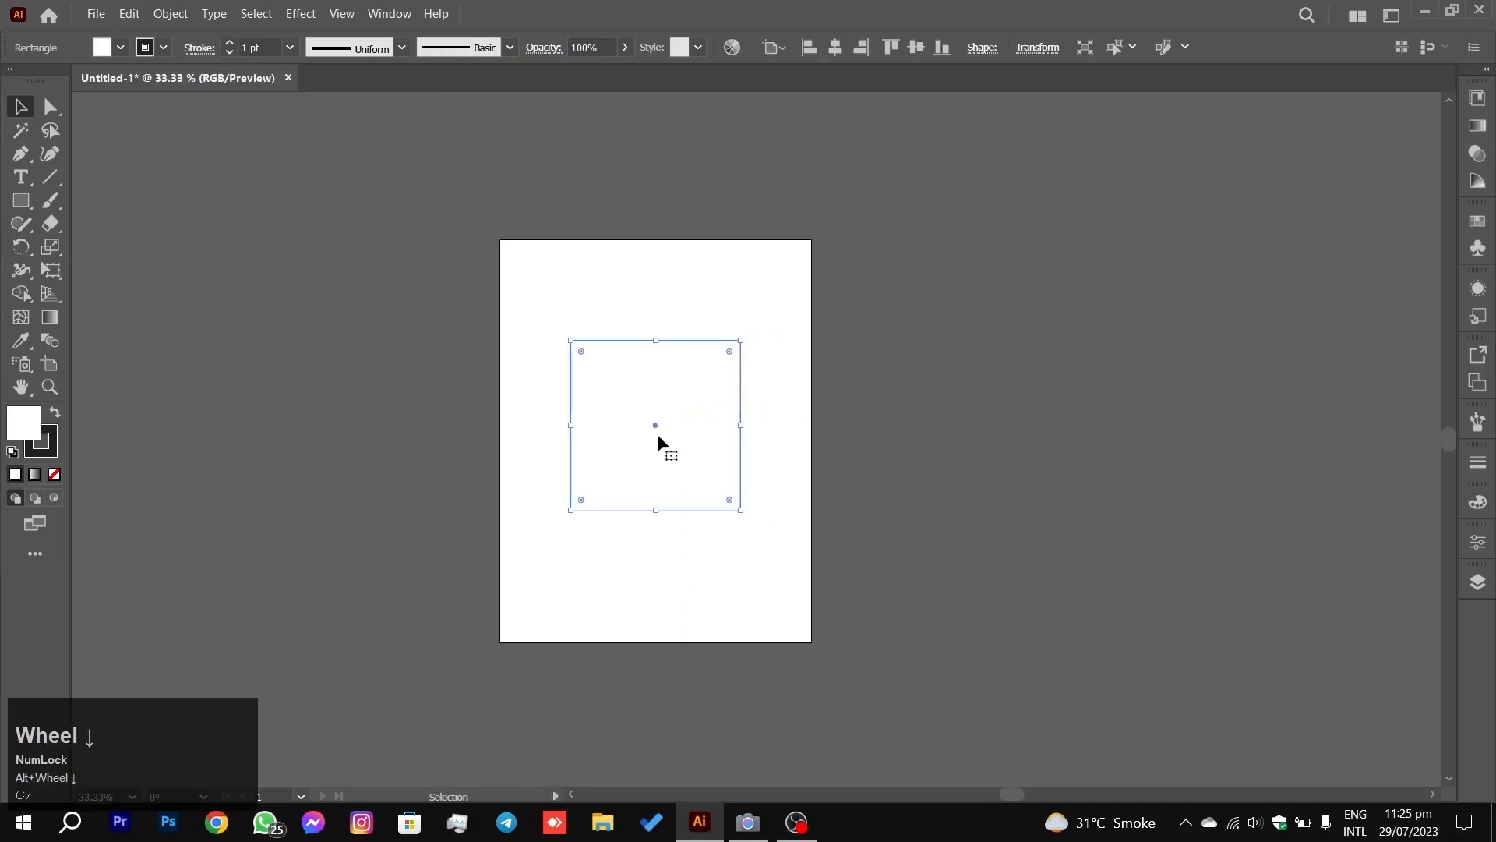
pyautogui.press('shift')
pyautogui.keyDown('alt'); pyautogui.keyDown('shift'); pyautogui.click(727, 353); pyautogui.keyUp('shift'); pyautogui.keyUp('alt')
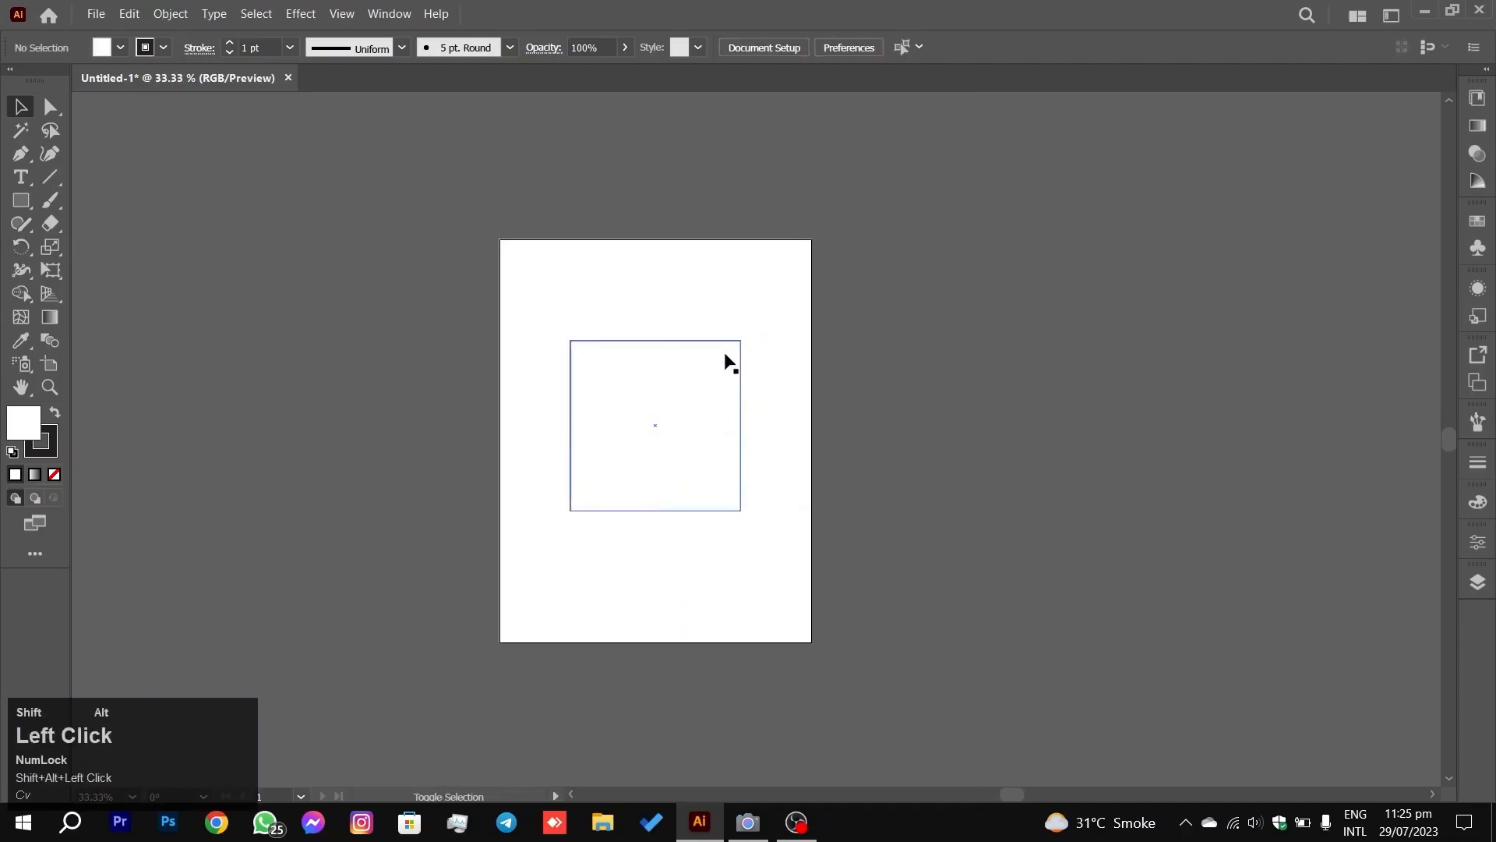
pyautogui.moveTo(748, 328); pyautogui.dragTo(667, 394)
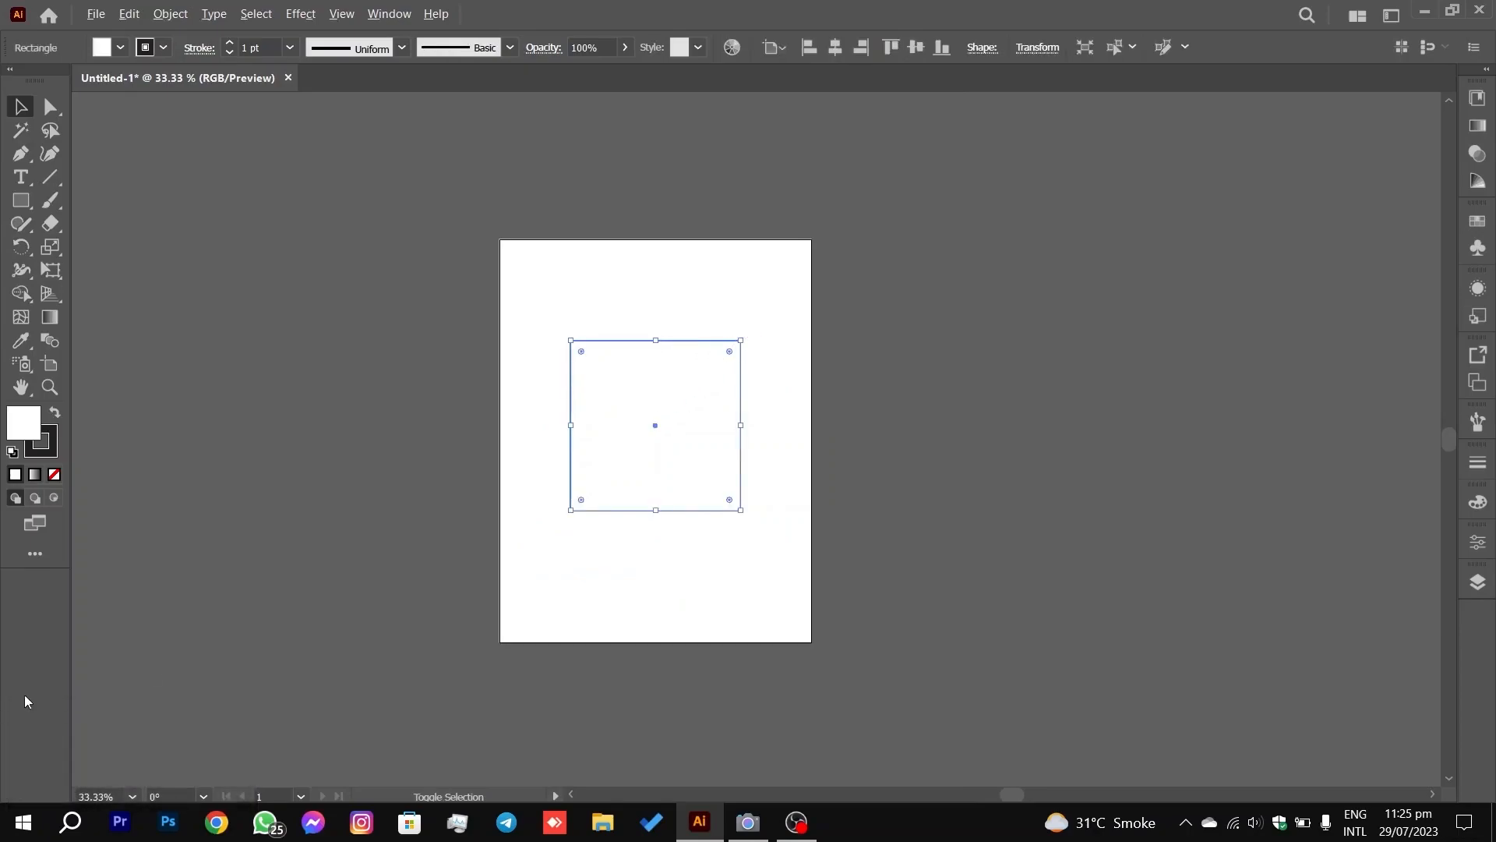
pyautogui.hotkey('shift', 'alt')
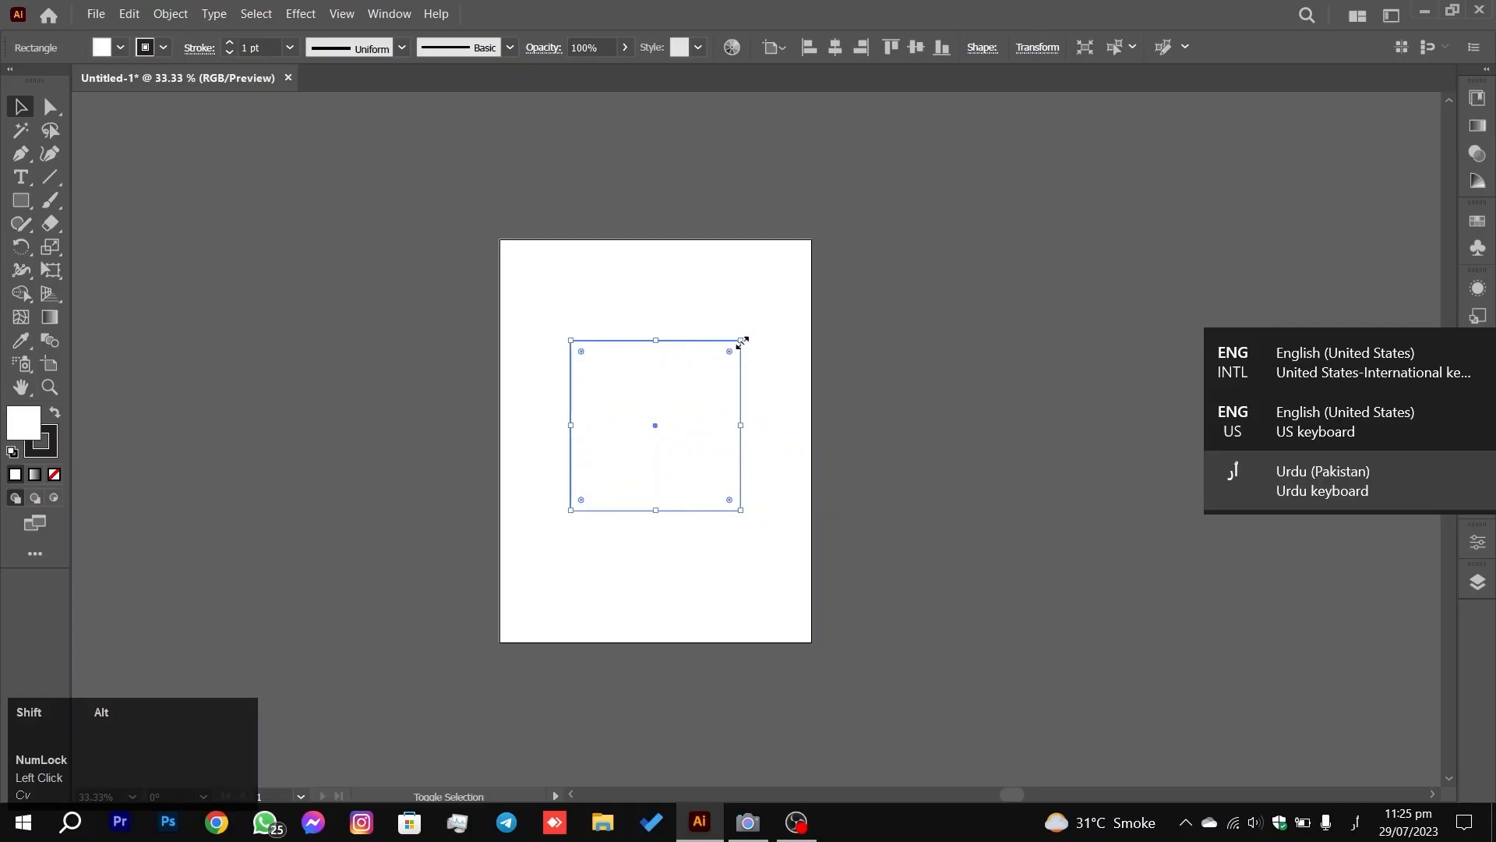
pyautogui.click(1299, 378)
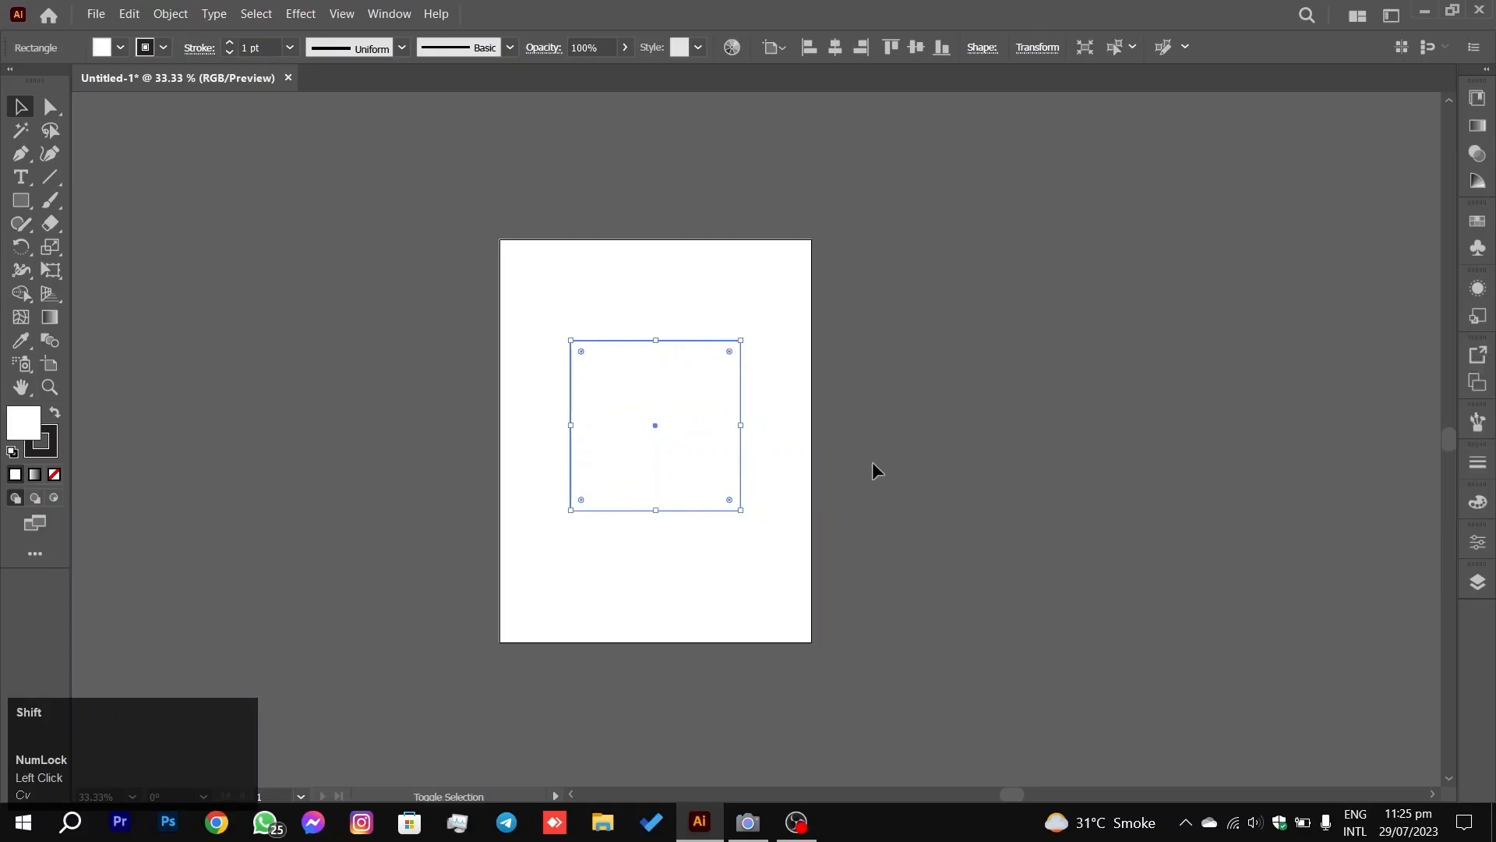
pyautogui.moveTo(740, 341); pyautogui.dragTo(706, 375)
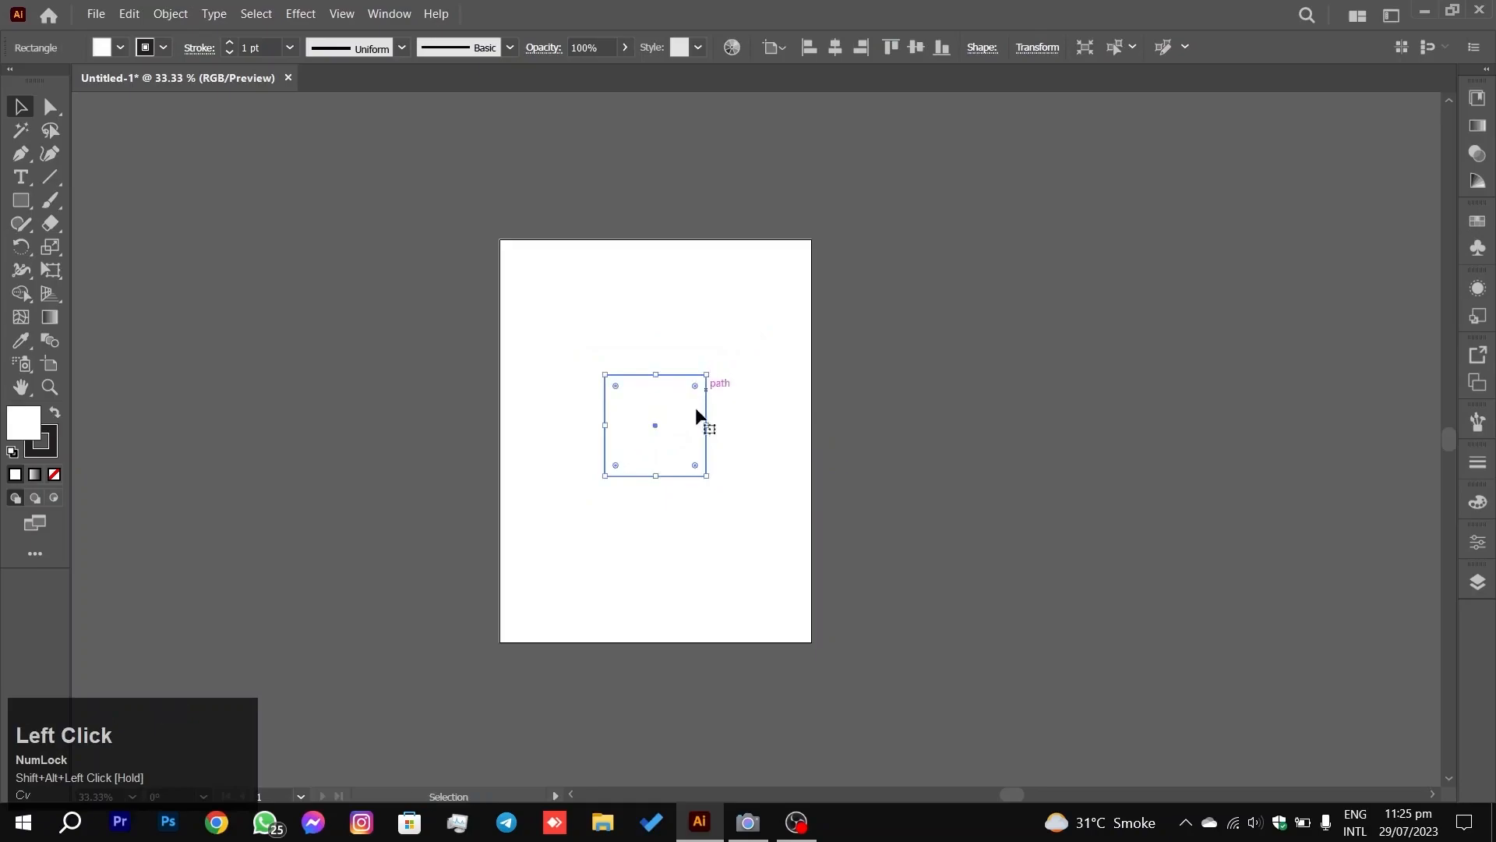
# Step: Deselect the reduced square, then reselect it and activate the Rotate tool on it
pyautogui.click(764, 391)
pyautogui.keyDown('alt'); pyautogui.scroll(1, 656, 466); pyautogui.keyUp('alt')
pyautogui.keyDown('alt'); pyautogui.scroll(1, 656, 467); pyautogui.keyUp('alt')
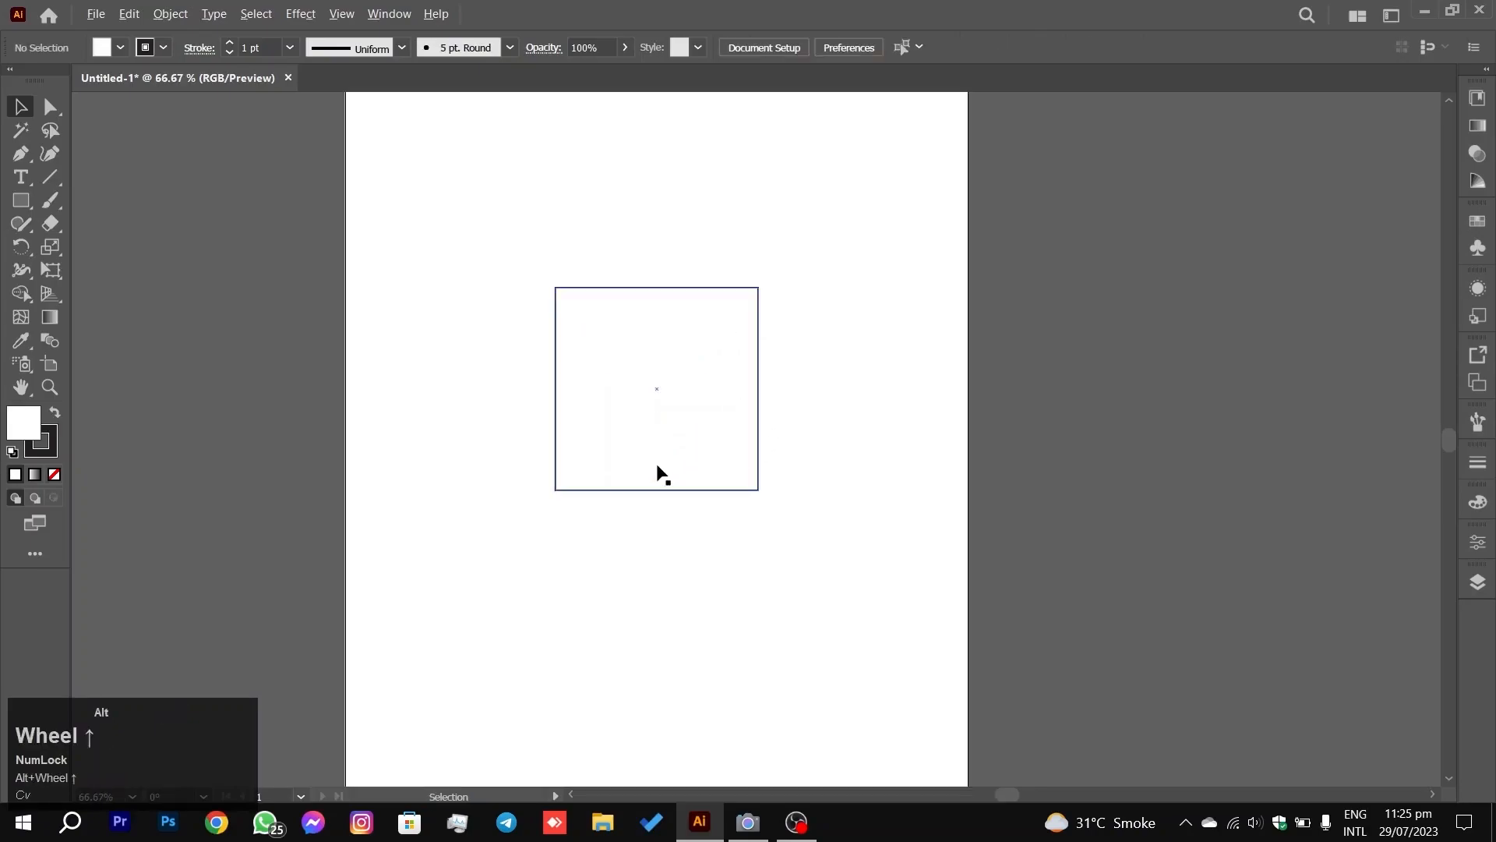
pyautogui.press('space')
pyautogui.moveTo(772, 274); pyautogui.dragTo(808, 291)
pyautogui.moveTo(544, 303); pyautogui.dragTo(842, 416)
pyautogui.click(466, 255)
pyautogui.click(20, 247)
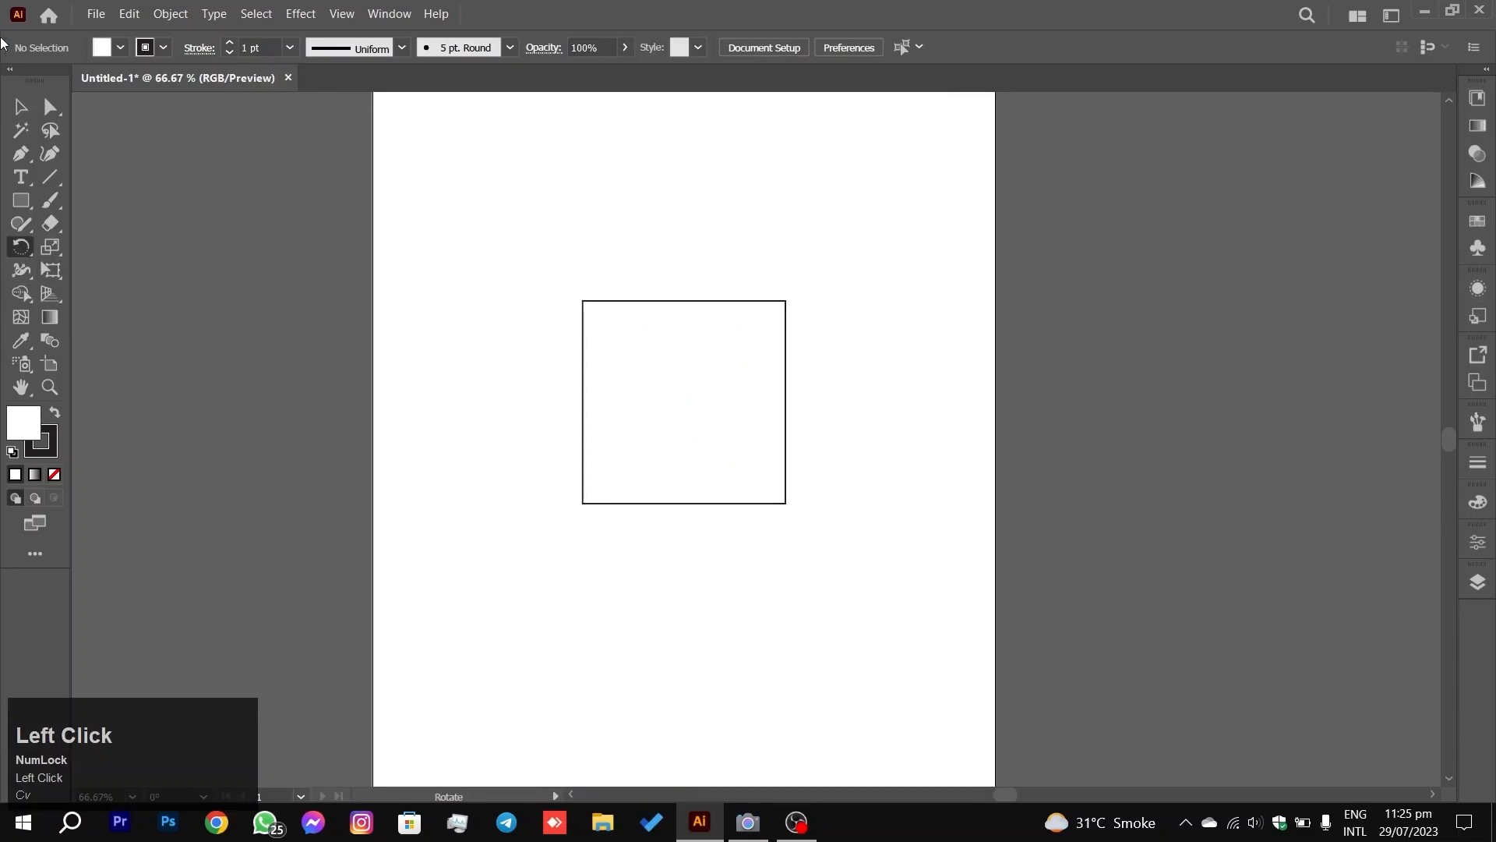
pyautogui.click(21, 106)
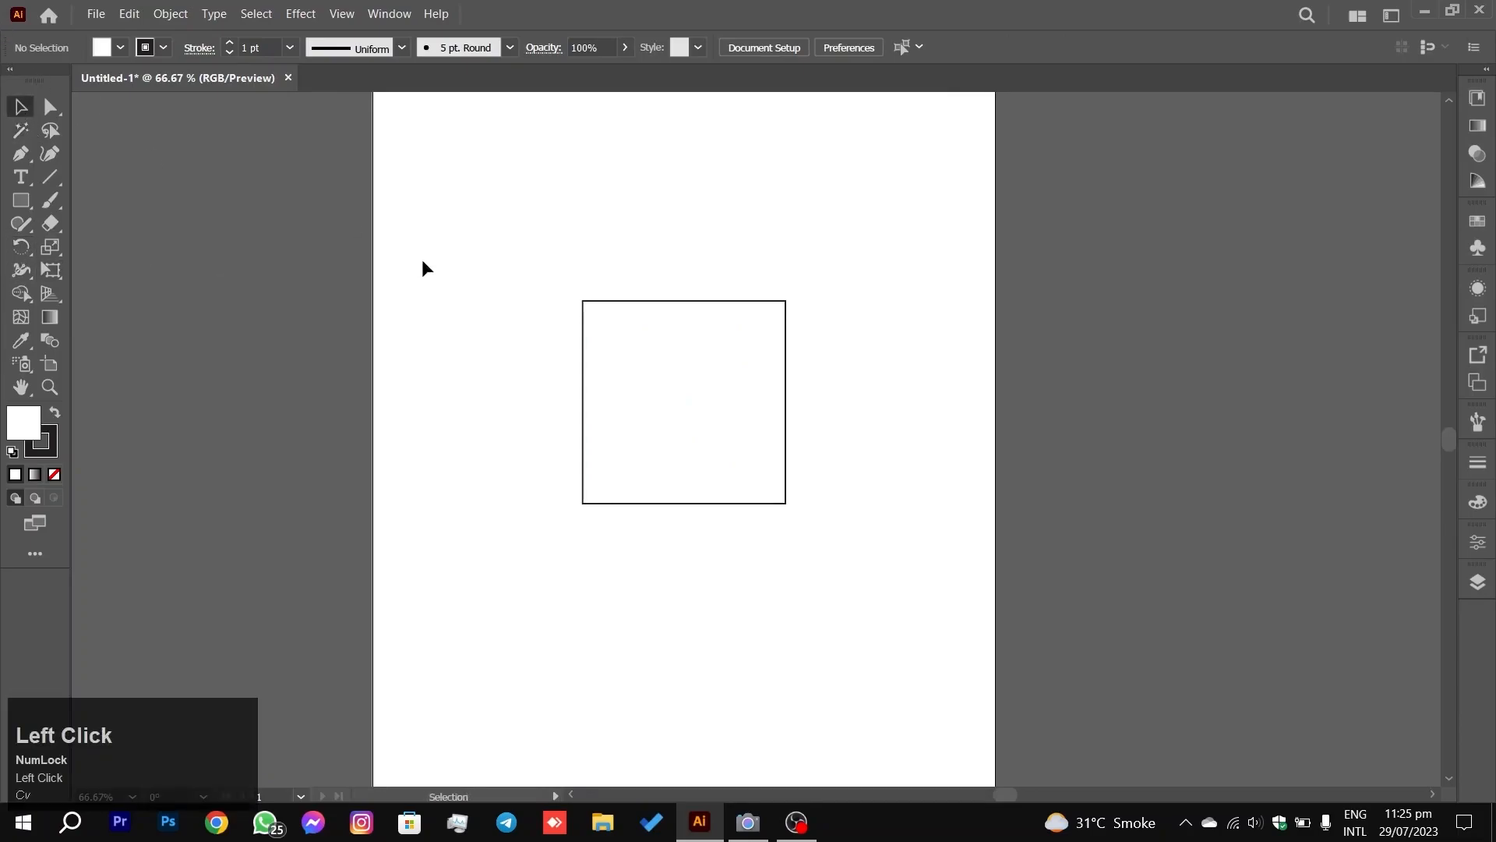
pyautogui.click(581, 448)
pyautogui.click(20, 248)
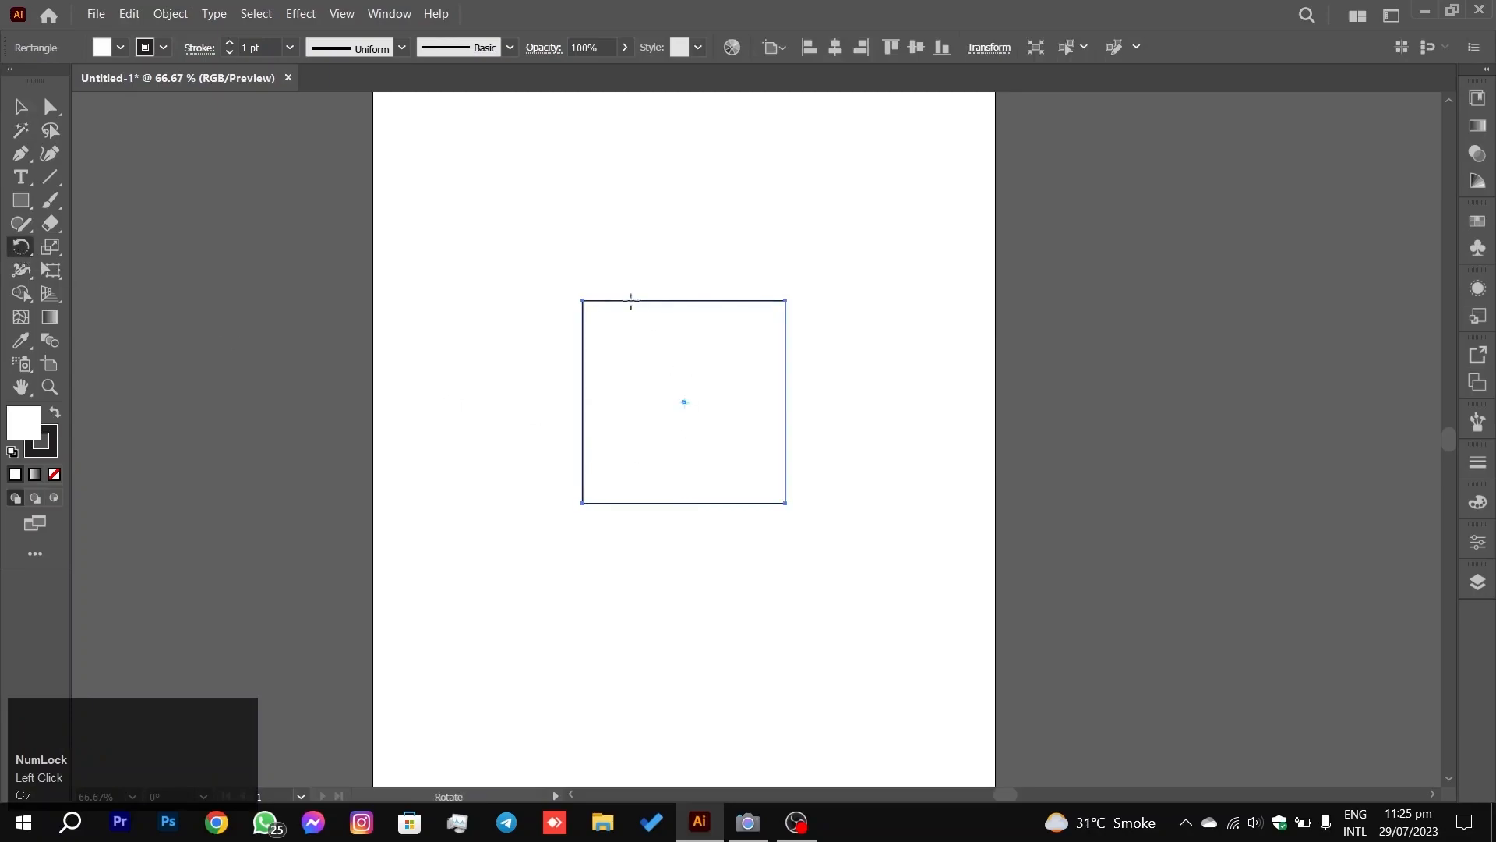
# Step: Try rotating the square slightly about its own centre with the Rotate tool, and undo each rotation
pyautogui.moveTo(629, 294); pyautogui.dragTo(582, 468)
pyautogui.moveTo(582, 297); pyautogui.dragTo(647, 457)
pyautogui.moveTo(583, 301); pyautogui.dragTo(640, 448)
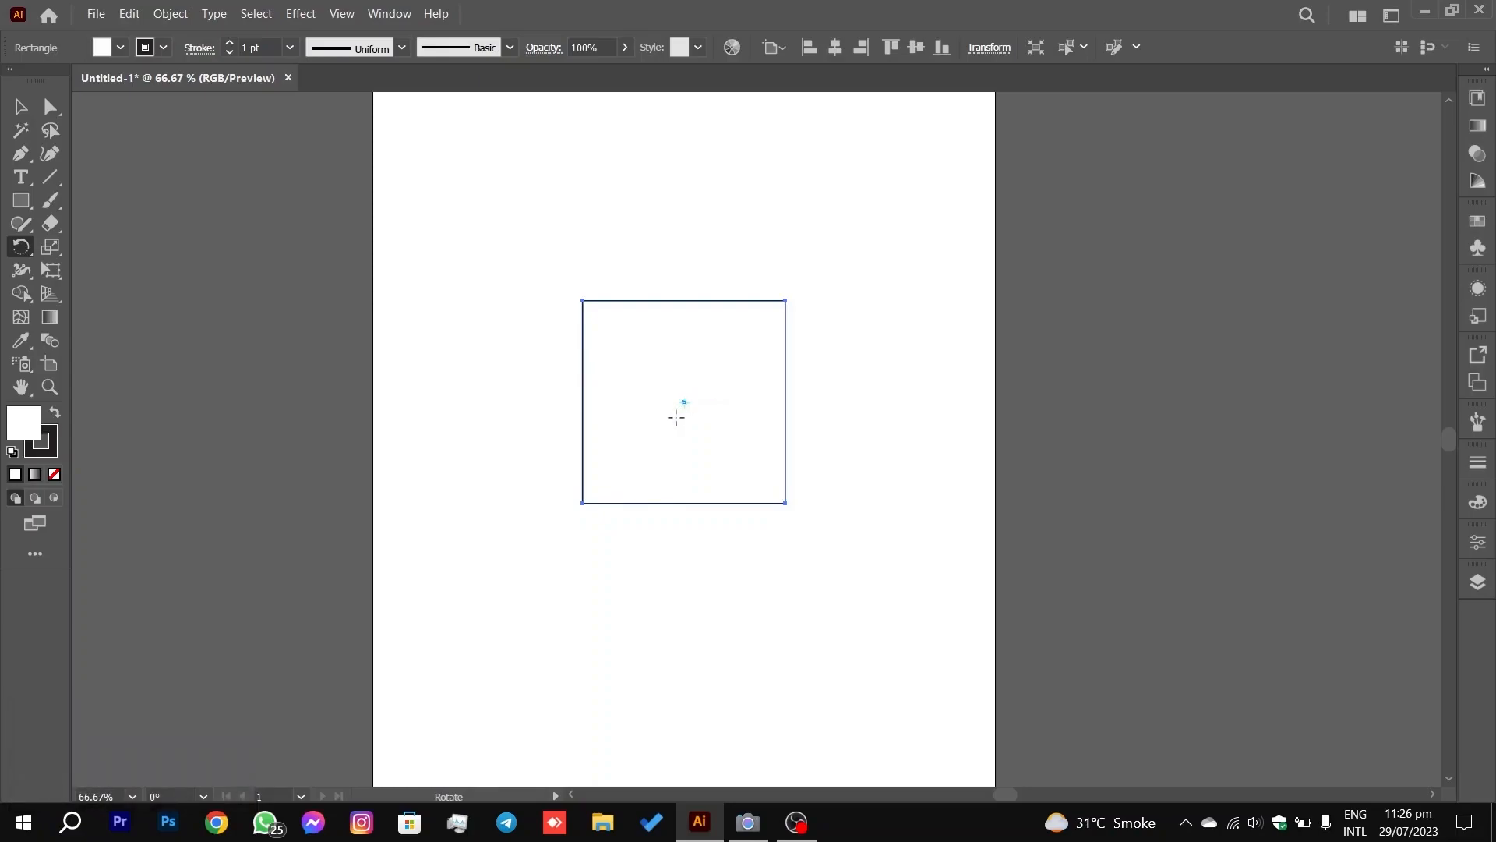
pyautogui.keyDown('alt'); pyautogui.scroll(4, 676, 417); pyautogui.keyUp('alt')
pyautogui.keyDown('alt'); pyautogui.scroll(4, 724, 350); pyautogui.keyUp('alt')
pyautogui.keyDown('alt'); pyautogui.scroll(-9, 696, 397); pyautogui.keyUp('alt')
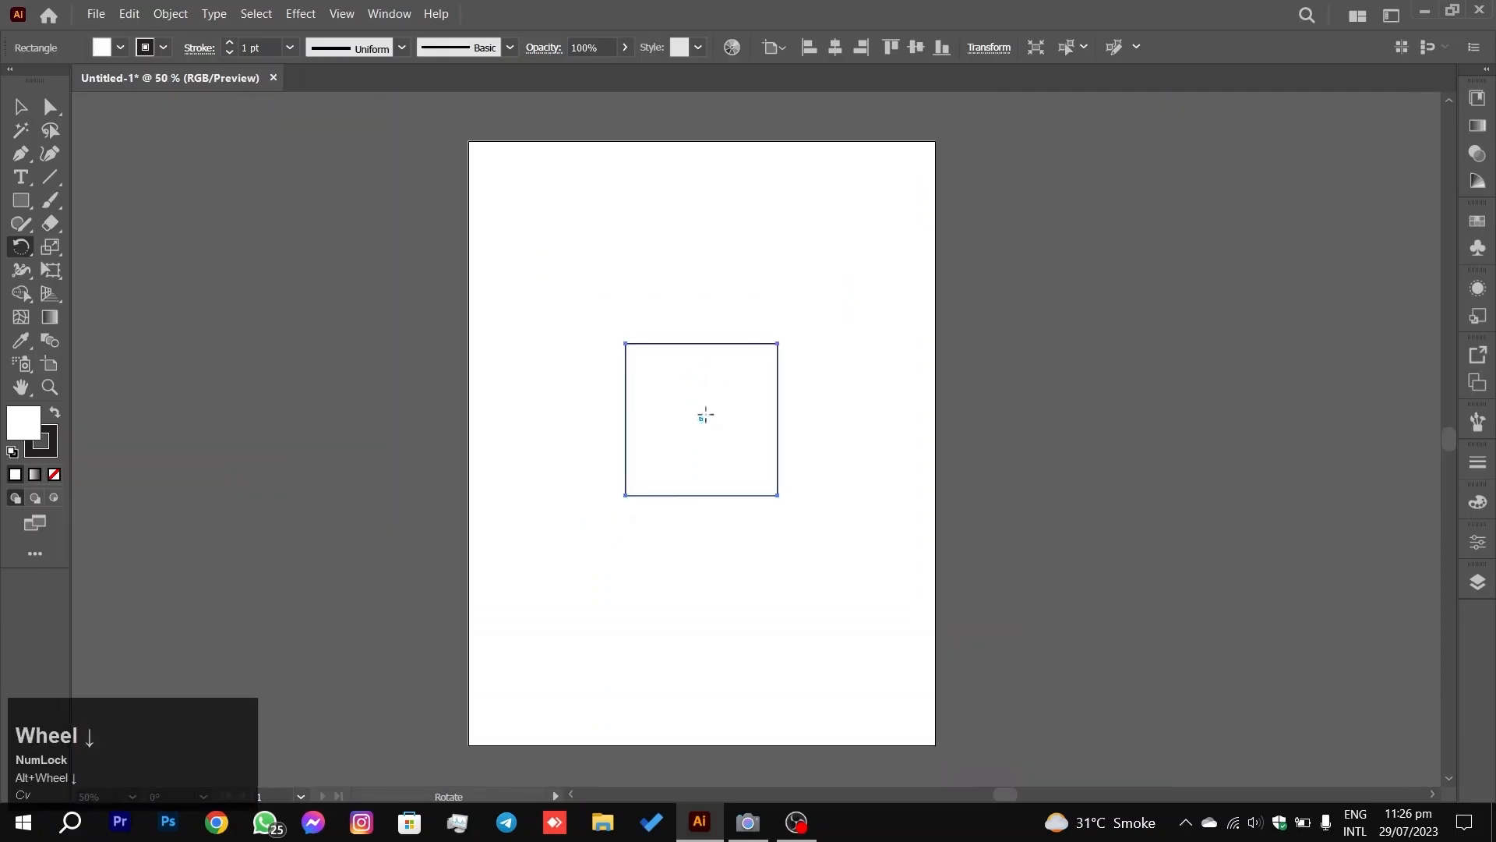
pyautogui.moveTo(716, 482); pyautogui.dragTo(736, 480)
pyautogui.hotkey('ctrl', 'z')
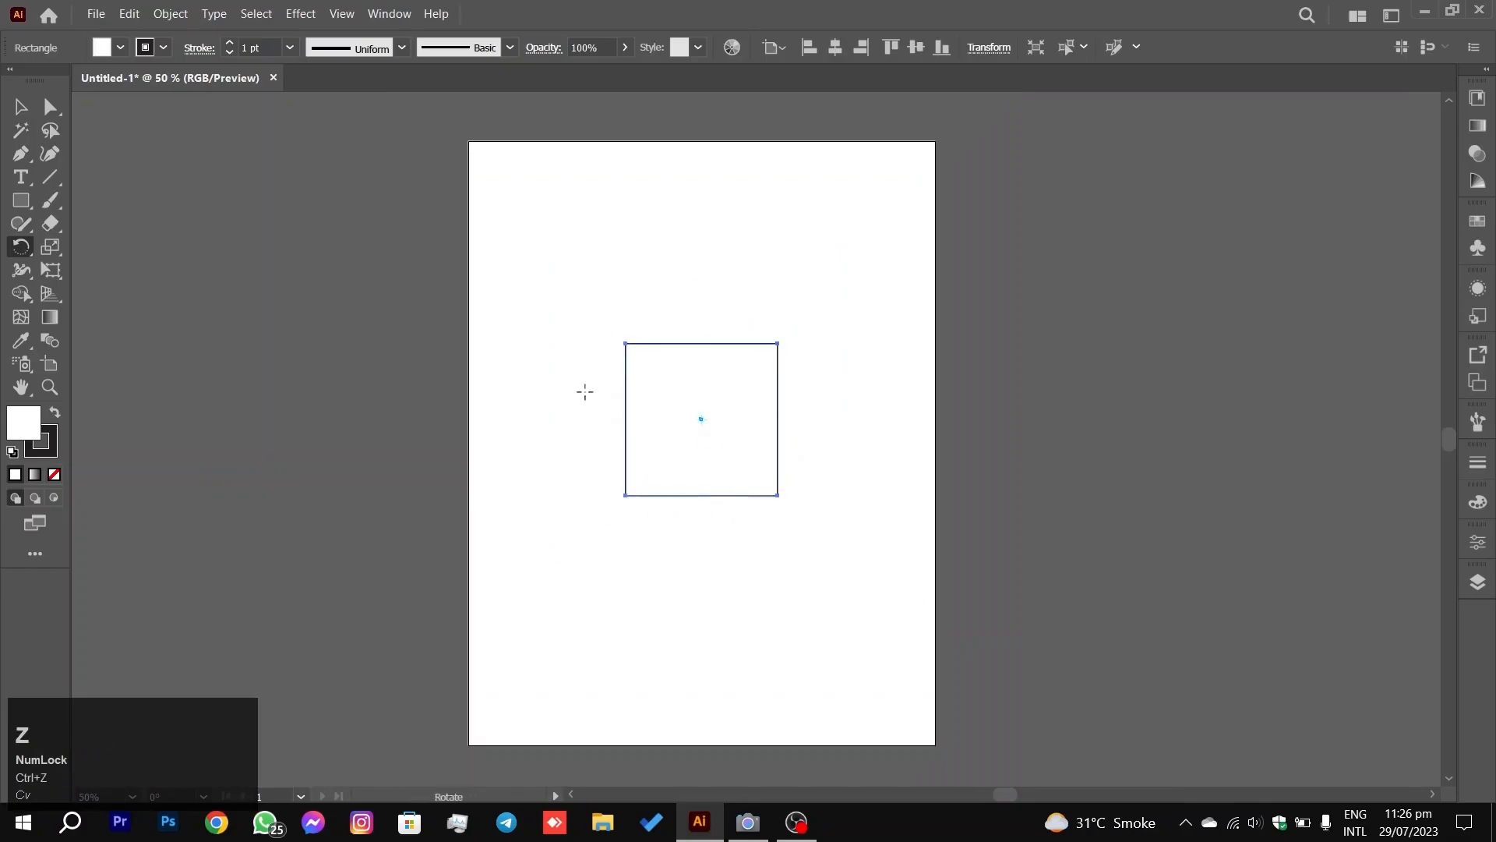
pyautogui.moveTo(713, 440); pyautogui.dragTo(701, 514)
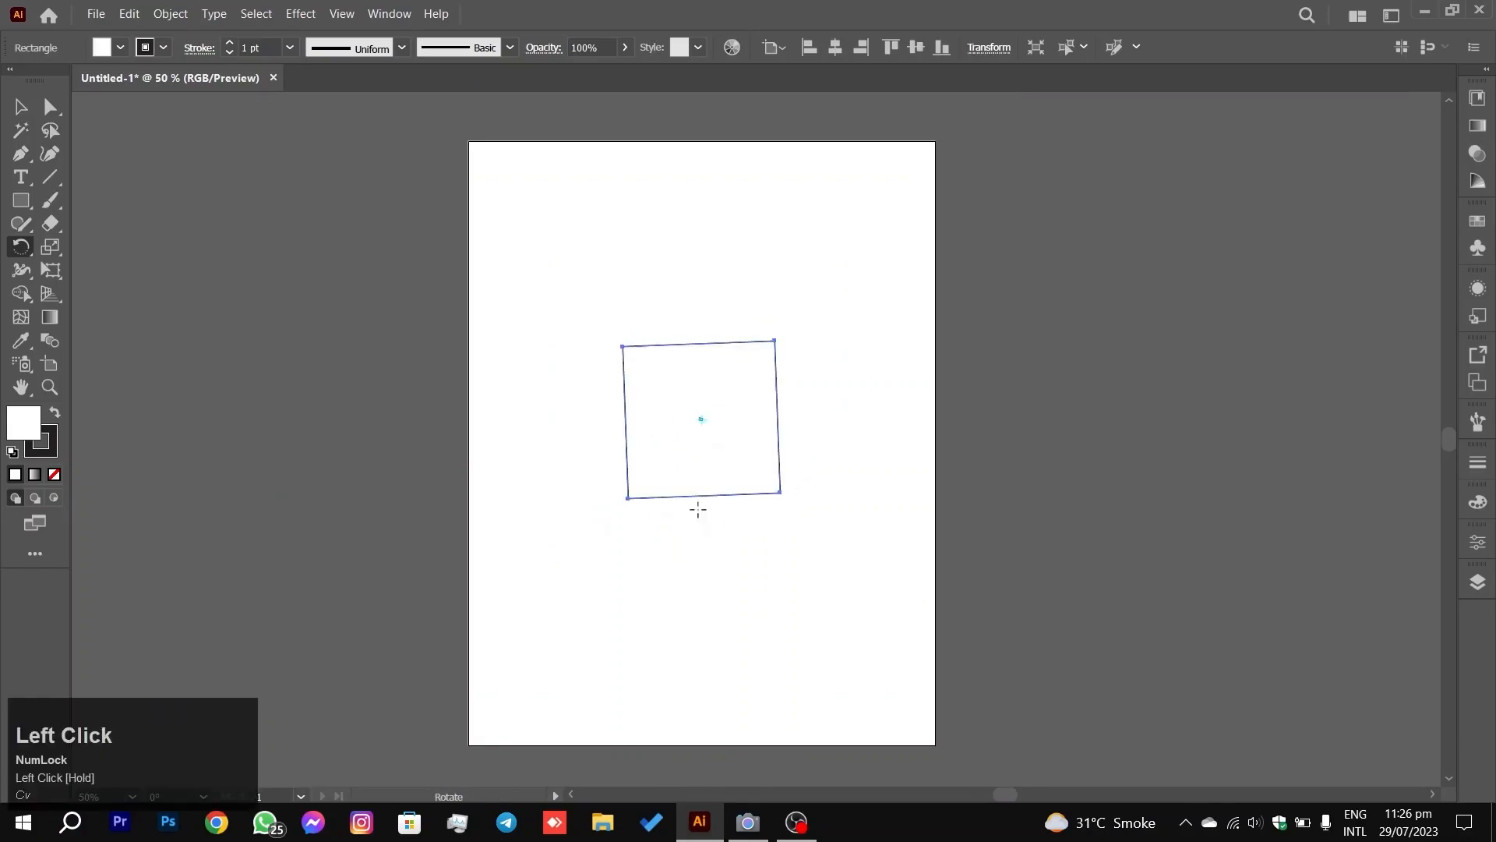
pyautogui.hotkey('ctrl', 'z')
# Step: Place the rotation pivot below the square and rotate the square about 2° clockwise around it
pyautogui.click(665, 597)
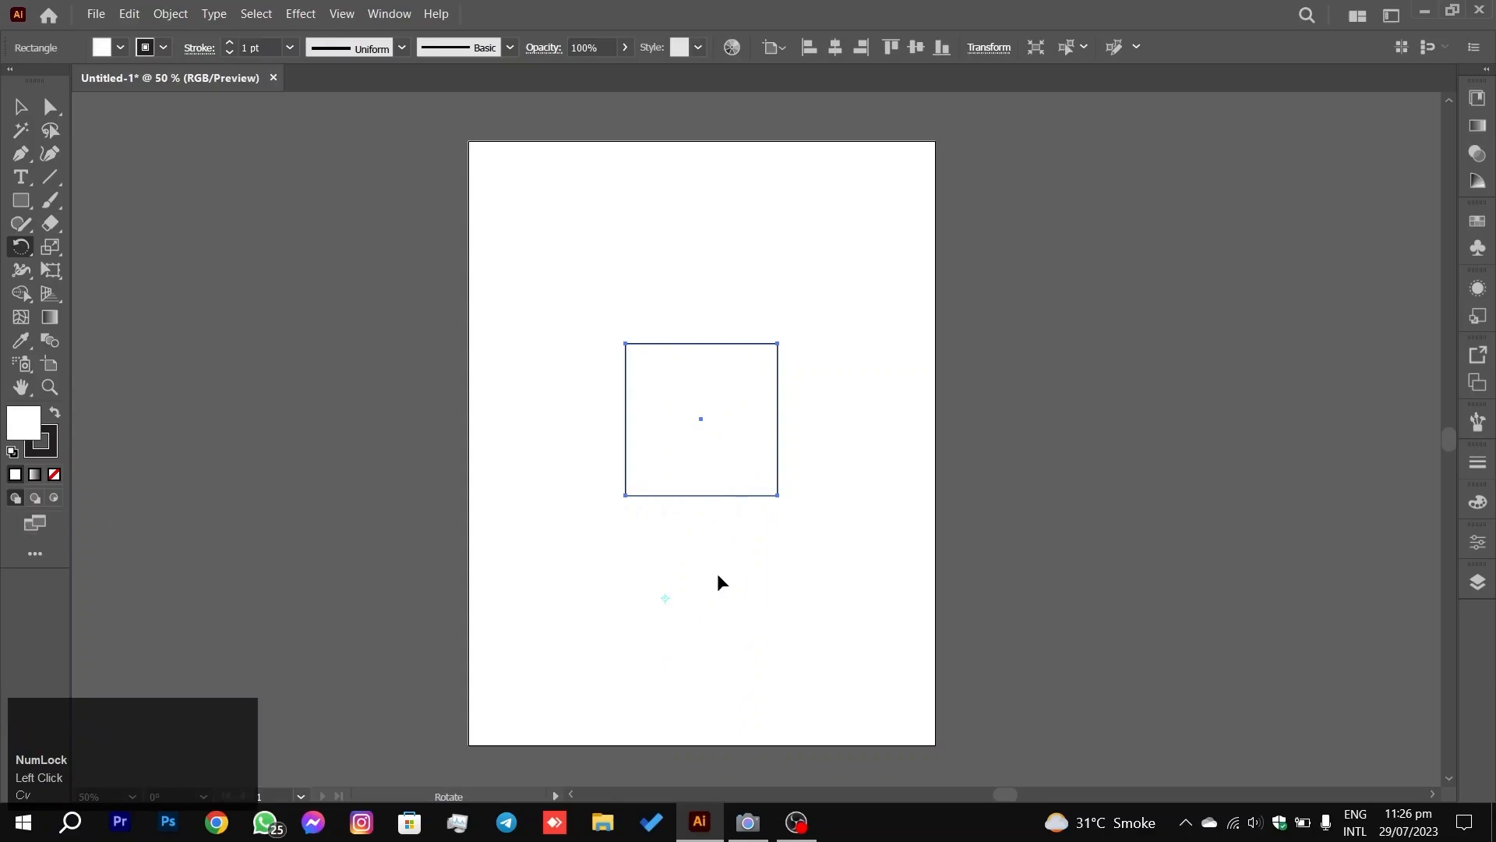
pyautogui.click(694, 592)
pyautogui.moveTo(683, 363); pyautogui.dragTo(701, 452)
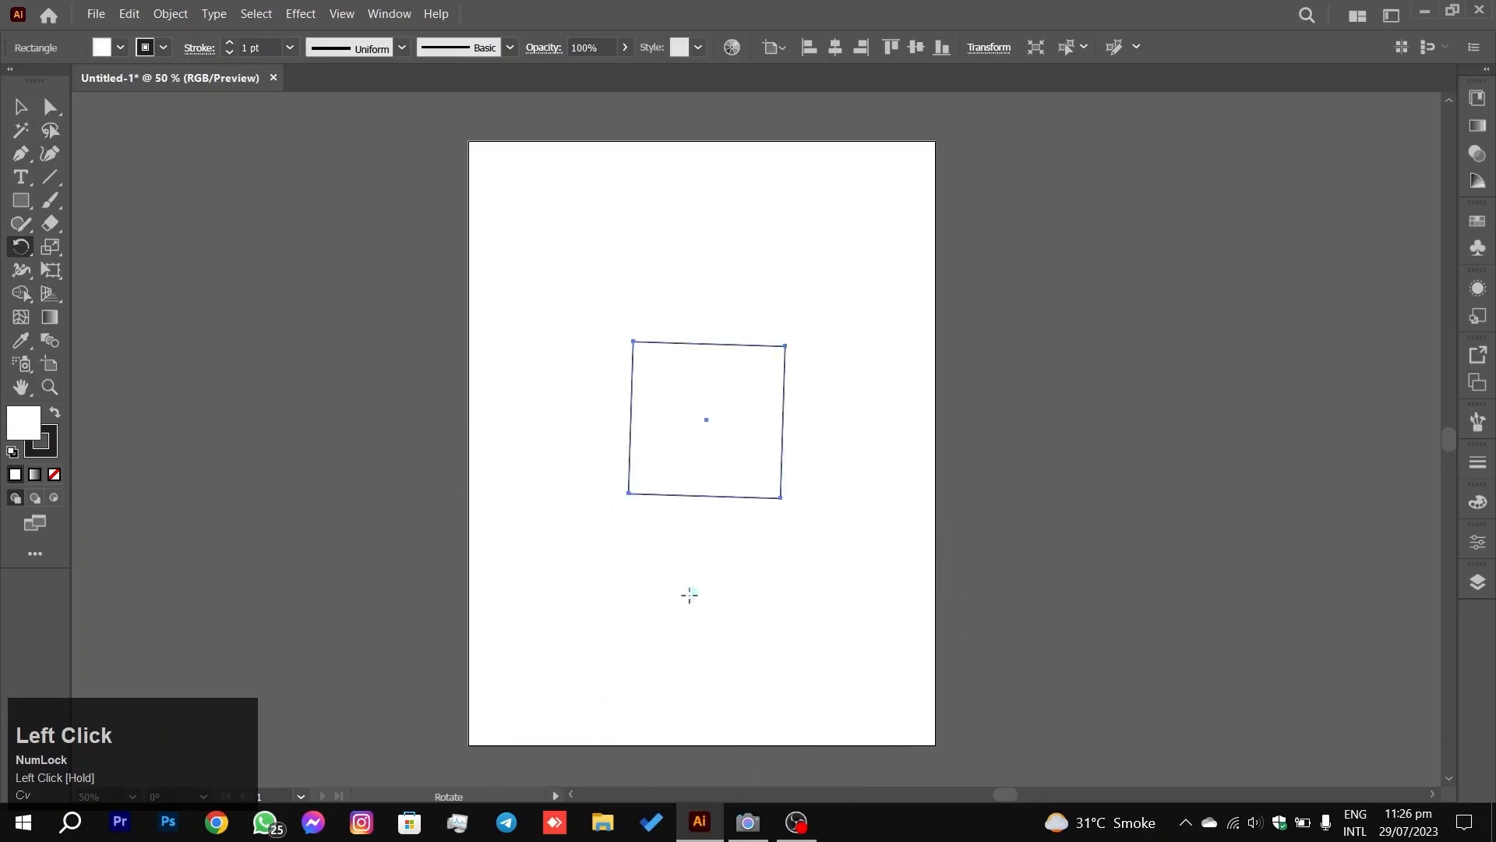
pyautogui.moveTo(703, 552); pyautogui.dragTo(703, 552)
# Step: Straighten the tilted square so its edges are level, and move it straight up into the artboard's upper half
pyautogui.click(21, 107)
pyautogui.press('shift')
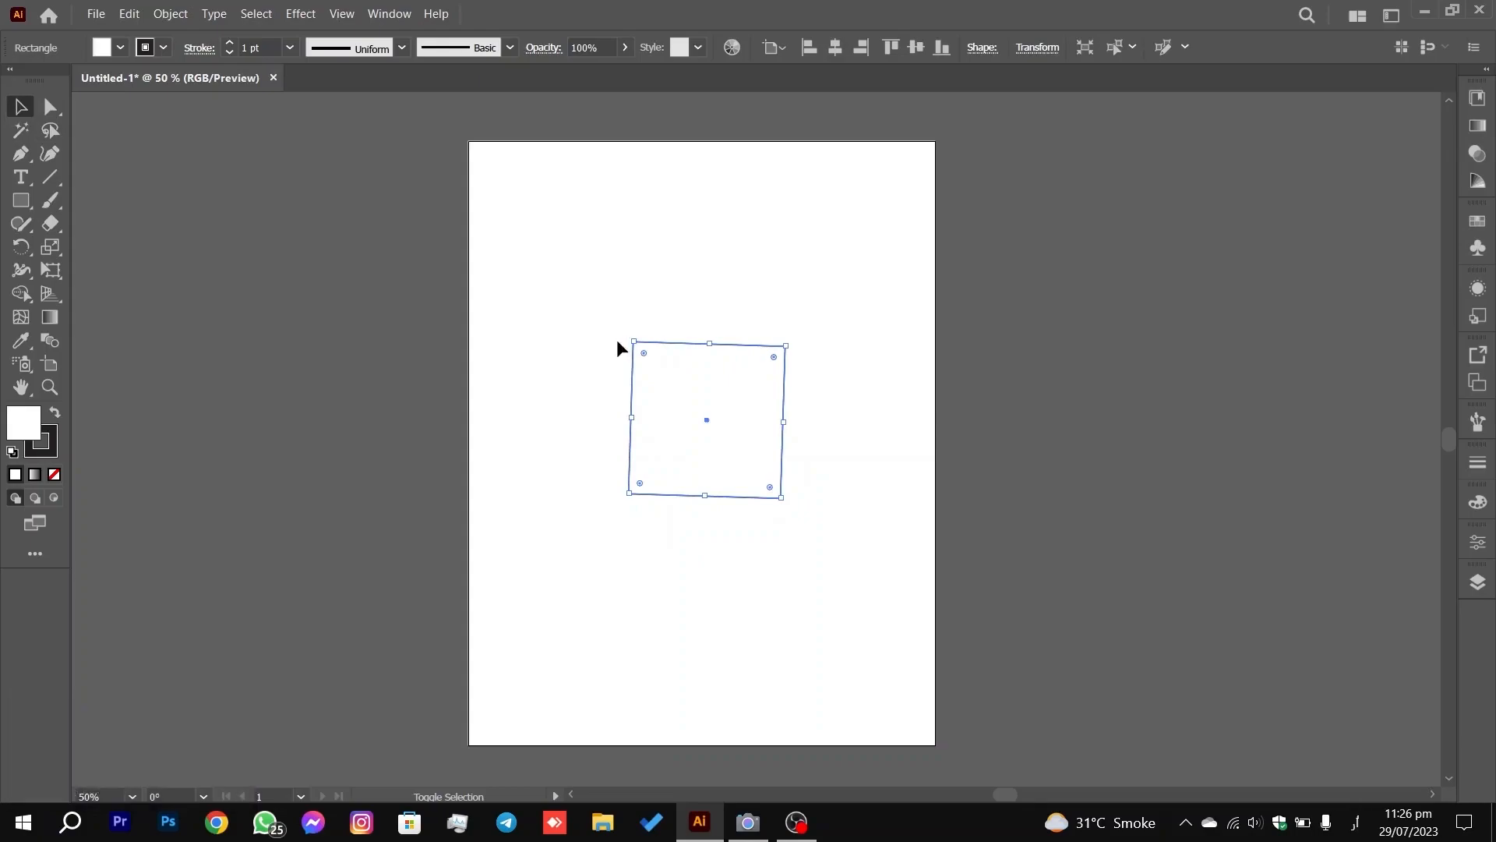
pyautogui.moveTo(628, 333); pyautogui.dragTo(625, 339)
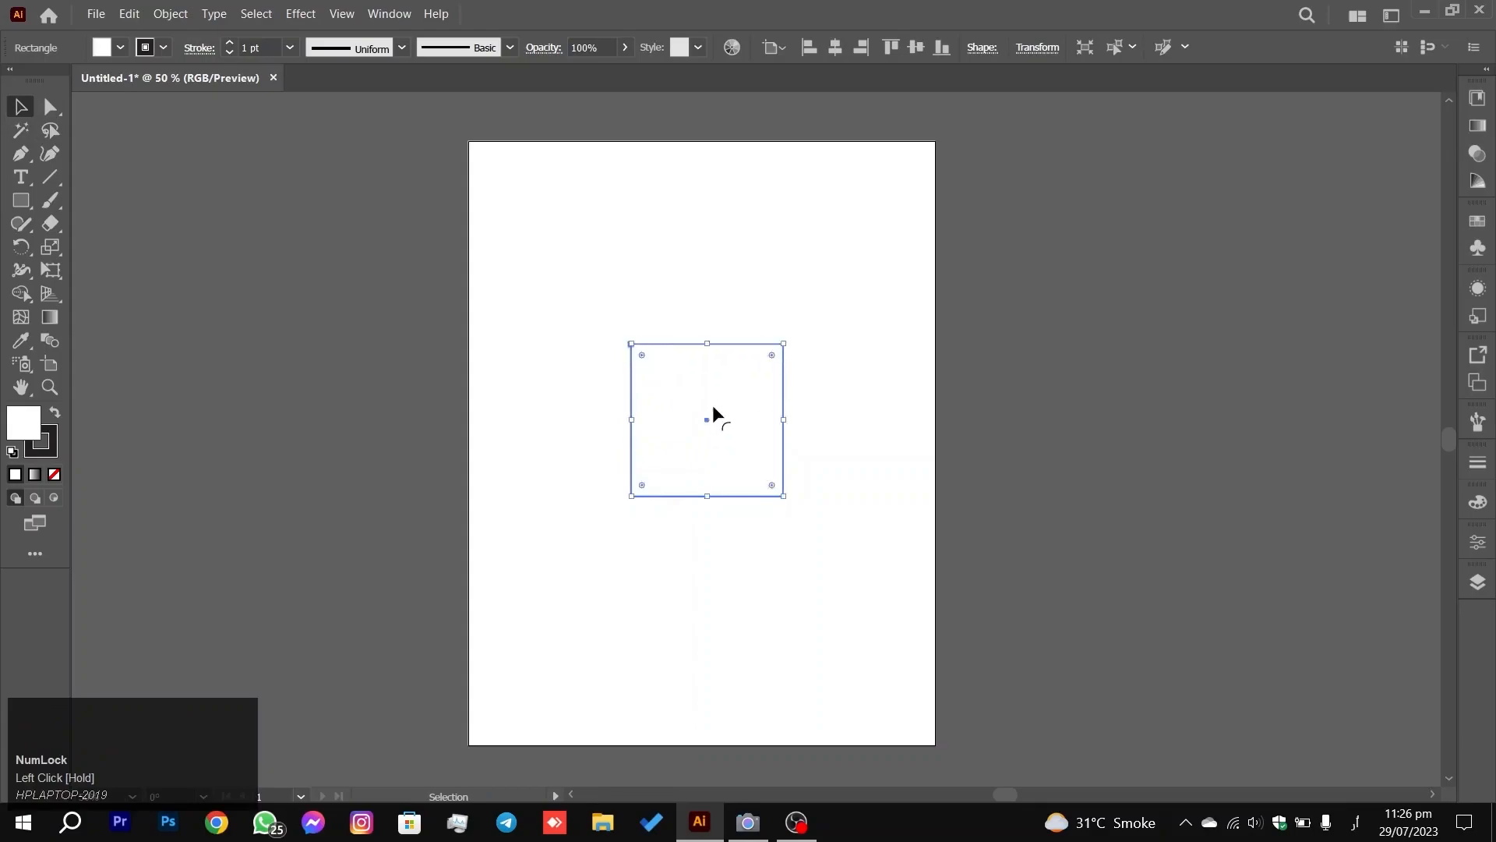
pyautogui.moveTo(706, 417); pyautogui.dragTo(706, 310)
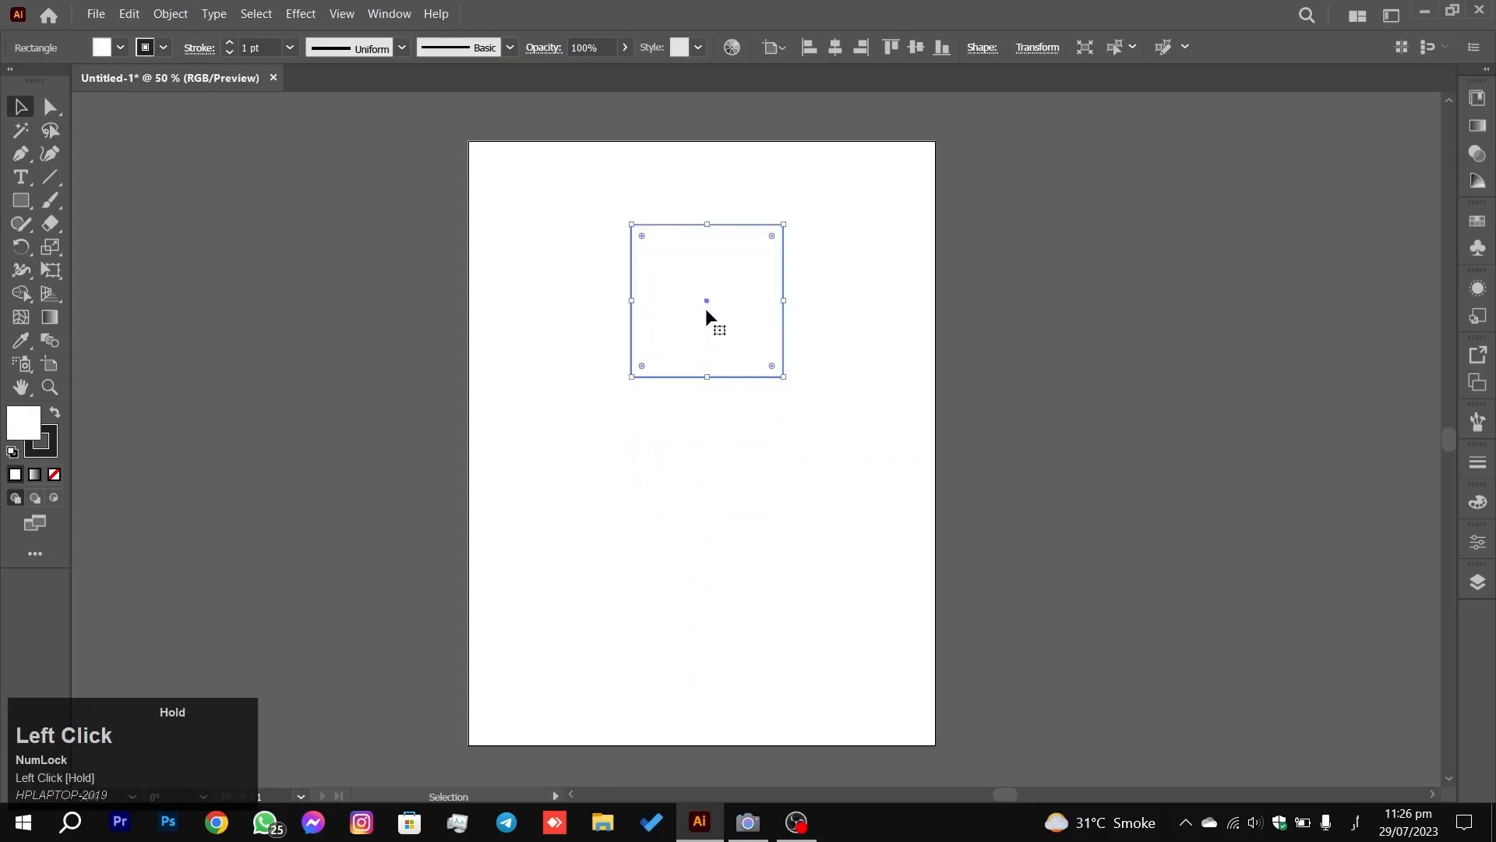
# Step: Delete the square from the artboard, leaving nothing selected
pyautogui.click(584, 454)
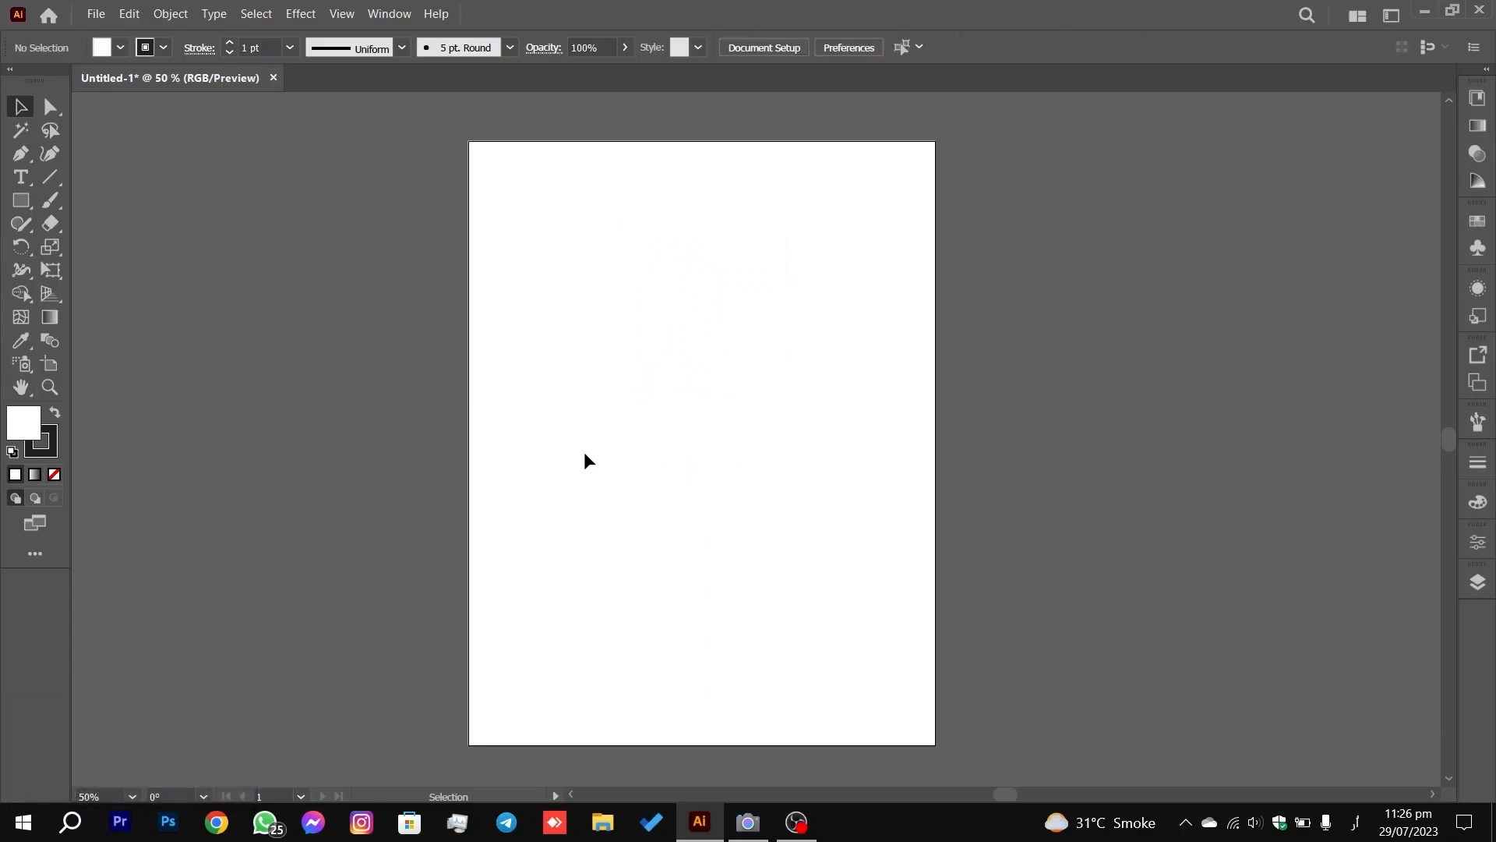
pyautogui.rightClick(586, 459)
pyautogui.click(268, 284)
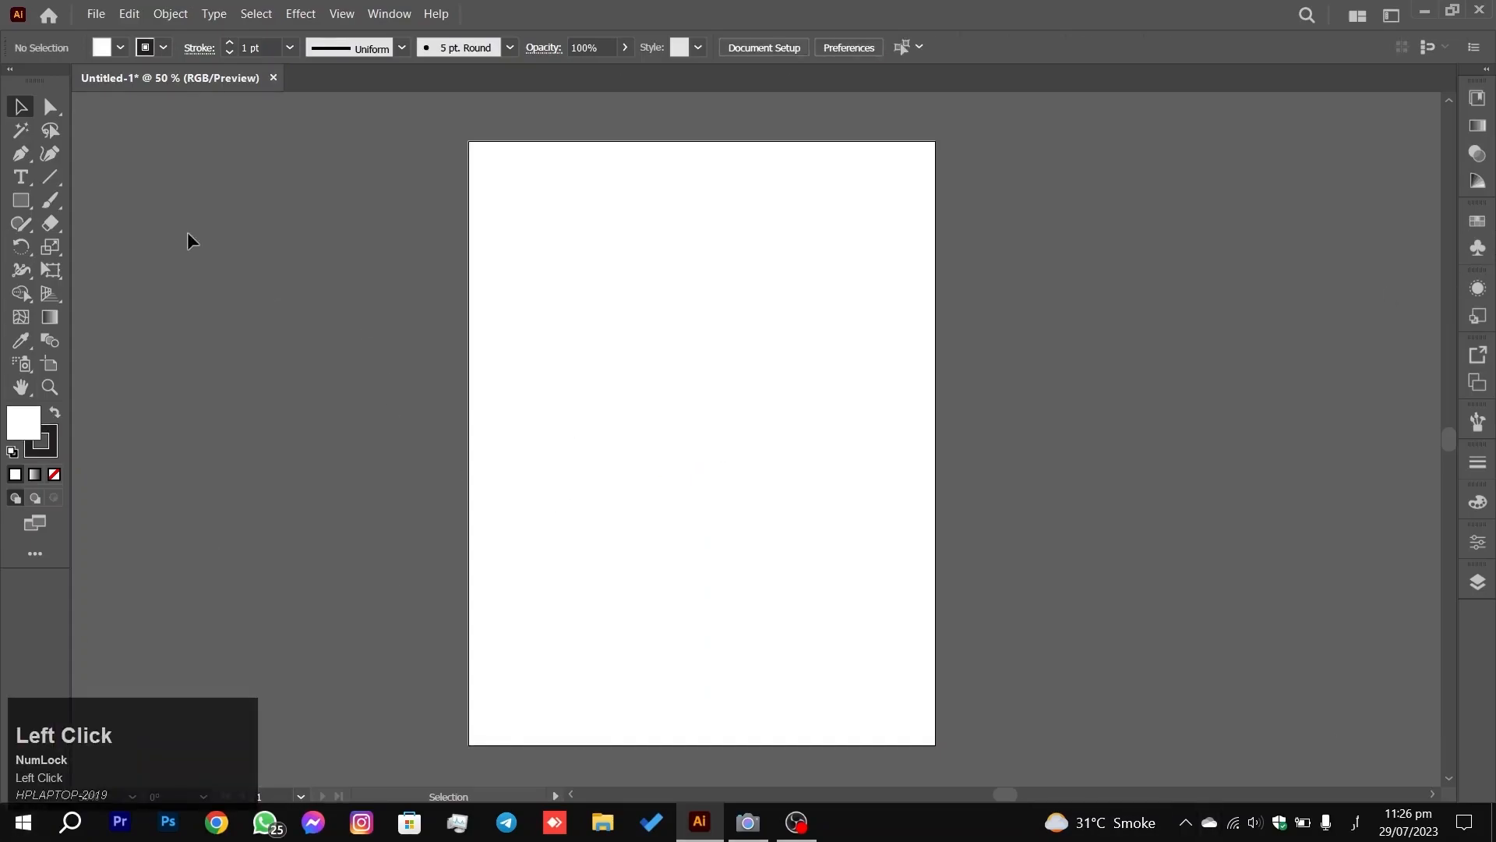
# Step: Draw a small upright five-pointed star in the upper part of the artboard with the Star tool
pyautogui.click(20, 200)
pyautogui.keyDown('alt'); pyautogui.scroll(1, 514, 293); pyautogui.keyUp('alt')
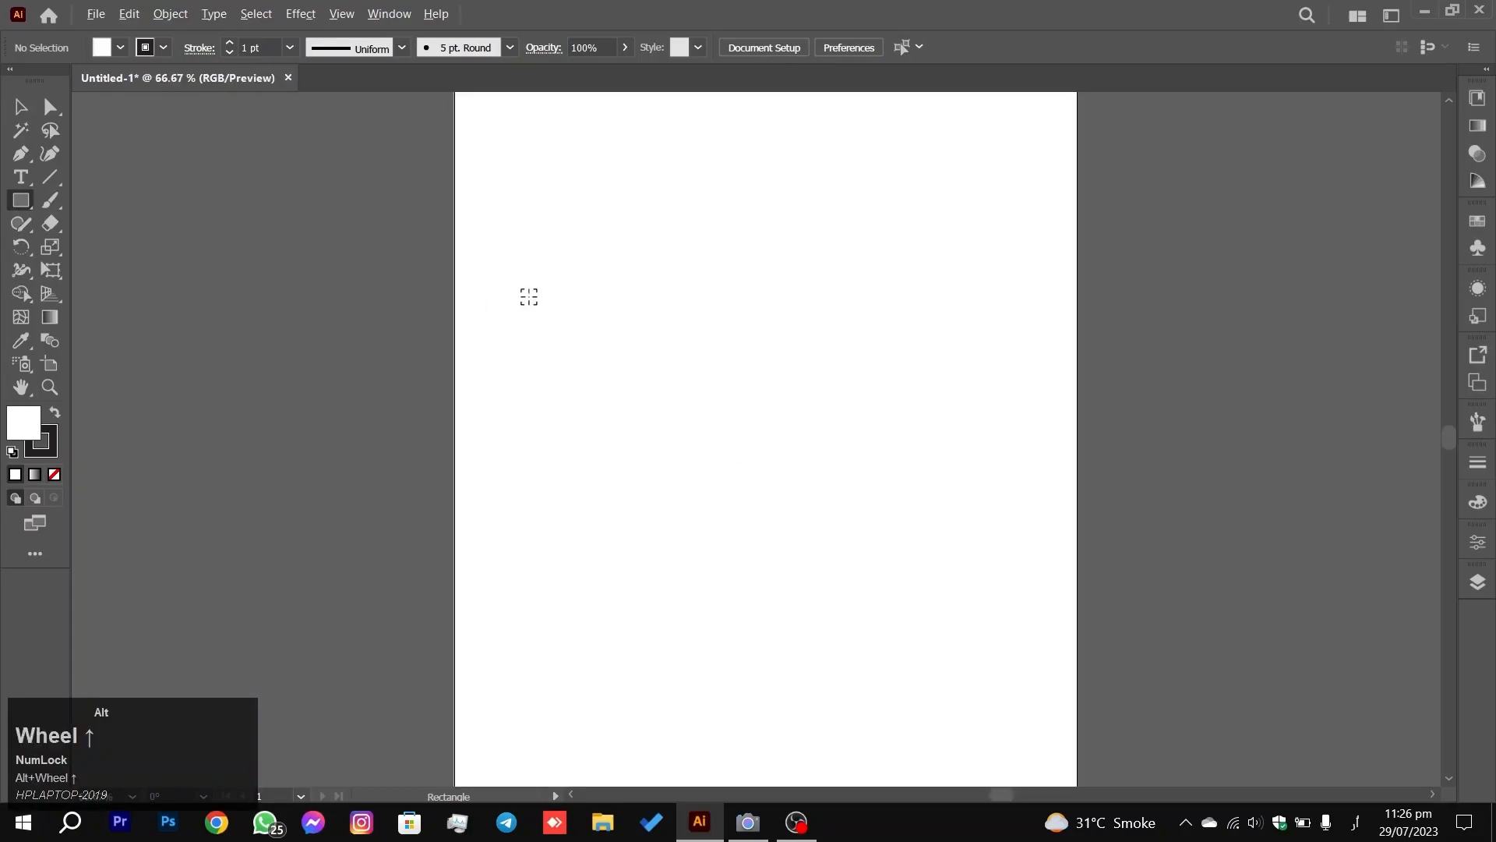
pyautogui.rightClick(17, 199)
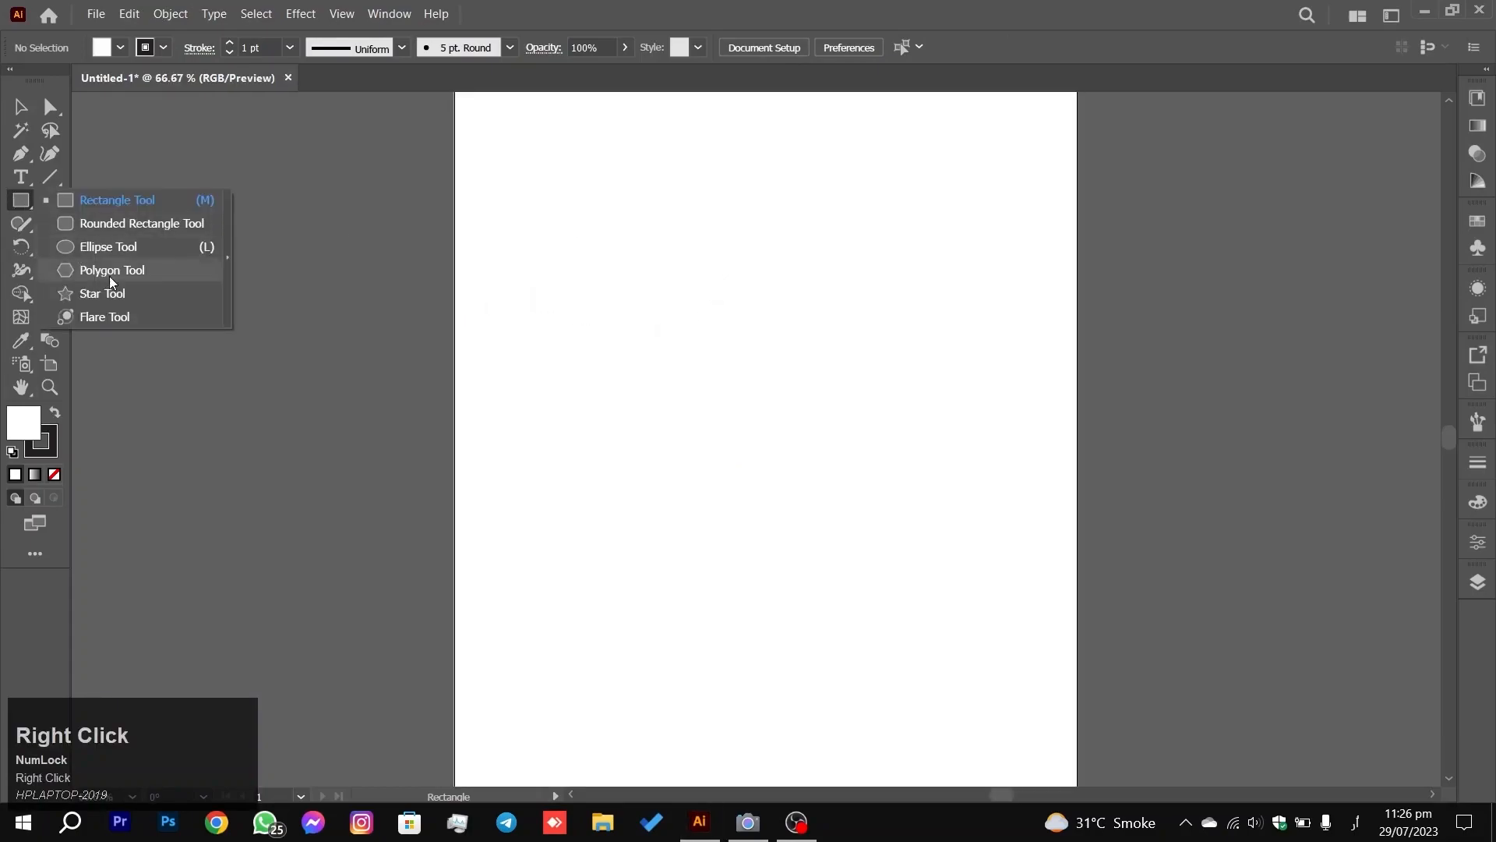
pyautogui.click(105, 296)
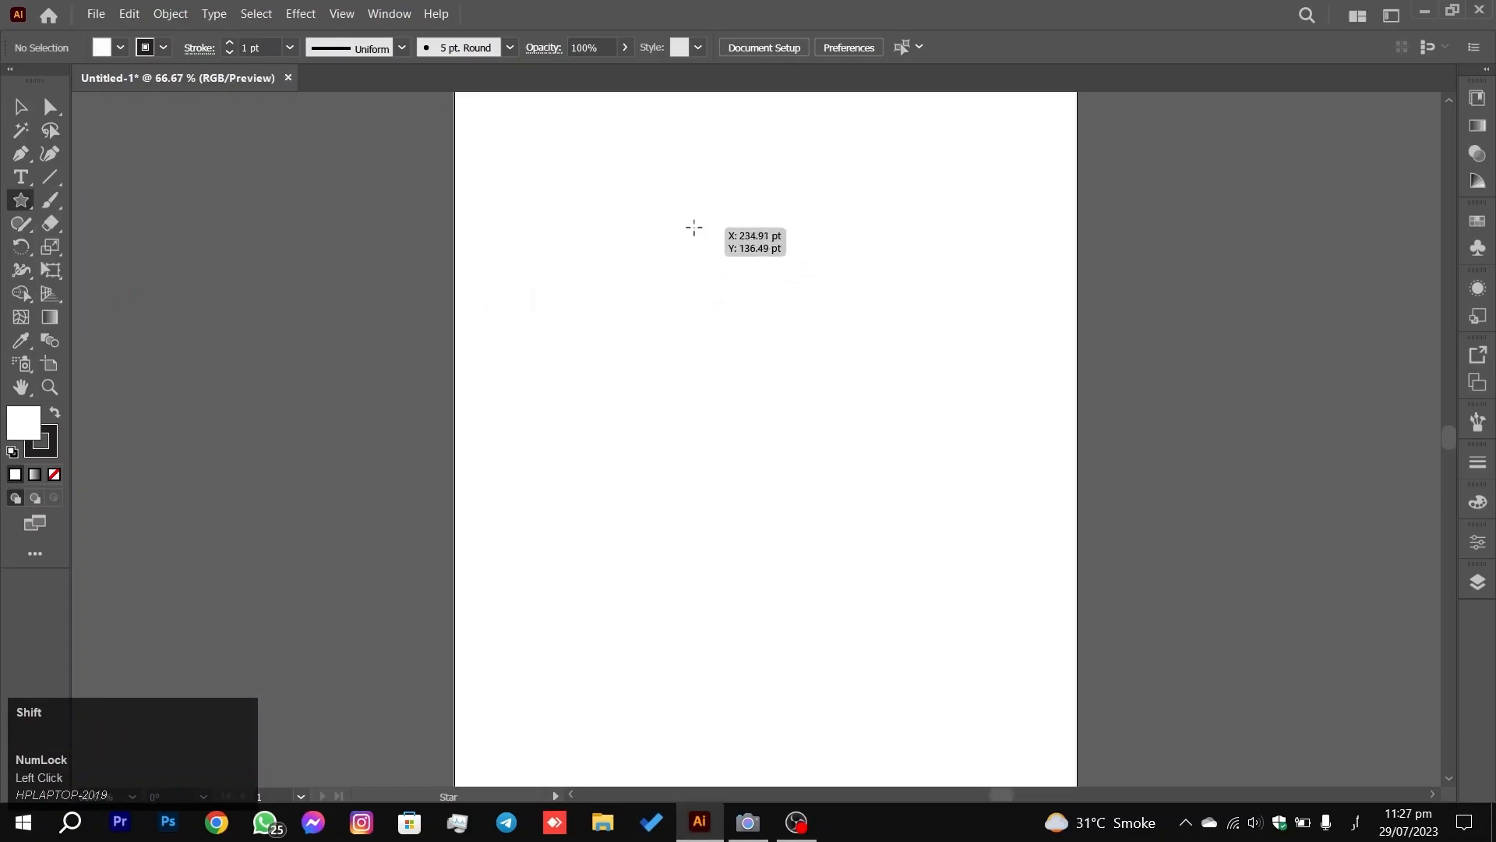
pyautogui.moveTo(723, 249); pyautogui.dragTo(744, 279)
# Step: Scale the star down slightly, shift it a short distance across the artboard and deselect it
pyautogui.click(20, 107)
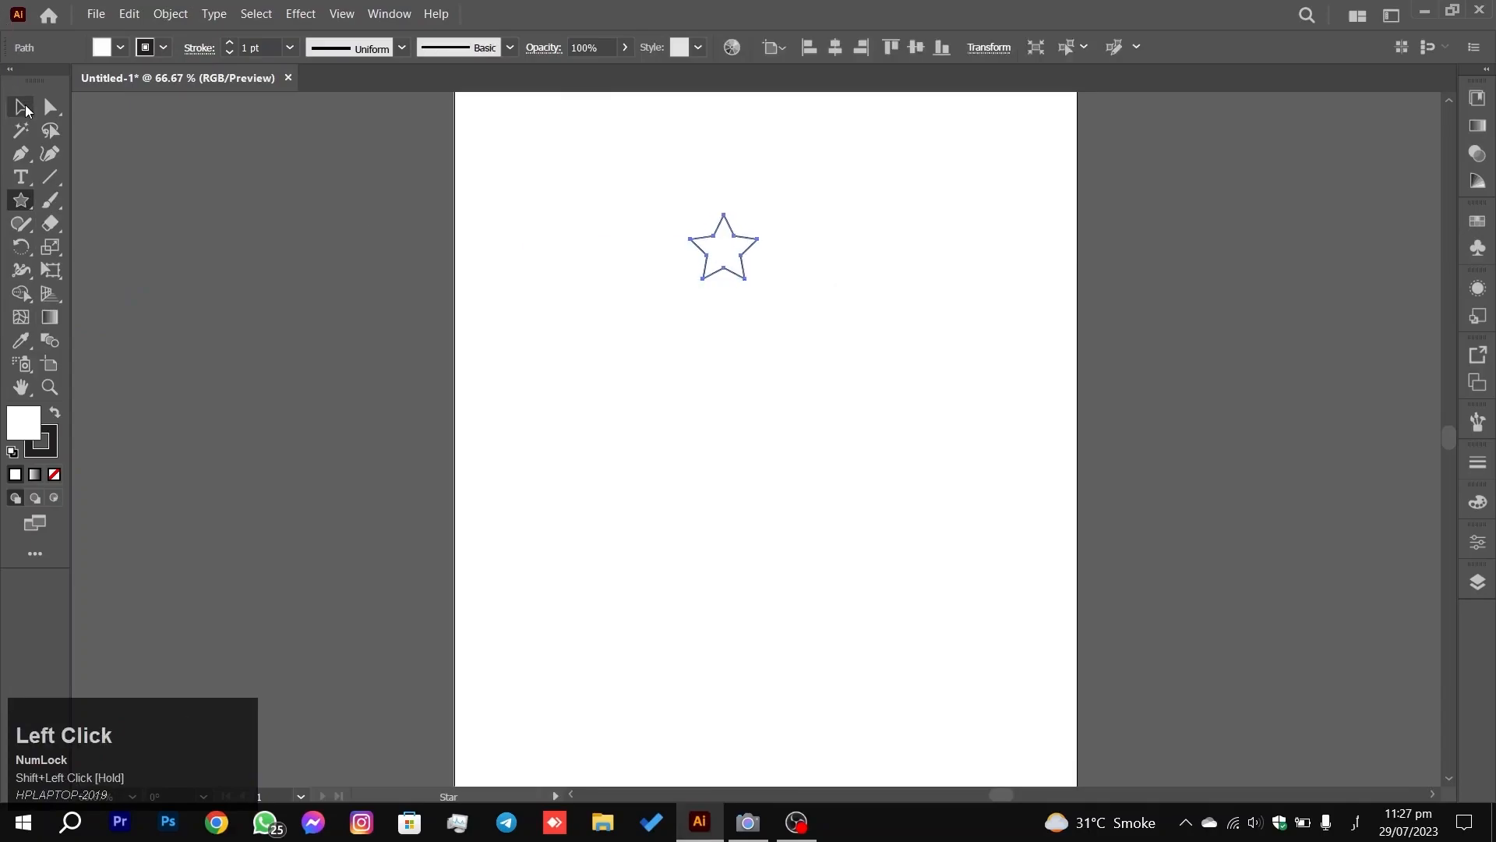
pyautogui.moveTo(689, 214); pyautogui.dragTo(767, 270)
pyautogui.click(873, 195)
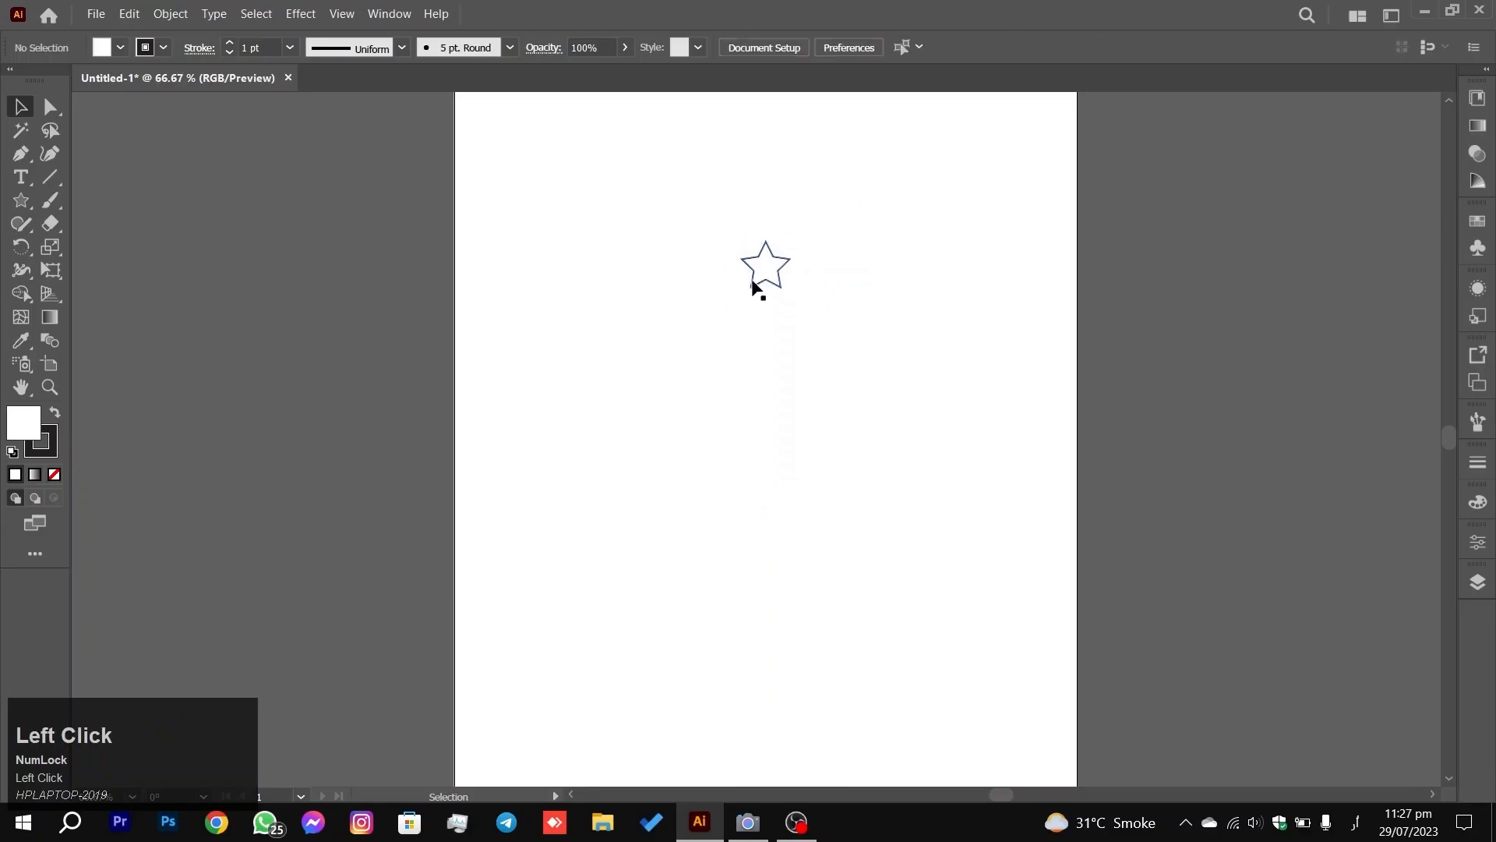
# Step: Activate the Rotate tool and undo the star's last move
pyautogui.rightClick(21, 200)
pyautogui.click(93, 200)
pyautogui.click(21, 246)
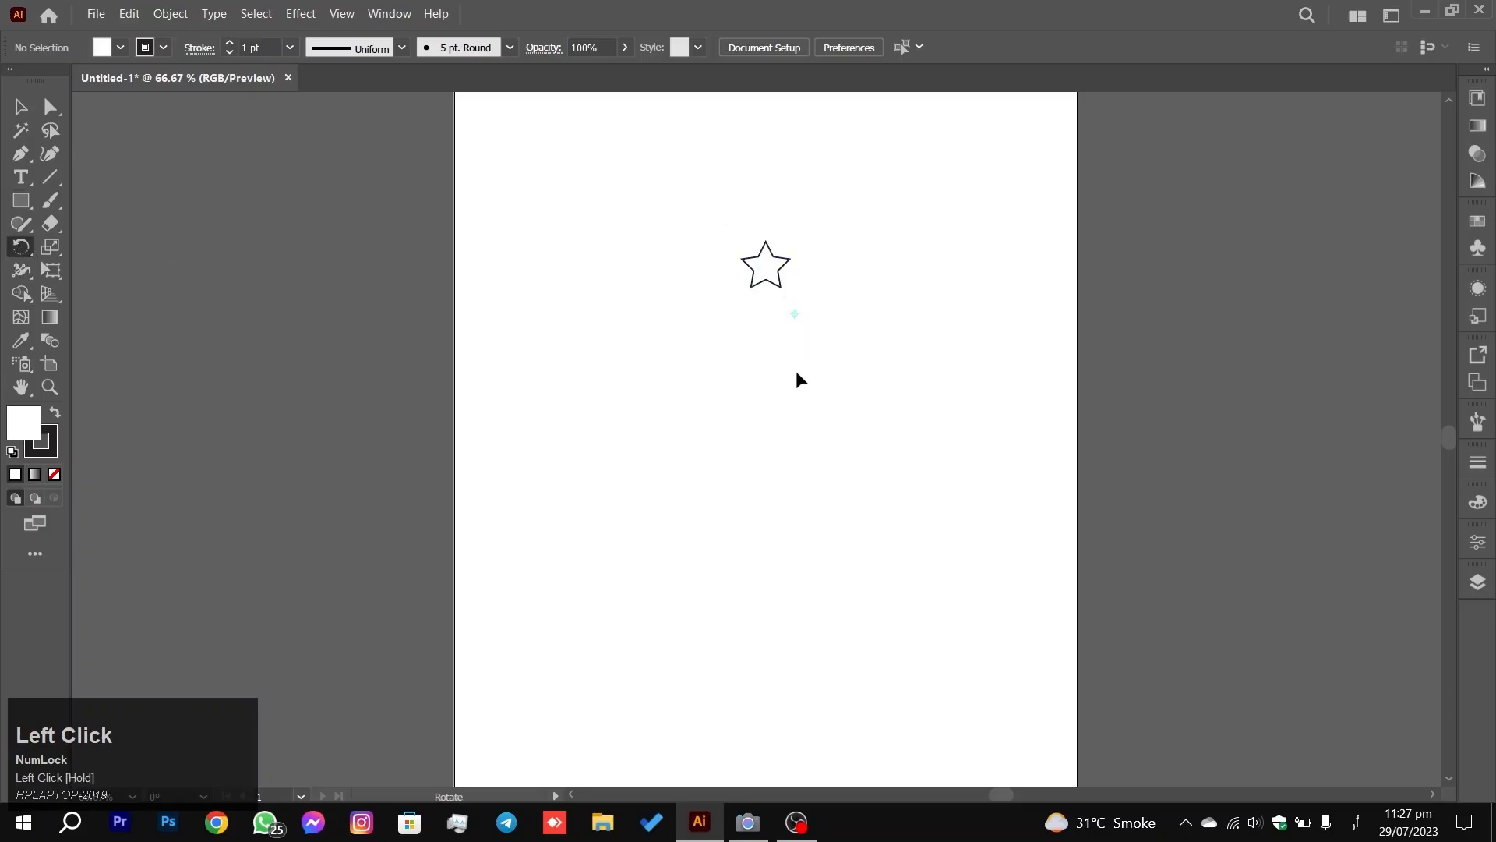
pyautogui.hotkey('ctrl', 'z')
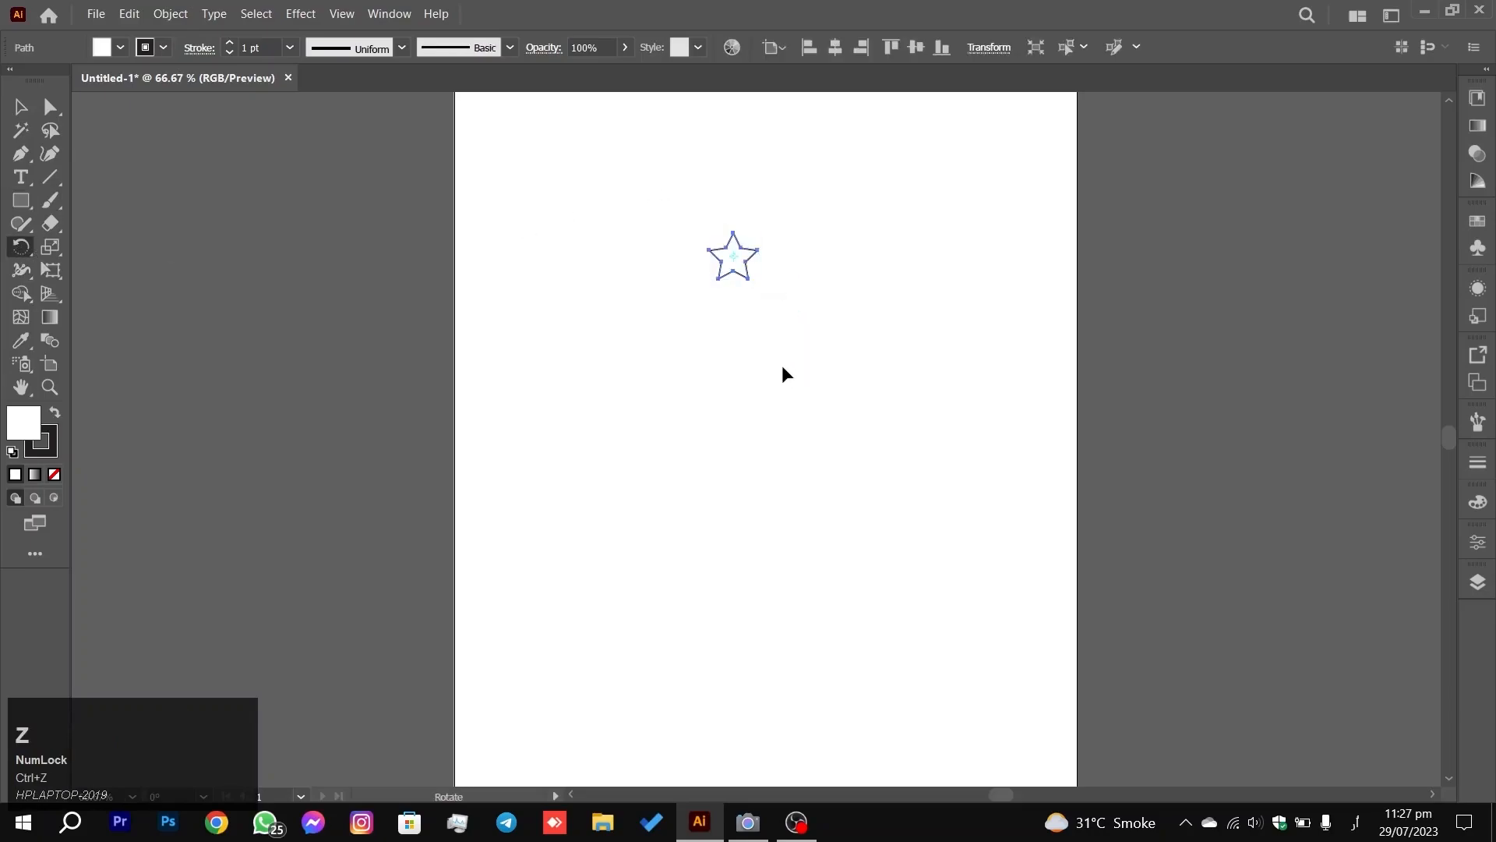
# Step: Place the rotation pivot straight below the star and rotate a copy of the star clockwise around it
pyautogui.click(732, 254)
pyautogui.moveTo(732, 272); pyautogui.dragTo(732, 306)
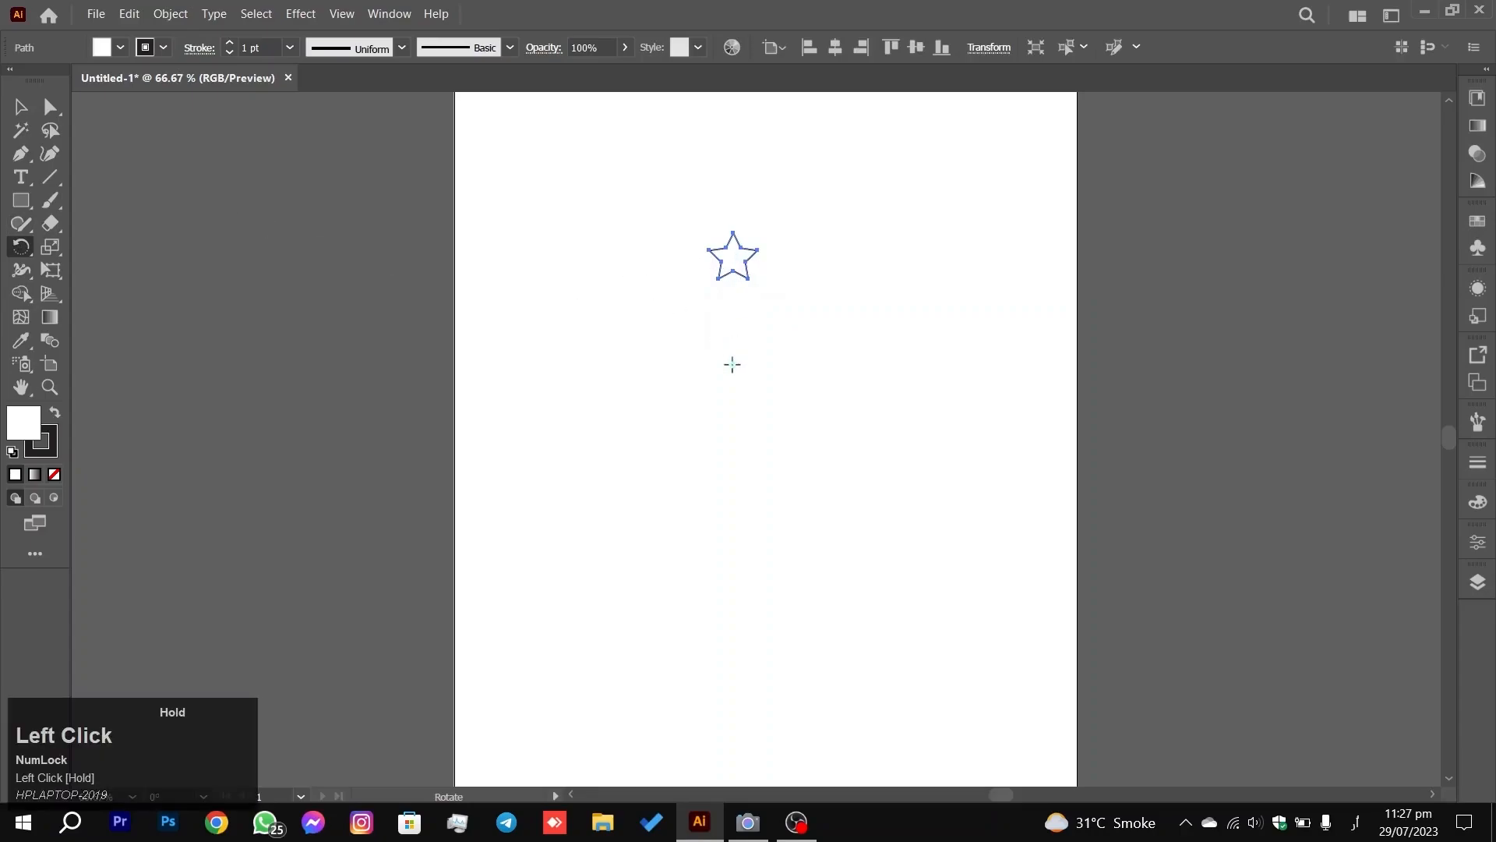
pyautogui.moveTo(731, 269); pyautogui.dragTo(823, 447)
pyautogui.moveTo(943, 265); pyautogui.dragTo(780, 300)
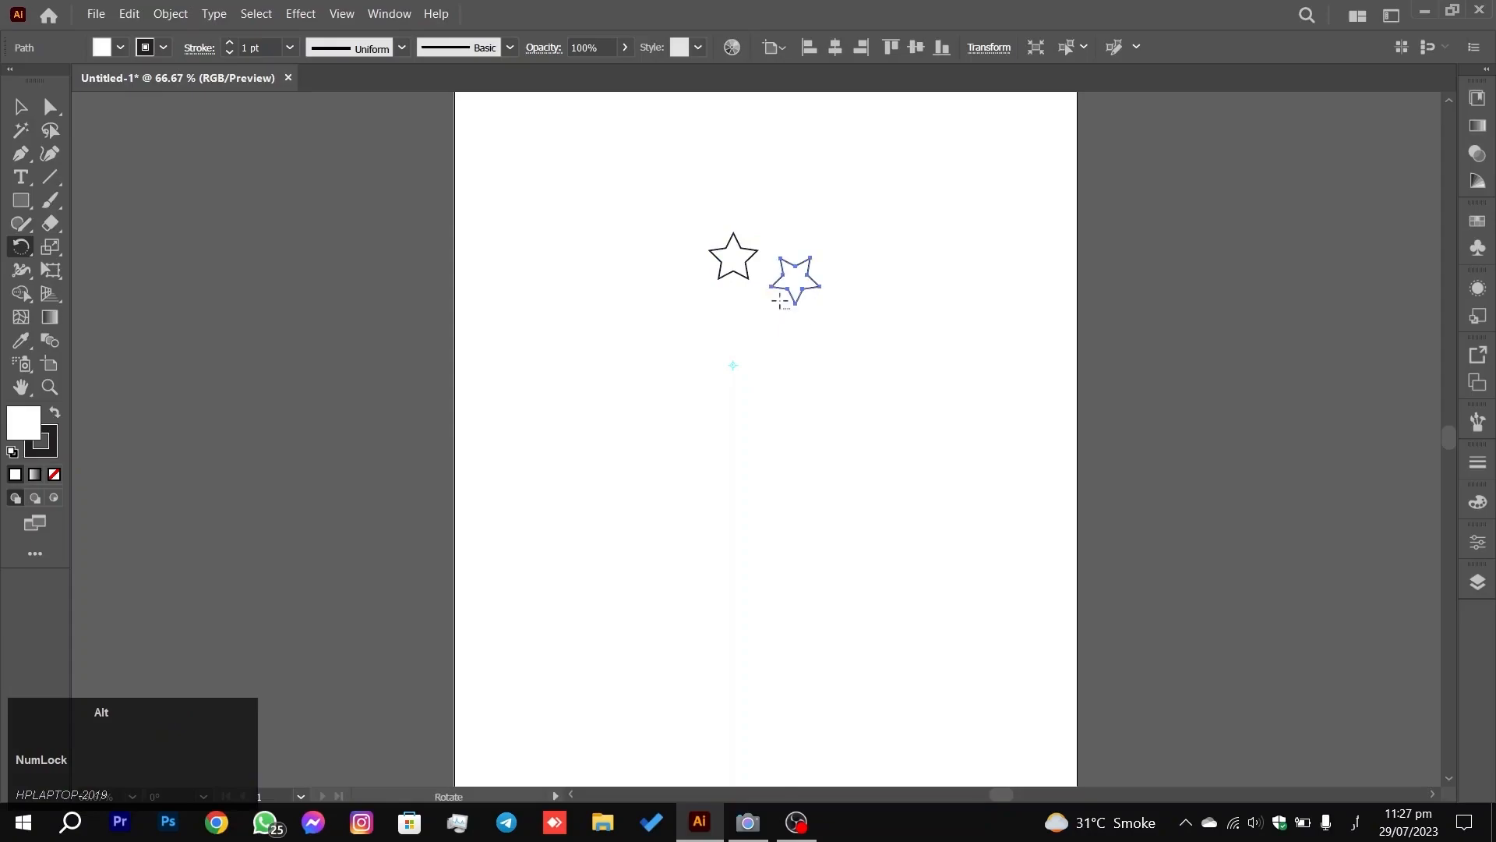
# Step: Repeat the rotated copy until ten evenly spaced stars form a closed ring around the pivot
pyautogui.hotkey('ctrl', 'd')
pyautogui.hotkey('ctrl', 'd')
pyautogui.hotkey('ctrl', 'd')
pyautogui.hotkey('ctrl', 'd')
pyautogui.hotkey('ctrl', 'd')
pyautogui.hotkey('ctrl', 'd')
pyautogui.hotkey('ctrl', 'd')
pyautogui.hotkey('ctrl', 'd')
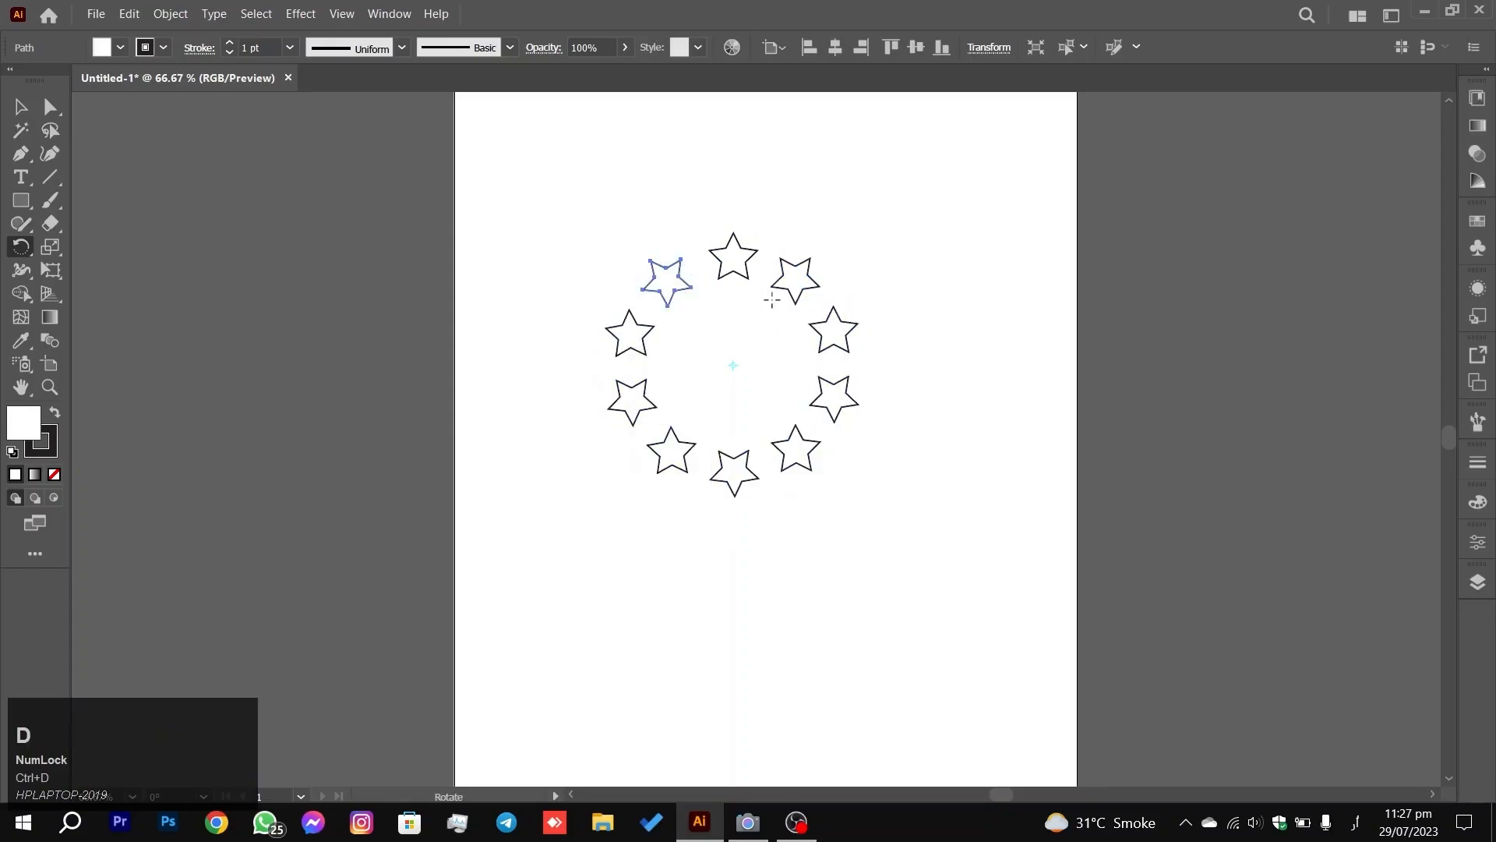
# Step: Delete all the copied stars from the ring, keeping only the original star at the top
pyautogui.click(21, 106)
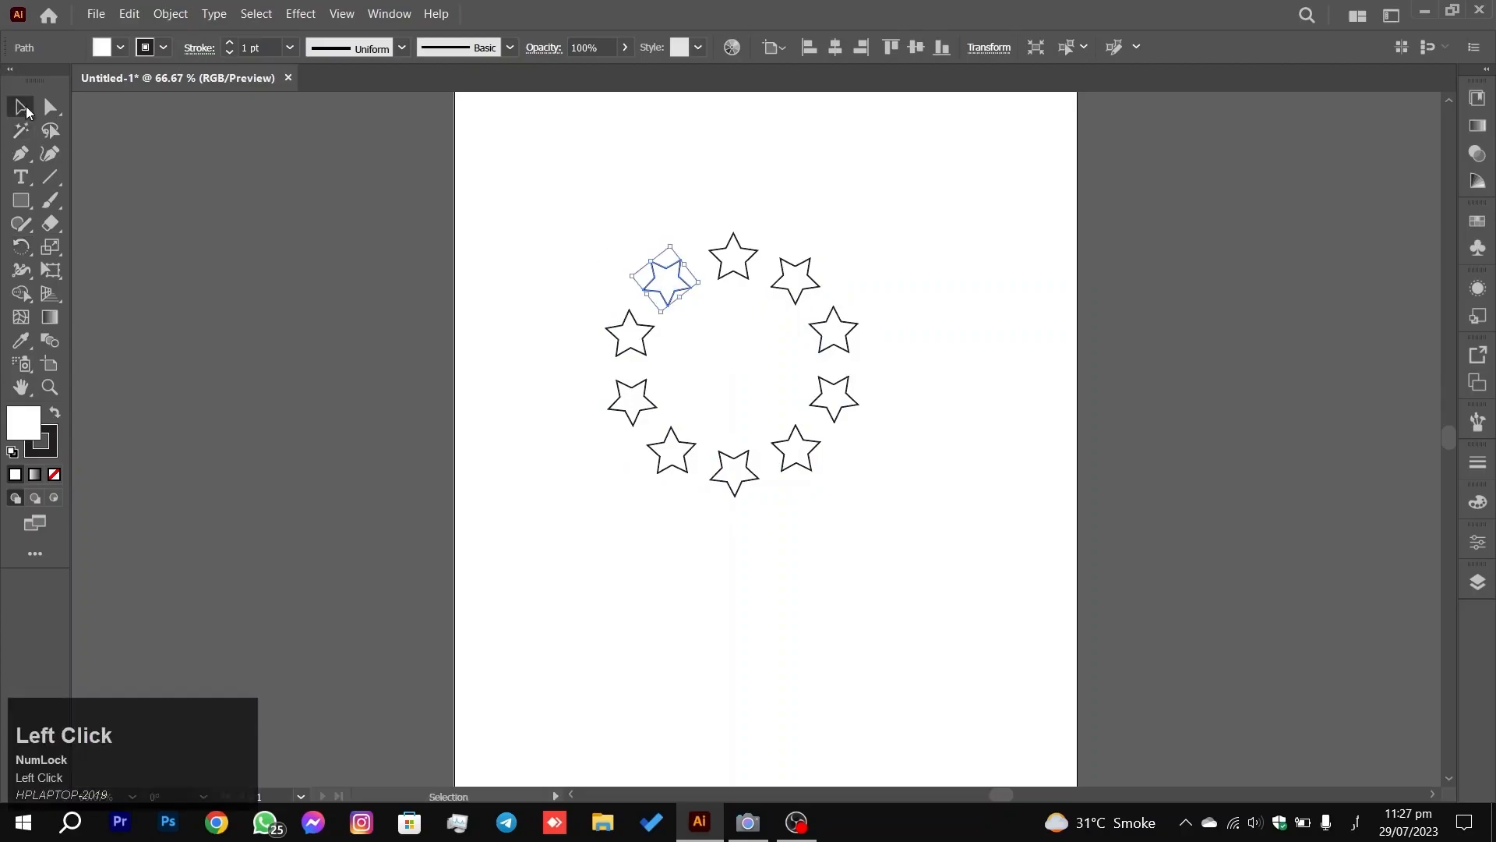
pyautogui.click(488, 327)
pyautogui.moveTo(470, 215); pyautogui.dragTo(736, 429)
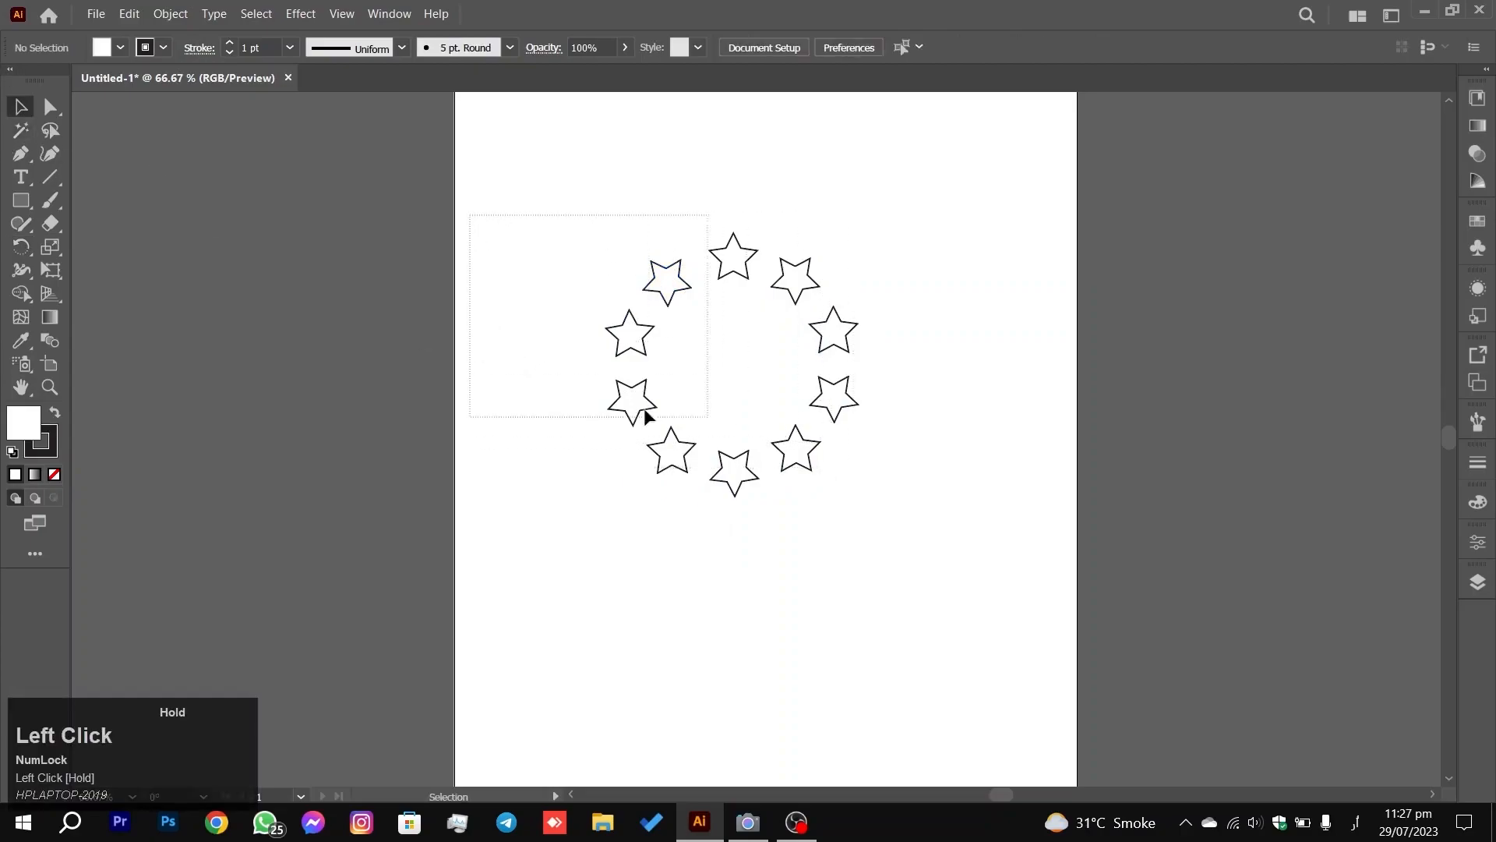
pyautogui.moveTo(639, 530); pyautogui.dragTo(678, 558)
pyautogui.press('Delete')
pyautogui.moveTo(616, 511); pyautogui.dragTo(981, 339)
pyautogui.press('Delete')
pyautogui.moveTo(946, 214); pyautogui.dragTo(782, 348)
pyautogui.press('Delete')
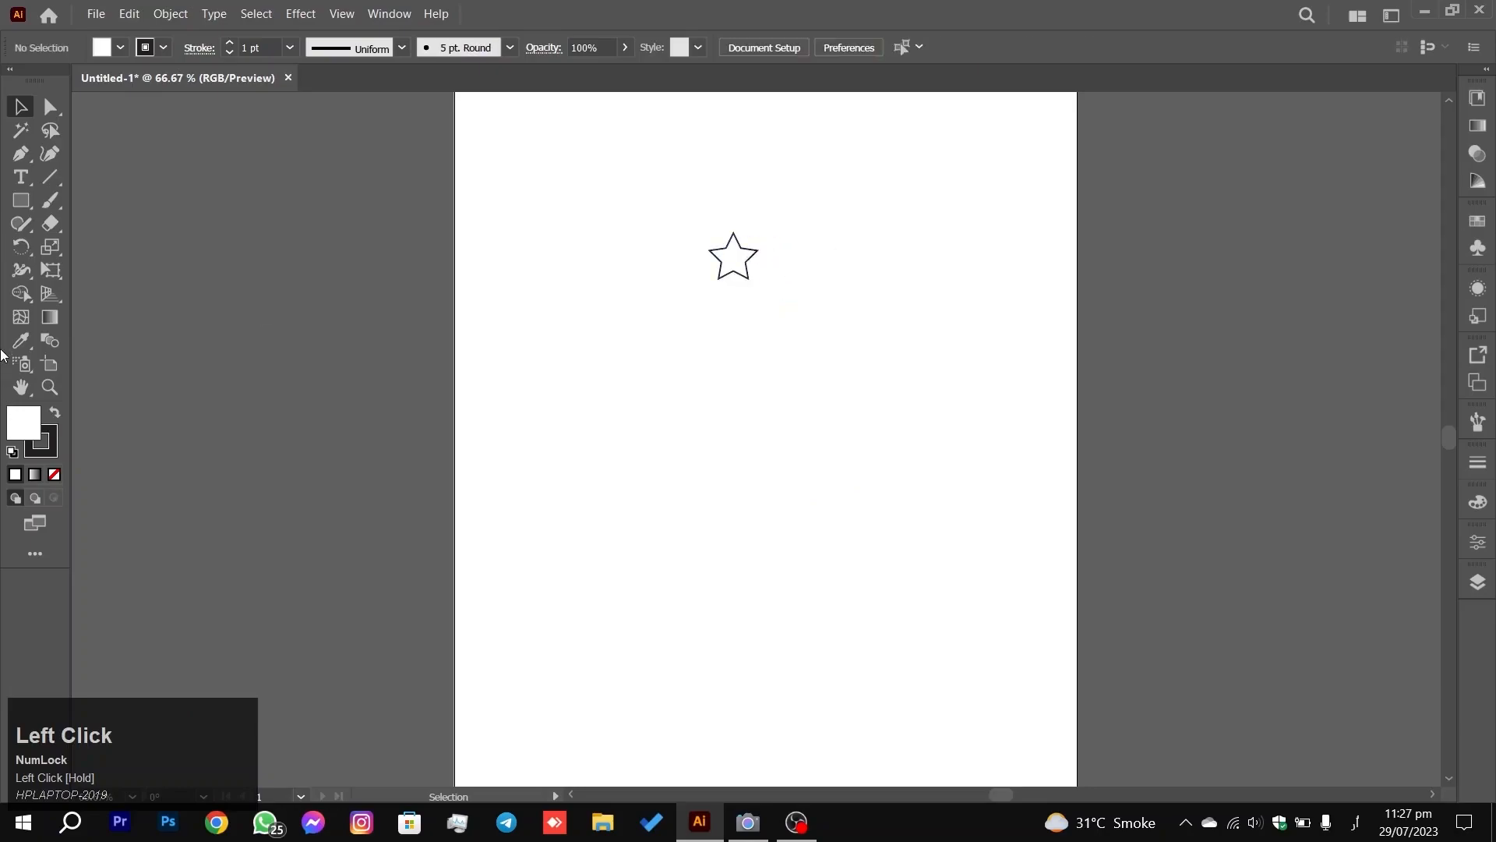
# Step: Select the remaining star, set the rotation pivot below it and make a clockwise rotated copy with wider spacing
pyautogui.click(21, 247)
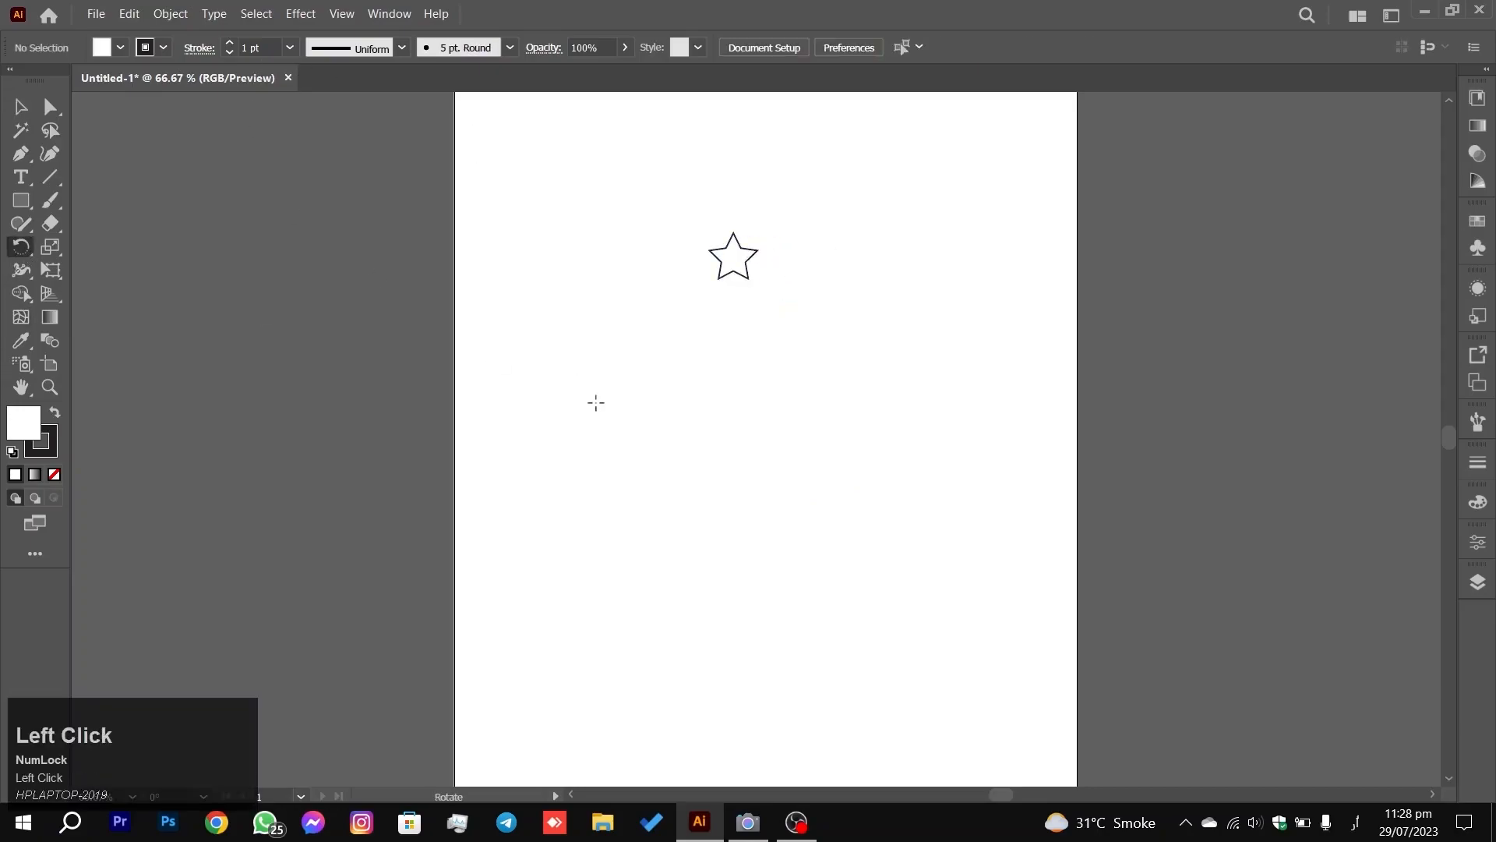
pyautogui.moveTo(537, 451); pyautogui.dragTo(845, 161)
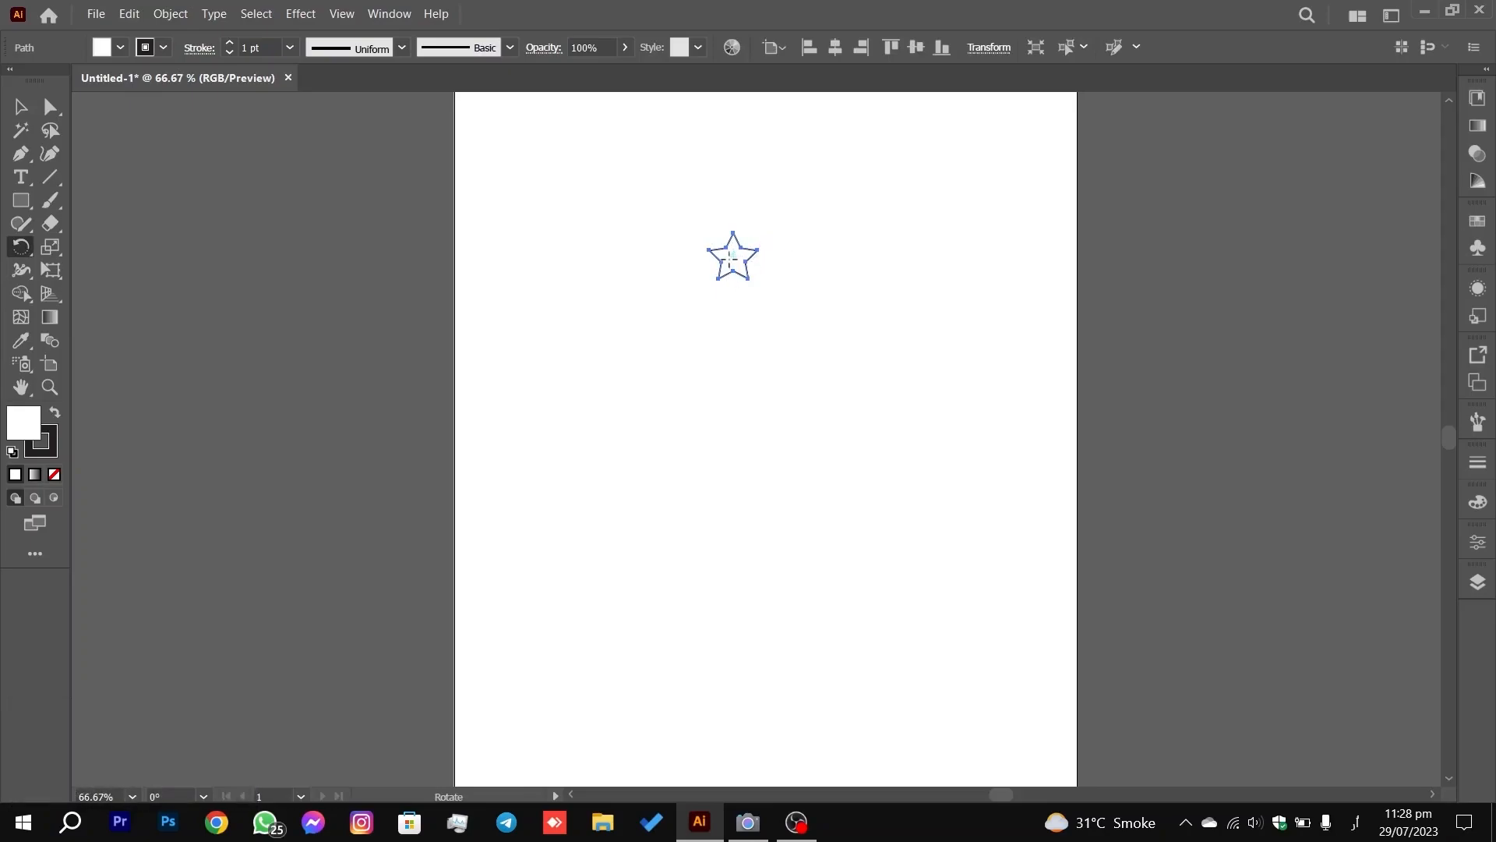
pyautogui.click(729, 372)
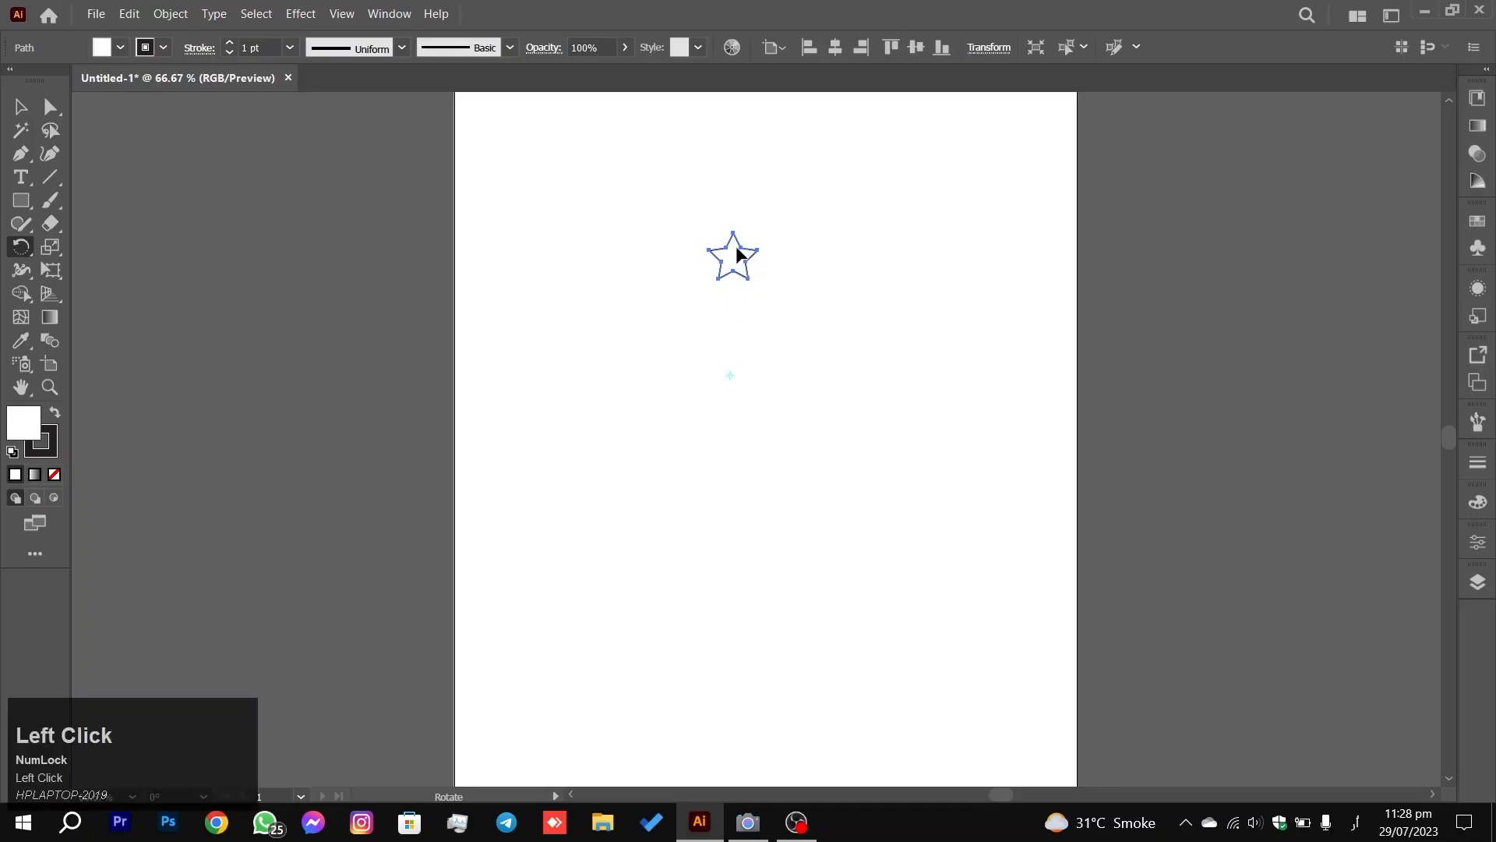
pyautogui.moveTo(732, 251); pyautogui.dragTo(805, 322)
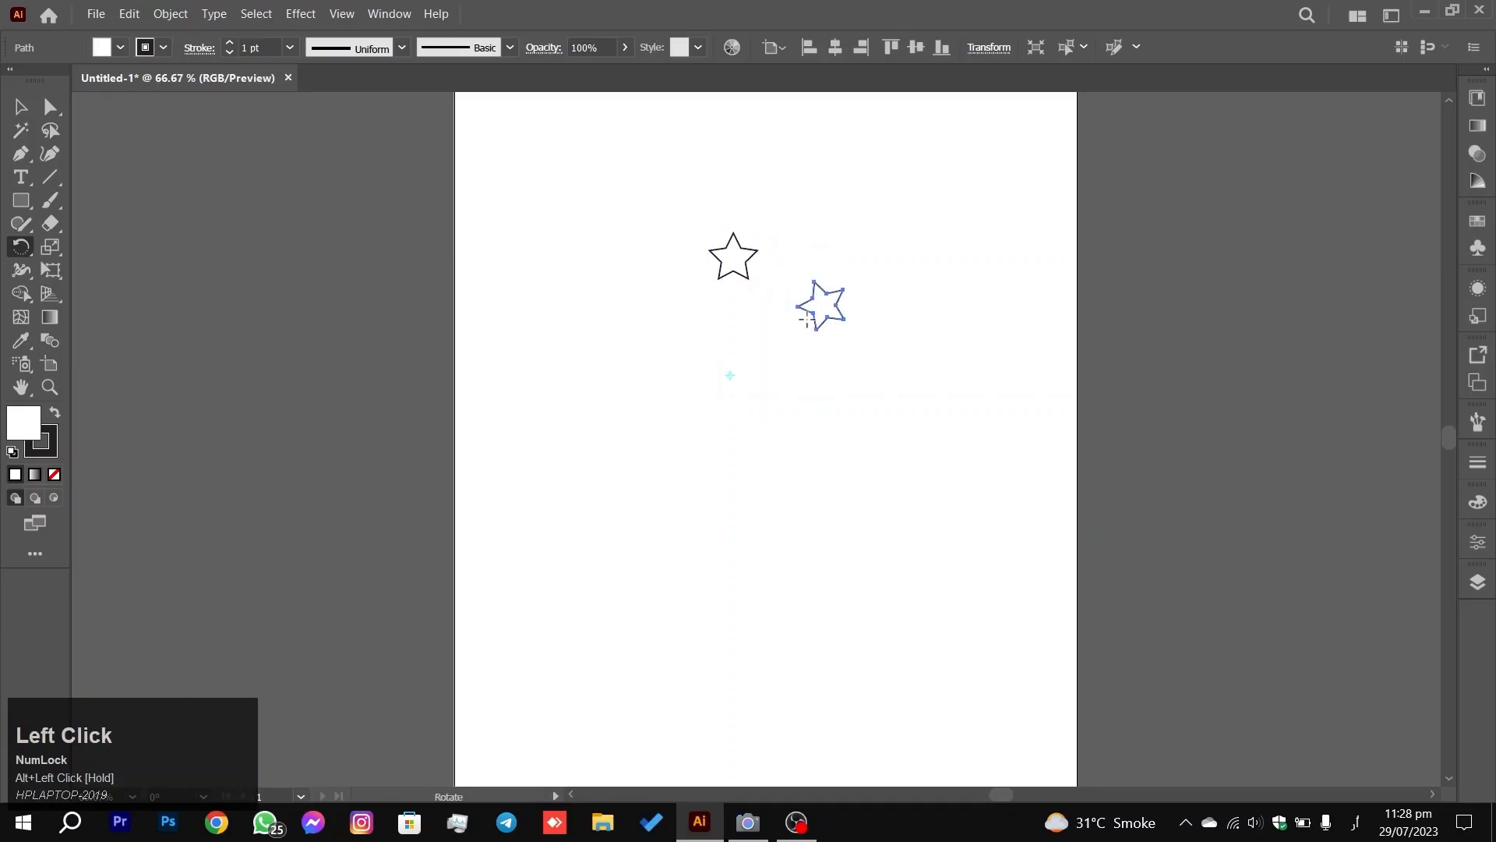
# Step: Repeat the rotated copy around the pivot to form a ring of seven widely spaced stars
pyautogui.hotkey('ctrl', 'd')
pyautogui.hotkey('ctrl', 'd')
pyautogui.hotkey('ctrl', 'd')
pyautogui.hotkey('ctrl', 'd')
pyautogui.hotkey('ctrl', 'd')
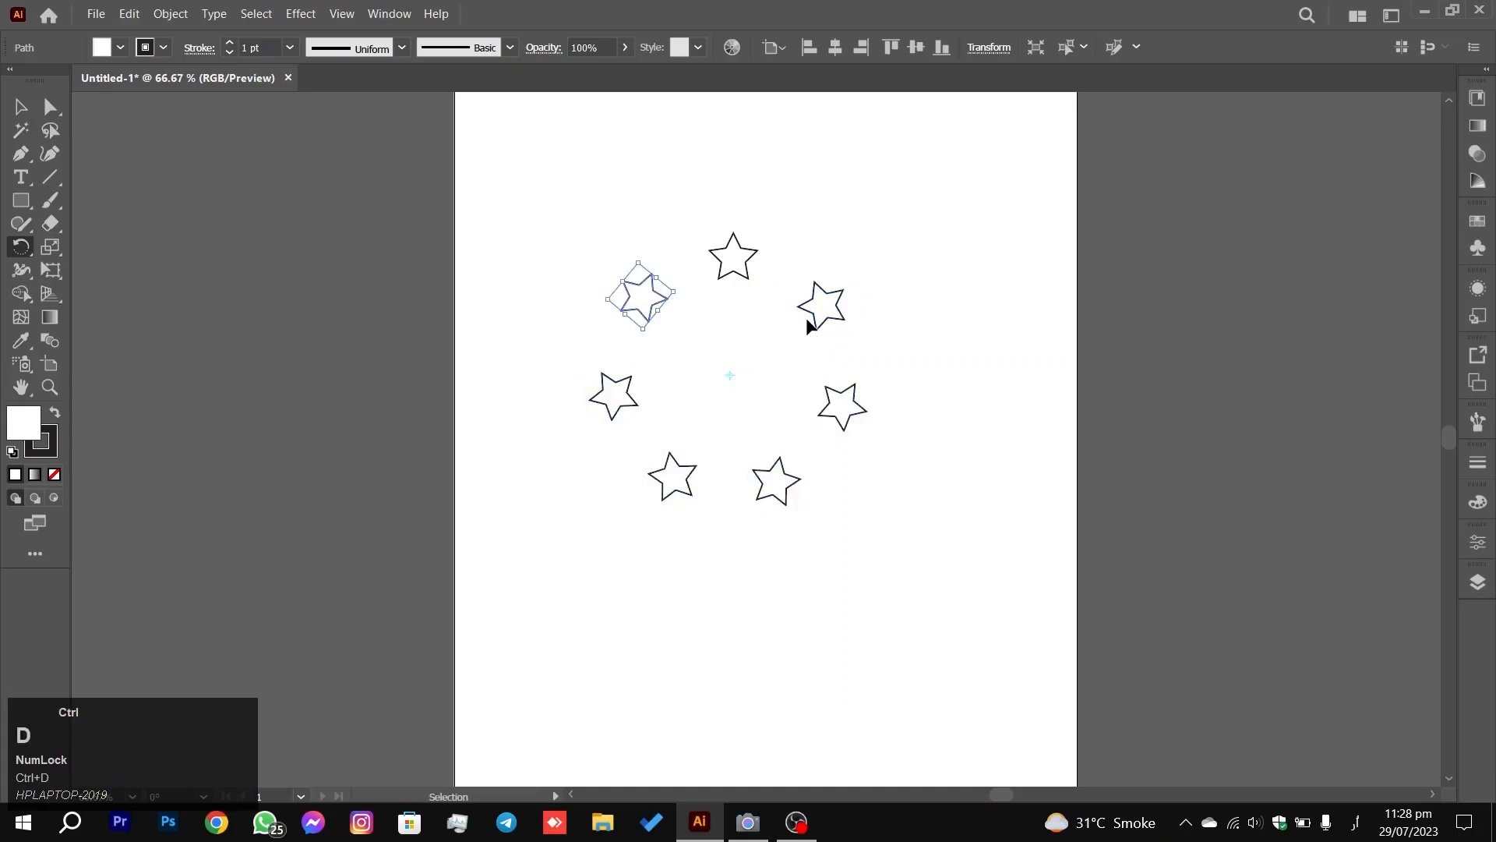
pyautogui.hotkey('ctrl', 'd')
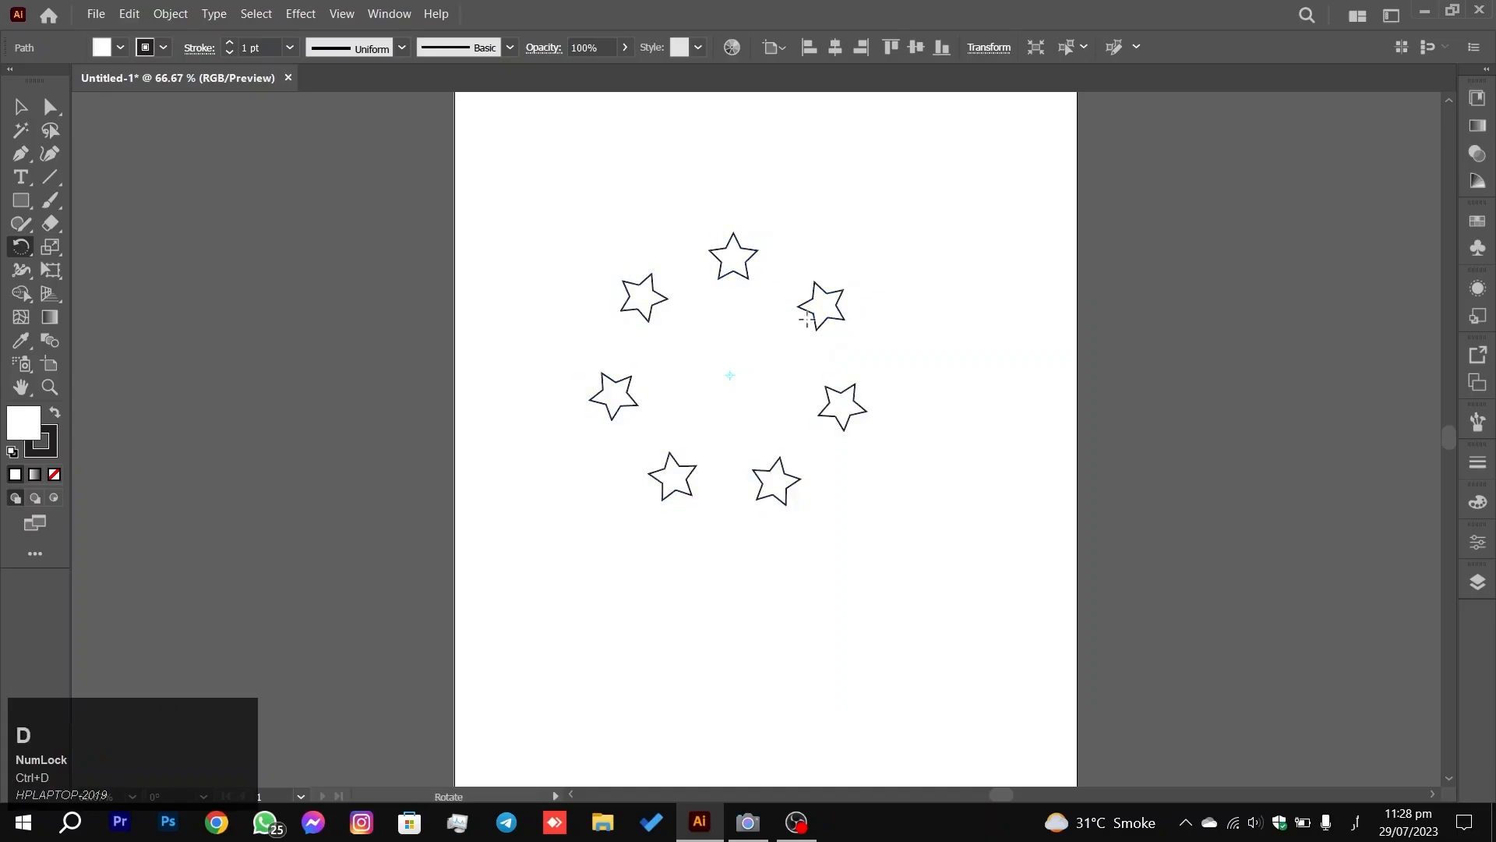
# Step: Remove the six copied stars of the seven-star ring, keeping only the original star at the top
pyautogui.hotkey('ctrl', 'shift', 'a')
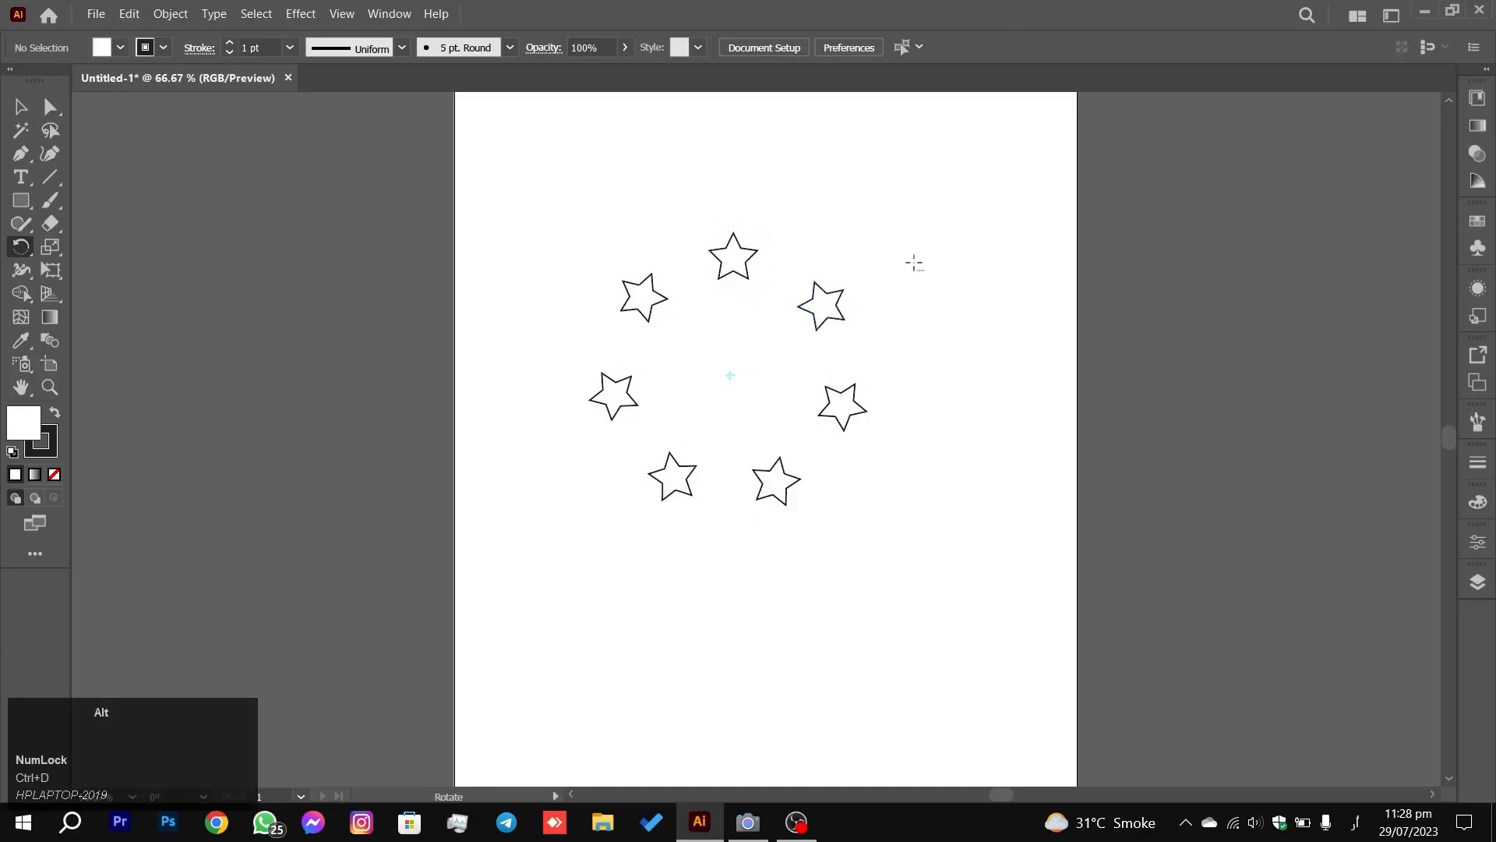
pyautogui.moveTo(946, 147); pyautogui.dragTo(512, 294)
pyautogui.press('Delete')
pyautogui.press('Delete')
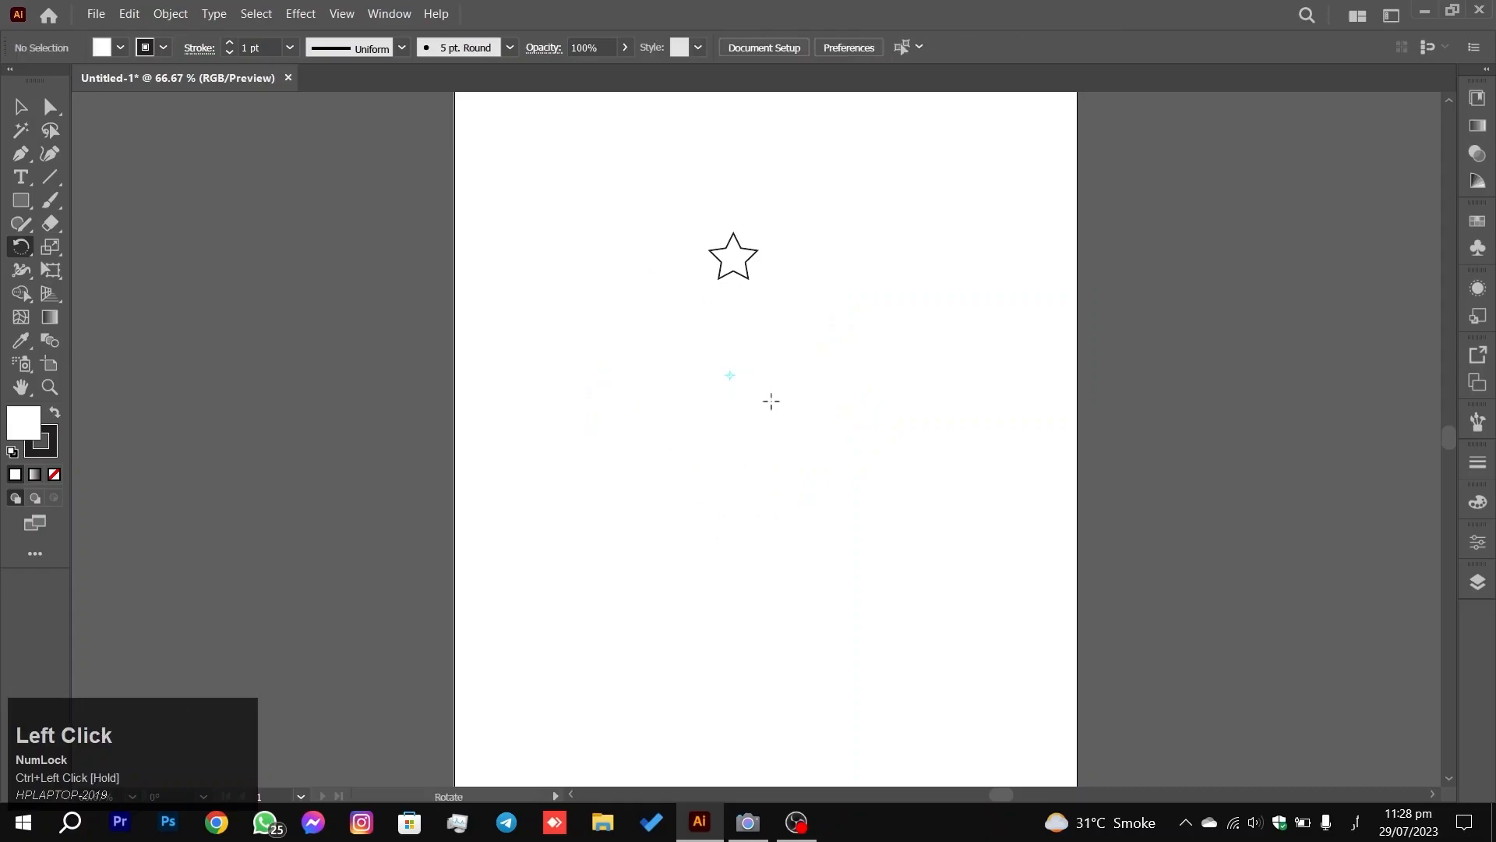
# Step: Try rotating the star around a pivot at one of its inner corners, and delete the star
pyautogui.keyDown('alt'); pyautogui.click(746, 265); pyautogui.keyUp('alt')
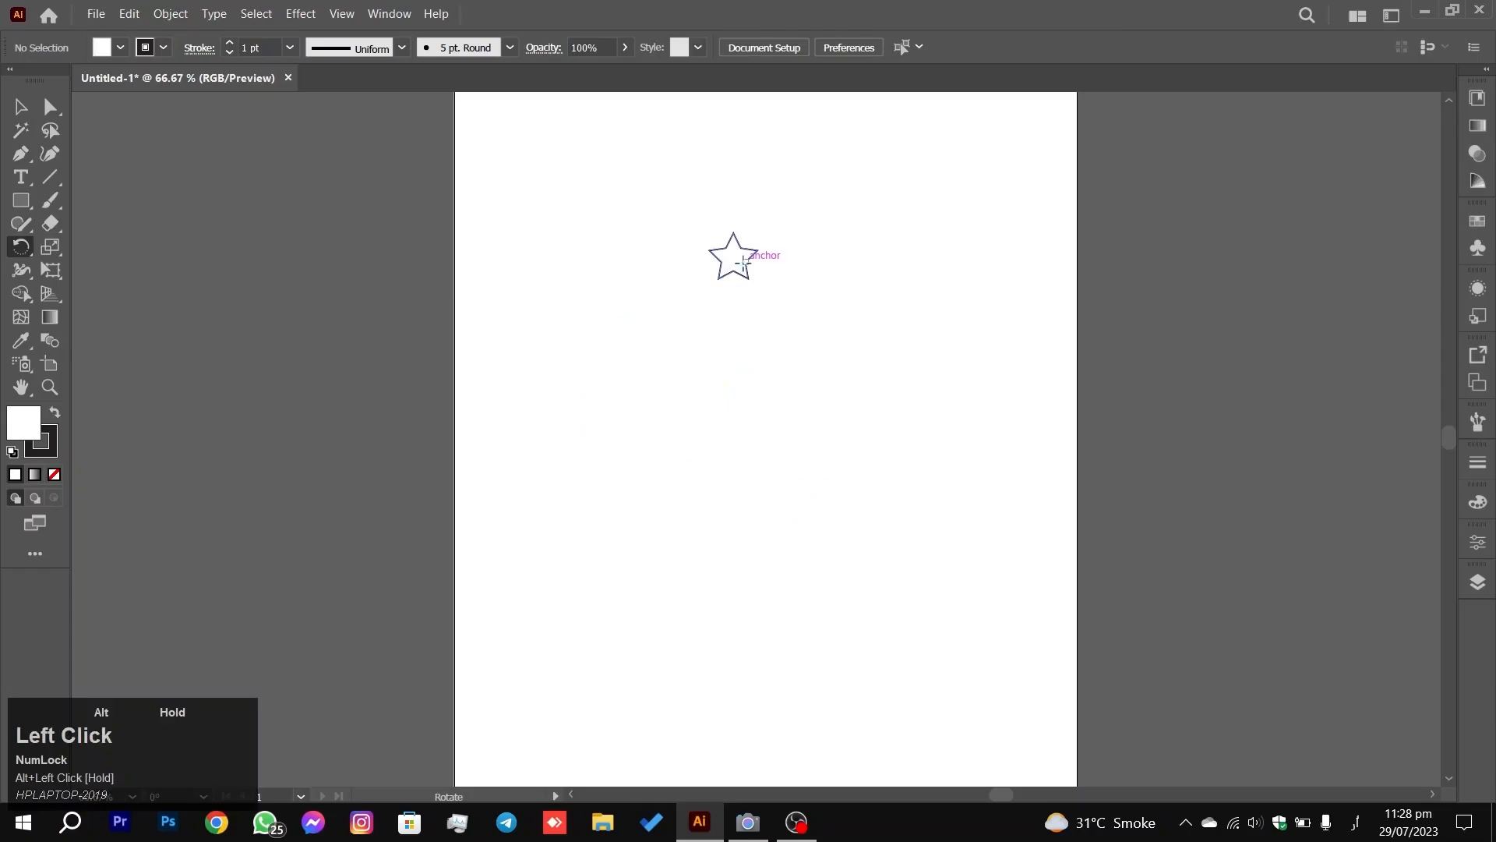
pyautogui.click(852, 482)
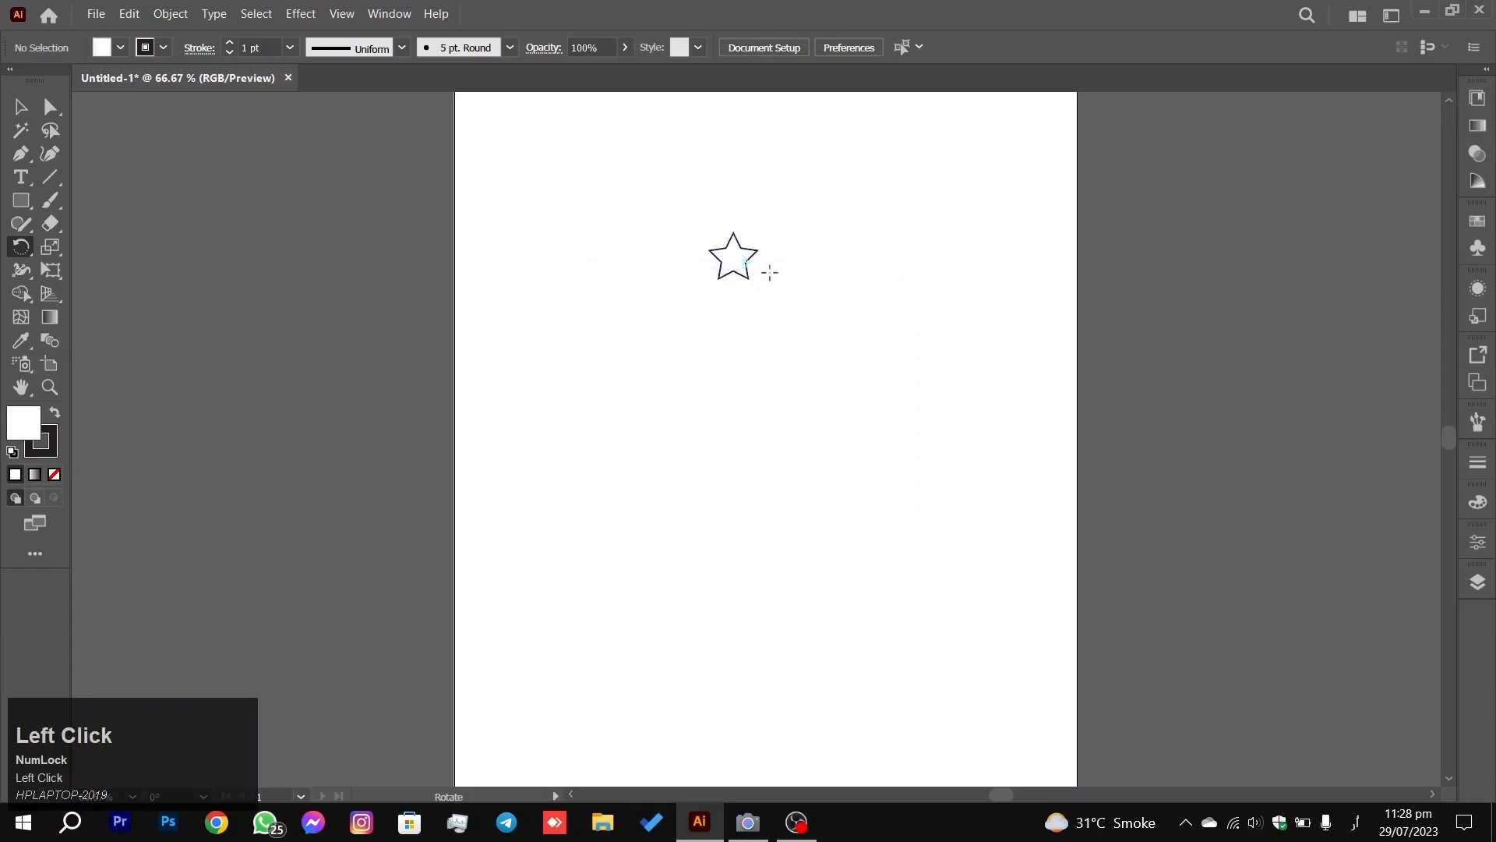
pyautogui.moveTo(725, 317); pyautogui.dragTo(734, 385)
pyautogui.moveTo(580, 511); pyautogui.dragTo(865, 170)
pyautogui.scroll(1, 865, 170)
pyautogui.scroll(-2, 760, 355)
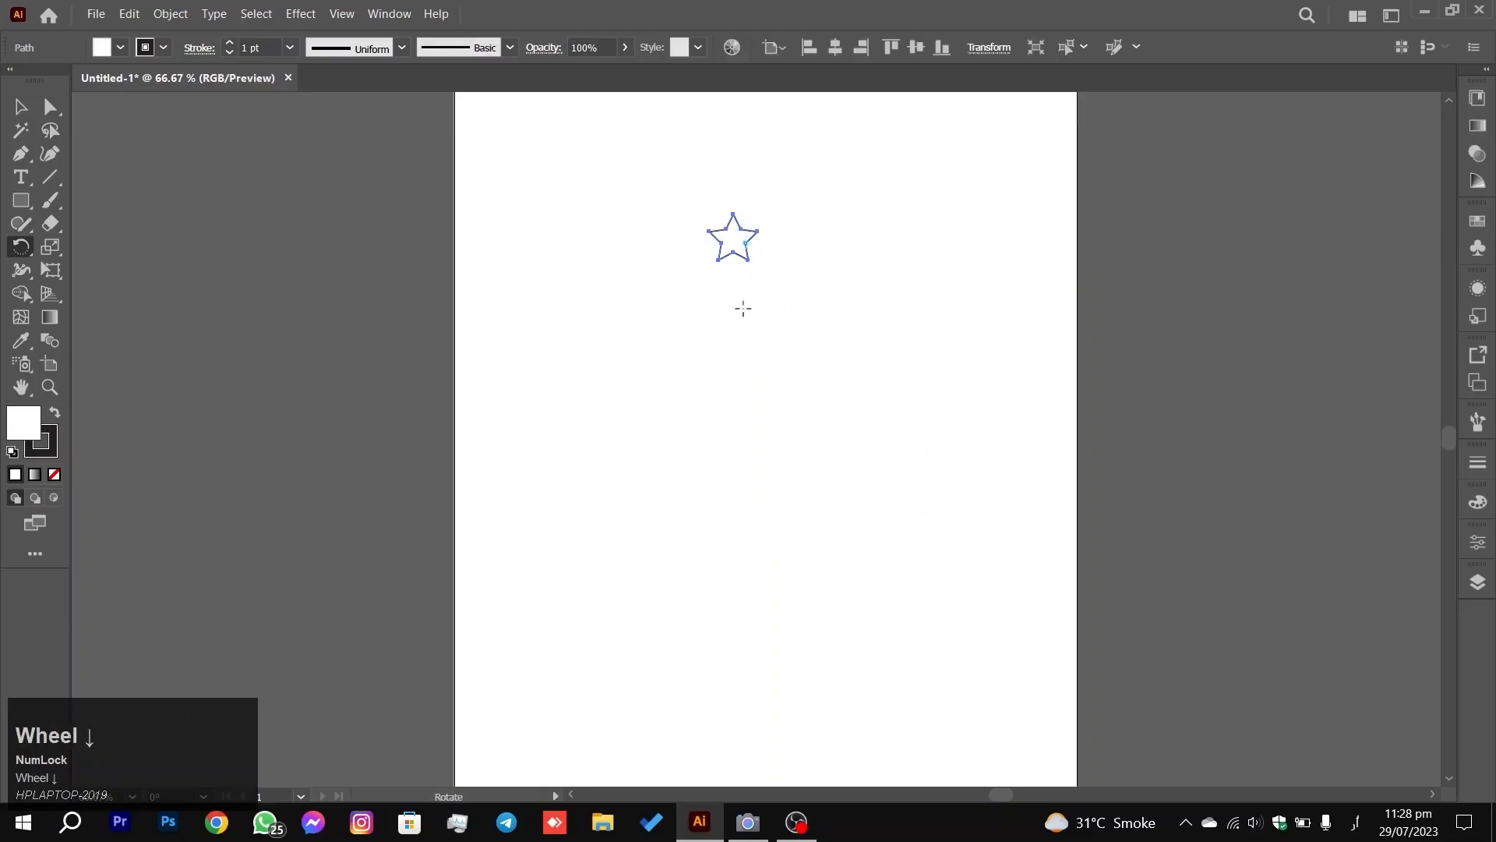
pyautogui.moveTo(735, 368); pyautogui.dragTo(745, 394)
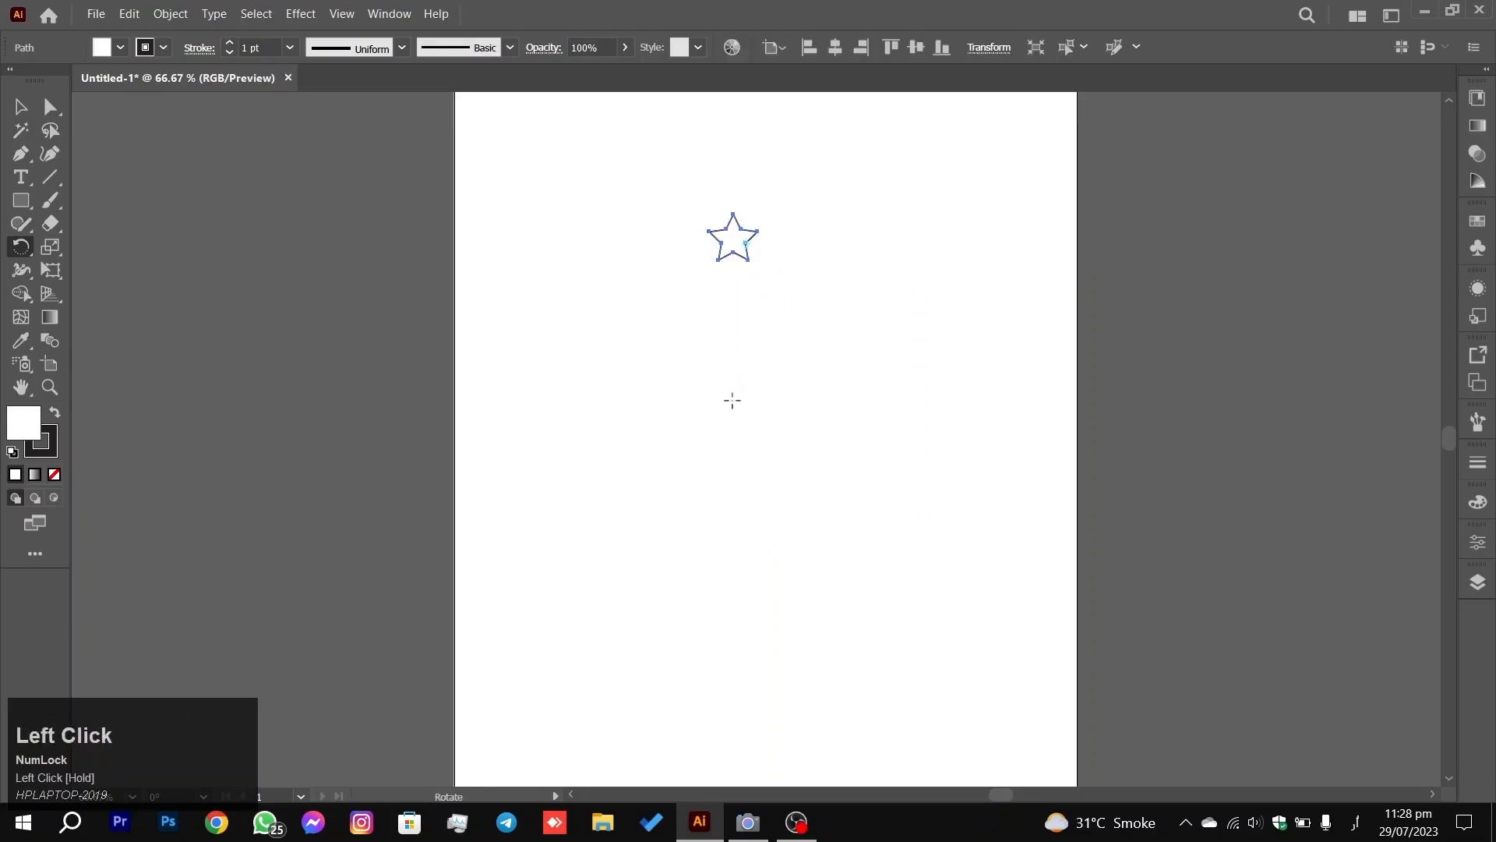
pyautogui.moveTo(740, 253); pyautogui.dragTo(753, 283)
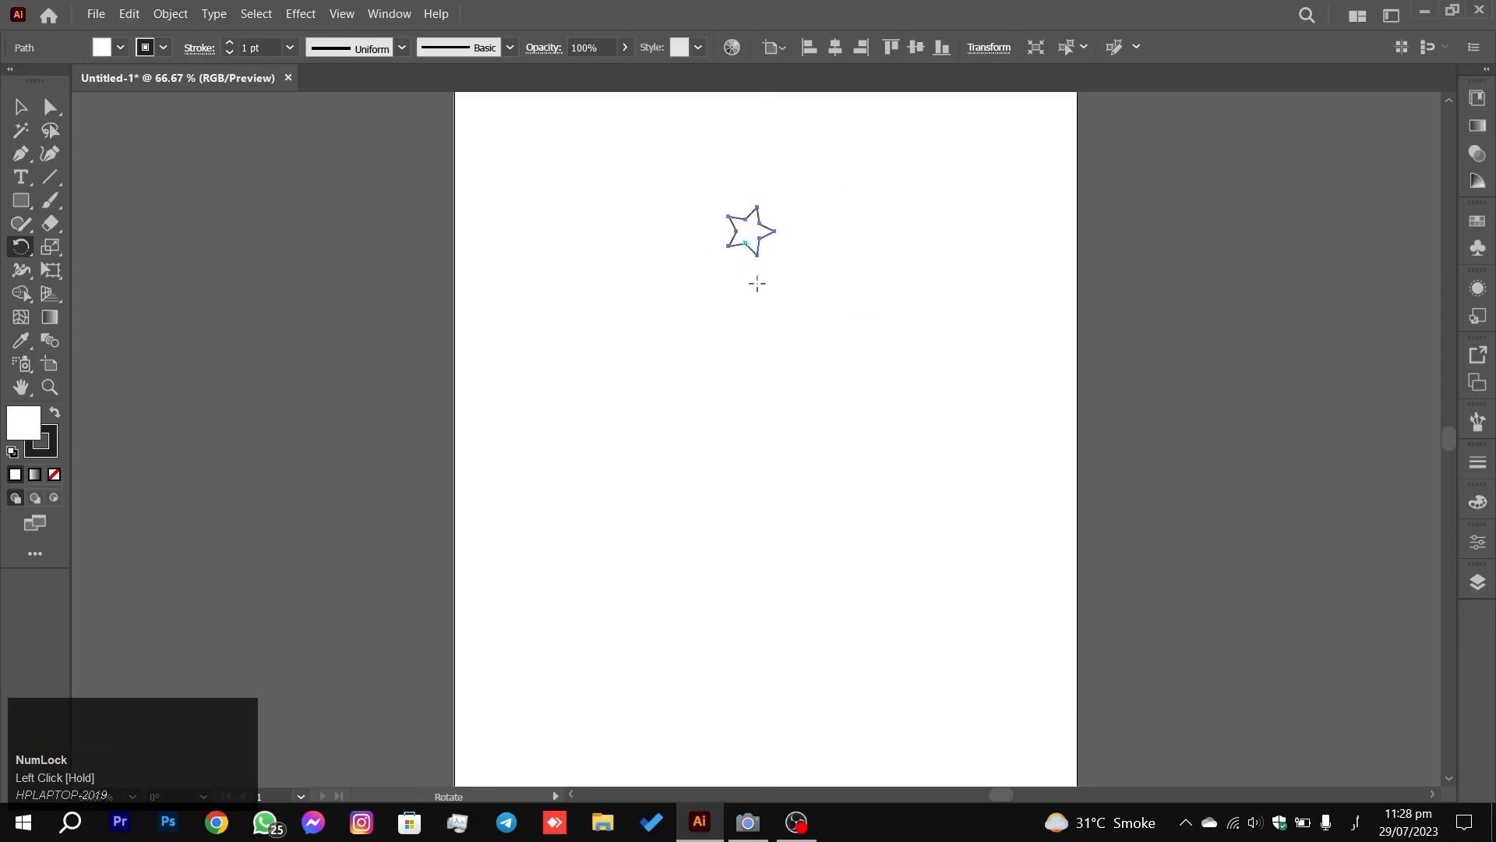
pyautogui.press('Delete')
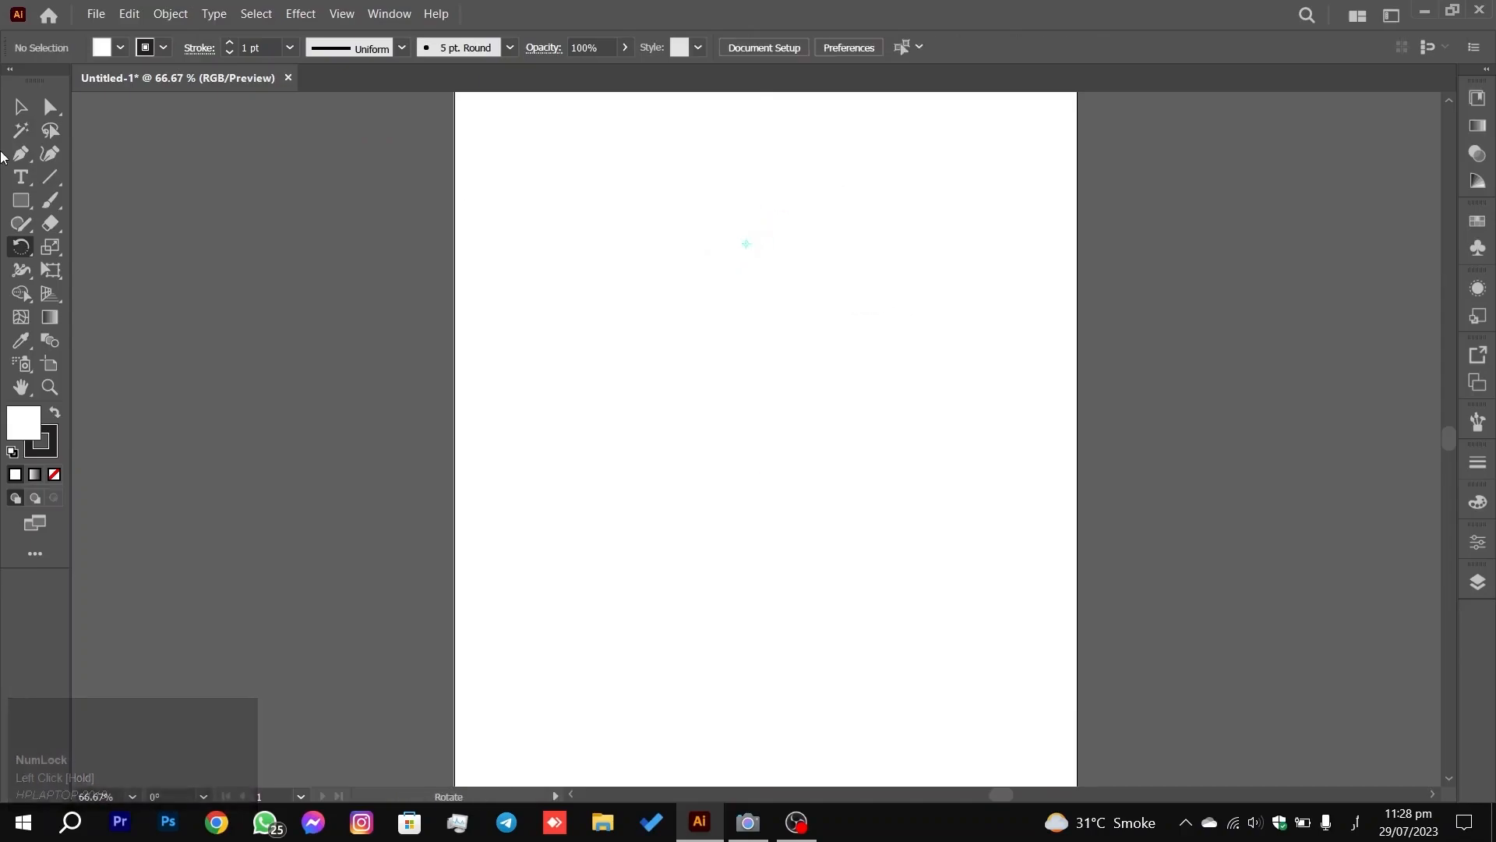
# Step: Draw a new, smaller and sharper five-pointed star near the centre of the artboard's upper half
pyautogui.press('s')
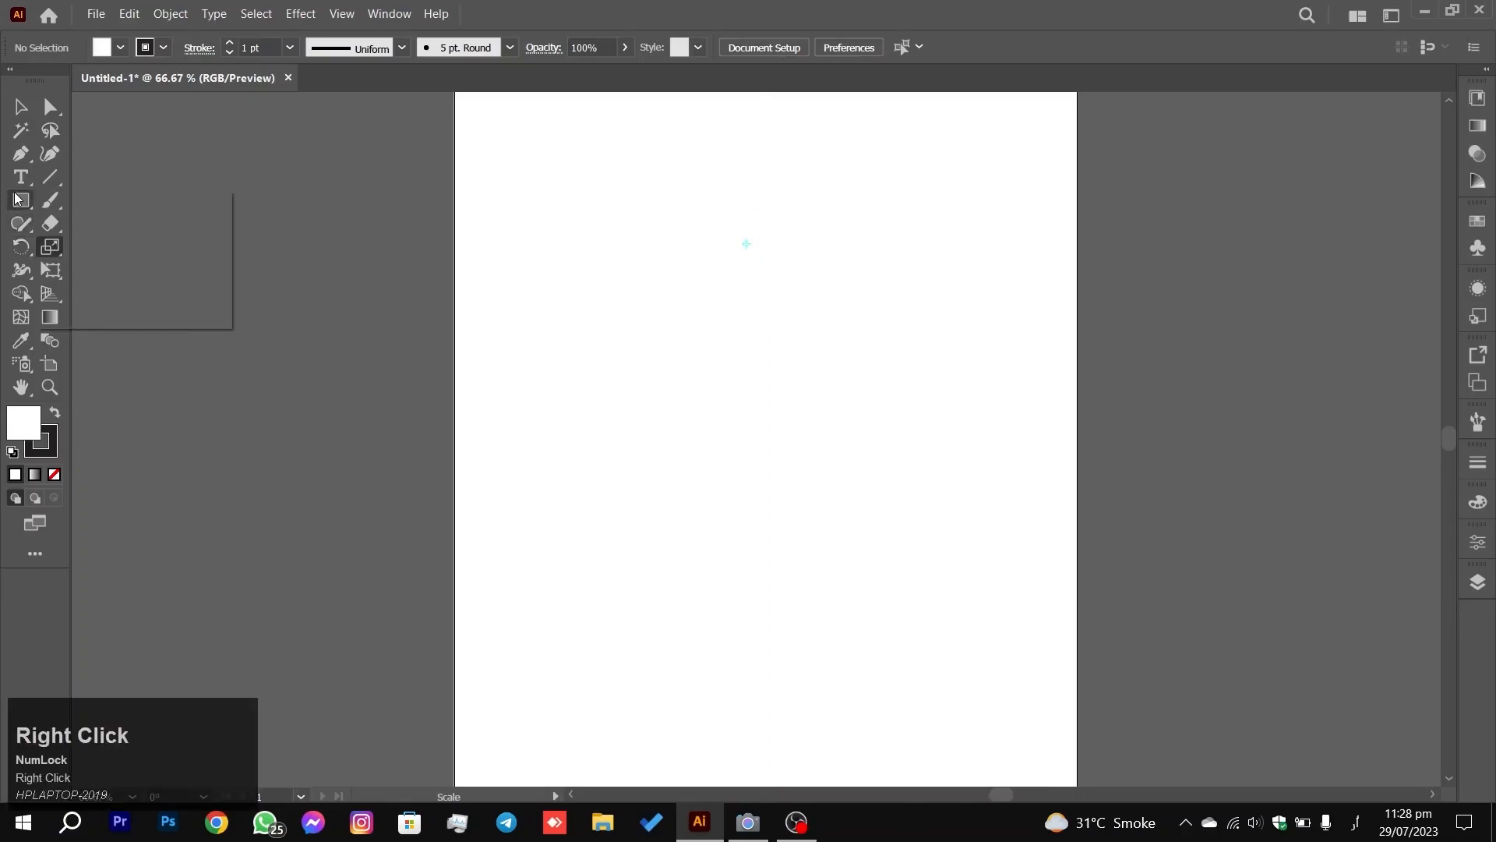
pyautogui.rightClick(14, 200)
pyautogui.click(115, 296)
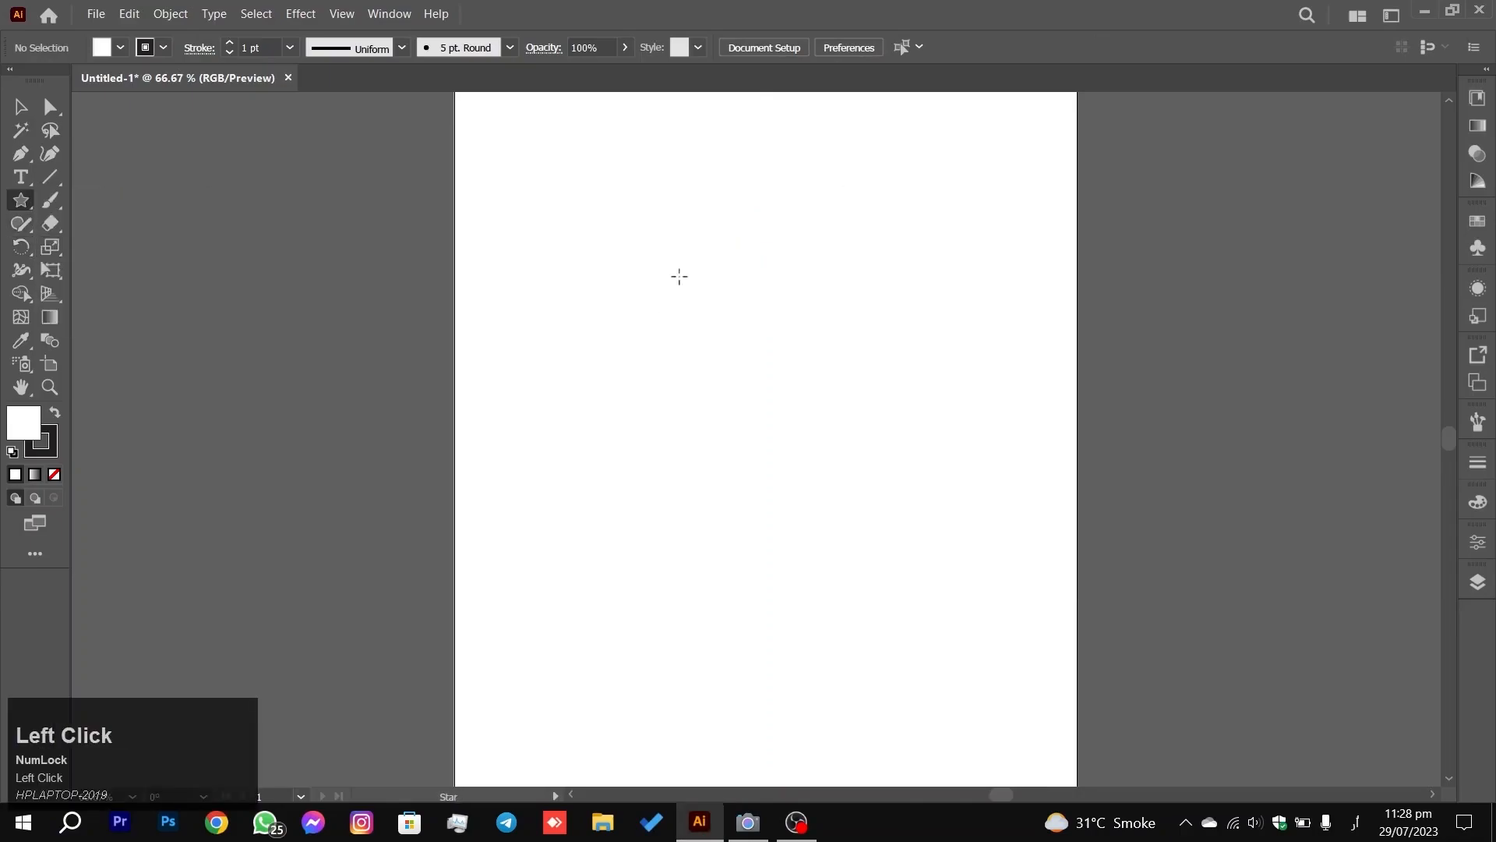
pyautogui.moveTo(755, 290)
pyautogui.mouseDown()
pyautogui.moveTo(803, 348)
pyautogui.moveTo(766, 312)
pyautogui.mouseUp()
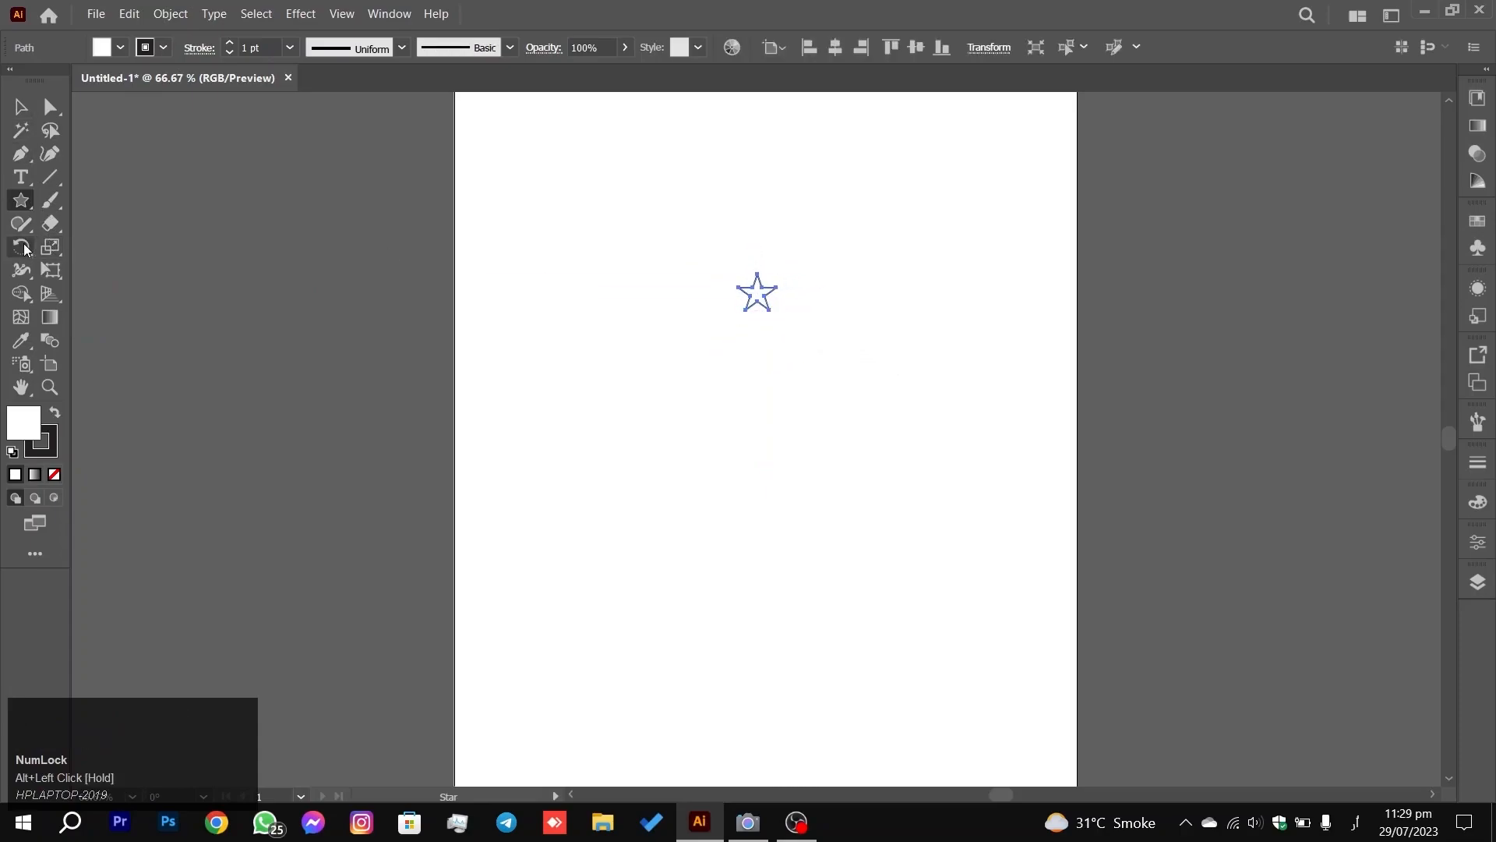
# Step: Set the rotation pivot below the new star and make a closely spaced clockwise rotated copy around it
pyautogui.click(21, 247)
pyautogui.moveTo(762, 362); pyautogui.dragTo(766, 313)
pyautogui.click(755, 391)
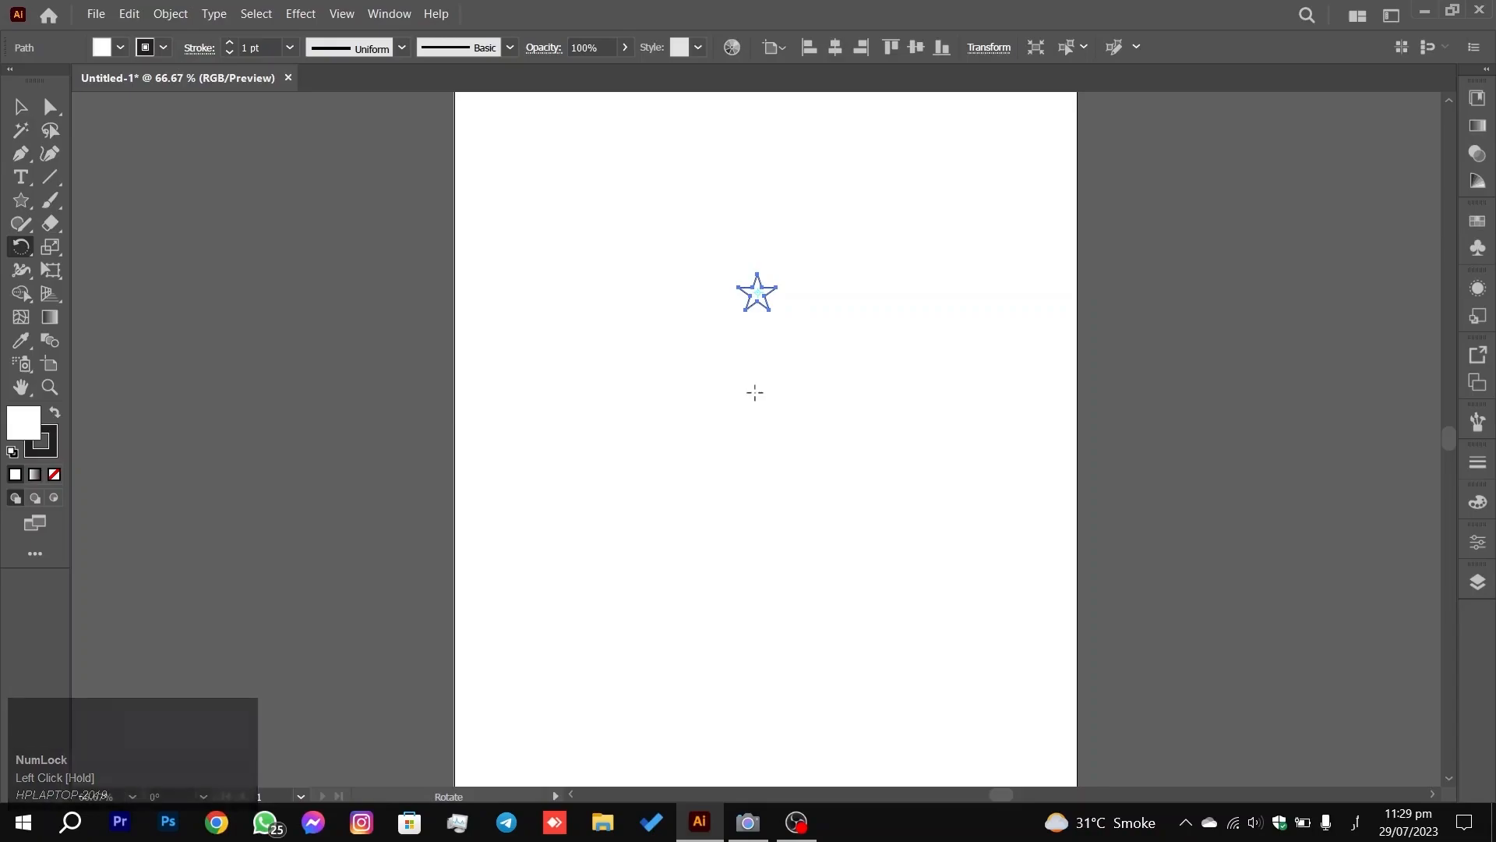
pyautogui.moveTo(753, 294); pyautogui.dragTo(795, 316)
# Step: Repeat the rotated copy around the pivot until fifteen stars close the ring, with the last overlapping the first
pyautogui.hotkey('ctrl', 'd')
pyautogui.hotkey('ctrl', 'd')
pyautogui.hotkey('ctrl', 'd')
pyautogui.hotkey('ctrl', 'd')
pyautogui.hotkey('ctrl', 'd')
pyautogui.hotkey('ctrl', 'd')
pyautogui.hotkey('ctrl', 'd')
pyautogui.hotkey('ctrl', 'd')
pyautogui.hotkey('ctrl', 'd')
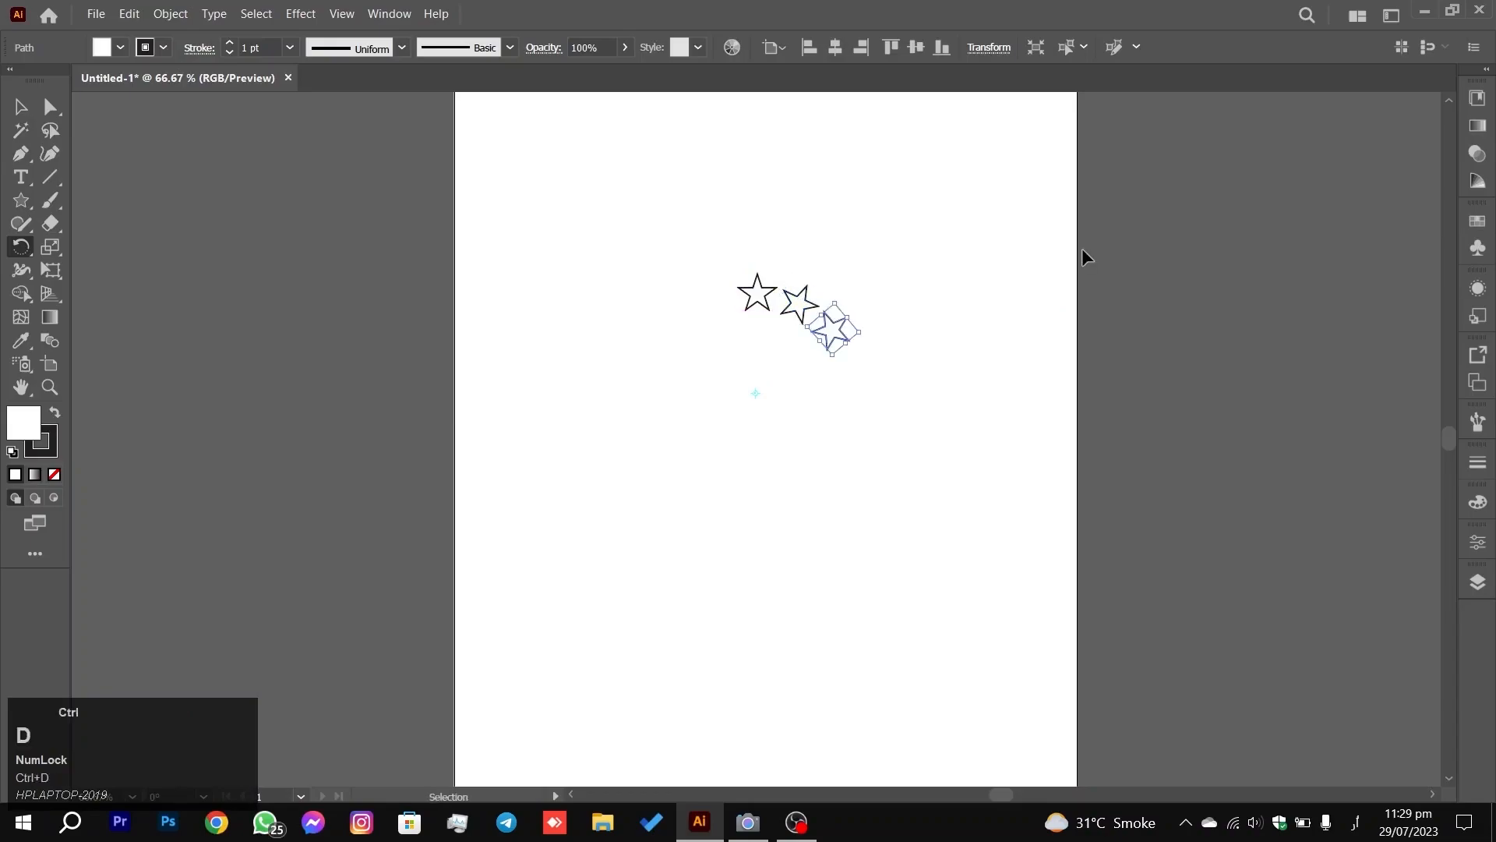
pyautogui.hotkey('ctrl', 'd')
pyautogui.hotkey('ctrl', 'd')
pyautogui.hotkey('ctrl', 'd')
pyautogui.hotkey('ctrl', 'd')
pyautogui.hotkey('ctrl', 'd')
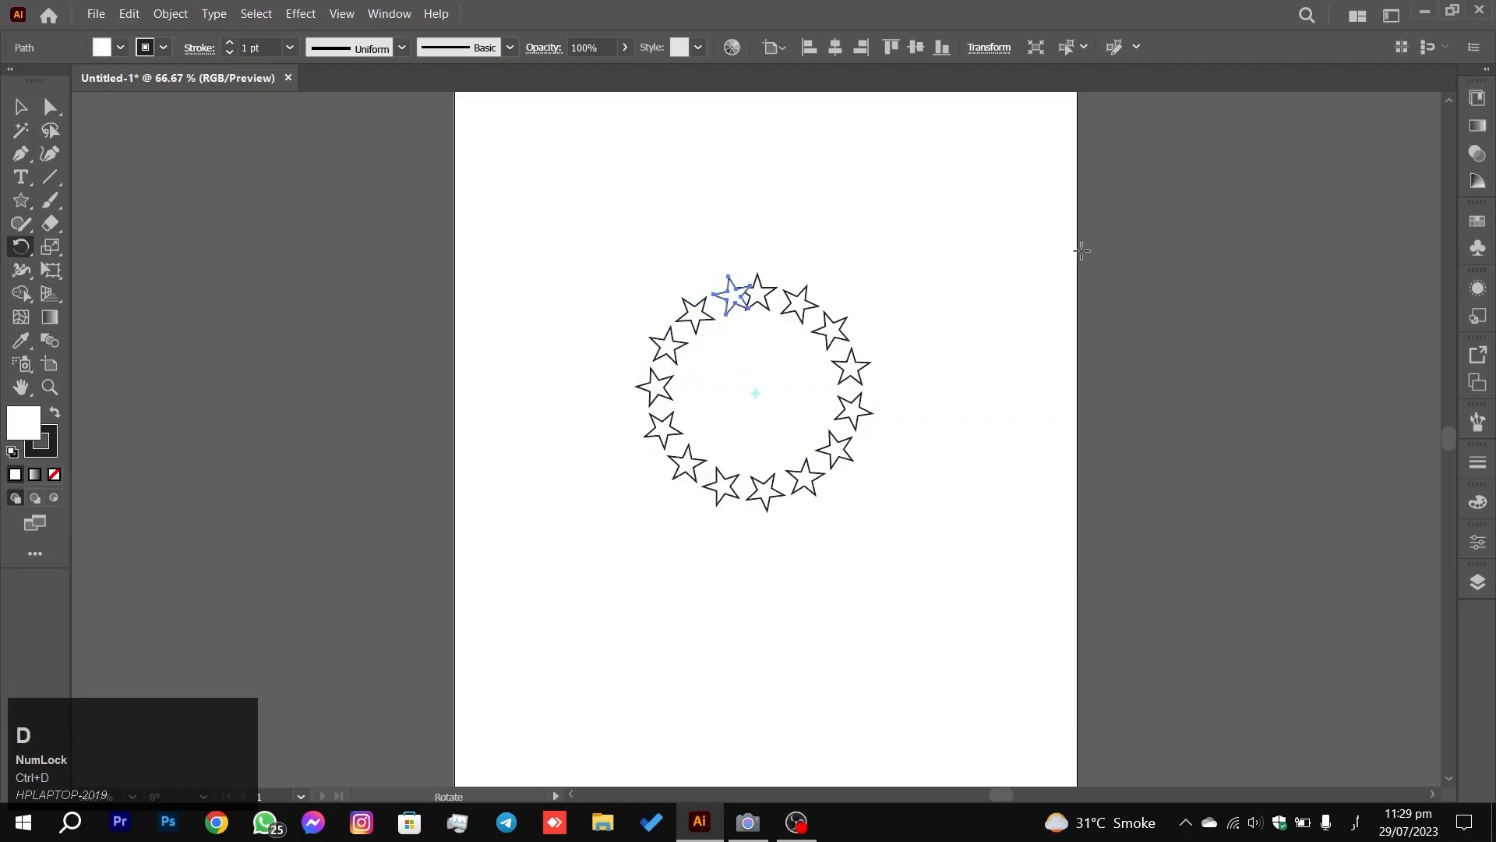
# Step: Delete the last star that overlaps the first one, and clear the remaining ring of stars from the artboard
pyautogui.click(20, 107)
pyautogui.moveTo(685, 323); pyautogui.dragTo(894, 511)
pyautogui.scroll(4, 754, 310)
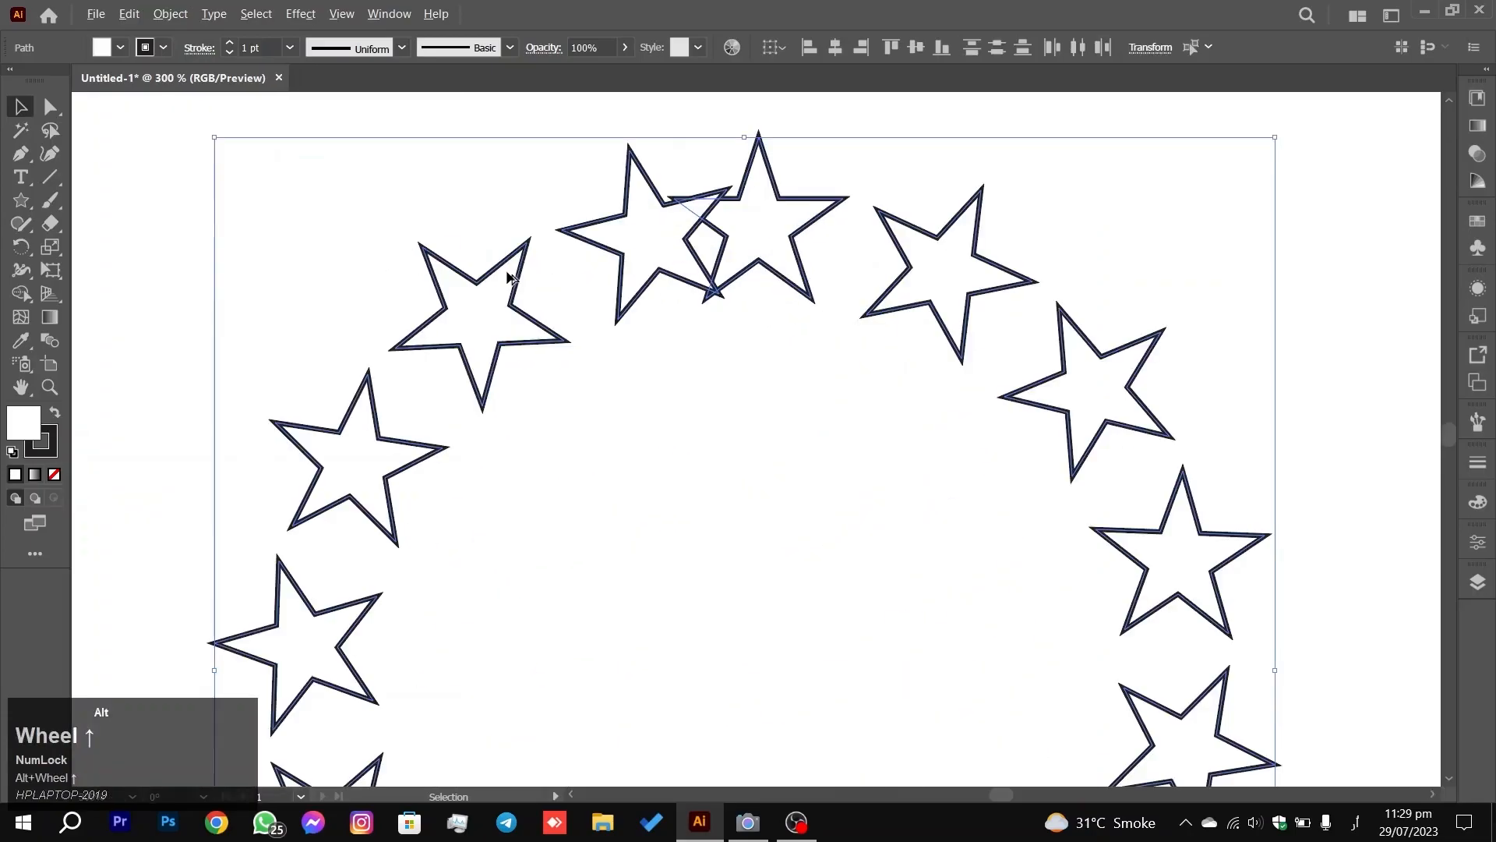
pyautogui.scroll(2, 755, 311)
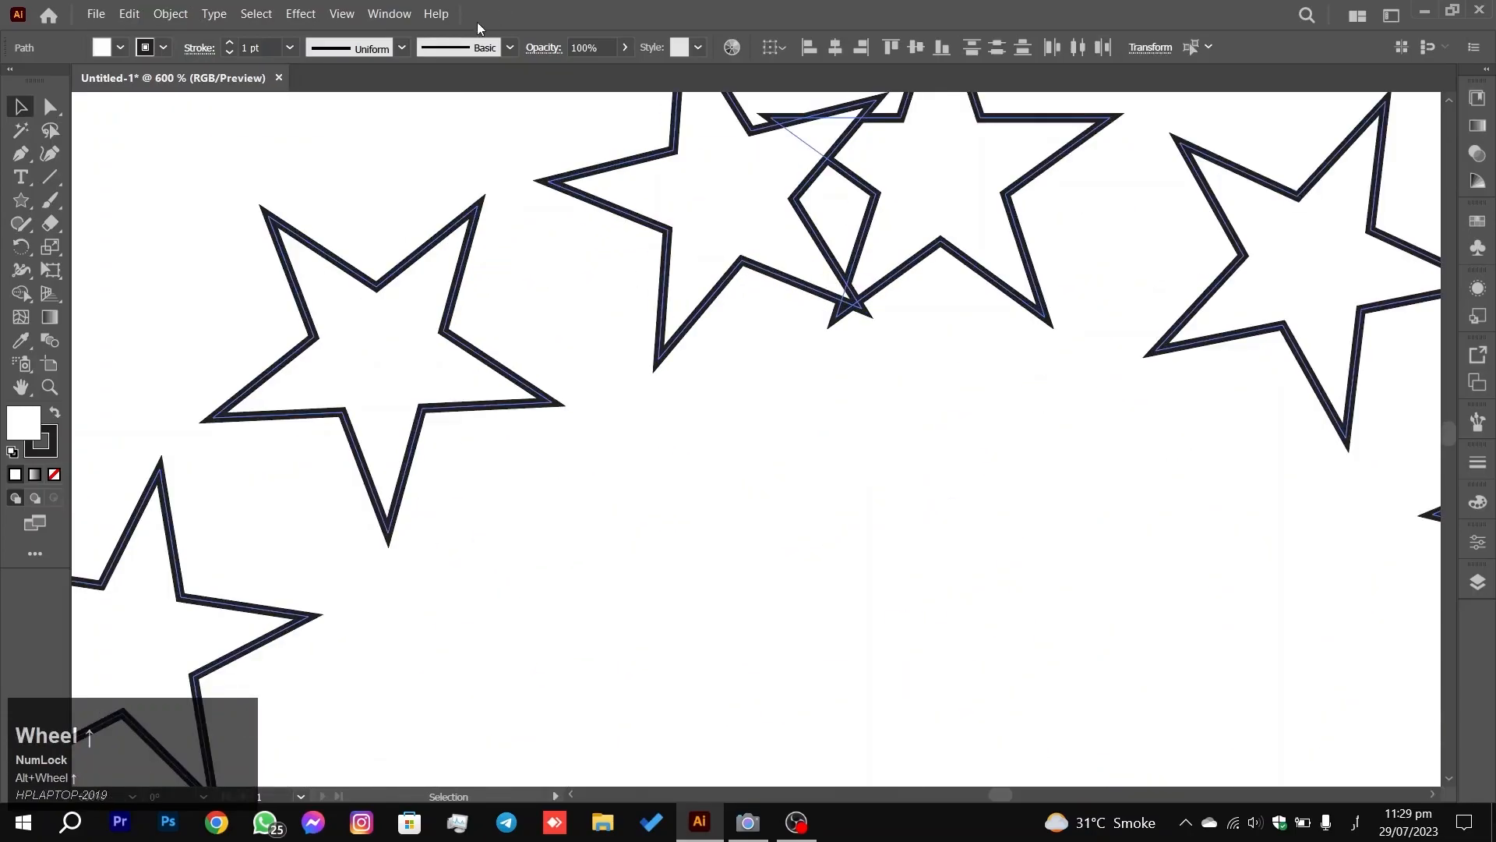
pyautogui.click(429, 197)
pyautogui.click(651, 213)
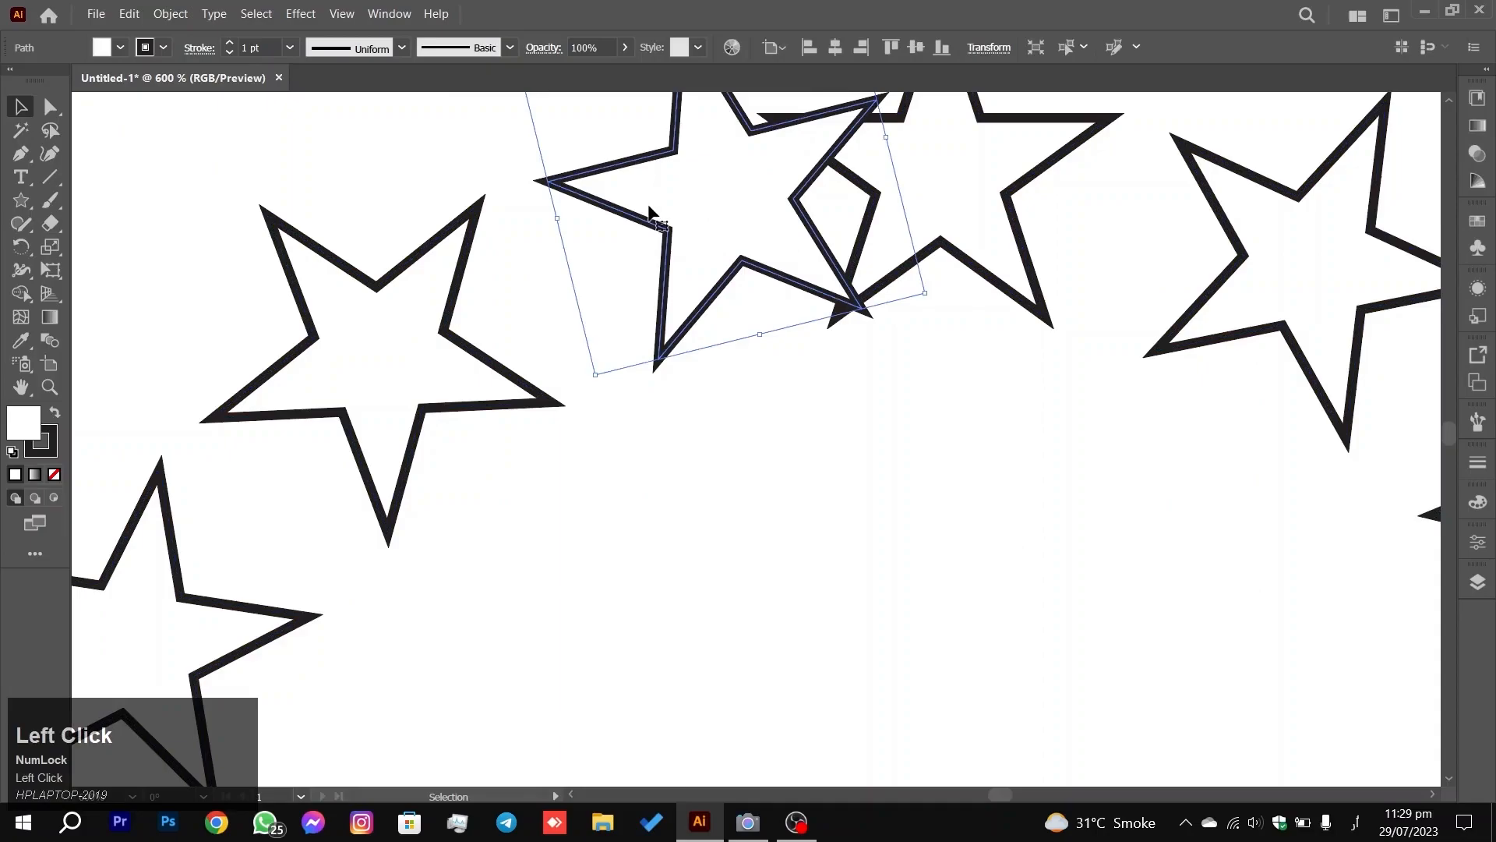
pyautogui.press('Delete')
pyautogui.scroll(-5, 651, 425)
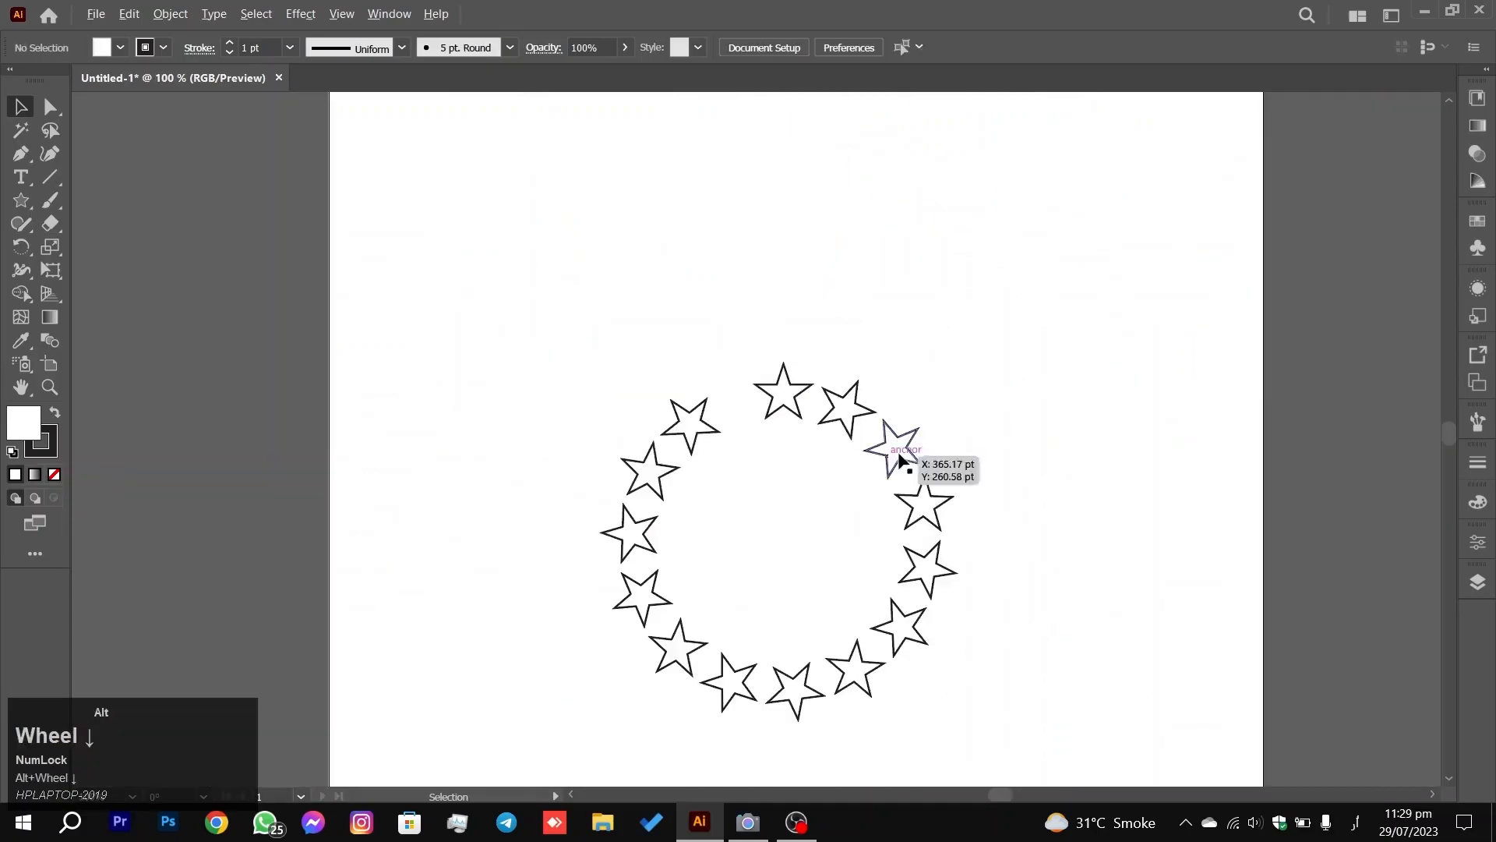
pyautogui.moveTo(1024, 338); pyautogui.dragTo(550, 709)
pyautogui.press('Delete')
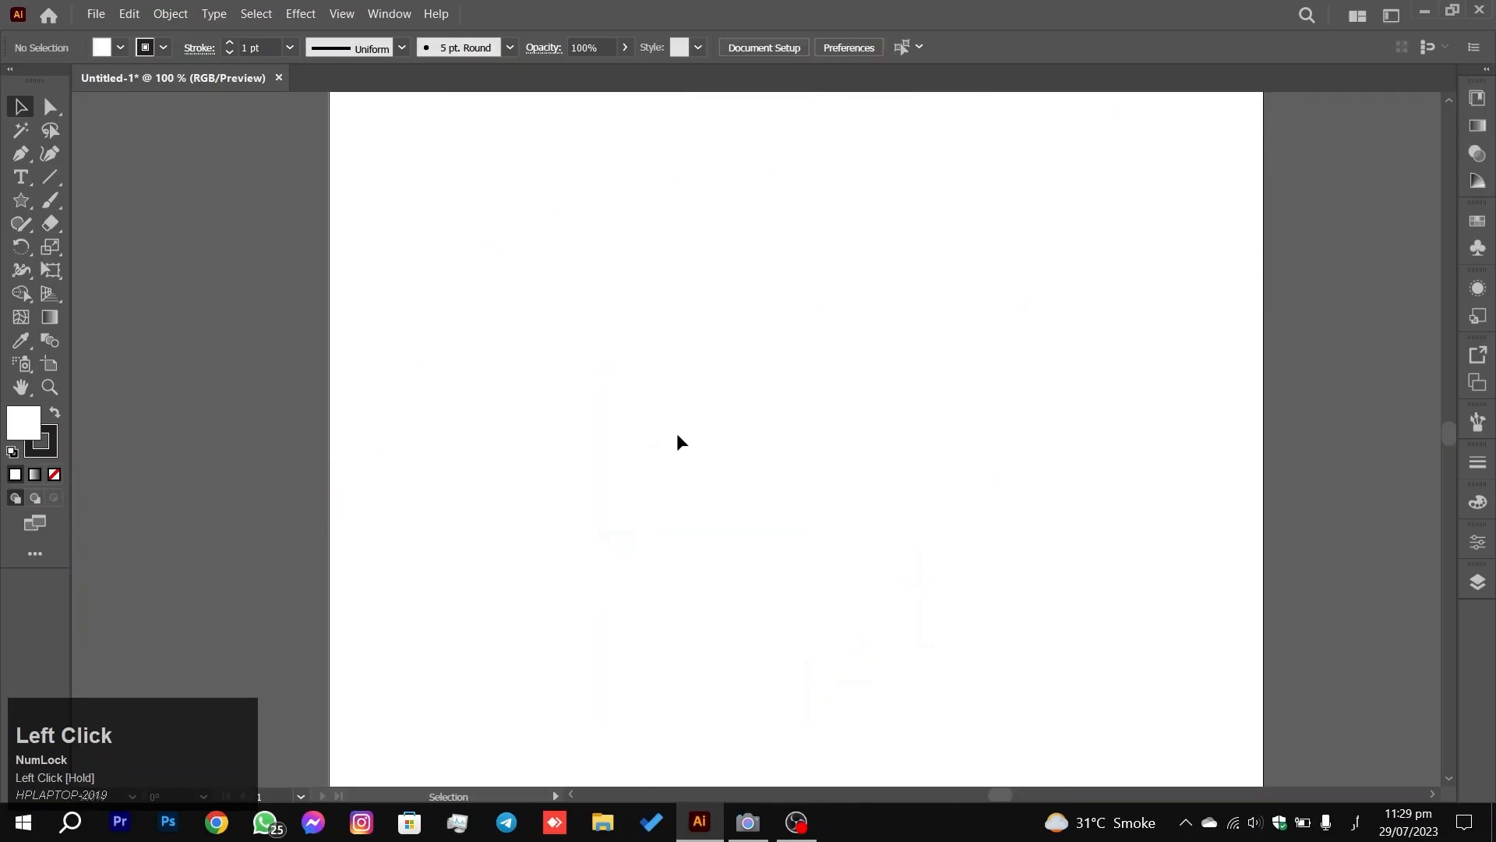
# Step: Return to Illustrator from the desktop and switch the keyboard input language to English
pyautogui.press('super+d')
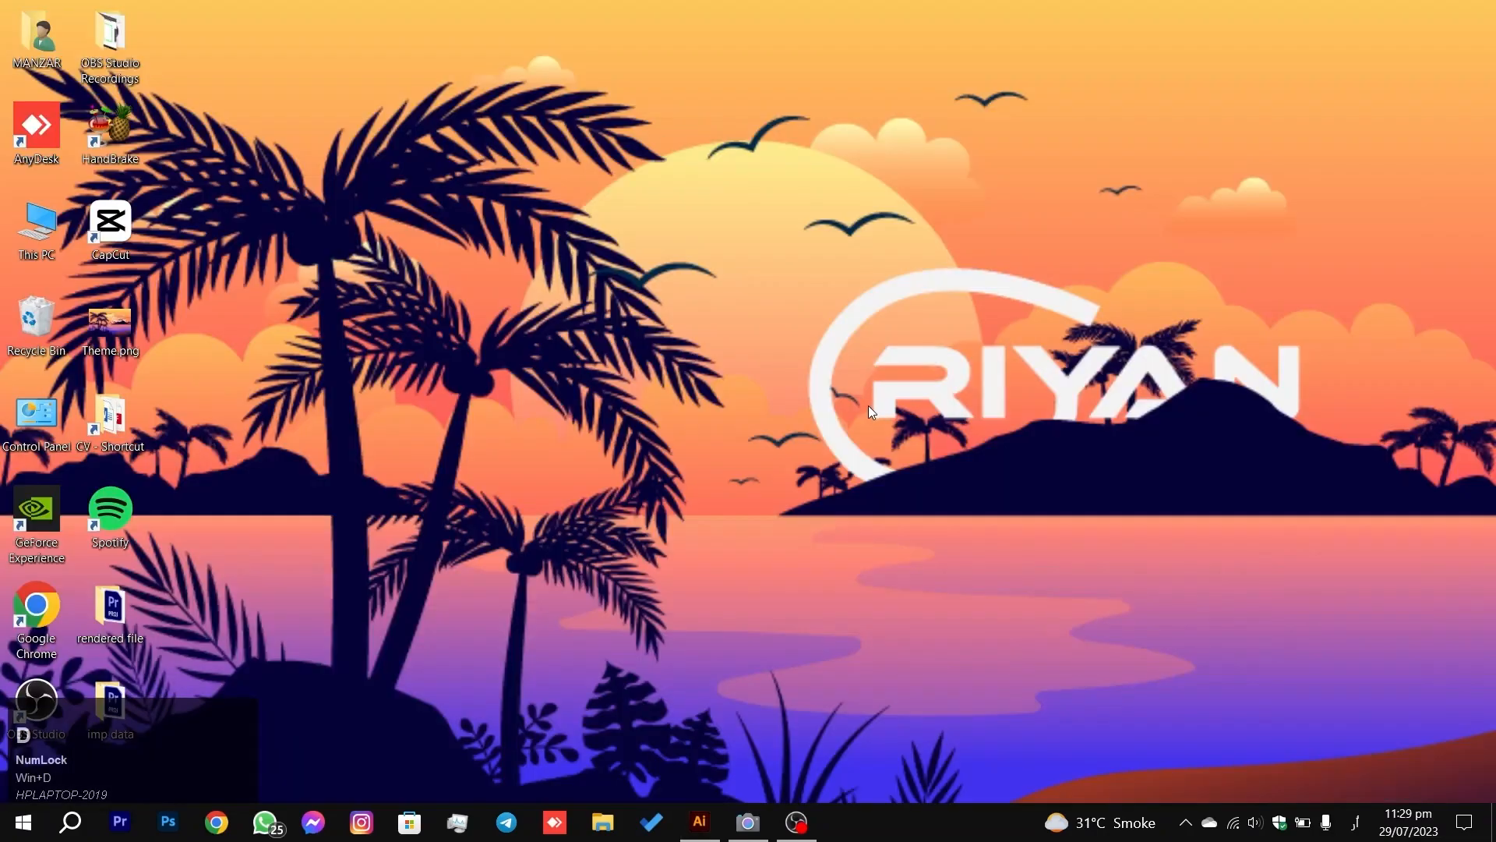
pyautogui.click(716, 824)
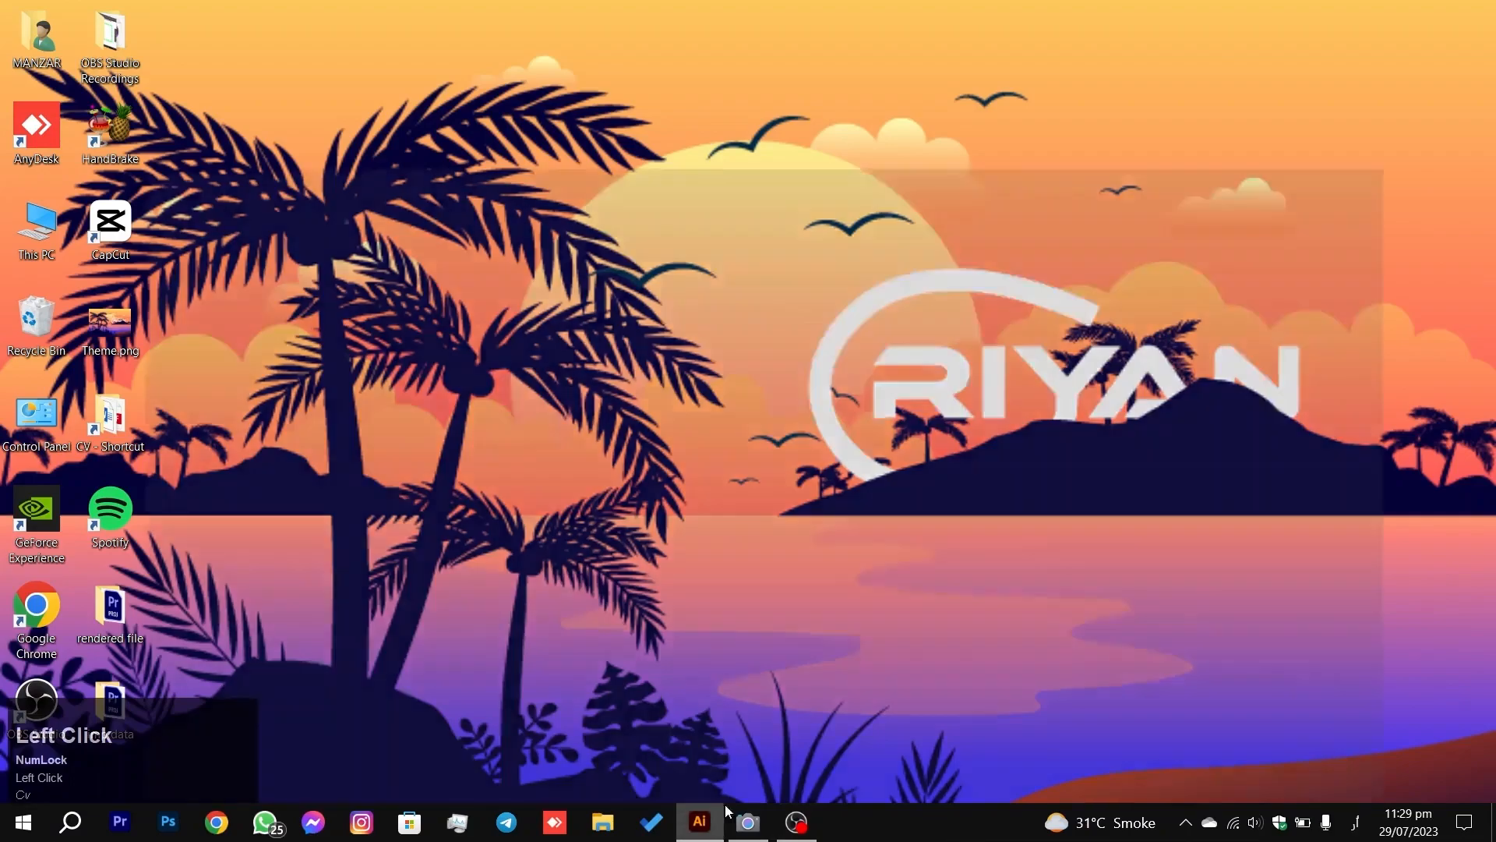
pyautogui.press('super+space')
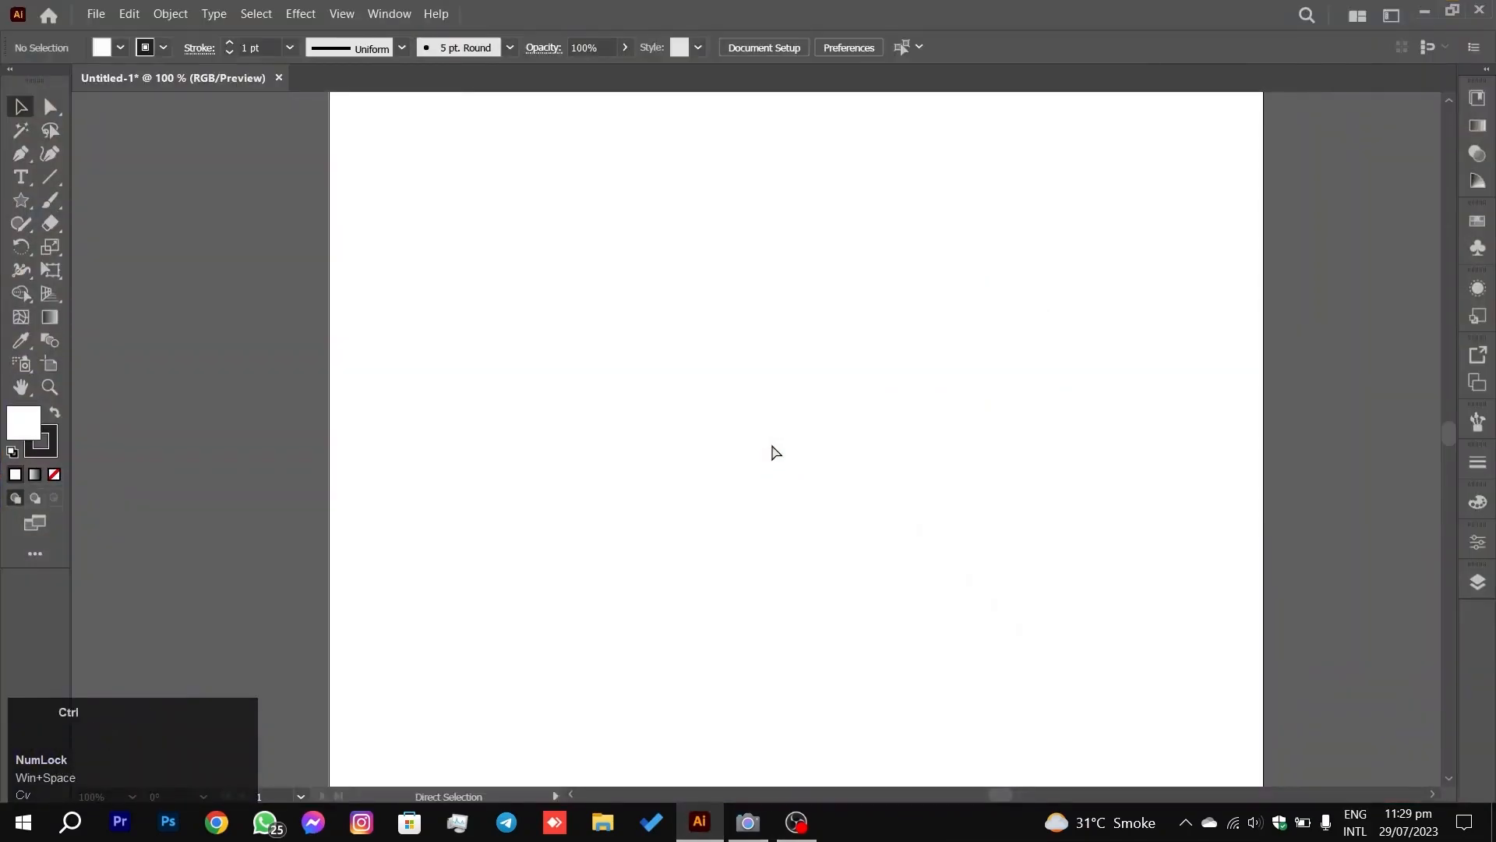
# Step: Show the rulers around the canvas and look through the available ruler units
pyautogui.hotkey('ctrl', 'r')
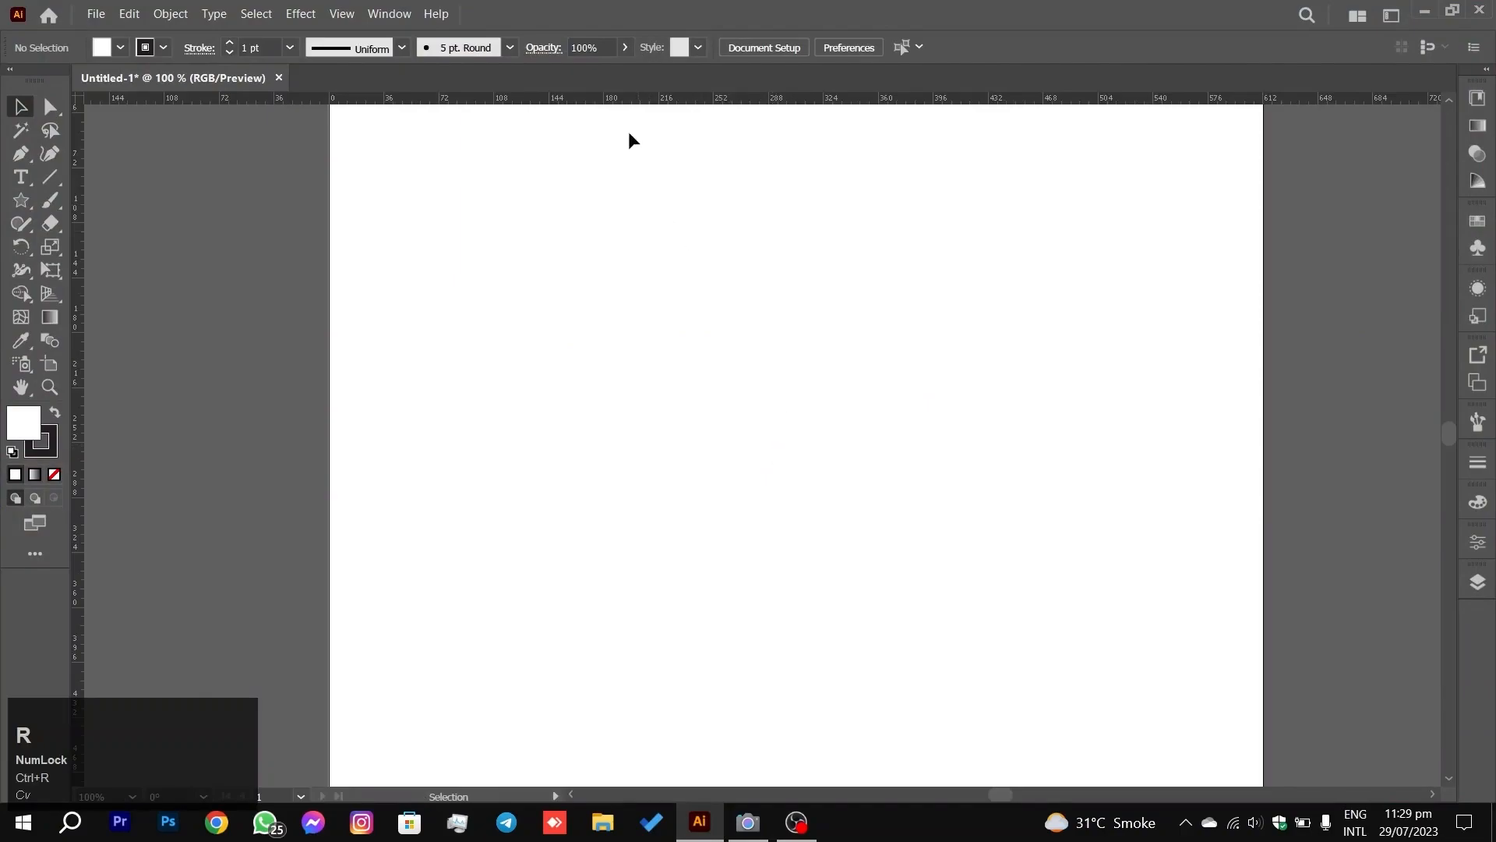
pyautogui.rightClick(597, 101)
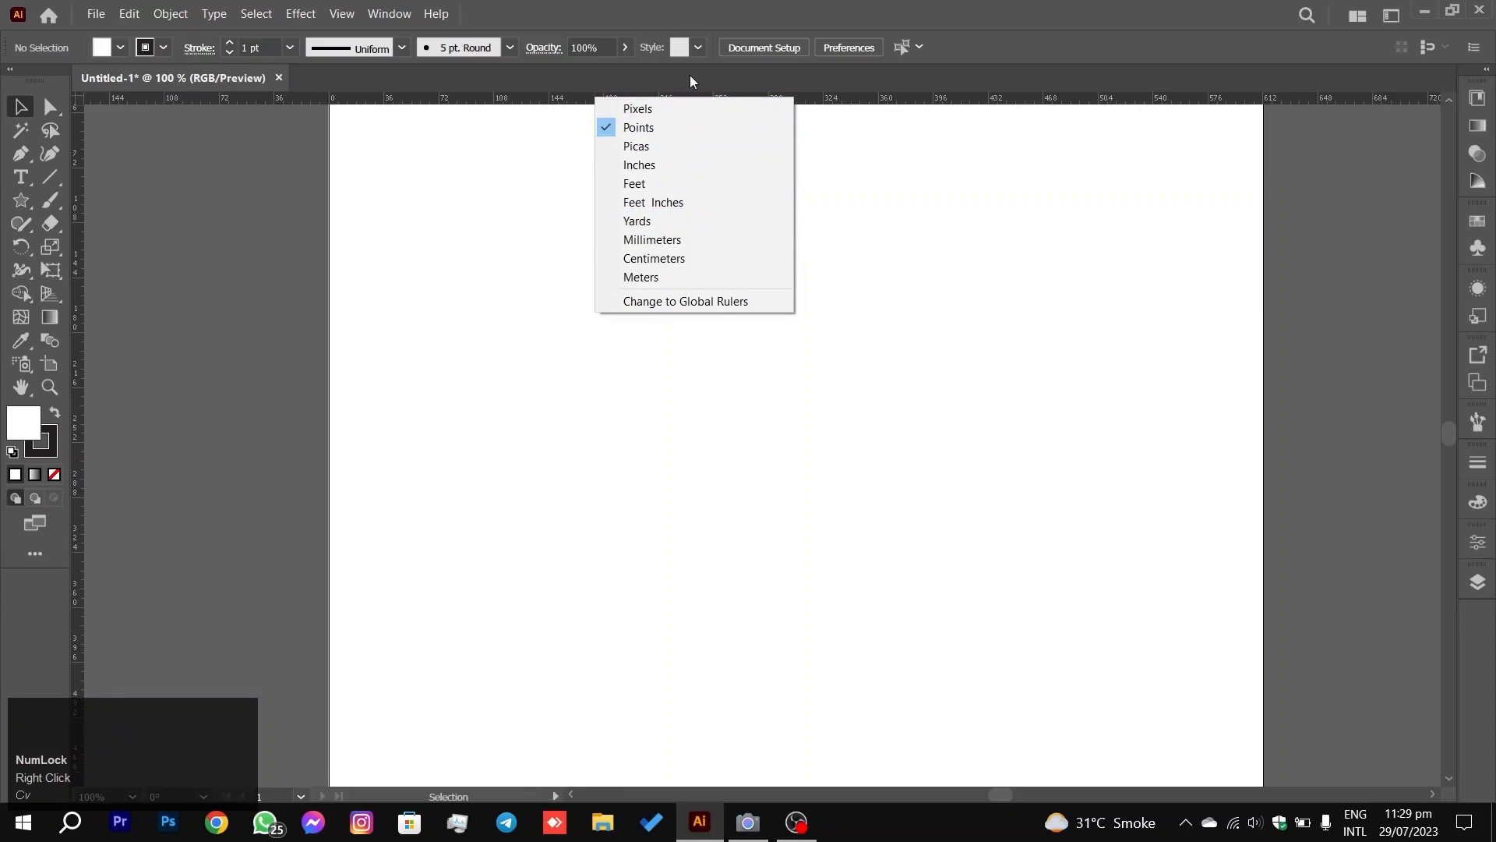
pyautogui.click(909, 319)
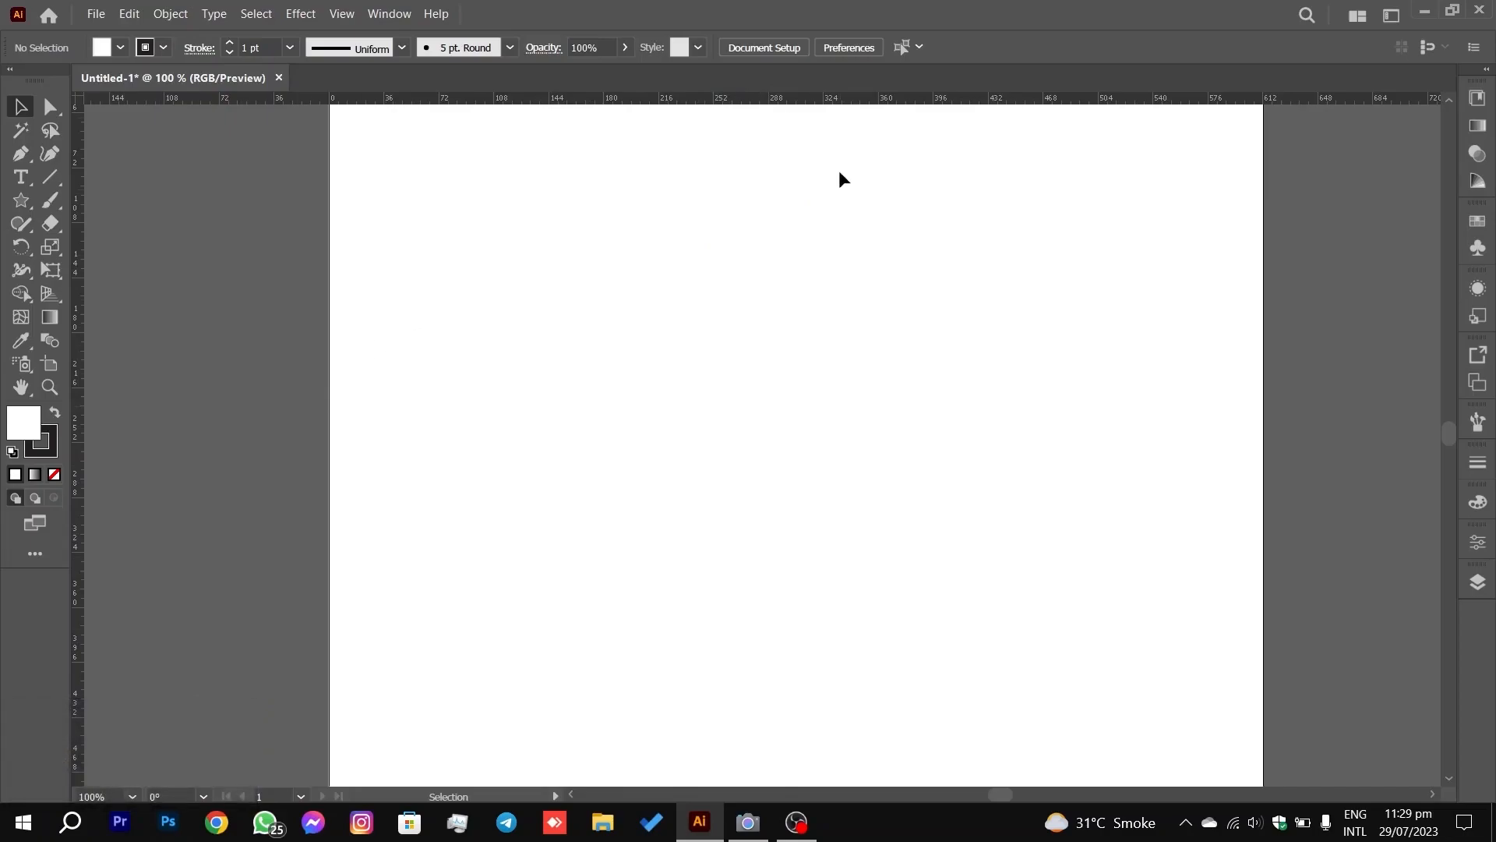
# Step: Draw an upright five-pointed star, horizontally centred and slightly above the middle of the artboard
pyautogui.keyDown('alt'); pyautogui.scroll(-3, 853, 199); pyautogui.keyUp('alt')
pyautogui.keyDown('alt'); pyautogui.scroll(2, 858, 213); pyautogui.keyUp('alt')
pyautogui.keyDown('alt'); pyautogui.scroll(-1, 891, 251); pyautogui.keyUp('alt')
pyautogui.moveTo(899, 270); pyautogui.dragTo(786, 270)
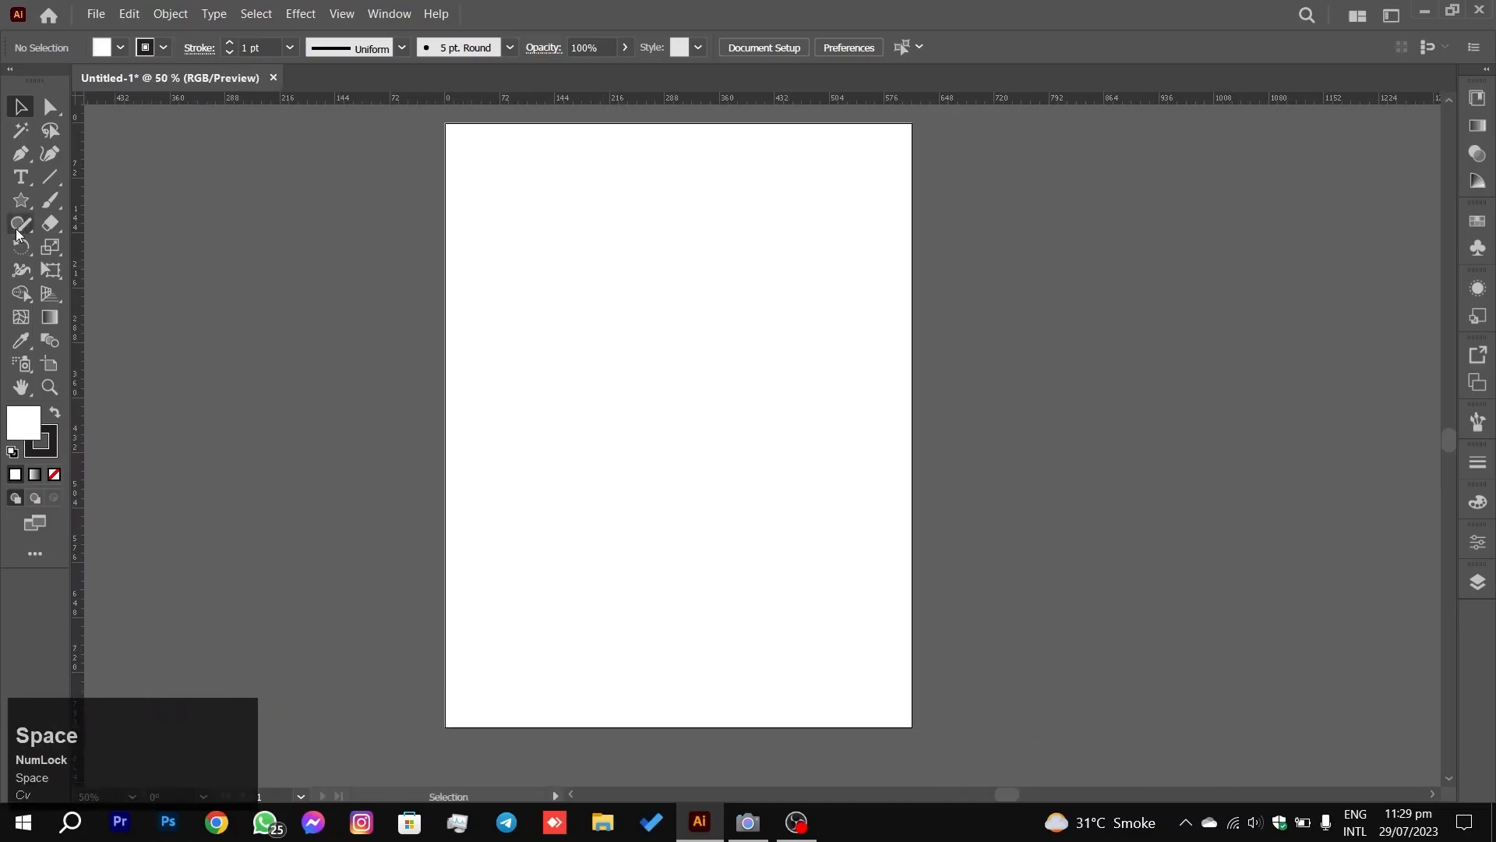
pyautogui.click(21, 200)
pyautogui.moveTo(691, 283); pyautogui.dragTo(683, 378)
# Step: Place a horizontal ruler guide through the middle of the star
pyautogui.click(21, 107)
pyautogui.click(563, 236)
pyautogui.moveTo(532, 230); pyautogui.dragTo(607, 348)
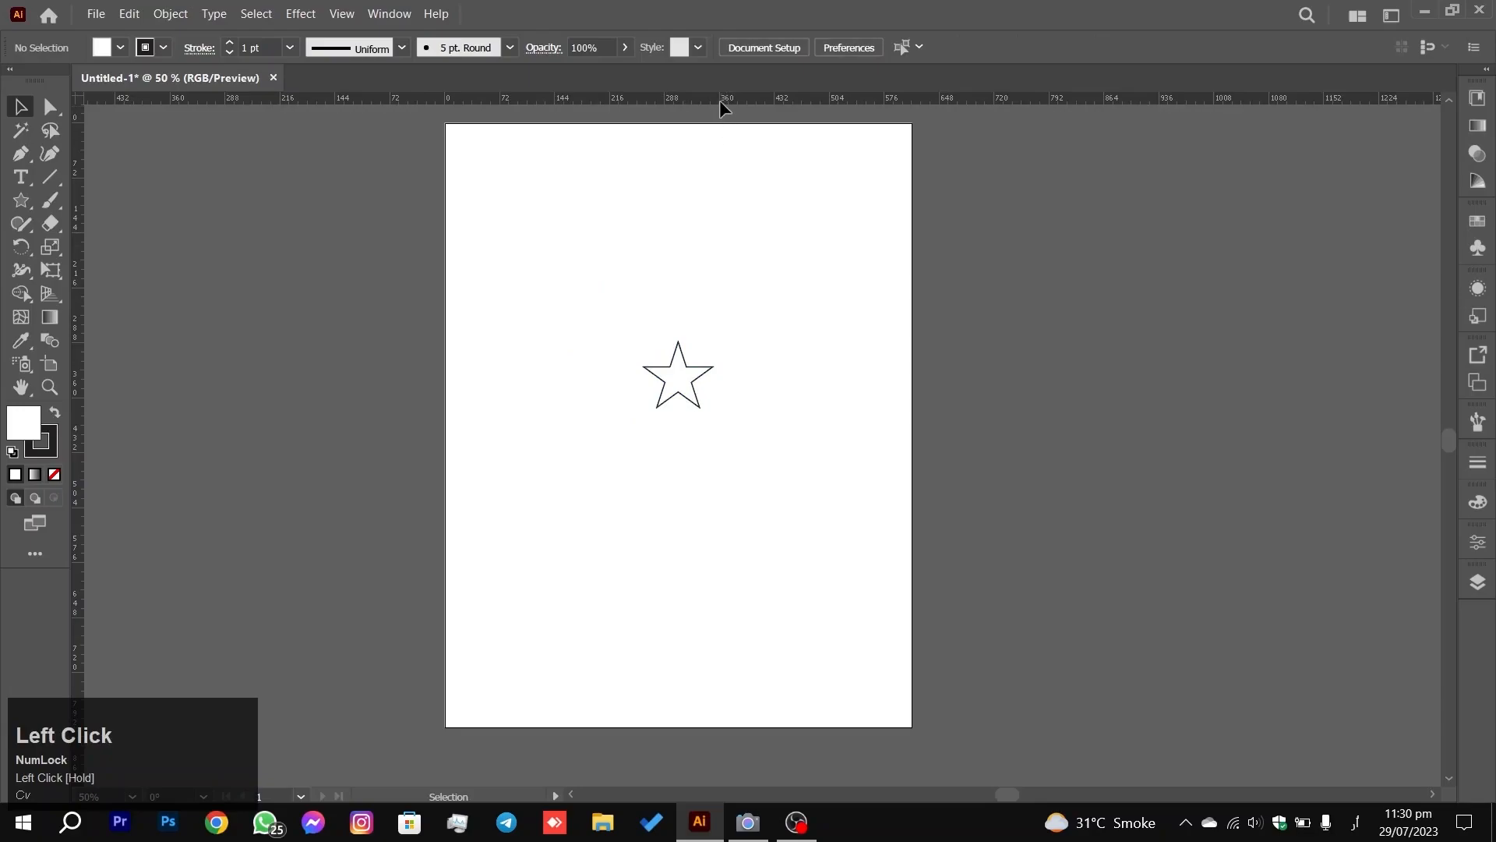
pyautogui.moveTo(752, 99); pyautogui.dragTo(779, 379)
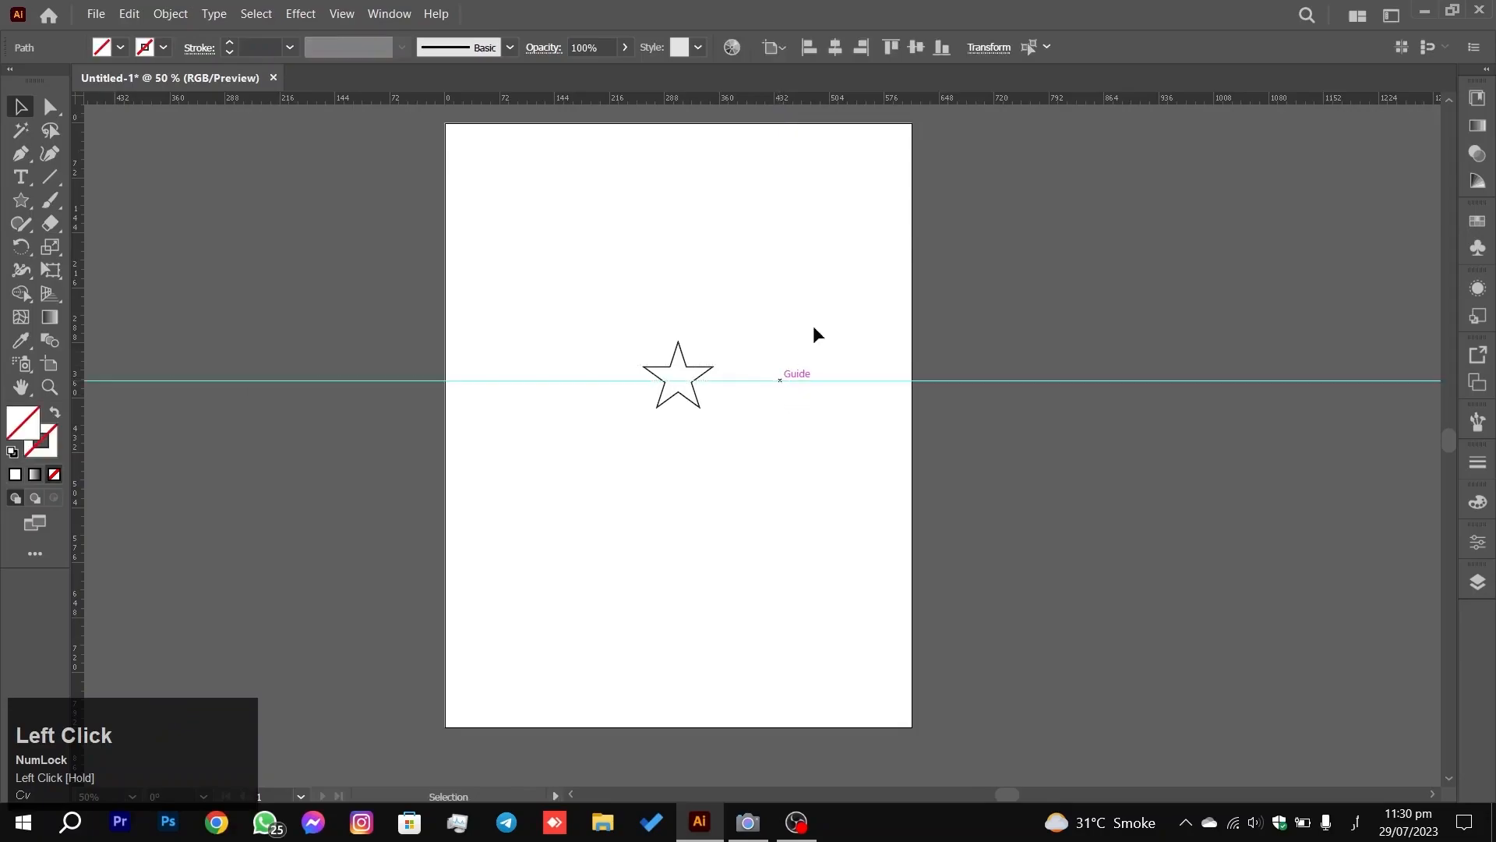
pyautogui.click(998, 399)
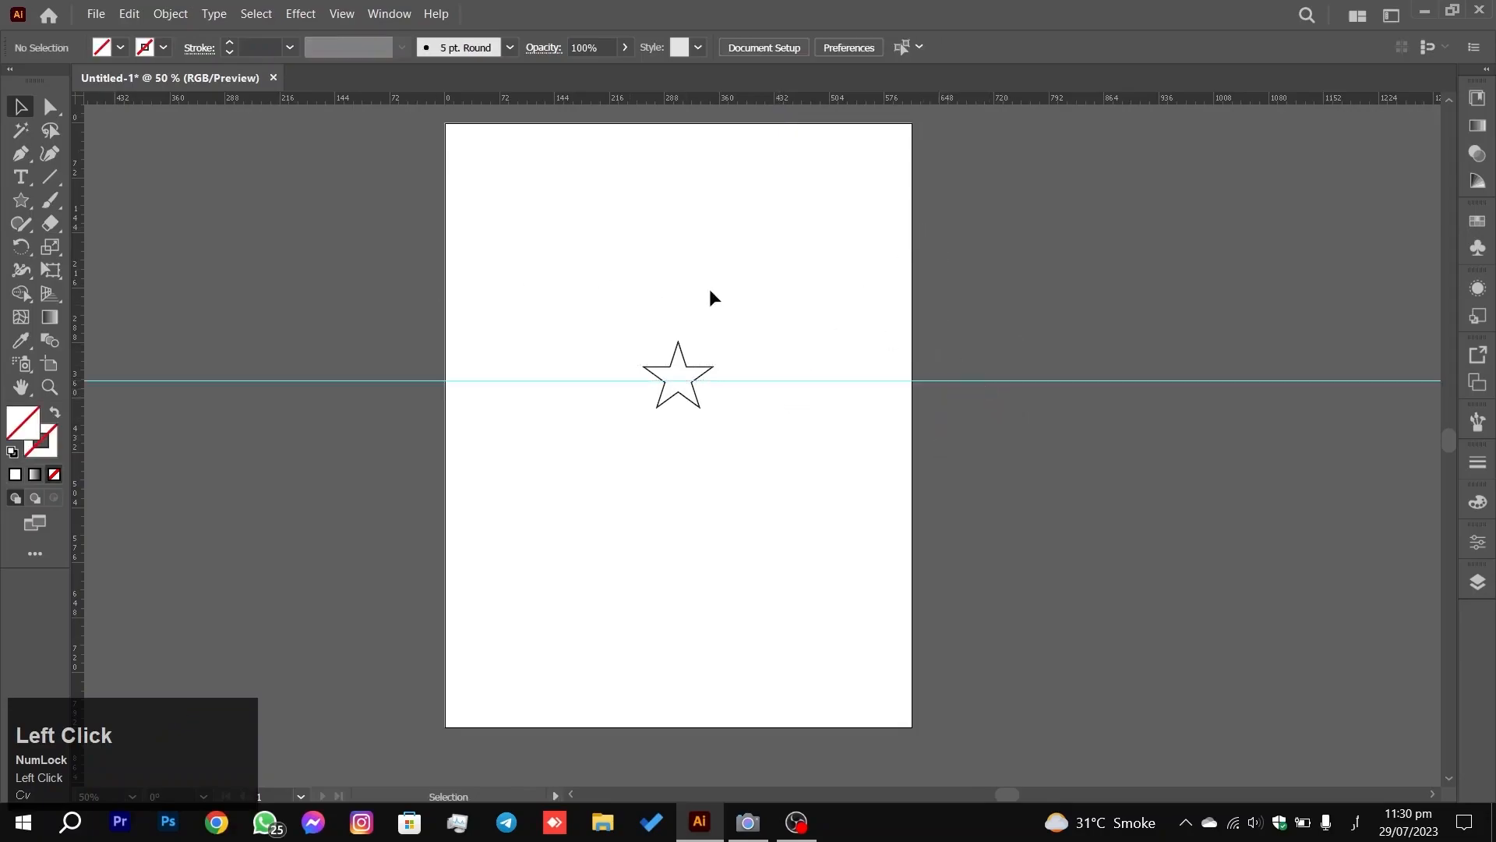
pyautogui.click(20, 154)
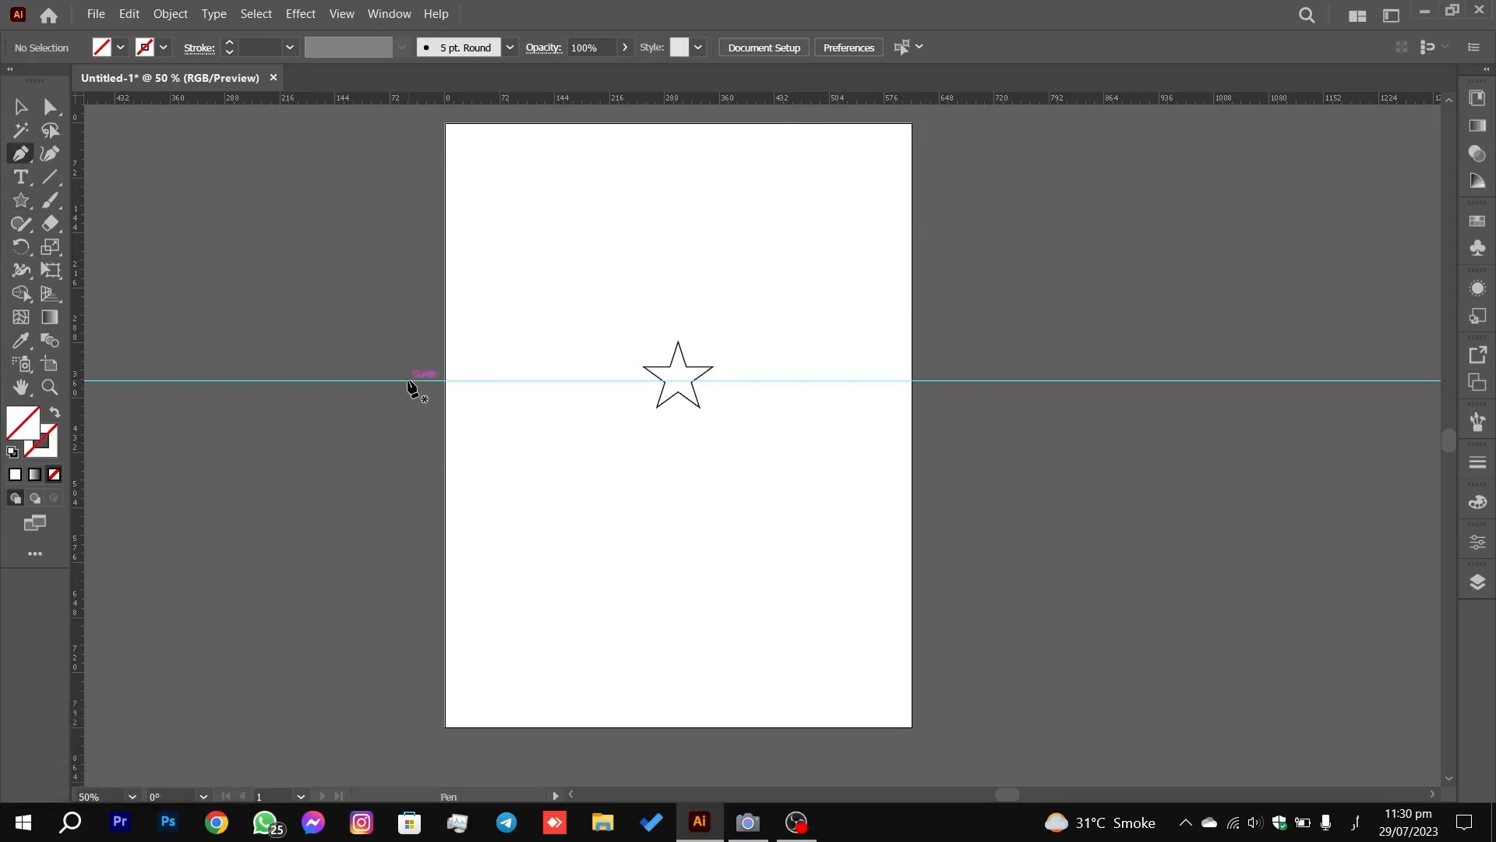
pyautogui.moveTo(403, 381); pyautogui.dragTo(413, 400)
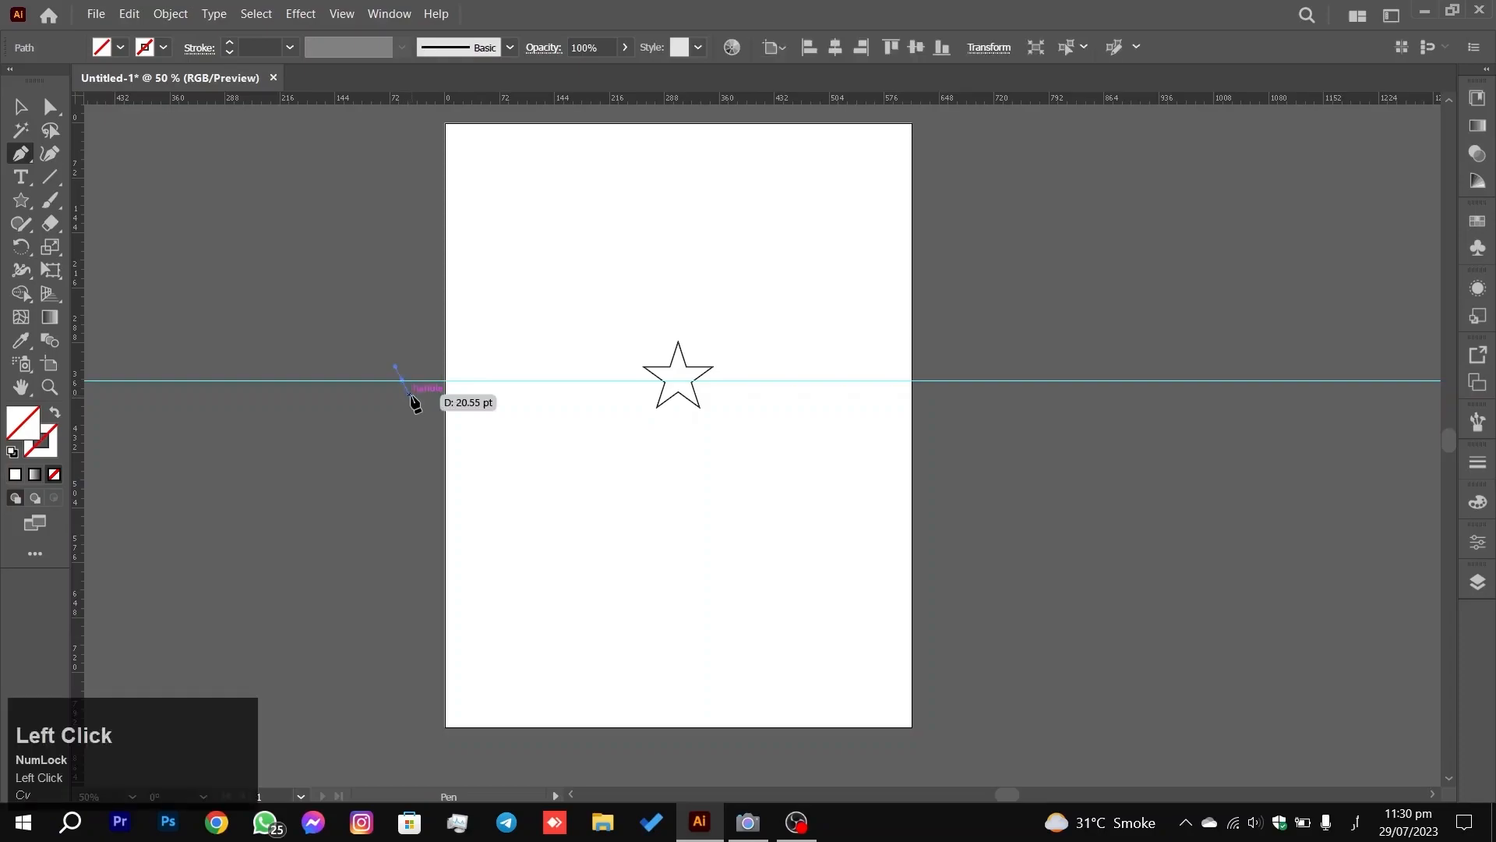
pyautogui.hotkey('ctrl', 'z')
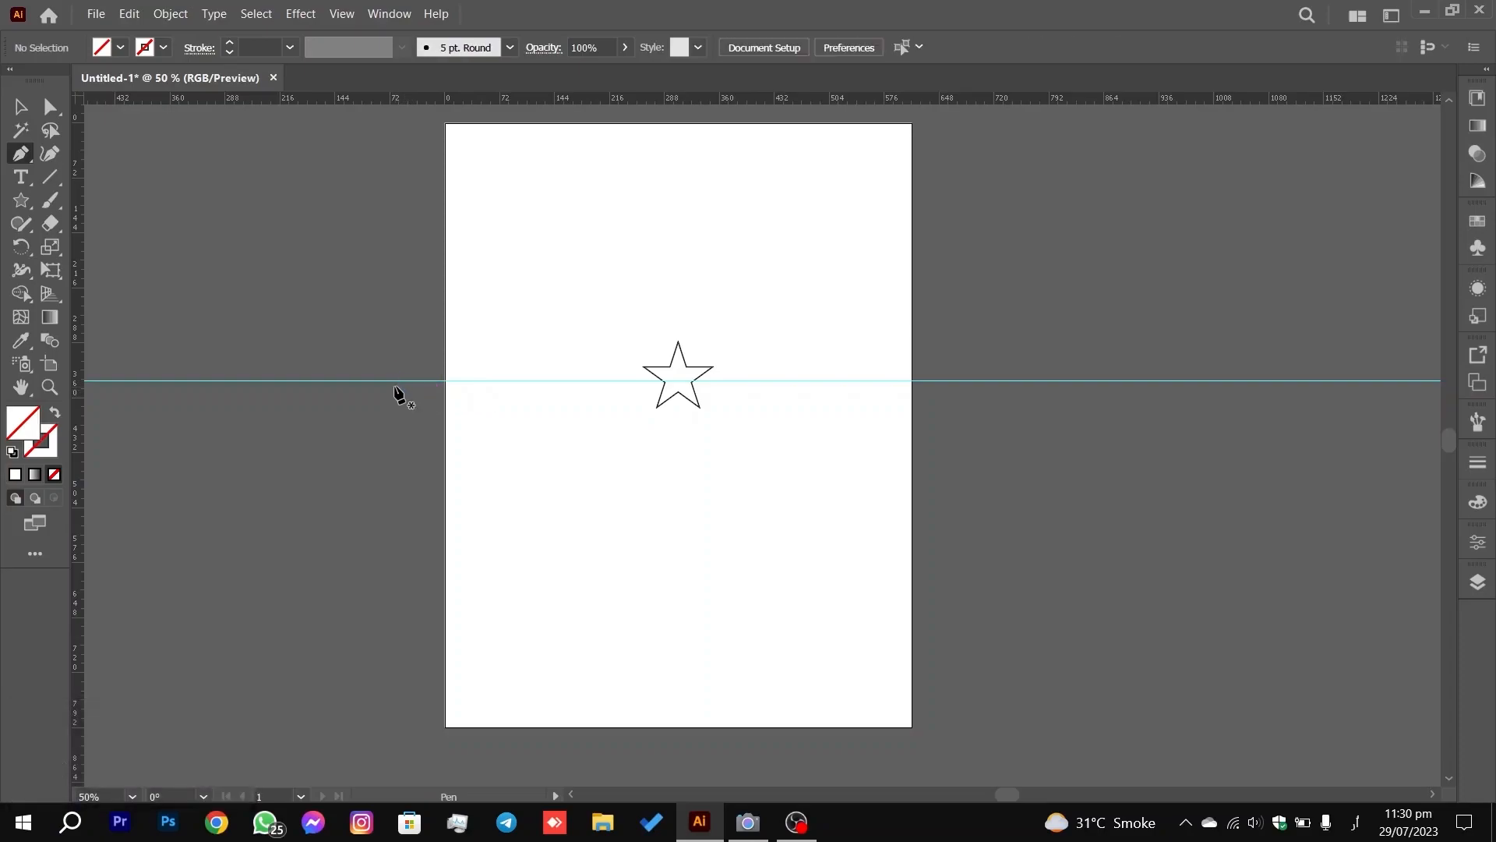
pyautogui.moveTo(391, 381); pyautogui.dragTo(68, 367)
pyautogui.hotkey('ctrl', 'z')
pyautogui.click(13, 114)
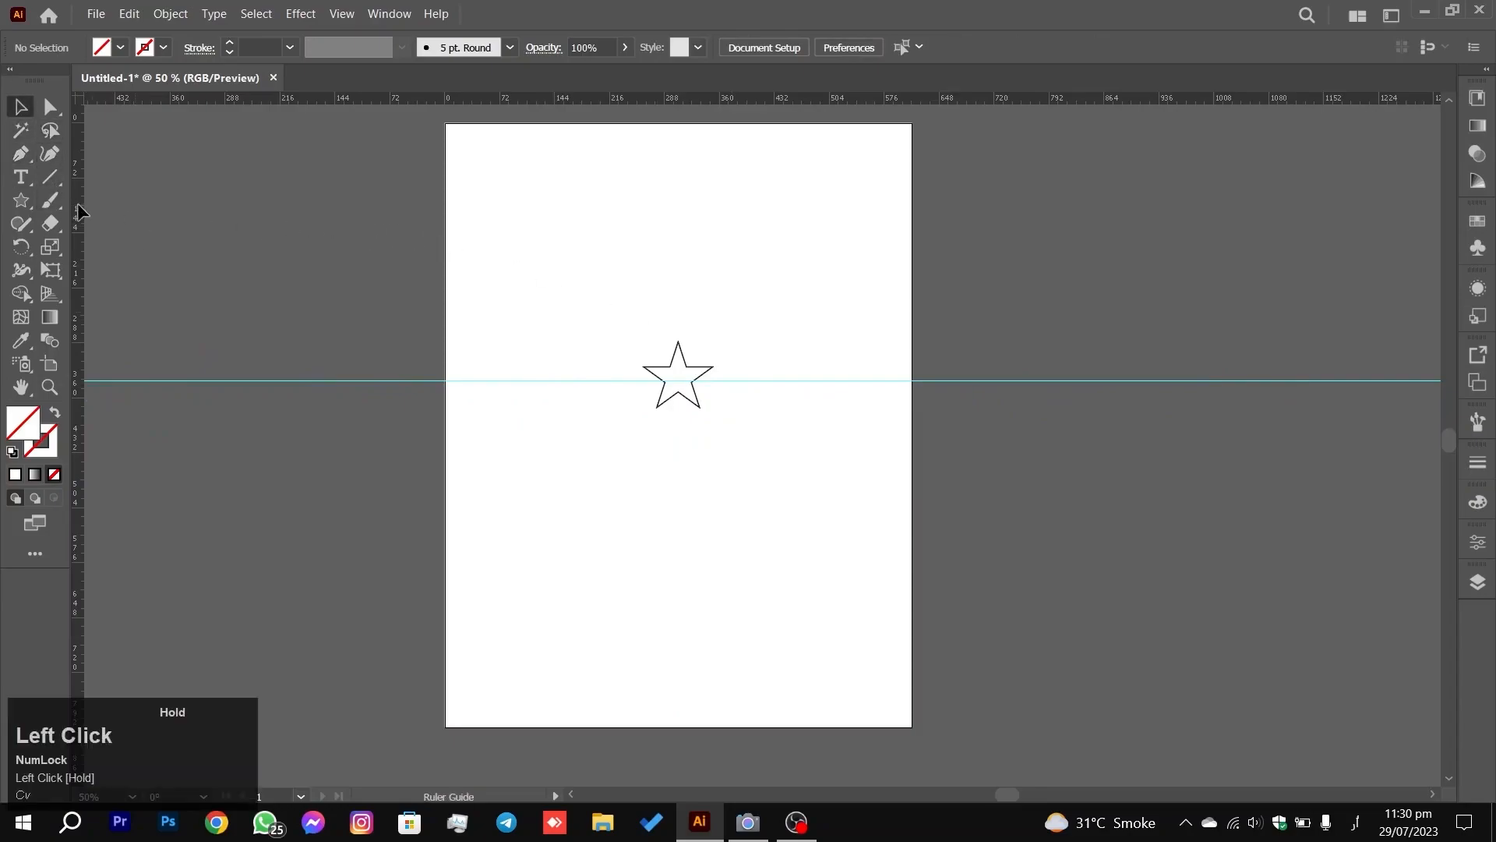
# Step: Place a vertical ruler guide through the star's top point, using the precise crosshair cursor to align it
pyautogui.moveTo(262, 241); pyautogui.dragTo(674, 317)
pyautogui.press('capslock')
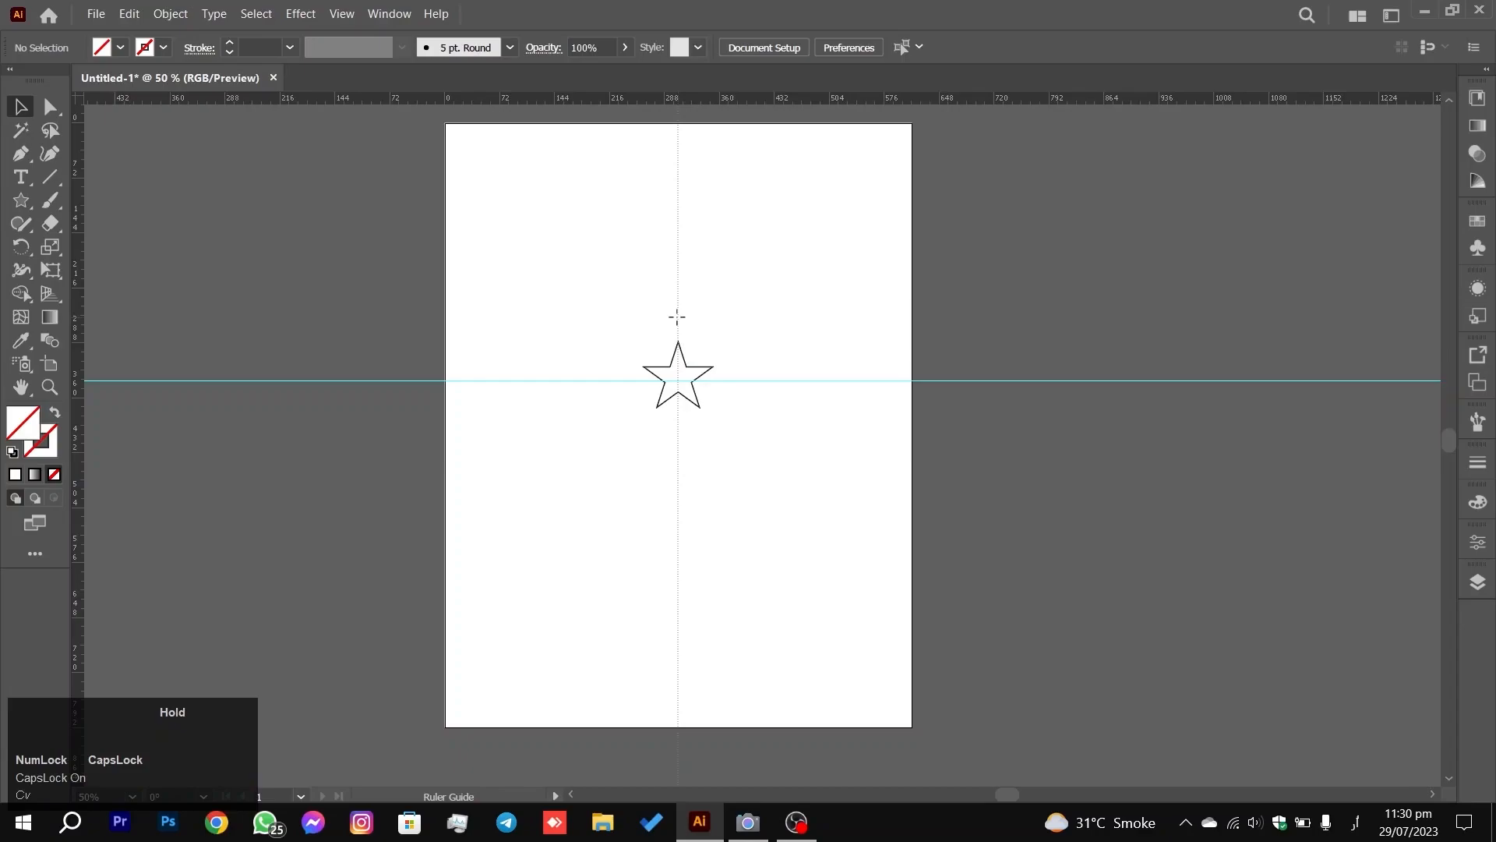
pyautogui.moveTo(676, 316); pyautogui.dragTo(676, 316)
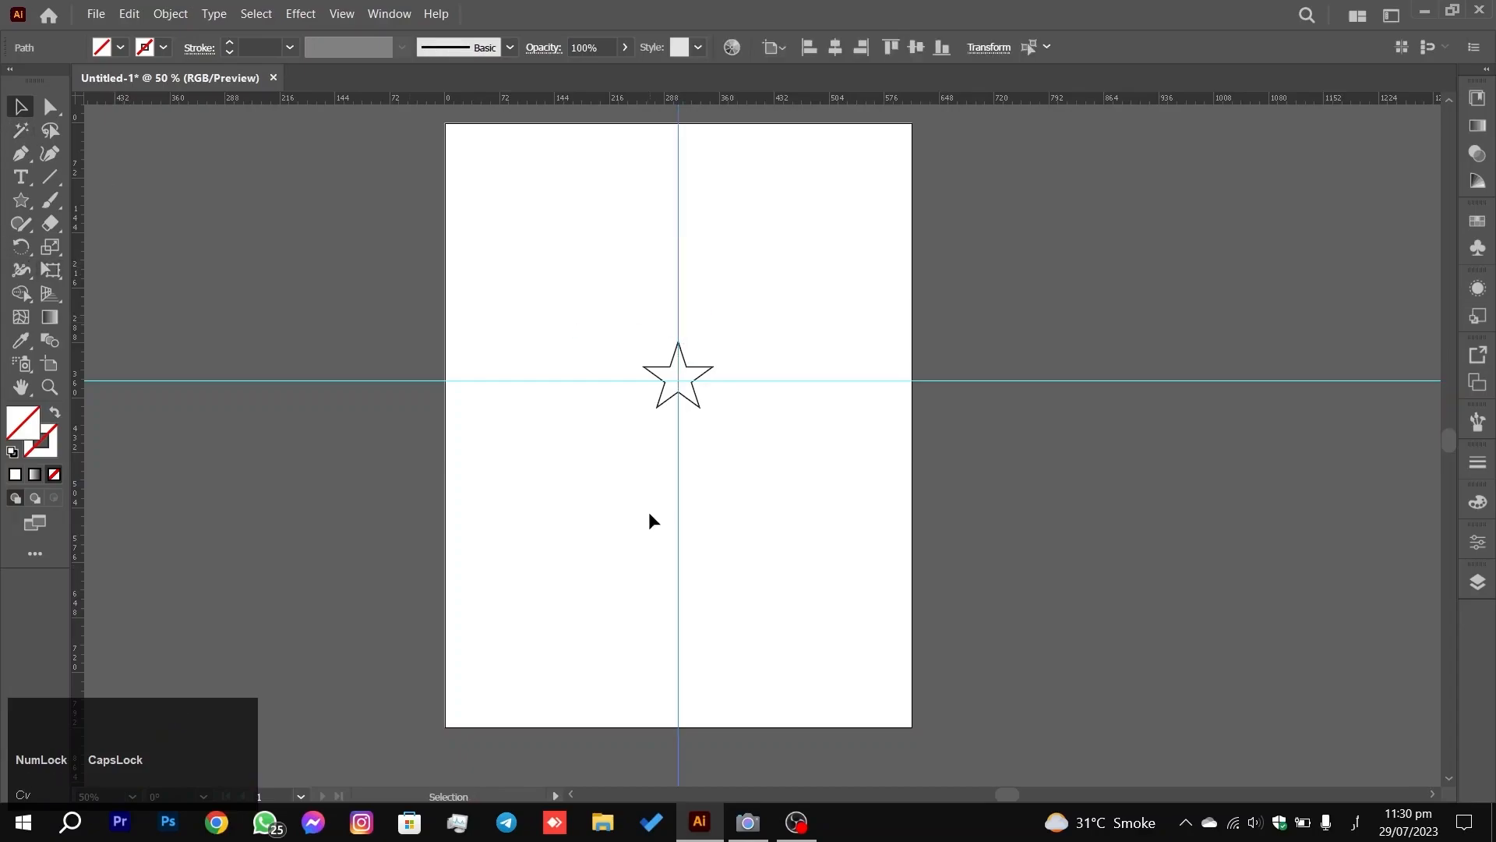
pyautogui.keyDown('alt'); pyautogui.scroll(1, 649, 526); pyautogui.keyUp('alt')
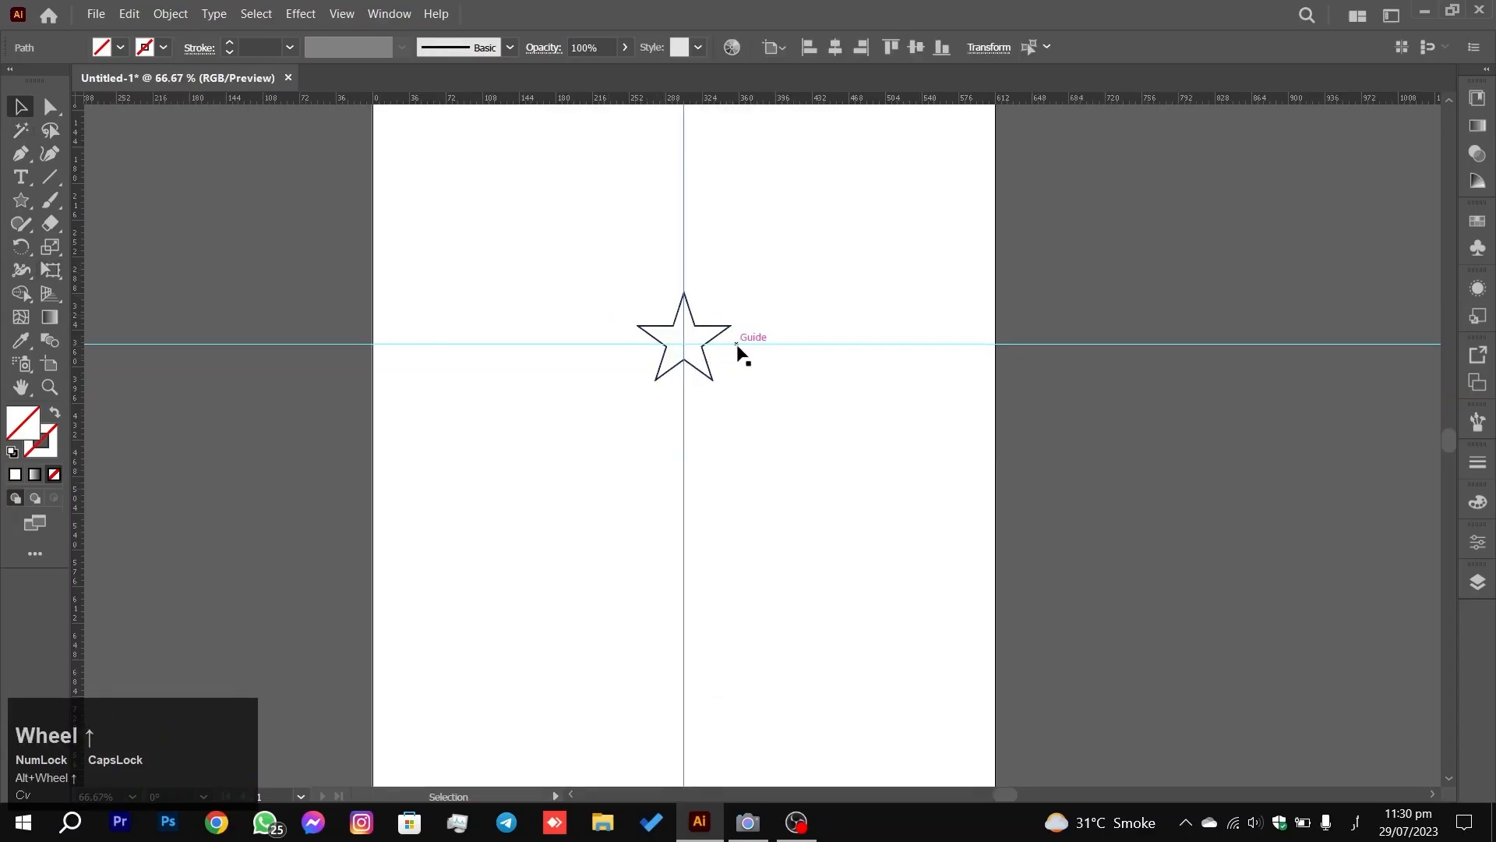
# Step: Check that the guides are selectable, first the horizontal one alone and then both together with the star
pyautogui.moveTo(748, 344); pyautogui.dragTo(735, 344)
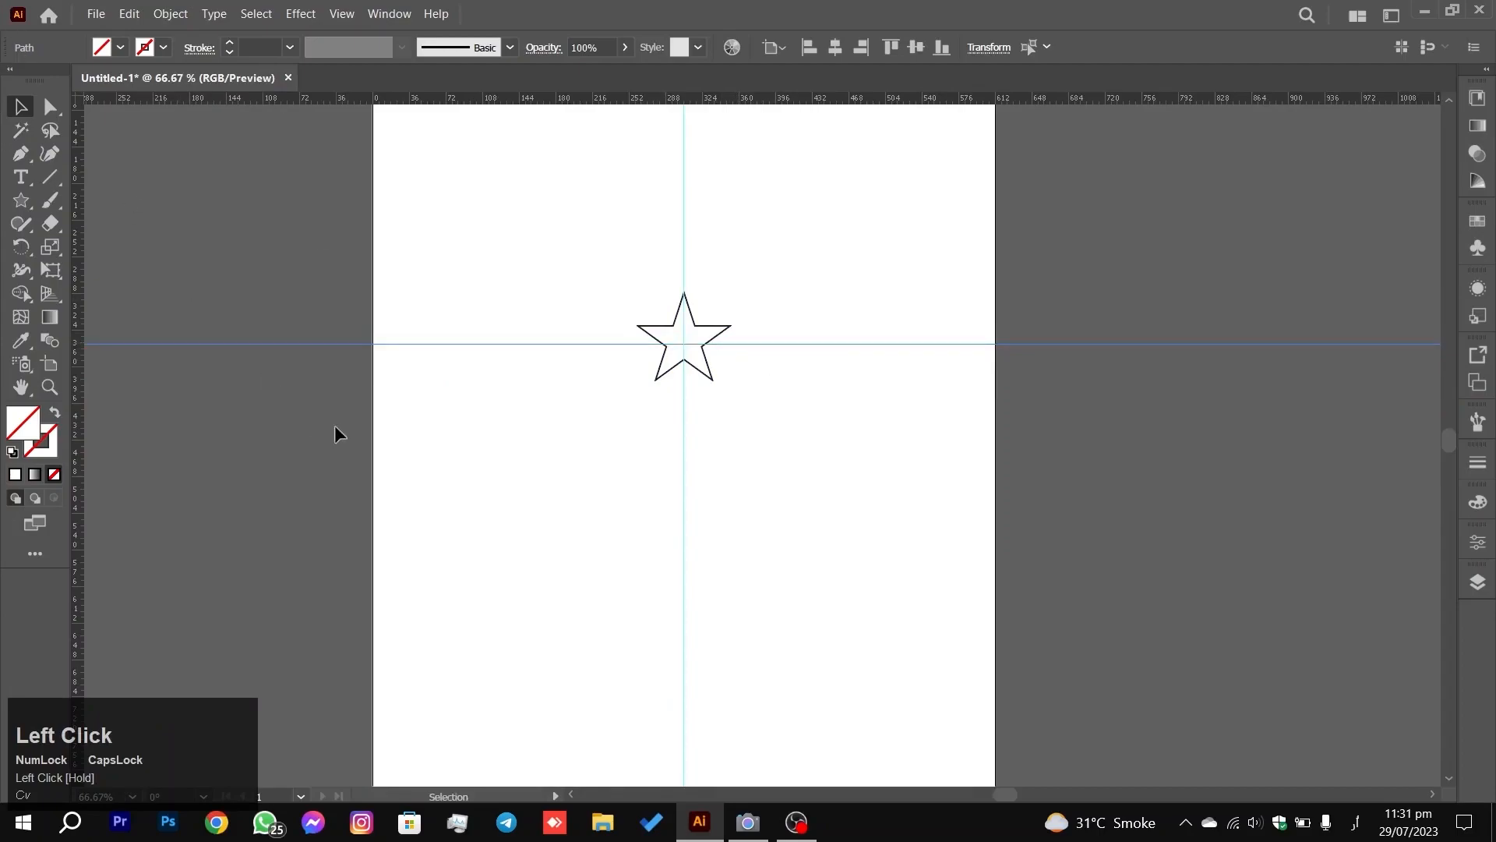
pyautogui.keyDown('alt'); pyautogui.scroll(-2, 509, 465); pyautogui.keyUp('alt')
pyautogui.keyDown('alt'); pyautogui.scroll(2, 512, 463); pyautogui.keyUp('alt')
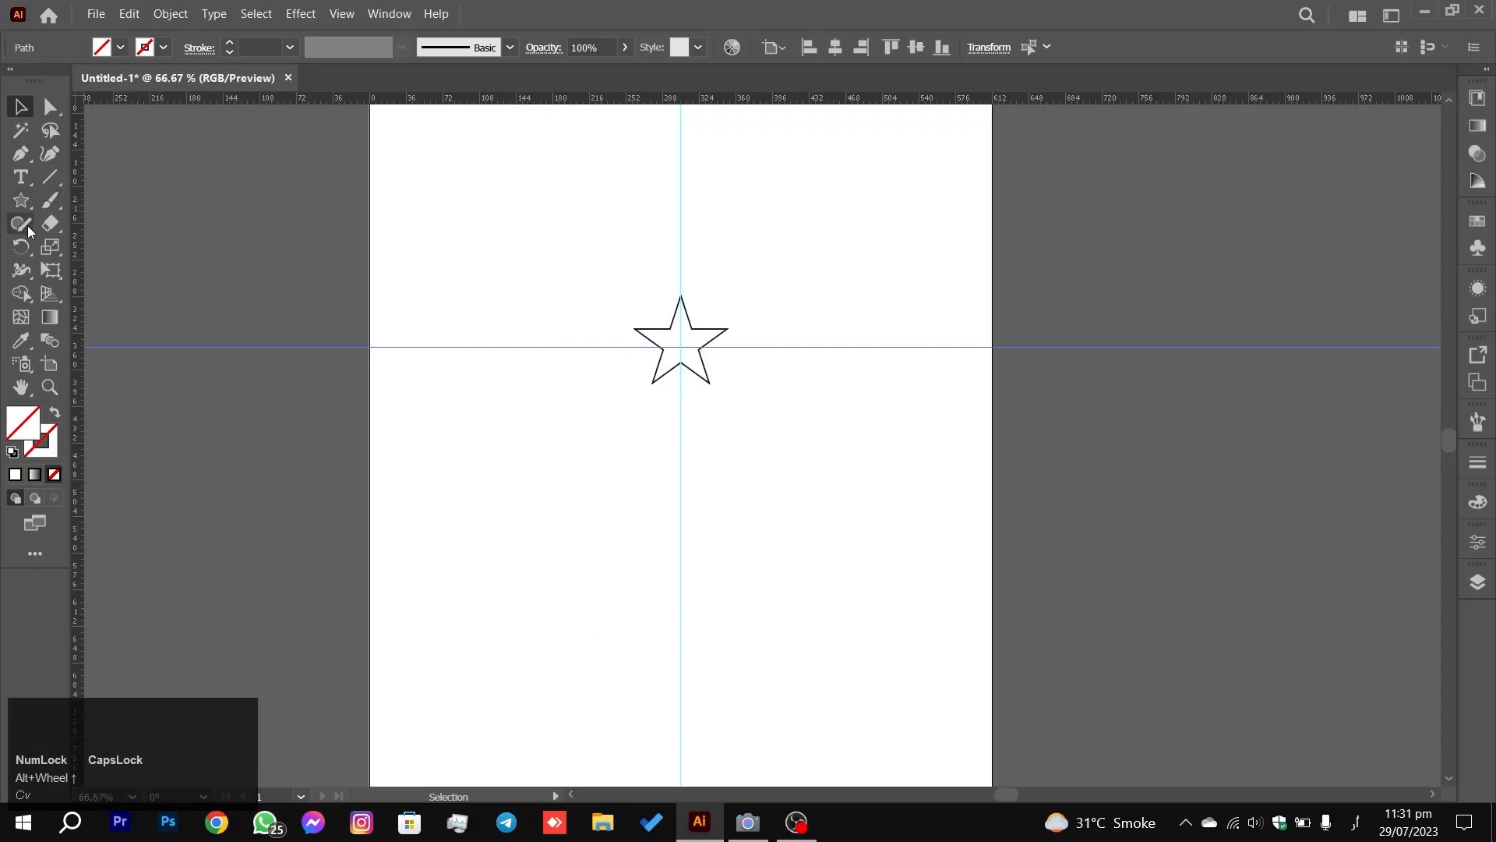
pyautogui.moveTo(587, 213); pyautogui.dragTo(802, 496)
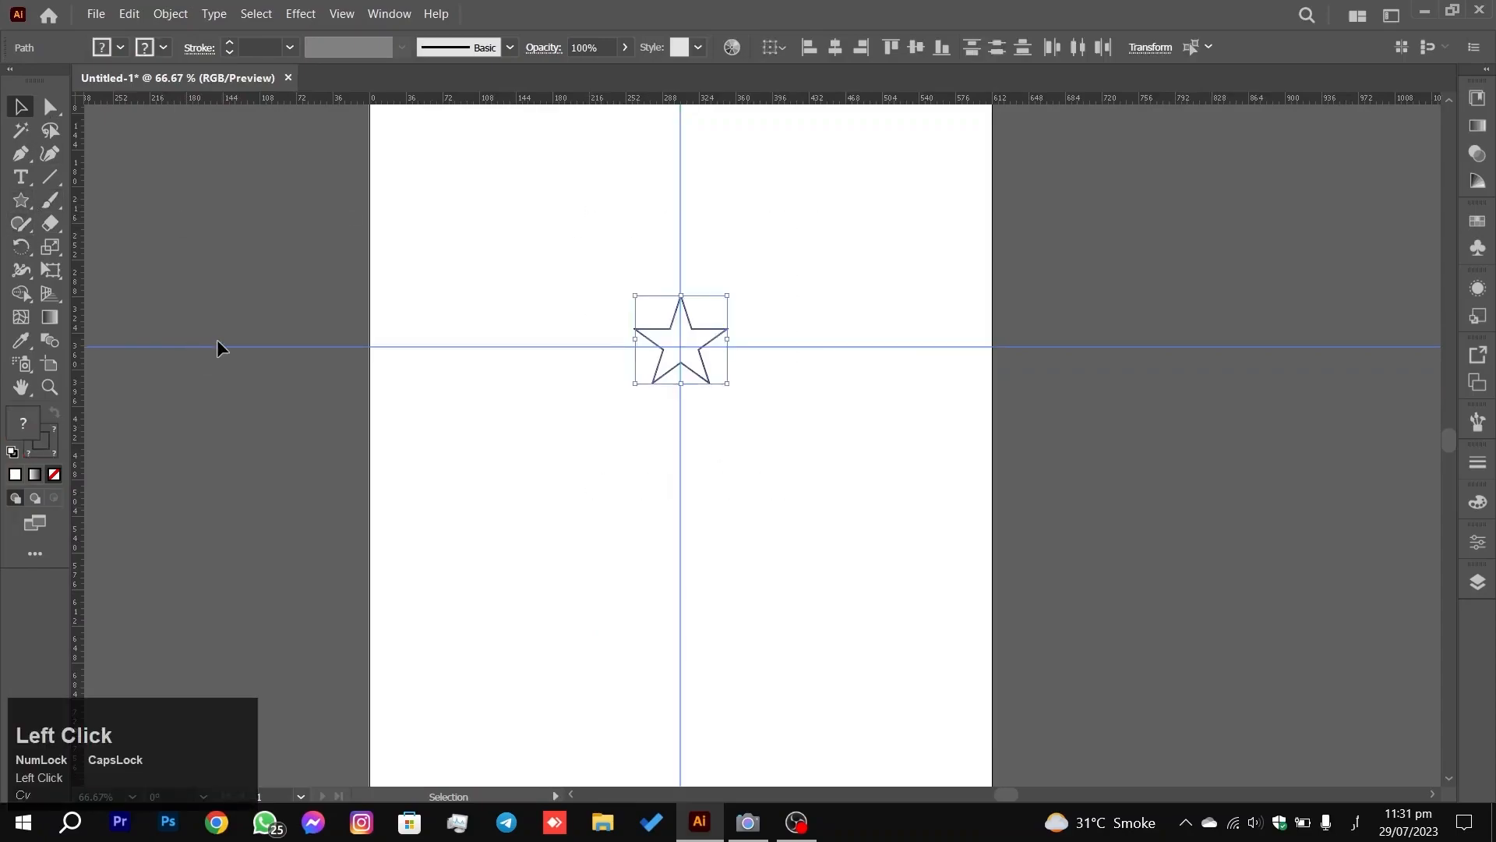
pyautogui.click(447, 202)
# Step: Lock the guides and test the lock by marquee-selecting across the horizontal guide
pyautogui.rightClick(489, 222)
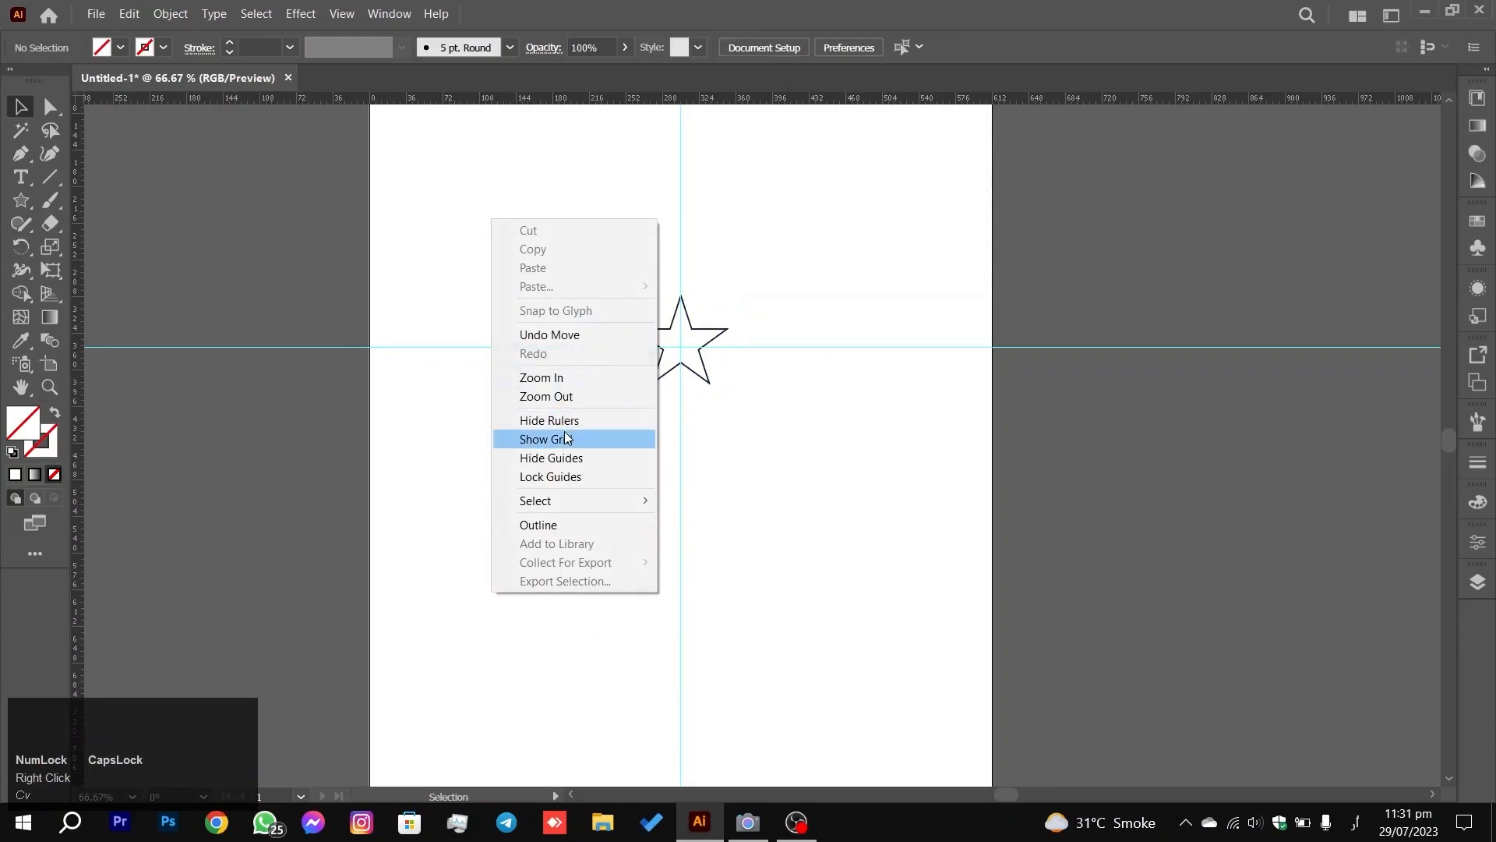
pyautogui.click(557, 476)
pyautogui.moveTo(474, 293); pyautogui.dragTo(667, 499)
pyautogui.moveTo(411, 260); pyautogui.dragTo(507, 405)
pyautogui.moveTo(522, 333); pyautogui.dragTo(429, 237)
pyautogui.moveTo(542, 393); pyautogui.dragTo(552, 554)
pyautogui.moveTo(531, 378); pyautogui.dragTo(503, 480)
# Step: Unlock the guides to select the horizontal one, lock them again, and marquee-select the star across them
pyautogui.rightClick(519, 296)
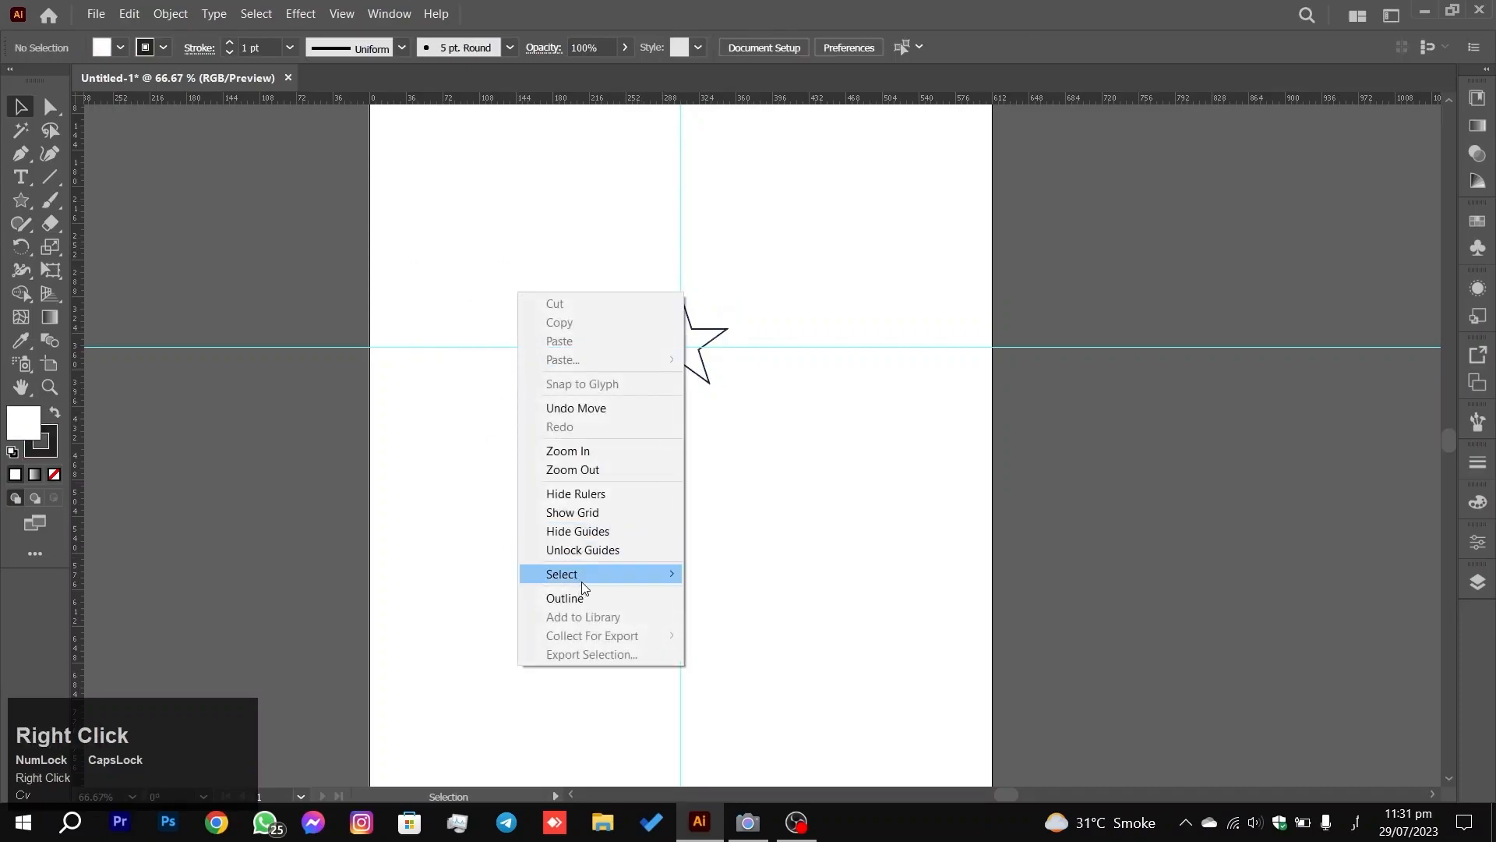
pyautogui.click(573, 550)
pyautogui.moveTo(484, 434); pyautogui.dragTo(585, 255)
pyautogui.click(576, 349)
pyautogui.rightClick(541, 336)
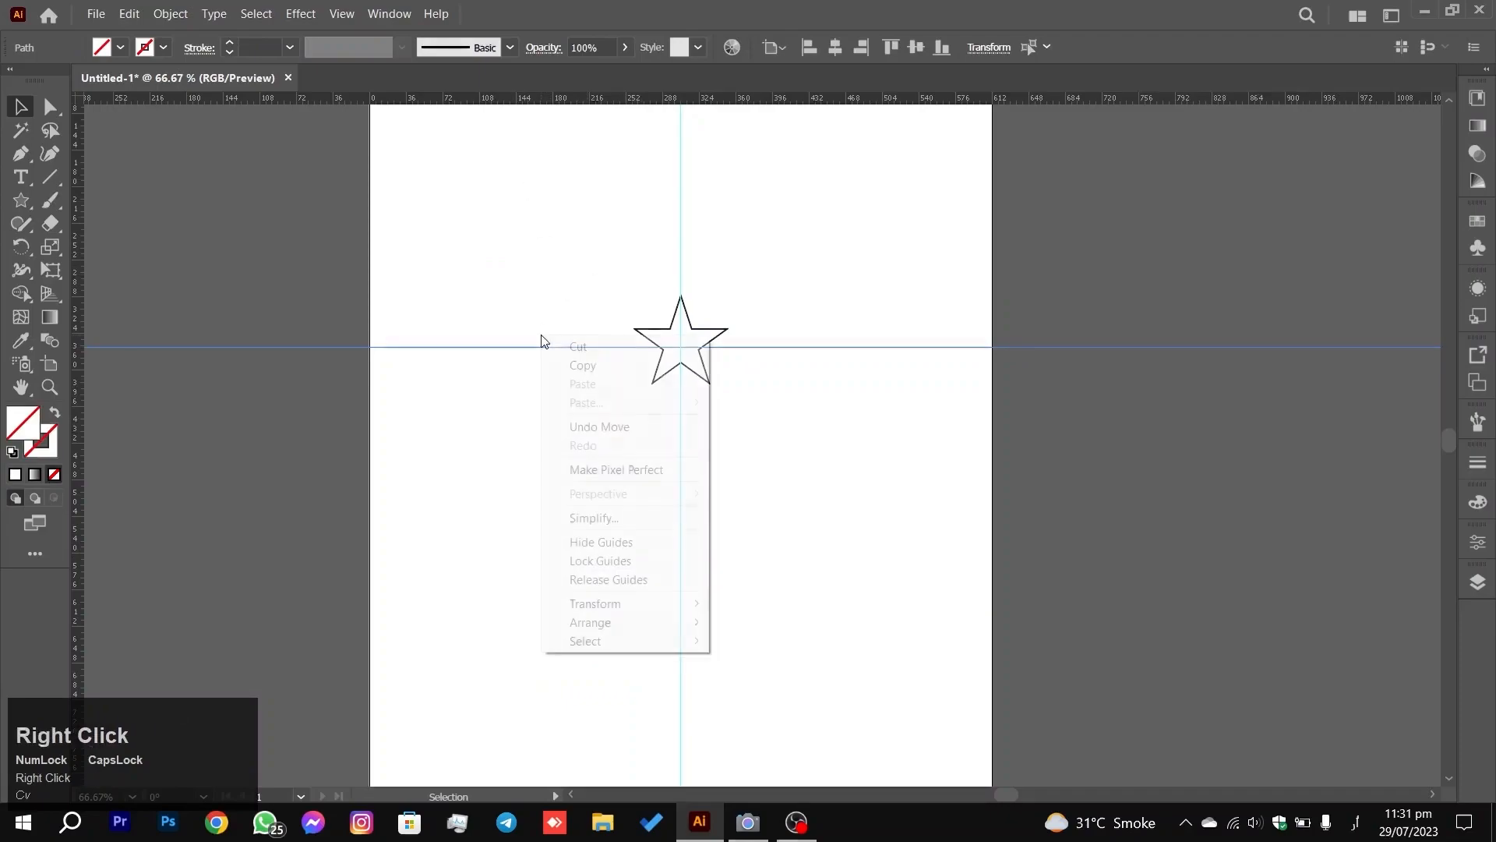
pyautogui.click(580, 560)
pyautogui.moveTo(511, 472); pyautogui.dragTo(999, 231)
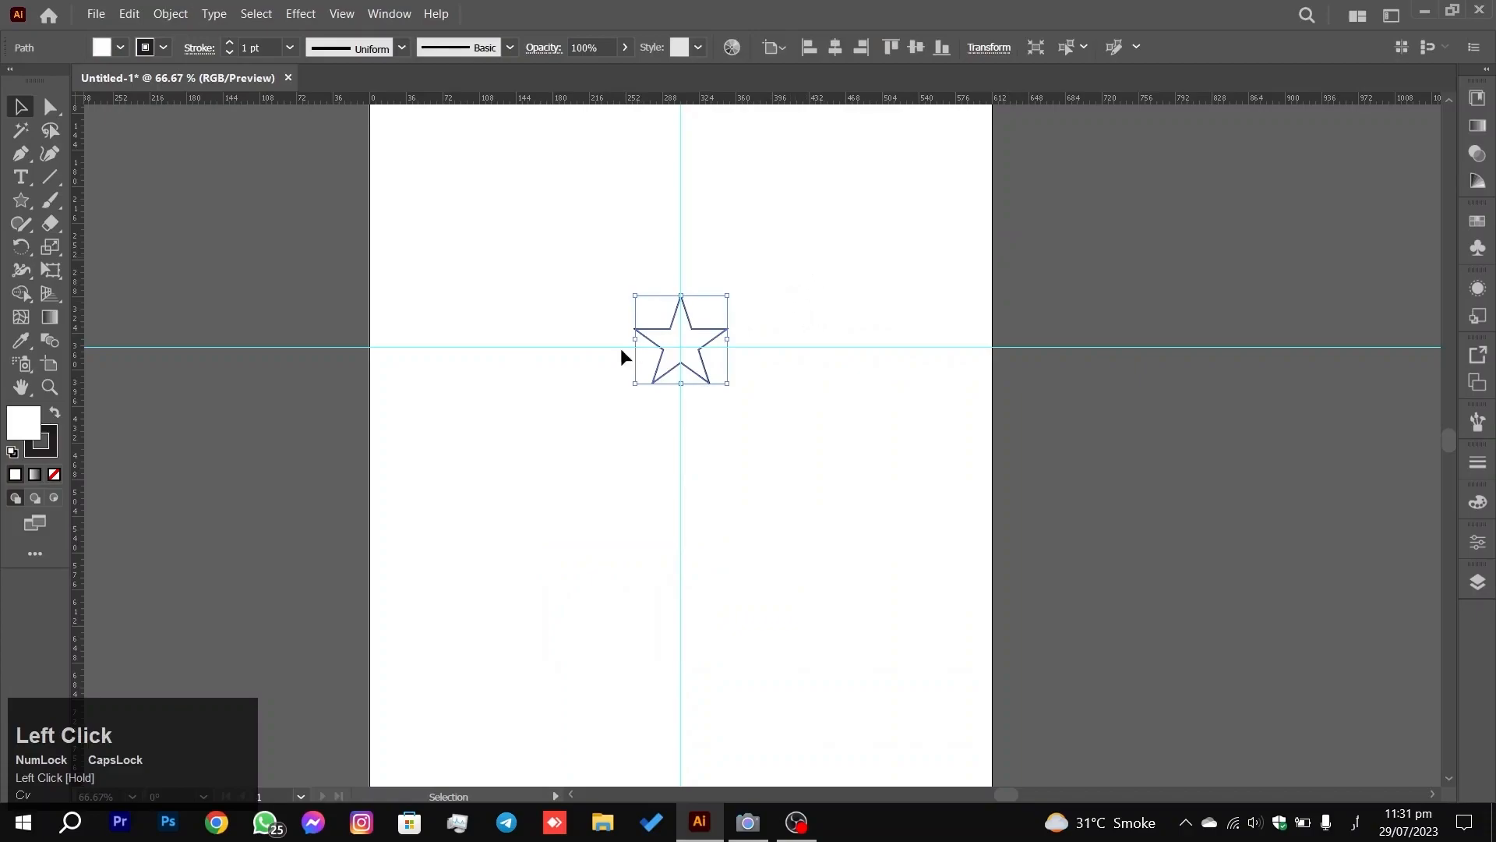
# Step: Try to rotate the star through the Rotate dialog with its pivot at the crossing of the two guides
pyautogui.click(21, 247)
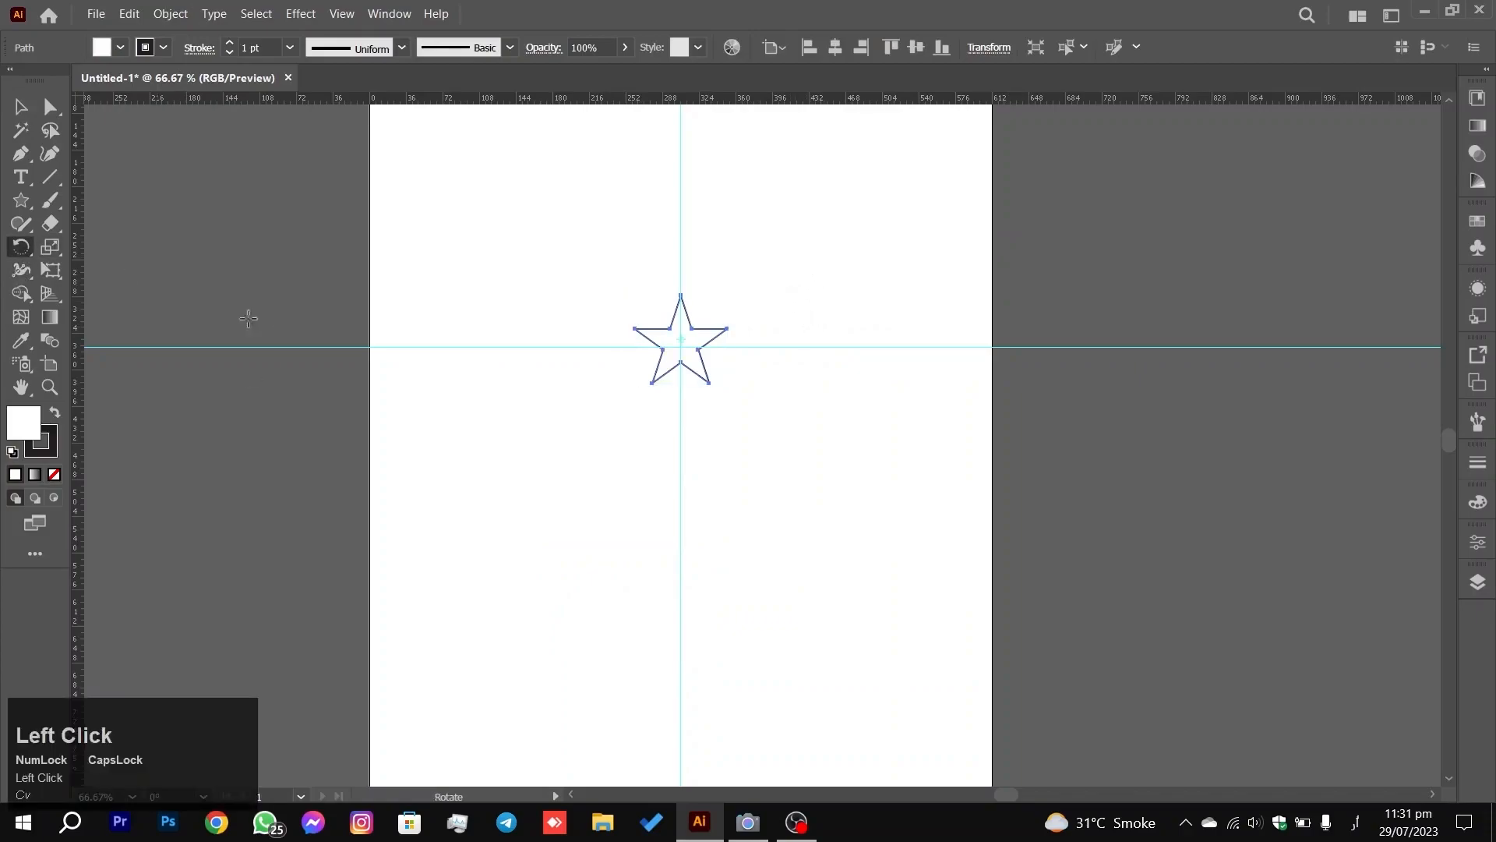
pyautogui.scroll(3, 536, 364)
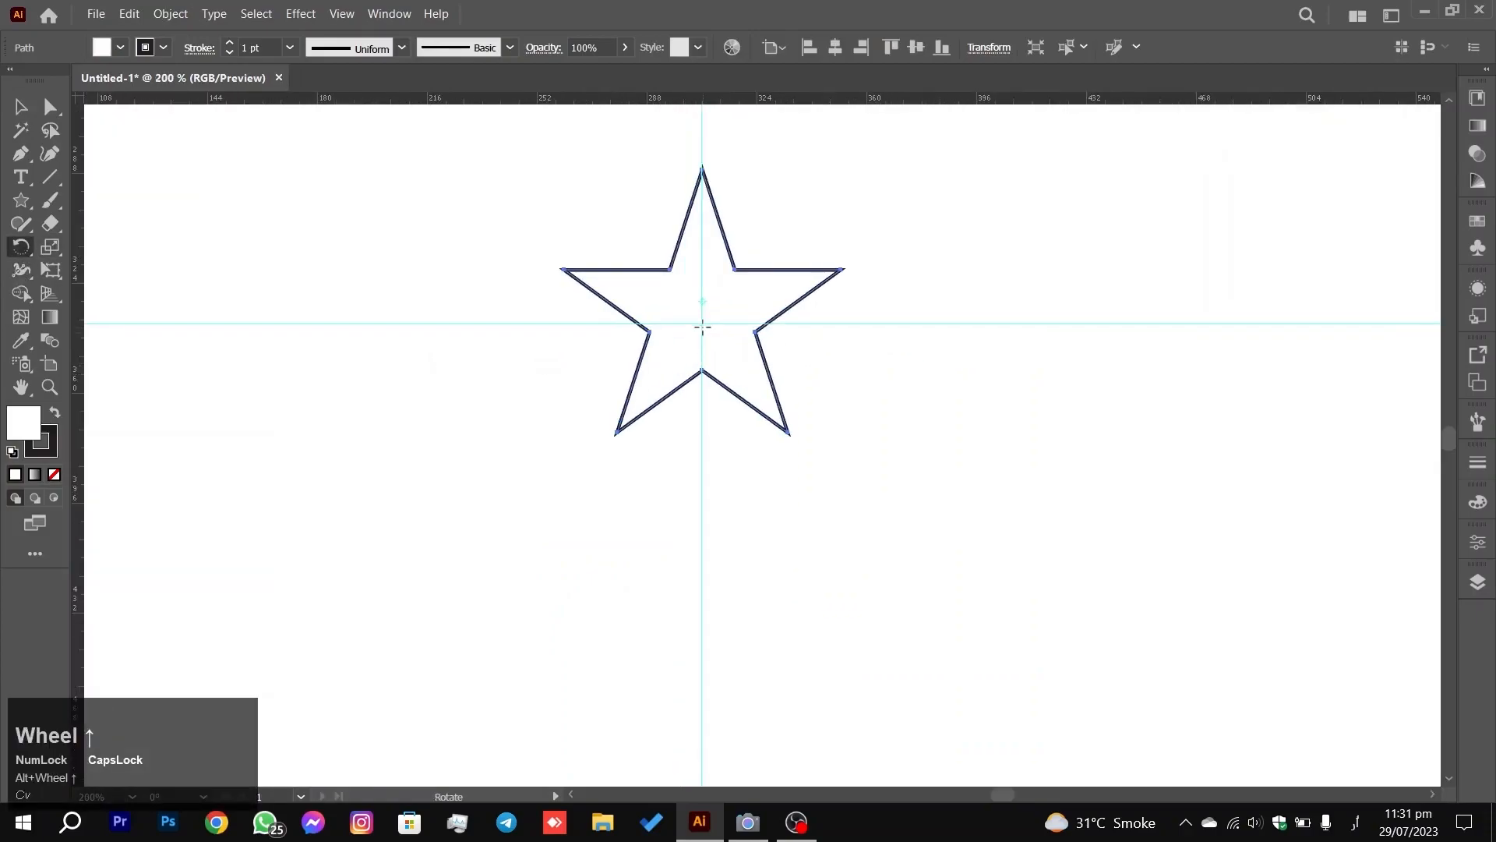
pyautogui.press('alt')
pyautogui.keyDown('alt'); pyautogui.click(703, 322); pyautogui.keyUp('alt')
pyautogui.scroll(-1, 729, 393)
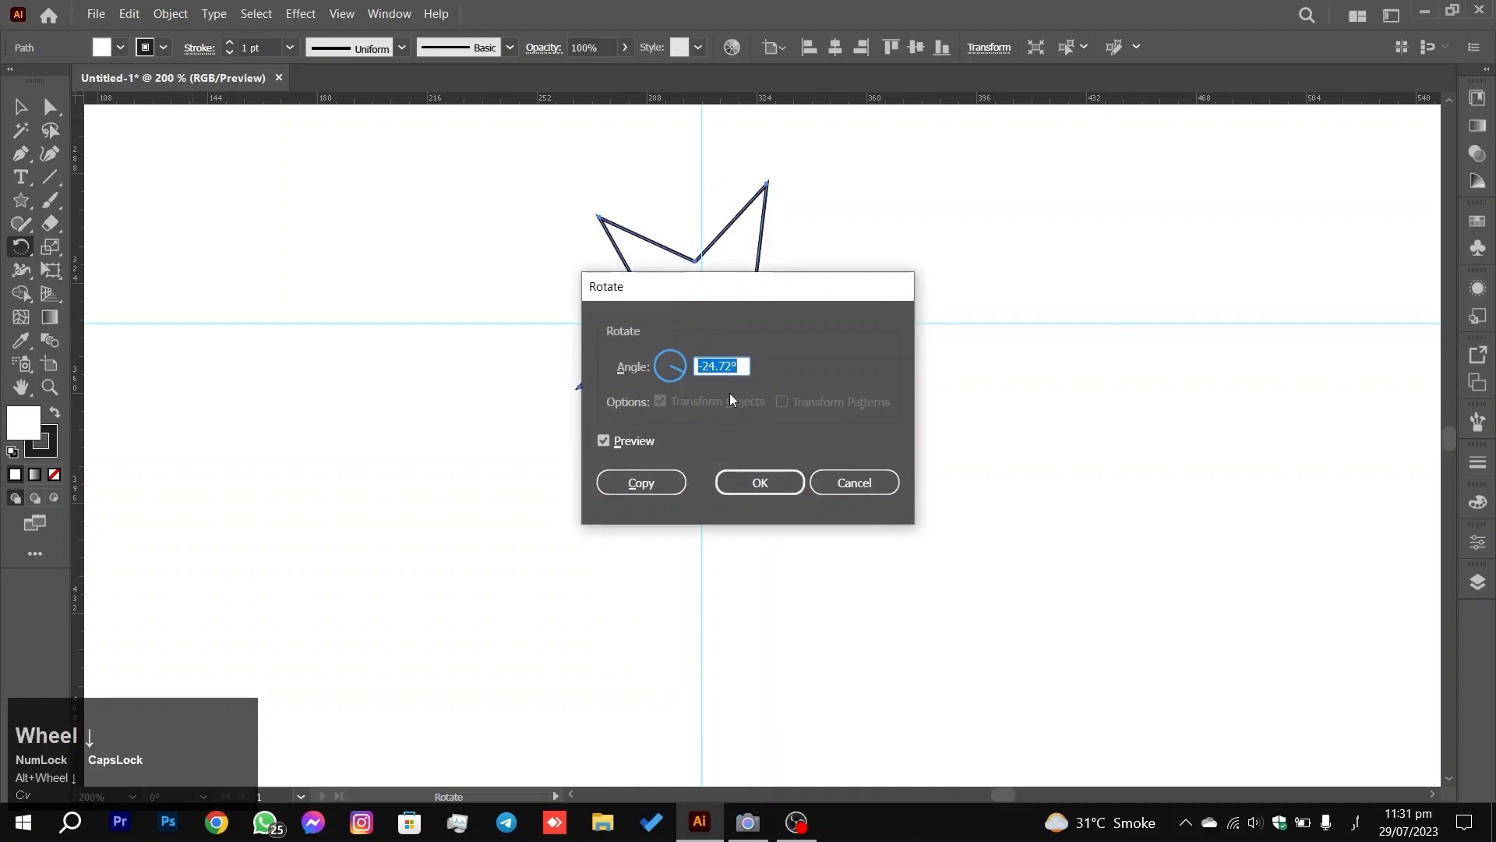
pyautogui.moveTo(705, 294); pyautogui.dragTo(669, 305)
pyautogui.click(818, 494)
pyautogui.scroll(-3, 844, 444)
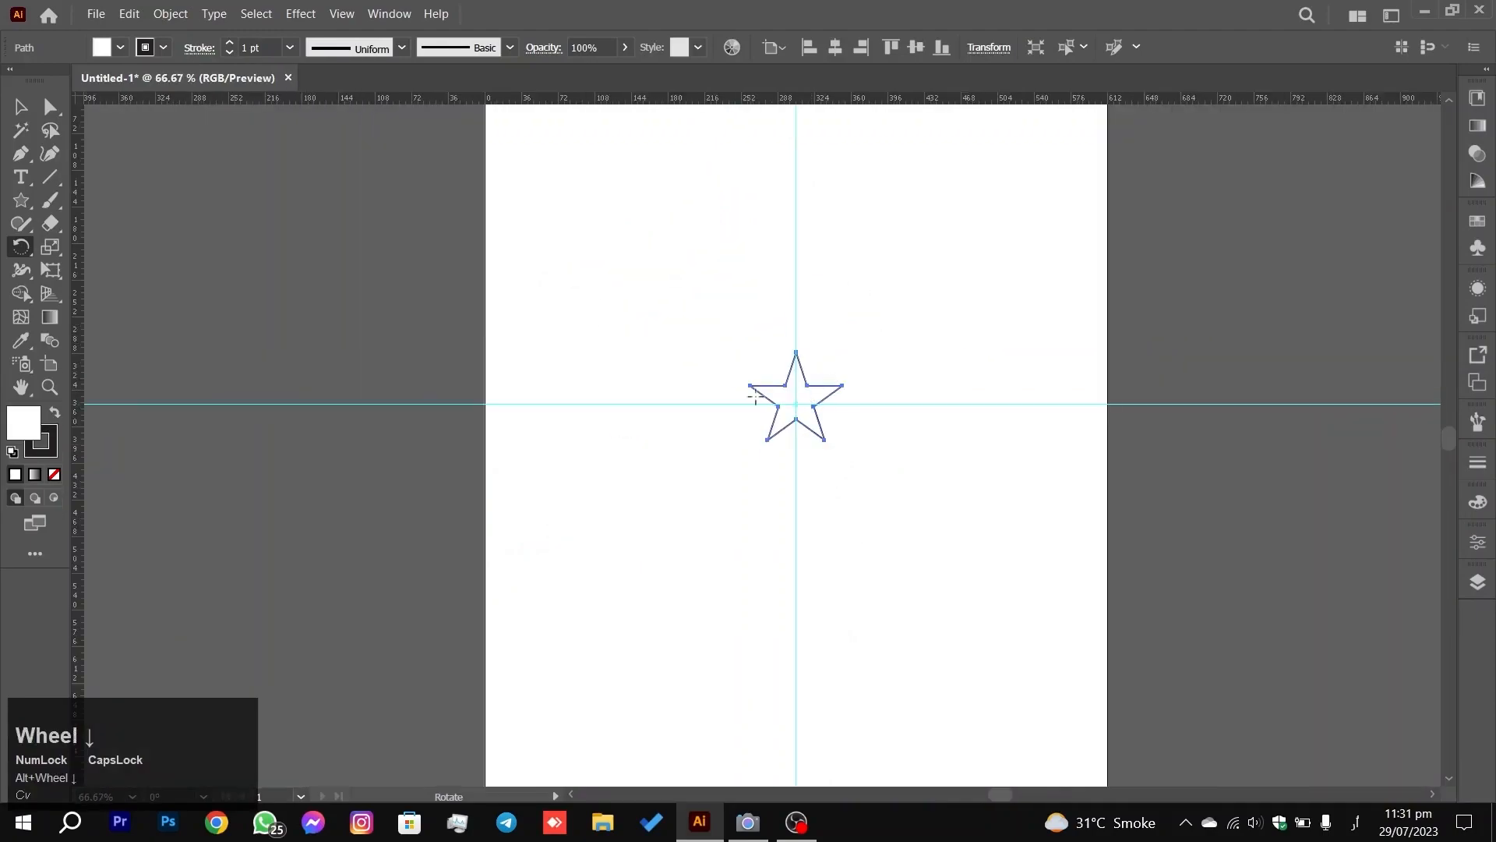
# Step: Scale the star down proportionally about its centre to about half its size, and deselect it
pyautogui.click(20, 106)
pyautogui.moveTo(845, 439); pyautogui.dragTo(819, 427)
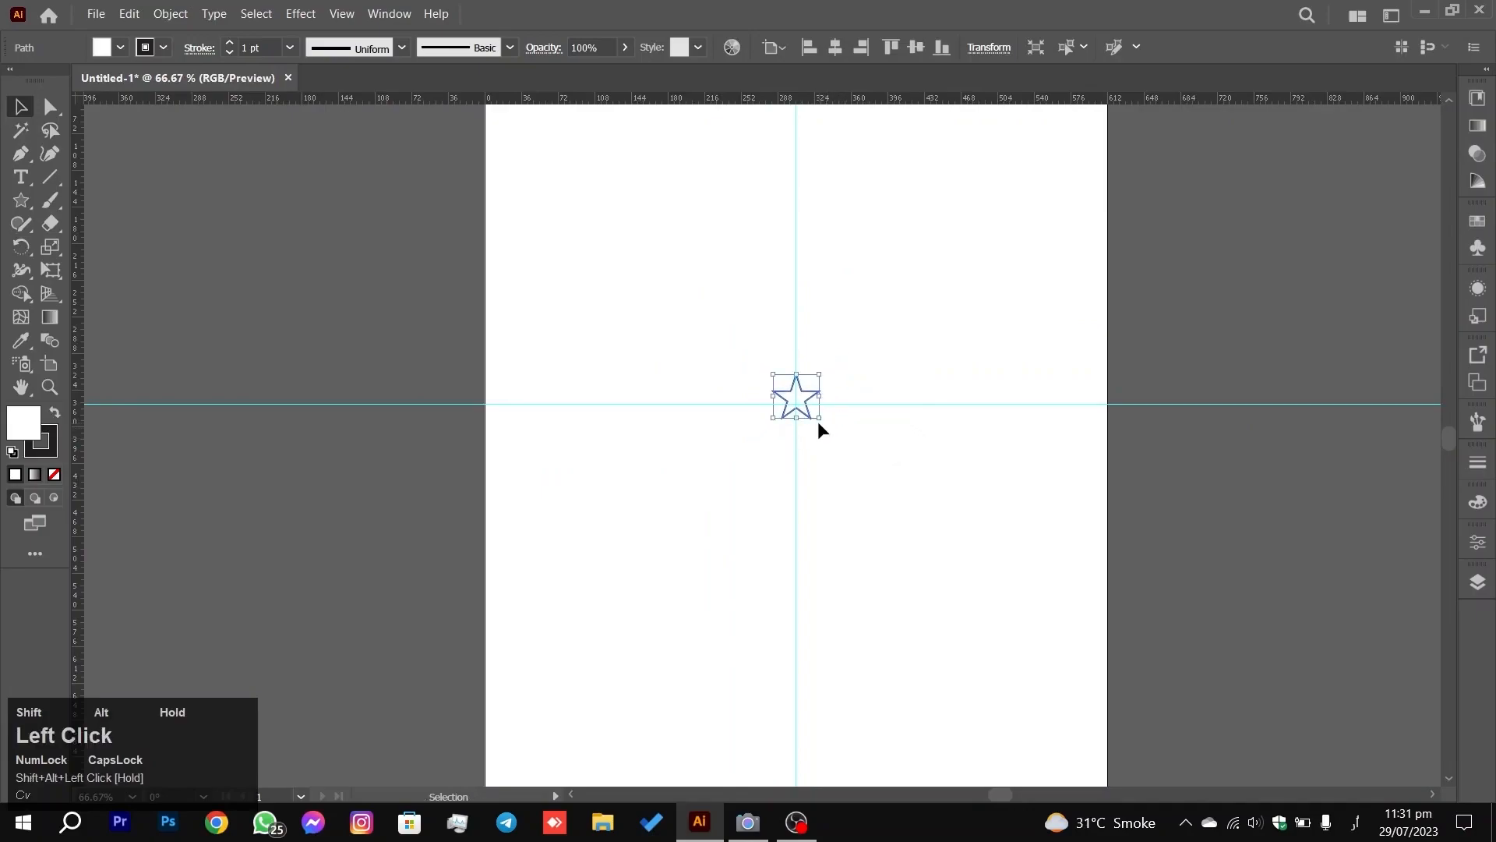
pyautogui.click(860, 311)
pyautogui.scroll(-2, 869, 390)
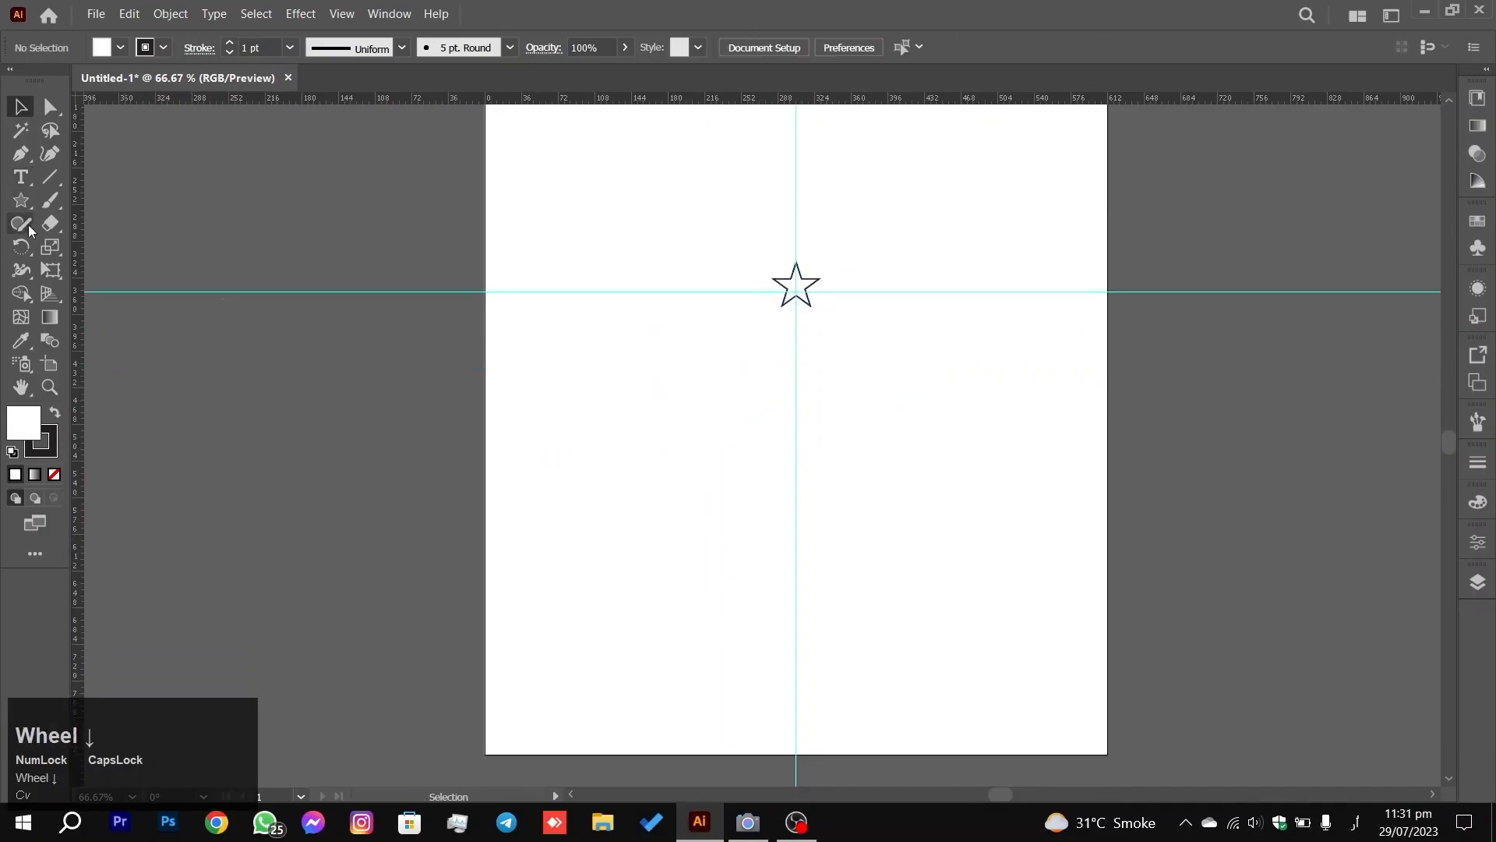
# Step: Draw a circle with the Ellipse tool, centred on the vertical guide just below the star
pyautogui.rightClick(21, 201)
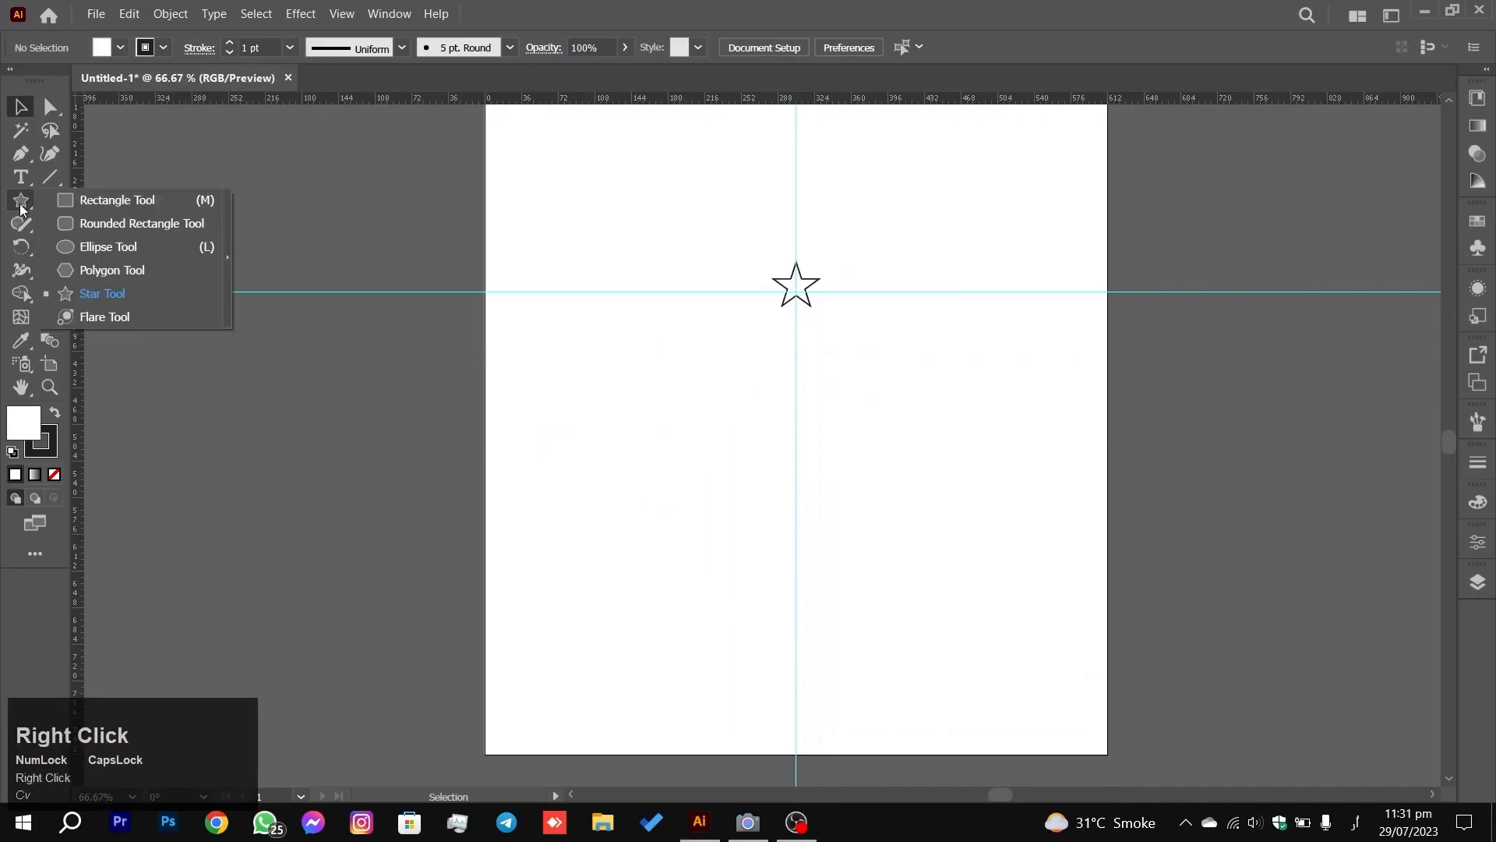
pyautogui.click(98, 244)
pyautogui.moveTo(795, 383); pyautogui.dragTo(865, 451)
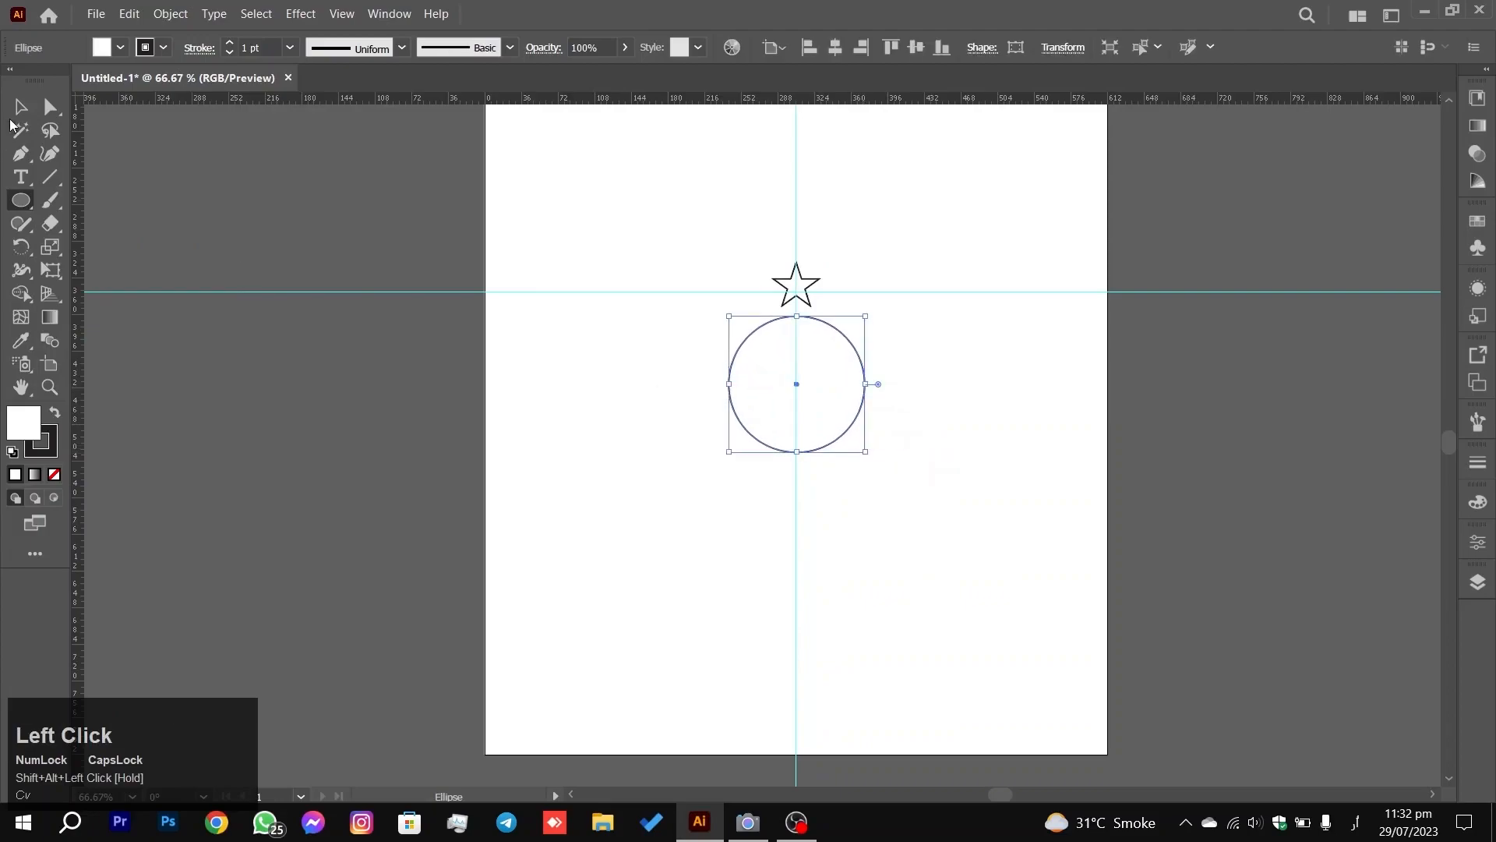
# Step: Scale the star down proportionally to a little over half its size, keeping it centred where the two guides cross, and deselect it
pyautogui.click(20, 106)
pyautogui.moveTo(909, 244); pyautogui.dragTo(675, 290)
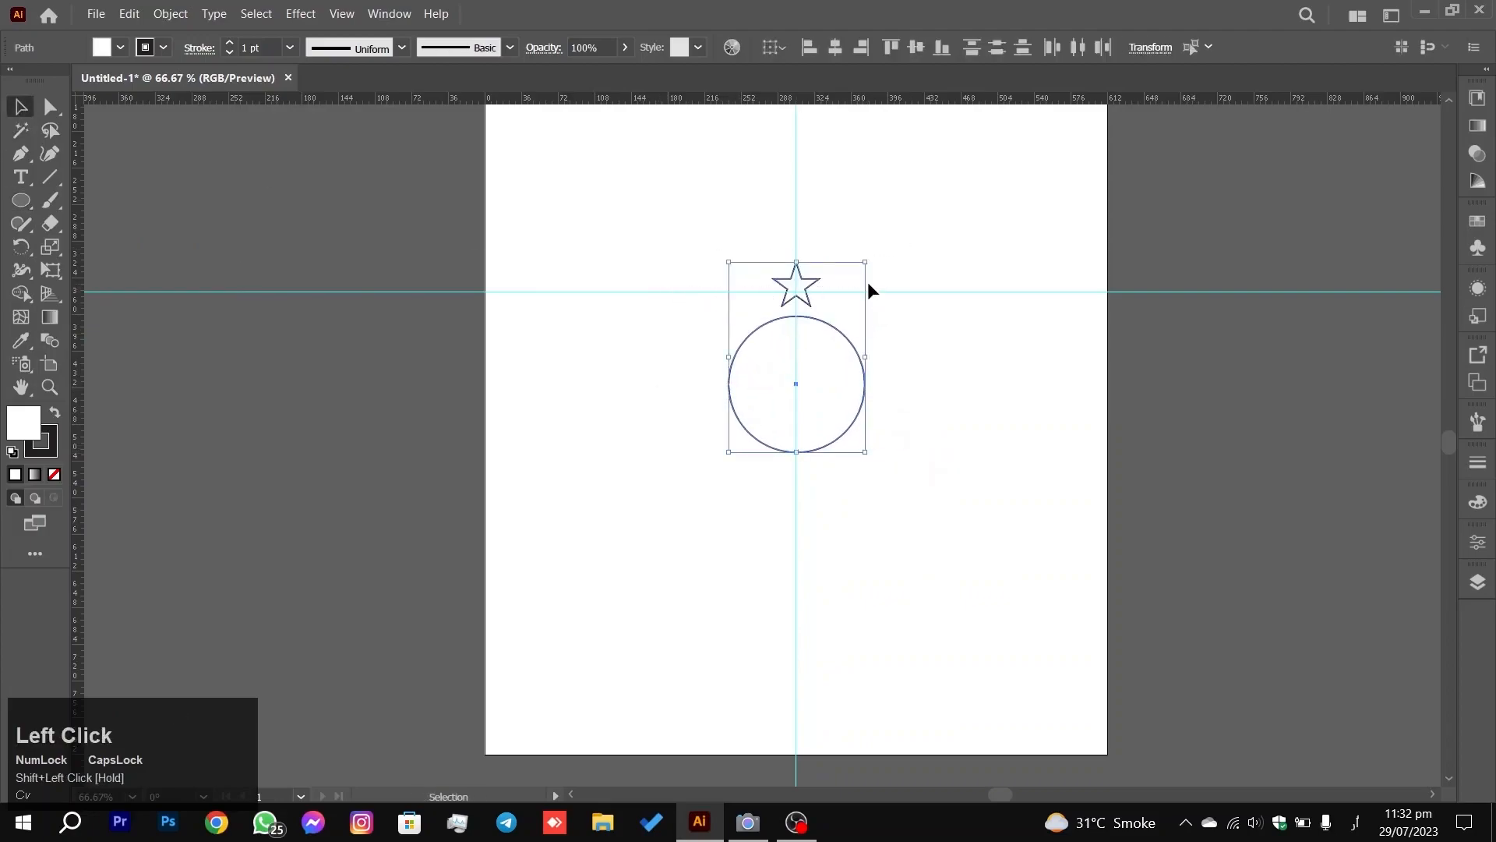
pyautogui.click(960, 246)
pyautogui.moveTo(892, 259); pyautogui.dragTo(815, 302)
pyautogui.click(877, 206)
pyautogui.click(795, 288)
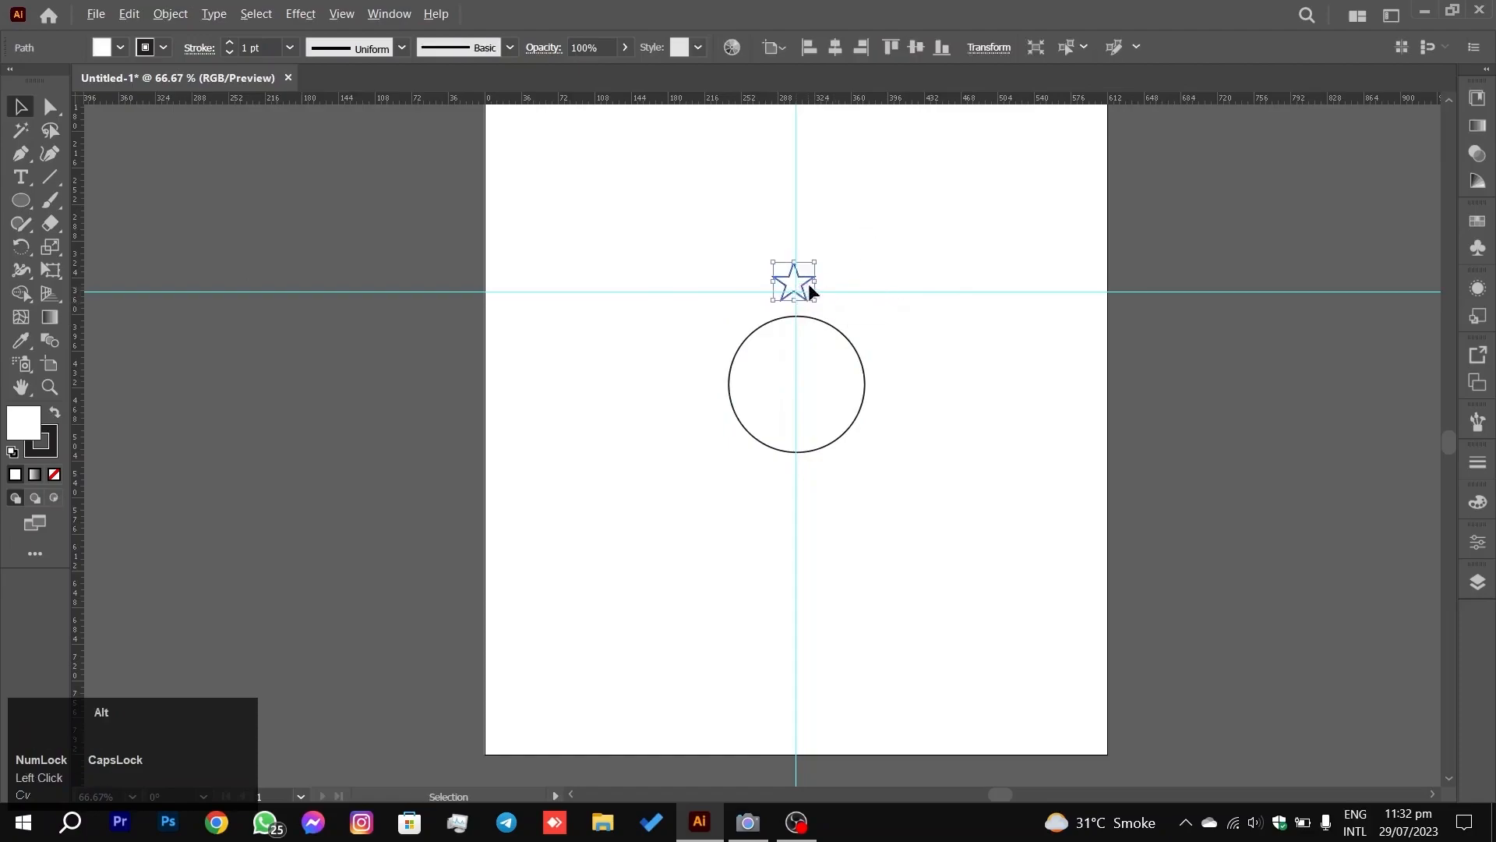
pyautogui.scroll(3, 806, 285)
pyautogui.moveTo(701, 211); pyautogui.dragTo(776, 298)
pyautogui.click(869, 293)
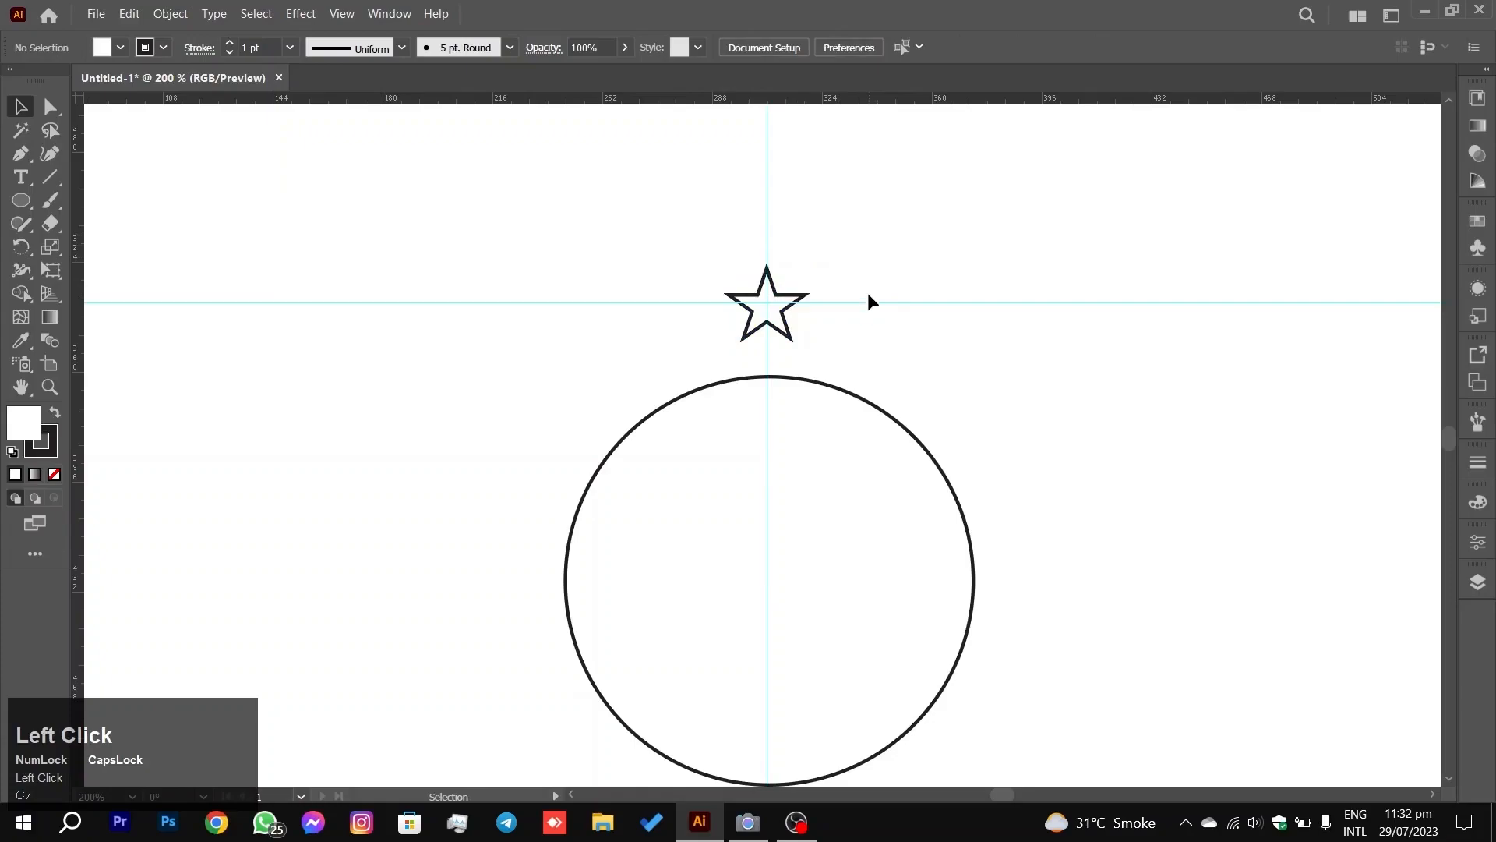
# Step: Try to rotate the star about the crossing of the two guides through the Rotate dialog, and cancel it
pyautogui.keyDown('alt'); pyautogui.scroll(-3, 862, 366); pyautogui.keyUp('alt')
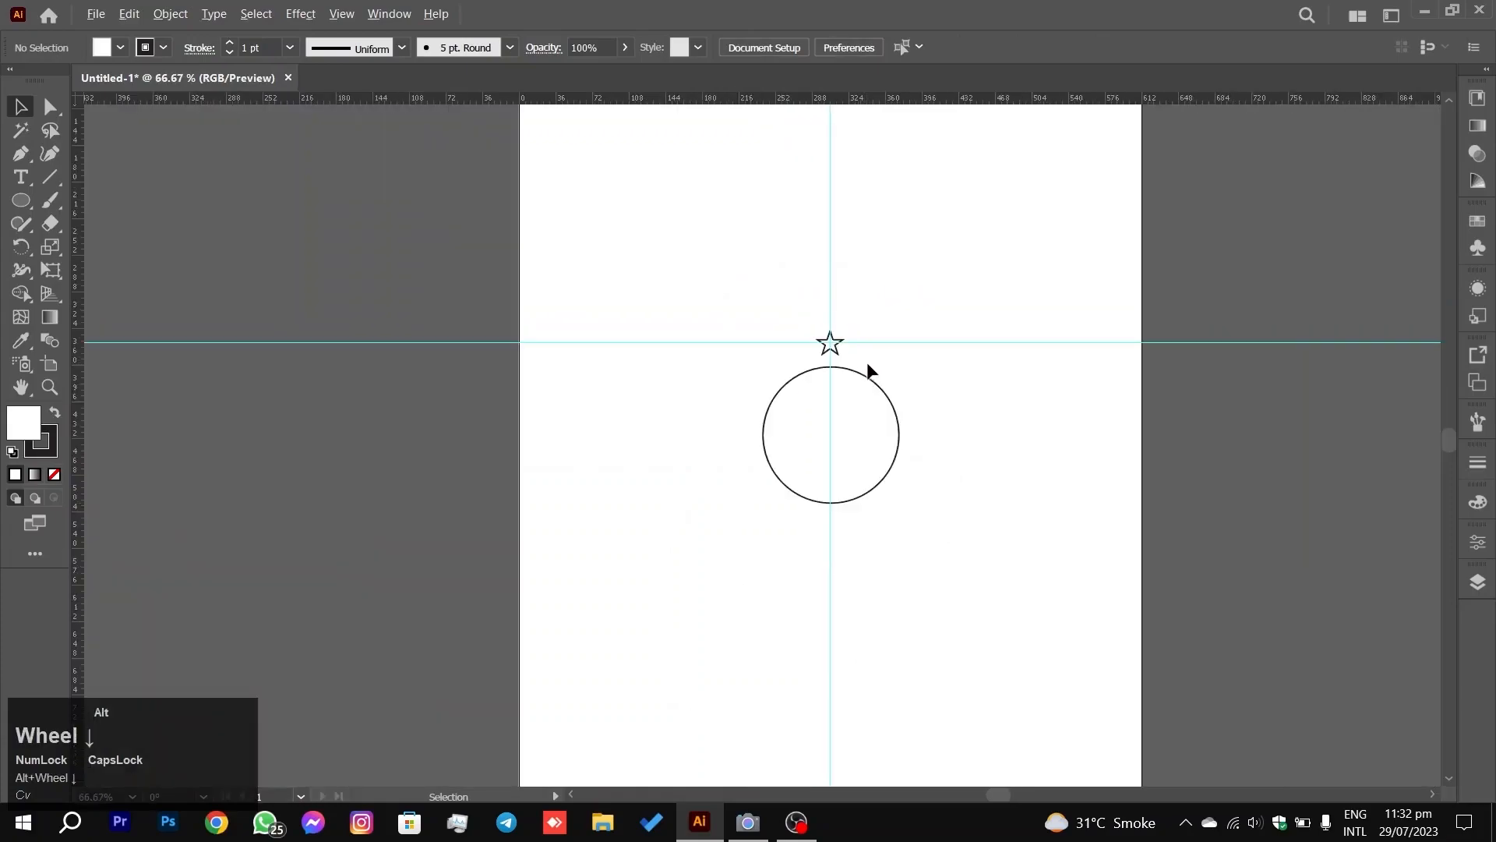
pyautogui.press('space')
pyautogui.moveTo(1003, 420); pyautogui.dragTo(969, 381)
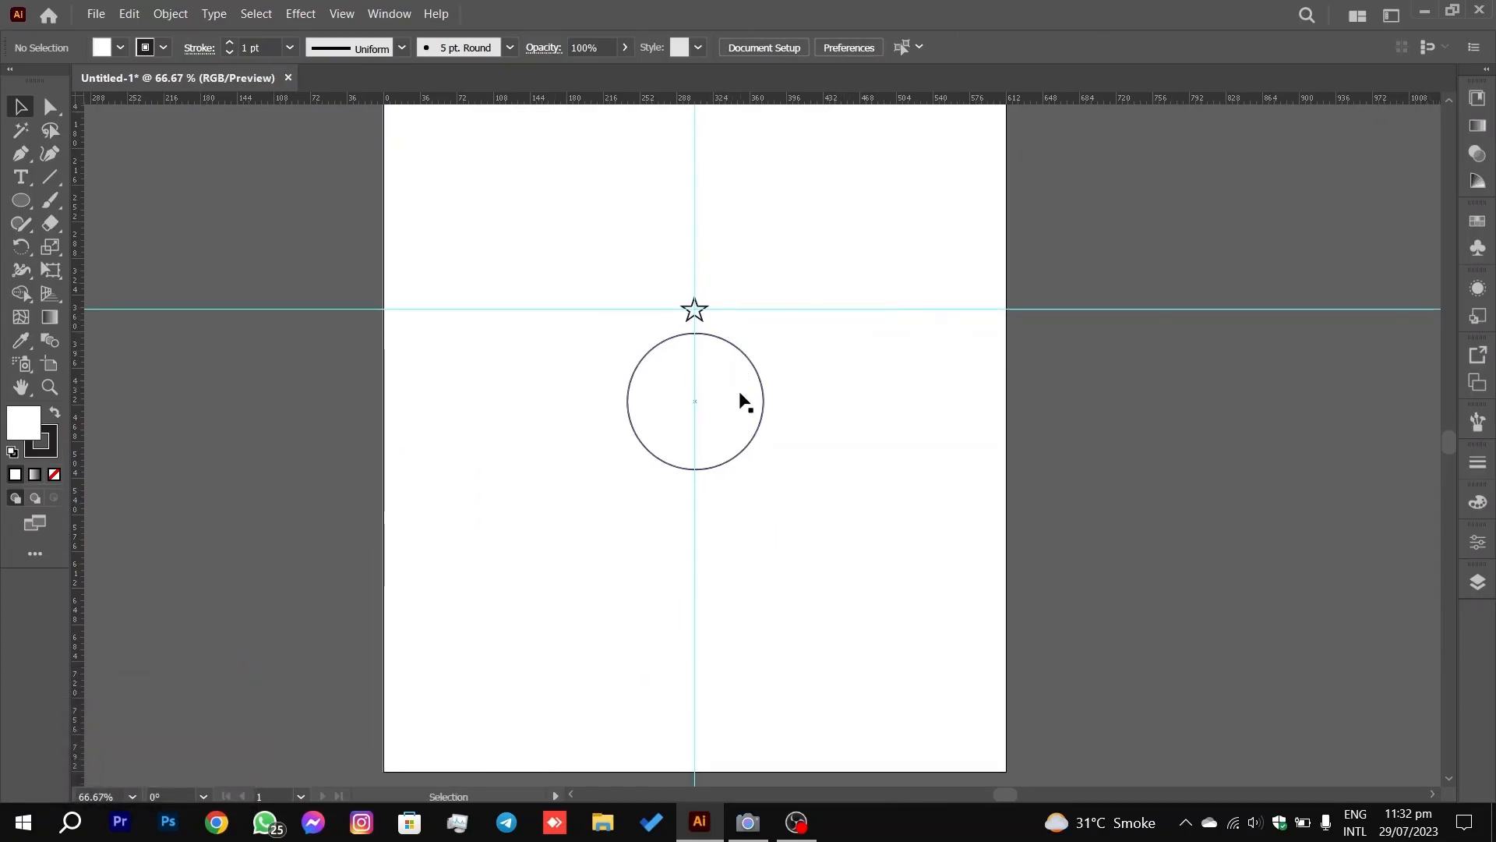
pyautogui.click(695, 317)
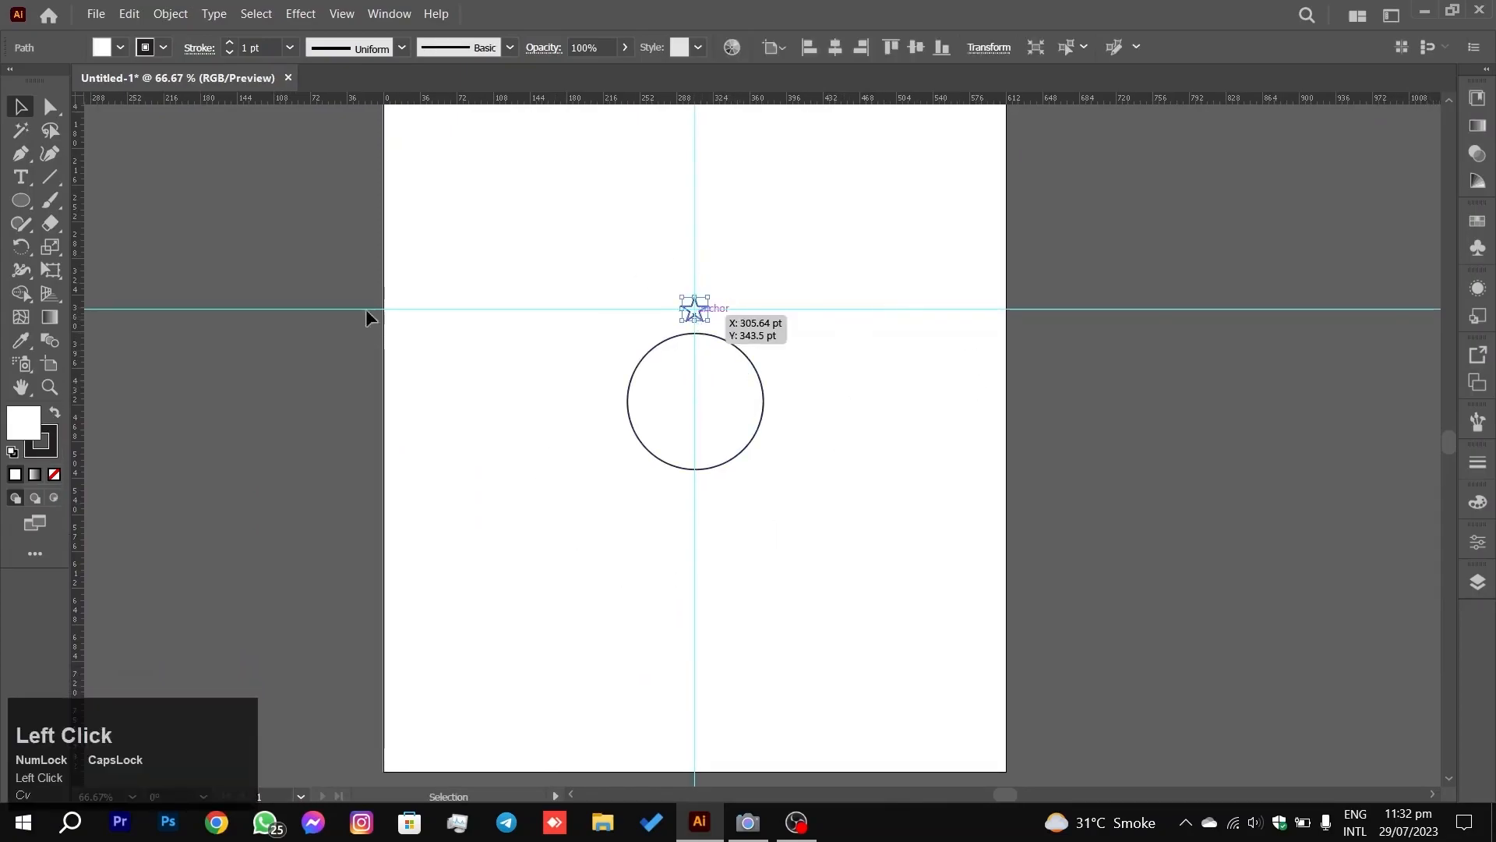
pyautogui.click(21, 249)
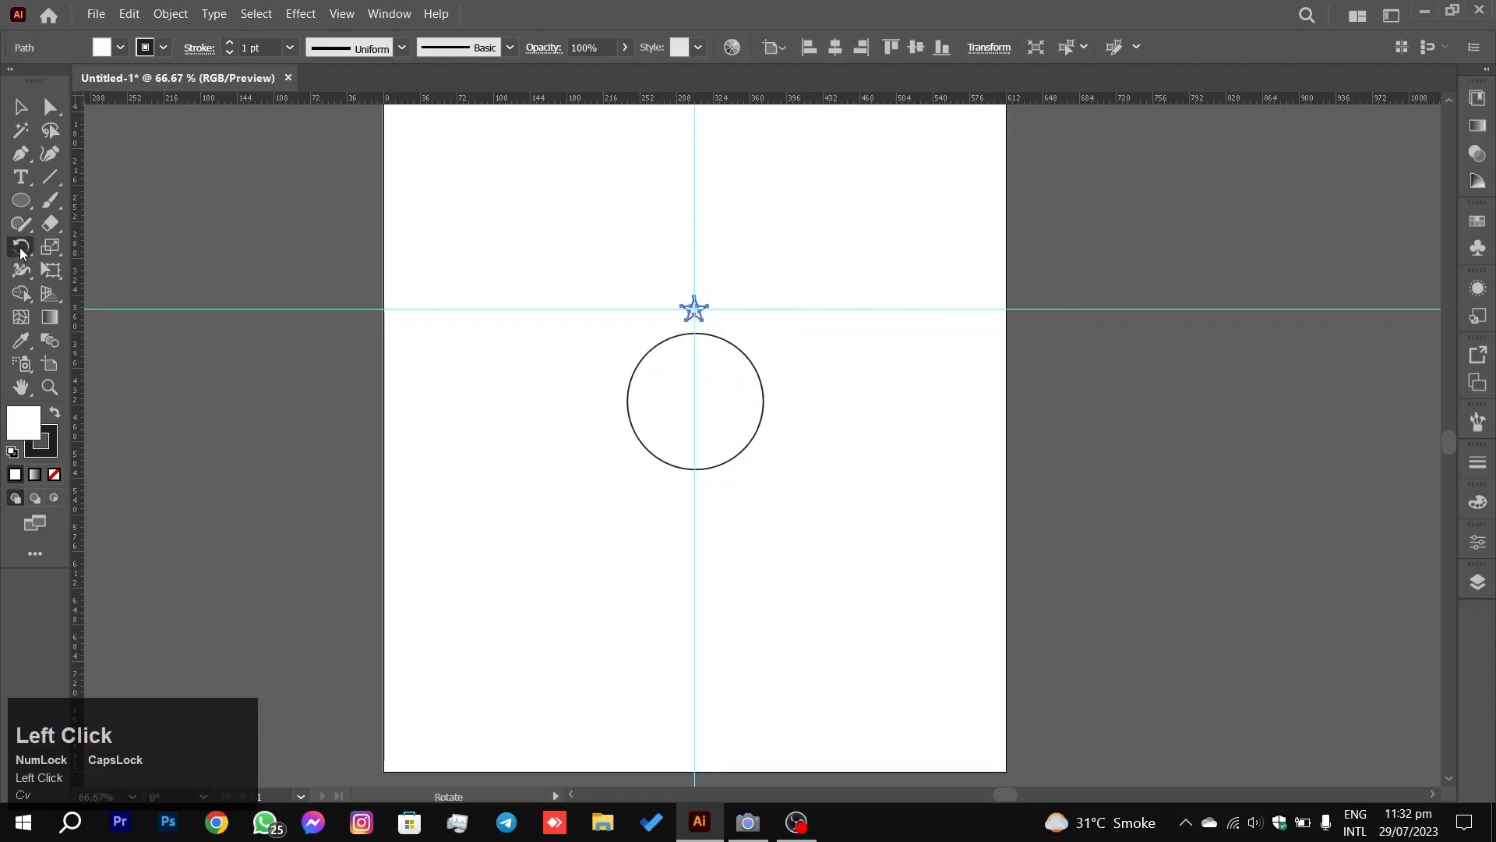
pyautogui.scroll(3, 464, 303)
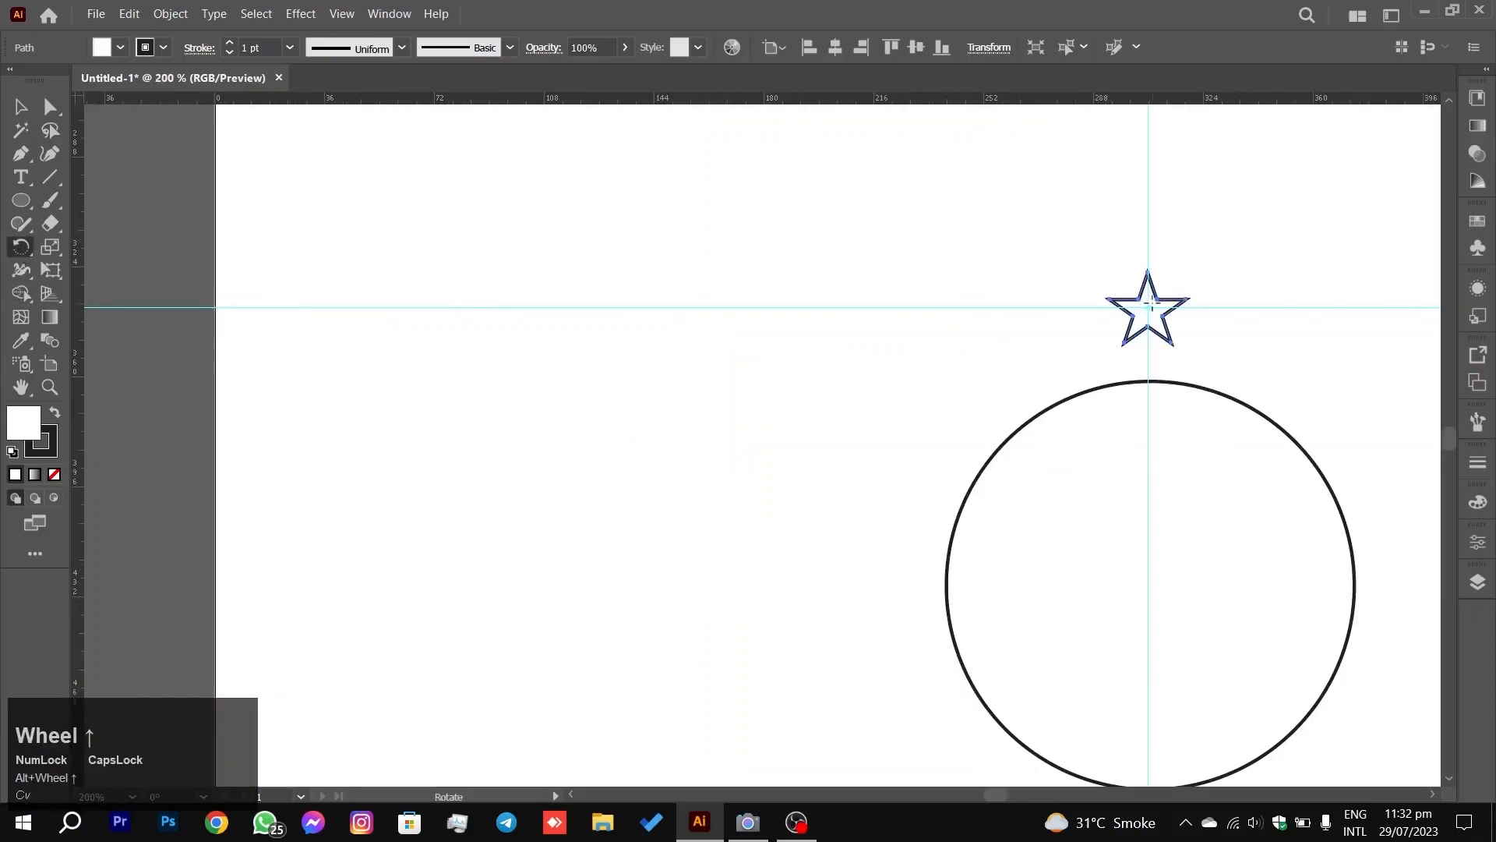
pyautogui.keyDown('alt'); pyautogui.click(1150, 307); pyautogui.keyUp('alt')
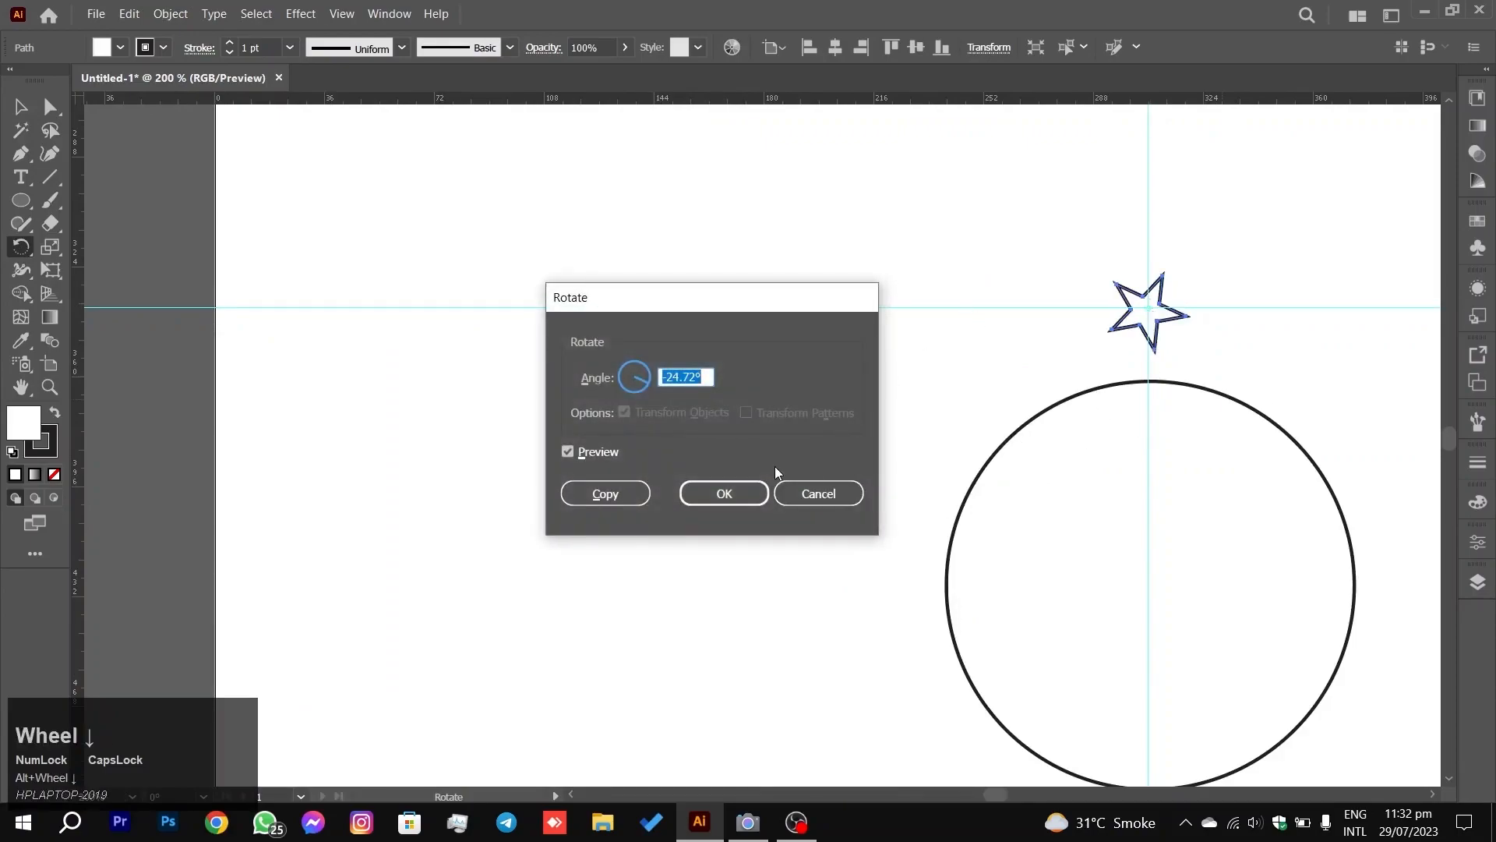
pyautogui.click(819, 493)
# Step: Open the Rotate options for the star with the pivot at the guide crossing and compare the star with the preview off and on
pyautogui.scroll(-1, 1158, 538)
pyautogui.press('space')
pyautogui.moveTo(1212, 483); pyautogui.dragTo(854, 312)
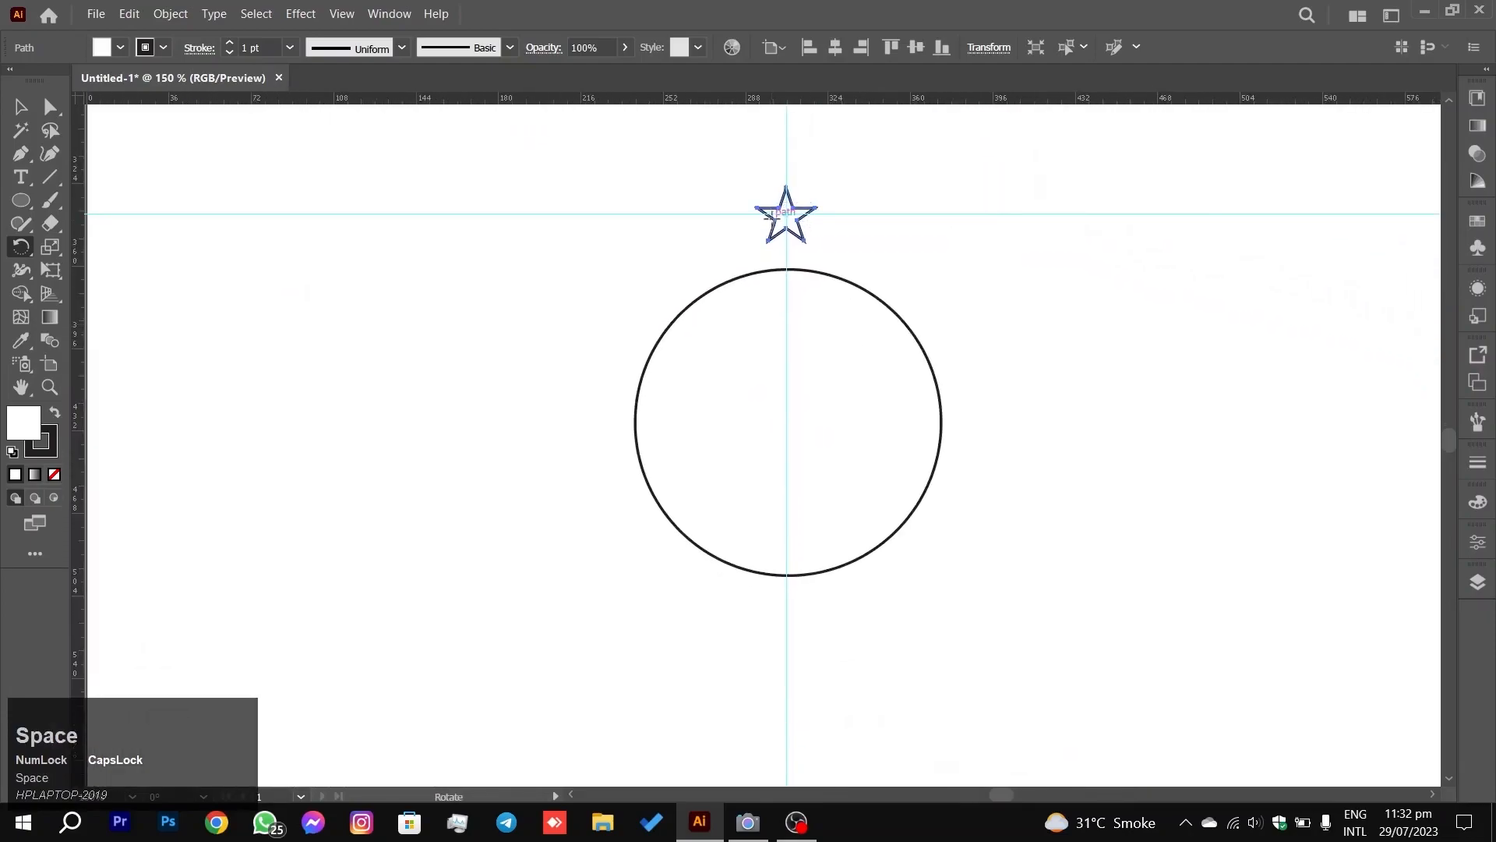
pyautogui.press('alt')
pyautogui.keyDown('alt'); pyautogui.click(786, 211); pyautogui.keyUp('alt')
pyautogui.click(596, 454)
pyautogui.moveTo(748, 306); pyautogui.dragTo(1179, 307)
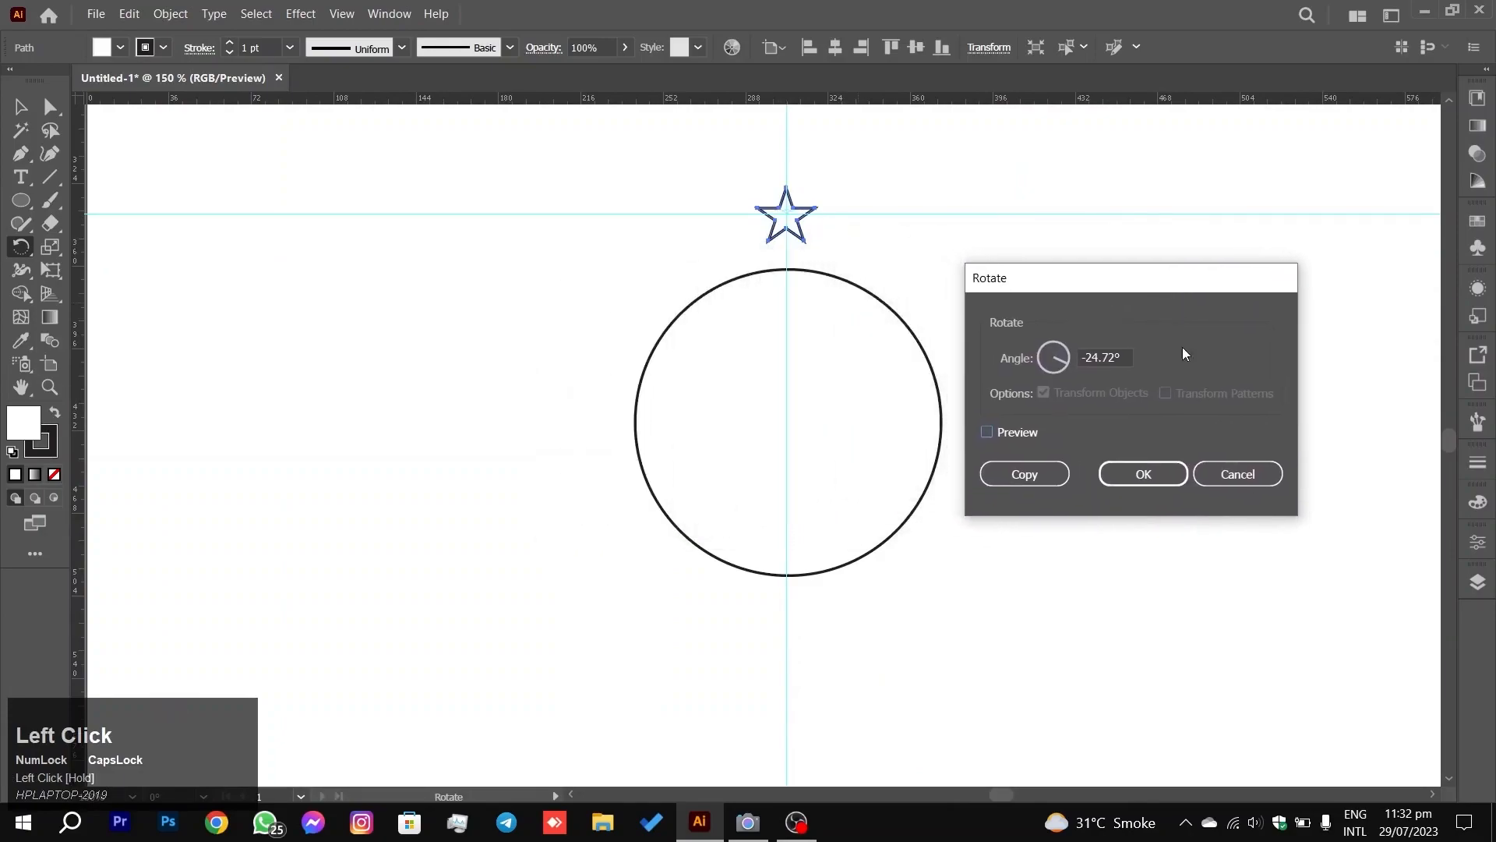
pyautogui.click(988, 433)
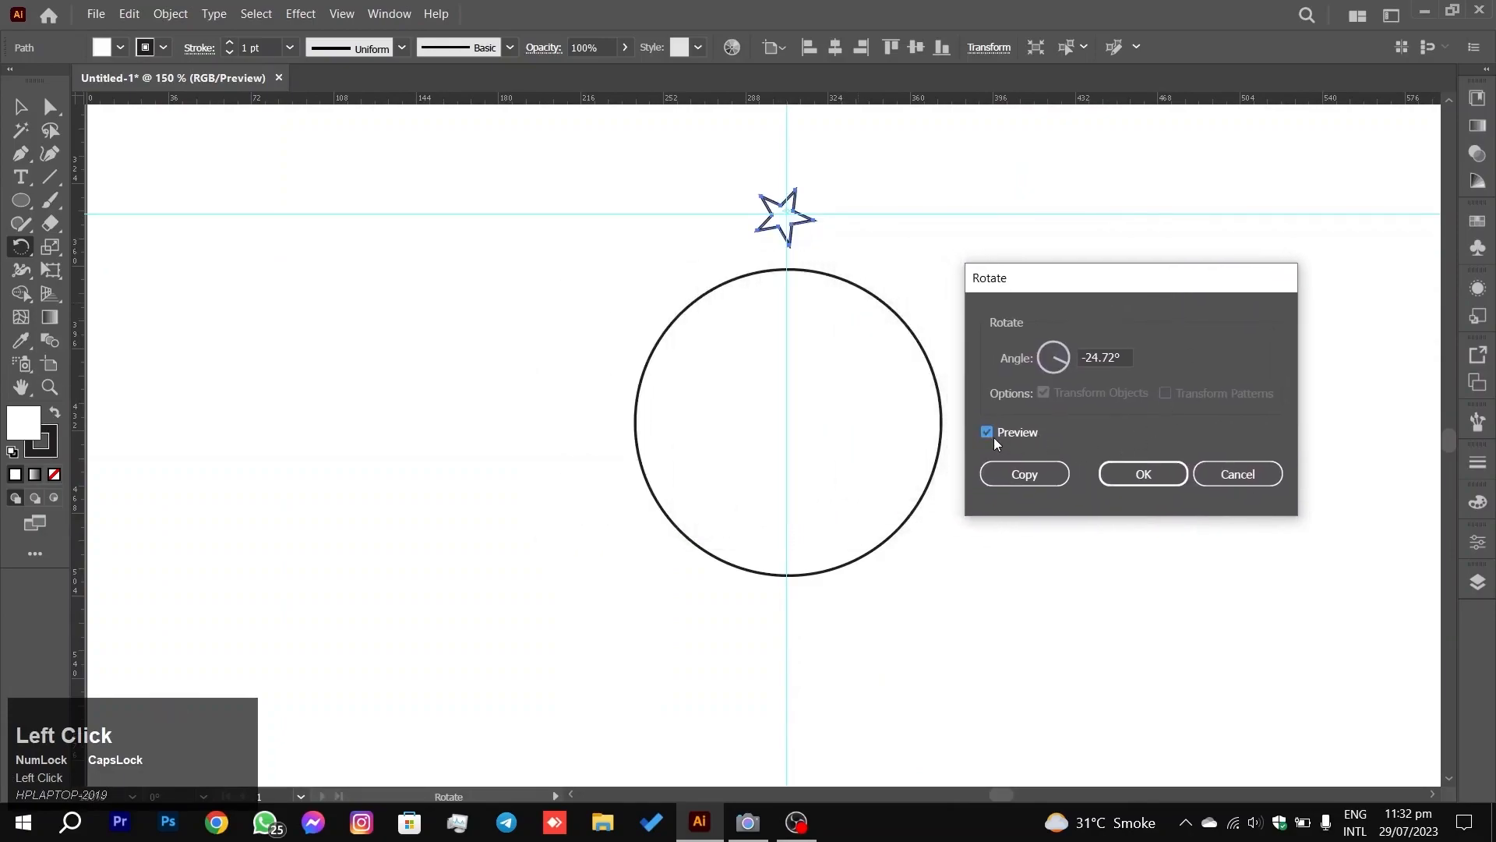
pyautogui.click(1132, 361)
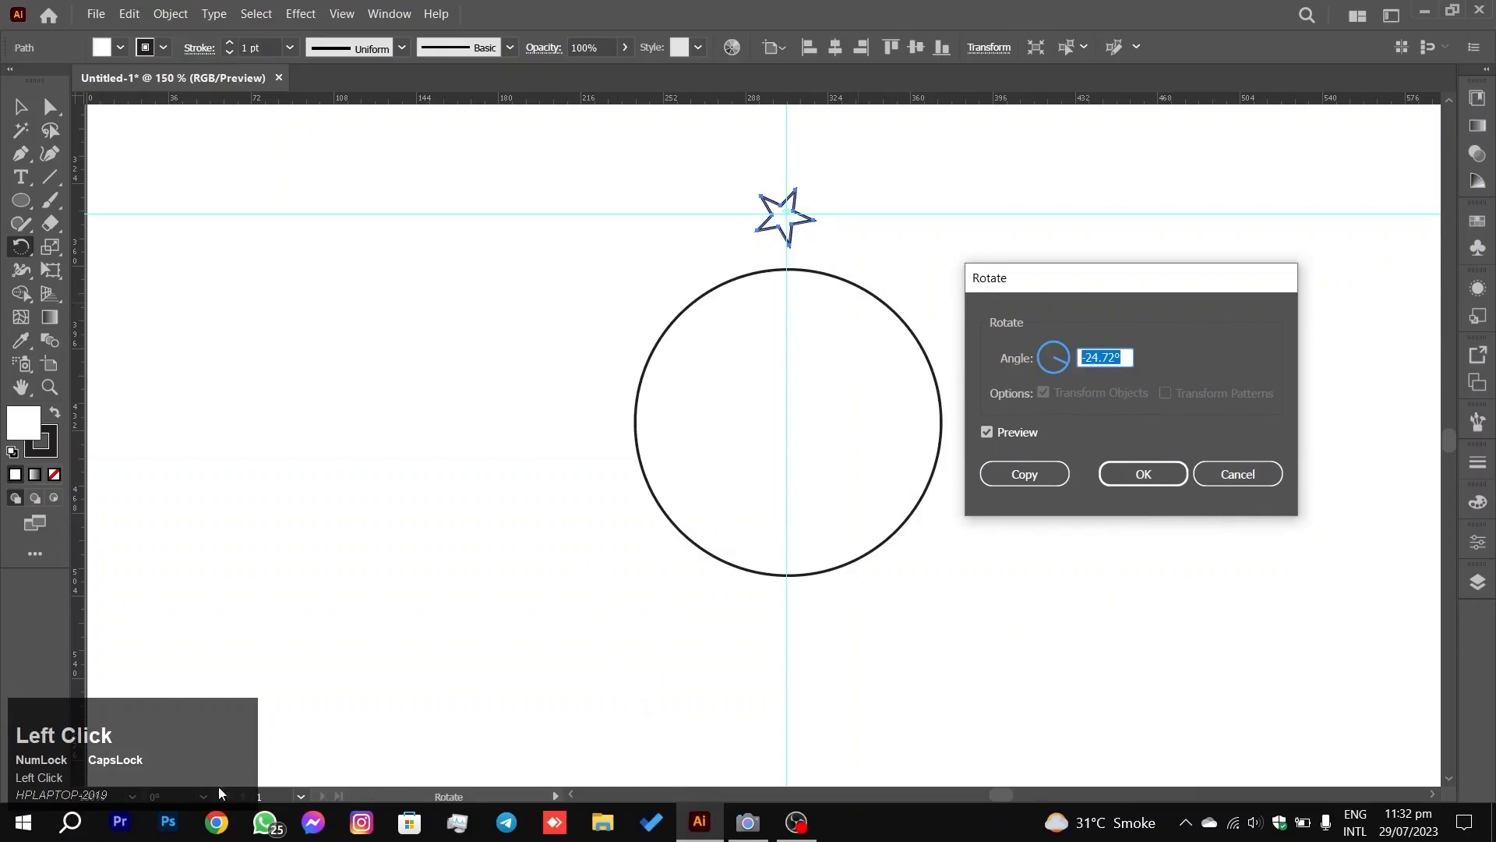
# Step: Switch to the Windows Calculator and divide 360 by 12 to work out the rotation angle
pyautogui.press('super+r')
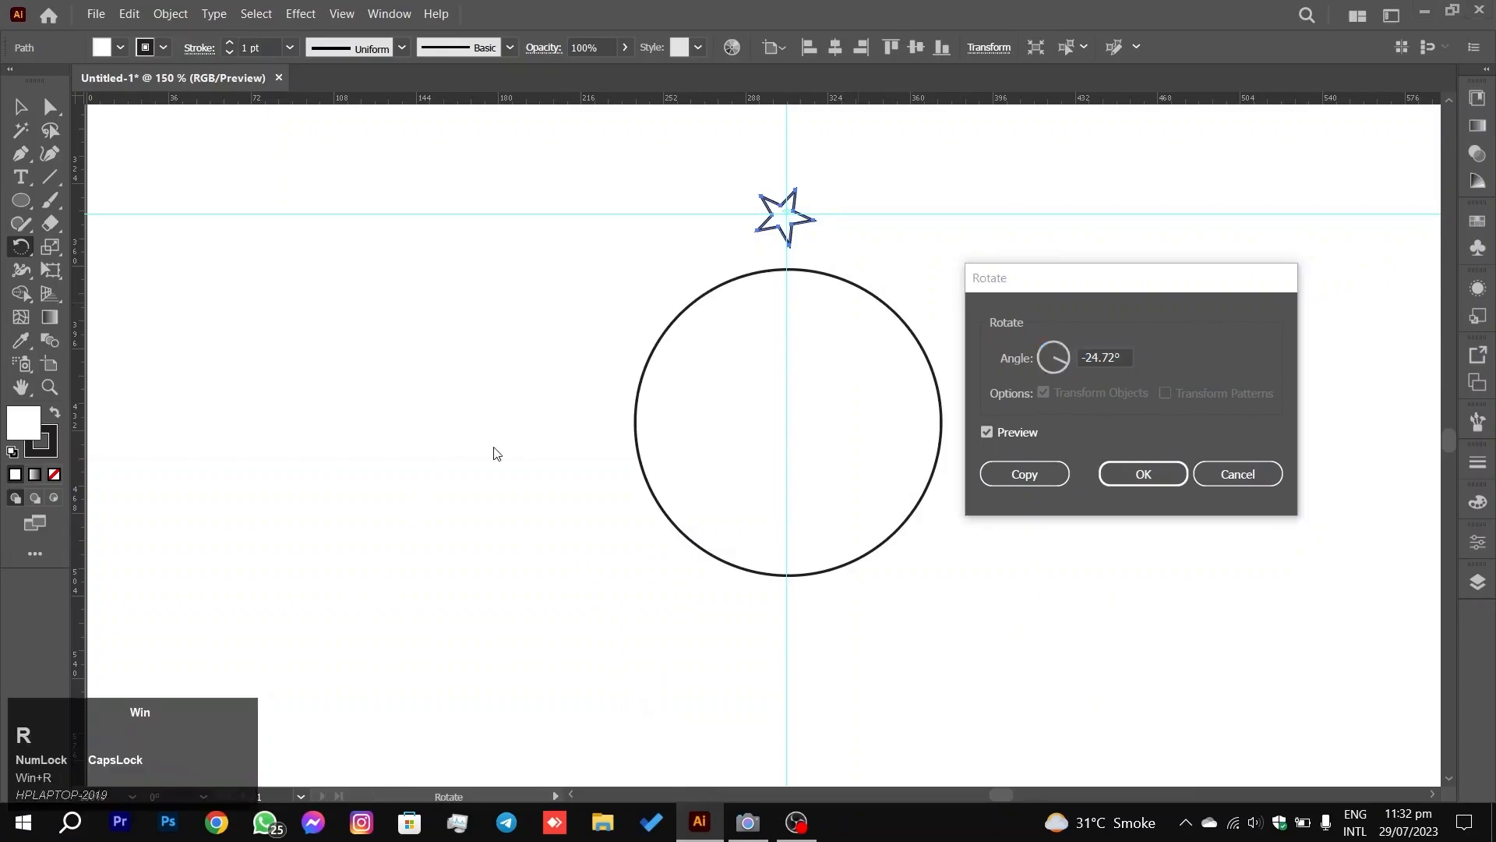
pyautogui.write('CAL')
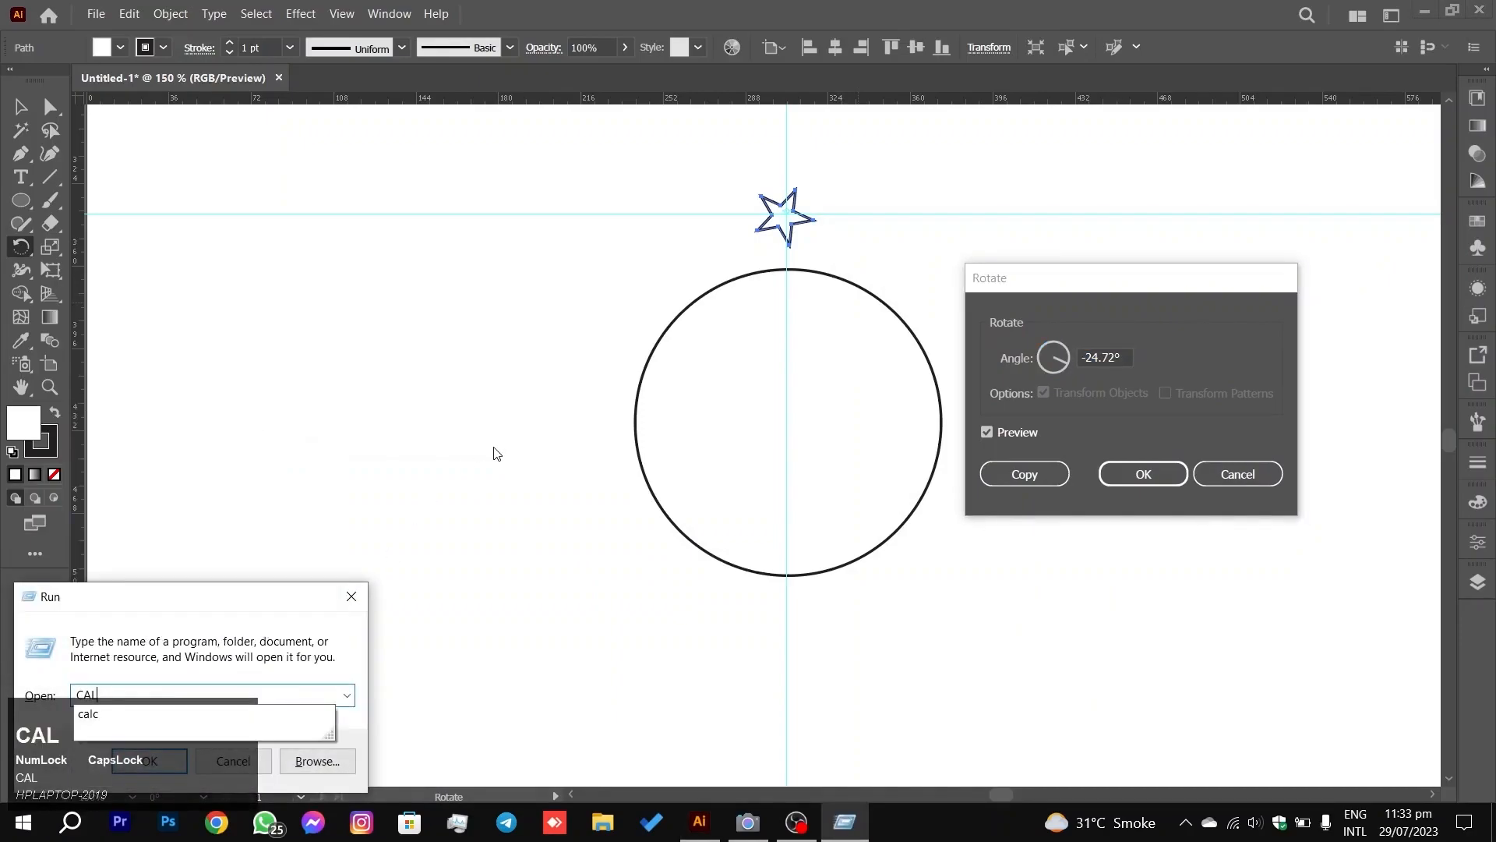
pyautogui.press('Return')
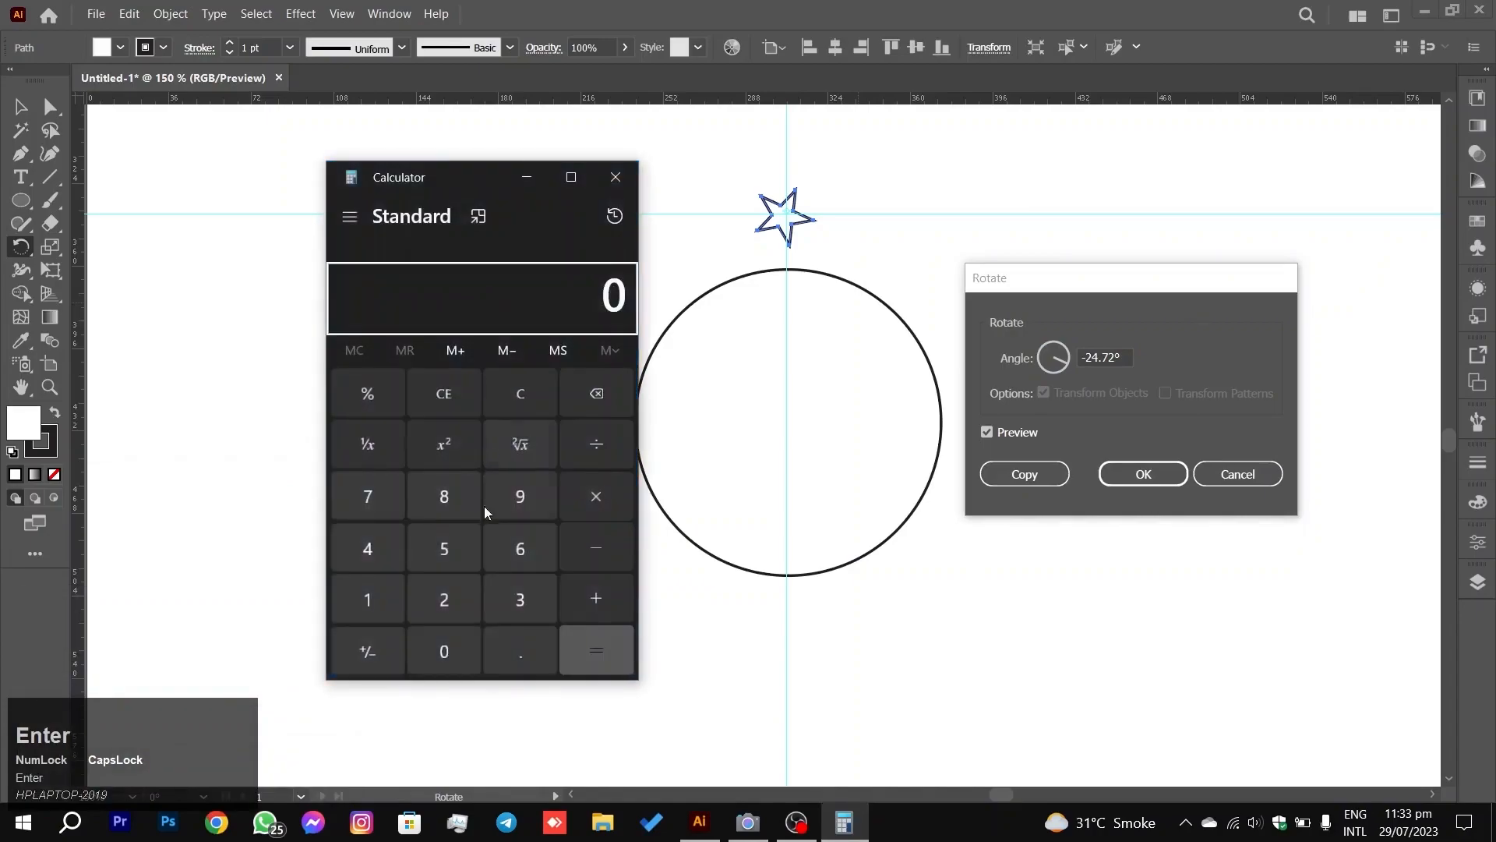
pyautogui.moveTo(428, 173); pyautogui.dragTo(465, 180)
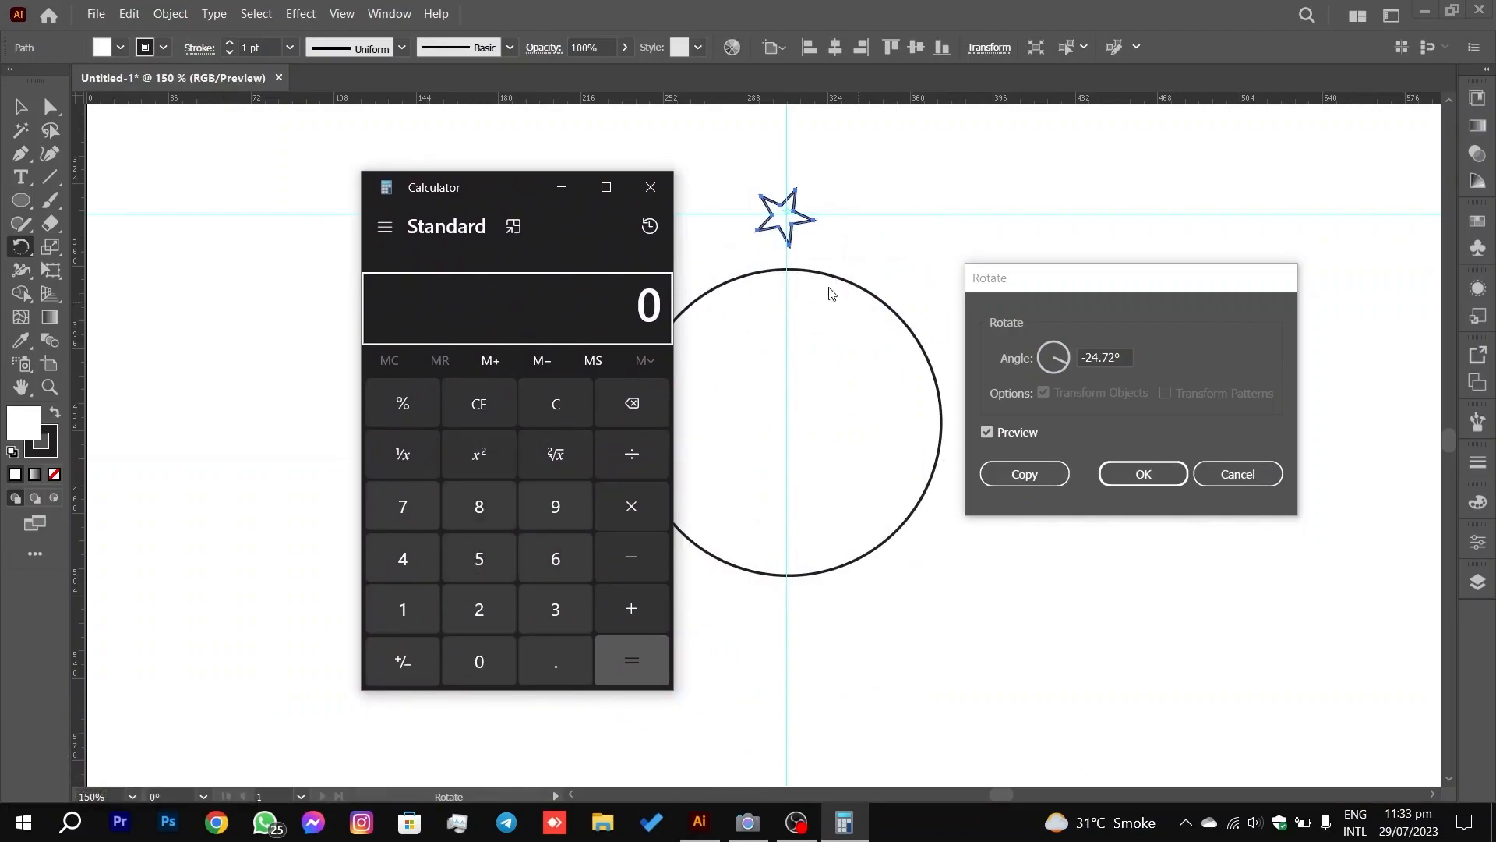
pyautogui.click(568, 607)
pyautogui.click(556, 563)
pyautogui.click(483, 670)
pyautogui.click(647, 445)
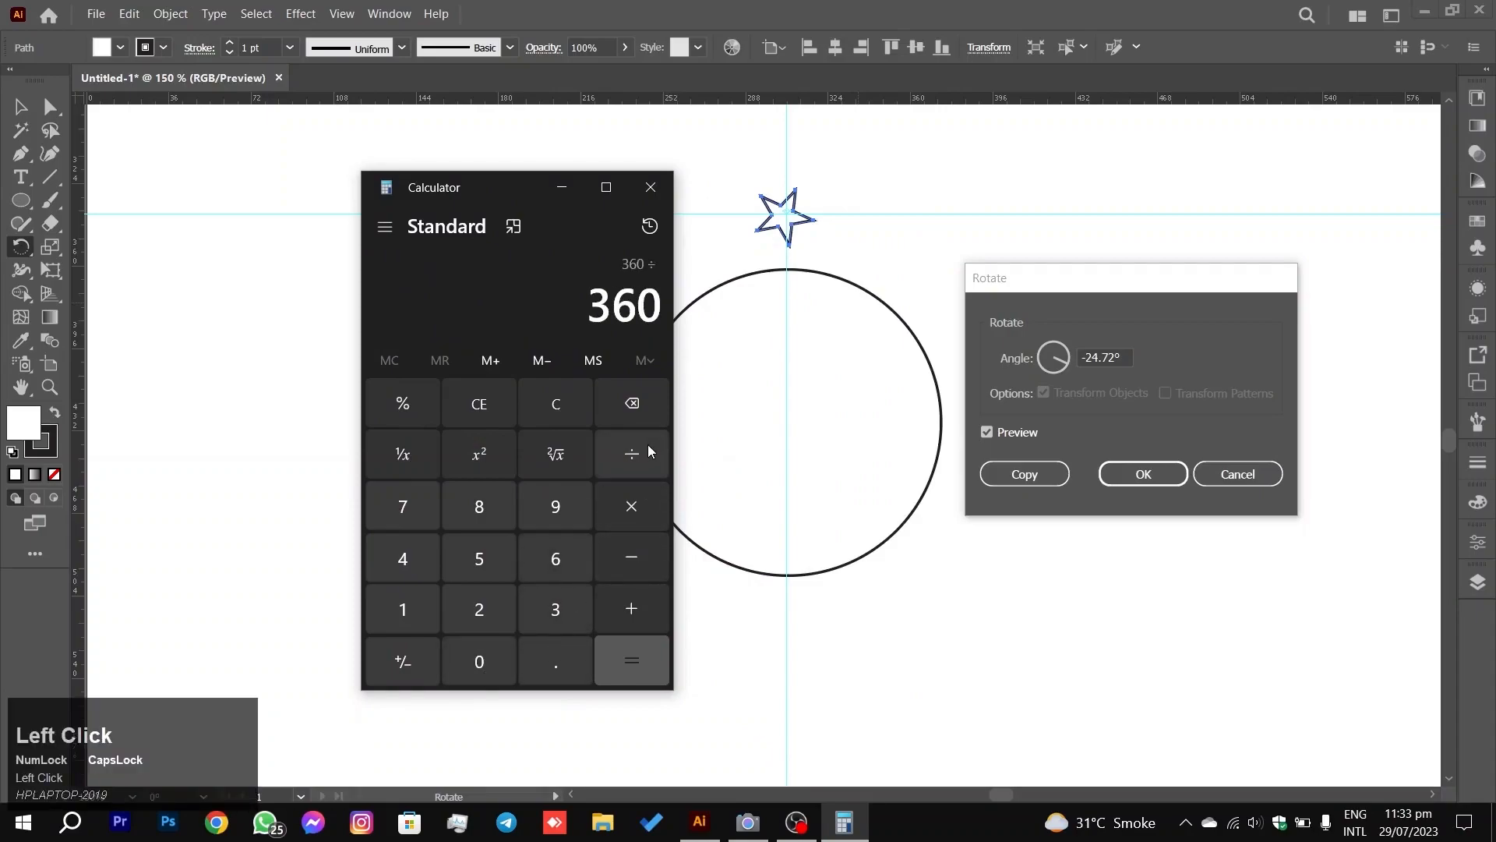
pyautogui.click(403, 615)
pyautogui.click(482, 611)
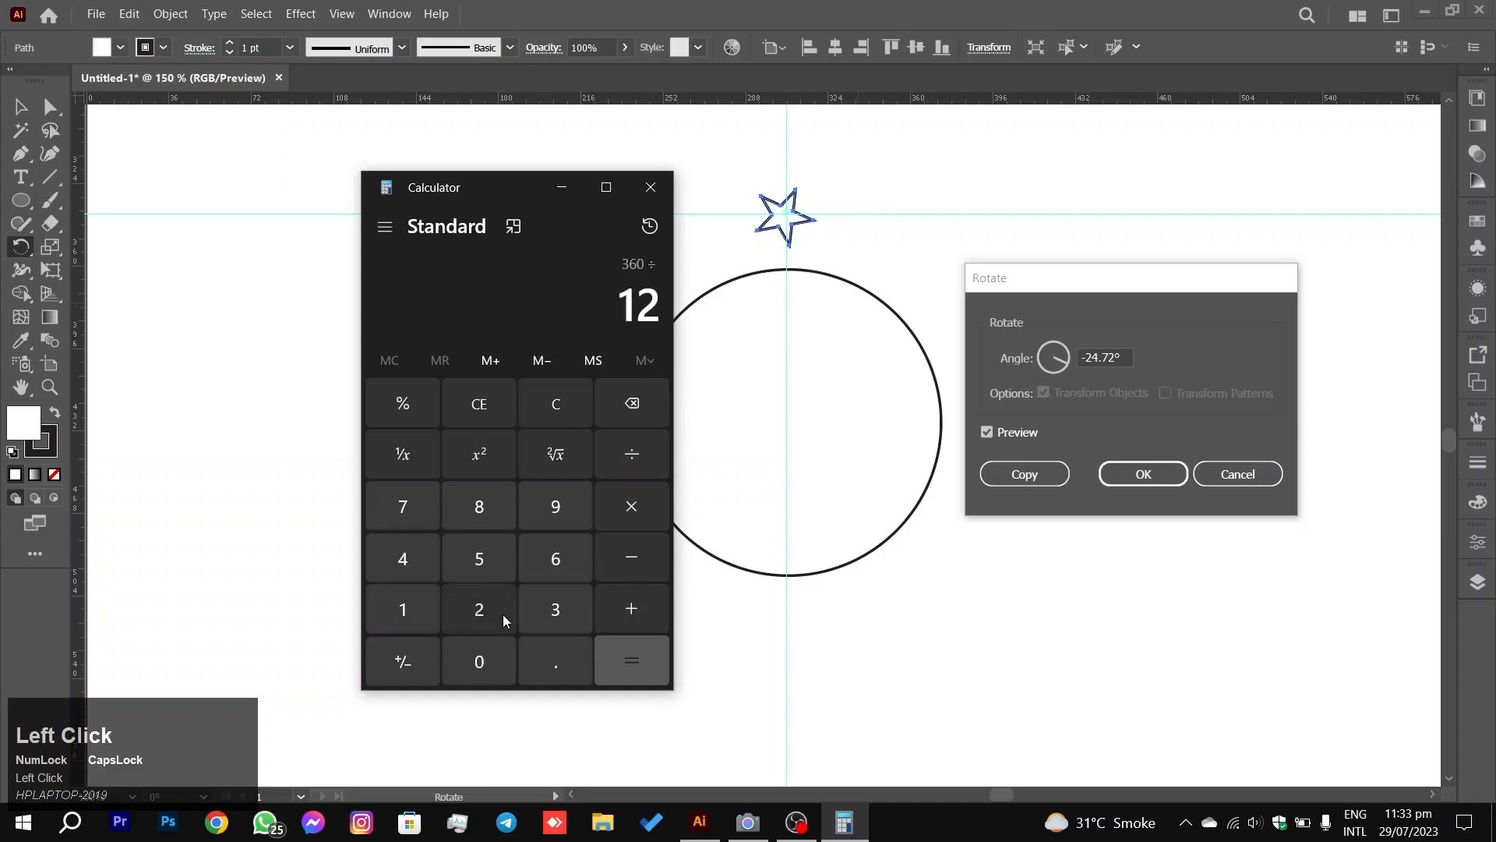
pyautogui.click(627, 658)
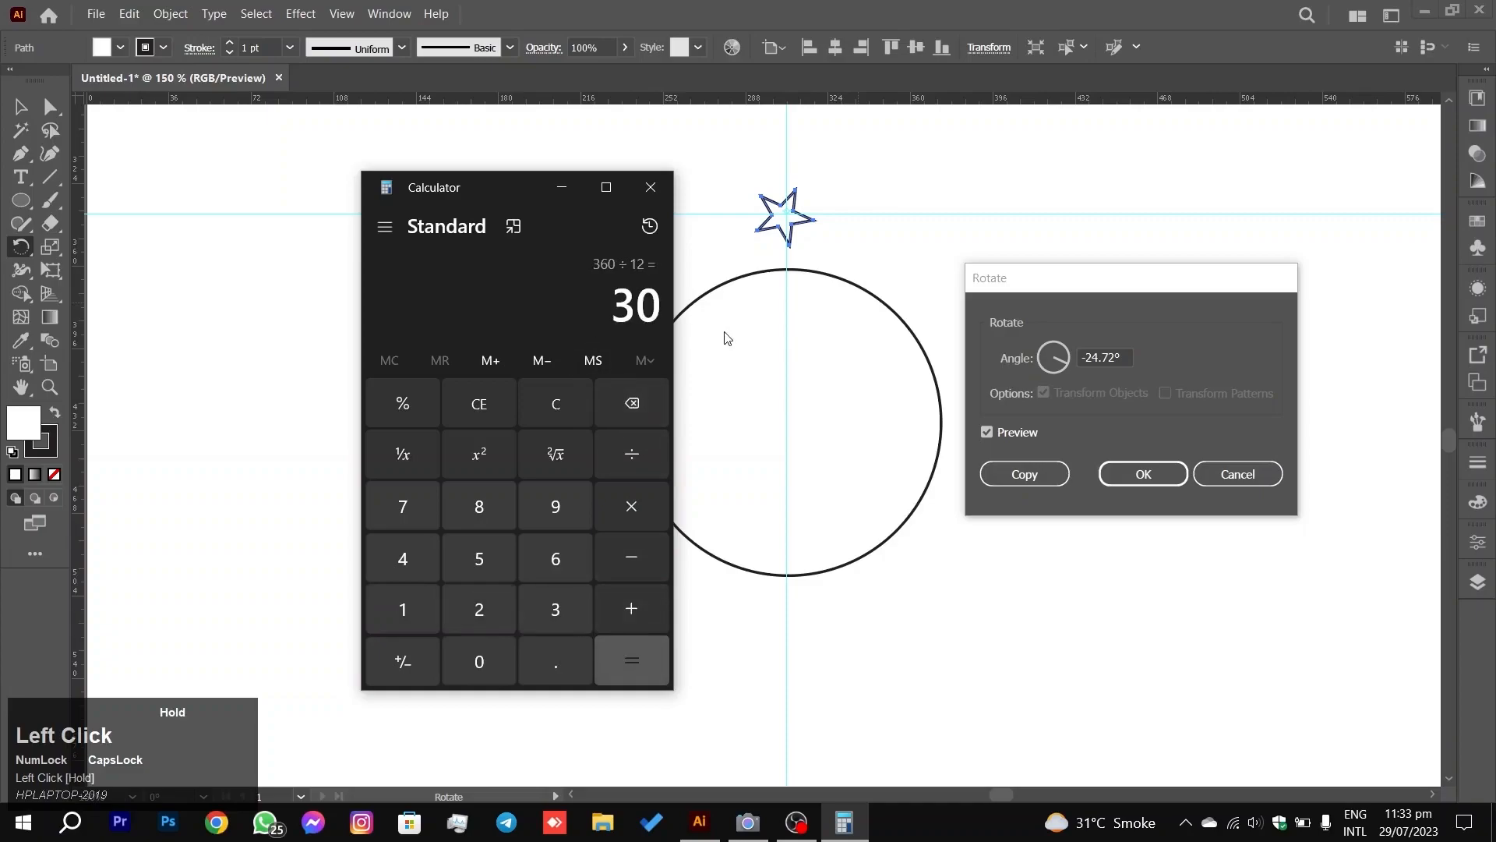
# Step: Try a copy of the star rotated 30° about the guide crossing, and remove the copy
pyautogui.click(1130, 356)
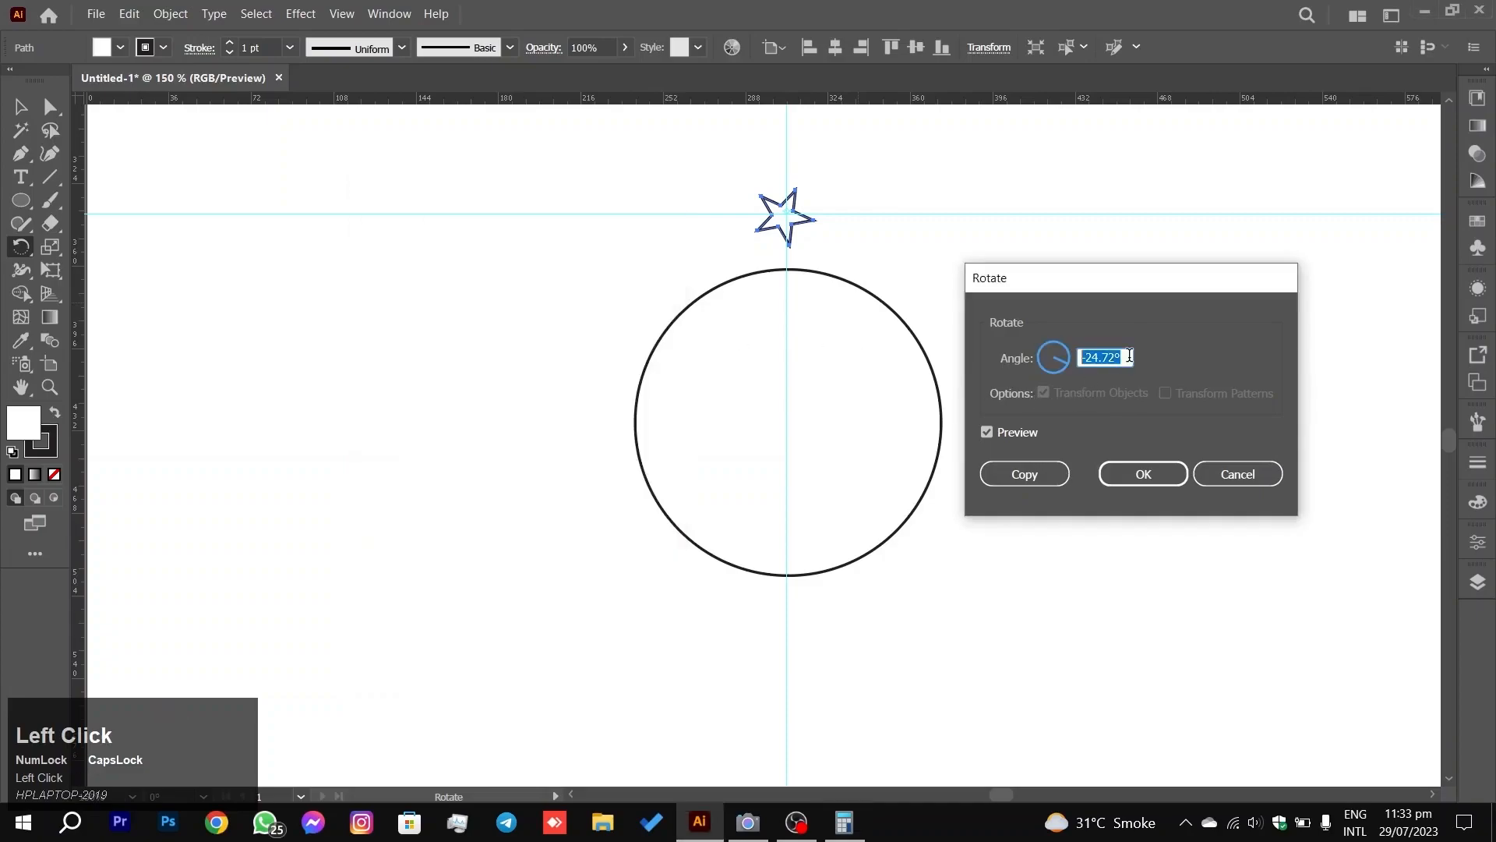
pyautogui.write('30')
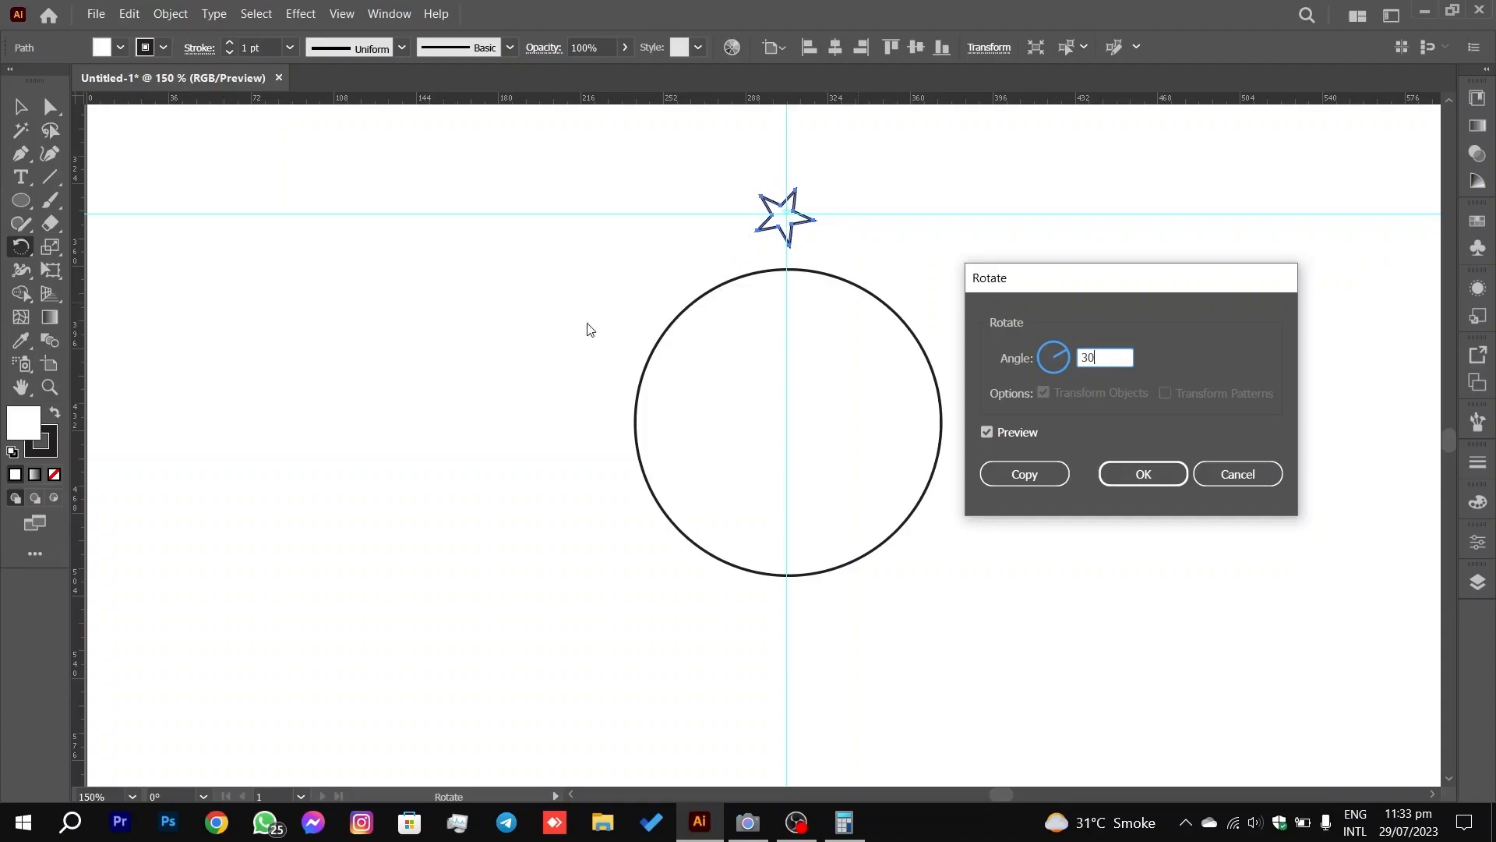
pyautogui.click(1012, 477)
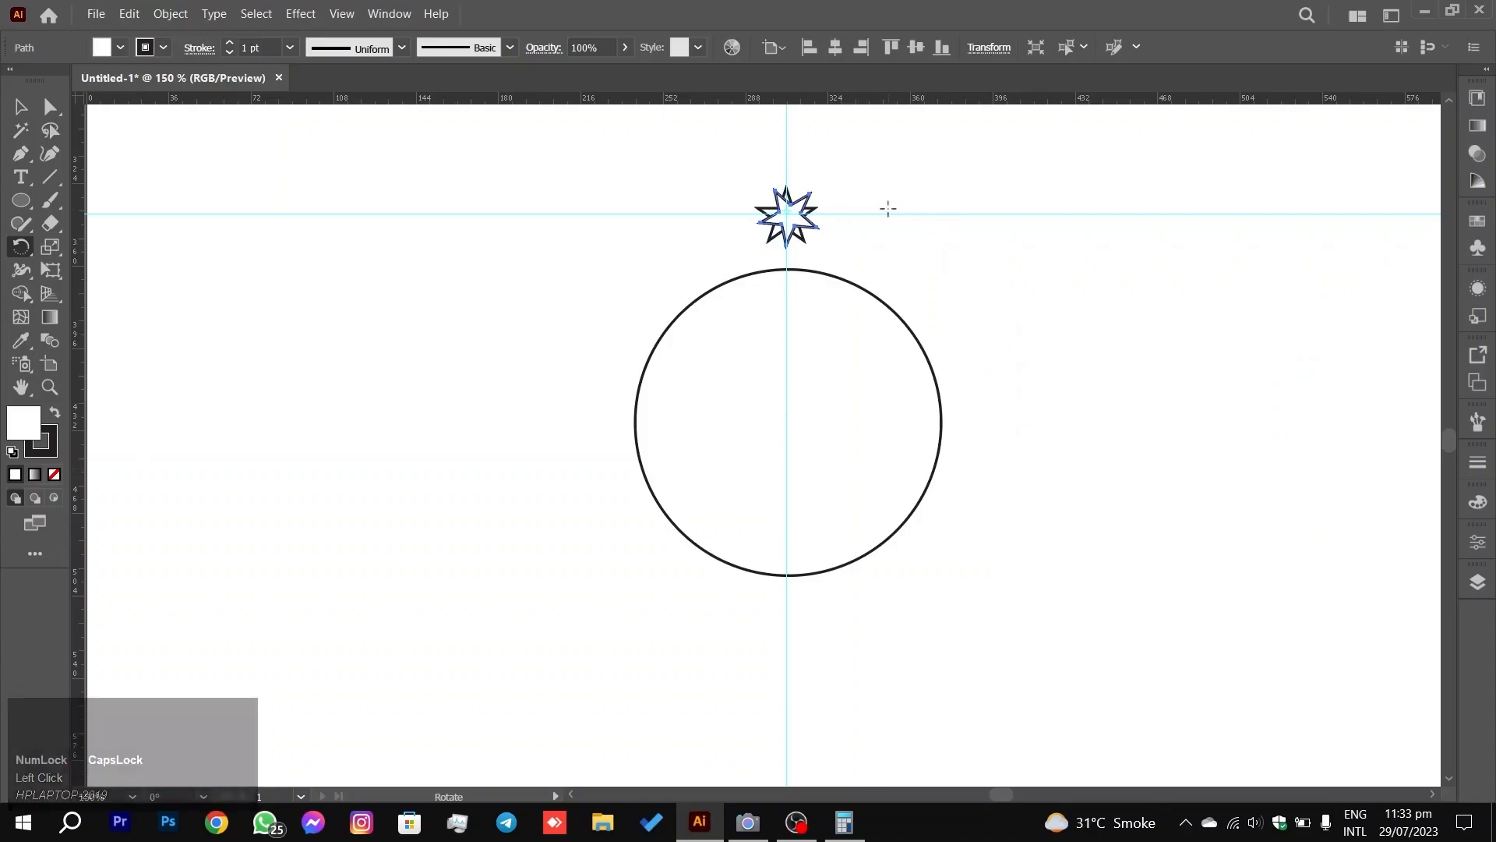
pyautogui.hotkey('ctrl', 'z')
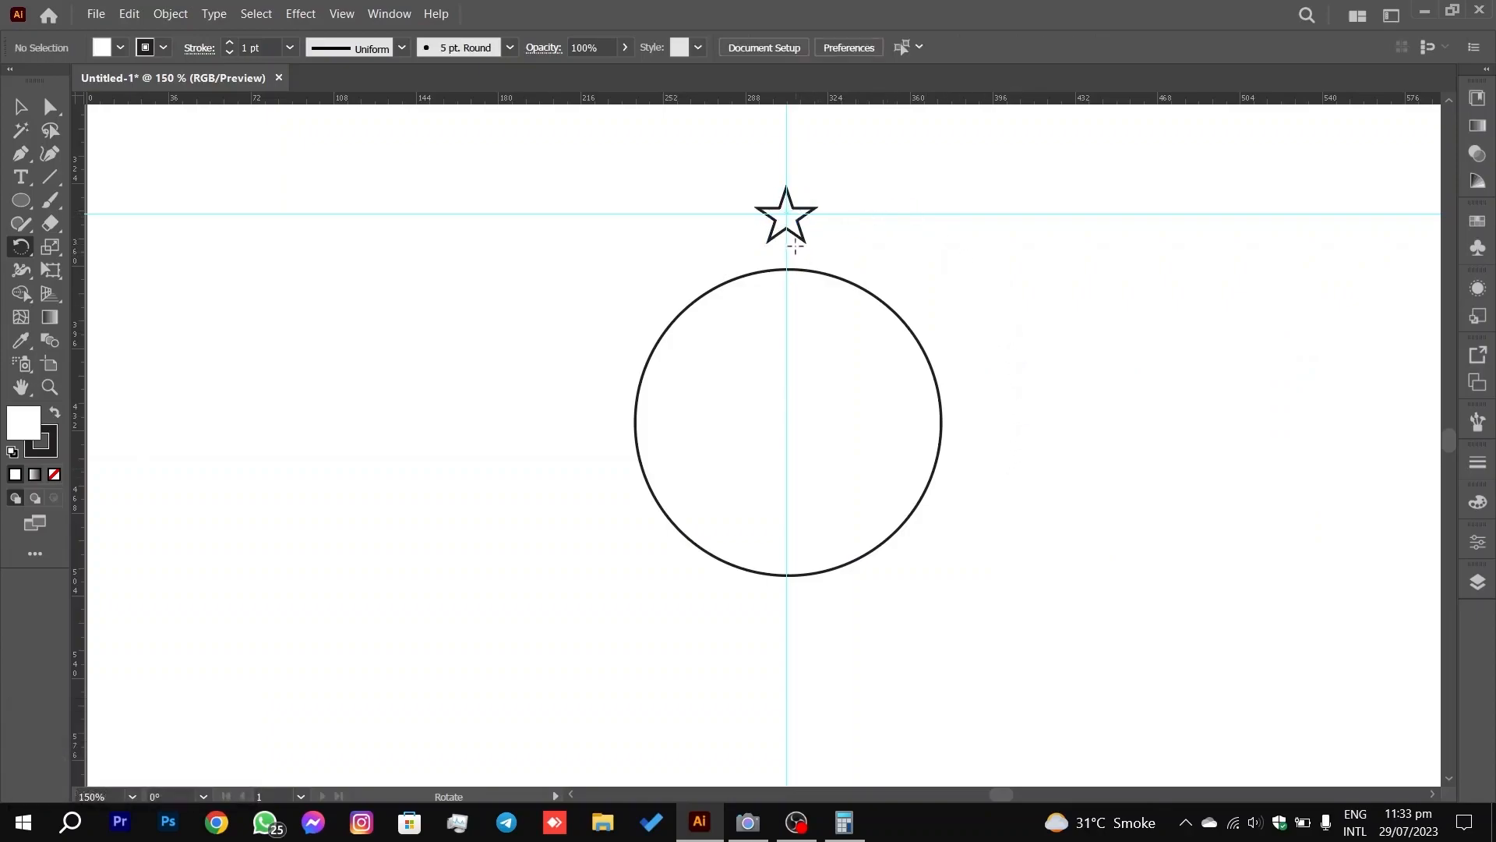
# Step: Unlock the guides and move the horizontal guide down to pass through the circle's centre
pyautogui.click(17, 113)
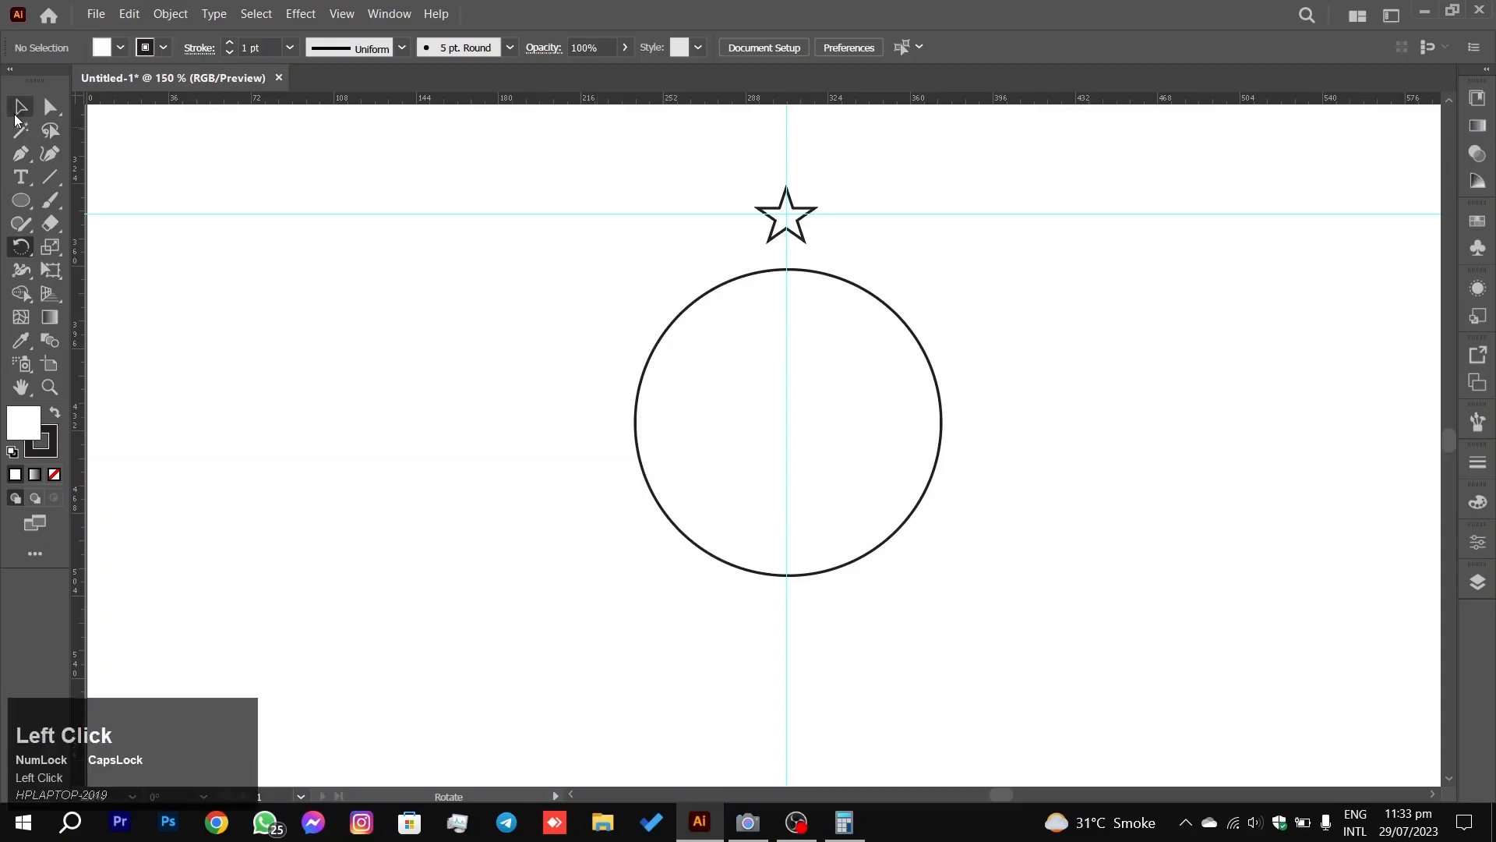
pyautogui.scroll(-3, 728, 304)
pyautogui.scroll(3, 728, 293)
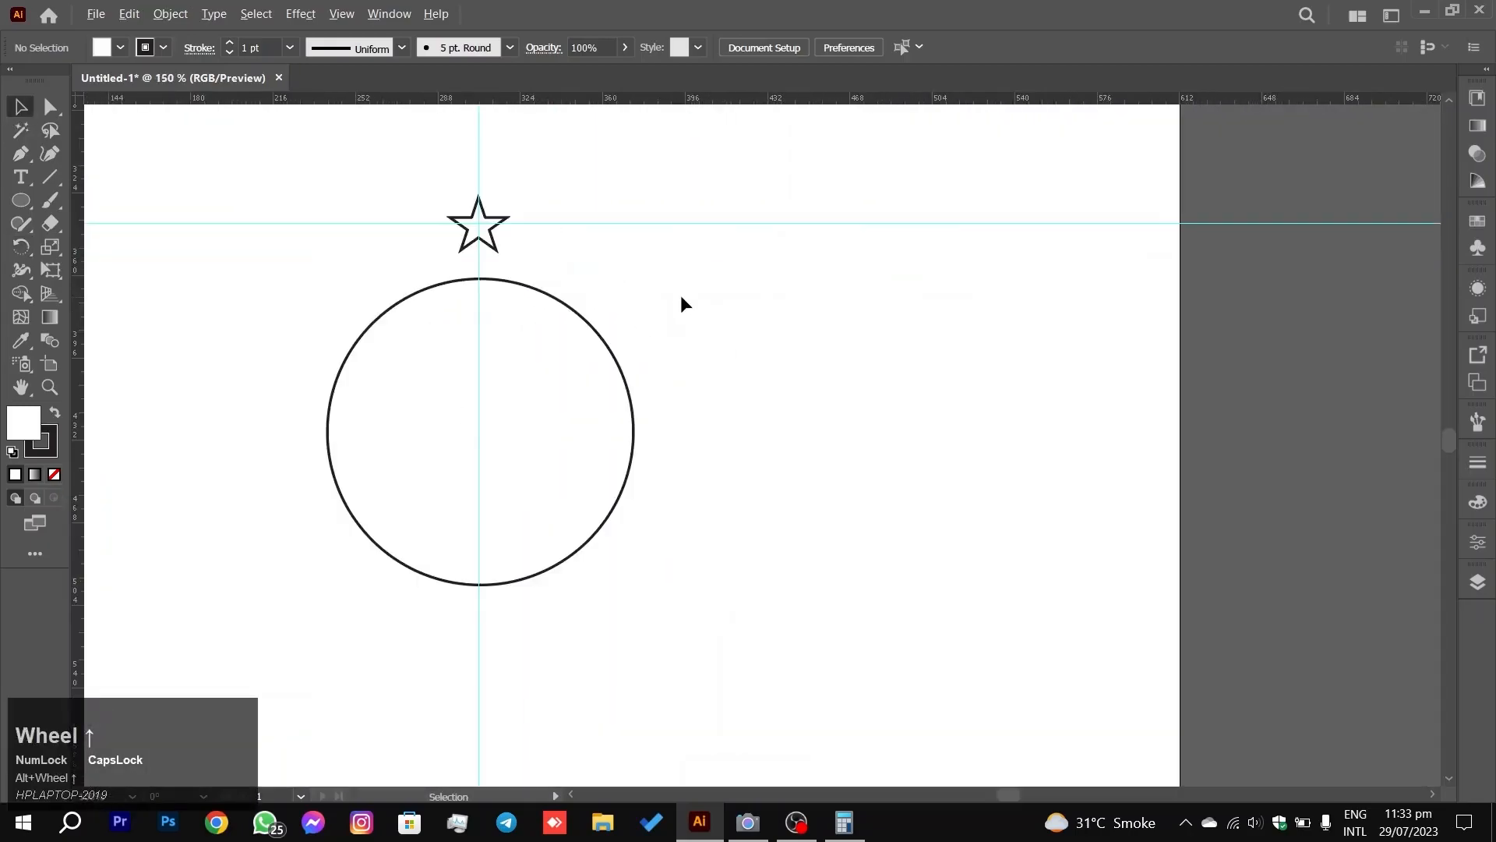
pyautogui.rightClick(671, 226)
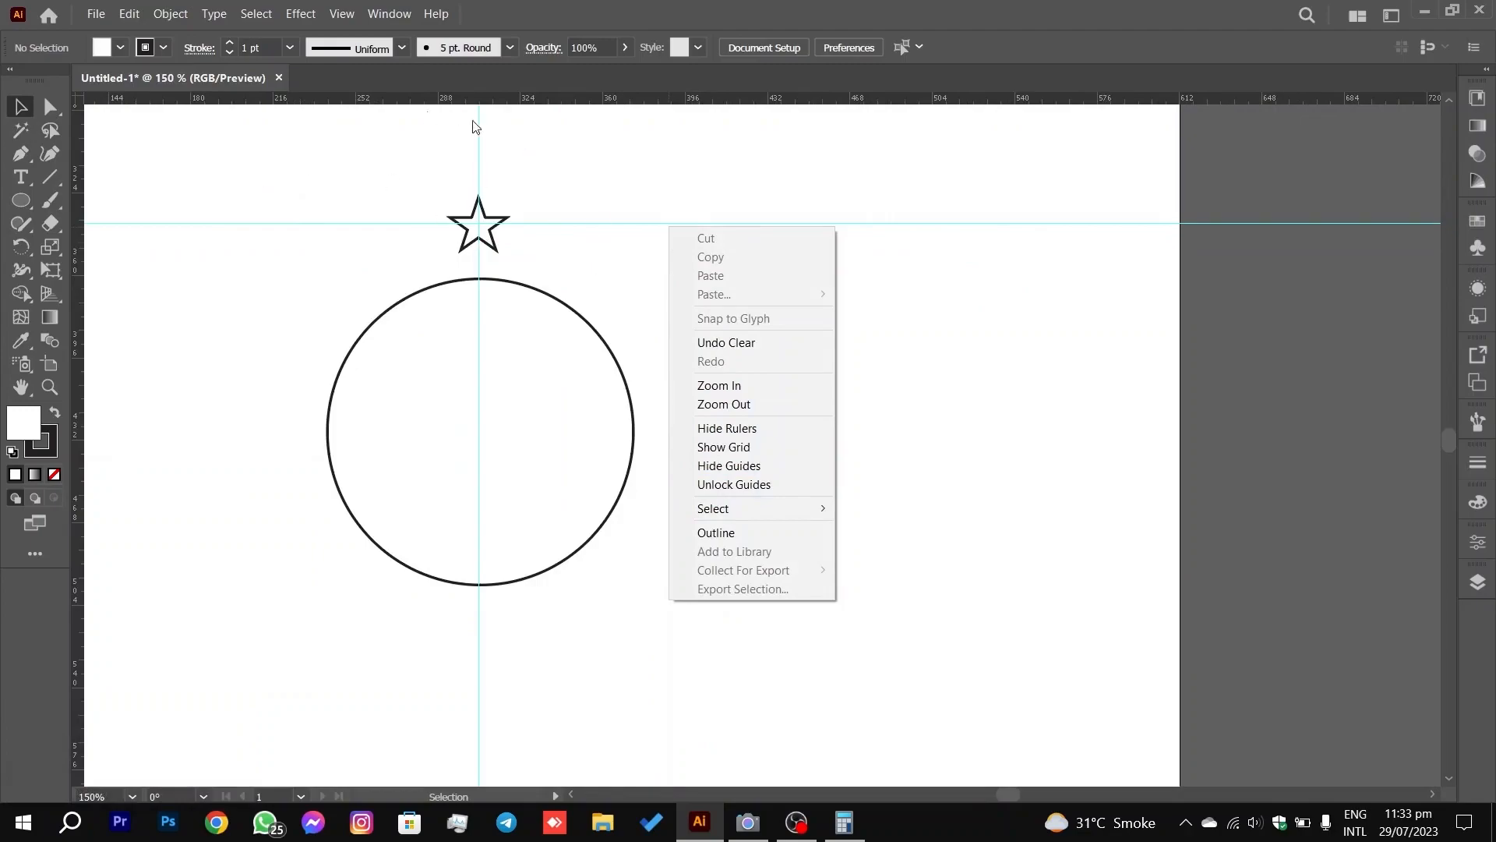
pyautogui.click(743, 483)
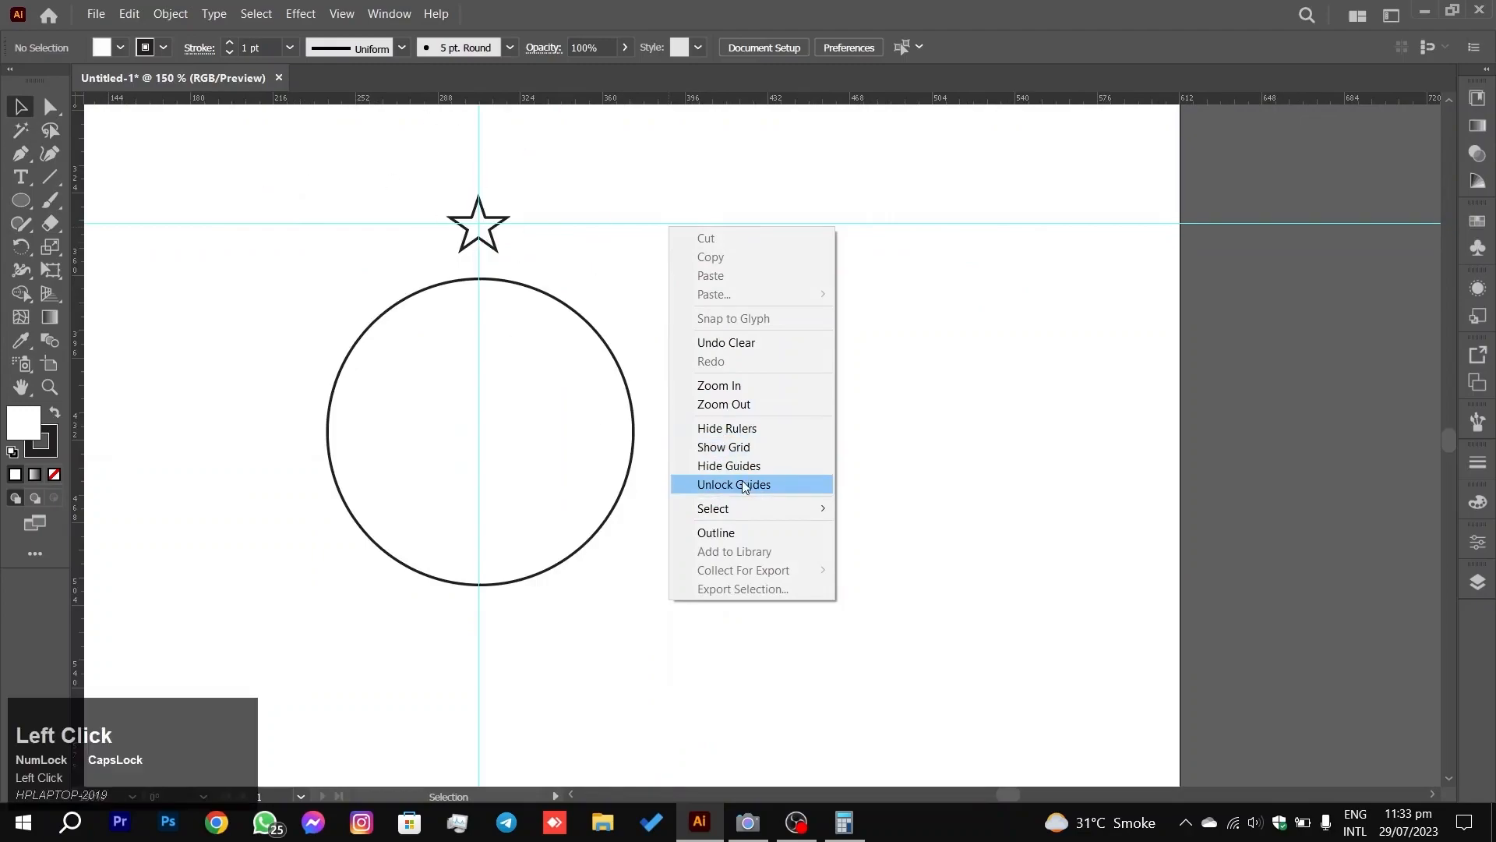
pyautogui.moveTo(731, 339); pyautogui.dragTo(731, 340)
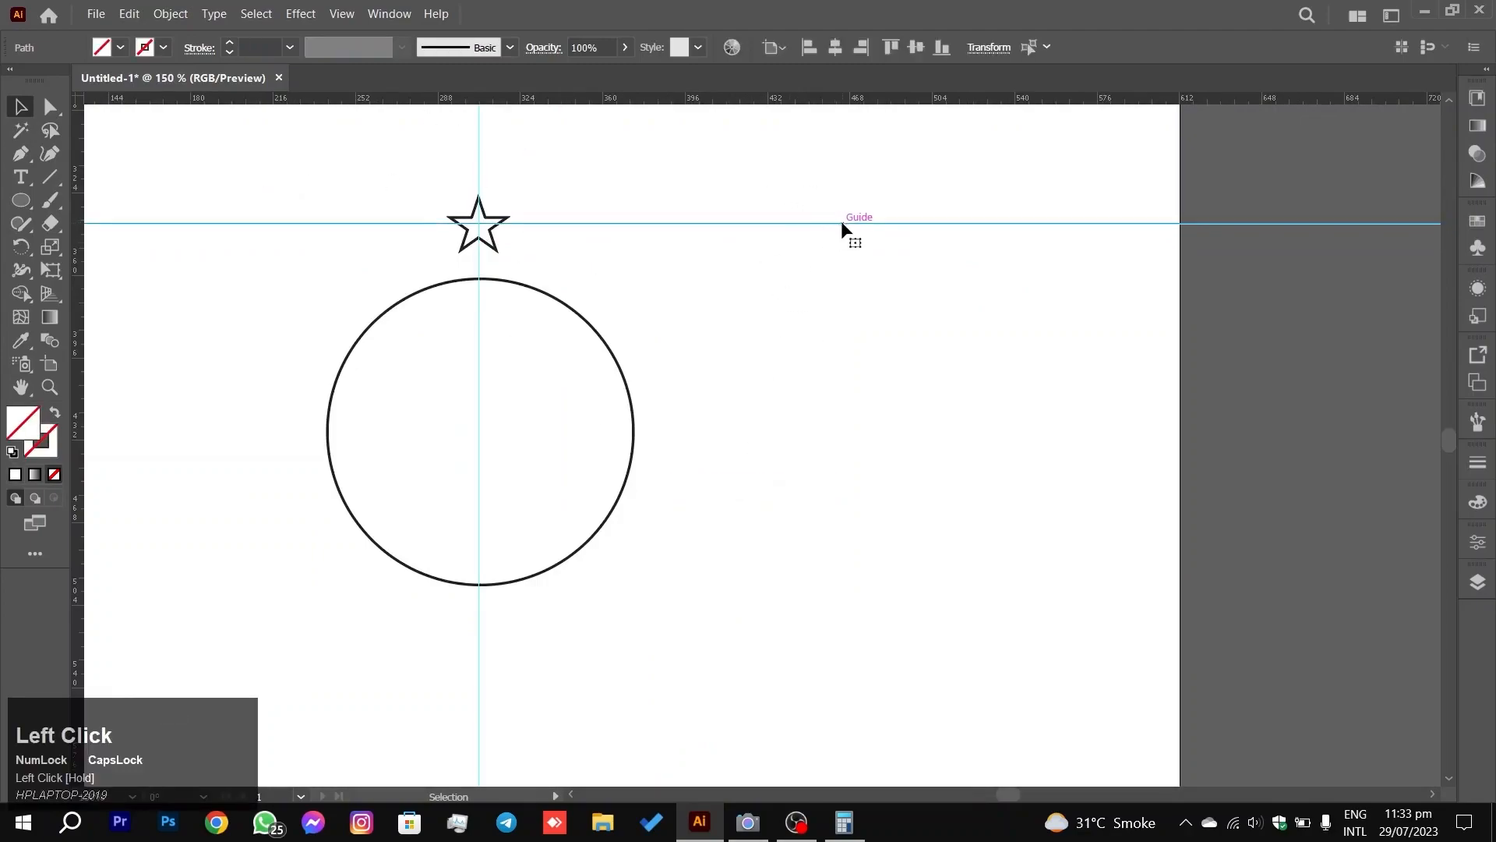
pyautogui.moveTo(842, 222); pyautogui.dragTo(857, 349)
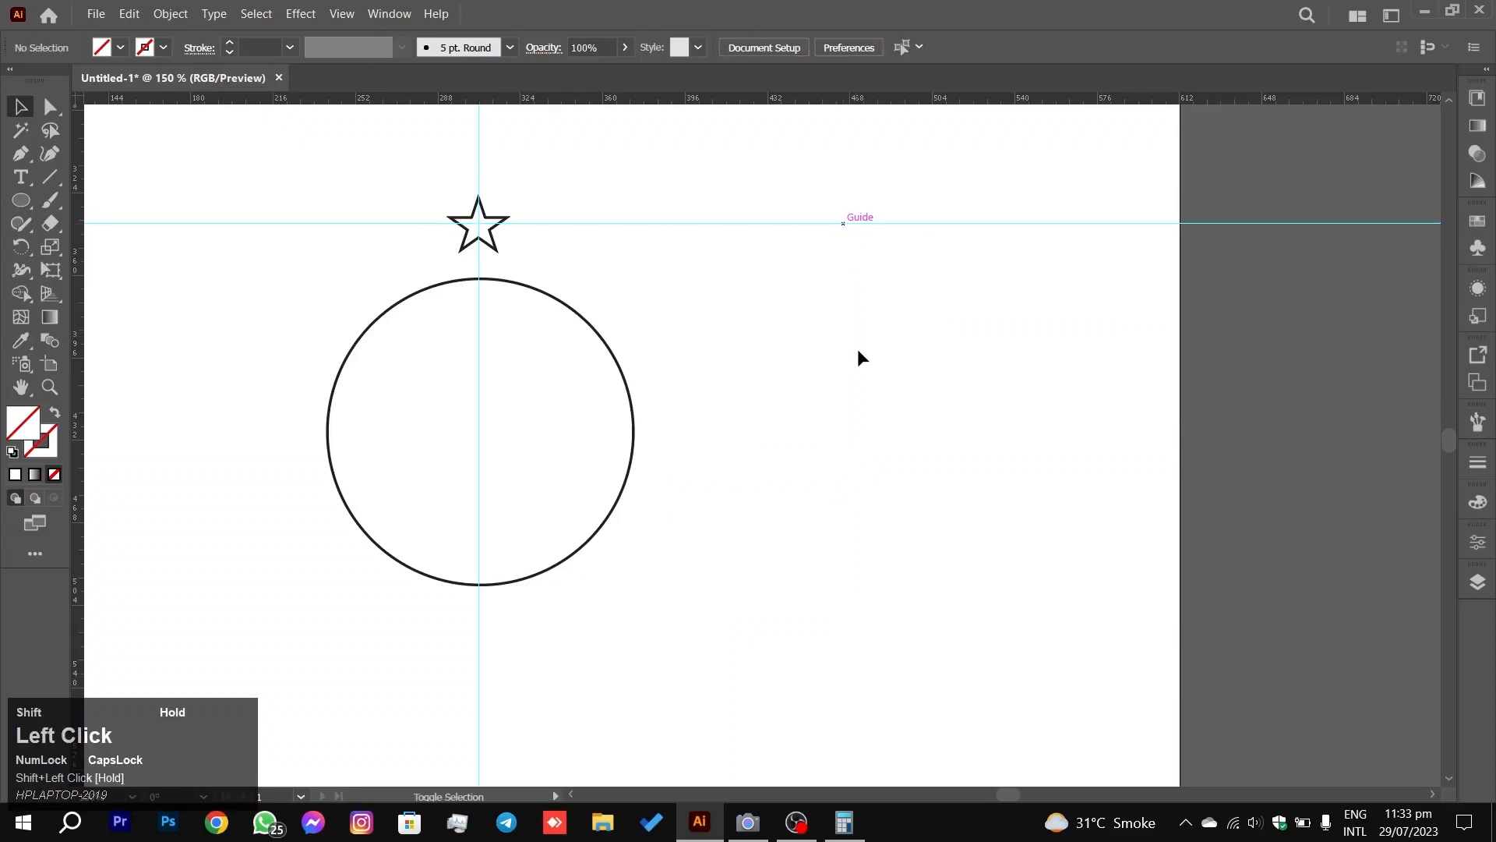
pyautogui.click(896, 223)
pyautogui.moveTo(848, 223); pyautogui.dragTo(886, 431)
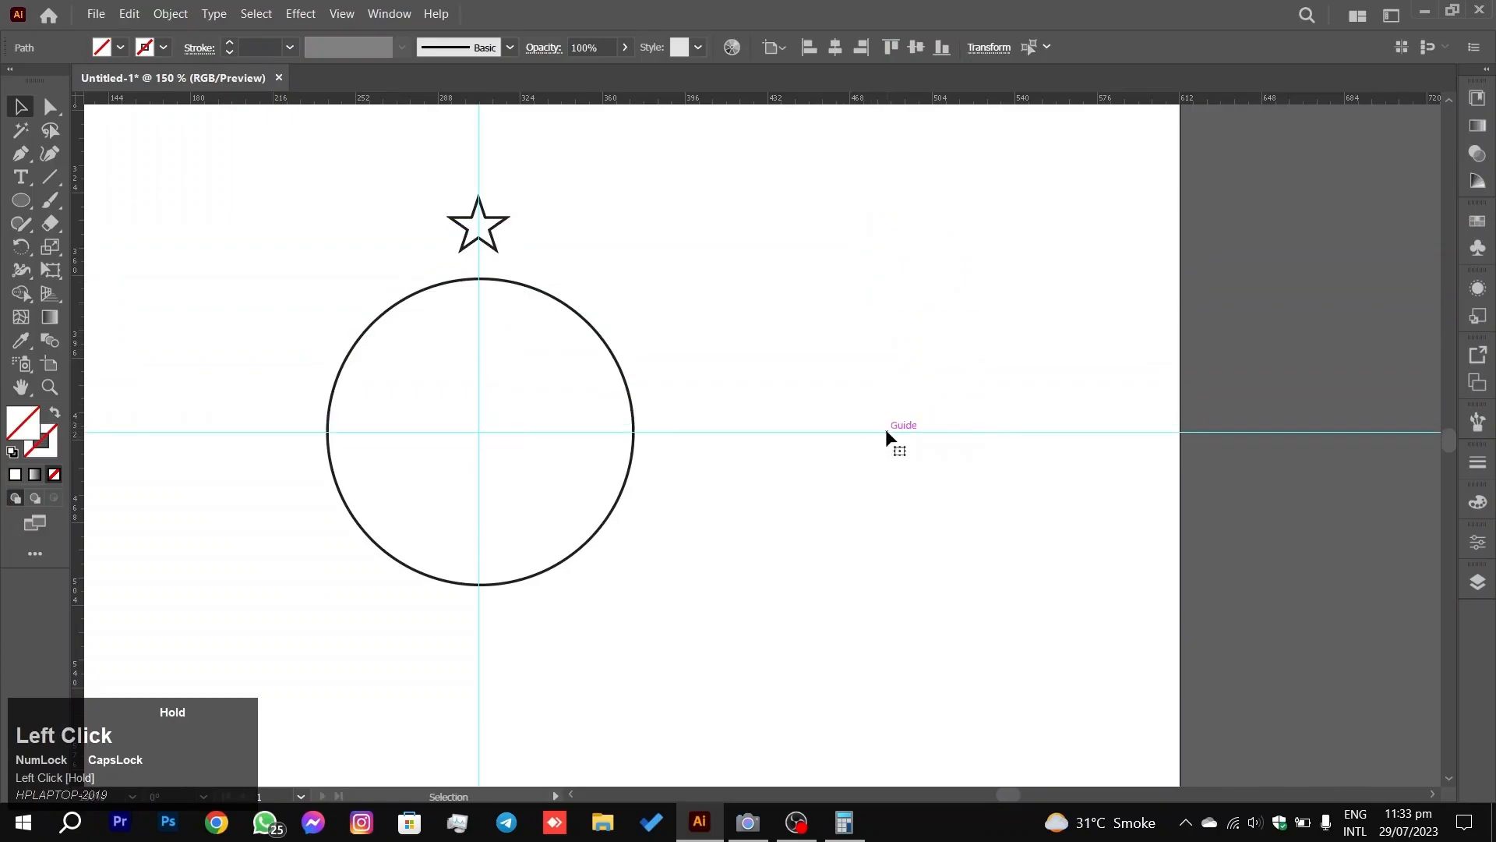
pyautogui.rightClick(857, 321)
pyautogui.click(874, 325)
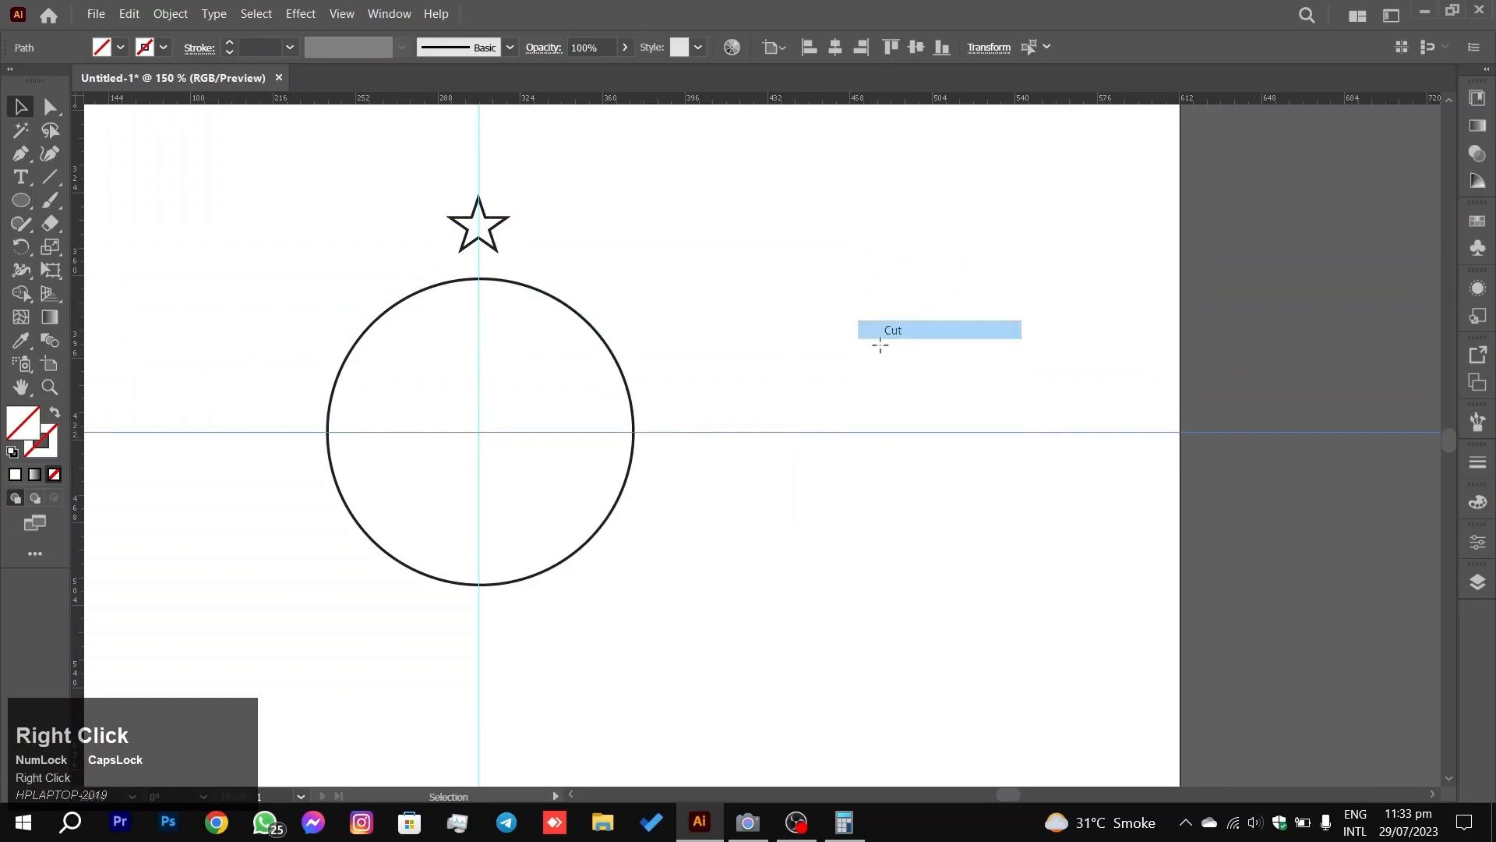
pyautogui.hotkey('ctrl', 'z')
# Step: Lock the horizontal and vertical guides that cross at the circle's centre
pyautogui.rightClick(818, 306)
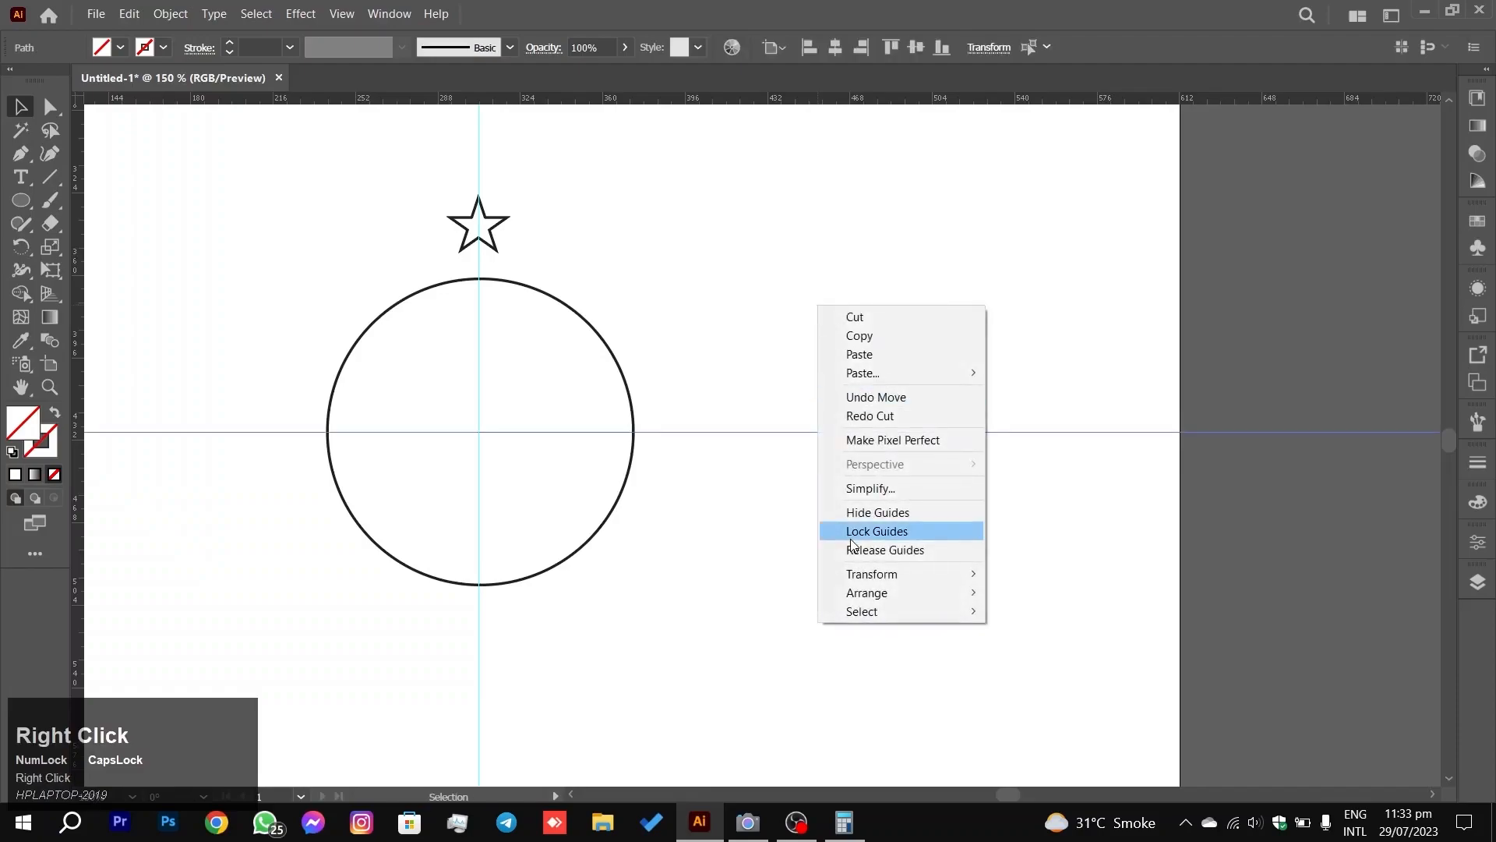
pyautogui.click(877, 531)
pyautogui.moveTo(748, 267); pyautogui.dragTo(1001, 233)
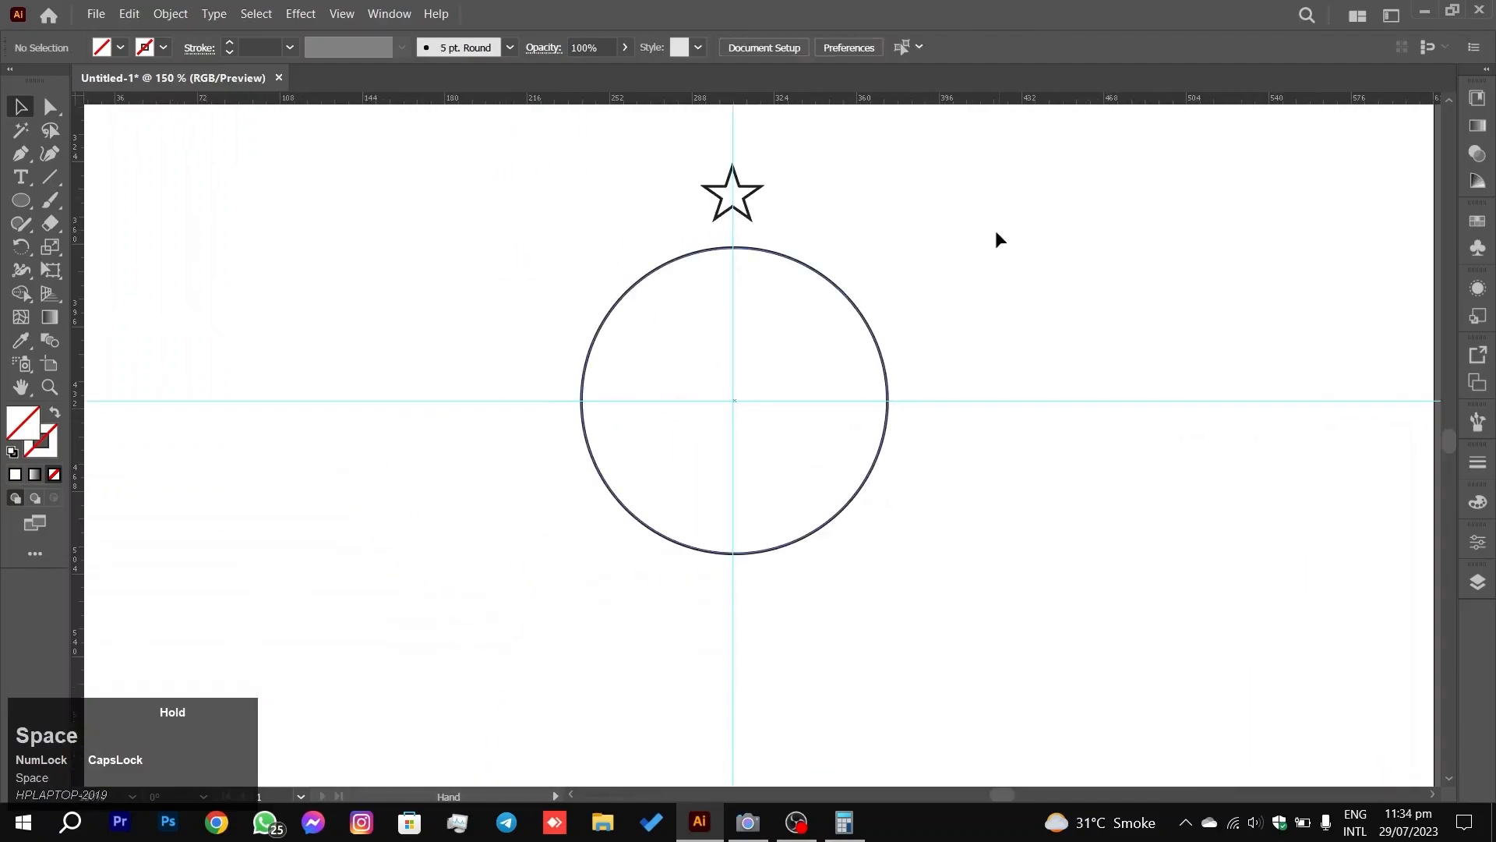
# Step: Select only the star and open its Rotate options with the pivot at the circle's centre
pyautogui.moveTo(1009, 555); pyautogui.dragTo(446, 232)
pyautogui.moveTo(765, 142); pyautogui.dragTo(667, 206)
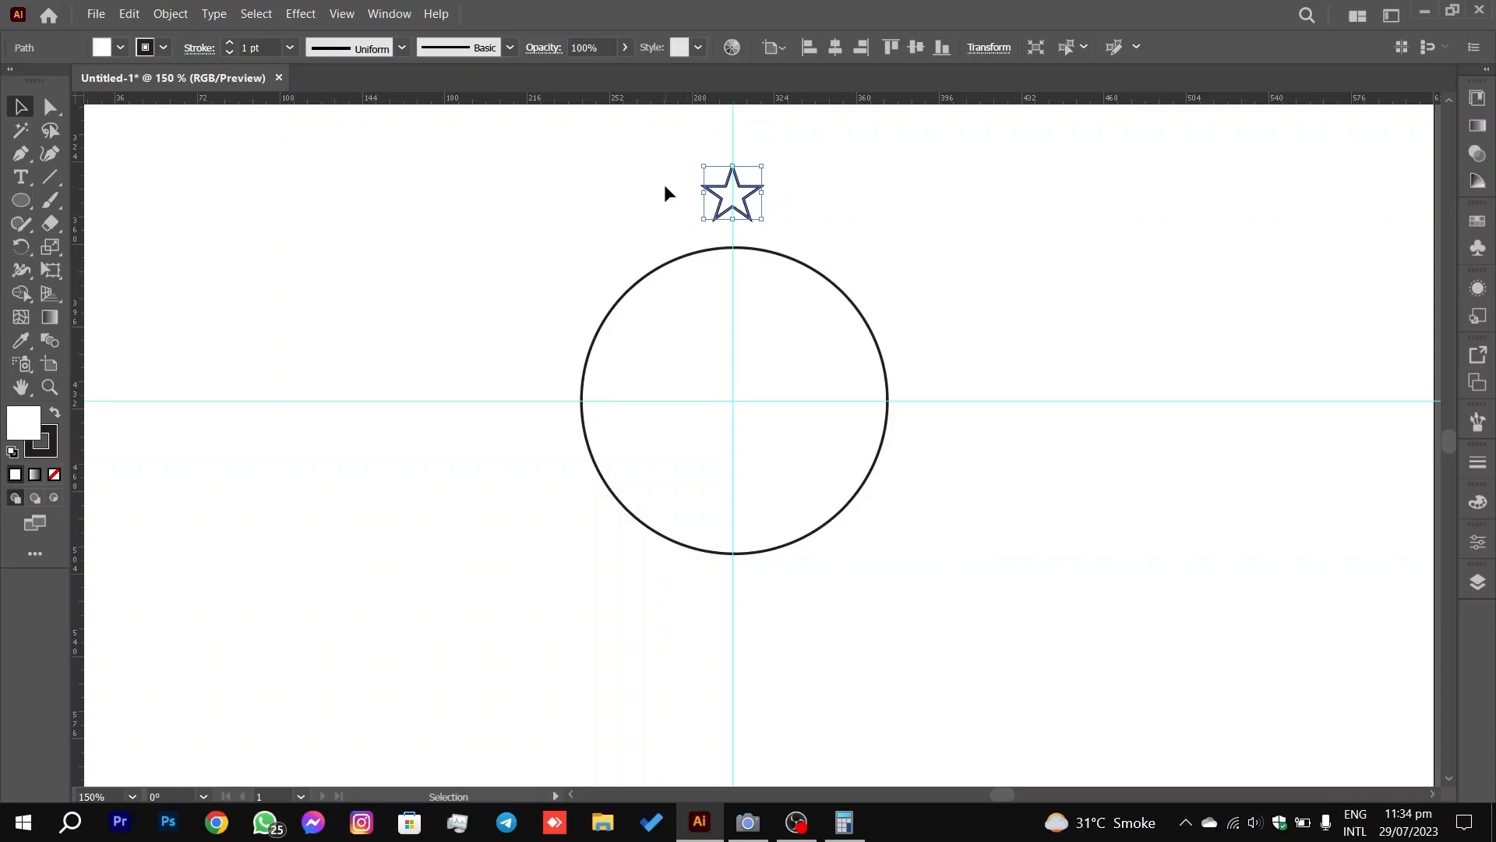
pyautogui.moveTo(617, 207); pyautogui.dragTo(768, 172)
pyautogui.click(21, 247)
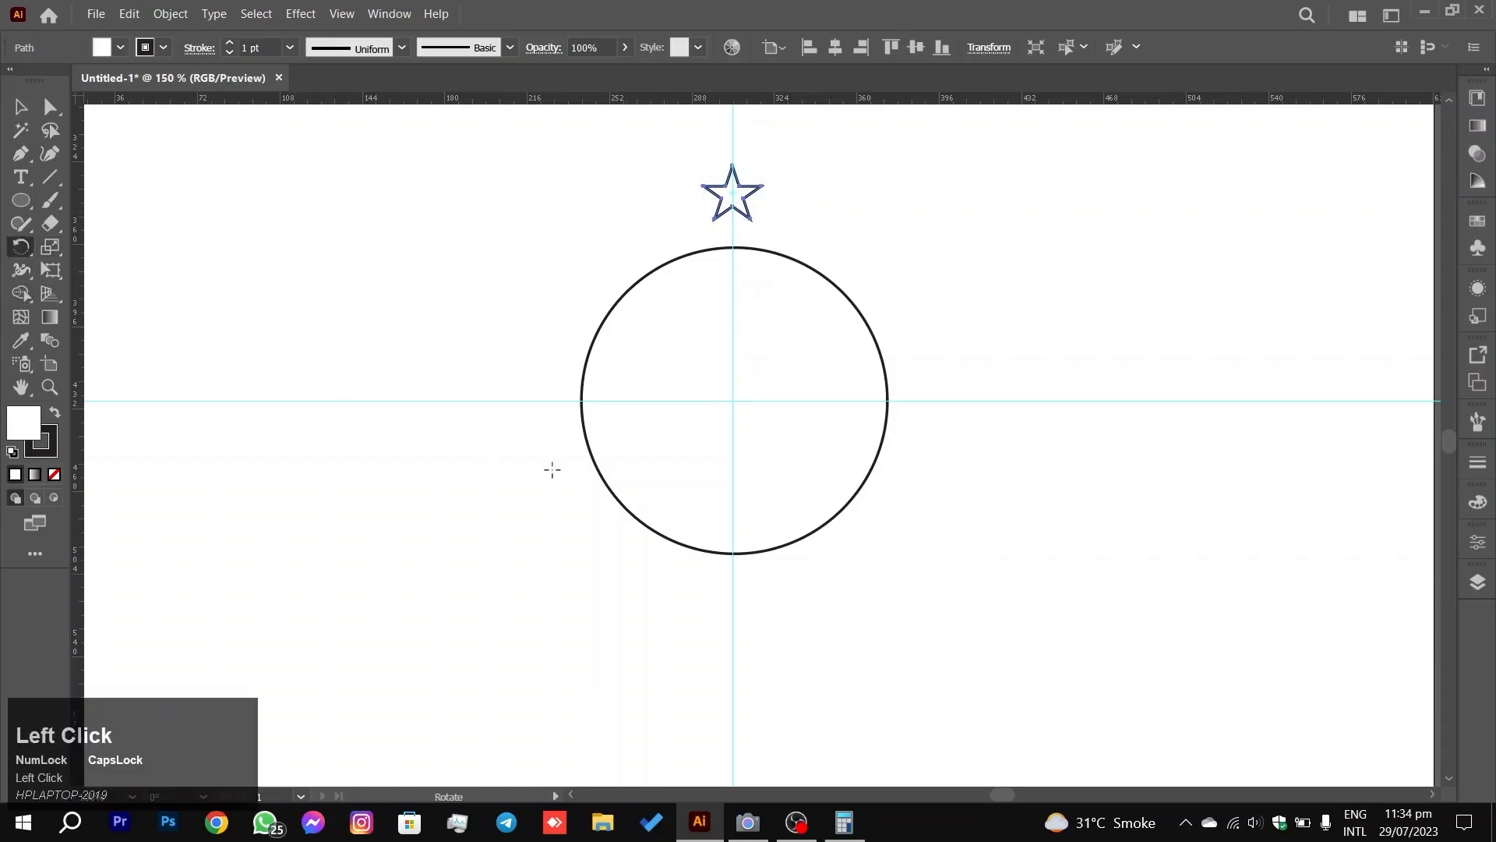
pyautogui.keyDown('alt'); pyautogui.click(733, 402); pyautogui.keyUp('alt')
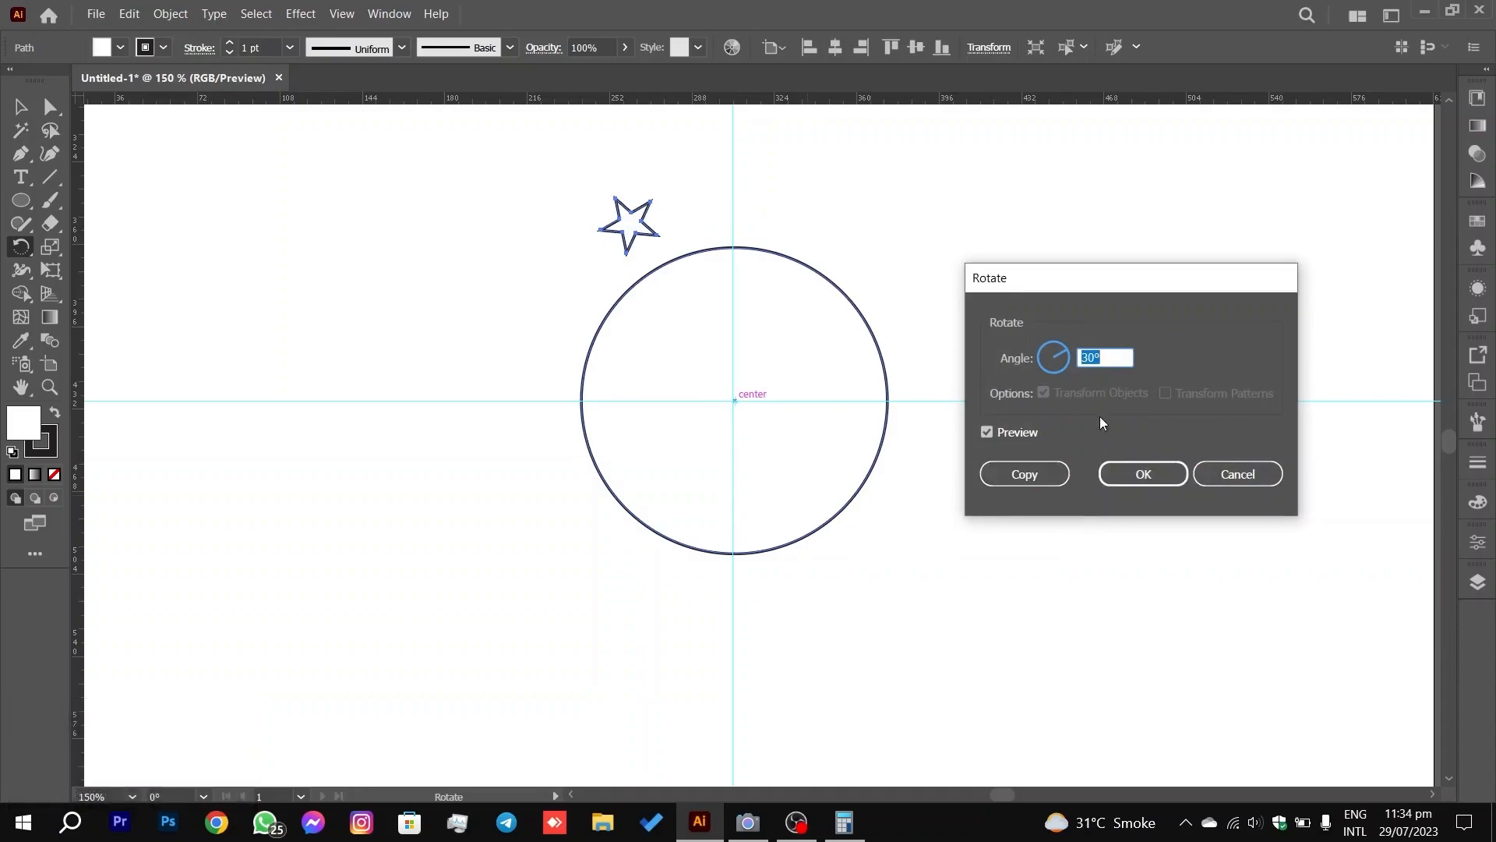
# Step: Switch to the Windows Calculator to review the 360 ÷ 12 result, and return to the Rotate options in Illustrator
pyautogui.click(844, 822)
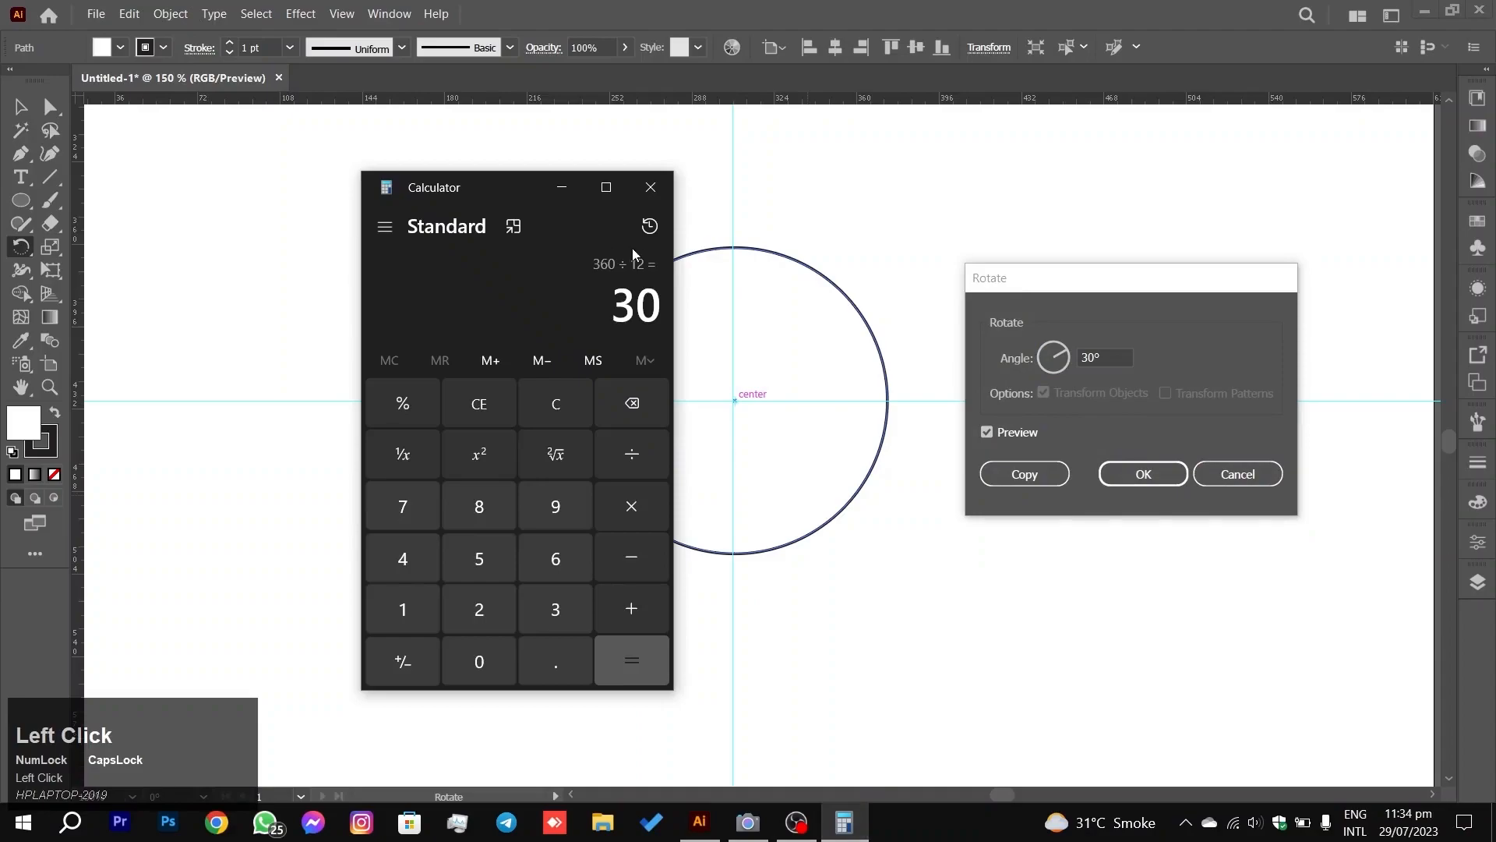
pyautogui.click(594, 278)
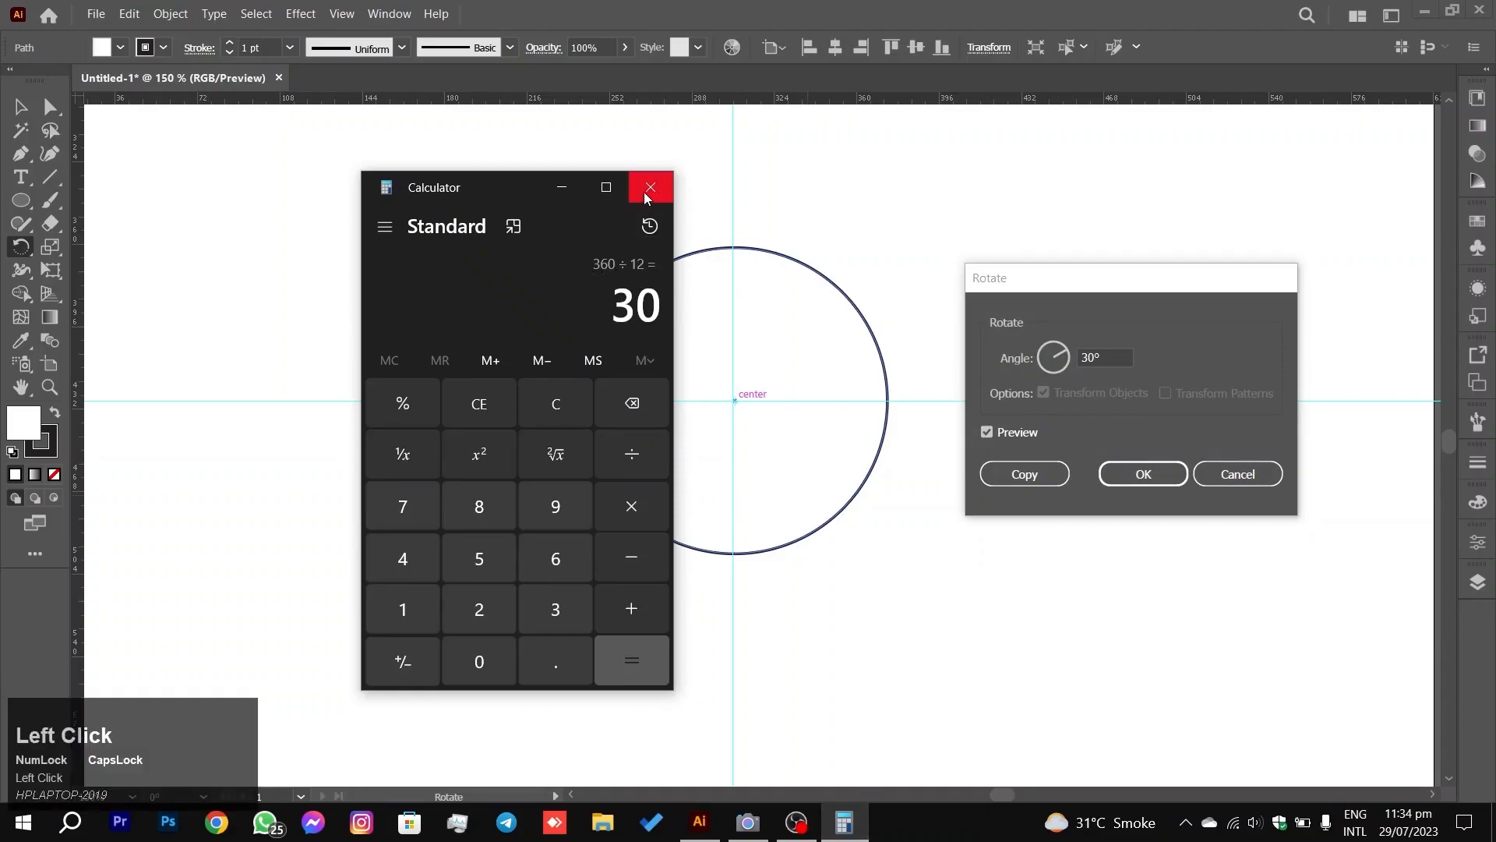
pyautogui.click(561, 187)
pyautogui.click(938, 431)
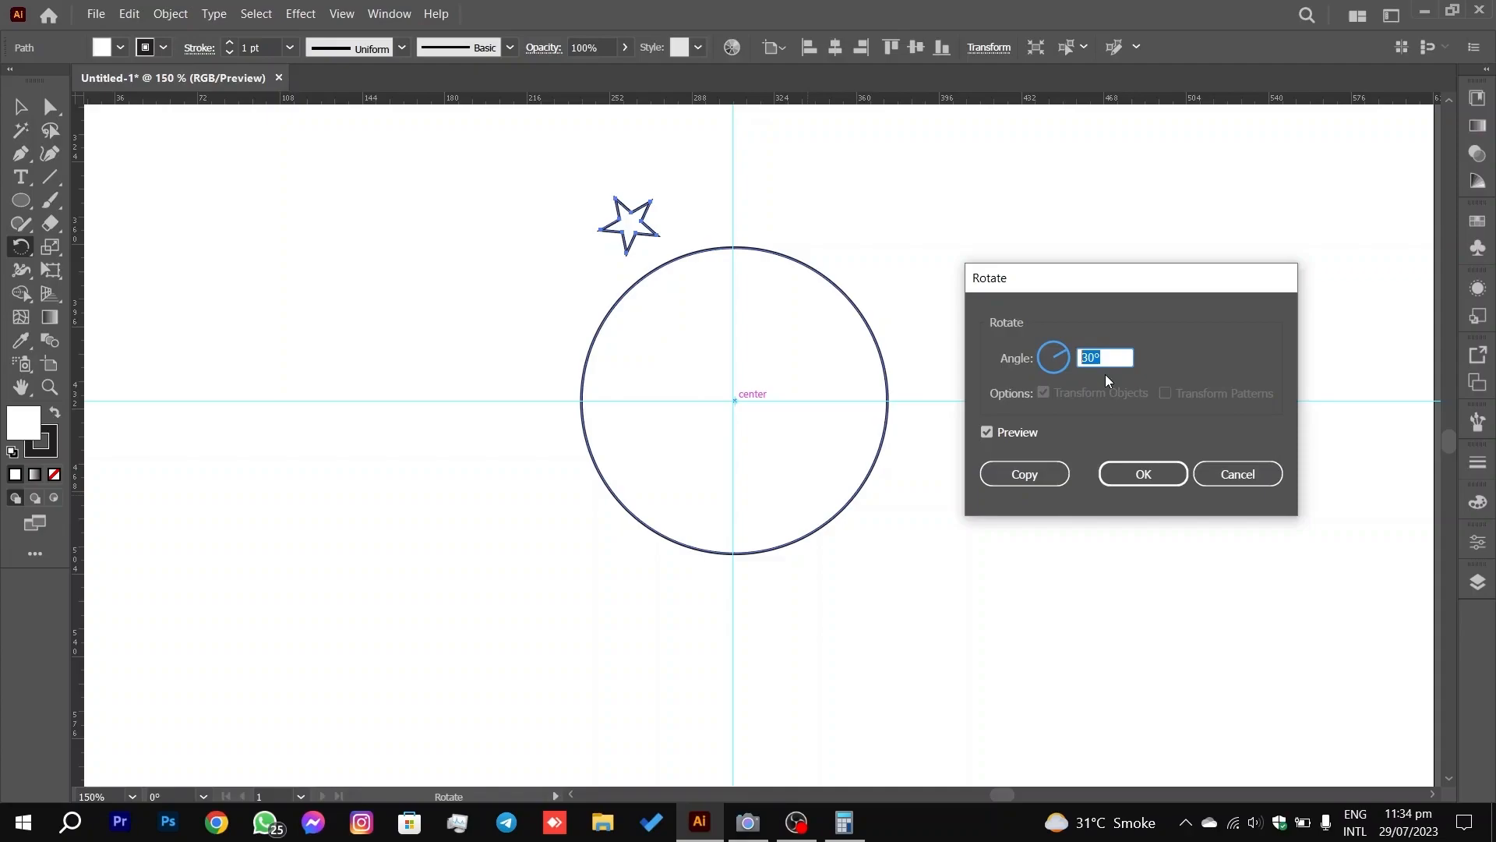
# Step: Create a copy of the star rotated 30° about the circle's centre, and repeat the transformation ten times to complete the ring
pyautogui.click(1047, 470)
pyautogui.hotkey('ctrl', 'd')
pyautogui.hotkey('ctrl', 'd')
pyautogui.hotkey('ctrl', 'd')
pyautogui.hotkey('ctrl', 'd')
pyautogui.hotkey('ctrl', 'd')
pyautogui.hotkey('ctrl', 'd')
pyautogui.hotkey('ctrl', 'd')
pyautogui.hotkey('ctrl', 'd')
pyautogui.hotkey('ctrl', 'd')
pyautogui.hotkey('ctrl', 'd')
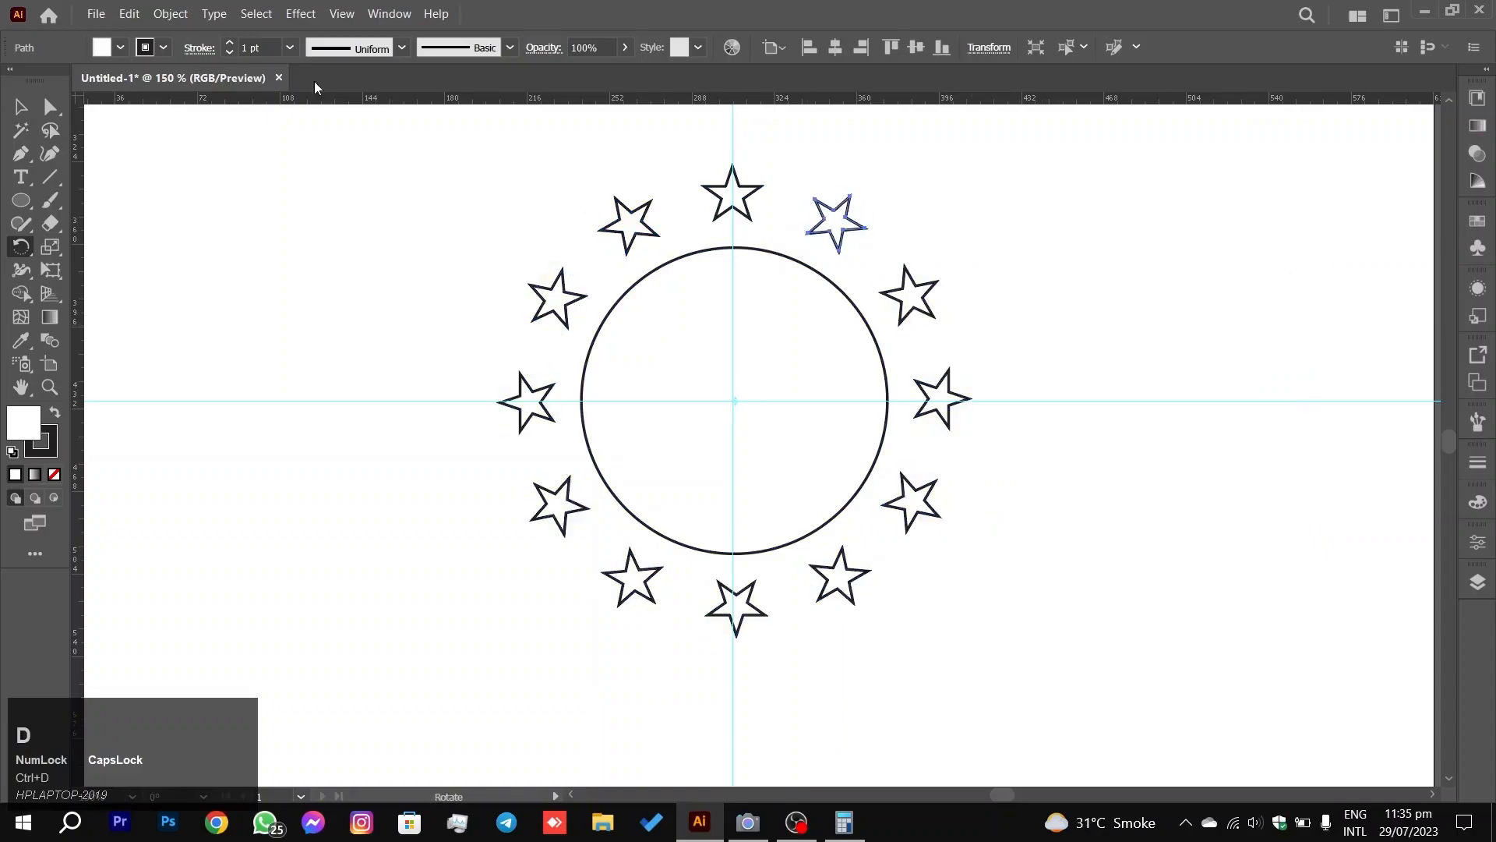
# Step: Examine the spacing of the finished ring of stars around the circle, with everything deselected
pyautogui.click(21, 106)
pyautogui.moveTo(352, 187); pyautogui.dragTo(586, 251)
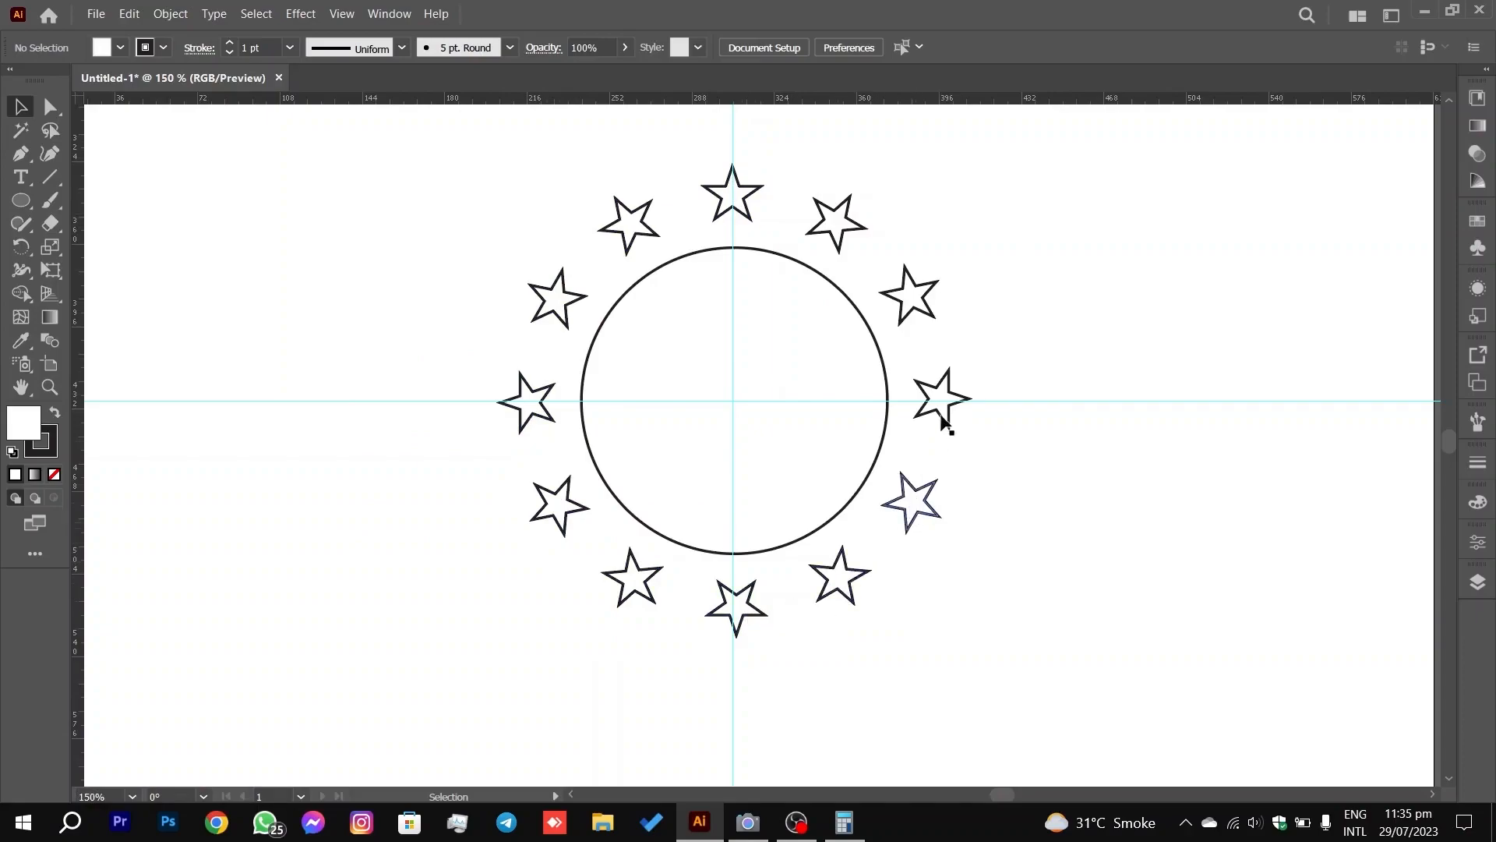
pyautogui.moveTo(963, 190); pyautogui.dragTo(476, 653)
pyautogui.click(1111, 267)
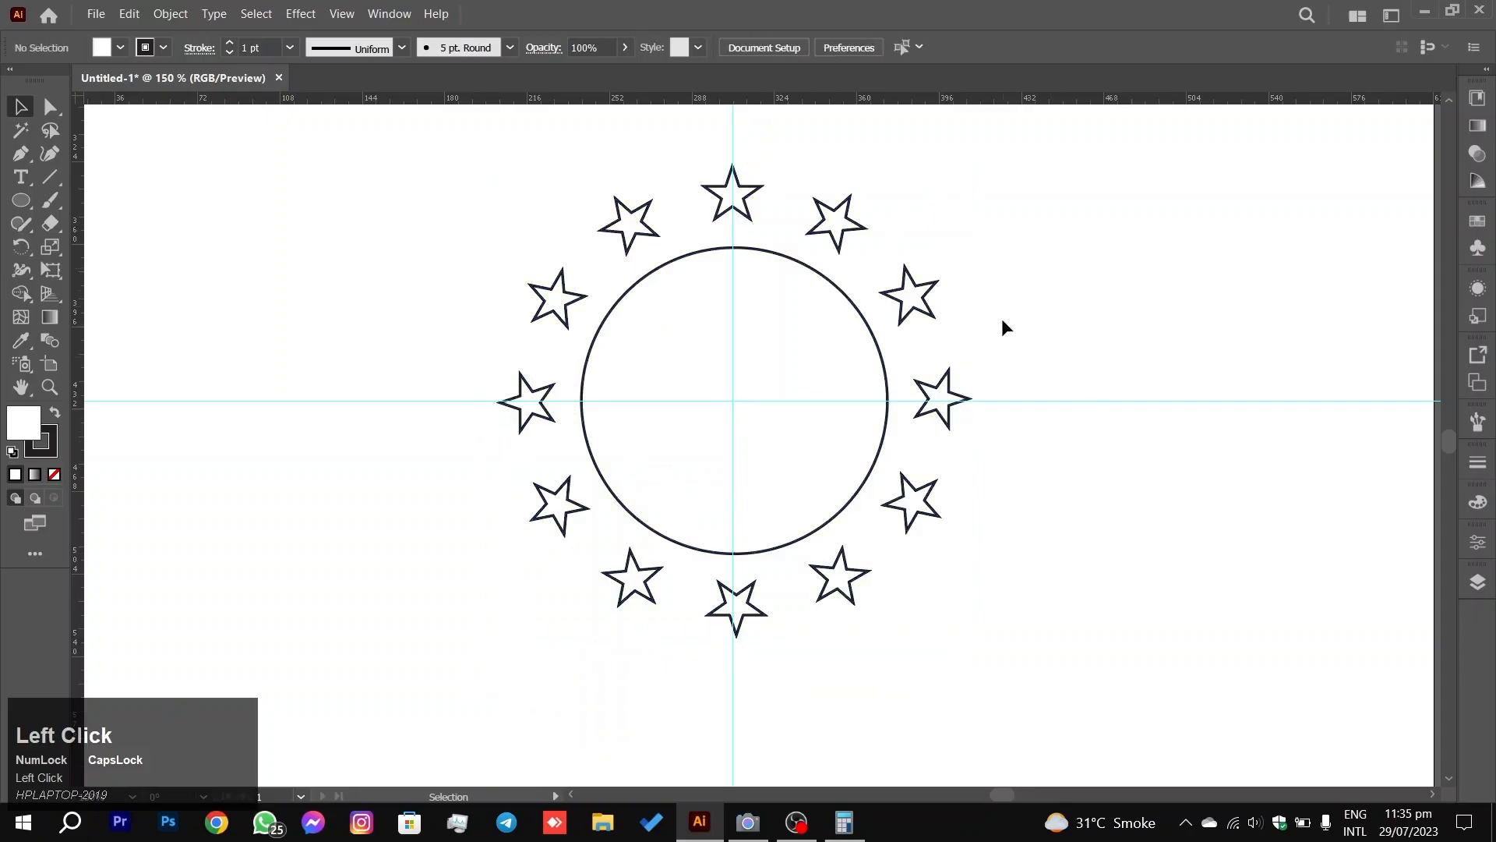
pyautogui.scroll(-2, 1001, 313)
pyautogui.scroll(-3, 1041, 265)
pyautogui.scroll(2, 1041, 263)
pyautogui.moveTo(1097, 209); pyautogui.dragTo(988, 285)
pyautogui.moveTo(1151, 257); pyautogui.dragTo(1036, 436)
# Step: Unlock the guides and delete them together with the circle and all the stars
pyautogui.rightClick(1077, 180)
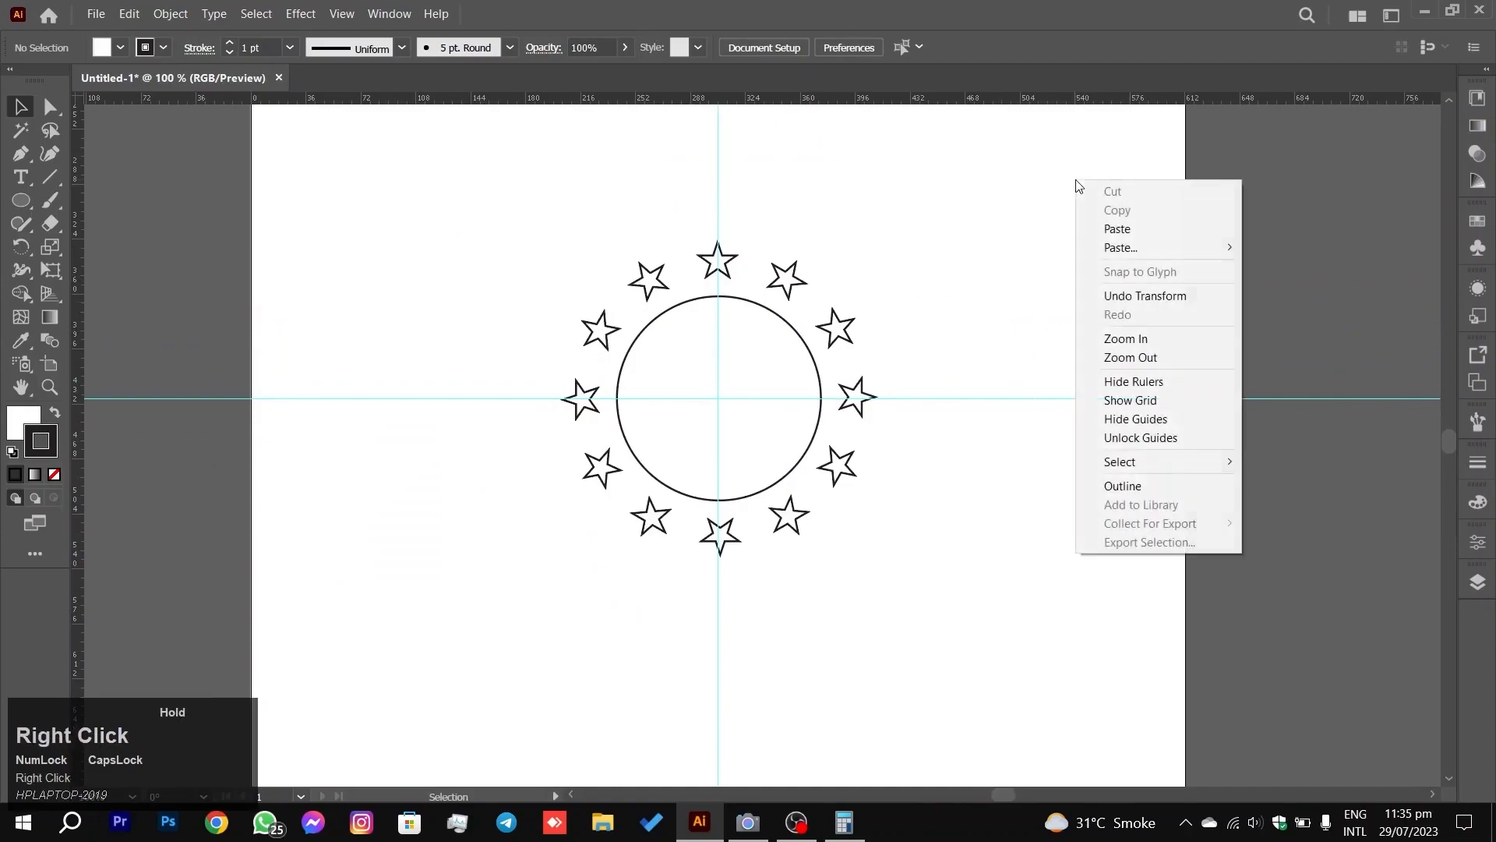
pyautogui.click(1160, 437)
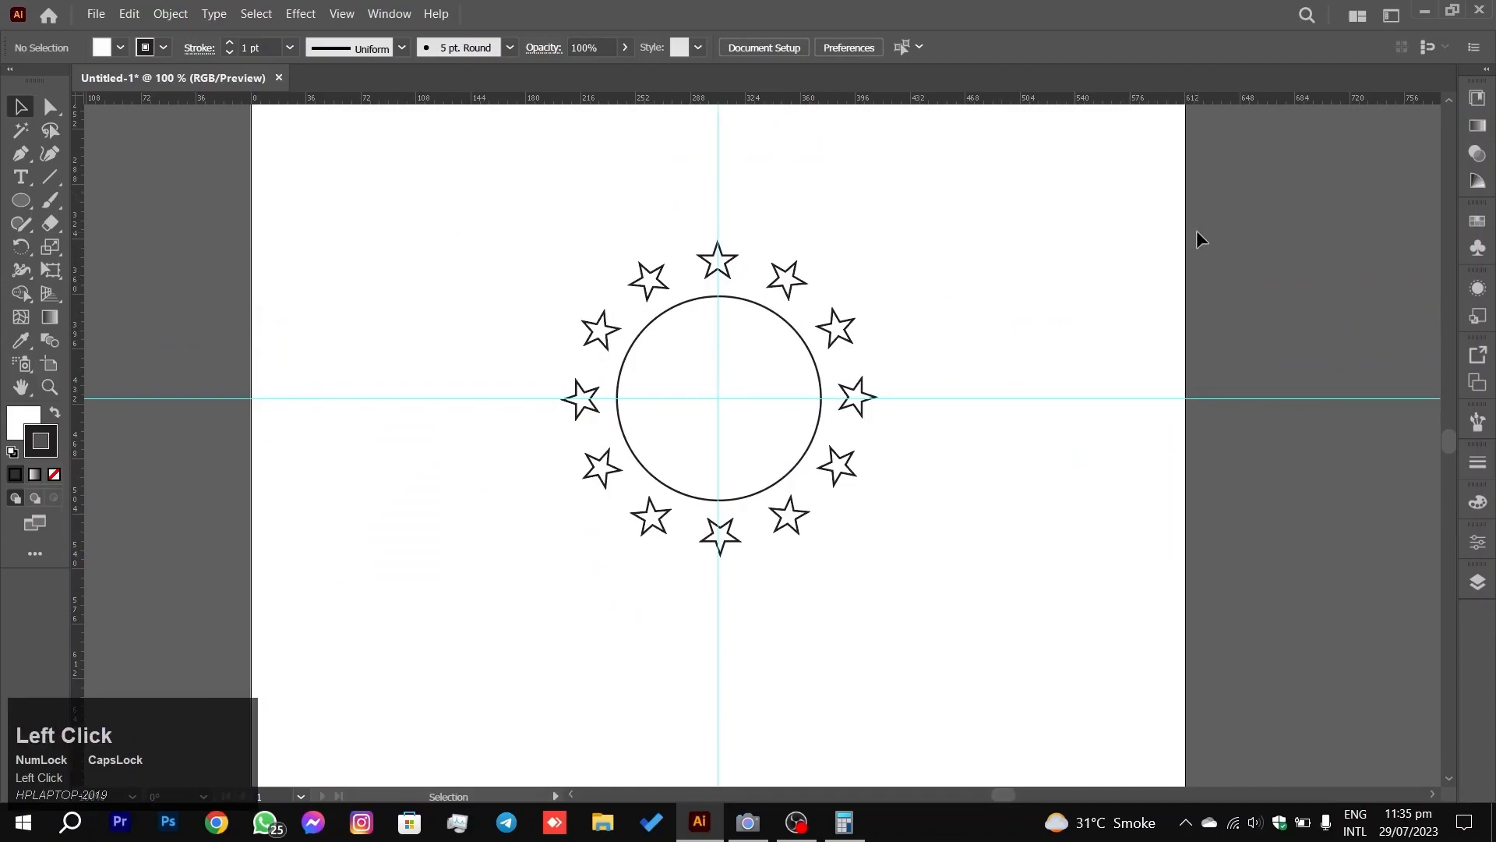
pyautogui.moveTo(1068, 187); pyautogui.dragTo(478, 621)
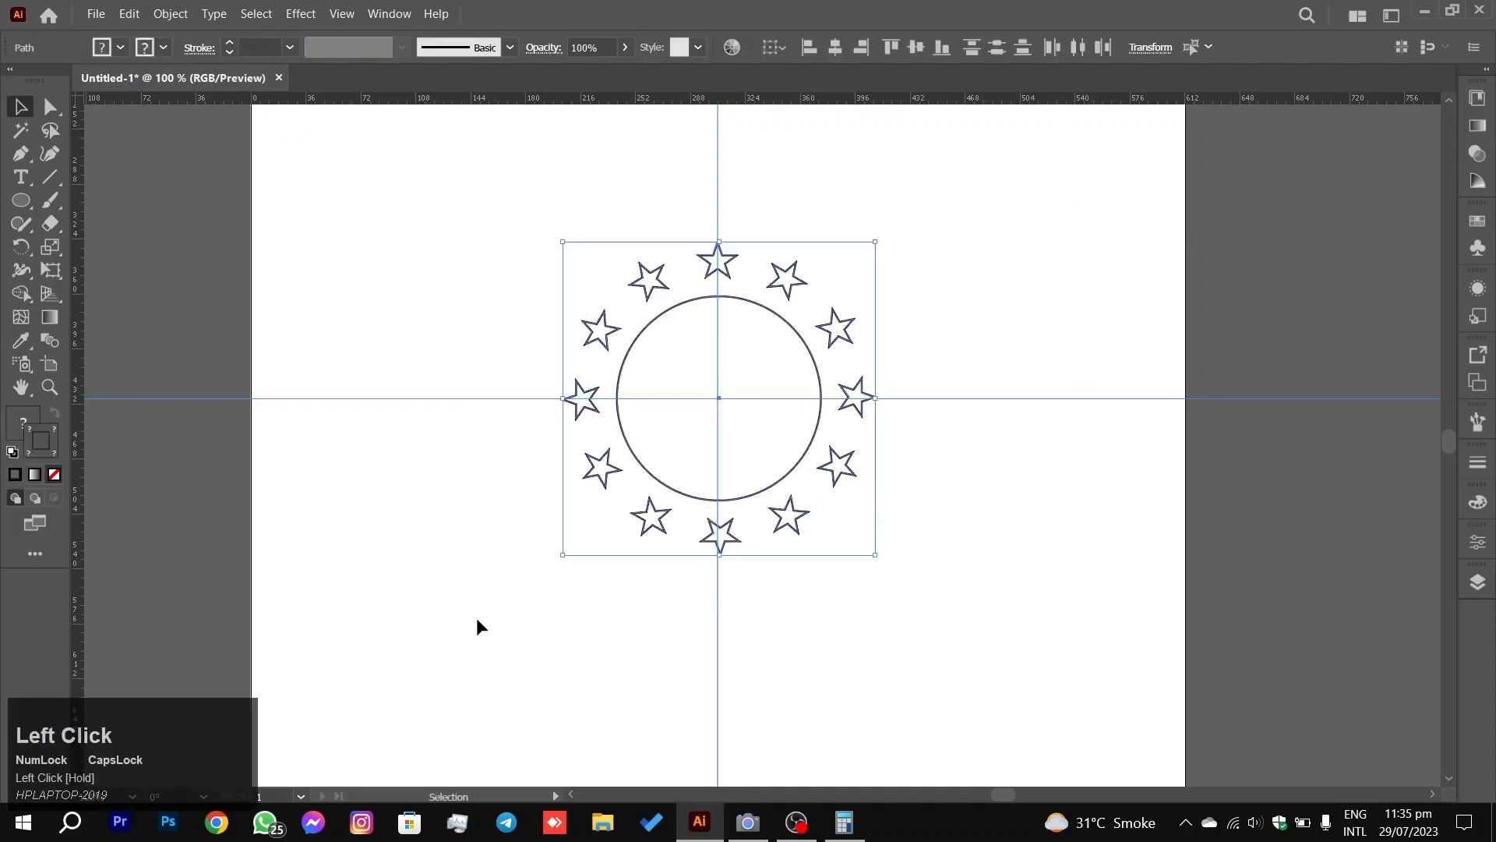
pyautogui.press('Delete')
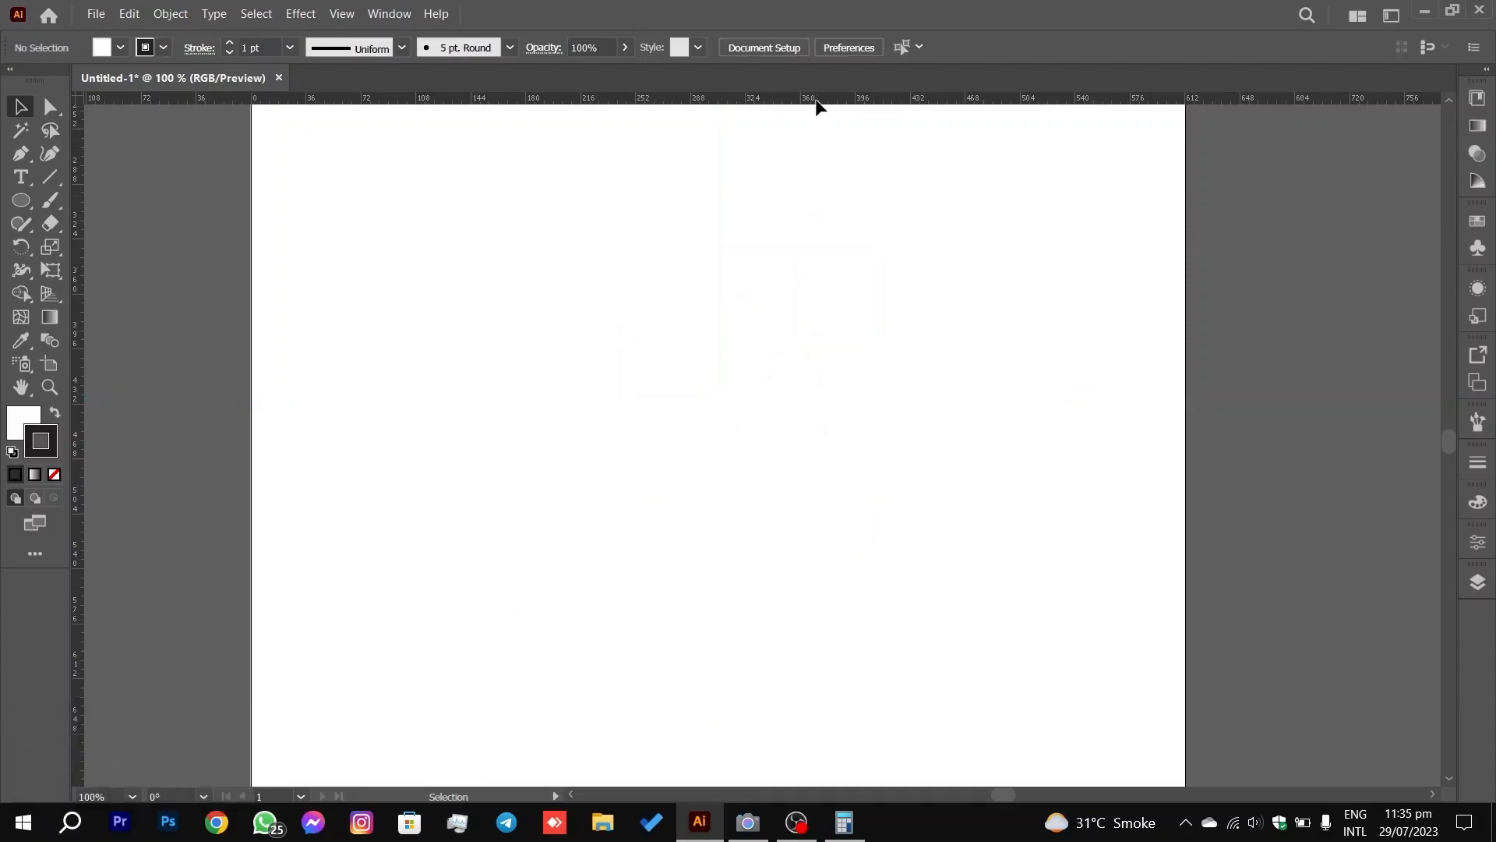
# Step: Place a horizontal ruler guide across the artboard's upper half and a vertical one through its middle
pyautogui.scroll(-3, 848, 217)
pyautogui.moveTo(888, 230); pyautogui.dragTo(754, 384)
pyautogui.scroll(2, 601, 428)
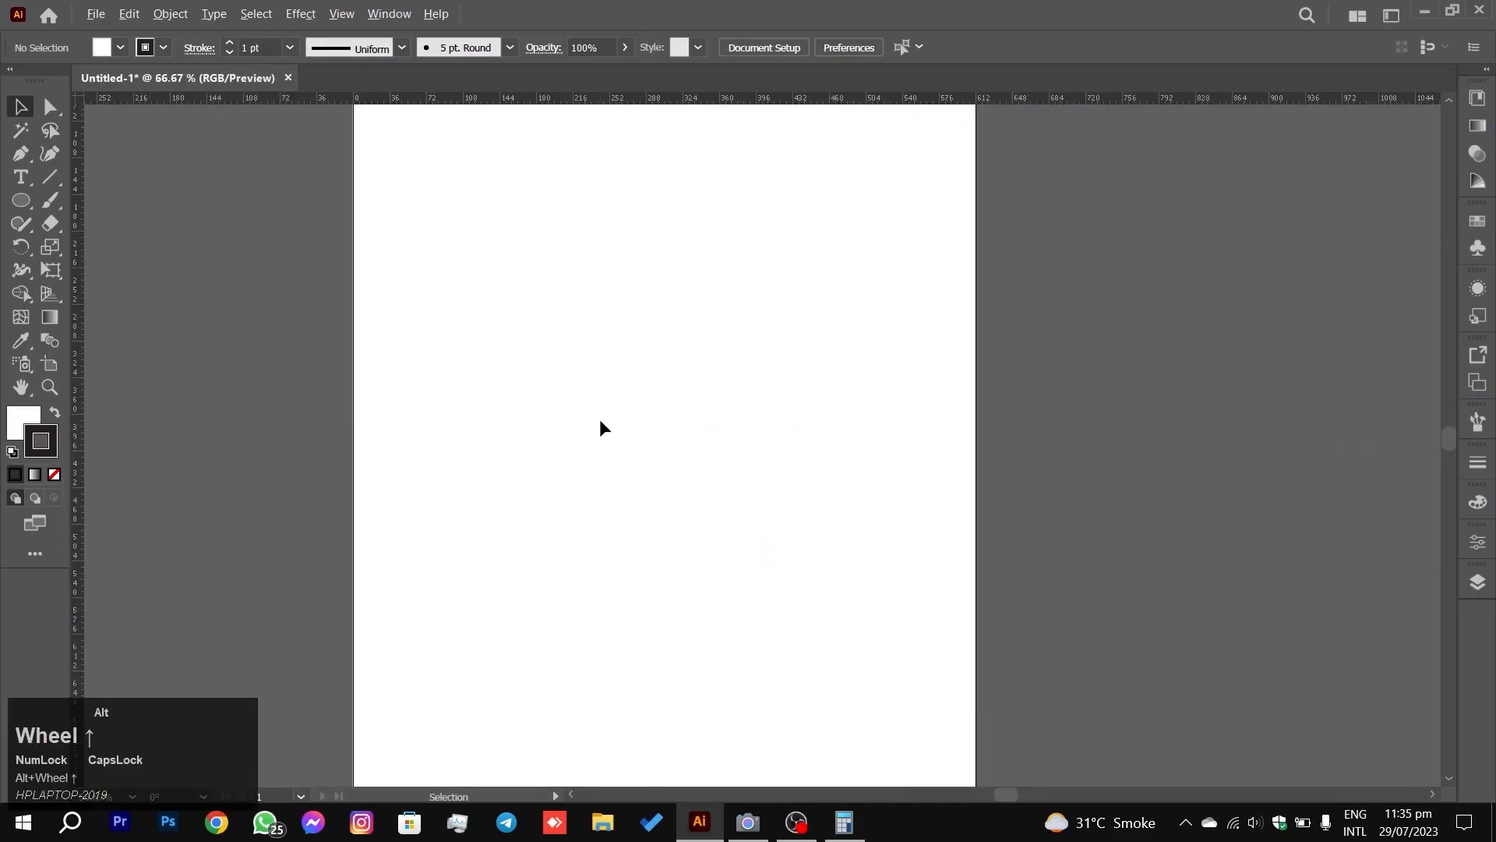
pyautogui.click(23, 201)
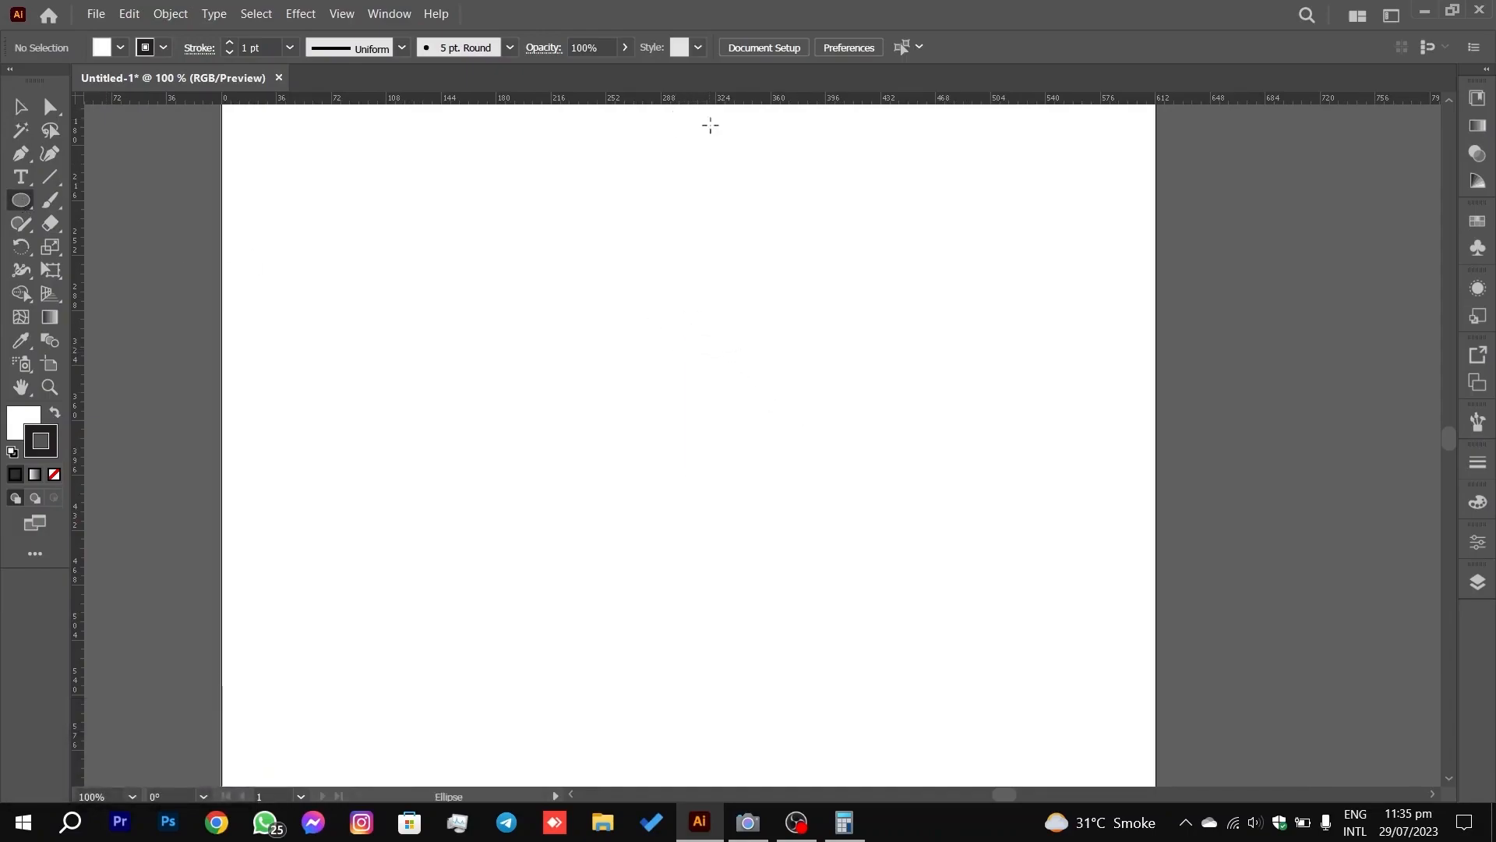
pyautogui.scroll(-2, 731, 224)
pyautogui.moveTo(742, 228)
pyautogui.mouseDown()
pyautogui.moveTo(755, 273)
pyautogui.moveTo(738, 250)
pyautogui.mouseUp()
pyautogui.click(16, 116)
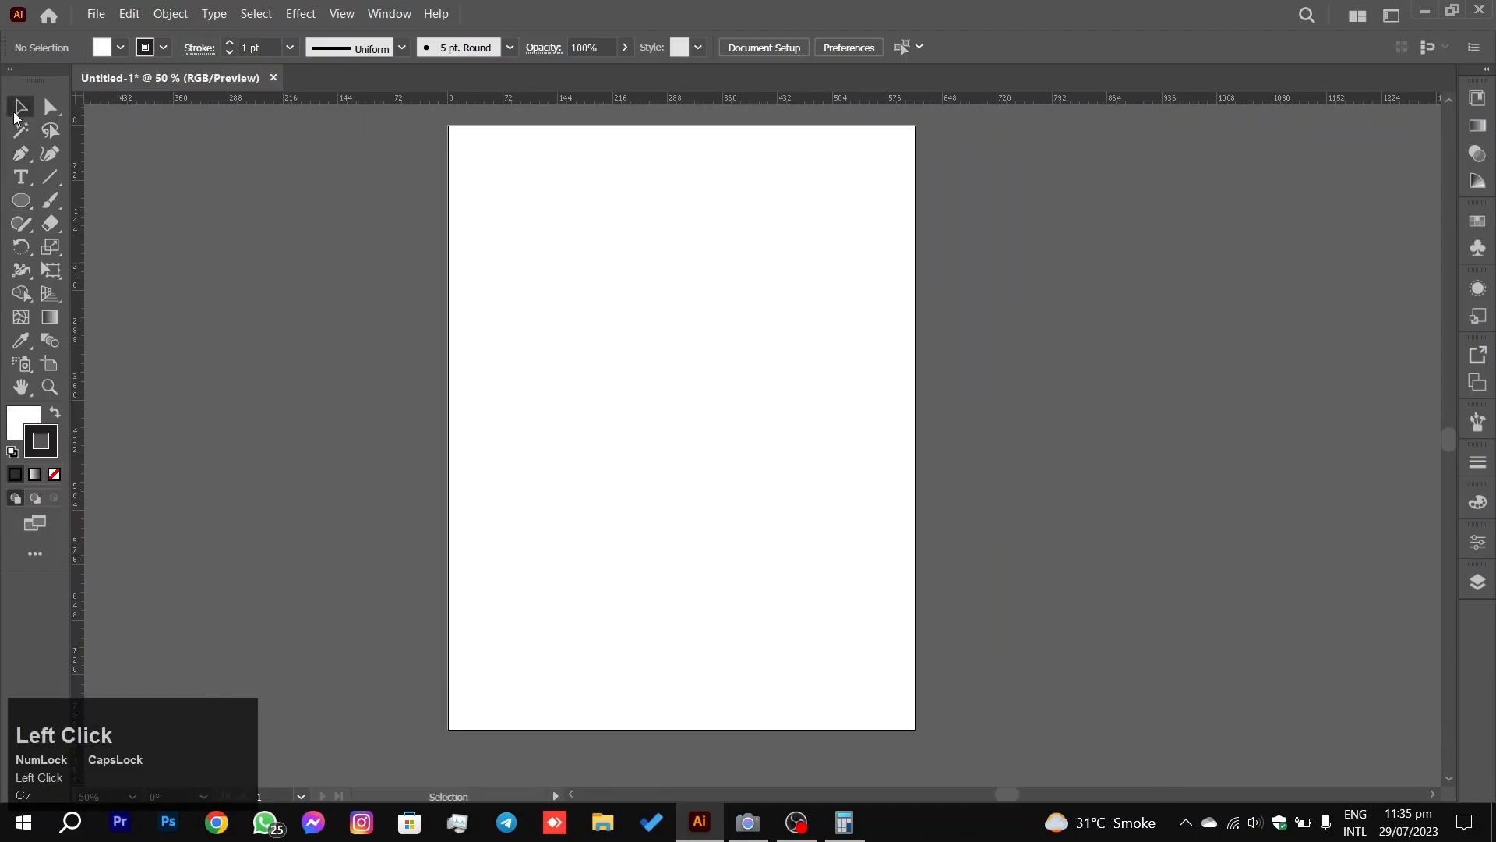
pyautogui.moveTo(759, 96); pyautogui.dragTo(762, 381)
pyautogui.moveTo(78, 242); pyautogui.dragTo(684, 284)
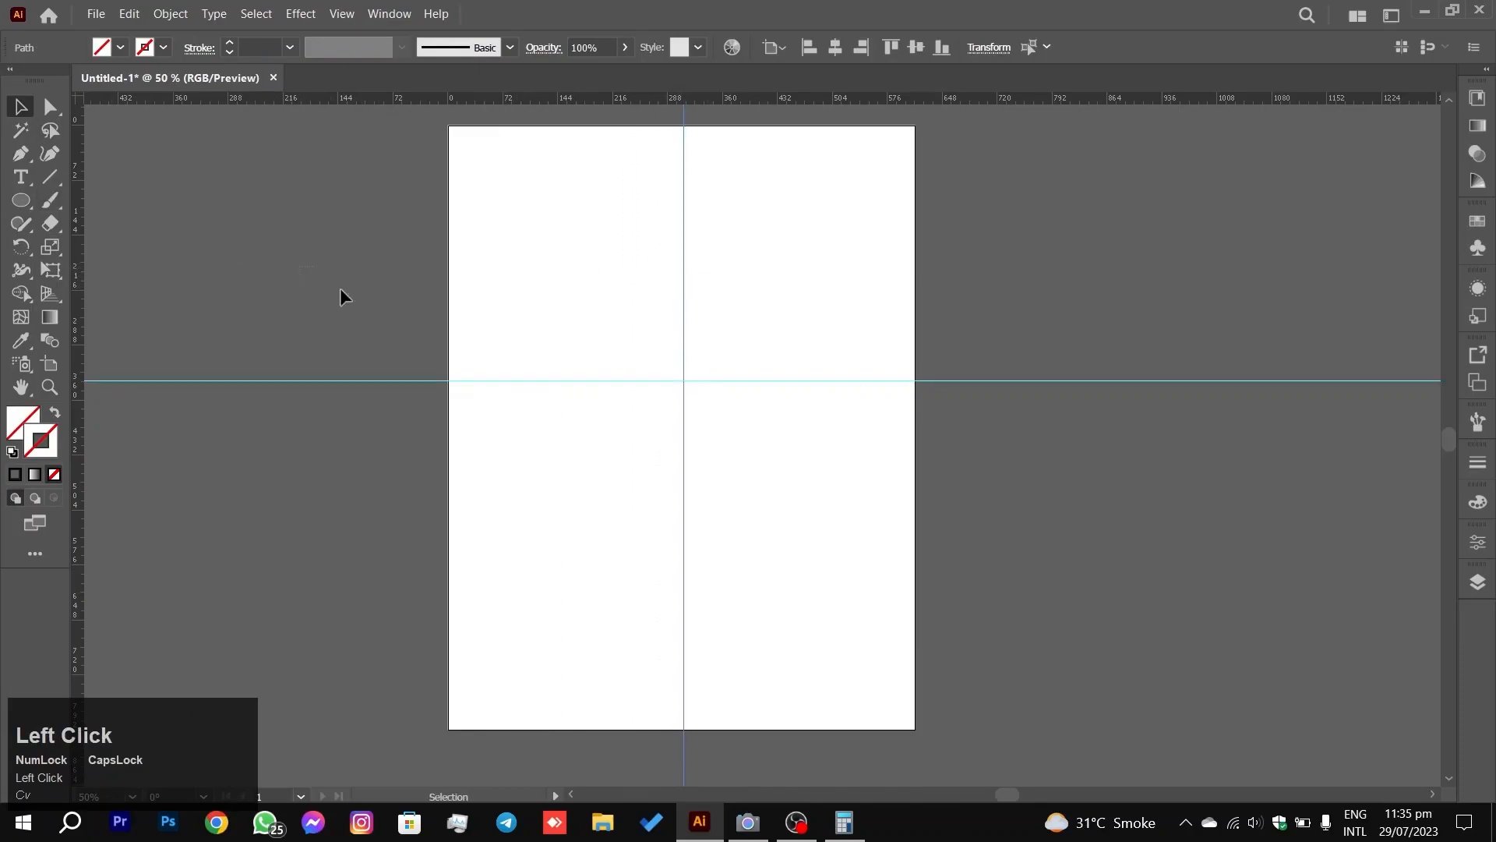
# Step: Select both new guides and lock them
pyautogui.hotkey('ctrl', 'a')
pyautogui.rightClick(886, 300)
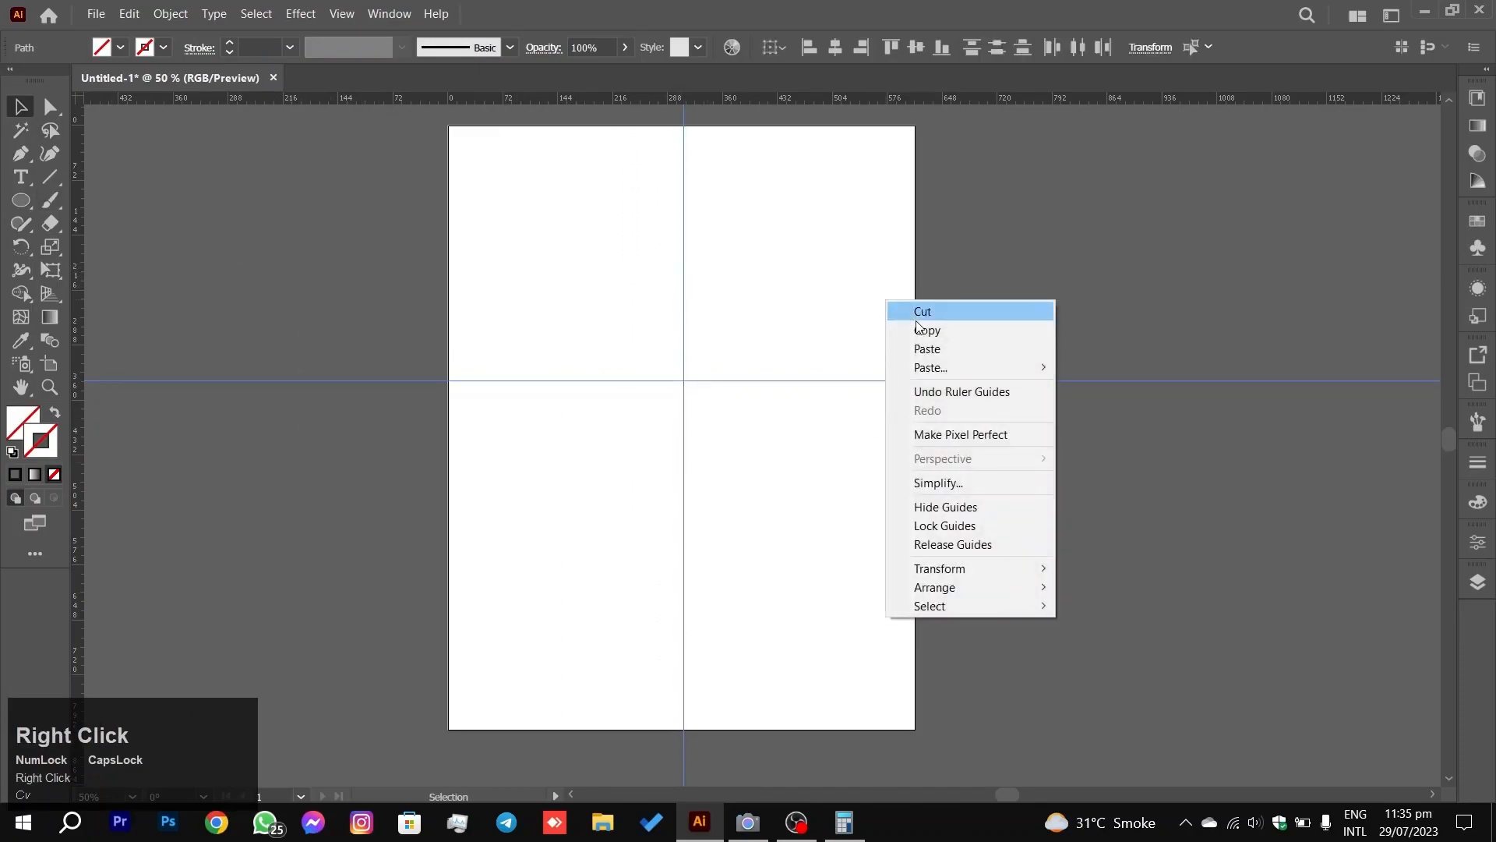
pyautogui.click(938, 527)
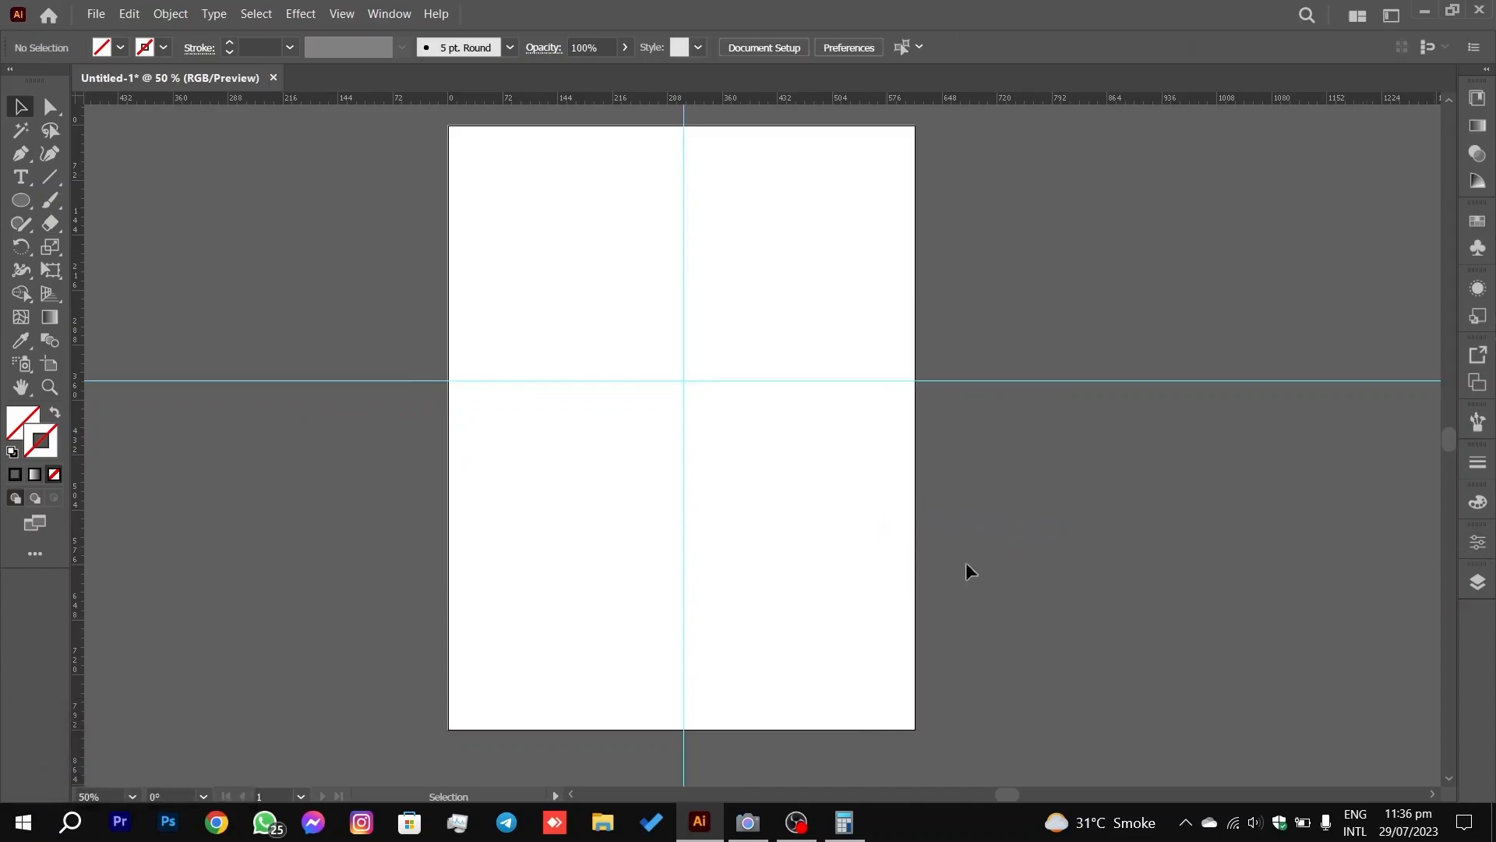
# Step: Open the Align panel and place it in the empty area to the right of the artboard
pyautogui.click(391, 11)
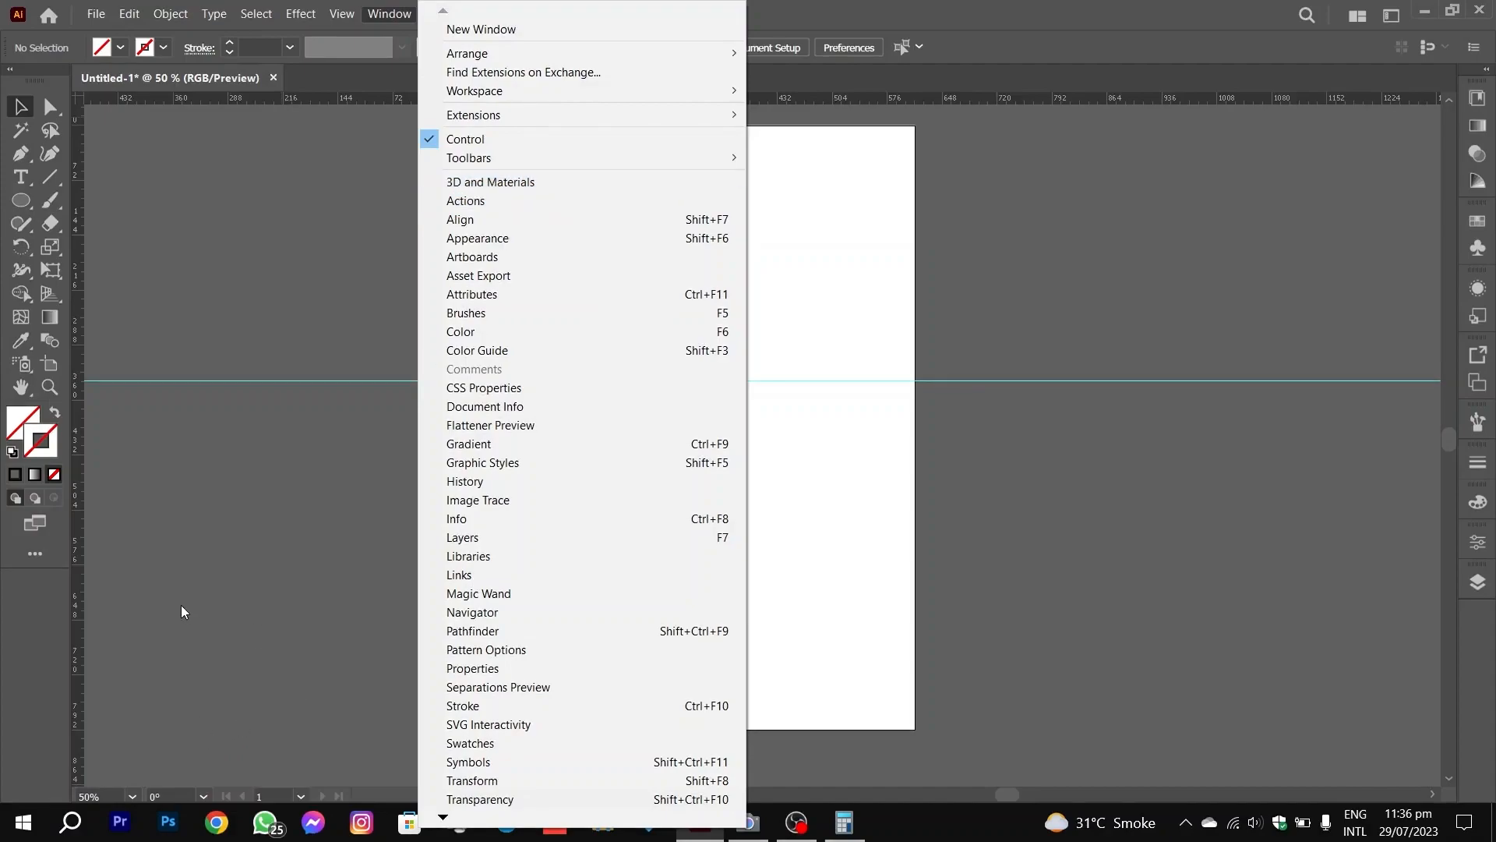
pyautogui.click(551, 220)
pyautogui.moveTo(873, 493); pyautogui.dragTo(1239, 218)
pyautogui.click(1269, 343)
pyautogui.click(1296, 349)
pyautogui.click(1336, 335)
pyautogui.click(1246, 340)
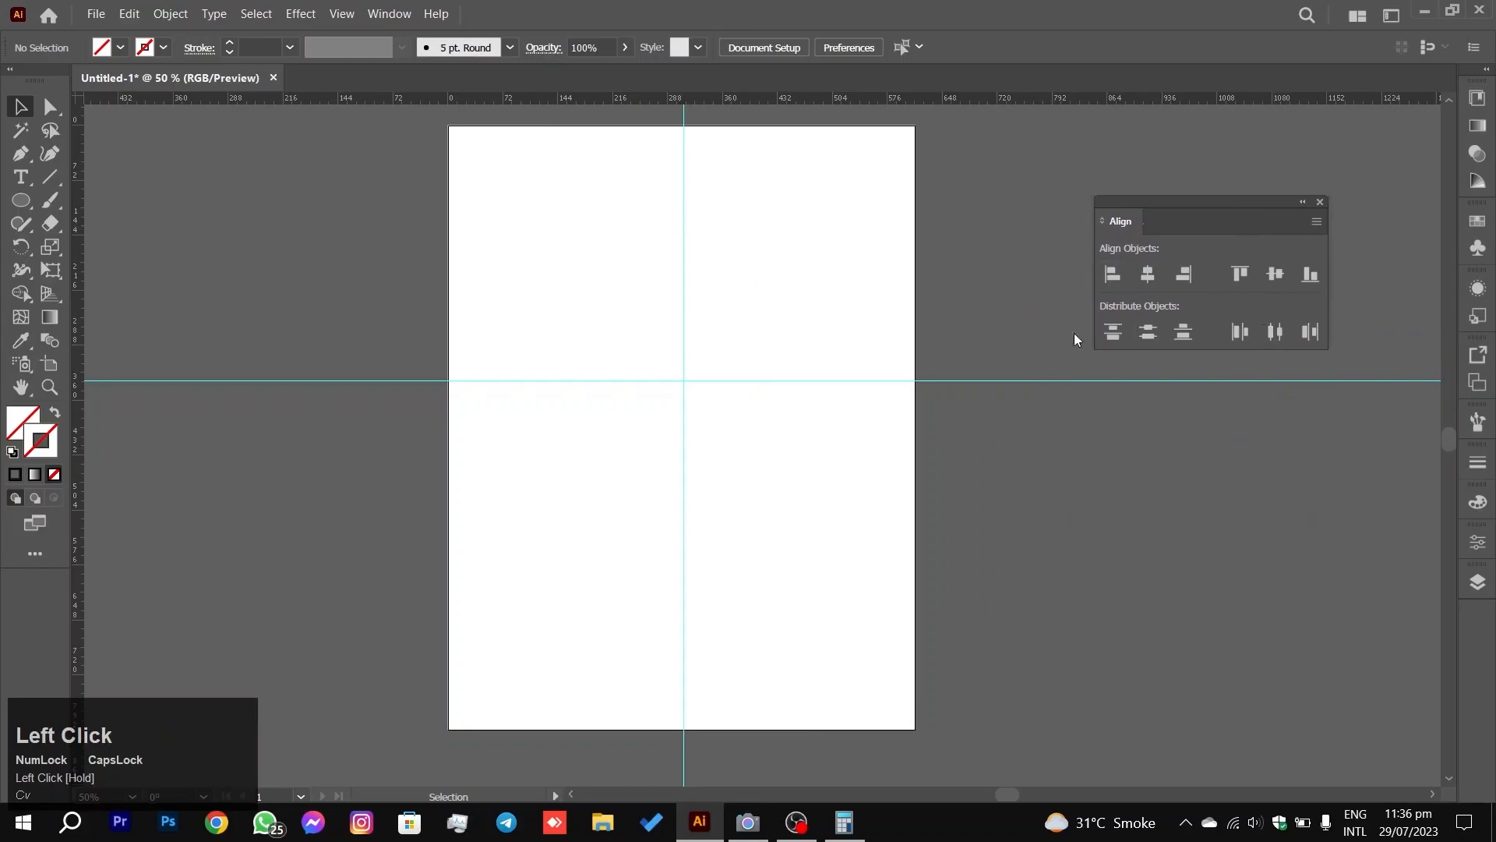
# Step: Draw two similarly sized circles with the Ellipse tool, one near the artboard's left edge and one just below the guide crossing
pyautogui.click(21, 201)
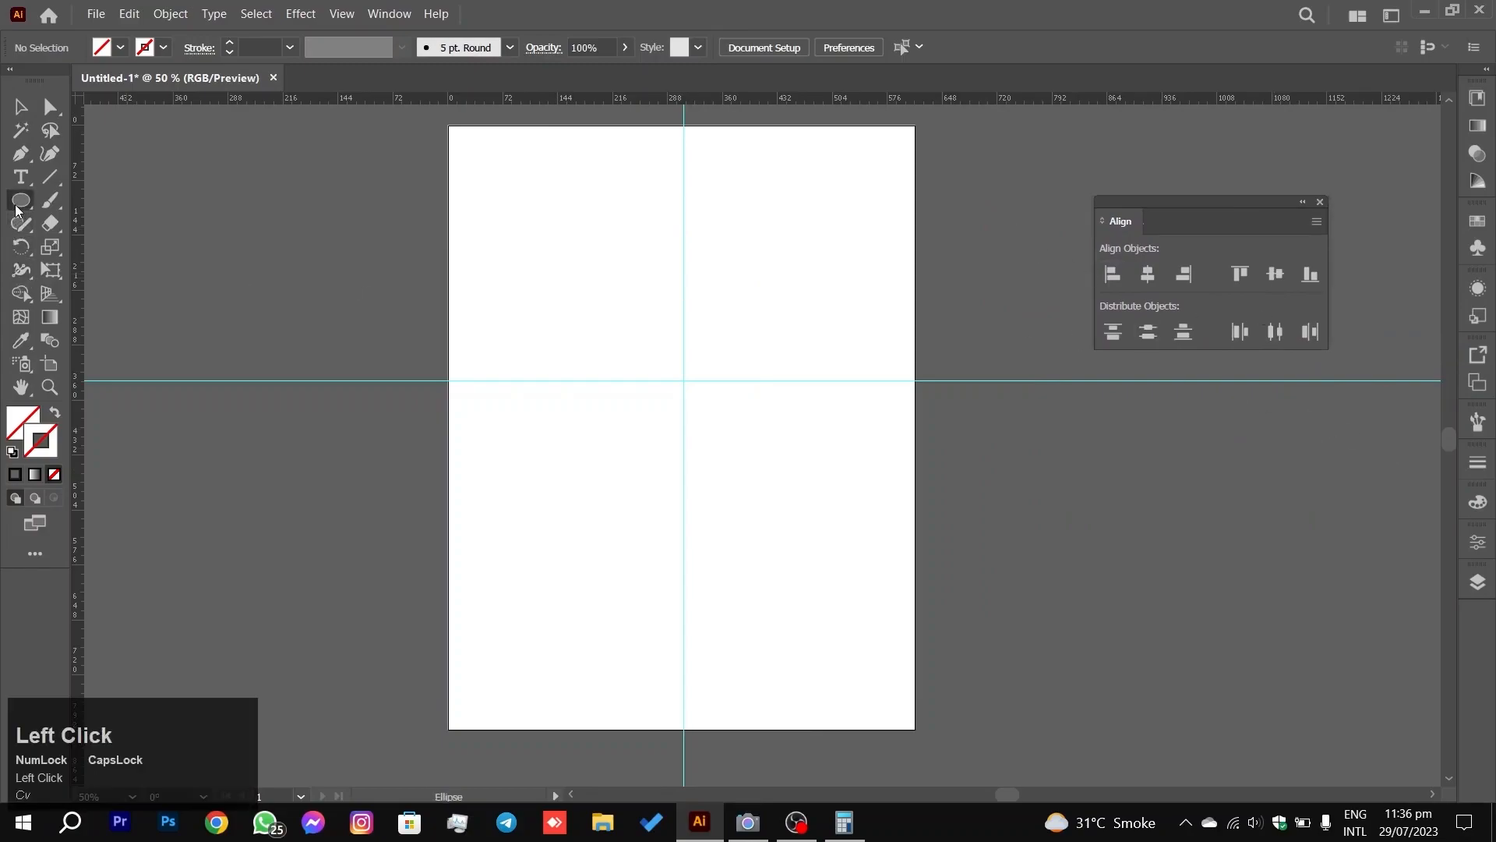
pyautogui.keyDown('alt'); pyautogui.scroll(2, 721, 396); pyautogui.keyUp('alt')
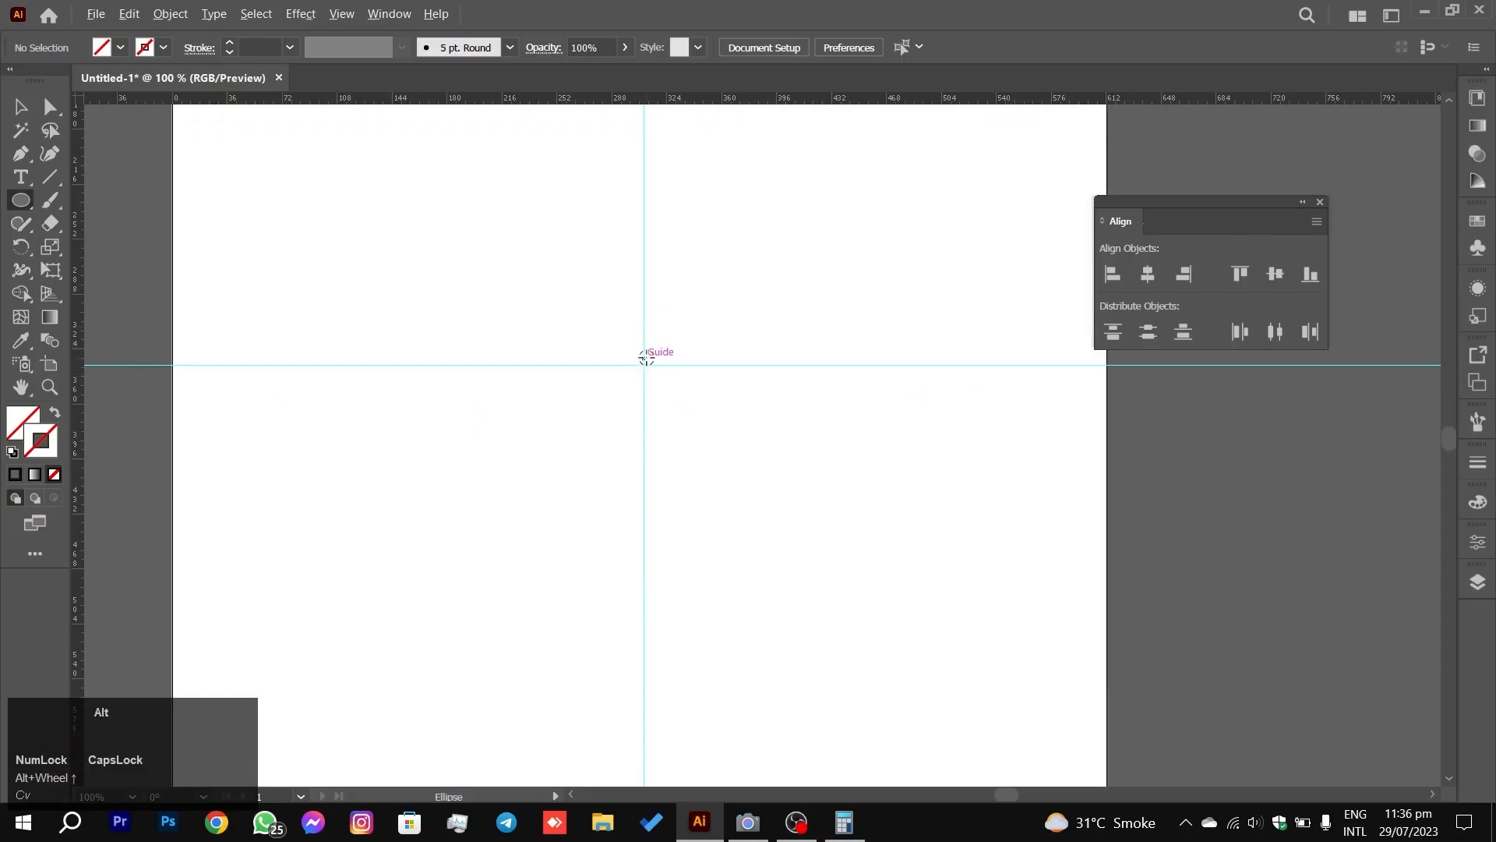
pyautogui.keyDown('alt'); pyautogui.moveTo(342, 308); pyautogui.dragTo(410, 379); pyautogui.keyUp('alt')
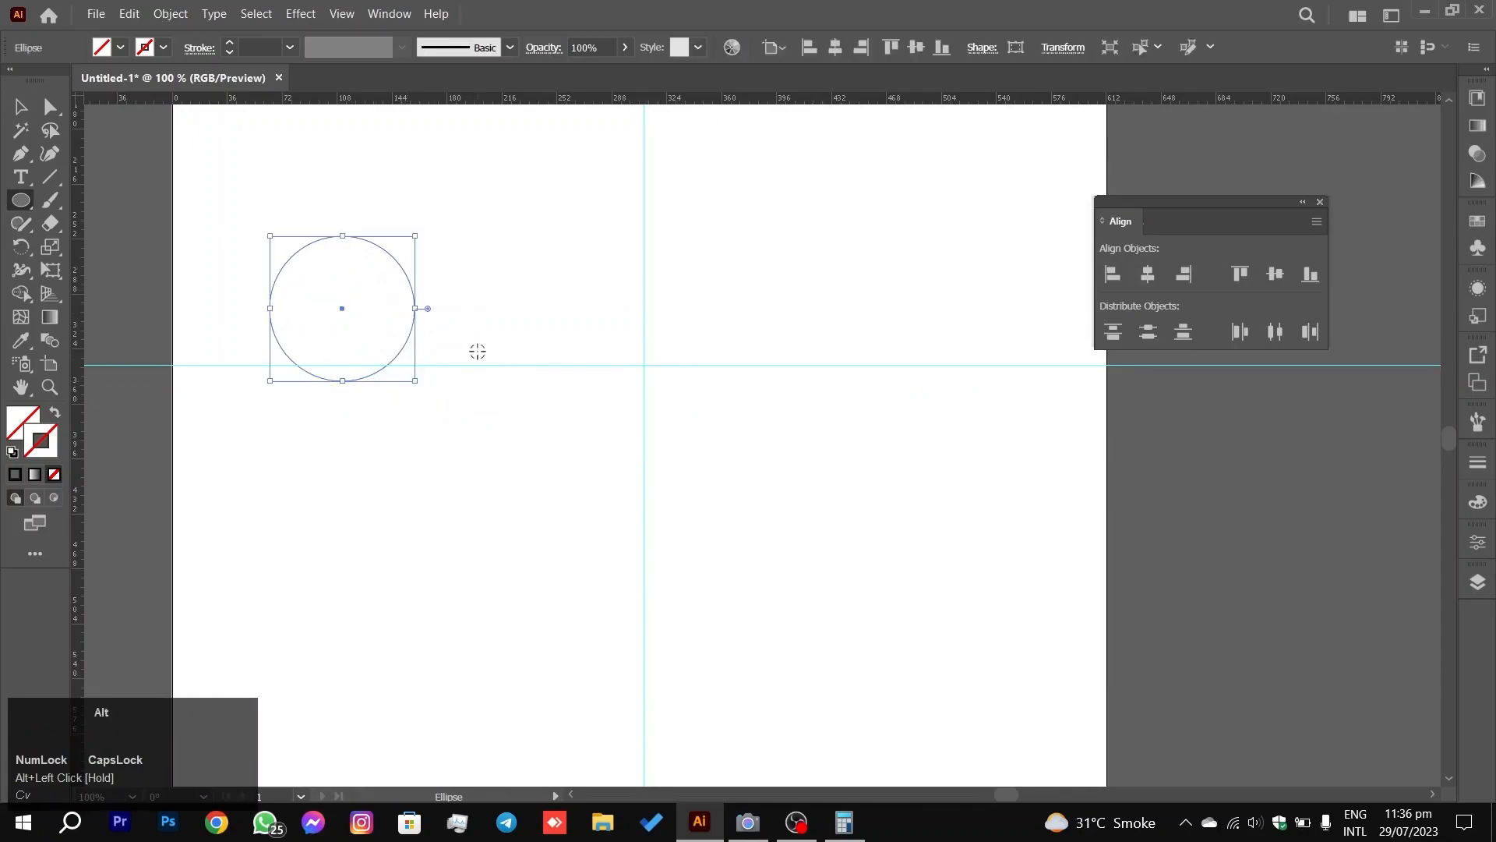
pyautogui.keyDown('alt'); pyautogui.moveTo(671, 436); pyautogui.dragTo(725, 545); pyautogui.keyUp('alt')
# Step: Select both circles and give them a 1 pt stroke in colour 231F20 with no fill
pyautogui.click(21, 107)
pyautogui.moveTo(192, 201); pyautogui.dragTo(774, 675)
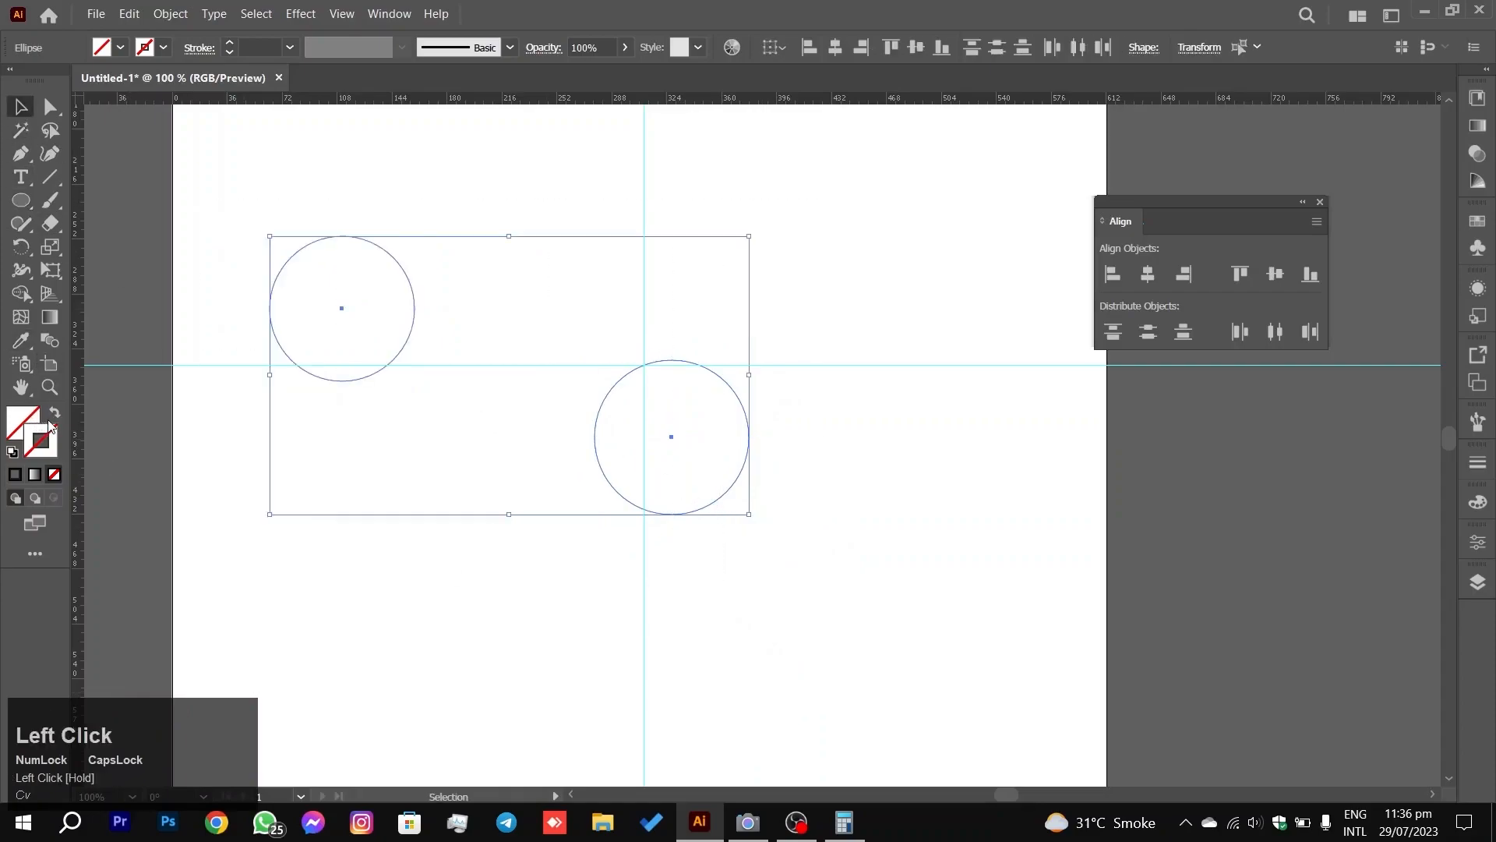
pyautogui.click(34, 473)
# Step: Move the larger circle so its centre sits on the guide crossing, and leave both circles deselected
pyautogui.click(234, 253)
pyautogui.moveTo(182, 191)
pyautogui.mouseDown()
pyautogui.moveTo(709, 588)
pyautogui.moveTo(798, 399)
pyautogui.moveTo(461, 504)
pyautogui.mouseUp()
pyautogui.click(799, 399)
pyautogui.moveTo(672, 447); pyautogui.dragTo(644, 366)
pyautogui.moveTo(779, 294); pyautogui.dragTo(251, 612)
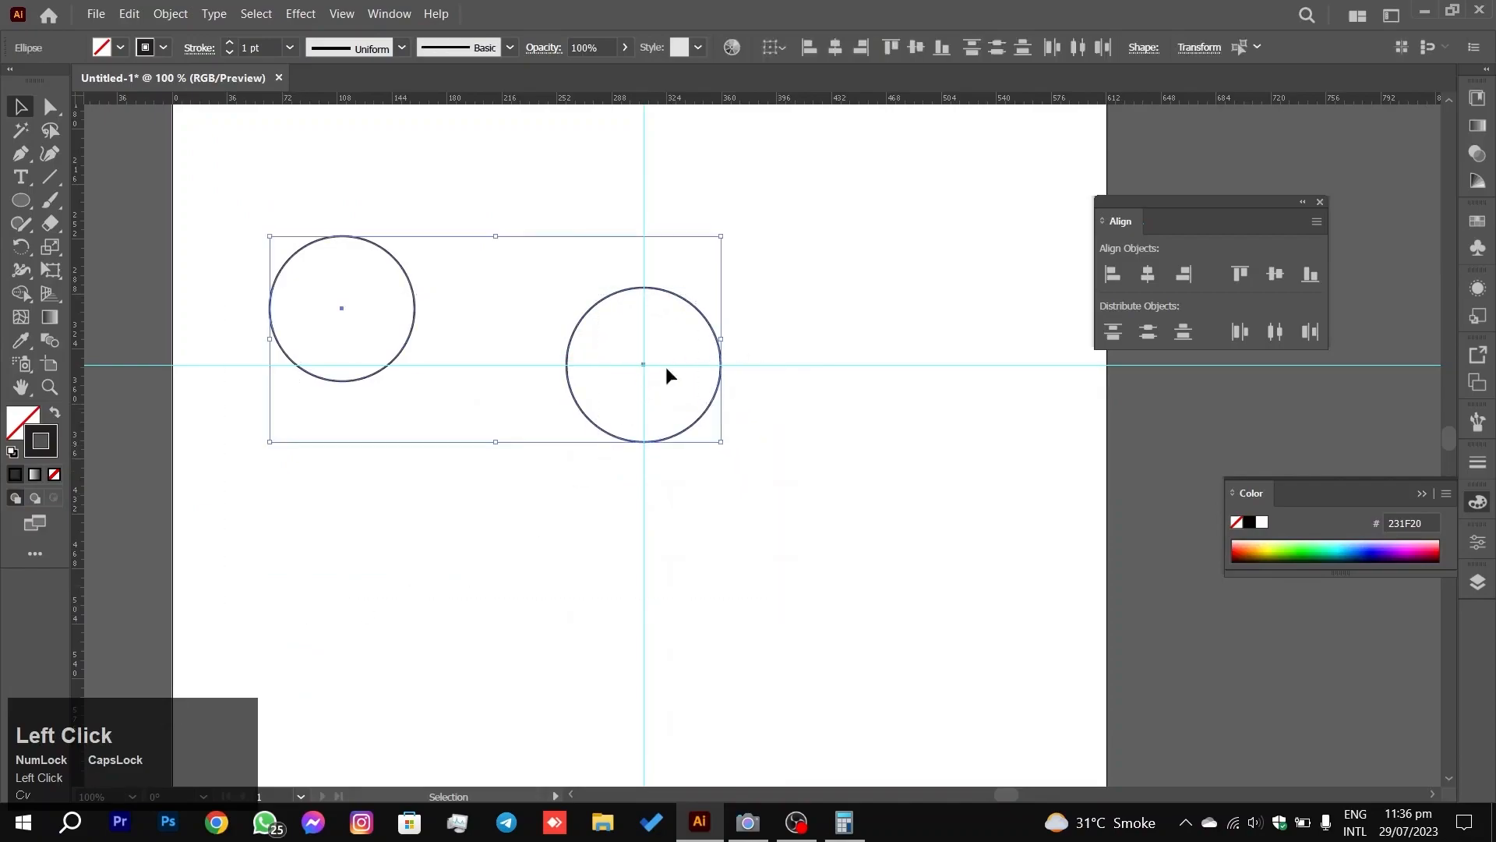
pyautogui.click(754, 339)
pyautogui.moveTo(754, 318); pyautogui.dragTo(604, 454)
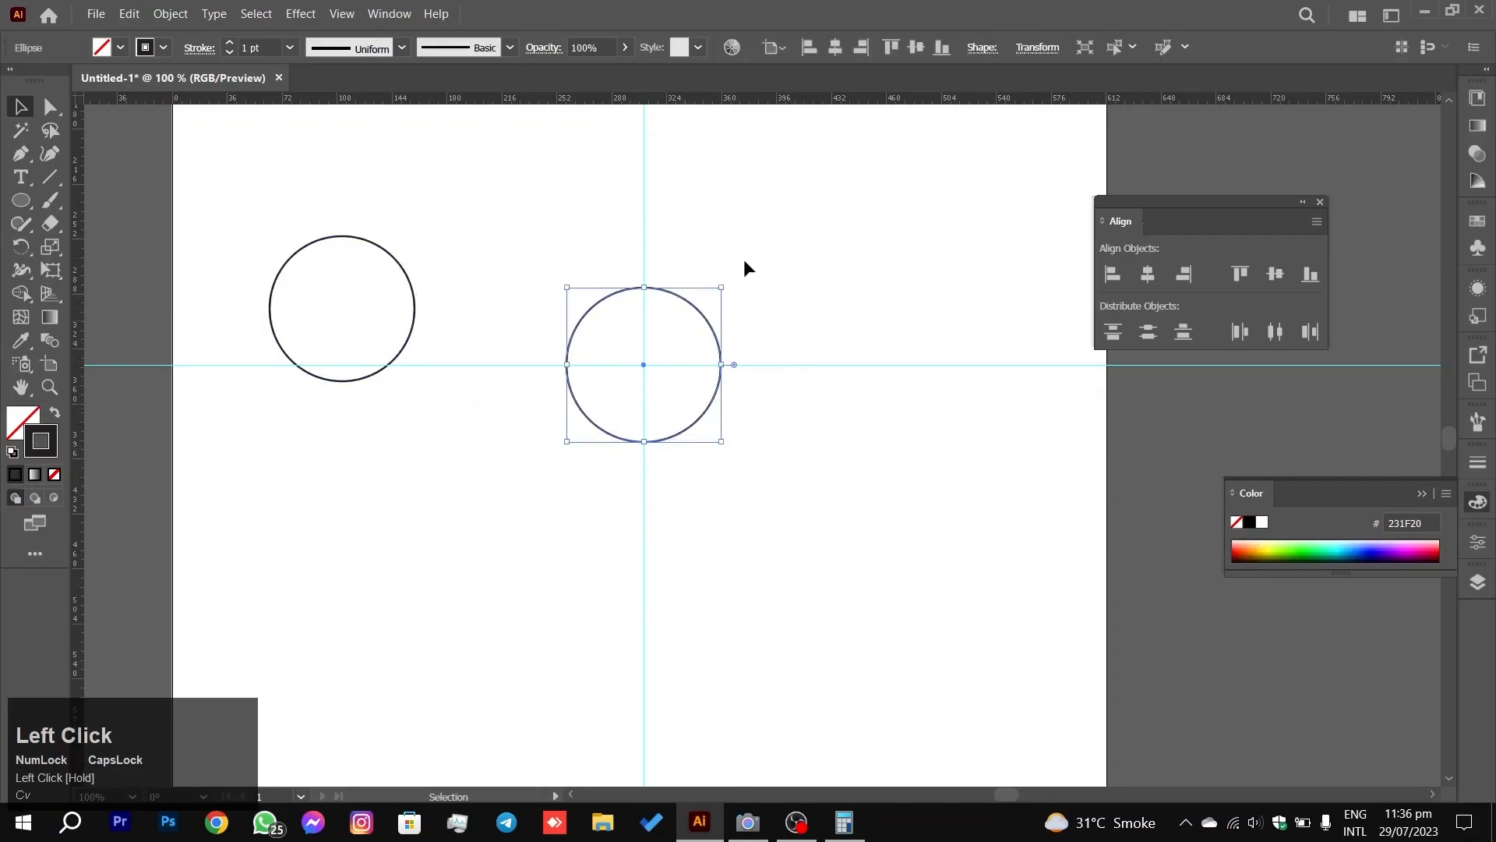
pyautogui.click(885, 330)
# Step: Shrink the leftmost circle to about half its diameter and place an enlarged copy of it below the horizontal guide
pyautogui.moveTo(477, 227); pyautogui.dragTo(353, 326)
pyautogui.moveTo(417, 236); pyautogui.dragTo(355, 311)
pyautogui.click(457, 215)
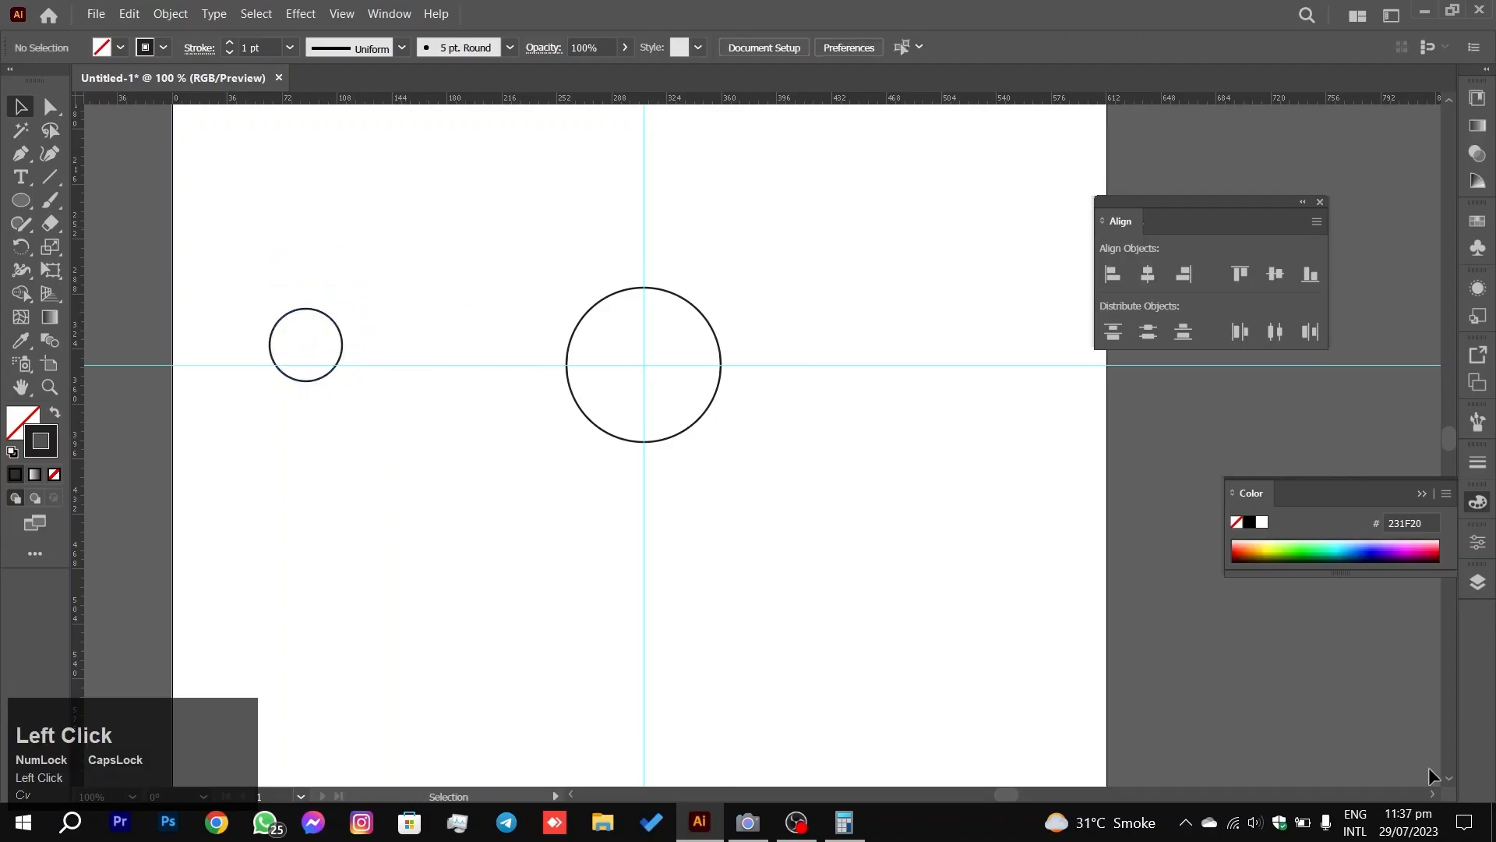
pyautogui.moveTo(334, 368); pyautogui.dragTo(501, 551)
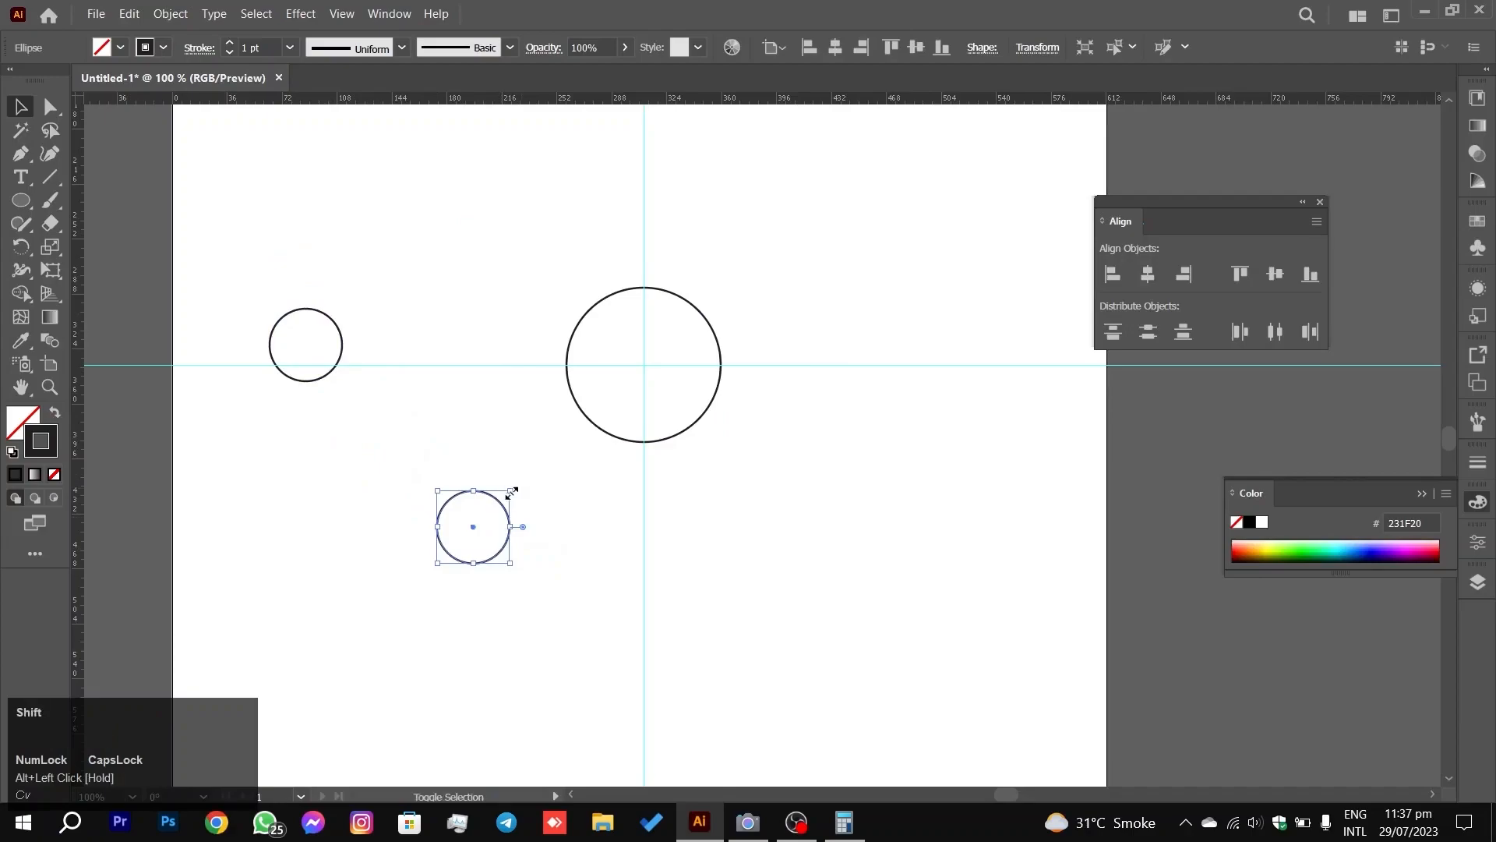
pyautogui.moveTo(511, 494); pyautogui.dragTo(563, 467)
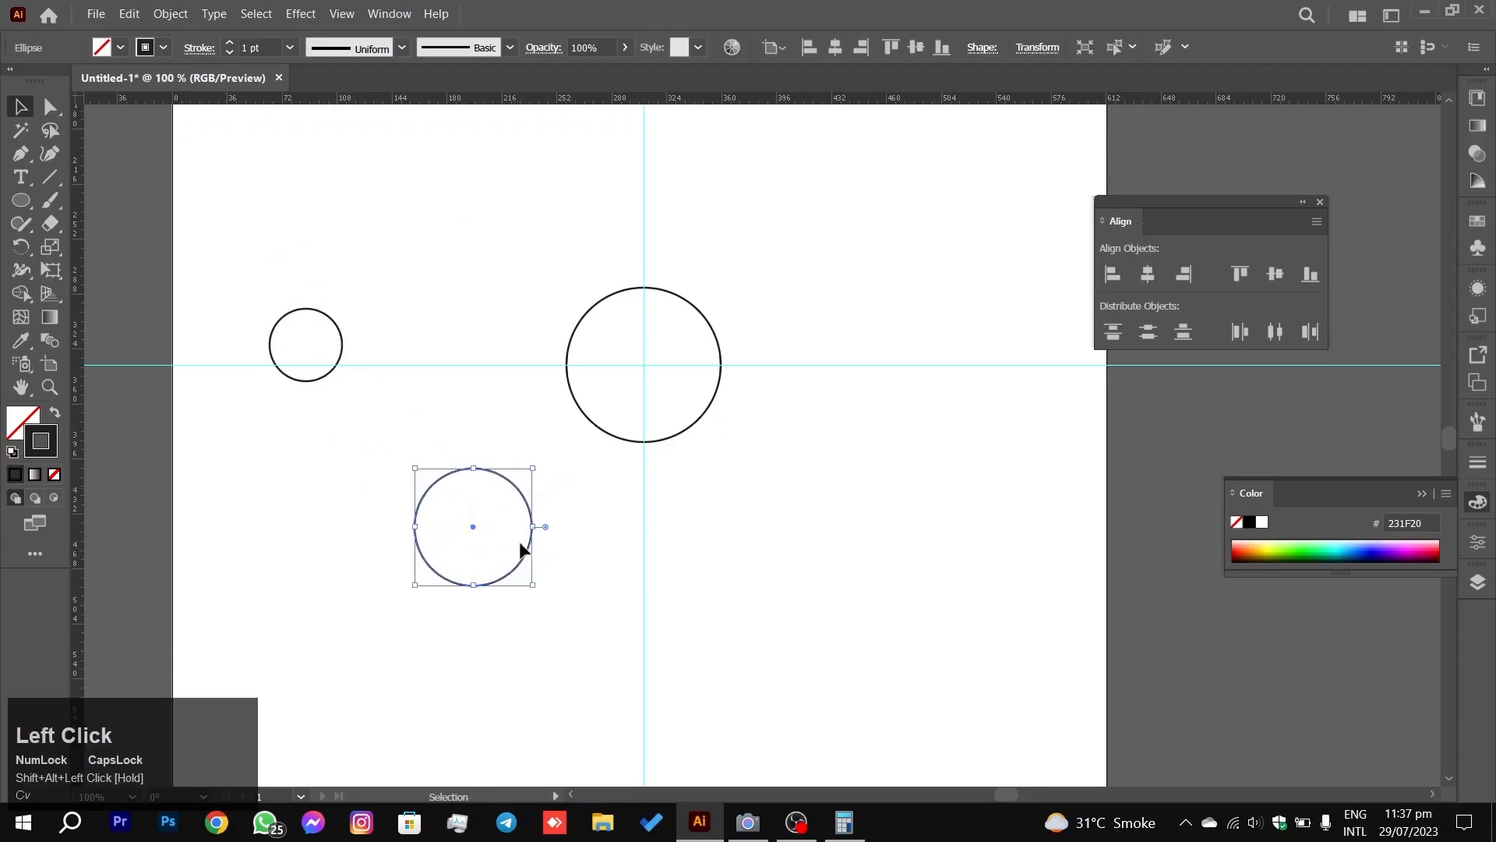
# Step: Duplicate the lower circle to the right of the vertical guide, shrink the duplicate, and place another copy of it nearby
pyautogui.moveTo(467, 526); pyautogui.dragTo(812, 521)
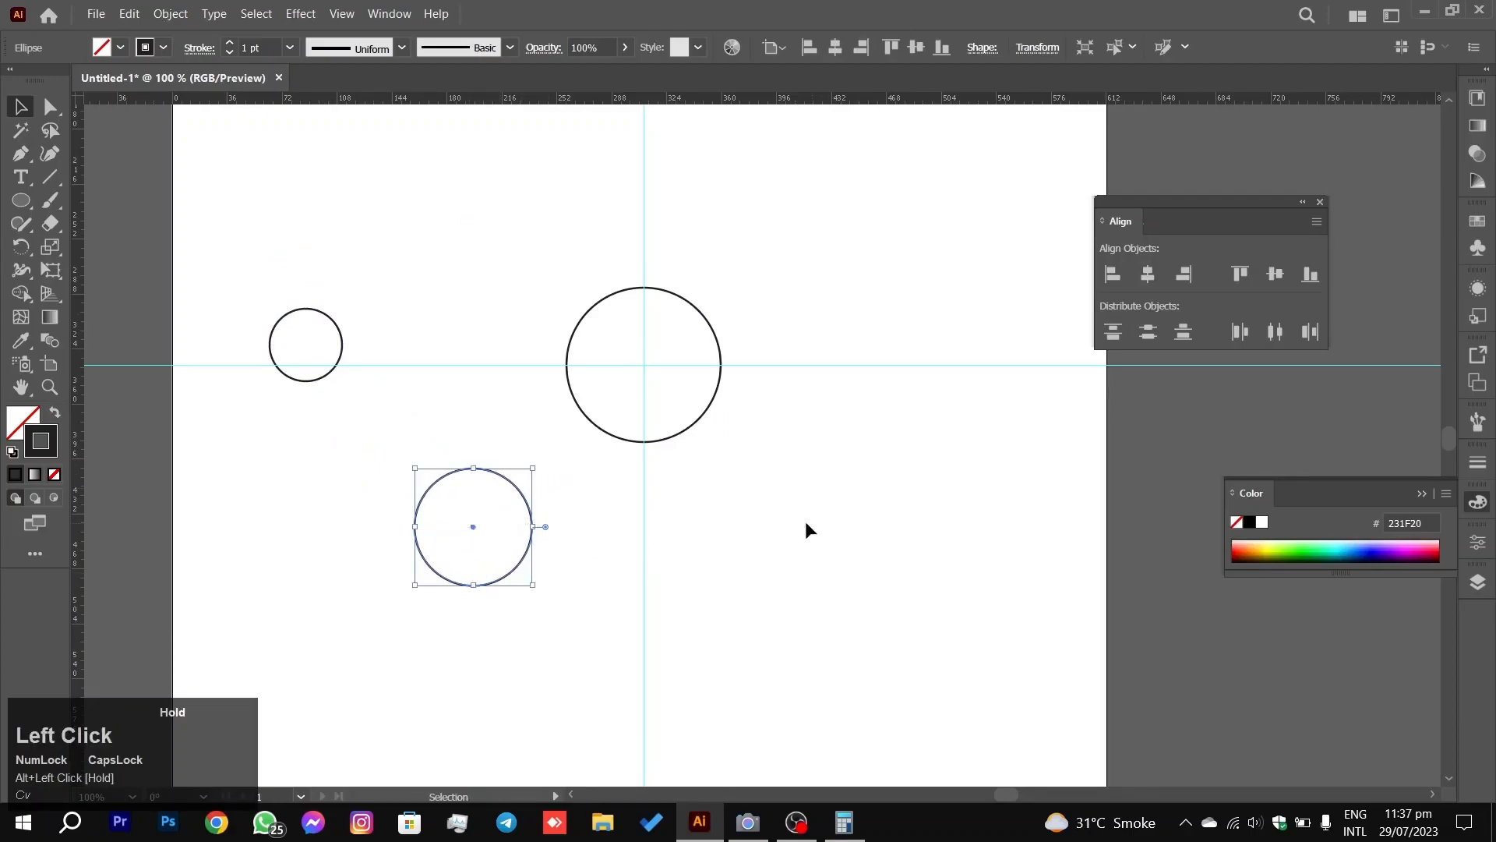
pyautogui.moveTo(470, 530); pyautogui.dragTo(764, 527)
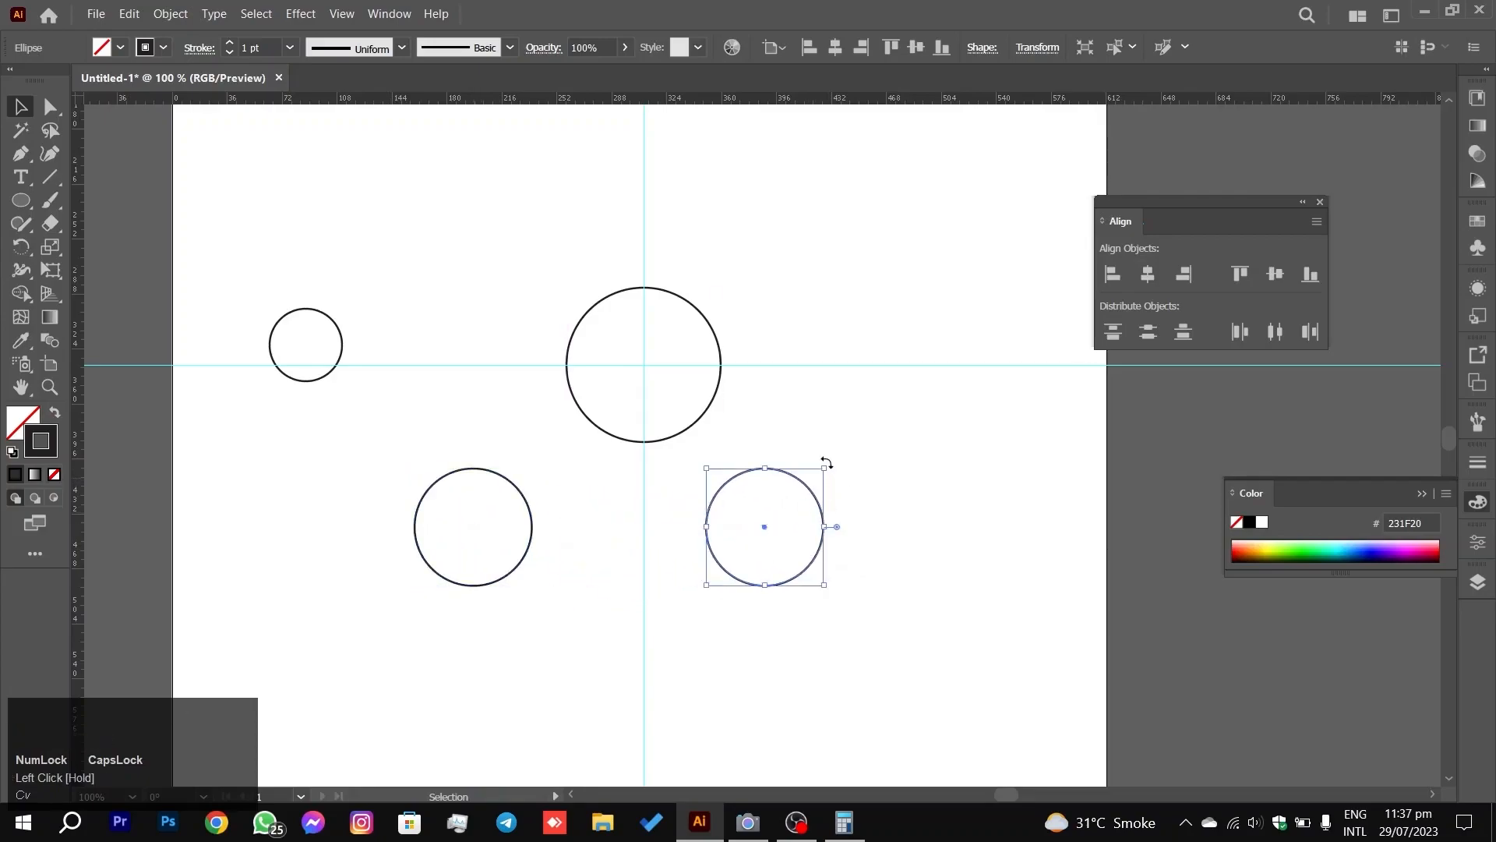
pyautogui.moveTo(826, 464); pyautogui.dragTo(765, 499)
pyautogui.moveTo(736, 552); pyautogui.dragTo(667, 536)
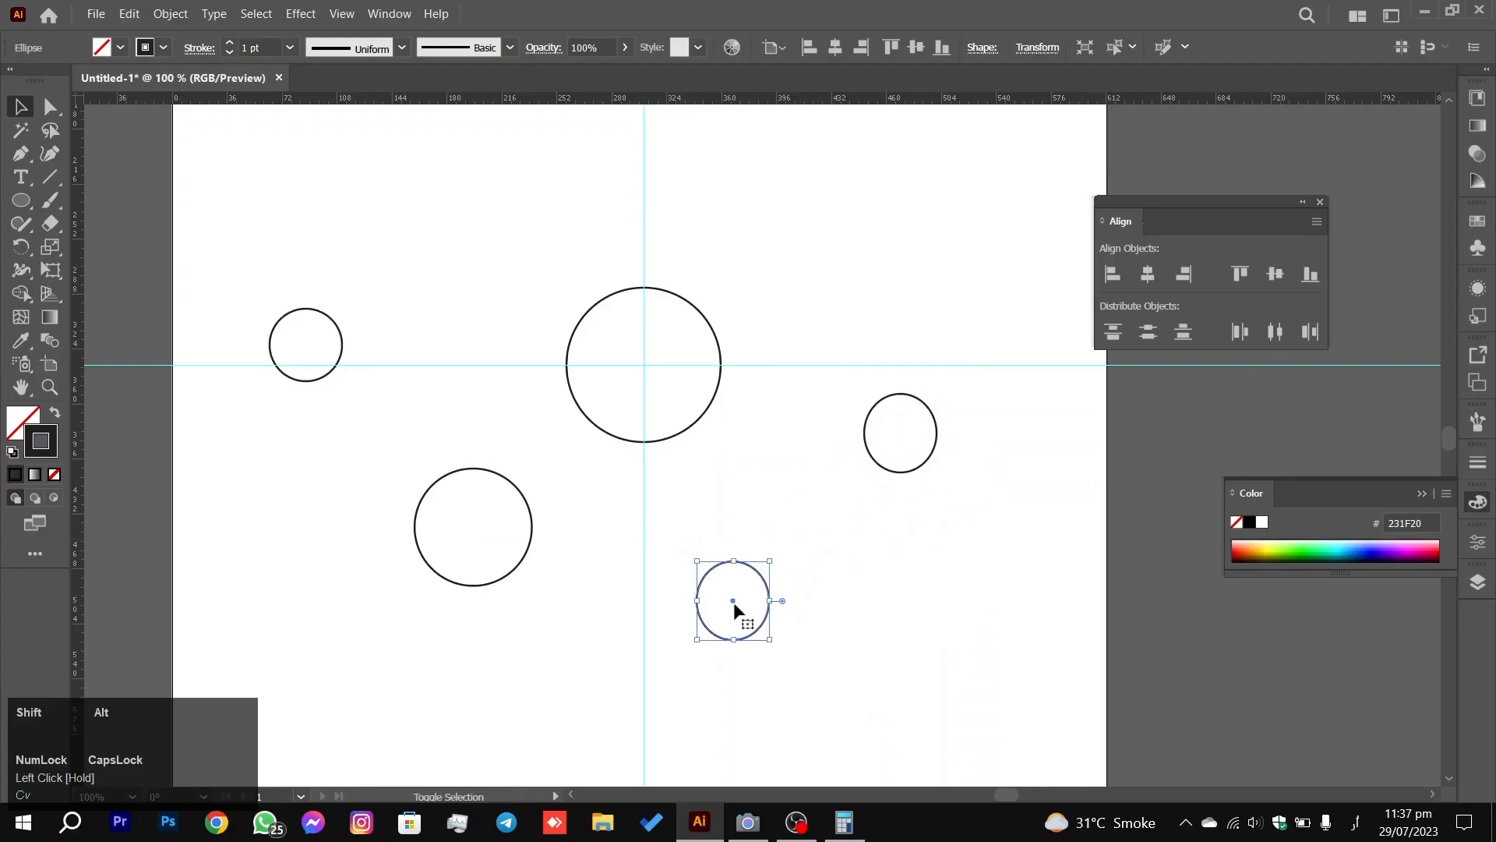
# Step: Enlarge the circle below the horizontal guide slightly and shrink the rightmost circle, making both evenly round
pyautogui.moveTo(771, 556)
pyautogui.mouseDown()
pyautogui.moveTo(805, 551)
pyautogui.moveTo(789, 552)
pyautogui.mouseUp()
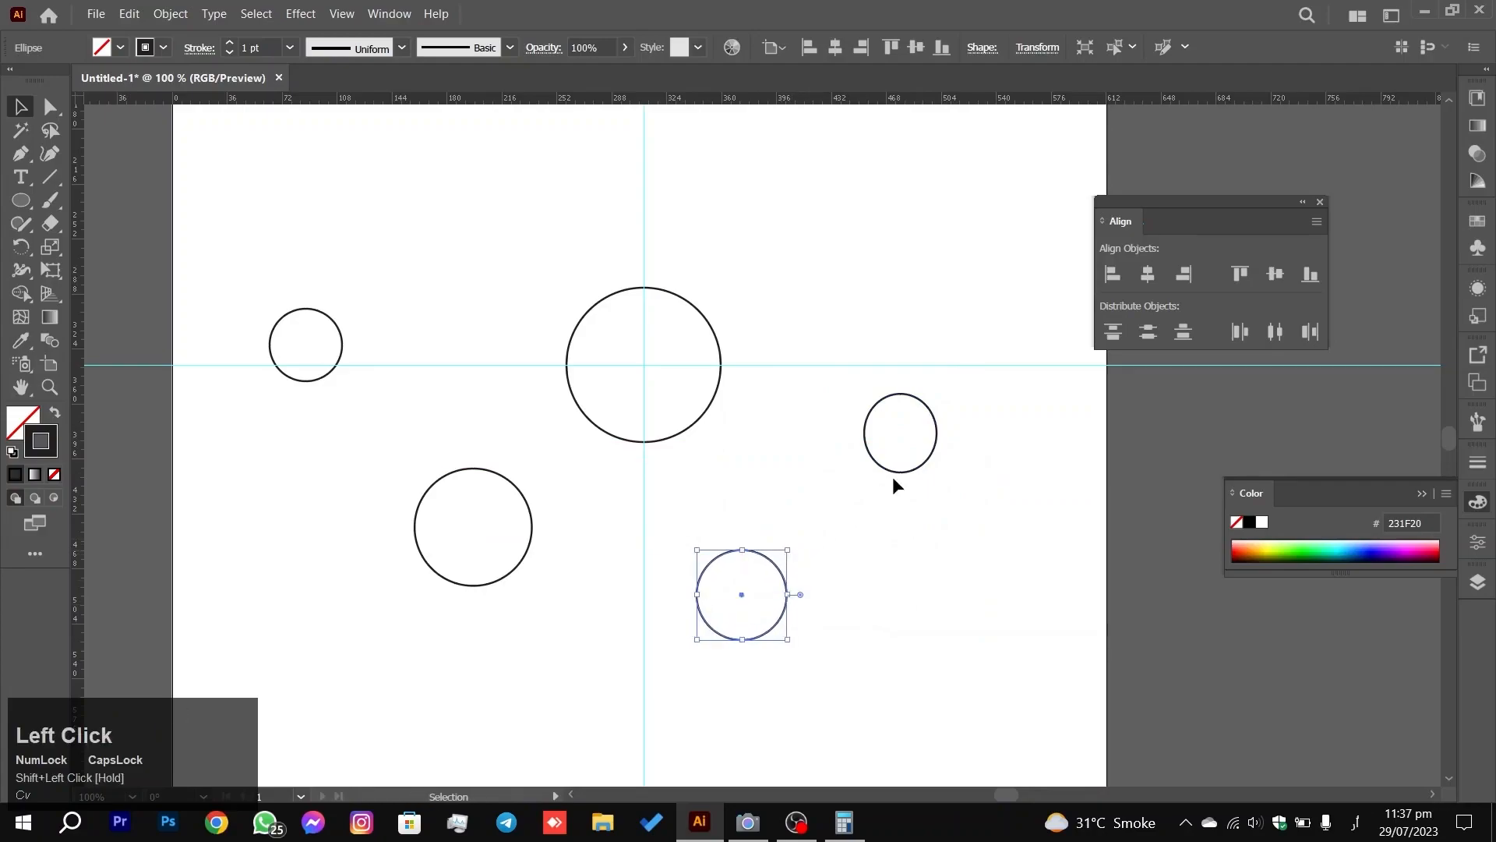
pyautogui.click(937, 436)
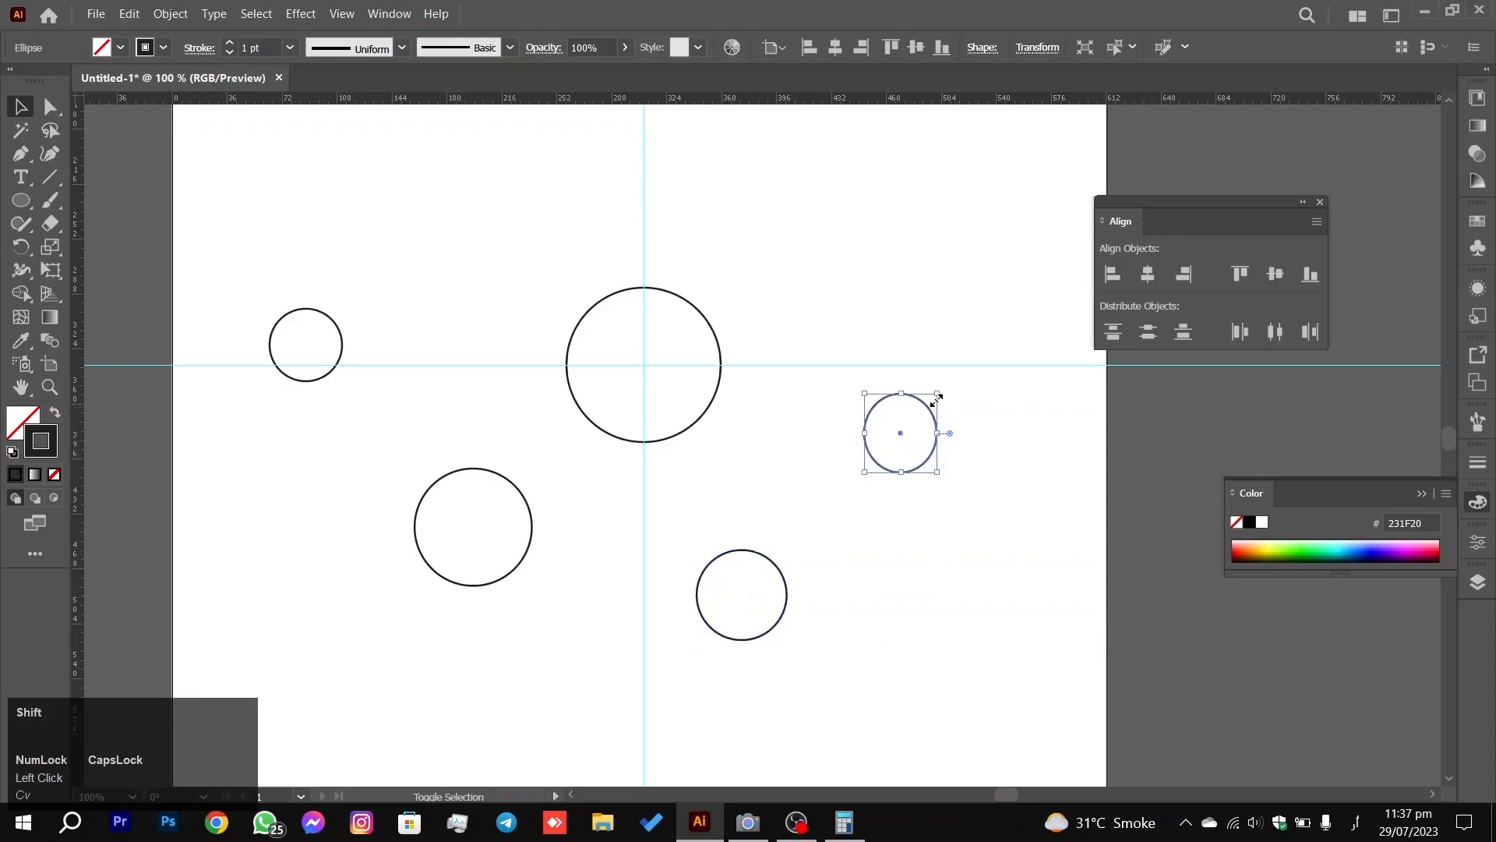
pyautogui.click(941, 397)
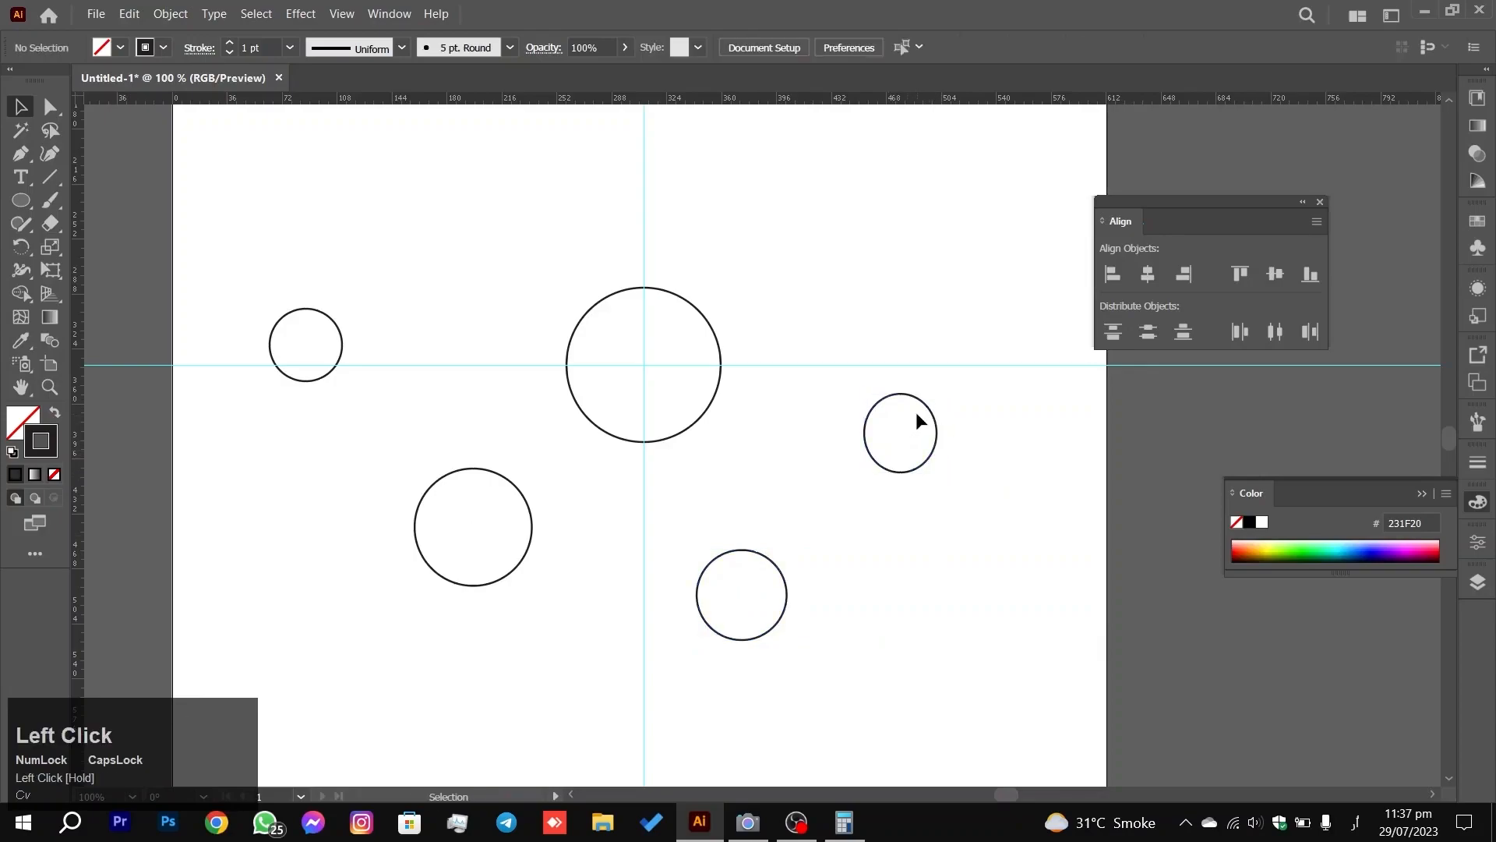
pyautogui.click(934, 413)
pyautogui.moveTo(938, 399); pyautogui.dragTo(925, 411)
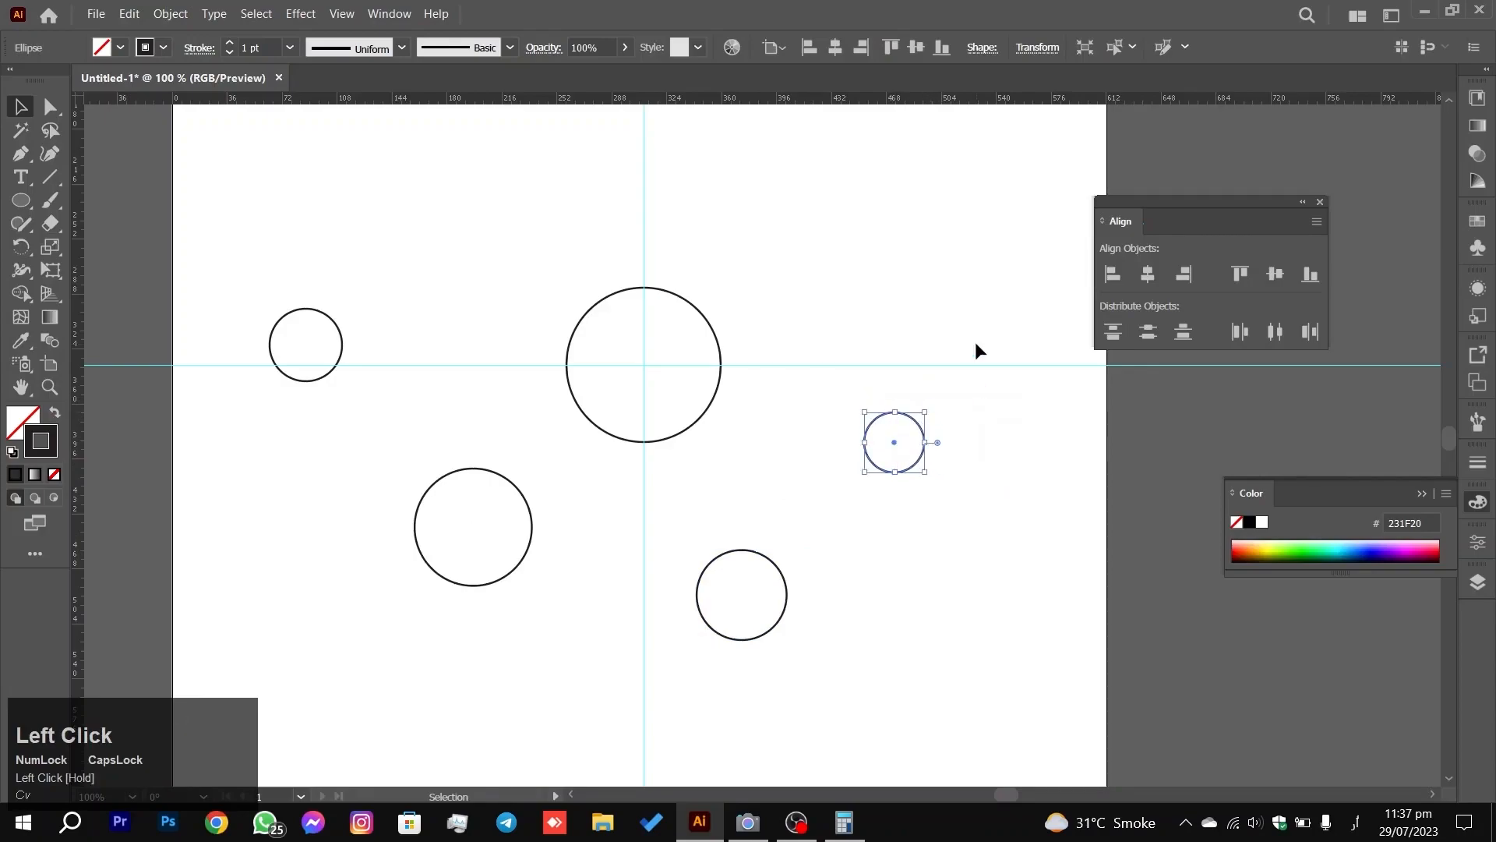
pyautogui.click(976, 343)
# Step: Give the rightmost circle a yellow-orange FFCC2A fill with no stroke
pyautogui.moveTo(968, 256); pyautogui.dragTo(884, 502)
pyautogui.moveTo(1238, 543); pyautogui.dragTo(1259, 538)
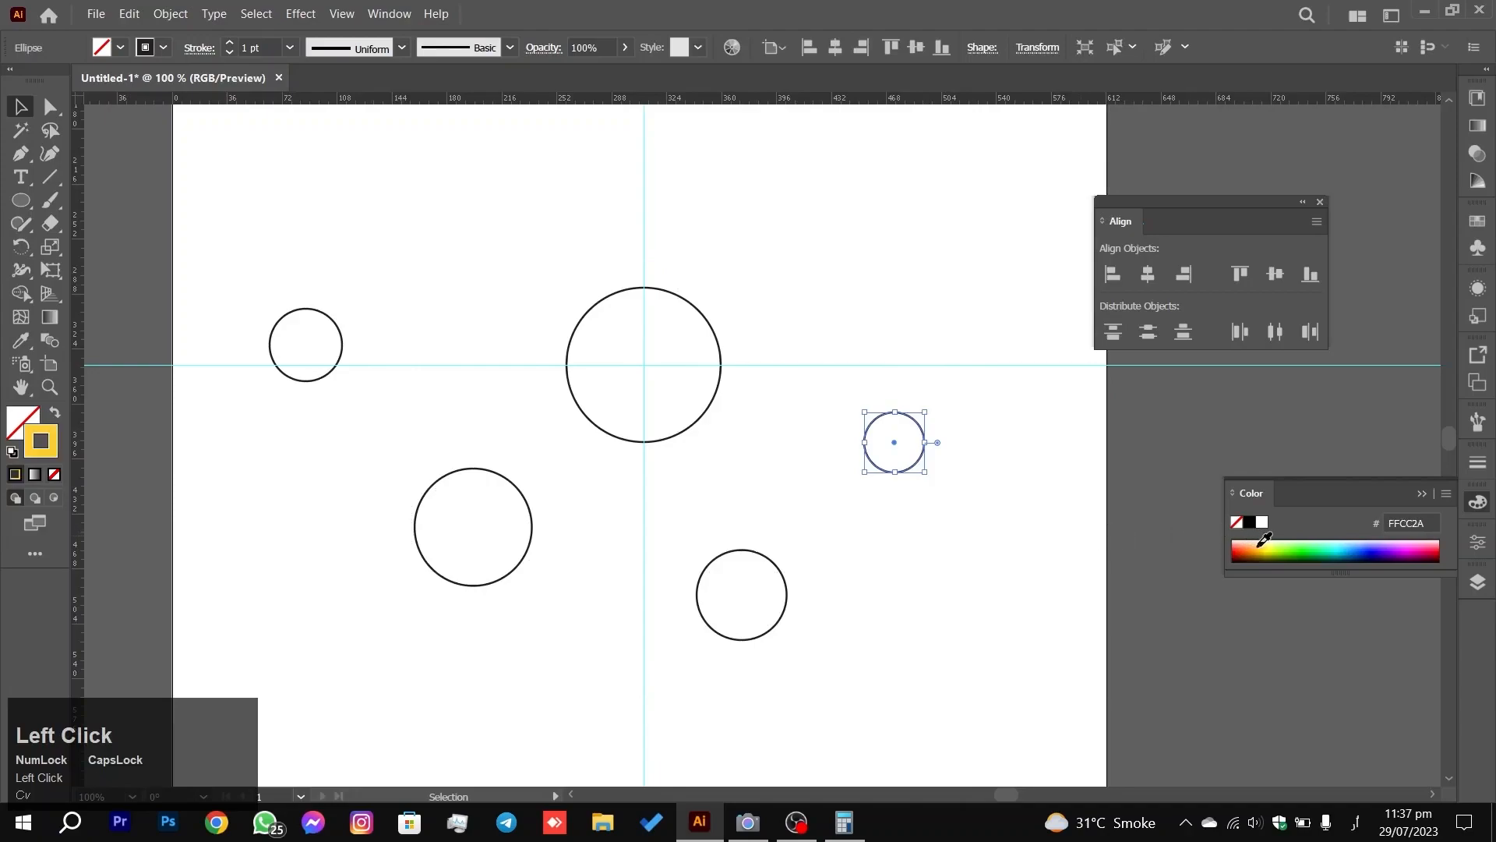
pyautogui.click(60, 412)
pyautogui.click(55, 415)
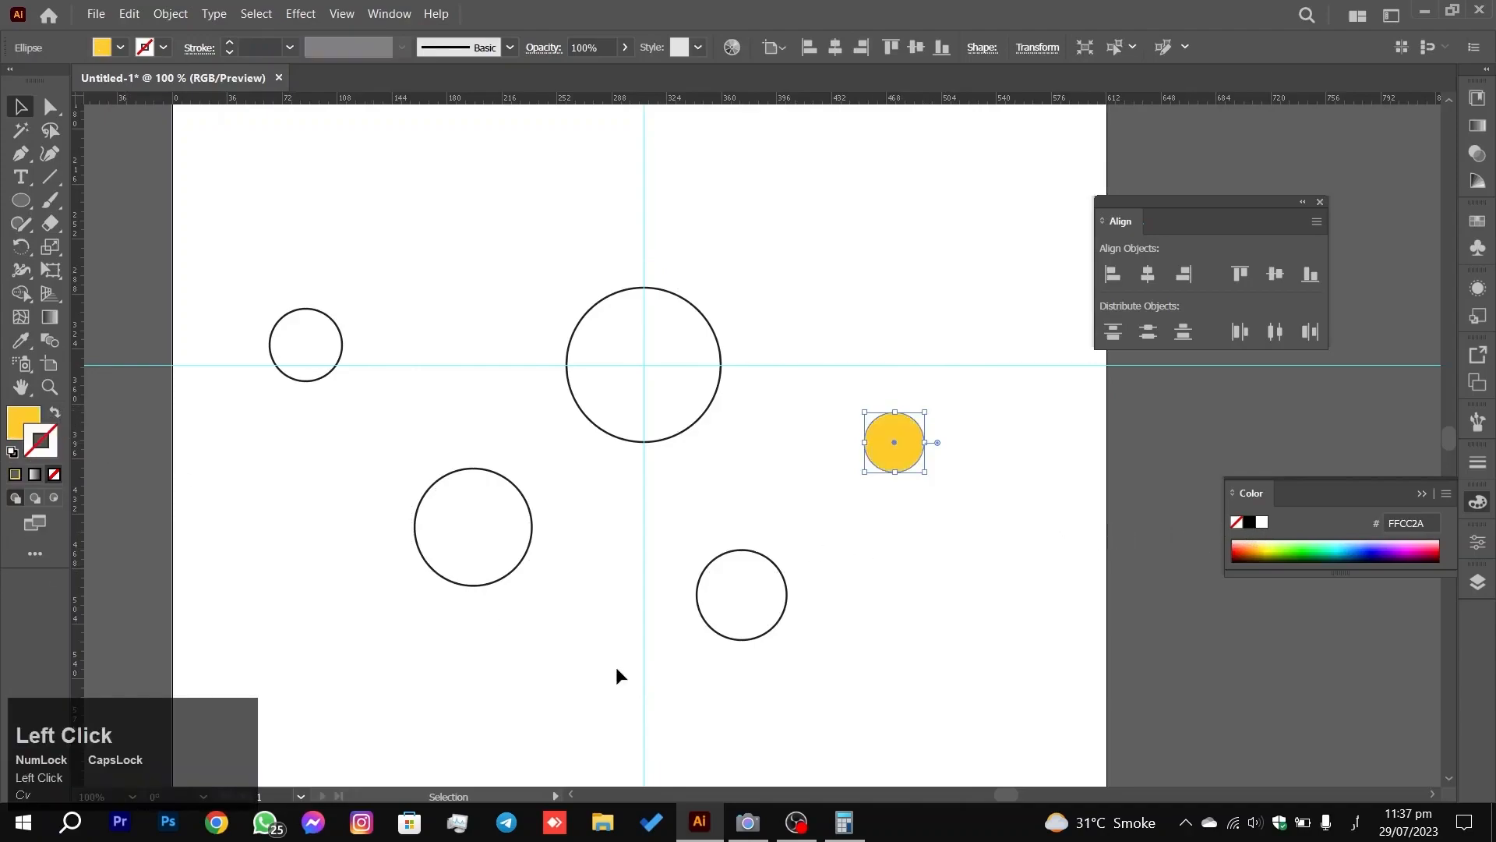
# Step: Give the circle at the lower right of the guide crossing a dark green fill with no stroke
pyautogui.moveTo(808, 545); pyautogui.dragTo(638, 698)
pyautogui.click(1334, 547)
pyautogui.click(55, 411)
# Step: Swap fill and stroke on the three remaining outlined circles so they are filled with 231F20
pyautogui.moveTo(392, 584); pyautogui.dragTo(390, 612)
pyautogui.moveTo(745, 289); pyautogui.dragTo(434, 593)
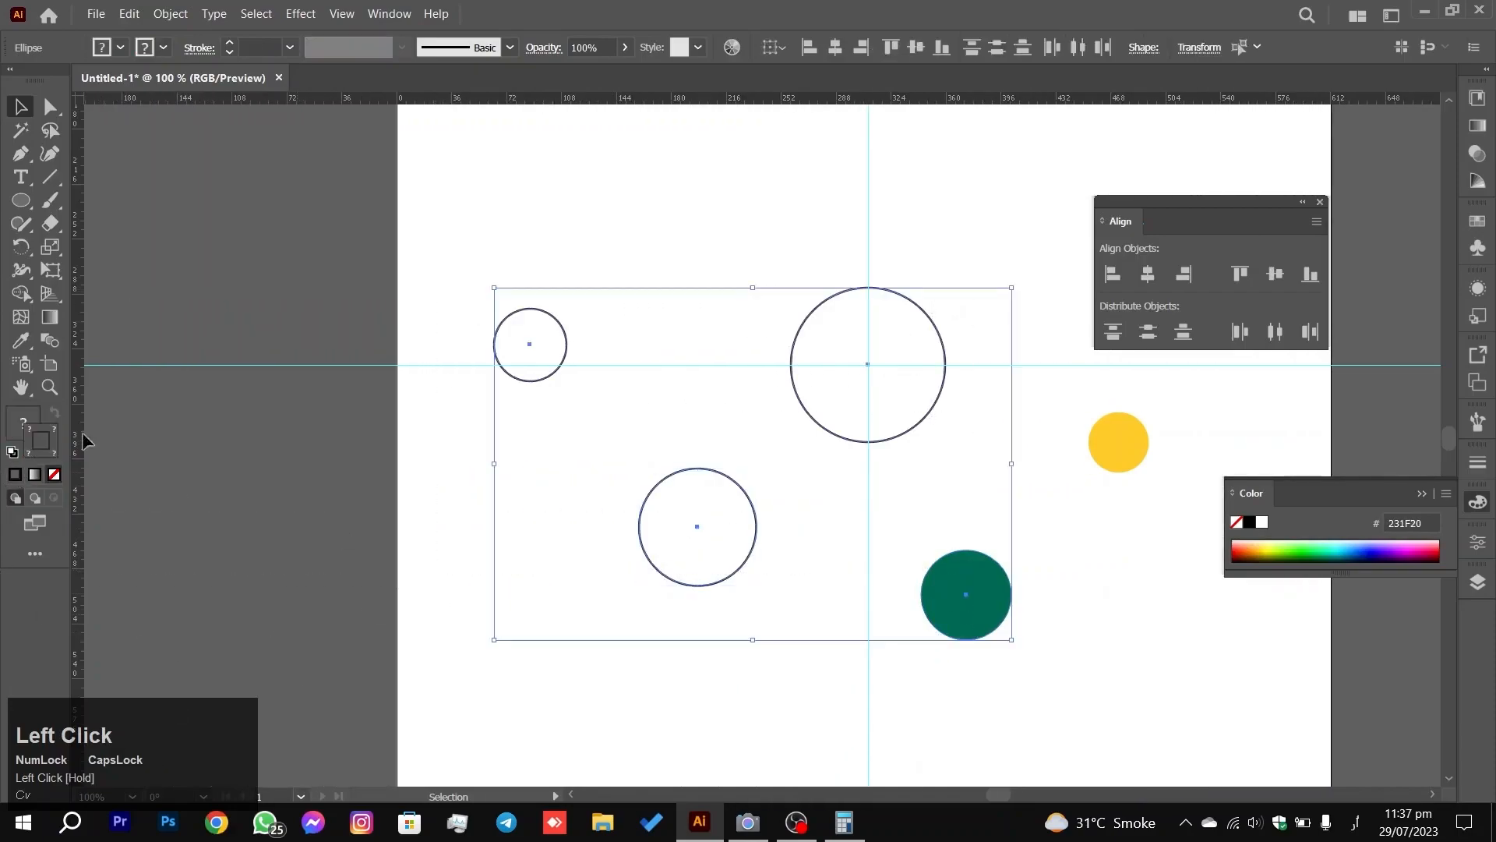
pyautogui.moveTo(451, 274)
pyautogui.mouseDown()
pyautogui.moveTo(881, 524)
pyautogui.moveTo(869, 543)
pyautogui.mouseUp()
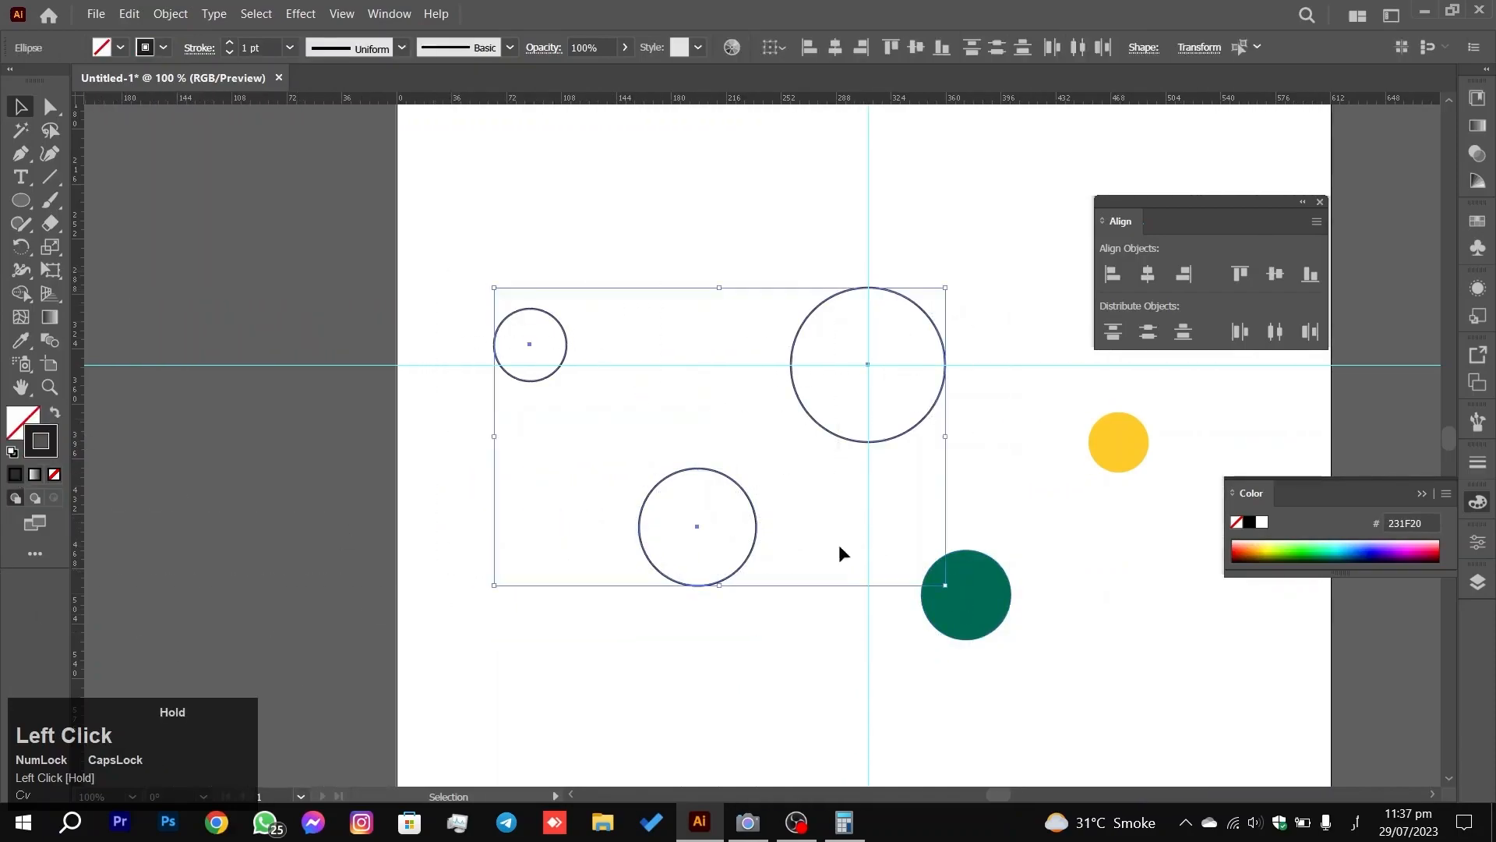
pyautogui.click(56, 413)
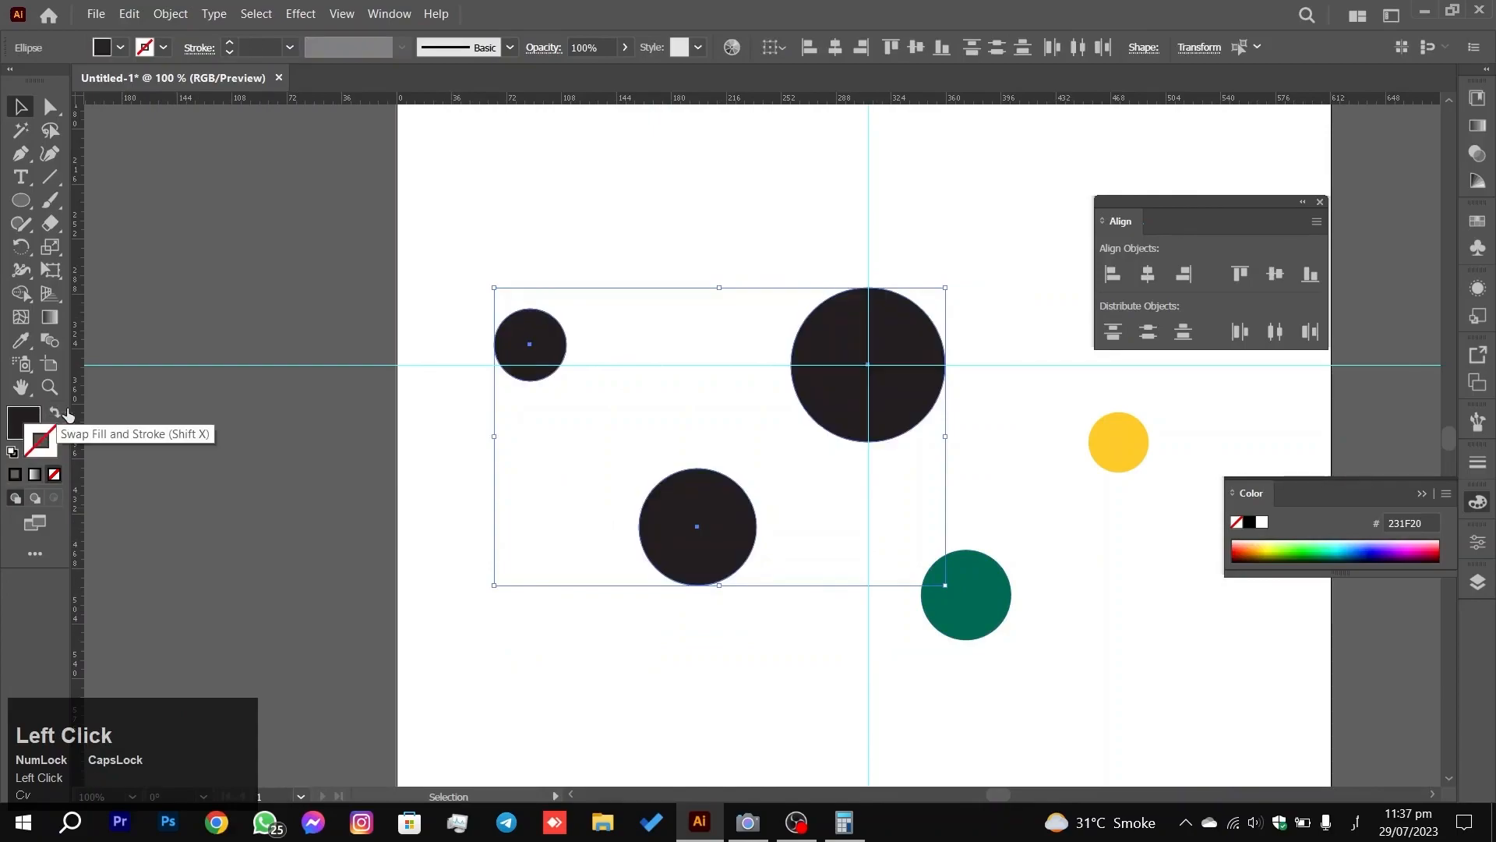
# Step: Give the small leftmost circle a cyan 00FFDE fill and remove its stroke
pyautogui.click(438, 261)
pyautogui.moveTo(442, 266); pyautogui.dragTo(659, 446)
pyautogui.click(1331, 567)
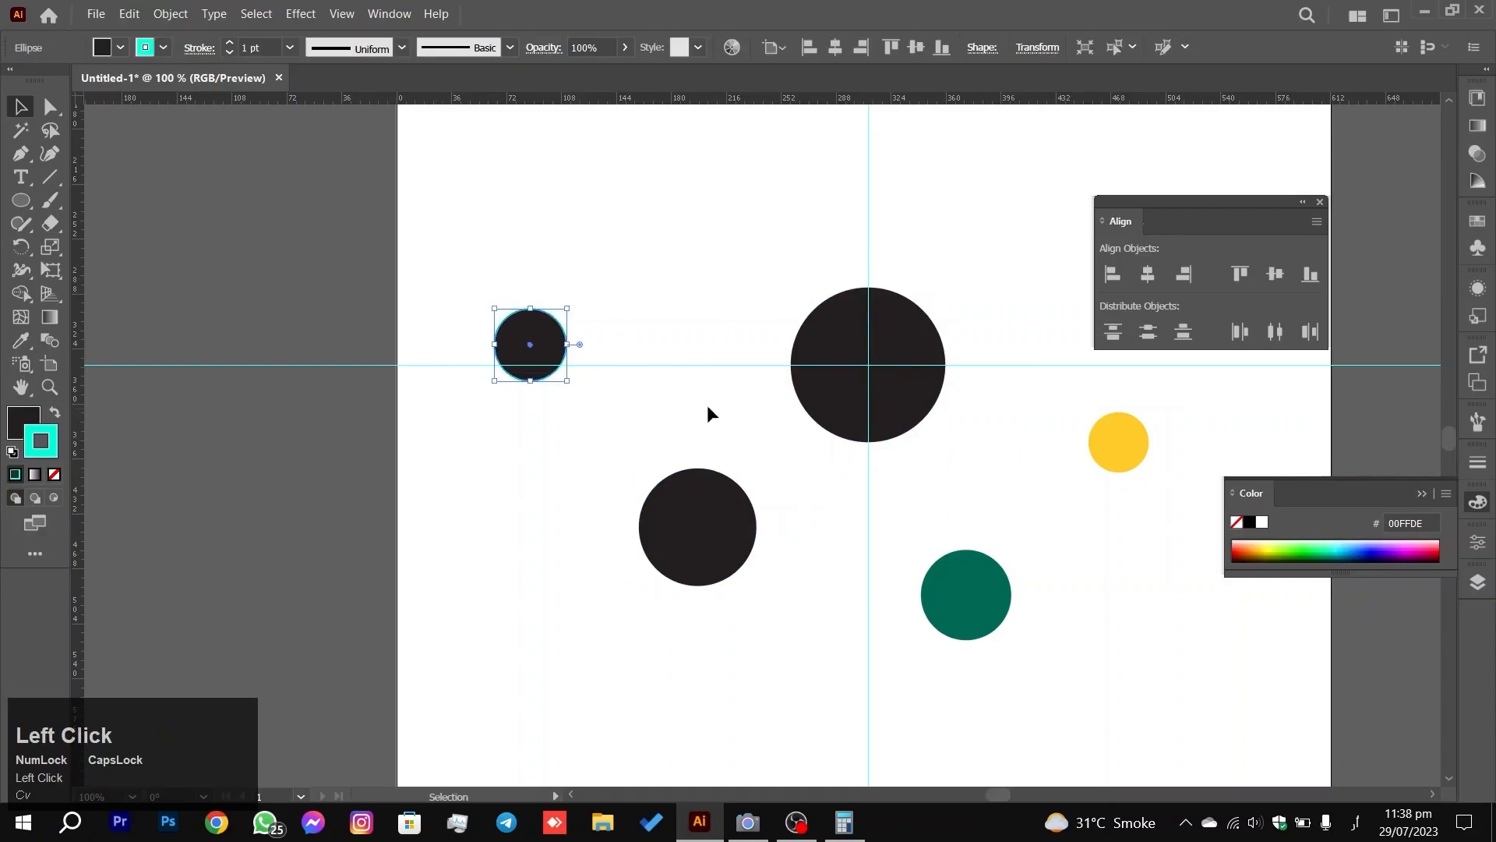
pyautogui.click(53, 410)
pyautogui.click(53, 474)
# Step: Give the black circle below the horizontal guide a yellow E5FF00 fill and remove its stroke
pyautogui.moveTo(633, 490); pyautogui.dragTo(777, 619)
pyautogui.click(1270, 546)
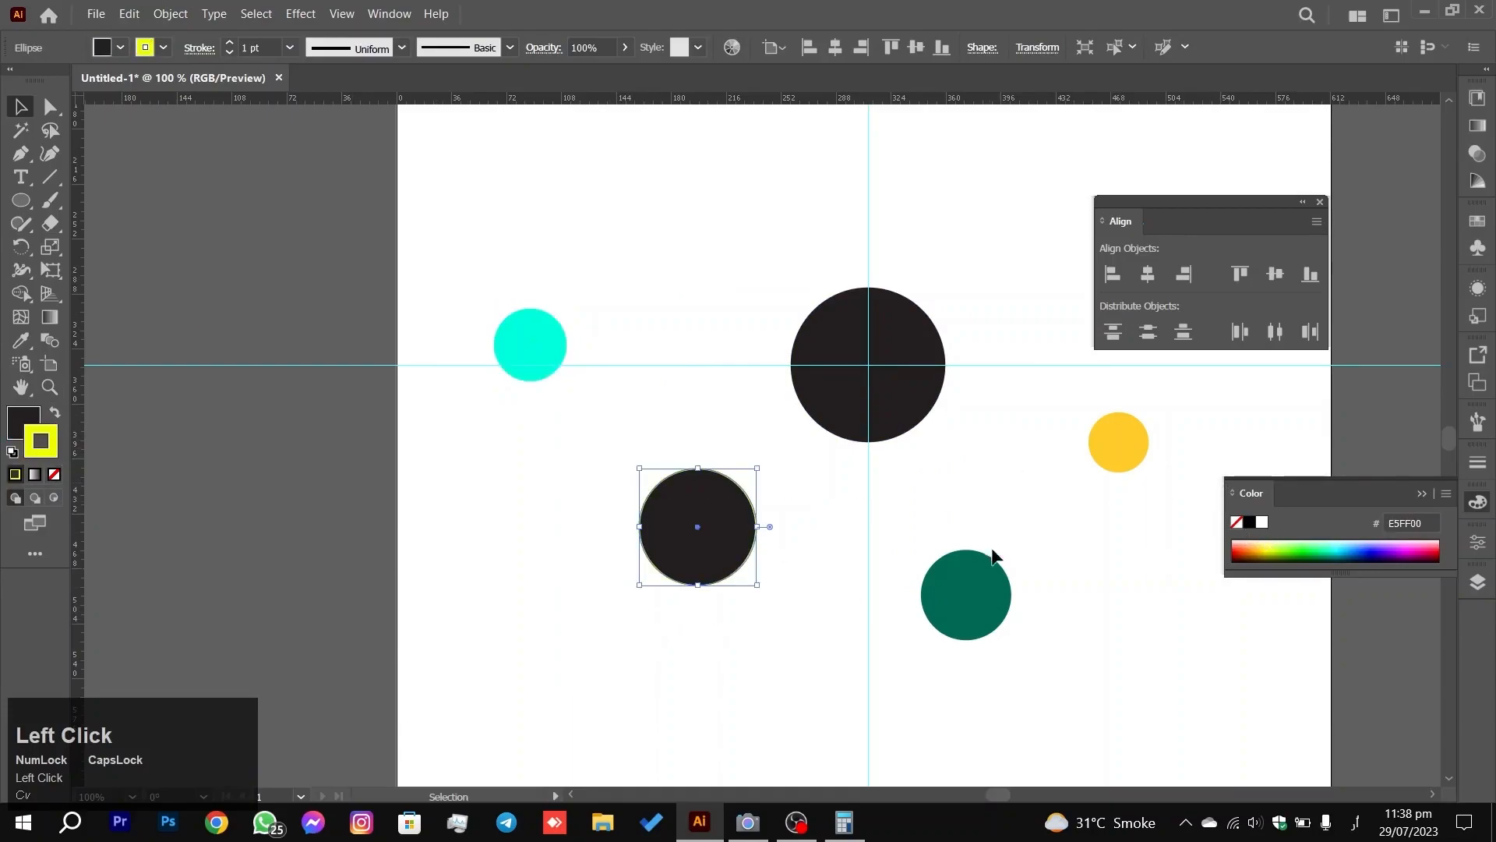
pyautogui.click(55, 411)
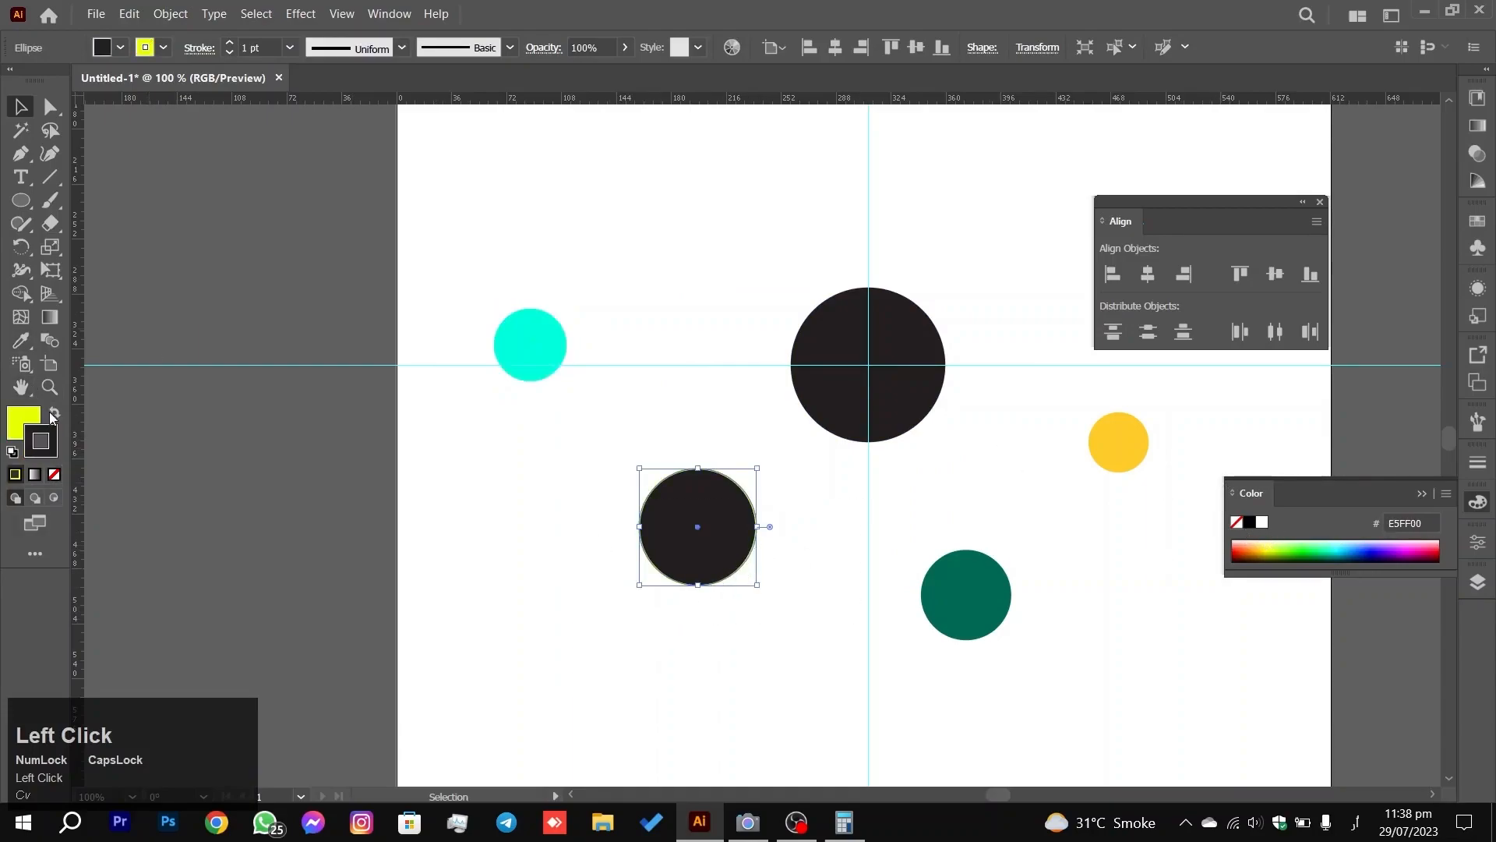
pyautogui.click(54, 474)
# Step: Fill the large central circle with orange D45300 and apply the same colour to its stroke at 1 pt
pyautogui.moveTo(583, 485)
pyautogui.mouseDown()
pyautogui.moveTo(915, 328)
pyautogui.moveTo(898, 392)
pyautogui.mouseUp()
pyautogui.click(903, 361)
pyautogui.click(976, 292)
pyautogui.click(865, 384)
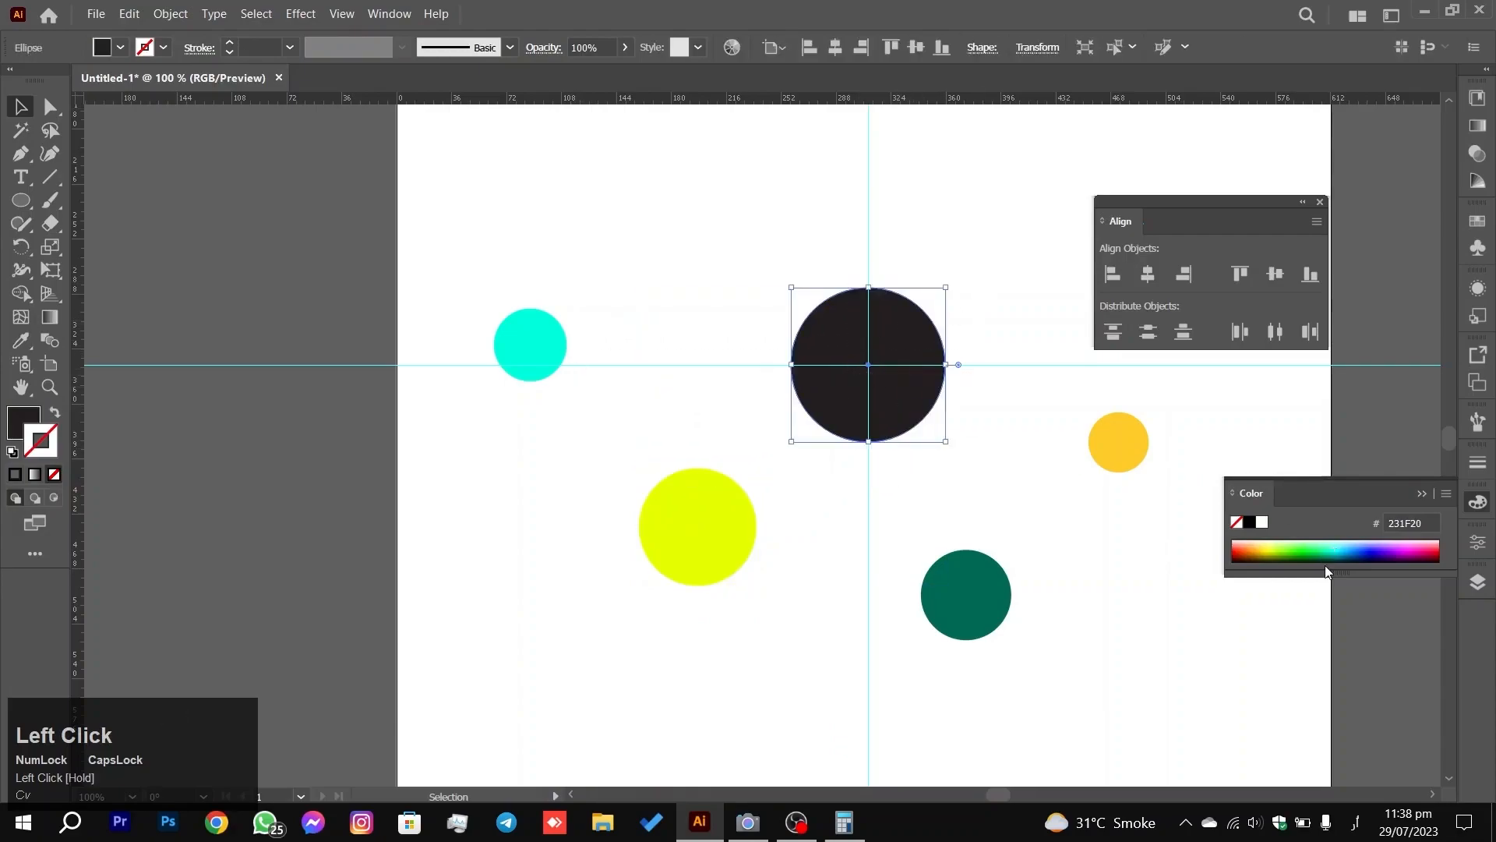
pyautogui.click(1252, 542)
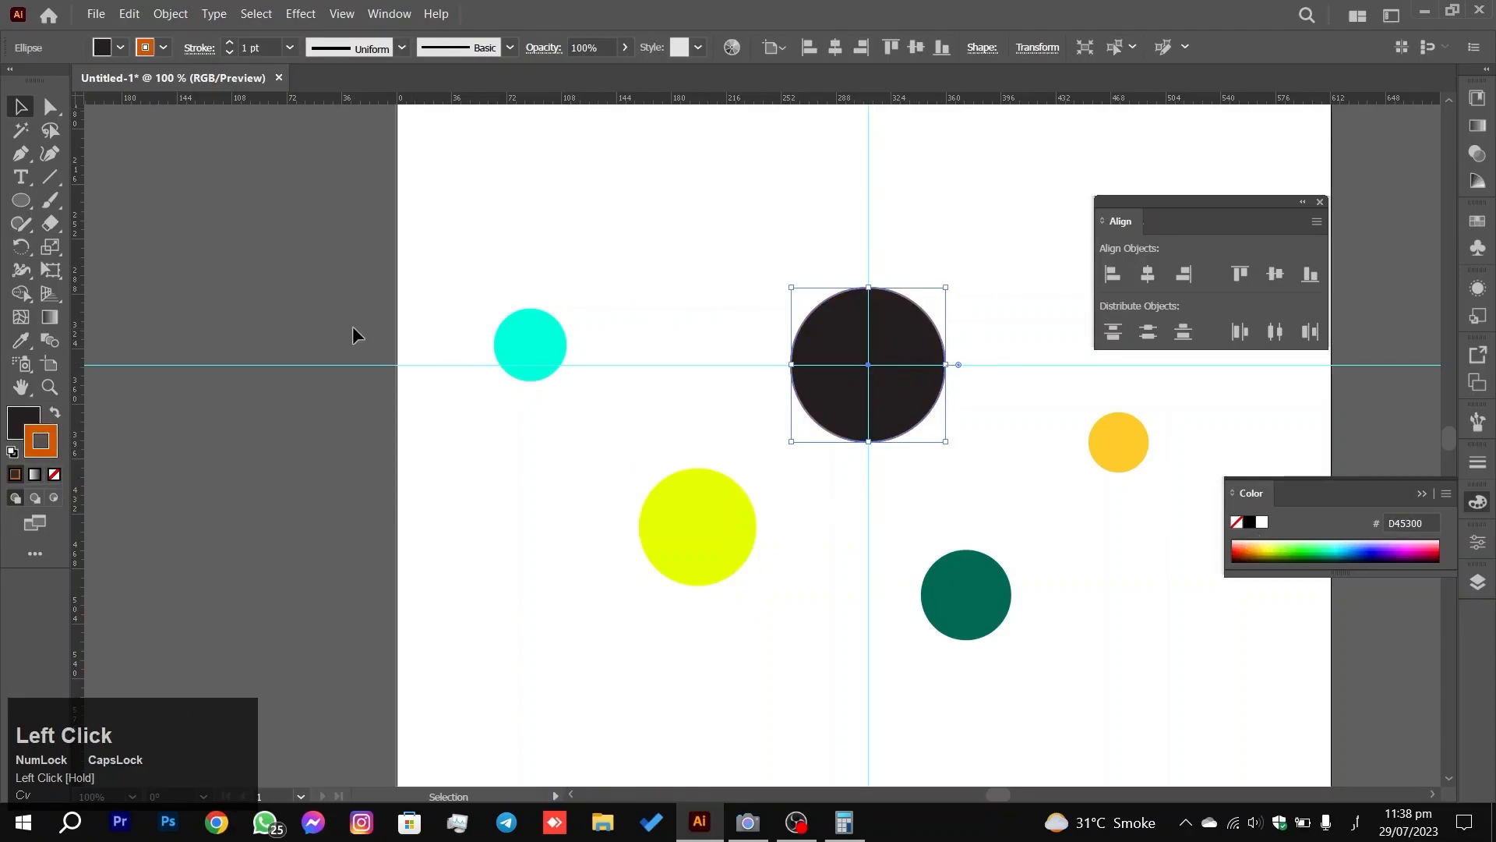
pyautogui.click(54, 413)
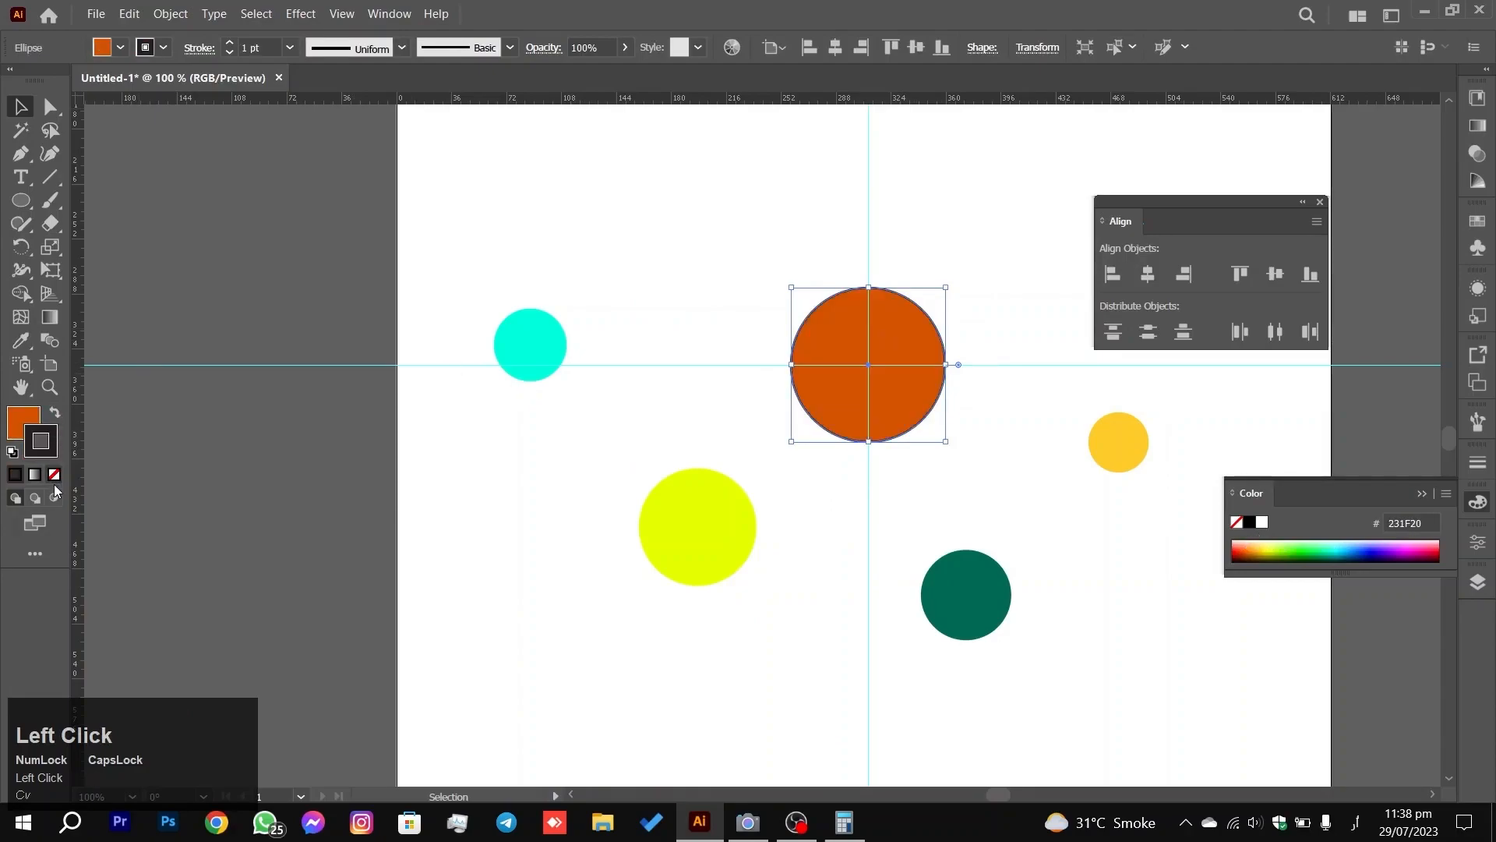
pyautogui.click(54, 474)
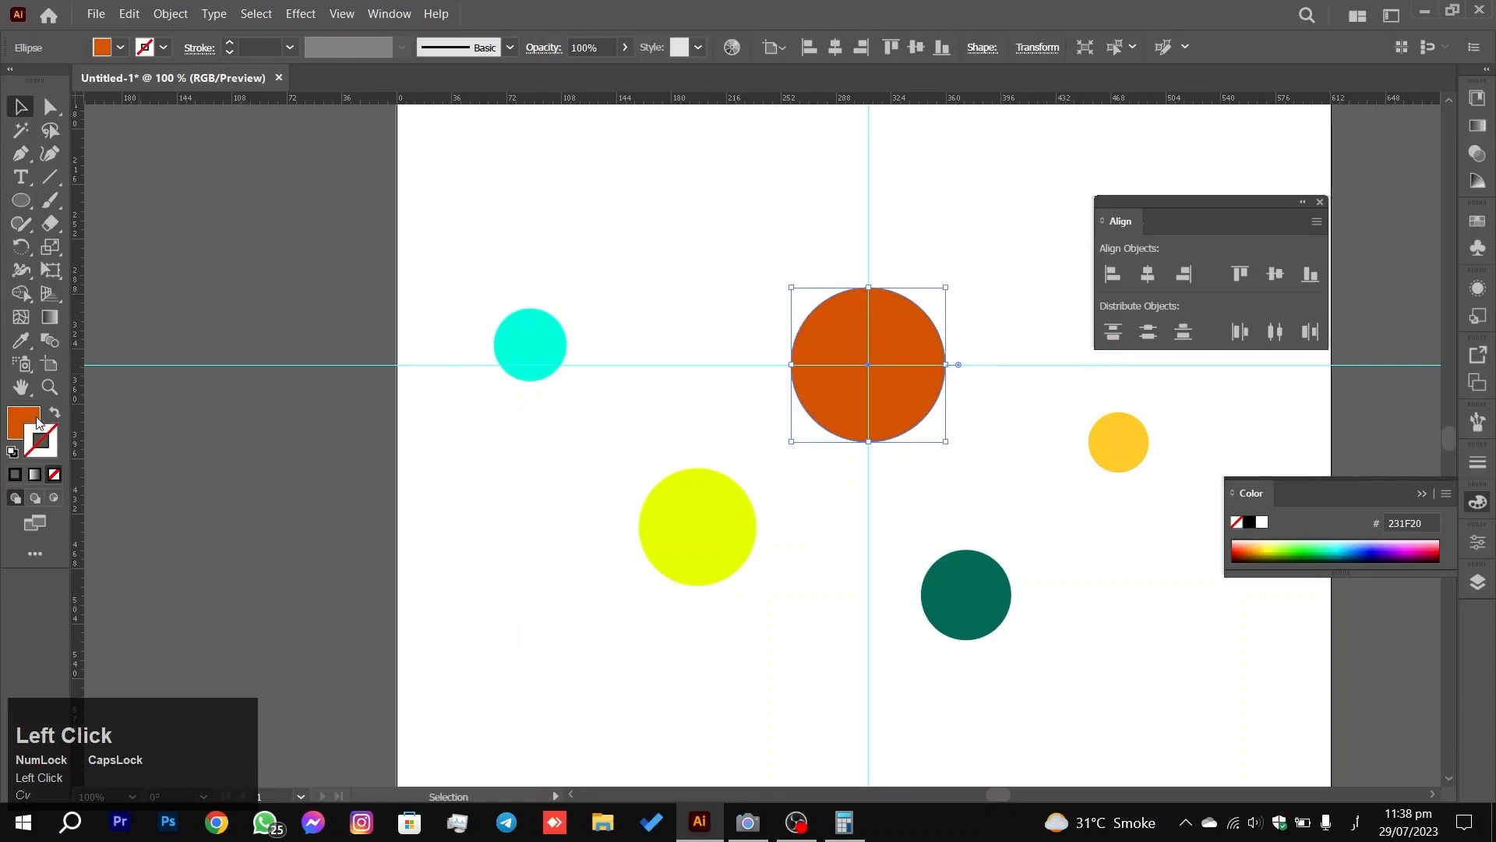
pyautogui.moveTo(37, 417); pyautogui.dragTo(43, 440)
pyautogui.click(597, 302)
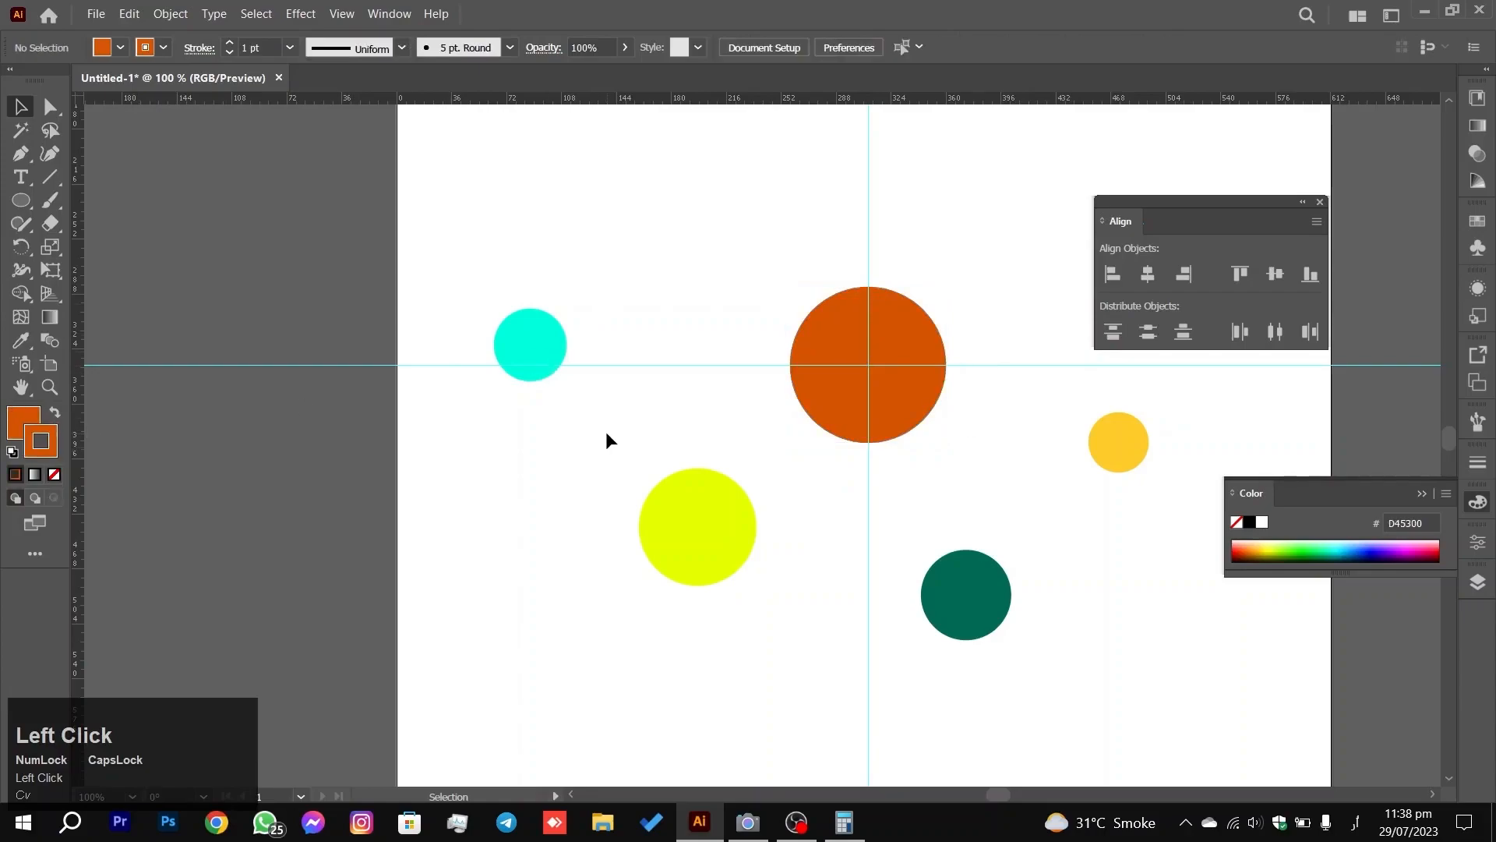
pyautogui.moveTo(441, 266); pyautogui.dragTo(1130, 620)
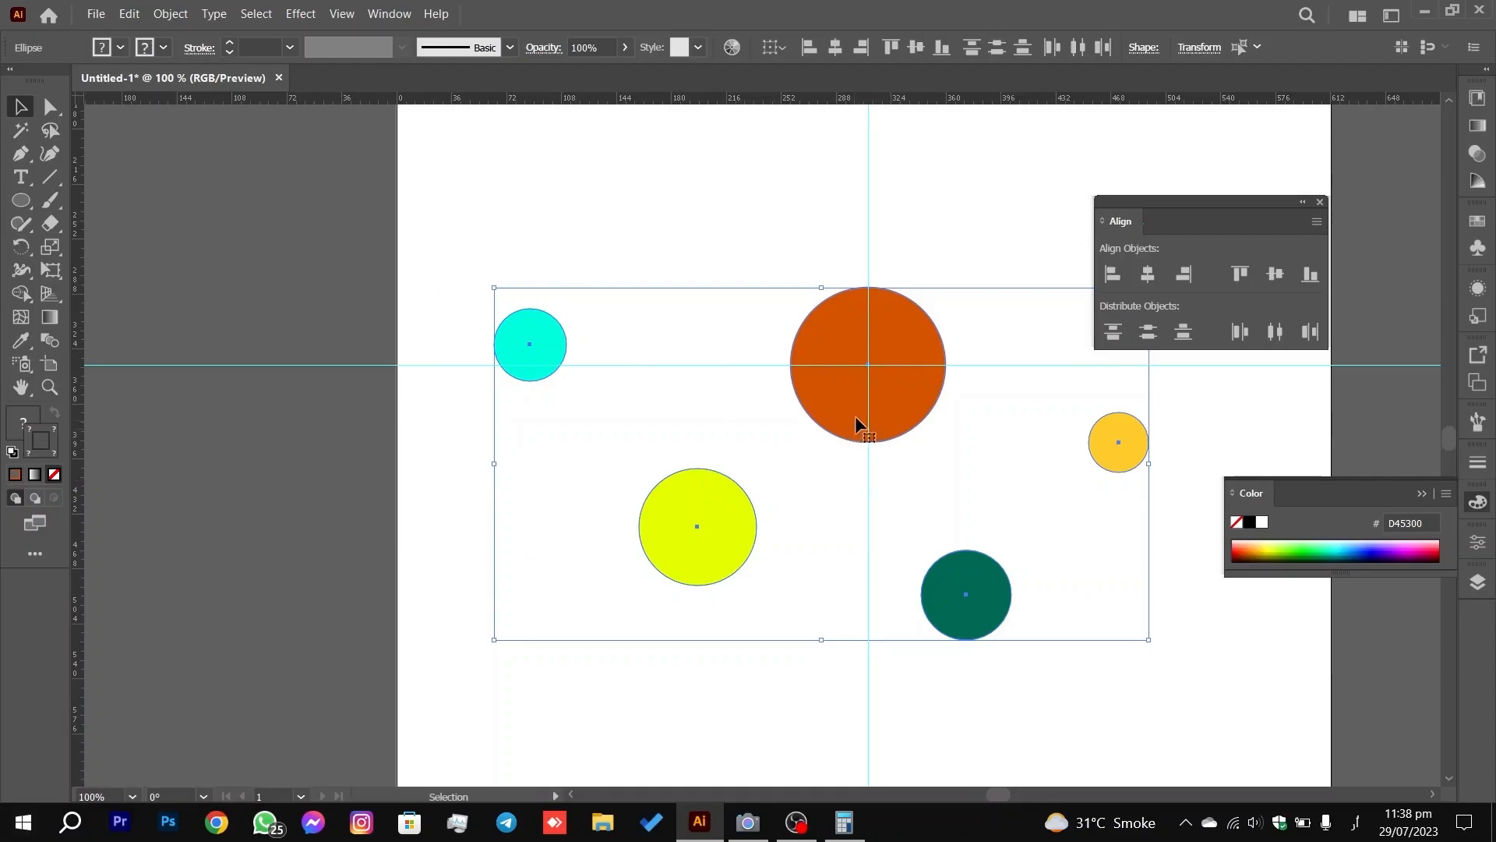
pyautogui.click(865, 368)
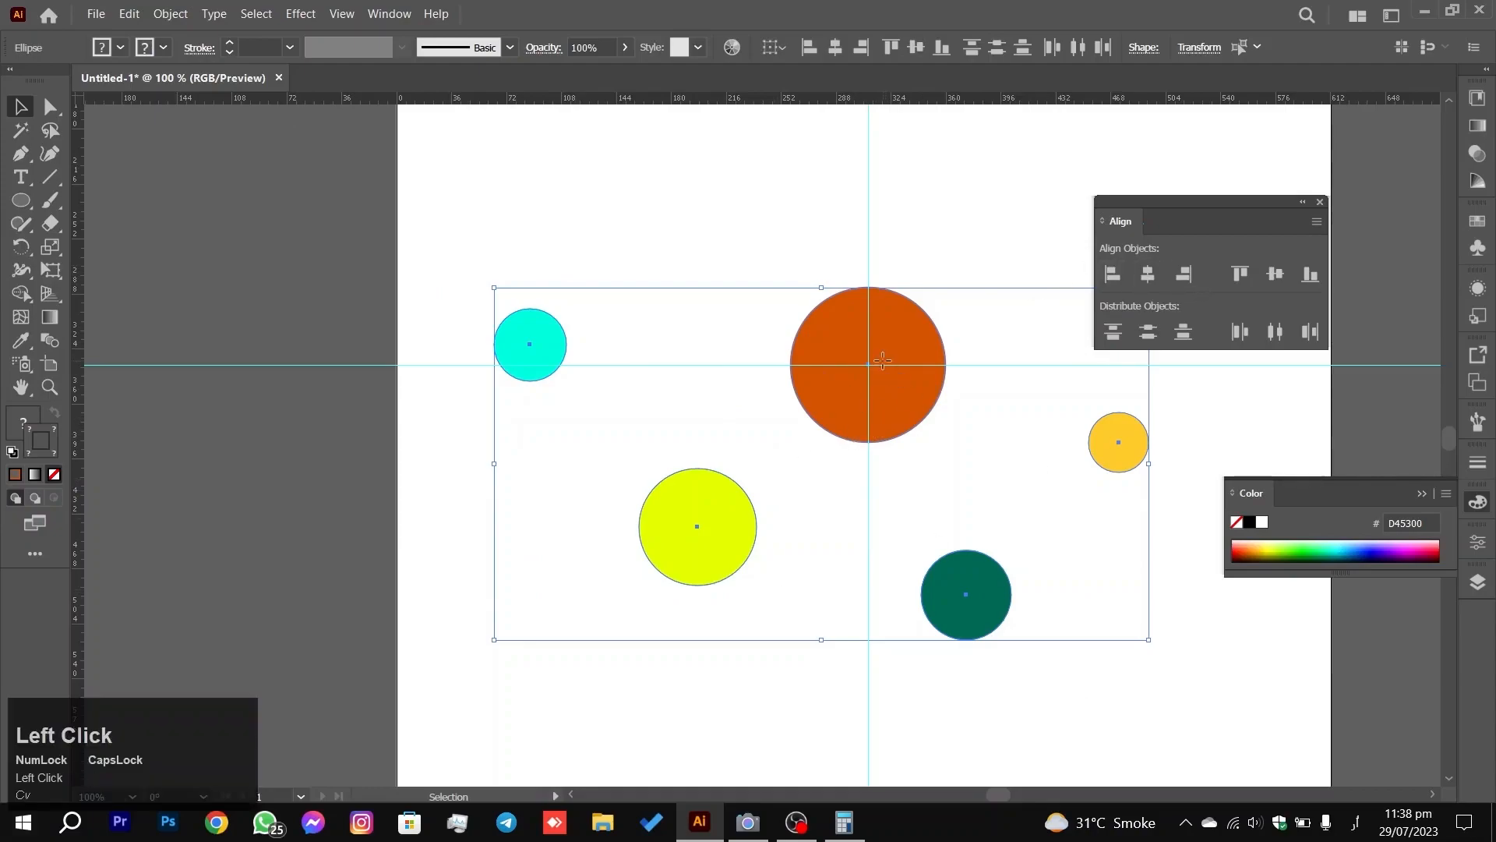
pyautogui.click(895, 229)
pyautogui.press('space')
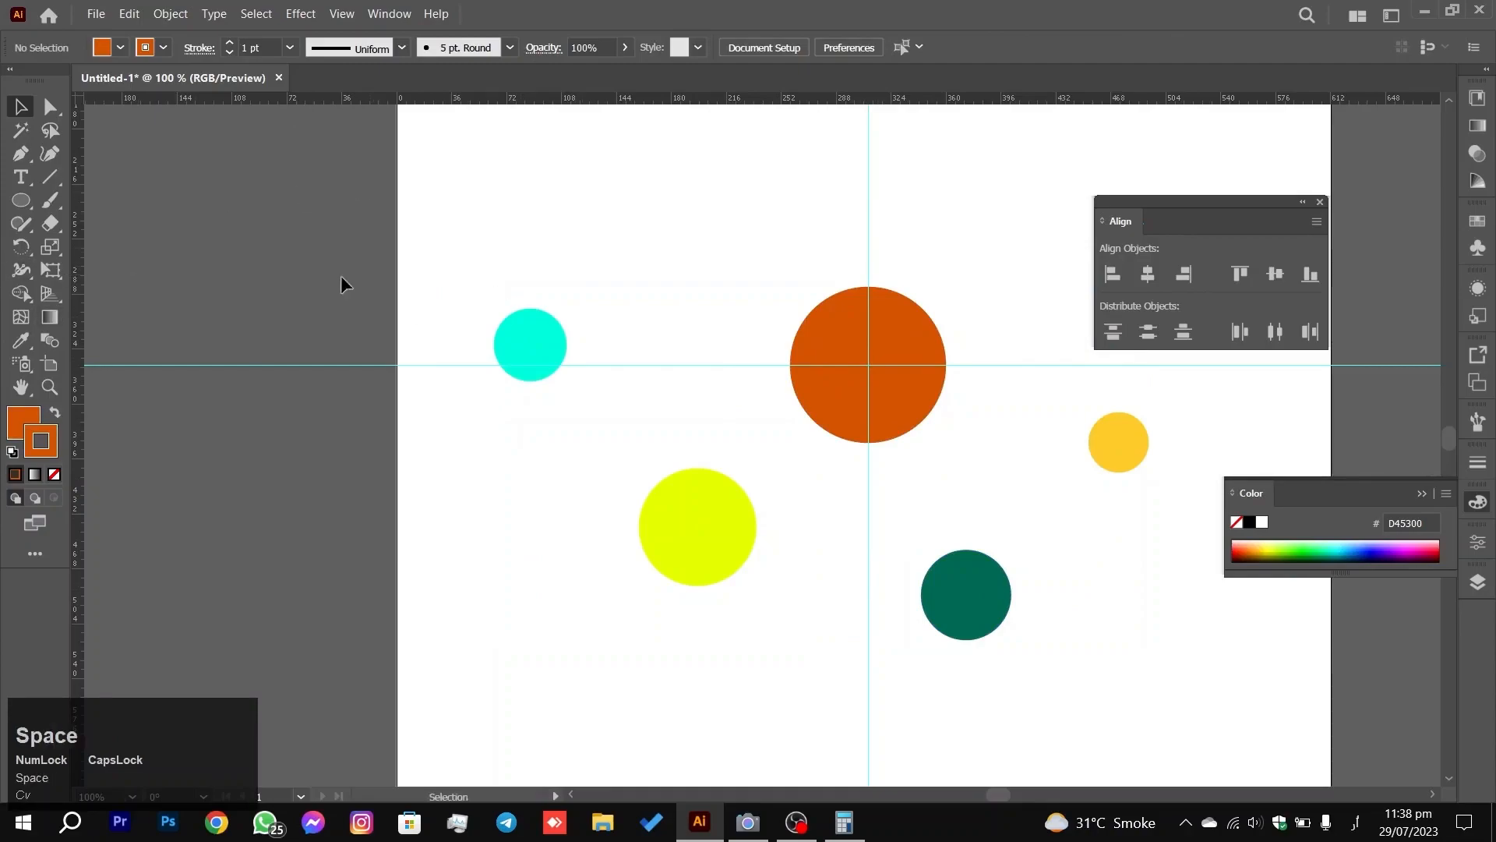
# Step: Select the cyan and yellow circles and align their centres both horizontally and vertically
pyautogui.moveTo(424, 240); pyautogui.dragTo(796, 642)
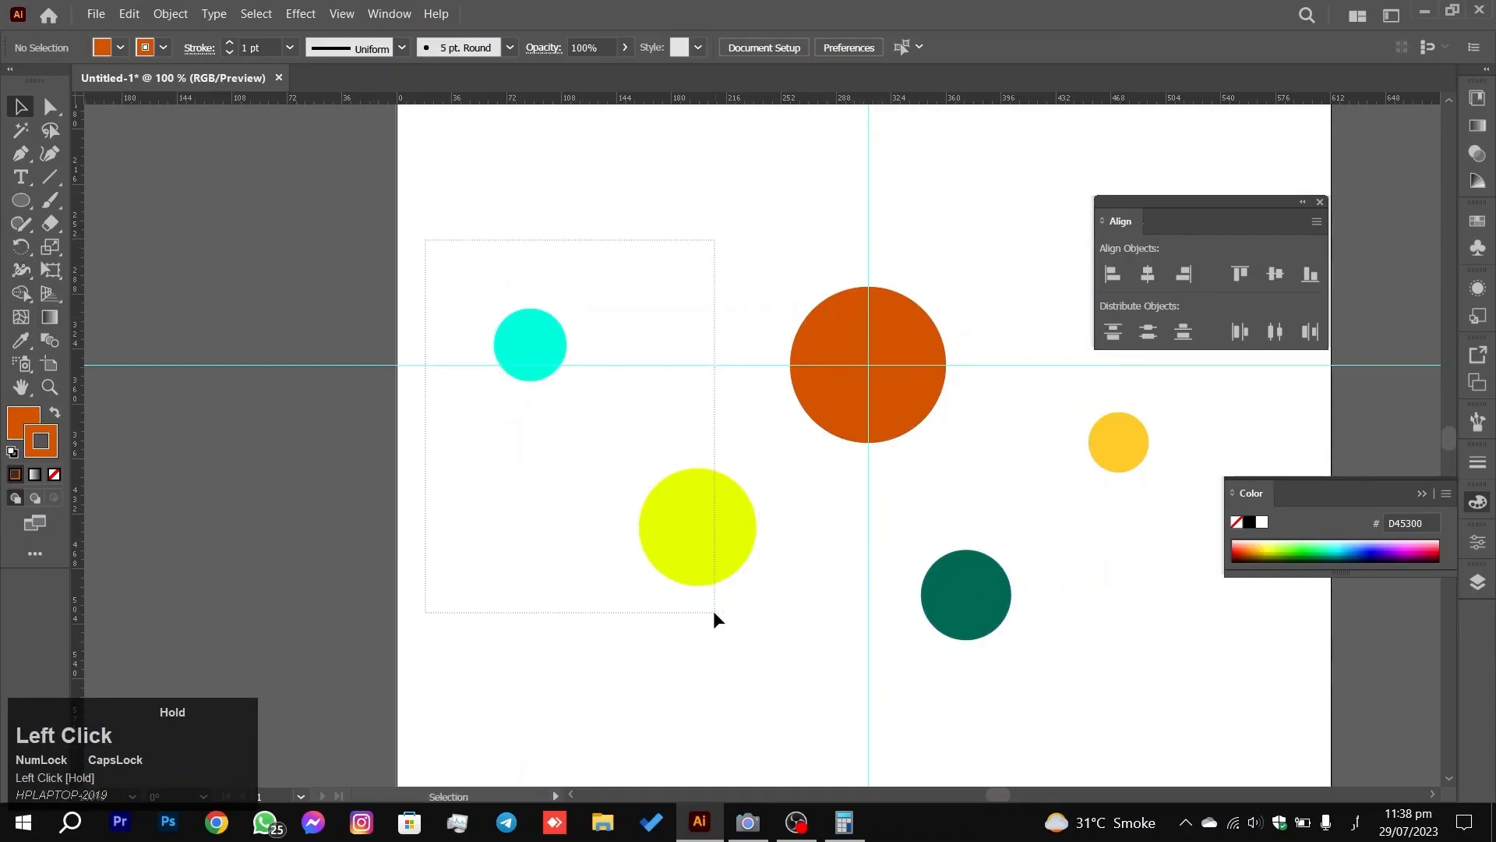
pyautogui.moveTo(715, 613); pyautogui.dragTo(715, 613)
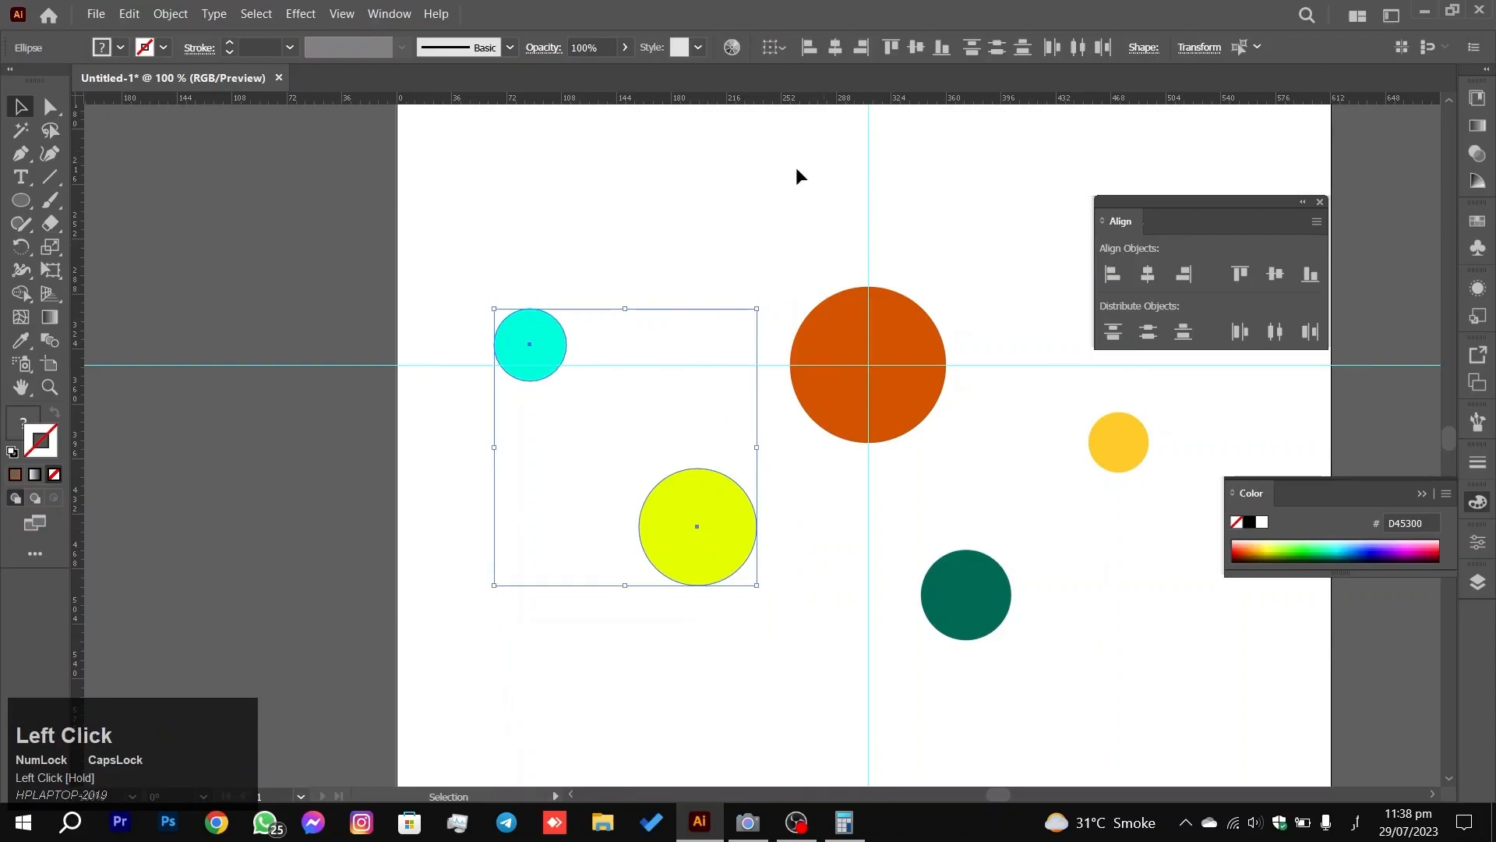
pyautogui.click(1148, 275)
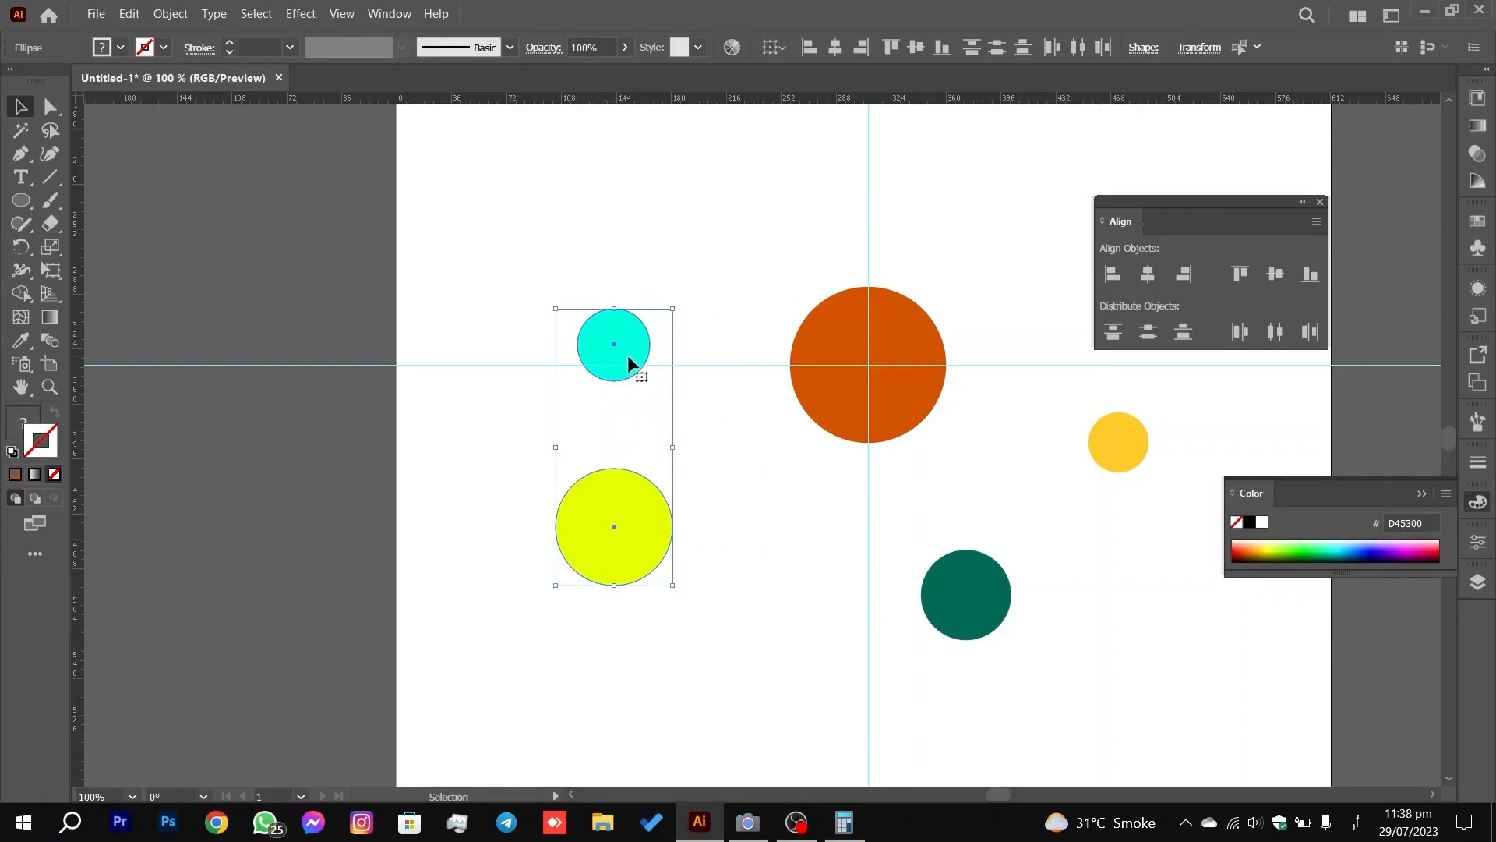
pyautogui.click(1275, 273)
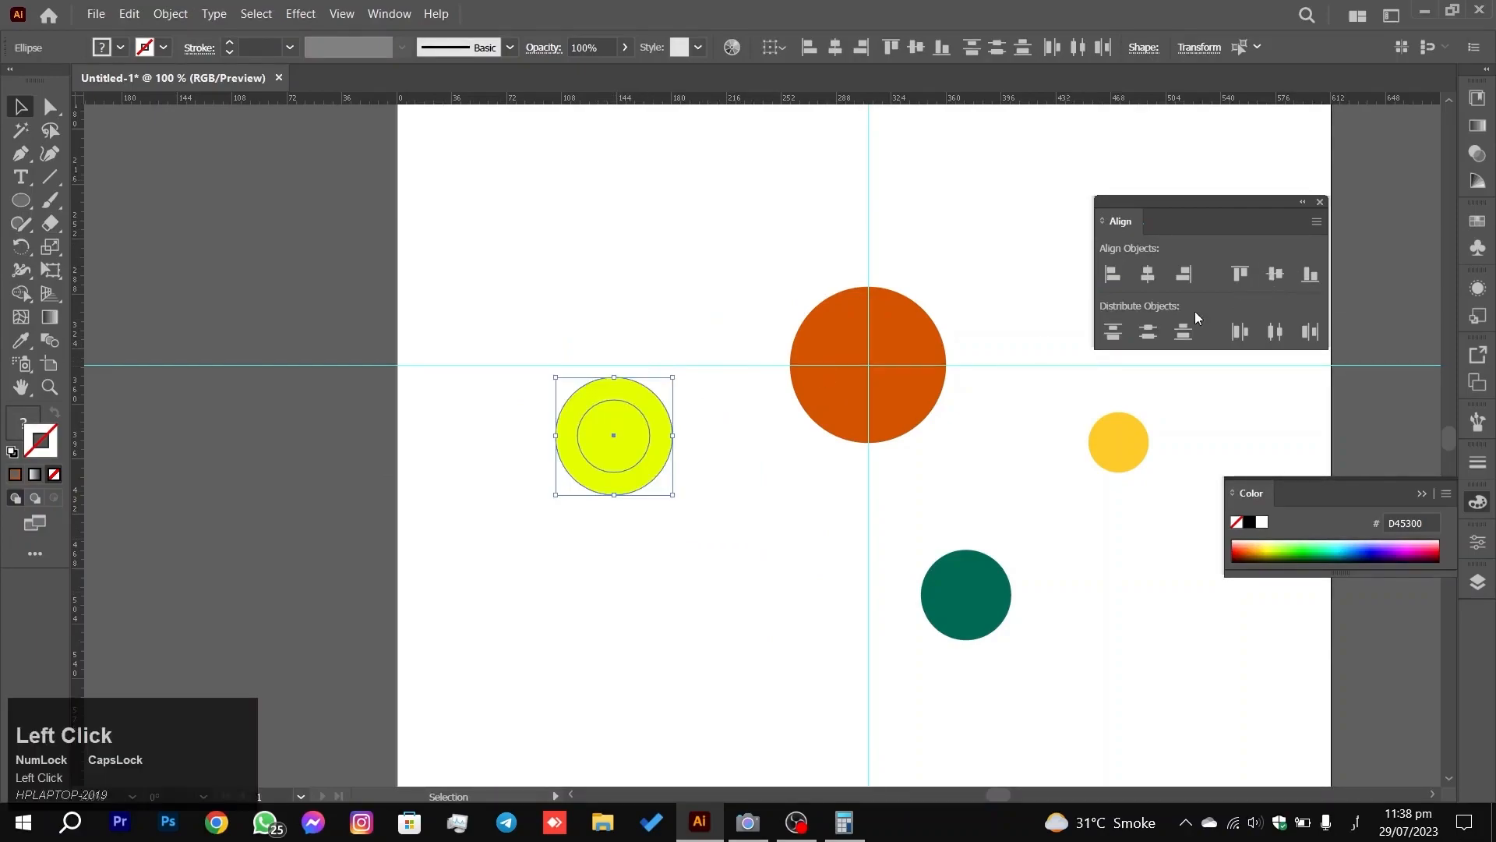
# Step: Bring the yellow circle to the front of the stacking order
pyautogui.click(680, 307)
pyautogui.rightClick(651, 434)
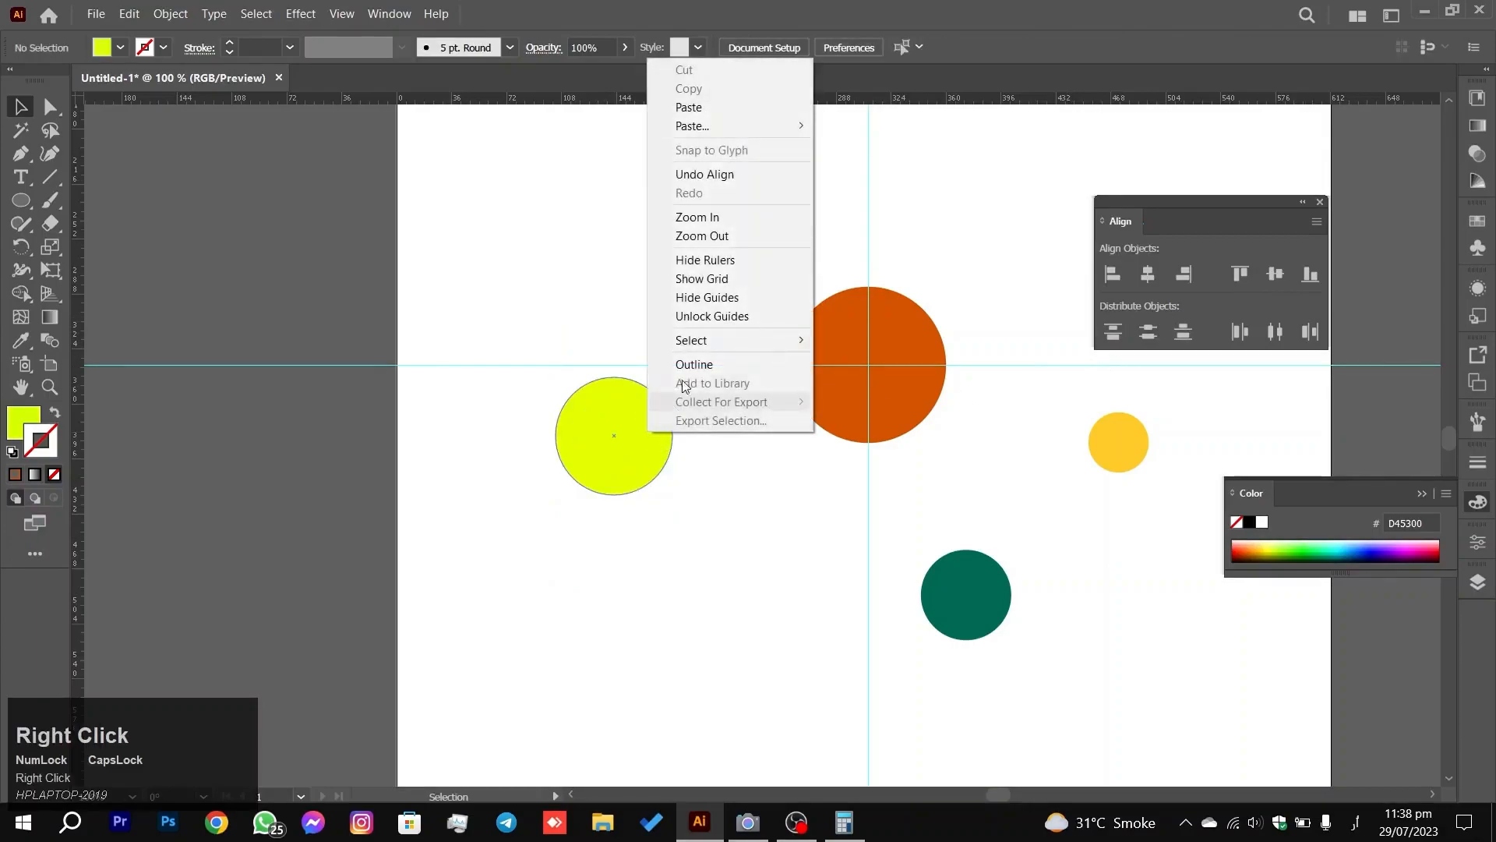
pyautogui.click(567, 382)
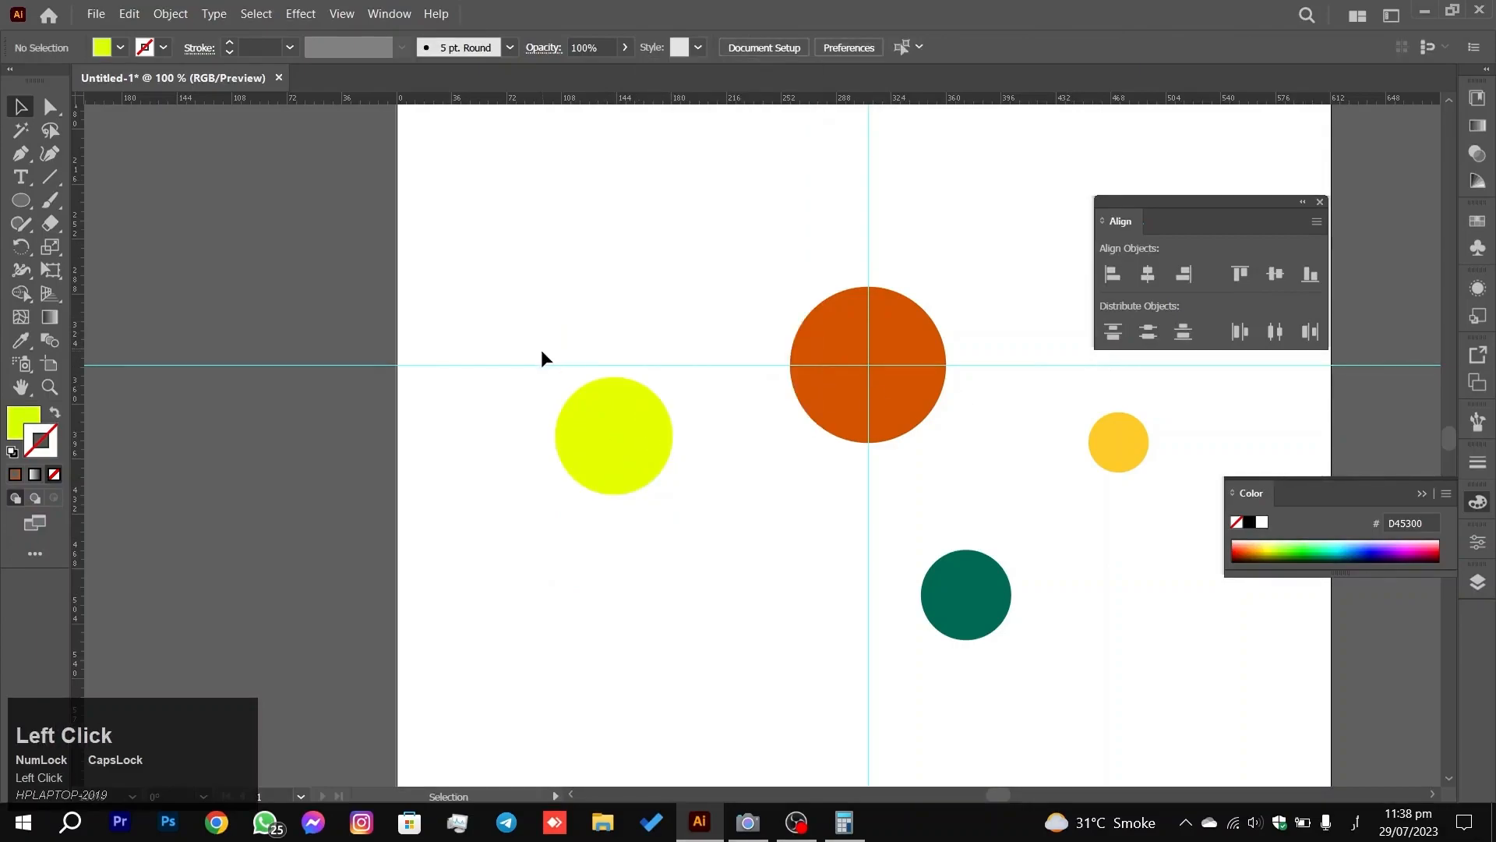
pyautogui.click(610, 414)
pyautogui.rightClick(610, 414)
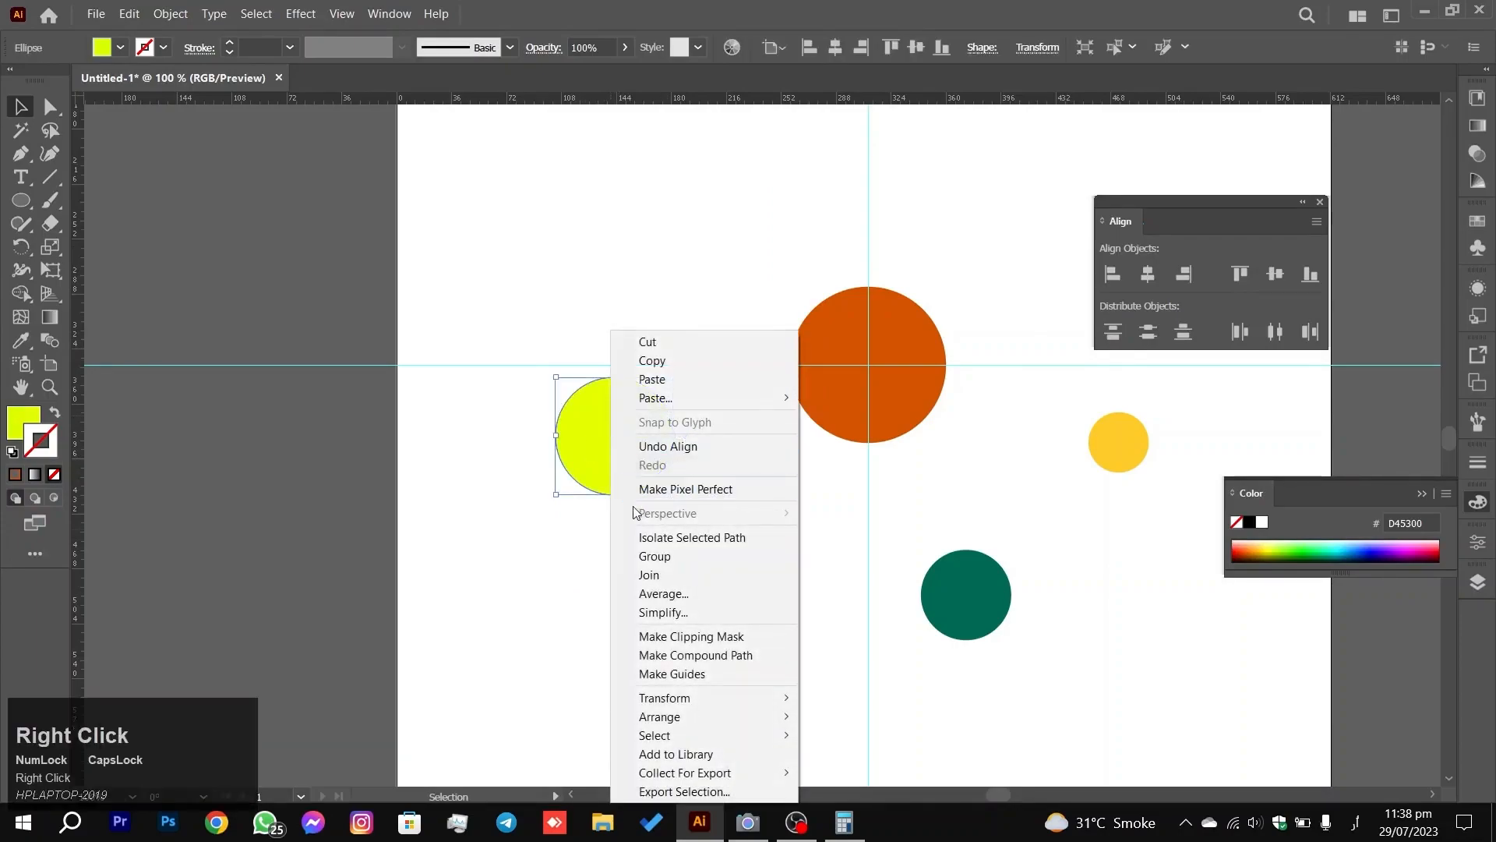
pyautogui.moveTo(708, 723)
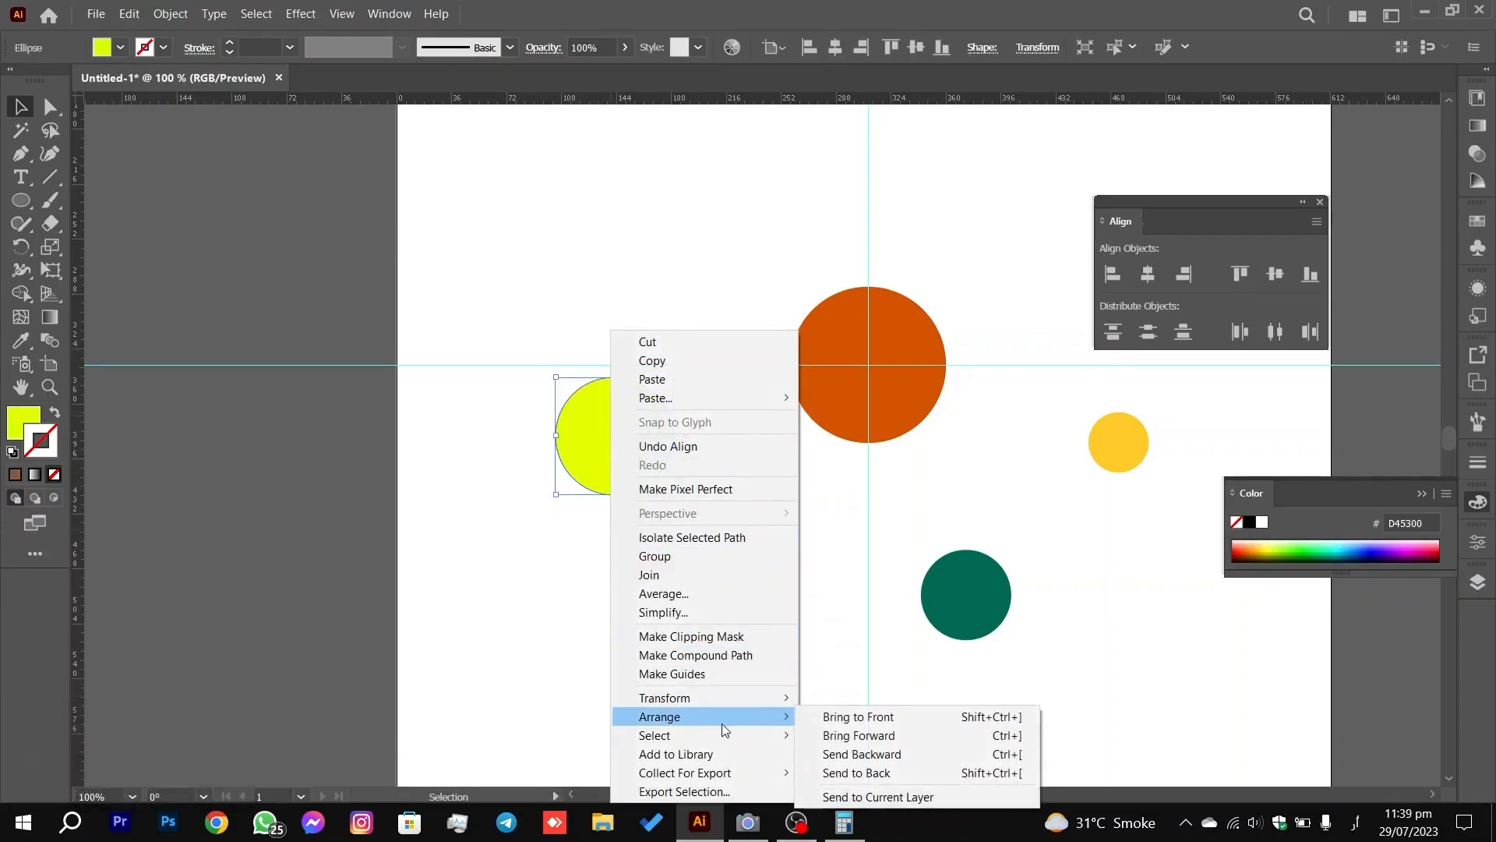
pyautogui.click(861, 713)
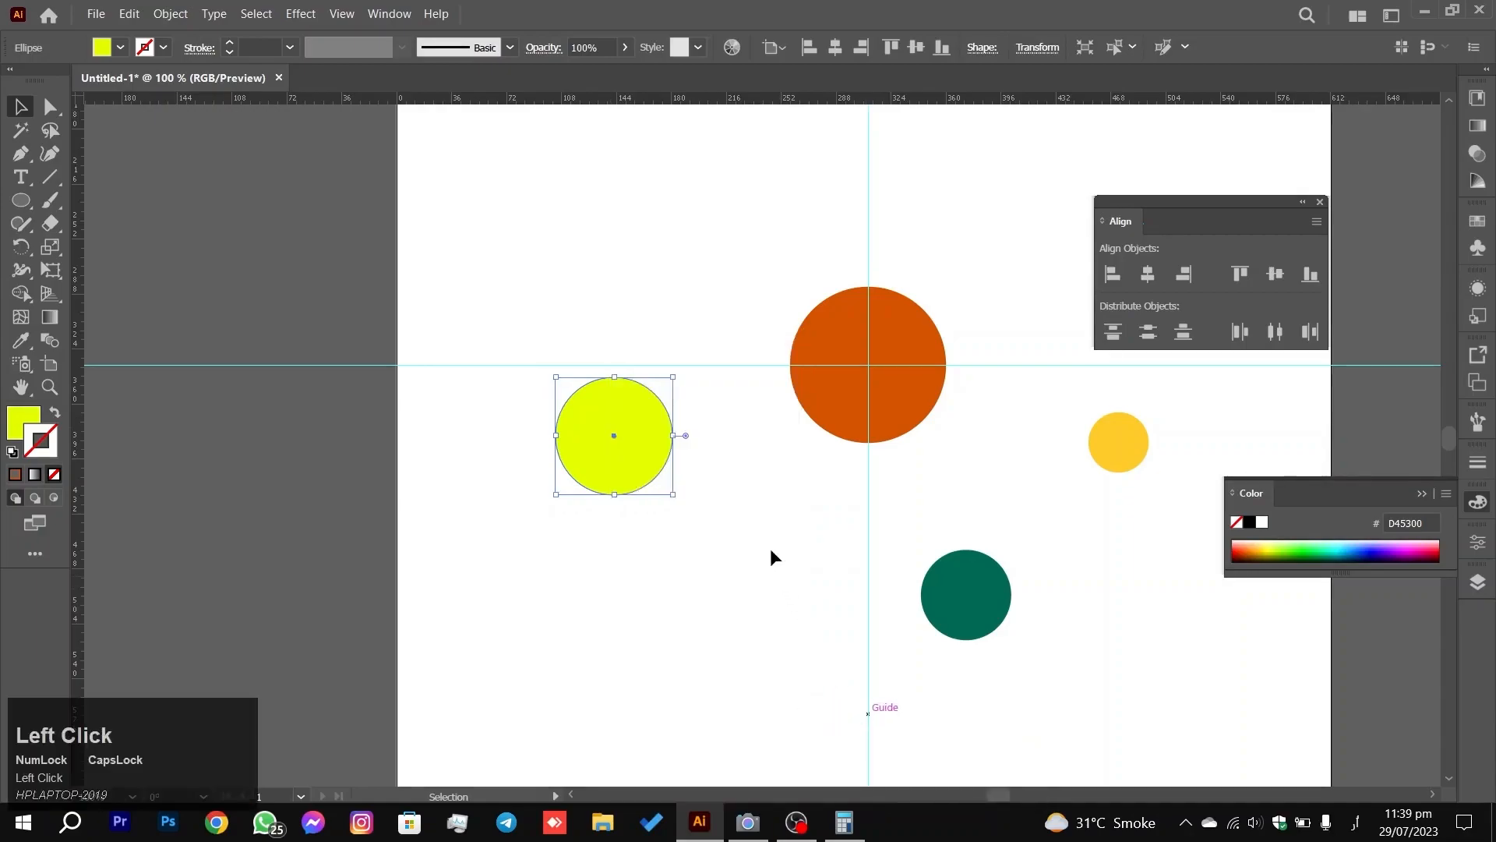
# Step: Move the yellow circle aside to uncover the cyan circle and bring the cyan one to the front
pyautogui.moveTo(635, 485); pyautogui.dragTo(712, 684)
pyautogui.rightClick(623, 433)
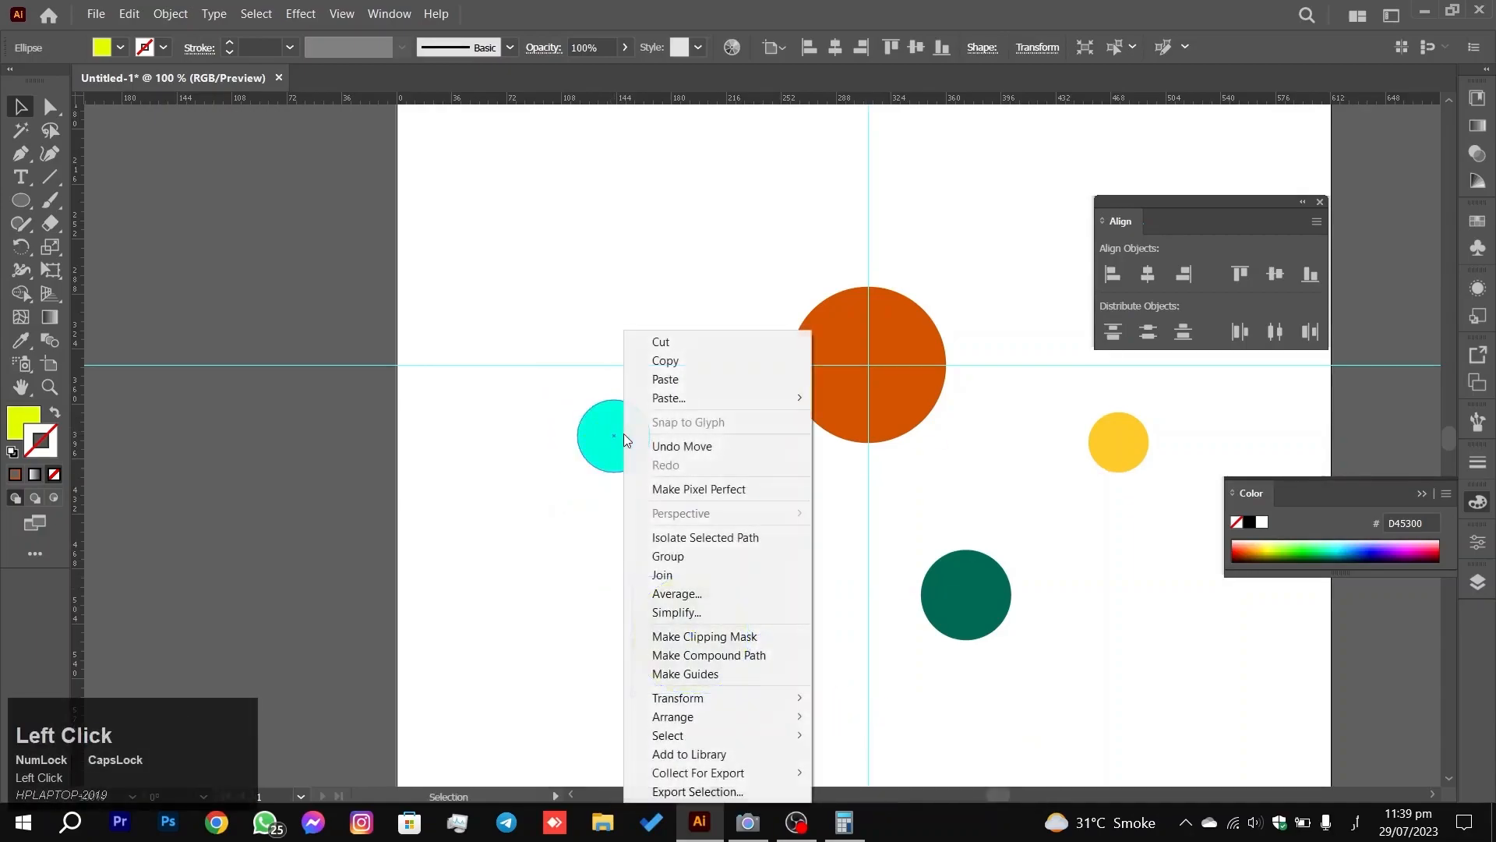
pyautogui.moveTo(745, 716)
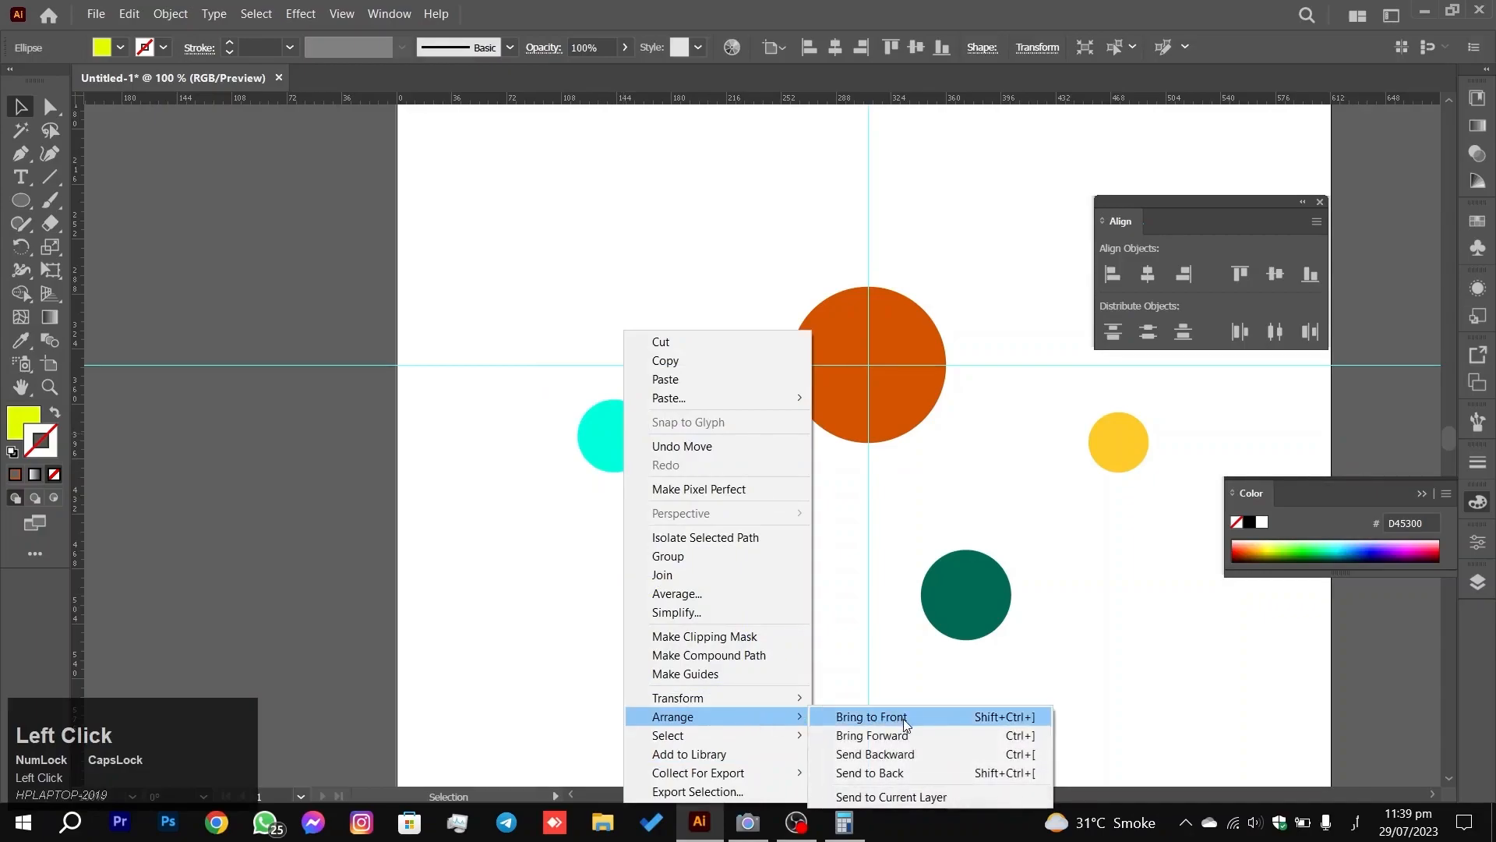
pyautogui.click(900, 719)
pyautogui.click(623, 427)
pyautogui.rightClick(624, 432)
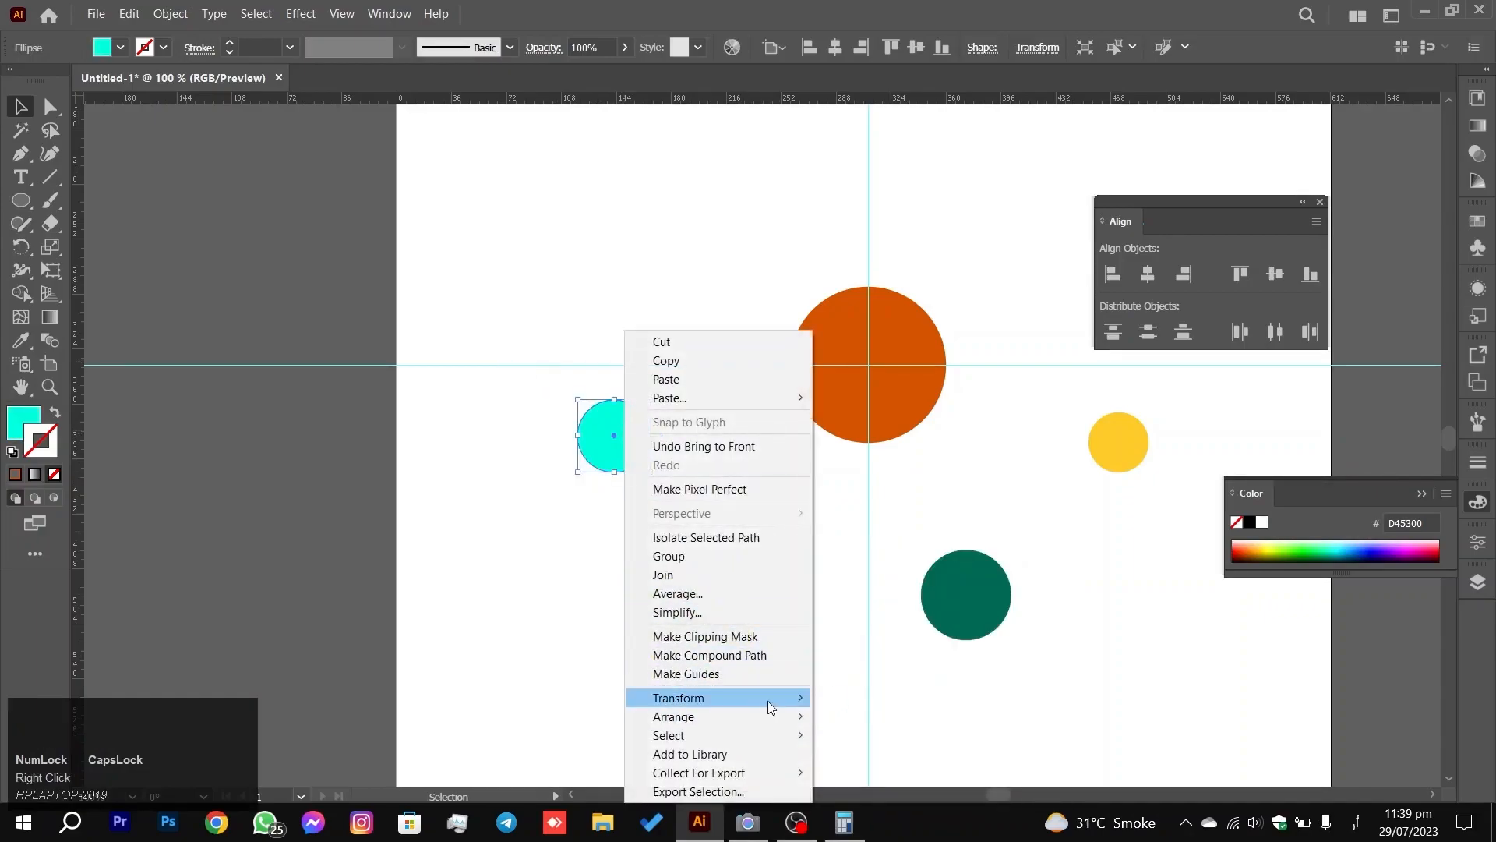
pyautogui.moveTo(732, 715)
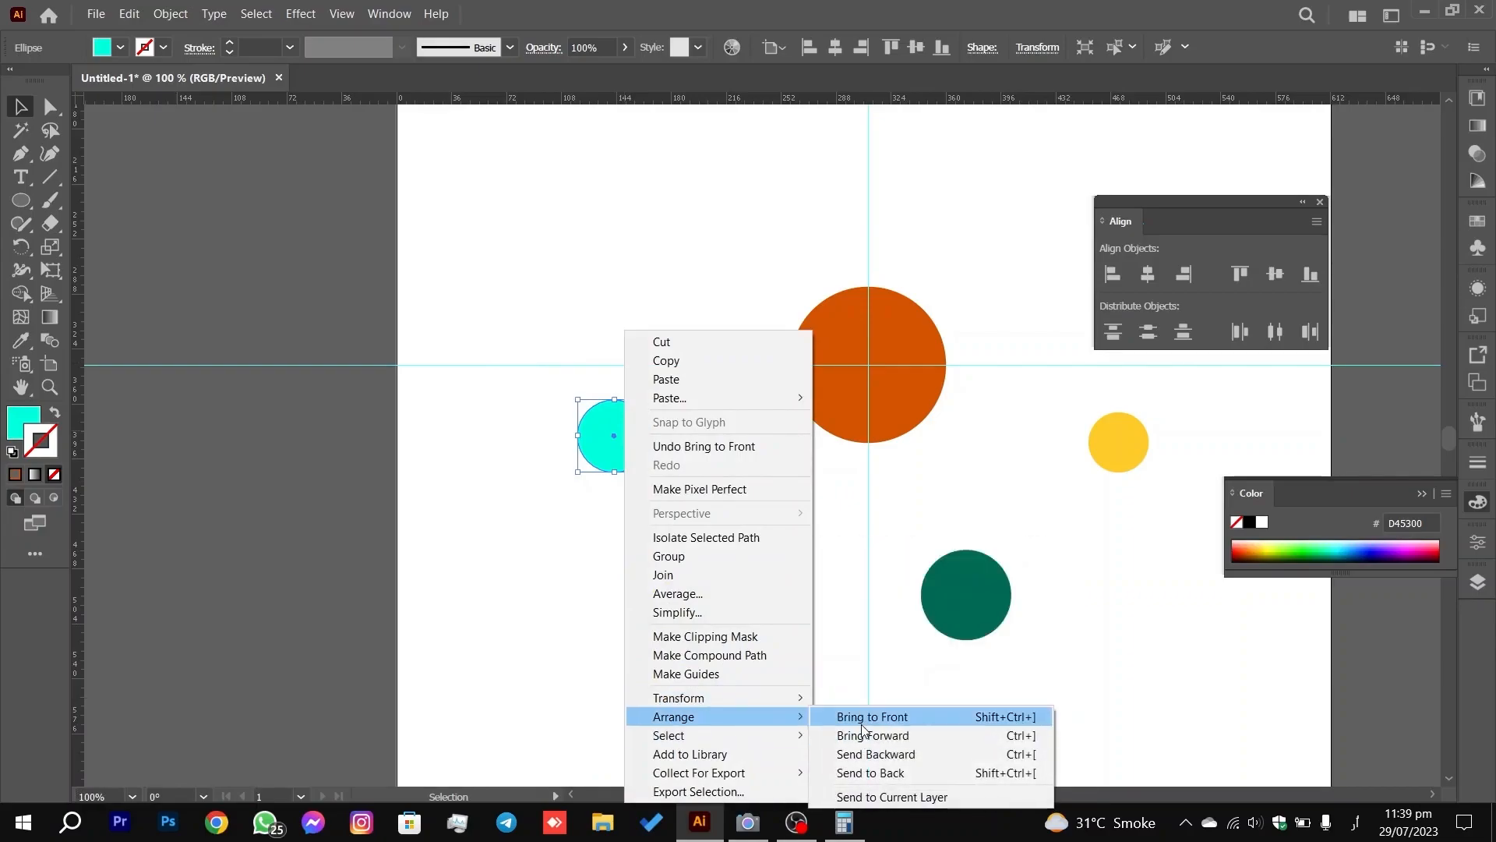
pyautogui.click(834, 711)
pyautogui.click(779, 678)
# Step: Move the yellow circle back behind the cyan one and align both circles' centres horizontally and vertically
pyautogui.moveTo(714, 635); pyautogui.dragTo(639, 444)
pyautogui.moveTo(570, 504); pyautogui.dragTo(775, 344)
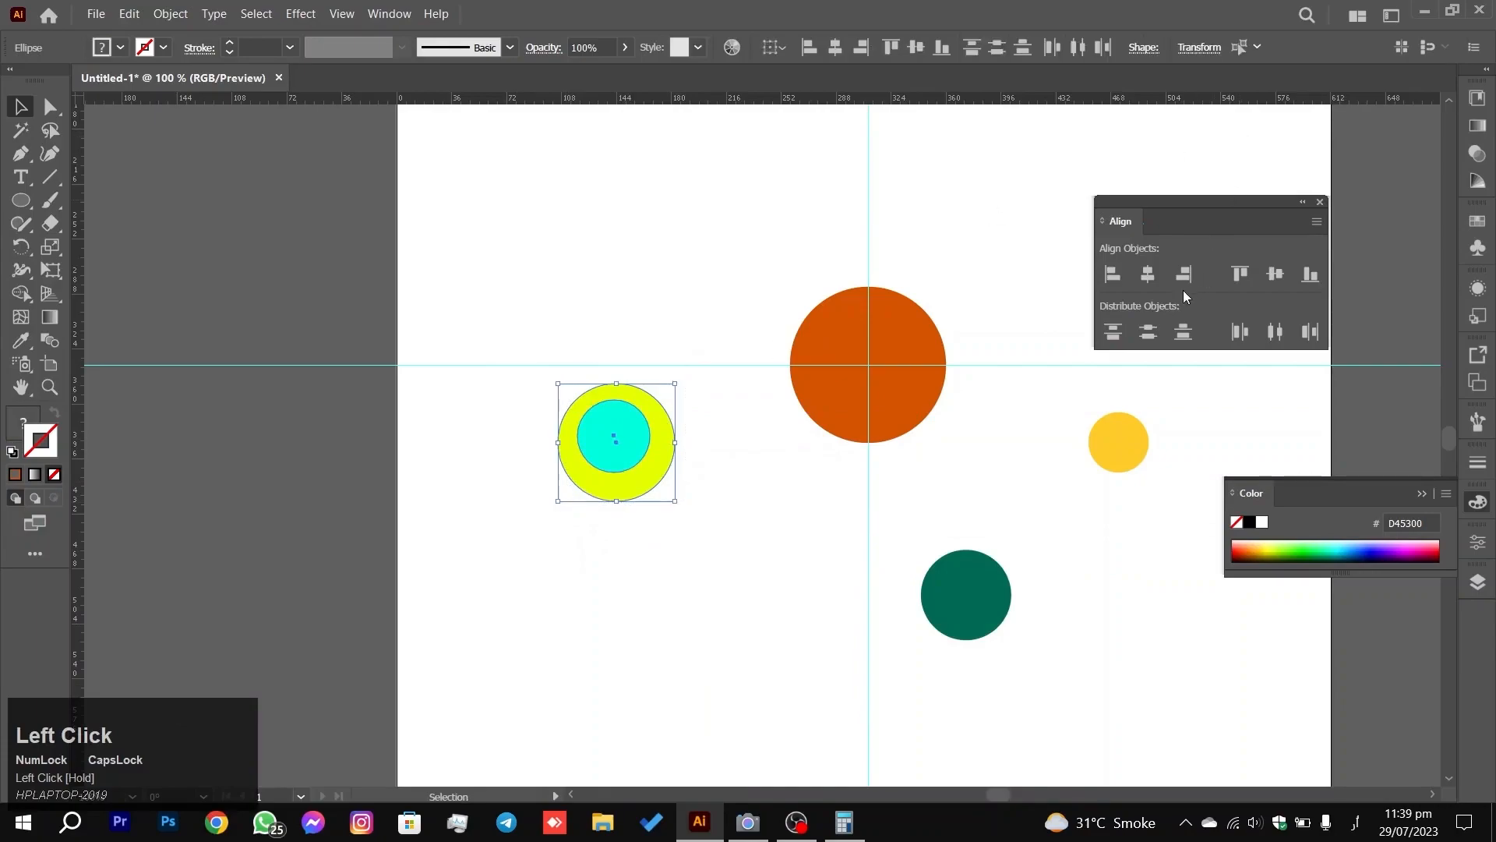
pyautogui.click(1147, 274)
pyautogui.click(1275, 274)
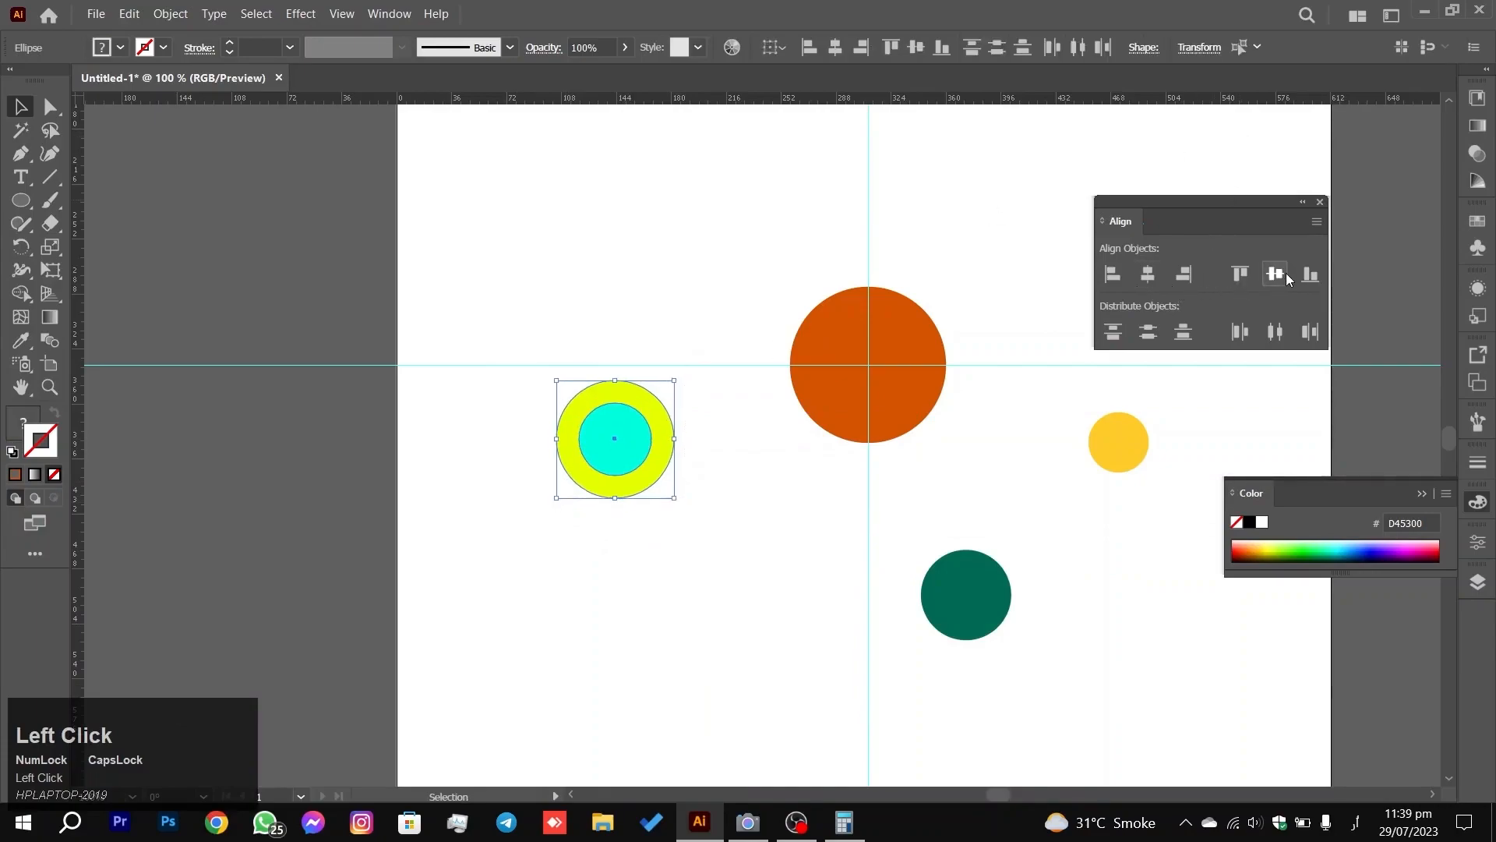
# Step: Inspect up close how the cyan circle sits centred inside the yellow circle
pyautogui.click(781, 253)
pyautogui.moveTo(462, 371); pyautogui.dragTo(855, 624)
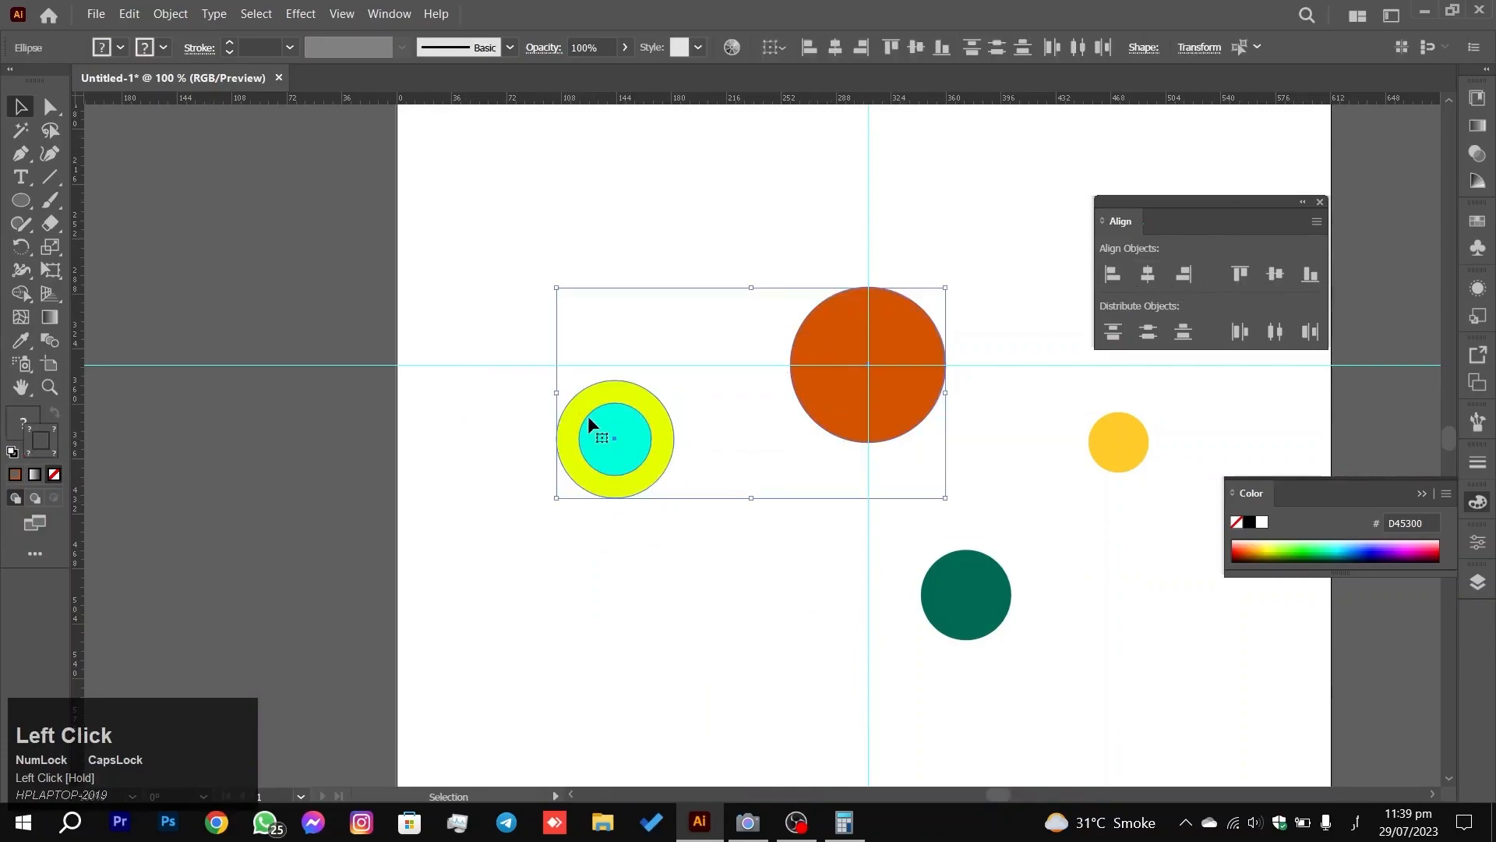
pyautogui.click(359, 390)
pyautogui.scroll(4, 579, 491)
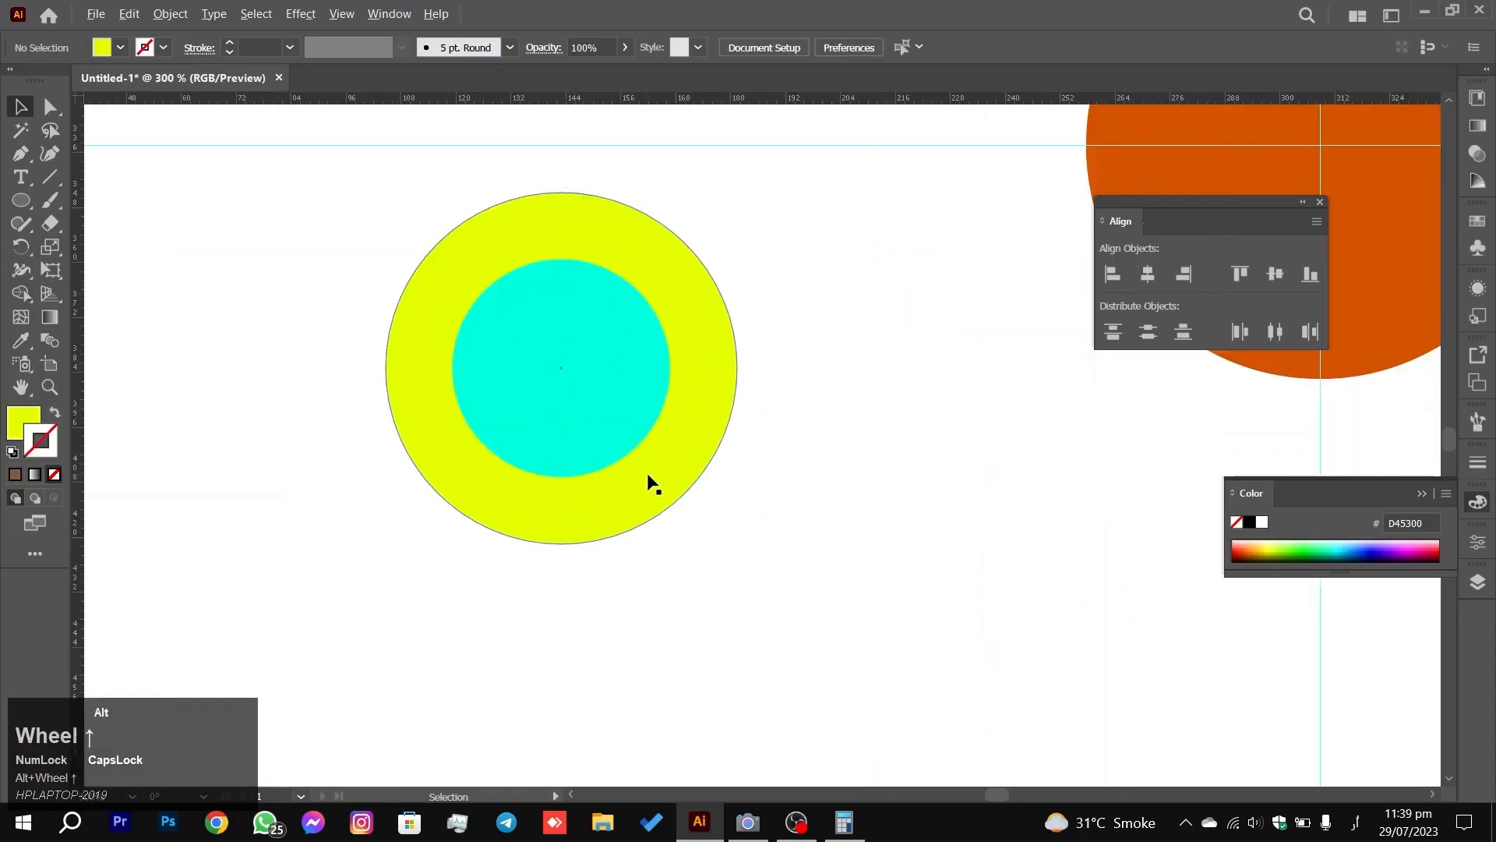
pyautogui.click(567, 324)
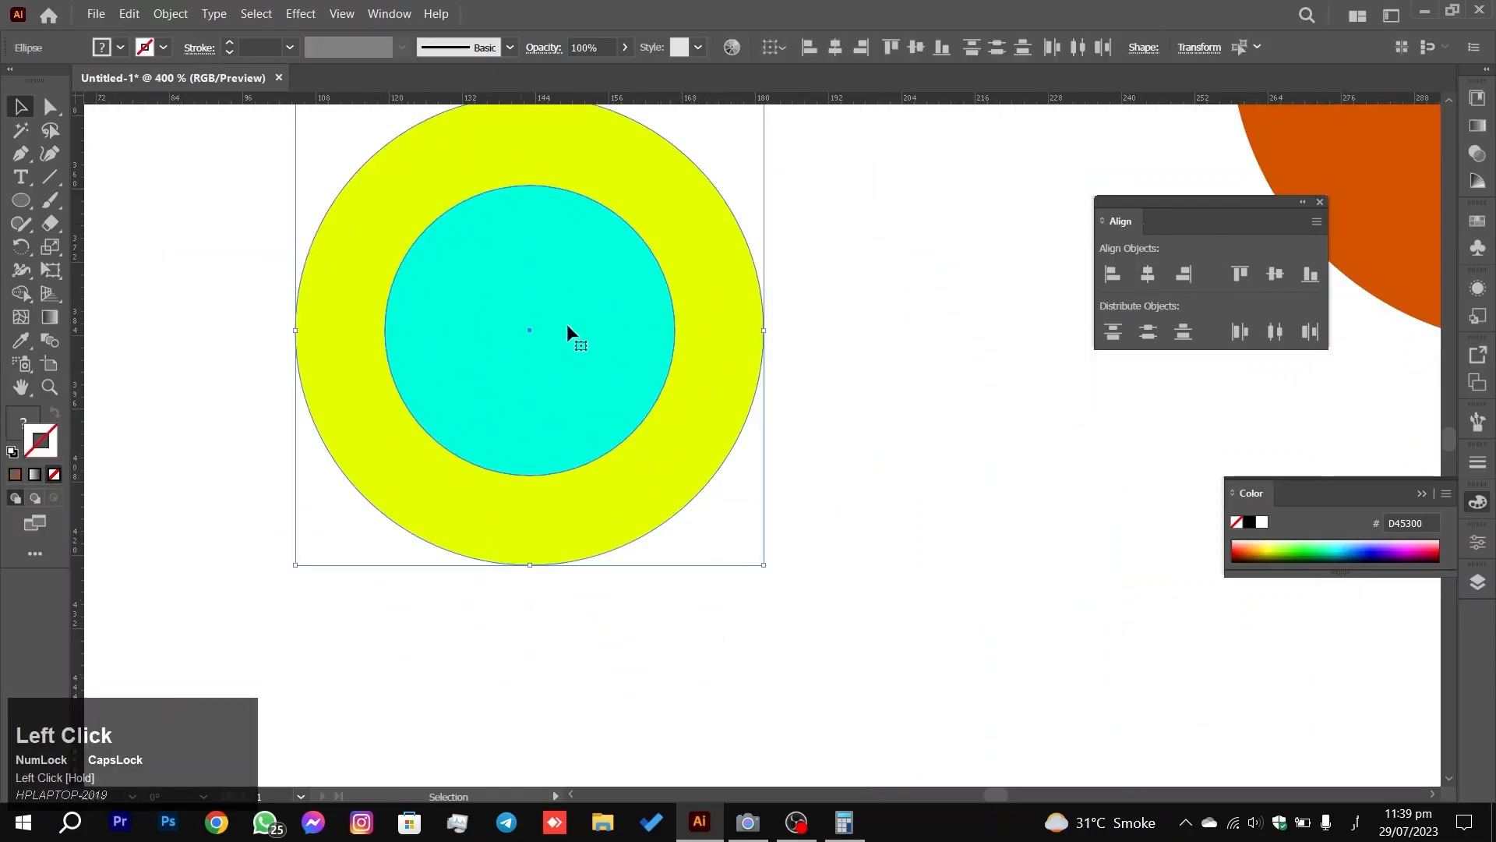
pyautogui.click(904, 481)
pyautogui.scroll(-4, 923, 471)
# Step: Undo the alignment and moves of the cyan and yellow circles until all five circles are scattered again
pyautogui.hotkey('ctrl', 'z')
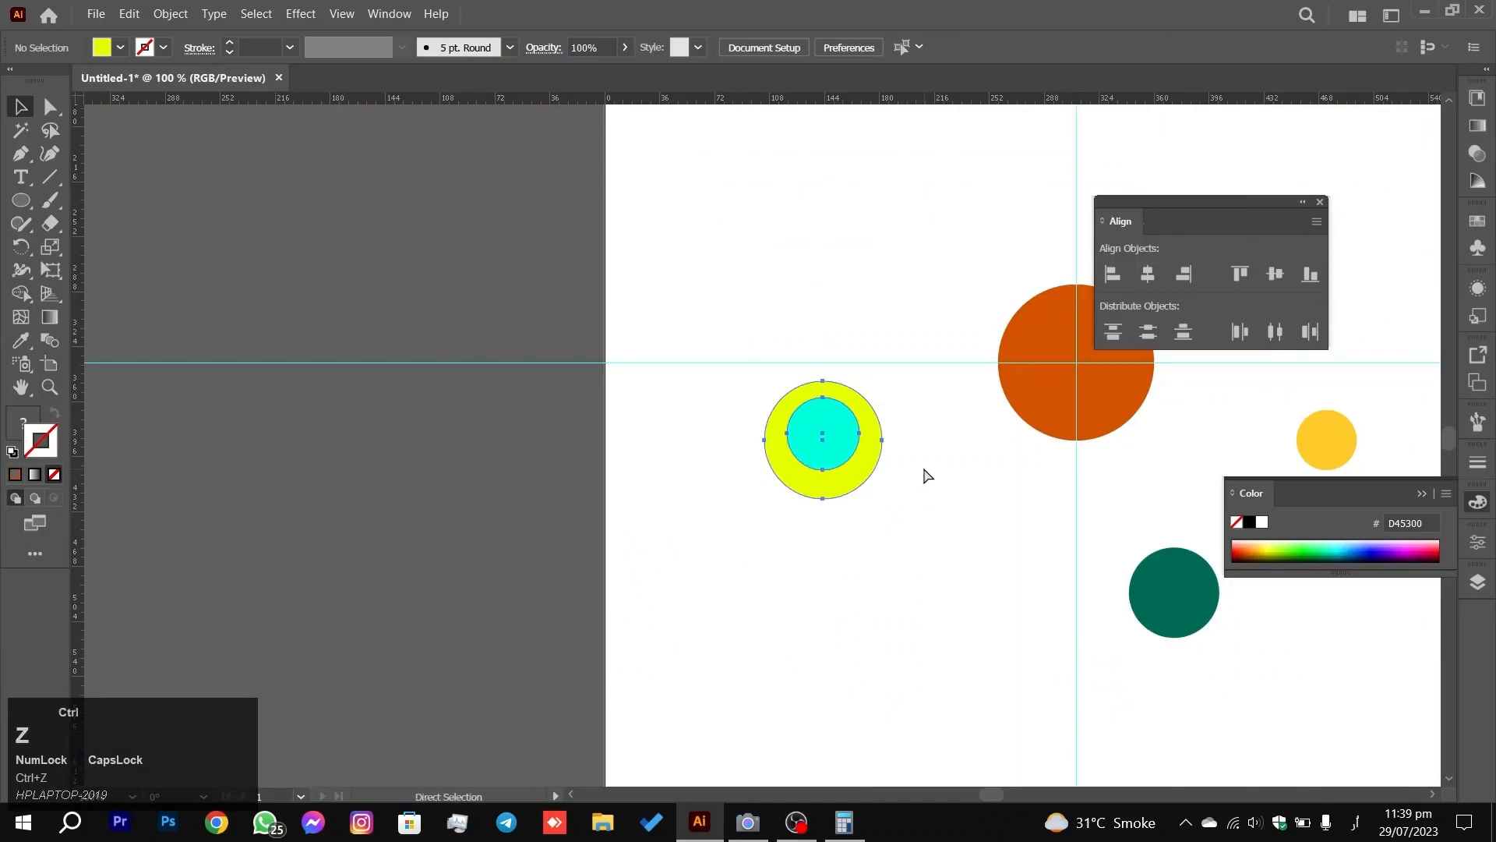
pyautogui.hotkey('ctrl', 'z')
pyautogui.press('space')
pyautogui.click(924, 468)
pyautogui.press('space')
pyautogui.moveTo(981, 477); pyautogui.dragTo(534, 457)
# Step: Select all five scattered circles and align their centres horizontally and vertically
pyautogui.moveTo(297, 715); pyautogui.dragTo(1067, 265)
pyautogui.click(1148, 273)
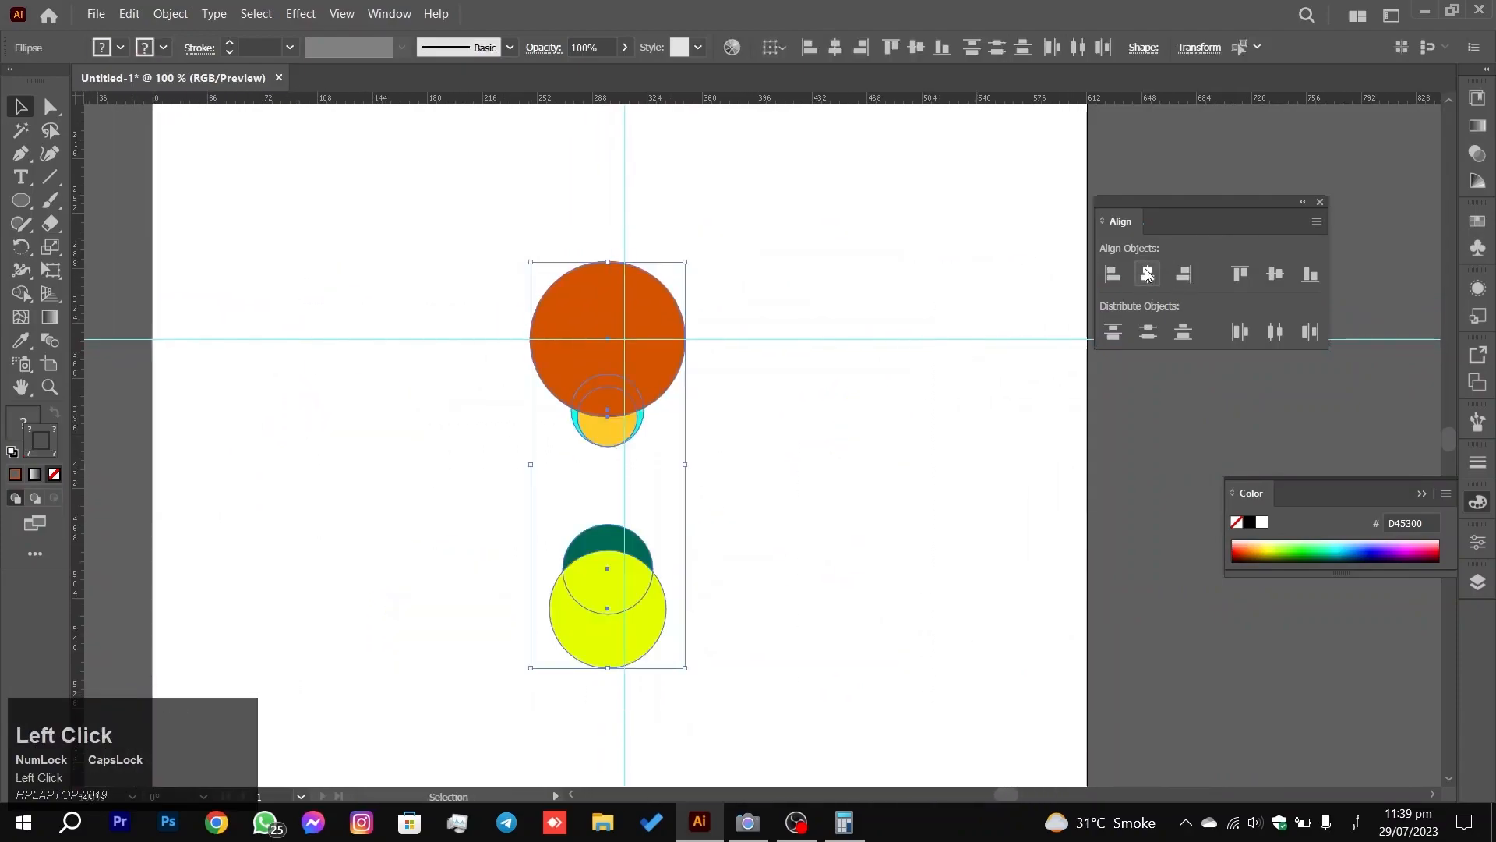
pyautogui.click(1278, 275)
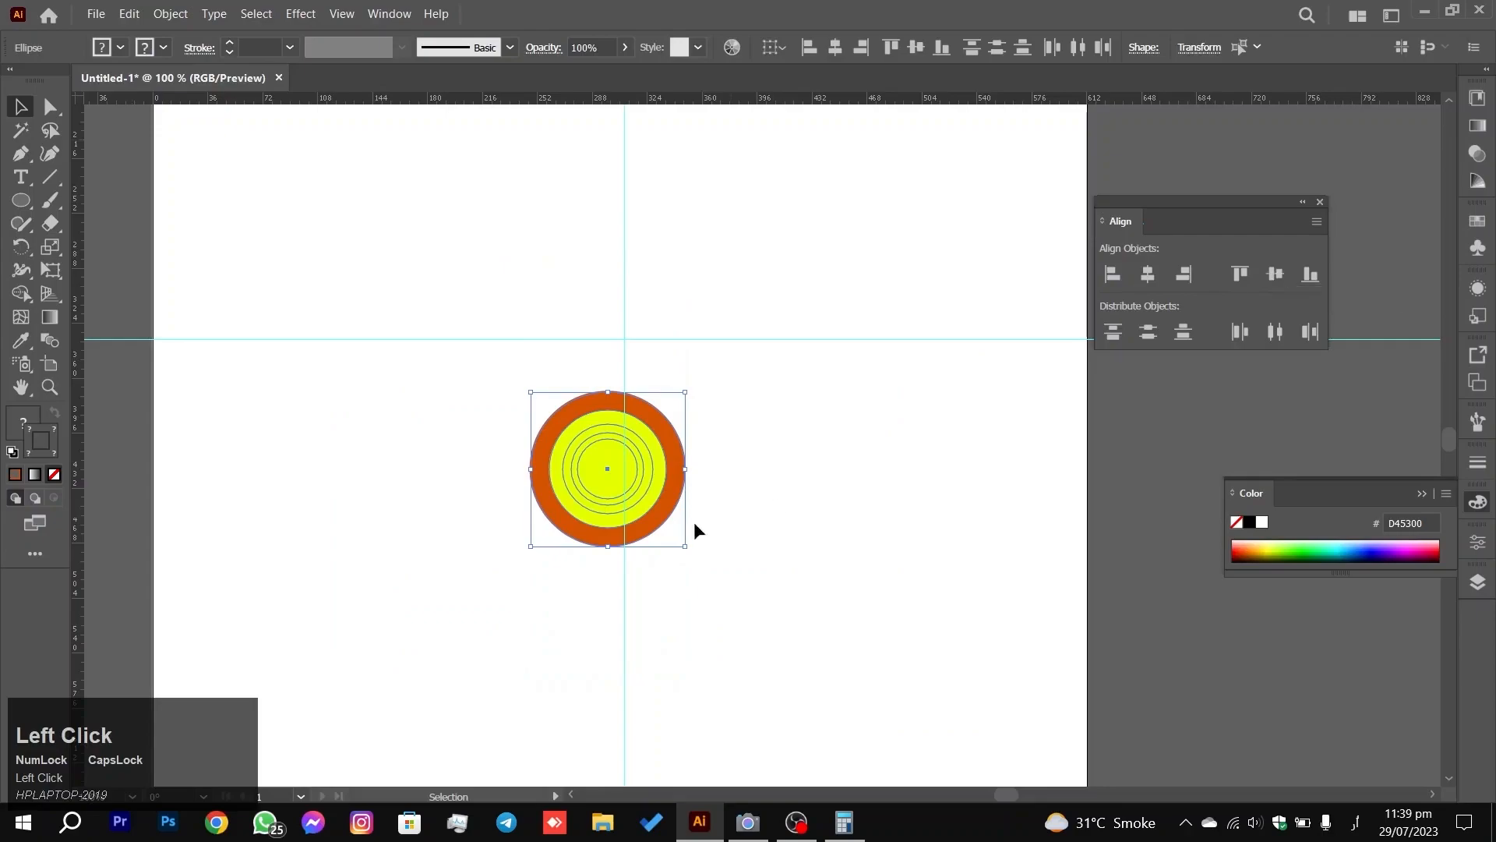
pyautogui.click(762, 430)
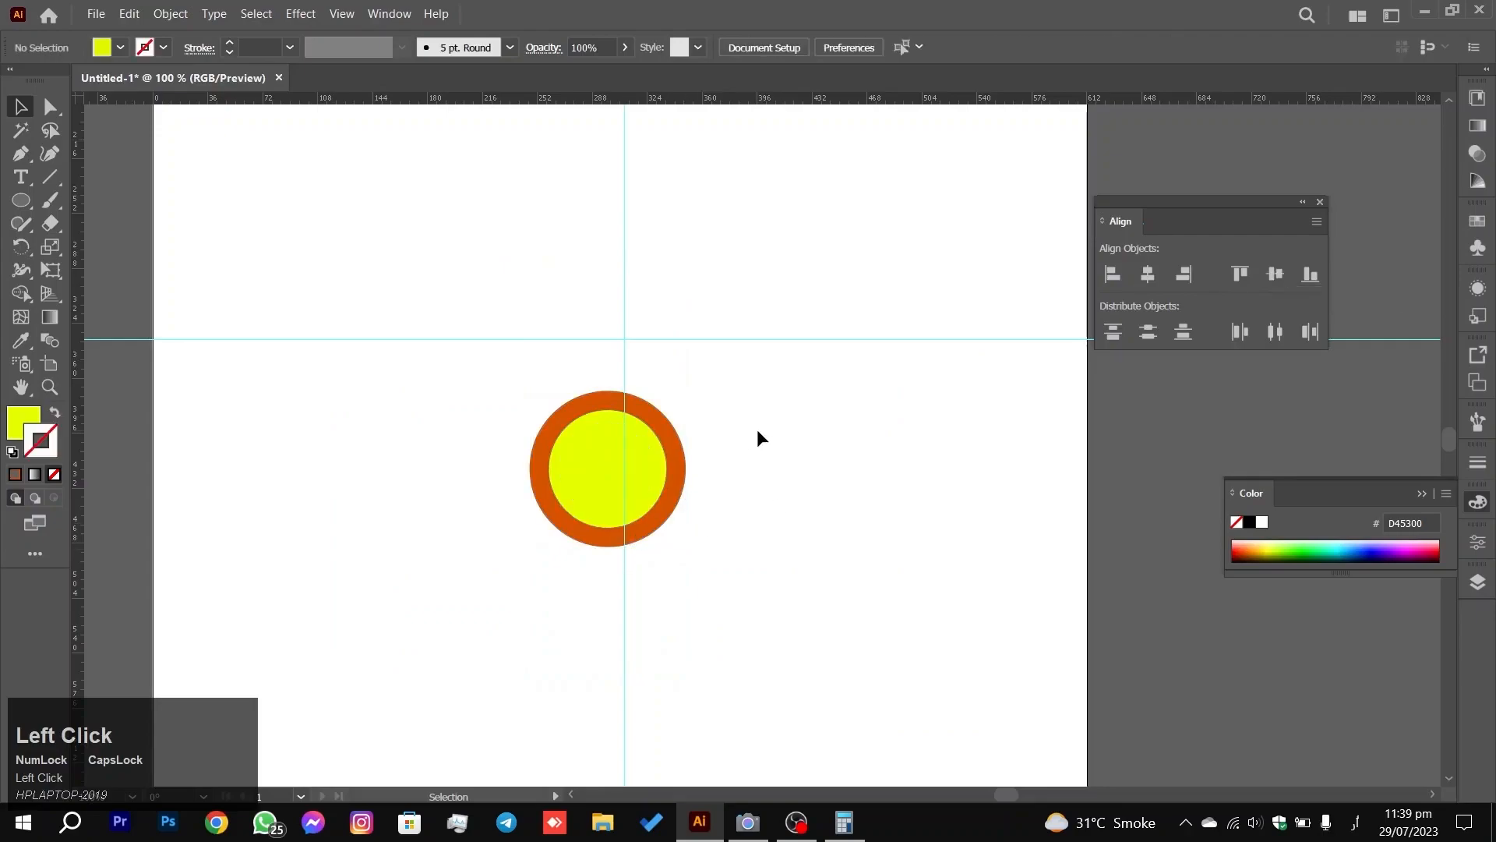
# Step: Try to bring the yellow circle forward one level, and send it backward one level instead
pyautogui.rightClick(628, 457)
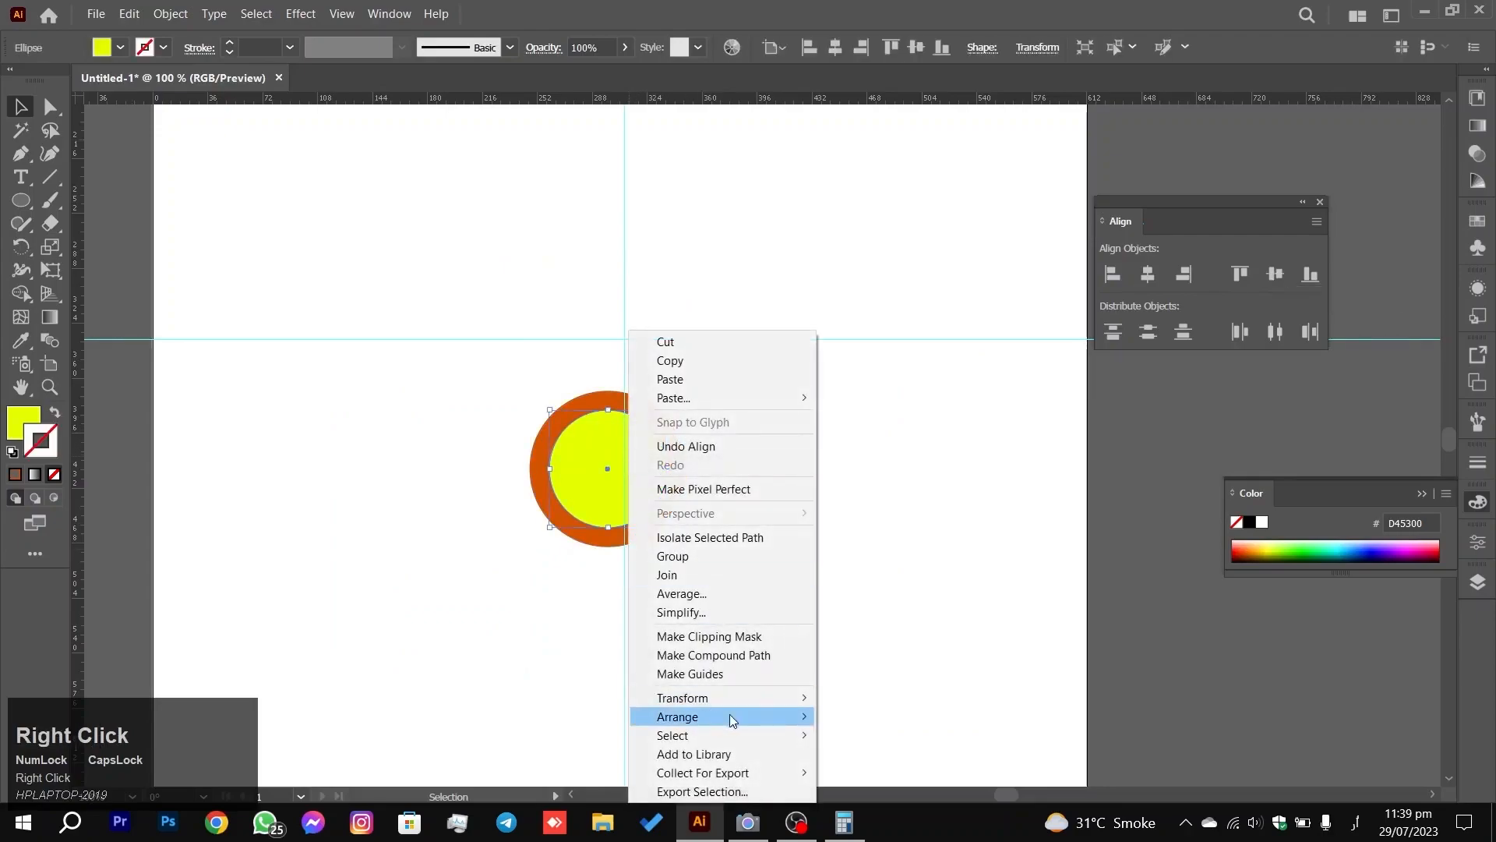
pyautogui.moveTo(754, 723)
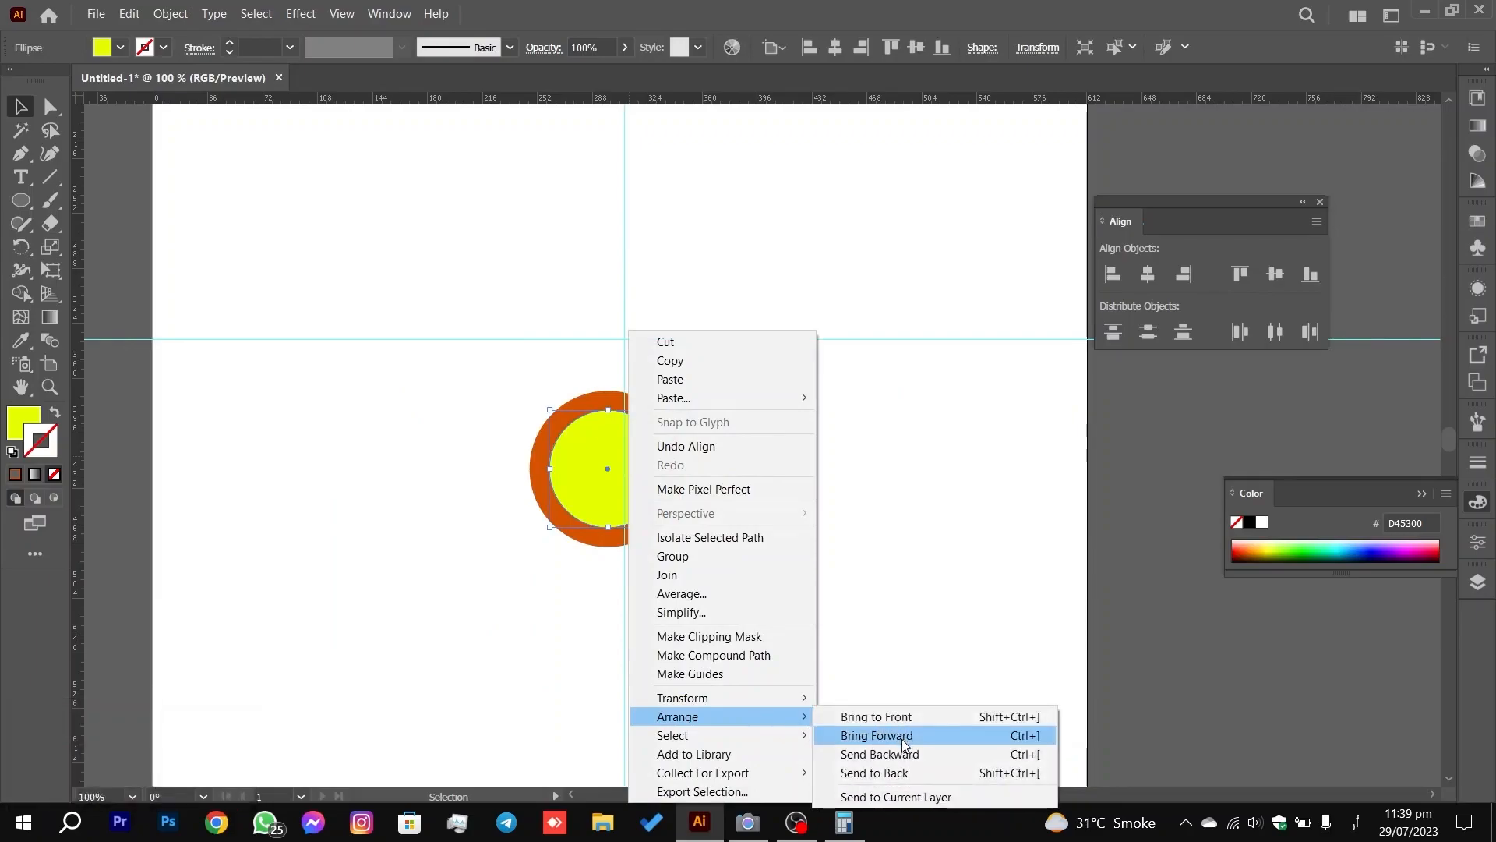
pyautogui.click(901, 739)
pyautogui.rightClick(644, 477)
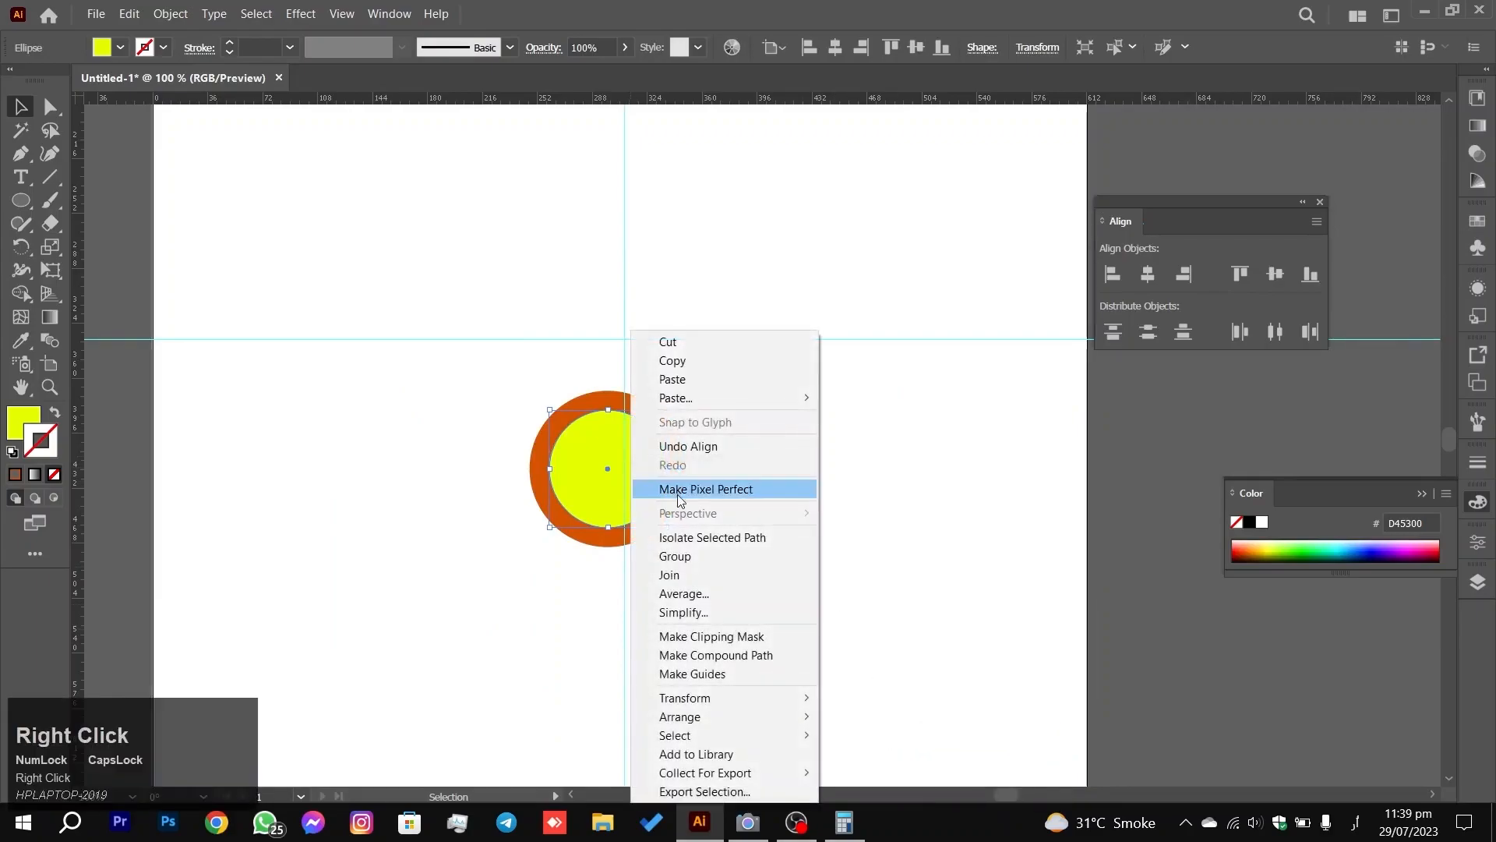
pyautogui.moveTo(750, 716)
pyautogui.click(877, 756)
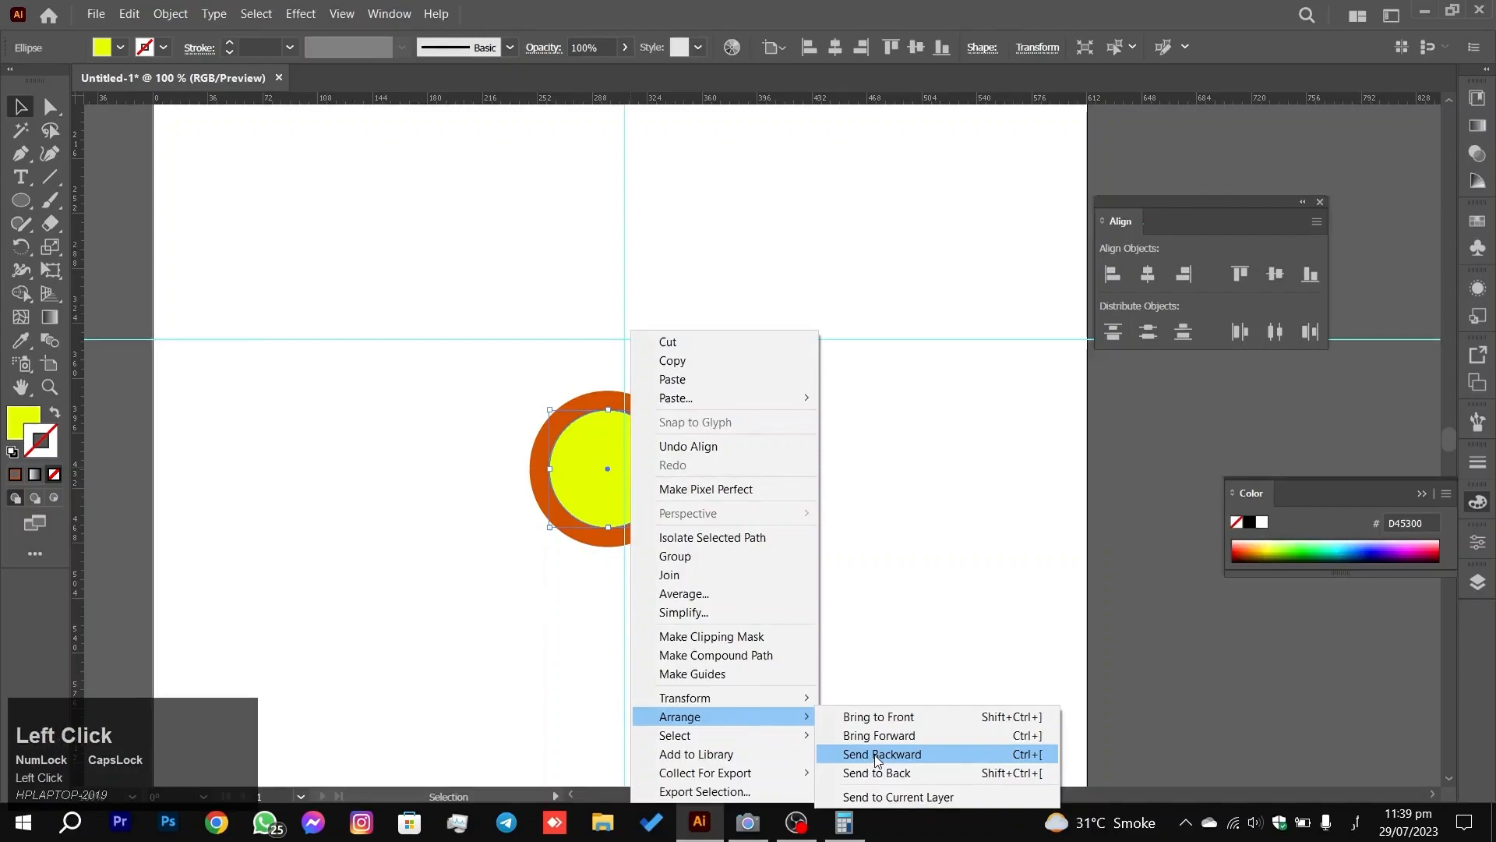
pyautogui.rightClick(620, 470)
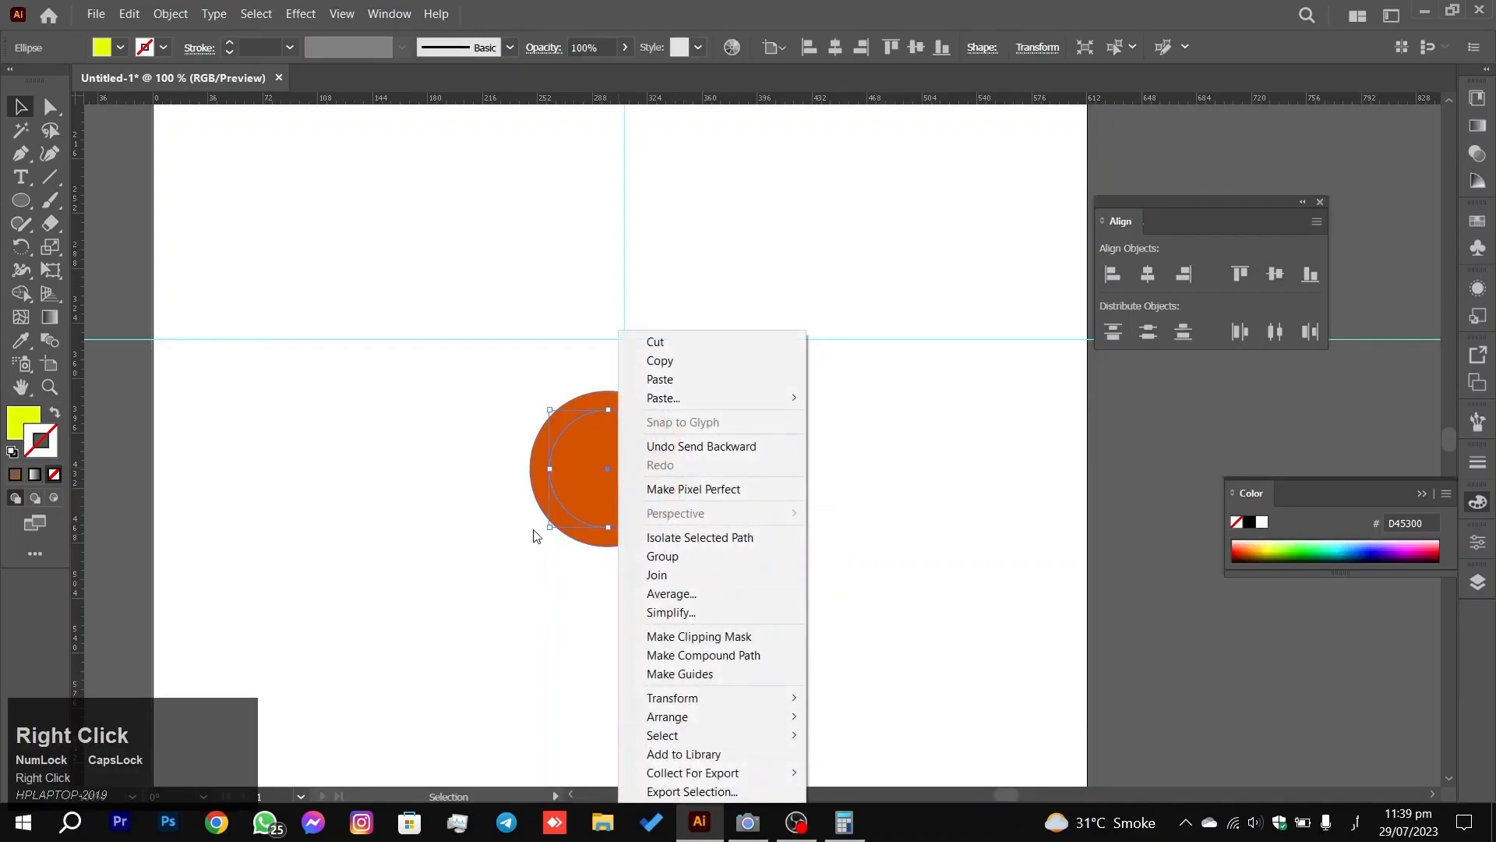
# Step: Select the orange circle and send it to the back of the stack
pyautogui.click(530, 470)
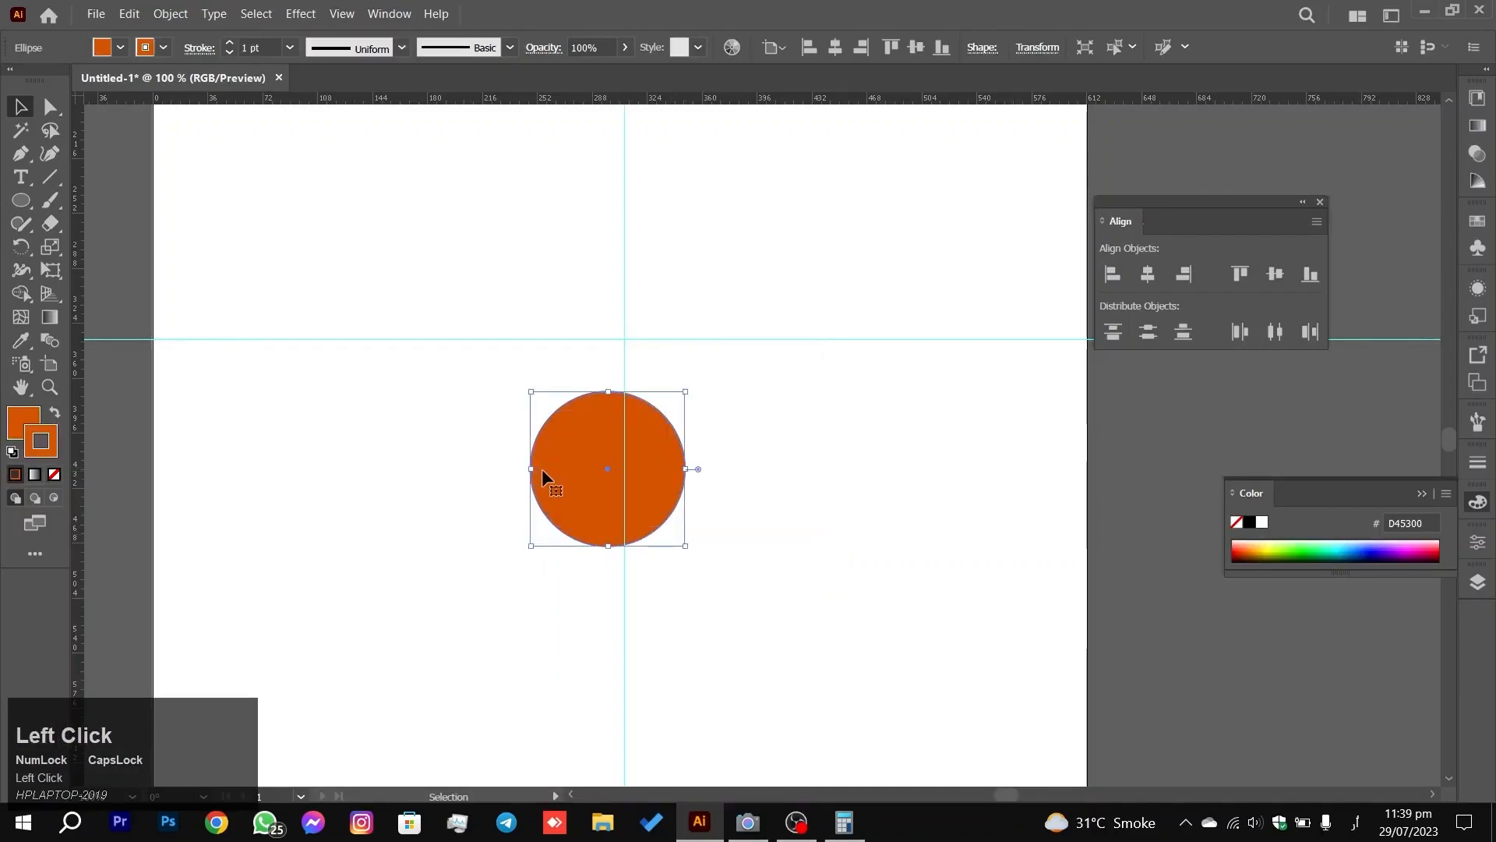
pyautogui.rightClick(542, 471)
pyautogui.moveTo(663, 716)
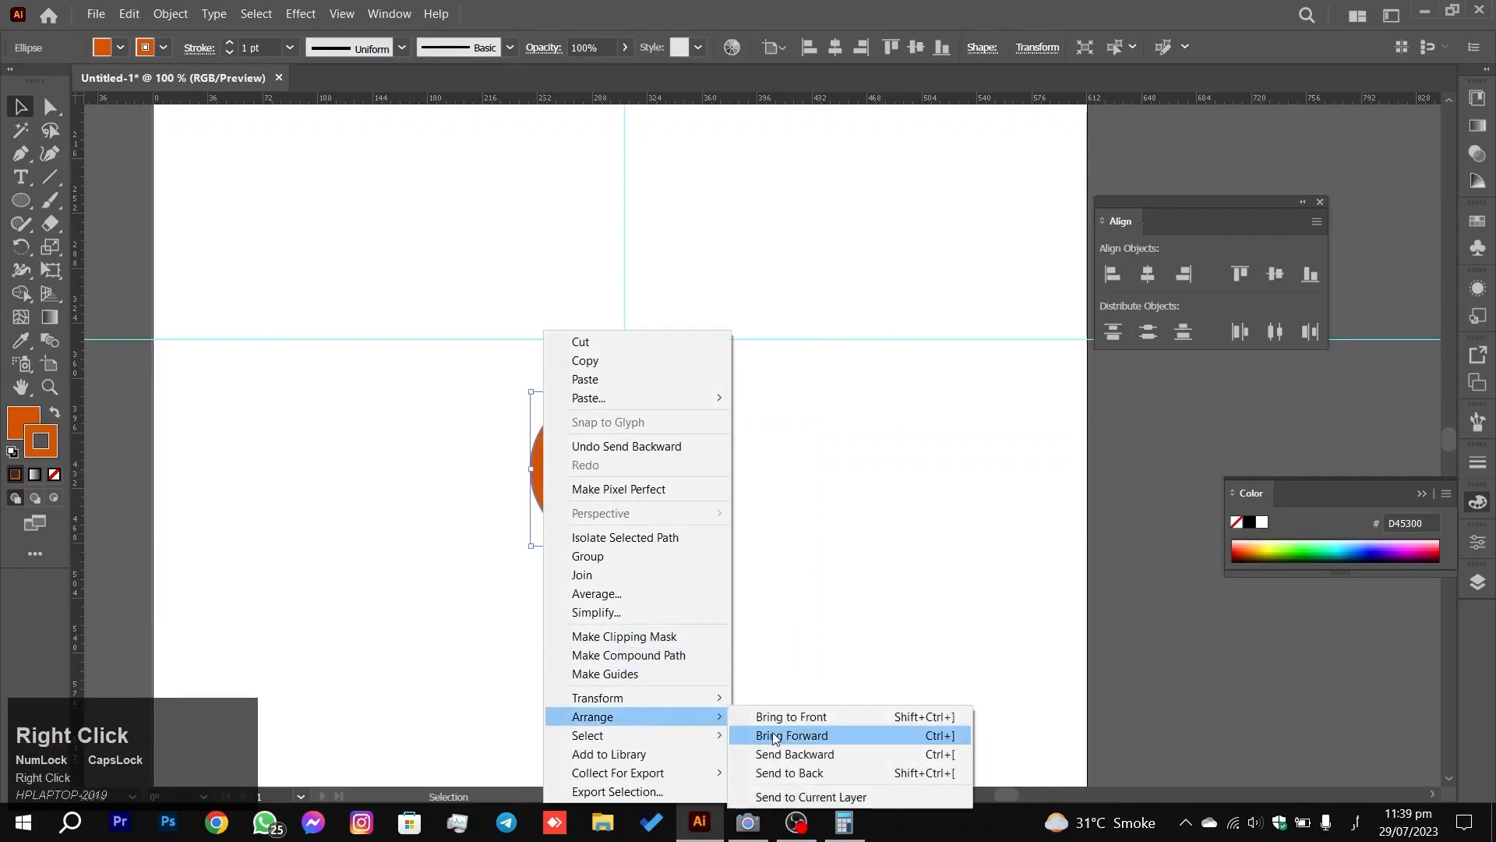
pyautogui.click(827, 770)
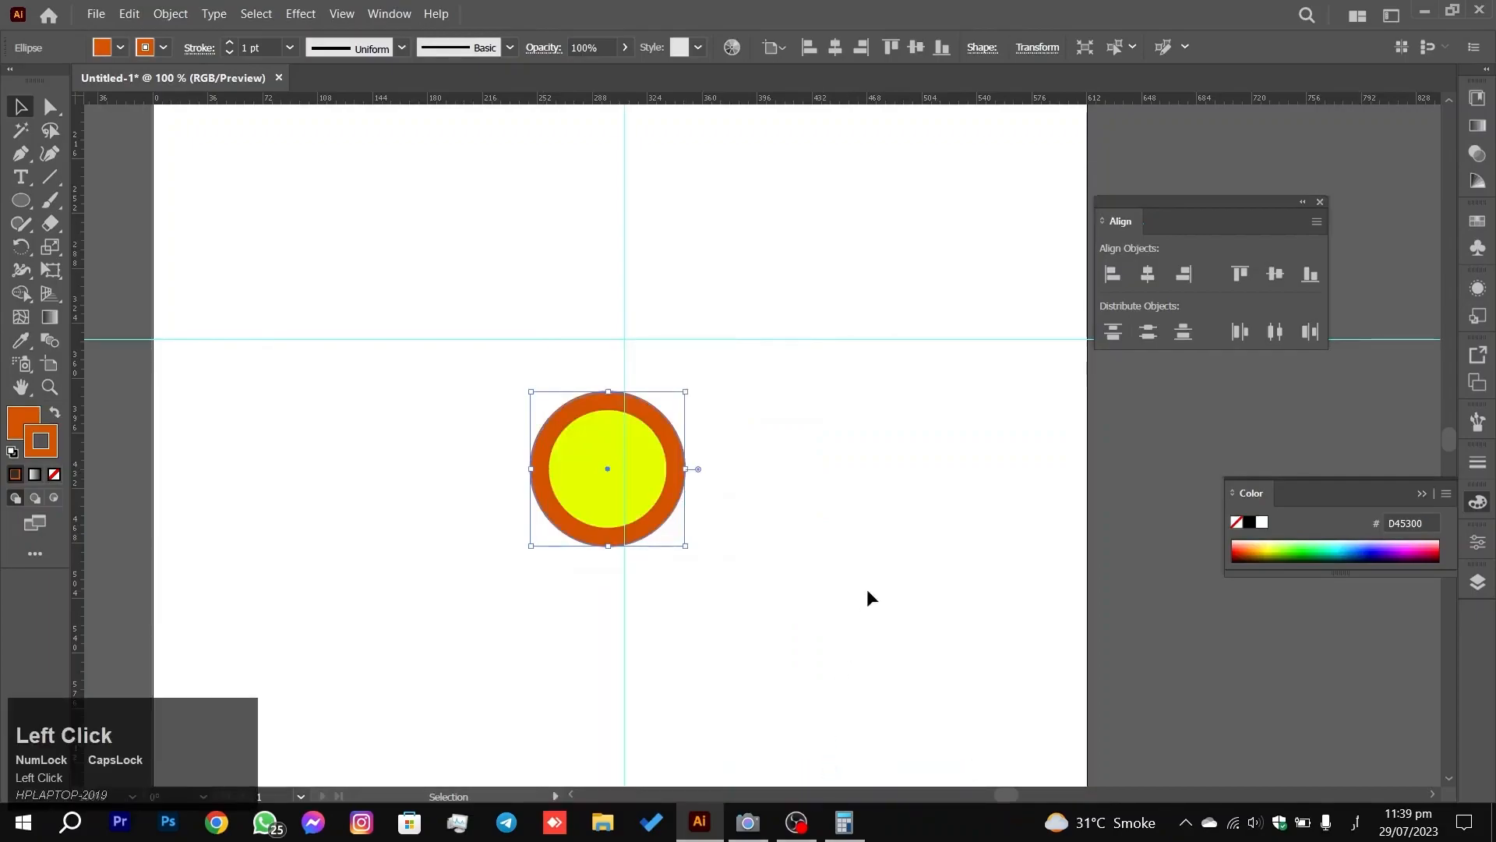
# Step: Send the yellow circle backward one level in the stacking order
pyautogui.rightClick(624, 471)
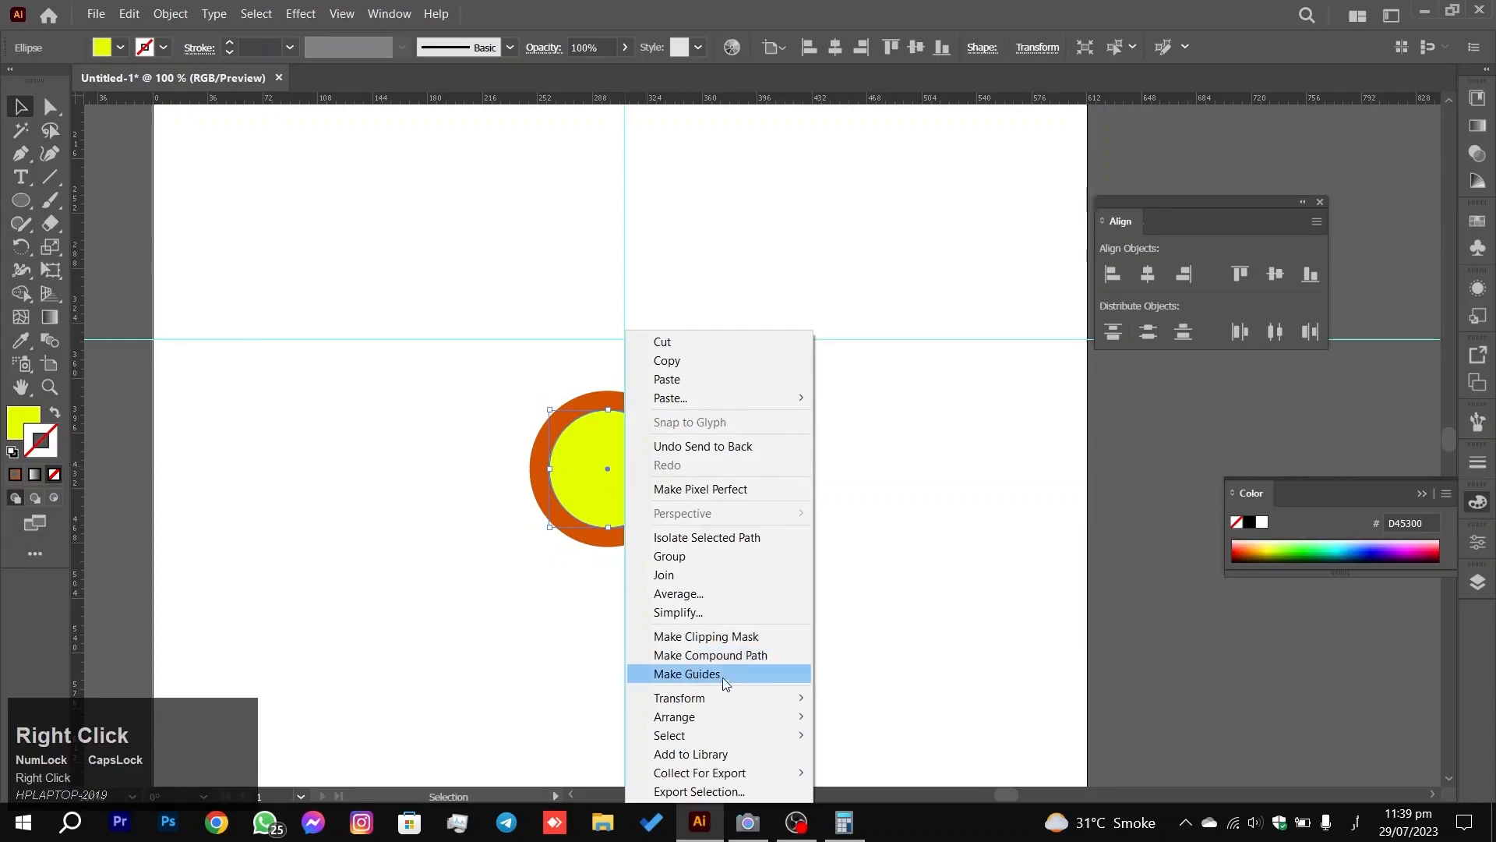
pyautogui.moveTo(753, 717)
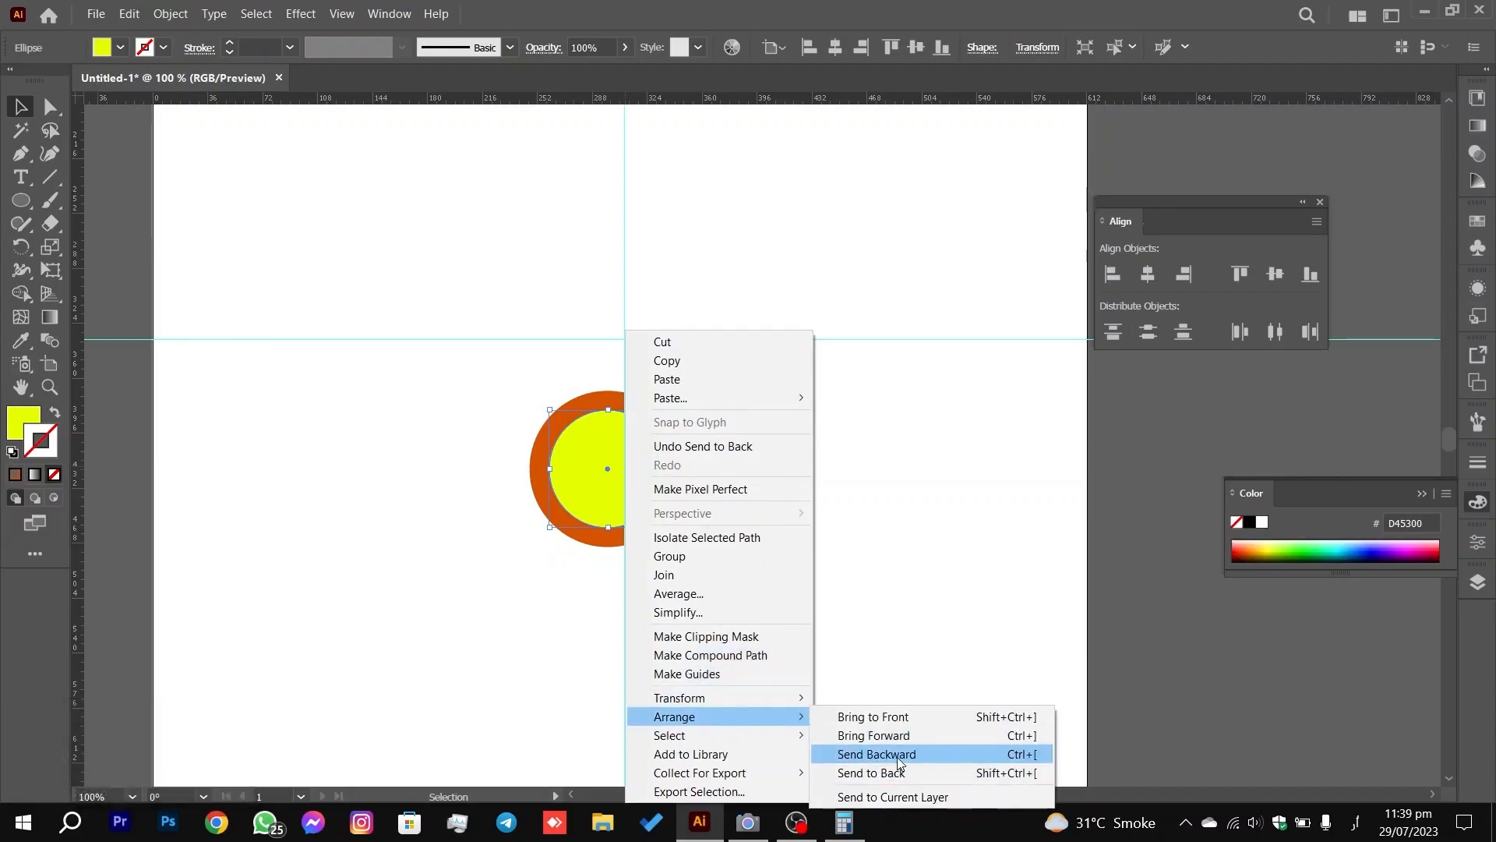
pyautogui.click(896, 756)
# Step: Send the green circle backward one level and then to the very back of the stack
pyautogui.click(610, 461)
pyautogui.rightClick(610, 462)
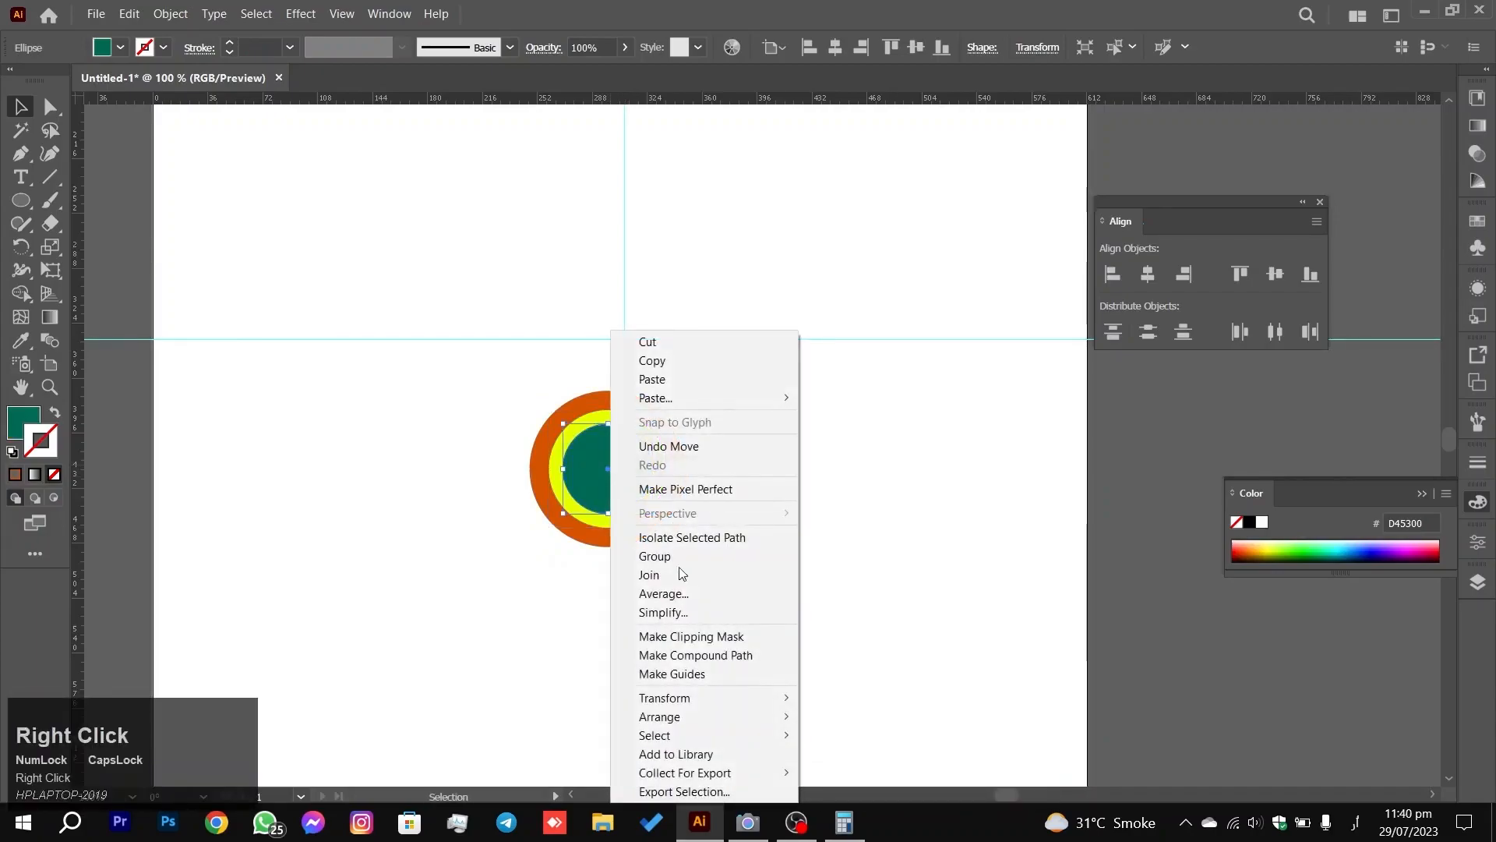
pyautogui.moveTo(683, 716)
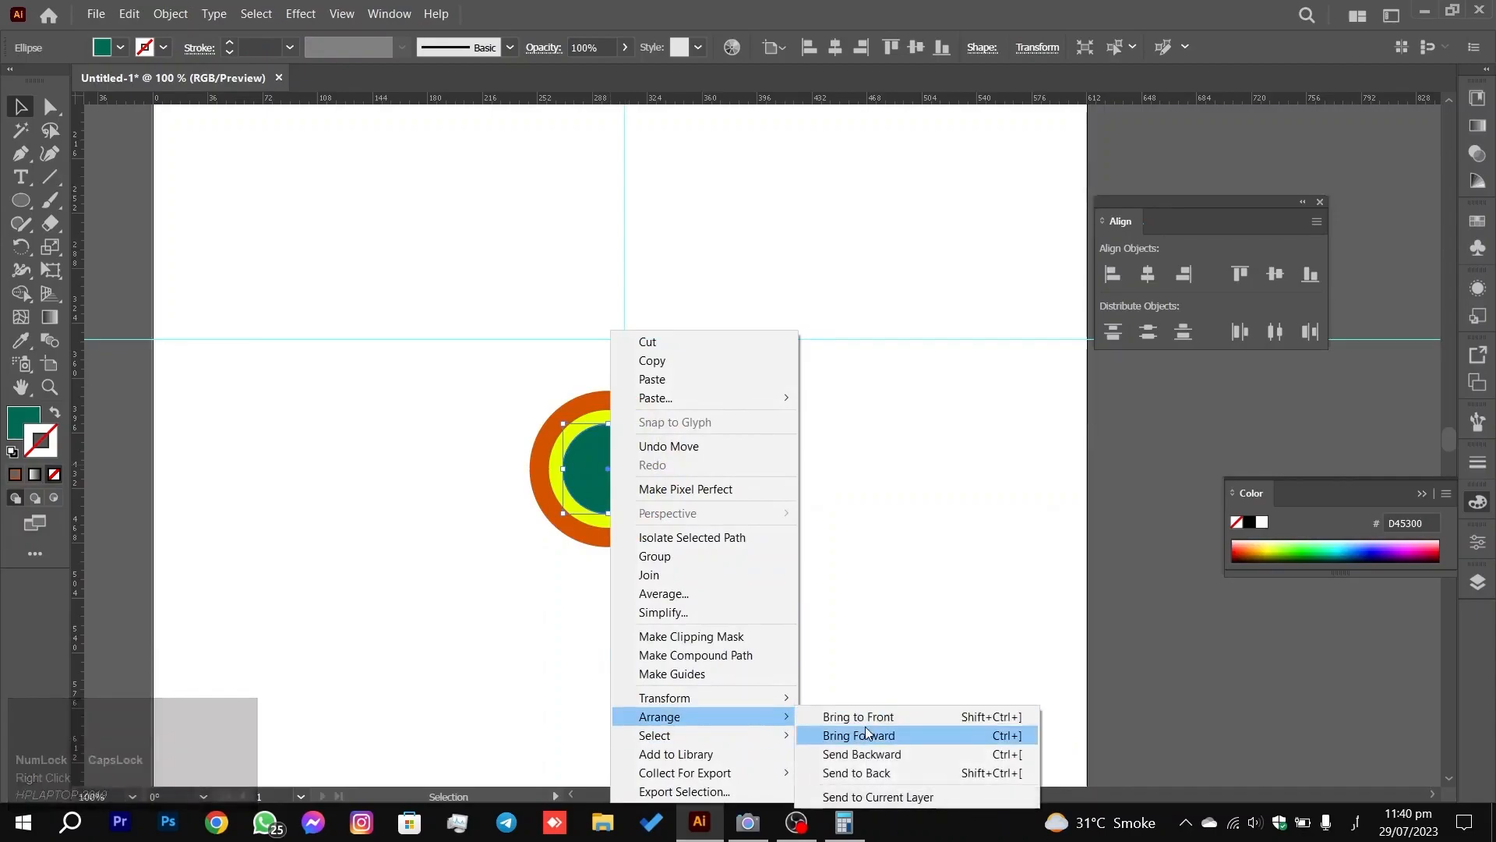
pyautogui.click(876, 755)
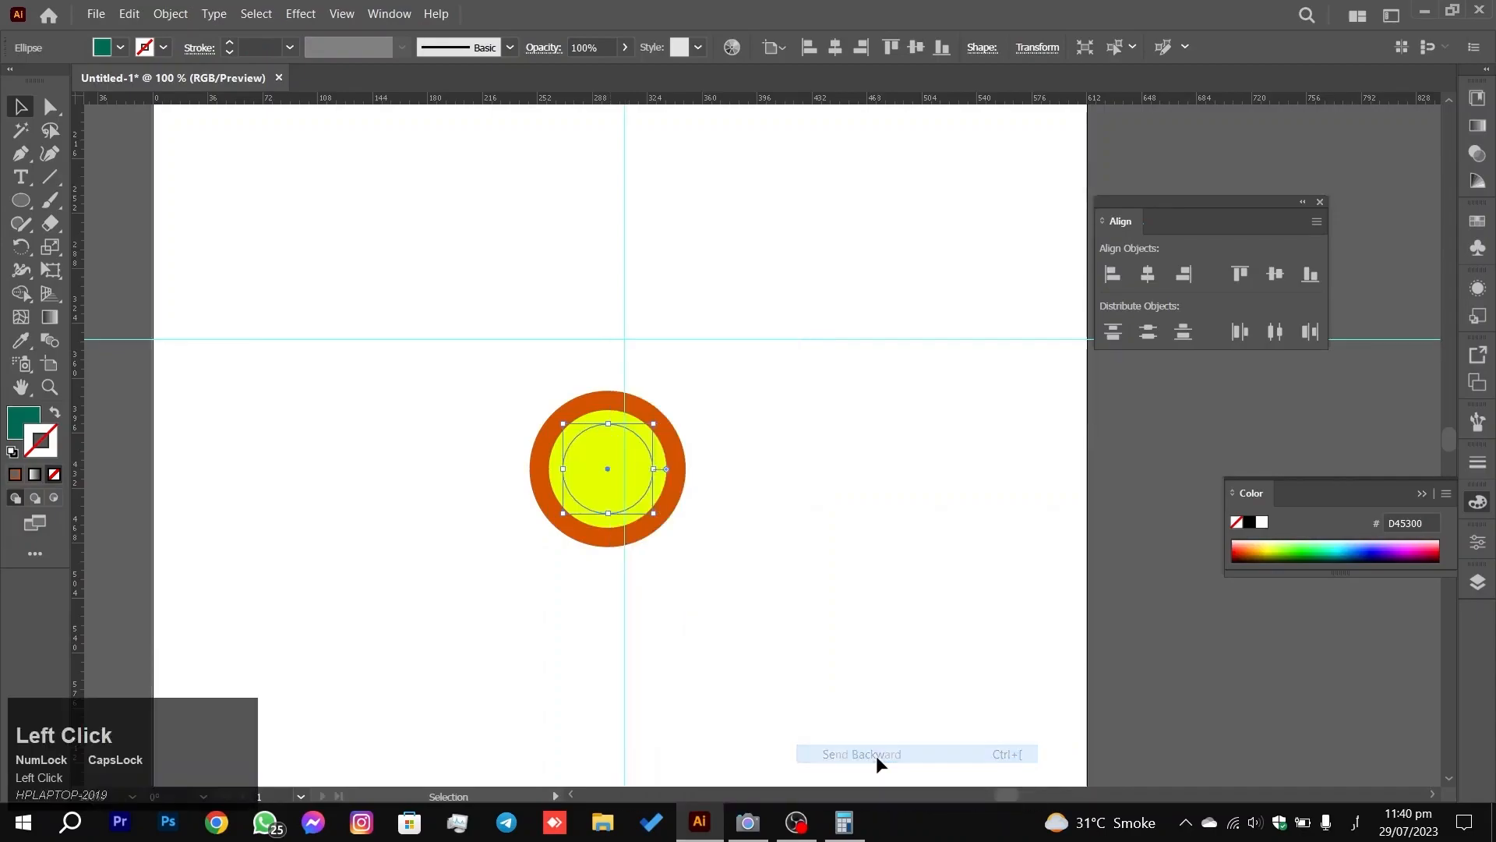
pyautogui.rightClick(621, 456)
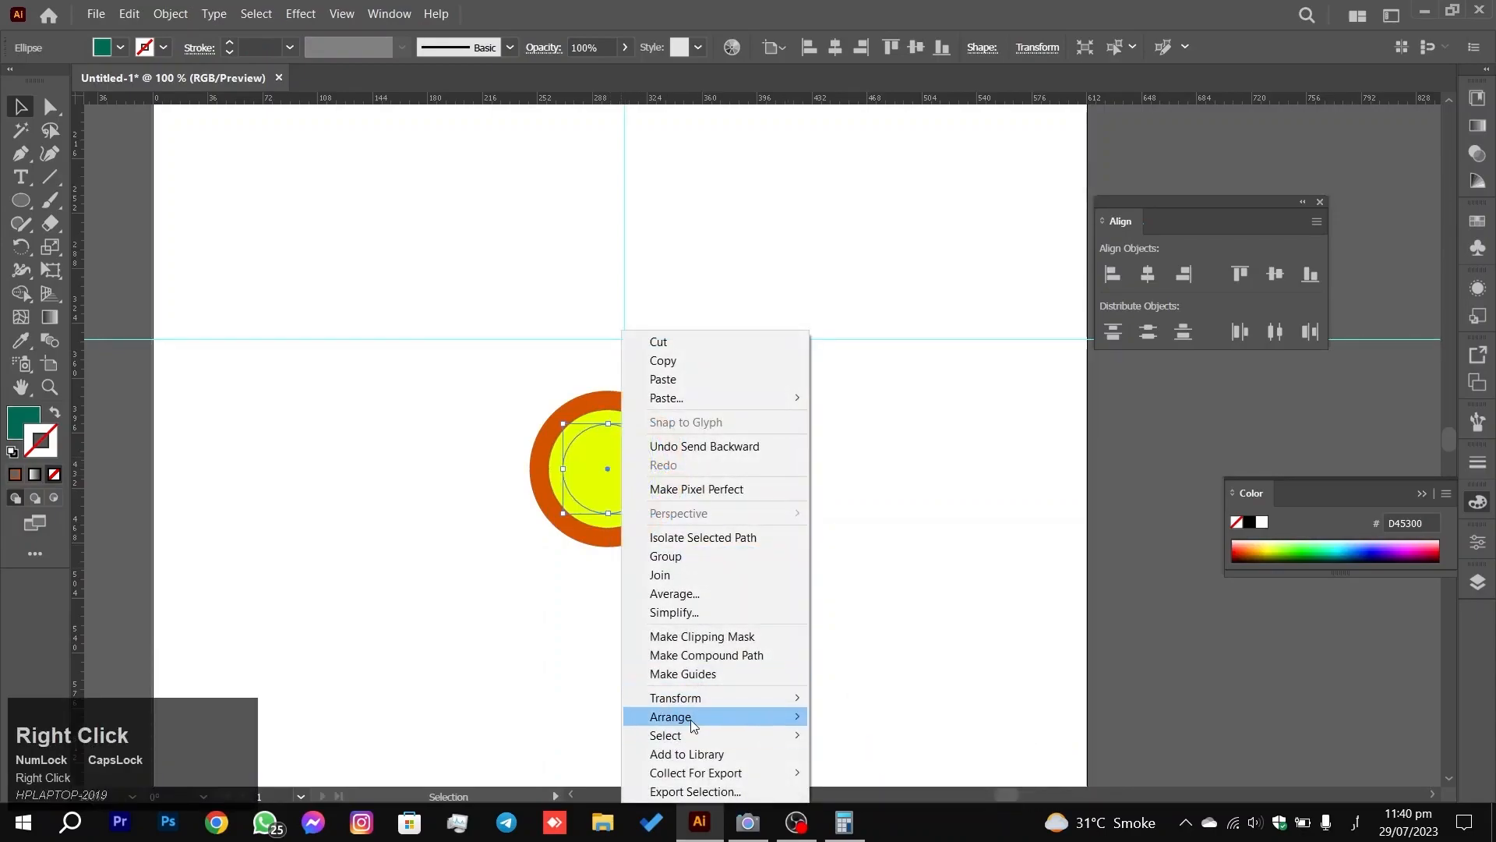
pyautogui.moveTo(692, 719)
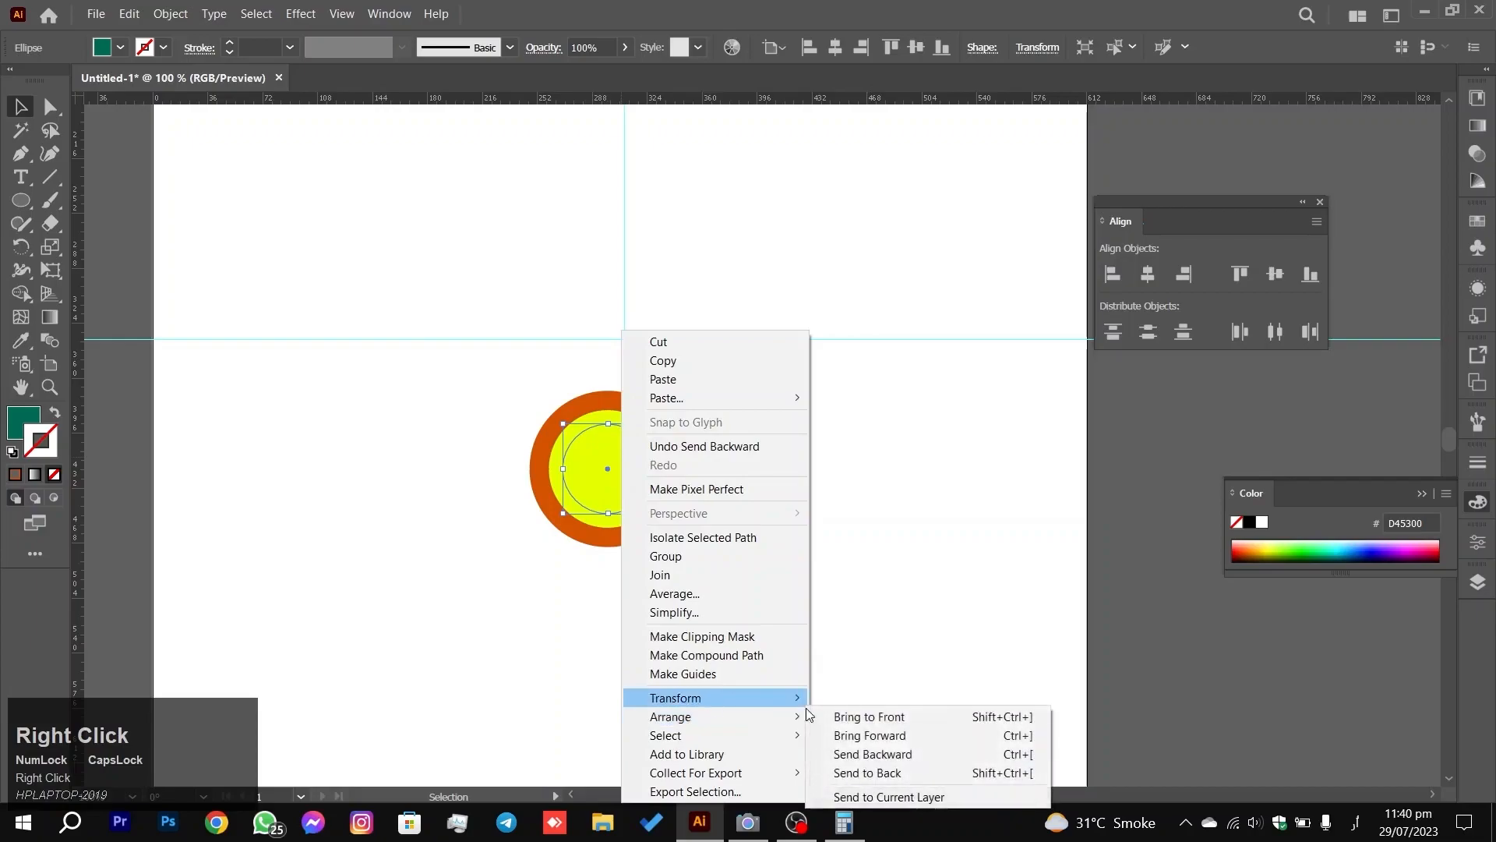
pyautogui.click(889, 773)
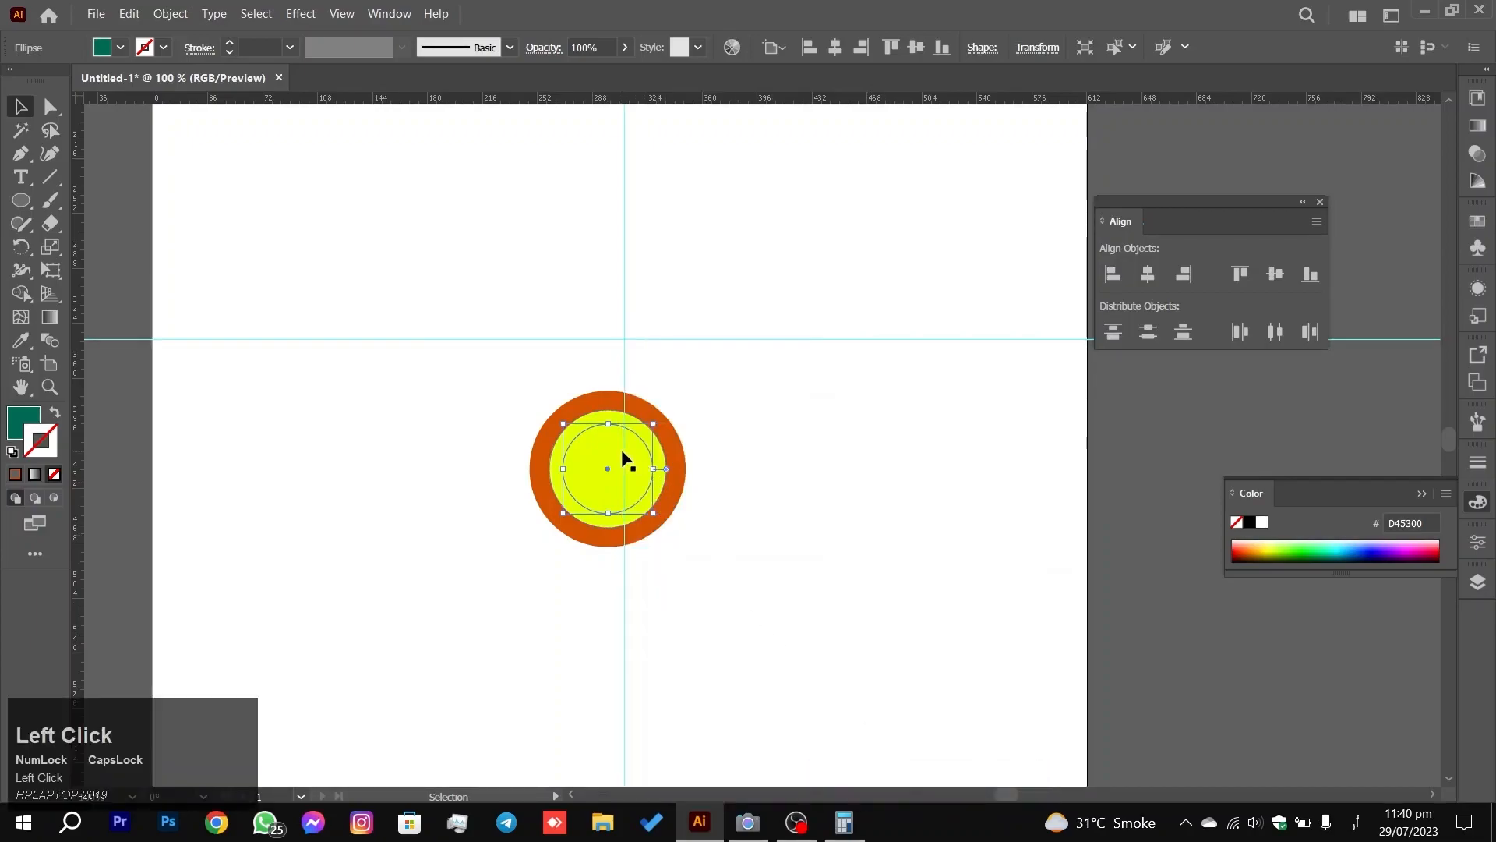
# Step: Select the yellow circle, send it to the back of the stack and deselect it
pyautogui.click(657, 449)
pyautogui.rightClick(657, 447)
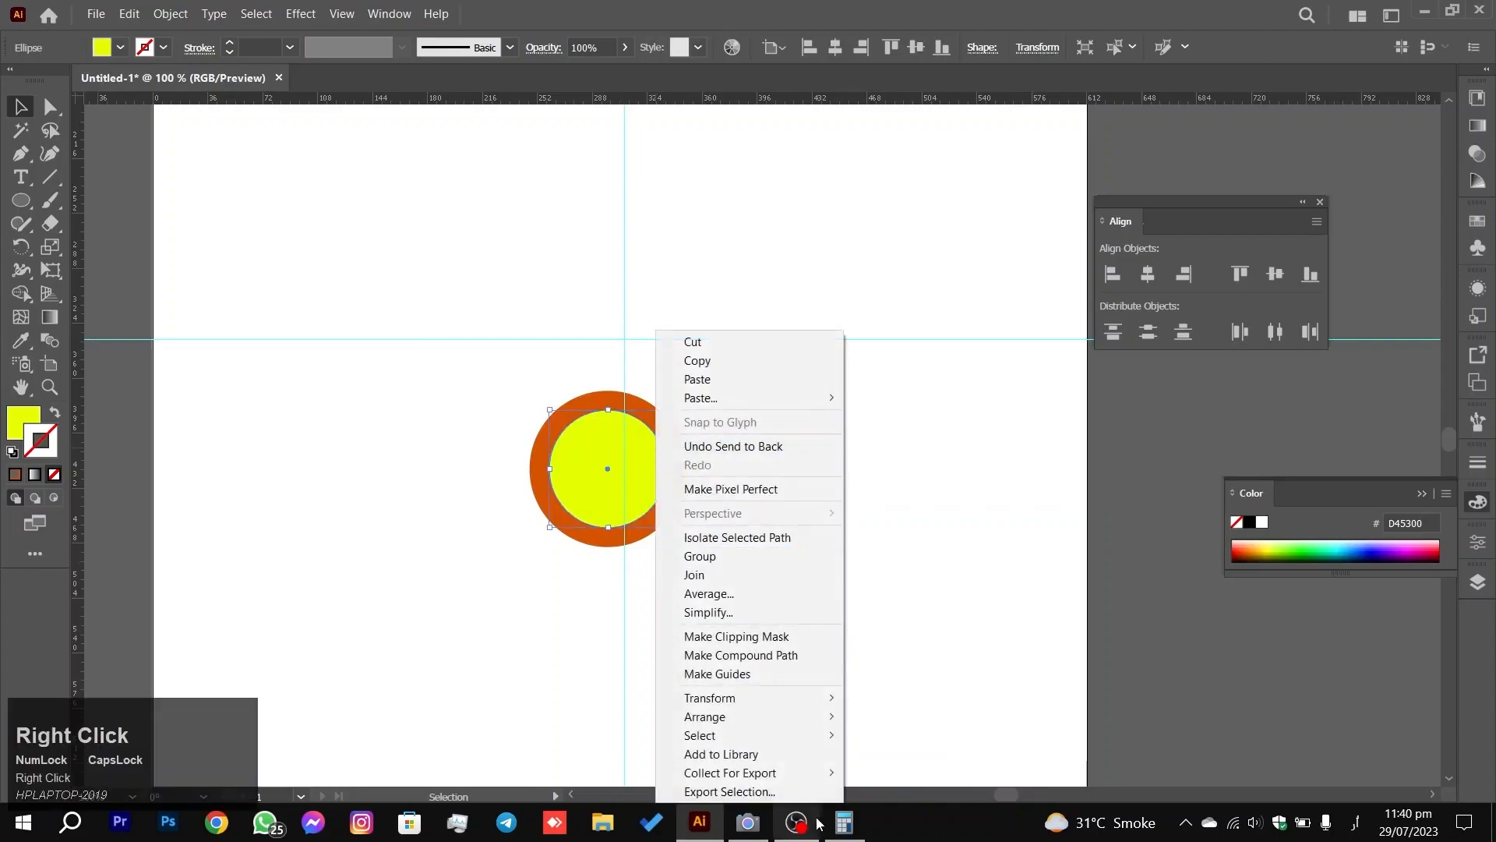
pyautogui.moveTo(778, 716)
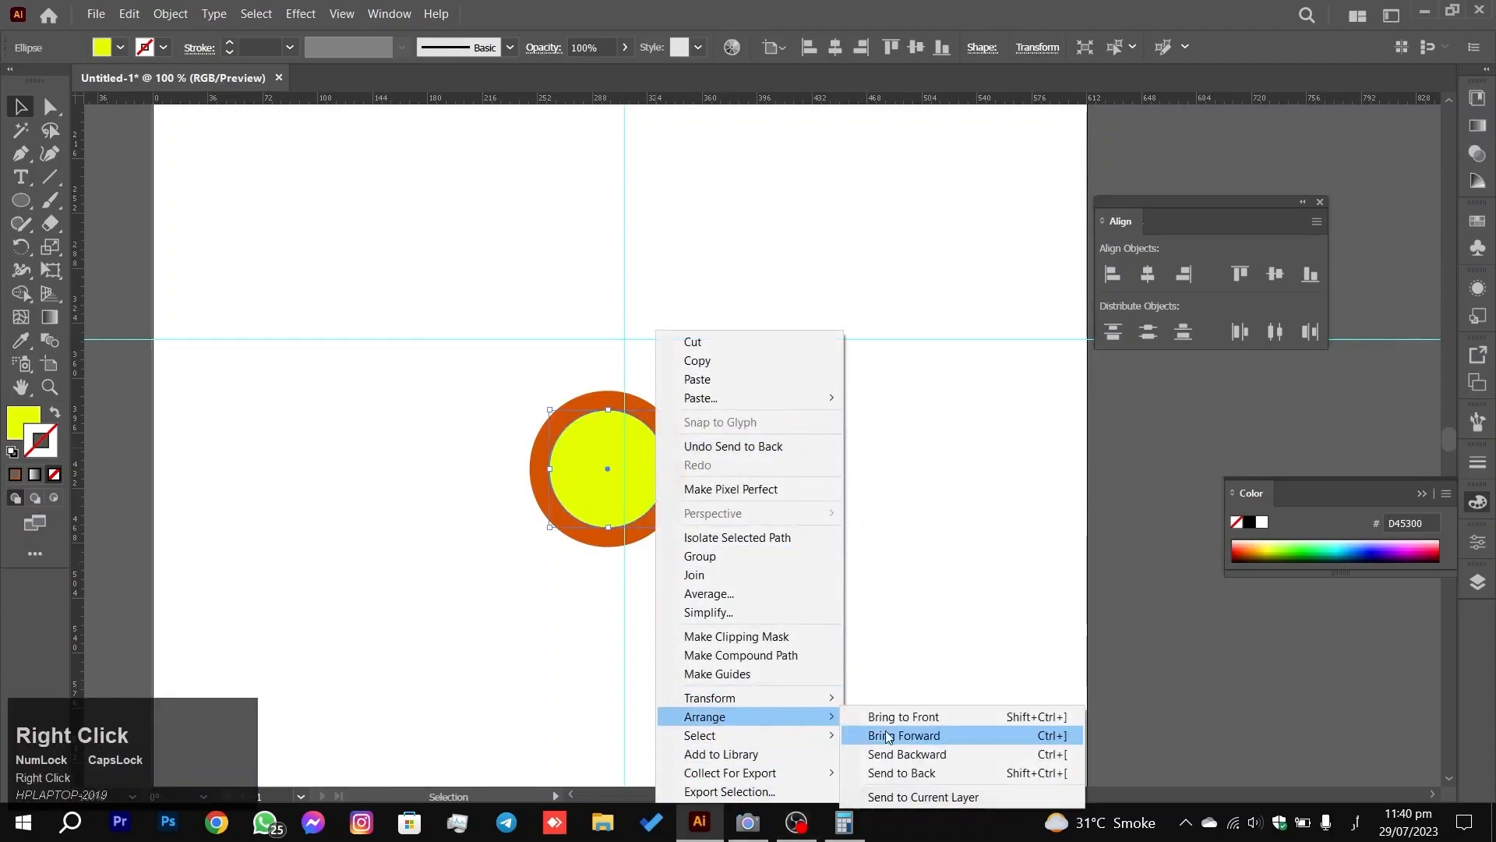
pyautogui.click(913, 775)
pyautogui.click(824, 516)
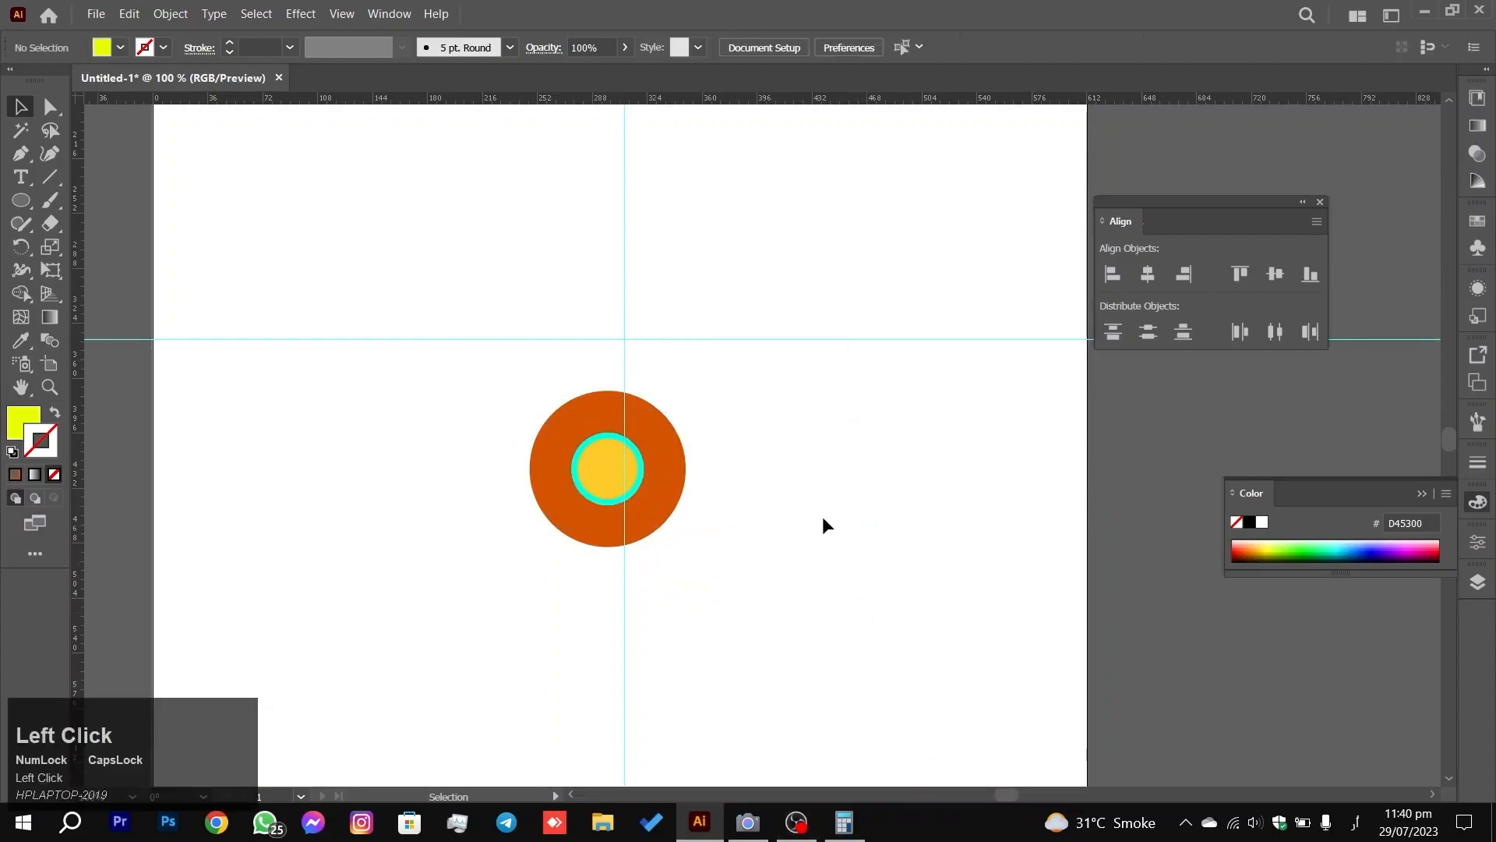
# Step: Send the orange circle to the back of the stack and select all the concentric circles
pyautogui.click(671, 457)
pyautogui.rightClick(673, 456)
pyautogui.moveTo(802, 714)
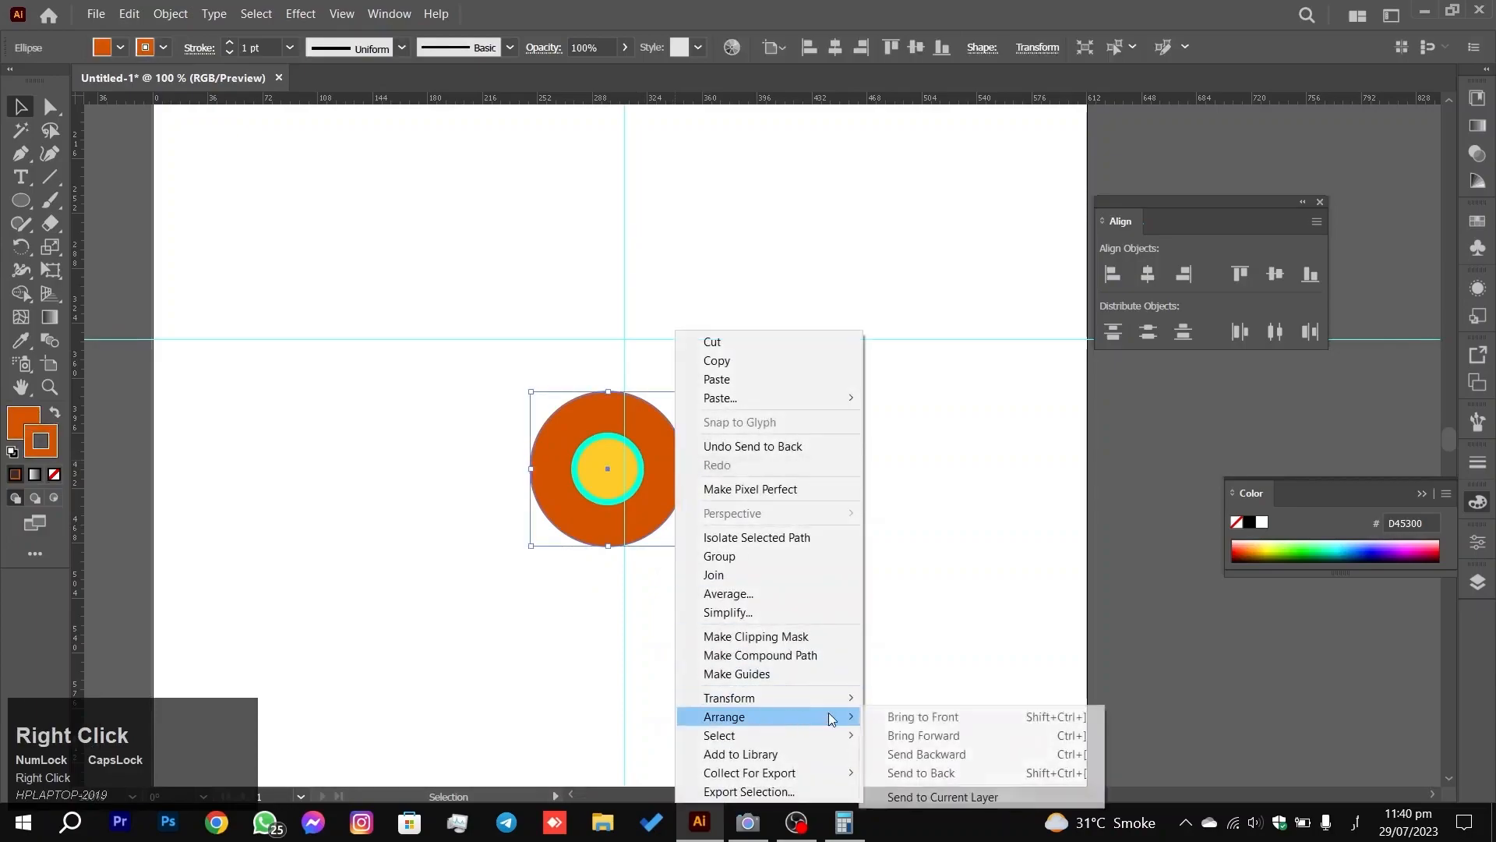
pyautogui.click(927, 772)
pyautogui.moveTo(825, 399); pyautogui.dragTo(465, 520)
pyautogui.moveTo(926, 444); pyautogui.dragTo(351, 549)
pyautogui.click(786, 433)
pyautogui.moveTo(882, 395); pyautogui.dragTo(533, 551)
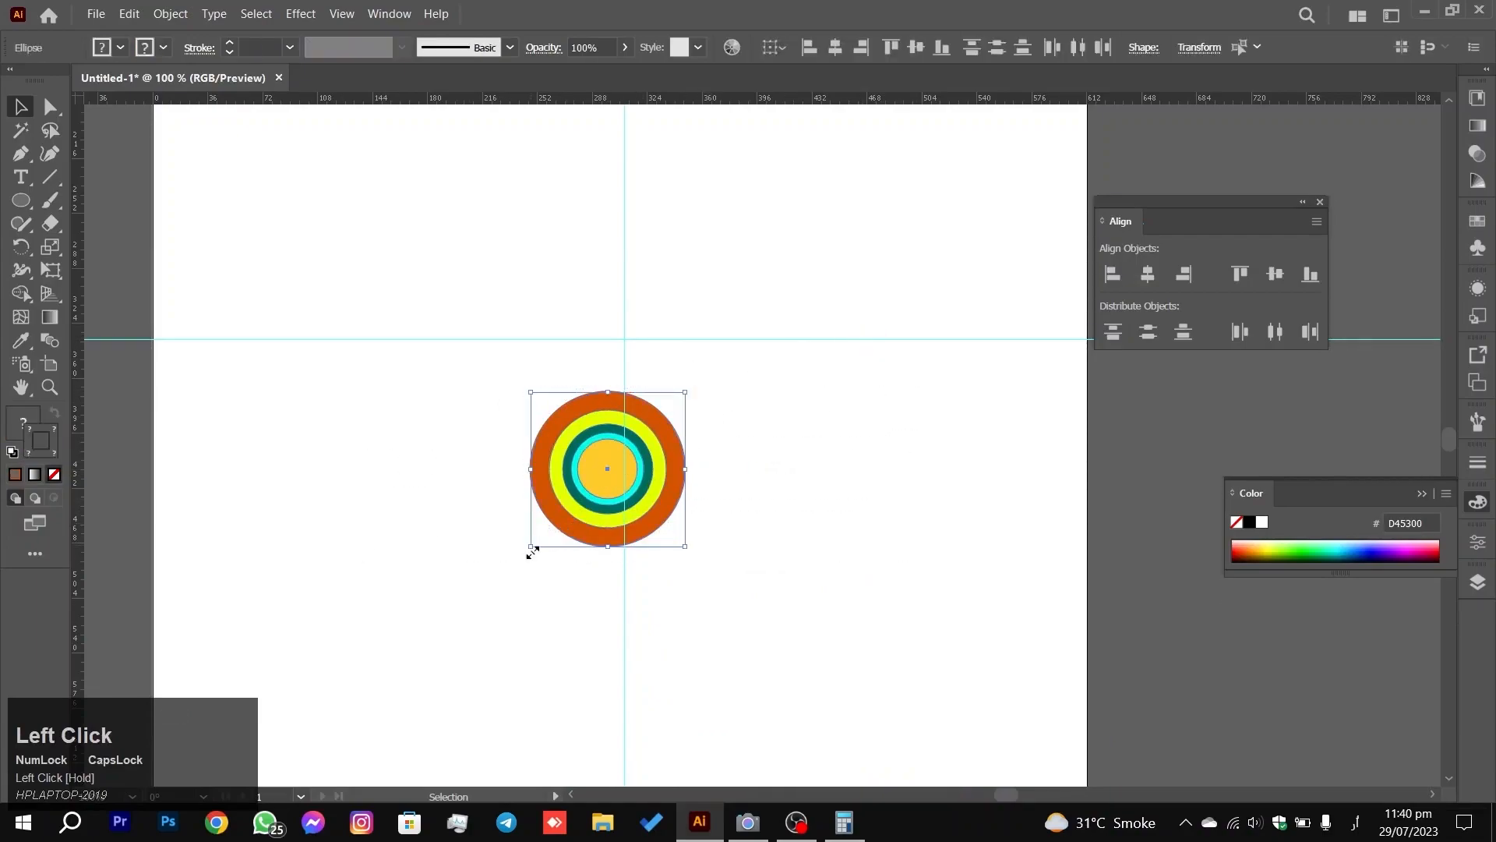
# Step: Undo the stacking-order changes and the alignment until the five circles are scattered again
pyautogui.hotkey('ctrl', 'z')
pyautogui.hotkey('ctrl', 'z')
pyautogui.hotkey('ctrl', 'z')
pyautogui.hotkey('ctrl', 'z')
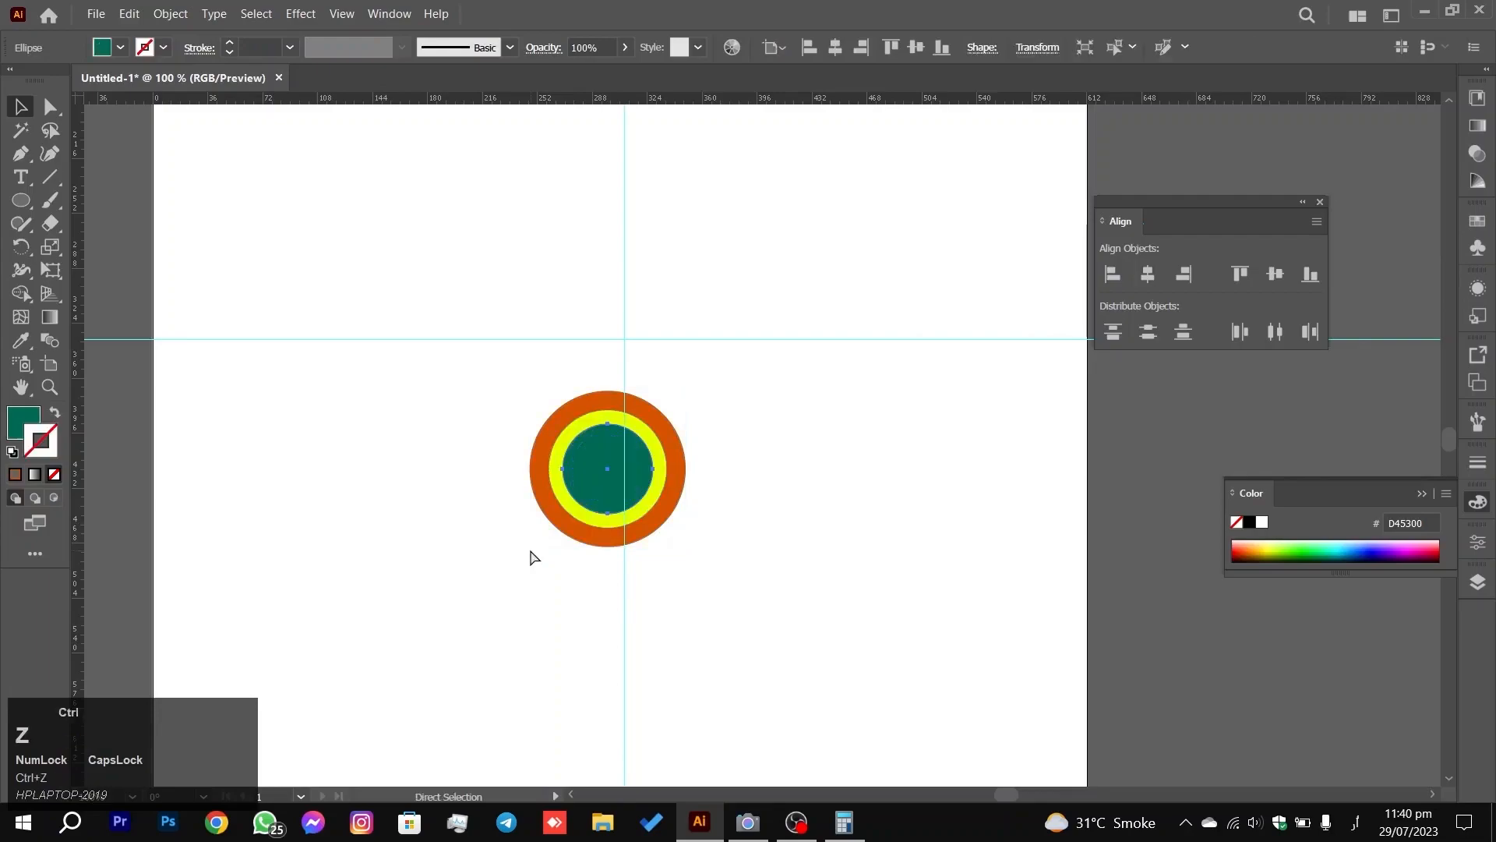
pyautogui.hotkey('ctrl', 'z')
pyautogui.hotkey('ctrl', 'z')
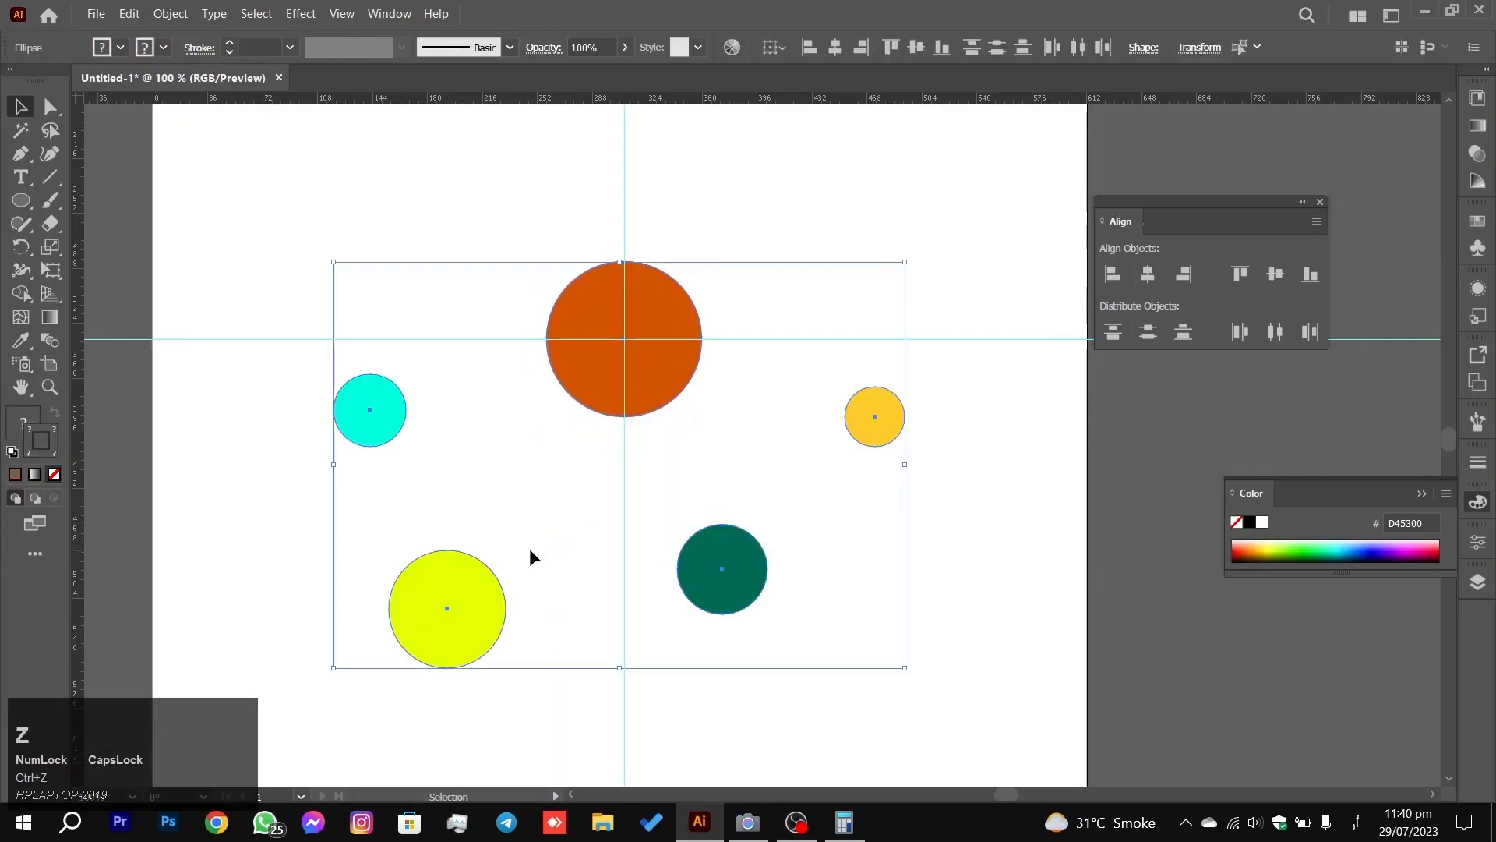
# Step: Reselect all five scattered circles and make the orange circle the key object for alignment
pyautogui.click(877, 321)
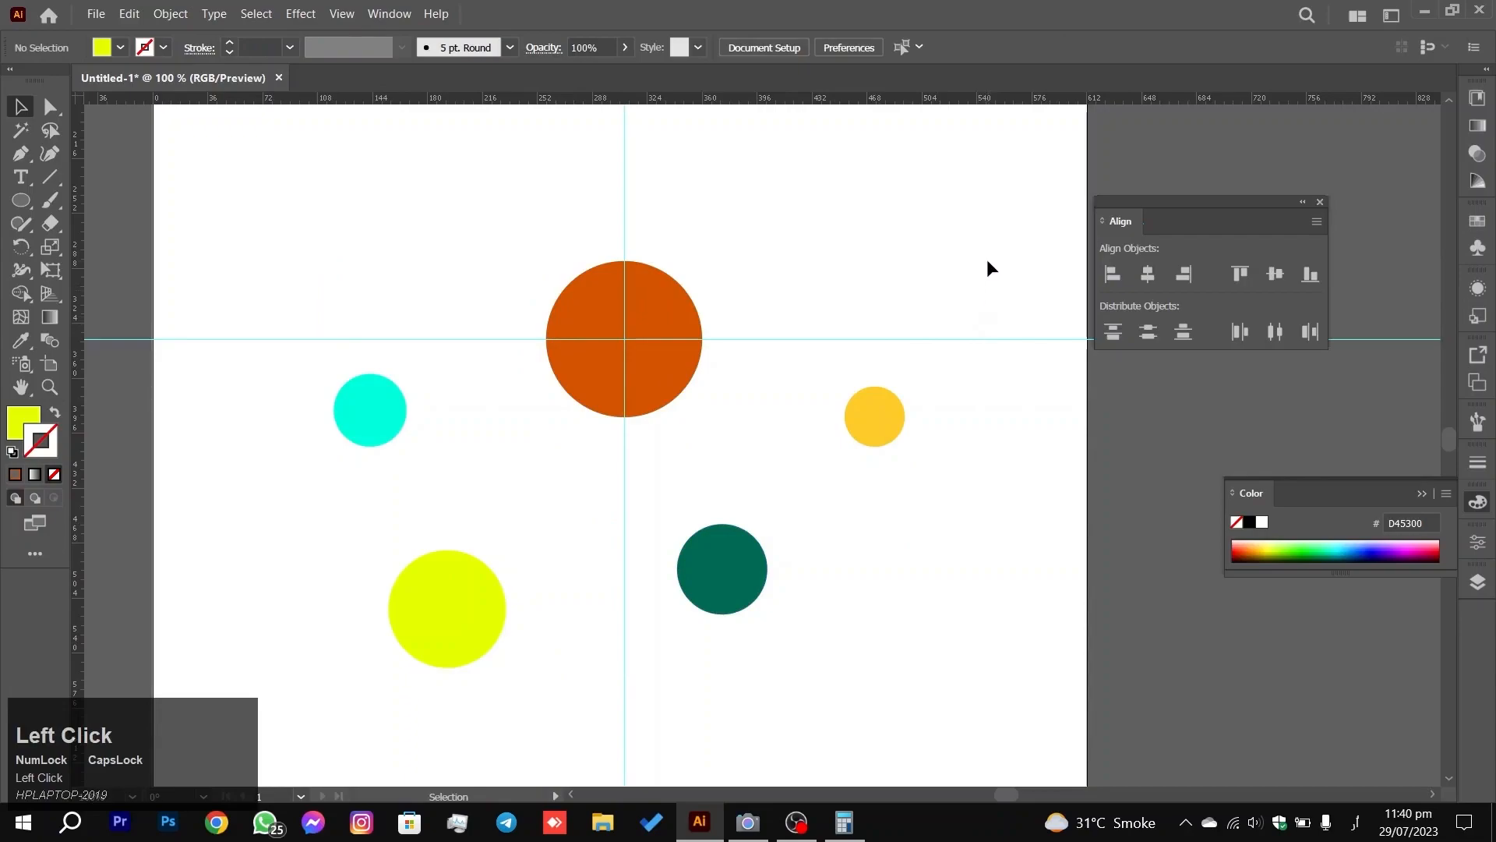
pyautogui.moveTo(986, 231); pyautogui.dragTo(268, 681)
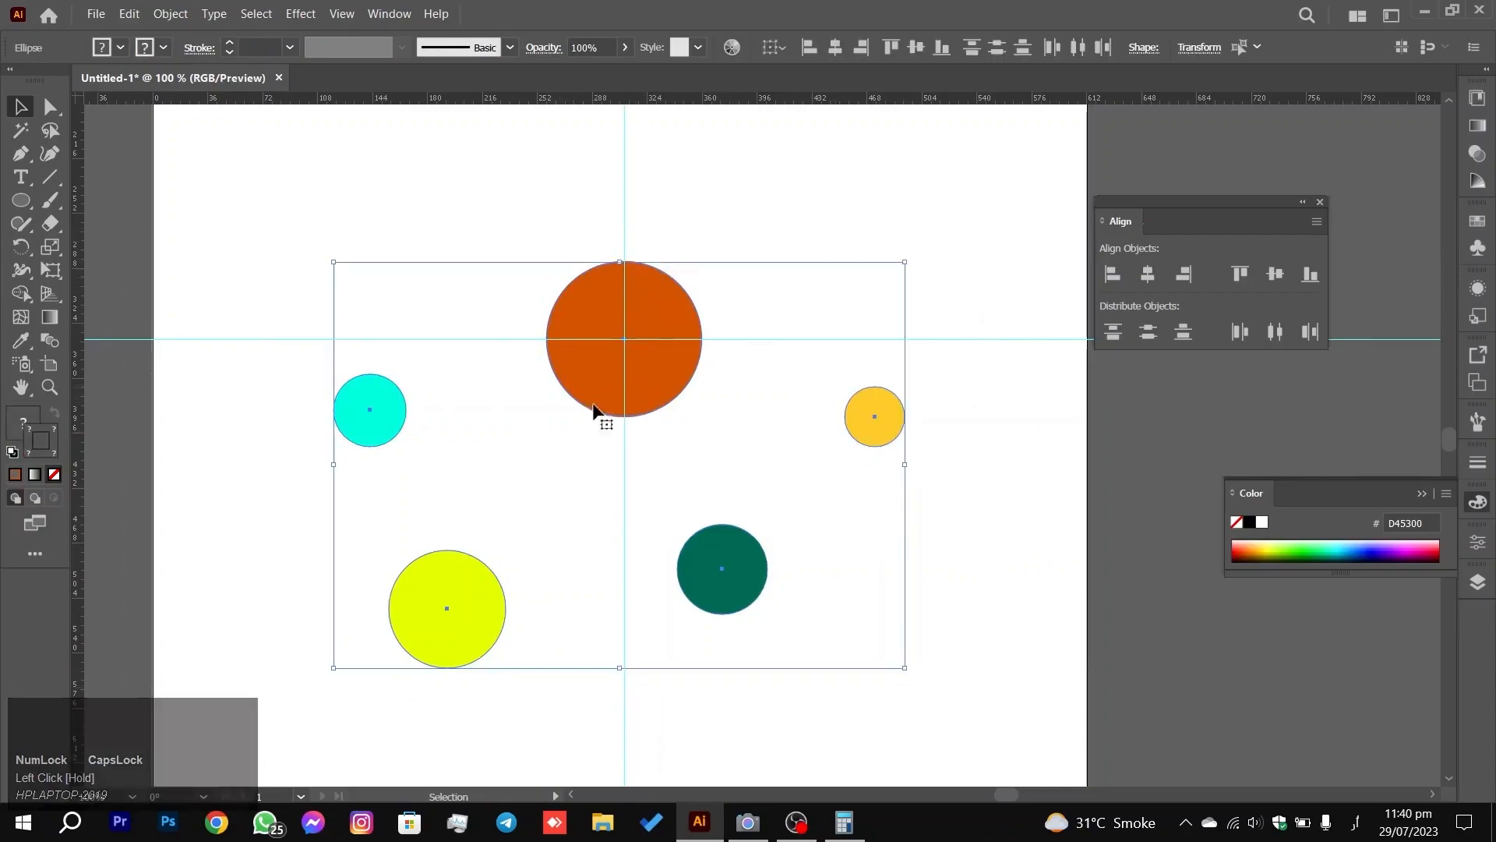
pyautogui.click(624, 312)
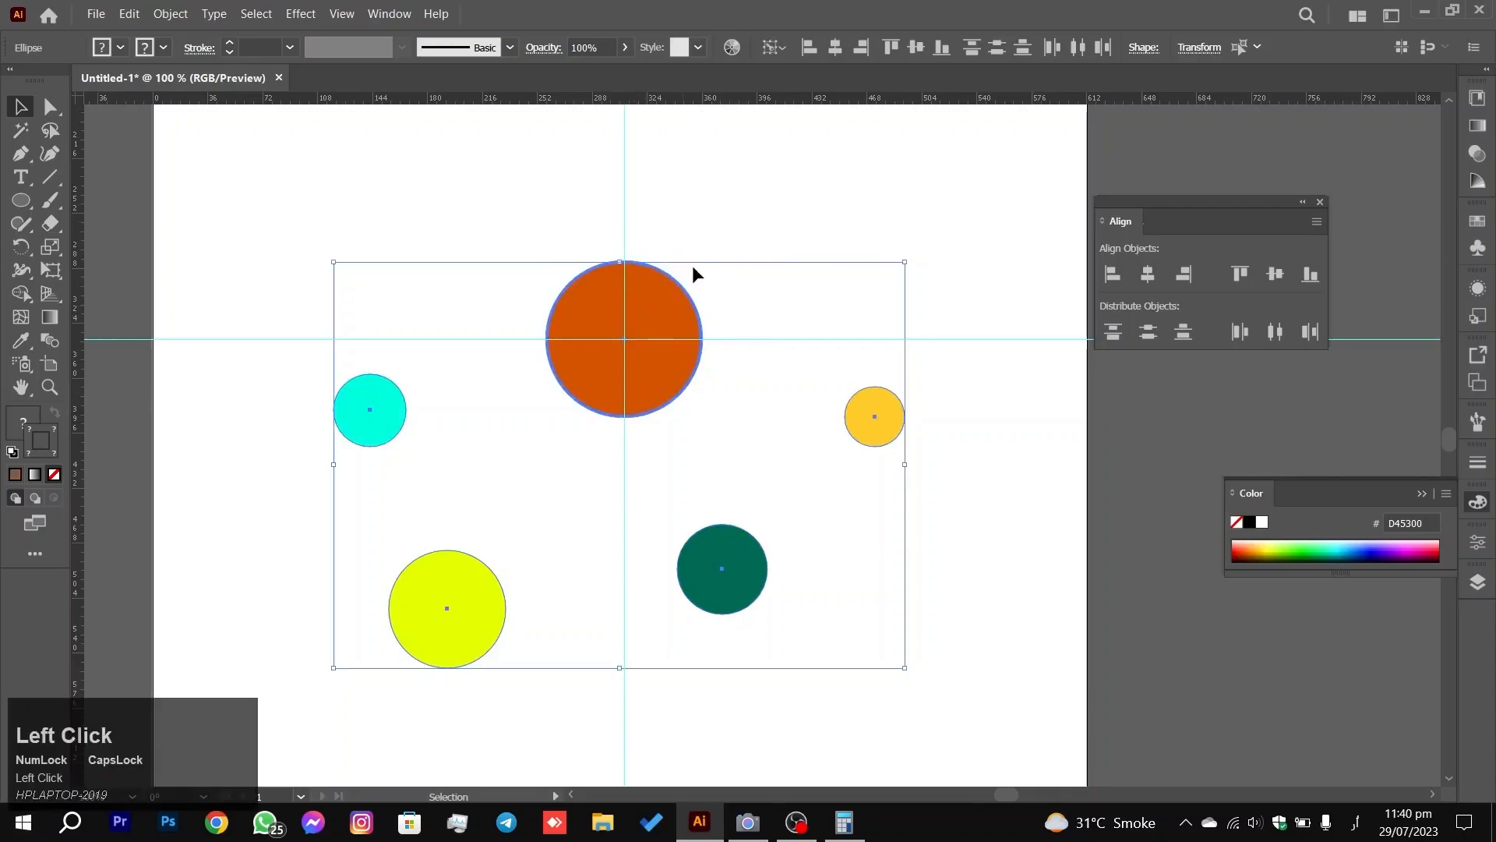
pyautogui.scroll(4, 730, 337)
pyautogui.scroll(-9, 718, 347)
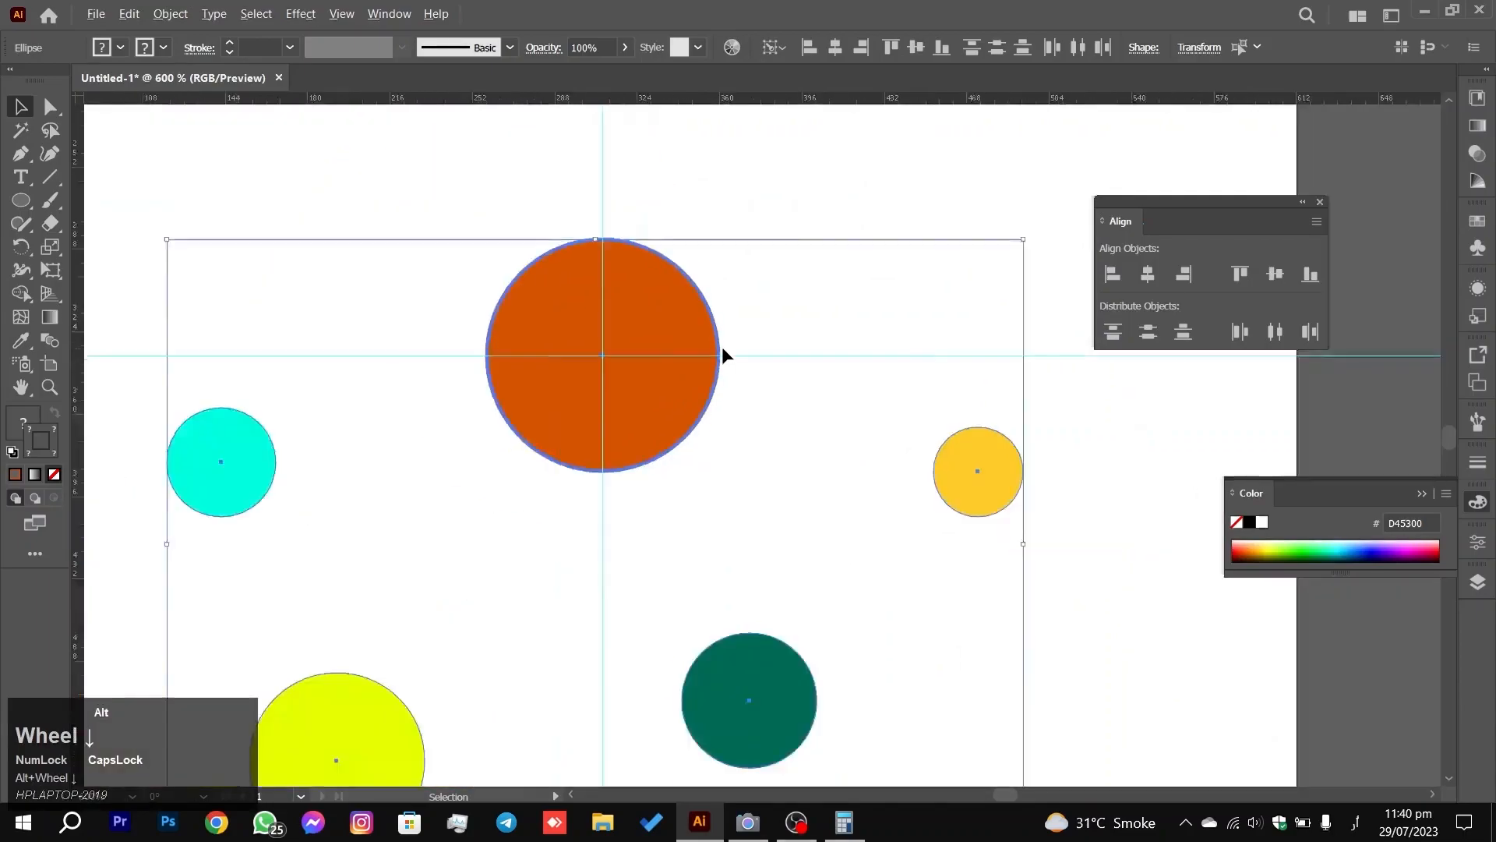
pyautogui.scroll(5, 725, 347)
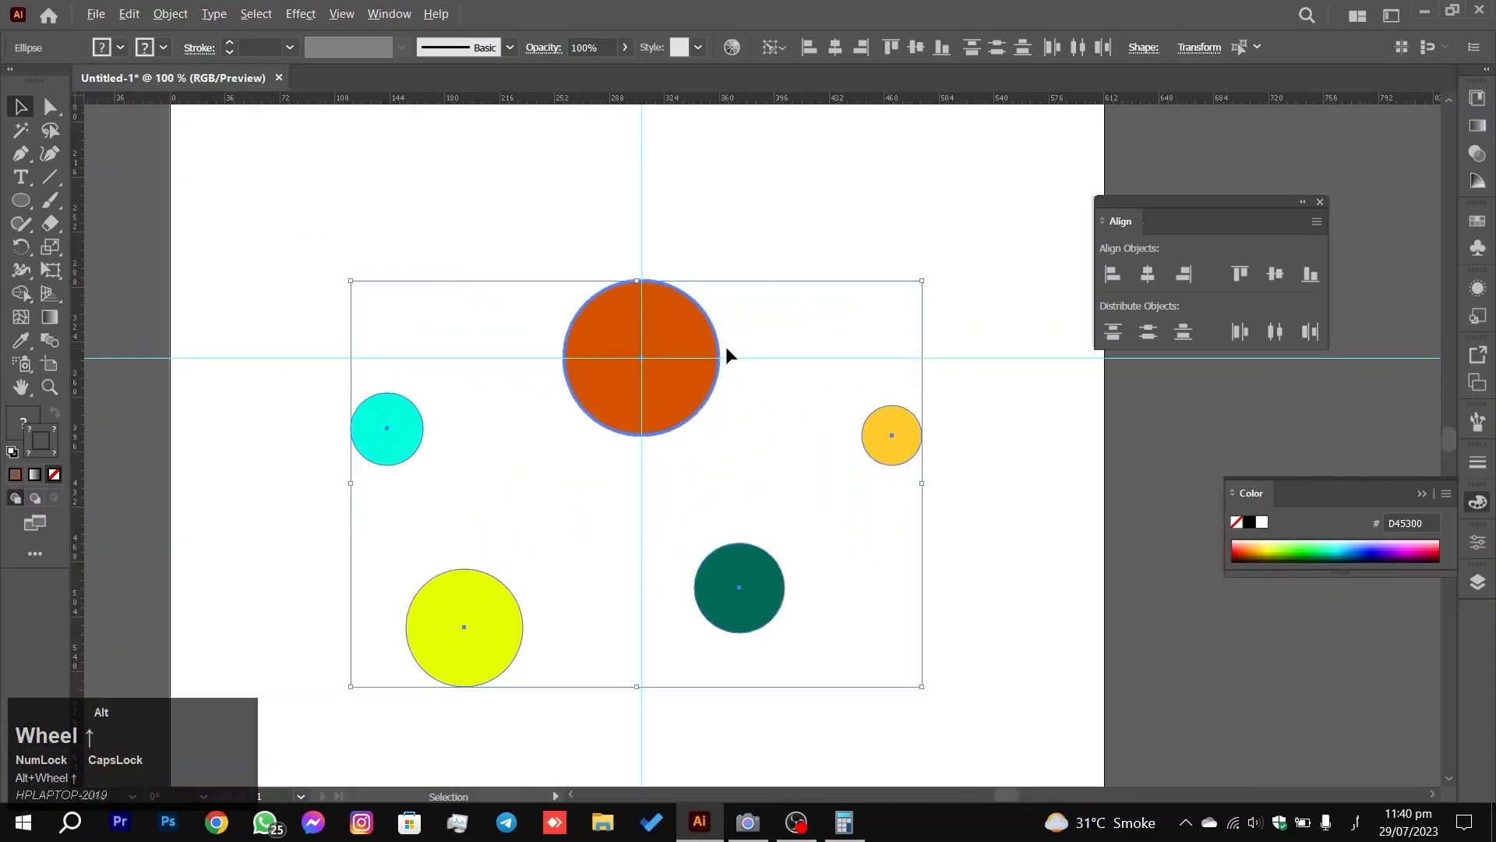
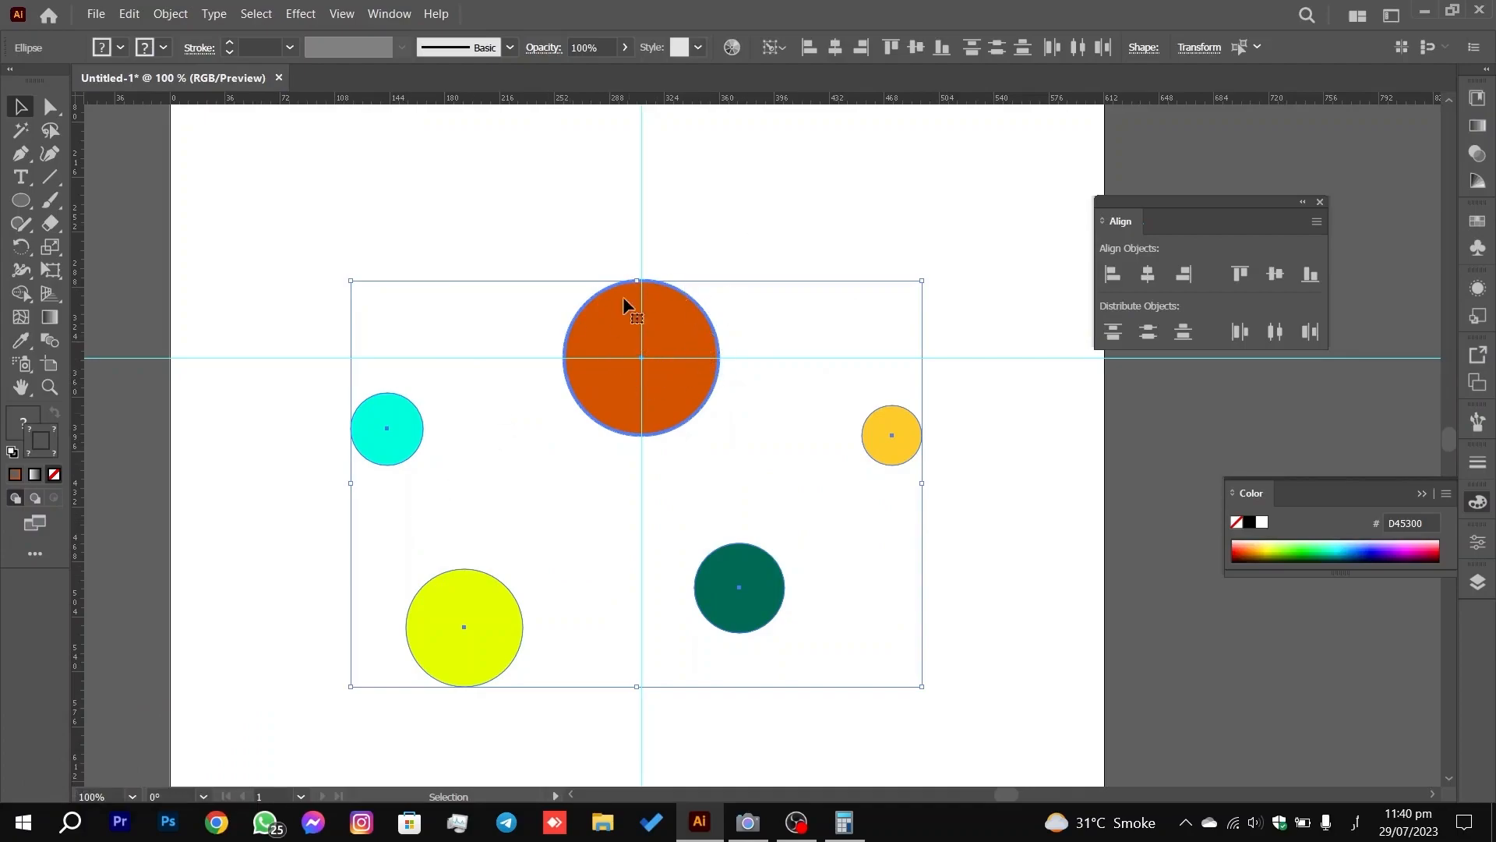
# Step: Centre the five circles horizontally and vertically on the orange key object, then deselect them
pyautogui.click(1148, 272)
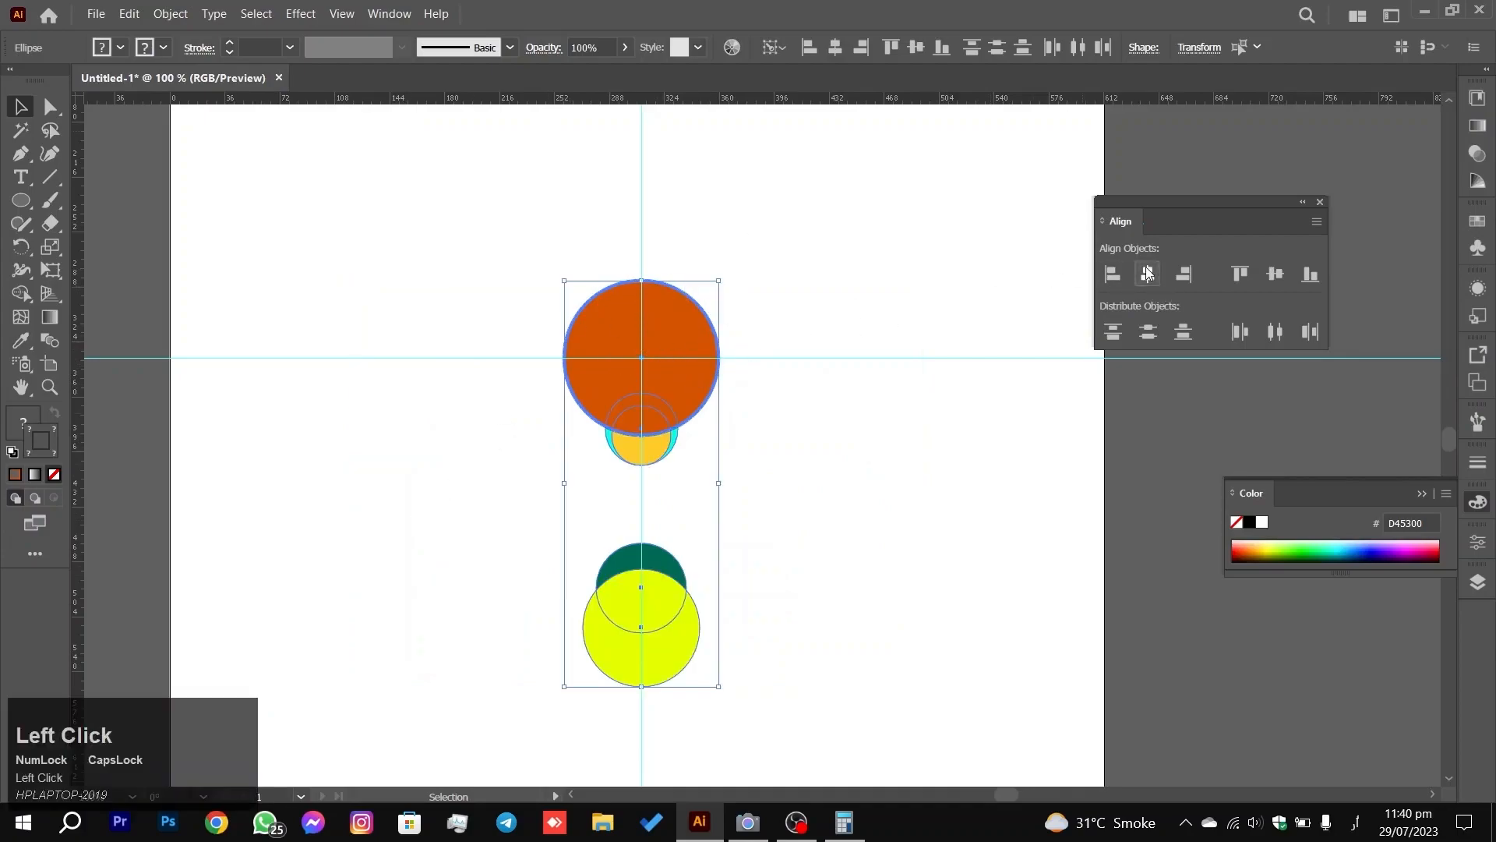
pyautogui.click(1276, 276)
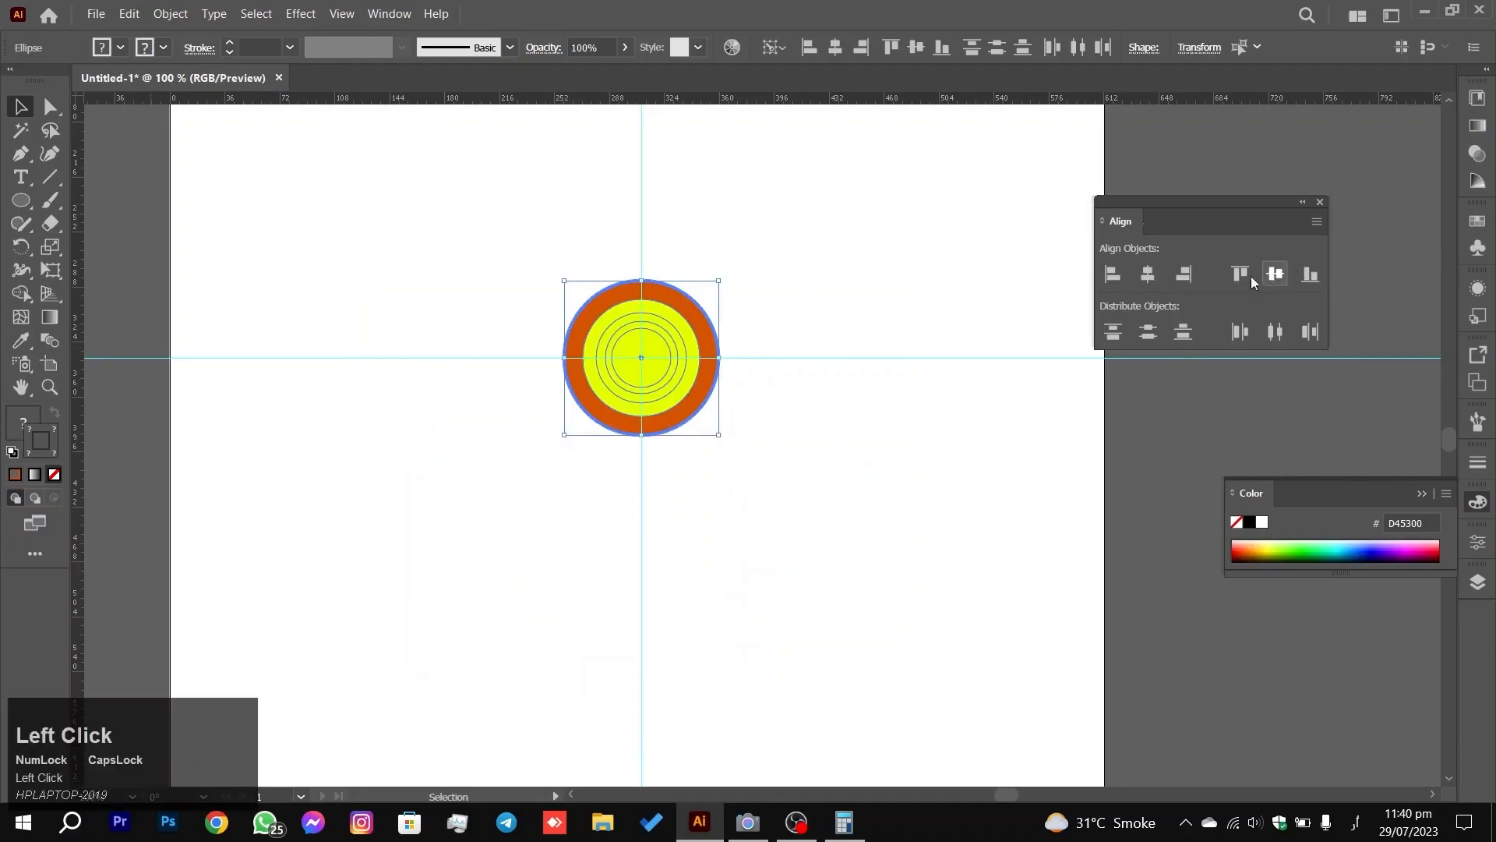
pyautogui.click(841, 311)
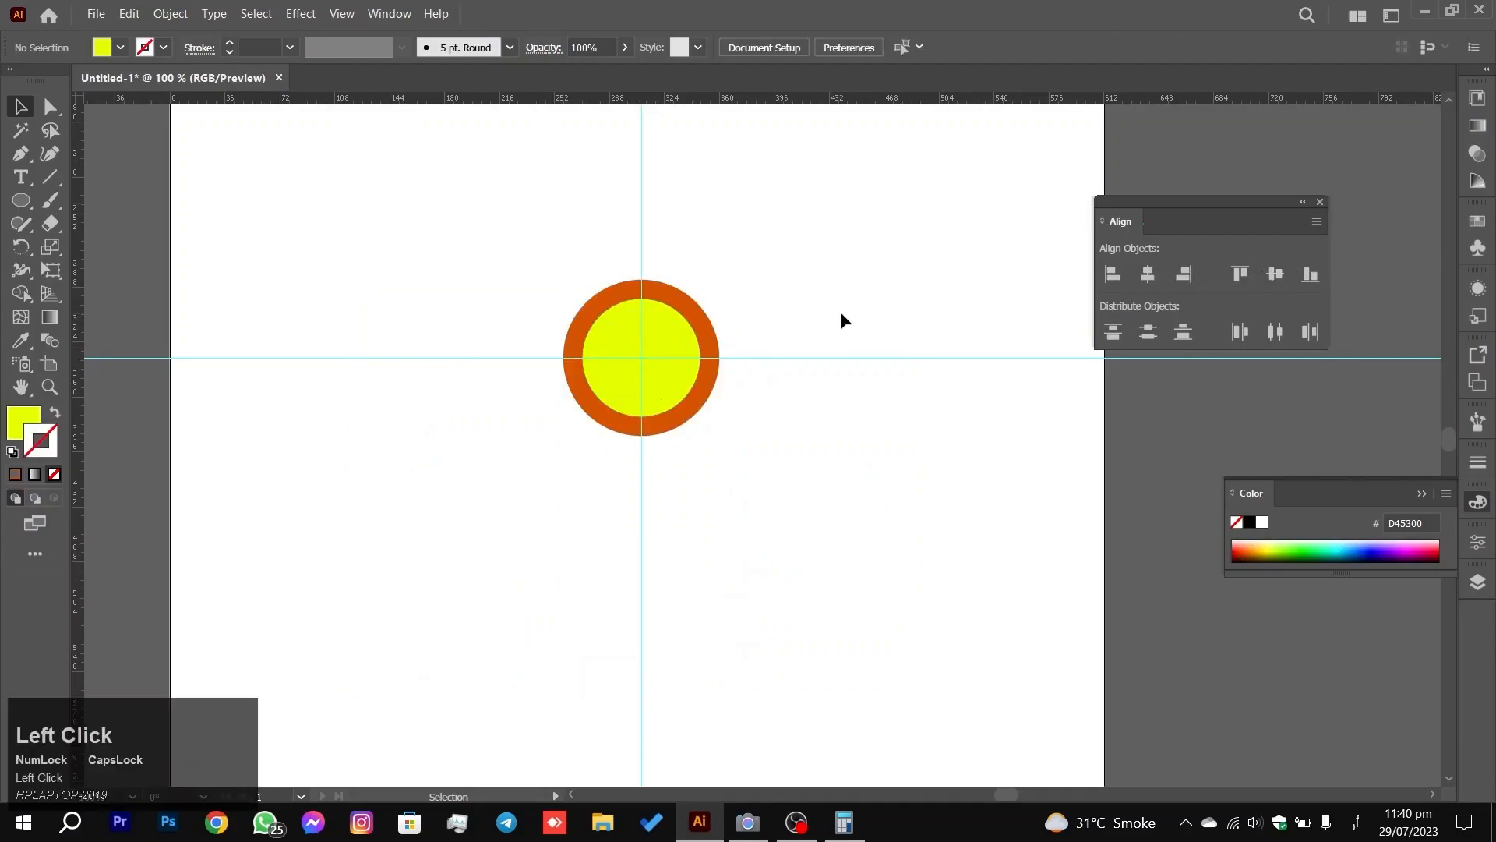
# Step: Send the orange circle to the back of the stack, followed by the bright yellow circle
pyautogui.rightClick(596, 308)
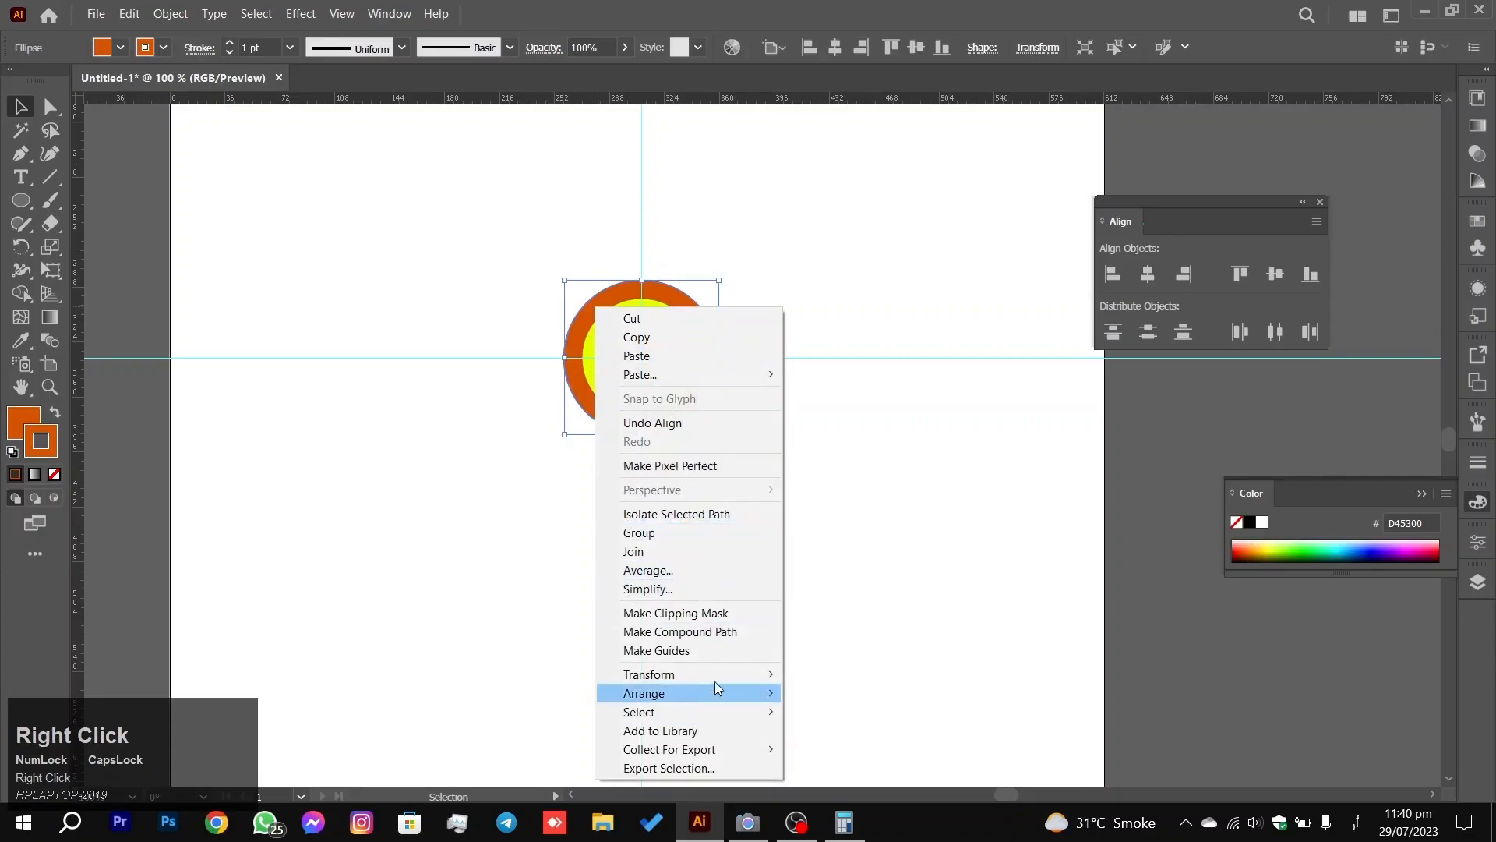
pyautogui.moveTo(768, 693)
pyautogui.click(852, 751)
pyautogui.rightClick(659, 327)
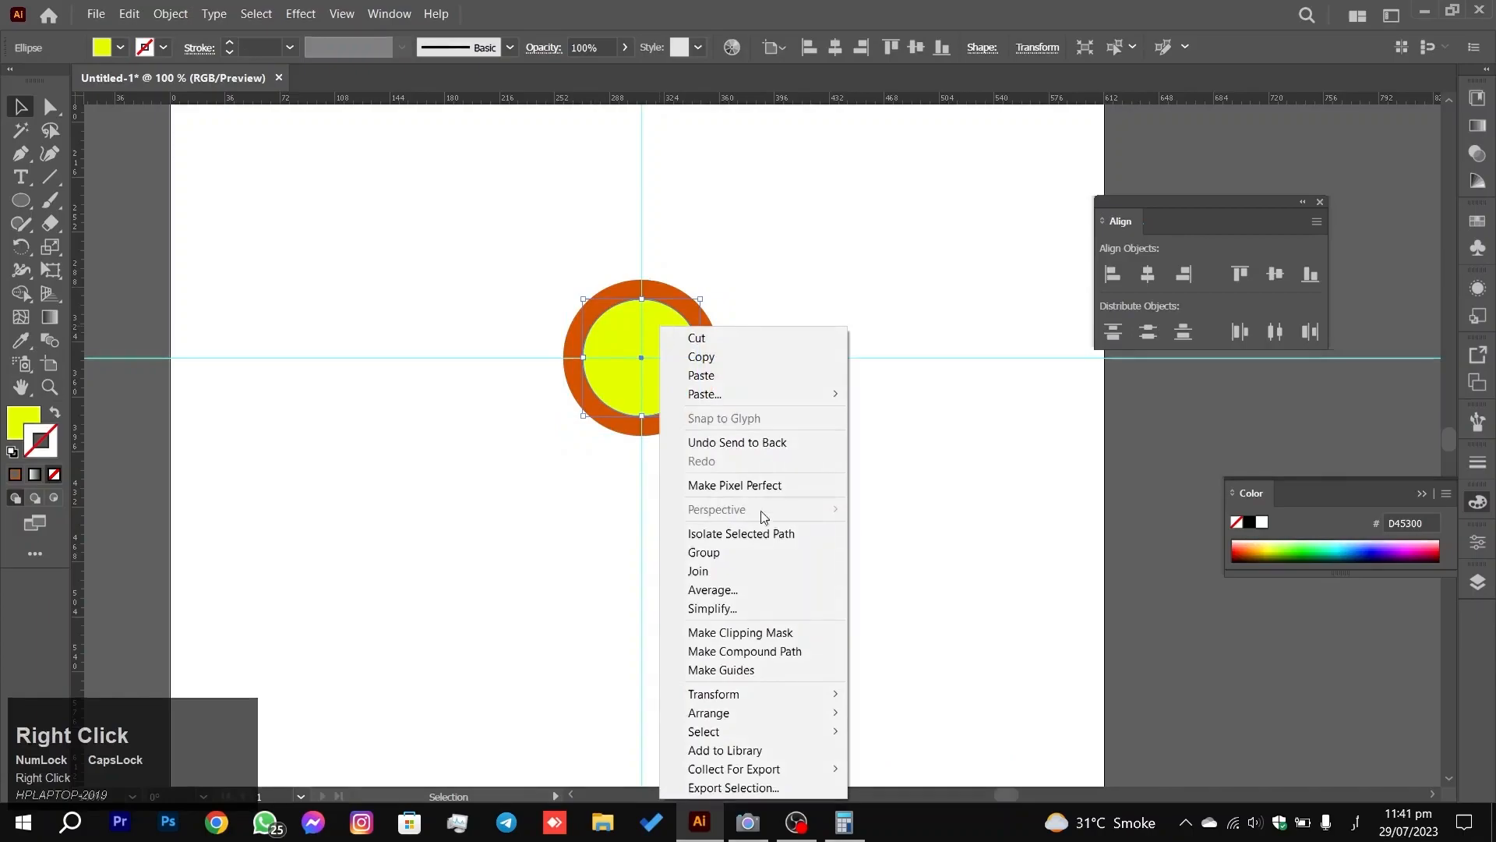
pyautogui.moveTo(779, 712)
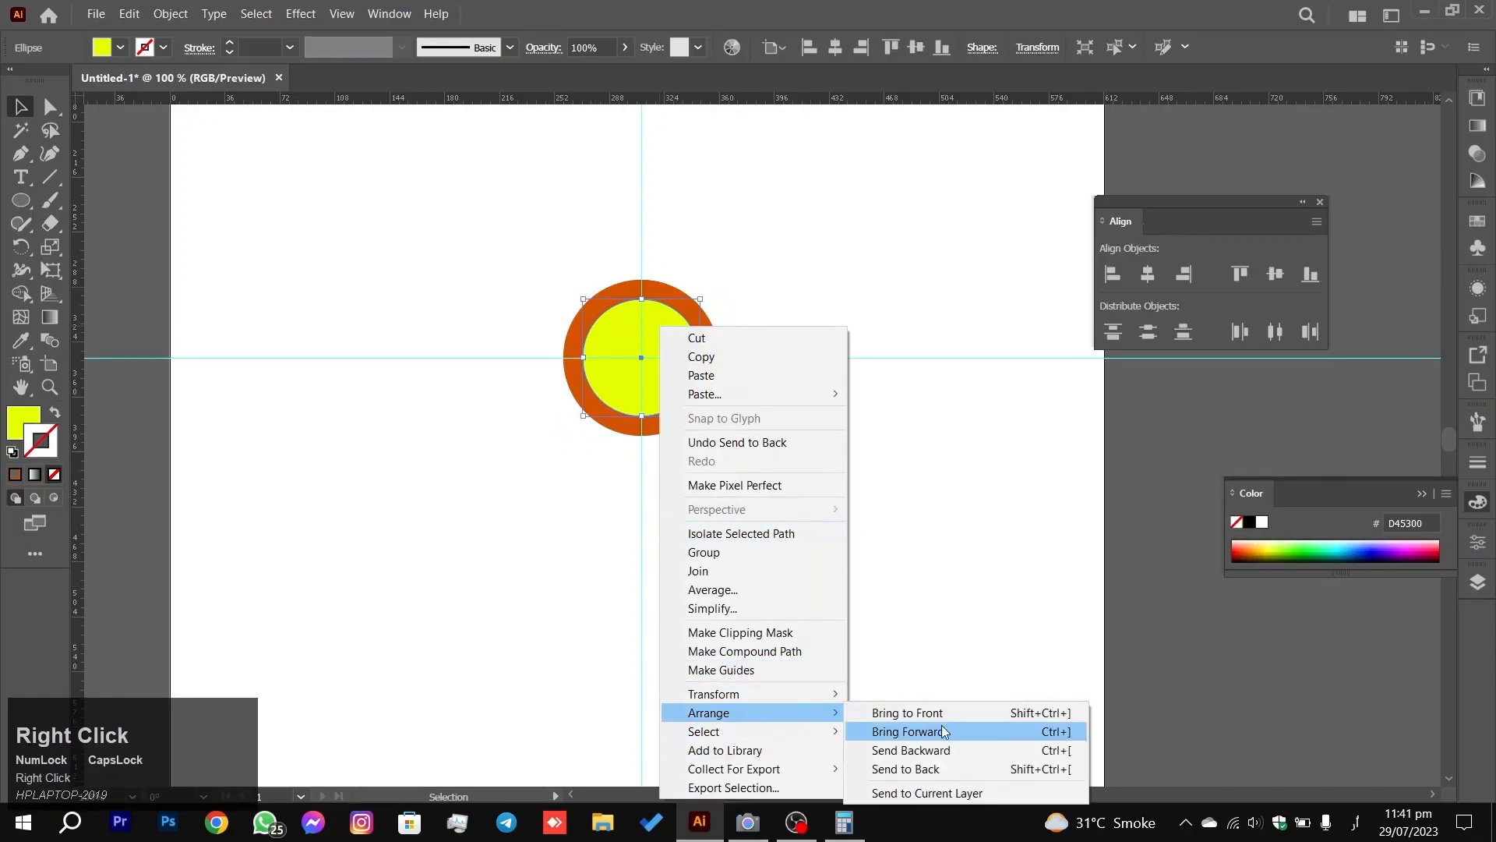
pyautogui.click(904, 767)
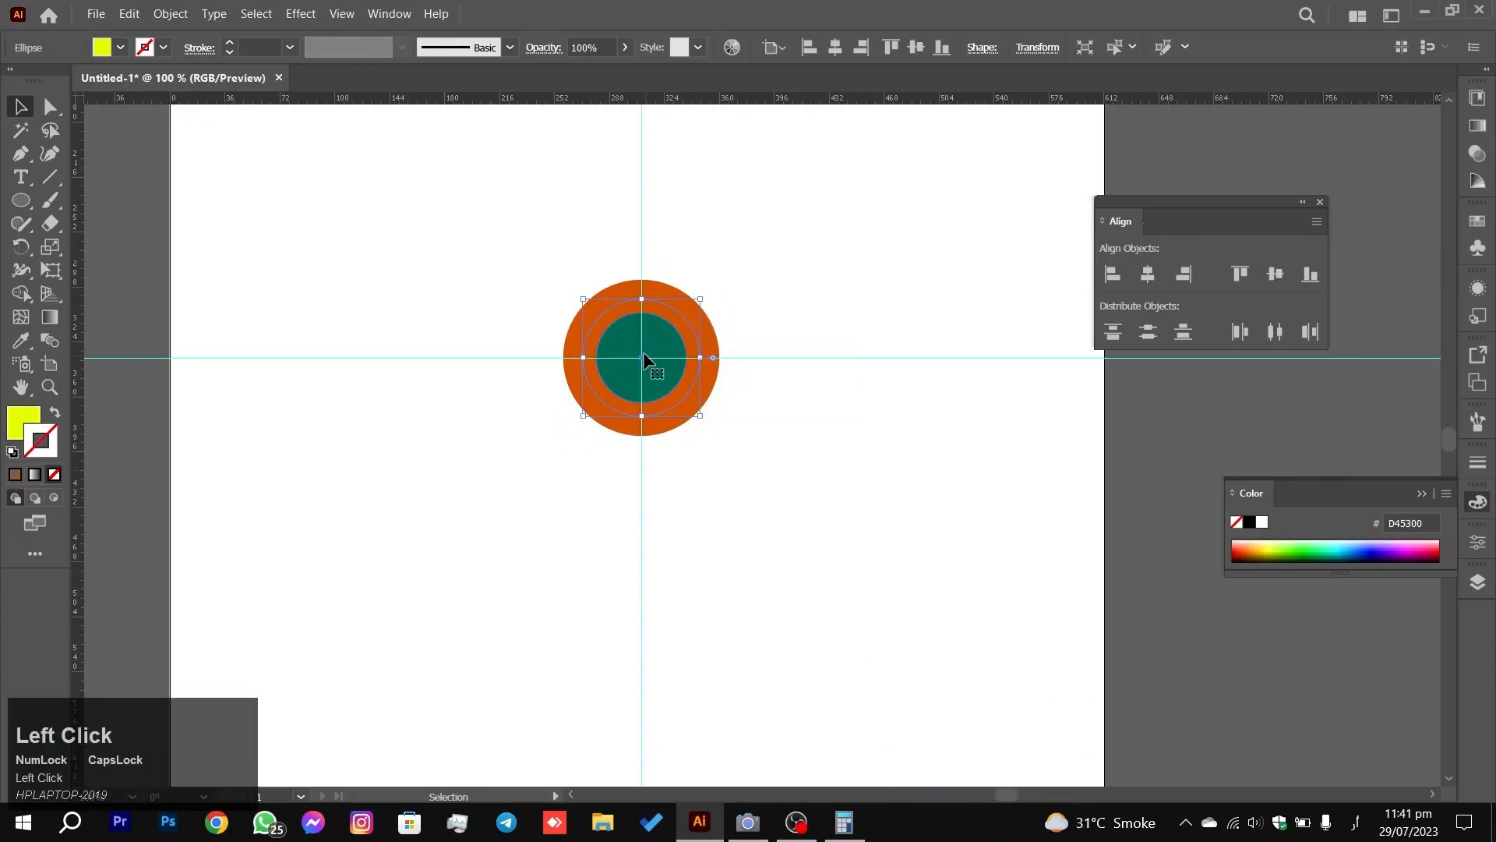
# Step: Send the hidden yellow circle to the back again, followed by the dark green circle
pyautogui.rightClick(684, 322)
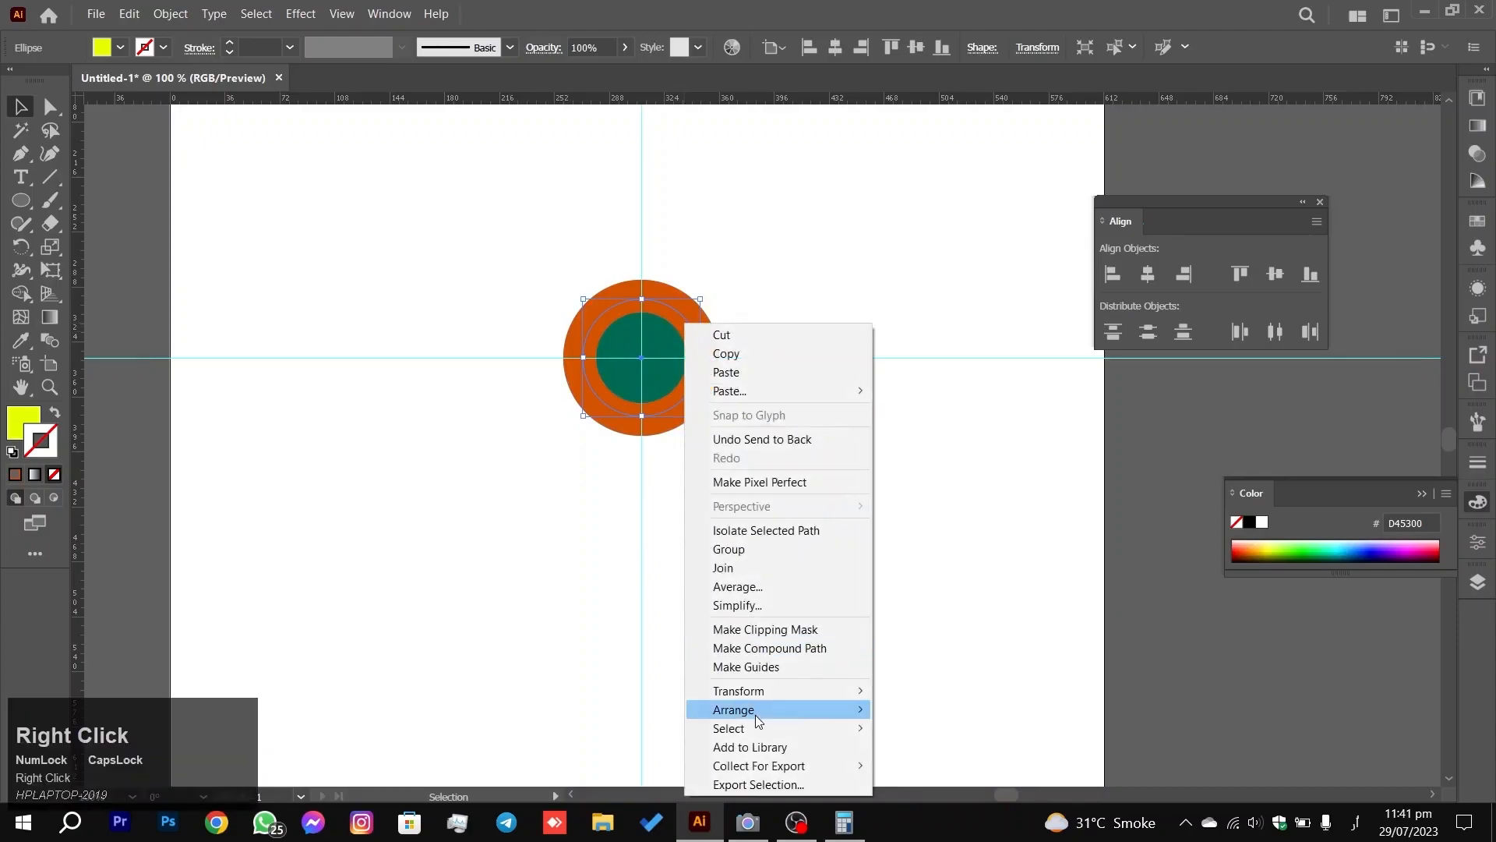
pyautogui.moveTo(766, 710)
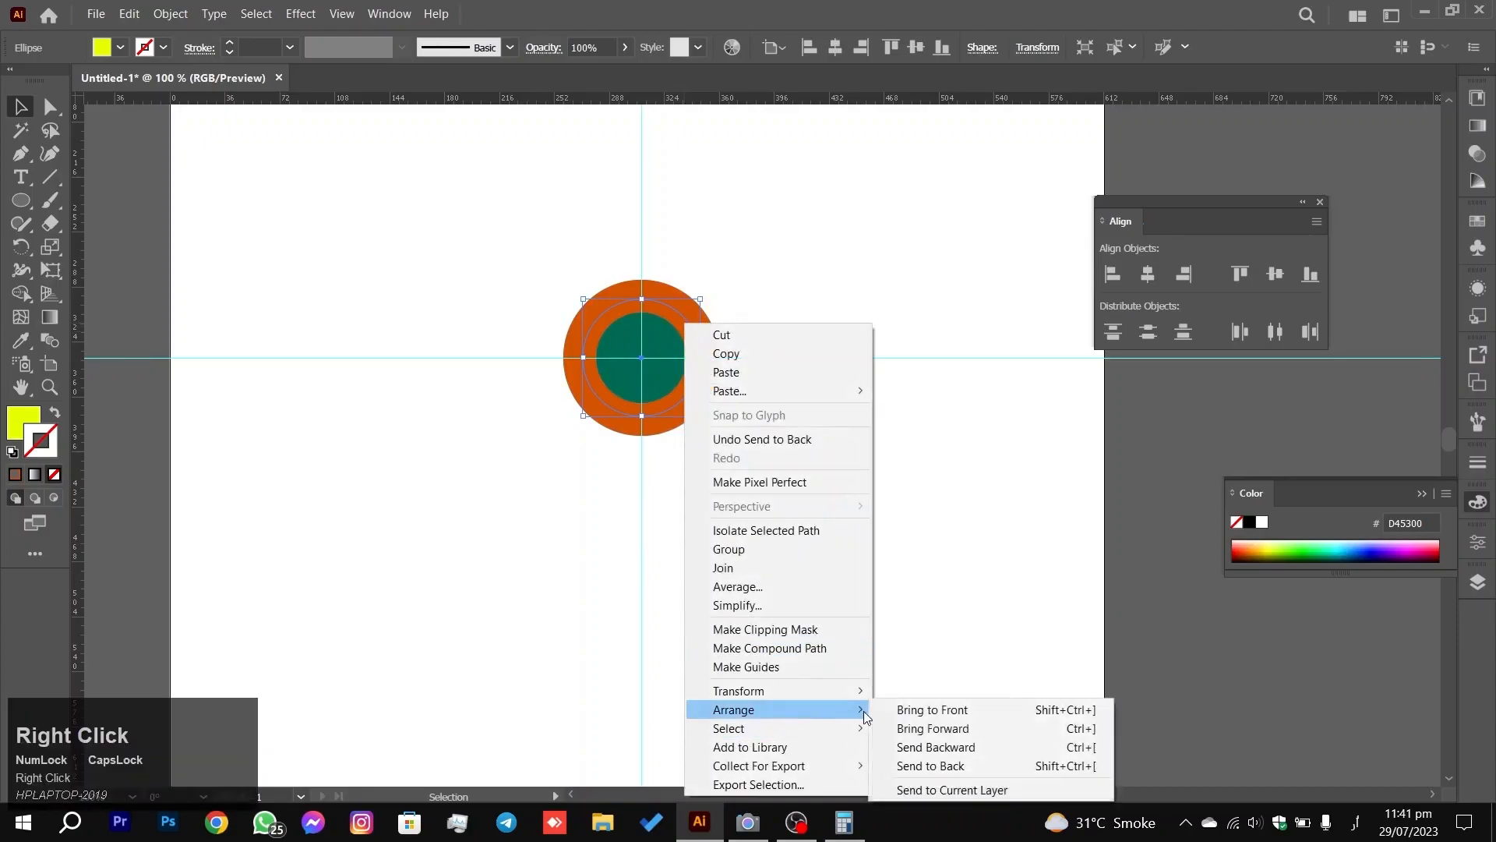
pyautogui.click(926, 765)
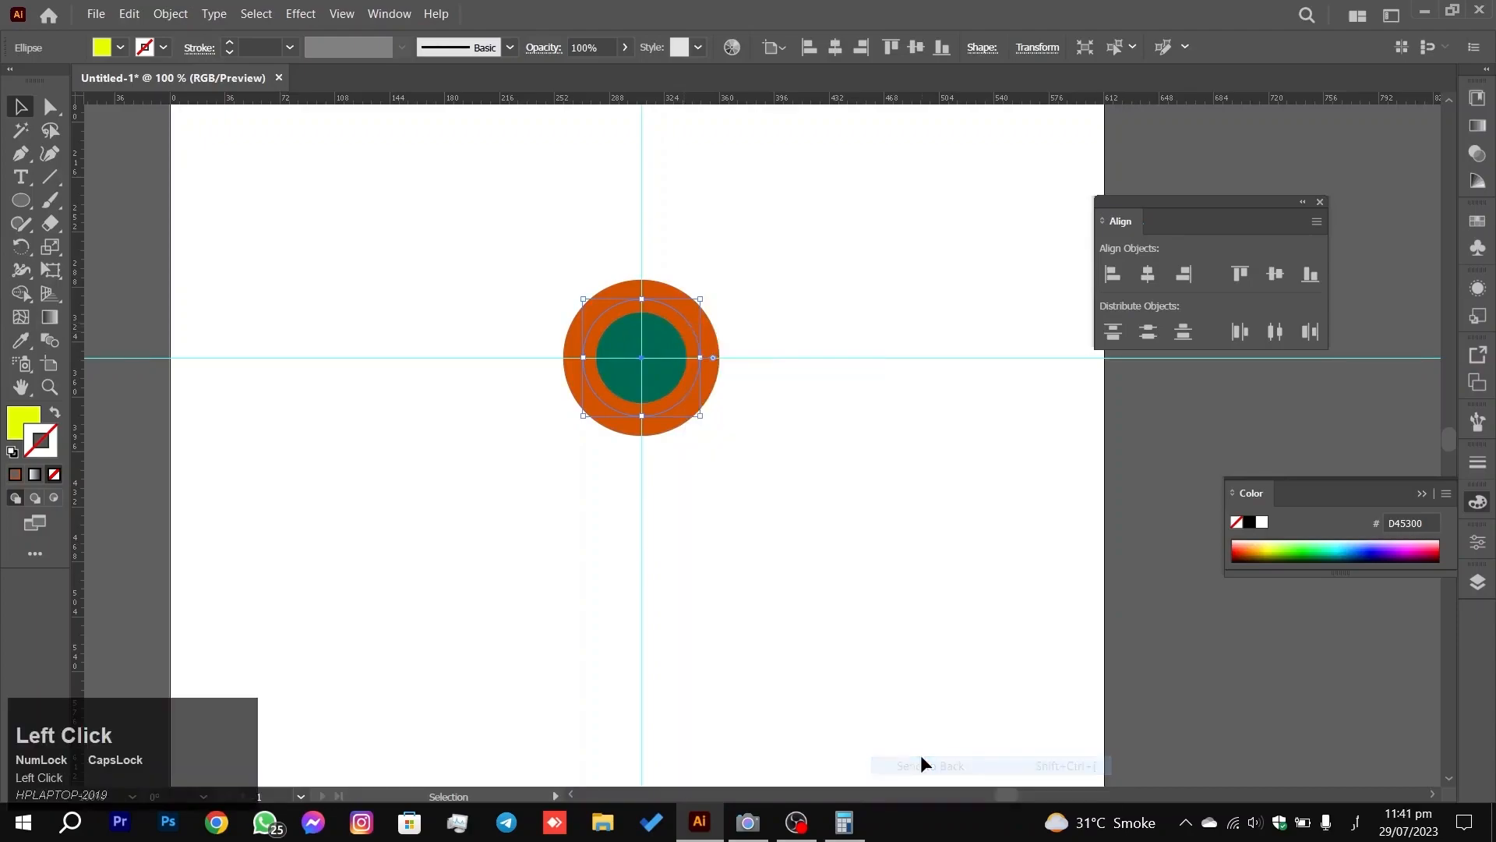
pyautogui.click(653, 352)
pyautogui.rightClick(653, 352)
pyautogui.moveTo(754, 721)
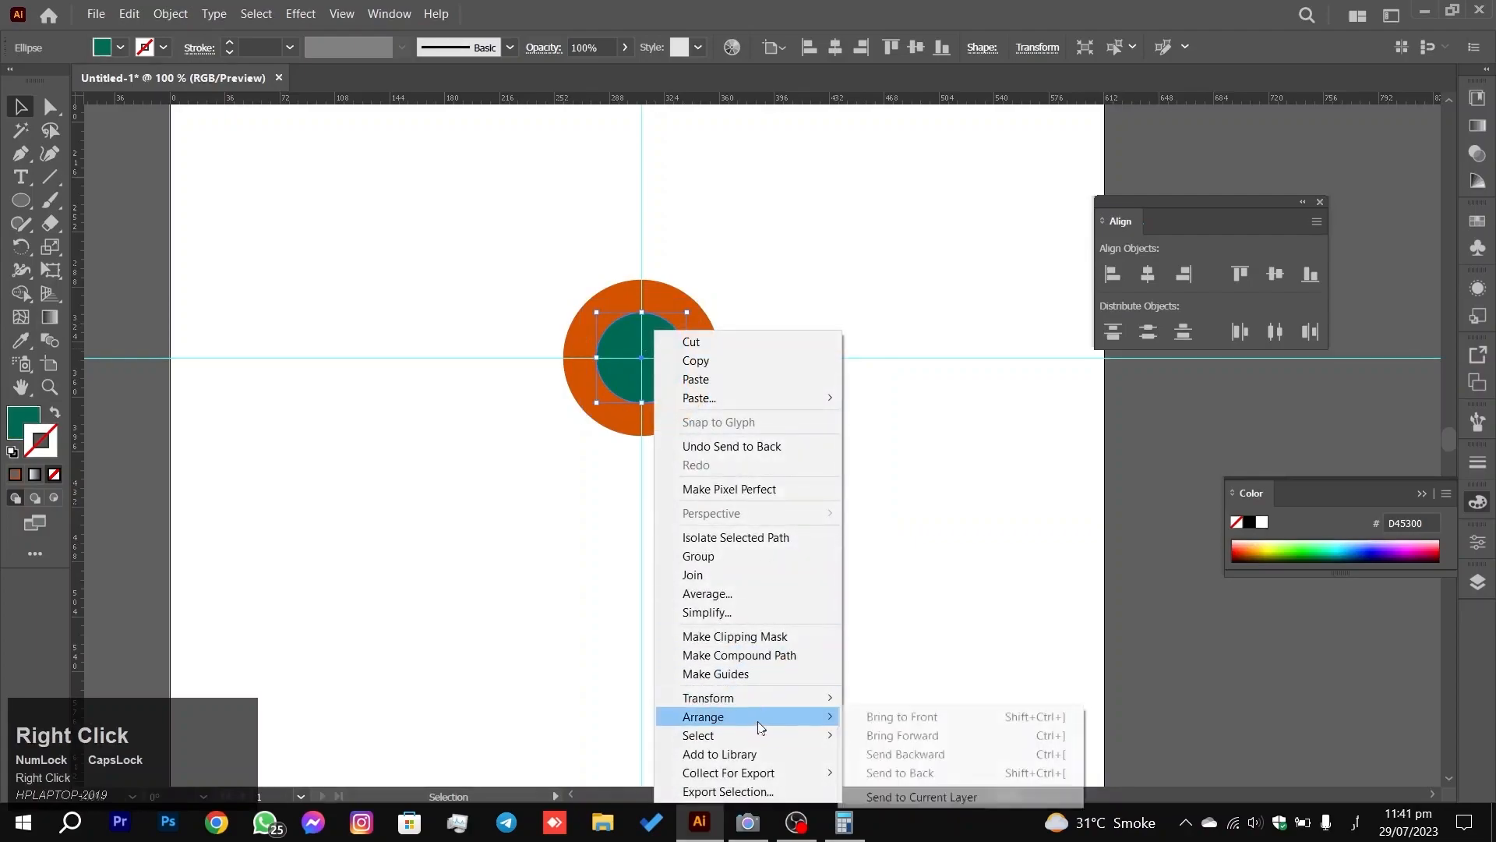
pyautogui.click(899, 772)
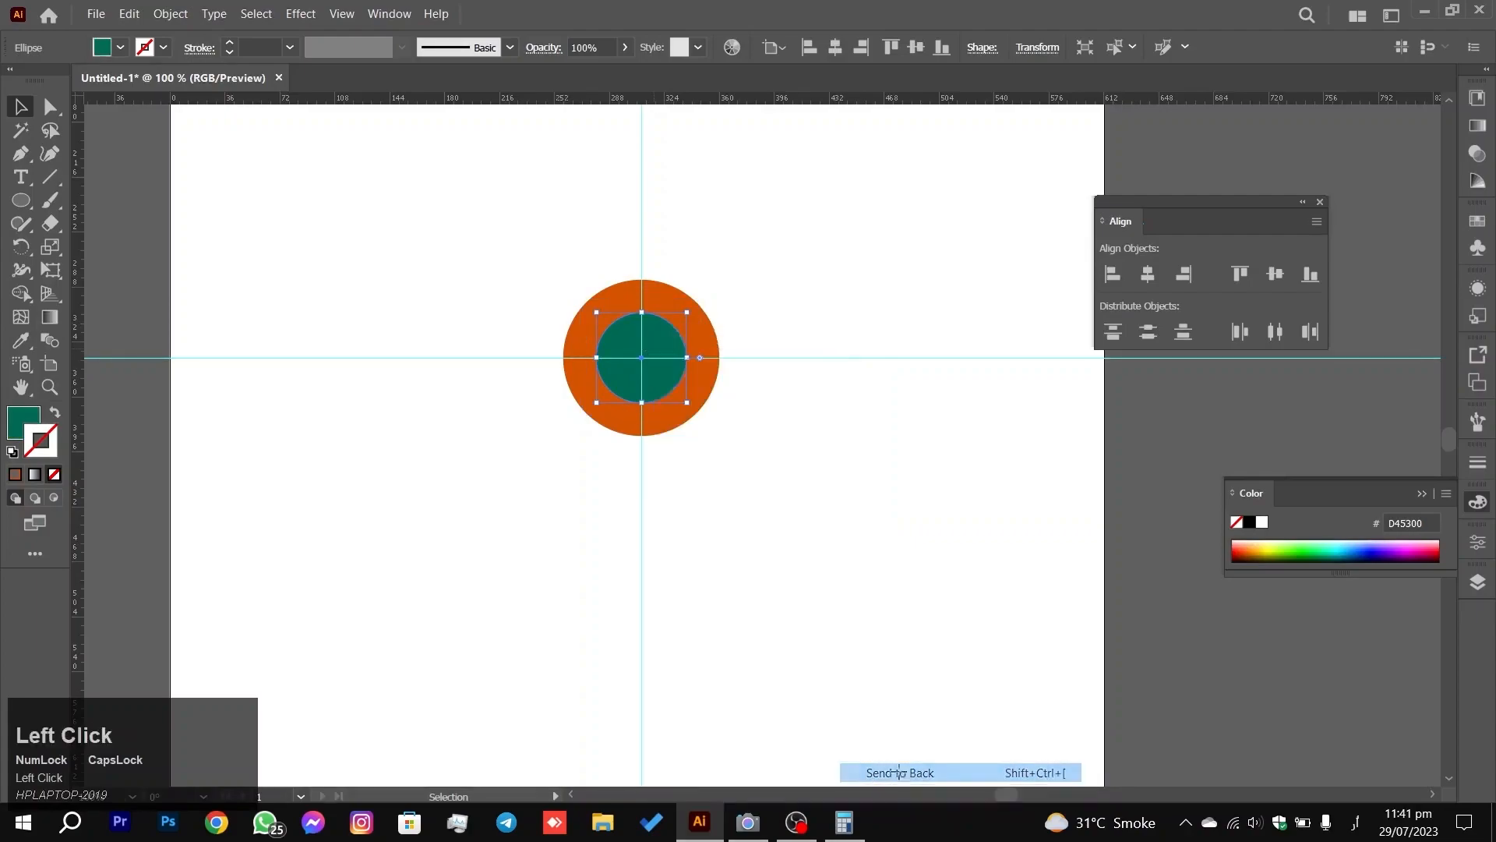
# Step: Send the orange circle to the back, behind the yellow and dark green circles
pyautogui.click(700, 330)
pyautogui.rightClick(700, 330)
pyautogui.moveTo(854, 721)
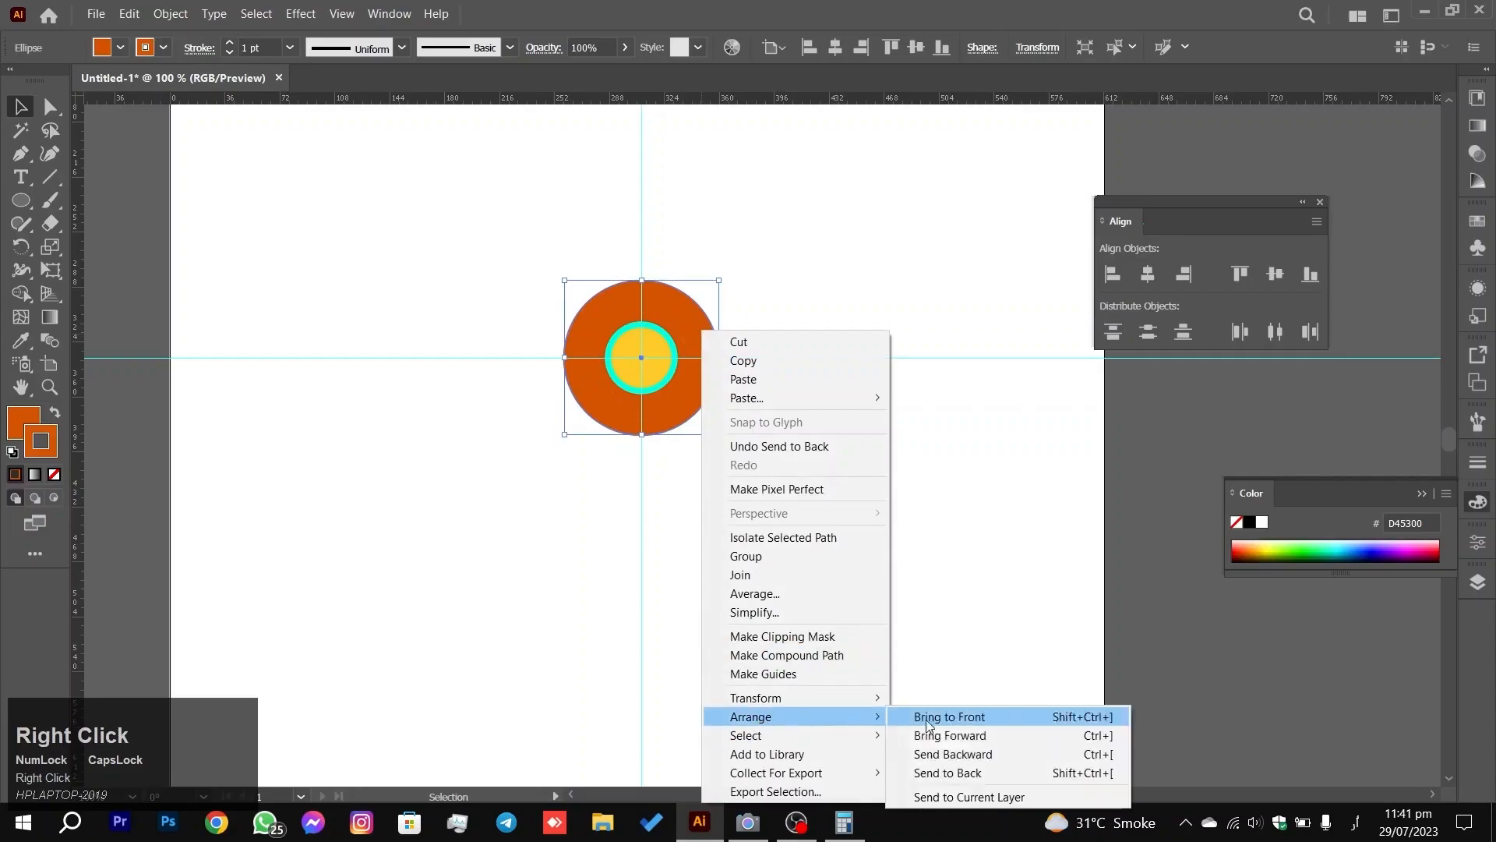
pyautogui.click(1001, 773)
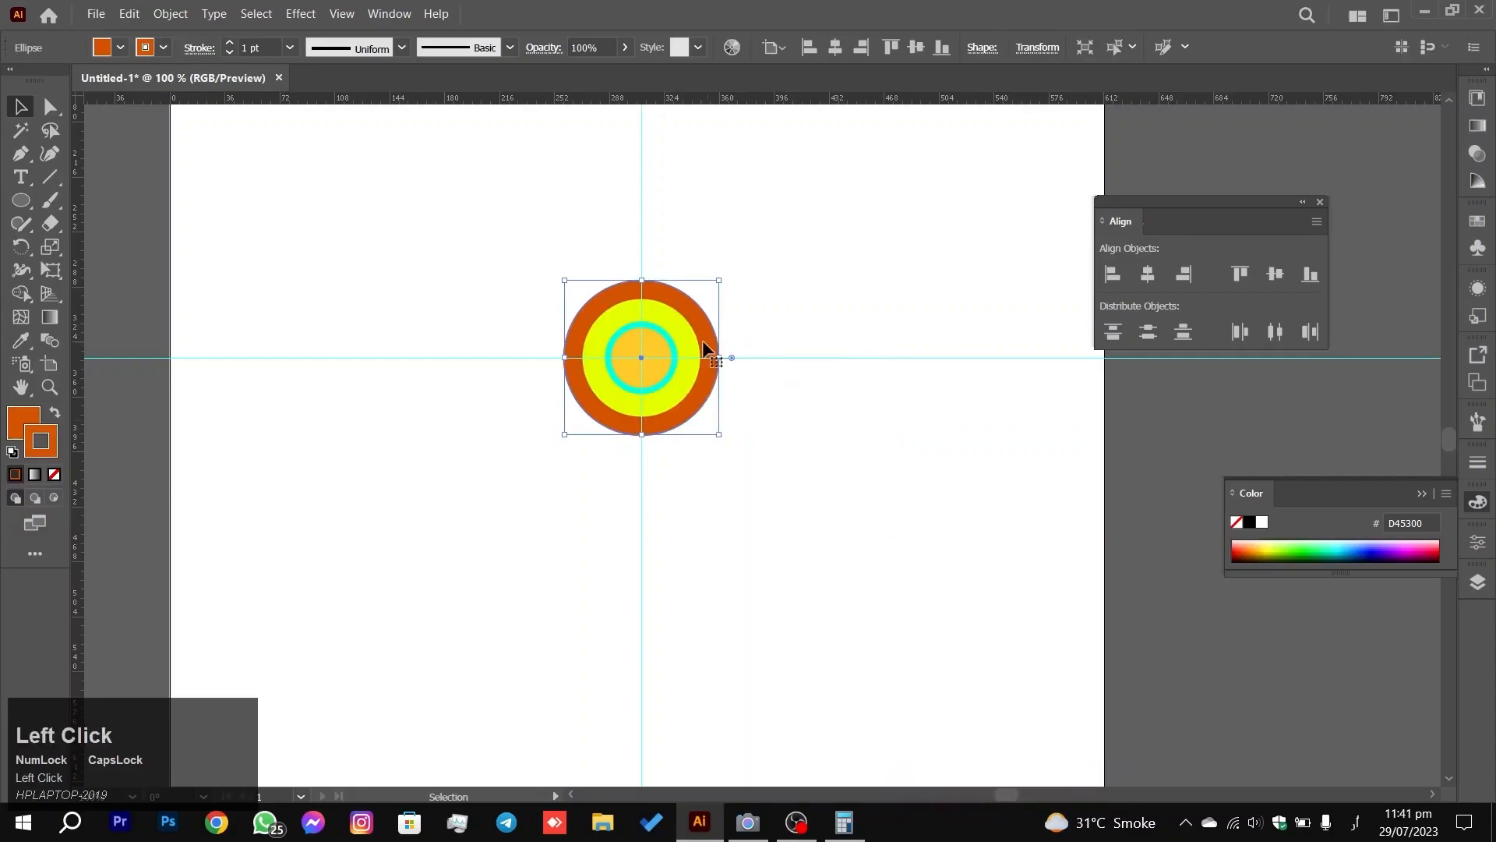
# Step: Bring the small amber circle in the centre to the front of the stack
pyautogui.rightClick(709, 340)
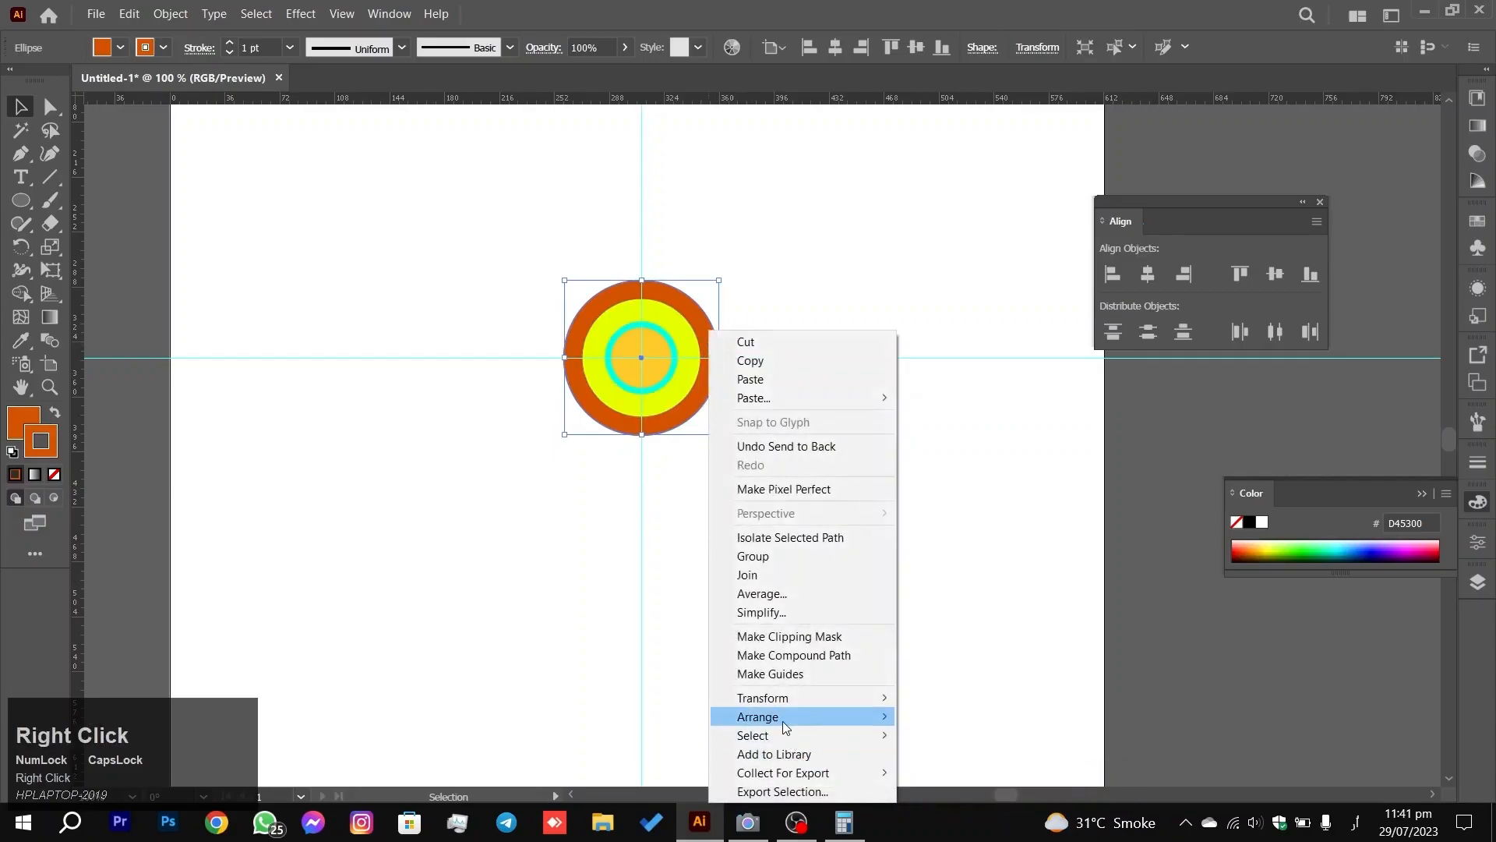
pyautogui.moveTo(785, 727)
pyautogui.click(1010, 684)
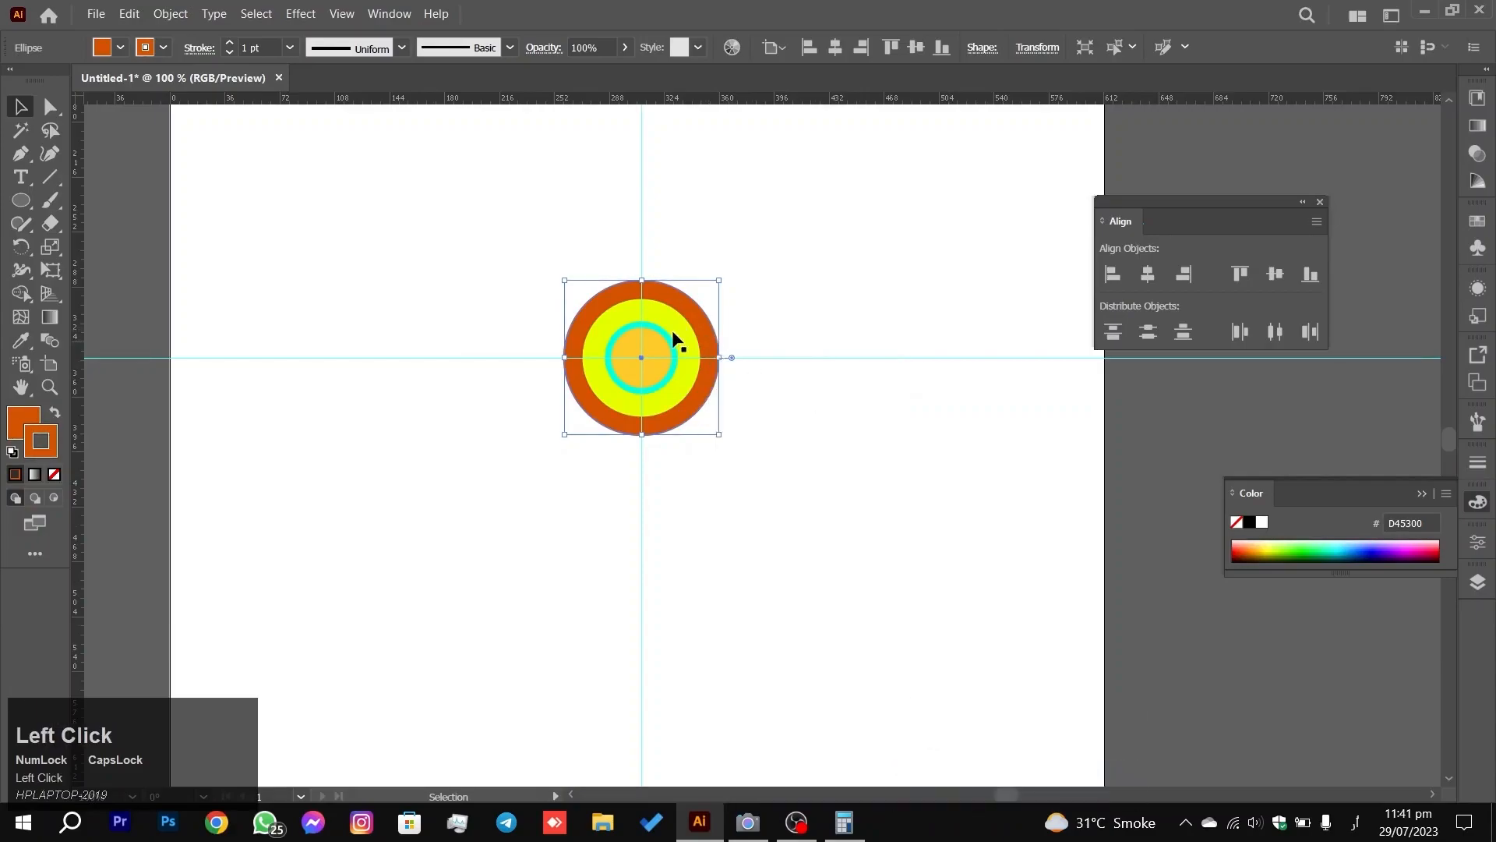
pyautogui.click(672, 334)
pyautogui.click(672, 334)
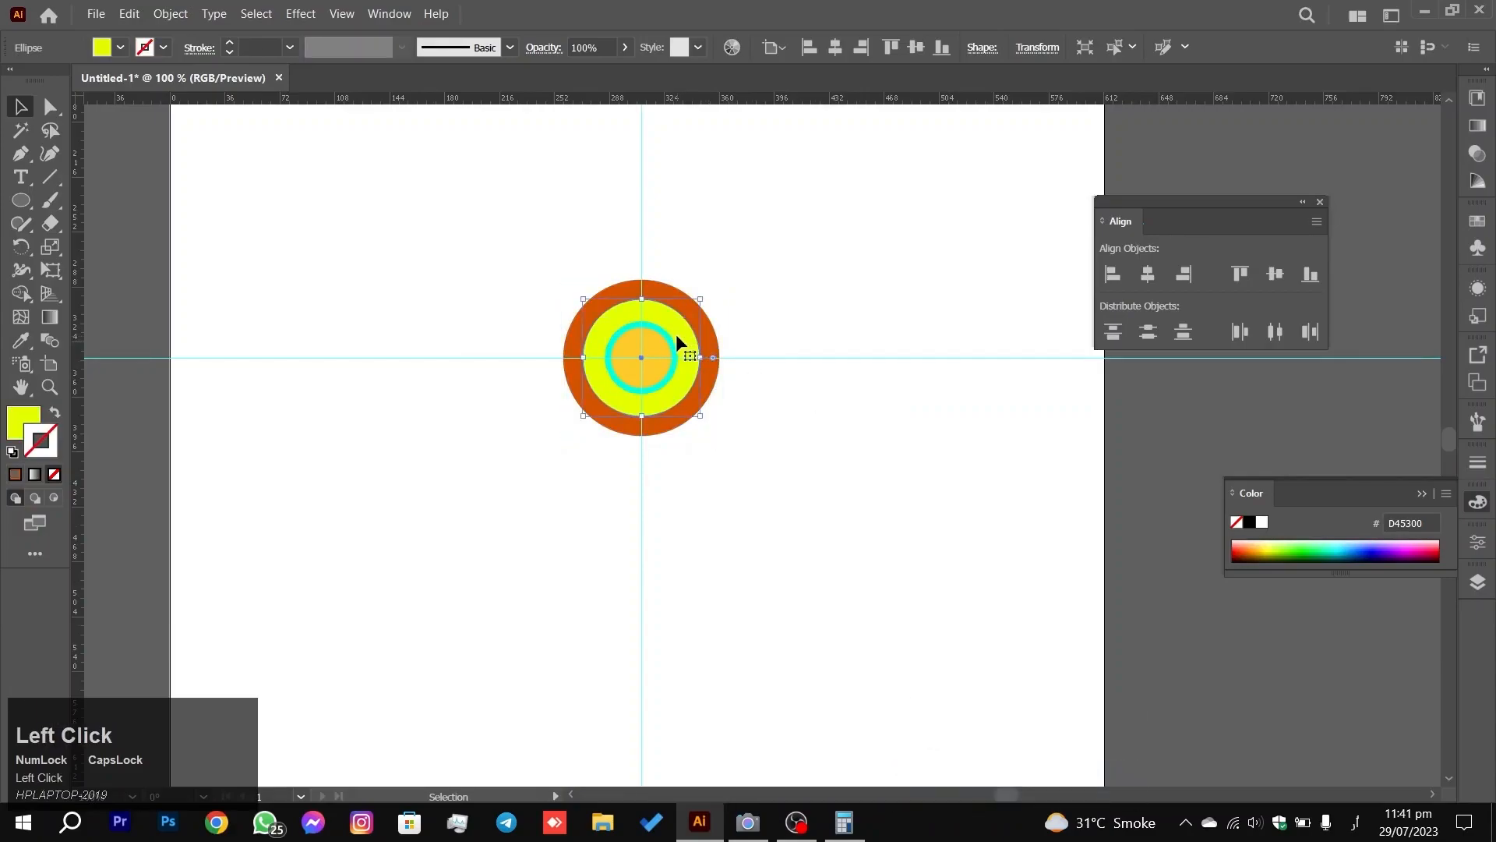
pyautogui.rightClick(652, 351)
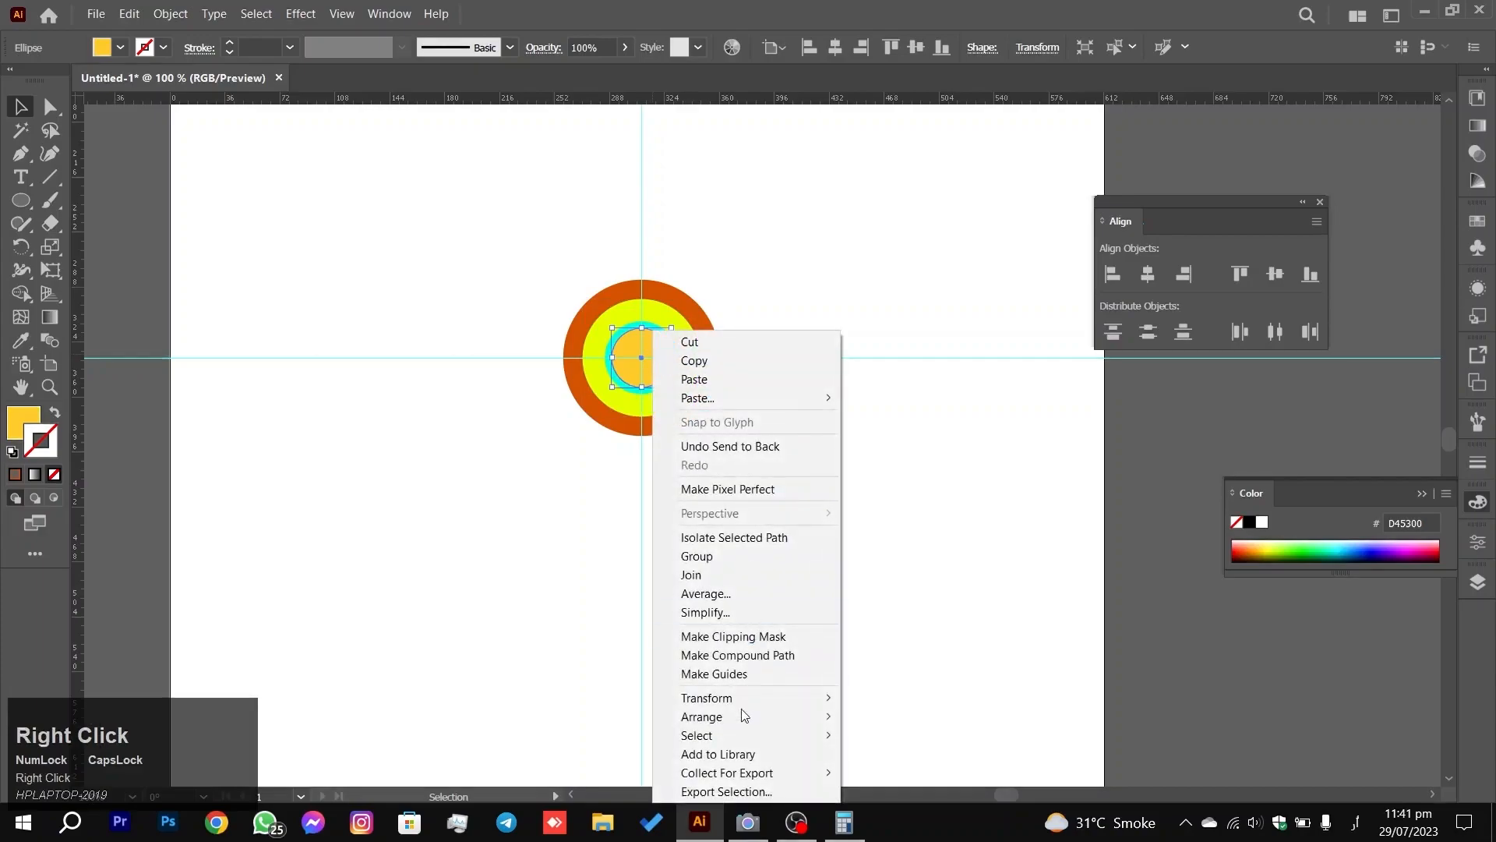
pyautogui.moveTo(748, 716)
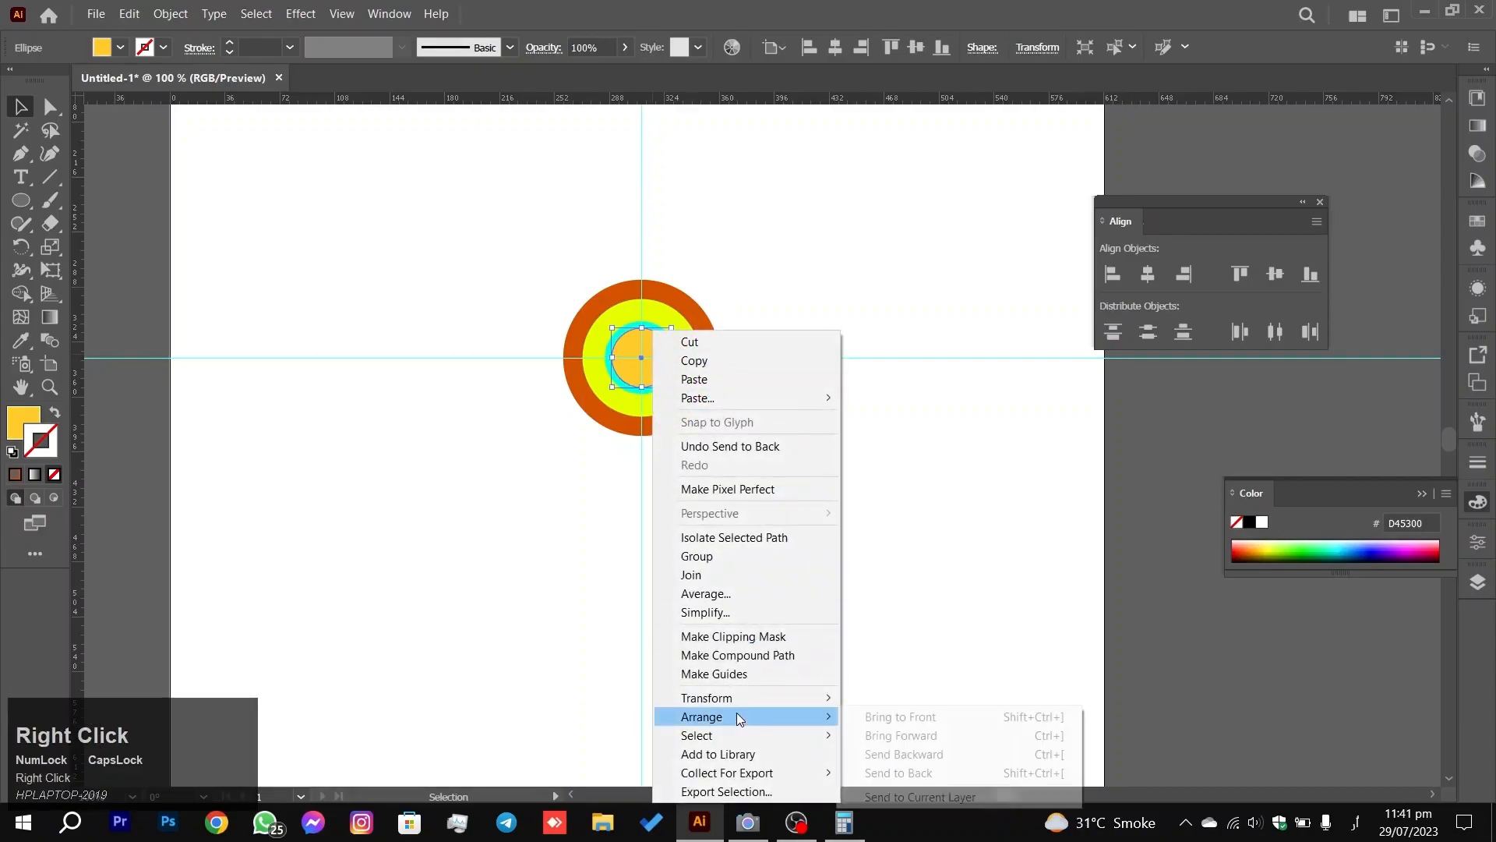
pyautogui.click(894, 714)
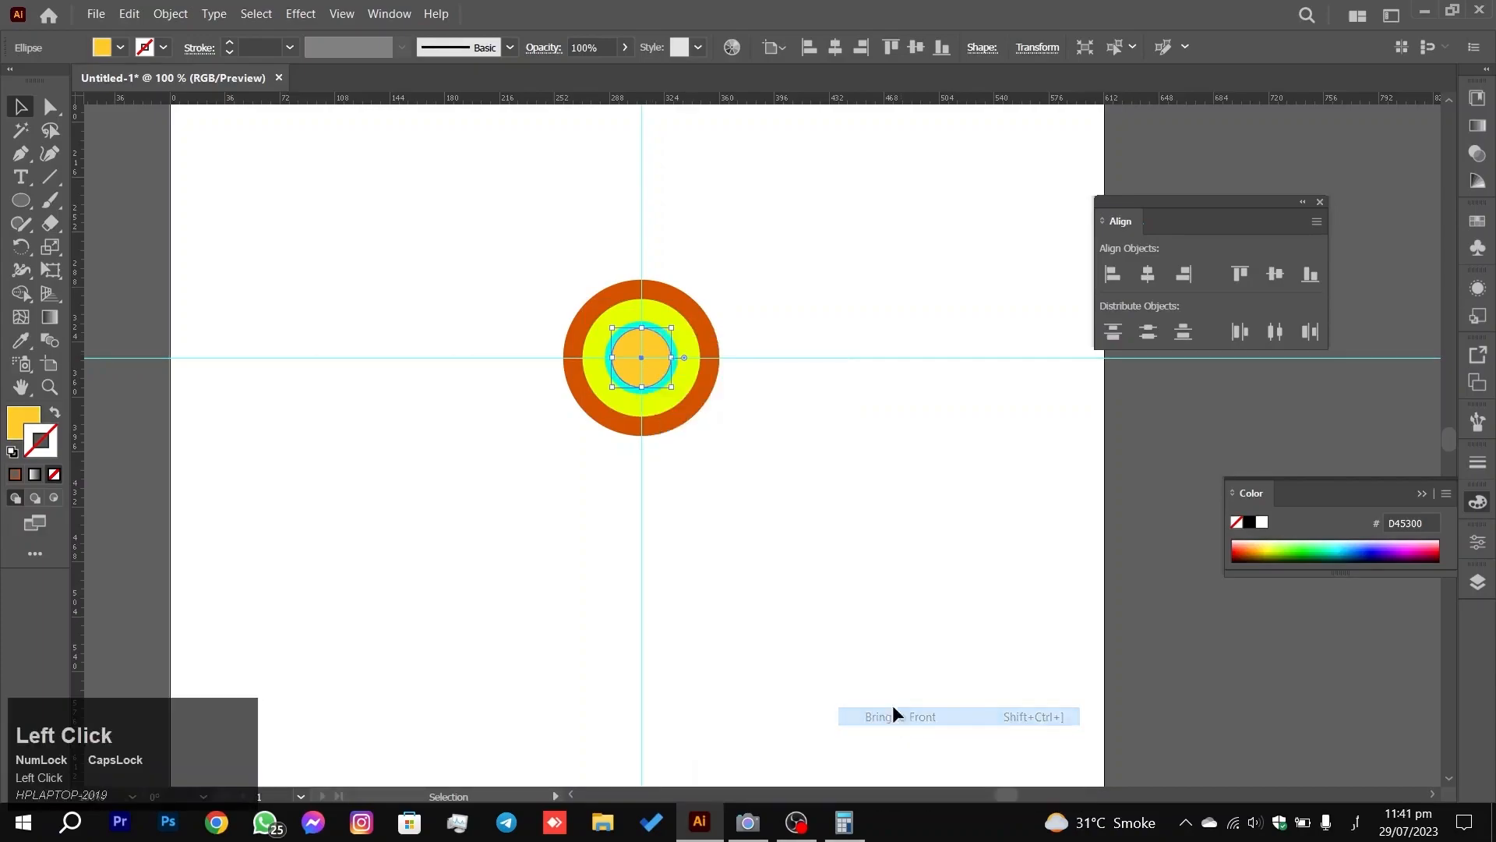
# Step: Send the bright yellow circle to the back of the stack and try to send it one level further backward
pyautogui.click(591, 333)
pyautogui.rightClick(601, 334)
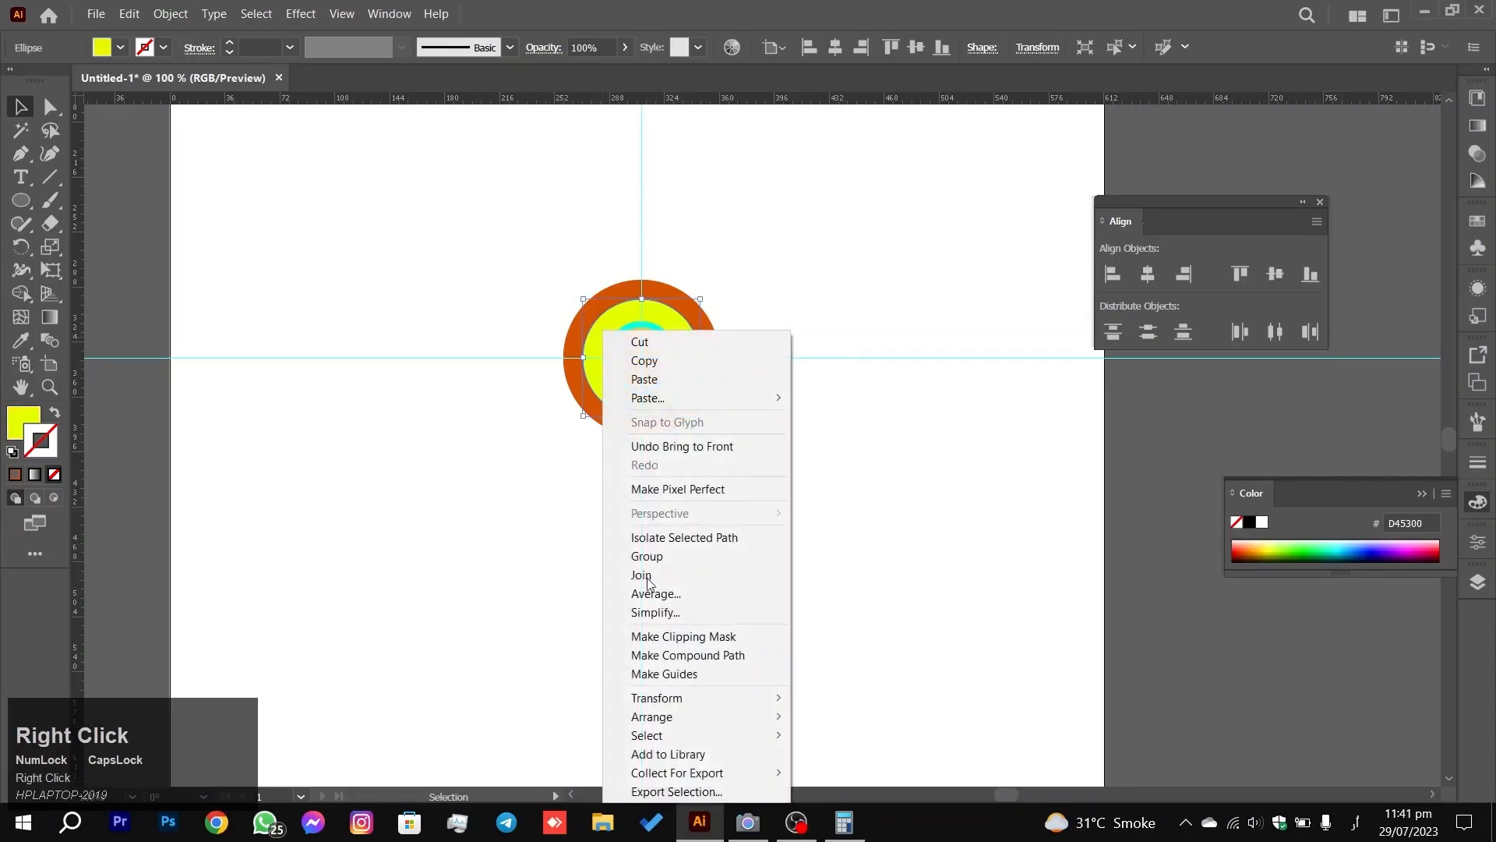
pyautogui.moveTo(689, 716)
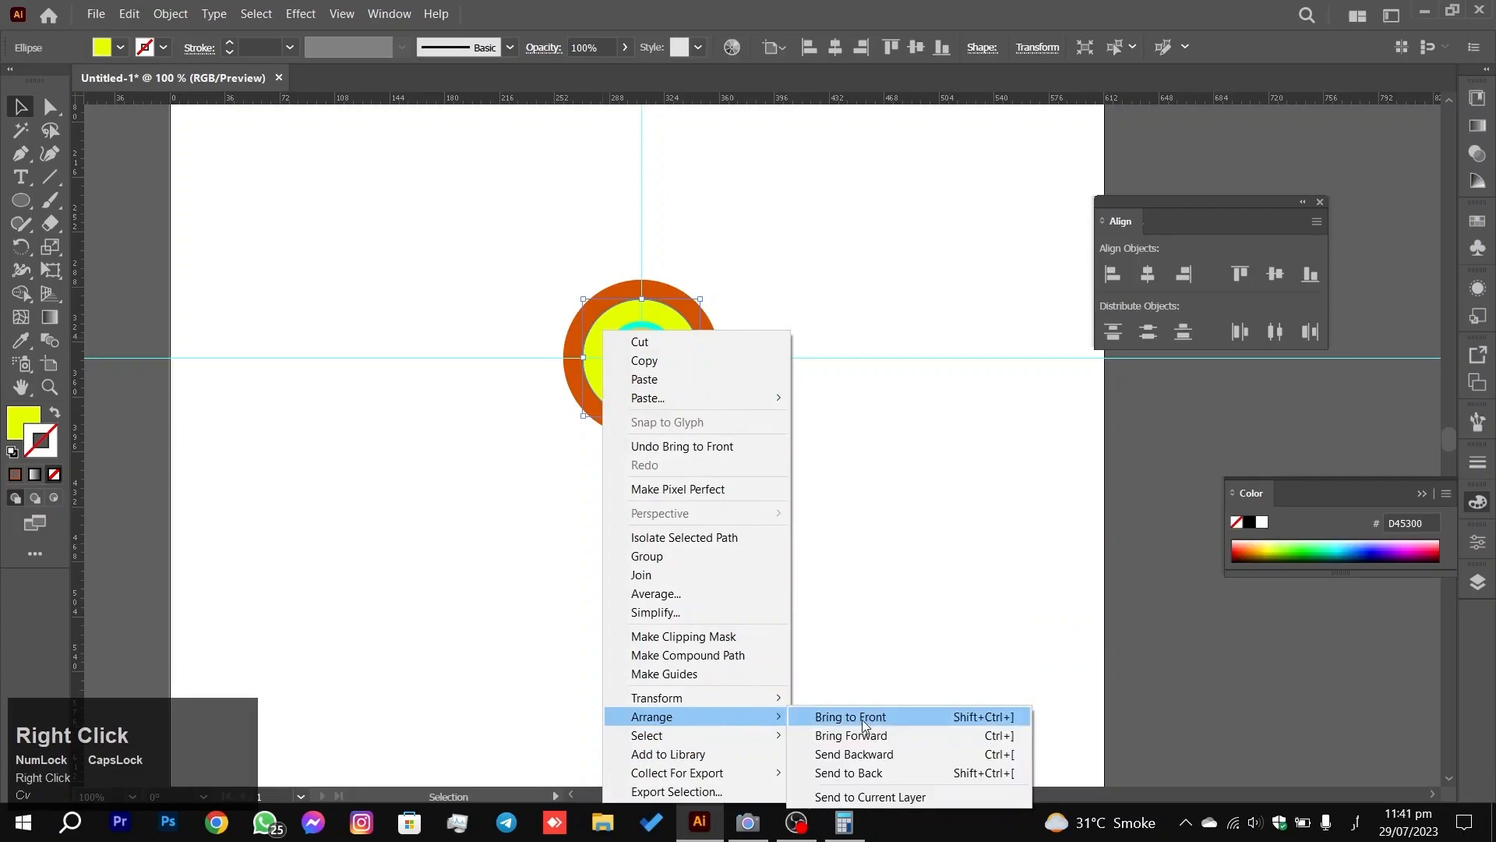
pyautogui.click(876, 769)
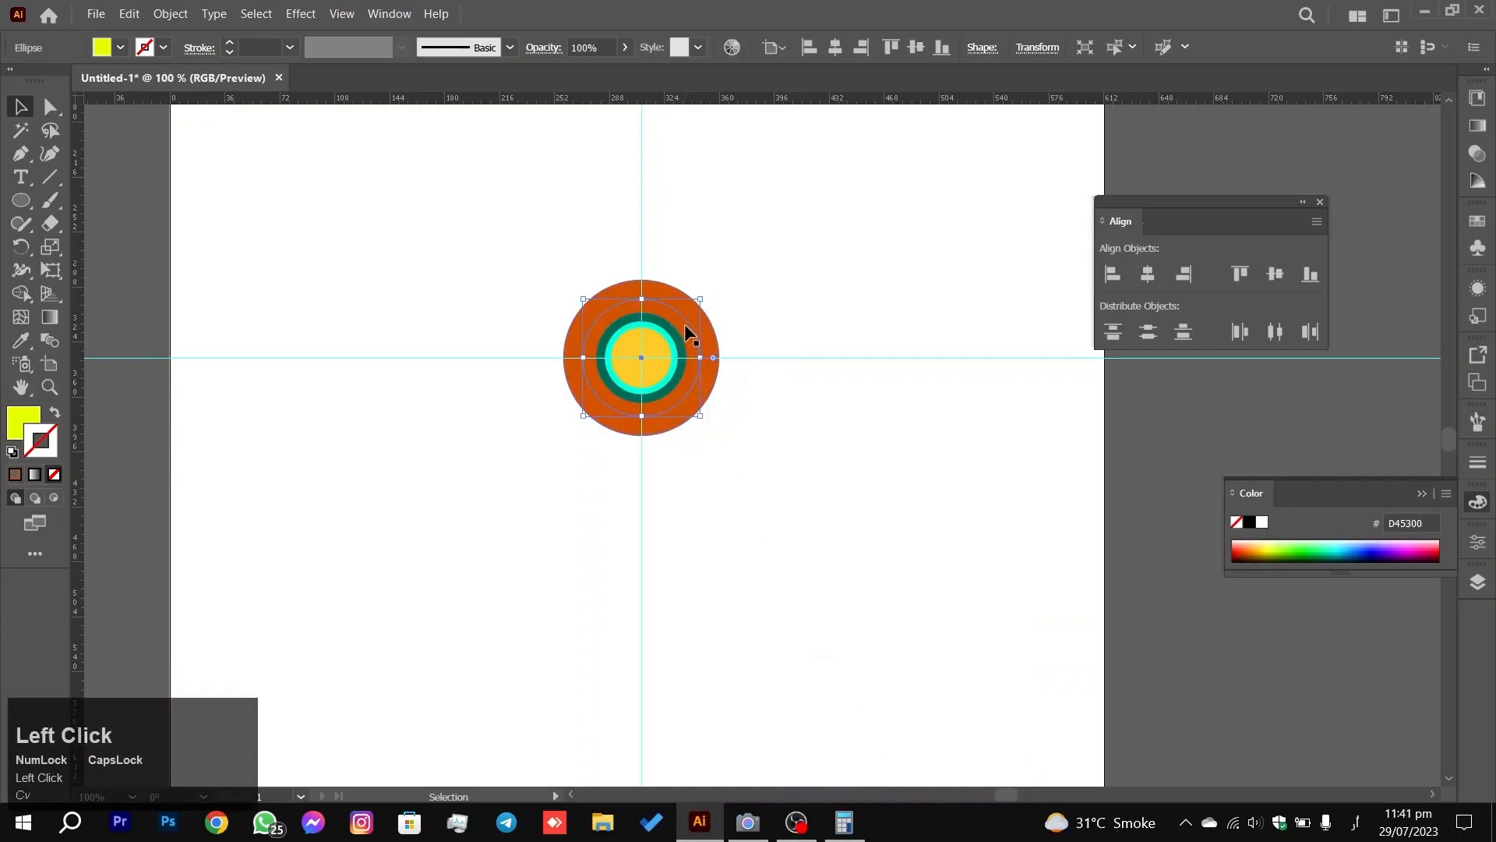
pyautogui.rightClick(684, 326)
pyautogui.moveTo(792, 714)
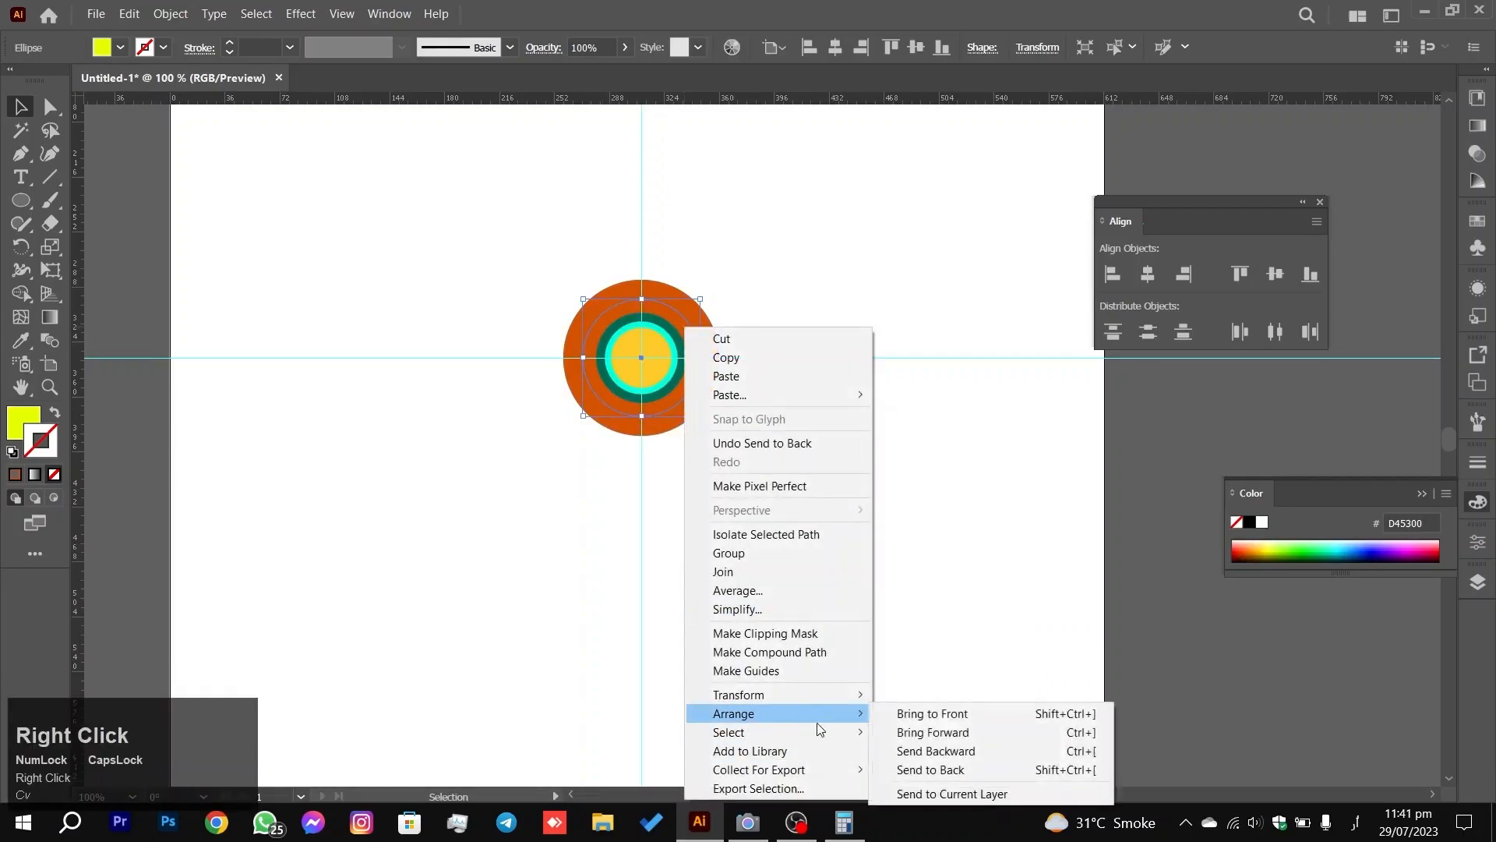
pyautogui.click(912, 750)
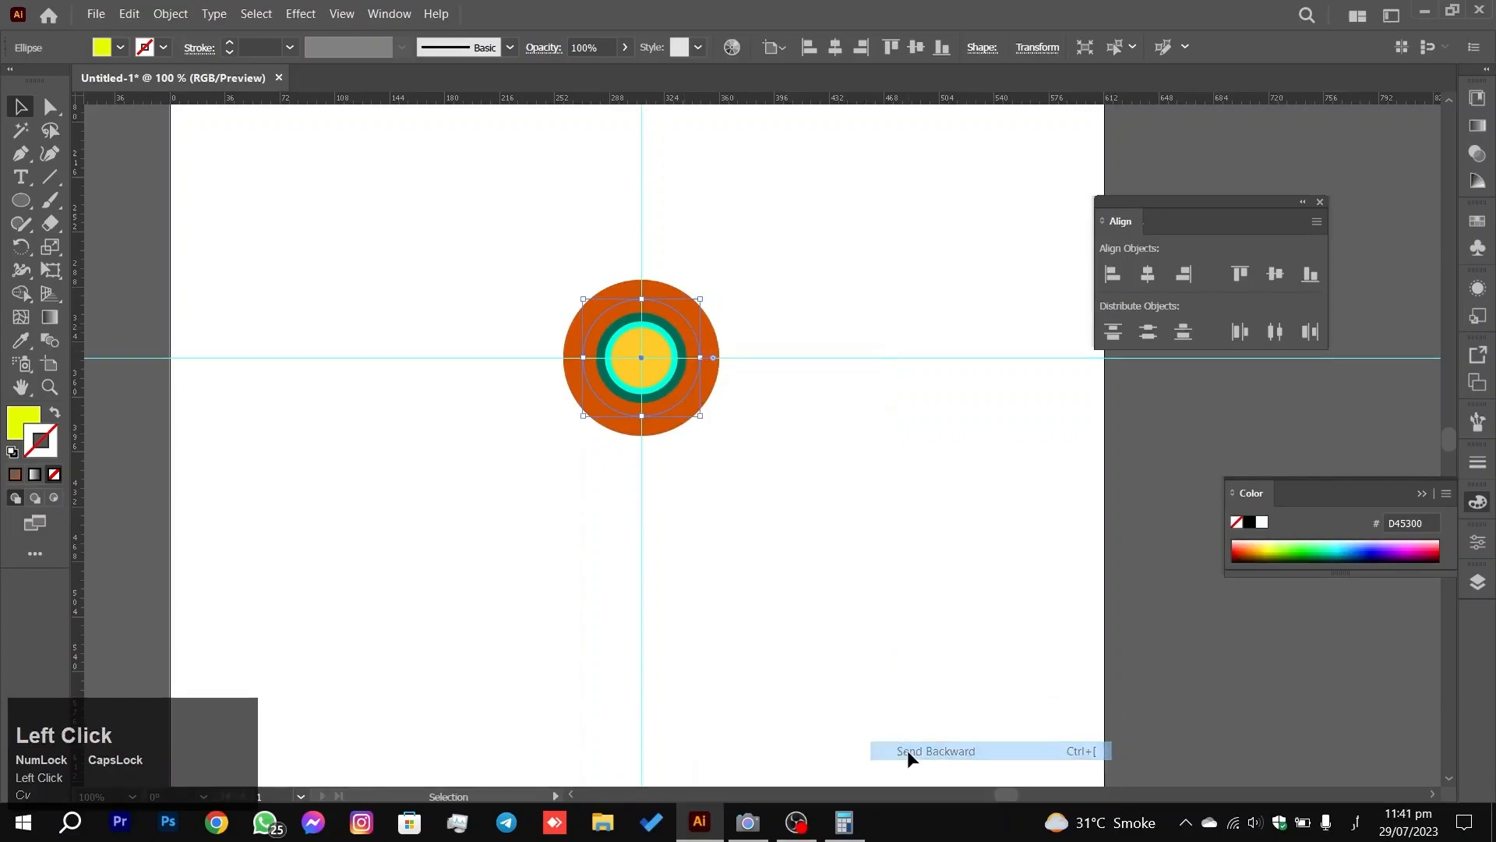
# Step: Send the orange circle behind all the others, then select all five concentric circles and deselect them
pyautogui.click(707, 328)
pyautogui.rightClick(707, 326)
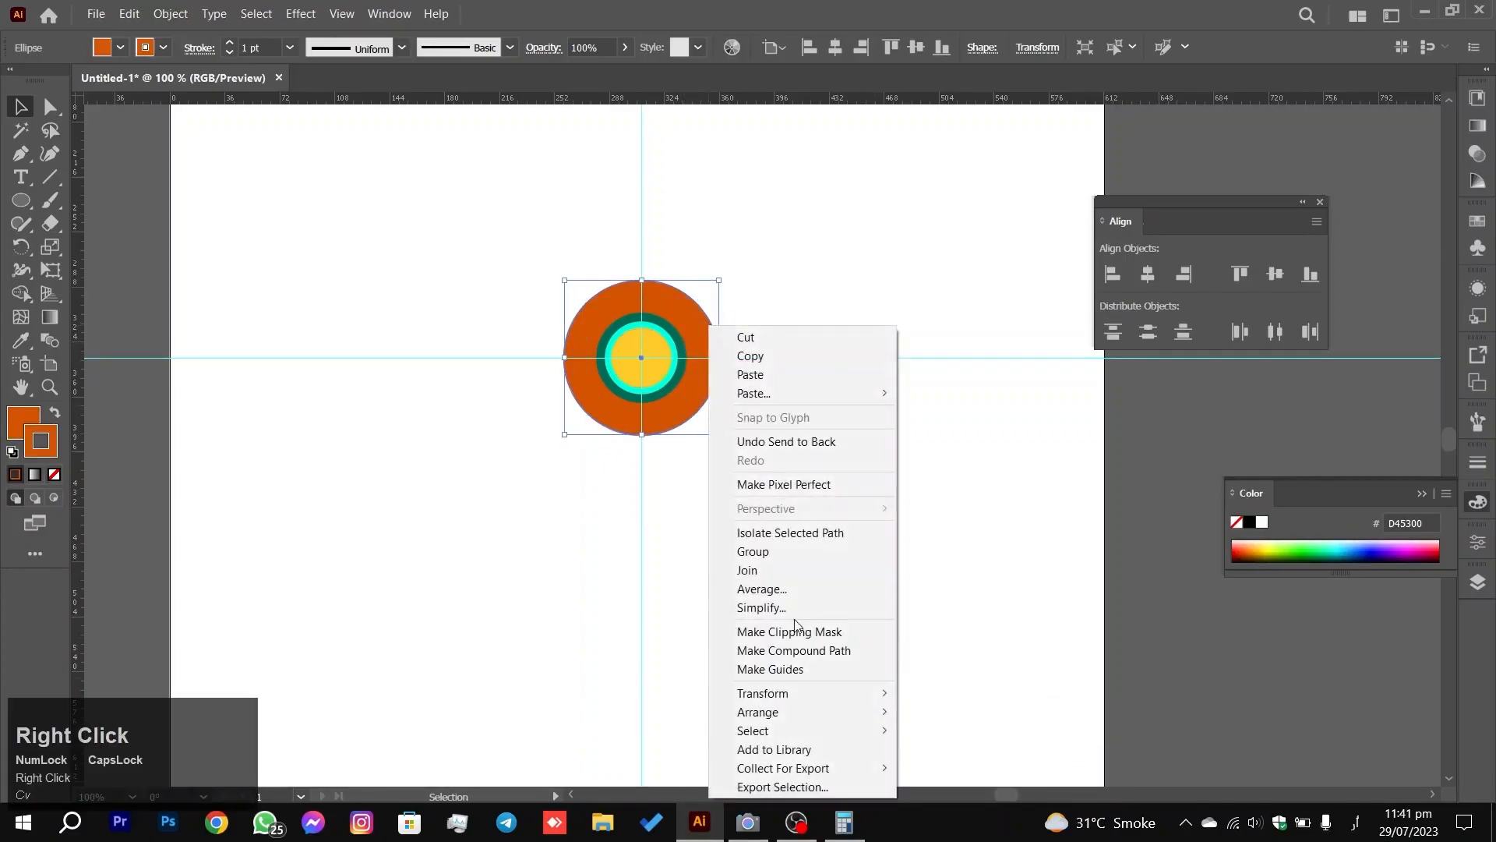
pyautogui.moveTo(798, 711)
pyautogui.click(956, 769)
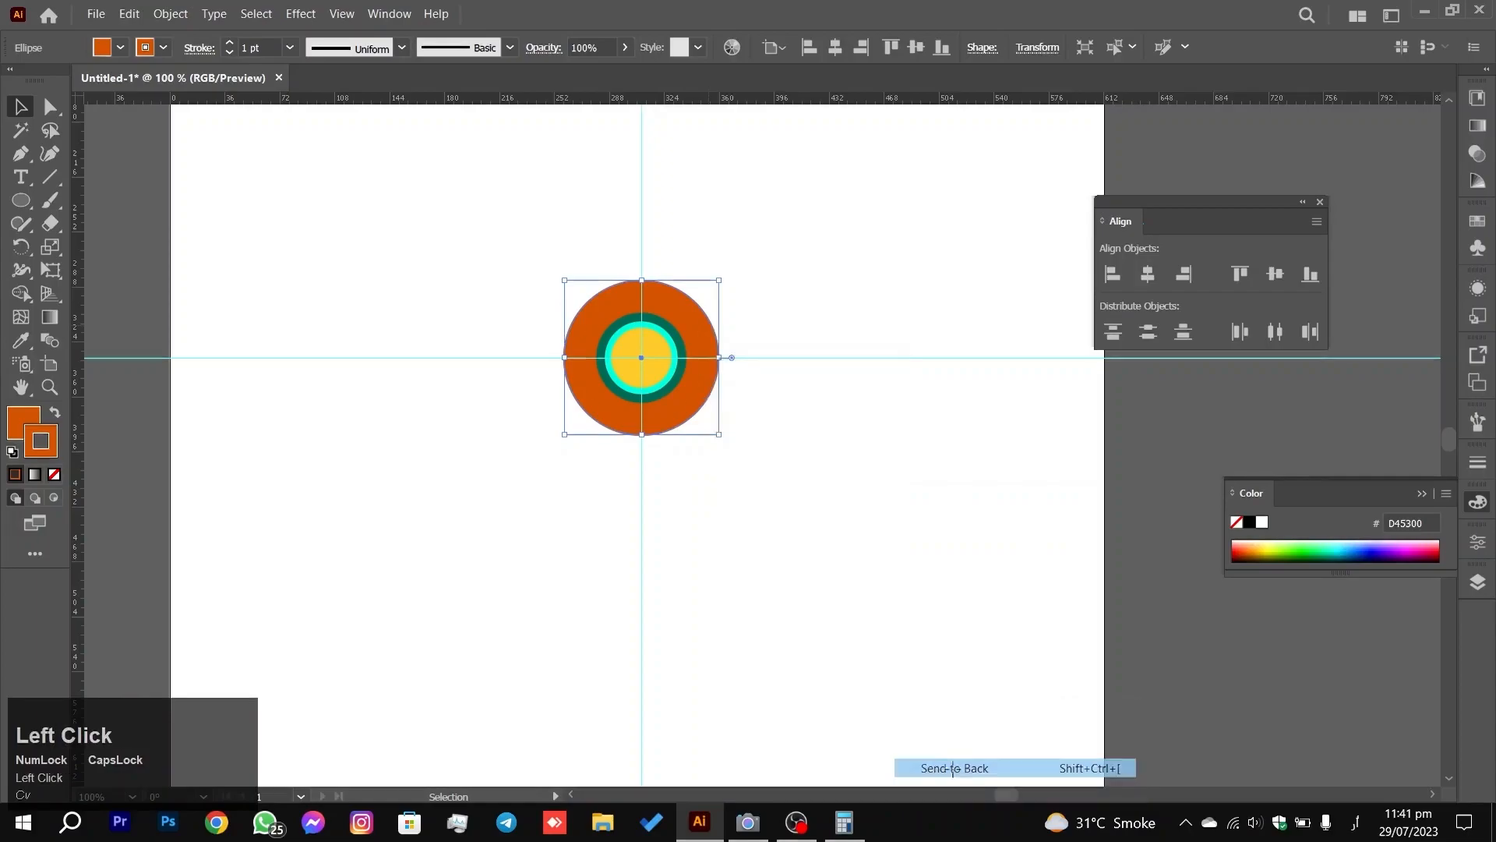
pyautogui.click(887, 318)
pyautogui.moveTo(889, 276); pyautogui.dragTo(411, 524)
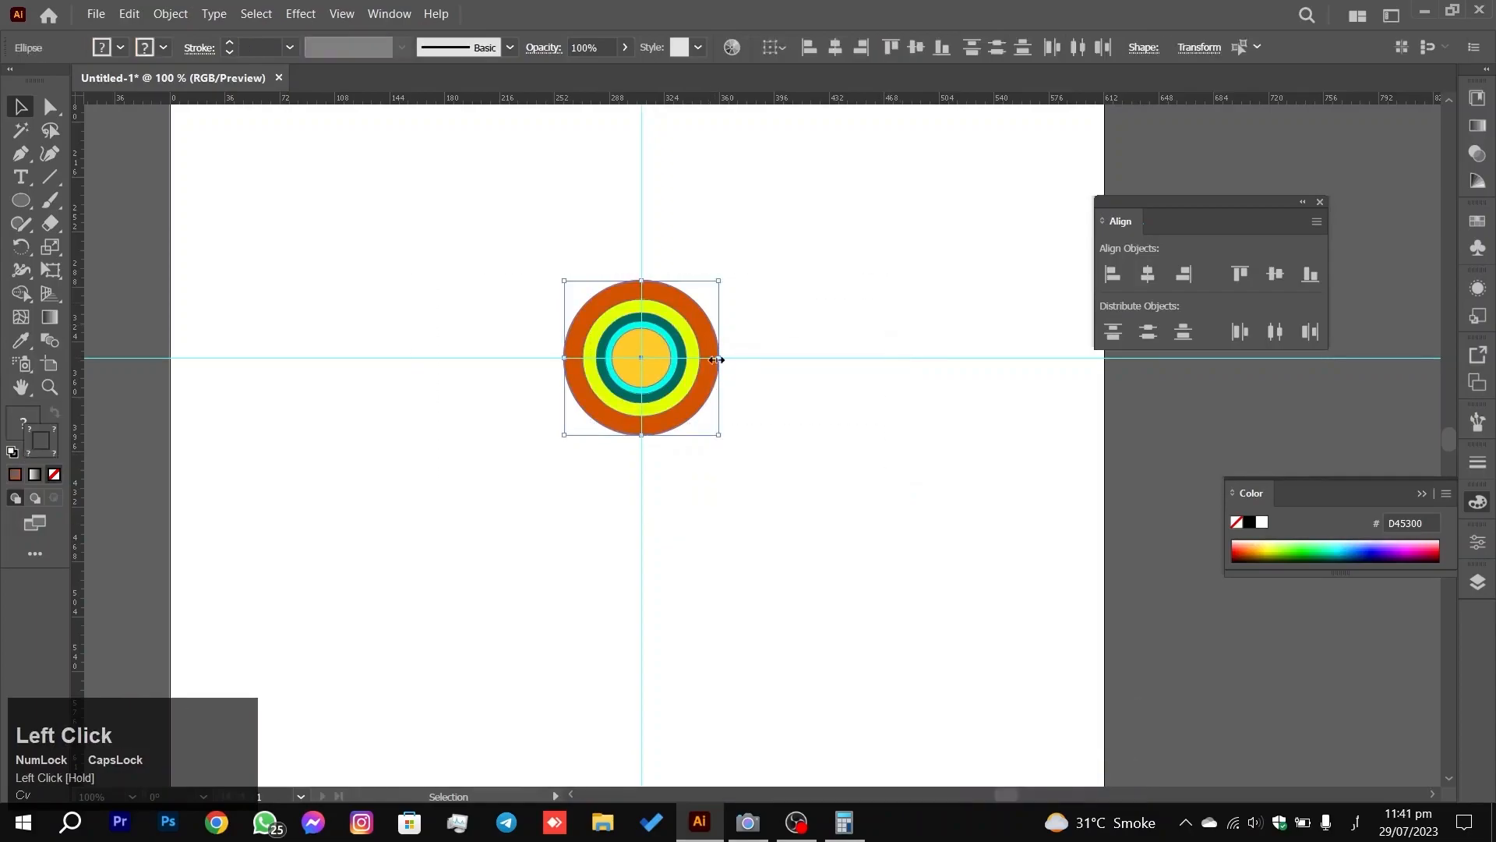
pyautogui.click(811, 304)
# Step: Examine the stacked concentric circles up close to check their centring and stacking order
pyautogui.scroll(3, 695, 386)
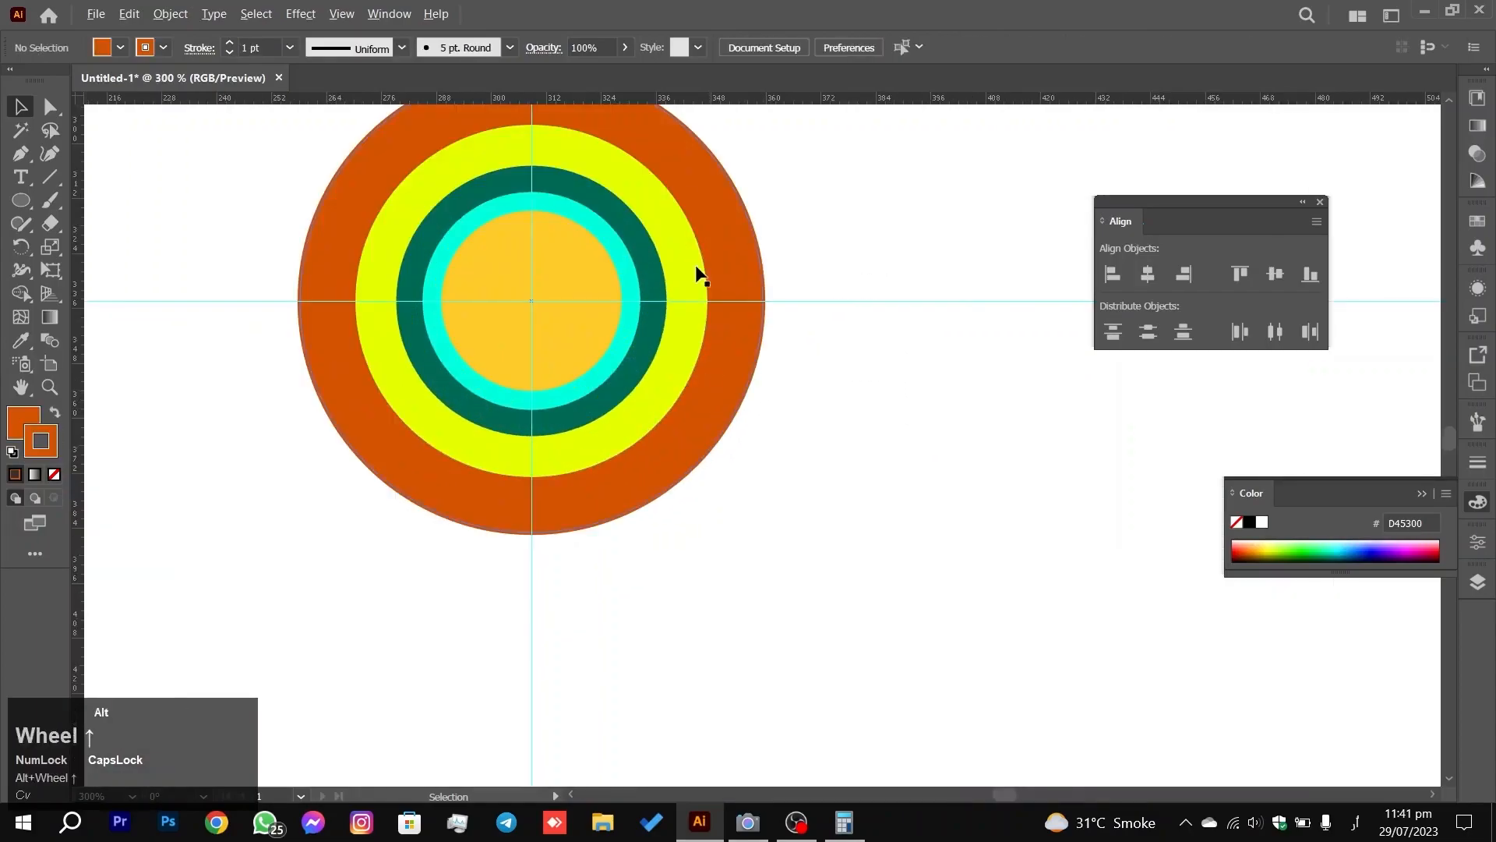
pyautogui.scroll(-3, 689, 199)
pyautogui.scroll(3, 631, 269)
pyautogui.scroll(-2, 661, 273)
pyautogui.press('space')
pyautogui.moveTo(870, 164); pyautogui.dragTo(547, 519)
pyautogui.moveTo(922, 209); pyautogui.dragTo(688, 559)
pyautogui.click(934, 357)
# Step: Select all five concentric circles and delete them from the artboard
pyautogui.scroll(-3, 983, 357)
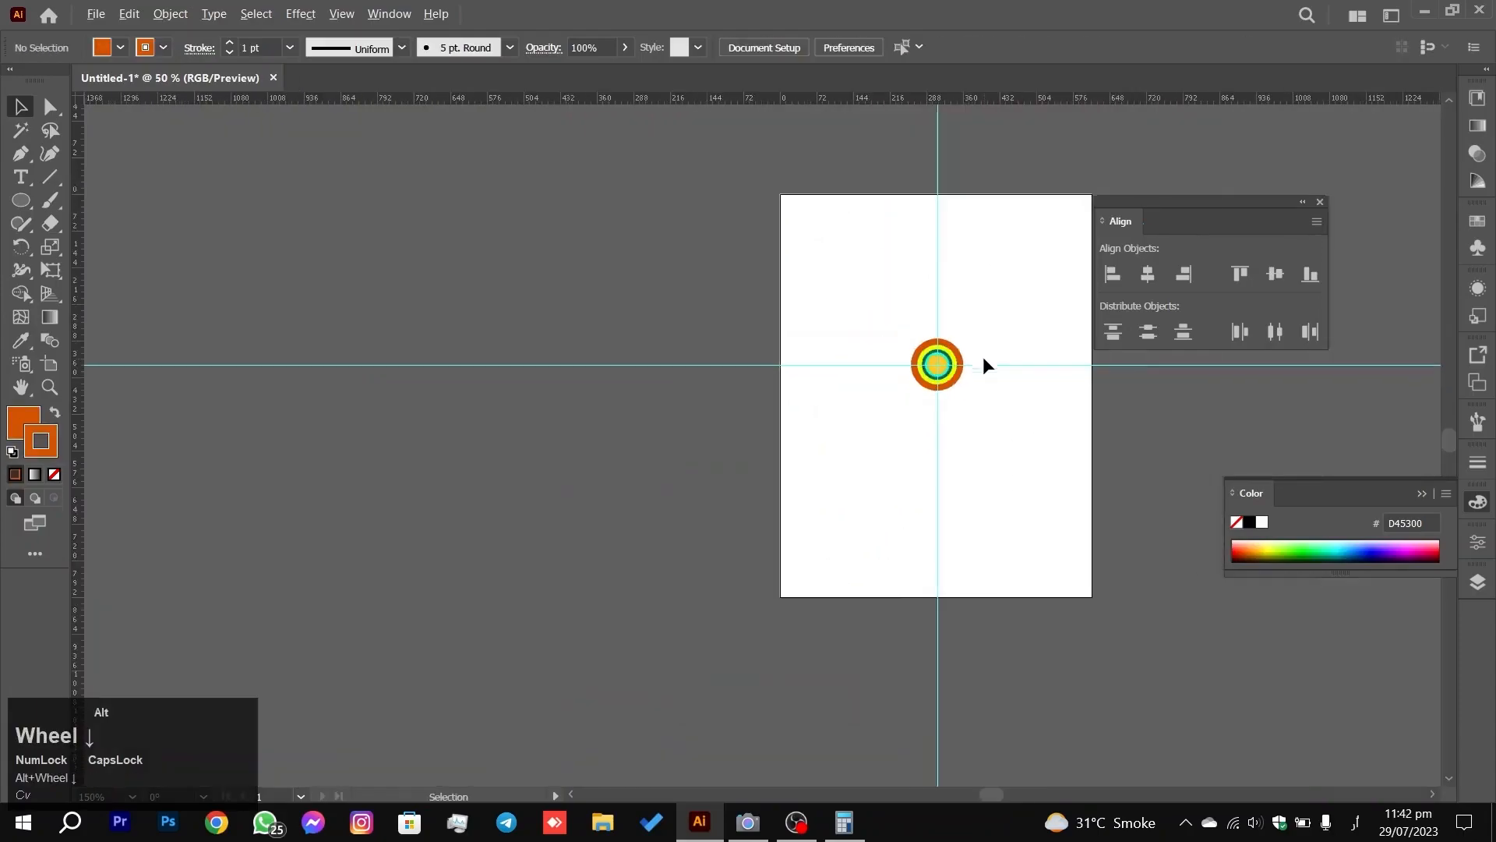
pyautogui.scroll(2, 982, 343)
pyautogui.moveTo(980, 333); pyautogui.dragTo(877, 356)
pyautogui.moveTo(826, 427); pyautogui.dragTo(633, 582)
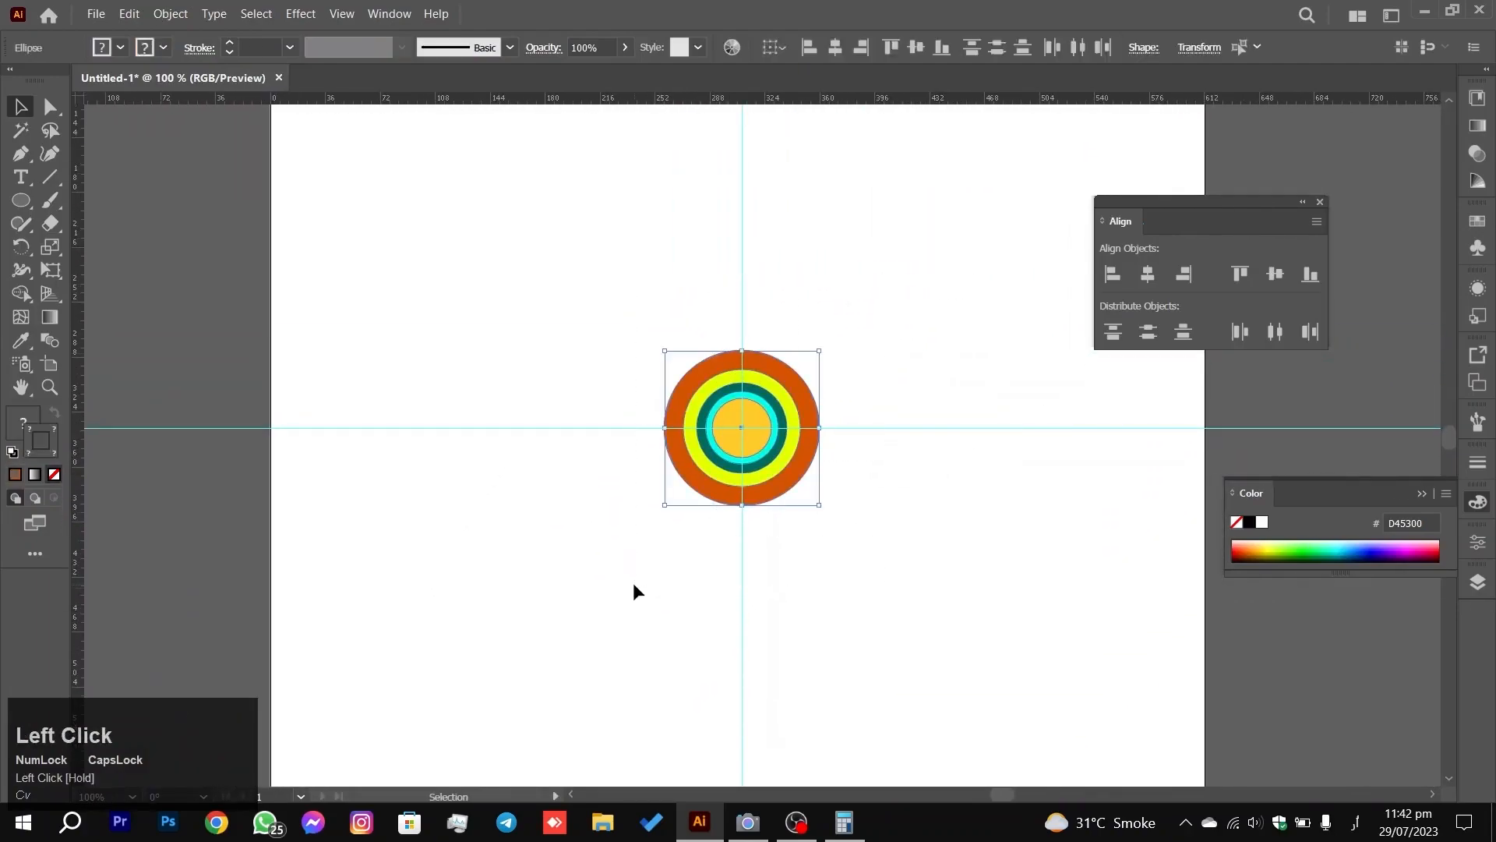
pyautogui.press('Delete')
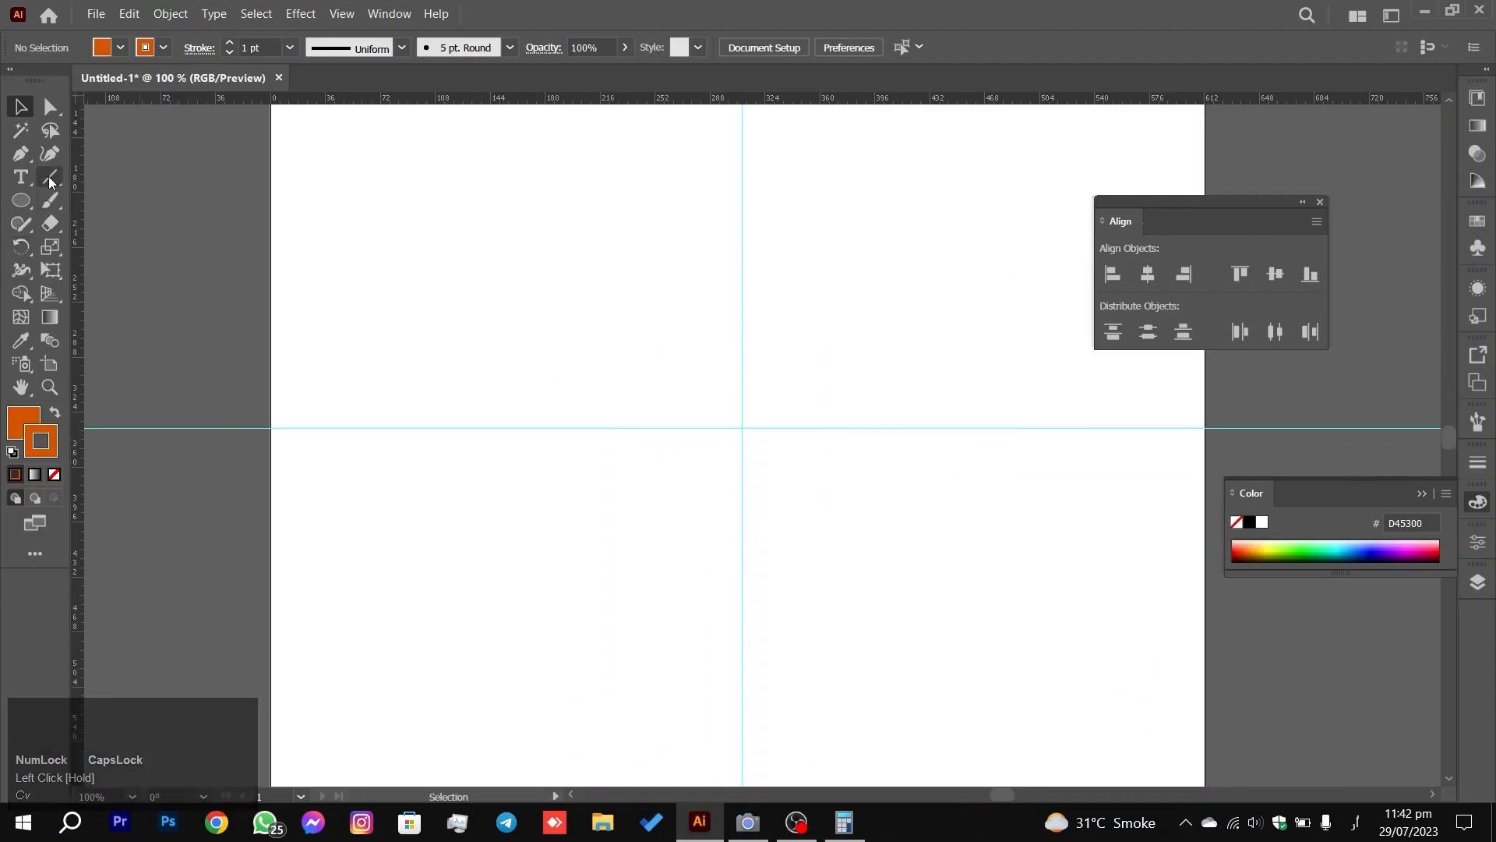
# Step: Restore the default white fill and black stroke, then draw a perfect circle centred on the guide intersection
pyautogui.click(22, 200)
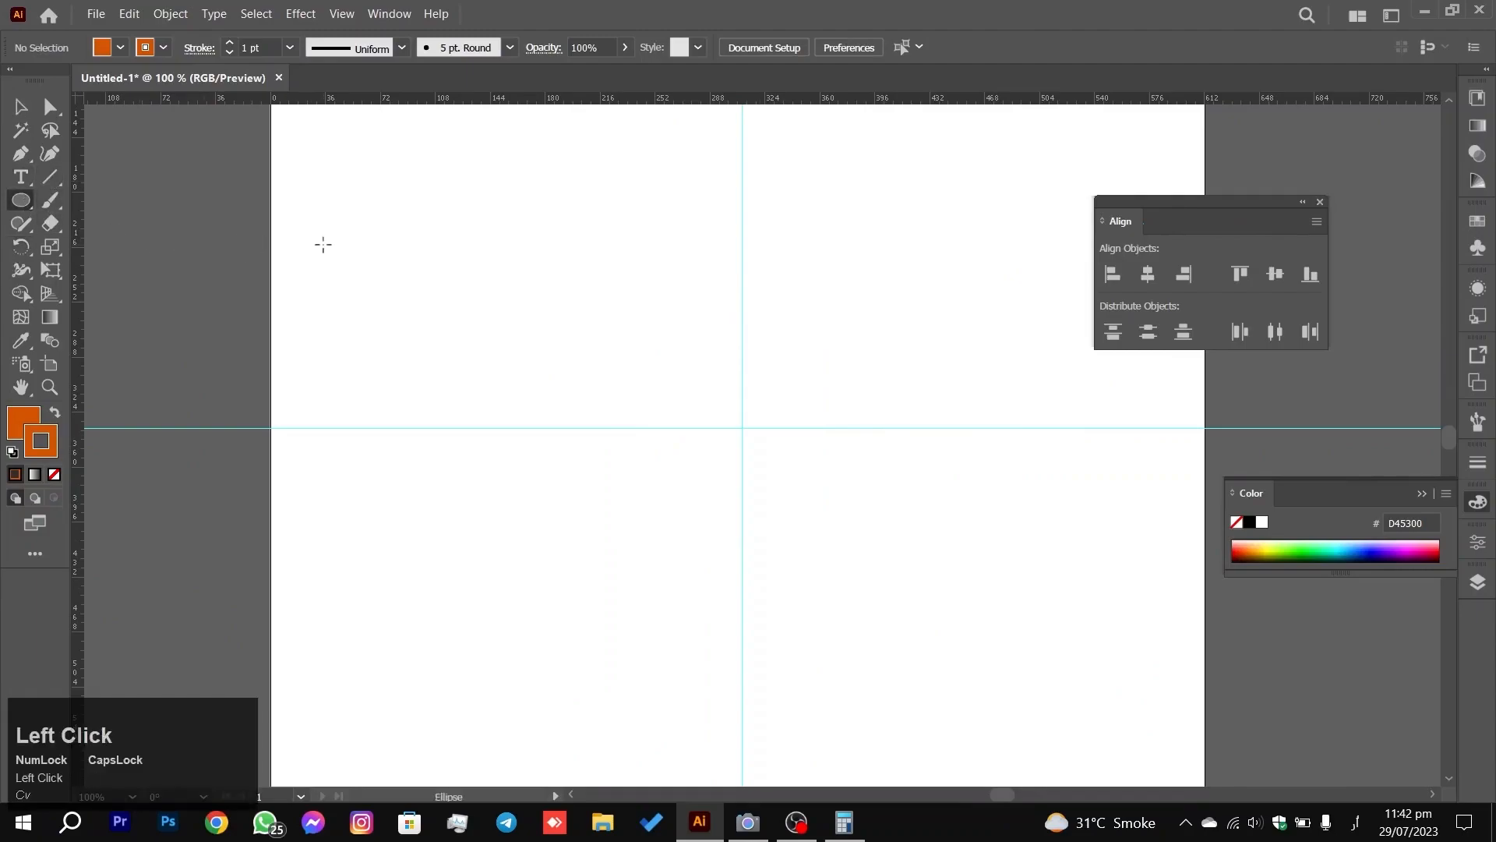
pyautogui.press('d')
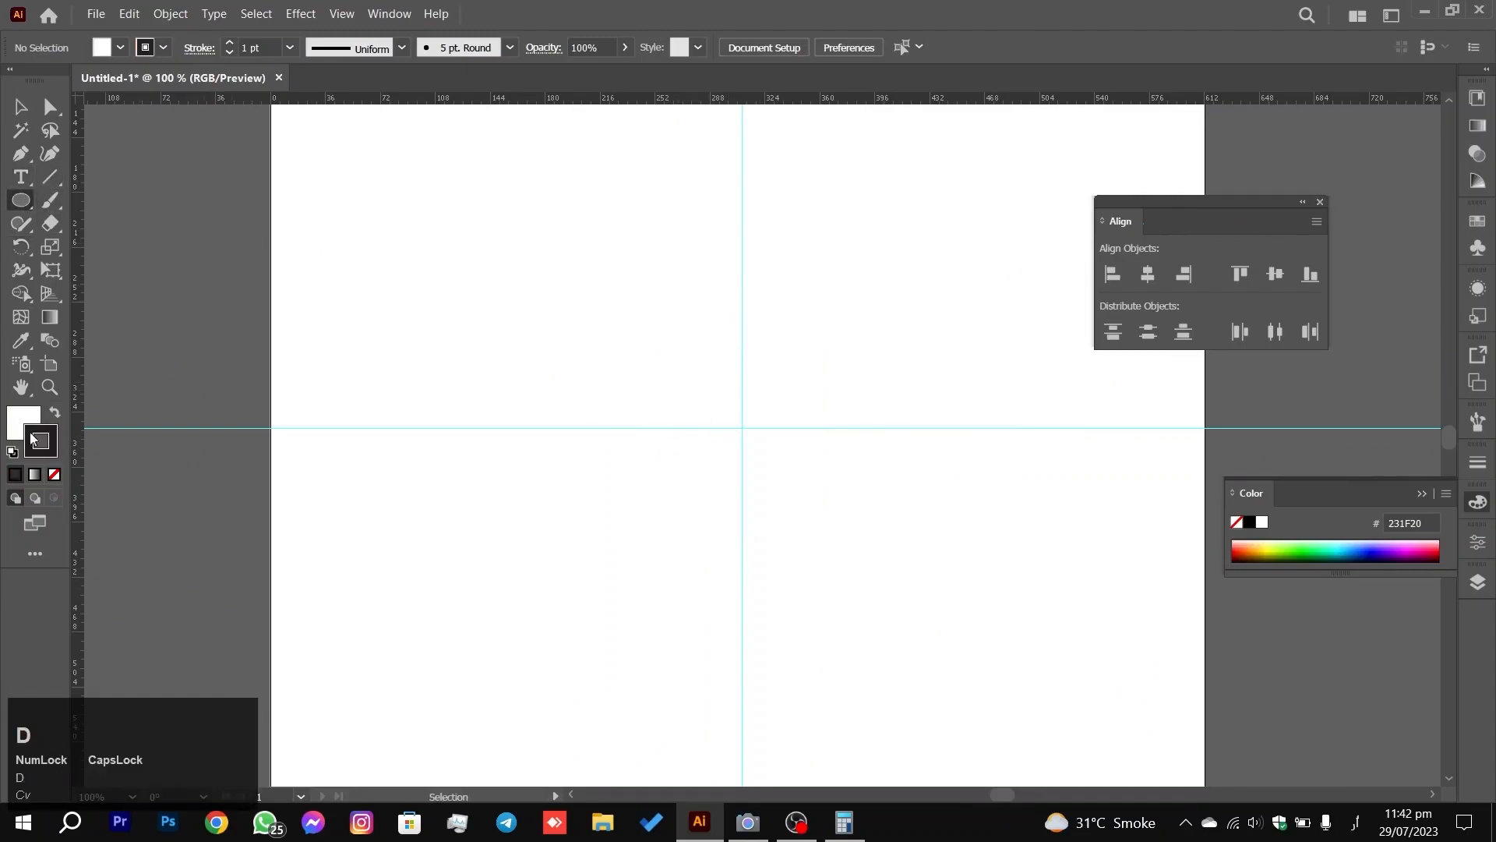
pyautogui.click(14, 455)
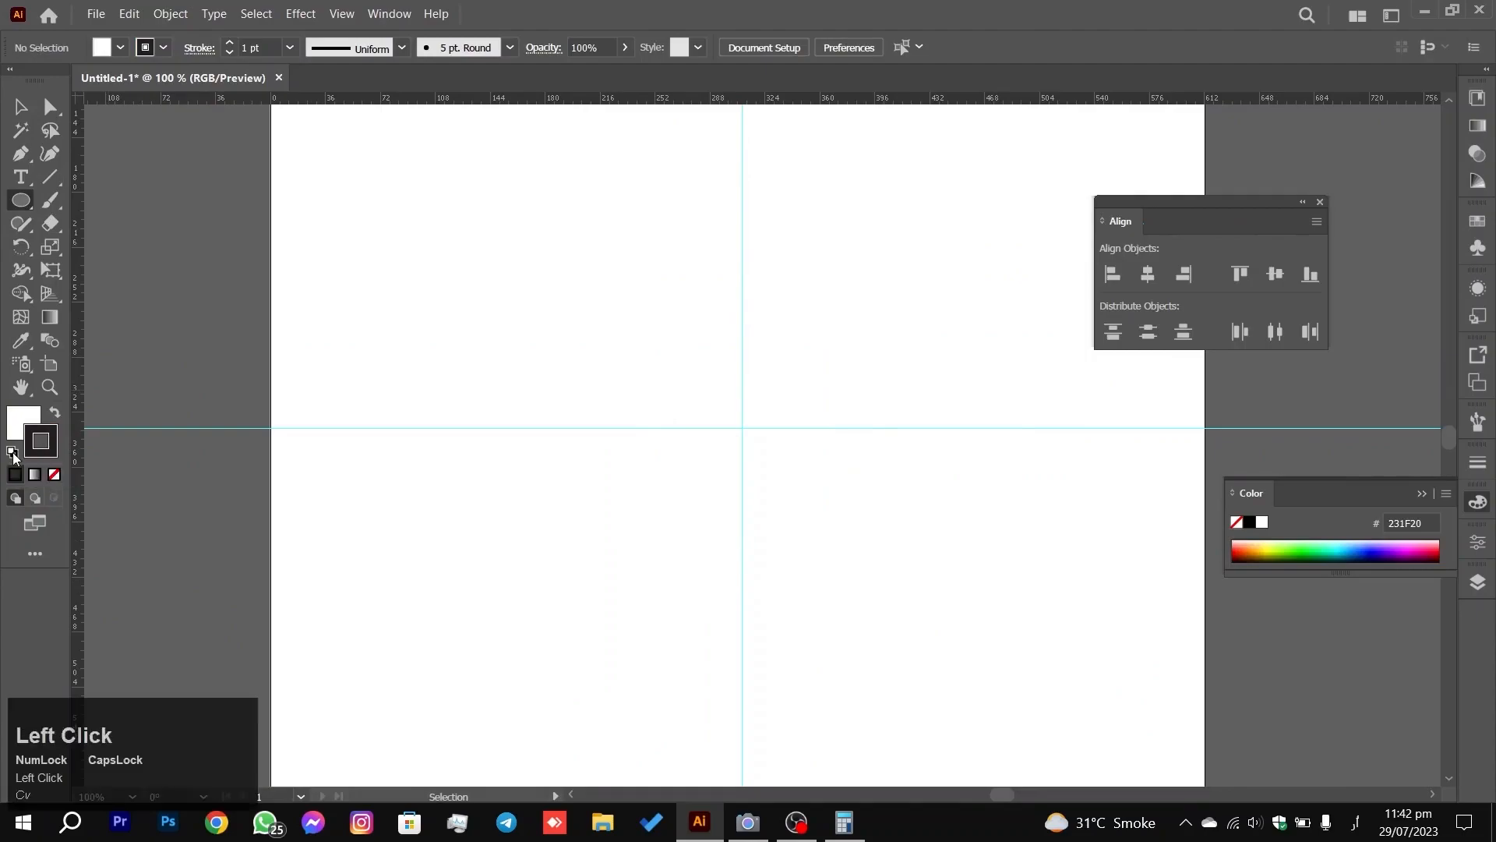
pyautogui.click(23, 420)
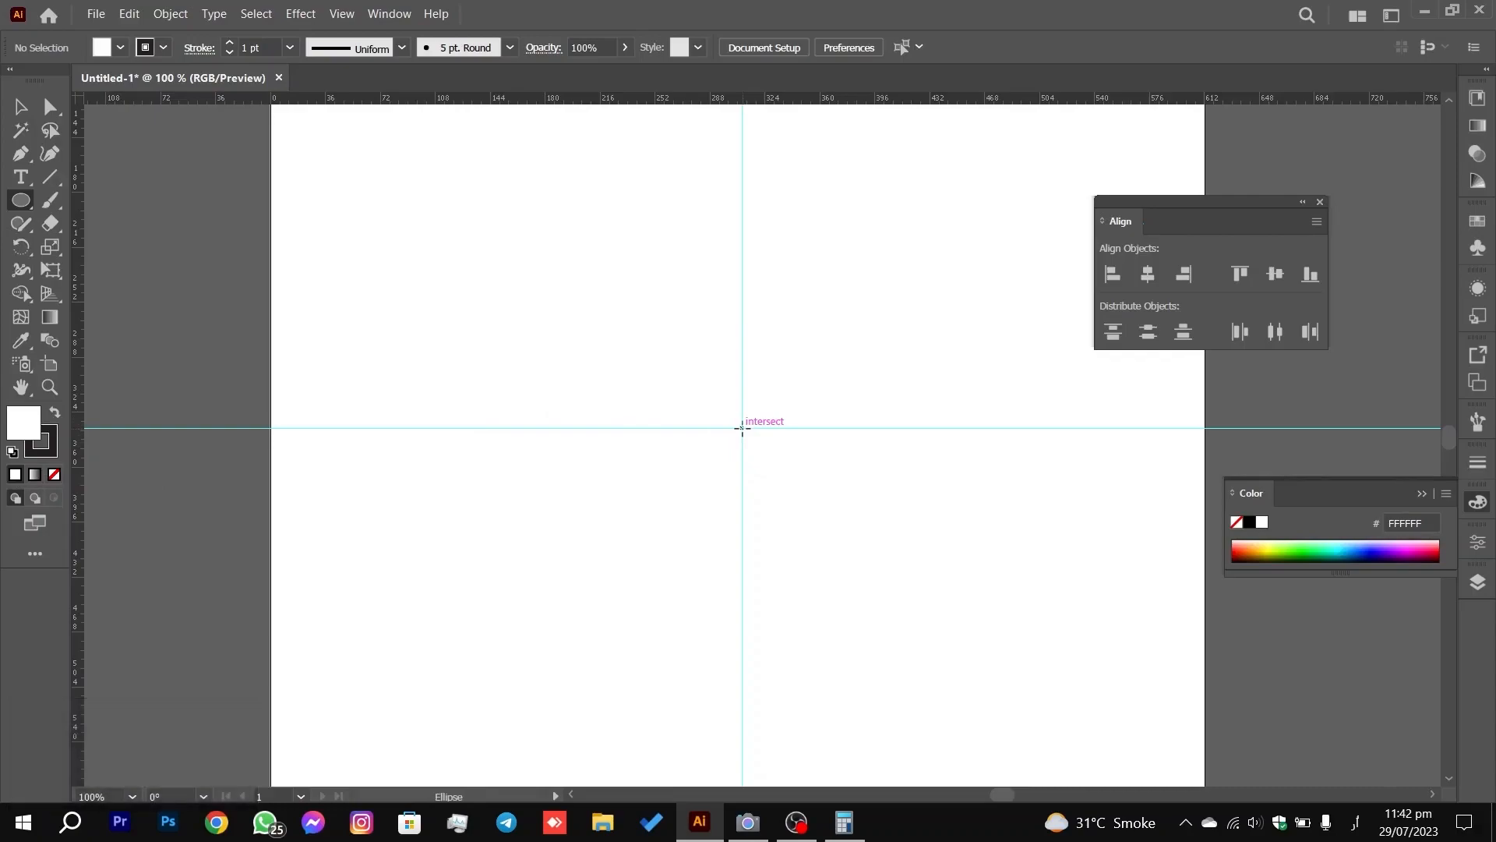
pyautogui.moveTo(743, 428); pyautogui.dragTo(910, 569)
pyautogui.click(20, 107)
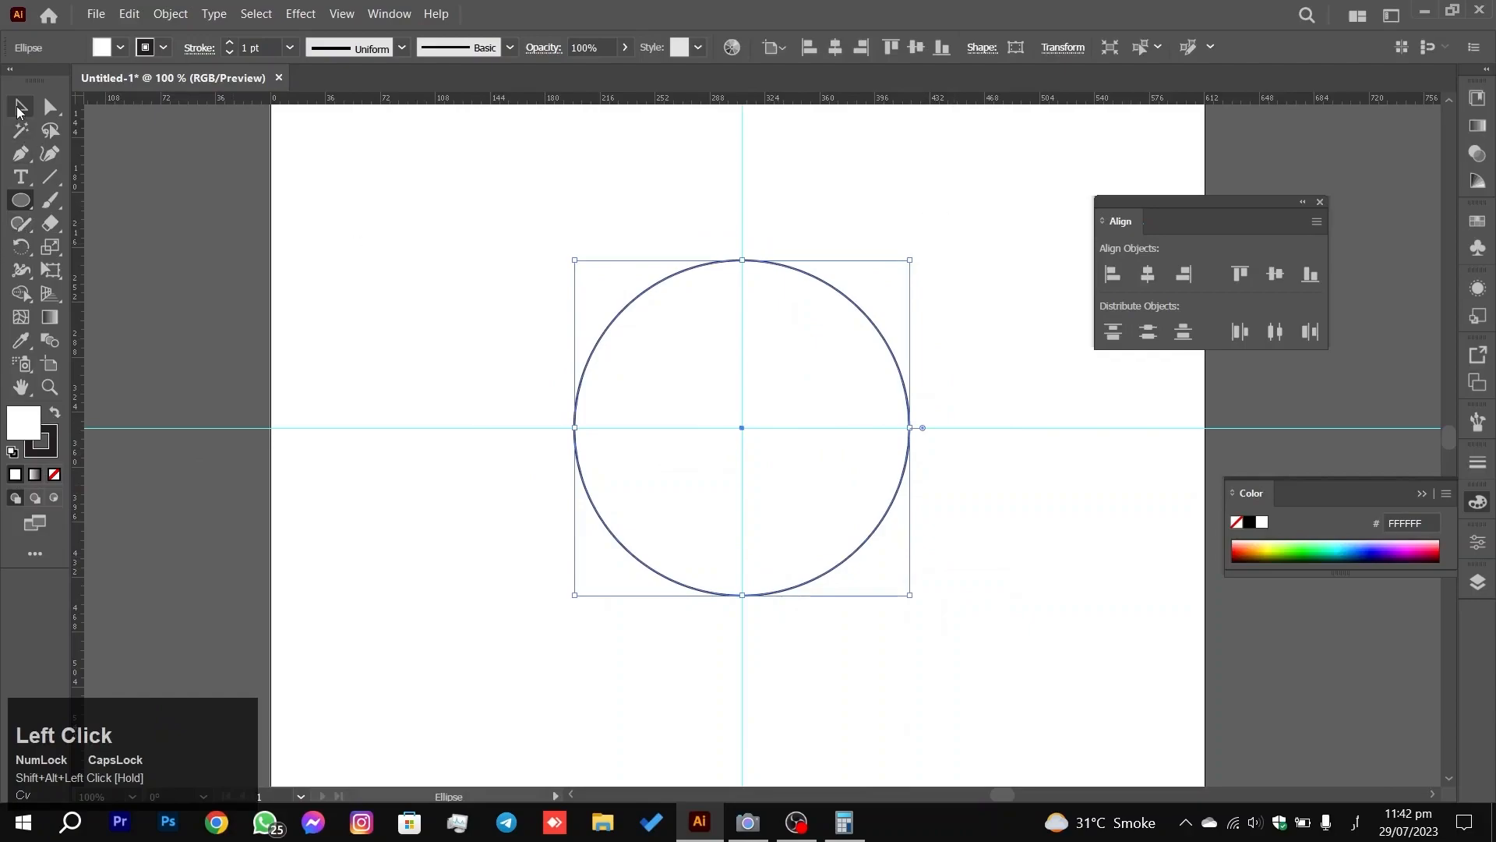
pyautogui.click(463, 358)
# Step: Remove the circle's stroke, fill it with dark grey 383838, and deselect it
pyautogui.click(733, 411)
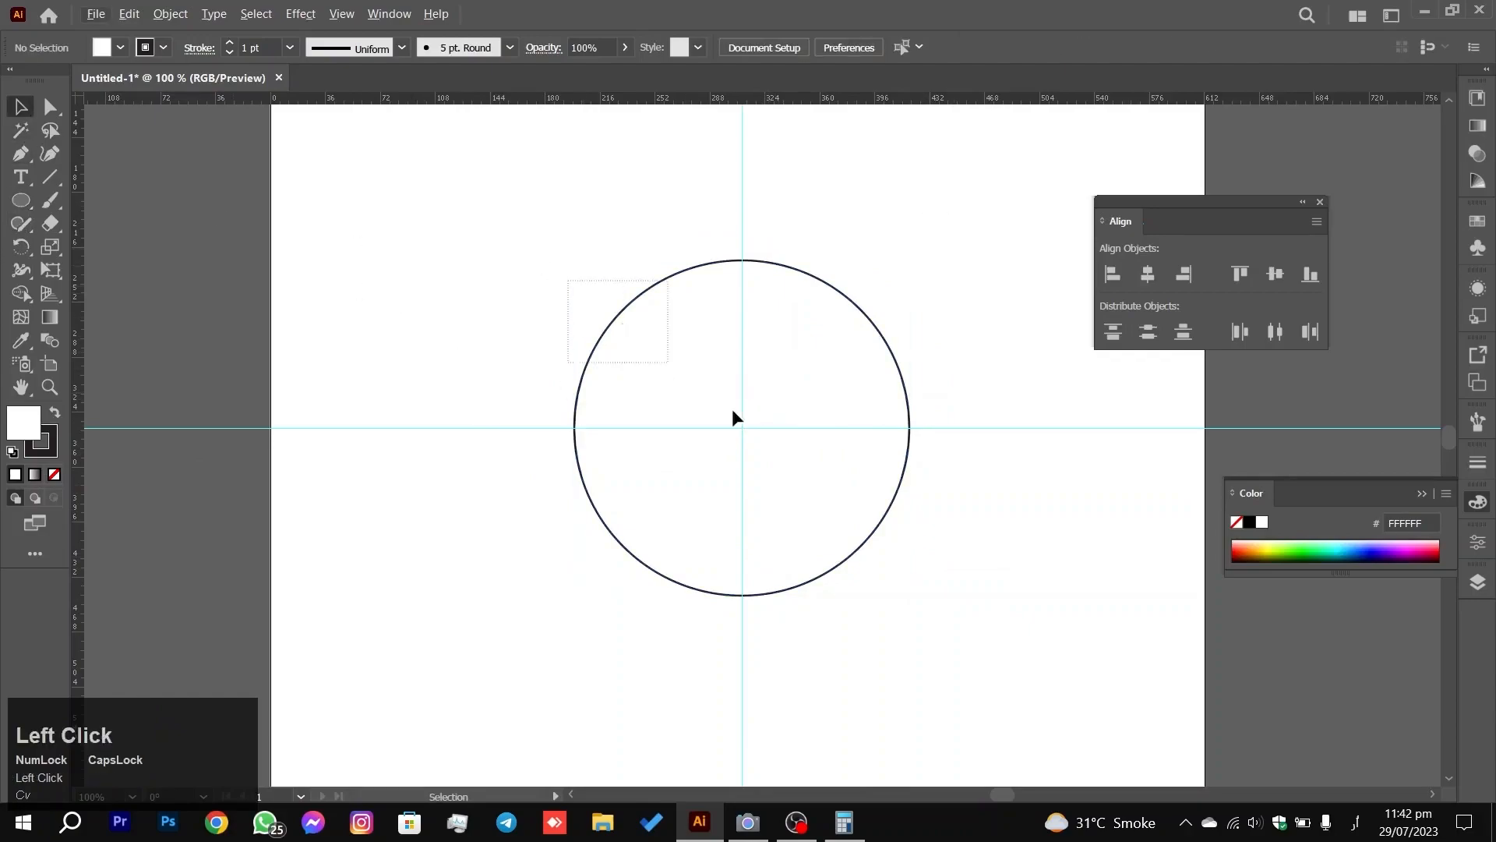
pyautogui.click(50, 452)
pyautogui.click(55, 475)
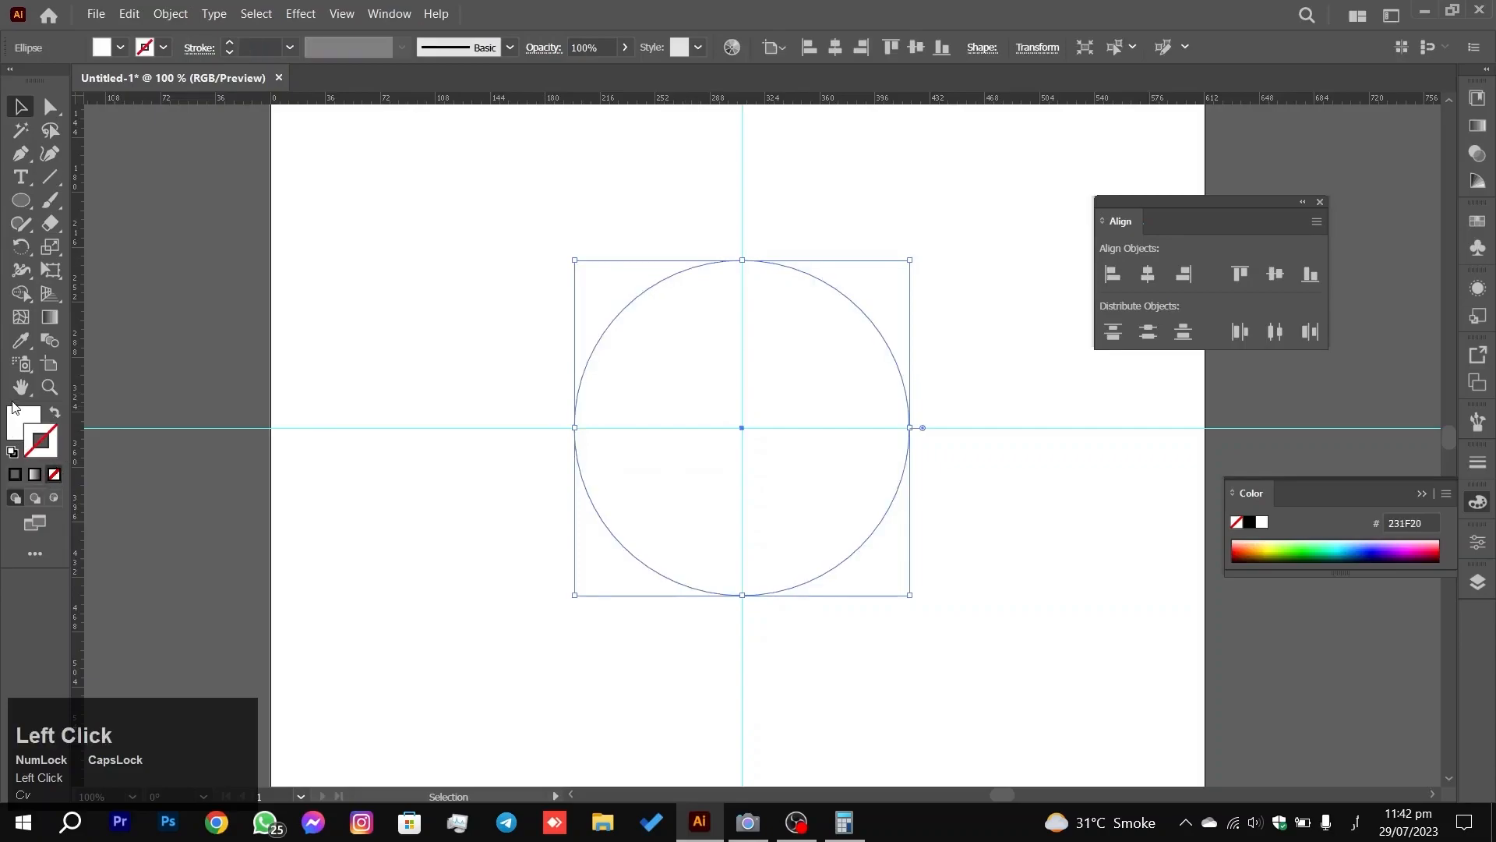
pyautogui.doubleClick(15, 424)
pyautogui.moveTo(609, 390)
pyautogui.mouseDown()
pyautogui.moveTo(484, 416)
pyautogui.moveTo(489, 279)
pyautogui.mouseUp()
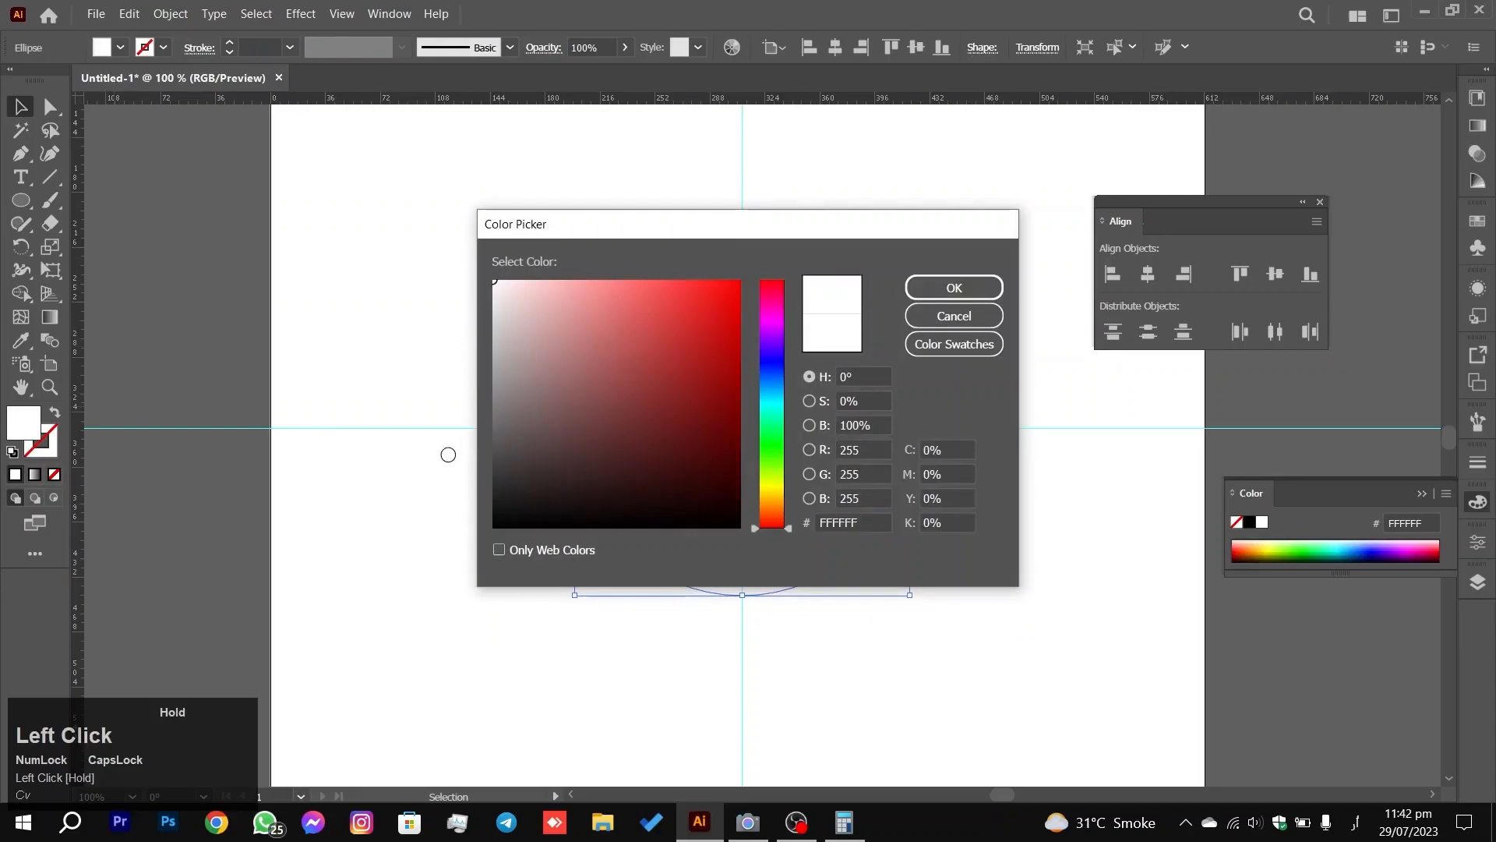
pyautogui.moveTo(492, 438); pyautogui.dragTo(489, 474)
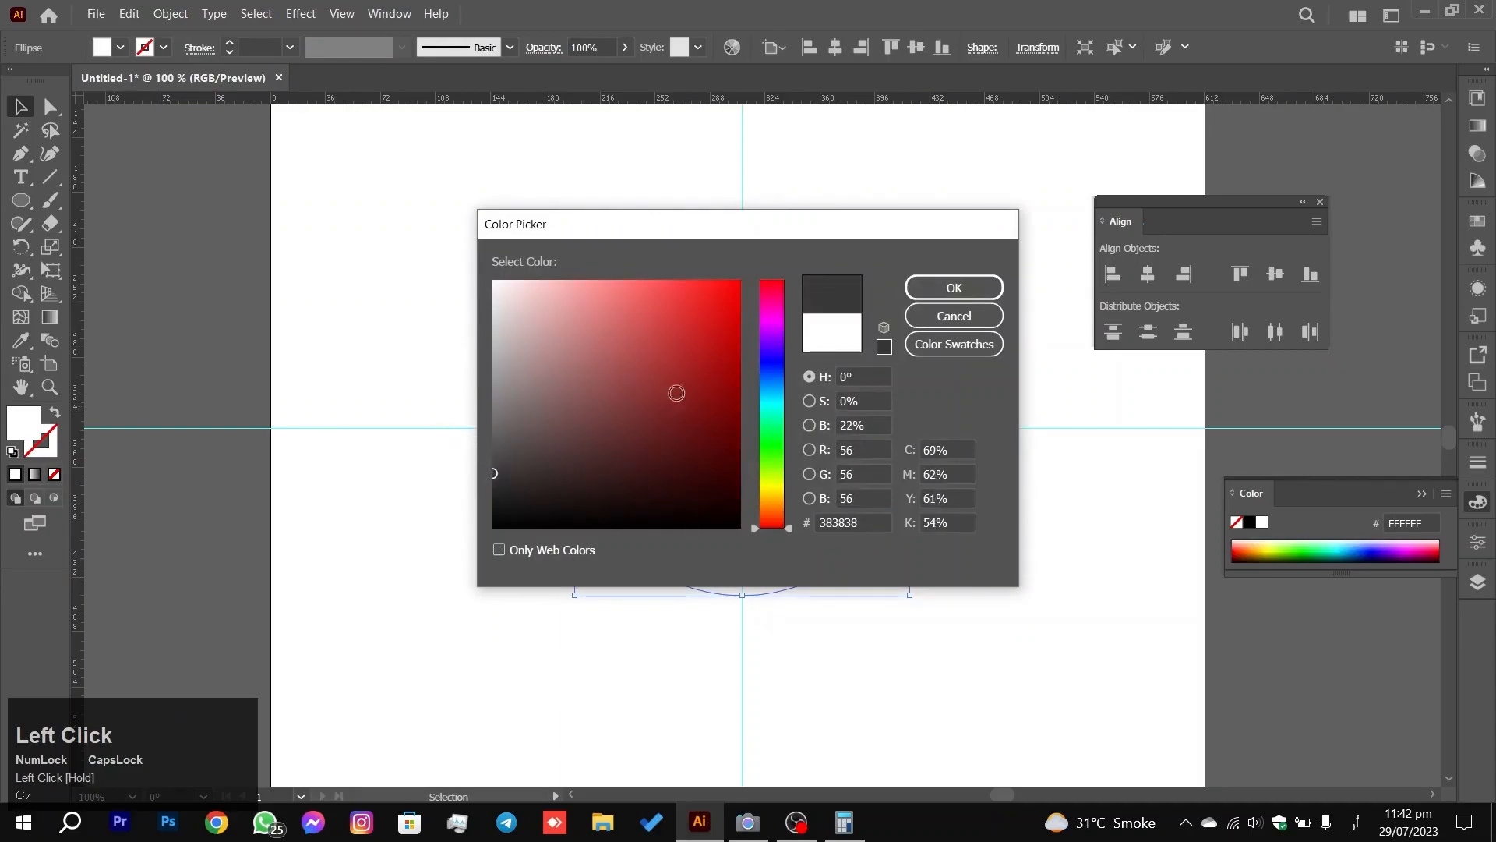
pyautogui.click(988, 288)
pyautogui.moveTo(1000, 237); pyautogui.dragTo(984, 316)
pyautogui.scroll(2, 763, 371)
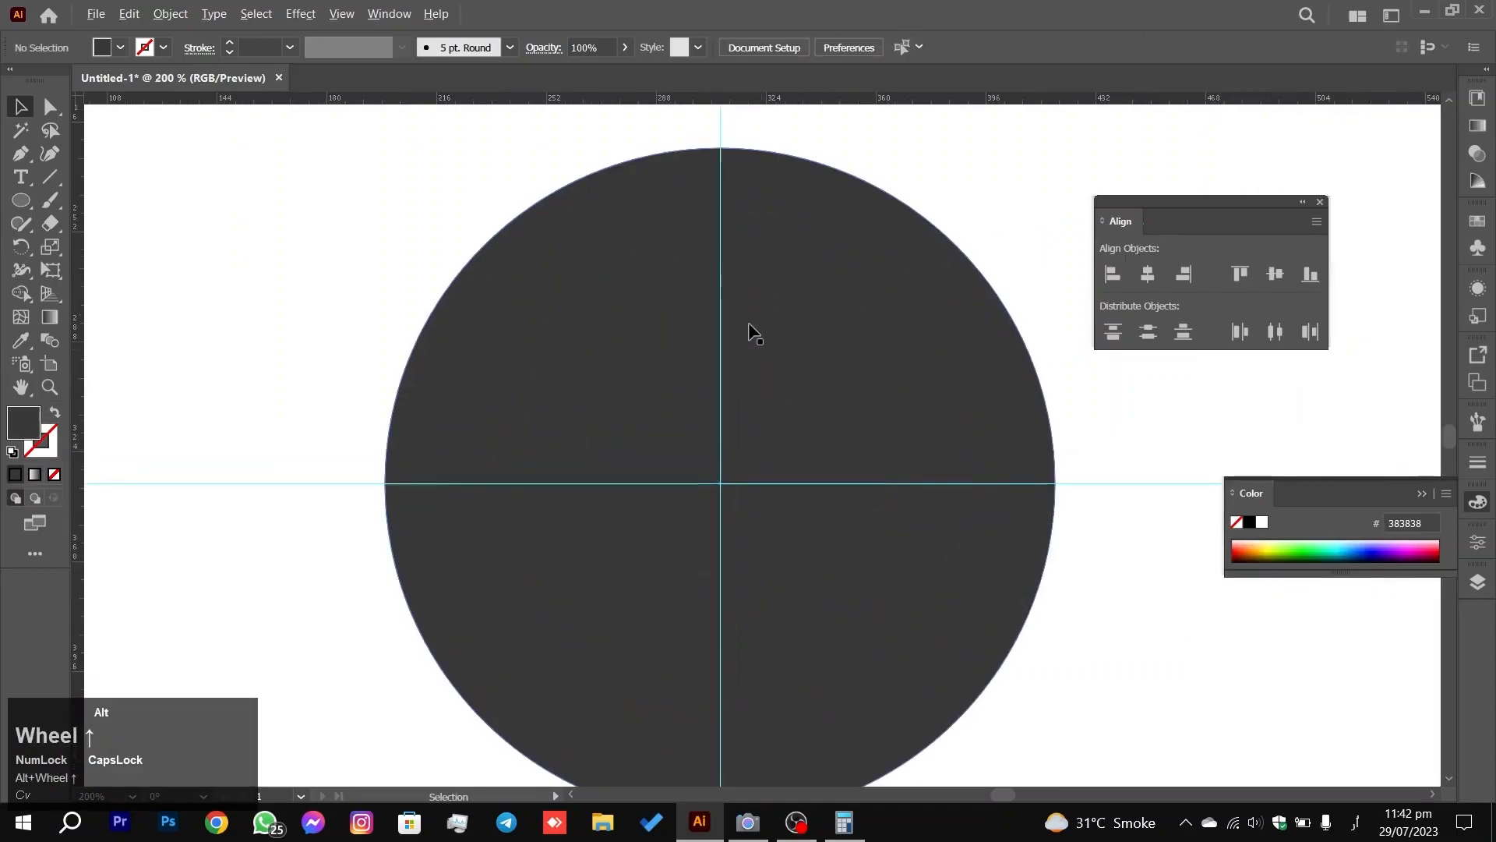
pyautogui.scroll(2, 750, 328)
pyautogui.moveTo(793, 234); pyautogui.dragTo(795, 387)
pyautogui.moveTo(771, 301); pyautogui.dragTo(772, 355)
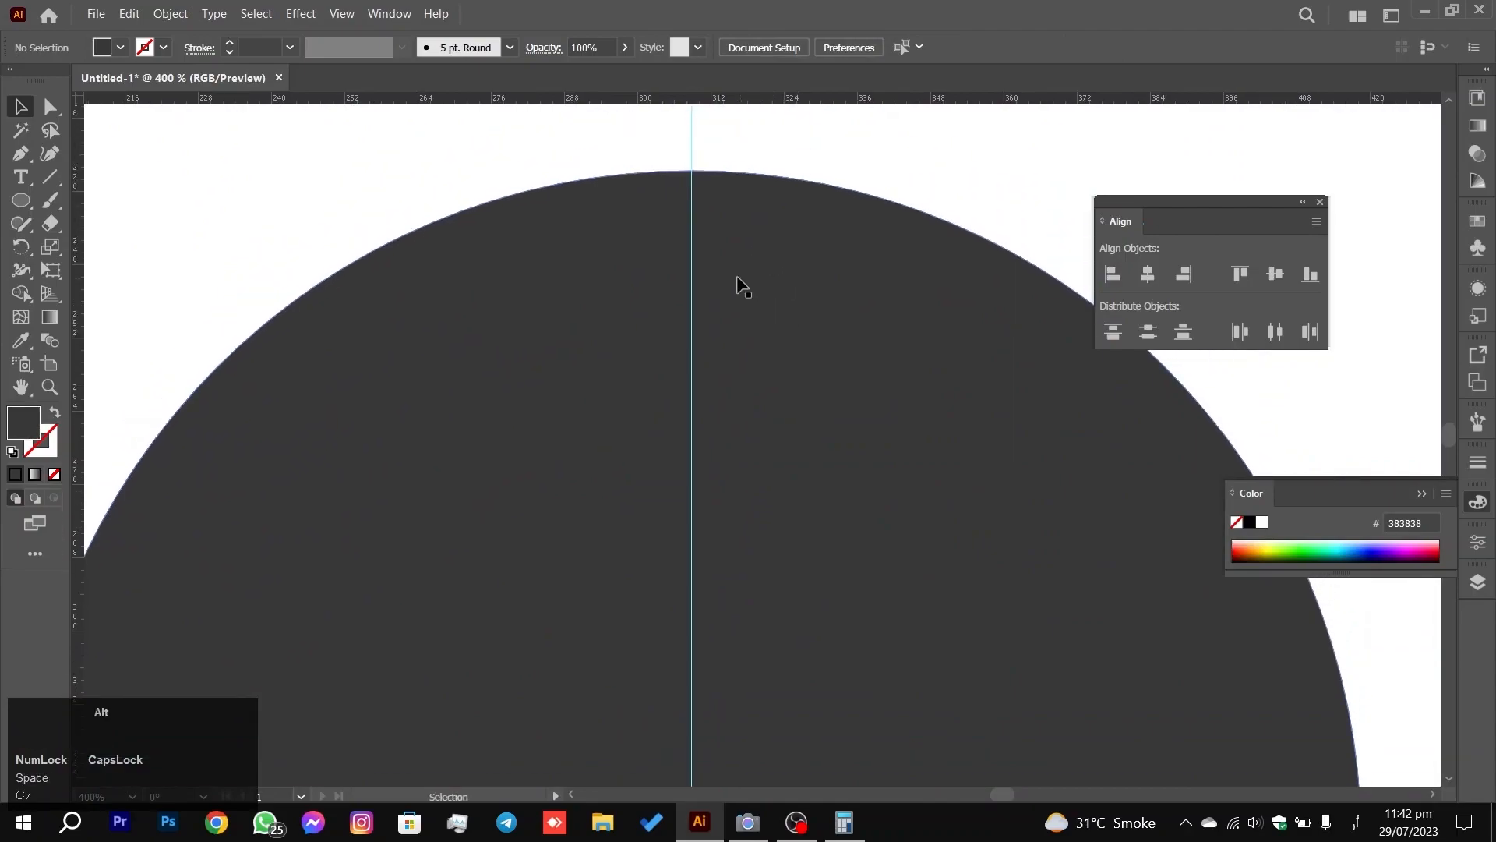
pyautogui.scroll(1, 706, 210)
pyautogui.click(726, 234)
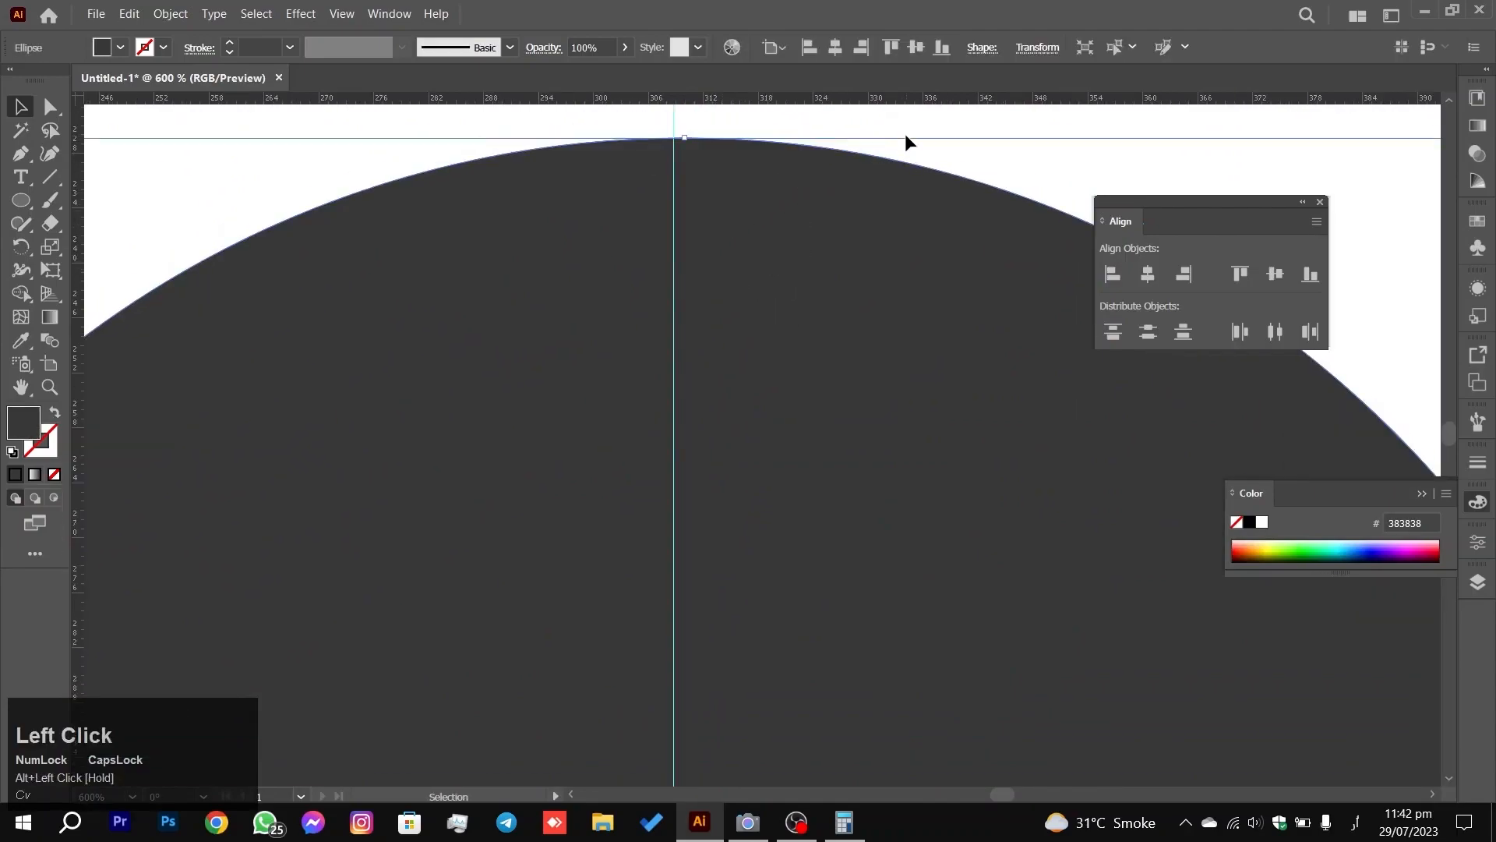
pyautogui.hotkey('ctrl', 'z')
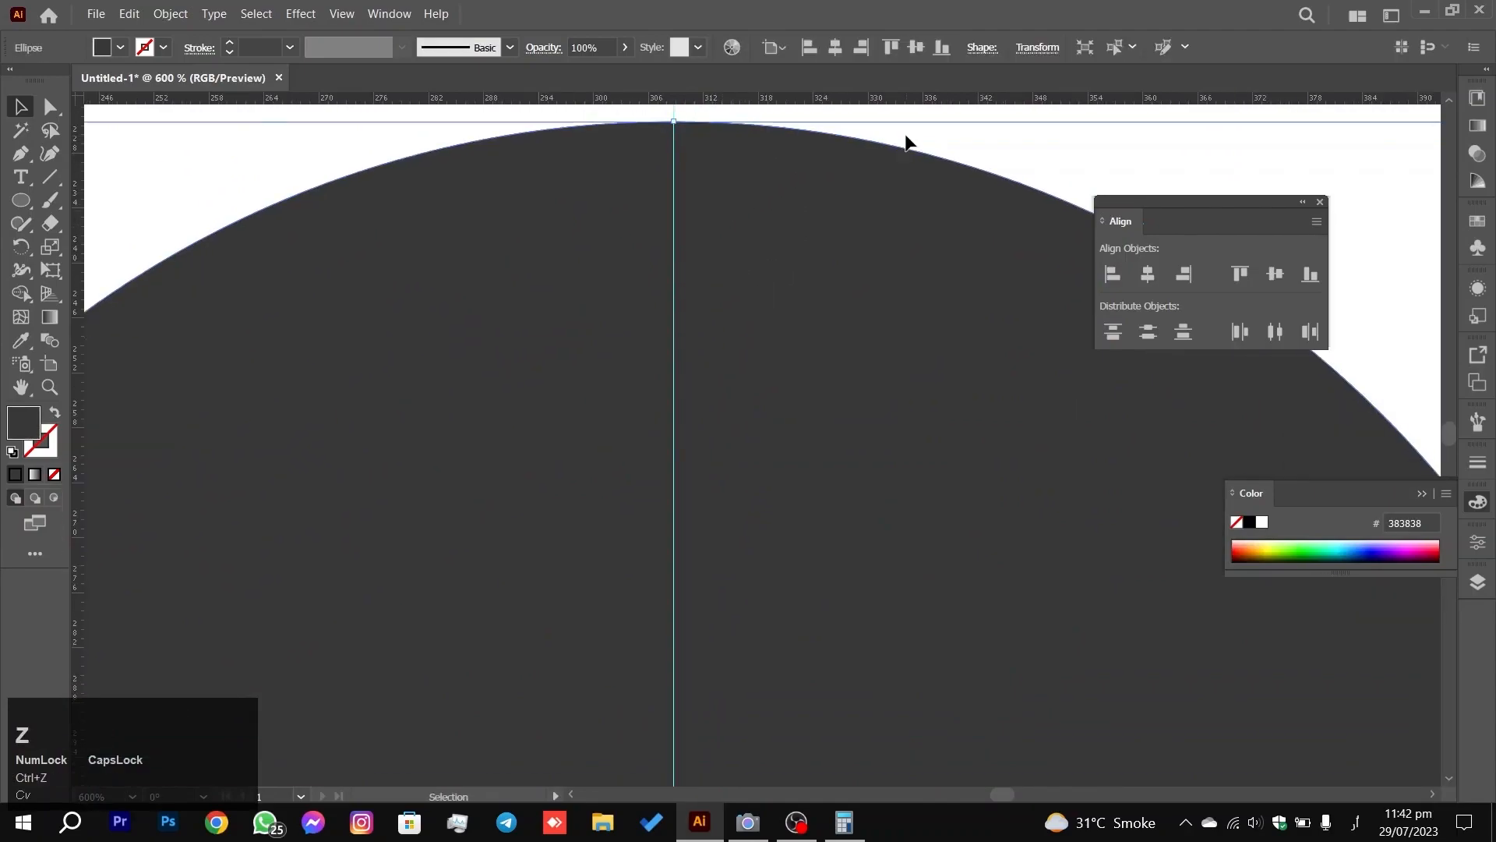
pyautogui.click(940, 136)
pyautogui.click(739, 186)
# Step: Dock the Layers panel beneath the Align panel and attach the pair beside the collapsed panel column
pyautogui.scroll(1, 596, 181)
pyautogui.press('space')
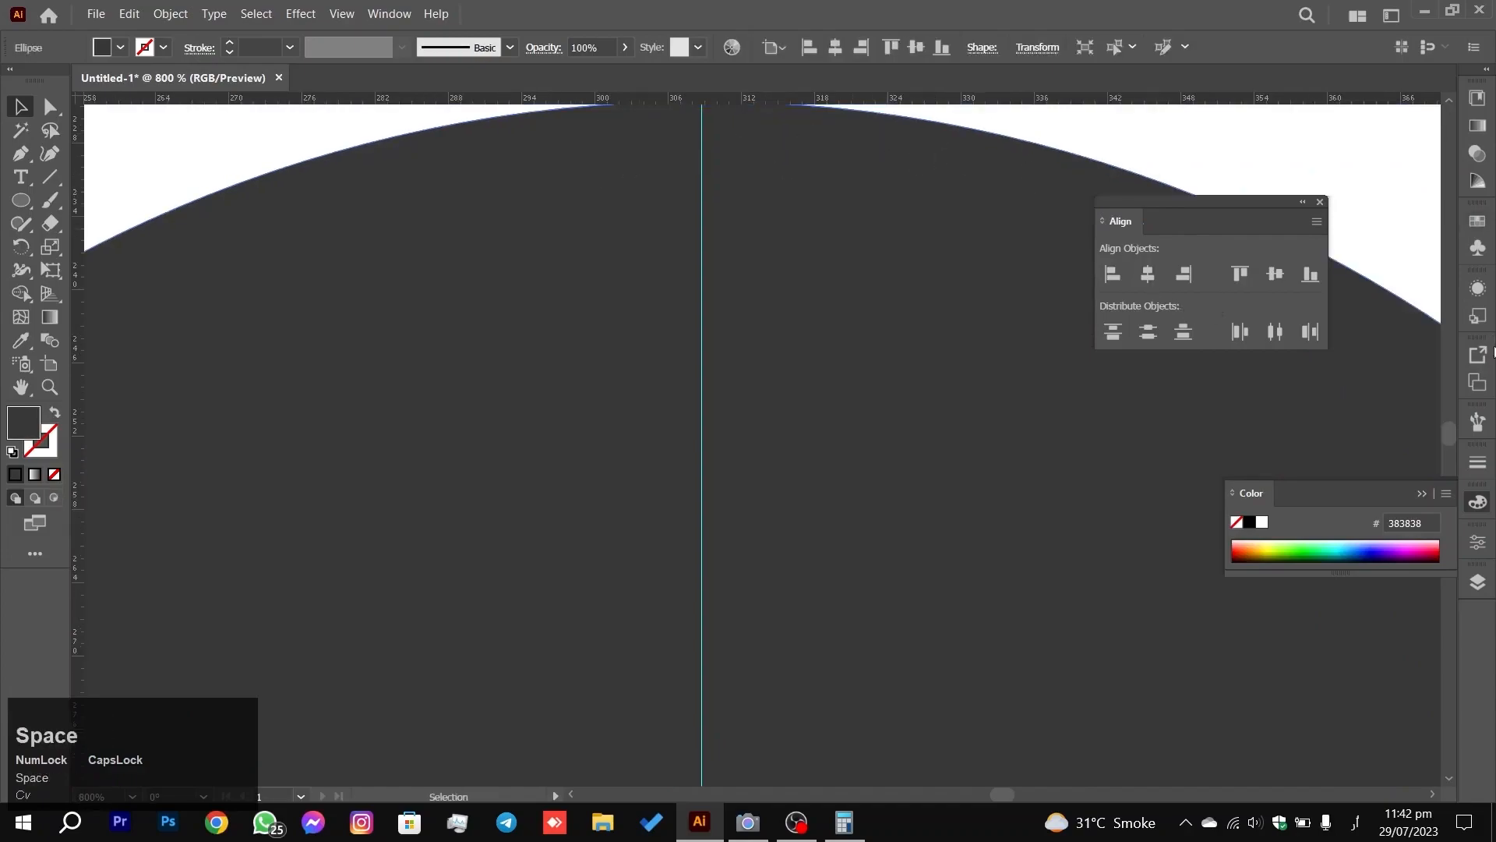
pyautogui.moveTo(1477, 581)
pyautogui.mouseDown()
pyautogui.moveTo(1107, 233)
pyautogui.moveTo(1183, 333)
pyautogui.moveTo(1477, 586)
pyautogui.mouseUp()
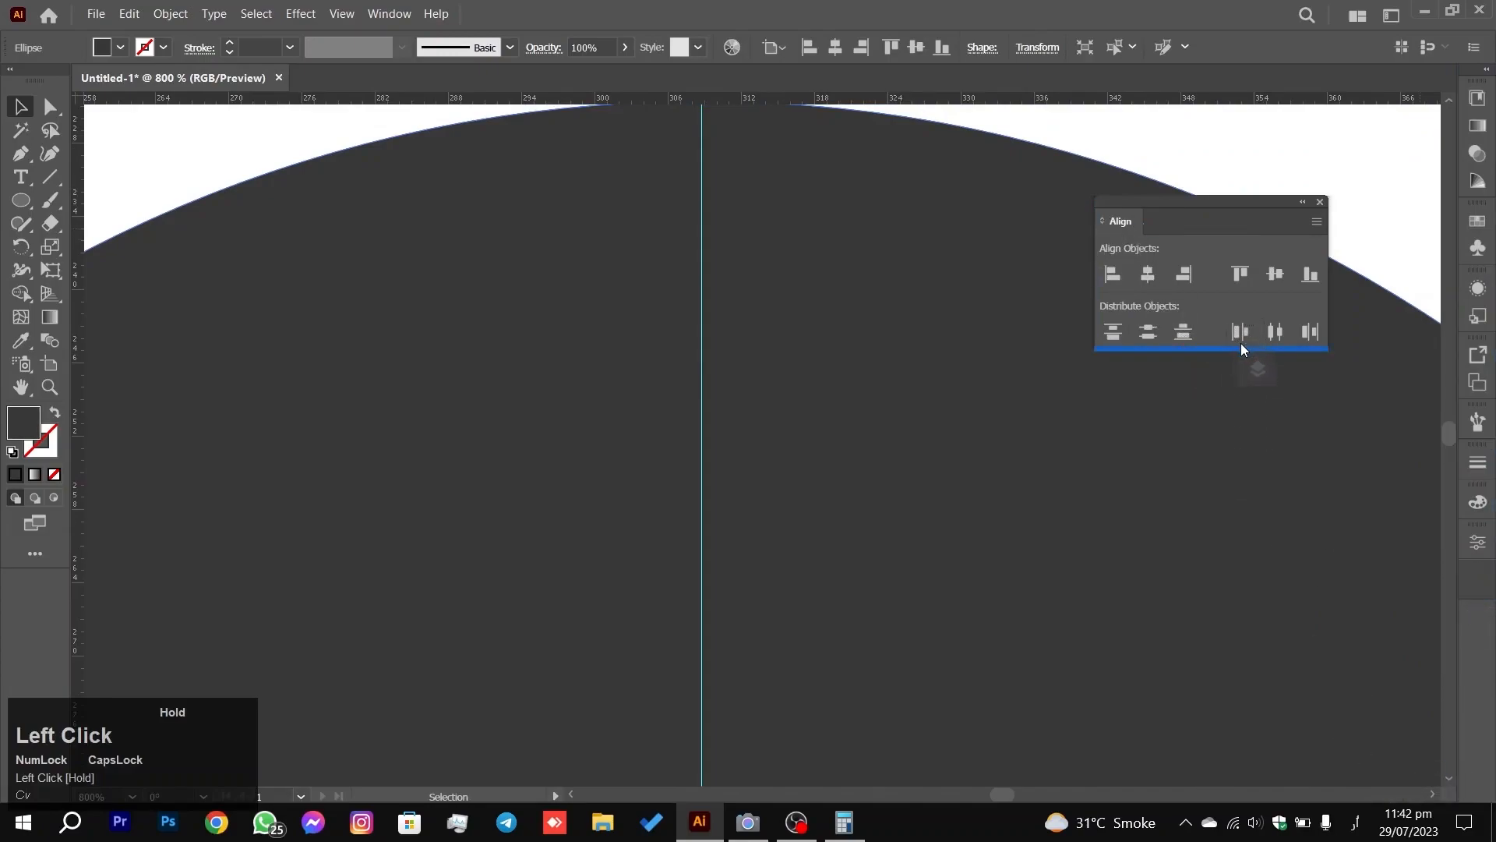
pyautogui.moveTo(1242, 344); pyautogui.dragTo(1241, 343)
pyautogui.moveTo(1225, 223); pyautogui.dragTo(1448, 259)
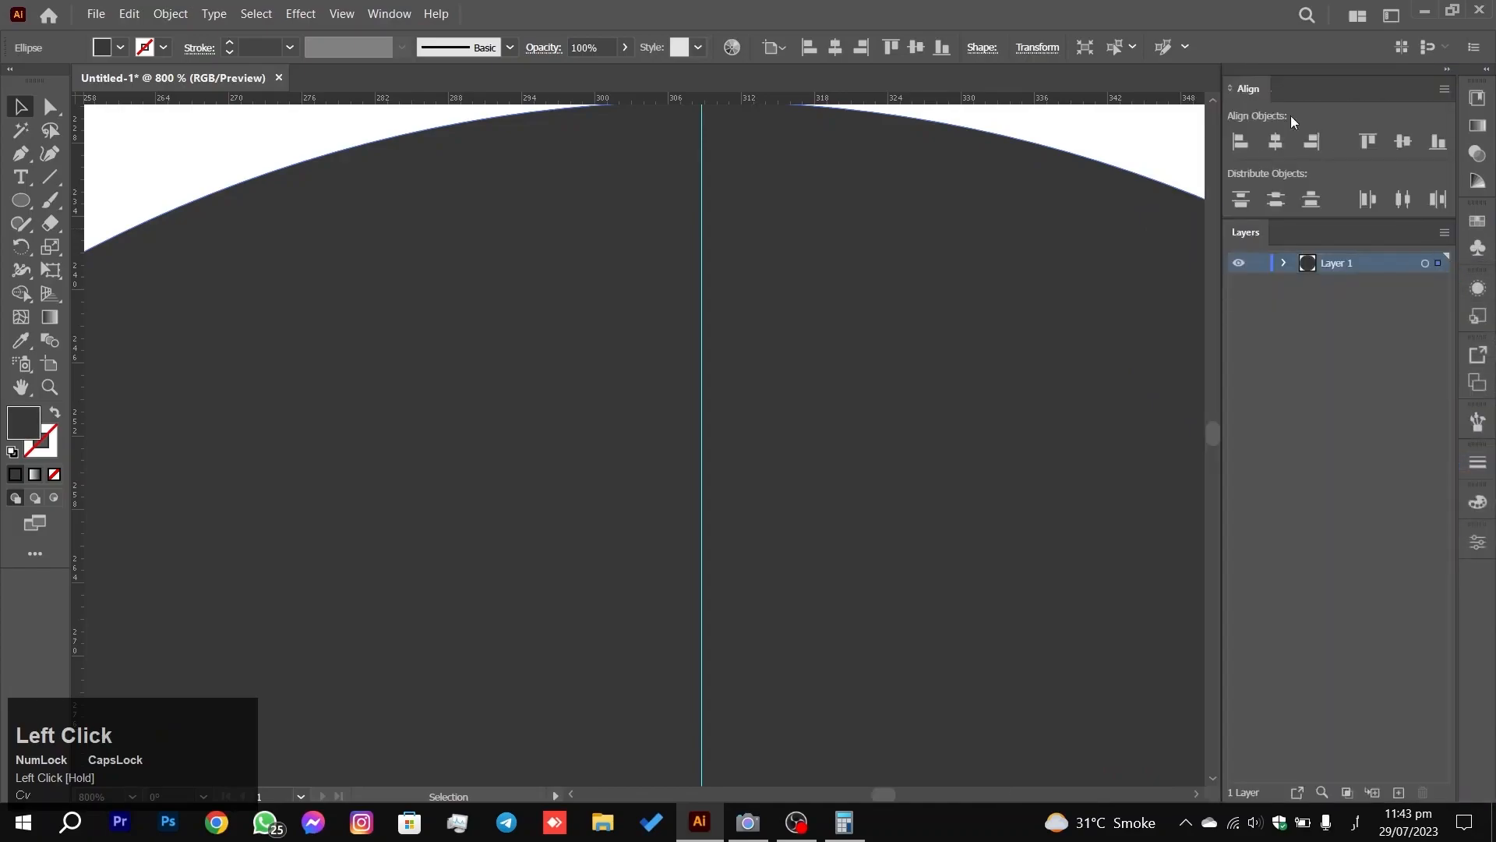
pyautogui.press('space')
pyautogui.moveTo(1104, 133); pyautogui.dragTo(1099, 167)
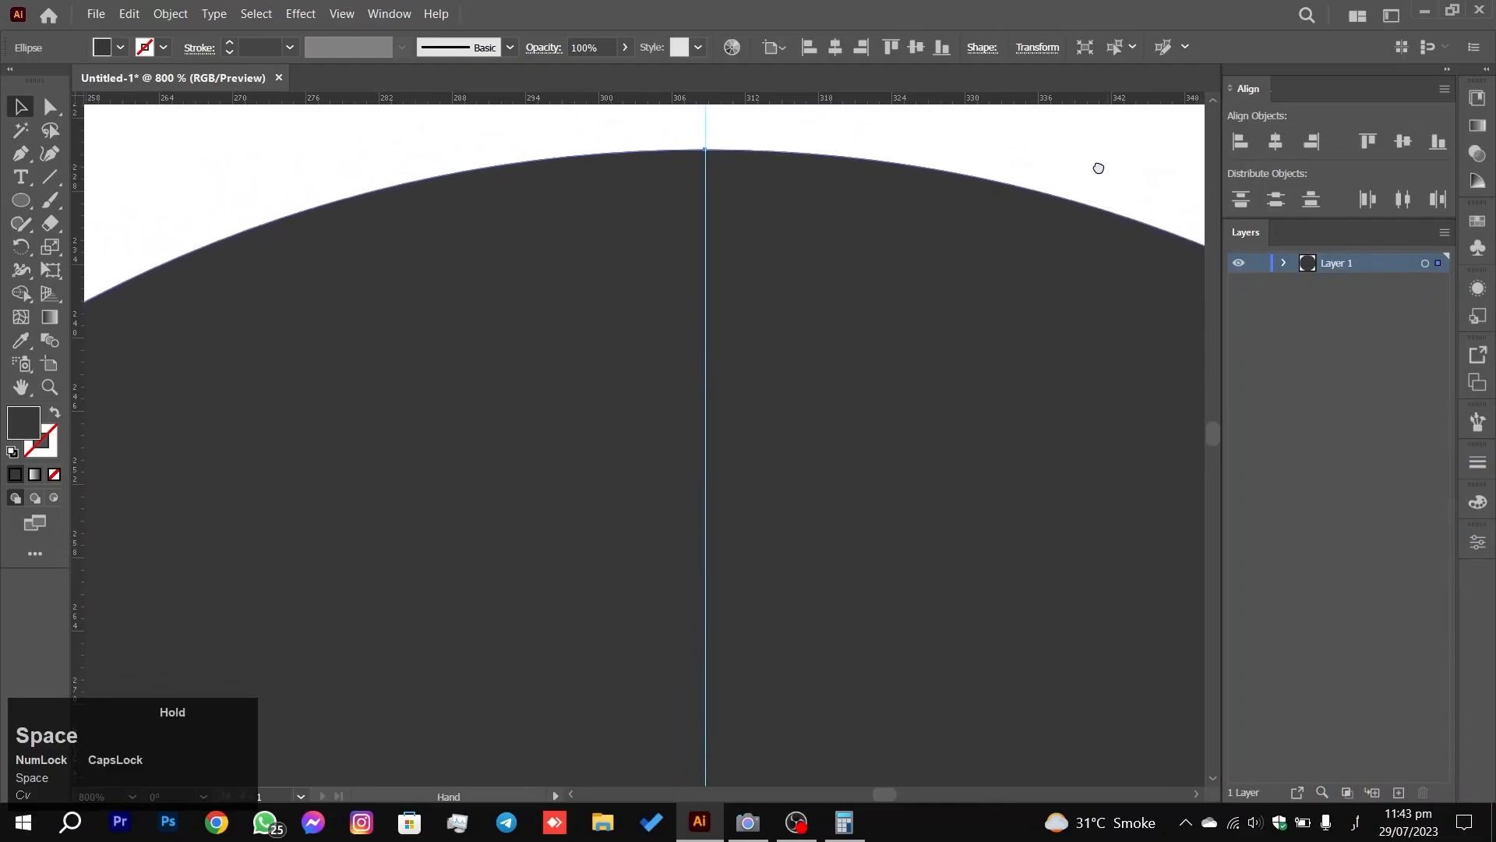
pyautogui.moveTo(1349, 226); pyautogui.dragTo(1348, 228)
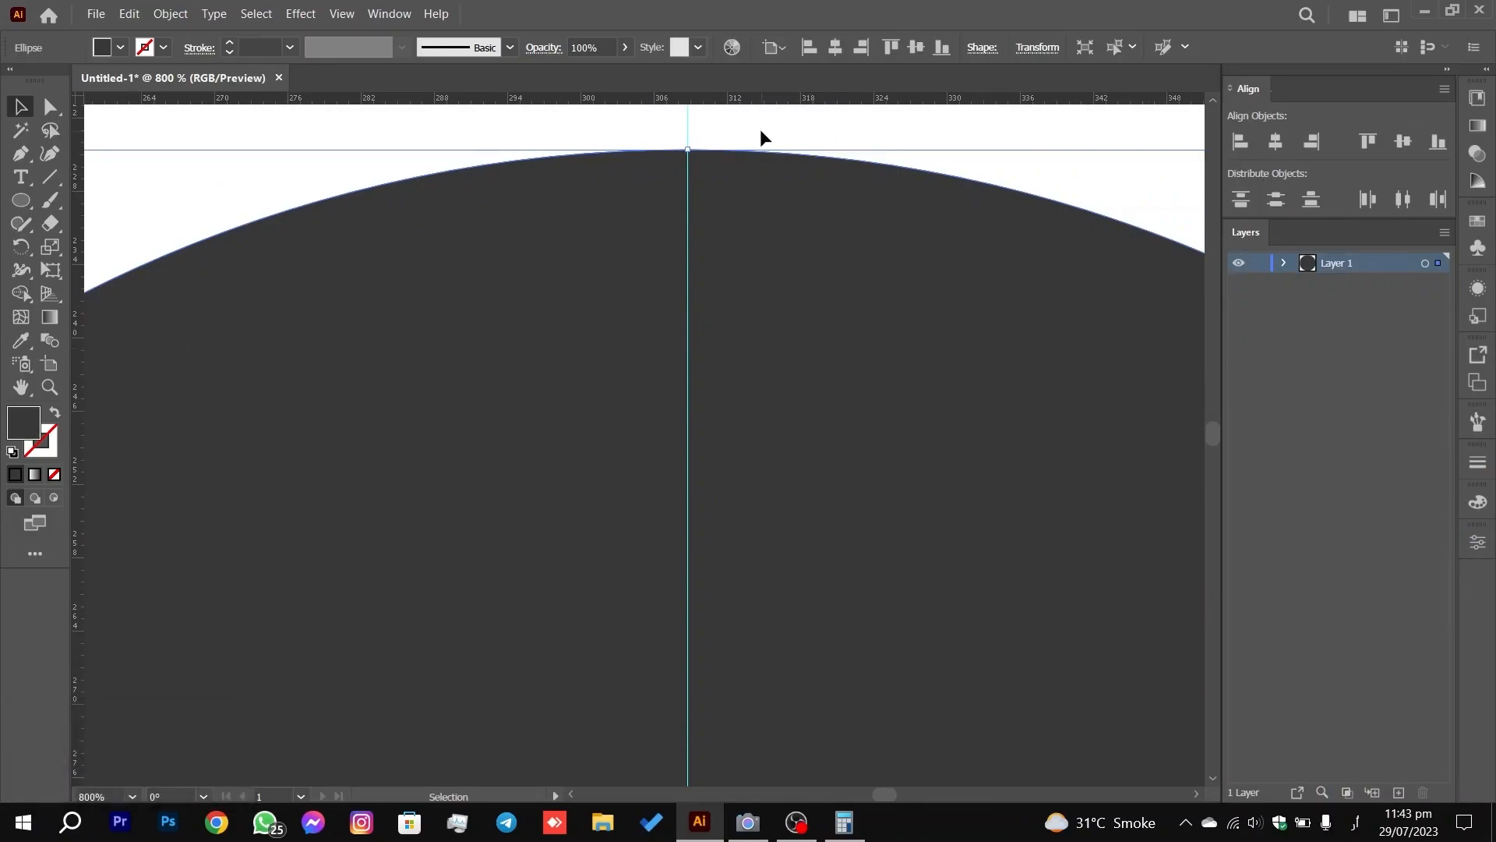
# Step: Deselect the circle, expand Layer 1 to list its objects, and unlock the guides
pyautogui.click(795, 126)
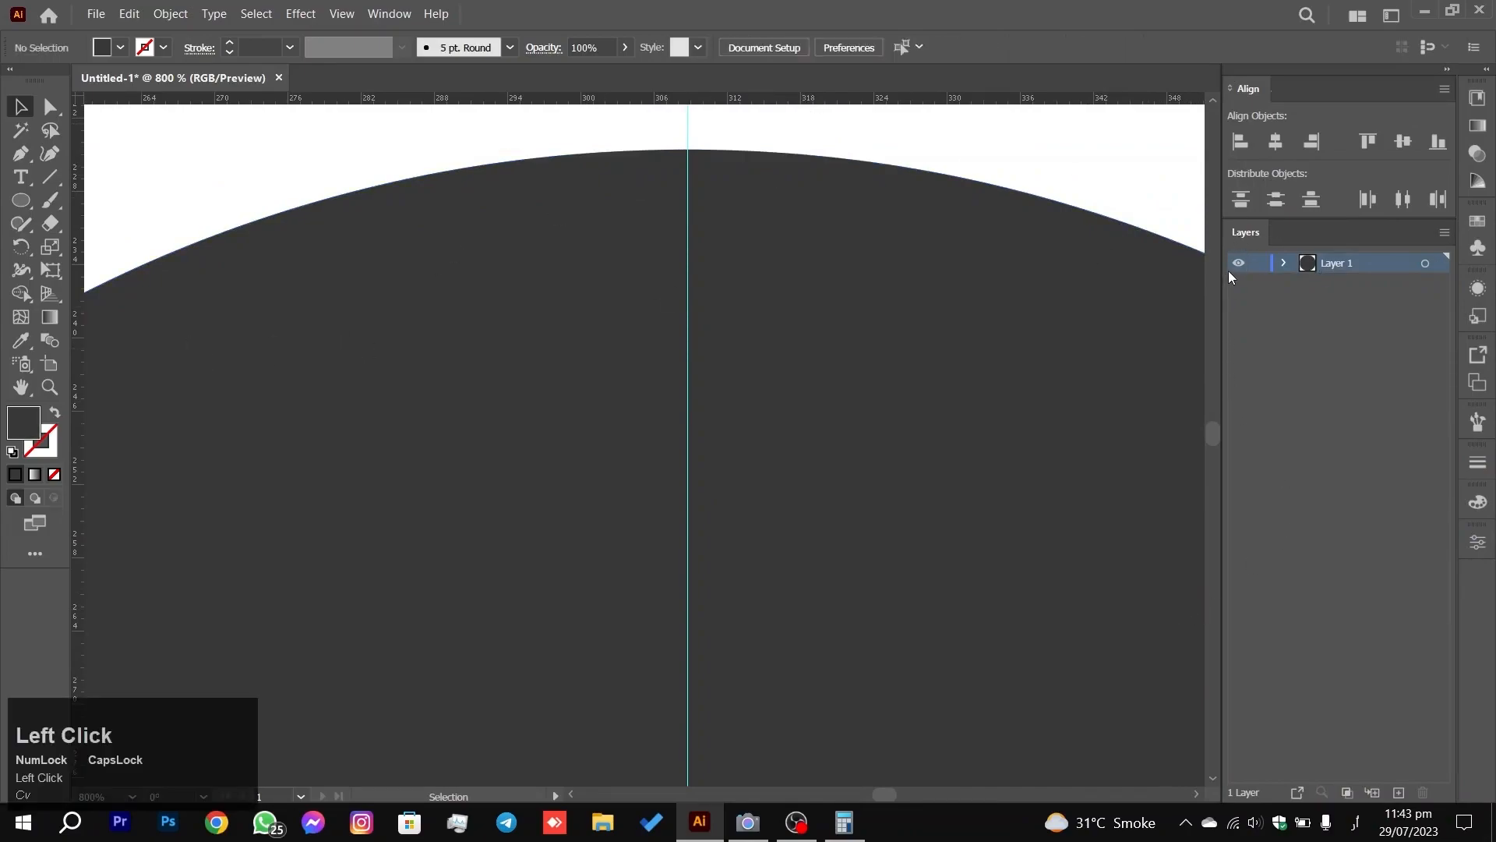
pyautogui.click(1285, 263)
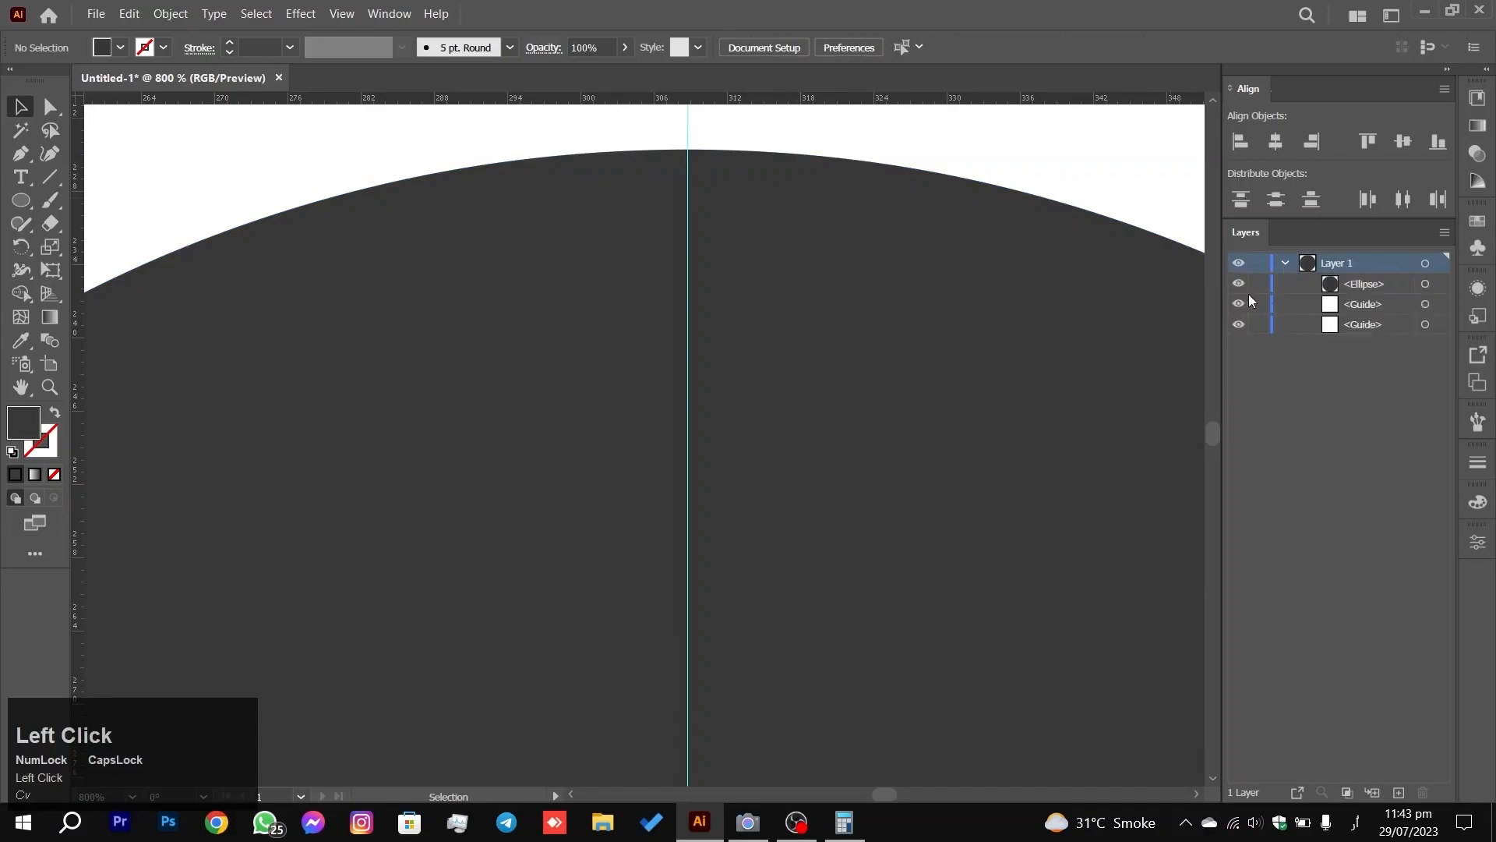
pyautogui.moveTo(1258, 325)
pyautogui.mouseDown()
pyautogui.moveTo(1256, 306)
pyautogui.moveTo(1258, 329)
pyautogui.mouseUp()
pyautogui.rightClick(961, 135)
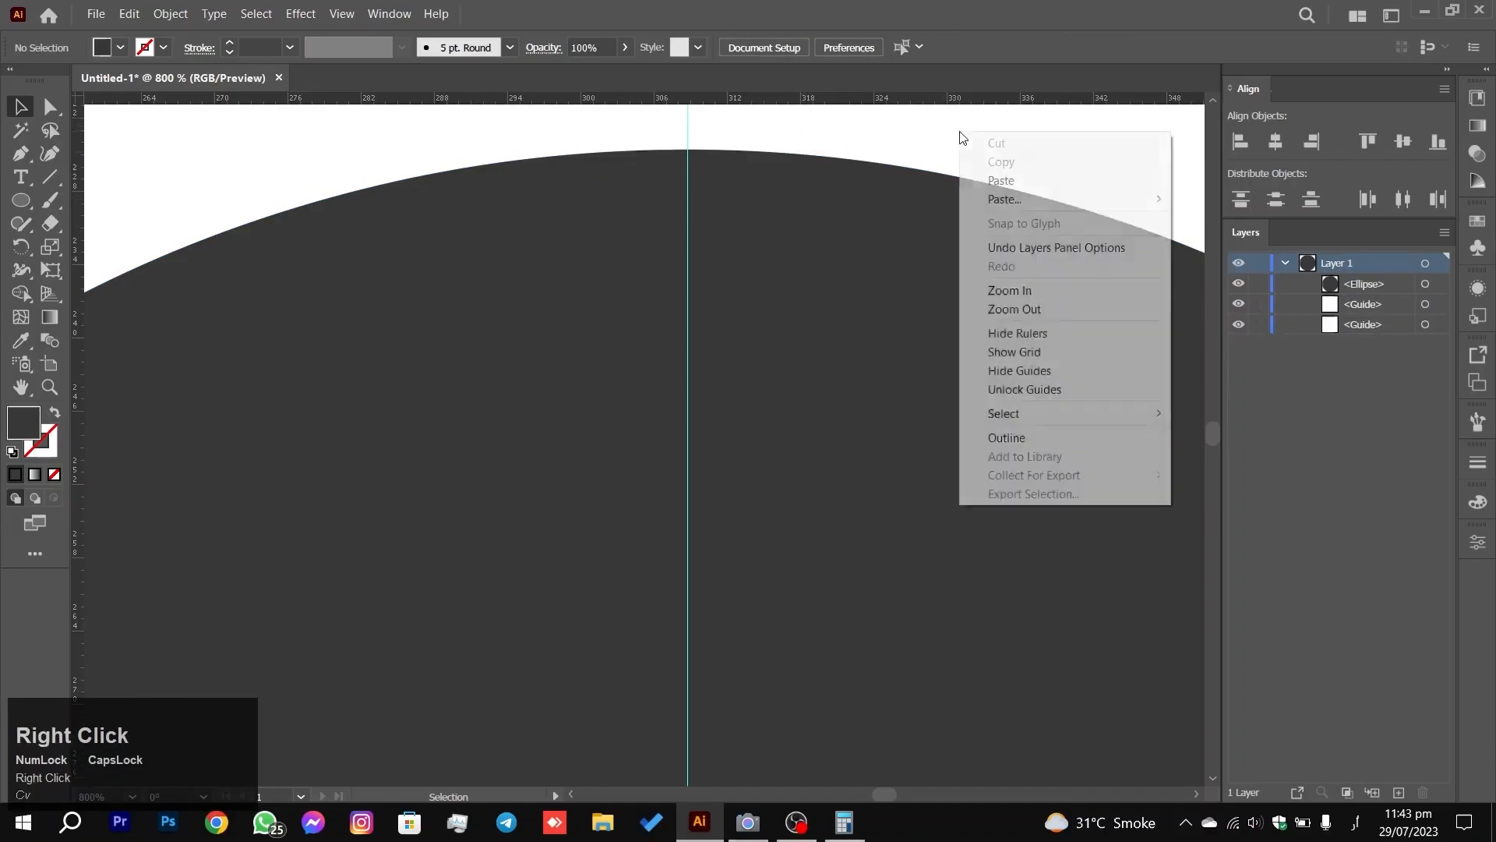
pyautogui.click(1025, 388)
# Step: Select both guides, group them, and lock the group in Layer 1
pyautogui.keyDown('alt'); pyautogui.scroll(-3, 954, 296); pyautogui.keyUp('alt')
pyautogui.keyDown('alt'); pyautogui.scroll(-5, 958, 302); pyautogui.keyUp('alt')
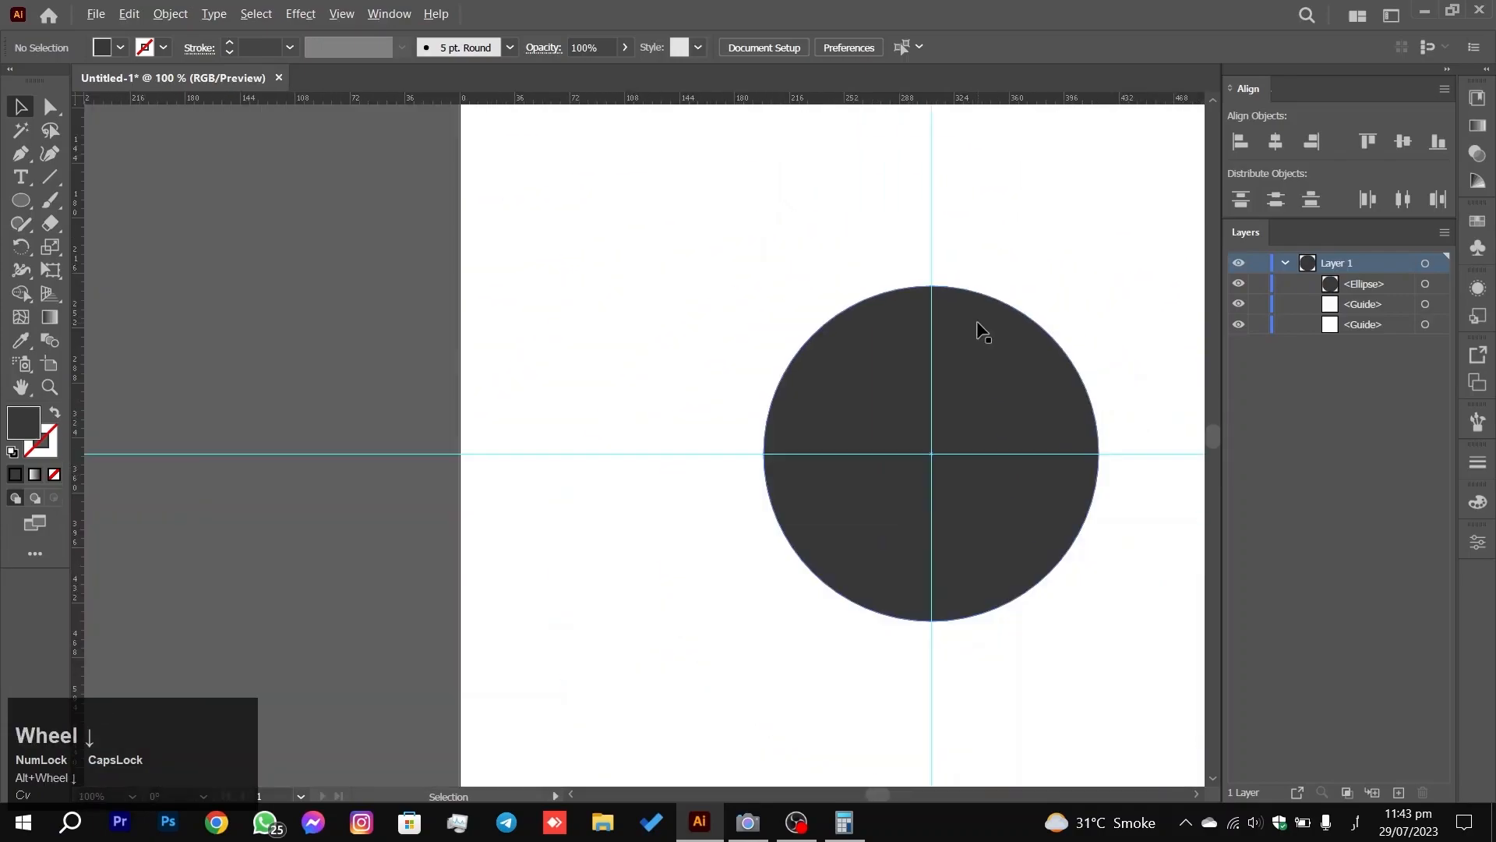
pyautogui.moveTo(611, 358); pyautogui.dragTo(646, 479)
pyautogui.keyDown('shift'); pyautogui.moveTo(836, 177); pyautogui.dragTo(995, 189); pyautogui.keyUp('shift')
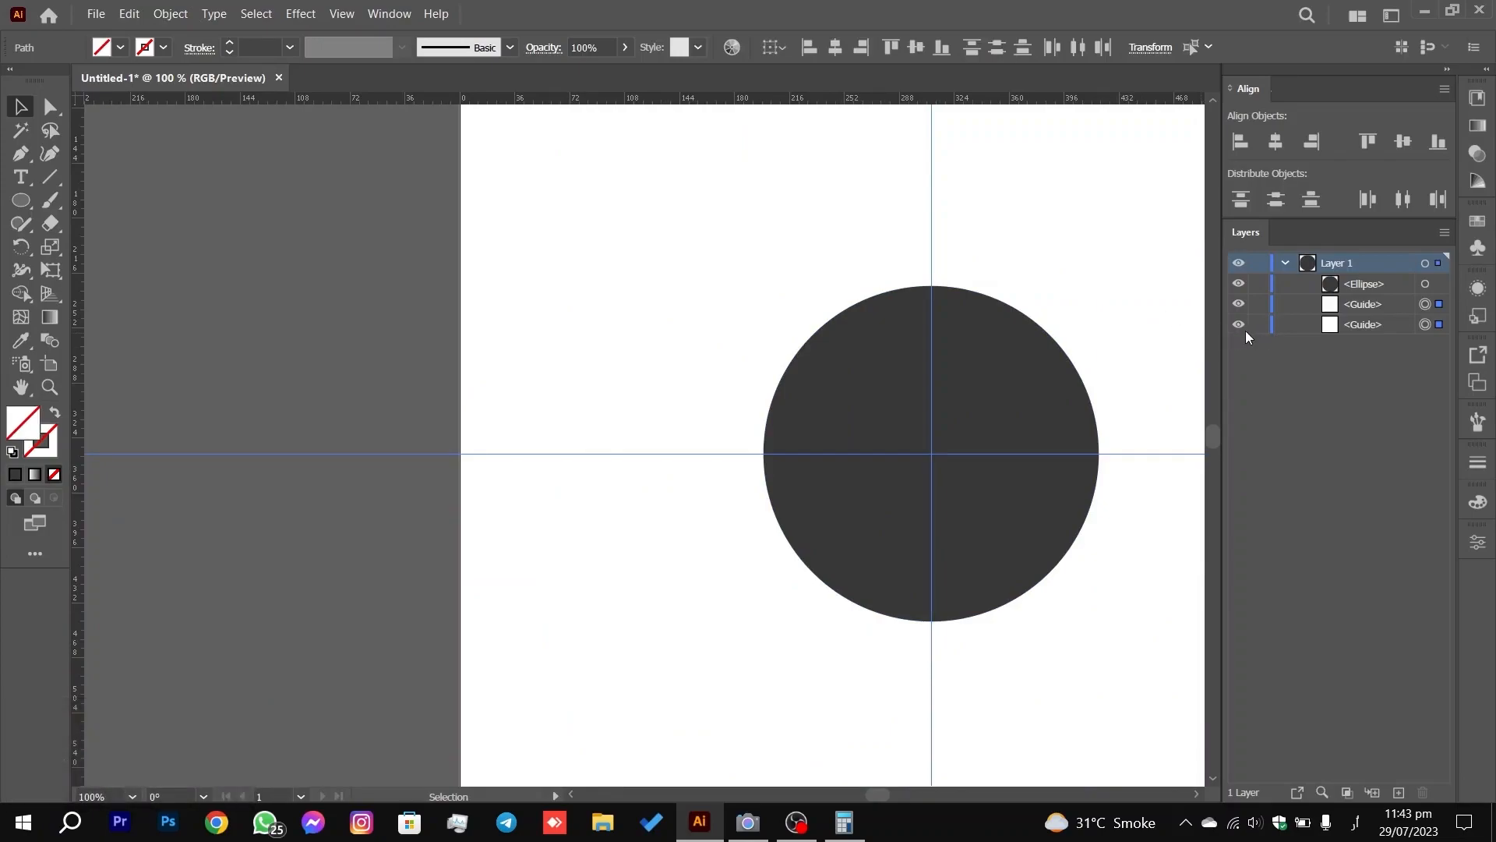
pyautogui.hotkey('ctrl', 'g')
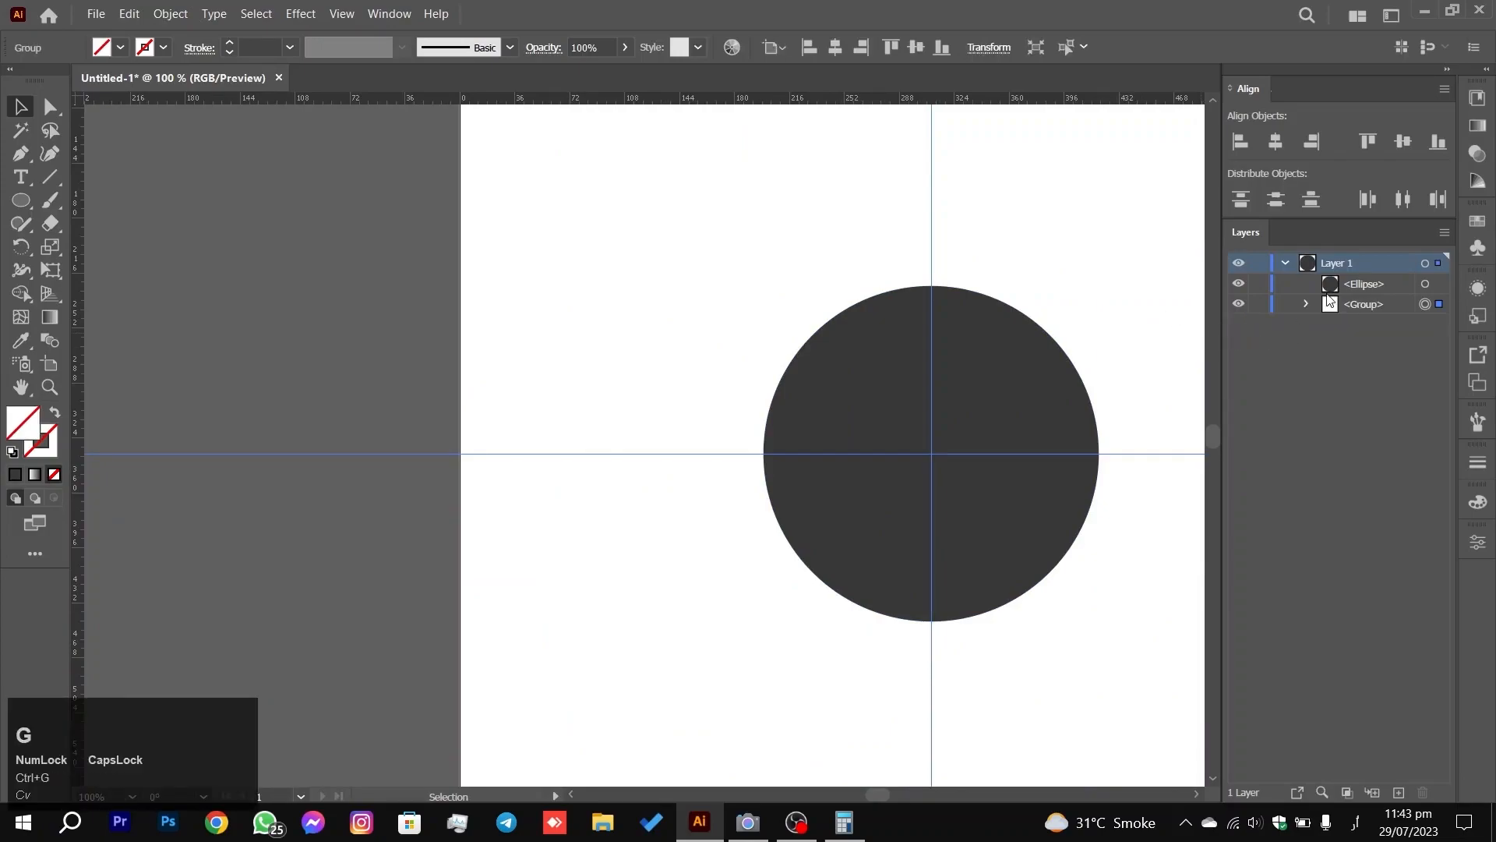
pyautogui.click(1259, 304)
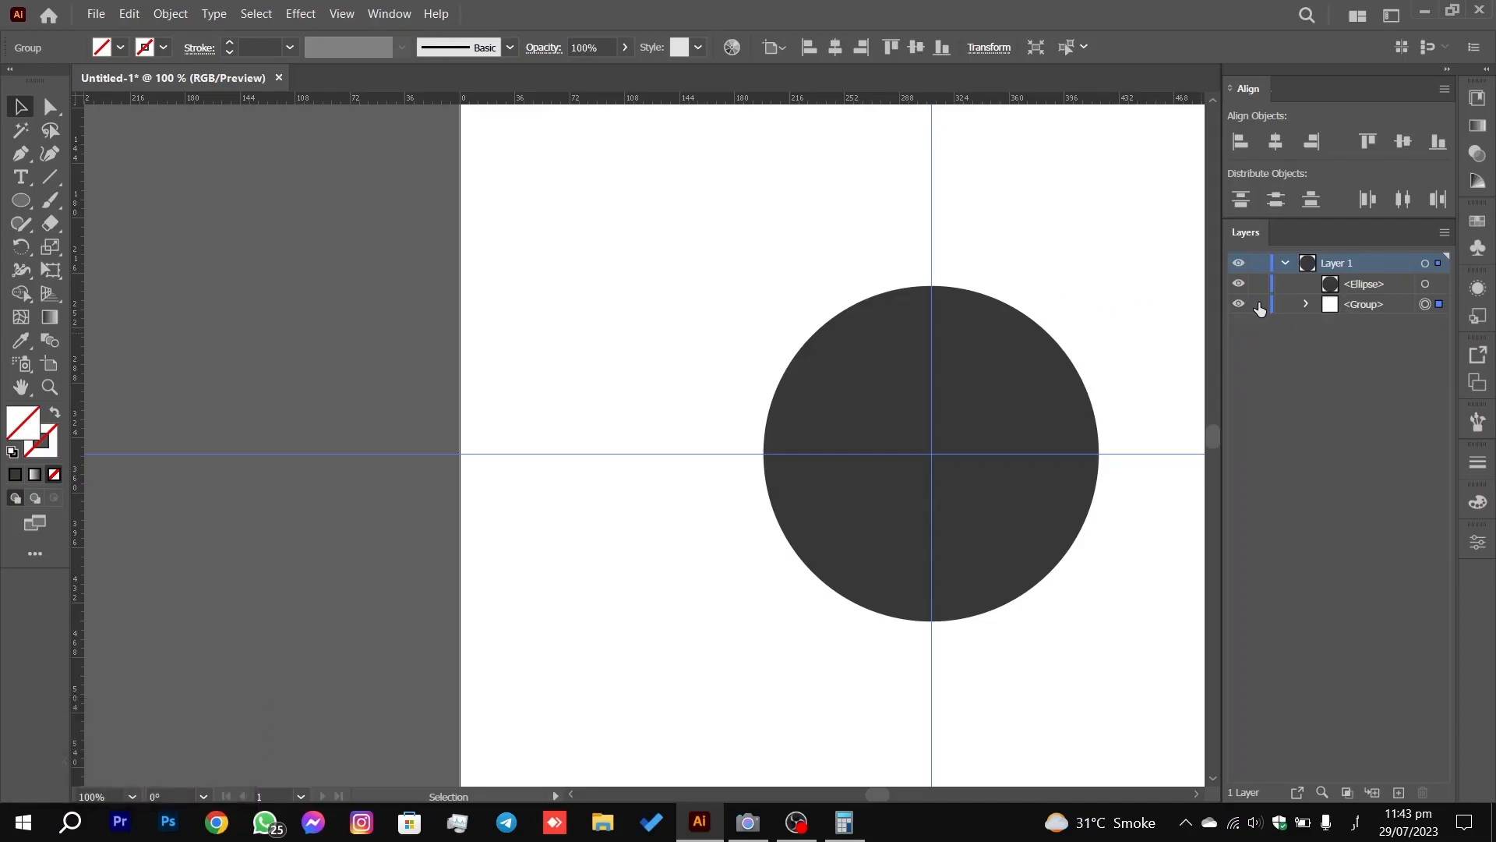
pyautogui.click(1381, 304)
pyautogui.doubleClick(1372, 304)
pyautogui.press('capslock')
pyautogui.press('capslock')
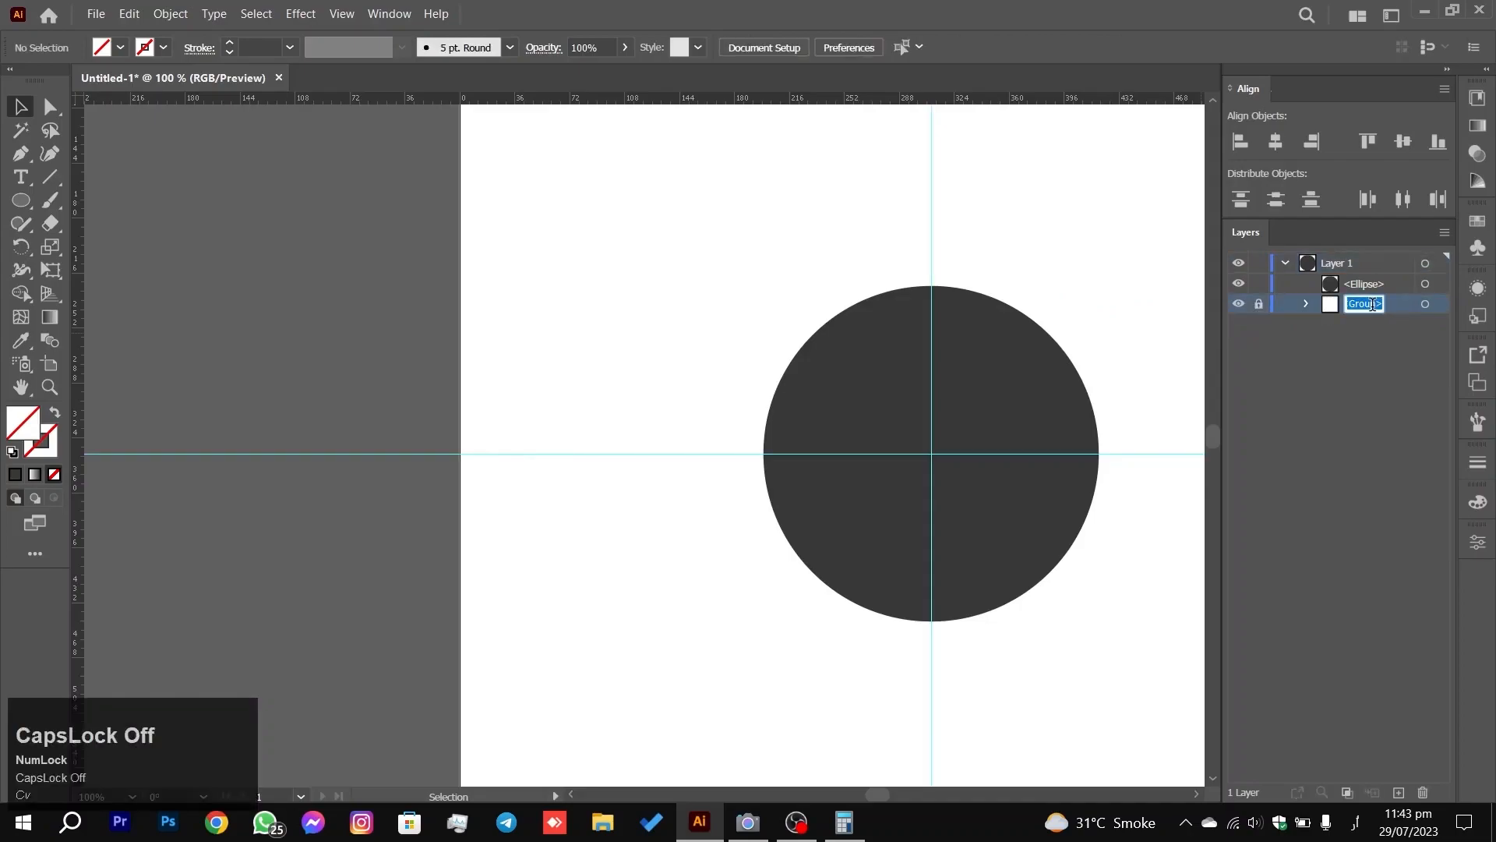
pyautogui.write('لع')
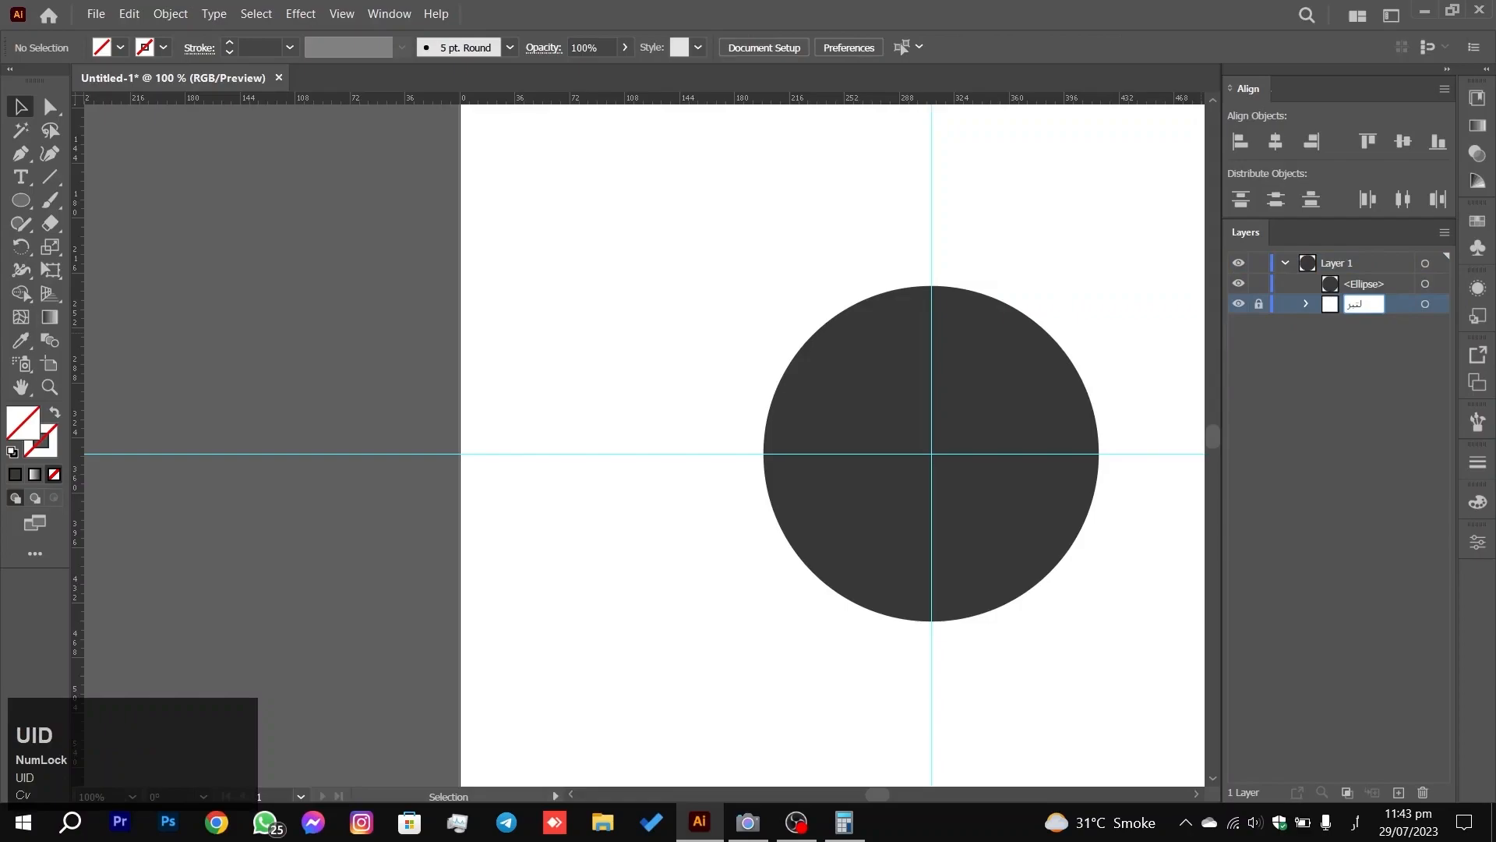
pyautogui.press('Return')
# Step: Switch the keyboard input language to English (United States) and rename the locked guides group as Guides
pyautogui.doubleClick(1362, 304)
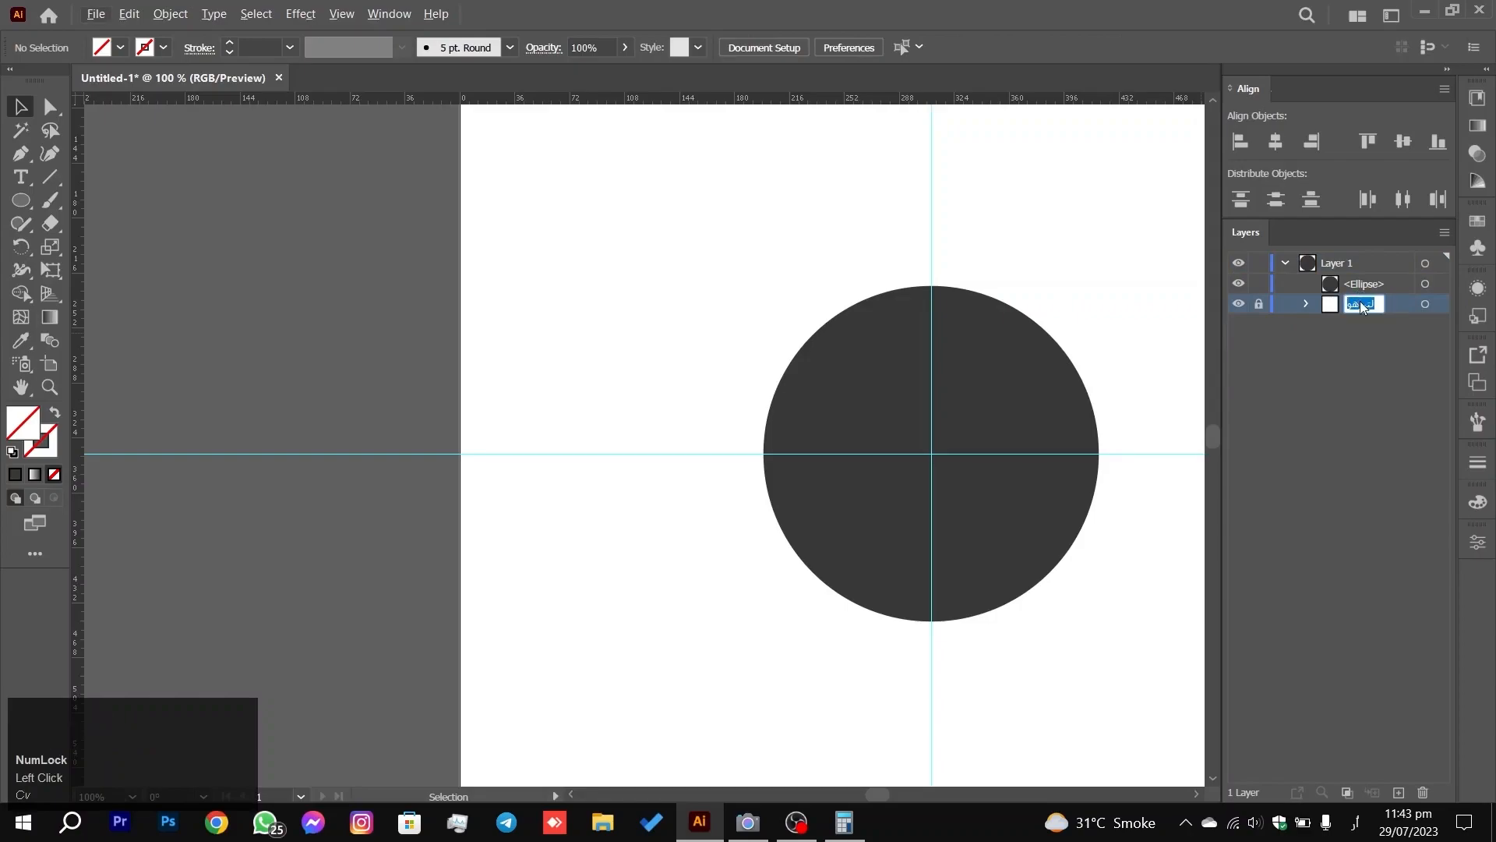
pyautogui.press('super+space')
pyautogui.press('super+space')
pyautogui.press('super+space')
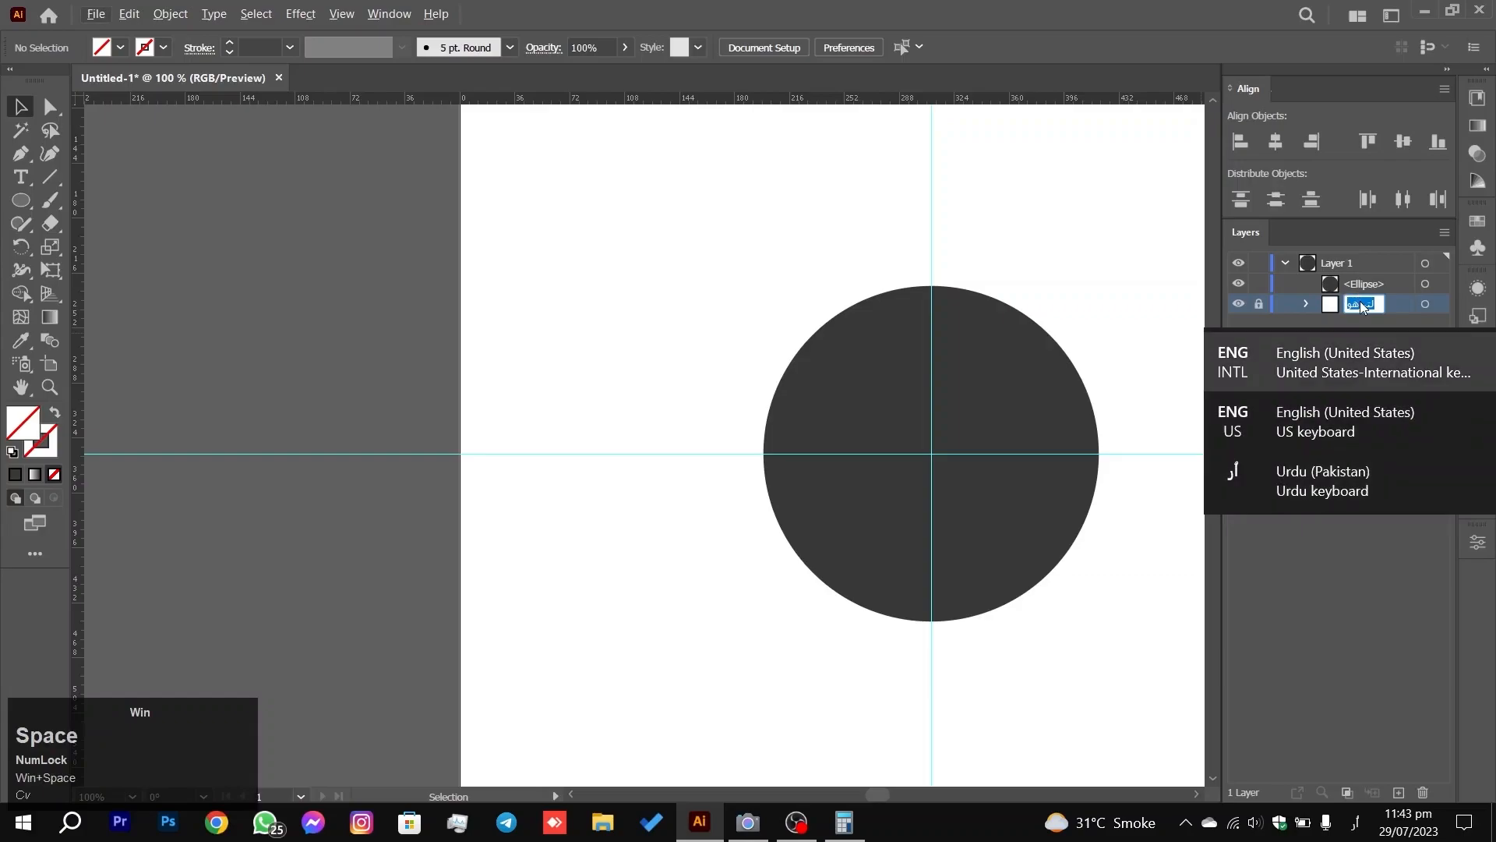
pyautogui.press('capslock')
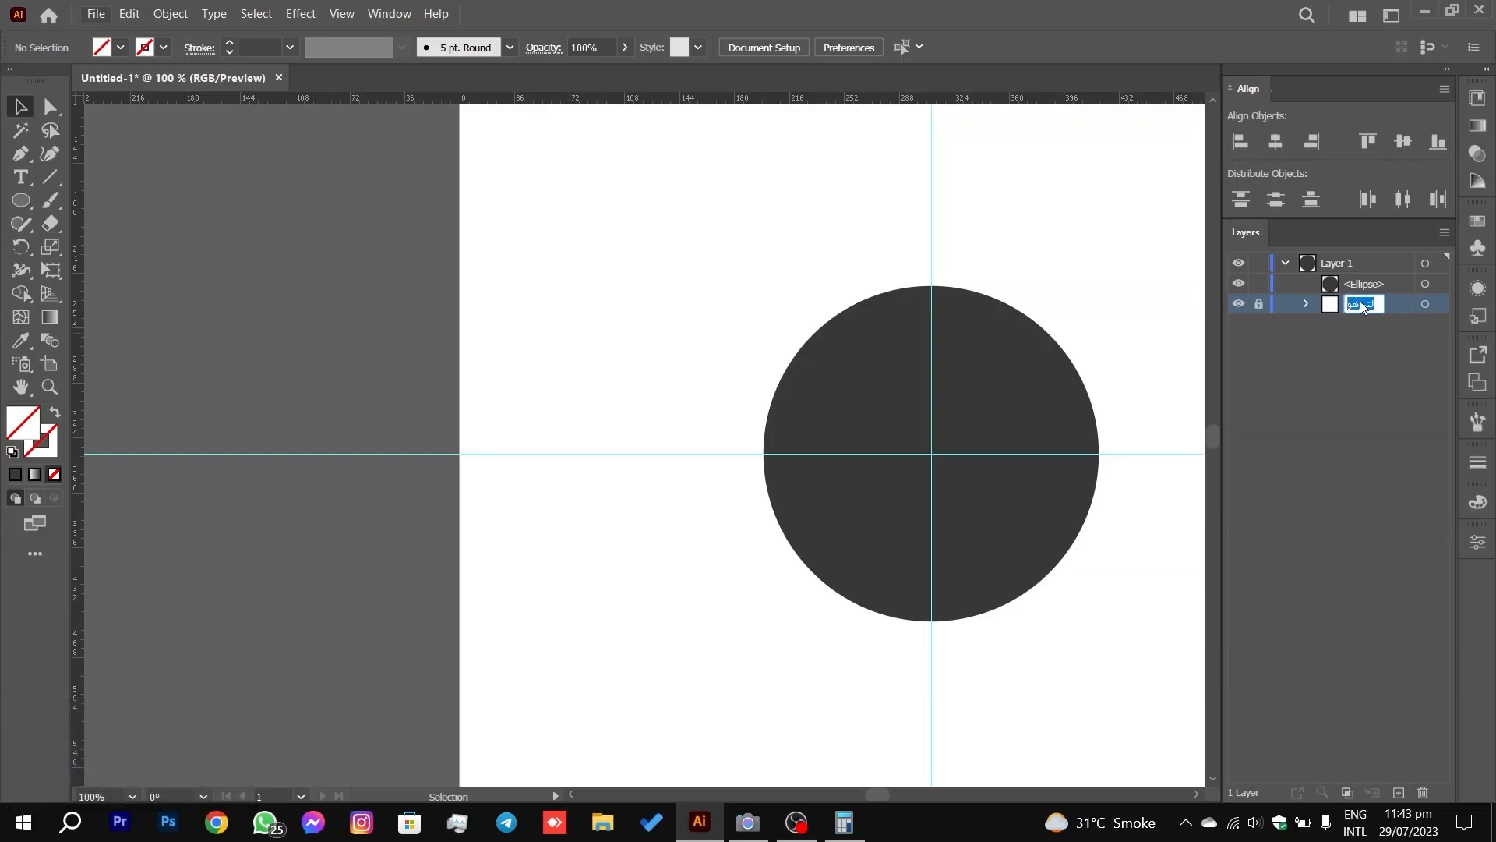
pyautogui.write('U')
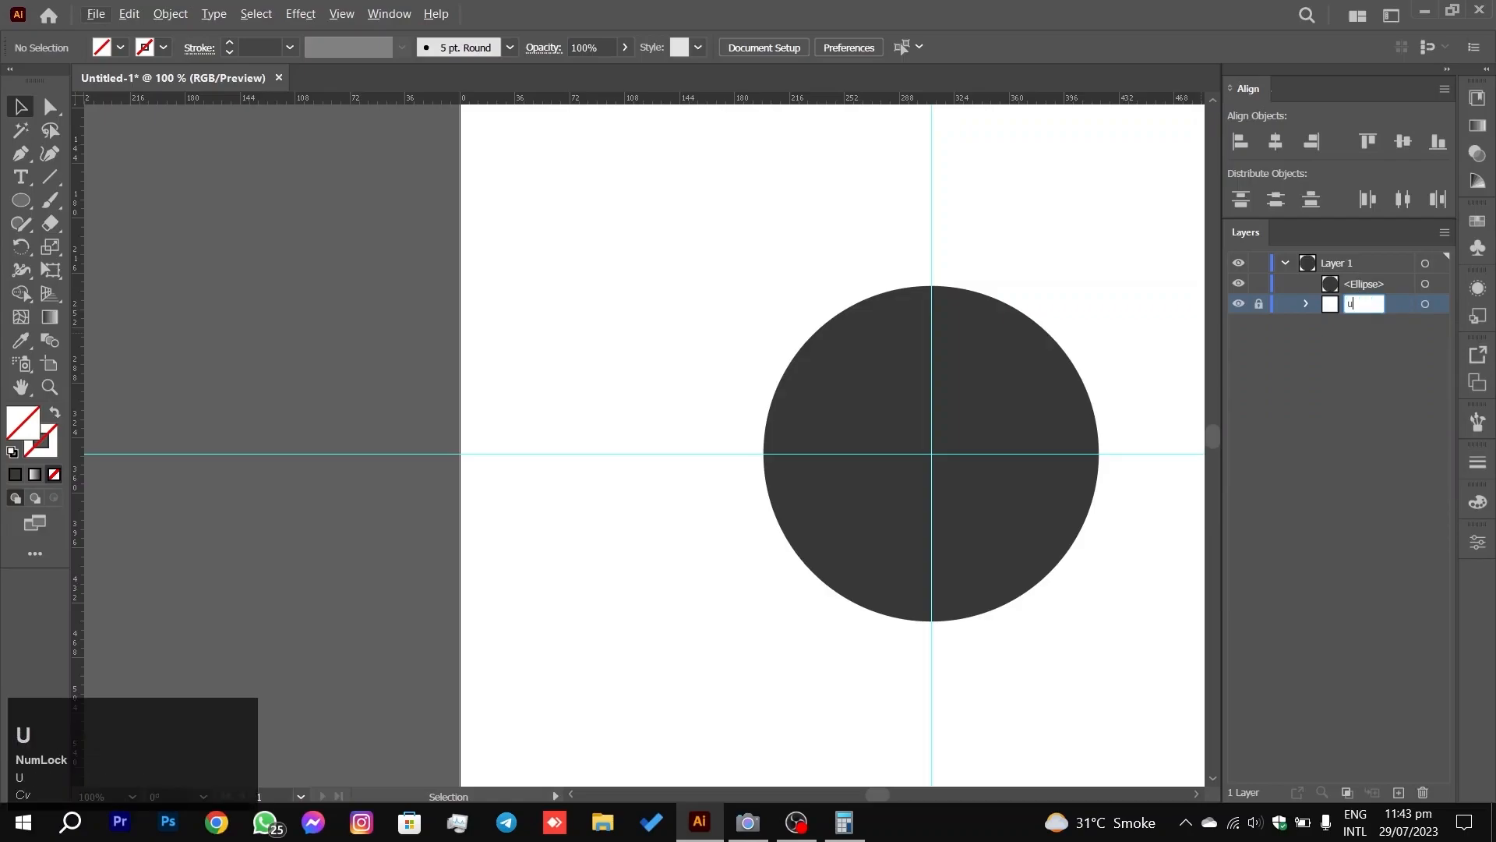
pyautogui.press('capslock')
pyautogui.write('G')
pyautogui.press('capslock')
pyautogui.write('uides')
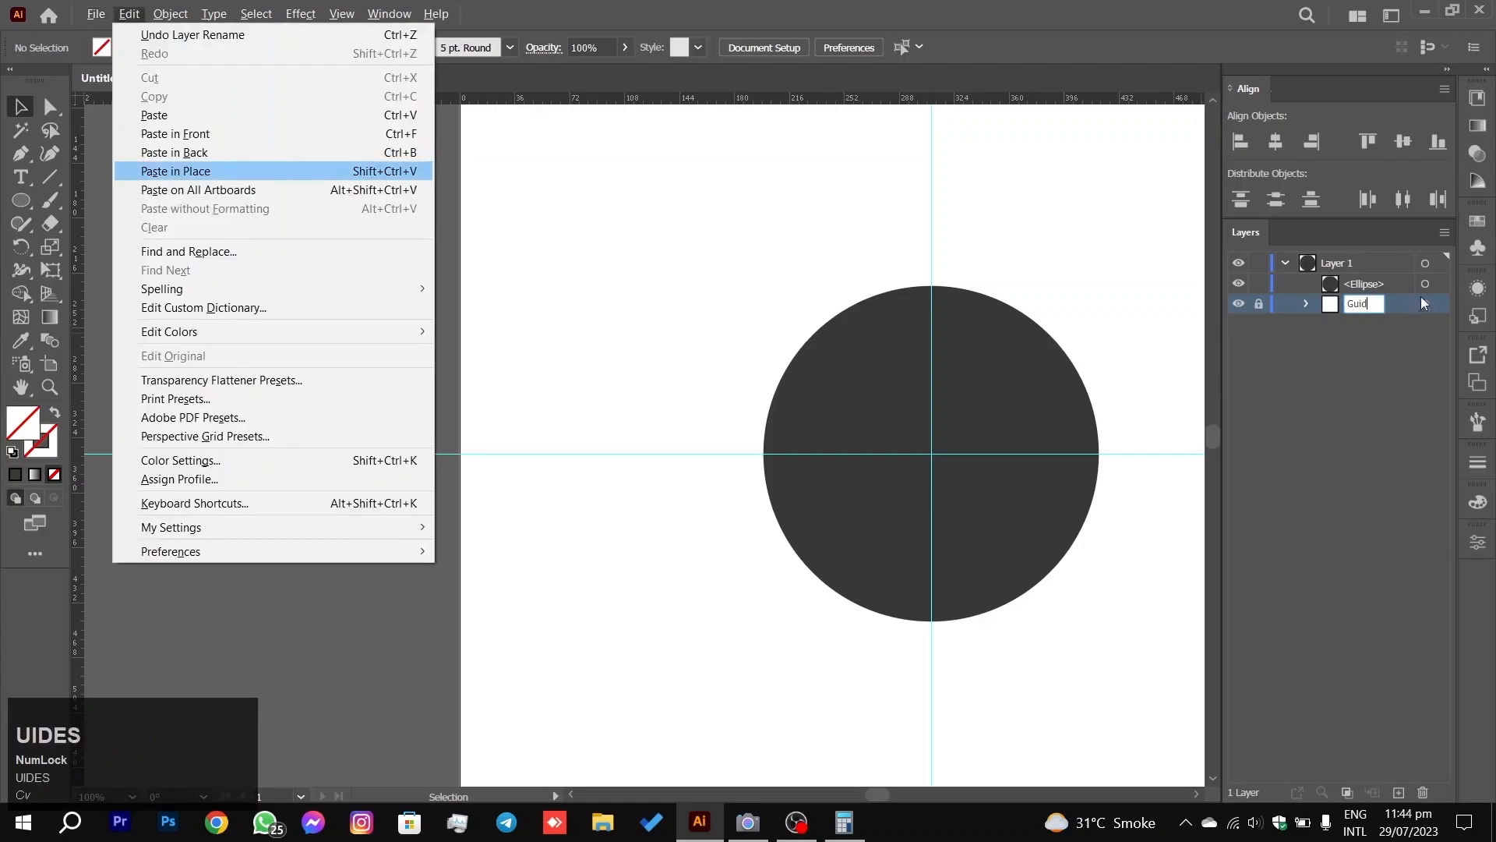
pyautogui.click(1373, 304)
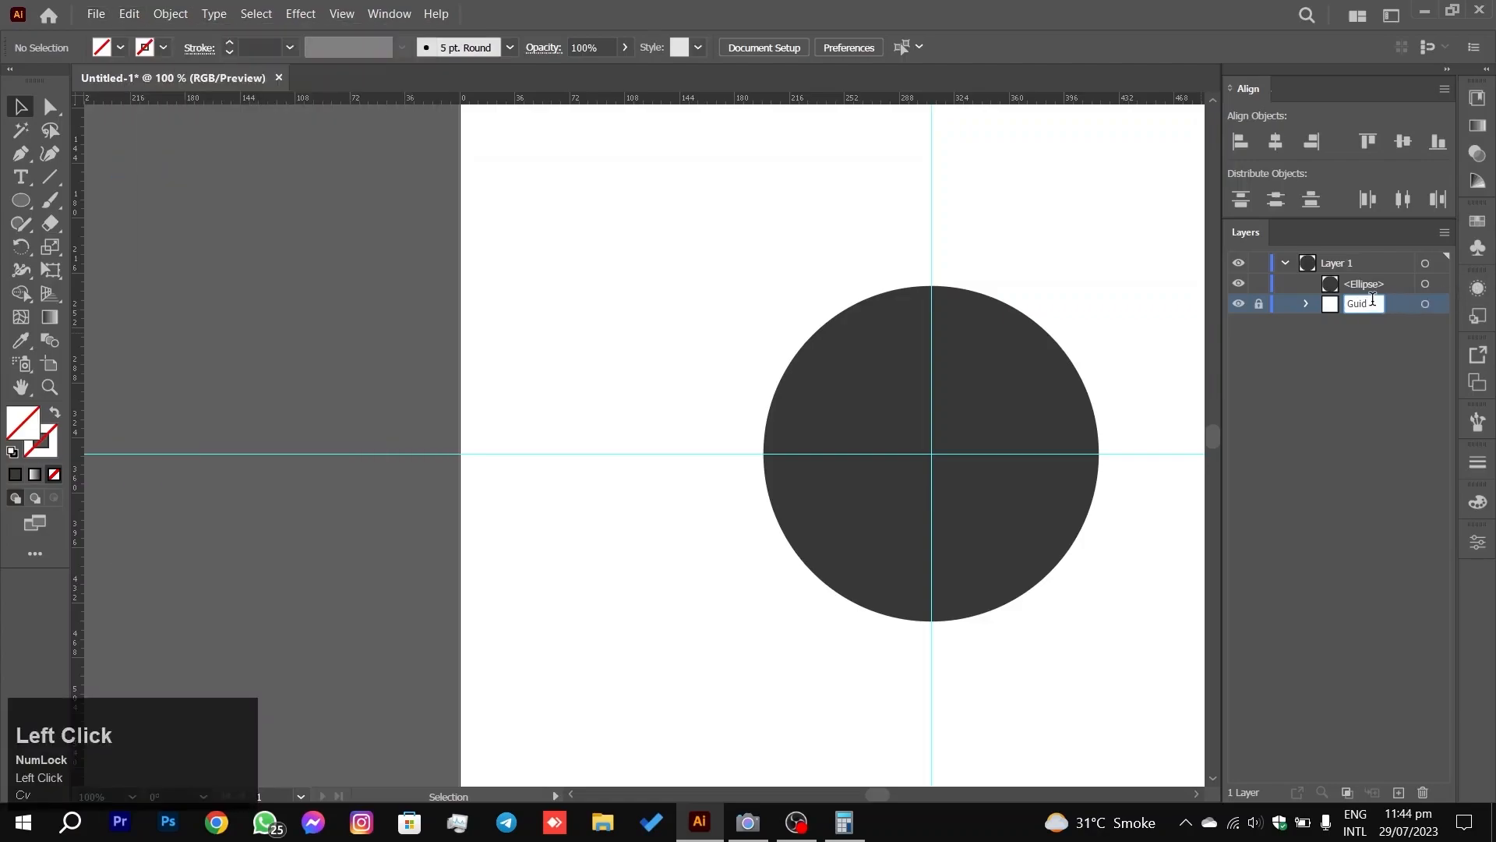
pyautogui.write('es')
pyautogui.press('Return')
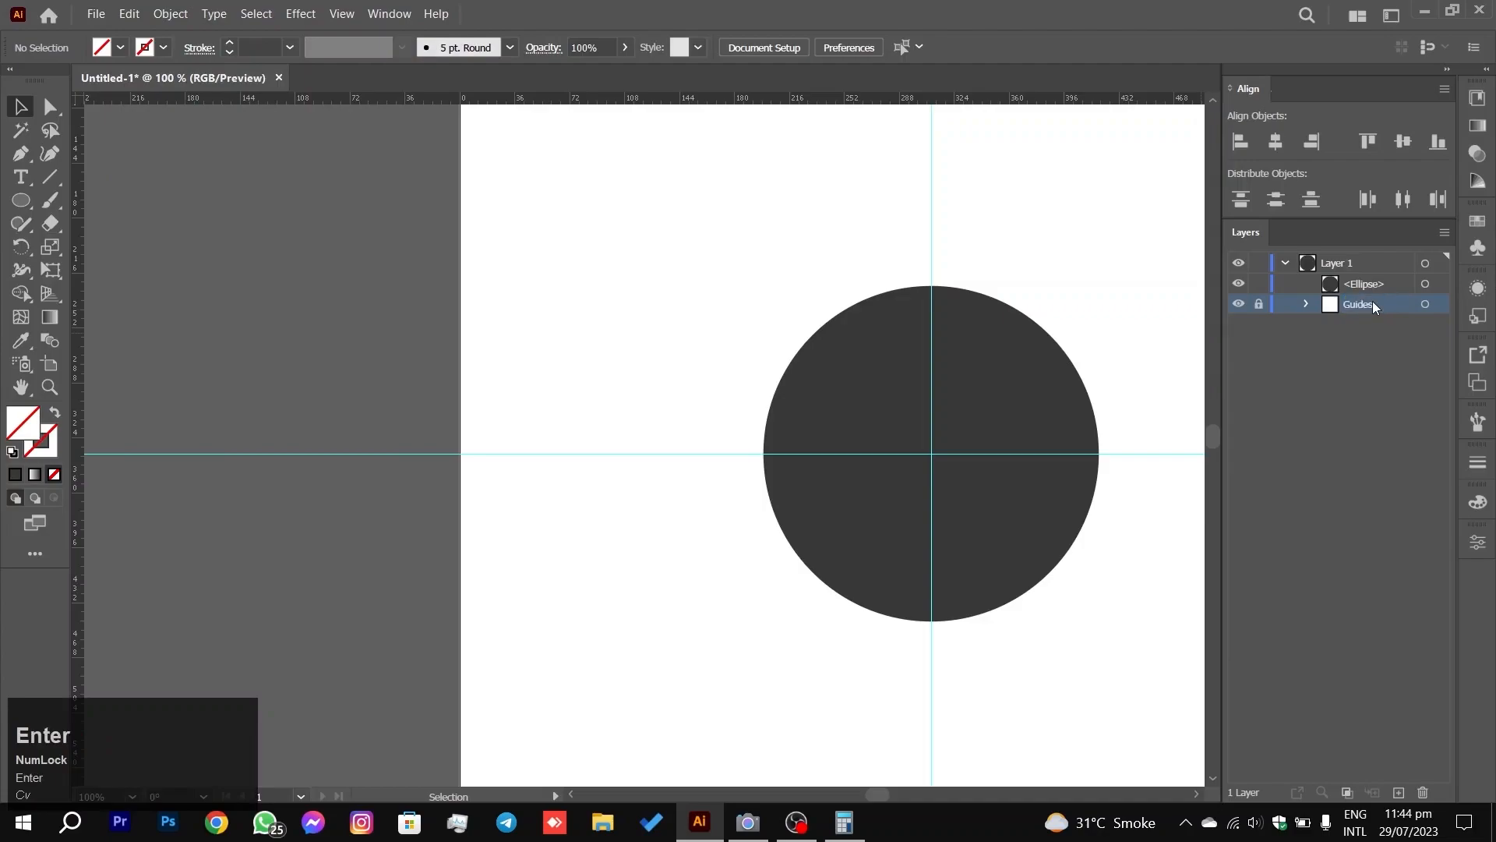
# Step: Lock the dark grey circle in Layer 1
pyautogui.click(1143, 275)
pyautogui.keyDown('alt'); pyautogui.scroll(1, 886, 356); pyautogui.keyUp('alt')
pyautogui.click(1258, 283)
# Step: Draw a small circle centred on the vertical guide, just inside the upper edge of the dark grey circle
pyautogui.press('space')
pyautogui.moveTo(1177, 288); pyautogui.dragTo(874, 190)
pyautogui.keyDown('alt'); pyautogui.scroll(1, 837, 322); pyautogui.keyUp('alt')
pyautogui.press('space')
pyautogui.moveTo(770, 223); pyautogui.dragTo(817, 234)
pyautogui.press('alt')
pyautogui.scroll(3, 637, 187)
pyautogui.moveTo(826, 211); pyautogui.dragTo(805, 261)
pyautogui.scroll(-1, 808, 338)
pyautogui.click(15, 203)
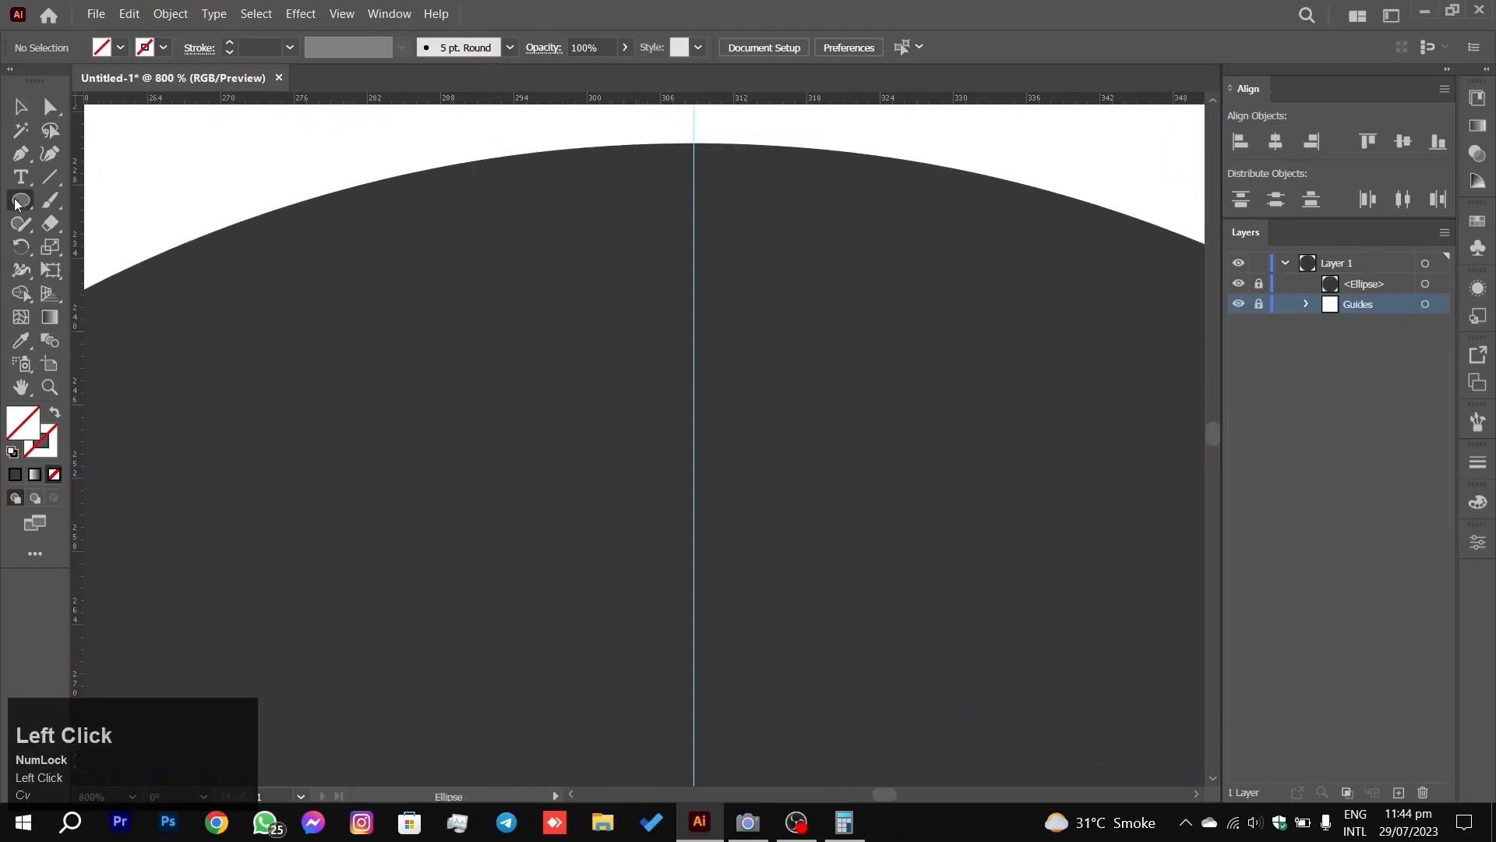
pyautogui.moveTo(693, 208)
pyautogui.mouseDown()
pyautogui.moveTo(724, 228)
pyautogui.moveTo(693, 221)
pyautogui.mouseUp()
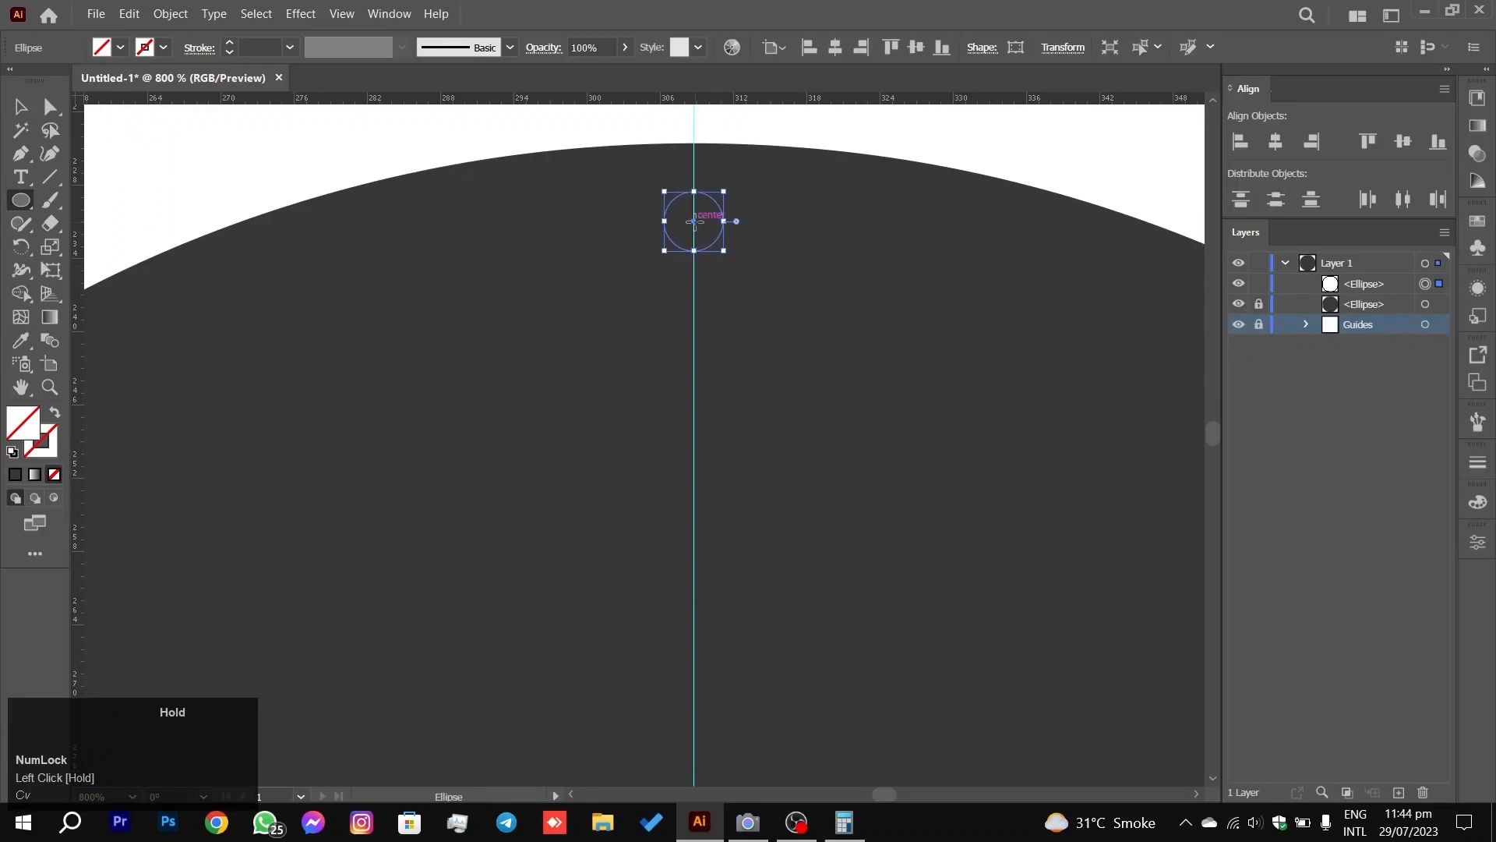
# Step: Fill the small circle with a muted yellow-green colour and deselect it
pyautogui.click(25, 438)
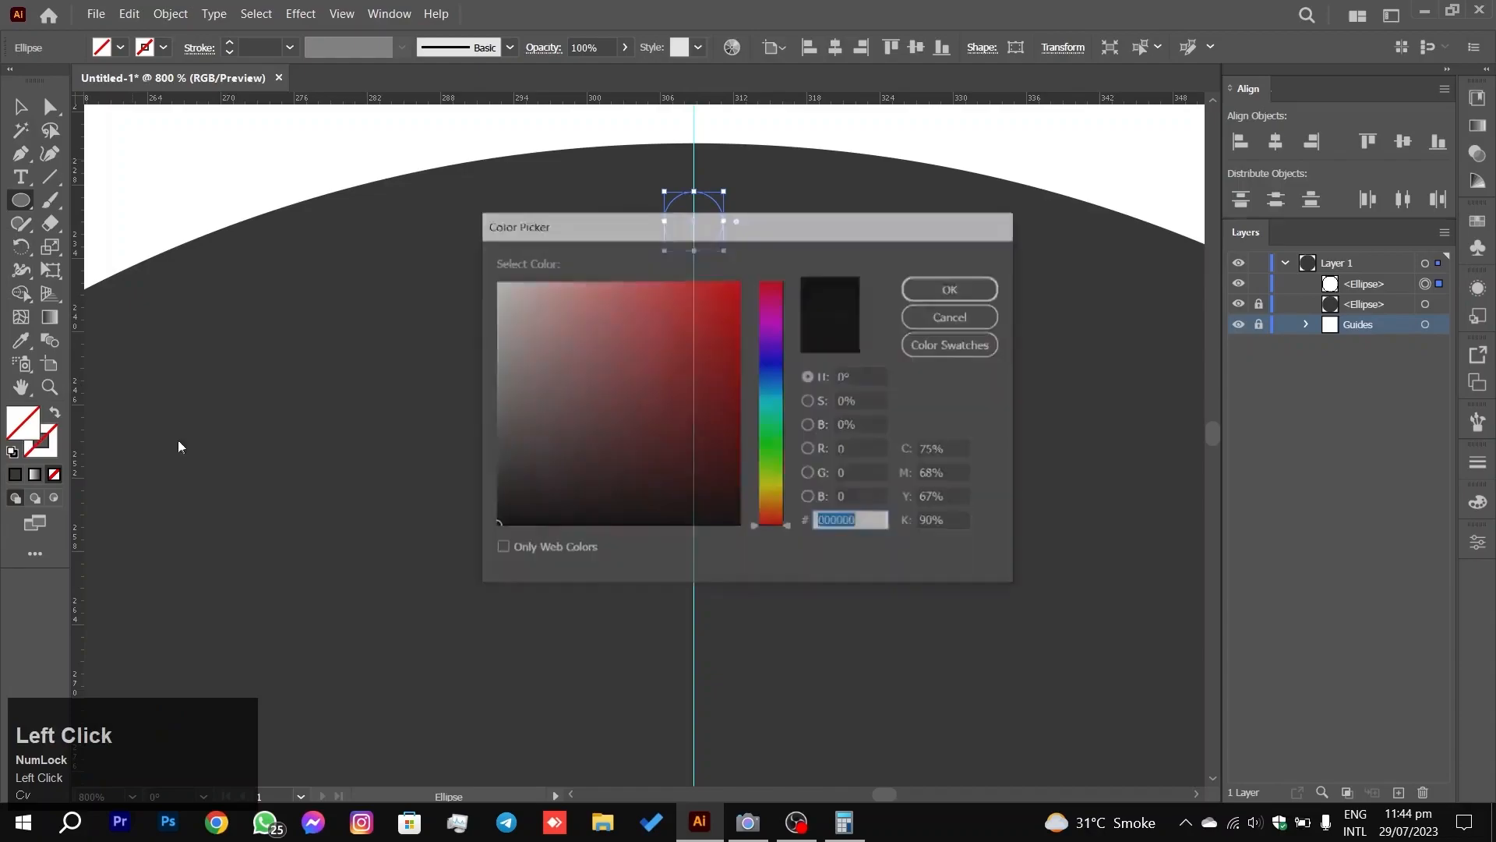
pyautogui.click(534, 468)
pyautogui.moveTo(760, 489); pyautogui.dragTo(761, 486)
pyautogui.moveTo(597, 352); pyautogui.dragTo(641, 346)
pyautogui.click(951, 289)
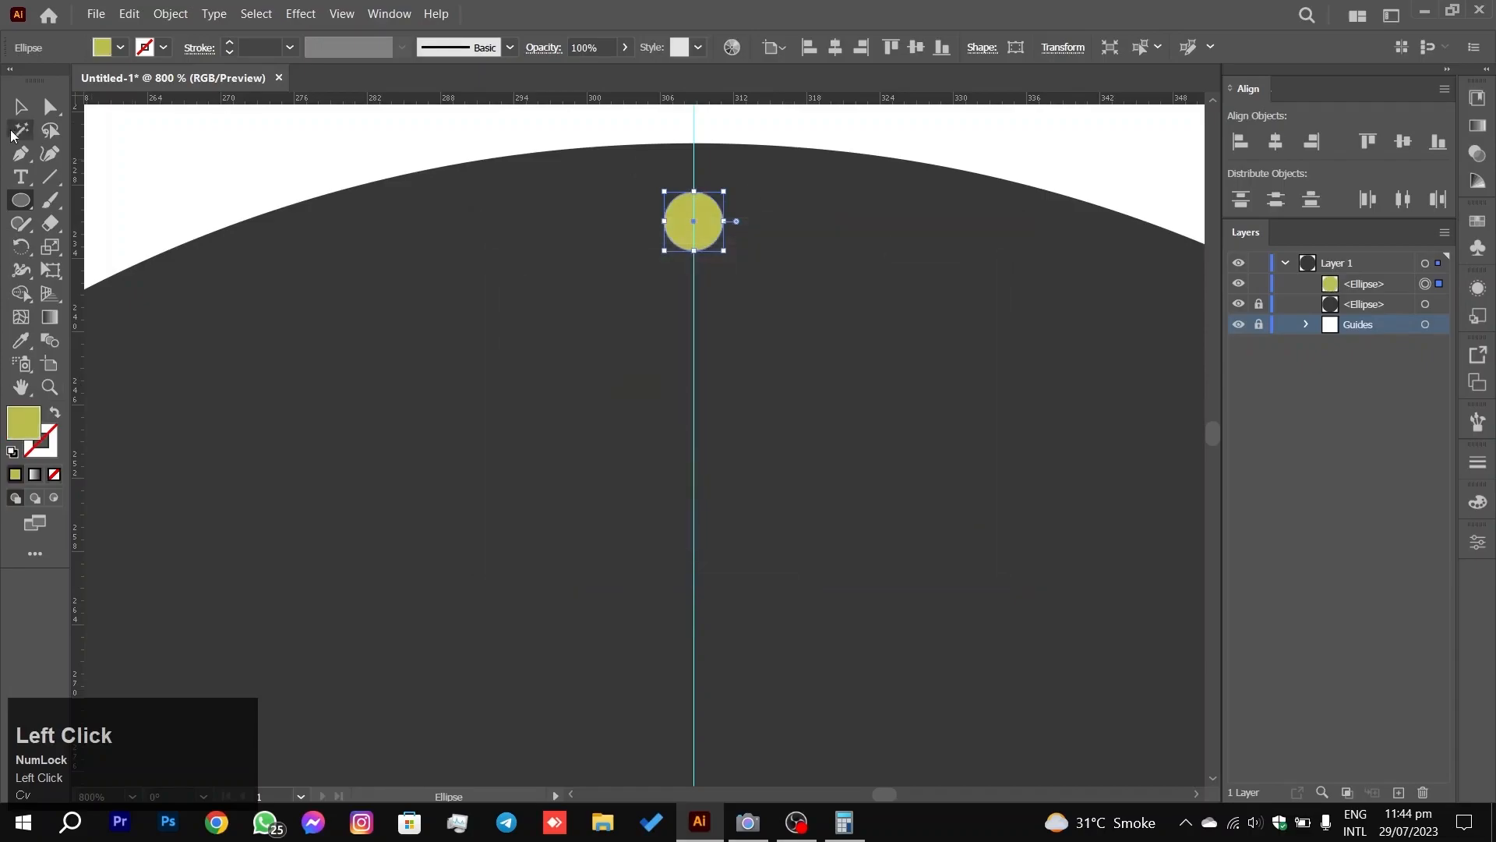
pyautogui.click(20, 106)
pyautogui.click(486, 385)
# Step: Try to enlarge the small yellow-green circle from its corner, and undo the resize
pyautogui.scroll(-3, 598, 427)
pyautogui.scroll(-1, 651, 496)
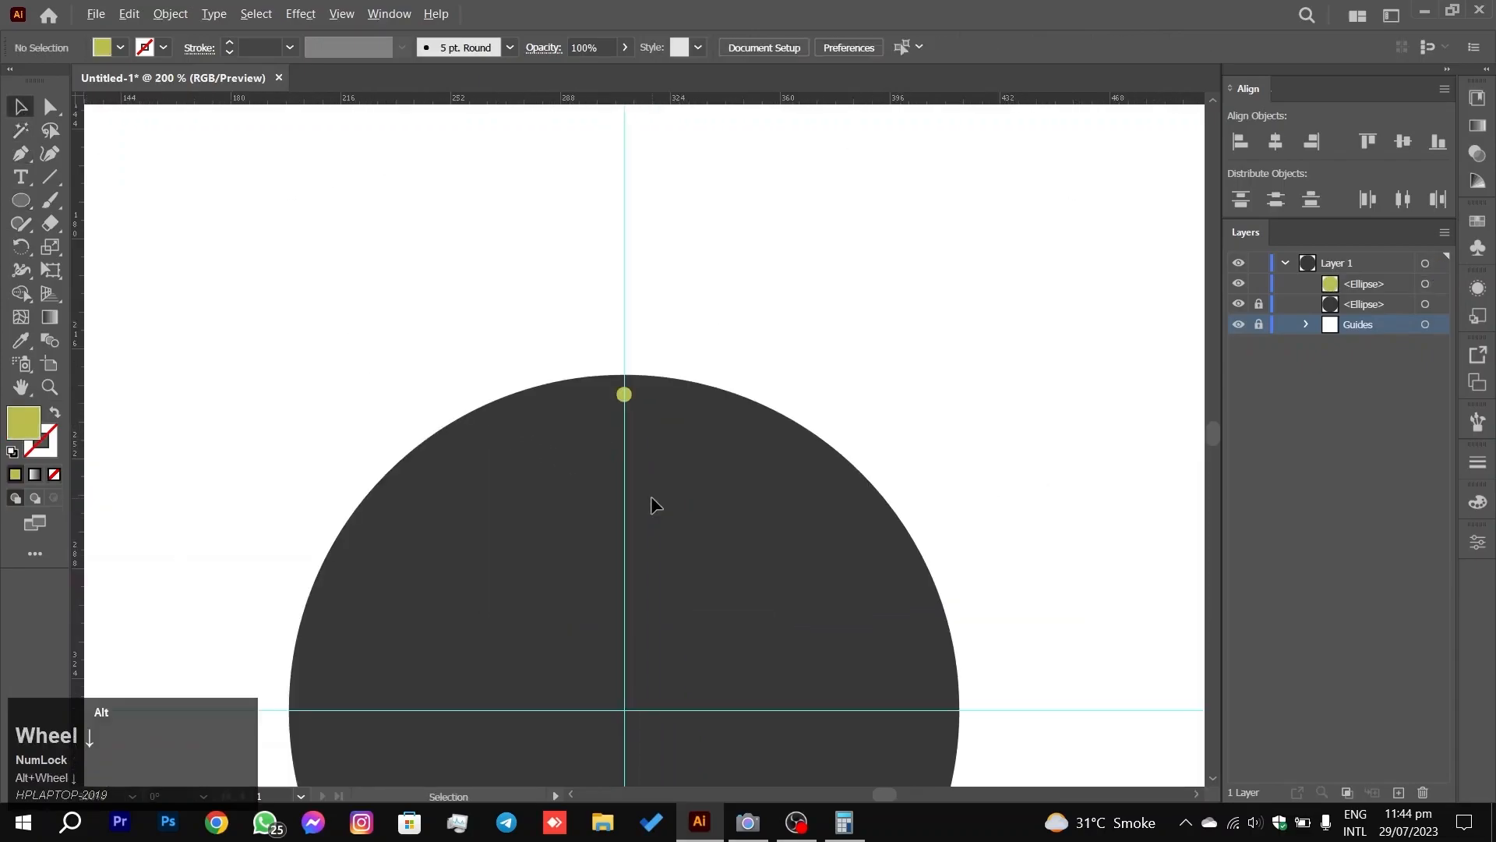
pyautogui.scroll(-1, 670, 520)
pyautogui.moveTo(810, 497); pyautogui.dragTo(841, 371)
pyautogui.moveTo(710, 318); pyautogui.dragTo(601, 254)
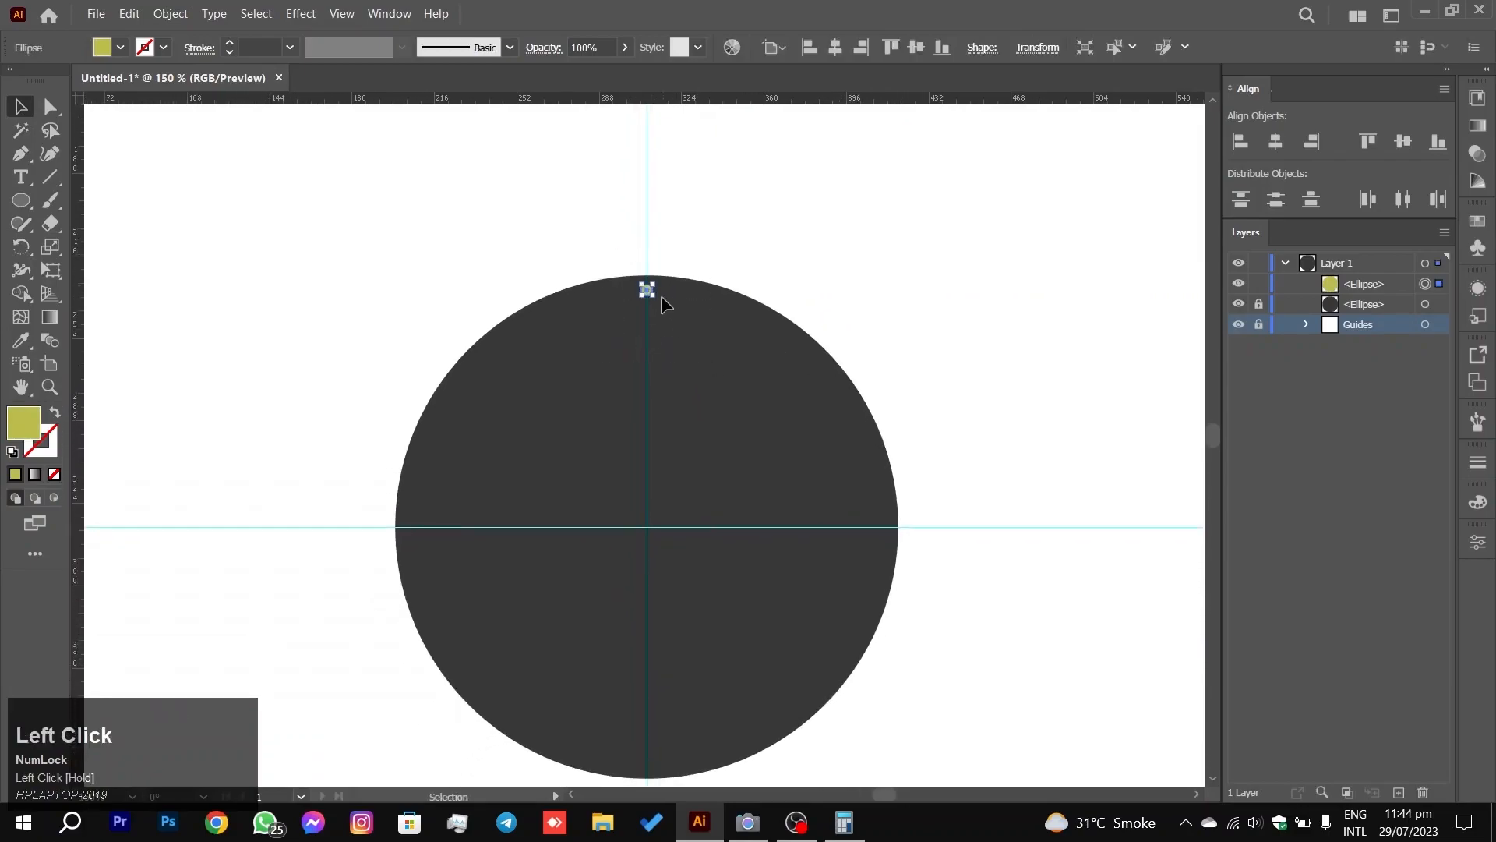
pyautogui.moveTo(659, 297); pyautogui.dragTo(661, 304)
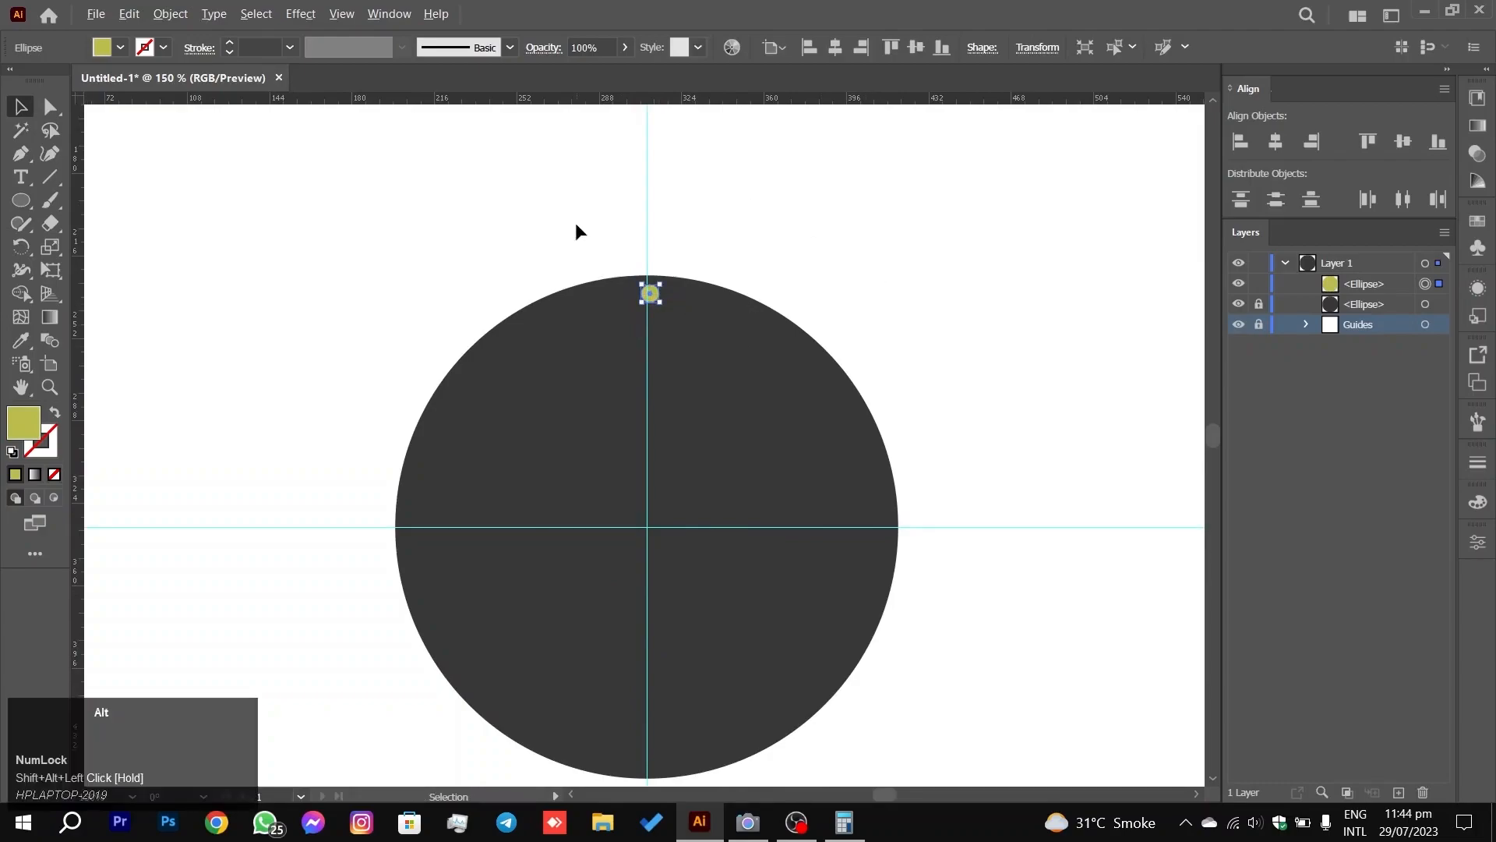
pyautogui.scroll(2, 580, 224)
pyautogui.scroll(1, 729, 382)
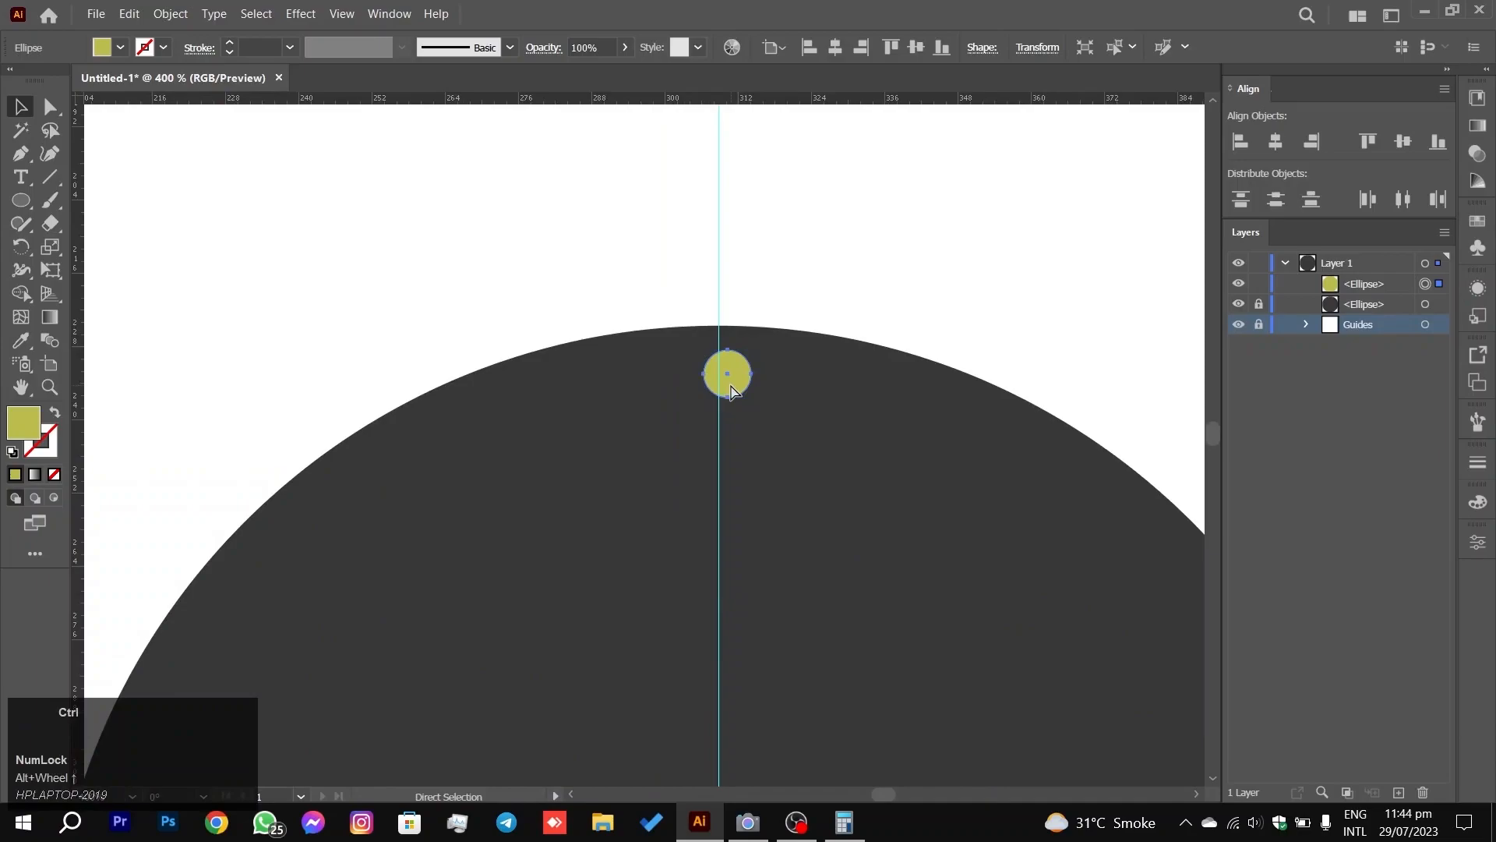
pyautogui.hotkey('ctrl', 'z')
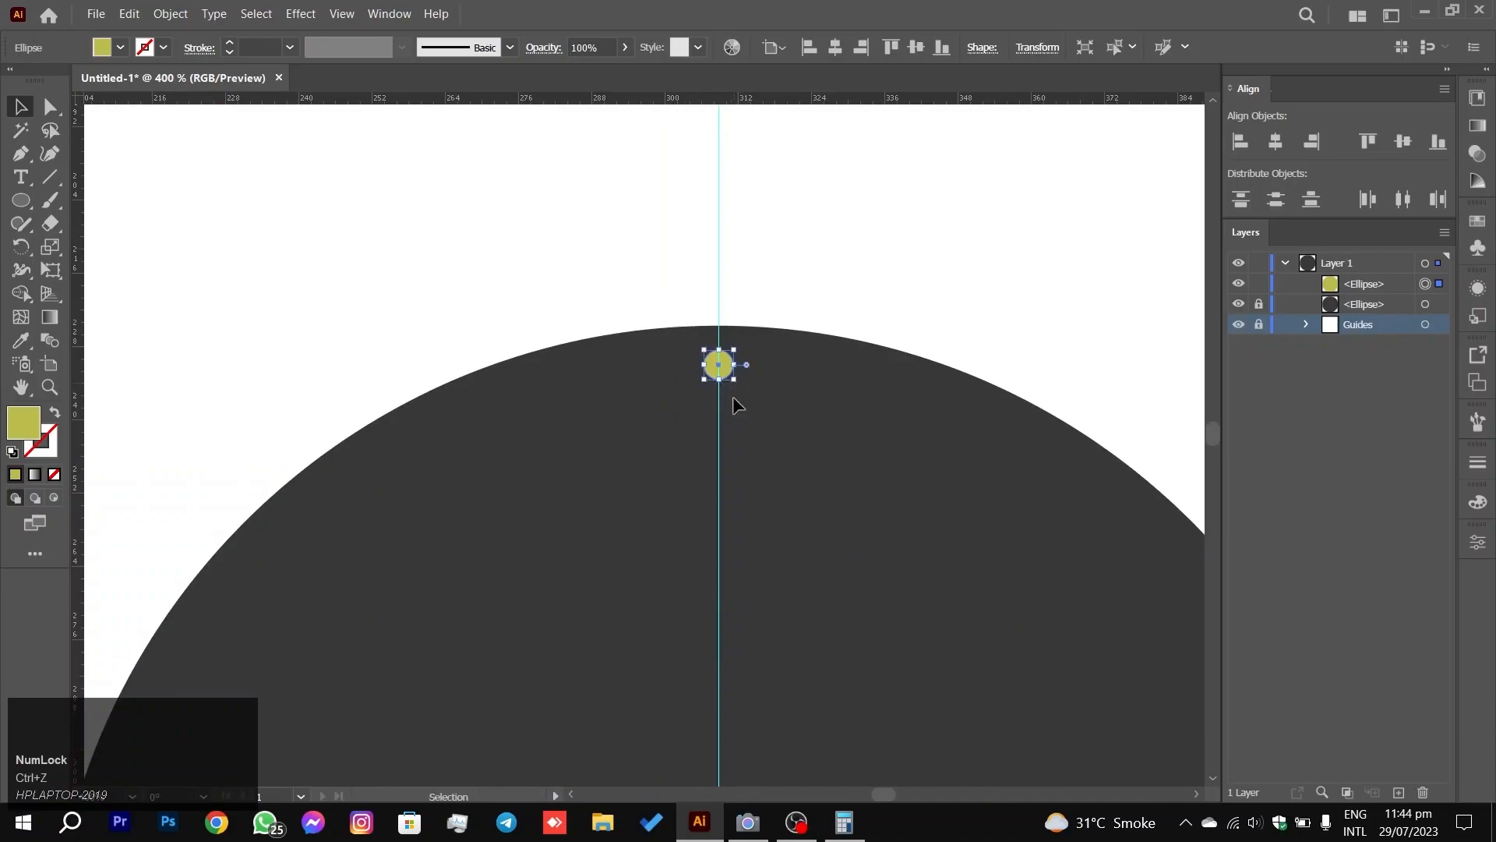
# Step: Enlarge the small yellow-green circle proportionally about its centre, nudge it down along the vertical guide, and deselect it
pyautogui.moveTo(734, 380); pyautogui.dragTo(746, 392)
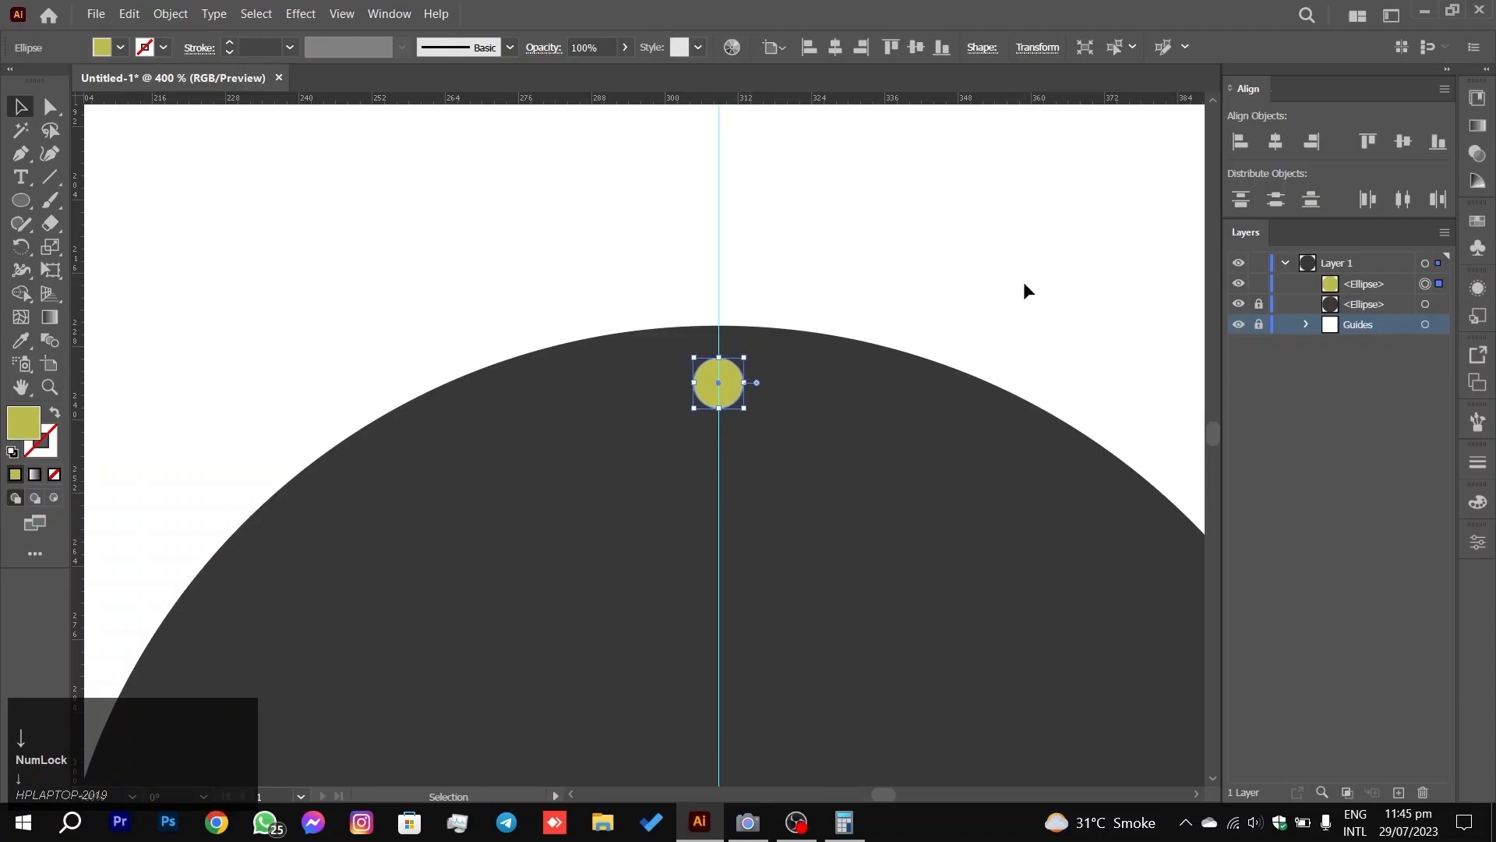
pyautogui.press('Down')
pyautogui.click(965, 282)
# Step: Scale the yellow-green circle up slightly more, keeping it centred on the vertical guide inside the dark circle's upper edge, and deselect it
pyautogui.scroll(-3, 909, 391)
pyautogui.moveTo(927, 446); pyautogui.dragTo(819, 285)
pyautogui.scroll(-1, 824, 290)
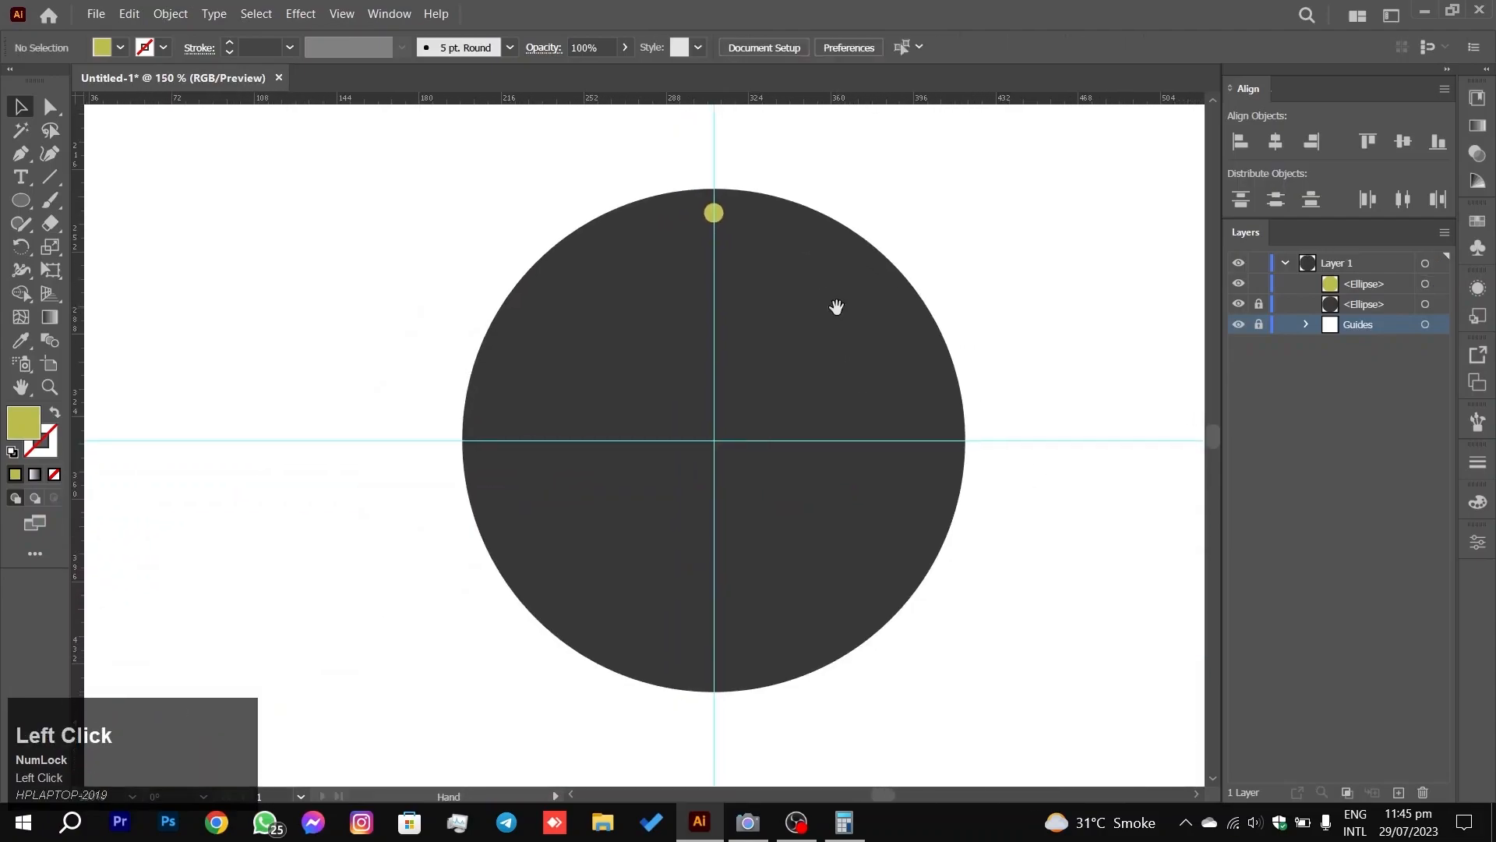
pyautogui.click(716, 215)
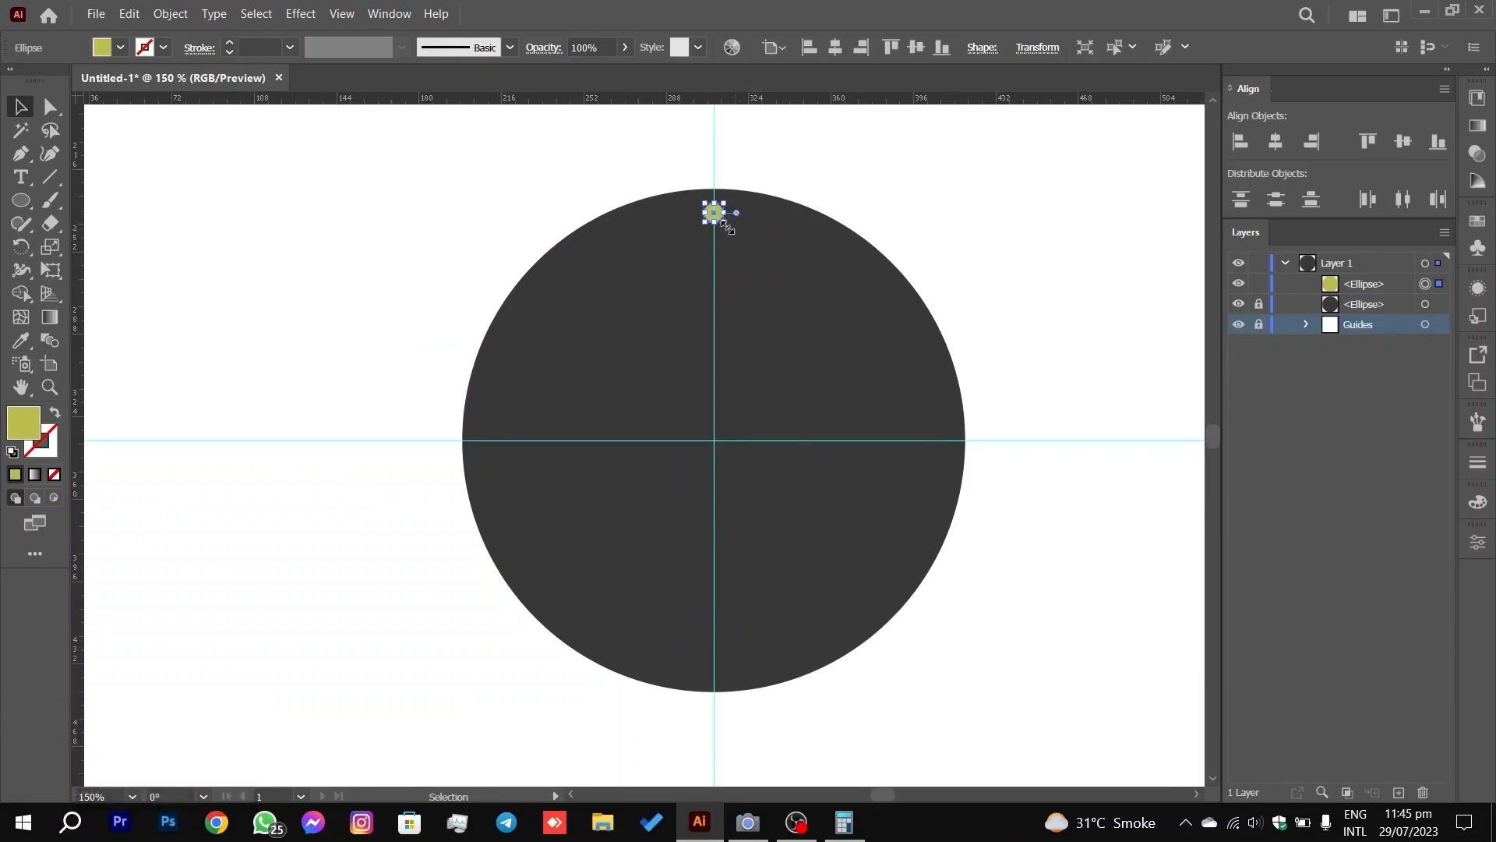
pyautogui.moveTo(727, 226); pyautogui.dragTo(731, 228)
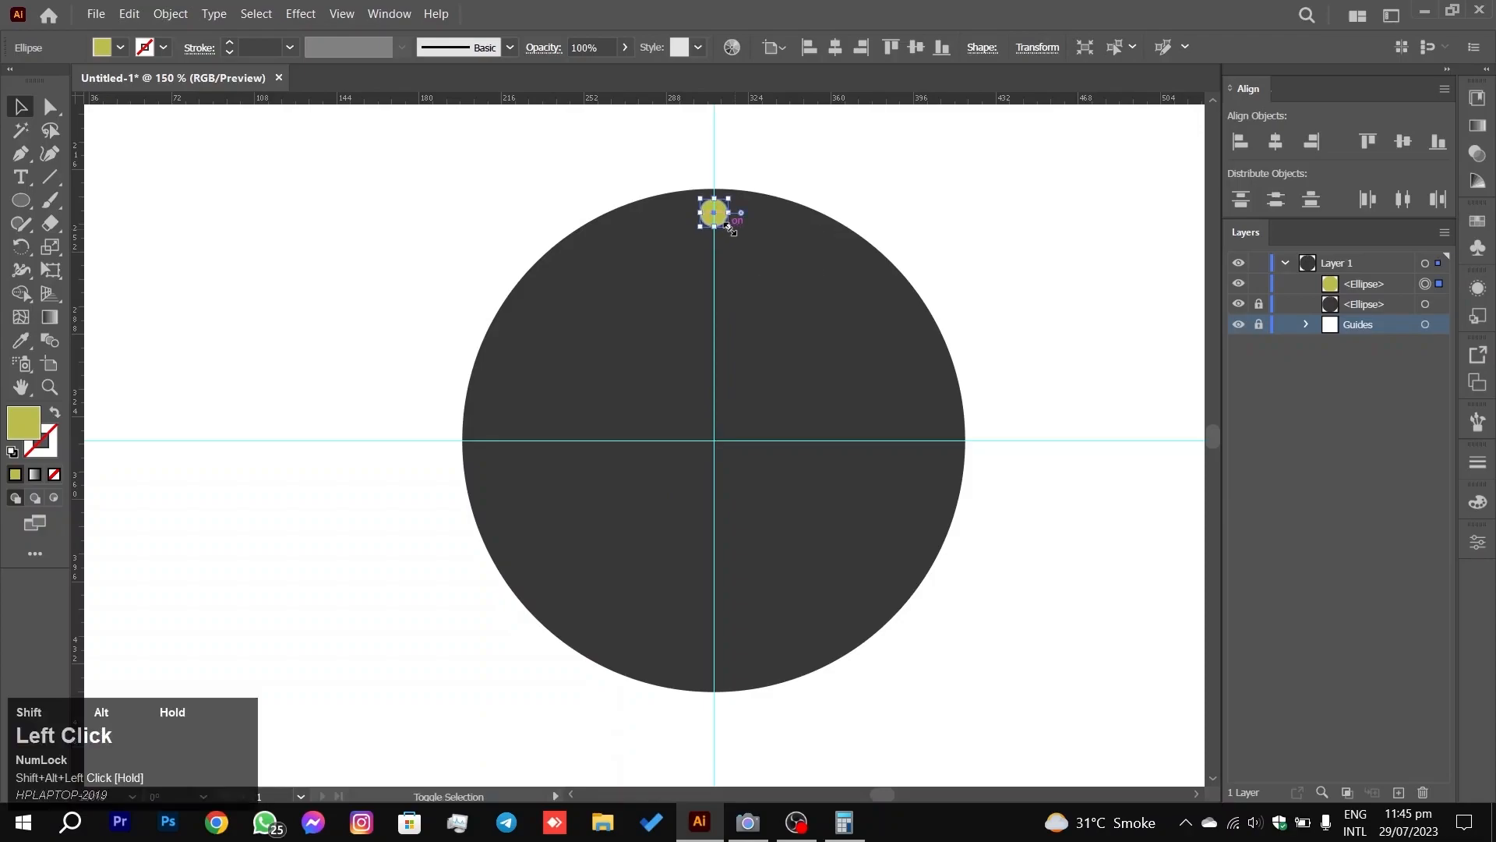
pyautogui.click(853, 181)
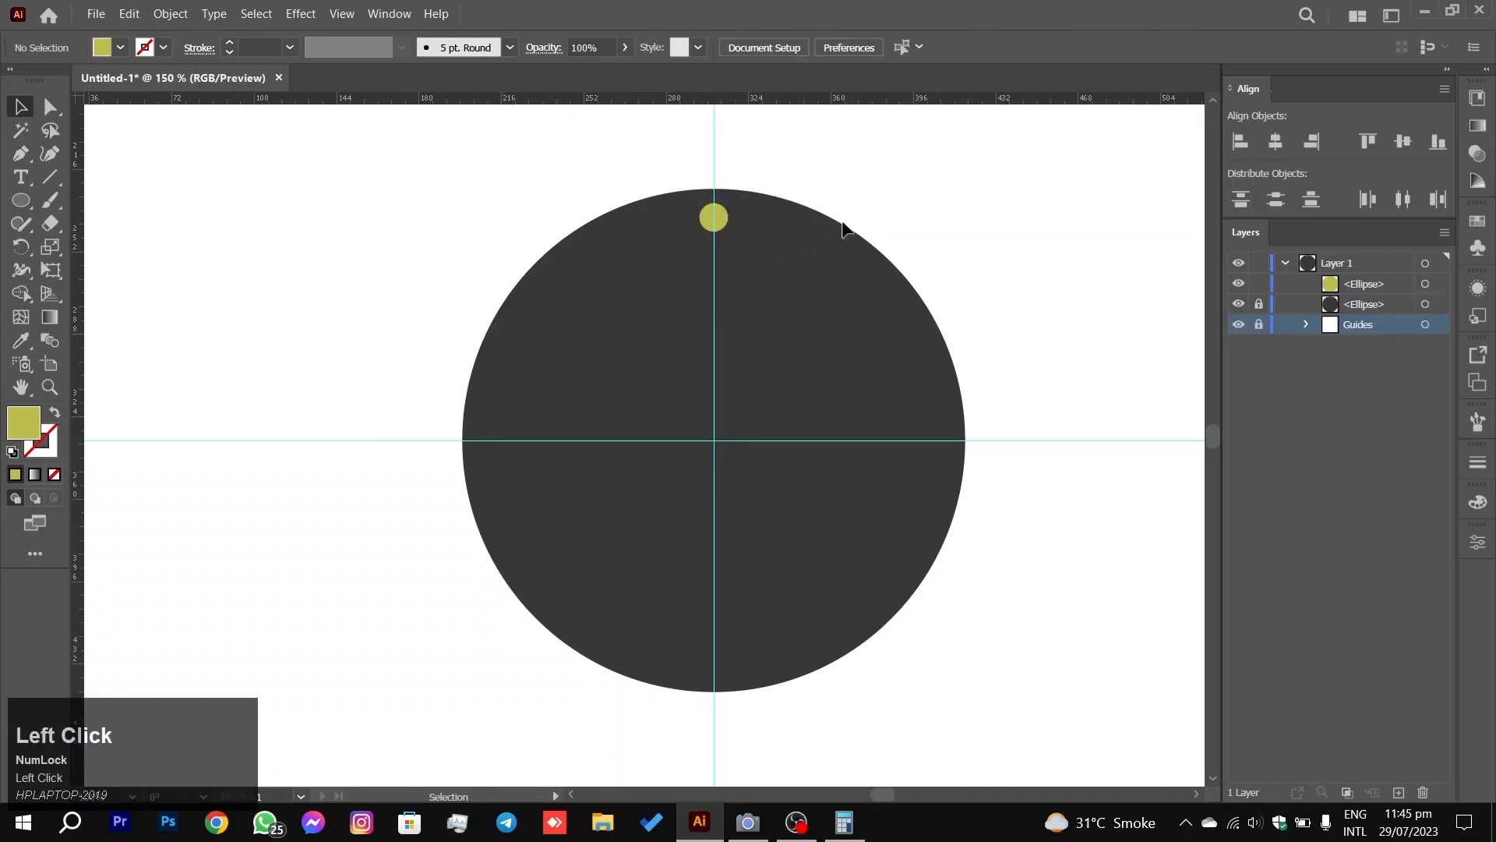
# Step: Make a copy of the yellow circle rotated 30° around the intersection of the guides
pyautogui.click(720, 222)
pyautogui.click(834, 225)
pyautogui.click(716, 219)
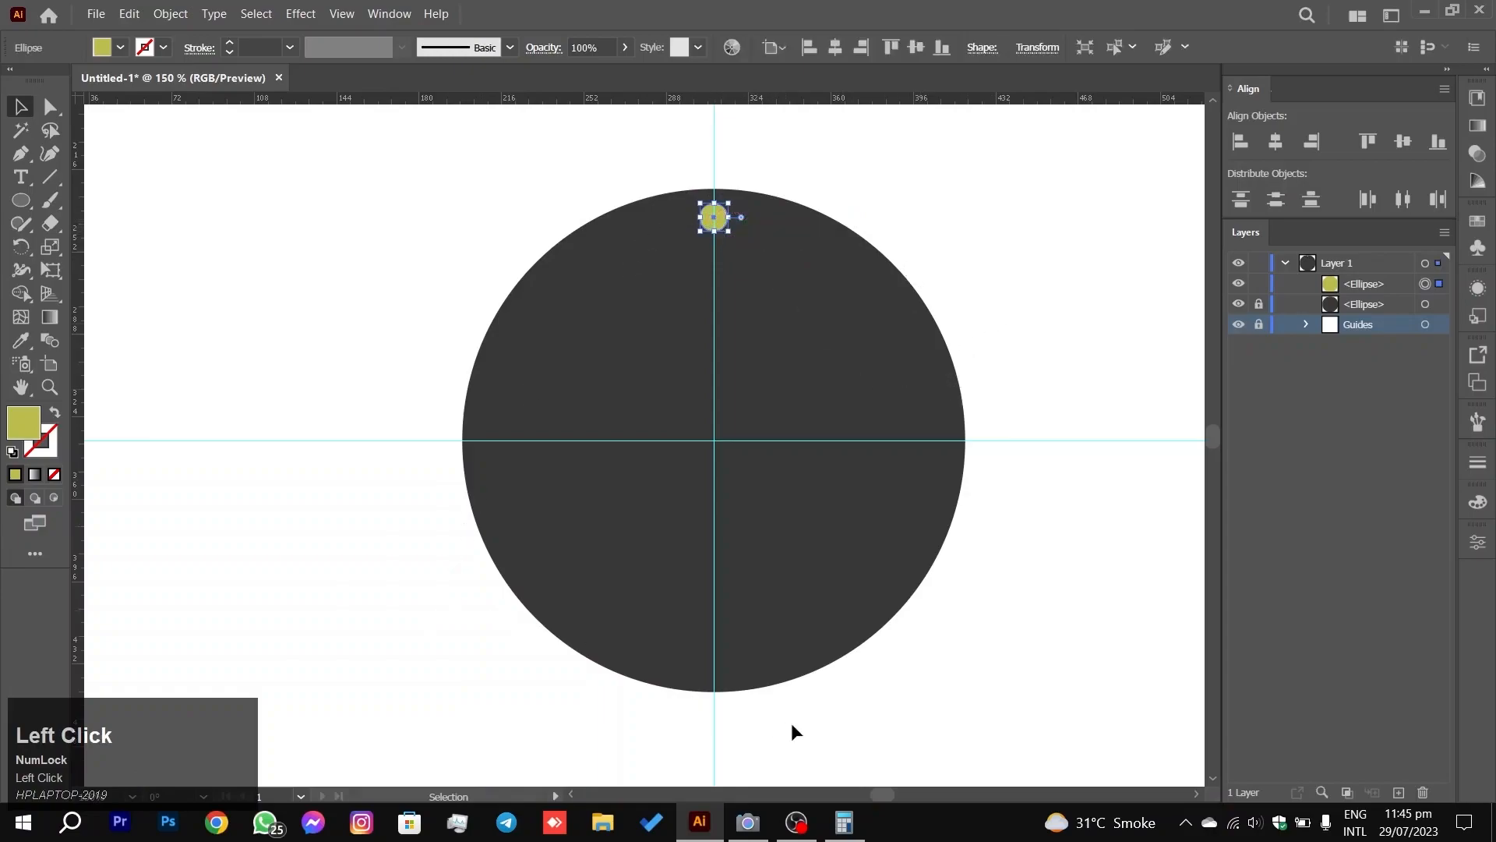
pyautogui.click(882, 222)
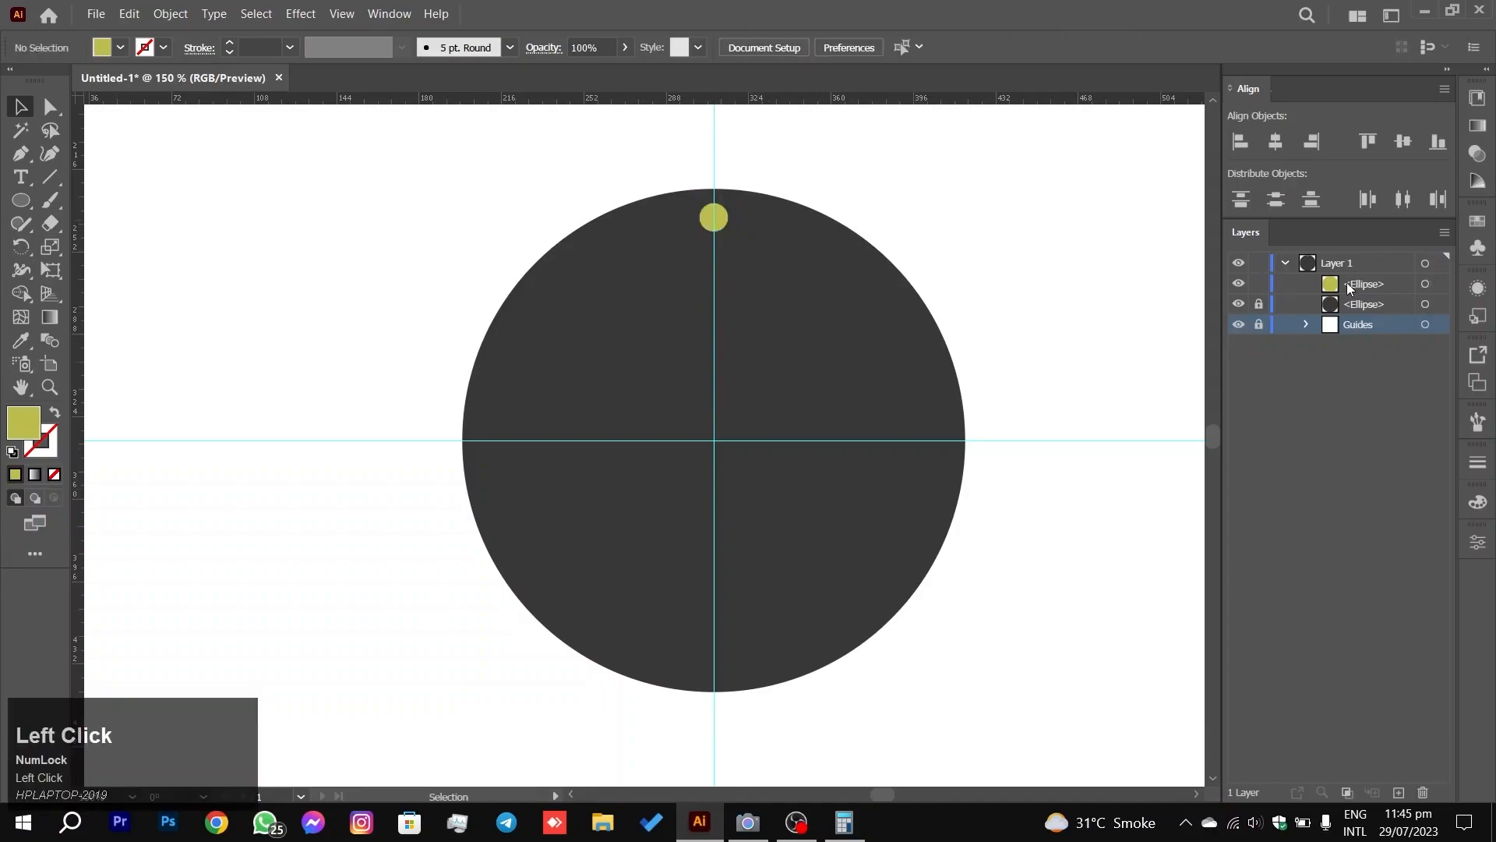
pyautogui.click(1355, 288)
pyautogui.moveTo(1019, 183); pyautogui.dragTo(423, 327)
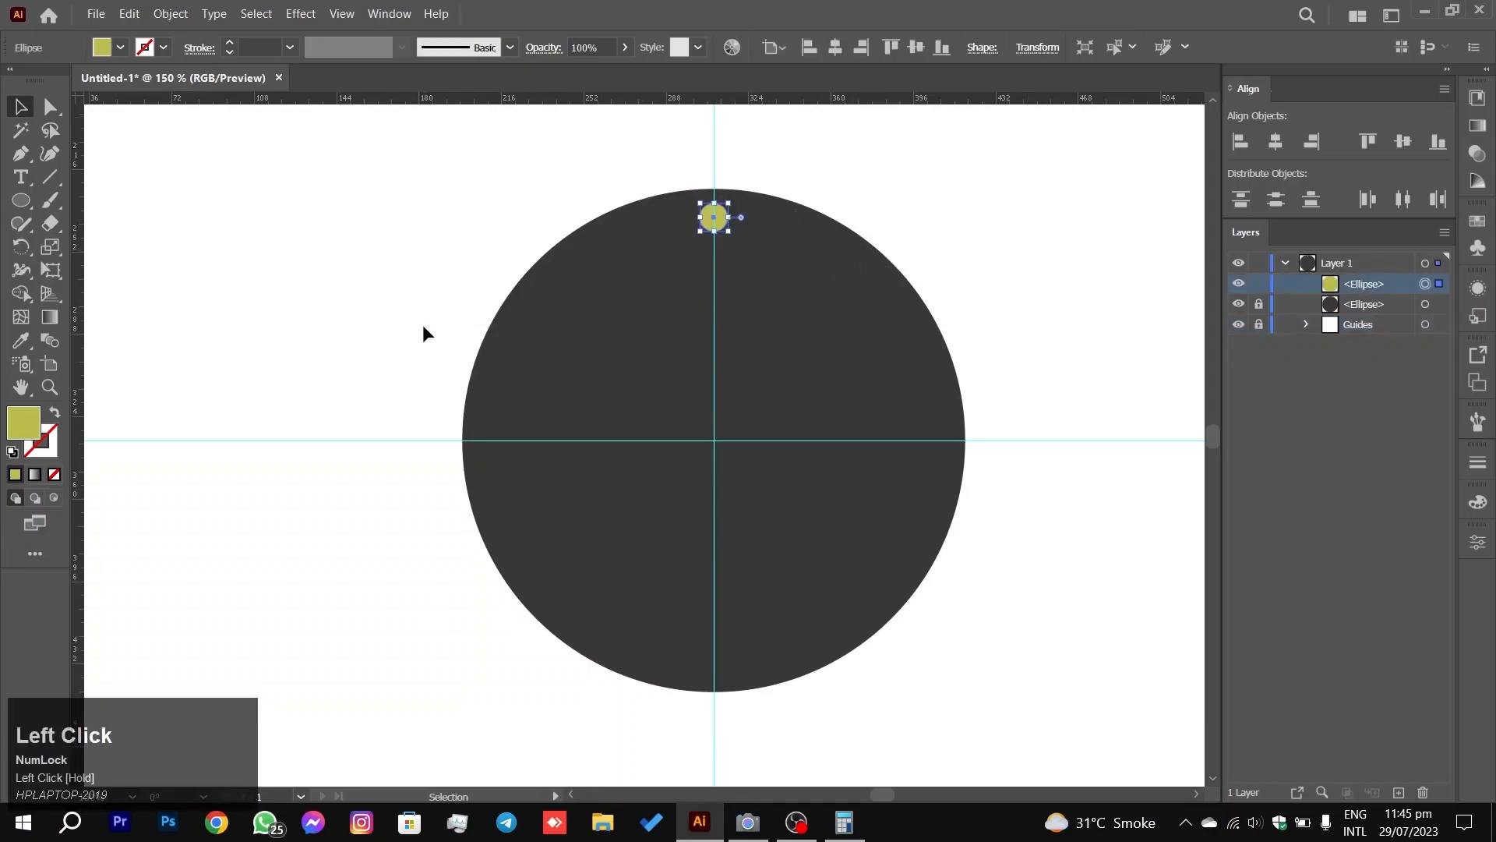
pyautogui.click(21, 247)
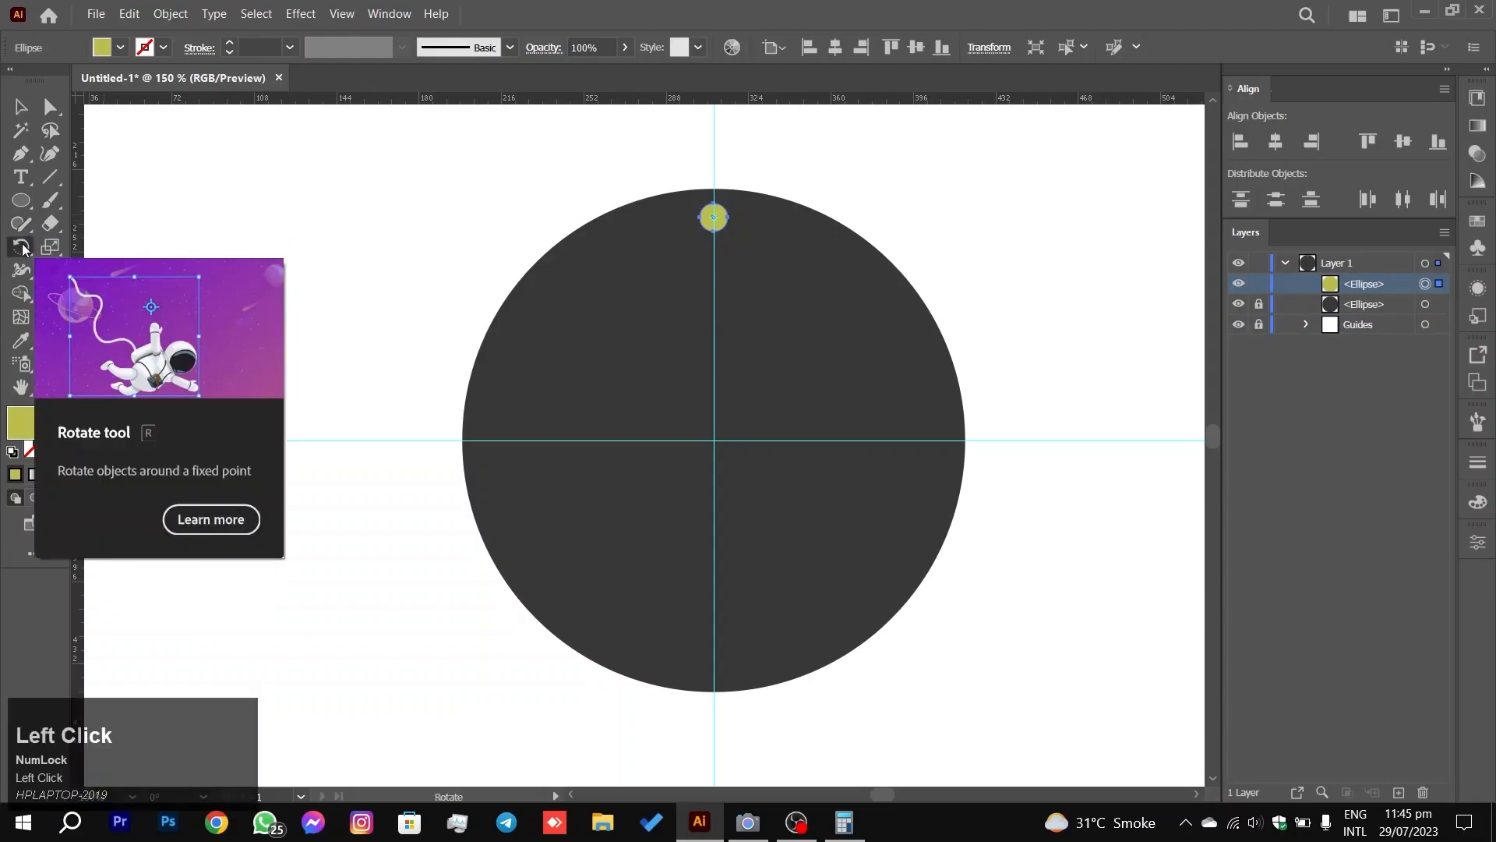
pyautogui.keyDown('alt'); pyautogui.click(714, 441); pyautogui.keyUp('alt')
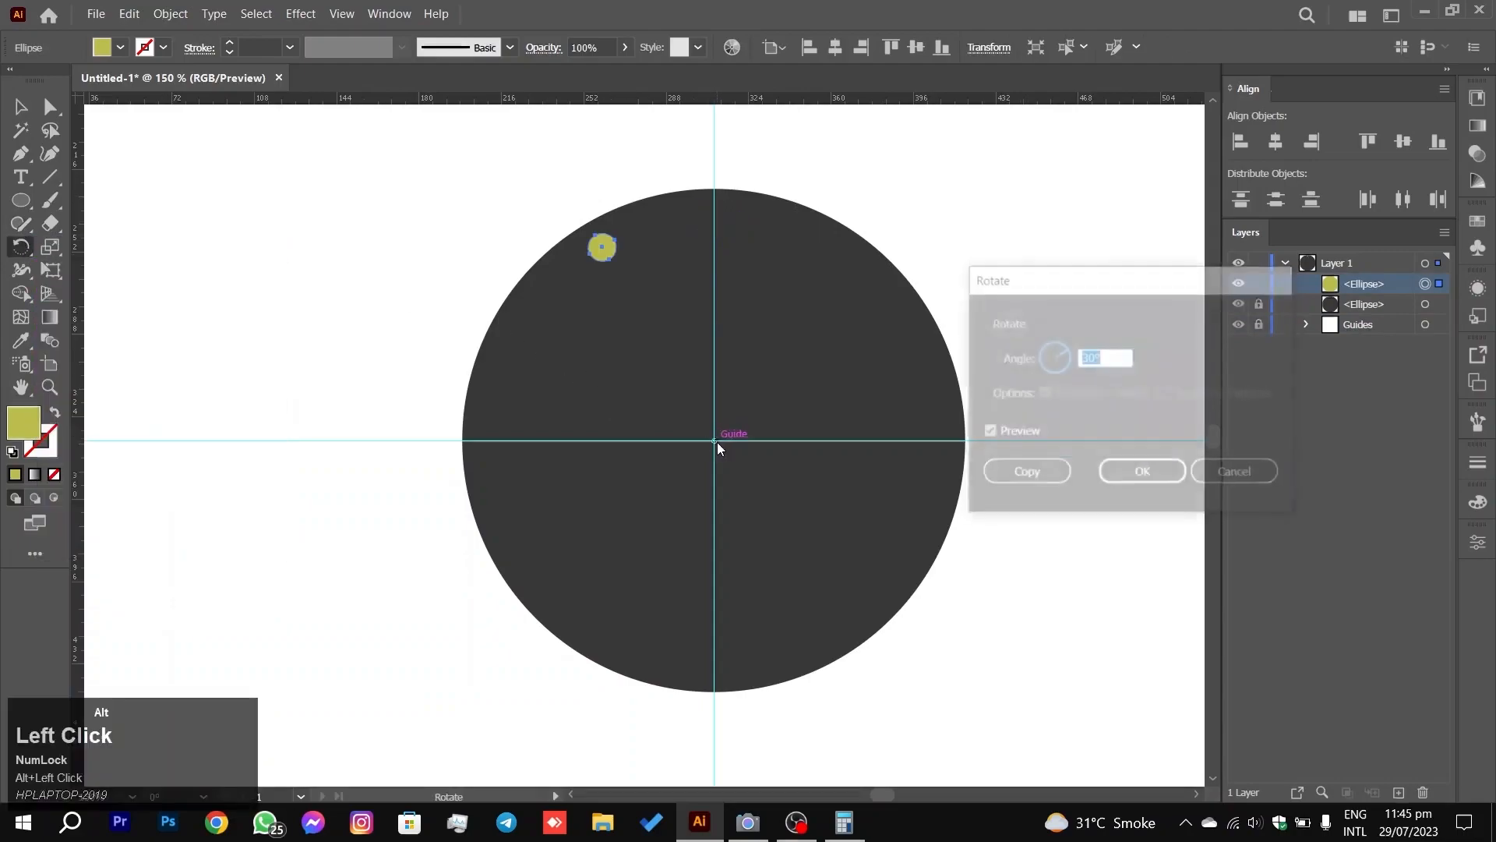
pyautogui.click(844, 822)
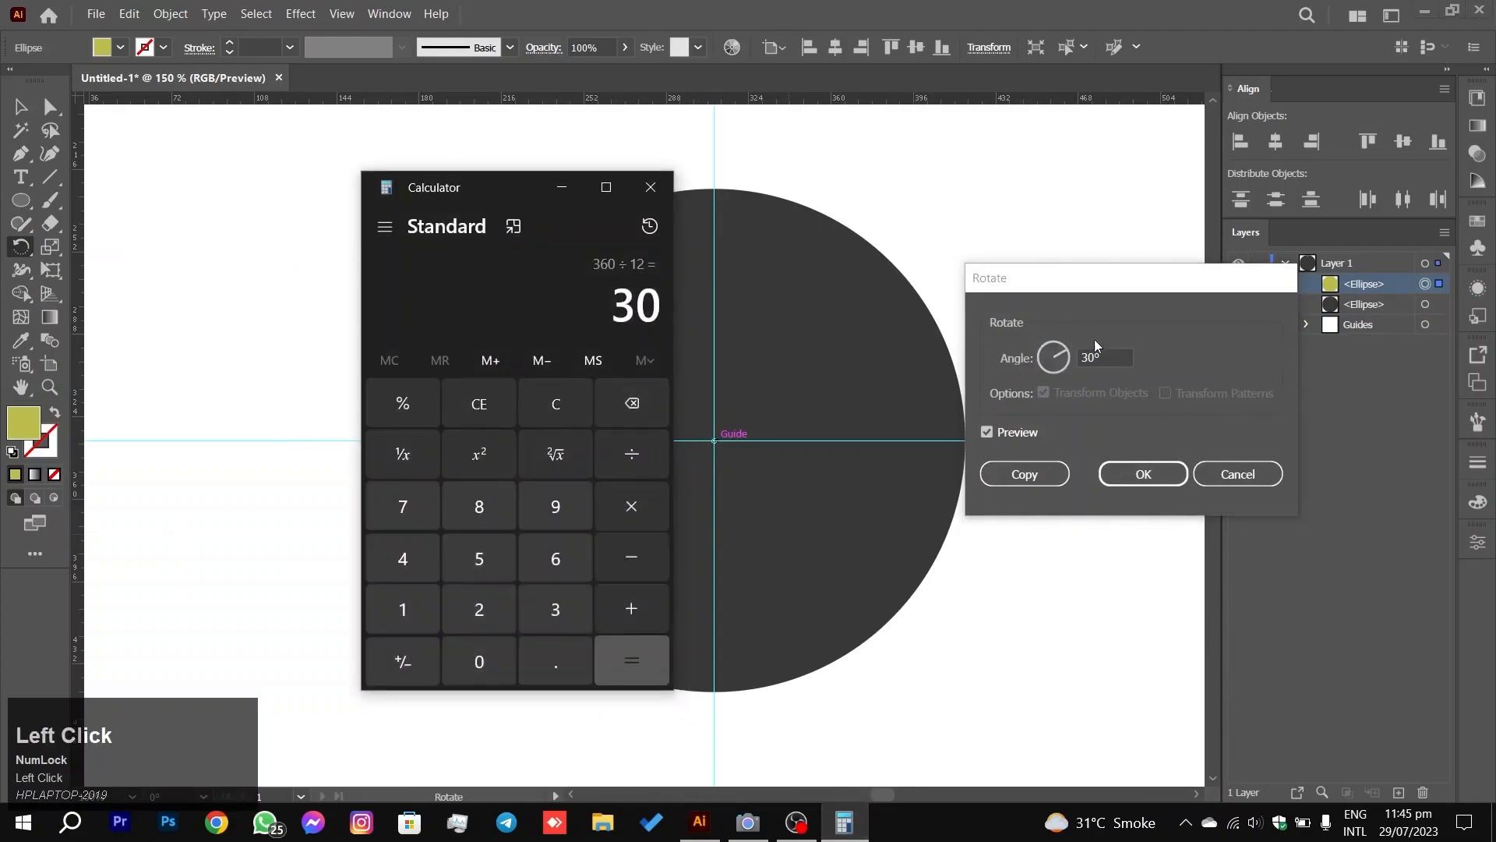
pyautogui.click(1091, 338)
pyautogui.click(1044, 473)
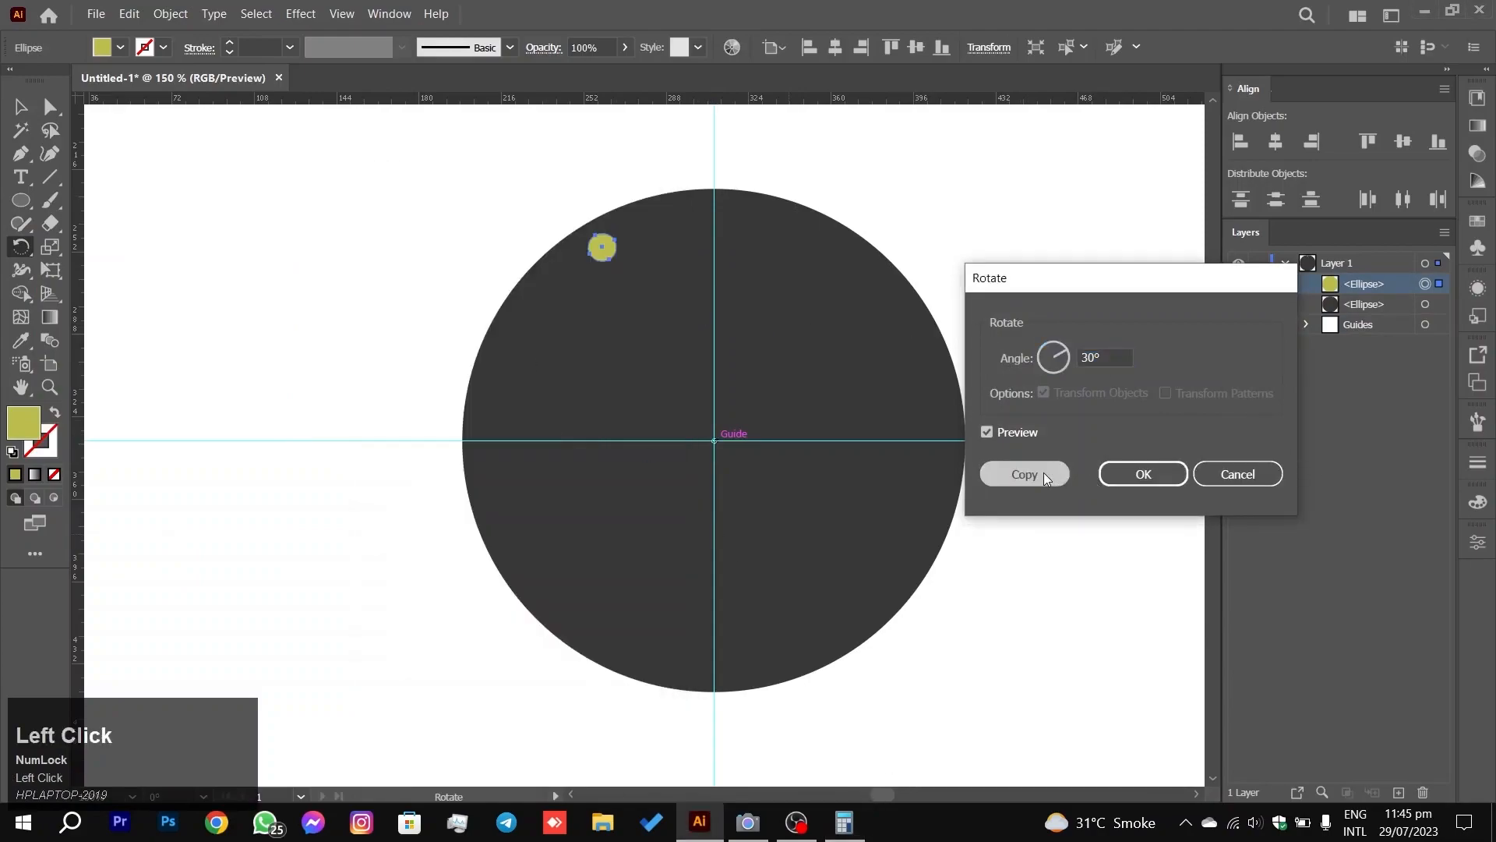
# Step: Repeat the rotated copy until twelve yellow circles are evenly spaced around the dark circle
pyautogui.hotkey('ctrl', 'd')
pyautogui.hotkey('ctrl', 'd')
pyautogui.hotkey('ctrl', 'd')
pyautogui.hotkey('ctrl', 'd')
pyautogui.hotkey('ctrl', 'd')
pyautogui.hotkey('ctrl', 'd')
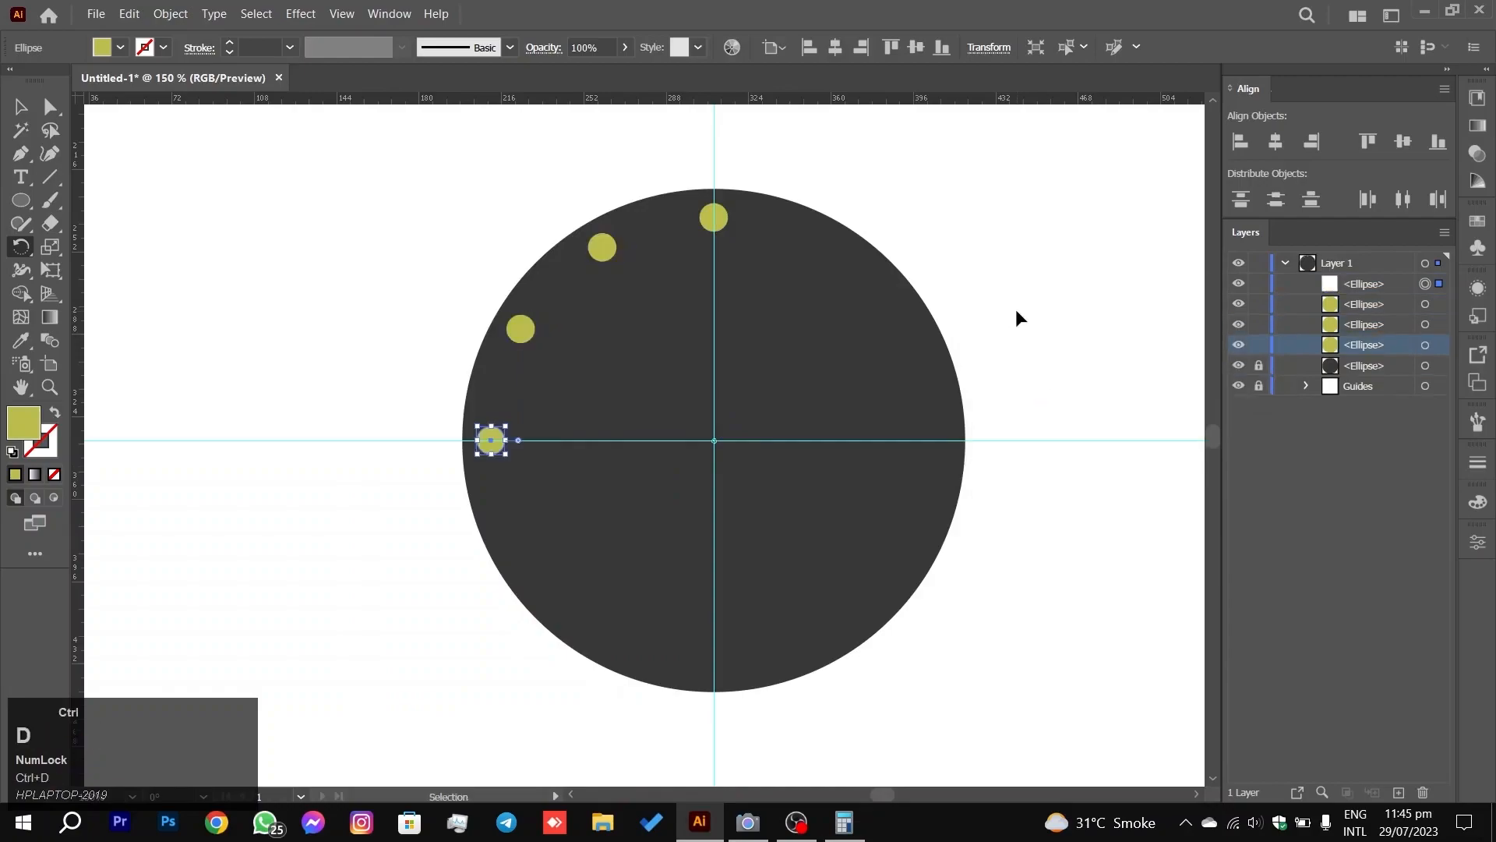
pyautogui.hotkey('ctrl', 'd')
pyautogui.hotkey('ctrl', 'd')
pyautogui.hotkey('ctrl', 'd')
pyautogui.hotkey('ctrl', 'd')
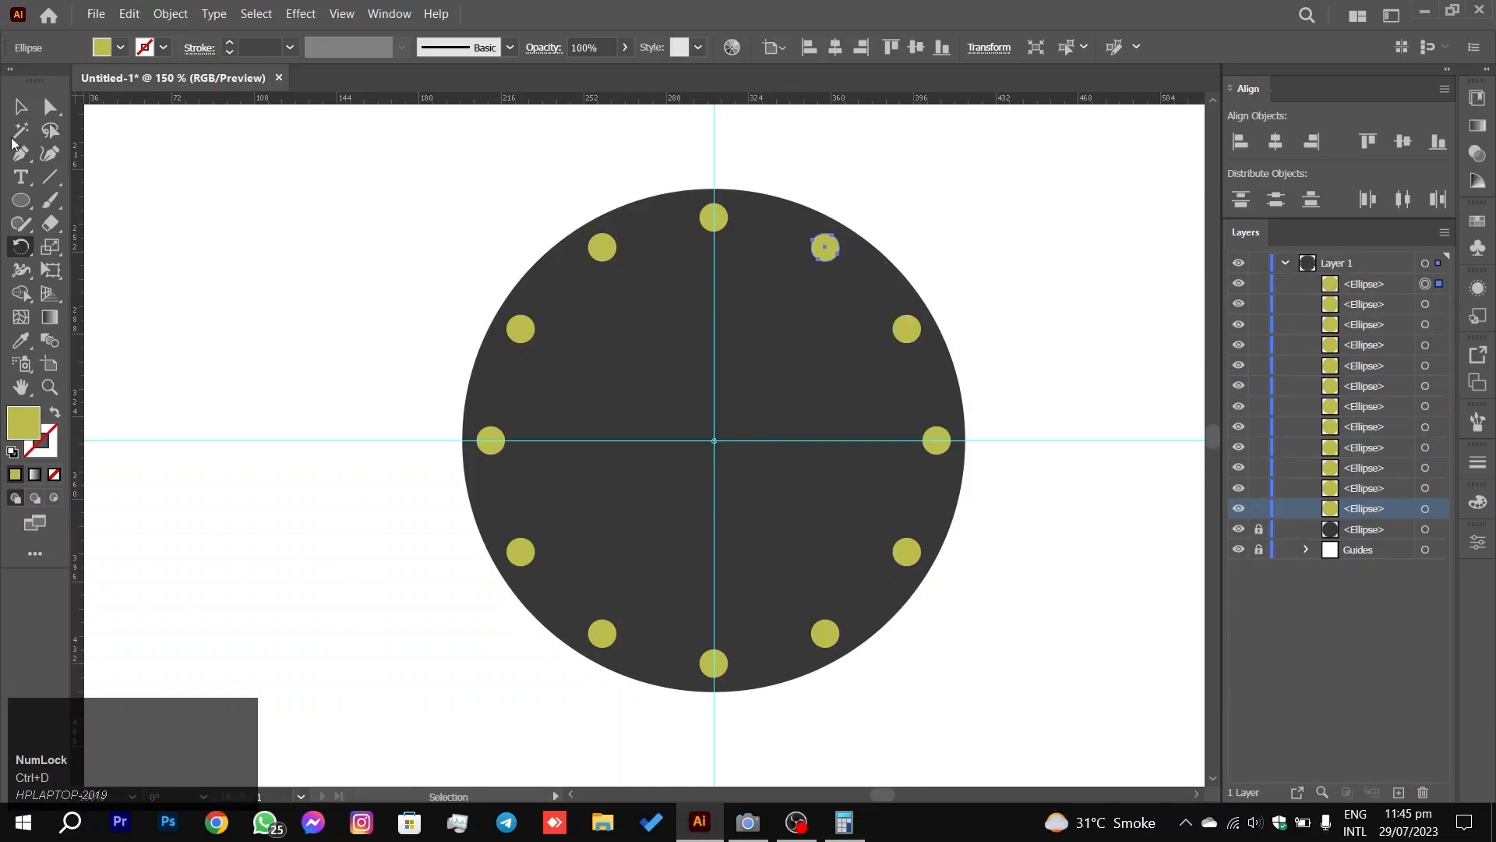
# Step: Group all twelve yellow circles and nudge the group slightly upward
pyautogui.click(21, 107)
pyautogui.moveTo(316, 153); pyautogui.dragTo(1022, 706)
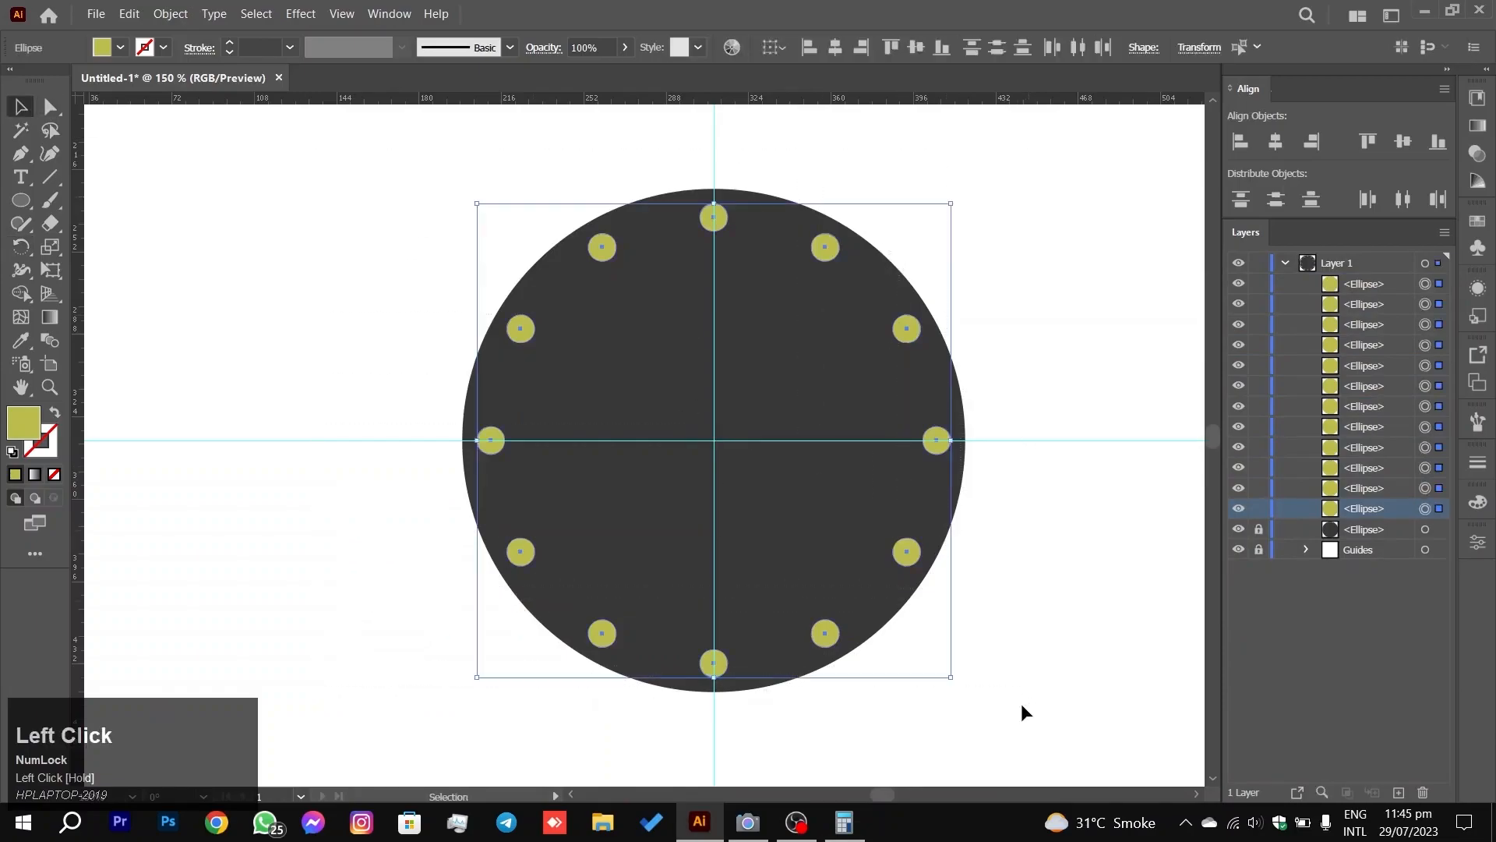
pyautogui.press('ctrl')
pyautogui.hotkey('ctrl', 'g')
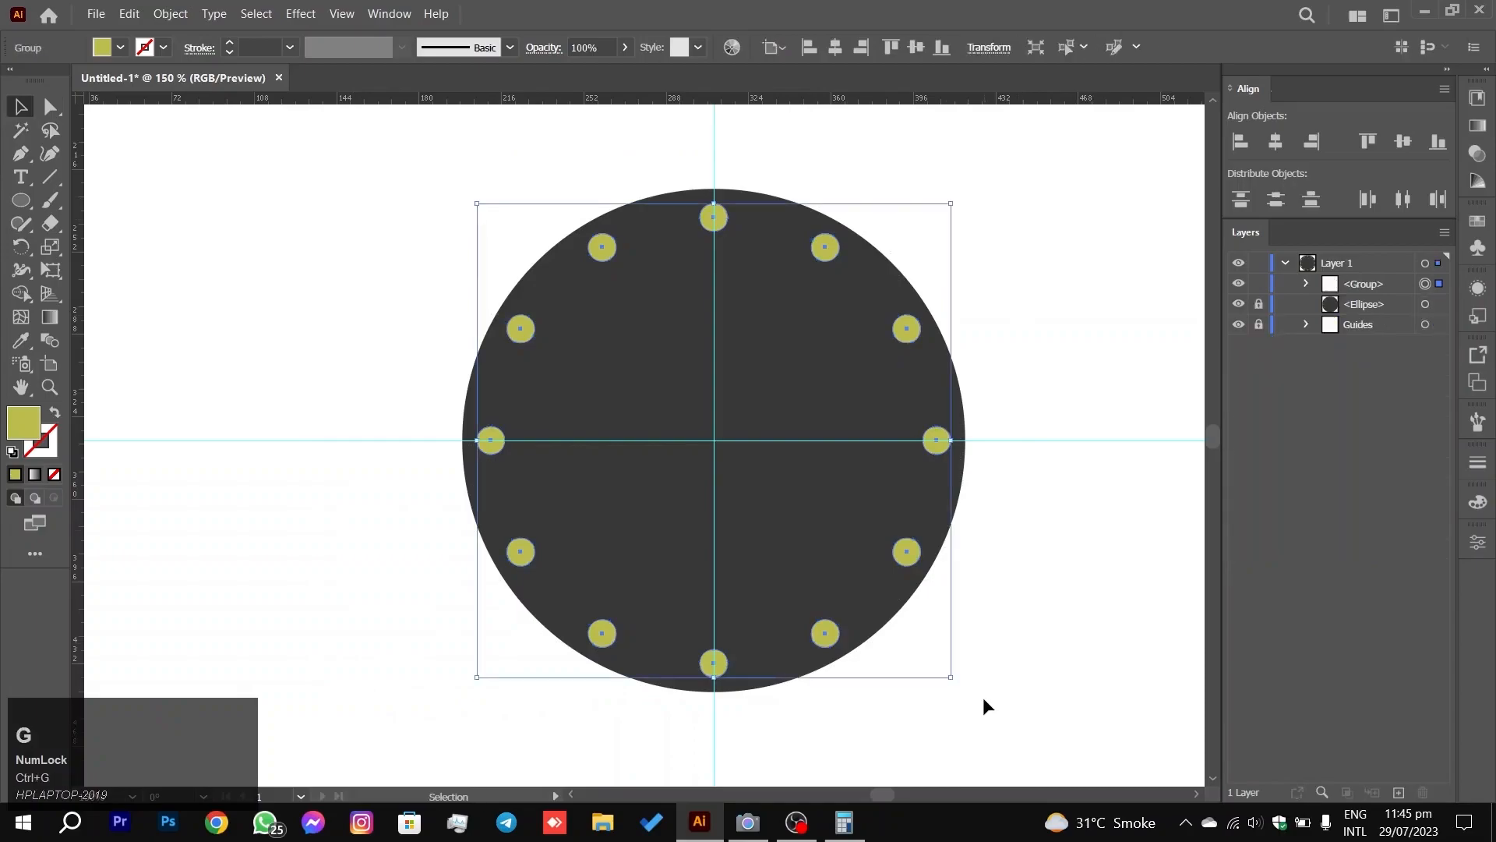
pyautogui.press('Up')
pyautogui.press('Up')
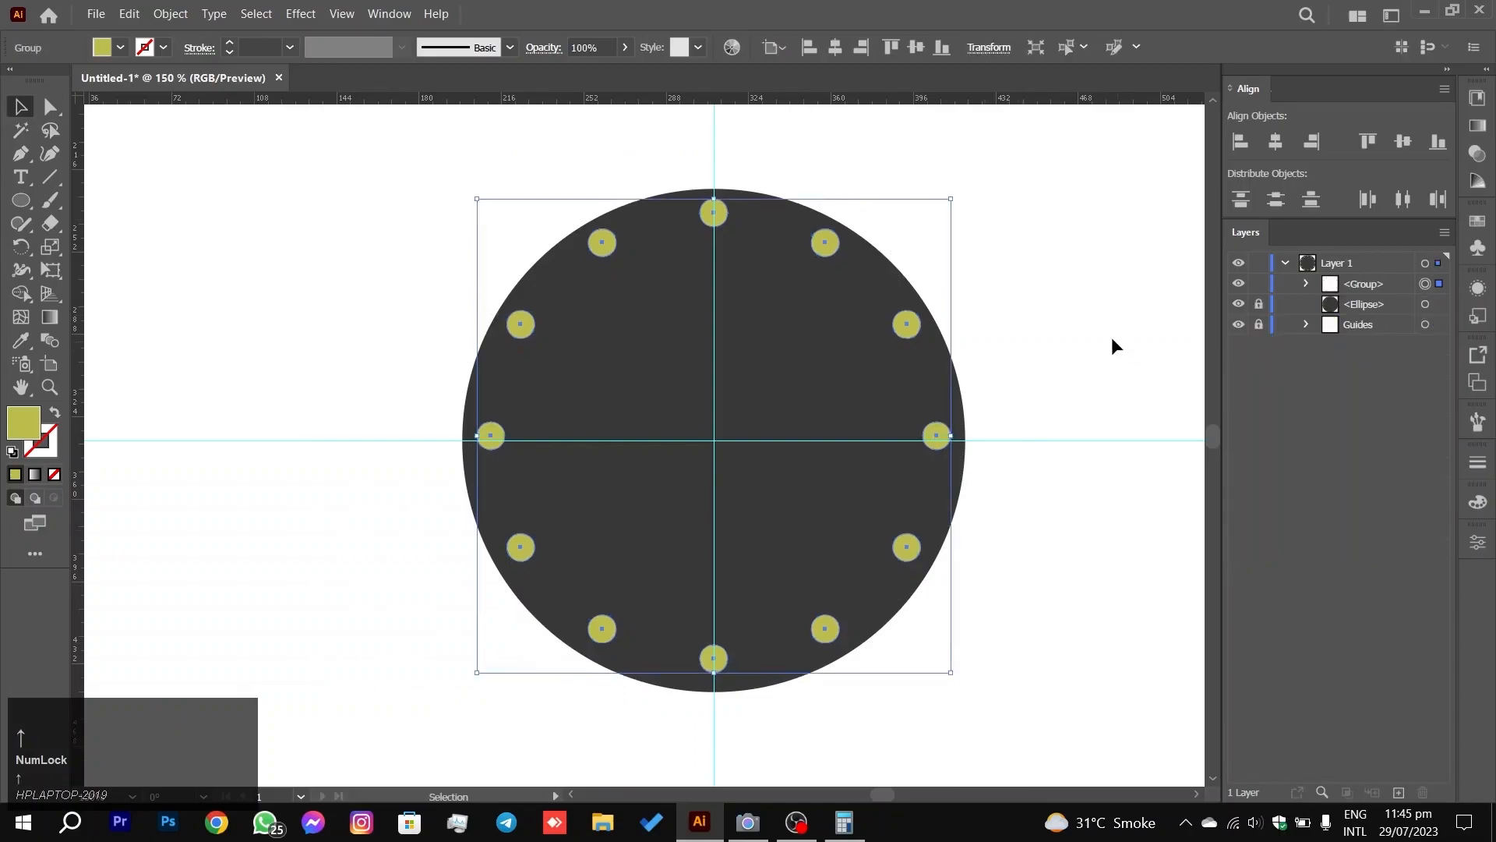
# Step: Scale the group of yellow circles down proportionally from its centre so it sits further inside the dark circle
pyautogui.click(1101, 326)
pyautogui.moveTo(1006, 282); pyautogui.dragTo(904, 351)
pyautogui.press('capslock')
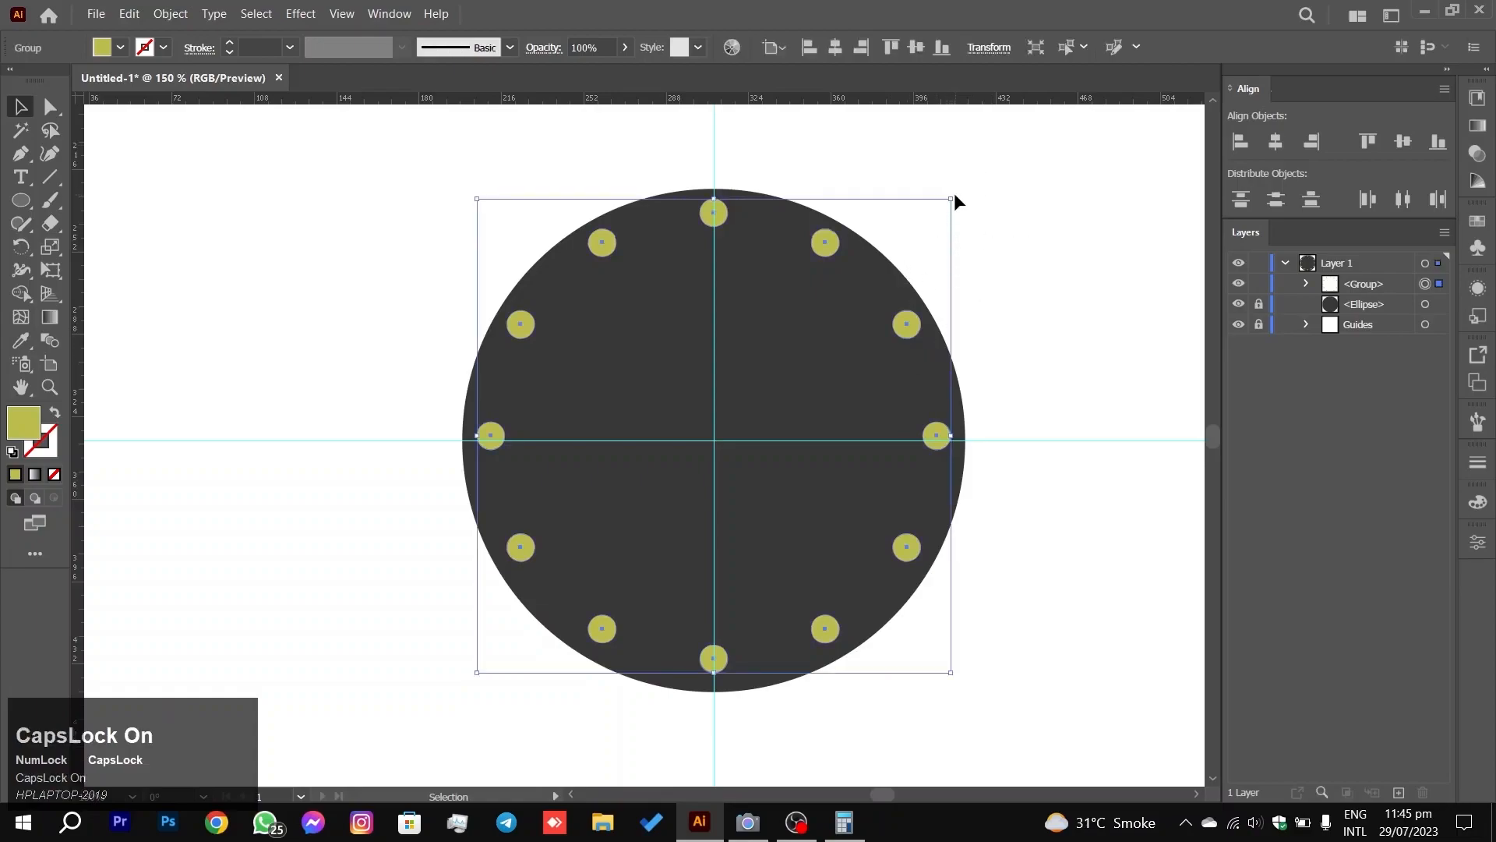
pyautogui.moveTo(951, 200); pyautogui.dragTo(951, 204)
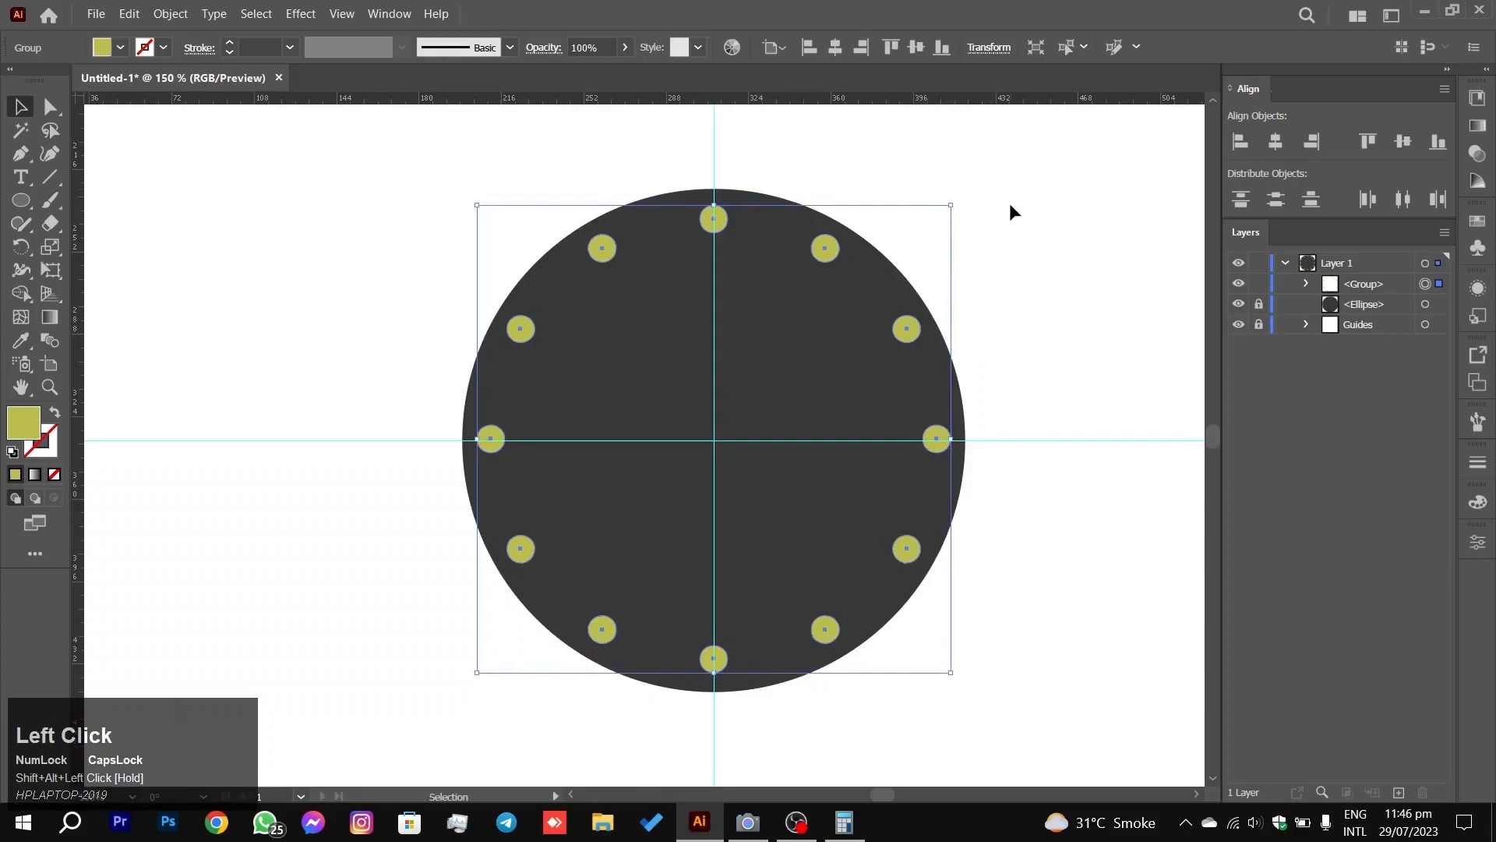
pyautogui.hotkey('ctrl', 'z')
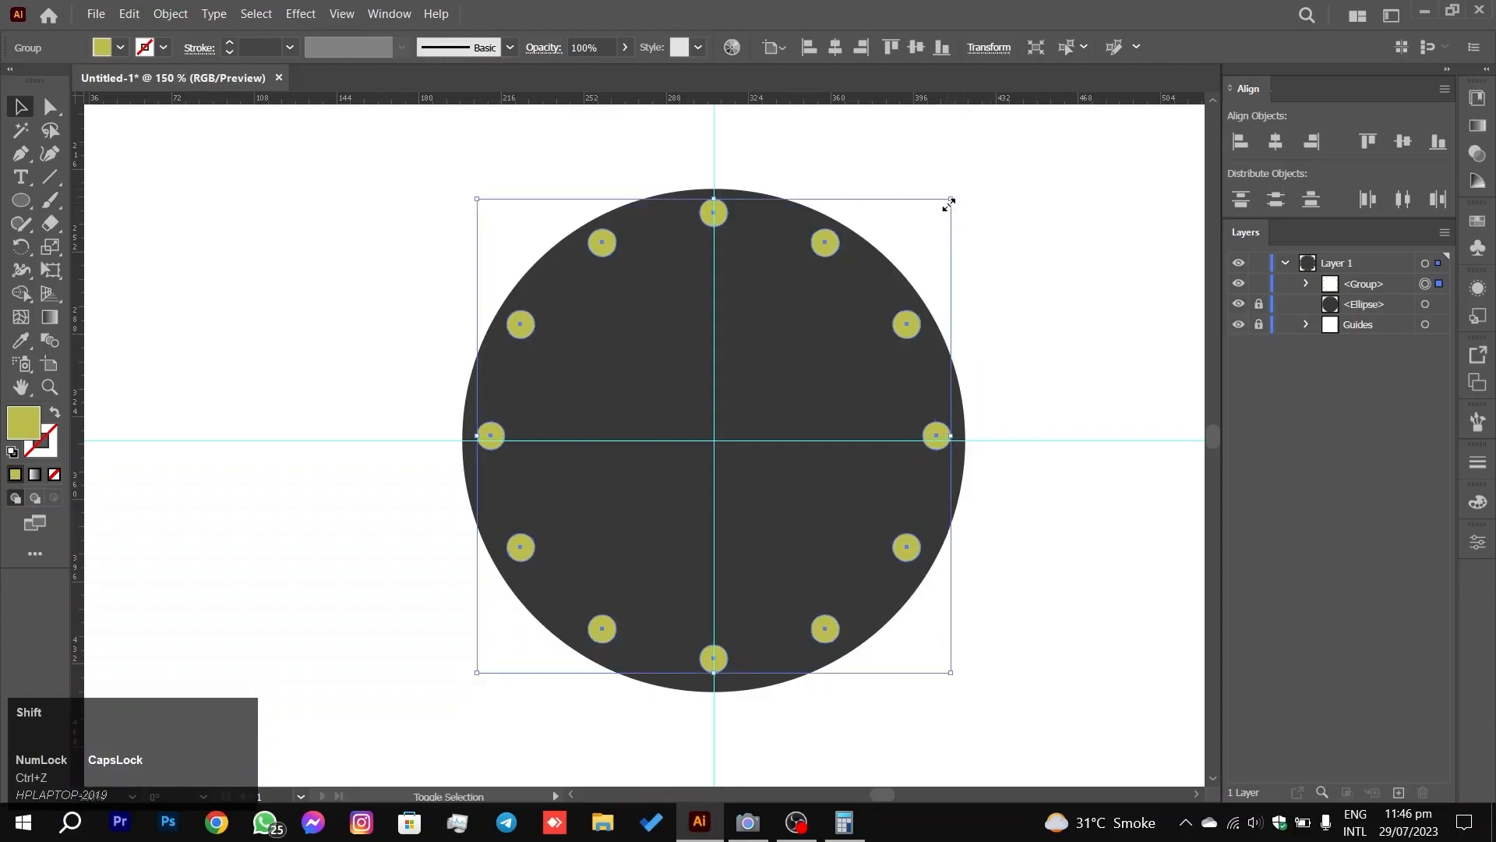
pyautogui.moveTo(953, 204); pyautogui.dragTo(941, 208)
pyautogui.click(1022, 223)
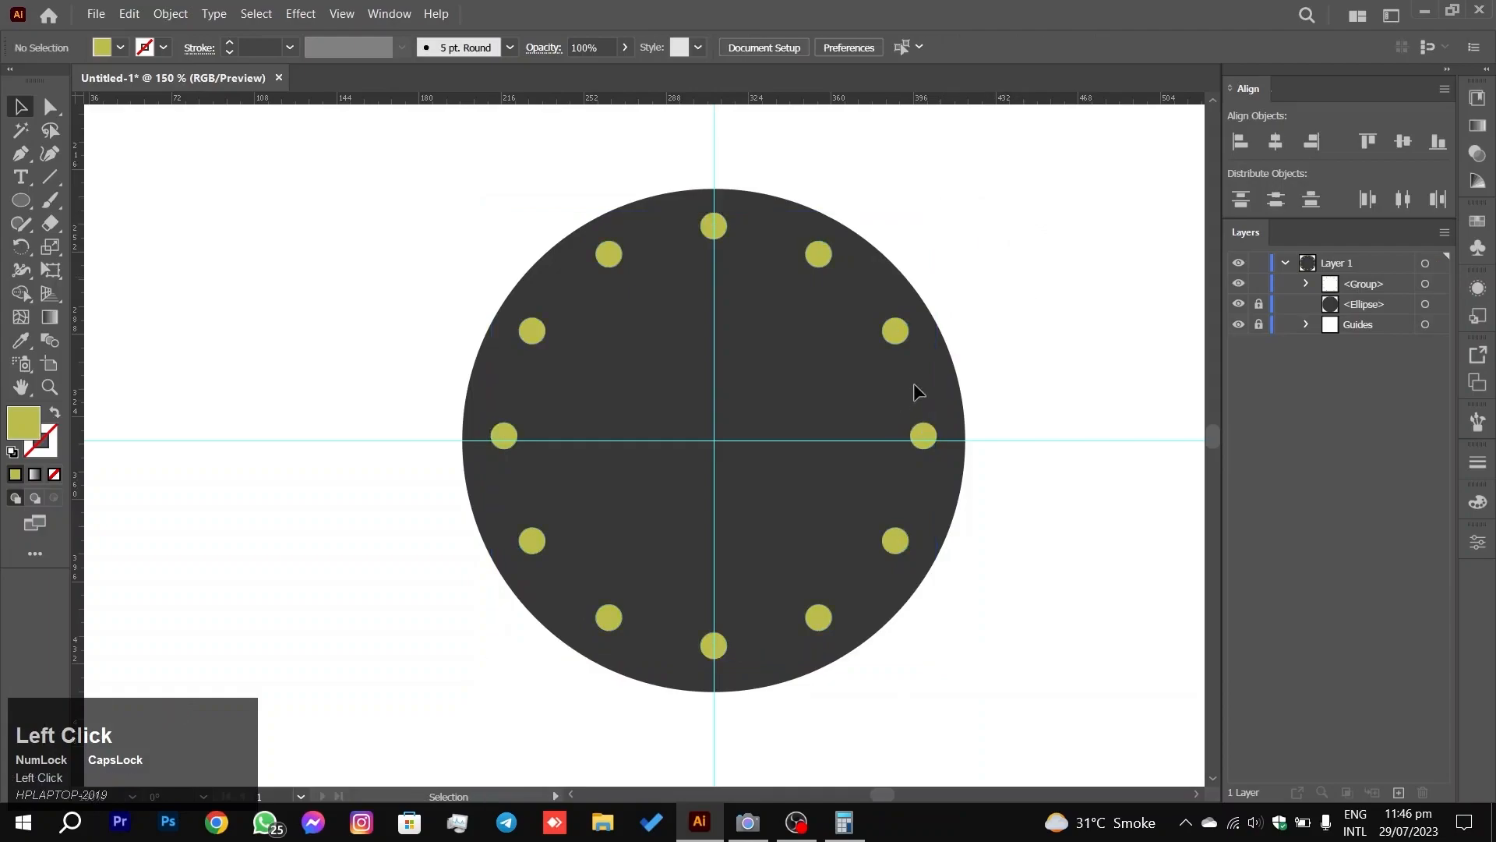
# Step: Check the dial with the guides hidden, restore them, and enlarge the group of yellow circles slightly from its centre
pyautogui.click(1239, 325)
pyautogui.click(1239, 325)
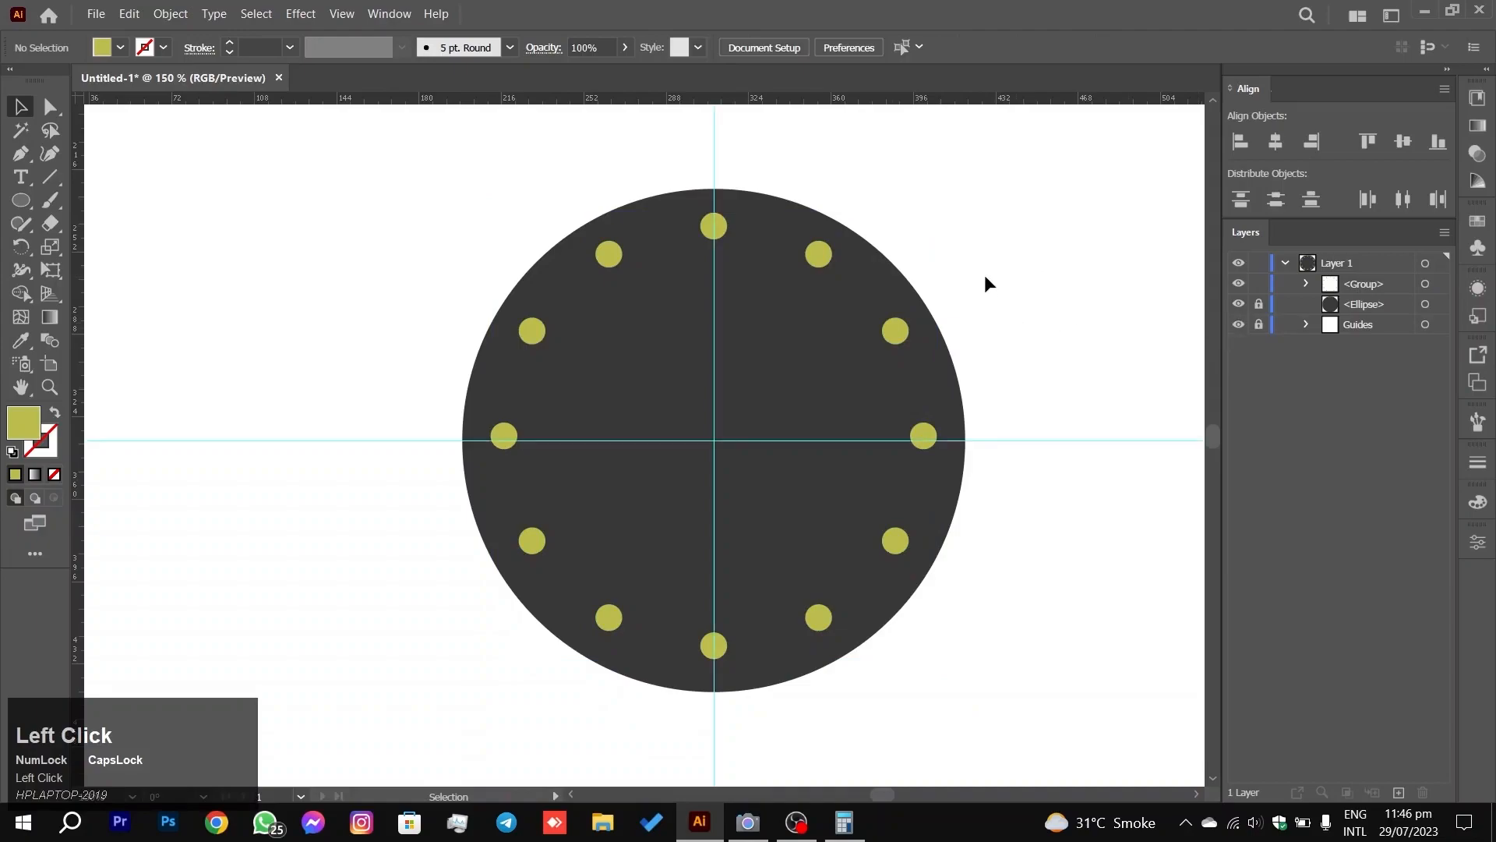
pyautogui.keyDown('shift'); pyautogui.click(818, 255); pyautogui.keyUp('shift')
pyautogui.moveTo(942, 213); pyautogui.dragTo(963, 211)
pyautogui.click(1035, 242)
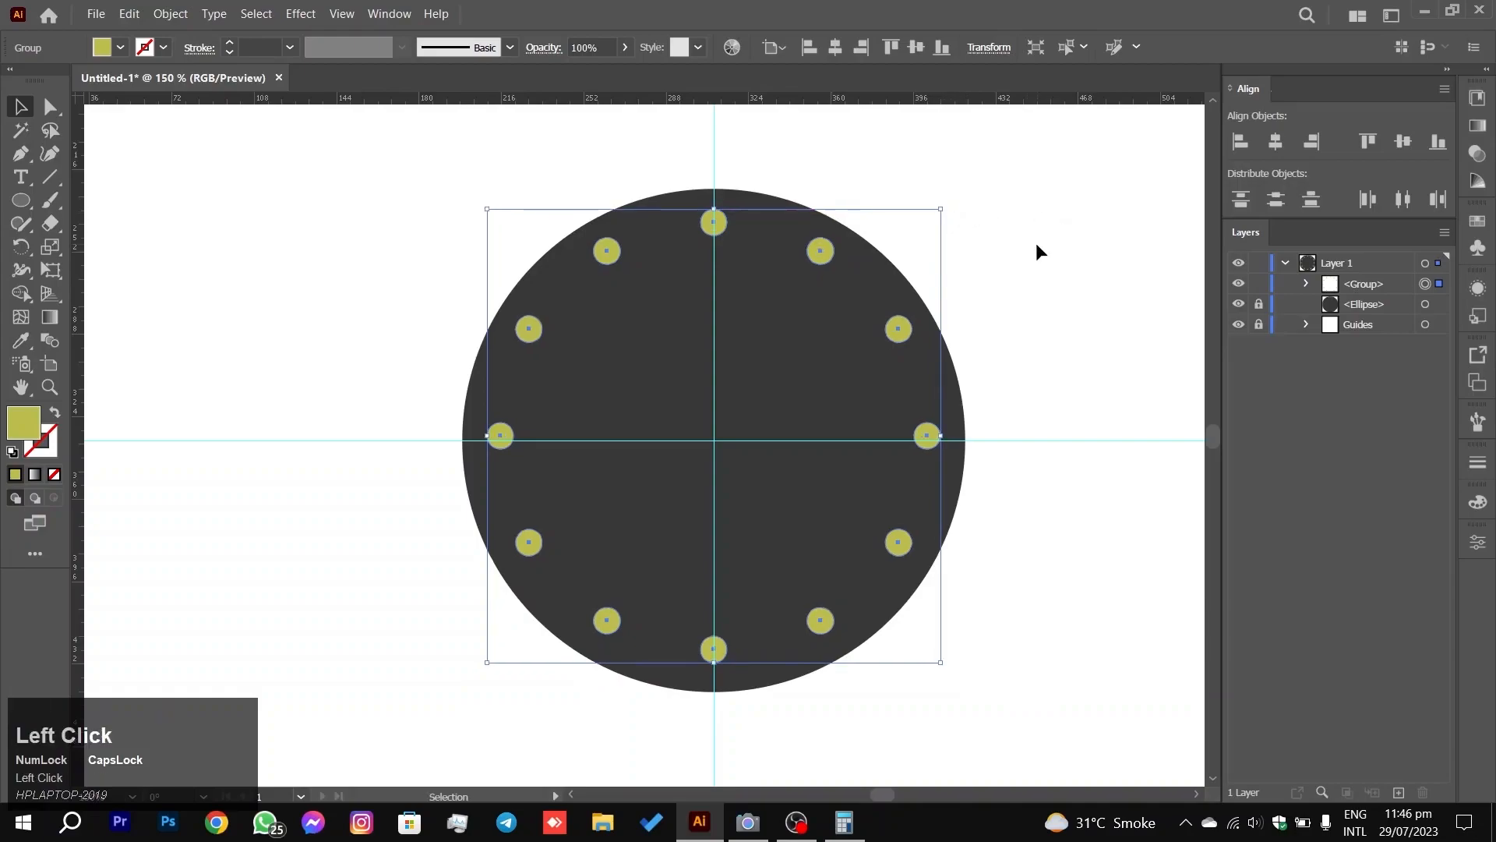
pyautogui.click(907, 340)
pyautogui.press('ctrl')
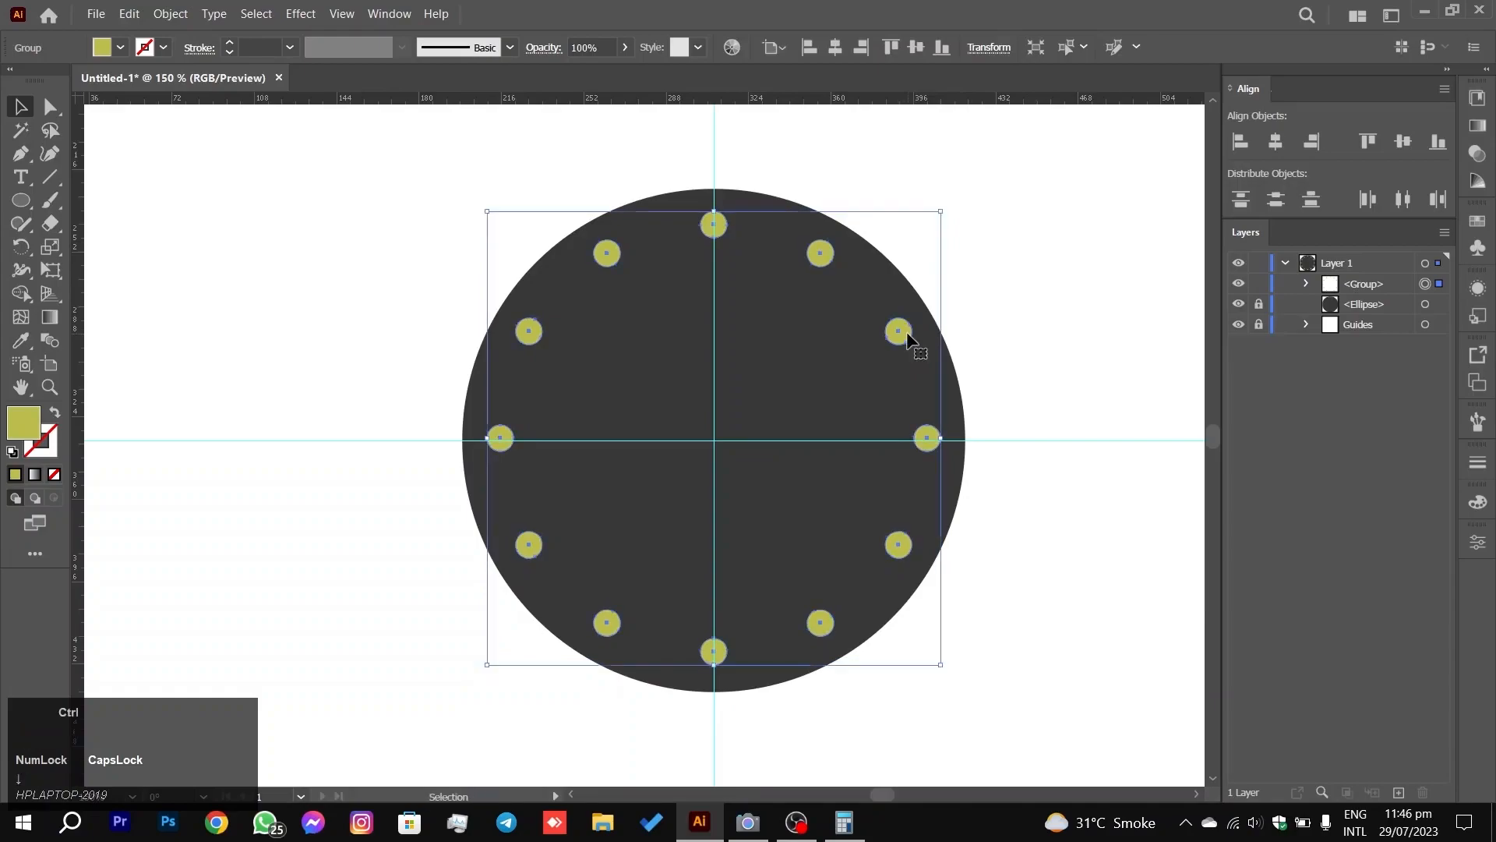
pyautogui.press('Left')
pyautogui.press('Left')
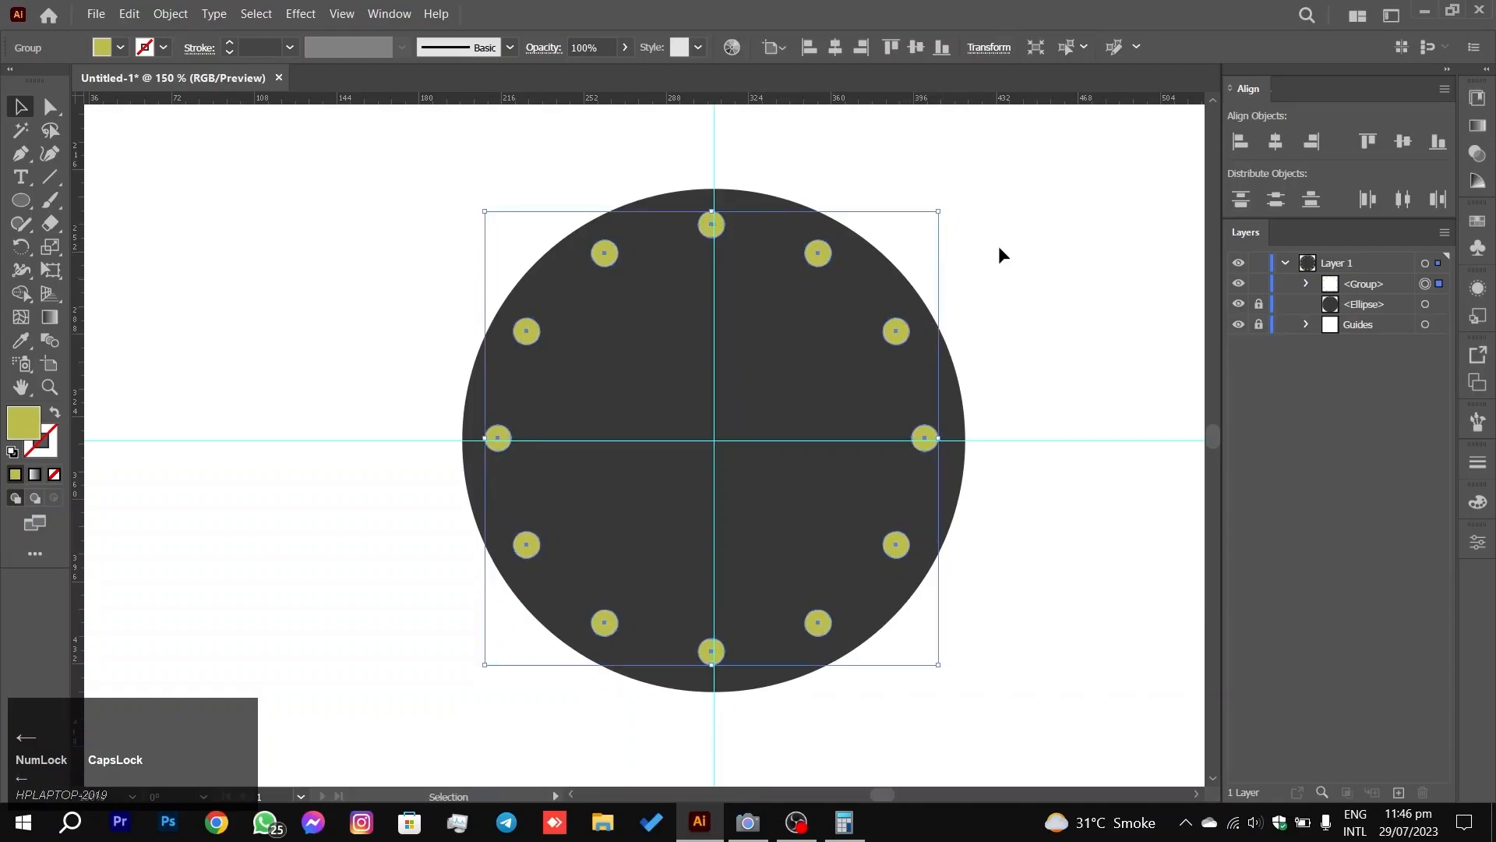
pyautogui.press('Right')
pyautogui.press('Right')
pyautogui.press('Up')
pyautogui.press('Up')
pyautogui.click(957, 253)
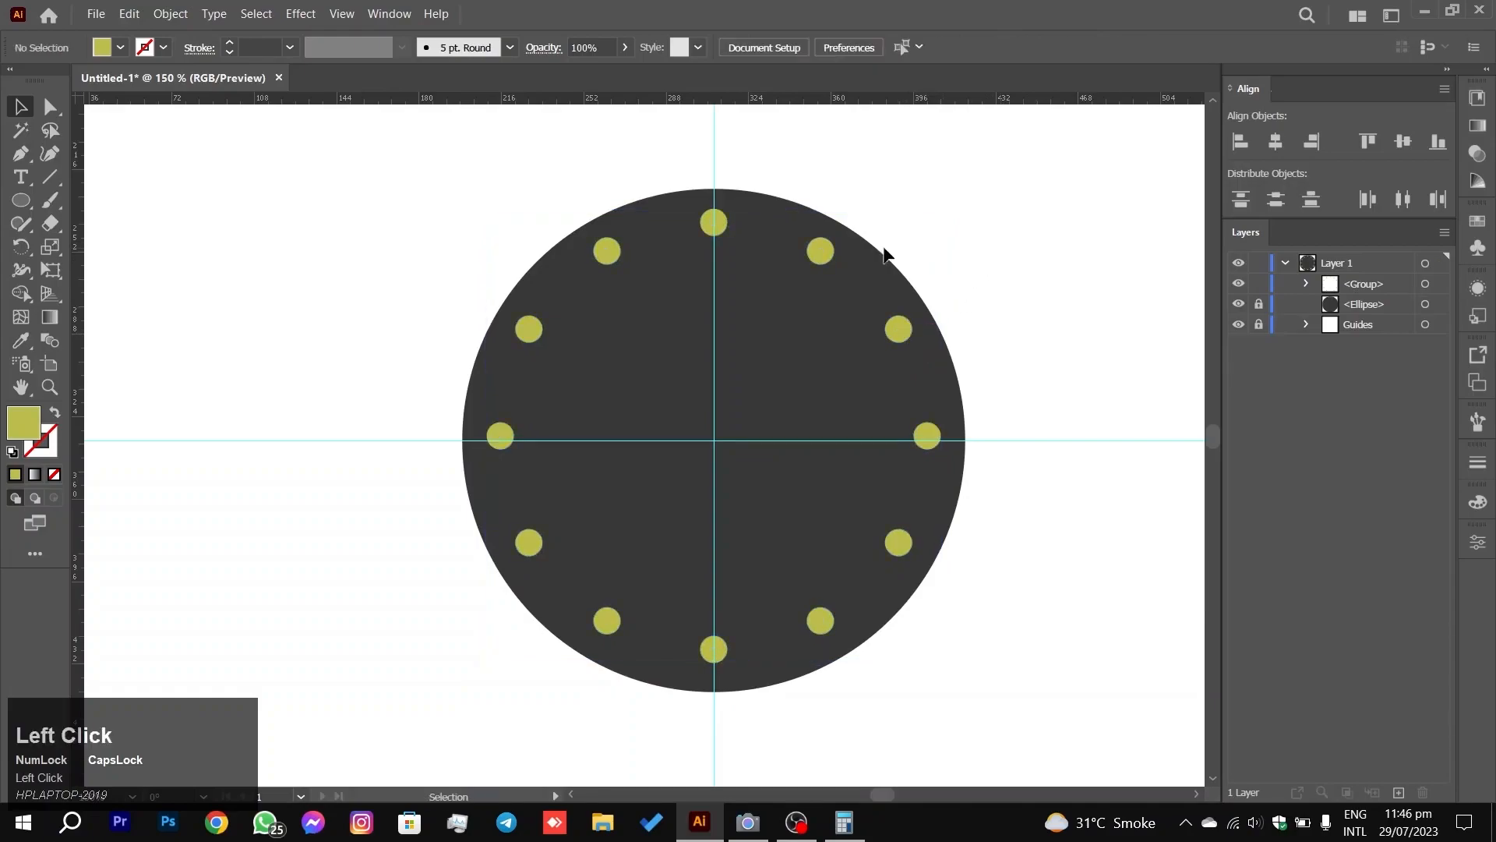
# Step: Draw a thin vertical rectangle about 0.85 pt wide and 11.7 pt tall across the topmost yellow circle at the guide
pyautogui.scroll(1, 840, 243)
pyautogui.moveTo(720, 325); pyautogui.dragTo(755, 337)
pyautogui.scroll(1, 745, 328)
pyautogui.scroll(3, 700, 222)
pyautogui.scroll(1, 700, 221)
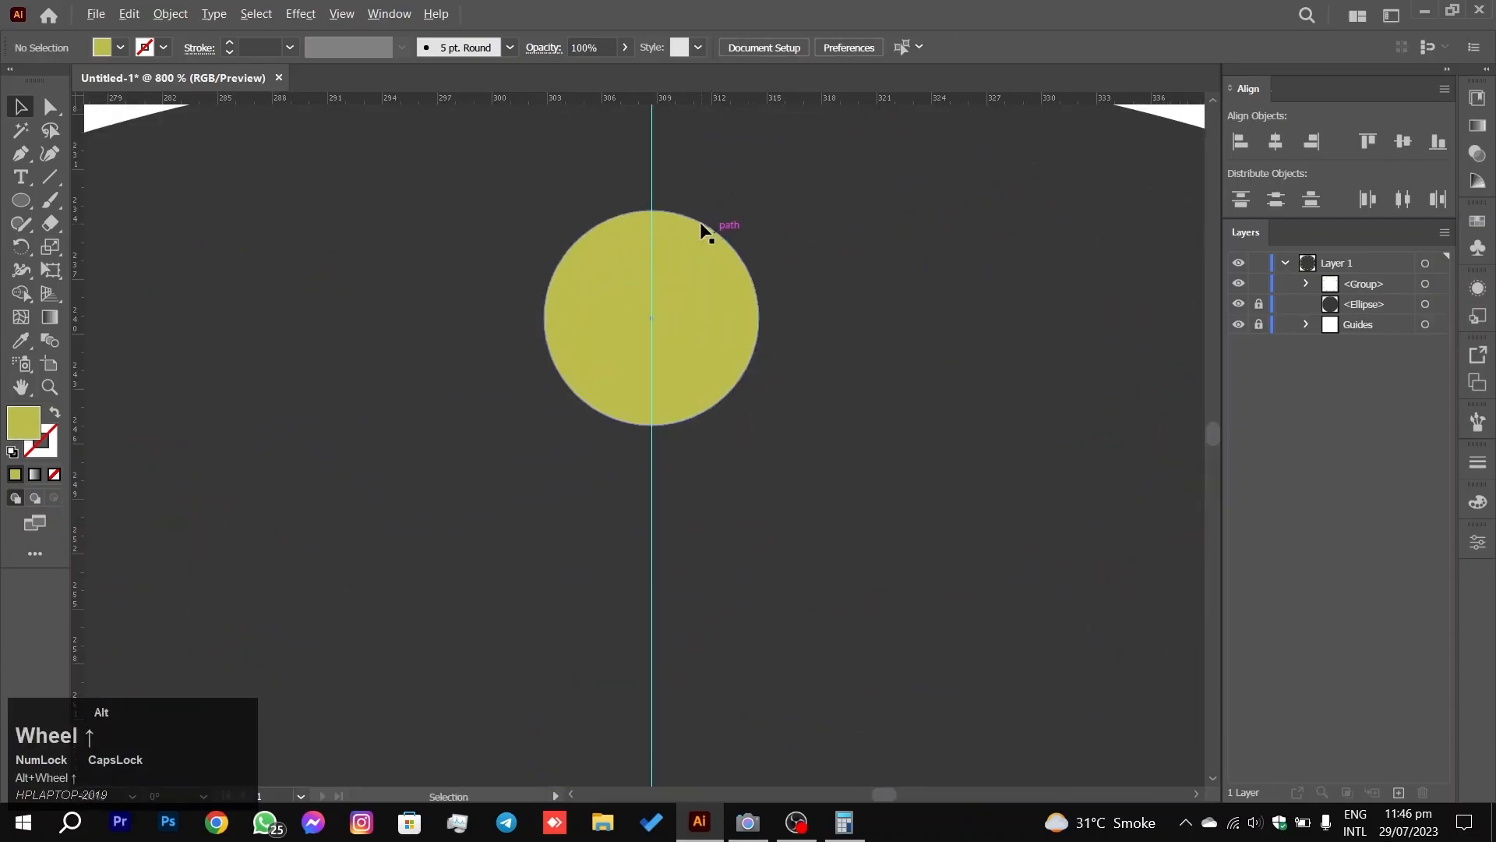
pyautogui.rightClick(21, 200)
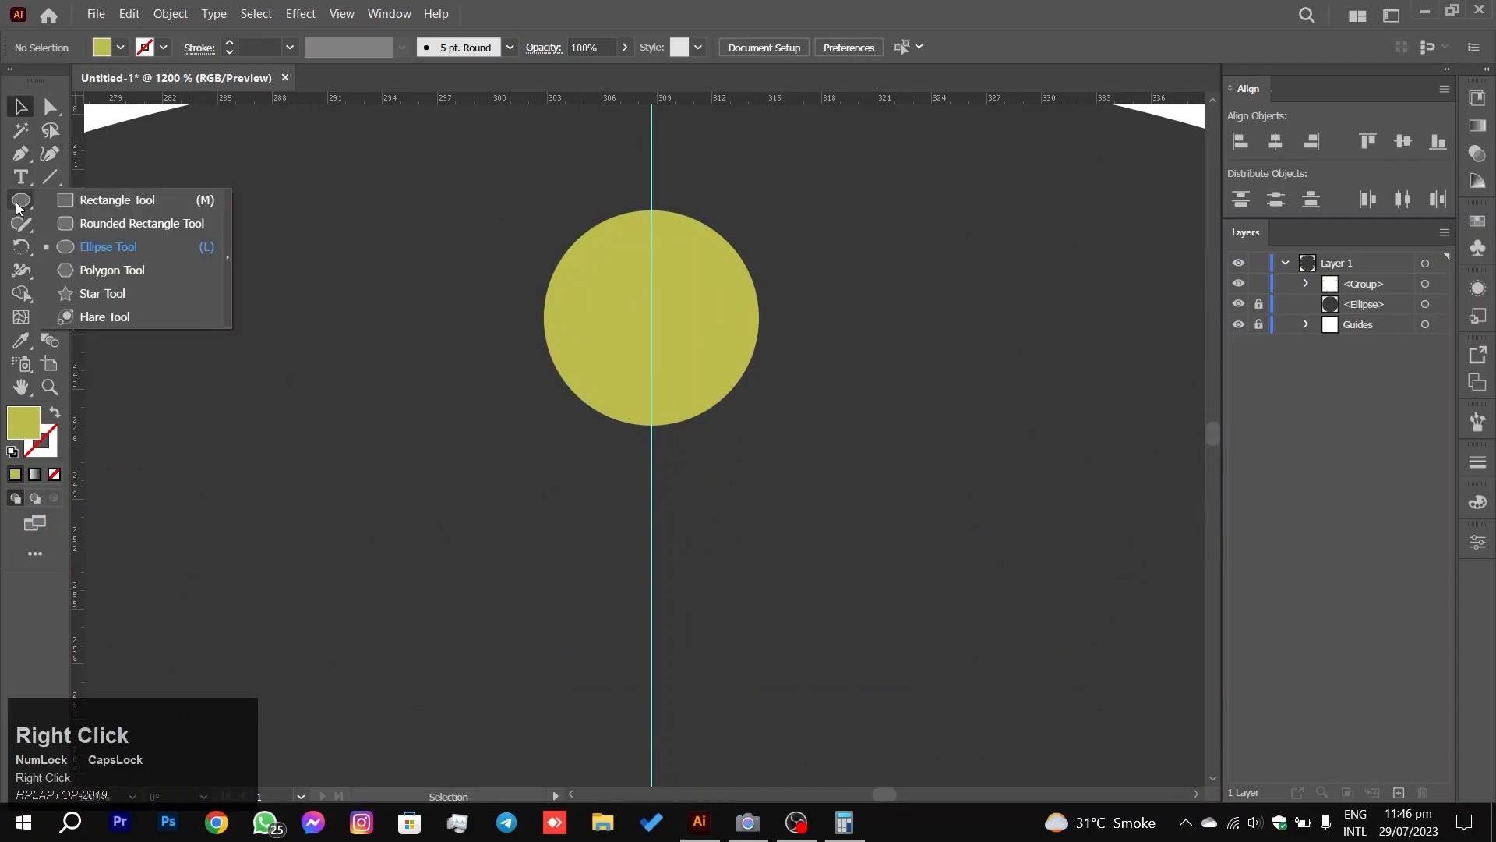
pyautogui.click(117, 200)
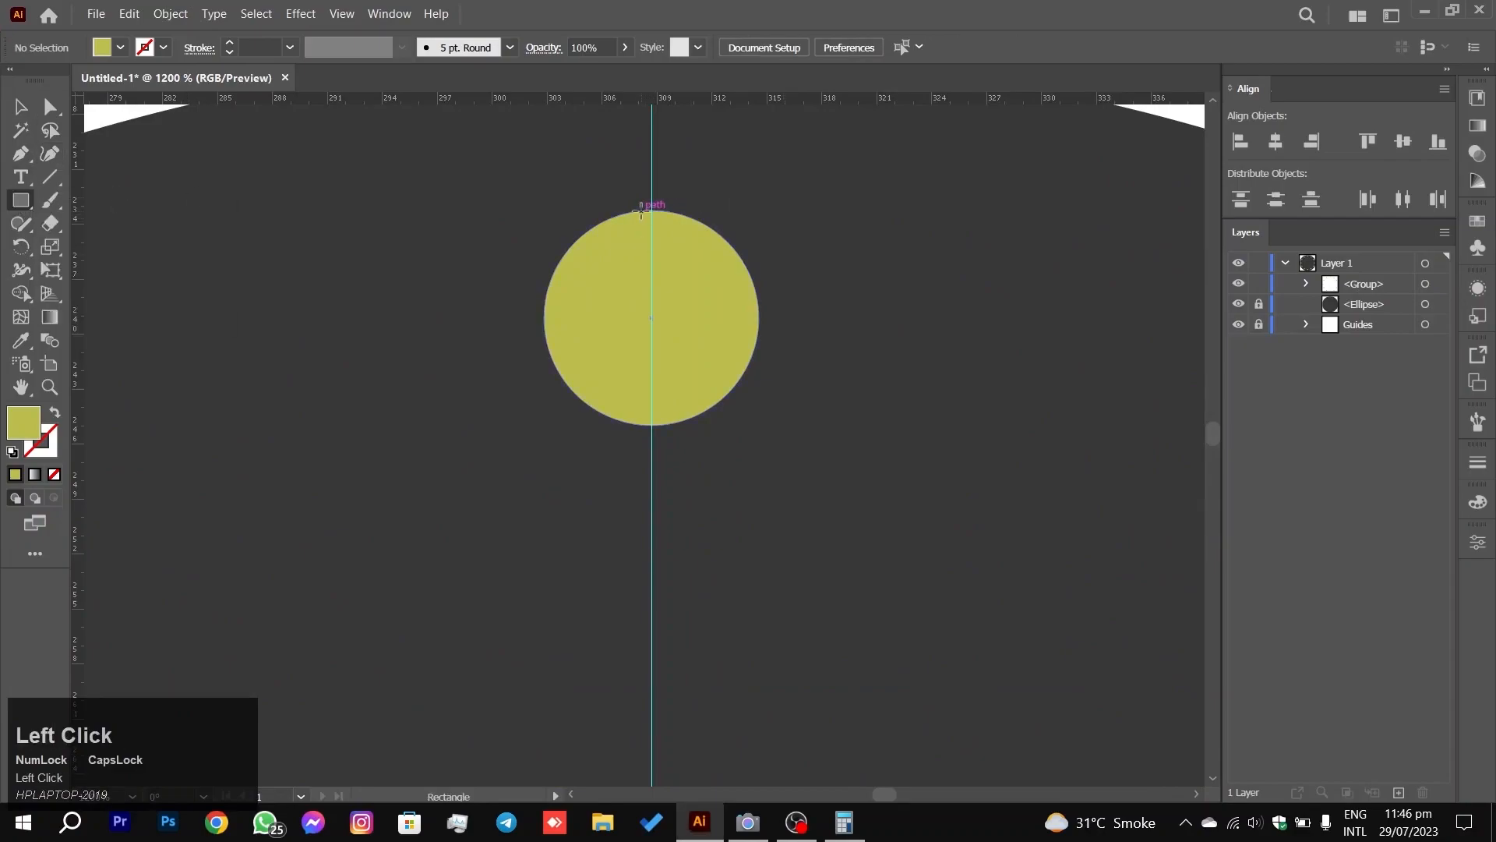
pyautogui.moveTo(641, 211)
pyautogui.mouseDown()
pyautogui.moveTo(662, 279)
pyautogui.moveTo(659, 428)
pyautogui.mouseUp()
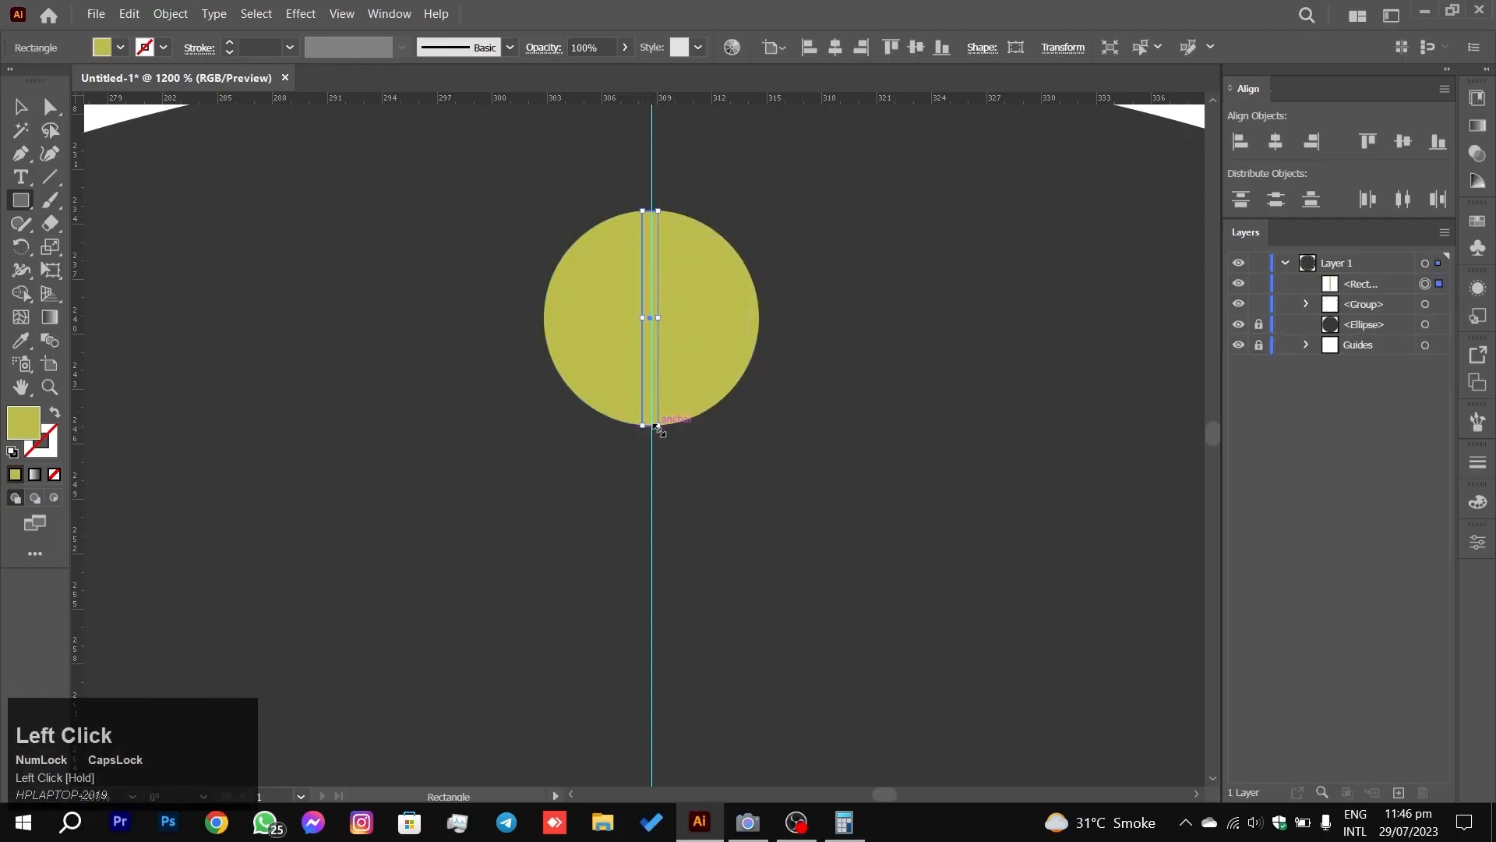
# Step: Fill the thin rectangle with light gray C6C6C6 and deselect it
pyautogui.doubleClick(21, 423)
pyautogui.moveTo(506, 293)
pyautogui.mouseDown()
pyautogui.moveTo(518, 281)
pyautogui.moveTo(483, 275)
pyautogui.moveTo(445, 334)
pyautogui.mouseUp()
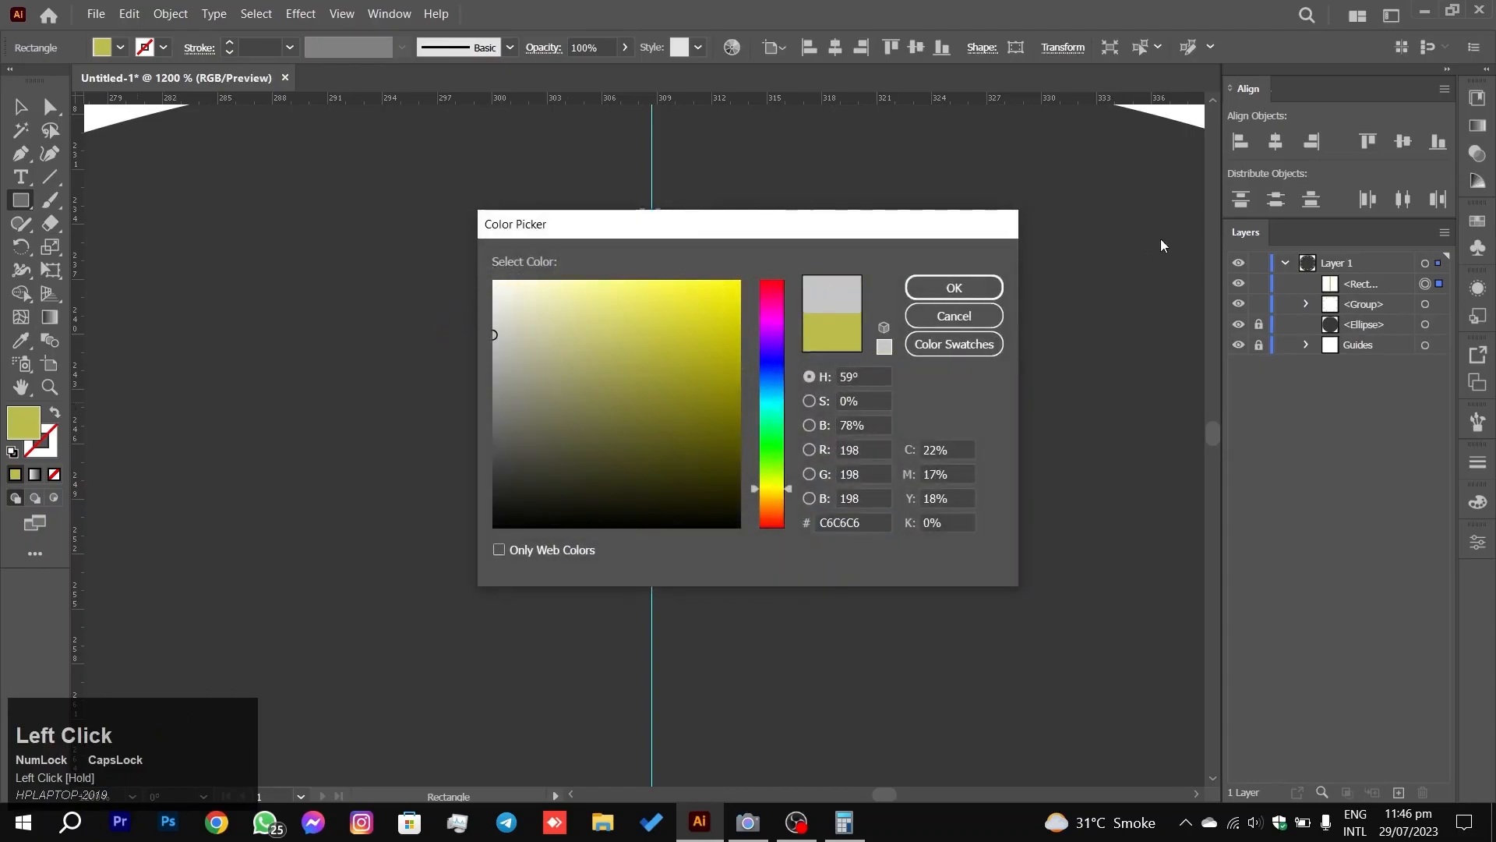
pyautogui.click(932, 292)
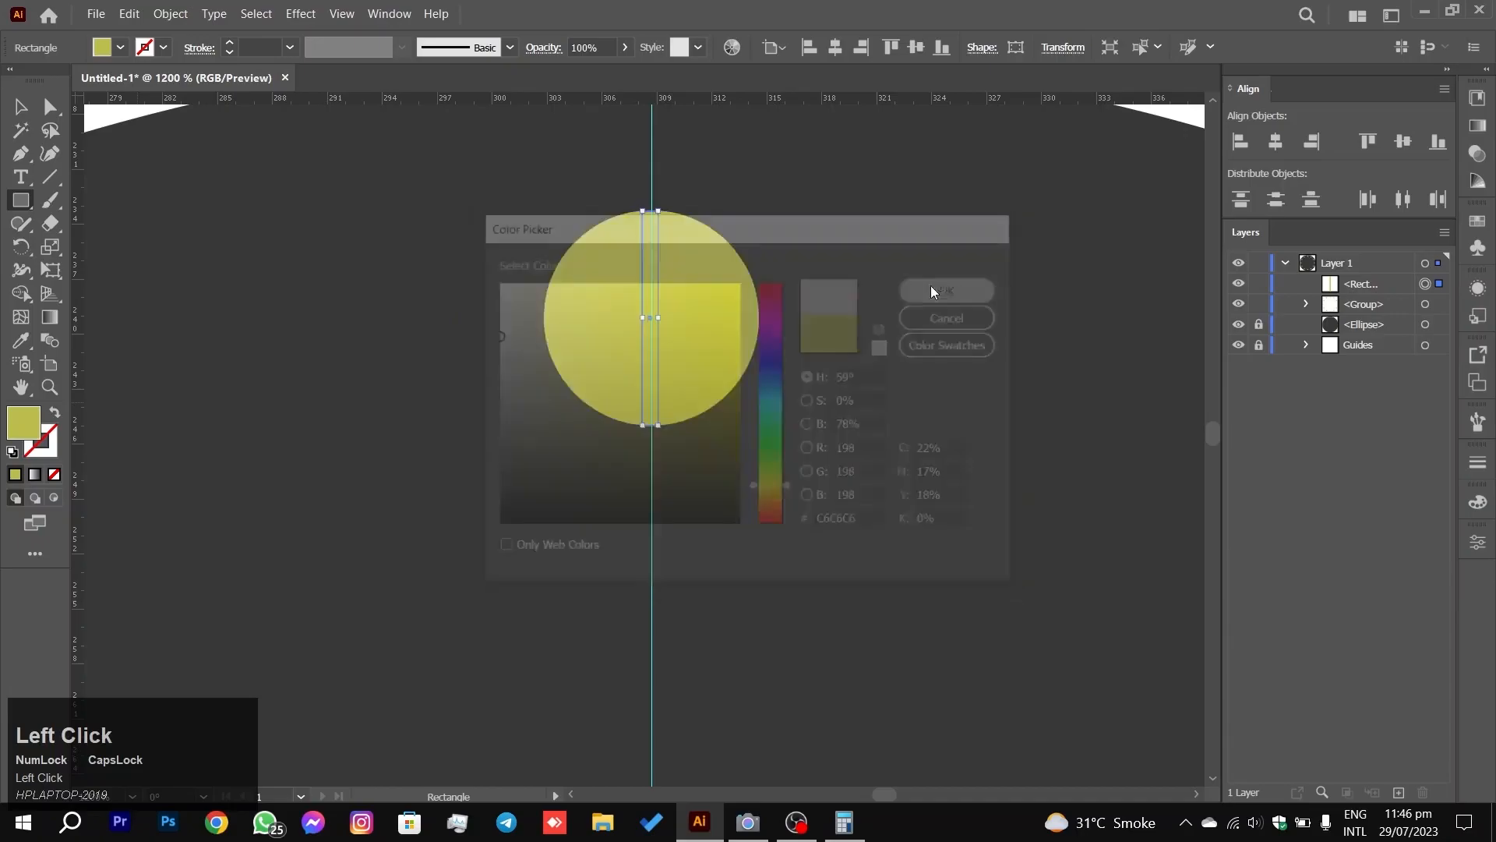
pyautogui.click(279, 246)
pyautogui.click(795, 444)
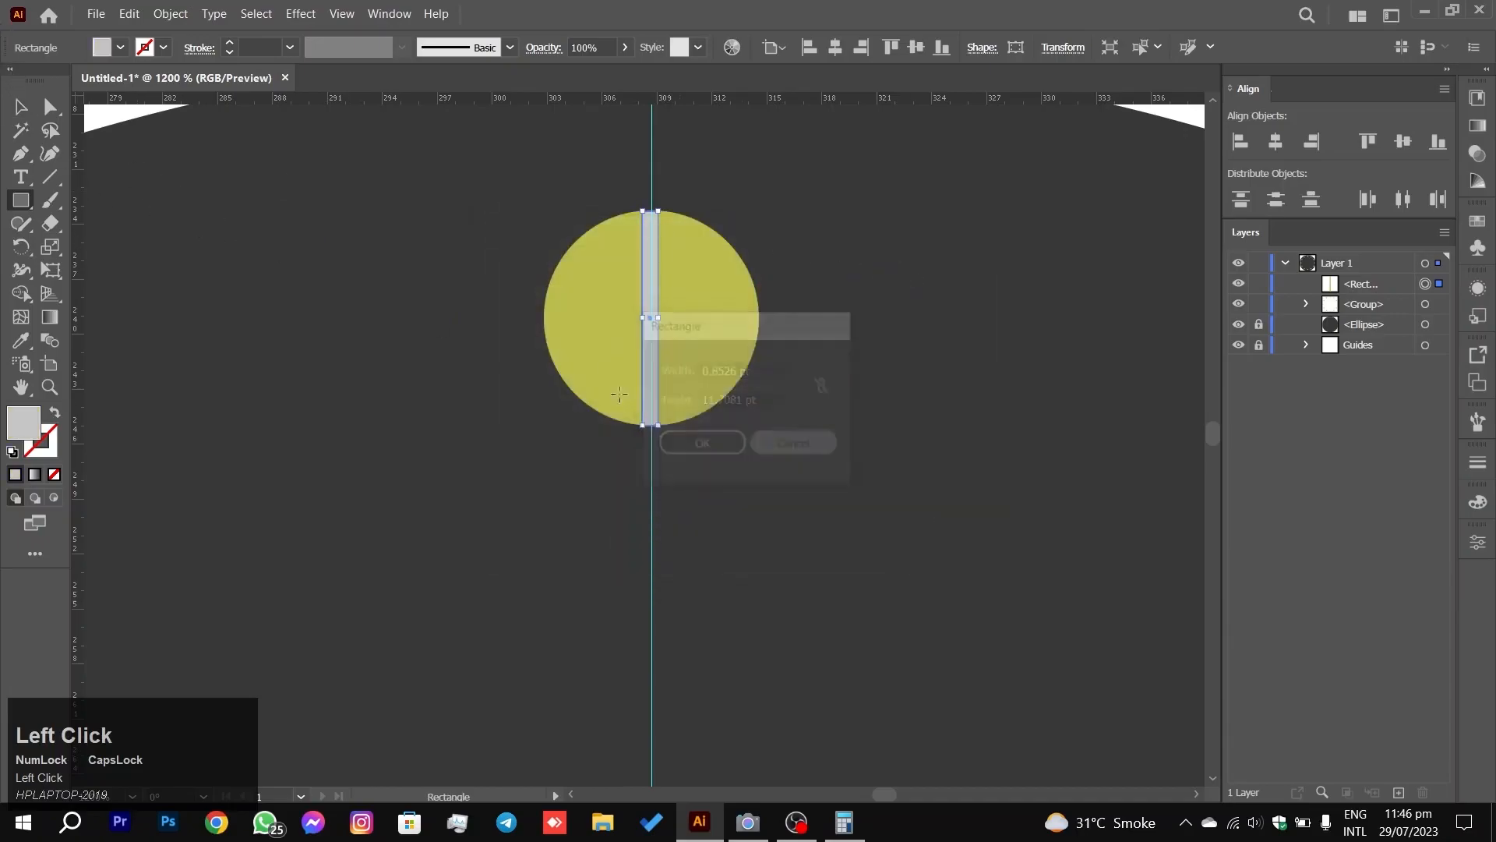
pyautogui.click(11, 111)
pyautogui.click(475, 343)
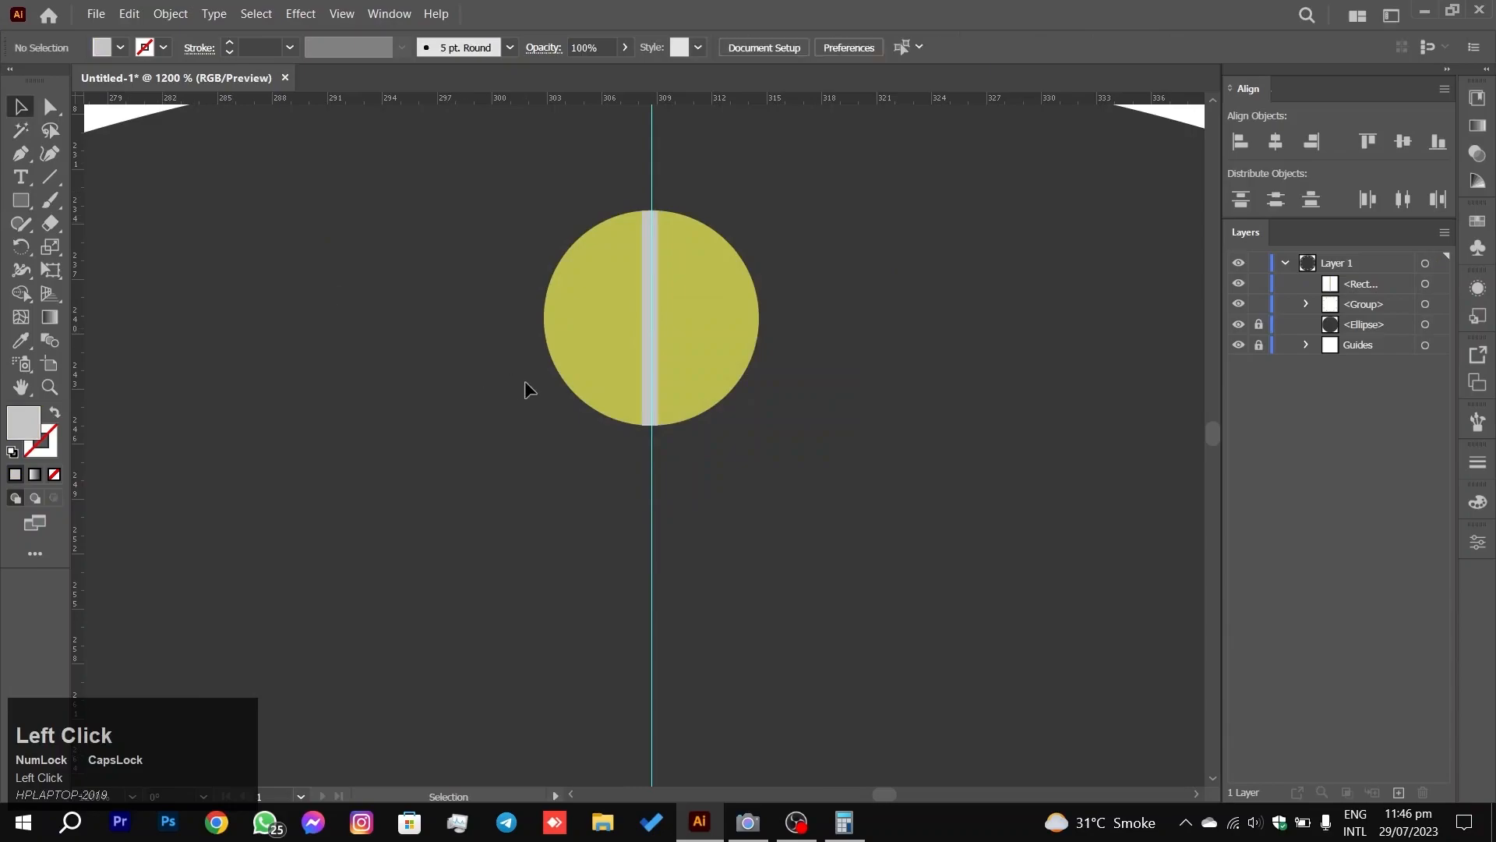
# Step: Move the gray rectangle so it is centred on the vertical guide and the topmost yellow circle
pyautogui.keyDown('alt'); pyautogui.scroll(-3, 530, 383); pyautogui.keyUp('alt')
pyautogui.keyDown('alt'); pyautogui.scroll(-3, 531, 385); pyautogui.keyUp('alt')
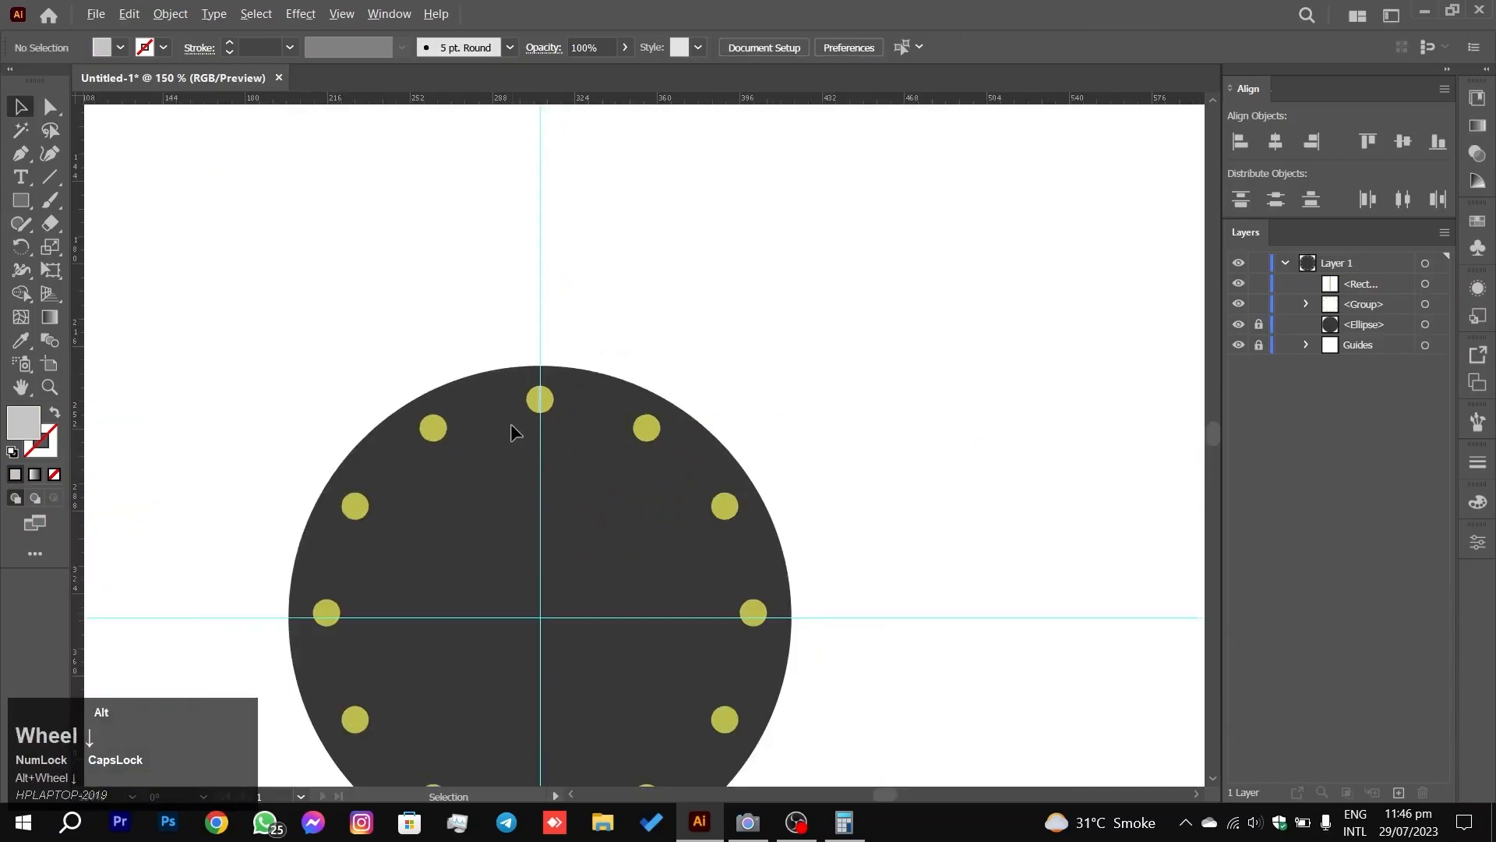
pyautogui.keyDown('alt'); pyautogui.scroll(4, 511, 424); pyautogui.keyUp('alt')
pyautogui.keyDown('alt'); pyautogui.scroll(4, 662, 392); pyautogui.keyUp('alt')
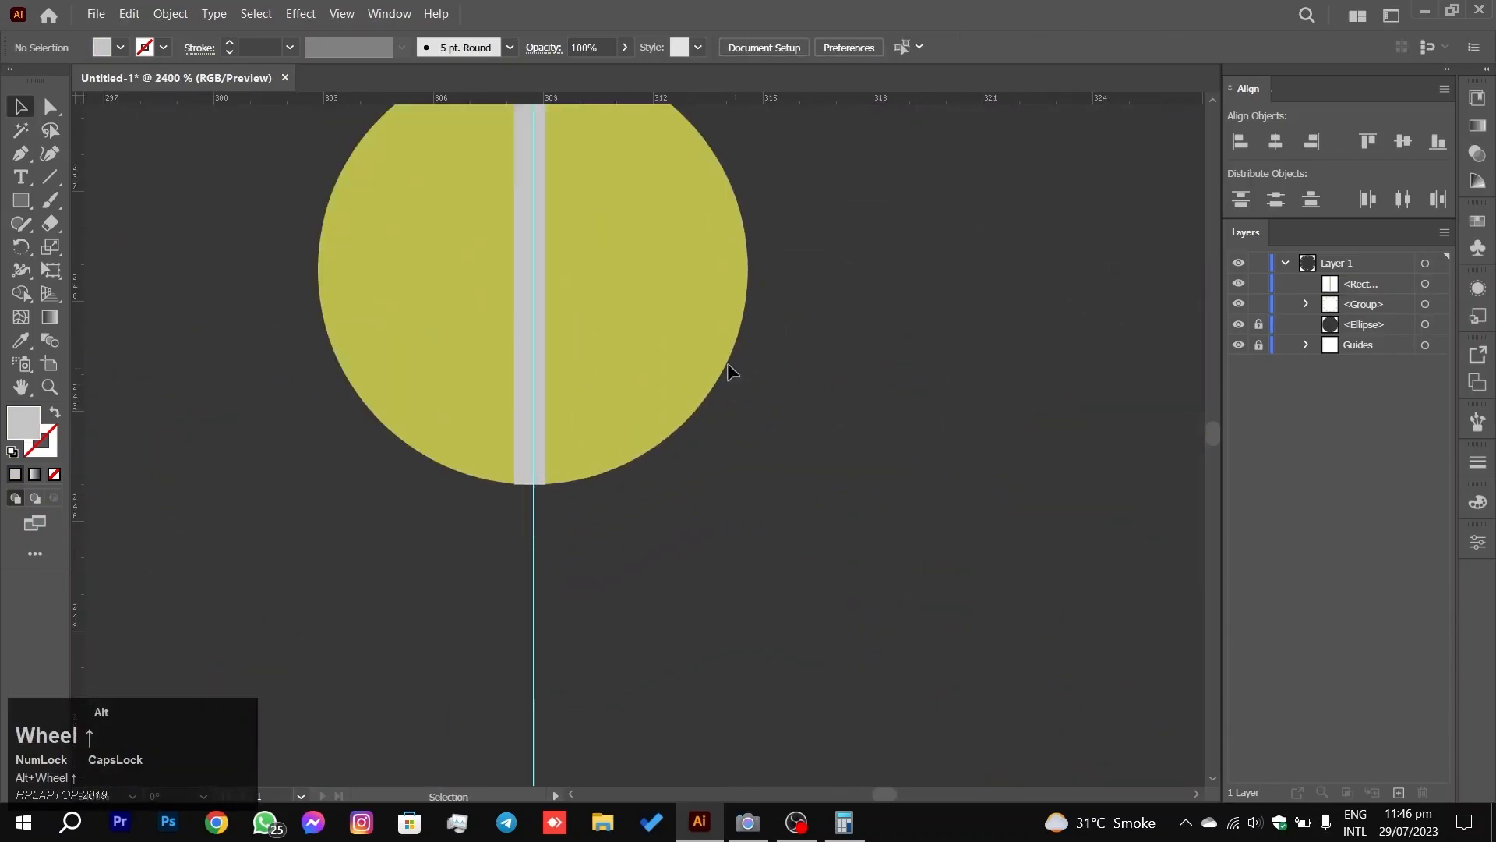
pyautogui.moveTo(527, 280); pyautogui.dragTo(534, 267)
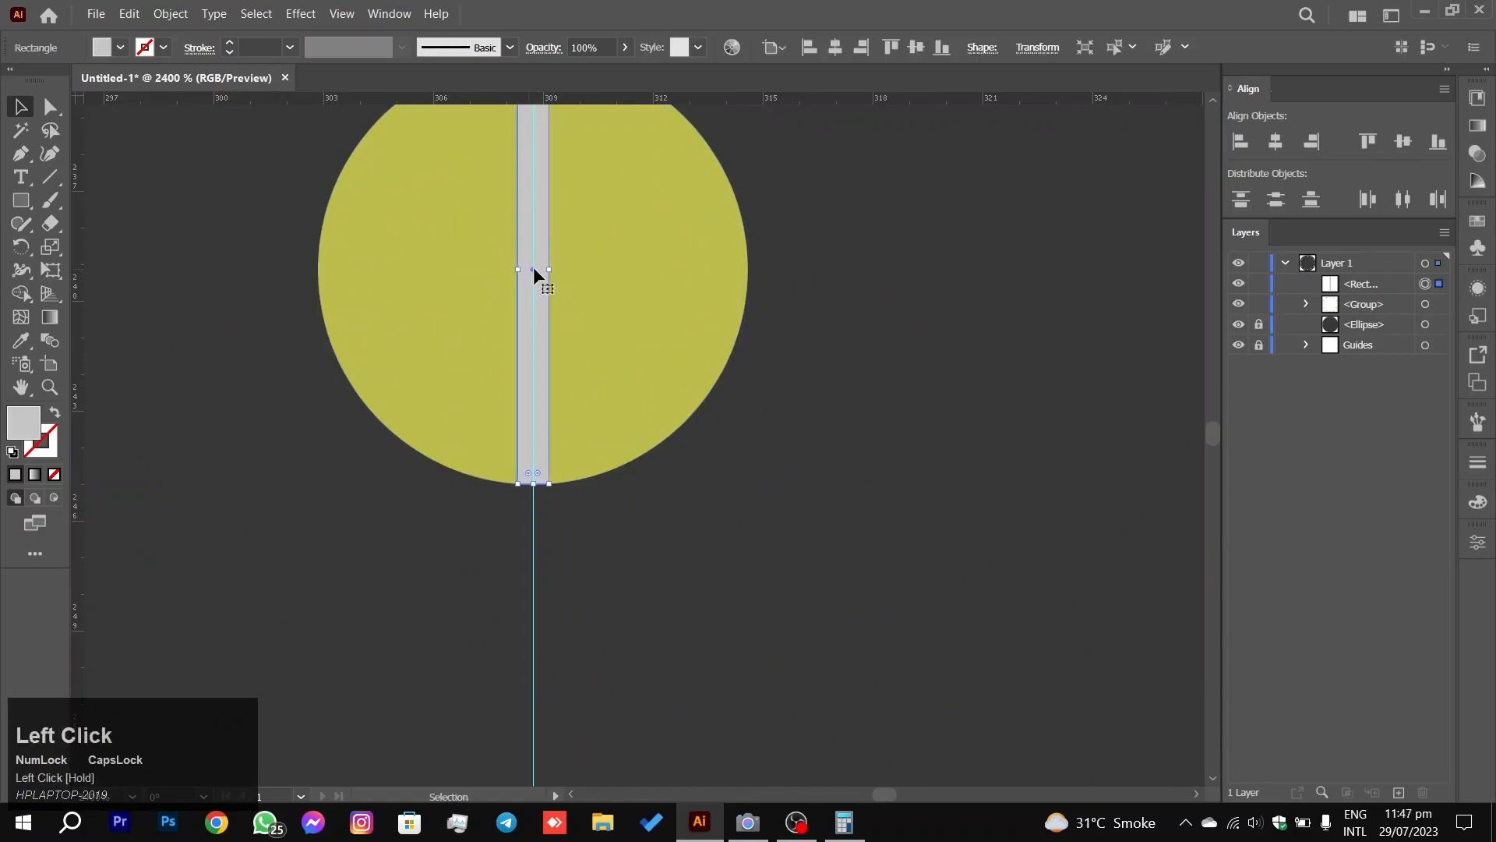
pyautogui.rightClick(535, 269)
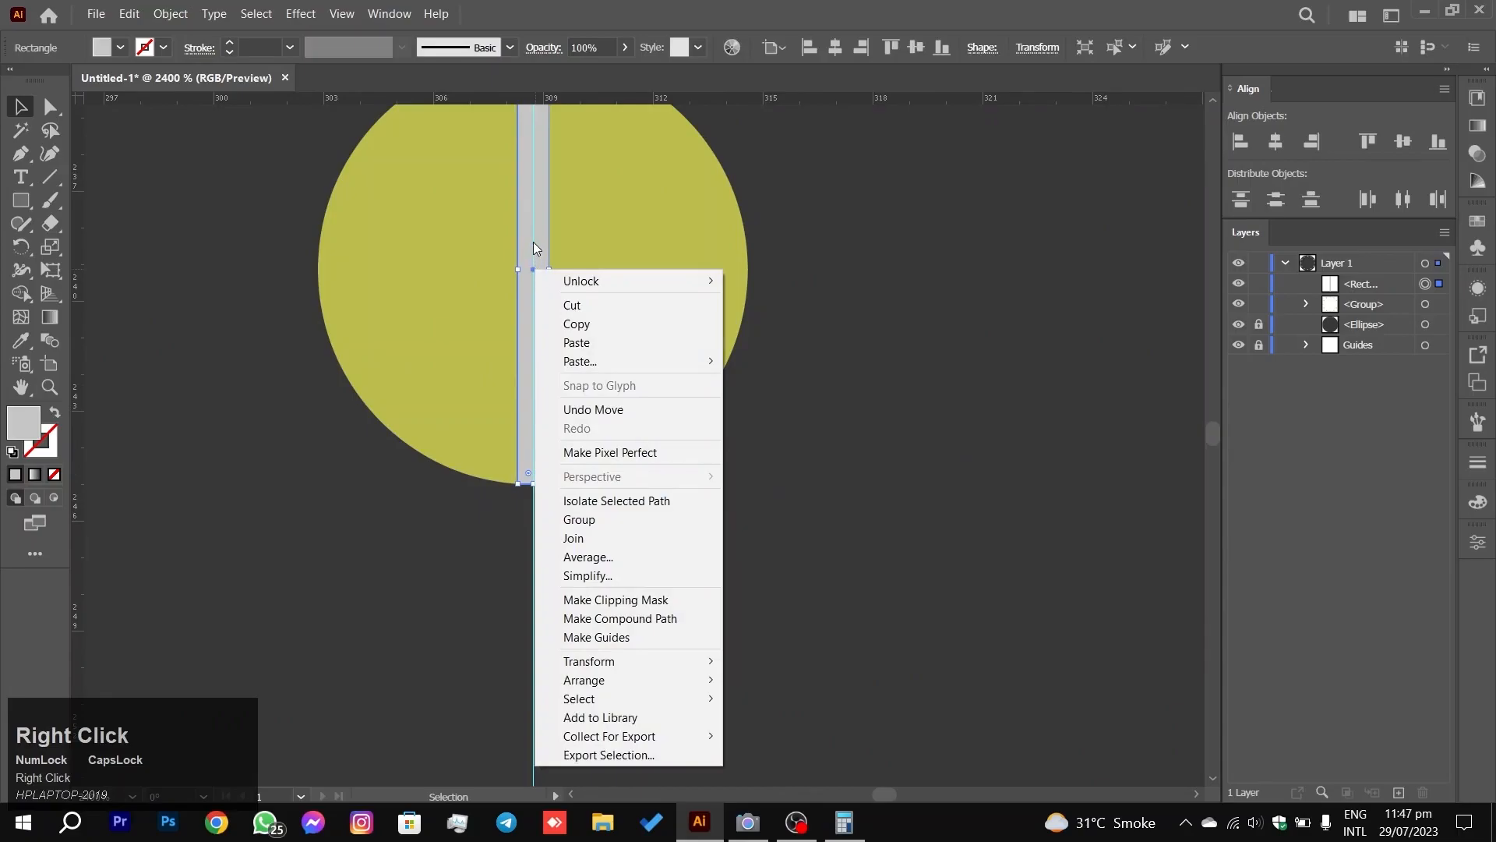
pyautogui.click(538, 214)
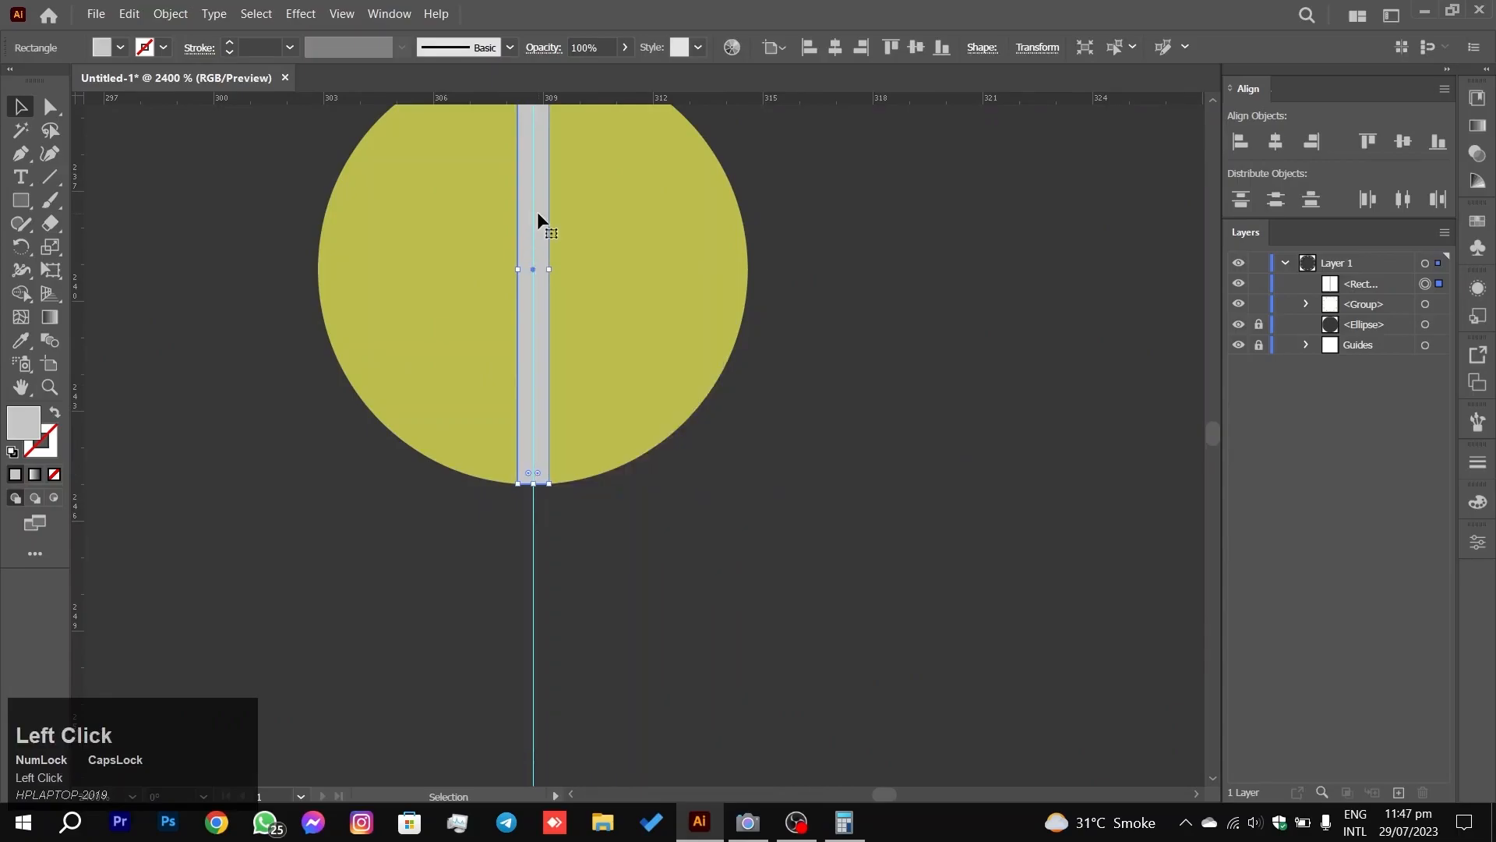
# Step: Widen the gray rectangle on the topmost yellow circle symmetrically about its centre to about 1.15 pt
pyautogui.click(998, 211)
pyautogui.click(530, 270)
pyautogui.moveTo(553, 269); pyautogui.dragTo(554, 269)
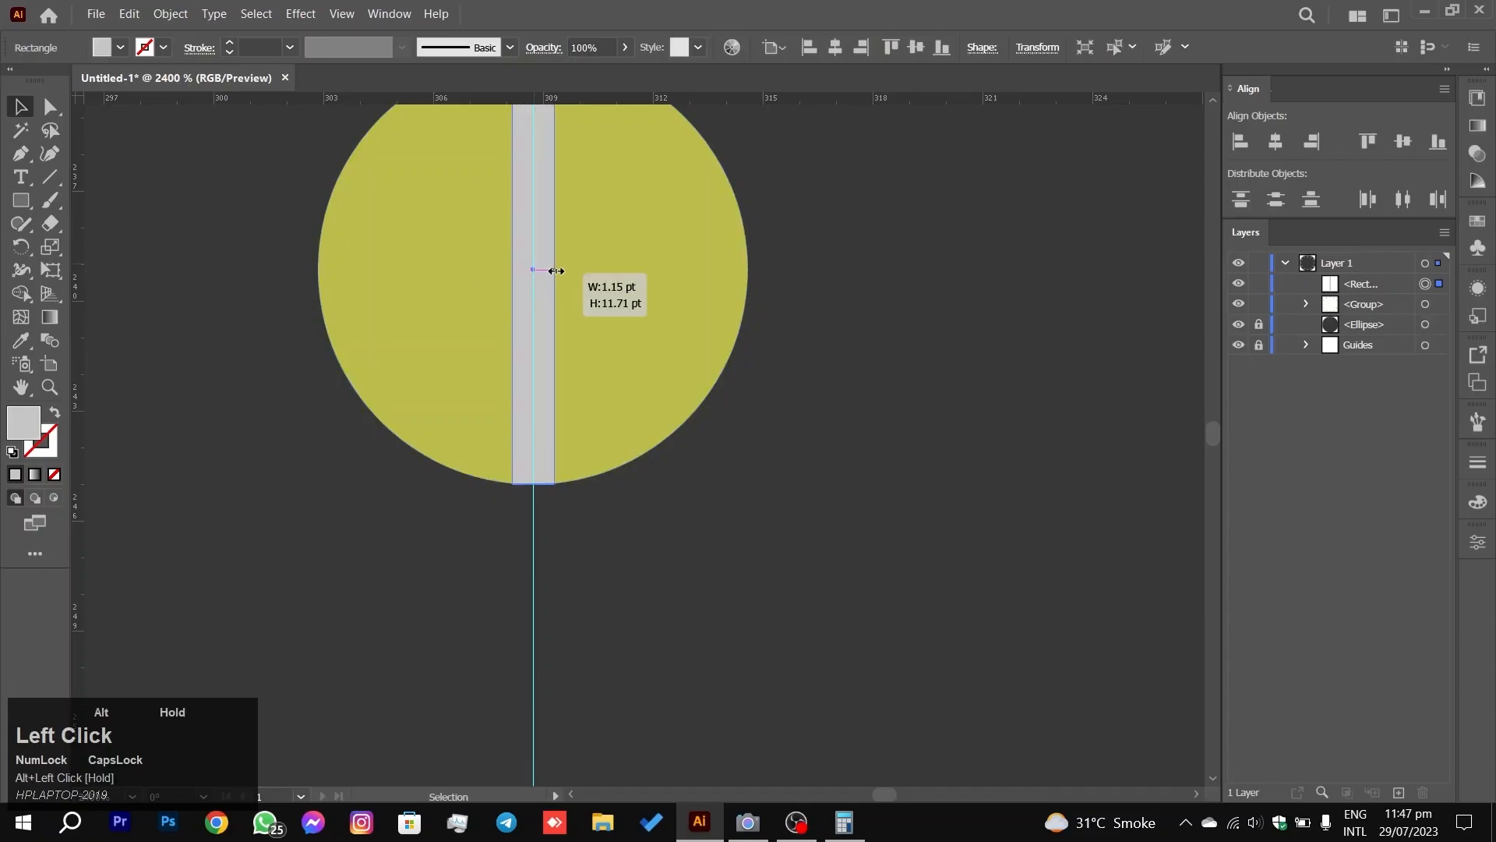
pyautogui.click(820, 275)
pyautogui.keyDown('alt'); pyautogui.scroll(-3, 778, 440); pyautogui.keyUp('alt')
pyautogui.keyDown('alt'); pyautogui.scroll(1, 774, 443); pyautogui.keyUp('alt')
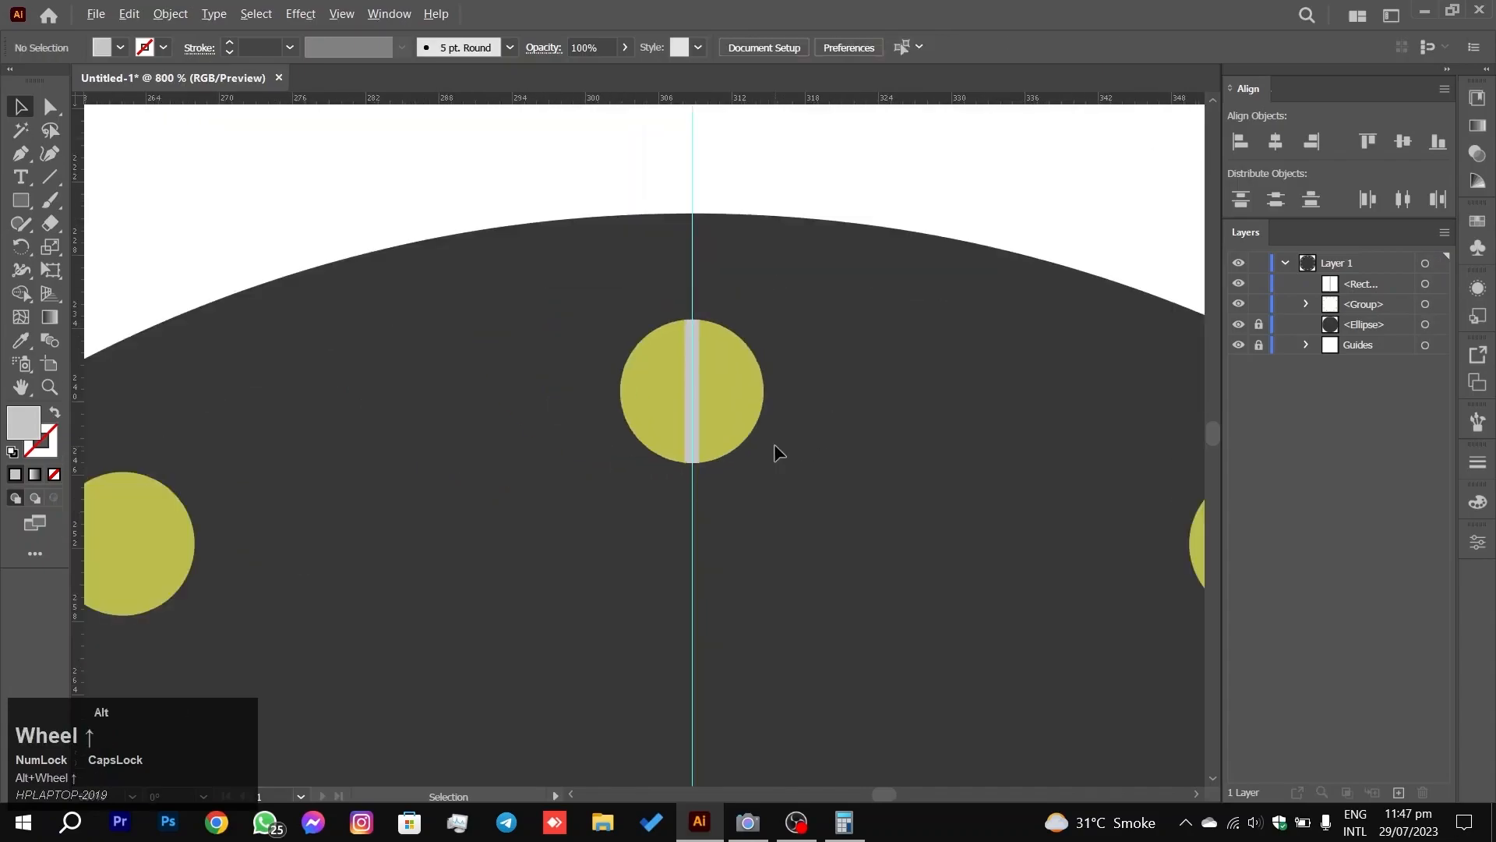
# Step: Start a Rotate operation with numeric options on the gray rectangle, with the pivot at the intersection of the guides
pyautogui.click(690, 374)
pyautogui.keyDown('alt'); pyautogui.scroll(-3, 834, 499); pyautogui.keyUp('alt')
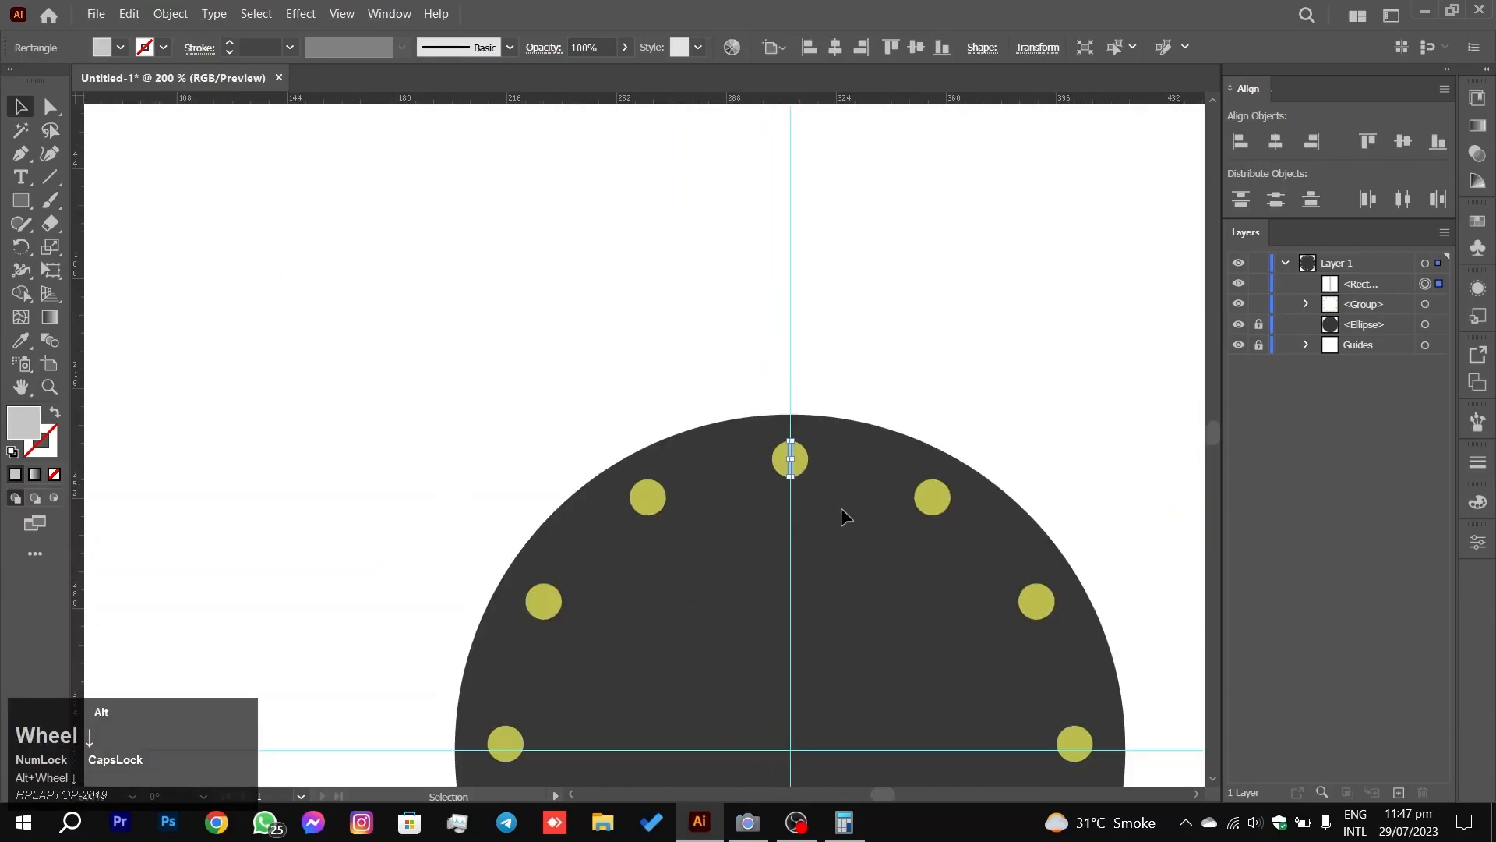
pyautogui.moveTo(852, 525); pyautogui.dragTo(782, 294)
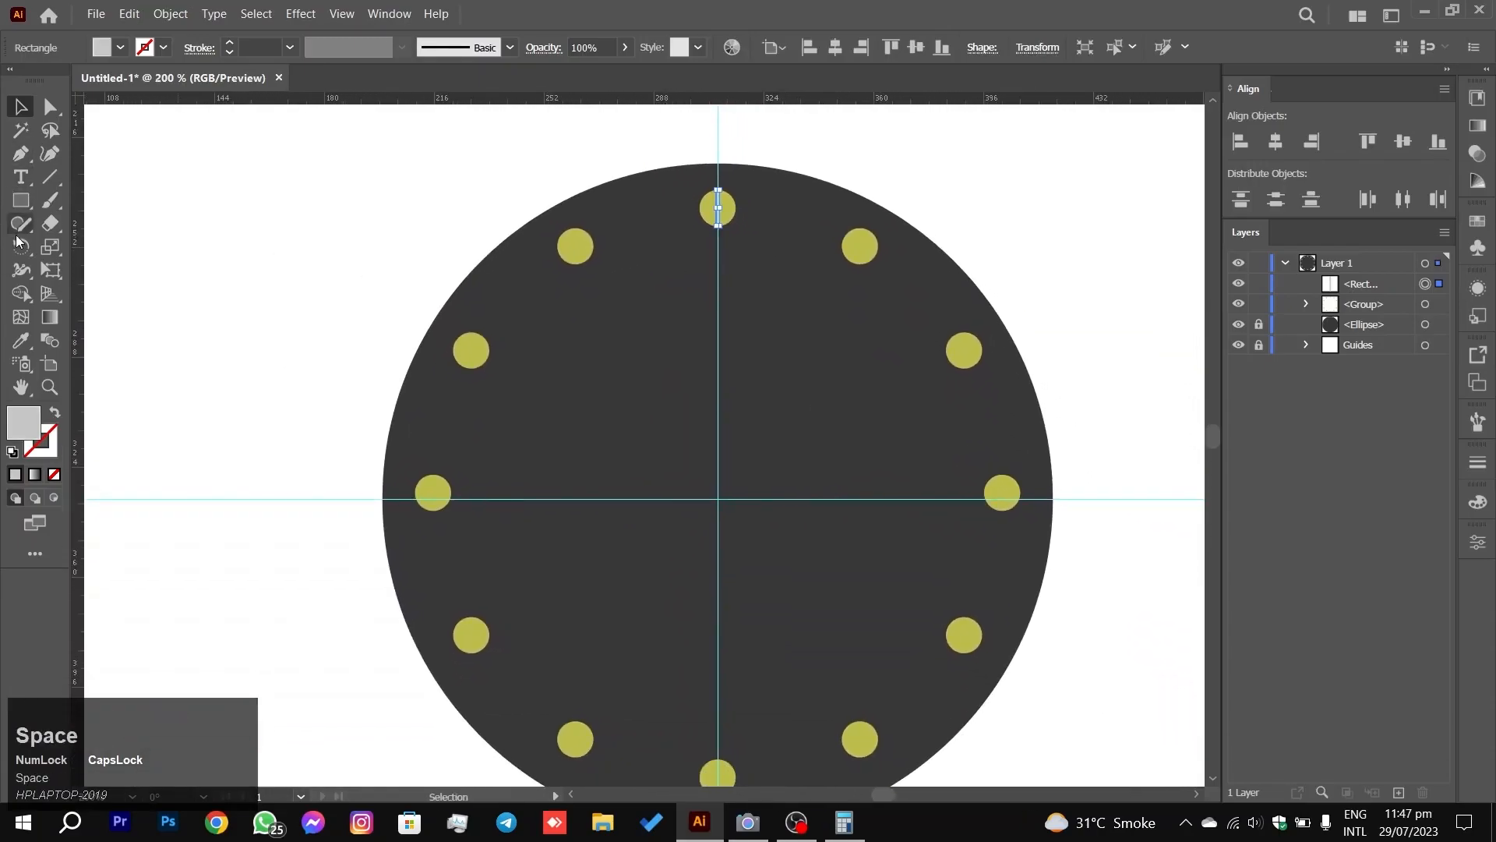
pyautogui.click(24, 247)
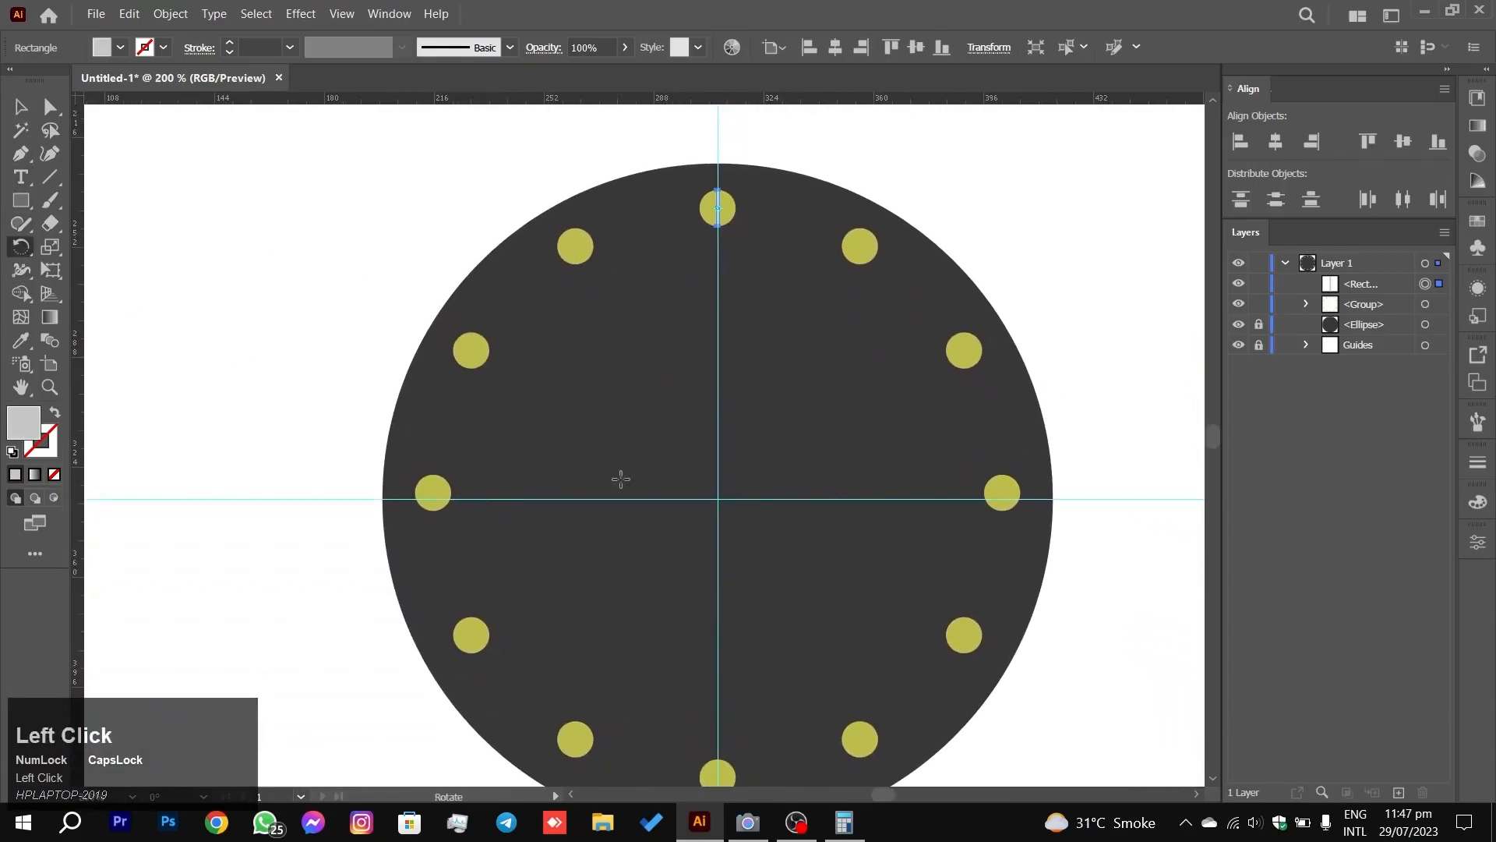
pyautogui.keyDown('alt'); pyautogui.click(717, 499); pyautogui.keyUp('alt')
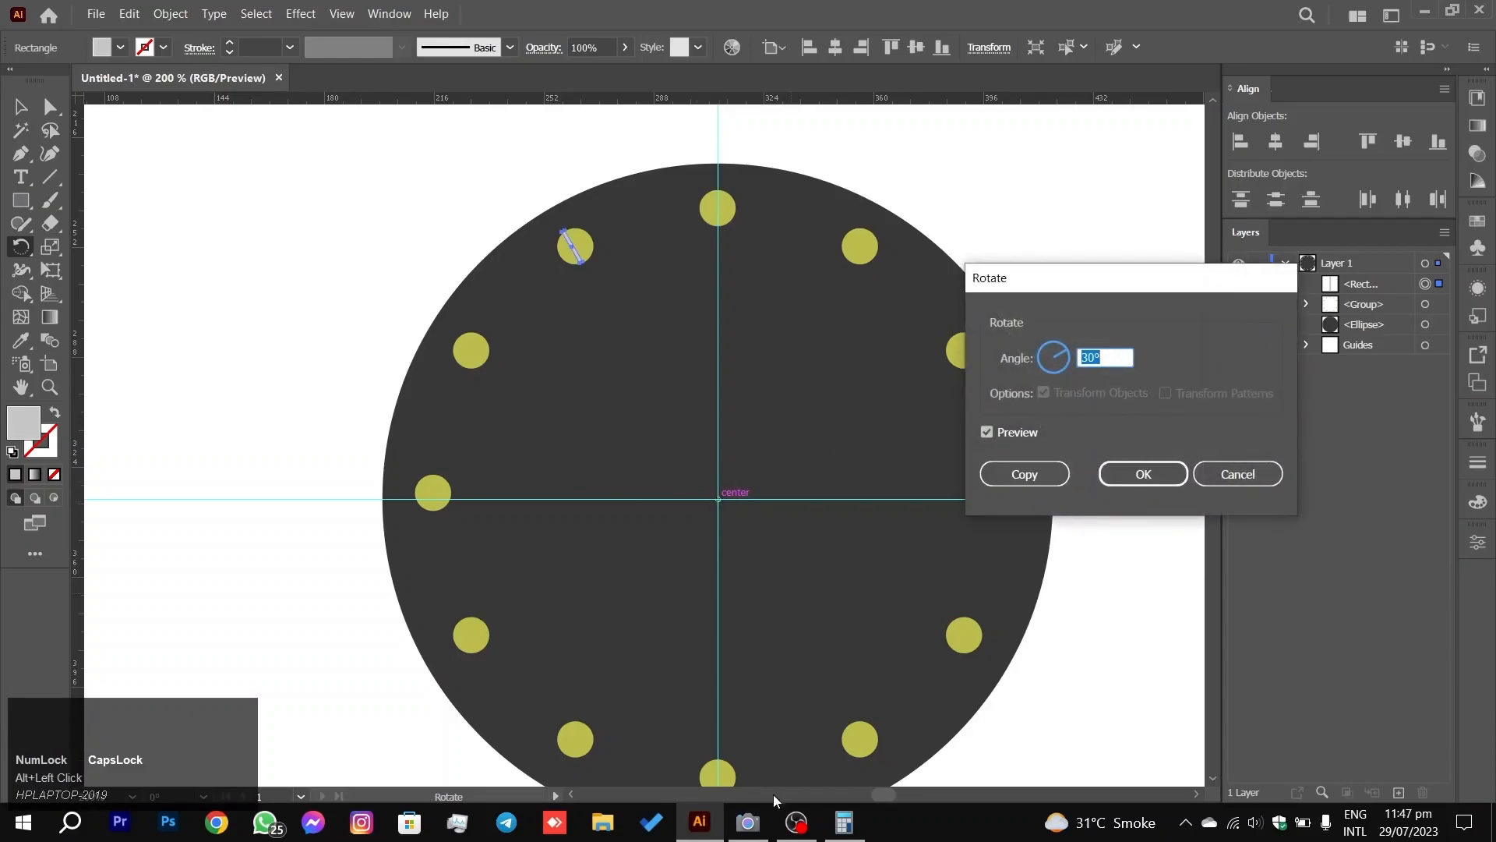
# Step: Switch to Calculator and divide 360 by 60 to find the tick spacing angle
pyautogui.click(844, 822)
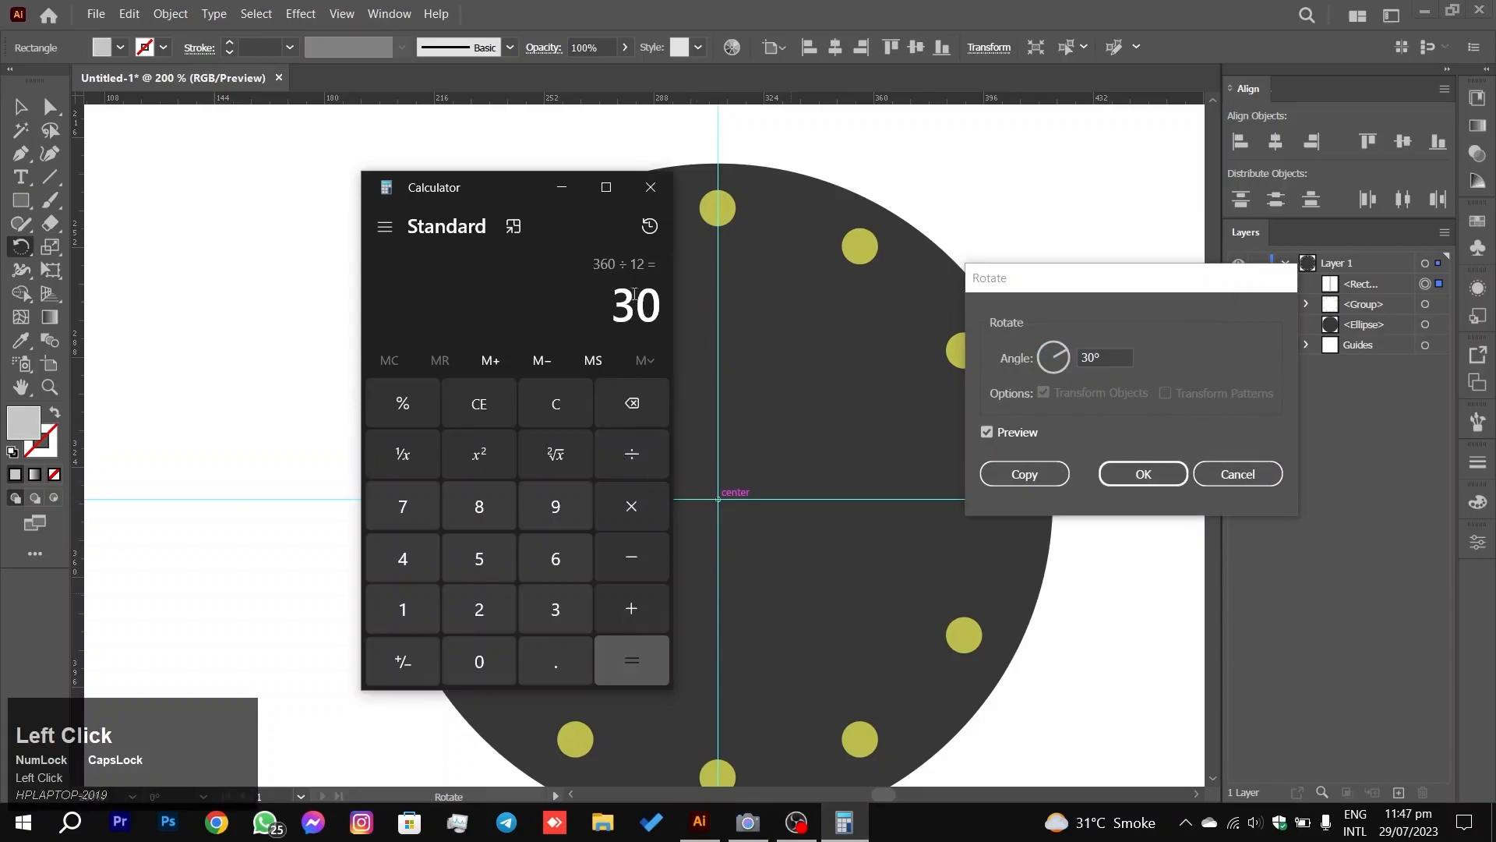
pyautogui.click(480, 411)
pyautogui.click(572, 597)
pyautogui.click(569, 550)
pyautogui.click(501, 660)
pyautogui.click(651, 439)
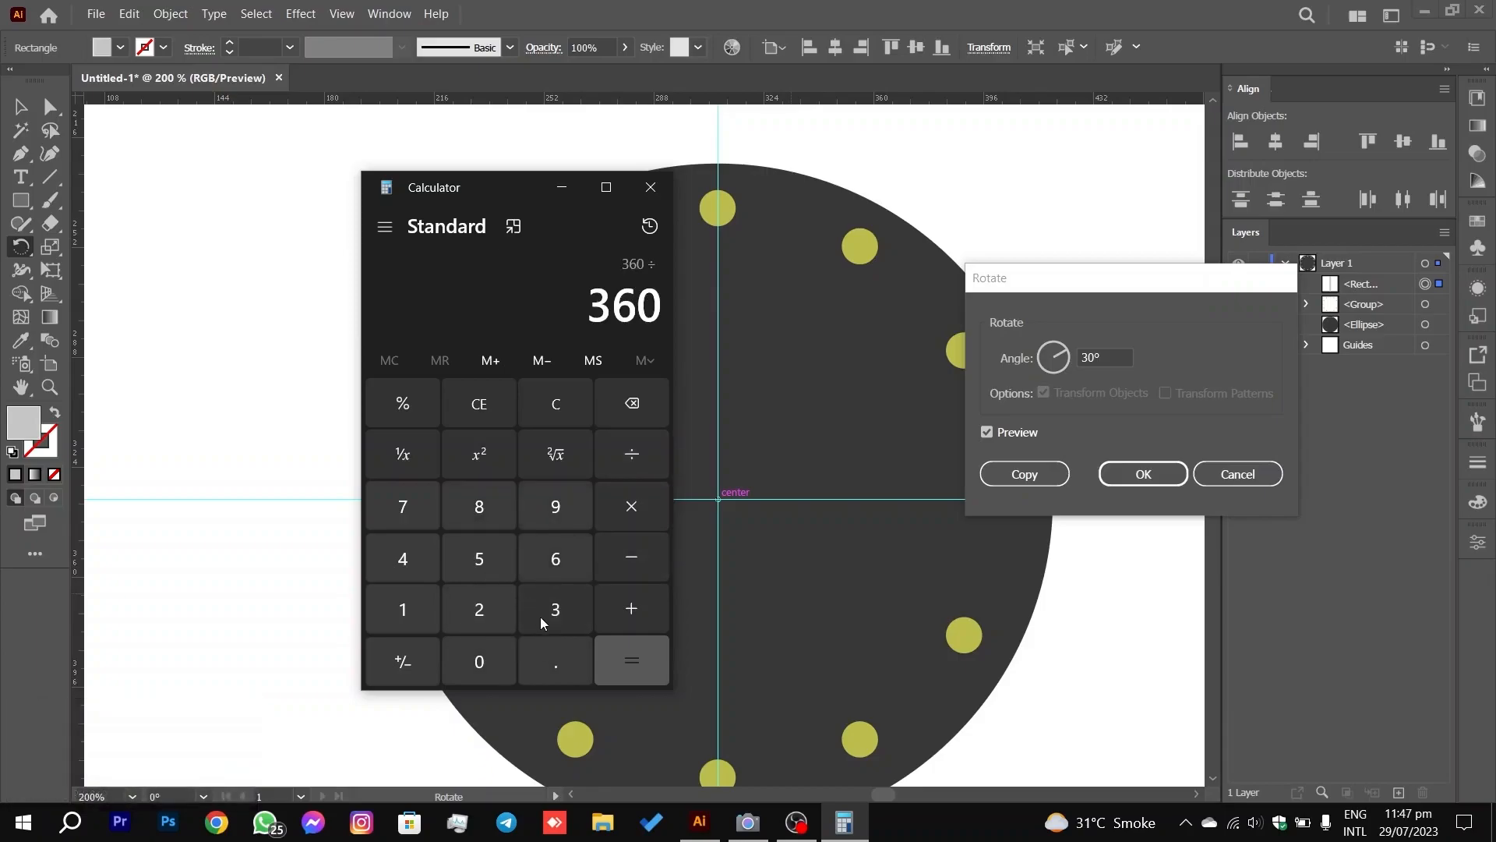
pyautogui.click(544, 553)
pyautogui.click(606, 661)
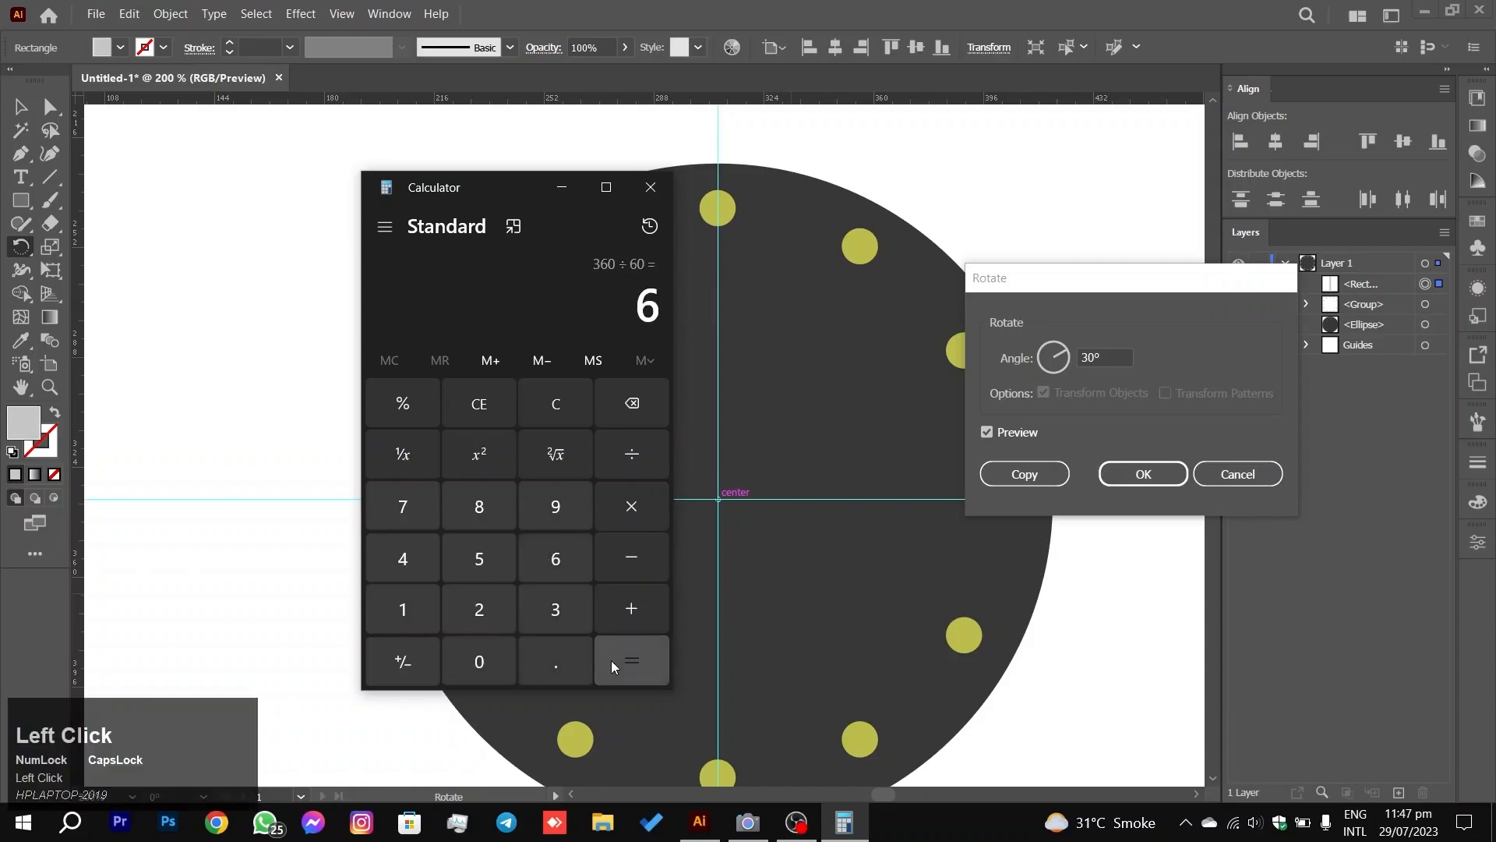
pyautogui.moveTo(639, 324); pyautogui.dragTo(693, 326)
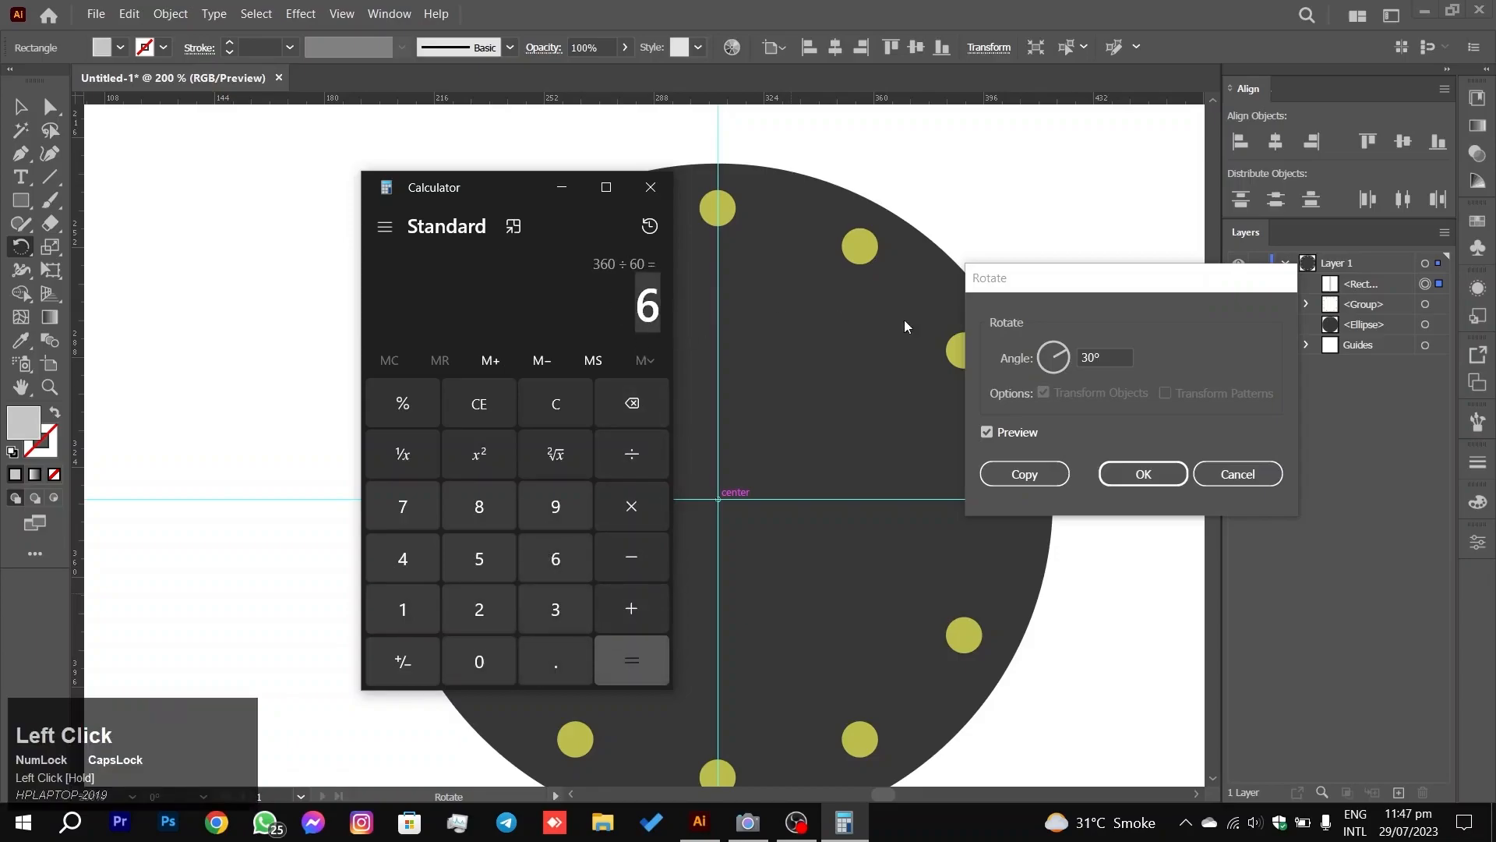
# Step: Make a copy of the gray rectangle rotated 6°, repeat it until the ticks fill the whole dial, and deselect
pyautogui.click(1122, 361)
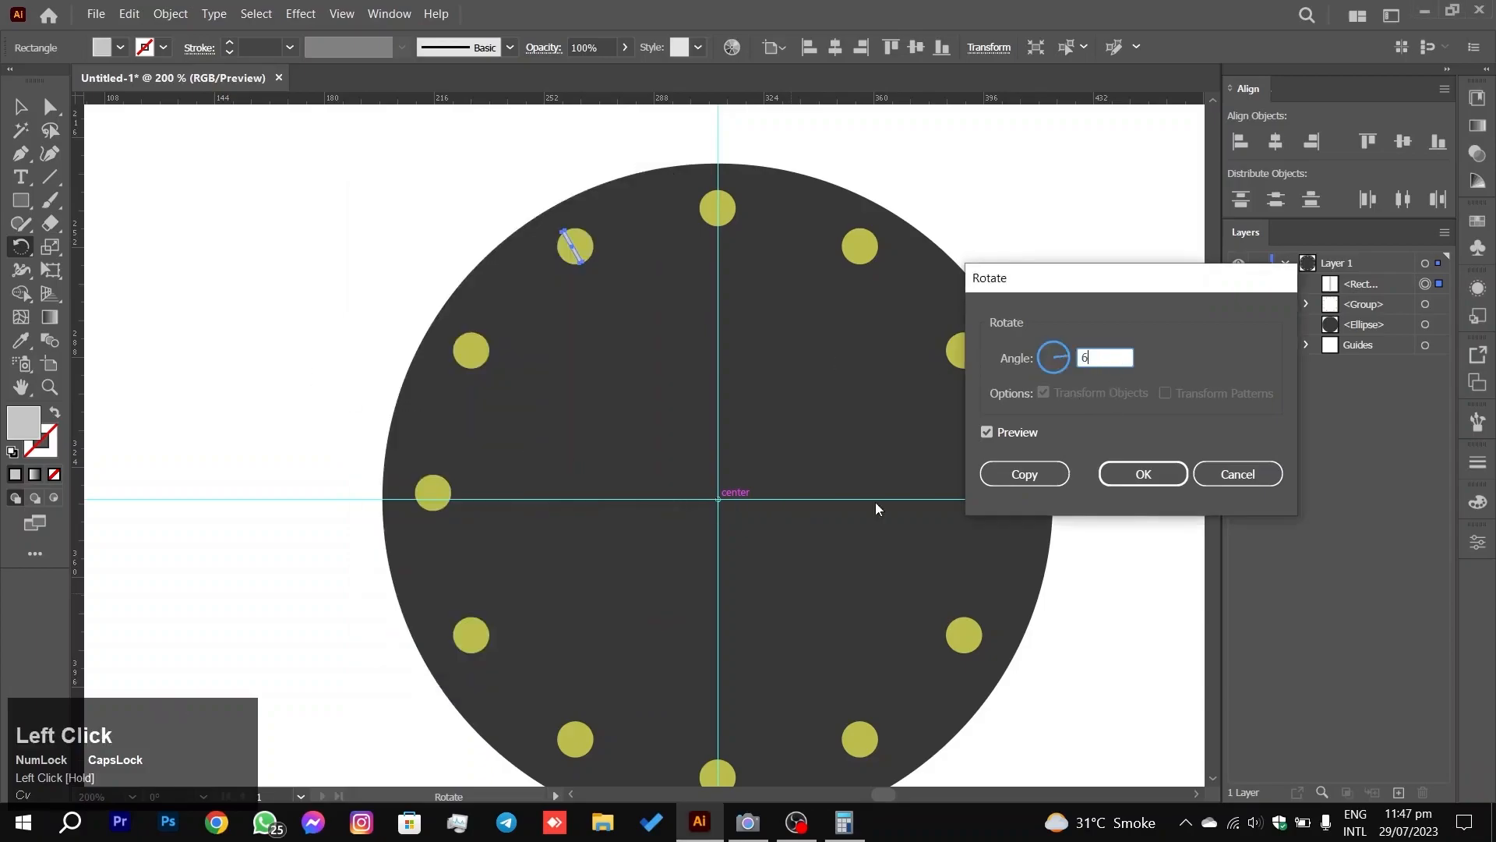
pyautogui.click(1032, 473)
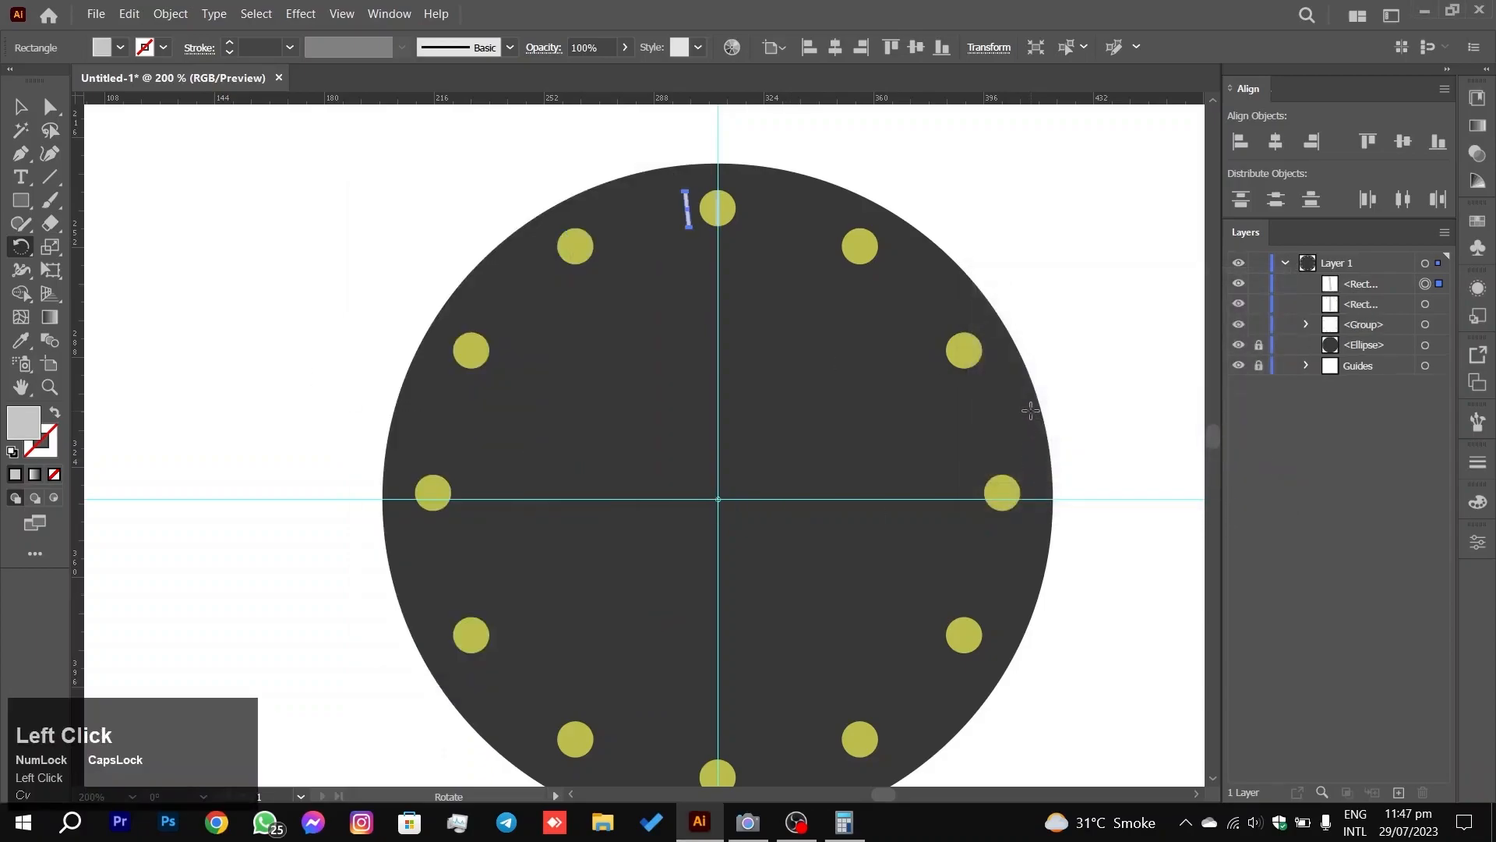
pyautogui.hotkey('ctrl', 'd')
pyautogui.hotkey('ctrl', 'd')
pyautogui.hotkey('ctrl', 'd')
pyautogui.hotkey('ctrl', 'd')
pyautogui.hotkey('ctrl', 'd')
pyautogui.hotkey('ctrl', 'd')
pyautogui.hotkey('ctrl', 'd')
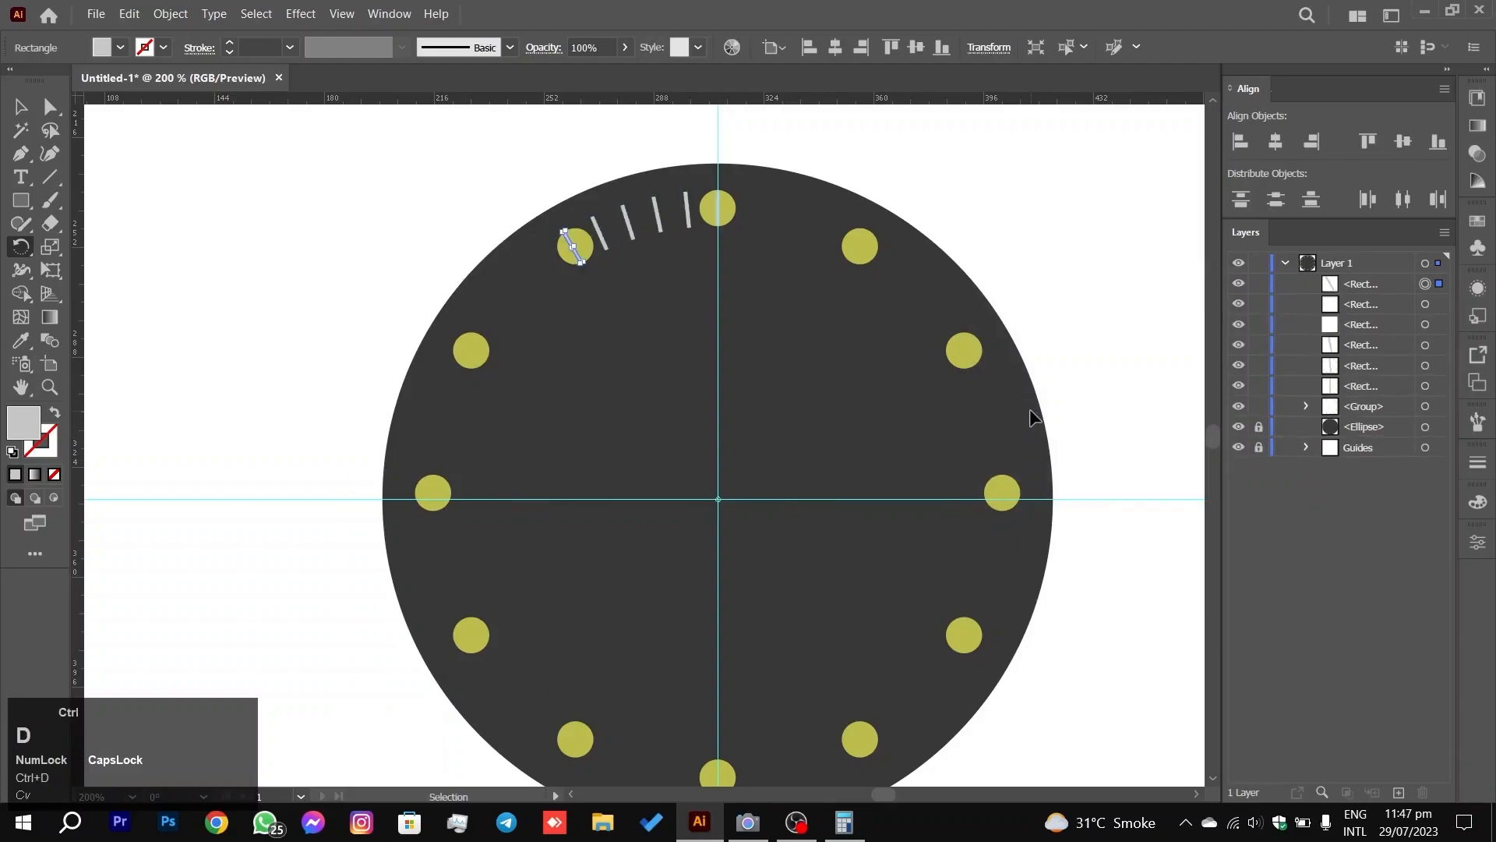
pyautogui.hotkey('ctrl', 'd')
pyautogui.hotkey('ctrl', 'd')
pyautogui.hotkey('ctrl', 'd')
pyautogui.hotkey('ctrl', 'd')
pyautogui.hotkey('ctrl', 'd')
pyautogui.hotkey('ctrl', 'd')
pyautogui.hotkey('ctrl', 'd')
pyautogui.hotkey('ctrl', 'd')
pyautogui.hotkey('ctrl', 'd')
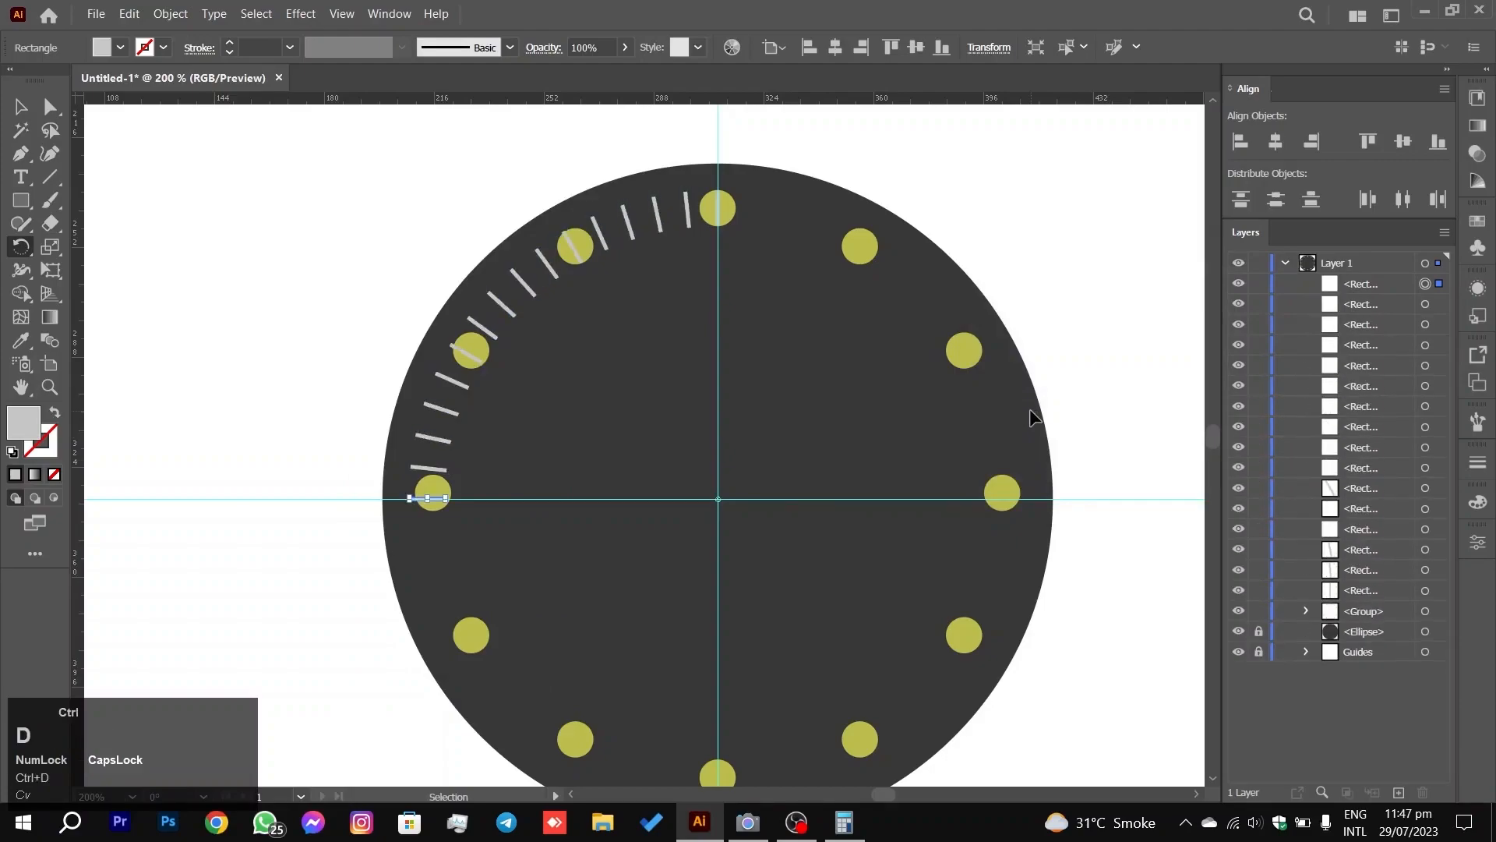
pyautogui.hotkey('ctrl', 'd')
pyautogui.hotkey('ctrl', 'd')
pyautogui.hotkey('ctrl', 'd')
pyautogui.hotkey('ctrl', 'd')
pyautogui.hotkey('ctrl', 'd')
pyautogui.hotkey('ctrl', 'd')
pyautogui.hotkey('ctrl', 'd')
pyautogui.hotkey('ctrl', 'd')
pyautogui.hotkey('ctrl', 'd')
pyautogui.hotkey('ctrl', 'd')
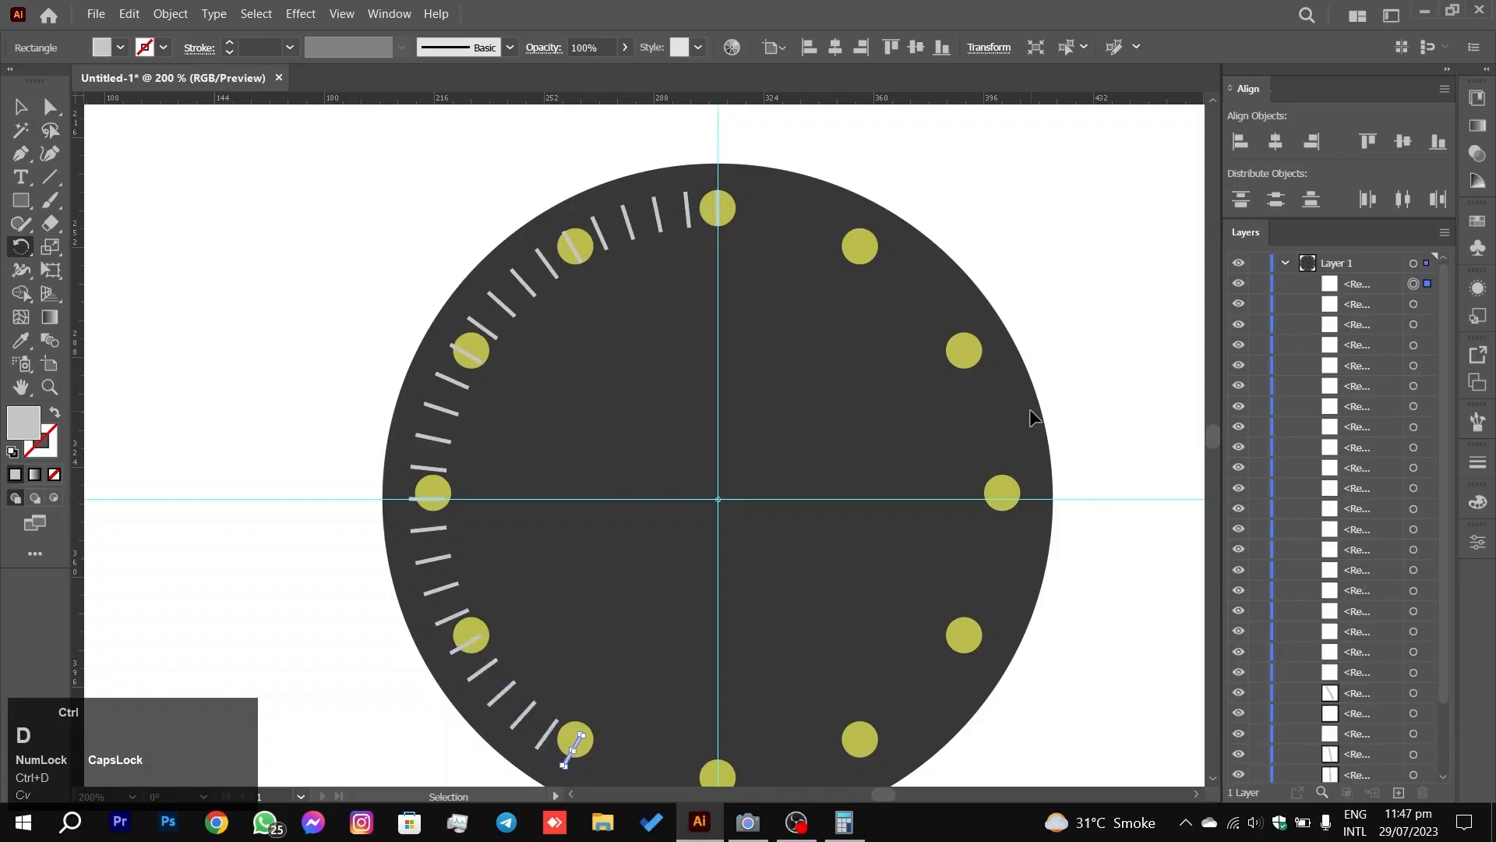
pyautogui.hotkey('ctrl', 'd')
pyautogui.hotkey('ctrl', 'd')
pyautogui.hotkey('ctrl', 'd')
pyautogui.hotkey('ctrl', 'd')
pyautogui.hotkey('ctrl', 'd')
pyautogui.hotkey('ctrl', 'd')
pyautogui.hotkey('ctrl', 'd')
pyautogui.hotkey('ctrl', 'd')
pyautogui.hotkey('ctrl', 'd')
pyautogui.hotkey('ctrl', 'd')
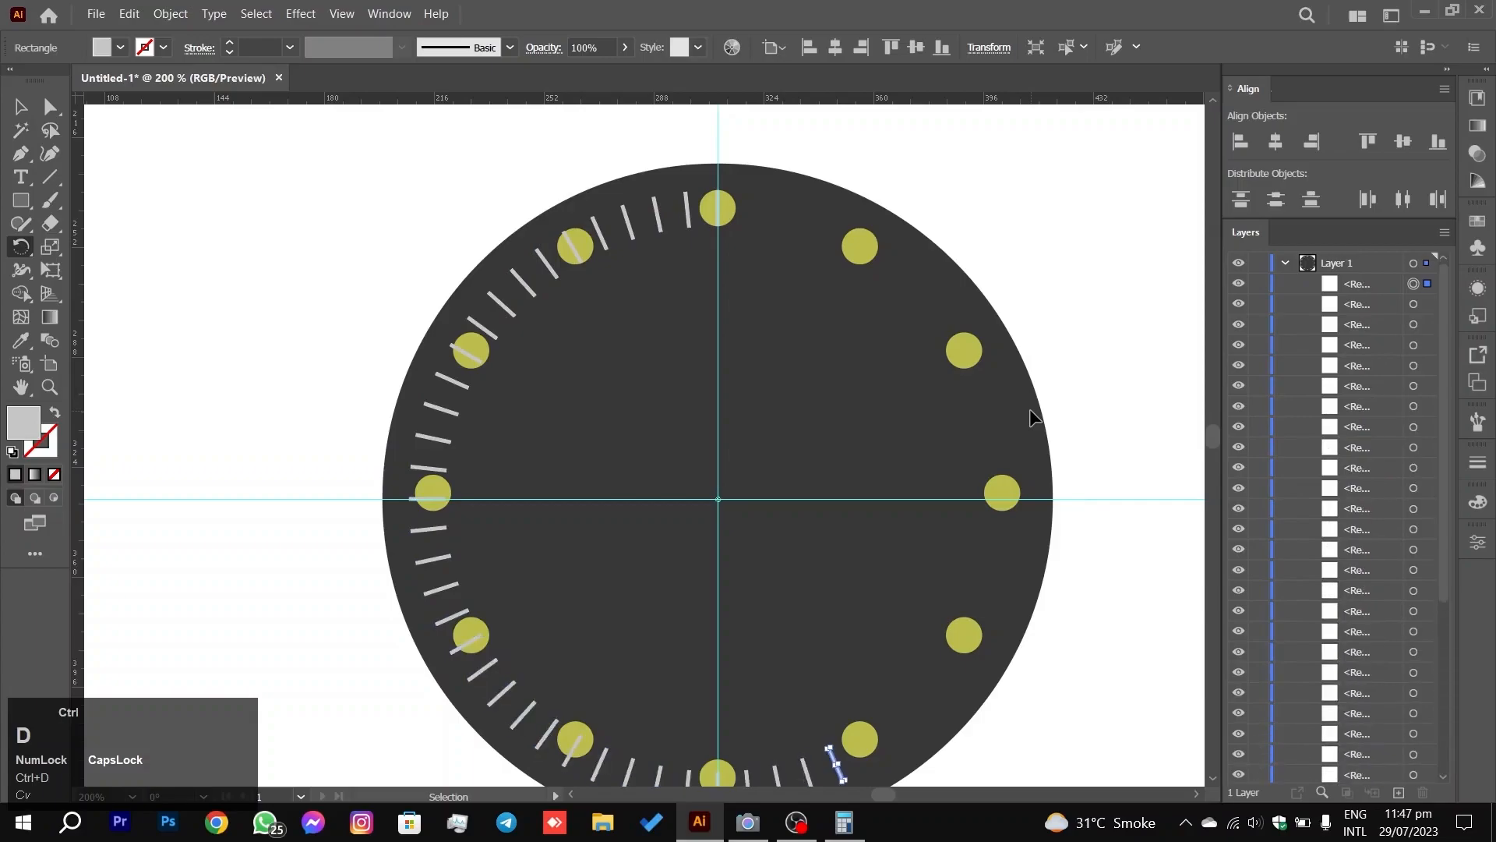
pyautogui.hotkey('ctrl', 'd')
pyautogui.hotkey('ctrl', 'd')
pyautogui.hotkey('ctrl', 'd')
pyautogui.hotkey('ctrl', 'd')
pyautogui.hotkey('ctrl', 'd')
pyautogui.hotkey('ctrl', 'd')
pyautogui.hotkey('ctrl', 'd')
pyautogui.hotkey('ctrl', 'd')
pyautogui.hotkey('ctrl', 'd')
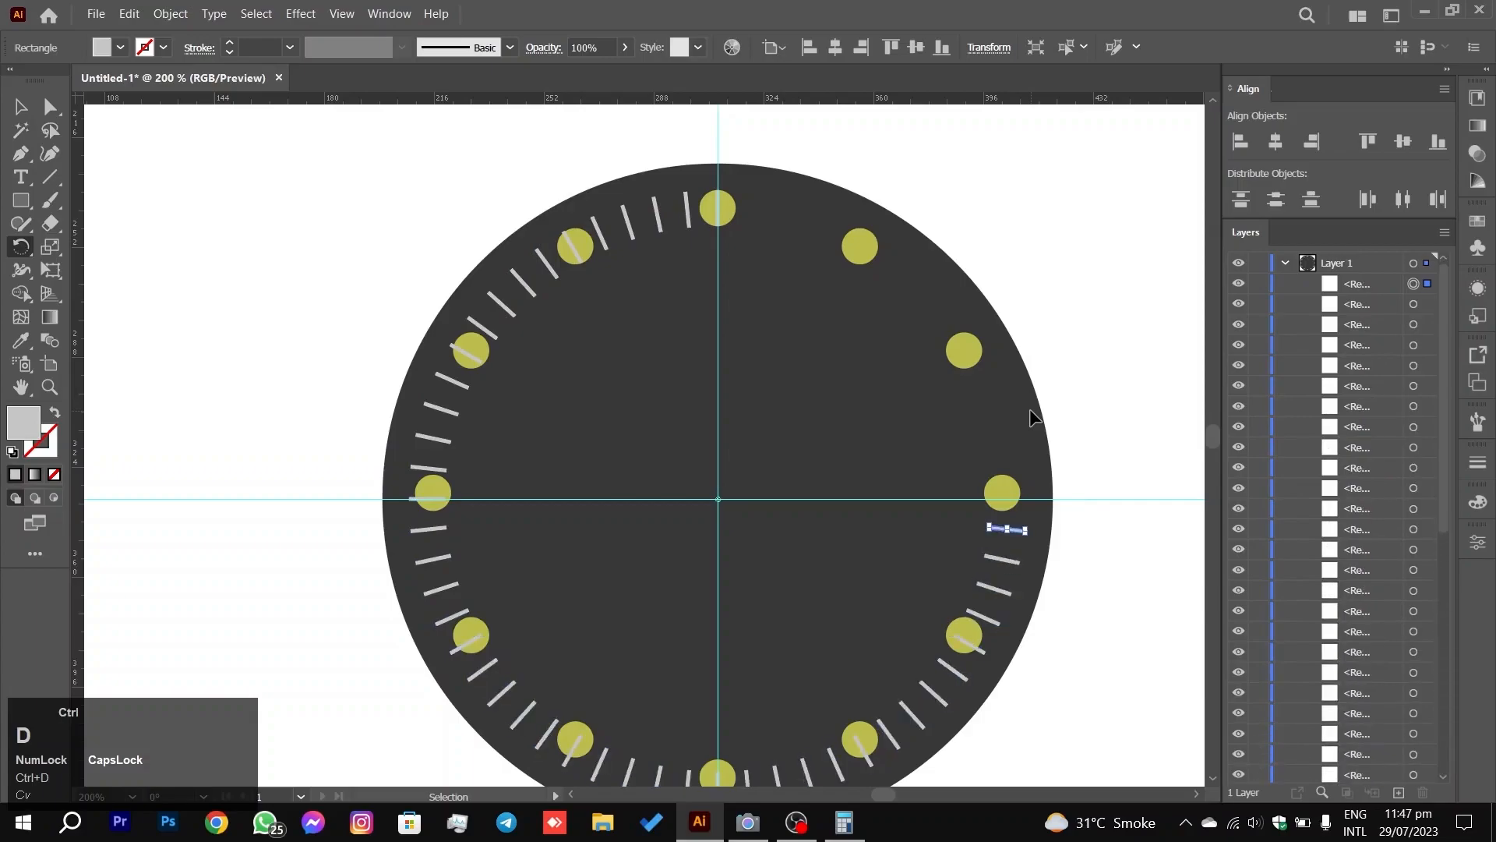
pyautogui.hotkey('ctrl', 'd')
pyautogui.hotkey('ctrl', 'd')
pyautogui.hotkey('ctrl', 'd')
pyautogui.hotkey('ctrl', 'd')
pyautogui.hotkey('ctrl', 'd')
pyautogui.hotkey('ctrl', 'd')
pyautogui.hotkey('ctrl', 'd')
pyautogui.hotkey('ctrl', 'd')
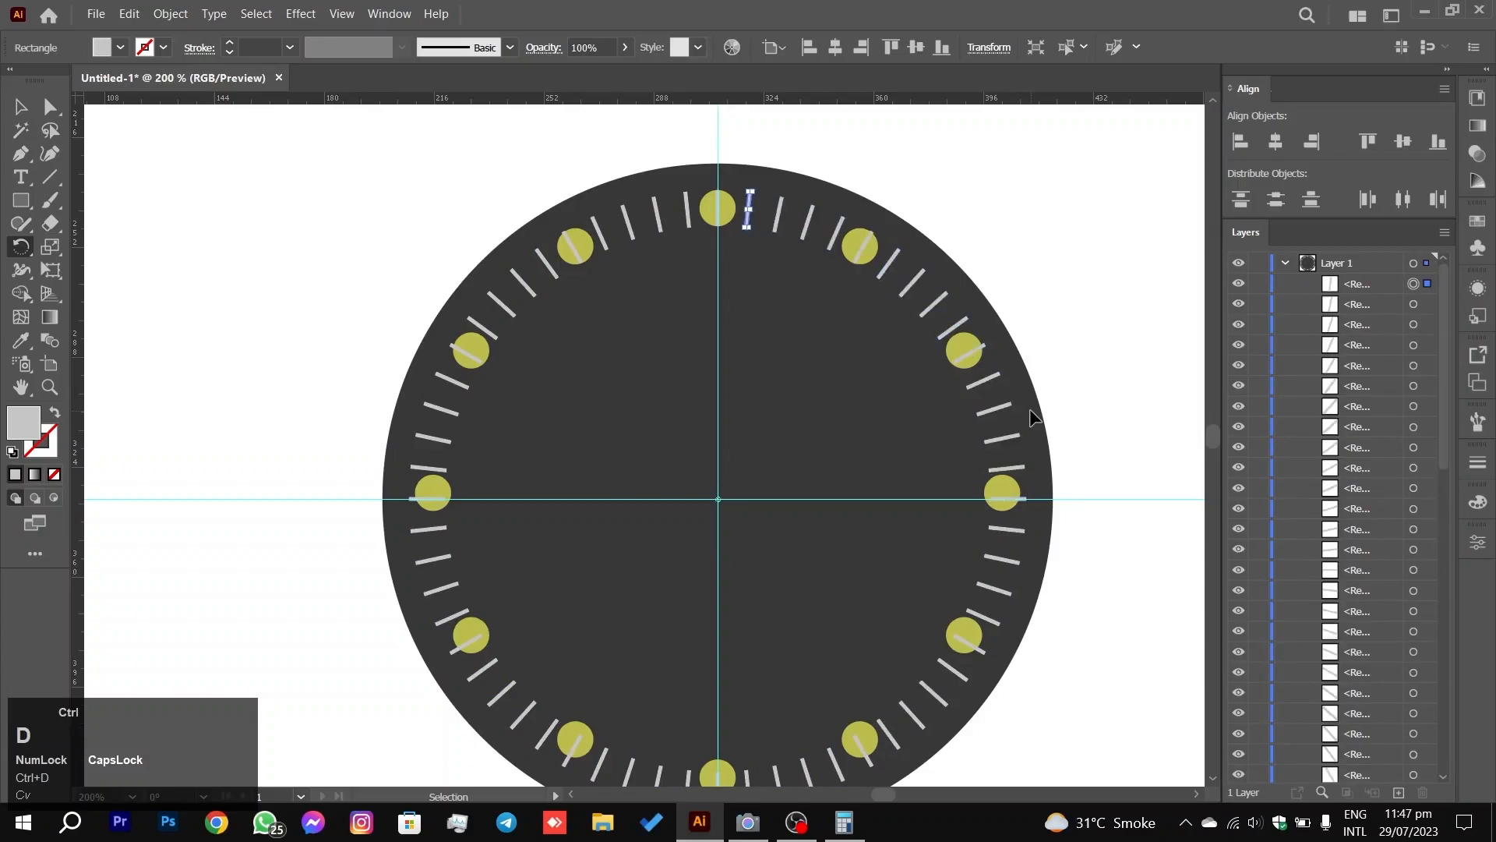
pyautogui.click(21, 107)
pyautogui.click(294, 199)
# Step: Lock and hide the group of yellow circles
pyautogui.scroll(-2, 1407, 374)
pyautogui.scroll(-5, 1394, 390)
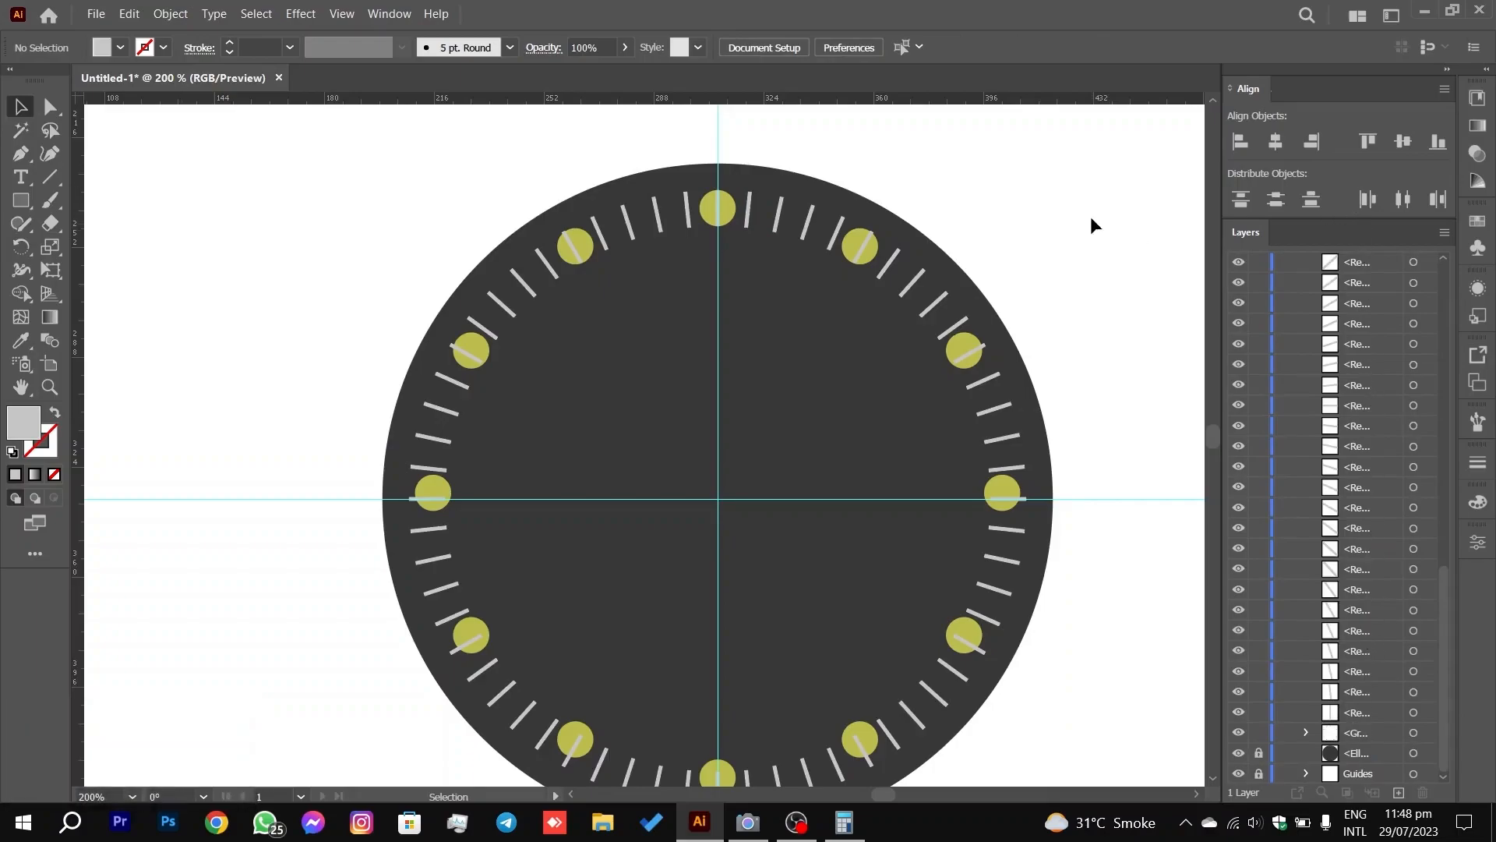
pyautogui.click(895, 249)
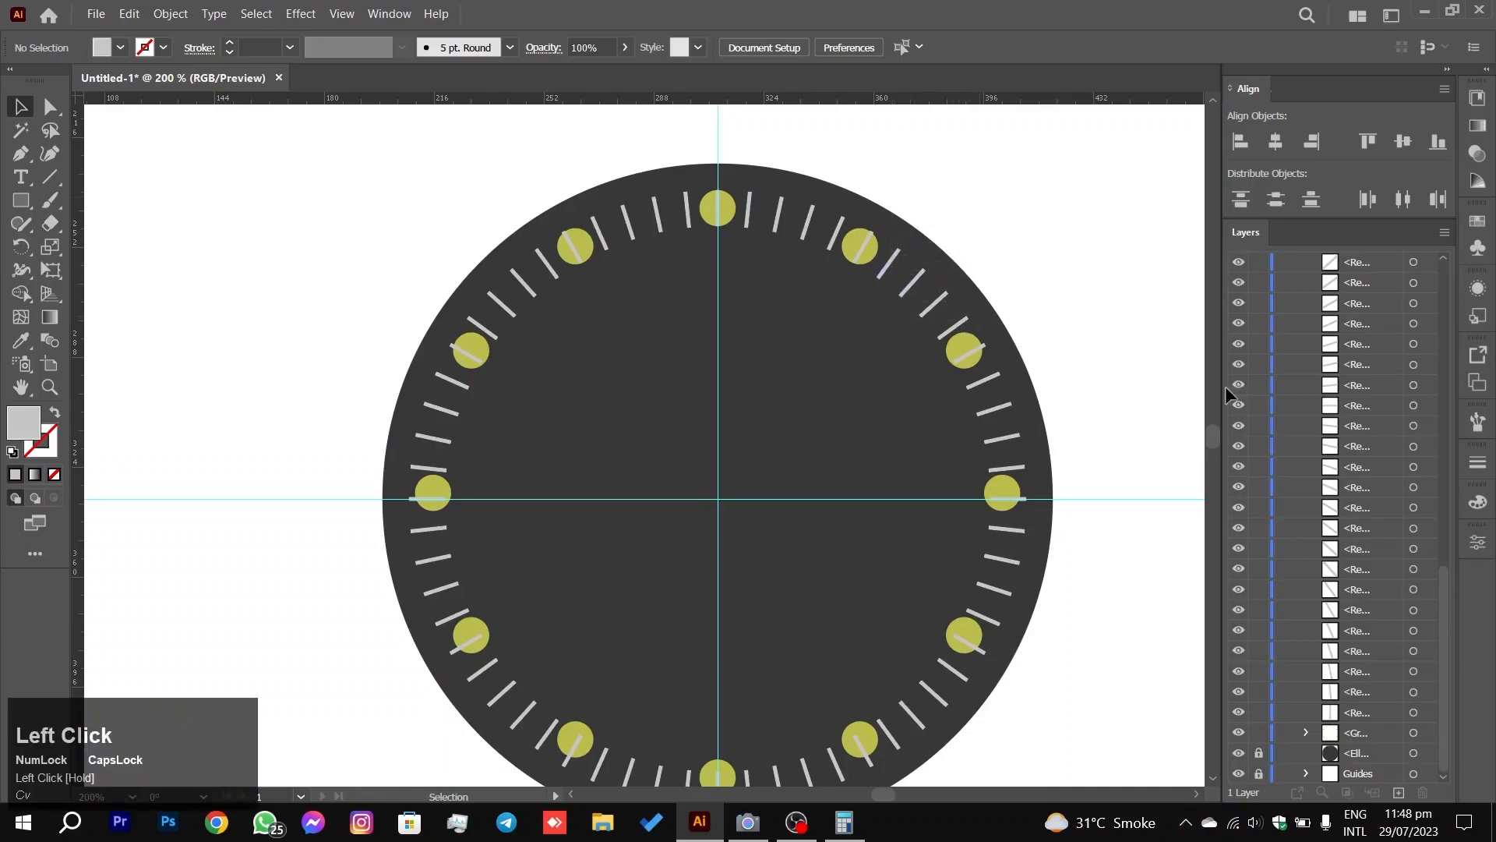
pyautogui.scroll(-1, 1386, 564)
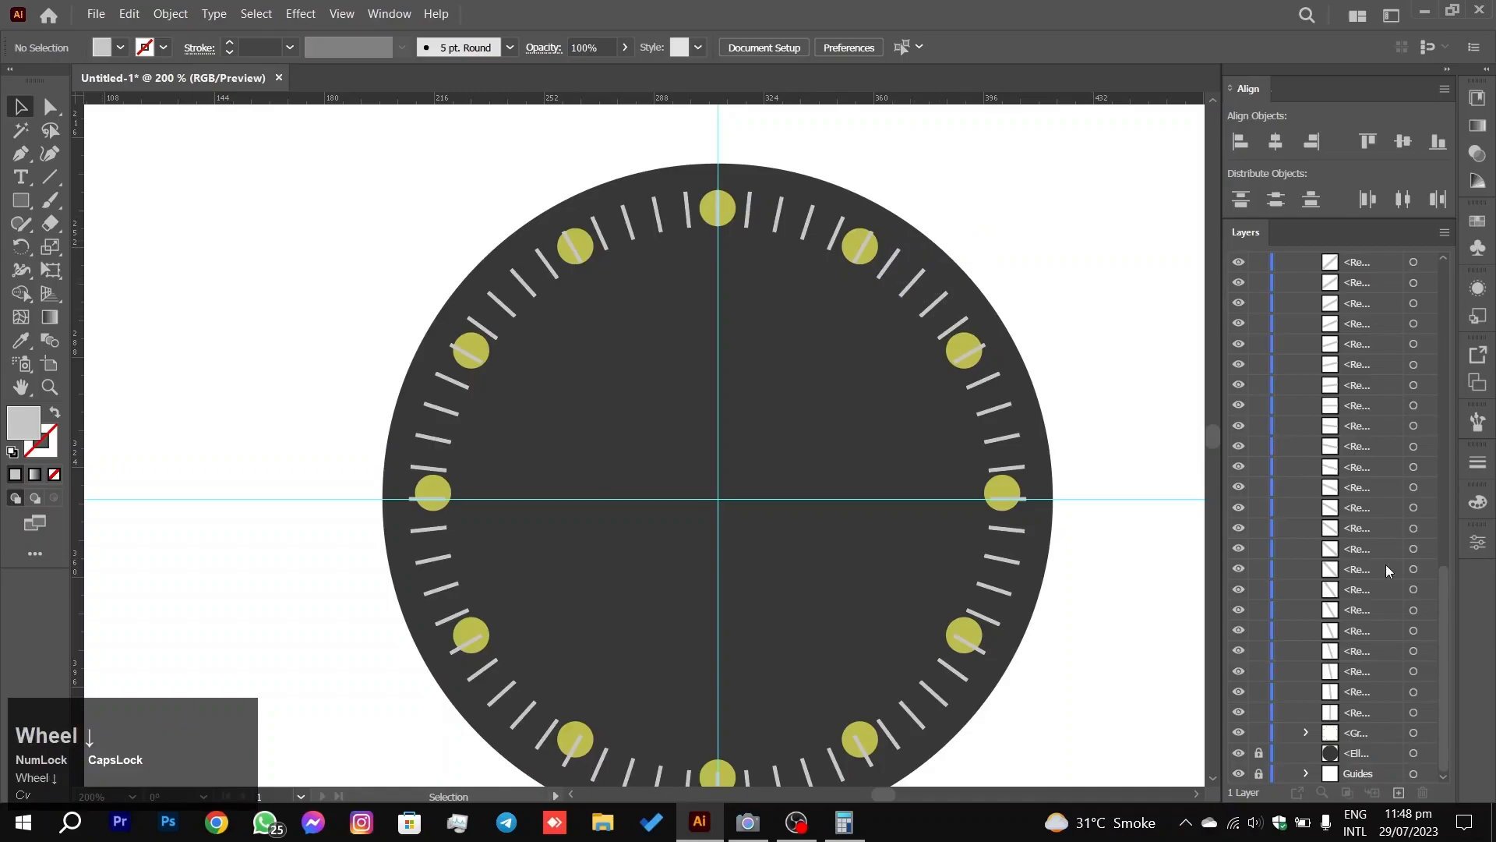
pyautogui.click(1259, 734)
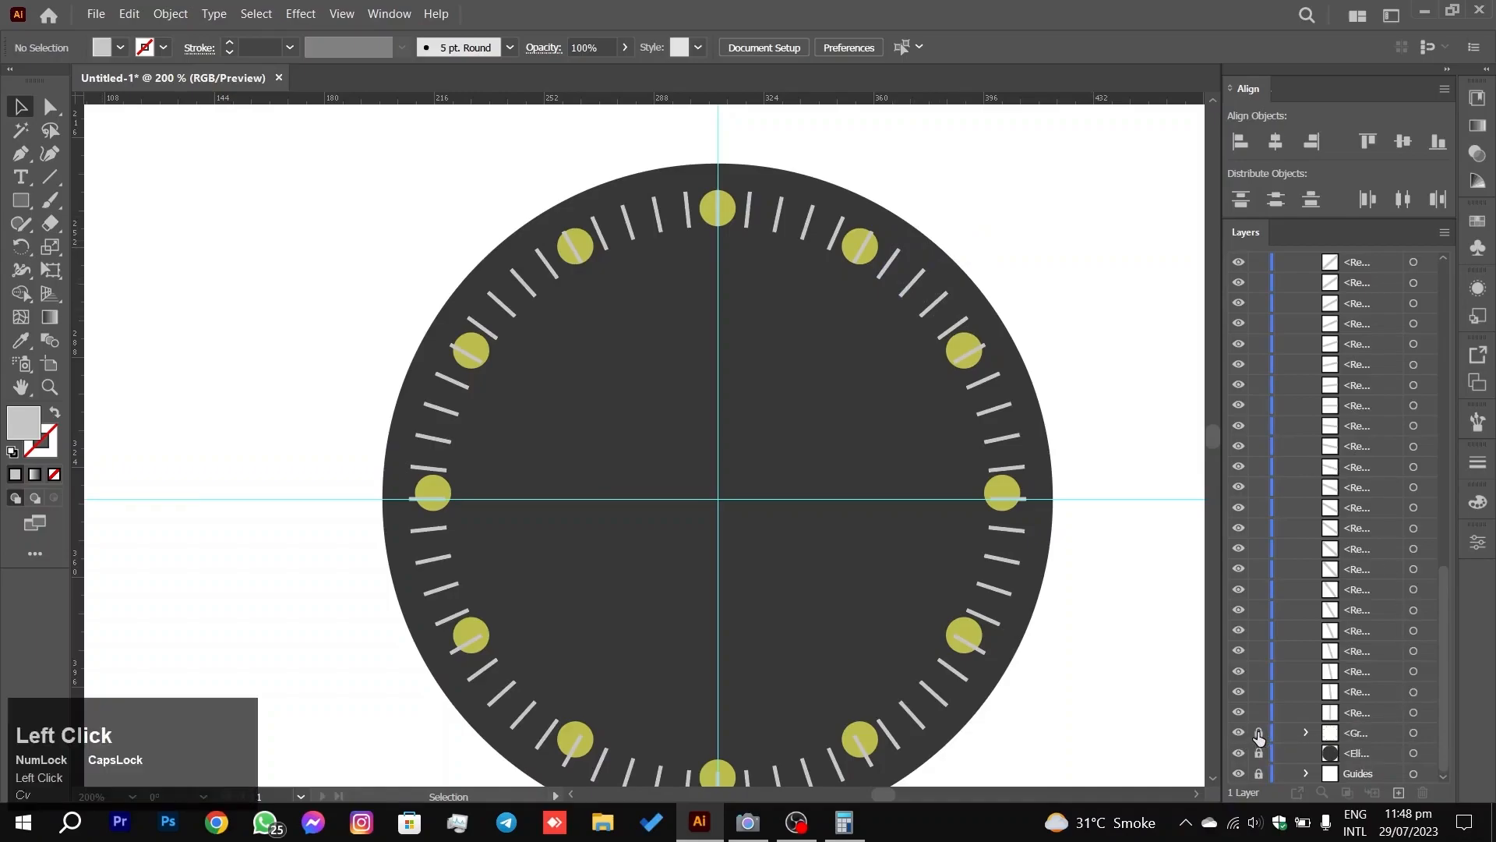
pyautogui.click(1240, 734)
pyautogui.click(1239, 734)
pyautogui.click(1259, 734)
pyautogui.click(1239, 734)
# Step: Group all the gray tick rectangles, show the yellow circle group again, and deselect
pyautogui.hotkey('ctrl', 'a')
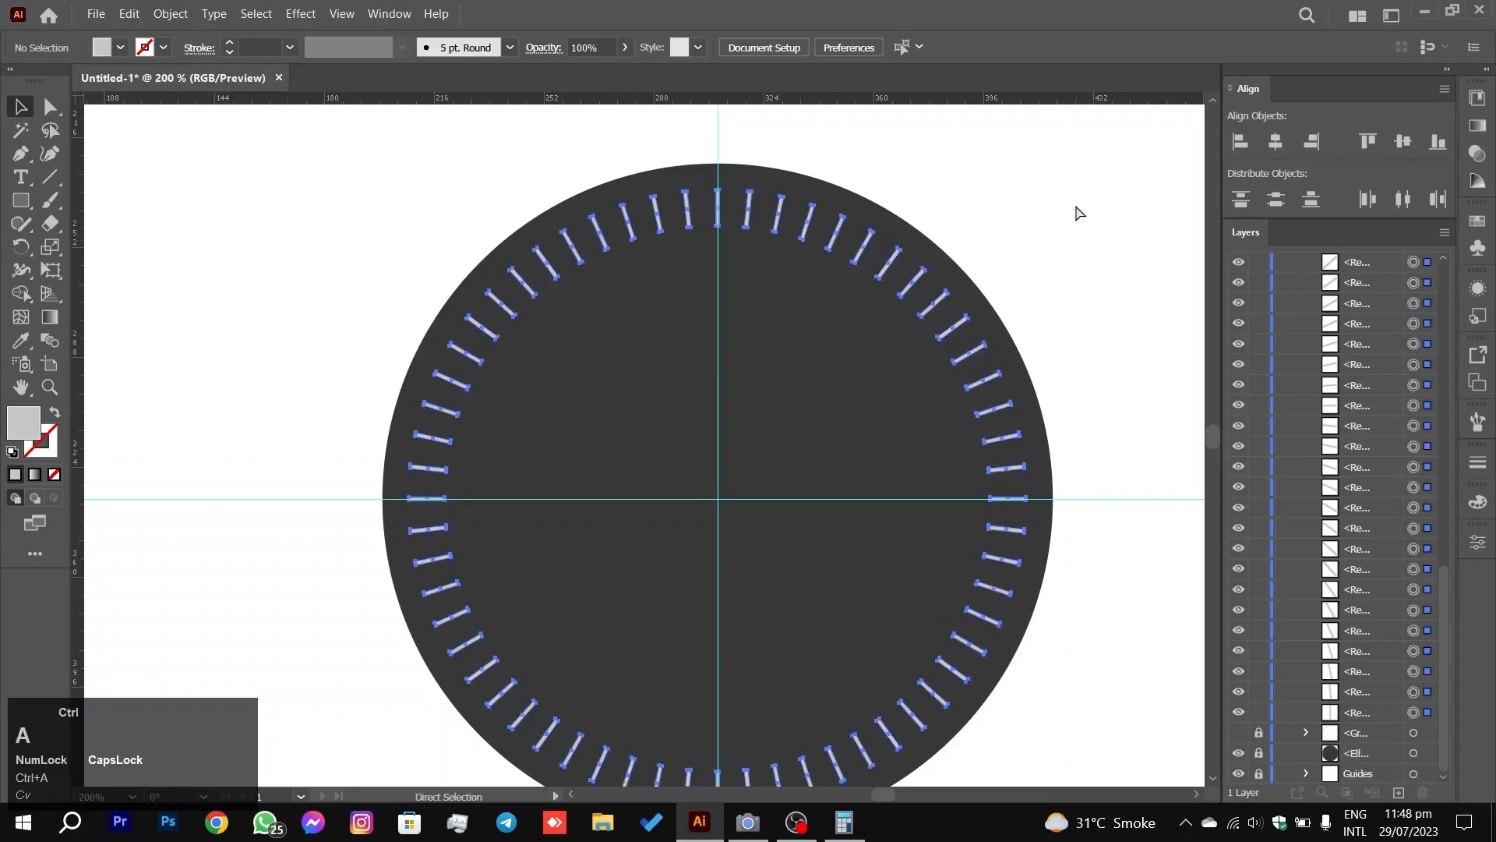
pyautogui.hotkey('ctrl', 'g')
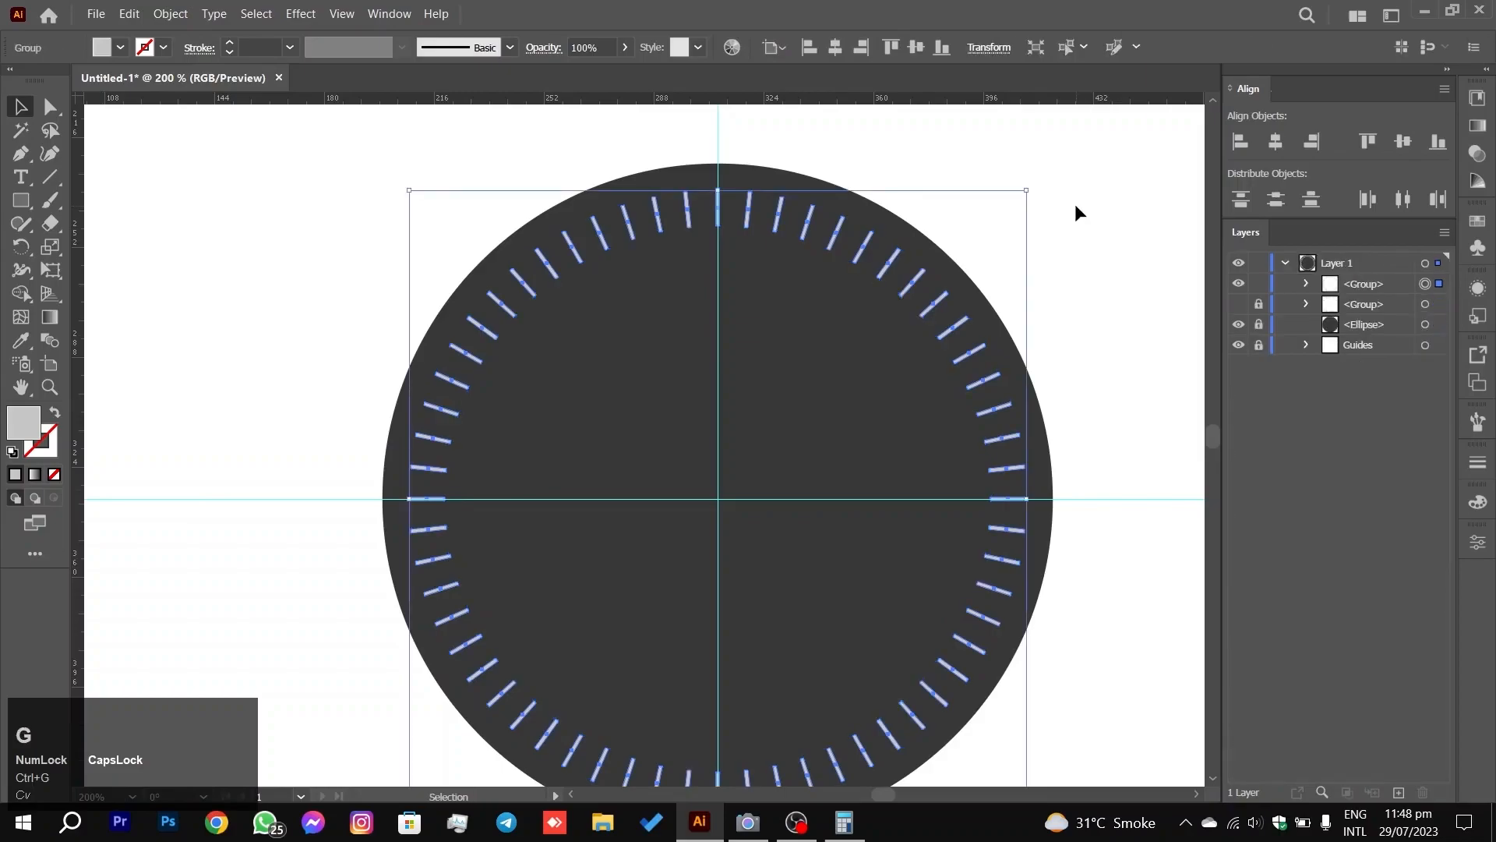
pyautogui.click(1367, 285)
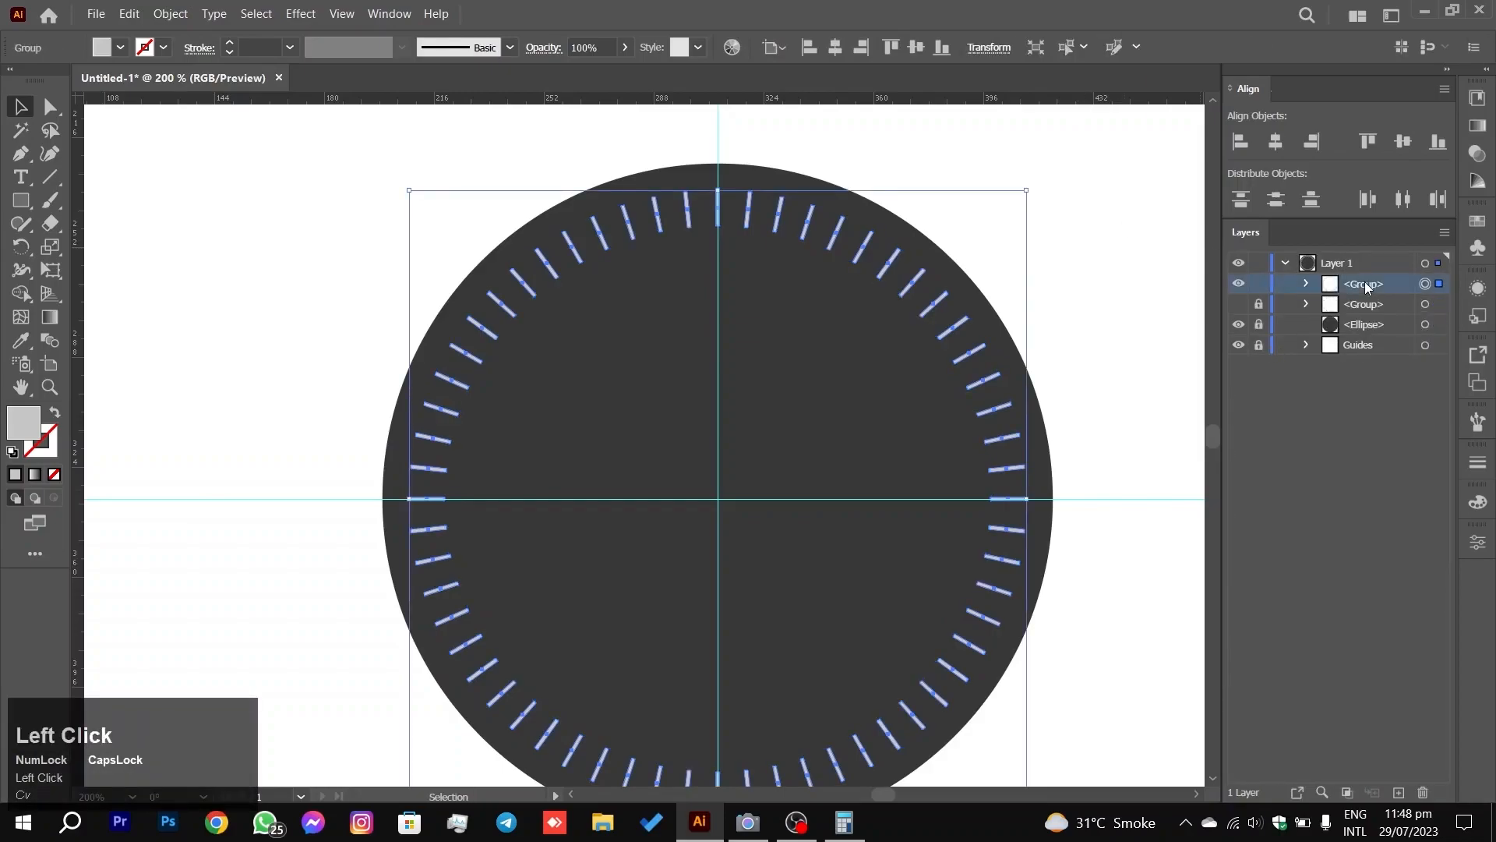
pyautogui.click(1238, 304)
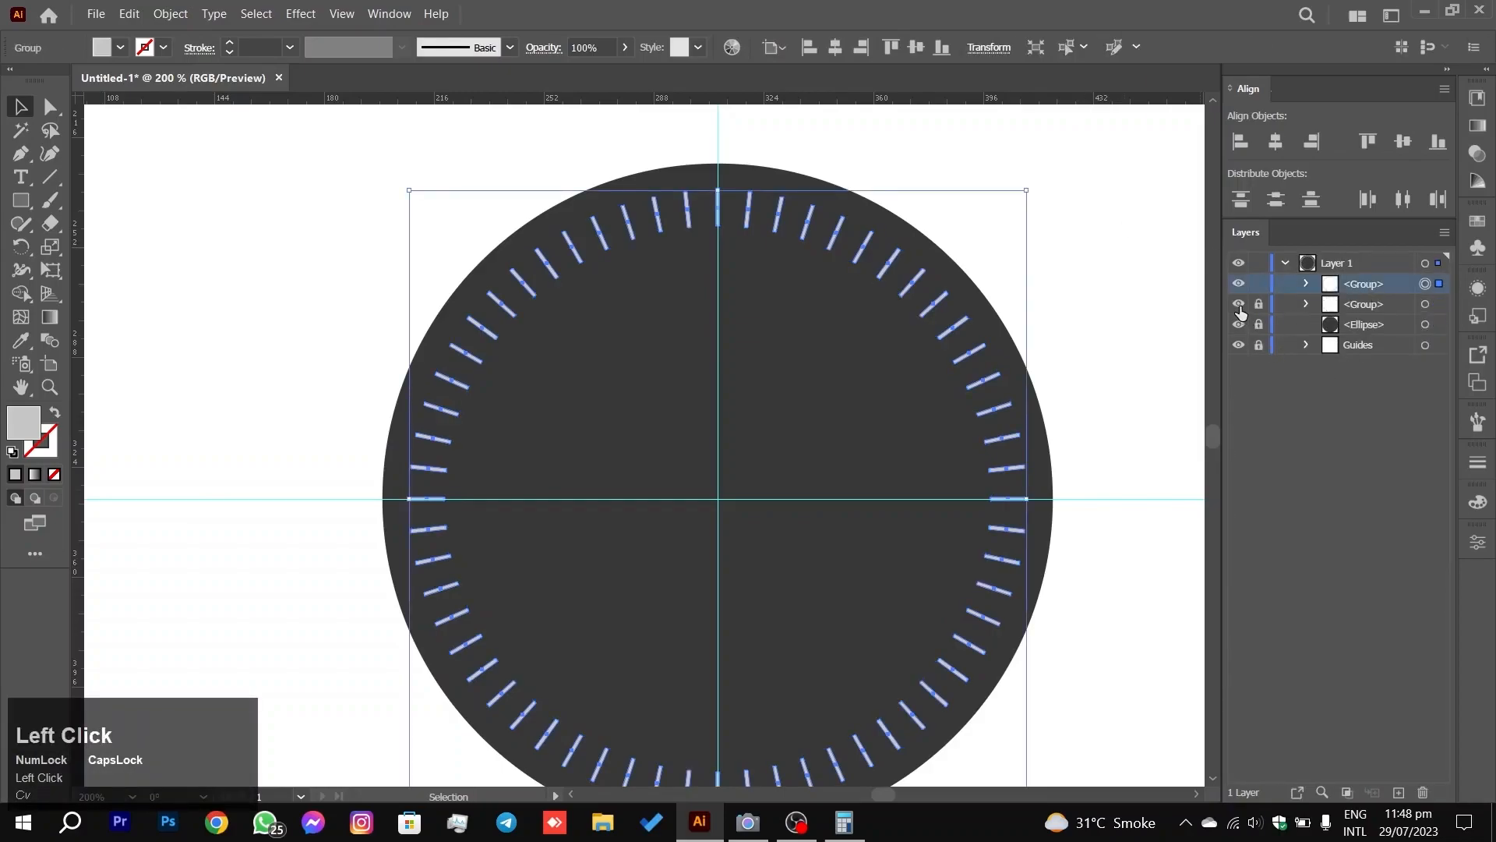
pyautogui.click(1093, 144)
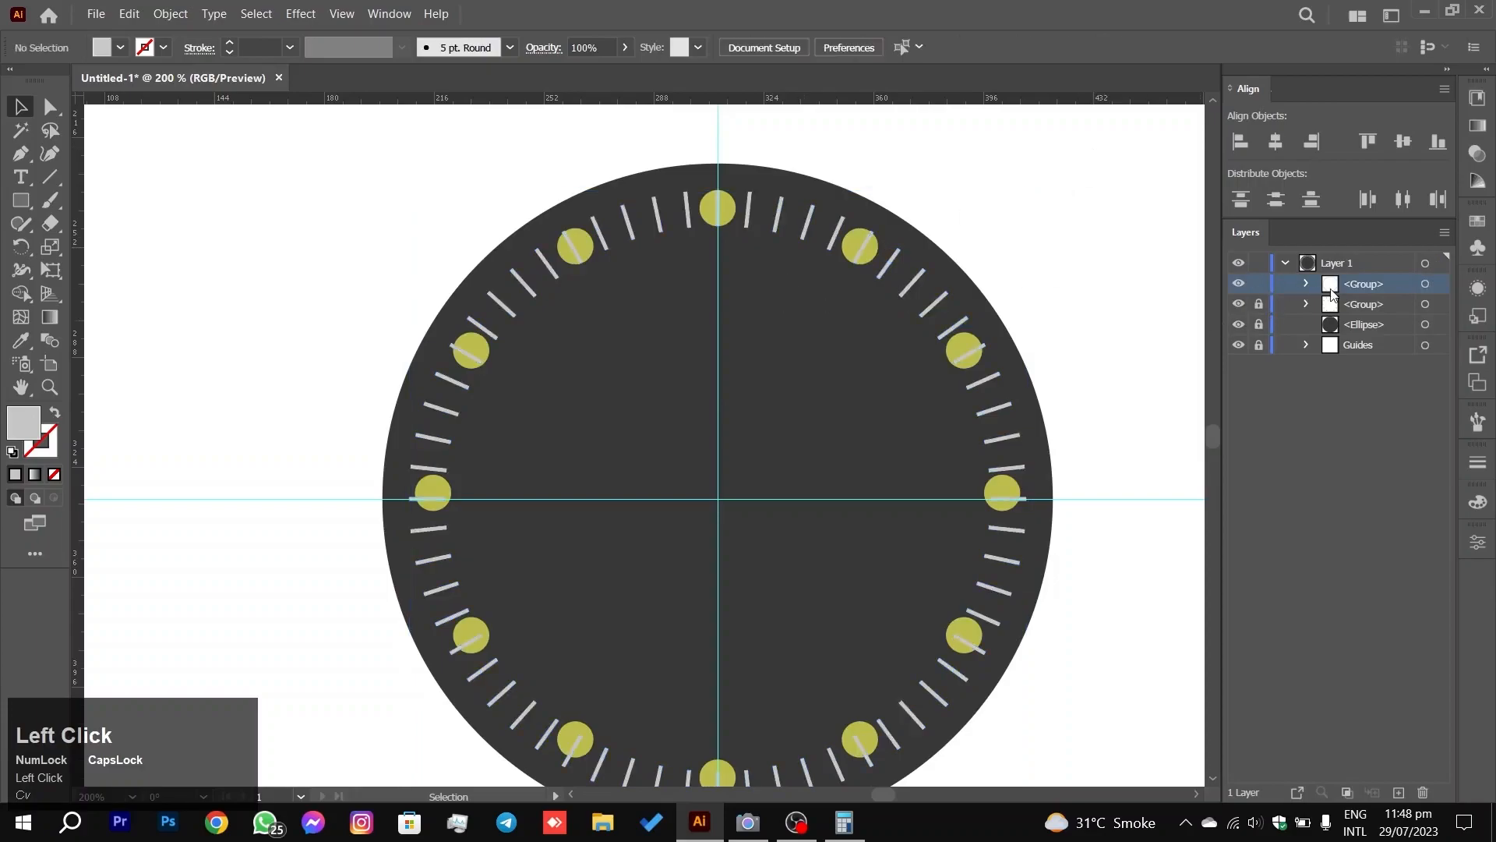
# Step: Ungroup the gray tick rectangles and deselect them
pyautogui.scroll(3, 836, 263)
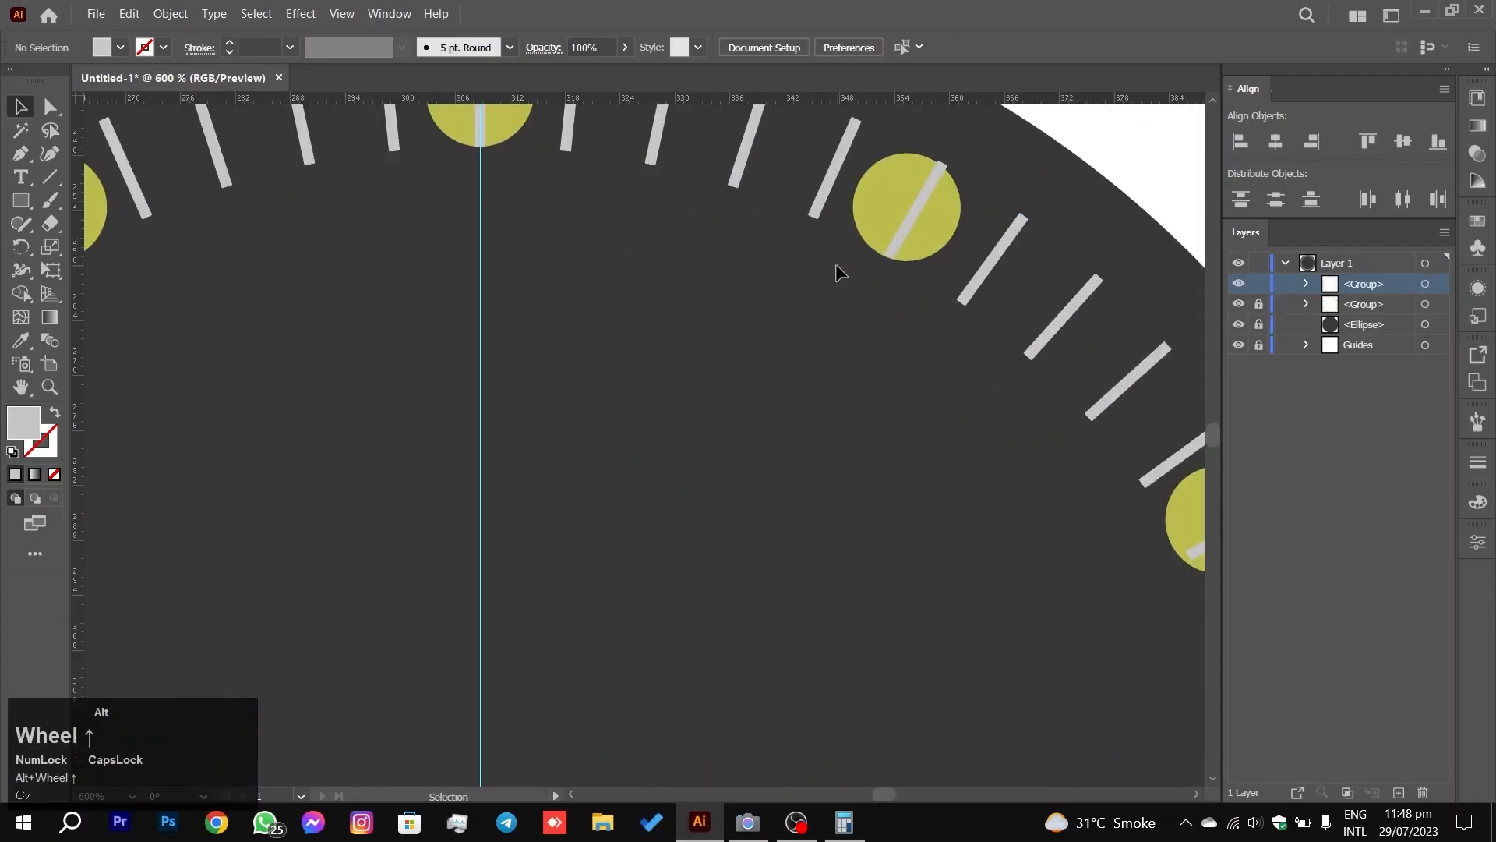
pyautogui.click(896, 233)
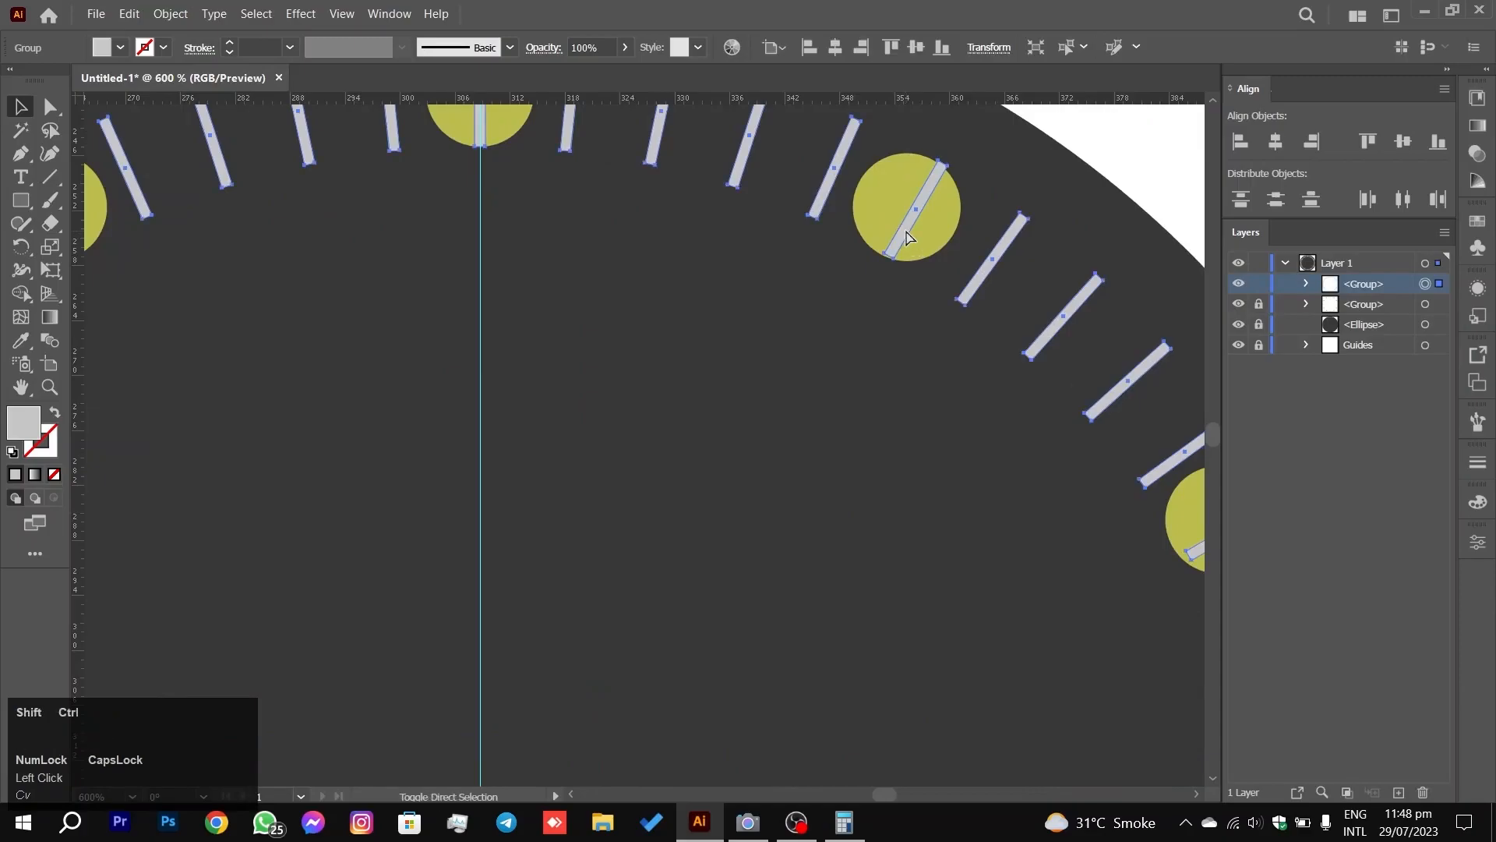
pyautogui.hotkey('ctrl', 'shift', 'g')
pyautogui.click(877, 378)
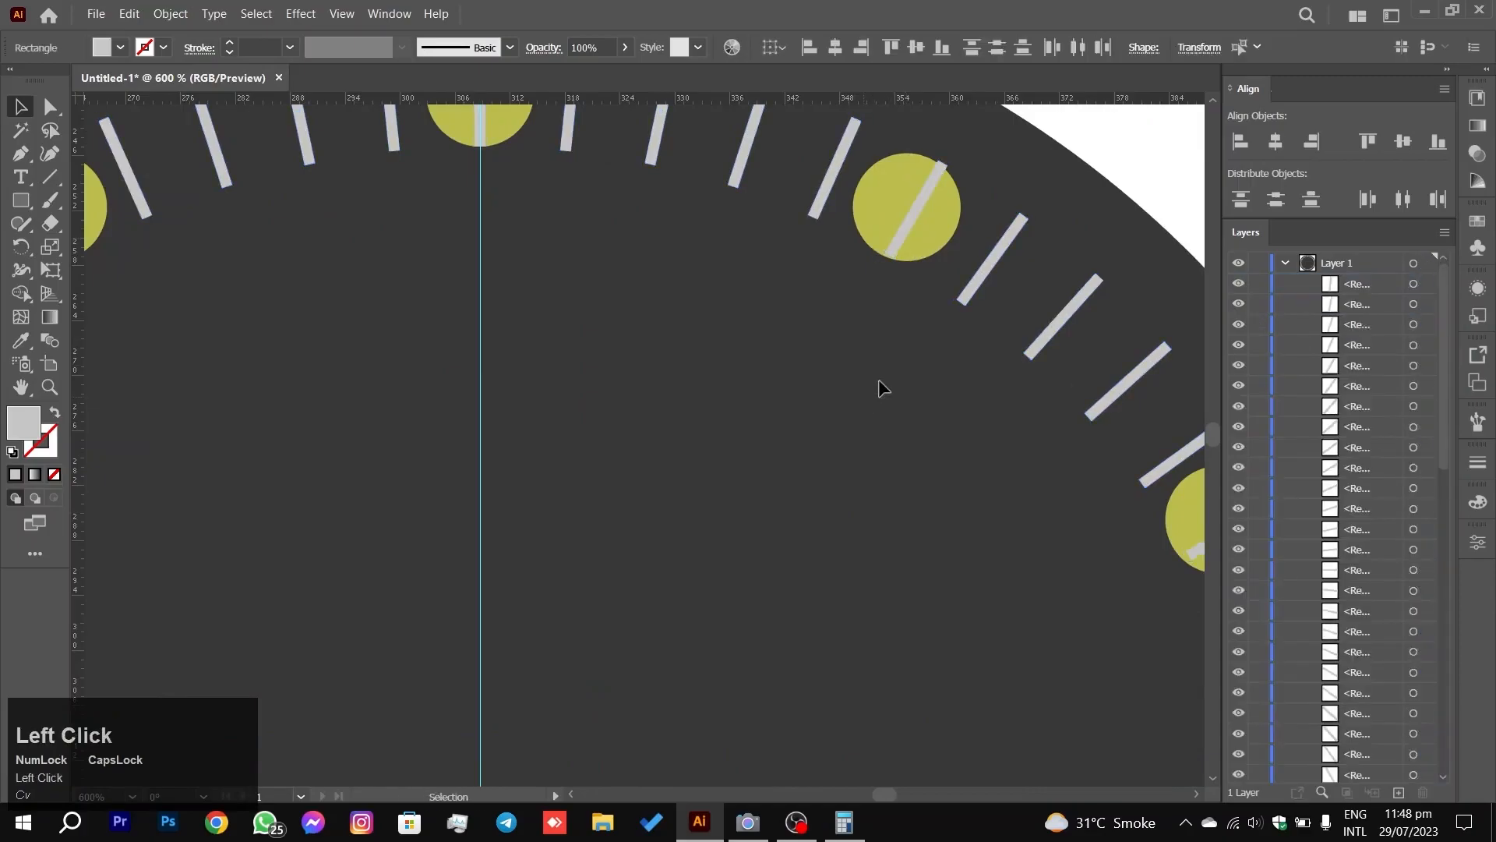
# Step: Delete the gray ticks lying over the one o'clock and twelve o'clock circles
pyautogui.click(925, 186)
pyautogui.press('Delete')
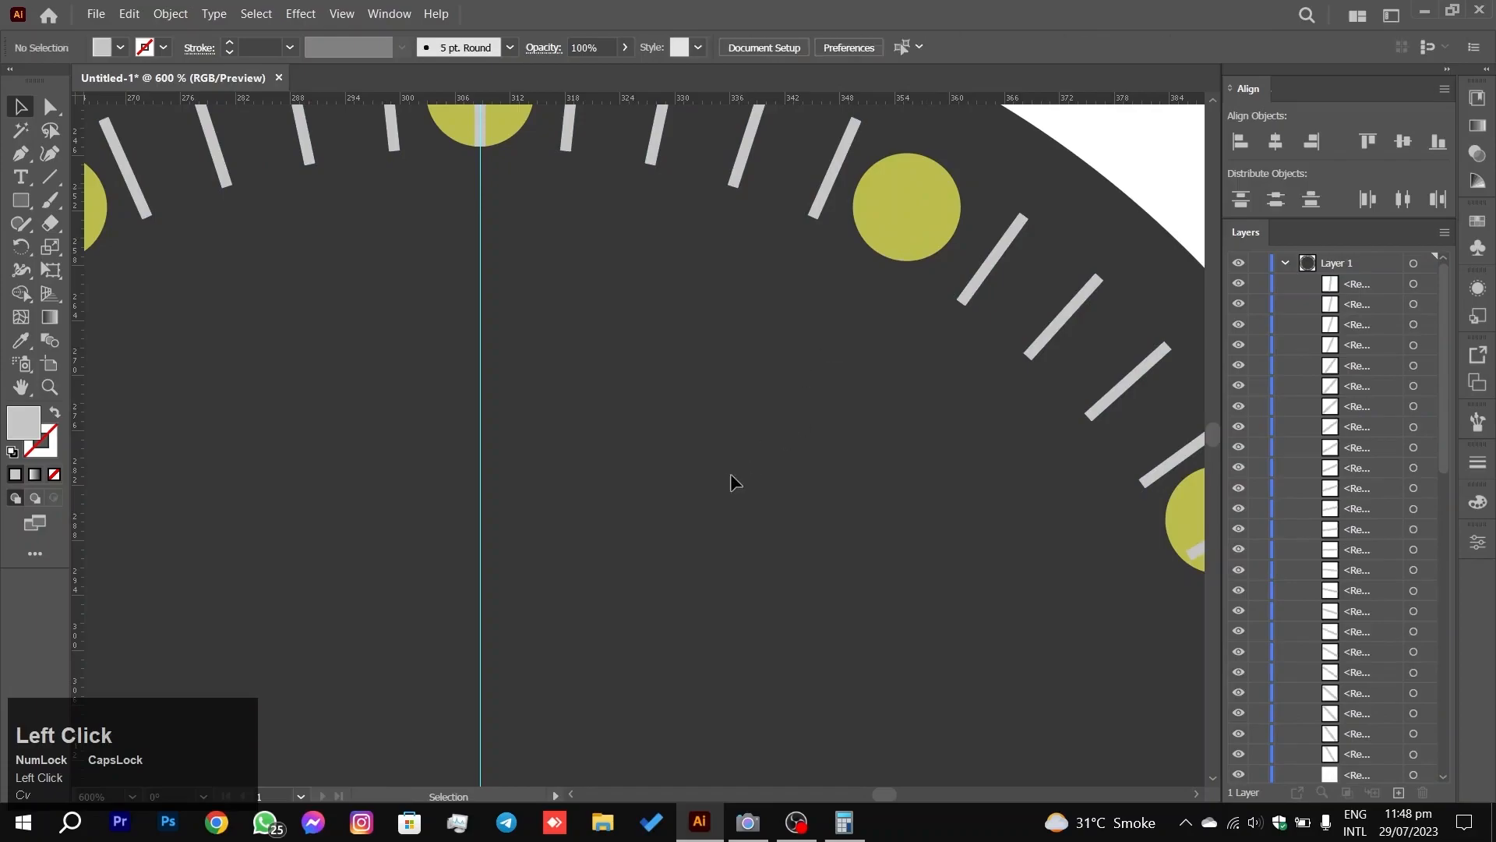
pyautogui.press('space')
pyautogui.moveTo(710, 421); pyautogui.dragTo(801, 597)
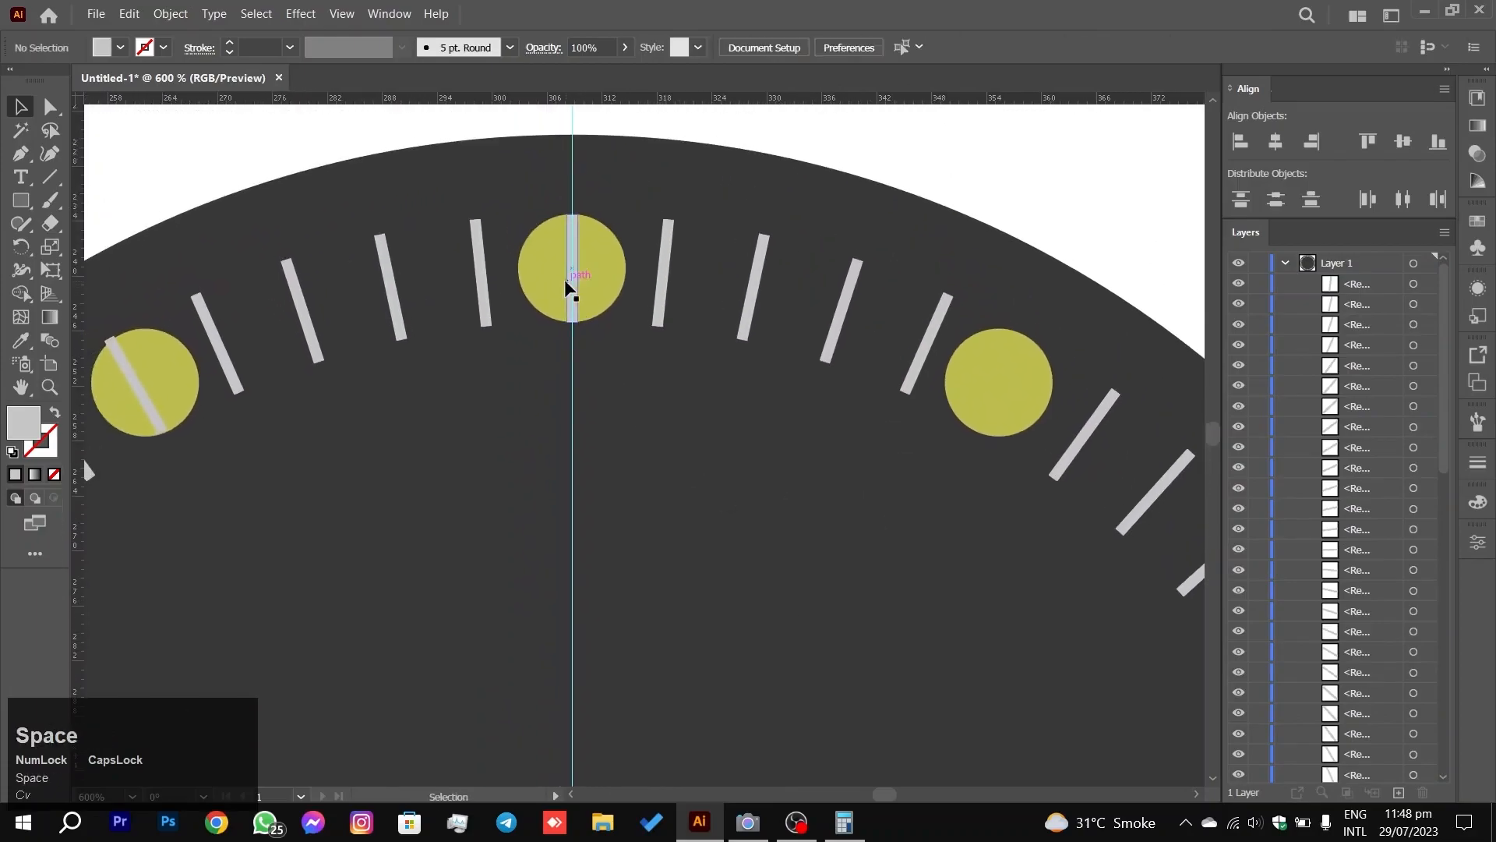
pyautogui.click(566, 283)
pyautogui.press('Delete')
# Step: Delete the gray ticks lying over the eleven o'clock and ten o'clock circles
pyautogui.press('space')
pyautogui.moveTo(617, 534); pyautogui.dragTo(935, 355)
pyautogui.click(428, 262)
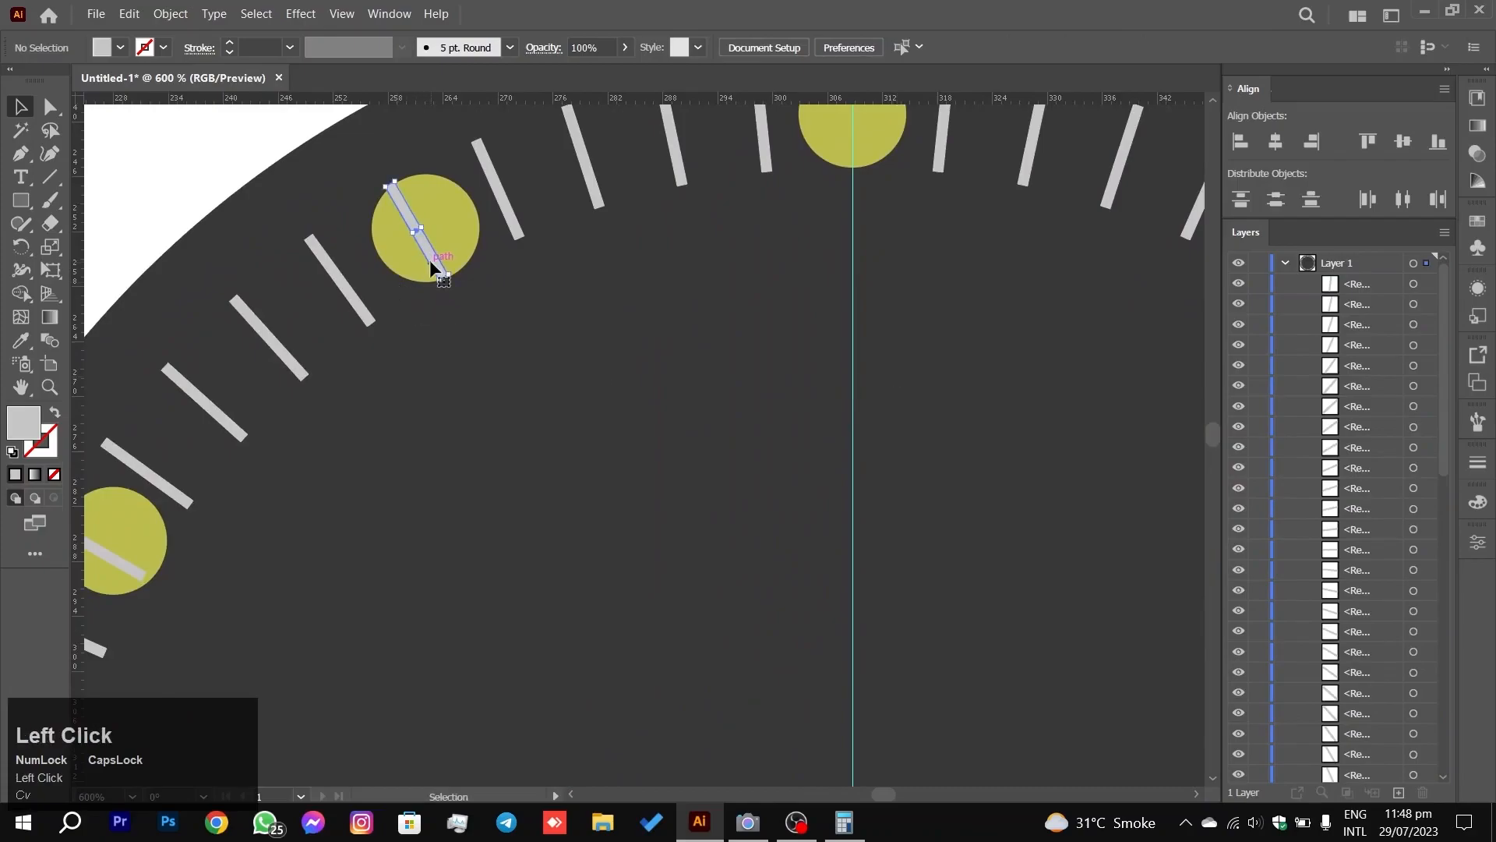
pyautogui.press('Delete')
pyautogui.press('space')
pyautogui.moveTo(517, 475); pyautogui.dragTo(722, 341)
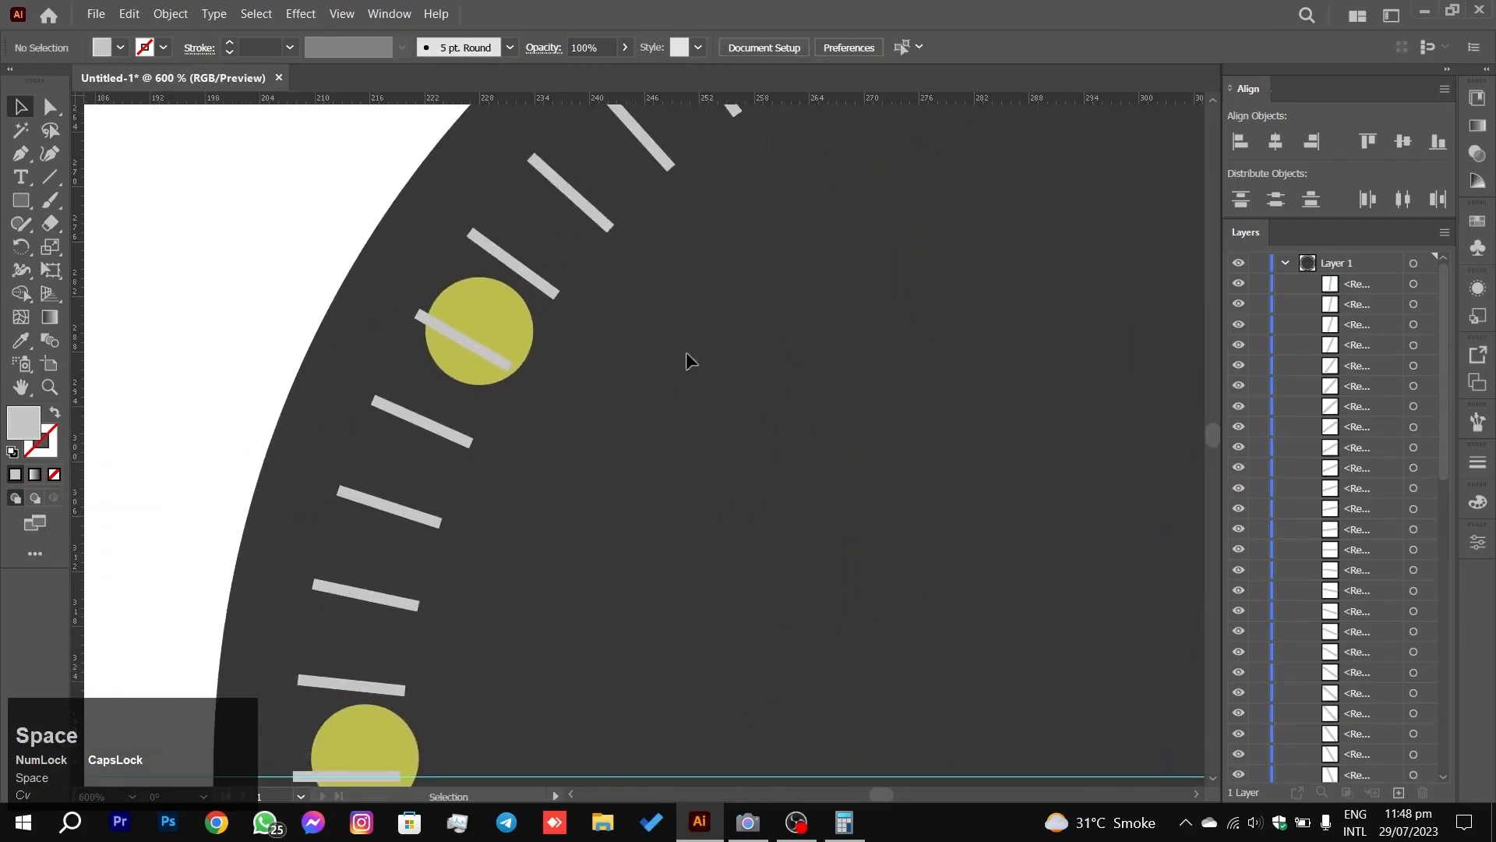
pyautogui.click(494, 352)
pyautogui.press('Delete')
# Step: Delete the gray tick lying over the nine o'clock yellow circle
pyautogui.press('space')
pyautogui.moveTo(651, 552); pyautogui.dragTo(648, 314)
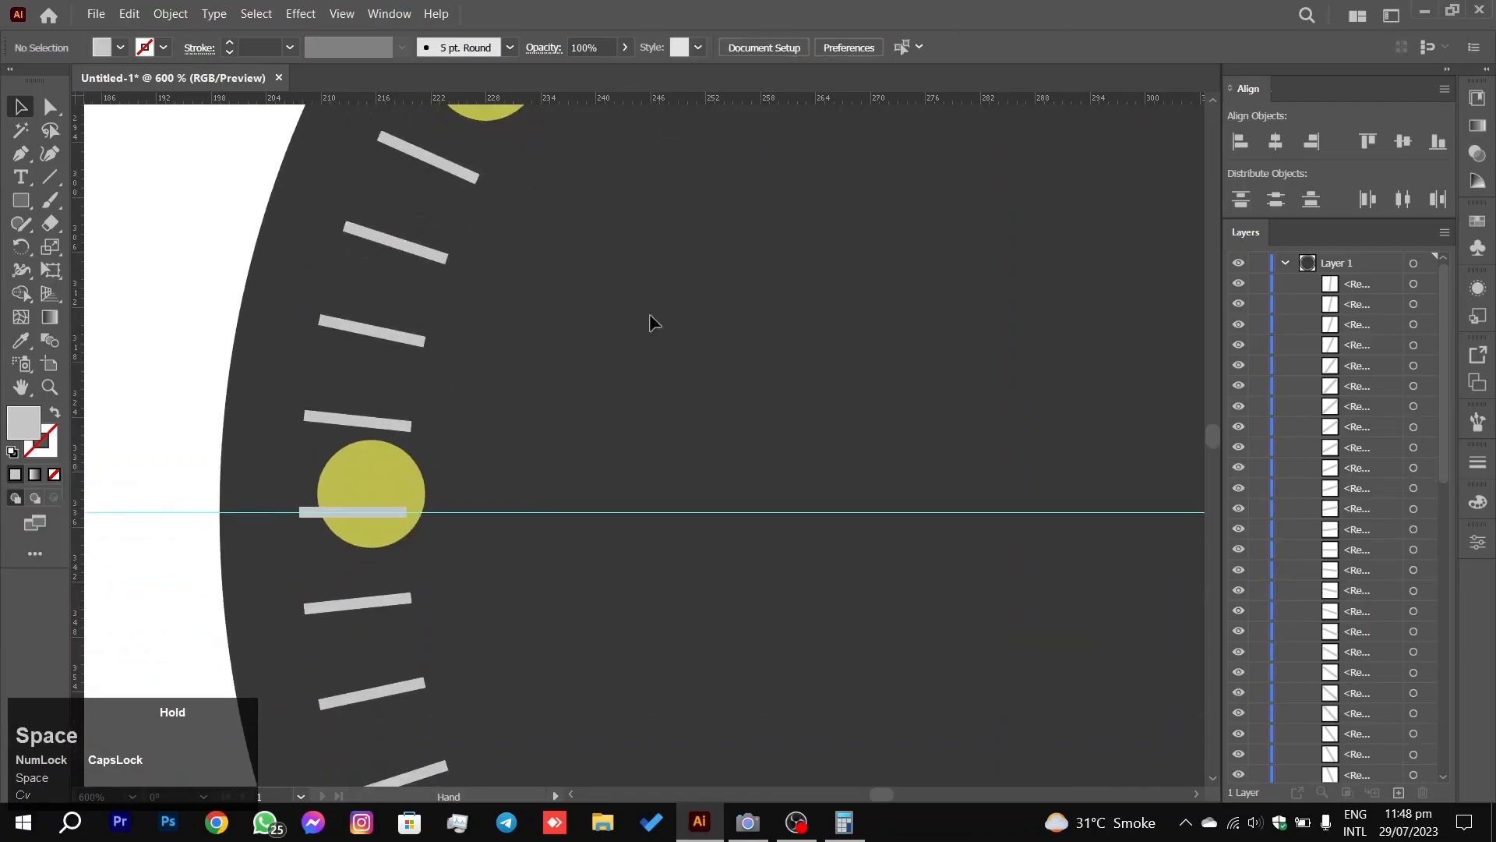
pyautogui.click(364, 514)
pyautogui.press('Delete')
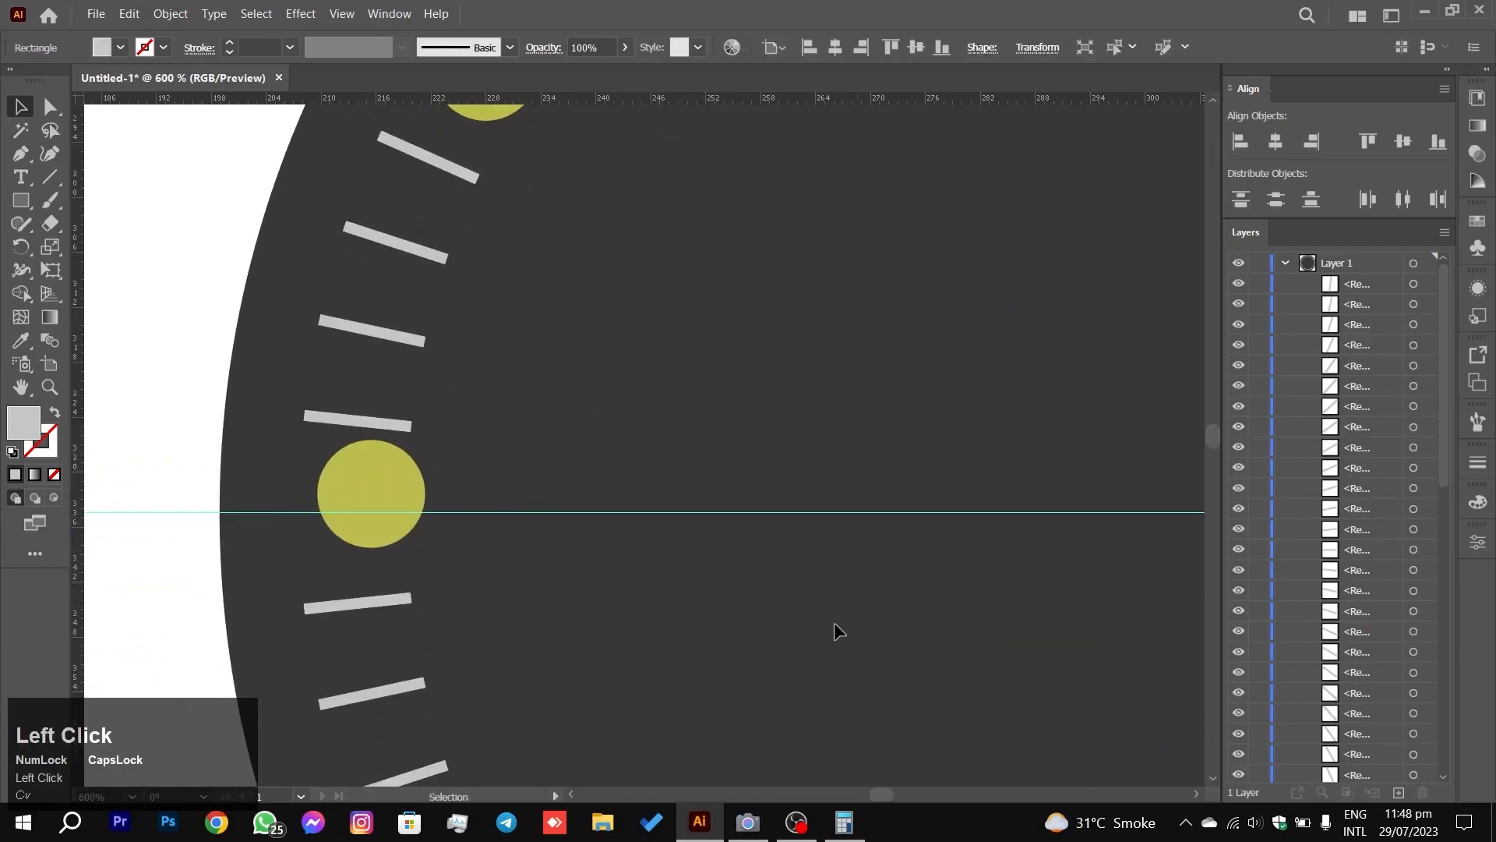
# Step: Delete the gray ticks lying over the eight, seven and six o'clock circles together
pyautogui.press('space')
pyautogui.moveTo(842, 628); pyautogui.dragTo(728, 319)
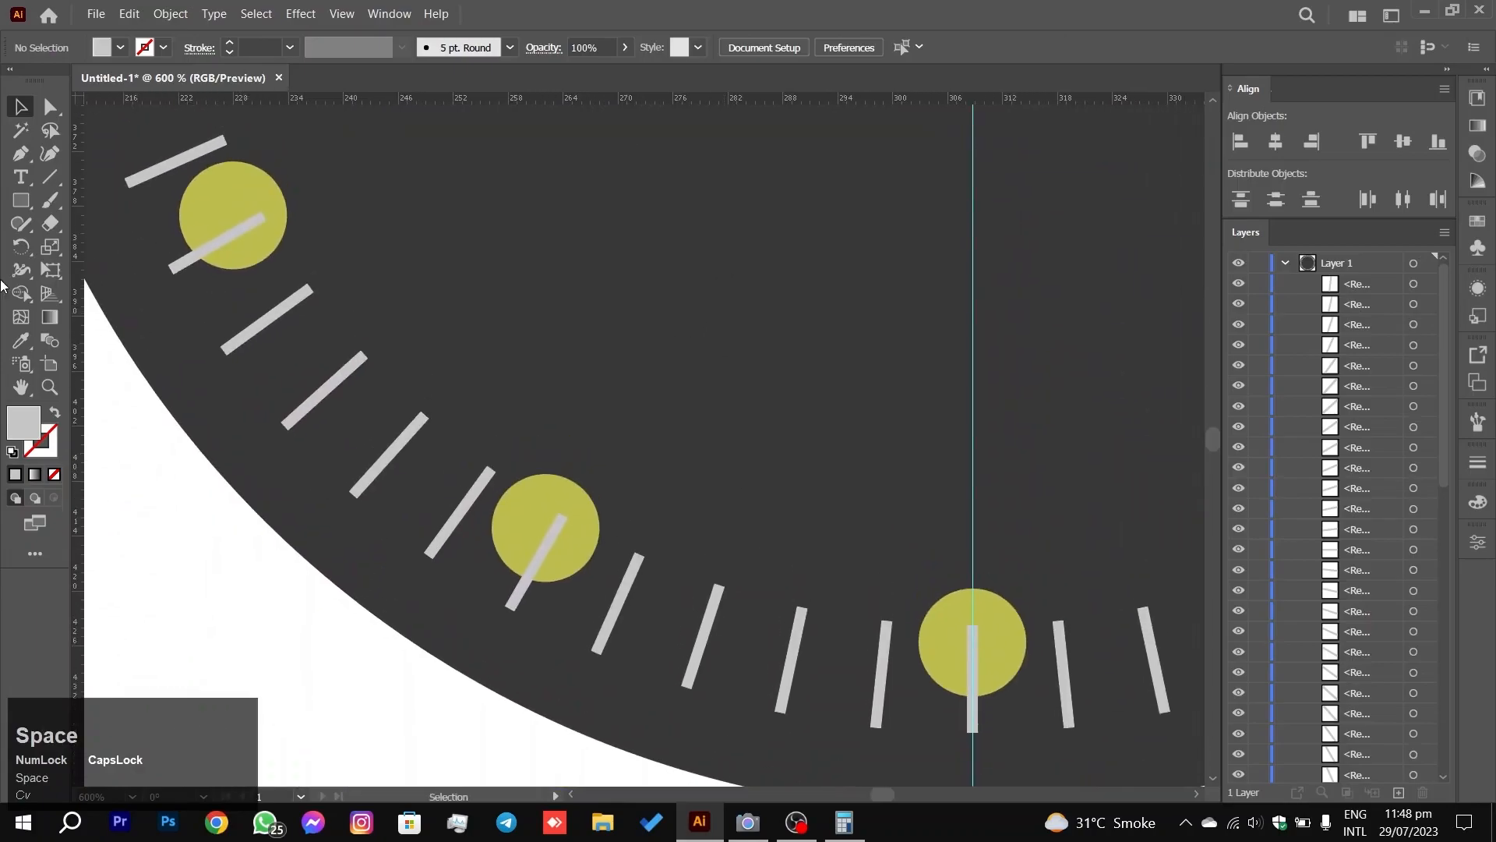
pyautogui.keyDown('shift'); pyautogui.click(222, 242); pyautogui.keyUp('shift')
pyautogui.keyDown('shift'); pyautogui.click(541, 531); pyautogui.keyUp('shift')
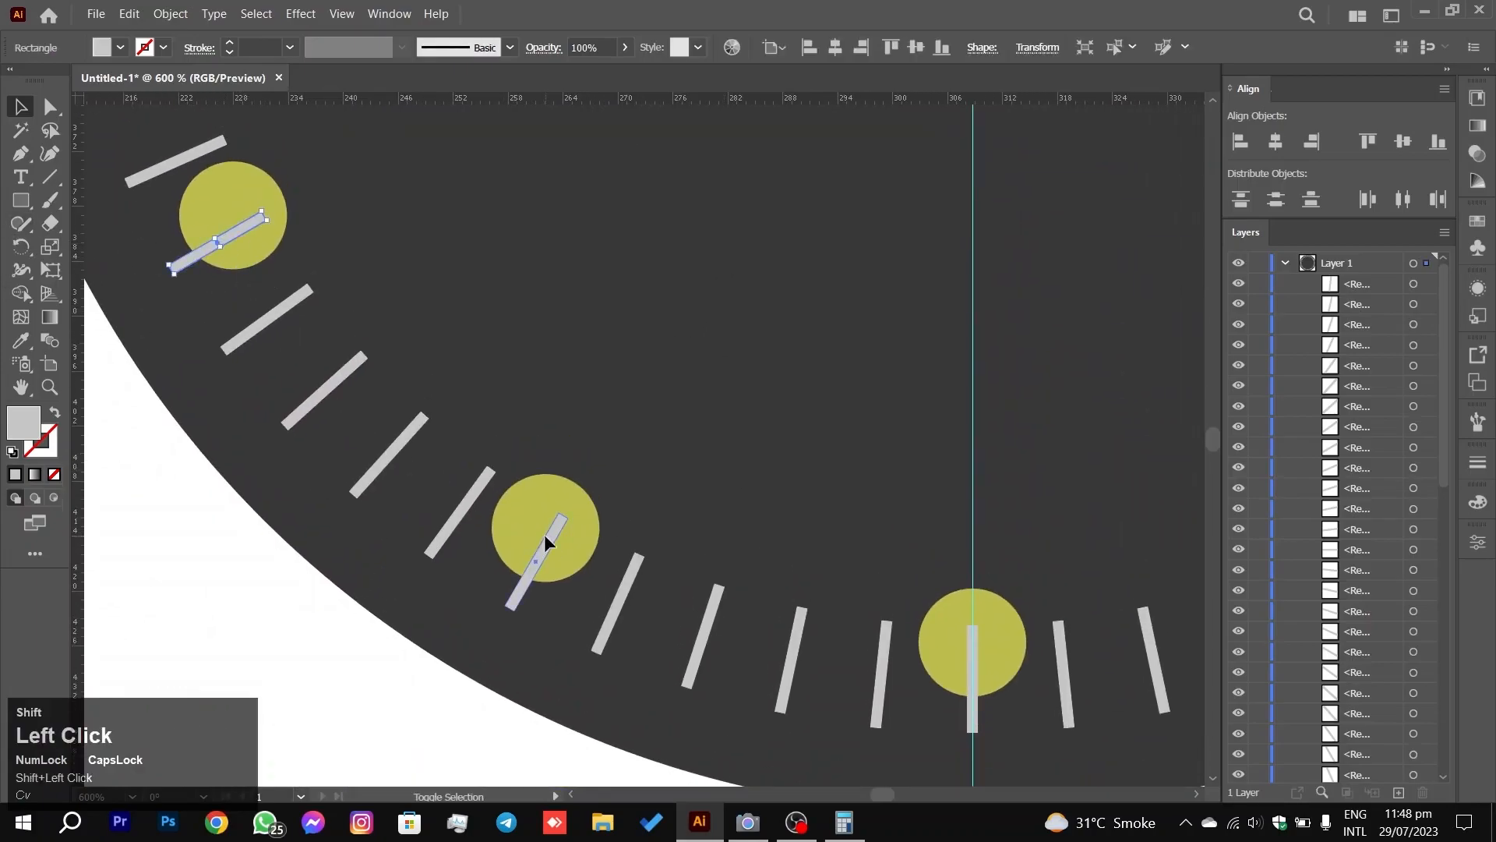
pyautogui.keyDown('shift'); pyautogui.click(976, 648); pyautogui.keyUp('shift')
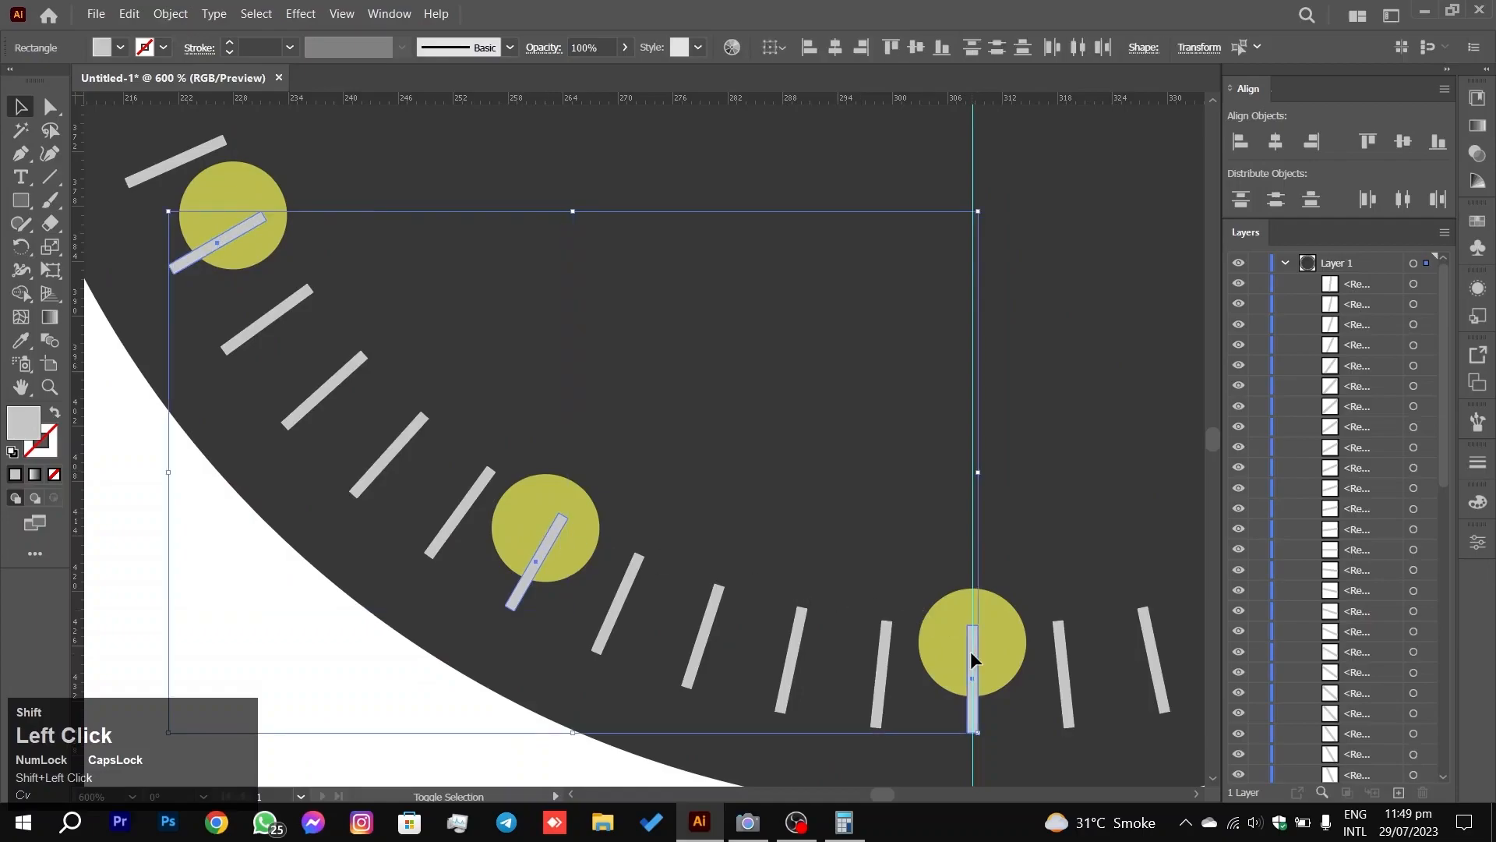
pyautogui.press('Delete')
# Step: Delete the gray ticks lying over the five o'clock and four o'clock circles
pyautogui.press('space')
pyautogui.moveTo(1072, 350); pyautogui.dragTo(694, 444)
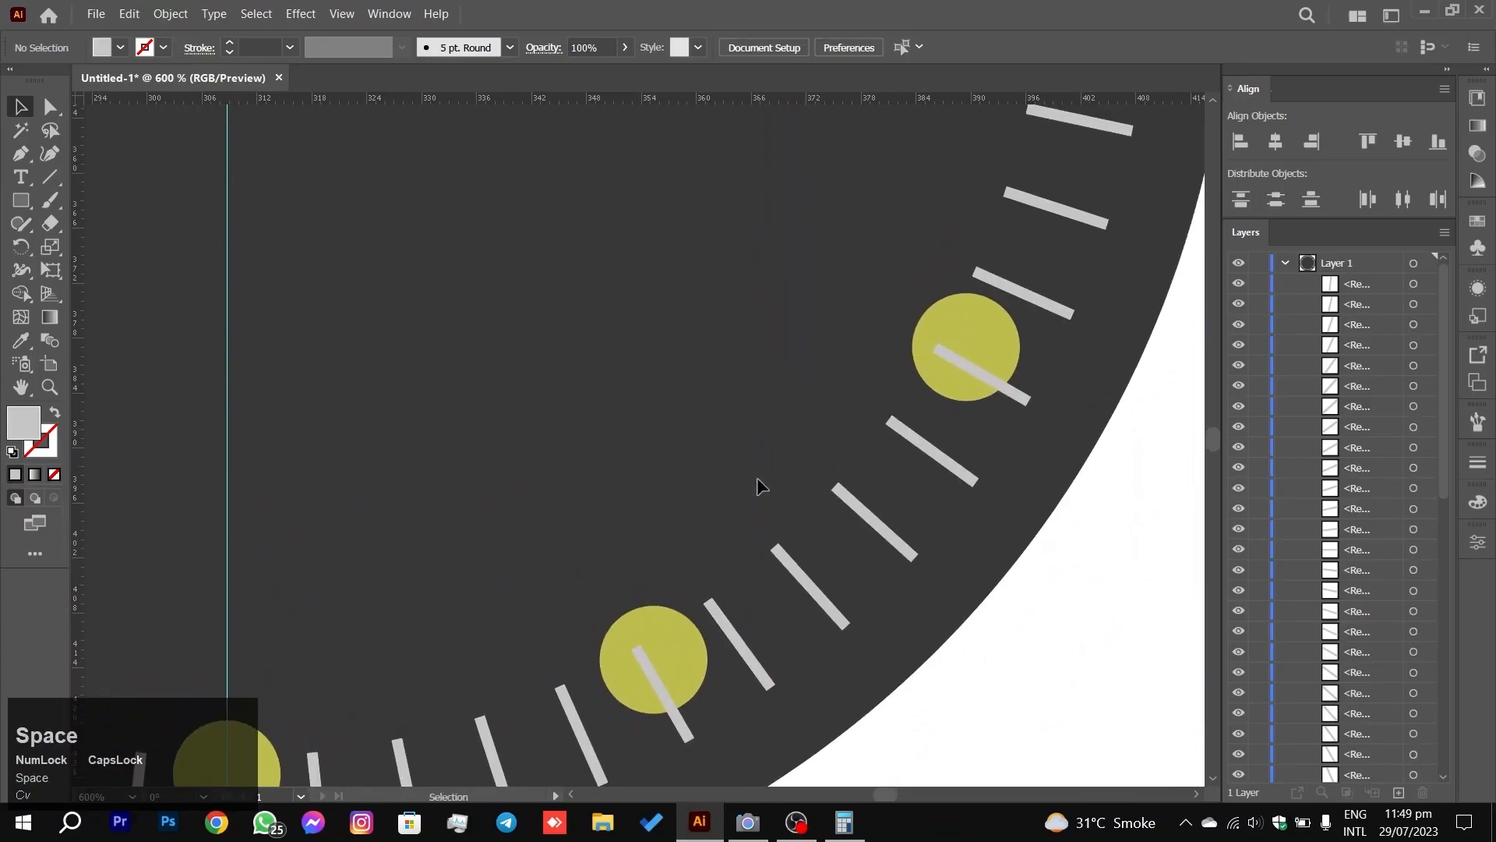
pyautogui.click(667, 727)
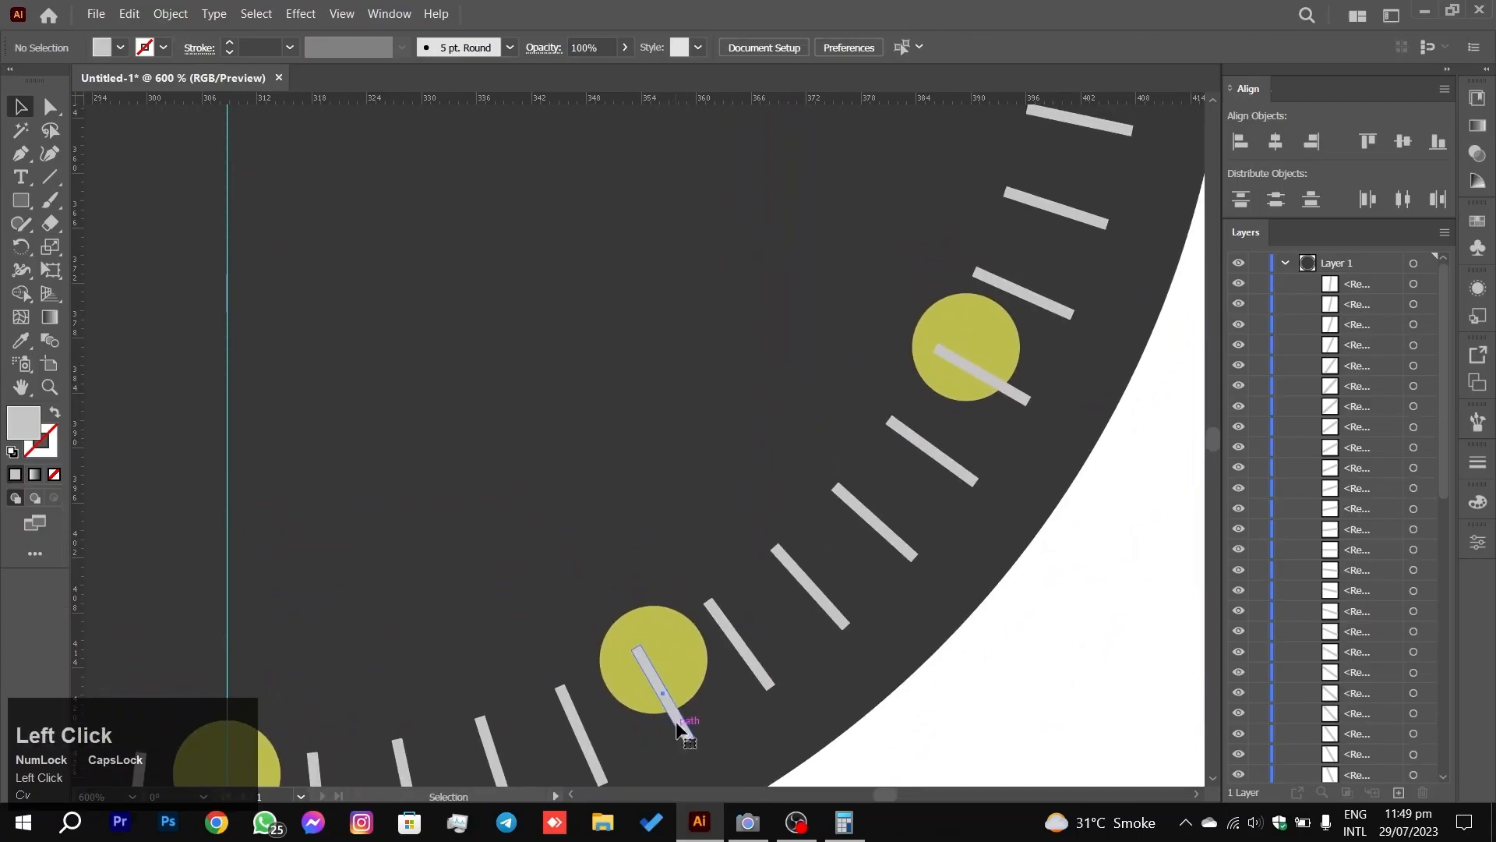
pyautogui.keyDown('shift'); pyautogui.click(1022, 399); pyautogui.keyUp('shift')
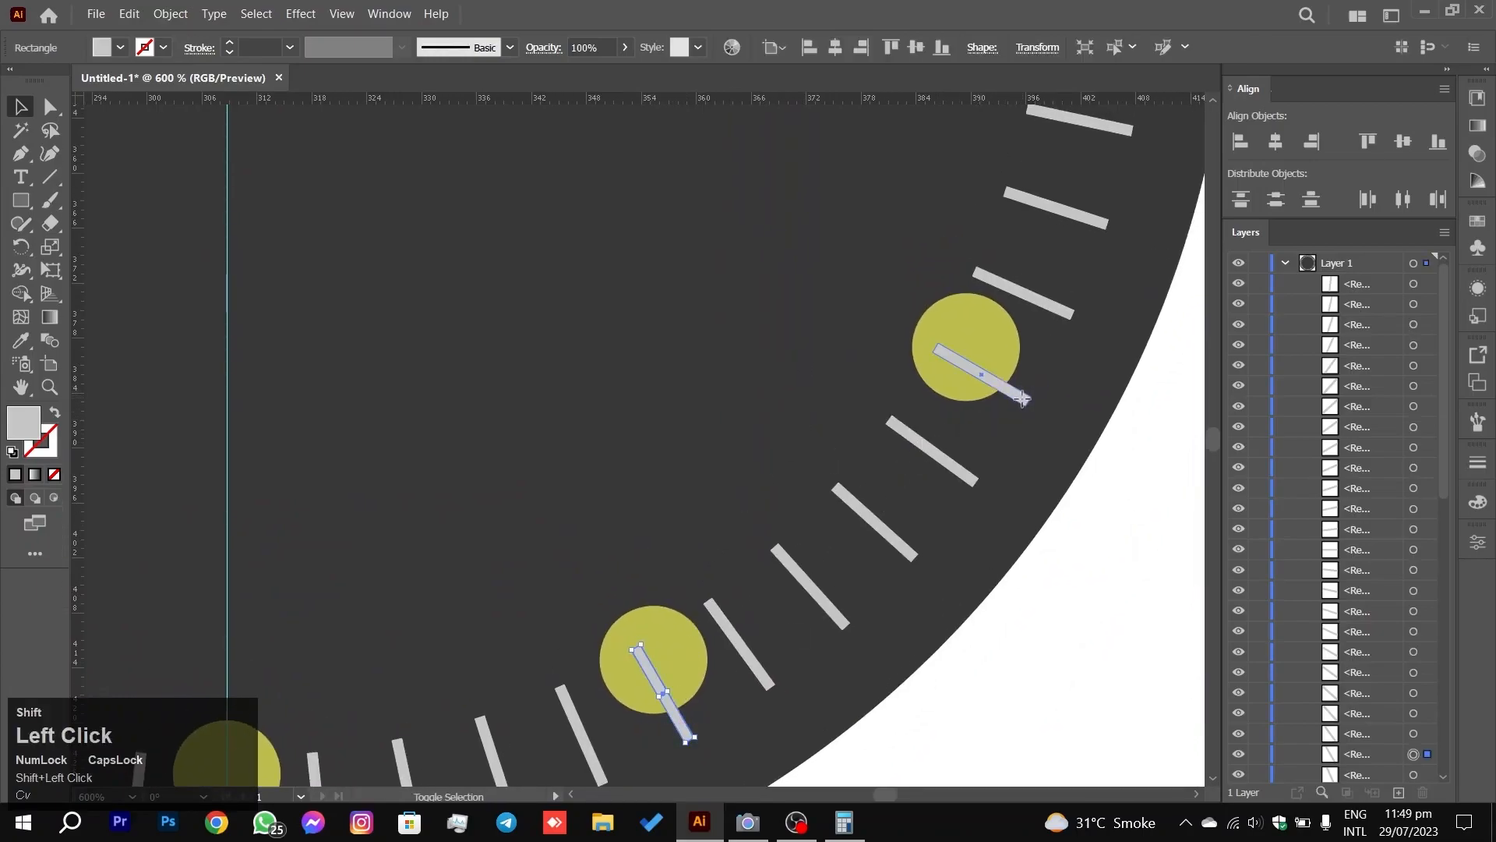
pyautogui.press('Delete')
# Step: Delete the gray ticks lying over the three o'clock and two o'clock circles
pyautogui.moveTo(839, 297); pyautogui.dragTo(635, 740)
pyautogui.moveTo(678, 365); pyautogui.dragTo(875, 595)
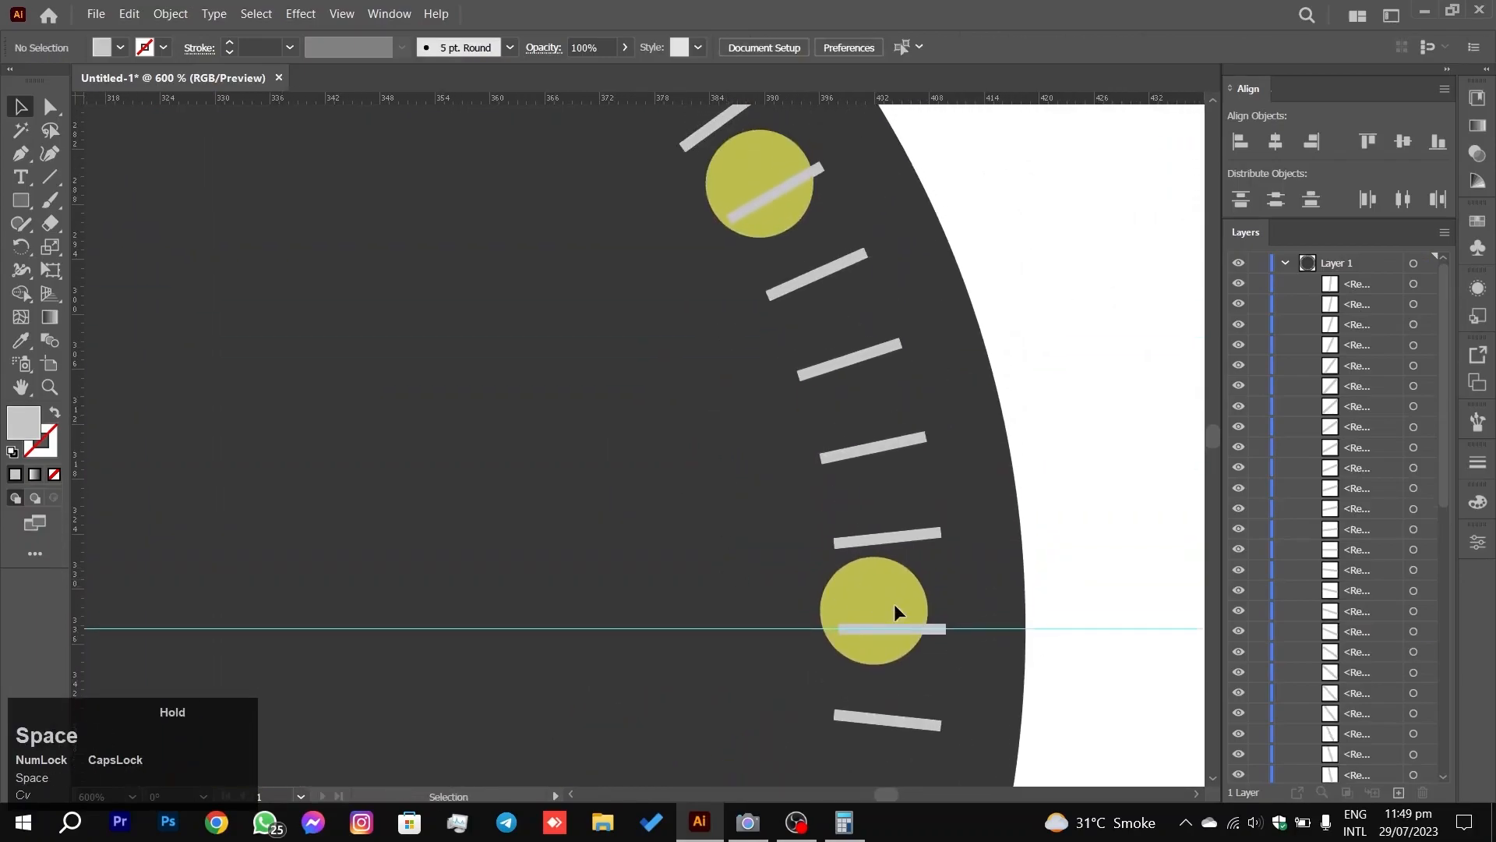
pyautogui.click(931, 628)
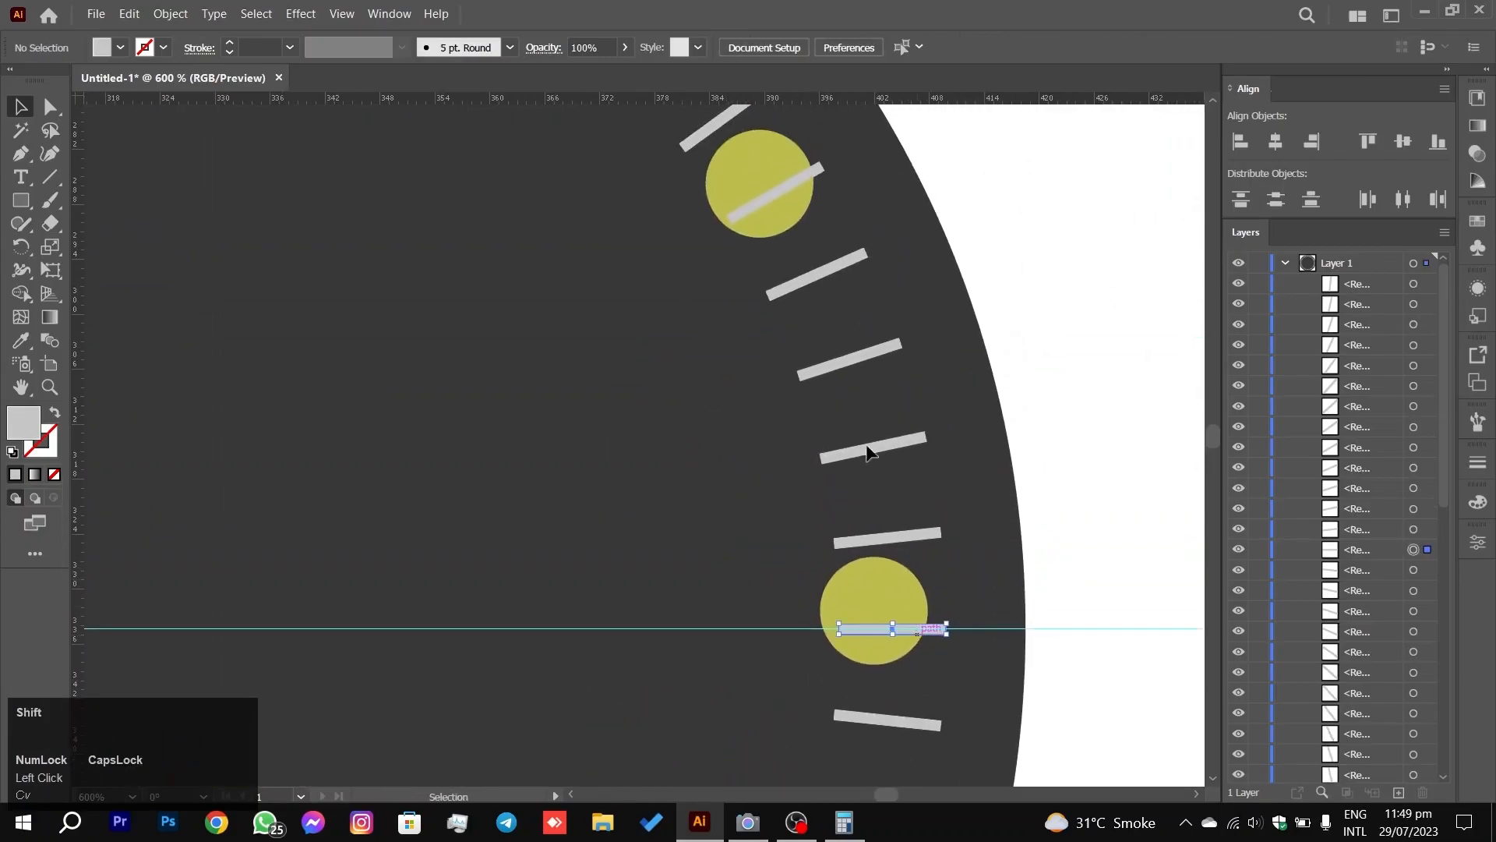
pyautogui.keyDown('shift'); pyautogui.click(788, 192); pyautogui.keyUp('shift')
pyautogui.press('Delete')
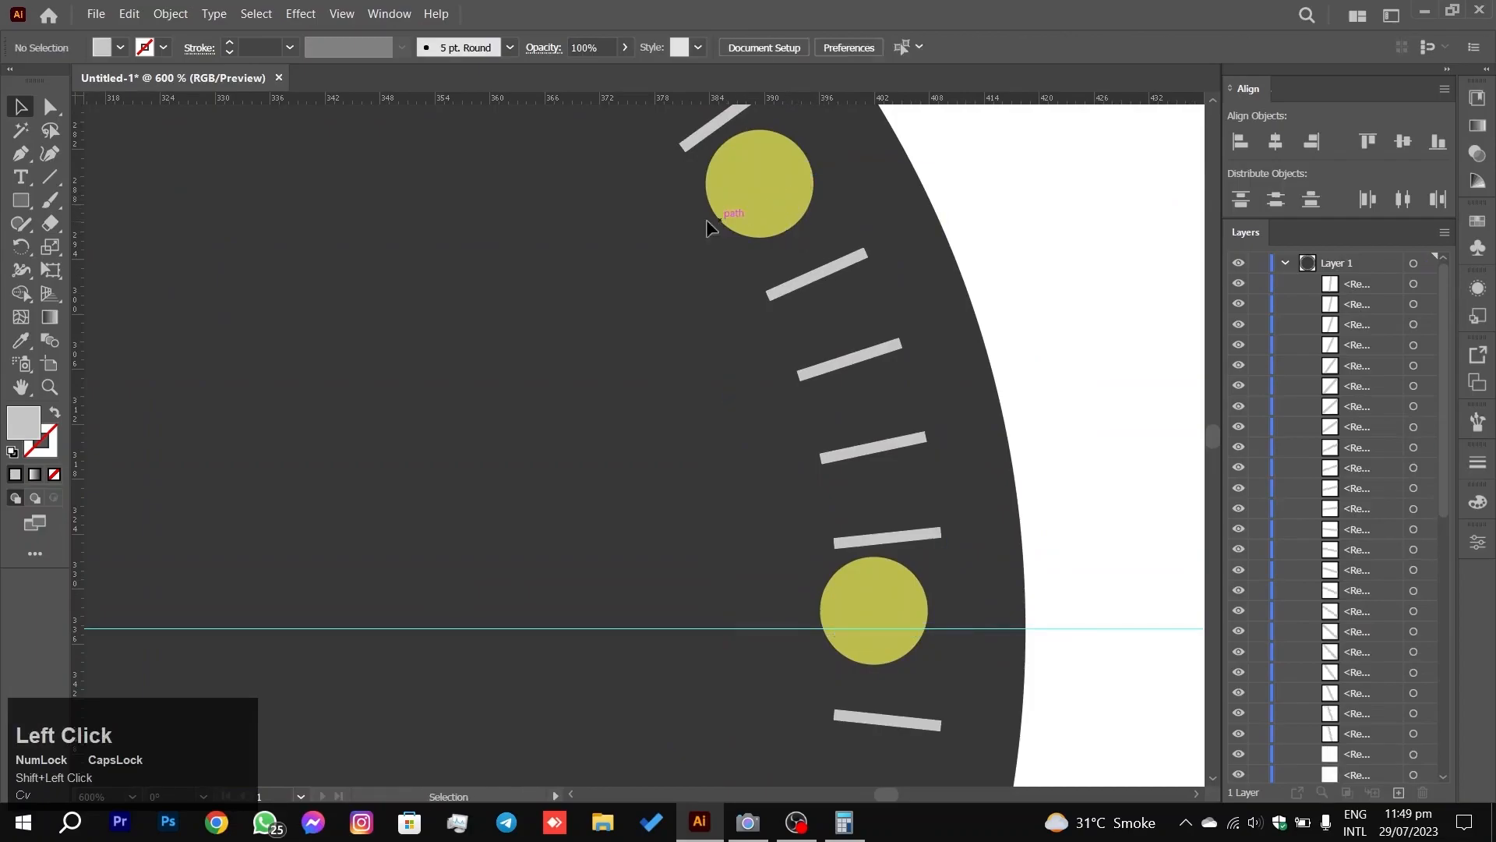
# Step: Look over the whole clock face to check for gray ticks still overlapping the yellow circles
pyautogui.moveTo(673, 290); pyautogui.dragTo(708, 411)
pyautogui.moveTo(599, 94); pyautogui.dragTo(988, 549)
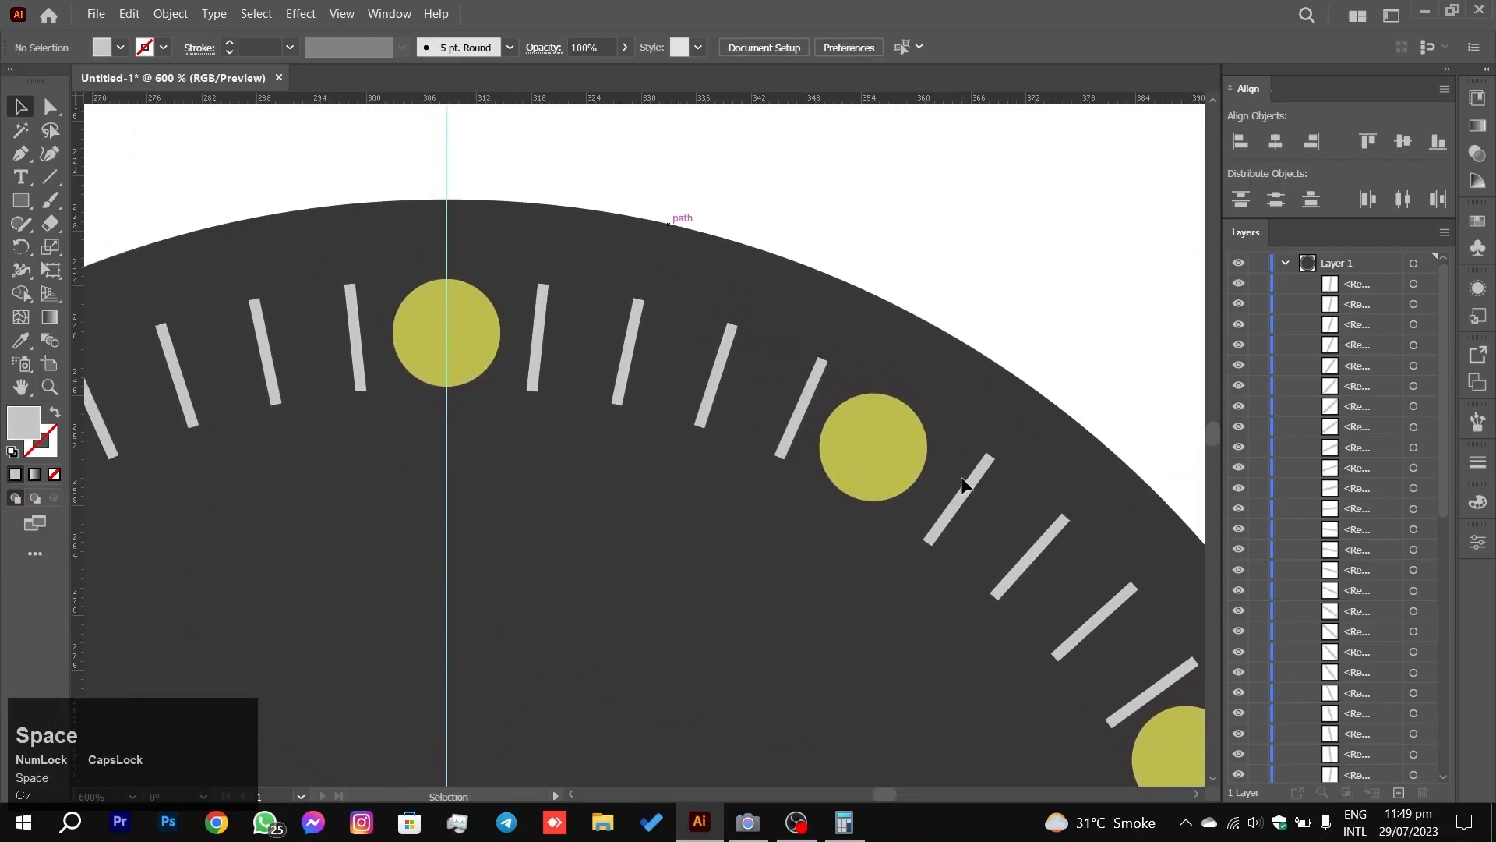
pyautogui.scroll(-1, 880, 548)
pyautogui.scroll(-2, 880, 553)
pyautogui.moveTo(795, 655); pyautogui.dragTo(726, 416)
pyautogui.scroll(-1, 815, 476)
pyautogui.scroll(-1, 779, 417)
pyautogui.scroll(-1, 786, 425)
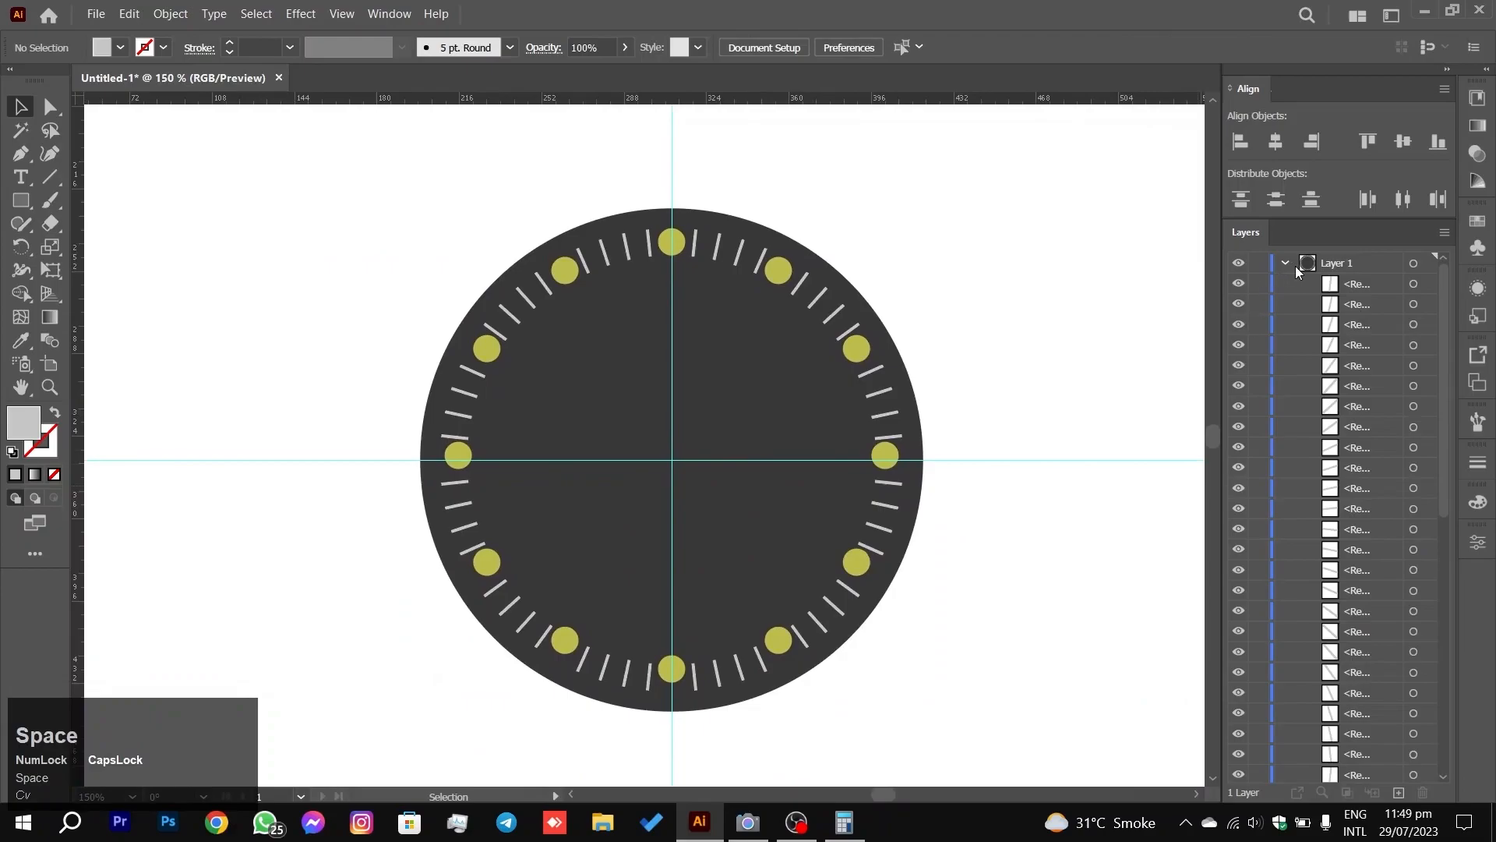
# Step: Select all the remaining gray ticks, group them, and deselect
pyautogui.scroll(-5, 1329, 538)
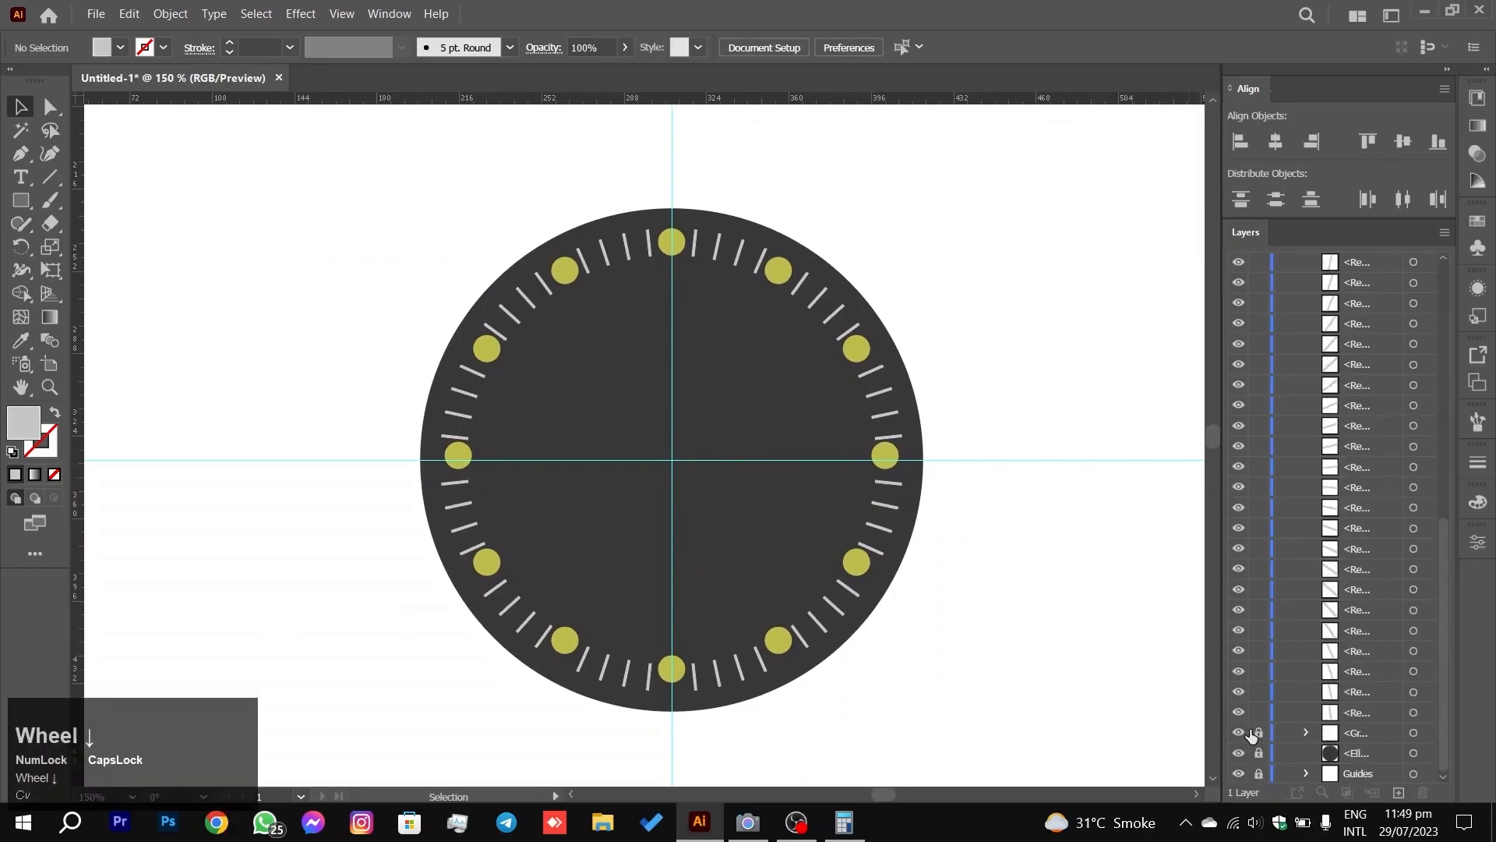
pyautogui.moveTo(966, 252); pyautogui.dragTo(853, 343)
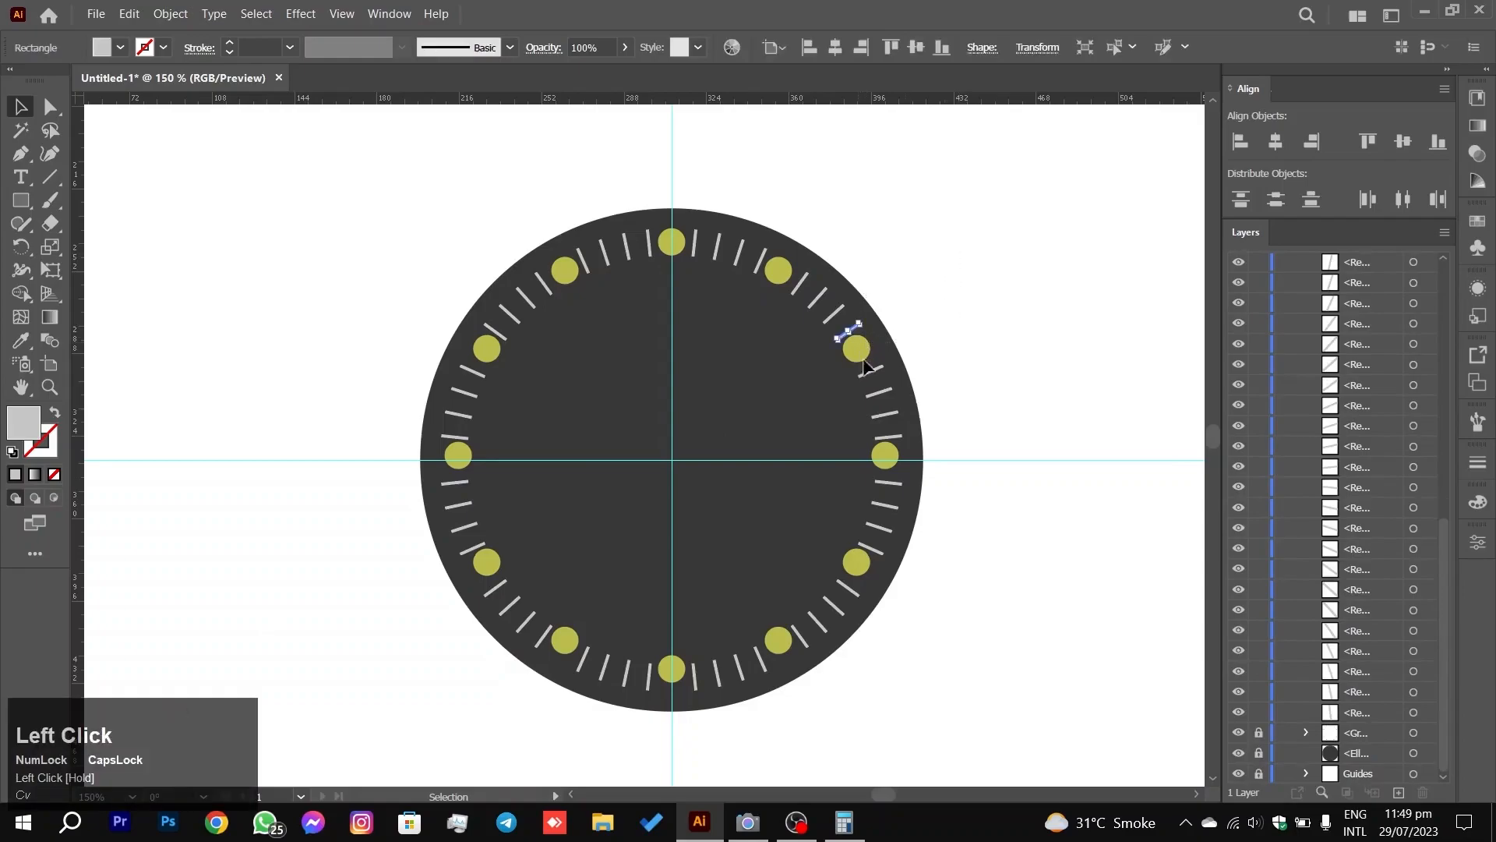
pyautogui.click(938, 283)
pyautogui.hotkey('ctrl', 'a')
pyautogui.hotkey('ctrl', 'g')
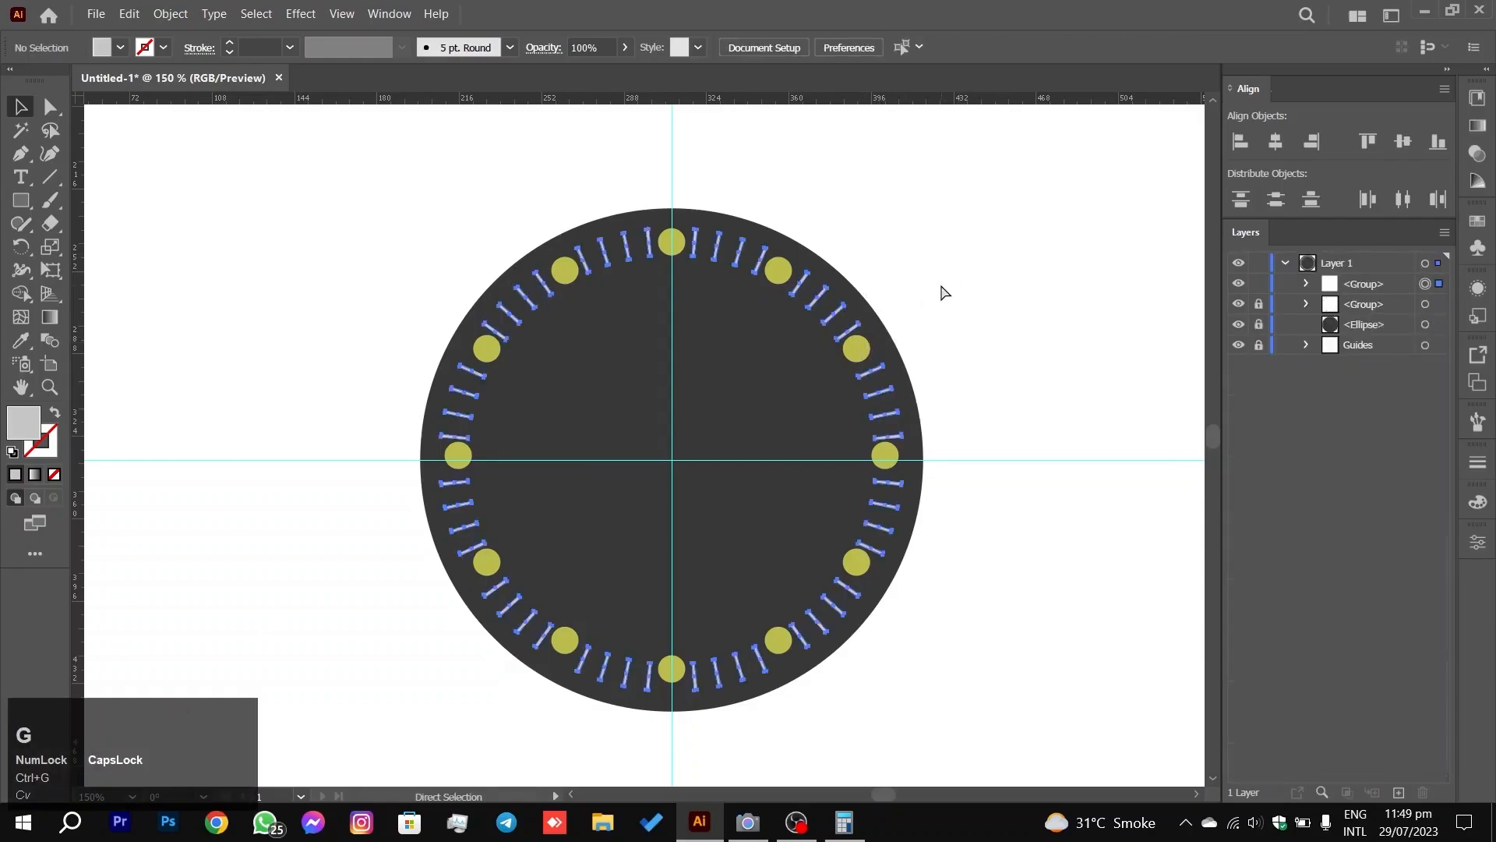
pyautogui.click(1026, 287)
# Step: Lock both the gray tick group and the yellow circle group
pyautogui.moveTo(348, 219); pyautogui.dragTo(516, 326)
pyautogui.click(369, 206)
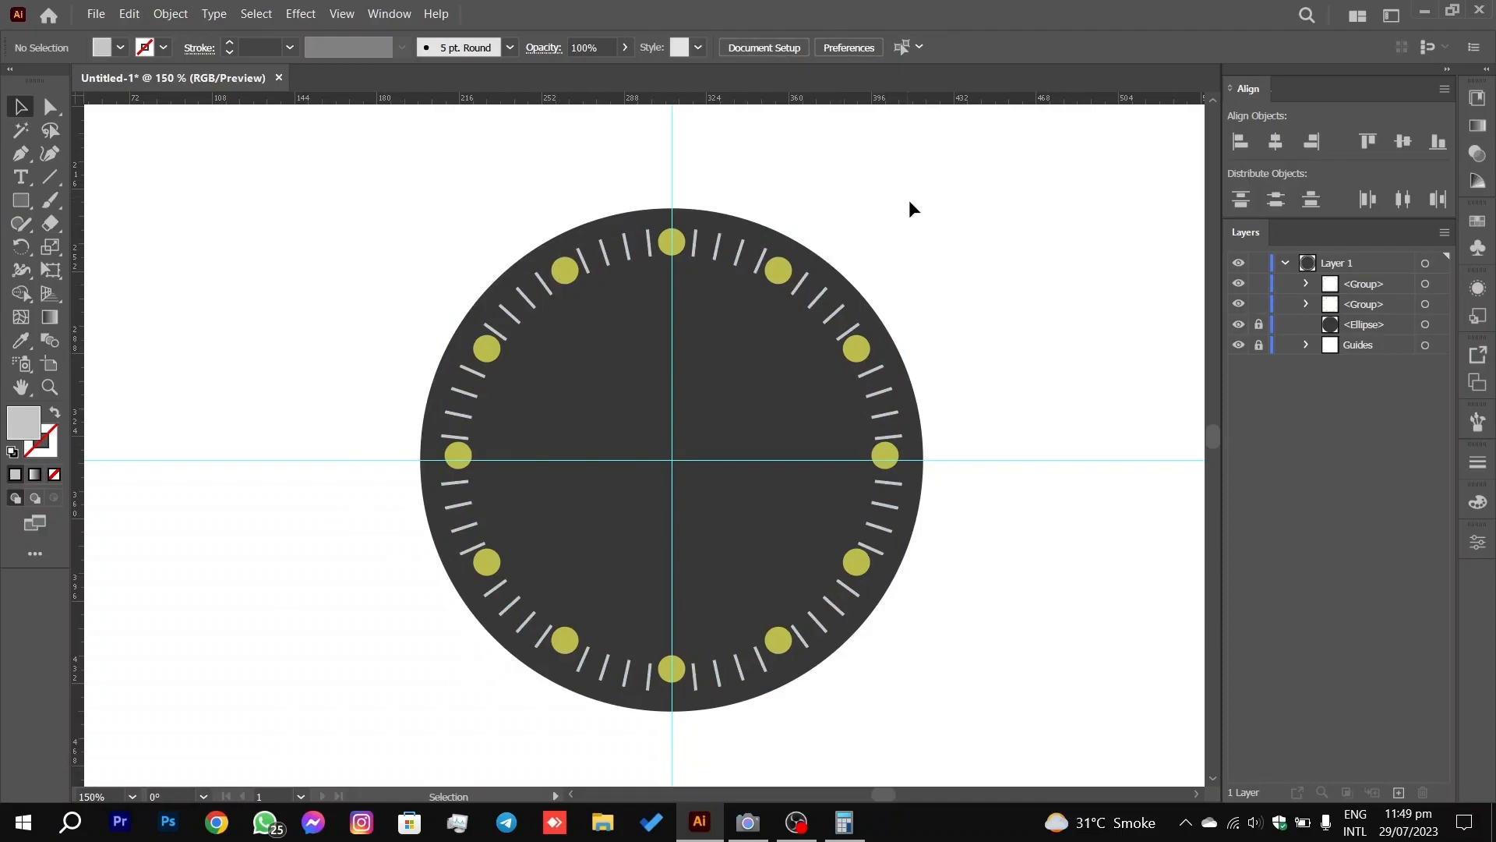
pyautogui.moveTo(920, 208); pyautogui.dragTo(893, 290)
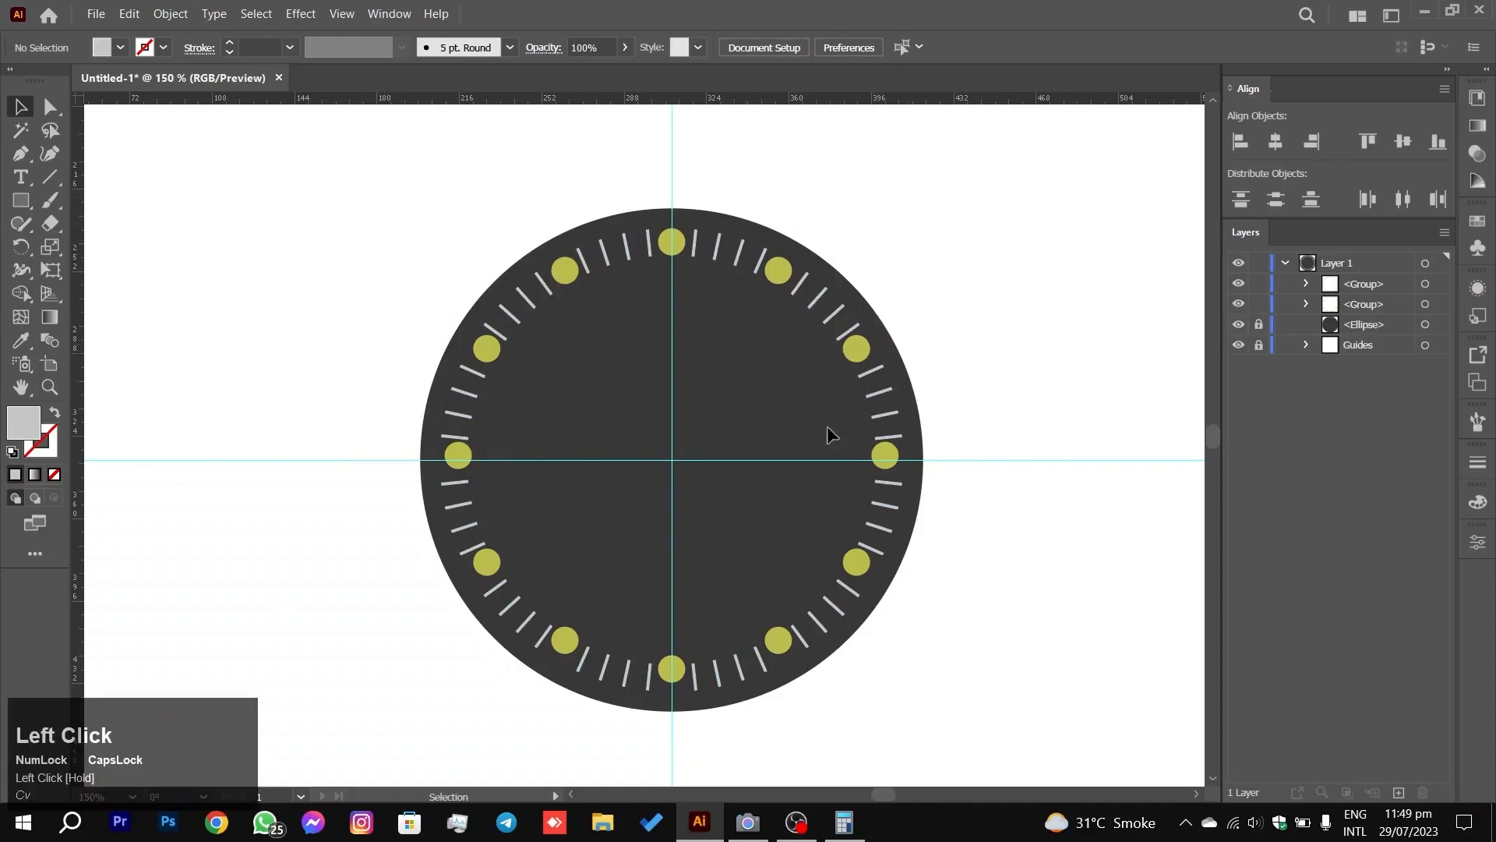
pyautogui.moveTo(751, 434); pyautogui.dragTo(982, 414)
pyautogui.moveTo(1259, 304); pyautogui.dragTo(1260, 267)
# Step: Draw a tall, narrow gray rectangle about 10 pt wide in the empty area left of the clock face, and deselect it
pyautogui.scroll(1, 584, 415)
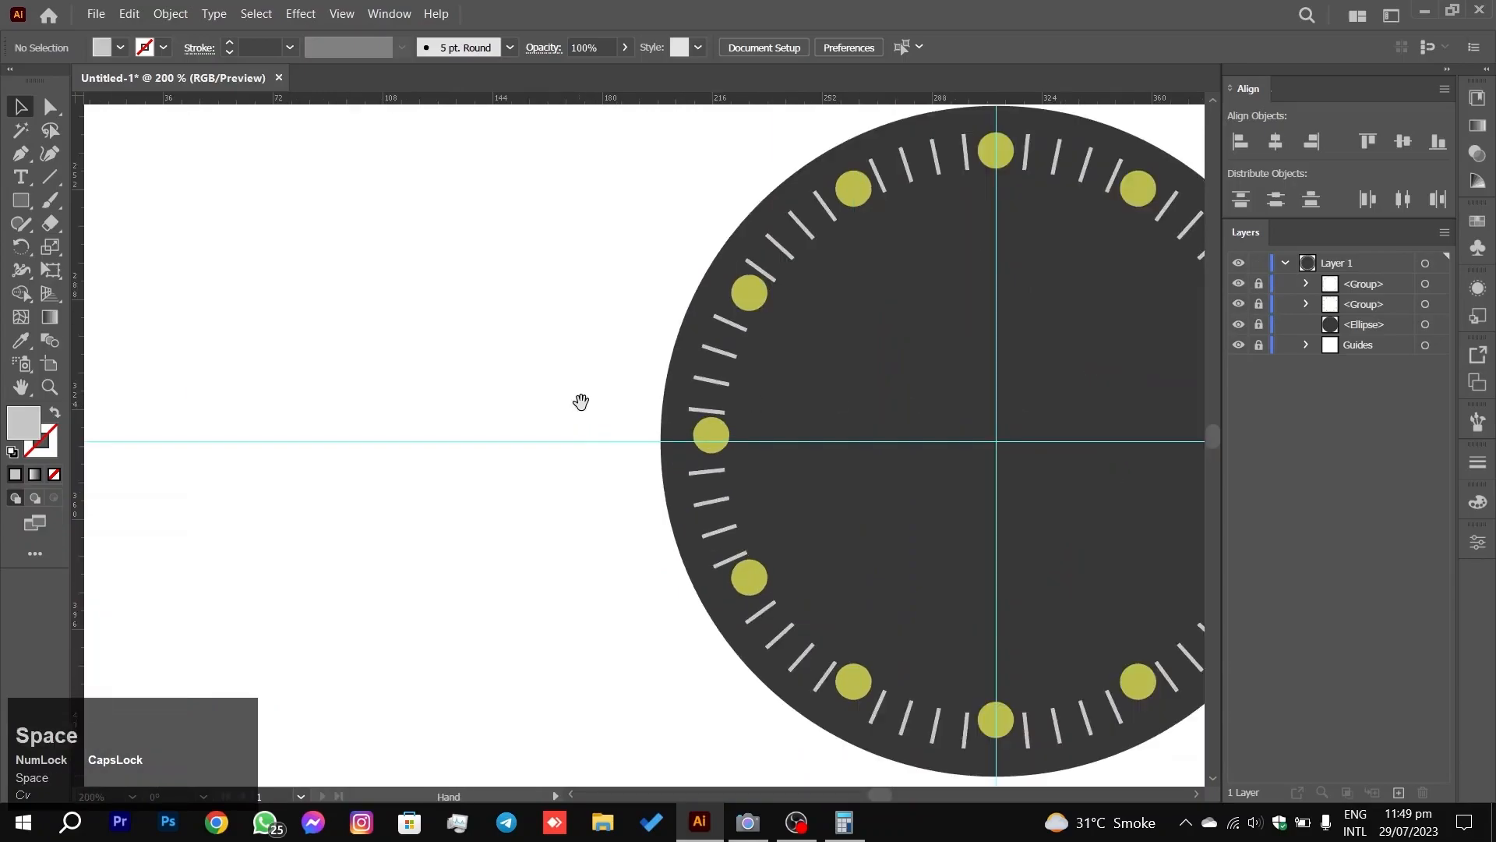
pyautogui.moveTo(577, 400); pyautogui.dragTo(660, 377)
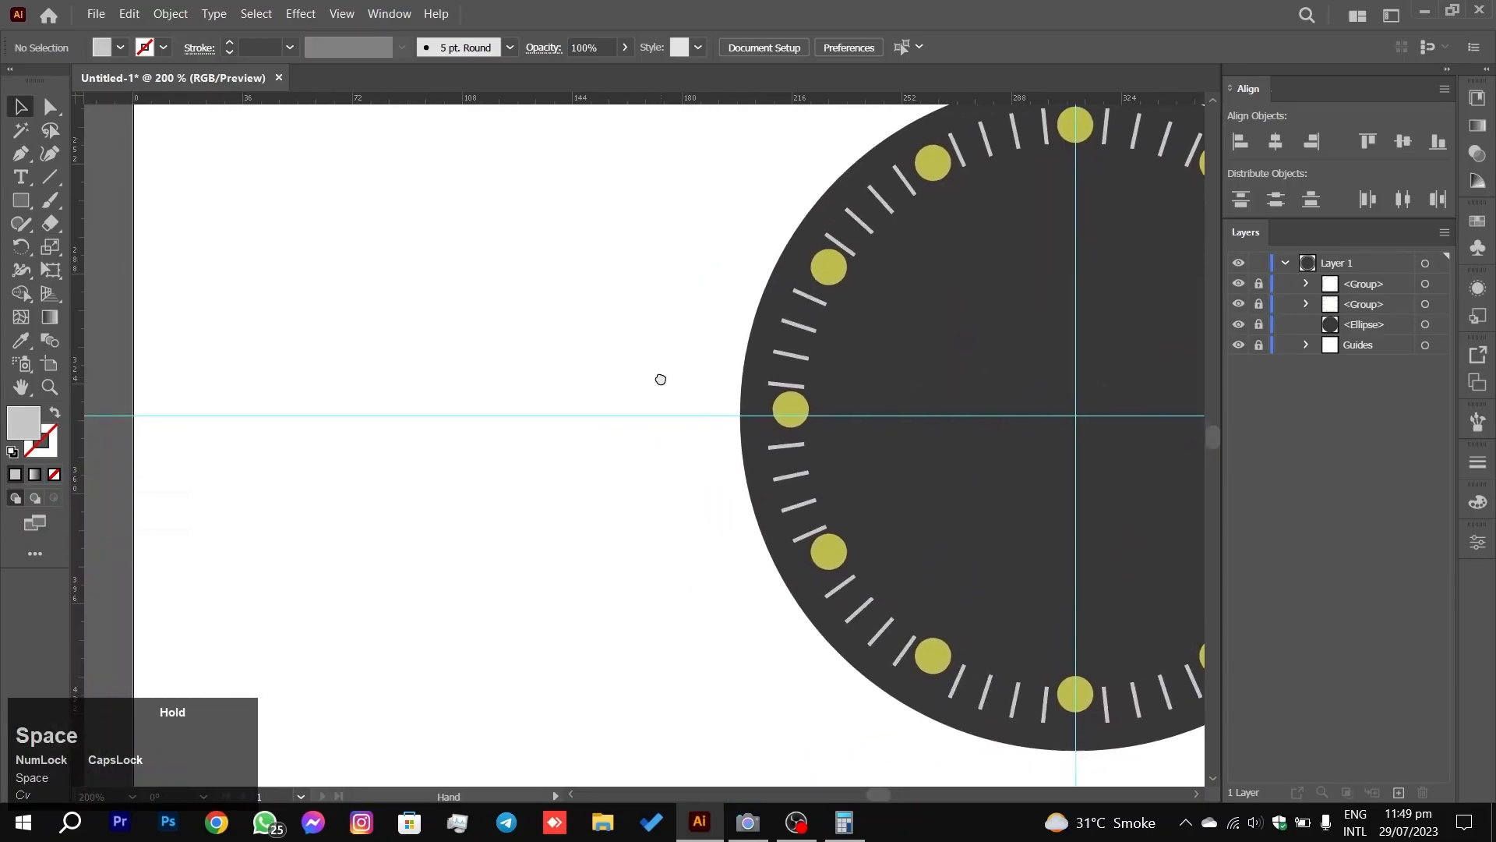
pyautogui.click(20, 200)
pyautogui.moveTo(264, 200); pyautogui.dragTo(293, 675)
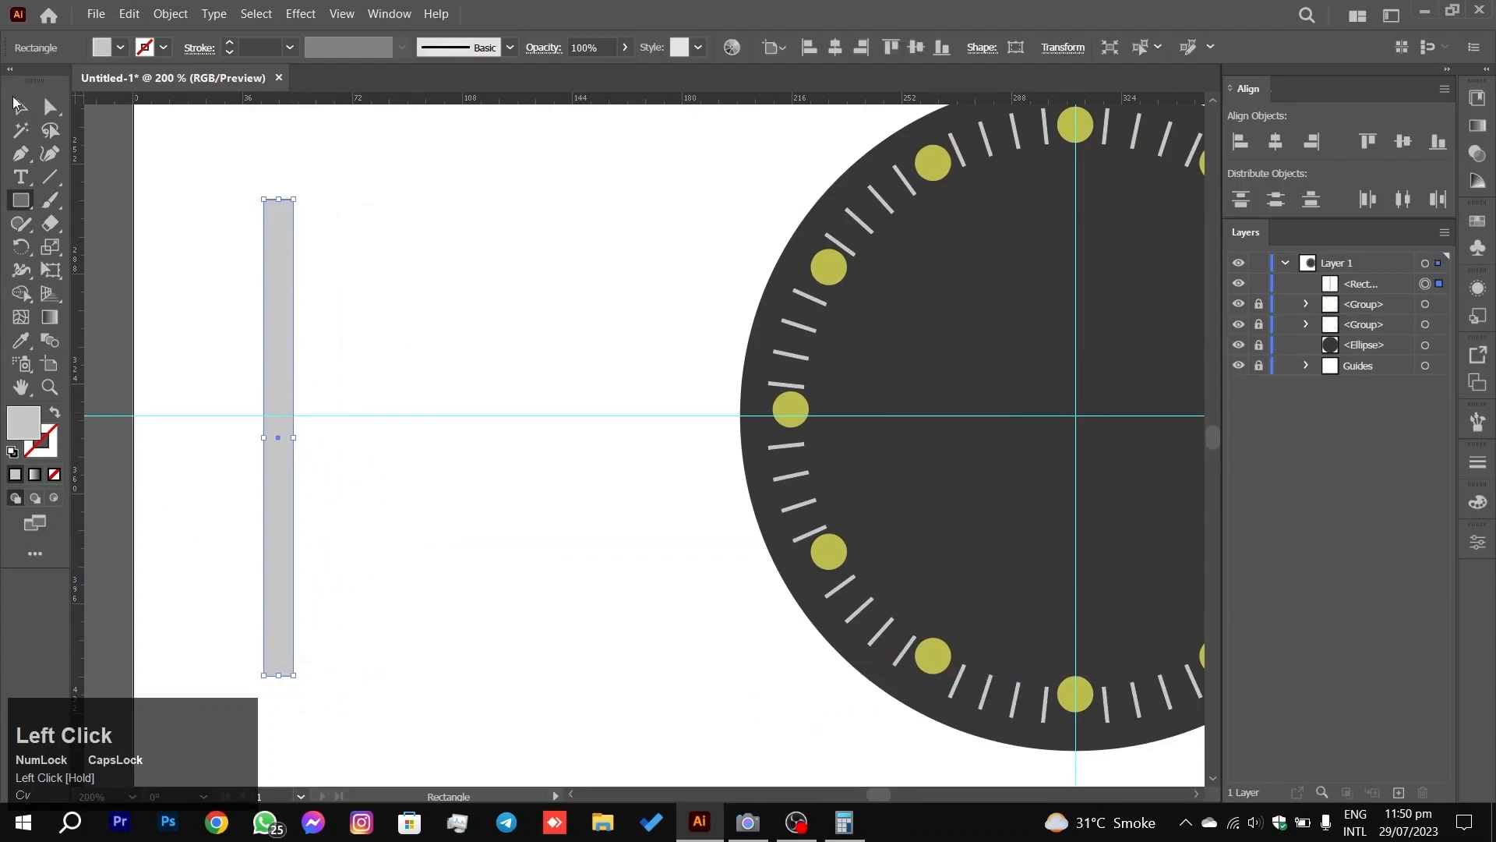
pyautogui.click(11, 96)
pyautogui.click(176, 382)
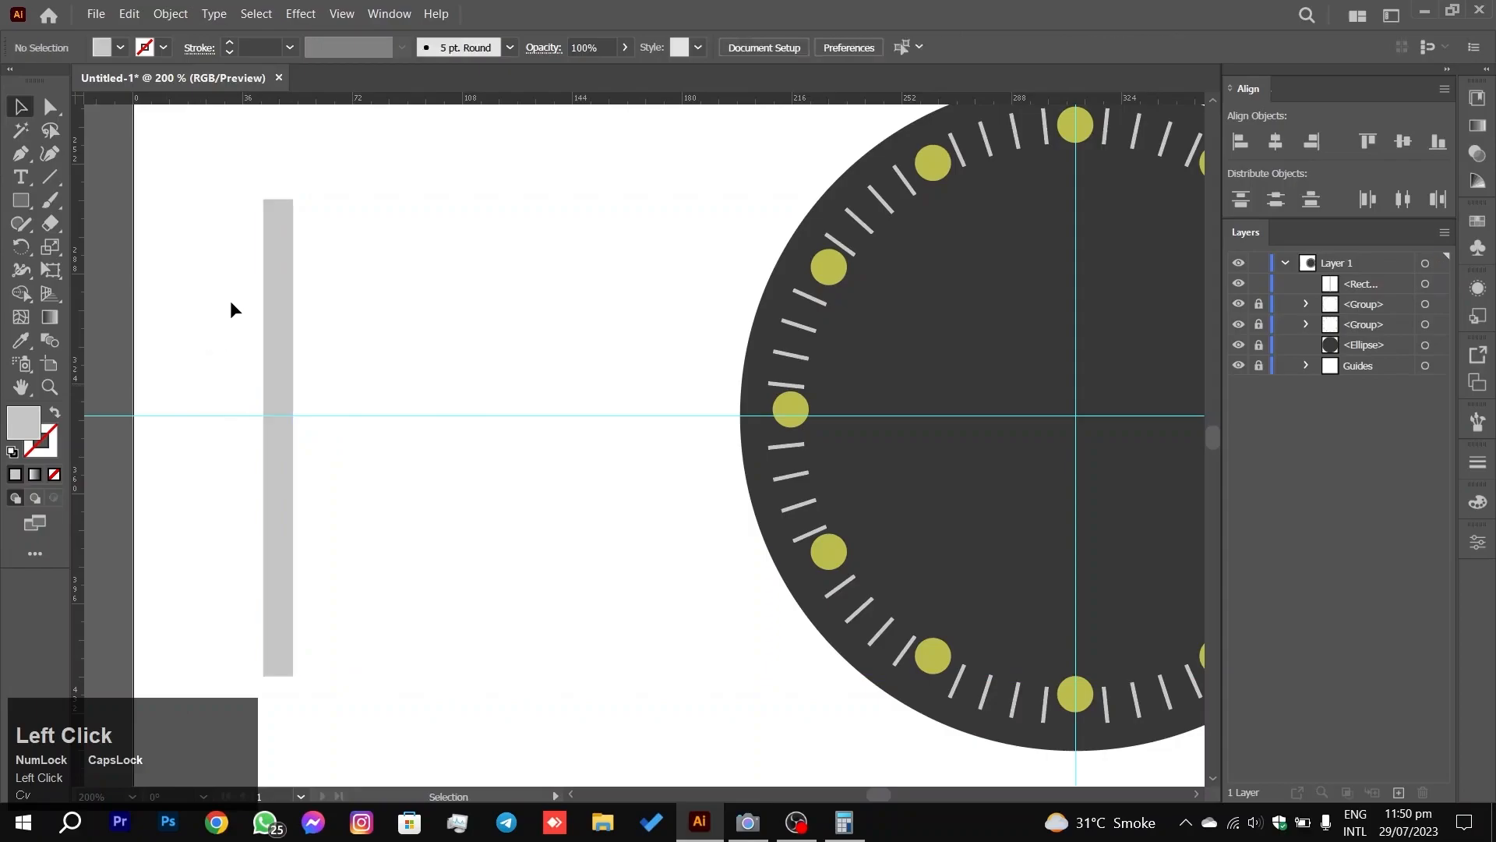
# Step: Select only the upper-right corner anchor of the tall gray rectangle with the Direct Selection tool
pyautogui.click(274, 279)
pyautogui.keyDown('alt'); pyautogui.scroll(2, 281, 237); pyautogui.keyUp('alt')
pyautogui.keyDown('alt'); pyautogui.scroll(2, 281, 238); pyautogui.keyUp('alt')
pyautogui.moveTo(576, 244); pyautogui.dragTo(765, 426)
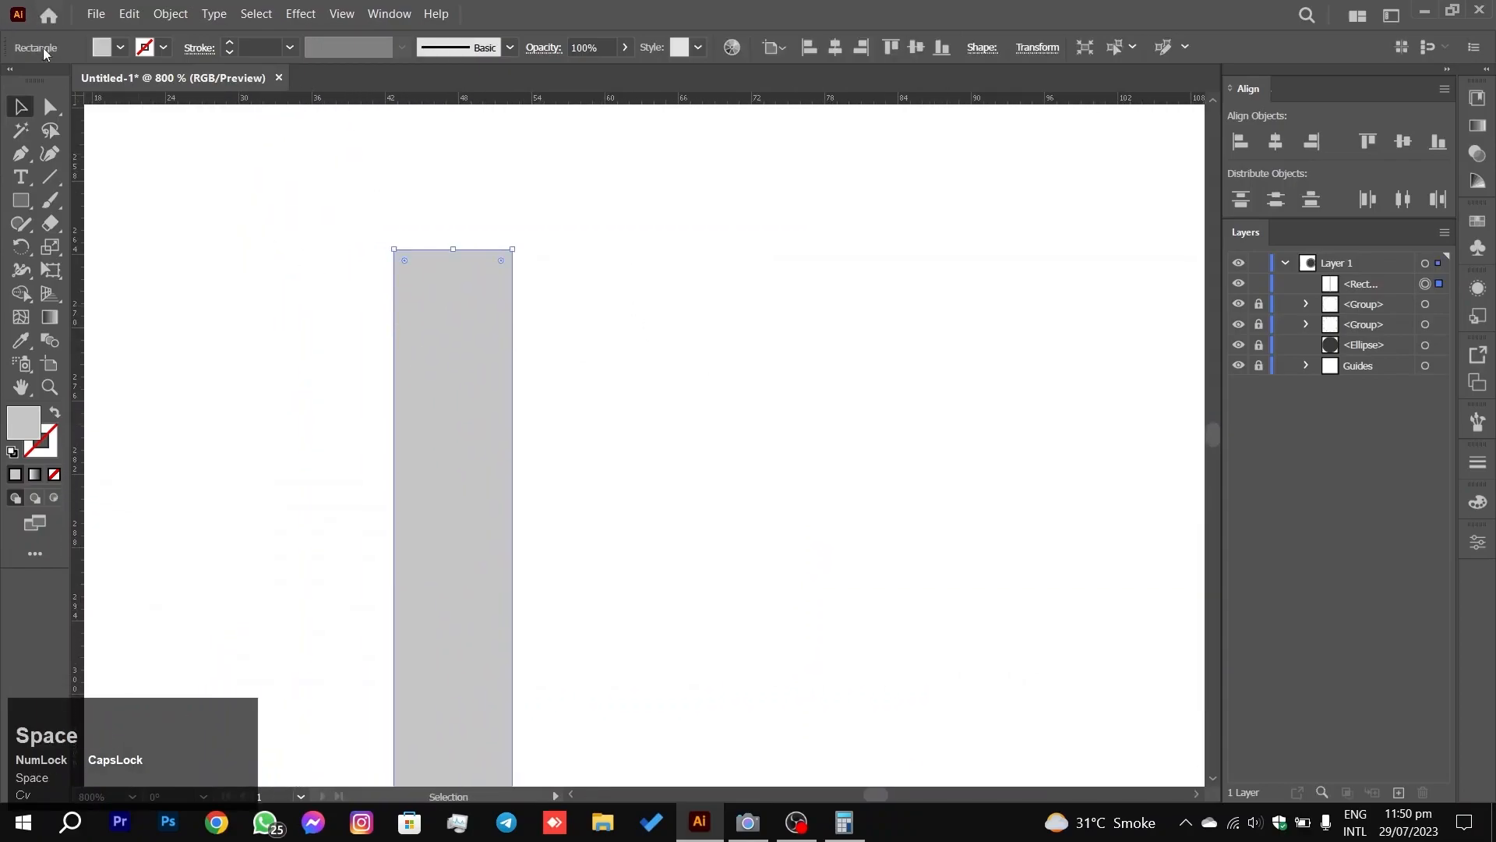
pyautogui.click(50, 107)
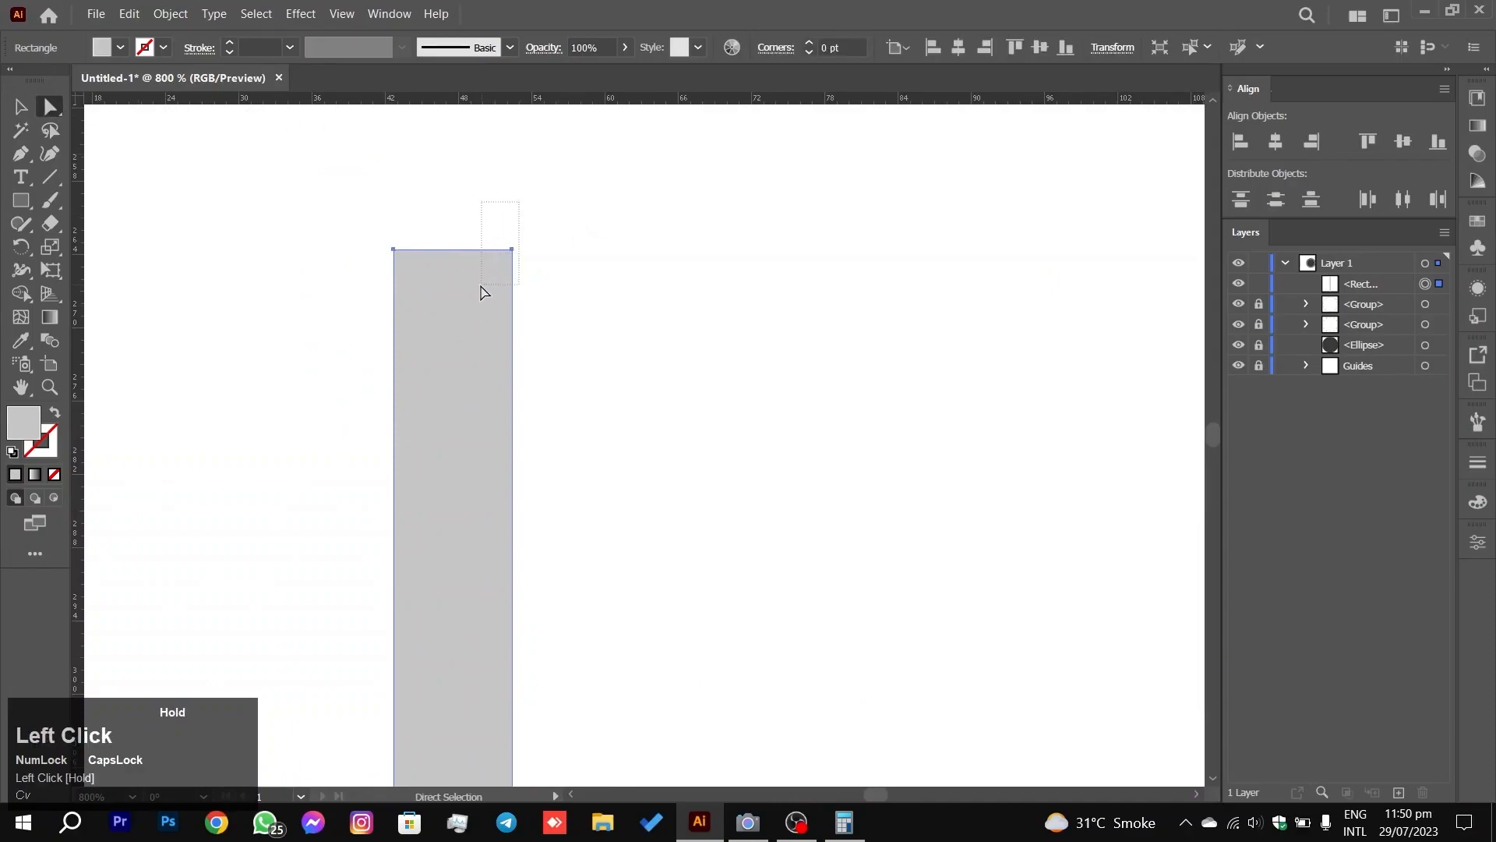
pyautogui.click(514, 263)
pyautogui.press('Left')
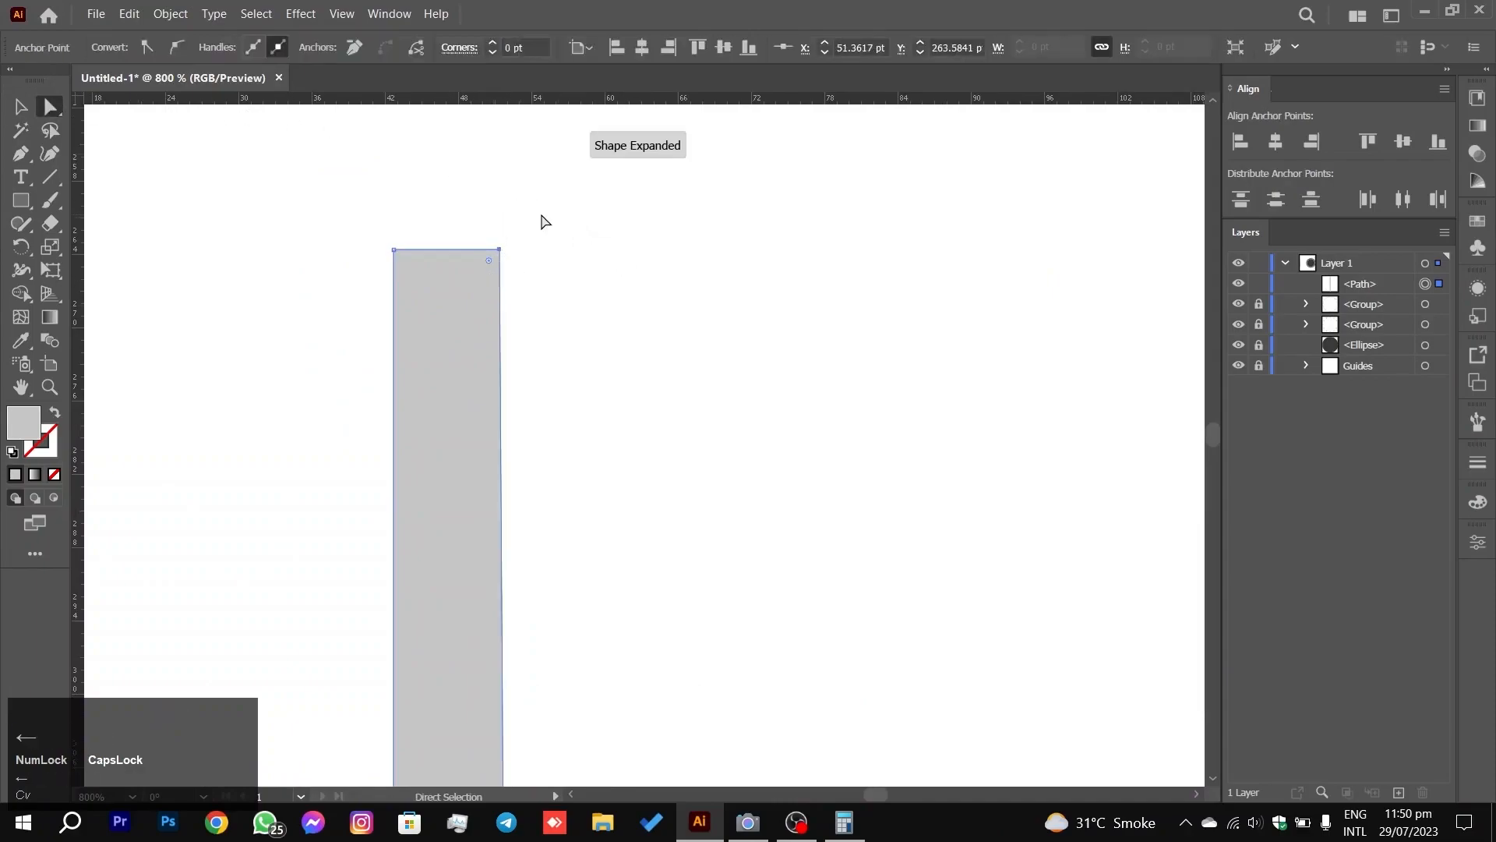
pyautogui.hotkey('shift', 'Left')
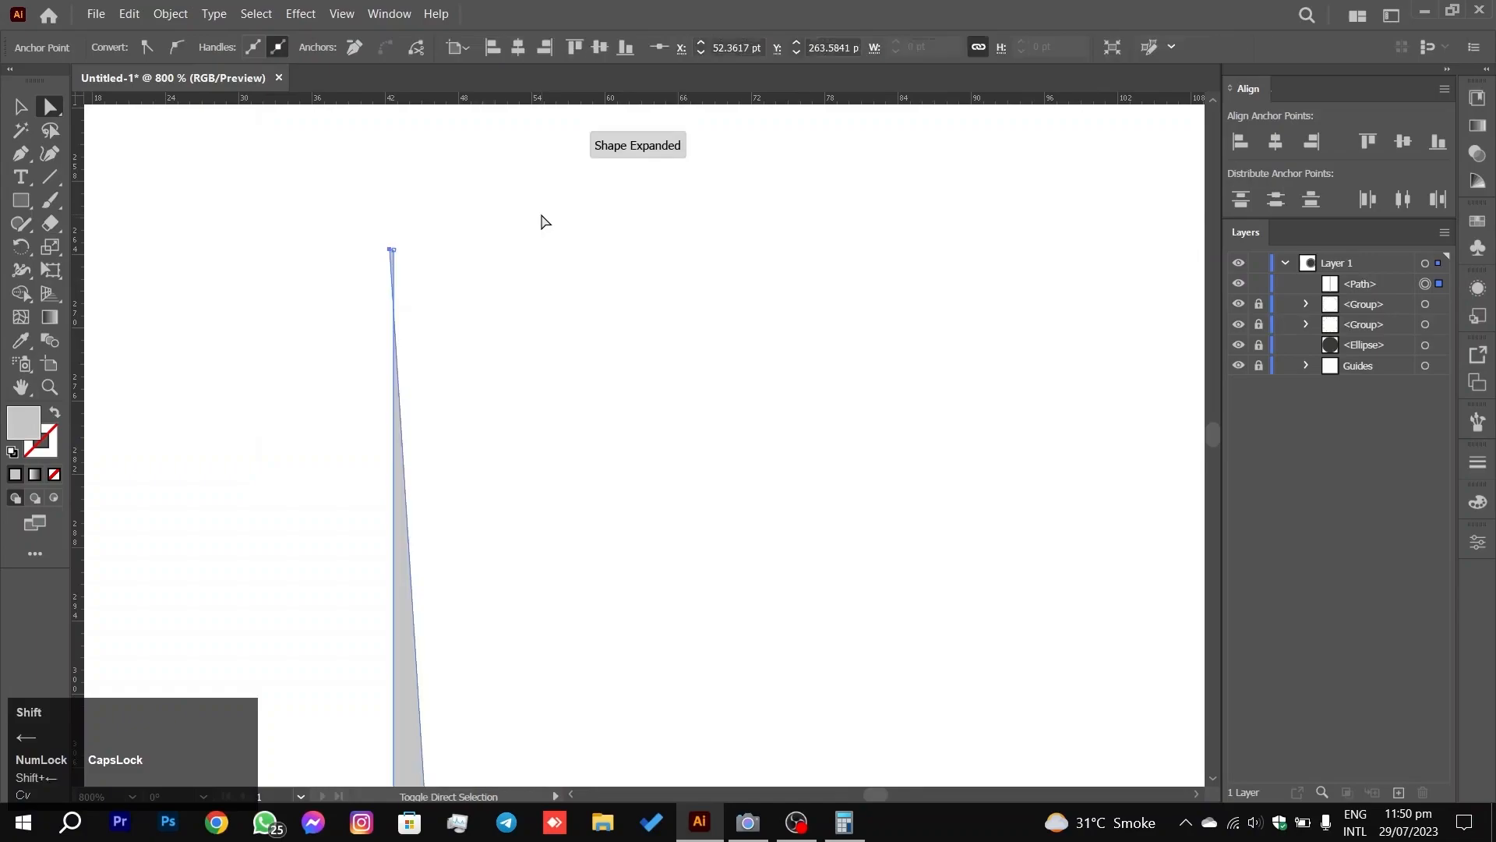
pyautogui.hotkey('ctrl', 'z')
pyautogui.hotkey('ctrl', 'z')
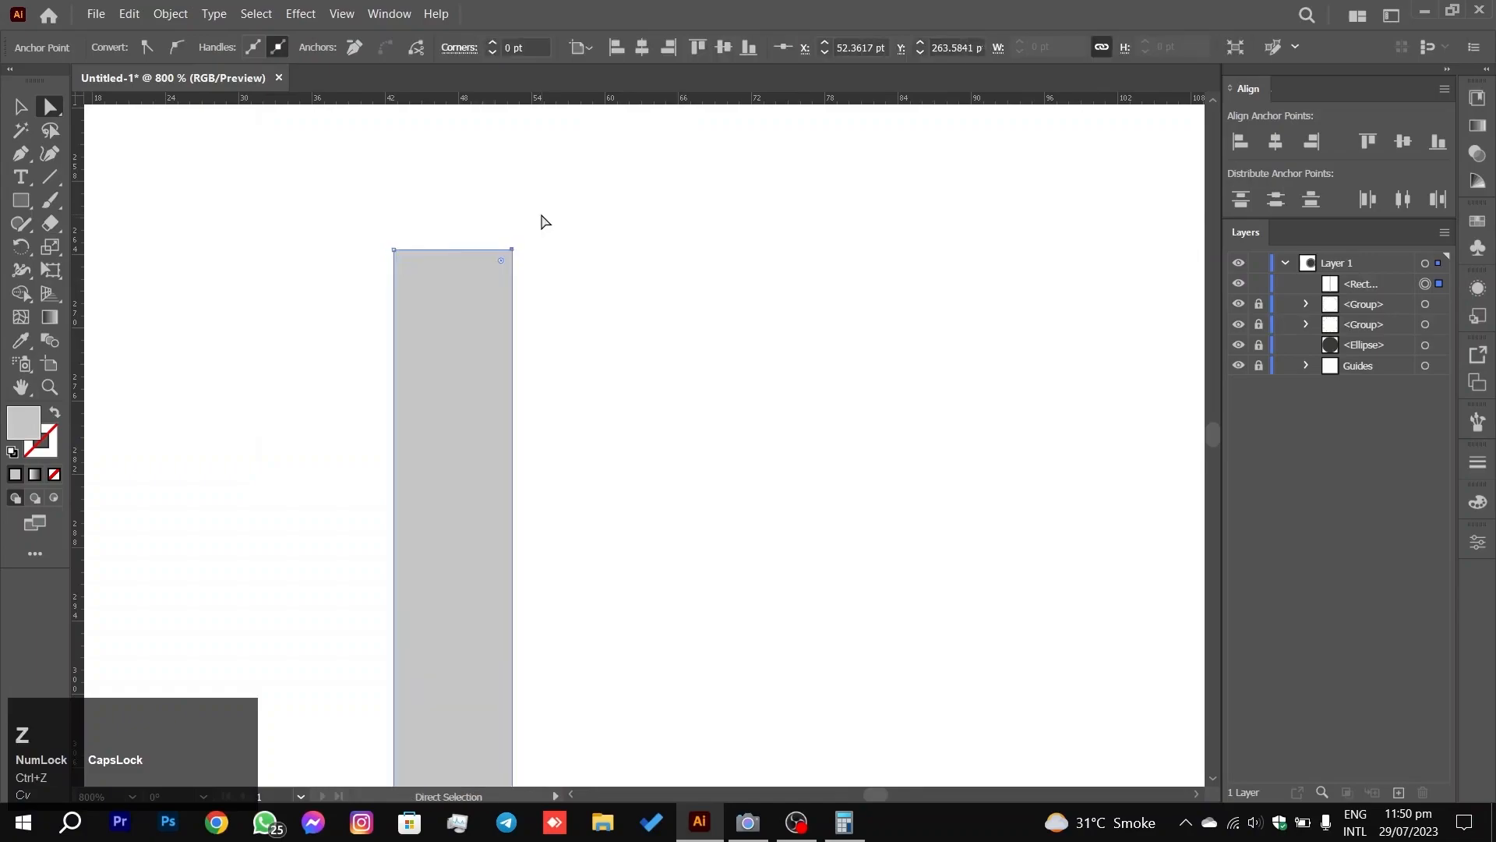
# Step: Nudge the rectangle's upper-right anchor 5 pt inward to X 47.36 pt, tapering its right side
pyautogui.press('Left')
pyautogui.press('Left')
pyautogui.press('Left')
pyautogui.press('Left')
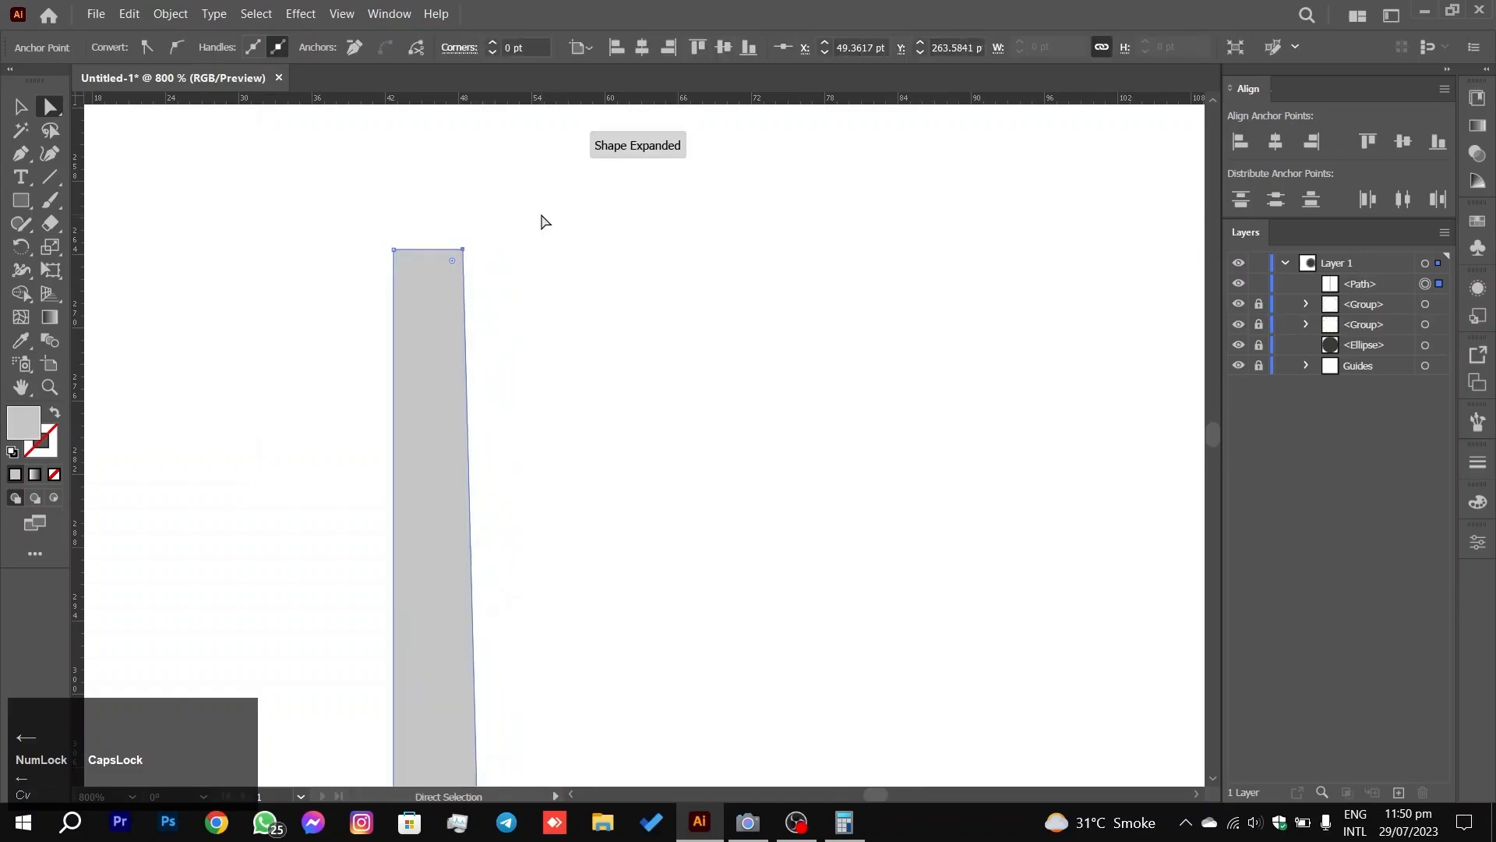
pyautogui.press('Left')
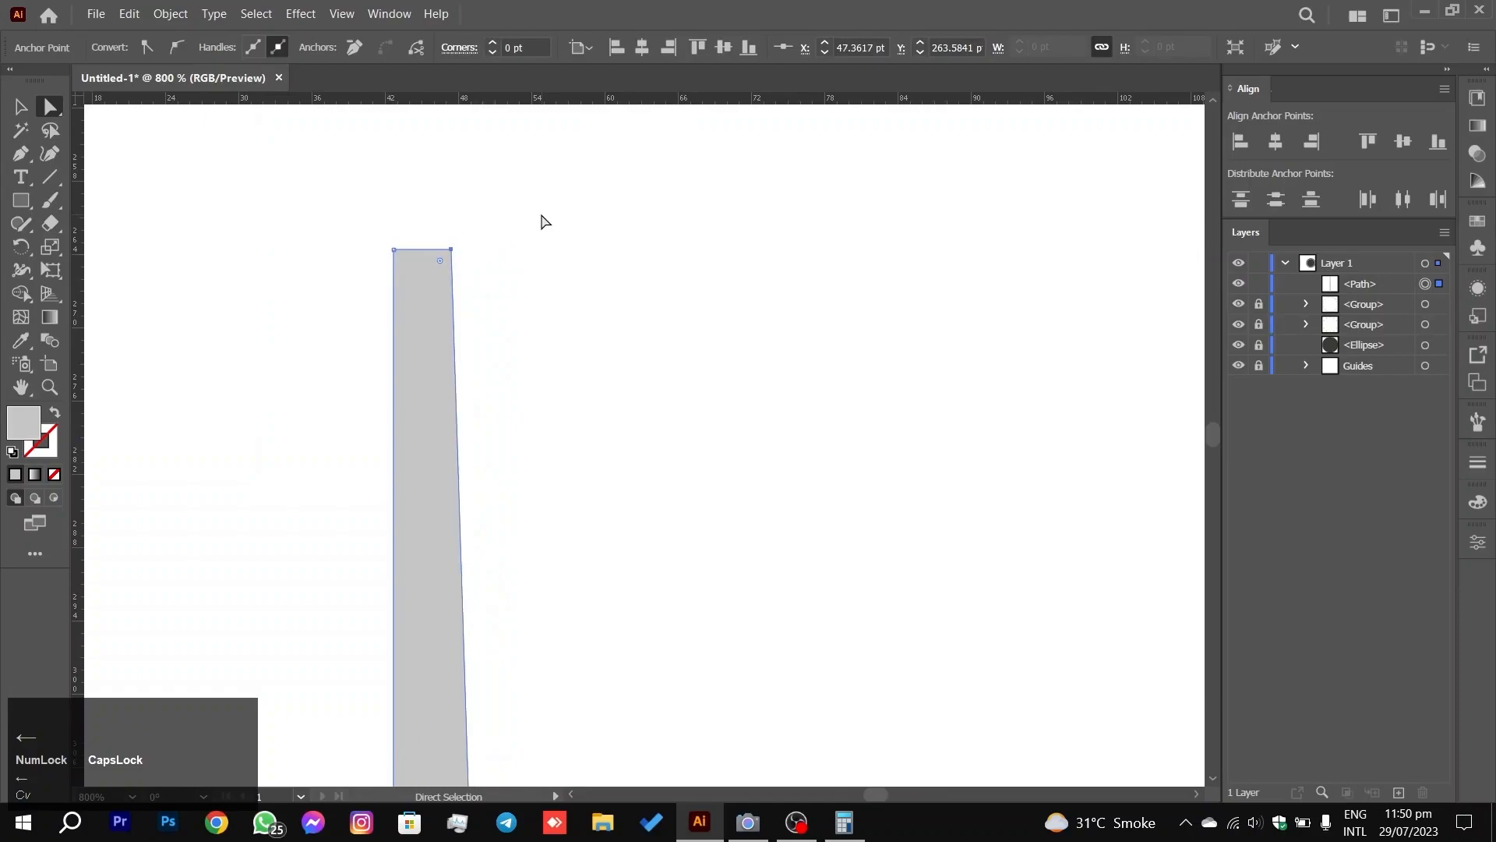
# Step: Nudge the upper-left anchor inward to X 46.66 pt, leaving a narrow flat tip on the clock hand, and deselect
pyautogui.click(395, 250)
pyautogui.press('Right')
pyautogui.press('Right')
pyautogui.press('Right')
pyautogui.press('Right')
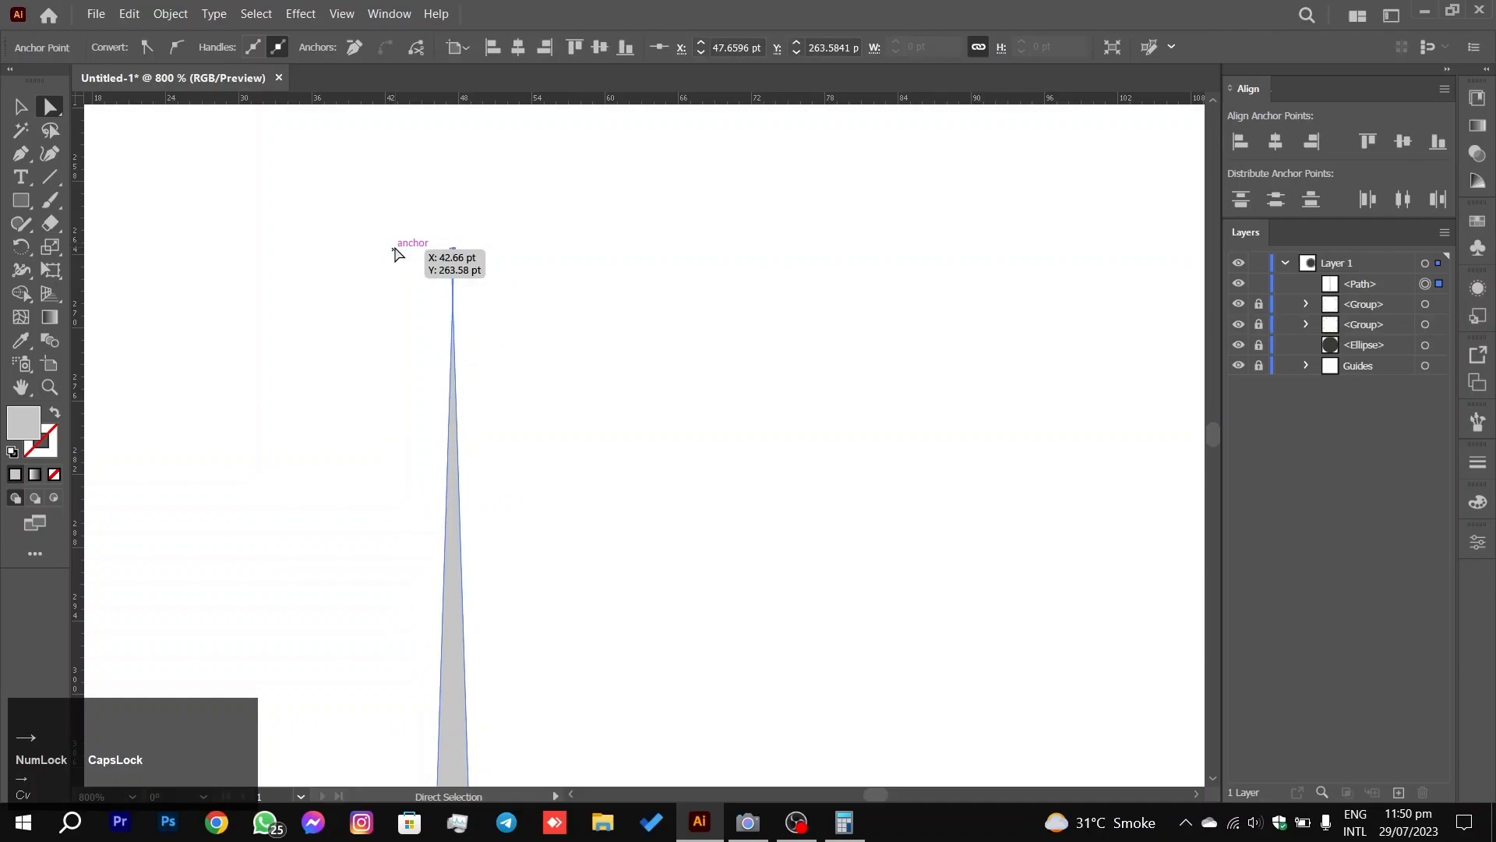
pyautogui.press('Left')
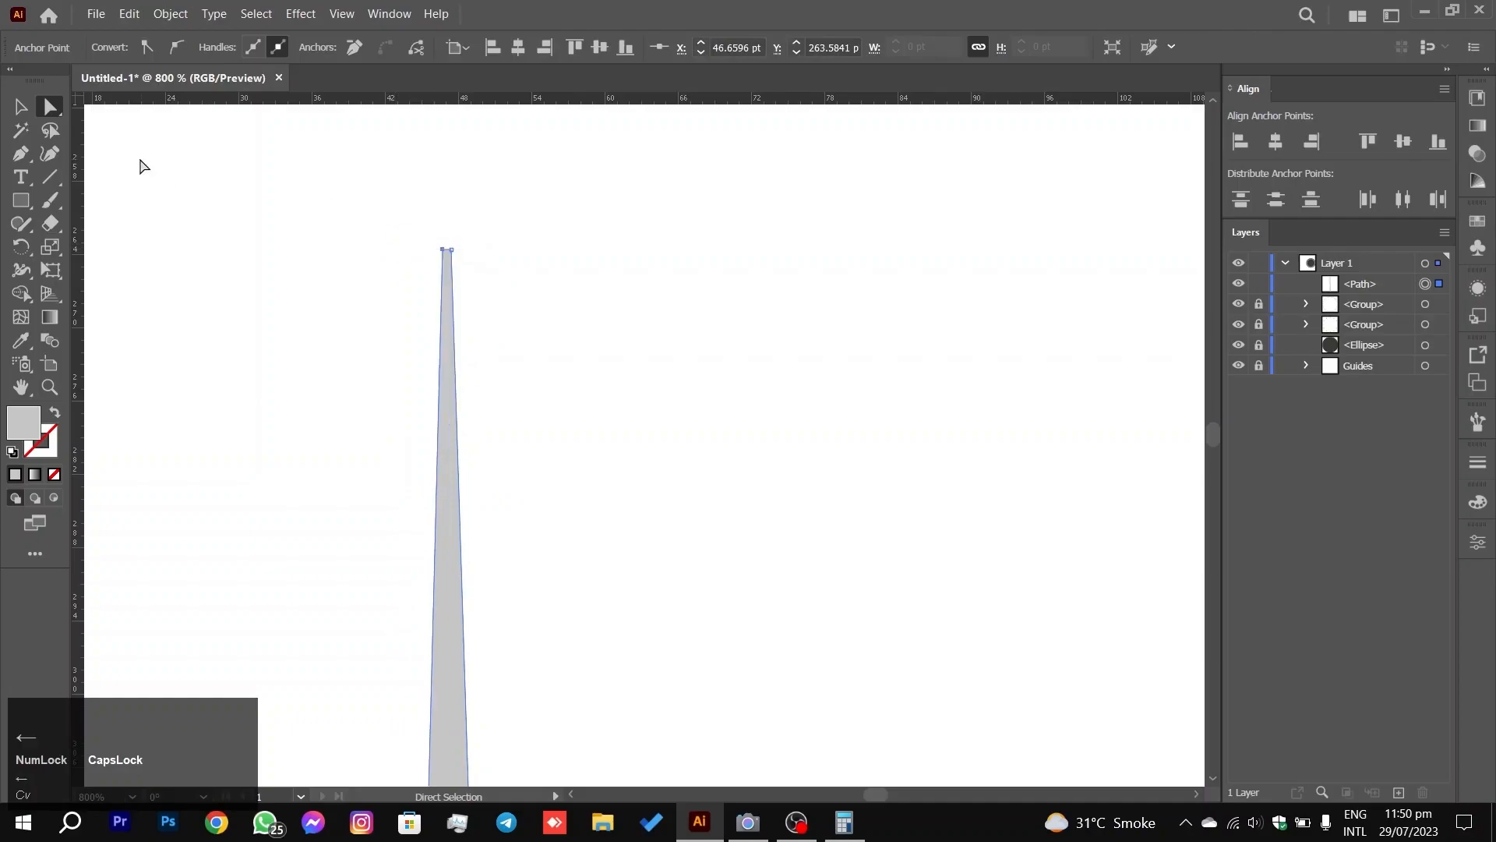
pyautogui.click(20, 107)
pyautogui.click(353, 499)
# Step: Select the tapered gray clock hand beside the clock face and widen it slightly, to about 13 pt at its base
pyautogui.keyDown('alt'); pyautogui.scroll(-3, 398, 619); pyautogui.keyUp('alt')
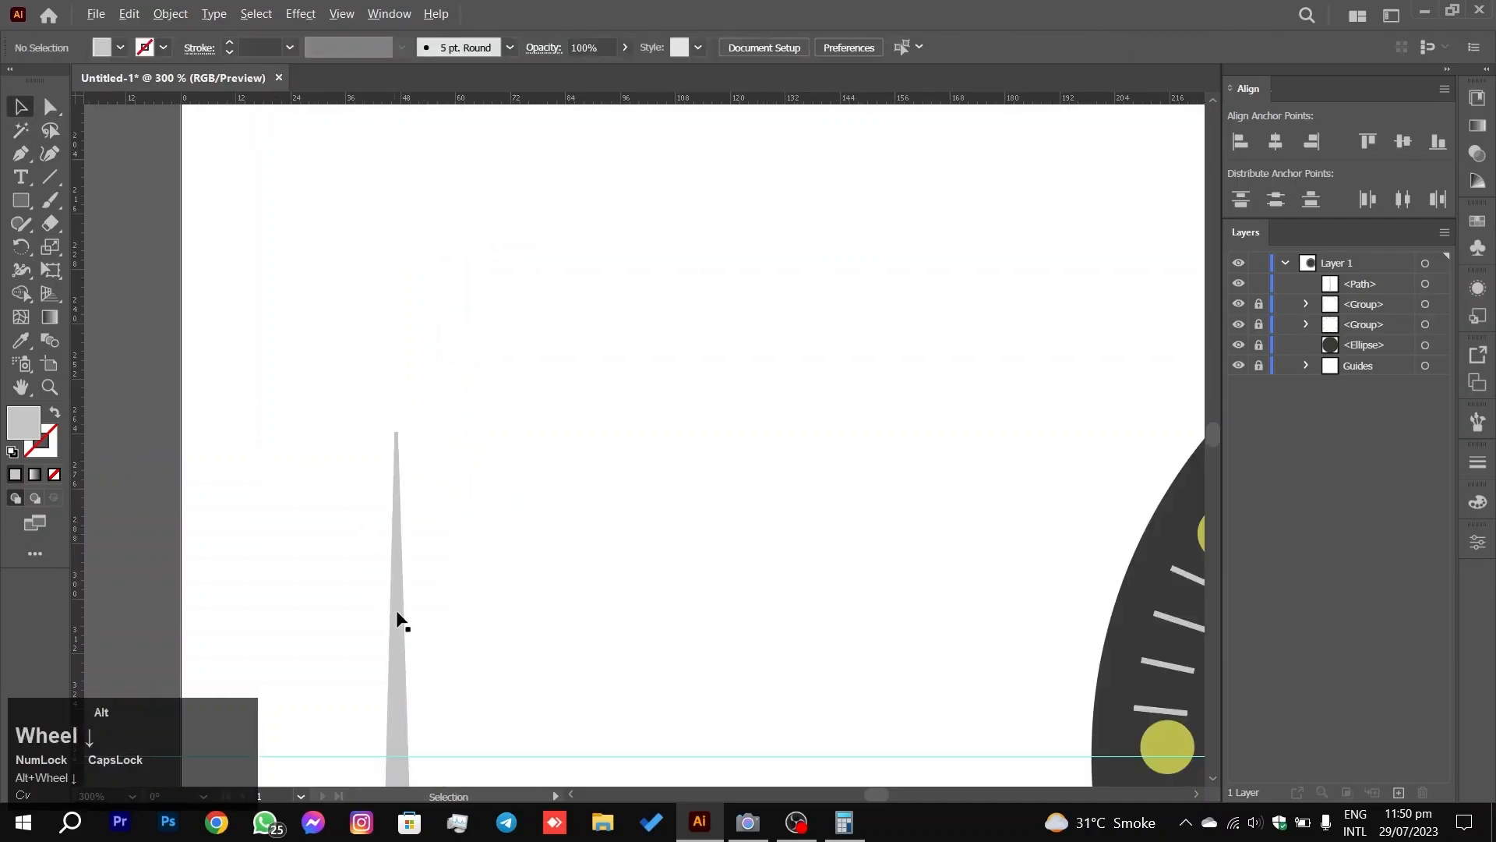
pyautogui.moveTo(515, 554); pyautogui.dragTo(541, 242)
pyautogui.moveTo(574, 558); pyautogui.dragTo(593, 374)
pyautogui.moveTo(658, 607); pyautogui.dragTo(650, 536)
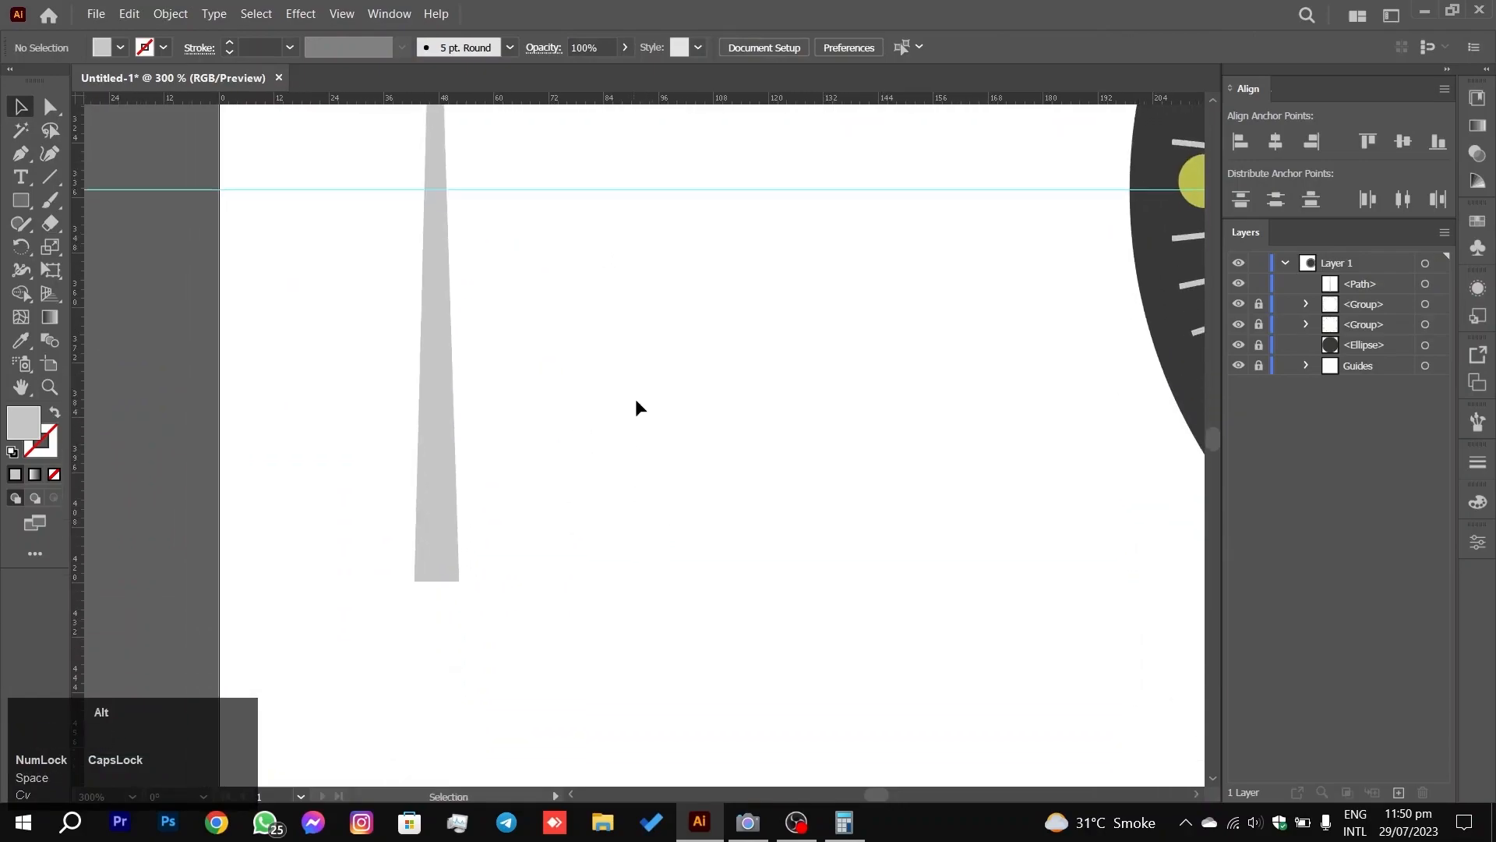
pyautogui.keyDown('alt'); pyautogui.scroll(-3, 633, 418); pyautogui.keyUp('alt')
pyautogui.moveTo(634, 347); pyautogui.dragTo(636, 429)
pyautogui.keyDown('alt'); pyautogui.scroll(1, 628, 420); pyautogui.keyUp('alt')
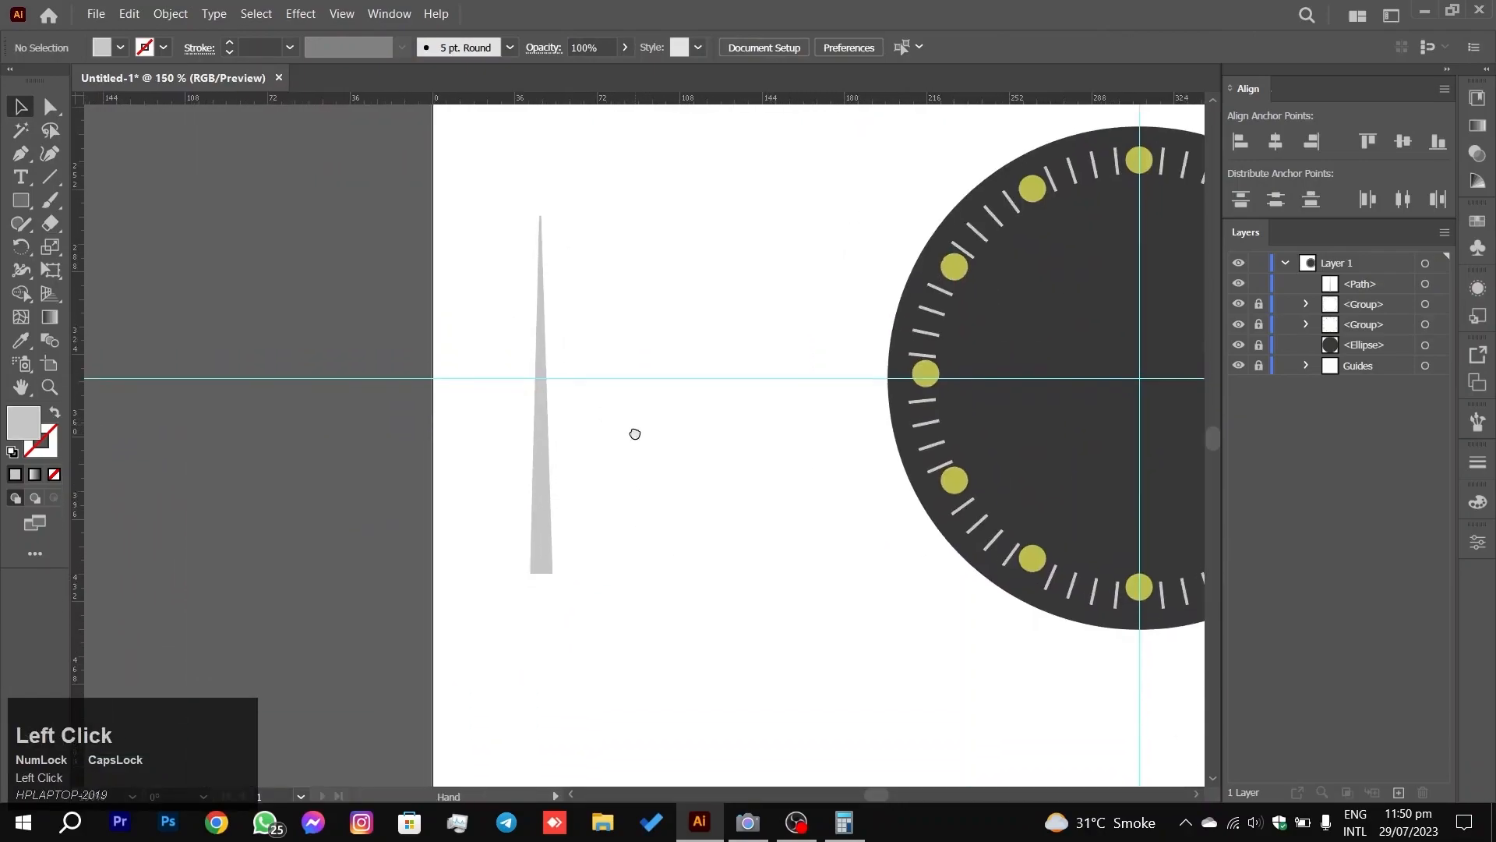
pyautogui.scroll(-4, 541, 226)
pyautogui.keyDown('alt'); pyautogui.scroll(-6, 619, 365); pyautogui.keyUp('alt')
pyautogui.click(653, 543)
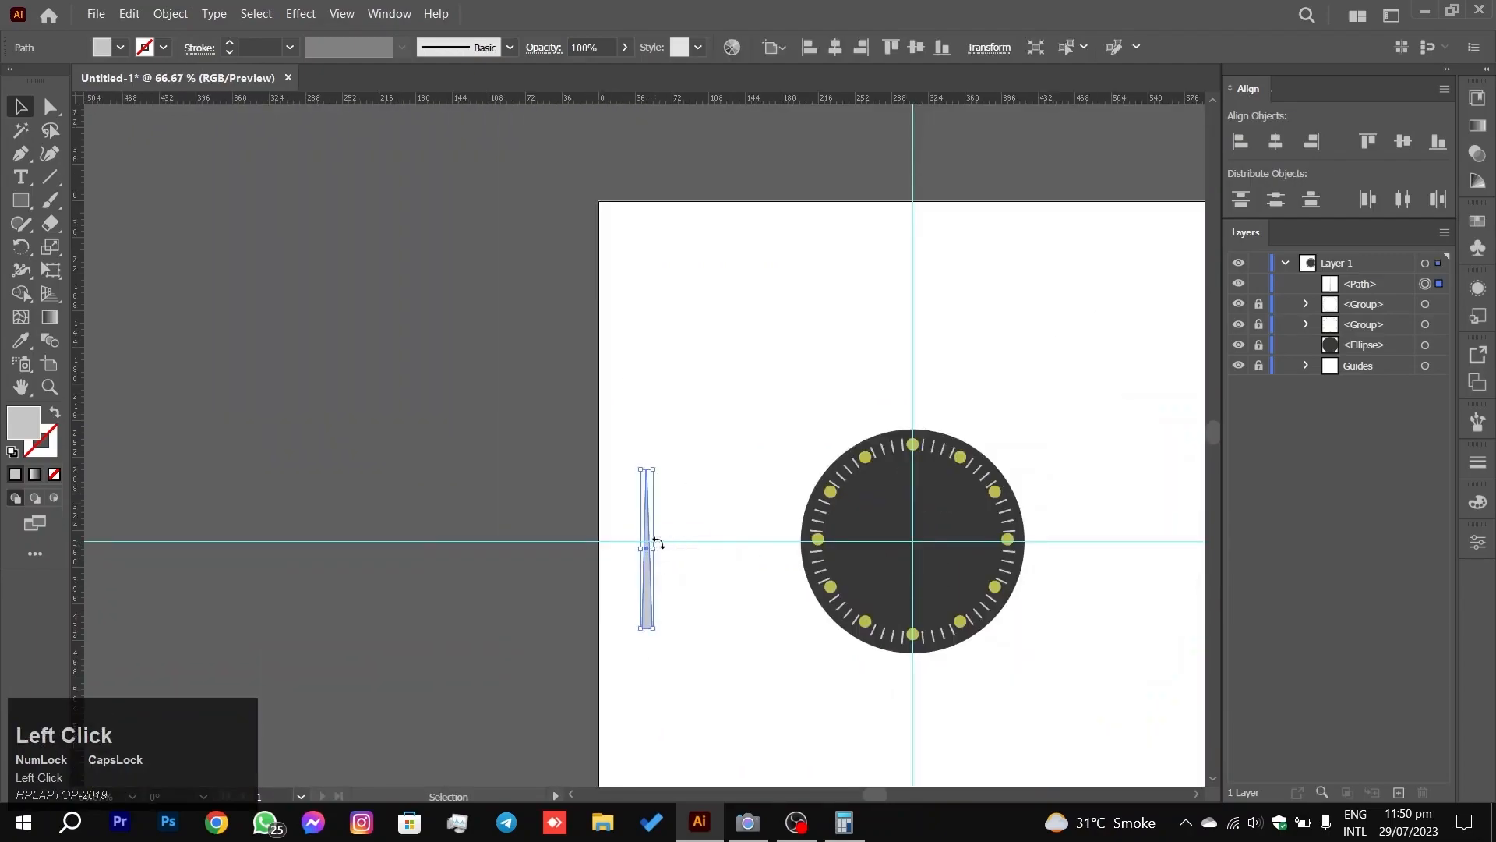
pyautogui.moveTo(653, 552); pyautogui.dragTo(660, 554)
# Step: Nudge the hand's two tip anchors outward by 1 pt each with the Direct Selection tool to widen the flat tip
pyautogui.keyDown('alt'); pyautogui.scroll(9, 654, 499); pyautogui.keyUp('alt')
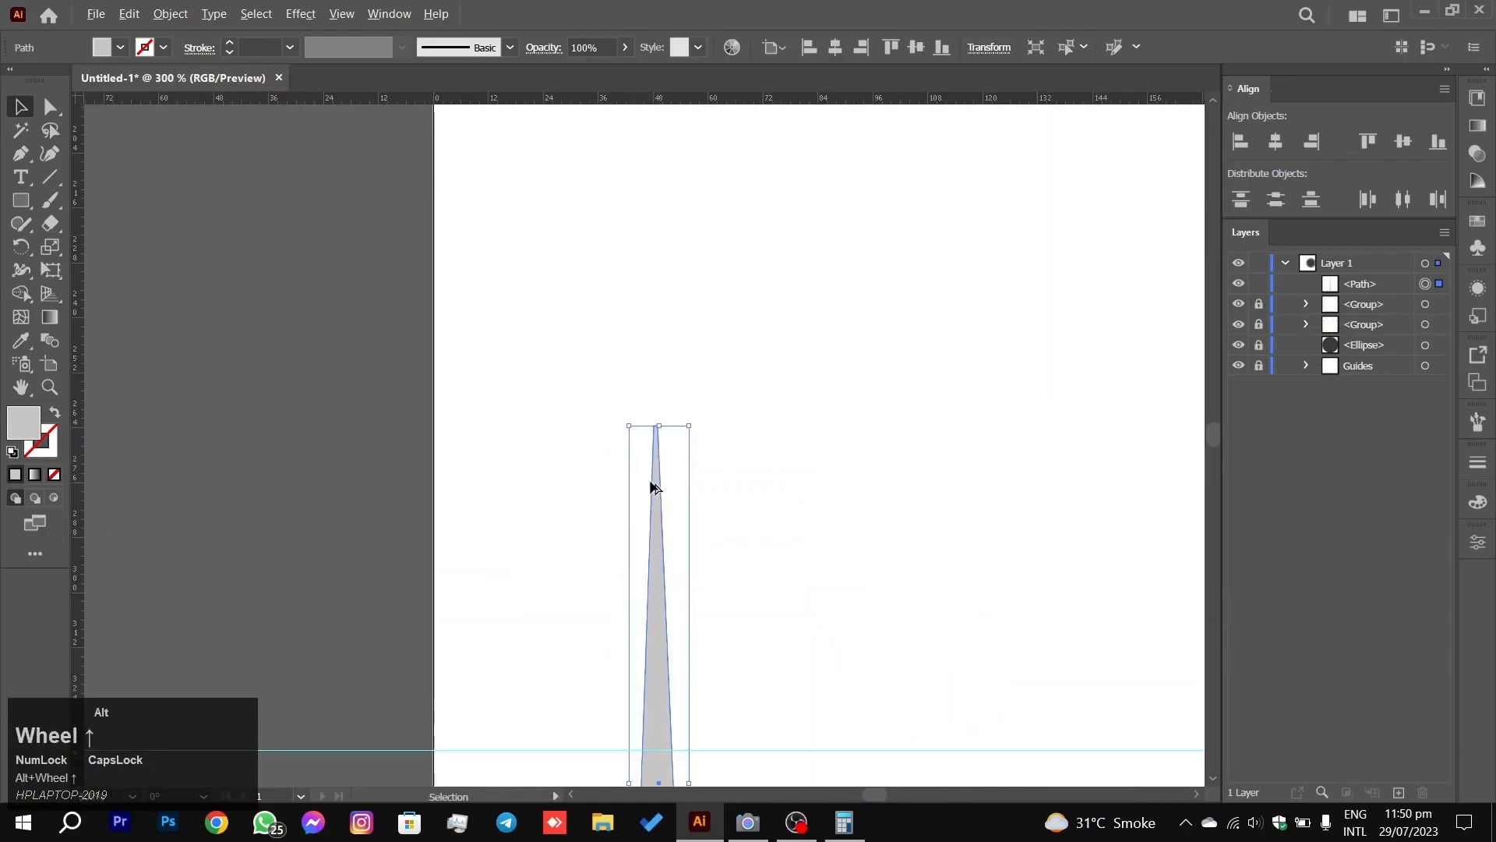
pyautogui.click(50, 107)
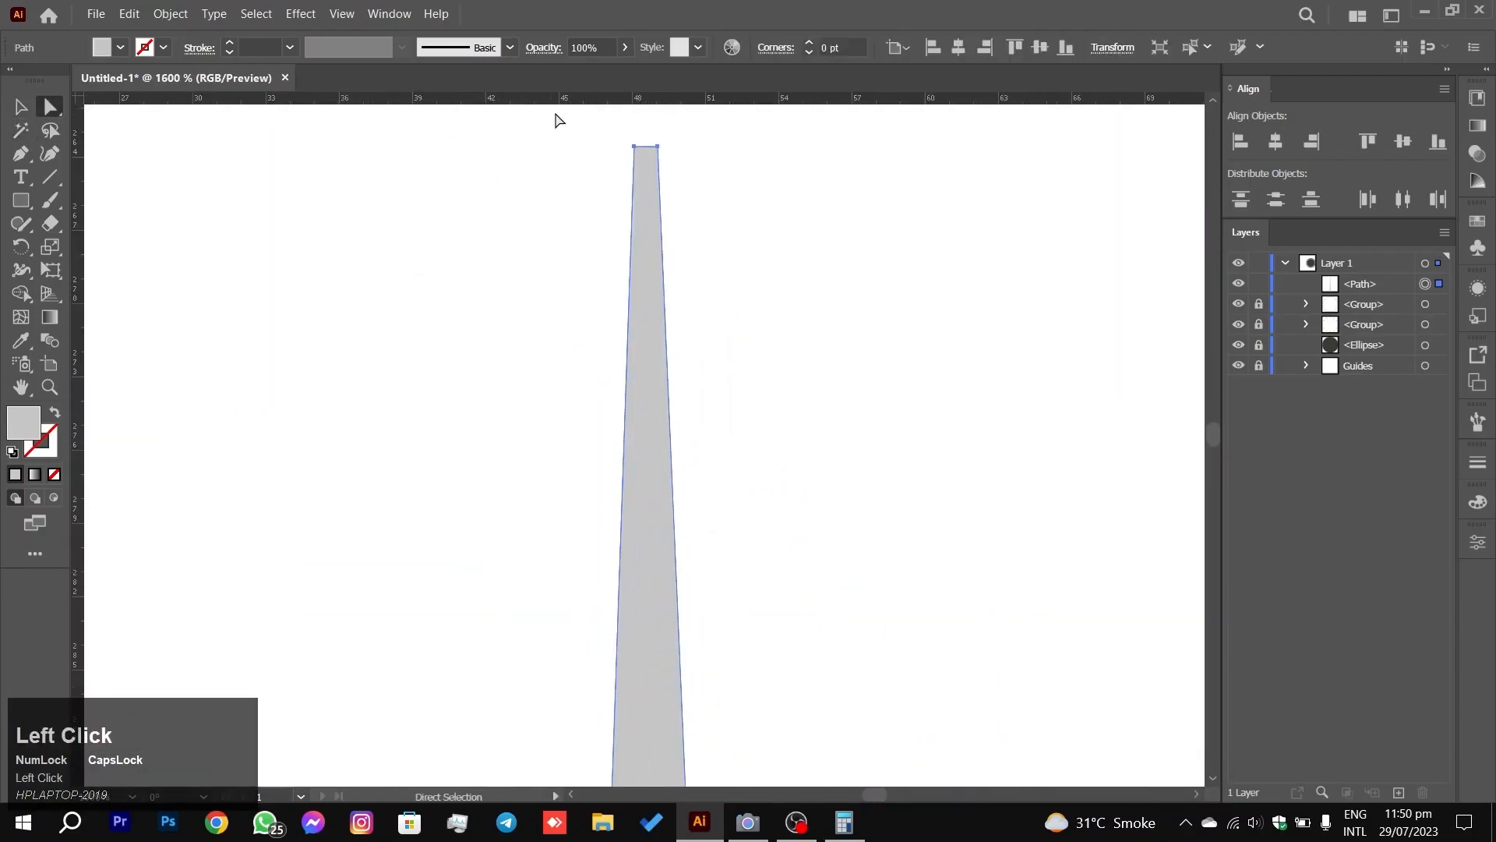
pyautogui.moveTo(547, 136); pyautogui.dragTo(643, 161)
pyautogui.press('Left')
pyautogui.click(668, 150)
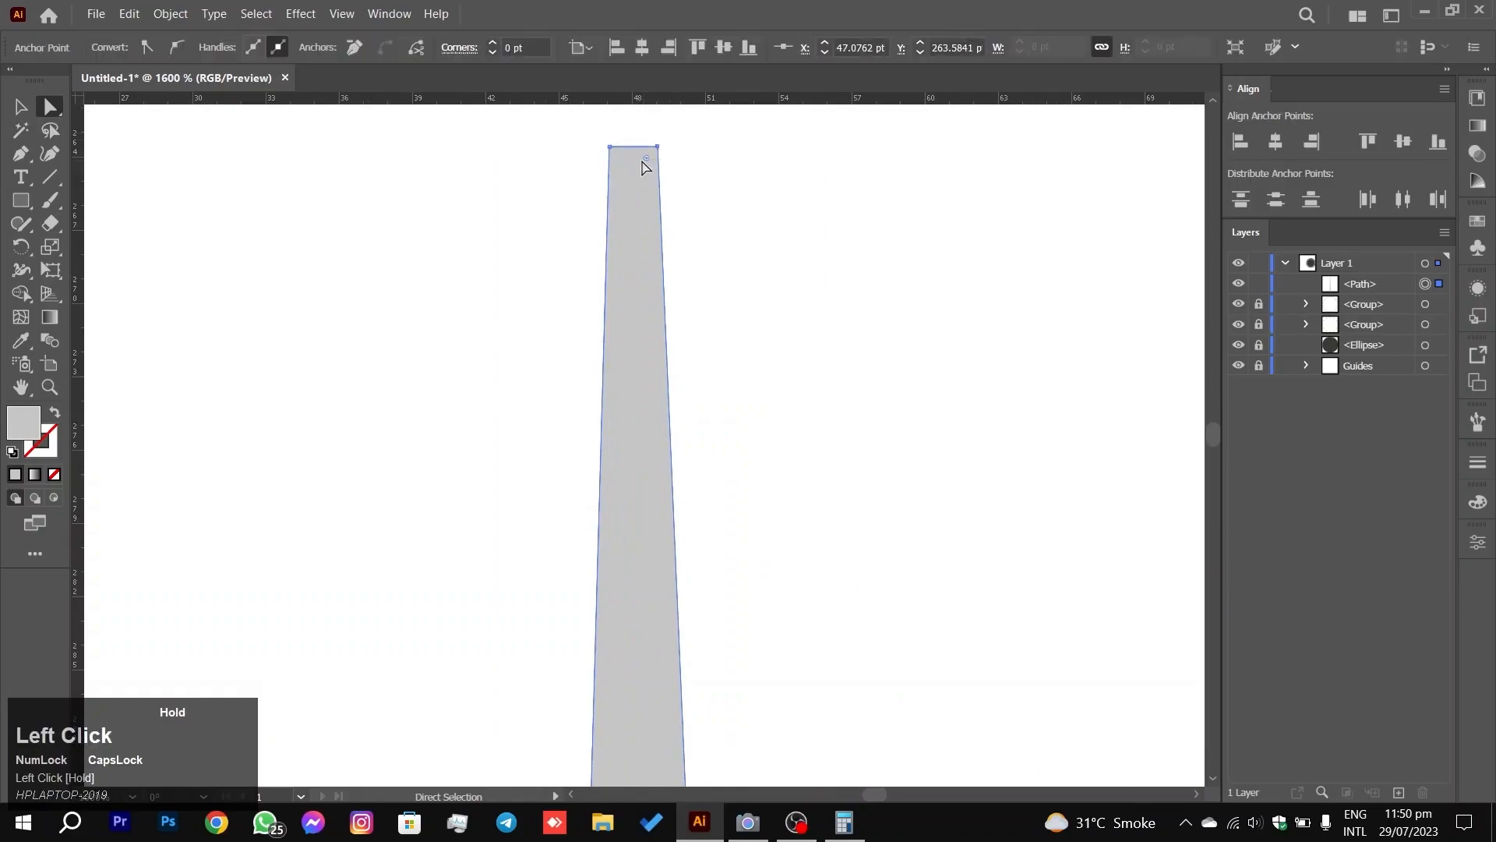
pyautogui.press('Right')
# Step: Nudge the hand's bottom corner anchors inward to narrow its base to about 11 pt, and deselect
pyautogui.scroll(-3, 859, 335)
pyautogui.moveTo(889, 451); pyautogui.dragTo(821, 206)
pyautogui.scroll(-2, 923, 494)
pyautogui.moveTo(923, 494); pyautogui.dragTo(819, 114)
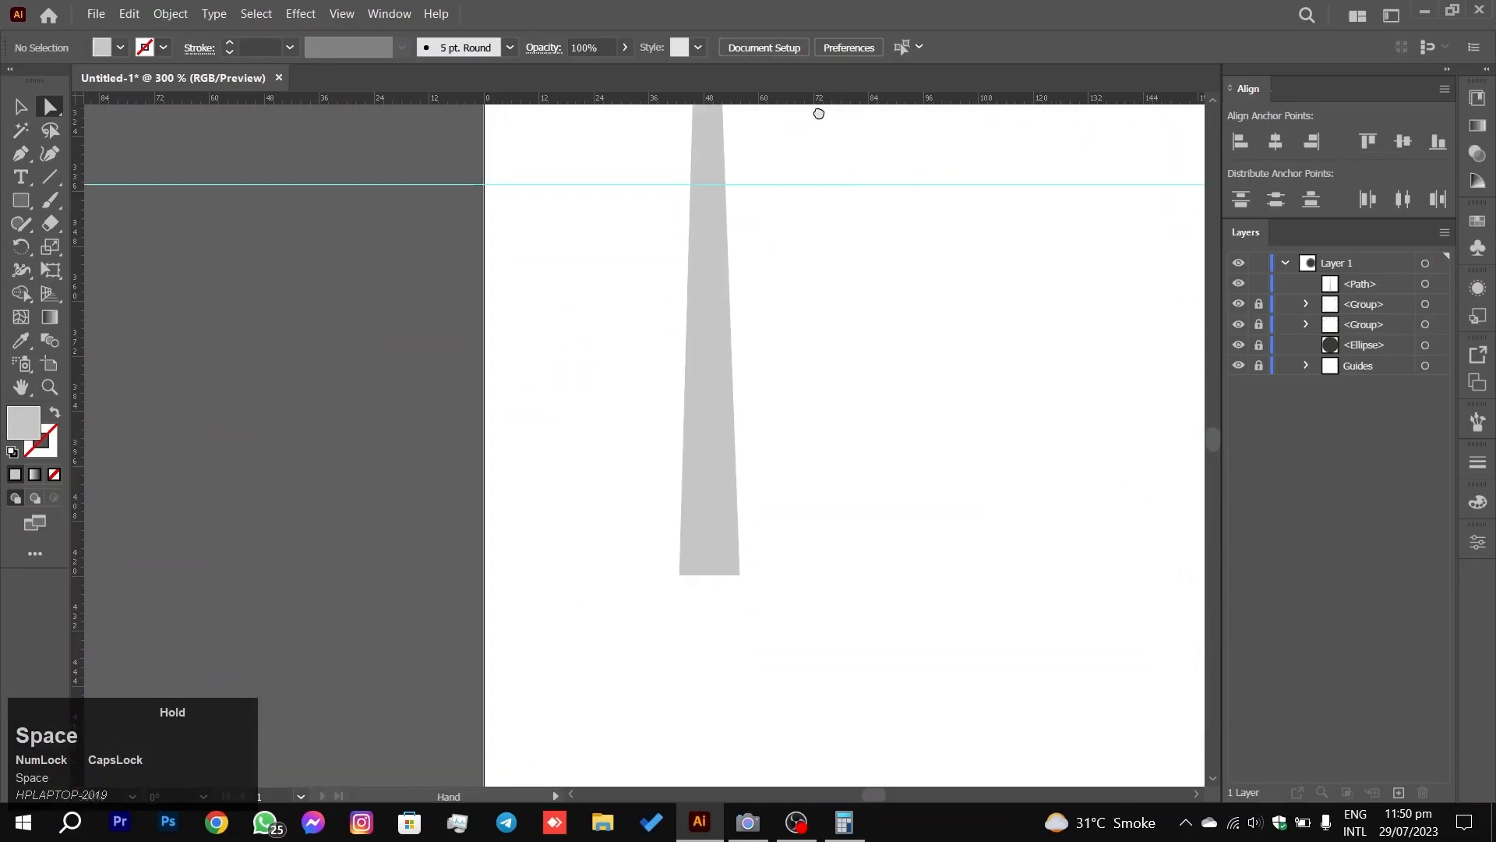
pyautogui.moveTo(839, 546); pyautogui.dragTo(705, 551)
pyautogui.press('Left')
pyautogui.press('Left')
pyautogui.click(845, 527)
pyautogui.scroll(-2, 837, 368)
pyautogui.moveTo(836, 368); pyautogui.dragTo(697, 428)
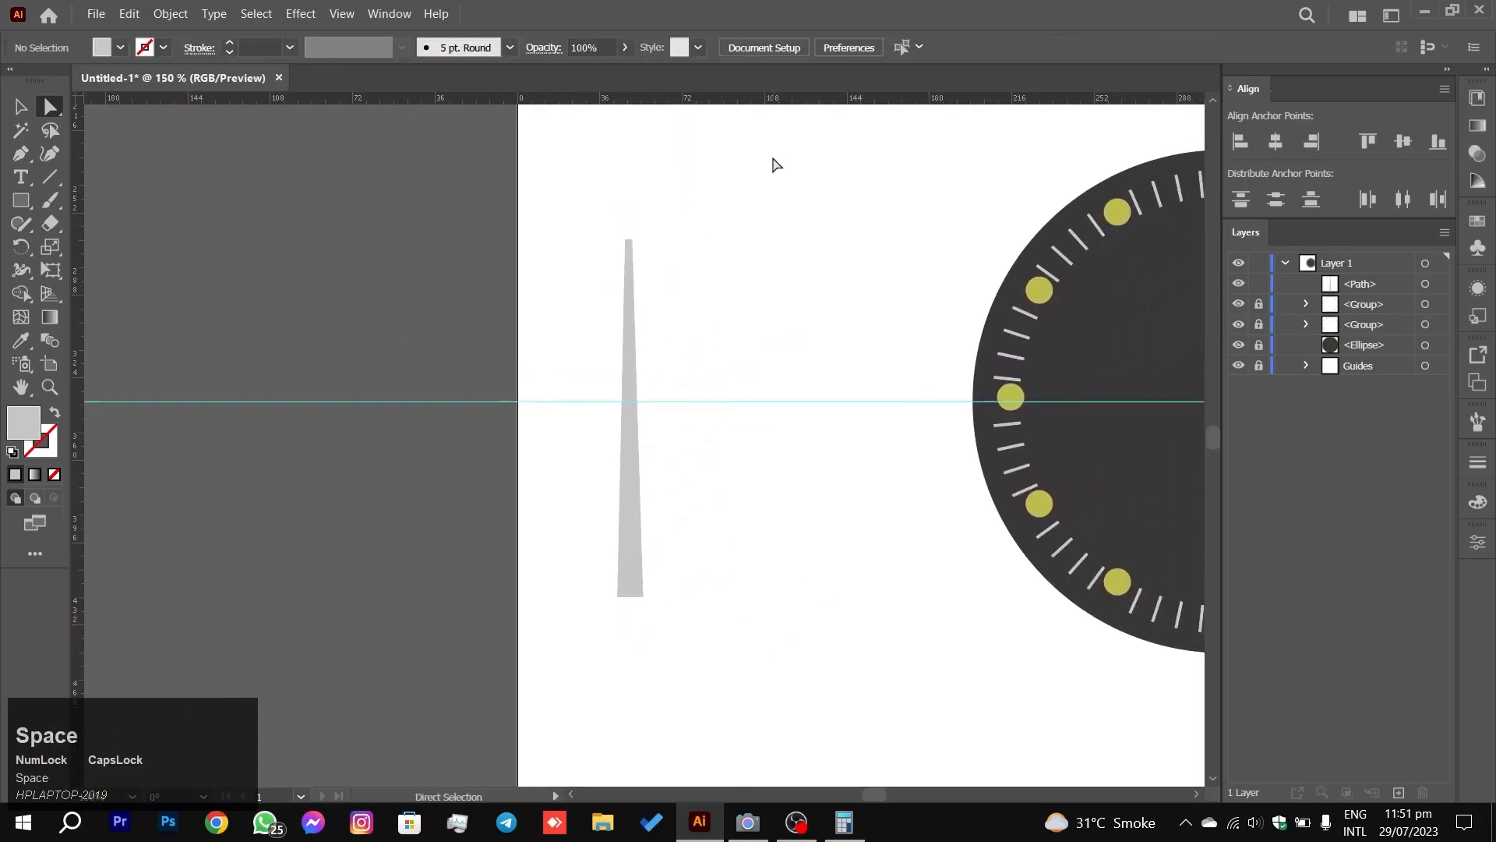
# Step: Draw a rectangle about 38 by 77 pt over the hand's lower part, extending past both sides and below its base
pyautogui.click(23, 107)
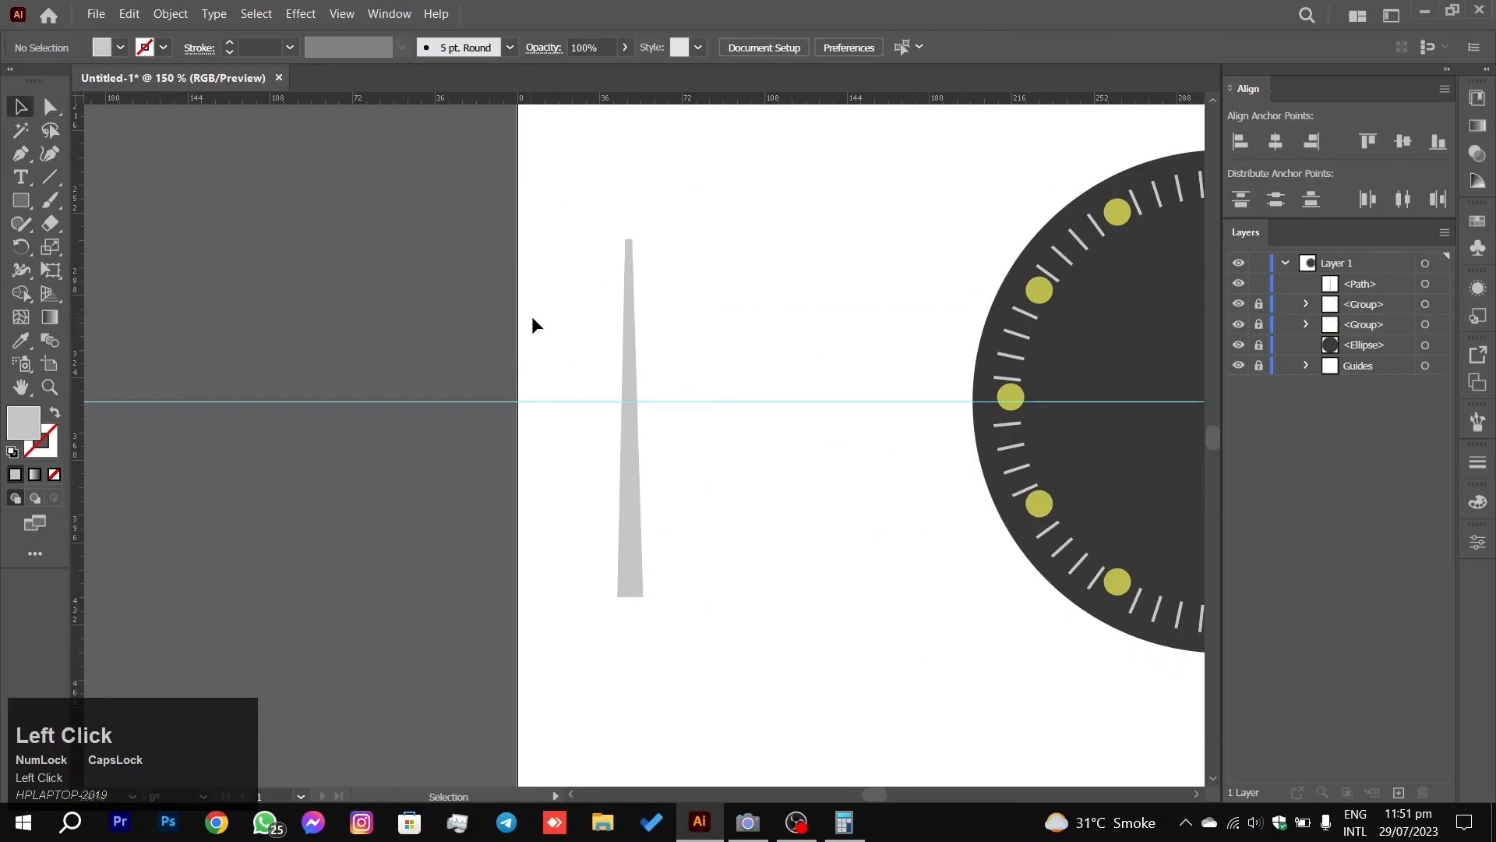
pyautogui.moveTo(528, 321); pyautogui.dragTo(698, 448)
pyautogui.scroll(3, 626, 490)
pyautogui.moveTo(895, 439); pyautogui.dragTo(855, 275)
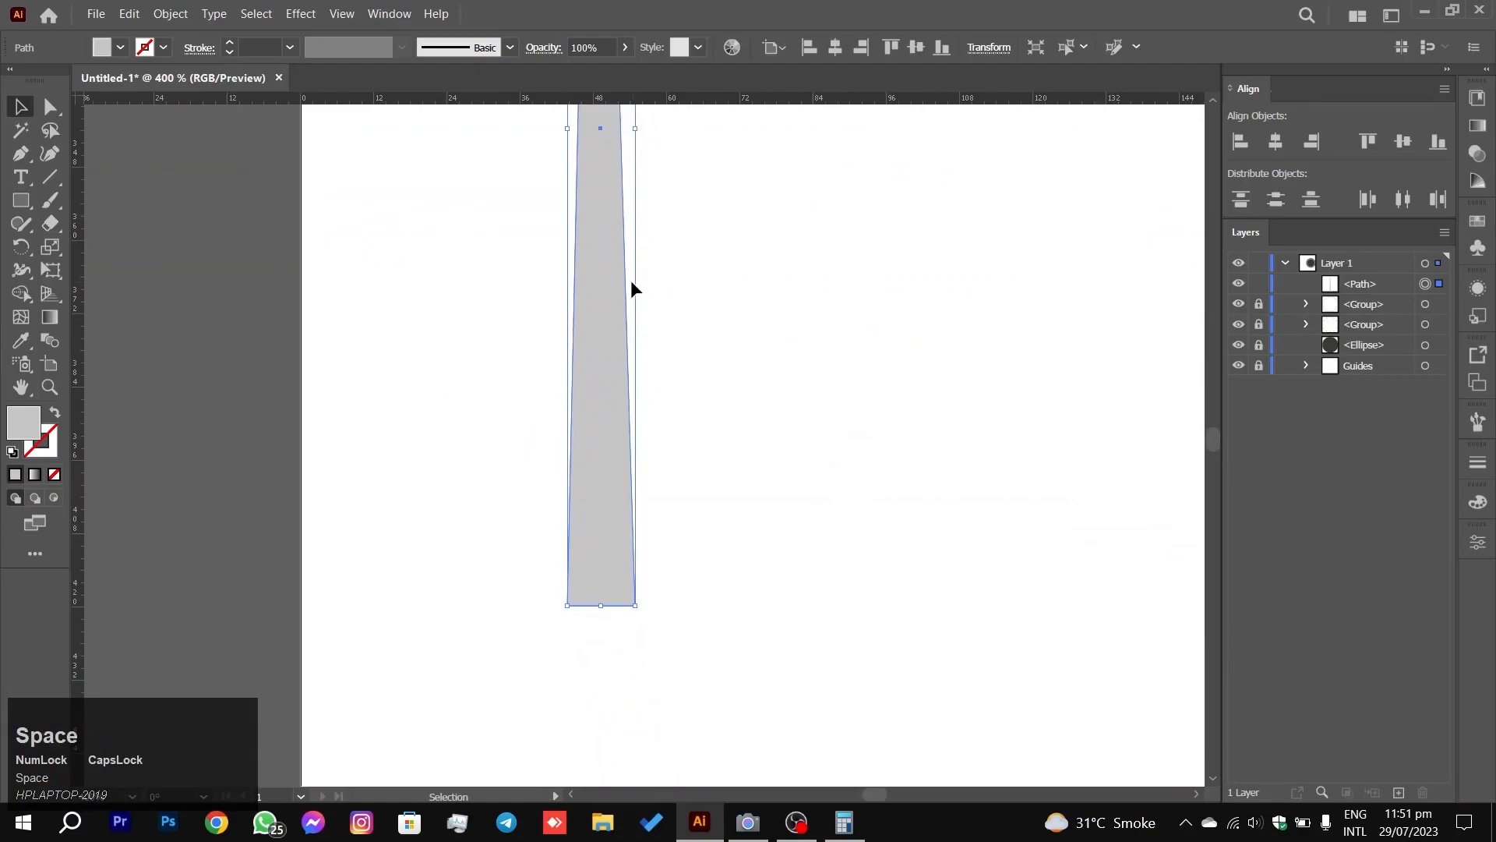
pyautogui.click(21, 200)
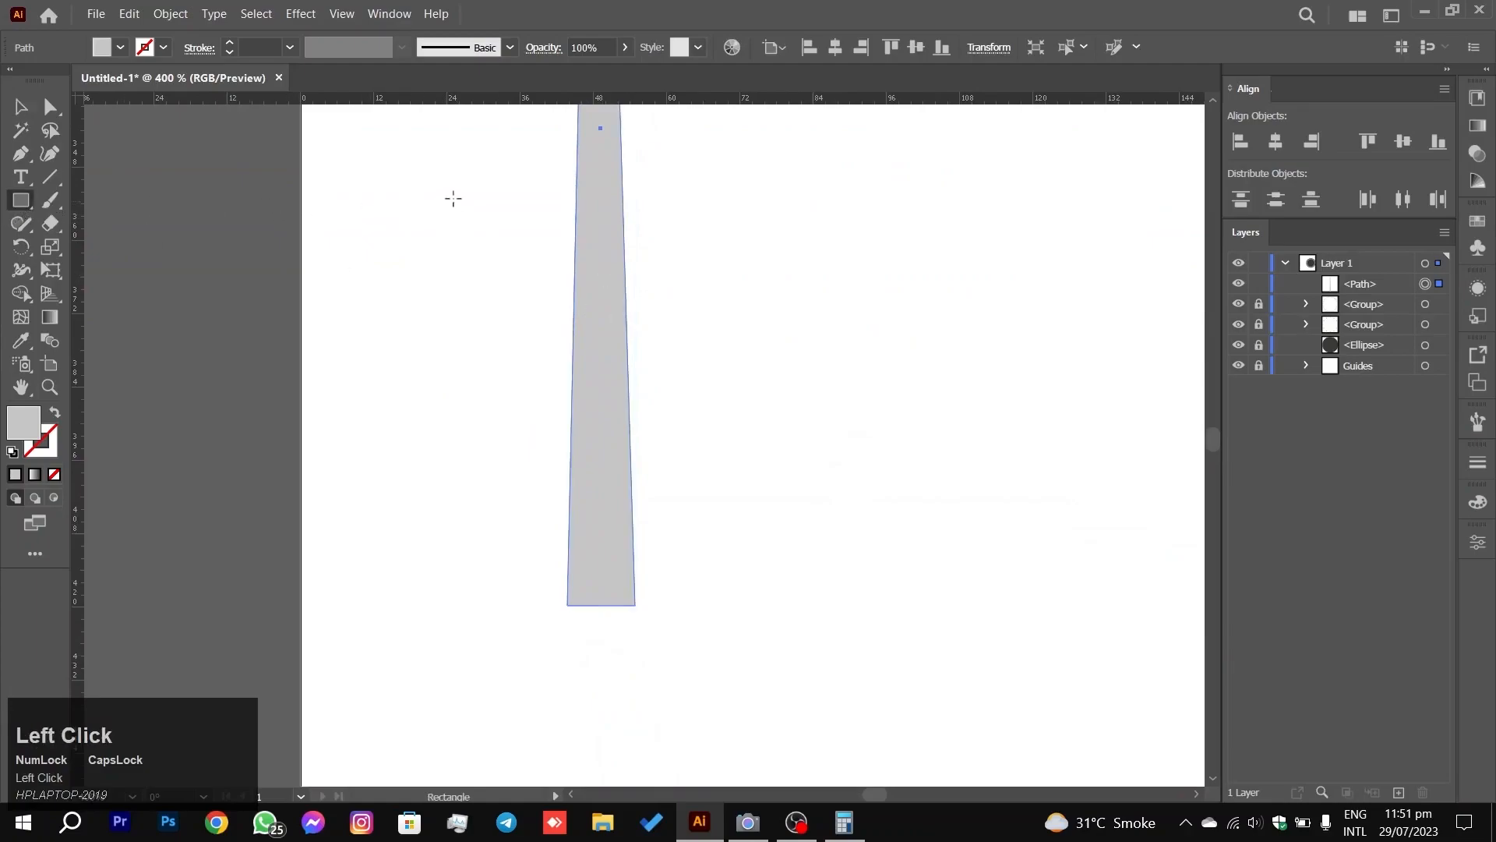
pyautogui.scroll(2, 519, 227)
pyautogui.moveTo(492, 213); pyautogui.dragTo(530, 290)
pyautogui.hotkey('ctrl', 'z')
pyautogui.moveTo(481, 245); pyautogui.dragTo(711, 715)
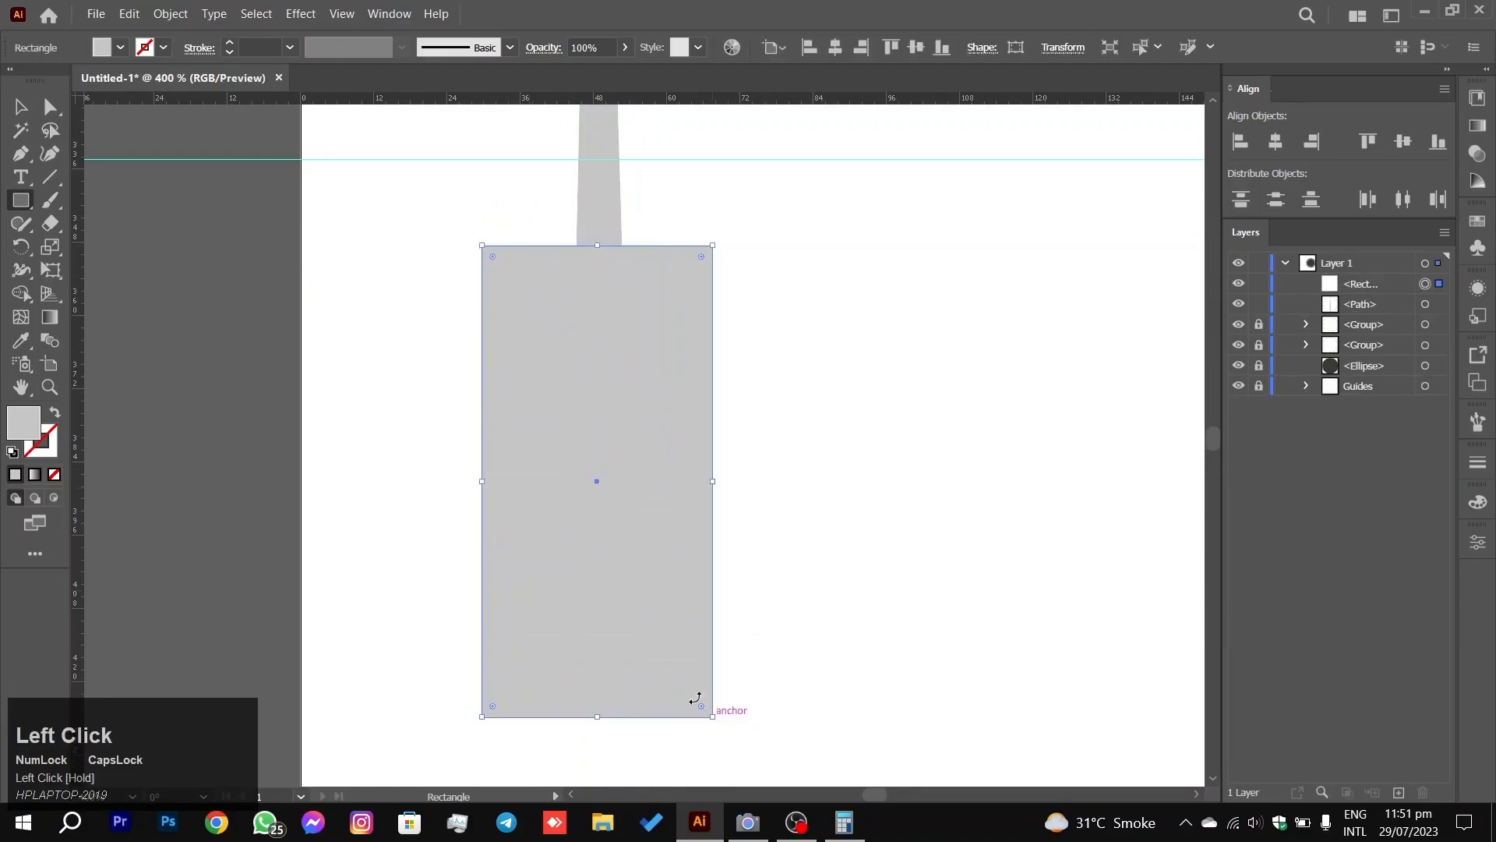
# Step: Select only the rectangle covering the hand's lower part and change its fill color to black
pyautogui.click(15, 109)
pyautogui.moveTo(273, 358); pyautogui.dragTo(745, 201)
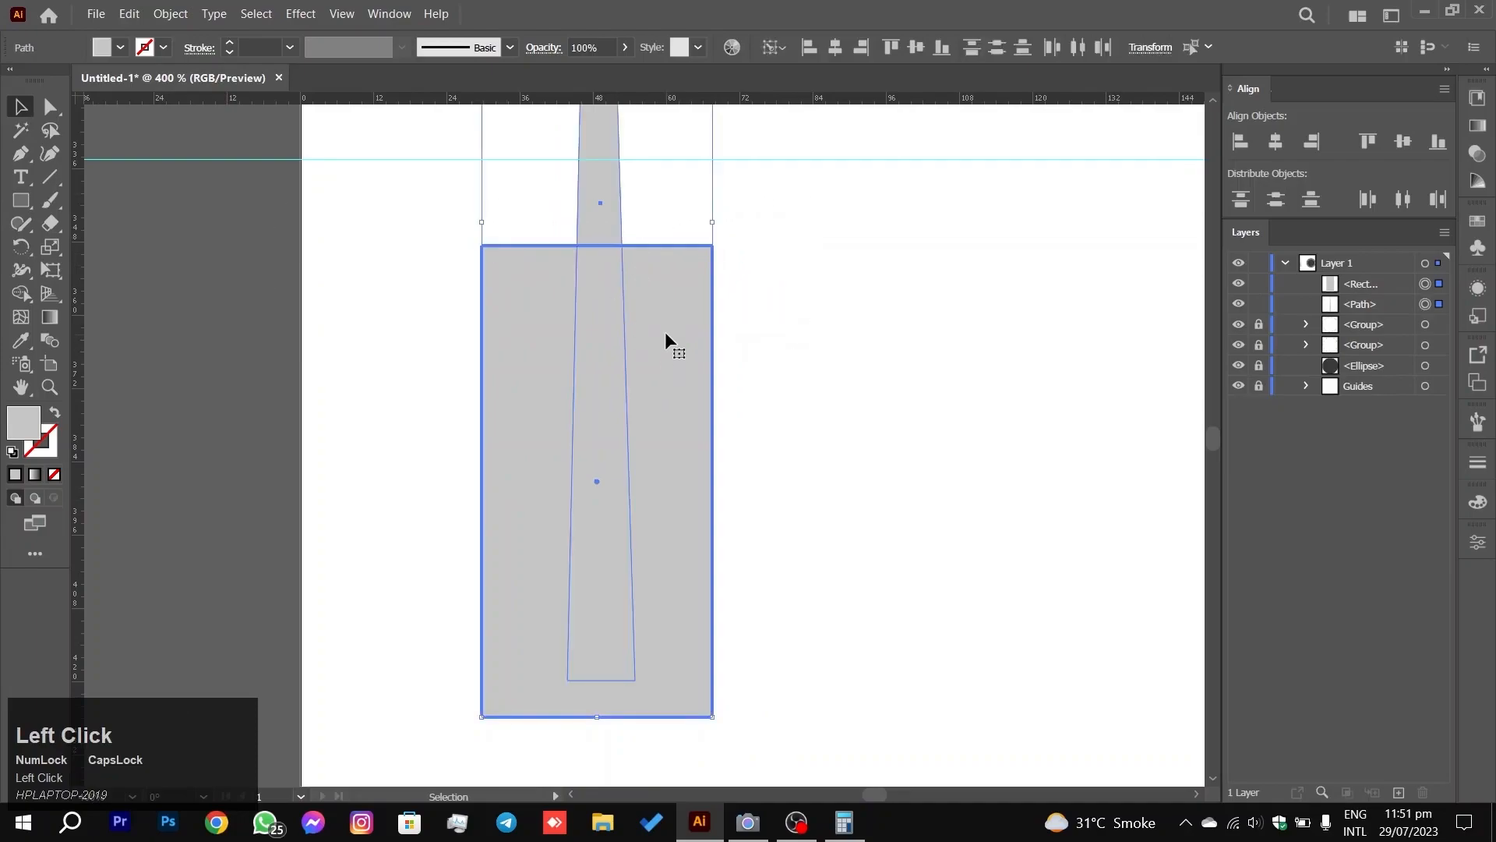
pyautogui.moveTo(791, 329); pyautogui.dragTo(753, 351)
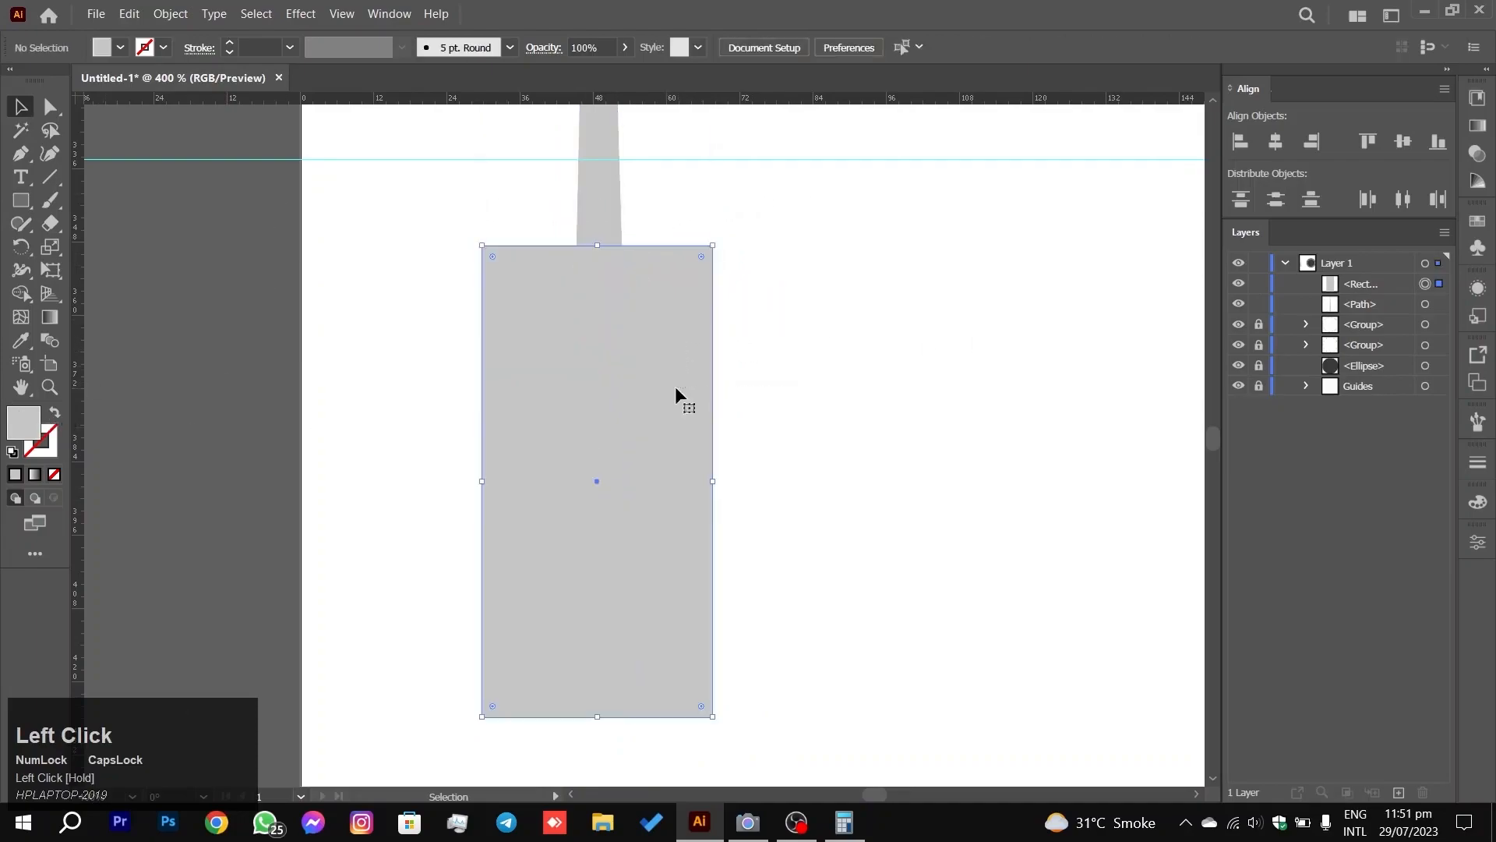
pyautogui.moveTo(676, 387); pyautogui.dragTo(675, 390)
pyautogui.doubleClick(23, 426)
pyautogui.moveTo(499, 328)
pyautogui.mouseDown()
pyautogui.moveTo(527, 494)
pyautogui.moveTo(485, 506)
pyautogui.moveTo(466, 539)
pyautogui.mouseUp()
pyautogui.click(954, 287)
# Step: Select the hand and black rectangle, and remove the rectangle's area outside the hand's outline with the Shape Builder tool
pyautogui.moveTo(1129, 424); pyautogui.dragTo(563, 228)
pyautogui.click(24, 291)
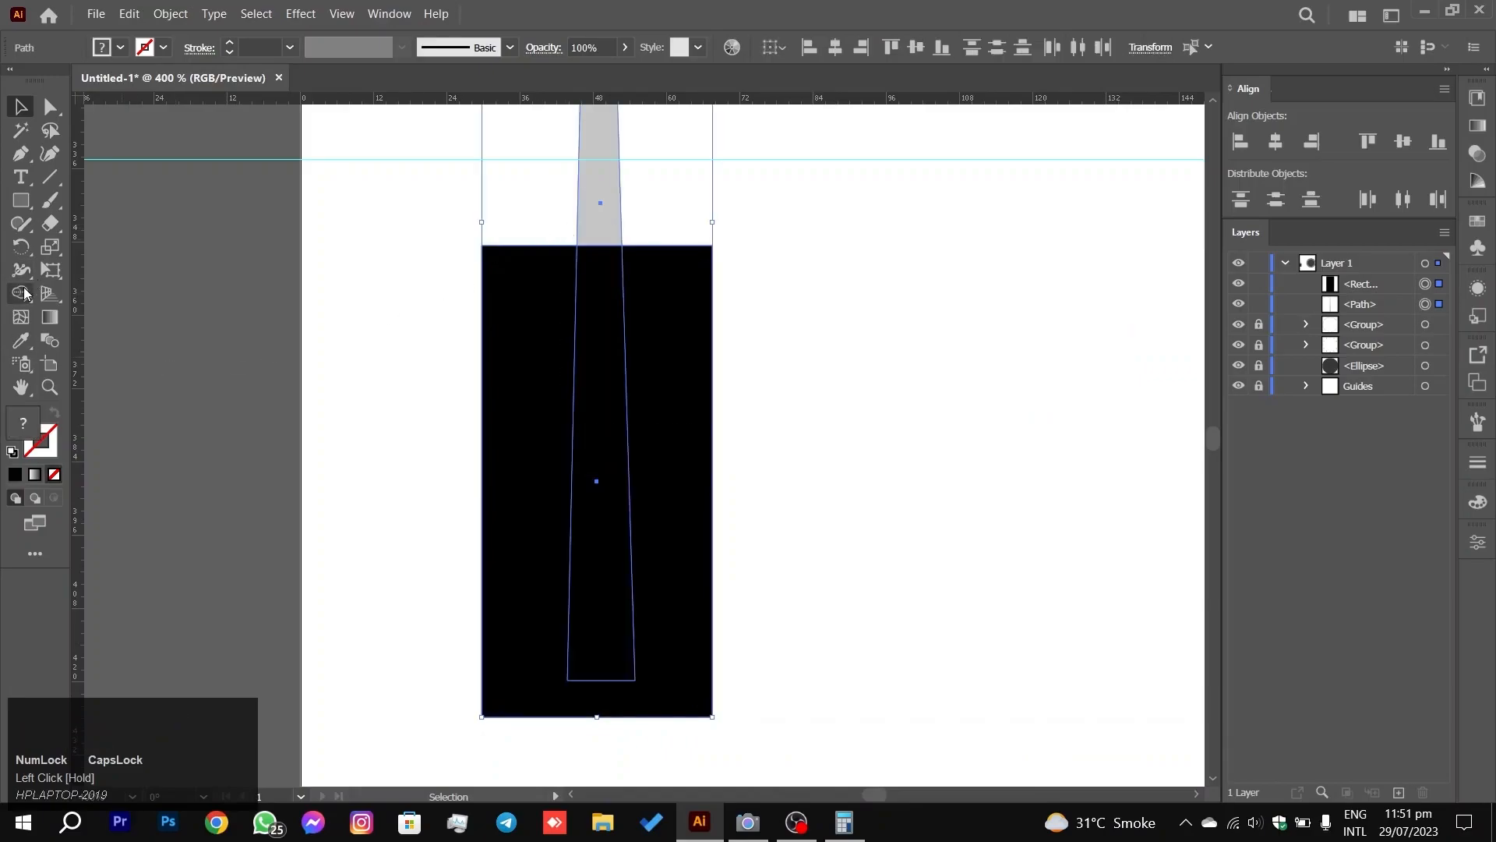
pyautogui.keyDown('alt'); pyautogui.click(500, 362); pyautogui.keyUp('alt')
pyautogui.click(380, 322)
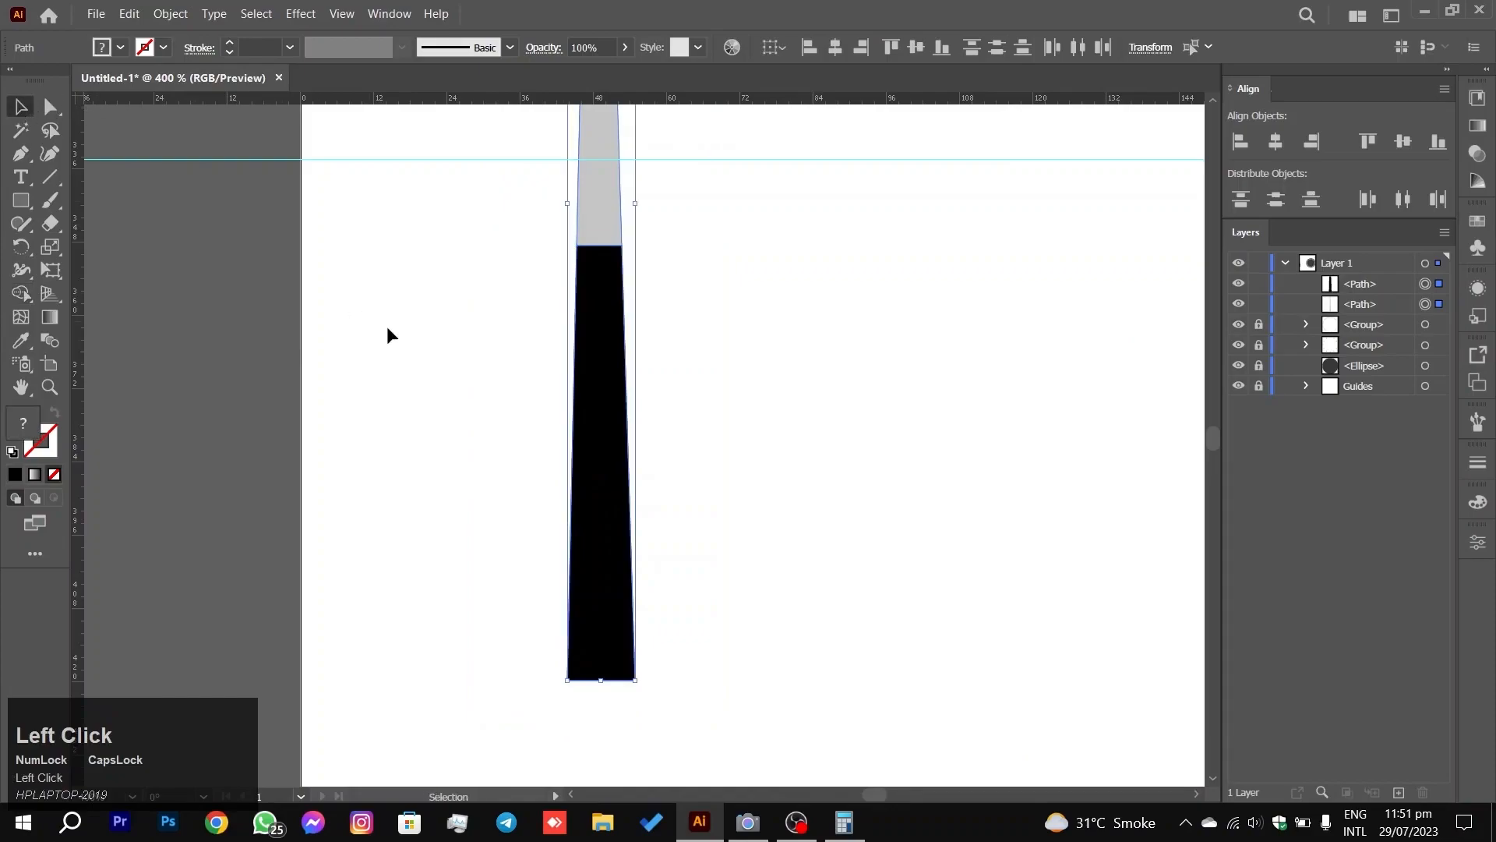
# Step: Select the black lower section of the hand and nudge it down about 4 pt, and deselect
pyautogui.scroll(-2, 671, 279)
pyautogui.press('space')
pyautogui.moveTo(698, 265); pyautogui.dragTo(769, 409)
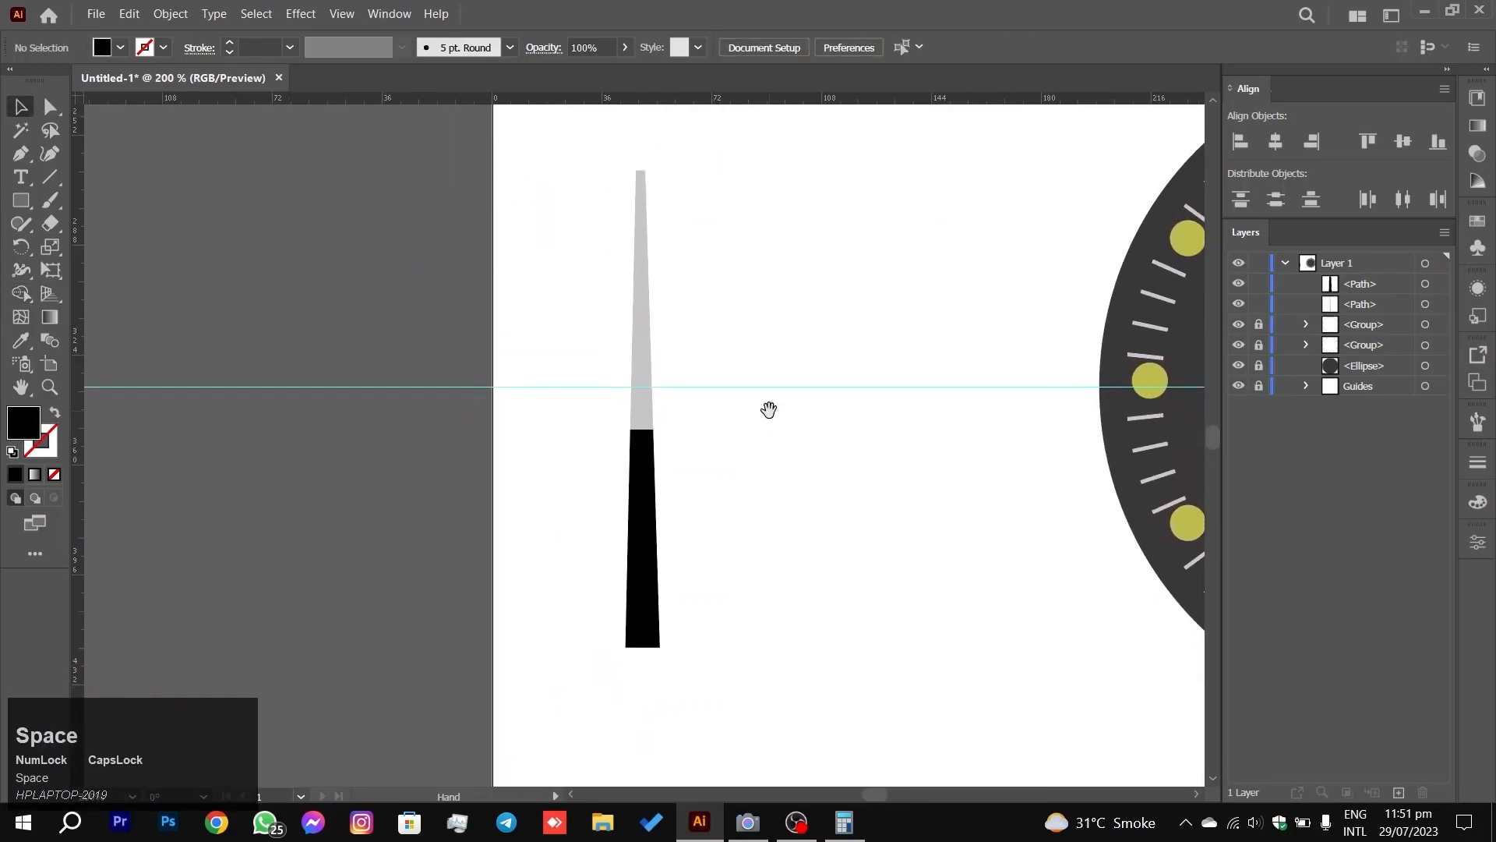
pyautogui.scroll(2, 667, 452)
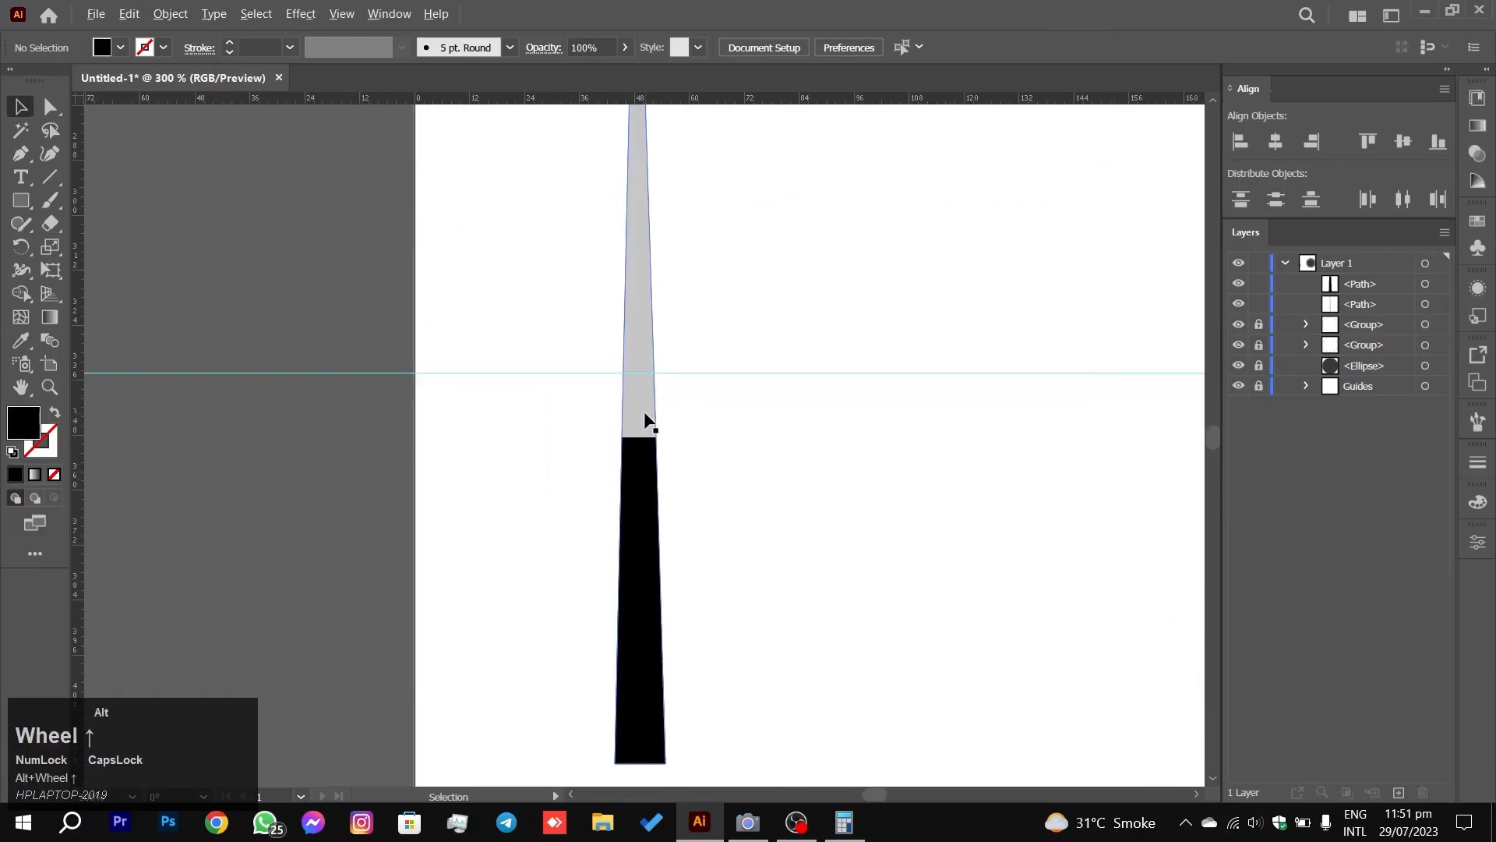
pyautogui.click(646, 465)
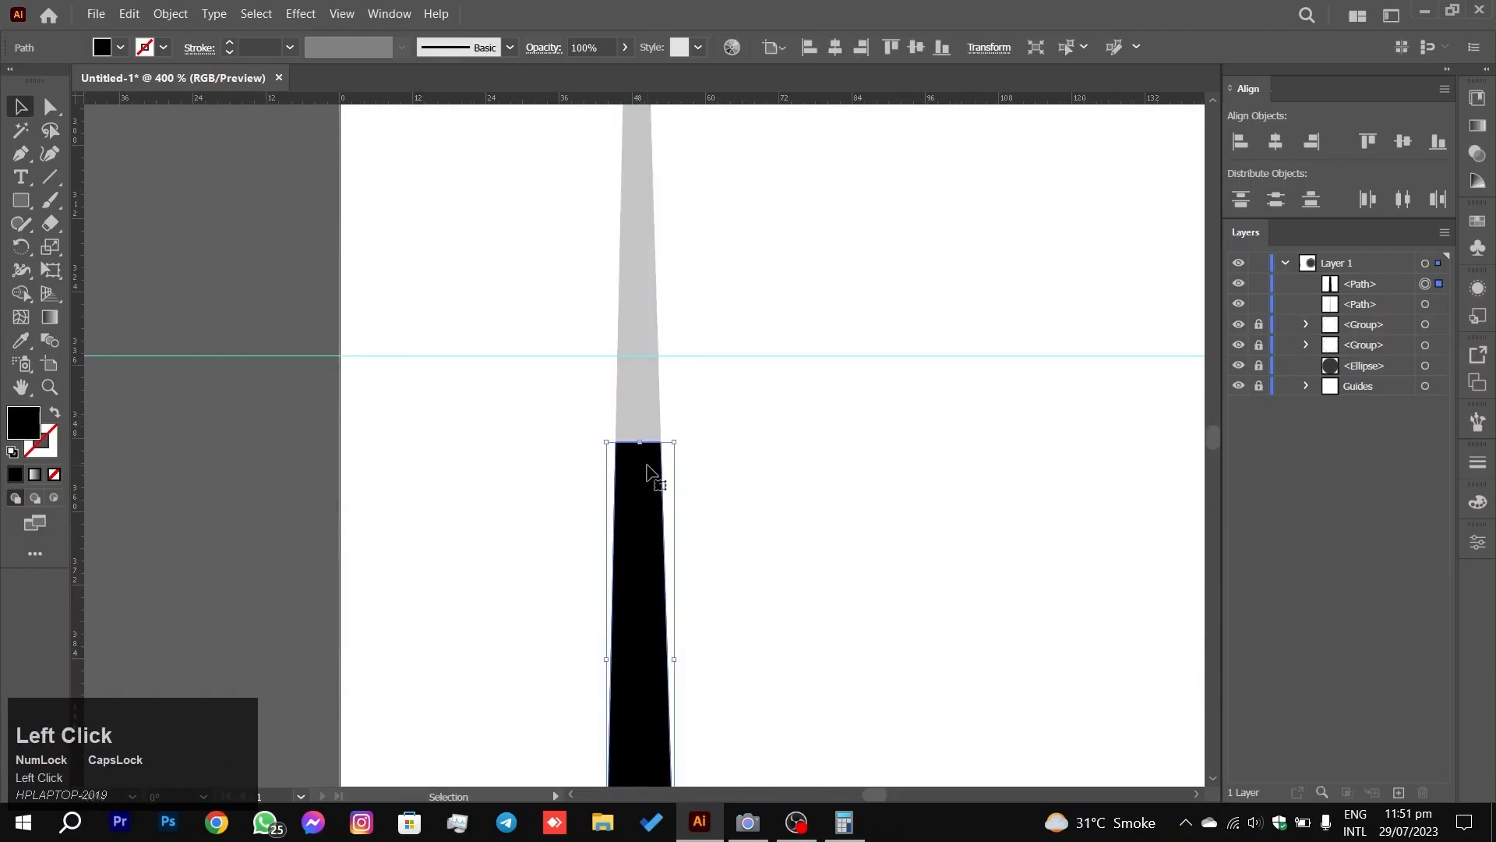
pyautogui.click(848, 402)
pyautogui.press('space')
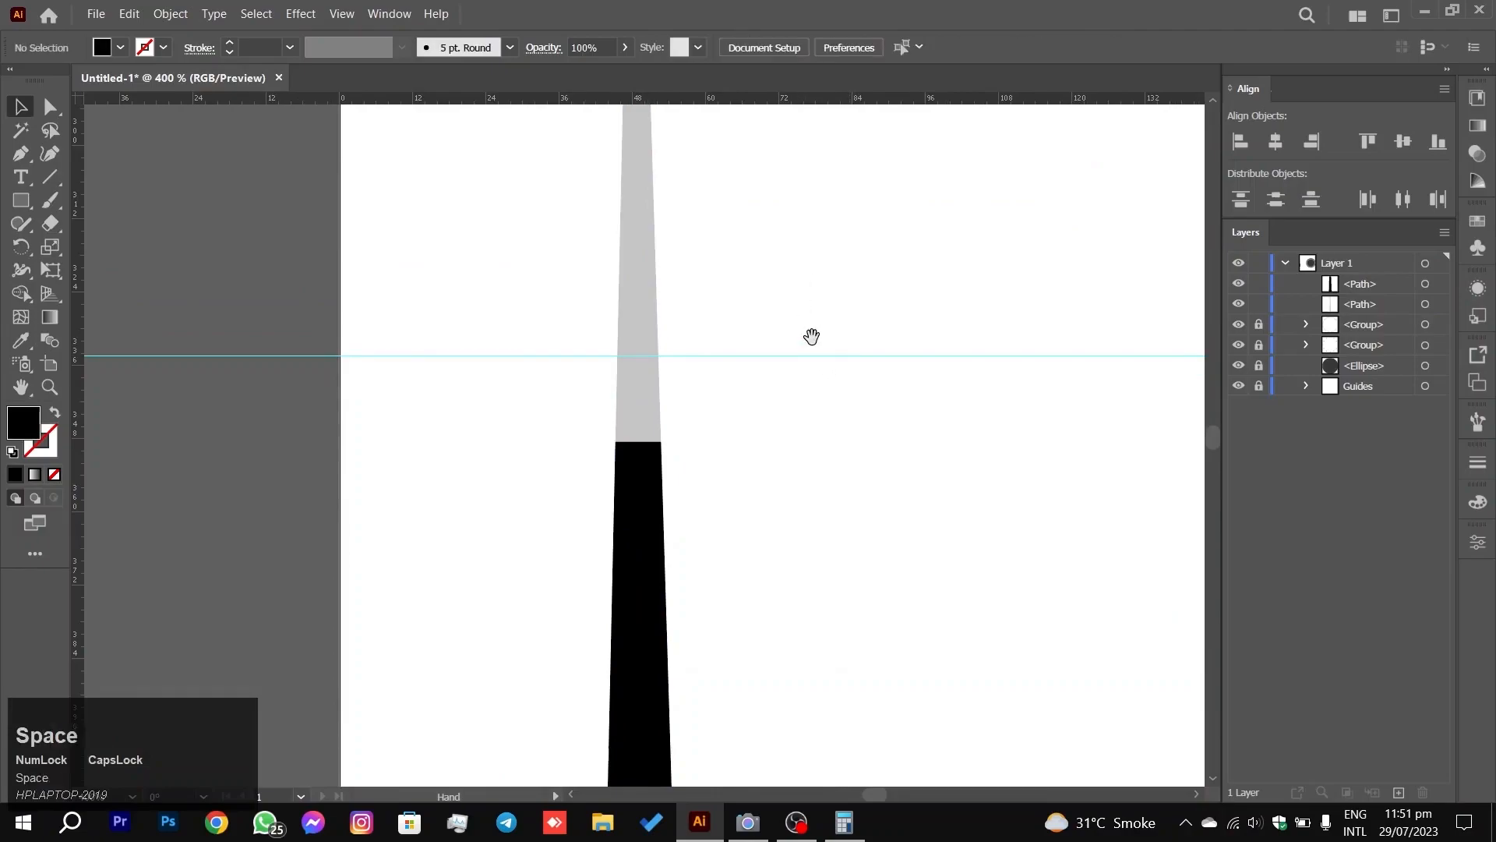
pyautogui.click(651, 532)
pyautogui.press('Down')
pyautogui.press('Down')
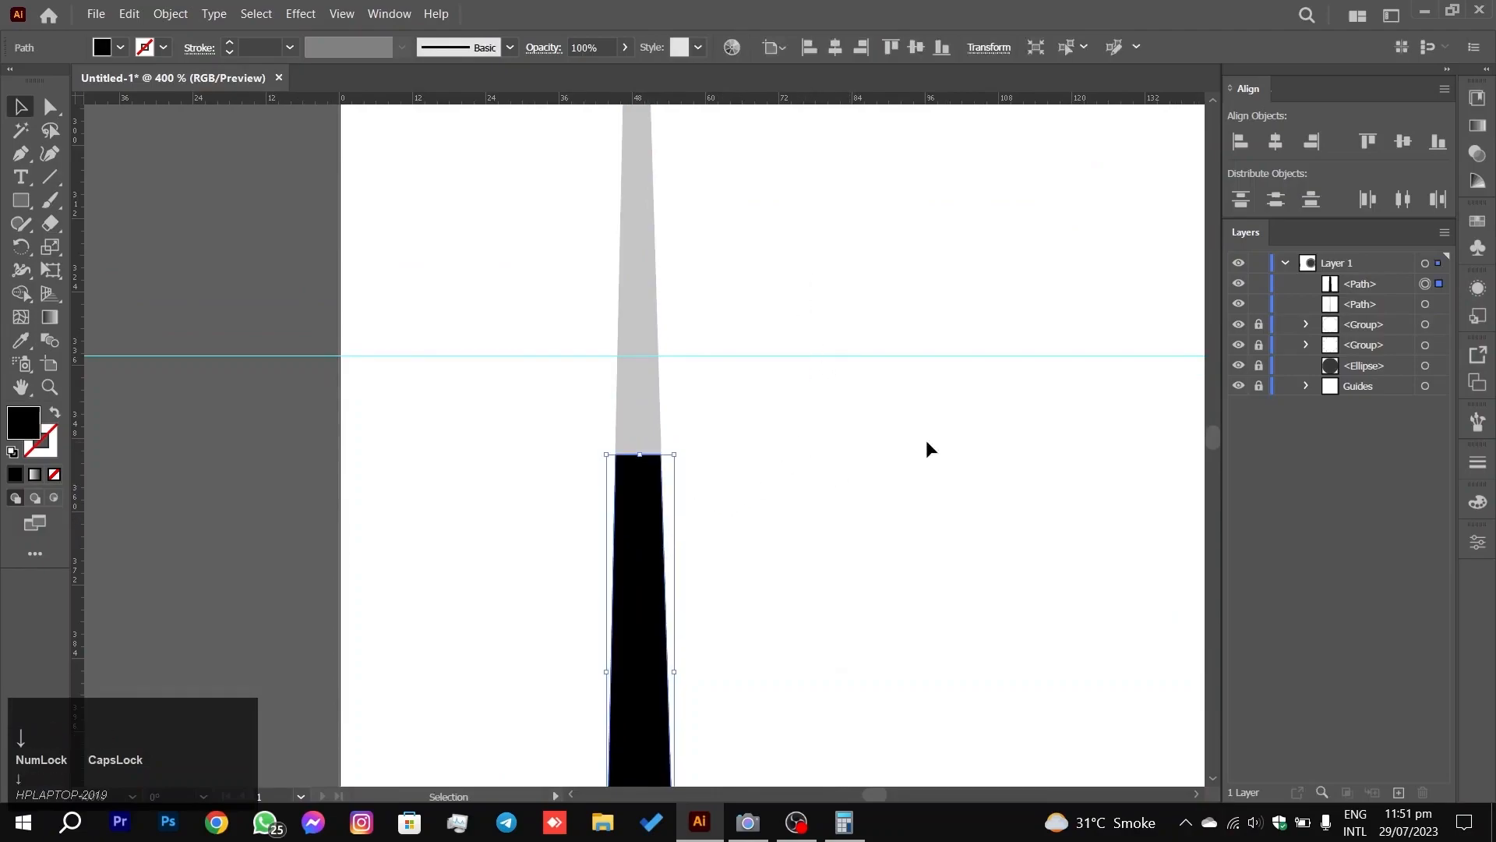
pyautogui.click(889, 448)
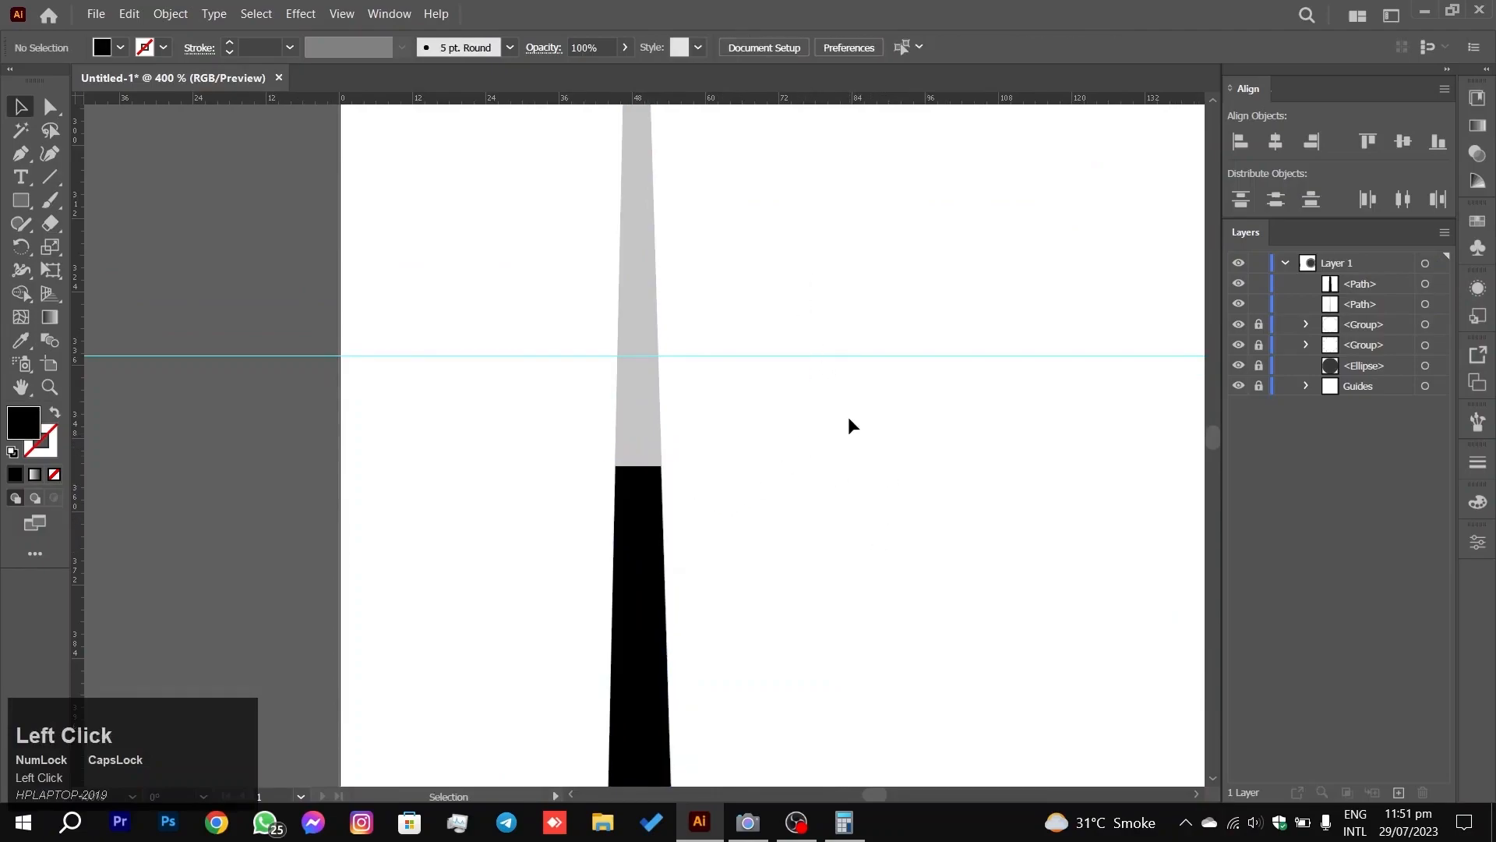
# Step: Select both parts of the hand and remove the black strip overhanging the base with the Shape Builder tool
pyautogui.scroll(-4, 850, 406)
pyautogui.moveTo(792, 522); pyautogui.dragTo(84, 377)
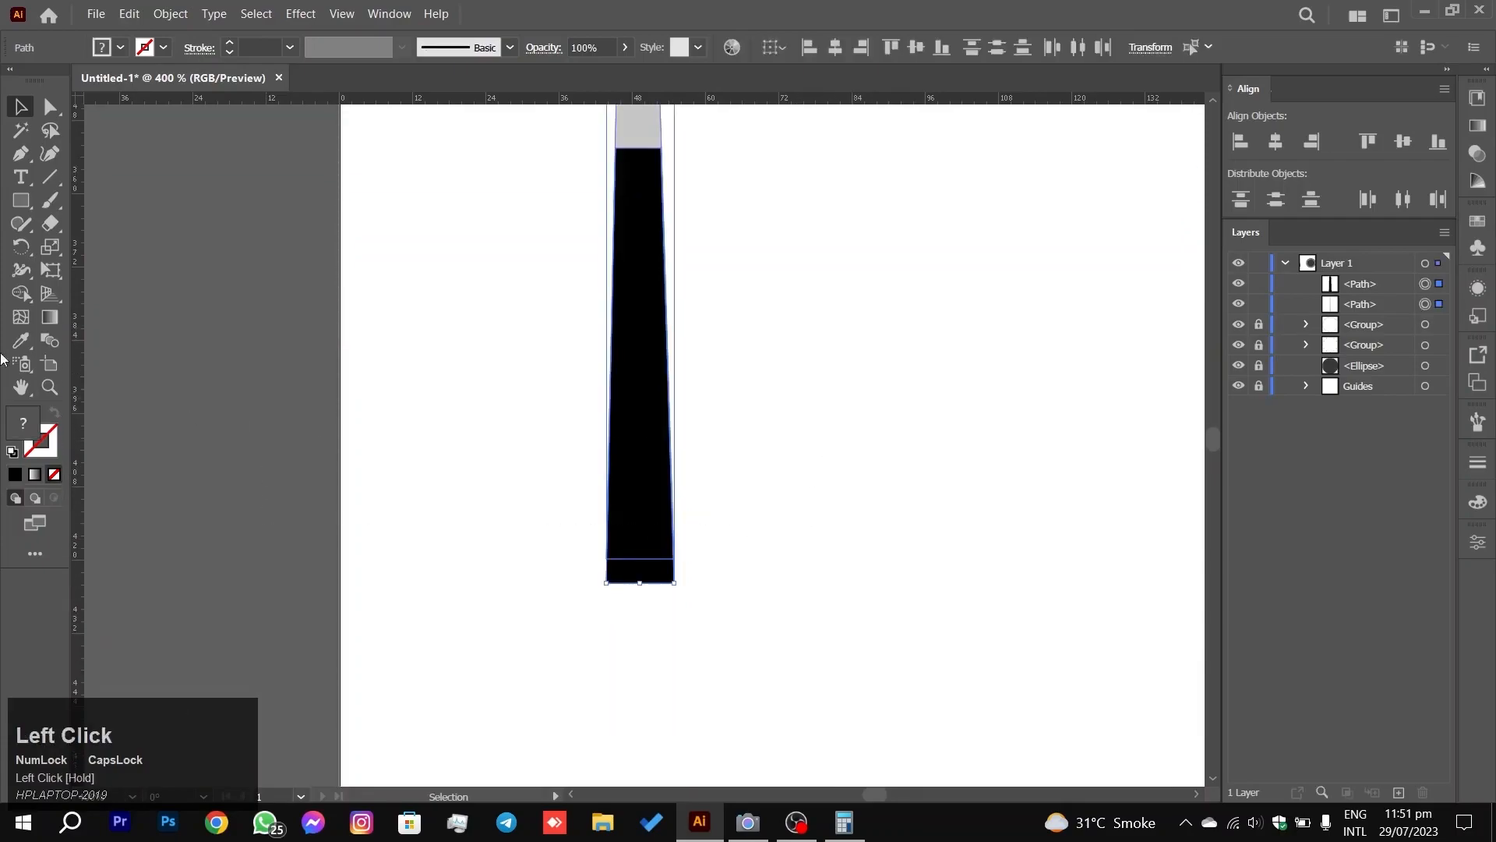
pyautogui.click(17, 301)
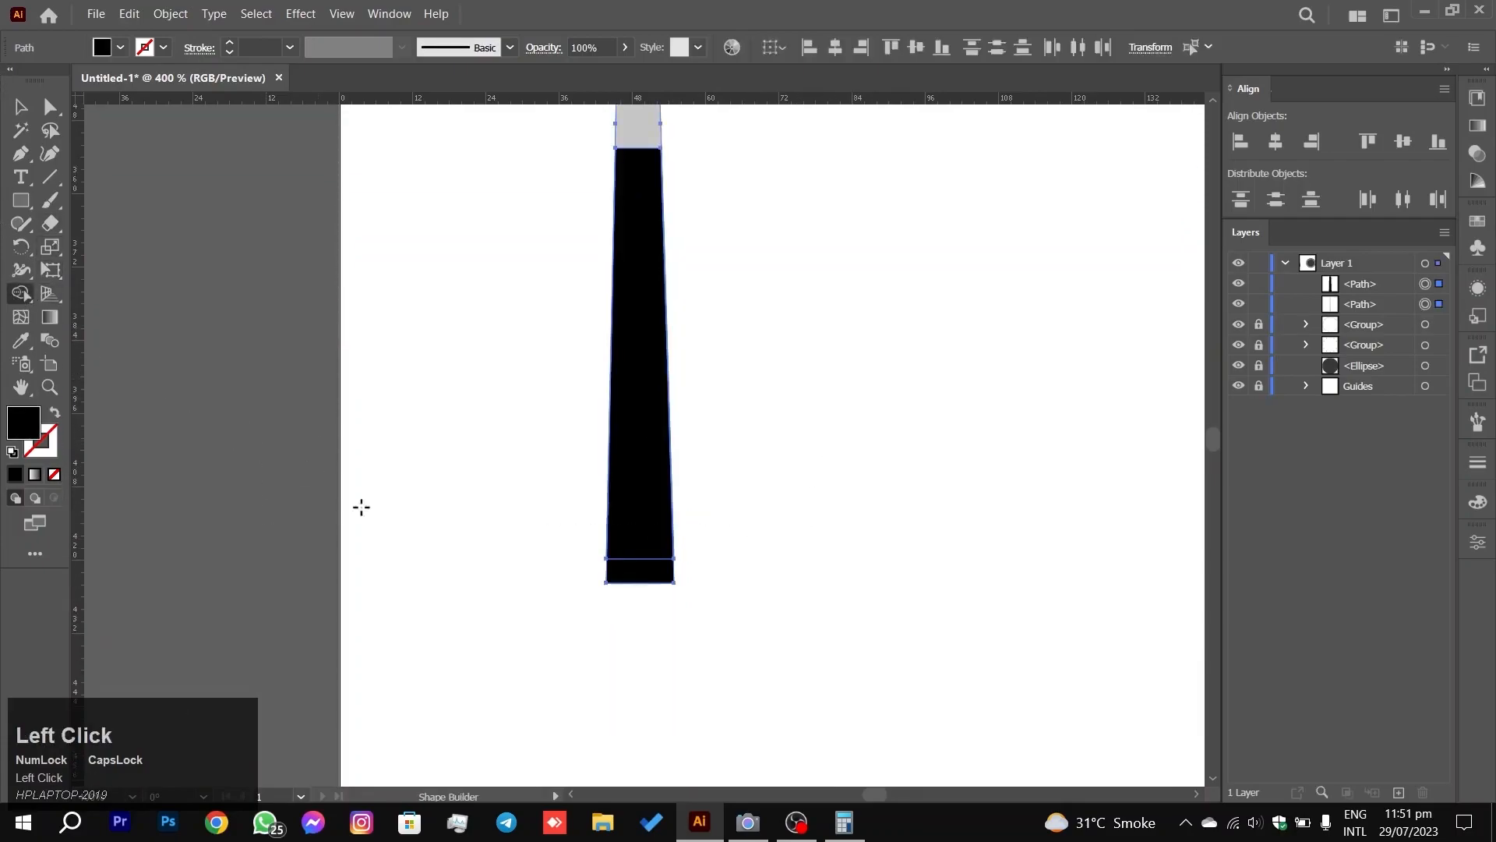
pyautogui.keyDown('alt'); pyautogui.click(642, 573); pyautogui.keyUp('alt')
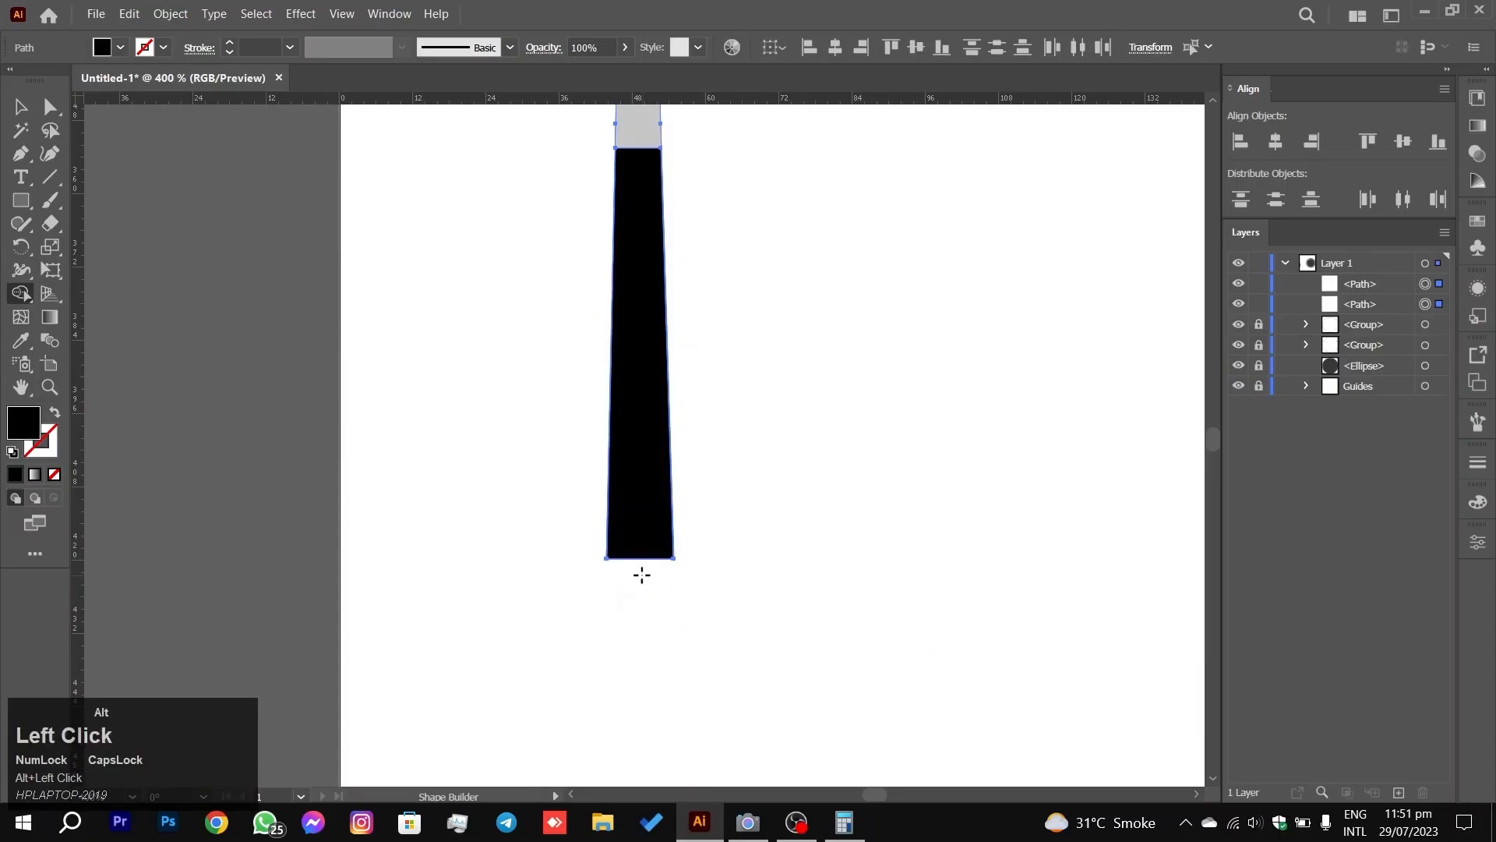
# Step: Remove the thin gray sliver along the black section's left edge with the Shape Builder tool
pyautogui.scroll(8, 615, 471)
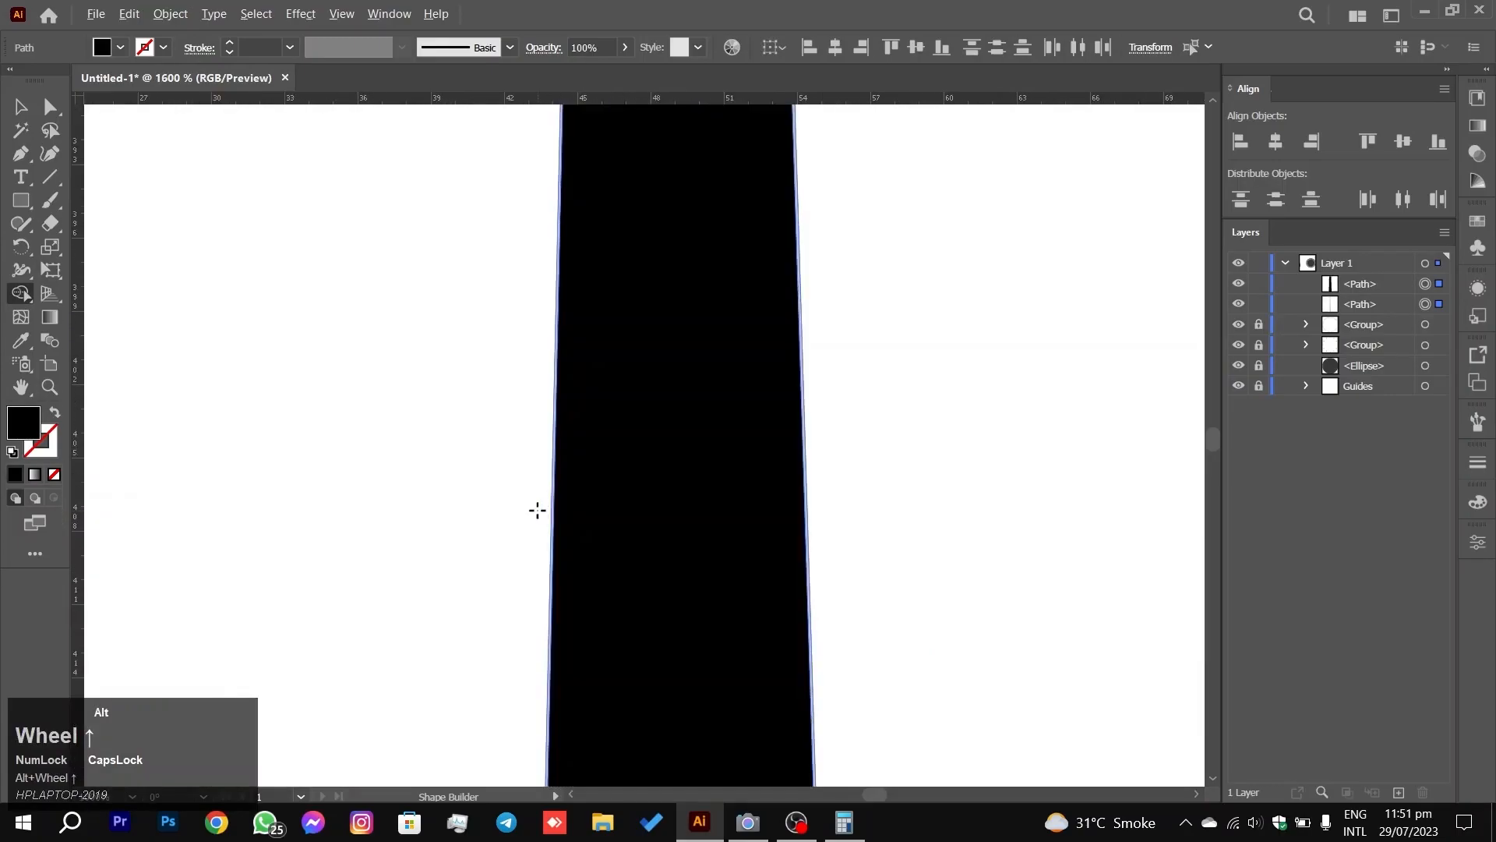
pyautogui.scroll(4, 547, 502)
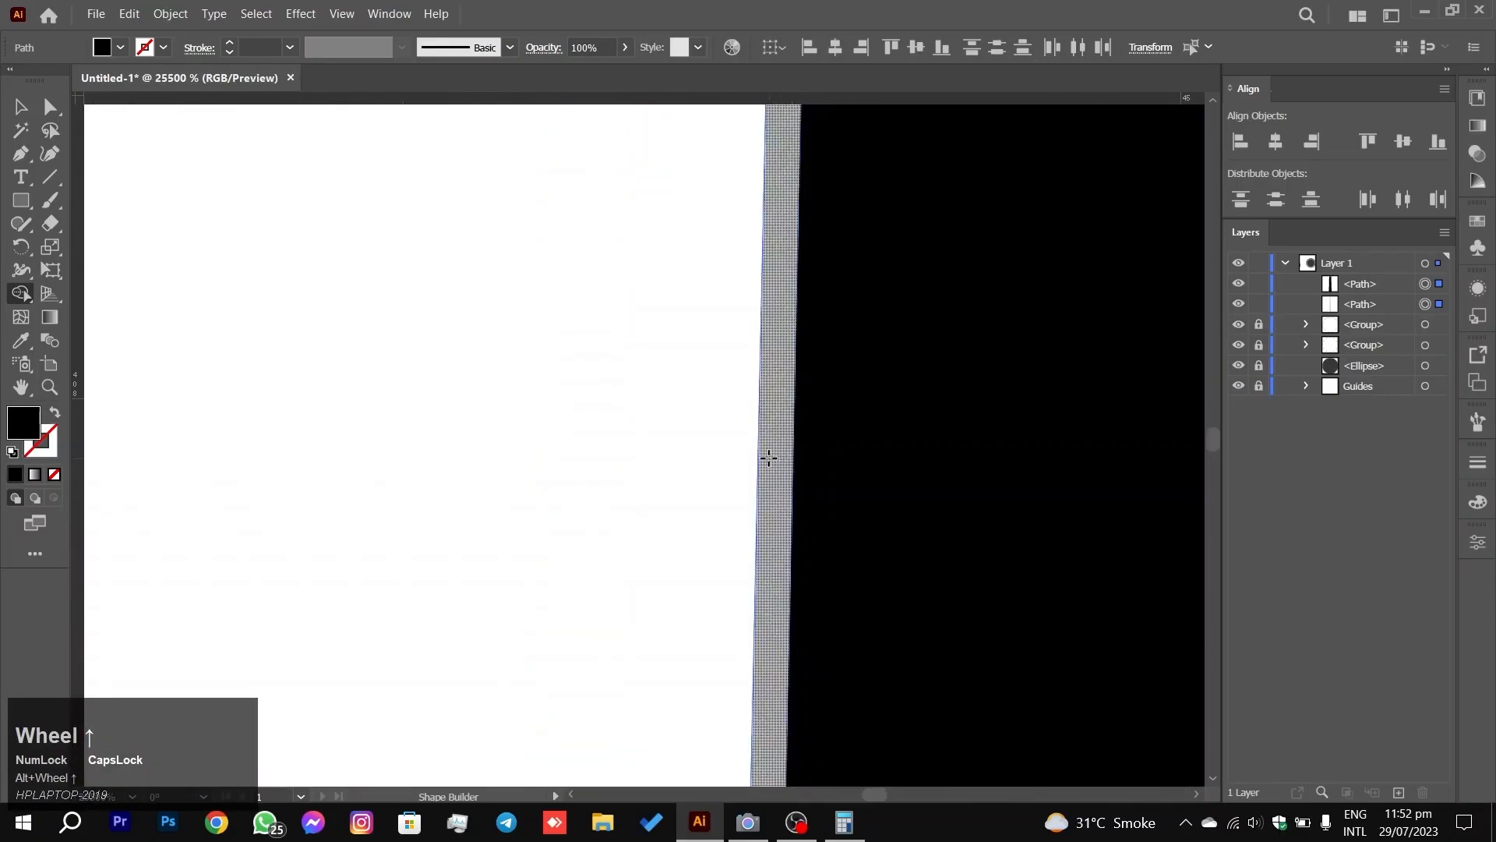
pyautogui.click(768, 458)
pyautogui.scroll(2, 789, 452)
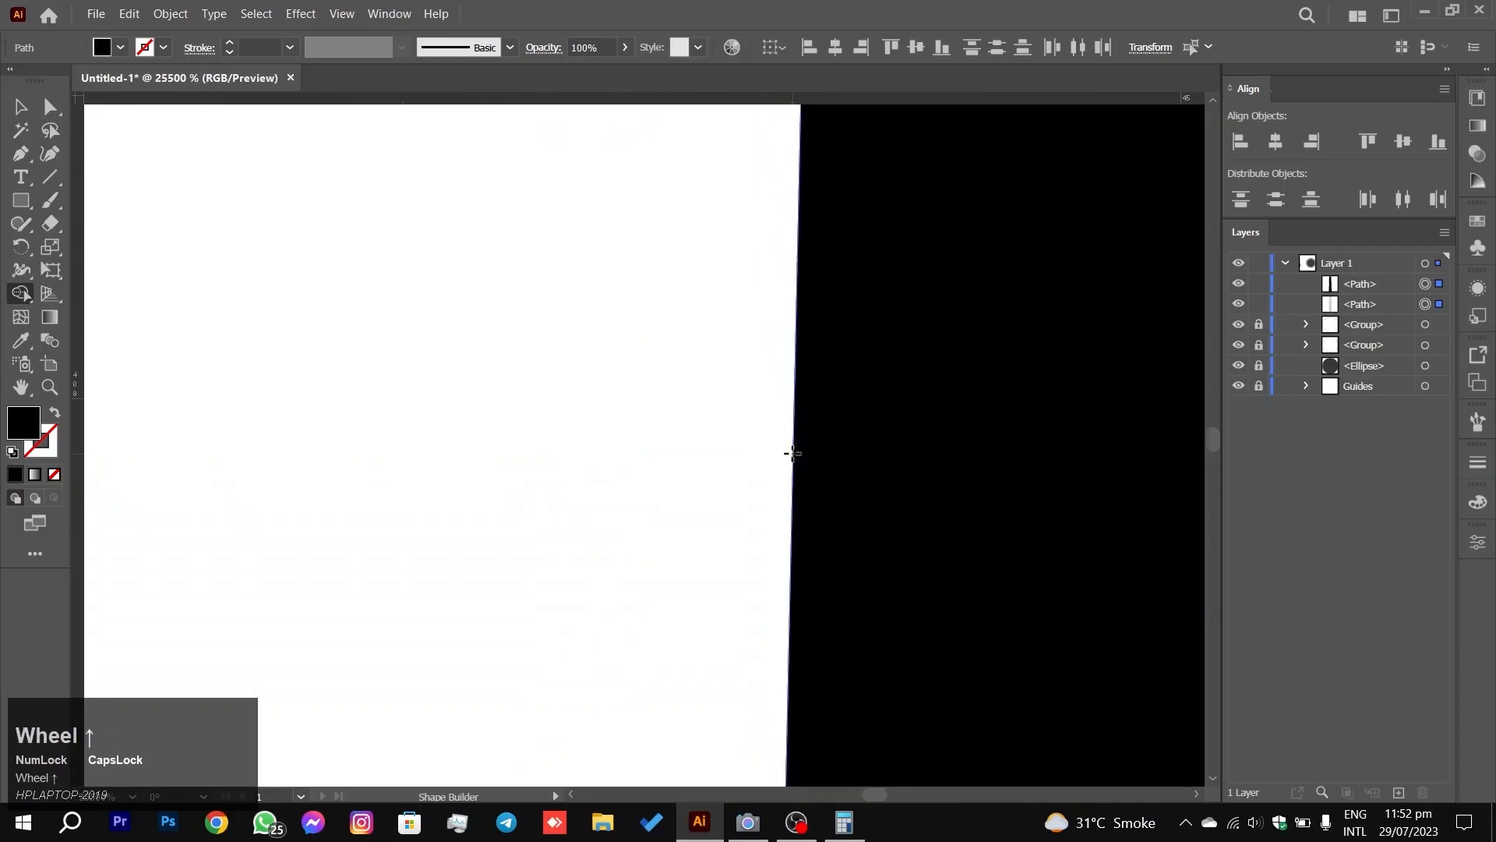
# Step: Examine the left and right edges of the hand's black lower section up close for leftover gray slivers
pyautogui.scroll(3, 795, 445)
pyautogui.press('space')
pyautogui.moveTo(1029, 324); pyautogui.dragTo(919, 722)
pyautogui.scroll(-3, 922, 713)
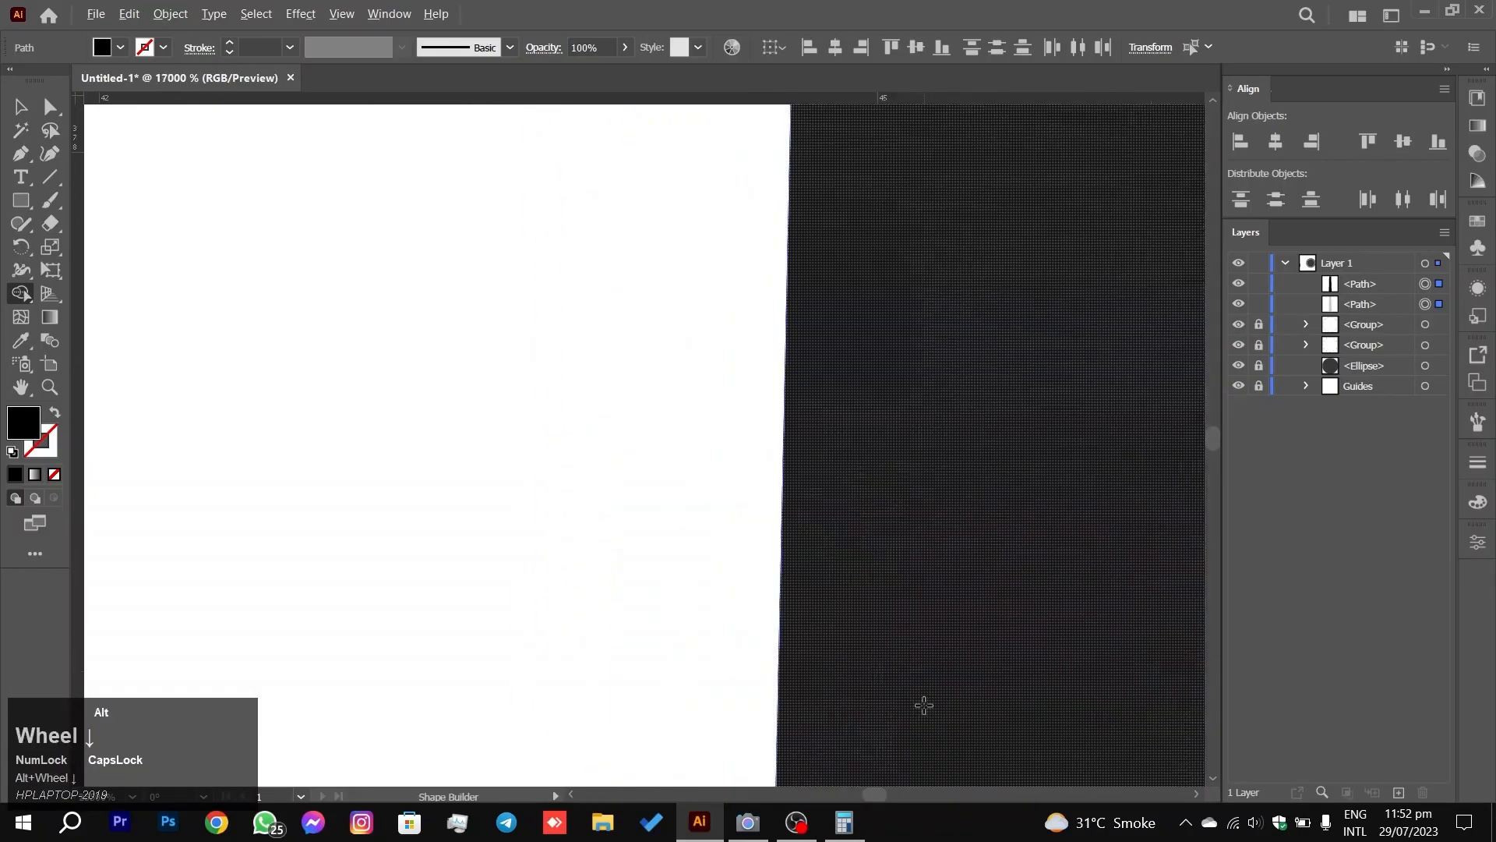
pyautogui.keyDown('alt'); pyautogui.scroll(-2, 926, 706); pyautogui.keyUp('alt')
pyautogui.scroll(-1, 949, 583)
pyautogui.moveTo(1068, 284); pyautogui.dragTo(735, 311)
pyautogui.keyDown('alt'); pyautogui.scroll(4, 818, 501); pyautogui.keyUp('alt')
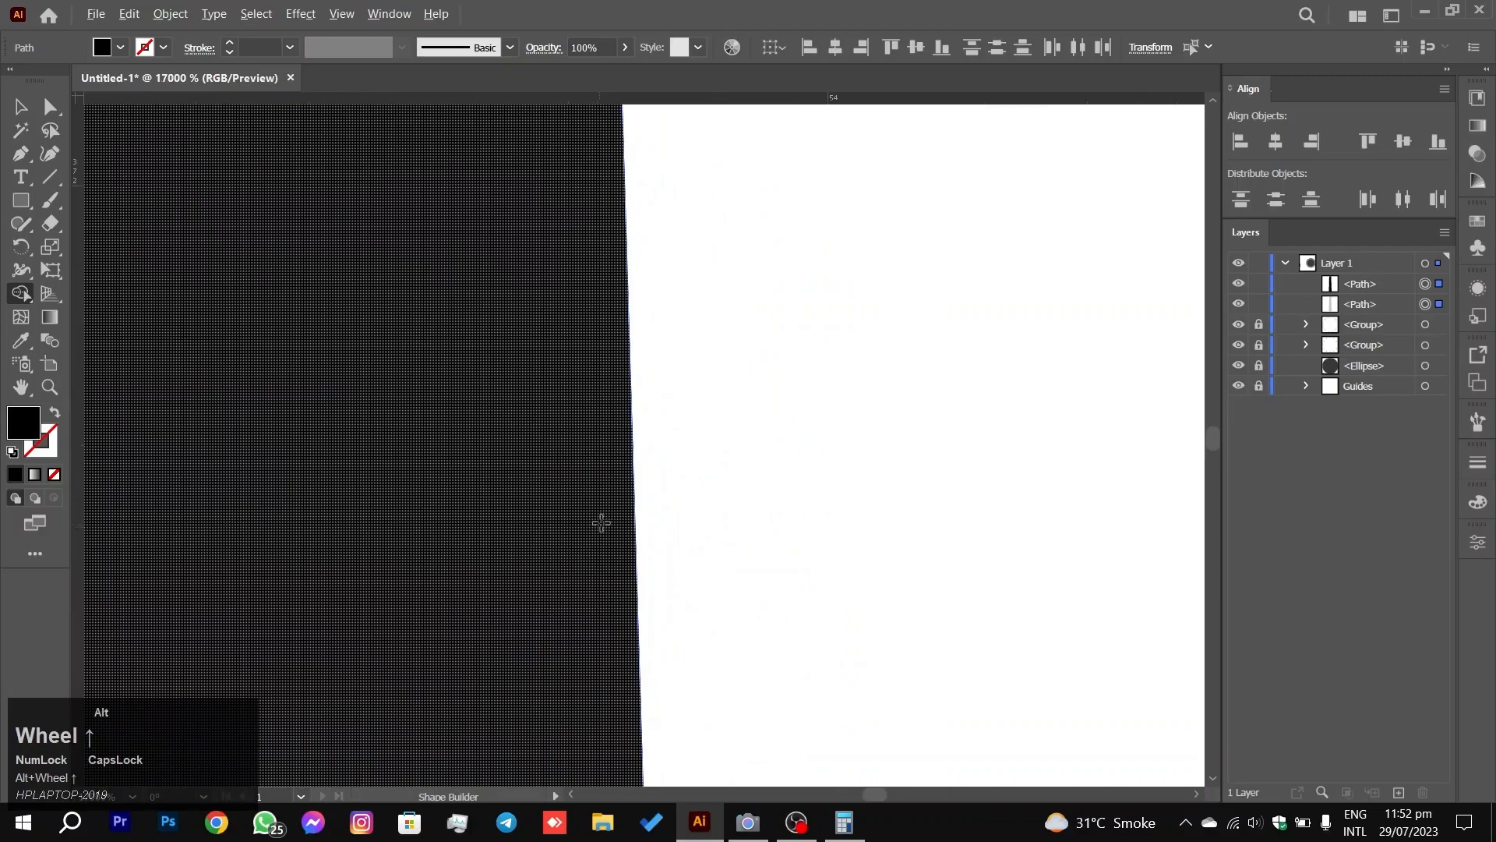
pyautogui.keyDown('alt'); pyautogui.scroll(1, 604, 516); pyautogui.keyUp('alt')
pyautogui.moveTo(896, 548); pyautogui.dragTo(789, 195)
pyautogui.moveTo(811, 460); pyautogui.dragTo(833, 124)
pyautogui.moveTo(879, 621); pyautogui.dragTo(886, 371)
pyautogui.moveTo(881, 580); pyautogui.dragTo(859, 247)
pyautogui.moveTo(933, 664); pyautogui.dragTo(931, 352)
pyautogui.moveTo(947, 535); pyautogui.dragTo(944, 239)
pyautogui.keyDown('alt'); pyautogui.scroll(-2, 983, 385); pyautogui.keyUp('alt')
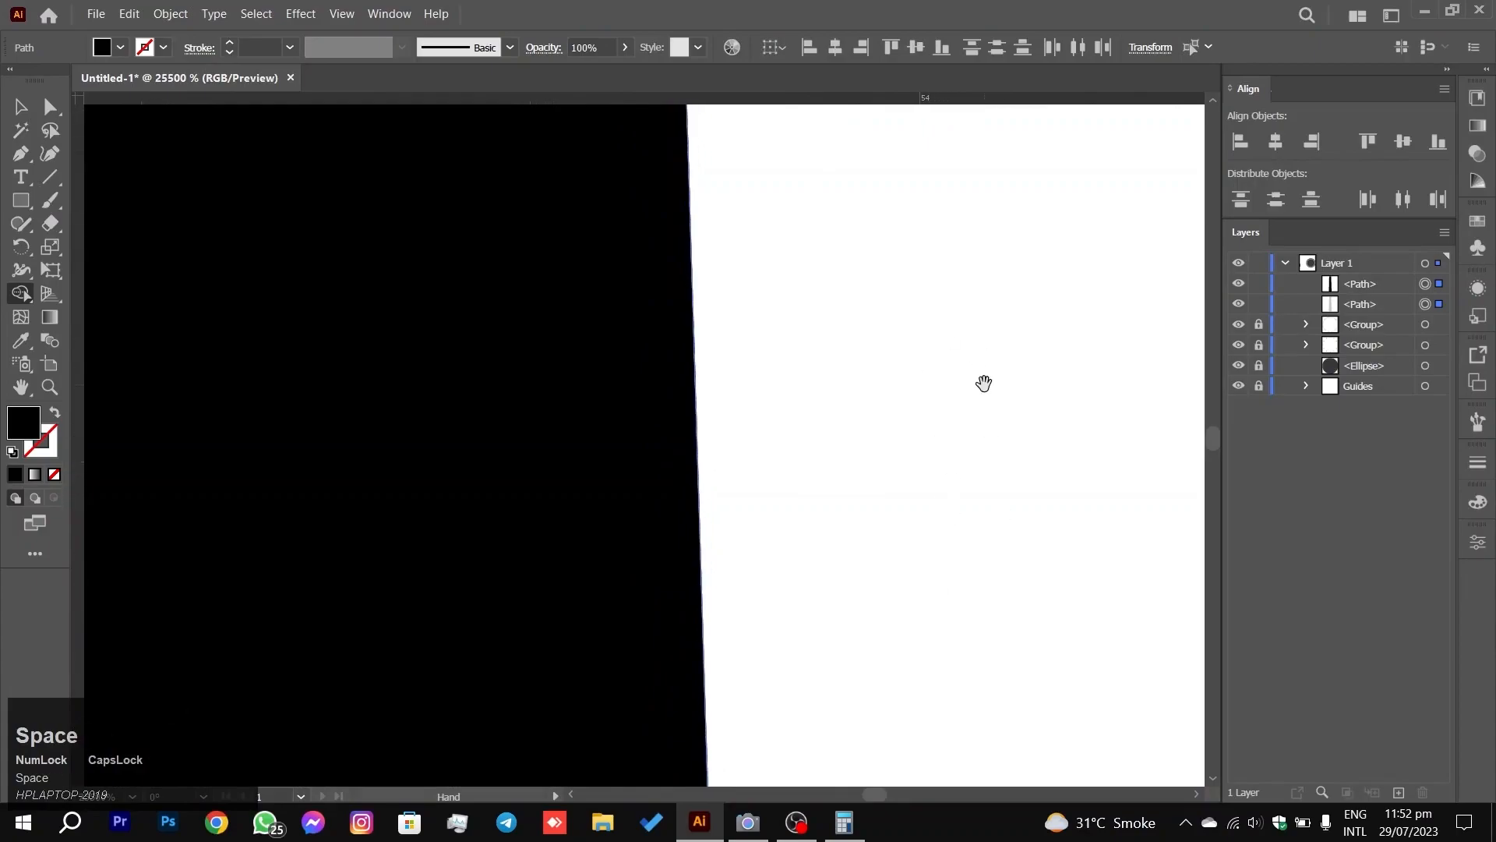
pyautogui.moveTo(964, 553); pyautogui.dragTo(904, 254)
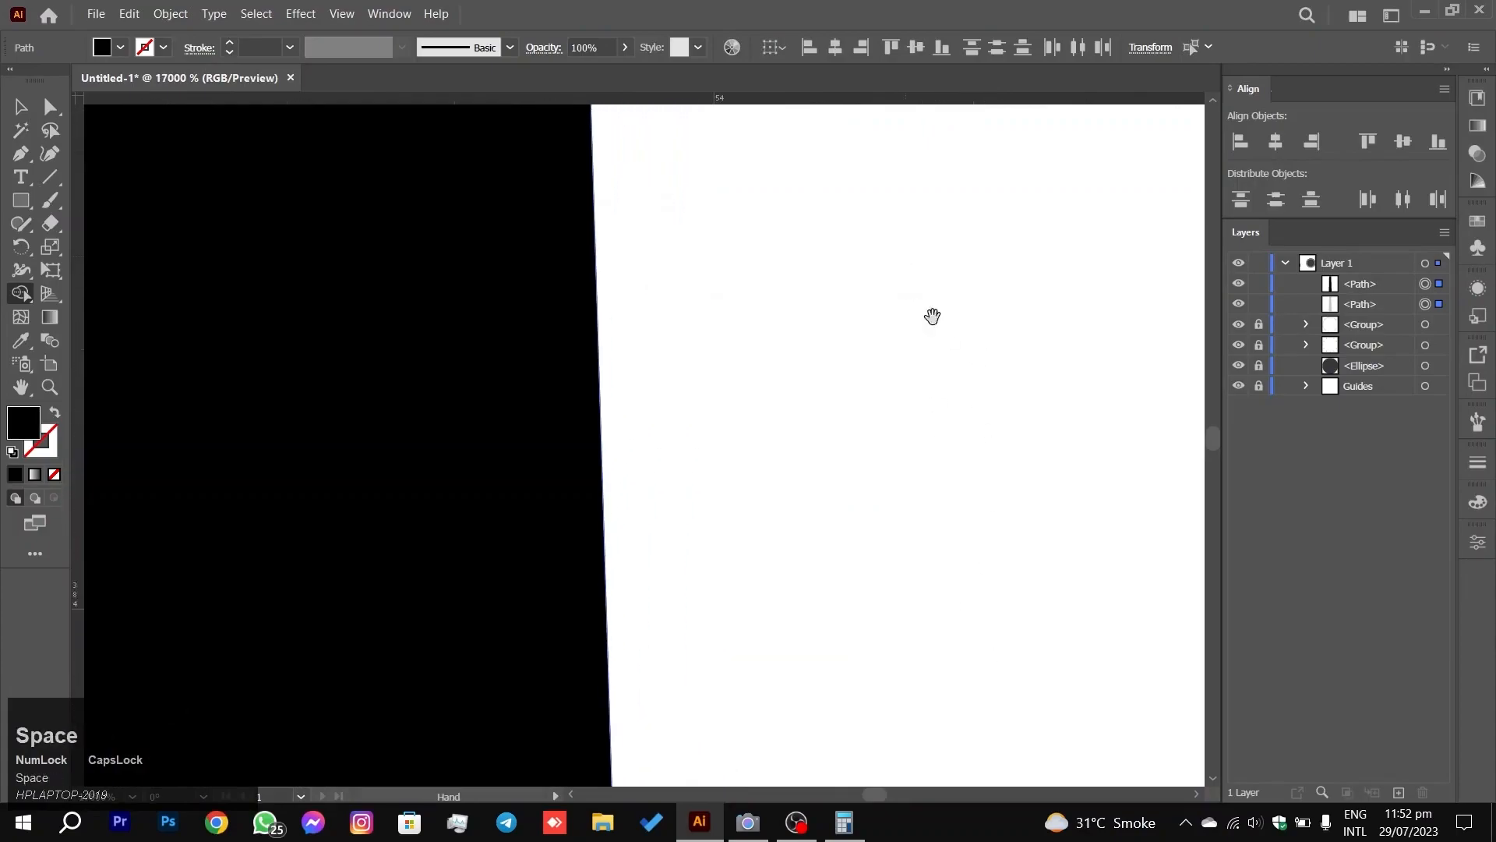
pyautogui.moveTo(1029, 611); pyautogui.dragTo(909, 107)
pyautogui.moveTo(762, 454); pyautogui.dragTo(889, 197)
pyautogui.moveTo(693, 499); pyautogui.dragTo(945, 207)
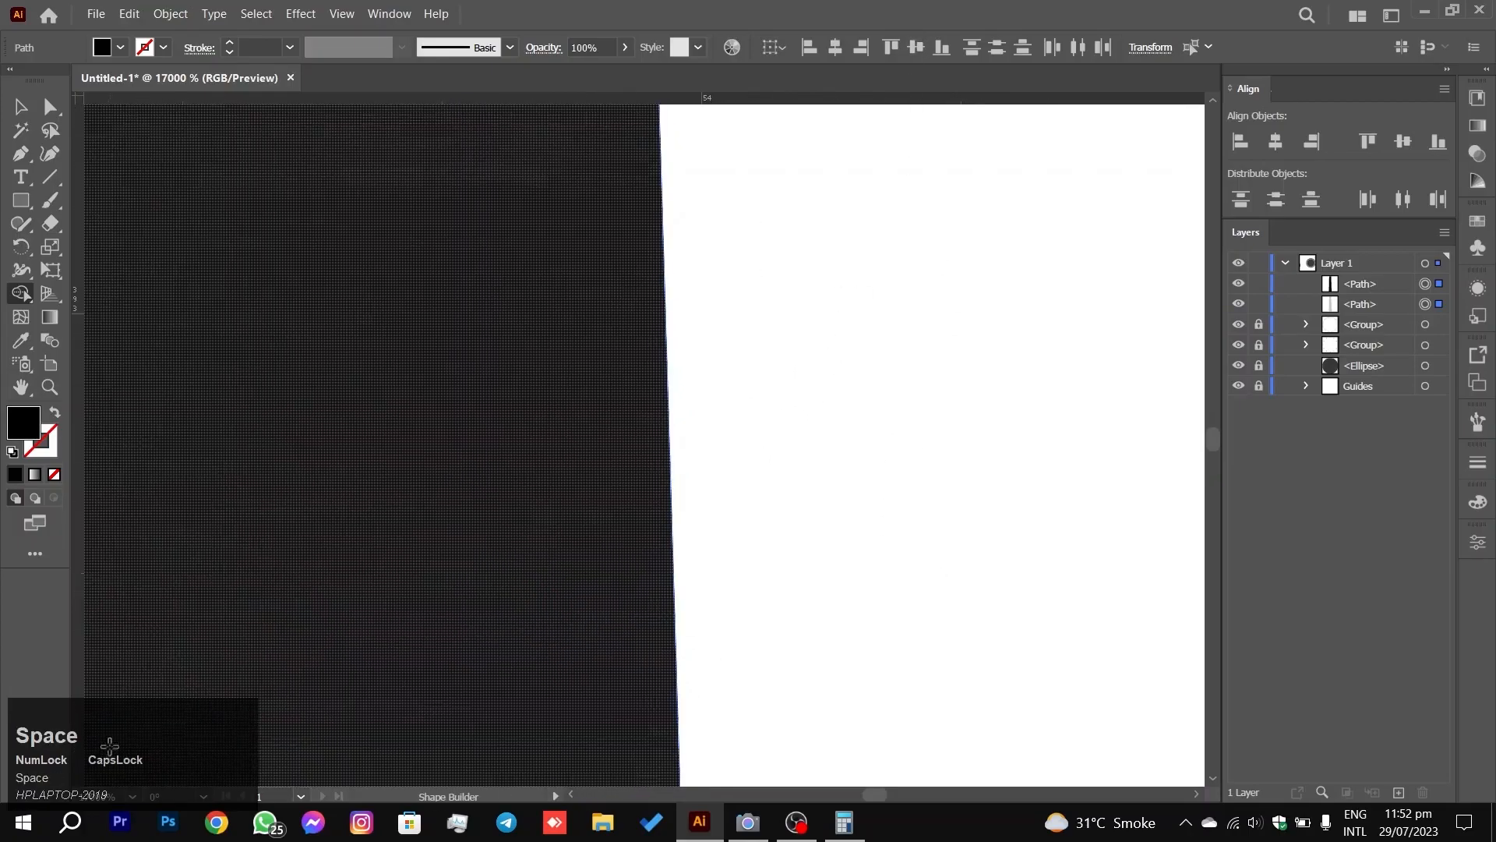
pyautogui.press('space')
pyautogui.scroll(-10, 896, 397)
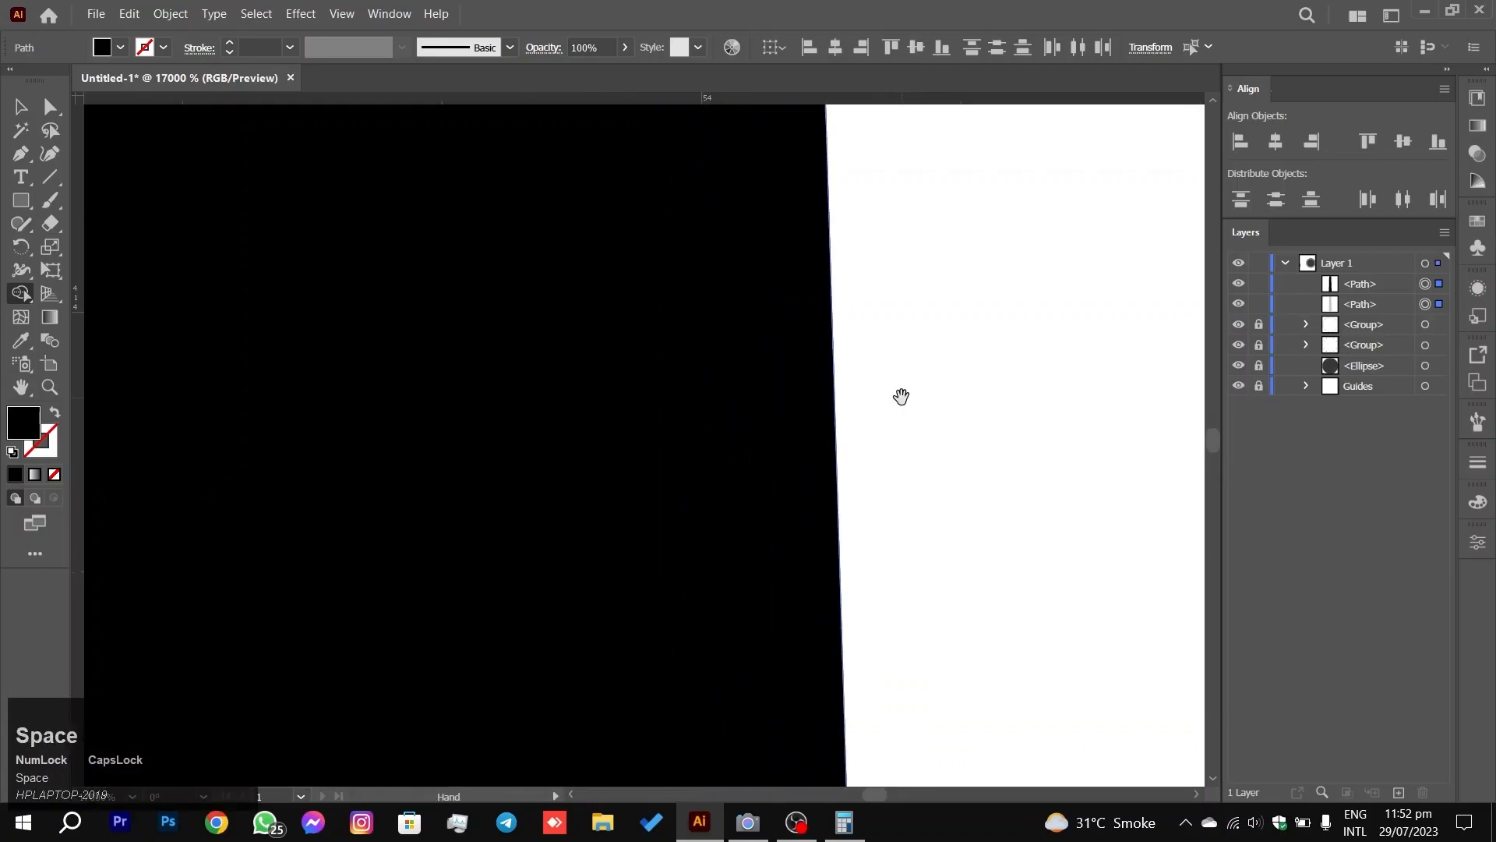
pyautogui.scroll(5, 904, 393)
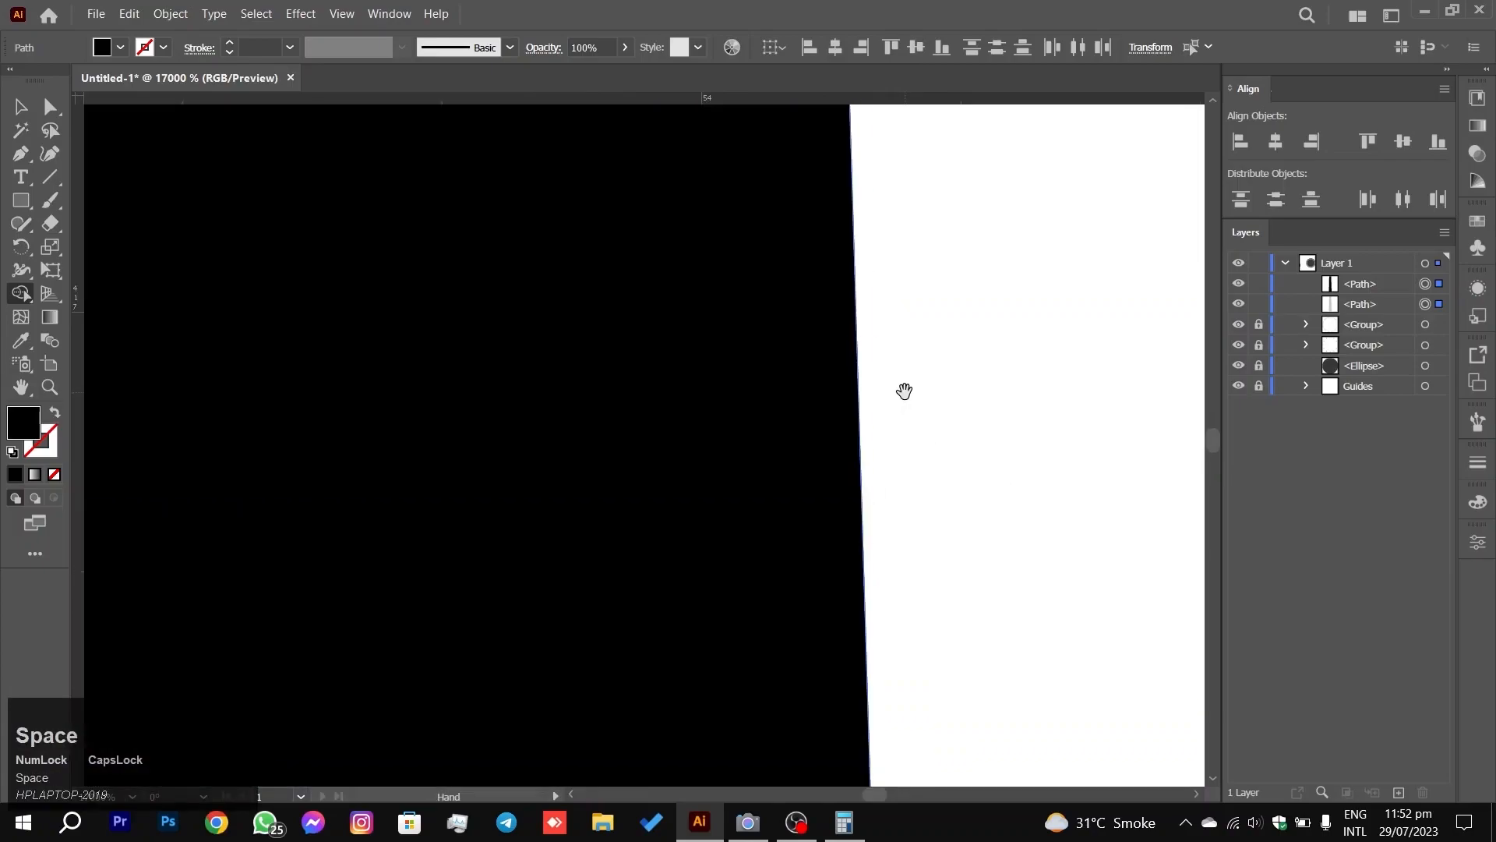
pyautogui.scroll(10, 904, 391)
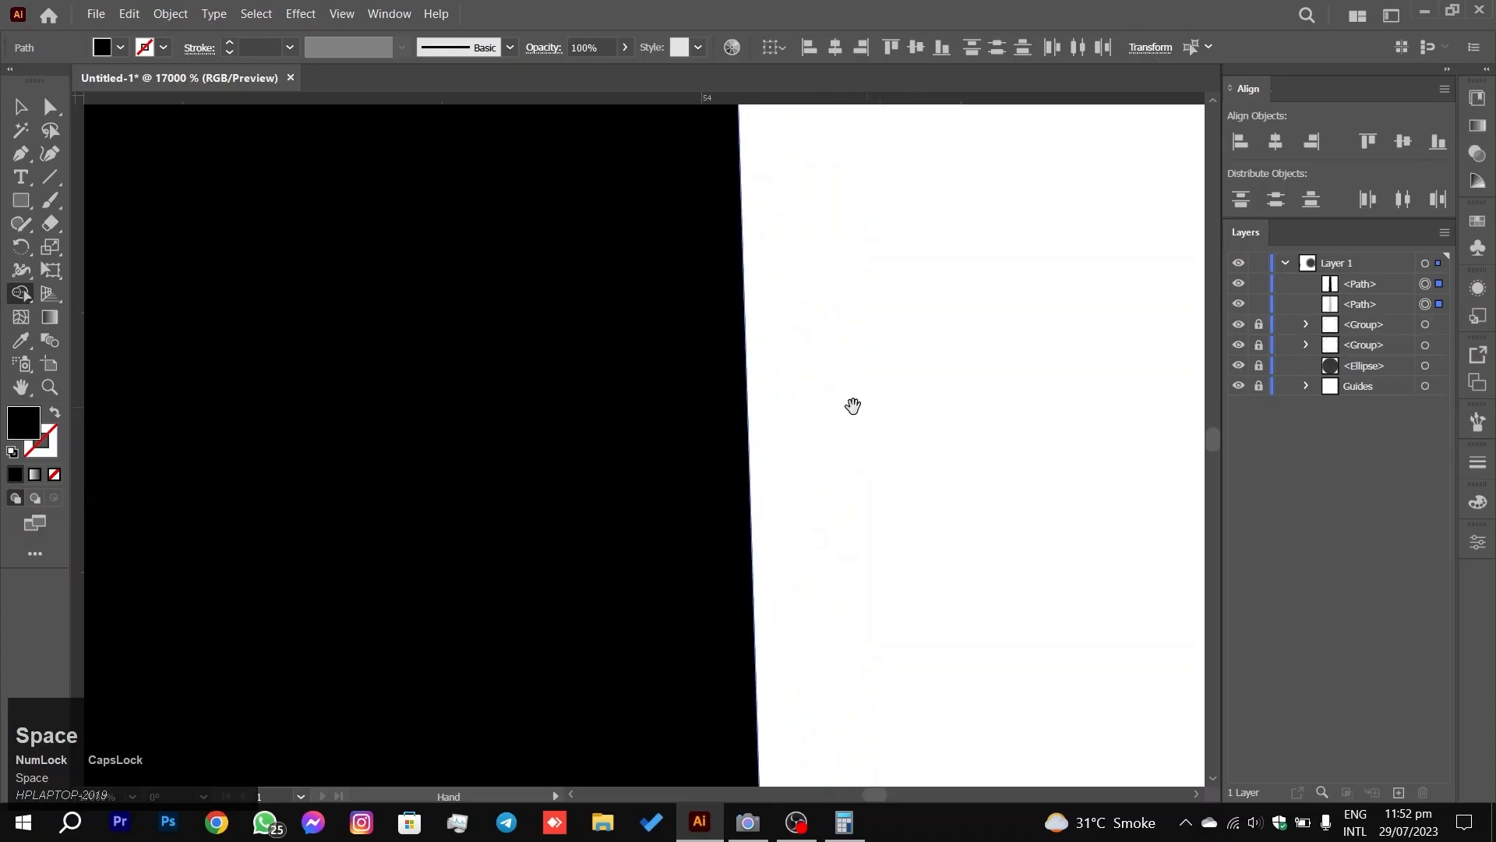
pyautogui.scroll(6, 768, 404)
pyautogui.scroll(-10, 774, 402)
pyautogui.scroll(-1, 774, 402)
pyautogui.moveTo(861, 314); pyautogui.dragTo(778, 394)
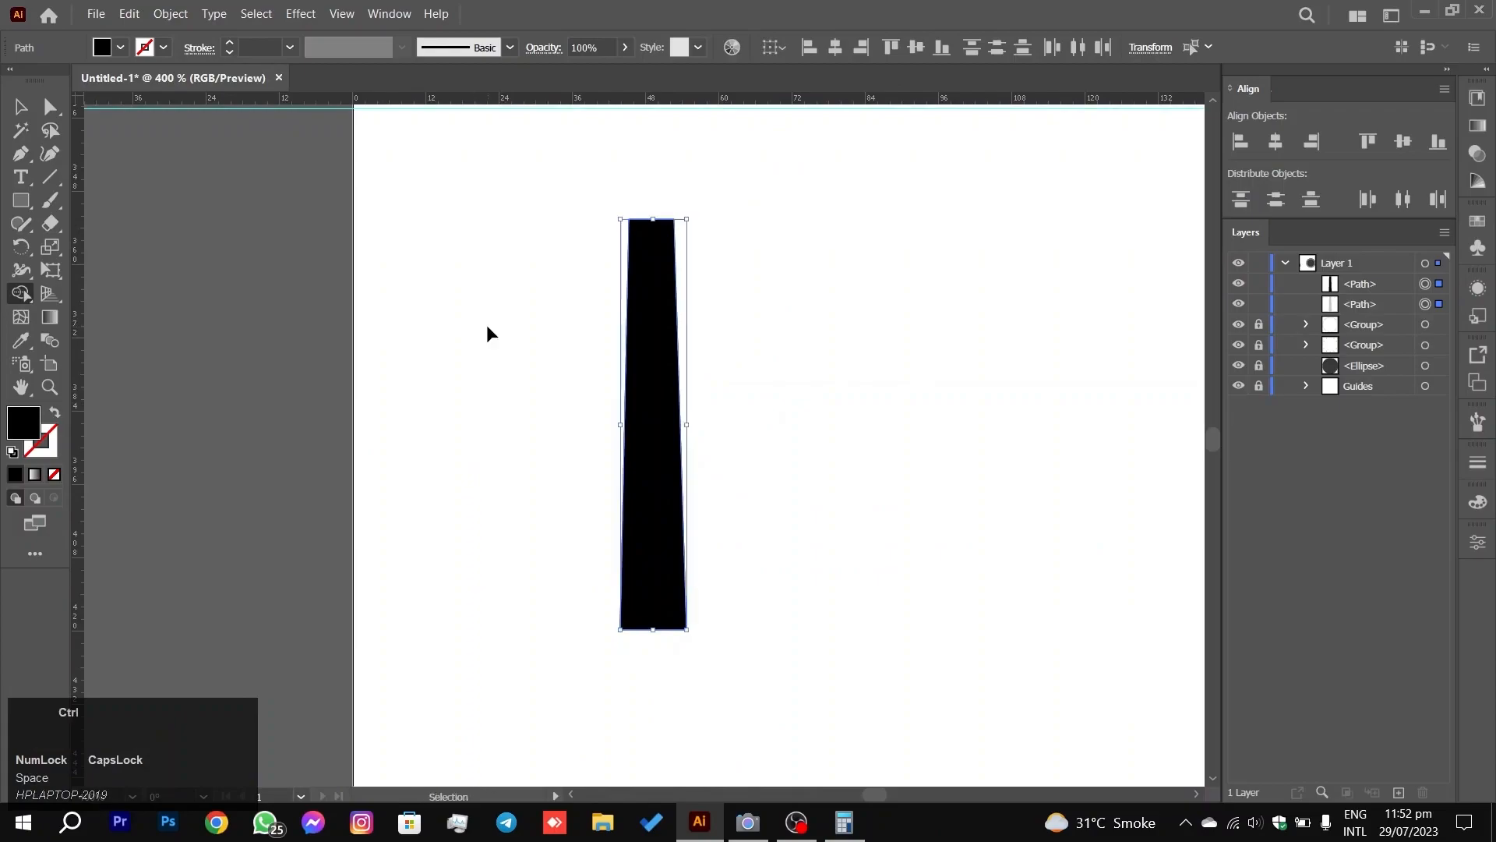
# Step: Undo the last Shape Builder removal to restore the hand's gray upper part, and deselect everything
pyautogui.hotkey('ctrl', 'z')
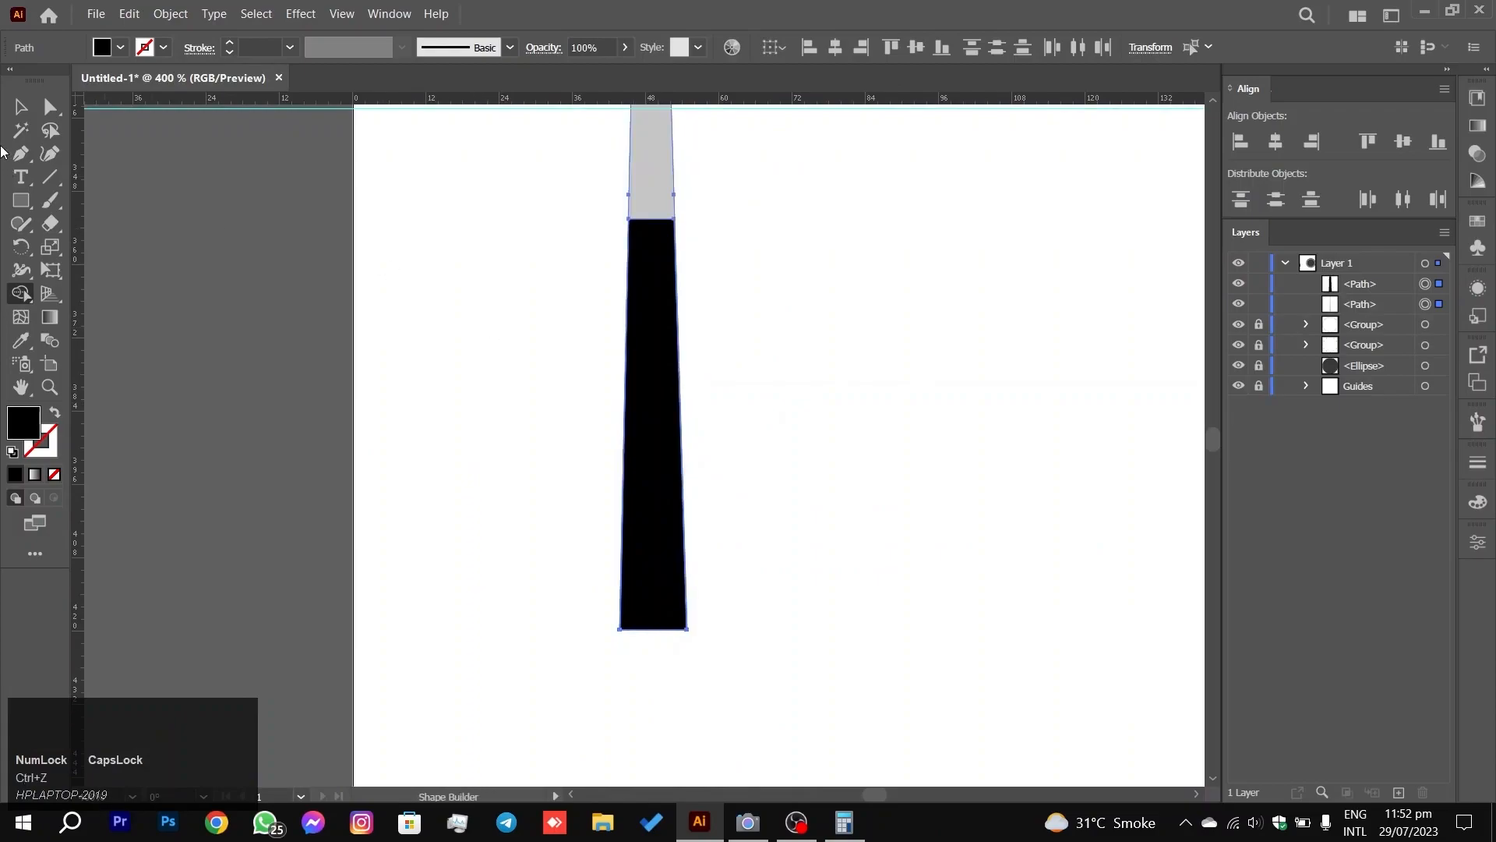
pyautogui.click(14, 112)
pyautogui.click(320, 381)
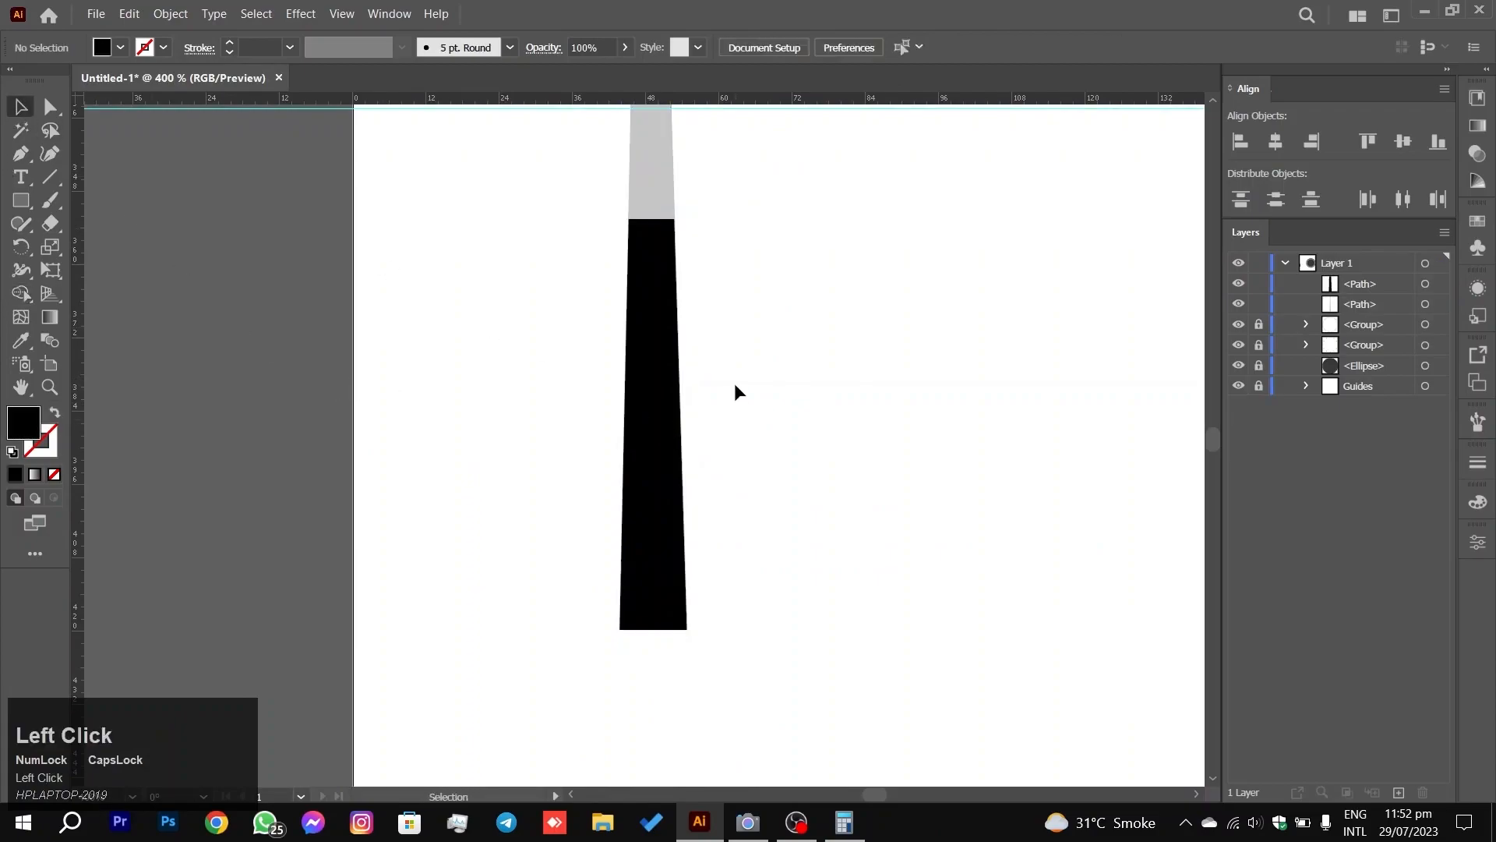
# Step: Draw a black rectangle about 5 pt wide and 25 pt tall inside the hand's gray part, just above the black section
pyautogui.scroll(-1, 723, 385)
pyautogui.moveTo(759, 325); pyautogui.dragTo(729, 534)
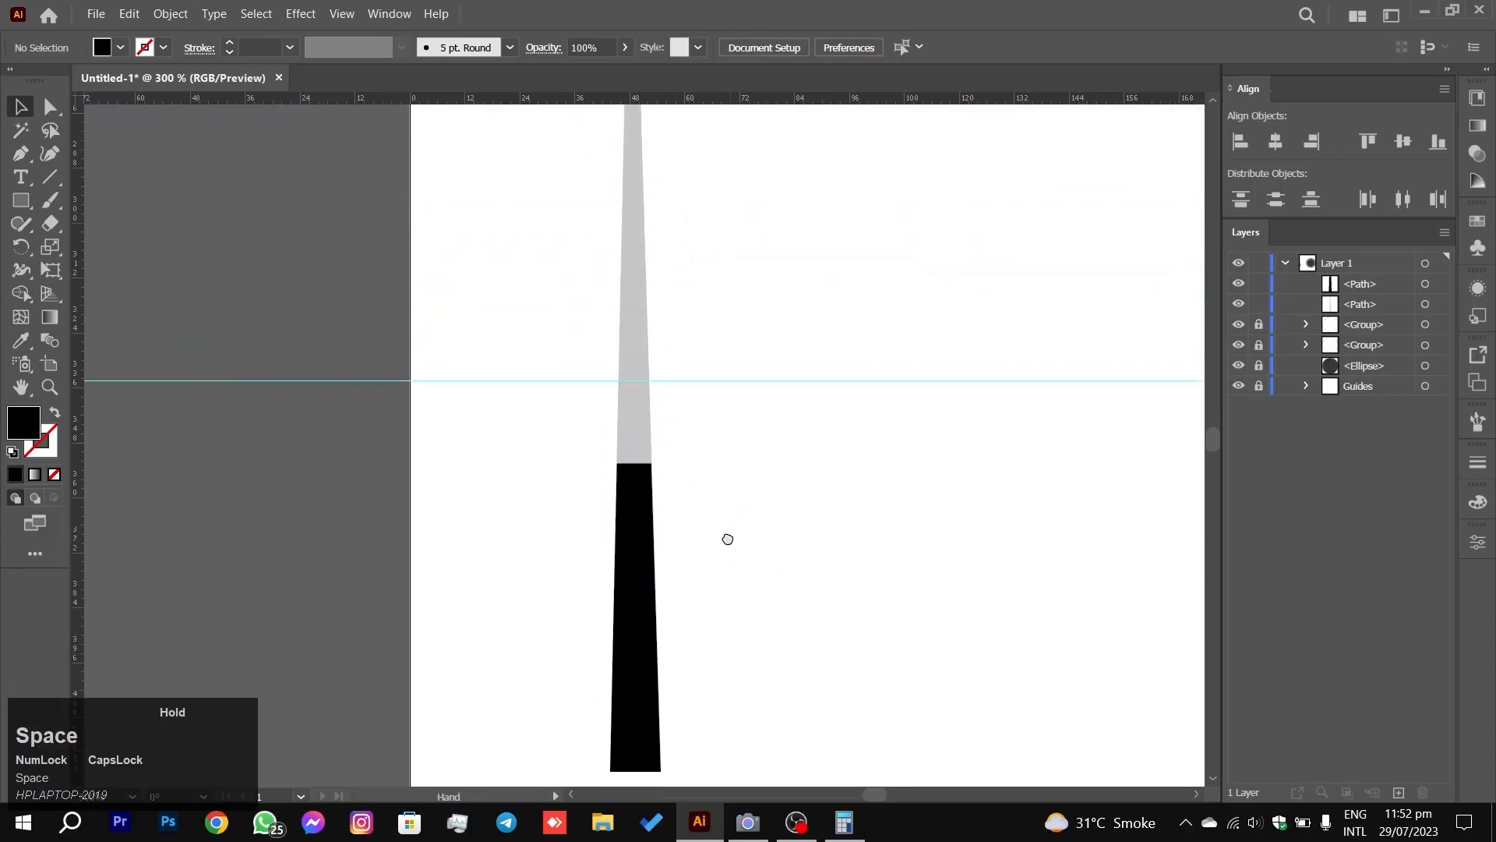
pyautogui.scroll(-2, 793, 483)
pyautogui.moveTo(795, 487); pyautogui.dragTo(731, 455)
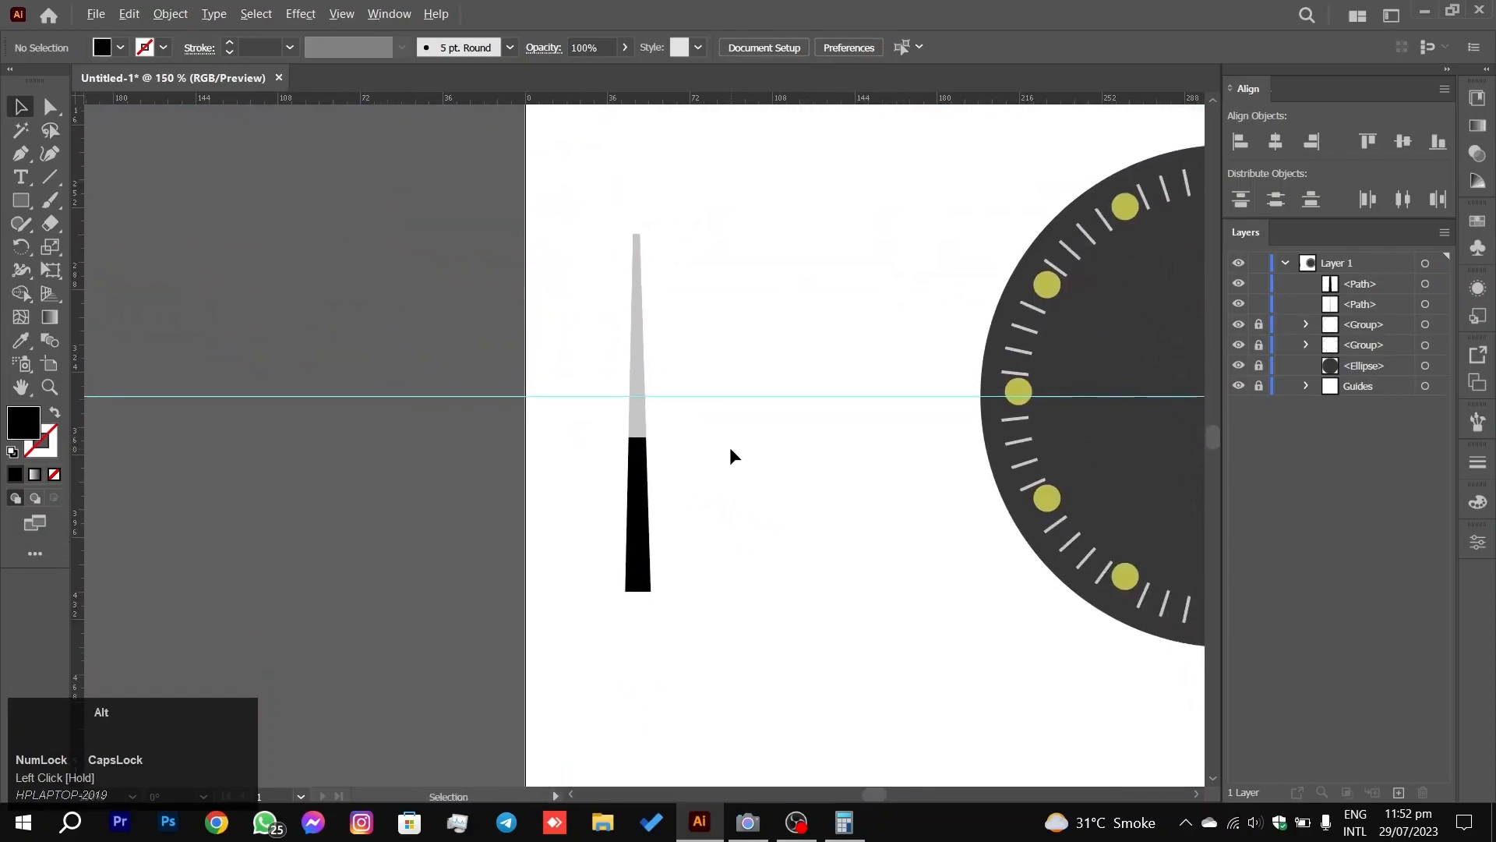
pyautogui.scroll(5, 730, 450)
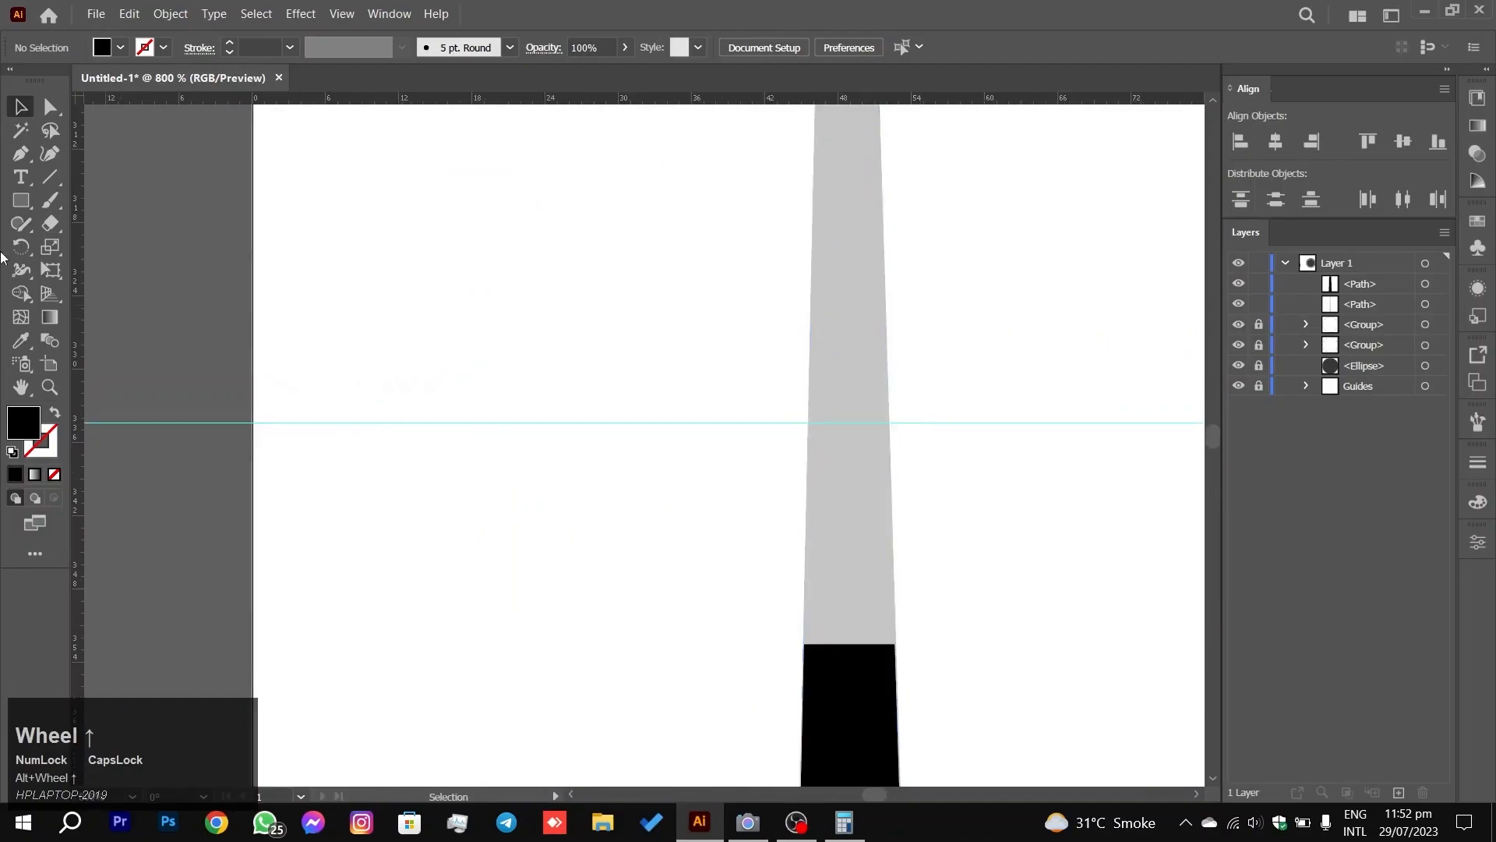
pyautogui.click(21, 200)
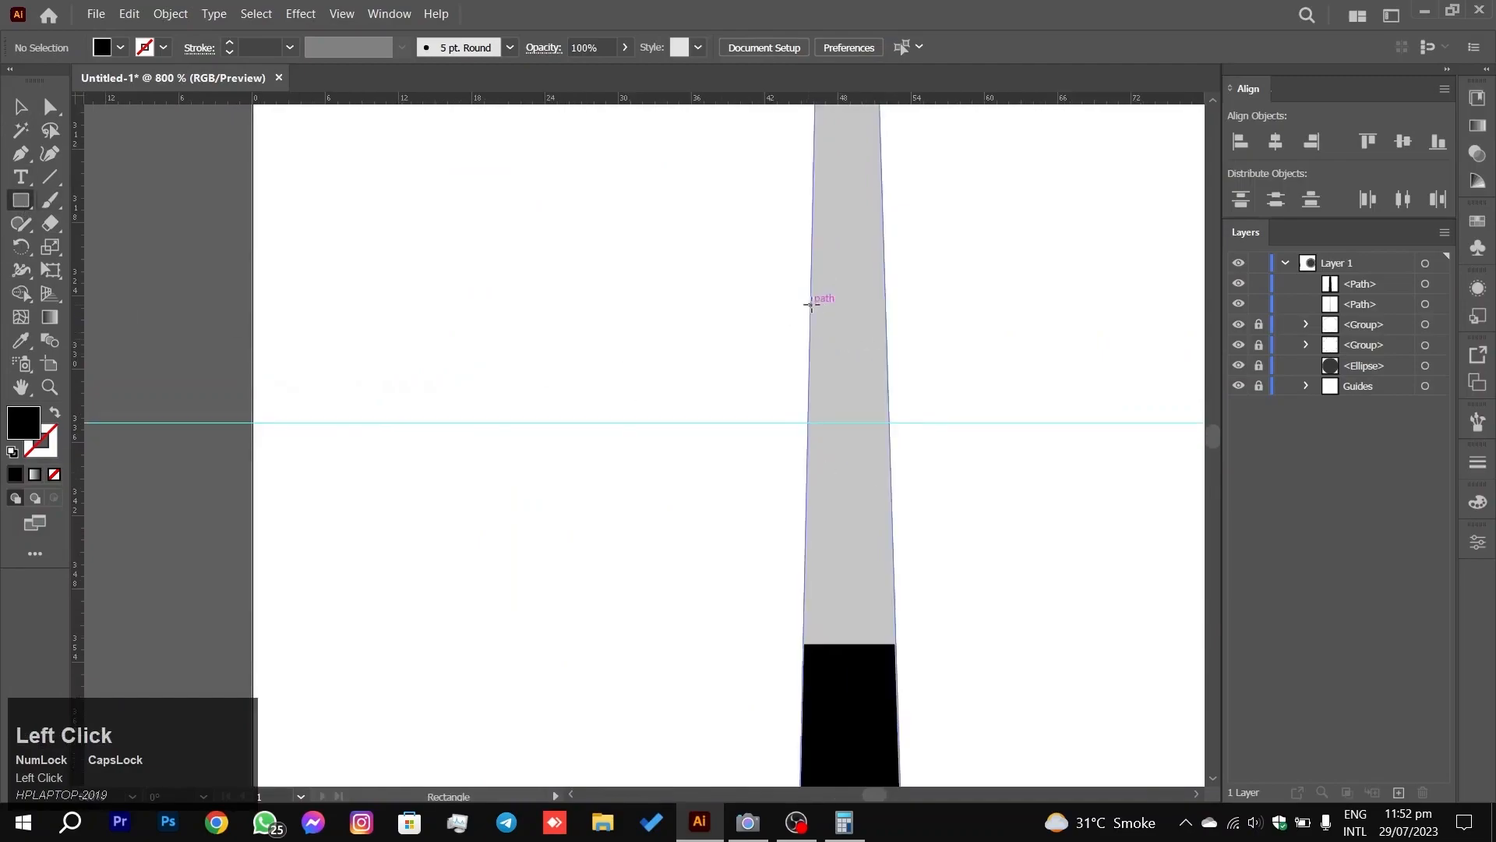
pyautogui.moveTo(820, 321); pyautogui.dragTo(880, 628)
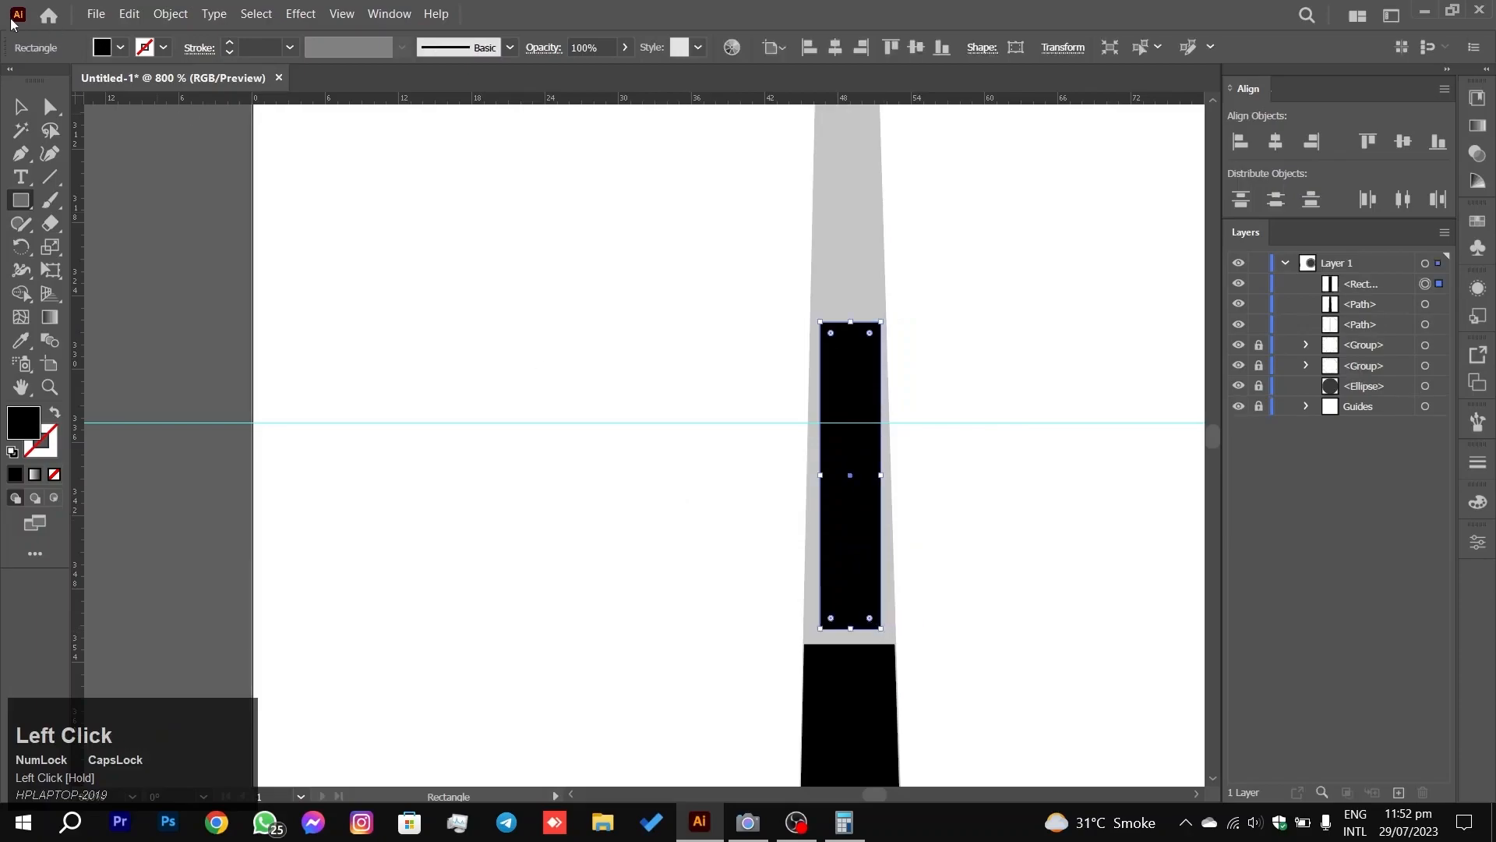
pyautogui.click(19, 113)
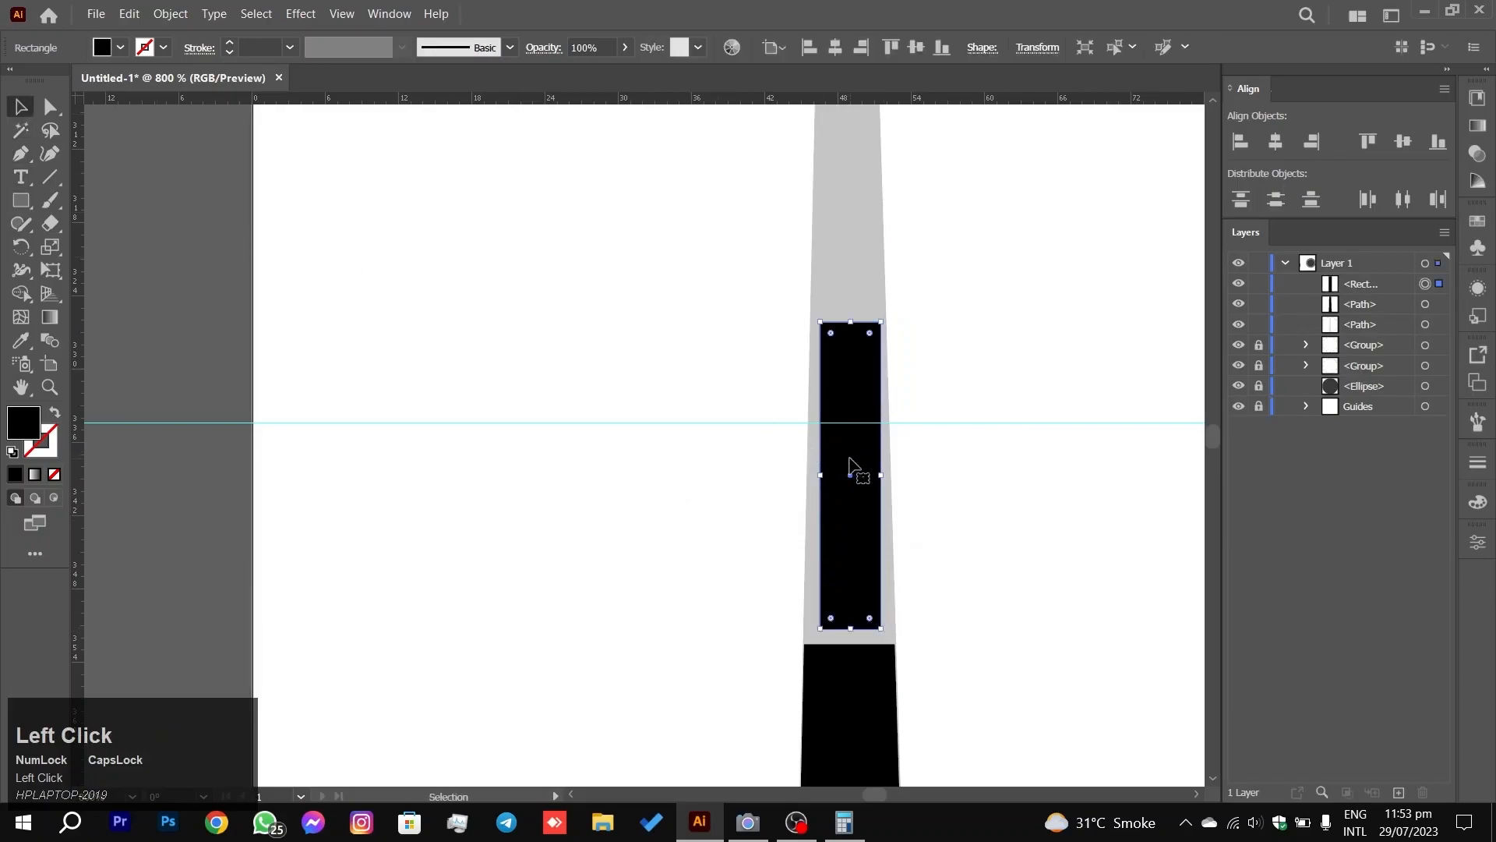
# Step: Fine-tune the new black rectangle's position so it sits centred across the gray part of the hand
pyautogui.press('Left')
pyautogui.press('Right')
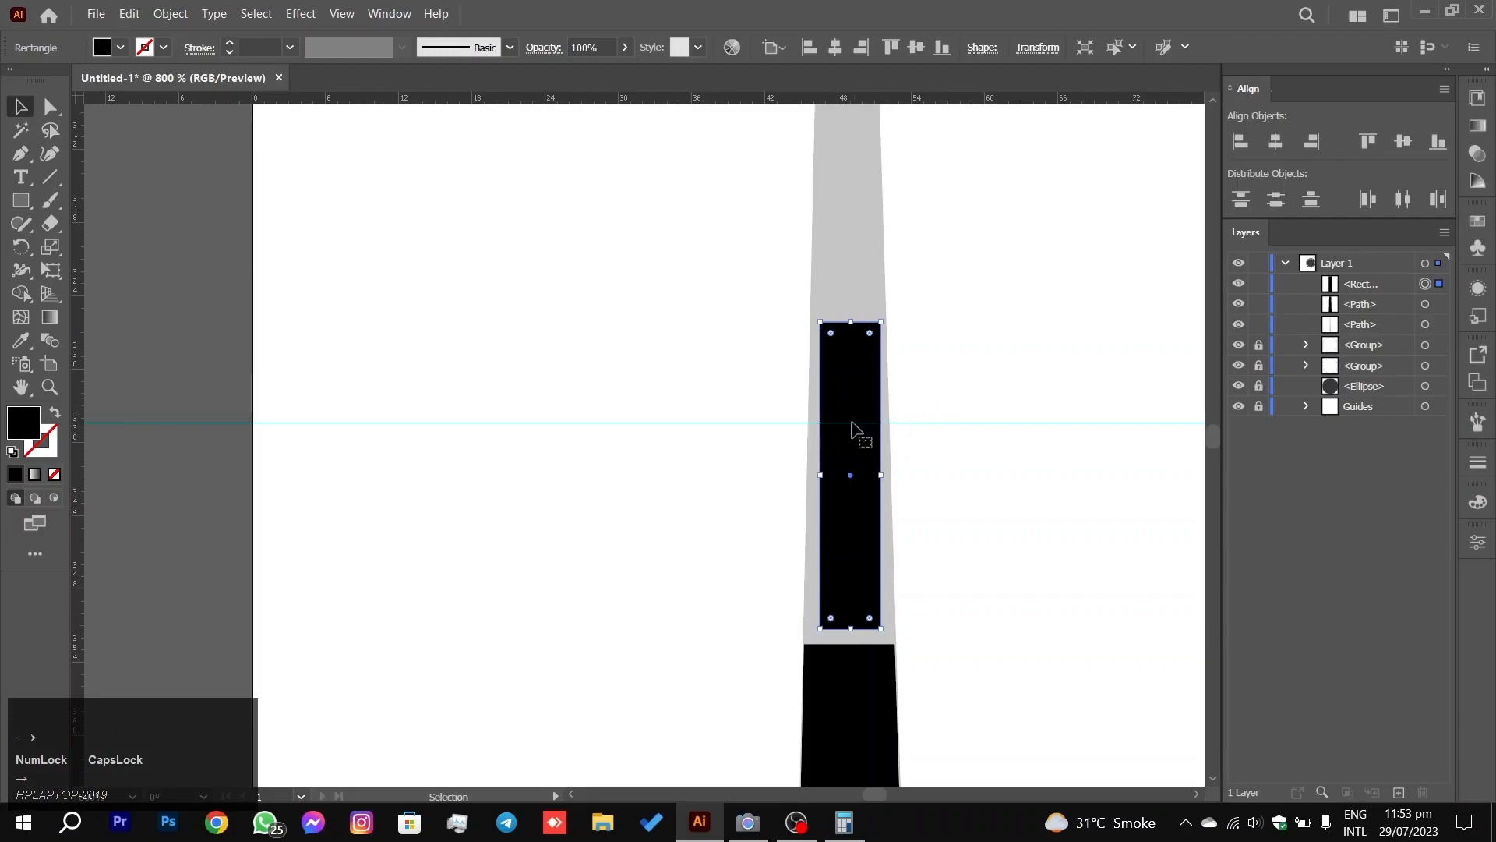
pyautogui.click(855, 475)
pyautogui.moveTo(850, 475)
pyautogui.mouseDown()
pyautogui.moveTo(858, 484)
pyautogui.moveTo(854, 467)
pyautogui.mouseUp()
pyautogui.press('capslock')
pyautogui.click(549, 392)
pyautogui.click(855, 359)
# Step: Taper the black rectangle by nudging its two top corner anchors 1 pt inward each with the Direct Selection tool
pyautogui.scroll(3, 874, 351)
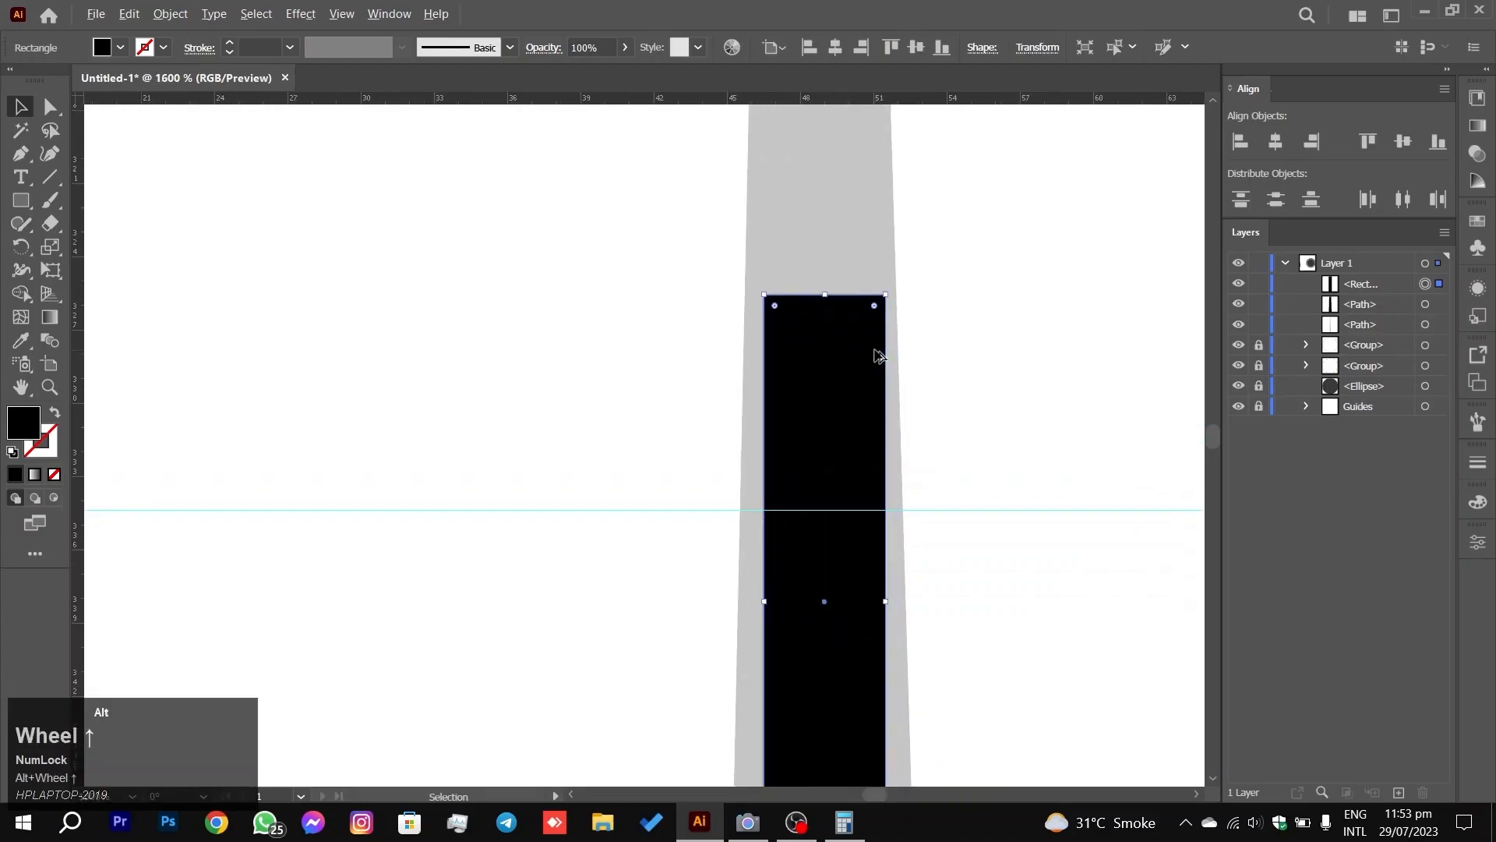
pyautogui.click(49, 107)
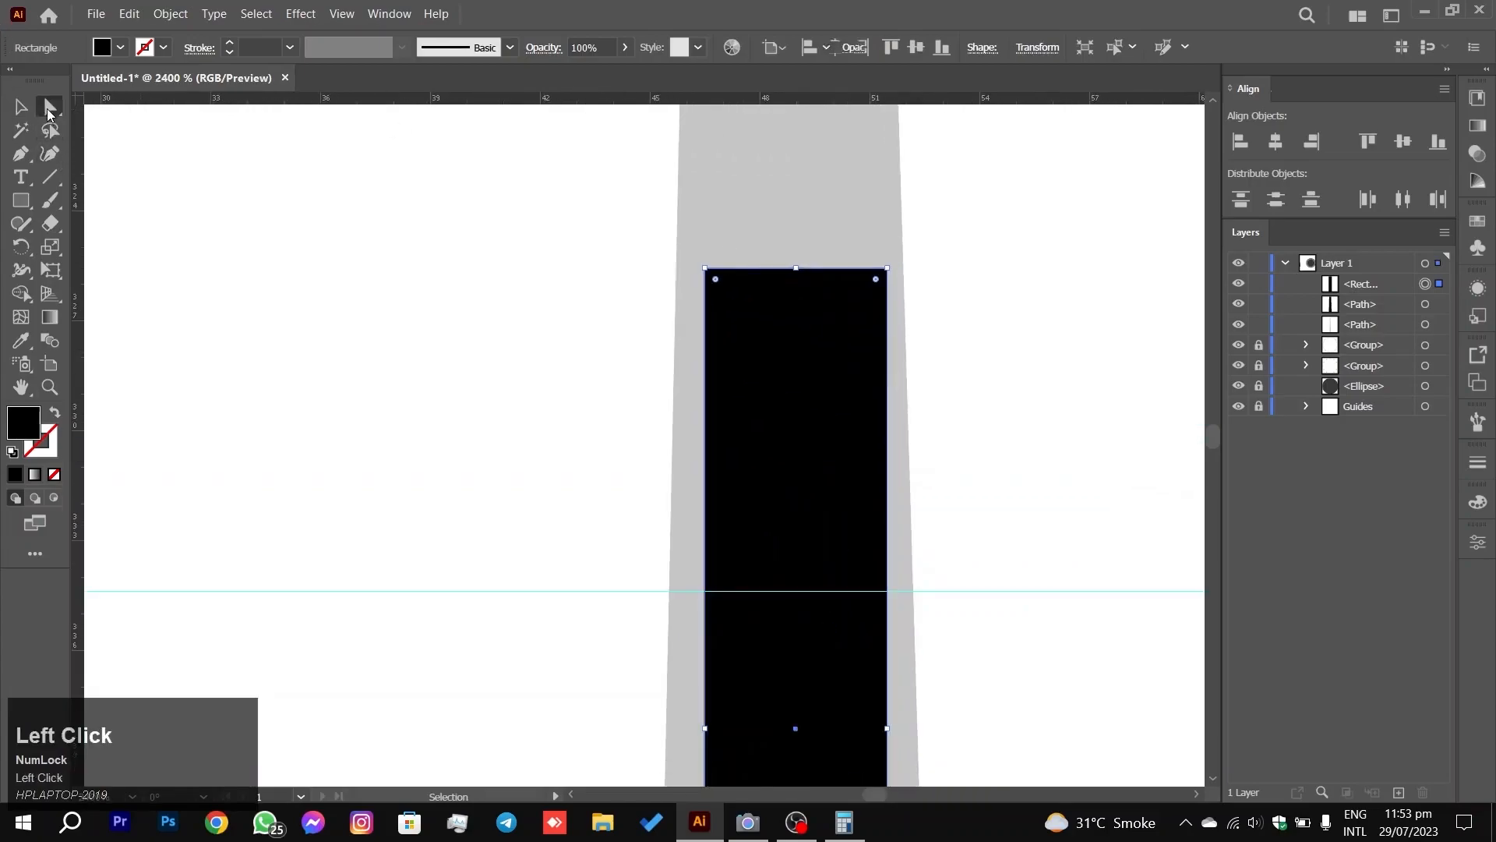
pyautogui.click(704, 270)
pyautogui.press('capslock')
pyautogui.press('Right')
pyautogui.click(888, 269)
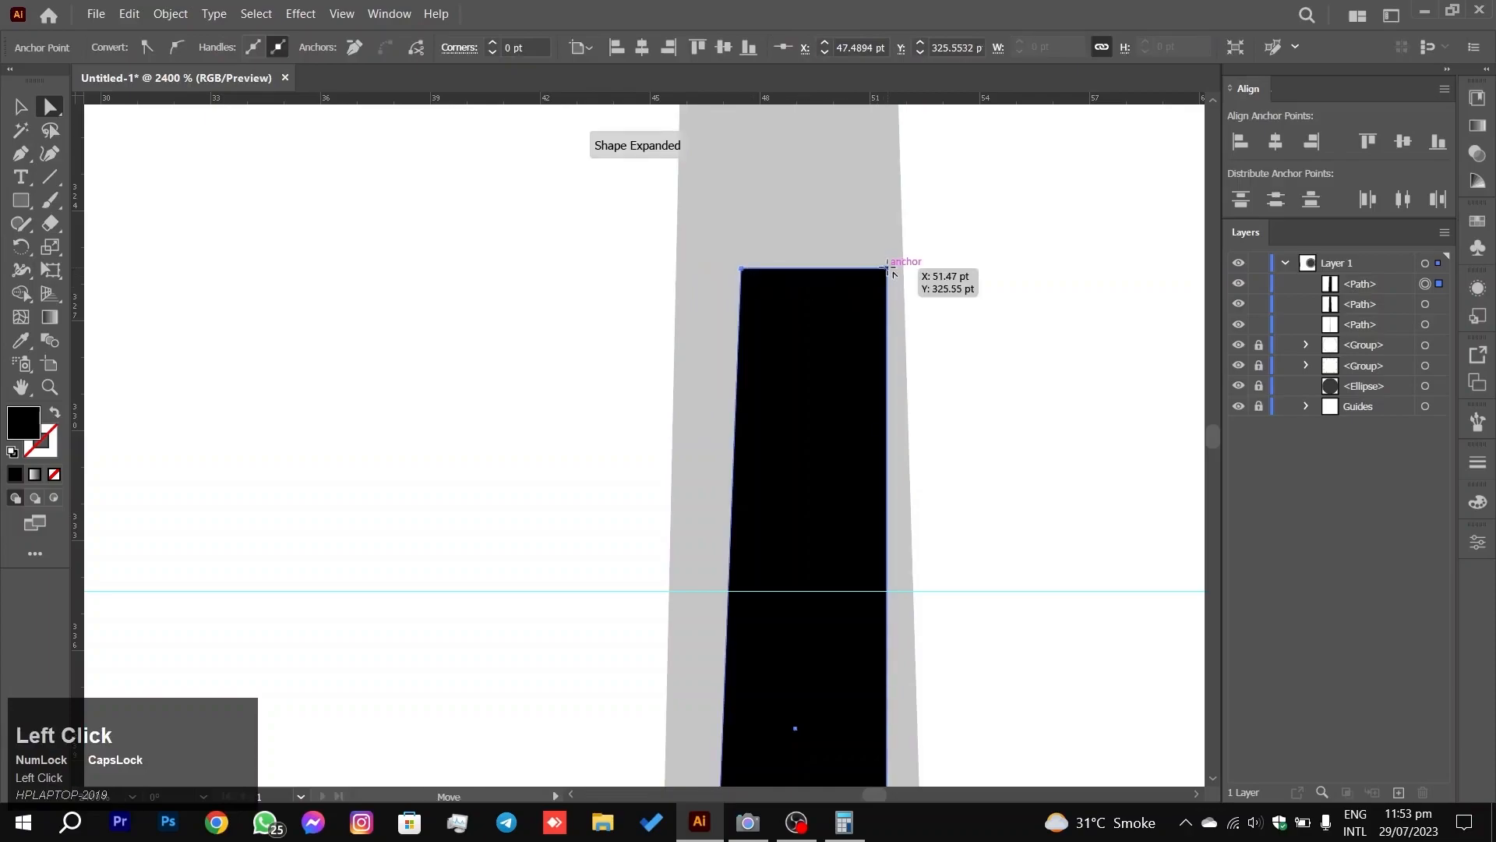
pyautogui.press('Left')
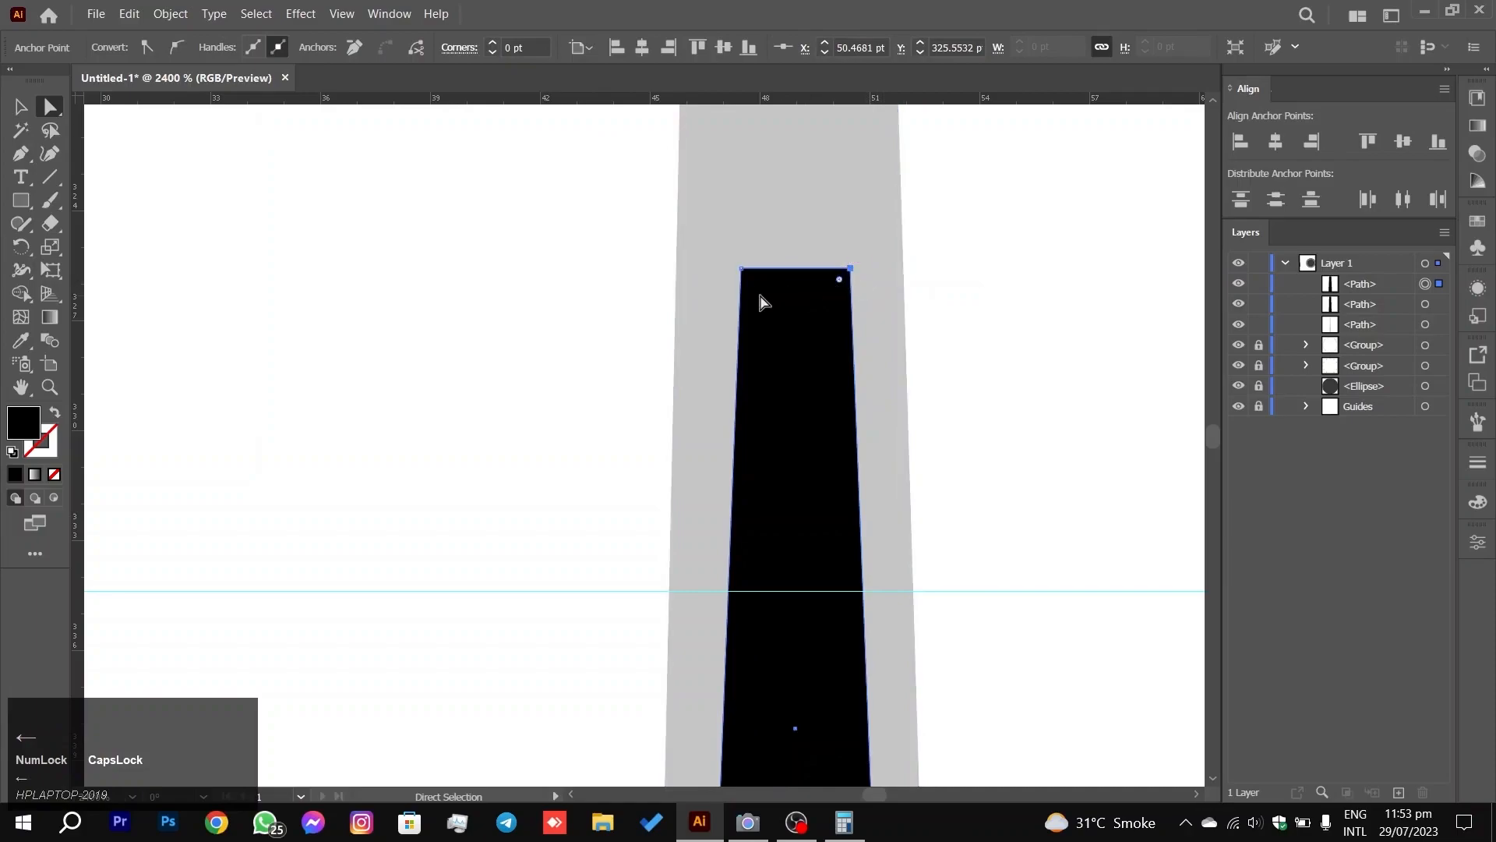
# Step: Raise the top edge of the tapered black shape by about 1.2 pt, and deselect it
pyautogui.moveTo(741, 270); pyautogui.dragTo(741, 224)
pyautogui.moveTo(851, 267); pyautogui.dragTo(837, 226)
pyautogui.click(479, 355)
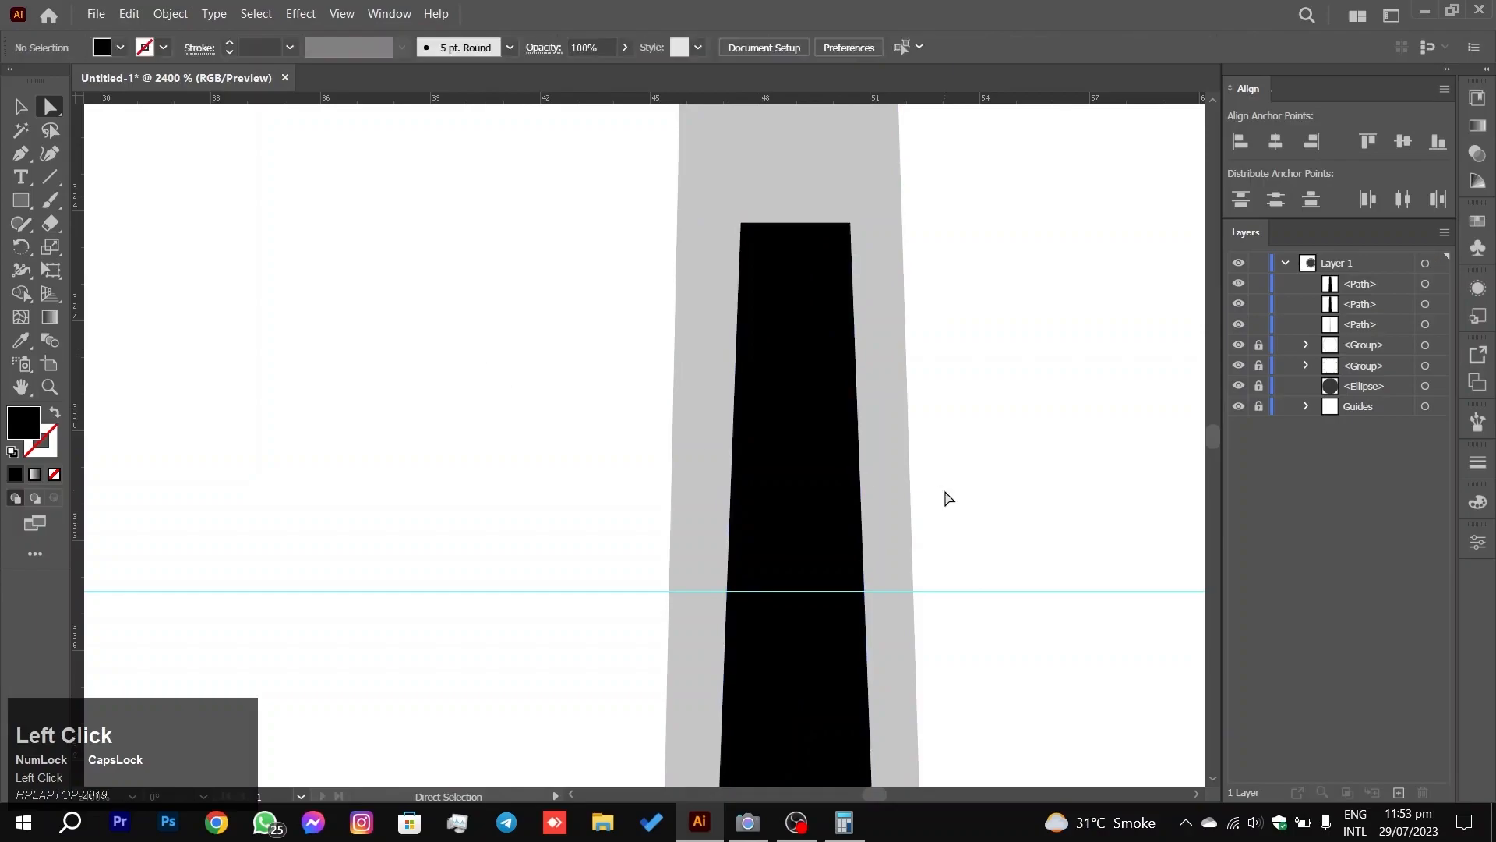
# Step: Try to widen the tapered black shape's top edge by shifting its corner anchors, and undo the changes
pyautogui.scroll(-5, 949, 501)
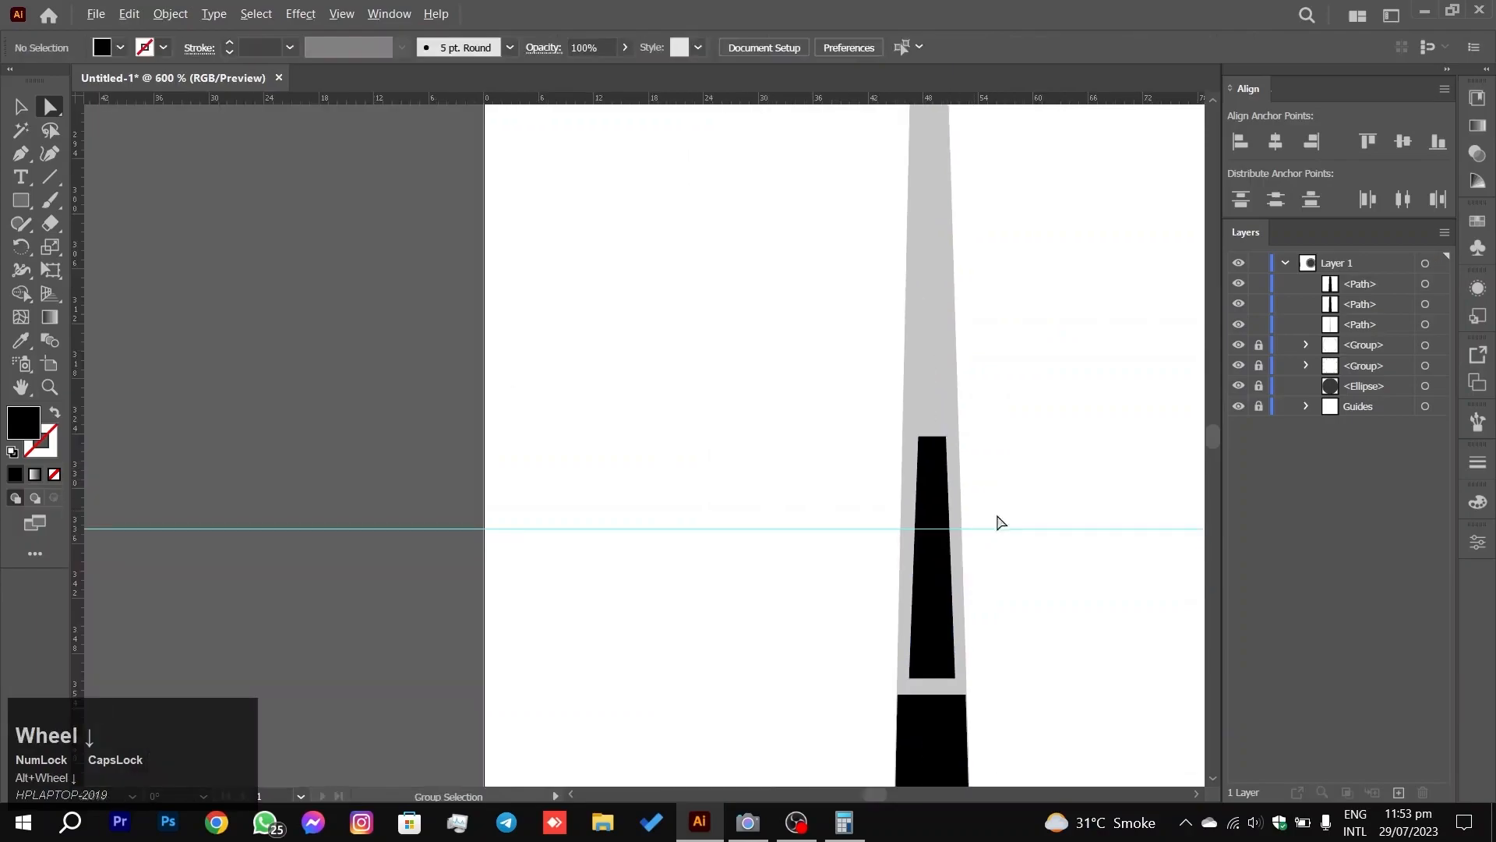
pyautogui.press('space')
pyautogui.moveTo(1022, 406); pyautogui.dragTo(678, 251)
pyautogui.scroll(4, 571, 425)
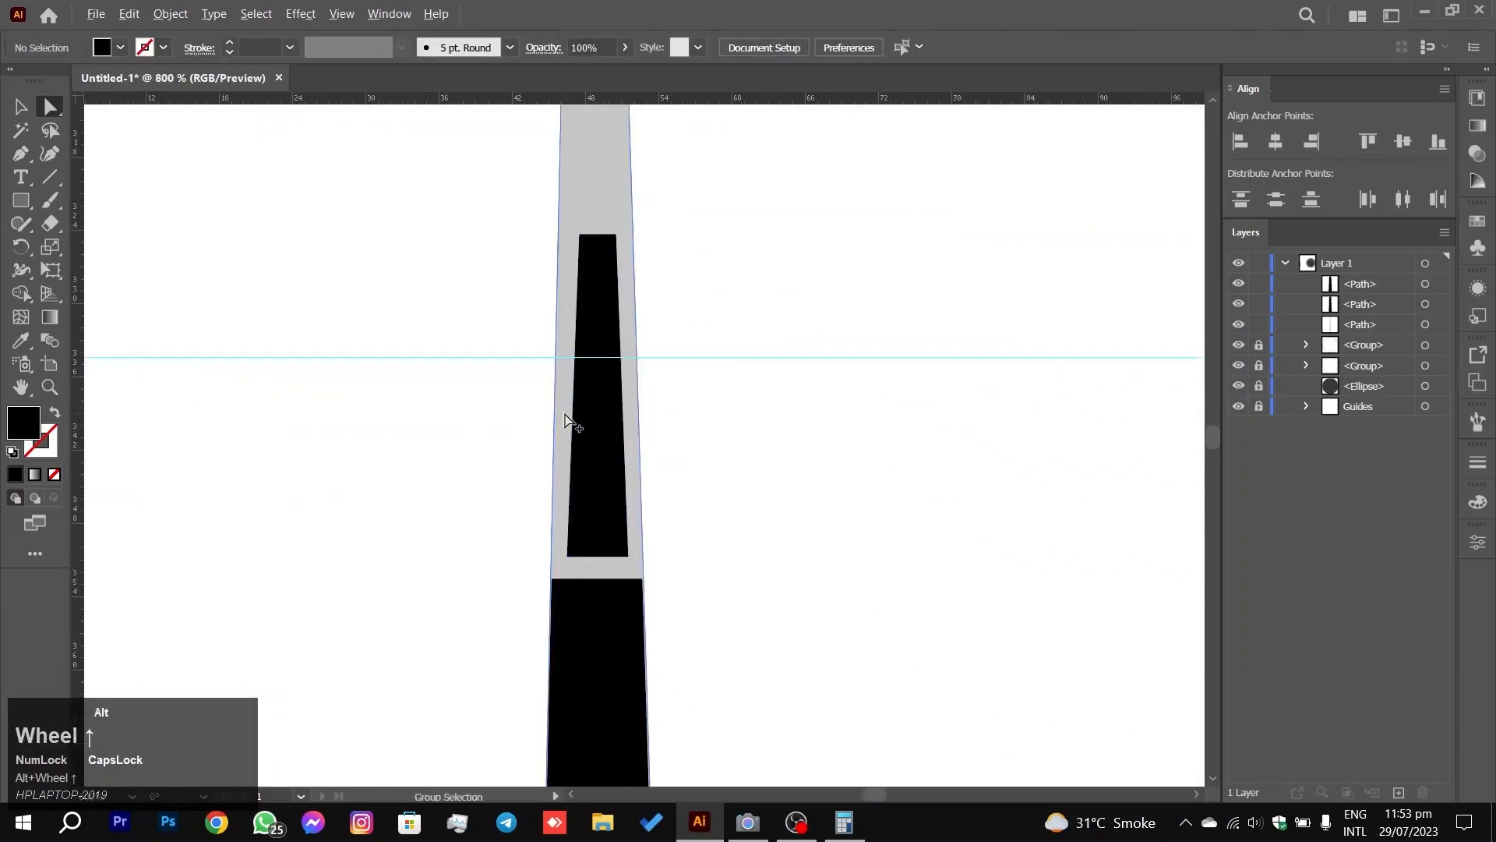
pyautogui.scroll(-1, 571, 425)
pyautogui.click(597, 163)
pyautogui.click(596, 158)
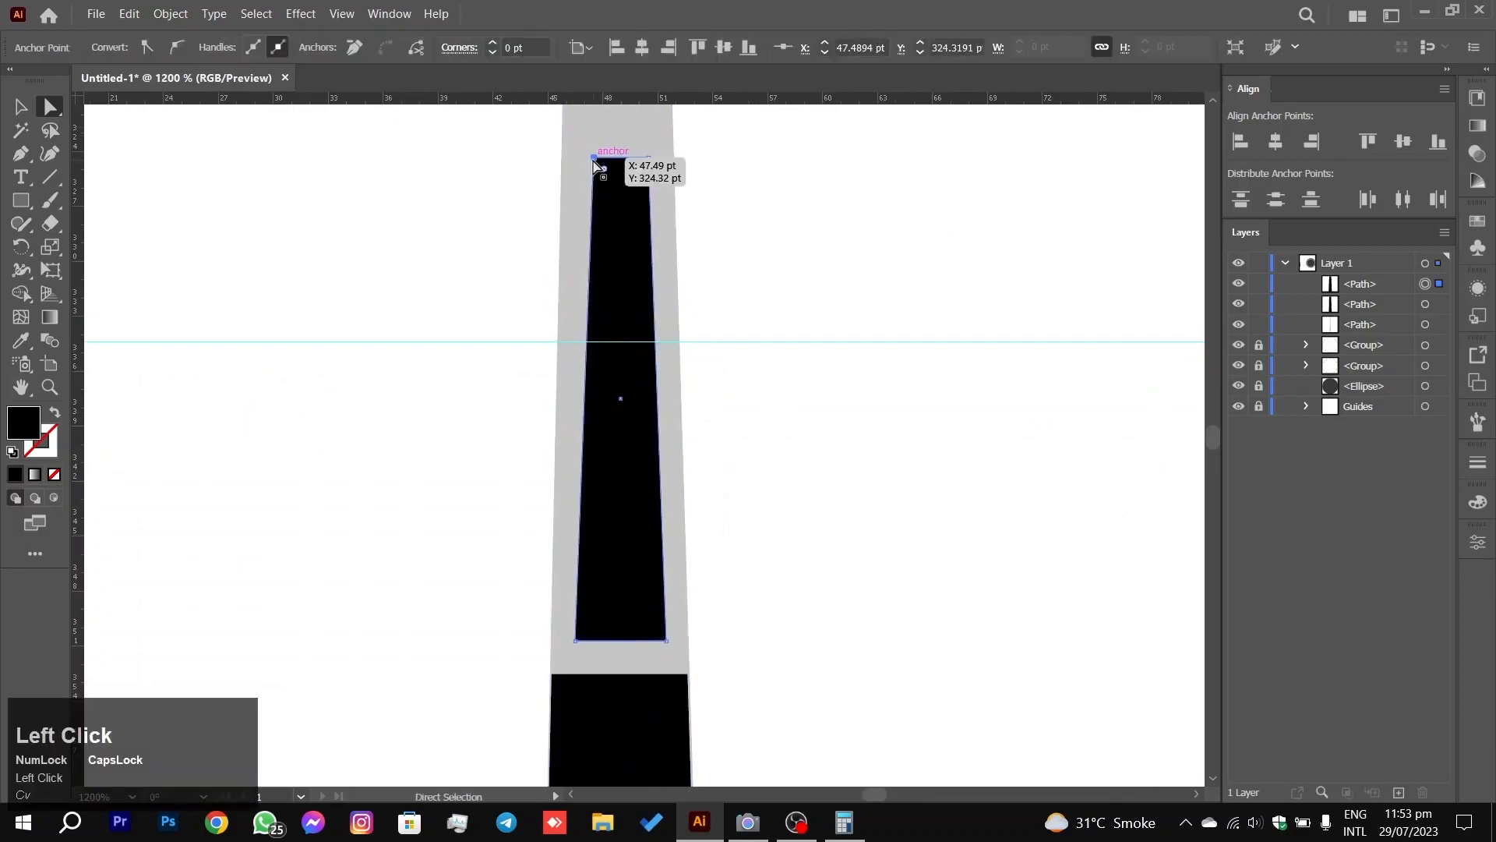
pyautogui.press('Left')
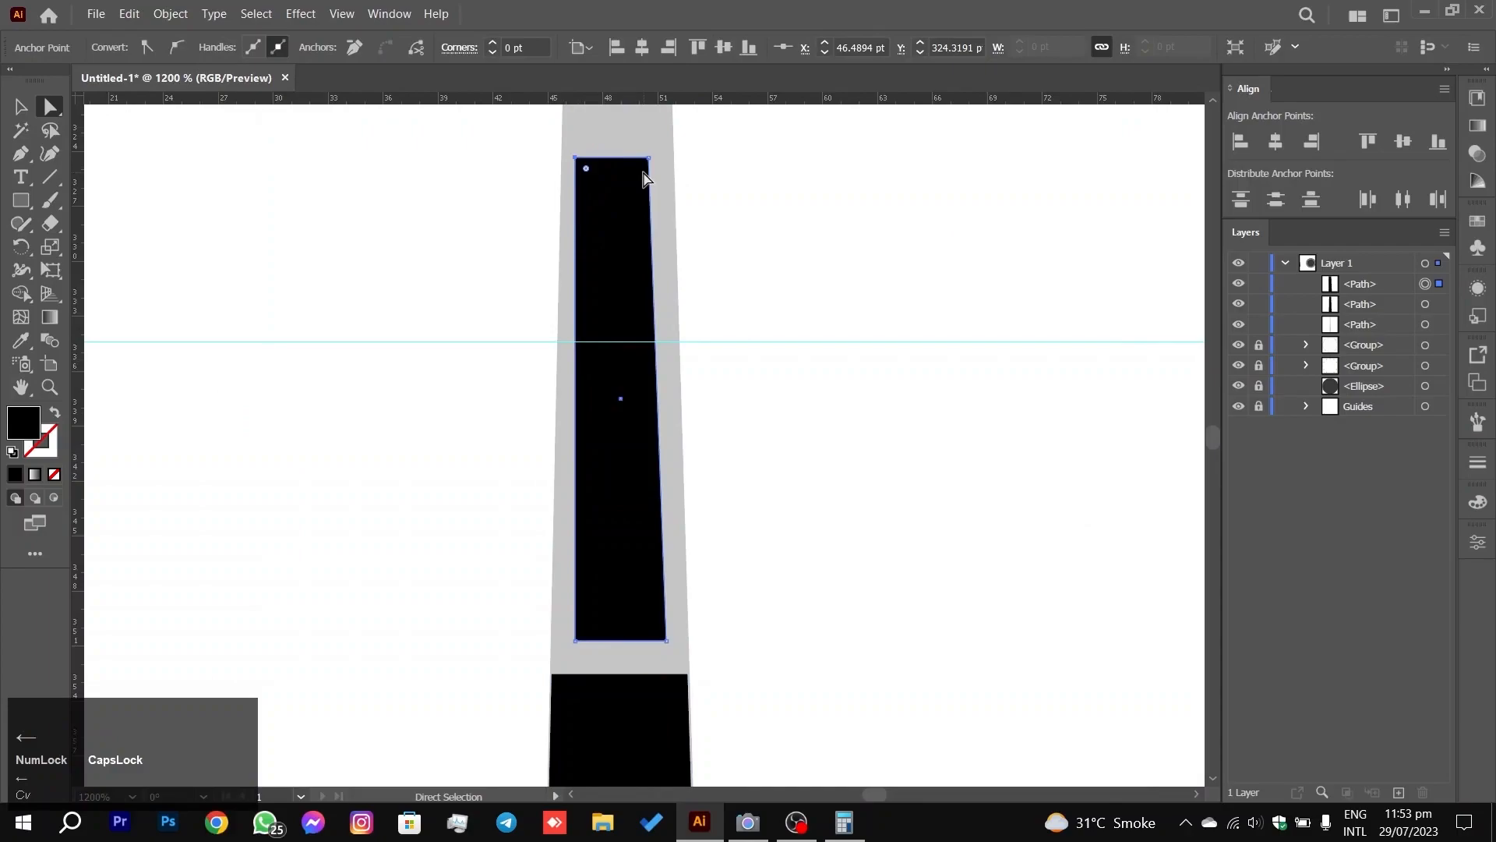
pyautogui.press('Right')
pyautogui.moveTo(594, 159); pyautogui.dragTo(656, 167)
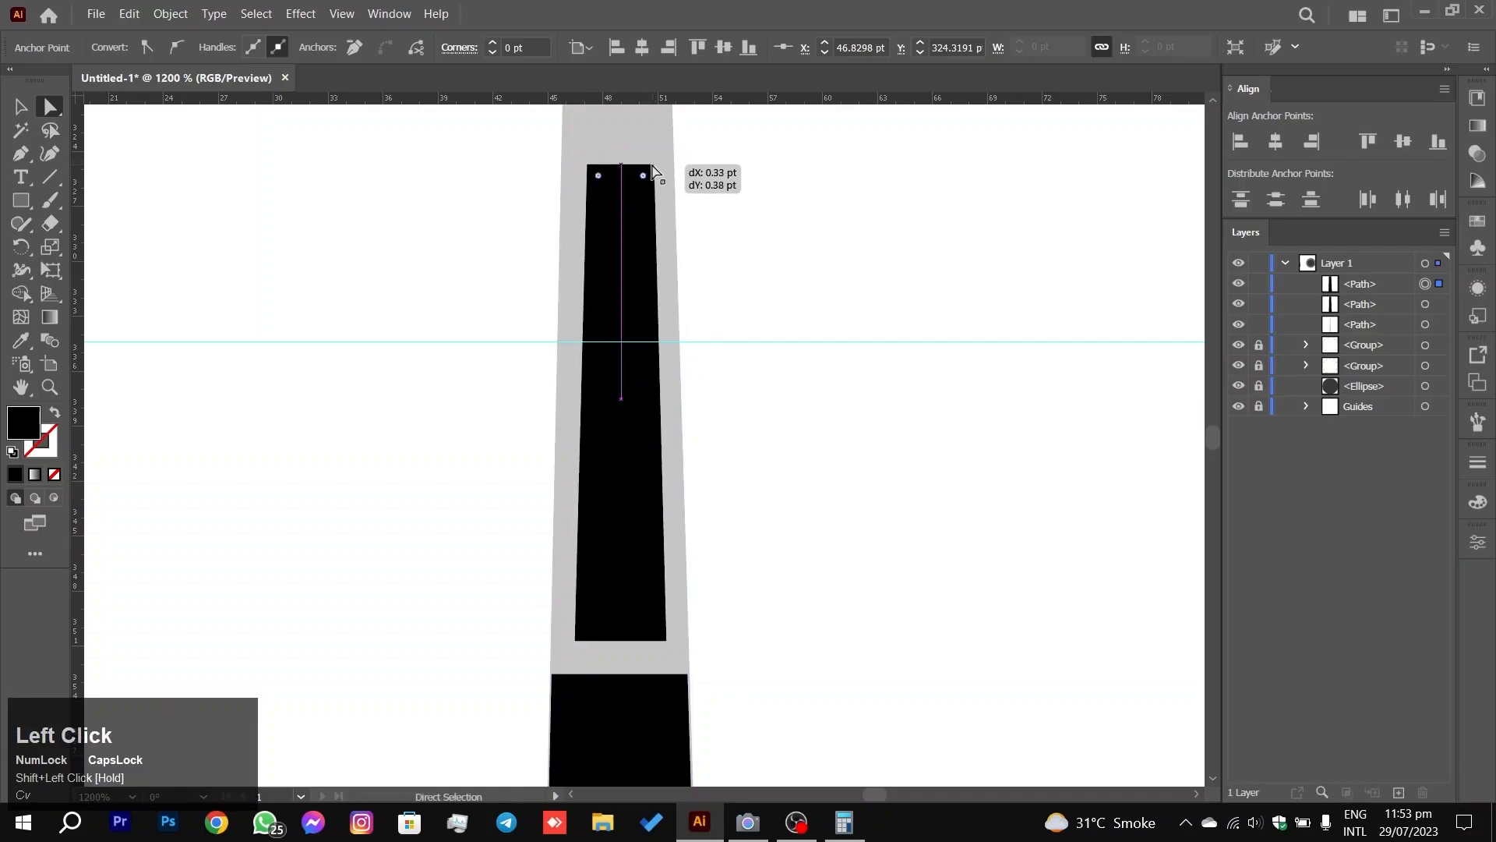
pyautogui.hotkey('ctrl', 'z')
pyautogui.hotkey('ctrl', 'z')
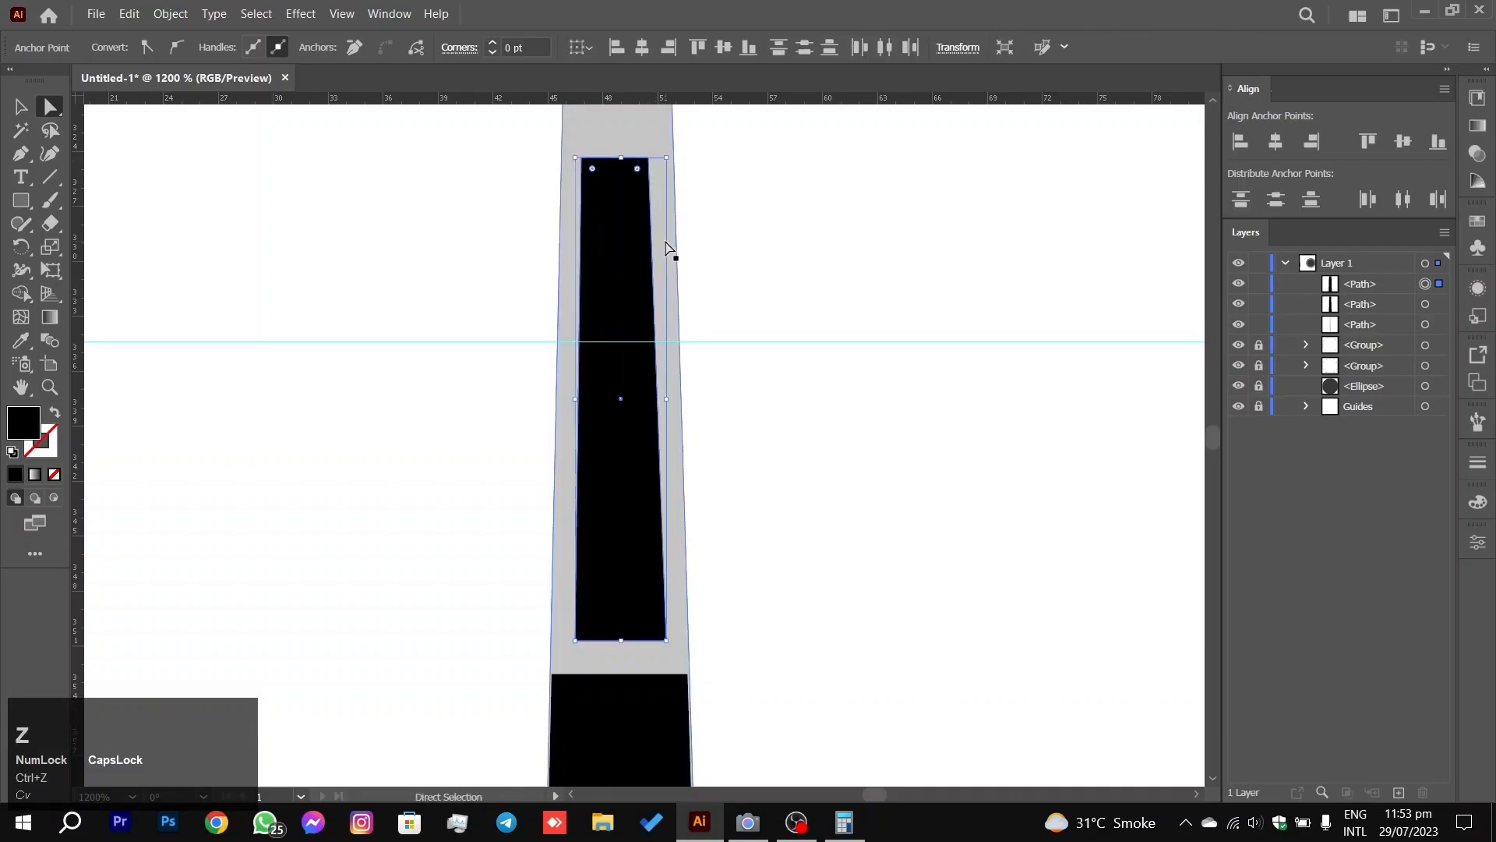
pyautogui.hotkey('ctrl', 'z')
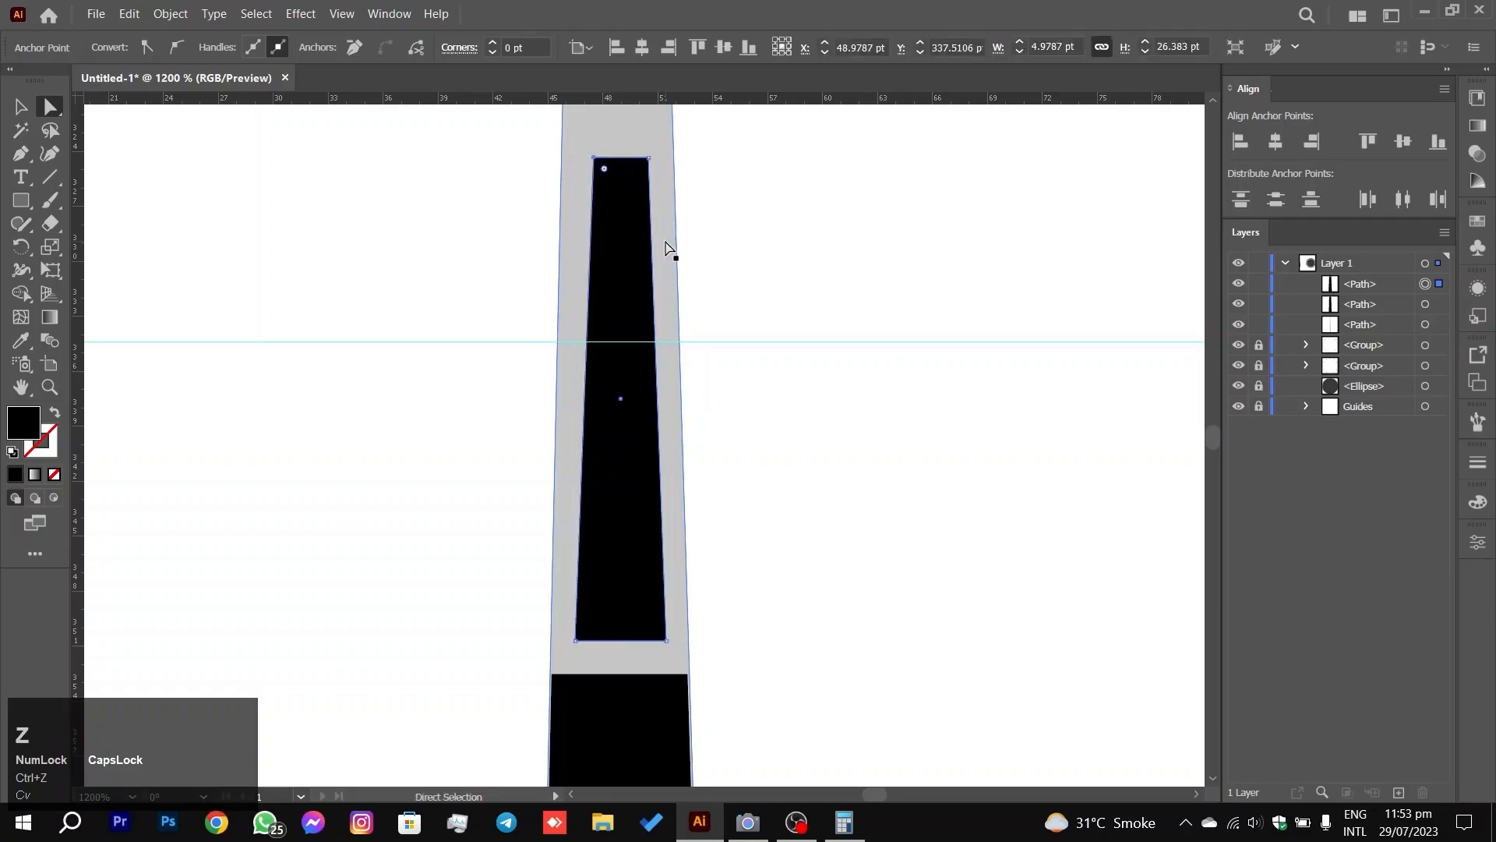
# Step: Try to reposition the tapered shape's top anchors, delete the stray triangular copy and undo the shape's shift
pyautogui.moveTo(596, 158); pyautogui.dragTo(836, 144)
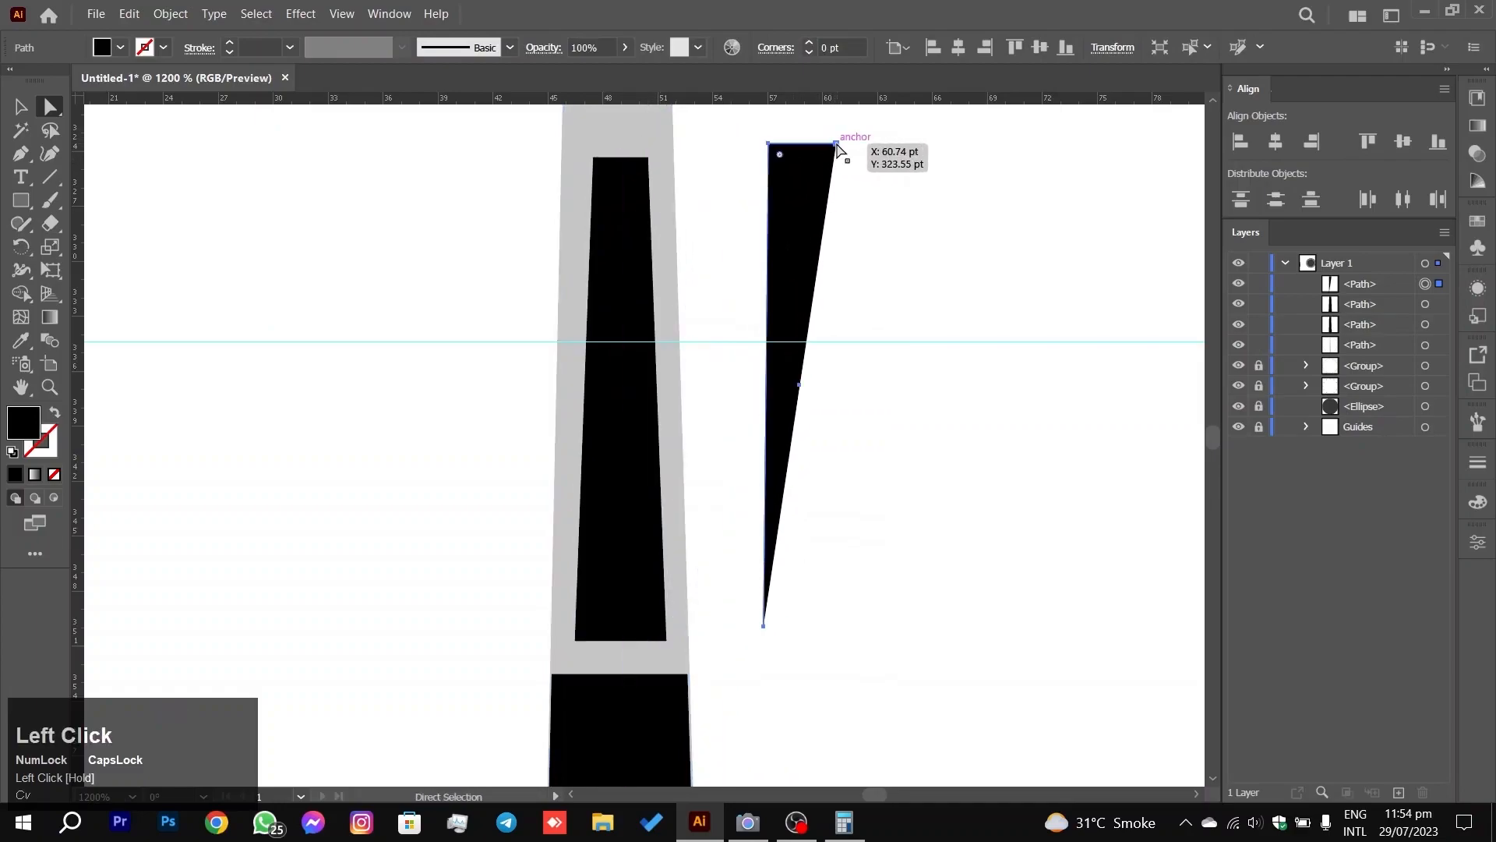
pyautogui.press('Delete')
pyautogui.moveTo(625, 222); pyautogui.dragTo(629, 221)
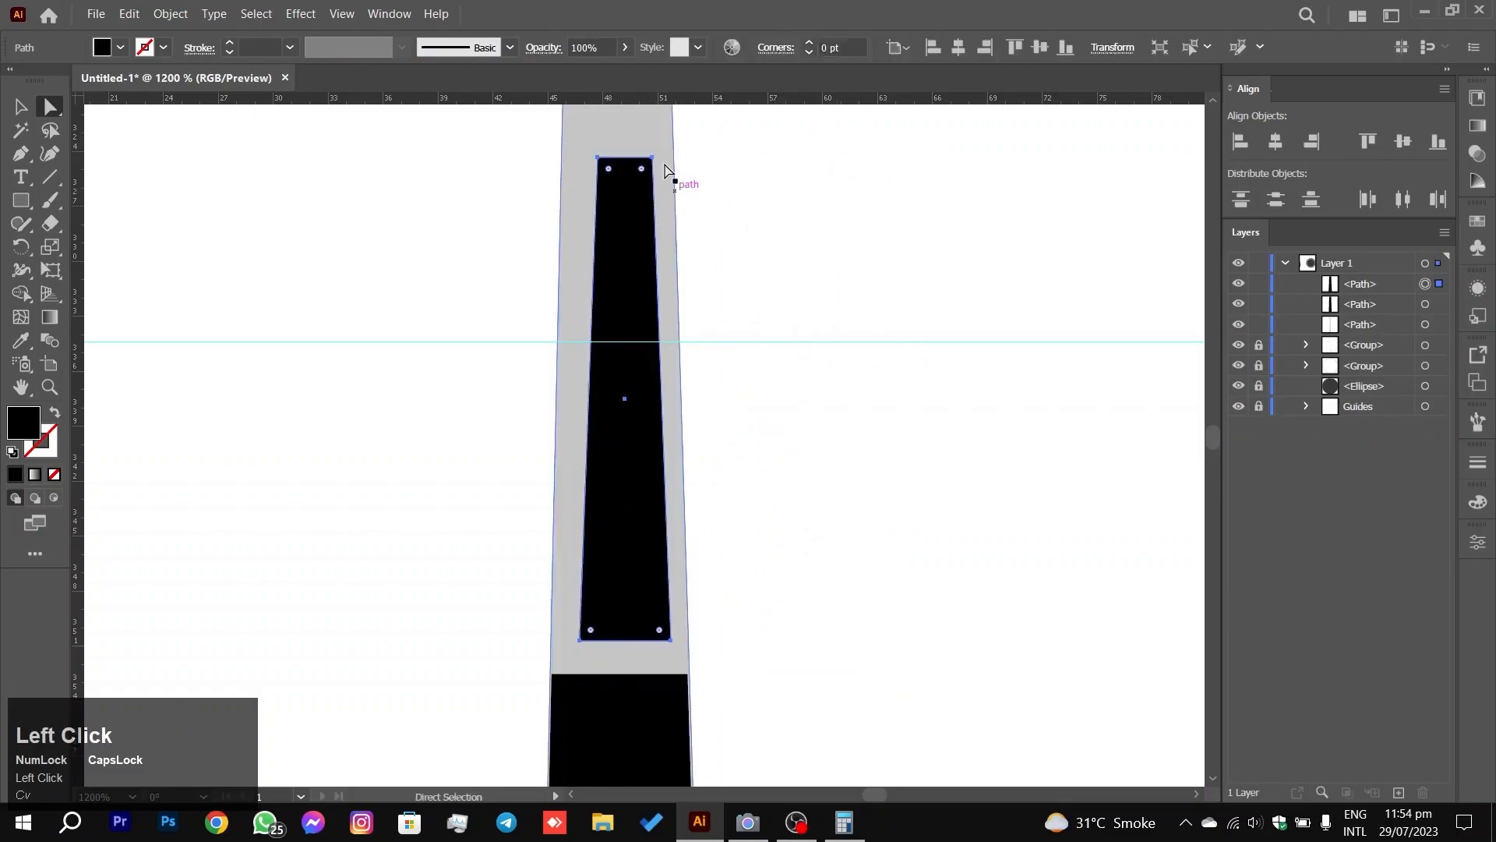
pyautogui.hotkey('ctrl', 'z')
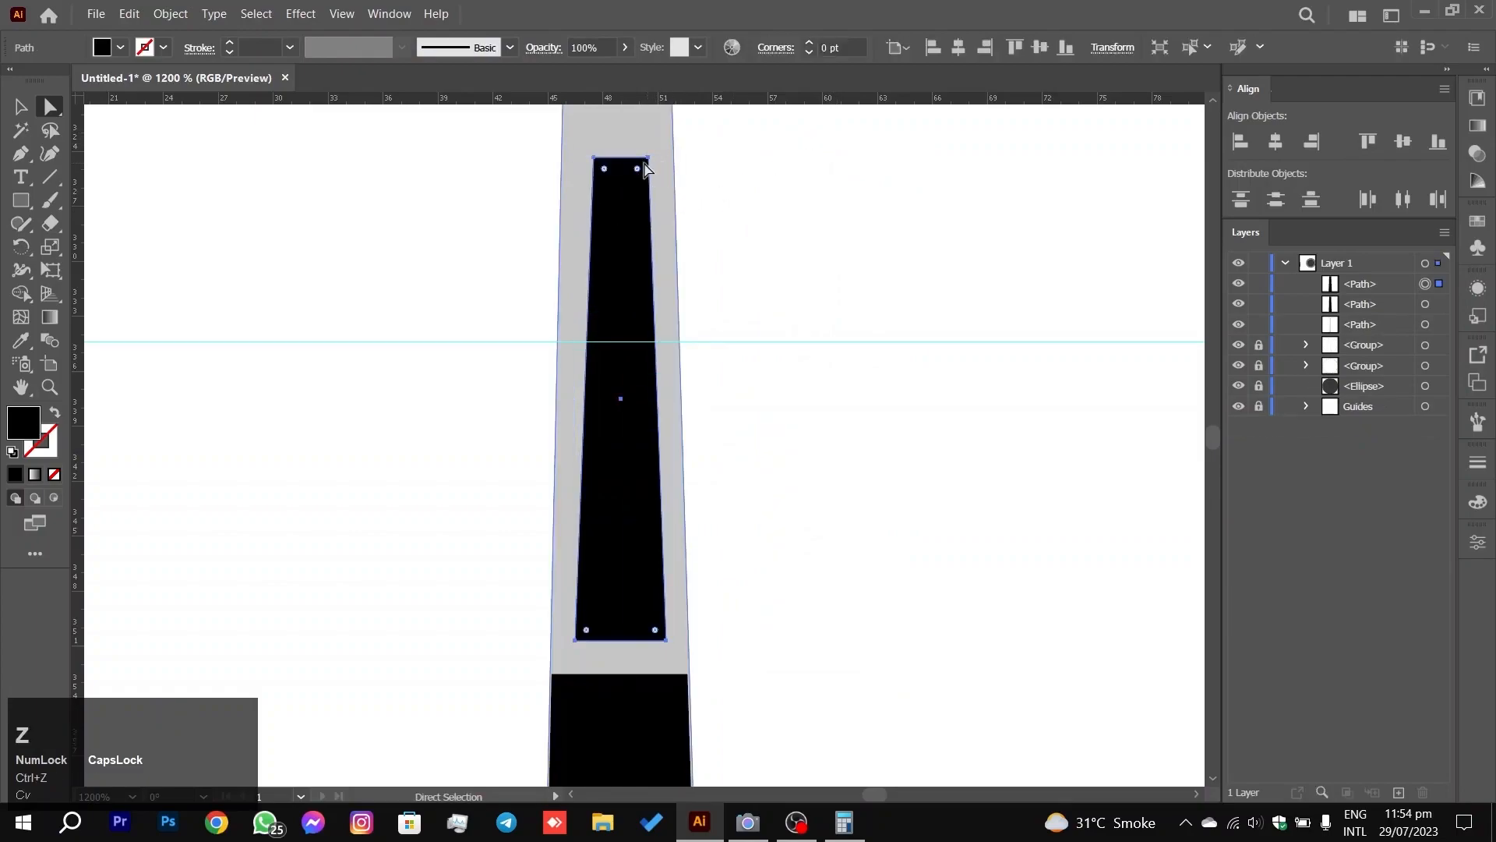
# Step: Move the black inset's upper-right corner anchor horizontally outward by about 0.4 pt with the Direct Selection tool
pyautogui.click(649, 159)
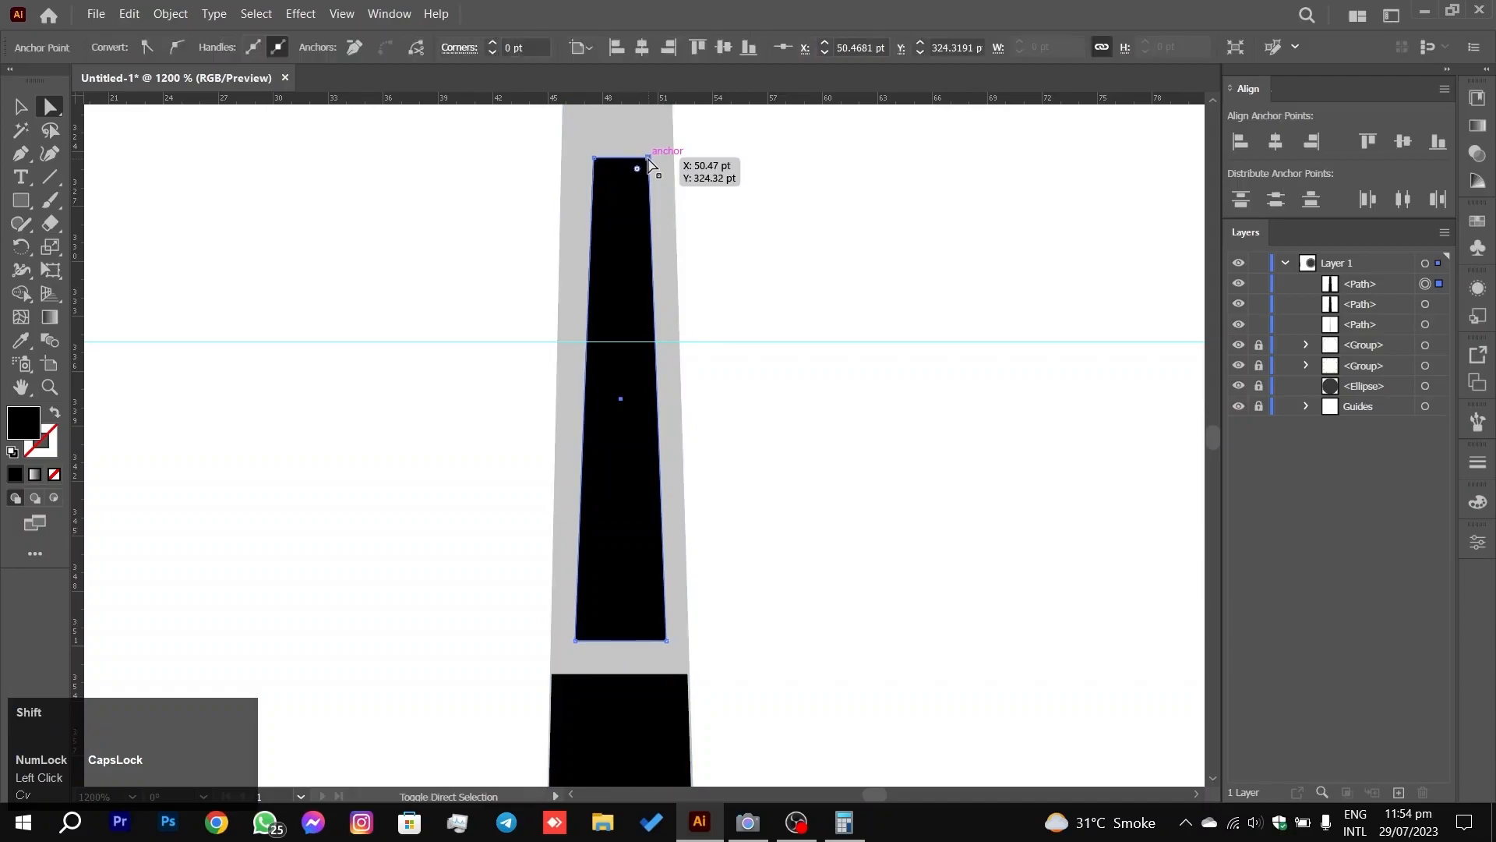
pyautogui.keyDown('shift'); pyautogui.click(655, 165); pyautogui.keyUp('shift')
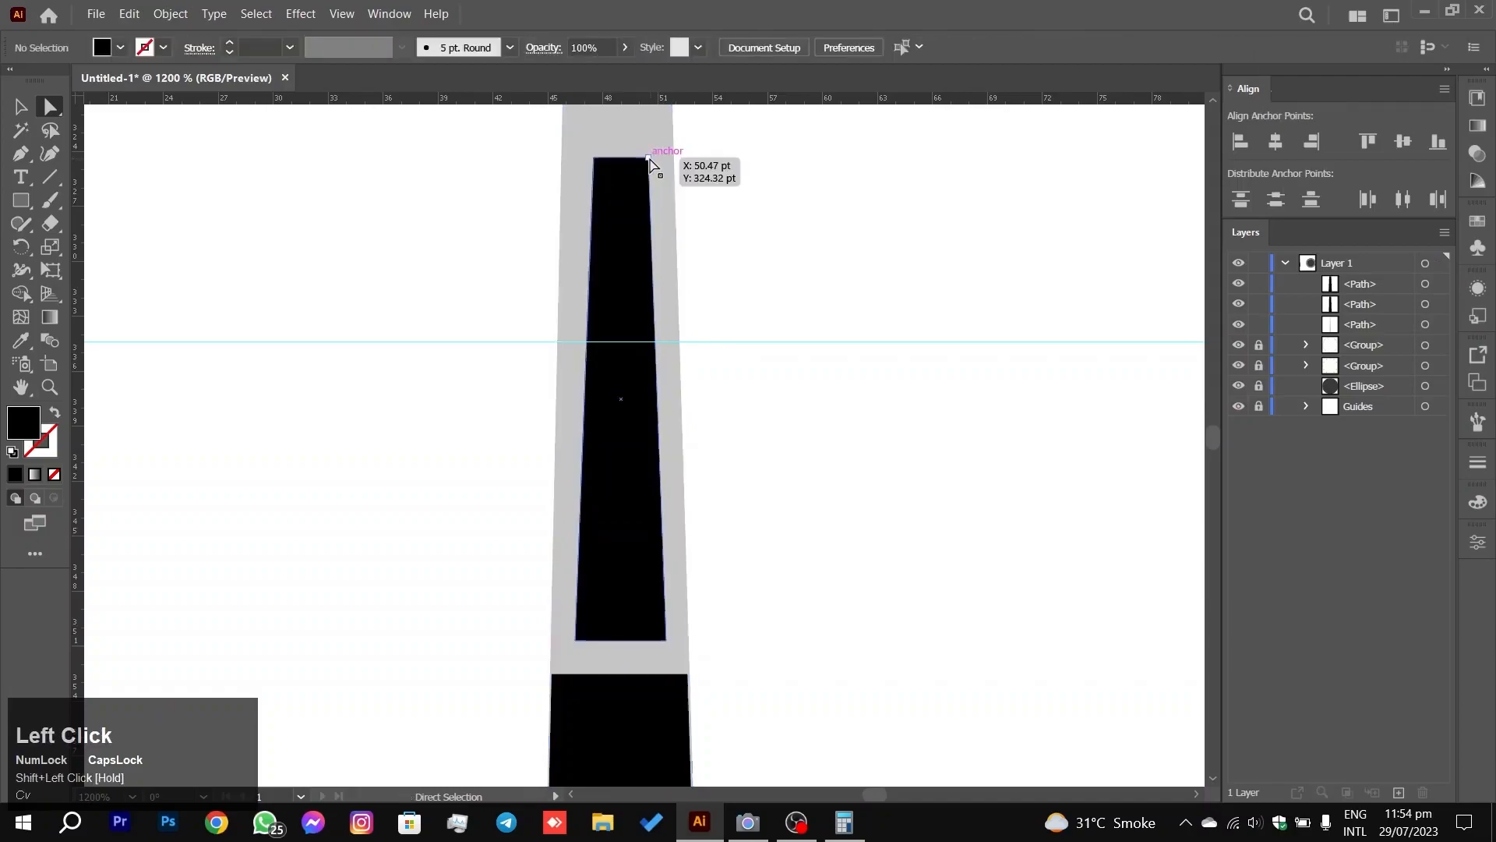
pyautogui.click(655, 165)
pyautogui.keyDown('shift'); pyautogui.click(657, 167); pyautogui.keyUp('shift')
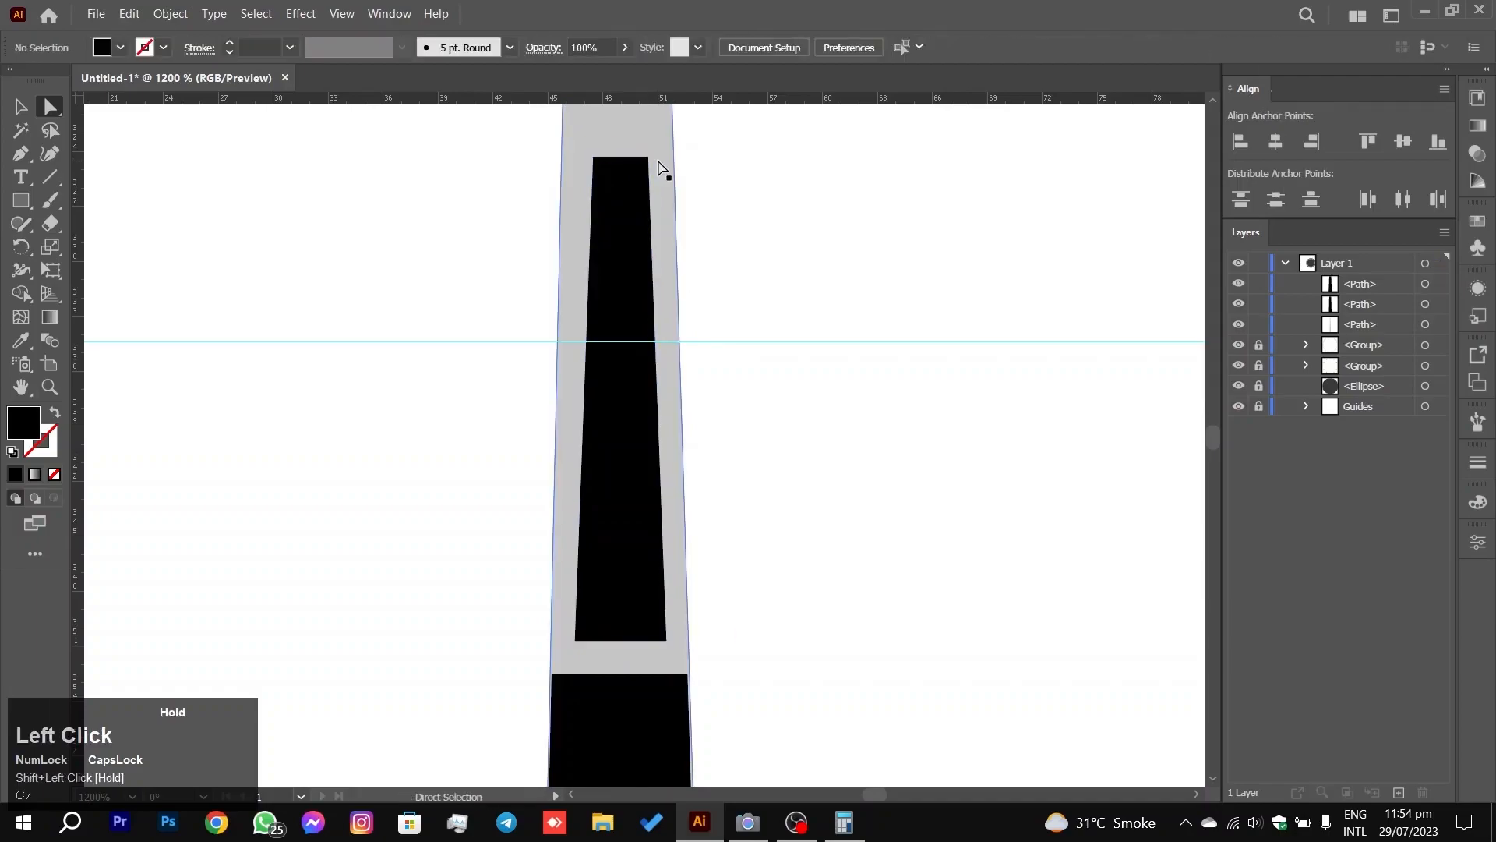
pyautogui.click(647, 162)
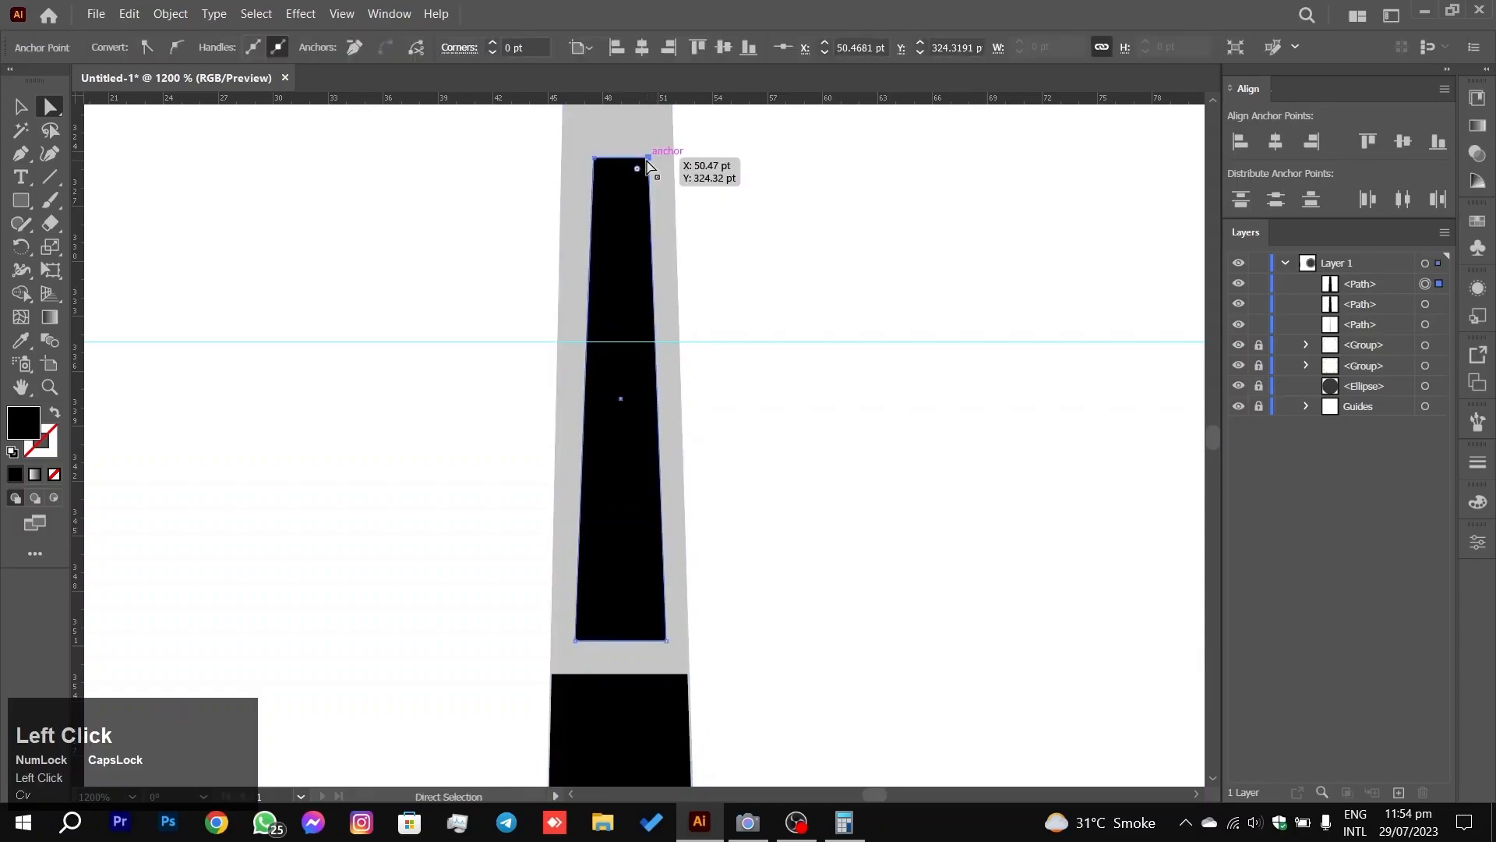
pyautogui.click(651, 158)
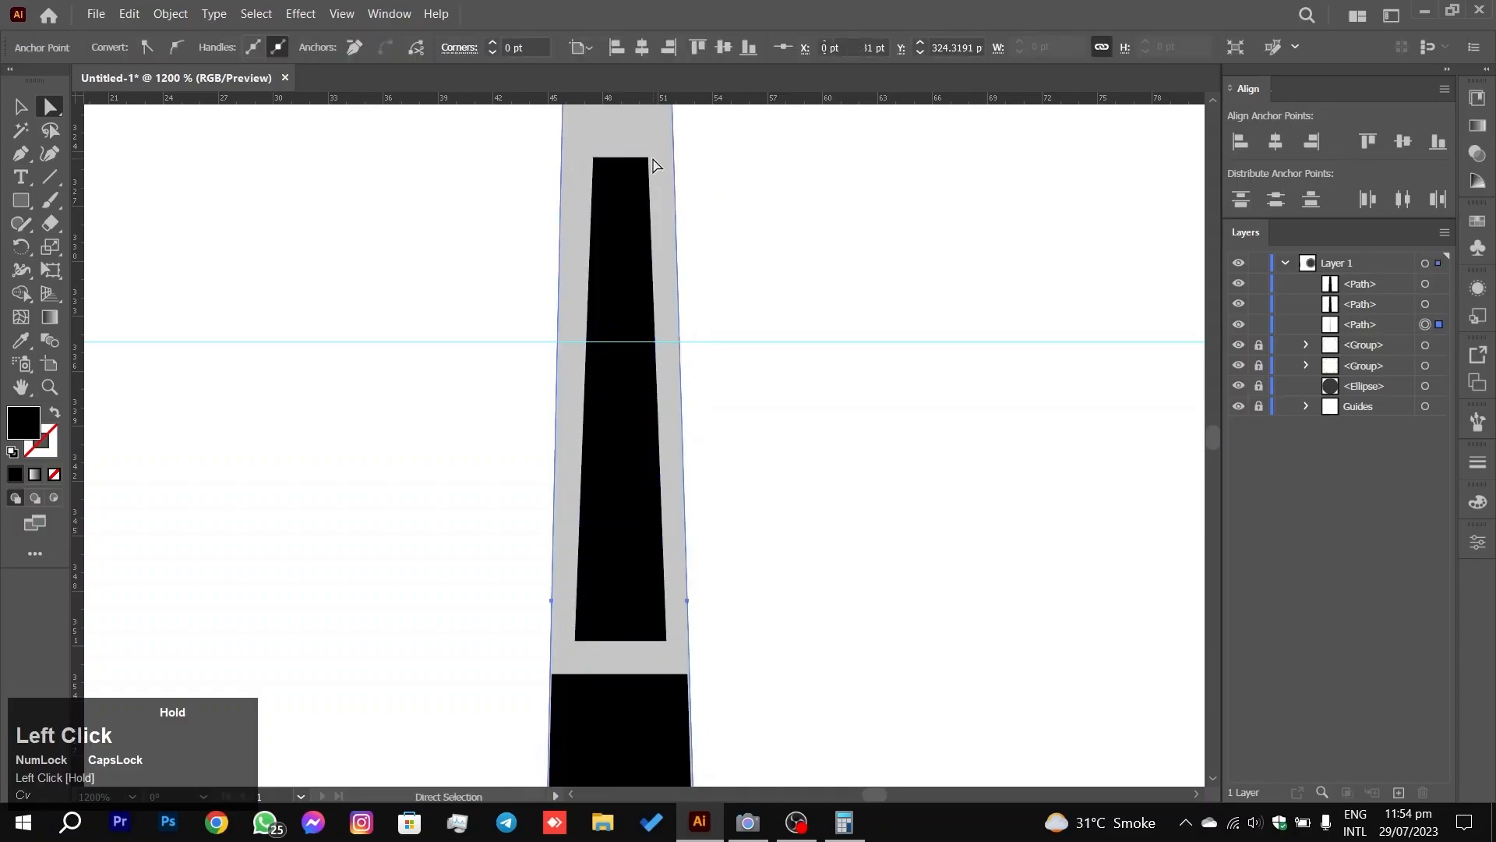
pyautogui.click(654, 165)
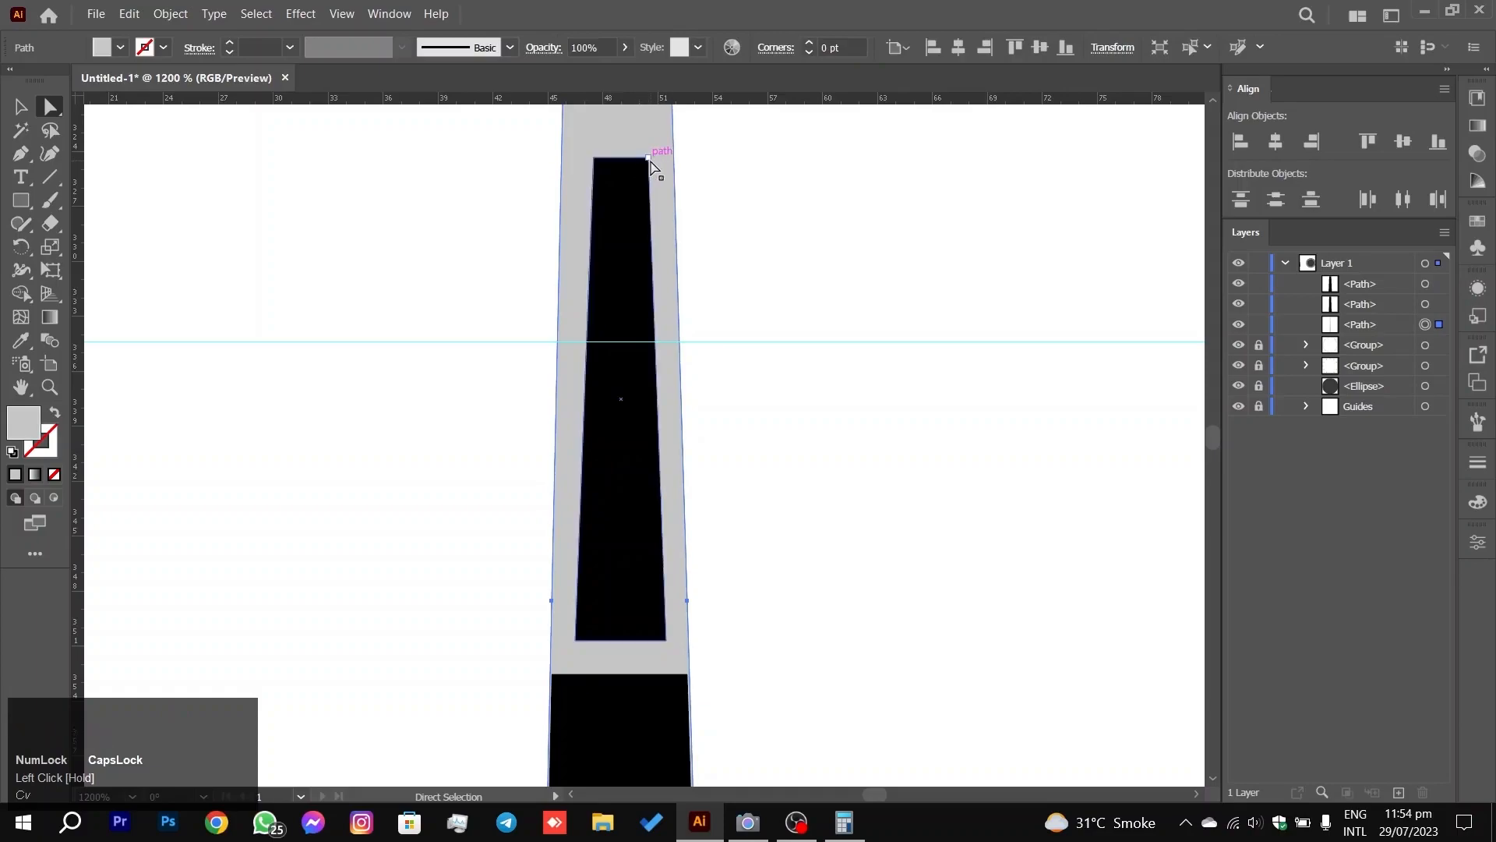
pyautogui.click(648, 163)
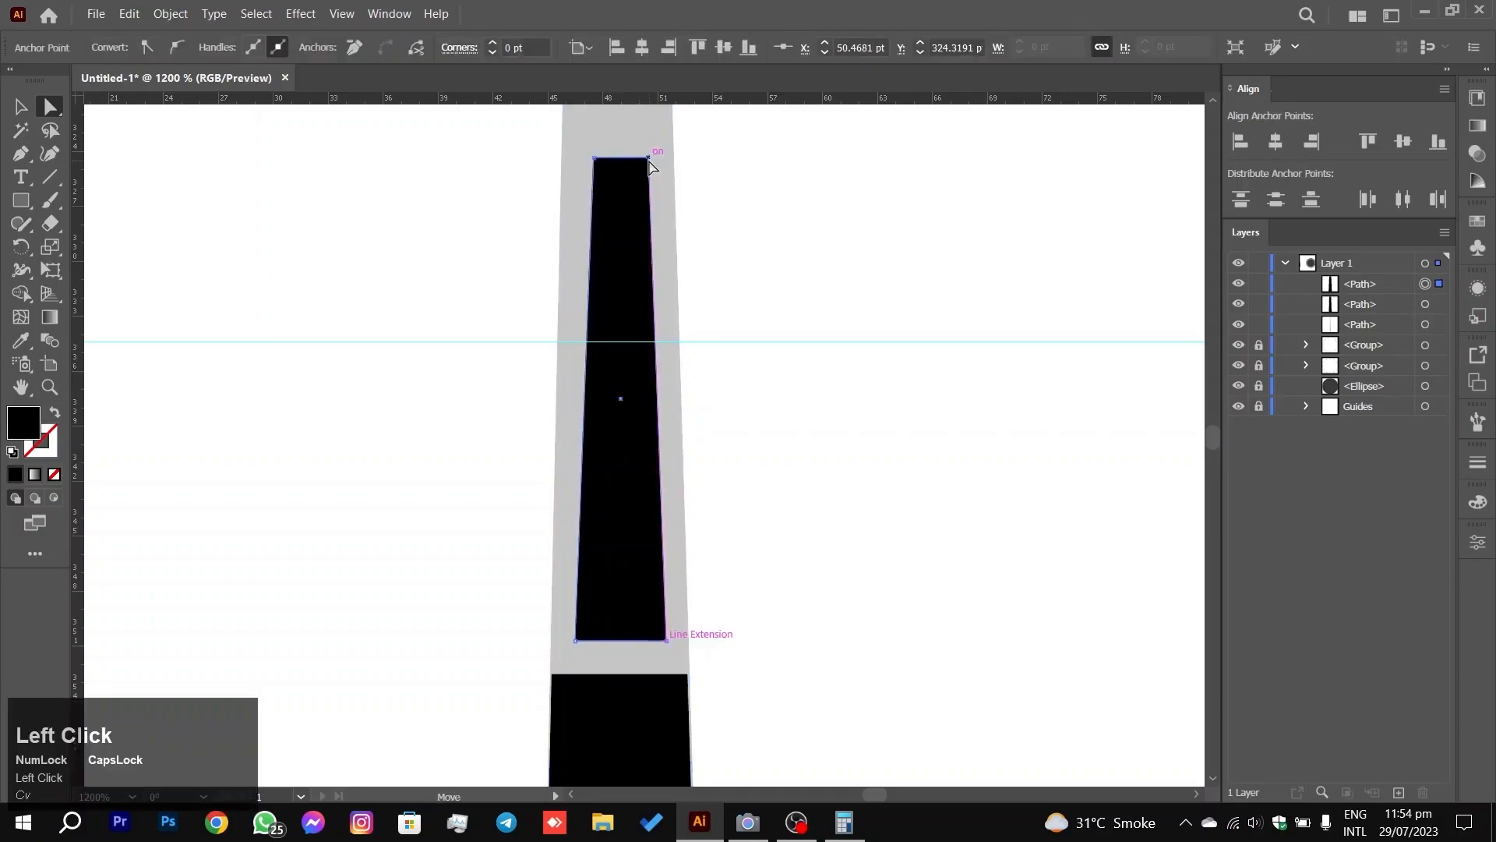
pyautogui.moveTo(650, 162); pyautogui.dragTo(656, 163)
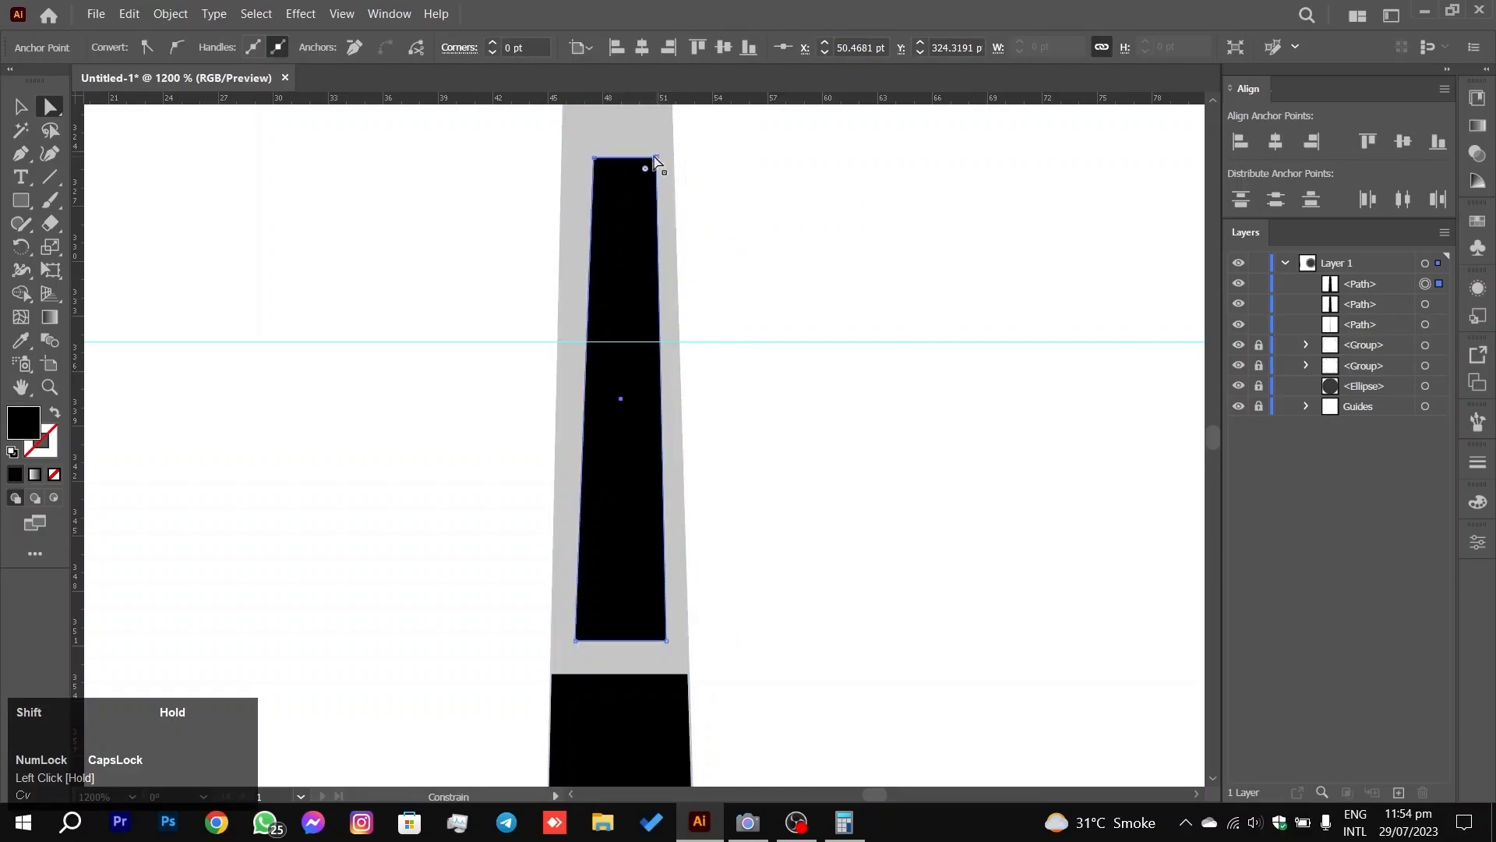
# Step: Move the black inset's upper-left corner anchor outward to widen its top edge on that side, and deselect the shape
pyautogui.click(594, 163)
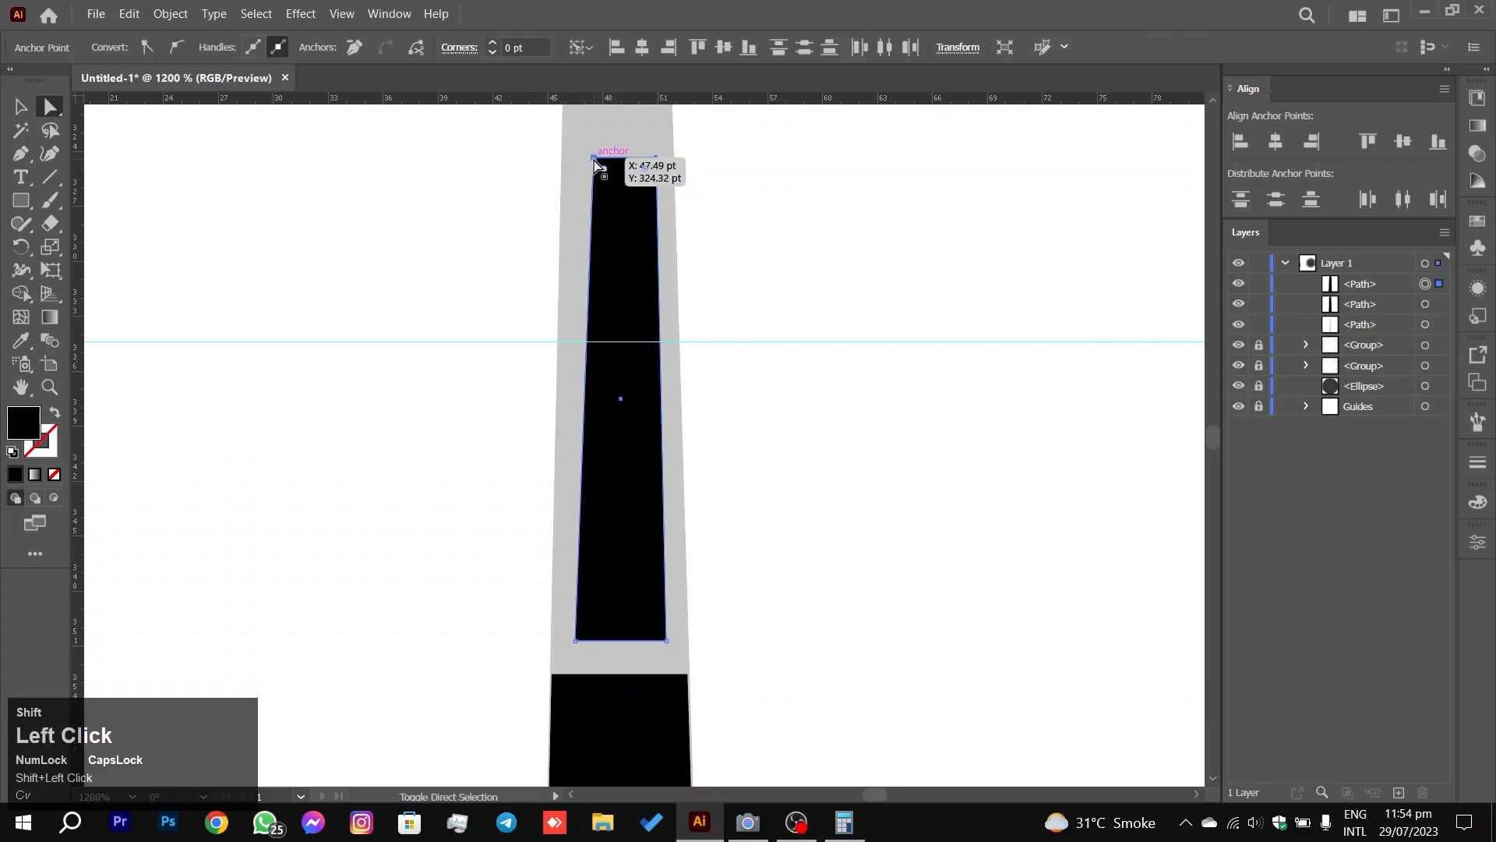
pyautogui.keyDown('shift'); pyautogui.click(588, 166); pyautogui.keyUp('shift')
pyautogui.click(594, 163)
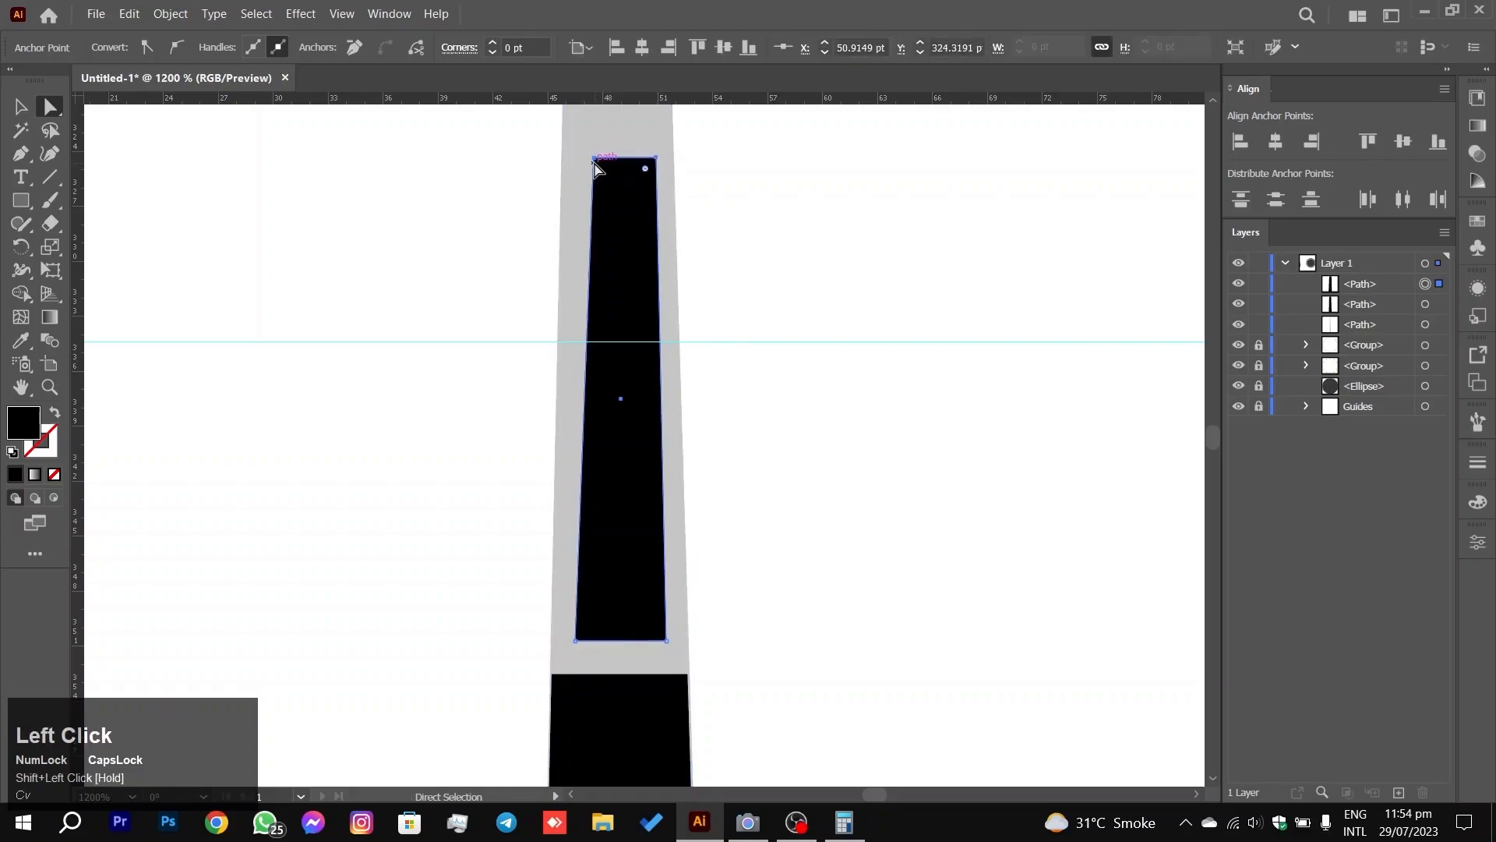
pyautogui.click(595, 164)
pyautogui.moveTo(600, 163); pyautogui.dragTo(587, 160)
pyautogui.click(468, 227)
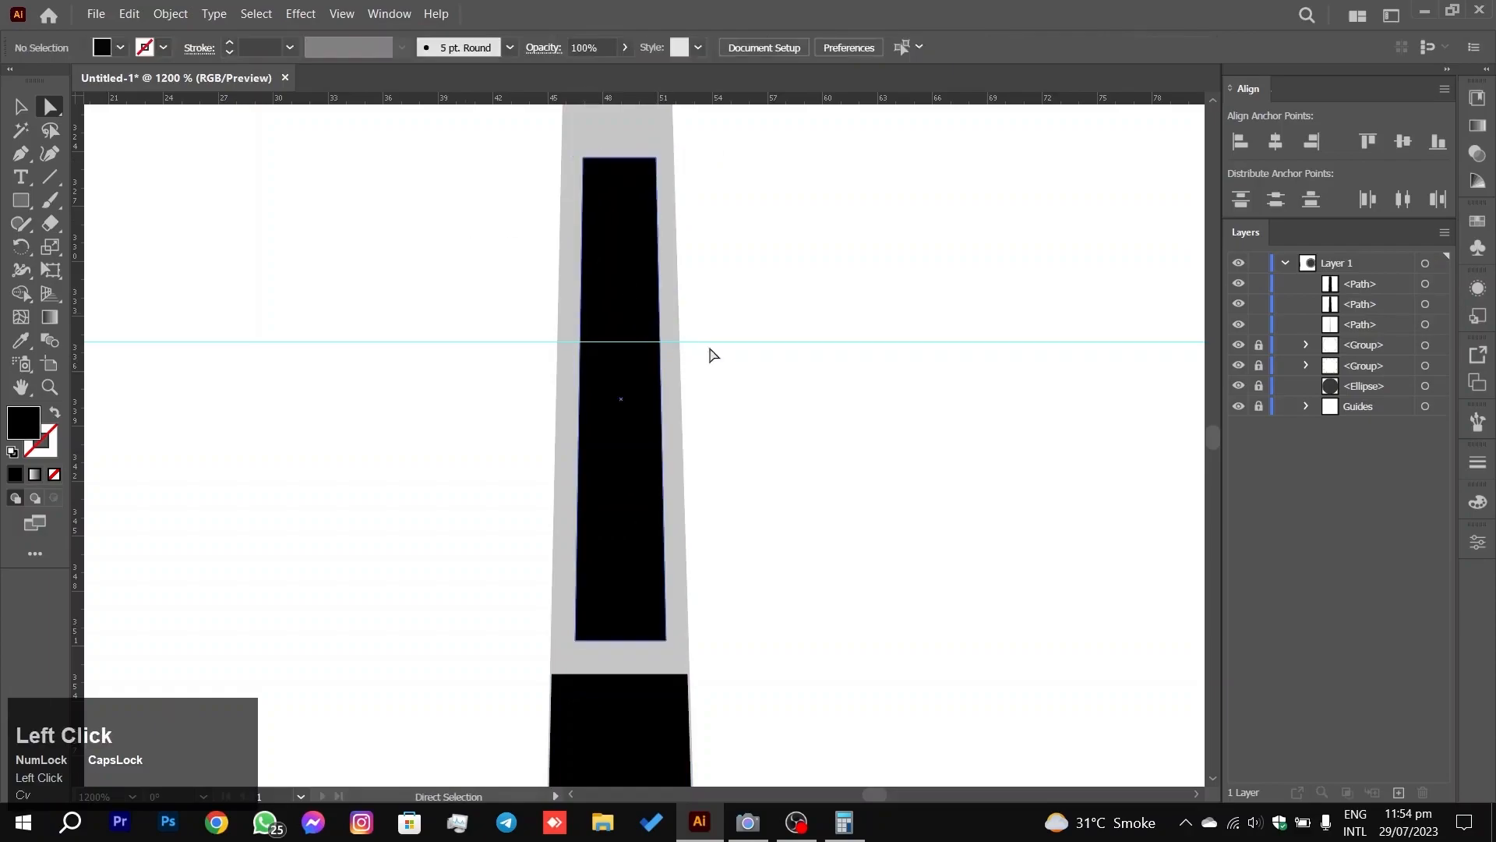
# Step: Cut the black inset out of the gray hand with the Shape Builder tool, leaving a see-through slot, and deselect
pyautogui.keyDown('alt'); pyautogui.scroll(-3, 754, 360); pyautogui.keyUp('alt')
pyautogui.keyDown('alt'); pyautogui.scroll(1, 753, 360); pyautogui.keyUp('alt')
pyautogui.moveTo(801, 253); pyautogui.dragTo(789, 264)
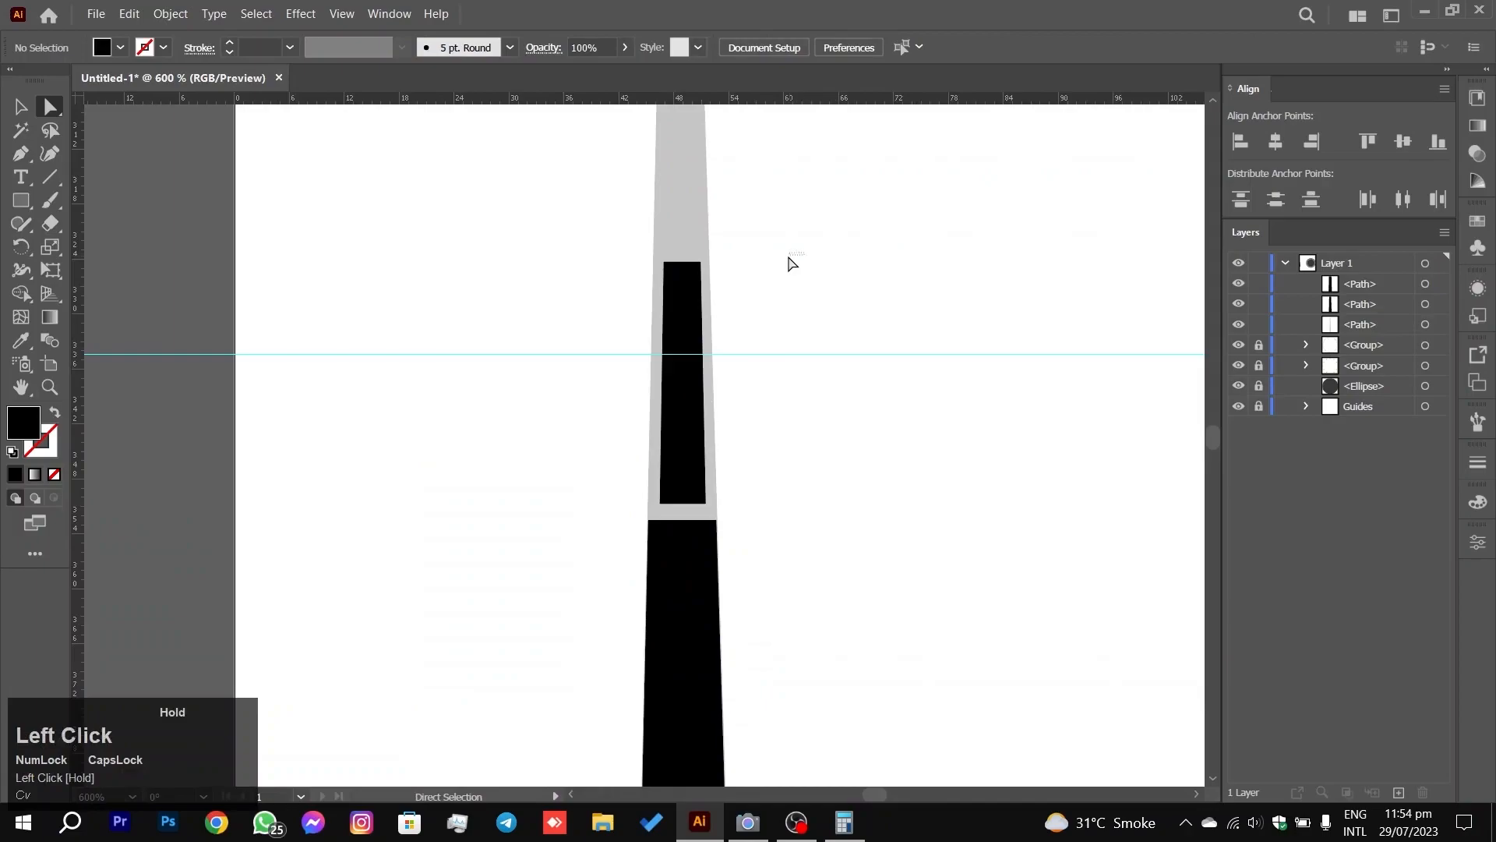
pyautogui.click(11, 114)
pyautogui.moveTo(621, 314); pyautogui.dragTo(855, 351)
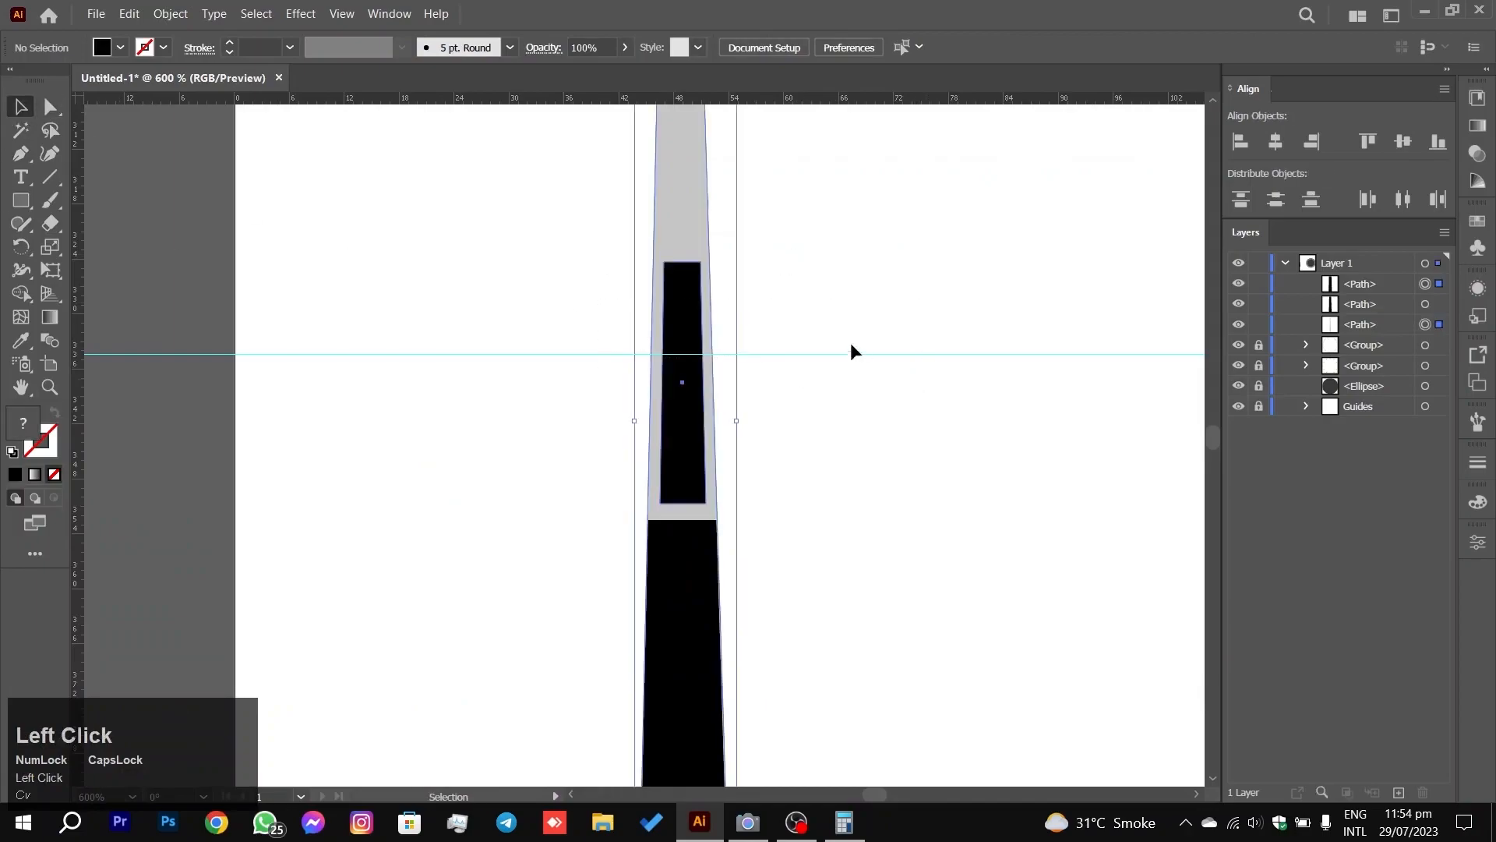
pyautogui.click(21, 292)
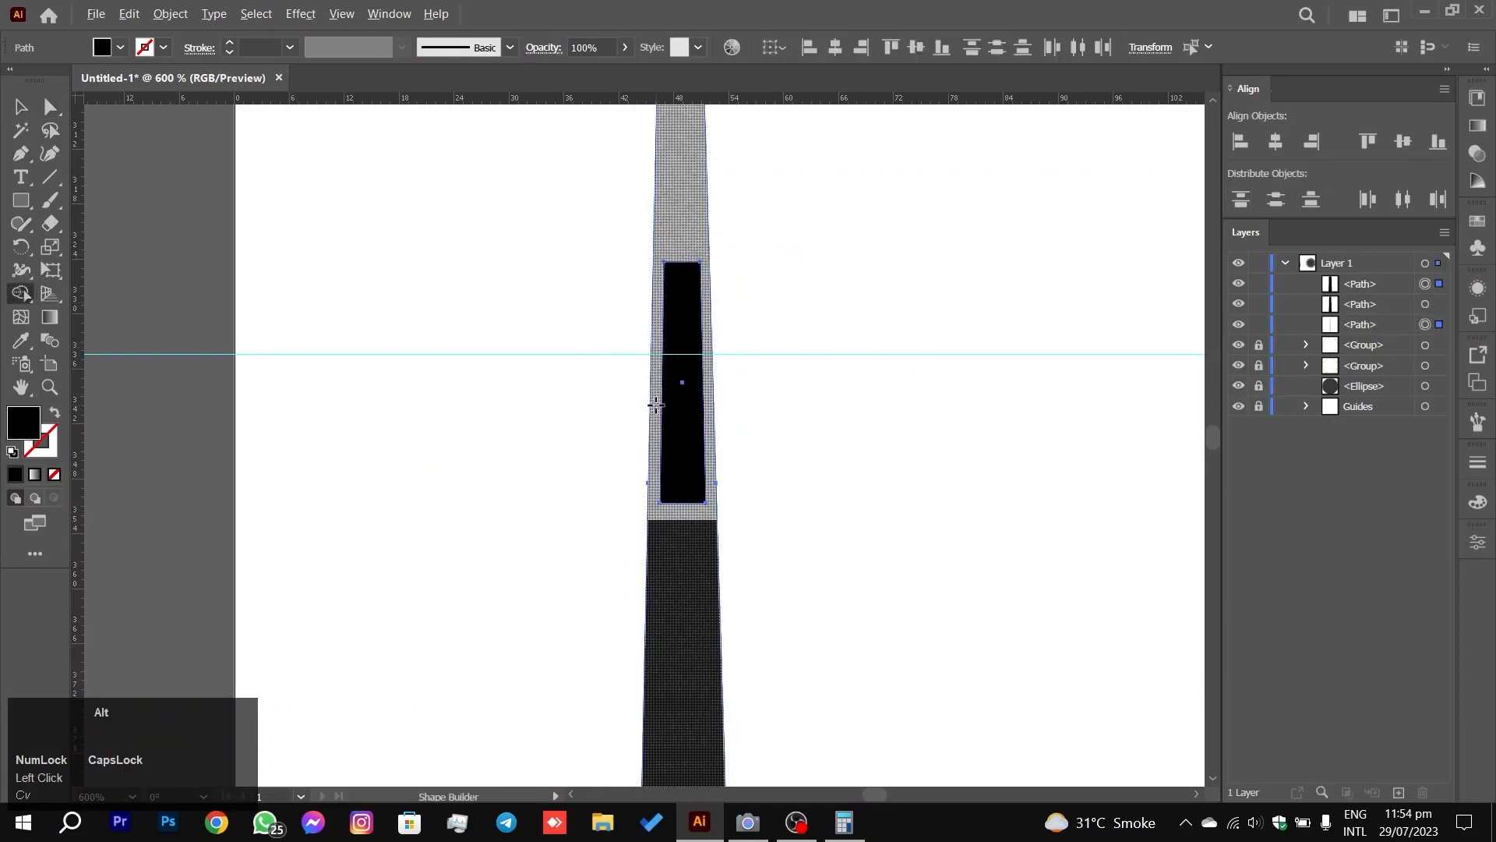
pyautogui.keyDown('alt'); pyautogui.click(683, 386); pyautogui.keyUp('alt')
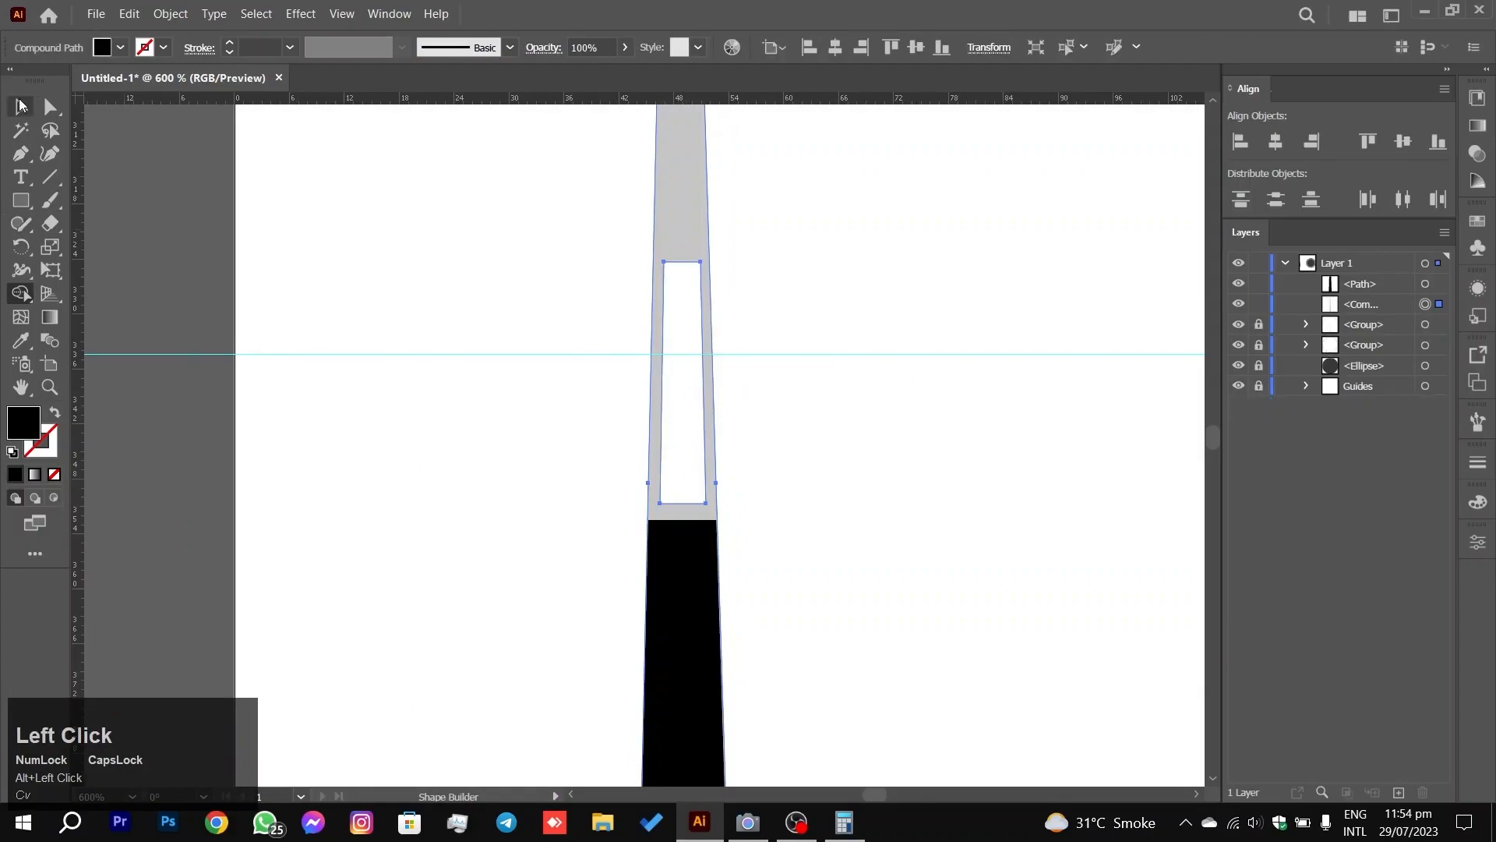
pyautogui.click(21, 104)
pyautogui.click(586, 418)
# Step: Try to widen the hand's narrow tip by nudging its top corner anchors outward, and undo the changes
pyautogui.scroll(-3, 614, 432)
pyautogui.press('space')
pyautogui.moveTo(788, 293); pyautogui.dragTo(662, 286)
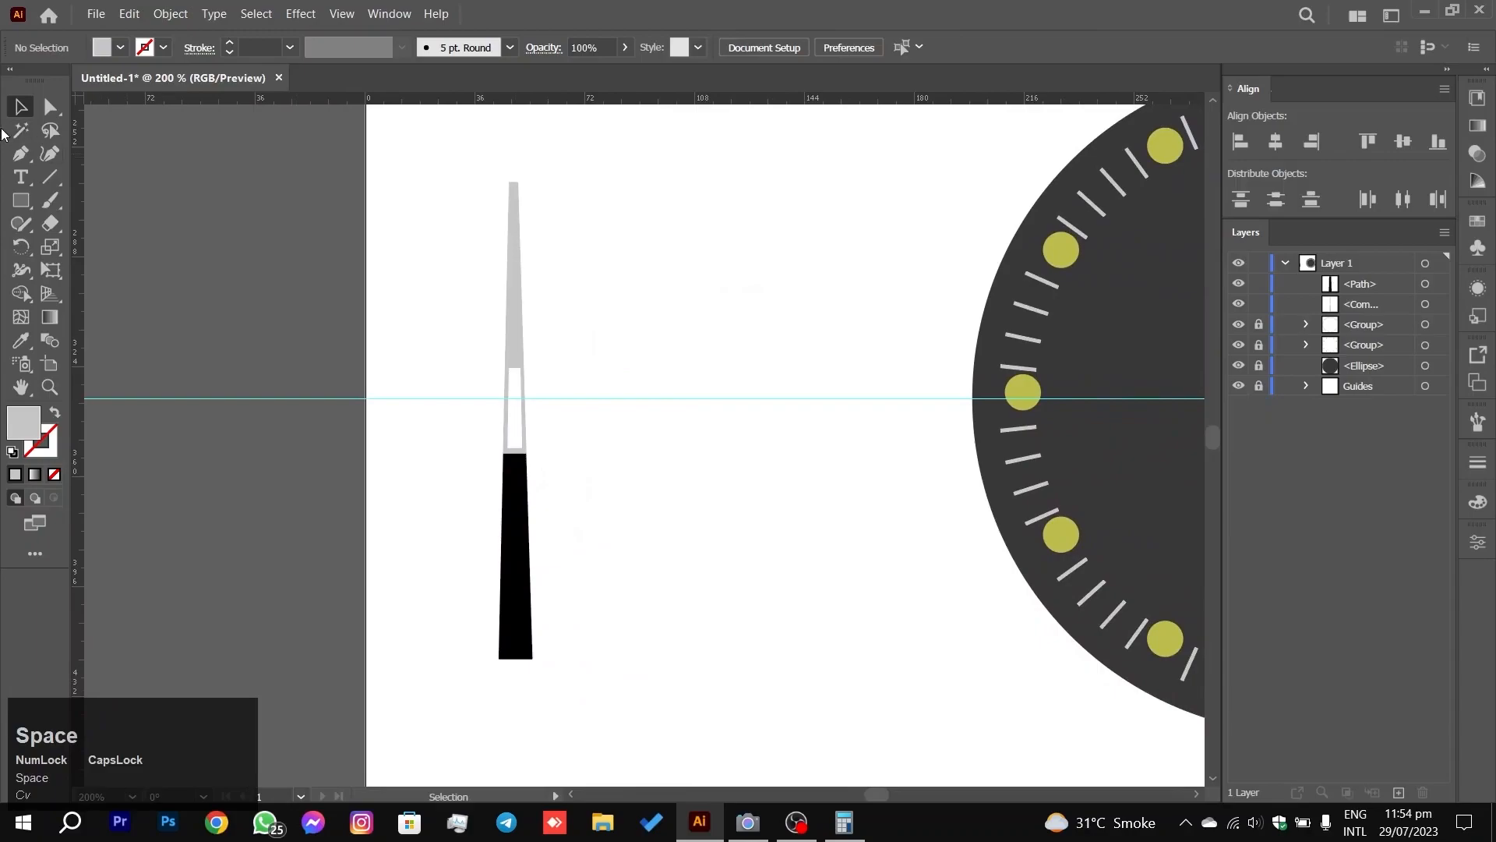
pyautogui.click(50, 108)
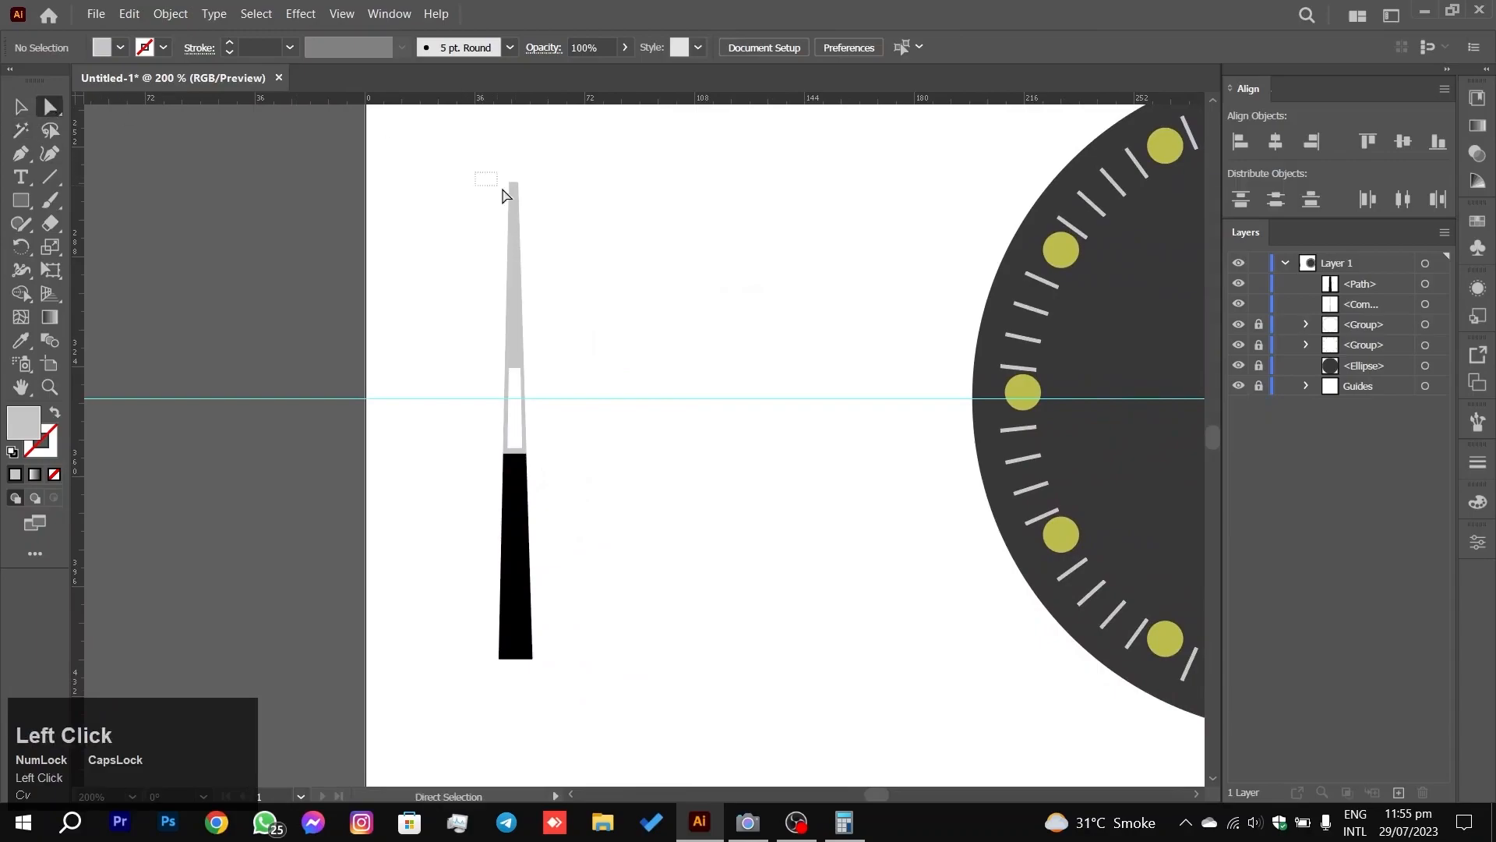
pyautogui.moveTo(514, 194); pyautogui.dragTo(524, 178)
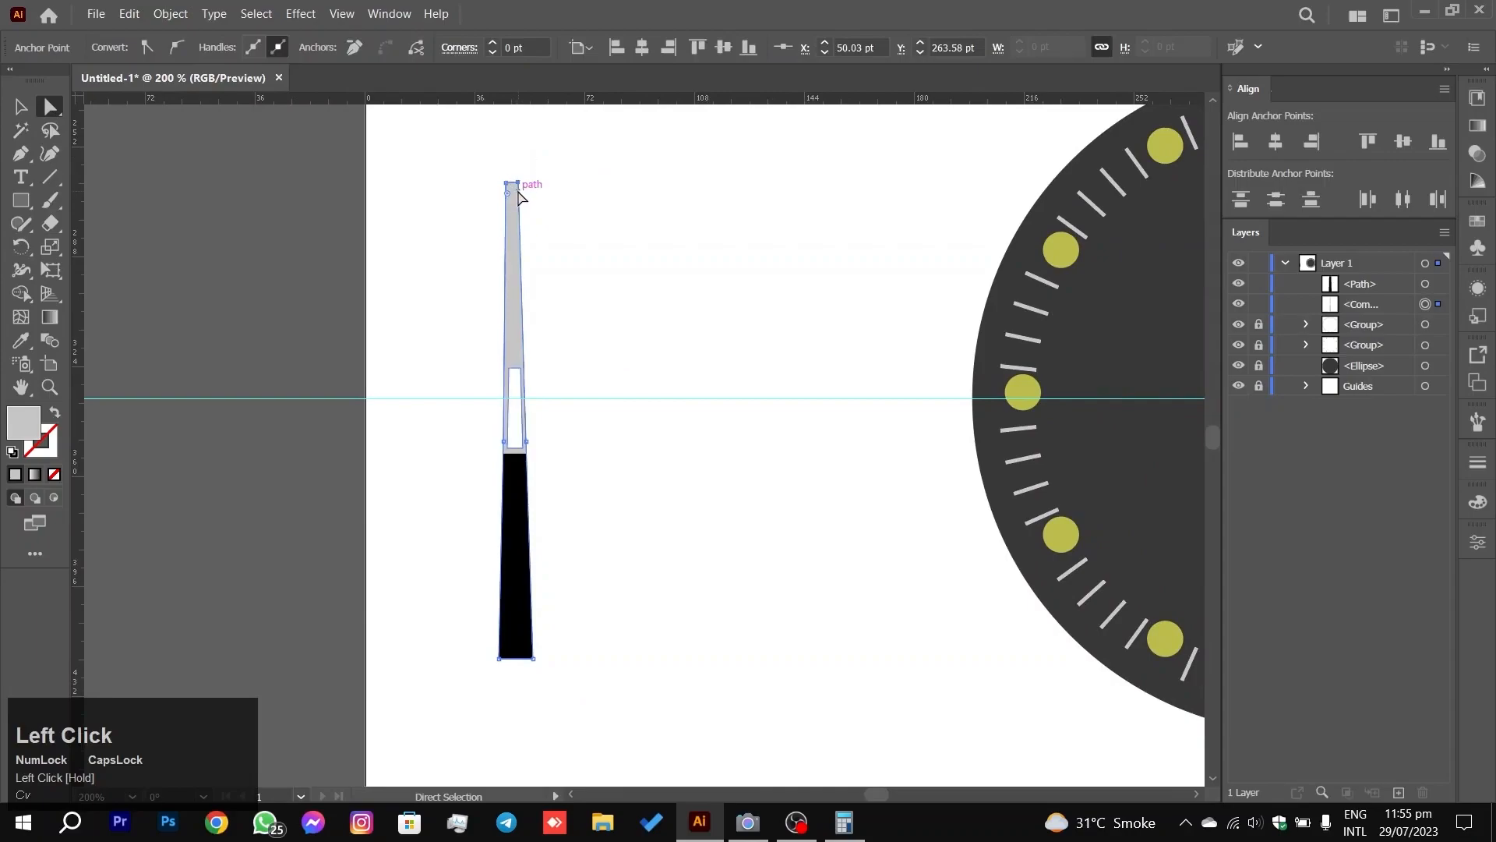
pyautogui.press('Right')
pyautogui.press('Right')
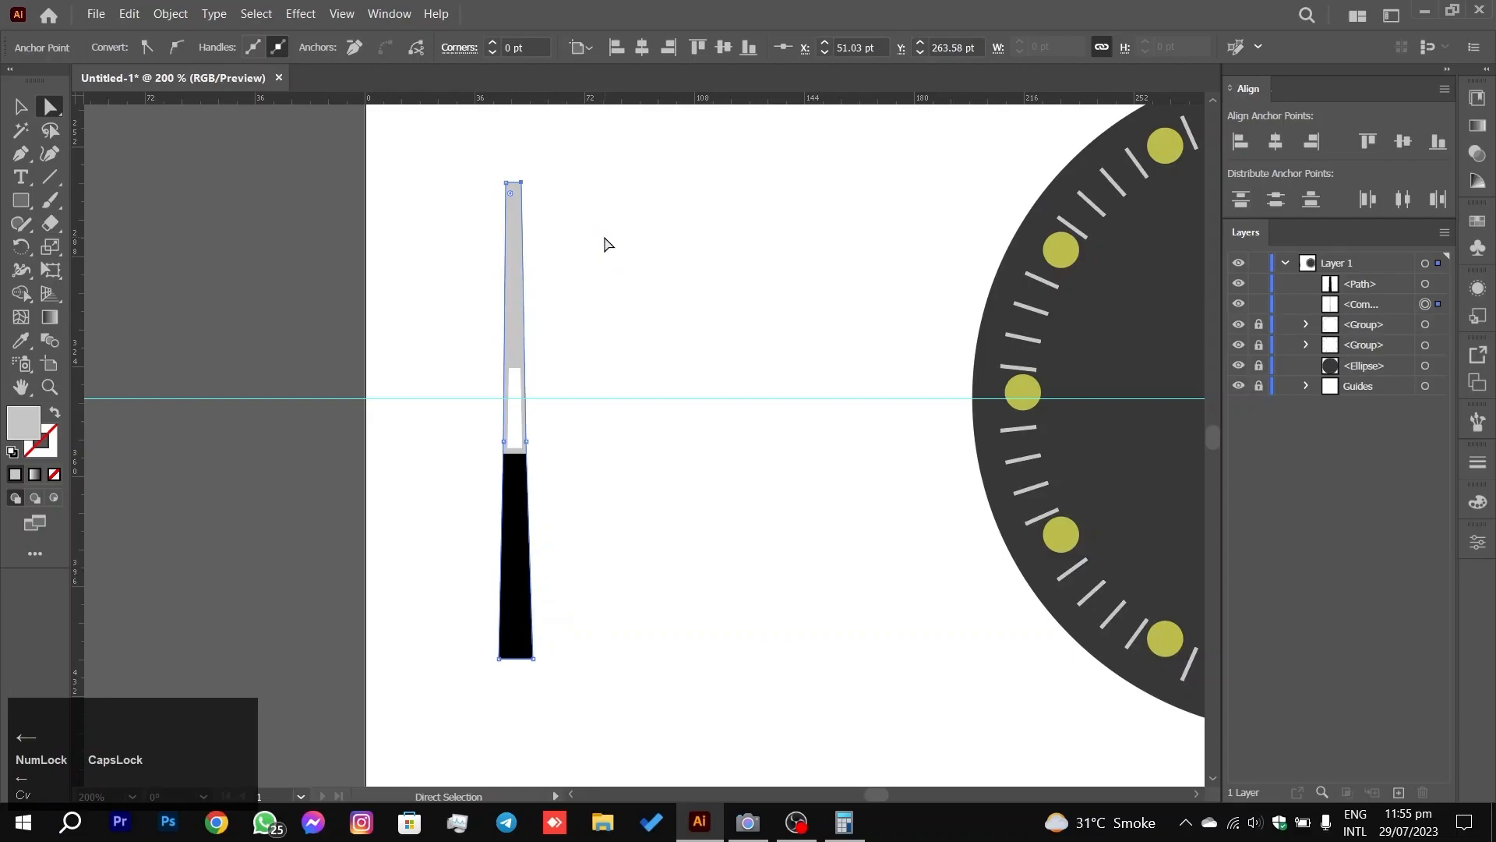
pyautogui.click(628, 228)
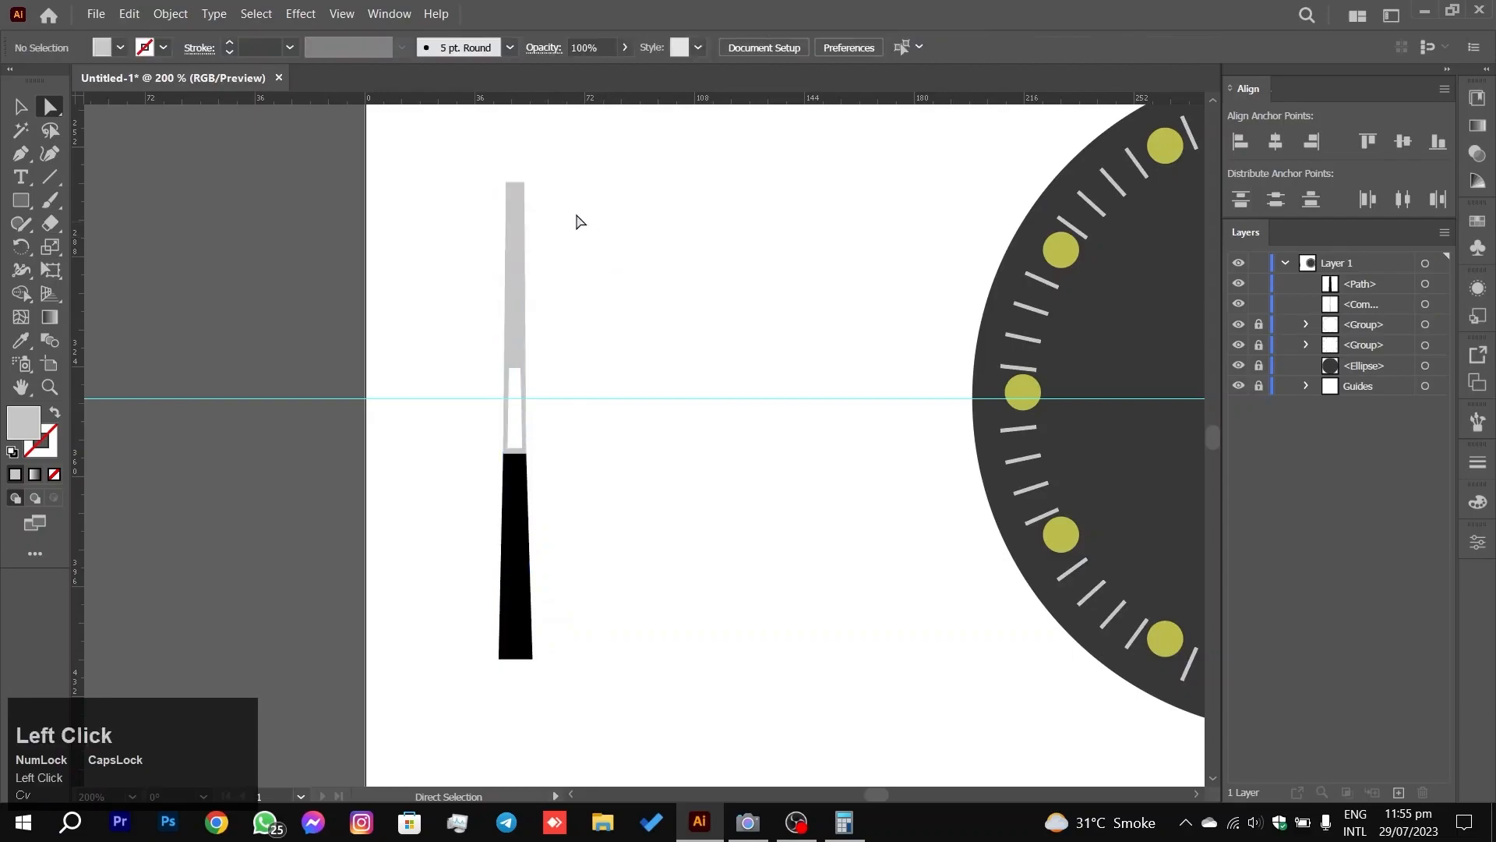
pyautogui.hotkey('ctrl', 'z')
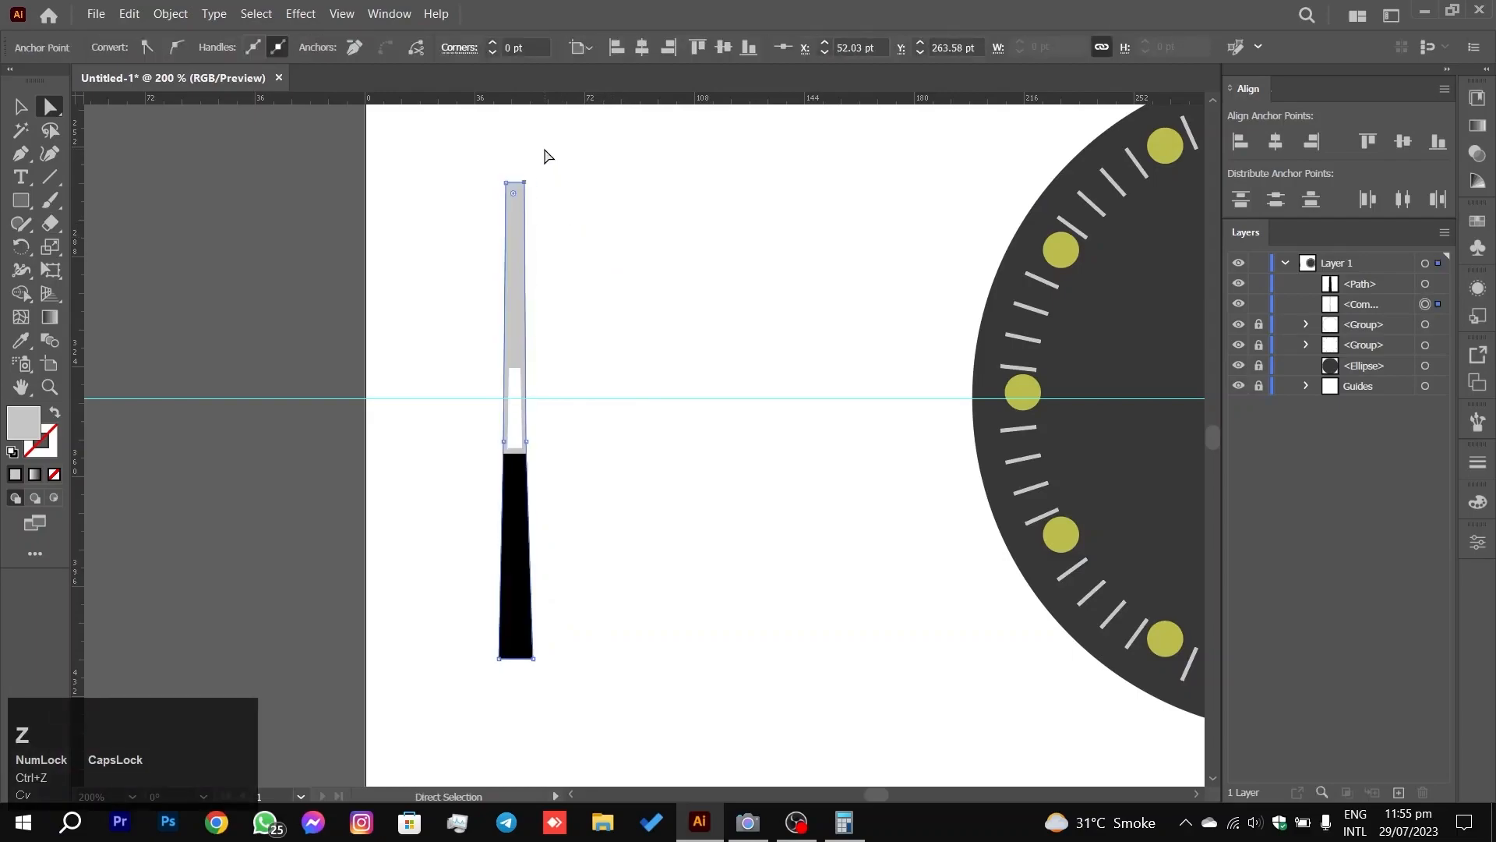
pyautogui.hotkey('ctrl', 'z')
pyautogui.hotkey('ctrl', 'z')
pyautogui.hotkey('ctrl', 'z')
pyautogui.hotkey('ctrl', 'z')
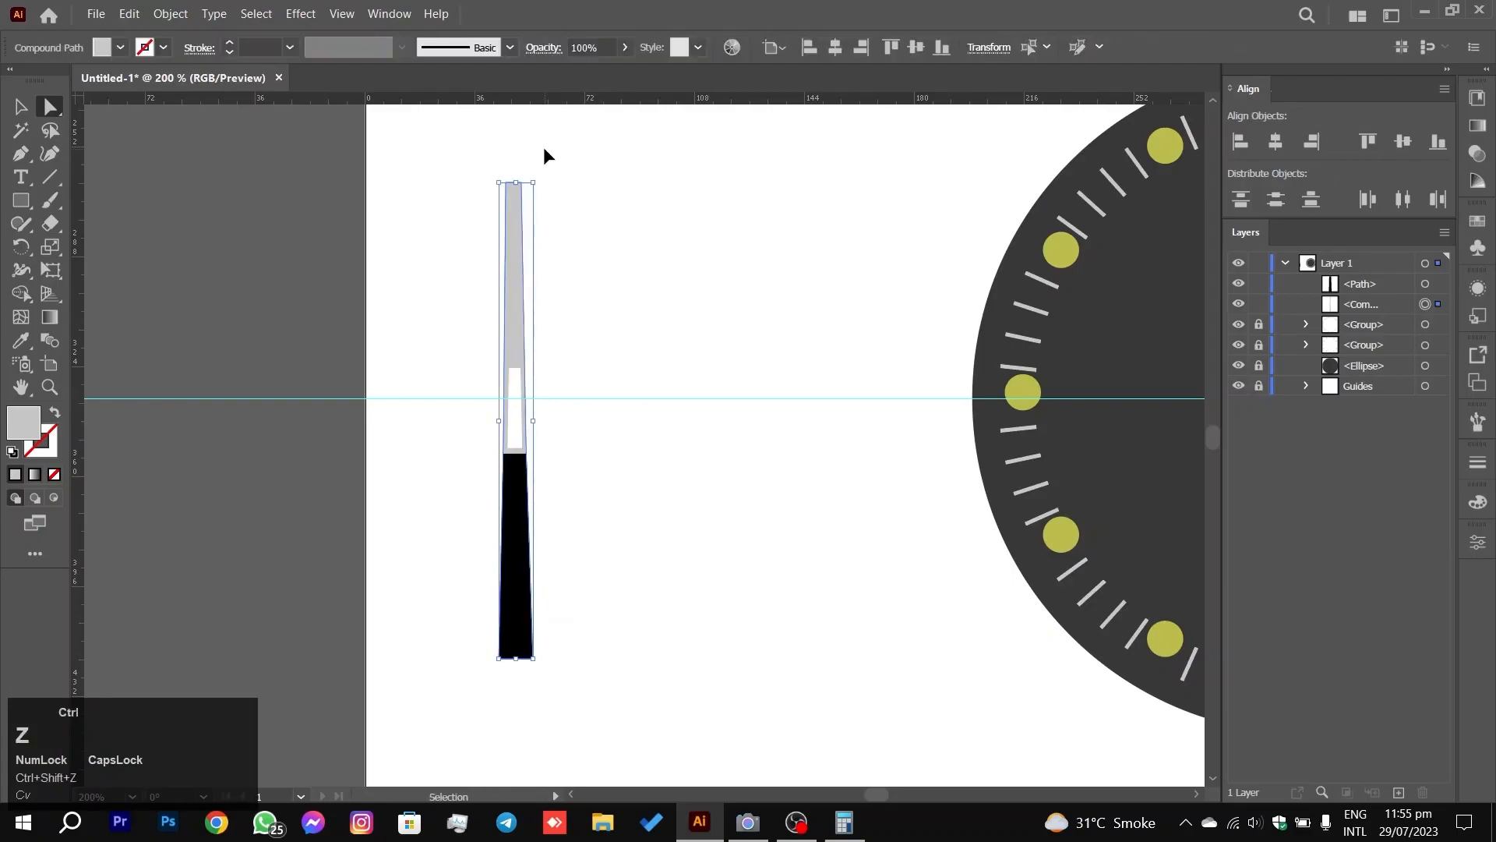
pyautogui.hotkey('ctrl', 'z')
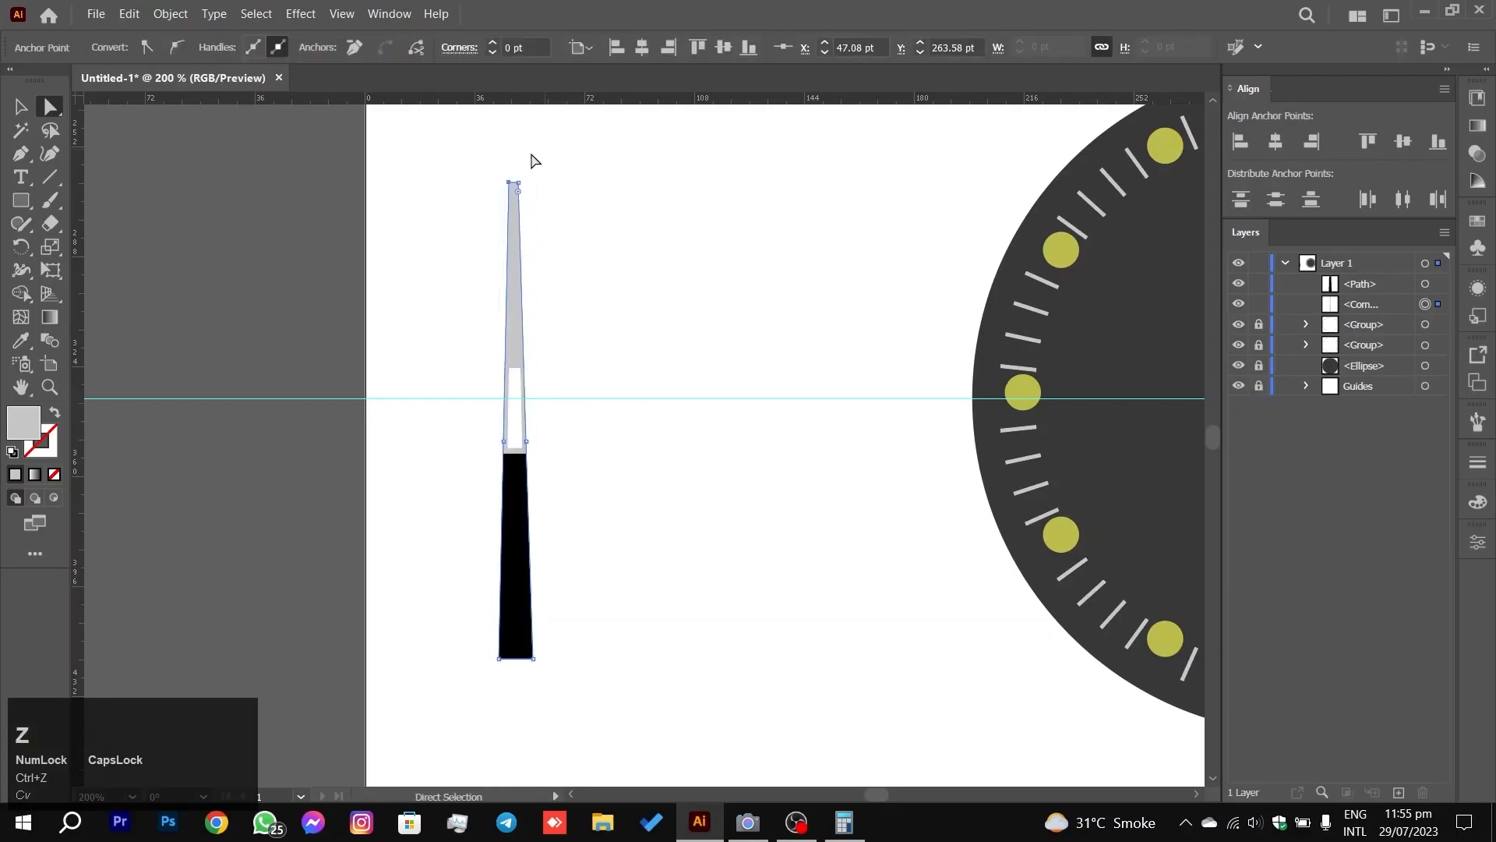
# Step: Duplicate the whole hand, including its black base, and place the copy just to the right of the original
pyautogui.click(17, 108)
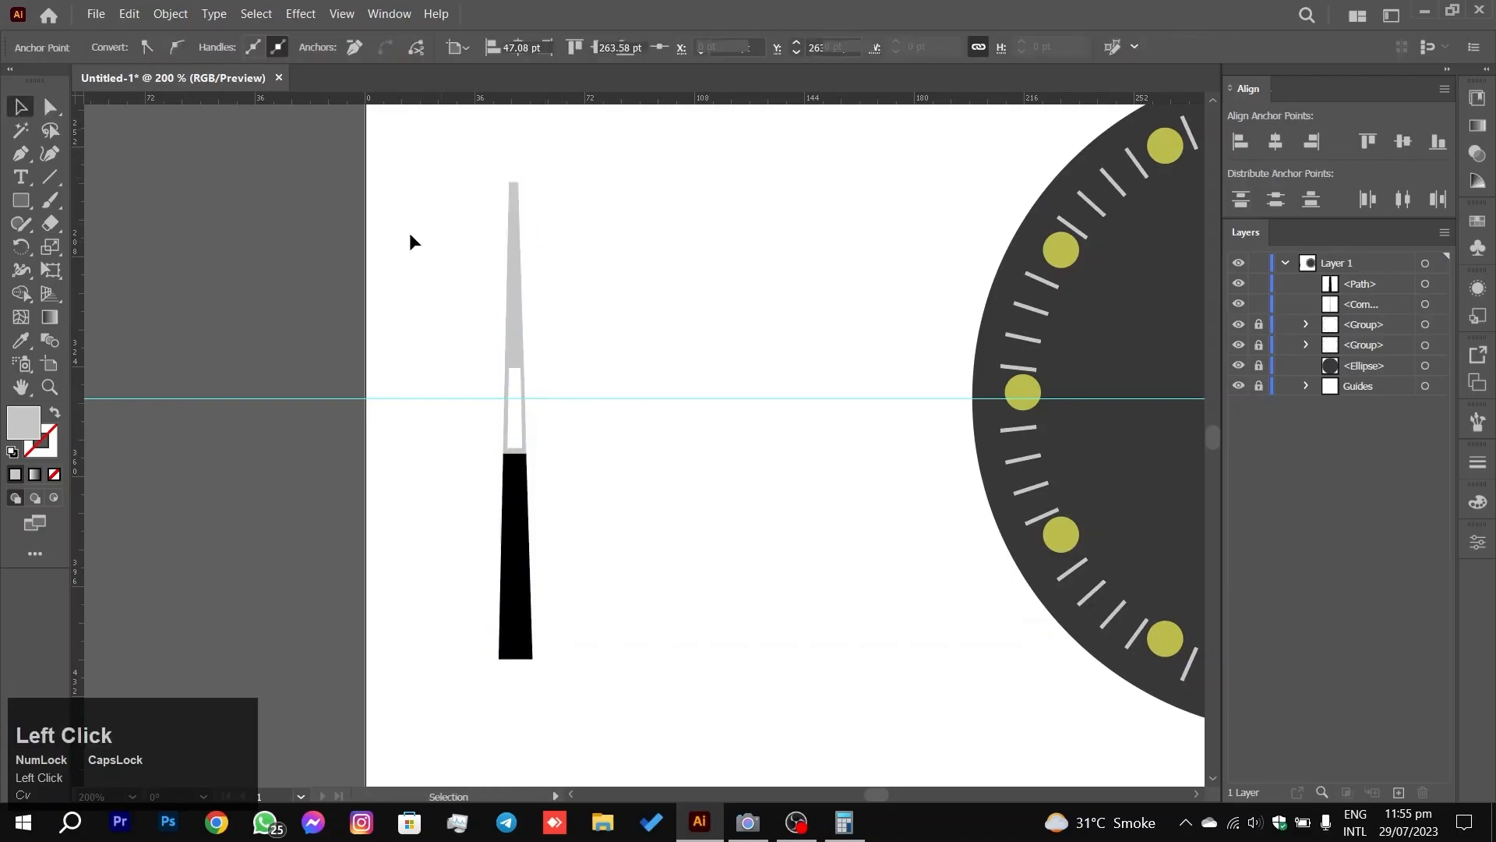
pyautogui.moveTo(386, 231); pyautogui.dragTo(470, 360)
pyautogui.moveTo(545, 512); pyautogui.dragTo(582, 490)
pyautogui.click(703, 222)
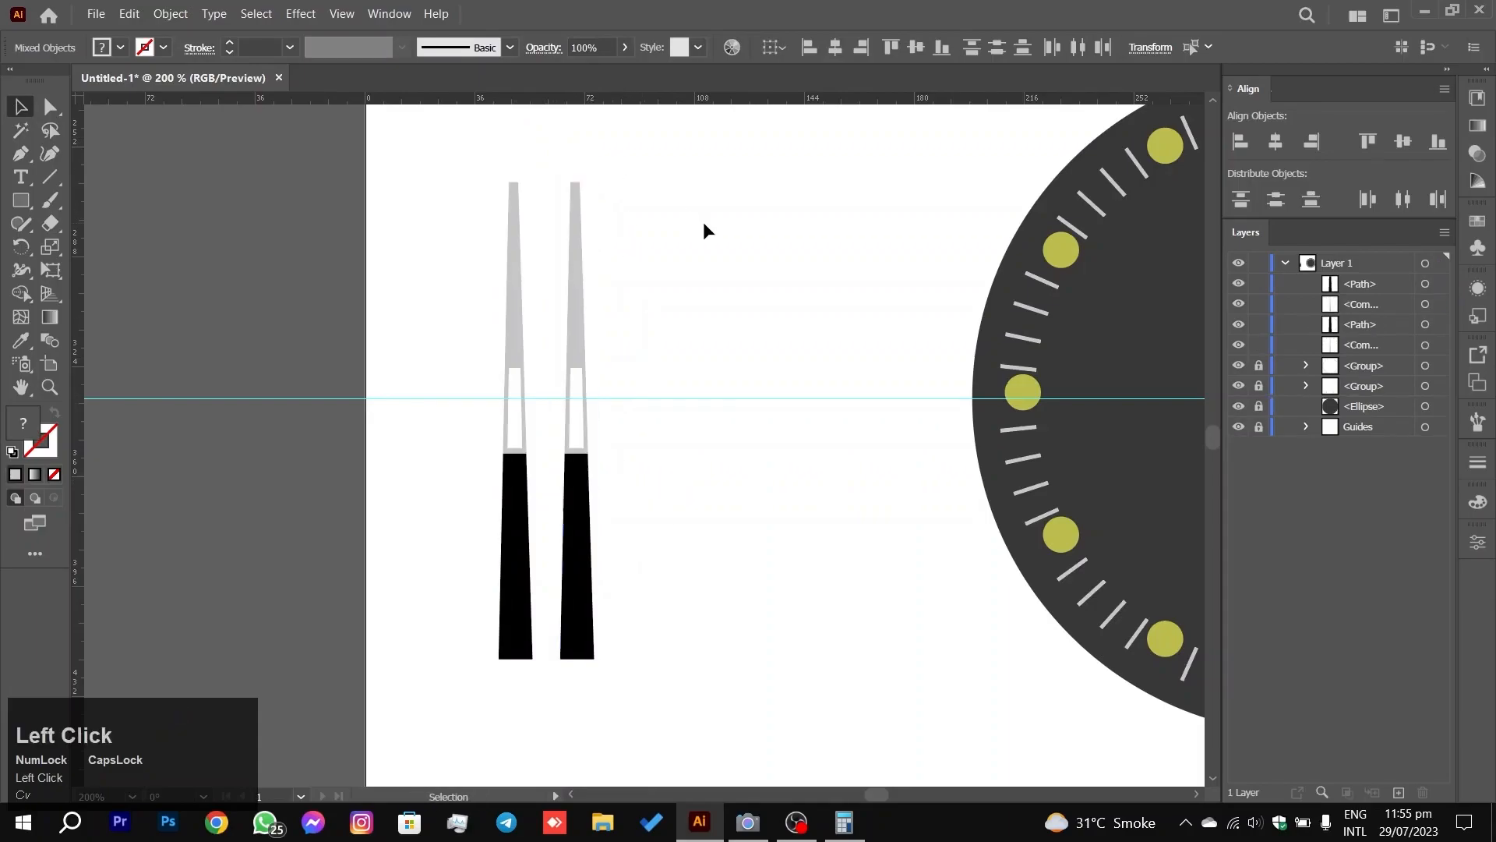
# Step: Shorten the duplicated hand by lowering its two tip anchors 36 pt with the Direct Selection tool
pyautogui.scroll(3, 686, 231)
pyautogui.scroll(-3, 679, 241)
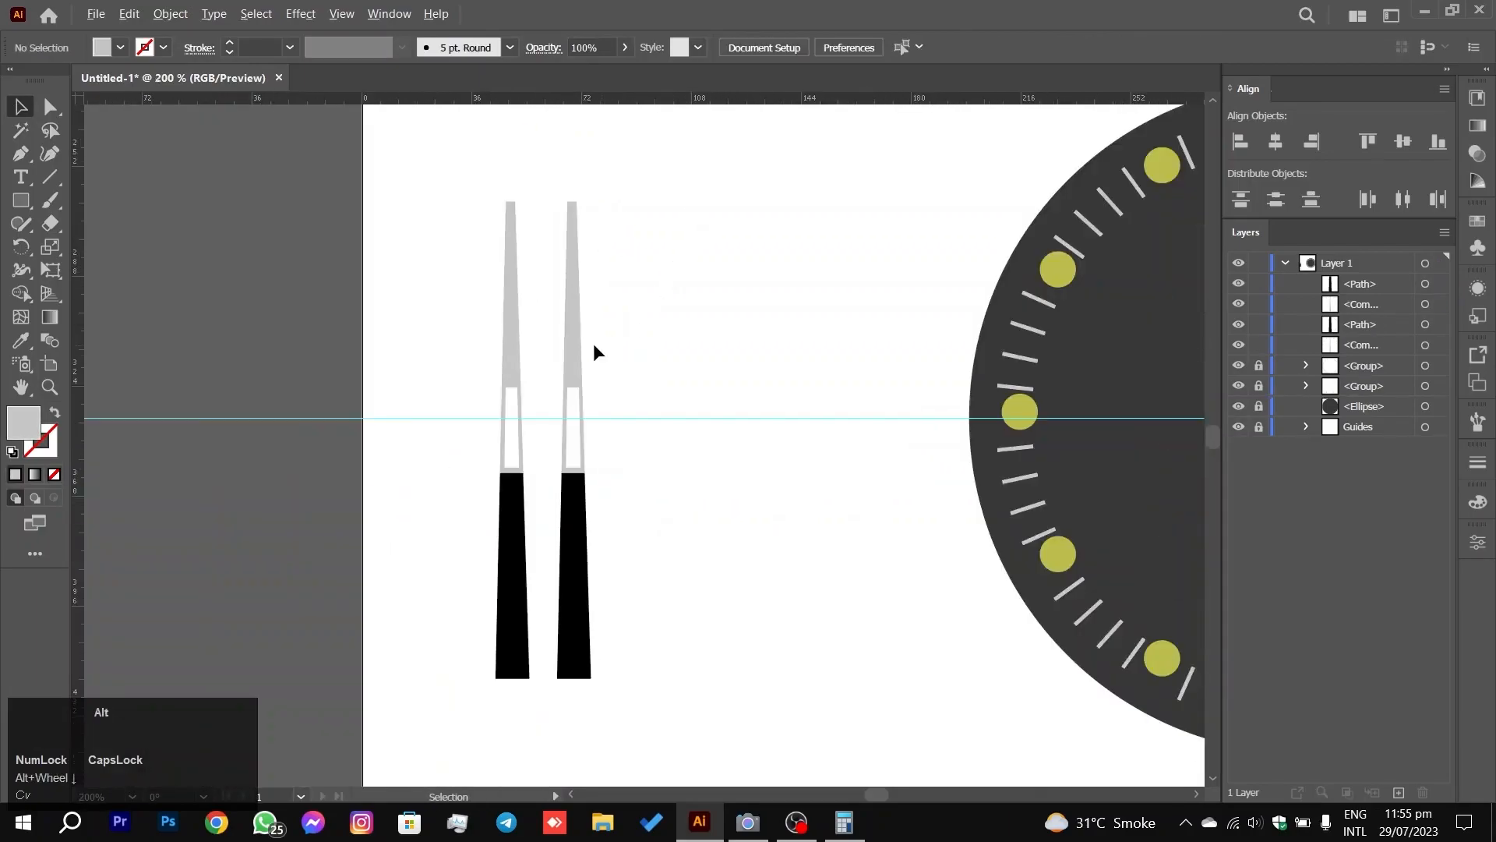
pyautogui.keyDown('alt'); pyautogui.scroll(5, 592, 347); pyautogui.keyUp('alt')
pyautogui.press('space')
pyautogui.moveTo(685, 176); pyautogui.dragTo(678, 583)
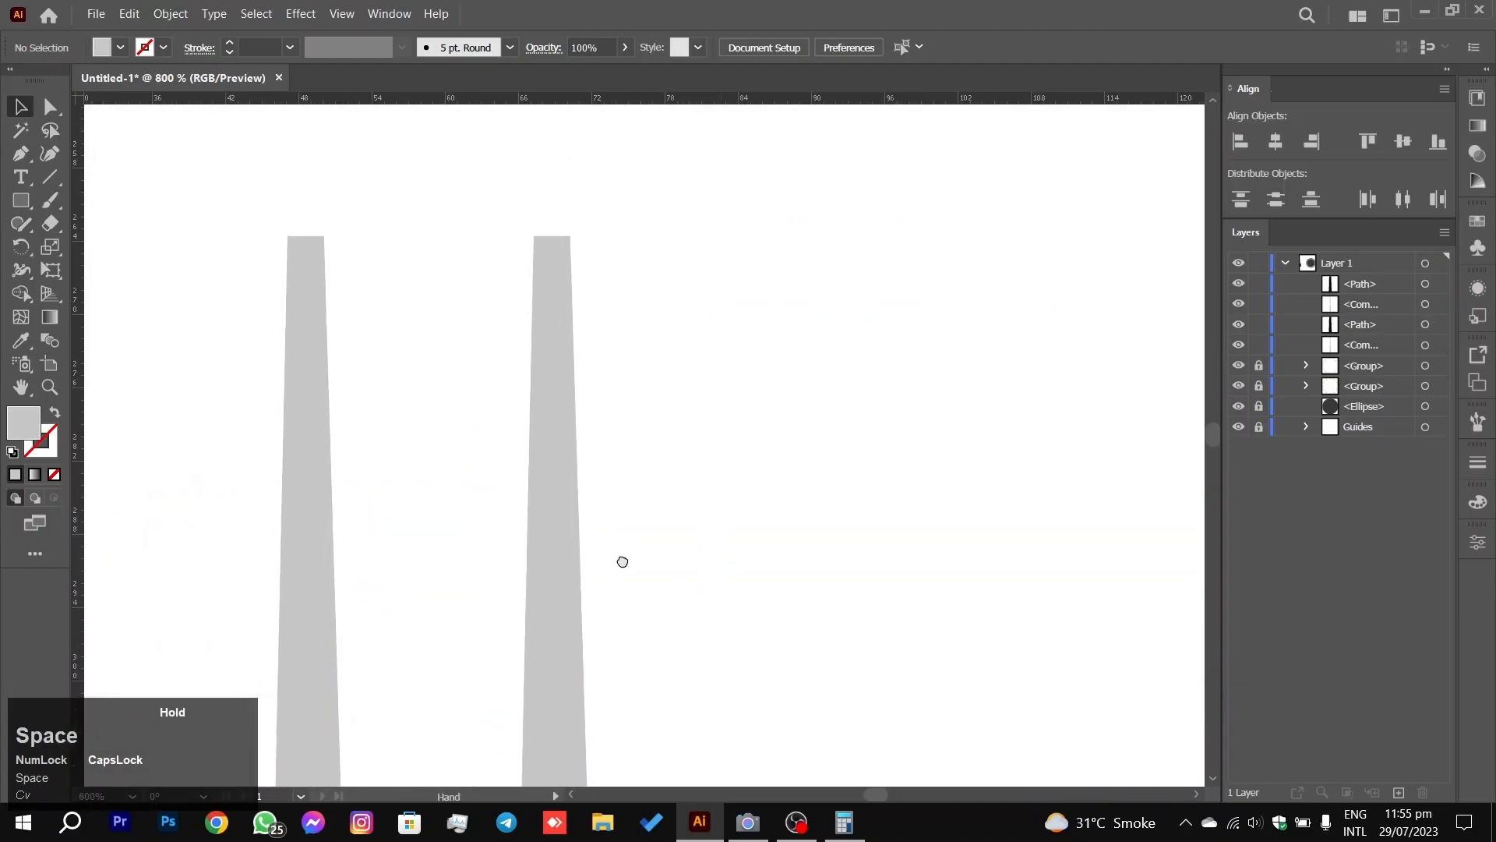
pyautogui.click(47, 106)
pyautogui.moveTo(266, 193); pyautogui.dragTo(504, 175)
pyautogui.moveTo(591, 298); pyautogui.dragTo(604, 313)
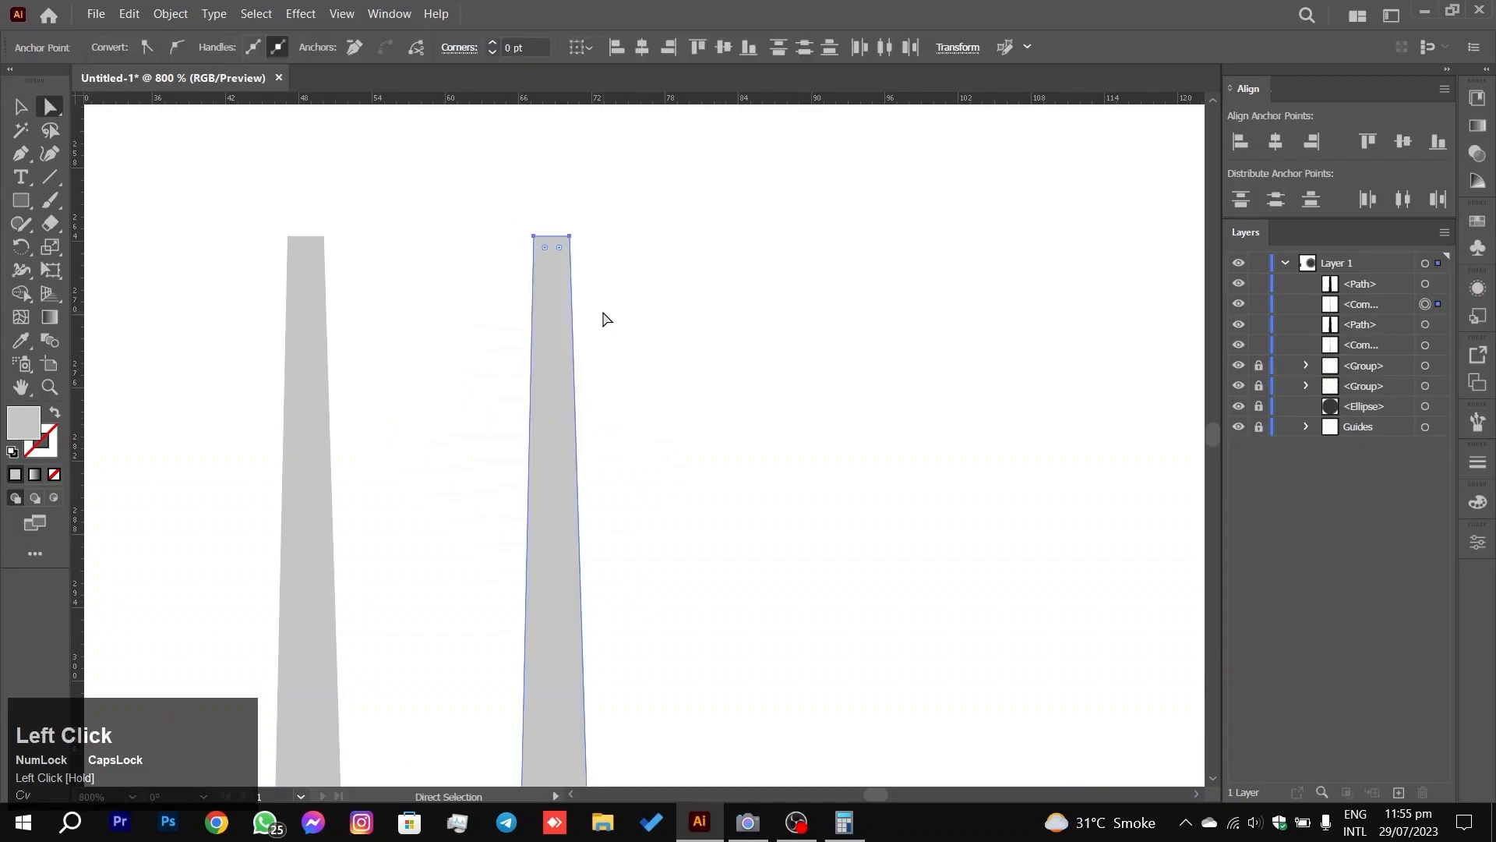
pyautogui.press('Down')
pyautogui.press('Down')
pyautogui.press('Down')
pyautogui.press('Down')
pyautogui.press('Down')
pyautogui.press('Down')
pyautogui.press('Down')
pyautogui.press('Down')
pyautogui.press('Down')
pyautogui.press('Down')
pyautogui.press('Down')
pyautogui.press('Down')
pyautogui.press('Down')
pyautogui.press('Down')
pyautogui.press('Down')
pyautogui.press('Down')
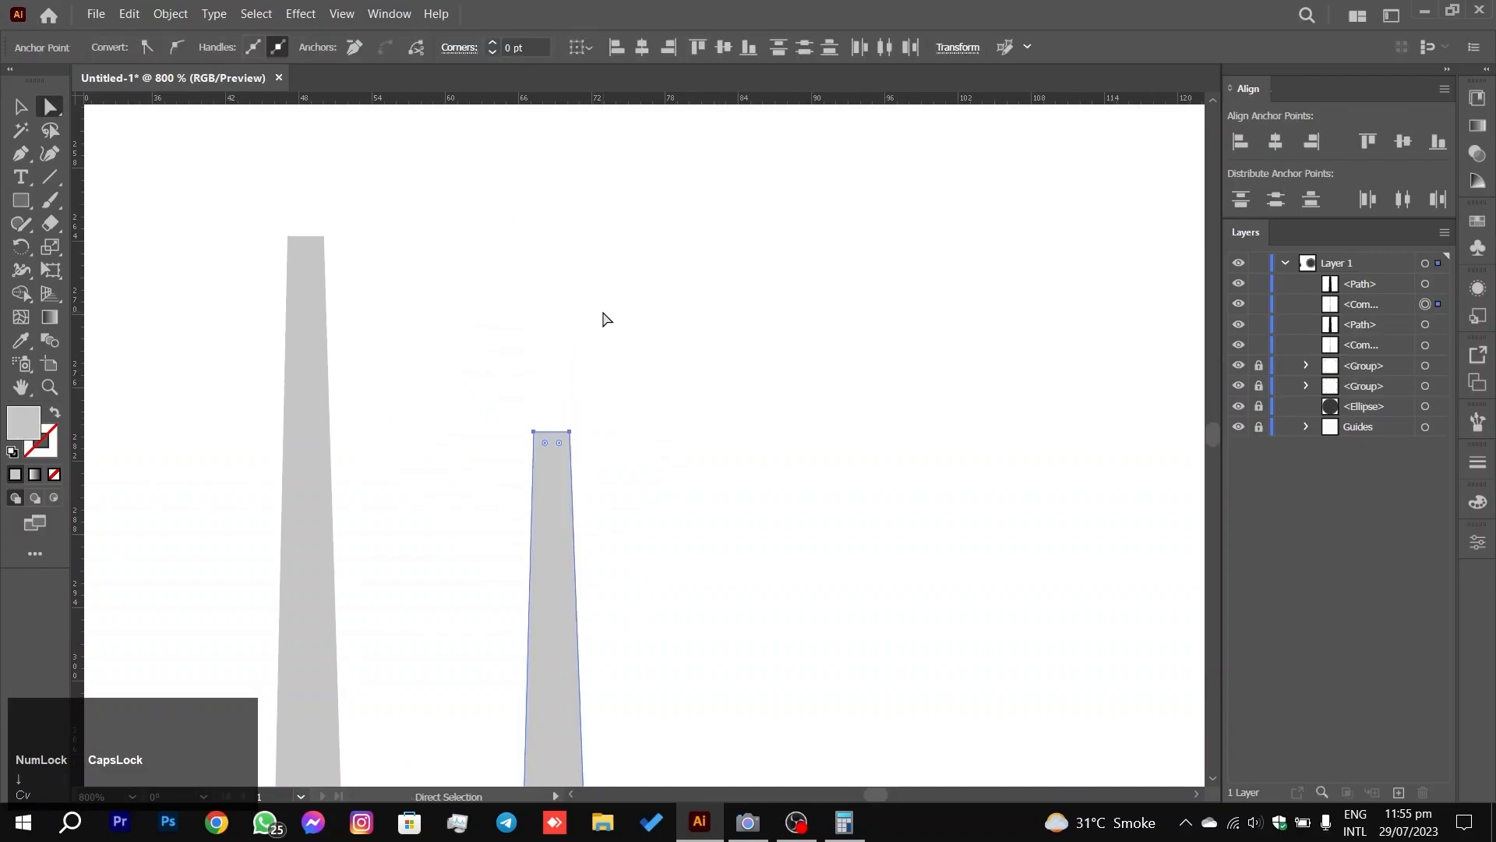
pyautogui.hotkey('shift', 'Down')
pyautogui.hotkey('shift', 'Down')
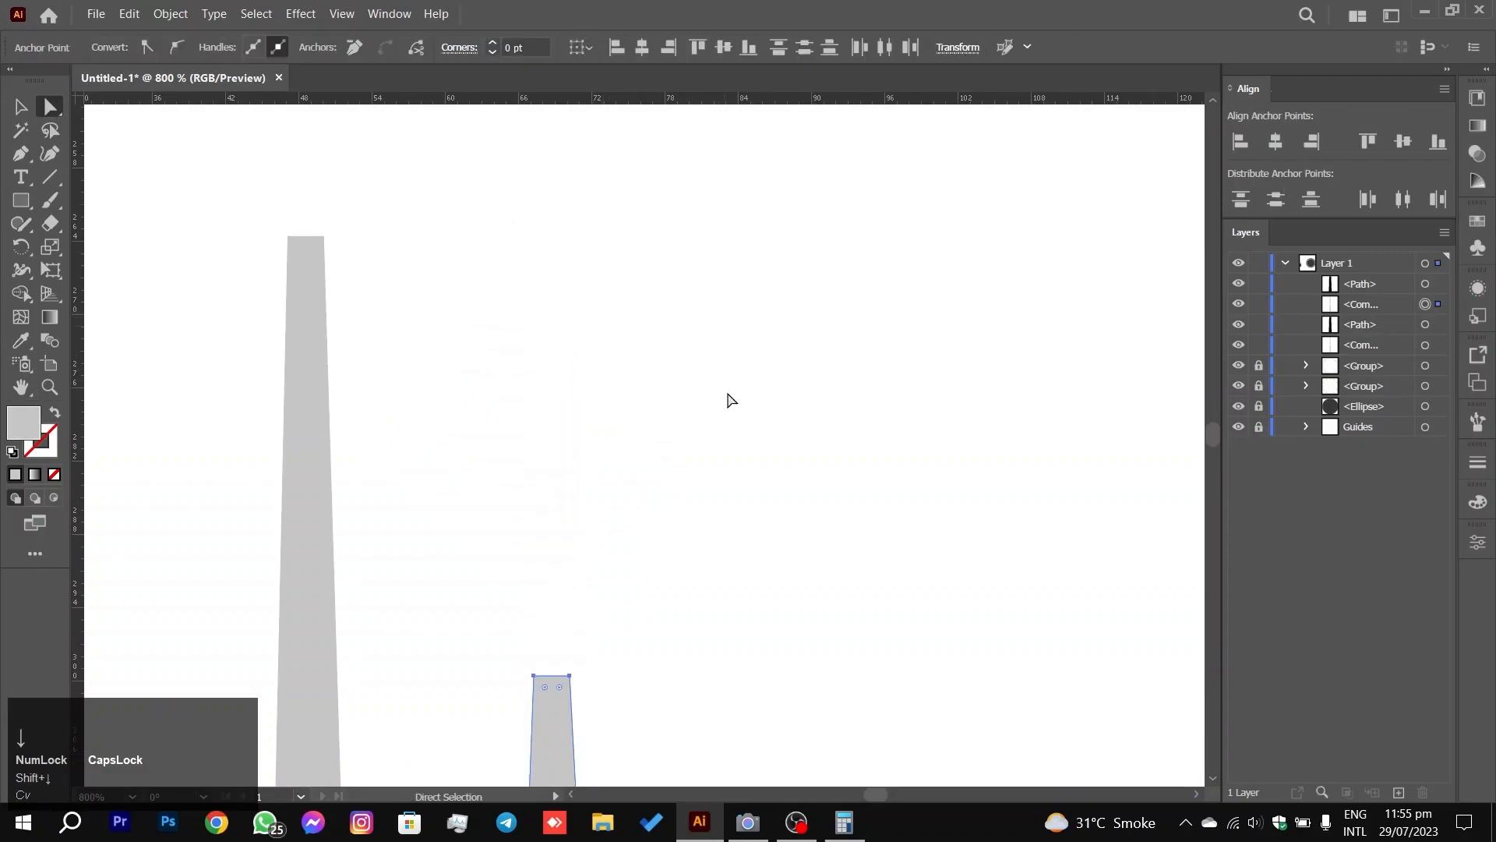
# Step: Lower the top edge of the slot in the shorter hand by 10 pt, and deselect it
pyautogui.scroll(-8, 812, 514)
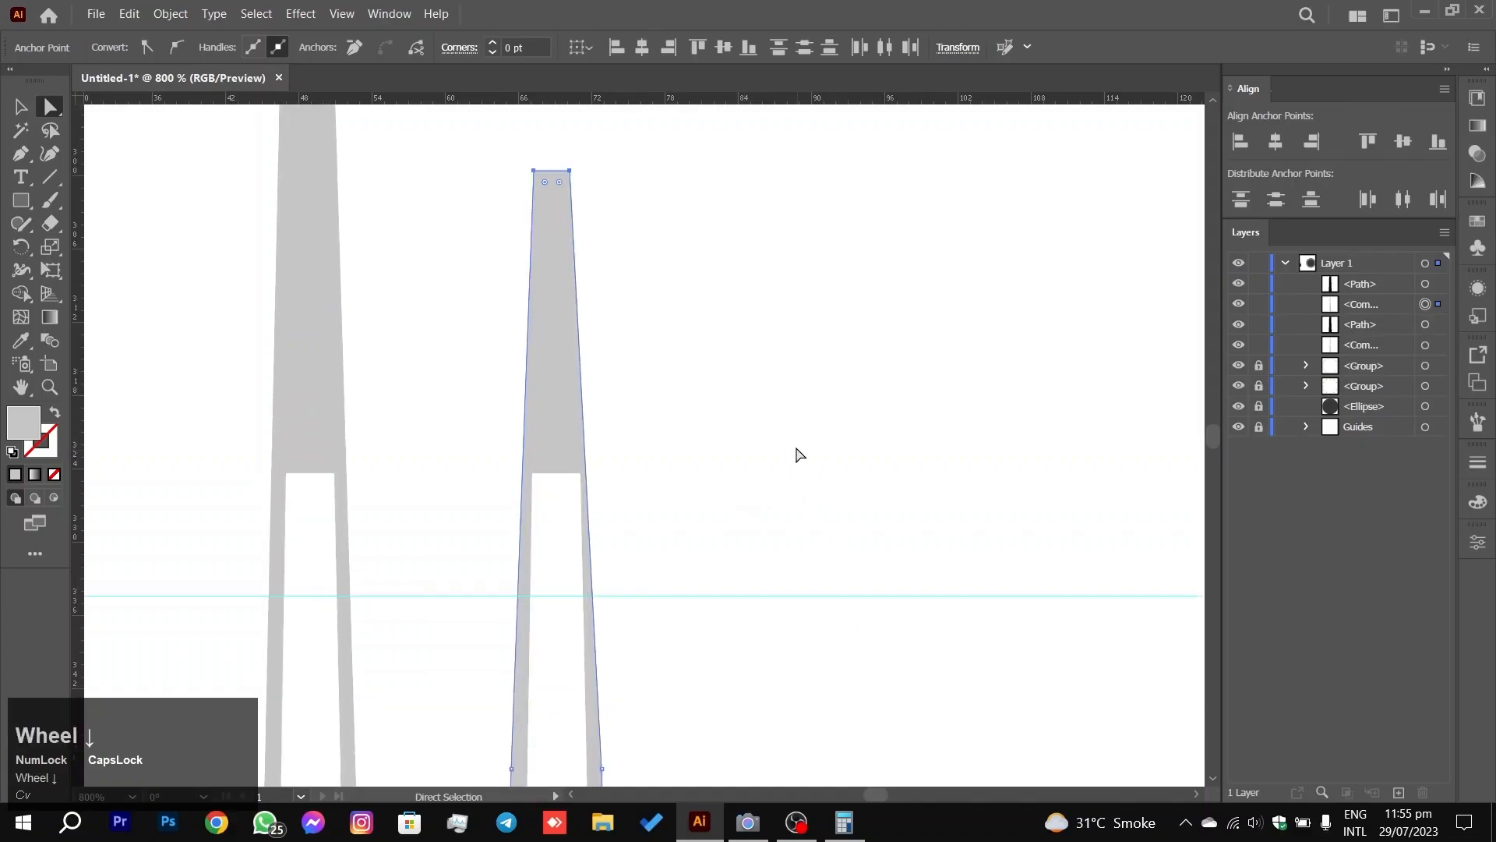
pyautogui.keyDown('alt'); pyautogui.scroll(-1, 795, 452); pyautogui.keyUp('alt')
pyautogui.keyDown('alt'); pyautogui.scroll(-2, 795, 452); pyautogui.keyUp('alt')
pyautogui.keyDown('alt'); pyautogui.scroll(3, 784, 474); pyautogui.keyUp('alt')
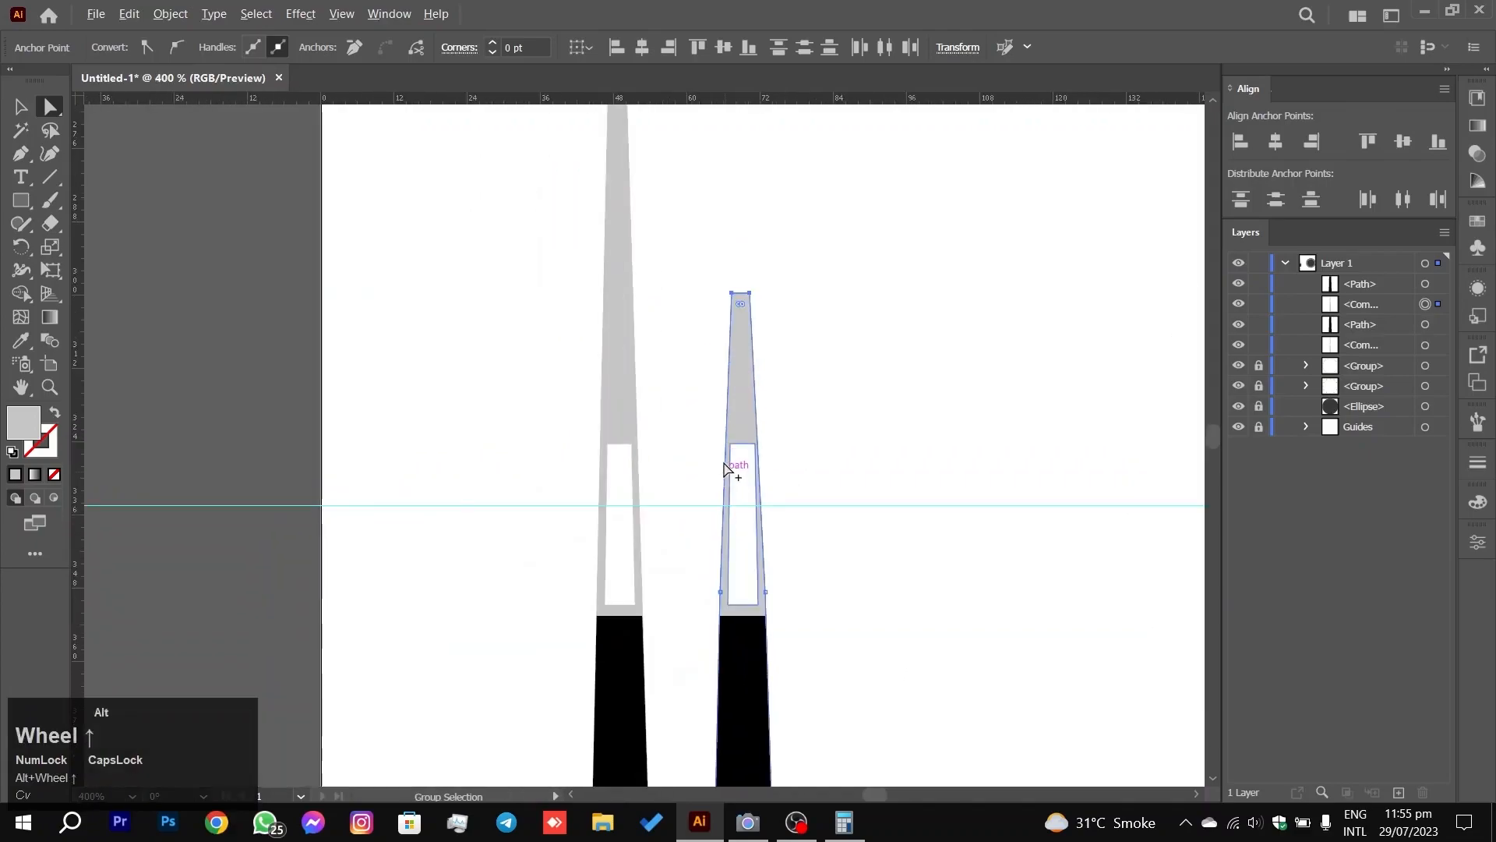
pyautogui.keyDown('alt'); pyautogui.scroll(2, 743, 461); pyautogui.keyUp('alt')
pyautogui.click(731, 405)
pyautogui.keyDown('shift'); pyautogui.click(822, 395); pyautogui.keyUp('shift')
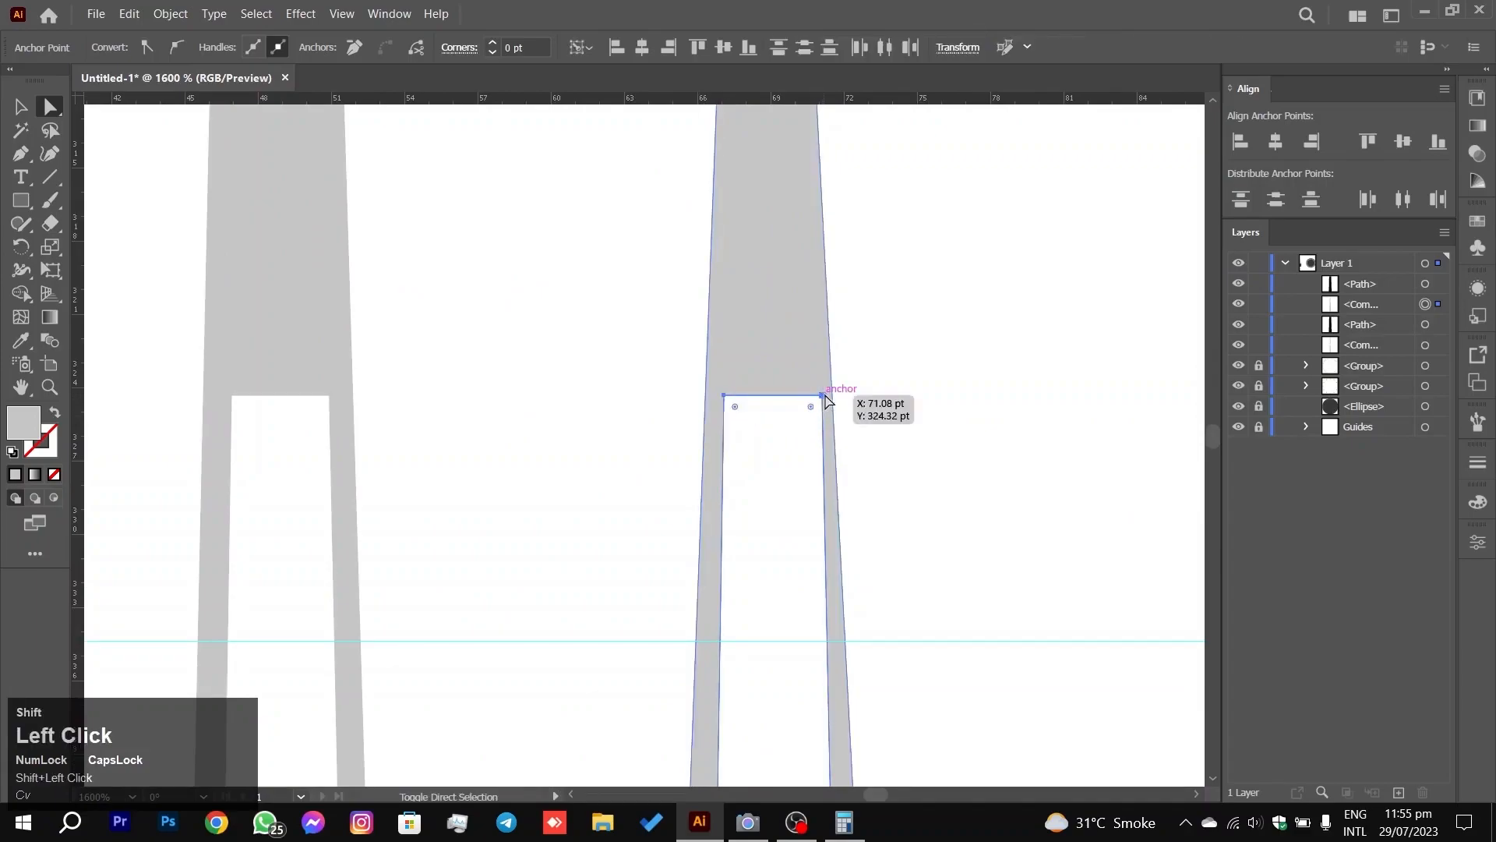
pyautogui.press('shift')
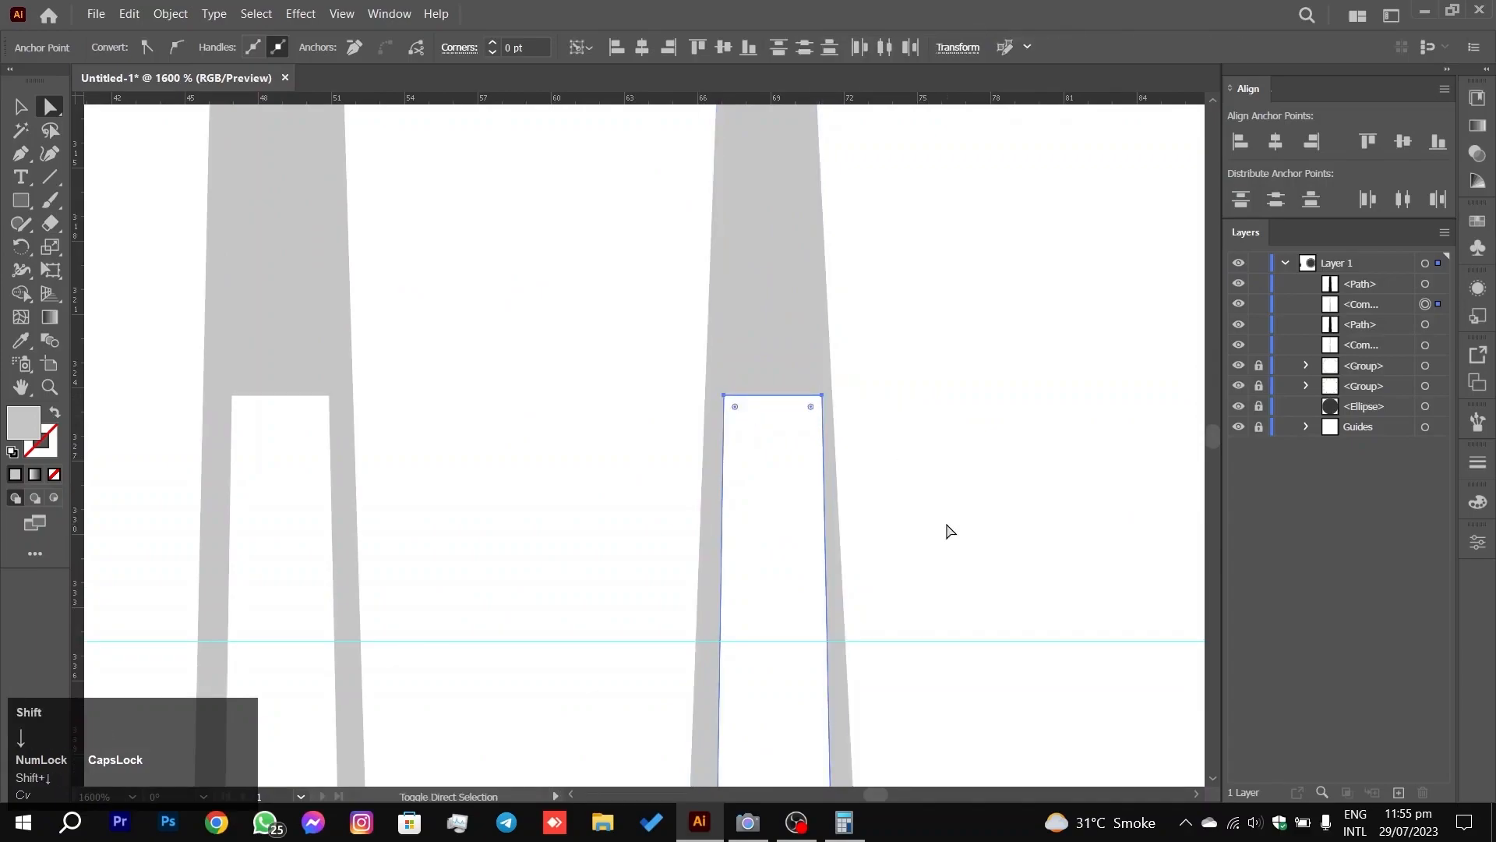
pyautogui.hotkey('shift', 'Down')
pyautogui.click(972, 448)
pyautogui.scroll(-5, 979, 471)
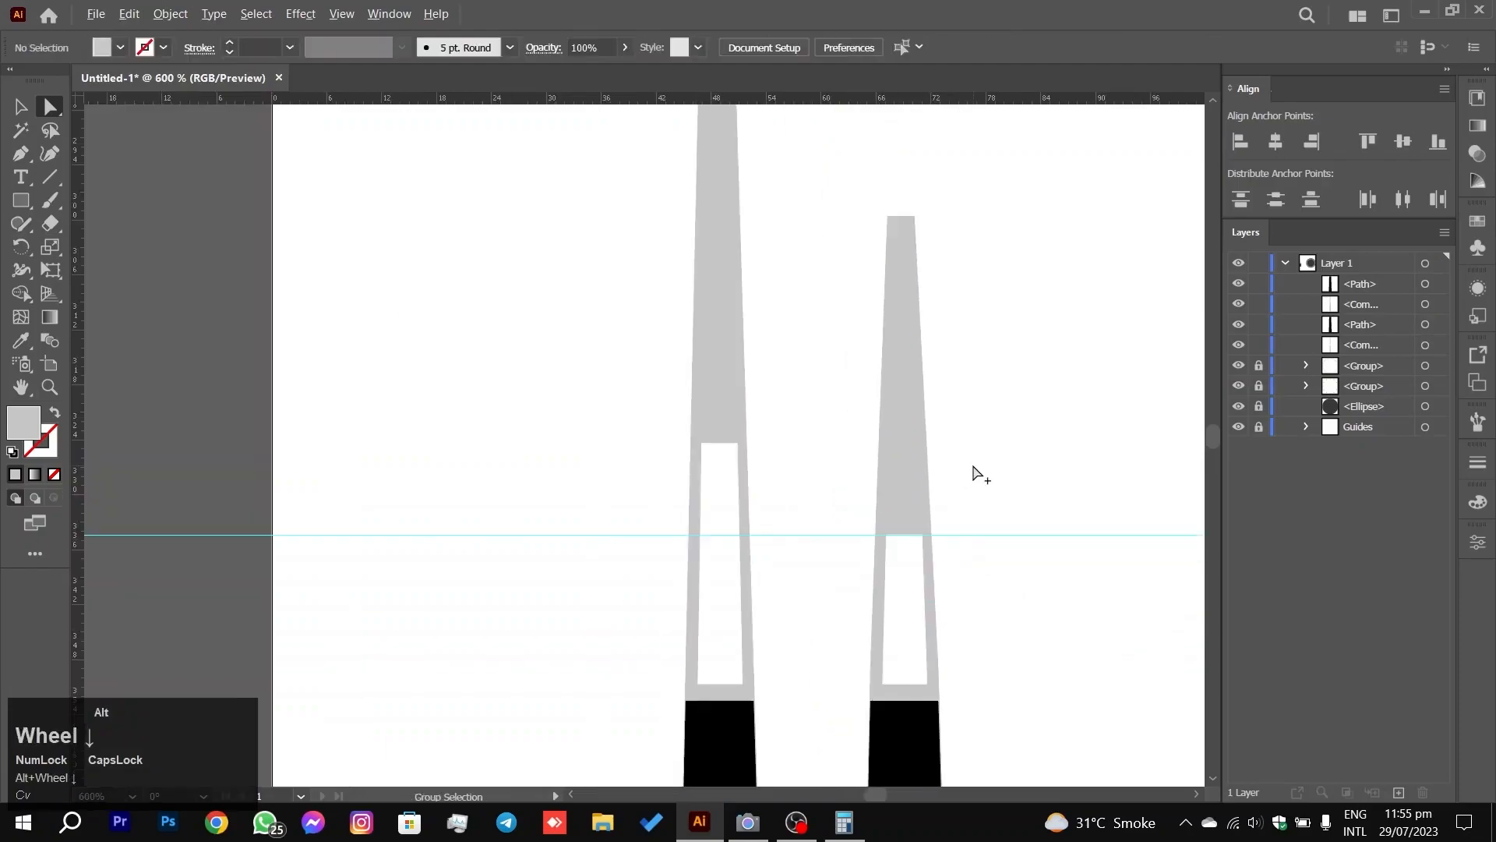
# Step: Lower the top edge of the shorter hand's black base by 10 pt with the Direct Selection tool
pyautogui.scroll(-1, 974, 471)
pyautogui.moveTo(1056, 455); pyautogui.dragTo(734, 370)
pyautogui.scroll(4, 623, 487)
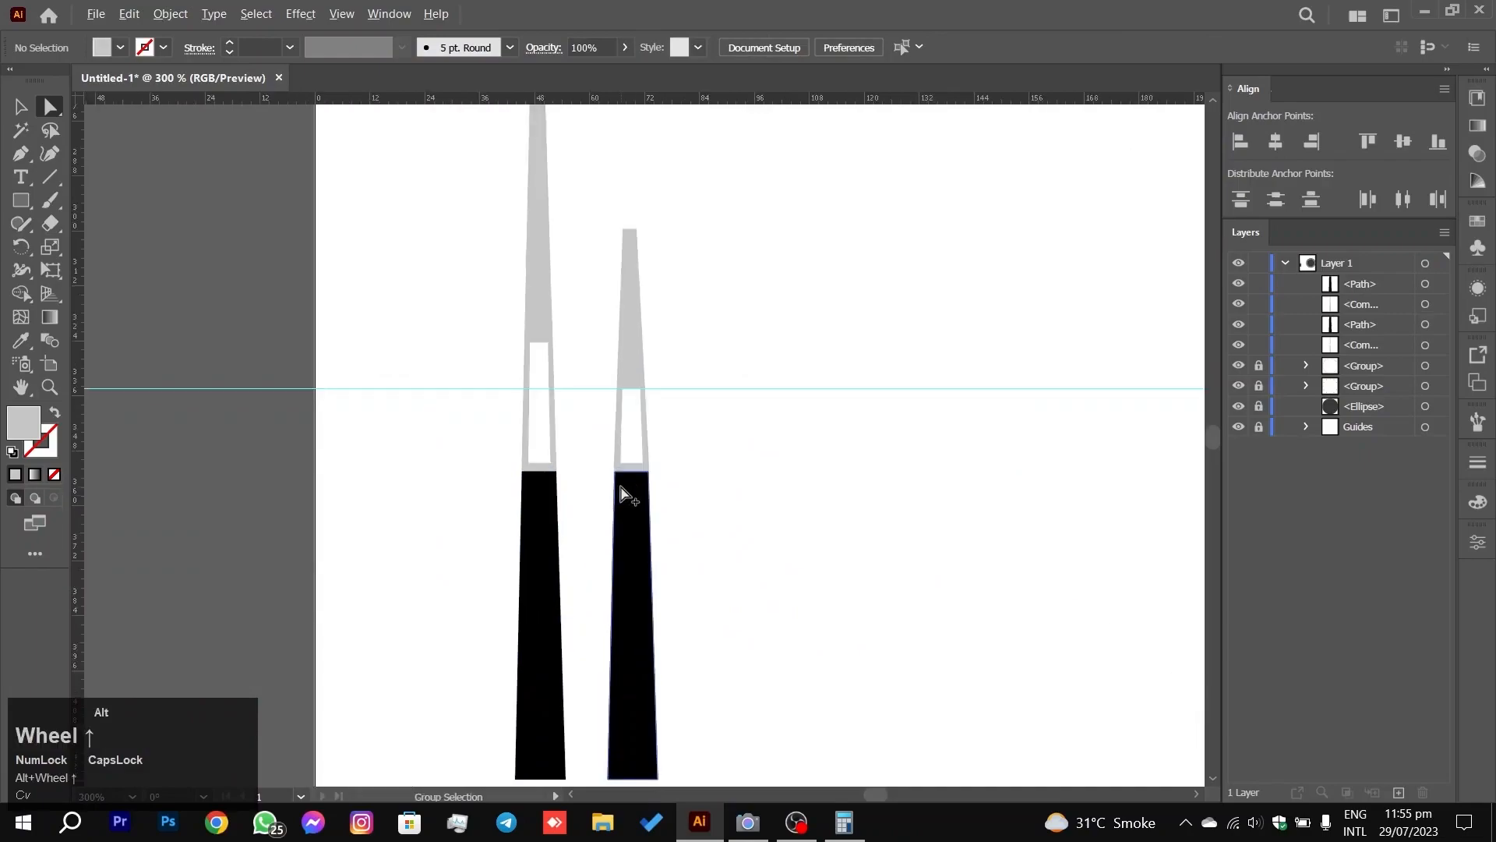
pyautogui.click(604, 441)
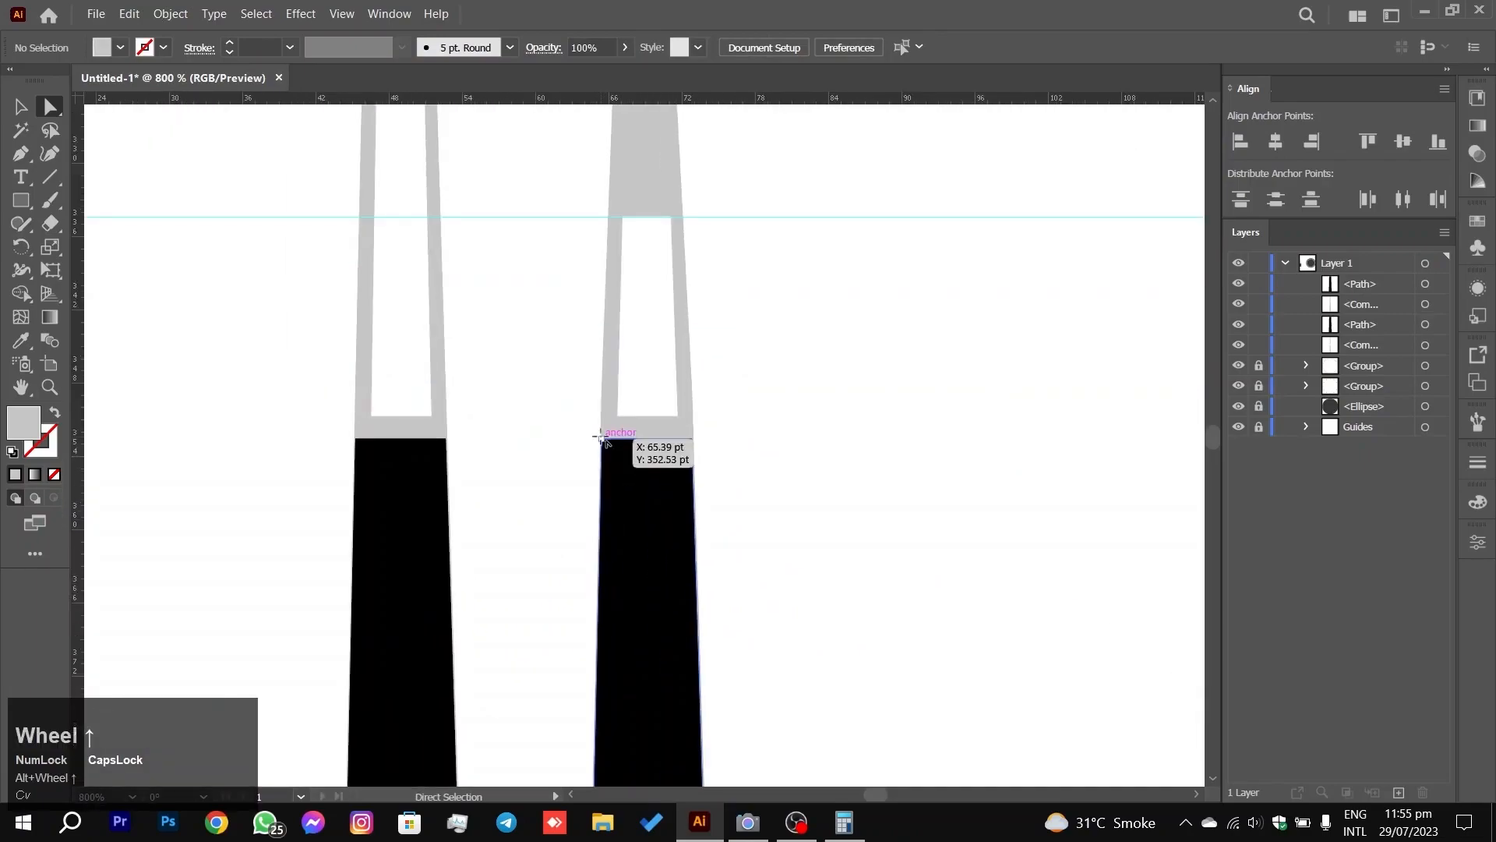
pyautogui.keyDown('shift'); pyautogui.click(690, 442); pyautogui.keyUp('shift')
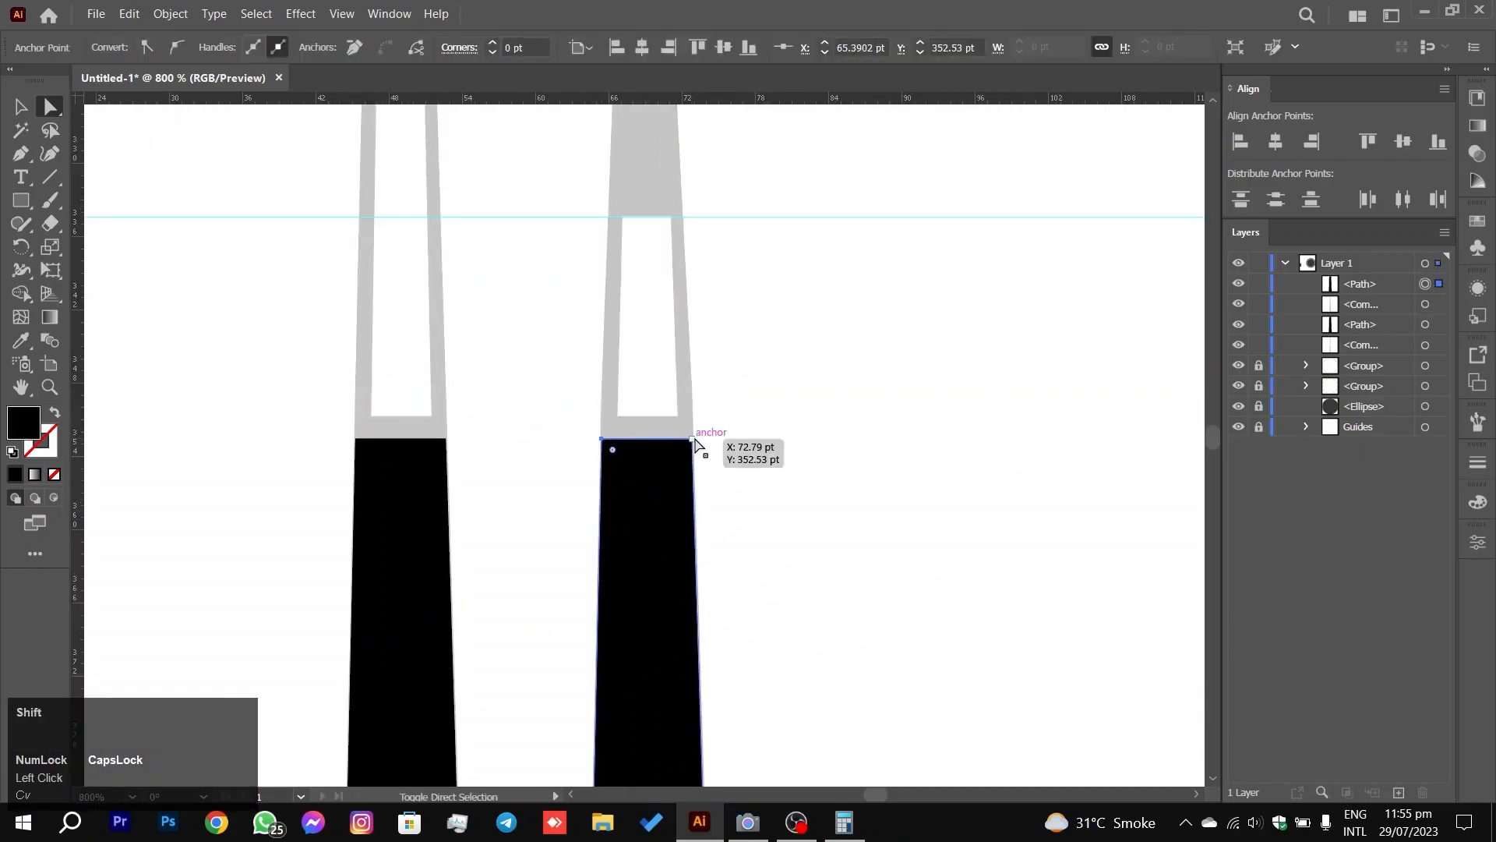
pyautogui.keyDown('shift'); pyautogui.click(694, 441); pyautogui.keyUp('shift')
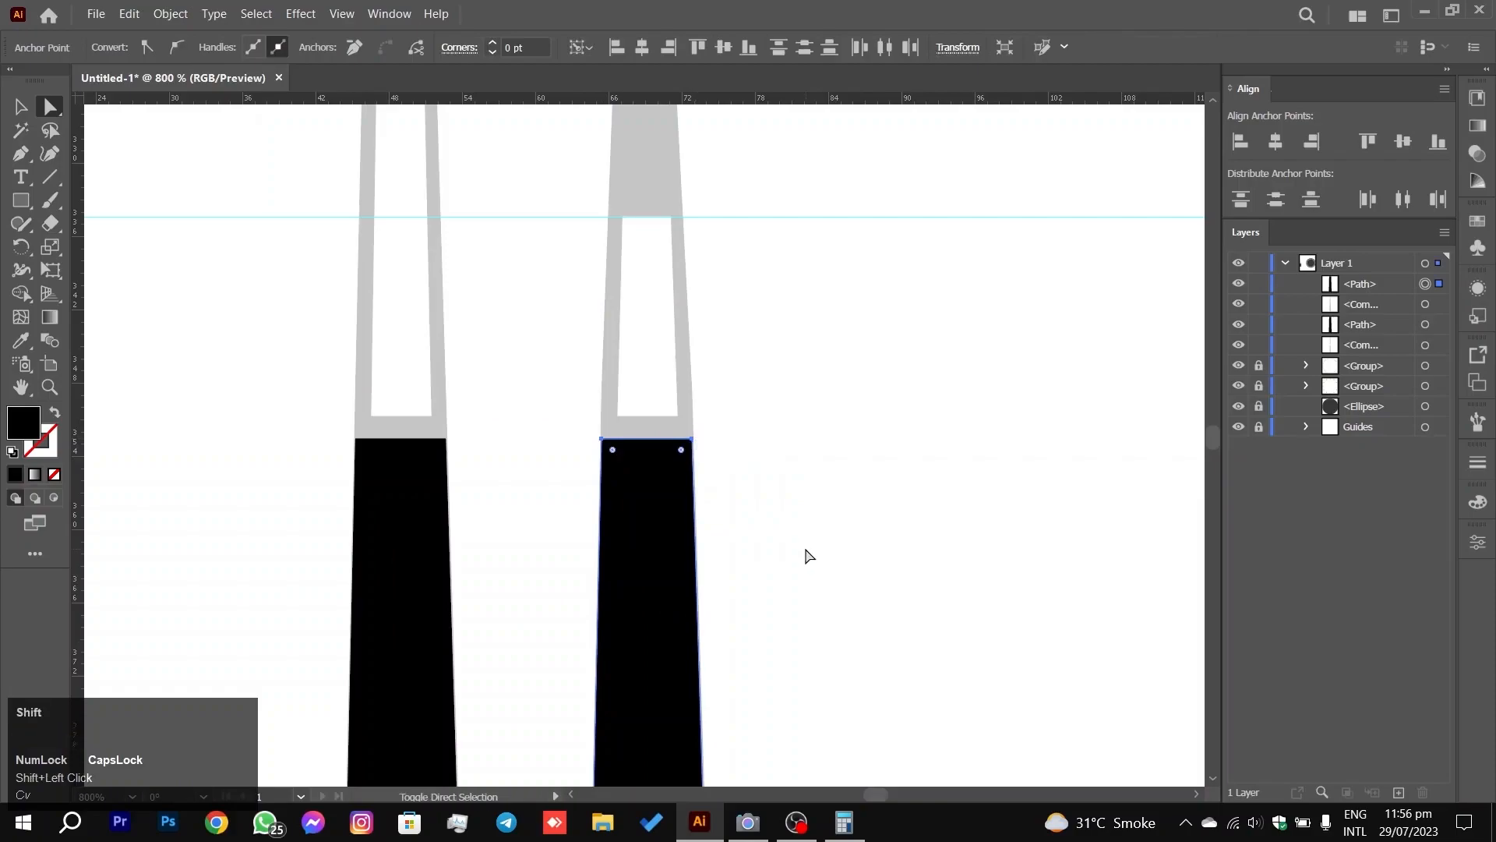
pyautogui.hotkey('shift', 'Down')
pyautogui.hotkey('shift', 'Down')
pyautogui.hotkey('shift', 'Up')
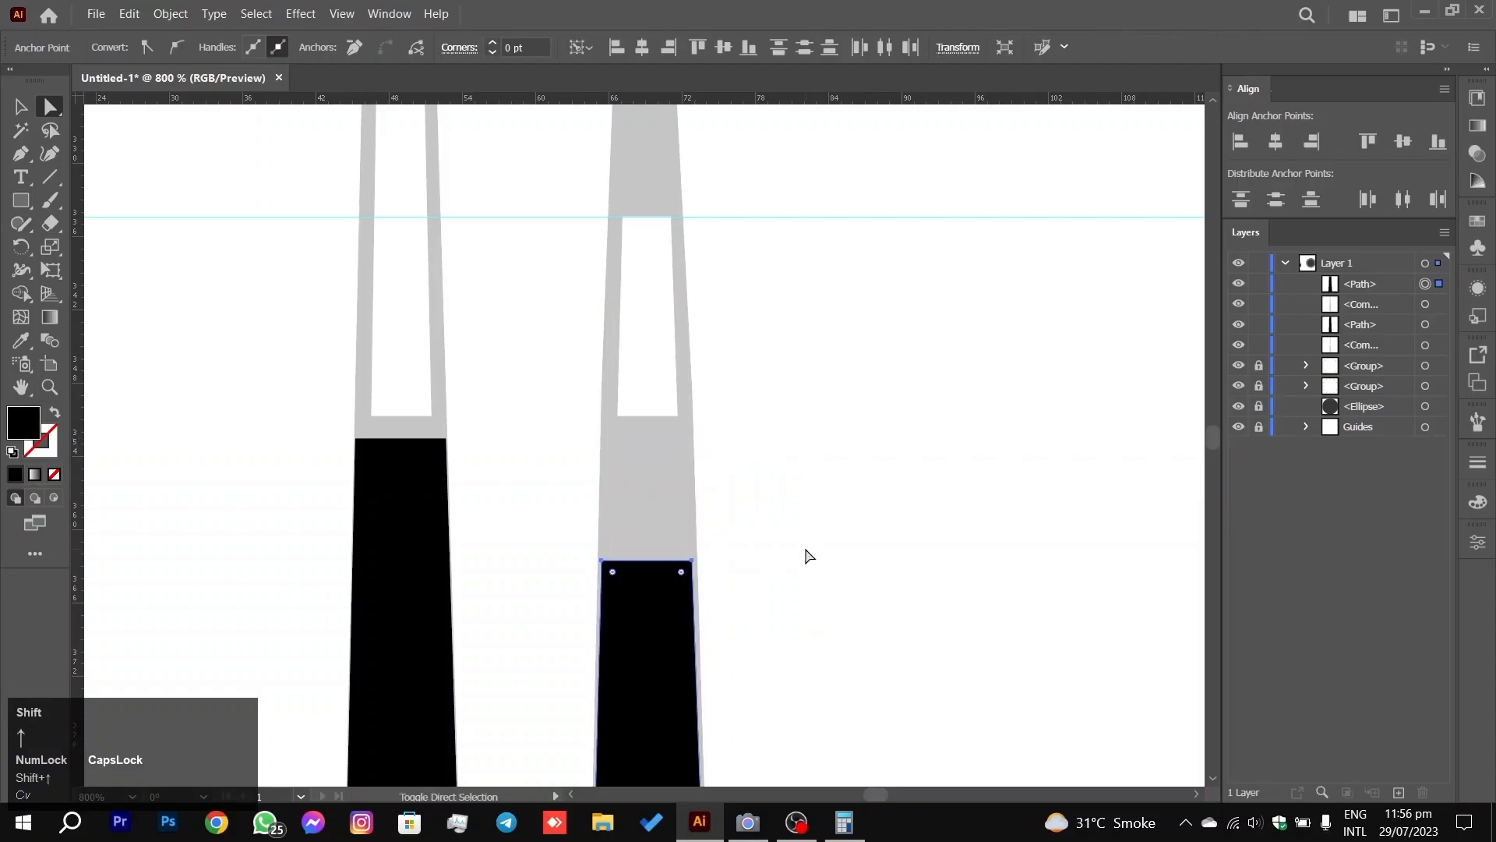
# Step: Move the black base's top-left anchor outward to the gray hand's edge, at about X 65.08 pt
pyautogui.scroll(-3, 554, 541)
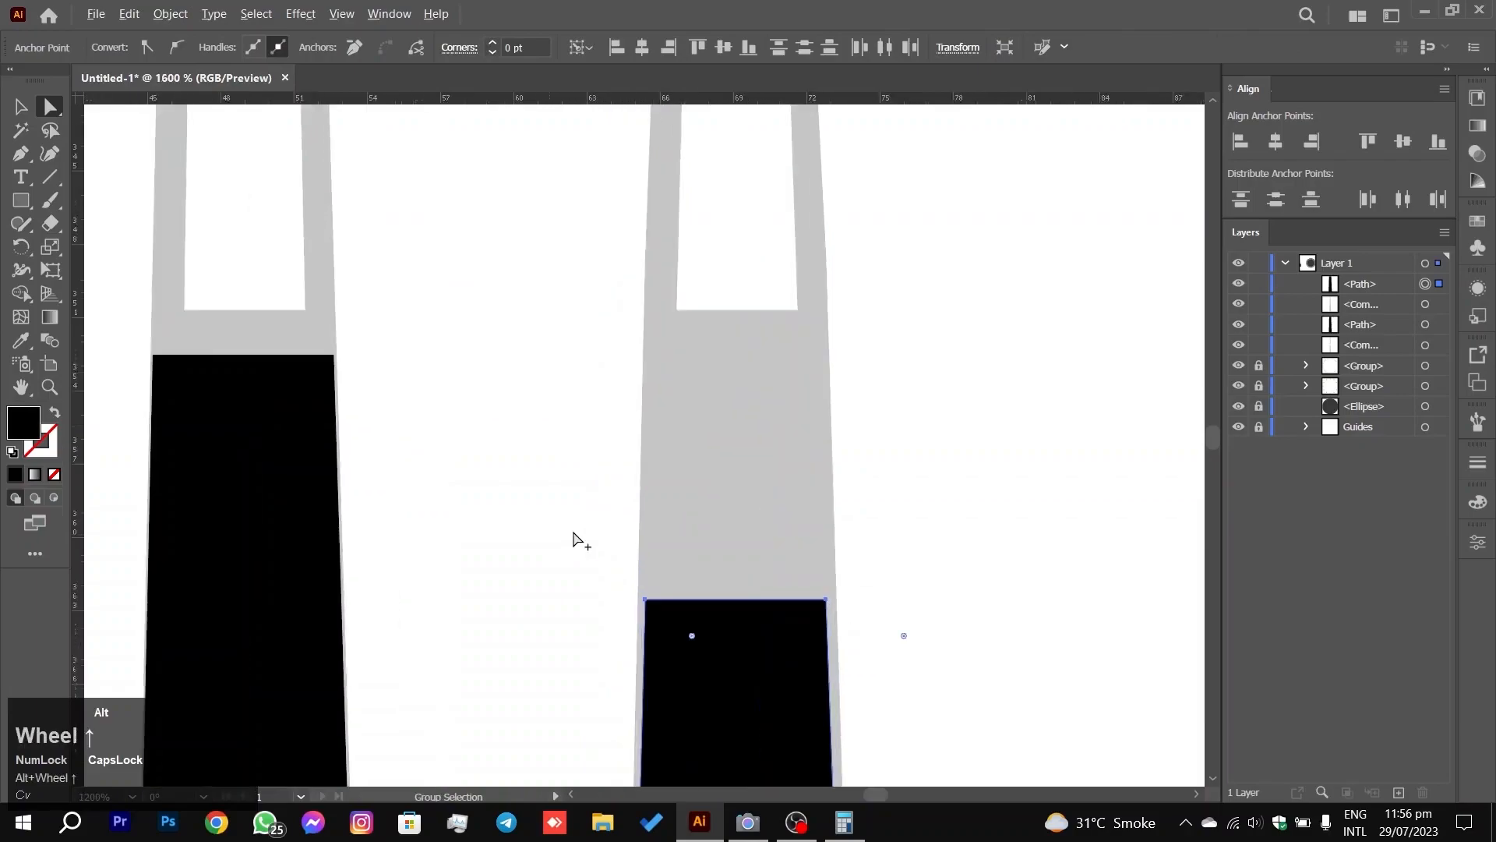
pyautogui.scroll(-2, 787, 537)
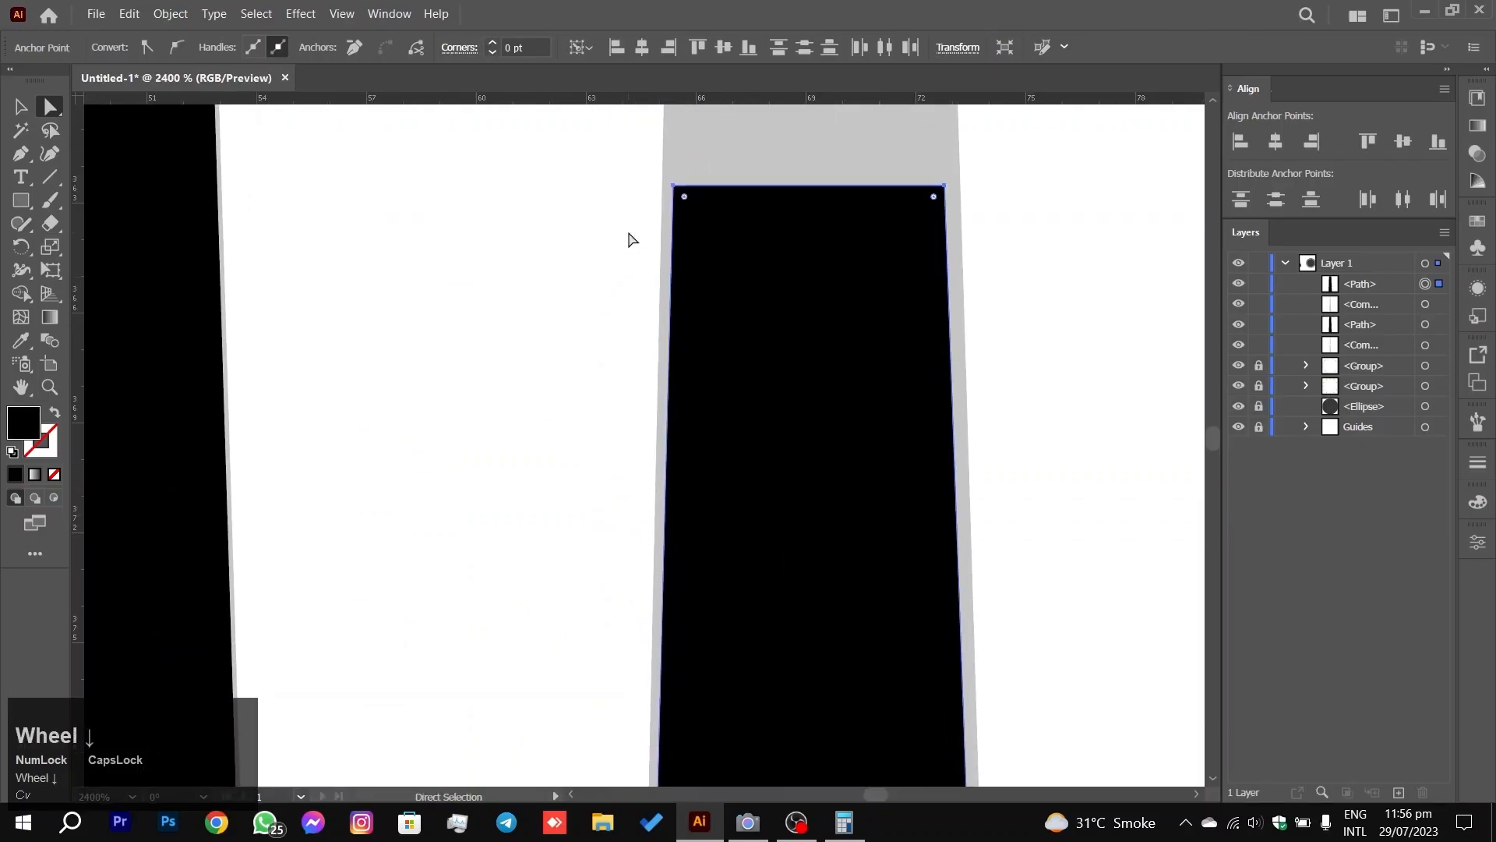
pyautogui.click(675, 187)
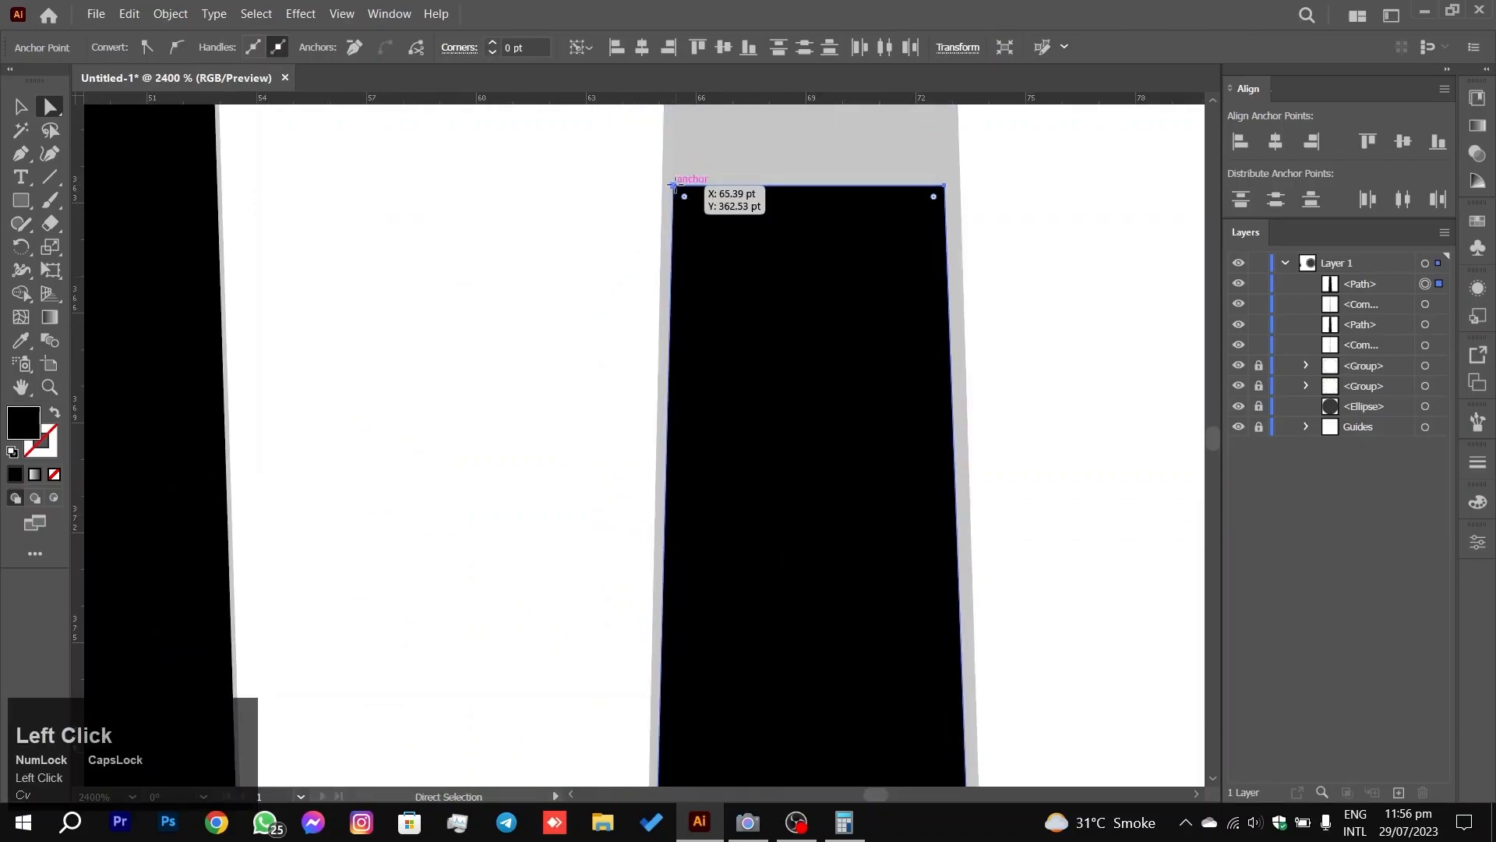
pyautogui.press('Left')
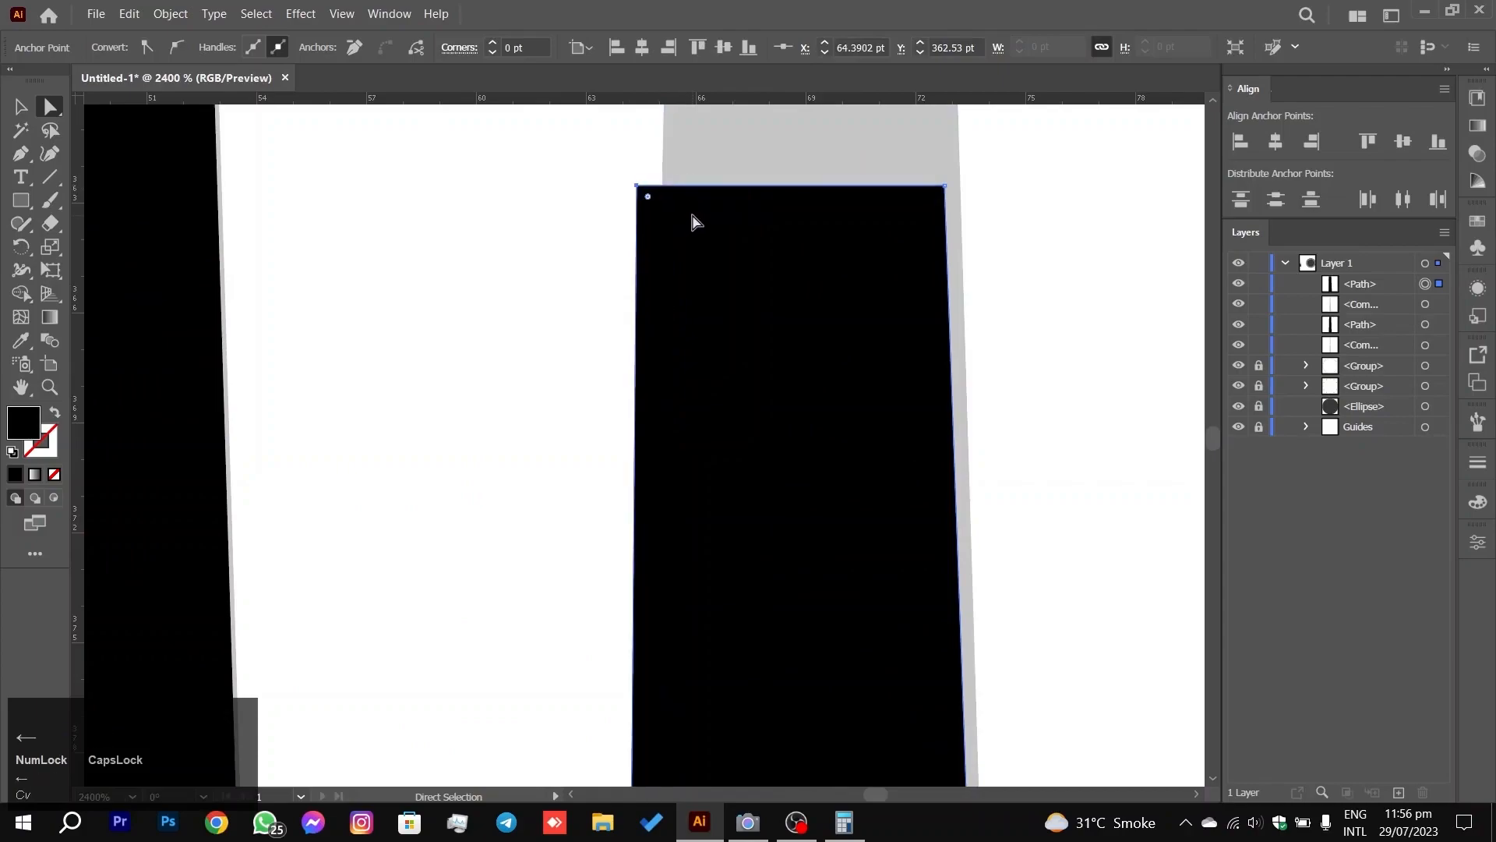
pyautogui.press('Right')
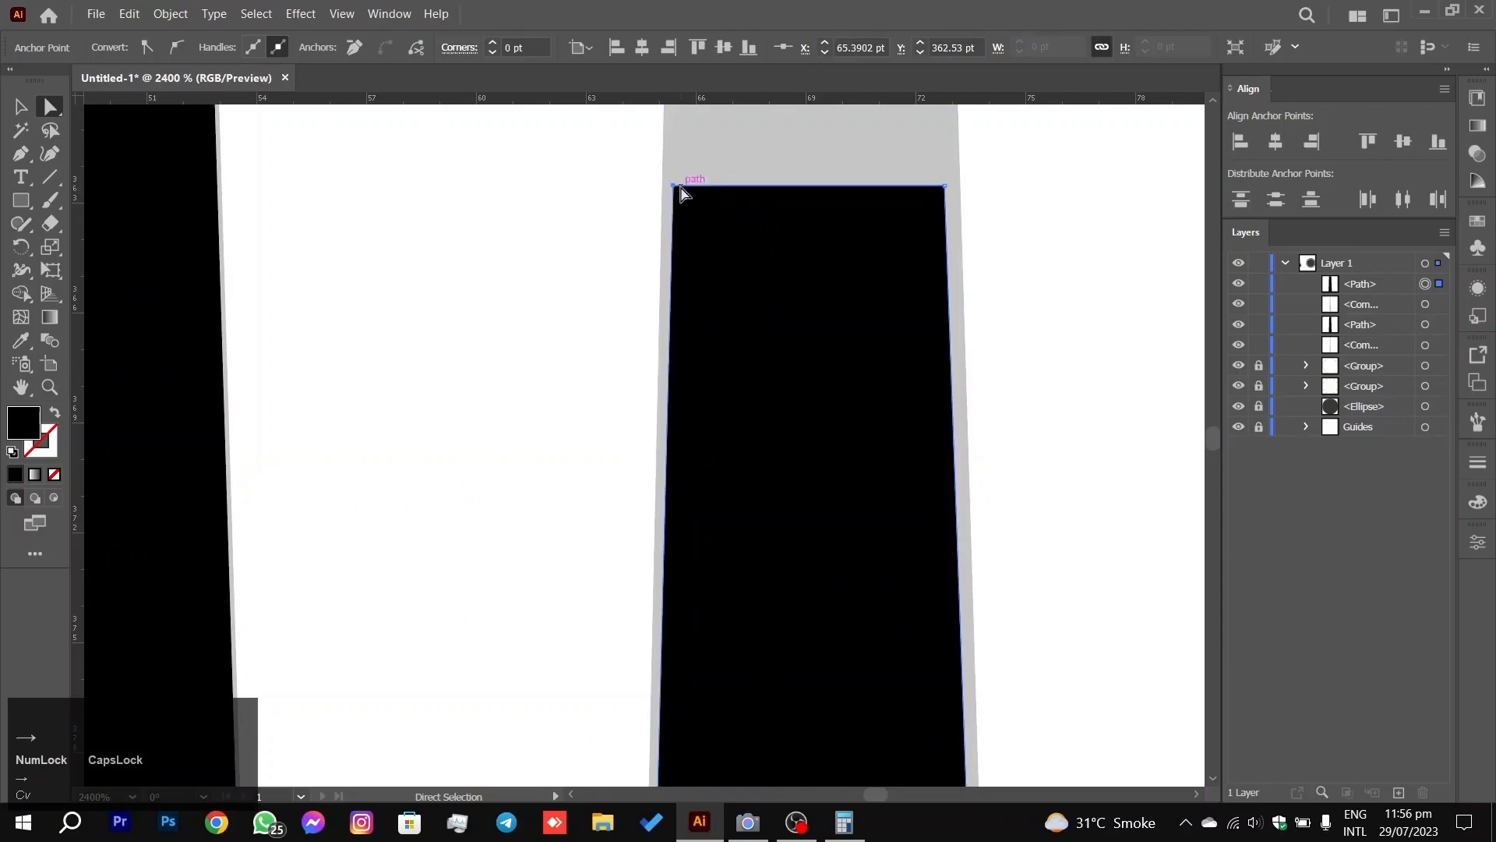
pyautogui.keyDown('shift'); pyautogui.click(667, 195); pyautogui.keyUp('shift')
pyautogui.moveTo(667, 195); pyautogui.dragTo(666, 196)
# Step: Move the black base's bottom-left anchor outward onto the gray hand's corner, at about X 63.83 pt
pyautogui.scroll(-10, 779, 569)
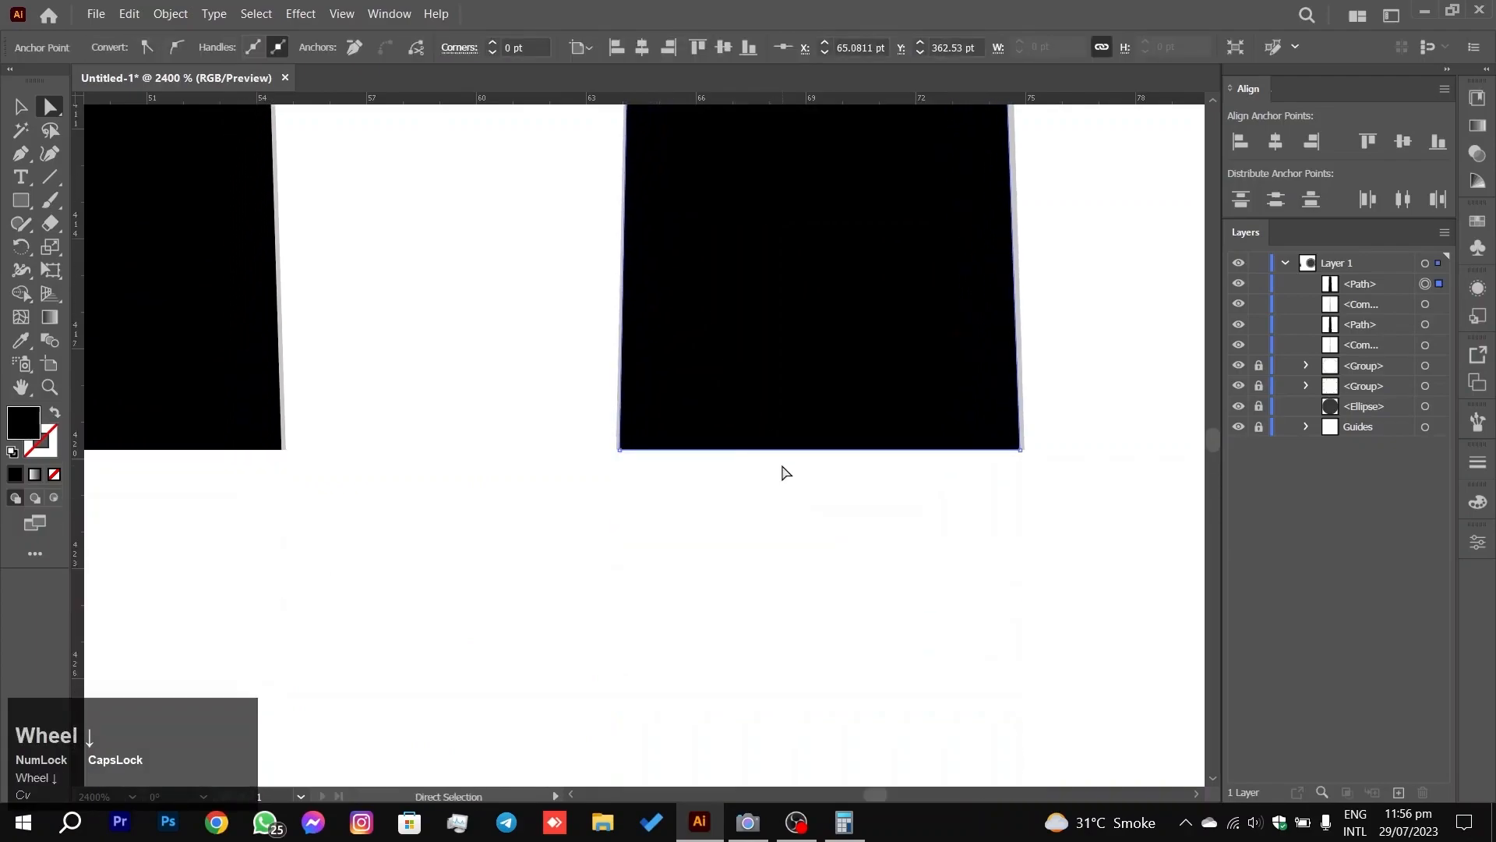
pyautogui.scroll(5, 594, 453)
pyautogui.click(452, 376)
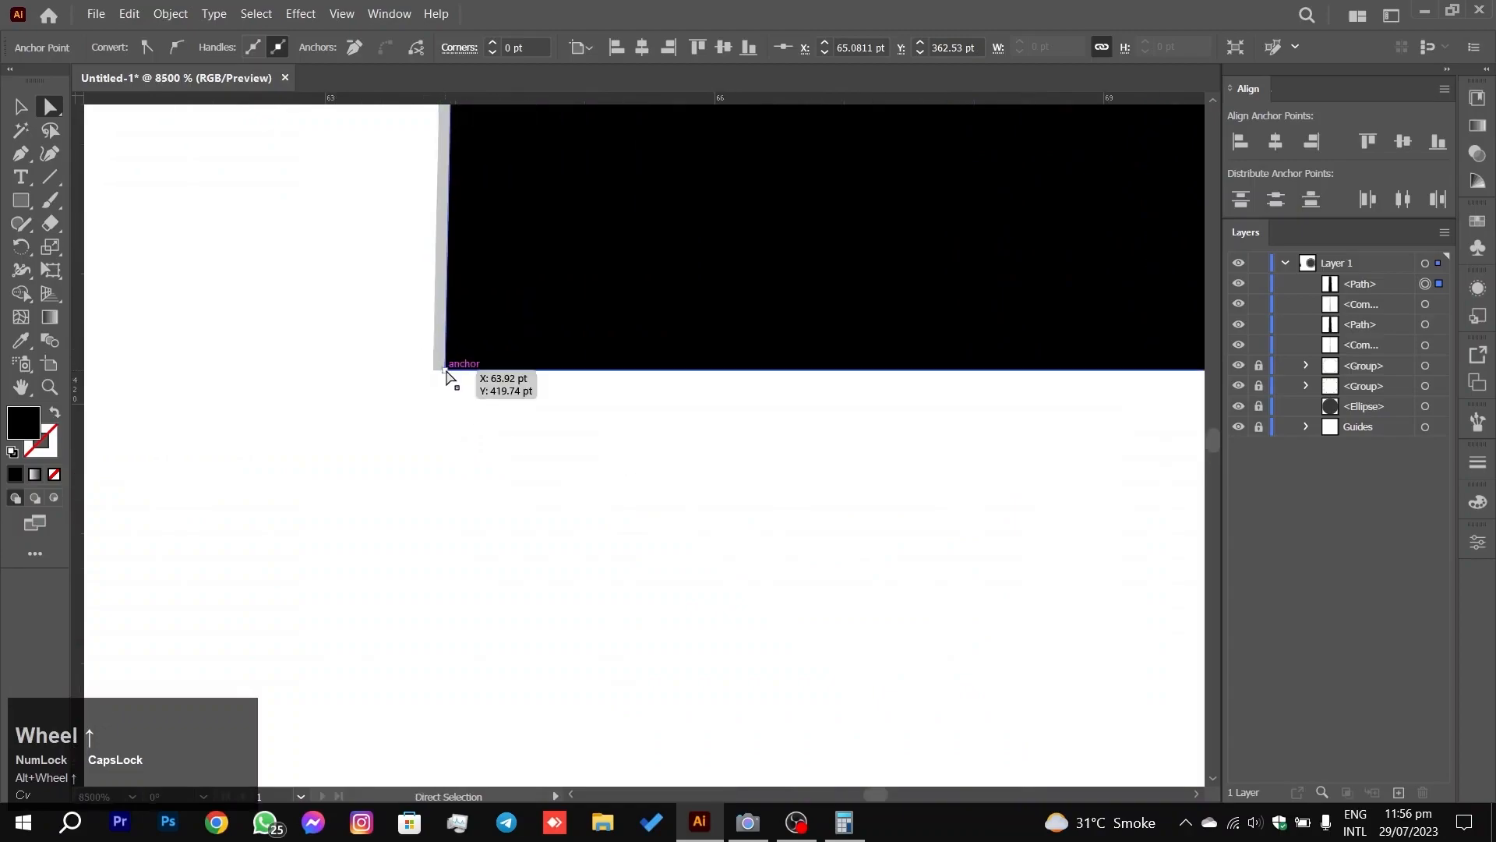
pyautogui.moveTo(451, 373); pyautogui.dragTo(434, 371)
pyautogui.hotkey('ctrl', 'z')
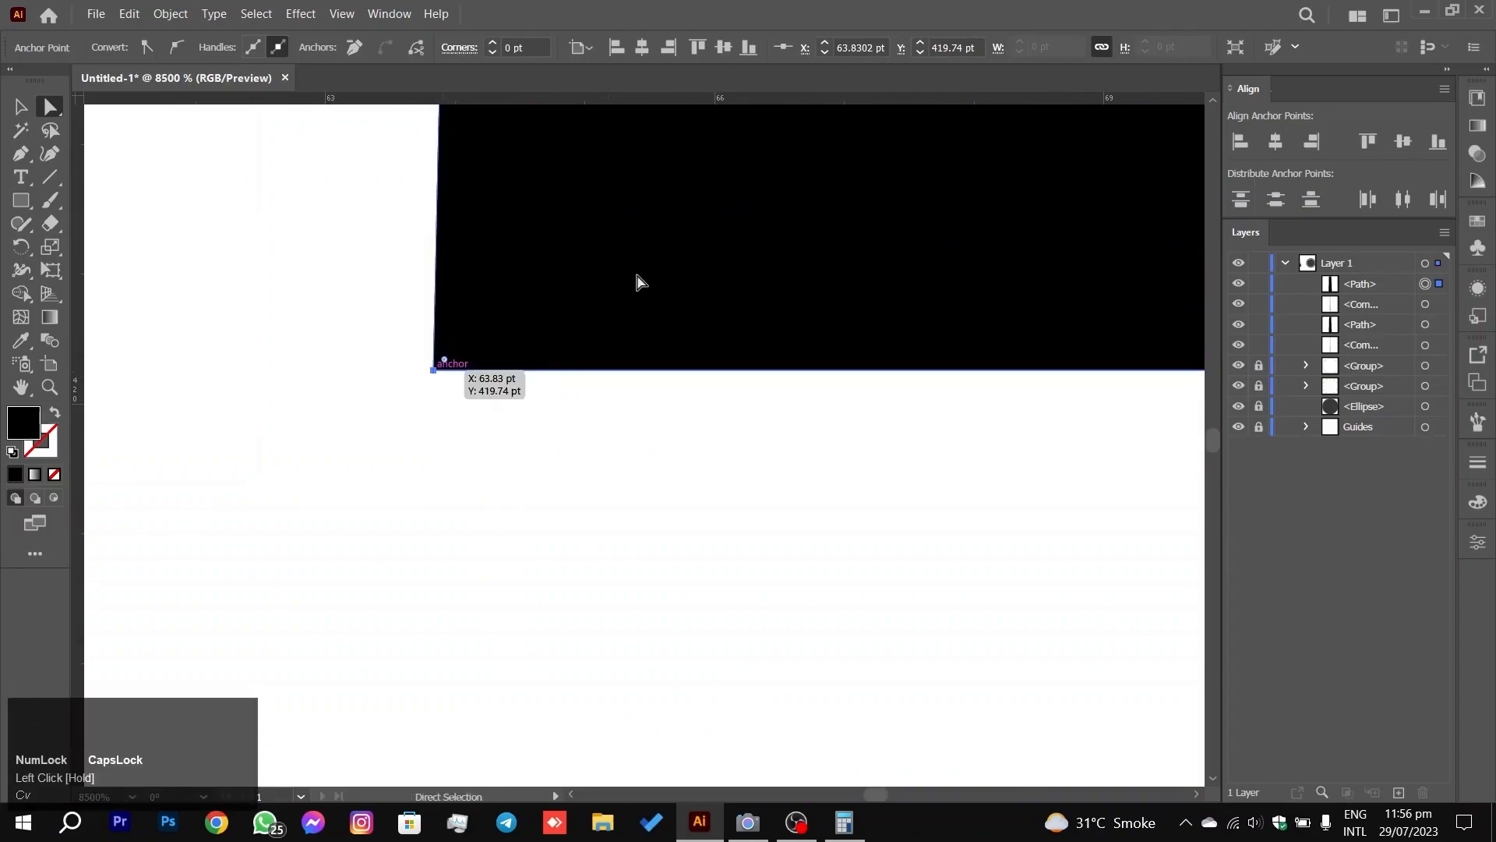
# Step: Move the black base's bottom-right anchor outward onto the gray hand's bottom-right corner
pyautogui.scroll(-5, 732, 257)
pyautogui.moveTo(756, 239); pyautogui.dragTo(631, 531)
pyautogui.scroll(1, 639, 459)
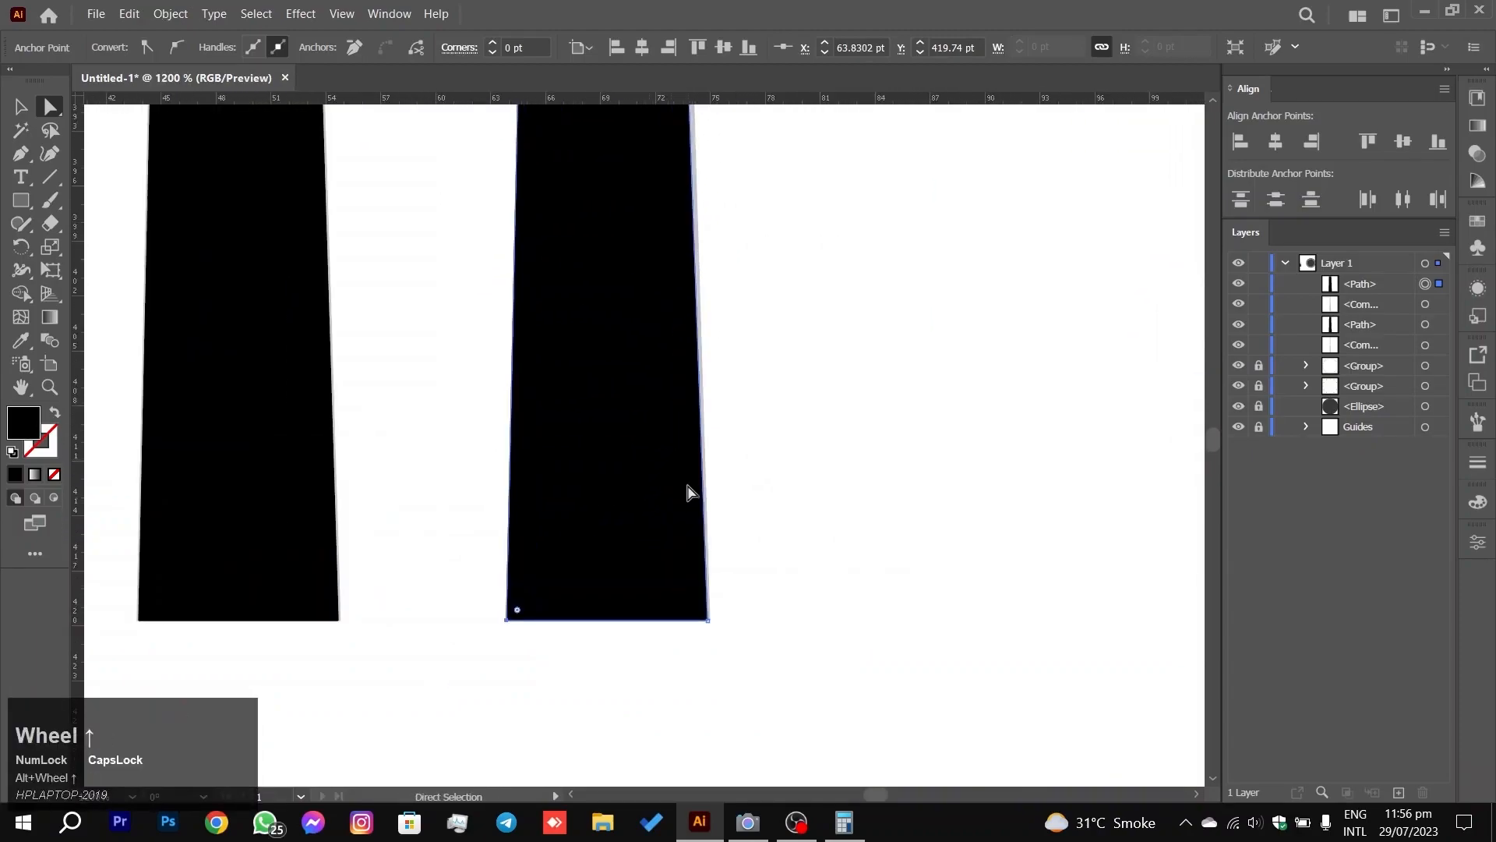
pyautogui.scroll(5, 718, 634)
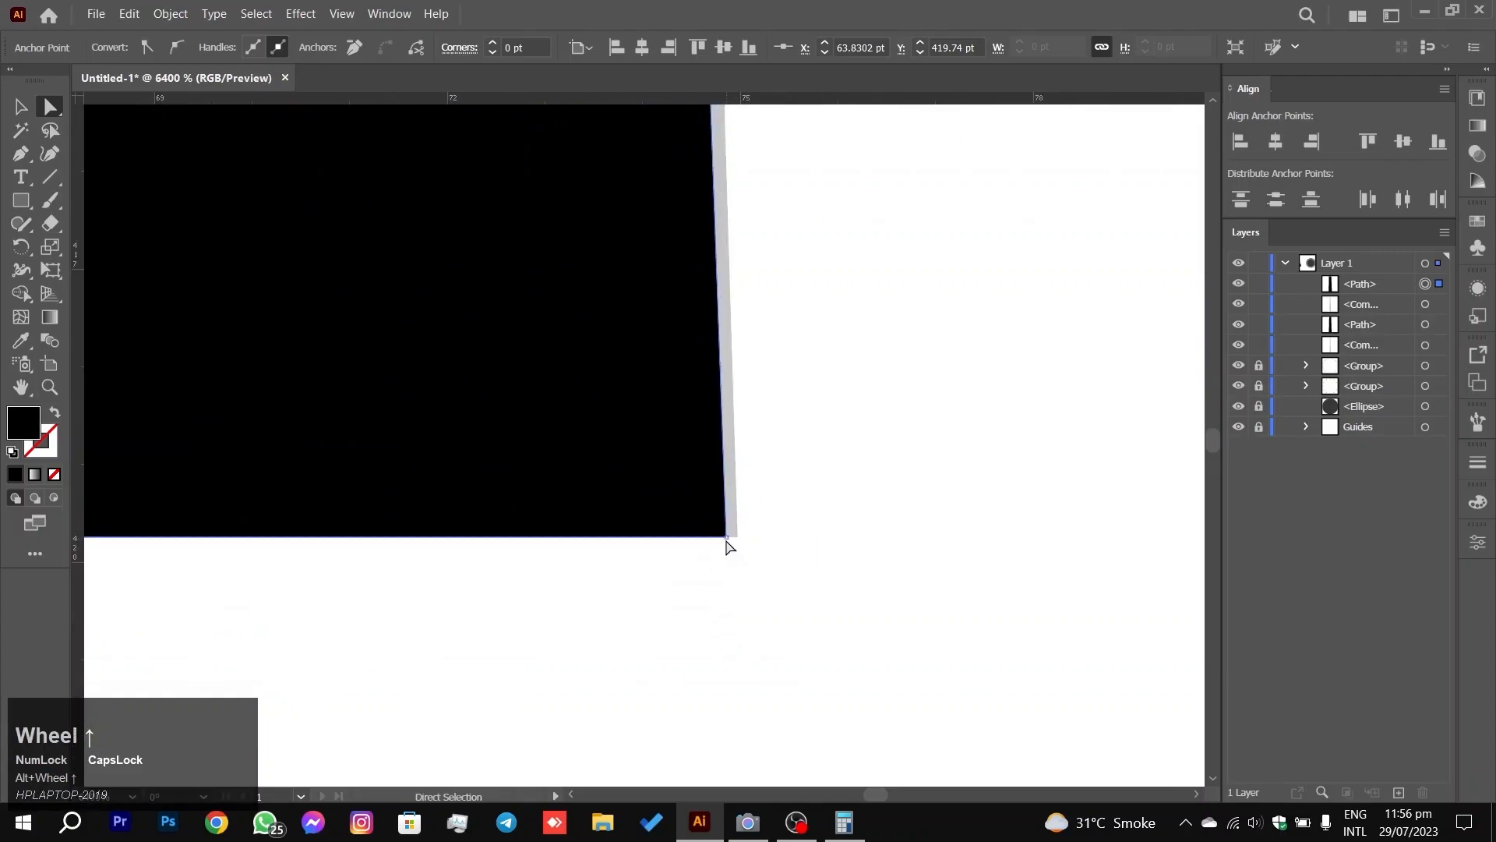
pyautogui.click(725, 538)
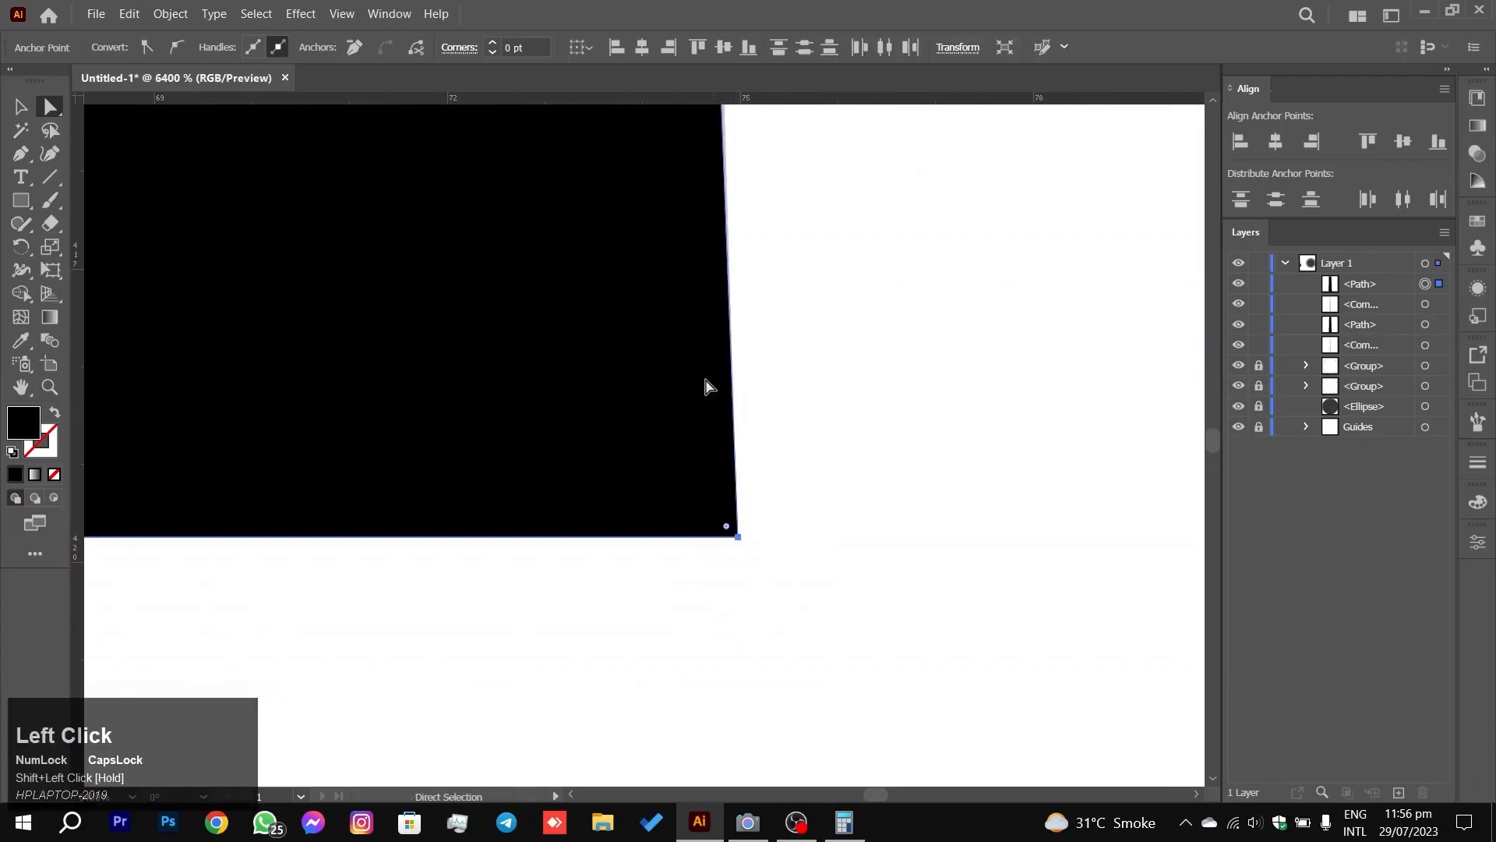
# Step: Move the black base's top-right corner outward to the gray hand's right edge
pyautogui.scroll(-3, 647, 351)
pyautogui.scroll(-1, 647, 351)
pyautogui.moveTo(695, 227); pyautogui.dragTo(668, 592)
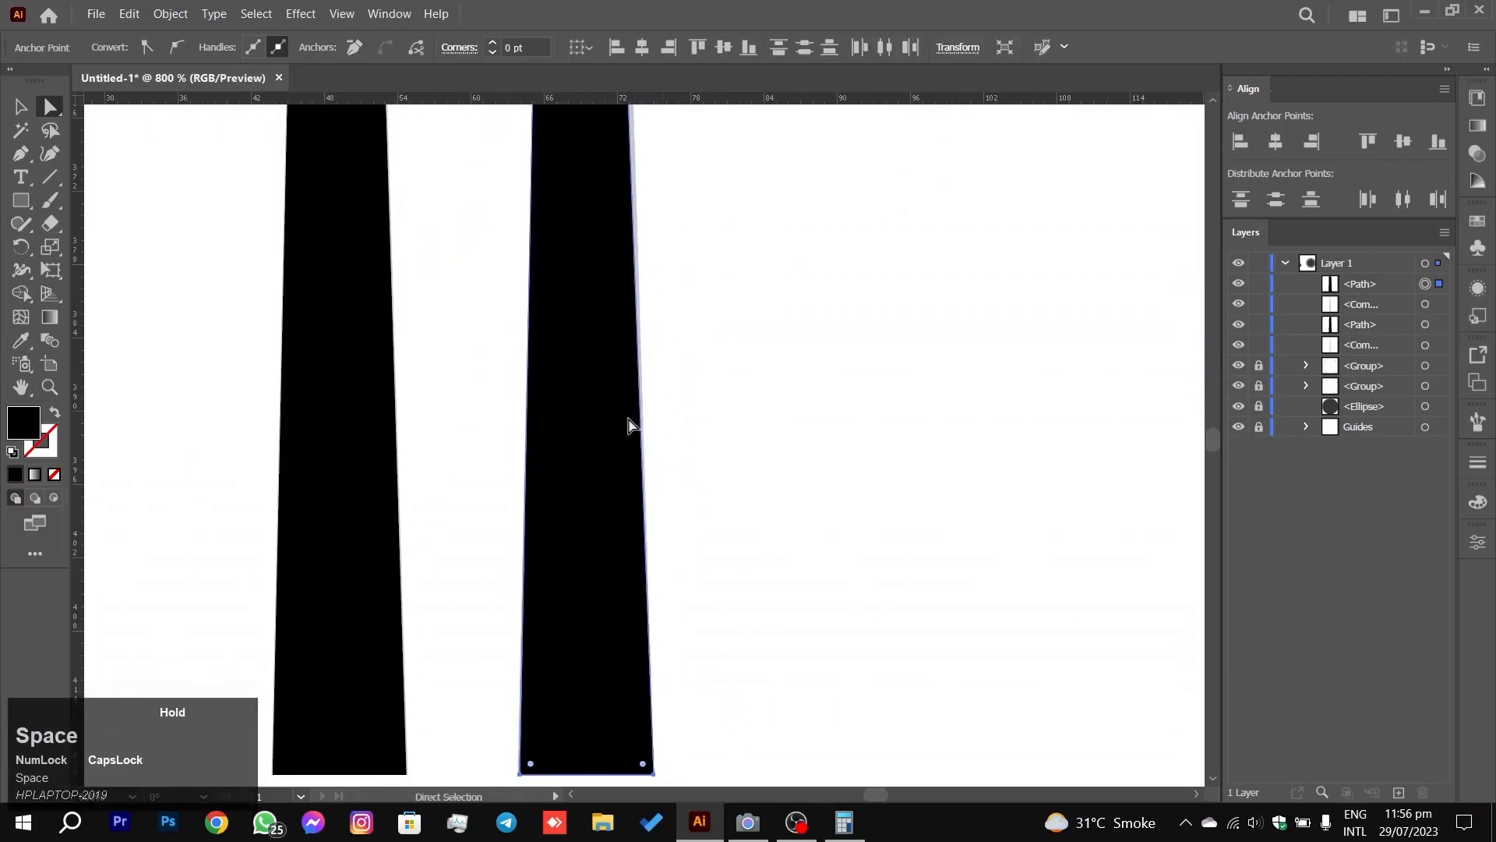
pyautogui.scroll(1, 658, 301)
pyautogui.scroll(2, 659, 301)
pyautogui.moveTo(658, 290); pyautogui.dragTo(632, 446)
pyautogui.scroll(-7, 816, 433)
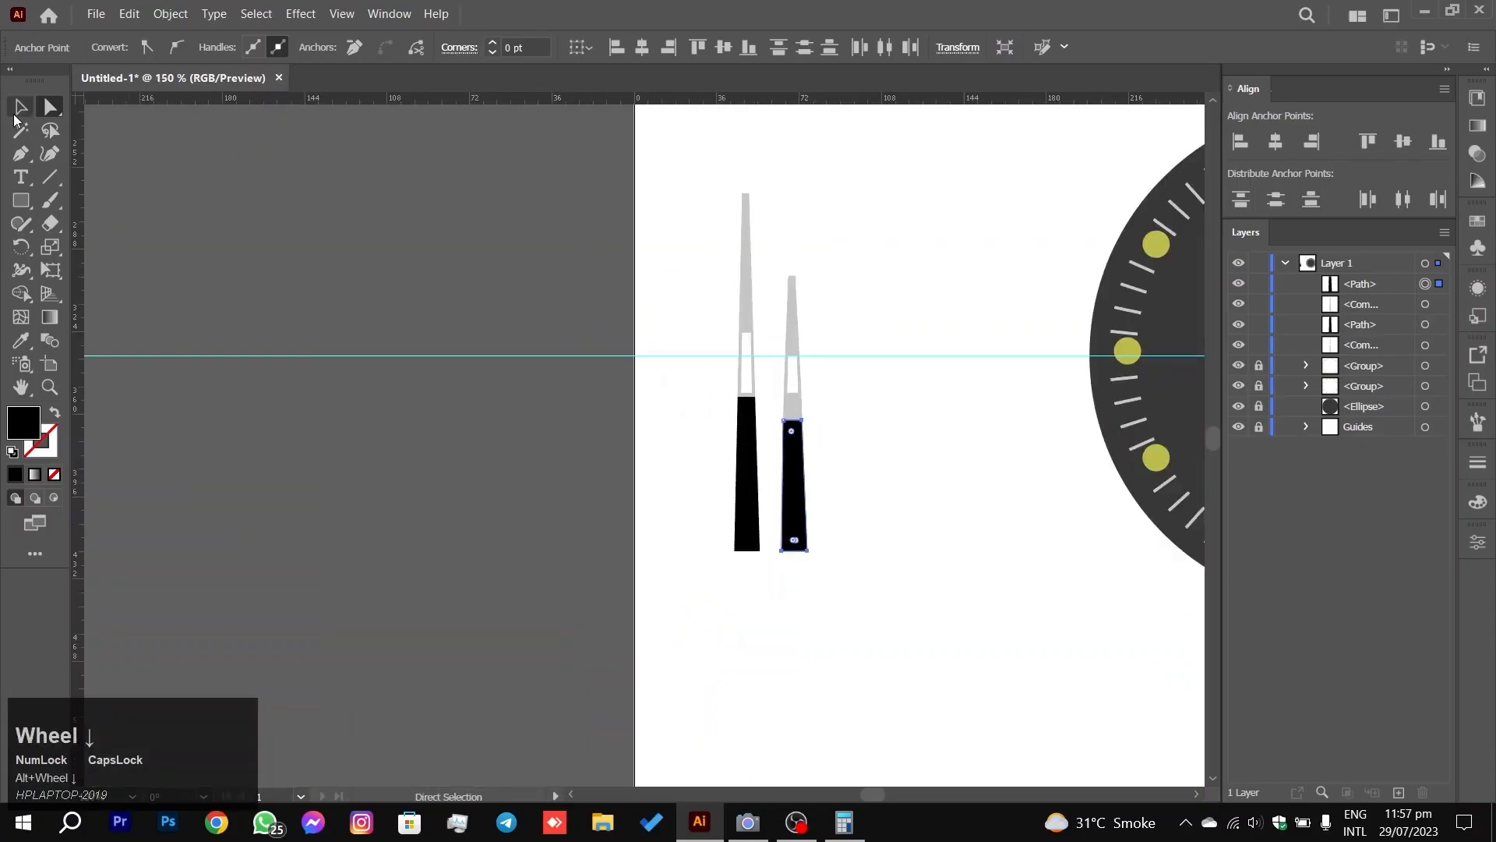
# Step: Realign the black base's bottom-left anchor with the gray hand's bottom-left corner, and deselect the base
pyautogui.click(20, 107)
pyautogui.moveTo(929, 606); pyautogui.dragTo(776, 437)
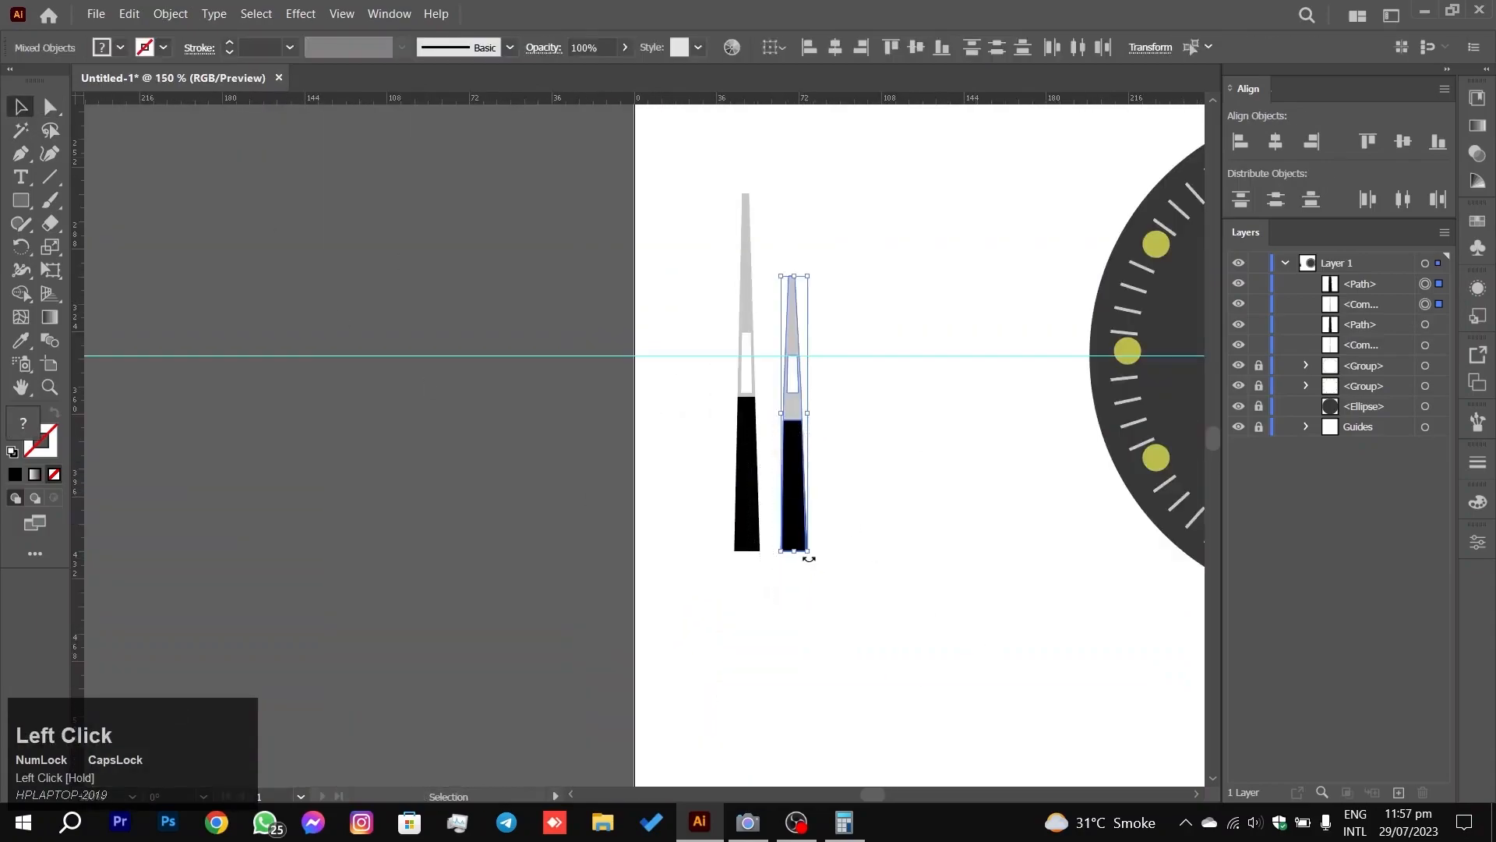
pyautogui.scroll(-8, 807, 553)
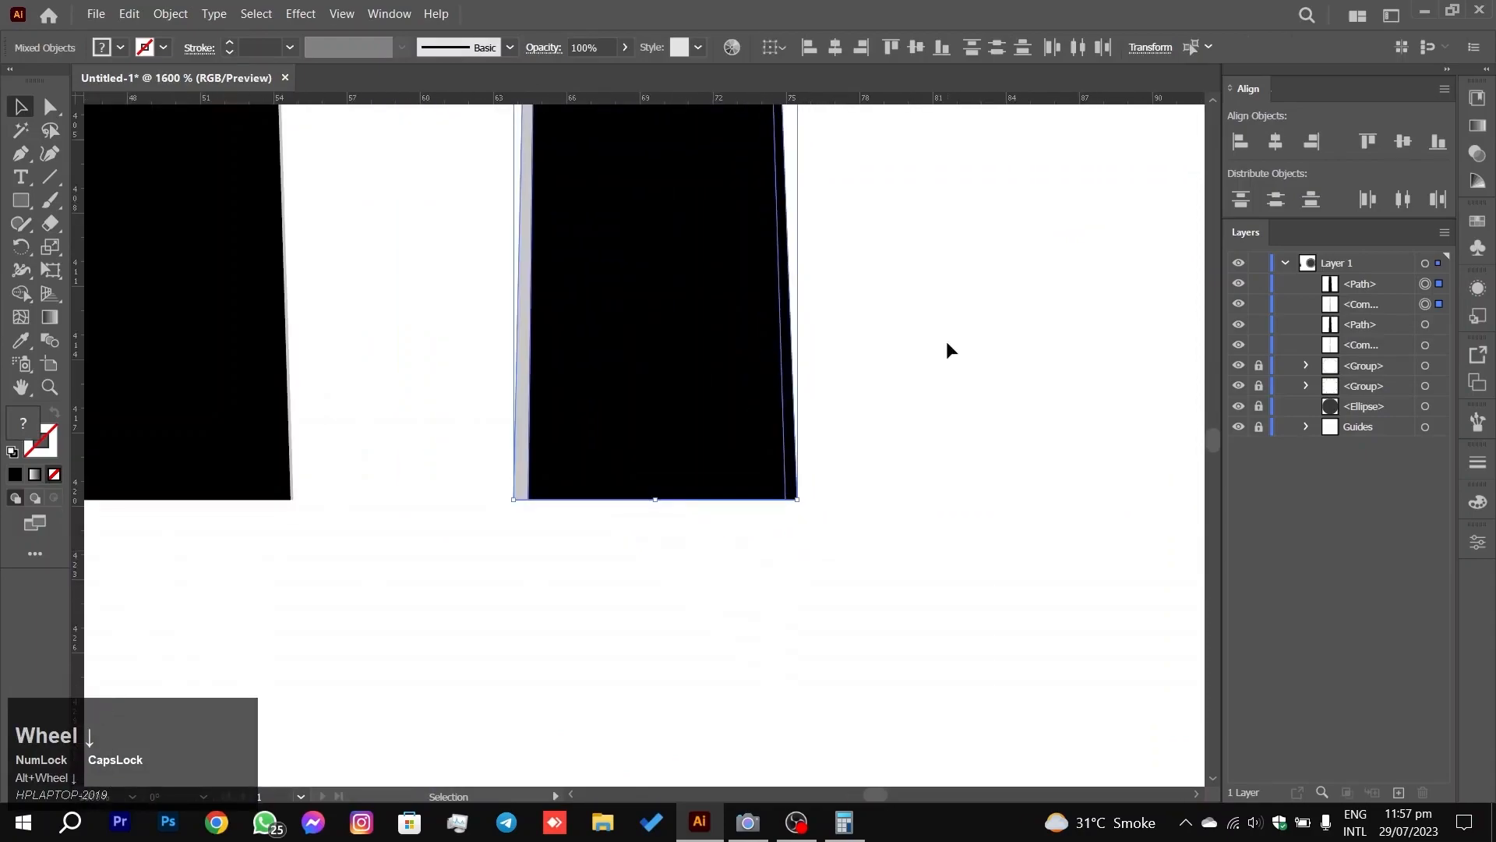
pyautogui.click(568, 441)
pyautogui.click(49, 110)
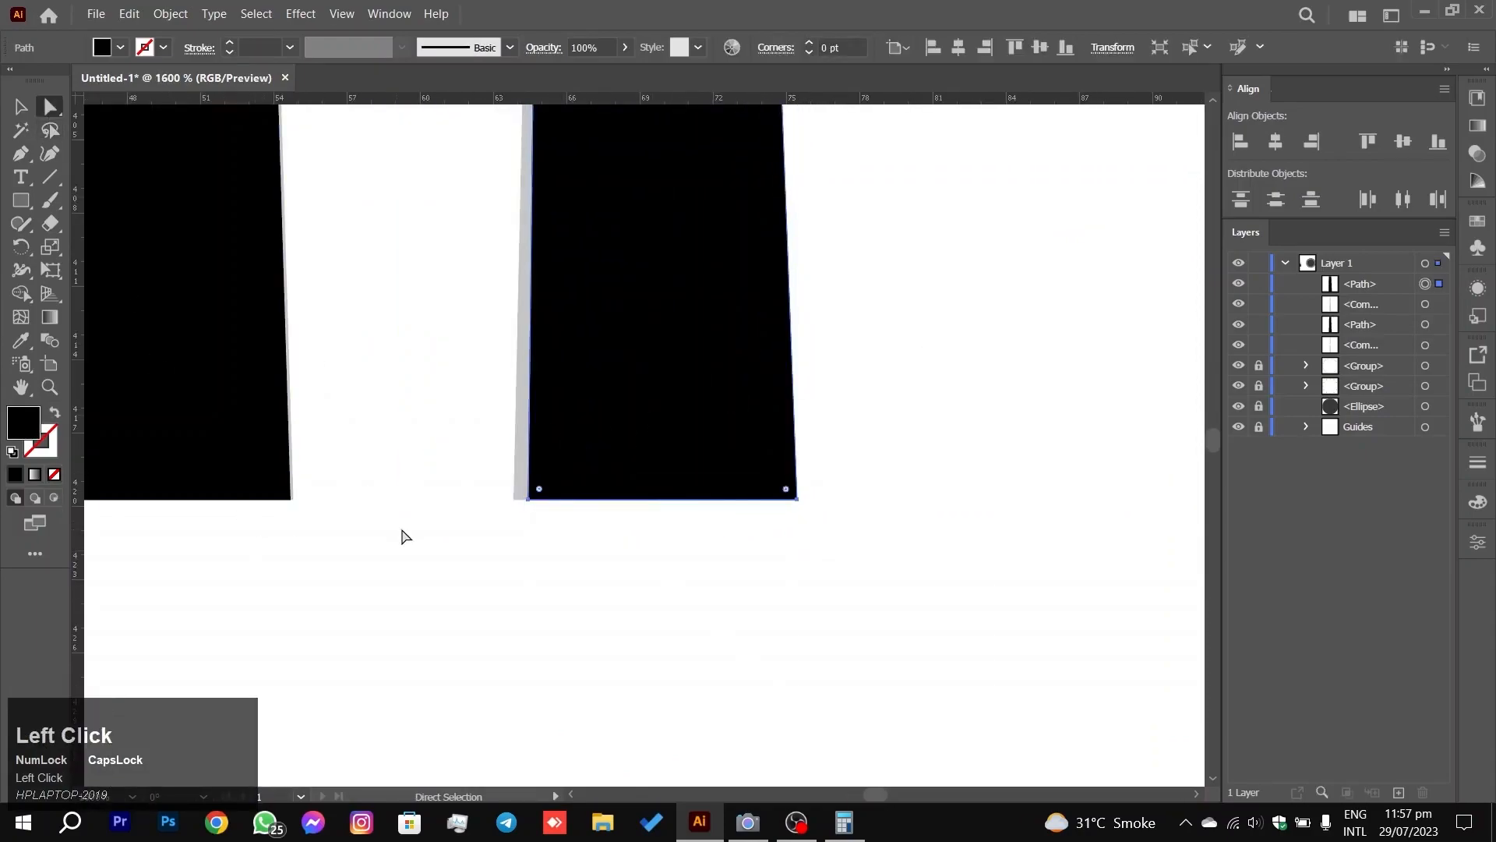
pyautogui.click(528, 499)
pyautogui.keyDown('shift'); pyautogui.click(527, 499); pyautogui.keyUp('shift')
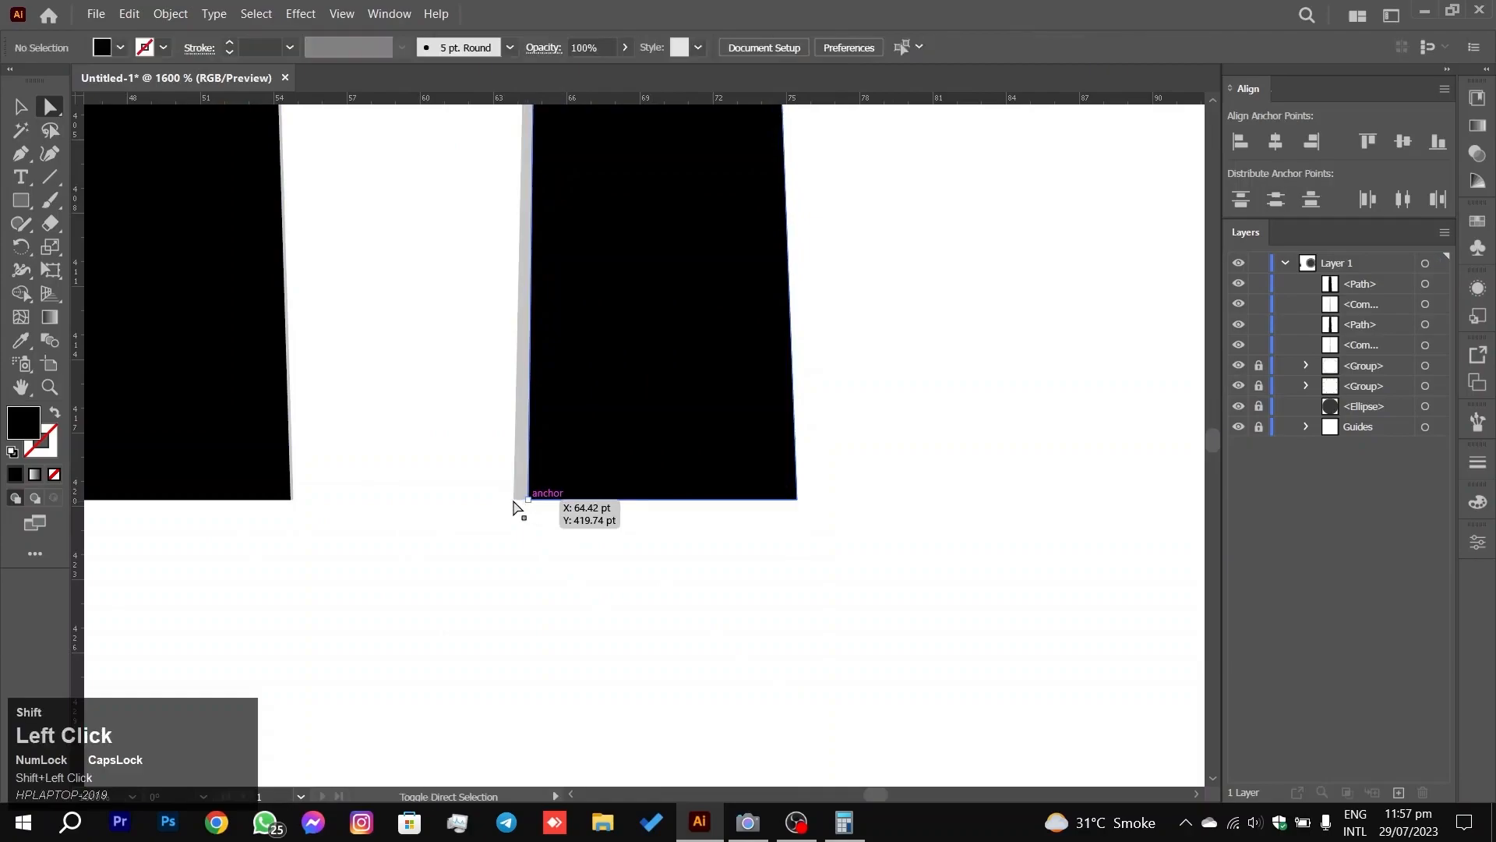
pyautogui.moveTo(528, 499); pyautogui.dragTo(515, 500)
pyautogui.click(862, 454)
# Step: Trim the black sliver overhanging the shorter hand's right edge with the Shape Builder tool, and deselect the hand
pyautogui.scroll(-2, 862, 455)
pyautogui.moveTo(911, 183); pyautogui.dragTo(865, 420)
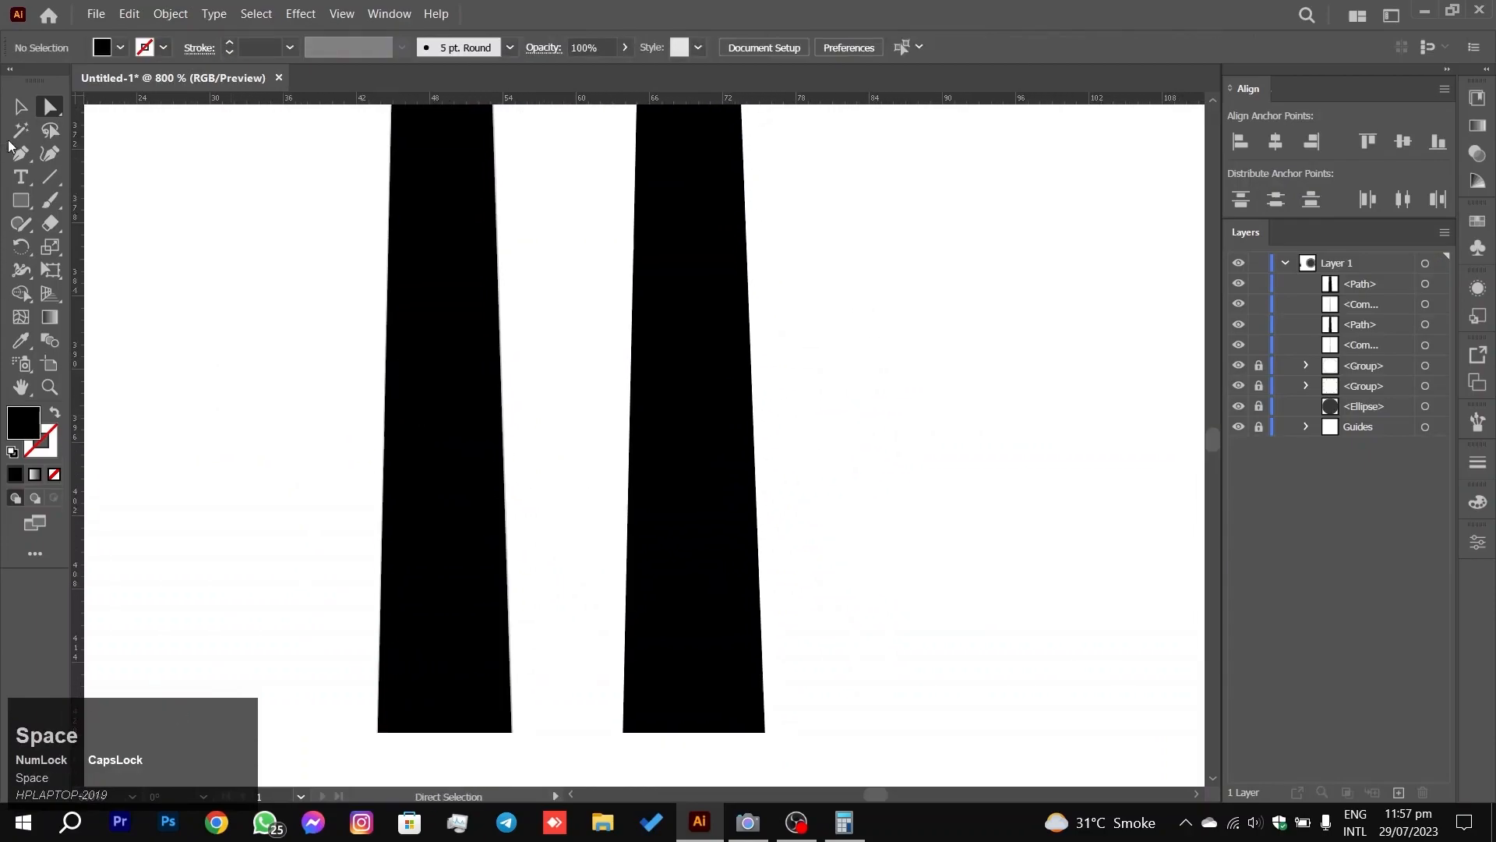
pyautogui.click(20, 107)
pyautogui.moveTo(676, 353); pyautogui.dragTo(678, 355)
pyautogui.scroll(6, 704, 488)
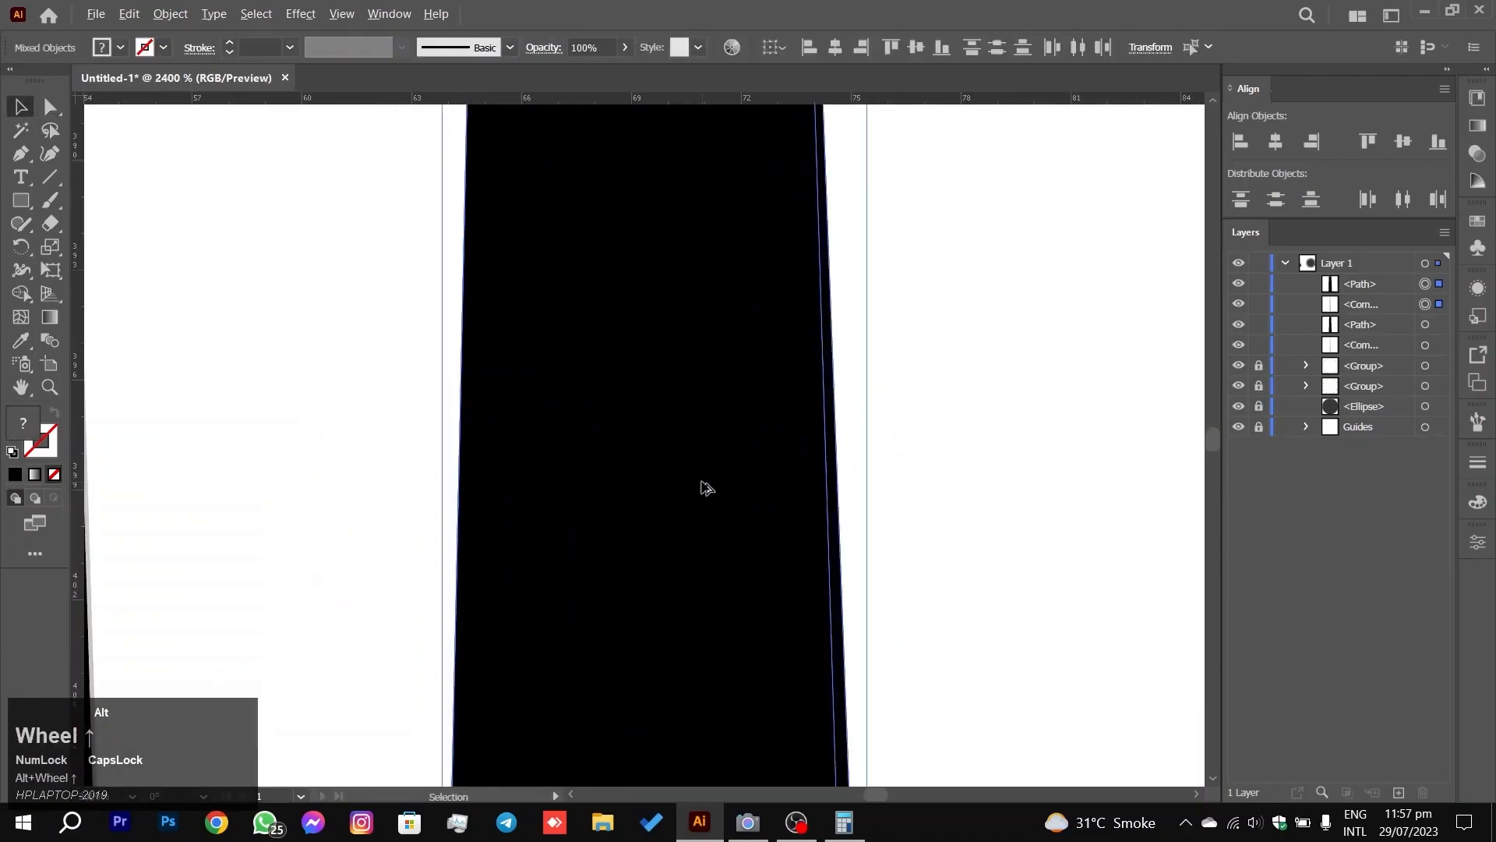
pyautogui.scroll(-5, 779, 465)
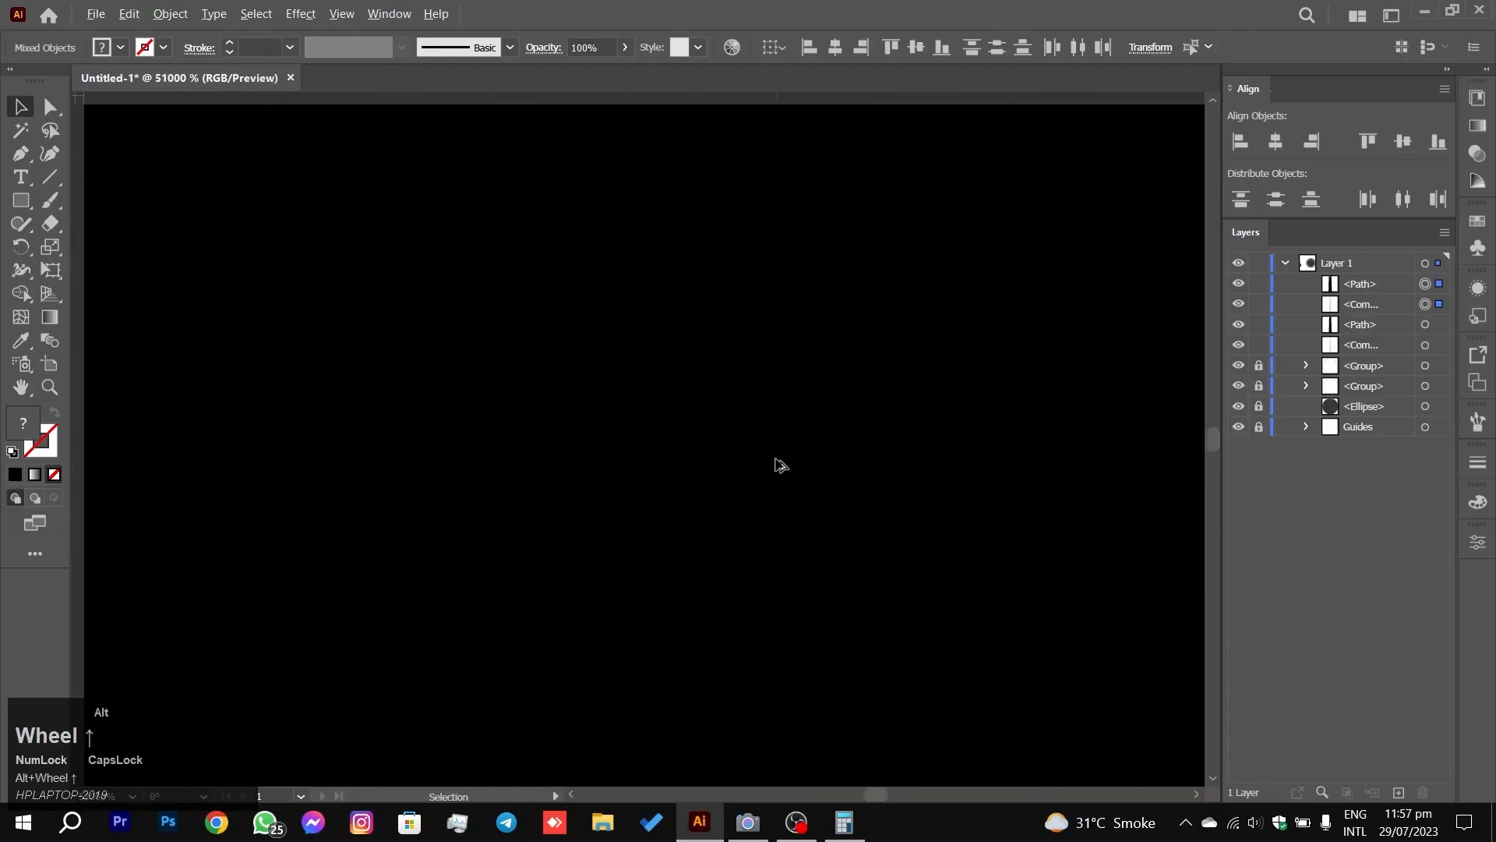
pyautogui.scroll(-2, 802, 475)
pyautogui.scroll(5, 803, 475)
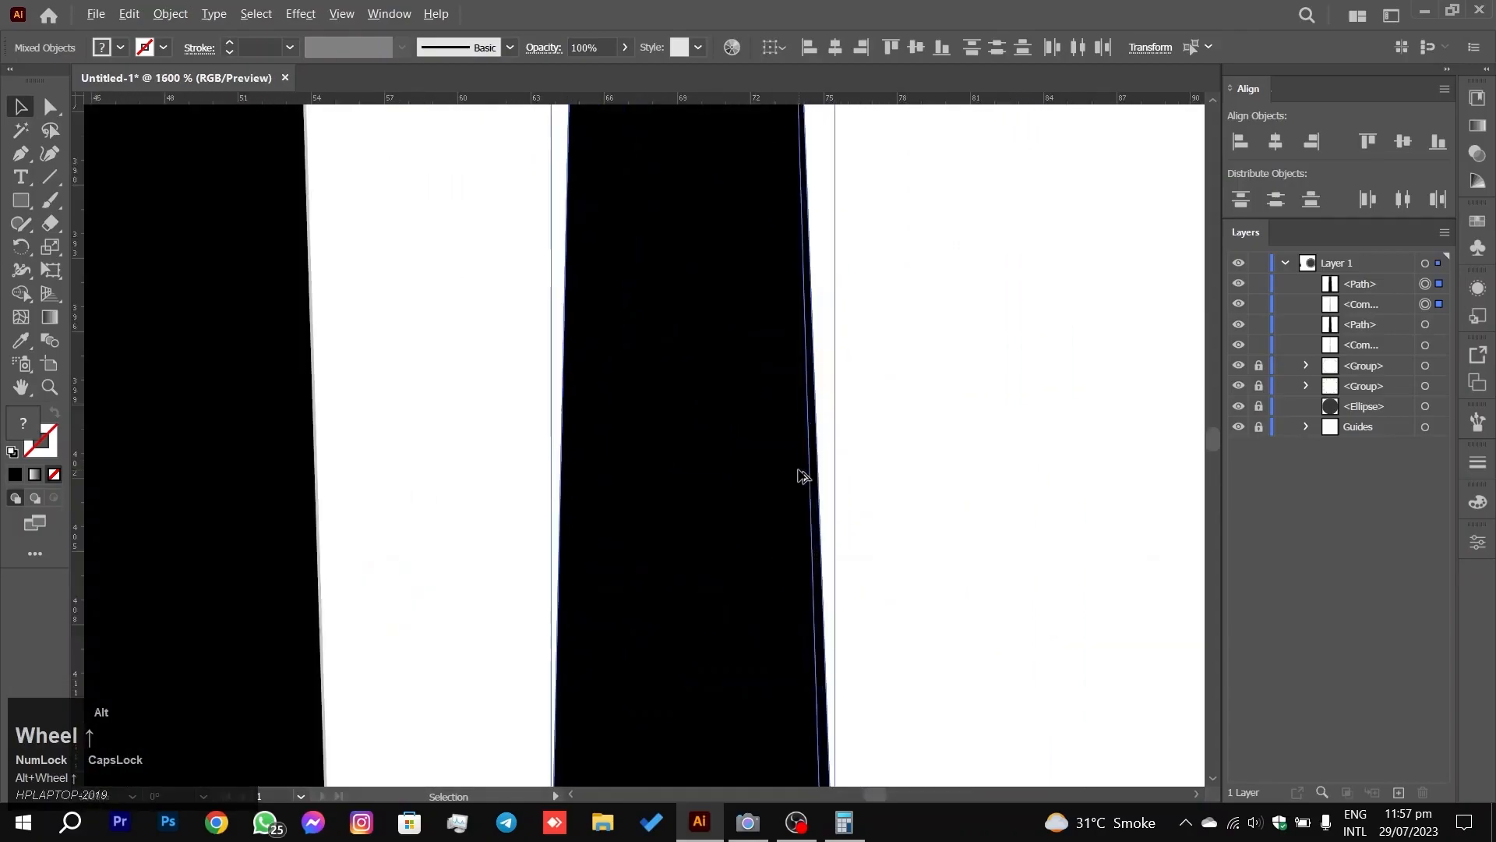
pyautogui.click(21, 293)
pyautogui.keyDown('alt'); pyautogui.click(844, 389); pyautogui.keyUp('alt')
pyautogui.scroll(-5, 888, 450)
pyautogui.scroll(1, 853, 345)
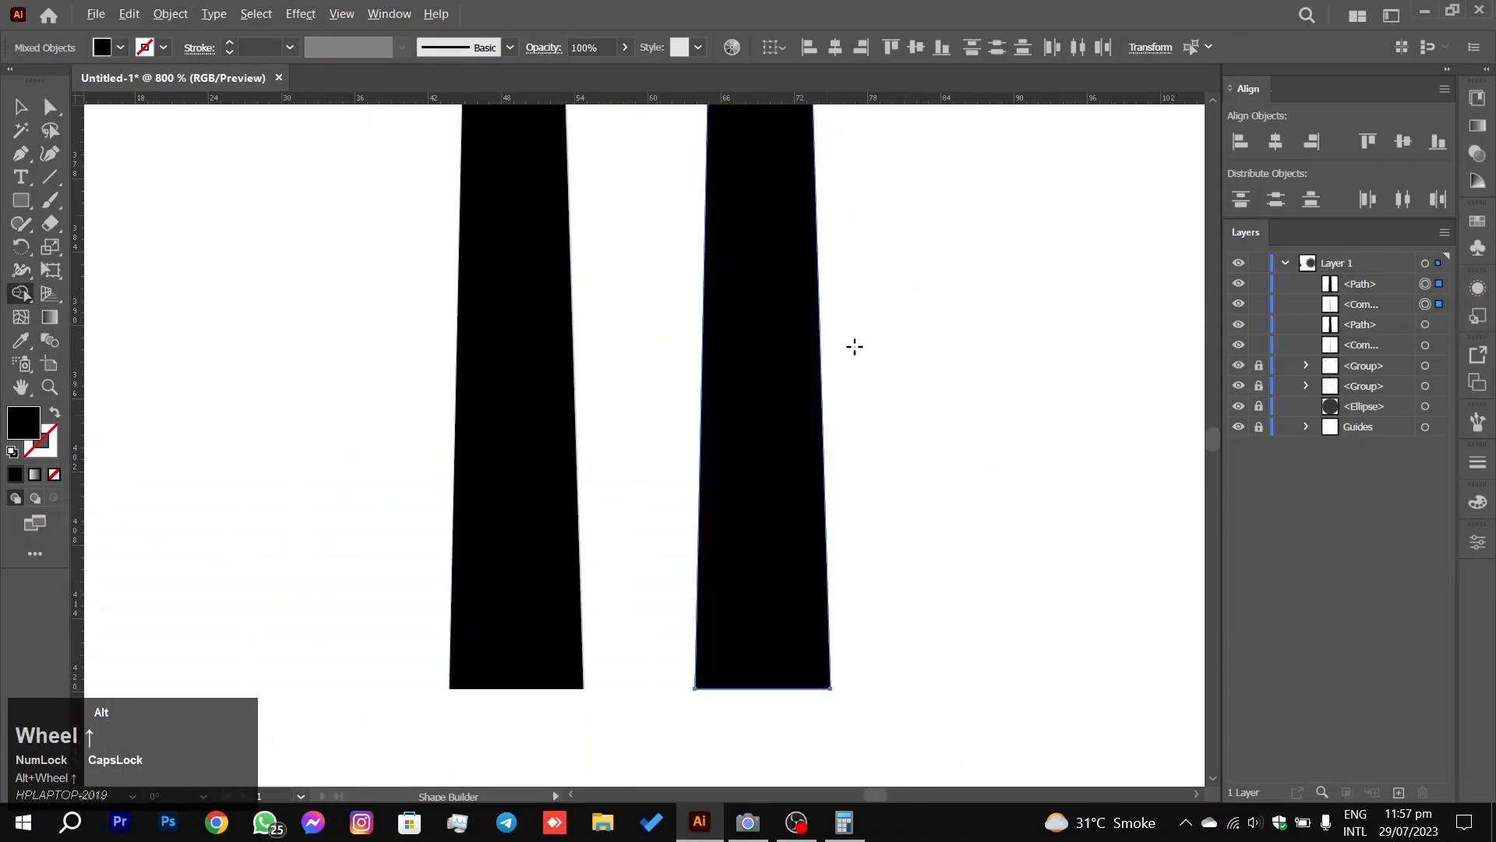
pyautogui.scroll(-4, 817, 403)
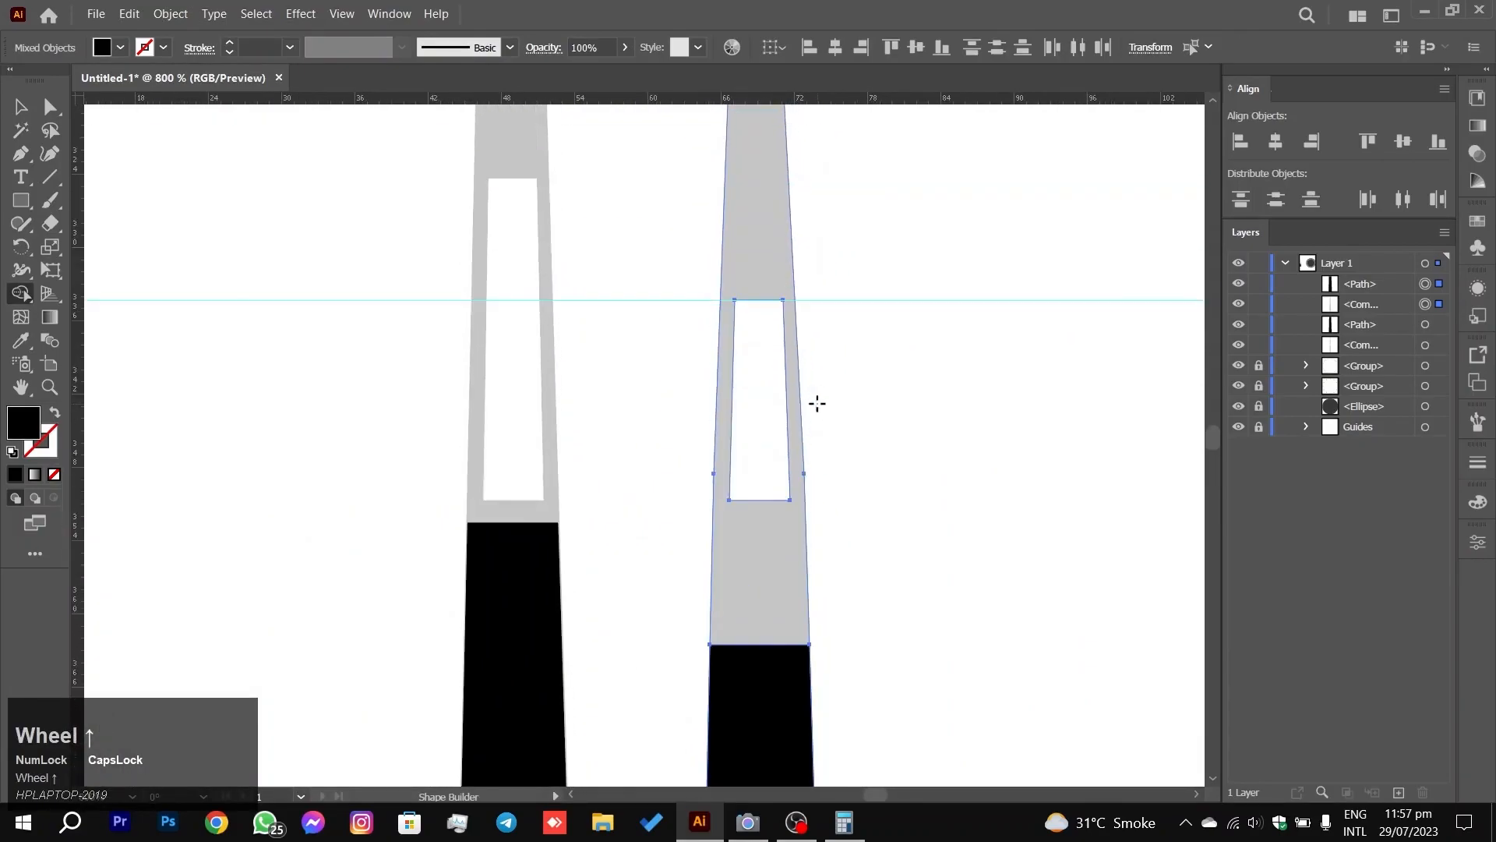
pyautogui.click(21, 107)
pyautogui.click(935, 354)
# Step: Raise the top edge of the shorter hand's slot by 10 pt, and nudge its top-right anchor 1 pt inward
pyautogui.moveTo(912, 226); pyautogui.dragTo(806, 548)
pyautogui.moveTo(807, 644); pyautogui.dragTo(908, 437)
pyautogui.press('space')
pyautogui.moveTo(1039, 397); pyautogui.dragTo(714, 358)
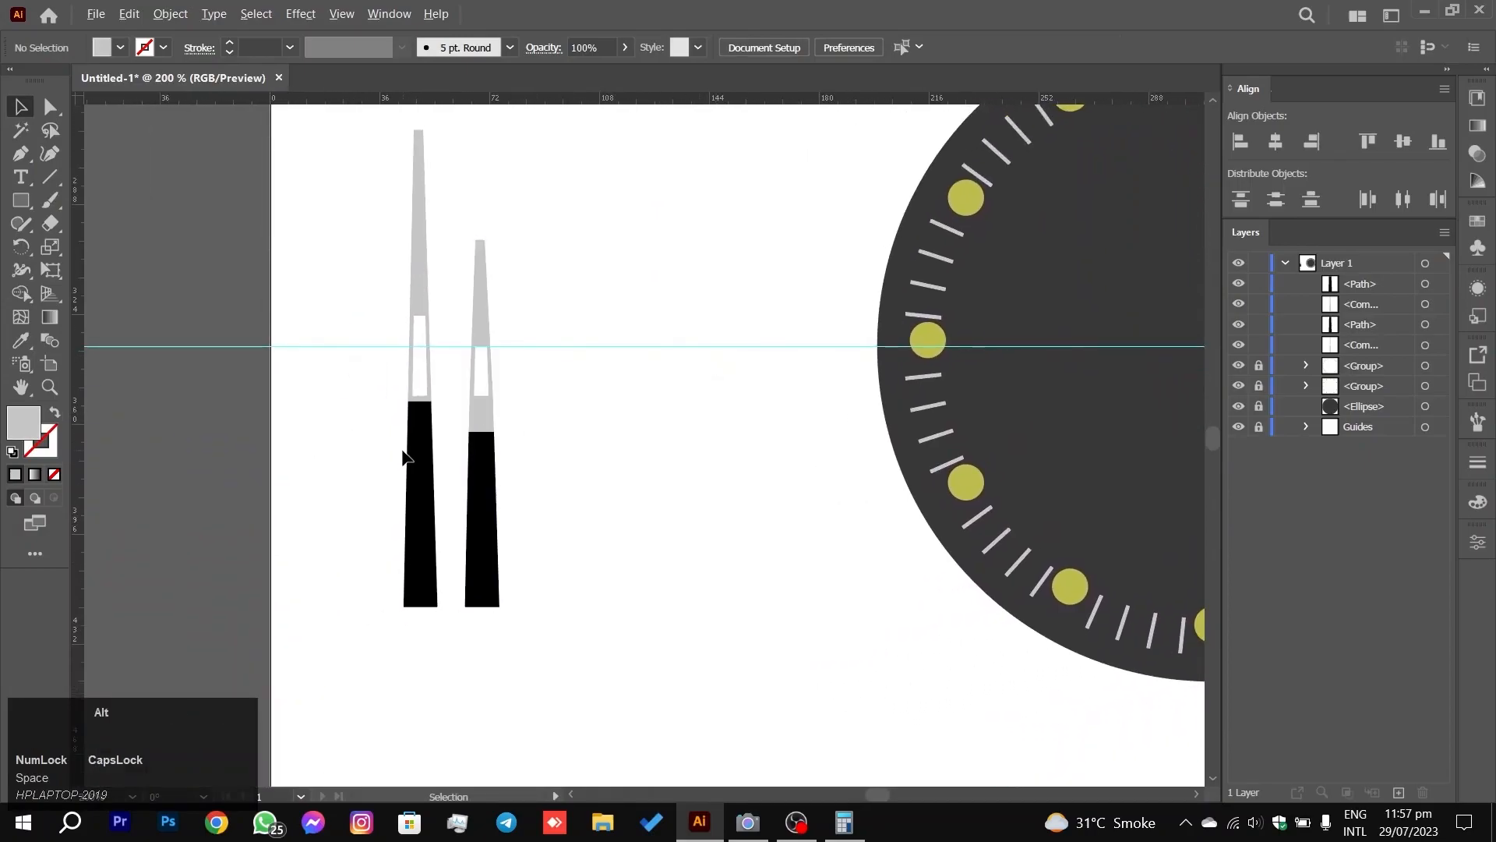
pyautogui.scroll(2, 405, 456)
pyautogui.press('space')
pyautogui.moveTo(725, 261); pyautogui.dragTo(754, 331)
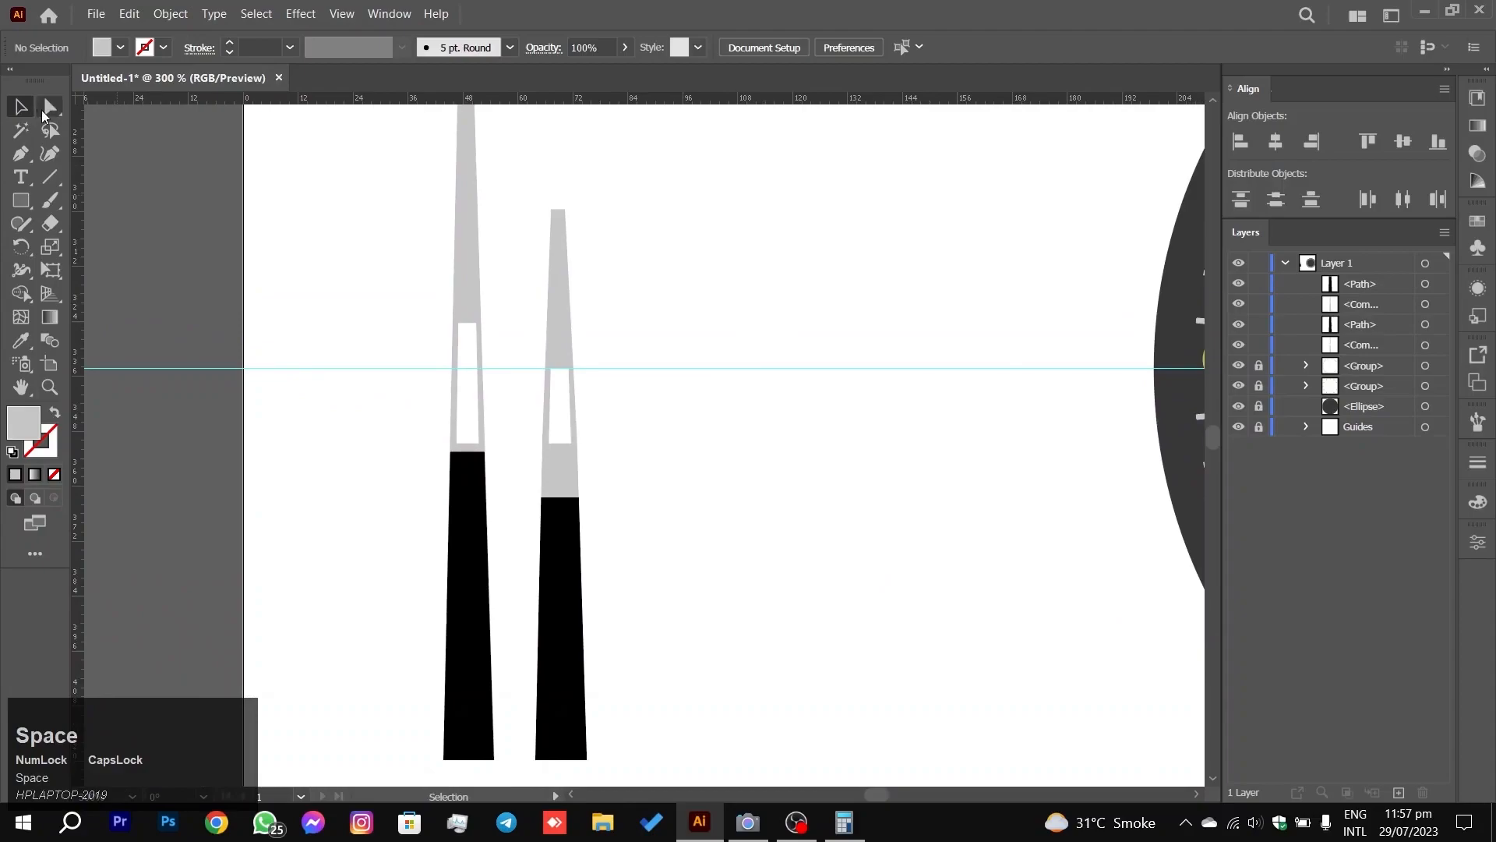
pyautogui.click(45, 113)
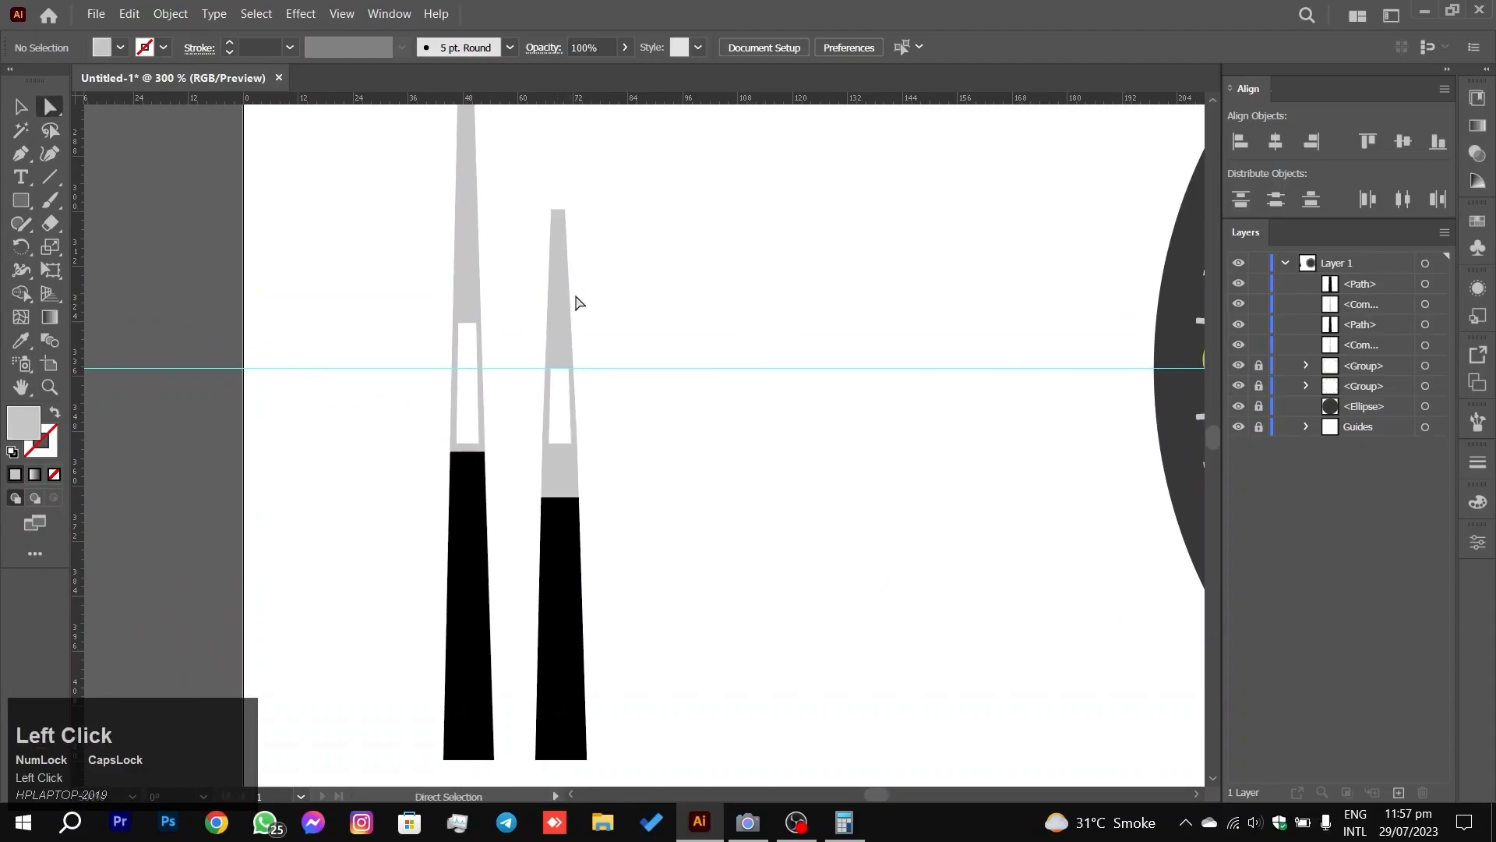
pyautogui.click(569, 370)
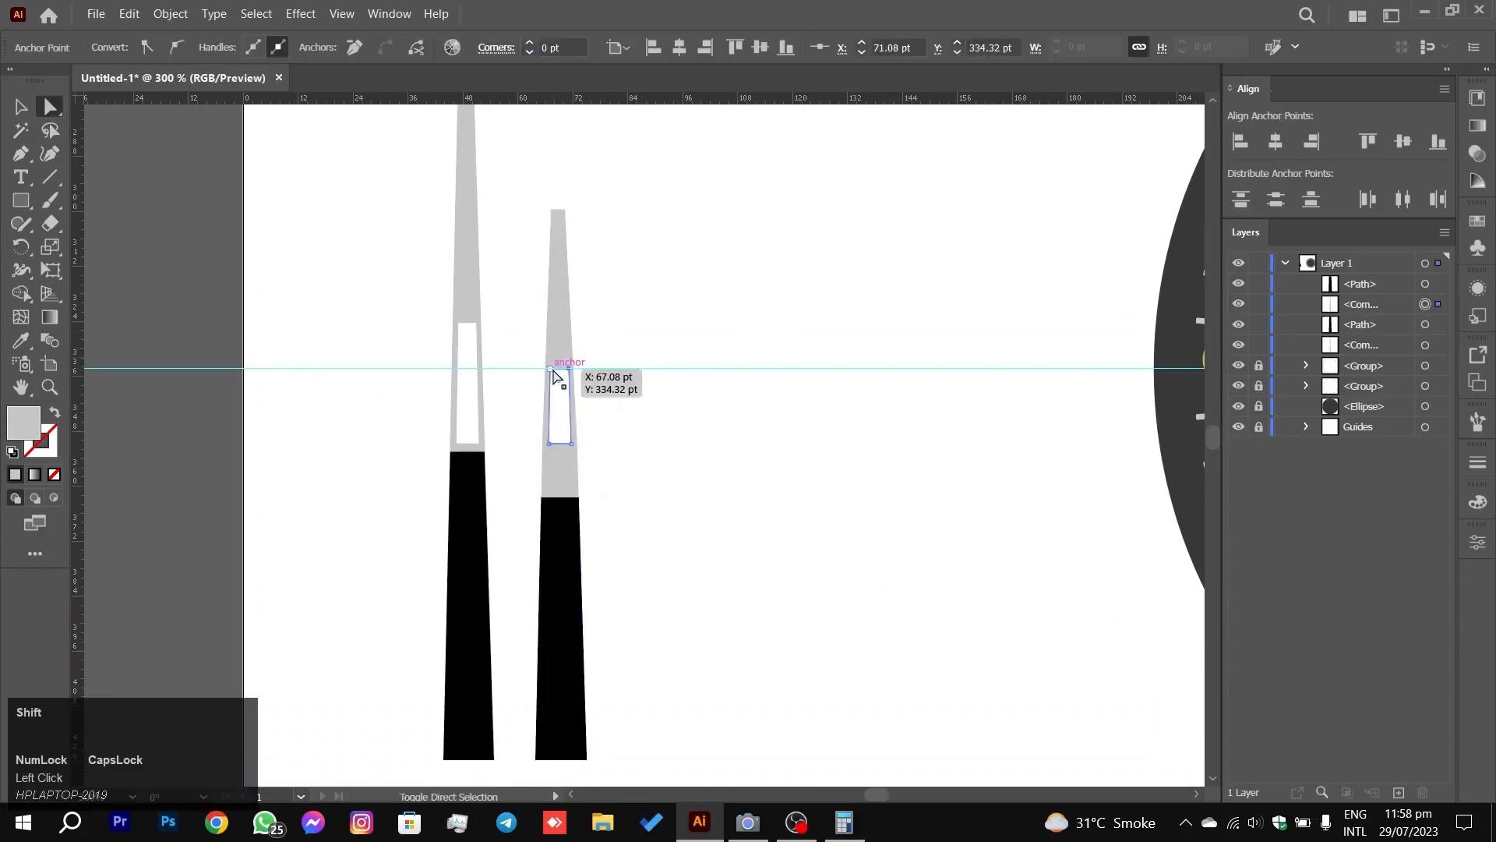
pyautogui.keyDown('shift'); pyautogui.click(553, 371); pyautogui.keyUp('shift')
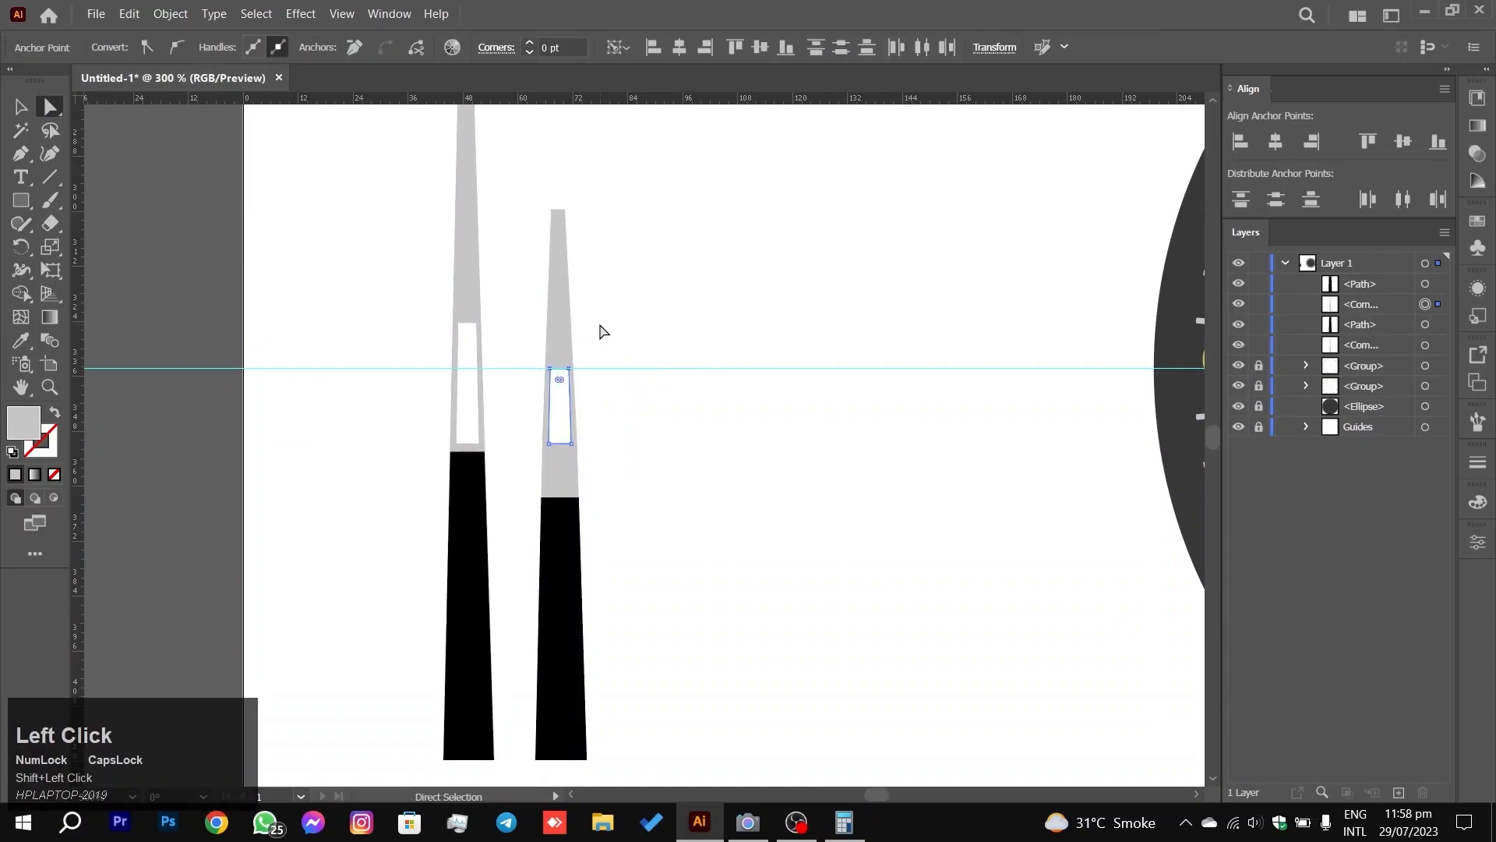
pyautogui.hotkey('shift', 'Up')
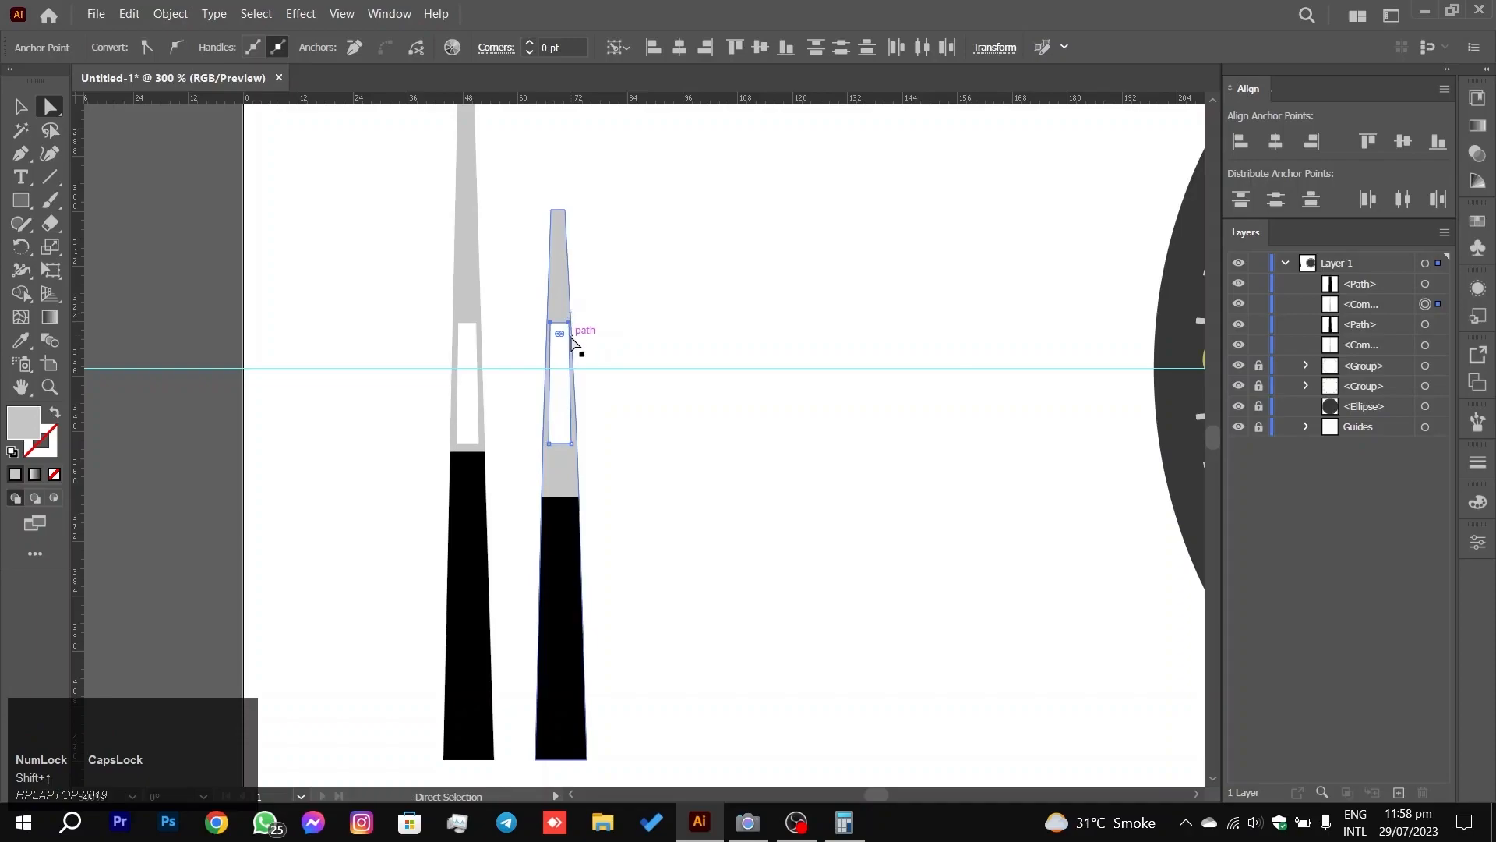
pyautogui.click(569, 323)
pyautogui.press('Left')
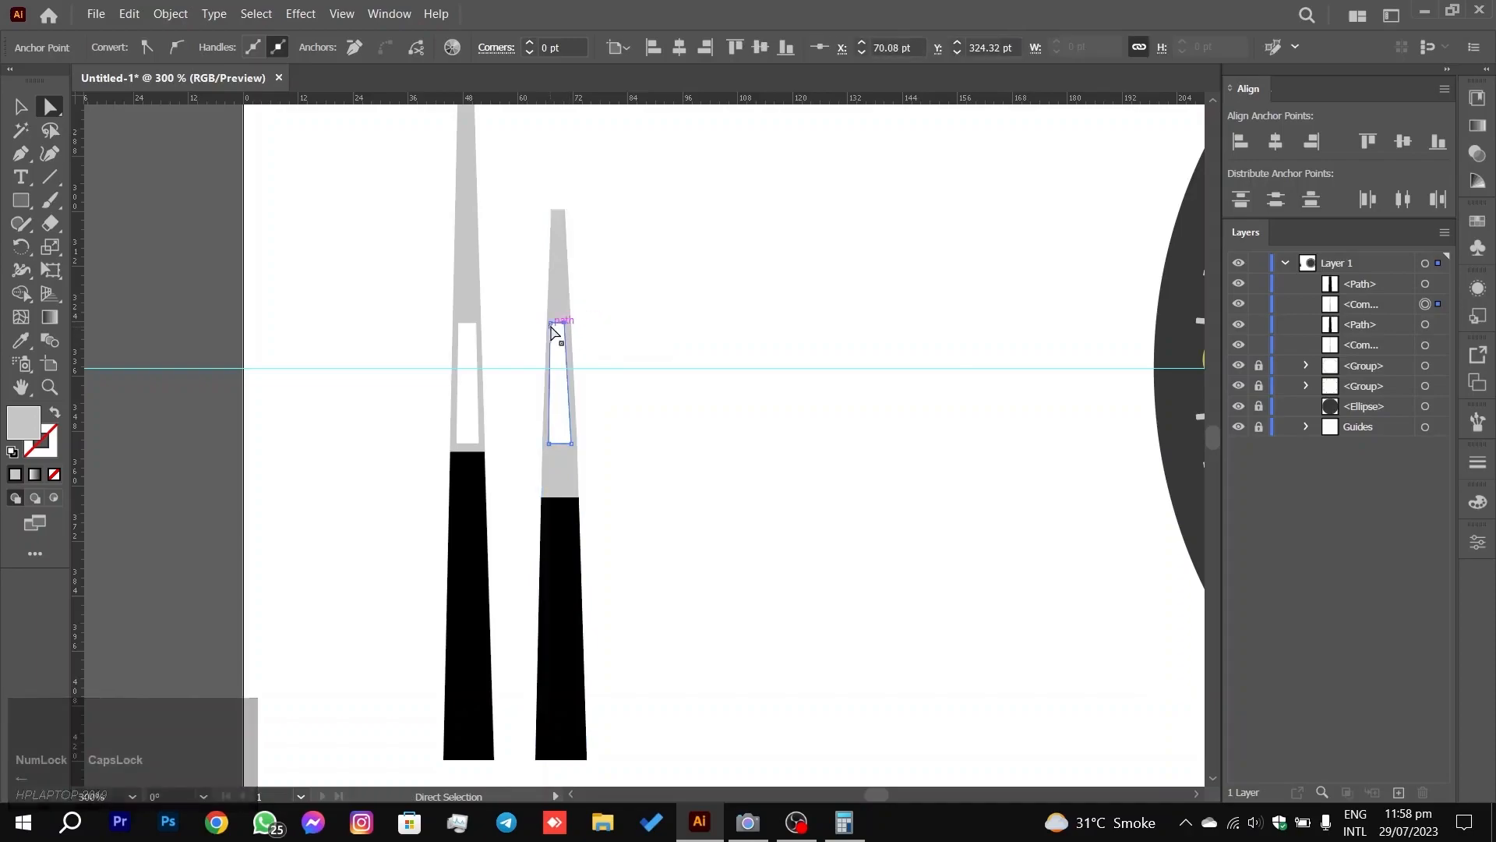
# Step: Move the top-left and top-right anchors of the shorter hand's slot outward to widen its top edge, and deselect it
pyautogui.click(551, 324)
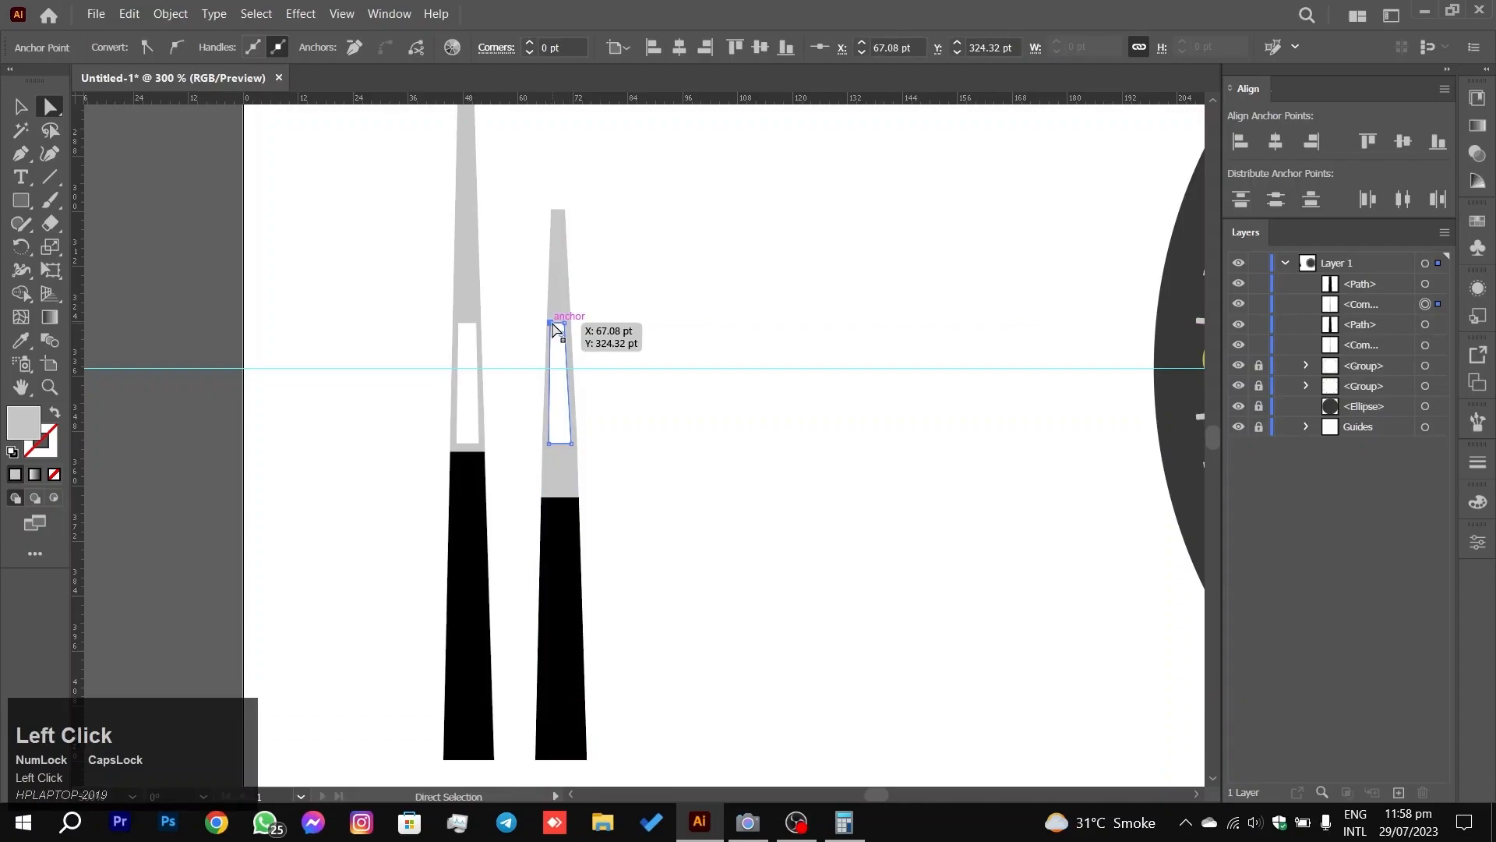
pyautogui.click(697, 284)
pyautogui.keyDown('alt'); pyautogui.scroll(5, 544, 397); pyautogui.keyUp('alt')
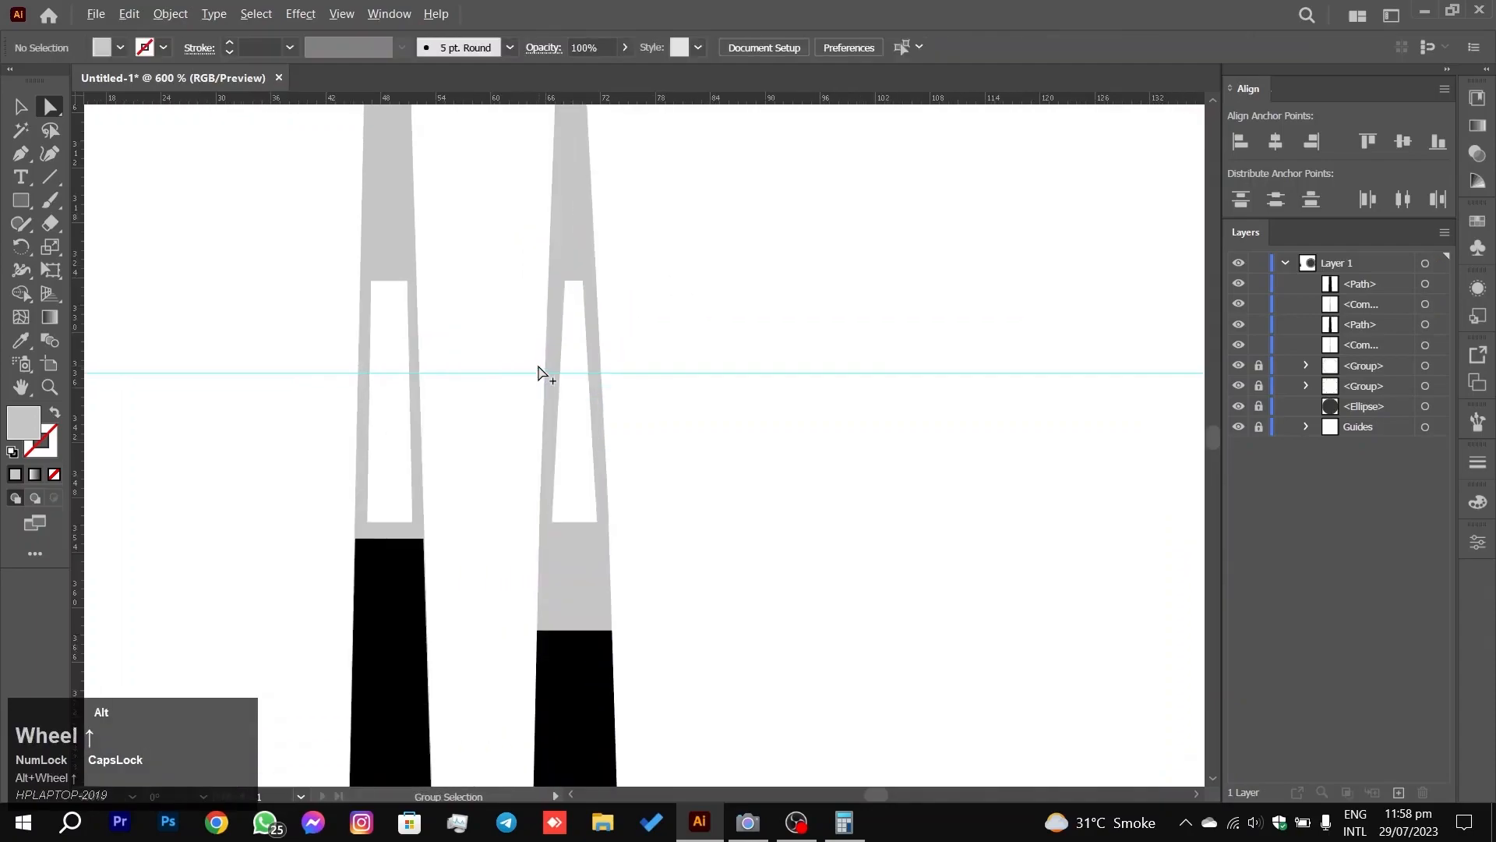
pyautogui.moveTo(586, 198); pyautogui.dragTo(568, 201)
pyautogui.click(623, 195)
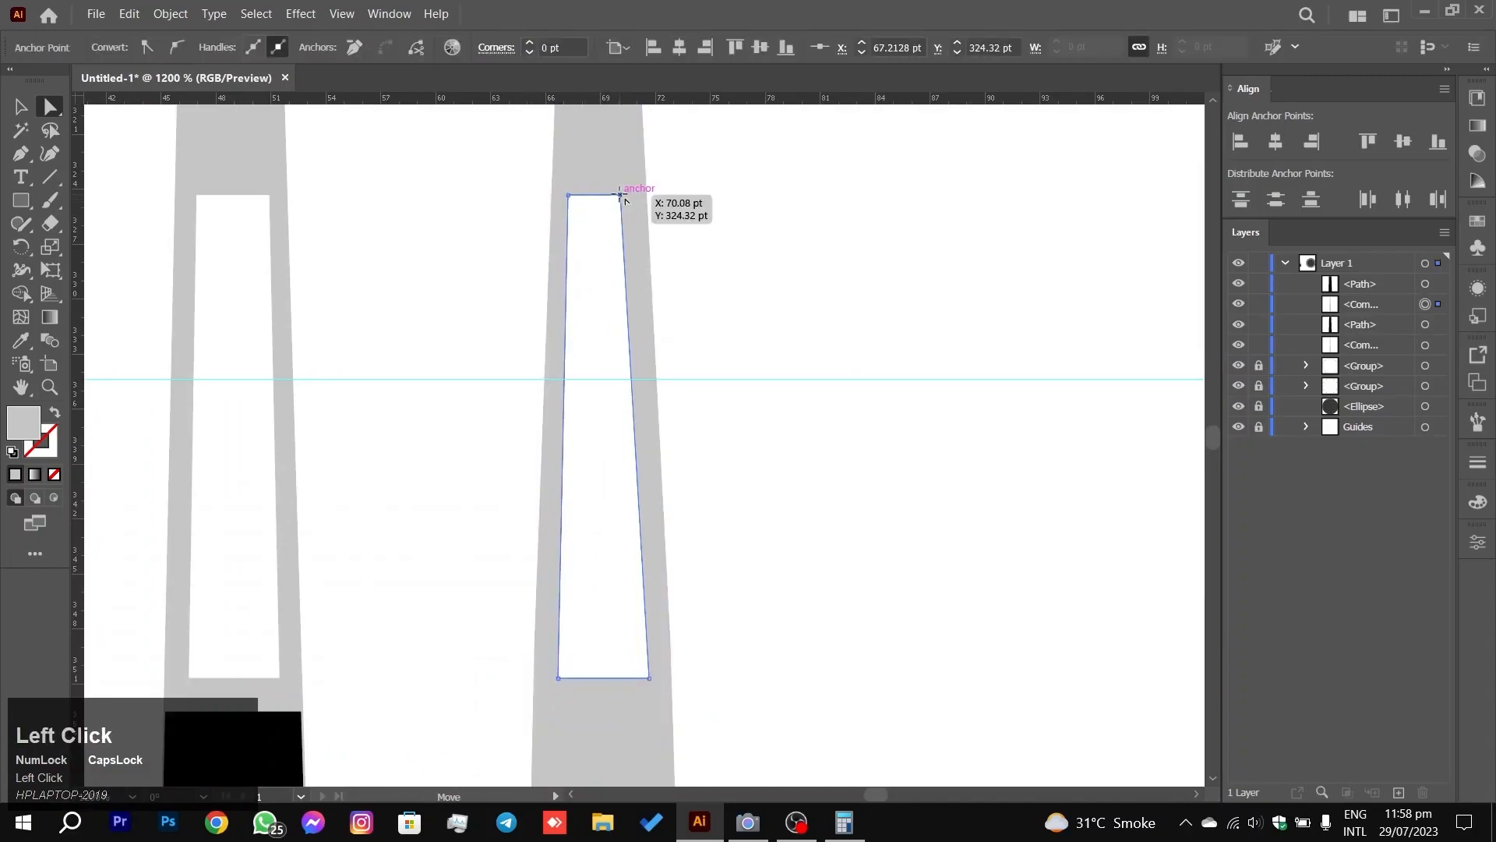
pyautogui.keyDown('shift'); pyautogui.click(625, 201); pyautogui.keyUp('shift')
pyautogui.moveTo(626, 197); pyautogui.dragTo(637, 195)
pyautogui.click(751, 201)
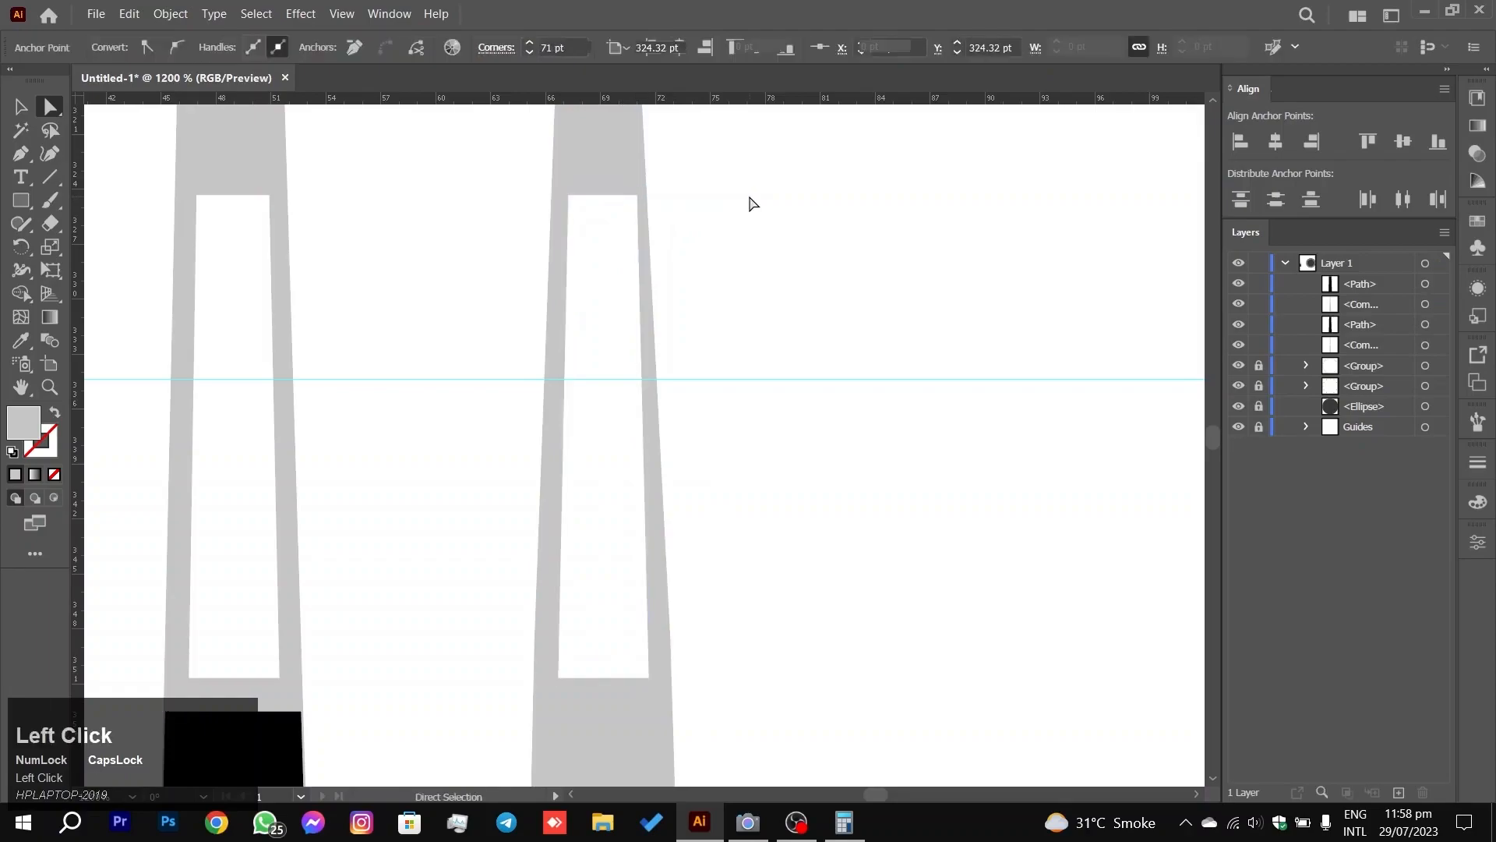
# Step: Examine both hands, their slots and their black bases at different magnifications
pyautogui.keyDown('alt'); pyautogui.scroll(-5, 701, 288); pyautogui.keyUp('alt')
pyautogui.moveTo(785, 198); pyautogui.dragTo(754, 287)
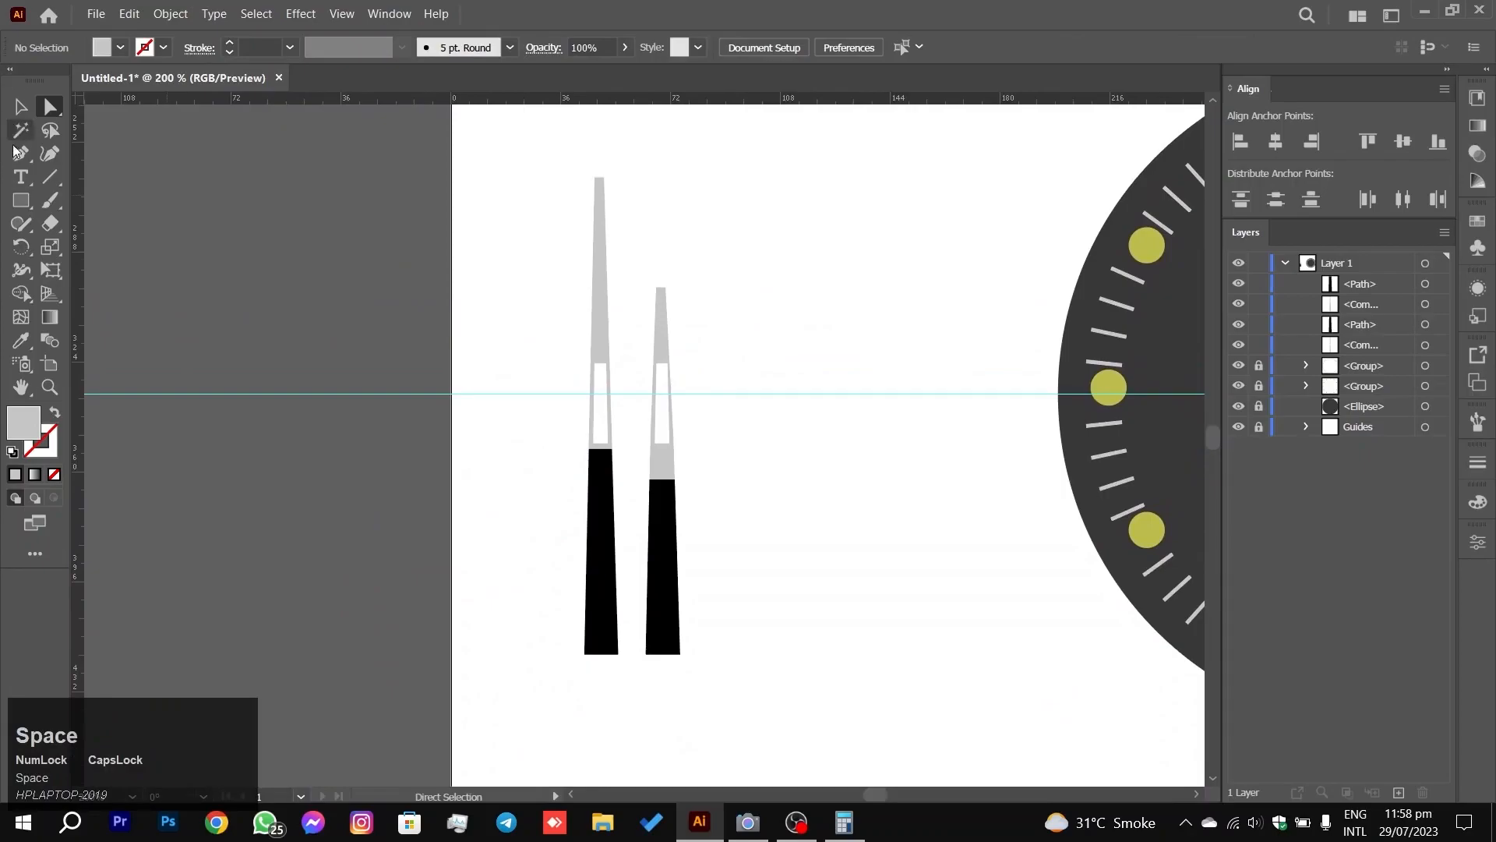
pyautogui.click(21, 107)
pyautogui.moveTo(720, 390); pyautogui.dragTo(512, 570)
pyautogui.moveTo(822, 340); pyautogui.dragTo(722, 321)
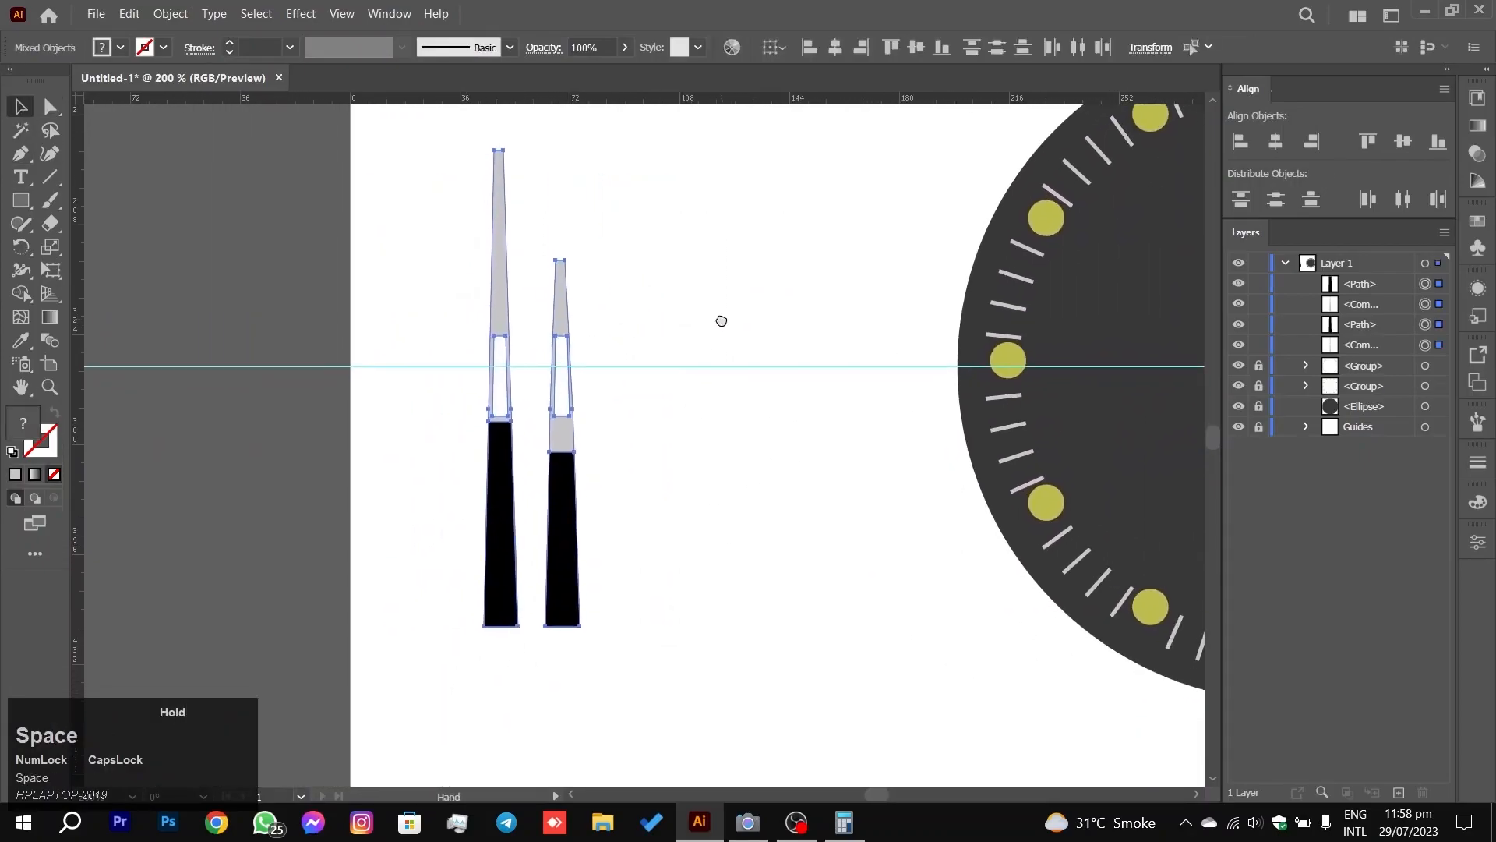
pyautogui.click(728, 298)
pyautogui.scroll(1, 415, 497)
pyautogui.moveTo(744, 459); pyautogui.dragTo(774, 235)
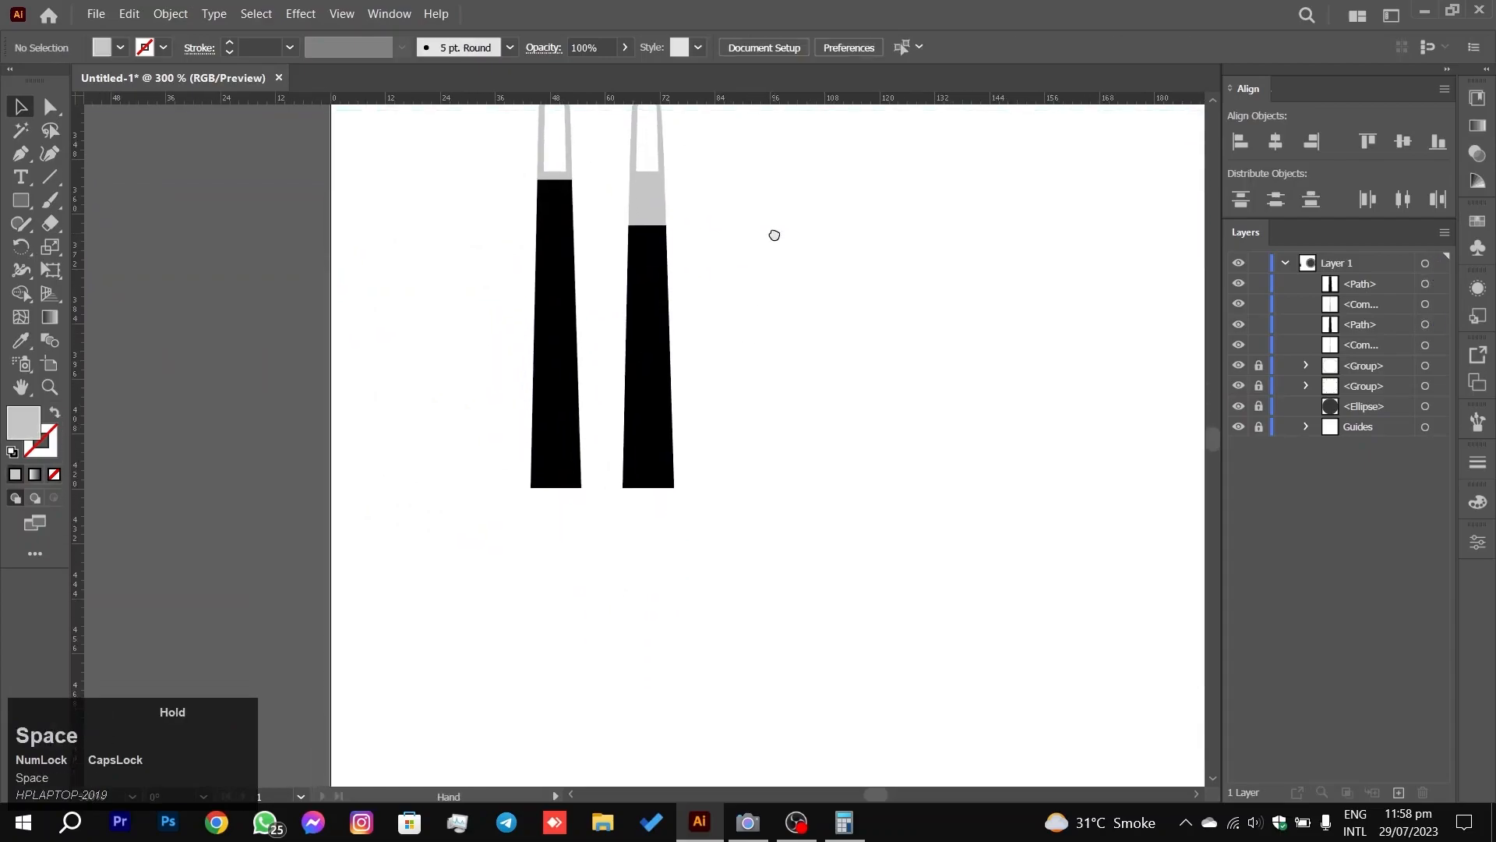
pyautogui.scroll(-3, 609, 446)
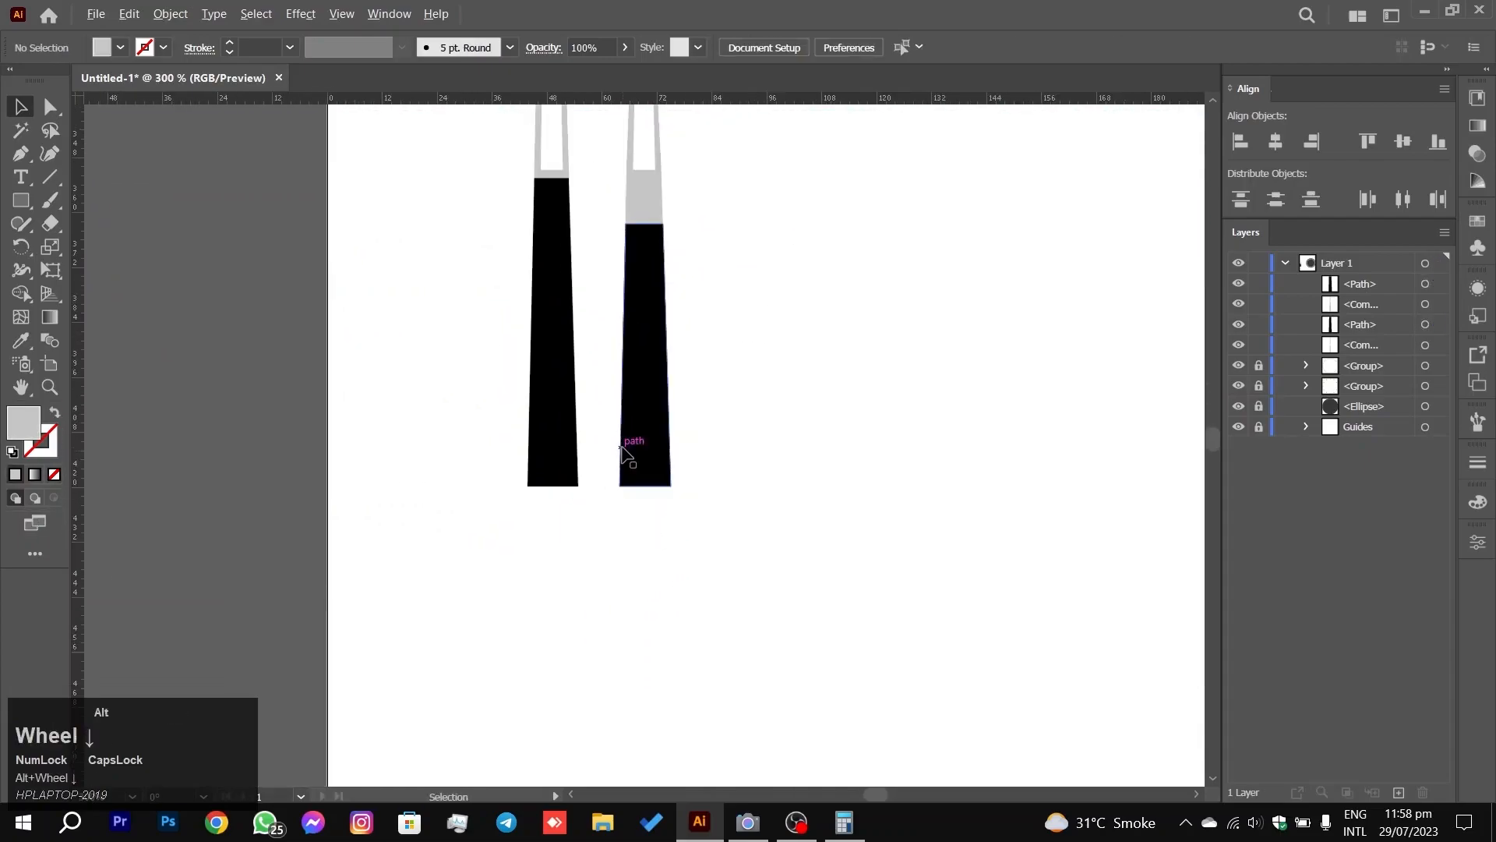
pyautogui.click(821, 284)
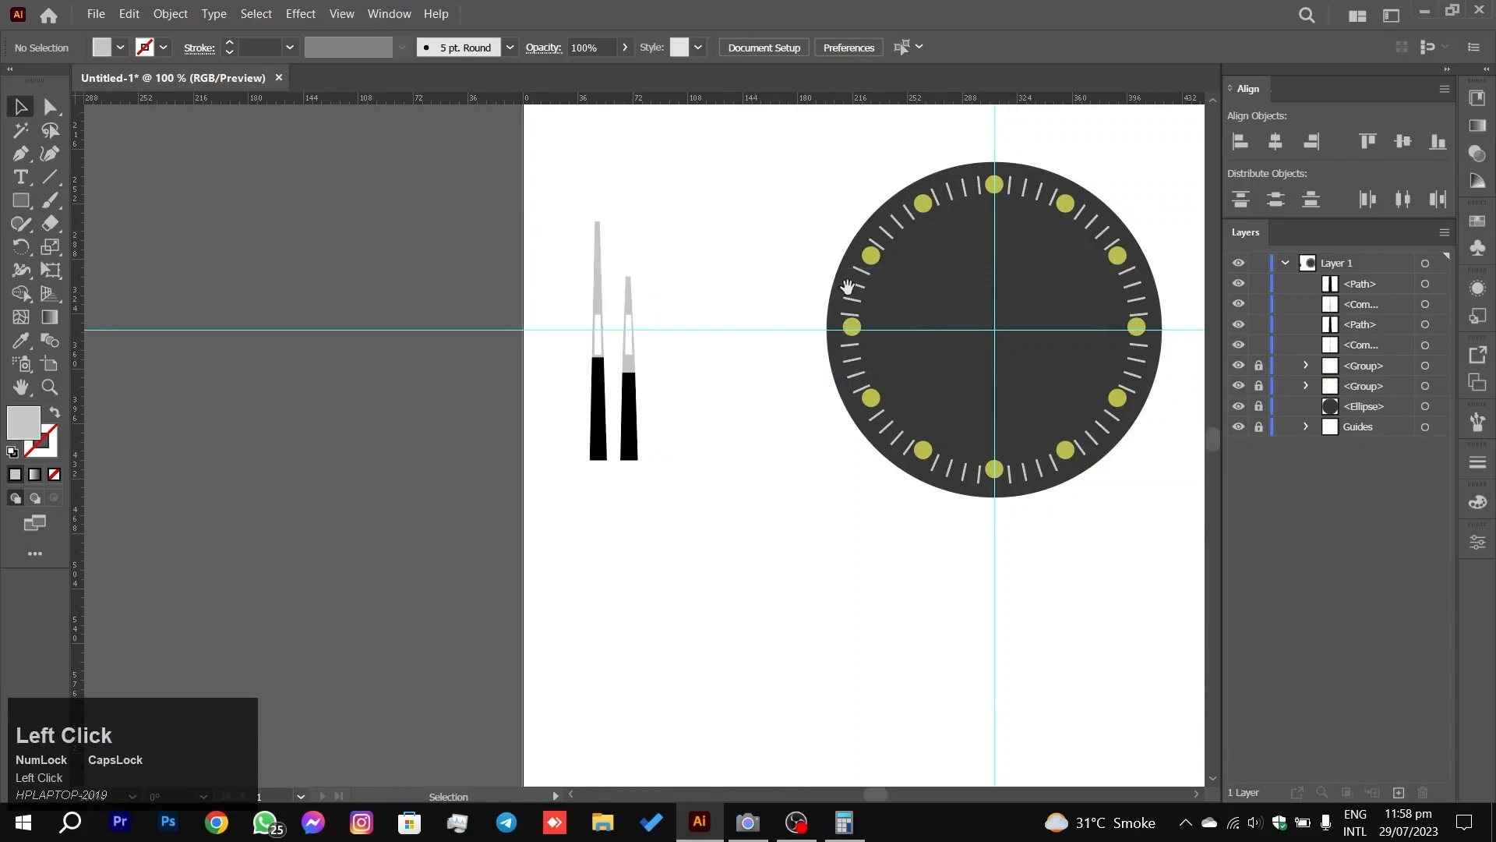
# Step: Draw a small light gray circle centred on the guide intersection at the clock face's centre, and deselect it
pyautogui.moveTo(795, 197); pyautogui.dragTo(398, 266)
pyautogui.scroll(4, 633, 346)
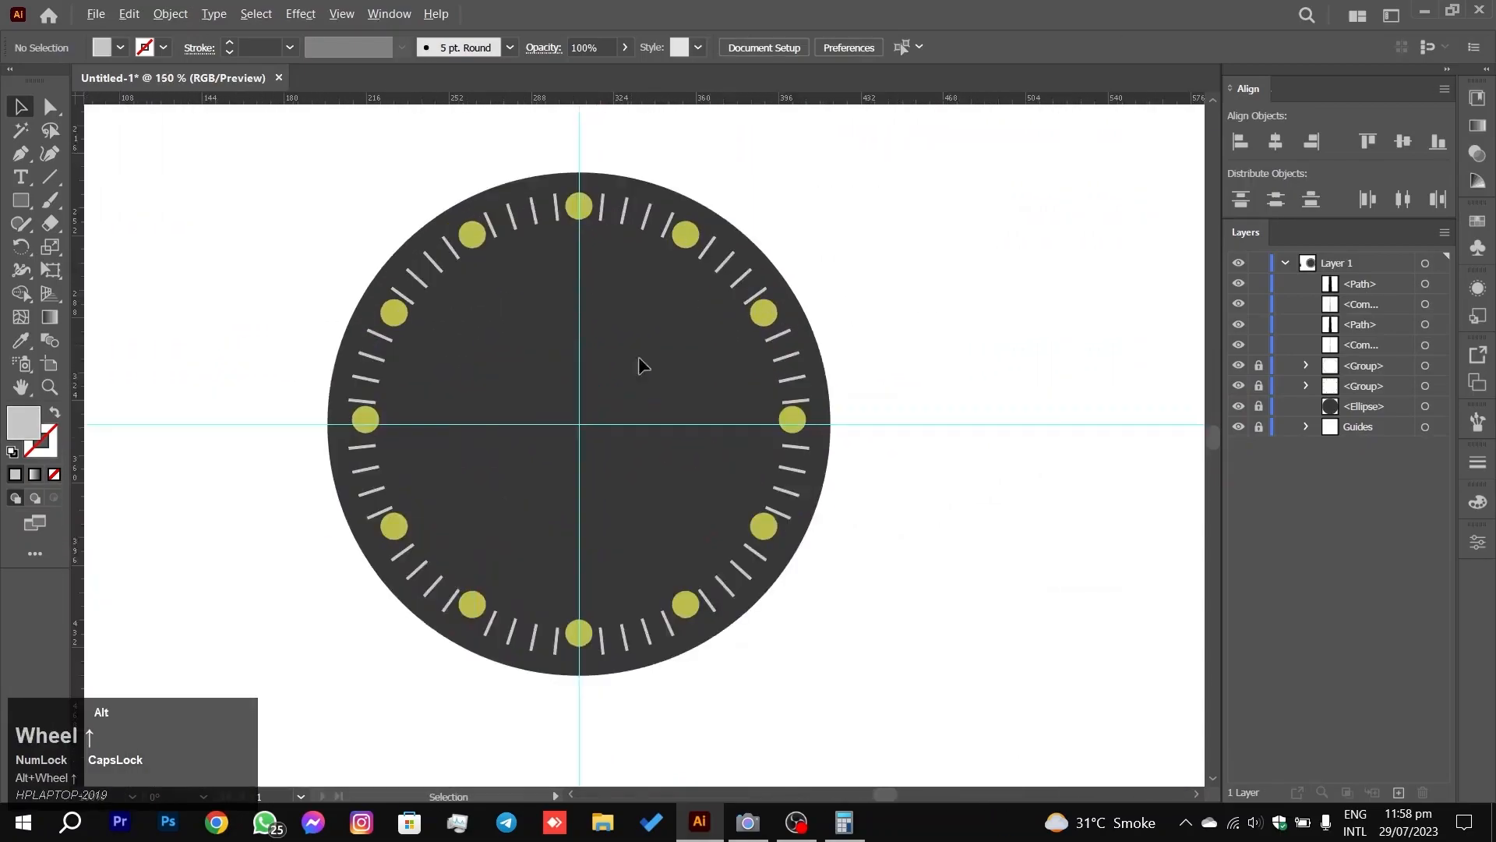
pyautogui.moveTo(675, 344); pyautogui.dragTo(777, 255)
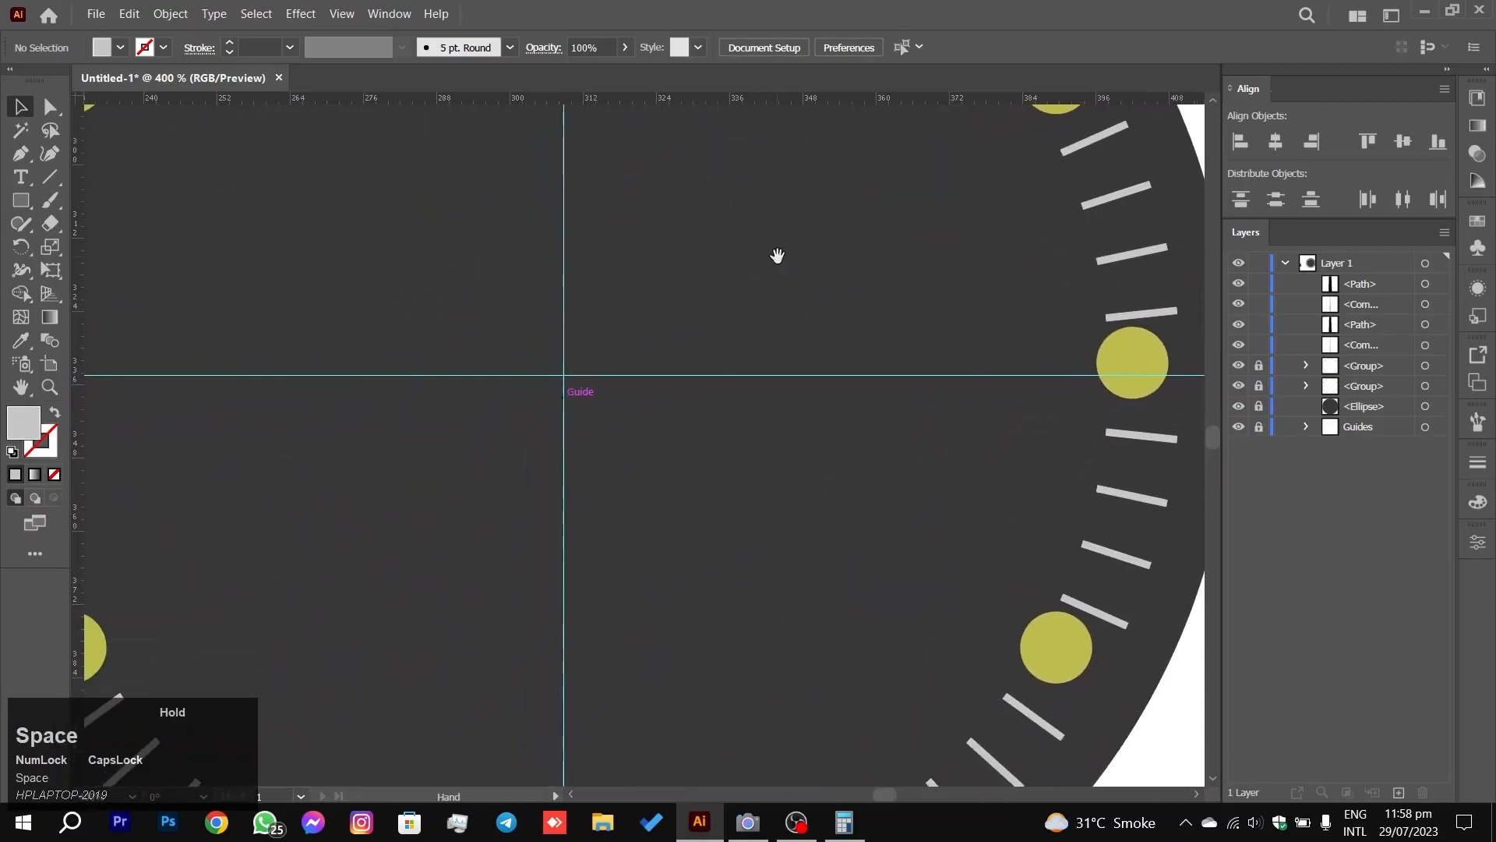
pyautogui.rightClick(21, 201)
pyautogui.click(86, 247)
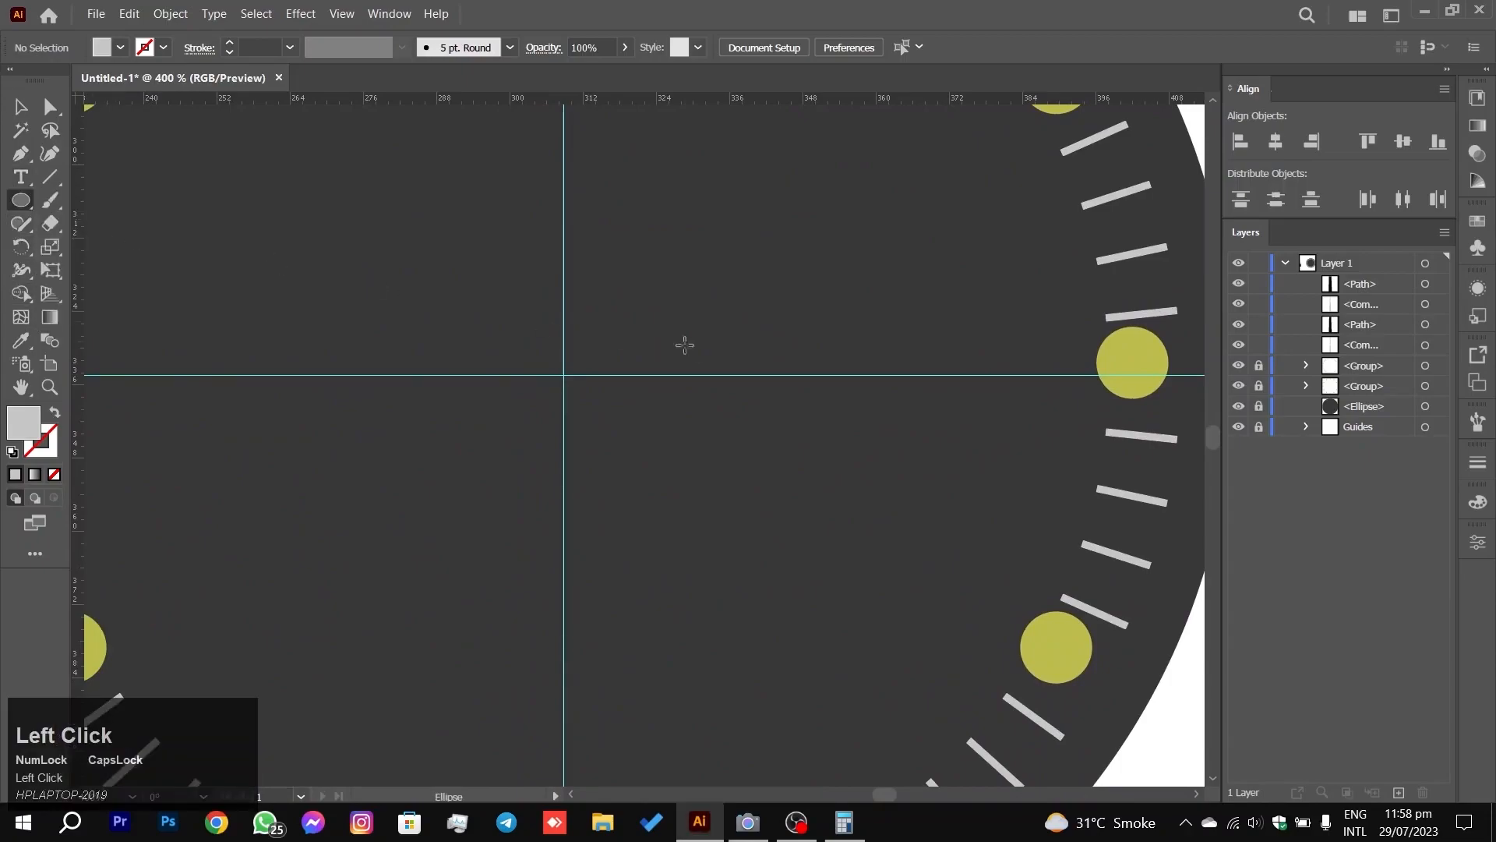
pyautogui.moveTo(564, 376)
pyautogui.mouseDown()
pyautogui.moveTo(607, 416)
pyautogui.moveTo(584, 395)
pyautogui.mouseUp()
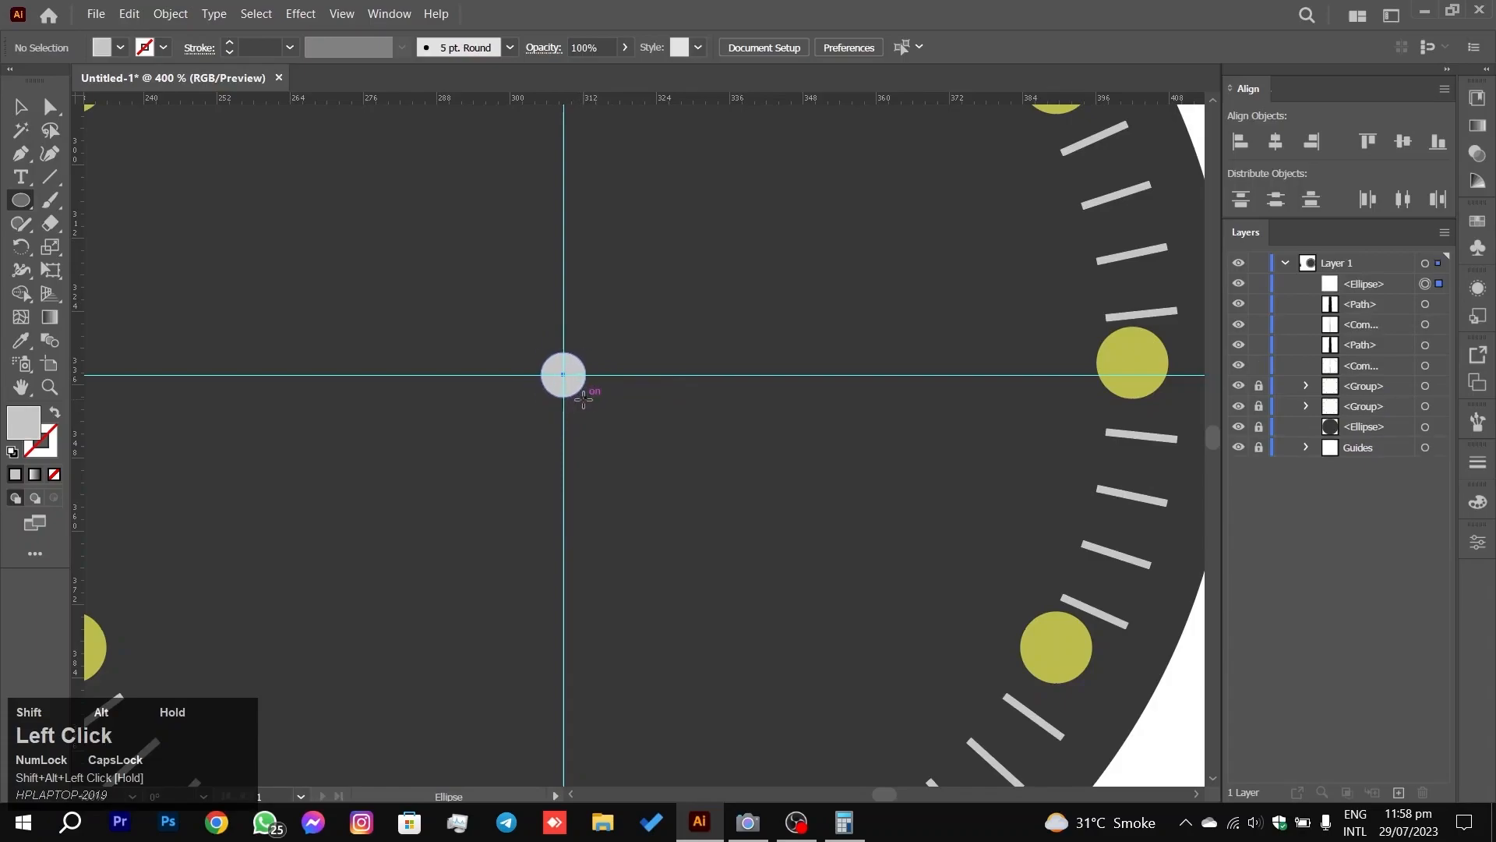
pyautogui.click(14, 117)
pyautogui.click(263, 293)
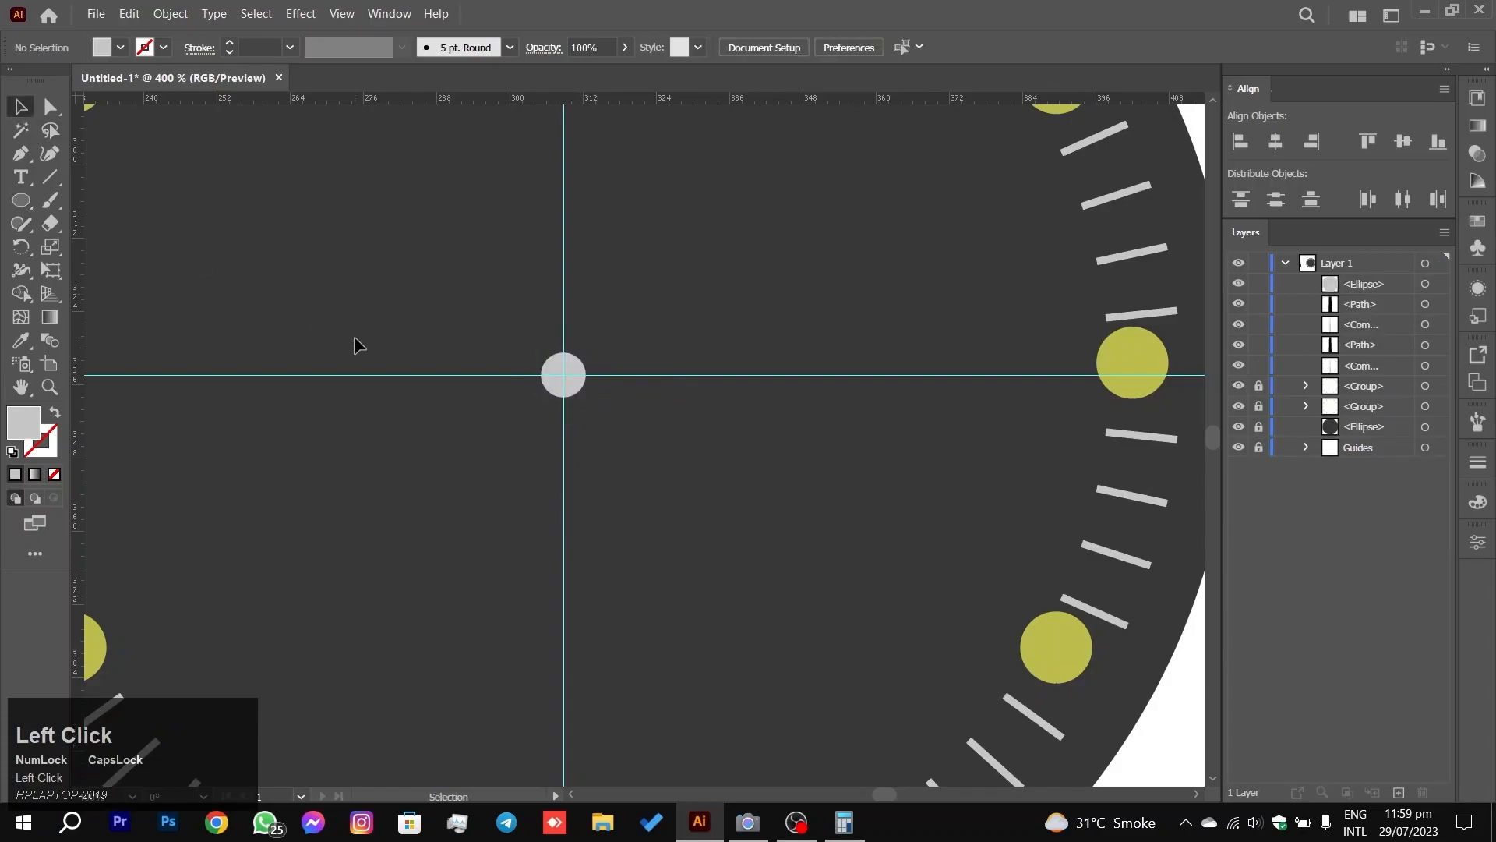
# Step: Scale the gray centre circle about its own centre to roughly the size of the yellow hour circles
pyautogui.scroll(-4, 352, 339)
pyautogui.moveTo(361, 279); pyautogui.dragTo(615, 327)
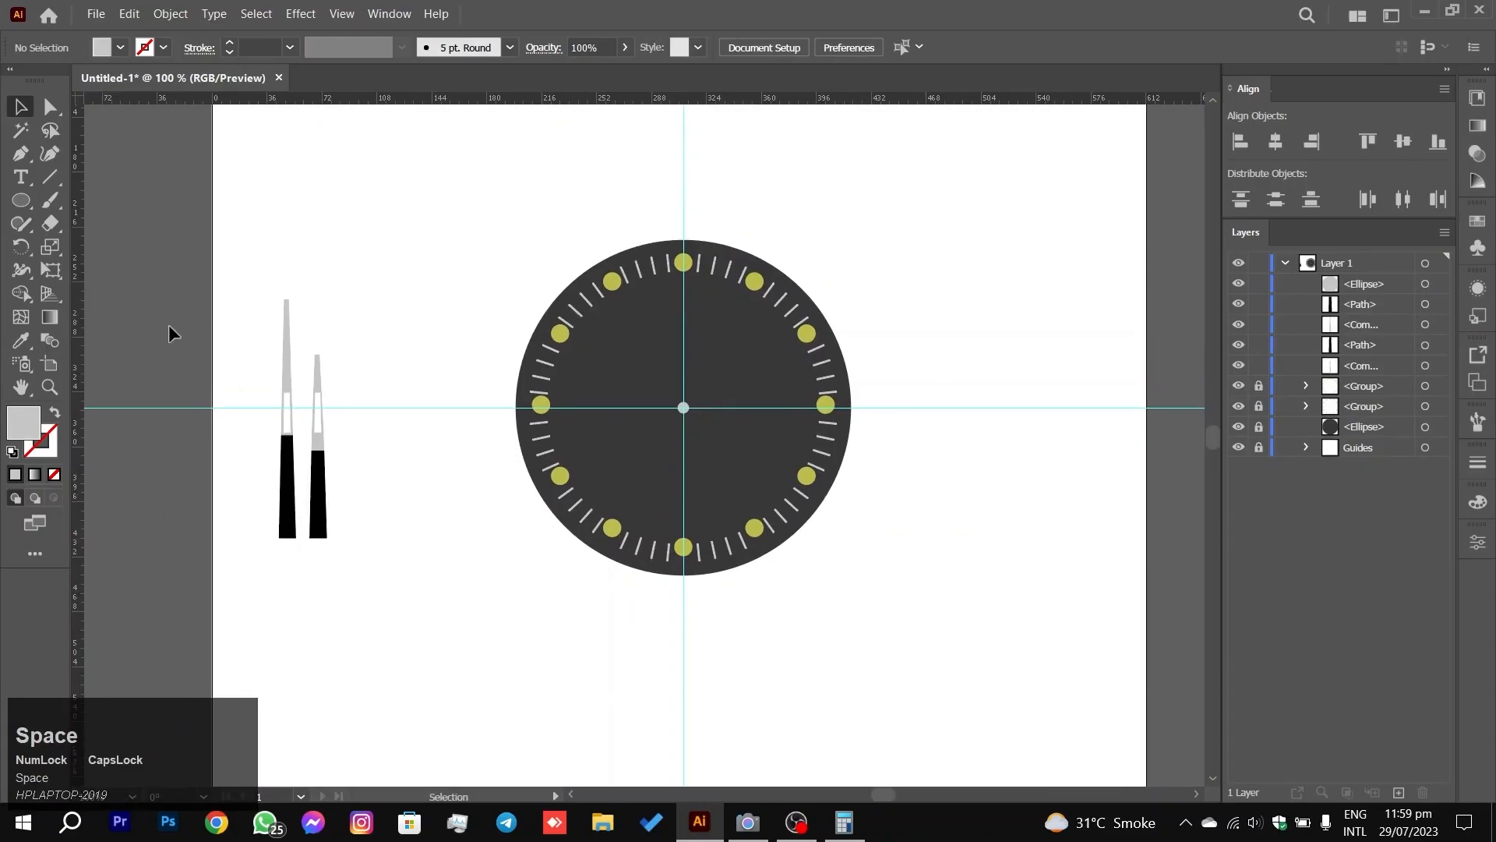
pyautogui.moveTo(249, 332); pyautogui.dragTo(396, 469)
pyautogui.click(768, 436)
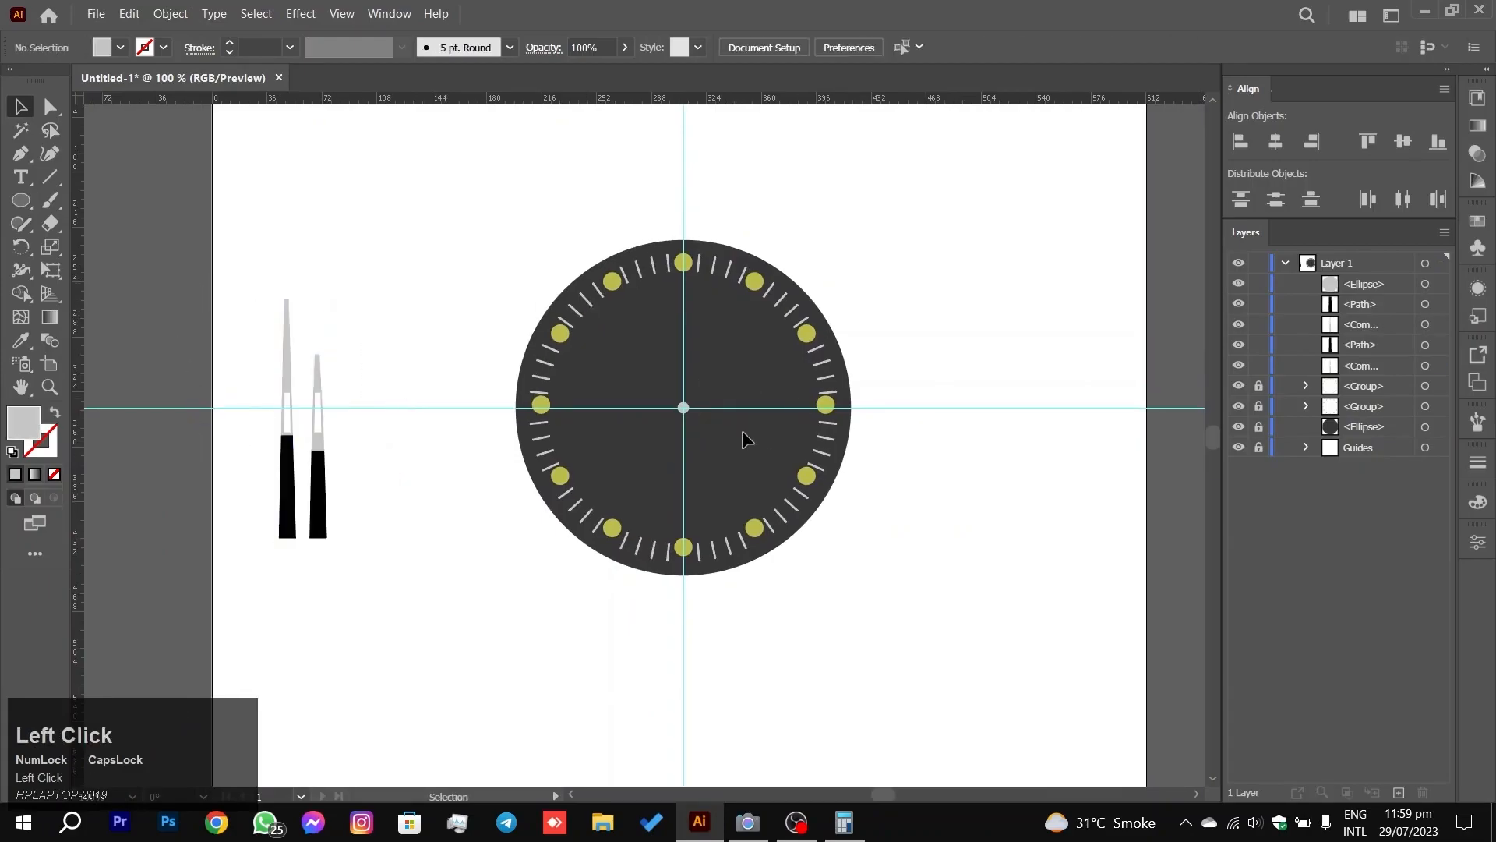
pyautogui.click(683, 405)
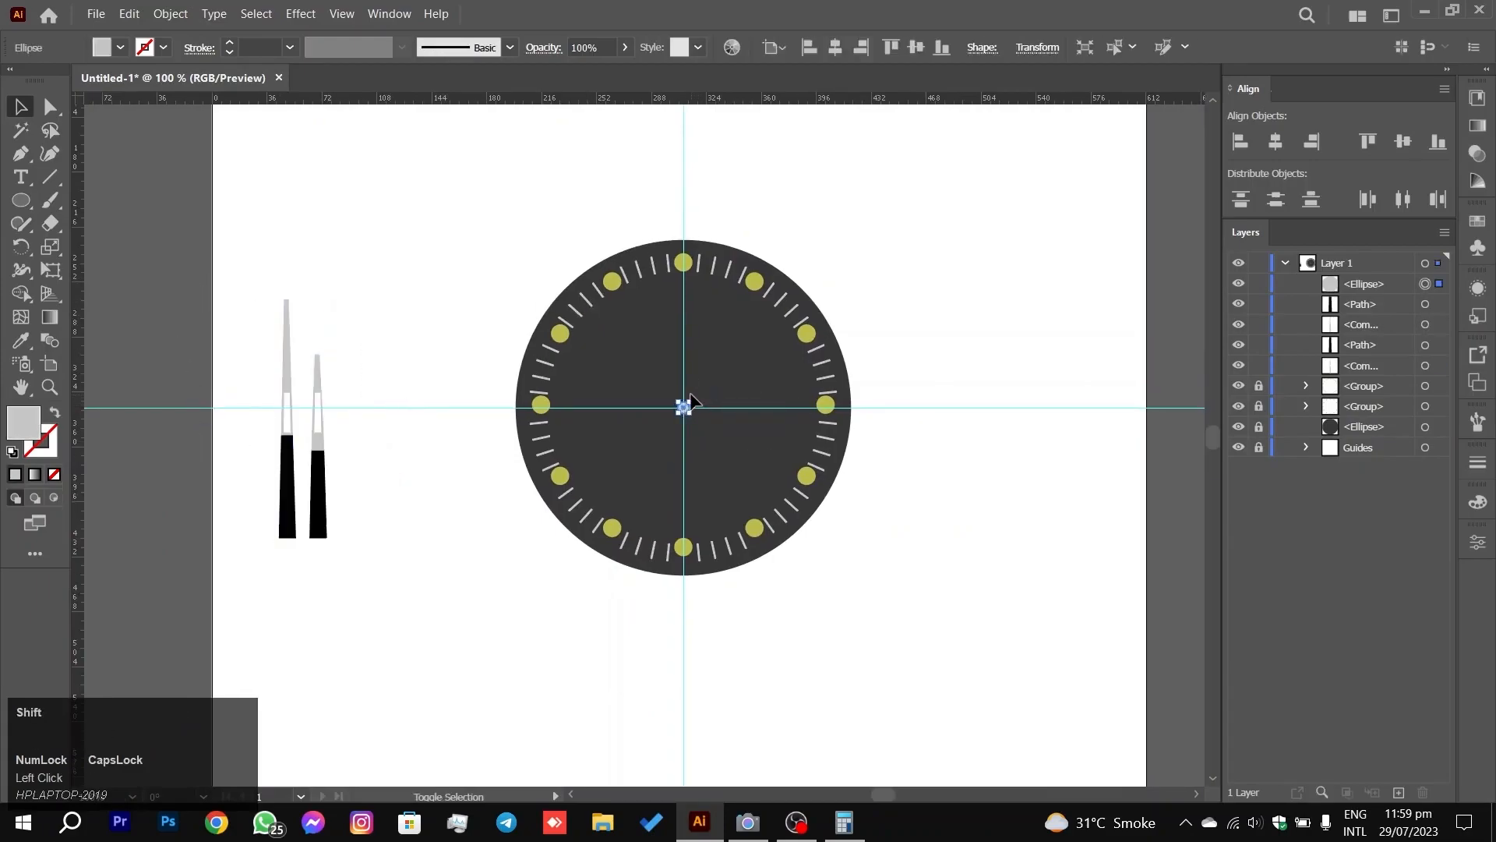
pyautogui.moveTo(693, 400); pyautogui.dragTo(697, 394)
pyautogui.click(871, 275)
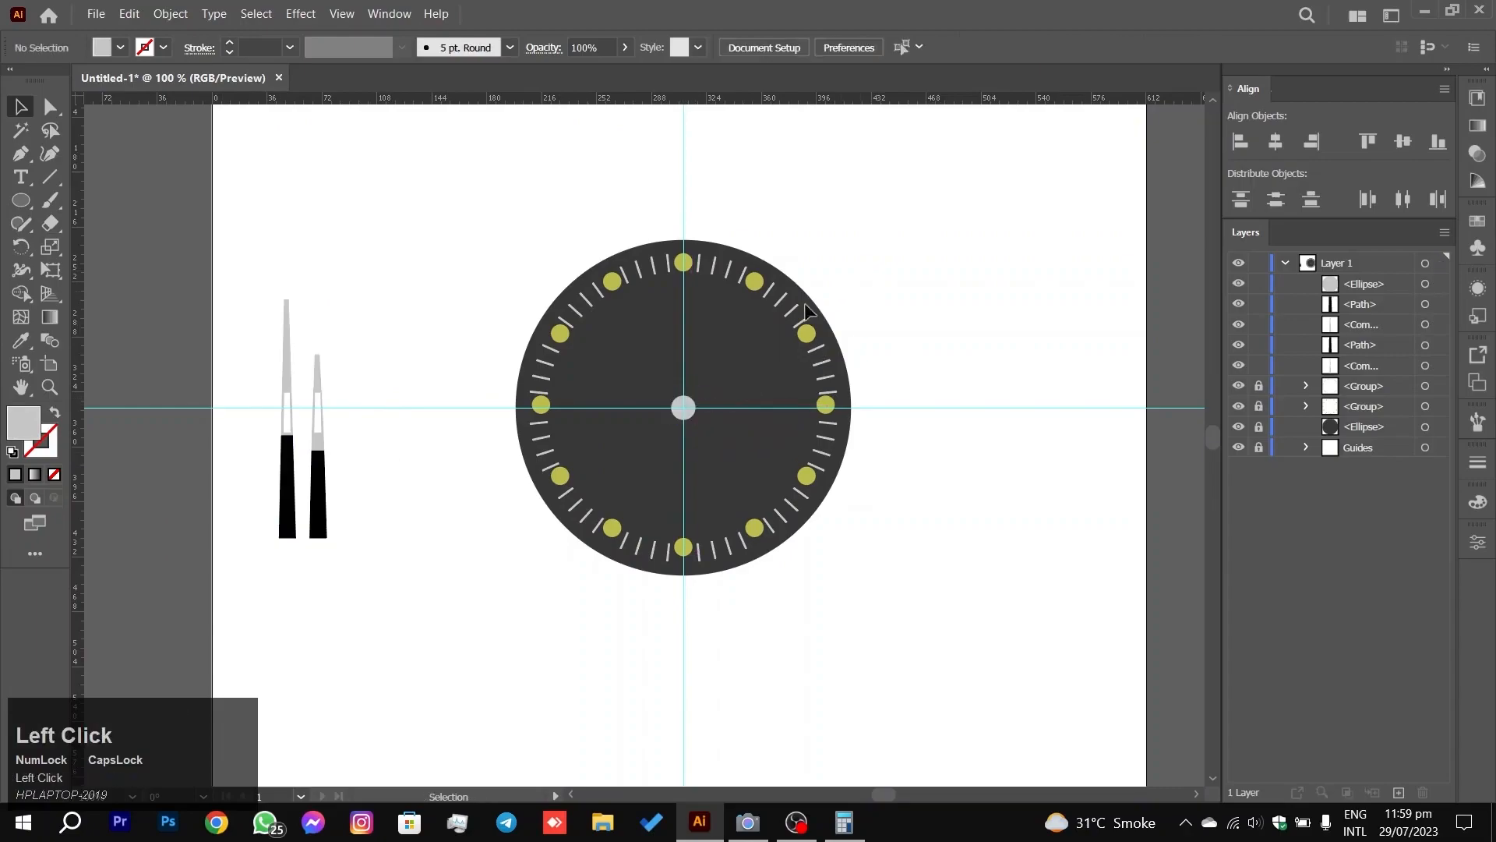
pyautogui.click(702, 409)
pyautogui.keyDown('alt'); pyautogui.scroll(4, 704, 410); pyautogui.keyUp('alt')
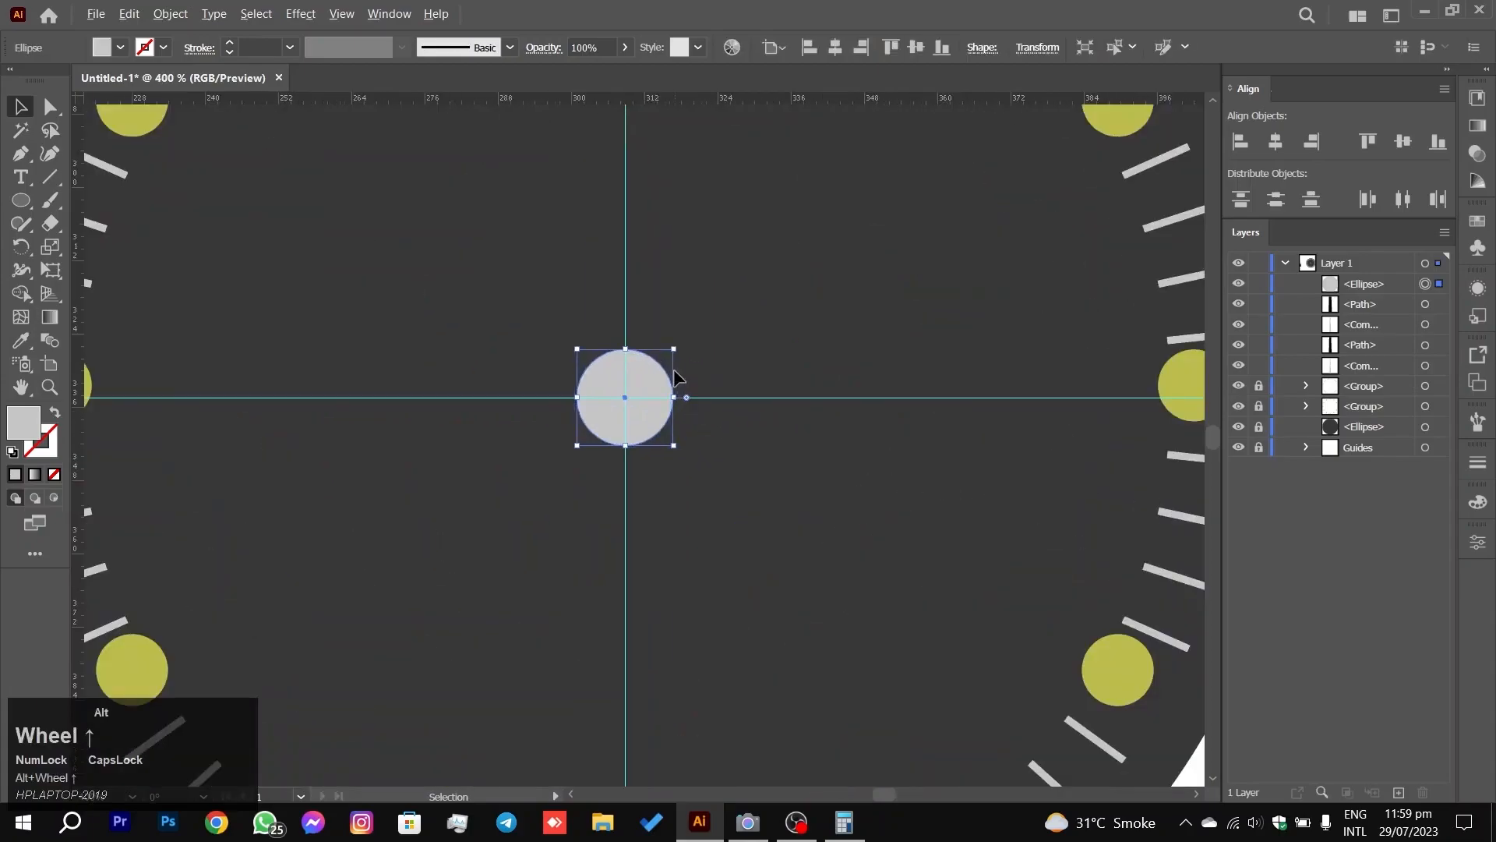
pyautogui.keyDown('alt'); pyautogui.scroll(3, 592, 343); pyautogui.keyUp('alt')
pyautogui.moveTo(669, 289); pyautogui.dragTo(638, 306)
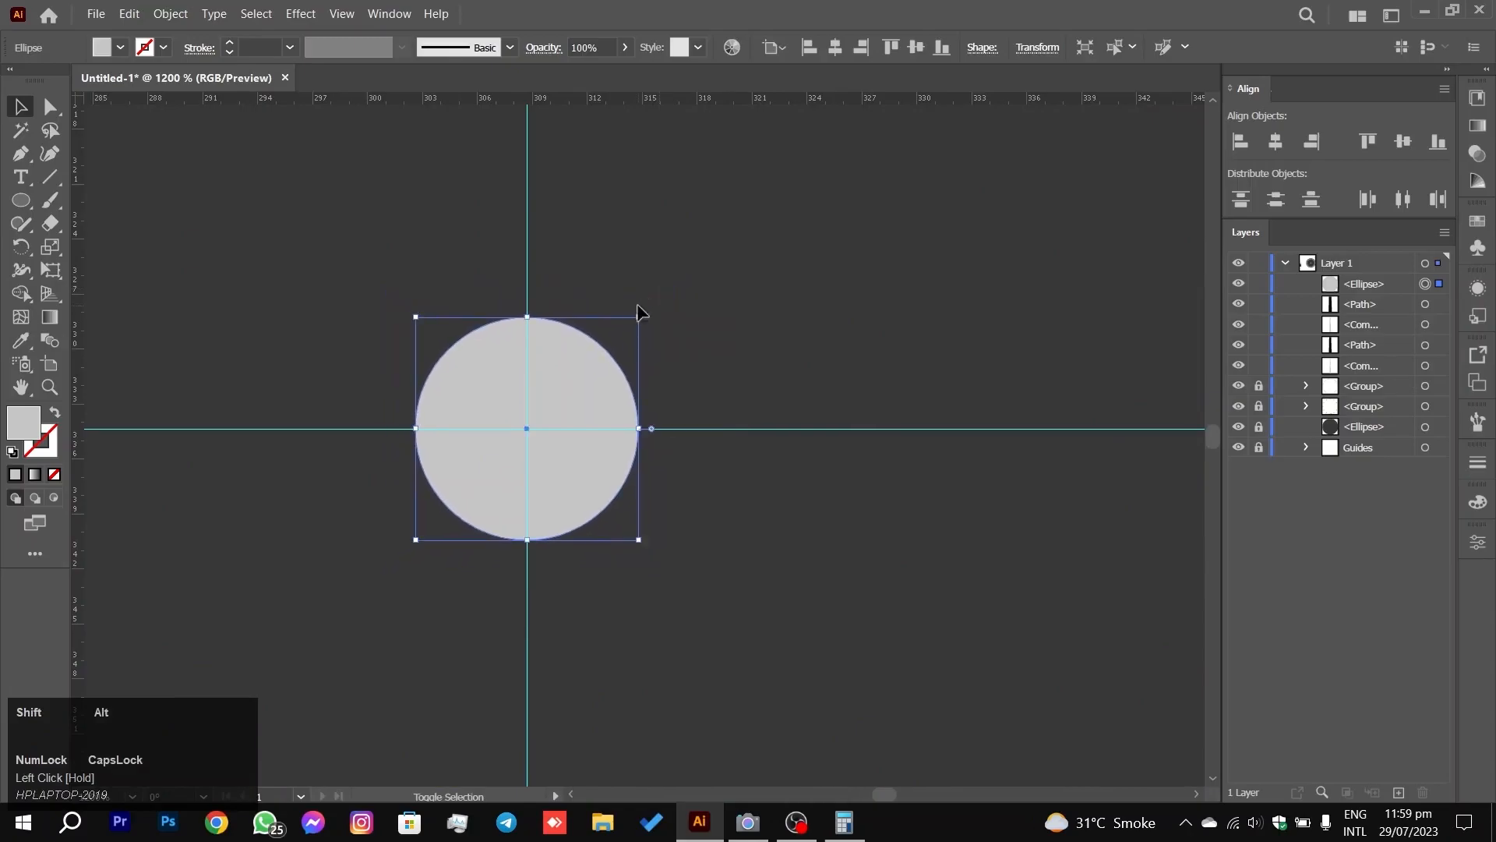
# Step: Fill the centre circle with medium gray #727272, and deselect it
pyautogui.doubleClick(23, 417)
pyautogui.moveTo(530, 446); pyautogui.dragTo(472, 415)
pyautogui.click(943, 295)
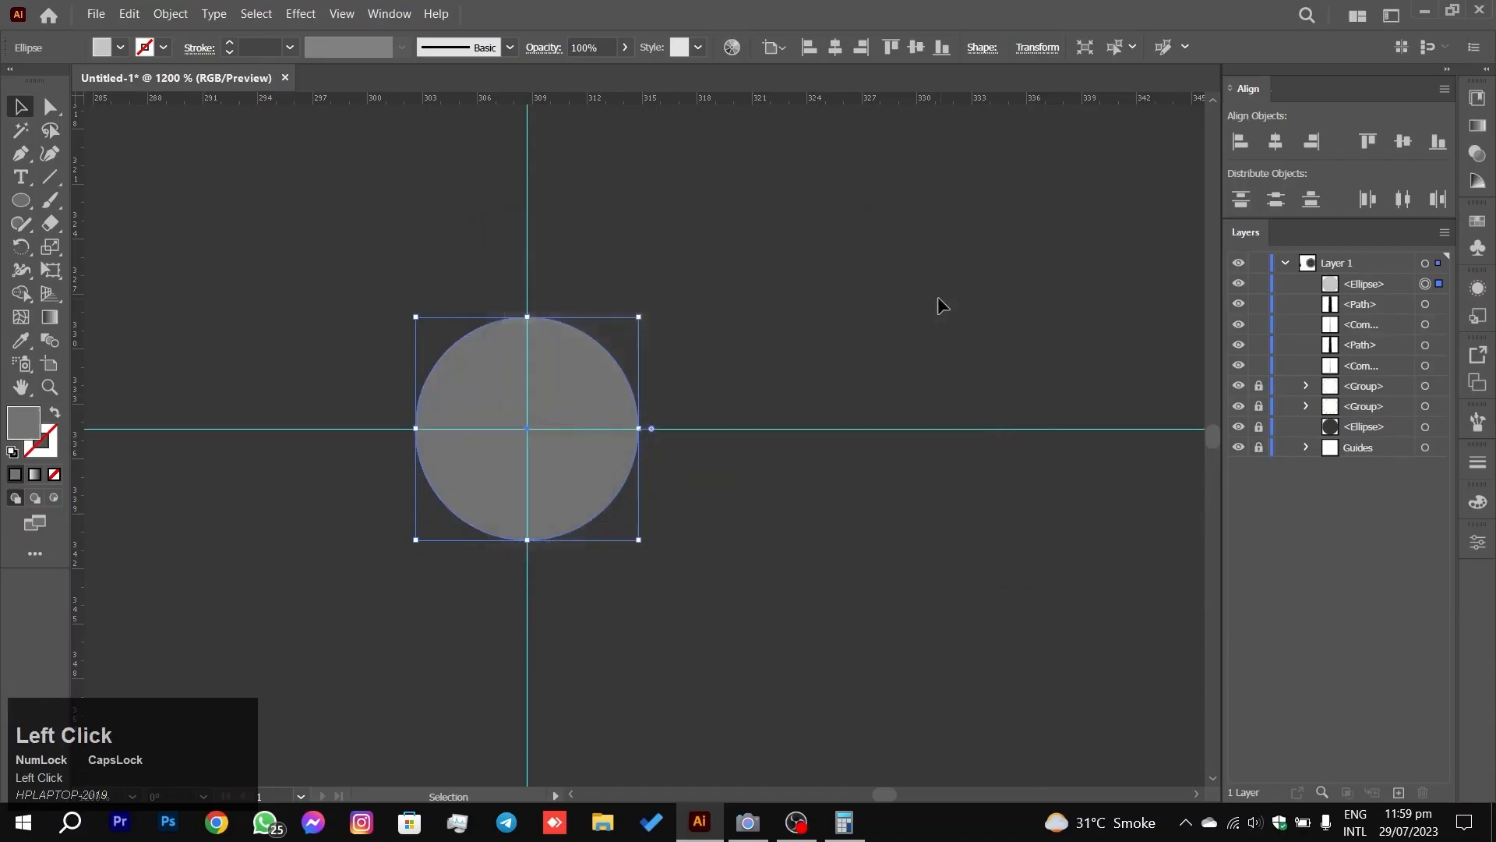
pyautogui.click(330, 282)
# Step: Darken the centre circle's fill to #444444, and deselect it
pyautogui.scroll(-4, 362, 297)
pyautogui.scroll(4, 362, 298)
pyautogui.click(519, 366)
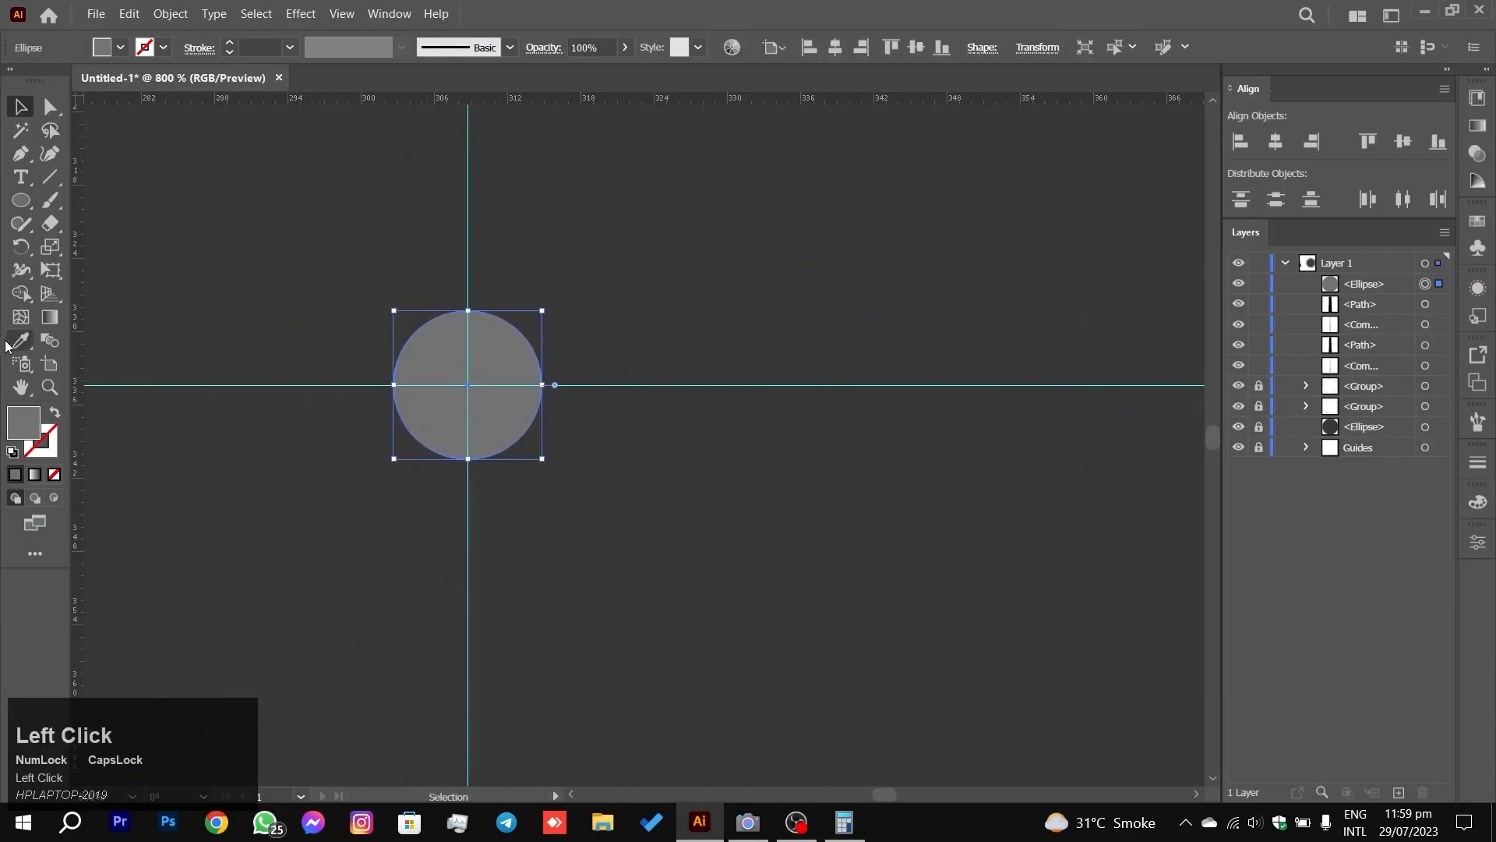
pyautogui.doubleClick(12, 424)
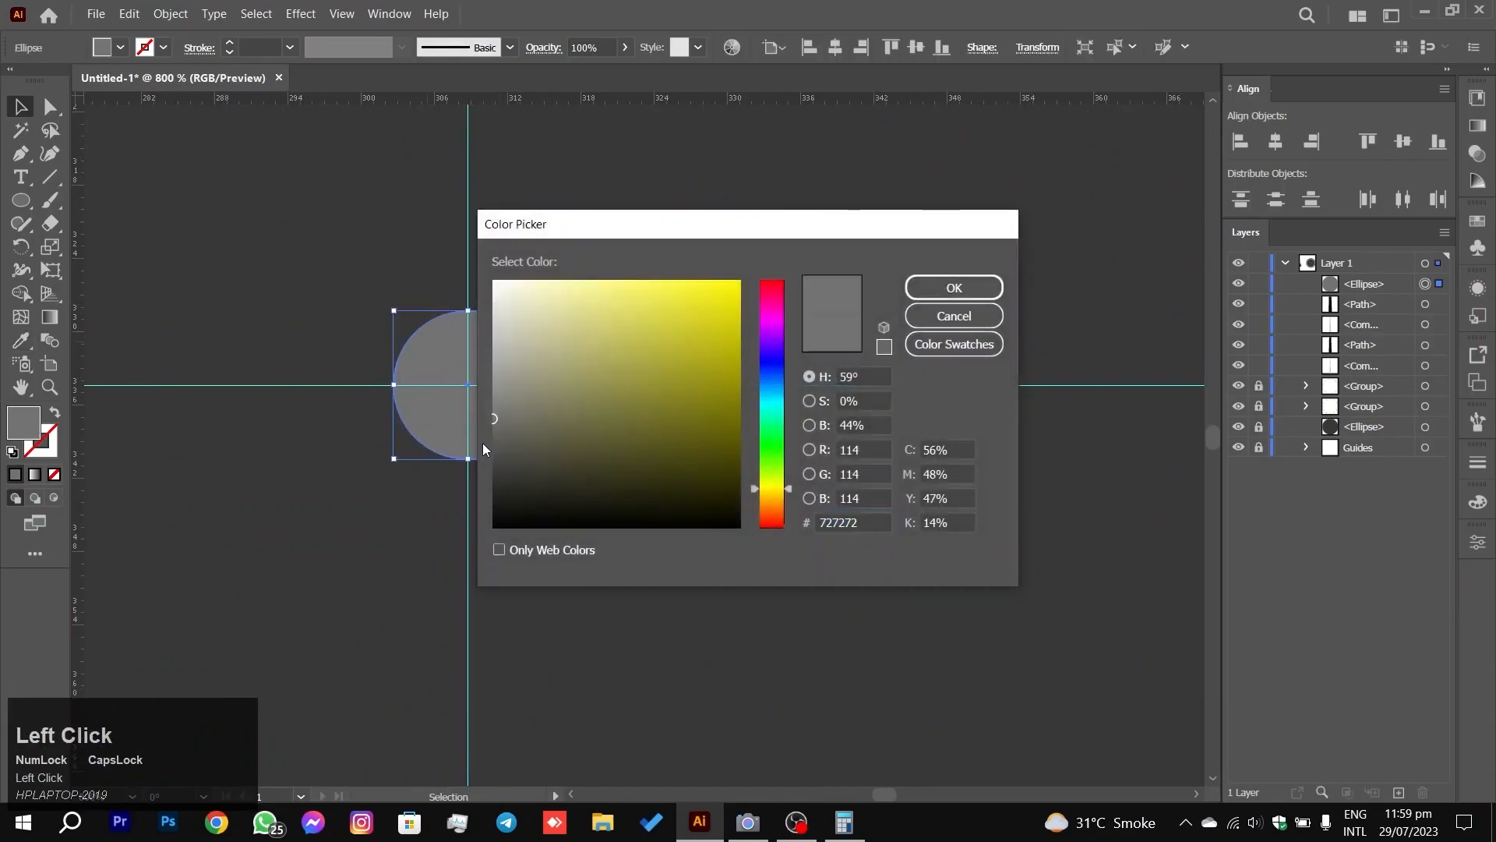
pyautogui.moveTo(497, 446); pyautogui.dragTo(466, 459)
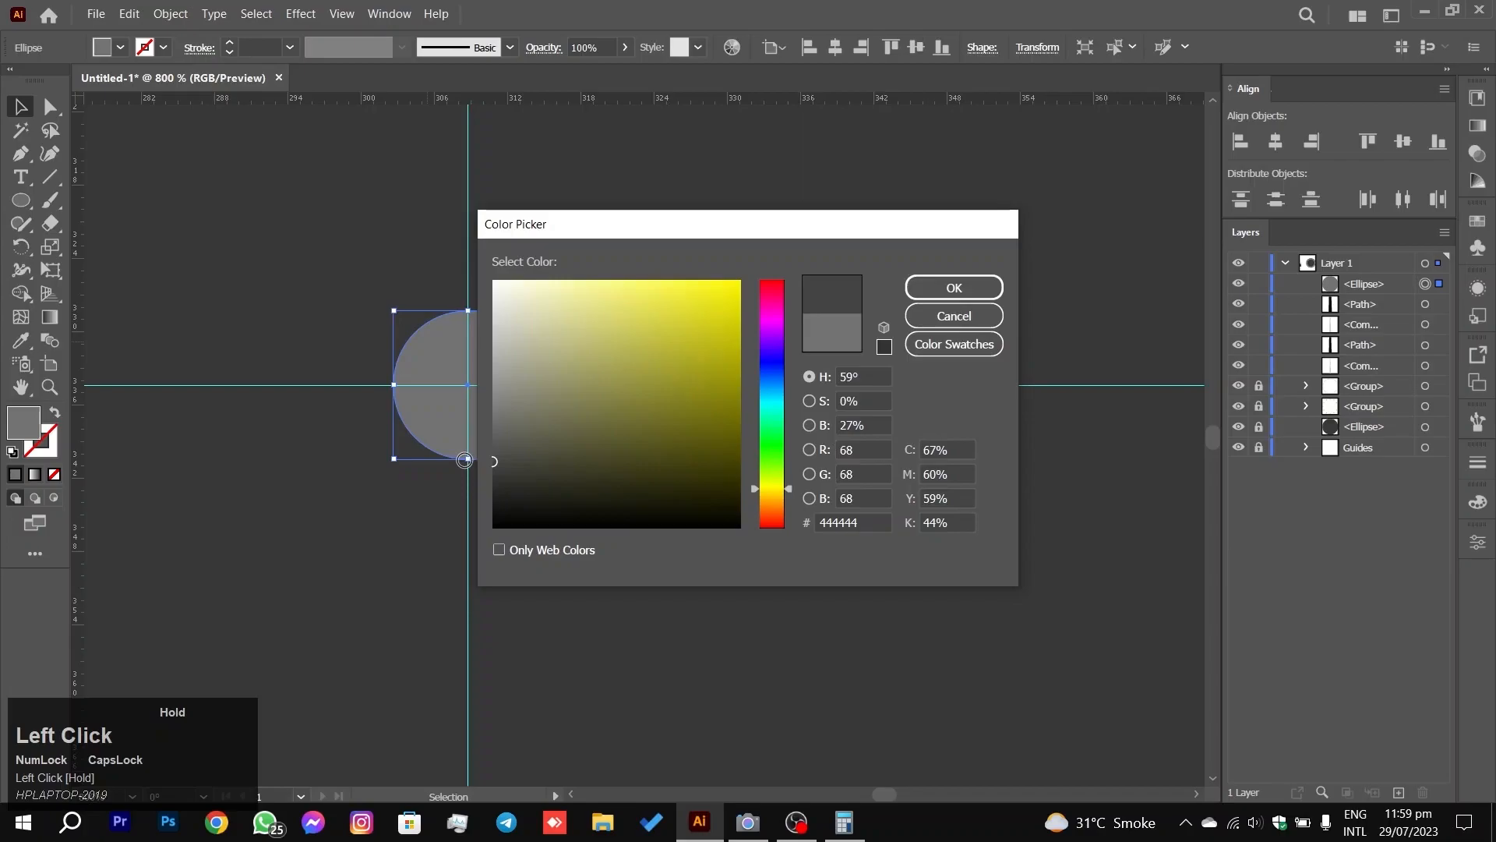
pyautogui.click(954, 288)
pyautogui.click(823, 297)
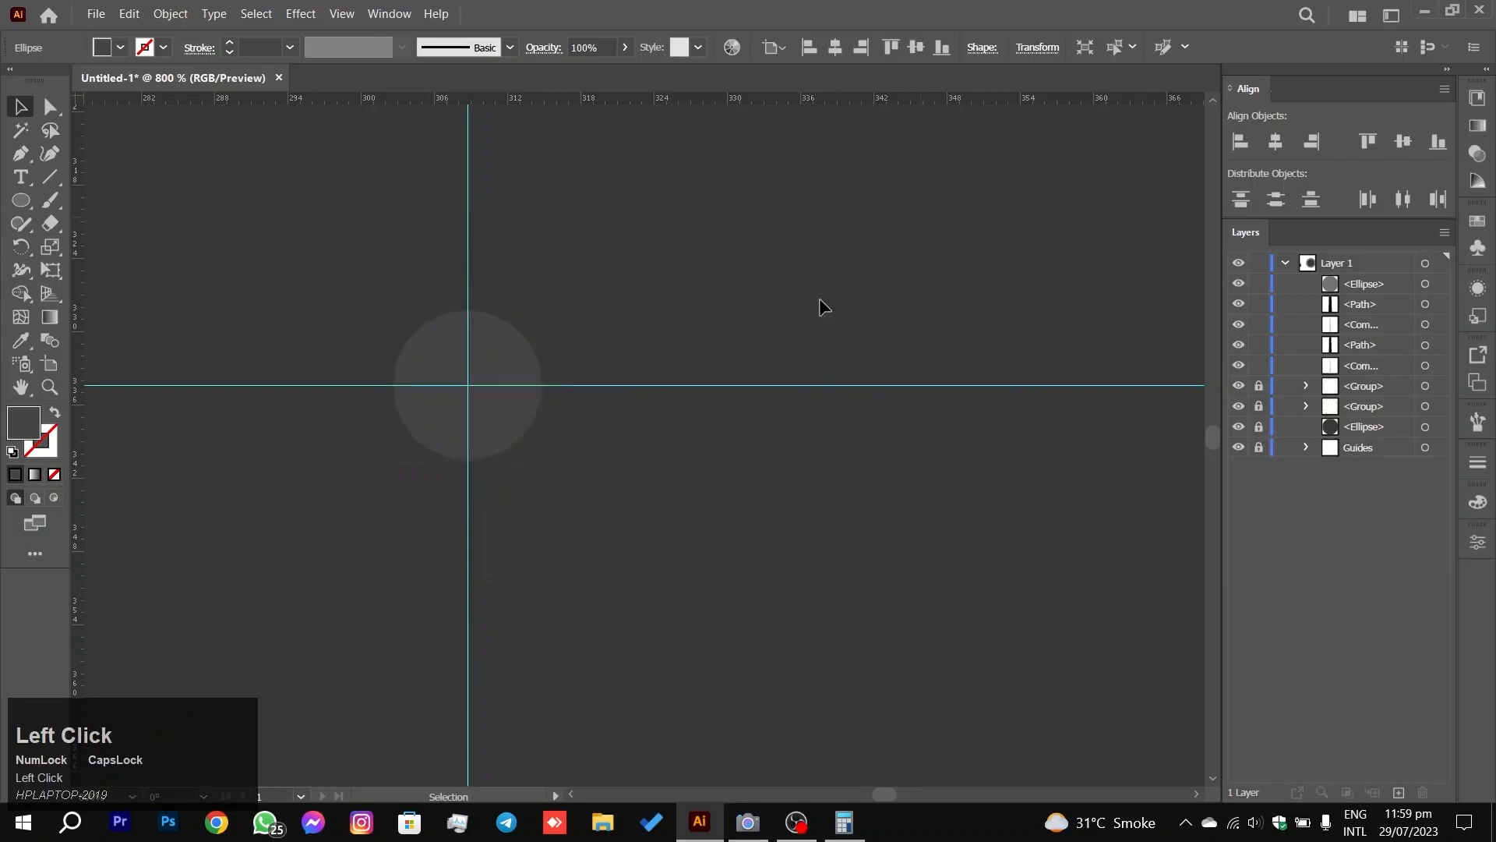
# Step: Lighten the centre circle's fill to a medium gray that stands out from the dark clock face
pyautogui.click(527, 352)
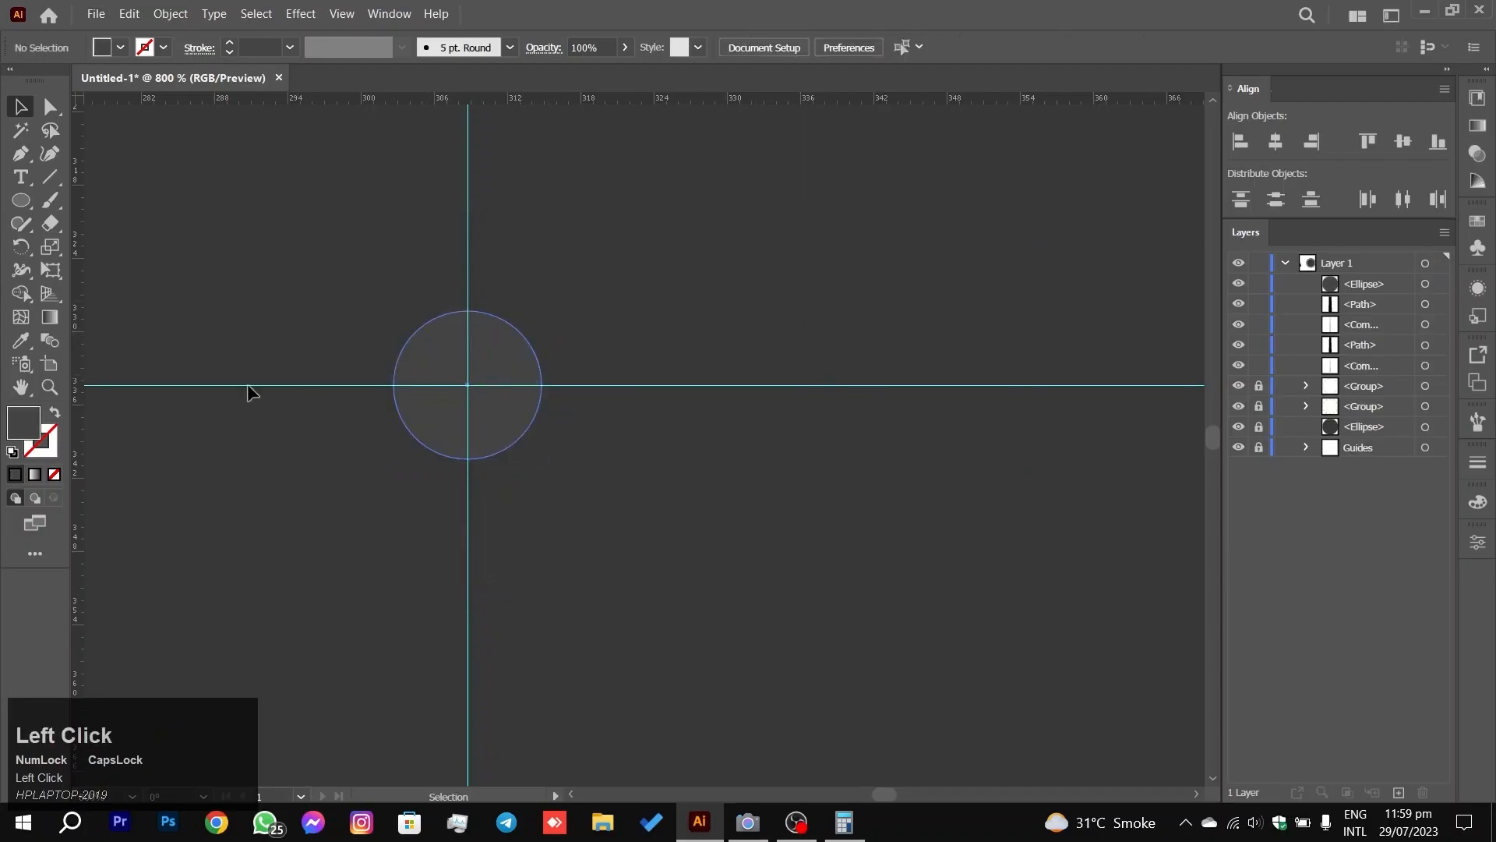
pyautogui.doubleClick(21, 425)
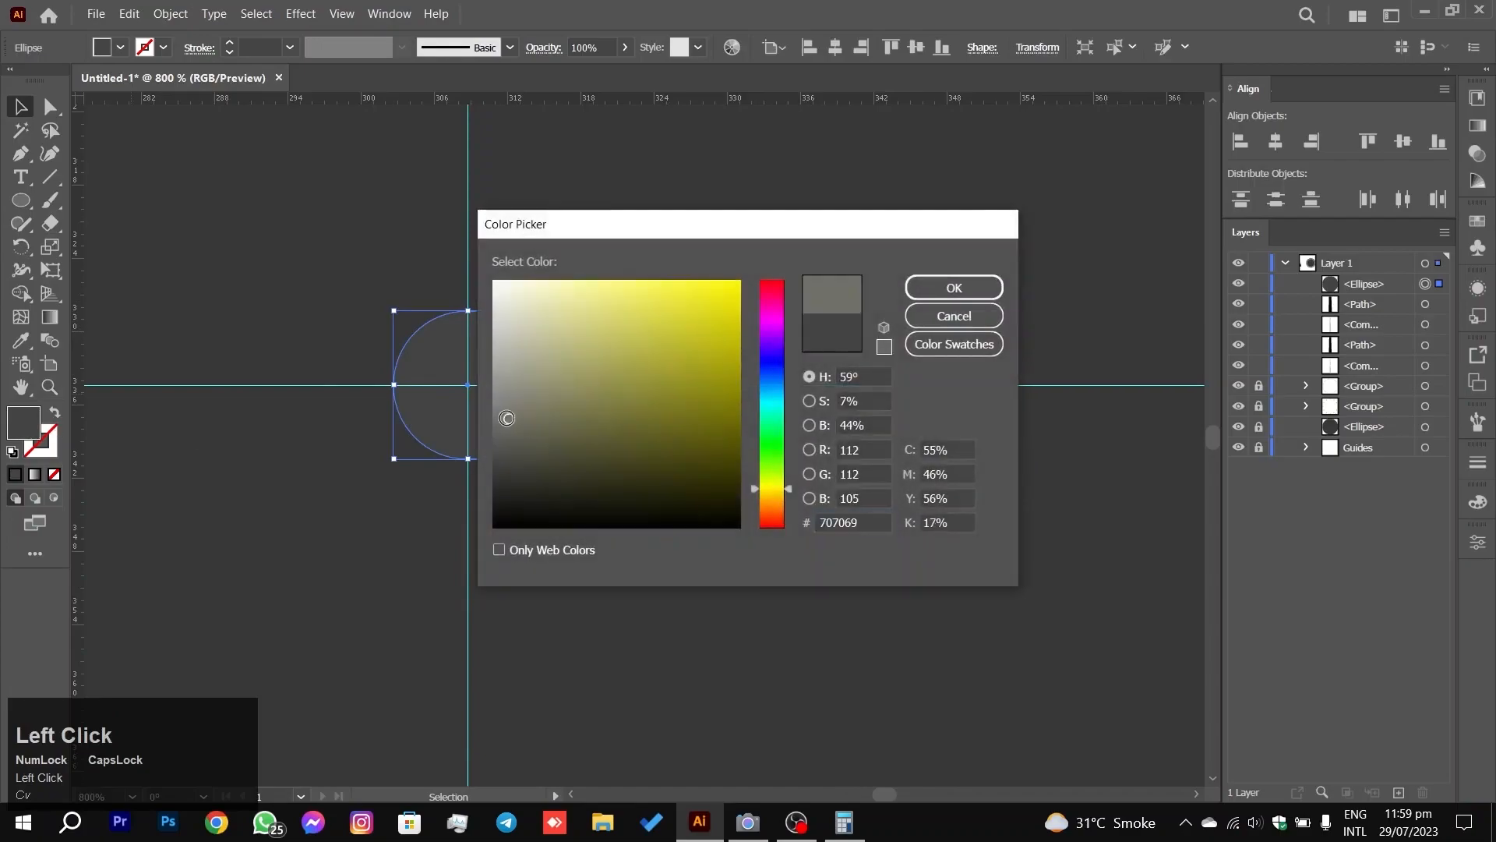
pyautogui.click(955, 288)
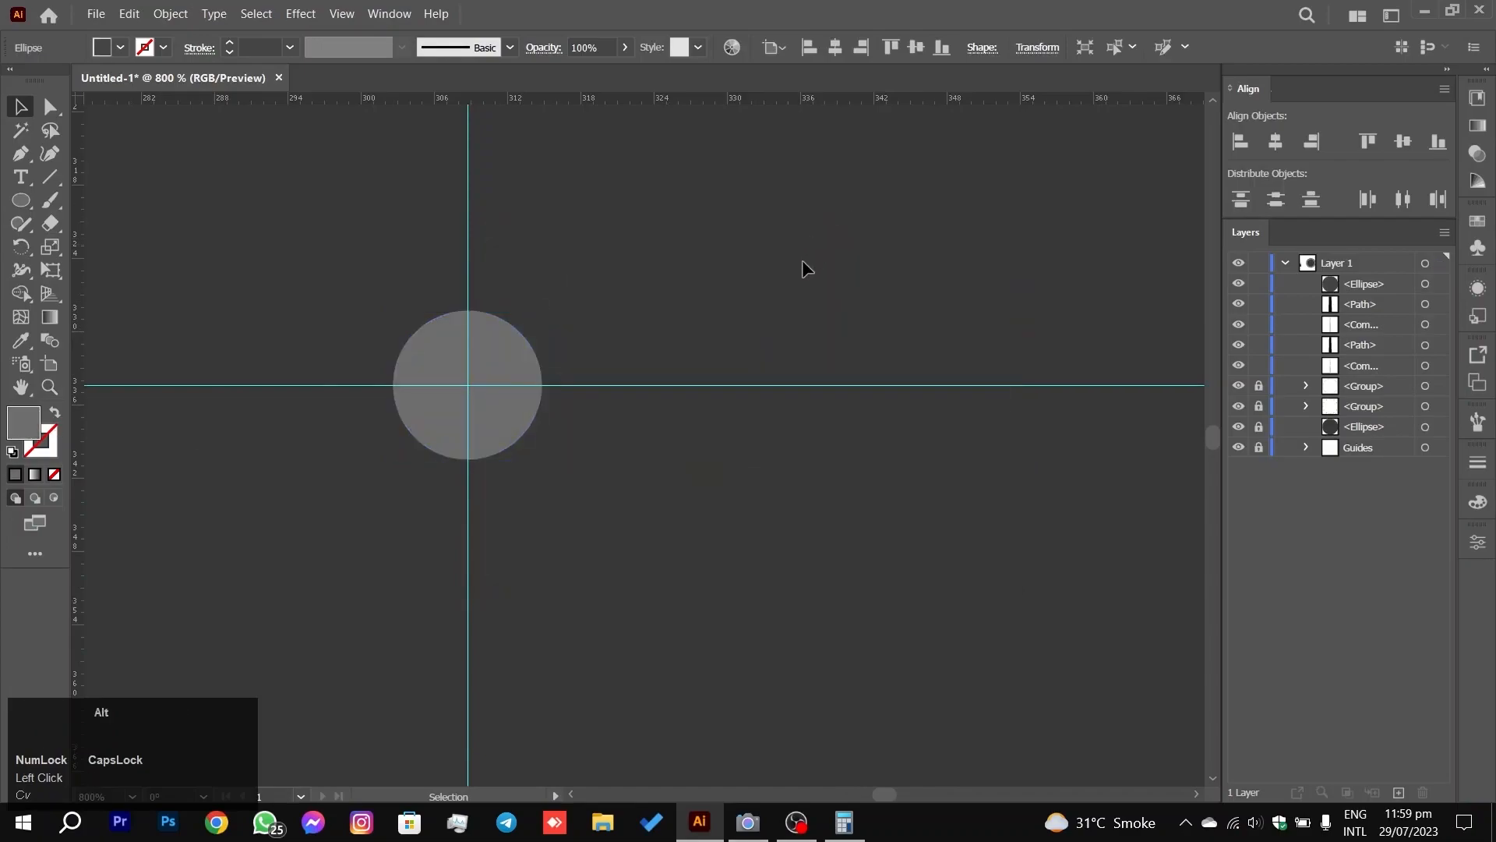
pyautogui.scroll(-4, 771, 312)
pyautogui.moveTo(769, 316); pyautogui.dragTo(894, 361)
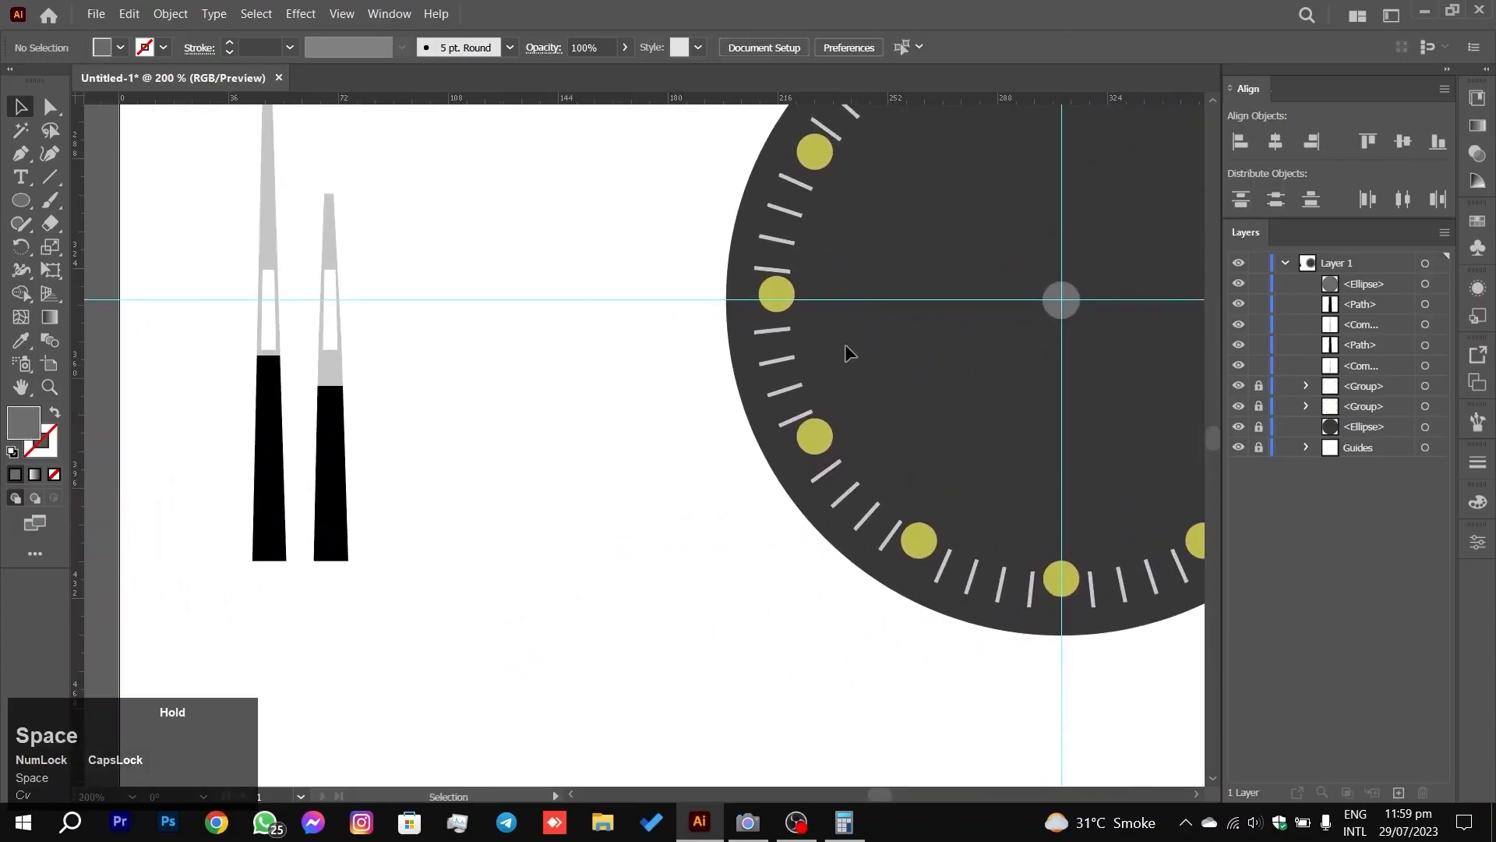
pyautogui.moveTo(403, 223); pyautogui.dragTo(306, 296)
pyautogui.moveTo(344, 460); pyautogui.dragTo(1010, 362)
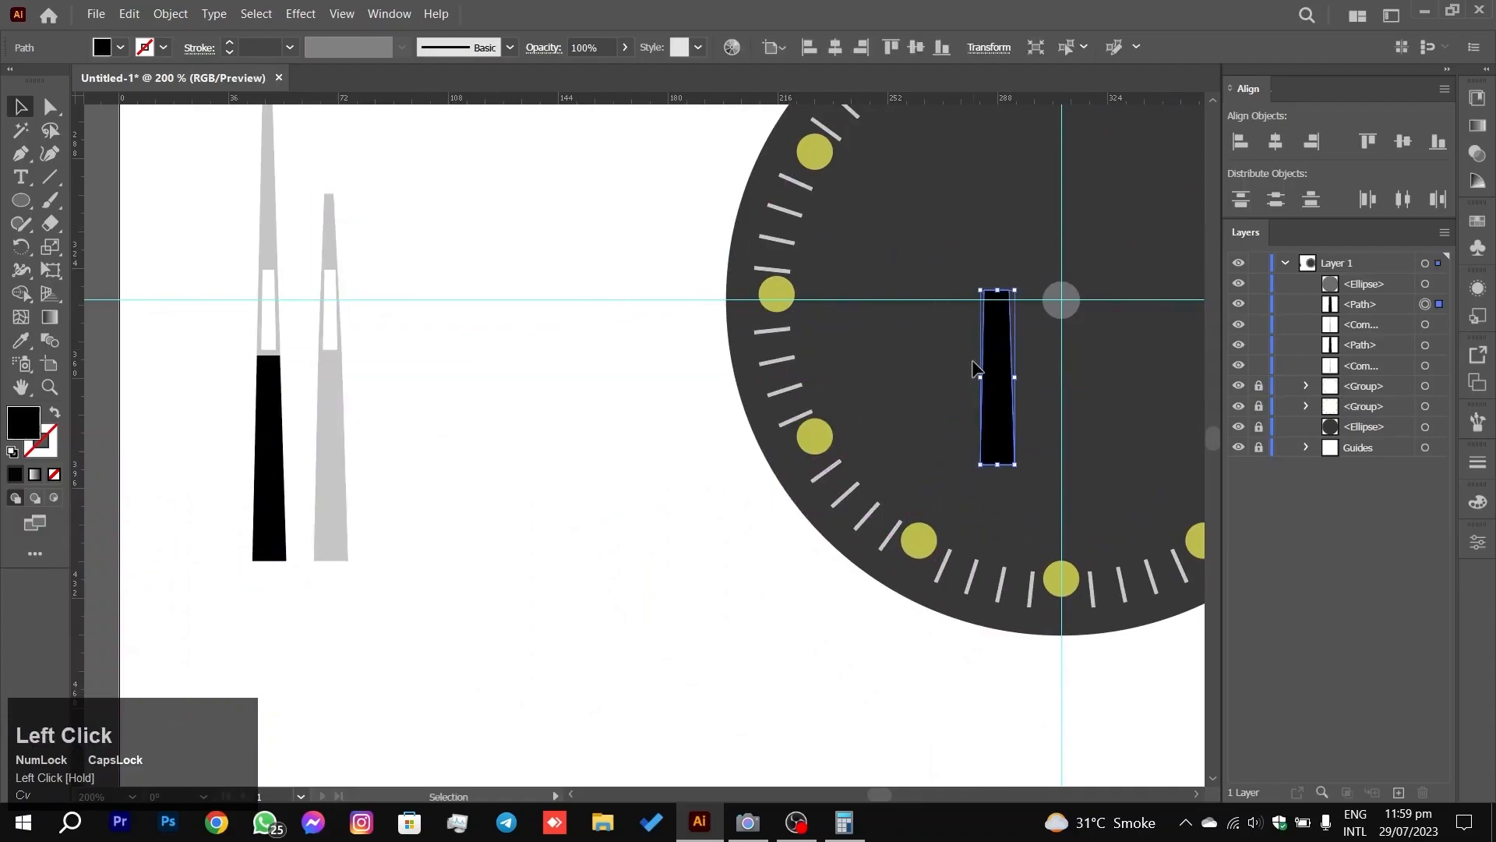
pyautogui.hotkey('ctrl', 'z')
# Step: Group the shorter hand with its black base, and group the longer hand with its own base
pyautogui.moveTo(435, 175); pyautogui.dragTo(316, 444)
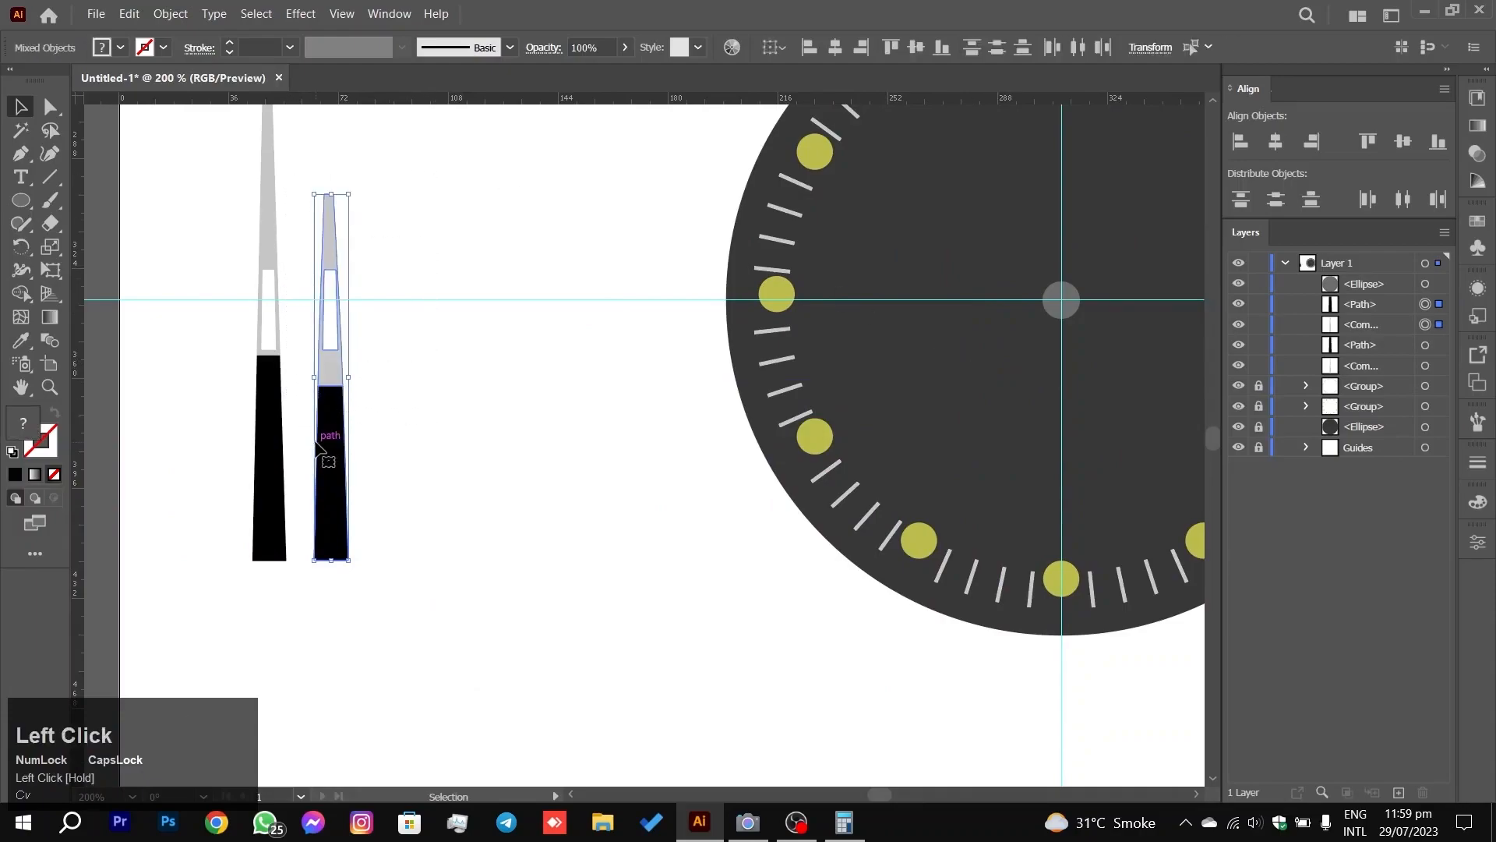
pyautogui.hotkey('ctrl', 'g')
pyautogui.moveTo(201, 335); pyautogui.dragTo(291, 503)
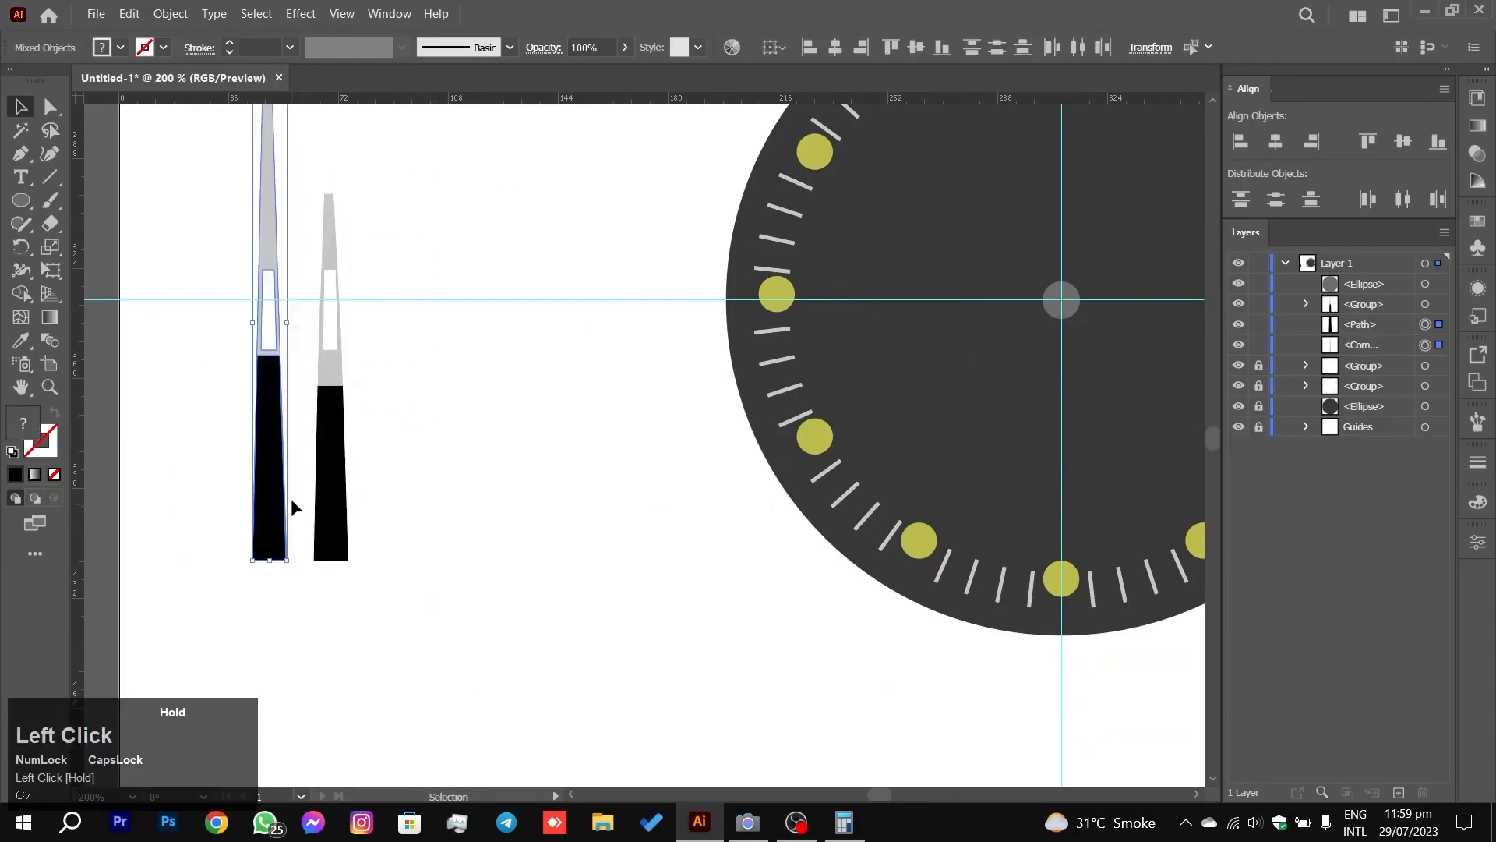
pyautogui.hotkey('ctrl', 'g')
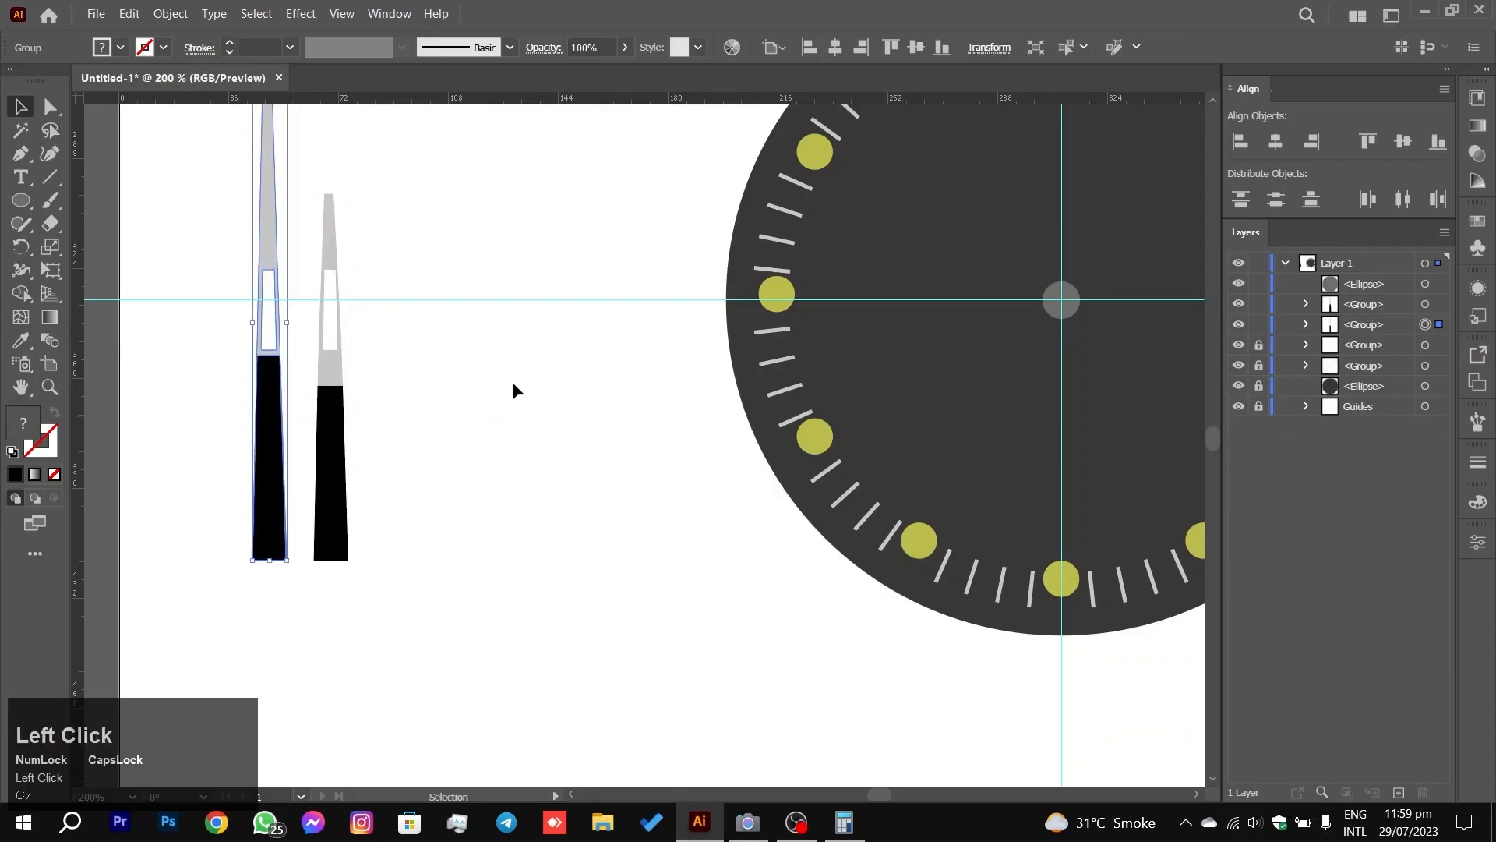
pyautogui.click(512, 381)
# Step: Place the shorter hand upright on the vertical guide with its base at the clock centre, and scale it down to fit inside the dial
pyautogui.moveTo(326, 460); pyautogui.dragTo(651, 443)
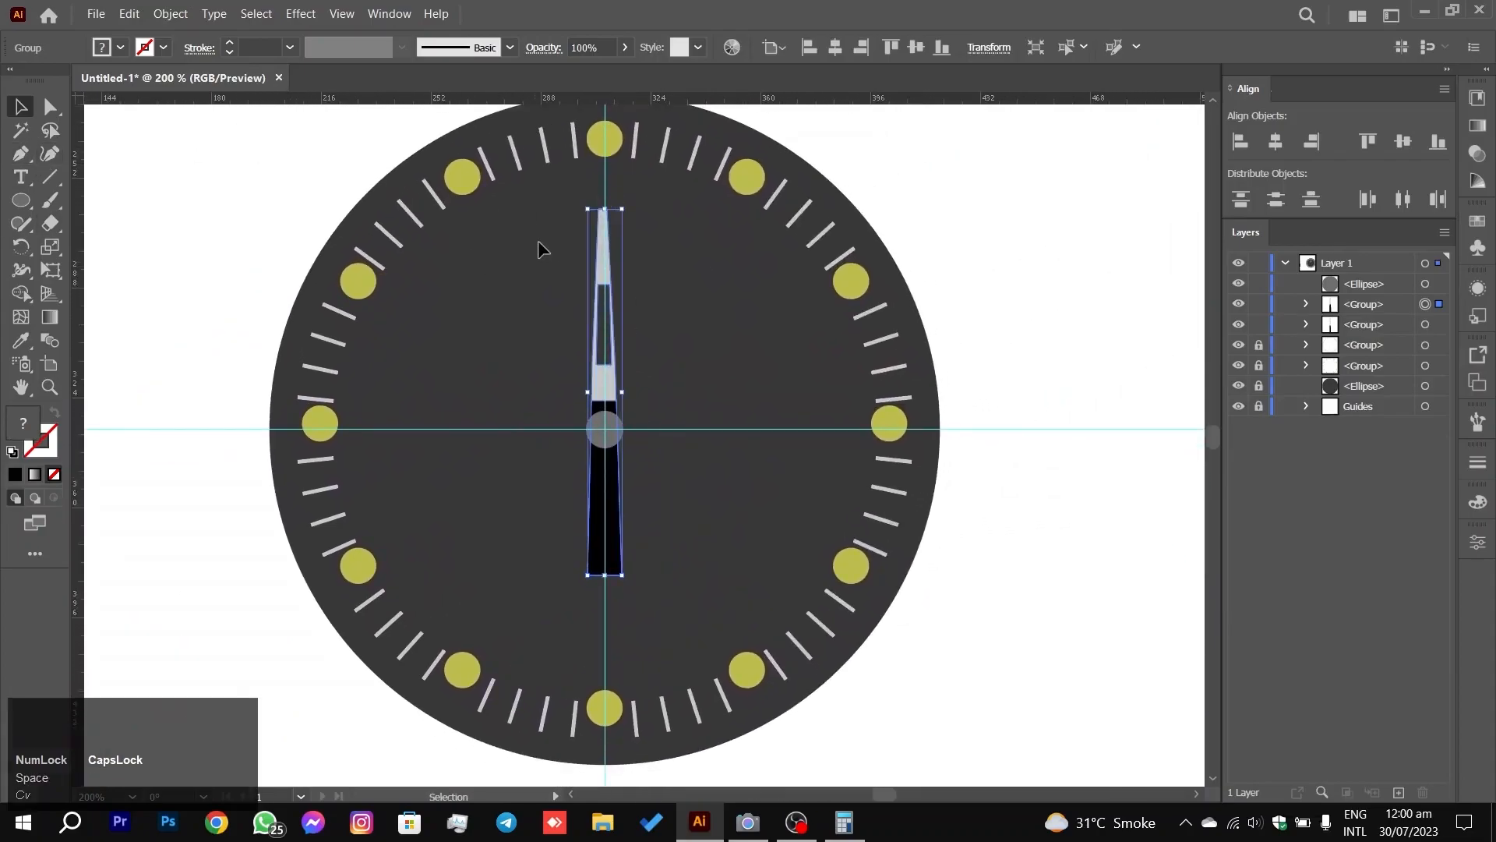
pyautogui.moveTo(585, 208)
pyautogui.mouseDown()
pyautogui.moveTo(618, 241)
pyautogui.moveTo(611, 273)
pyautogui.moveTo(538, 257)
pyautogui.moveTo(578, 296)
pyautogui.moveTo(615, 284)
pyautogui.moveTo(610, 193)
pyautogui.mouseUp()
pyautogui.rightClick(610, 193)
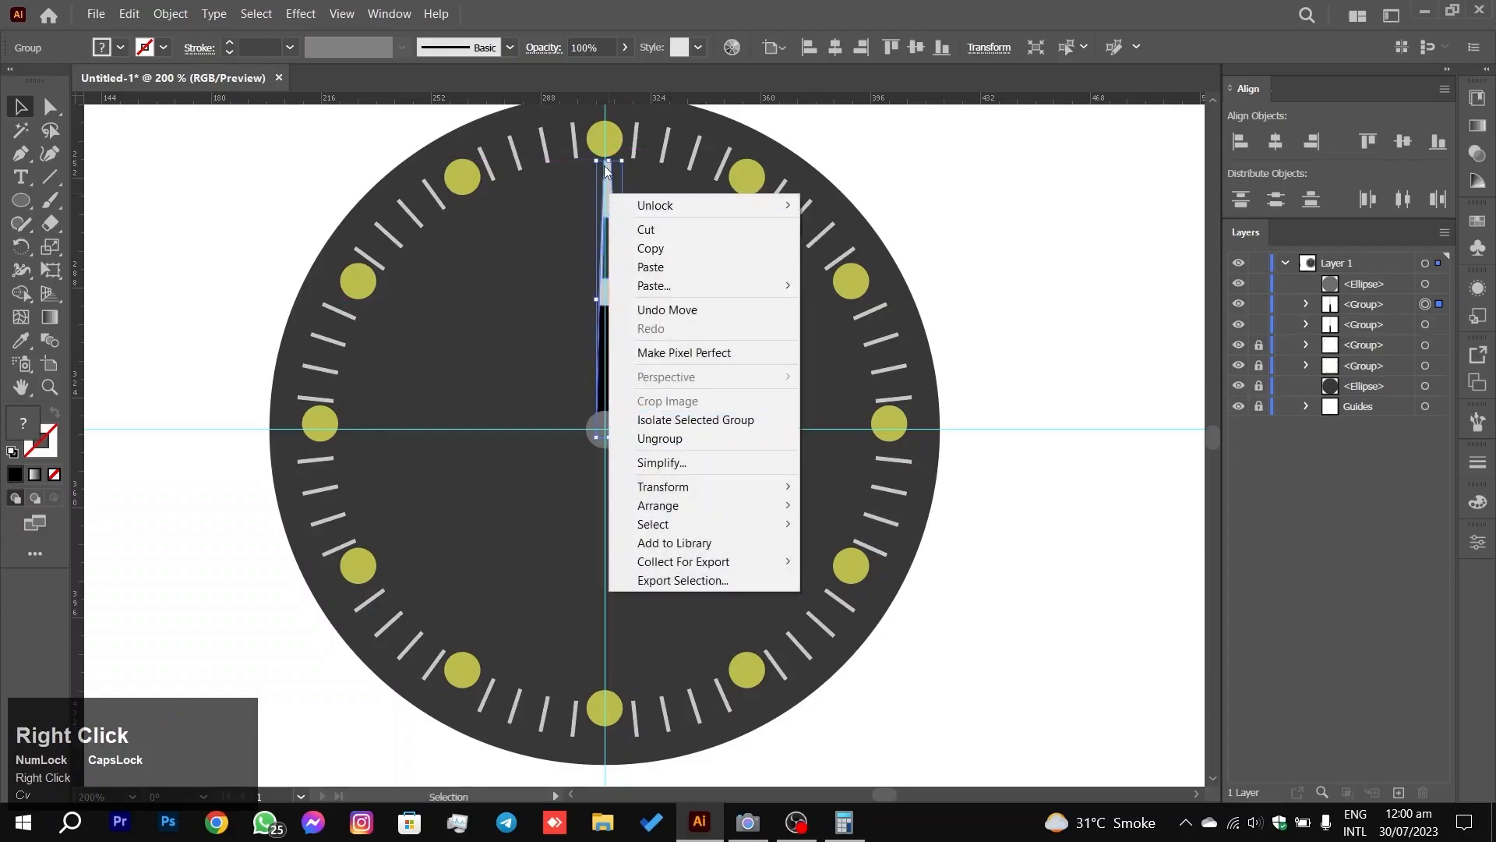
pyautogui.click(633, 152)
pyautogui.keyDown('shift'); pyautogui.click(623, 164); pyautogui.keyUp('shift')
pyautogui.moveTo(624, 163); pyautogui.dragTo(618, 203)
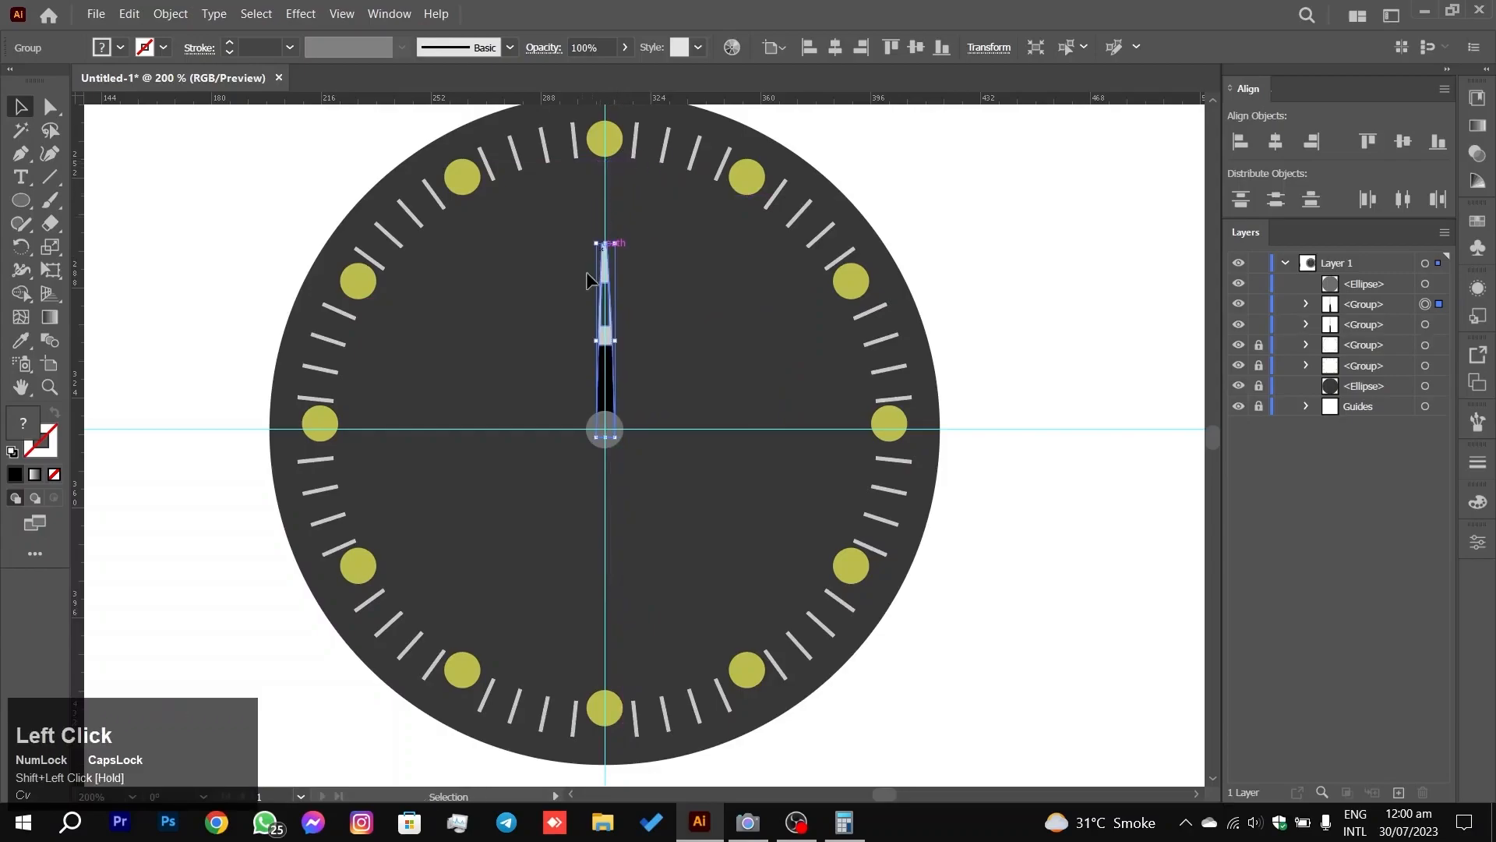
# Step: Rotate the shorter hand about the clock centre until it points at the two o'clock circle, and deselect it
pyautogui.click(21, 247)
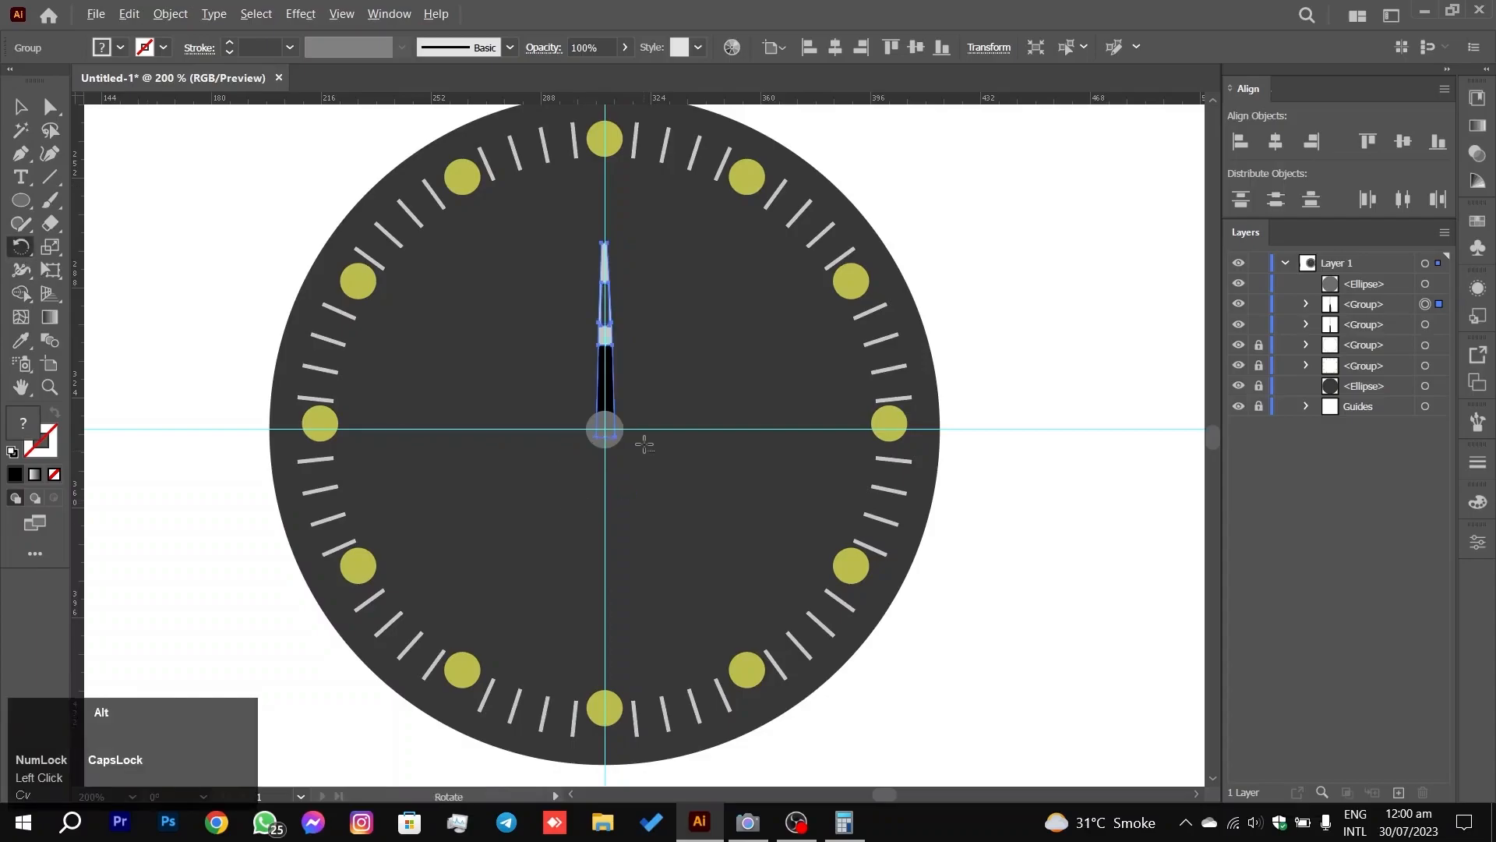
pyautogui.keyDown('alt'); pyautogui.scroll(4, 613, 429); pyautogui.keyUp('alt')
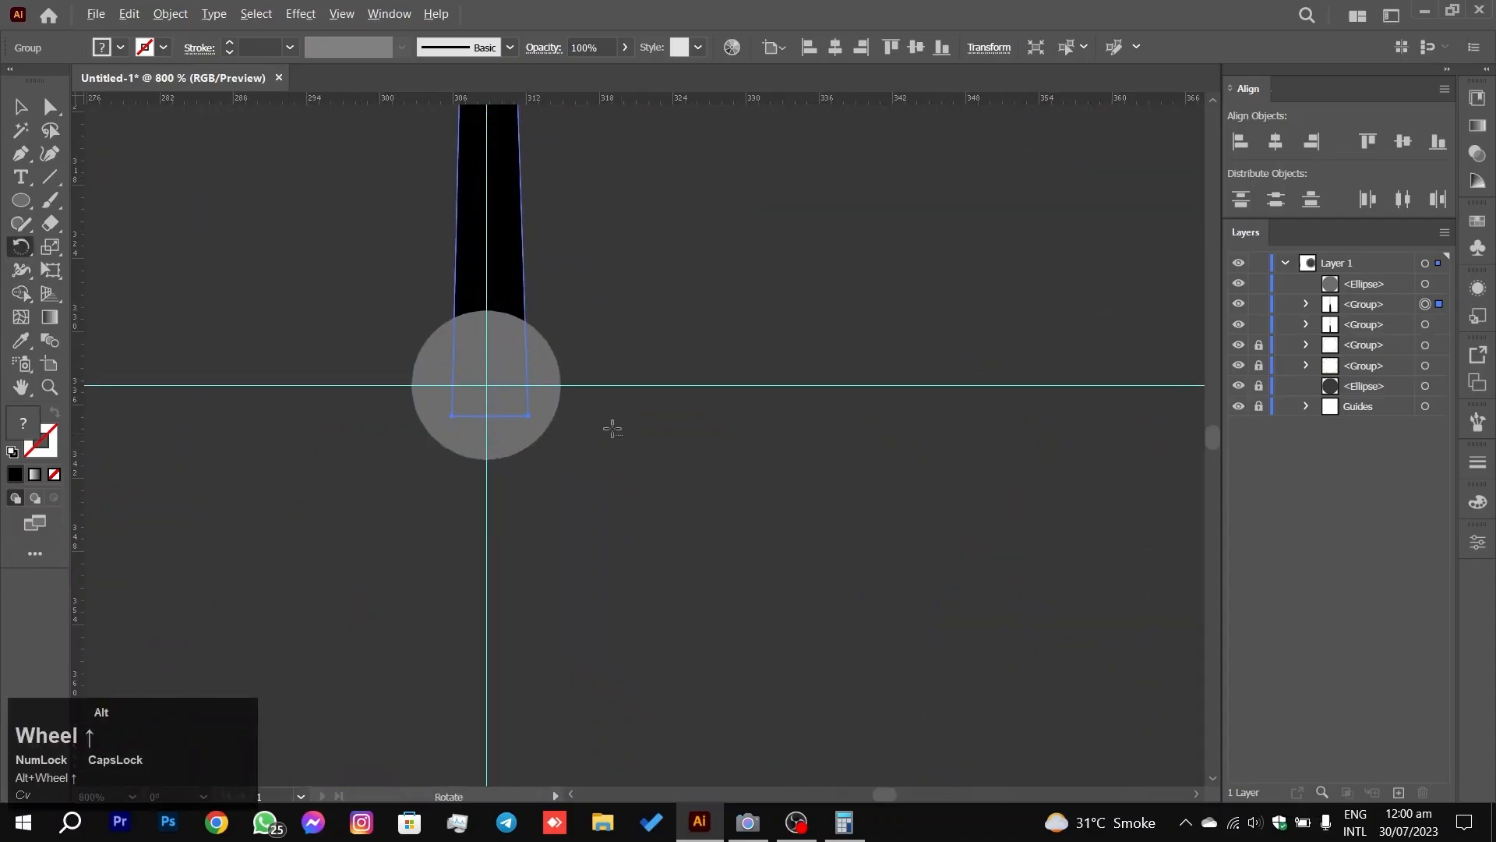
pyautogui.click(486, 386)
pyautogui.keyDown('alt'); pyautogui.scroll(-5, 463, 425); pyautogui.keyUp('alt')
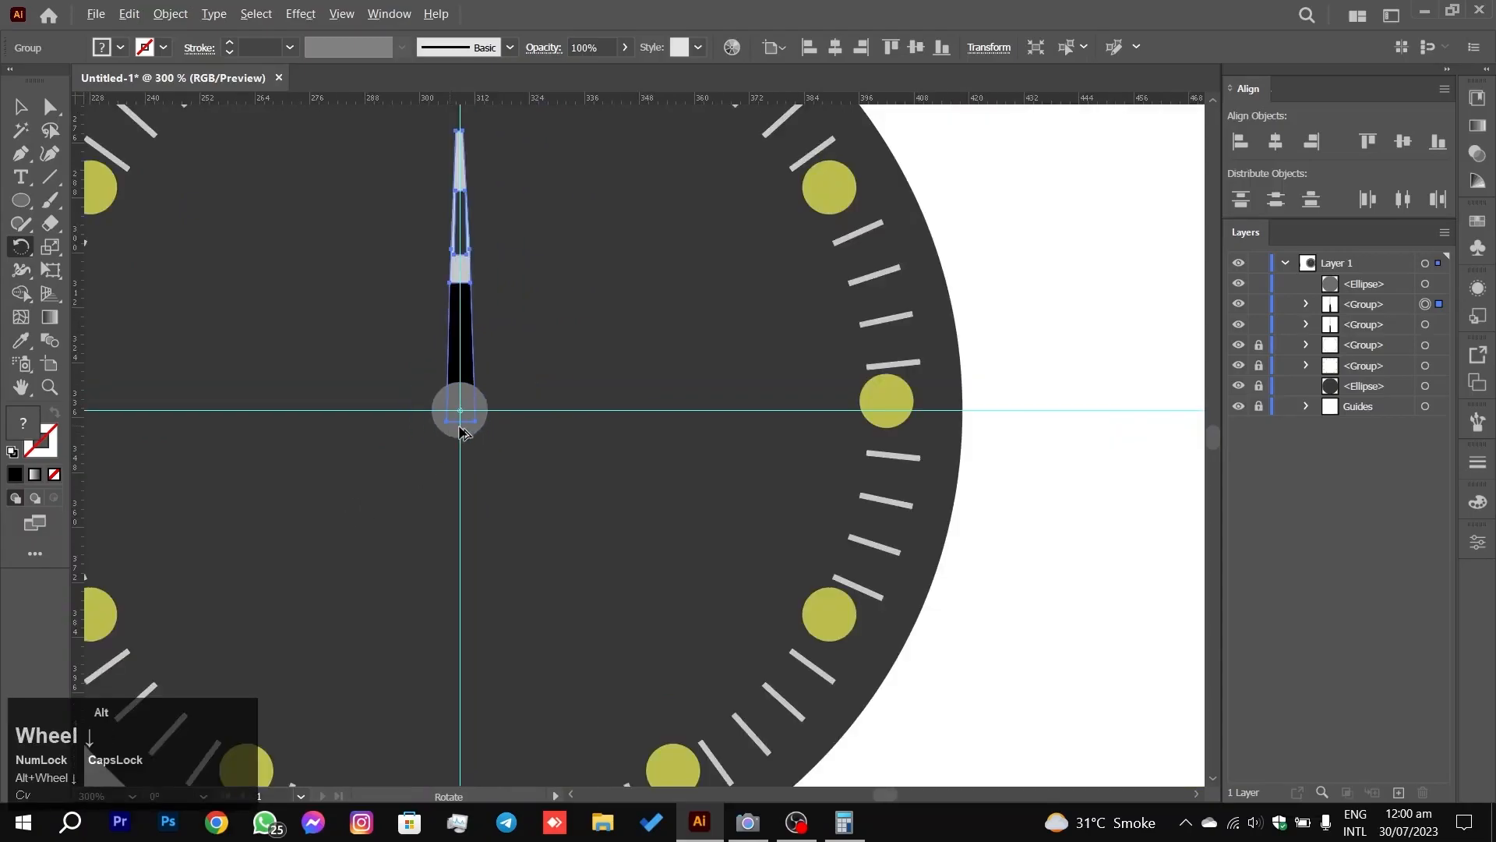
pyautogui.moveTo(464, 348); pyautogui.dragTo(555, 377)
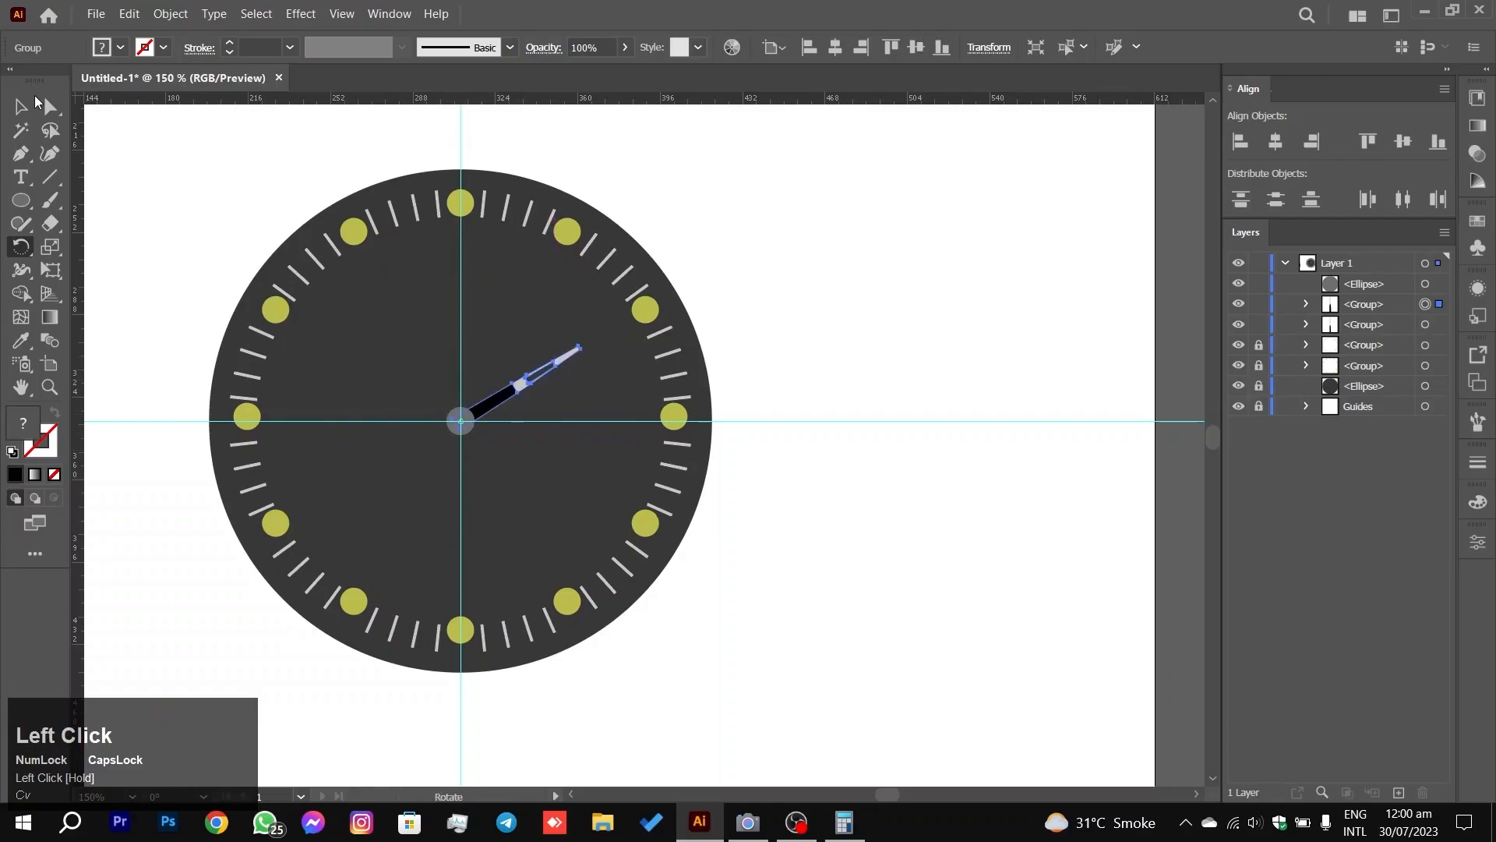
pyautogui.click(34, 102)
pyautogui.click(278, 180)
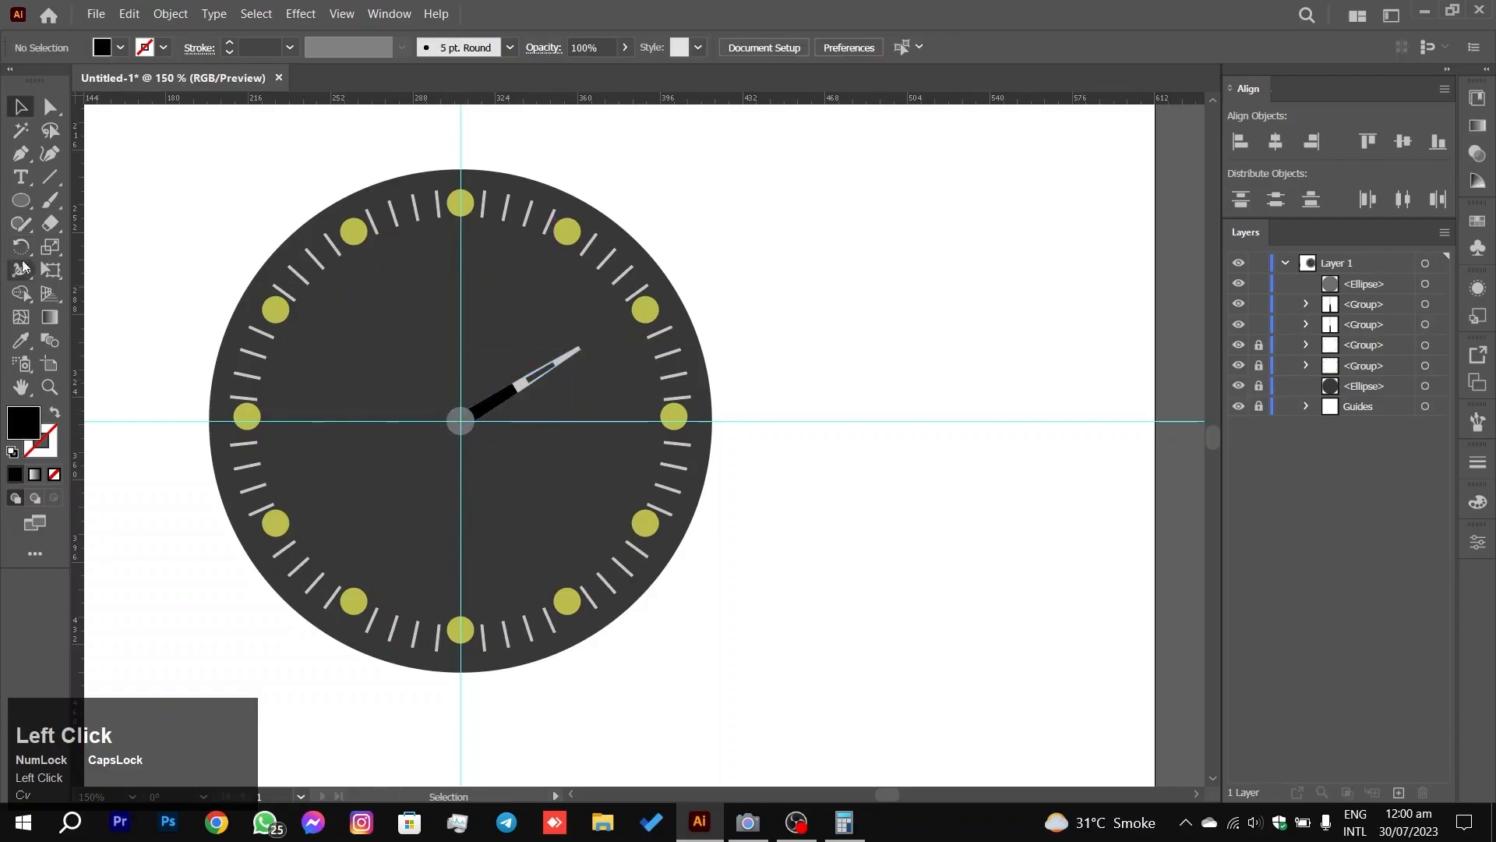
# Step: Scale down the longer hand and stand it on the clock centre with its tip just below the twelve o'clock circle
pyautogui.press('space')
pyautogui.moveTo(224, 187)
pyautogui.mouseDown()
pyautogui.moveTo(577, 234)
pyautogui.moveTo(534, 227)
pyautogui.mouseUp()
pyautogui.moveTo(233, 313)
pyautogui.mouseDown()
pyautogui.moveTo(160, 526)
pyautogui.moveTo(183, 557)
pyautogui.moveTo(466, 466)
pyautogui.mouseUp()
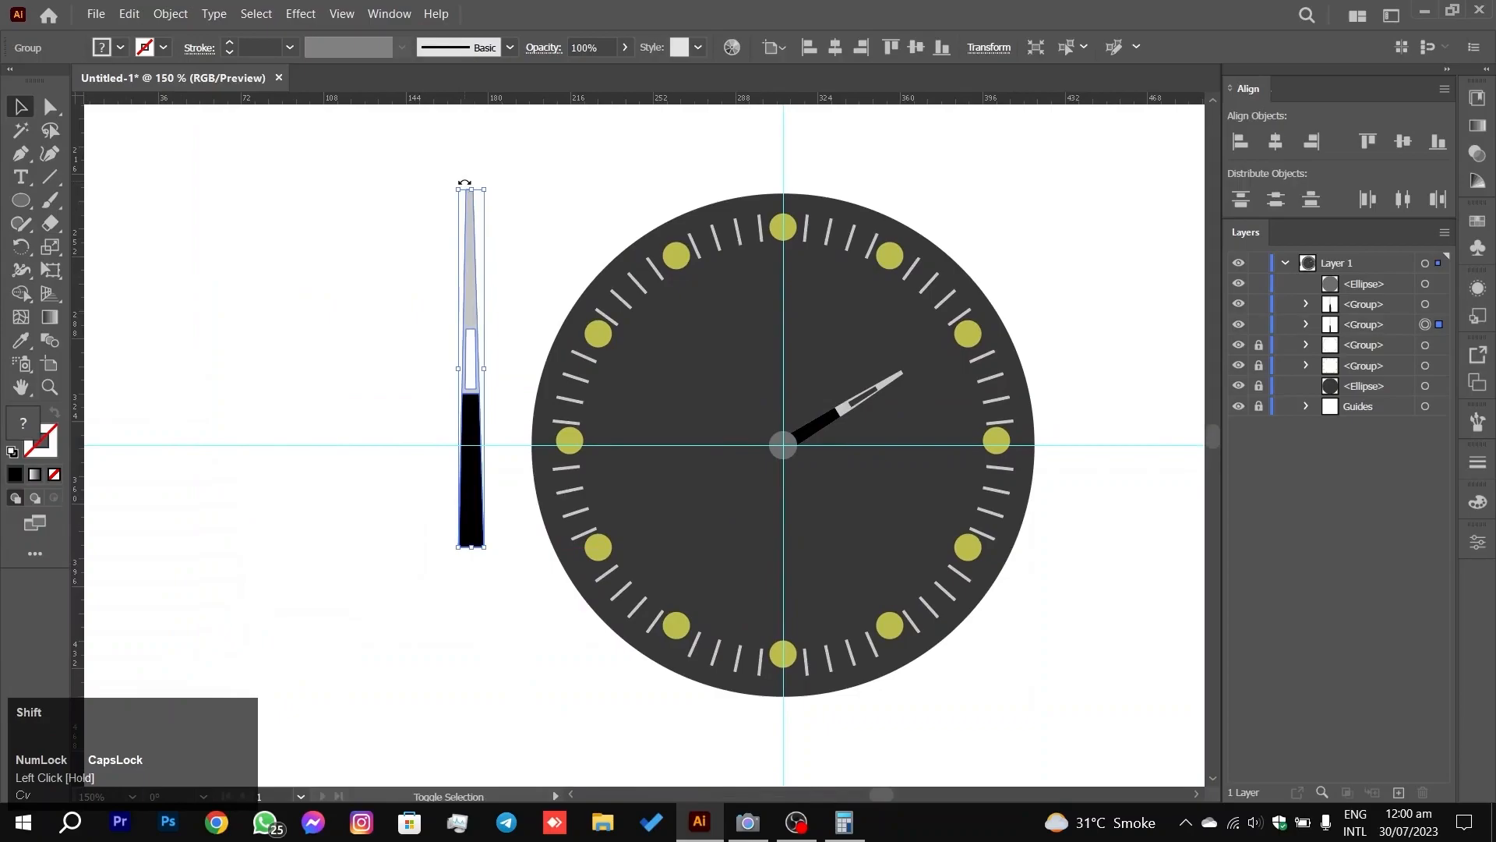
pyautogui.moveTo(458, 191); pyautogui.dragTo(468, 279)
pyautogui.moveTo(467, 357); pyautogui.dragTo(782, 264)
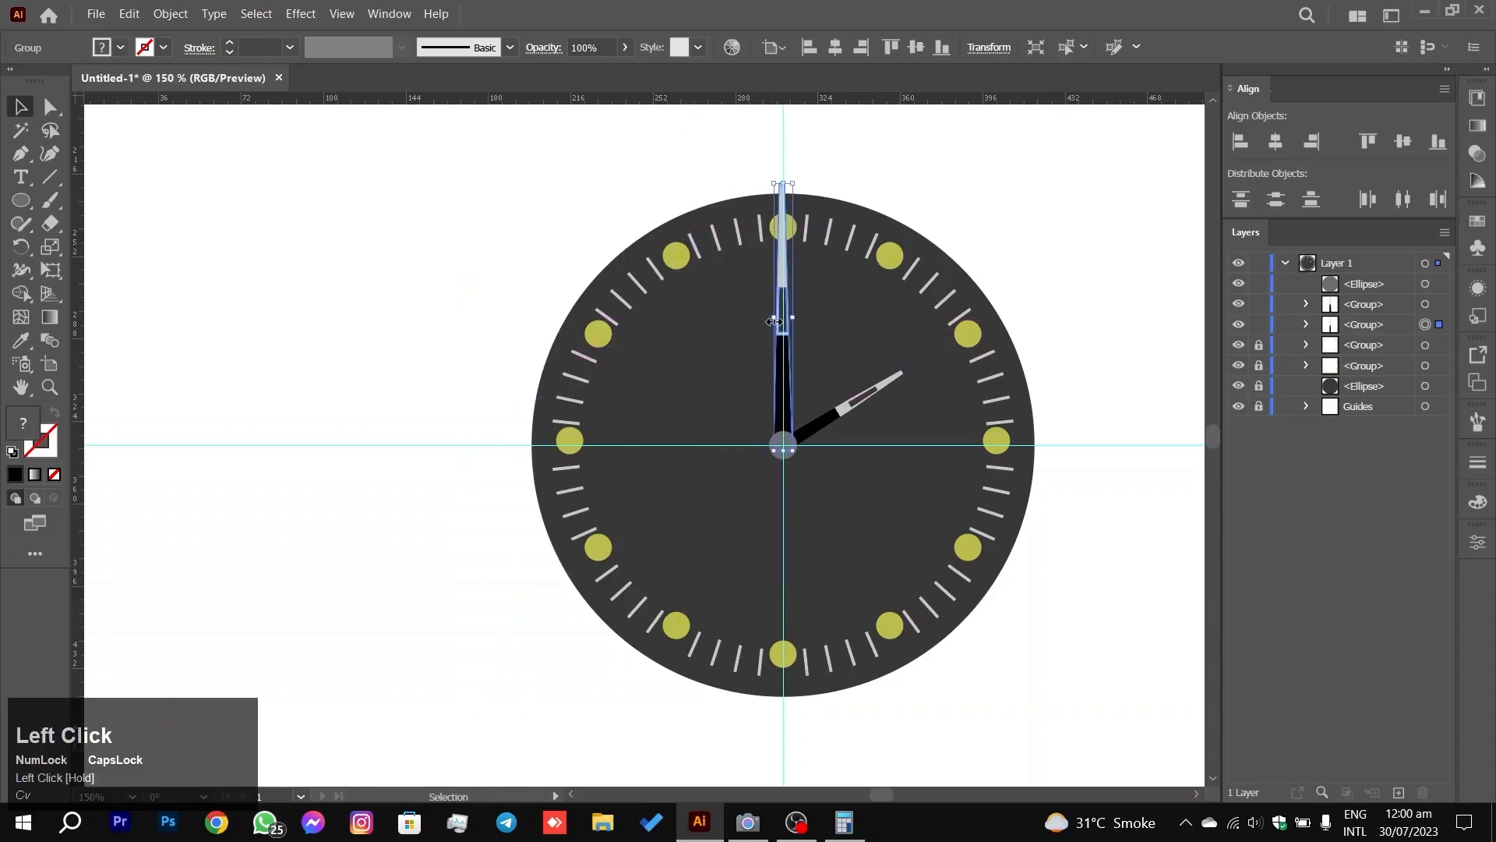
pyautogui.moveTo(772, 184); pyautogui.dragTo(779, 246)
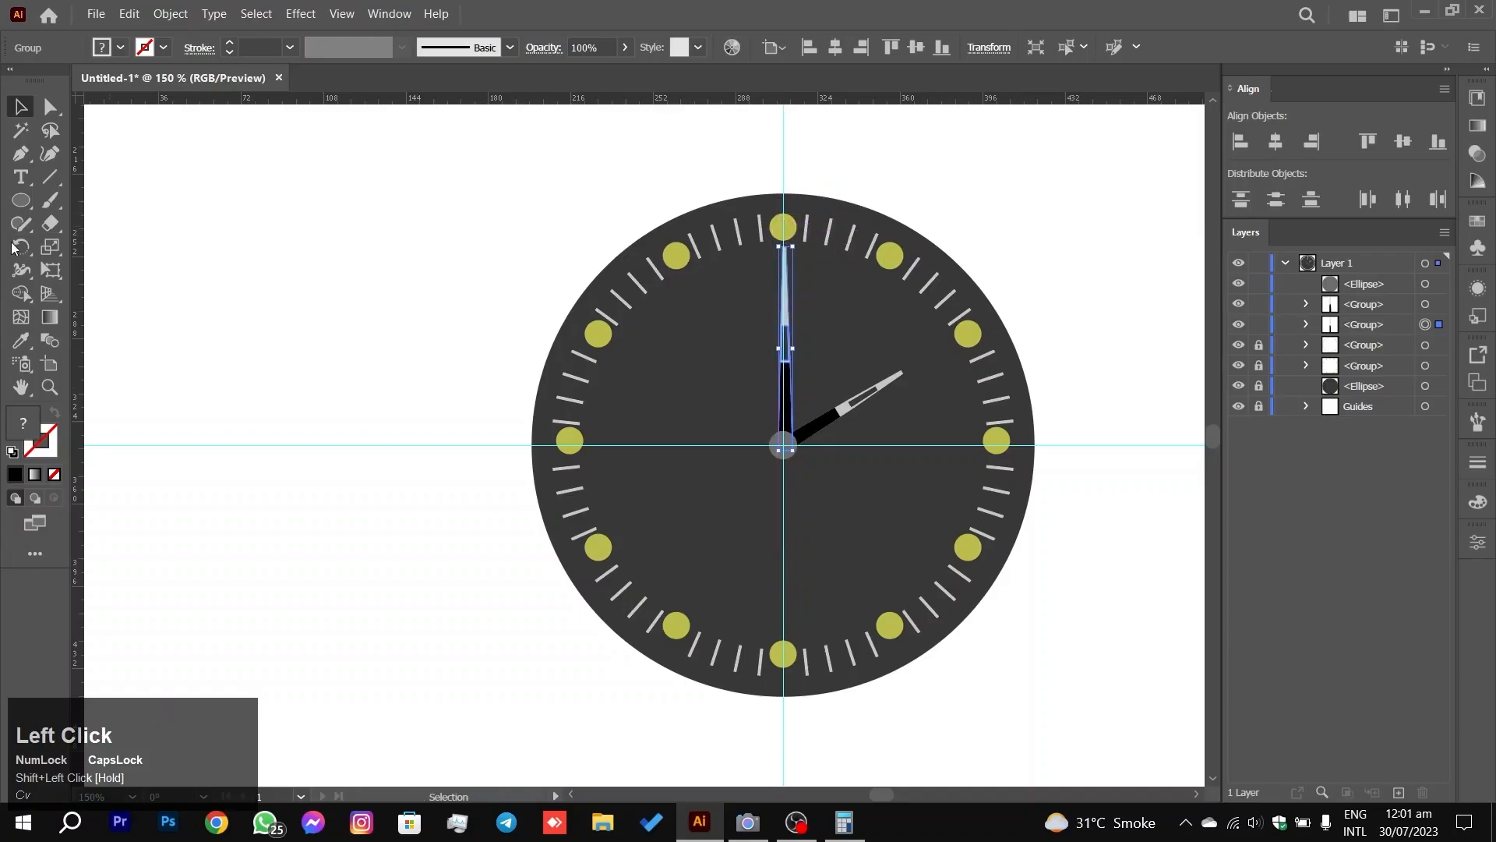
# Step: Centre the longer hand on the vertical guide so it points straight at twelve o'clock, and deselect it
pyautogui.scroll(5, 827, 452)
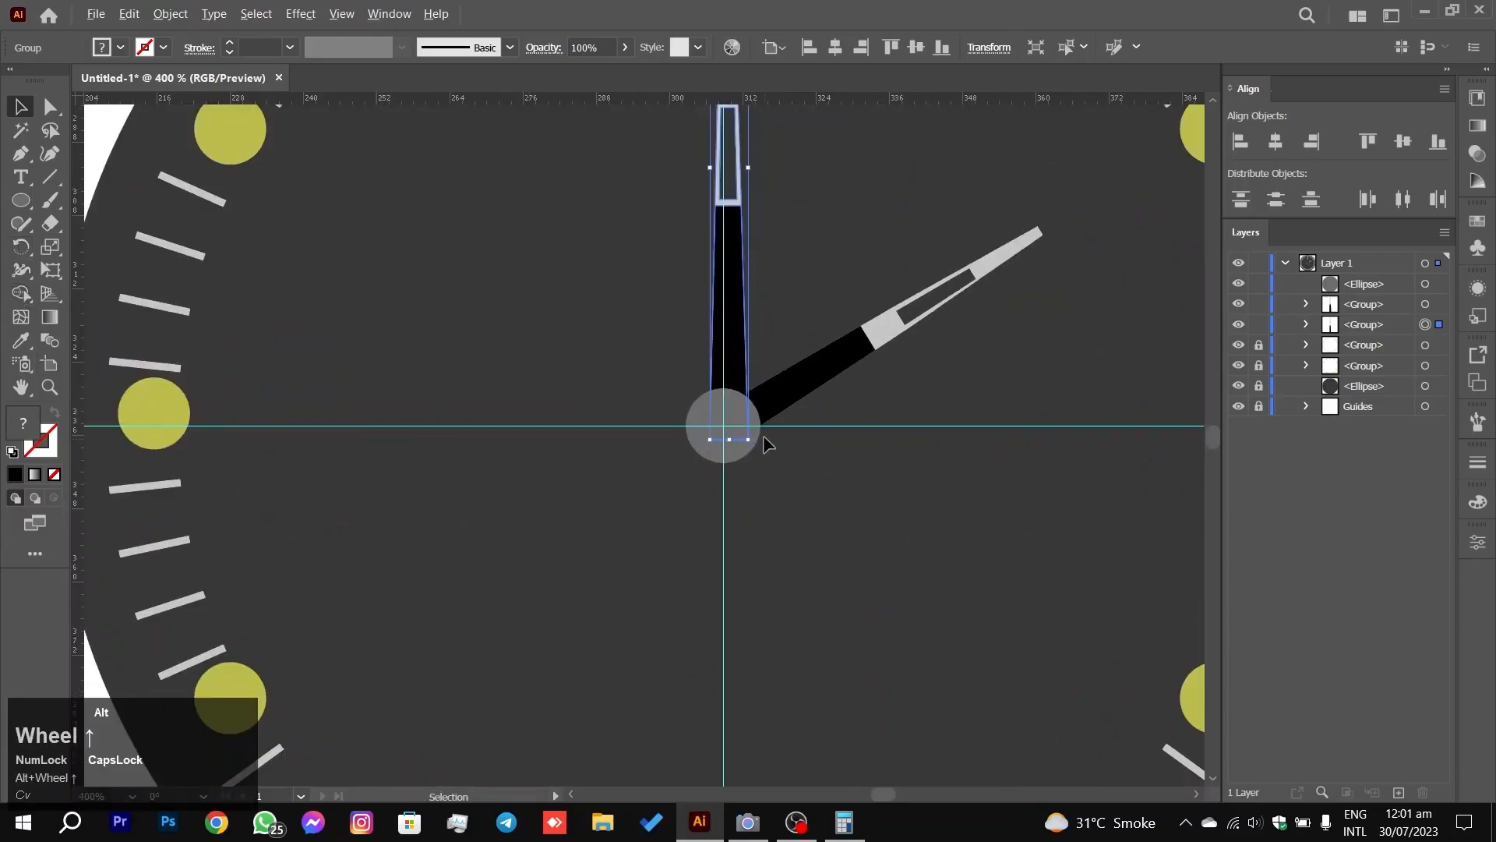
pyautogui.moveTo(712, 251); pyautogui.dragTo(704, 256)
pyautogui.scroll(-4, 711, 307)
pyautogui.press('space')
pyautogui.moveTo(811, 151); pyautogui.dragTo(801, 252)
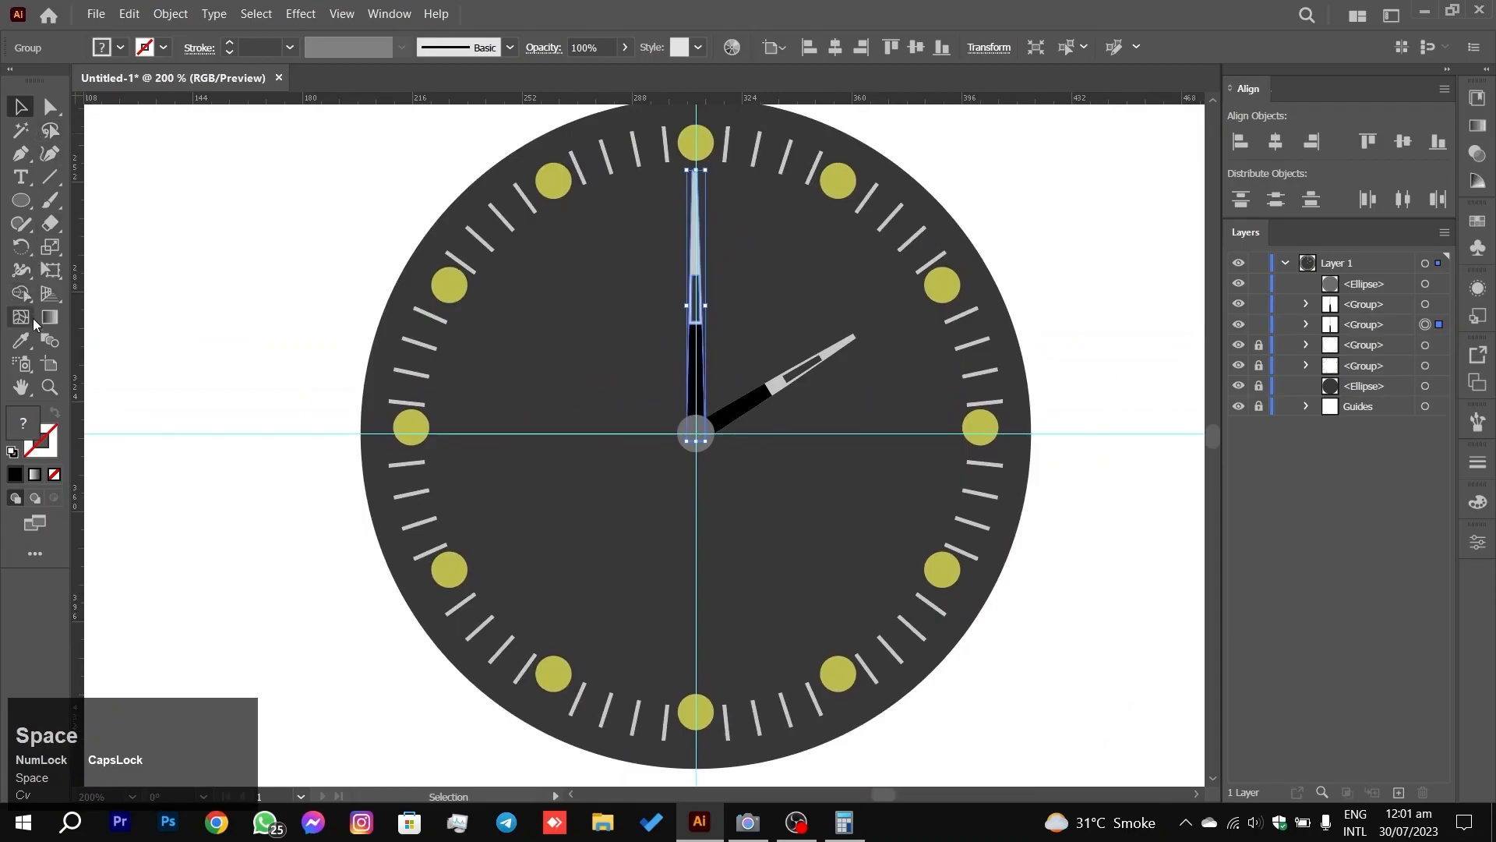
pyautogui.click(21, 247)
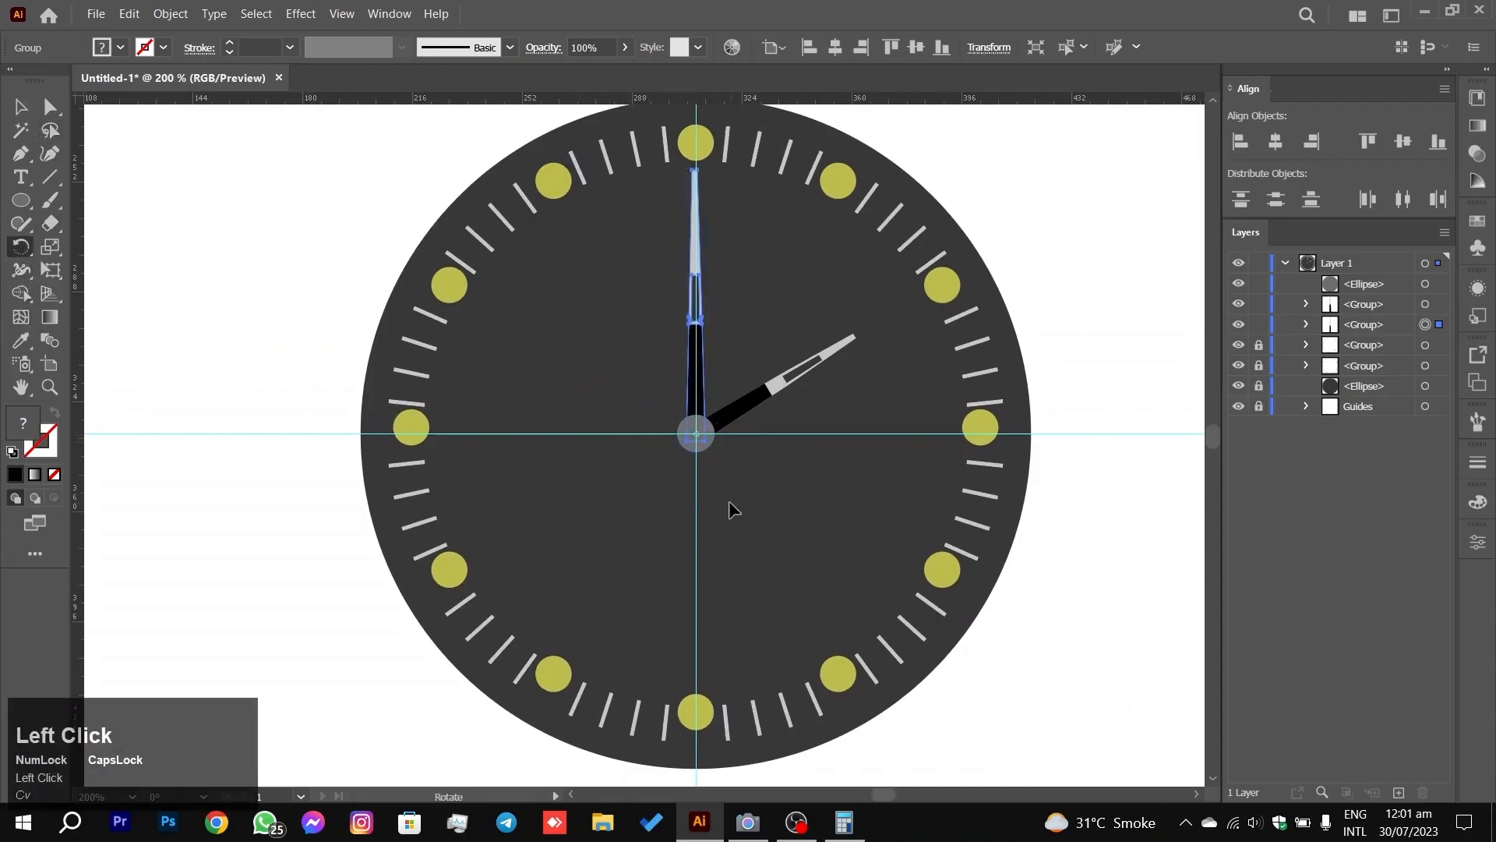
pyautogui.moveTo(693, 341); pyautogui.dragTo(697, 337)
pyautogui.click(25, 107)
pyautogui.click(134, 147)
# Step: Draw a thin vertical rectangle about 4 pt wide and 126 pt tall in the empty area beside the clock
pyautogui.scroll(-3, 689, 236)
pyautogui.moveTo(697, 280); pyautogui.dragTo(788, 315)
pyautogui.scroll(1, 607, 357)
pyautogui.moveTo(541, 320); pyautogui.dragTo(642, 257)
pyautogui.moveTo(341, 267); pyautogui.dragTo(656, 287)
pyautogui.moveTo(593, 297); pyautogui.dragTo(564, 294)
pyautogui.scroll(2, 277, 331)
pyautogui.moveTo(347, 288); pyautogui.dragTo(454, 286)
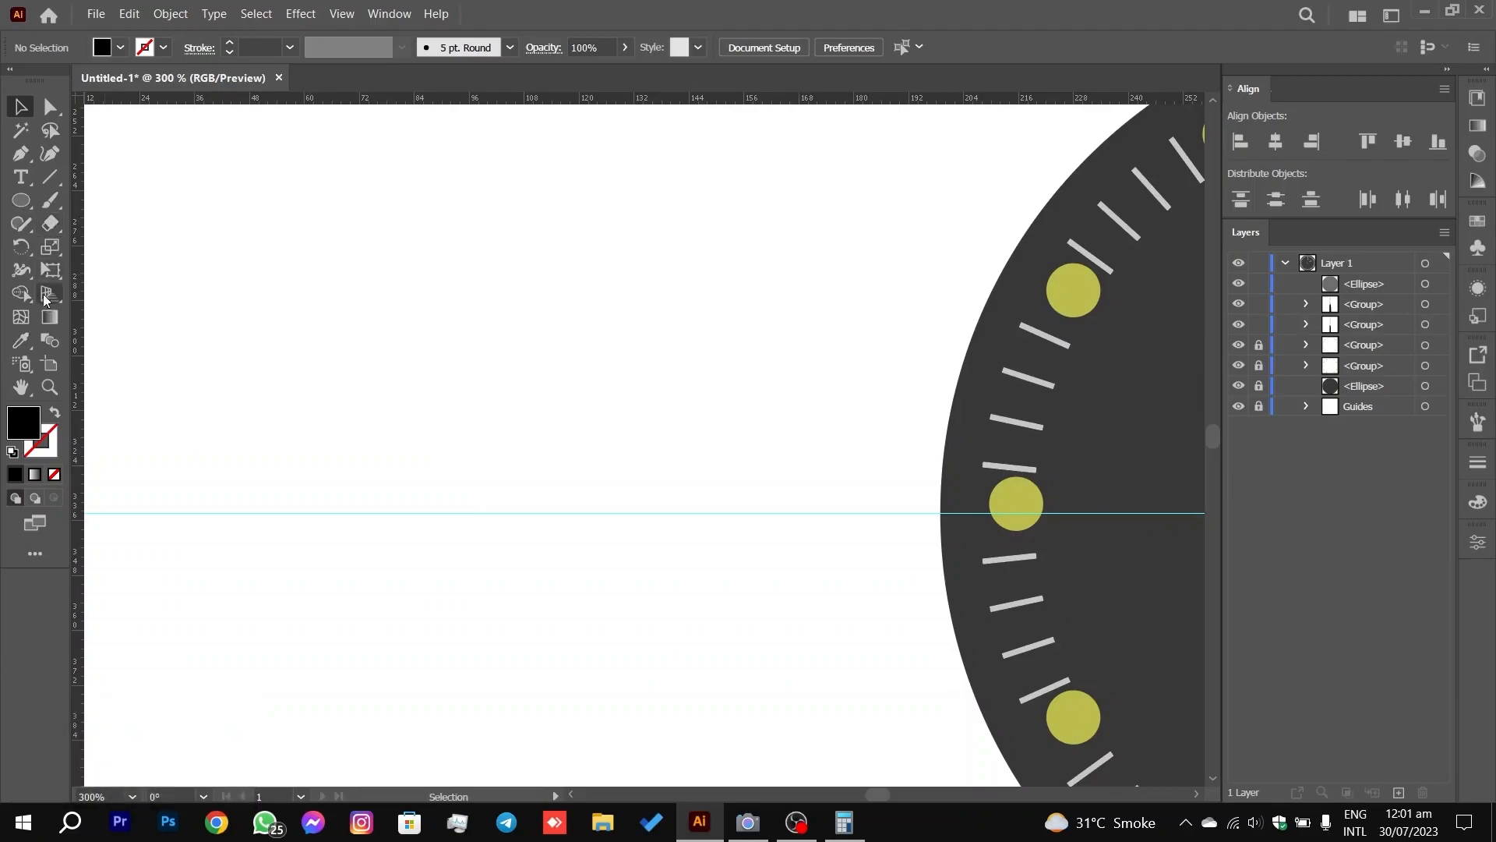
pyautogui.rightClick(30, 209)
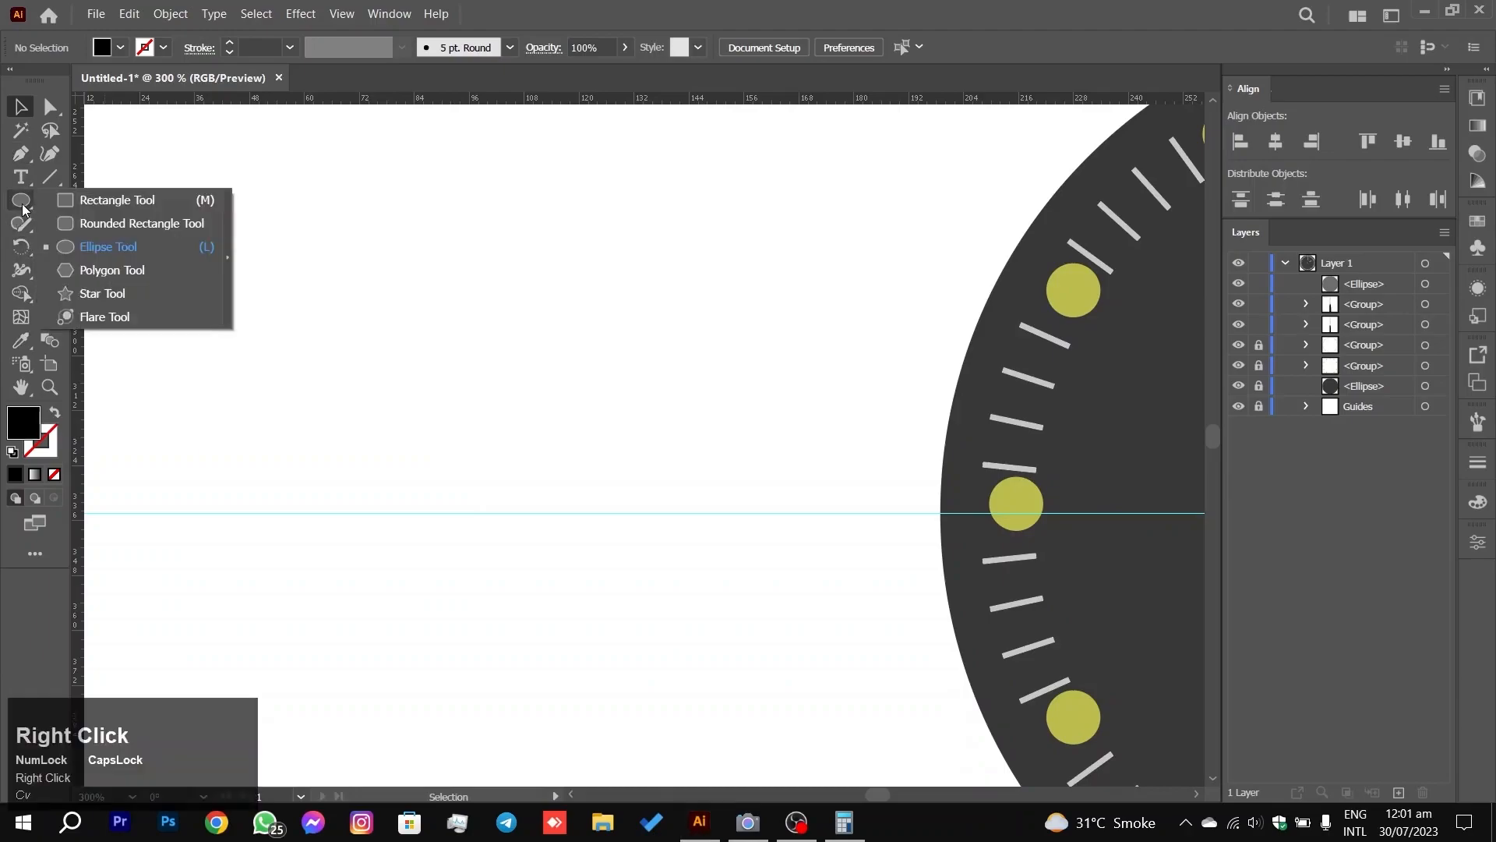
pyautogui.click(90, 198)
pyautogui.moveTo(290, 140); pyautogui.dragTo(308, 716)
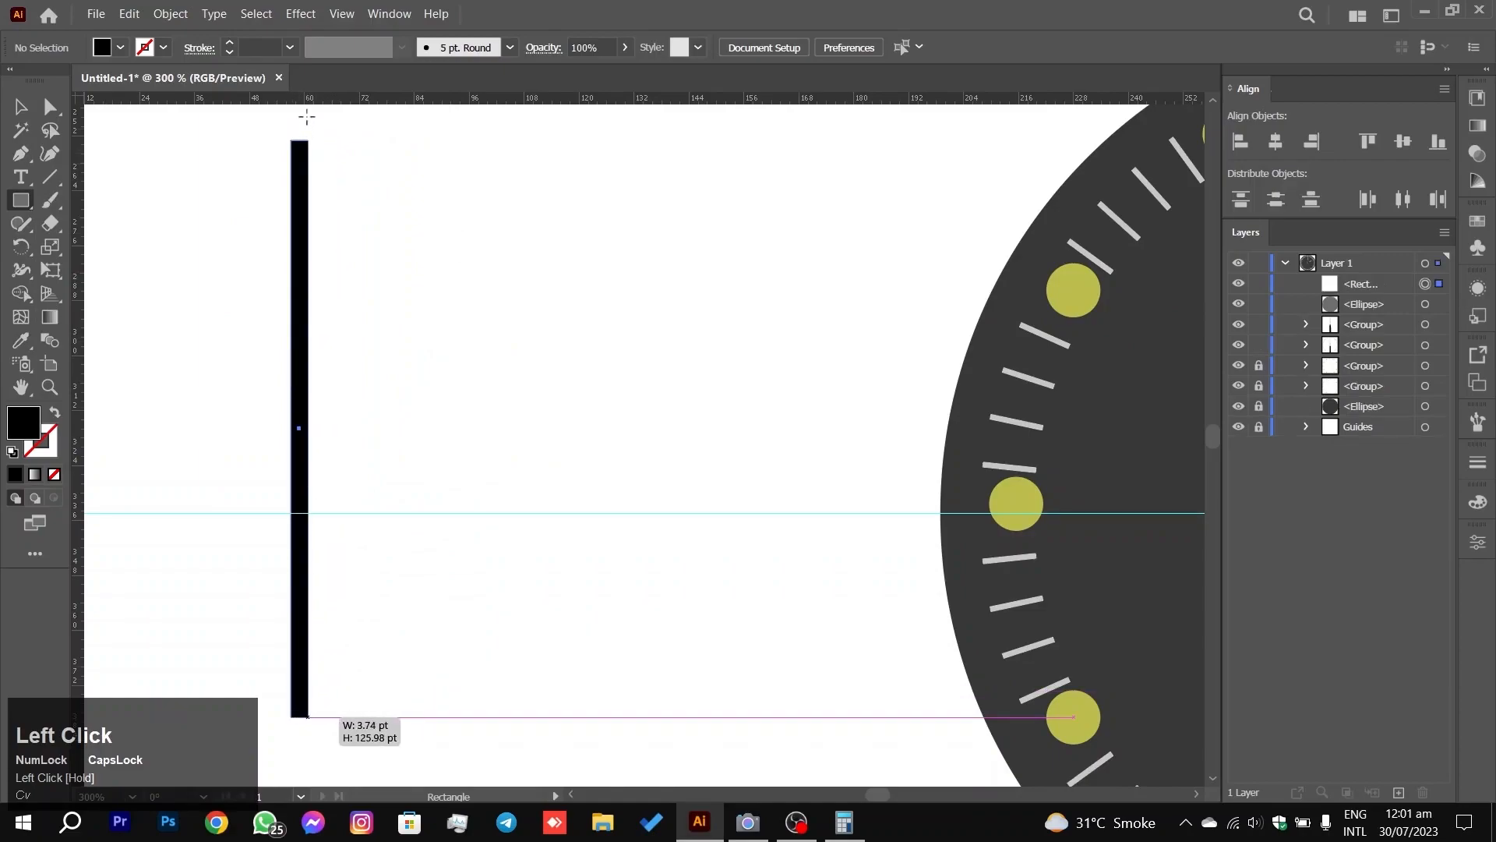
# Step: Taper the thin rectangle by moving its two upper corner points inward, and deselect it
pyautogui.scroll(8, 287, 153)
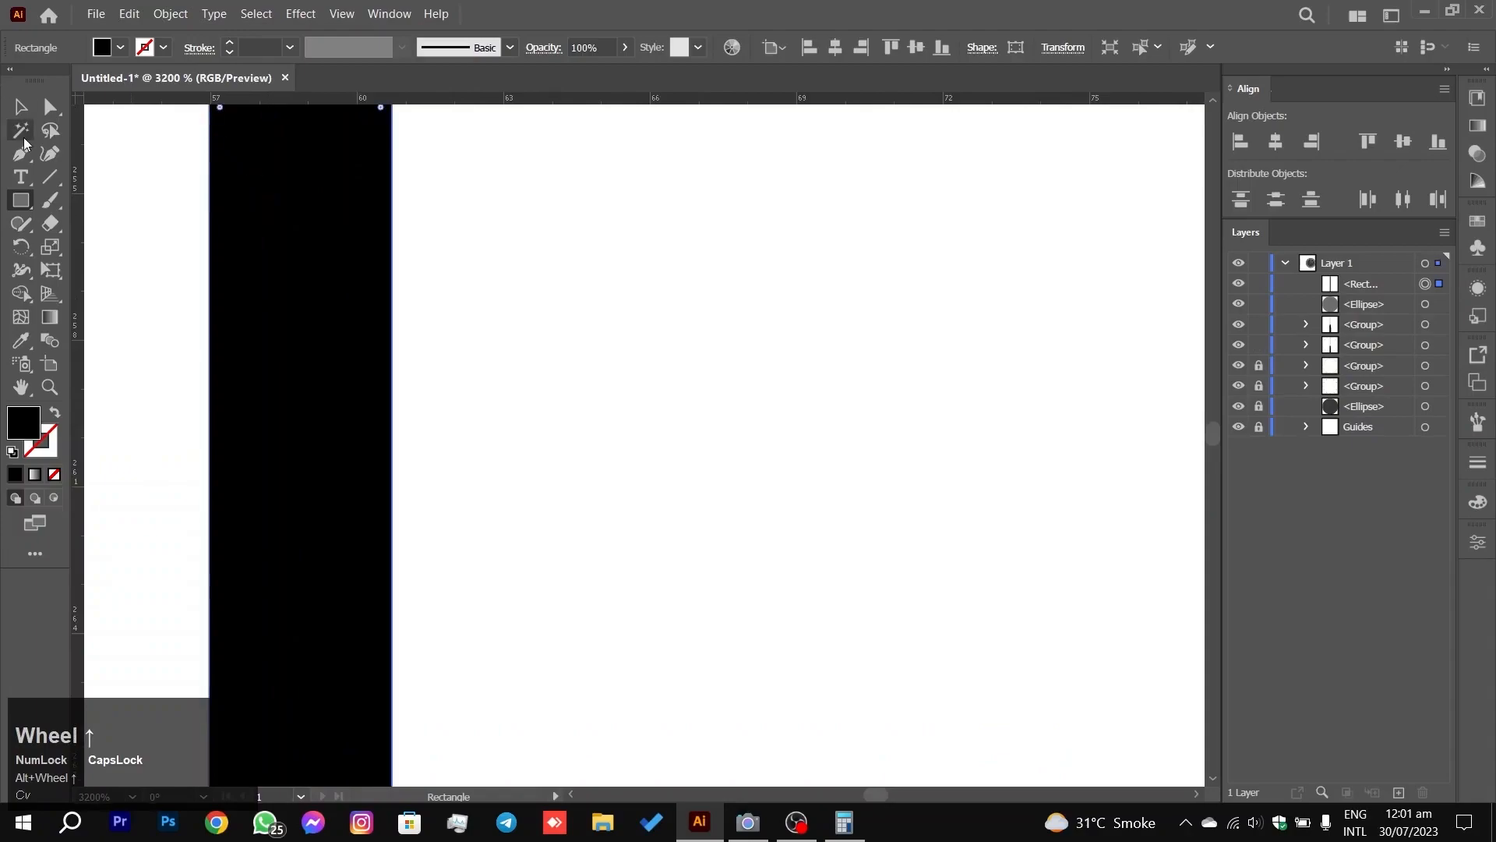
pyautogui.click(50, 106)
pyautogui.click(810, 187)
pyautogui.press('space')
pyautogui.moveTo(577, 207); pyautogui.dragTo(574, 383)
pyautogui.moveTo(437, 191); pyautogui.dragTo(398, 274)
pyautogui.press('Left')
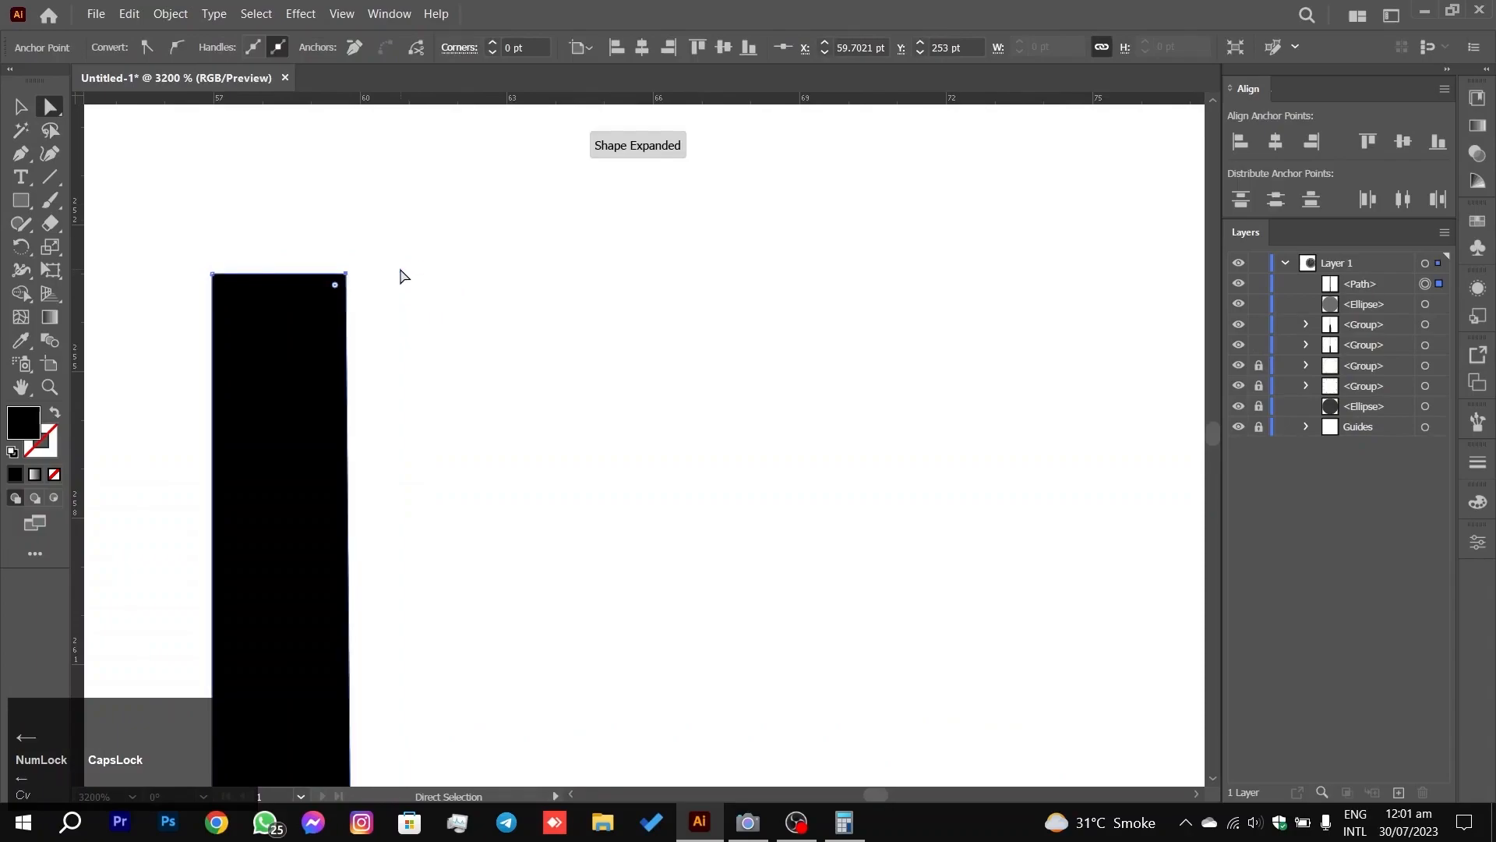
pyautogui.moveTo(195, 221); pyautogui.dragTo(221, 300)
pyautogui.press('Right')
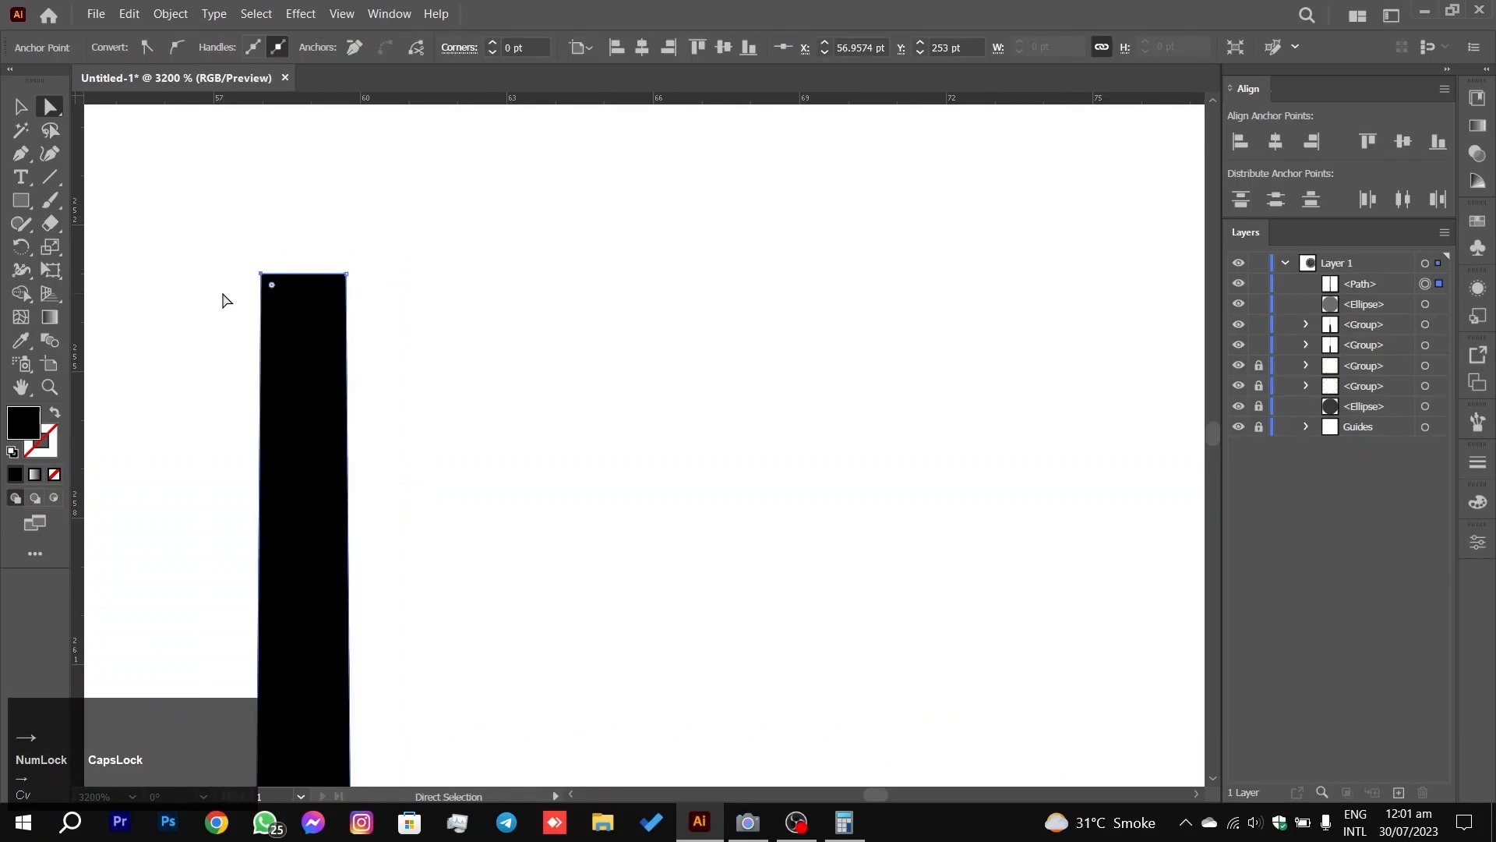
pyautogui.click(440, 236)
# Step: Fill the tapered thin hand with orange #FF9100, and deselect it
pyautogui.scroll(10, 456, 328)
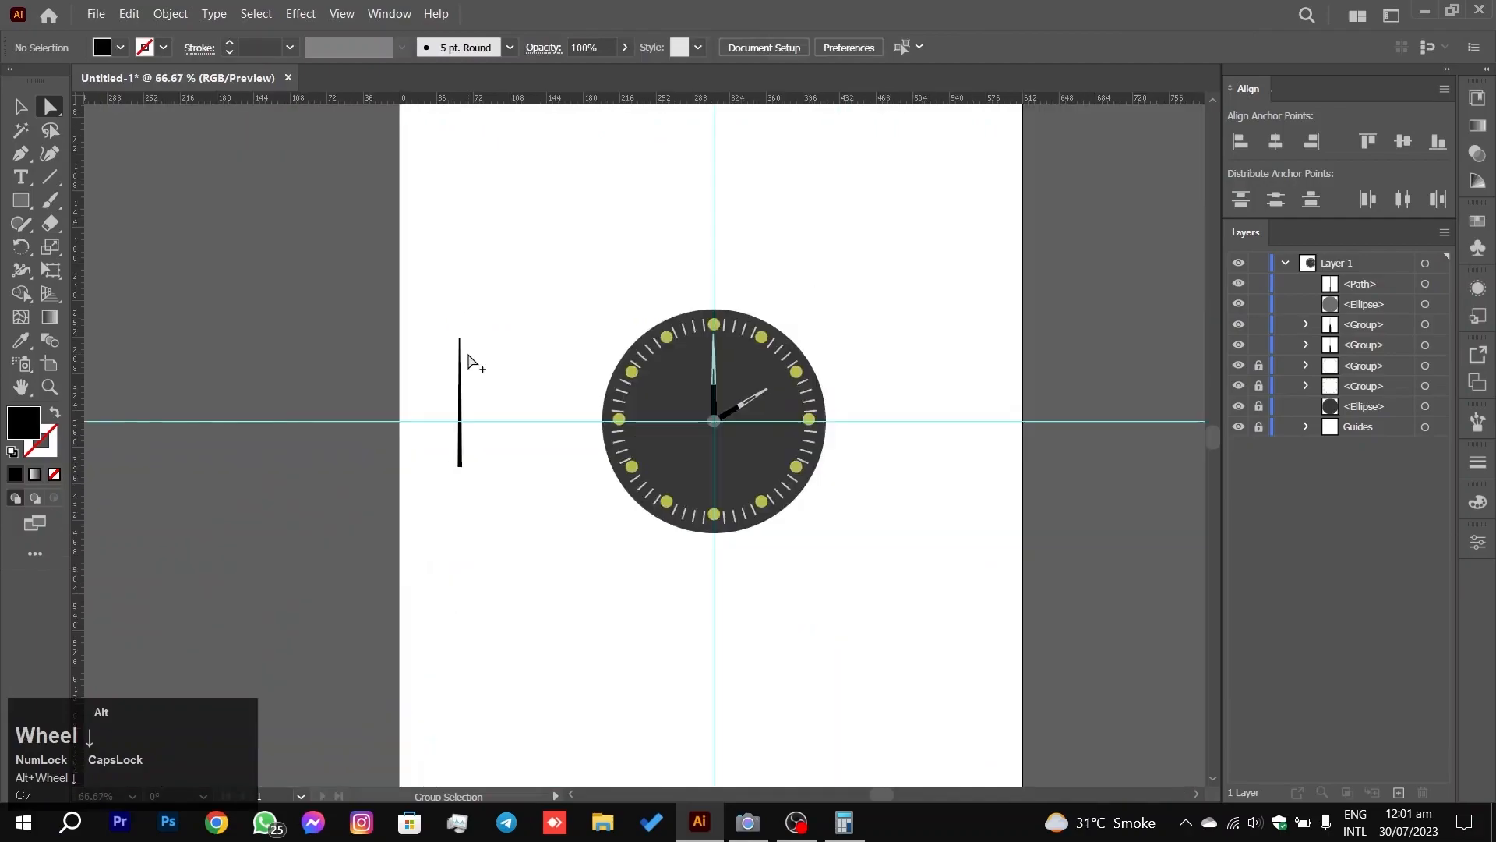
pyautogui.scroll(2, 467, 362)
pyautogui.moveTo(537, 291); pyautogui.dragTo(588, 101)
pyautogui.click(20, 107)
pyautogui.moveTo(234, 184); pyautogui.dragTo(574, 301)
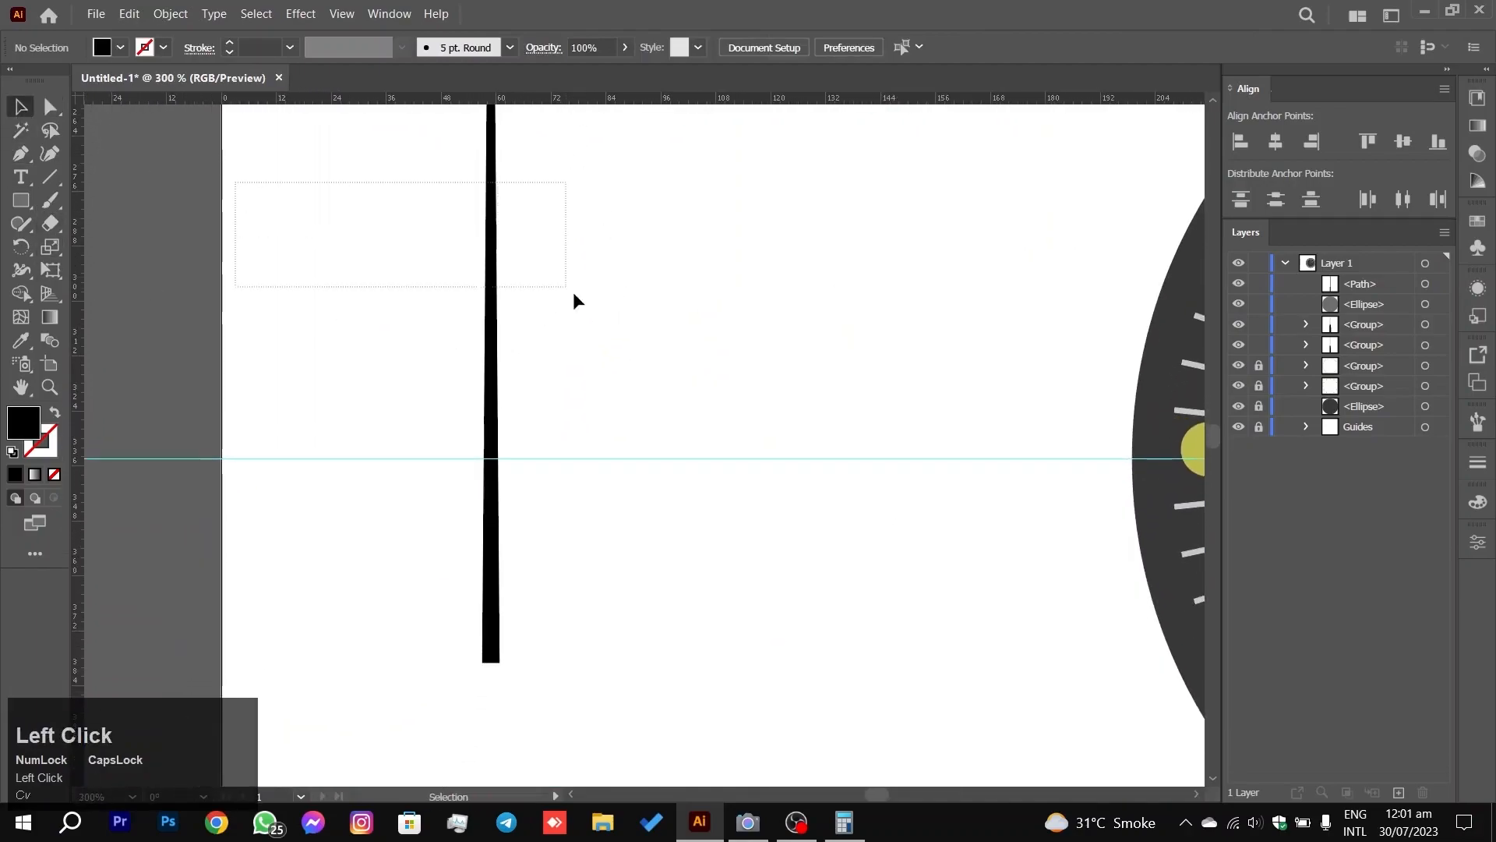
pyautogui.doubleClick(27, 426)
pyautogui.moveTo(764, 477); pyautogui.dragTo(775, 508)
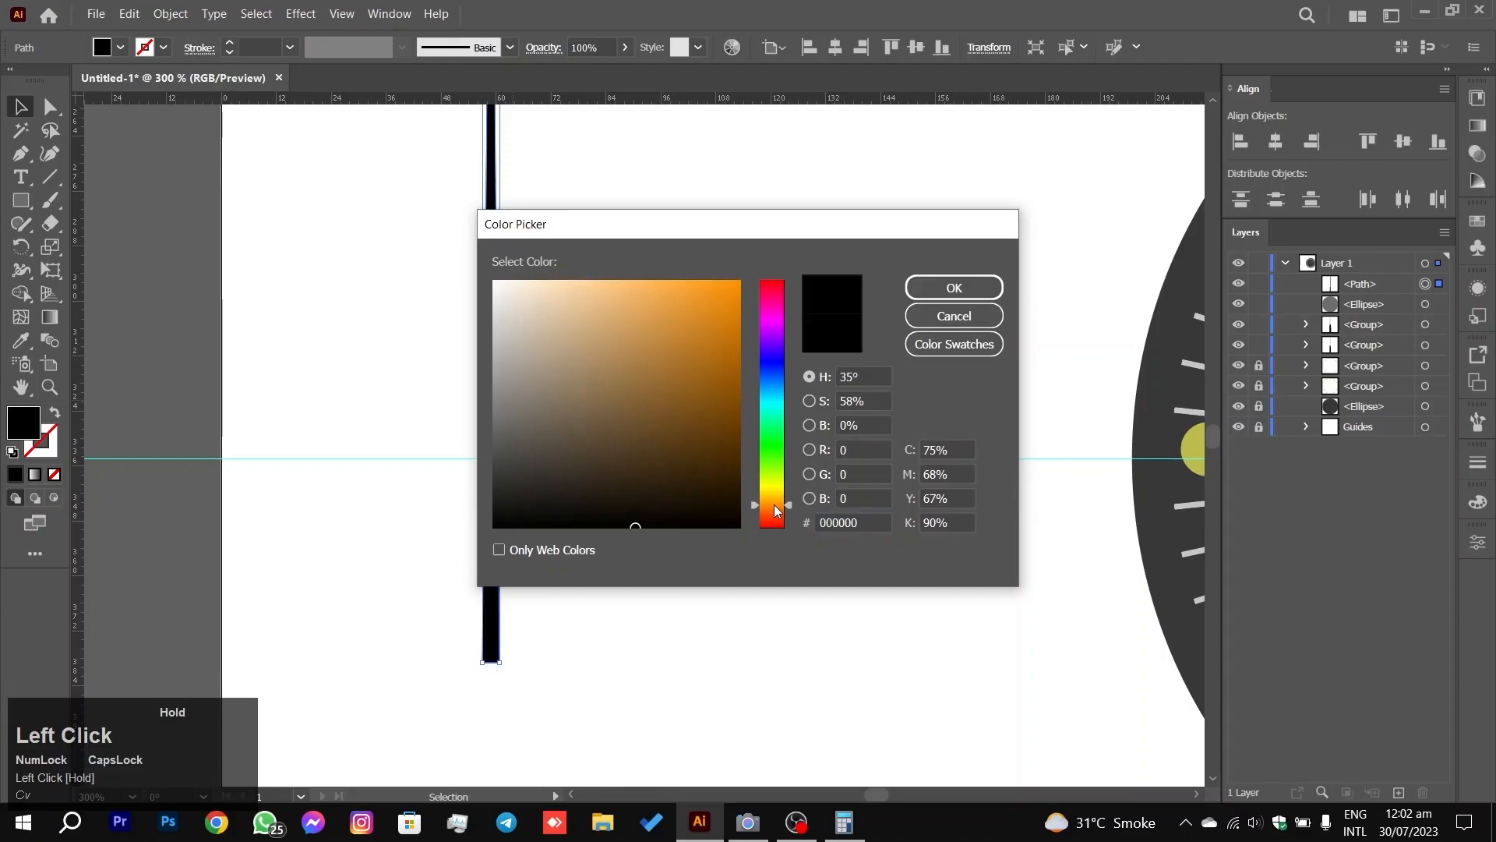
pyautogui.moveTo(703, 279); pyautogui.dragTo(740, 280)
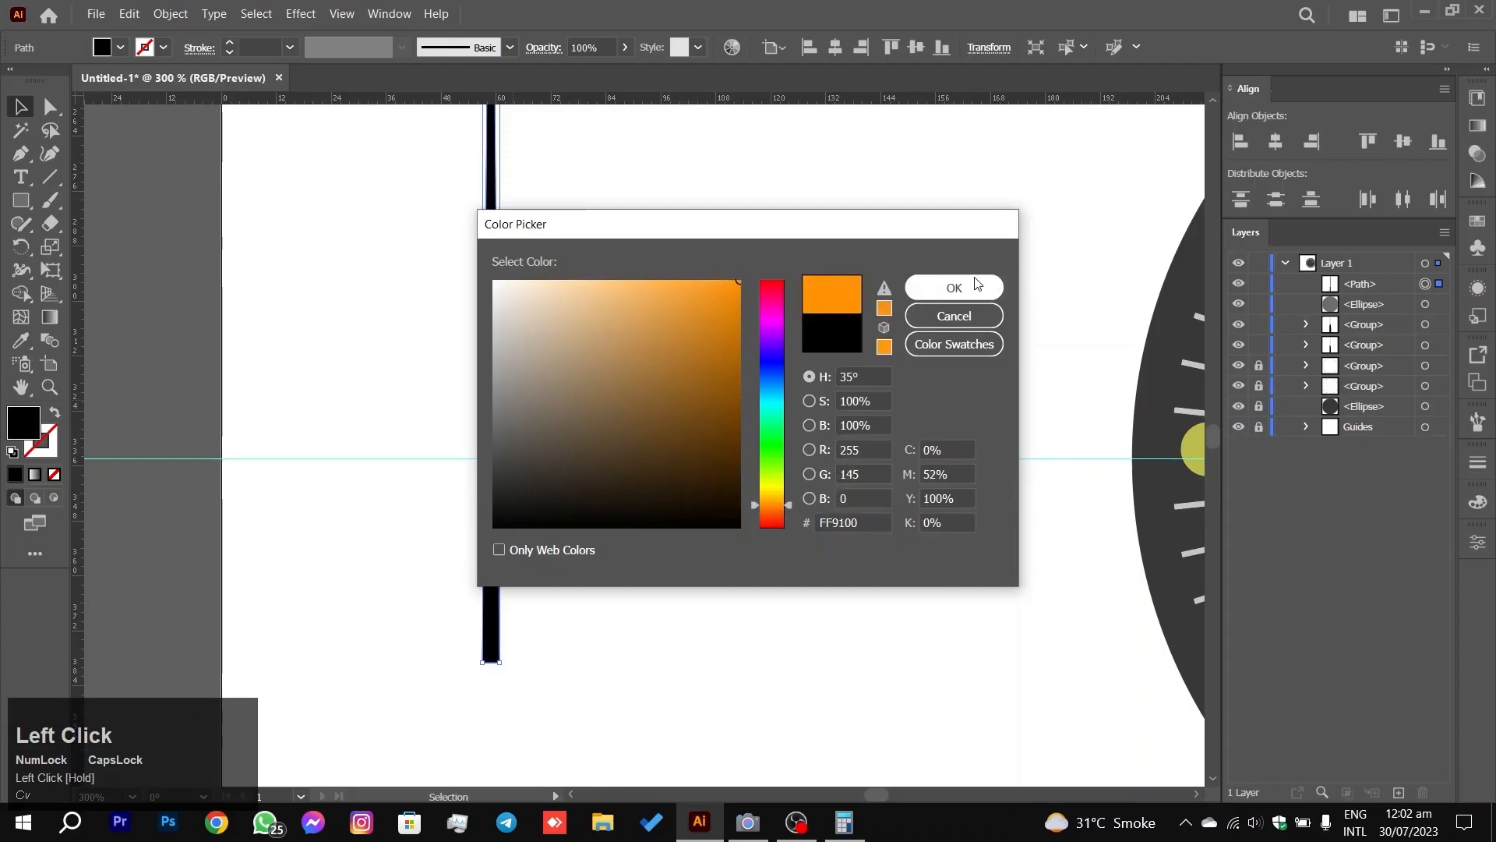
pyautogui.click(954, 288)
pyautogui.click(647, 264)
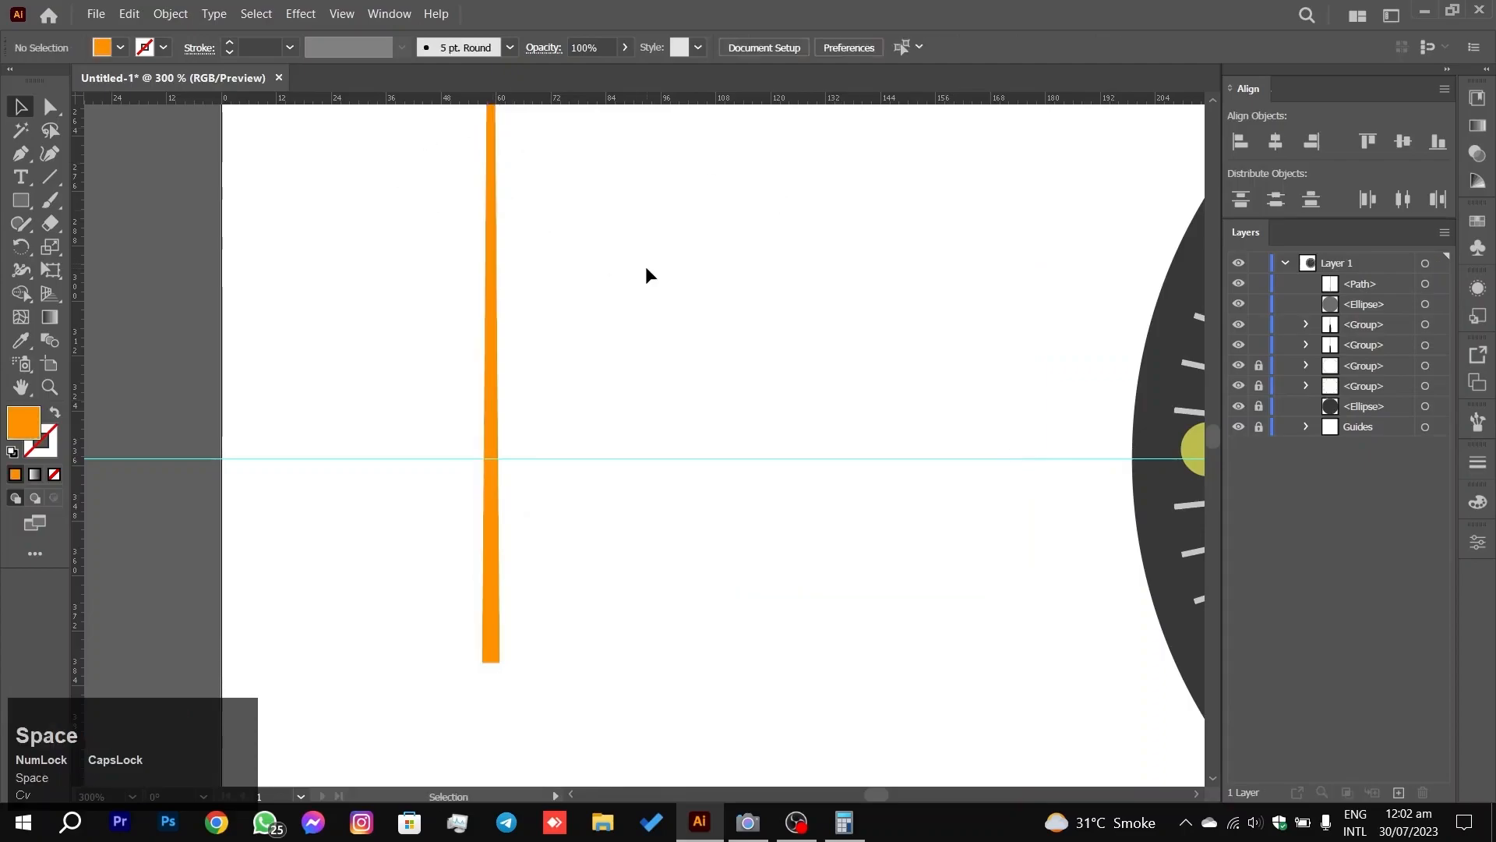
# Step: Change the tapered hand's fill to a deeper orange #FF6D00, and deselect it
pyautogui.scroll(-1, 646, 265)
pyautogui.click(647, 275)
pyautogui.moveTo(524, 259); pyautogui.dragTo(802, 344)
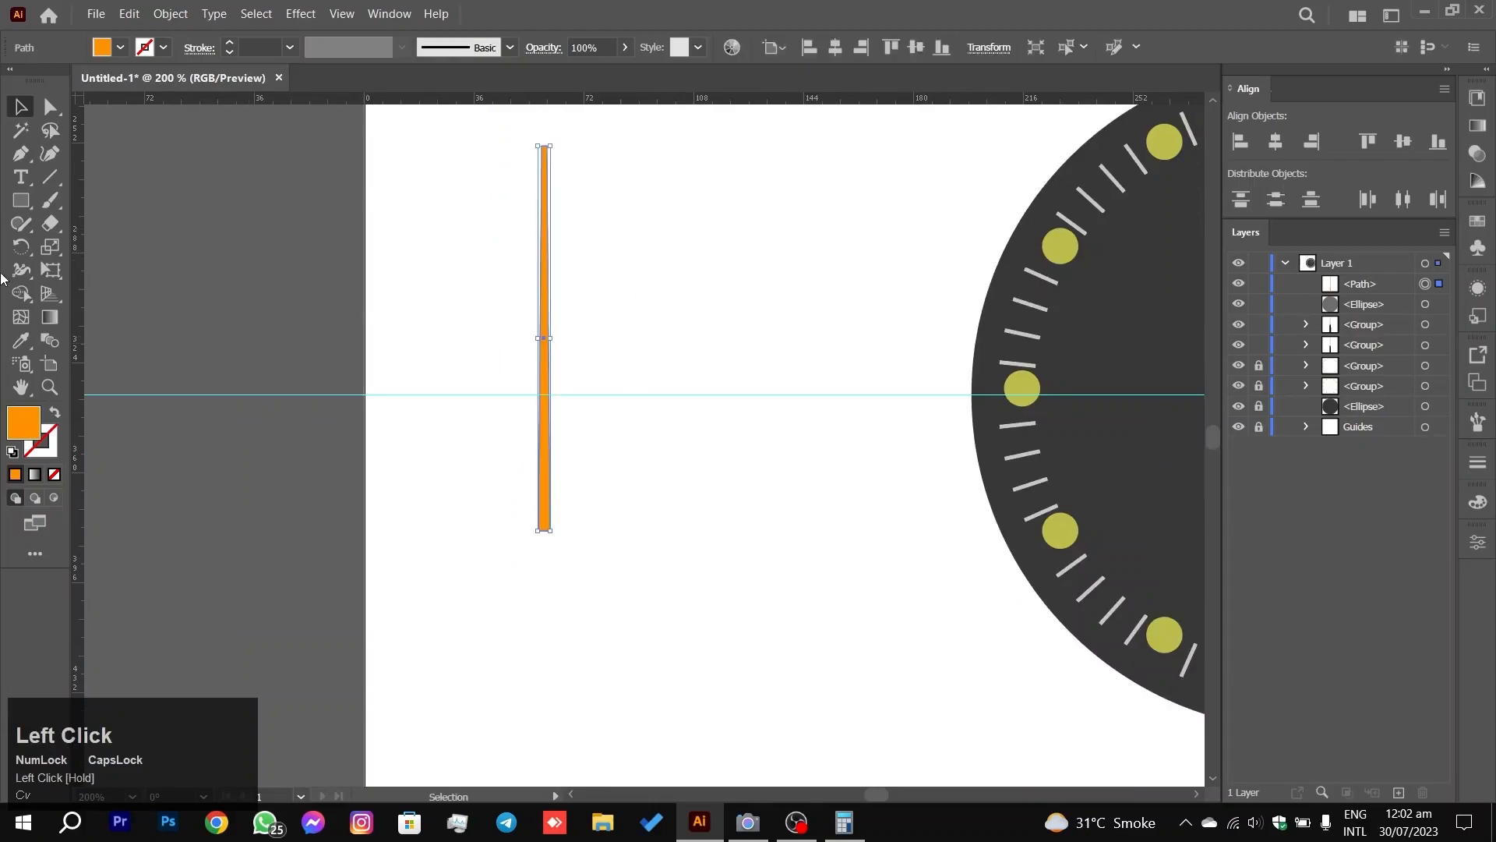
pyautogui.doubleClick(24, 424)
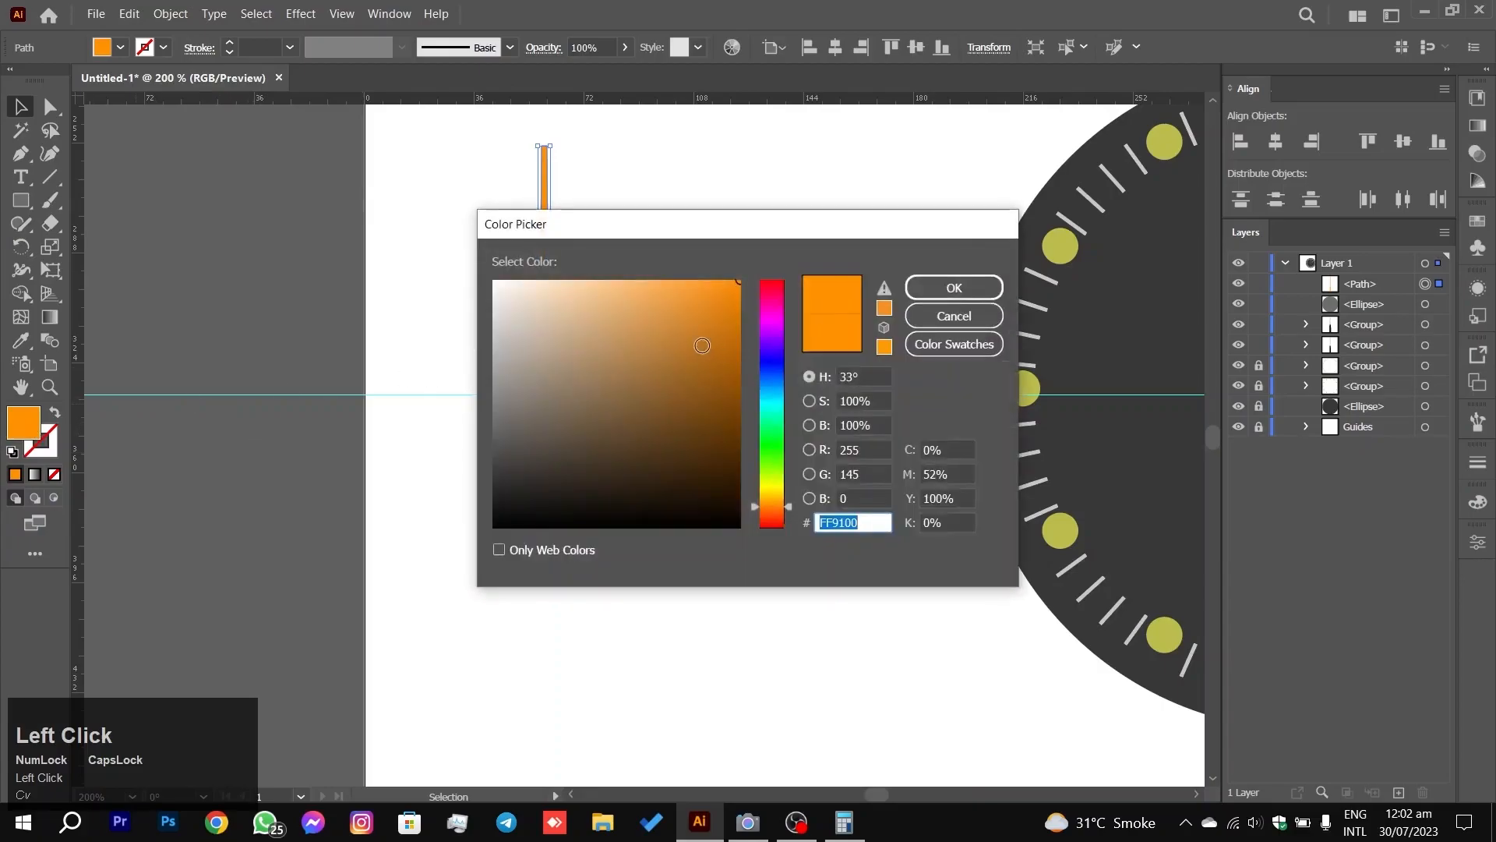
pyautogui.click(761, 510)
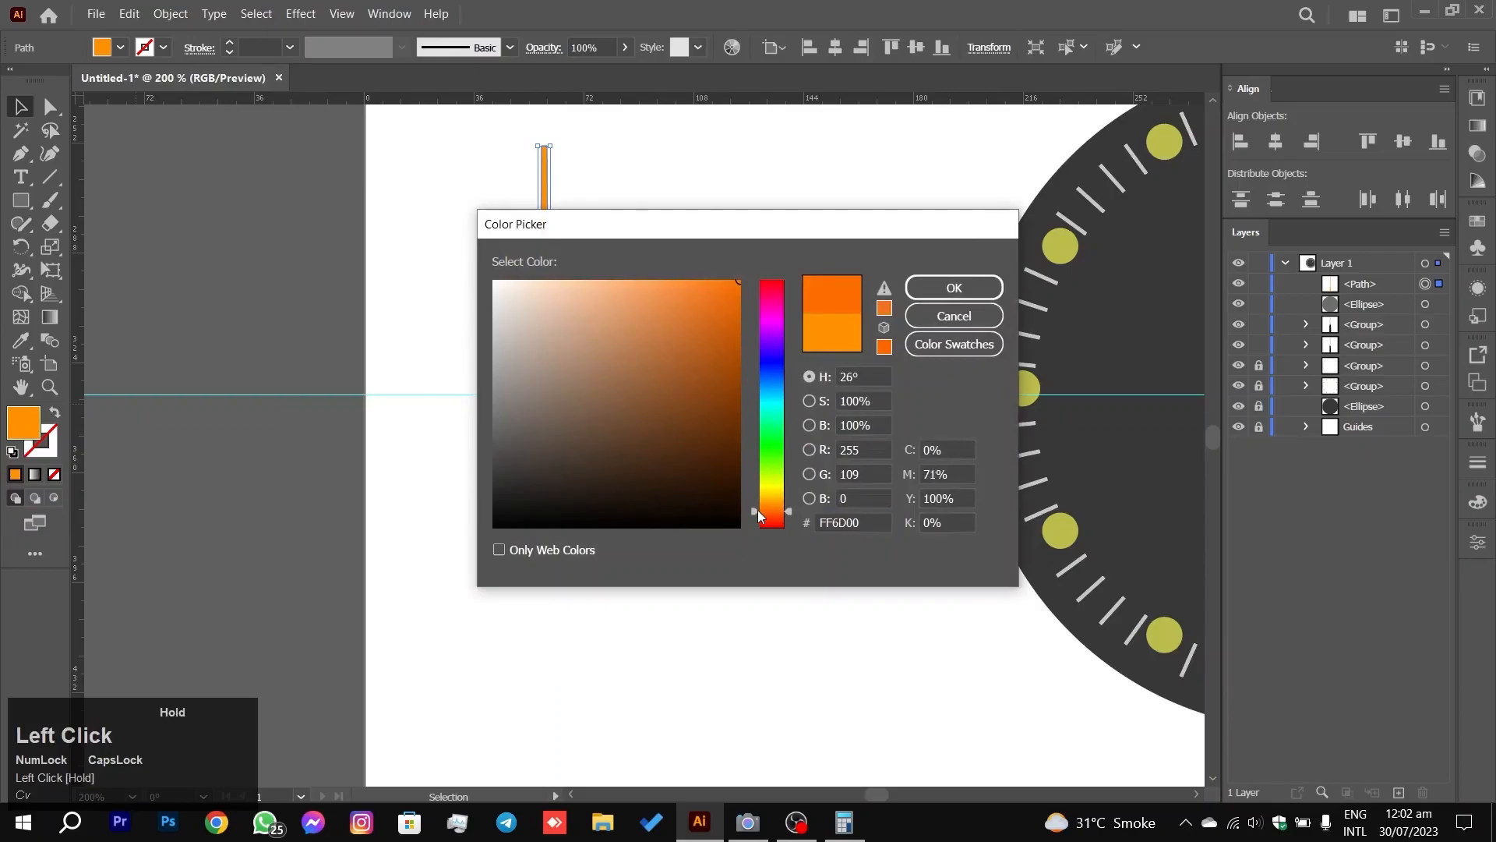
pyautogui.click(967, 302)
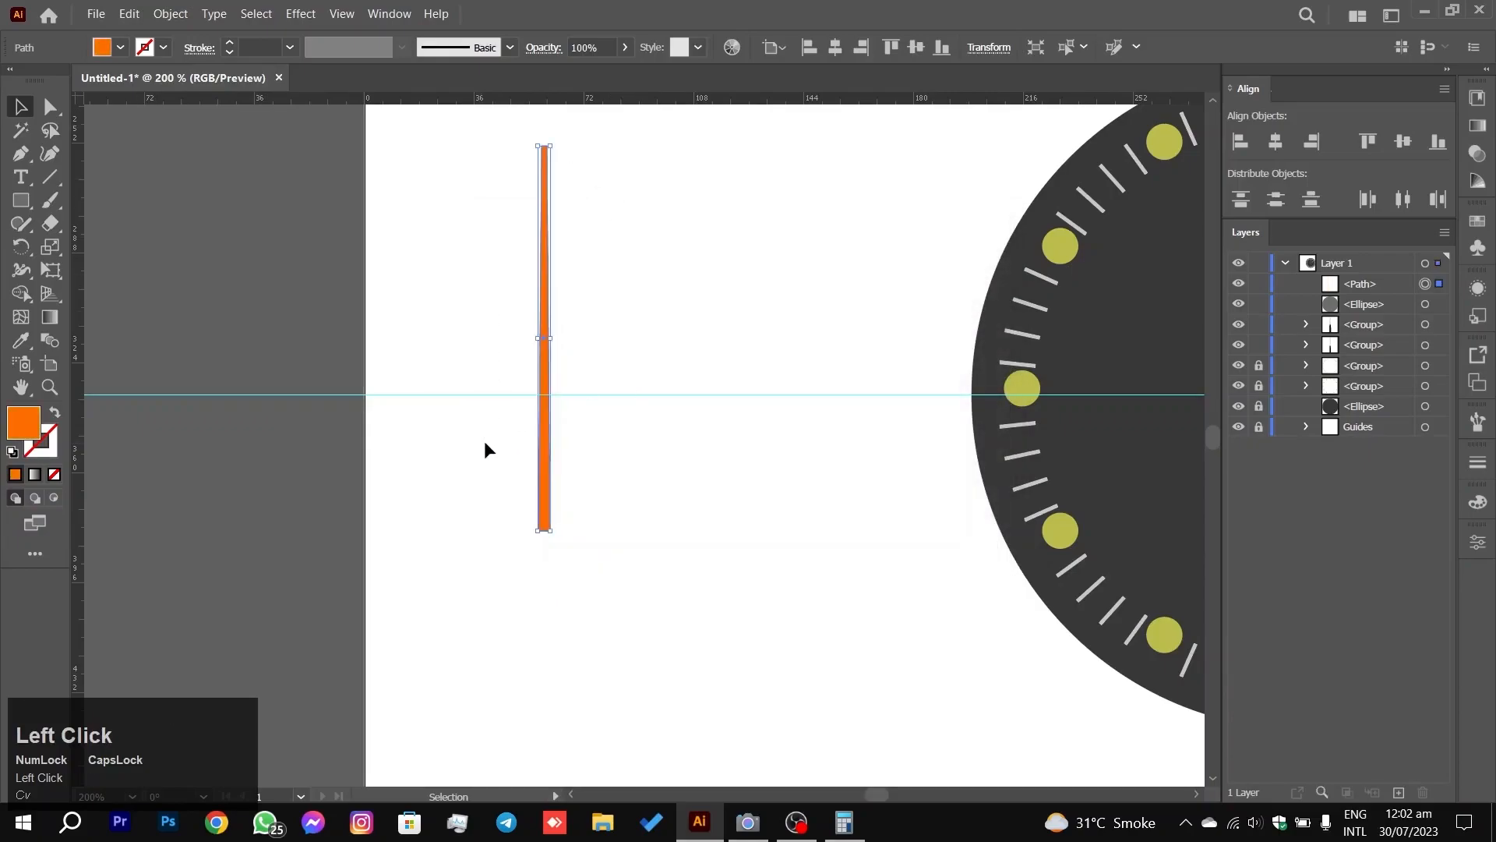
pyautogui.click(628, 358)
# Step: Draw a wider rectangle over the lower part of the orange hand, and fill it with black
pyautogui.press('space')
pyautogui.moveTo(657, 284); pyautogui.dragTo(569, 300)
pyautogui.press('space')
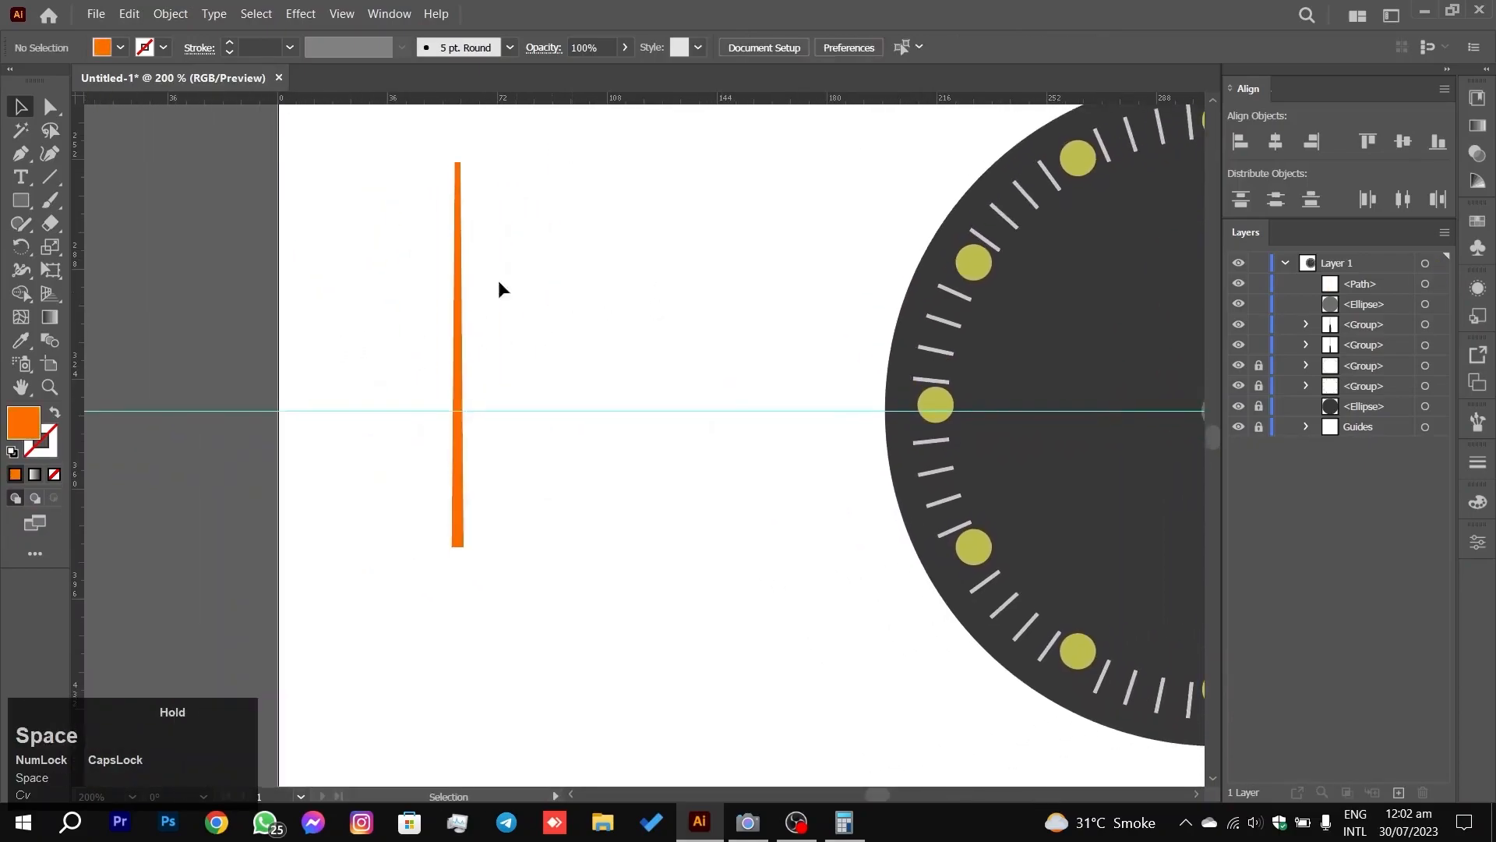
pyautogui.keyDown('alt'); pyautogui.scroll(2, 455, 413); pyautogui.keyUp('alt')
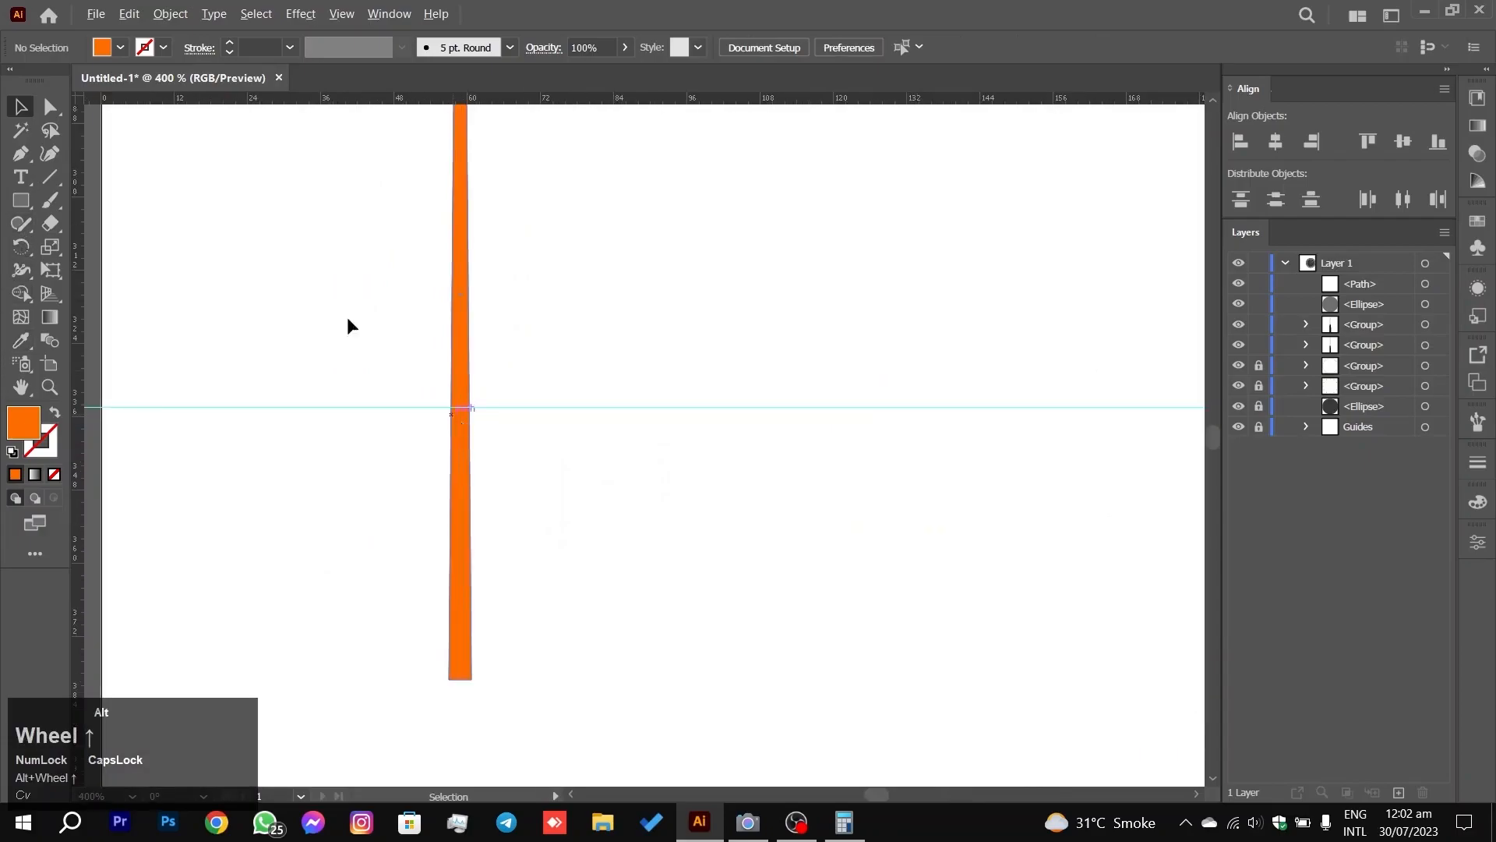
pyautogui.click(19, 201)
pyautogui.moveTo(397, 313); pyautogui.dragTo(519, 710)
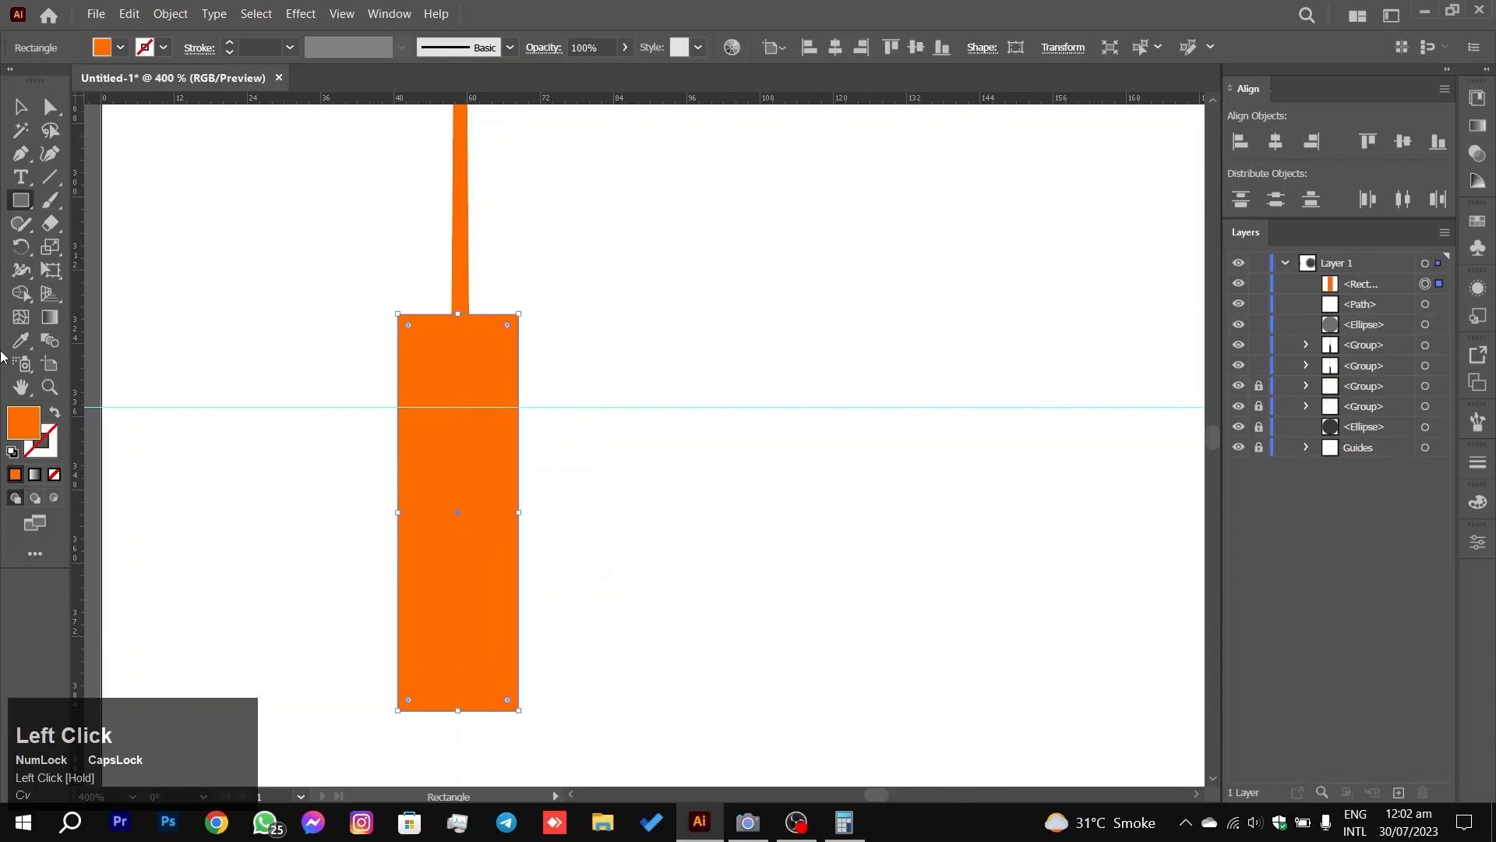
pyautogui.doubleClick(31, 428)
pyautogui.moveTo(541, 338); pyautogui.dragTo(477, 534)
pyautogui.click(992, 285)
pyautogui.click(20, 107)
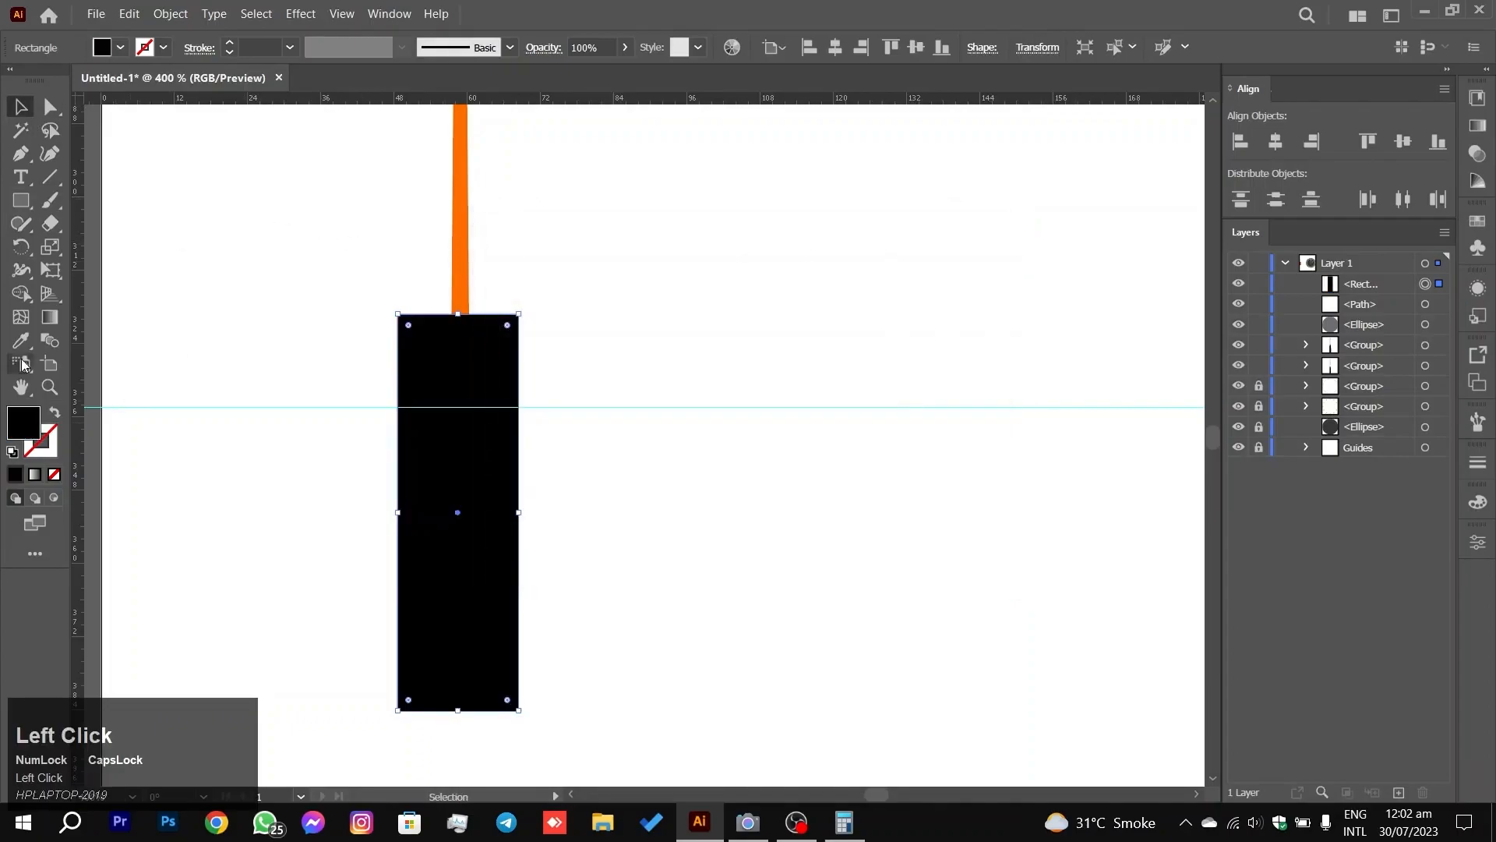
pyautogui.click(20, 293)
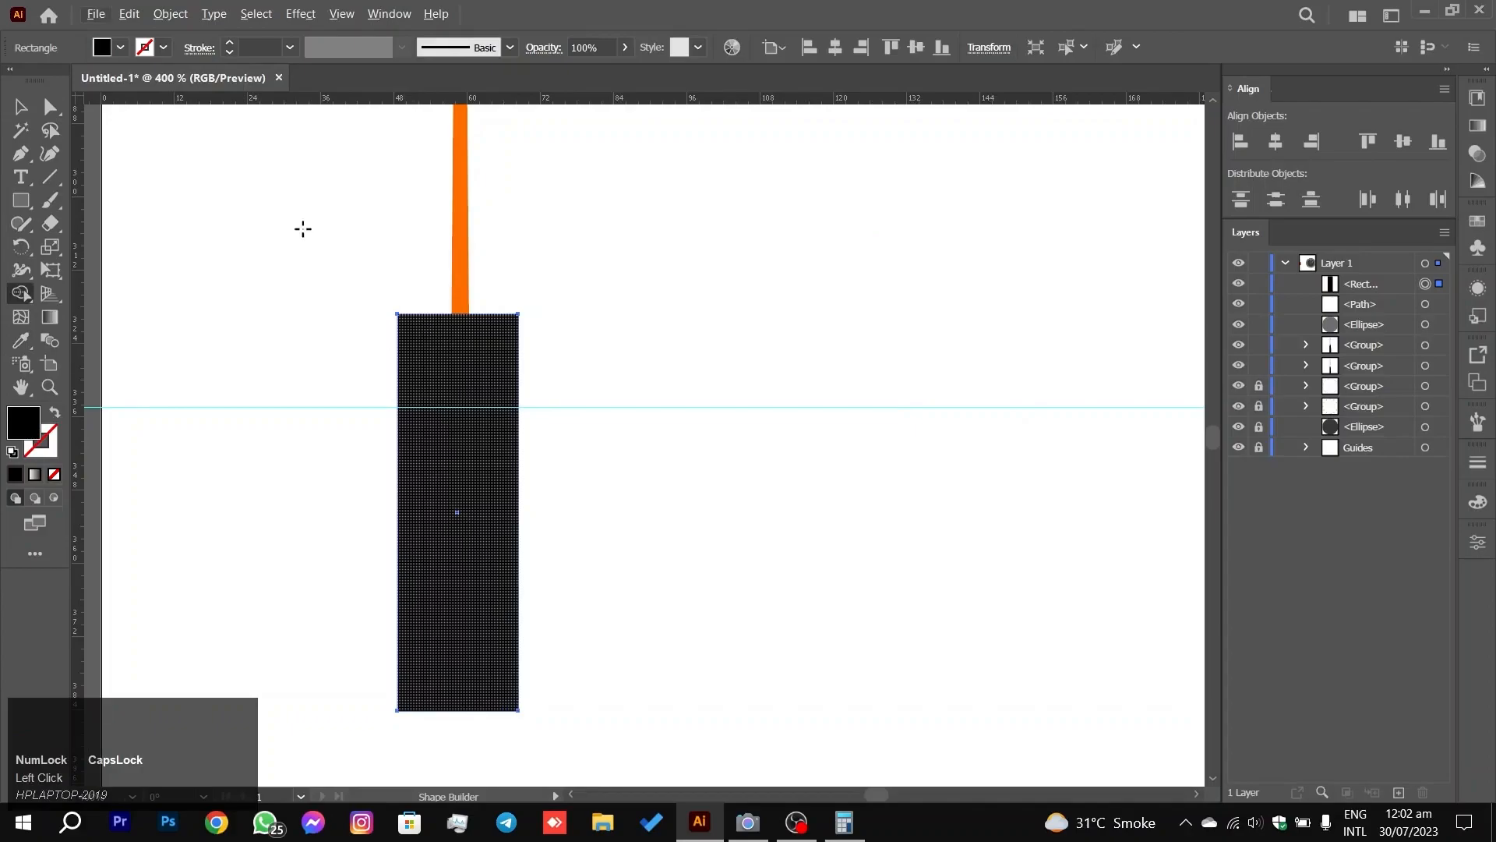
pyautogui.moveTo(10, 87)
pyautogui.mouseDown()
pyautogui.moveTo(6, 117)
pyautogui.moveTo(2, 105)
pyautogui.mouseUp()
pyautogui.click(23, 112)
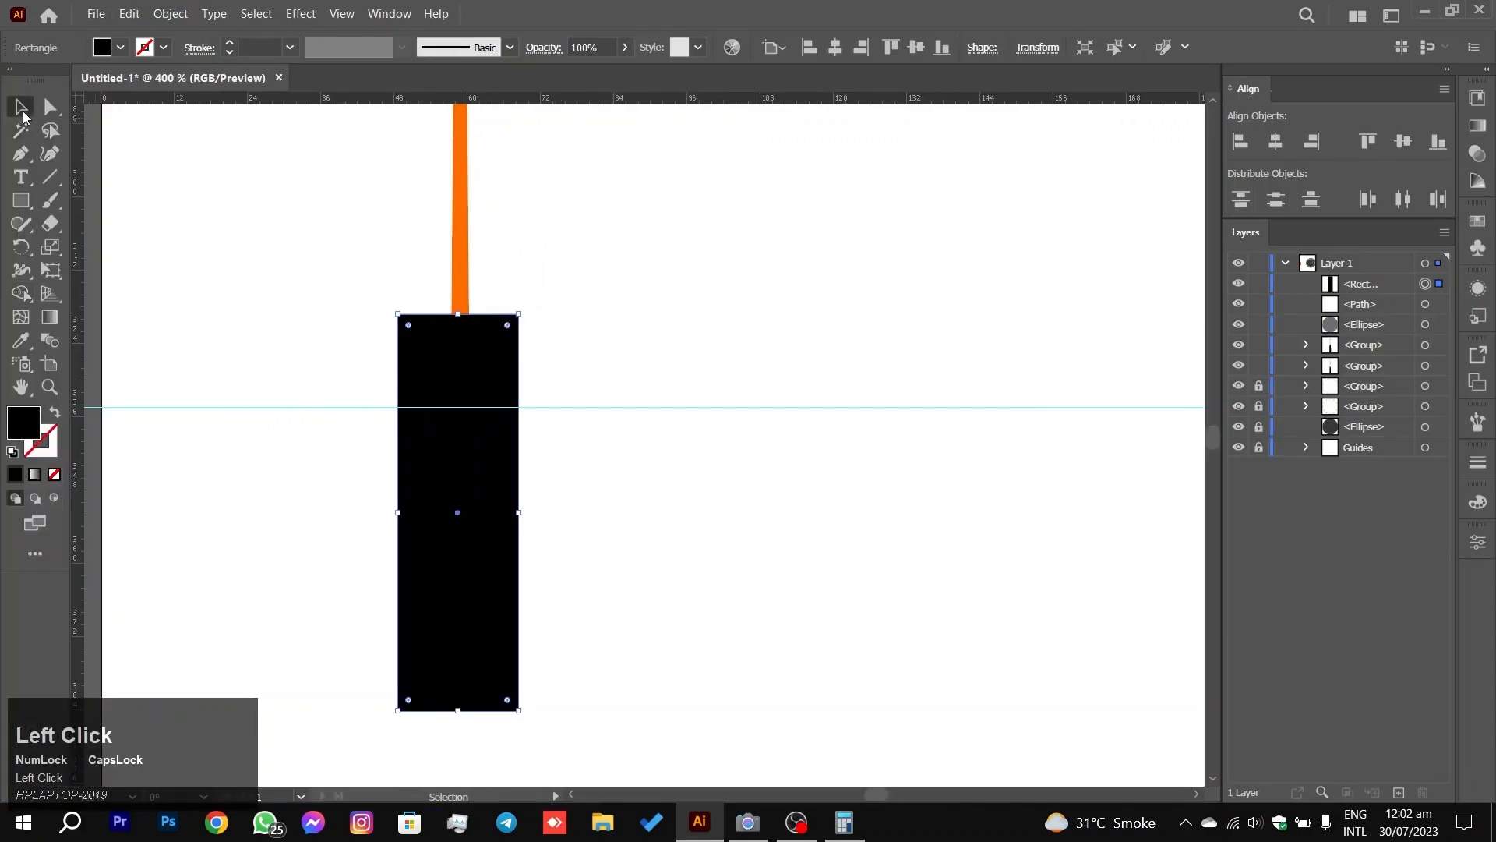
# Step: Trim the black rectangle to the tapered orange hand's outline with the Shape Builder, removing the excess outside it, and deselect the result
pyautogui.moveTo(417, 328); pyautogui.dragTo(505, 378)
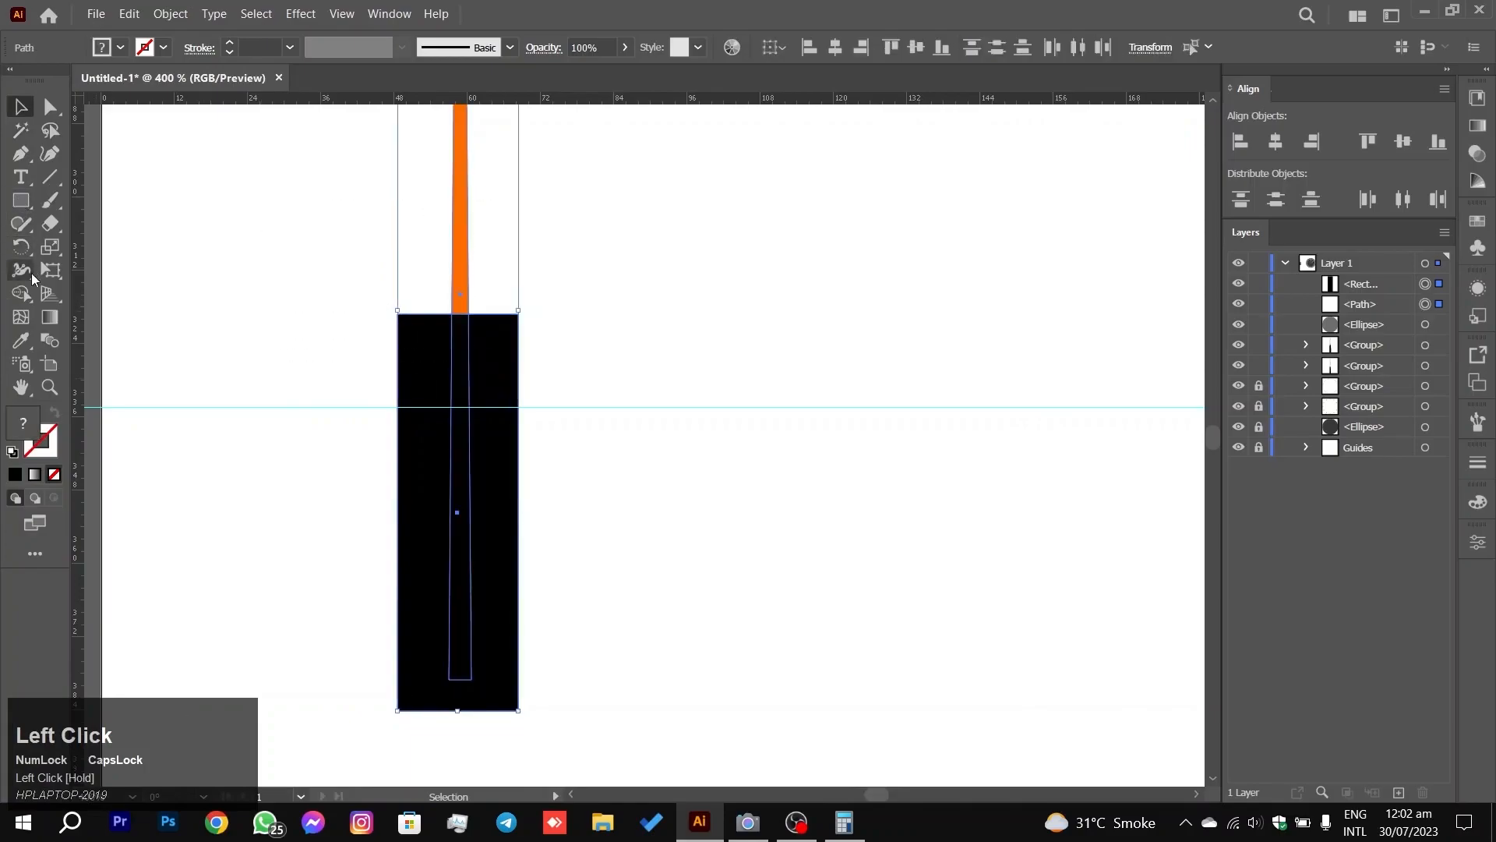
pyautogui.click(21, 293)
pyautogui.keyDown('alt'); pyautogui.click(432, 364); pyautogui.keyUp('alt')
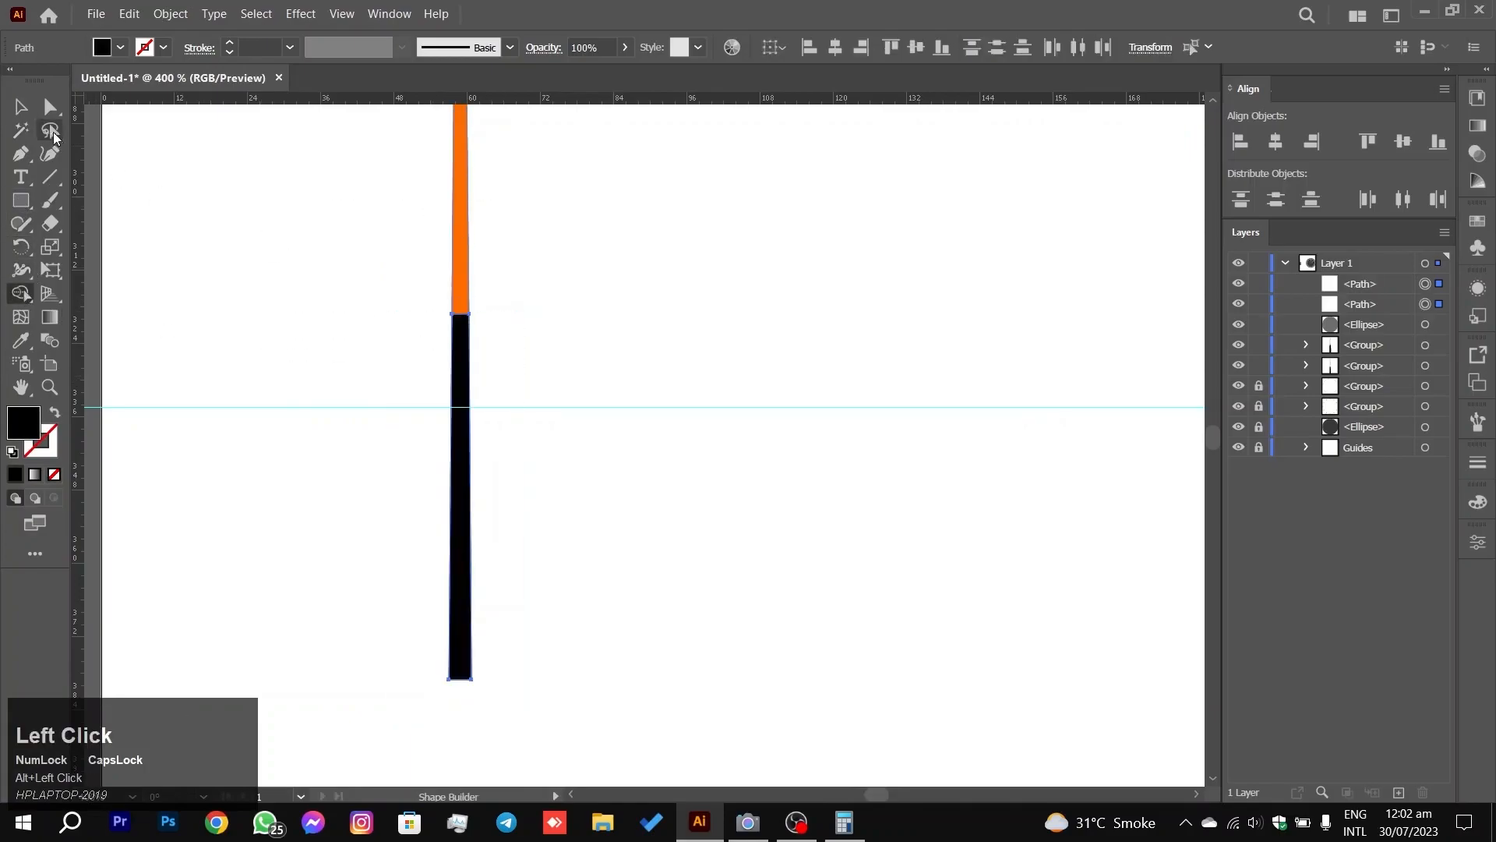
pyautogui.click(23, 116)
pyautogui.click(377, 322)
# Step: Group the orange upper part and black lower part of the second hand
pyautogui.scroll(2, 388, 353)
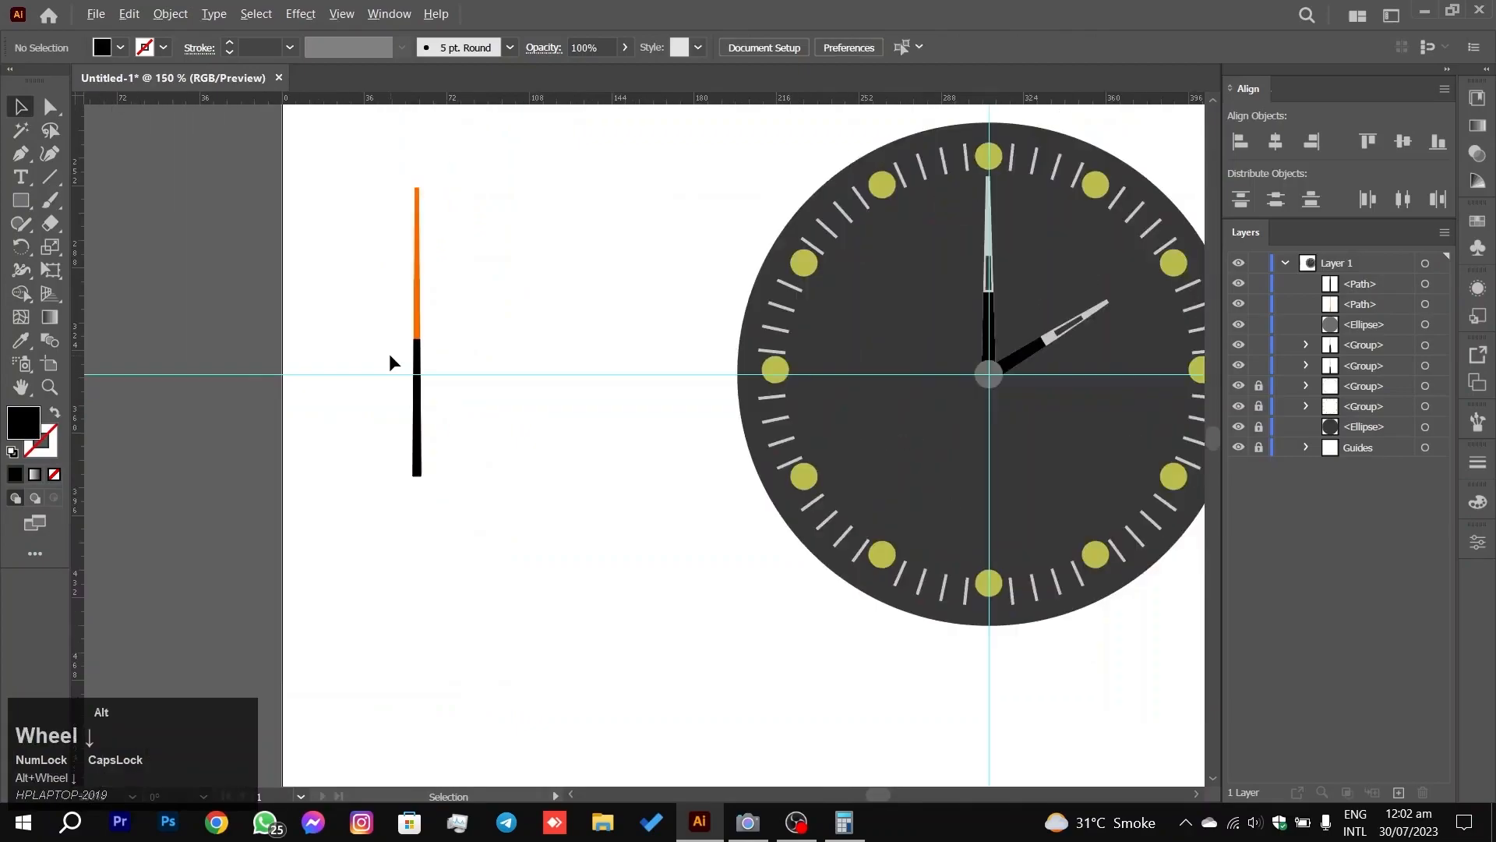
pyautogui.scroll(1, 386, 352)
pyautogui.moveTo(625, 244); pyautogui.dragTo(385, 254)
pyautogui.moveTo(259, 234); pyautogui.dragTo(160, 475)
pyautogui.hotkey('ctrl', 'g')
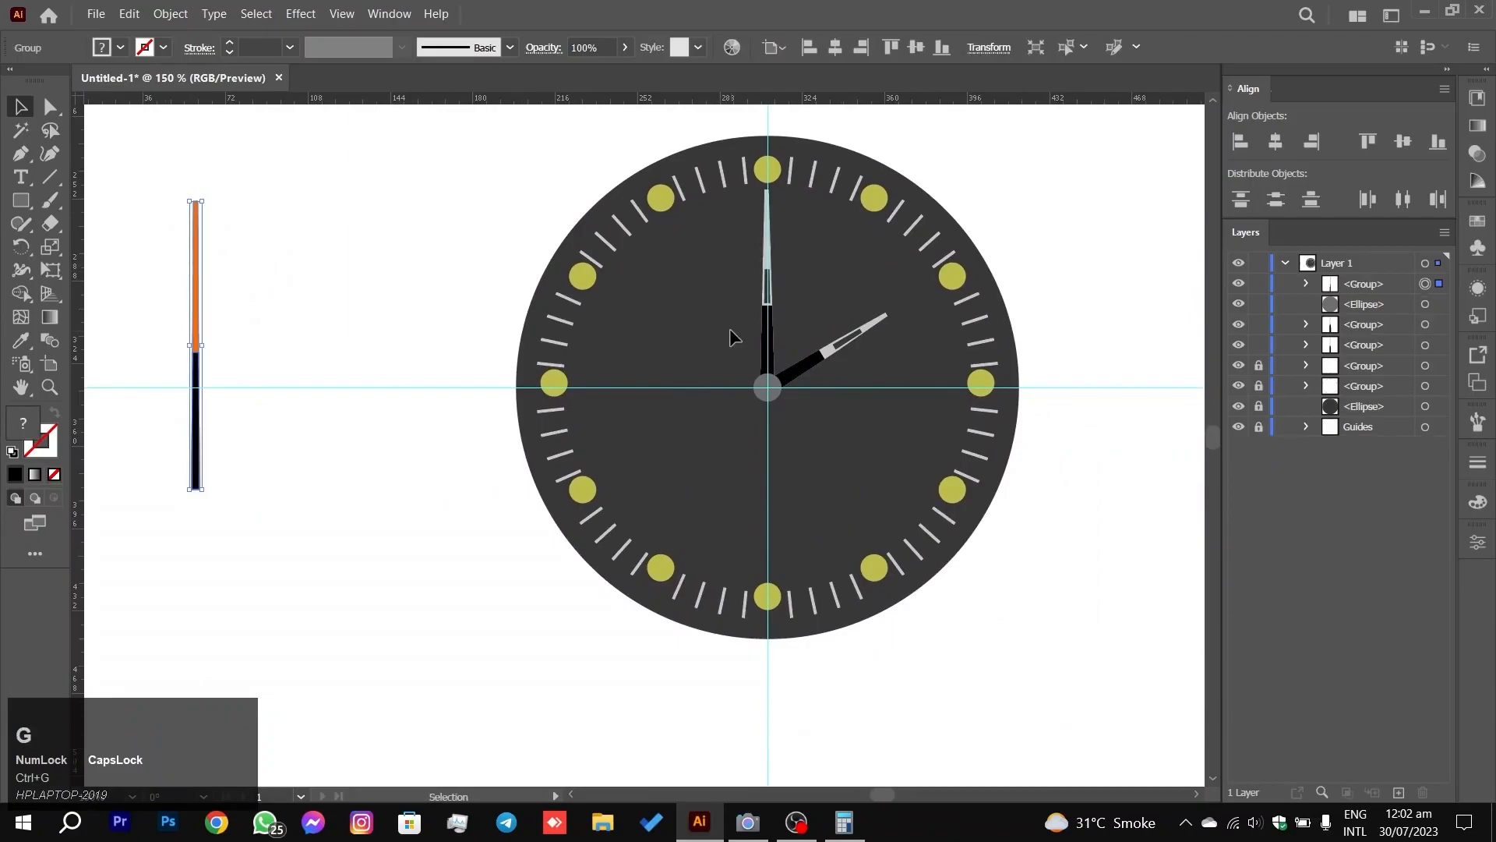
# Step: Move the grouped second hand onto the clock, centering it on the vertical guide with its black base end over the gray center circle
pyautogui.moveTo(202, 404); pyautogui.dragTo(774, 310)
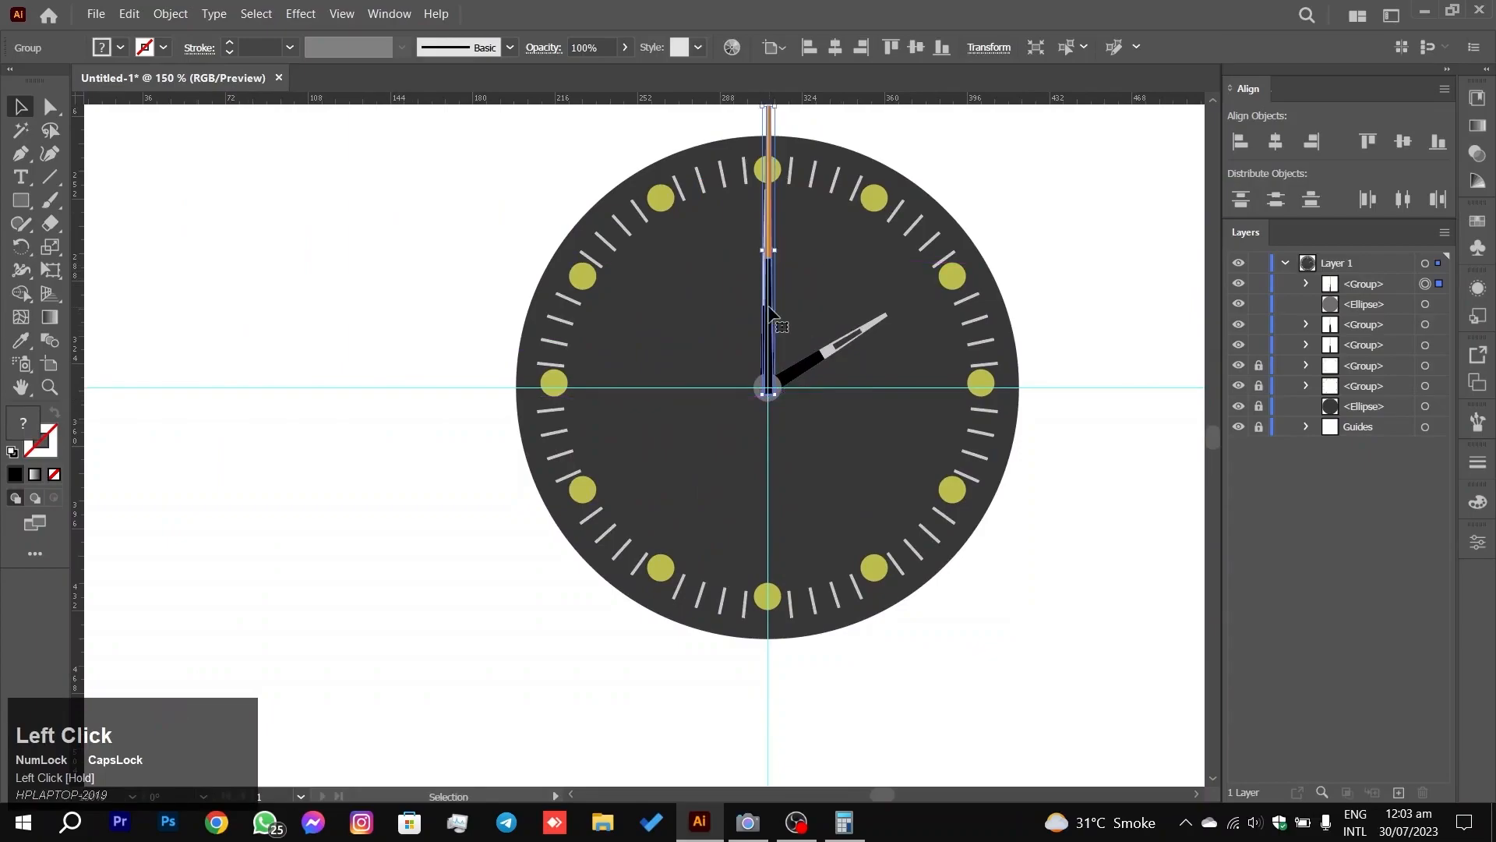
pyautogui.scroll(2, 788, 296)
pyautogui.scroll(2, 825, 291)
pyautogui.moveTo(831, 240); pyautogui.dragTo(809, 284)
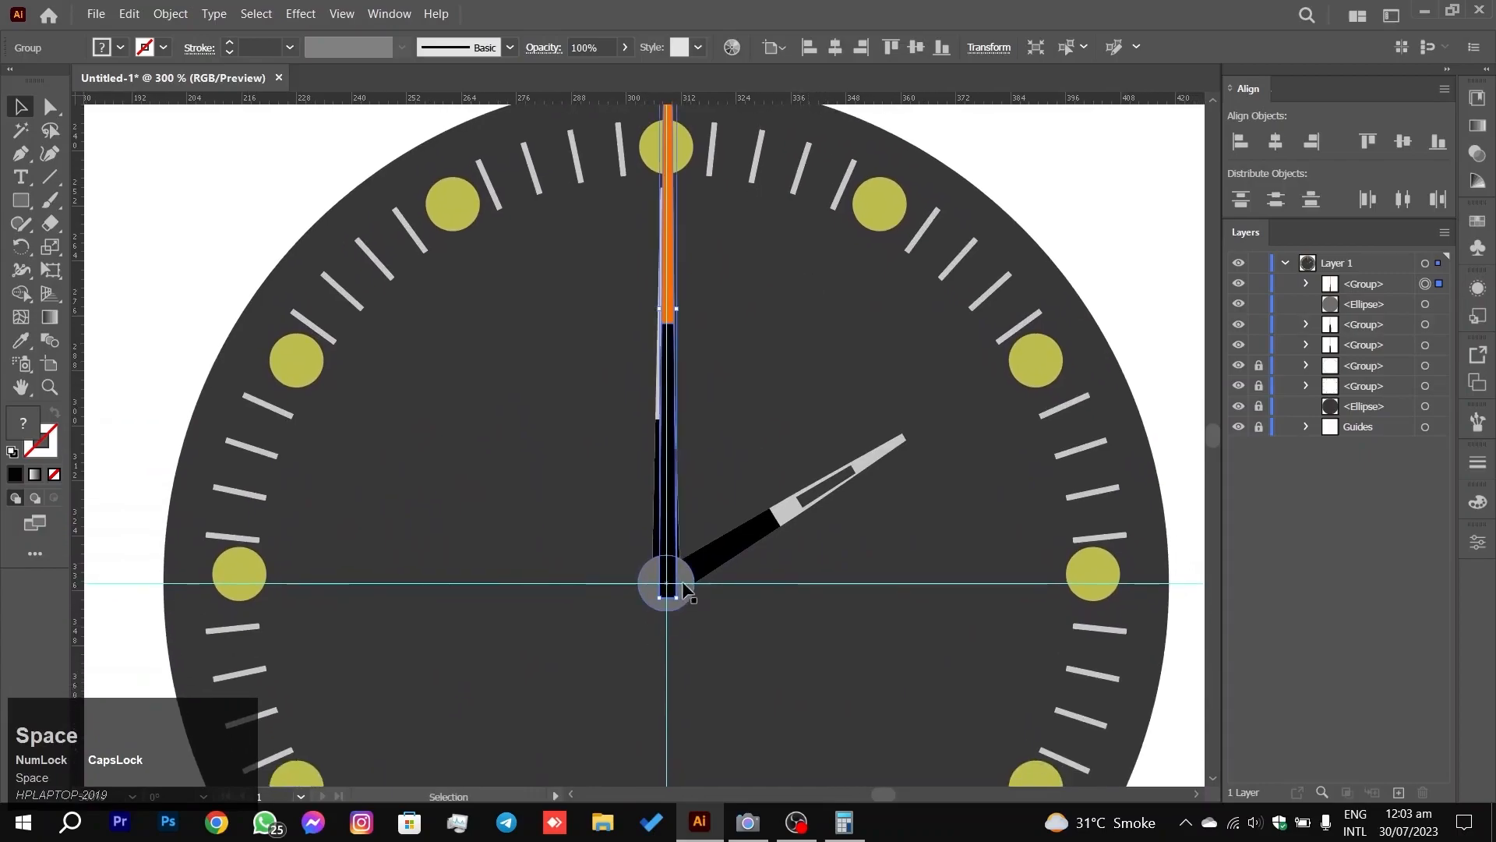
pyautogui.moveTo(672, 586); pyautogui.dragTo(675, 577)
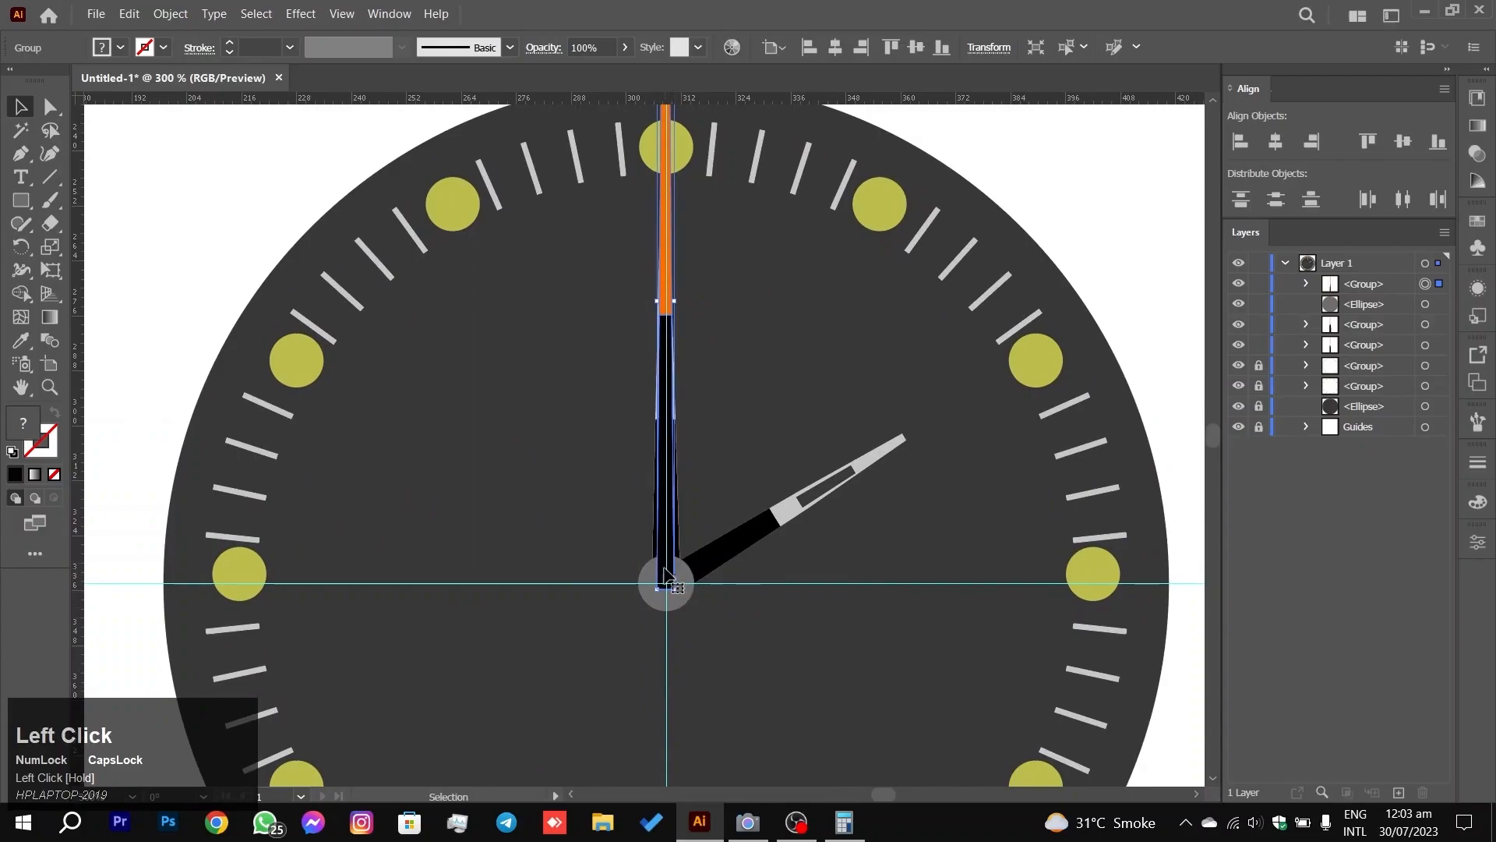
# Step: Send the second hand backward one level so that it sits behind the gray center circle
pyautogui.rightClick(665, 581)
pyautogui.moveTo(809, 487)
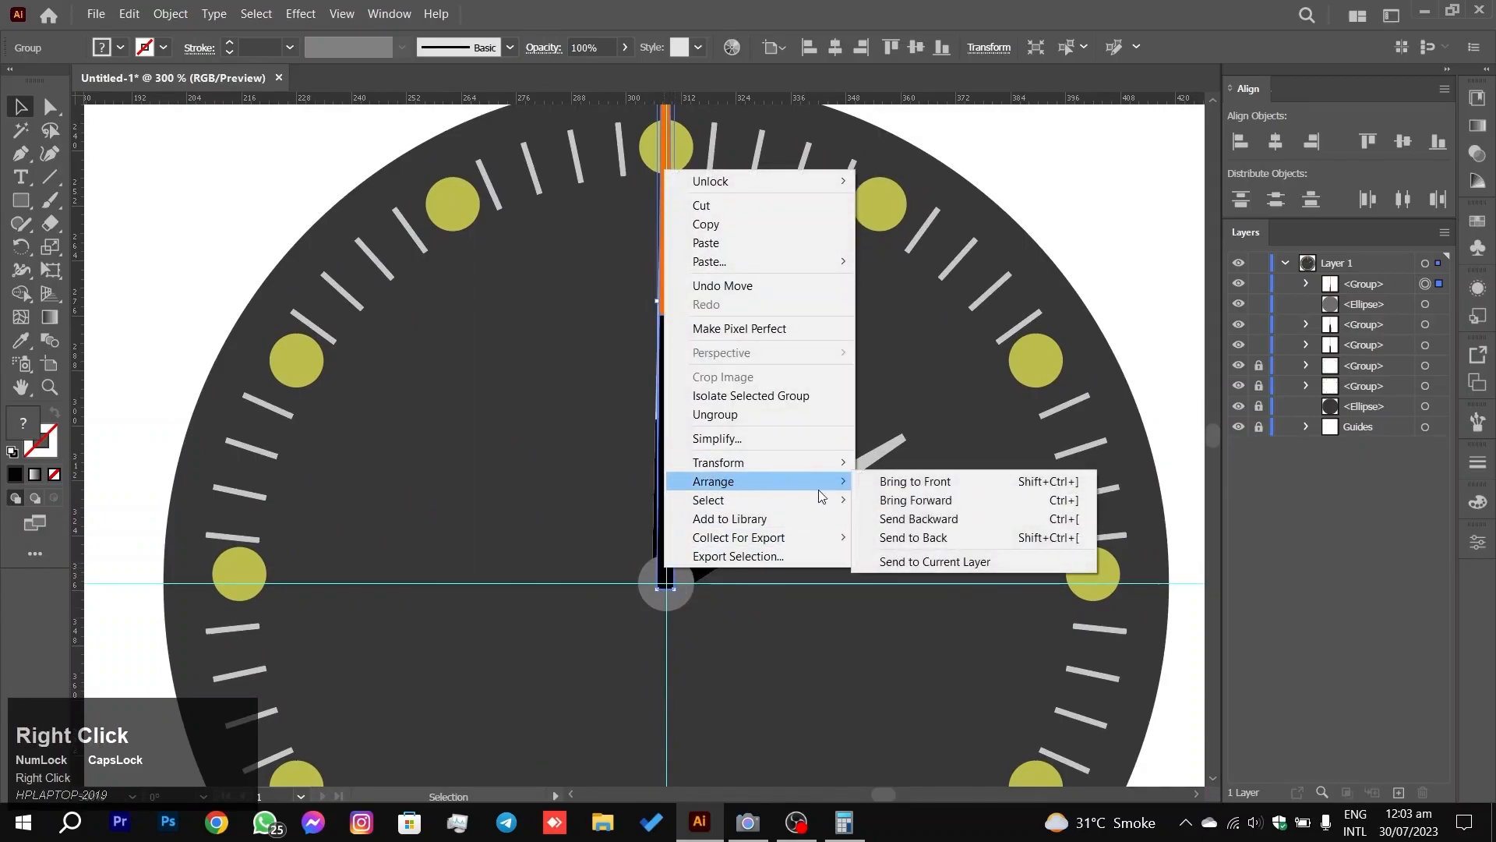
pyautogui.click(919, 518)
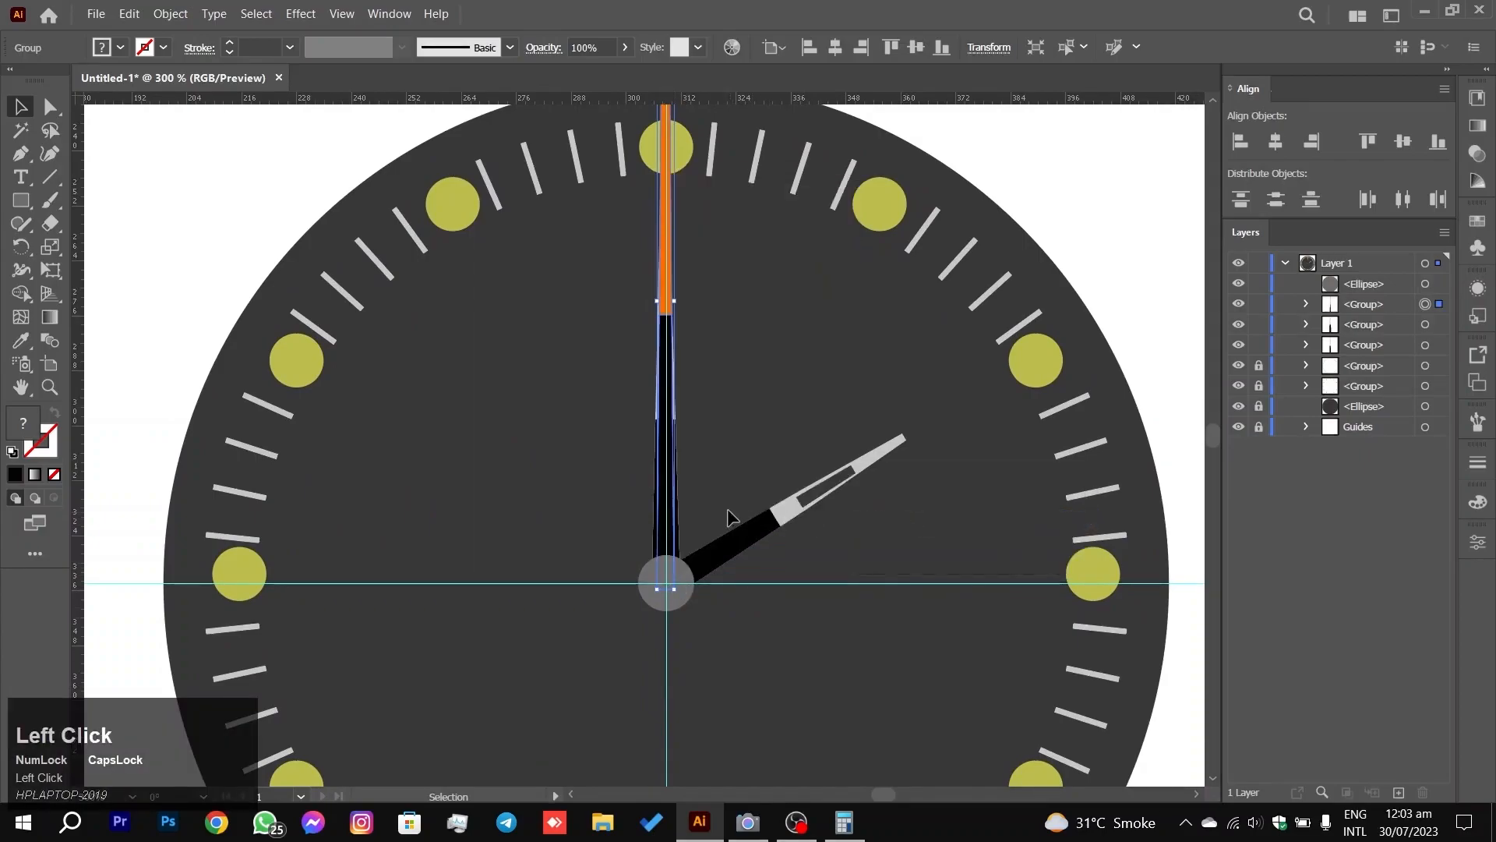
pyautogui.rightClick(663, 361)
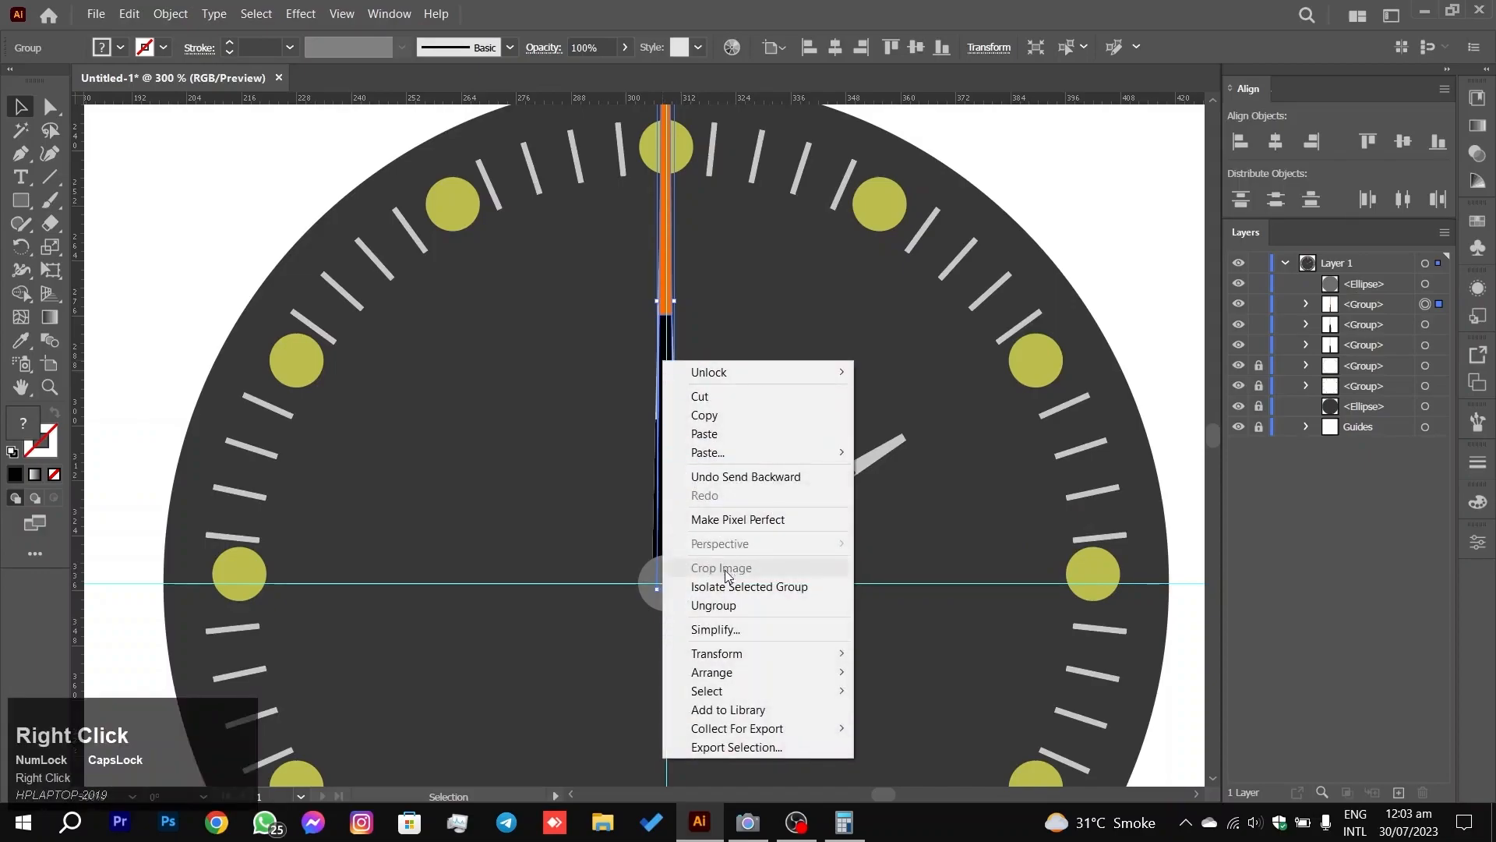
pyautogui.click(713, 606)
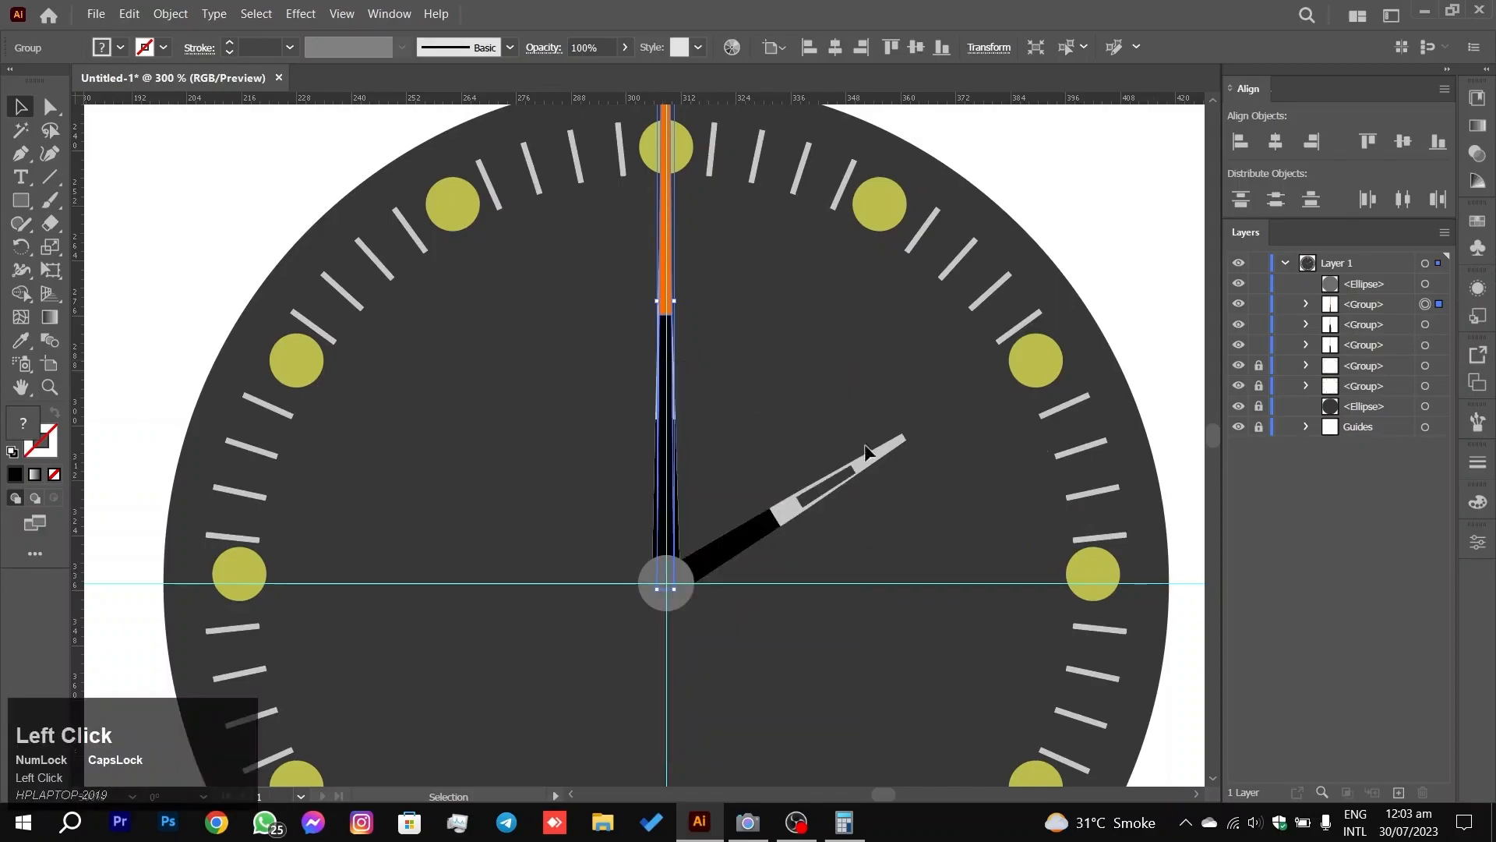
# Step: Rotate the second hand group counterclockwise about the clock's center so that it points between the 10 and 11 o'clock circles
pyautogui.click(1341, 304)
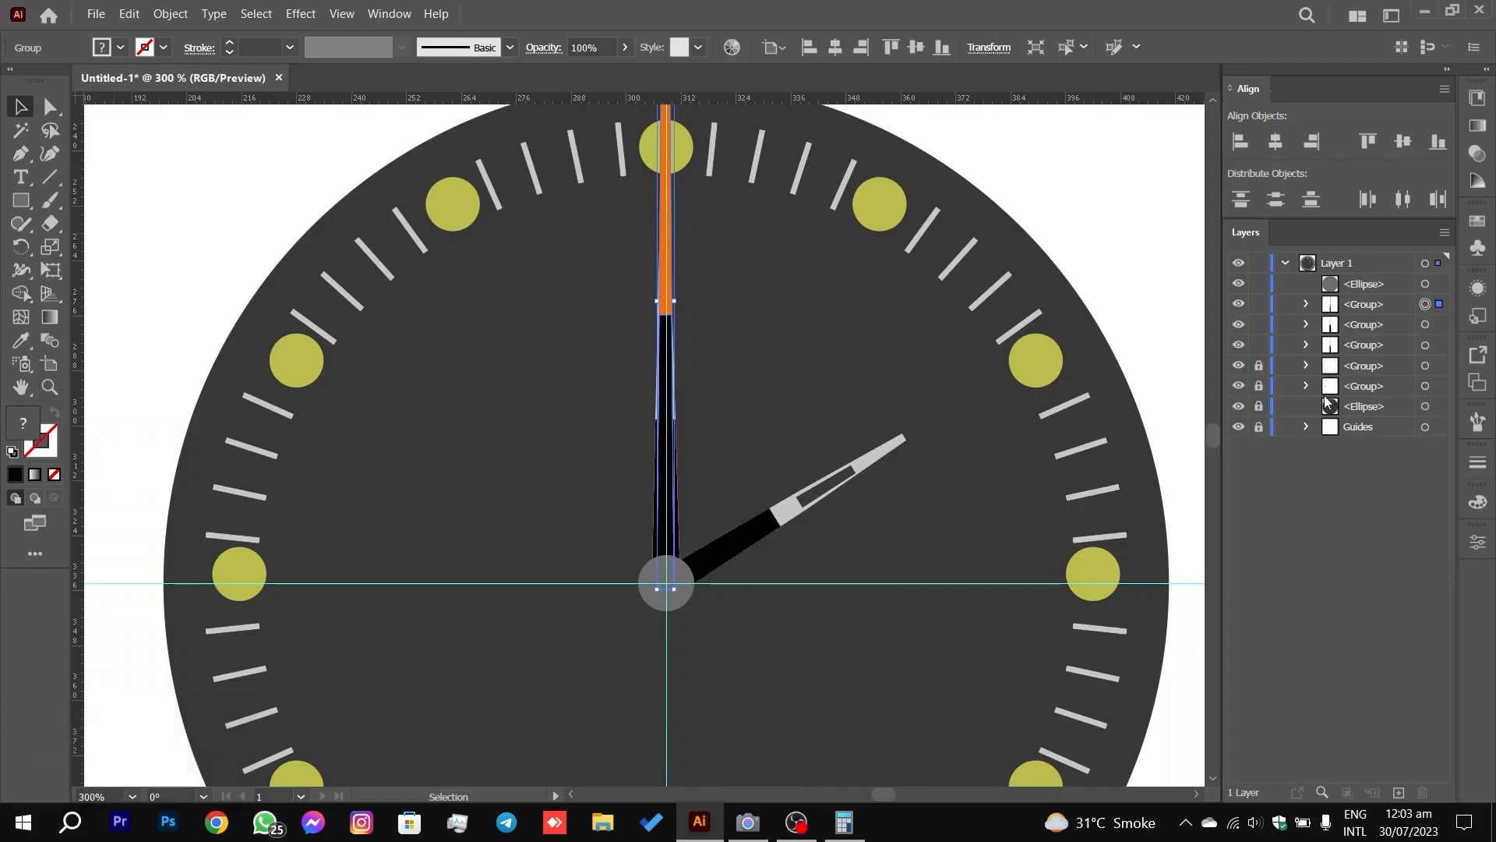
pyautogui.moveTo(1346, 308); pyautogui.dragTo(1305, 305)
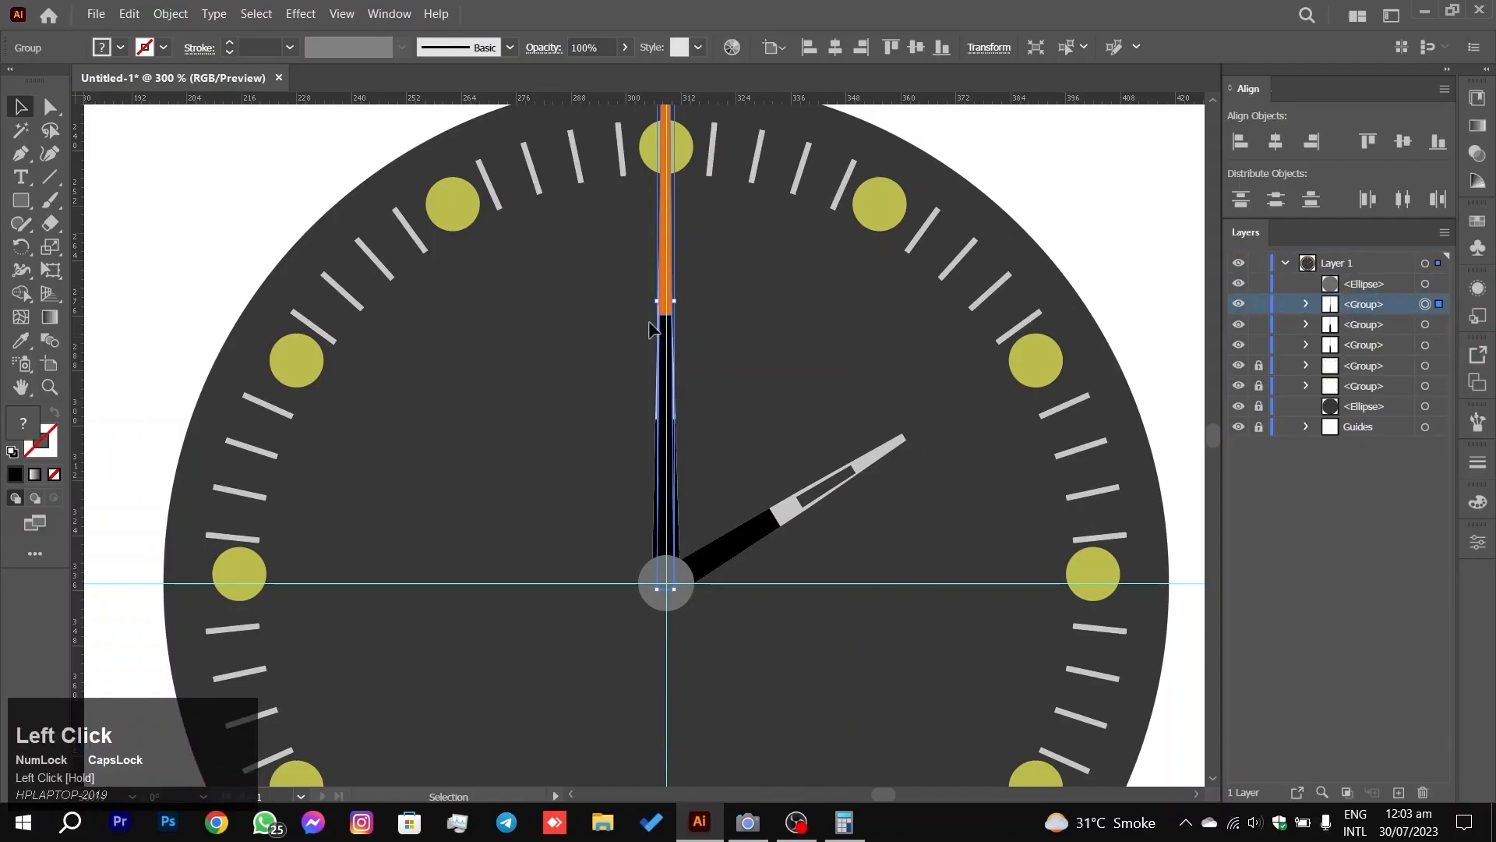
pyautogui.click(21, 246)
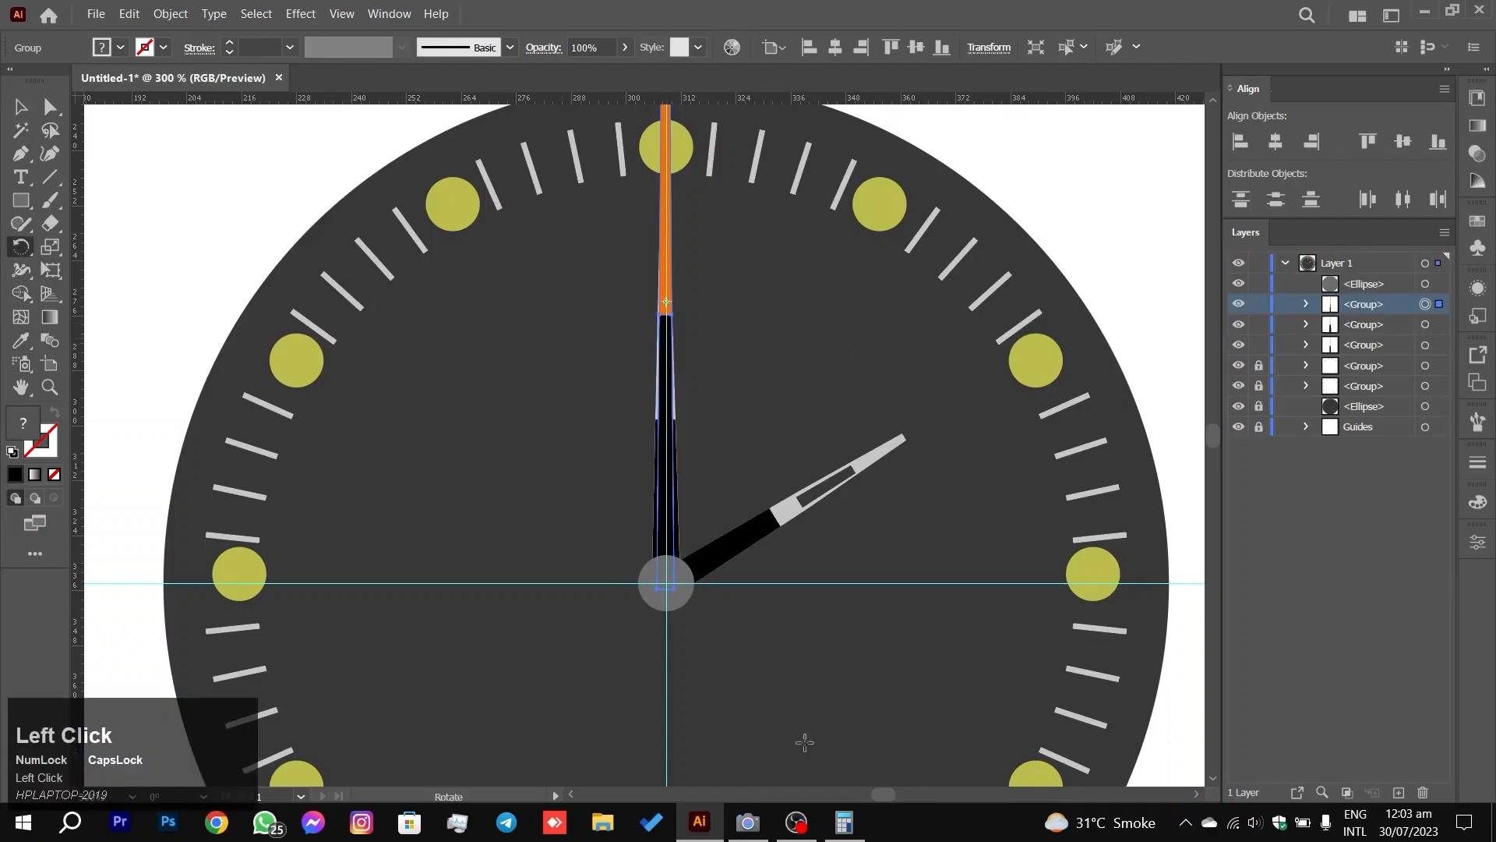
pyautogui.click(667, 583)
pyautogui.moveTo(667, 489); pyautogui.dragTo(622, 546)
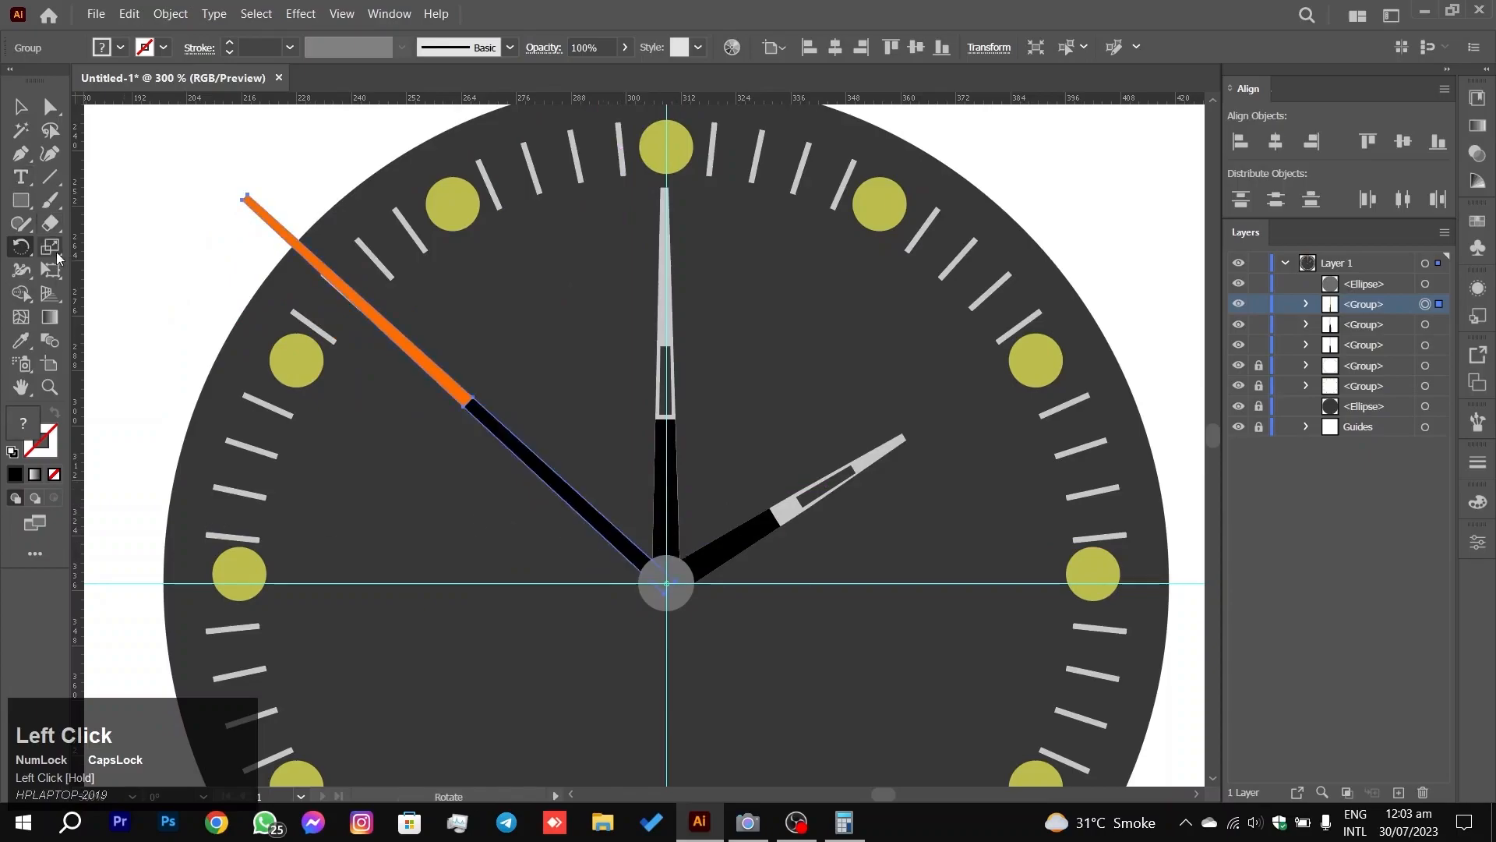
# Step: Scale the second hand down proportionally from its outer end so that its tip stops just inside the ring of ticks
pyautogui.click(21, 106)
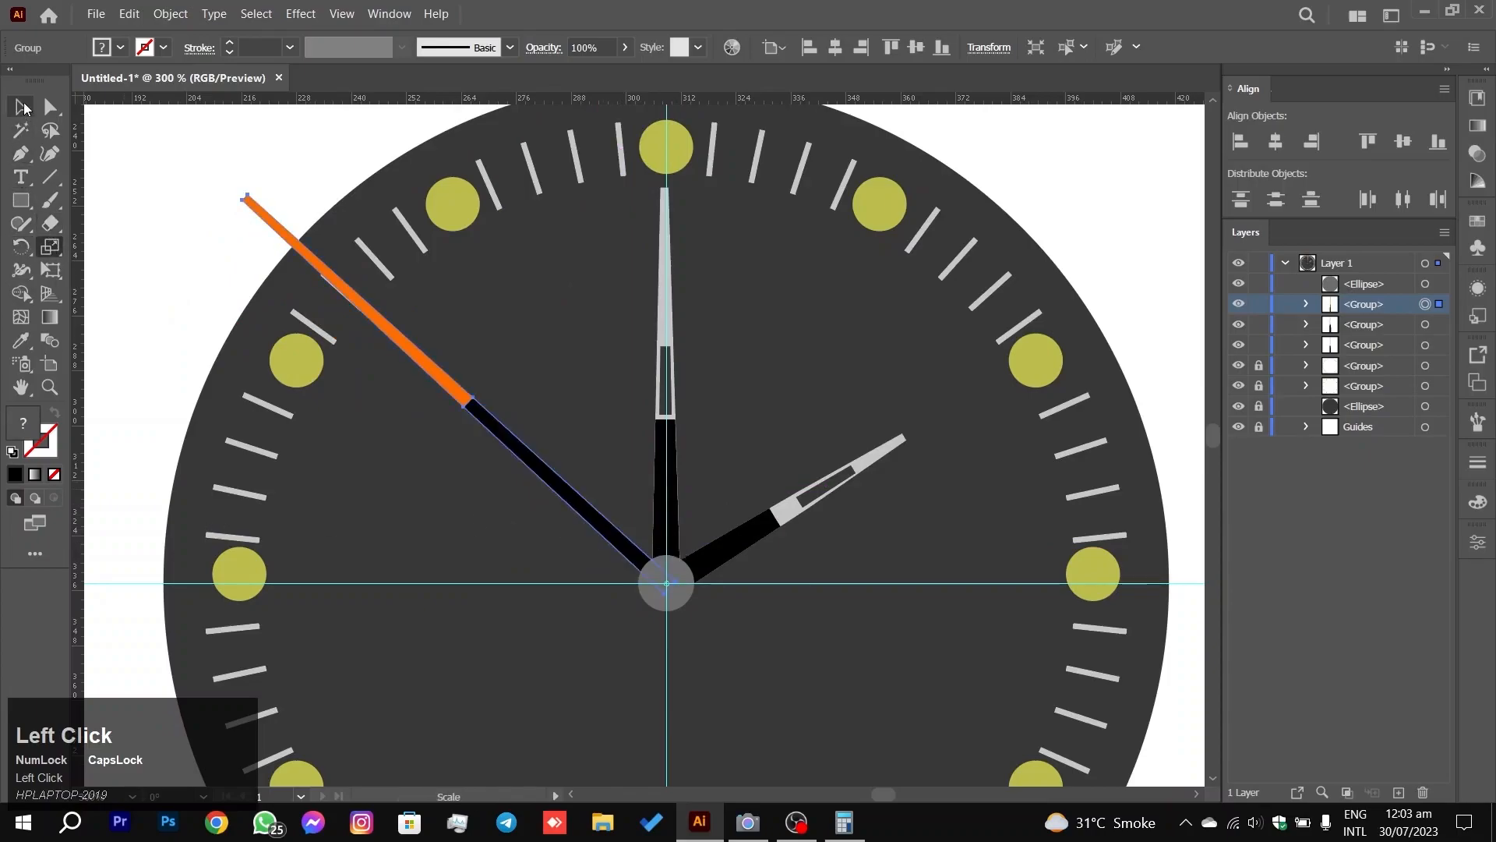
pyautogui.press('shift')
pyautogui.moveTo(239, 204); pyautogui.dragTo(374, 342)
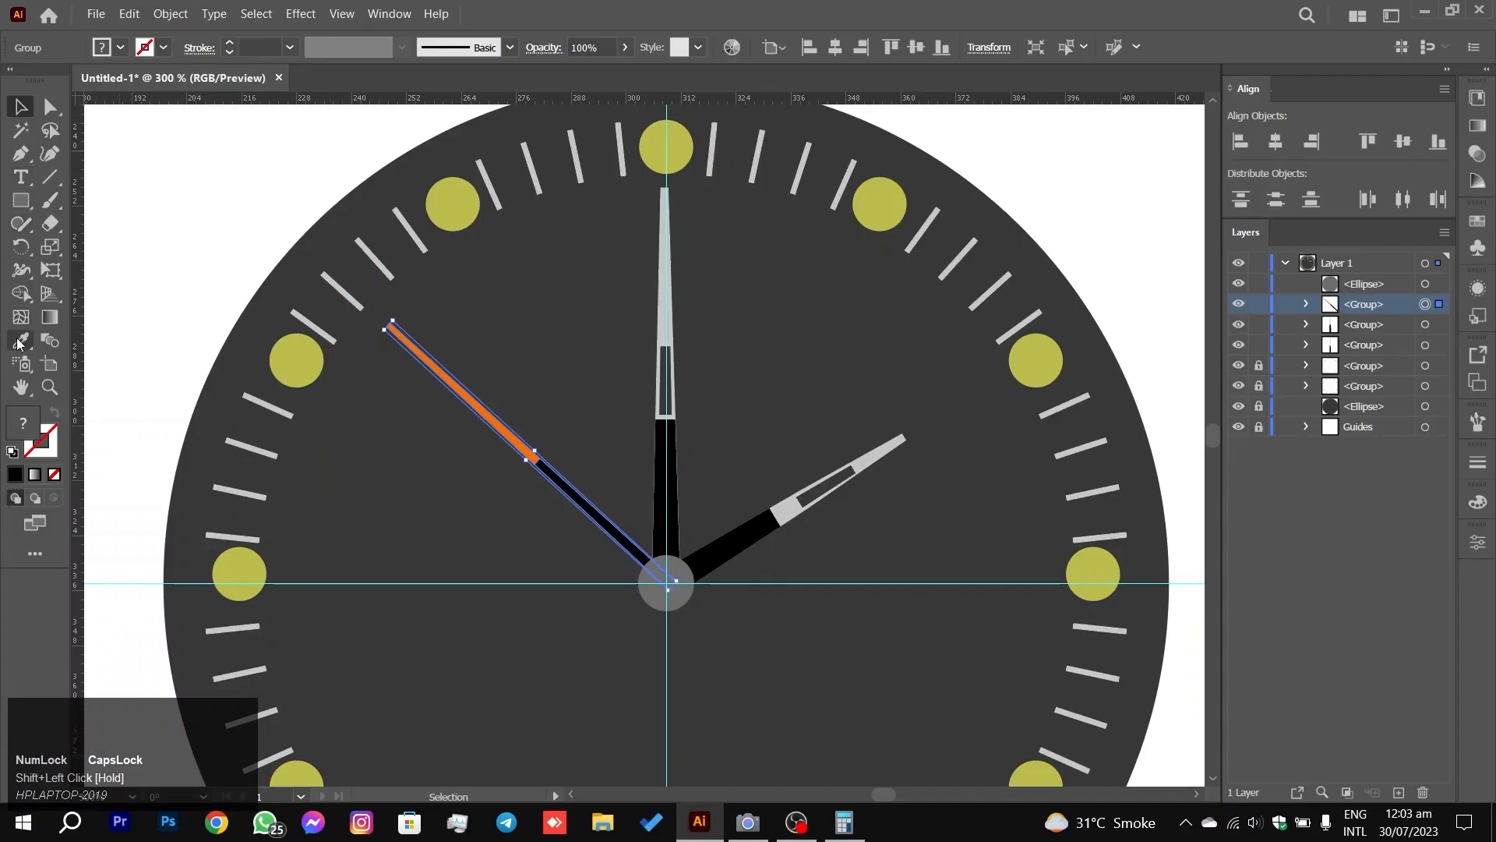
# Step: Rotate the shortened second hand about the clock's center to point between the 3 and 4 o'clock circles, and deselect it
pyautogui.click(21, 247)
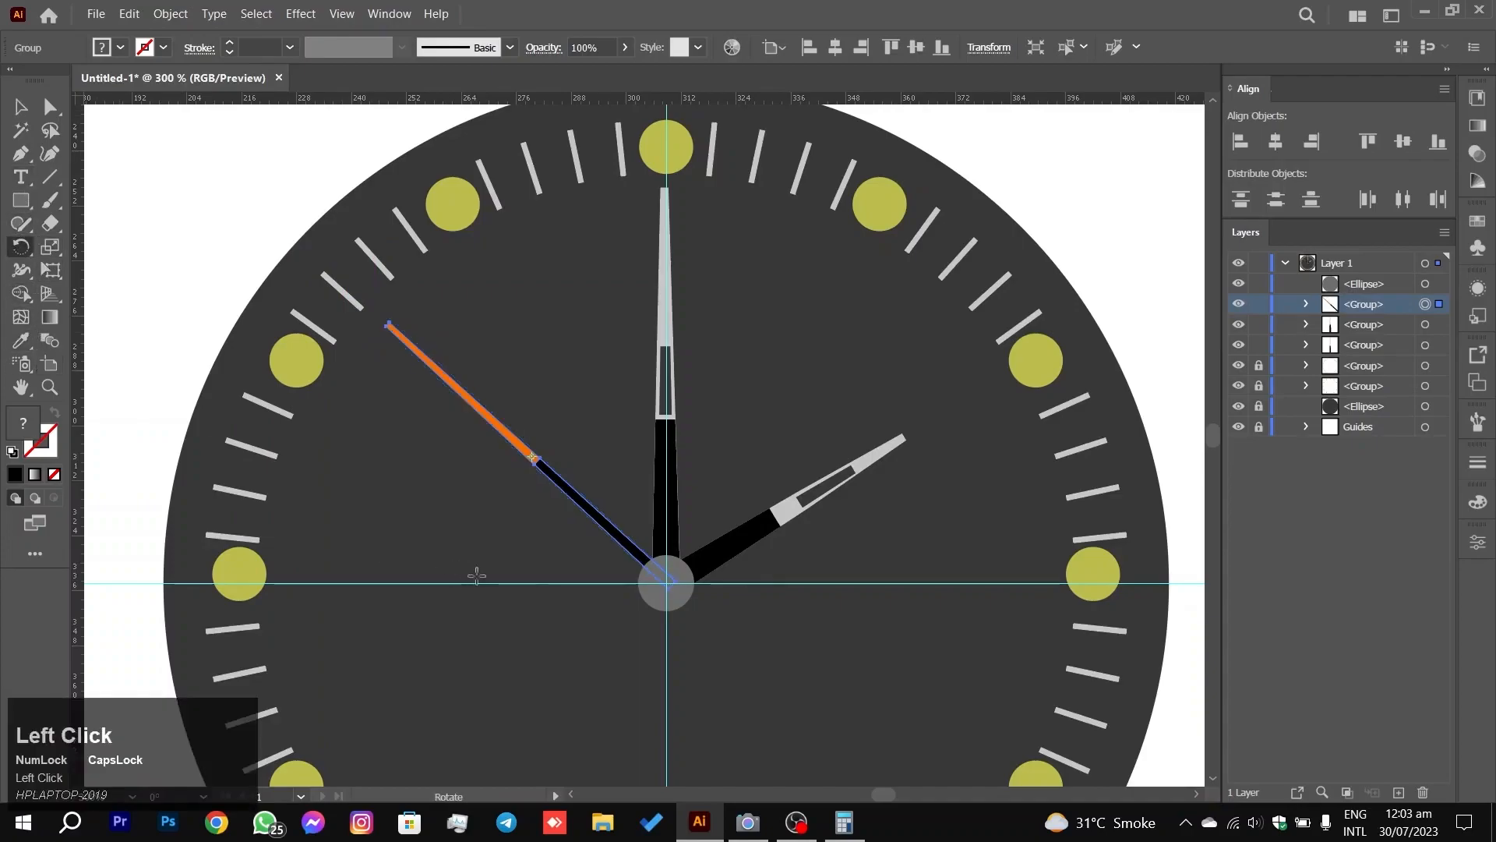
pyautogui.click(668, 581)
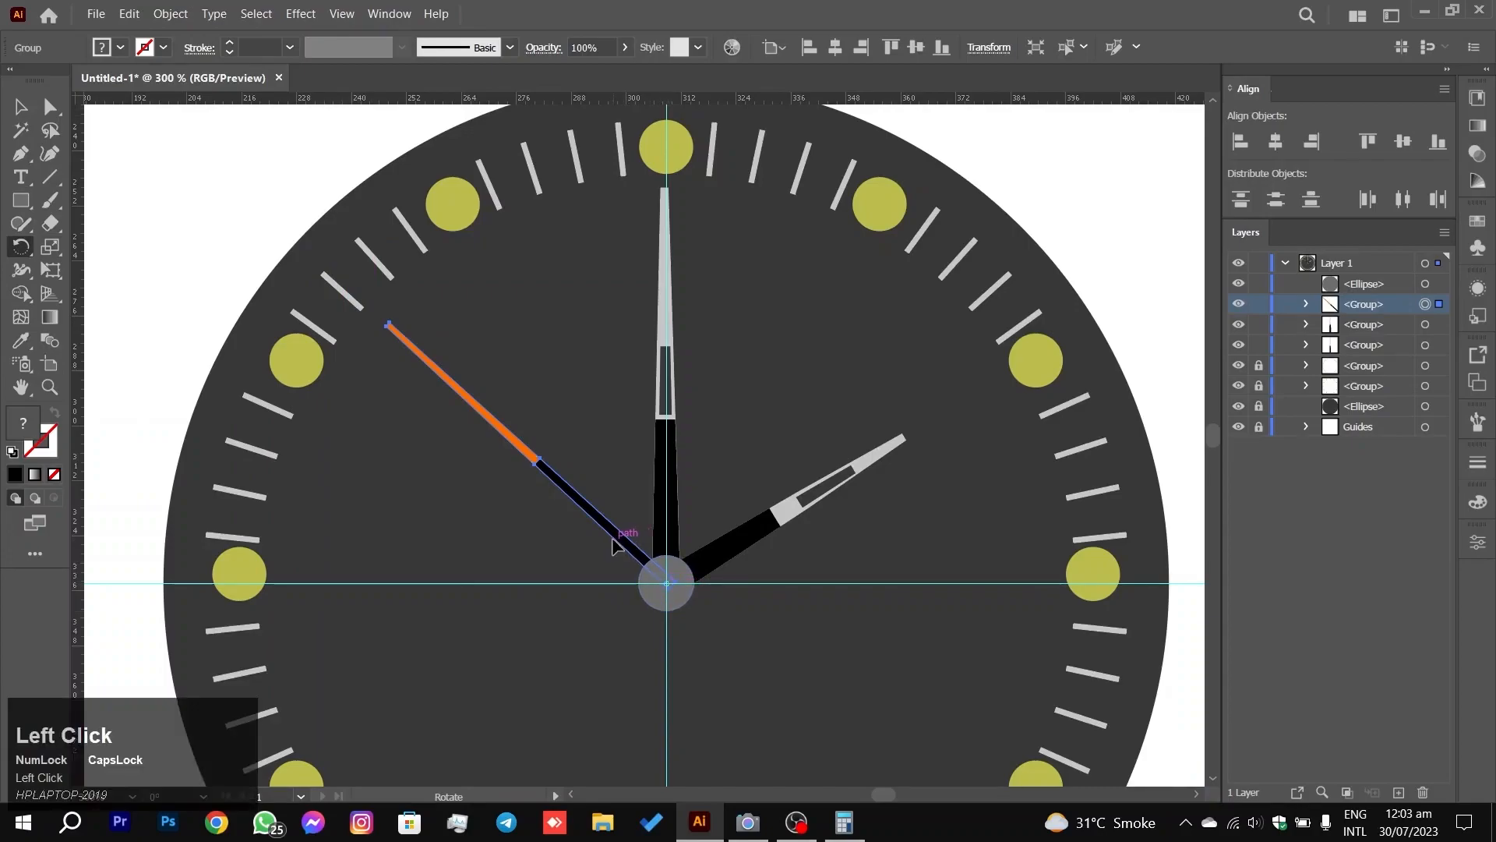
pyautogui.moveTo(623, 549); pyautogui.dragTo(982, 662)
pyautogui.click(19, 106)
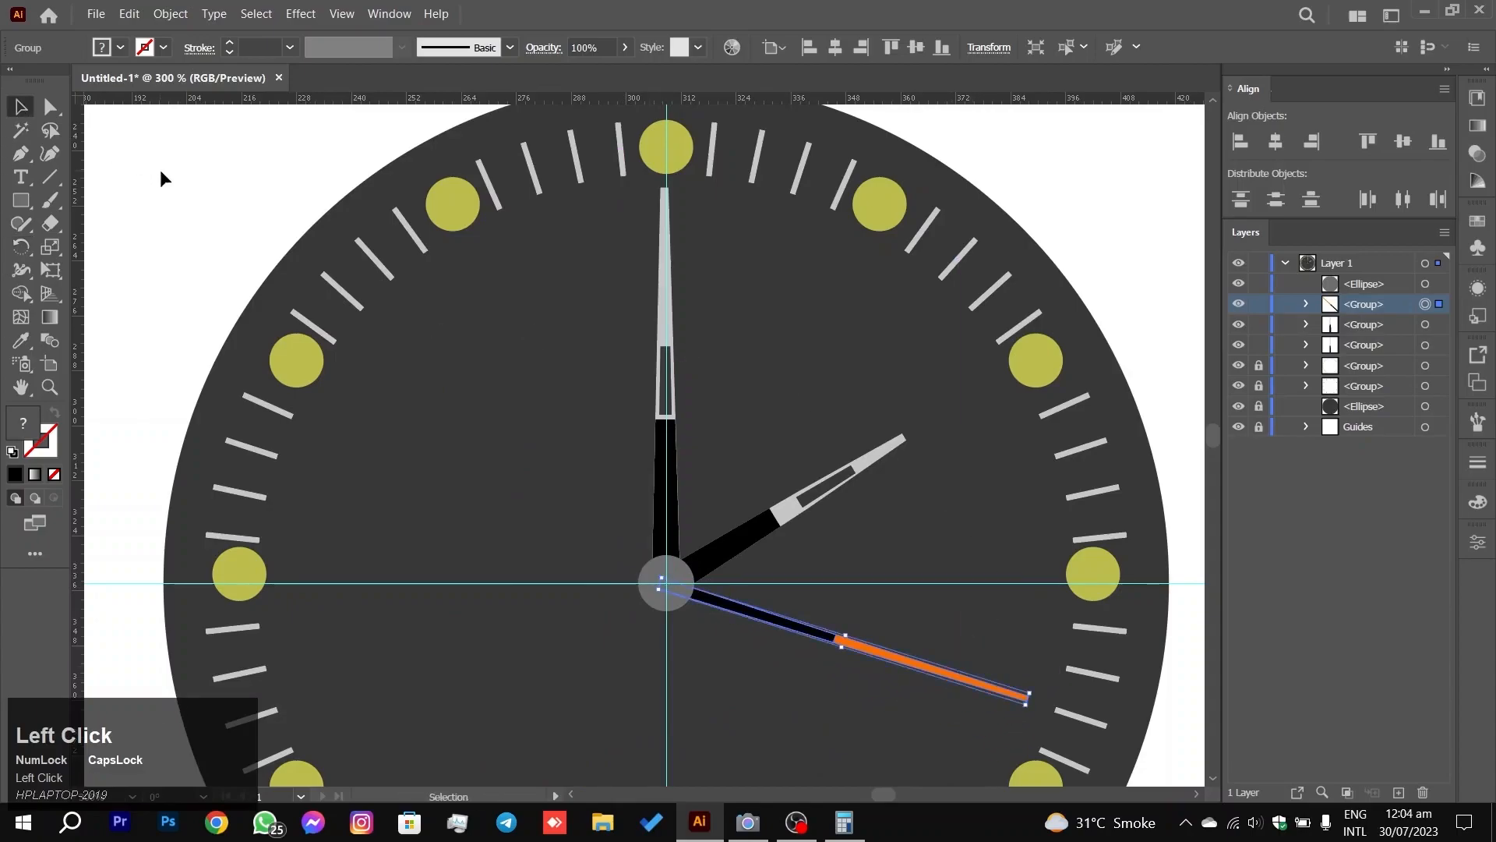
pyautogui.click(161, 174)
# Step: Select the second hand again and readjust its angle with the Rotate tool about the clock's center
pyautogui.keyDown('alt'); pyautogui.scroll(-2, 464, 419); pyautogui.keyUp('alt')
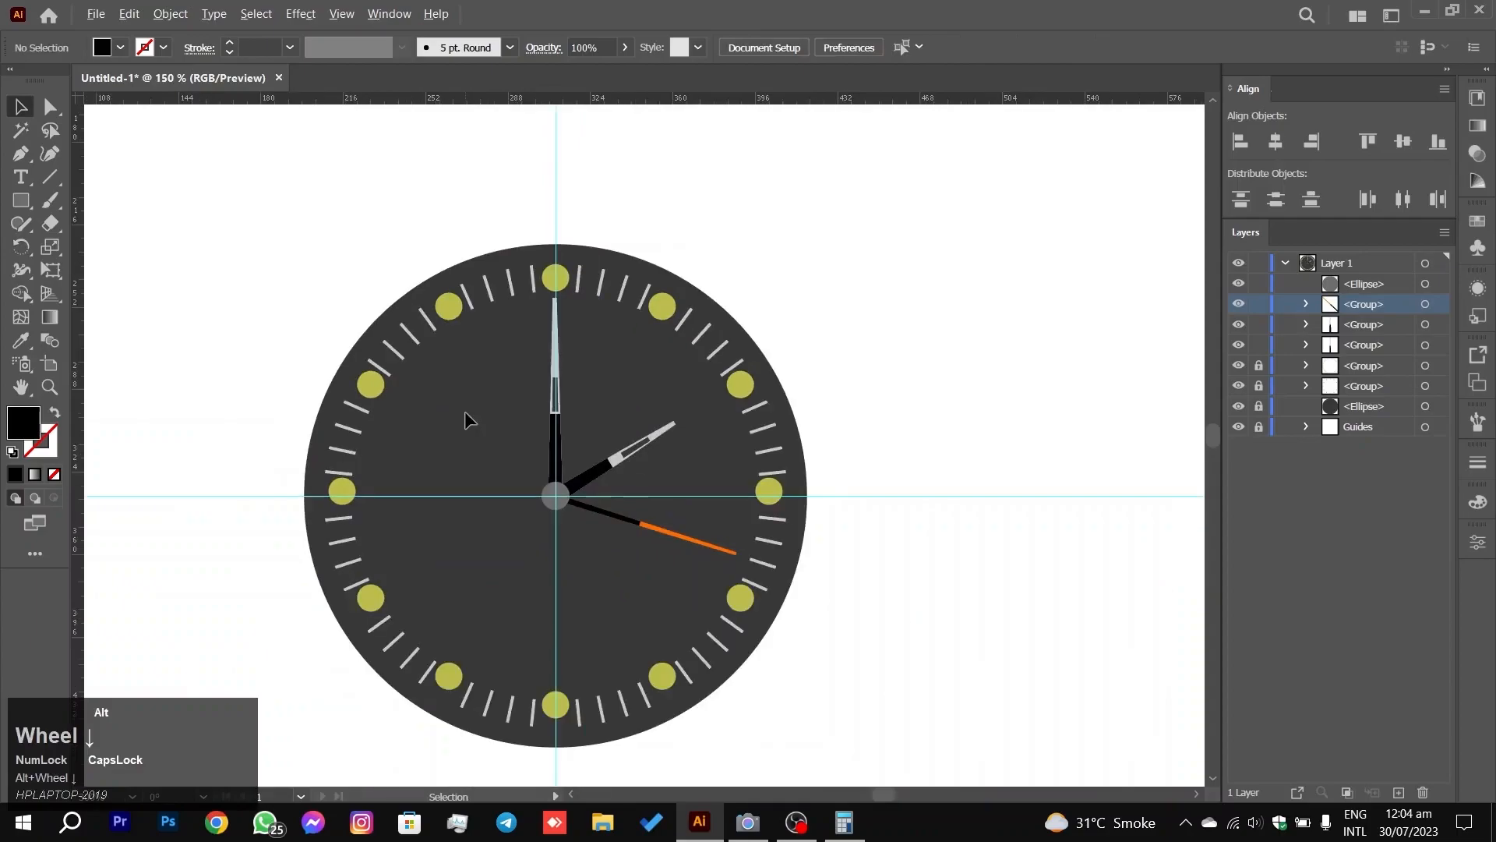
pyautogui.click(712, 546)
pyautogui.keyDown('alt'); pyautogui.scroll(3, 529, 558); pyautogui.keyUp('alt')
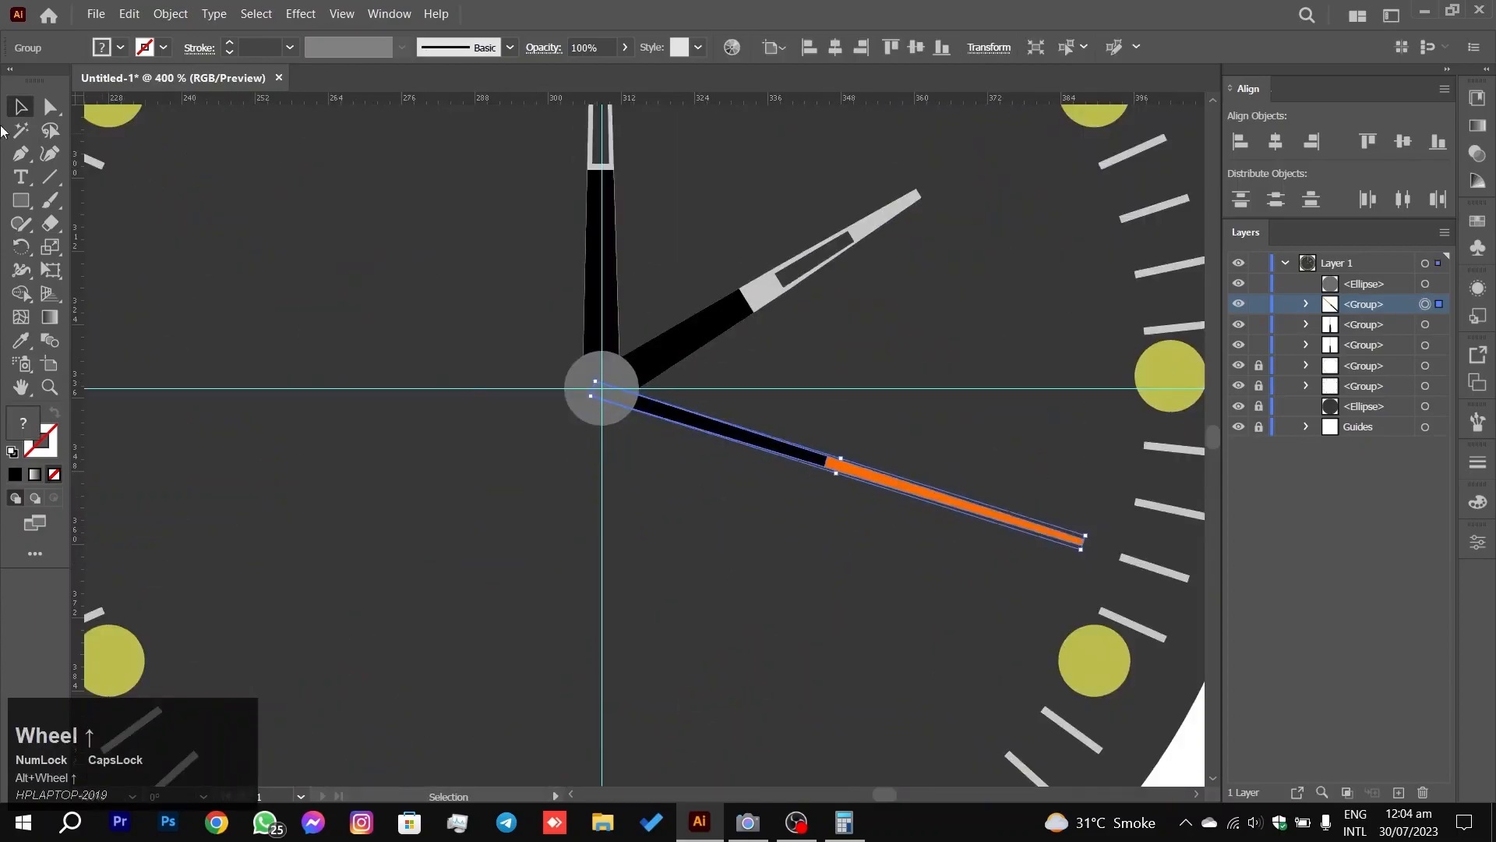
pyautogui.click(21, 246)
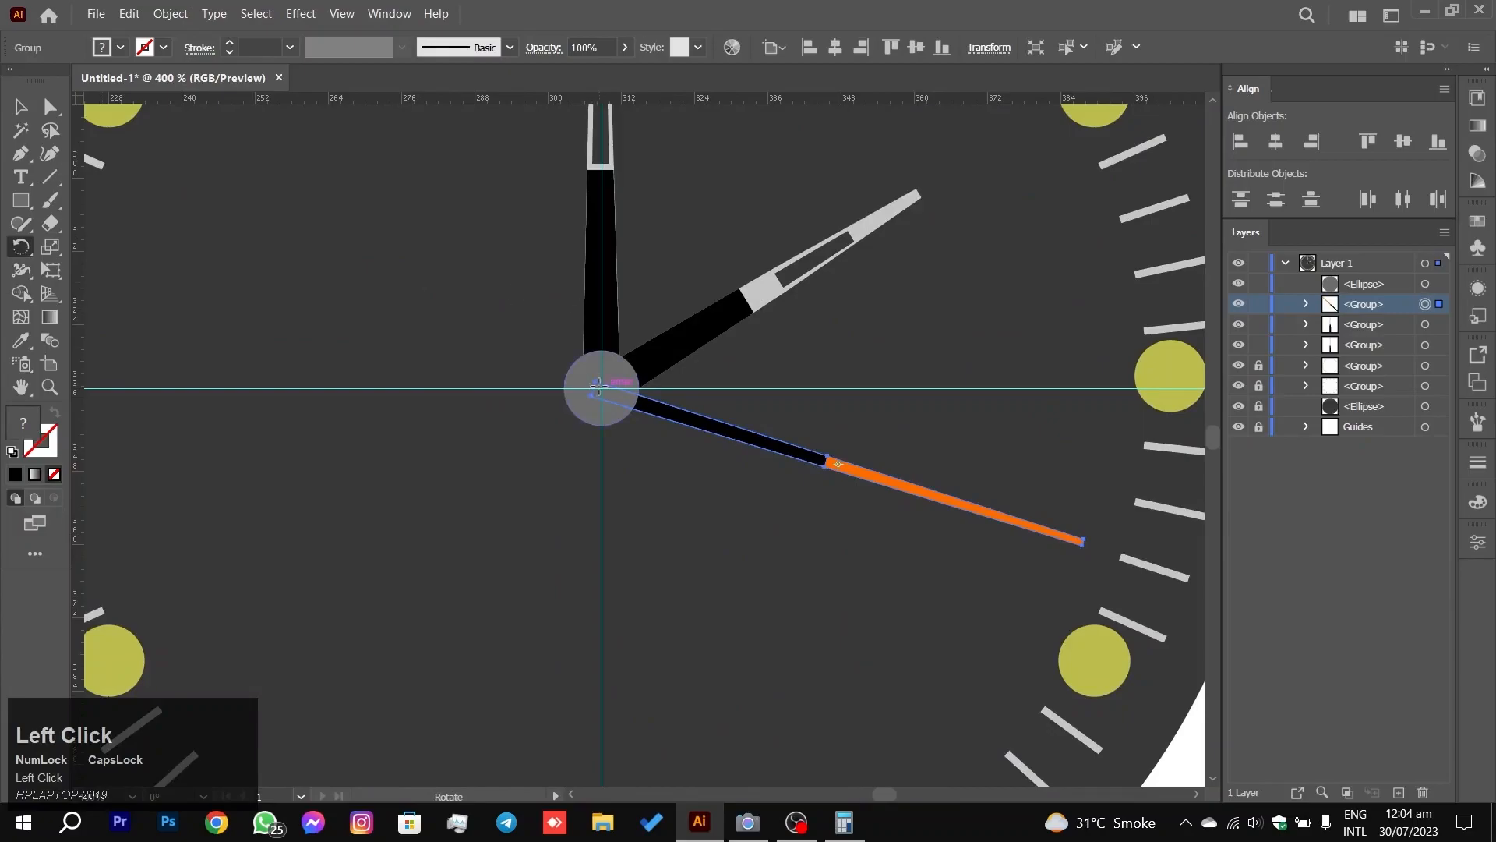
# Step: Rotate the orange-tipped second hand about the dial centre so it points just below the 3 o'clock marker
pyautogui.moveTo(810, 445); pyautogui.dragTo(301, 550)
pyautogui.scroll(-3, 612, 548)
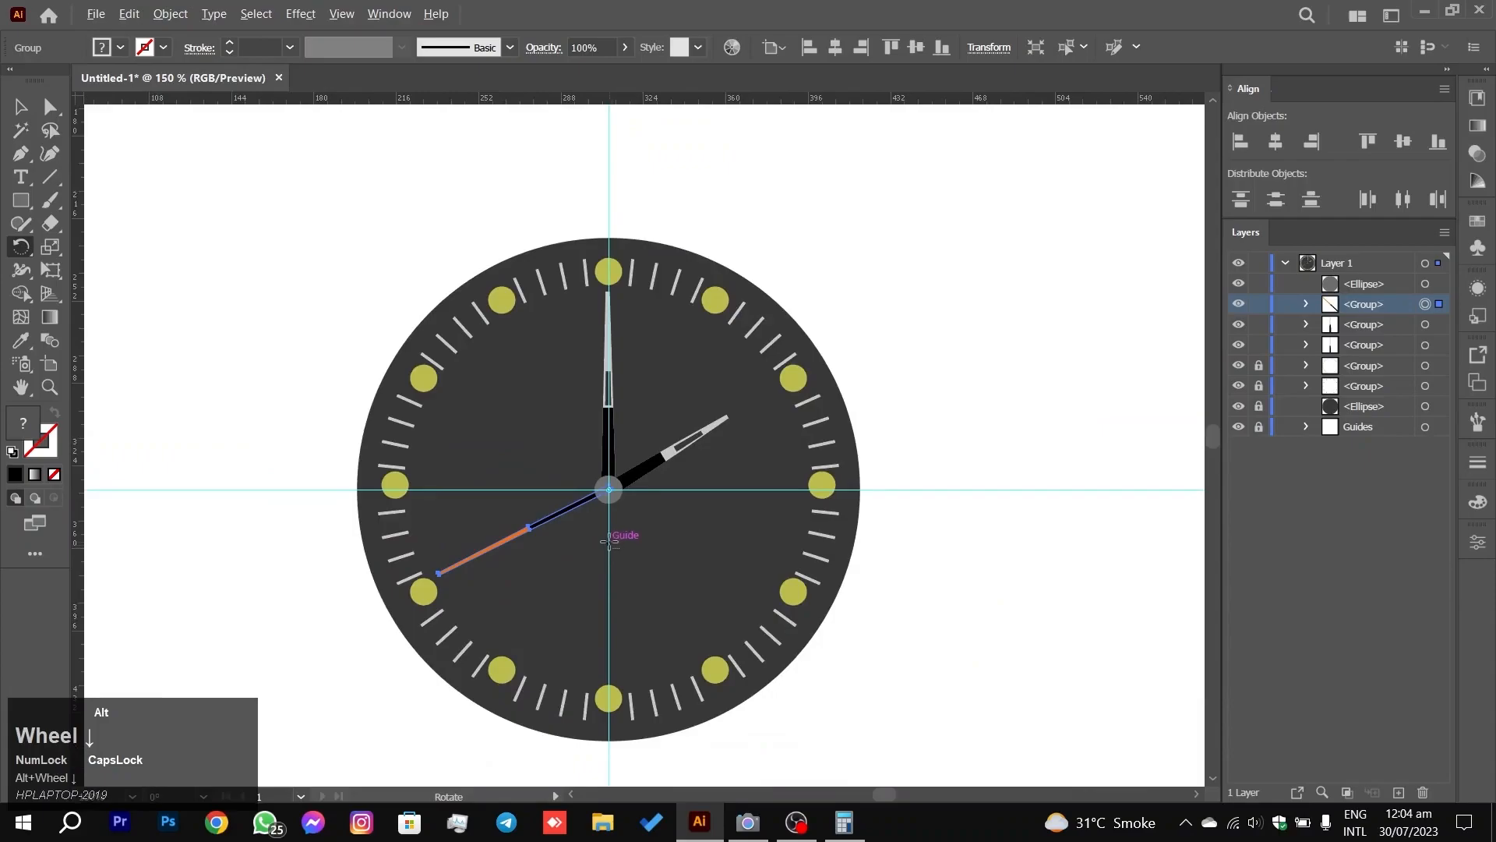
pyautogui.moveTo(543, 520); pyautogui.dragTo(851, 518)
# Step: Rotate the hour hand about the dial centre so it points toward the 10 o'clock marker
pyautogui.click(20, 107)
pyautogui.click(653, 466)
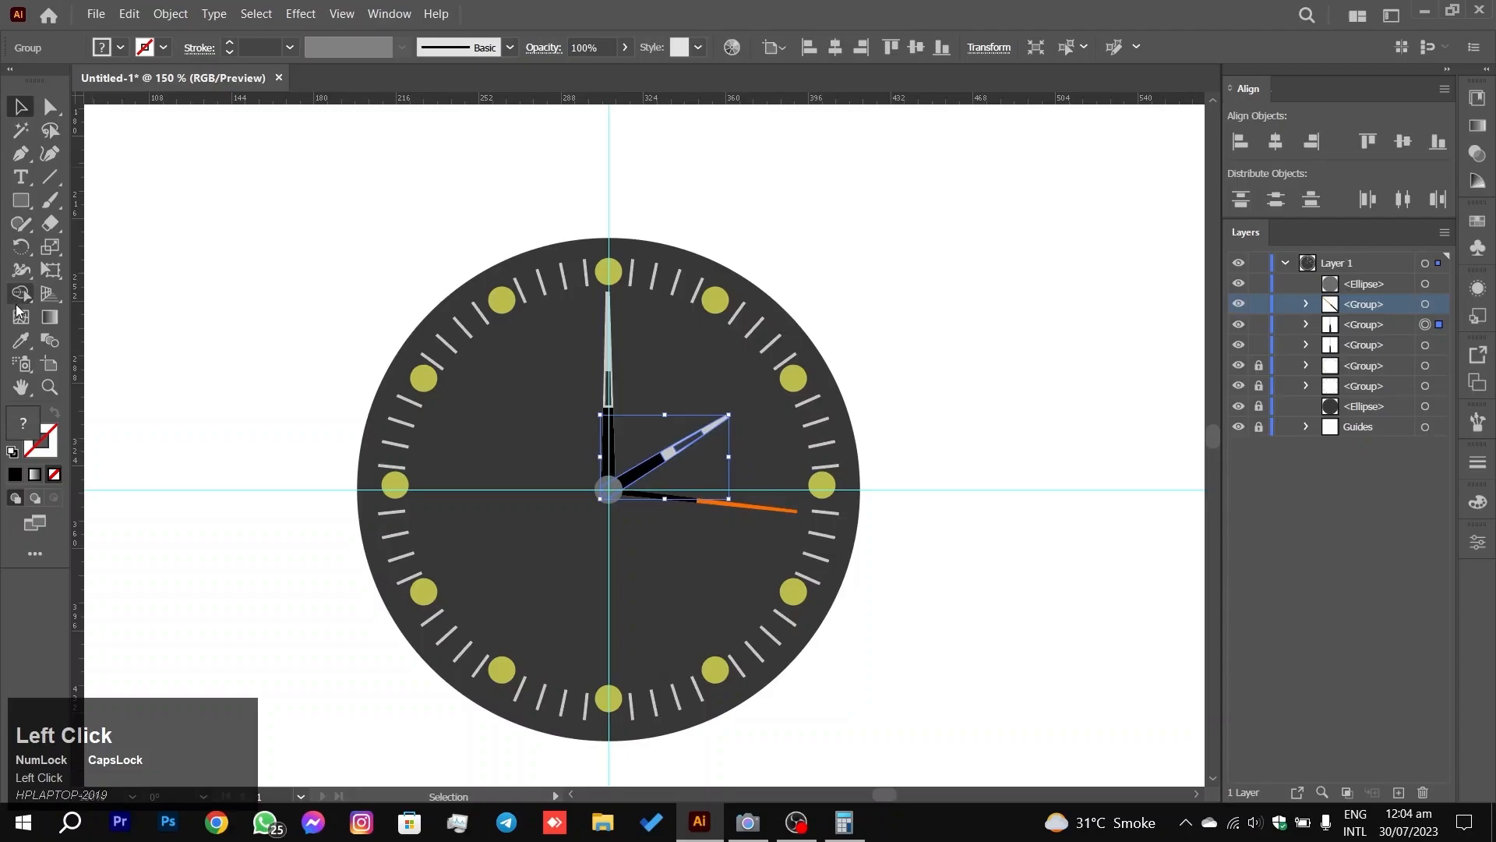
pyautogui.click(21, 247)
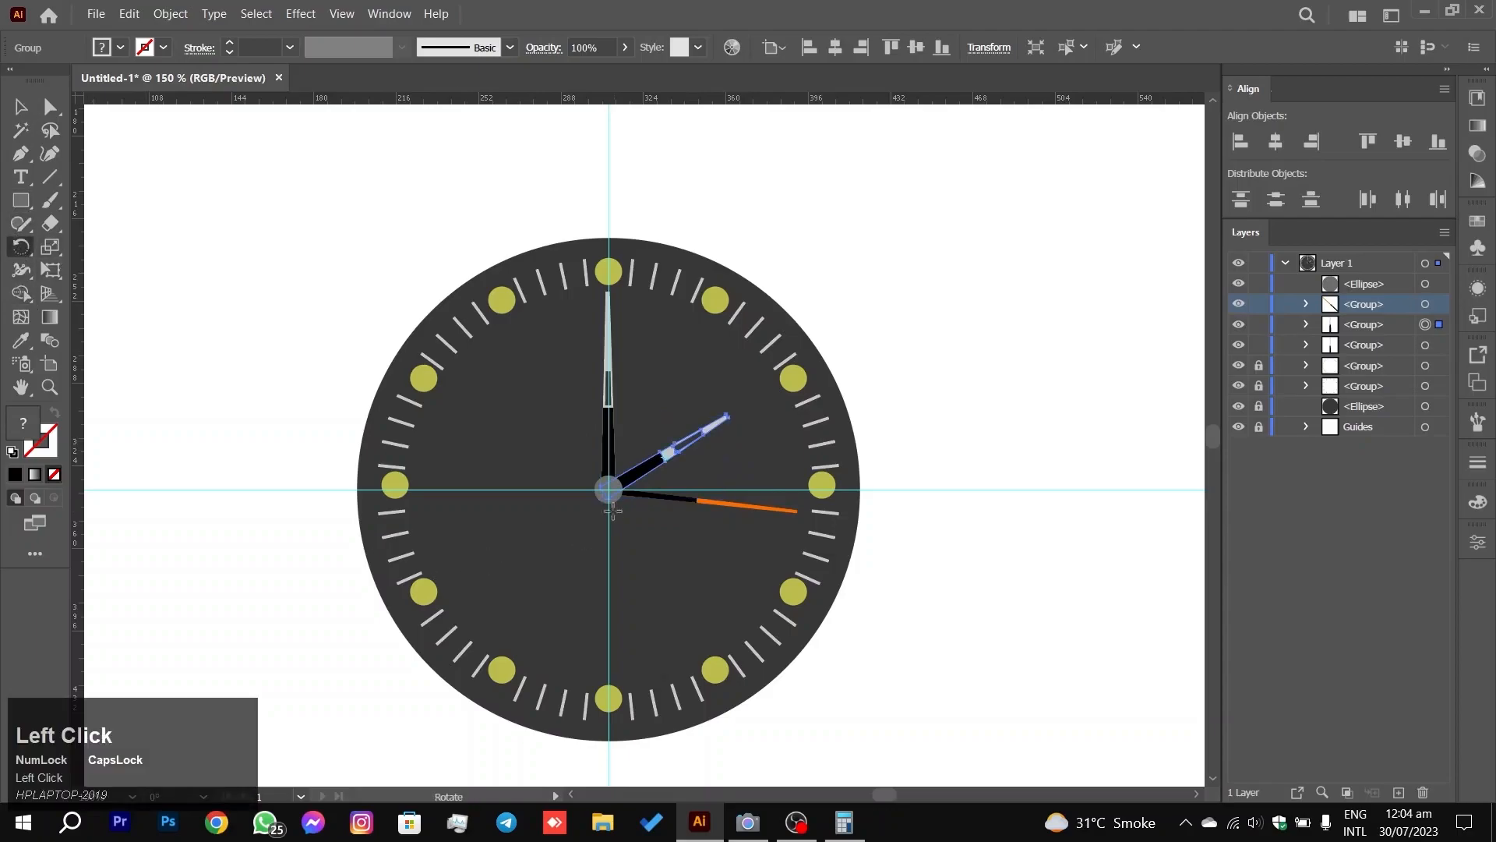
pyautogui.moveTo(630, 489); pyautogui.dragTo(583, 463)
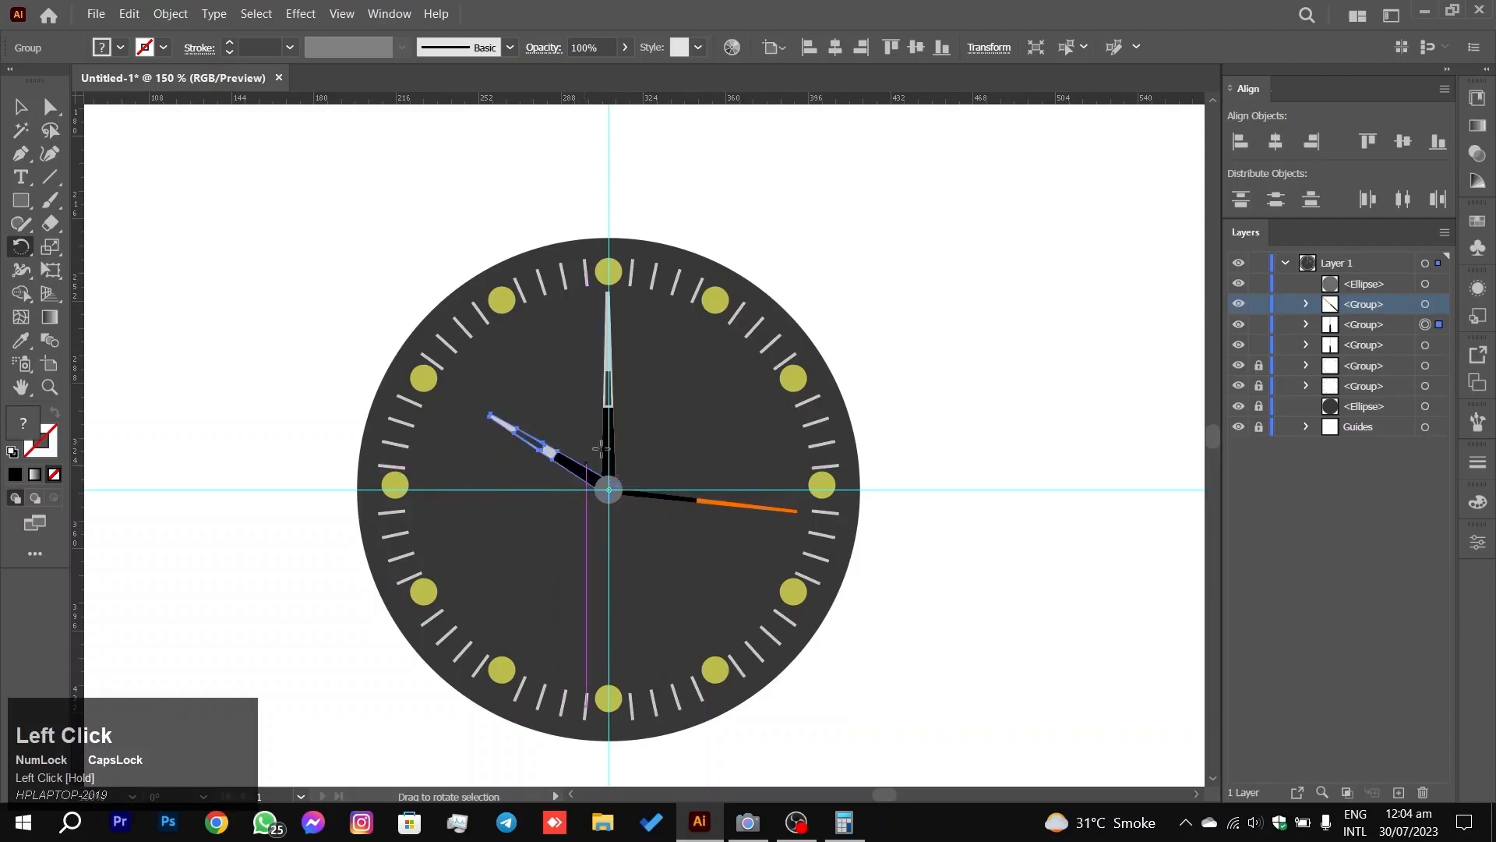
# Step: Rotate the minute hand about the dial centre so it points between the 1 and 2 o'clock markers, and deselect it
pyautogui.click(20, 107)
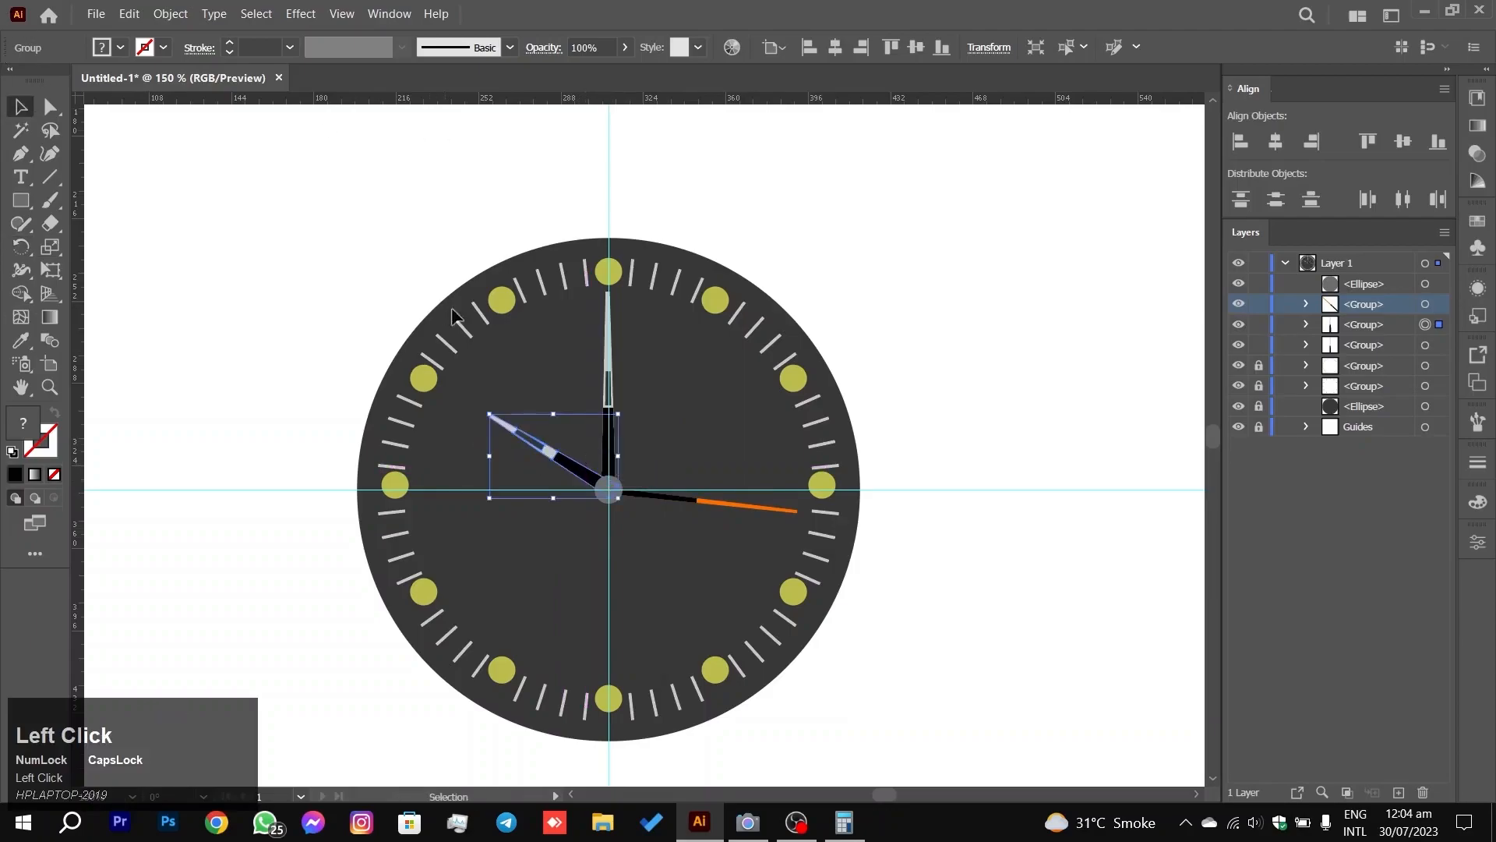
pyautogui.click(605, 353)
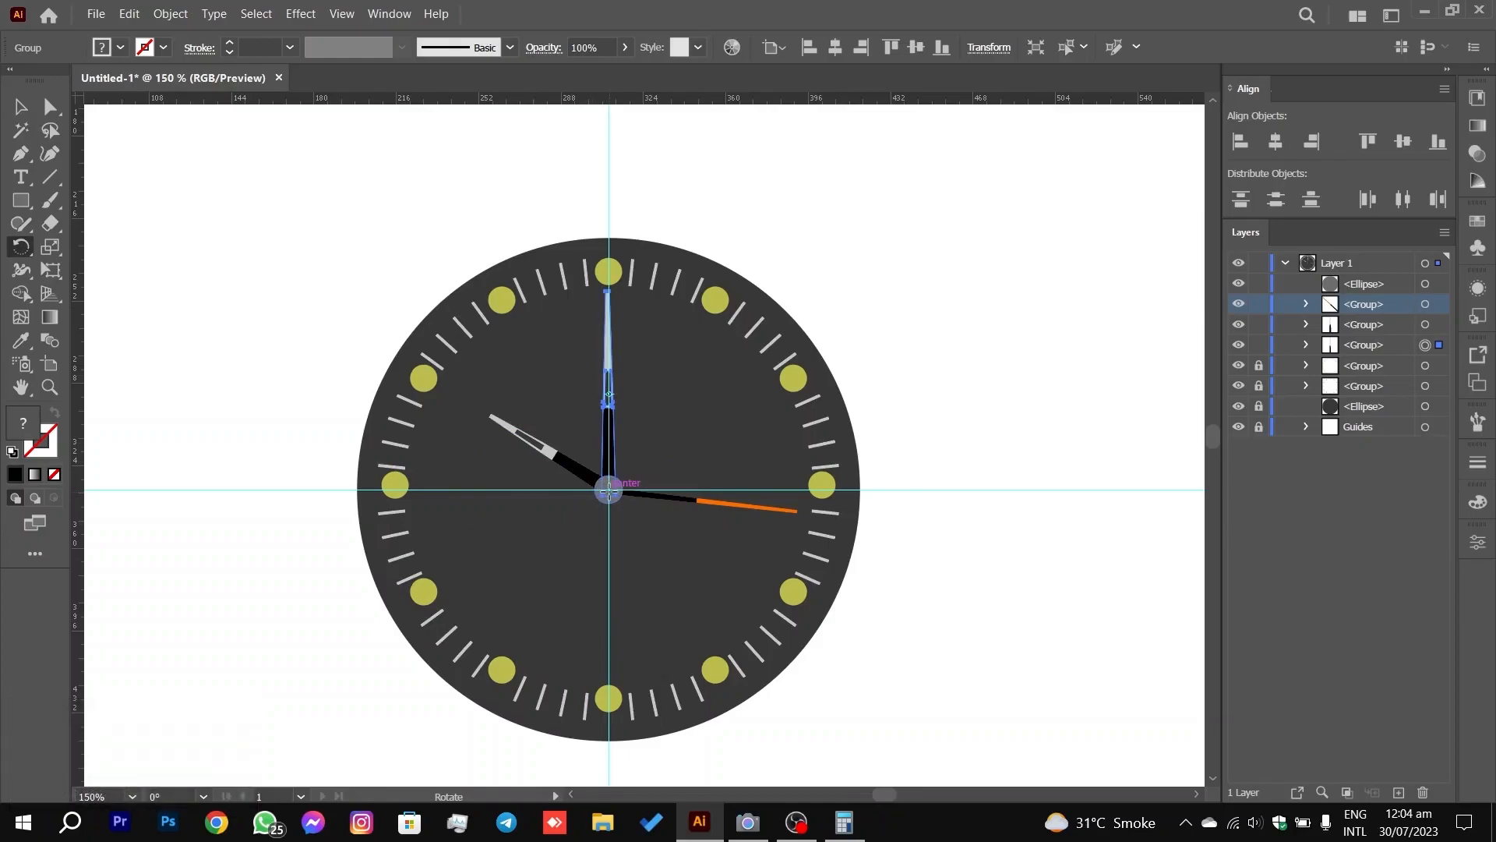
pyautogui.click(608, 490)
pyautogui.moveTo(604, 403); pyautogui.dragTo(643, 431)
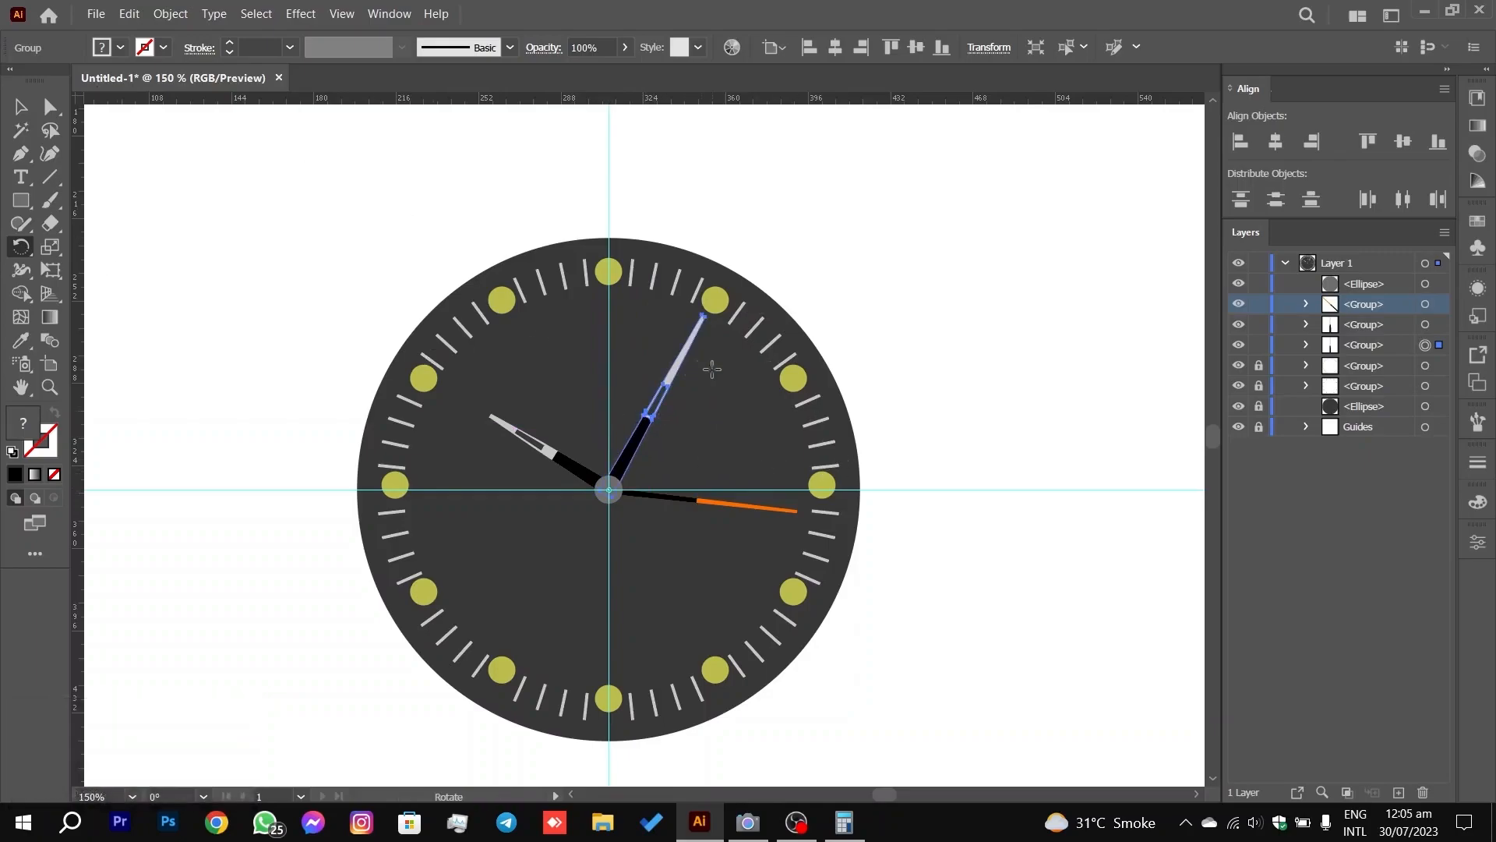
pyautogui.moveTo(683, 355)
pyautogui.mouseDown()
pyautogui.moveTo(764, 377)
pyautogui.moveTo(670, 370)
pyautogui.mouseUp()
pyautogui.click(18, 109)
pyautogui.click(398, 226)
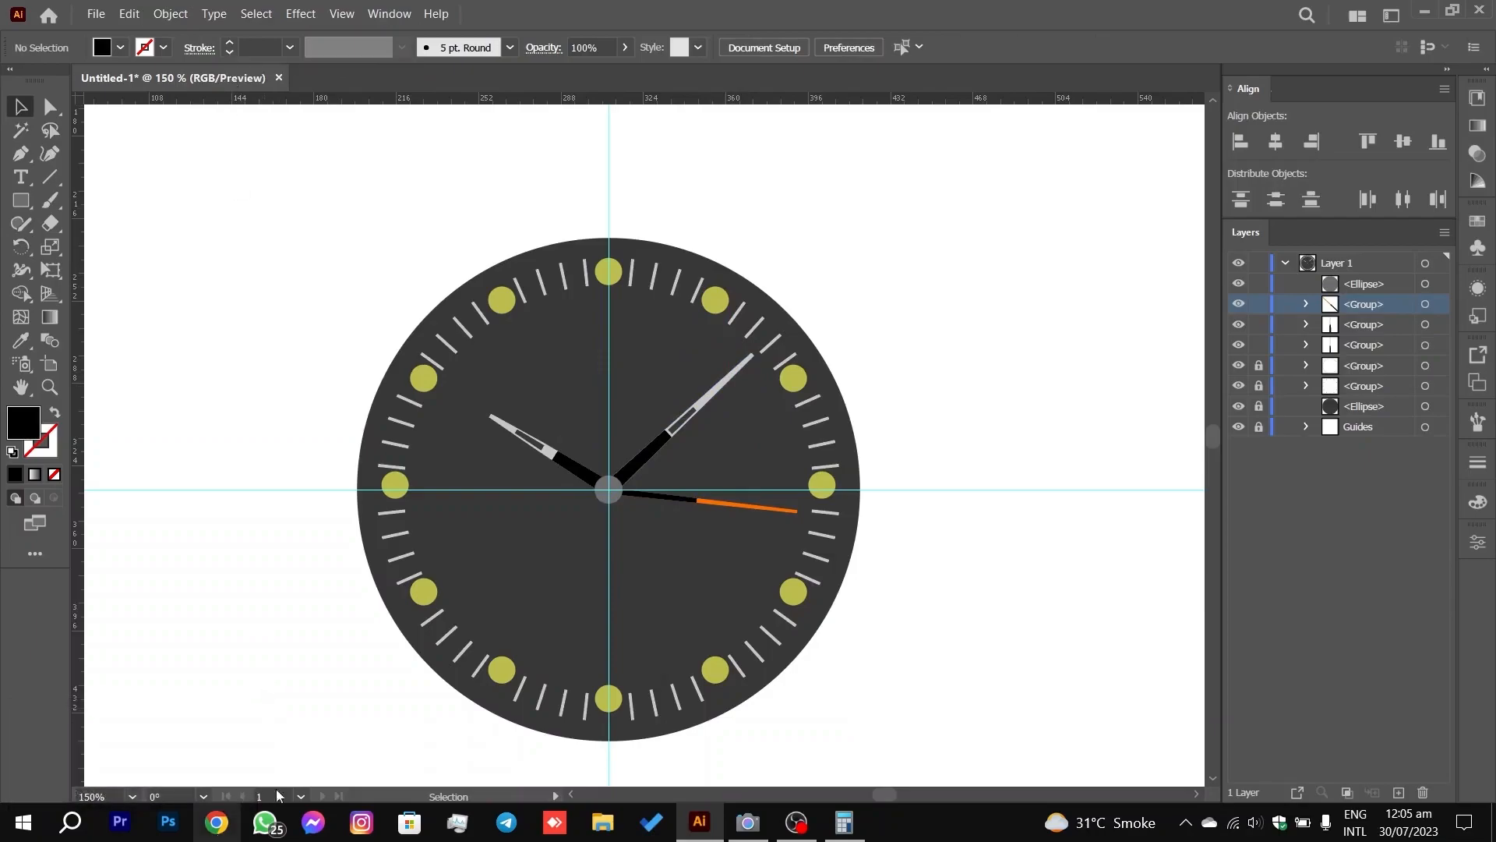
# Step: Rotate the second hand about the dial centre so it points between the 3 and 4 o'clock markers, and deselect it
pyautogui.click(697, 504)
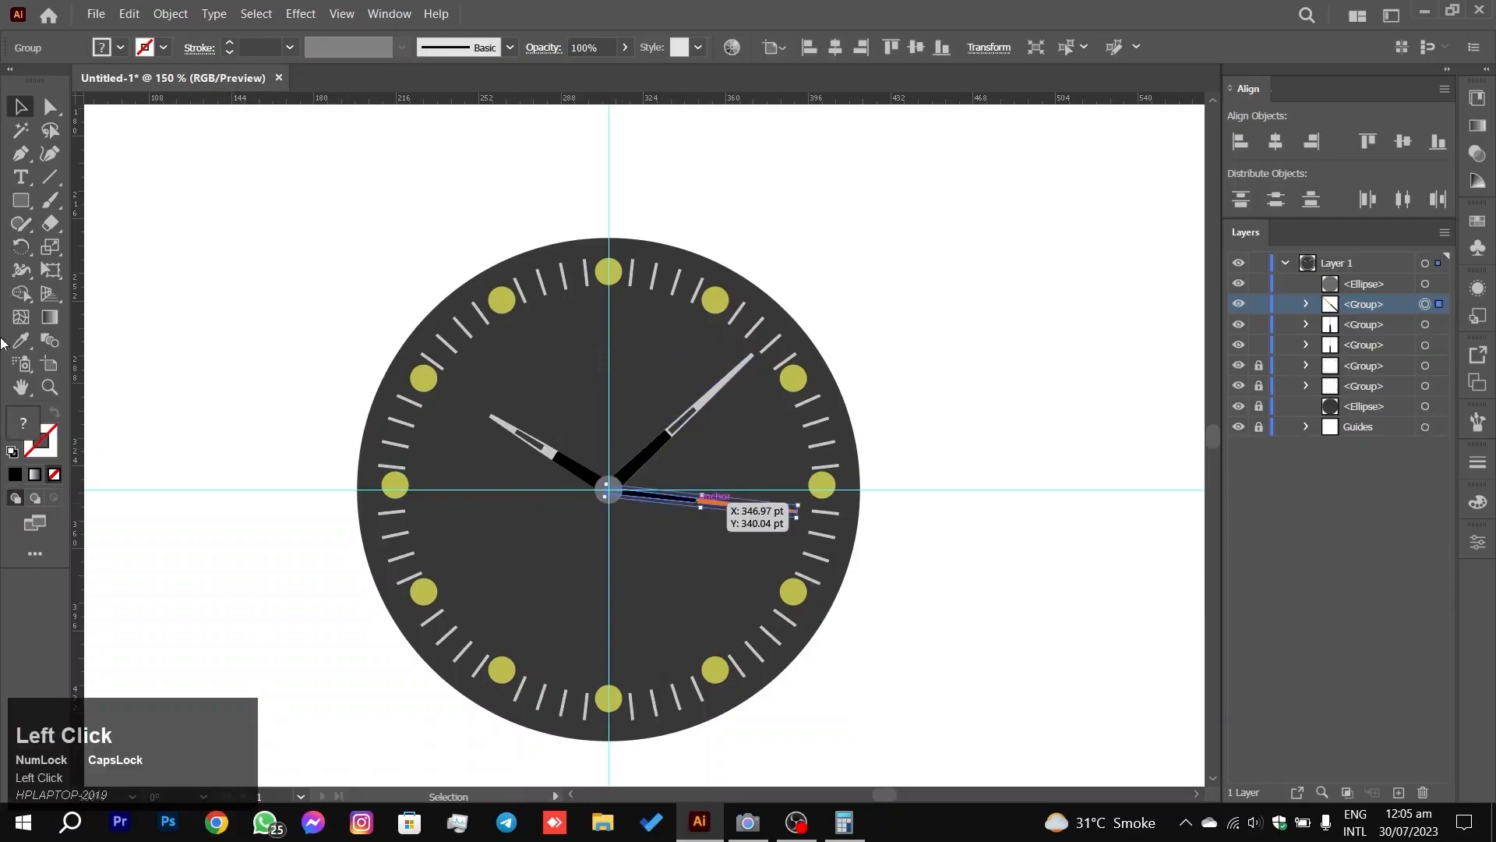
pyautogui.click(21, 246)
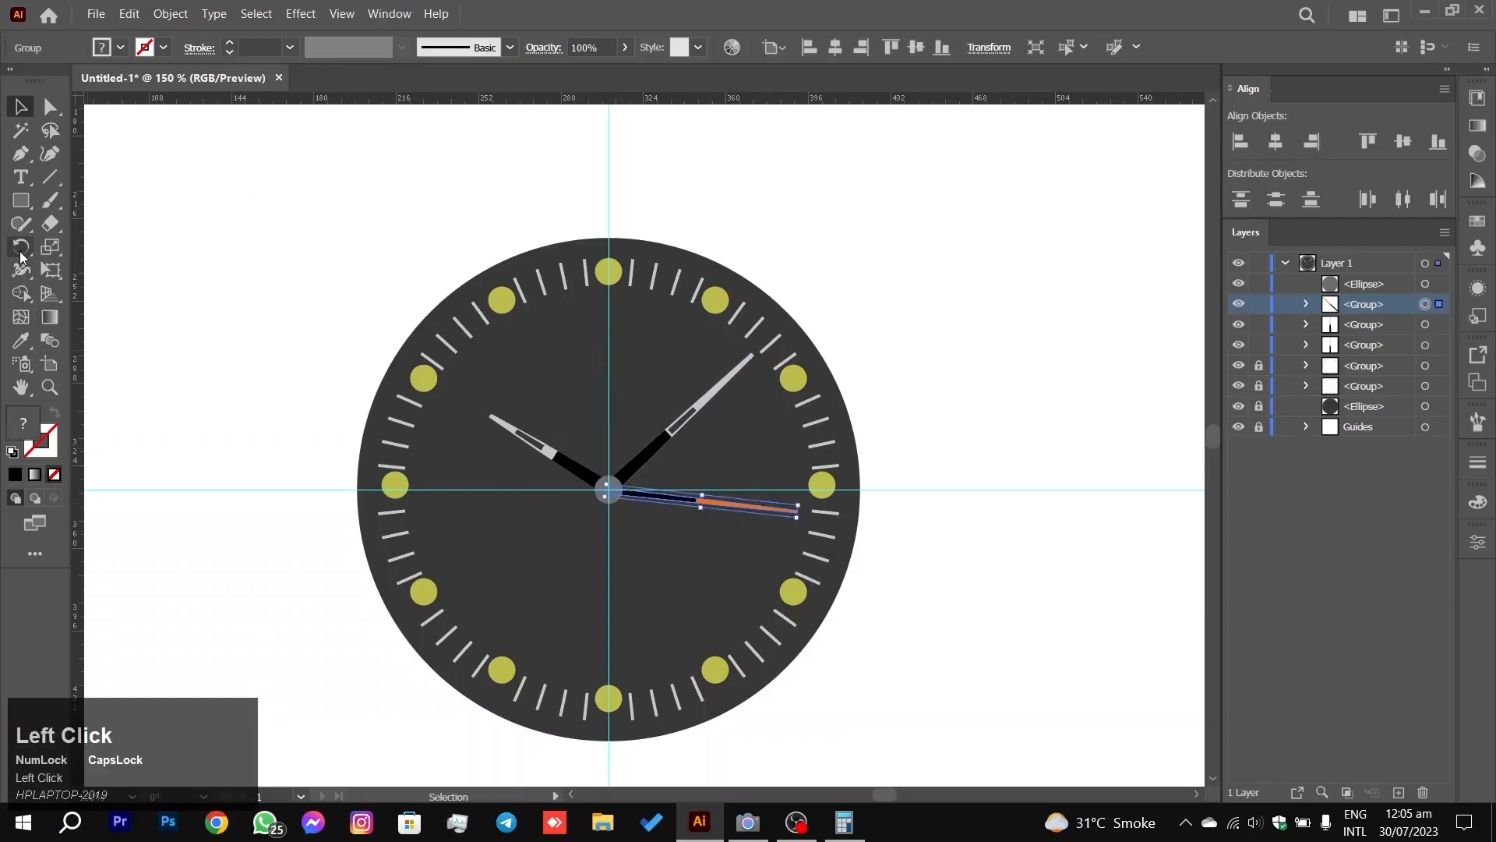
pyautogui.click(608, 490)
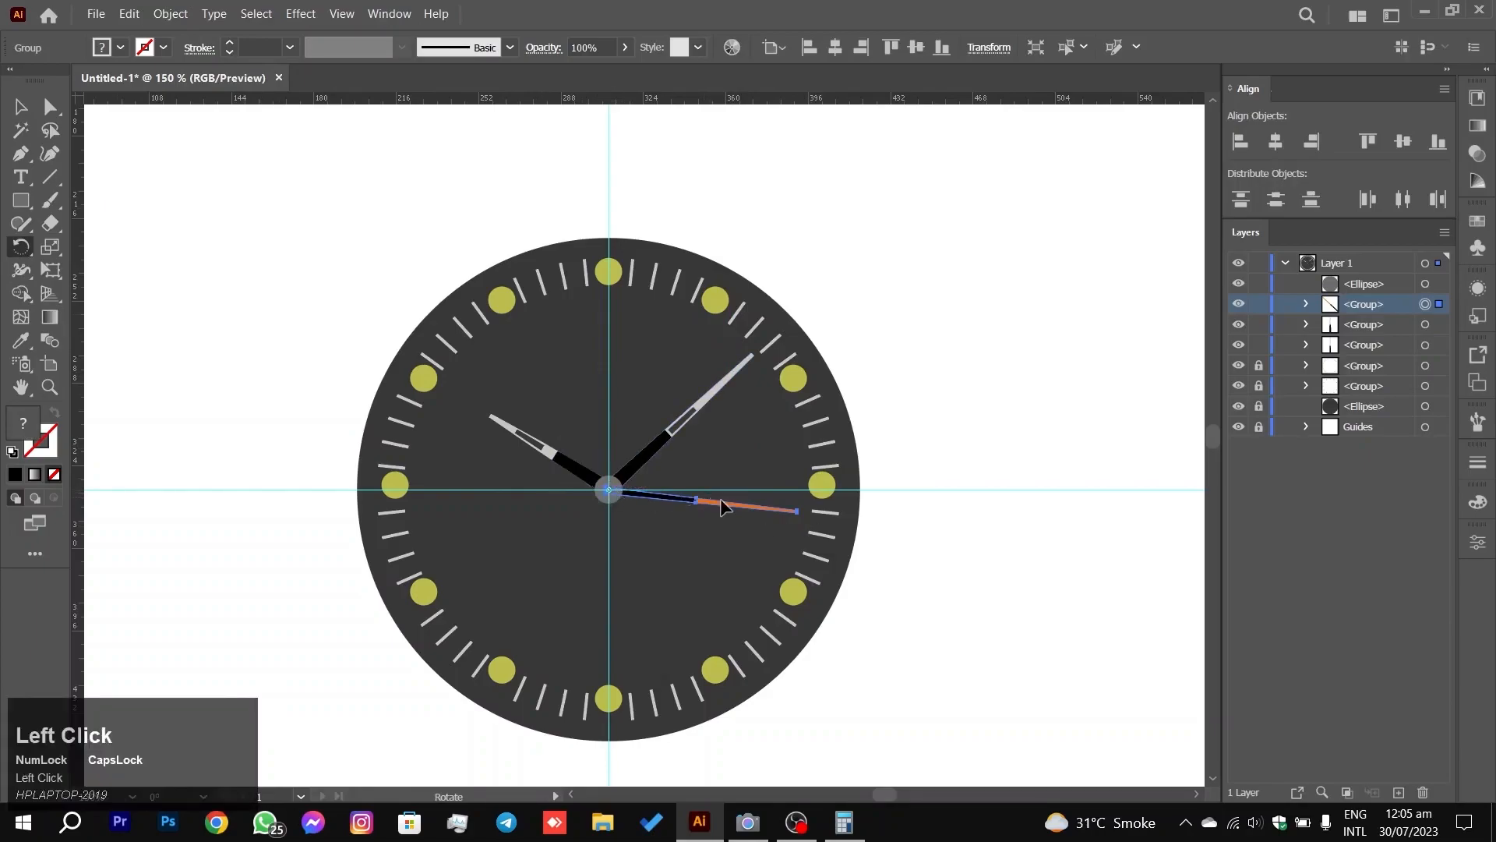
pyautogui.moveTo(742, 511)
pyautogui.mouseDown()
pyautogui.moveTo(733, 558)
pyautogui.moveTo(747, 530)
pyautogui.mouseUp()
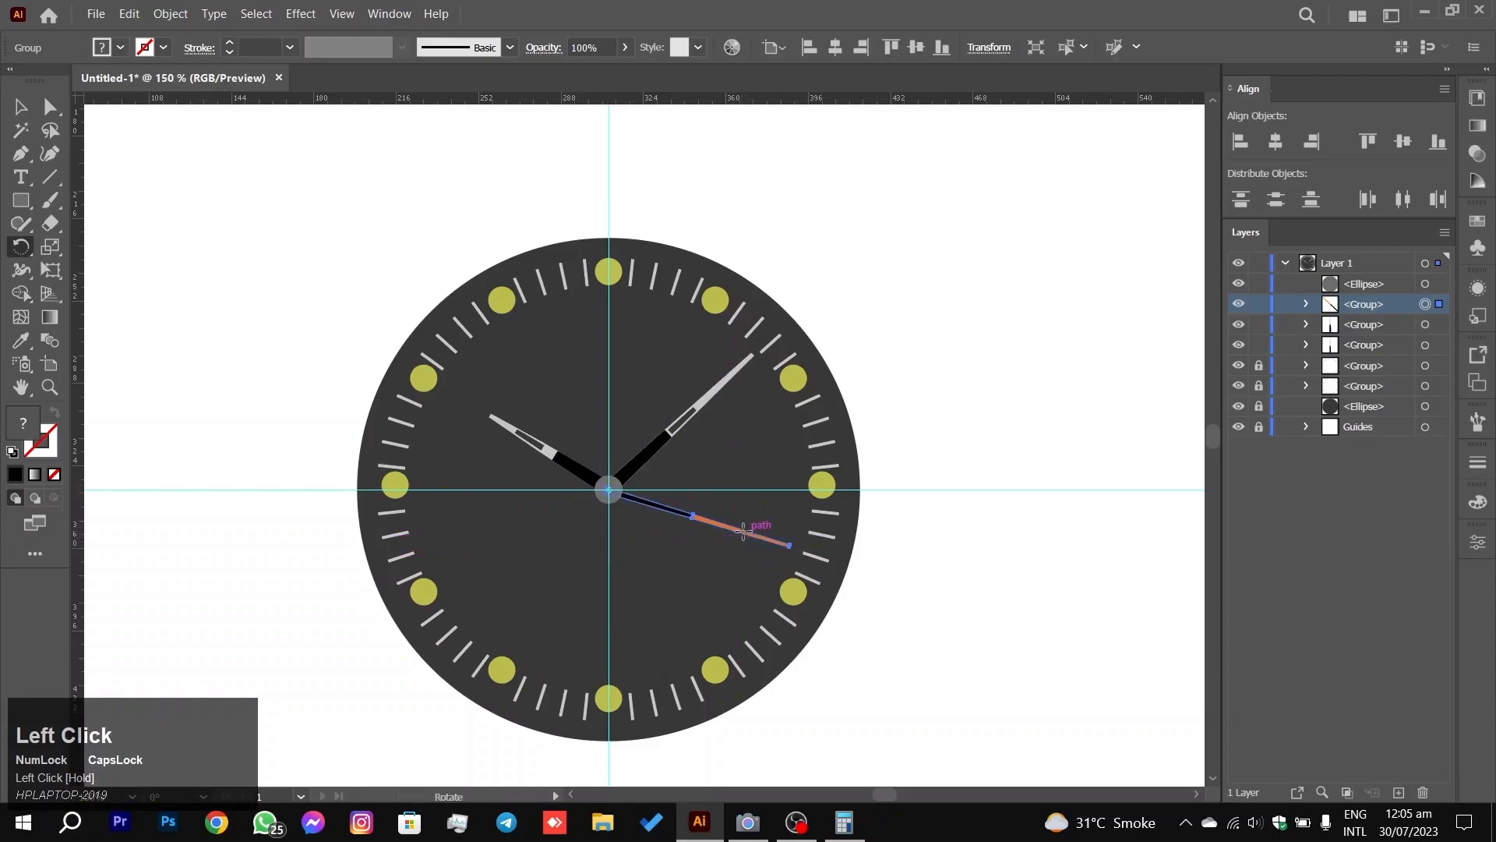
pyautogui.click(21, 106)
pyautogui.click(234, 296)
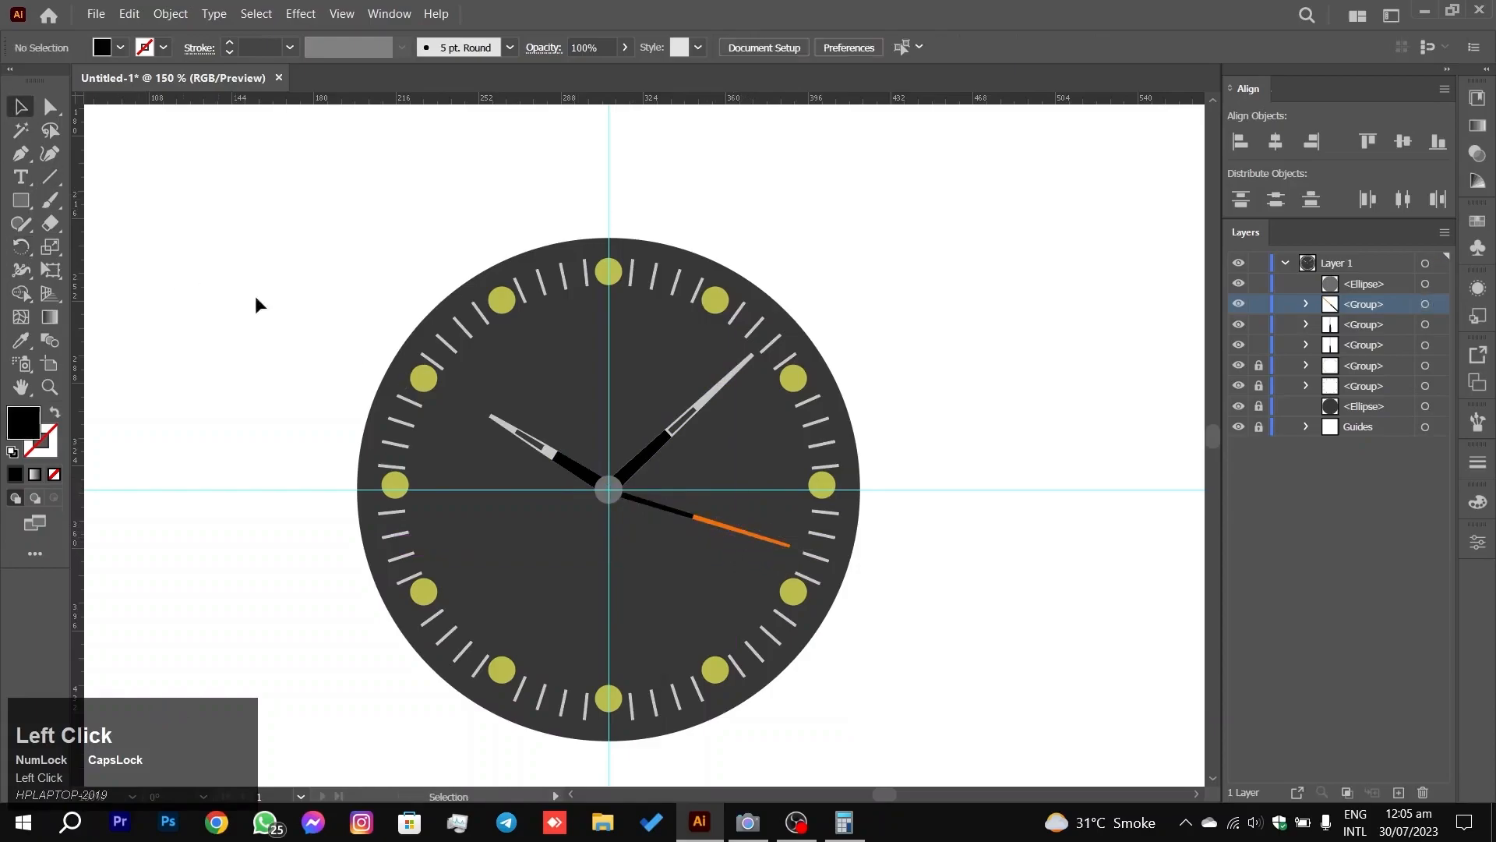
# Step: Try to remove the thin light sliver along the upper edge of the minute hand's black section with Shape Builder, and undo the removal
pyautogui.keyDown('alt'); pyautogui.scroll(5, 902, 503); pyautogui.keyUp('alt')
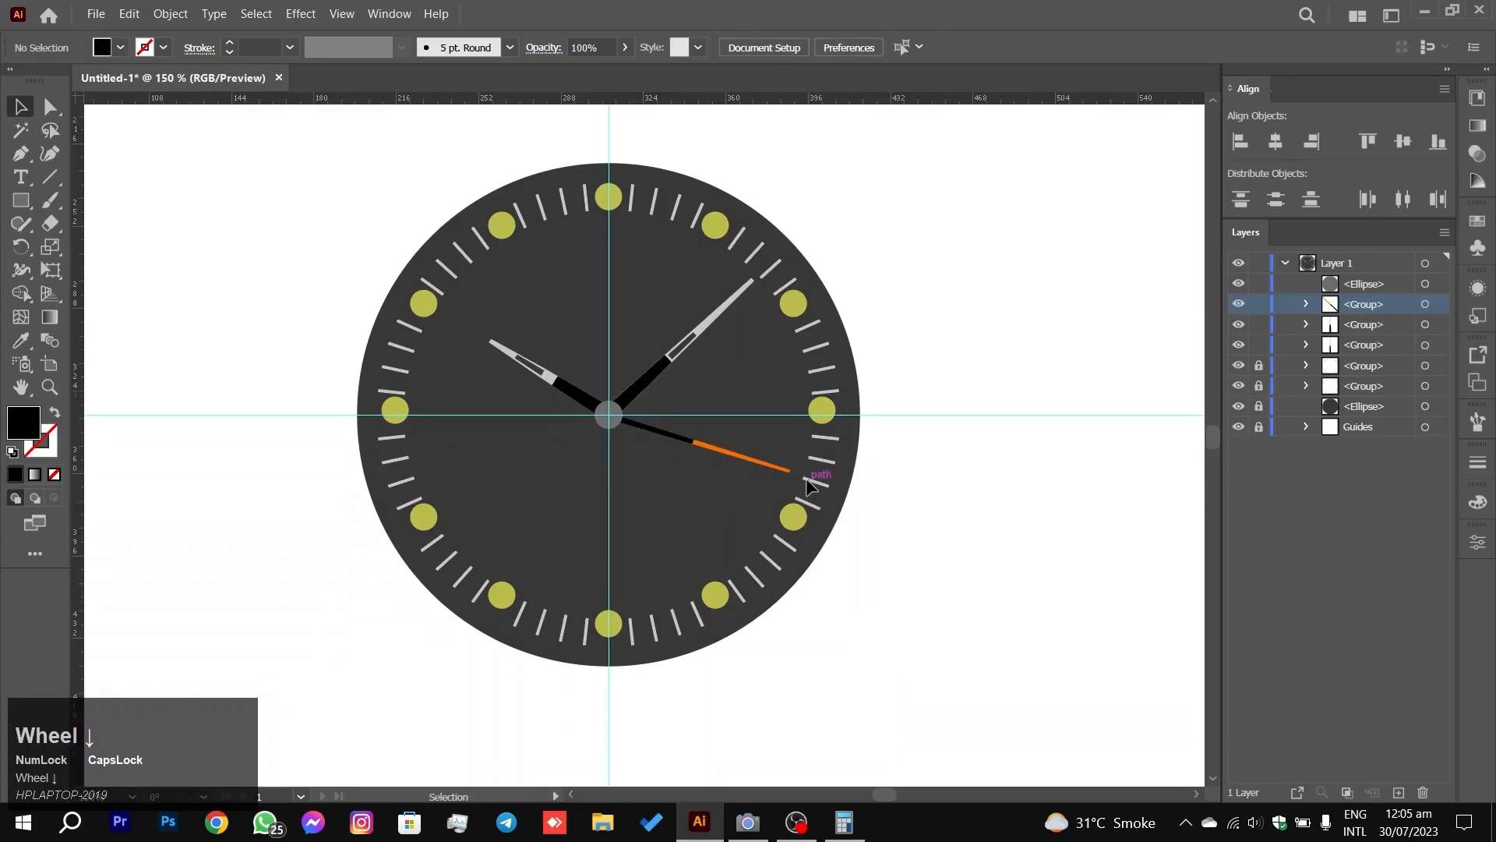
pyautogui.keyDown('alt'); pyautogui.scroll(-4, 667, 429); pyautogui.keyUp('alt')
pyautogui.keyDown('alt'); pyautogui.scroll(4, 666, 429); pyautogui.keyUp('alt')
pyautogui.keyDown('alt'); pyautogui.scroll(-2, 647, 421); pyautogui.keyUp('alt')
pyautogui.keyDown('alt'); pyautogui.scroll(8, 660, 418); pyautogui.keyUp('alt')
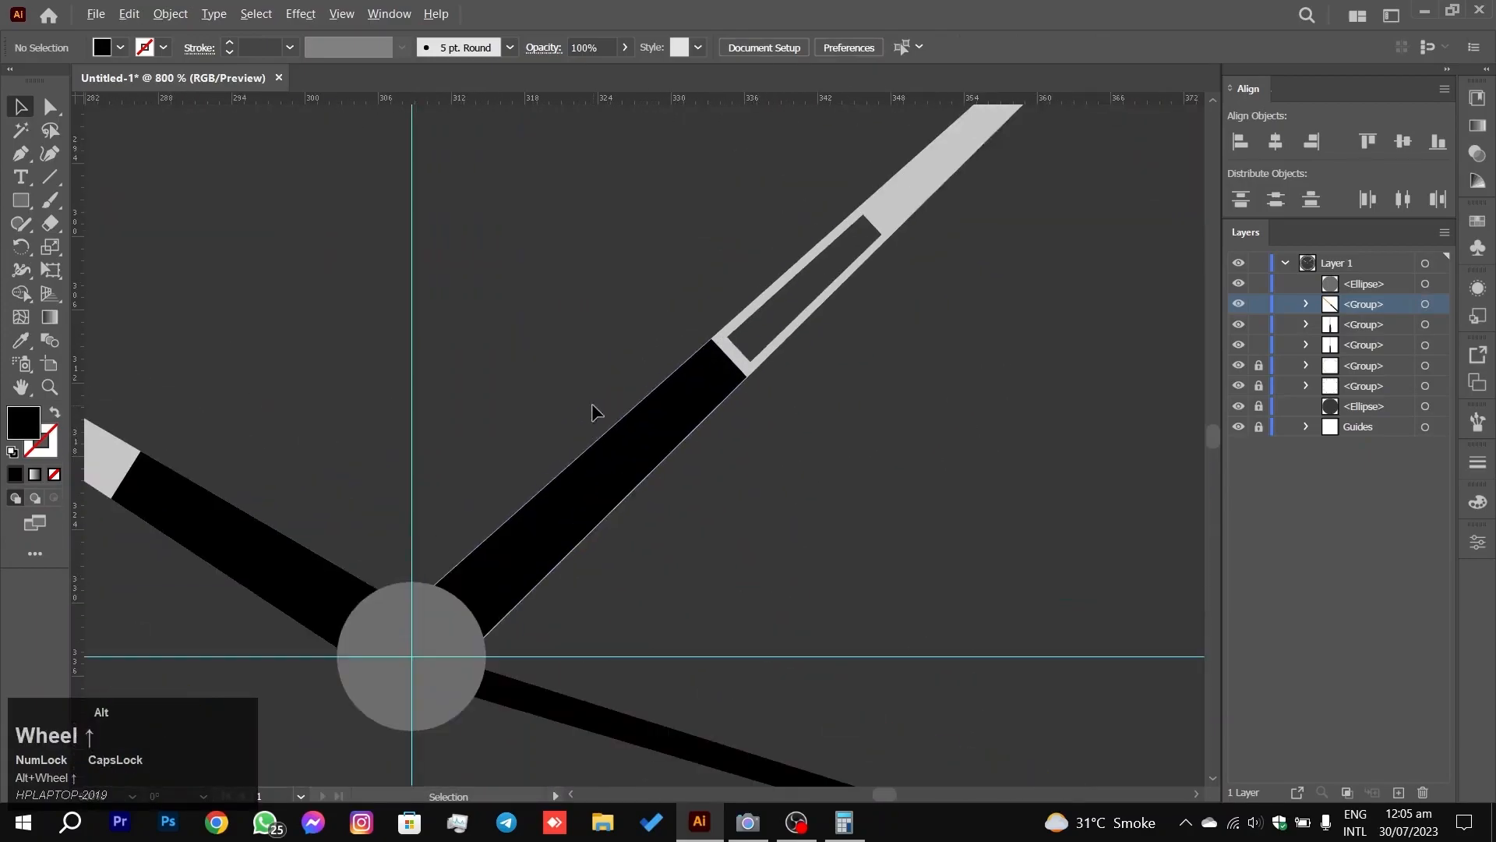
pyautogui.keyDown('alt'); pyautogui.scroll(-5, 637, 435); pyautogui.keyUp('alt')
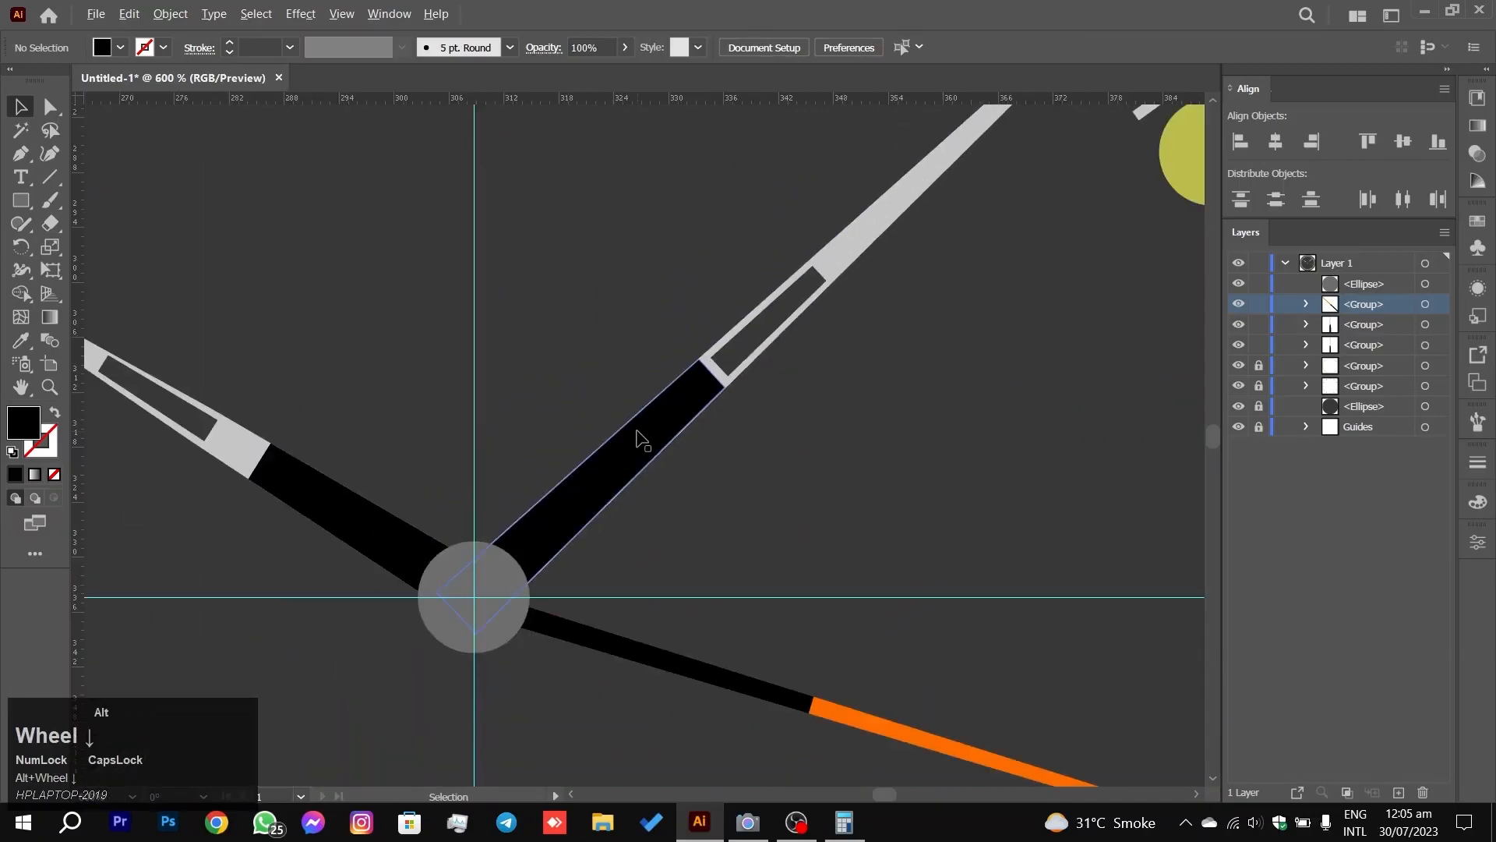
pyautogui.click(637, 434)
pyautogui.rightClick(638, 434)
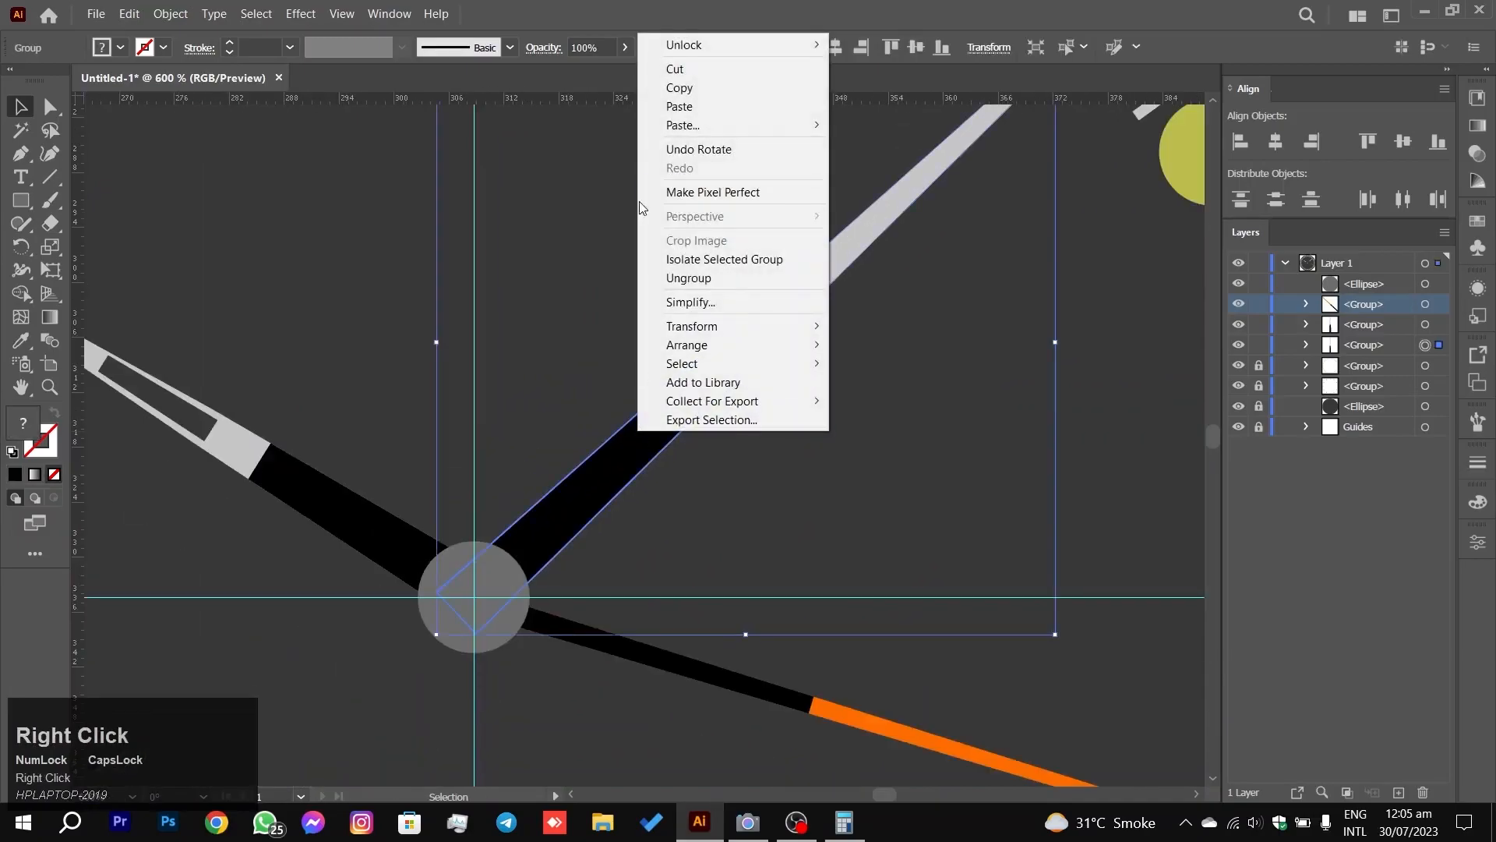
pyautogui.click(21, 293)
pyautogui.keyDown('alt'); pyautogui.scroll(10, 588, 419); pyautogui.keyUp('alt')
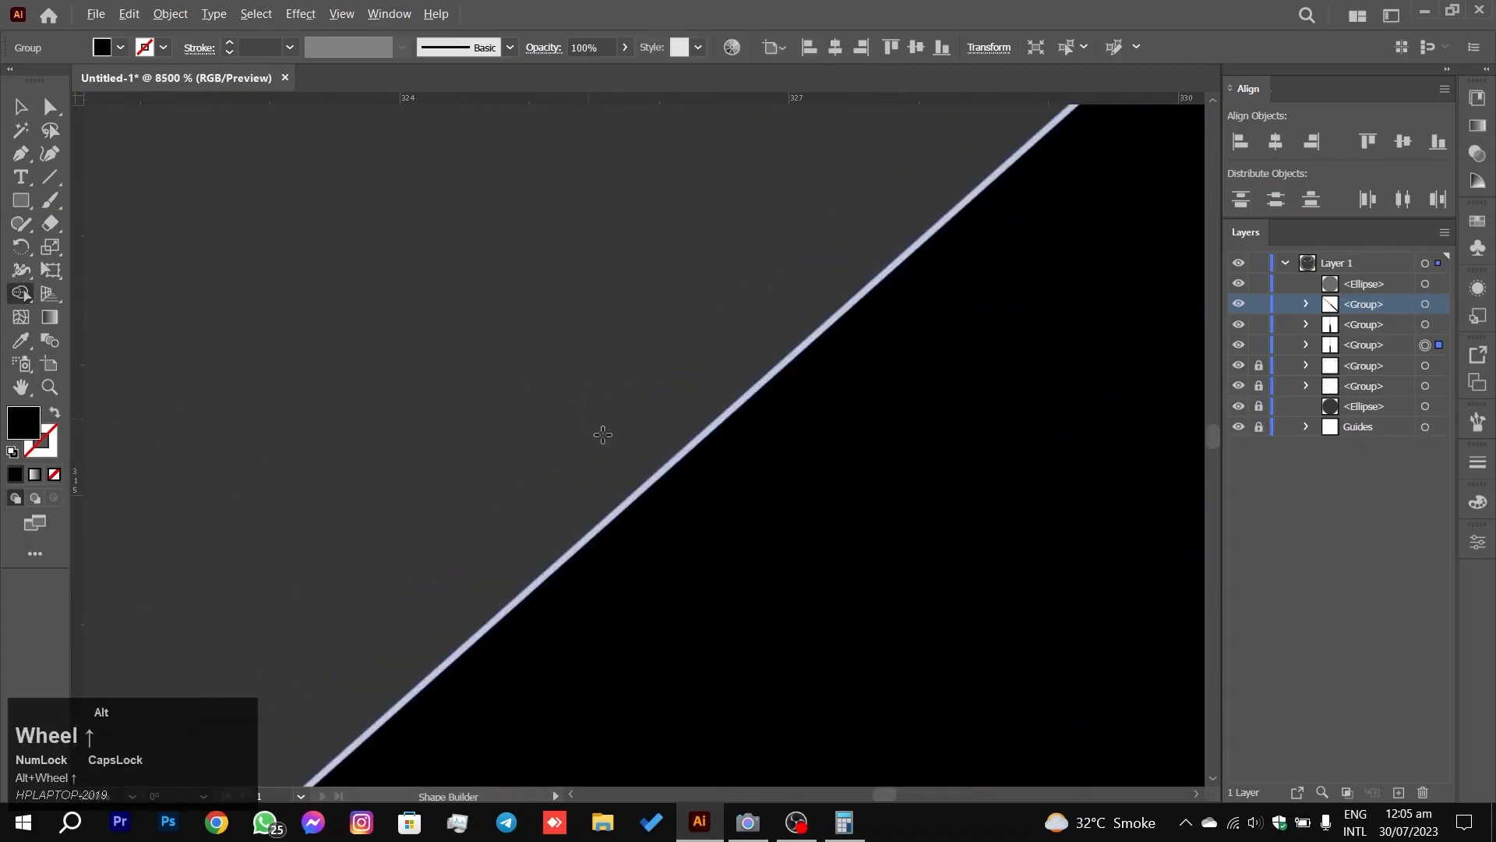
pyautogui.keyDown('alt'); pyautogui.scroll(5, 589, 419); pyautogui.keyUp('alt')
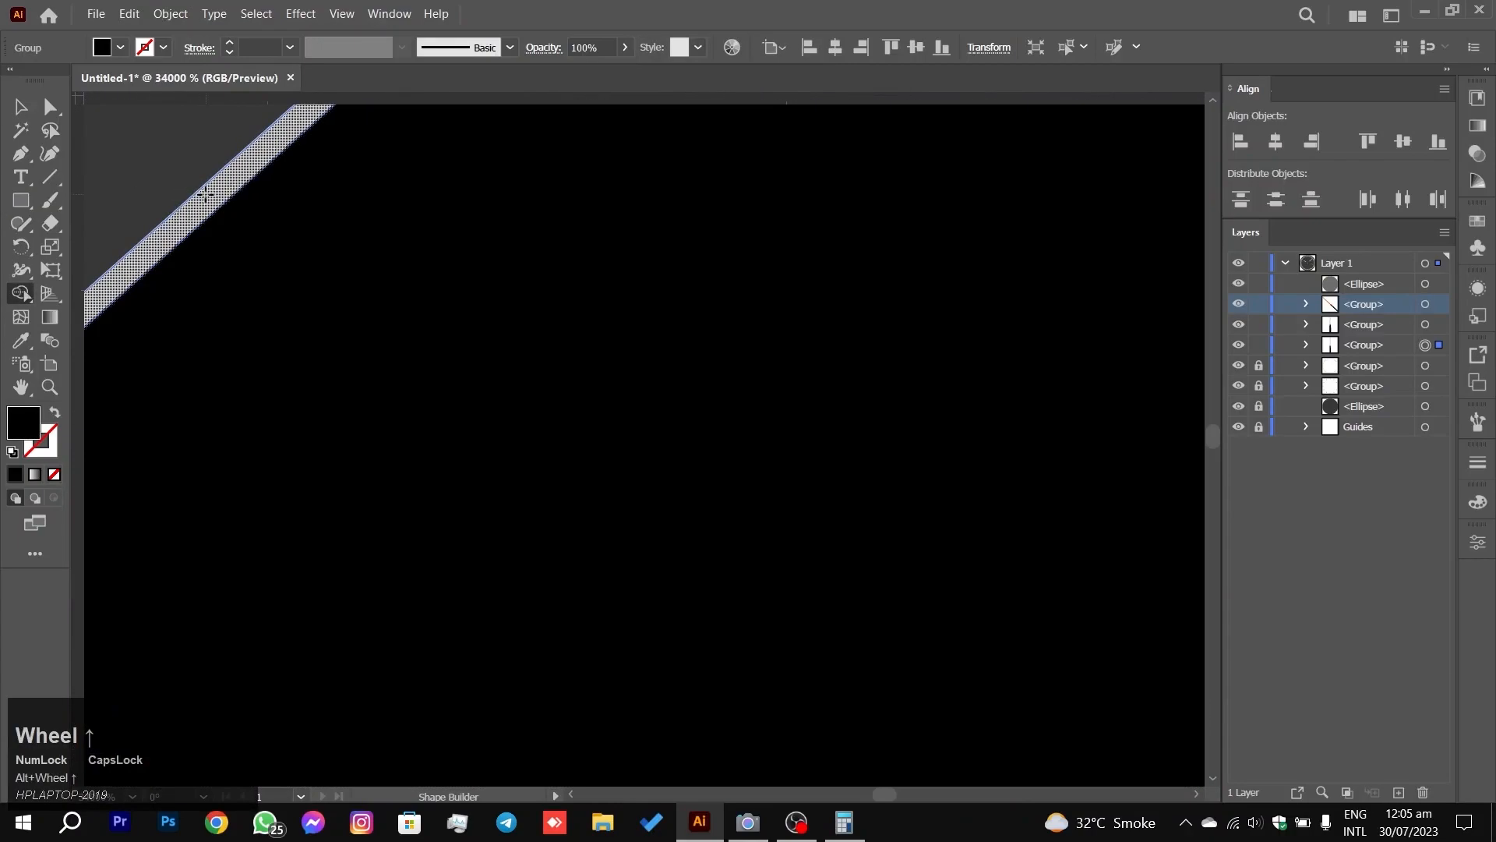
pyautogui.click(205, 194)
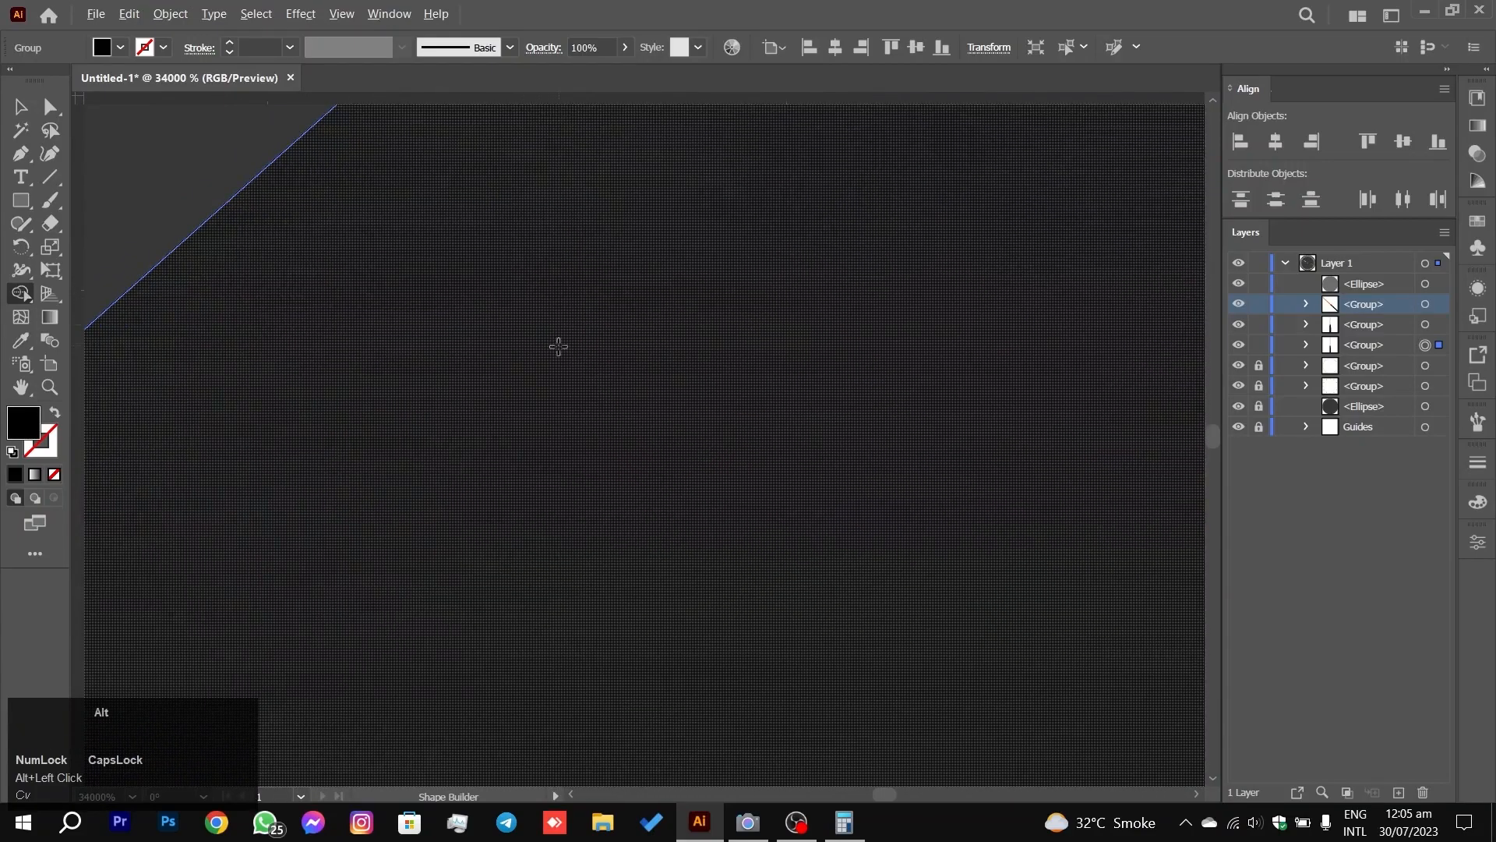
pyautogui.keyDown('alt'); pyautogui.scroll(-5, 615, 390); pyautogui.keyUp('alt')
pyautogui.keyDown('alt'); pyautogui.scroll(-3, 666, 437); pyautogui.keyUp('alt')
pyautogui.keyDown('alt'); pyautogui.scroll(-4, 935, 424); pyautogui.keyUp('alt')
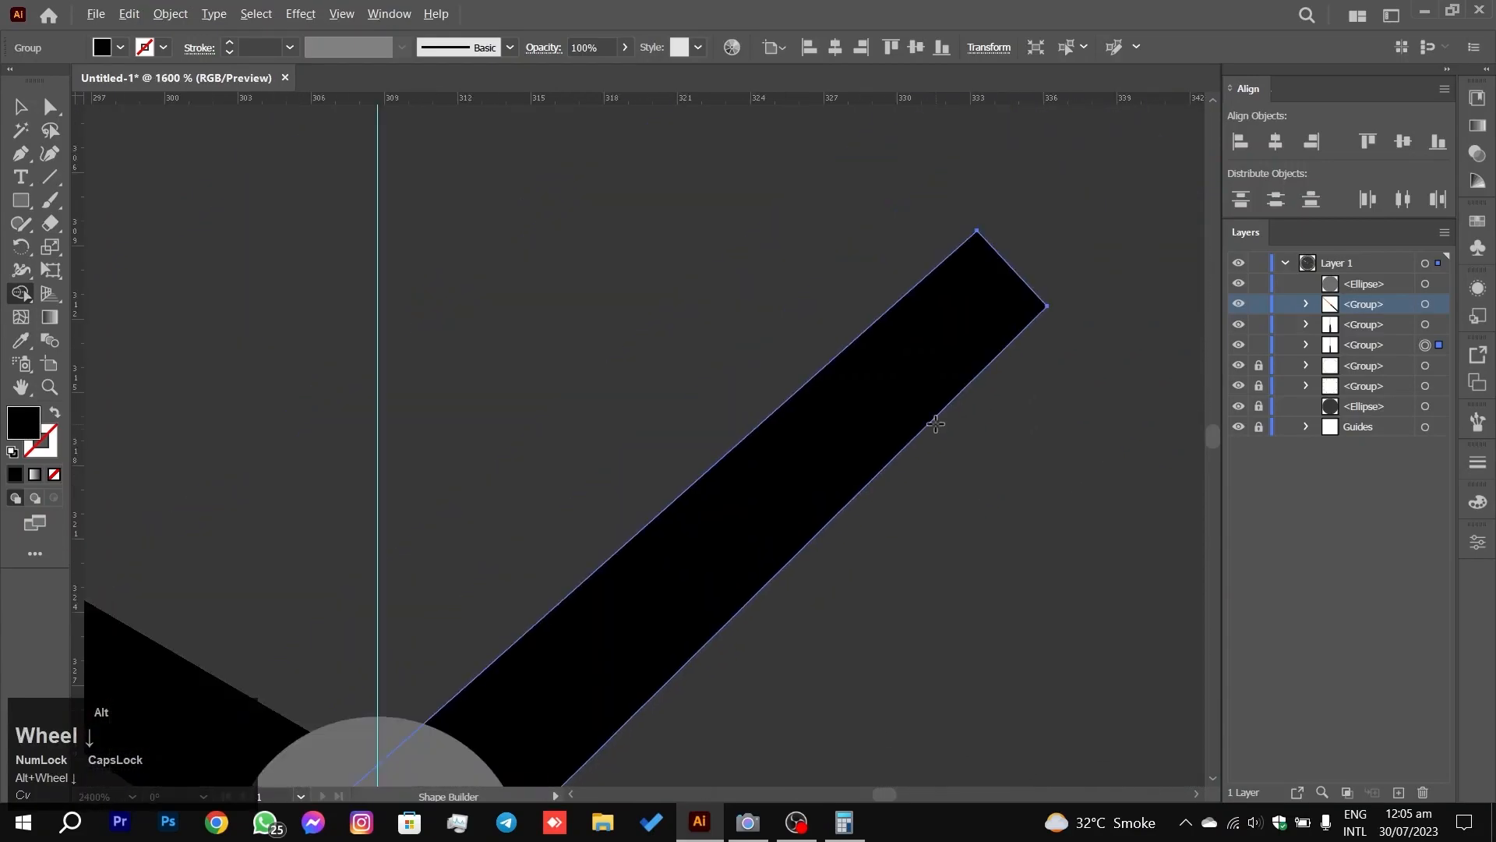
pyautogui.hotkey('ctrl', 'z')
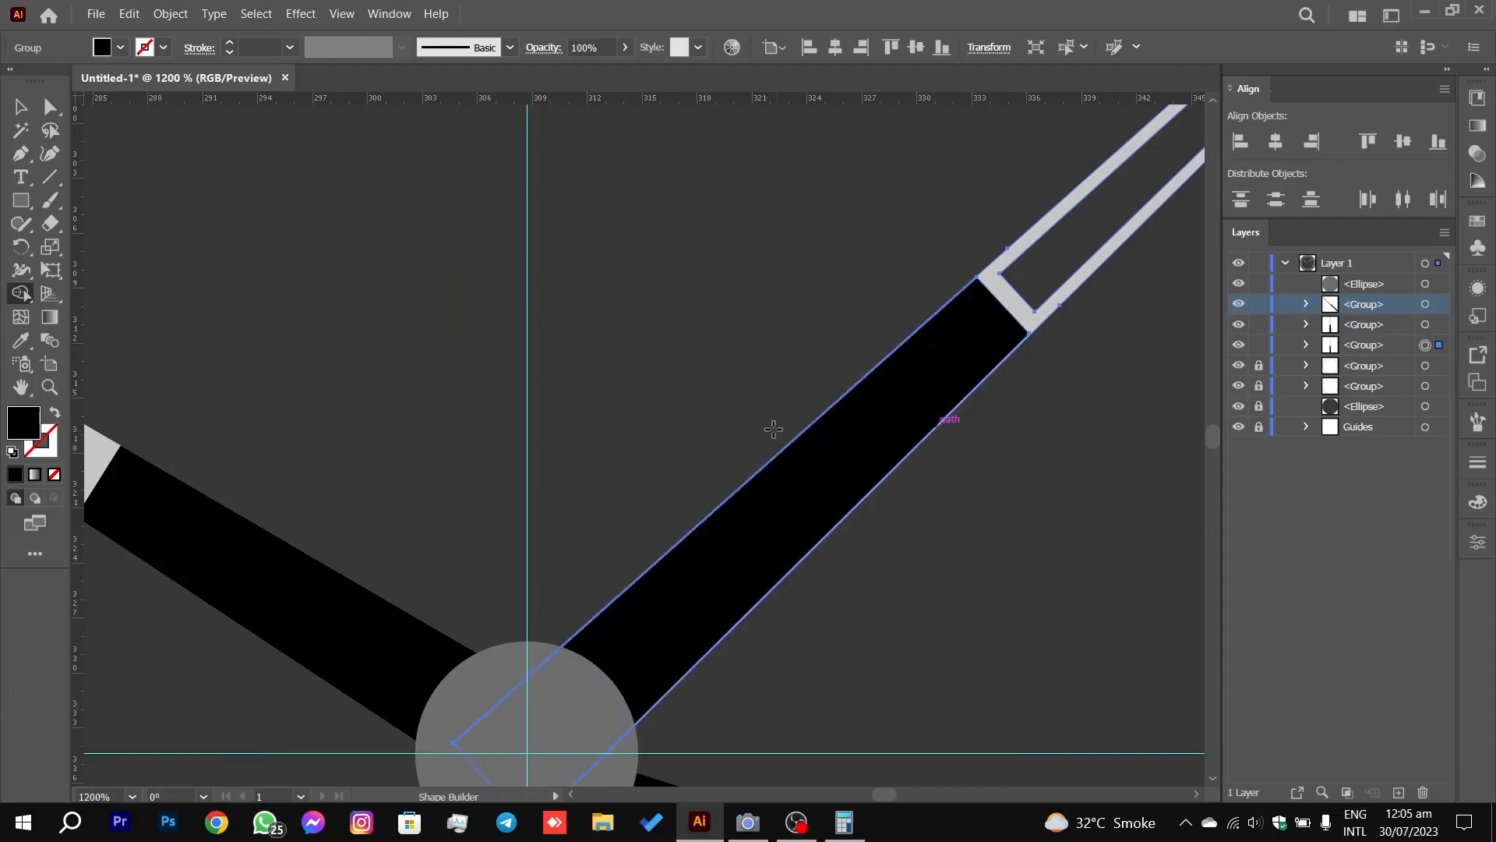
# Step: Slightly shift the two corner anchor points where the minute hand's black section meets its light section, using Direct Selection
pyautogui.keyDown('alt'); pyautogui.scroll(5, 761, 452); pyautogui.keyUp('alt')
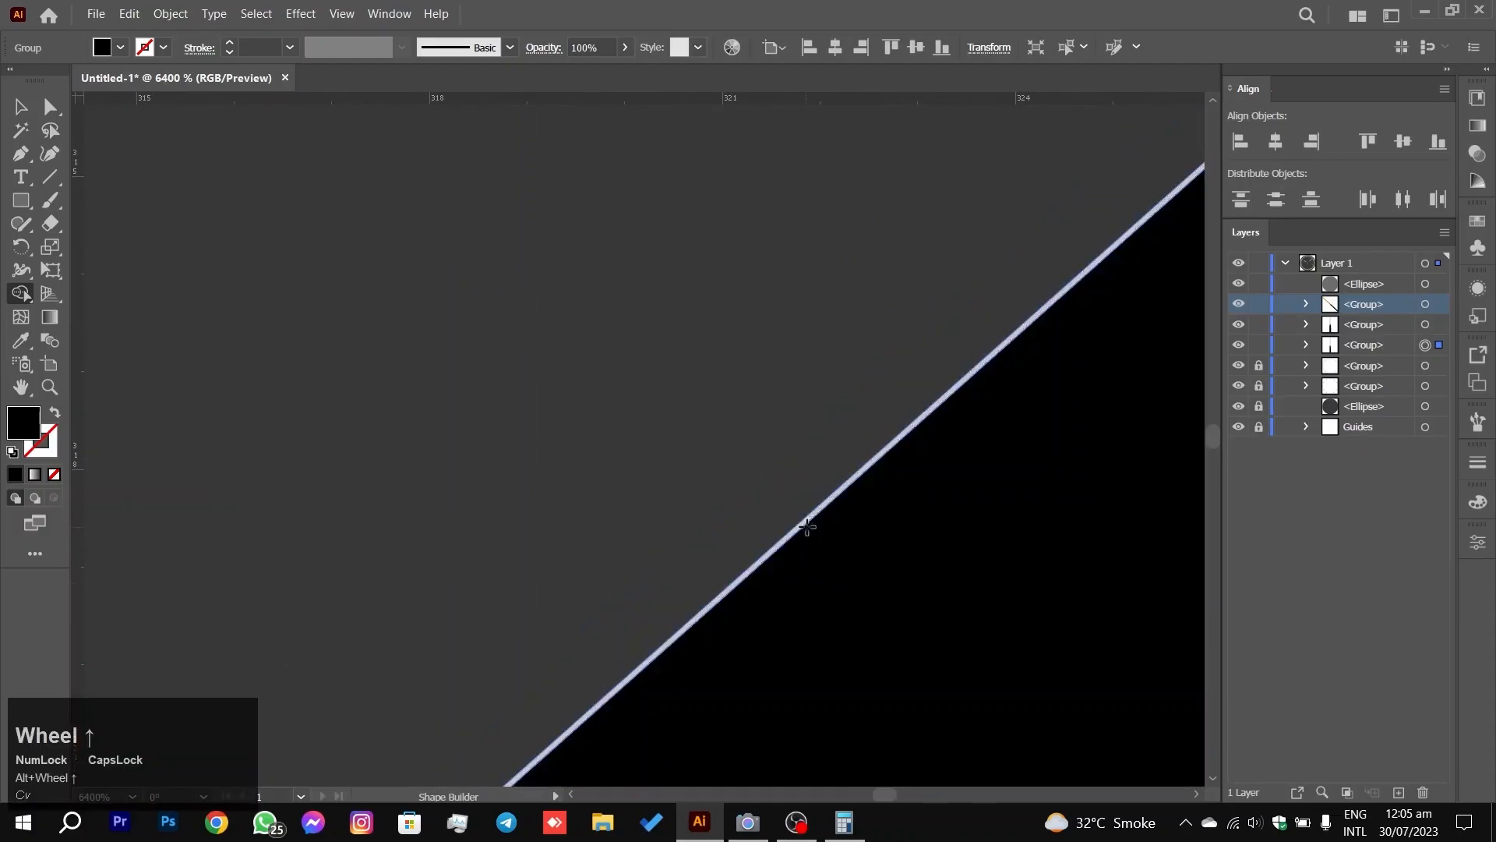
pyautogui.scroll(2, 1024, 473)
pyautogui.moveTo(1028, 535); pyautogui.dragTo(507, 549)
pyautogui.moveTo(1123, 298); pyautogui.dragTo(531, 644)
pyautogui.moveTo(715, 476); pyautogui.dragTo(669, 561)
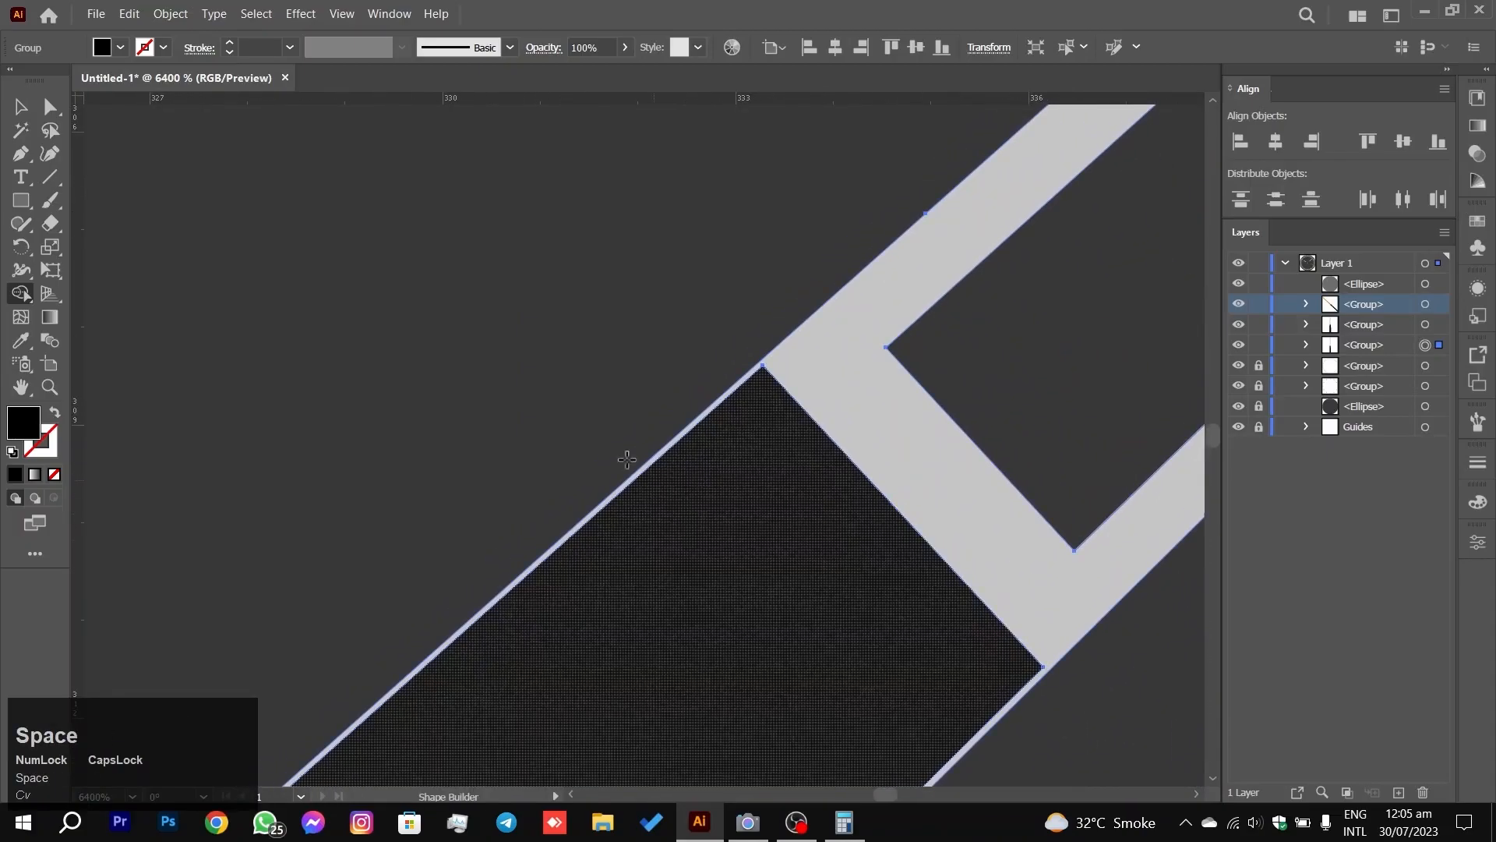
pyautogui.click(50, 106)
pyautogui.moveTo(761, 366); pyautogui.dragTo(765, 370)
pyautogui.moveTo(1044, 666); pyautogui.dragTo(1049, 678)
# Step: Reselect the whole minute hand and delete the light sliver along its black section's upper edge with Shape Builder
pyautogui.scroll(-5, 749, 551)
pyautogui.press('space')
pyautogui.moveTo(608, 348); pyautogui.dragTo(1089, 350)
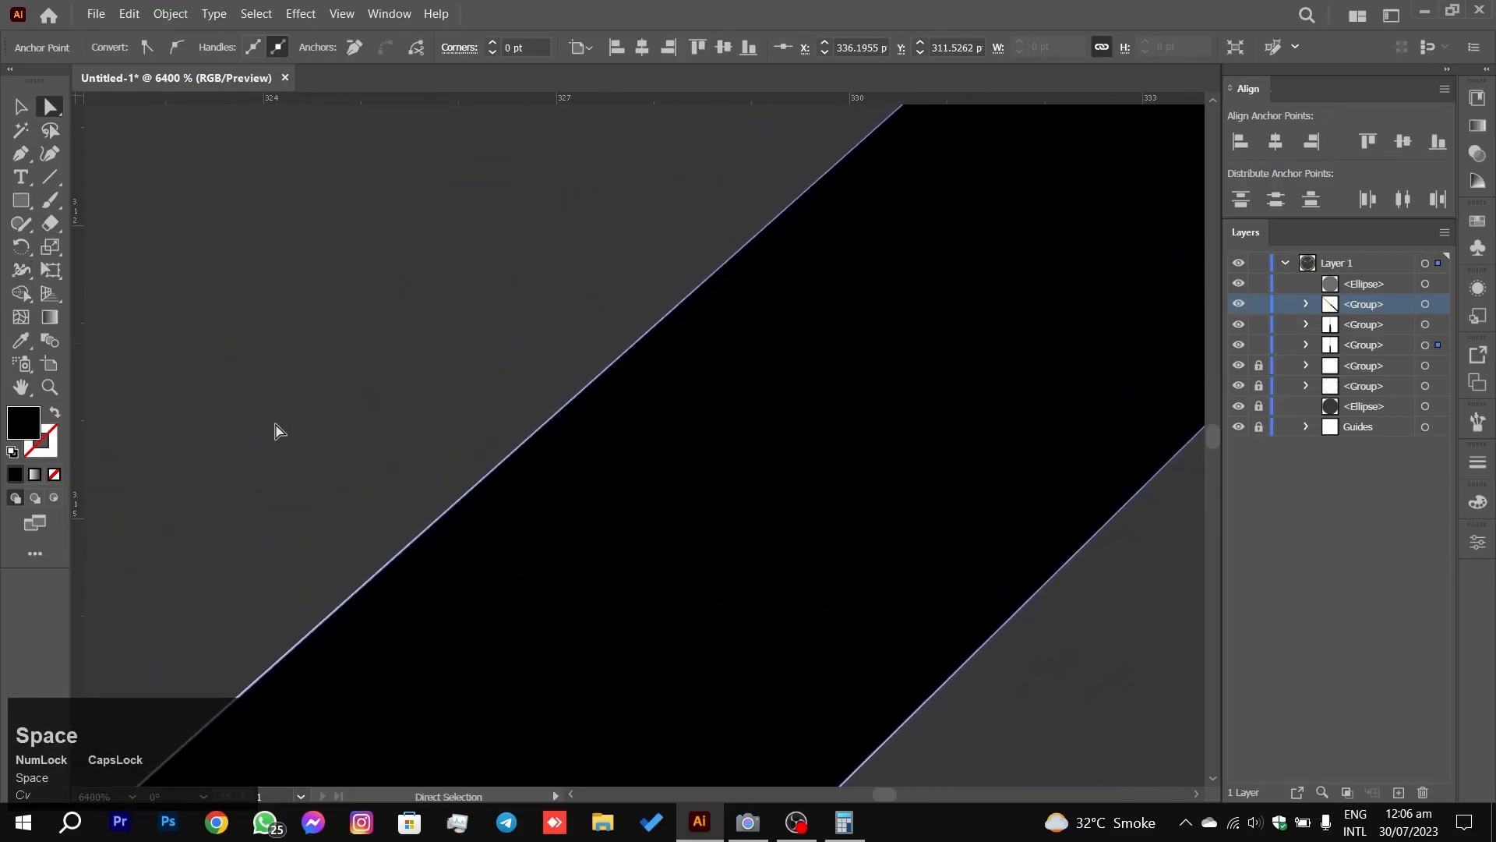
pyautogui.keyDown('alt'); pyautogui.scroll(4, 409, 500); pyautogui.keyUp('alt')
pyautogui.keyDown('alt'); pyautogui.scroll(1, 409, 501); pyautogui.keyUp('alt')
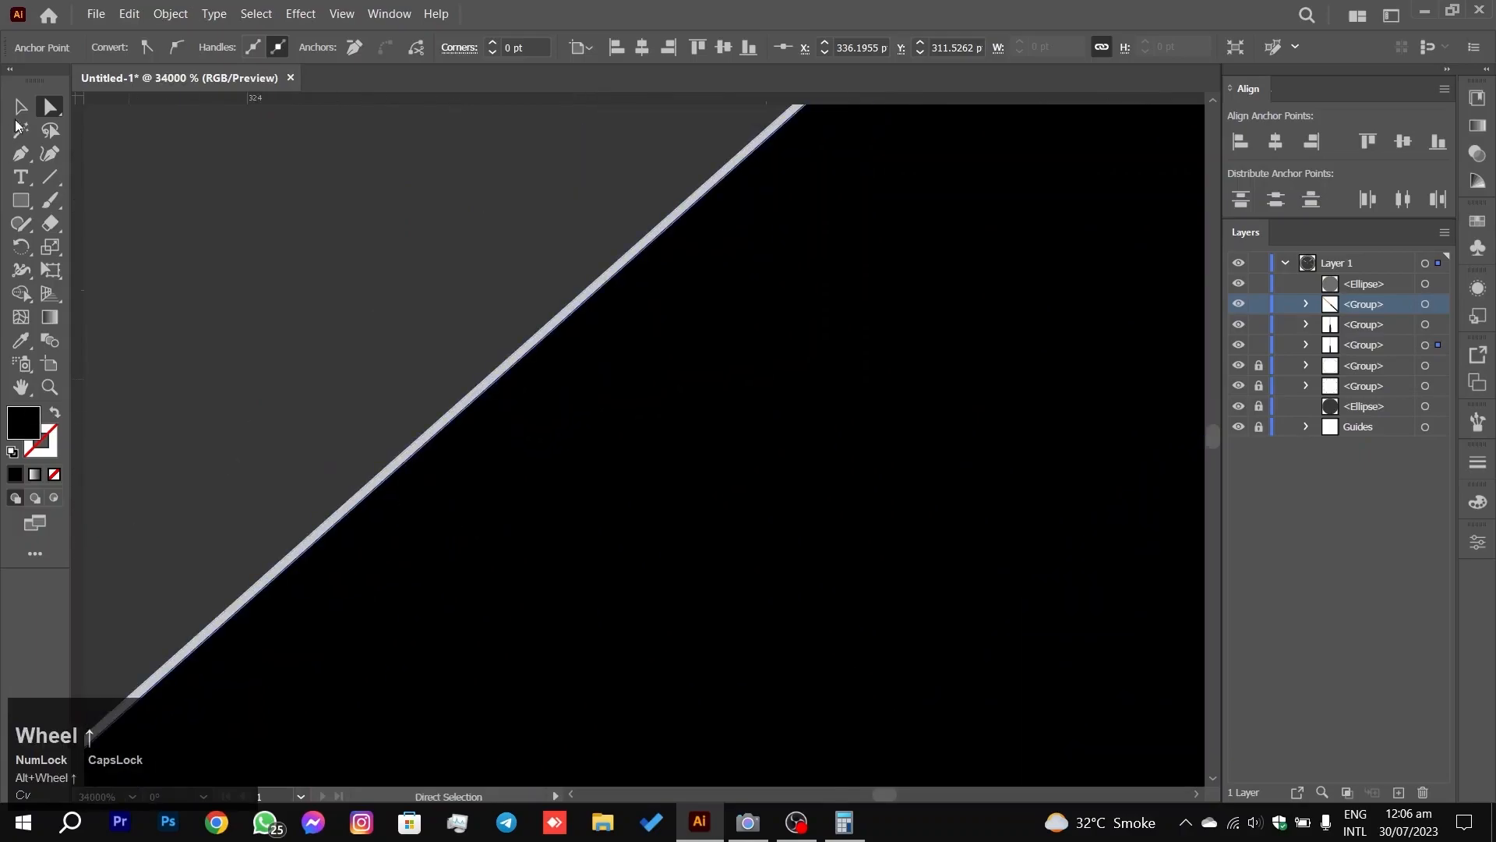
pyautogui.click(19, 301)
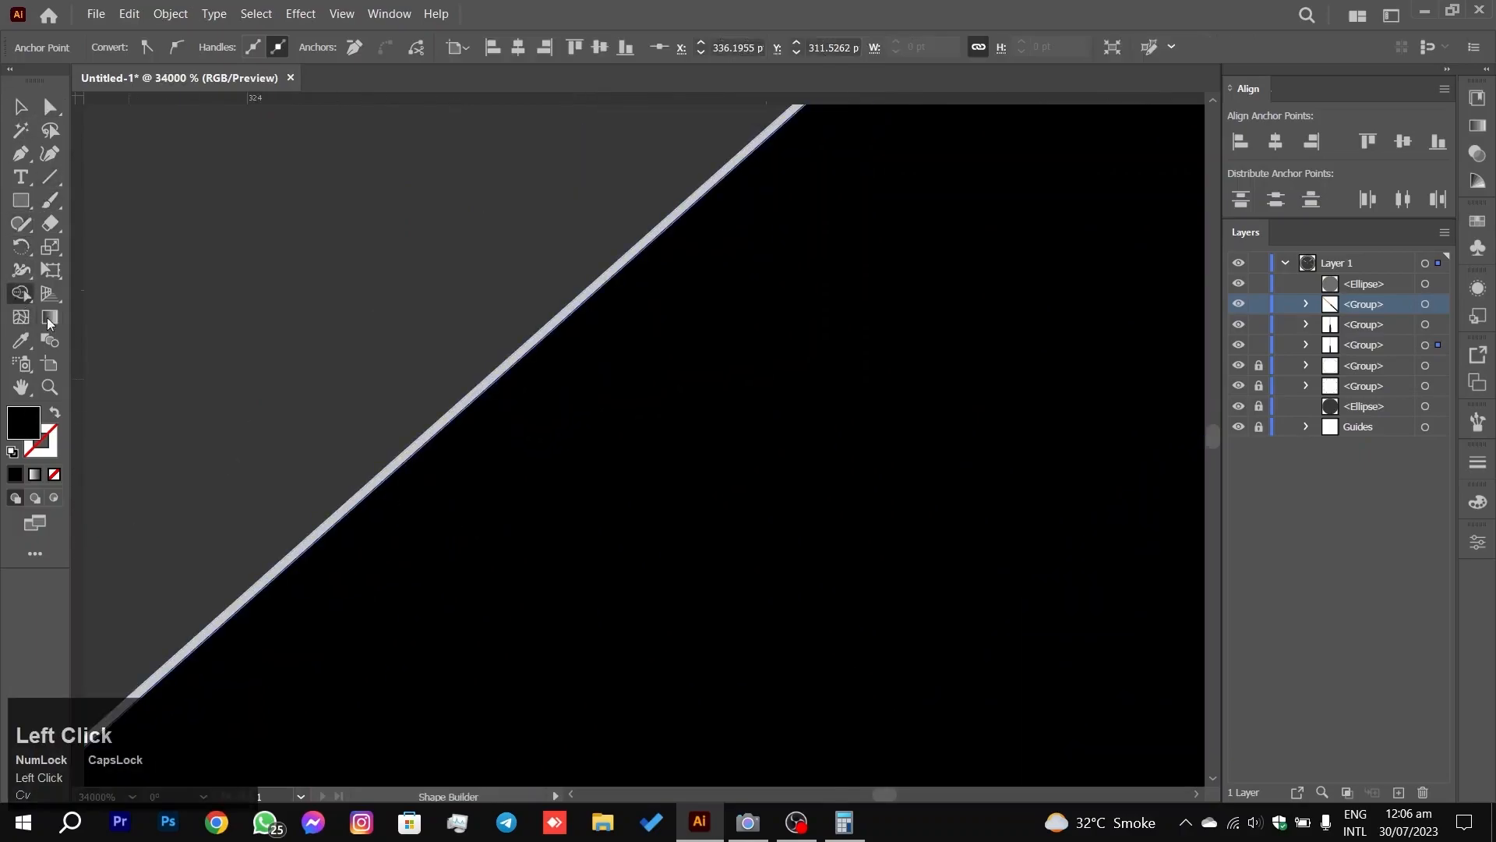
pyautogui.click(21, 107)
pyautogui.click(352, 209)
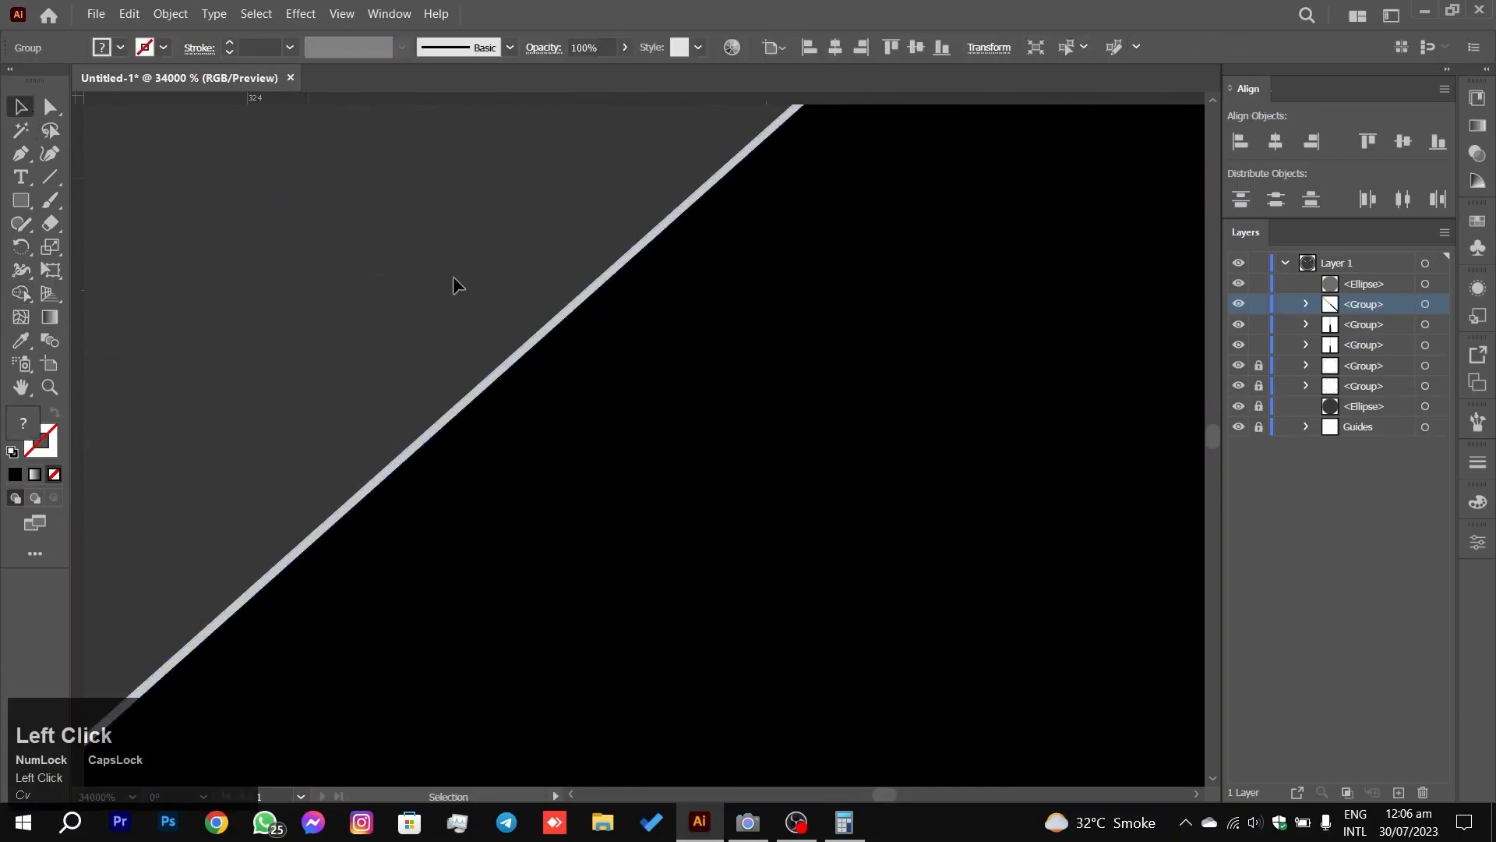
pyautogui.click(819, 501)
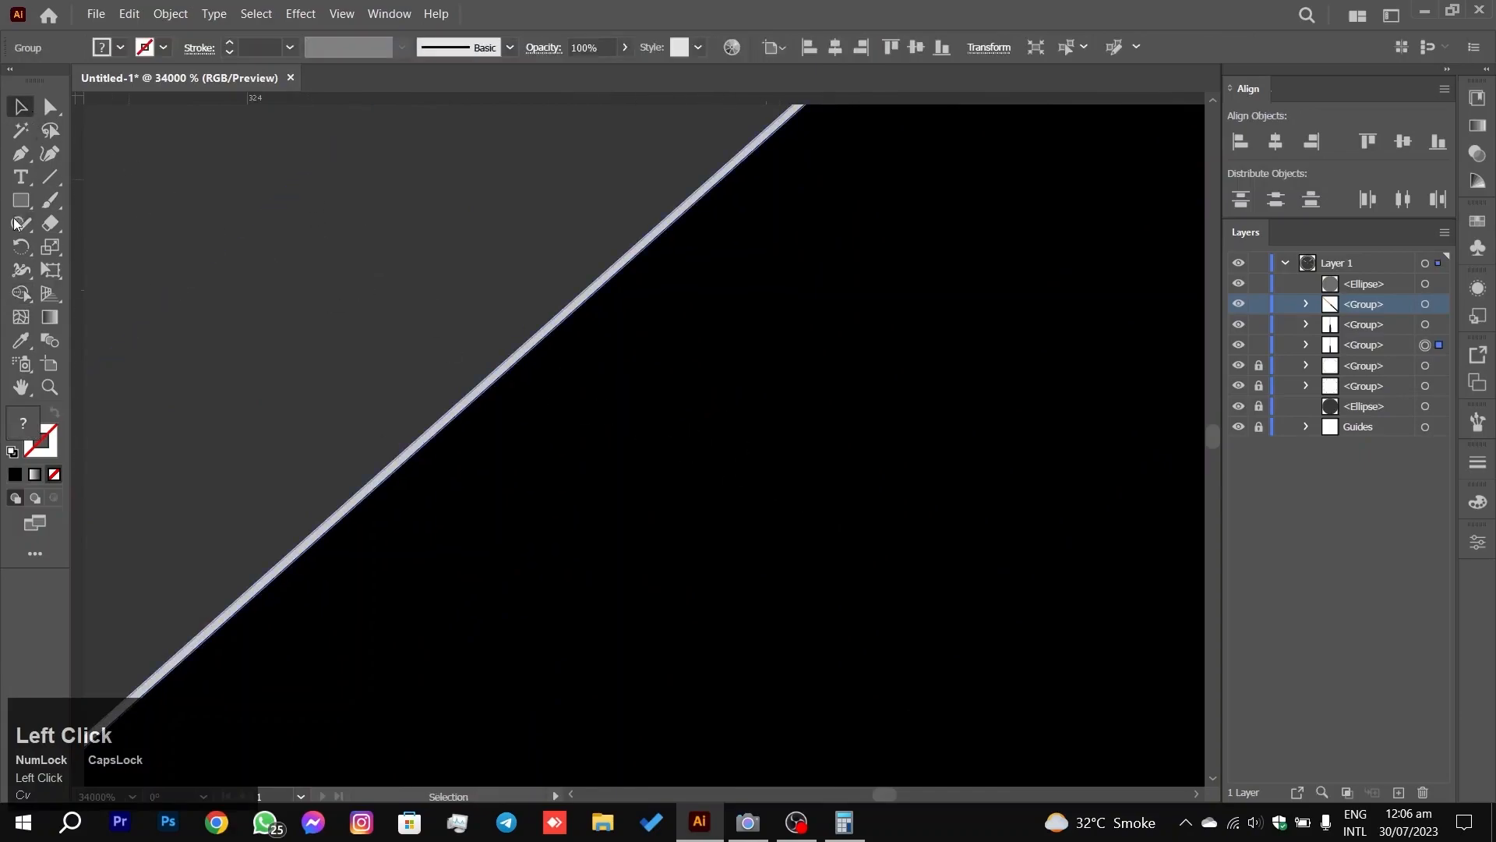
pyautogui.click(24, 290)
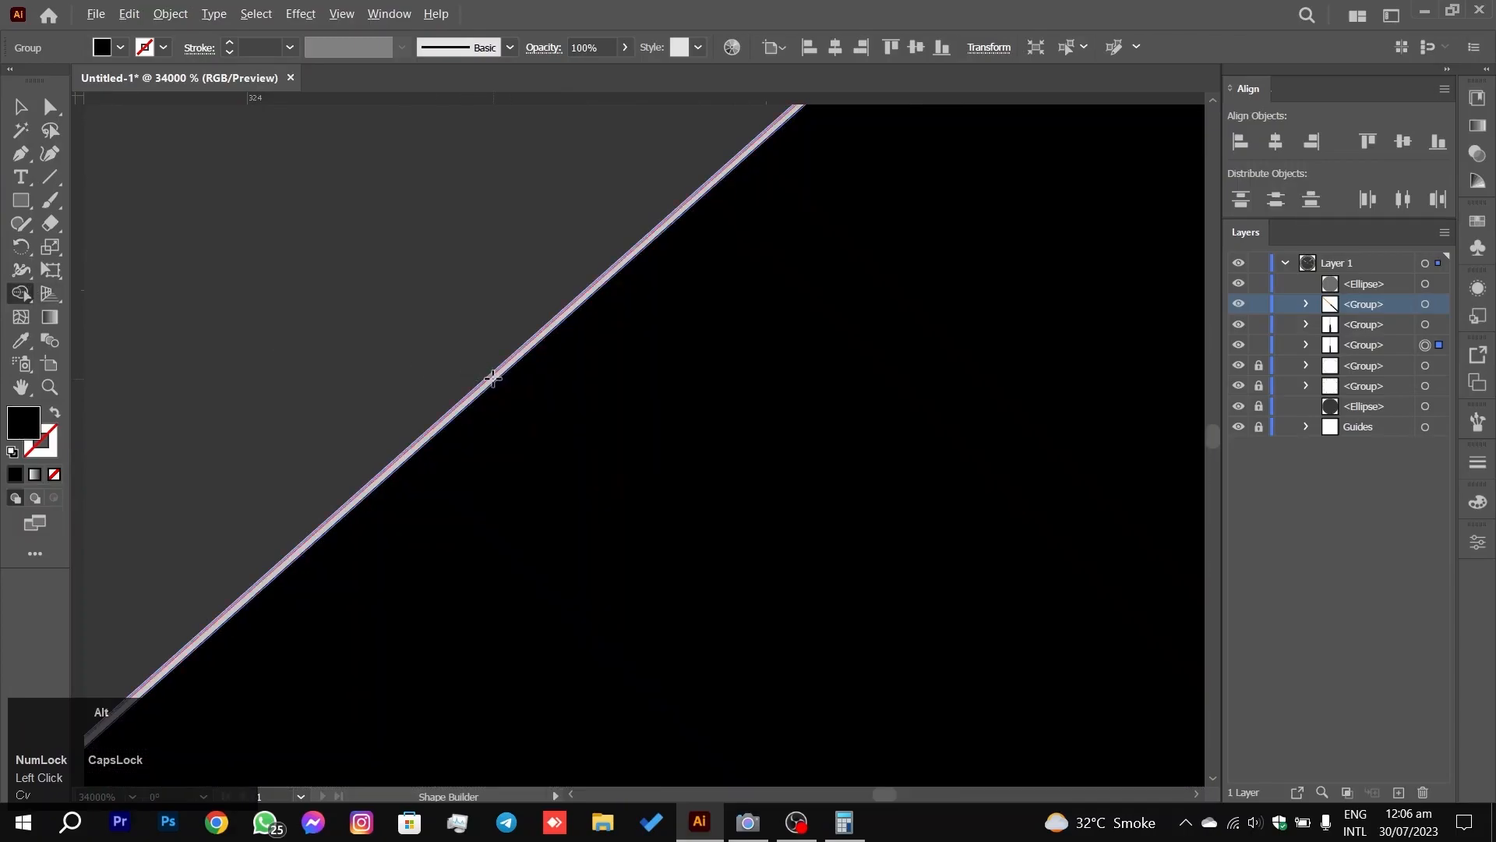
pyautogui.keyDown('alt'); pyautogui.click(492, 378); pyautogui.keyUp('alt')
# Step: Cut the inner slot out of the minute hand's light section with Shape Builder, and deselect the hand
pyautogui.scroll(-3, 705, 424)
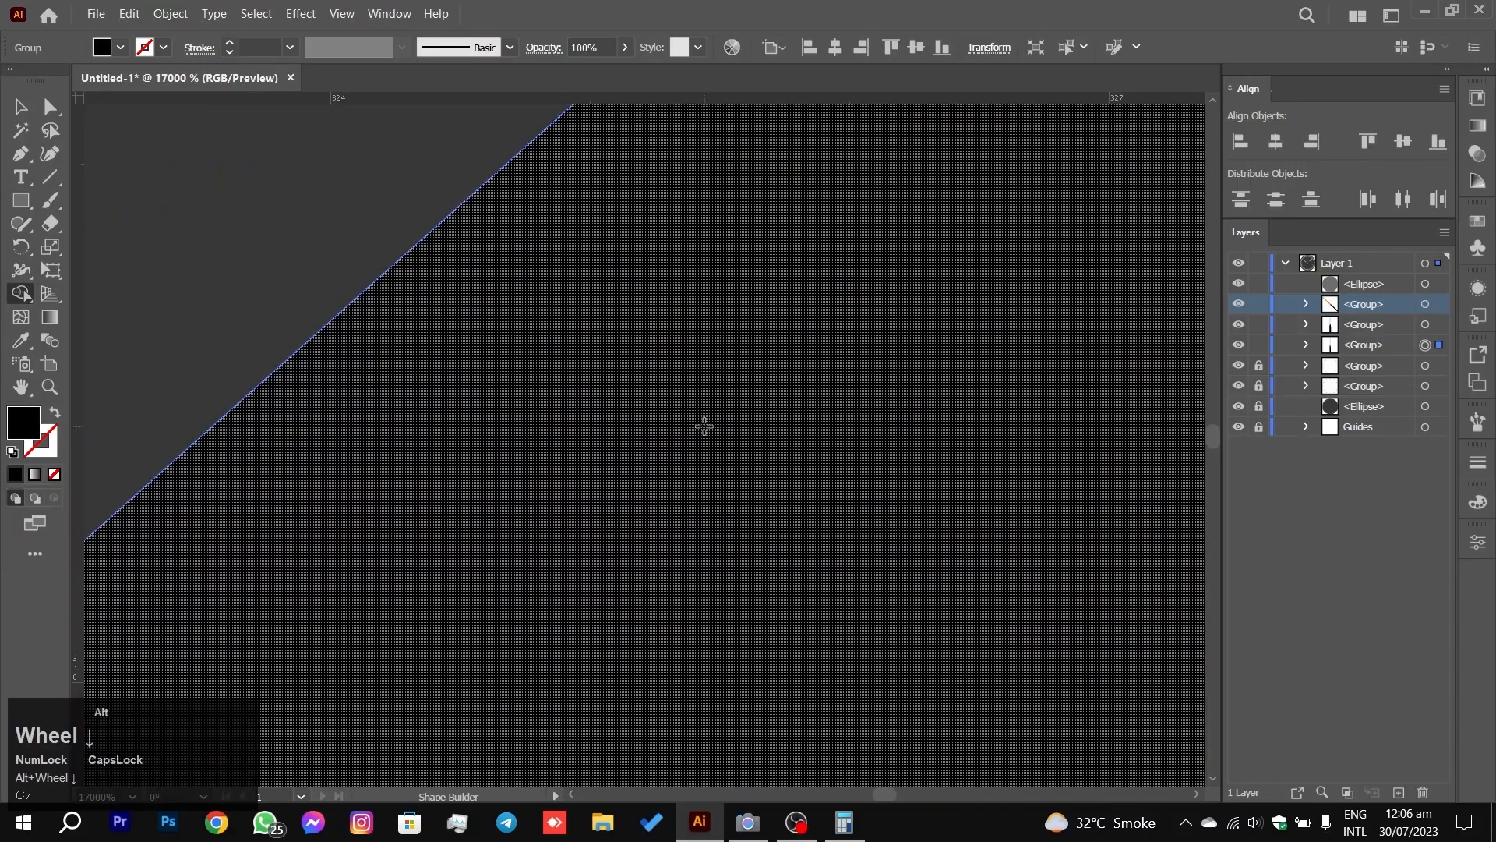
pyautogui.scroll(-2, 705, 428)
pyautogui.scroll(-2, 788, 441)
pyautogui.scroll(-2, 952, 447)
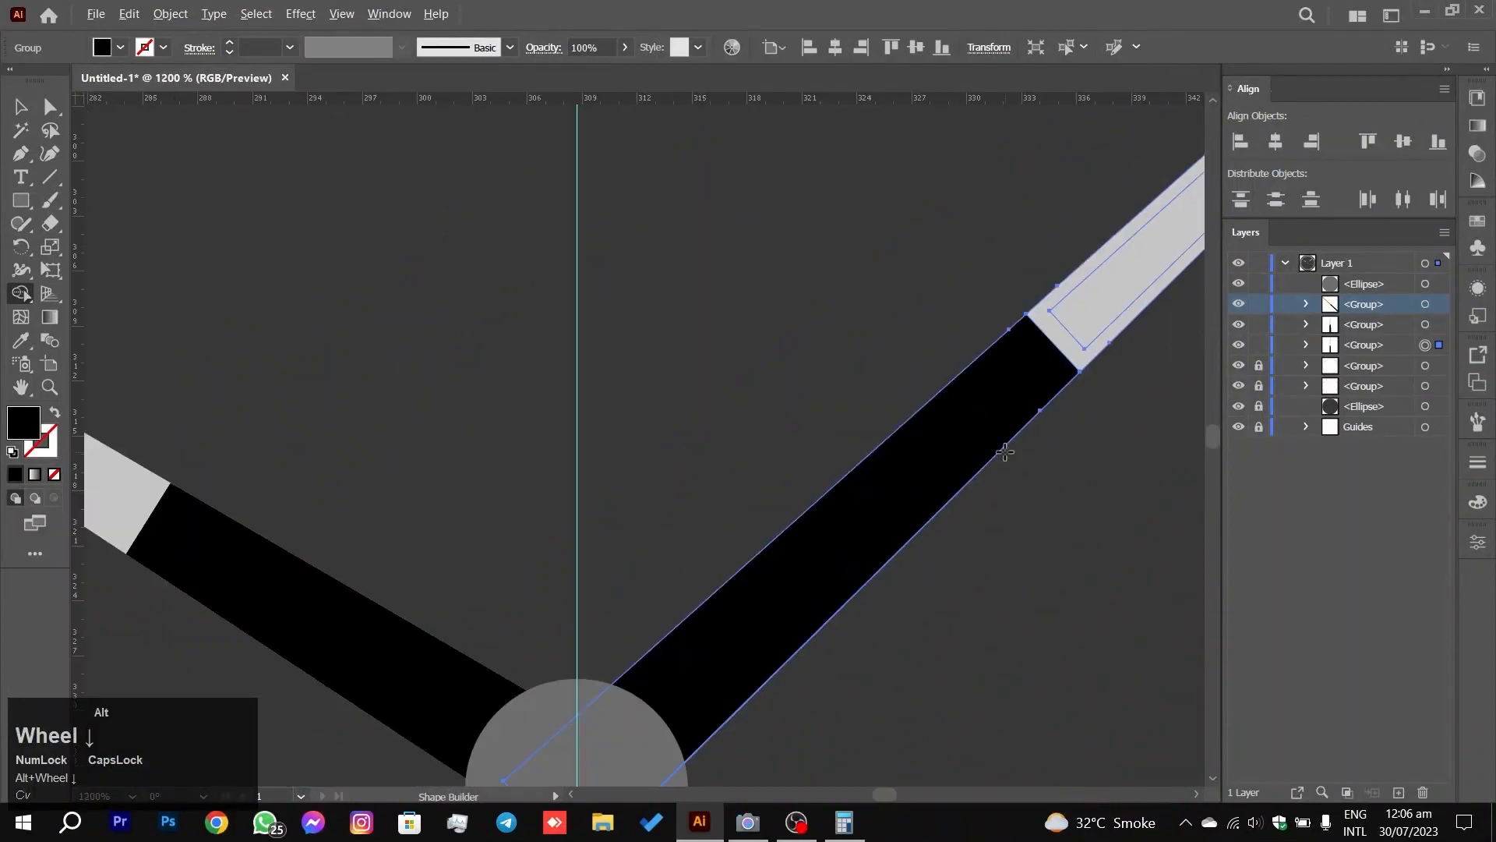
pyautogui.scroll(-1, 1067, 445)
pyautogui.keyDown('alt'); pyautogui.click(1105, 346); pyautogui.keyUp('alt')
pyautogui.click(29, 115)
pyautogui.click(505, 221)
# Step: Delete the thin light sliver along the lower edge of the minute hand's black section with Shape Builder, and deselect the hand
pyautogui.press('space')
pyautogui.scroll(-1, 862, 306)
pyautogui.scroll(-2, 862, 306)
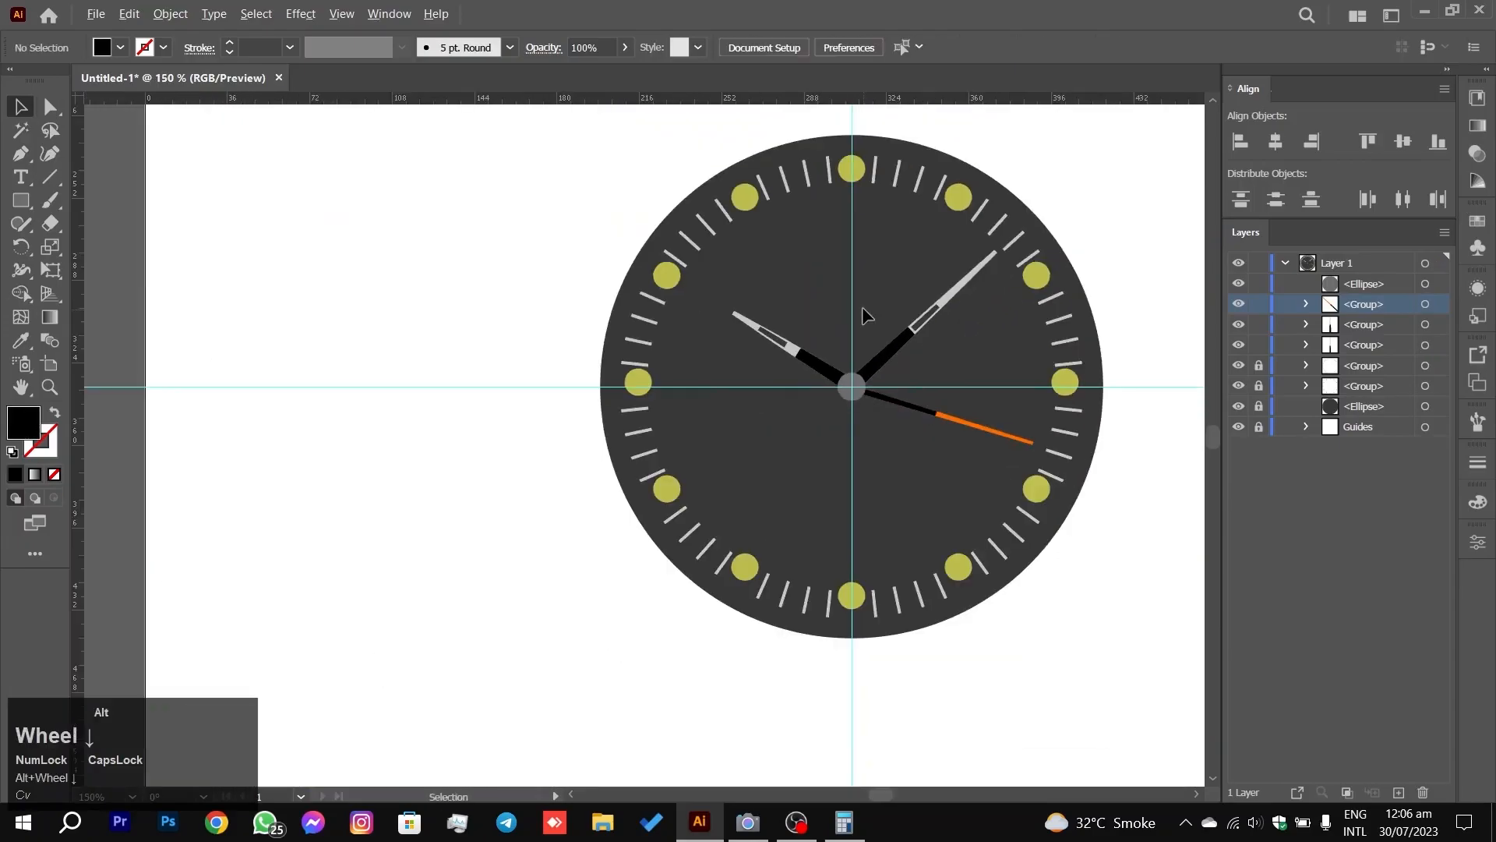
pyautogui.scroll(3, 889, 323)
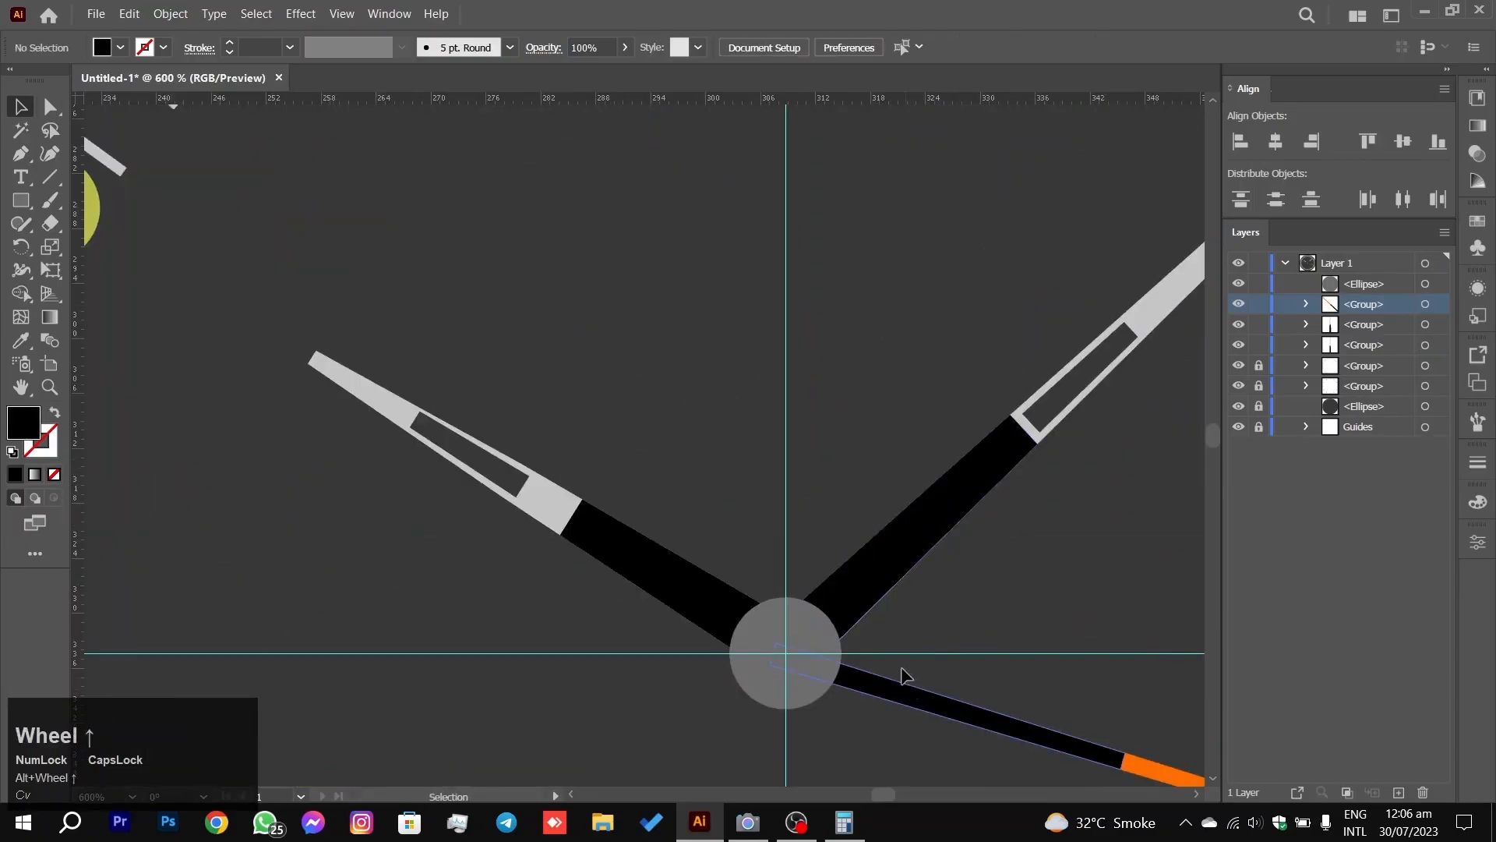
pyautogui.scroll(10, 882, 614)
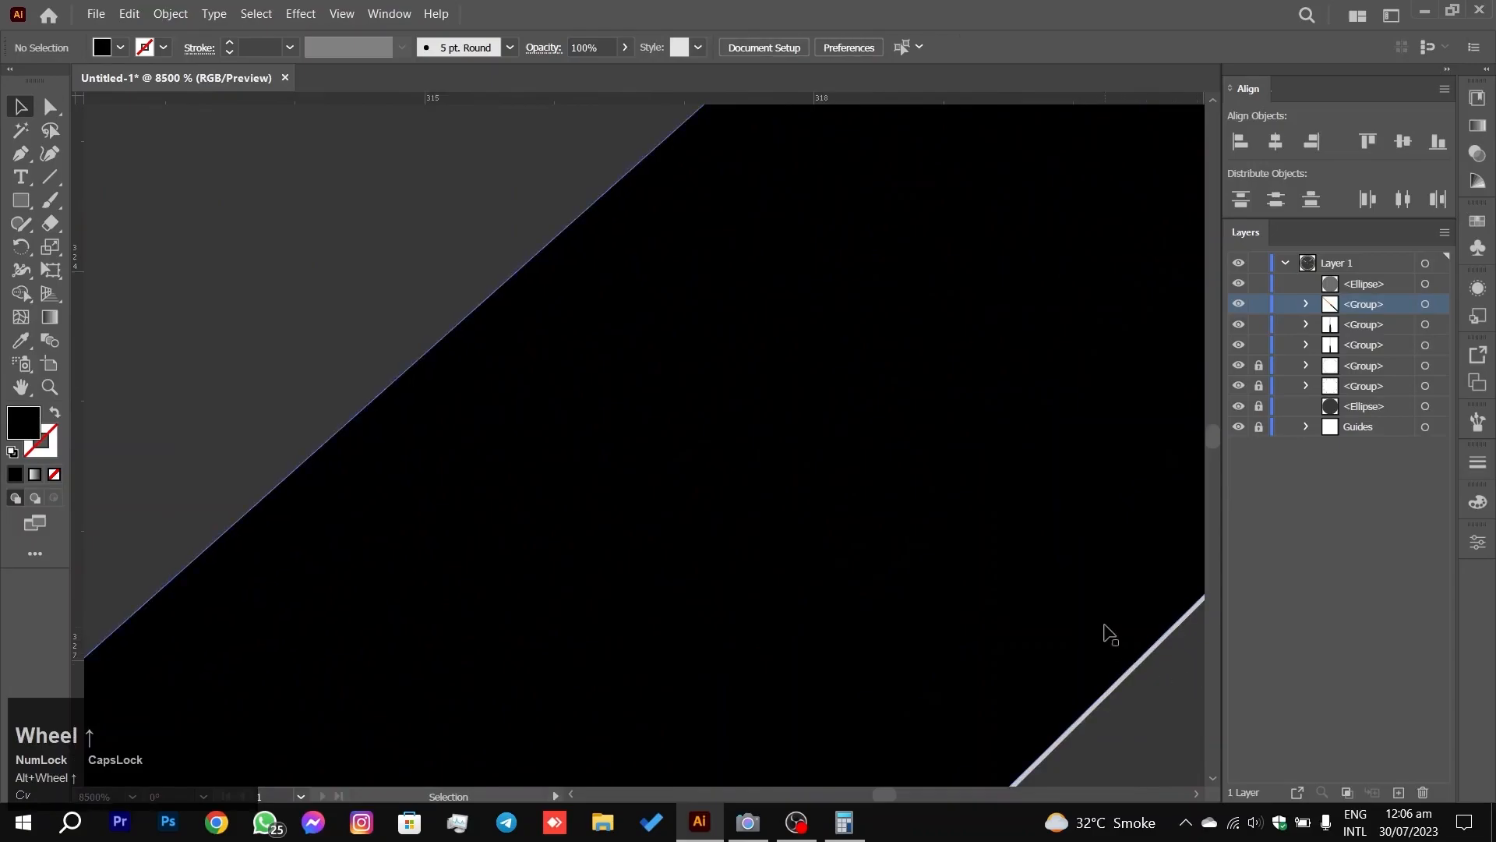
pyautogui.click(1112, 631)
pyautogui.press('space')
pyautogui.moveTo(1112, 631); pyautogui.dragTo(664, 182)
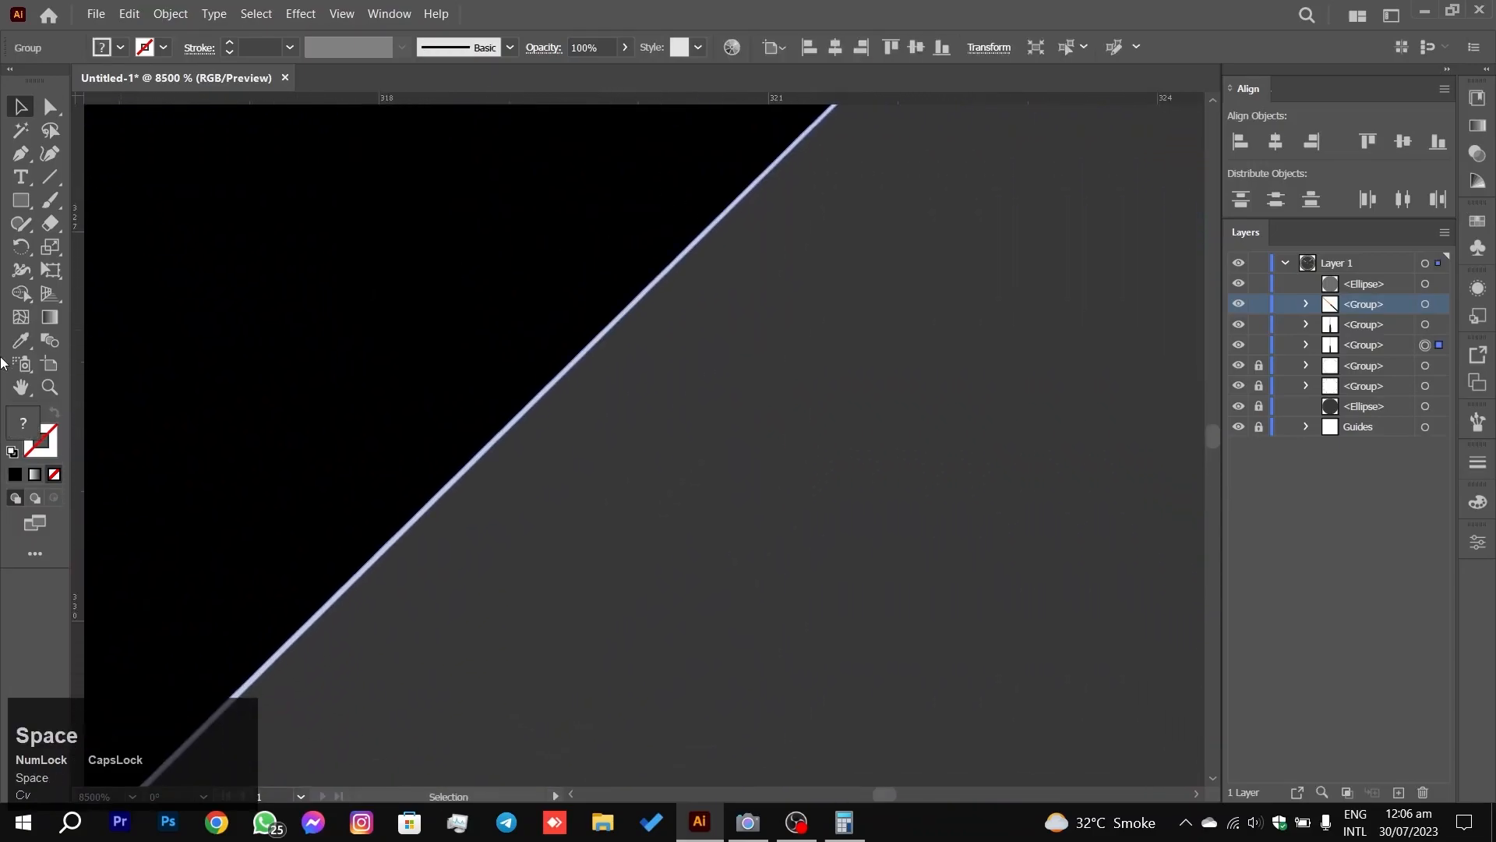
pyautogui.click(21, 293)
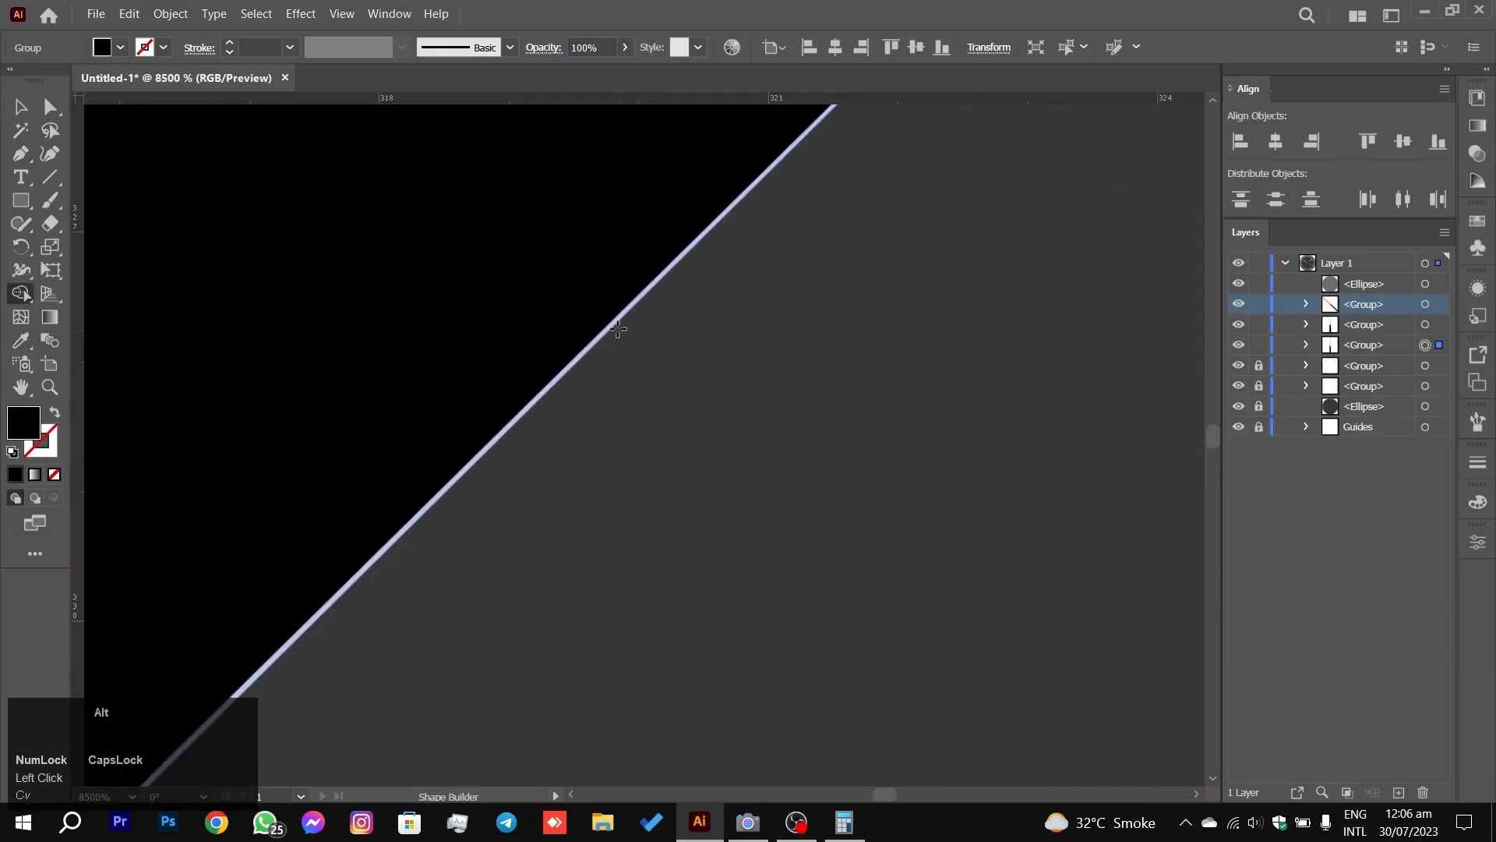
pyautogui.click(614, 325)
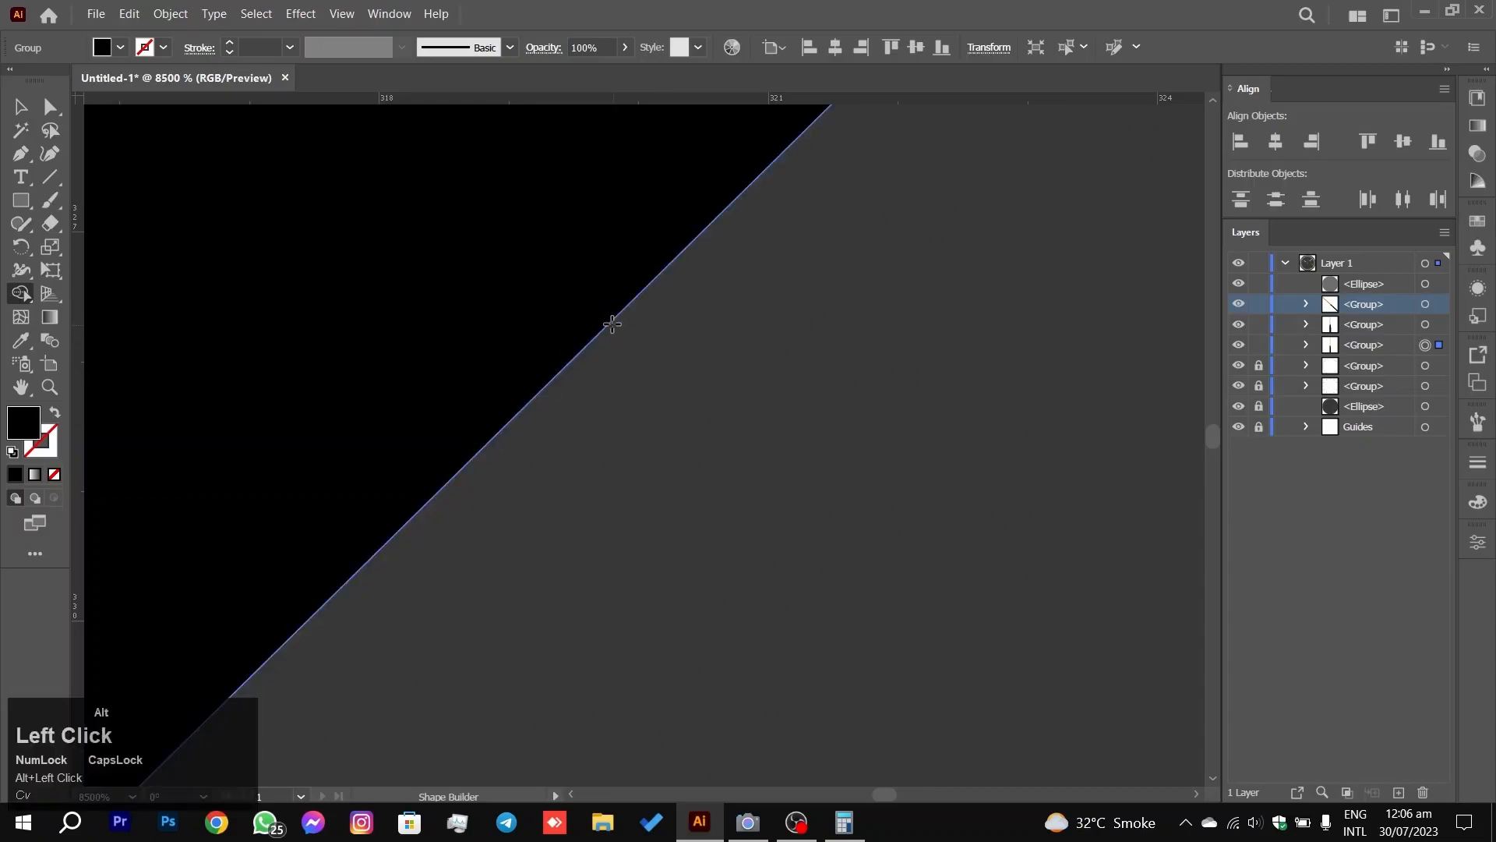
pyautogui.click(22, 114)
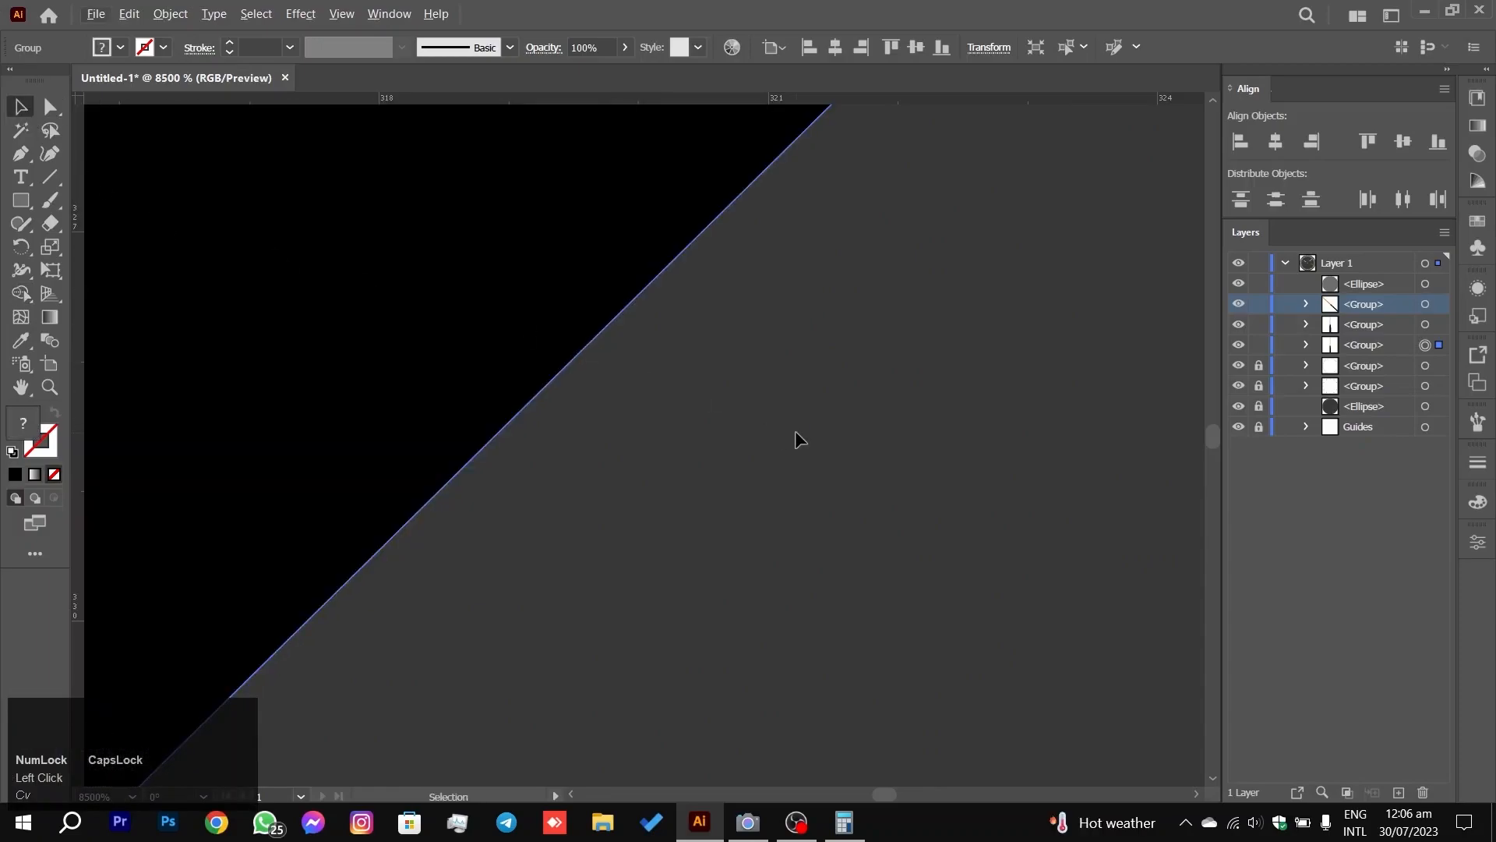
pyautogui.scroll(-10, 795, 433)
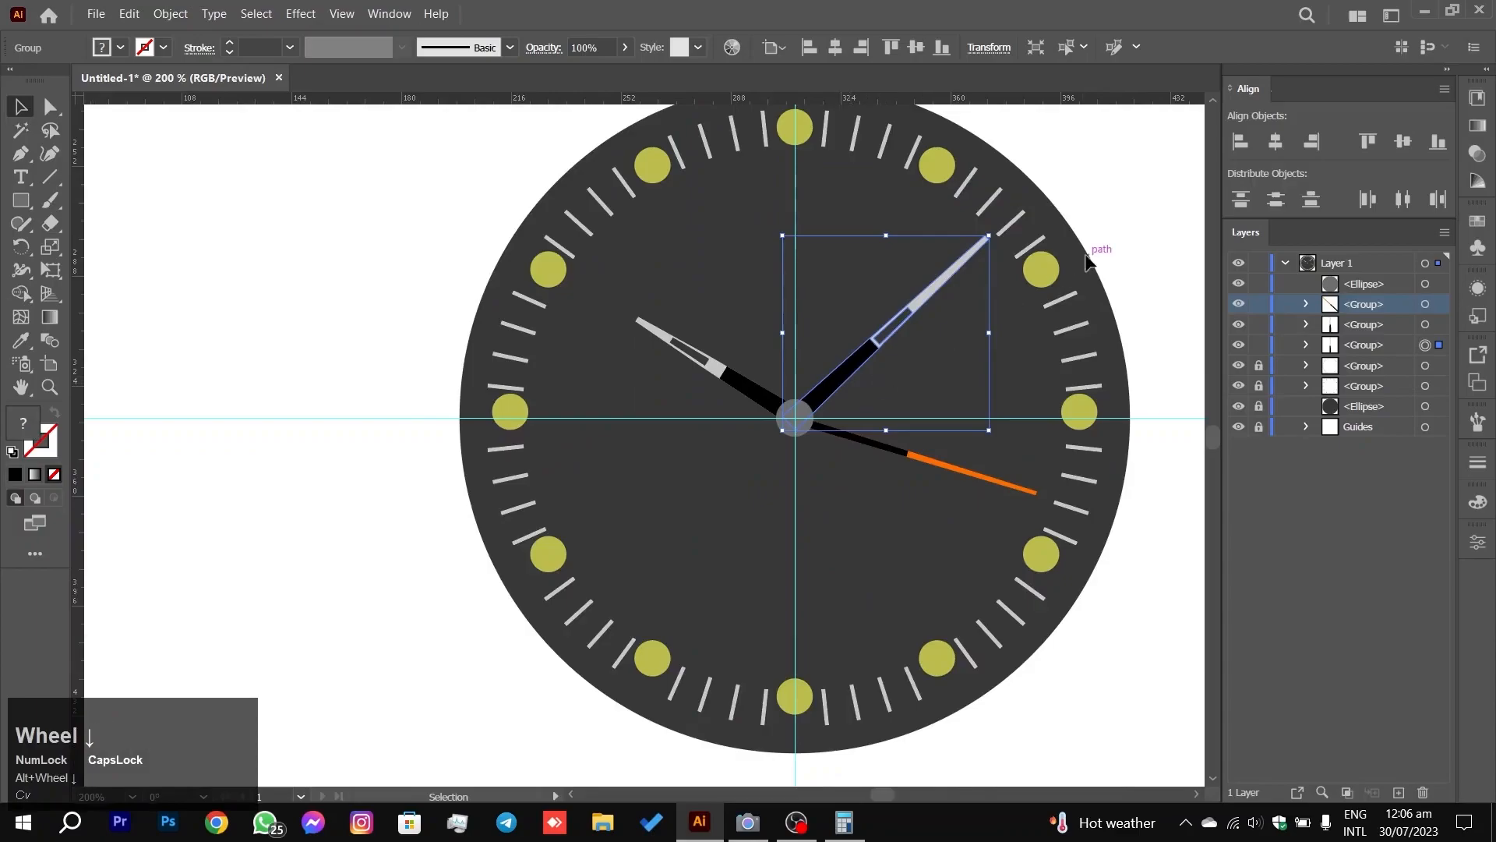
pyautogui.click(1118, 166)
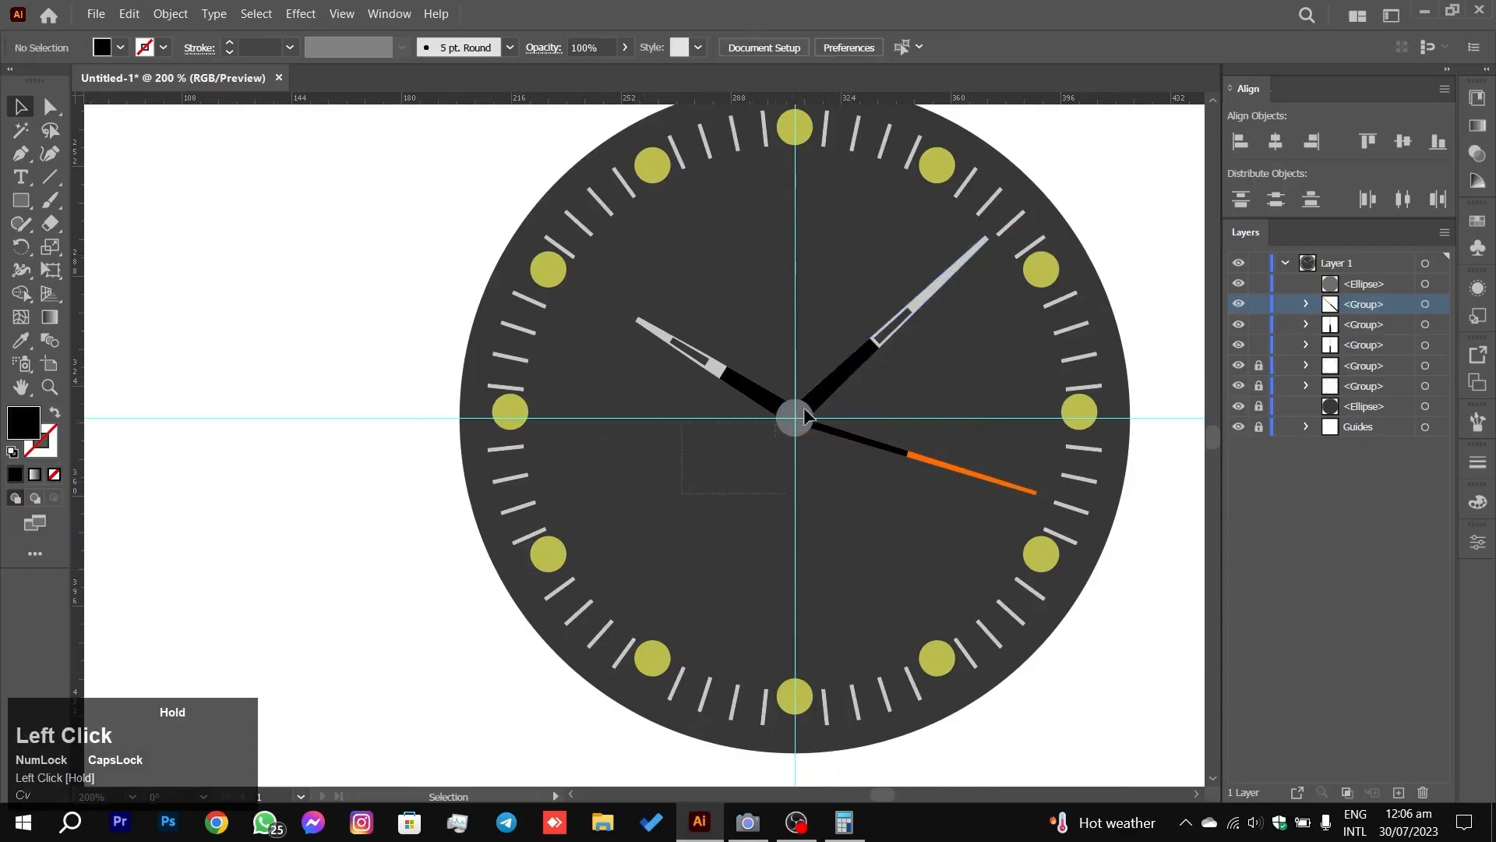
# Step: Select the three clock hands with the centre cap and start a Drop Shadow effect on them in Multiply mode
pyautogui.moveTo(882, 339); pyautogui.dragTo(887, 338)
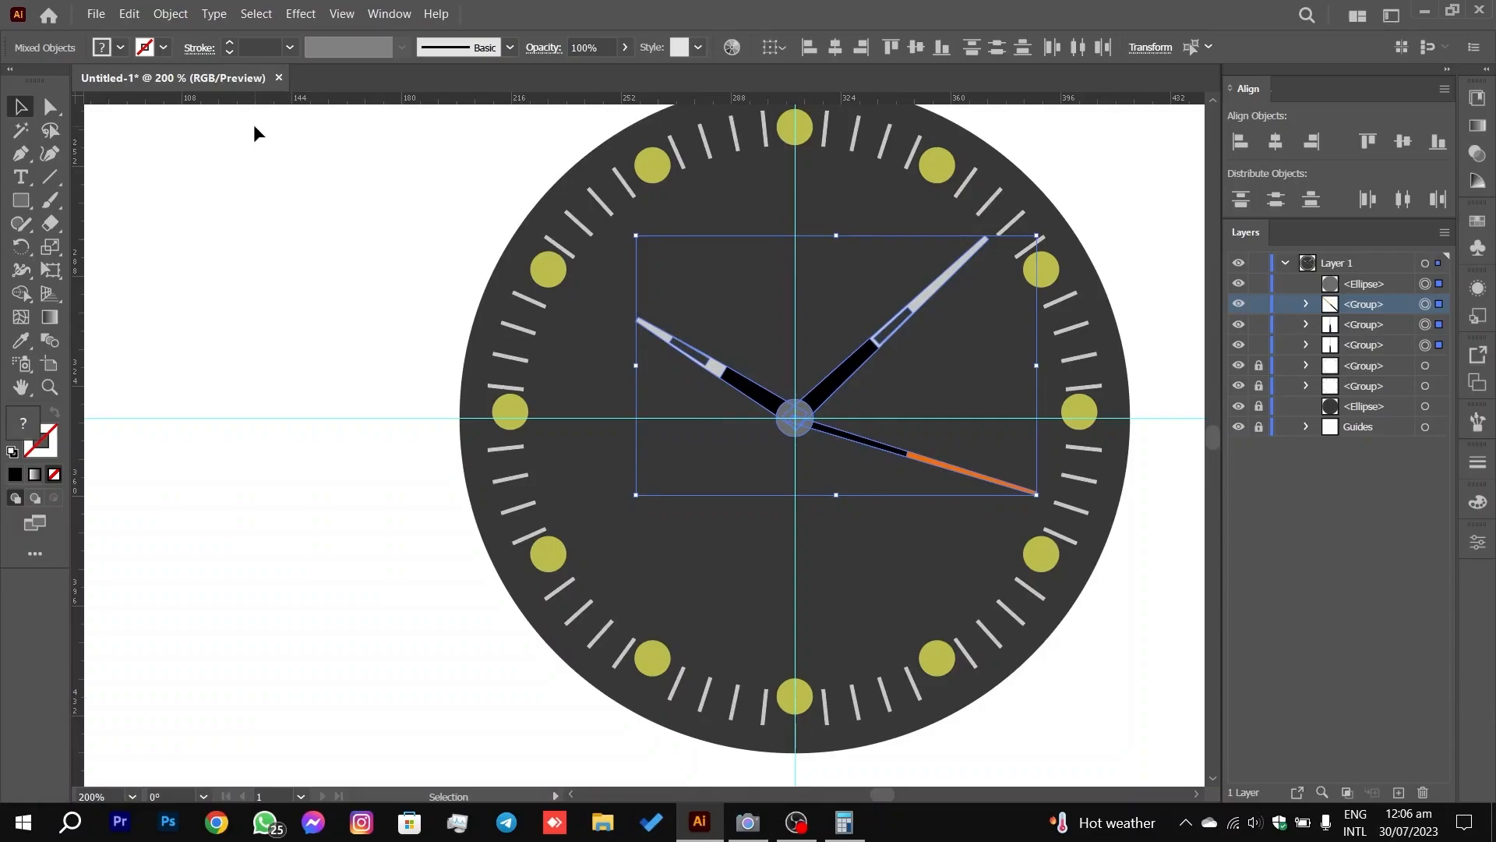
pyautogui.click(304, 14)
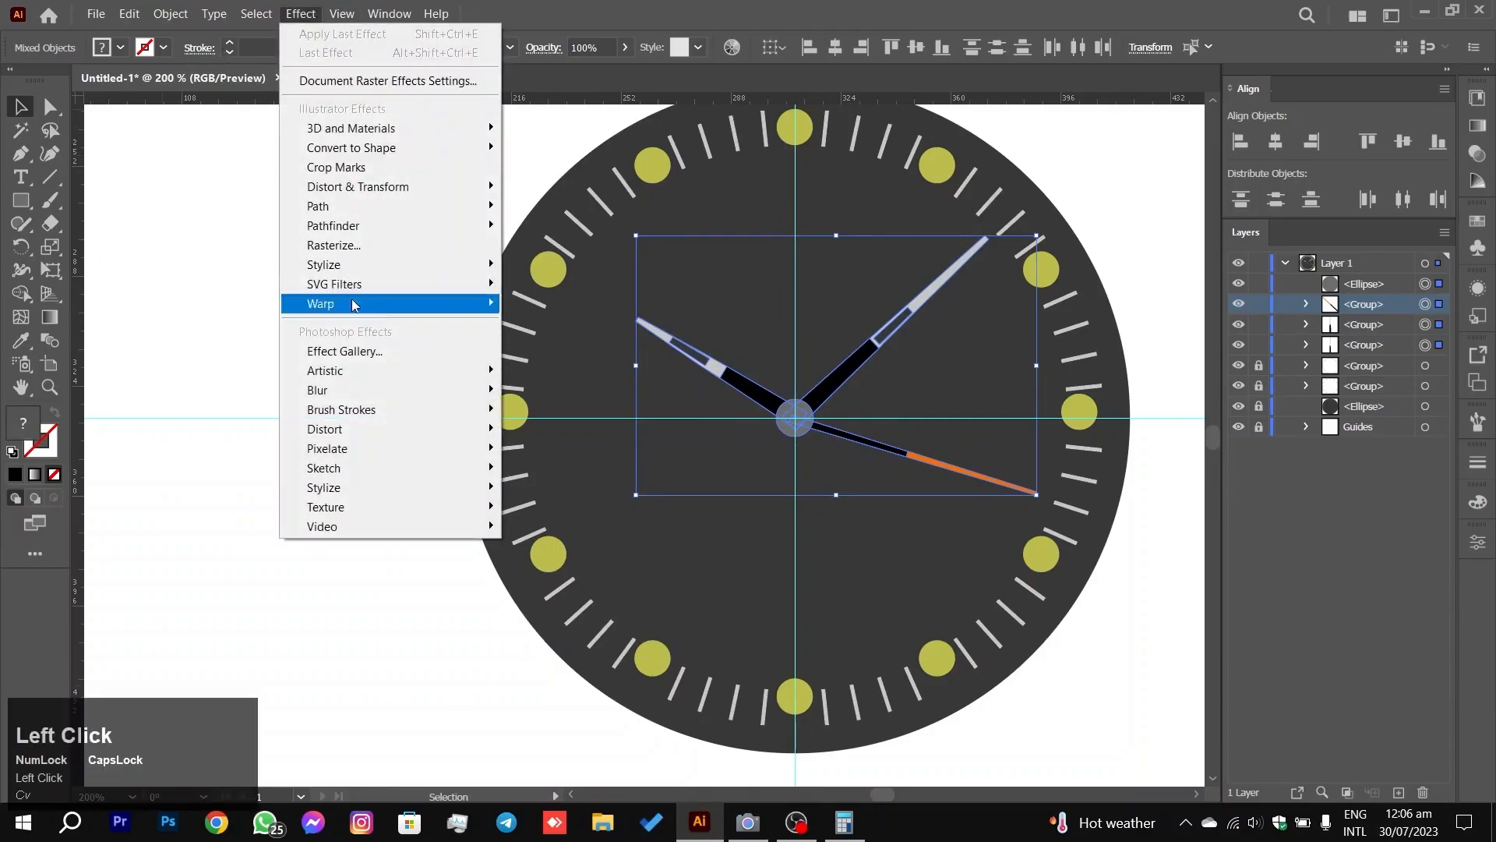
pyautogui.moveTo(388, 266)
pyautogui.click(558, 265)
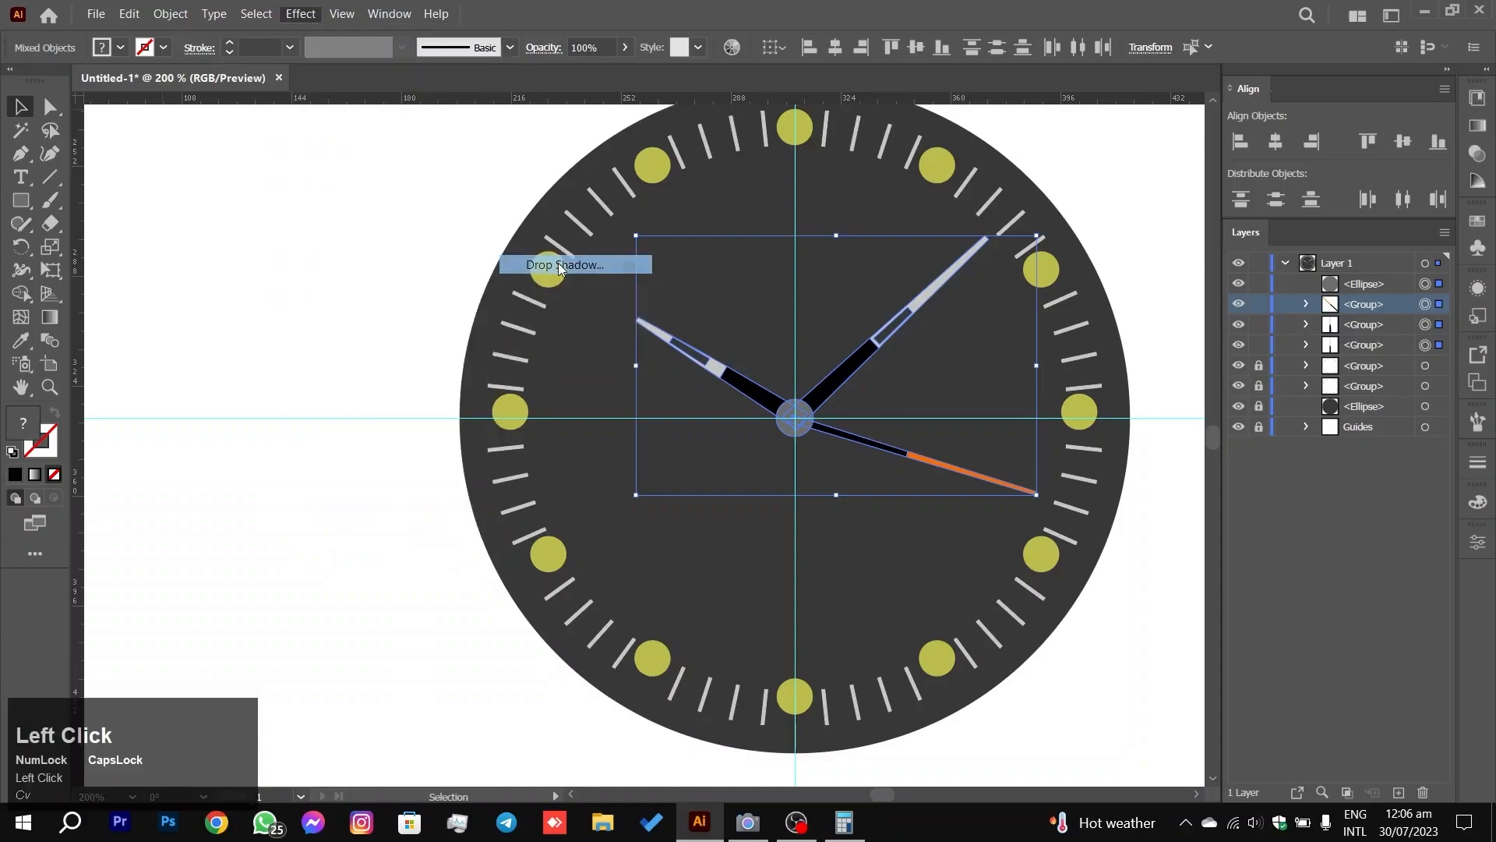
pyautogui.moveTo(1060, 304); pyautogui.dragTo(1330, 278)
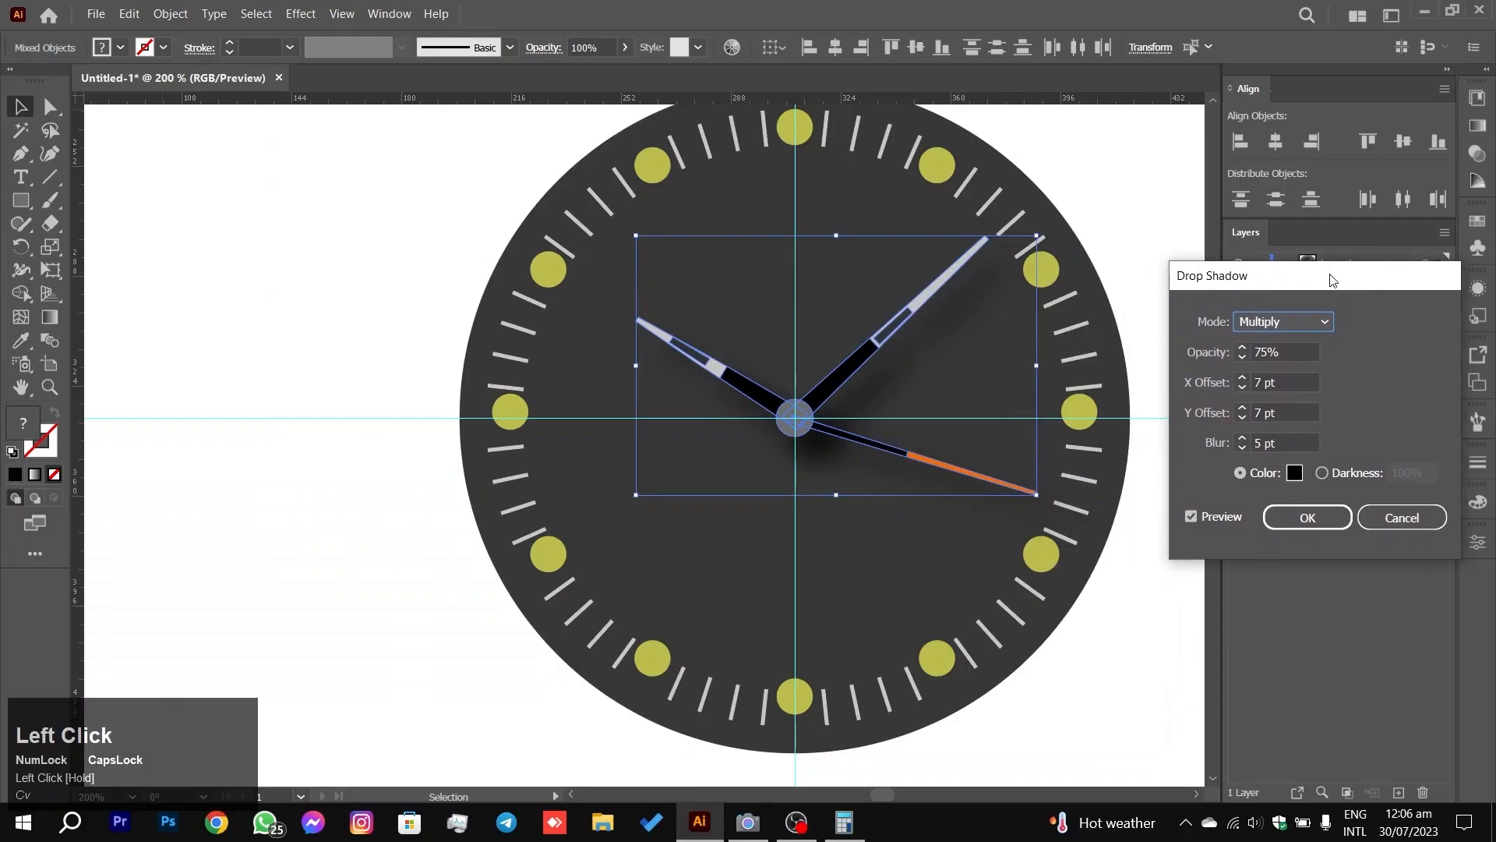
pyautogui.click(1303, 323)
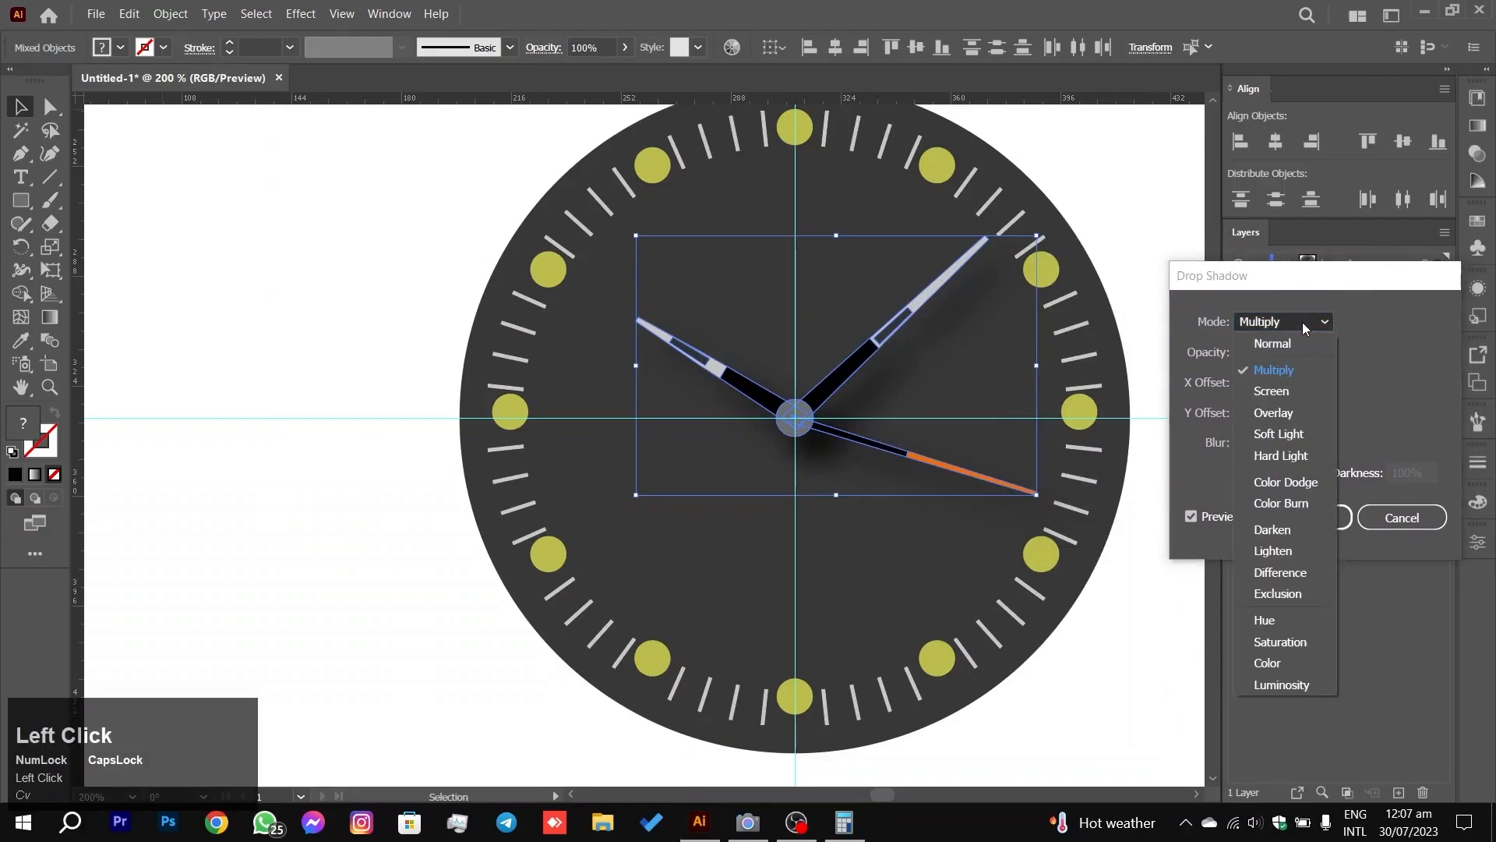
pyautogui.click(1362, 355)
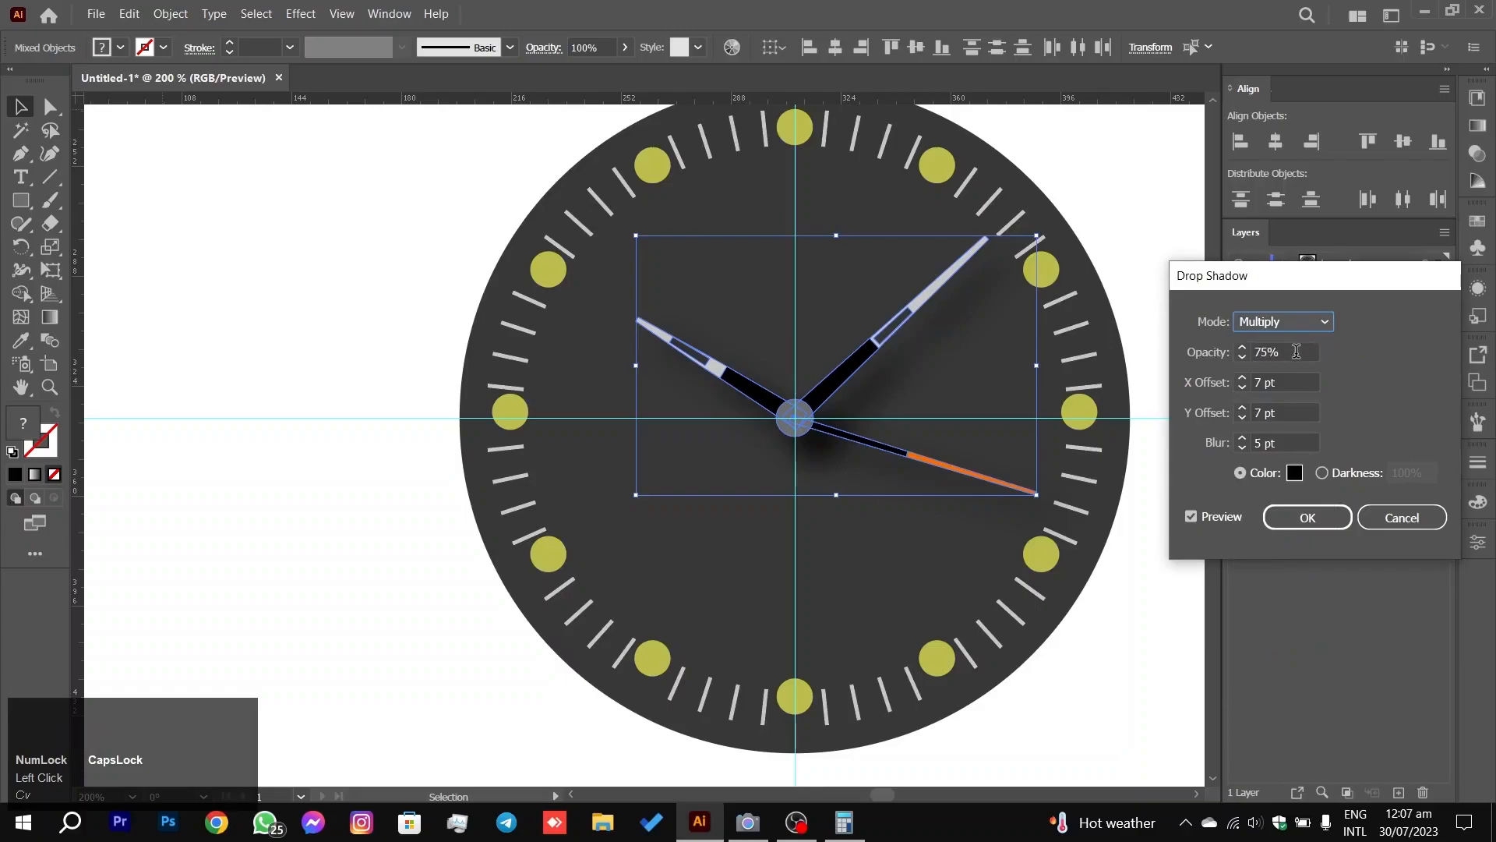
# Step: Set the shadow to 50% opacity, 0 pt X offset, 5 pt Y offset and 6 pt blur
pyautogui.moveTo(1310, 351); pyautogui.dragTo(1098, 360)
pyautogui.write('50')
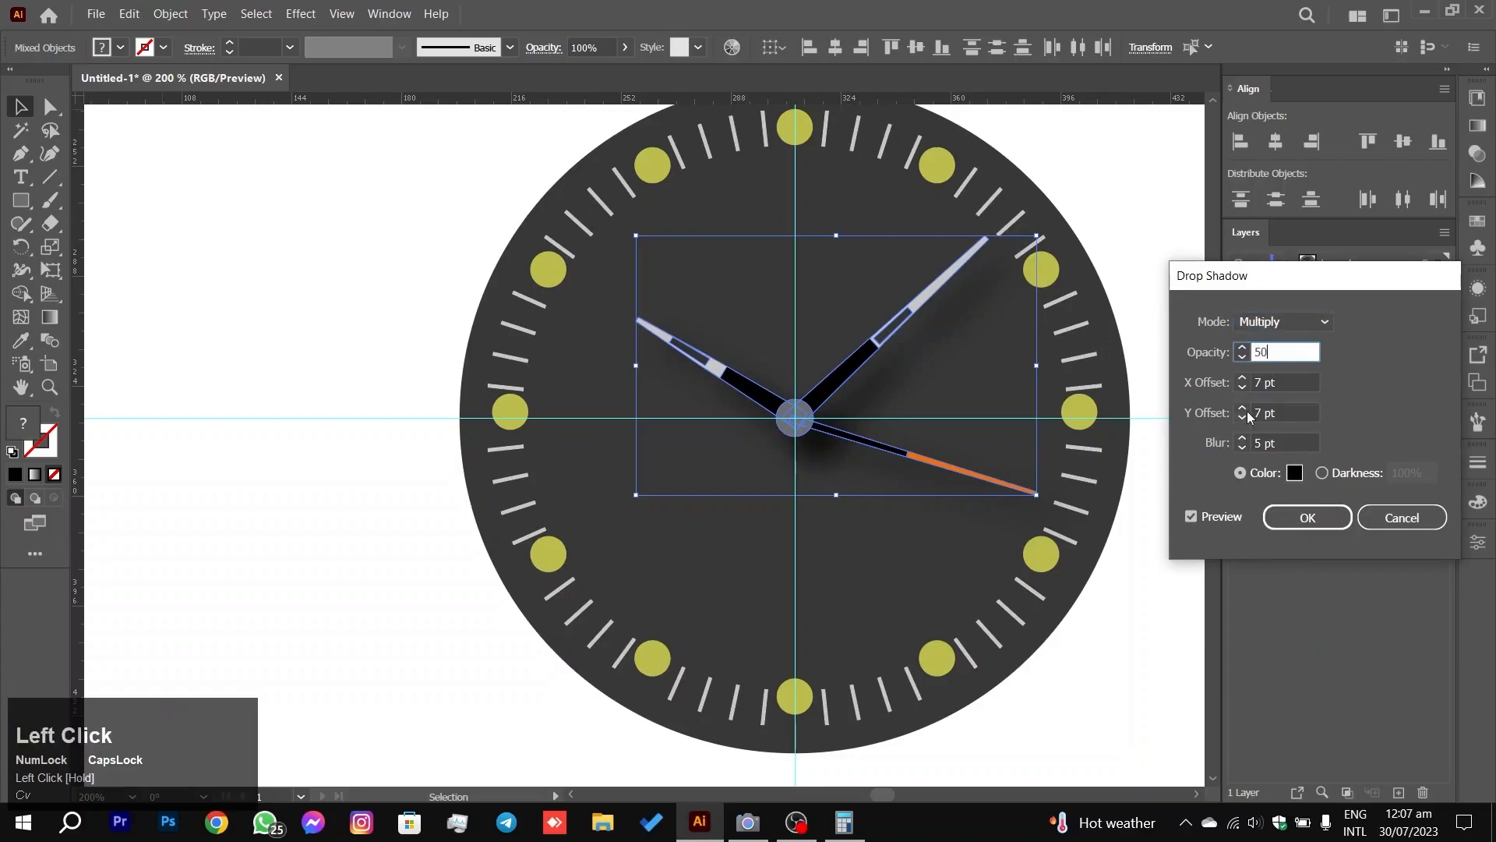
pyautogui.moveTo(1267, 380); pyautogui.dragTo(1159, 397)
pyautogui.write('0')
pyautogui.click(1290, 405)
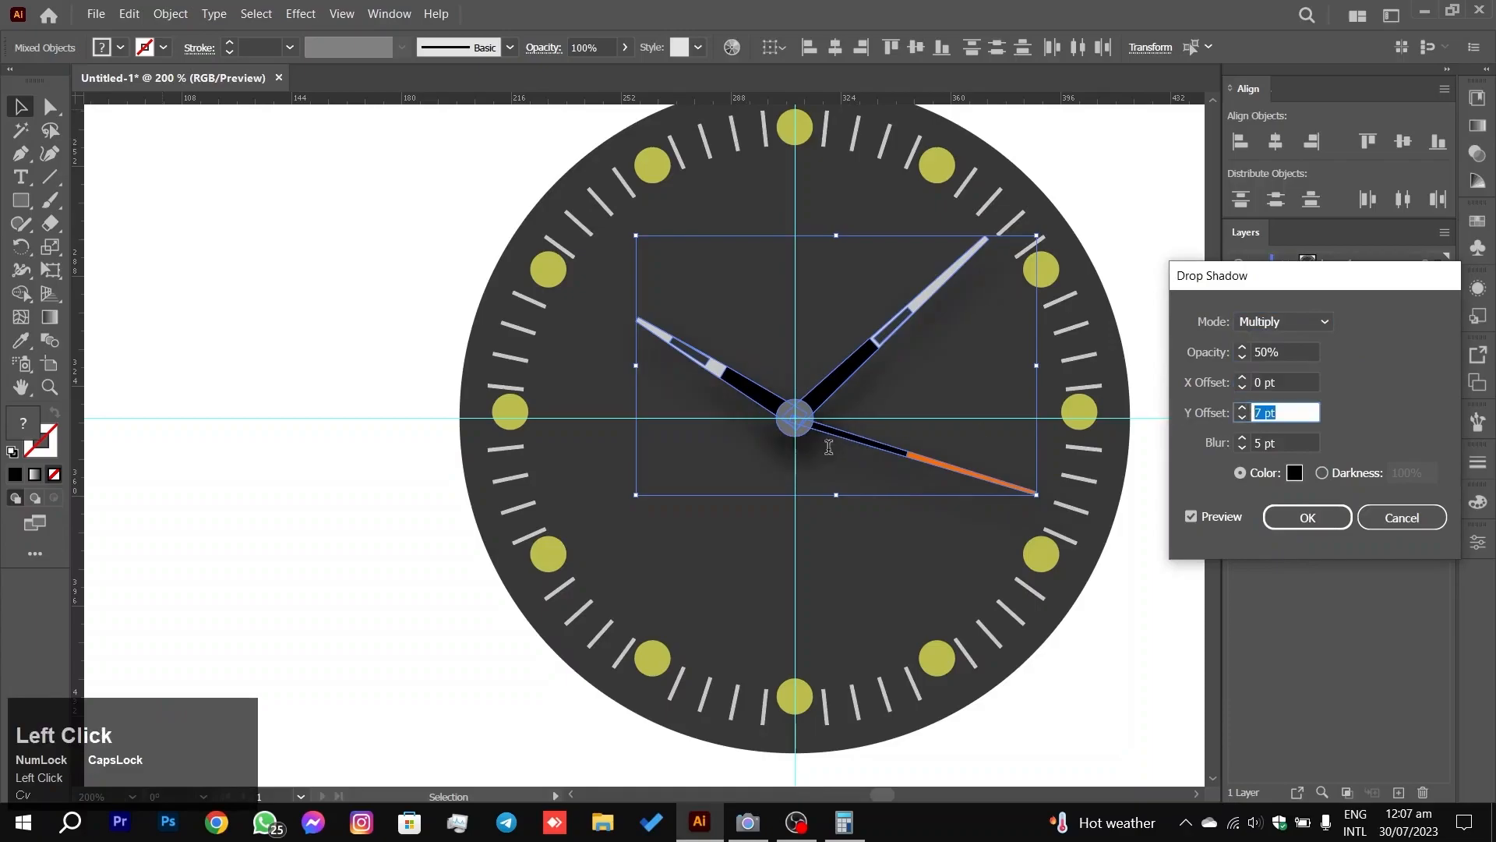
pyautogui.write('5')
pyautogui.moveTo(1282, 443); pyautogui.dragTo(969, 430)
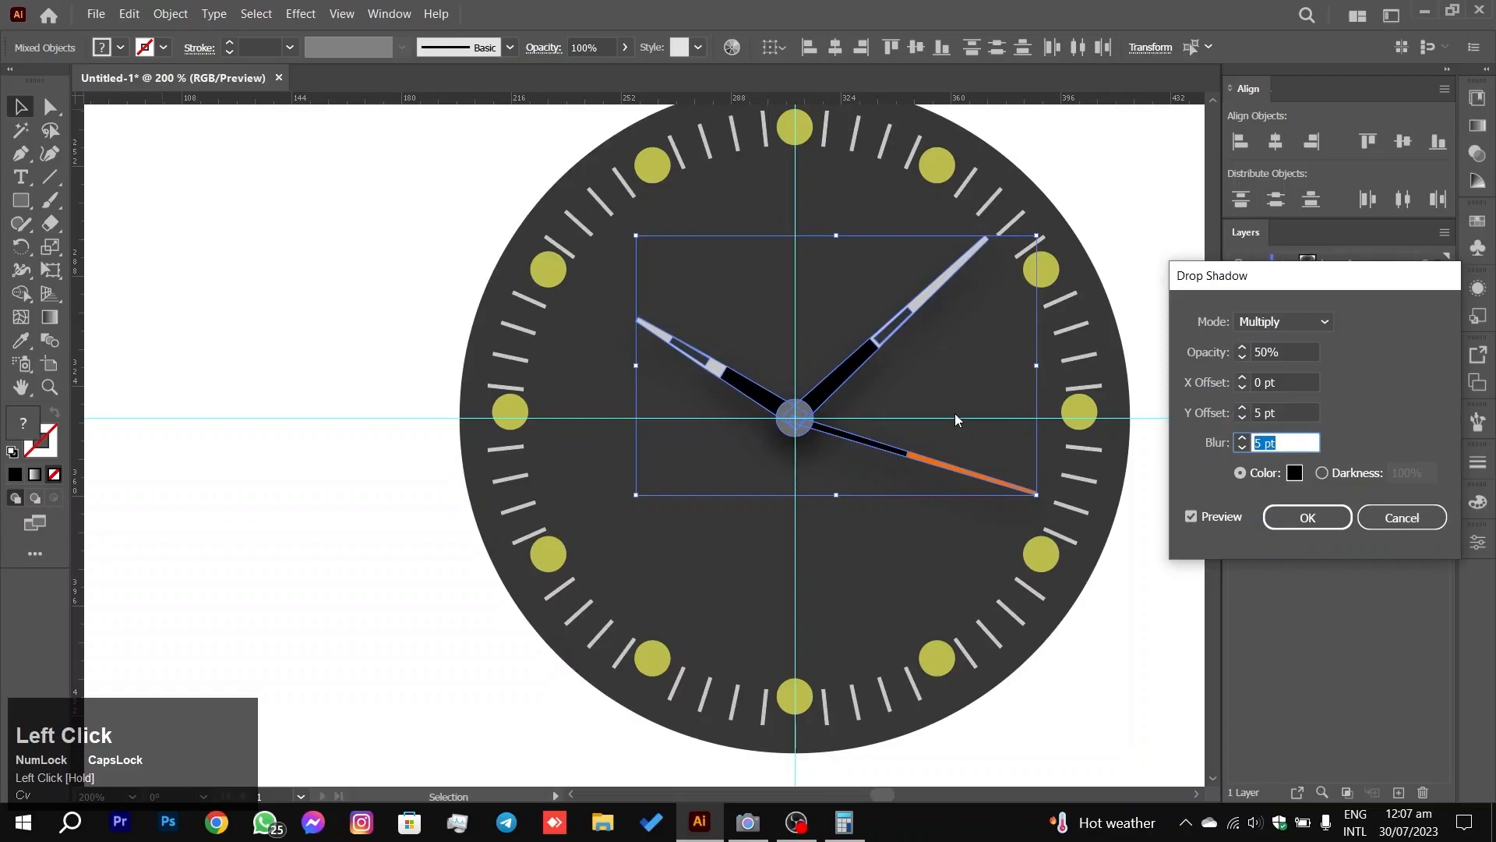
pyautogui.write('6')
pyautogui.click(1329, 372)
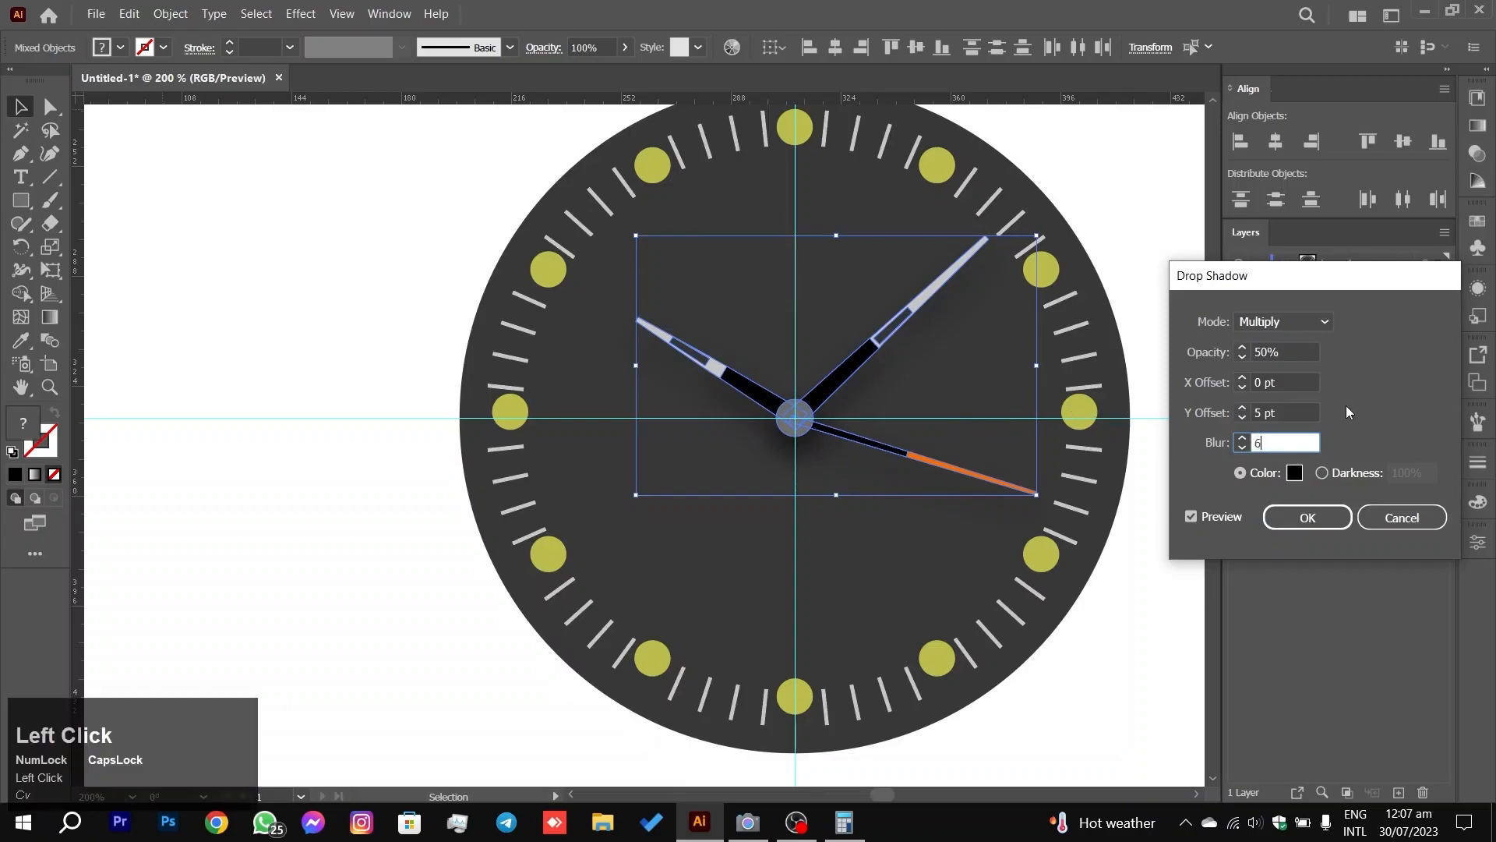
# Step: Switch the shadow from colour to 100% darkness, apply the effect and deselect the hands
pyautogui.click(1322, 474)
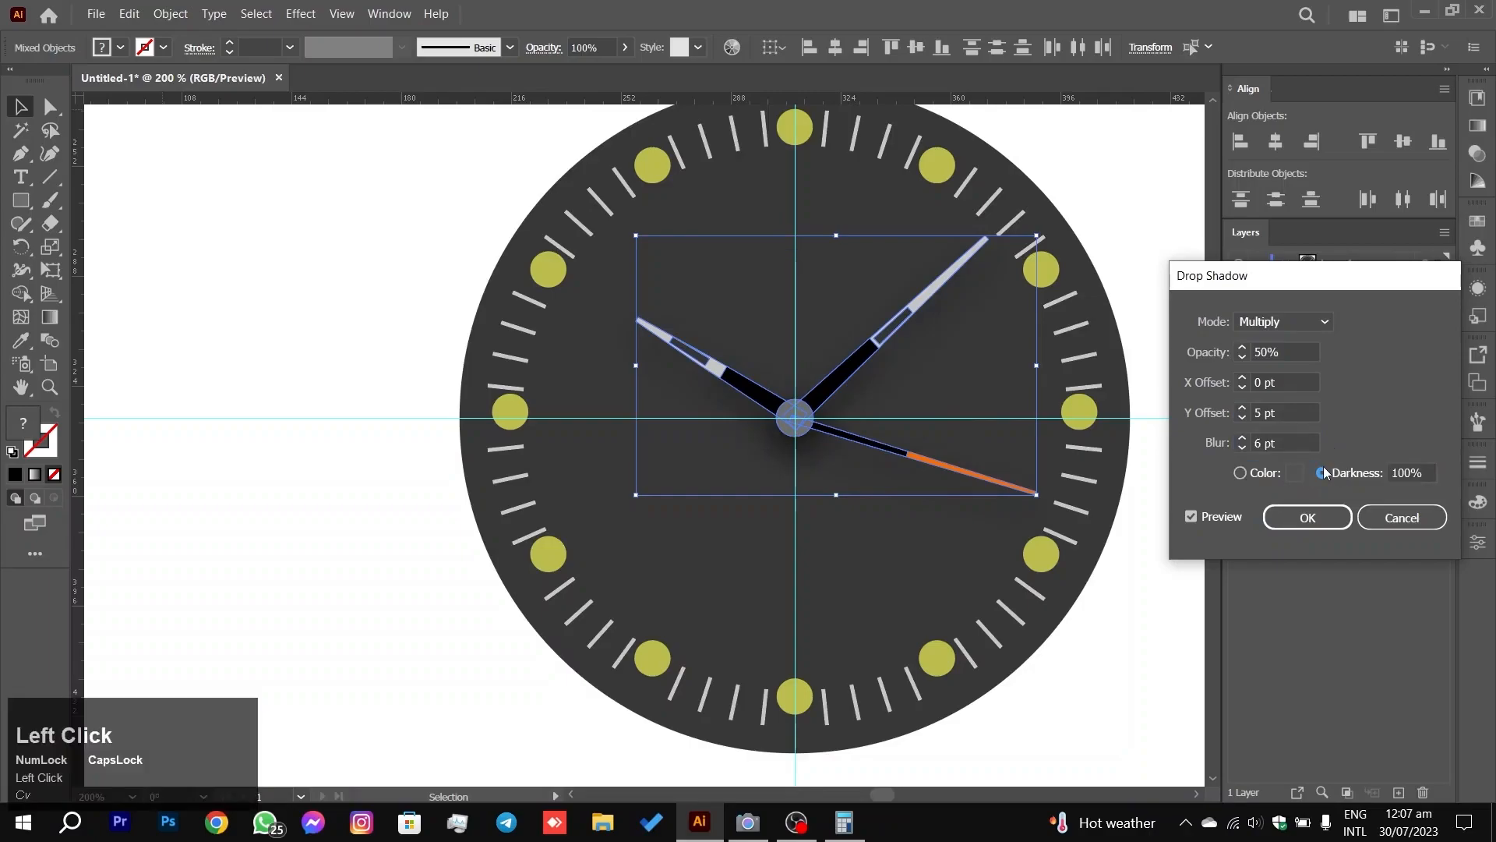
pyautogui.click(1368, 386)
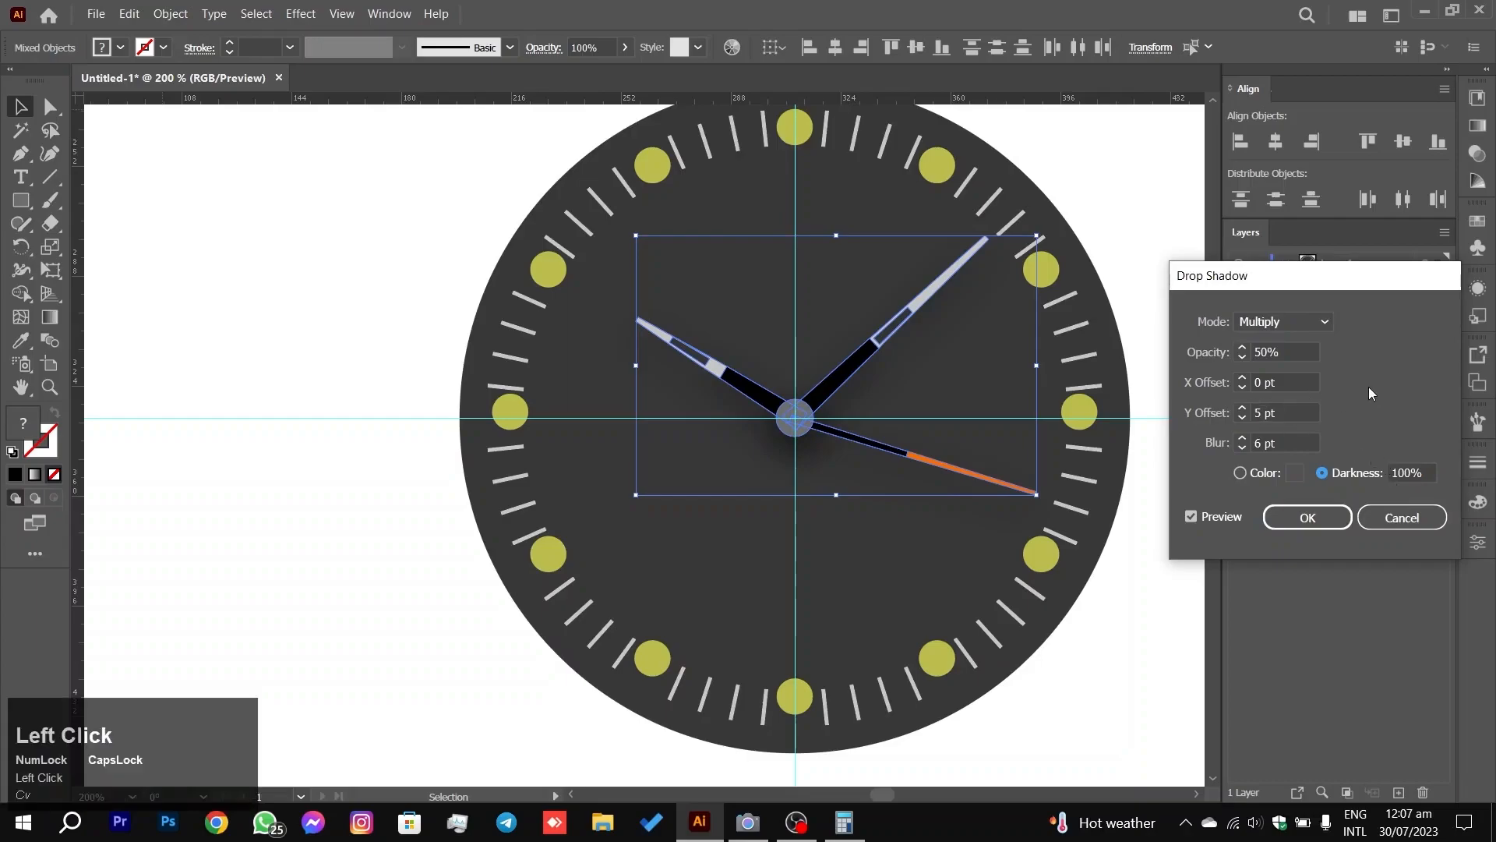
pyautogui.click(1310, 522)
pyautogui.click(1118, 210)
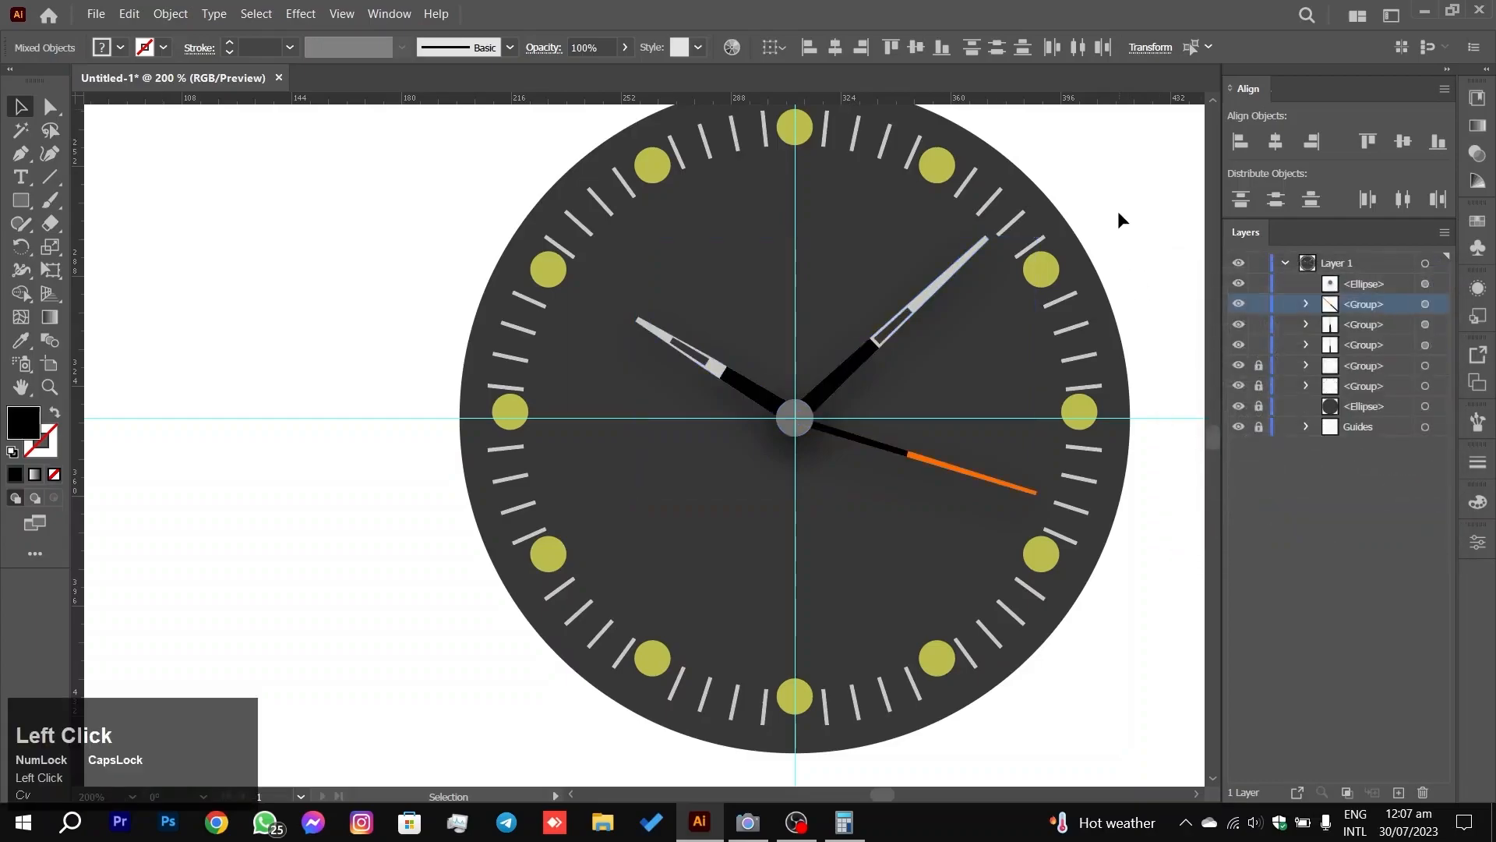
# Step: Examine the drop shadow around the centre cap and hands, both close up and at full clock size
pyautogui.scroll(7, 773, 520)
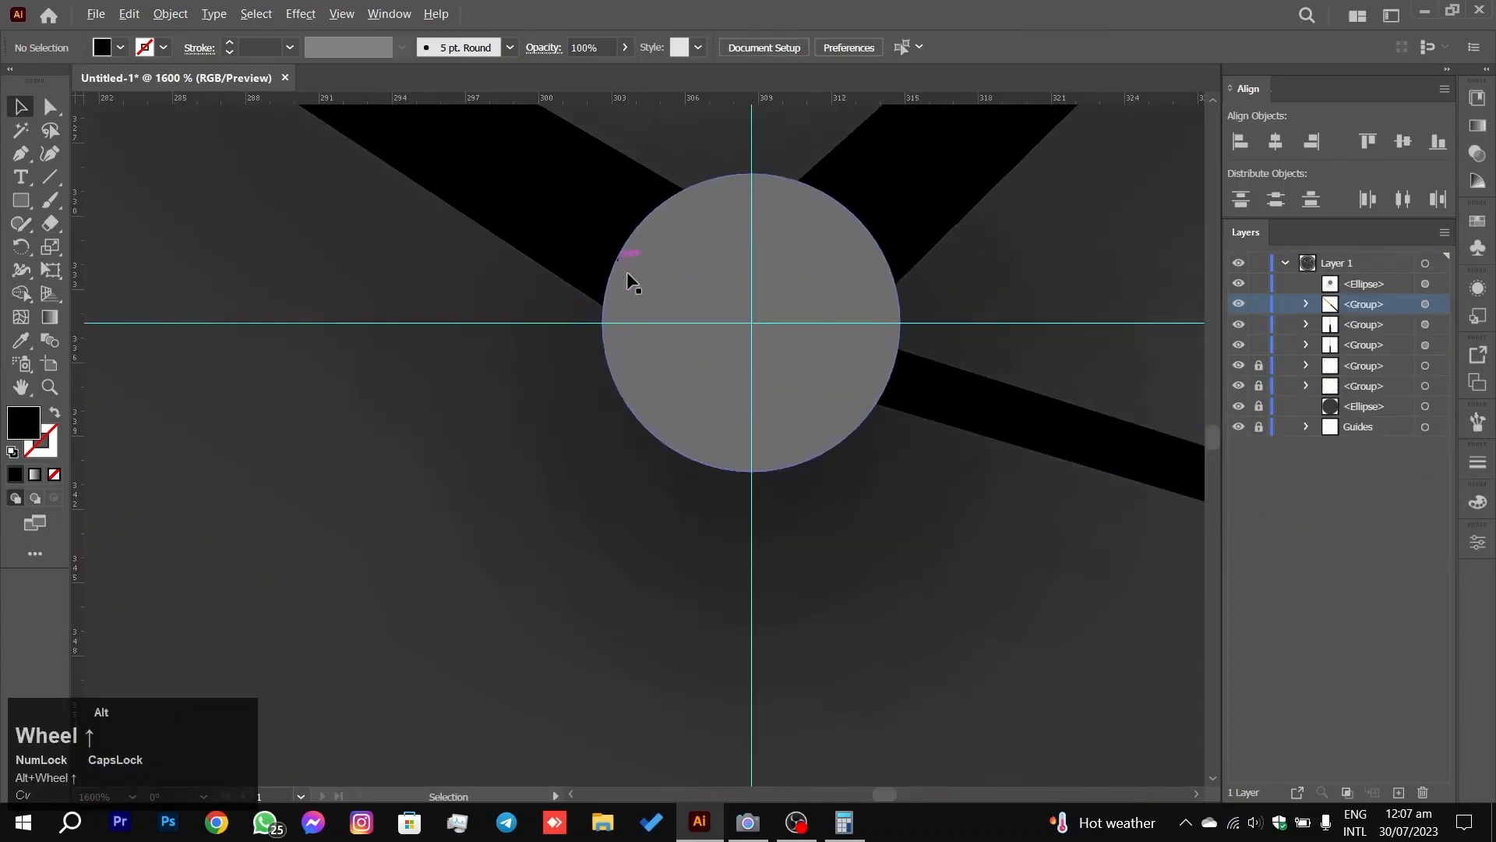
pyautogui.scroll(-8, 602, 543)
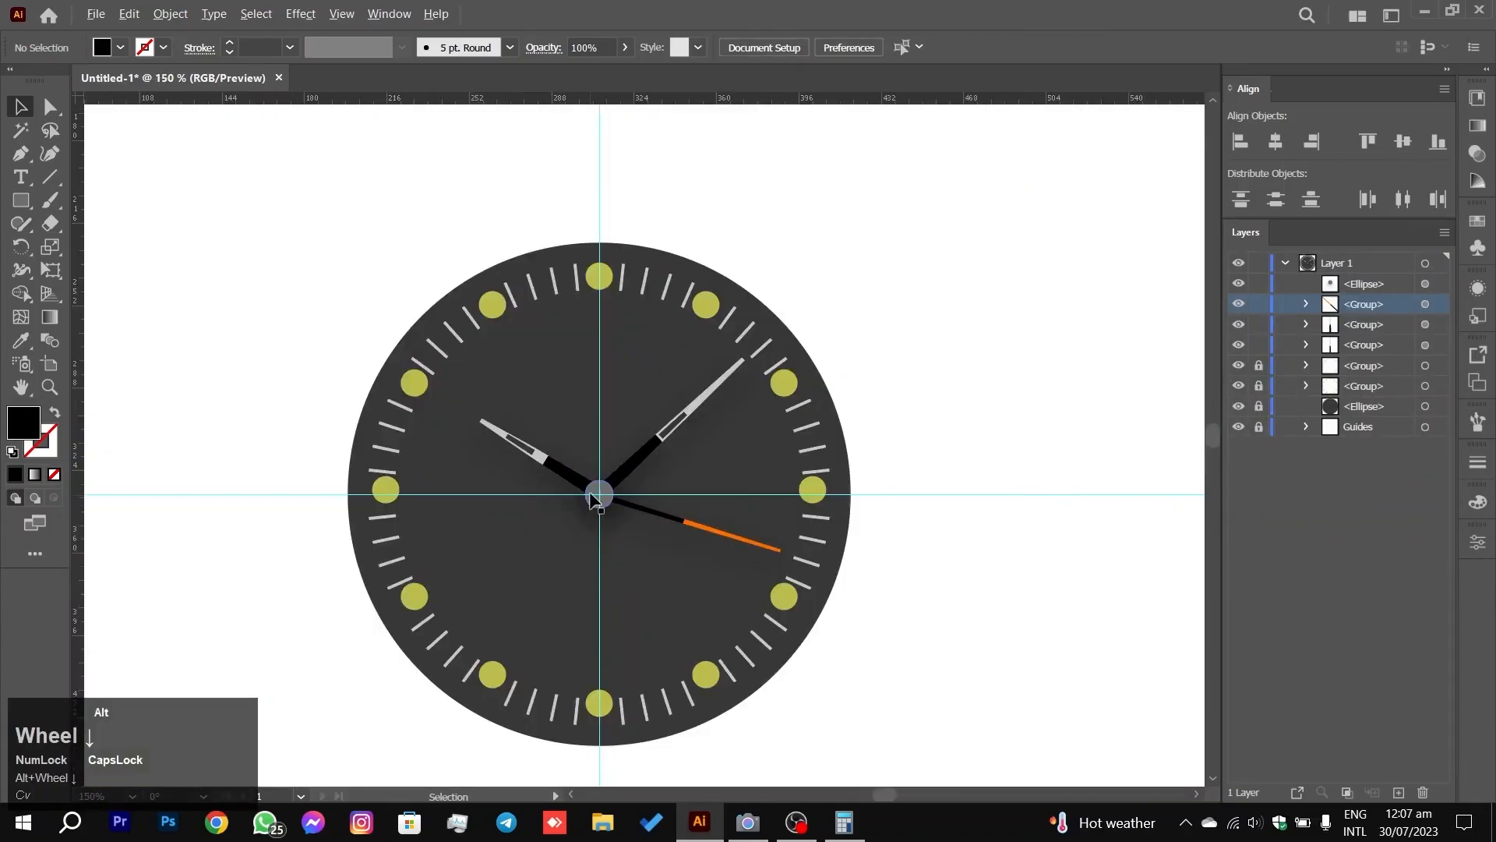
pyautogui.scroll(5, 635, 465)
pyautogui.scroll(4, 633, 463)
pyautogui.scroll(-9, 674, 524)
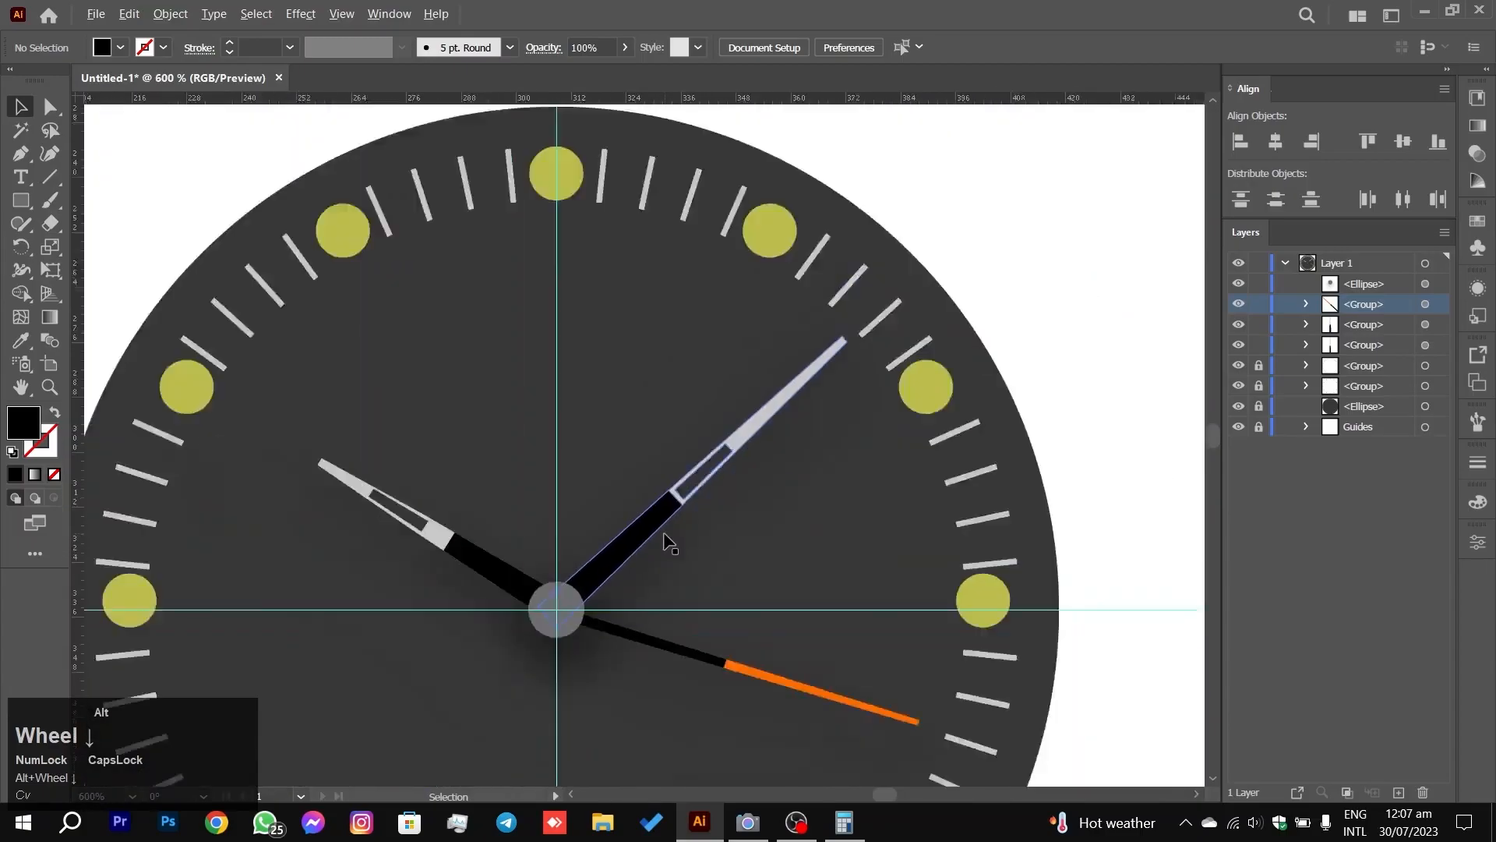
pyautogui.scroll(1, 755, 509)
pyautogui.moveTo(701, 574); pyautogui.dragTo(783, 441)
pyautogui.scroll(-4, 763, 455)
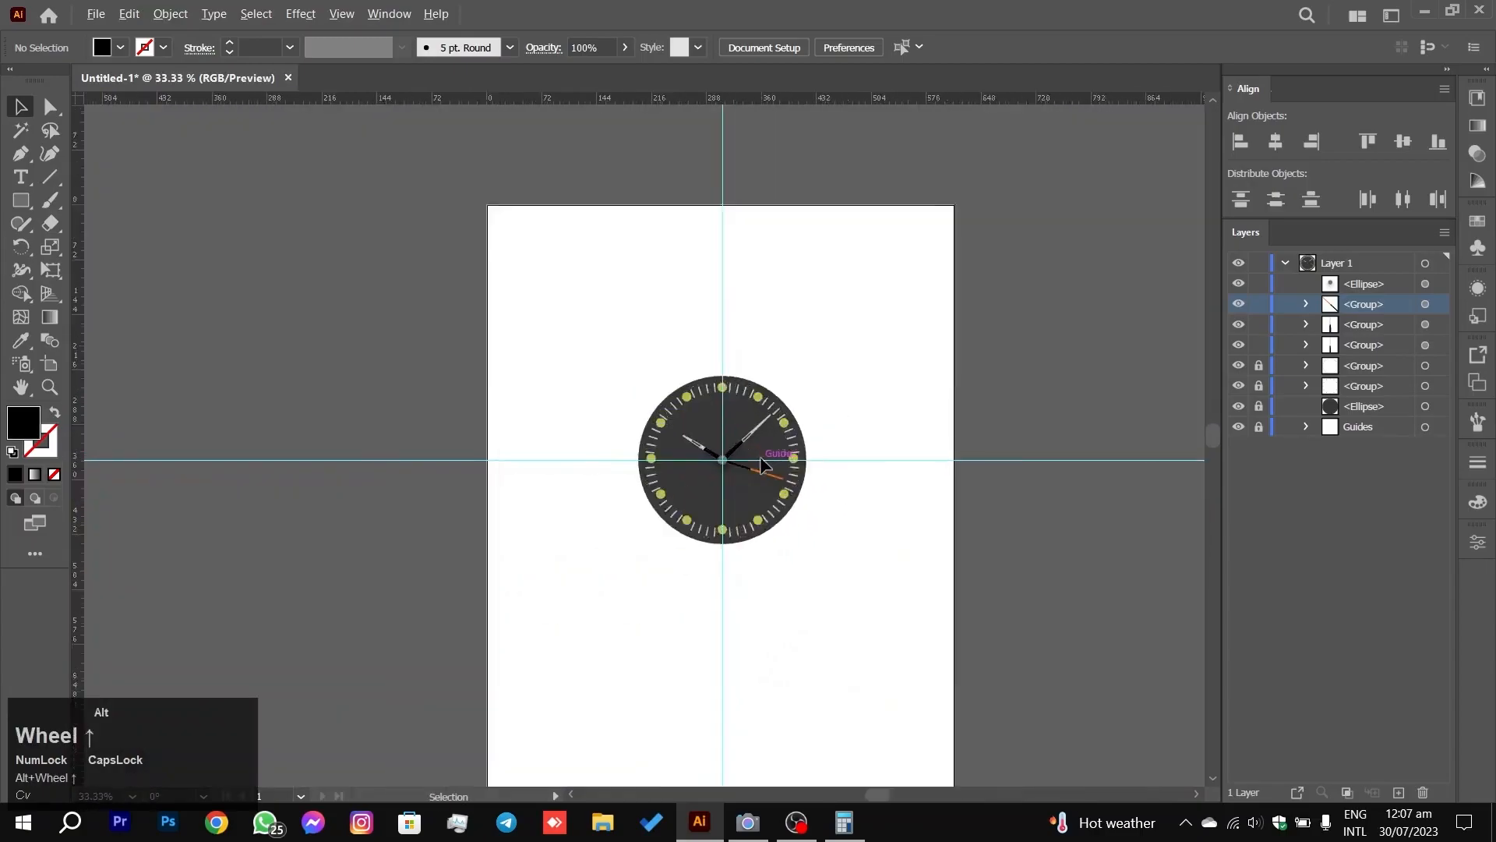
pyautogui.scroll(4, 761, 457)
pyautogui.scroll(-5, 856, 479)
# Step: Unlock the dial, tick and marker objects, and move the whole clock off the artboard beside its upper right corner
pyautogui.moveTo(911, 424); pyautogui.dragTo(805, 536)
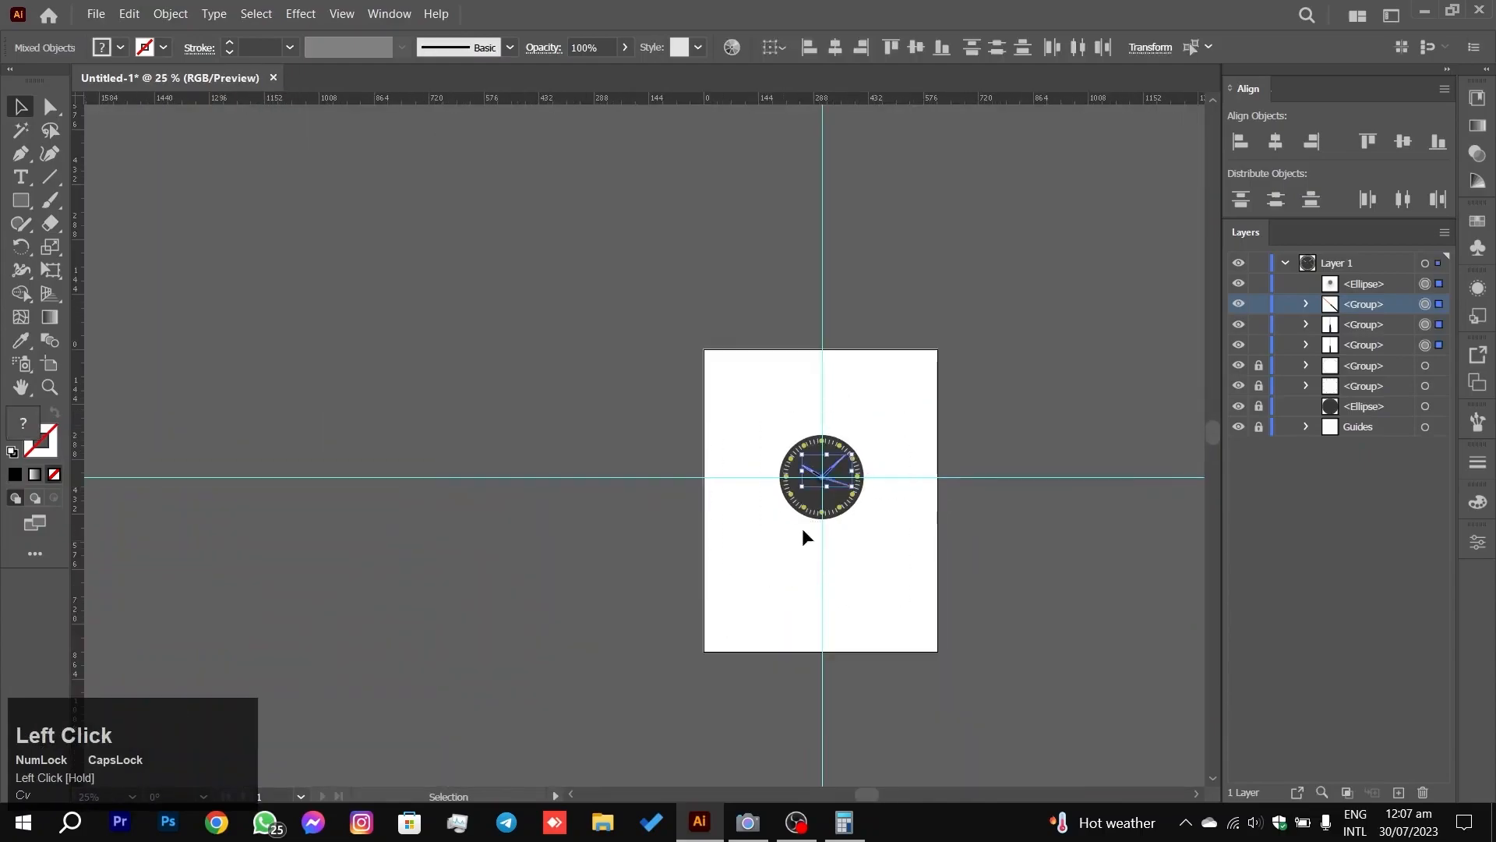
pyautogui.click(943, 396)
pyautogui.moveTo(1254, 361); pyautogui.dragTo(1257, 383)
pyautogui.moveTo(888, 413); pyautogui.dragTo(775, 574)
pyautogui.moveTo(832, 492); pyautogui.dragTo(1021, 371)
pyautogui.click(851, 477)
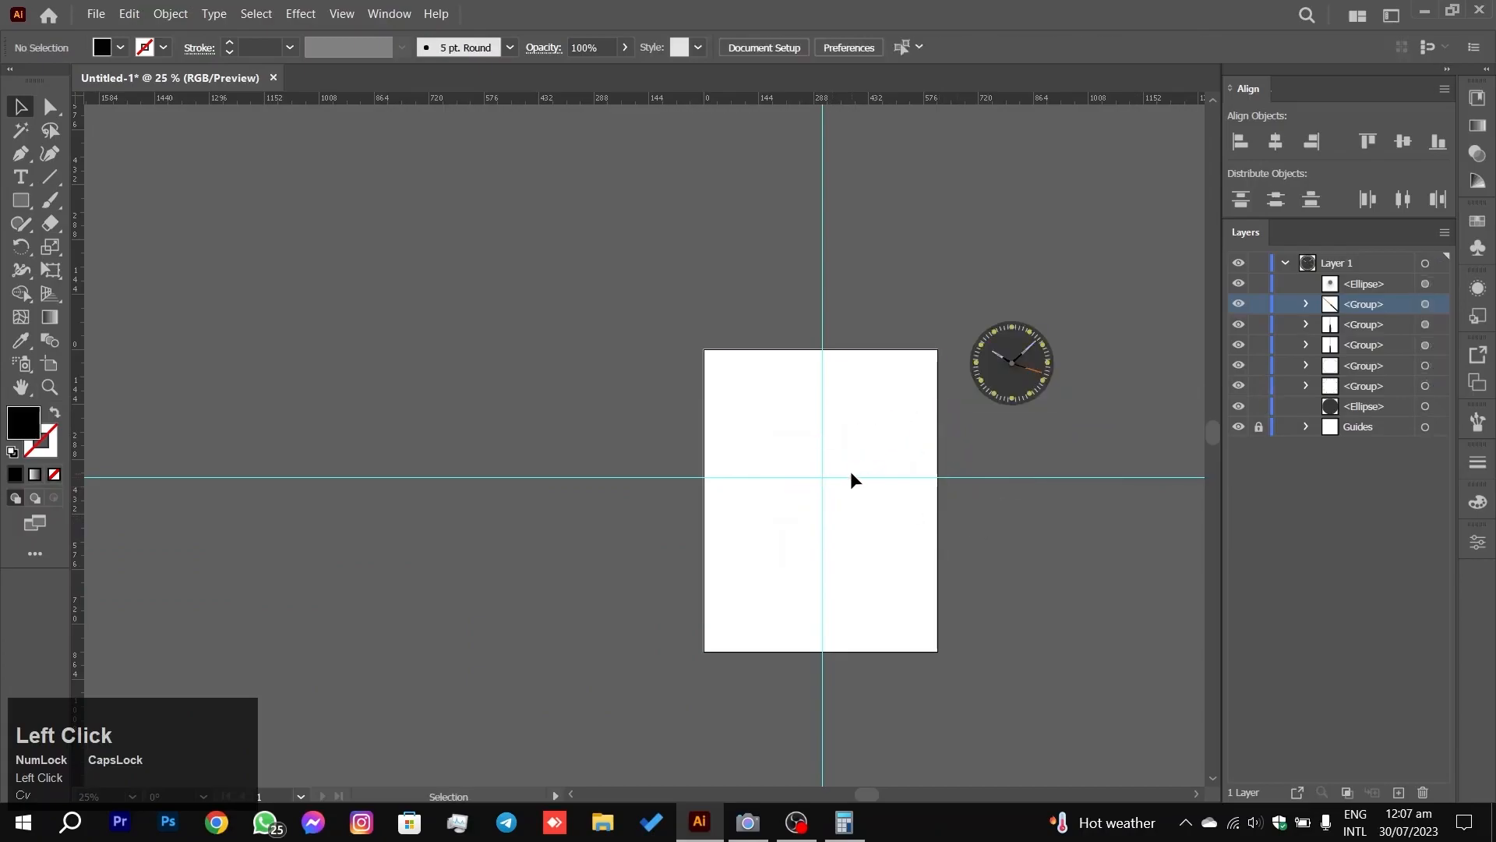
# Step: Draw a black circle centred on the guides' intersection, spanning slightly more than half of the artboard's width
pyautogui.scroll(4, 853, 471)
pyautogui.scroll(-3, 853, 471)
pyautogui.moveTo(890, 502); pyautogui.dragTo(745, 371)
pyautogui.scroll(2, 745, 371)
pyautogui.moveTo(716, 275); pyautogui.dragTo(876, 417)
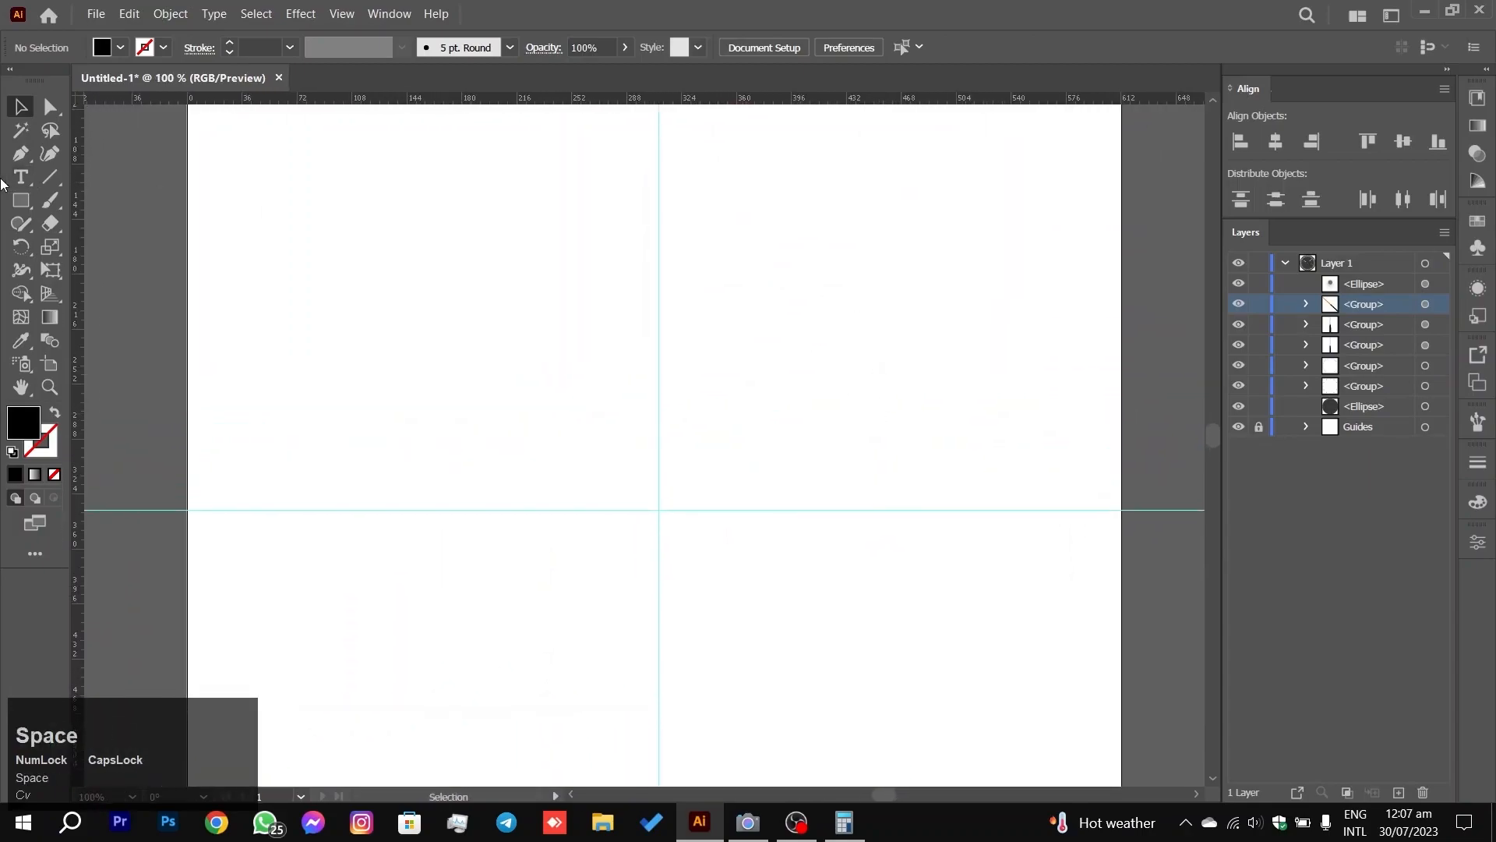
pyautogui.rightClick(21, 201)
pyautogui.click(94, 250)
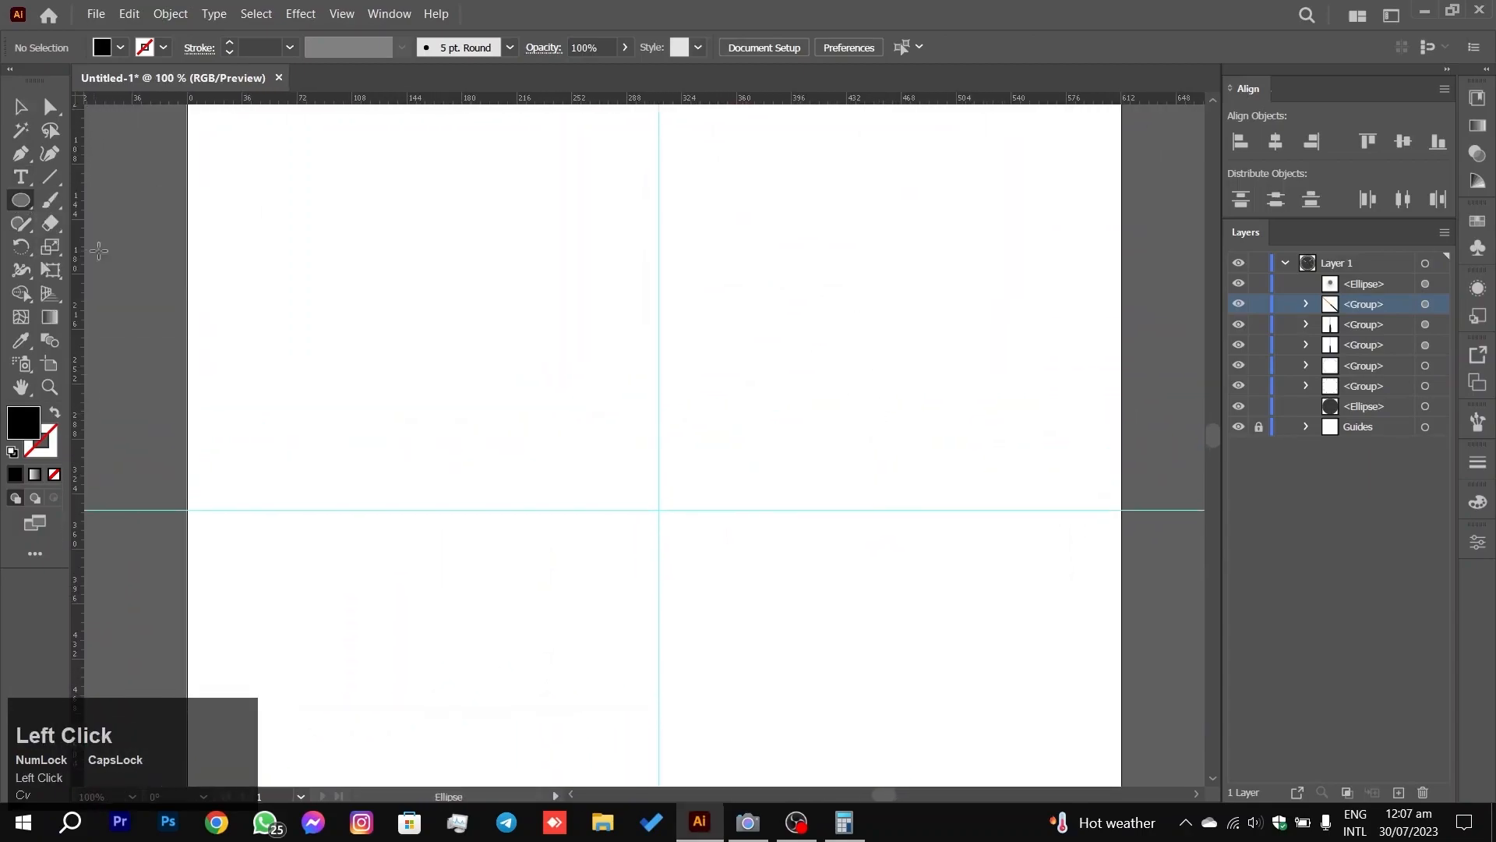
pyautogui.moveTo(658, 510)
pyautogui.mouseDown()
pyautogui.moveTo(754, 603)
pyautogui.moveTo(862, 753)
pyautogui.moveTo(913, 774)
pyautogui.moveTo(909, 733)
pyautogui.moveTo(921, 747)
pyautogui.mouseUp()
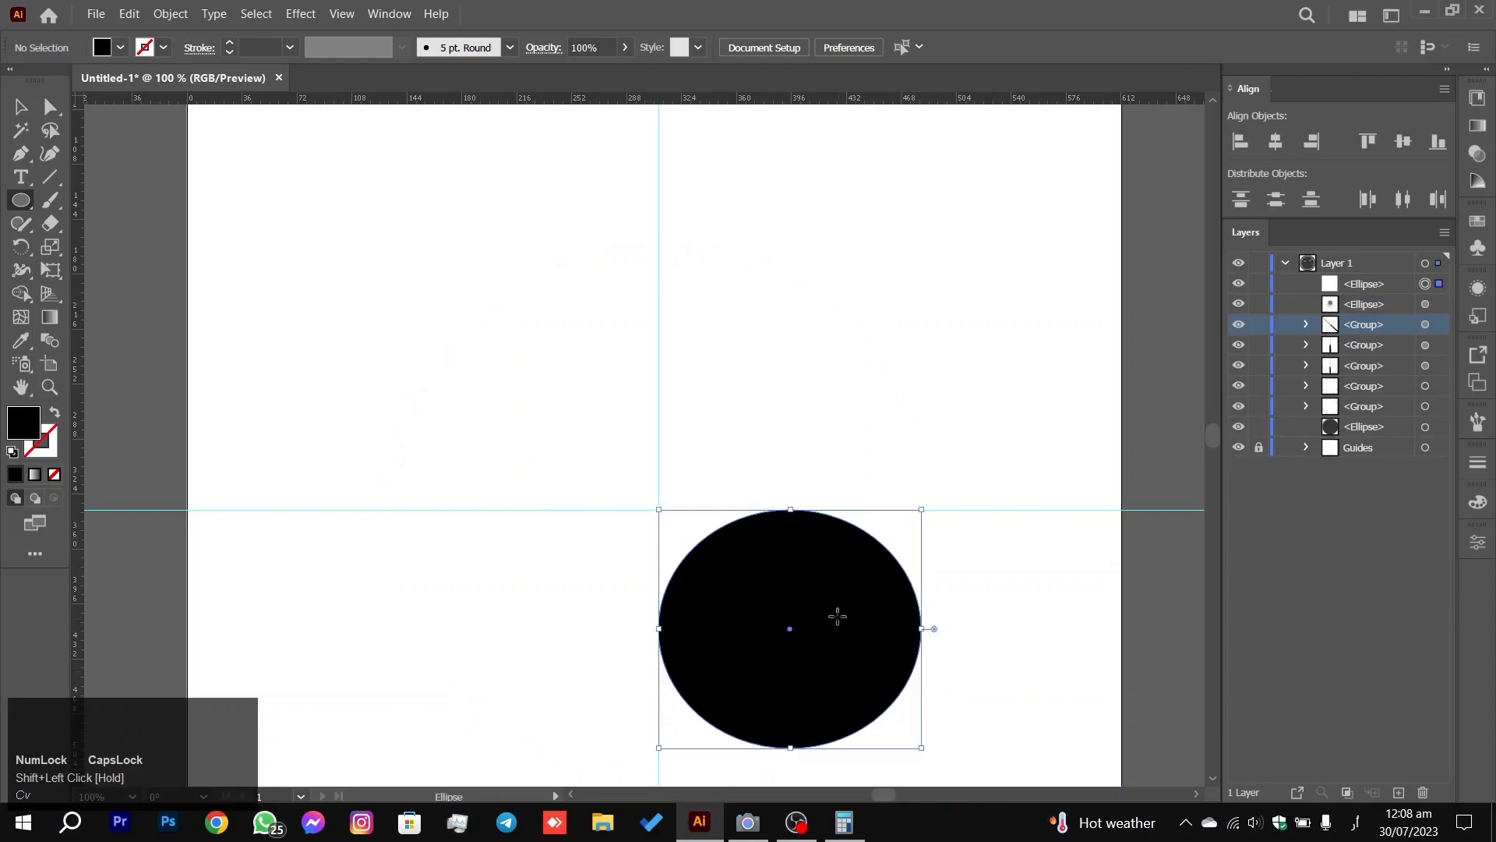
pyautogui.hotkey('ctrl', 'z')
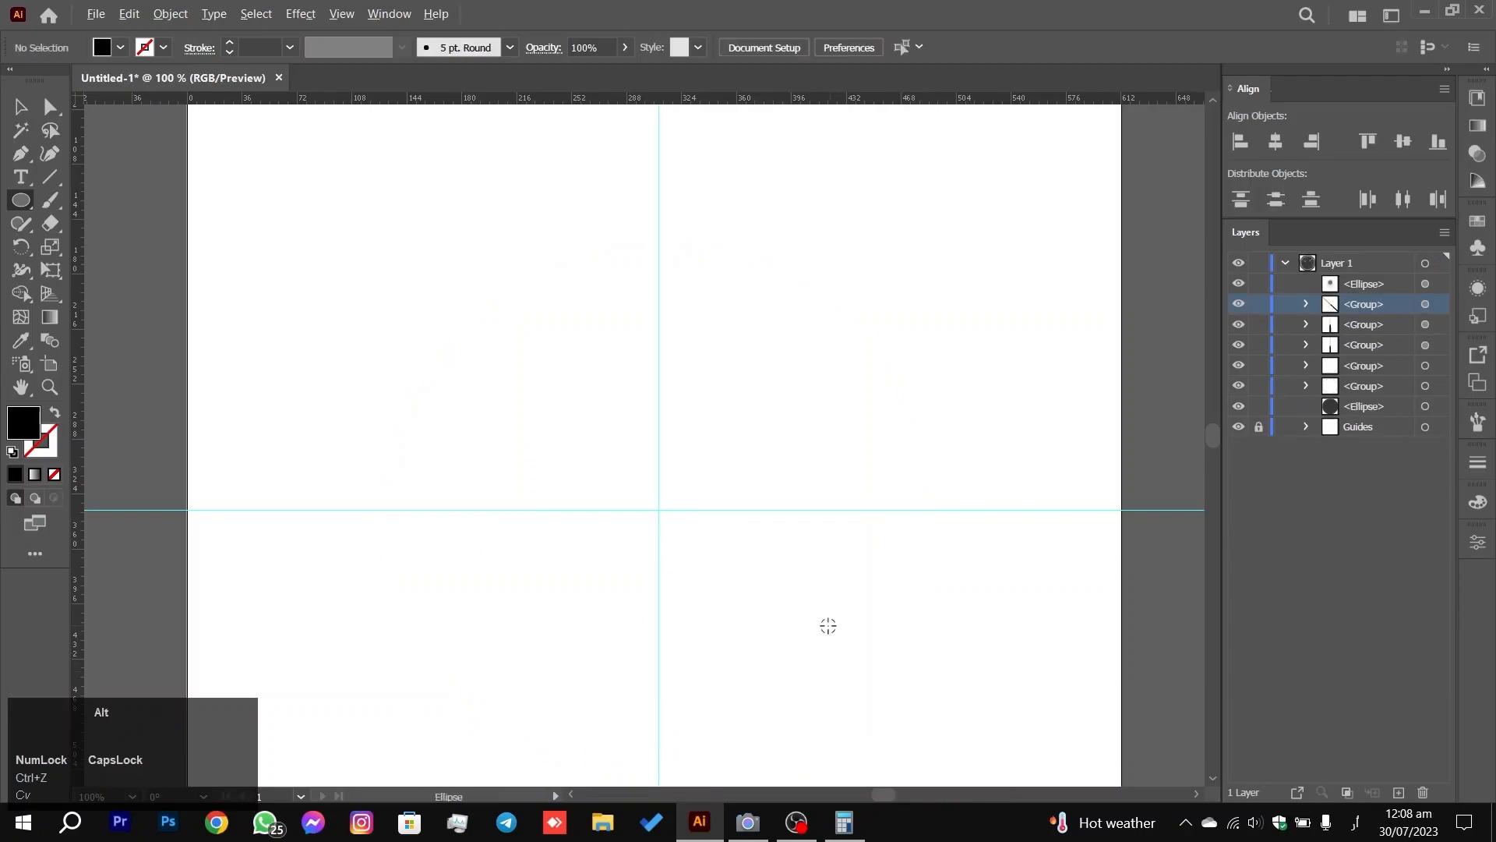
pyautogui.scroll(-1, 830, 625)
pyautogui.moveTo(809, 525); pyautogui.dragTo(757, 355)
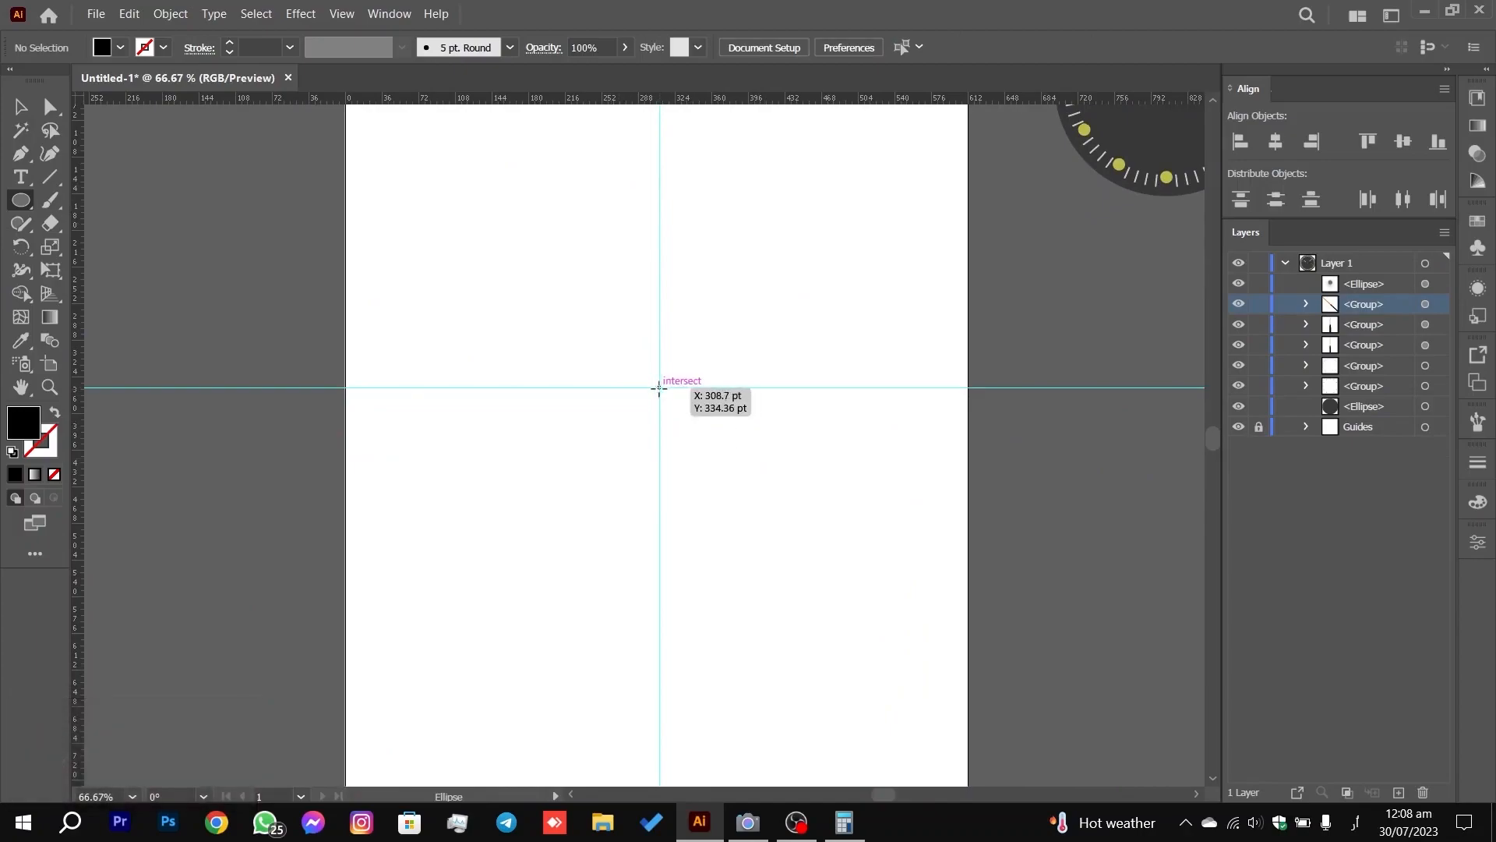
pyautogui.moveTo(657, 388)
pyautogui.mouseDown()
pyautogui.moveTo(798, 557)
pyautogui.moveTo(785, 558)
pyautogui.mouseUp()
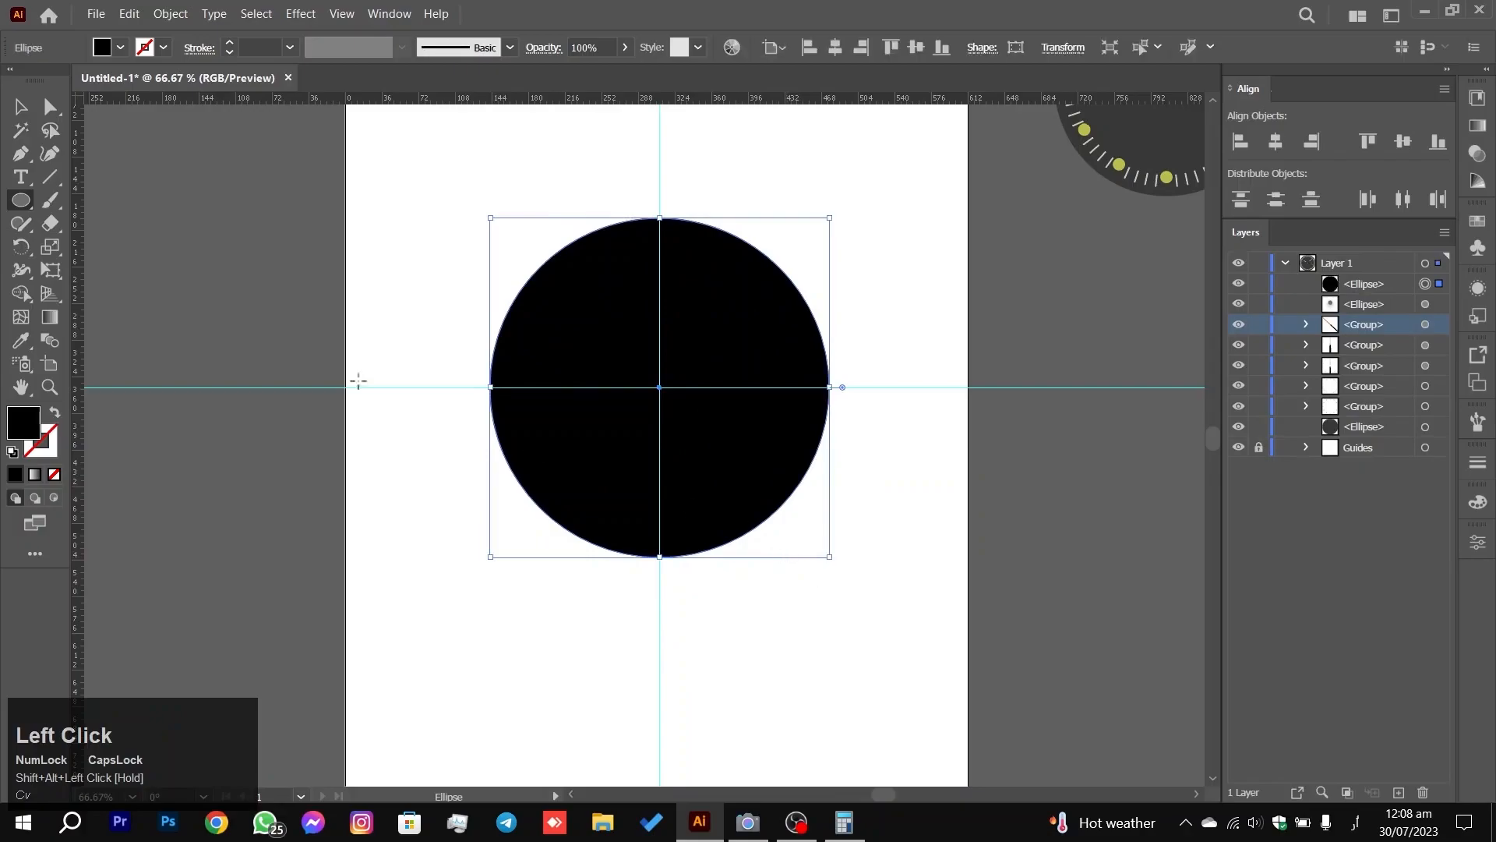
# Step: Try to move the clock's dark dial ellipse onto the black circle, and undo the move
pyautogui.click(20, 107)
pyautogui.moveTo(1185, 148); pyautogui.dragTo(678, 416)
pyautogui.hotkey('ctrl', 'z')
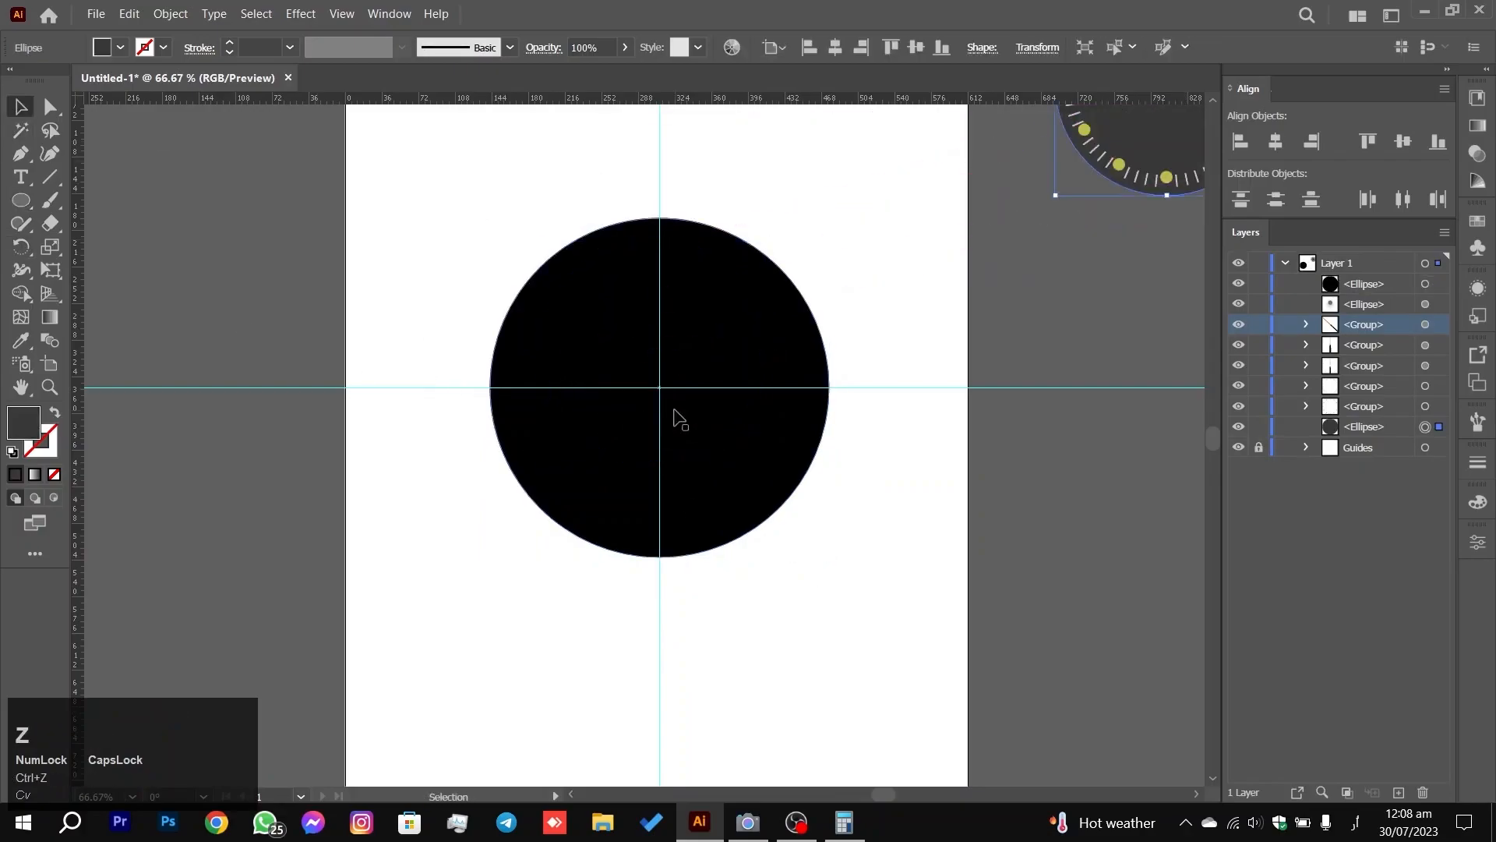
# Step: Move the whole clock slightly down and closer to the artboard's upper right edge
pyautogui.moveTo(938, 344); pyautogui.dragTo(1115, 176)
pyautogui.moveTo(1079, 230); pyautogui.dragTo(1039, 293)
pyautogui.click(719, 221)
# Step: Draw a dark grey rectangle overlapping the upper edge of the black circle across the vertical guide
pyautogui.press('space')
pyautogui.moveTo(742, 348); pyautogui.dragTo(811, 281)
pyautogui.scroll(4, 581, 318)
pyautogui.scroll(-3, 582, 318)
pyautogui.press('space')
pyautogui.moveTo(838, 228)
pyautogui.mouseDown()
pyautogui.moveTo(834, 352)
pyautogui.moveTo(862, 324)
pyautogui.moveTo(847, 218)
pyautogui.mouseUp()
pyautogui.scroll(1, 446, 288)
pyautogui.press('space')
pyautogui.rightClick(21, 200)
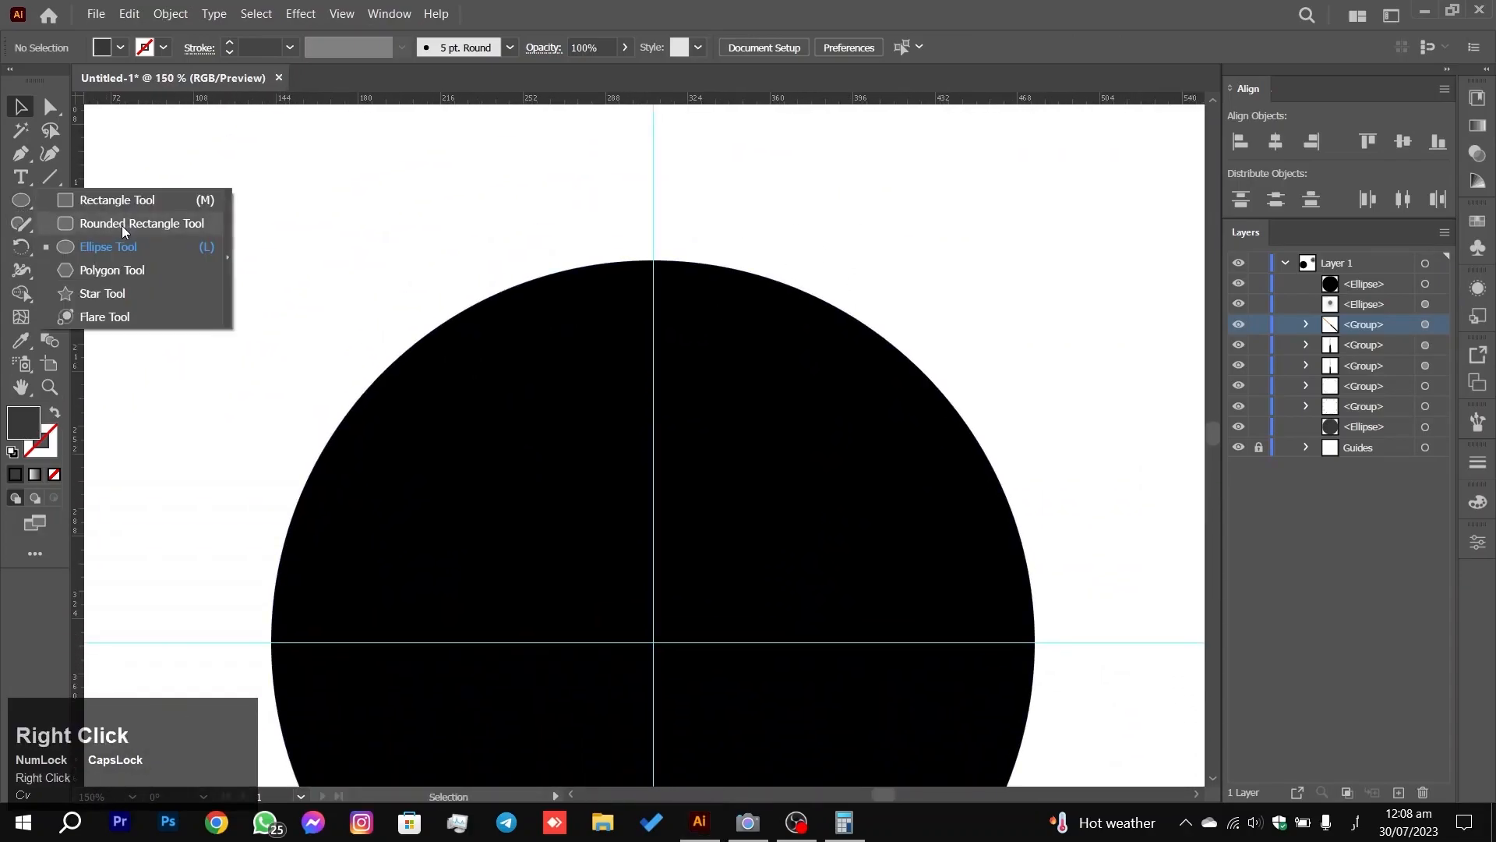
pyautogui.click(117, 201)
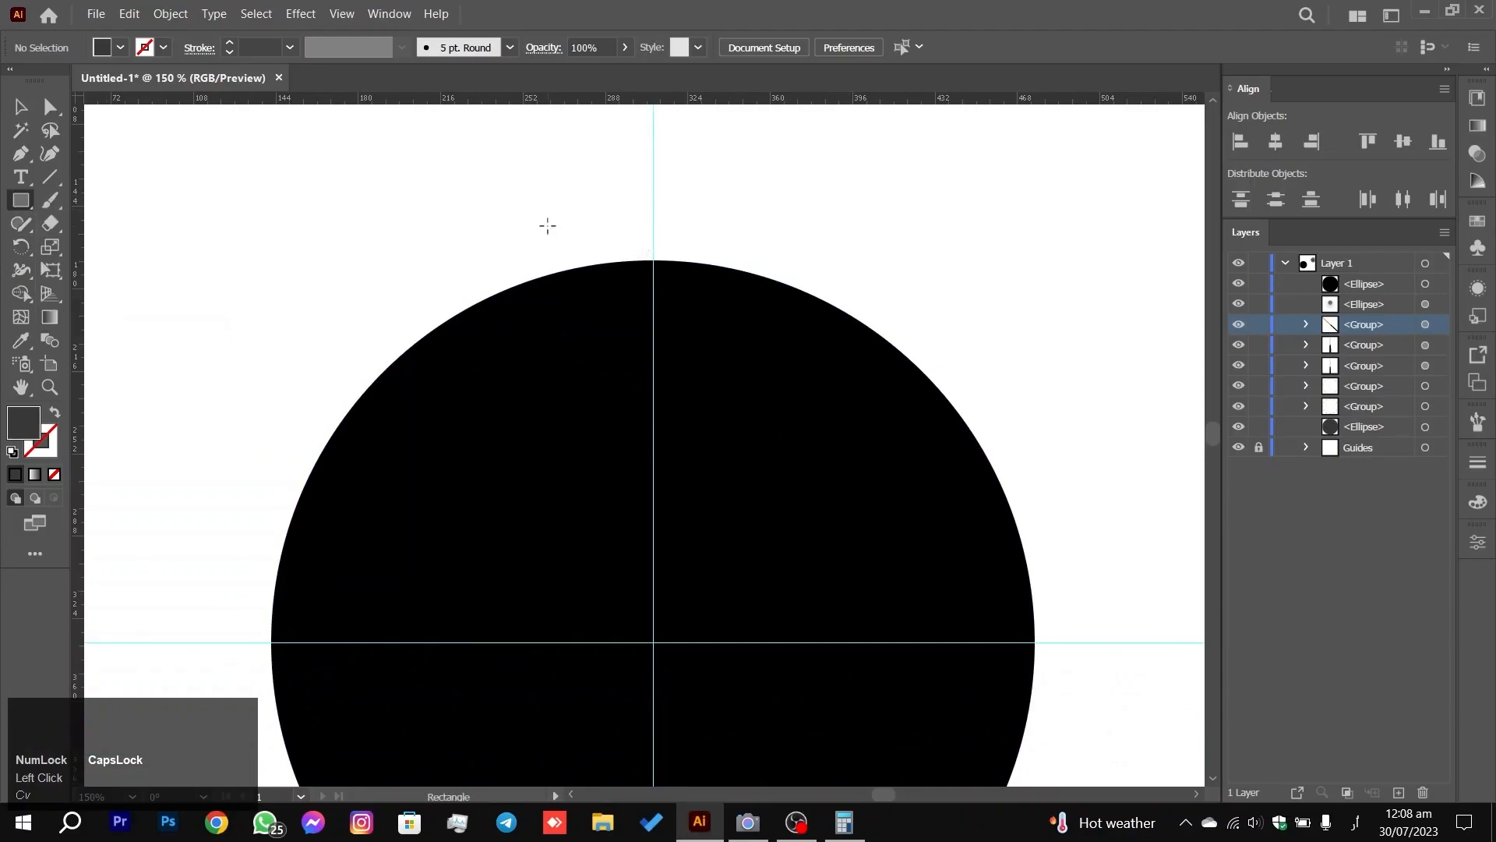
pyautogui.moveTo(548, 226)
pyautogui.mouseDown()
pyautogui.moveTo(788, 347)
pyautogui.moveTo(787, 335)
pyautogui.mouseUp()
# Step: Centre the rectangle on the vertical guide and widen it equally on both sides
pyautogui.click(19, 107)
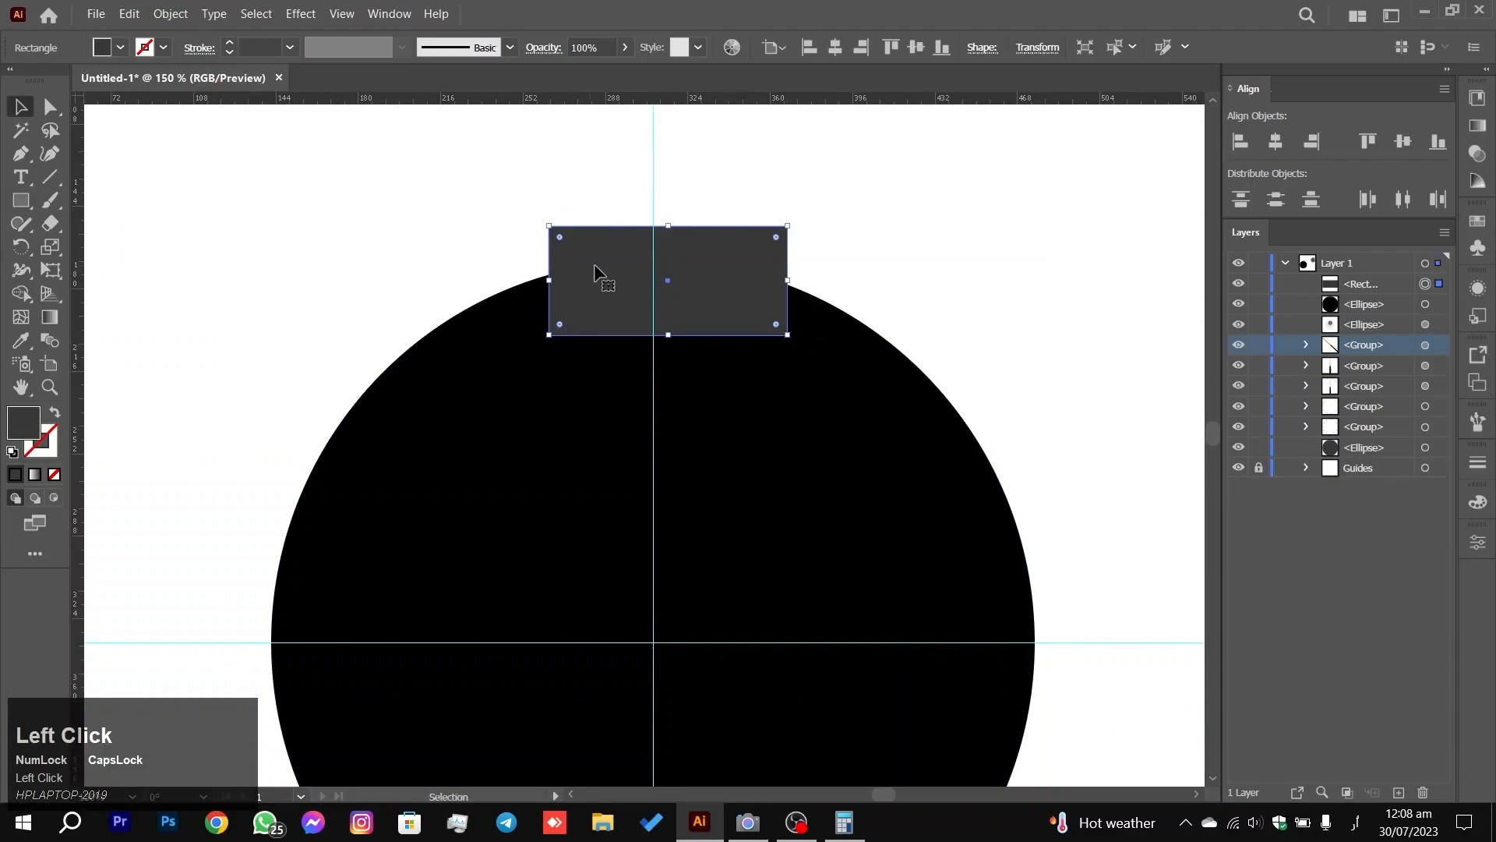
pyautogui.moveTo(695, 296); pyautogui.dragTo(676, 286)
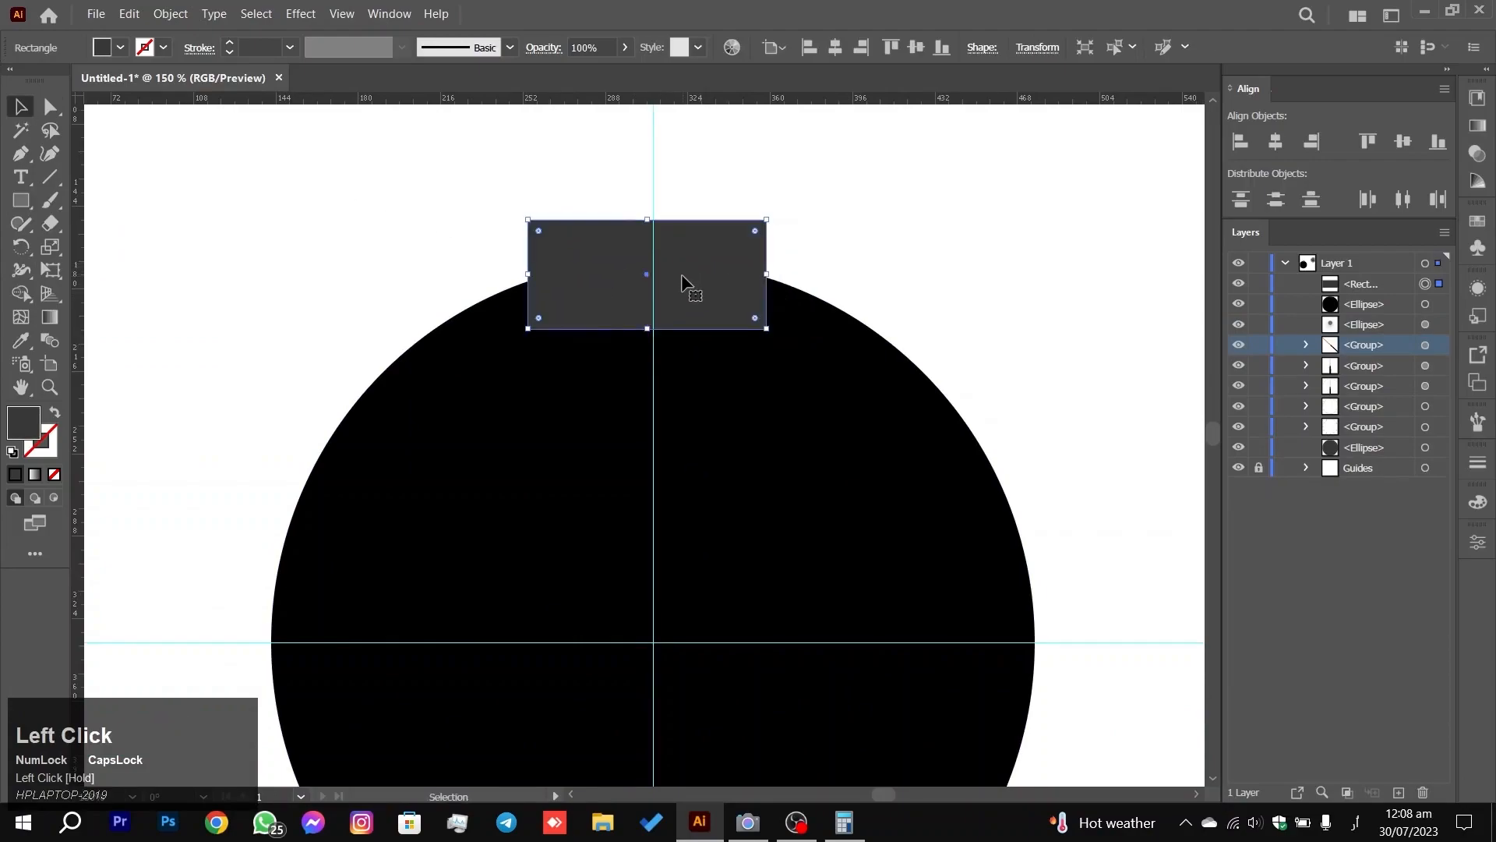
pyautogui.press('Right')
pyautogui.press('Right')
pyautogui.press('Right')
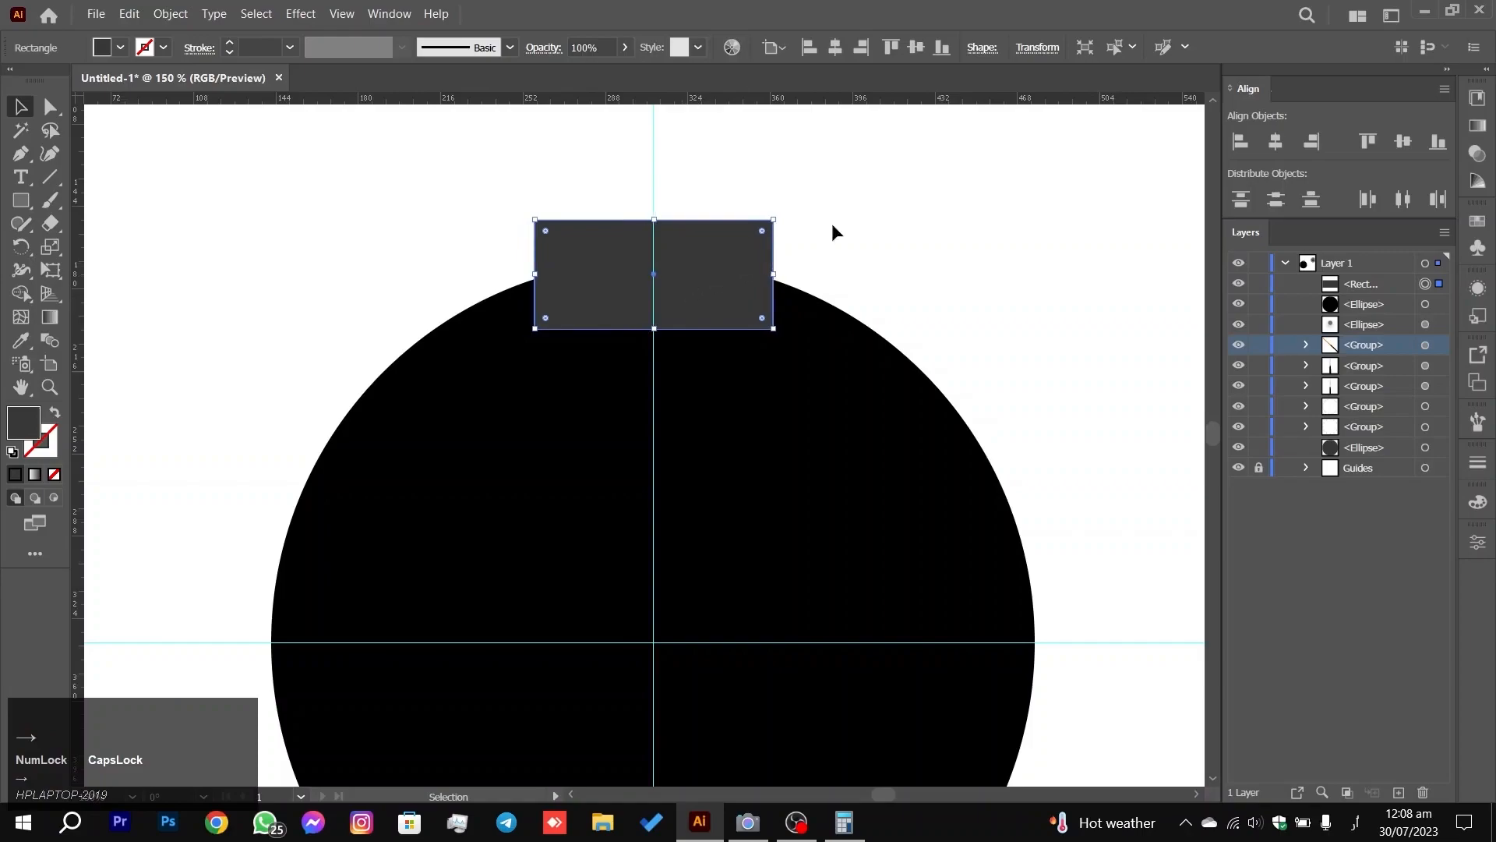
pyautogui.click(845, 223)
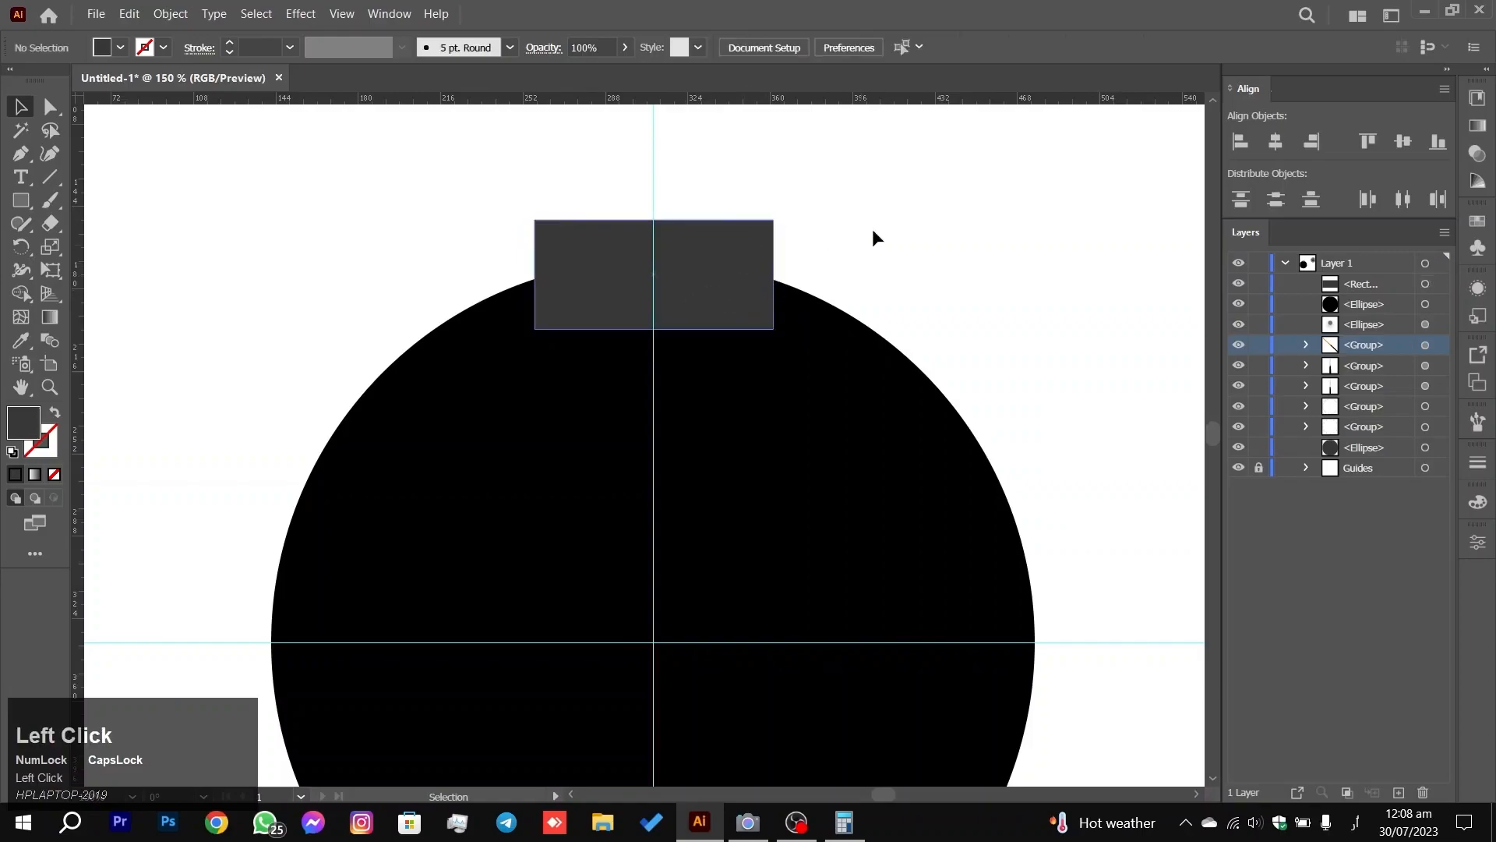
pyautogui.click(567, 292)
pyautogui.moveTo(536, 278); pyautogui.dragTo(512, 277)
pyautogui.moveTo(932, 222); pyautogui.dragTo(651, 483)
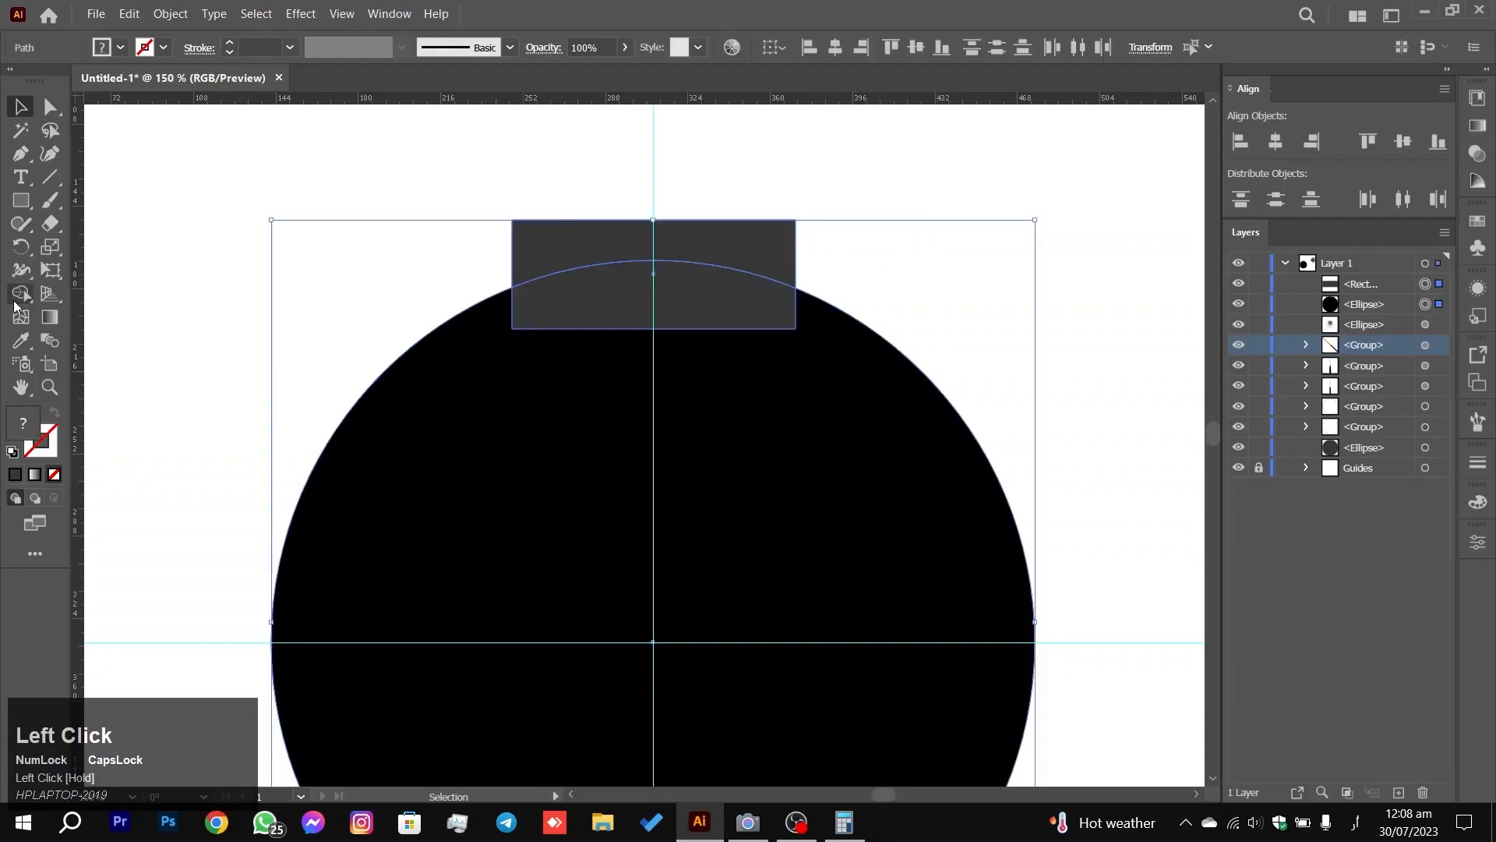
pyautogui.click(206, 193)
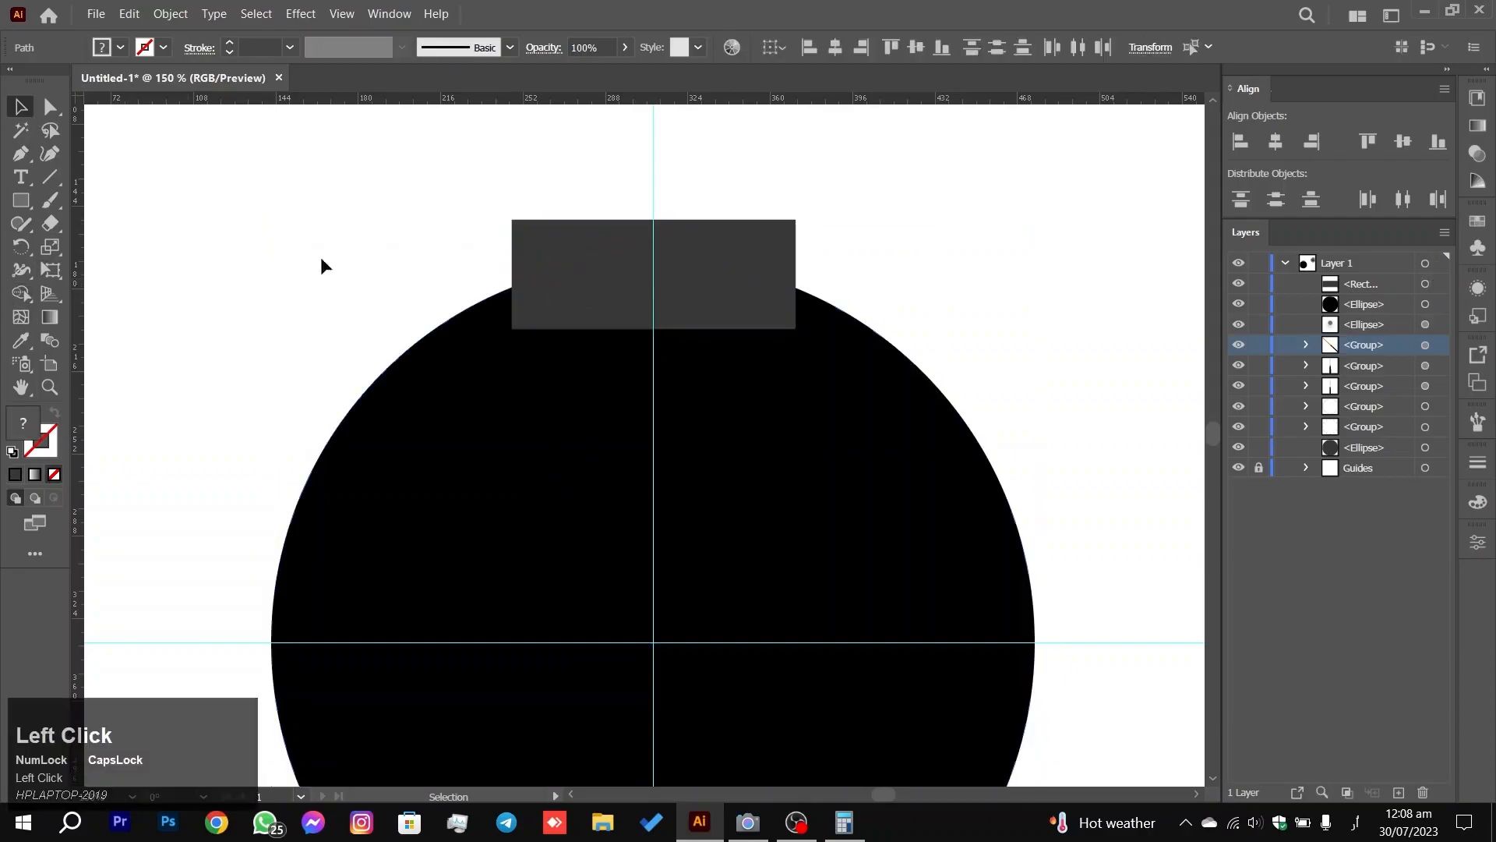
# Step: Duplicate the rectangle straight down so the copy overlaps the black circle's lower edge
pyautogui.scroll(-3, 657, 394)
pyautogui.scroll(-1, 657, 394)
pyautogui.scroll(2, 678, 417)
pyautogui.click(635, 274)
pyautogui.moveTo(676, 258); pyautogui.dragTo(685, 760)
pyautogui.click(861, 586)
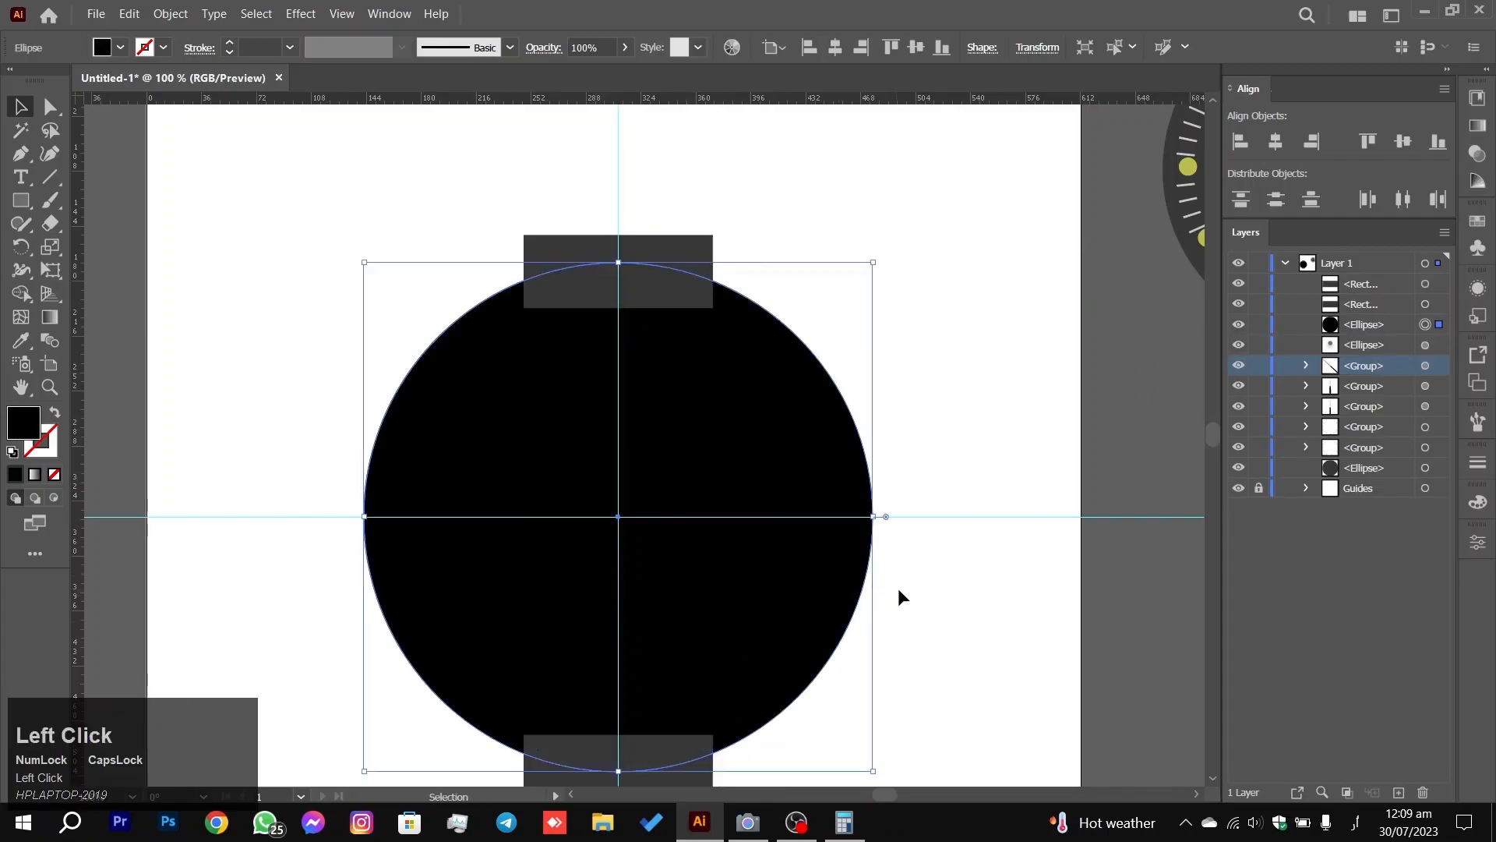
pyautogui.click(957, 629)
pyautogui.scroll(-1, 962, 629)
pyautogui.click(627, 692)
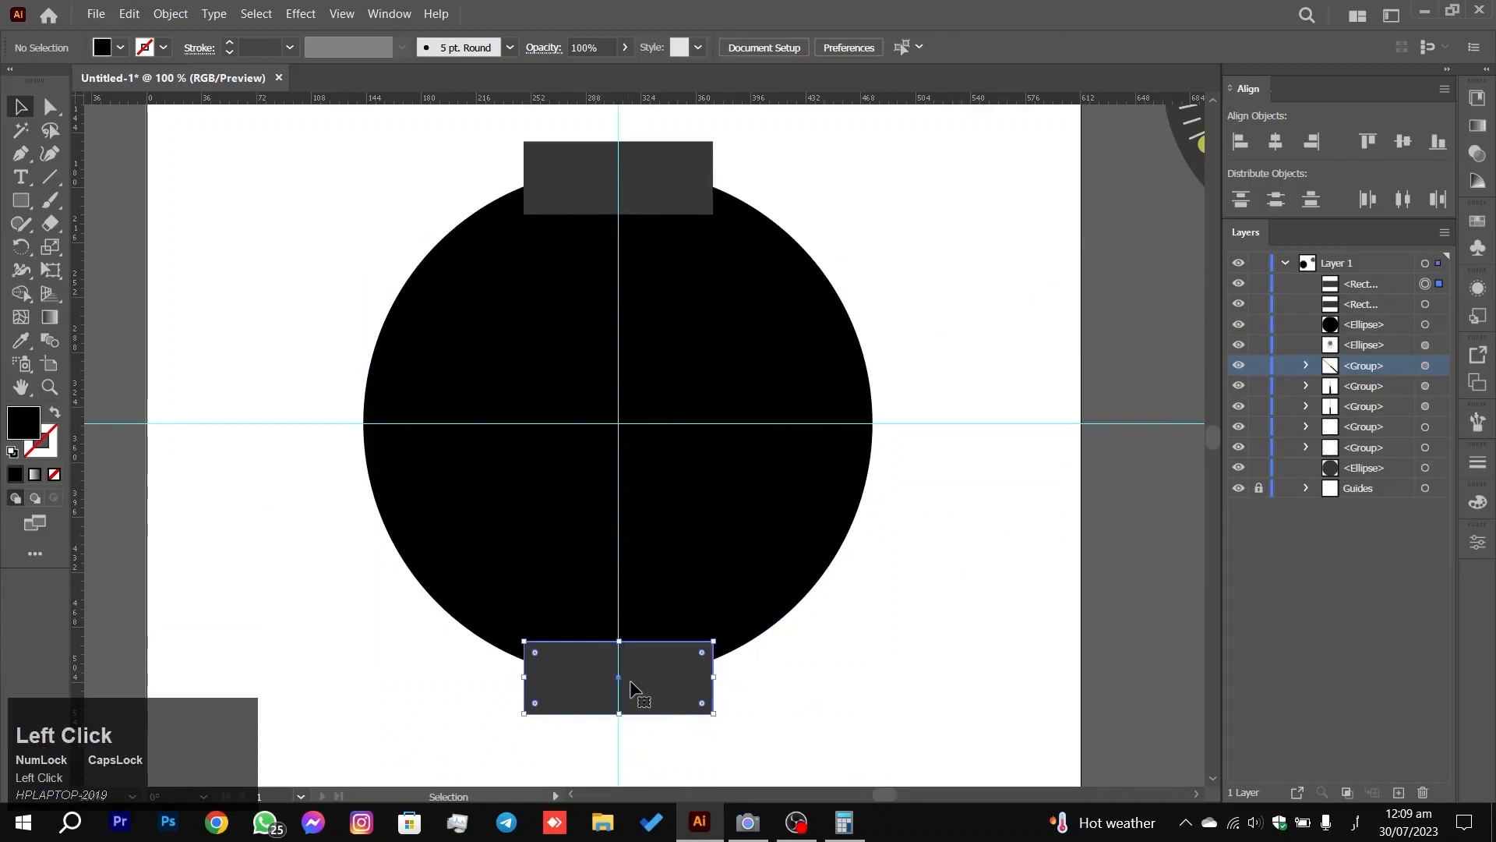
pyautogui.click(960, 596)
pyautogui.moveTo(754, 742); pyautogui.dragTo(582, 632)
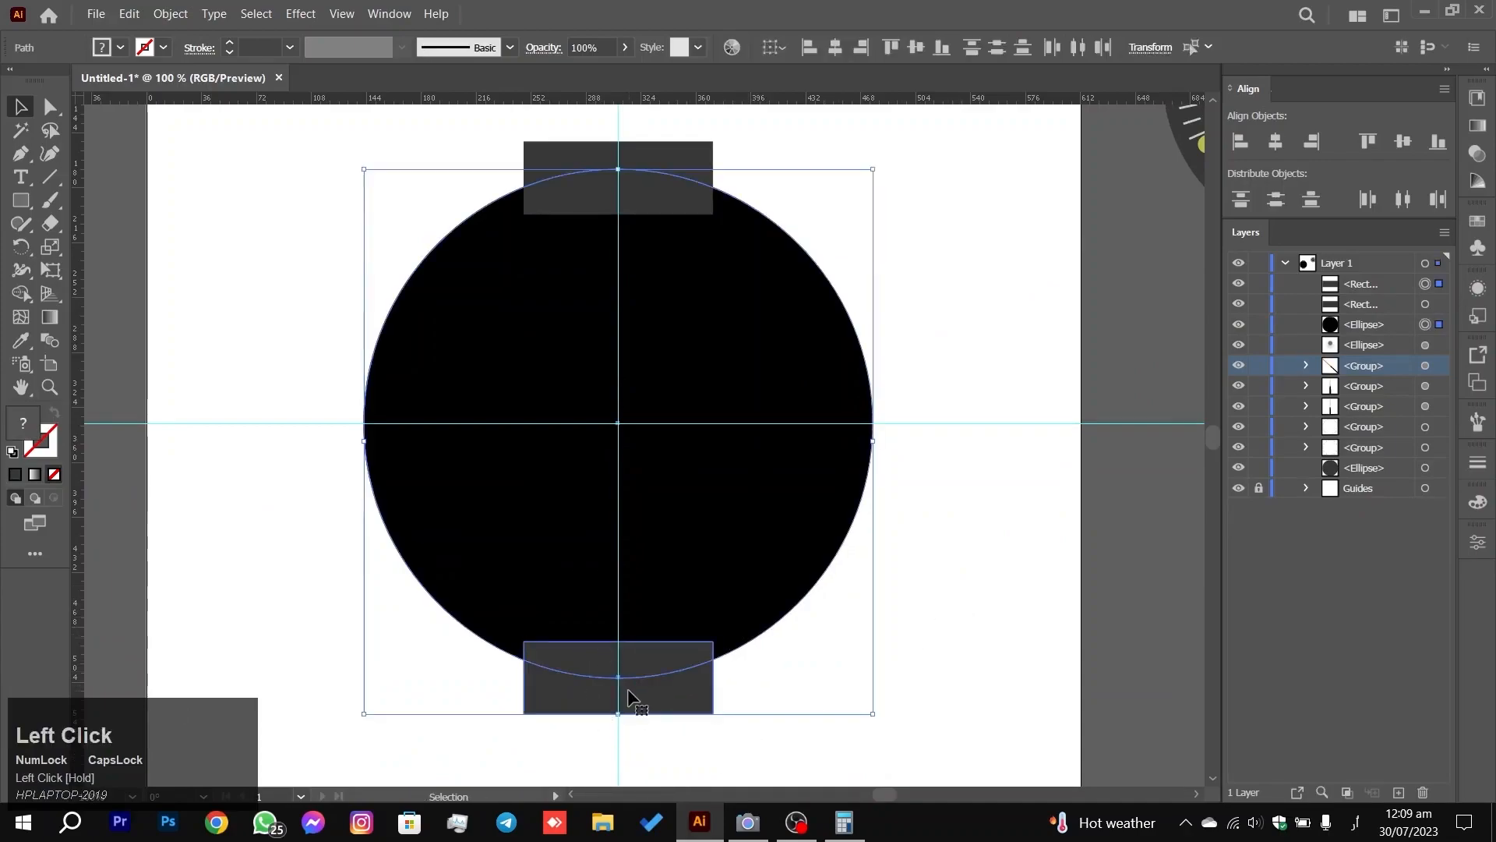
pyautogui.click(999, 429)
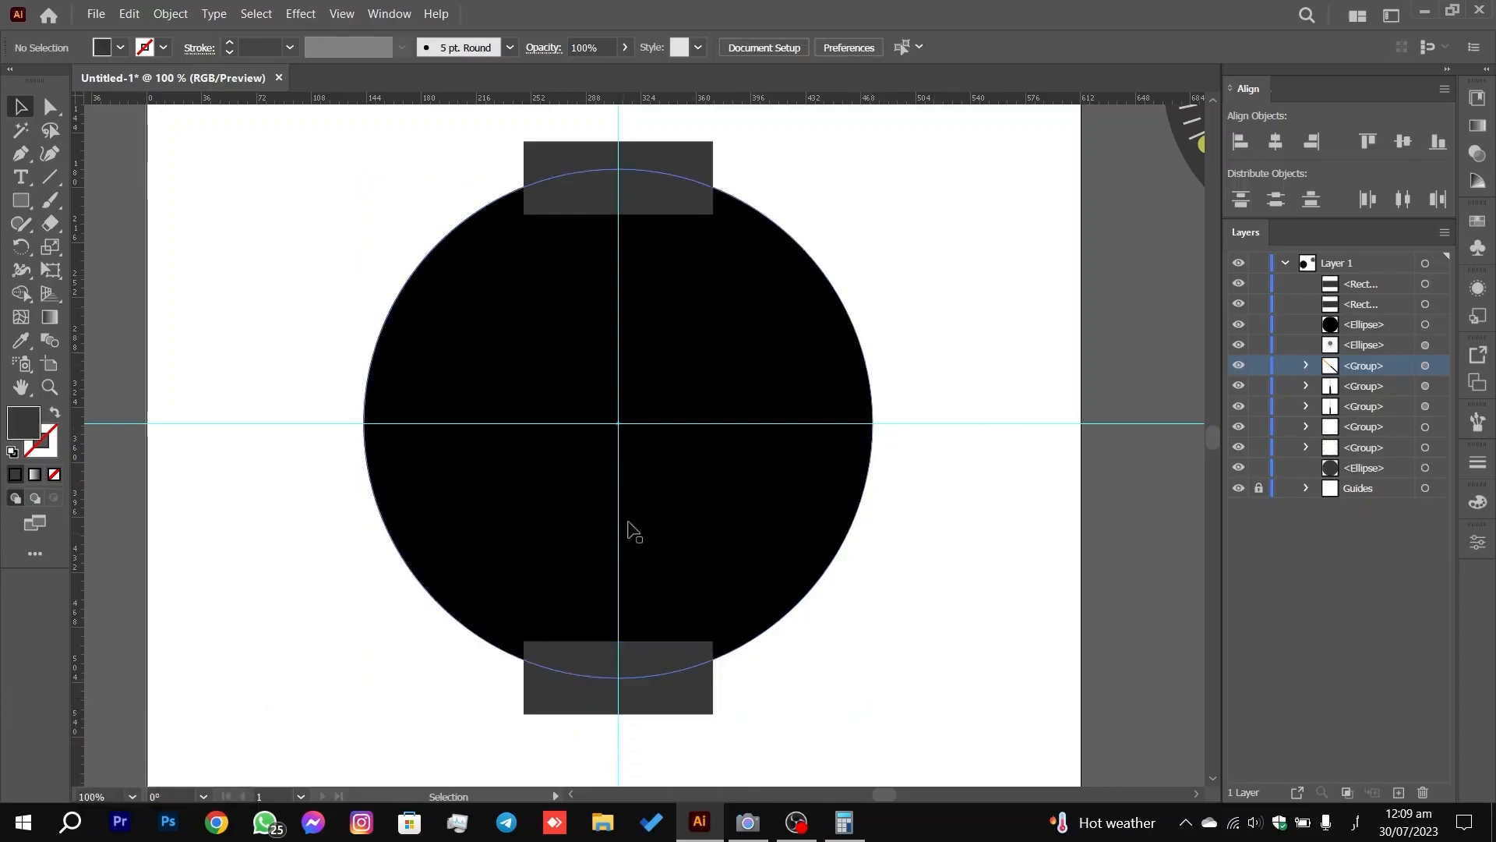
pyautogui.moveTo(875, 171); pyautogui.dragTo(614, 318)
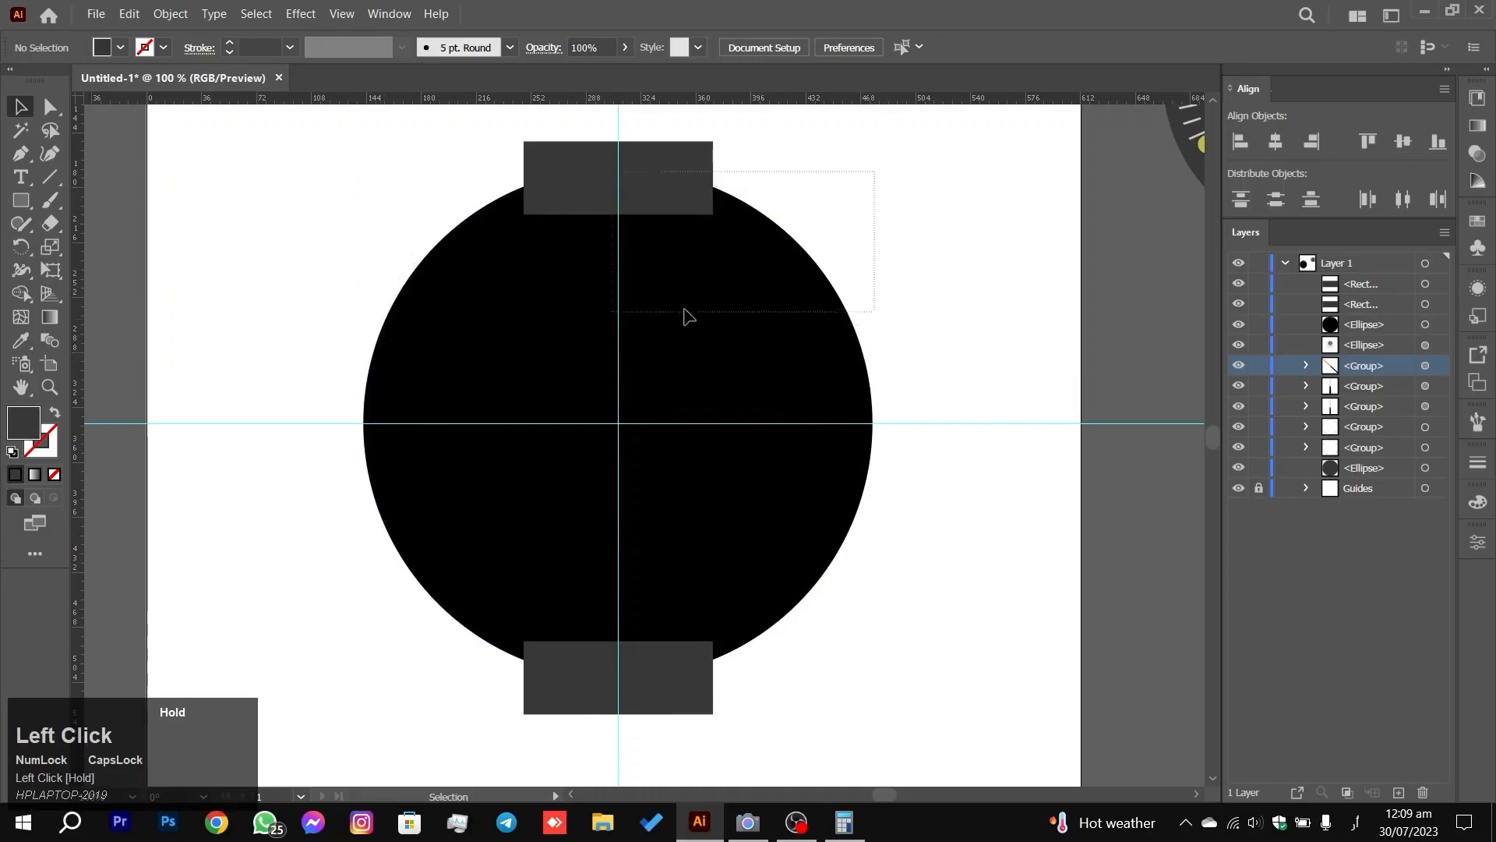
pyautogui.moveTo(821, 174); pyautogui.dragTo(534, 295)
pyautogui.click(973, 220)
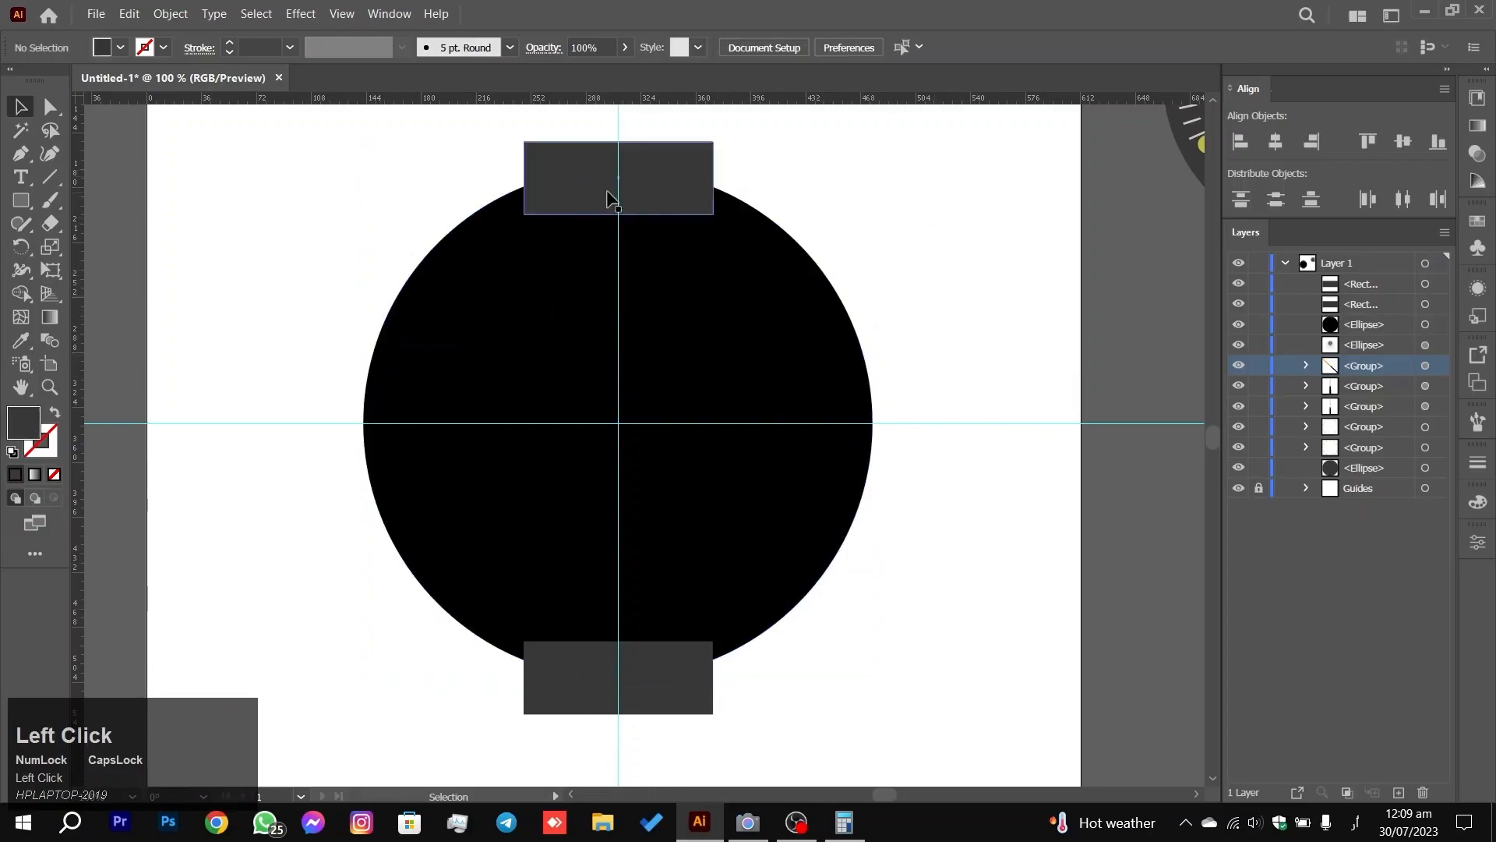
# Step: Select the upper rectangle with the circle and apply the circle's black fill using the Eyedropper
pyautogui.scroll(4, 767, 536)
pyautogui.scroll(-4, 767, 536)
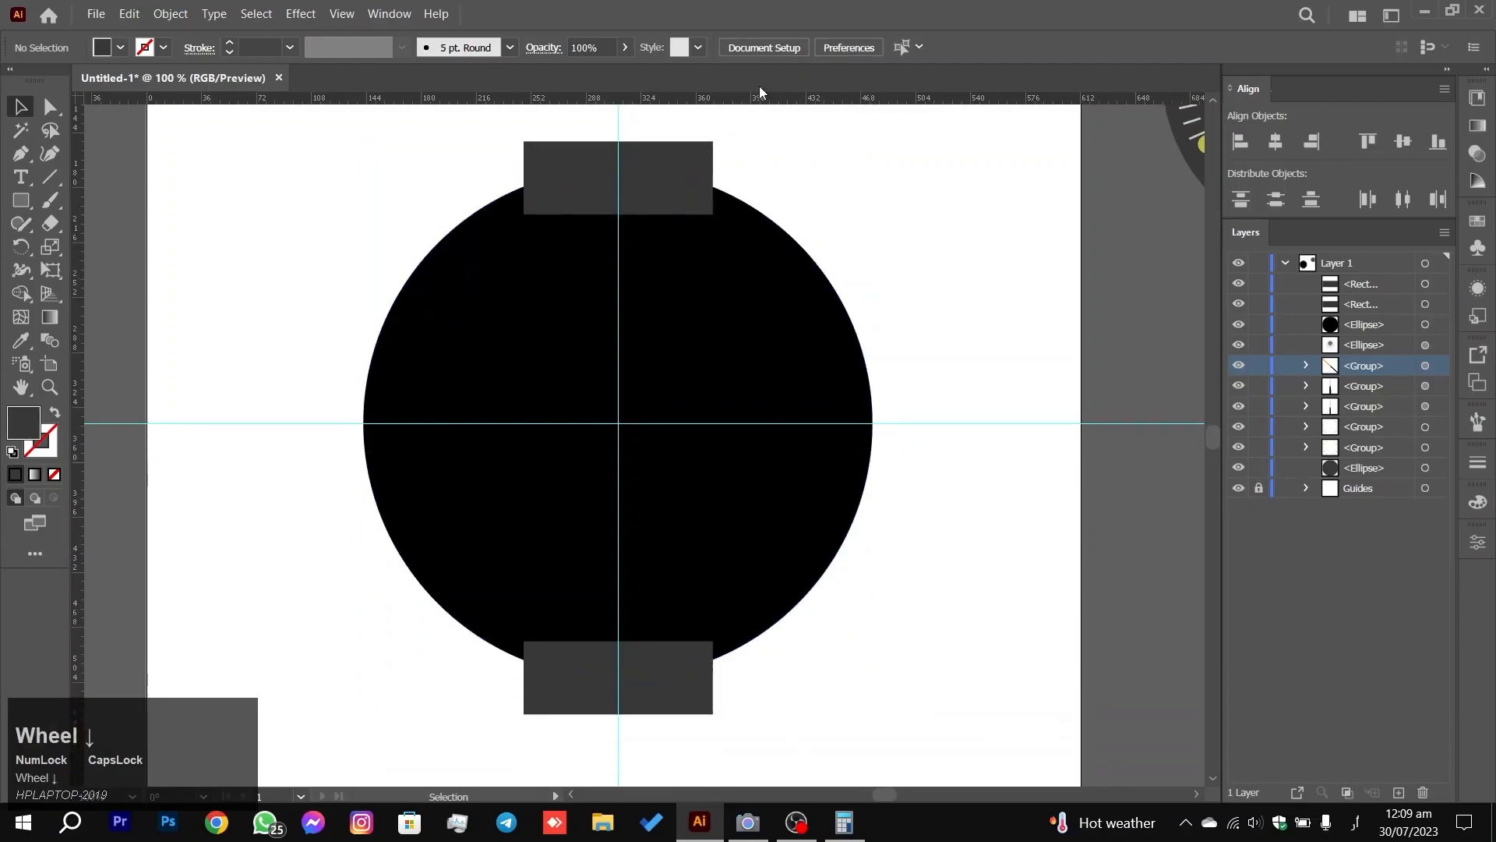
pyautogui.moveTo(806, 222); pyautogui.dragTo(573, 267)
pyautogui.moveTo(977, 144); pyautogui.dragTo(494, 312)
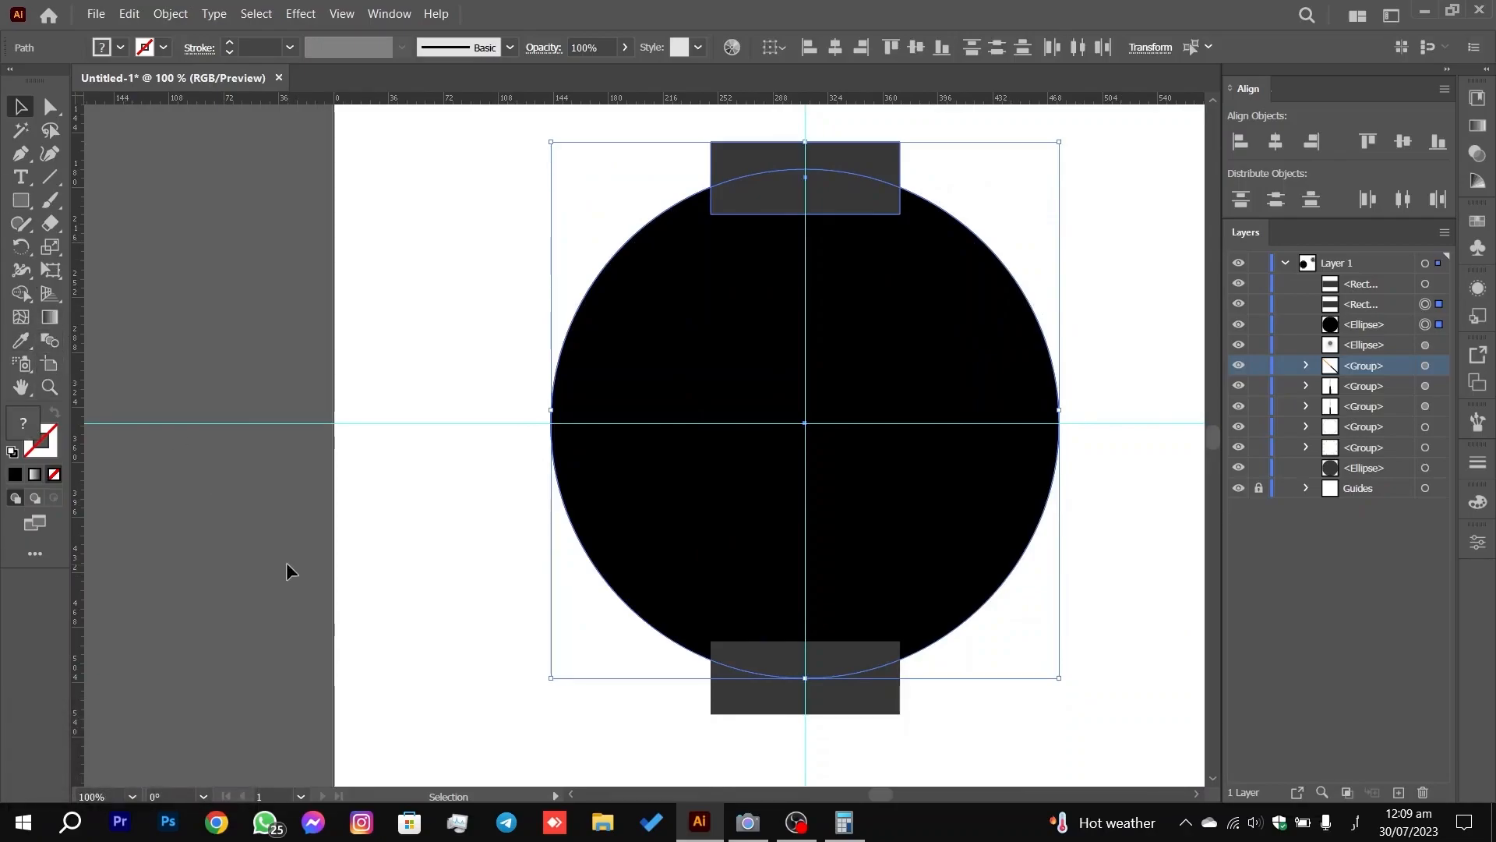
pyautogui.press('ctrl')
pyautogui.click(31, 344)
pyautogui.keyDown('ctrl'); pyautogui.click(678, 343); pyautogui.keyUp('ctrl')
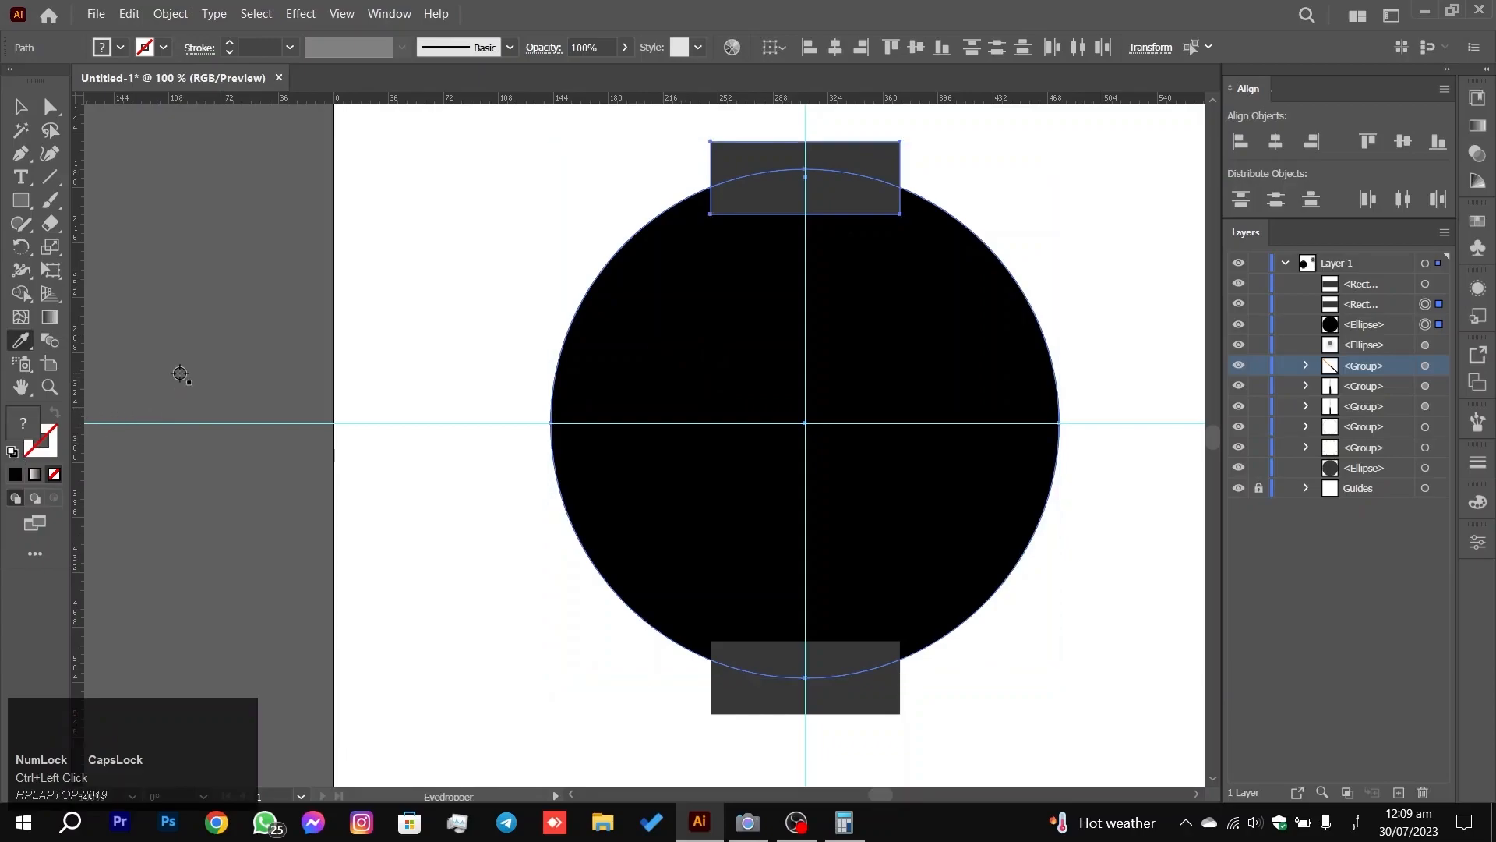
pyautogui.click(692, 346)
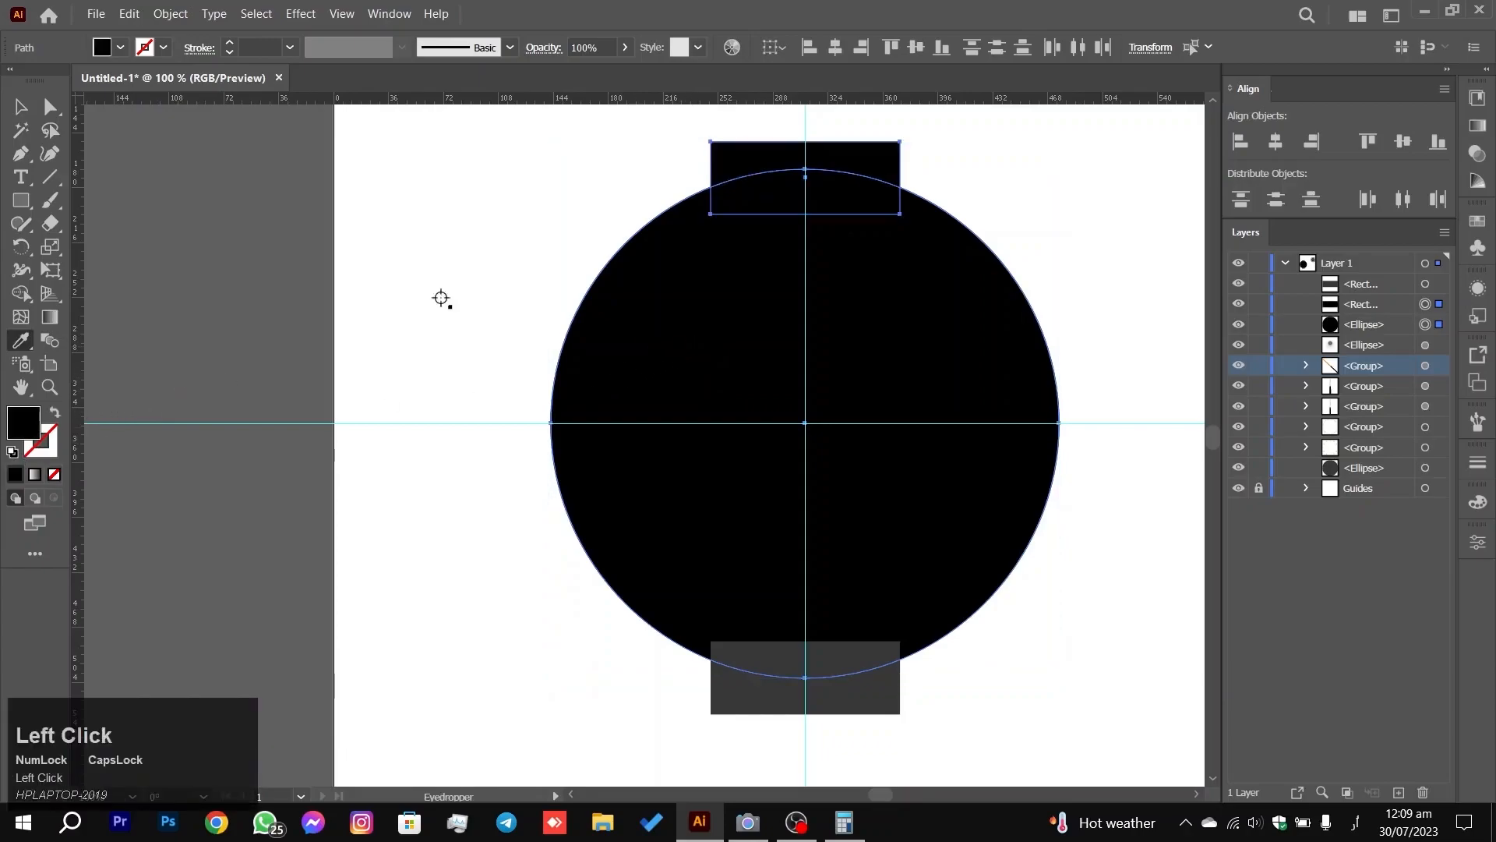
# Step: Merge the upper rectangle and the circle into one shape with the Shape Builder
pyautogui.click(26, 109)
pyautogui.click(21, 293)
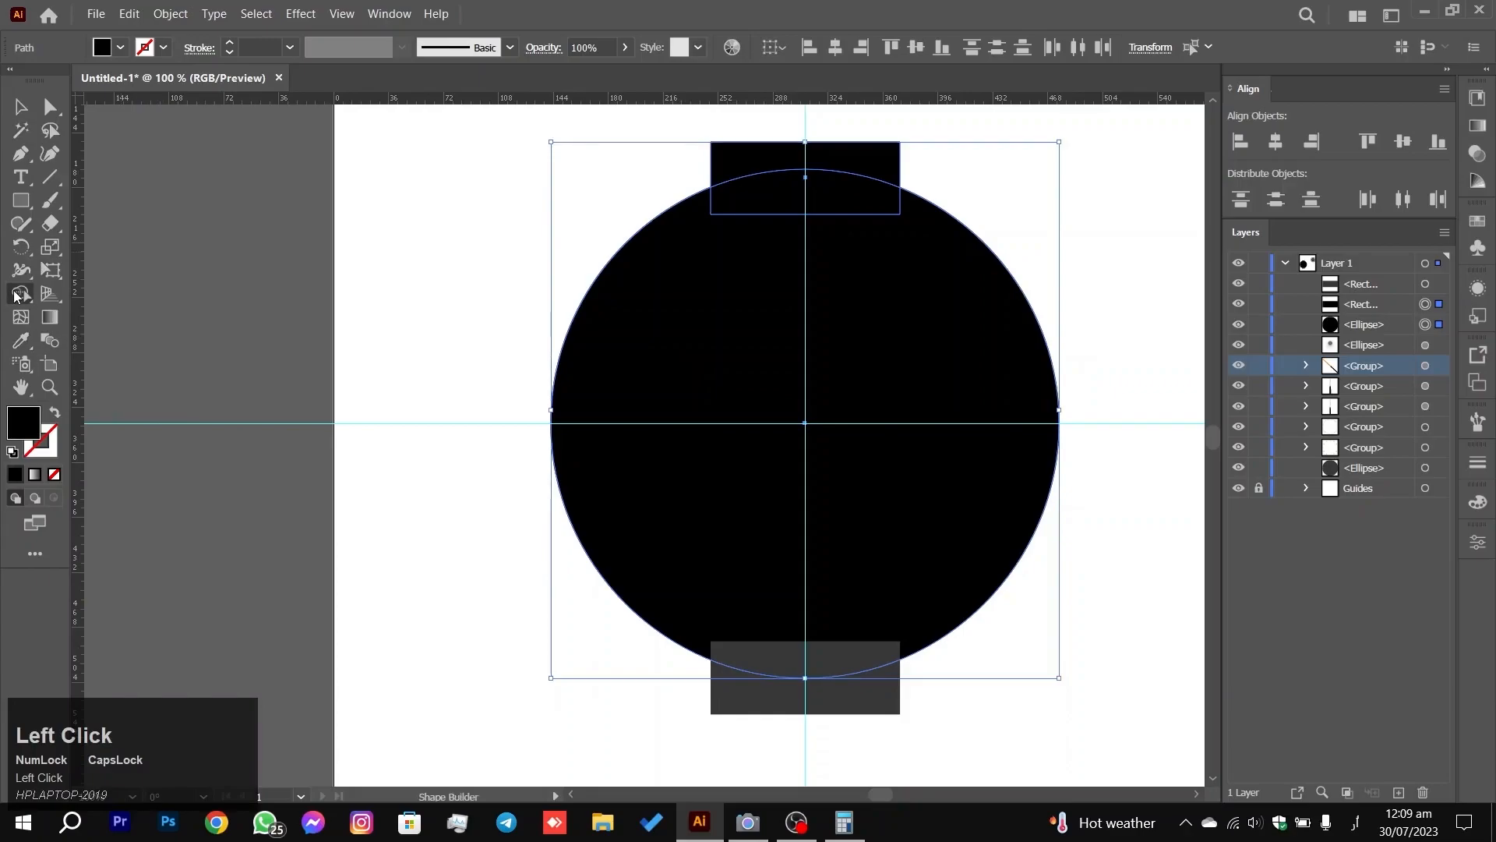
pyautogui.moveTo(840, 618)
pyautogui.mouseDown()
pyautogui.moveTo(834, 340)
pyautogui.moveTo(807, 150)
pyautogui.mouseUp()
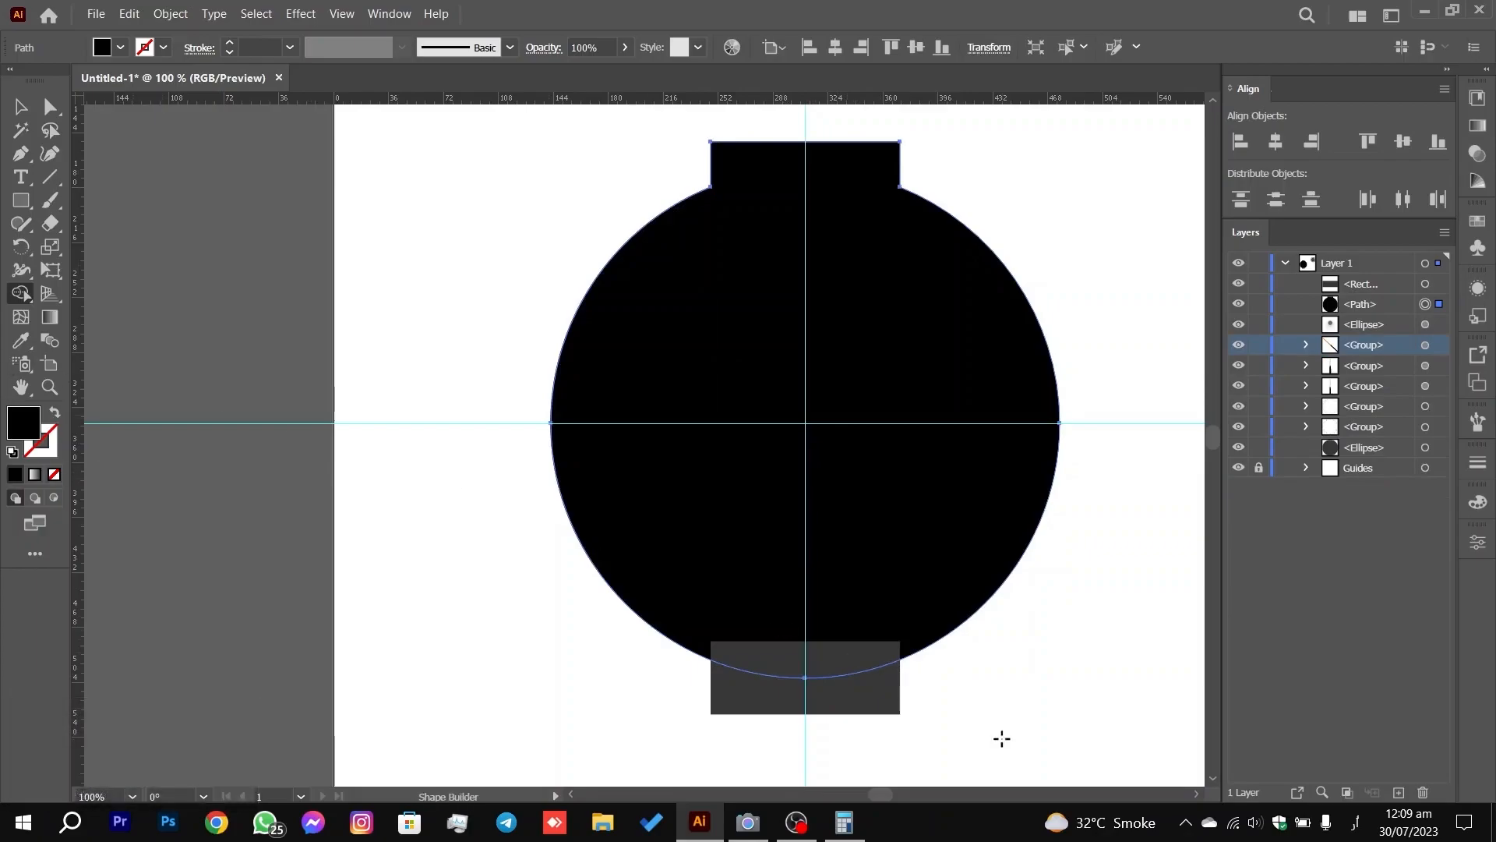
# Step: Give the lower rectangle the same black fill and merge it into the body with the Shape Builder
pyautogui.moveTo(694, 731); pyautogui.dragTo(894, 606)
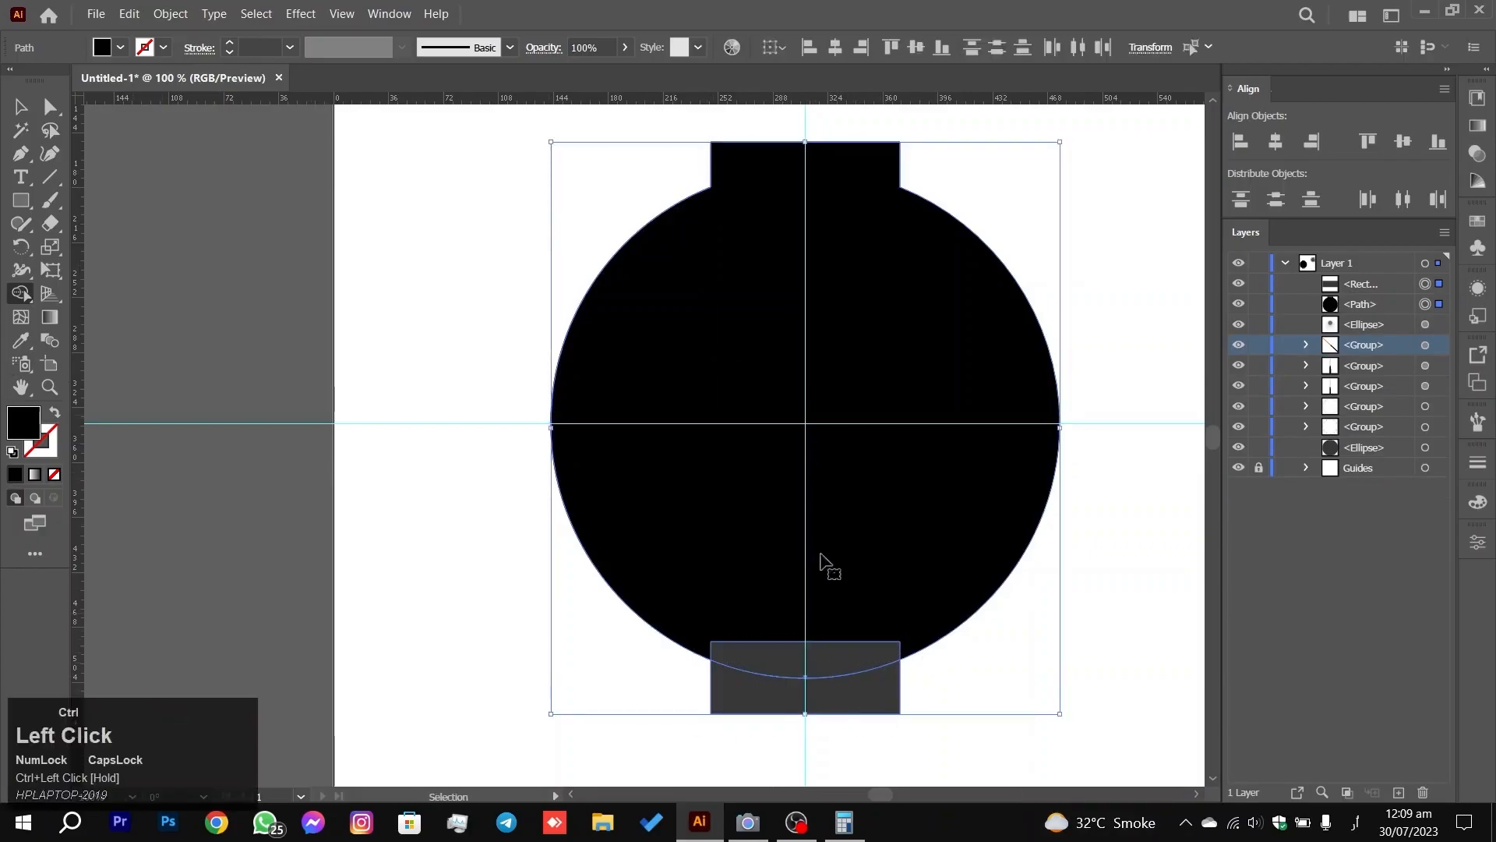
pyautogui.click(21, 340)
pyautogui.click(932, 529)
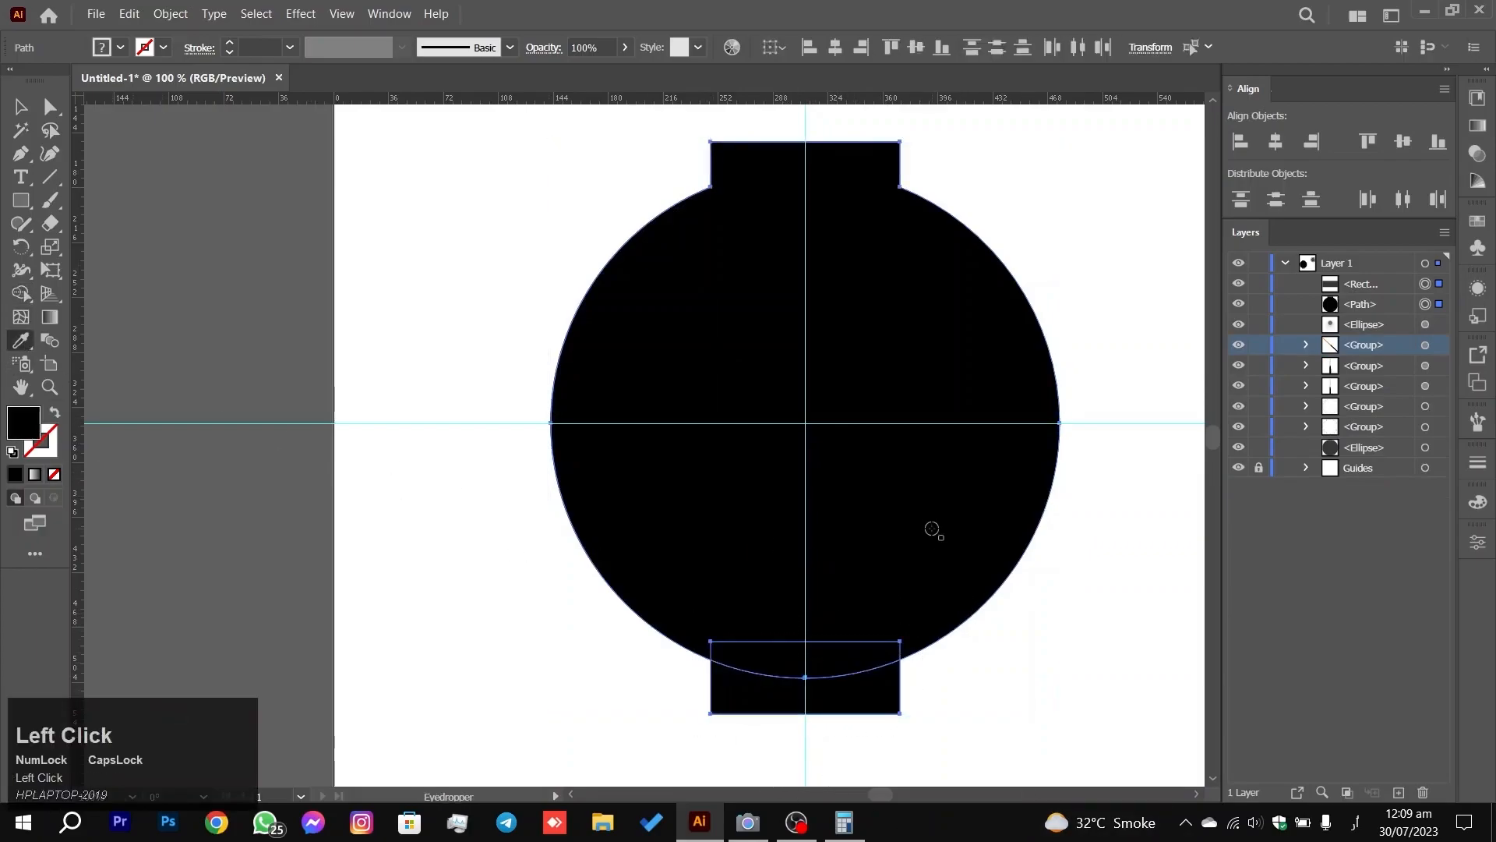
pyautogui.click(21, 293)
pyautogui.moveTo(775, 709); pyautogui.dragTo(842, 509)
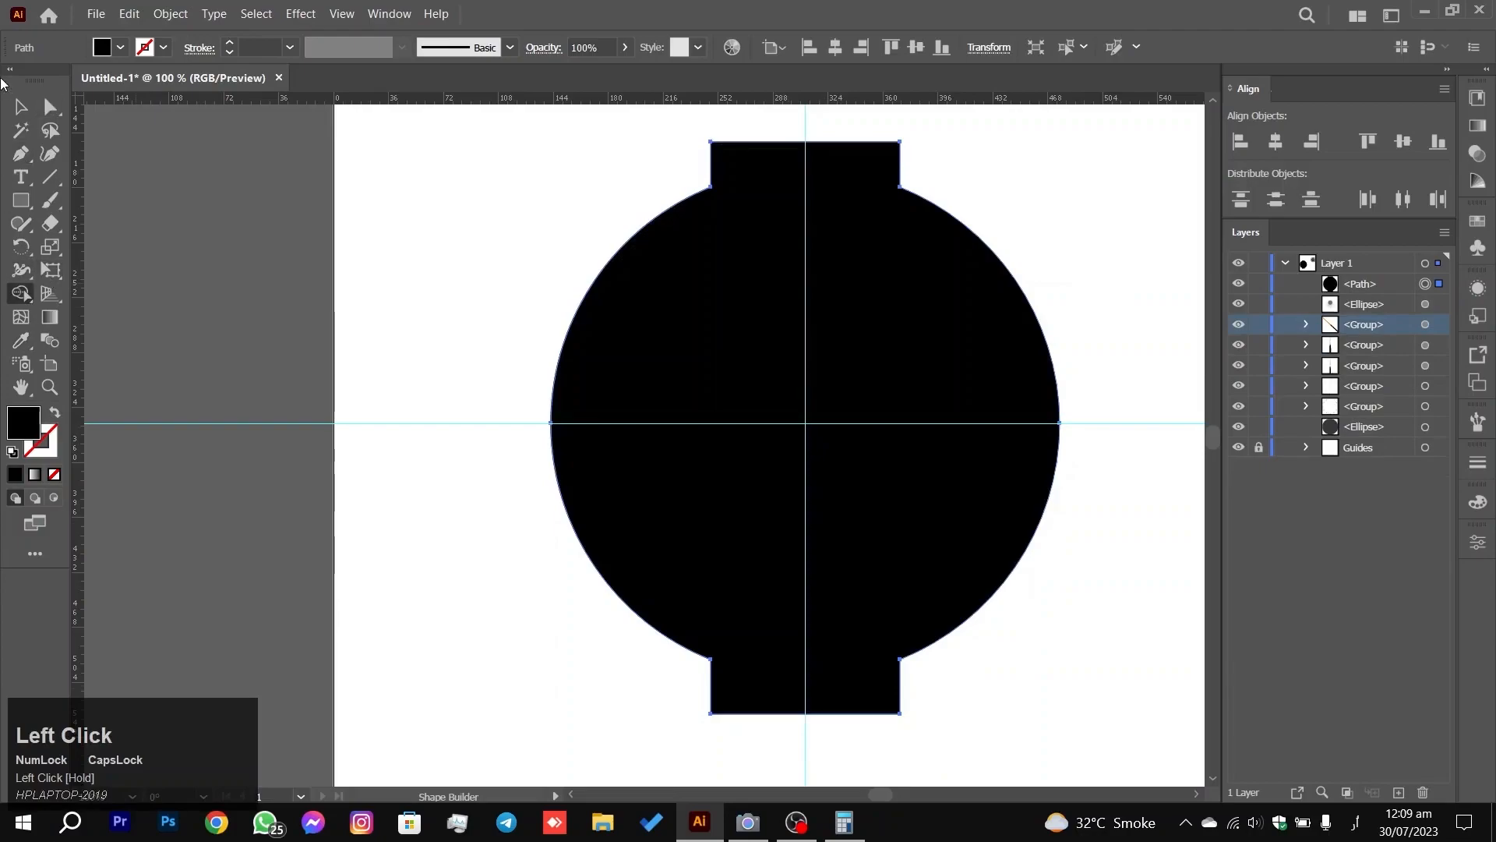
pyautogui.click(21, 106)
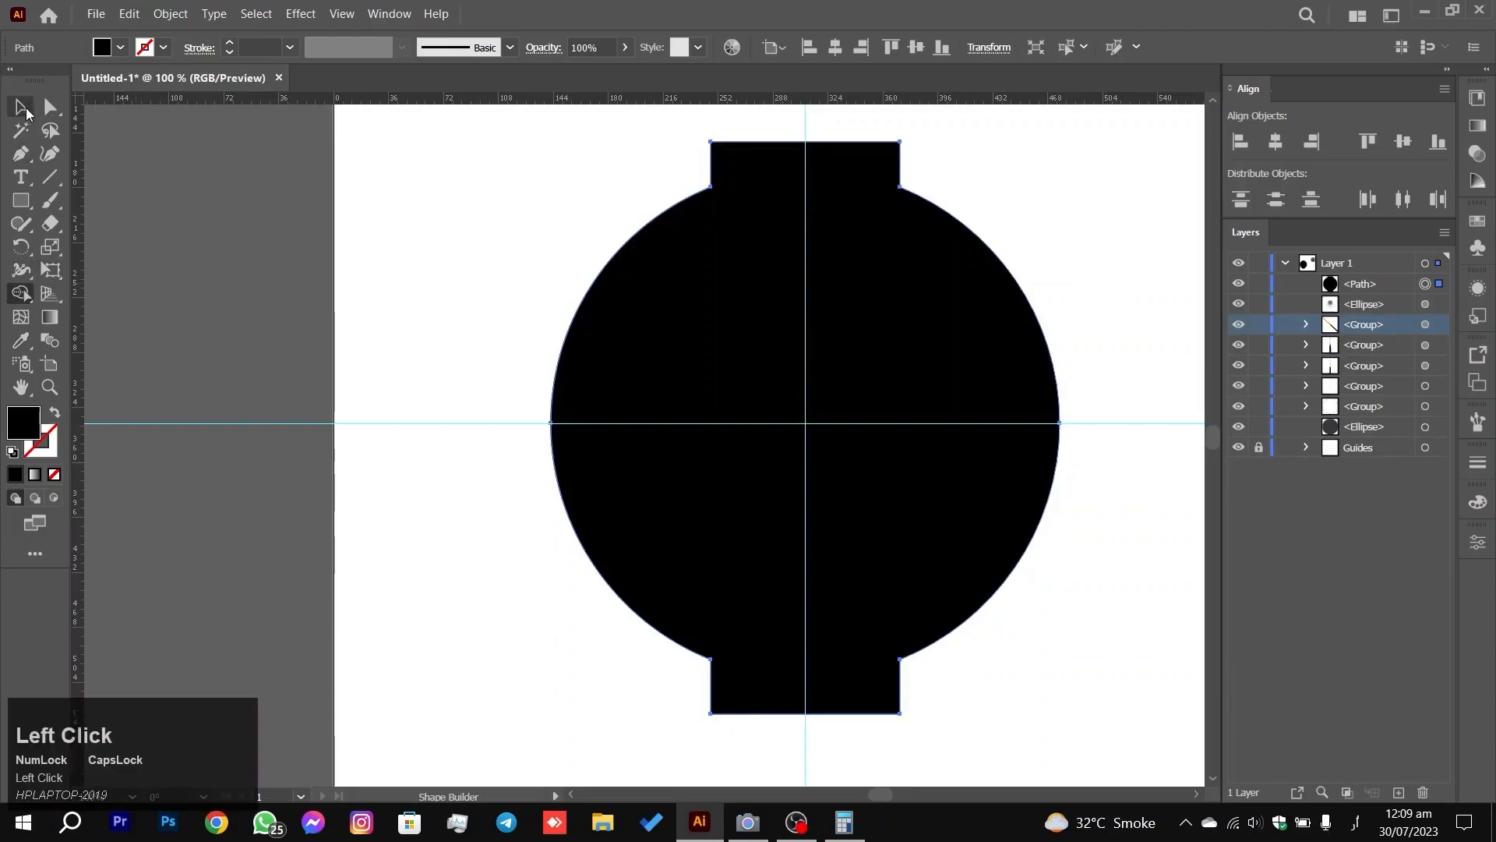
pyautogui.click(522, 642)
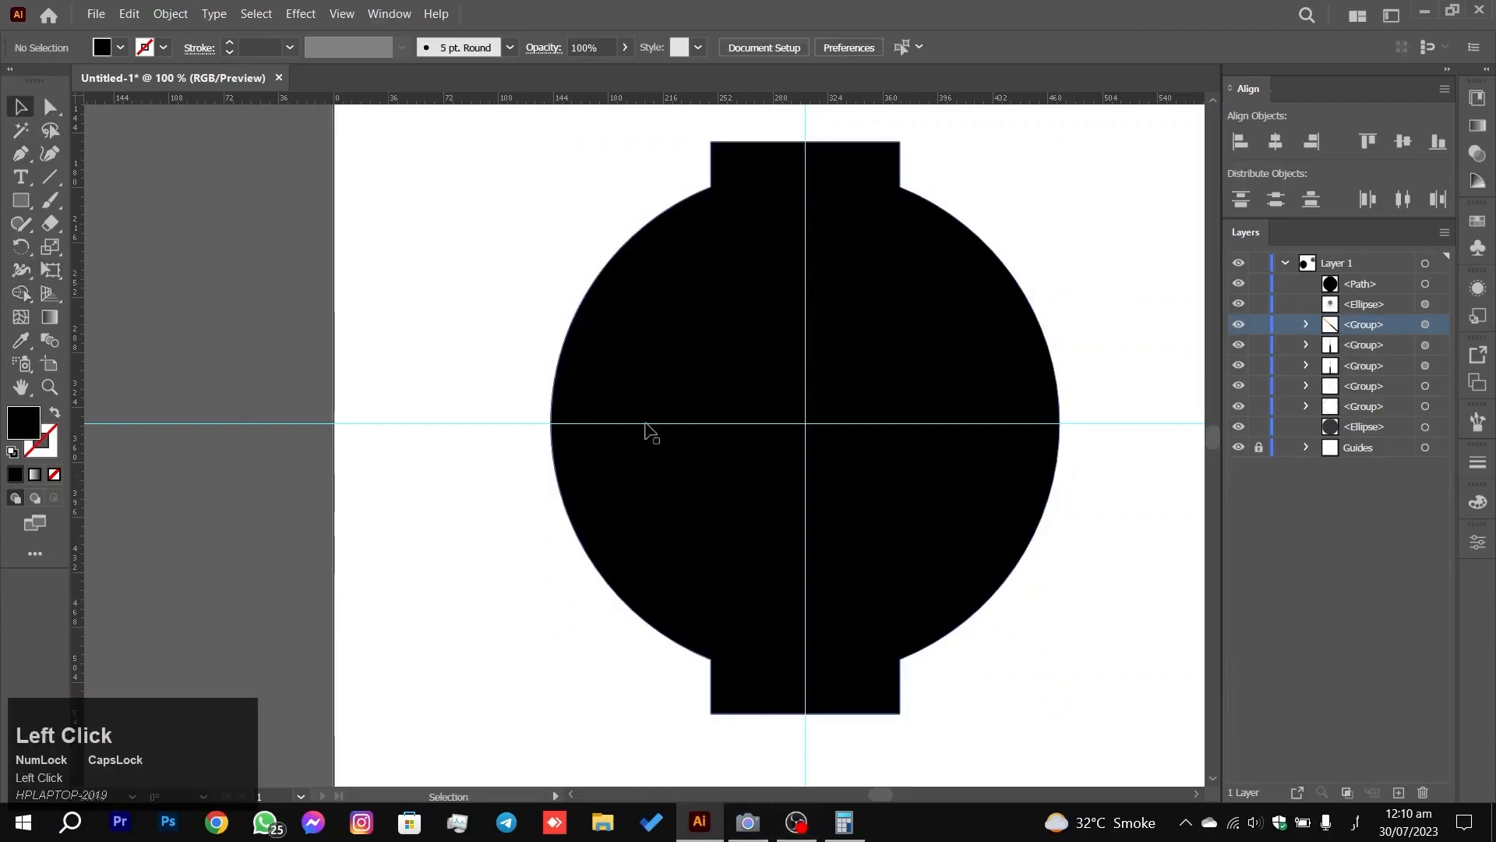
# Step: Round the four inner corners where the upper and lower blocks meet the circle, with a radius of about 27 pt
pyautogui.scroll(4, 671, 702)
pyautogui.keyDown('alt'); pyautogui.scroll(4, 843, 630); pyautogui.keyUp('alt')
pyautogui.scroll(-6, 708, 612)
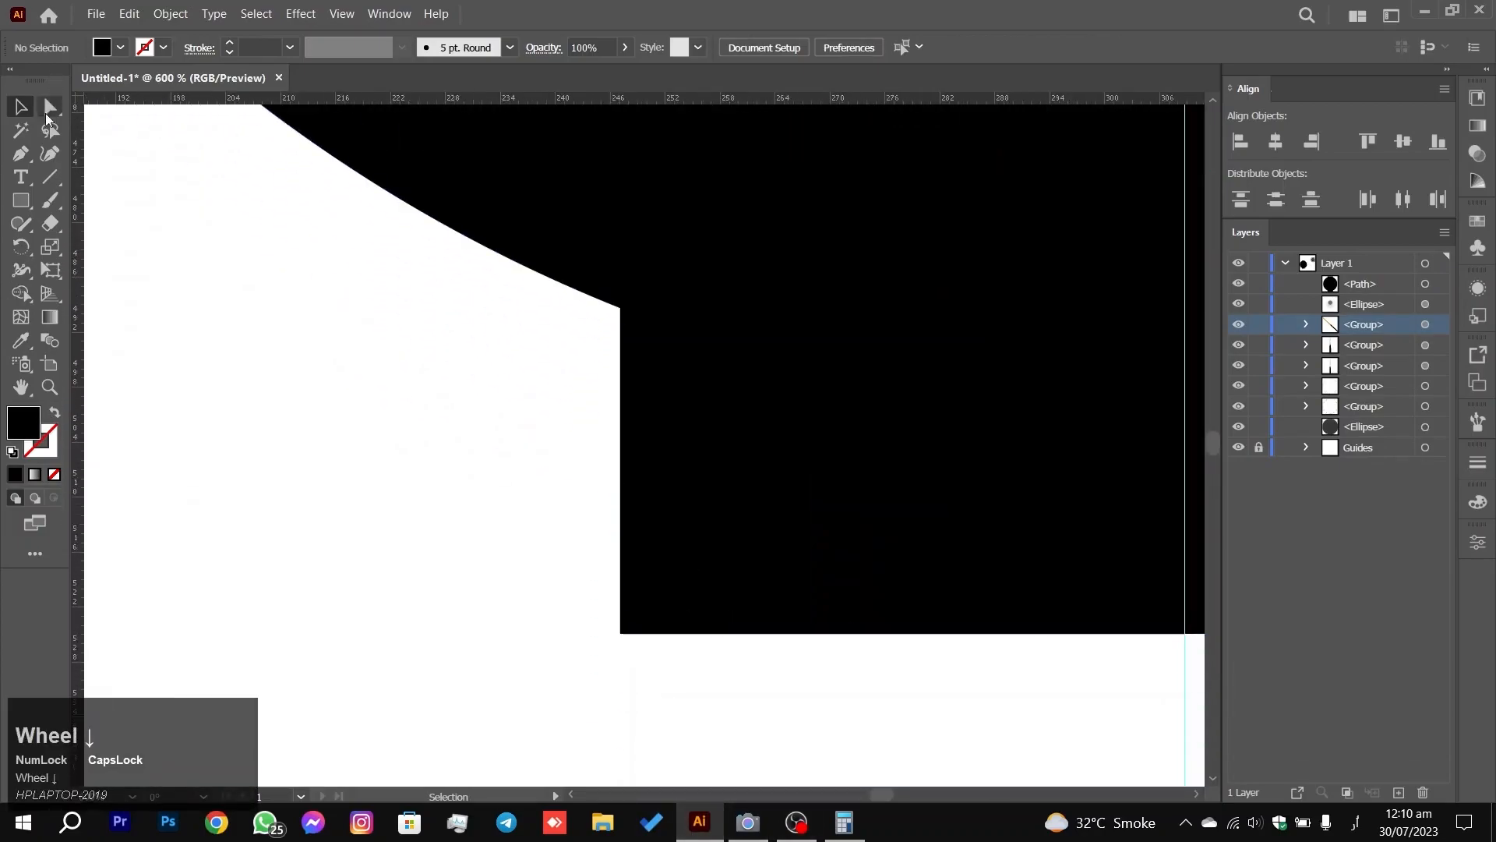
pyautogui.click(51, 104)
pyautogui.moveTo(631, 388); pyautogui.dragTo(628, 367)
pyautogui.hotkey('ctrl', 'z')
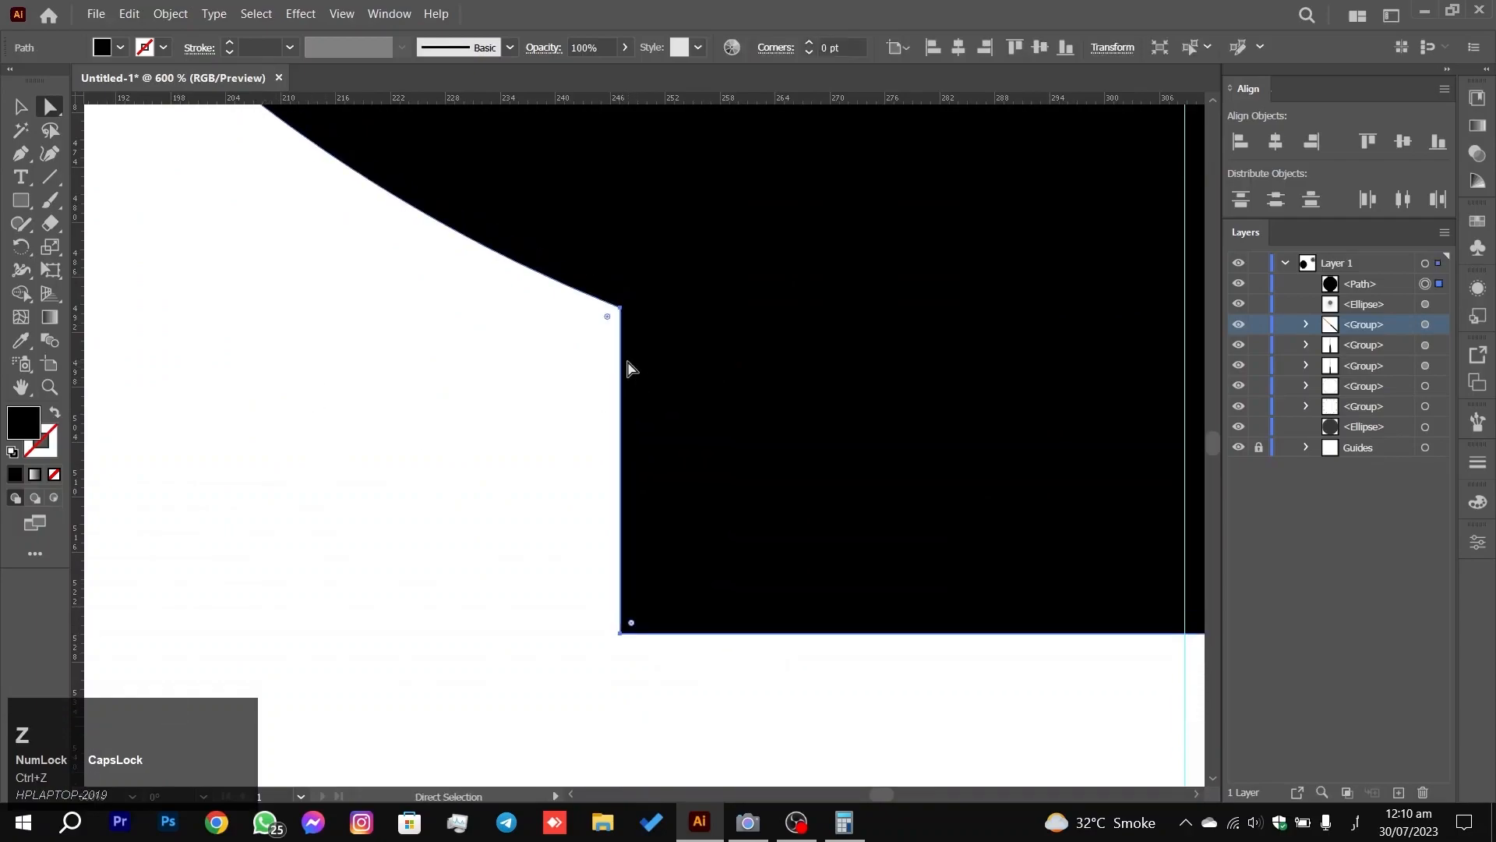
pyautogui.moveTo(441, 438); pyautogui.dragTo(672, 277)
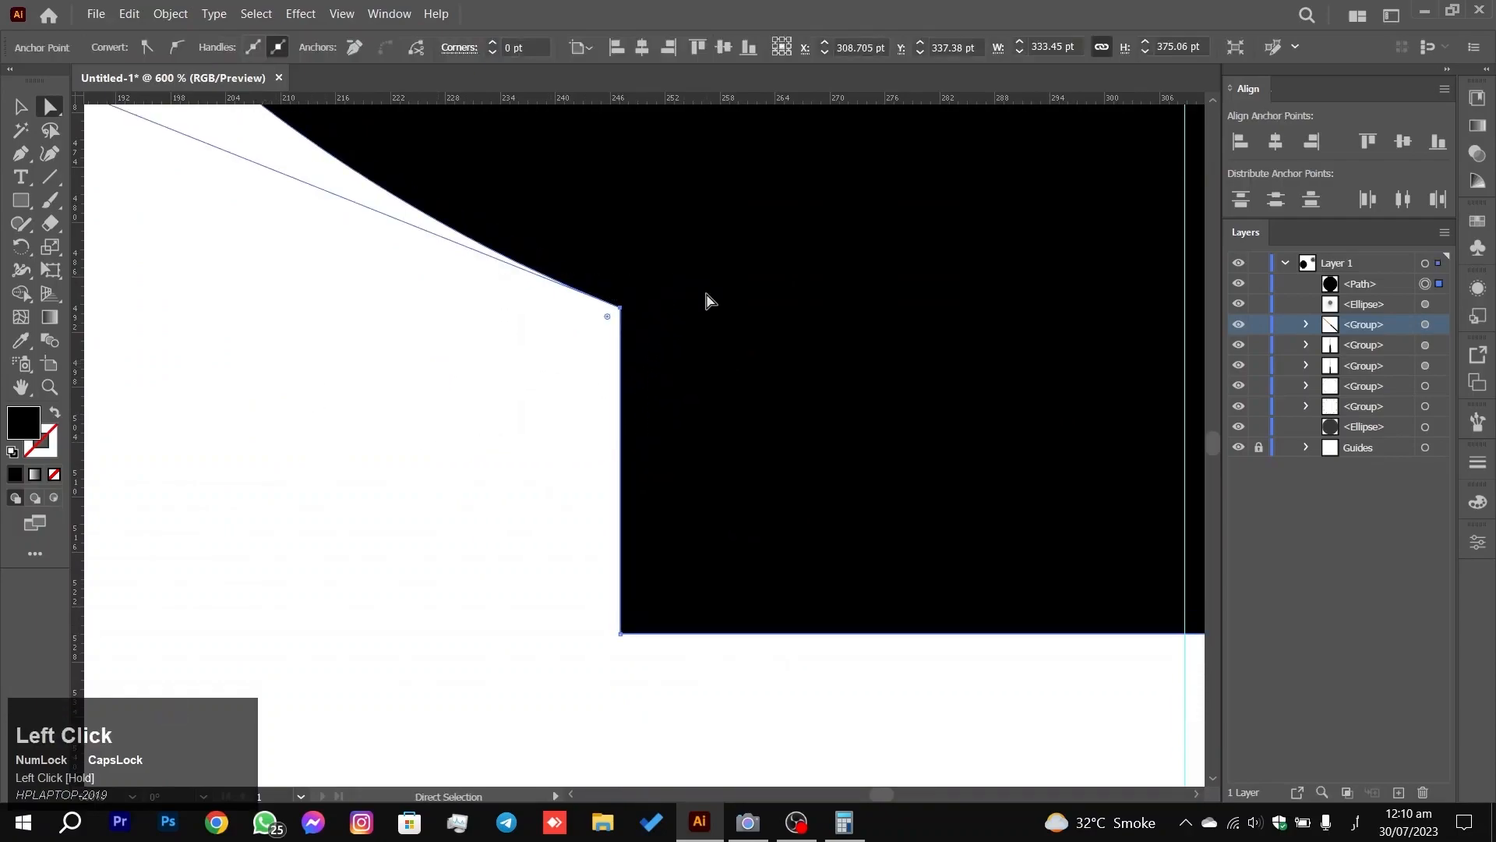
pyautogui.scroll(-1, 739, 333)
pyautogui.keyDown('alt'); pyautogui.scroll(-7, 738, 332); pyautogui.keyUp('alt')
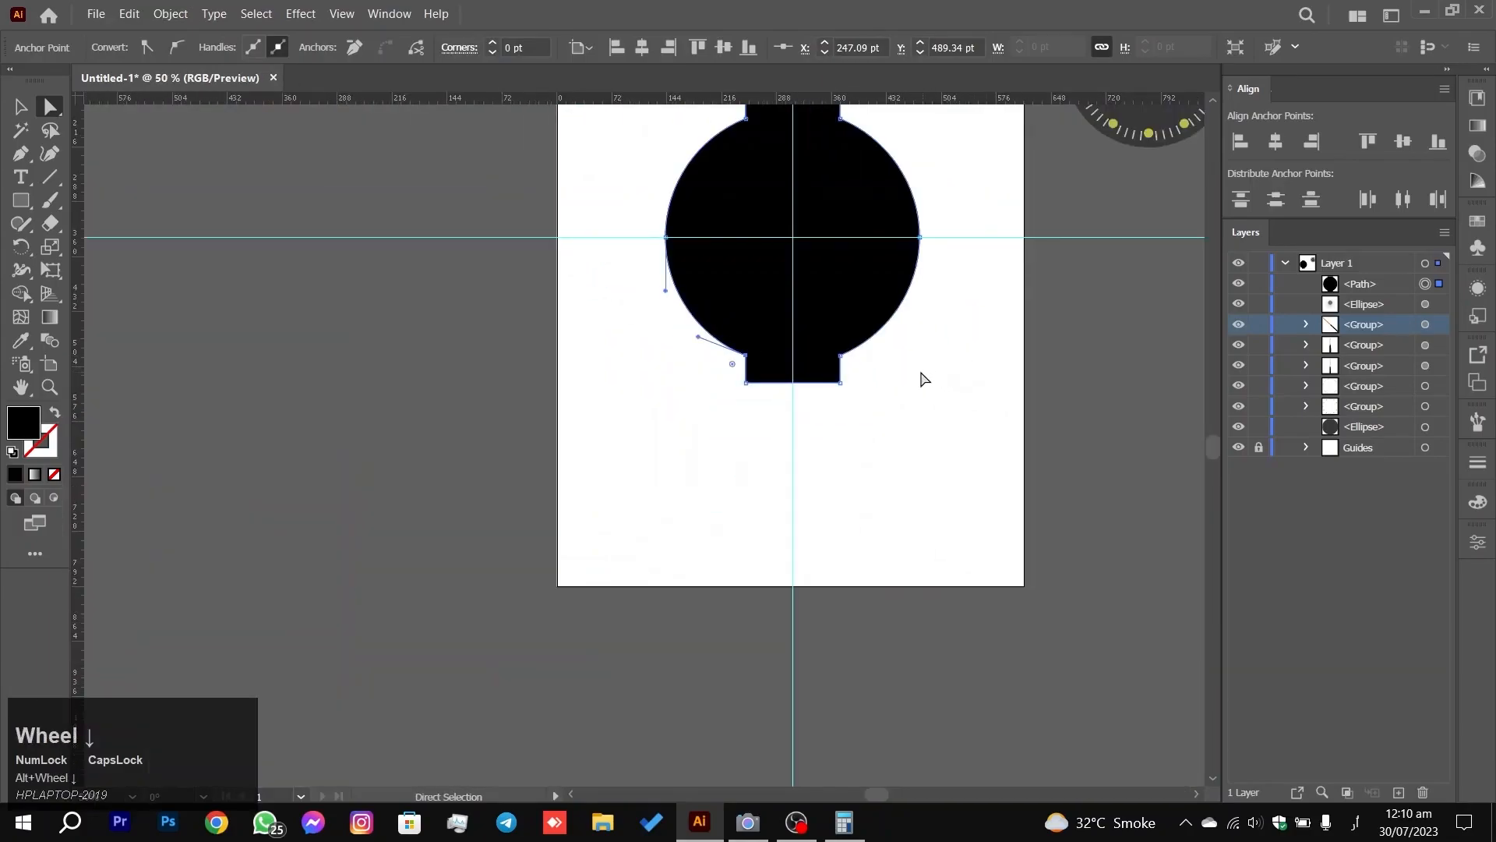
pyautogui.scroll(1, 862, 374)
pyautogui.keyDown('alt'); pyautogui.scroll(4, 849, 456); pyautogui.keyUp('alt')
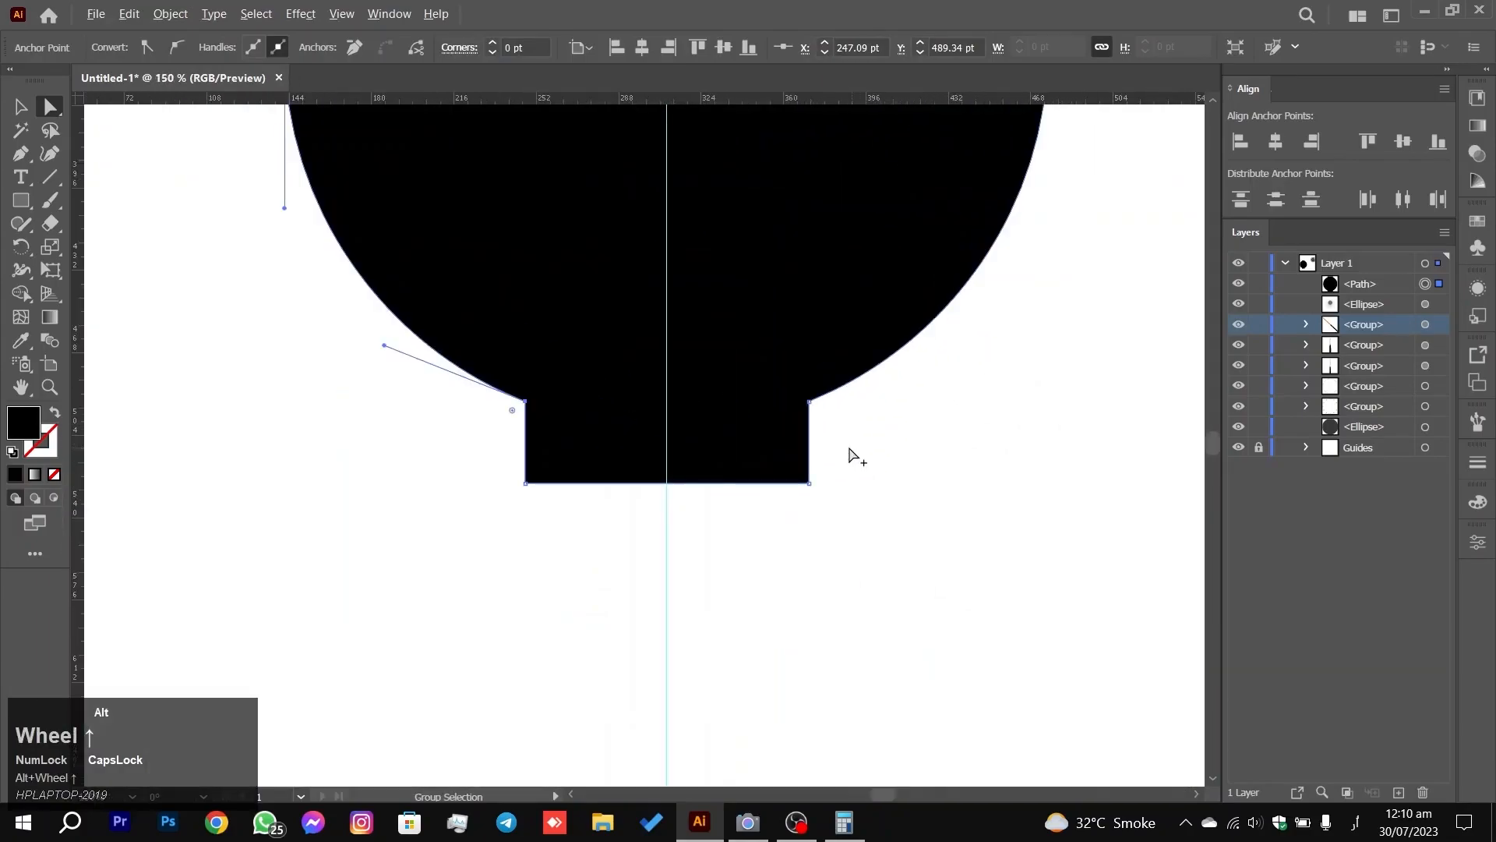
pyautogui.moveTo(893, 433); pyautogui.dragTo(760, 389)
pyautogui.moveTo(1052, 269); pyautogui.dragTo(945, 694)
pyautogui.moveTo(1026, 213); pyautogui.dragTo(1088, 451)
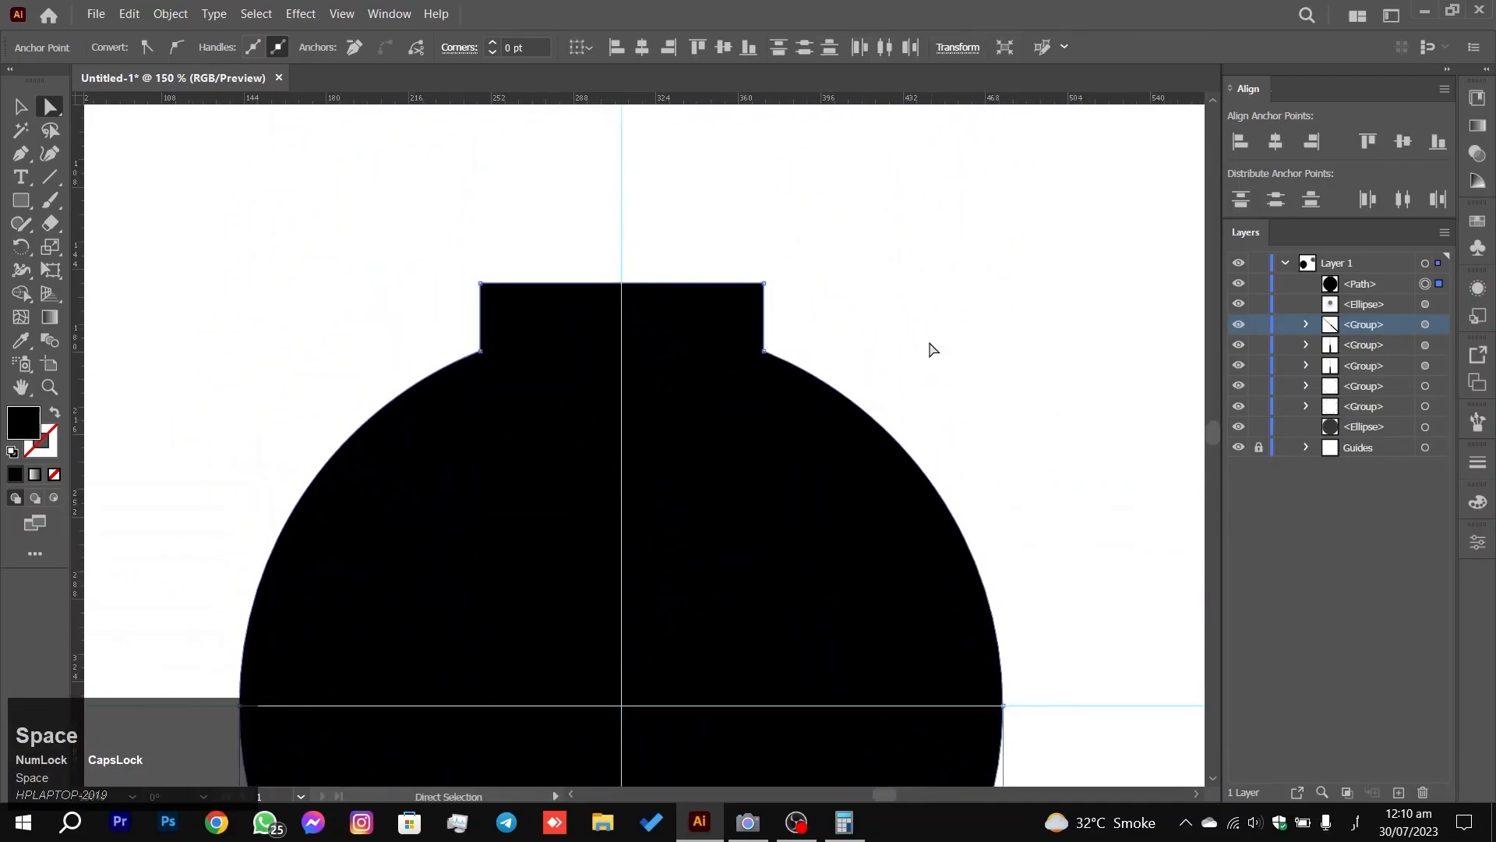
pyautogui.moveTo(885, 339); pyautogui.dragTo(735, 399)
pyautogui.moveTo(336, 323); pyautogui.dragTo(499, 409)
pyautogui.moveTo(467, 345); pyautogui.dragTo(406, 337)
pyautogui.click(371, 323)
pyautogui.scroll(-2, 675, 458)
pyautogui.scroll(-1, 678, 488)
pyautogui.scroll(-2, 824, 427)
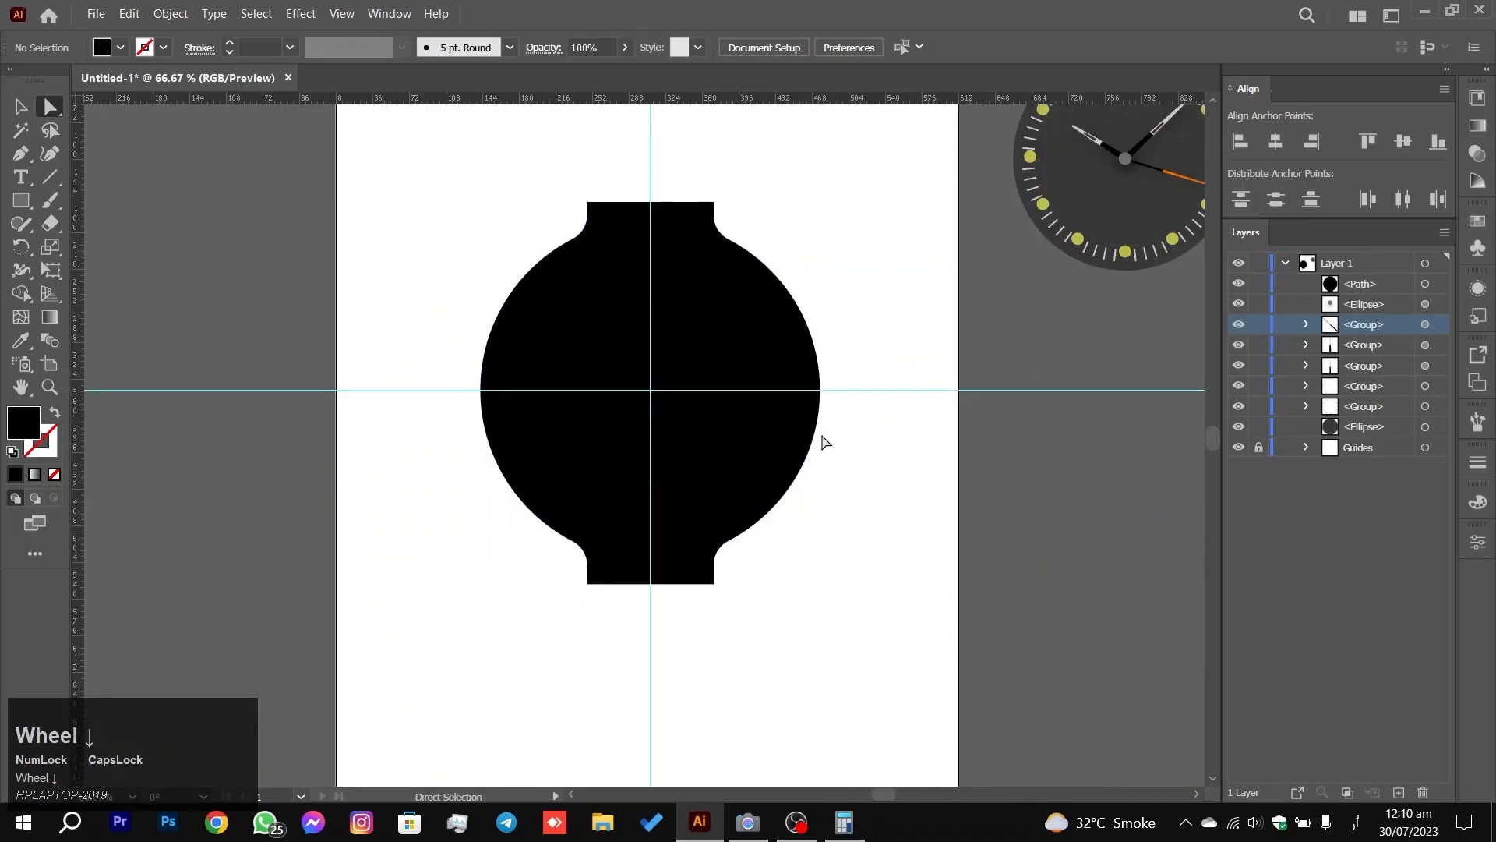
pyautogui.click(720, 552)
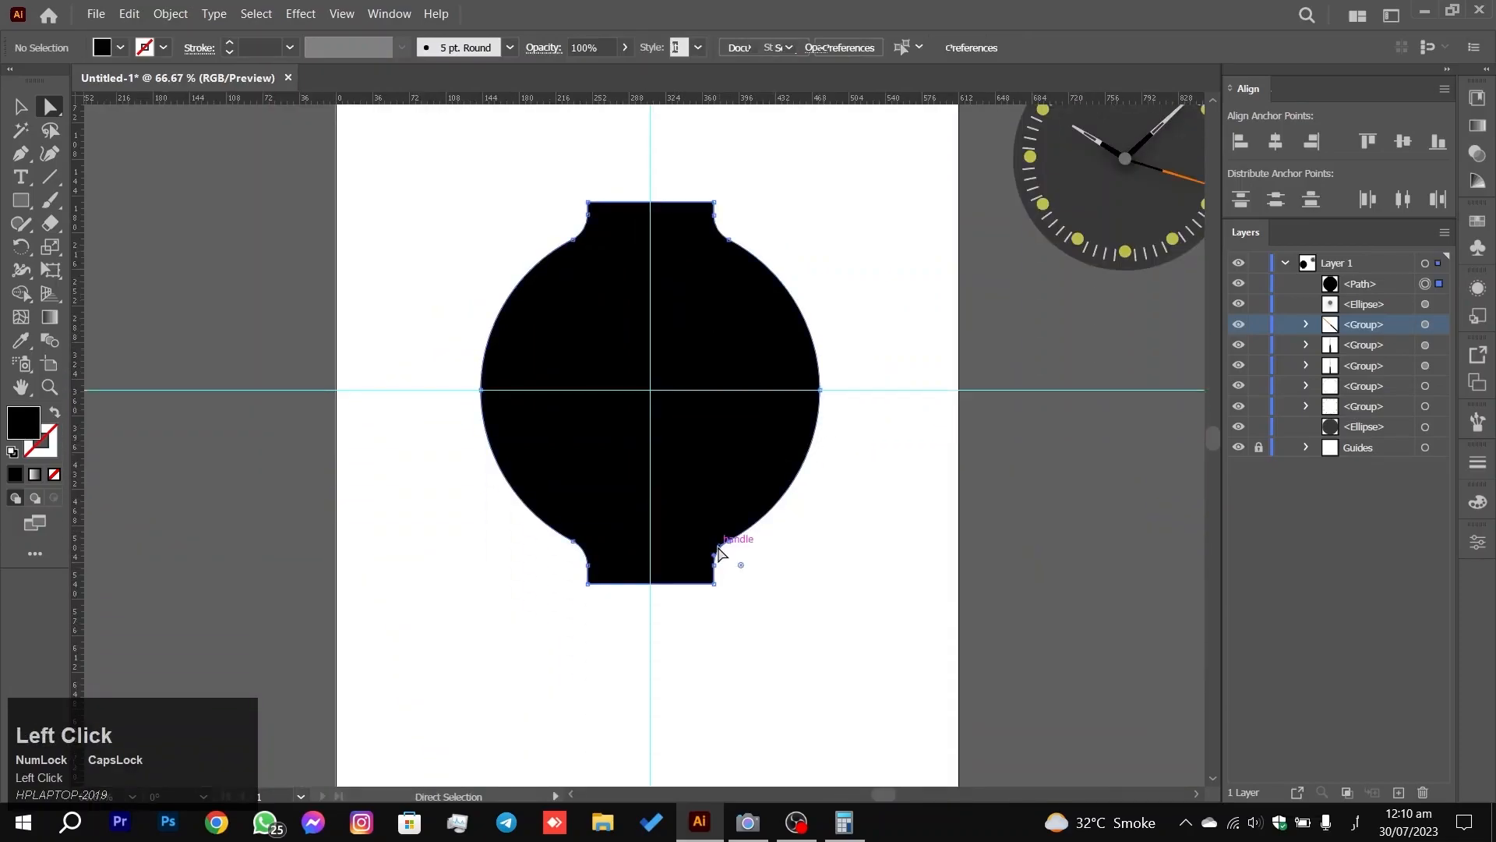
pyautogui.moveTo(816, 586); pyautogui.dragTo(705, 524)
pyautogui.keyDown('shift'); pyautogui.moveTo(558, 568); pyautogui.dragTo(630, 538); pyautogui.keyUp('shift')
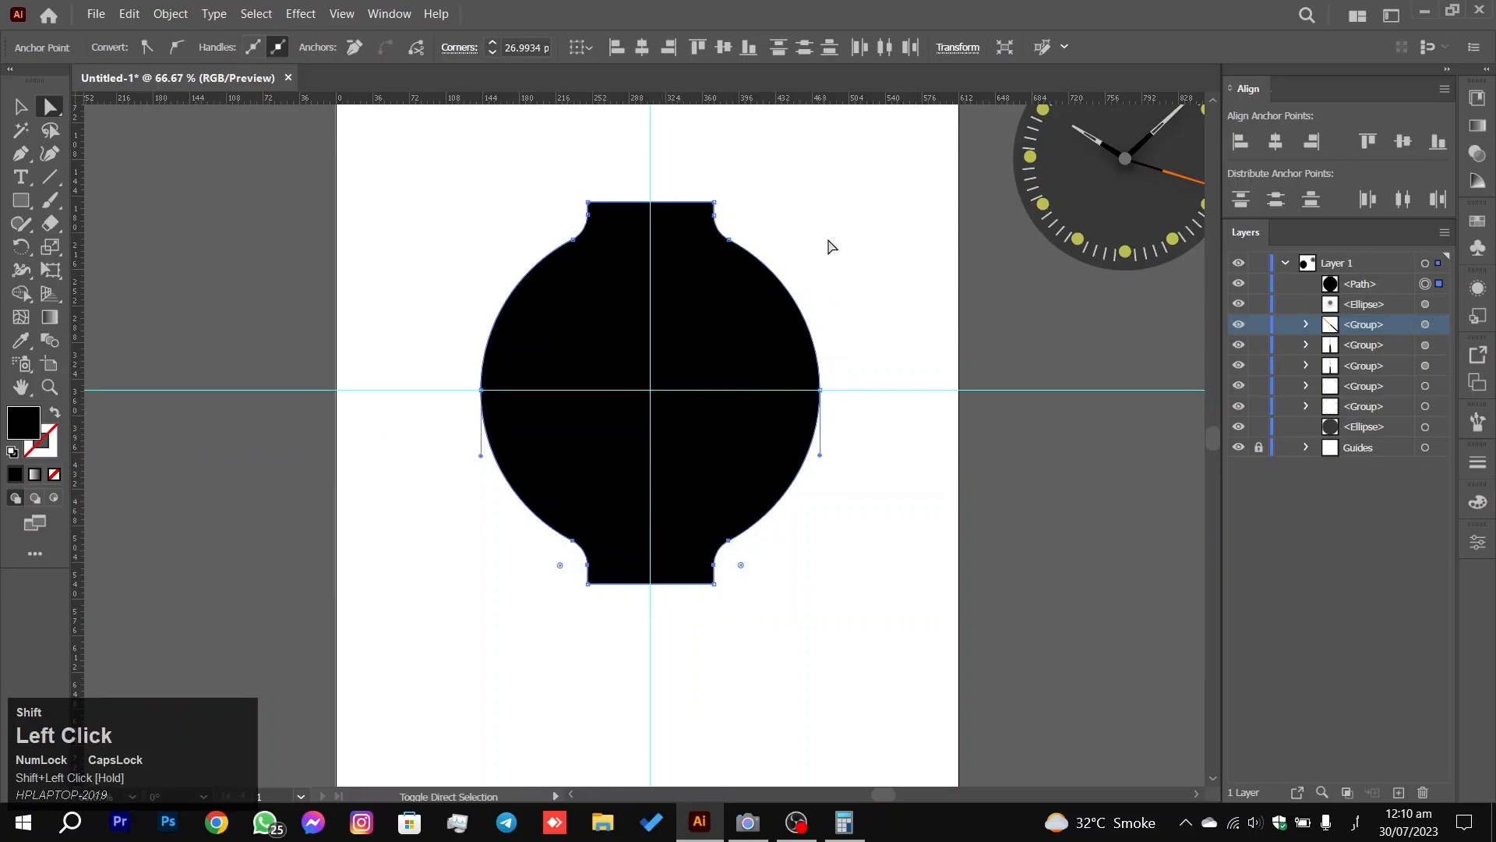
pyautogui.keyDown('shift'); pyautogui.moveTo(760, 260); pyautogui.dragTo(725, 278); pyautogui.keyUp('shift')
pyautogui.keyDown('shift'); pyautogui.click(714, 215); pyautogui.keyUp('shift')
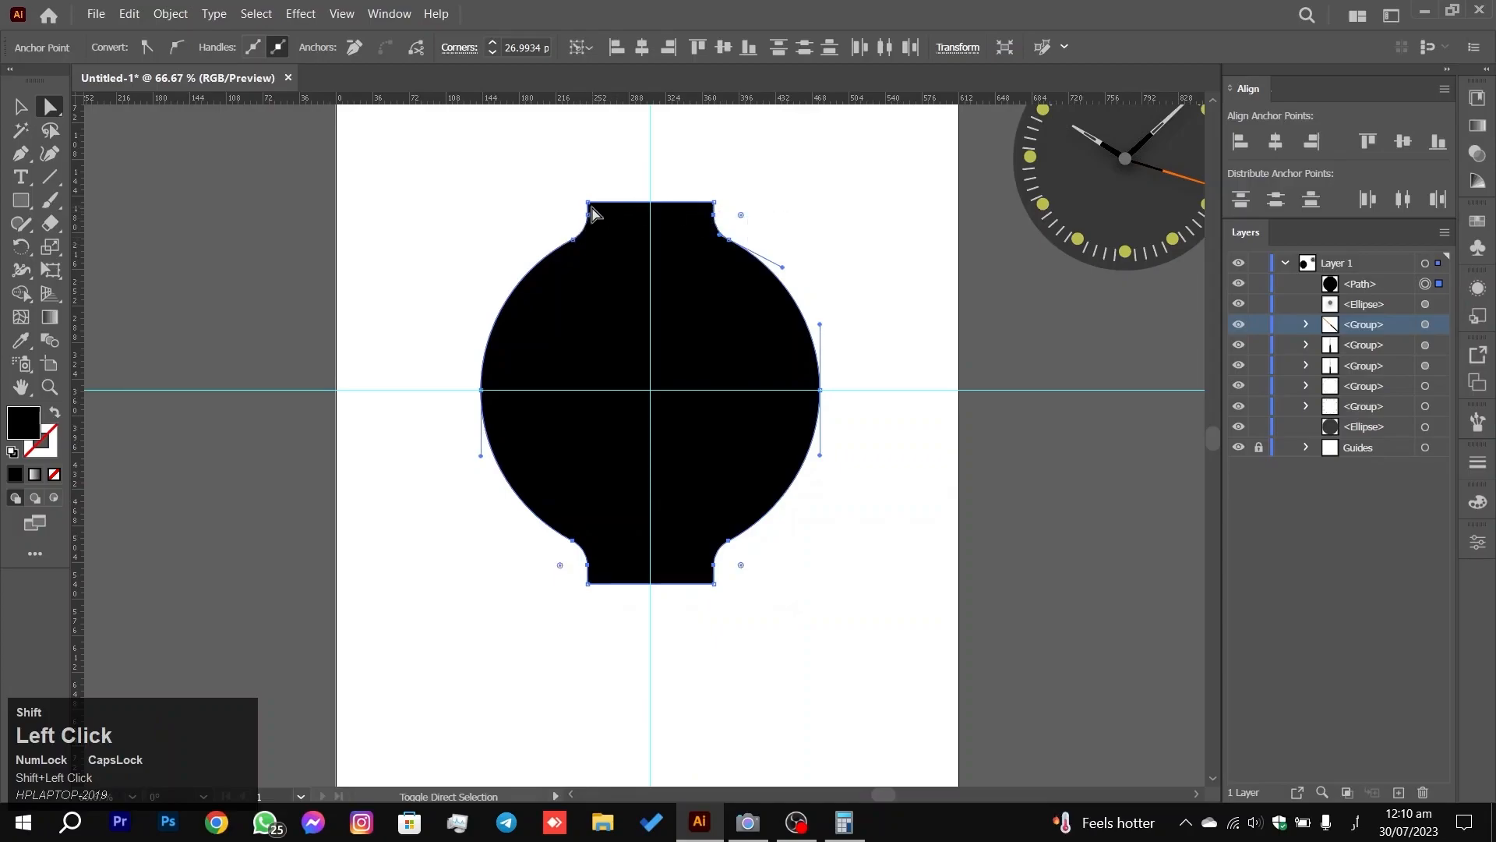
pyautogui.keyDown('shift'); pyautogui.moveTo(527, 215); pyautogui.dragTo(558, 226); pyautogui.keyUp('shift')
pyautogui.click(467, 211)
# Step: Select the two top corner points of the upper block and move them up by 10 pt
pyautogui.scroll(4, 586, 234)
pyautogui.scroll(-1, 586, 234)
pyautogui.moveTo(668, 153); pyautogui.dragTo(662, 252)
pyautogui.moveTo(522, 228); pyautogui.dragTo(972, 268)
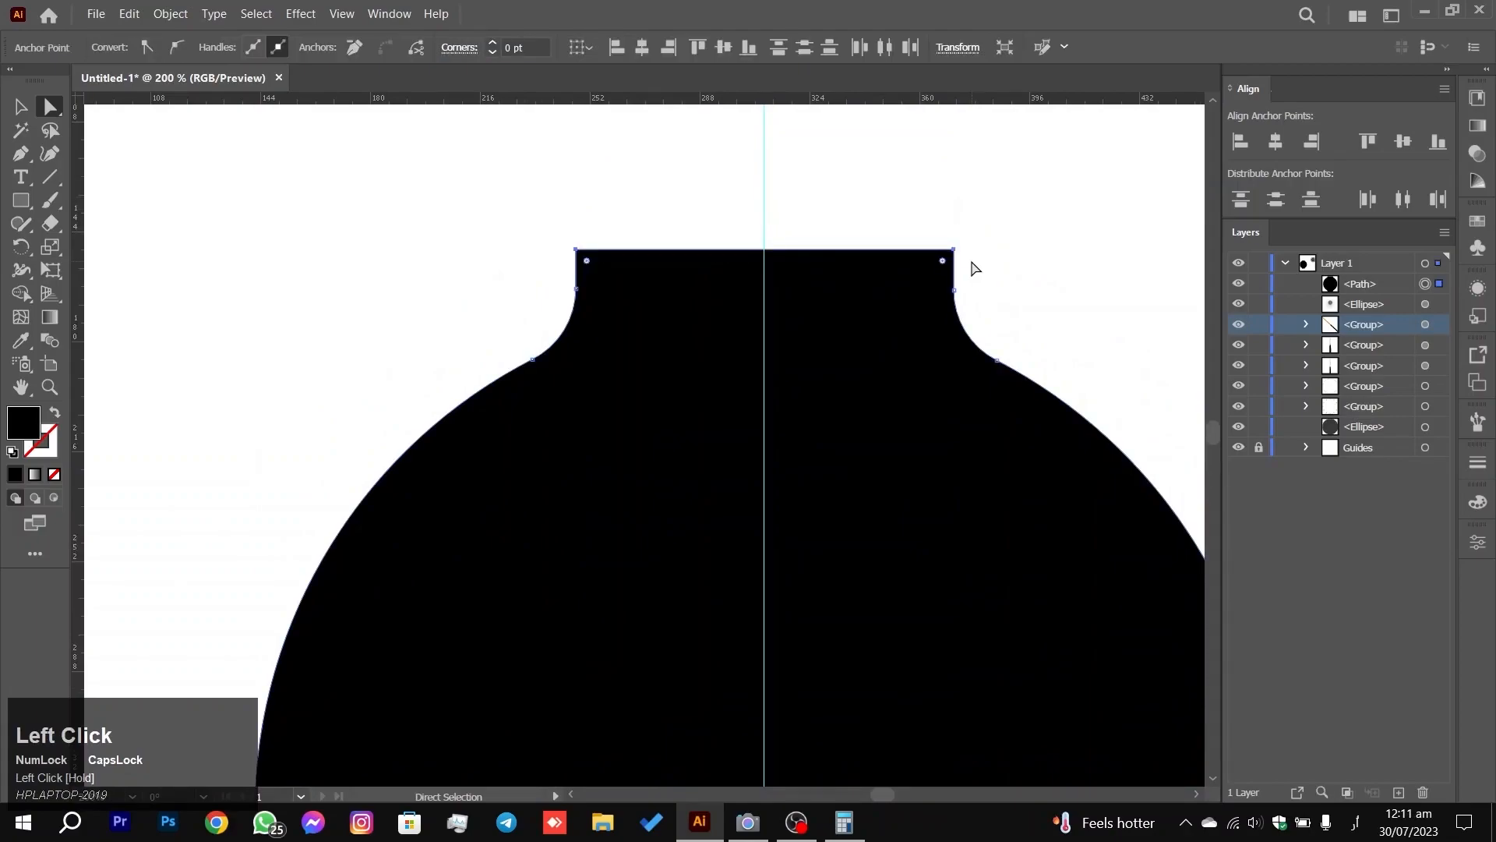
pyautogui.hotkey('shift', 'Up')
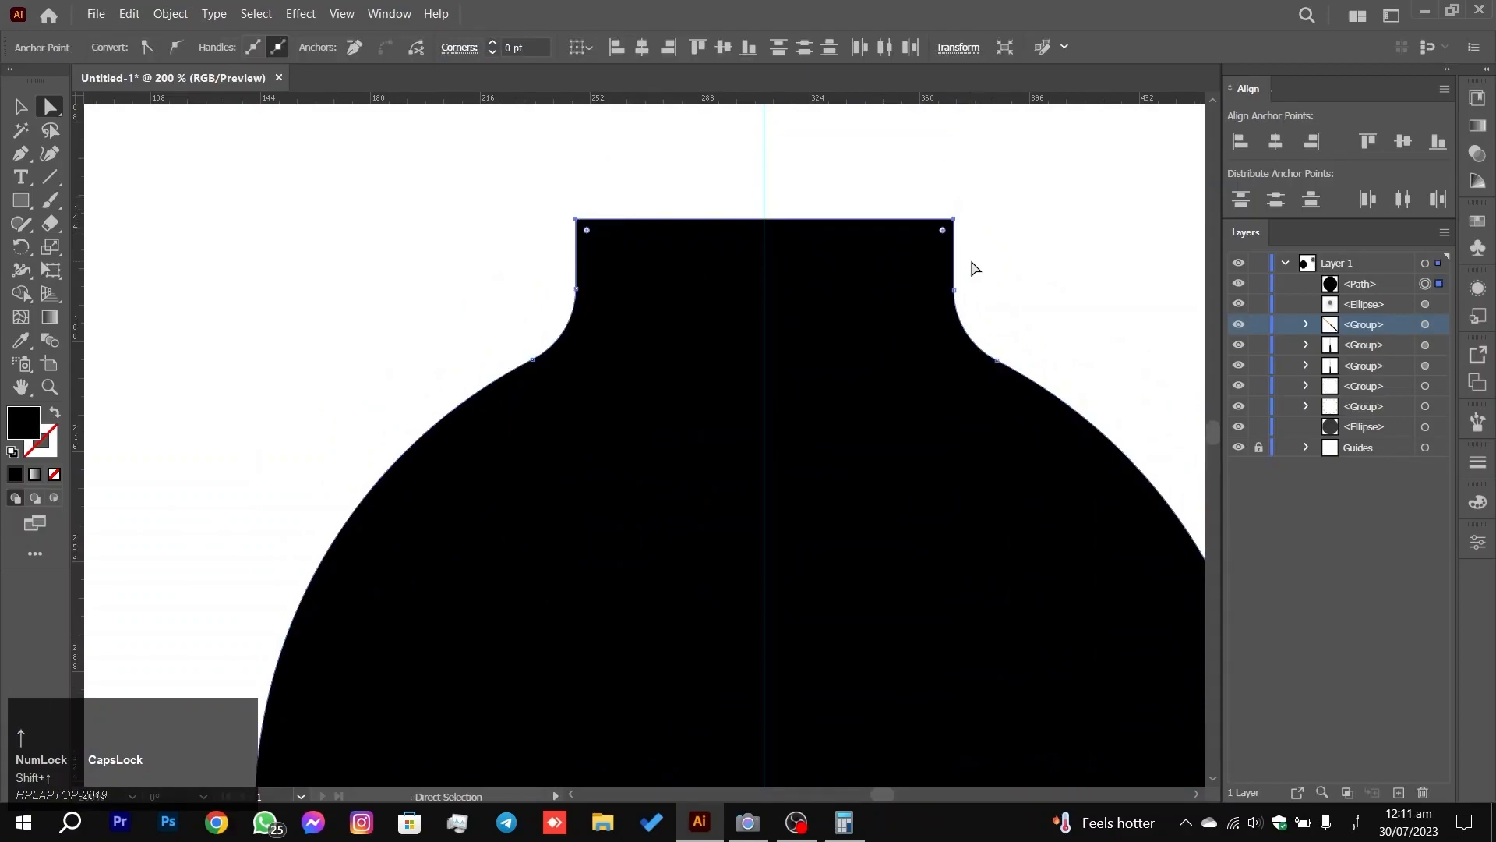
# Step: Extend the lower block by moving its two bottom corner points down by 10 pt
pyautogui.scroll(-10, 939, 317)
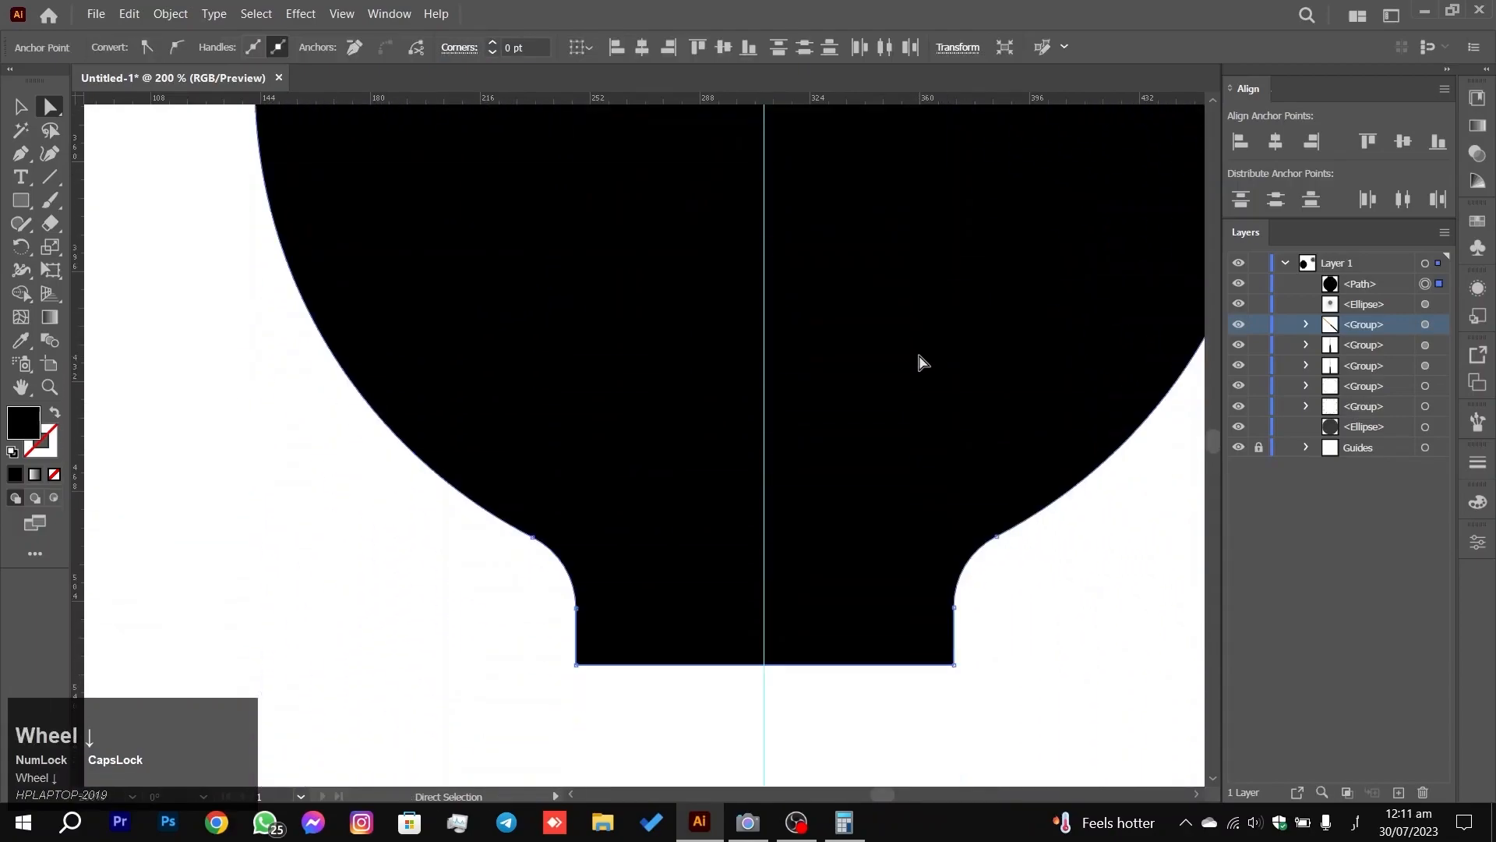
pyautogui.scroll(-3, 921, 360)
pyautogui.moveTo(1068, 430); pyautogui.dragTo(542, 395)
pyautogui.hotkey('shift', 'Down')
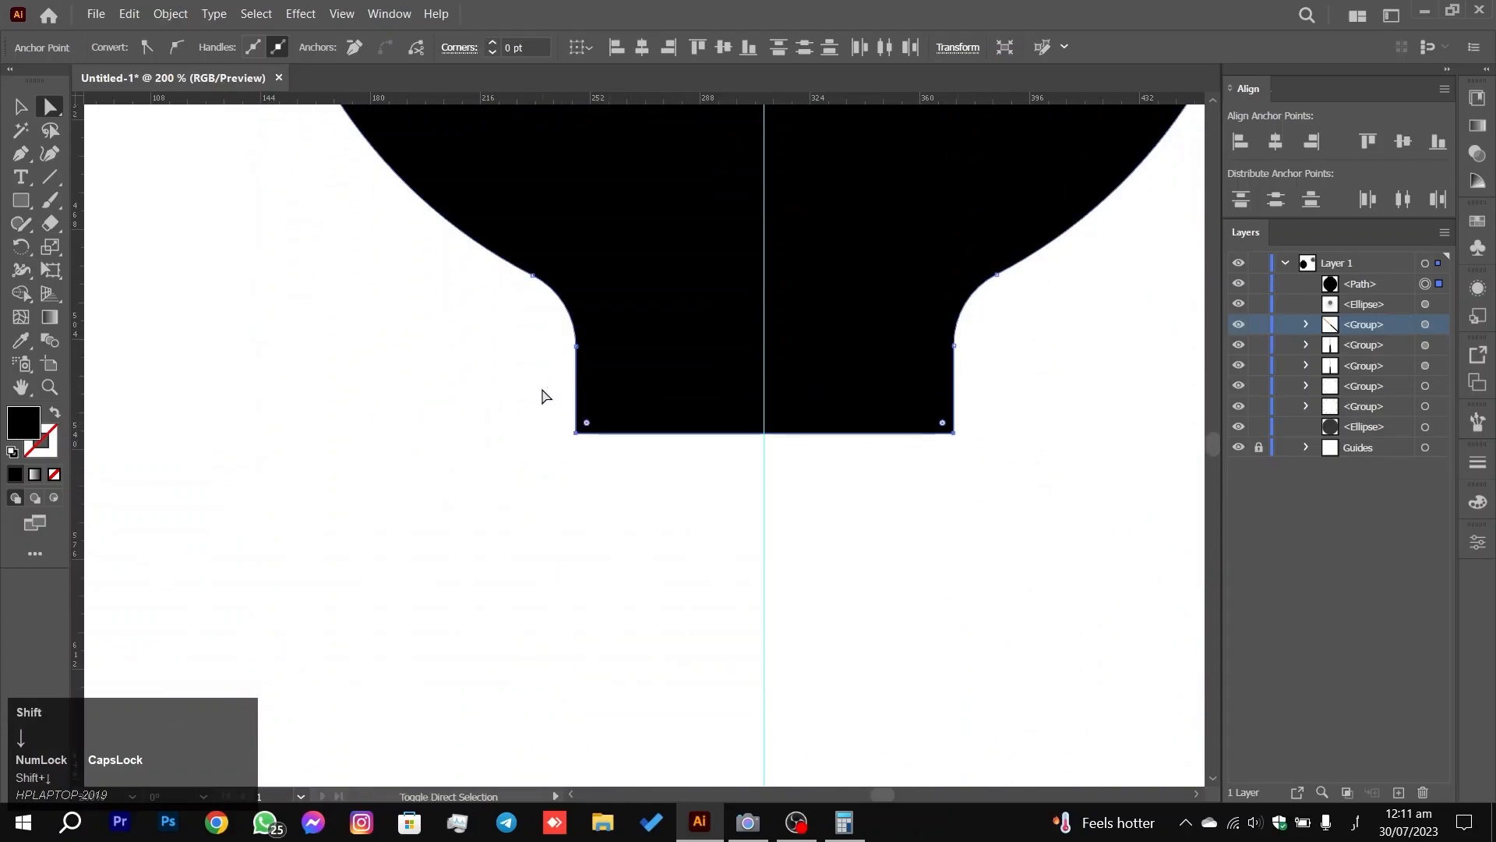
# Step: Round the four outer corners of the upper and lower blocks with a radius of about 22 pt
pyautogui.moveTo(478, 536); pyautogui.dragTo(586, 419)
pyautogui.moveTo(966, 532); pyautogui.dragTo(941, 413)
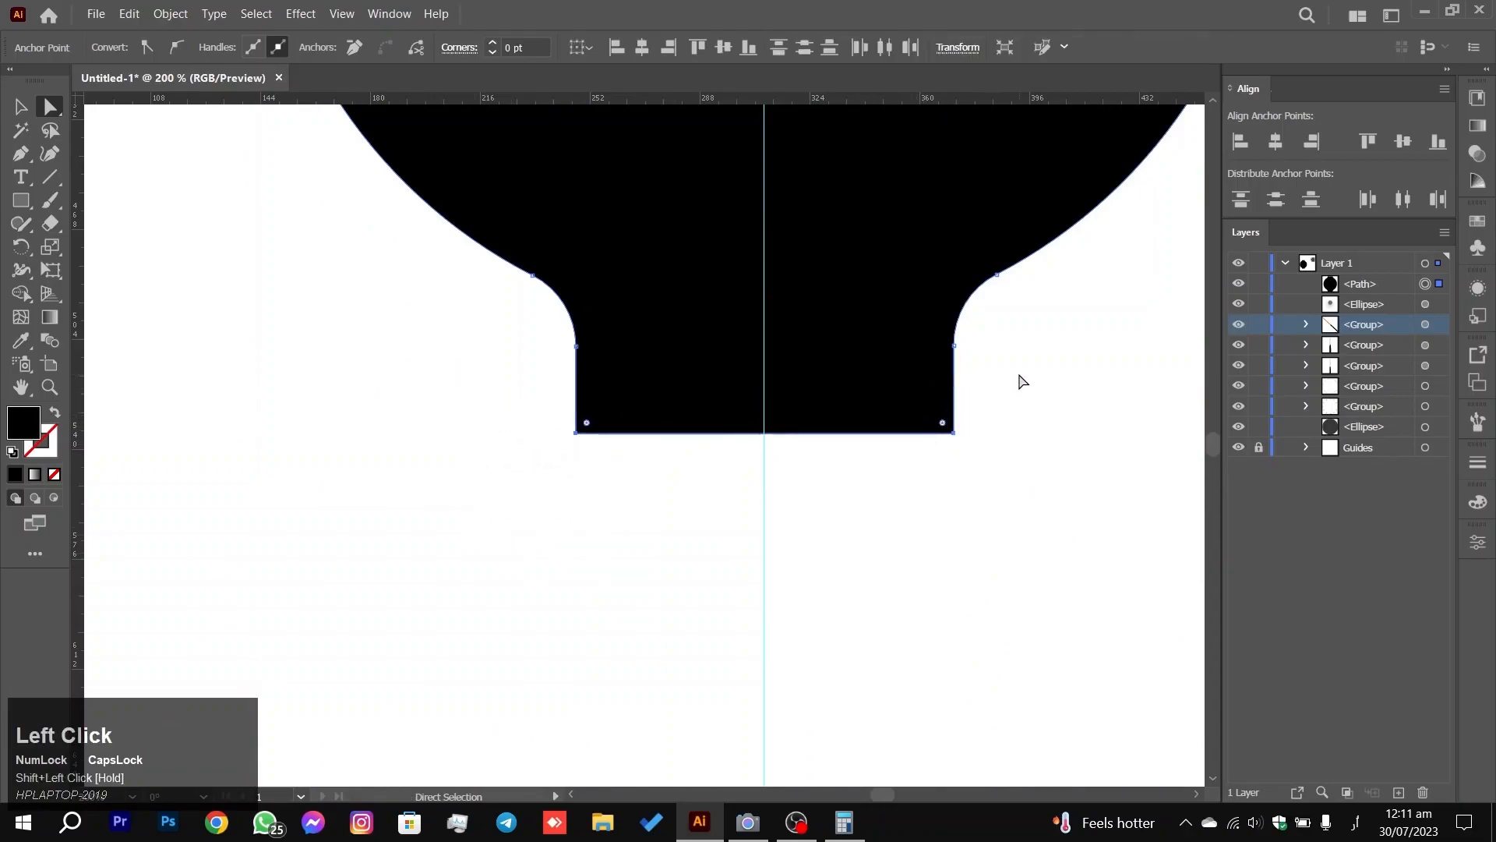
pyautogui.scroll(-4, 1021, 381)
pyautogui.moveTo(1021, 381); pyautogui.dragTo(814, 730)
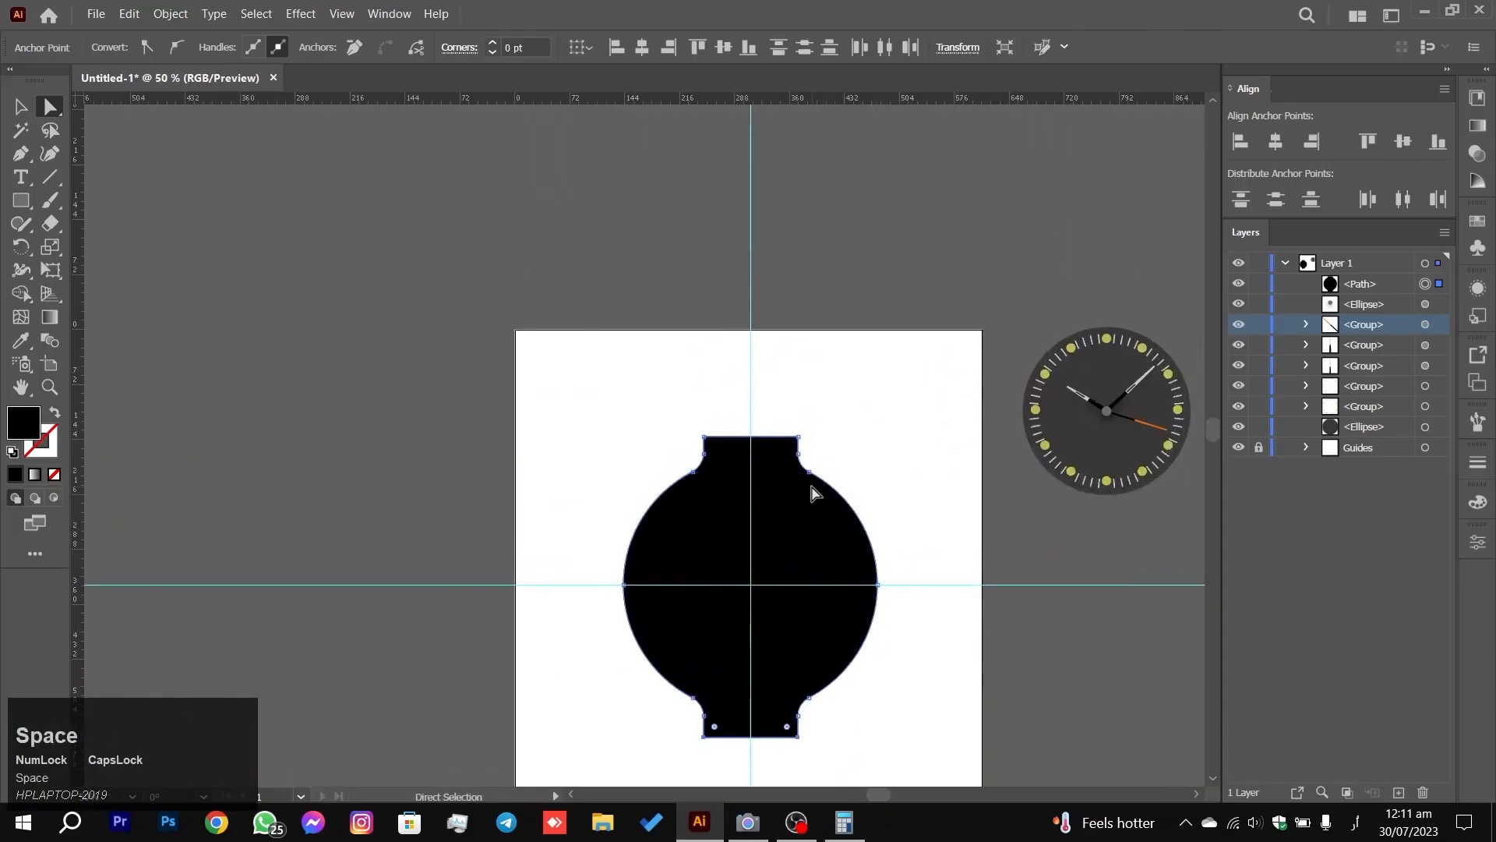
pyautogui.scroll(4, 811, 493)
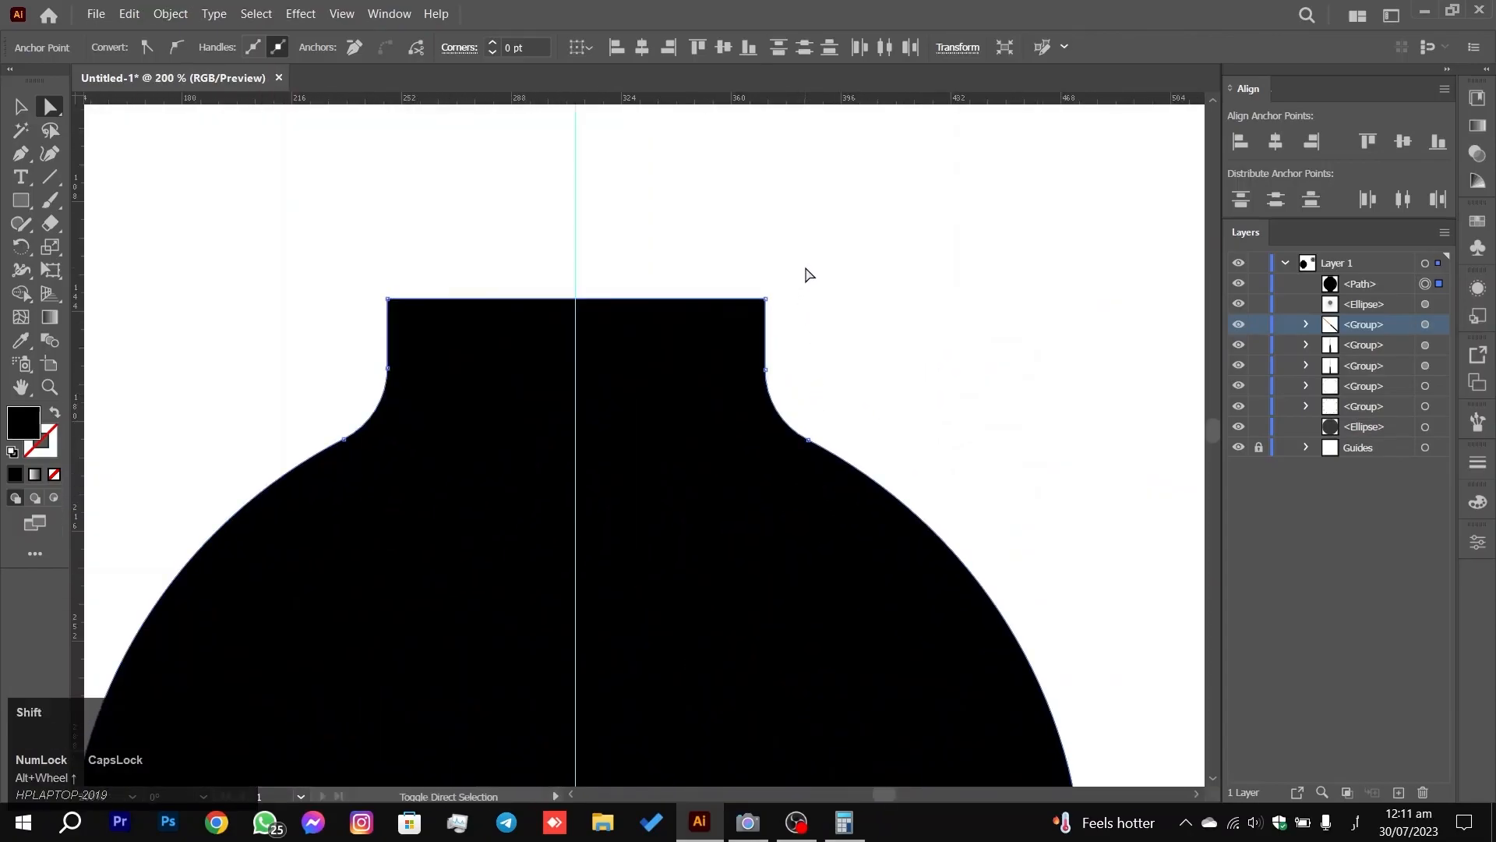
pyautogui.moveTo(807, 272); pyautogui.dragTo(726, 338)
pyautogui.moveTo(324, 295); pyautogui.dragTo(421, 343)
pyautogui.scroll(-4, 494, 421)
pyautogui.scroll(-3, 503, 444)
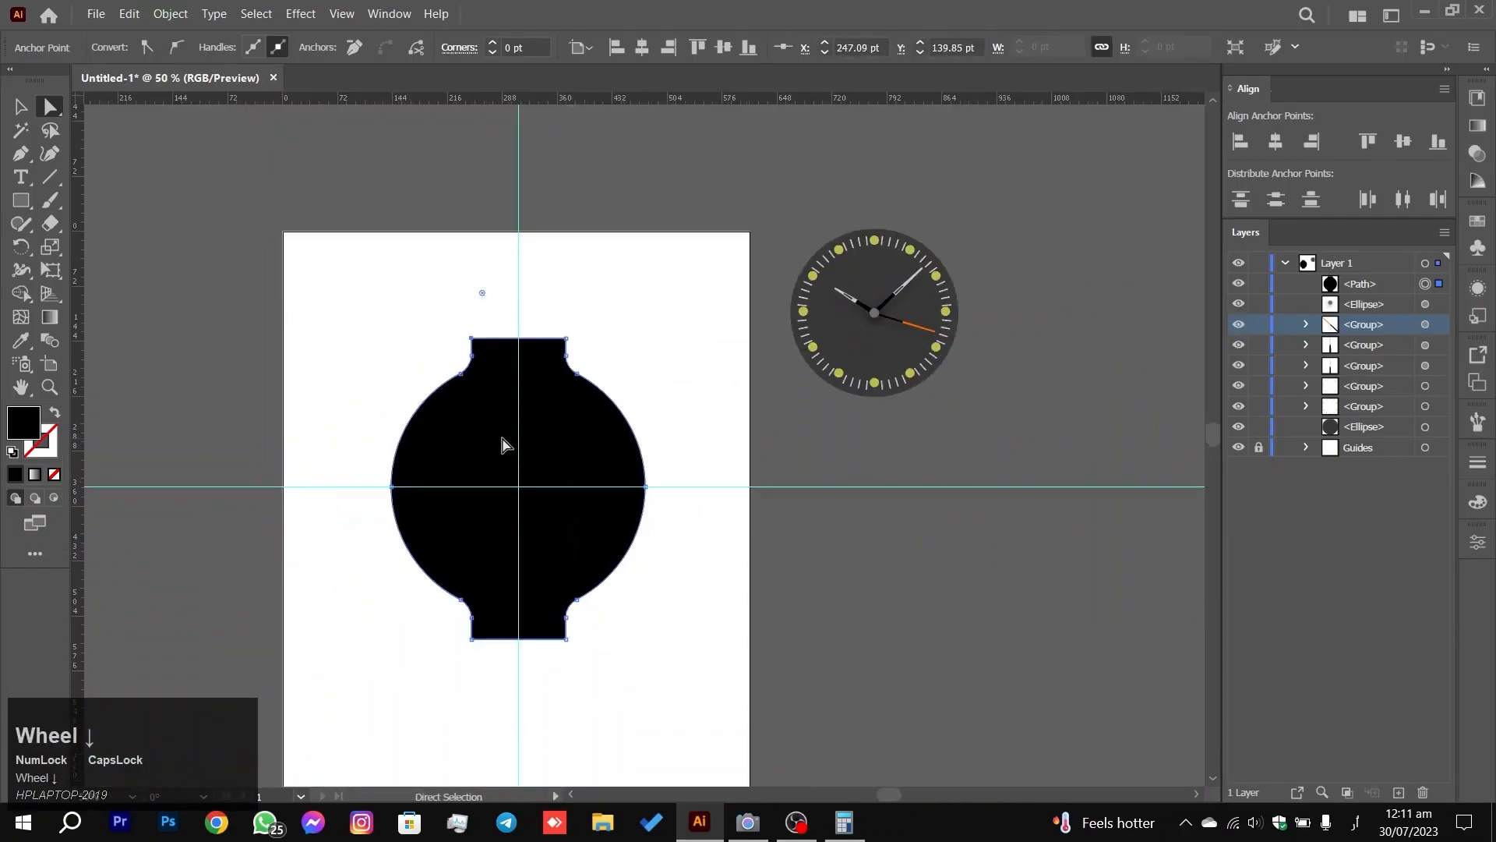
pyautogui.moveTo(483, 331)
pyautogui.mouseDown()
pyautogui.moveTo(508, 367)
pyautogui.moveTo(484, 333)
pyautogui.moveTo(449, 325)
pyautogui.moveTo(467, 321)
pyautogui.mouseUp()
pyautogui.keyDown('shift'); pyautogui.click(609, 298); pyautogui.keyUp('shift')
pyautogui.moveTo(618, 635); pyautogui.dragTo(551, 615)
pyautogui.moveTo(452, 654); pyautogui.dragTo(478, 611)
pyautogui.moveTo(555, 331); pyautogui.dragTo(551, 343)
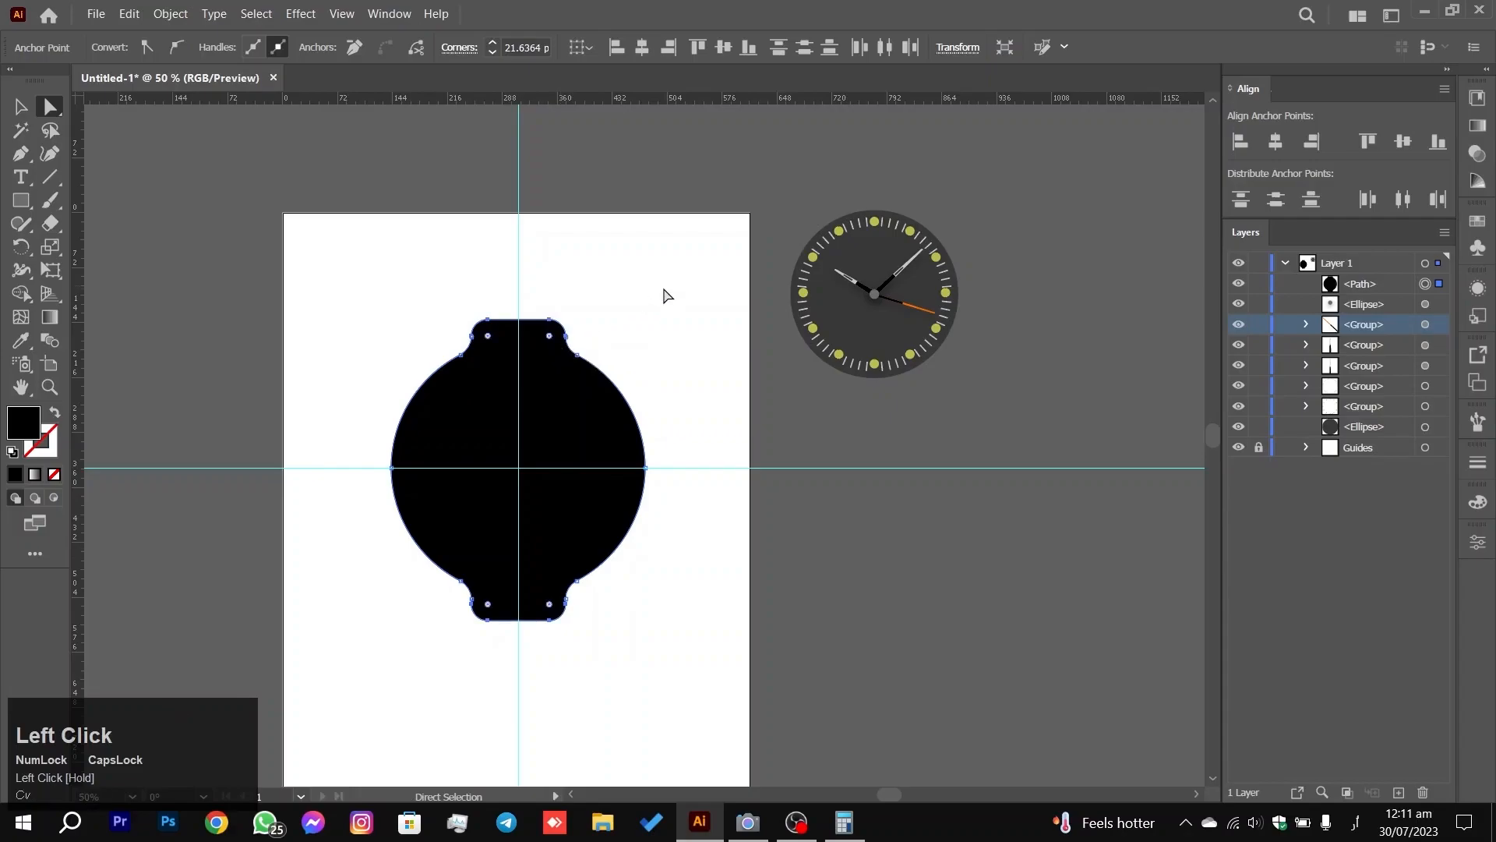
pyautogui.click(665, 298)
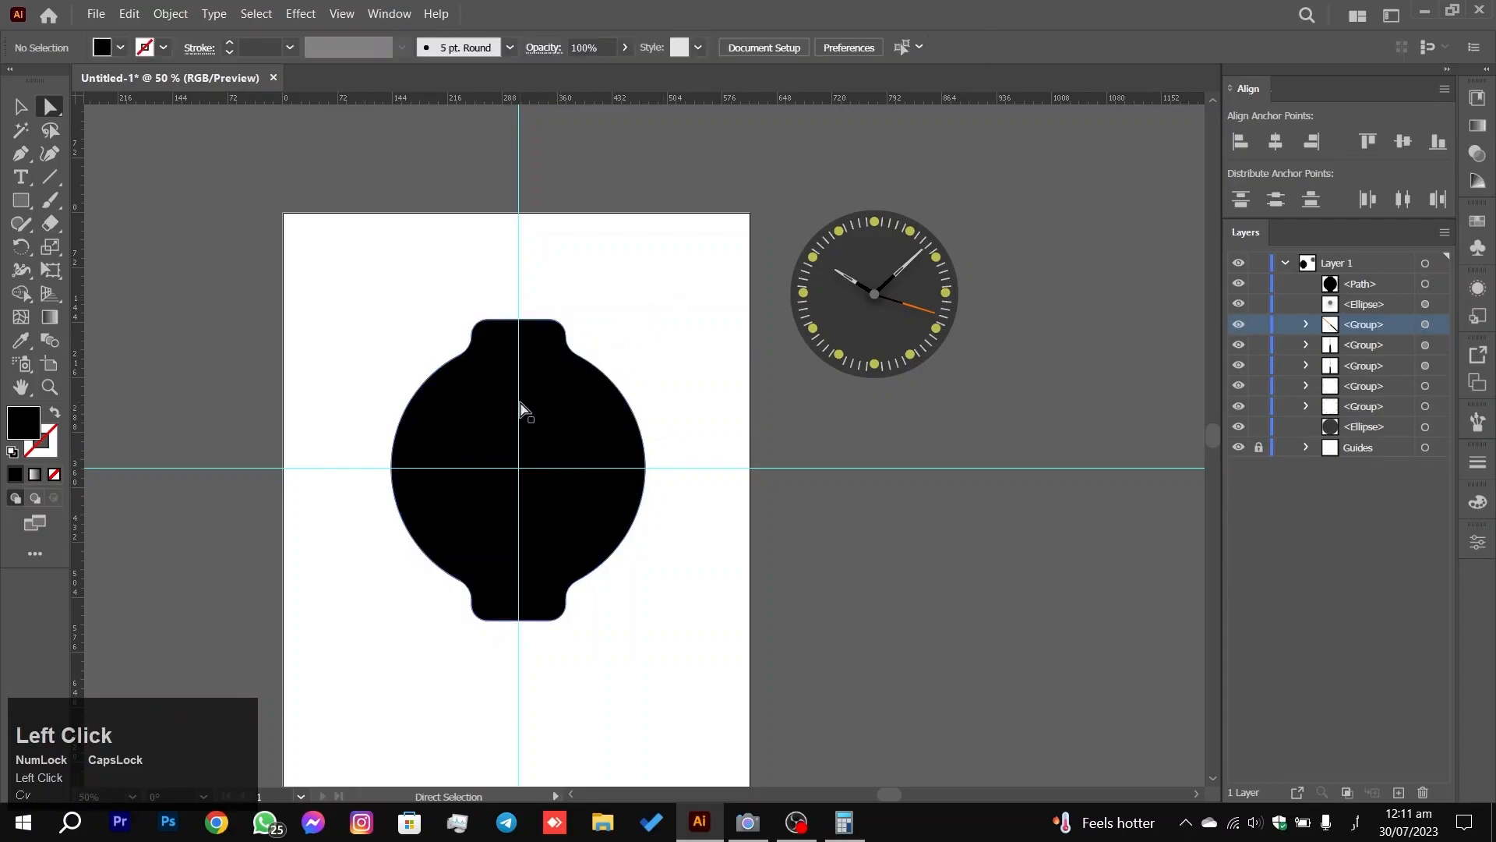
# Step: Slightly reduce the radius of the inner and outer rounded corners on the upper and lower blocks
pyautogui.scroll(3, 530, 380)
pyautogui.press('space')
pyautogui.moveTo(718, 214); pyautogui.dragTo(809, 341)
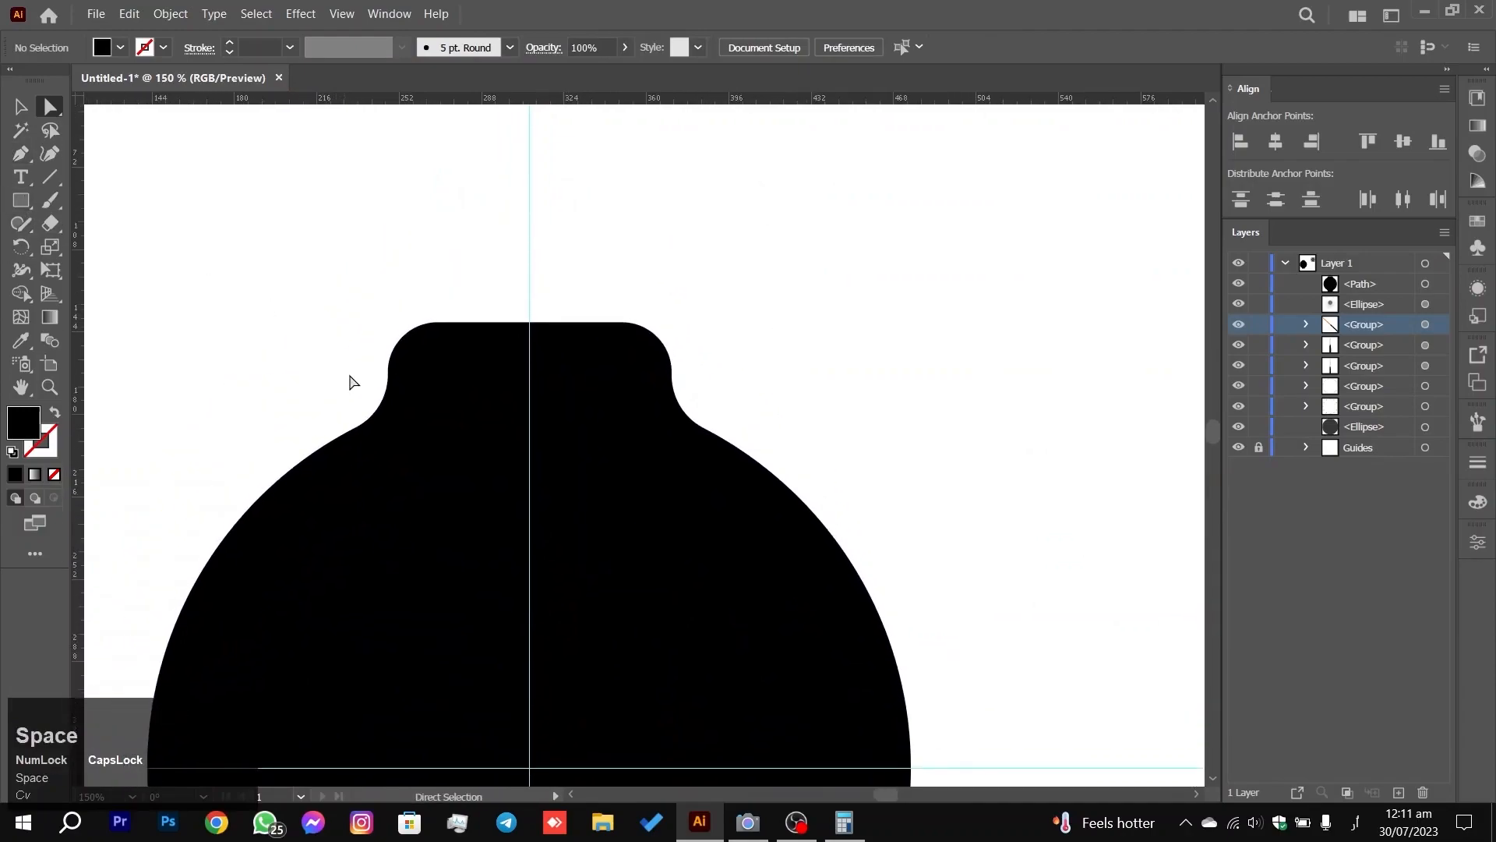
pyautogui.click(407, 341)
pyautogui.moveTo(287, 266); pyautogui.dragTo(473, 382)
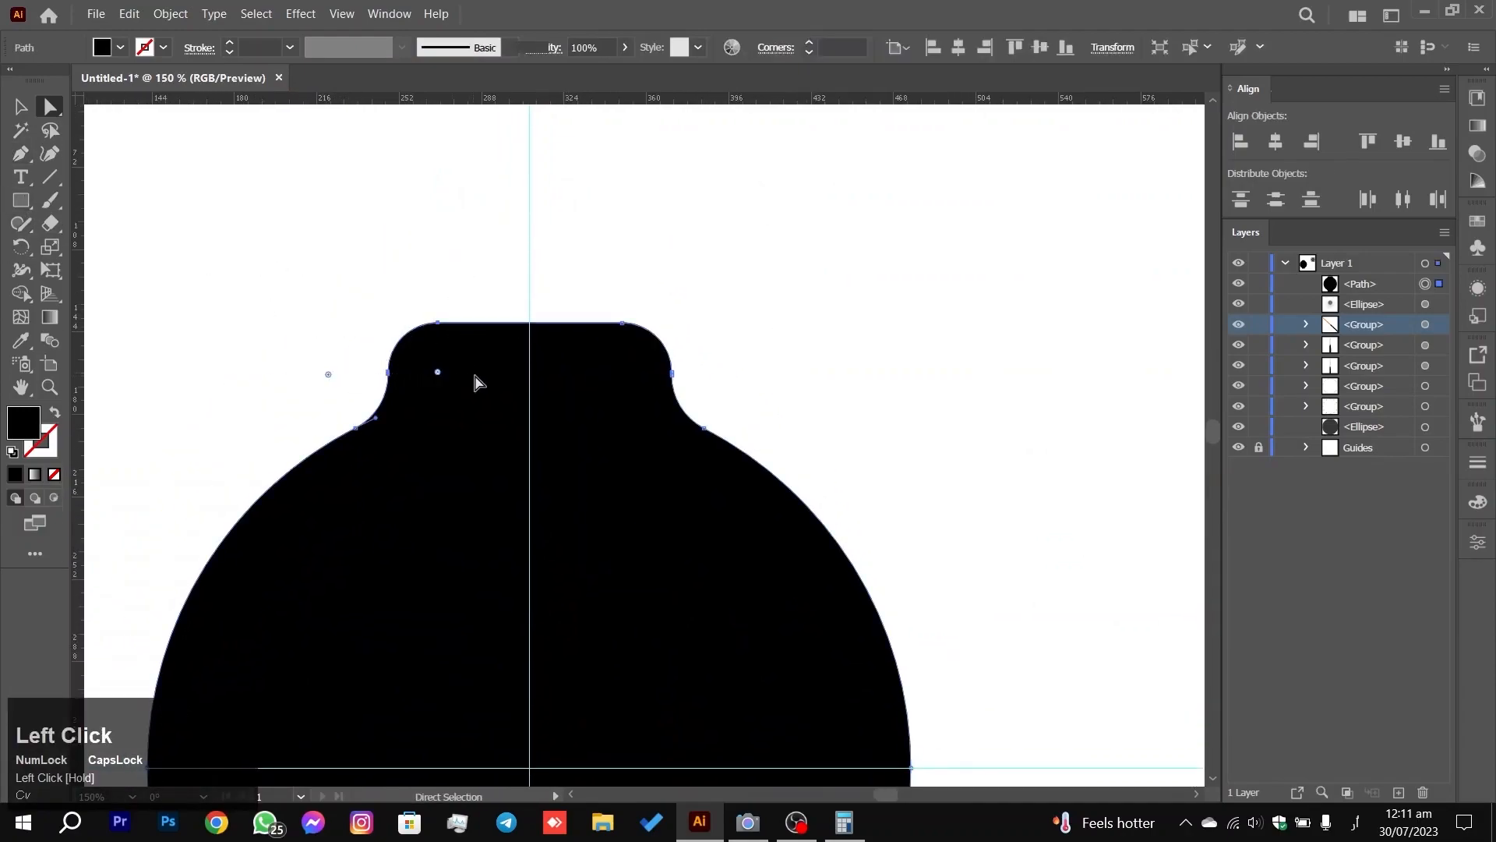
pyautogui.keyDown('shift'); pyautogui.moveTo(730, 279); pyautogui.dragTo(601, 388); pyautogui.keyUp('shift')
pyautogui.keyDown('shift'); pyautogui.moveTo(367, 292); pyautogui.dragTo(459, 391); pyautogui.keyUp('shift')
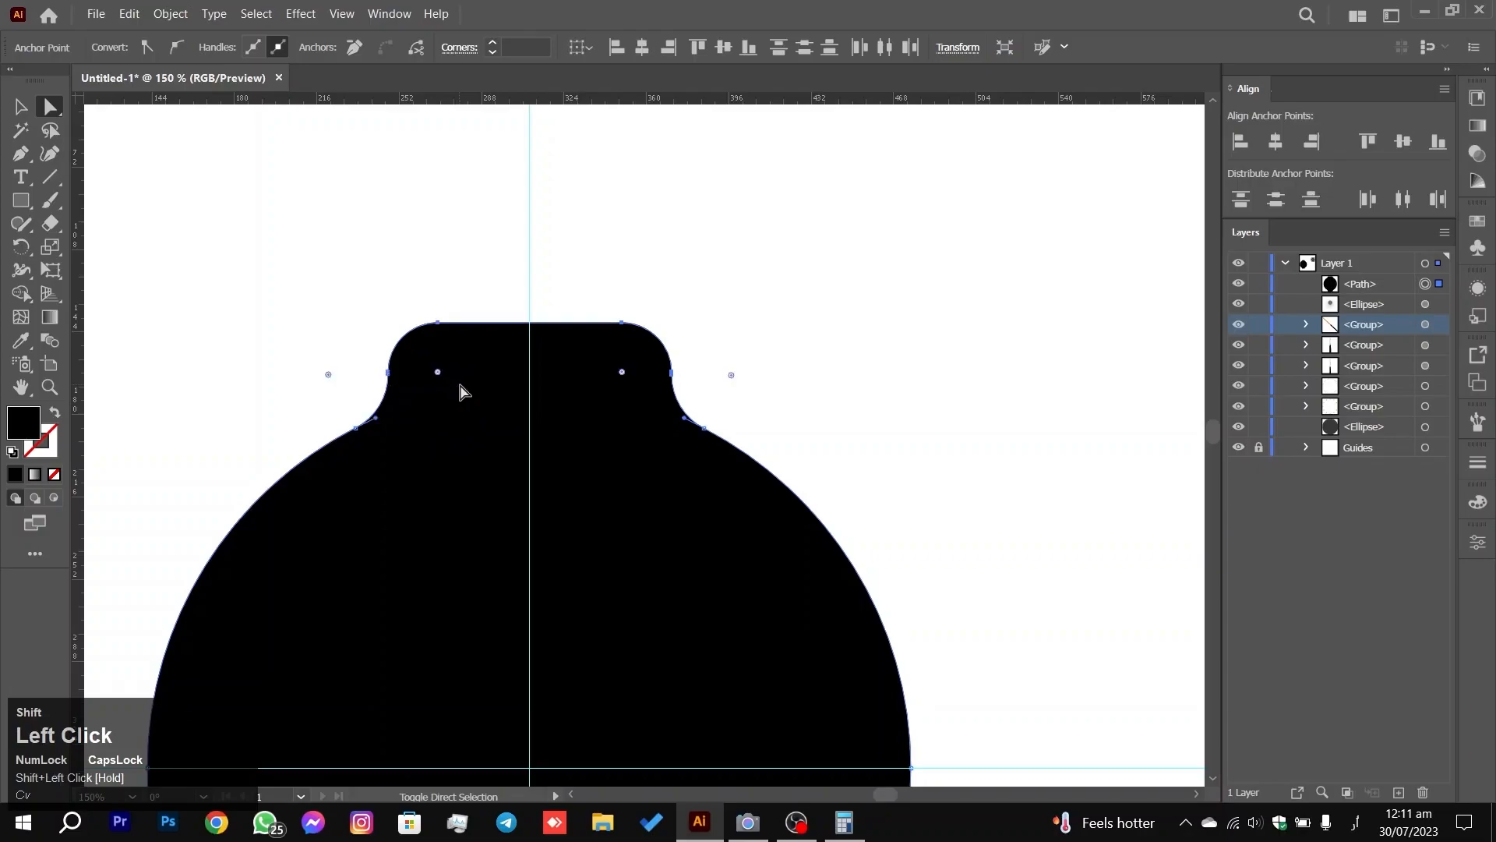
pyautogui.keyDown('alt'); pyautogui.scroll(-3, 508, 459); pyautogui.keyUp('alt')
pyautogui.scroll(-2, 508, 468)
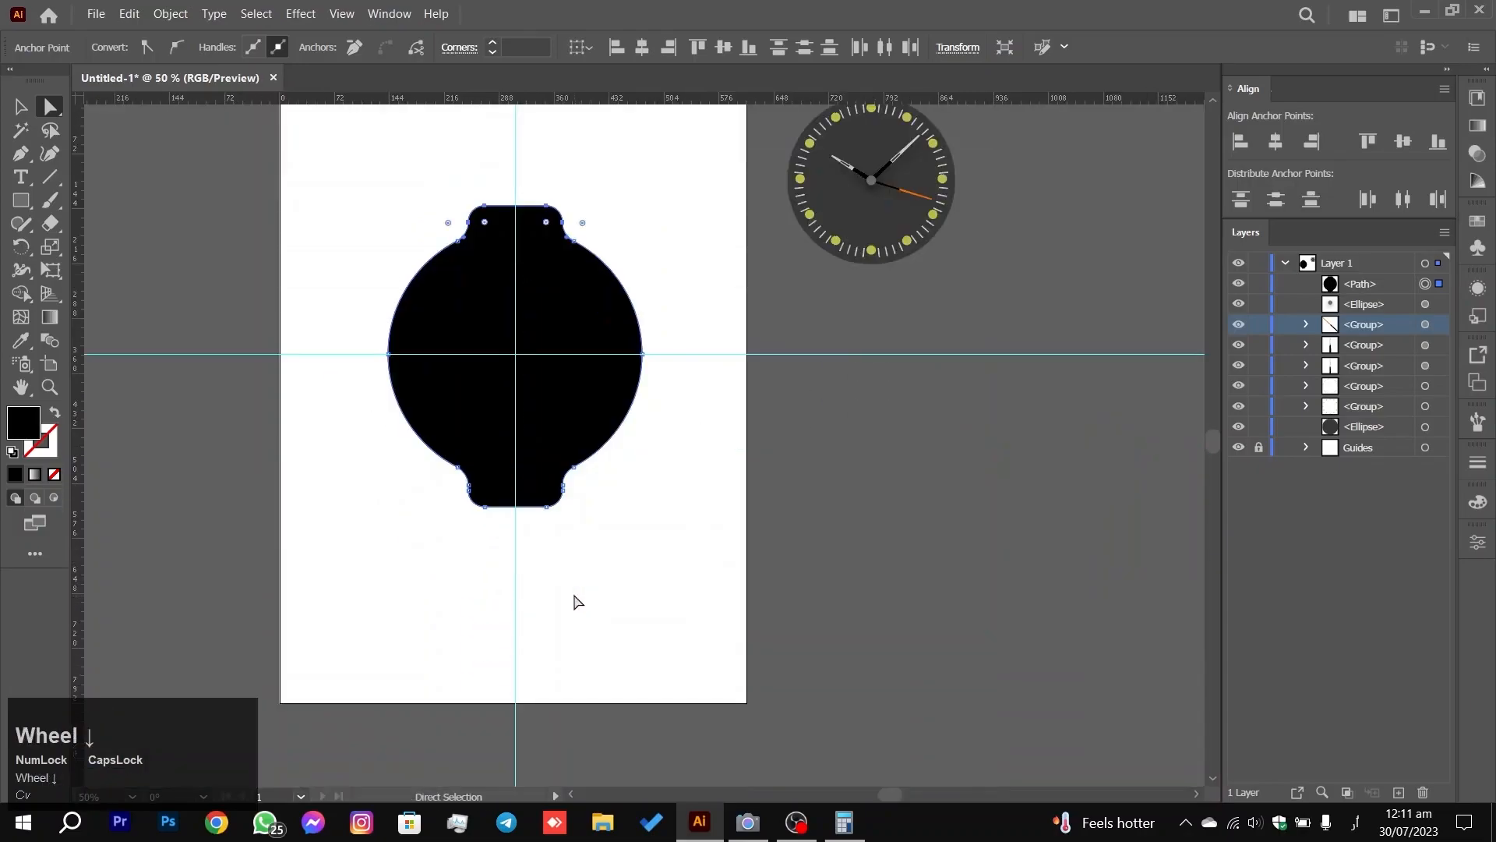
pyautogui.keyDown('shift'); pyautogui.moveTo(618, 554); pyautogui.dragTo(533, 491); pyautogui.keyUp('shift')
pyautogui.keyDown('shift'); pyautogui.moveTo(446, 531); pyautogui.dragTo(504, 481); pyautogui.keyUp('shift')
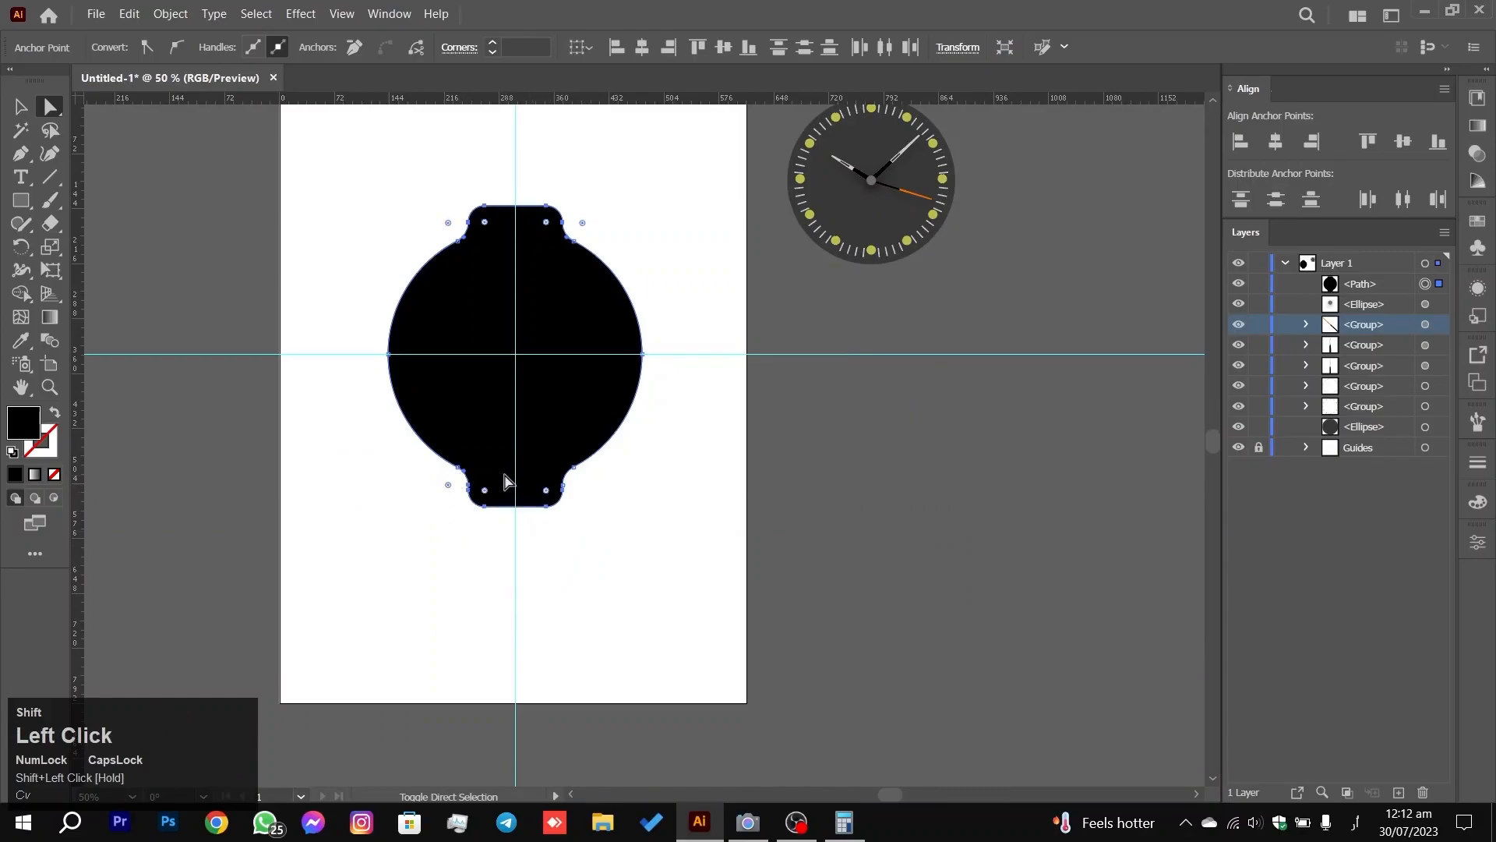
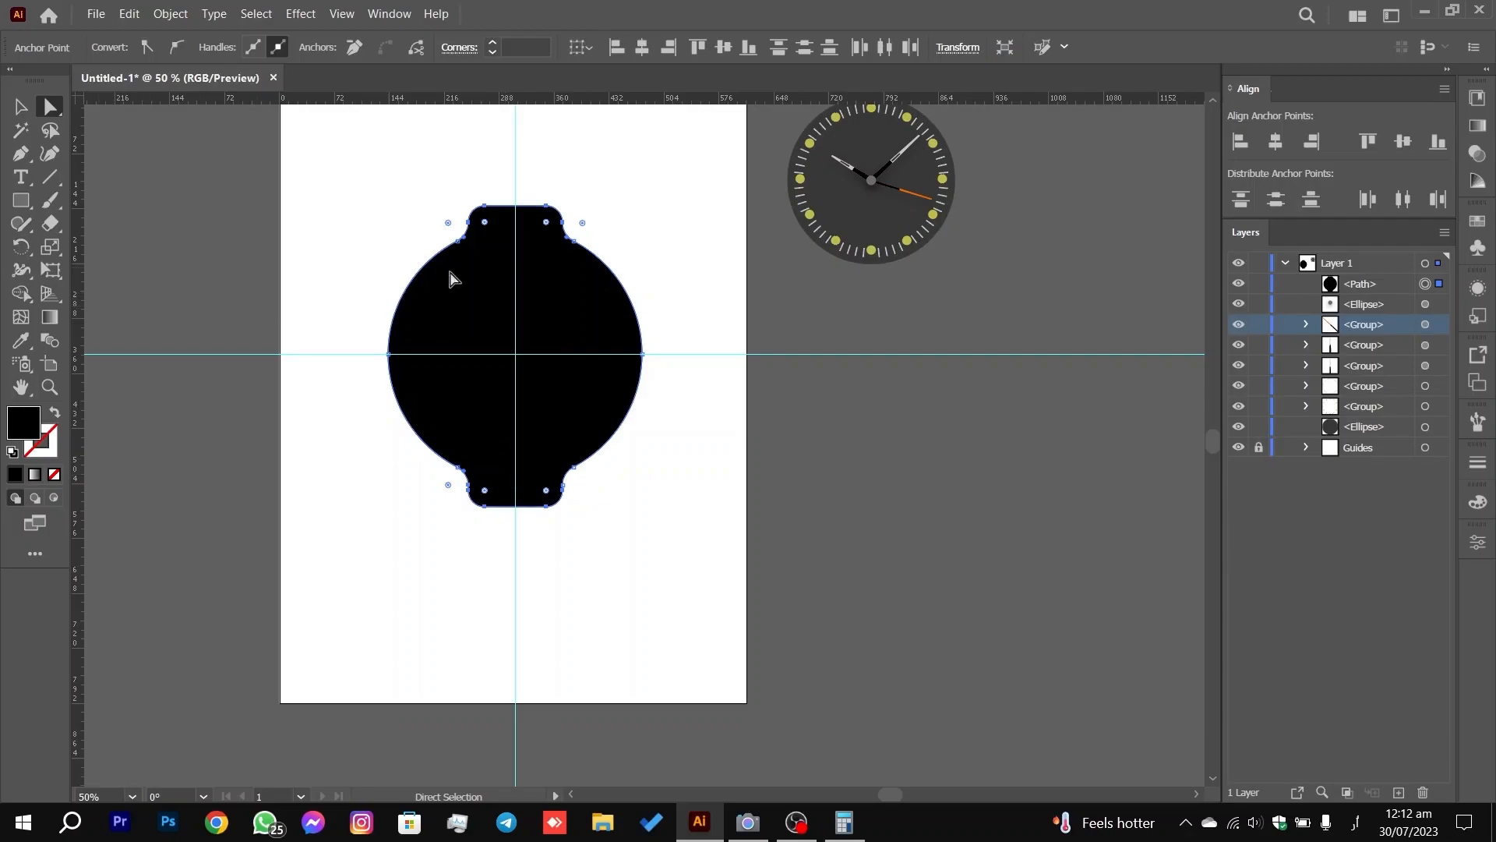
pyautogui.moveTo(584, 224); pyautogui.dragTo(503, 228)
pyautogui.hotkey('ctrl', 'z')
pyautogui.moveTo(613, 543); pyautogui.dragTo(523, 496)
pyautogui.moveTo(426, 537); pyautogui.dragTo(490, 507)
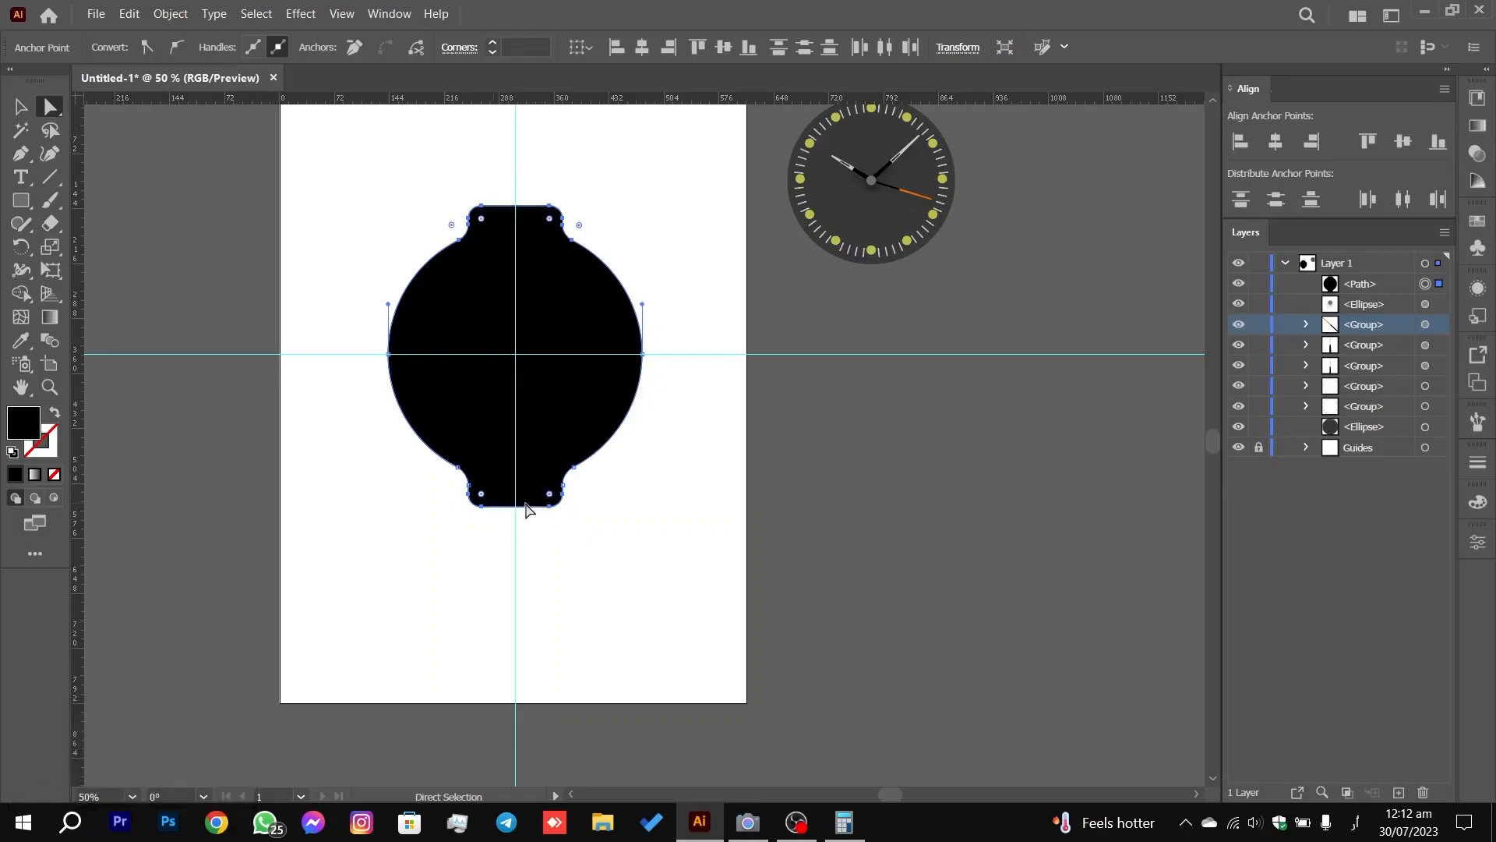
pyautogui.click(280, 236)
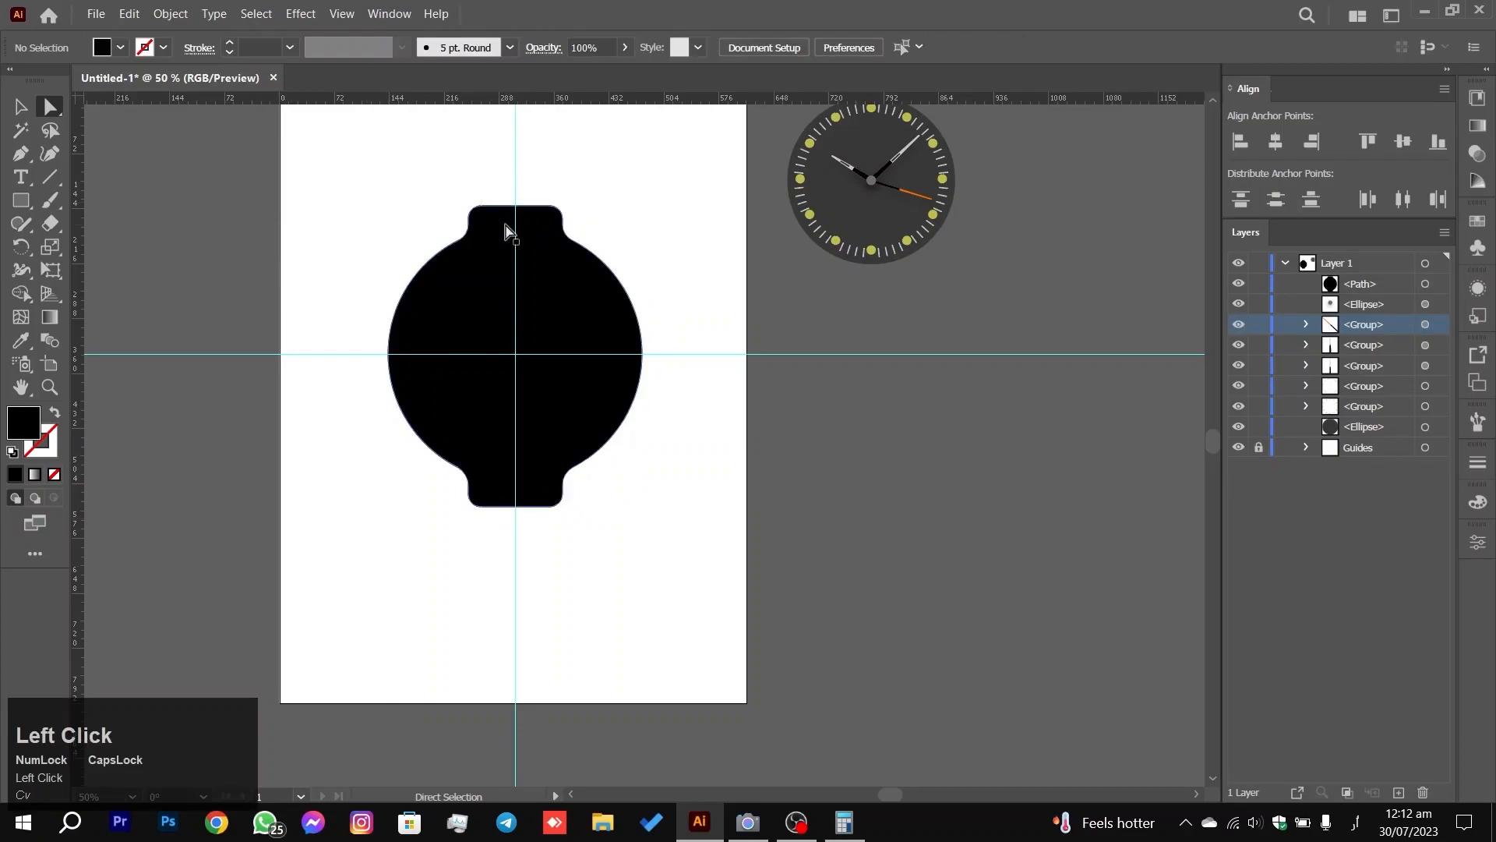
# Step: Draw a flat black rectangle across the top edge of the upper block, between its rounded corners
pyautogui.scroll(4, 514, 237)
pyautogui.press('space')
pyautogui.moveTo(855, 145); pyautogui.dragTo(847, 377)
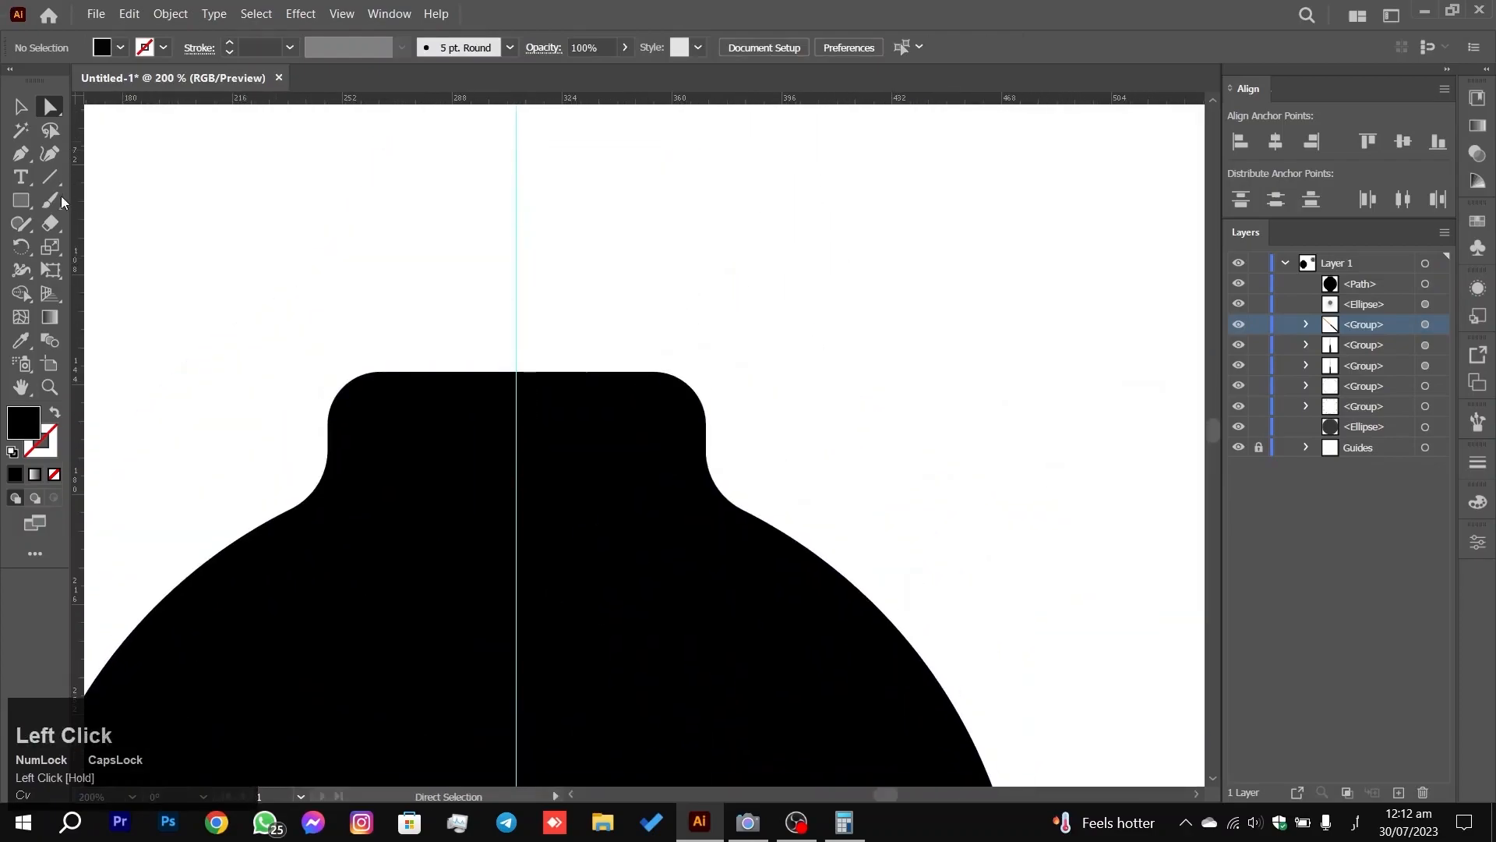
pyautogui.click(21, 200)
pyautogui.moveTo(374, 356); pyautogui.dragTo(659, 449)
pyautogui.click(21, 107)
pyautogui.moveTo(234, 261); pyautogui.dragTo(537, 466)
pyautogui.click(21, 293)
pyautogui.click(21, 107)
pyautogui.click(181, 236)
pyautogui.press('z')
pyautogui.scroll(-3, 427, 426)
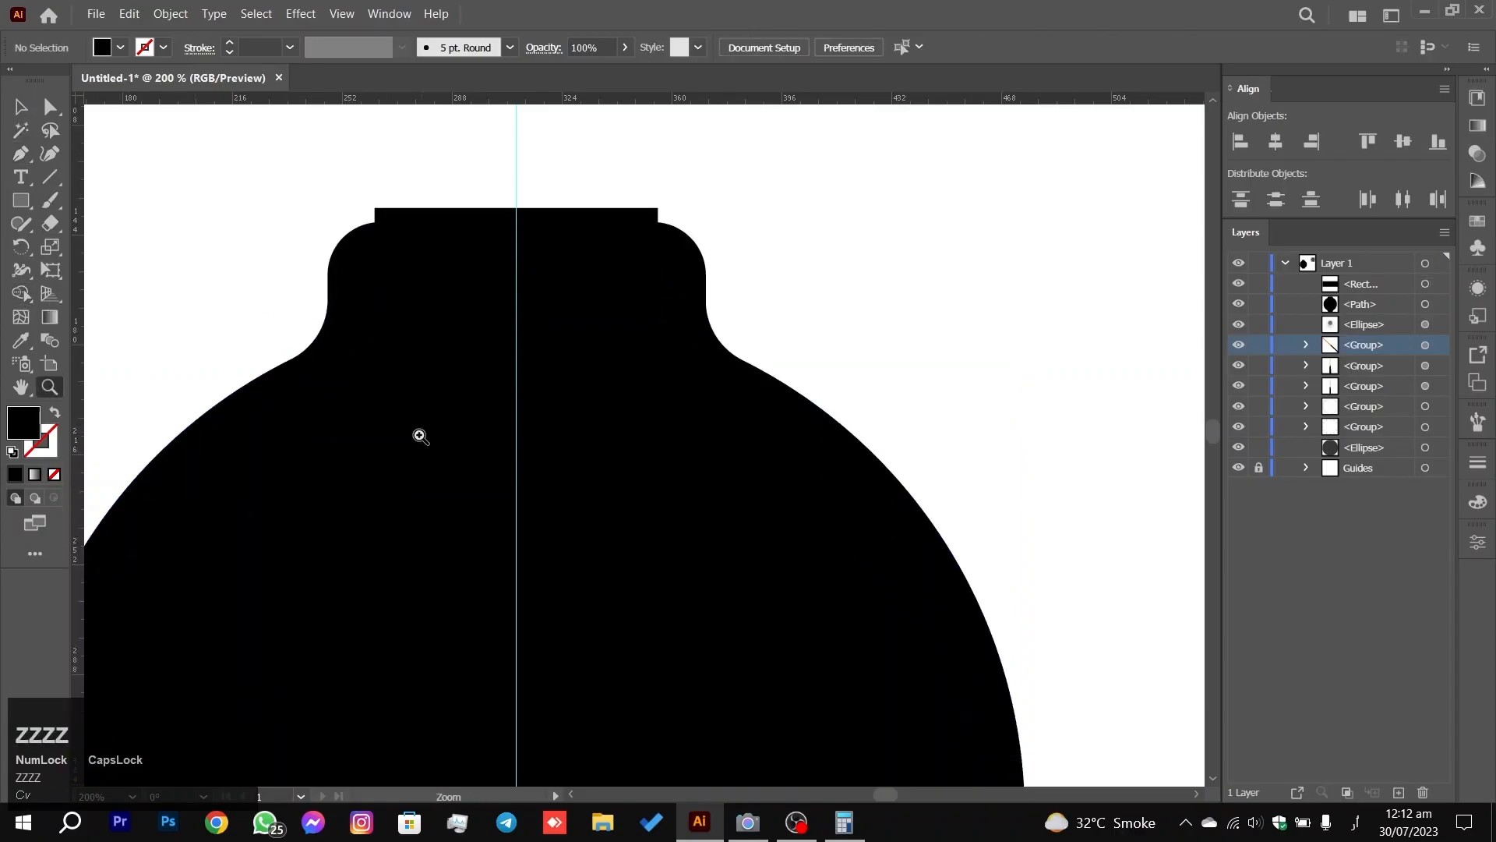
pyautogui.scroll(4, 420, 433)
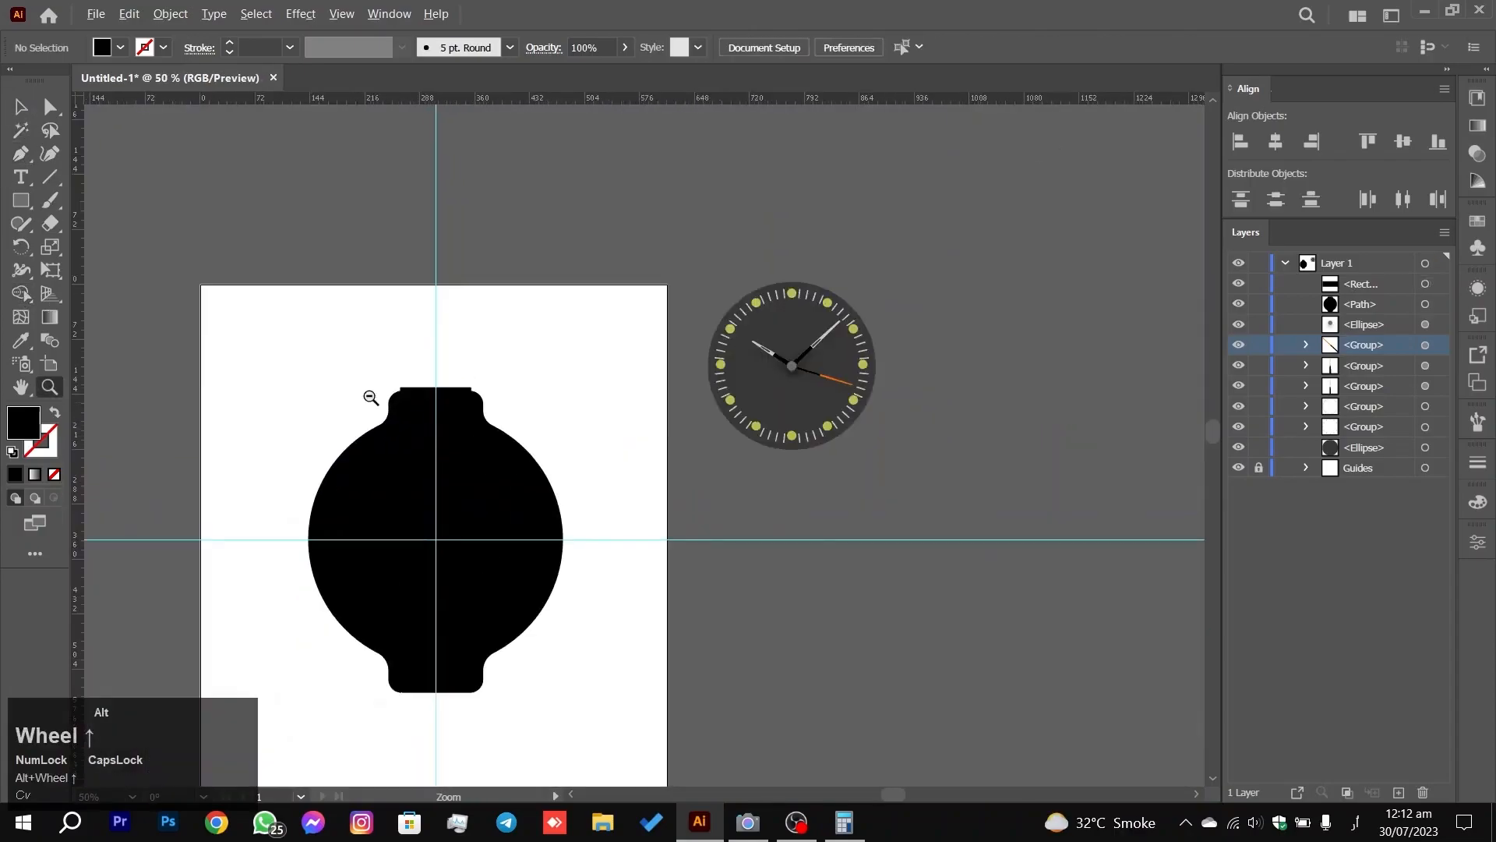
# Step: Fill the small rectangle on the upper block with brown A36236
pyautogui.click(21, 107)
pyautogui.click(459, 400)
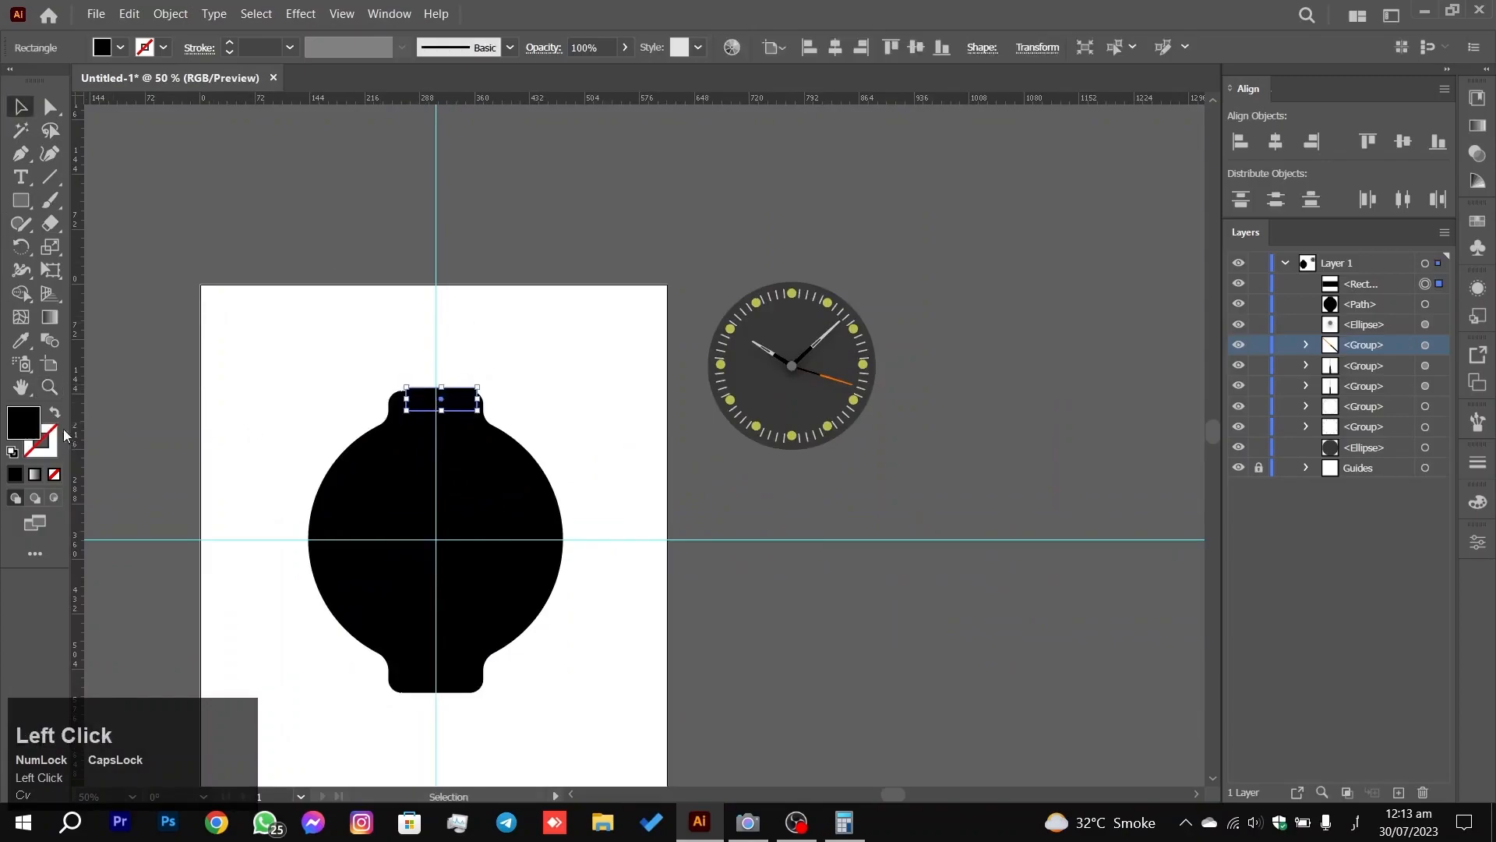
pyautogui.hotkey('ctrl', 'z')
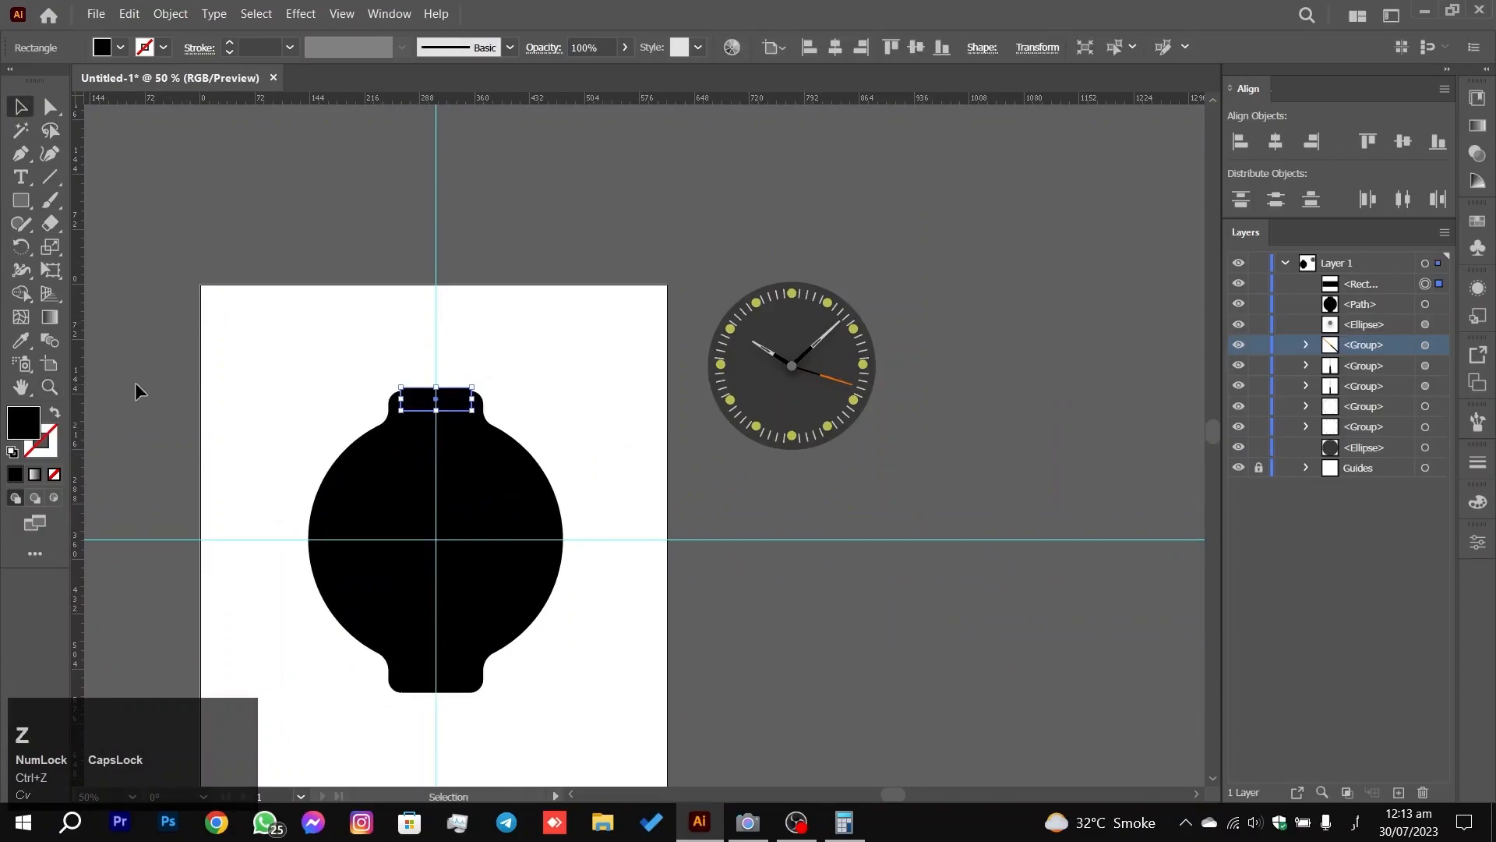
pyautogui.doubleClick(17, 428)
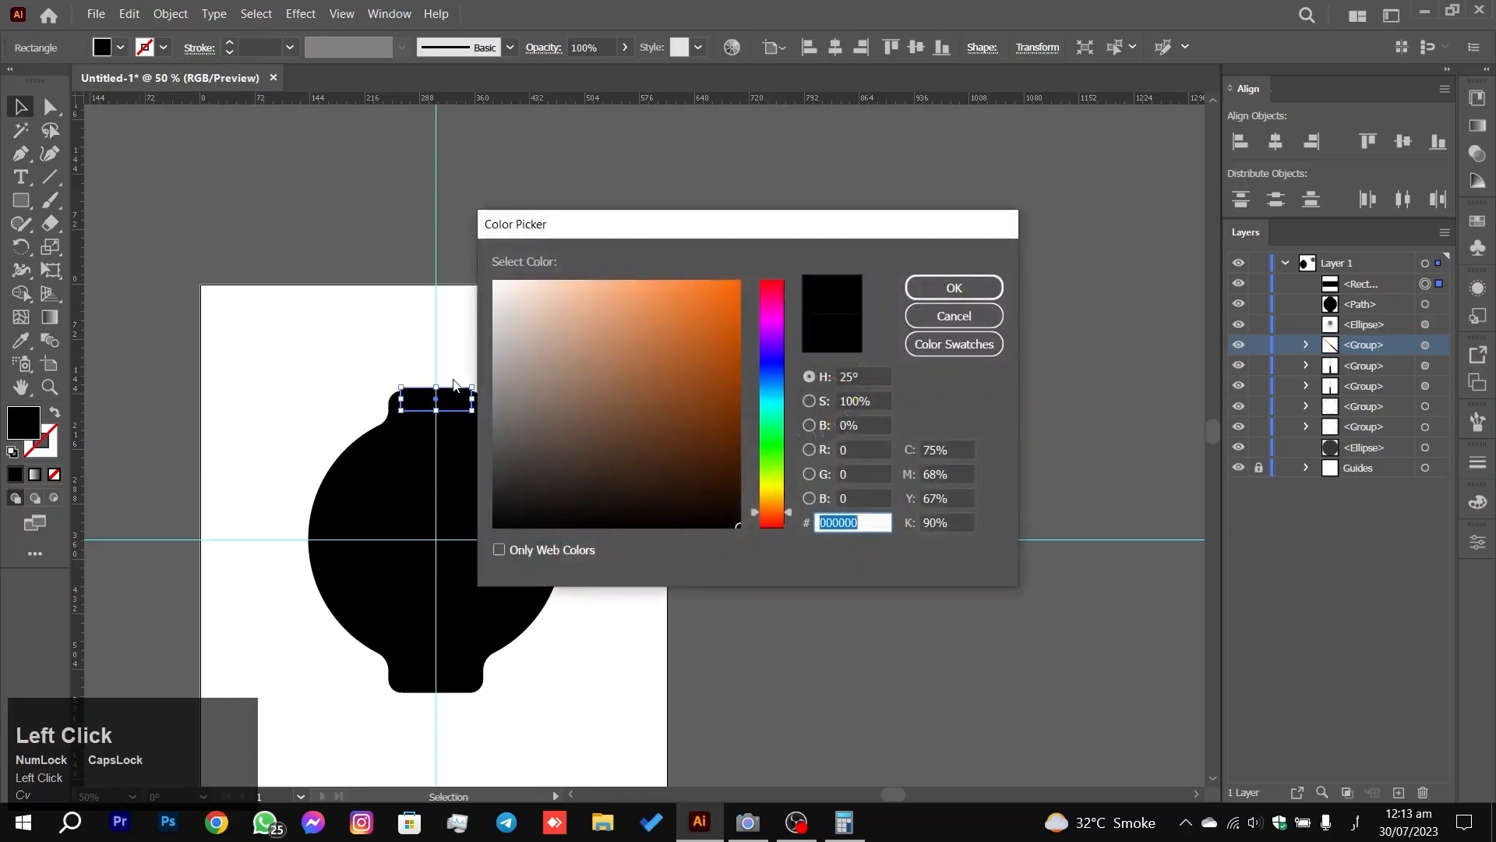
pyautogui.click(522, 374)
pyautogui.moveTo(522, 375); pyautogui.dragTo(651, 366)
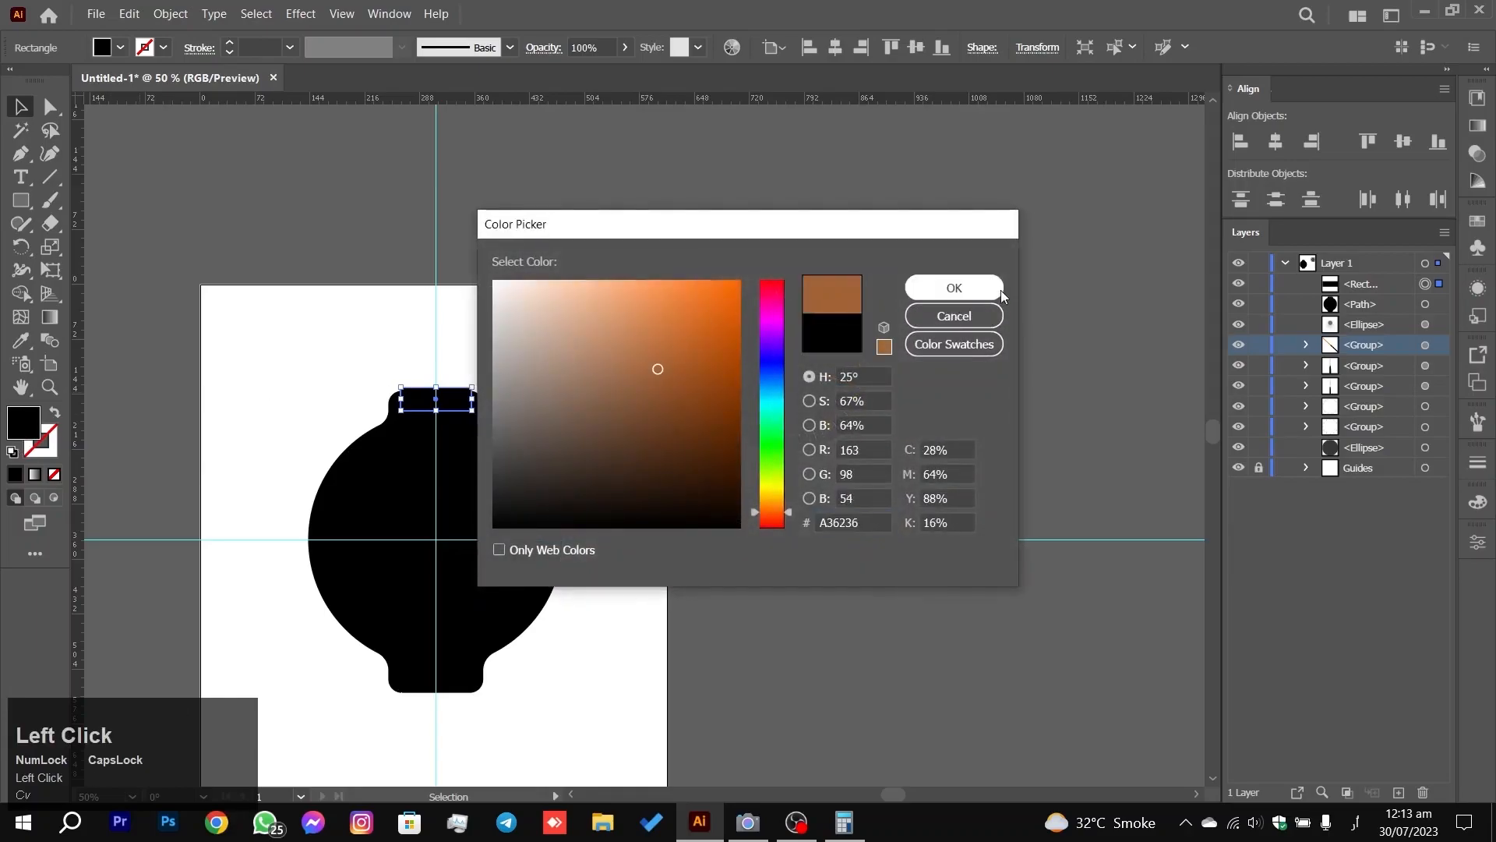
pyautogui.click(998, 289)
pyautogui.click(616, 344)
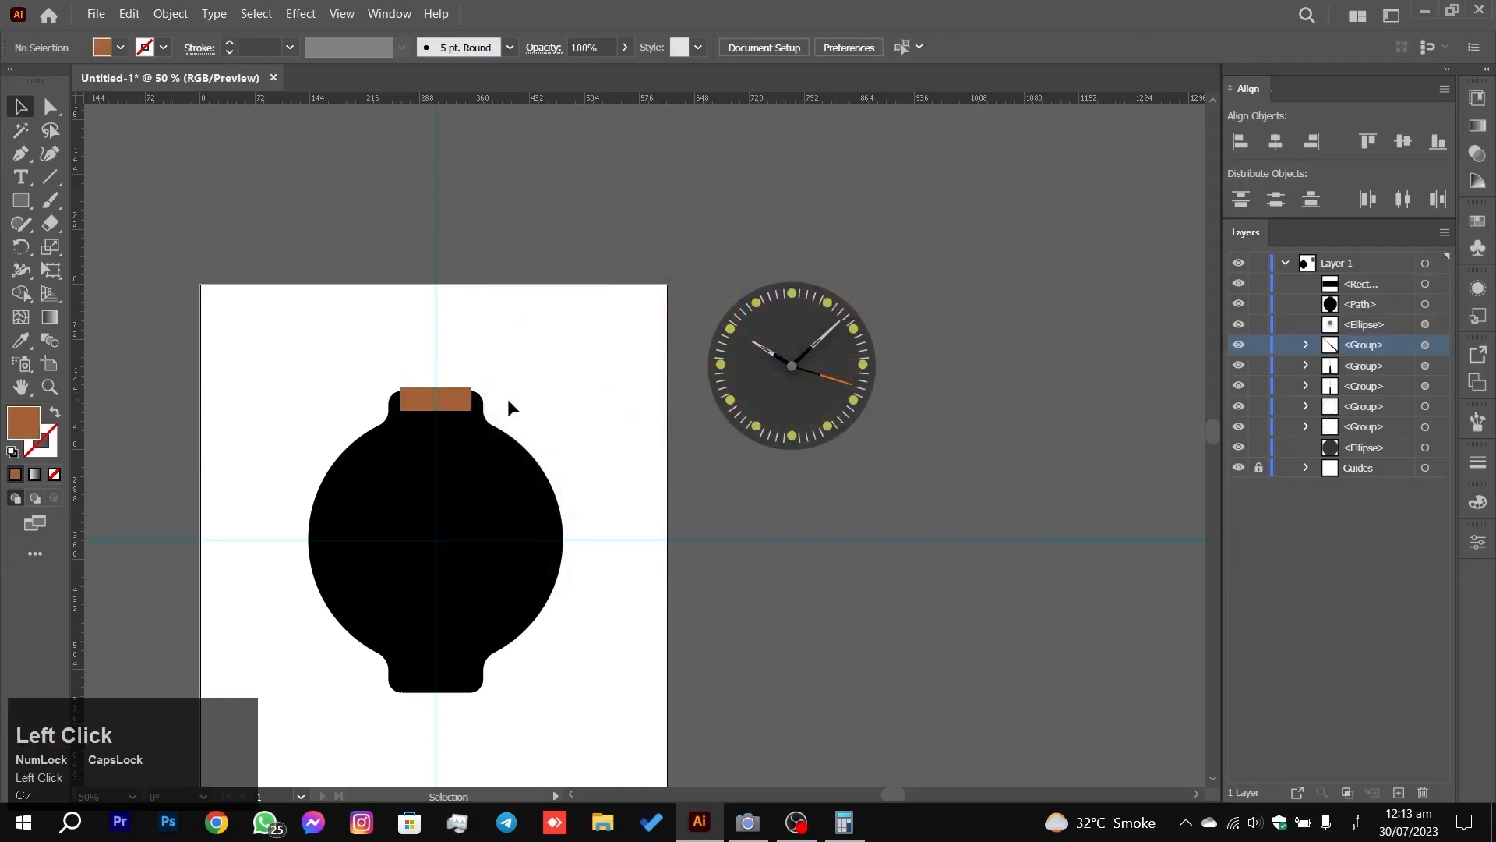
# Step: Duplicate the brown rectangle straight down onto the lower block's bottom edge and move the upper rectangle slightly higher
pyautogui.click(463, 405)
pyautogui.keyDown('alt'); pyautogui.keyDown('shift'); pyautogui.click(465, 410); pyautogui.keyUp('shift'); pyautogui.keyUp('alt')
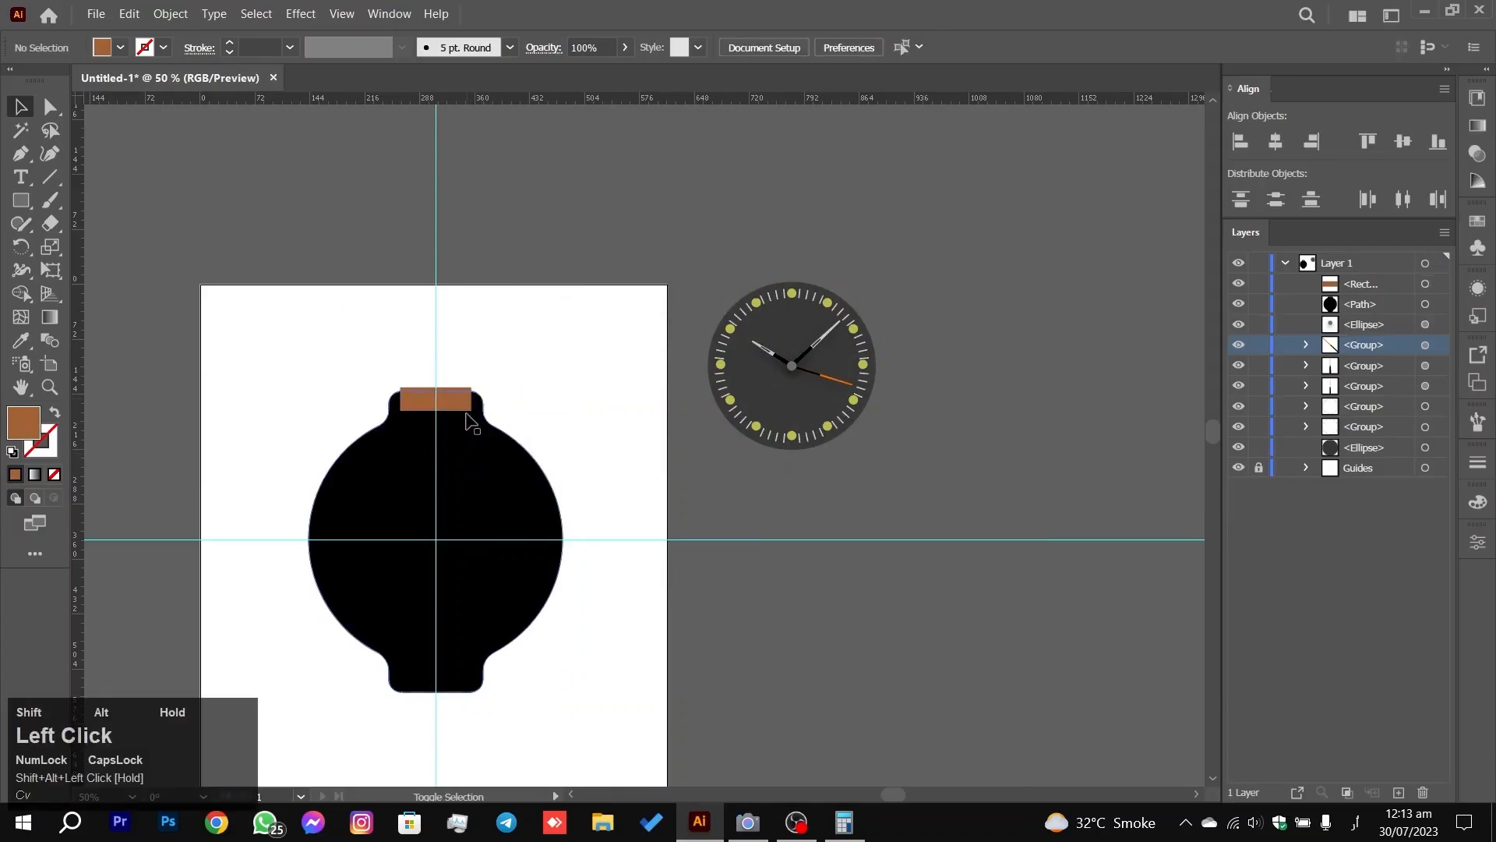
pyautogui.moveTo(471, 413); pyautogui.dragTo(285, 408)
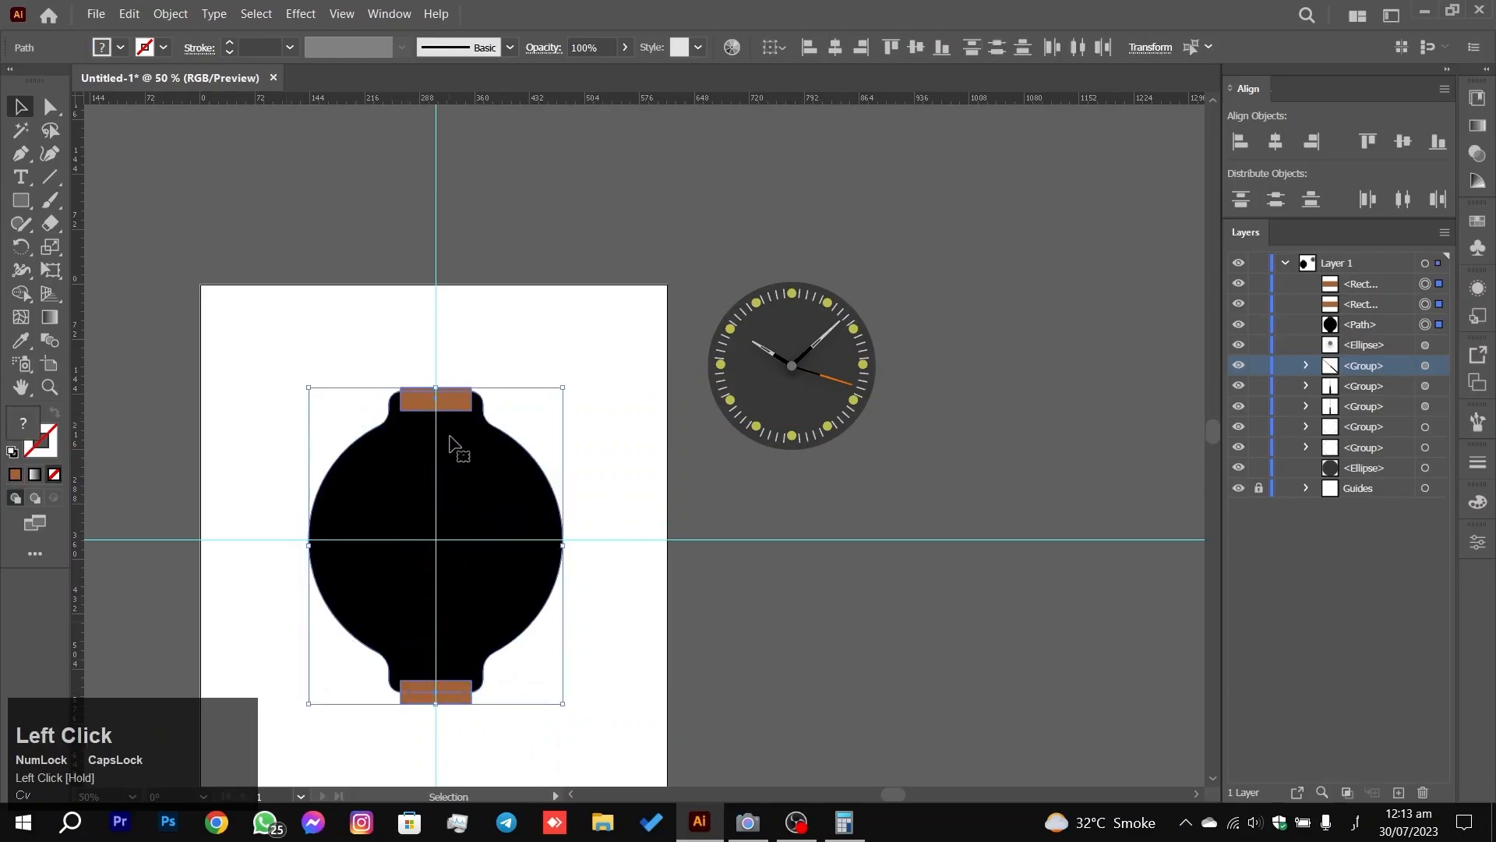
pyautogui.click(499, 367)
pyautogui.click(459, 404)
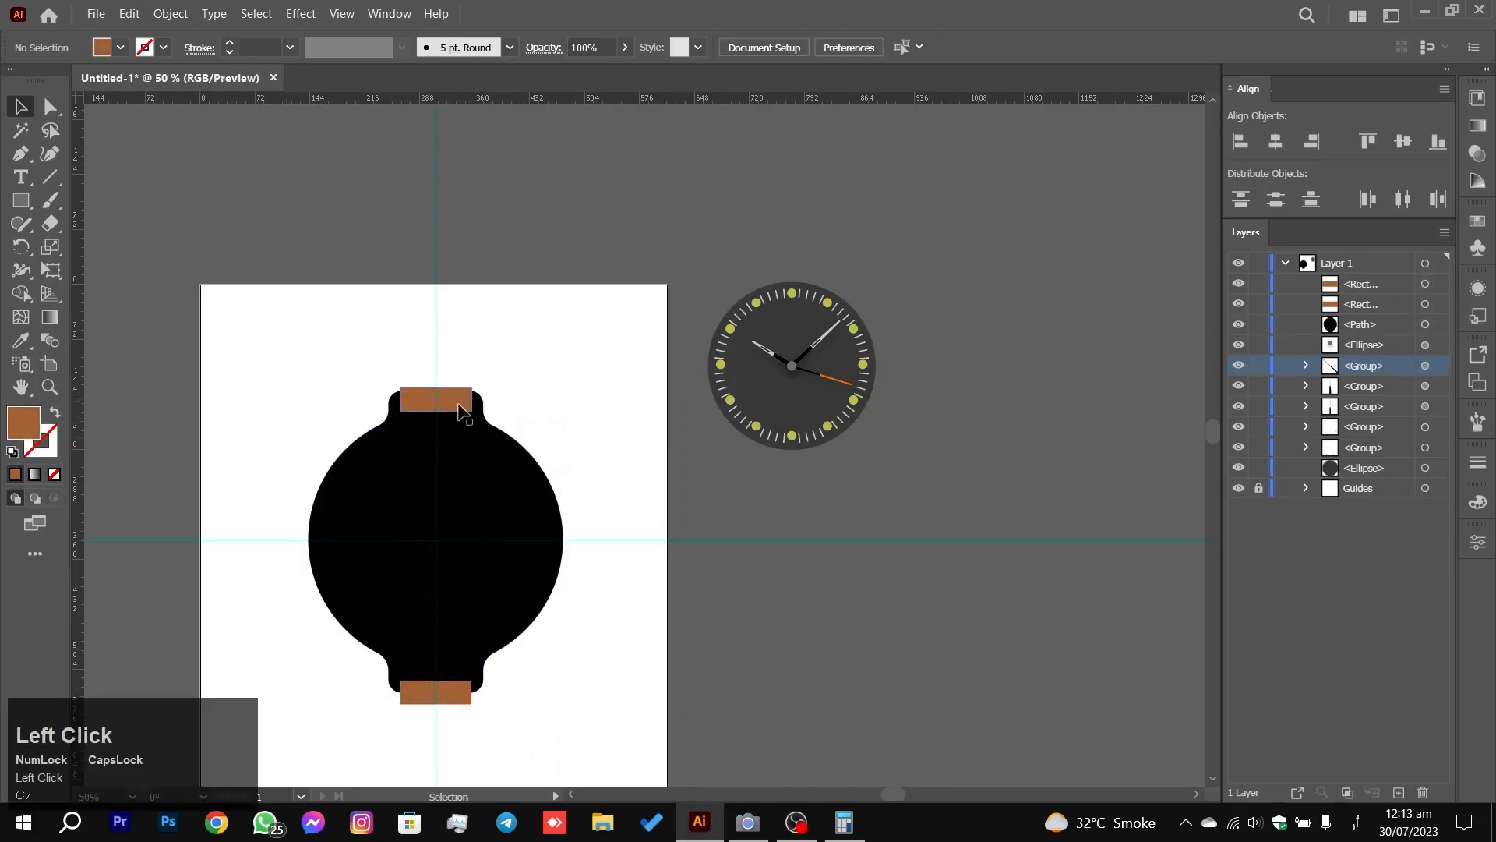
pyautogui.moveTo(456, 399); pyautogui.dragTo(462, 391)
# Step: Cut a rectangular notch out of the upper block by removing the brown rectangle and its overlap with Shape Builder
pyautogui.moveTo(593, 344); pyautogui.dragTo(349, 737)
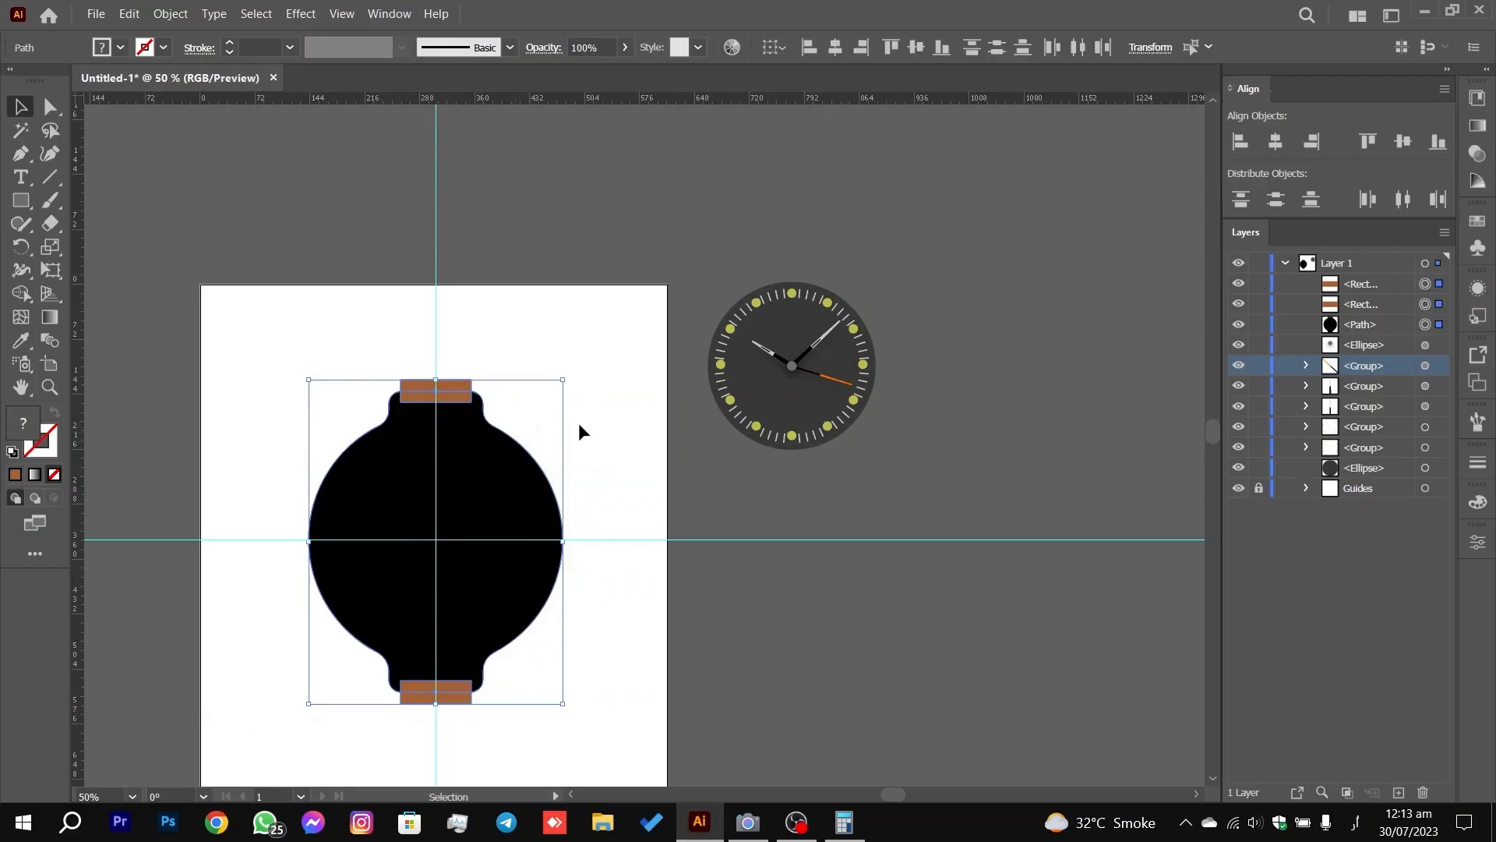
pyautogui.click(504, 501)
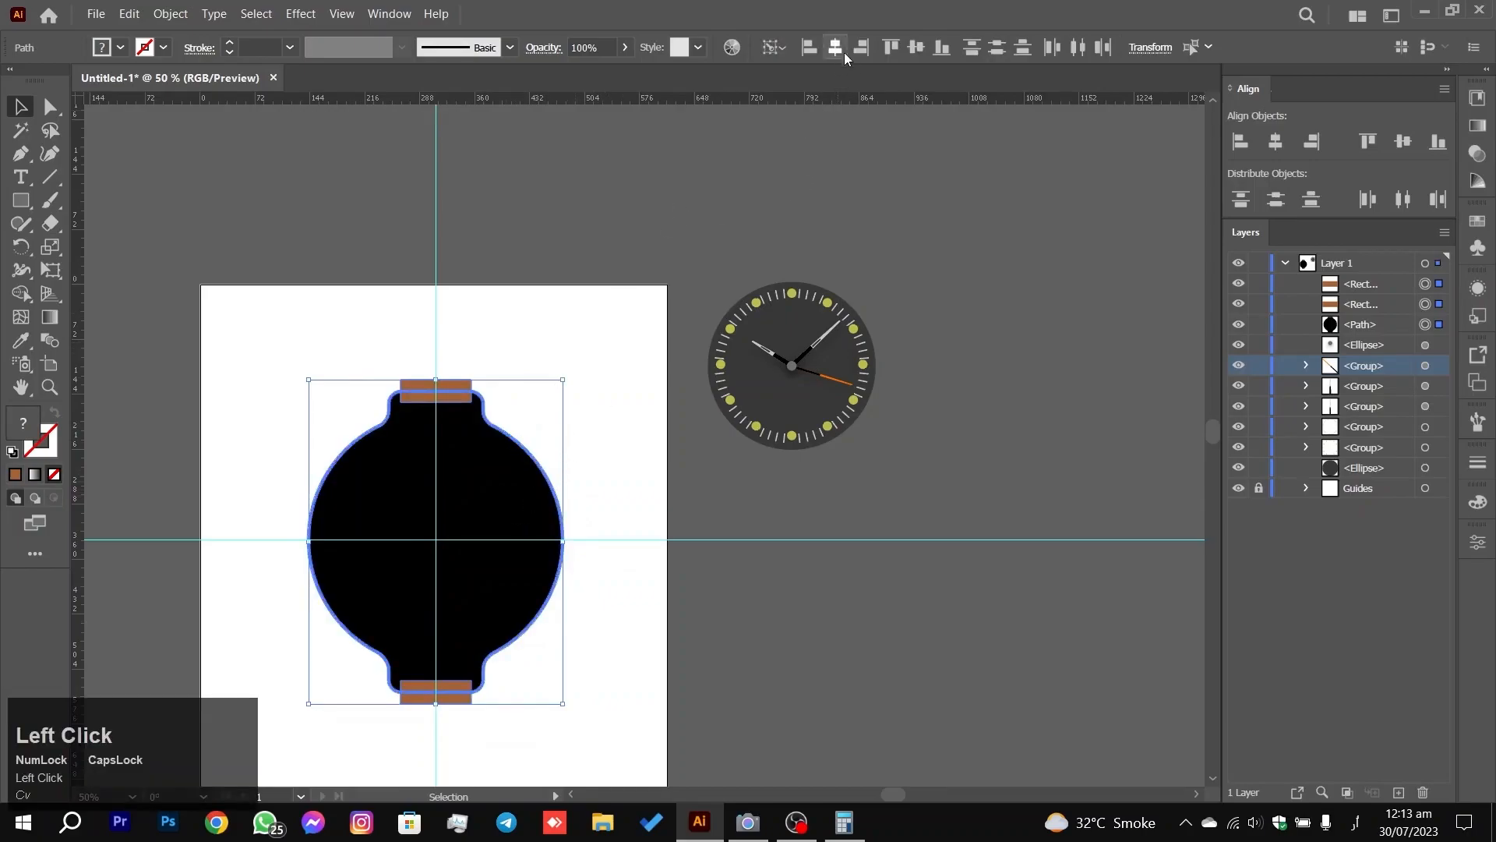
pyautogui.click(597, 351)
pyautogui.moveTo(611, 326); pyautogui.dragTo(396, 746)
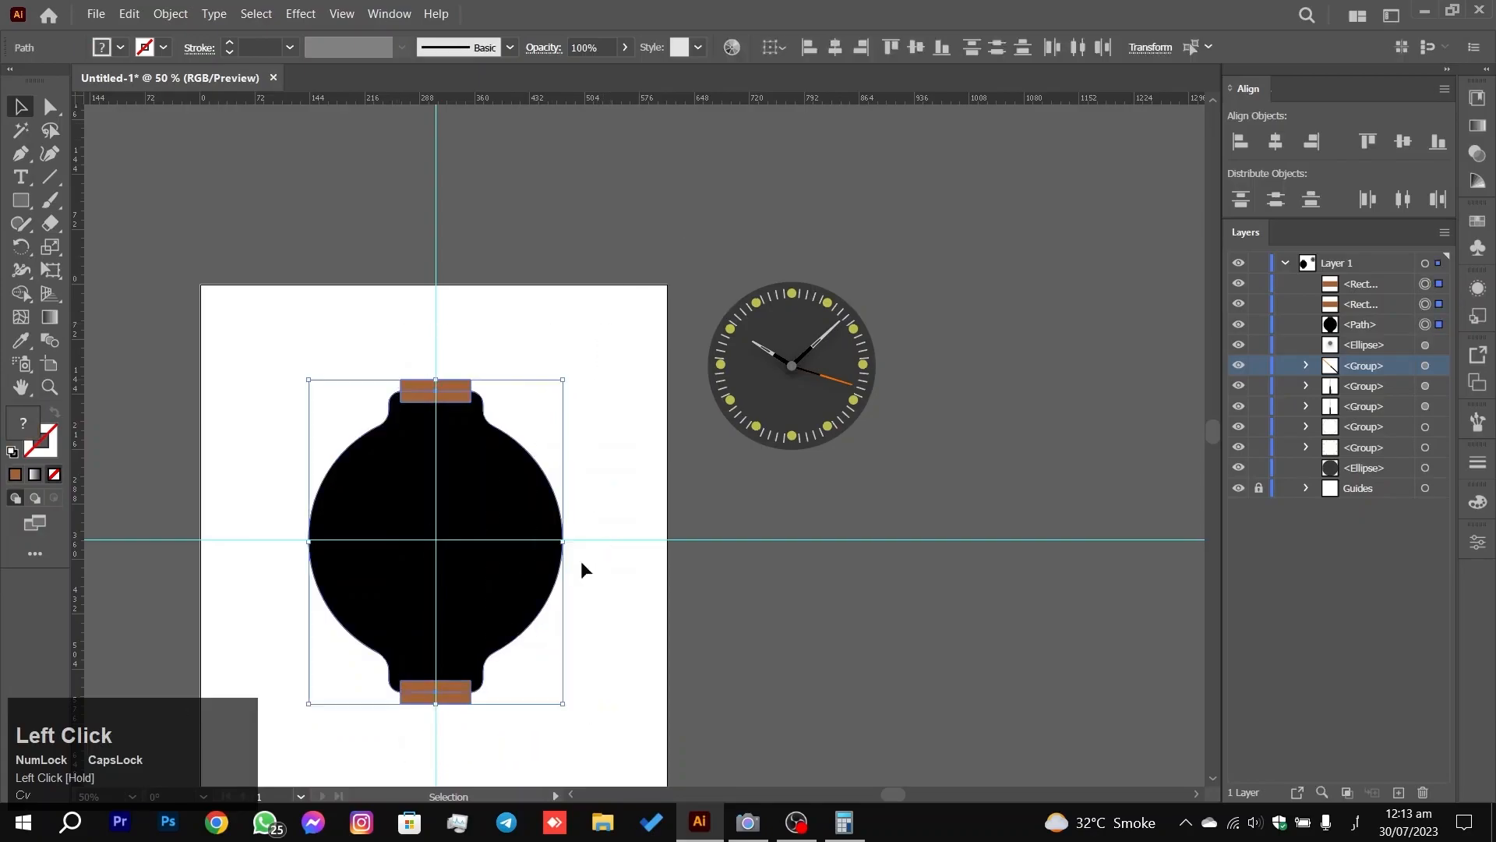
pyautogui.keyDown('alt'); pyautogui.scroll(6, 331, 459); pyautogui.keyUp('alt')
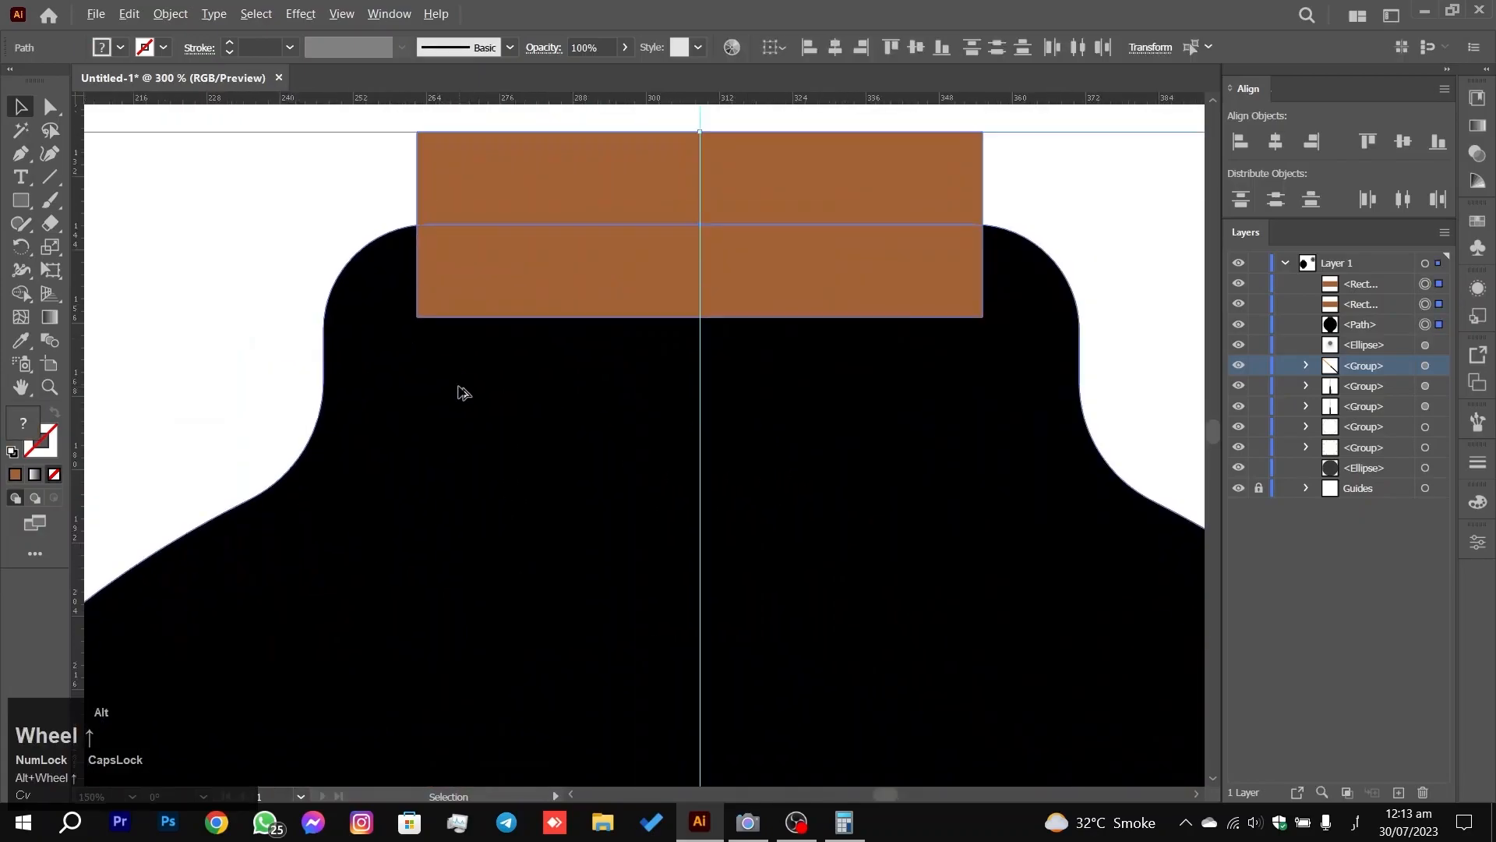
pyautogui.click(22, 295)
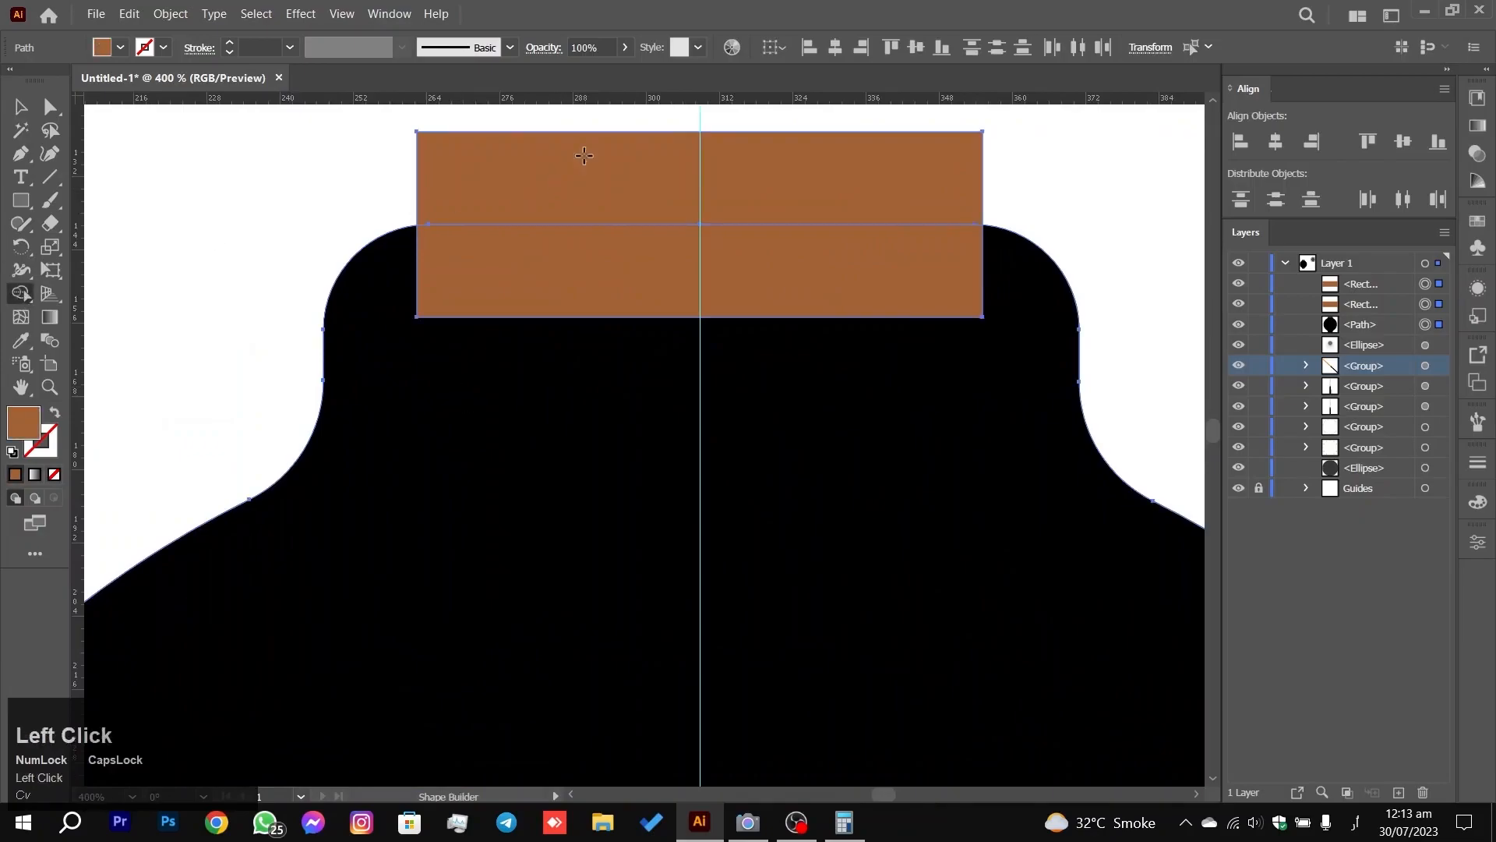
pyautogui.moveTo(616, 152); pyautogui.dragTo(617, 272)
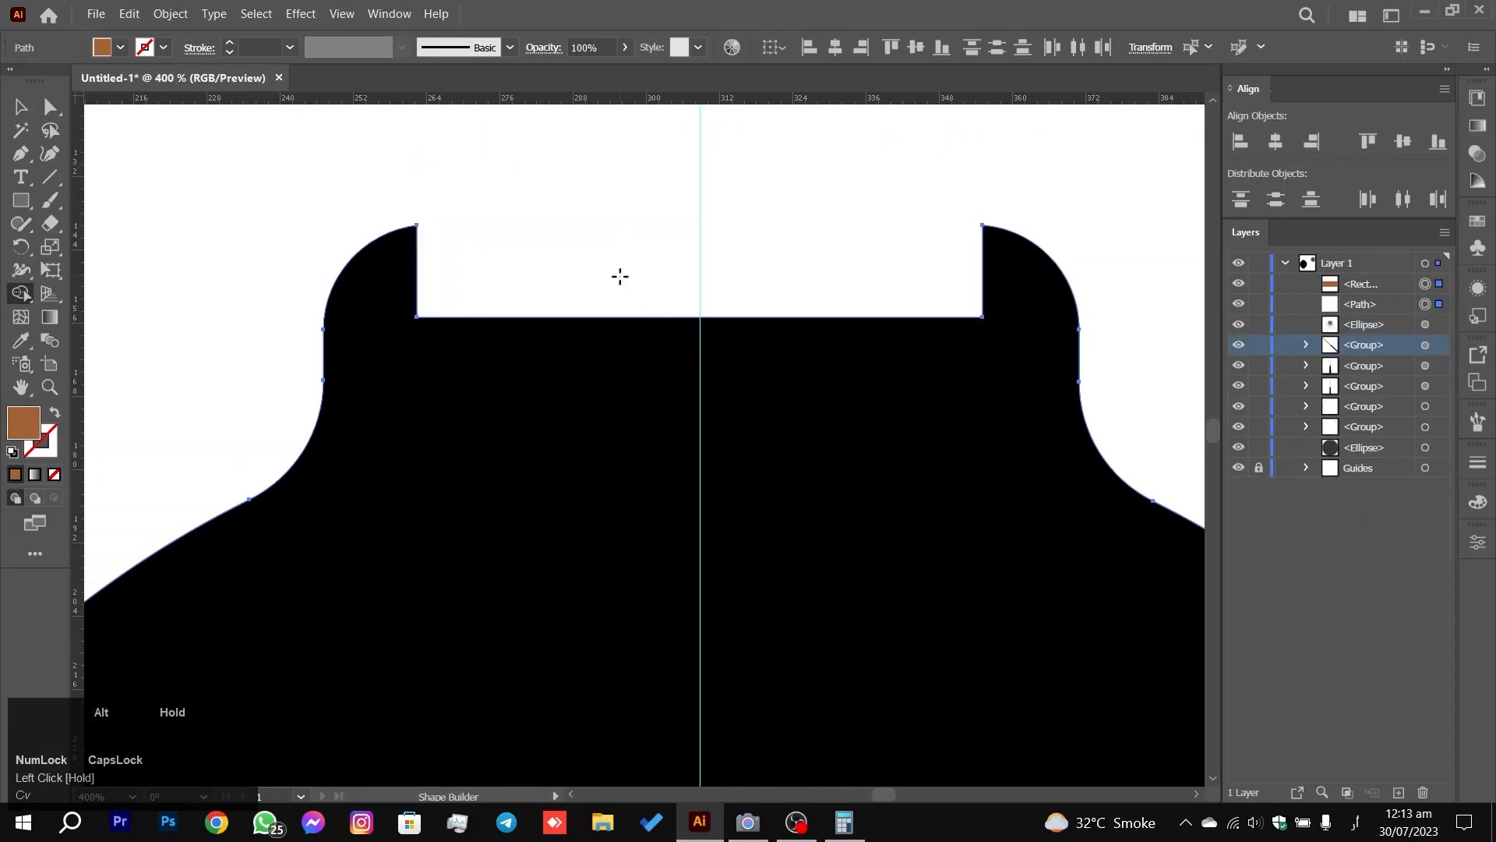
# Step: Cut the matching notch out of the lower block by removing its brown rectangle and overlap with Shape Builder
pyautogui.keyDown('alt'); pyautogui.scroll(-5, 618, 273); pyautogui.keyUp('alt')
pyautogui.scroll(-4, 670, 550)
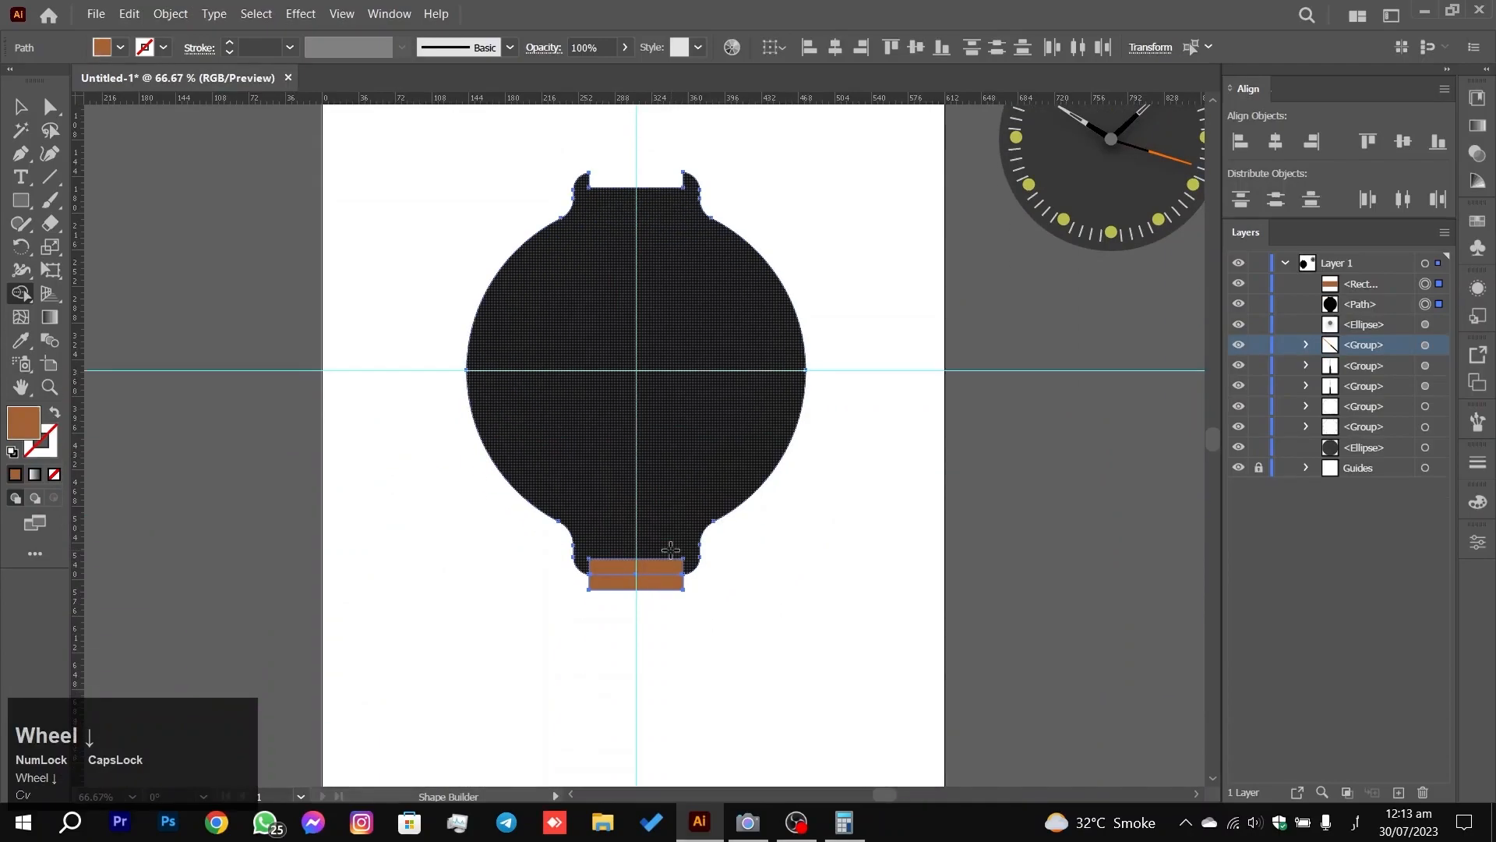
pyautogui.moveTo(651, 481); pyautogui.dragTo(652, 477)
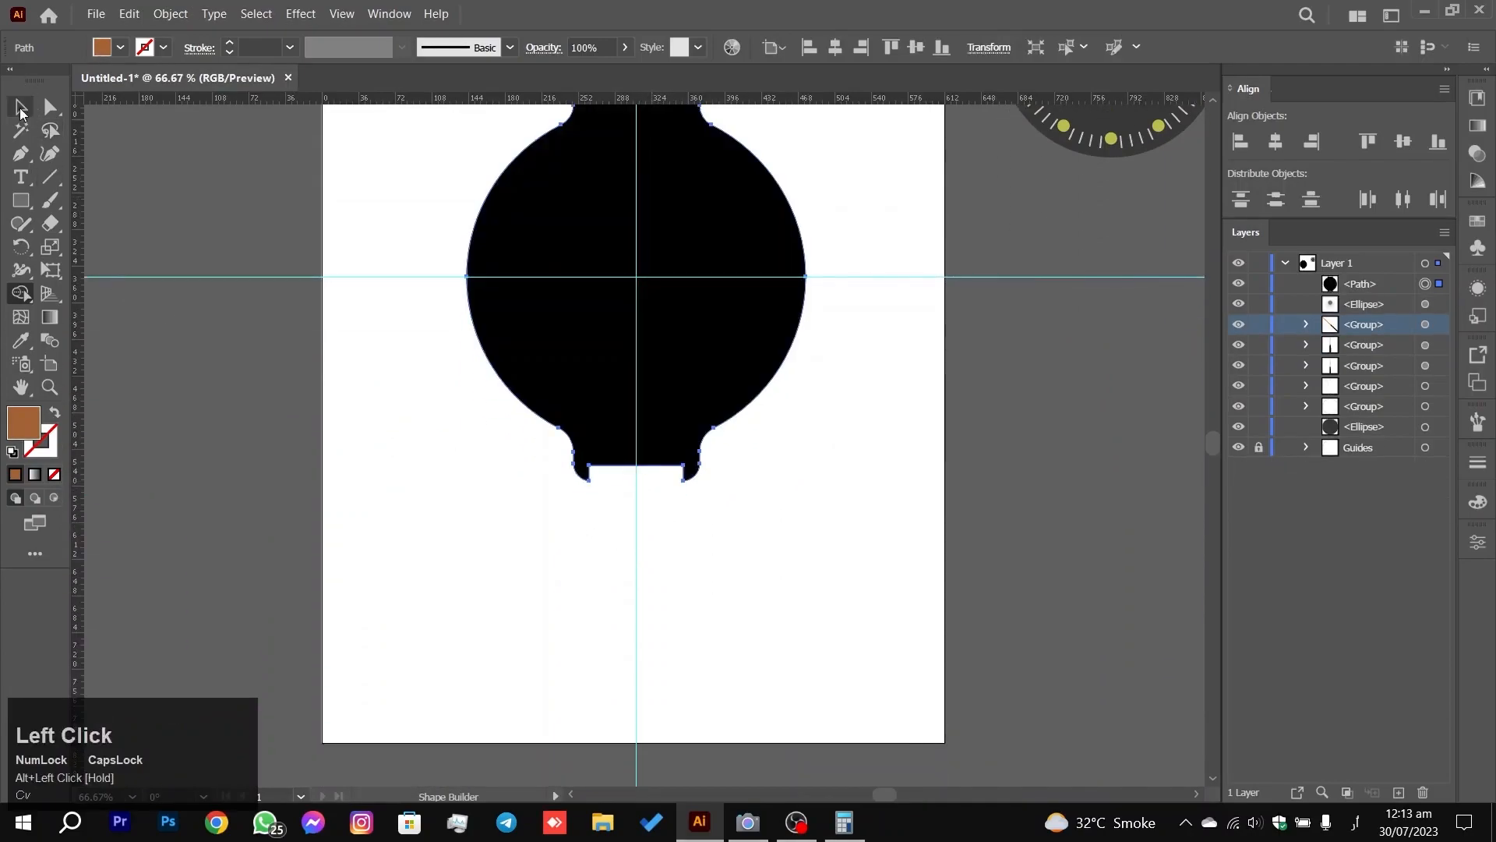
pyautogui.click(24, 106)
pyautogui.click(516, 547)
pyautogui.keyDown('alt'); pyautogui.scroll(-2, 516, 547); pyautogui.keyUp('alt')
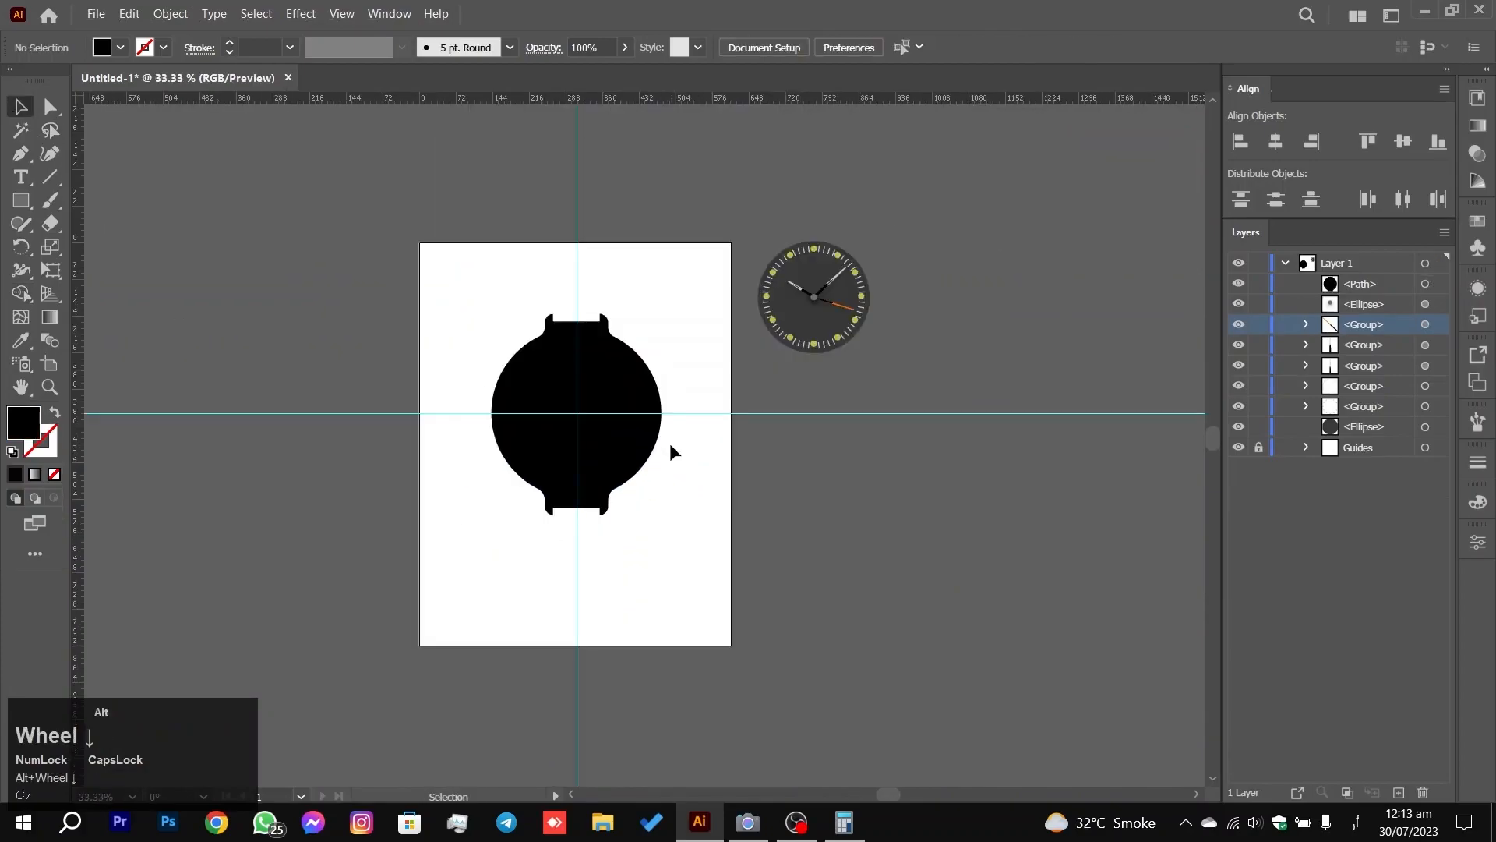
pyautogui.keyDown('alt'); pyautogui.scroll(2, 671, 442); pyautogui.keyUp('alt')
pyautogui.keyDown('alt'); pyautogui.scroll(-1, 670, 446); pyautogui.keyUp('alt')
pyautogui.moveTo(888, 234); pyautogui.dragTo(900, 339)
pyautogui.hotkey('ctrl', 'z')
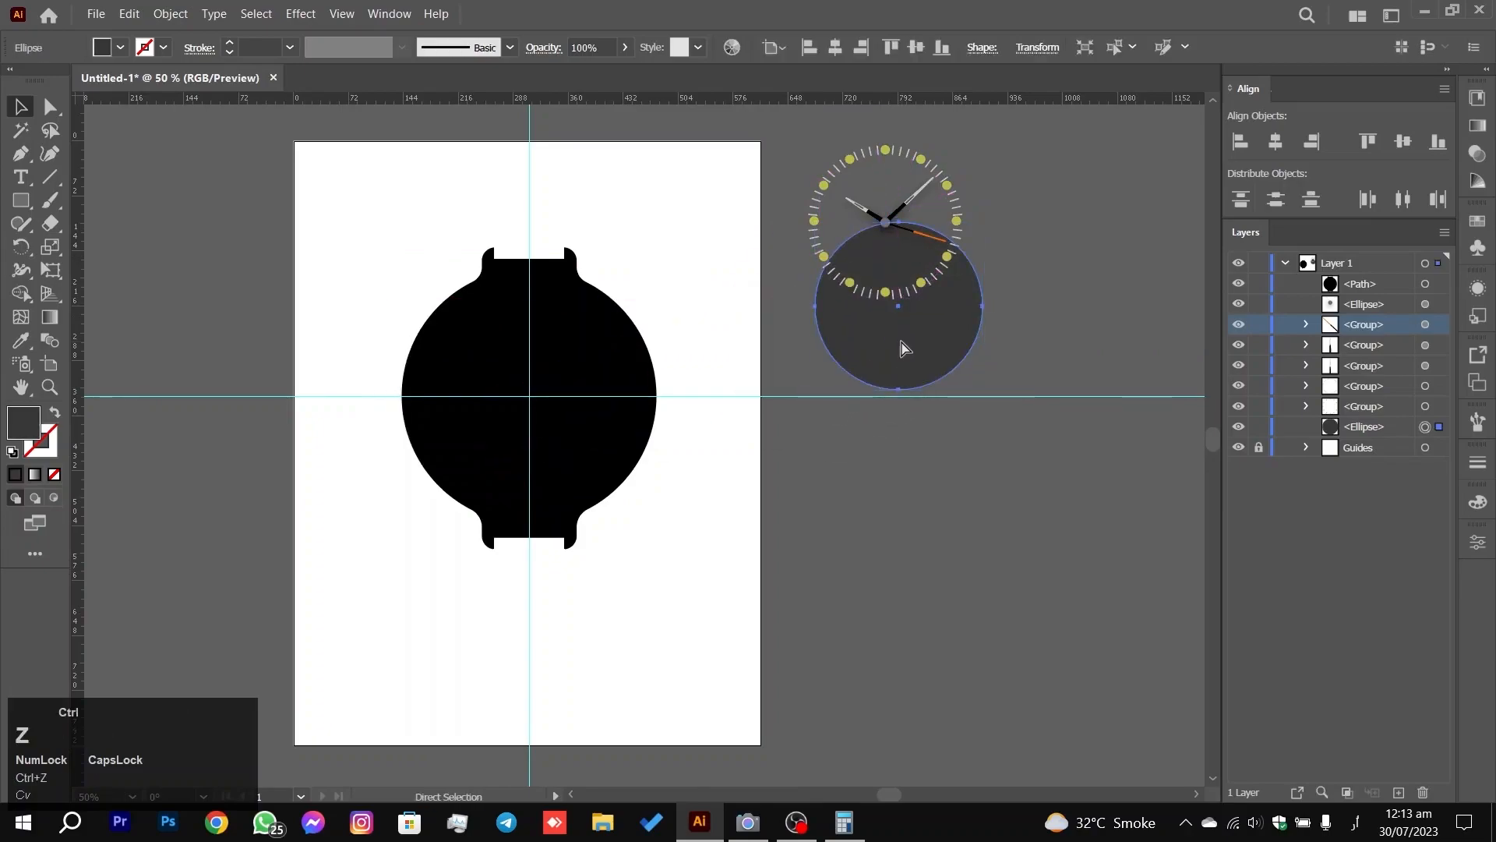
# Step: Group all the dial parts, then place the group at the watch body's upper-right edge in front of everything
pyautogui.moveTo(1086, 311); pyautogui.dragTo(764, 128)
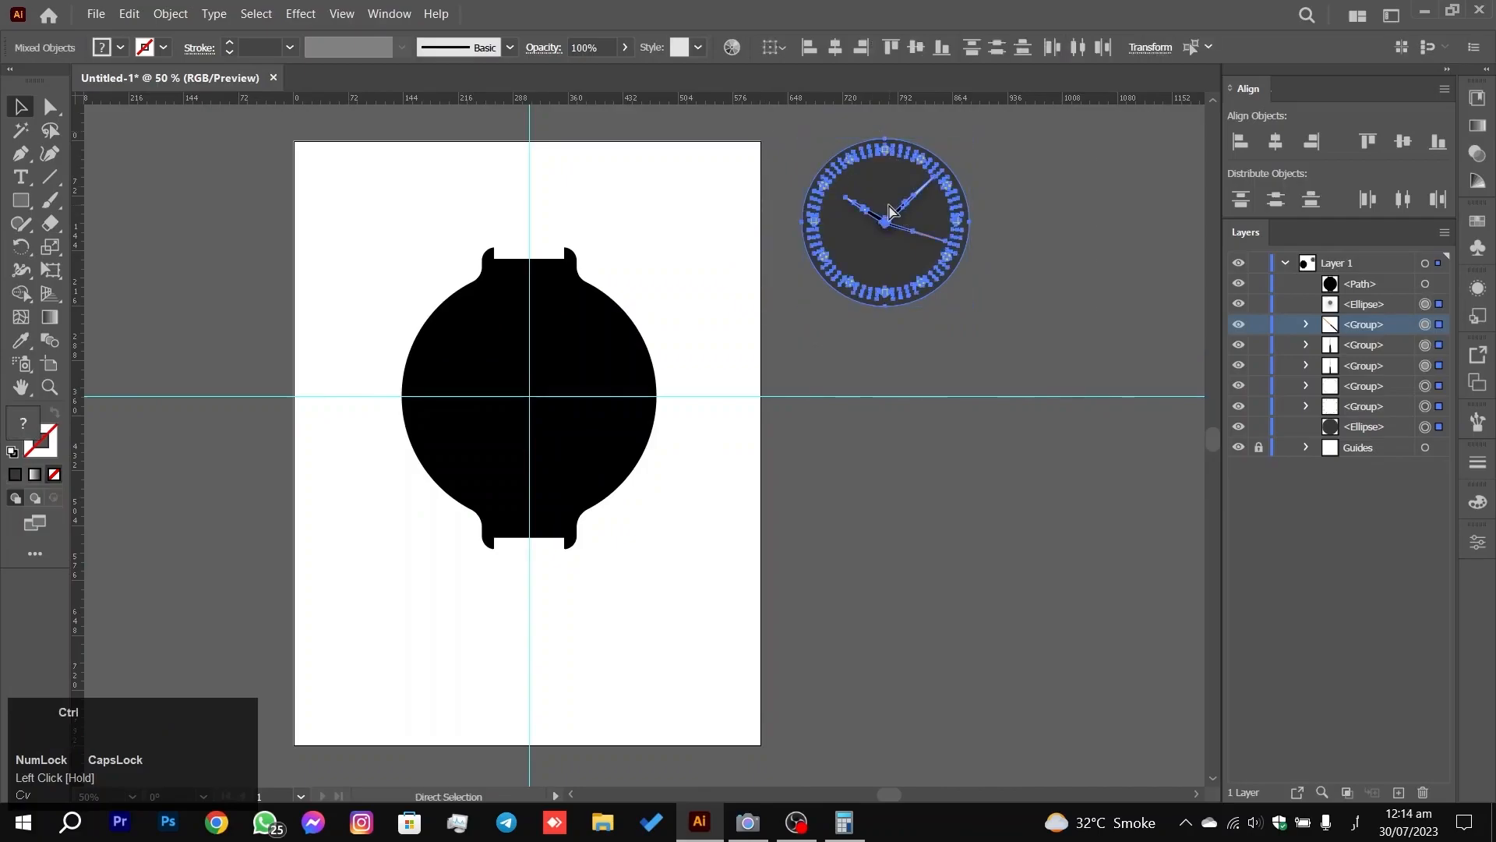
pyautogui.hotkey('ctrl', 'g')
pyautogui.moveTo(892, 211); pyautogui.dragTo(727, 275)
pyautogui.rightClick(716, 295)
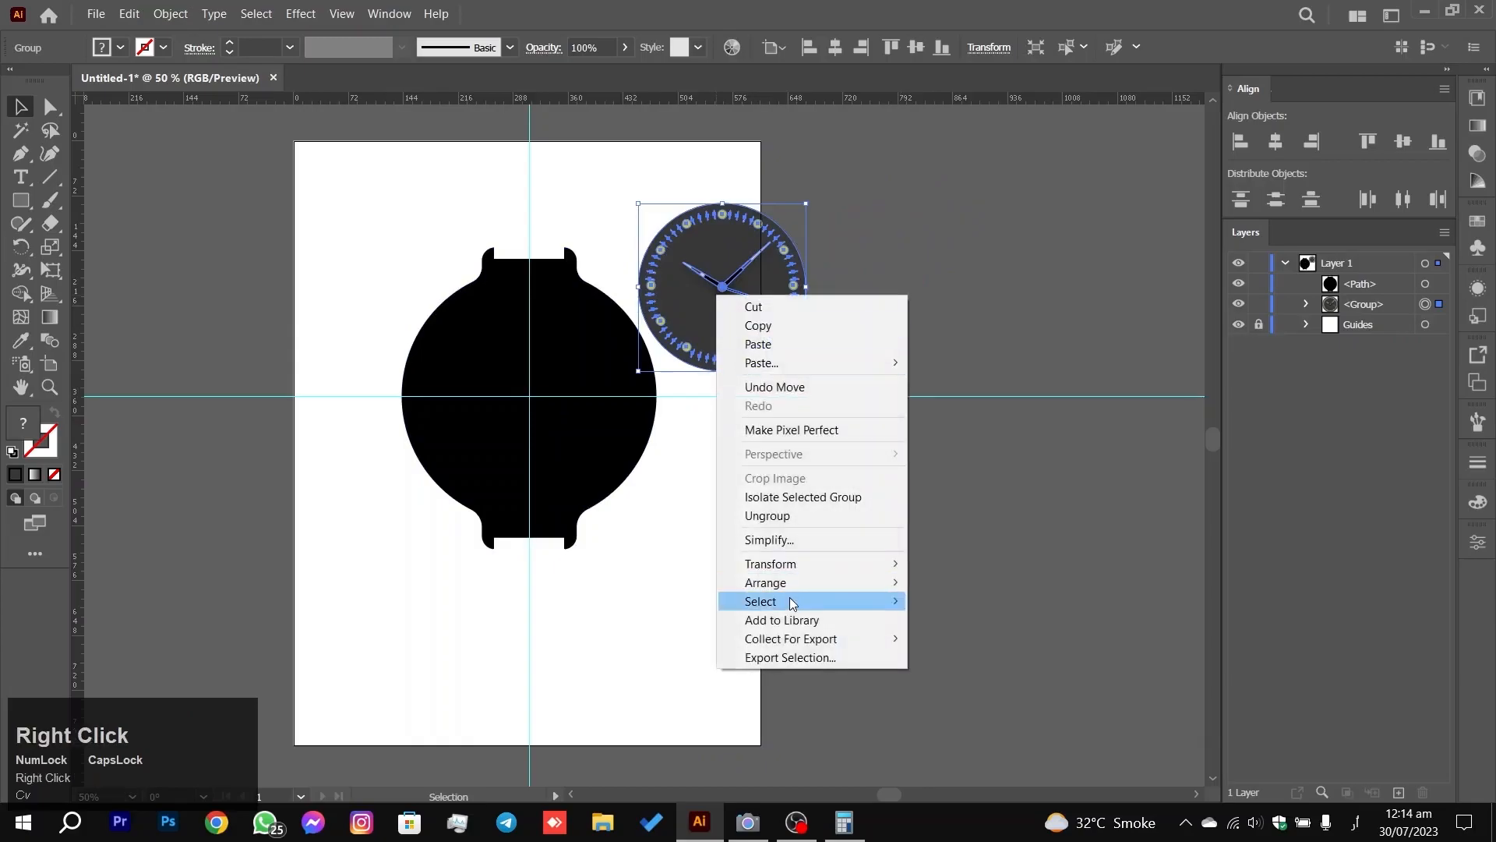
pyautogui.moveTo(839, 583)
pyautogui.click(1001, 590)
# Step: Send the black watch body behind all other objects
pyautogui.click(624, 394)
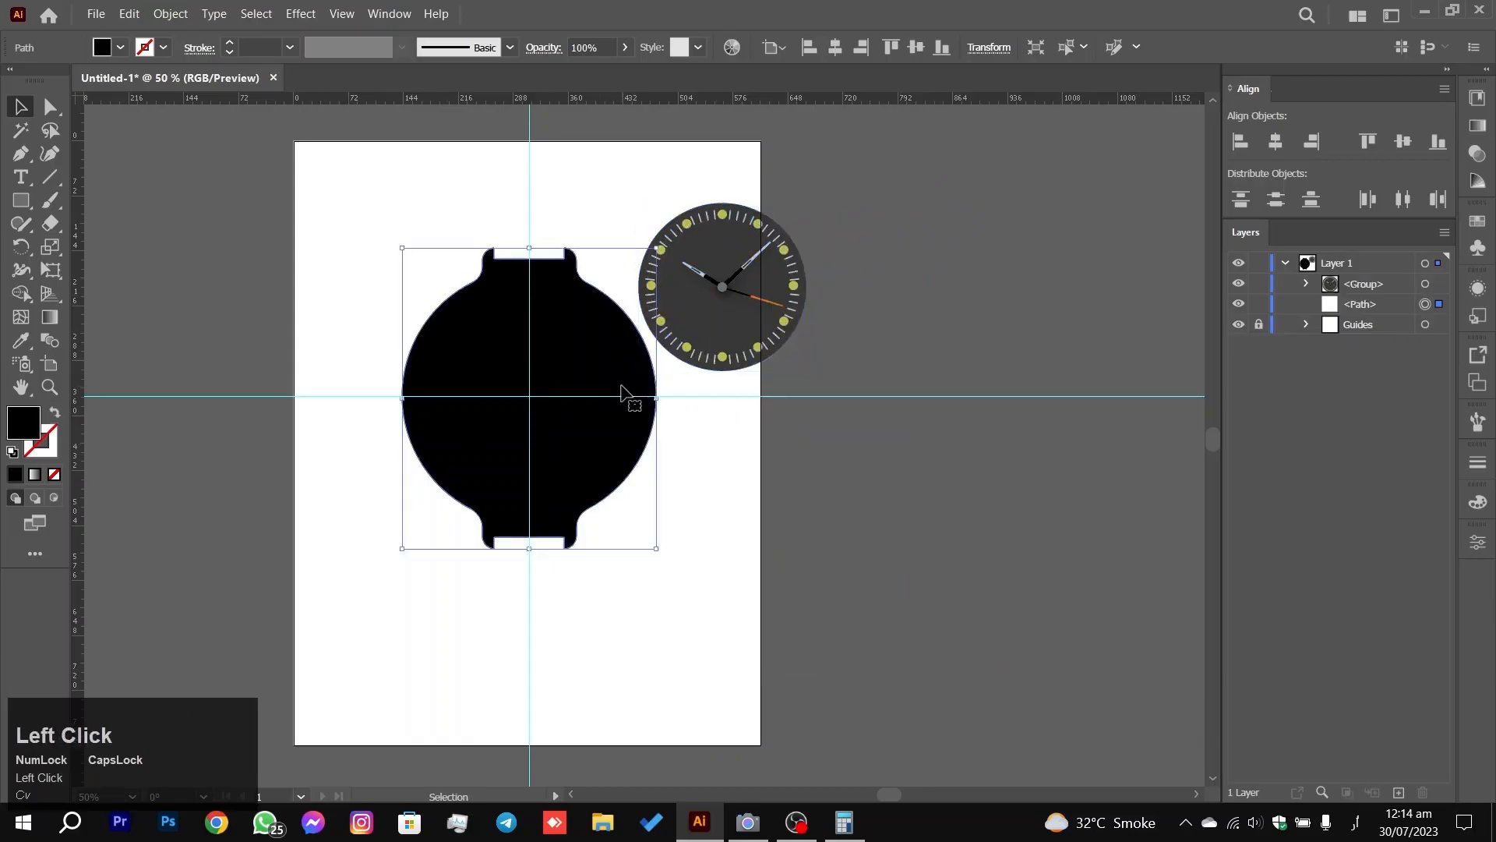
pyautogui.rightClick(622, 330)
pyautogui.moveTo(691, 722)
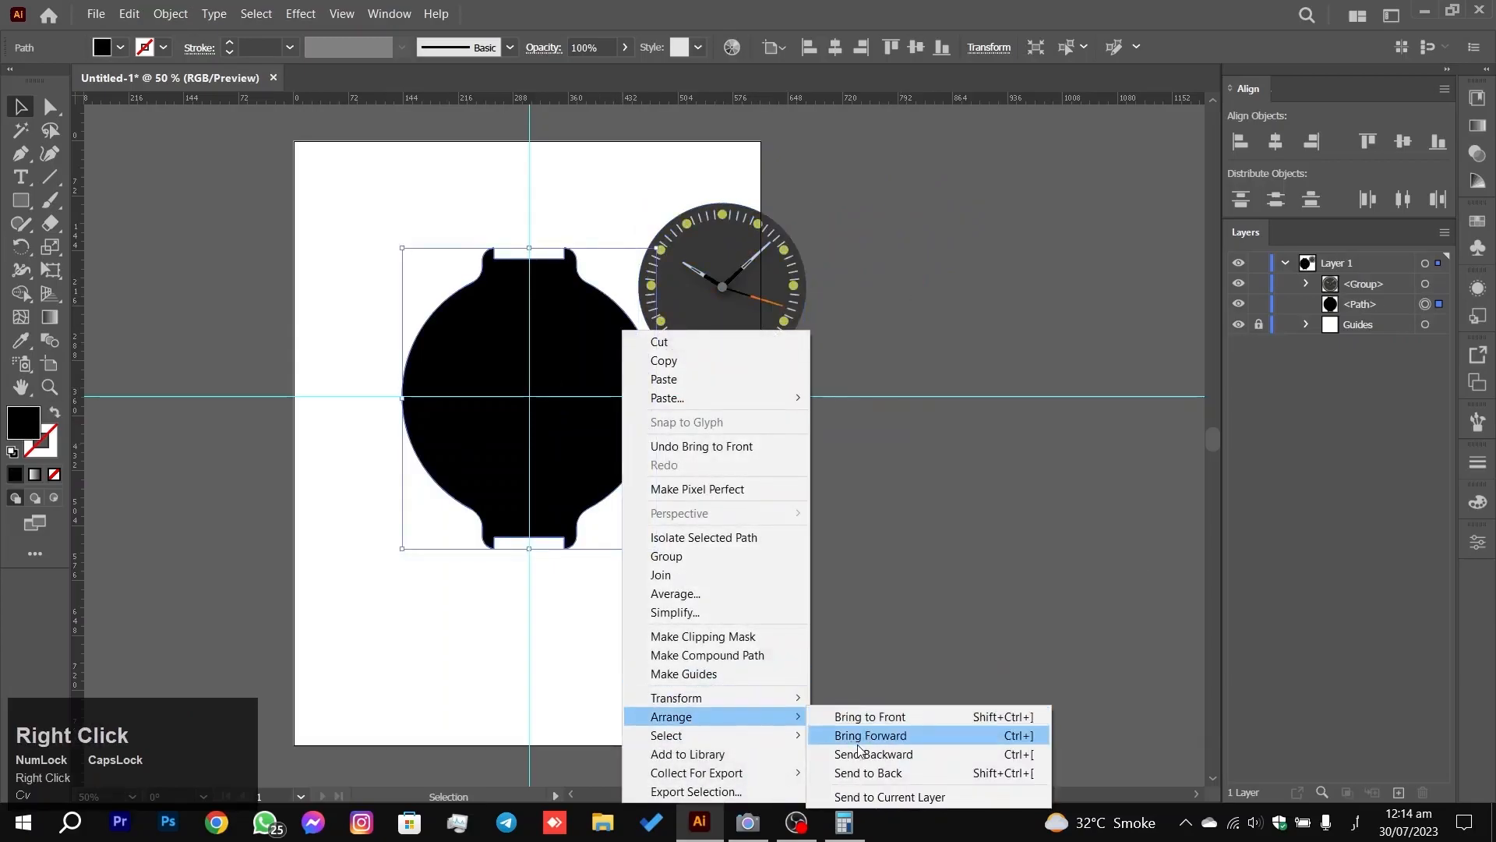
pyautogui.click(838, 762)
# Step: Center the dial group on the crossing guides and enlarge it proportionally until only a narrow rim of the body surrounds it
pyautogui.moveTo(780, 291); pyautogui.dragTo(589, 397)
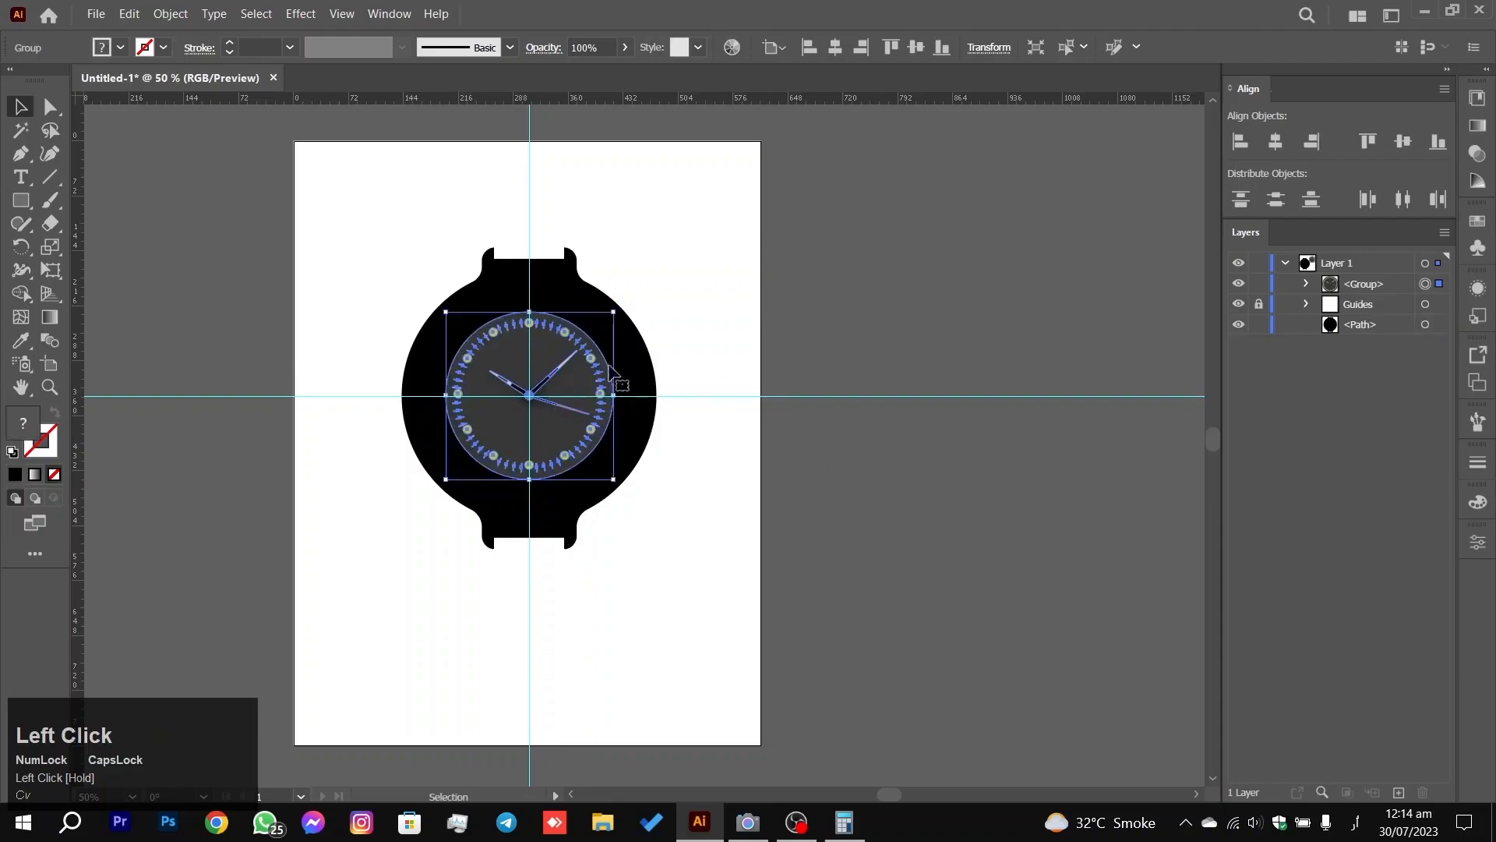
pyautogui.moveTo(616, 311); pyautogui.dragTo(670, 290)
pyautogui.click(685, 267)
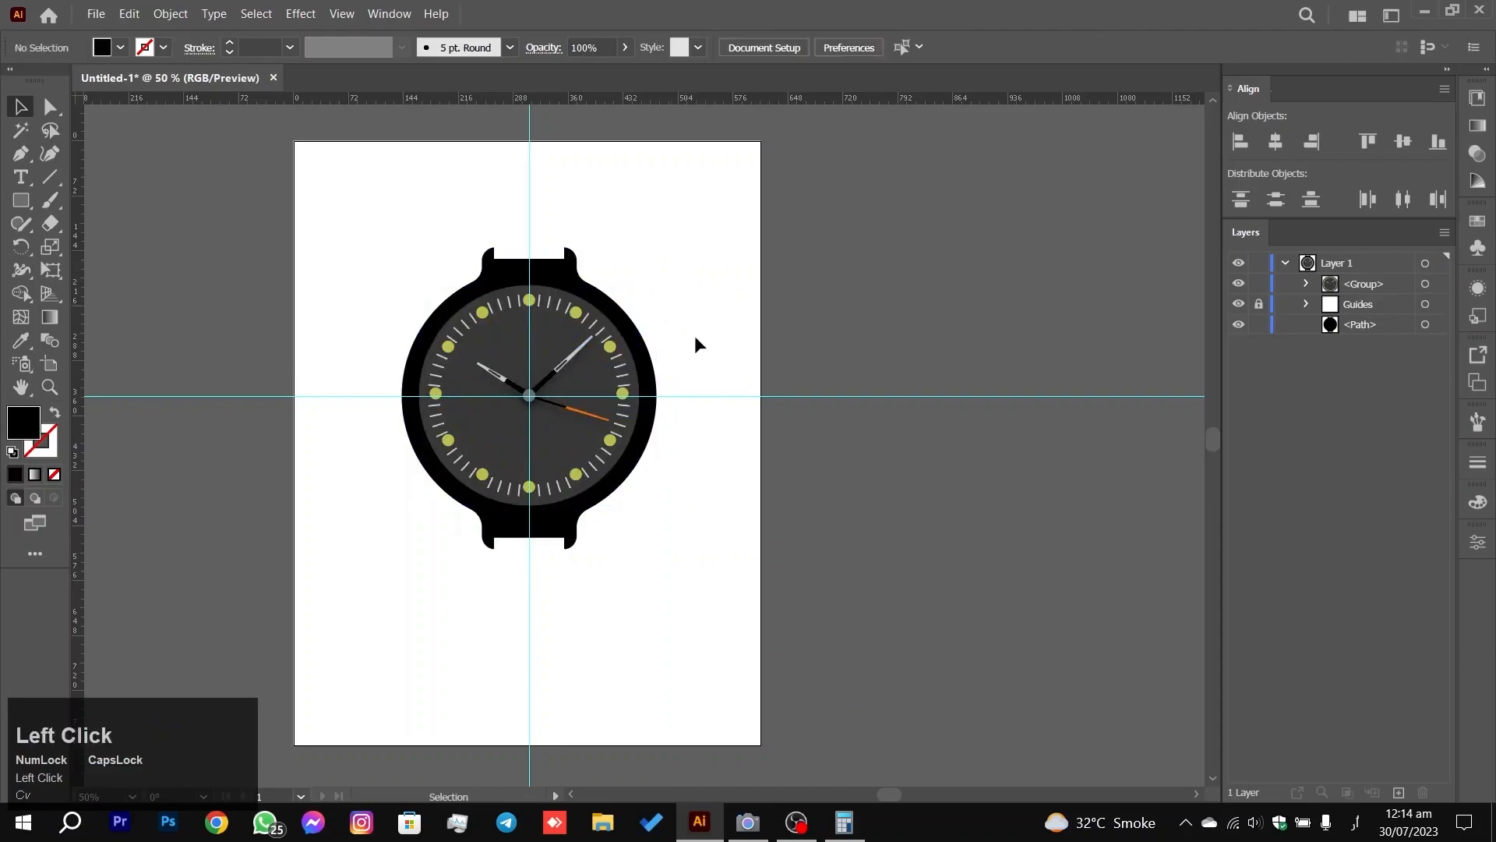
# Step: Nudge the enlarged dial group two small increments to the right
pyautogui.click(577, 384)
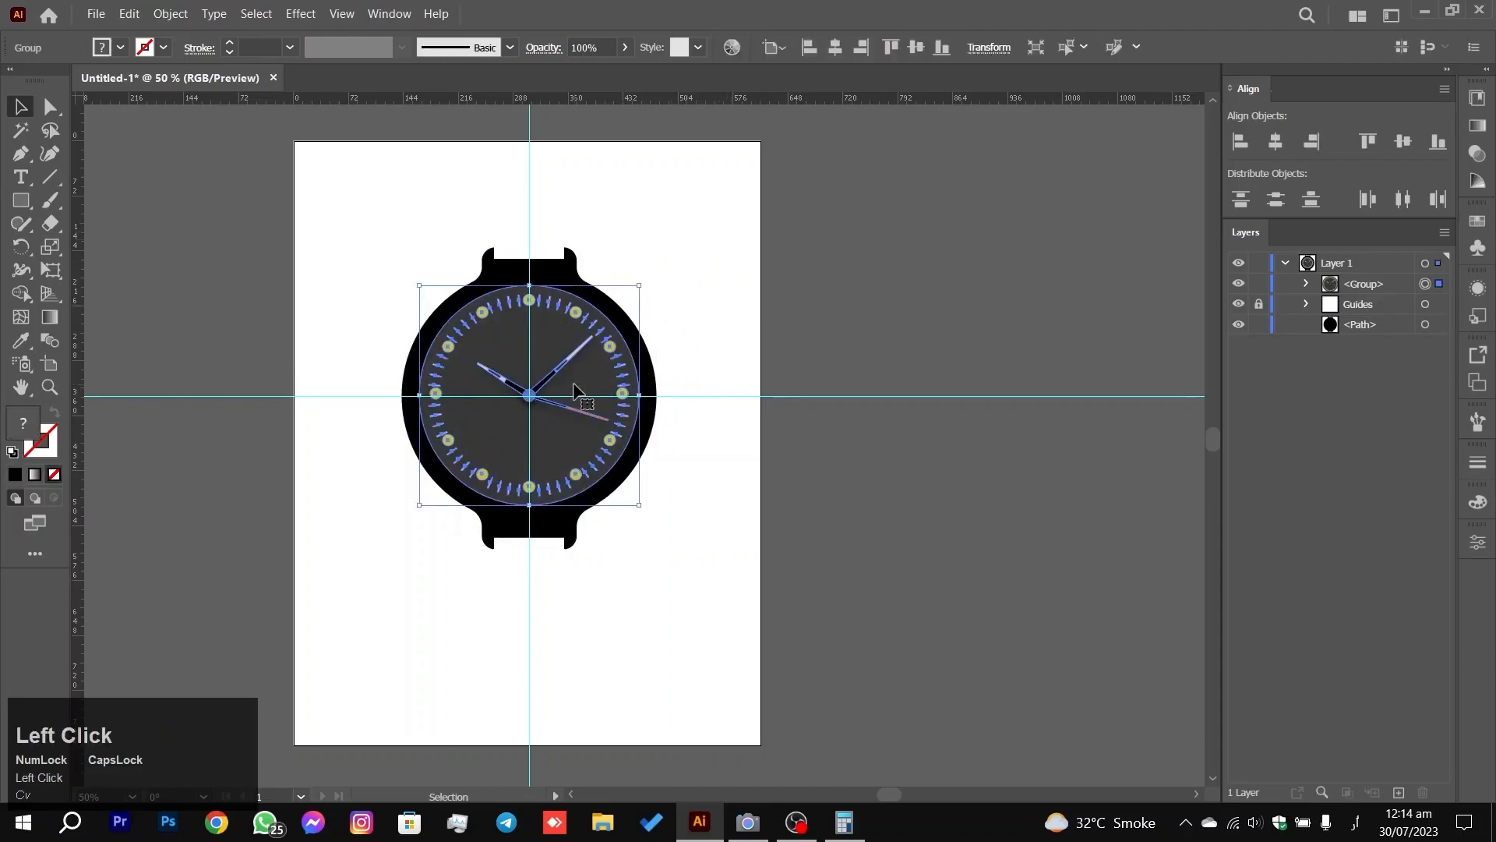
pyautogui.press('Right')
pyautogui.press('Right')
pyautogui.click(697, 289)
# Step: Change the watch body's fill from black to a neutral light gray
pyautogui.click(652, 383)
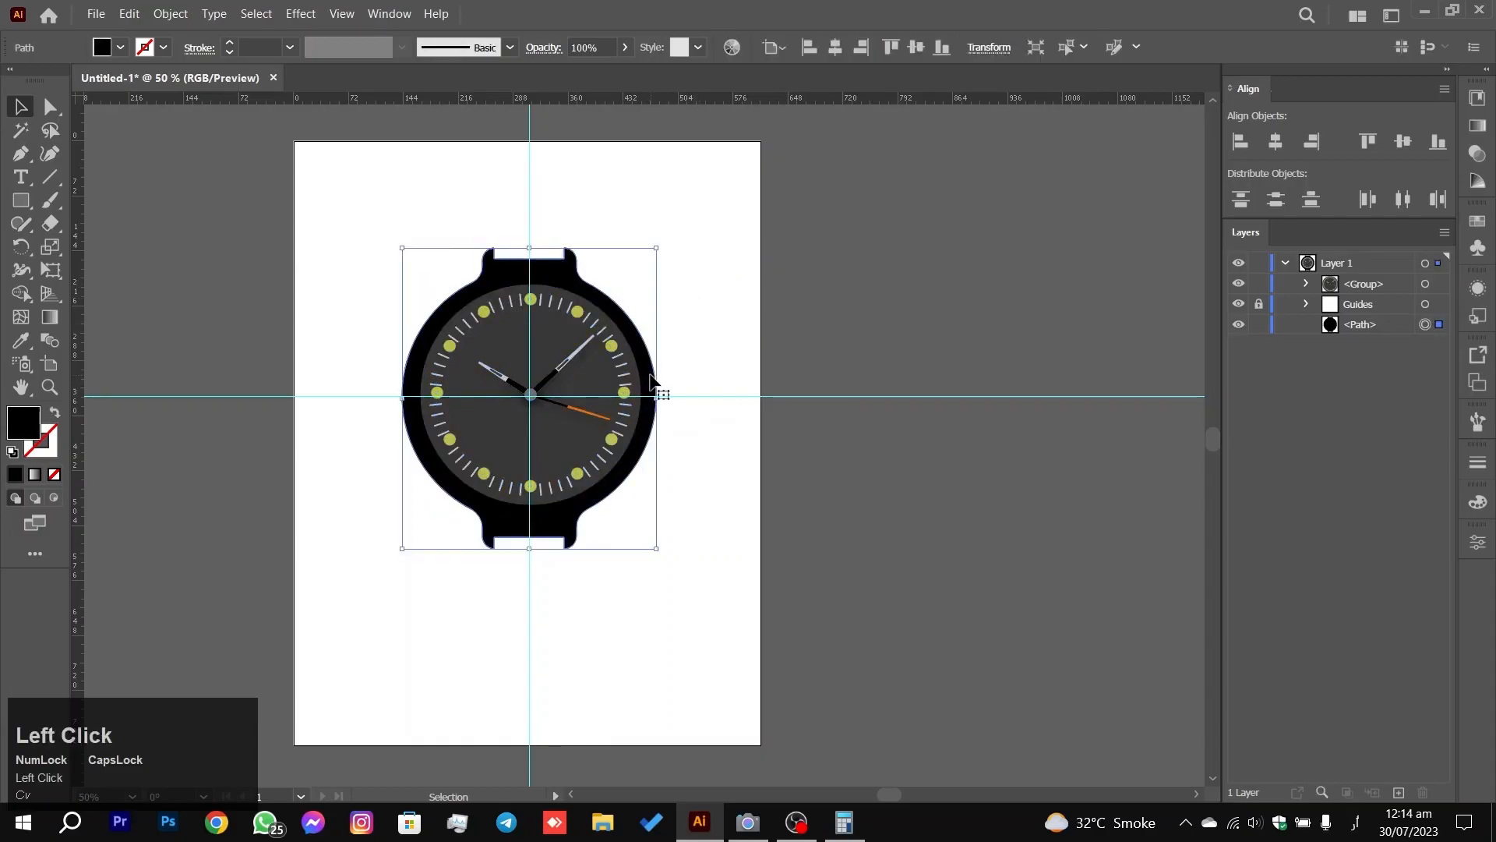
pyautogui.doubleClick(21, 424)
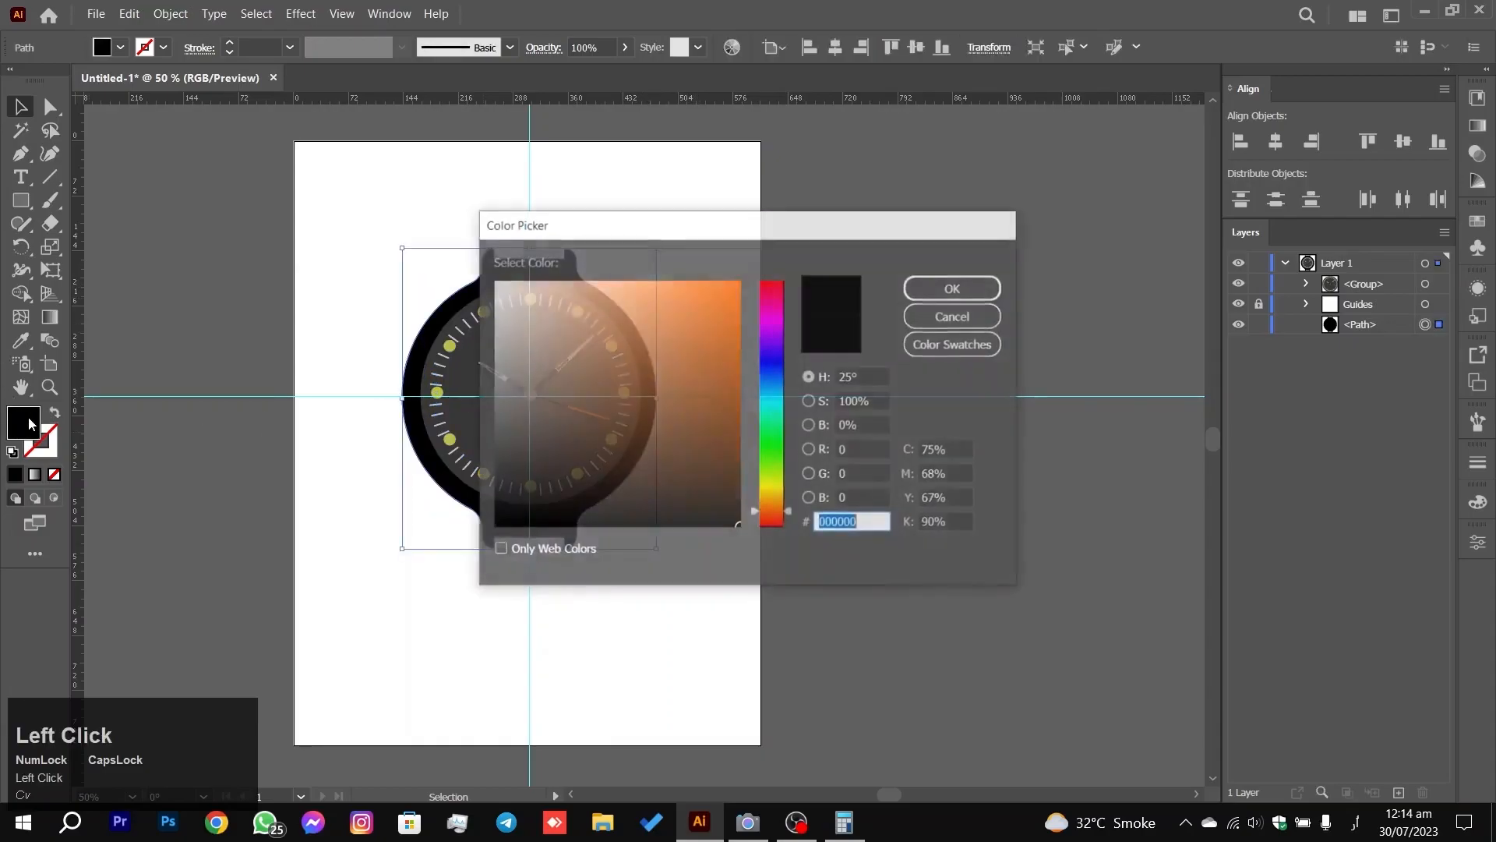
pyautogui.click(500, 409)
pyautogui.moveTo(493, 411); pyautogui.dragTo(493, 367)
pyautogui.click(954, 287)
pyautogui.click(726, 235)
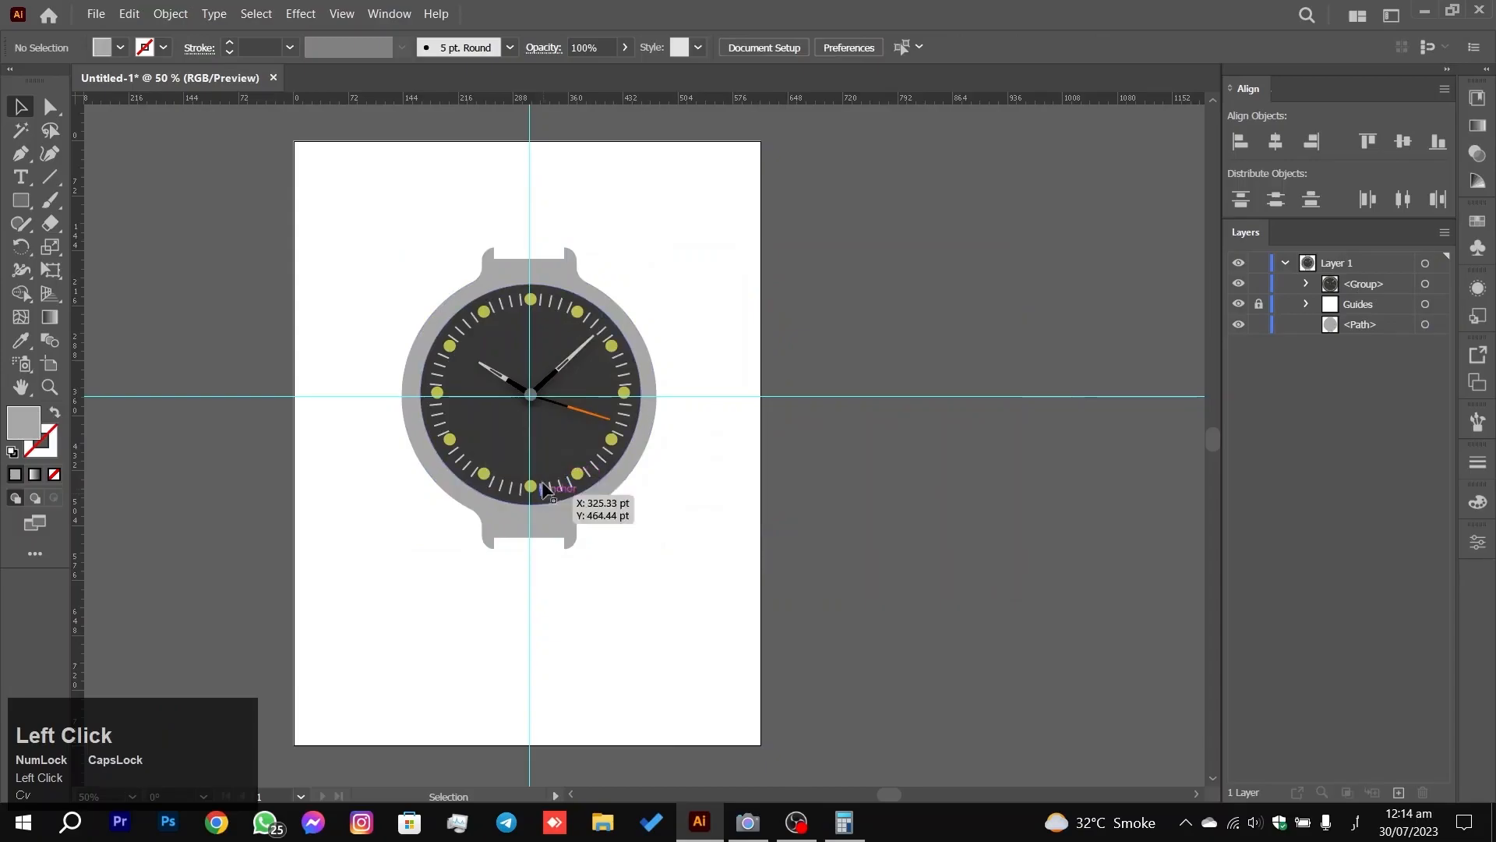
# Step: Extend the artboard equally above and below the watch to a height of about 1251 pt, keeping its width
pyautogui.scroll(2, 544, 471)
pyautogui.press('space')
pyautogui.moveTo(815, 257); pyautogui.dragTo(832, 413)
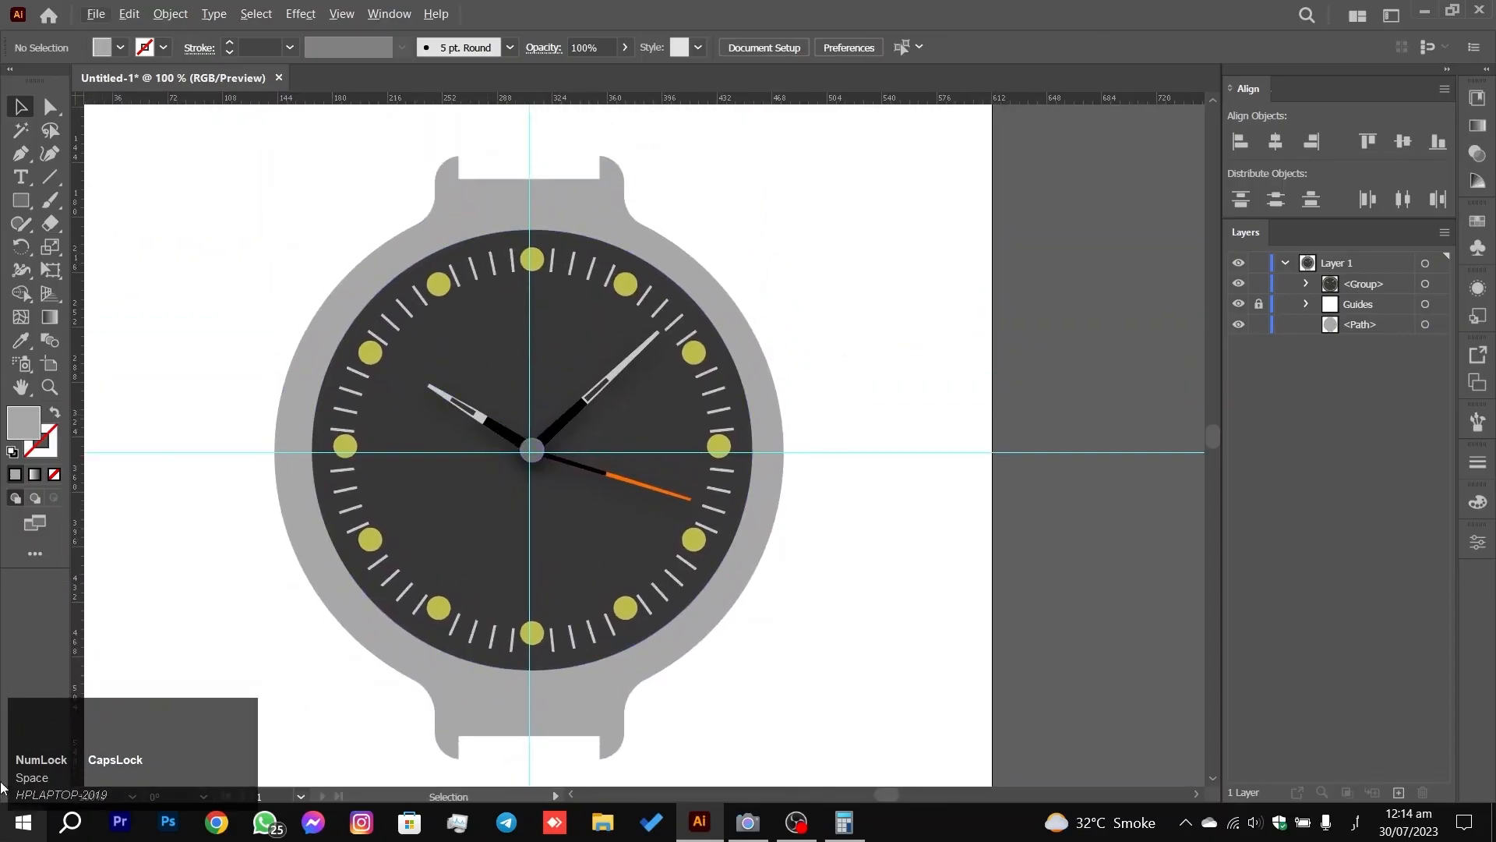
pyautogui.keyDown('alt'); pyautogui.scroll(-2, 630, 497); pyautogui.keyUp('alt')
pyautogui.keyDown('alt'); pyautogui.scroll(2, 630, 498); pyautogui.keyUp('alt')
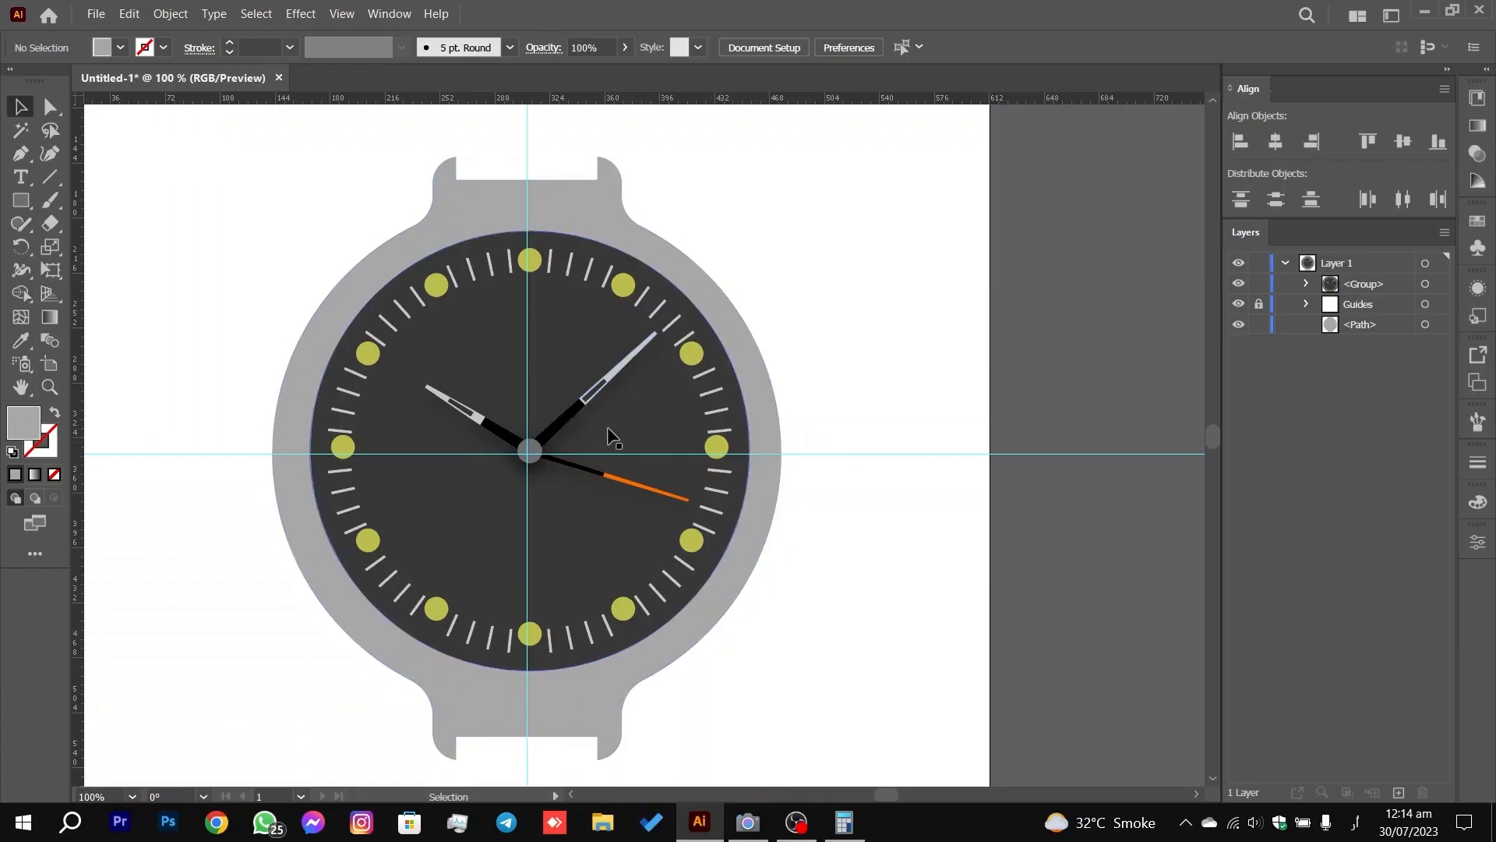
pyautogui.scroll(-6, 401, 378)
pyautogui.scroll(3, 468, 460)
pyautogui.keyDown('alt'); pyautogui.scroll(-1, 476, 458); pyautogui.keyUp('alt')
pyautogui.scroll(-4, 478, 460)
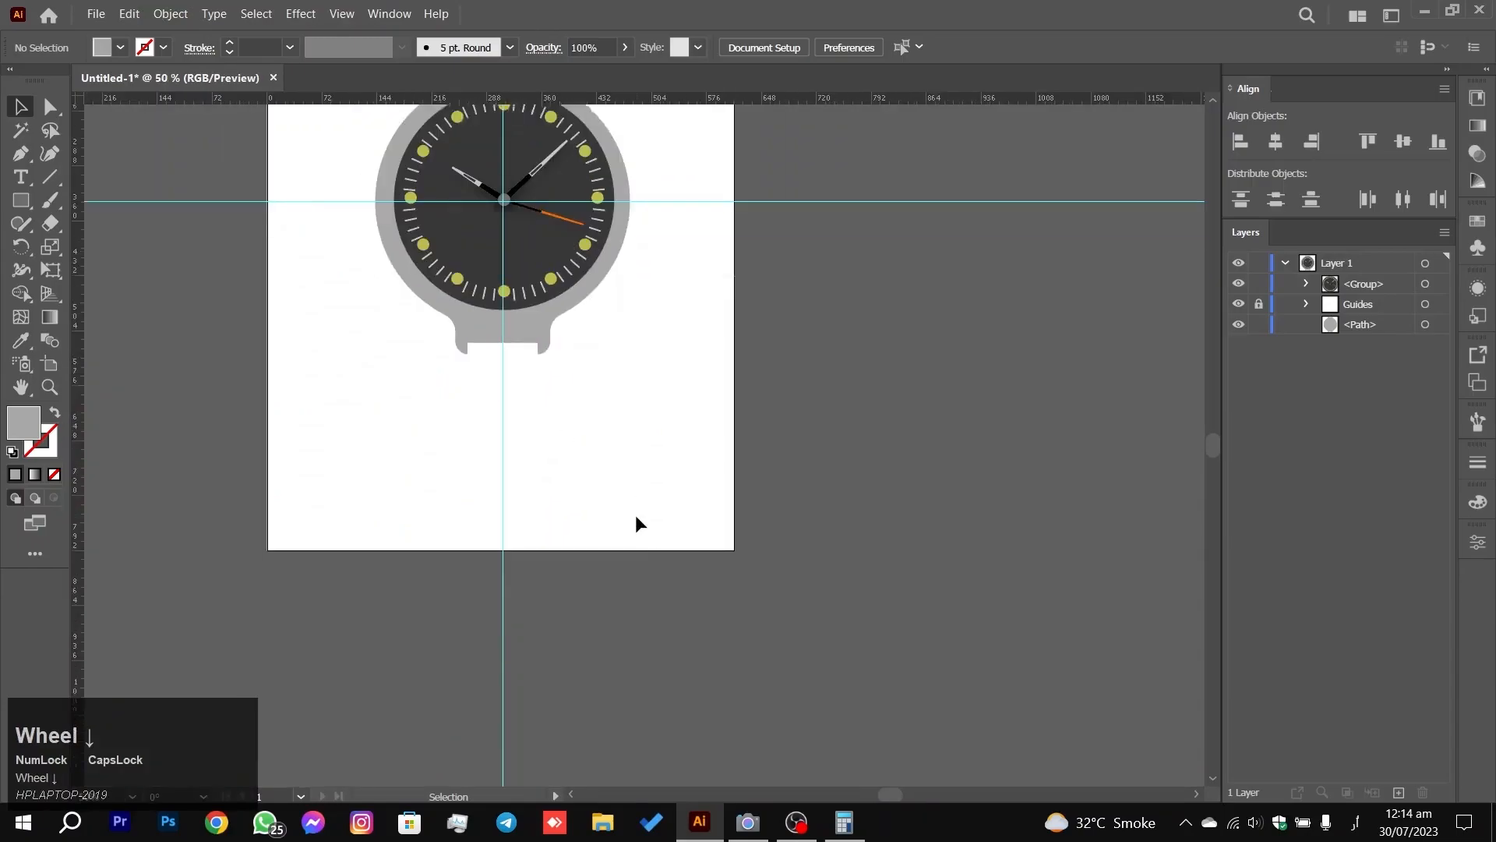
pyautogui.click(49, 363)
pyautogui.moveTo(505, 403); pyautogui.dragTo(520, 577)
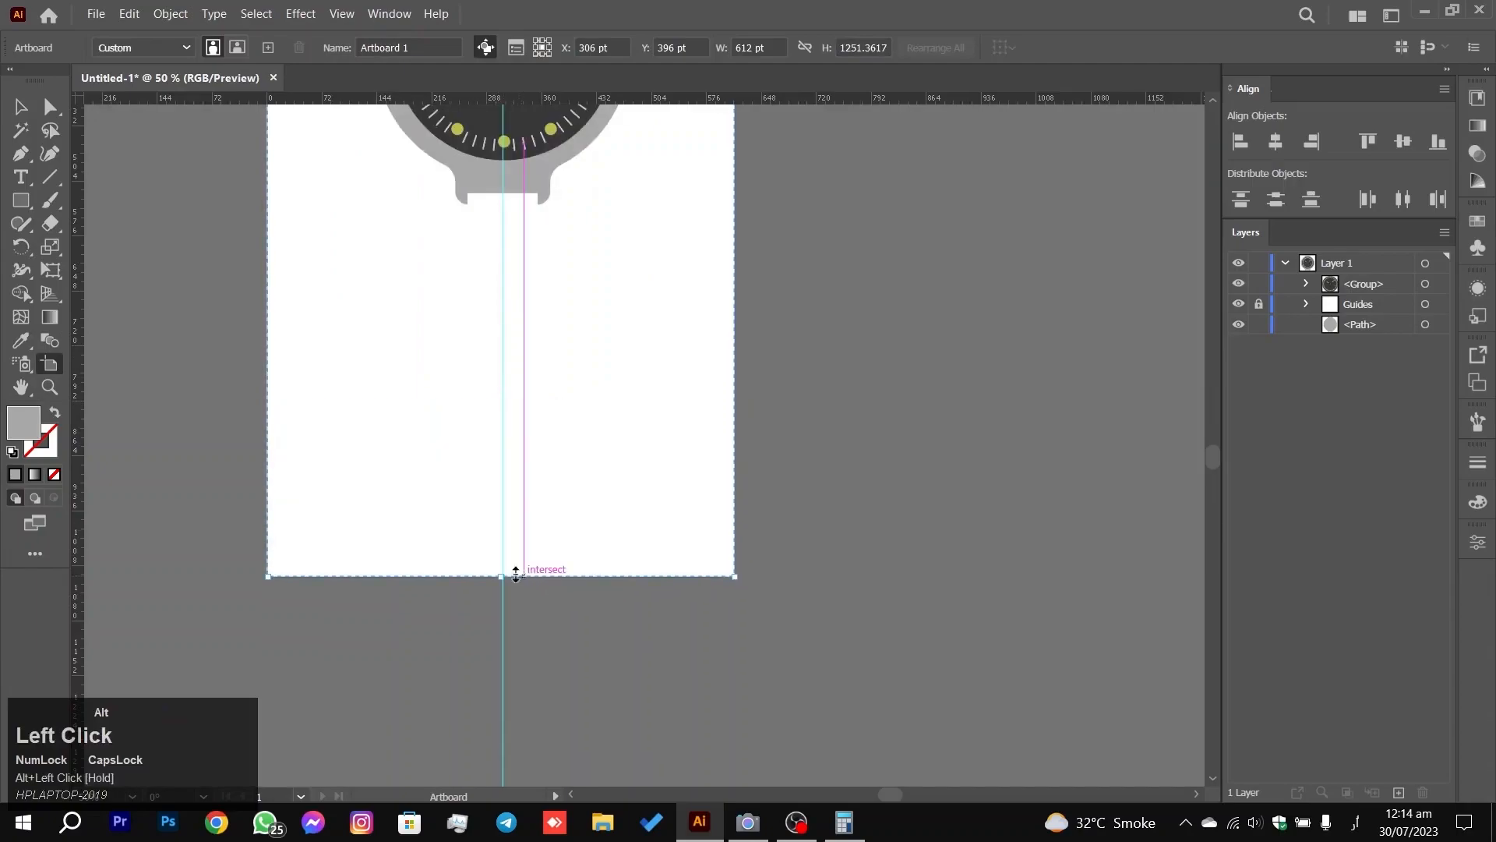
# Step: Draw a gray strap rectangle downward from the lower notch, leaving a thin even gap to the watch body
pyautogui.click(21, 200)
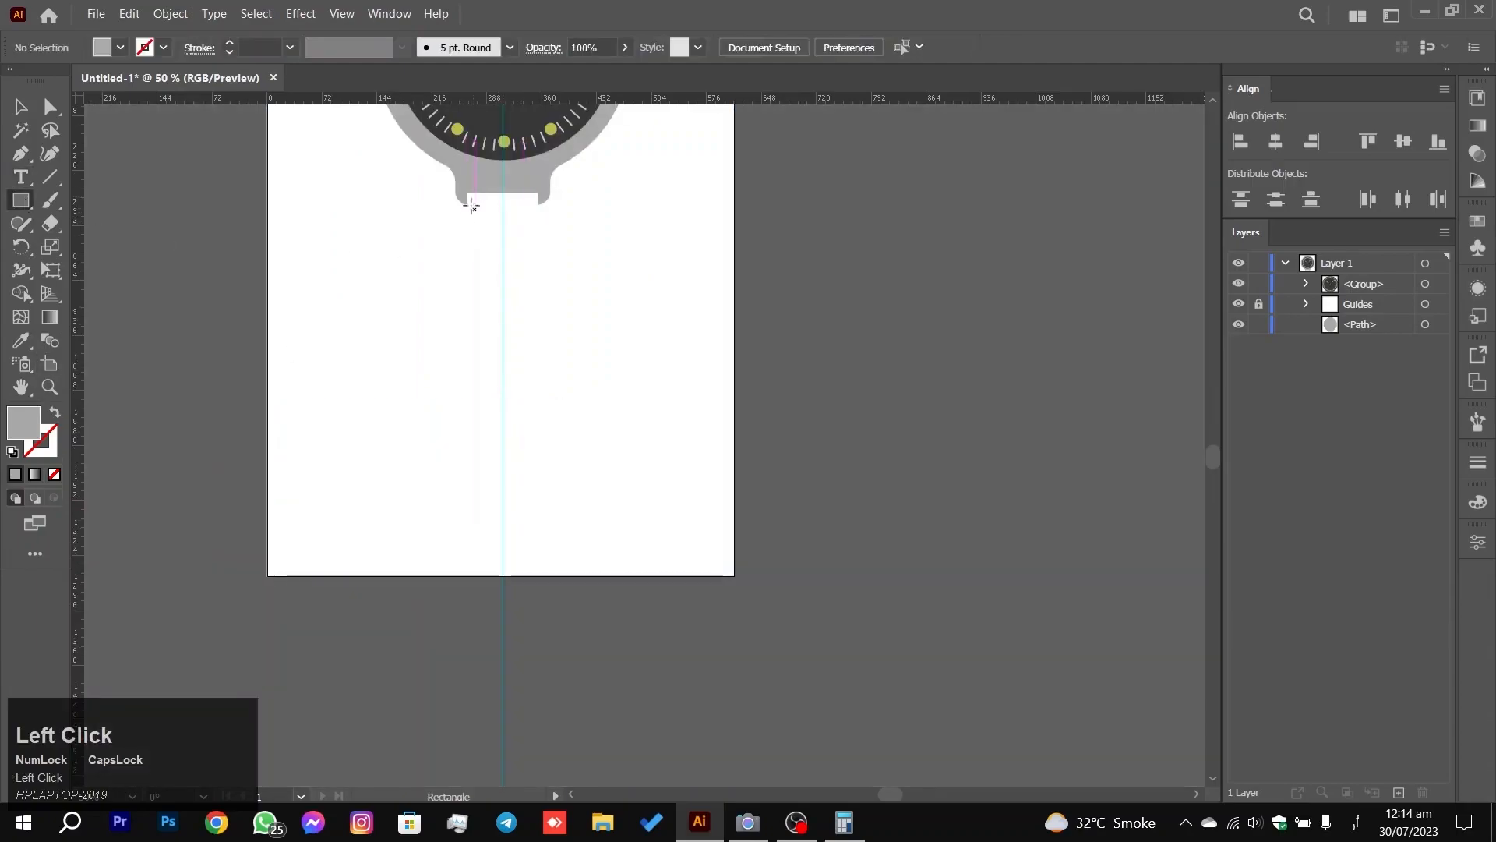
pyautogui.keyDown('alt'); pyautogui.scroll(3, 468, 199); pyautogui.keyUp('alt')
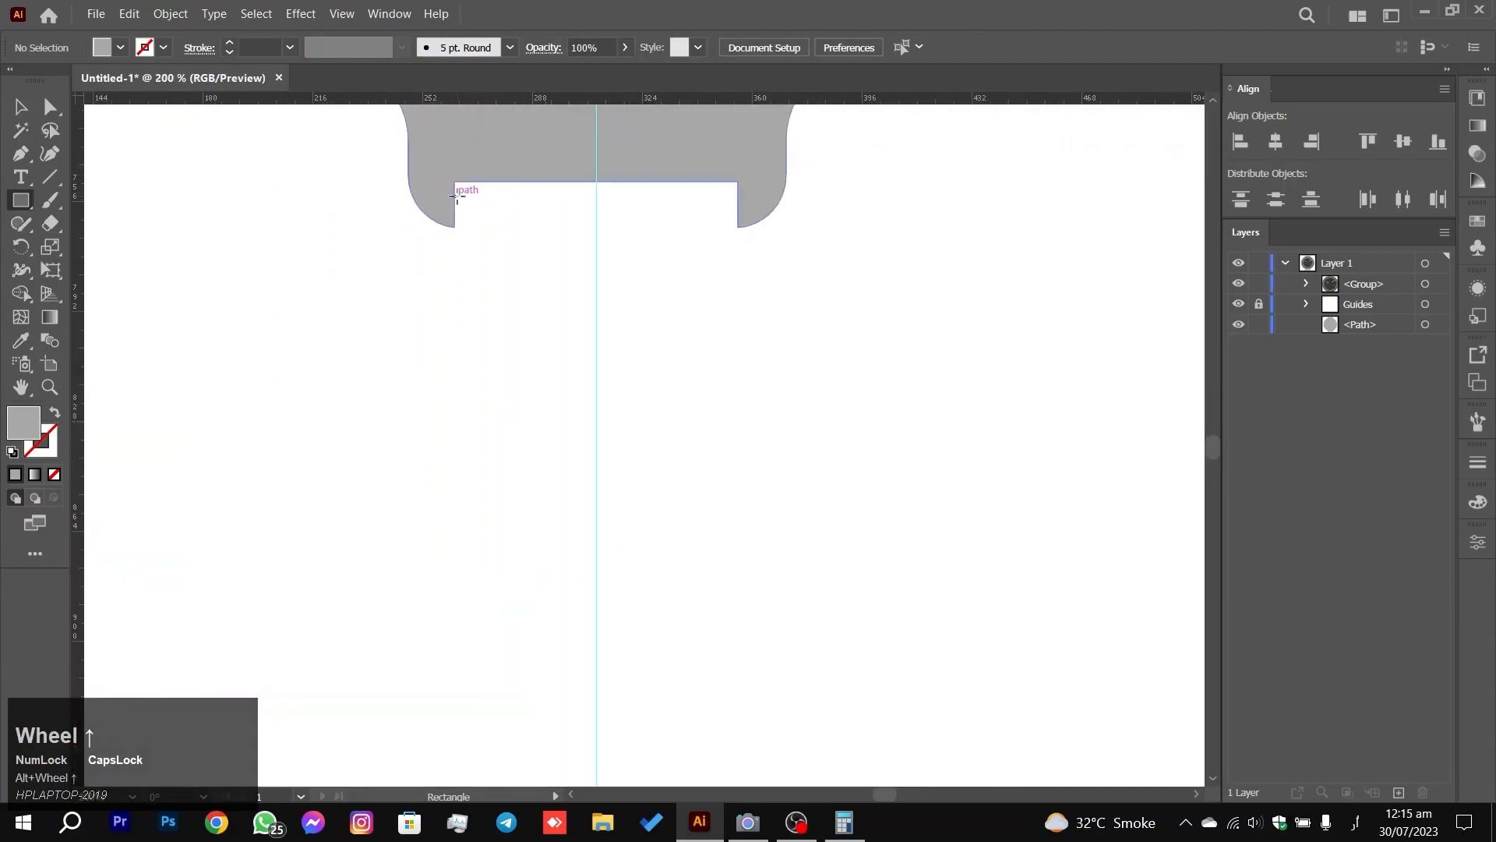
pyautogui.moveTo(459, 185); pyautogui.dragTo(732, 609)
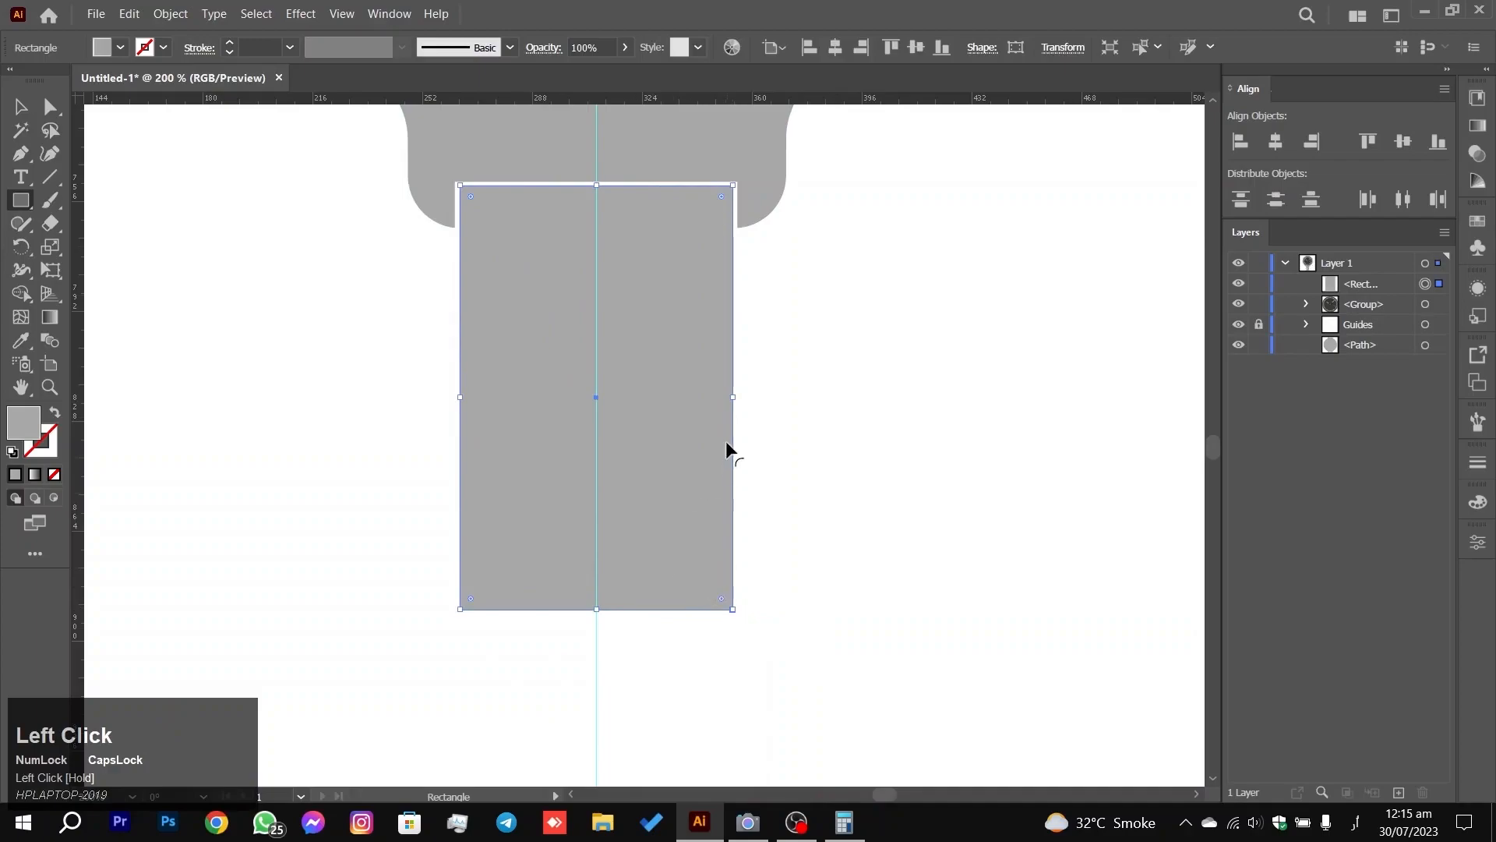
pyautogui.moveTo(732, 396); pyautogui.dragTo(734, 397)
pyautogui.click(21, 107)
pyautogui.click(408, 377)
# Step: Lengthen the strap rectangle downward until it ends just above the artboard's bottom edge
pyautogui.keyDown('alt'); pyautogui.scroll(-3, 409, 385); pyautogui.keyUp('alt')
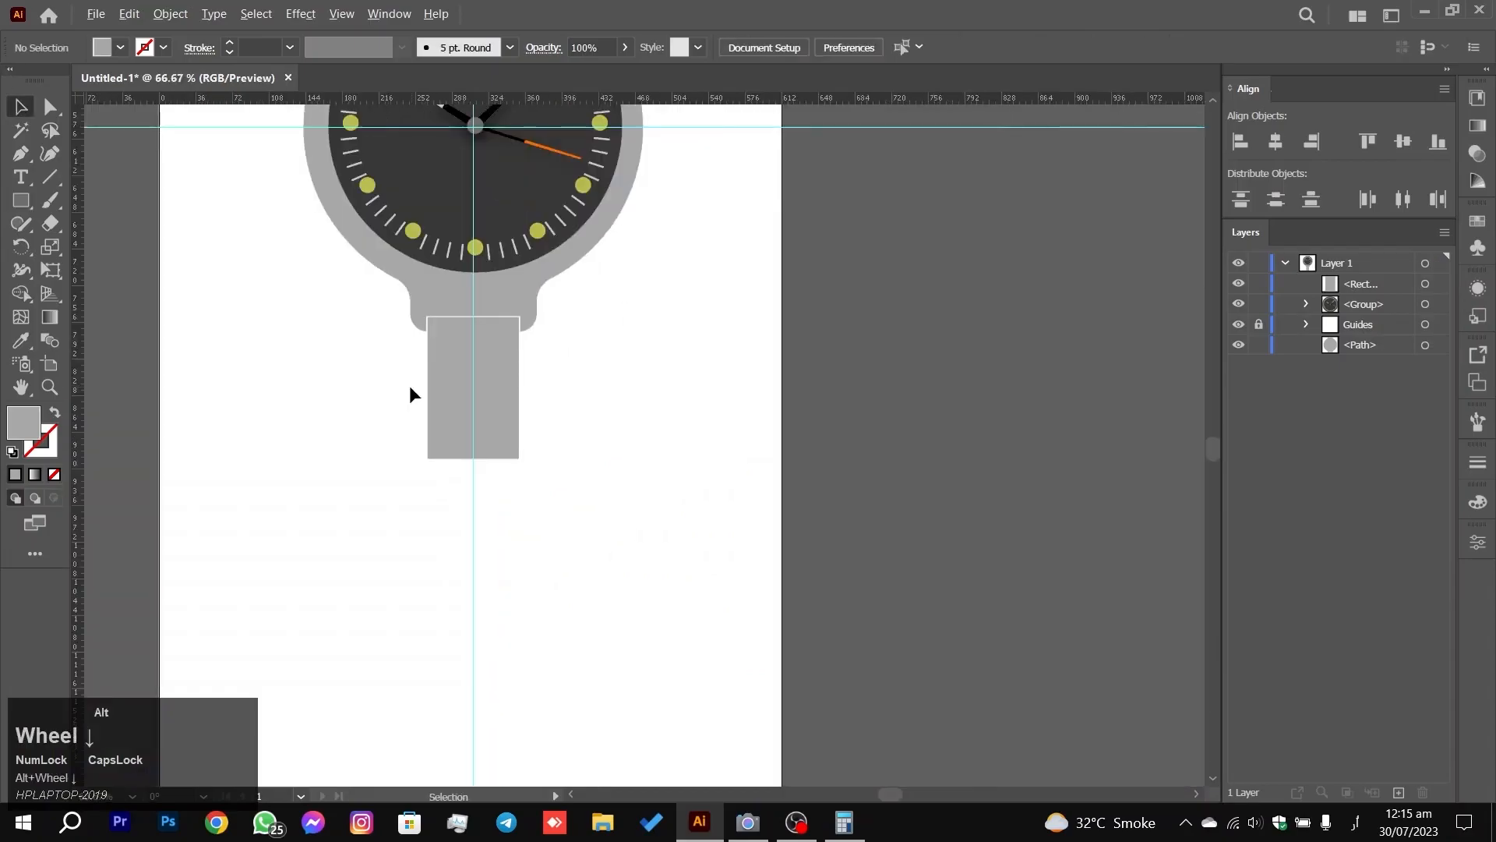
pyautogui.keyDown('alt'); pyautogui.scroll(-2, 442, 410); pyautogui.keyUp('alt')
pyautogui.click(442, 412)
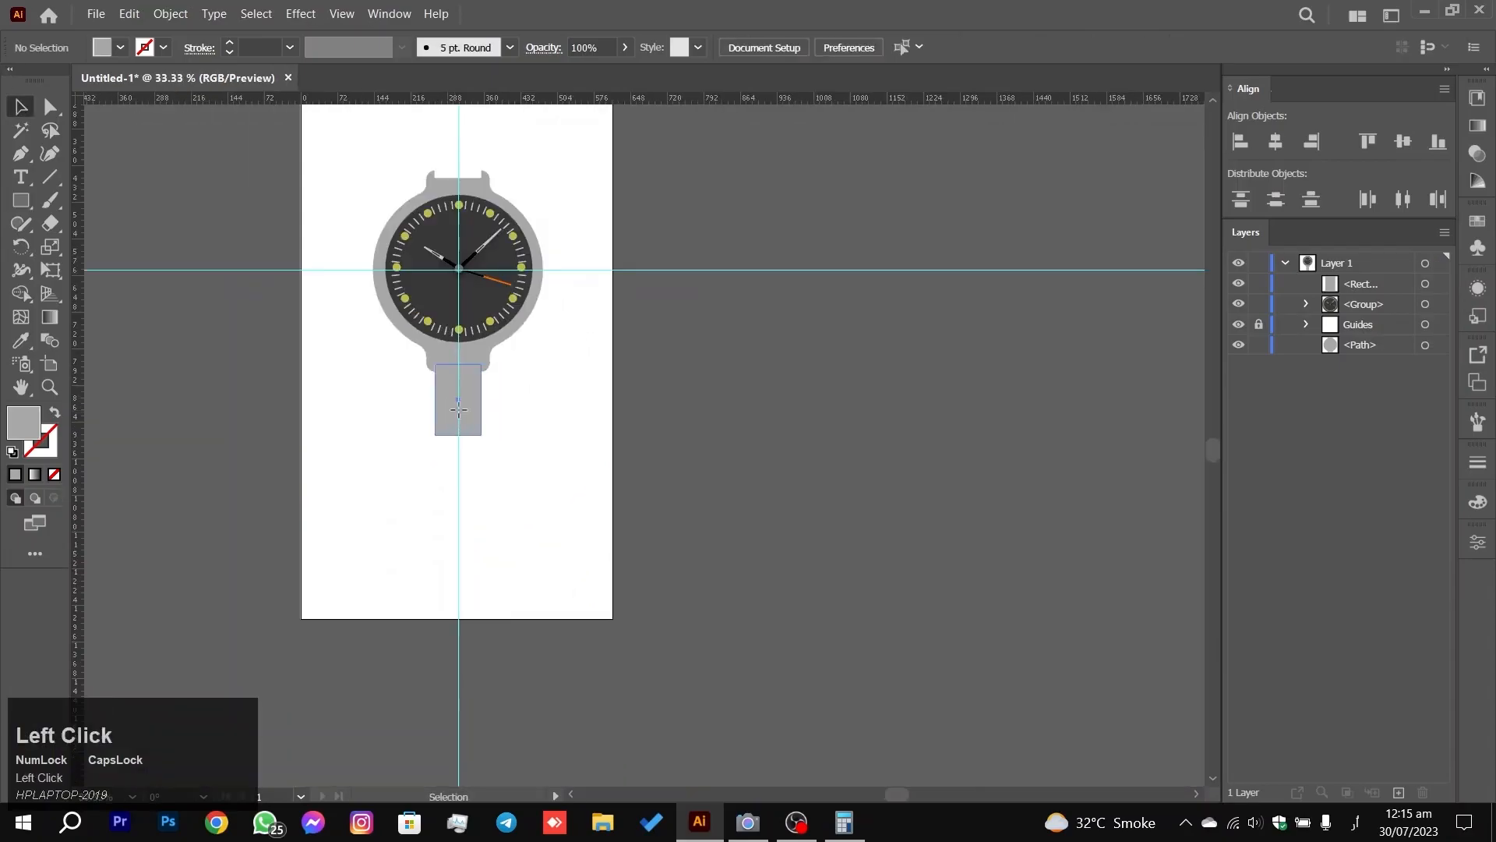
pyautogui.moveTo(458, 439); pyautogui.dragTo(457, 605)
pyautogui.click(532, 462)
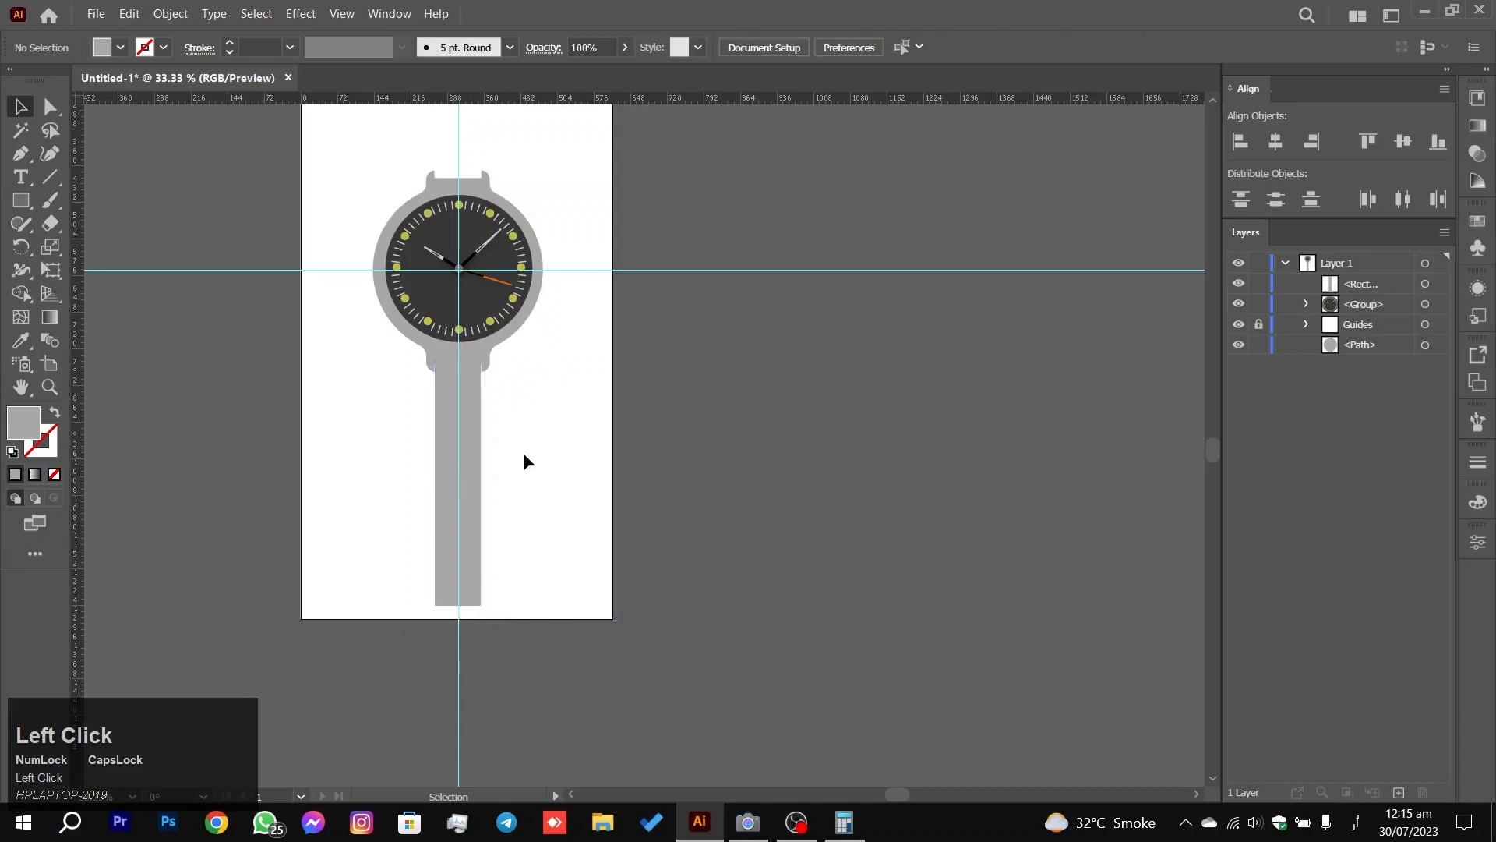
# Step: Narrow the lower strap rectangle slightly from both sides, keeping it centered on the vertical guide
pyautogui.scroll(5, 430, 377)
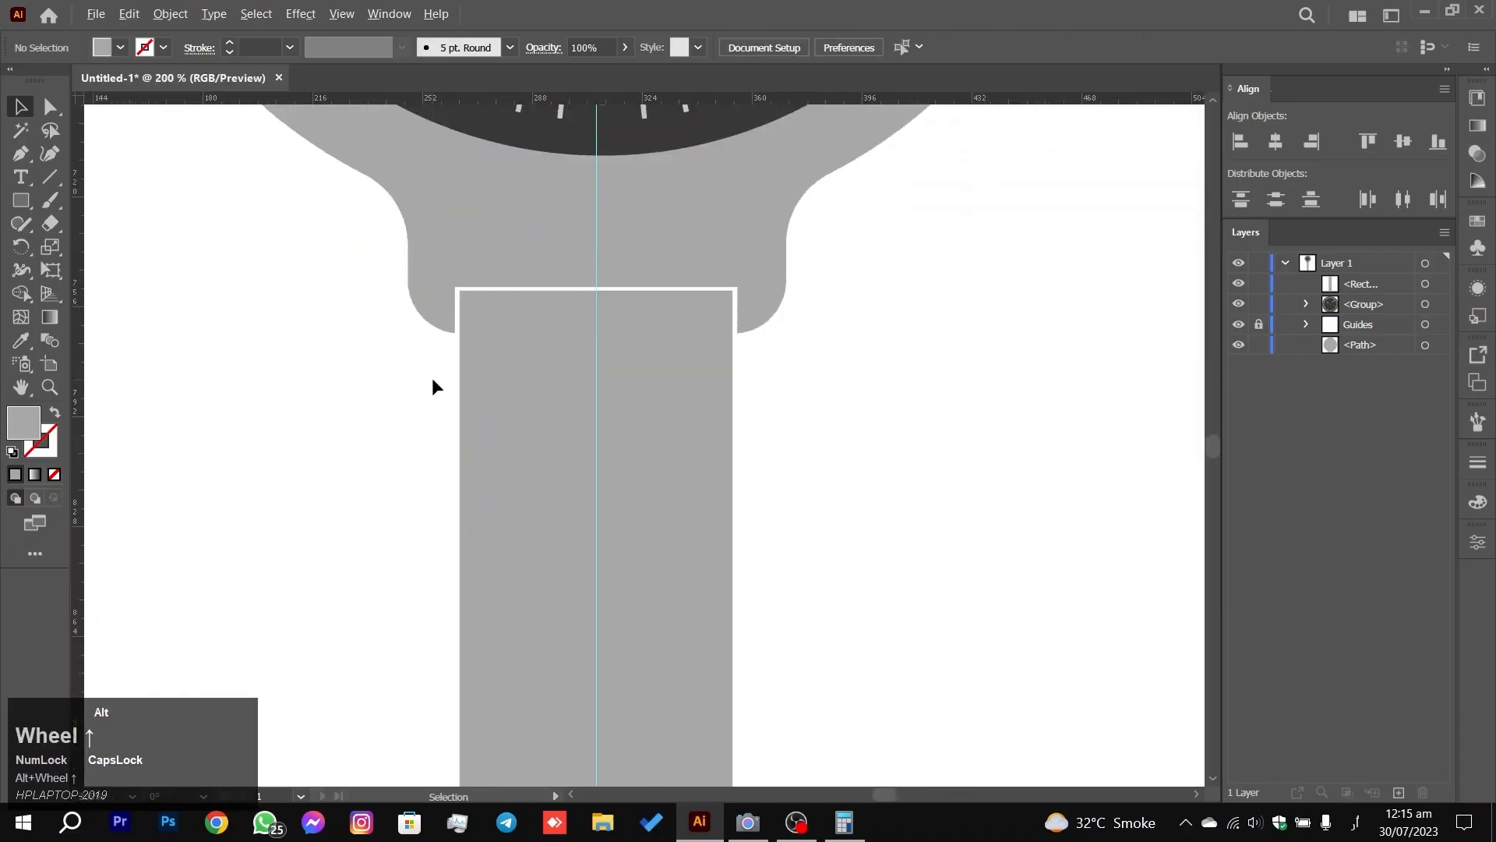
pyautogui.click(590, 370)
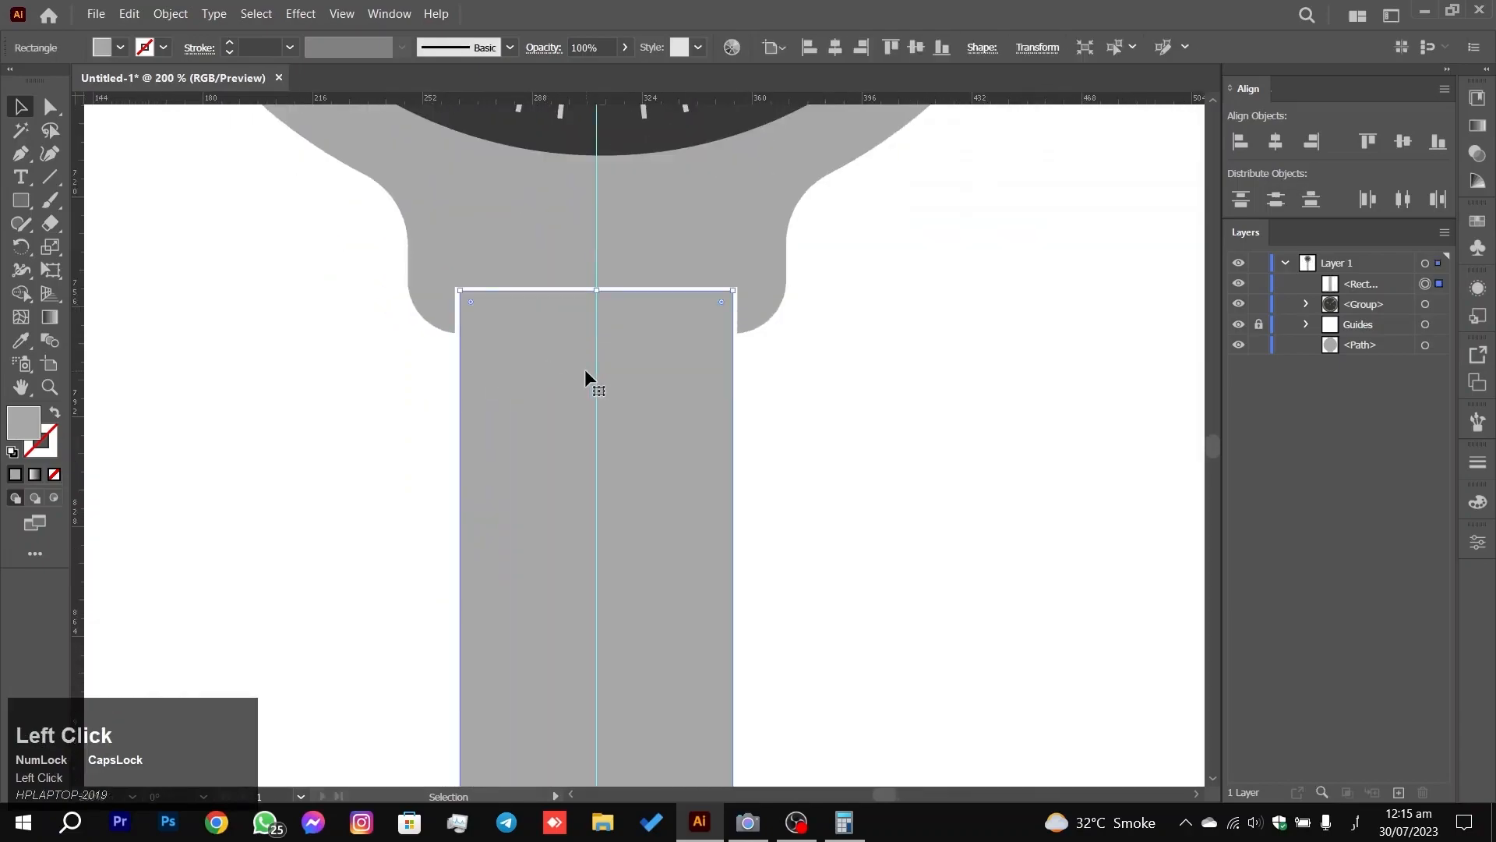
pyautogui.click(898, 395)
pyautogui.keyDown('alt'); pyautogui.scroll(-4, 882, 463); pyautogui.keyUp('alt')
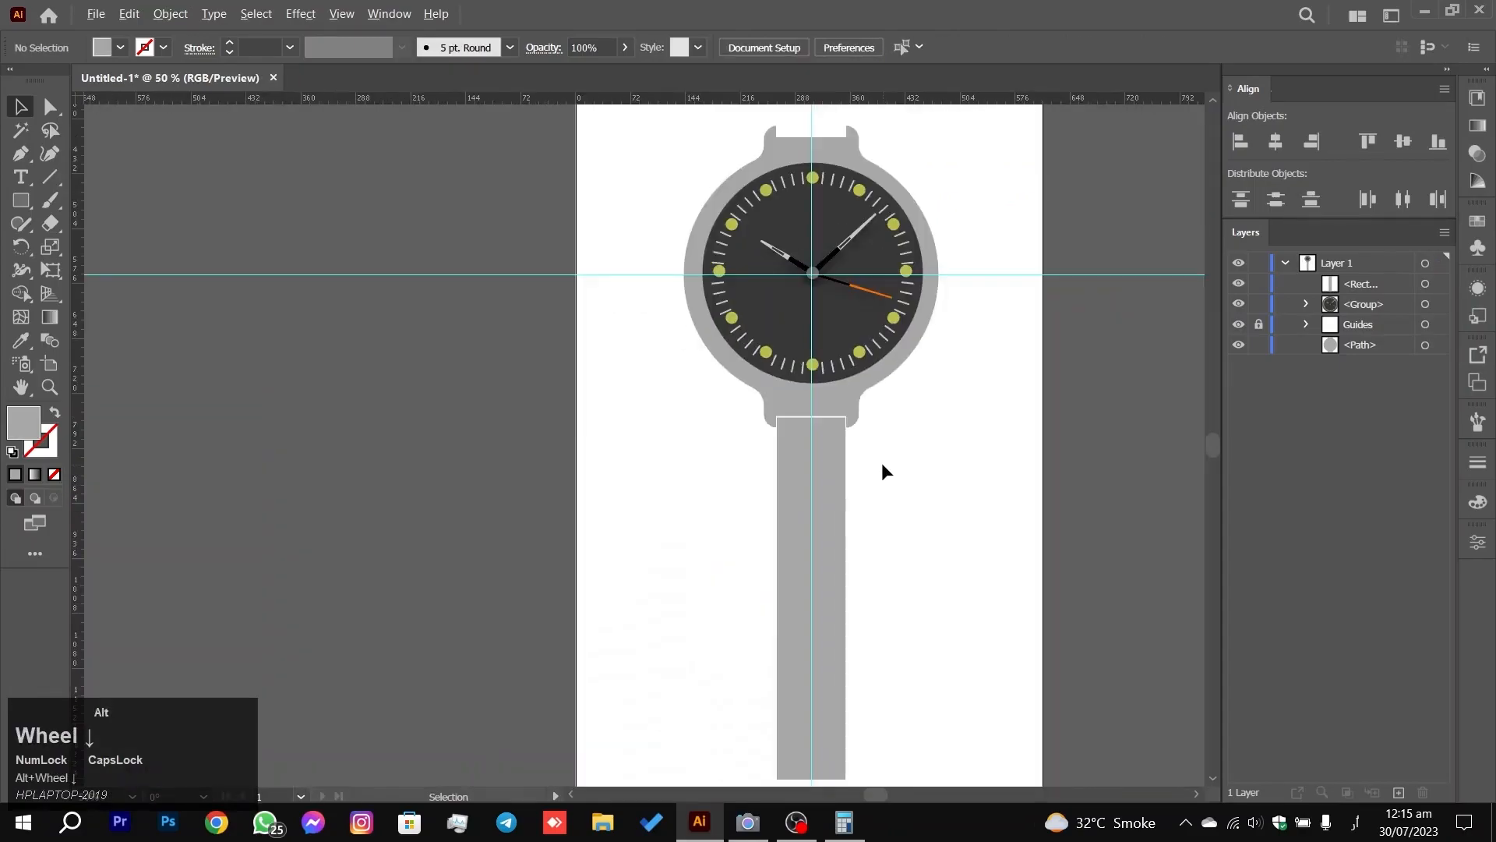
pyautogui.click(815, 491)
pyautogui.moveTo(848, 603); pyautogui.dragTo(842, 598)
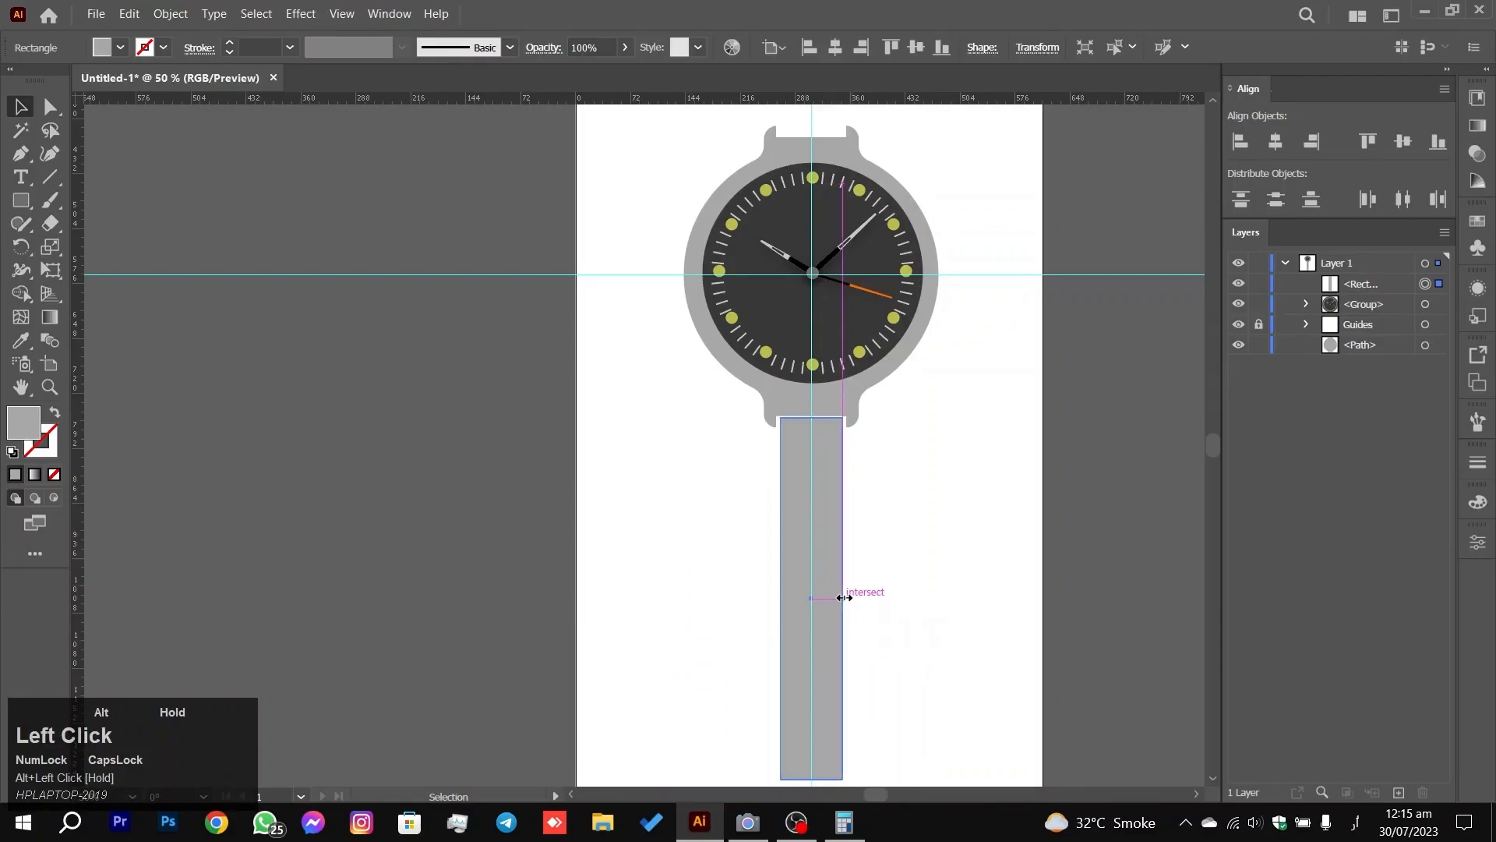
pyautogui.click(909, 499)
pyautogui.scroll(-1, 867, 564)
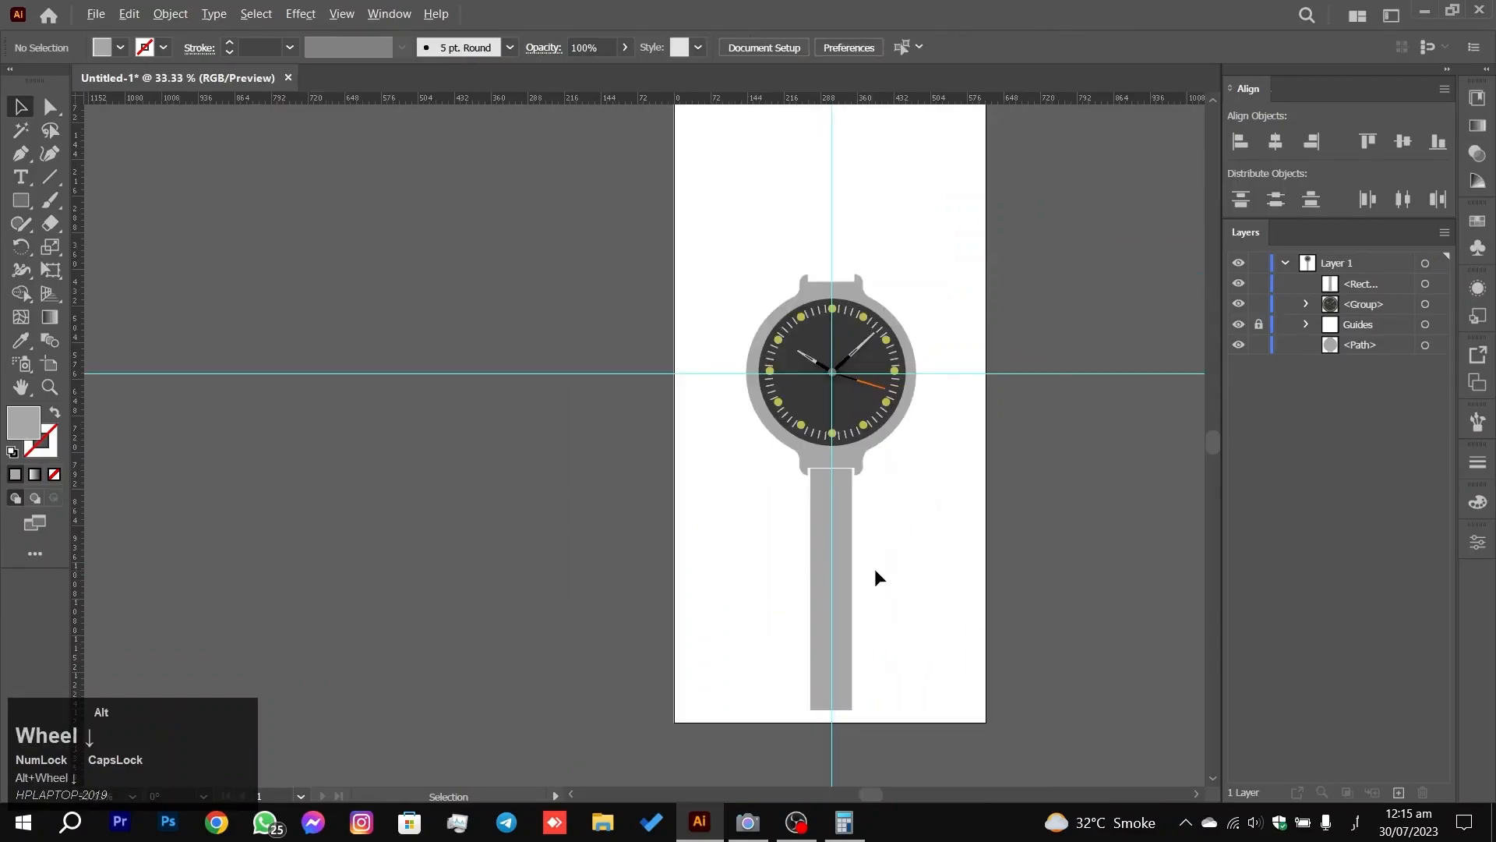
# Step: Duplicate the lower strap rectangle straight up to the upper notch, keeping the copy centered on the vertical guide
pyautogui.moveTo(878, 534); pyautogui.dragTo(714, 581)
pyautogui.moveTo(617, 628); pyautogui.dragTo(619, 189)
pyautogui.click(716, 248)
pyautogui.scroll(-5, 746, 469)
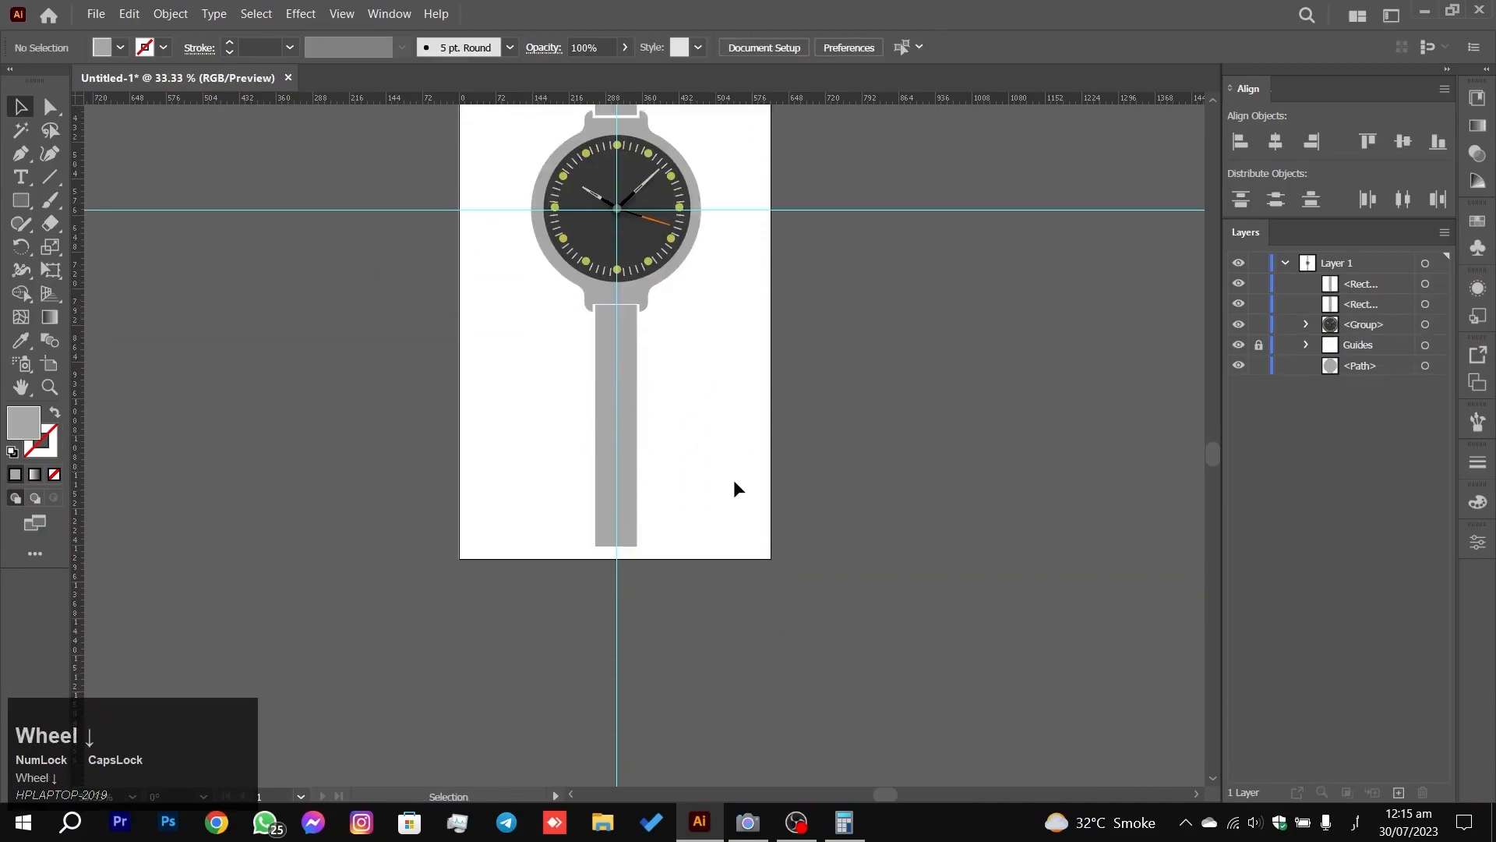
# Step: Extend the artboard equally above and below the watch to a height of about 1407 pt, keeping its width
pyautogui.click(49, 363)
pyautogui.moveTo(613, 450)
pyautogui.mouseDown()
pyautogui.moveTo(616, 514)
pyautogui.moveTo(619, 472)
pyautogui.mouseUp()
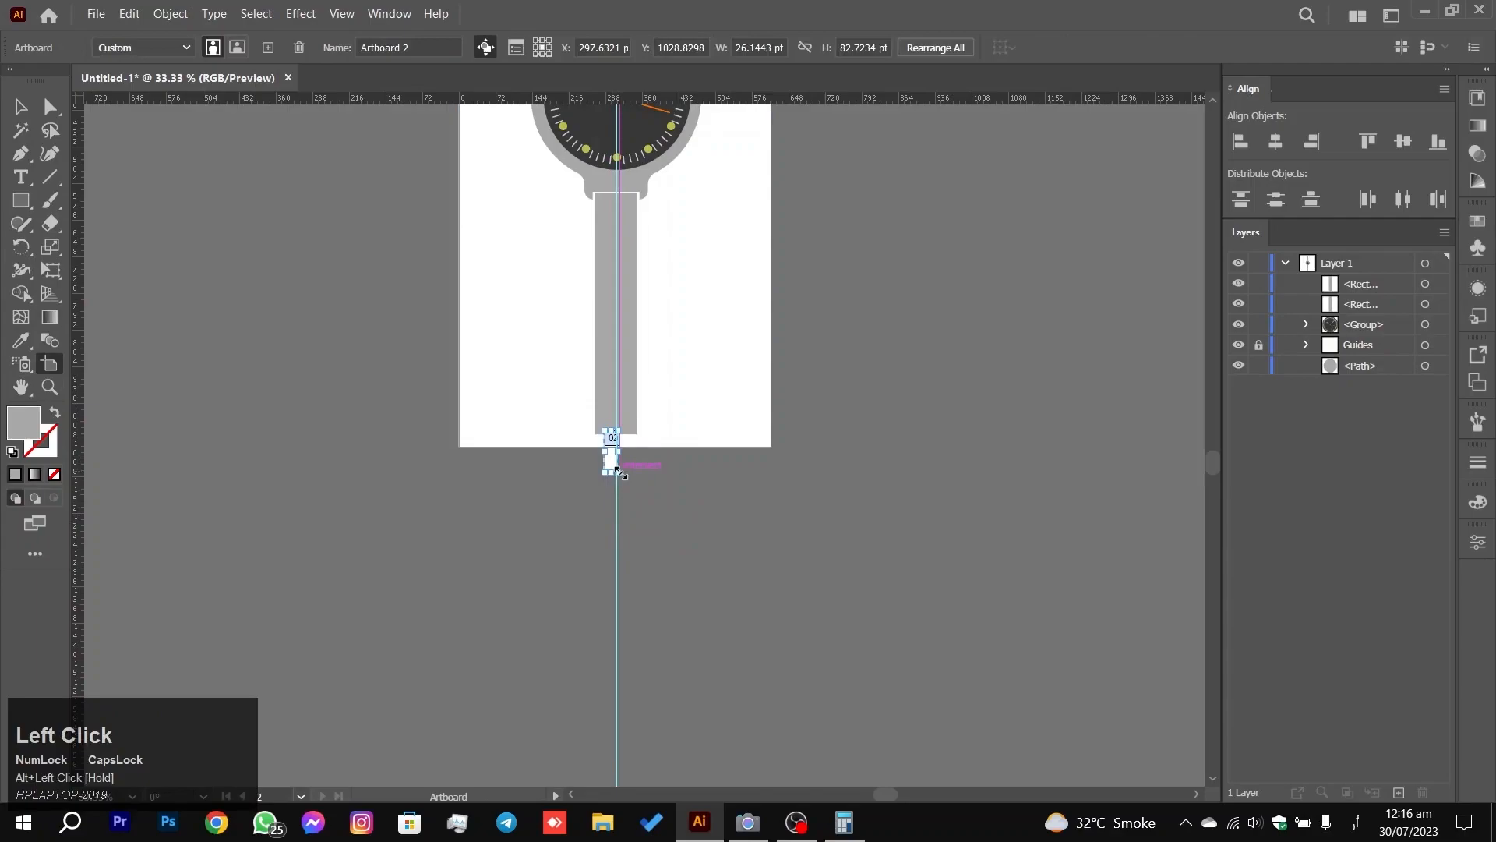
pyautogui.hotkey('ctrl', 'z')
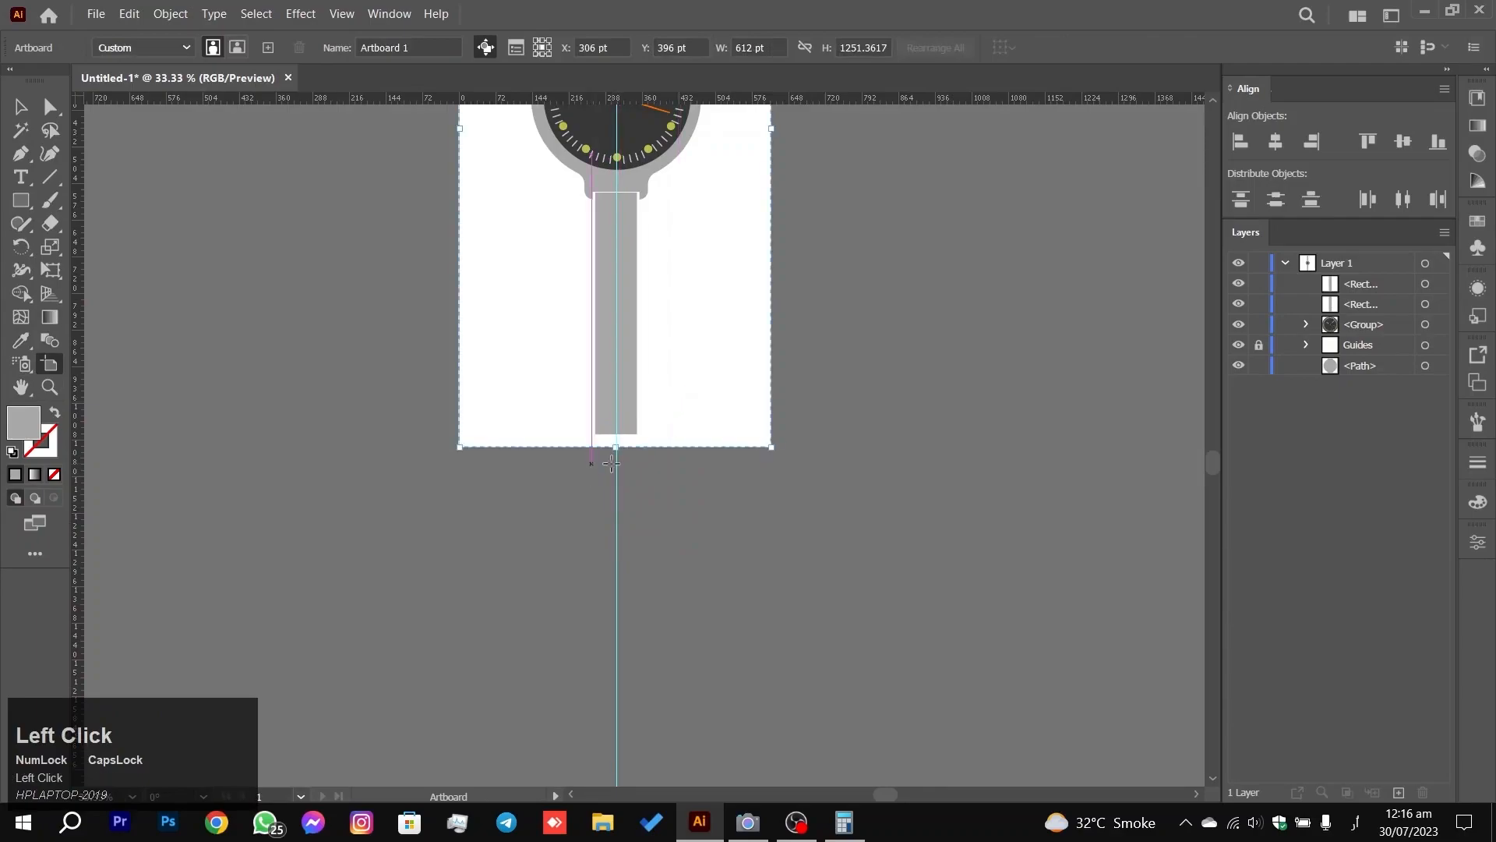
pyautogui.moveTo(619, 448); pyautogui.dragTo(618, 487)
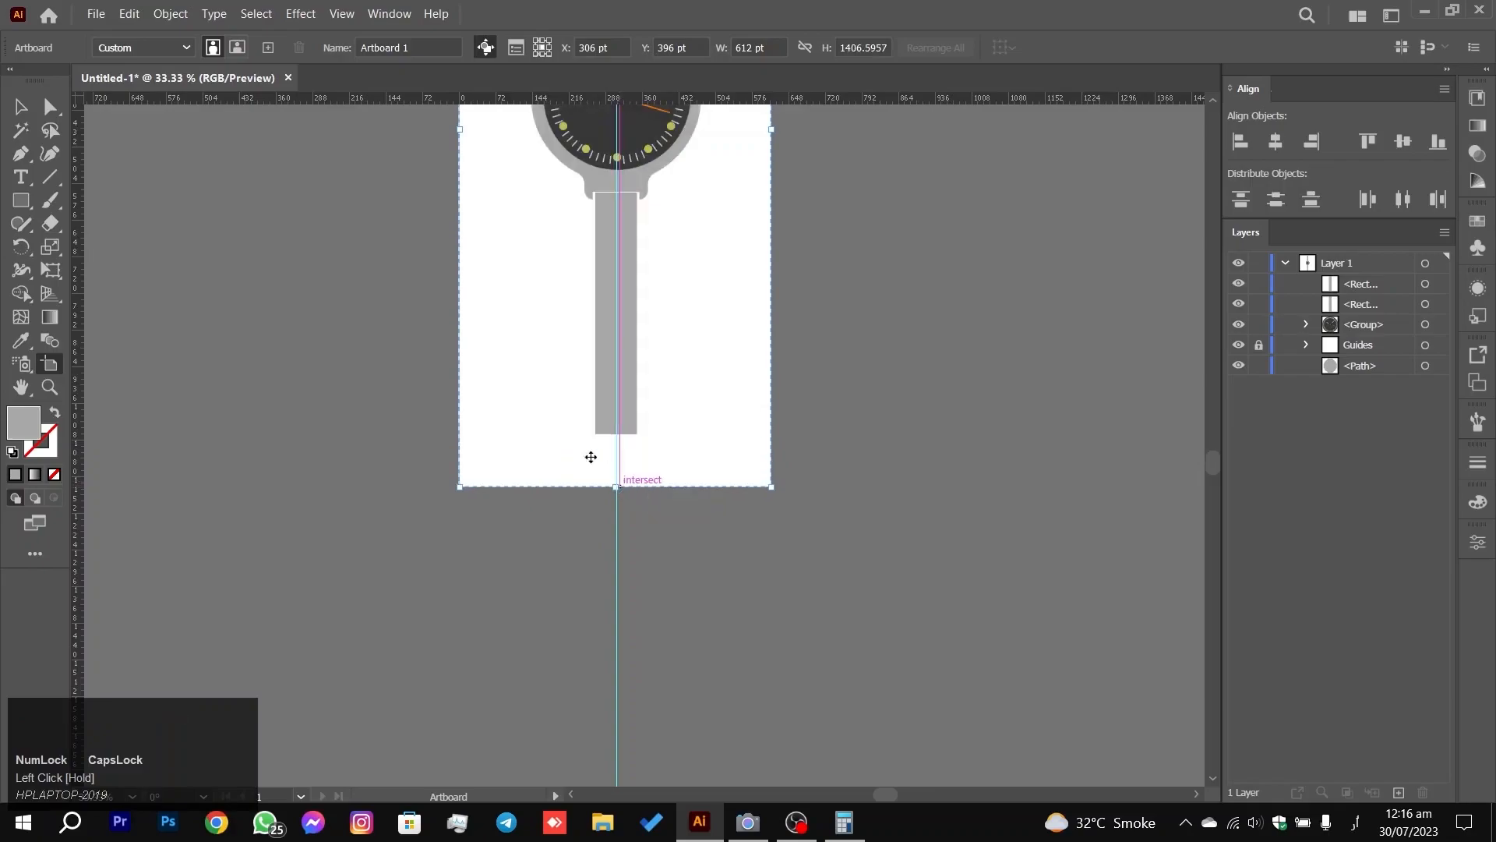
pyautogui.click(21, 107)
pyautogui.scroll(5, 646, 422)
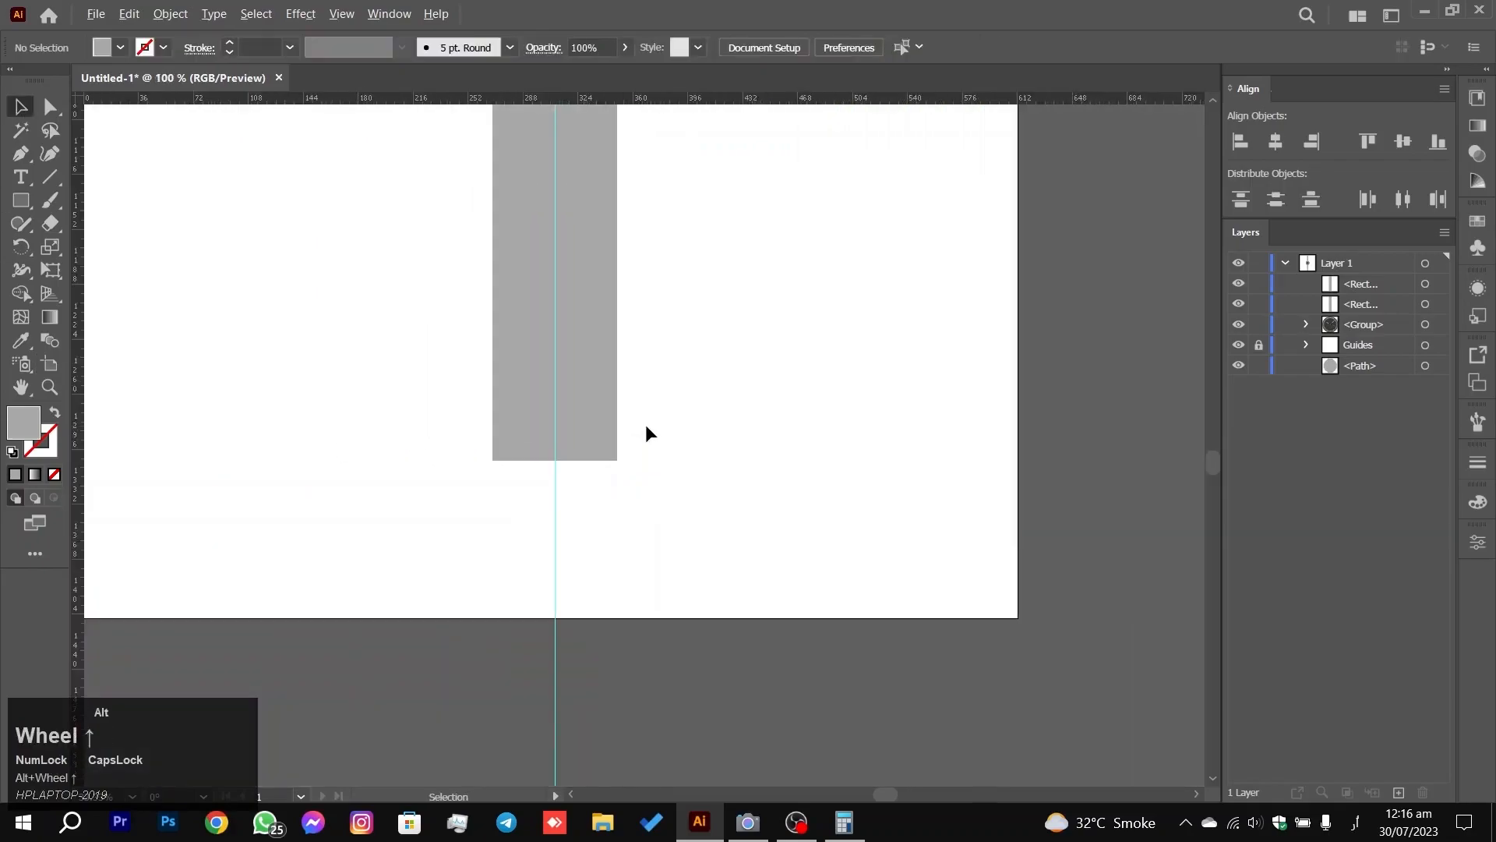
pyautogui.scroll(-4, 606, 460)
pyautogui.moveTo(660, 354); pyautogui.dragTo(347, 141)
pyautogui.click(50, 107)
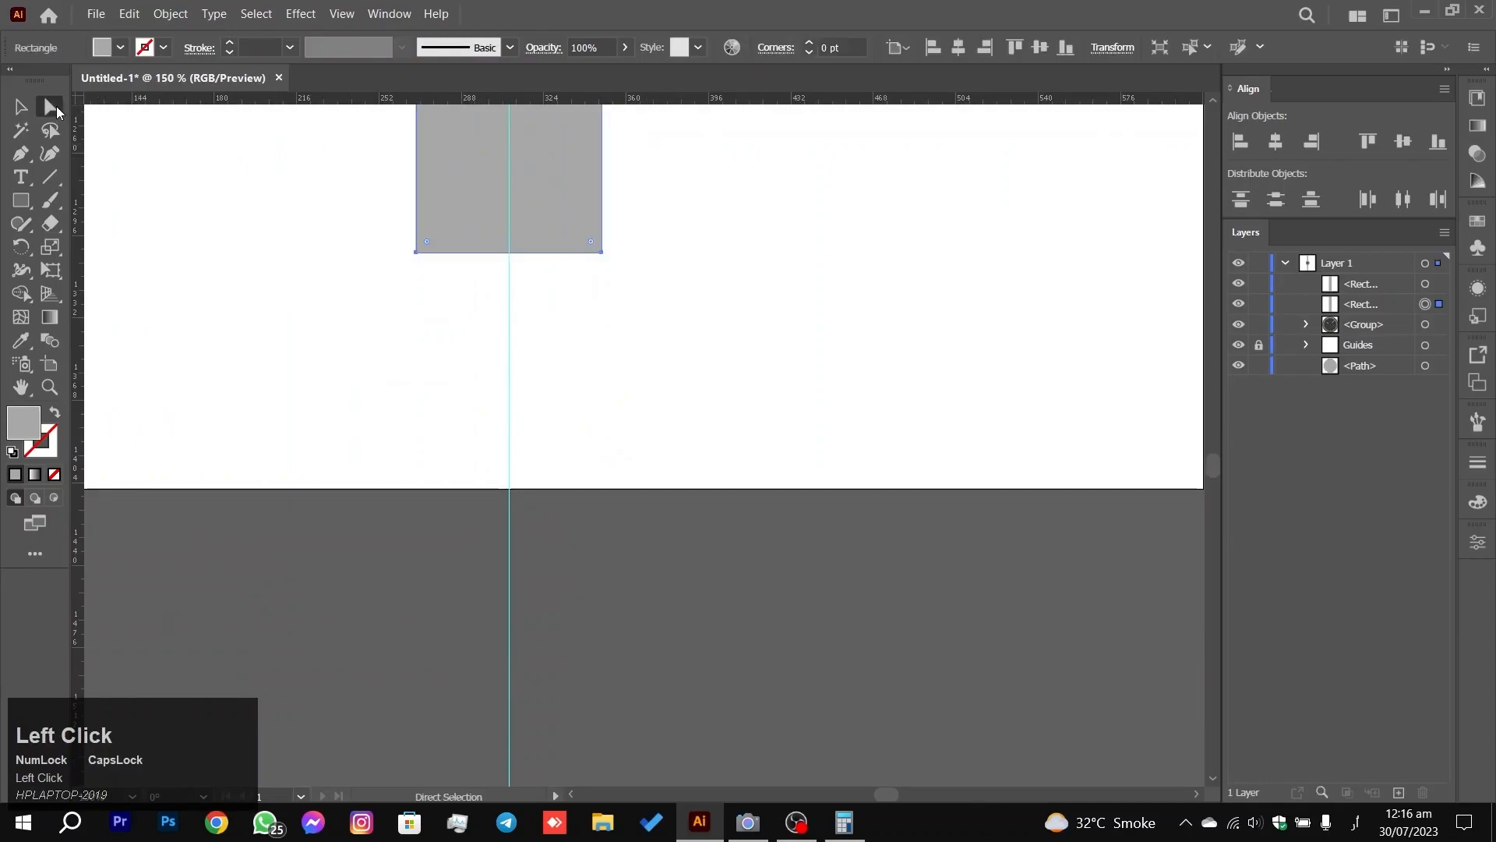
pyautogui.click(20, 106)
pyautogui.scroll(3, 461, 234)
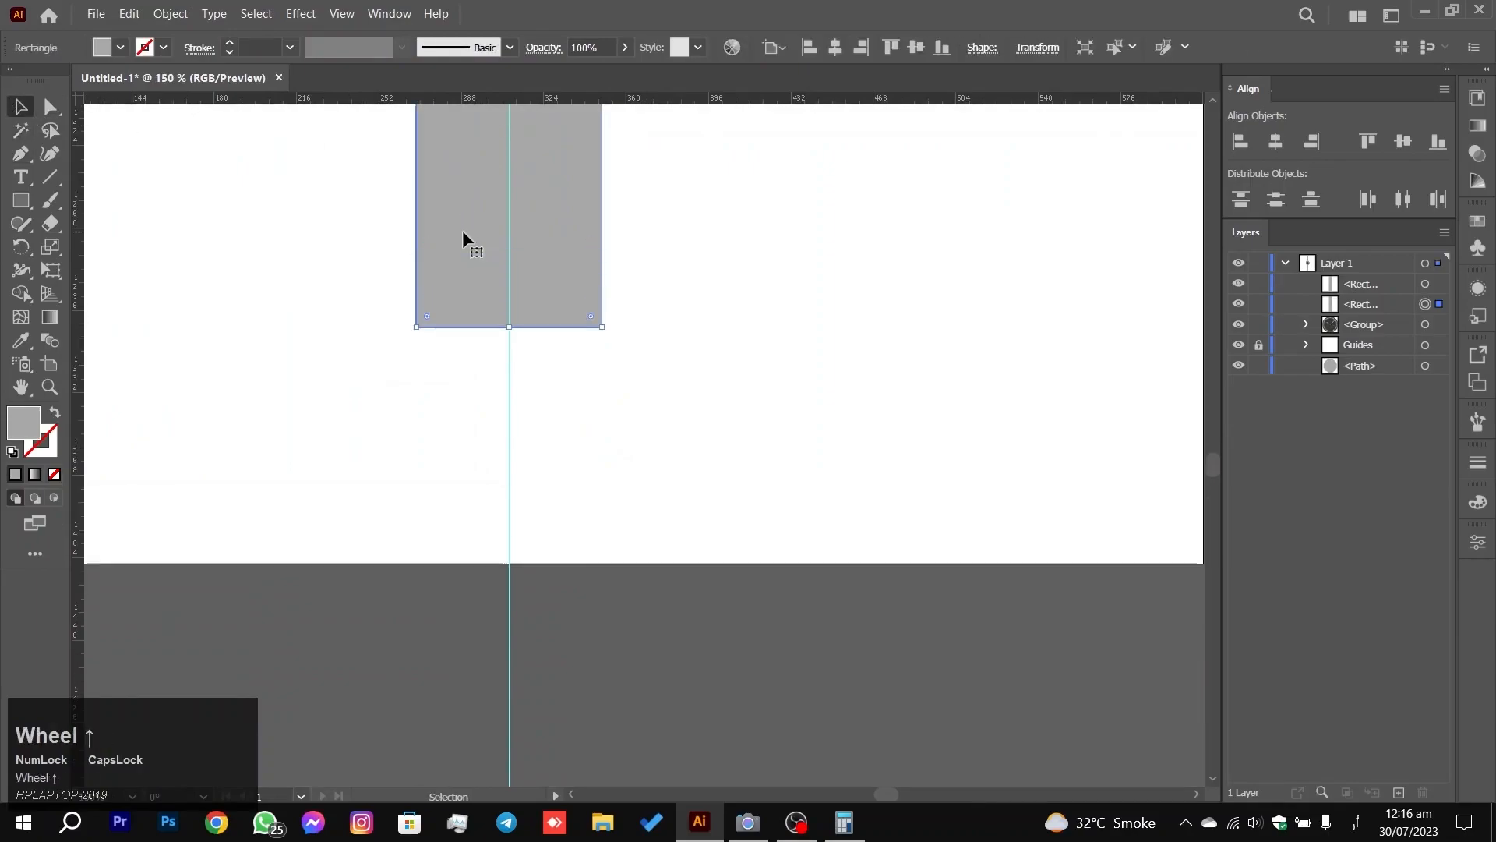
pyautogui.scroll(2, 350, 325)
pyautogui.click(250, 273)
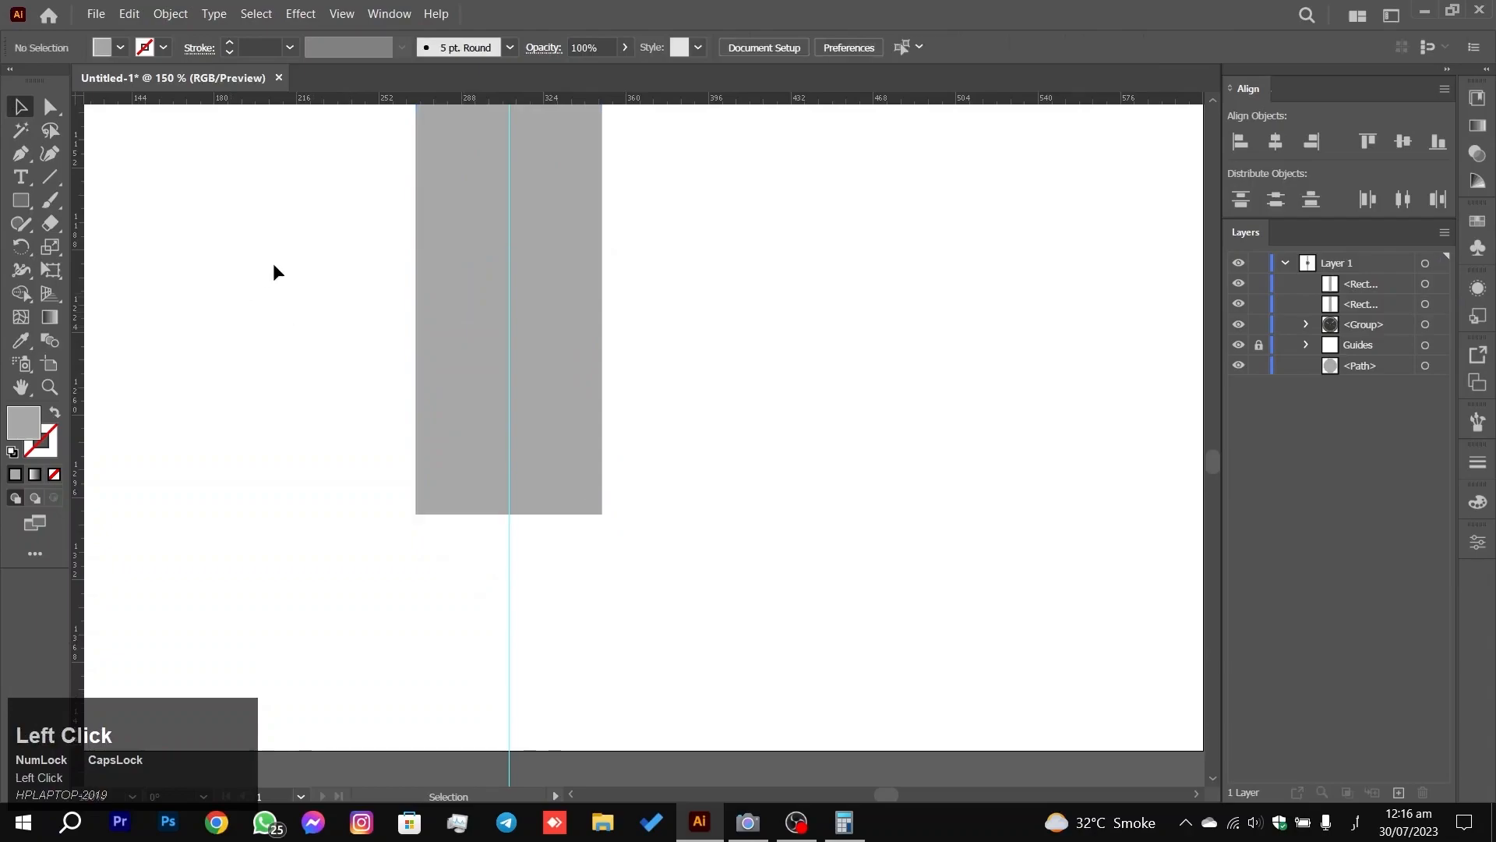
pyautogui.click(1239, 364)
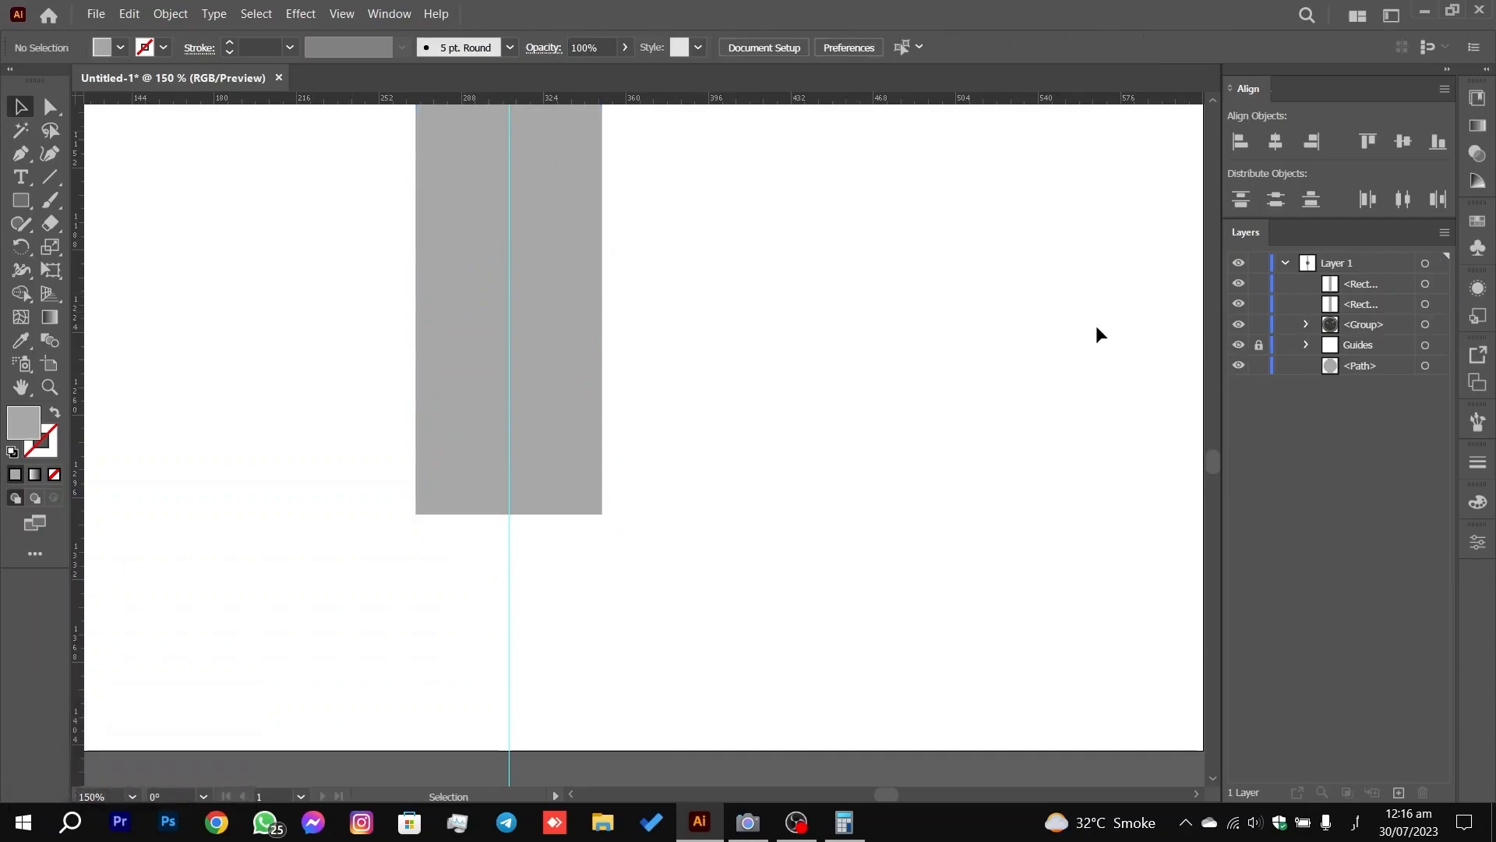
# Step: Add a horizontal guide across the lower strap near its end, and group it with the two unlocked center guides
pyautogui.moveTo(279, 100); pyautogui.dragTo(269, 378)
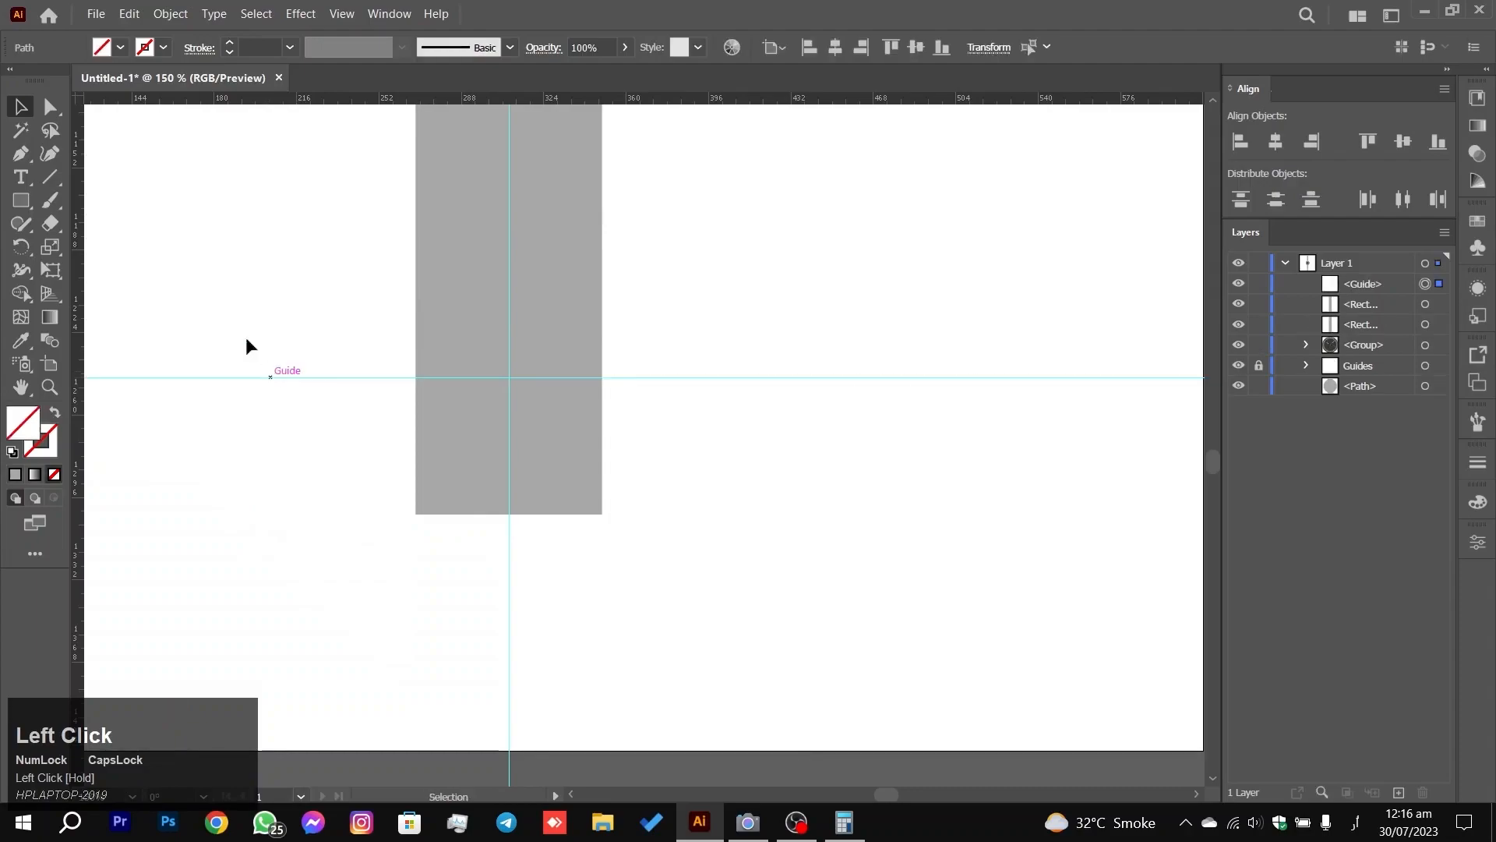
pyautogui.click(1349, 279)
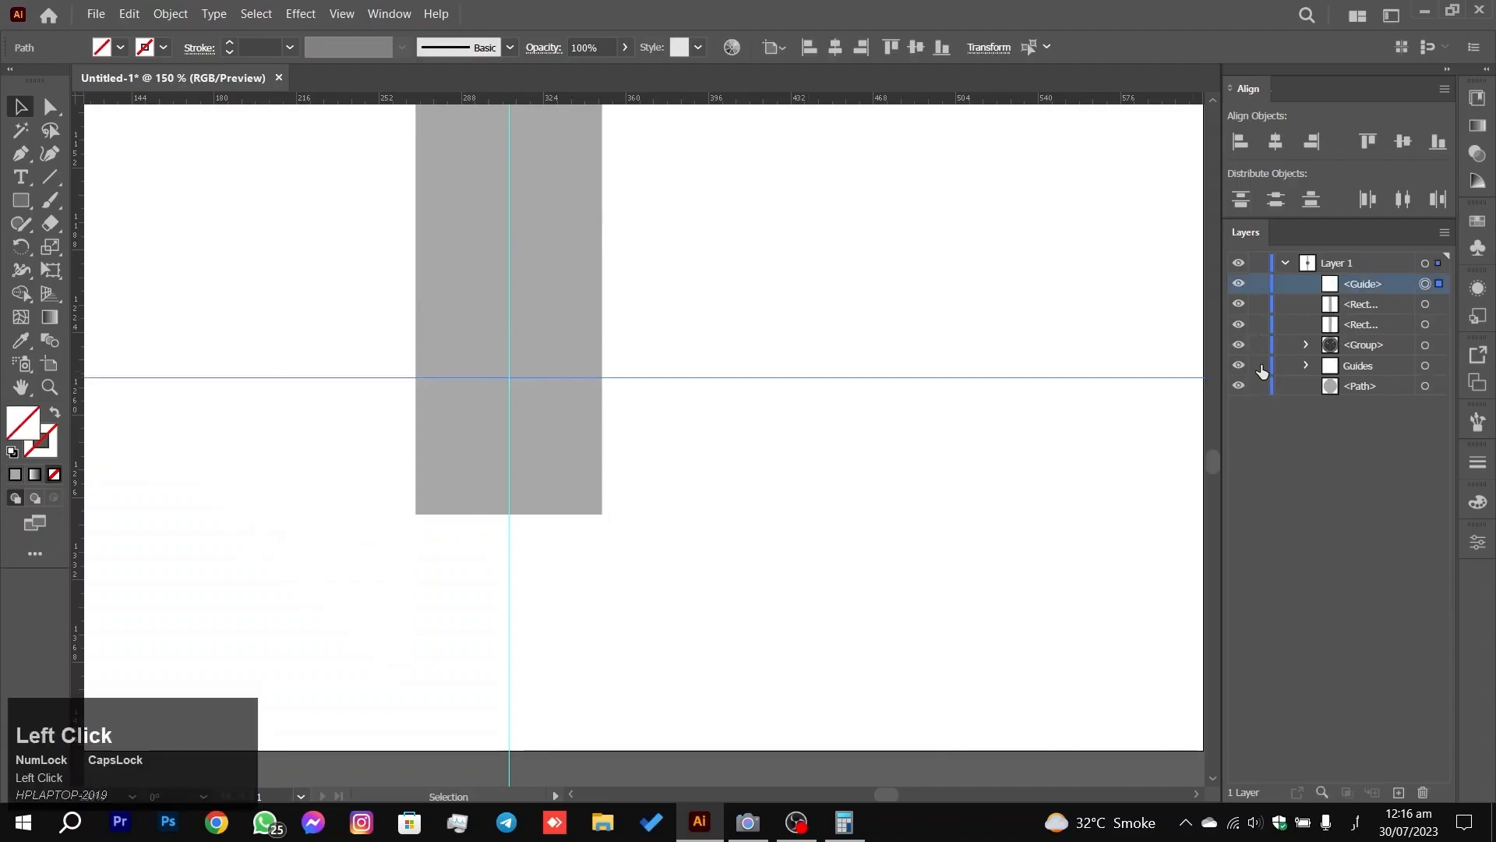
pyautogui.click(1307, 366)
pyautogui.scroll(-5, 925, 384)
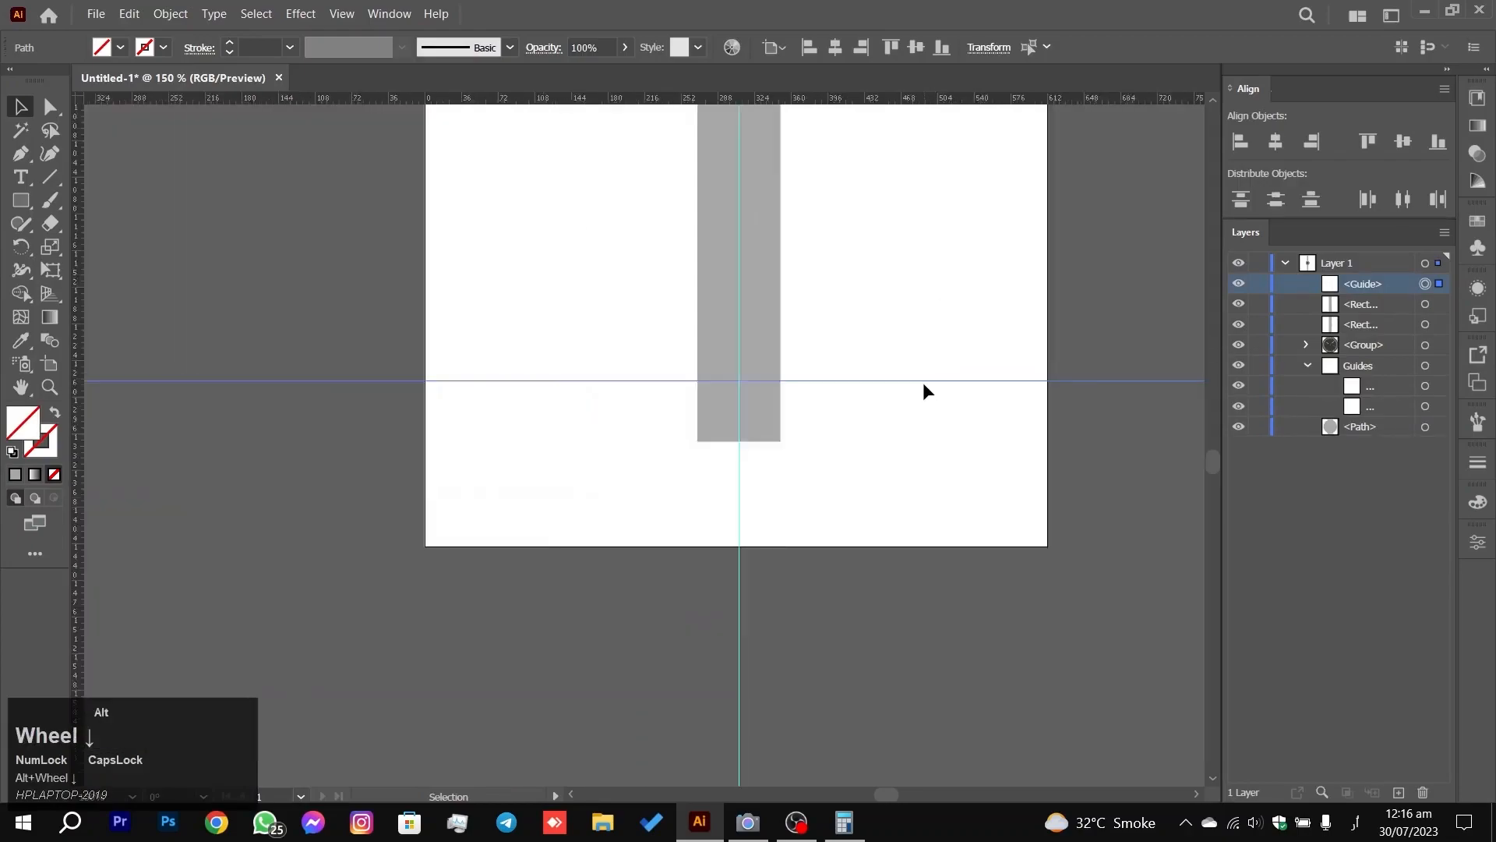
pyautogui.moveTo(1060, 118); pyautogui.dragTo(872, 392)
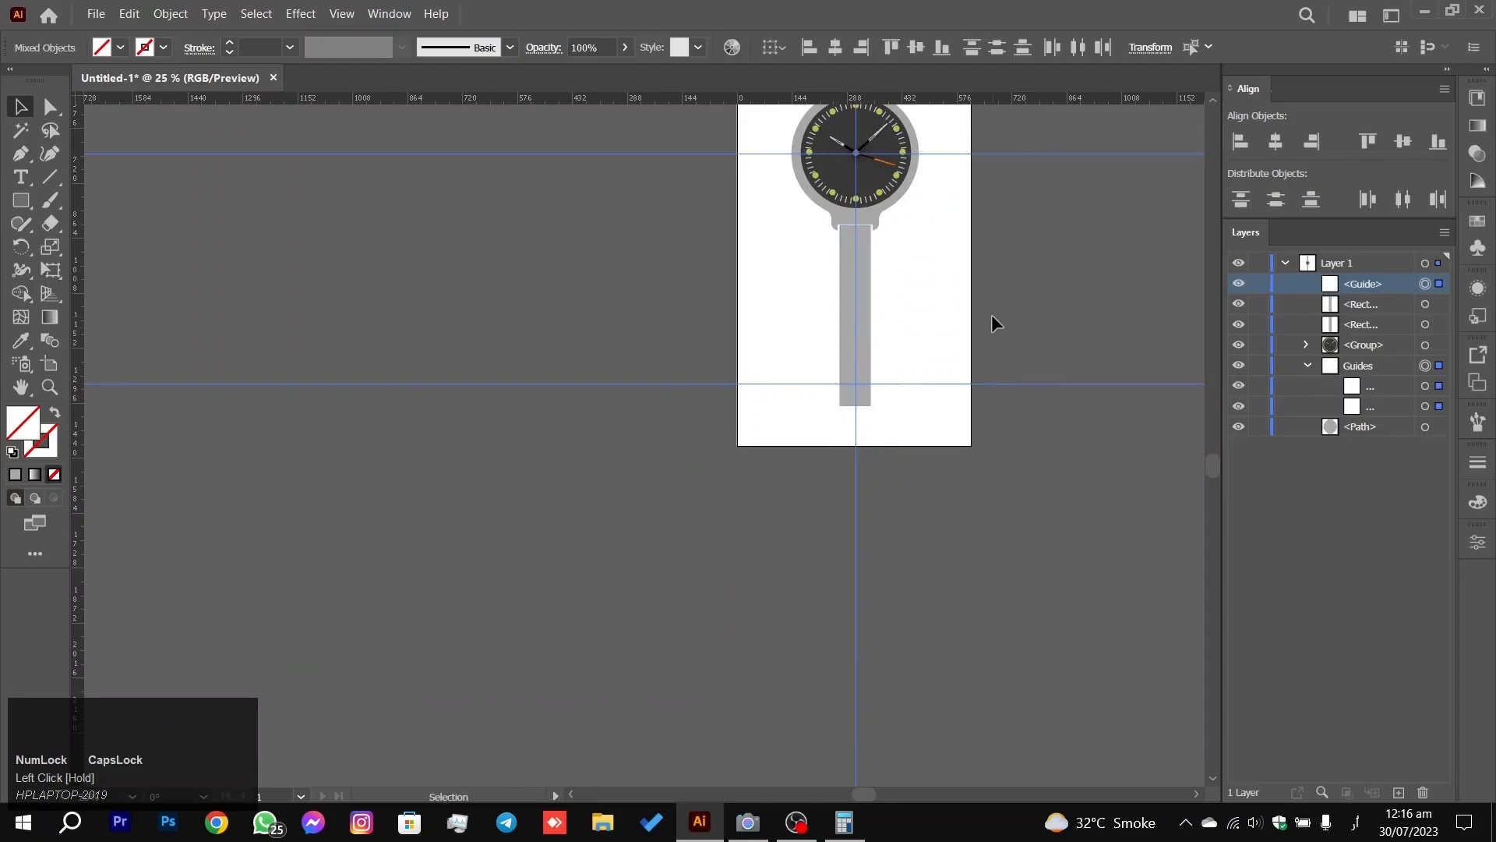
pyautogui.scroll(1, 904, 386)
pyautogui.scroll(2, 914, 349)
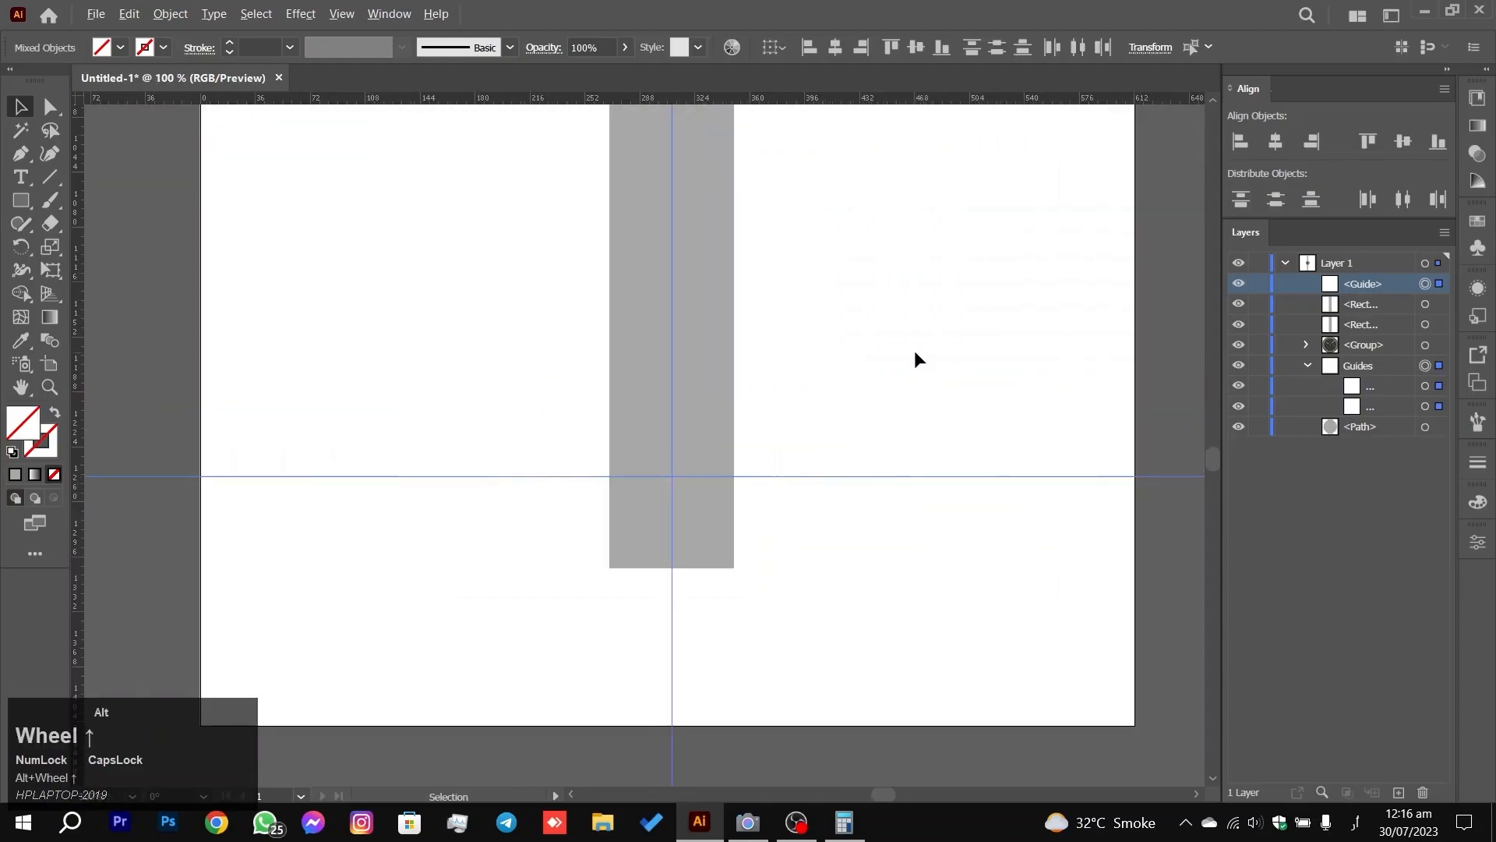
pyautogui.scroll(-1, 914, 349)
pyautogui.hotkey('ctrl', 'g')
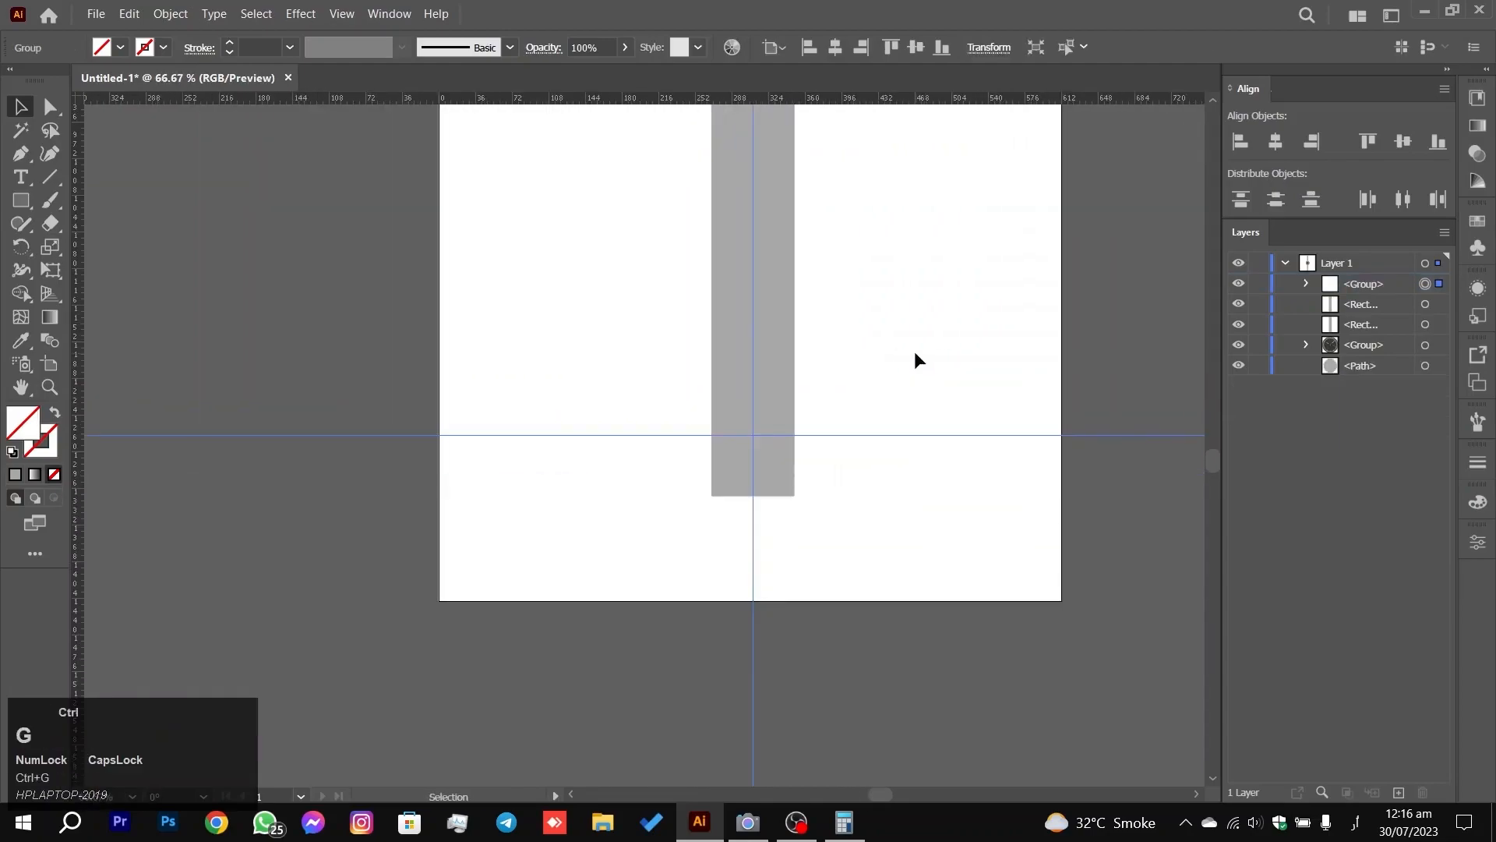
# Step: Try to rename the group holding the guides as Guides
pyautogui.doubleClick(1359, 283)
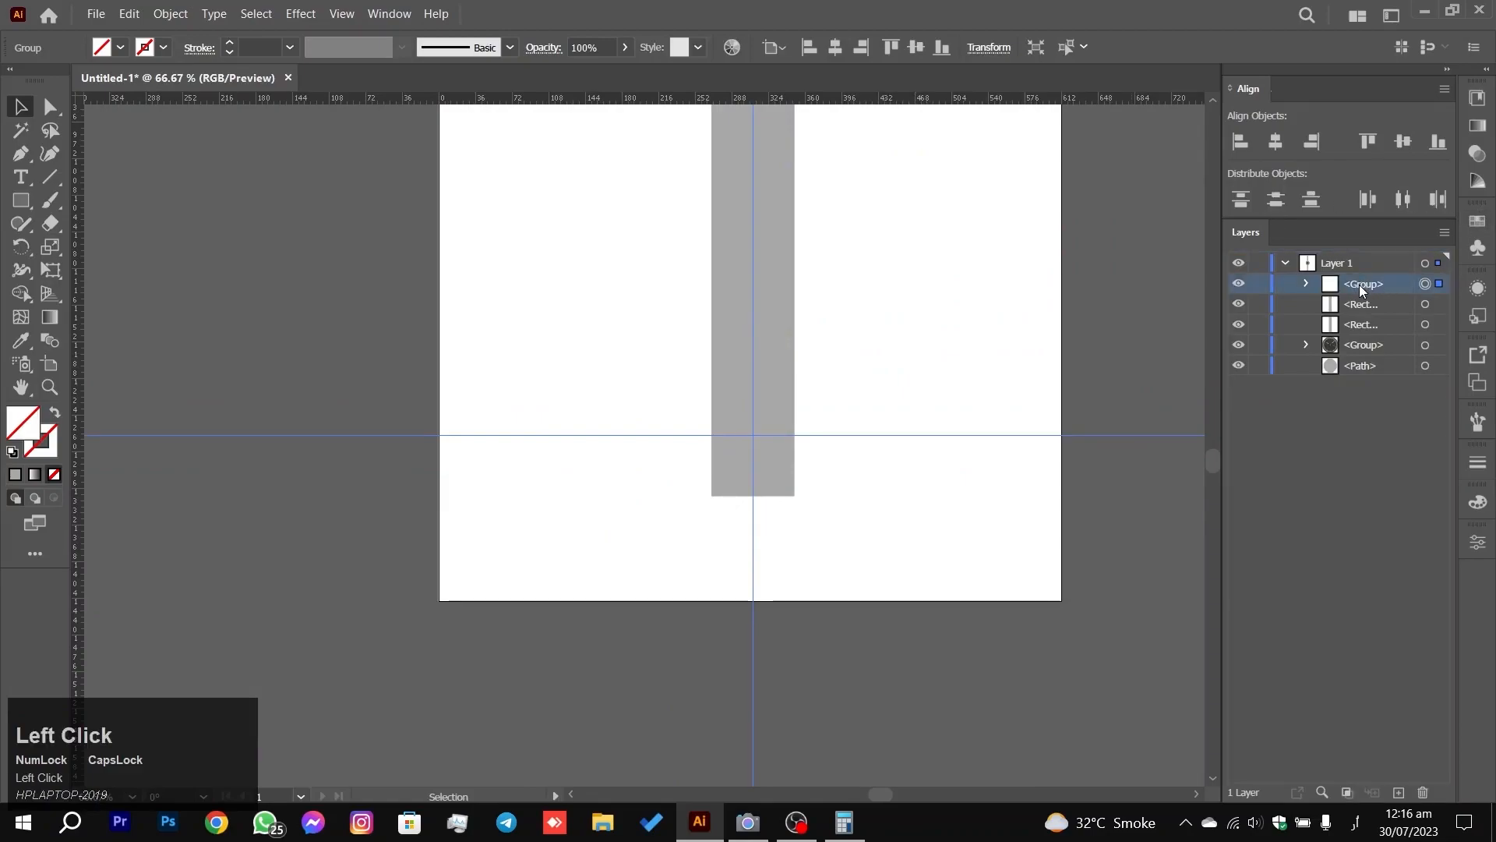
pyautogui.press('capslock')
pyautogui.press('capslock')
pyautogui.write('ل')
pyautogui.press('capslock')
pyautogui.write('تبرة')
pyautogui.press('Return')
pyautogui.click(1366, 288)
pyautogui.press('super+space')
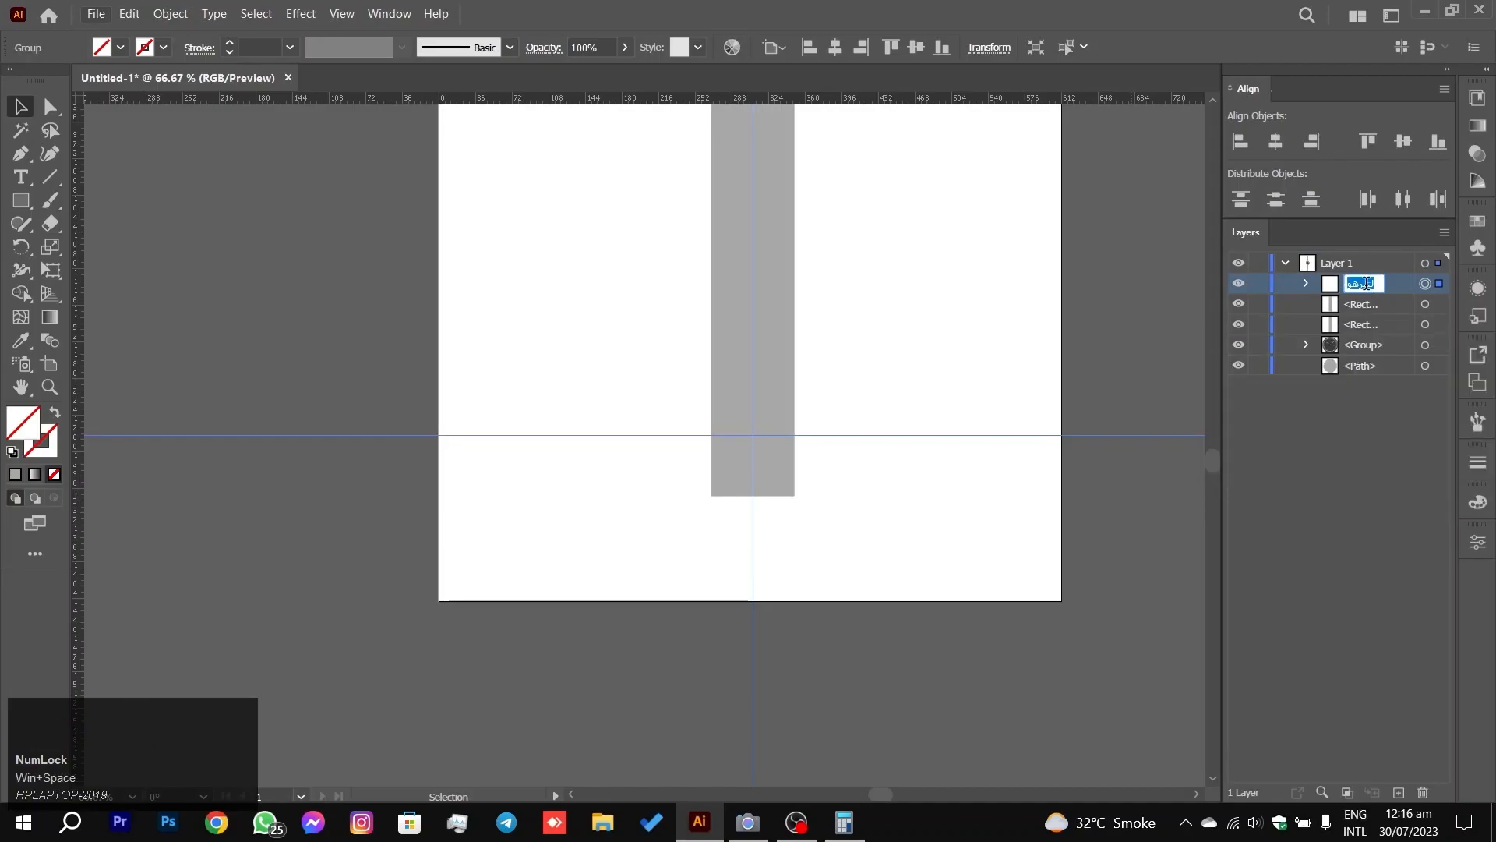
pyautogui.press('BackSpace')
pyautogui.press('capslock')
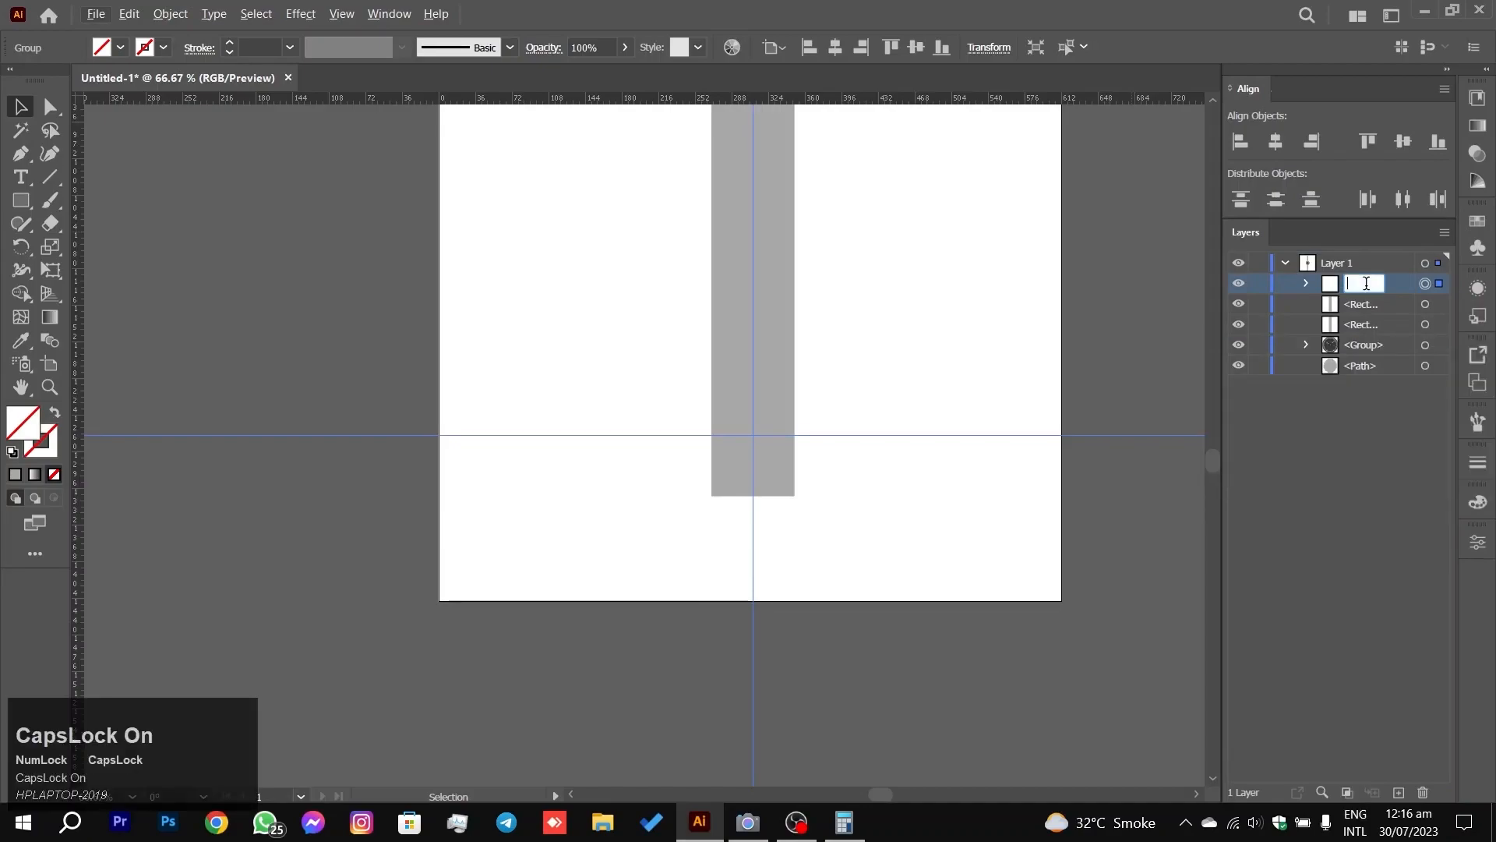
pyautogui.press('capslock')
pyautogui.write('Guides')
pyautogui.press('Return')
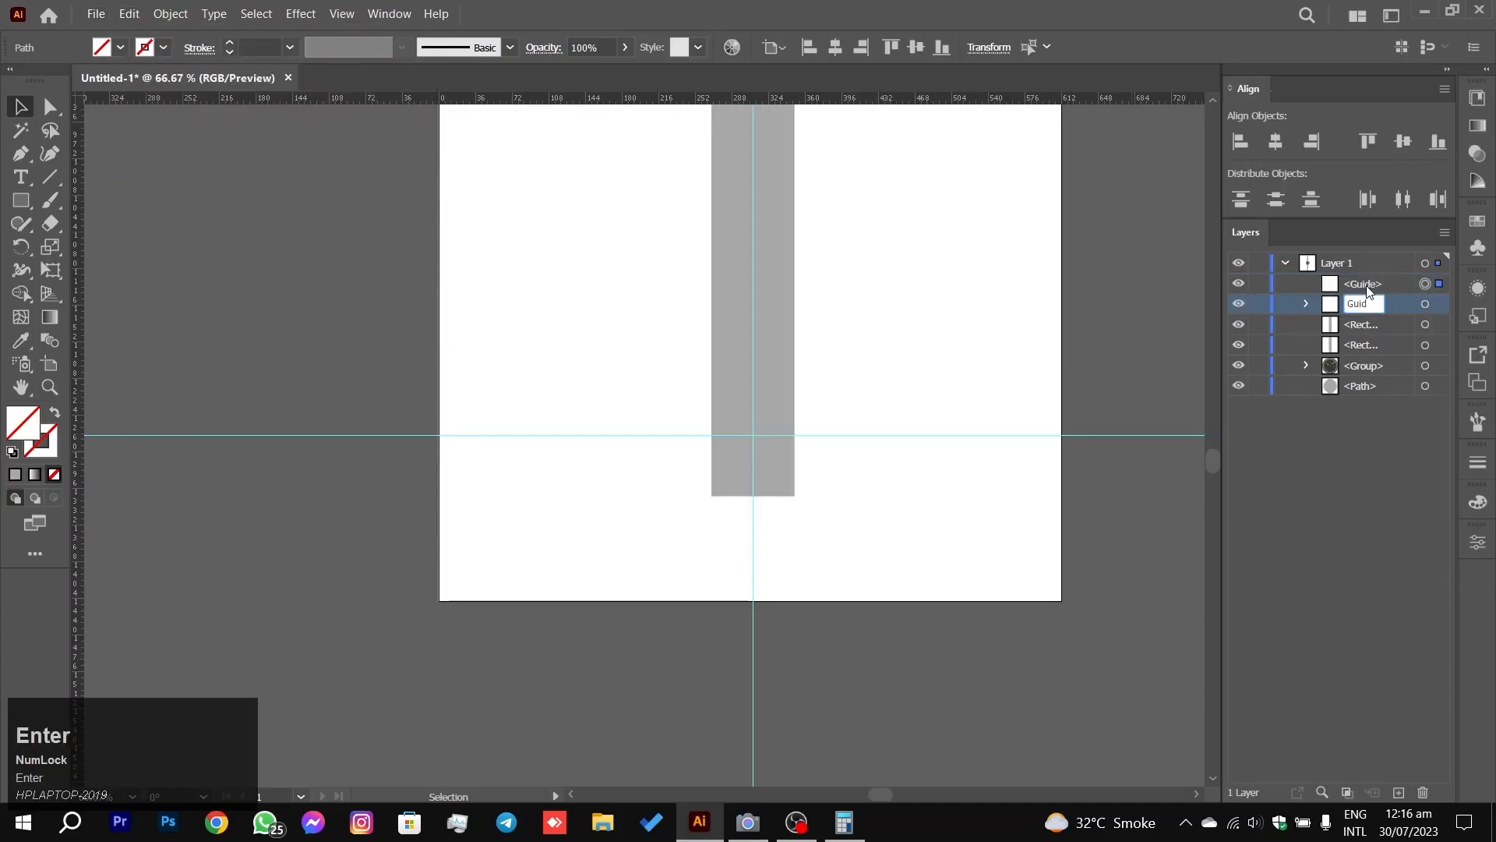
pyautogui.press('BackSpace')
pyautogui.click(1370, 287)
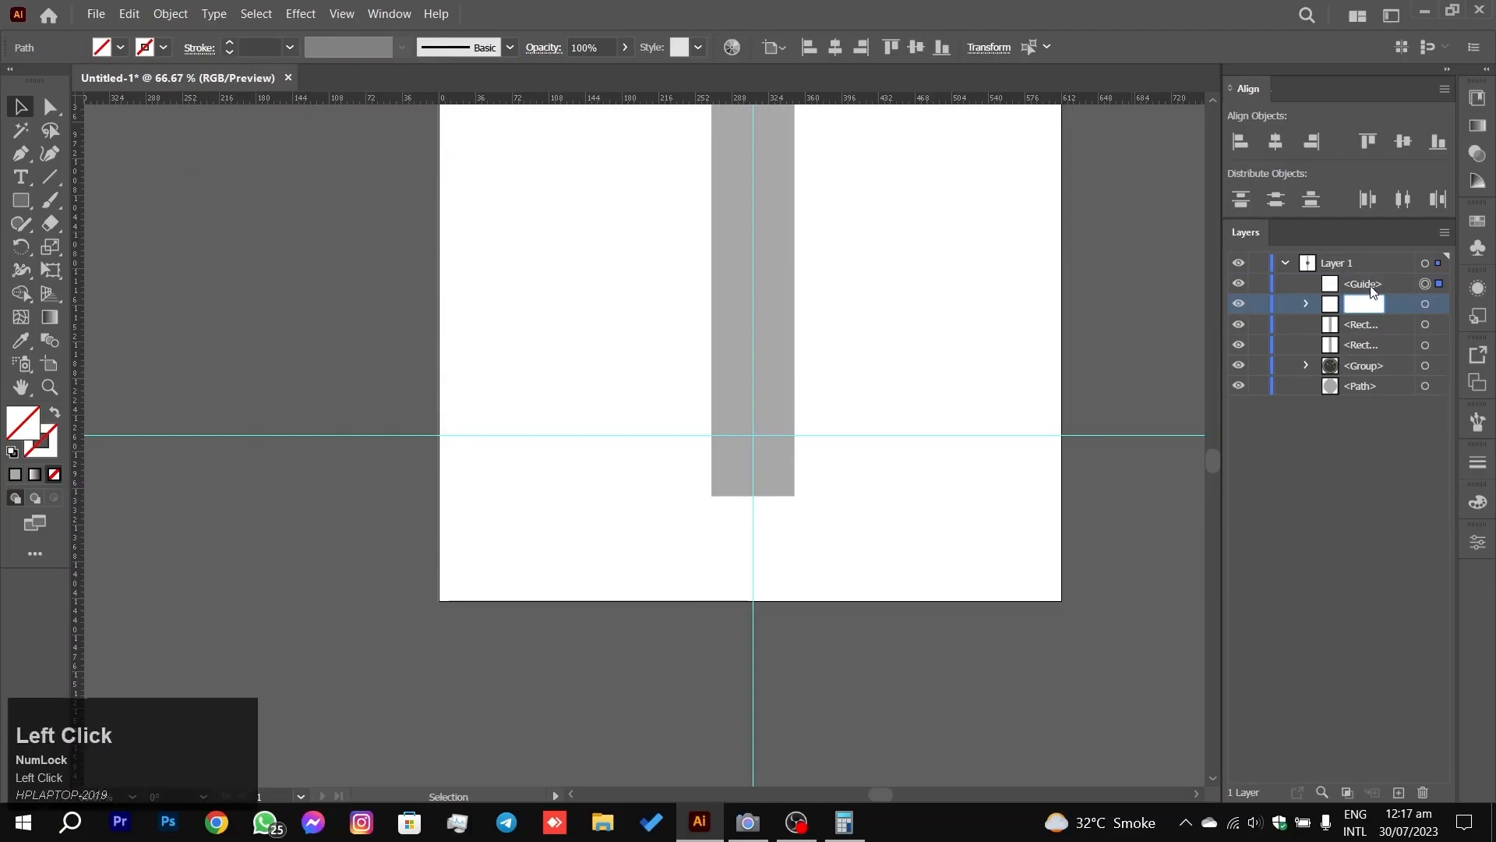
pyautogui.rightClick(1369, 286)
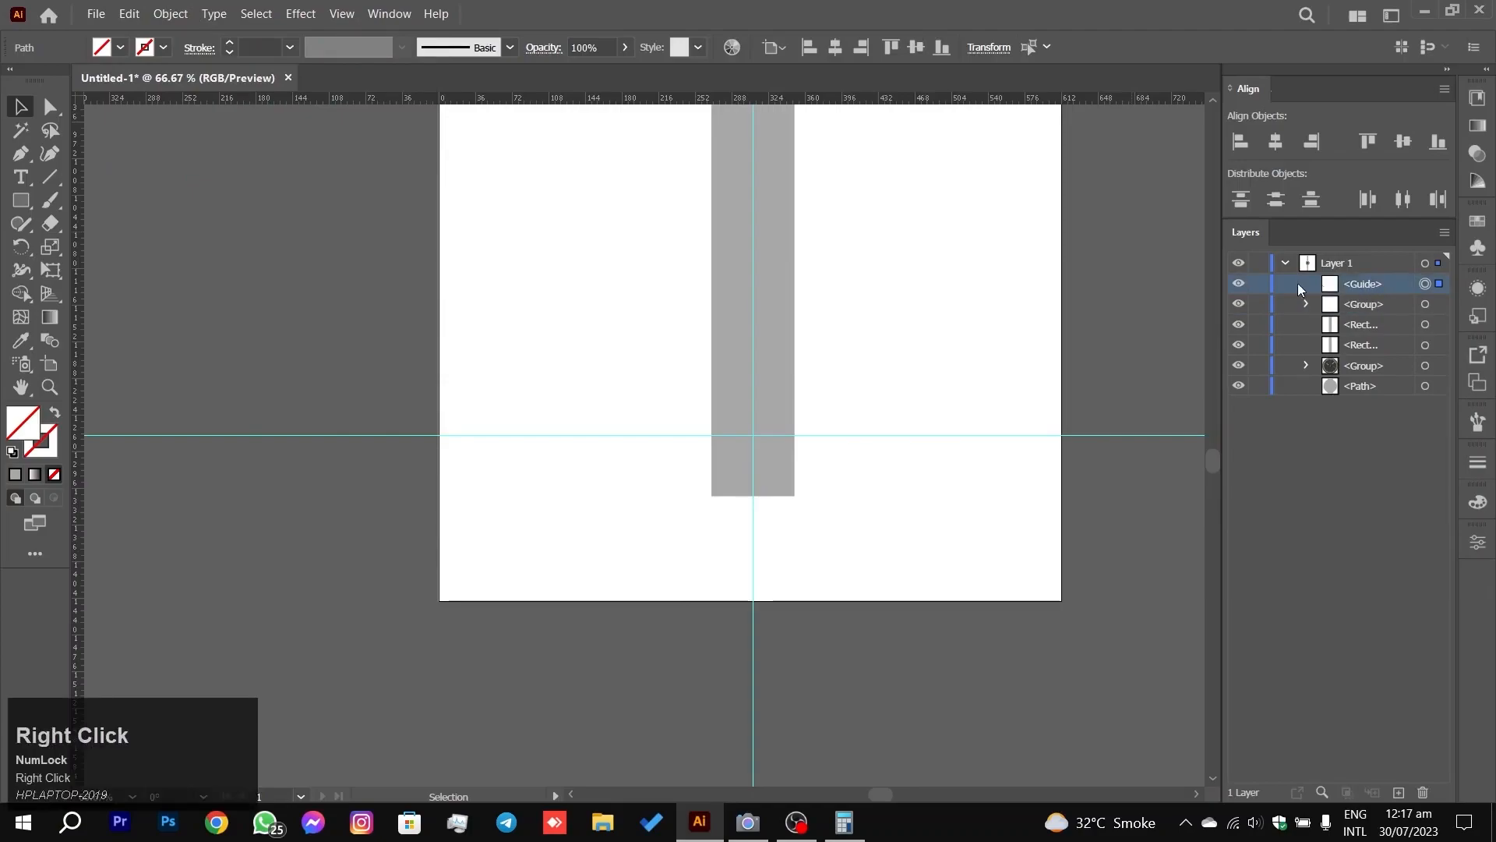
# Step: Toggle the visibility of the separate guide item and the guide group to check what each one contains
pyautogui.click(1241, 287)
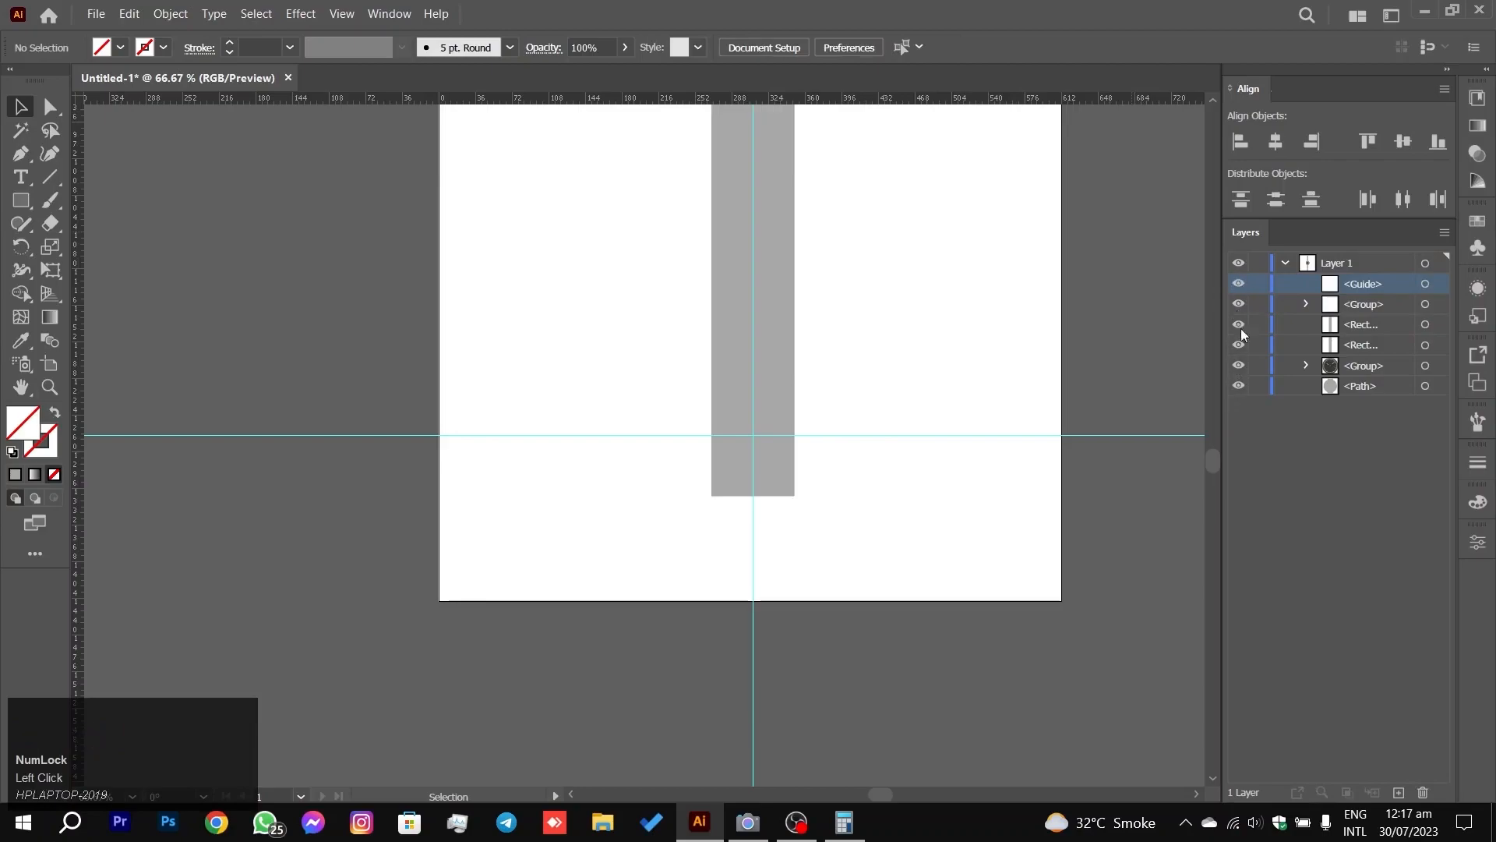
pyautogui.click(1237, 309)
pyautogui.click(1239, 305)
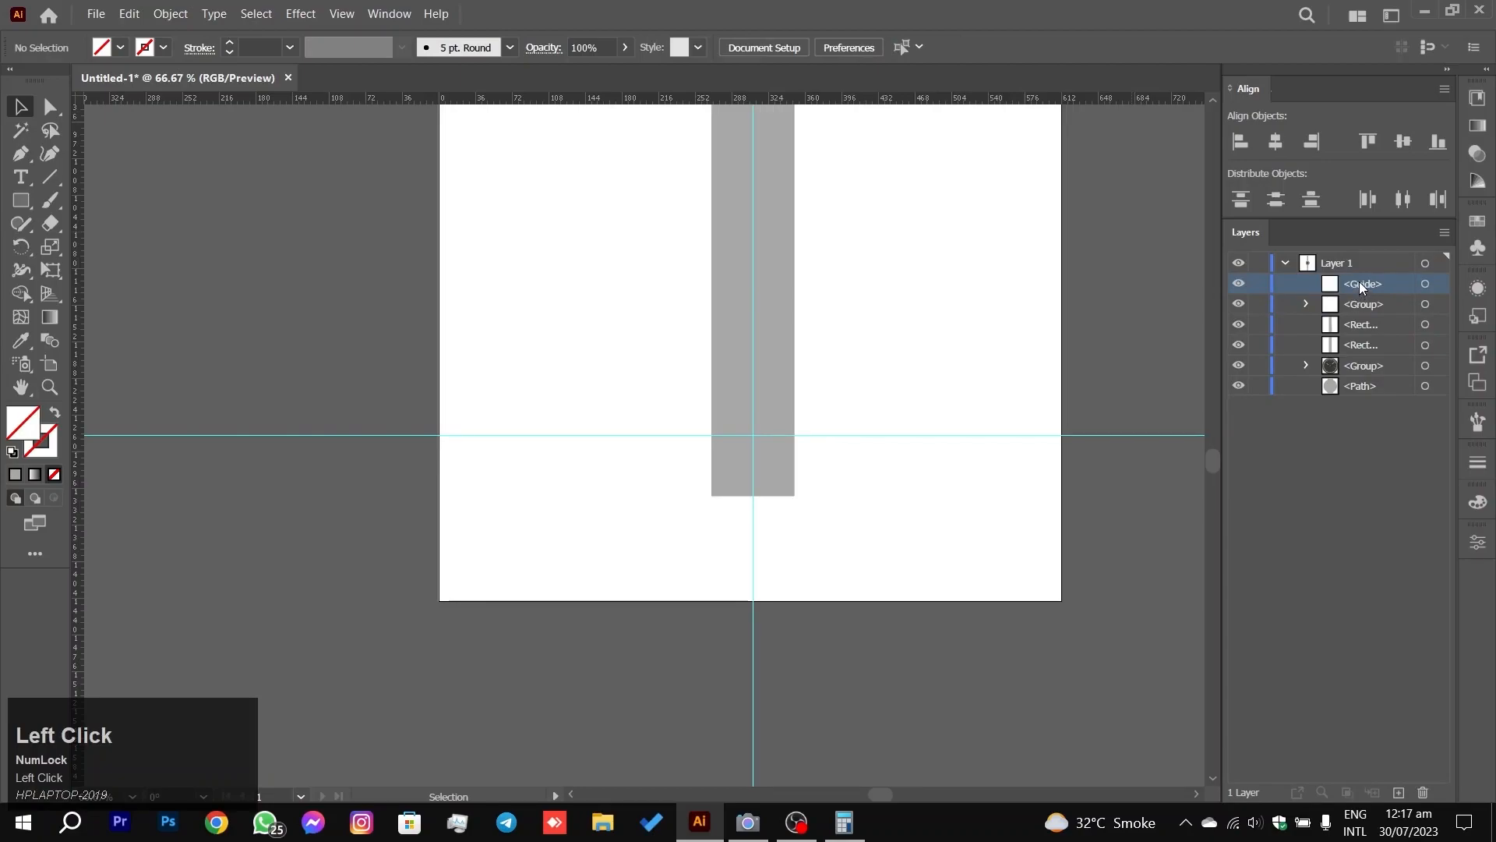
# Step: Rename the separate guide item at the head of Layer 1 as <Group>
pyautogui.press('capslock')
pyautogui.press('capslock')
pyautogui.write('<')
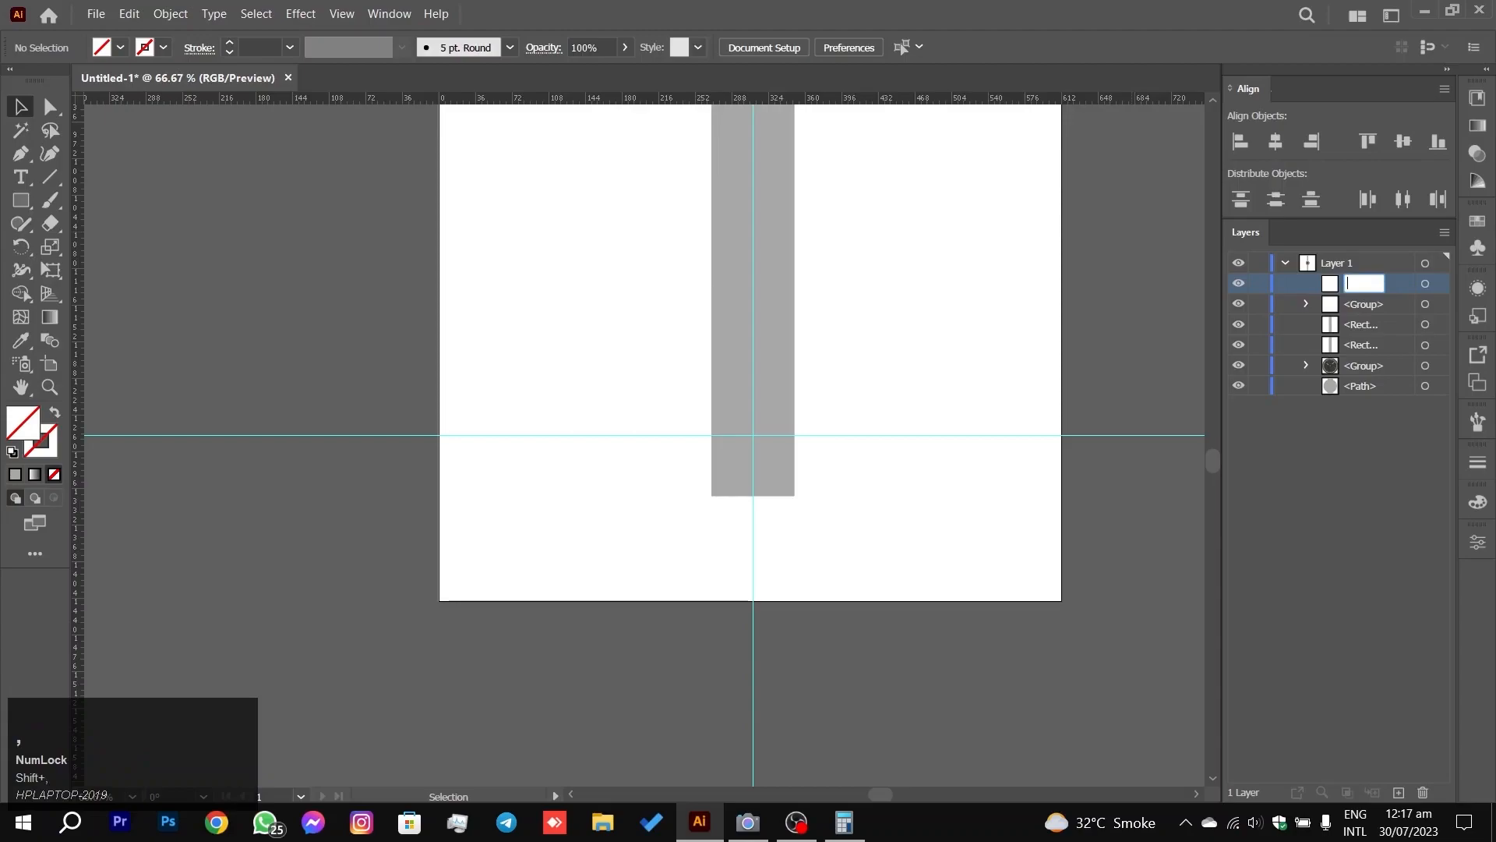
pyautogui.press('capslock')
pyautogui.write('G')
pyautogui.press('capslock')
pyautogui.write('roup')
pyautogui.press('Return')
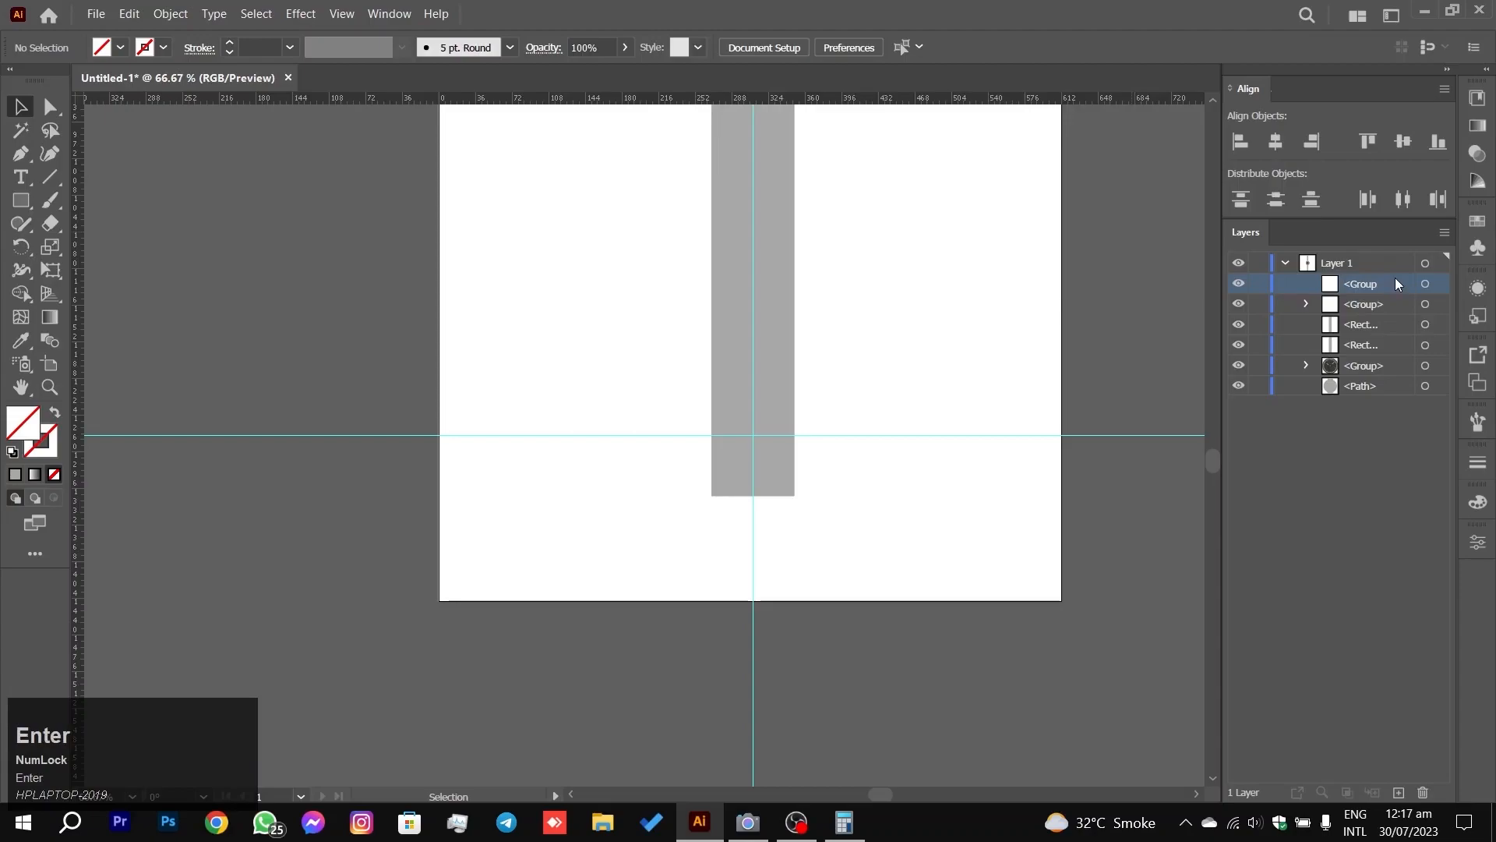
pyautogui.click(1374, 282)
pyautogui.doubleClick(1375, 284)
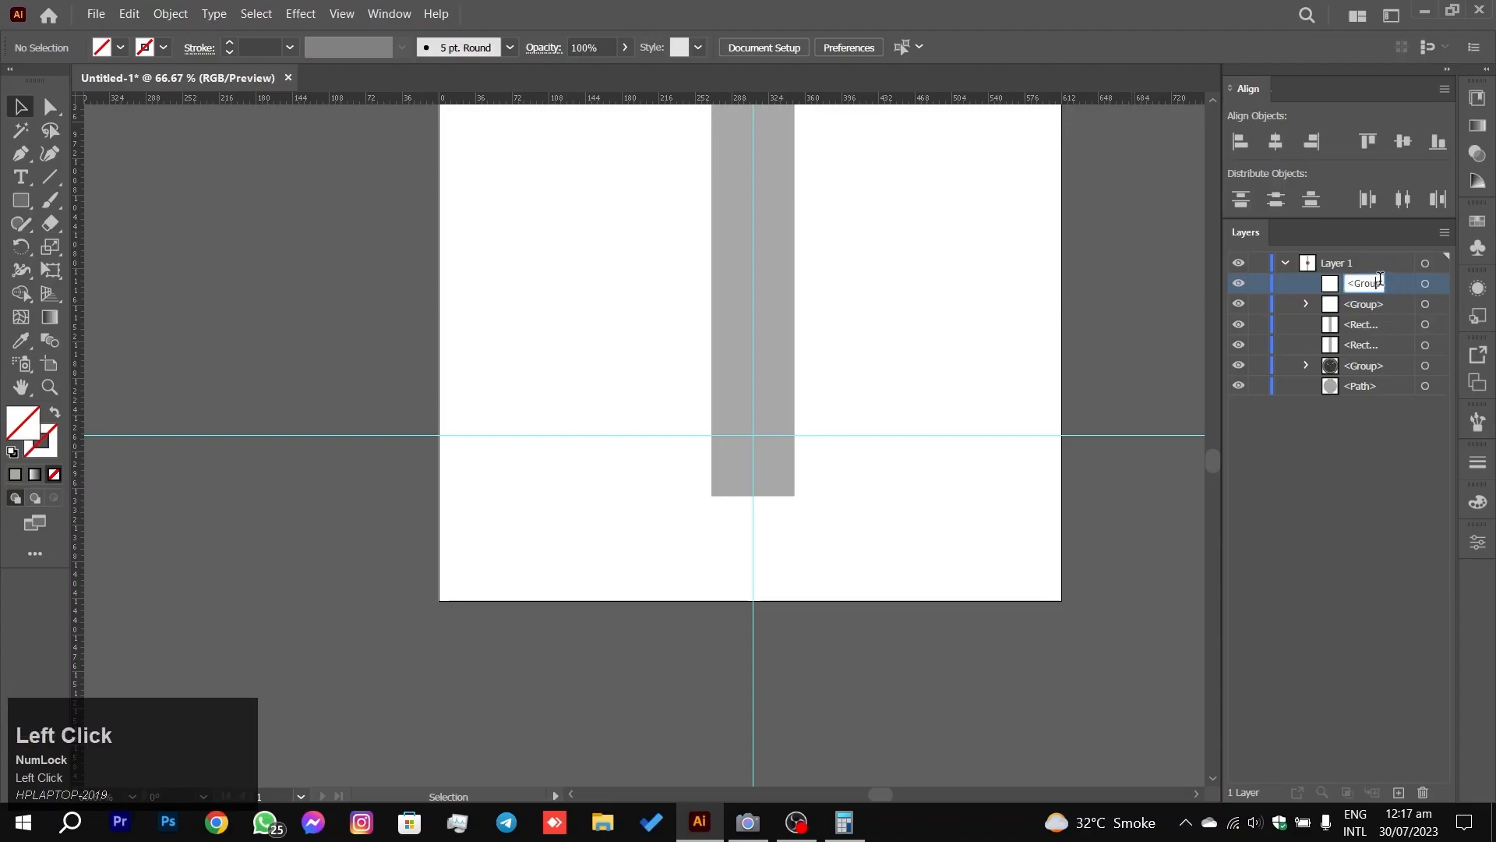
pyautogui.press('Right')
pyautogui.write('>')
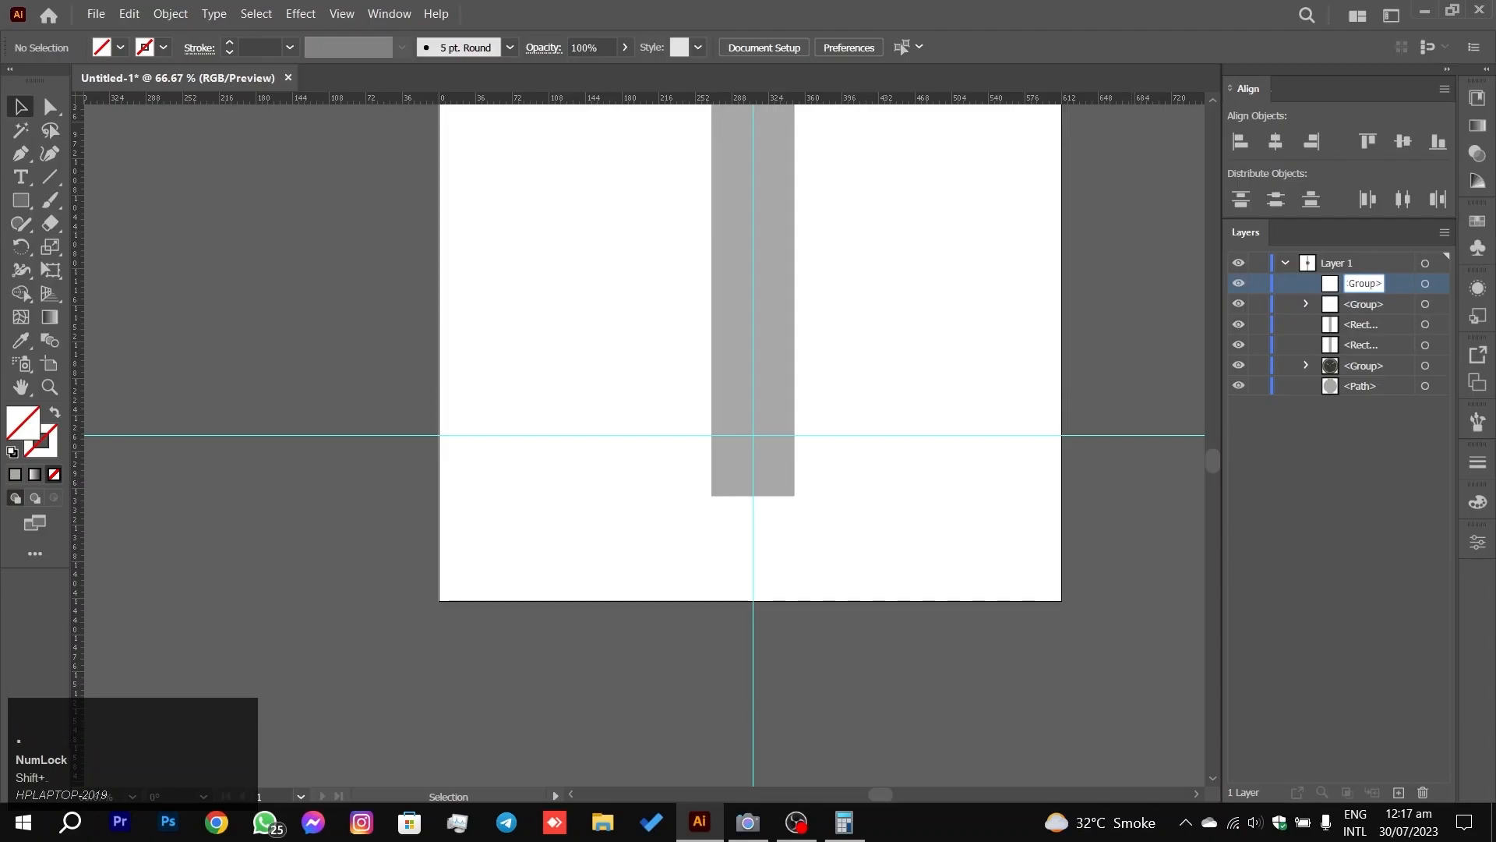
# Step: Rename the group that contains the guides as <Guide>
pyautogui.doubleClick(1361, 296)
pyautogui.press('capslock')
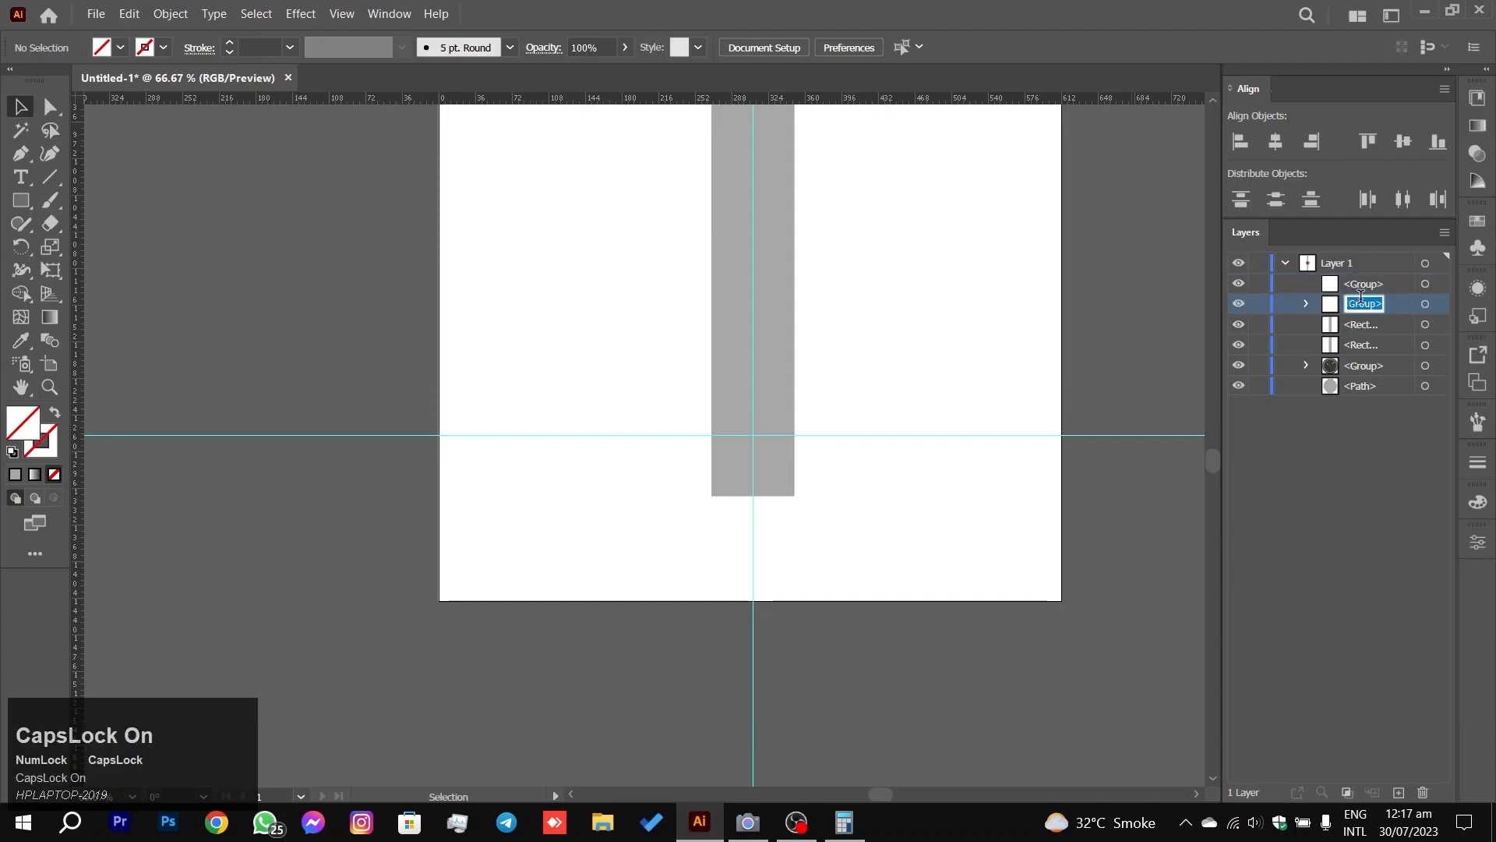
pyautogui.write('<')
pyautogui.press('capslock')
pyautogui.write('Guide')
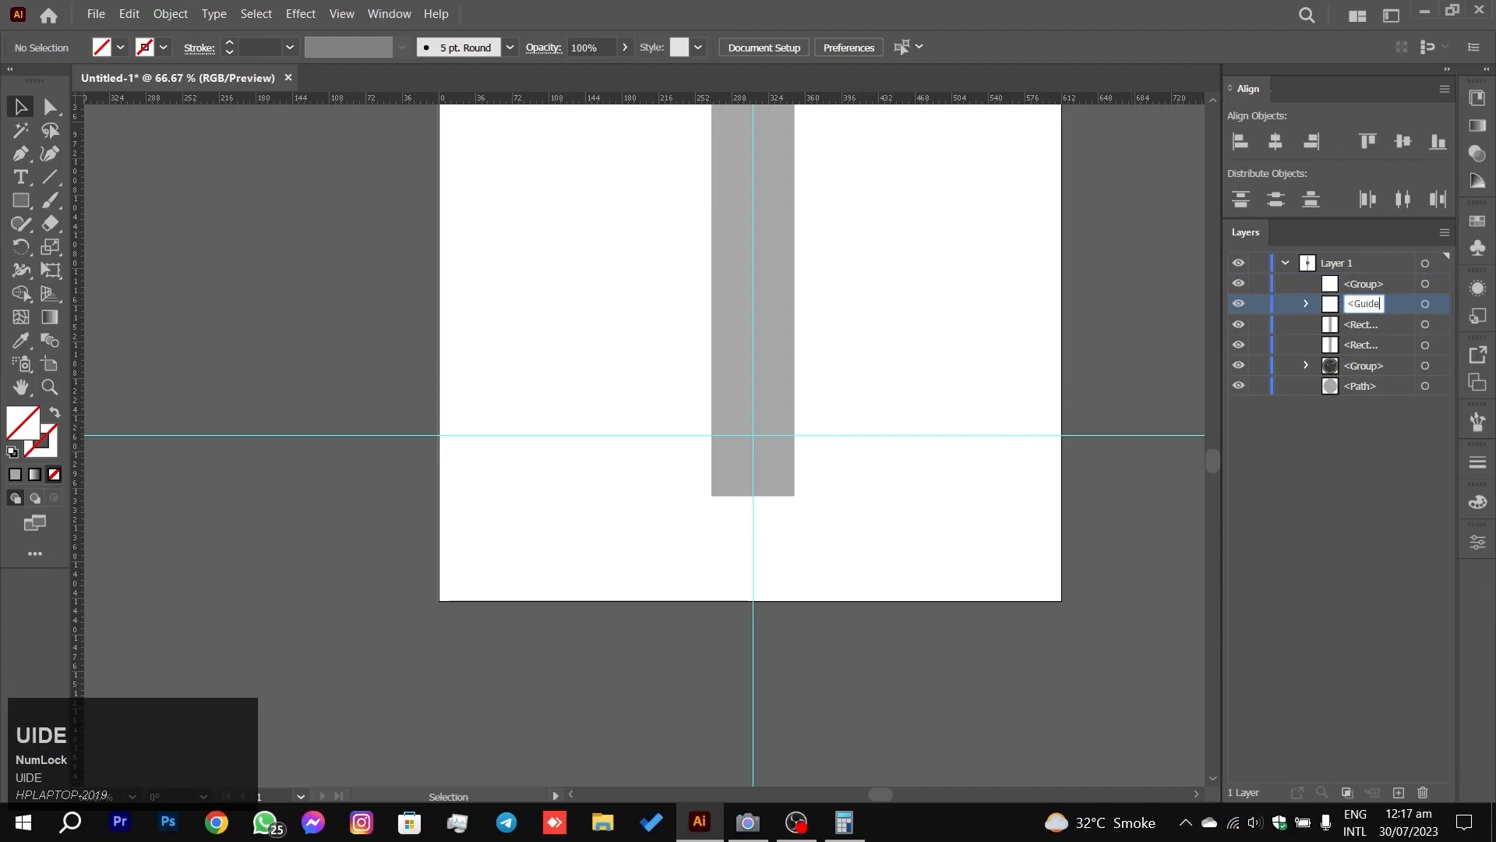
pyautogui.write('>')
pyautogui.press('Return')
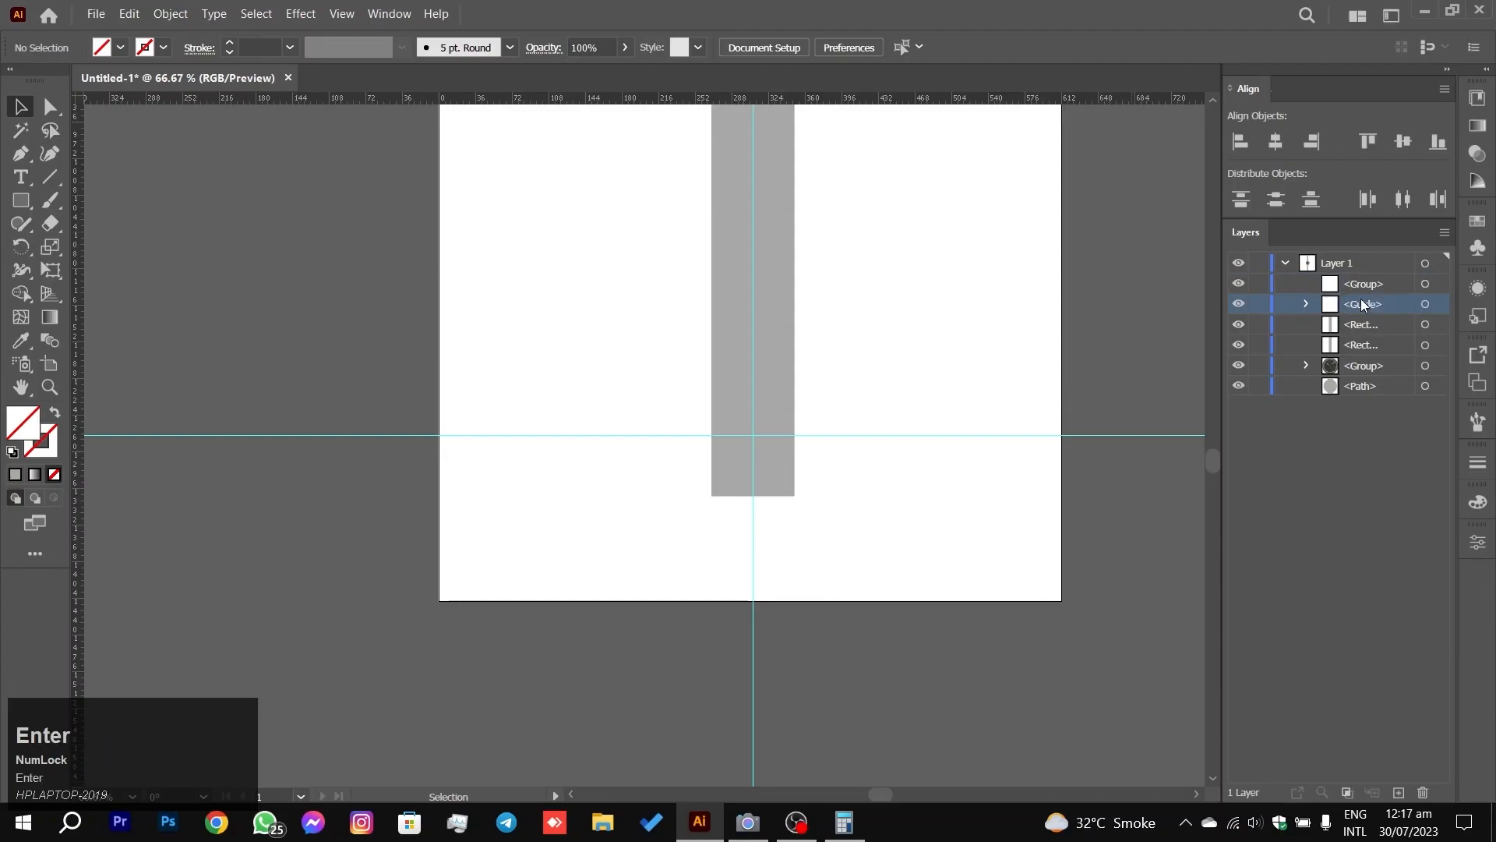
# Step: Move the <Guide> group beneath all other objects in Layer 1 and lock it
pyautogui.click(1246, 303)
pyautogui.click(1247, 304)
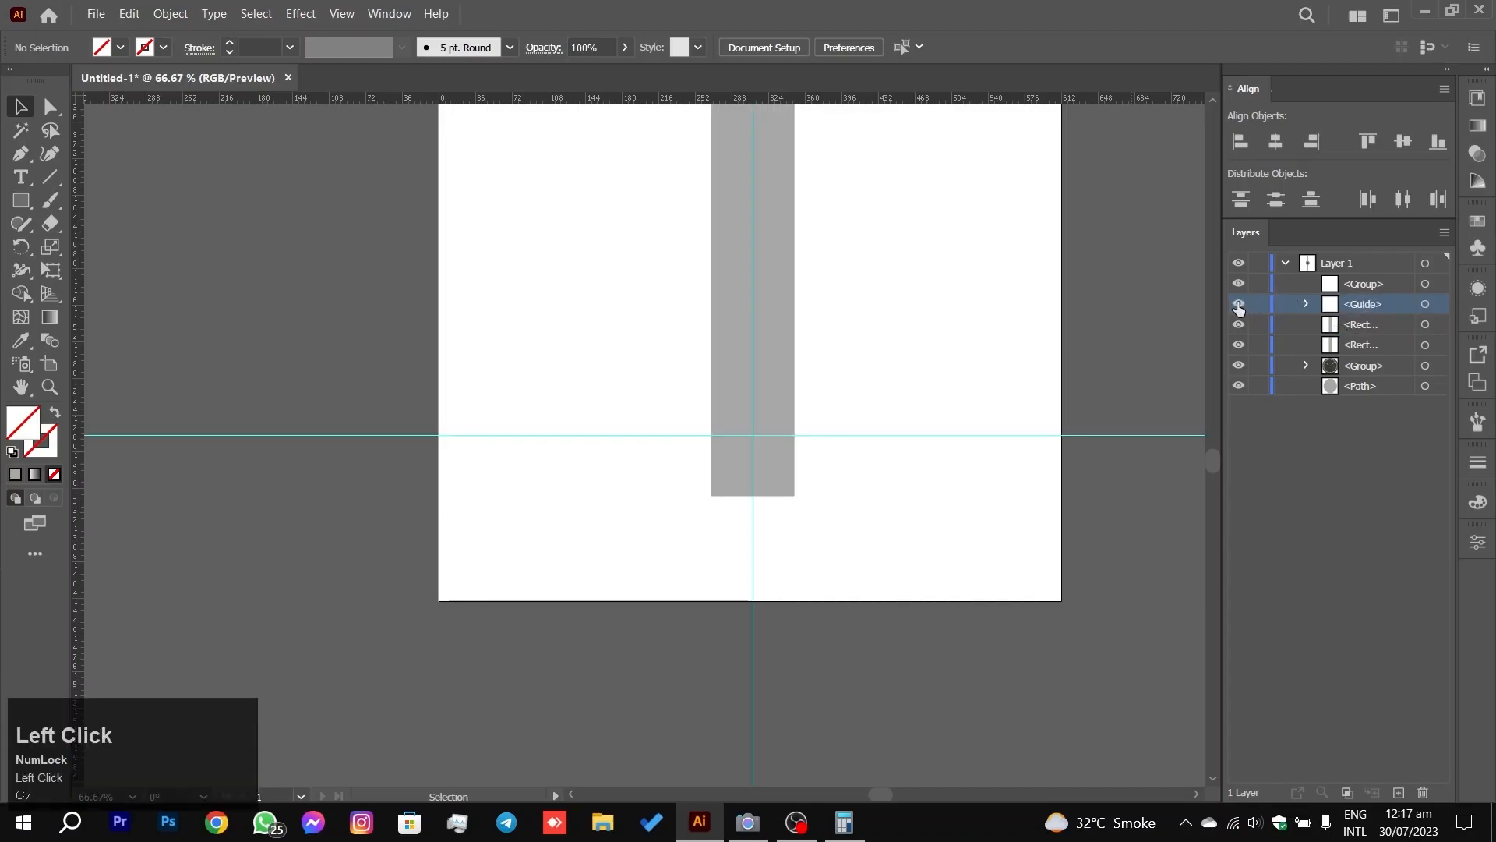
pyautogui.moveTo(1376, 307); pyautogui.dragTo(1374, 394)
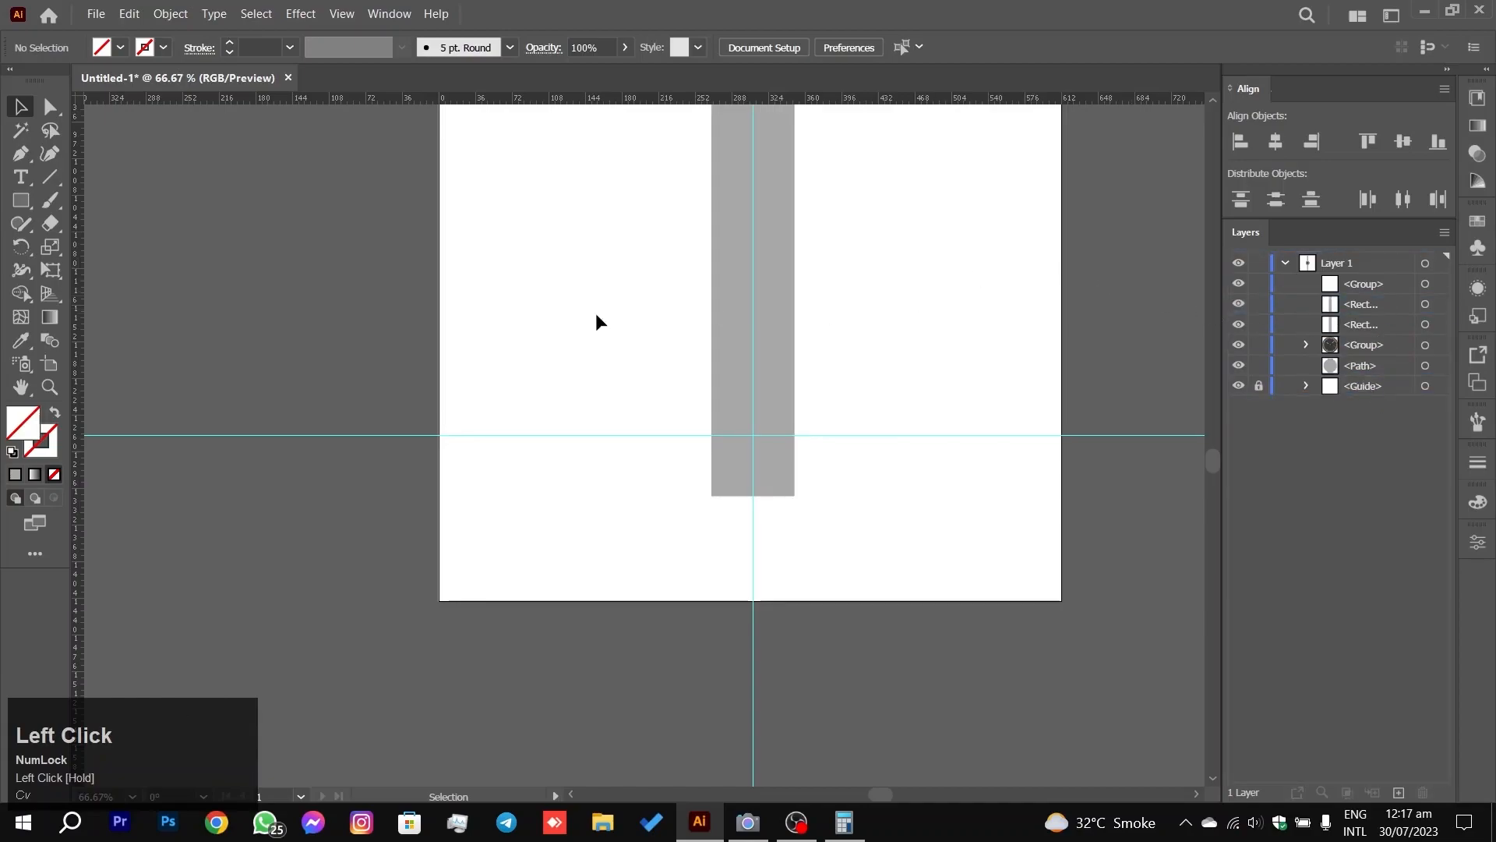
pyautogui.scroll(1, 654, 338)
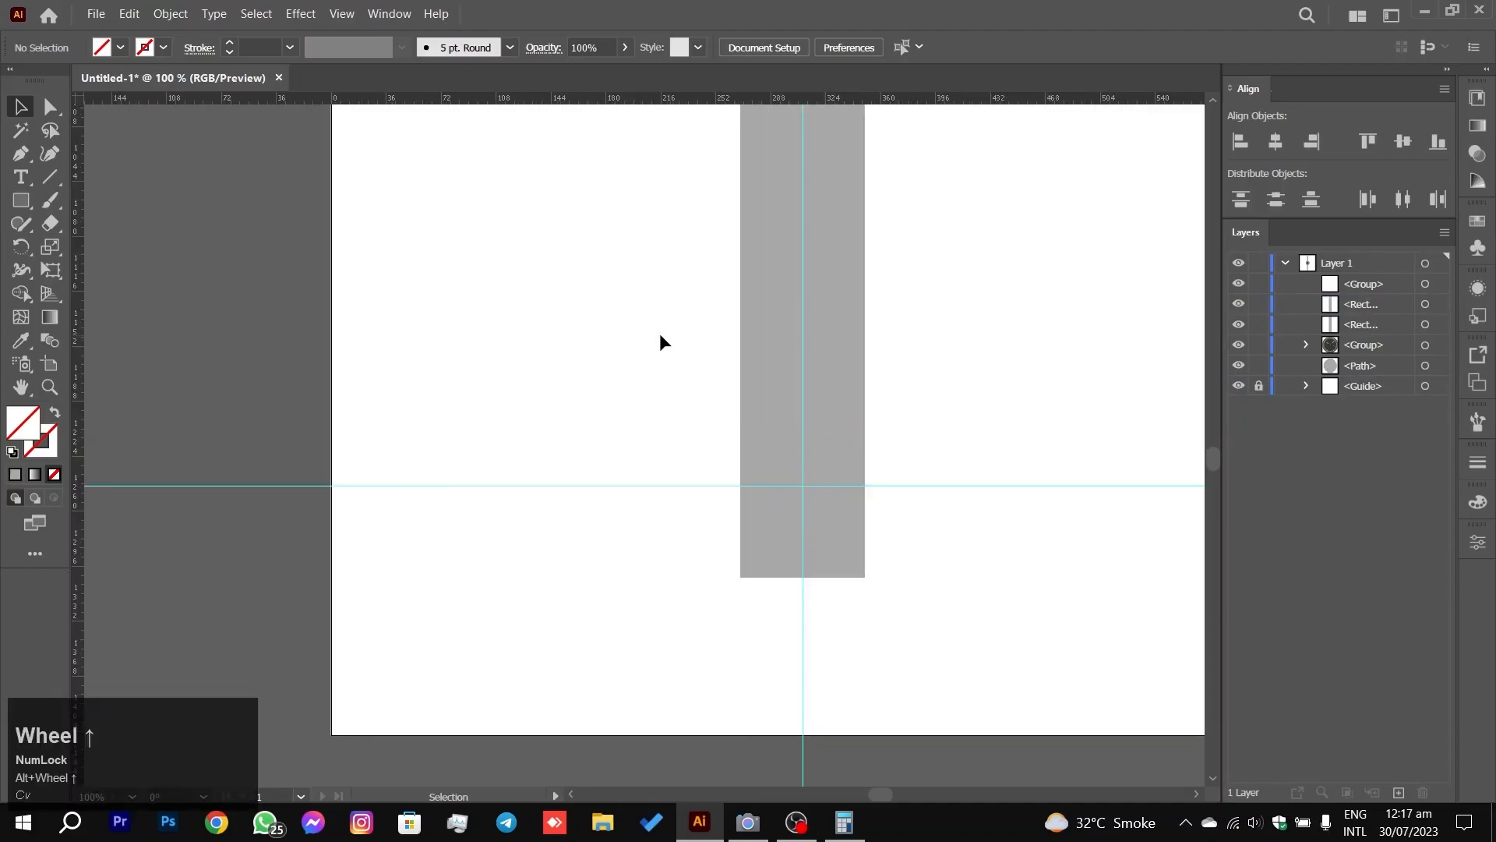
pyautogui.moveTo(859, 551); pyautogui.dragTo(824, 537)
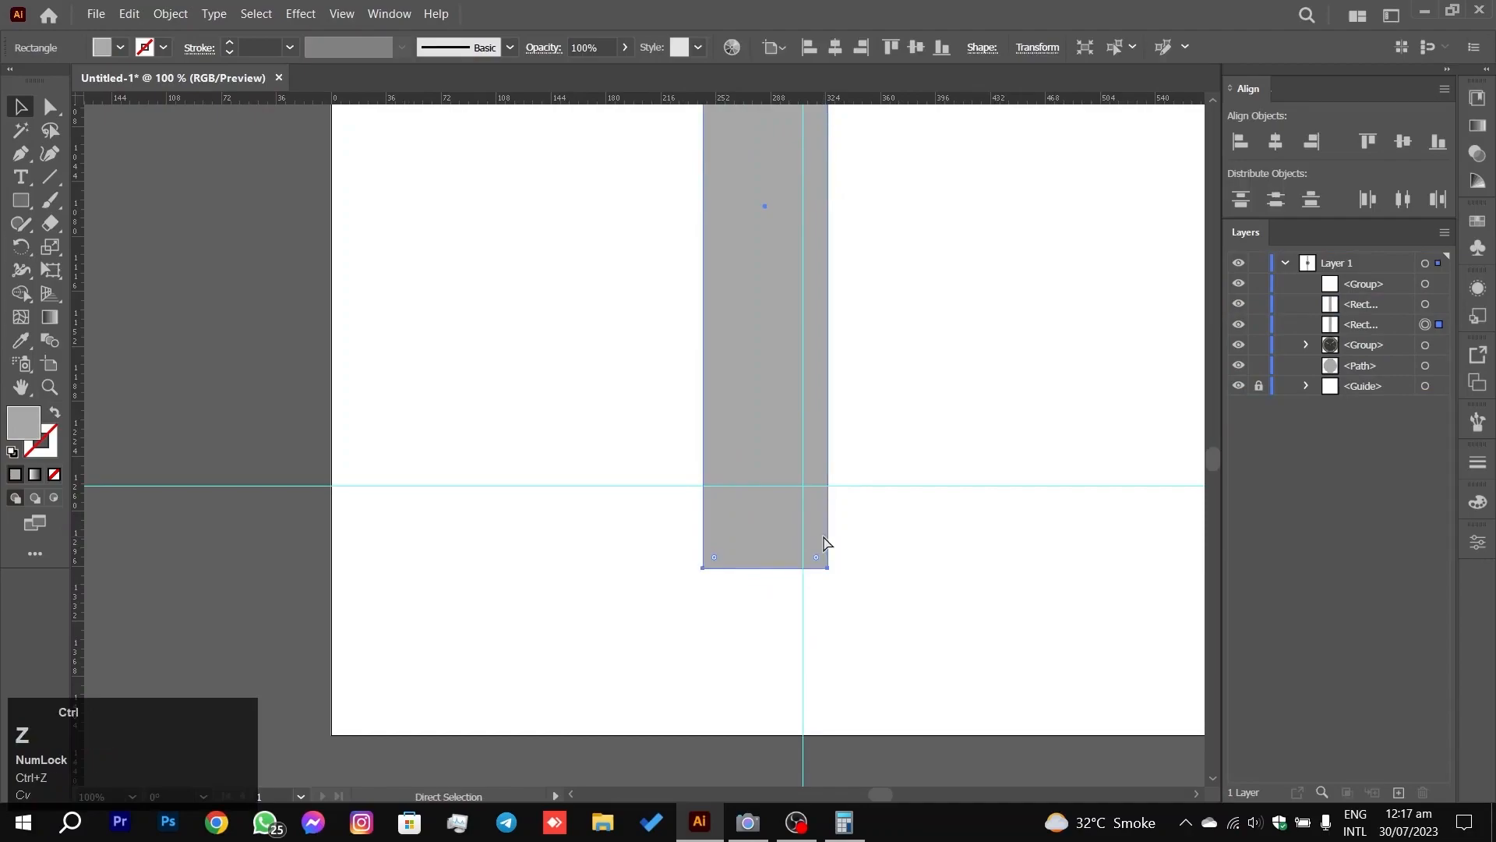
pyautogui.hotkey('ctrl', 'z')
pyautogui.keyDown('alt'); pyautogui.scroll(1, 826, 544); pyautogui.keyUp('alt')
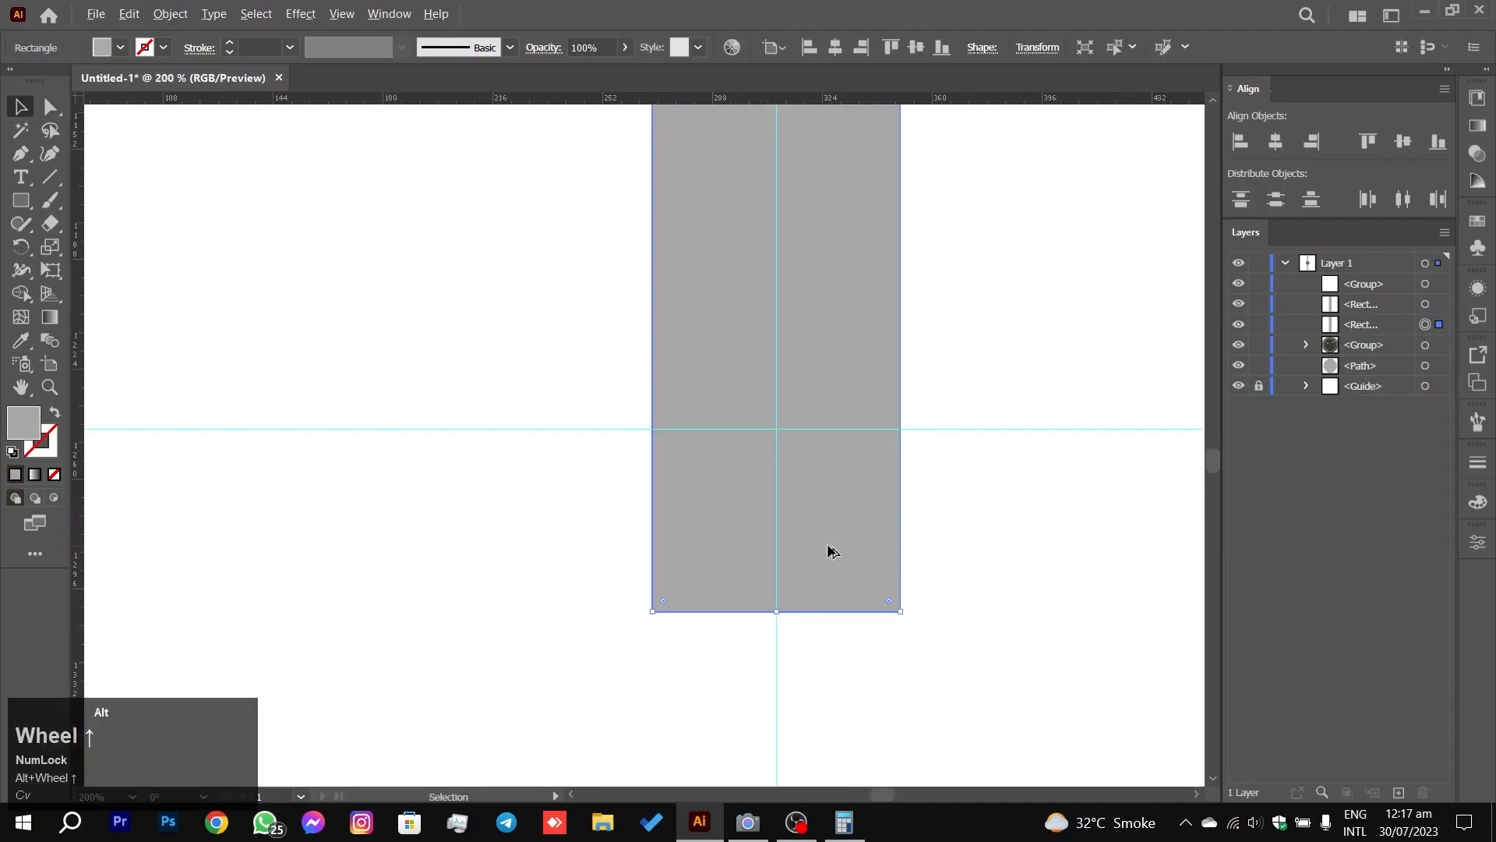
# Step: Draw a straight horizontal path with the Pen tool along the lower guide, extending past both sides of the lower strap
pyautogui.click(21, 154)
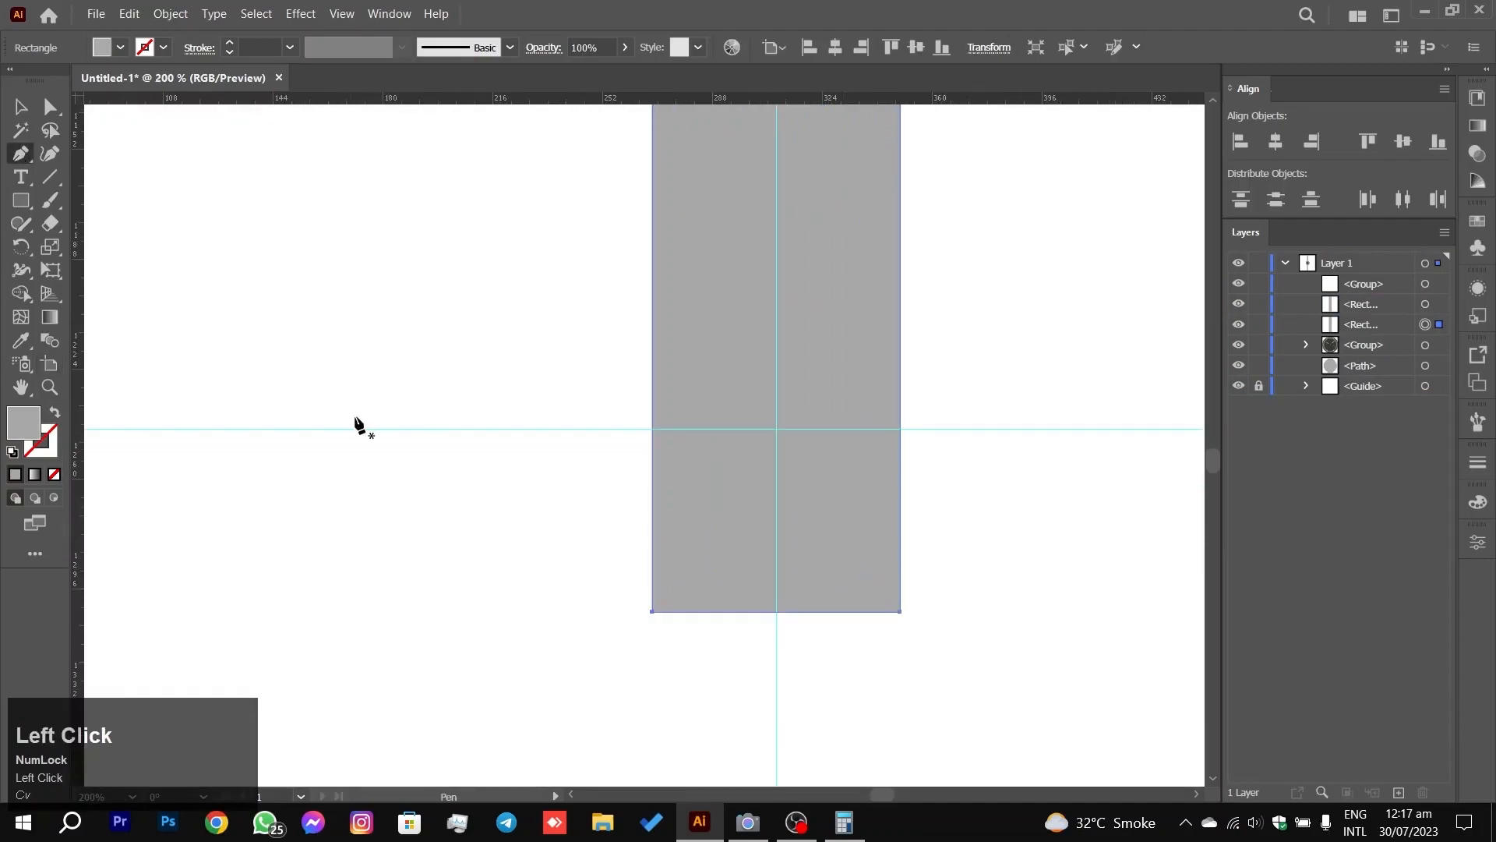
pyautogui.click(392, 429)
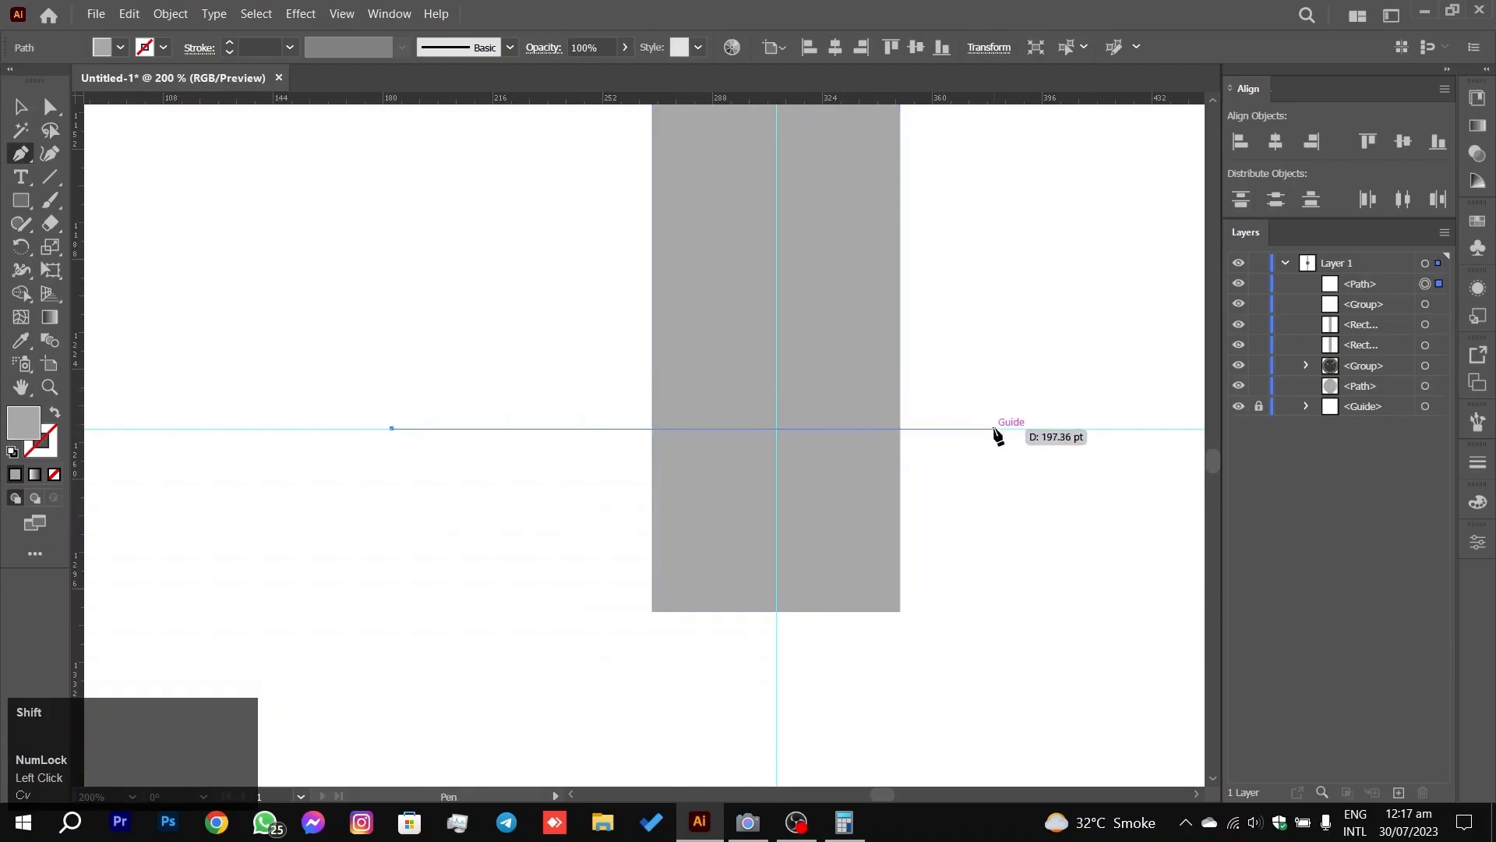
pyautogui.keyDown('shift'); pyautogui.click(1052, 428); pyautogui.keyUp('shift')
# Step: Select the line and the lower strap, and split the strap along the line with Shape Builder
pyautogui.click(21, 107)
pyautogui.moveTo(182, 260); pyautogui.dragTo(861, 581)
pyautogui.click(21, 293)
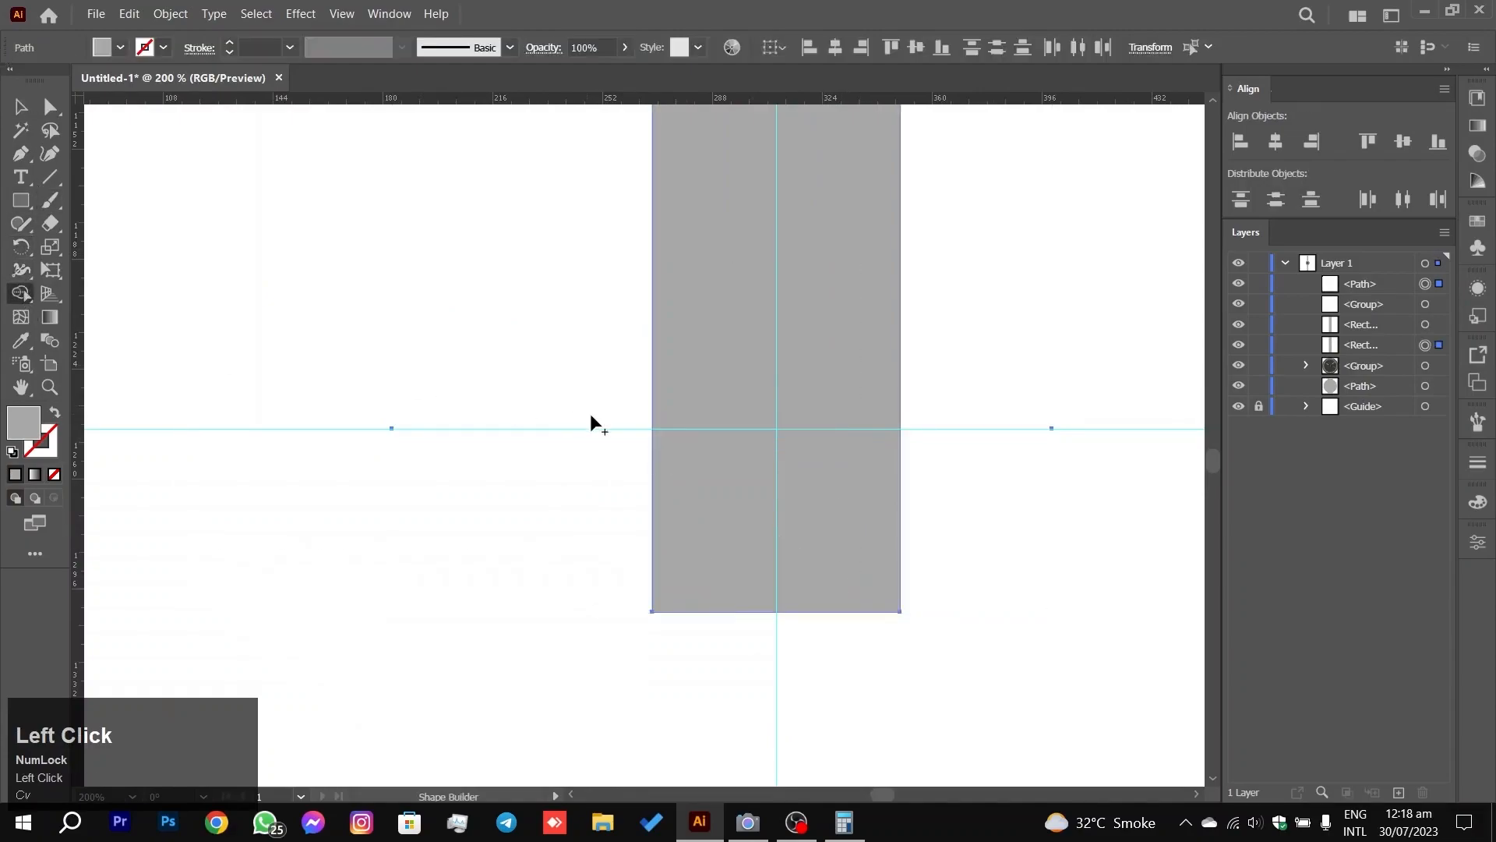
pyautogui.click(712, 499)
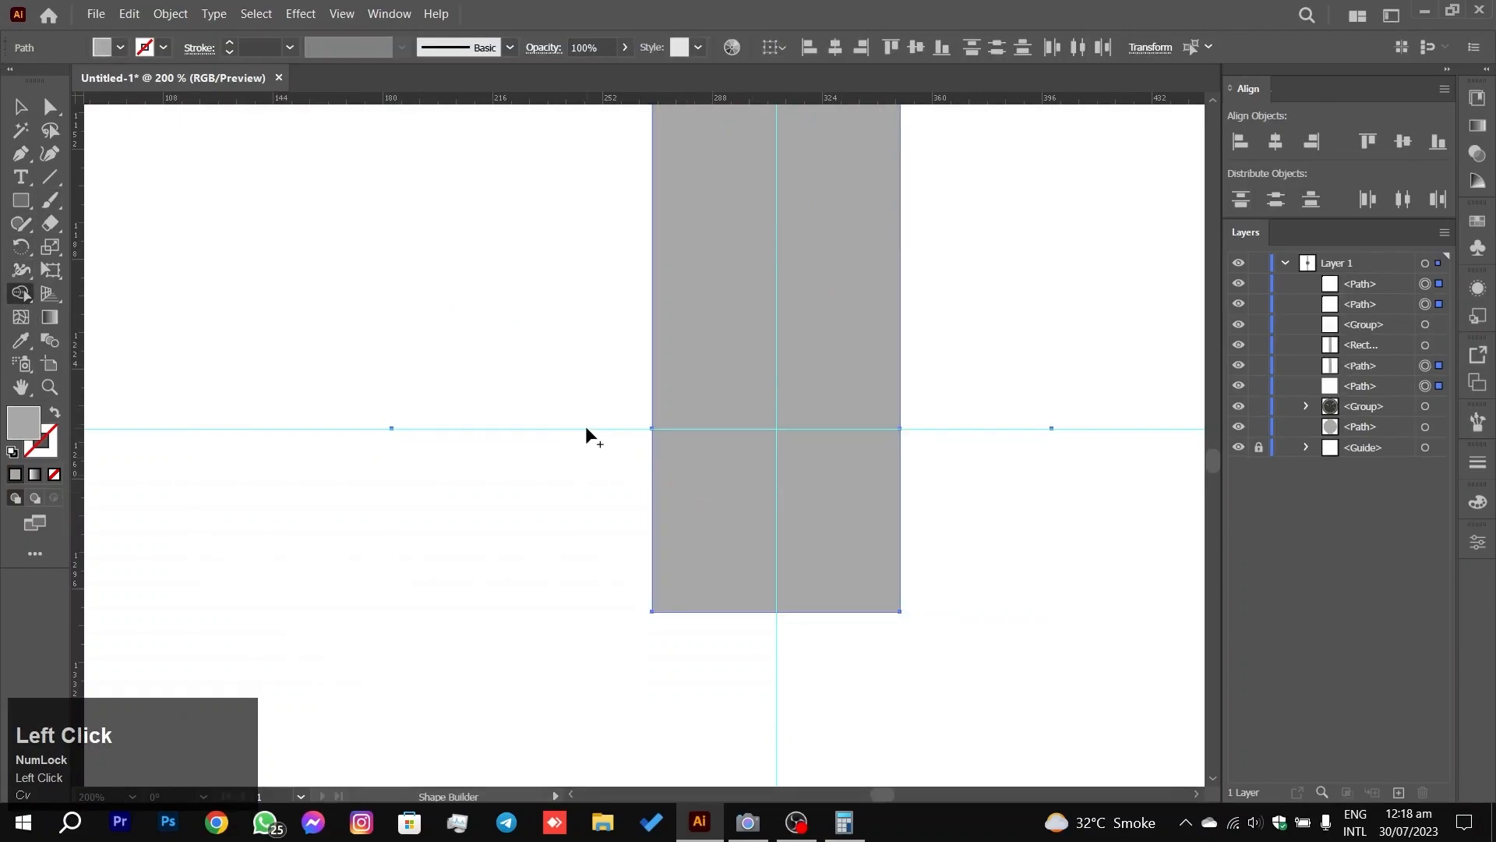
# Step: Delete the leftover line segments on both sides of the lower strap, leaving the split-off end piece in place
pyautogui.click(21, 107)
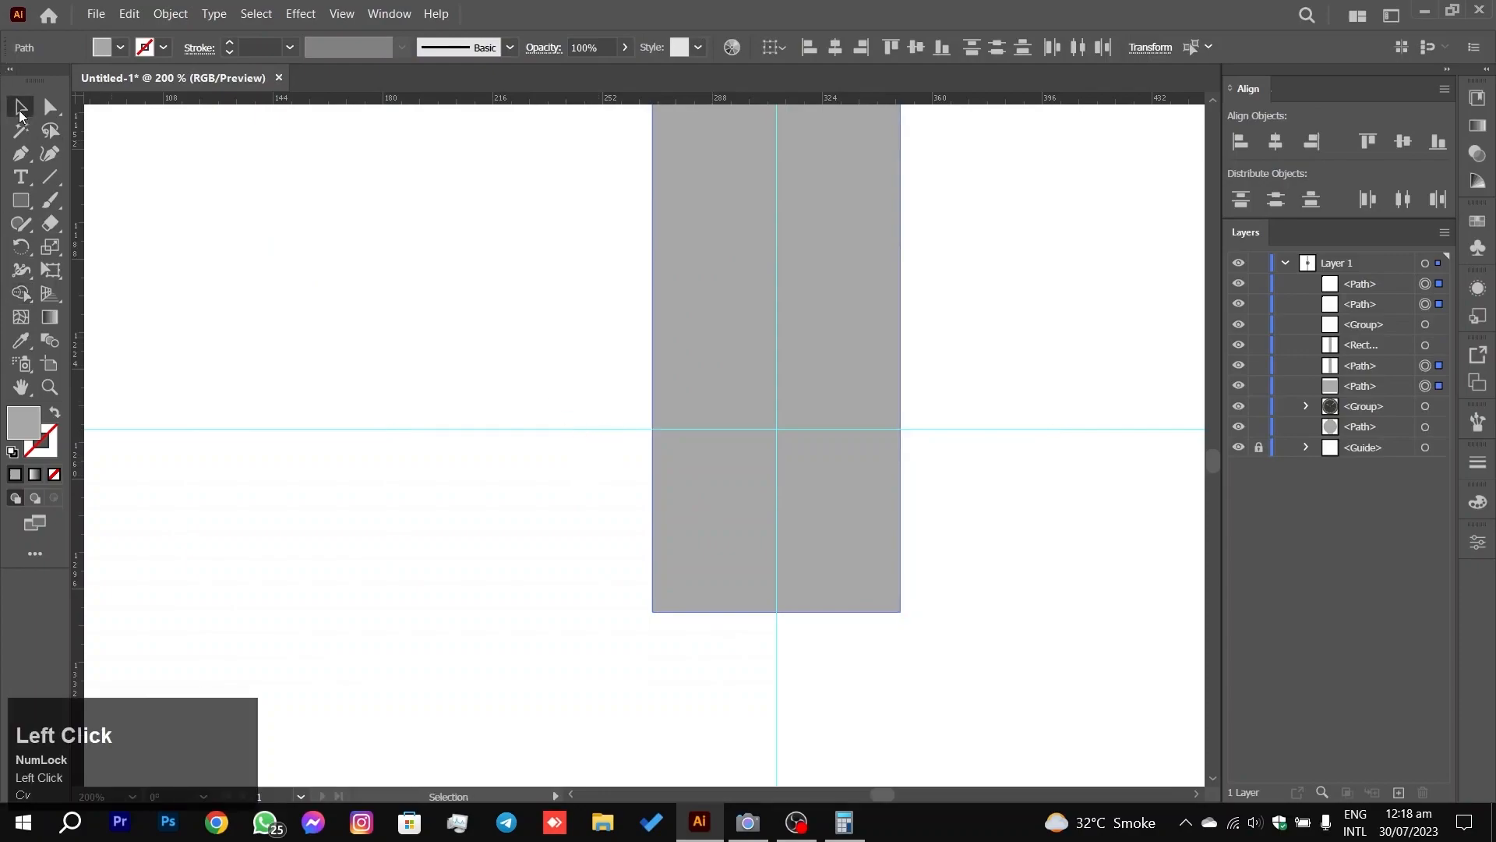
pyautogui.click(314, 315)
pyautogui.moveTo(624, 474); pyautogui.dragTo(616, 477)
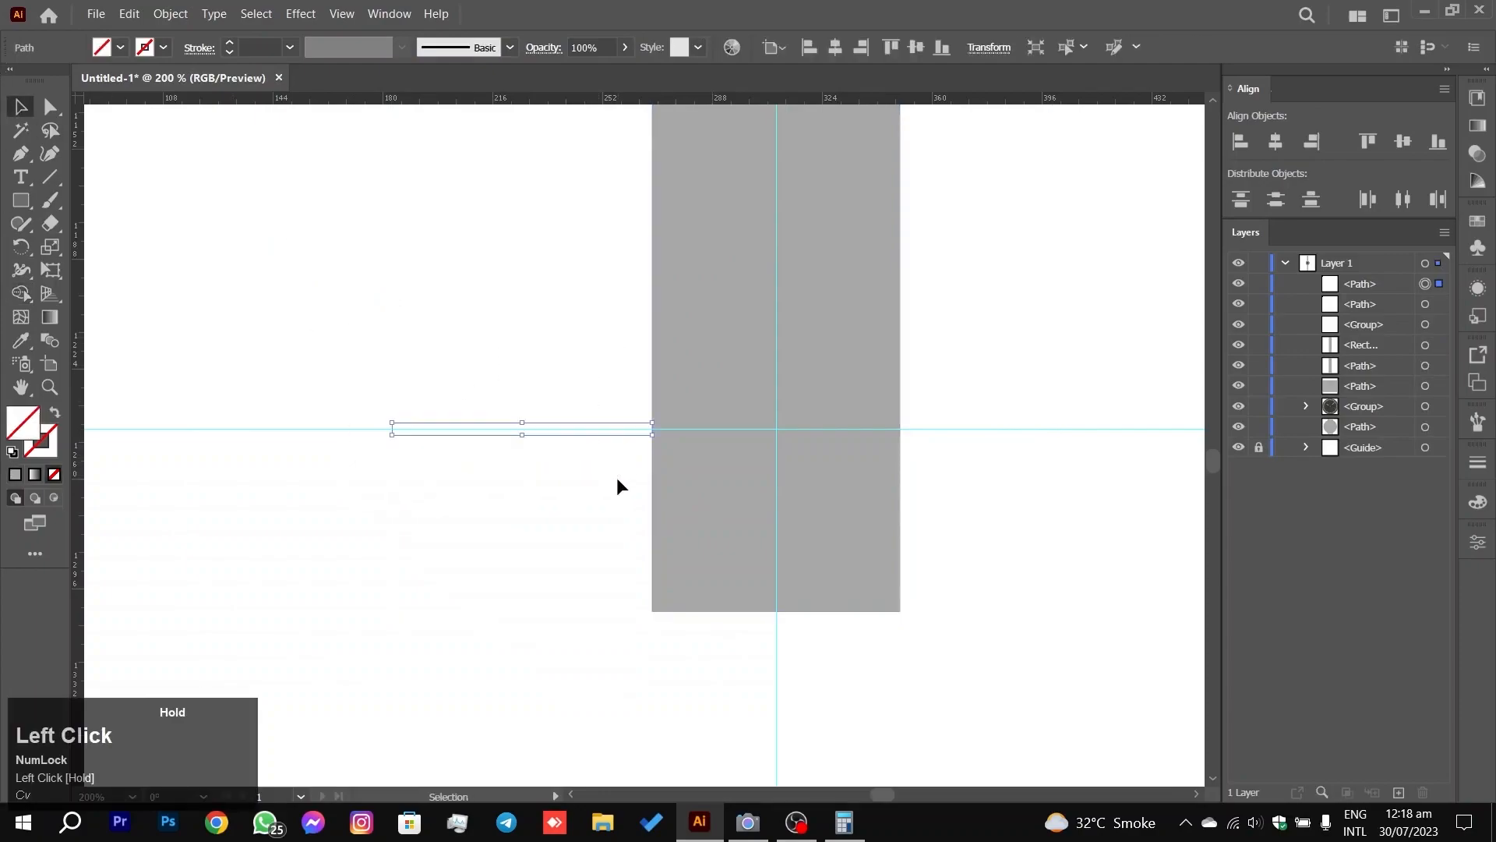
pyautogui.press('Delete')
pyautogui.moveTo(1046, 395); pyautogui.dragTo(942, 489)
pyautogui.press('Delete')
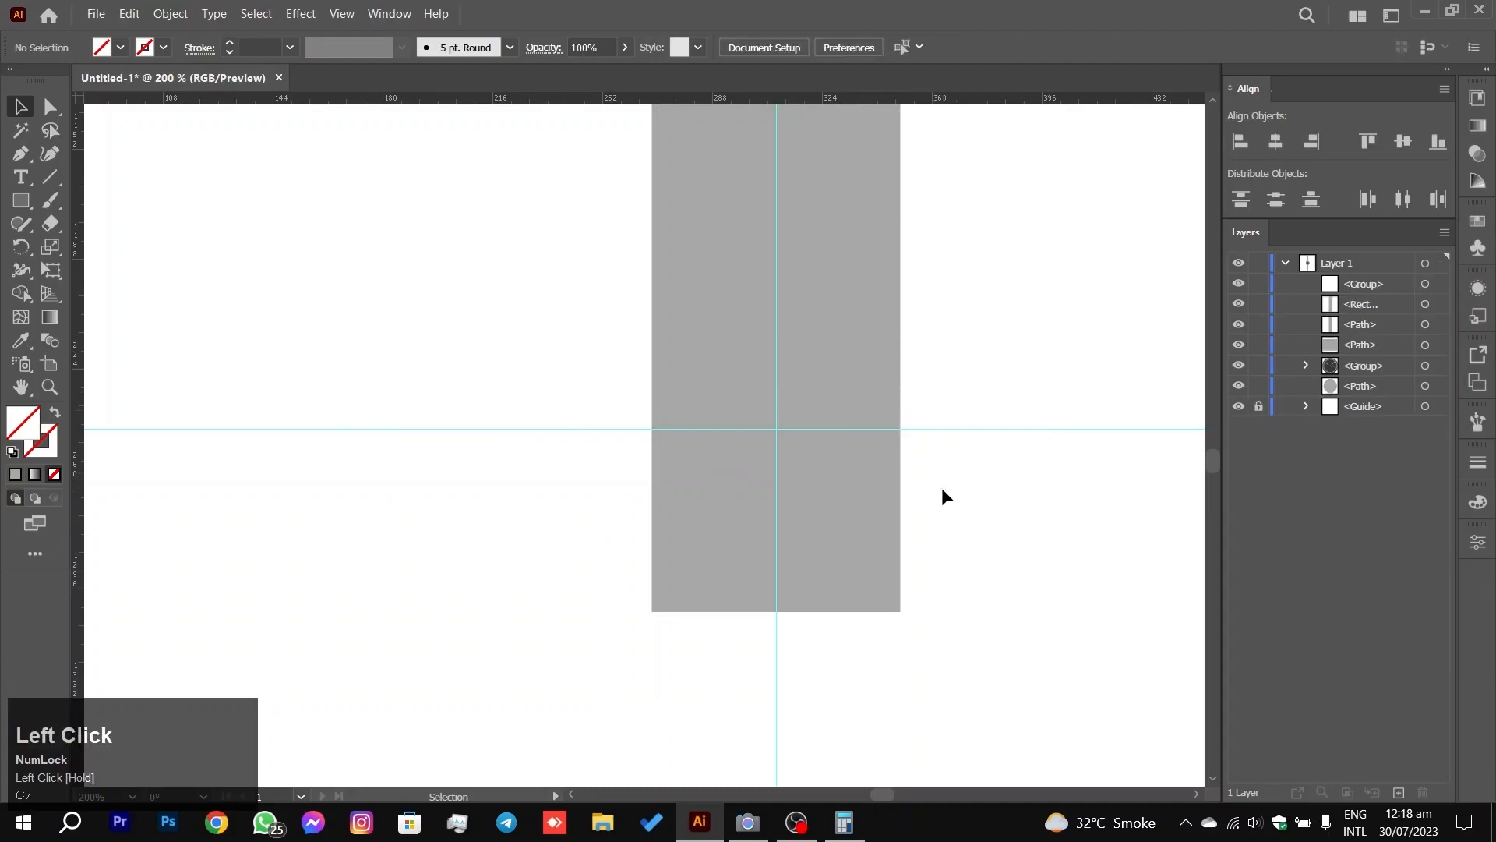
pyautogui.moveTo(809, 490); pyautogui.dragTo(874, 483)
pyautogui.hotkey('ctrl', 'z')
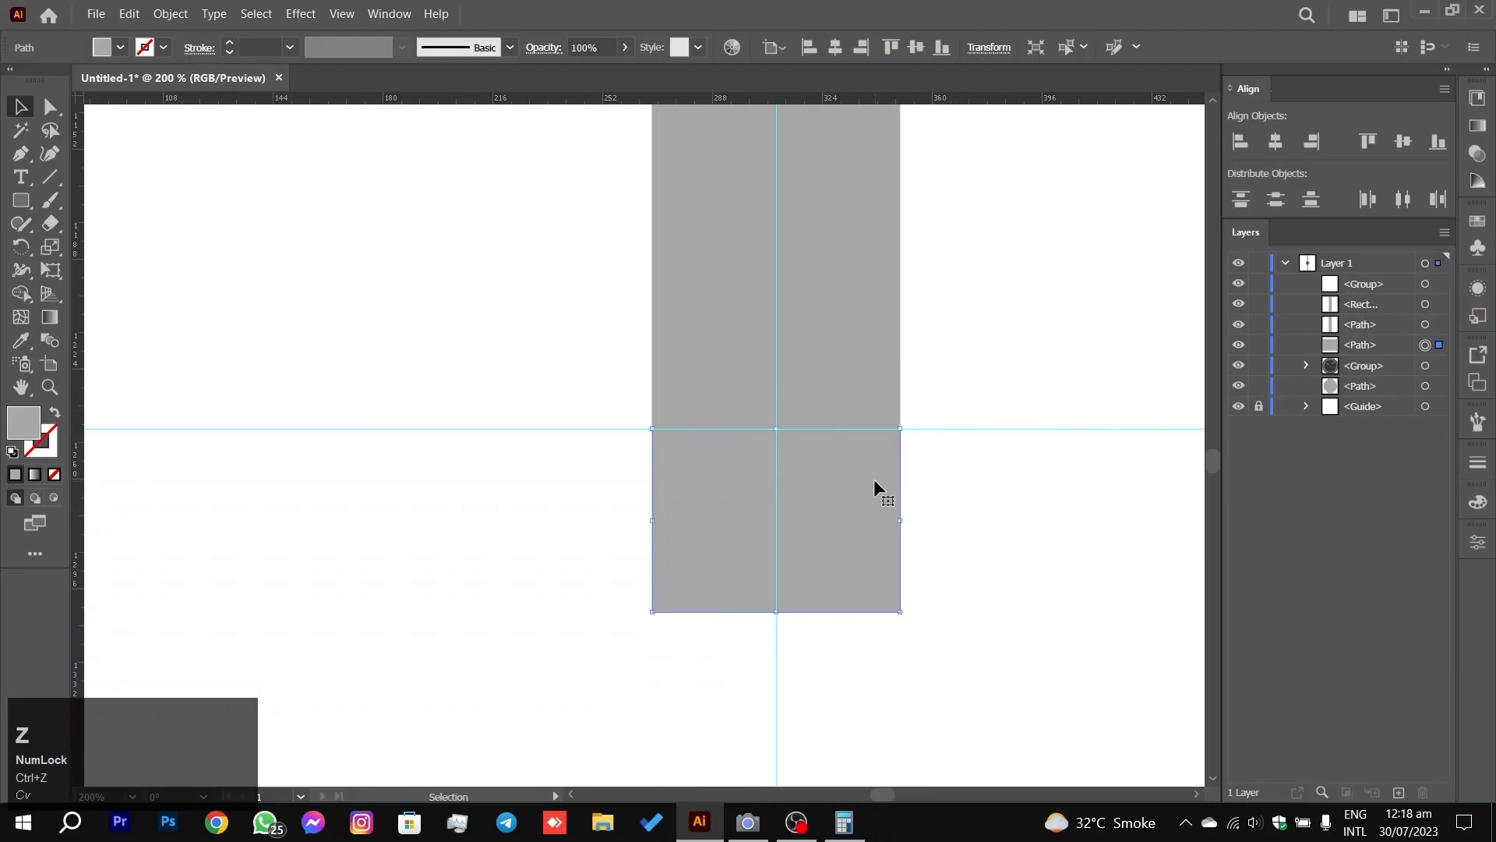
# Step: Lengthen the strap's split-off end piece by moving its two bottom anchor points 20 pt down
pyautogui.scroll(-3, 881, 468)
pyautogui.scroll(-1, 952, 453)
pyautogui.scroll(1, 949, 454)
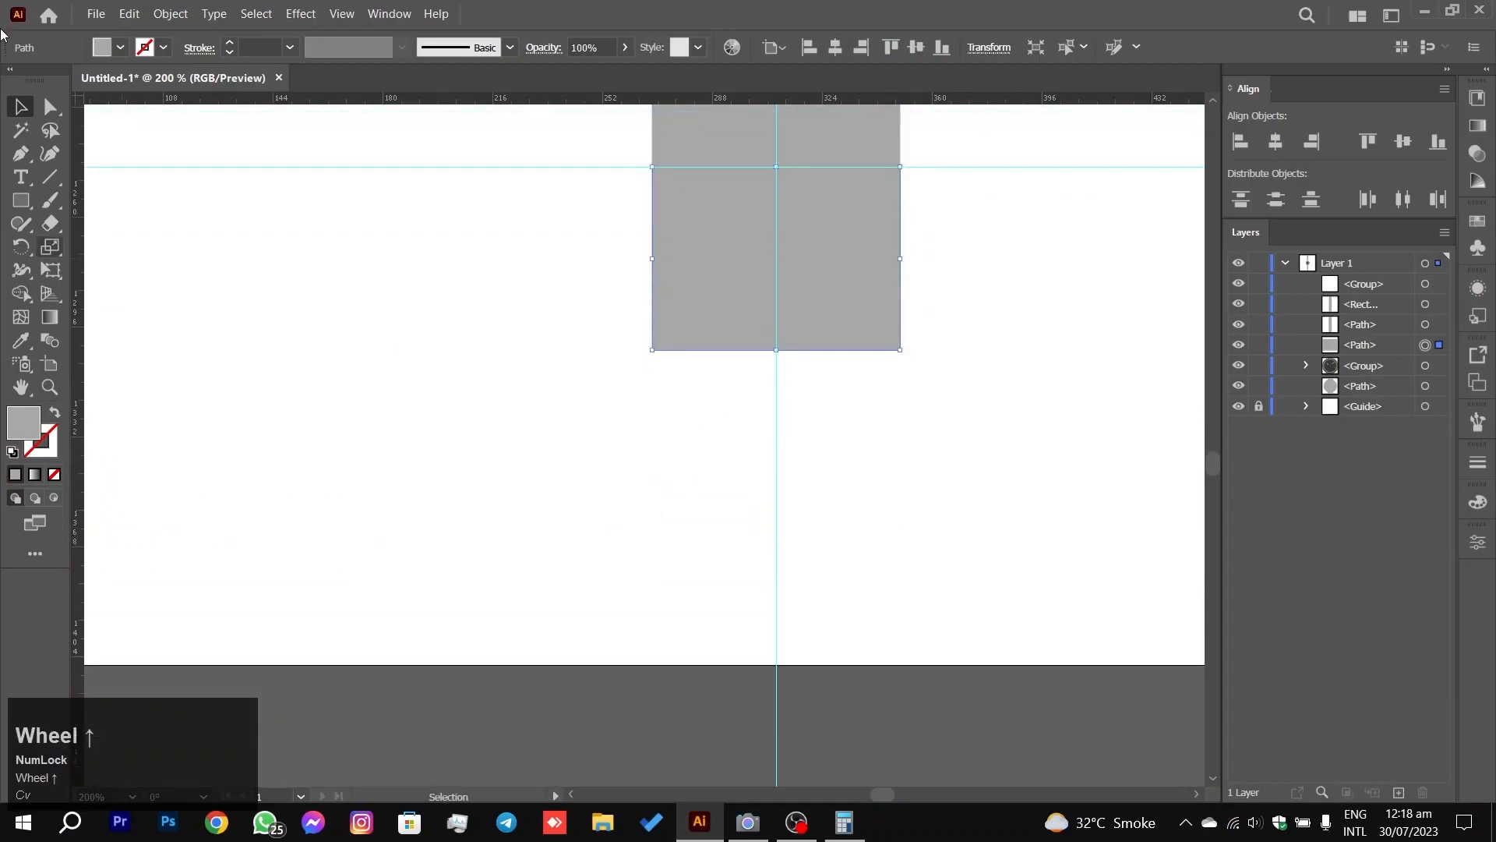
pyautogui.click(51, 107)
pyautogui.moveTo(262, 472); pyautogui.dragTo(1065, 324)
pyautogui.press('Down')
pyautogui.press('Down')
pyautogui.press('Down')
pyautogui.press('Down')
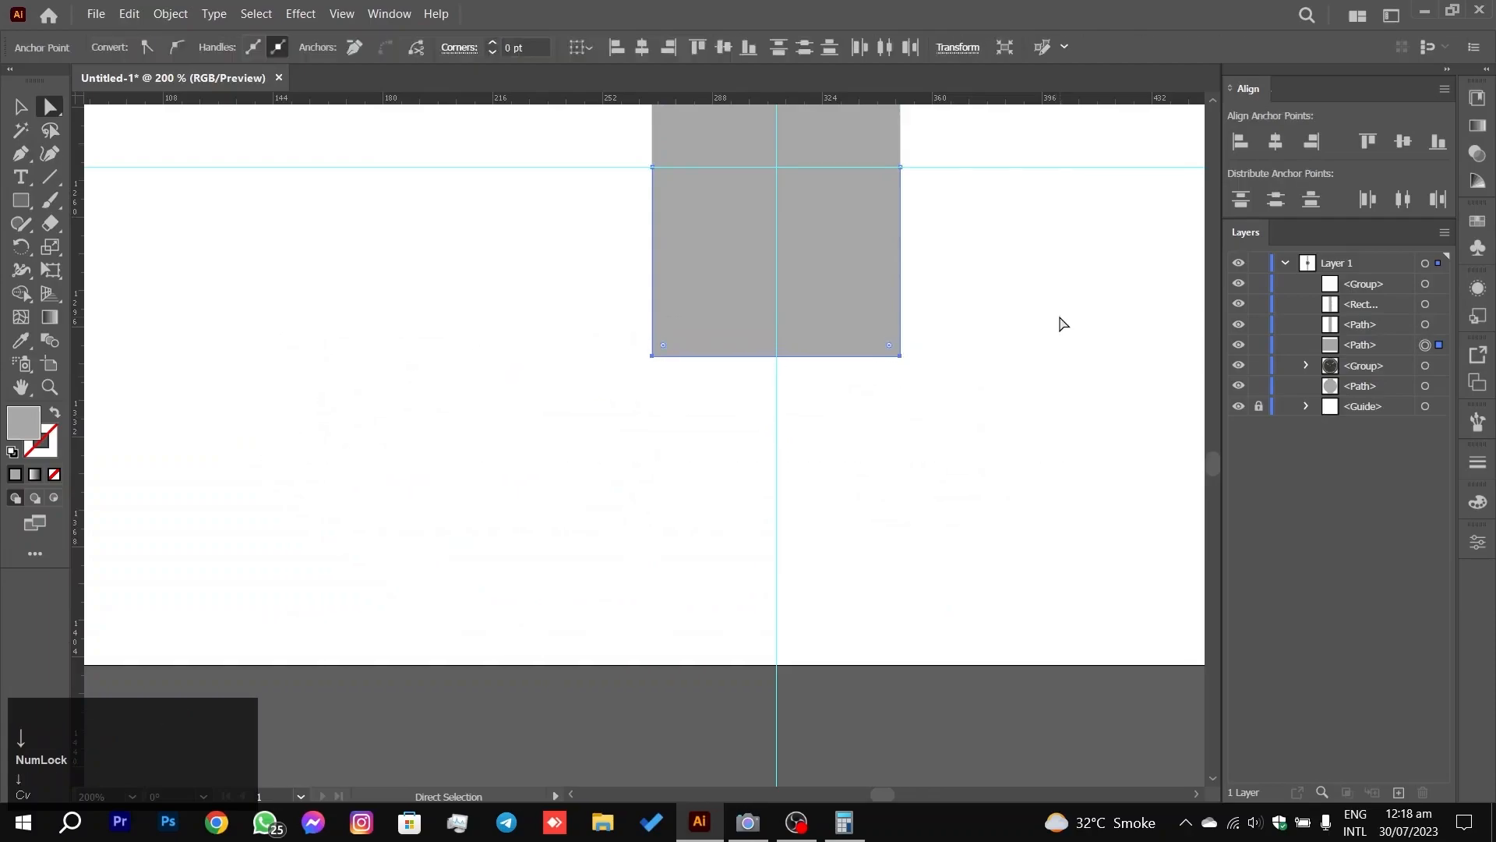
pyautogui.hotkey('ctrl', 'z')
pyautogui.hotkey('ctrl', 'z')
pyautogui.hotkey('ctrl', 'z')
pyautogui.hotkey('ctrl', 'z')
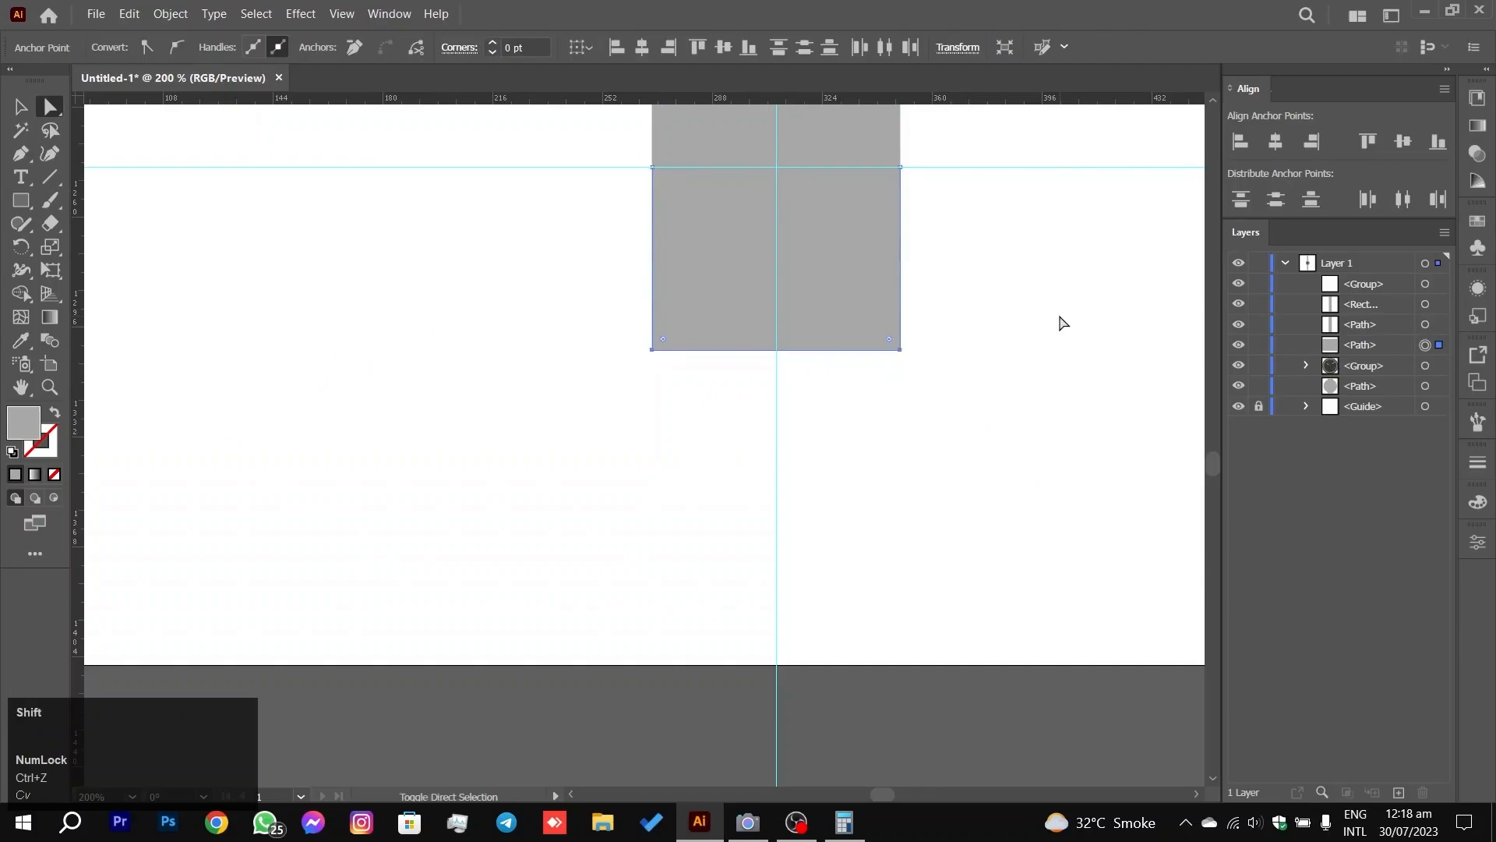
pyautogui.hotkey('shift', 'Down')
pyautogui.hotkey('shift', 'Down')
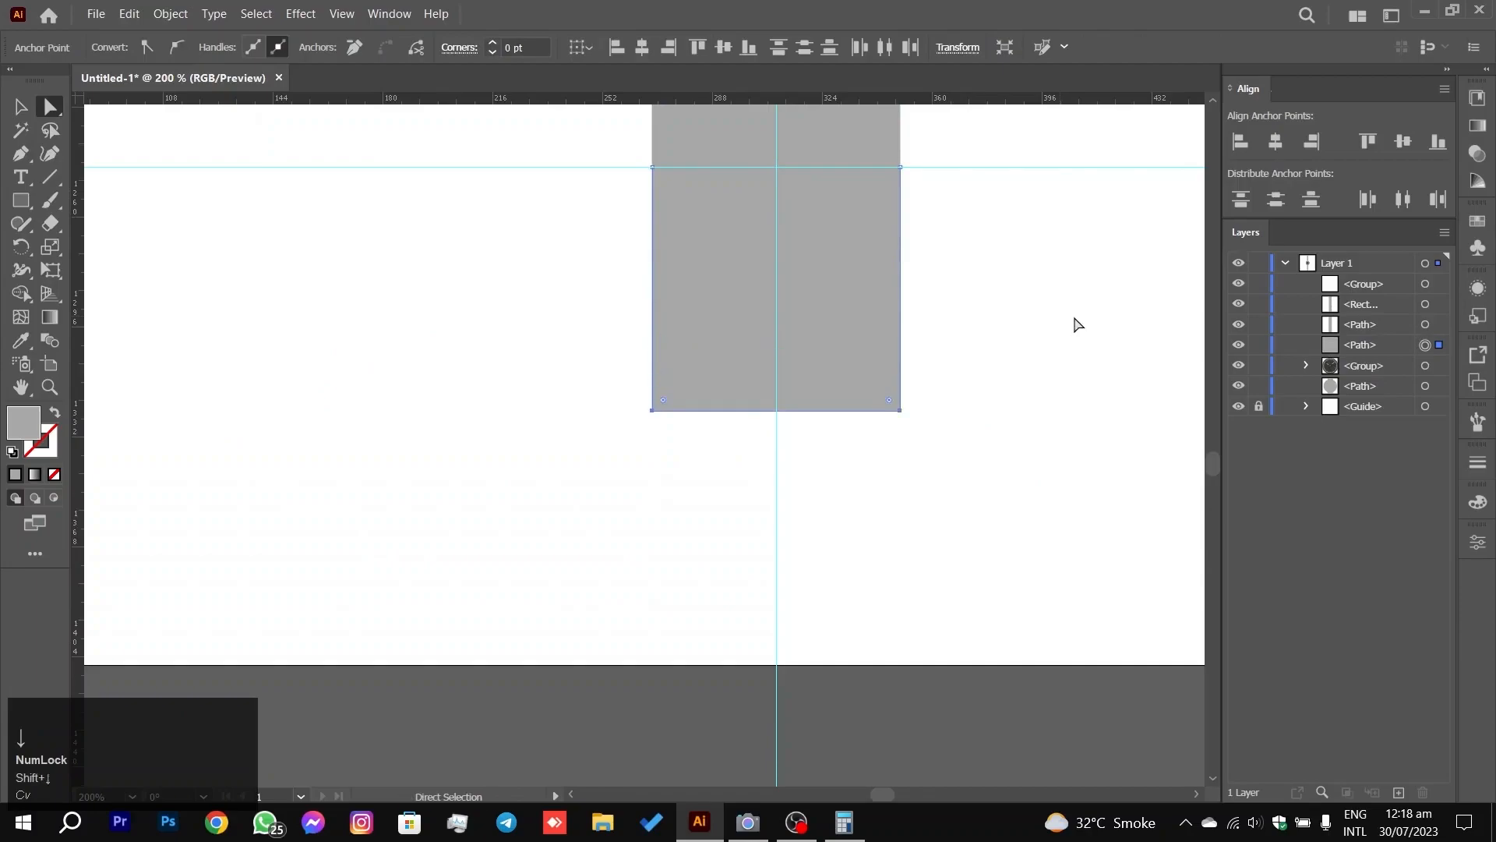
# Step: Taper the strap's end piece by moving each bottom corner 30 pt inward, and round both bottom corners fully
pyautogui.moveTo(538, 477); pyautogui.dragTo(716, 392)
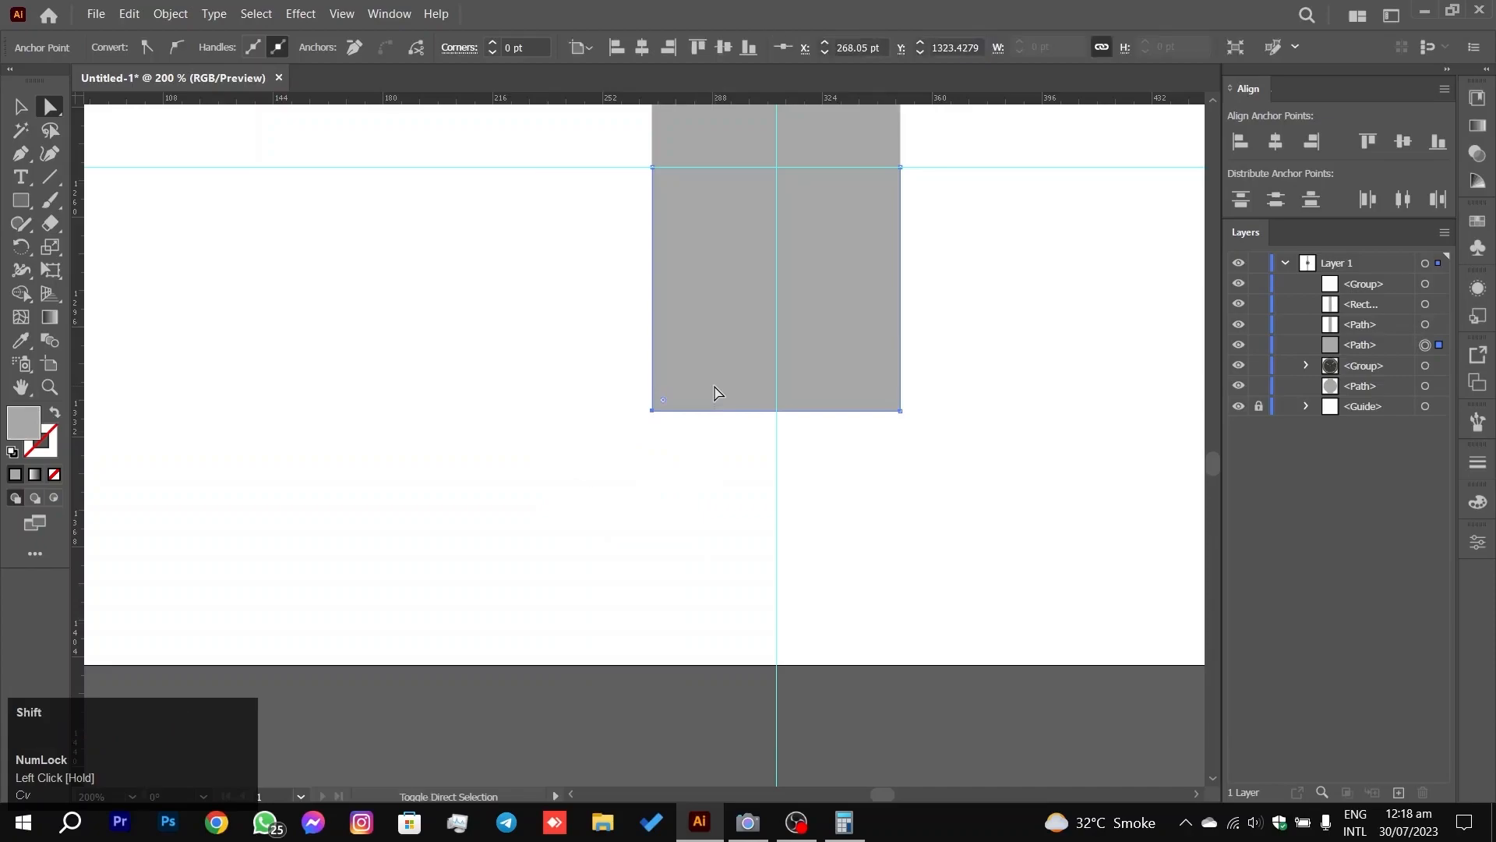
pyautogui.hotkey('shift', 'Right')
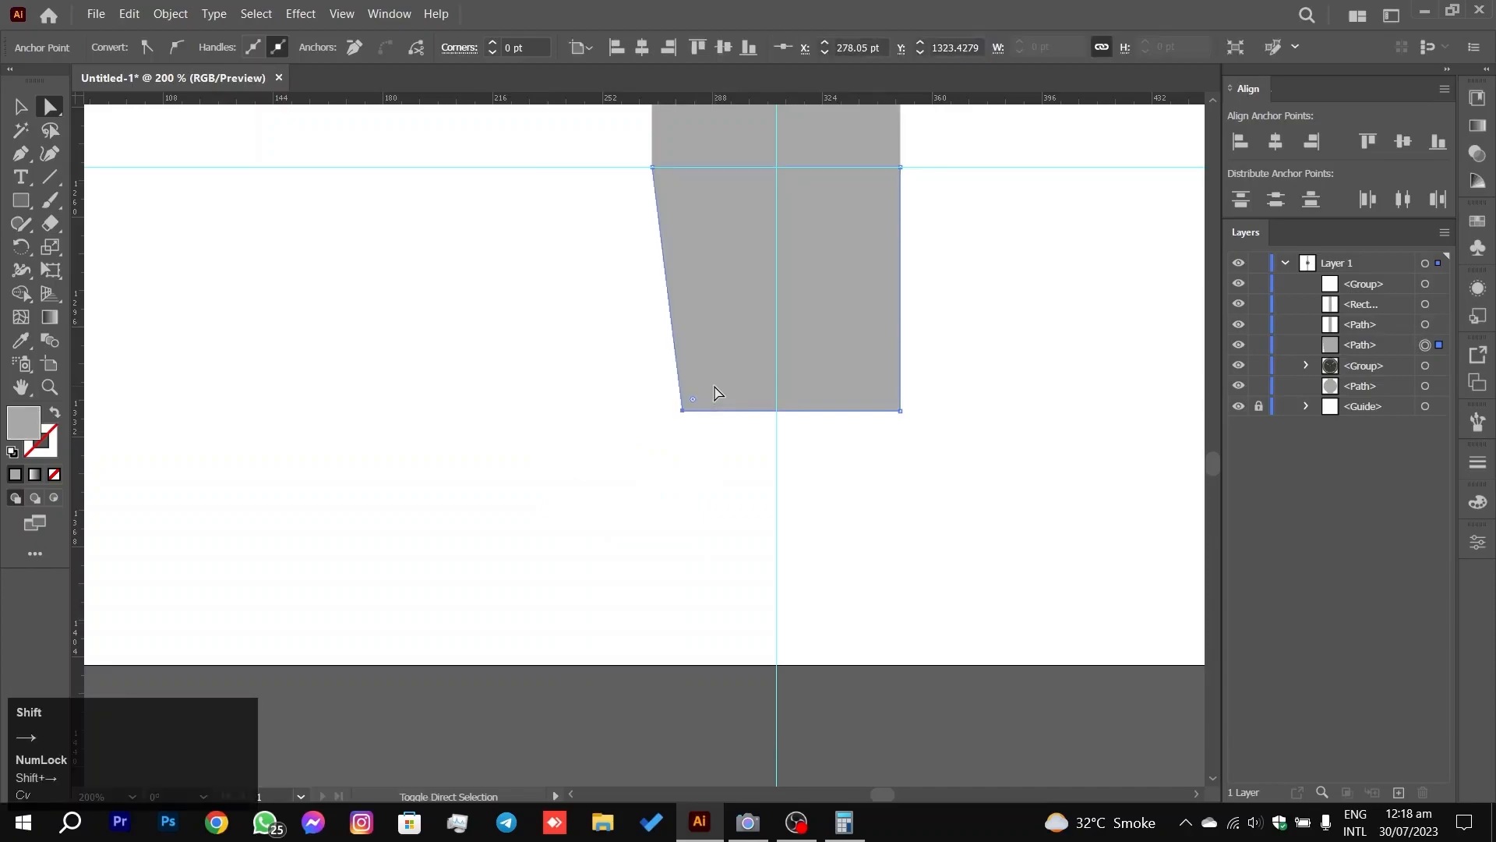
pyautogui.hotkey('shift', 'Right')
pyautogui.hotkey('shift', 'Right')
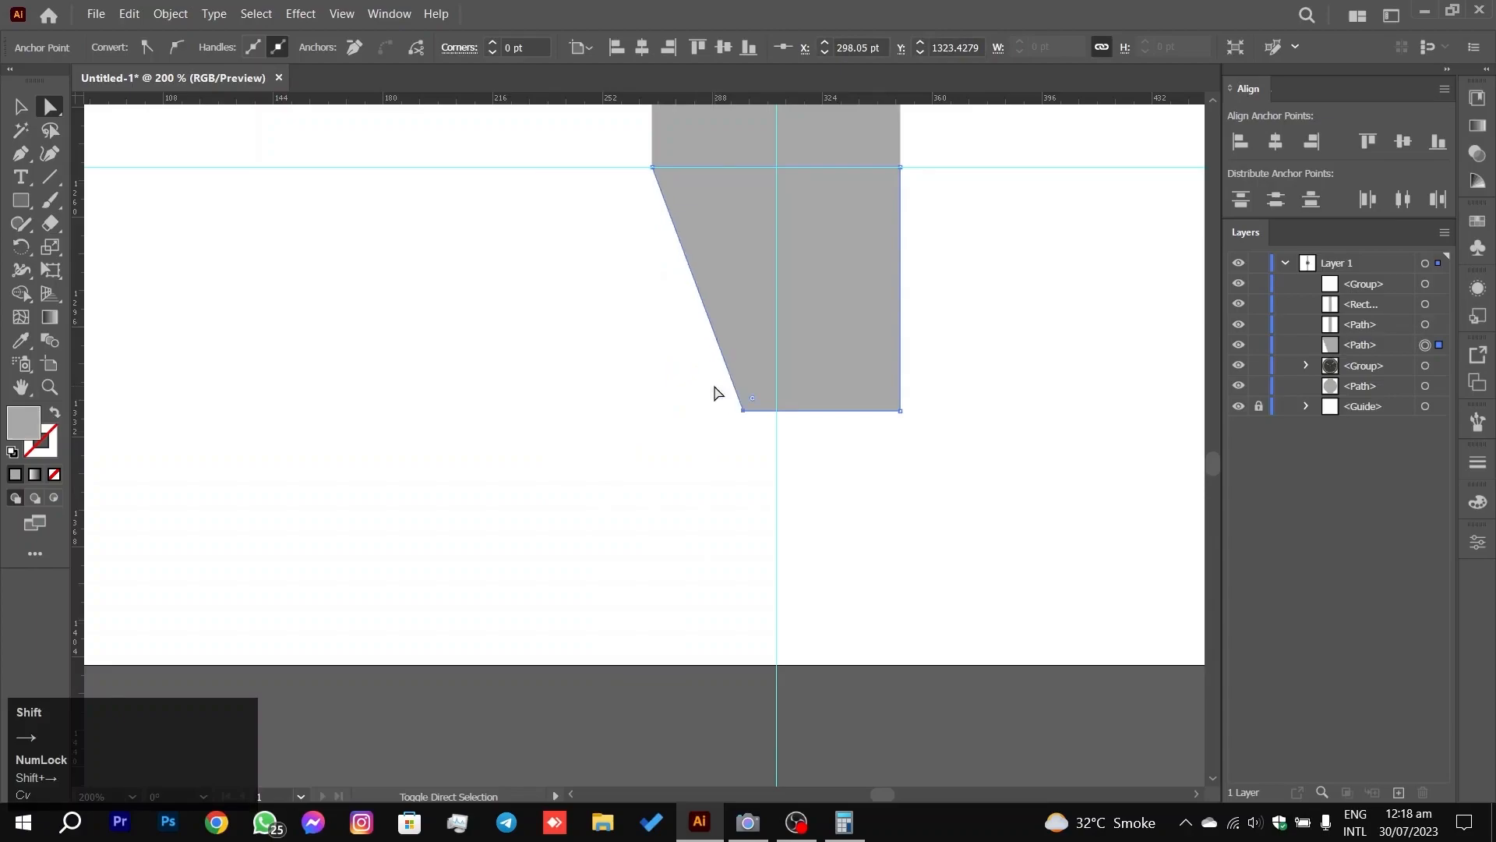
pyautogui.moveTo(945, 385); pyautogui.dragTo(872, 451)
pyautogui.hotkey('shift', 'Left')
pyautogui.hotkey('shift', 'Left')
pyautogui.hotkey('shift', 'Left')
pyautogui.hotkey('shift', 'Left')
pyautogui.hotkey('shift', 'Left')
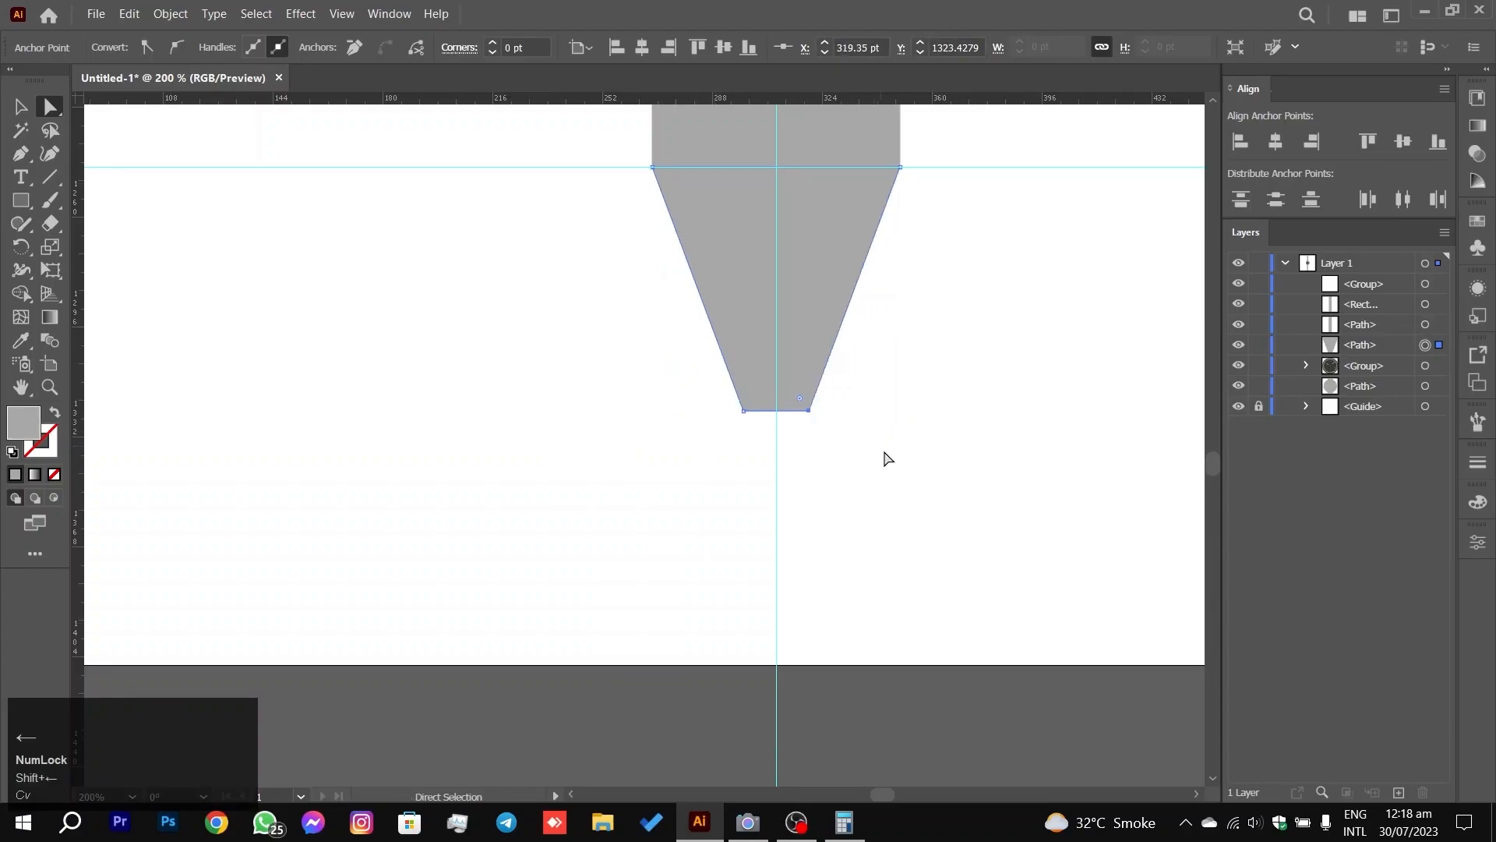
pyautogui.moveTo(685, 480); pyautogui.dragTo(875, 352)
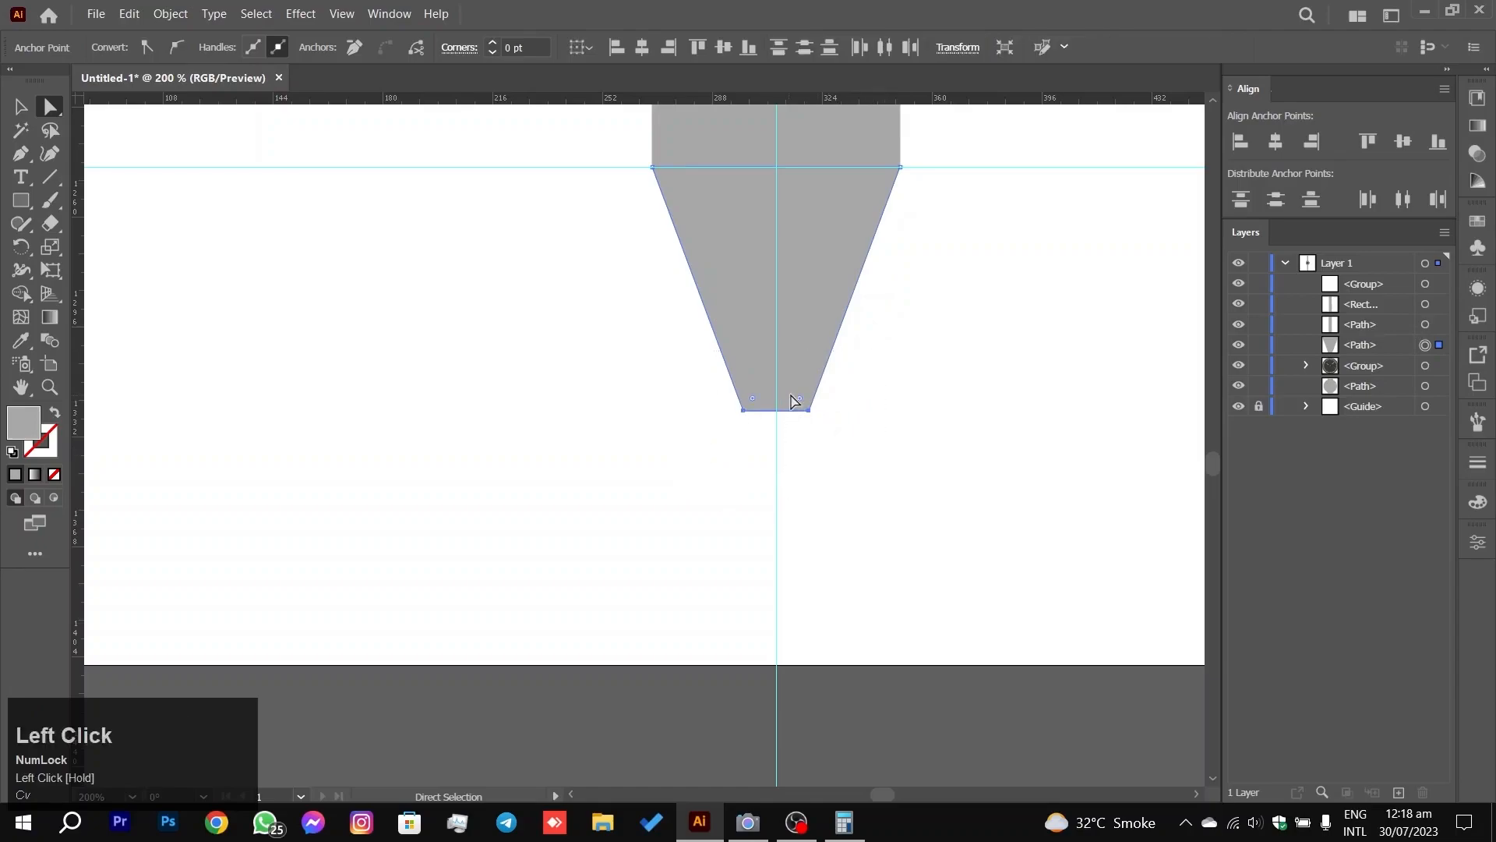
pyautogui.moveTo(805, 403); pyautogui.dragTo(727, 258)
# Step: Try to join the overlapping anchor points where the lower strap meets its tapered end piece
pyautogui.moveTo(574, 270); pyautogui.dragTo(675, 150)
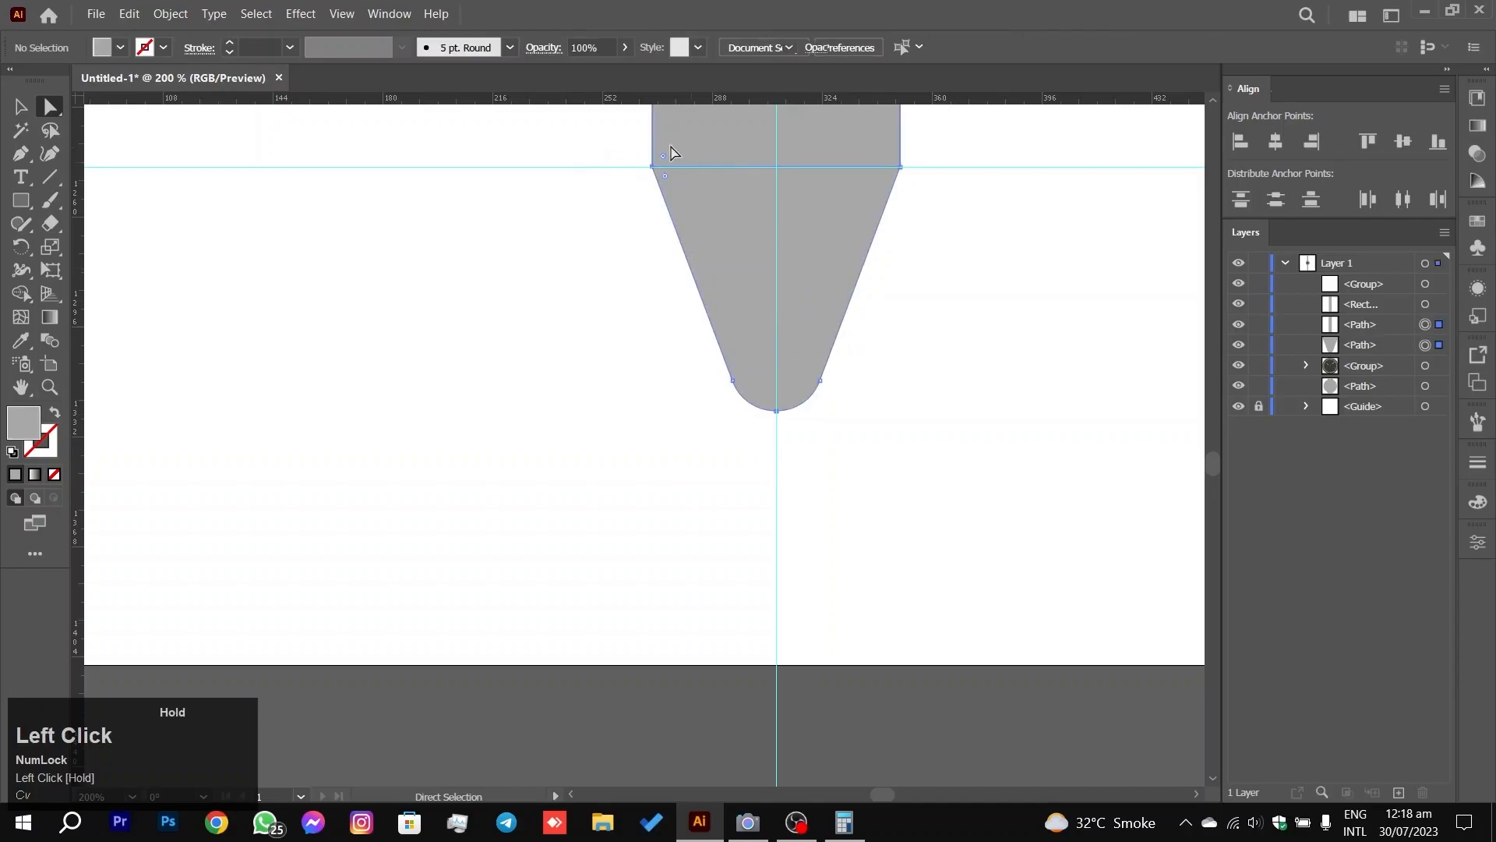
pyautogui.rightClick(661, 164)
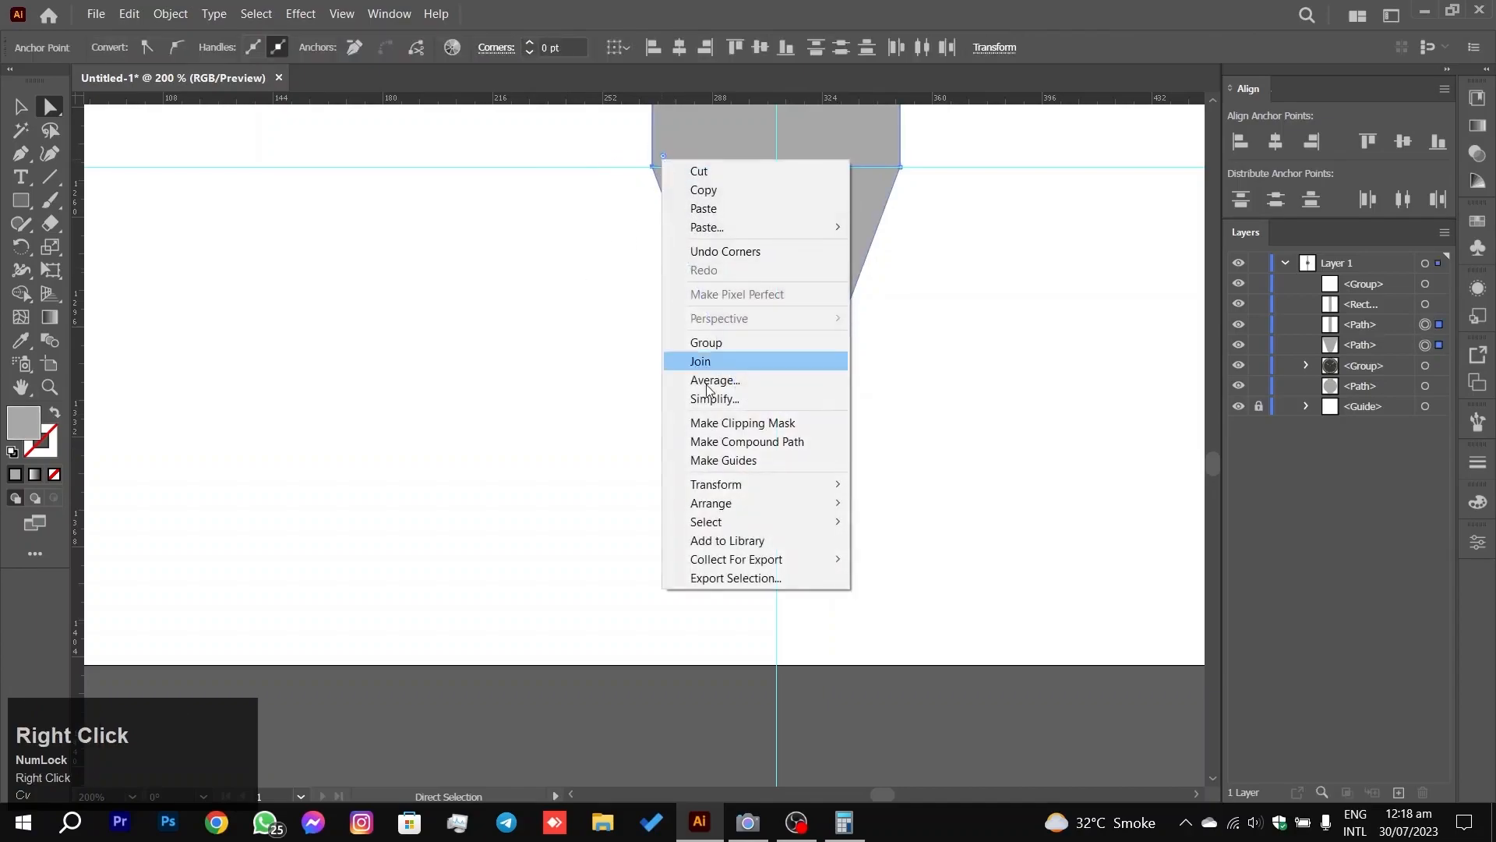
pyautogui.click(700, 367)
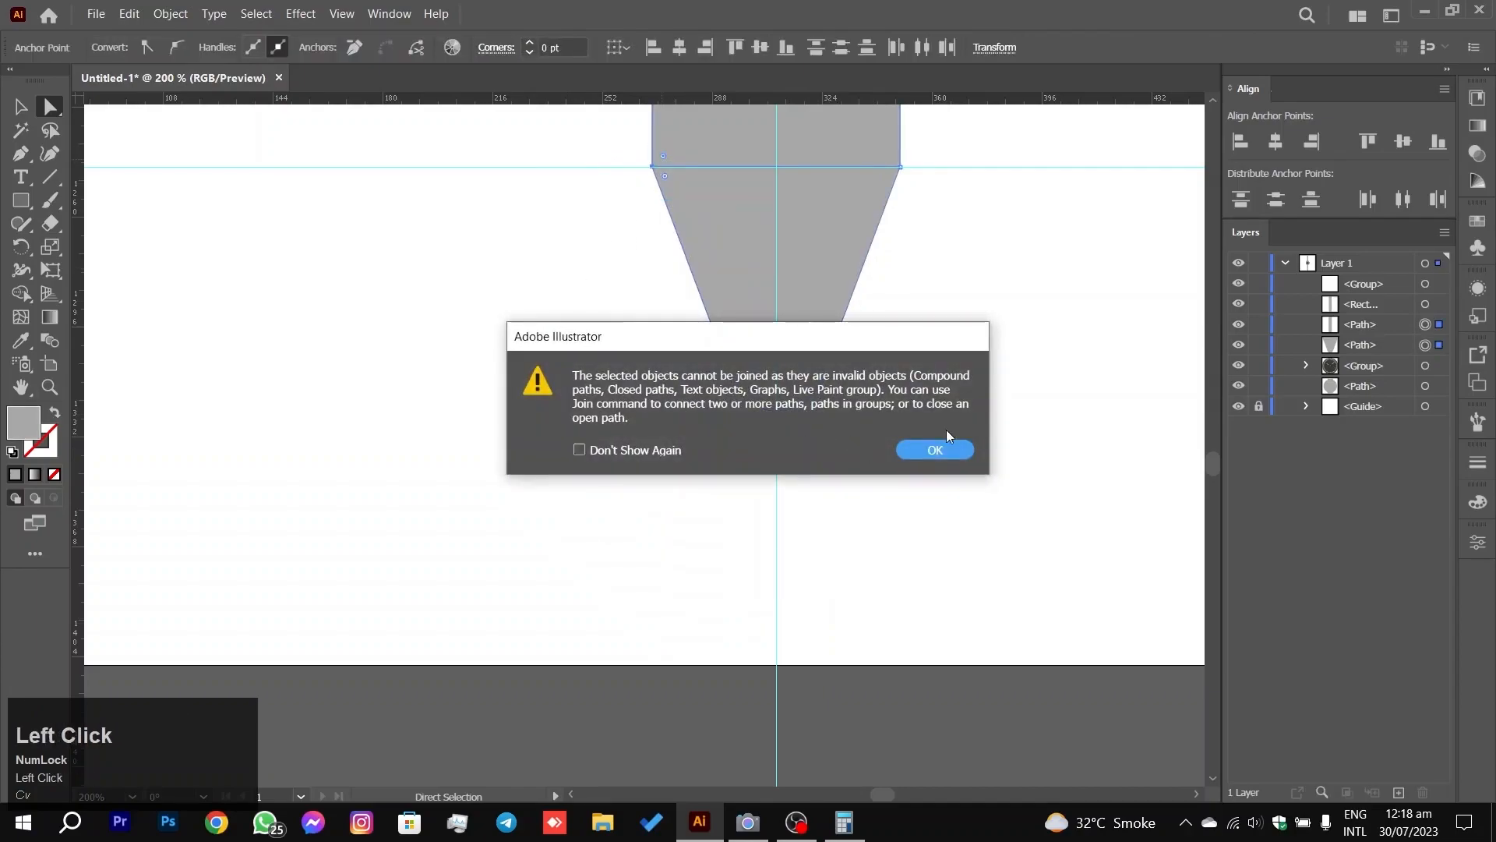
pyautogui.click(936, 450)
pyautogui.click(483, 254)
pyautogui.moveTo(626, 194); pyautogui.dragTo(674, 158)
pyautogui.rightClick(653, 166)
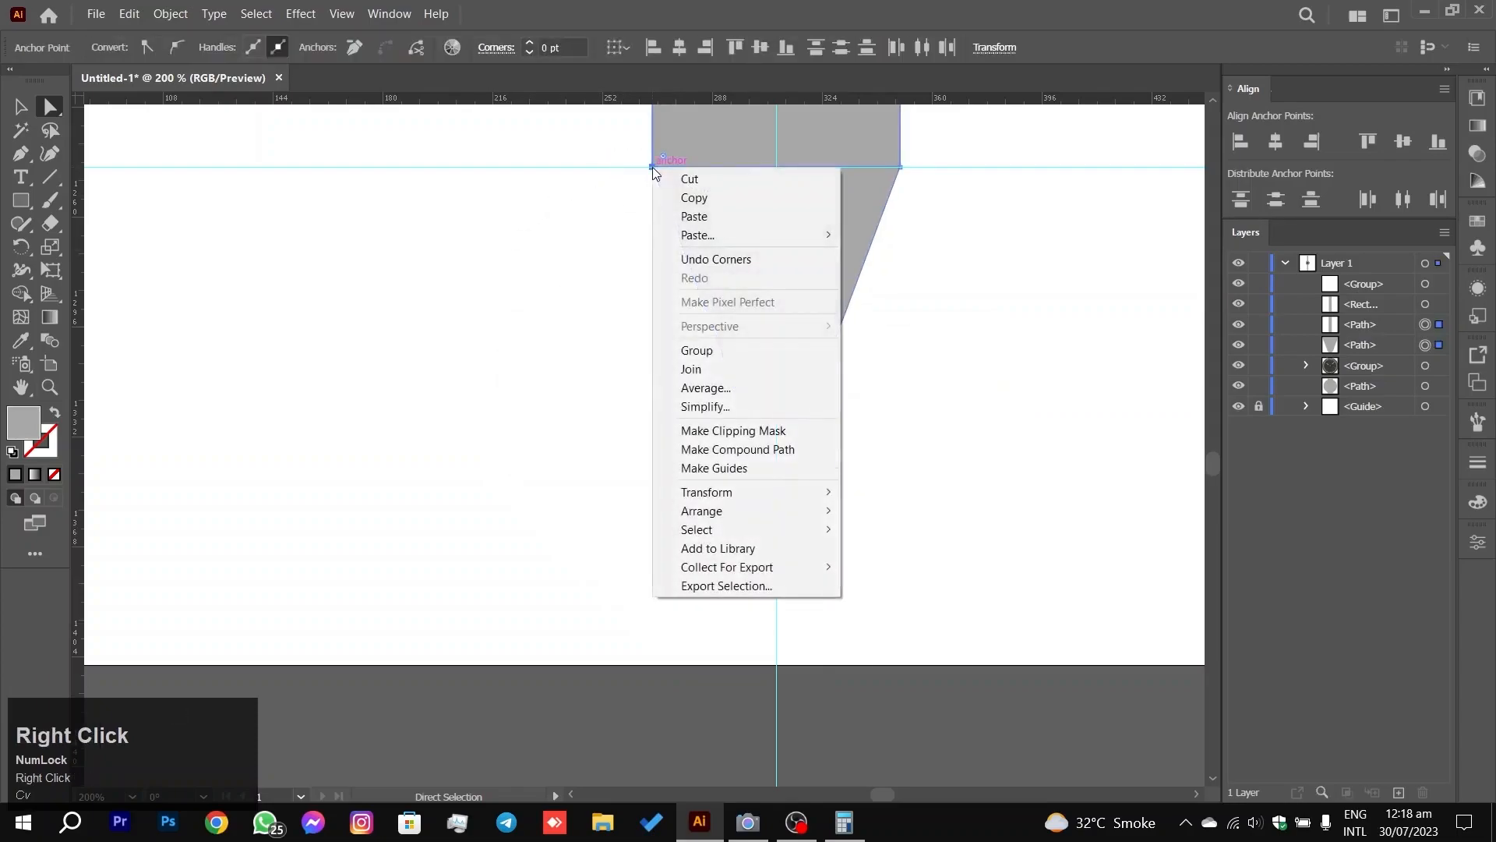
pyautogui.click(689, 370)
pyautogui.click(917, 452)
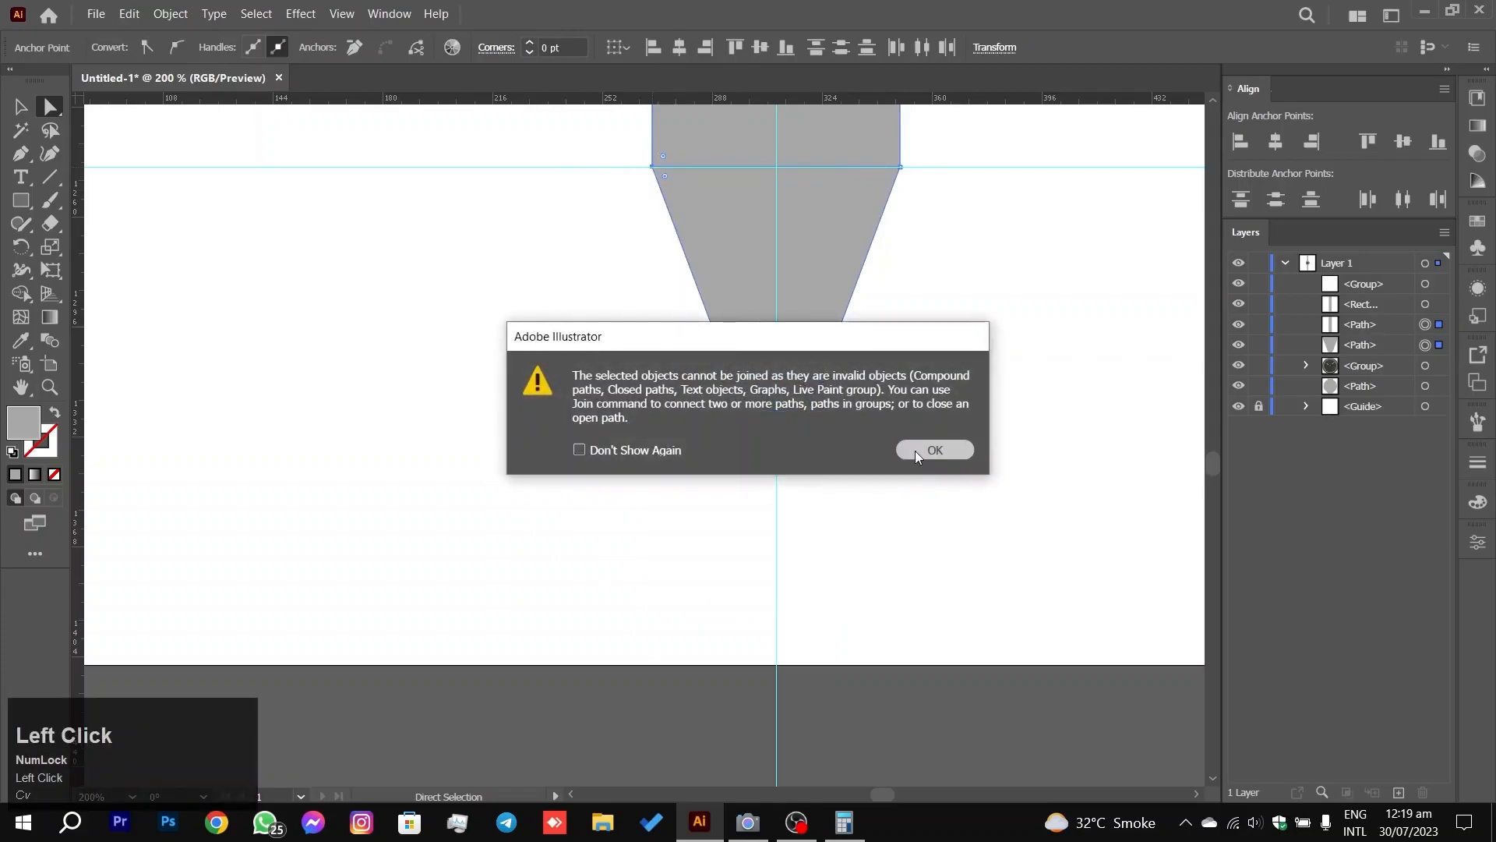
pyautogui.click(621, 334)
# Step: Merge the lower strap and its tapered end piece into one path with Shape Builder
pyautogui.press('space')
pyautogui.moveTo(705, 234); pyautogui.dragTo(645, 402)
pyautogui.scroll(5, 594, 414)
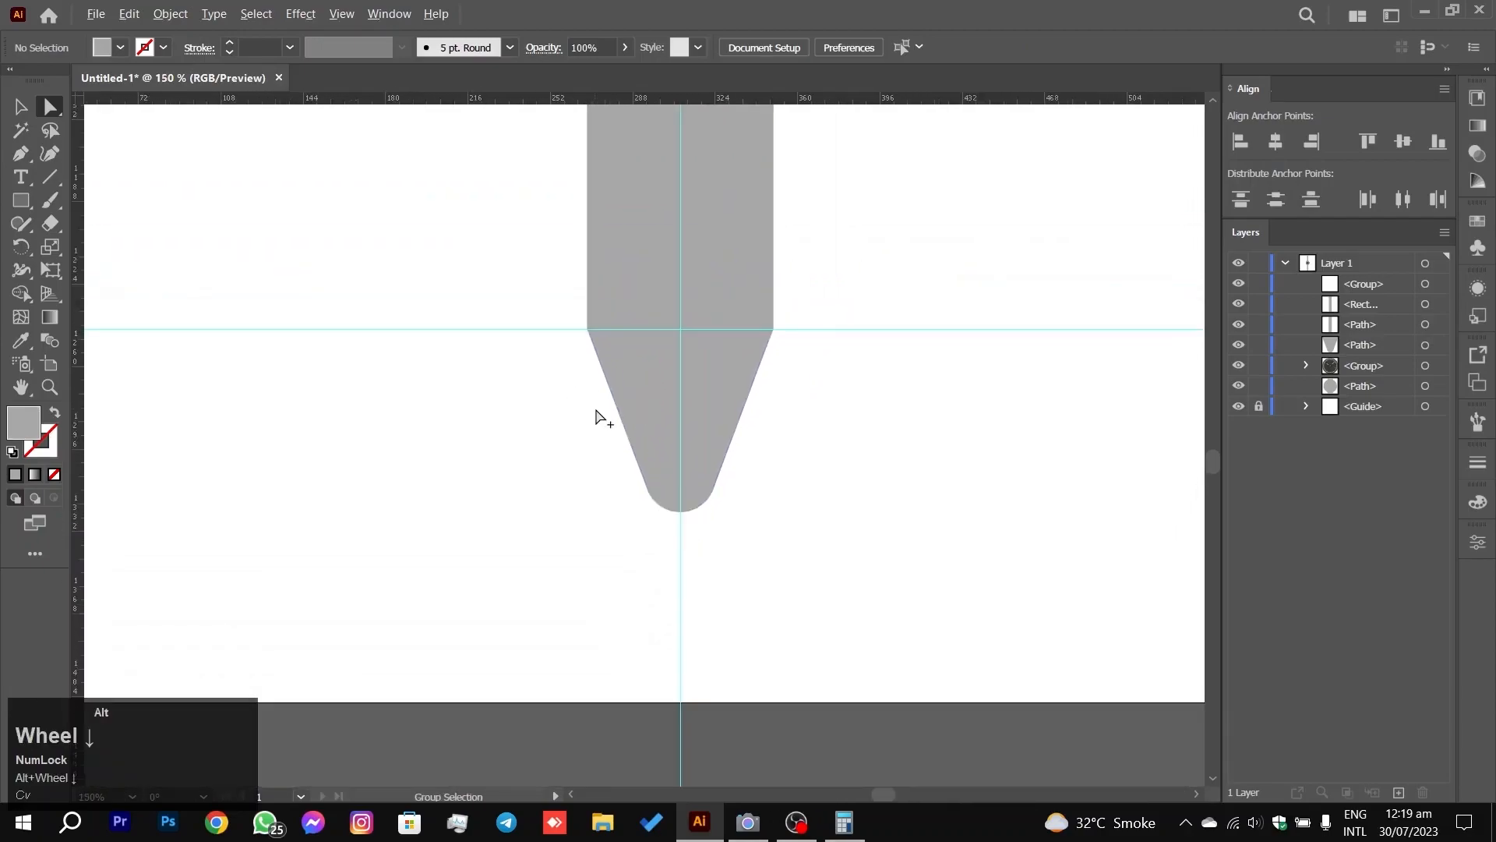
pyautogui.scroll(6, 715, 405)
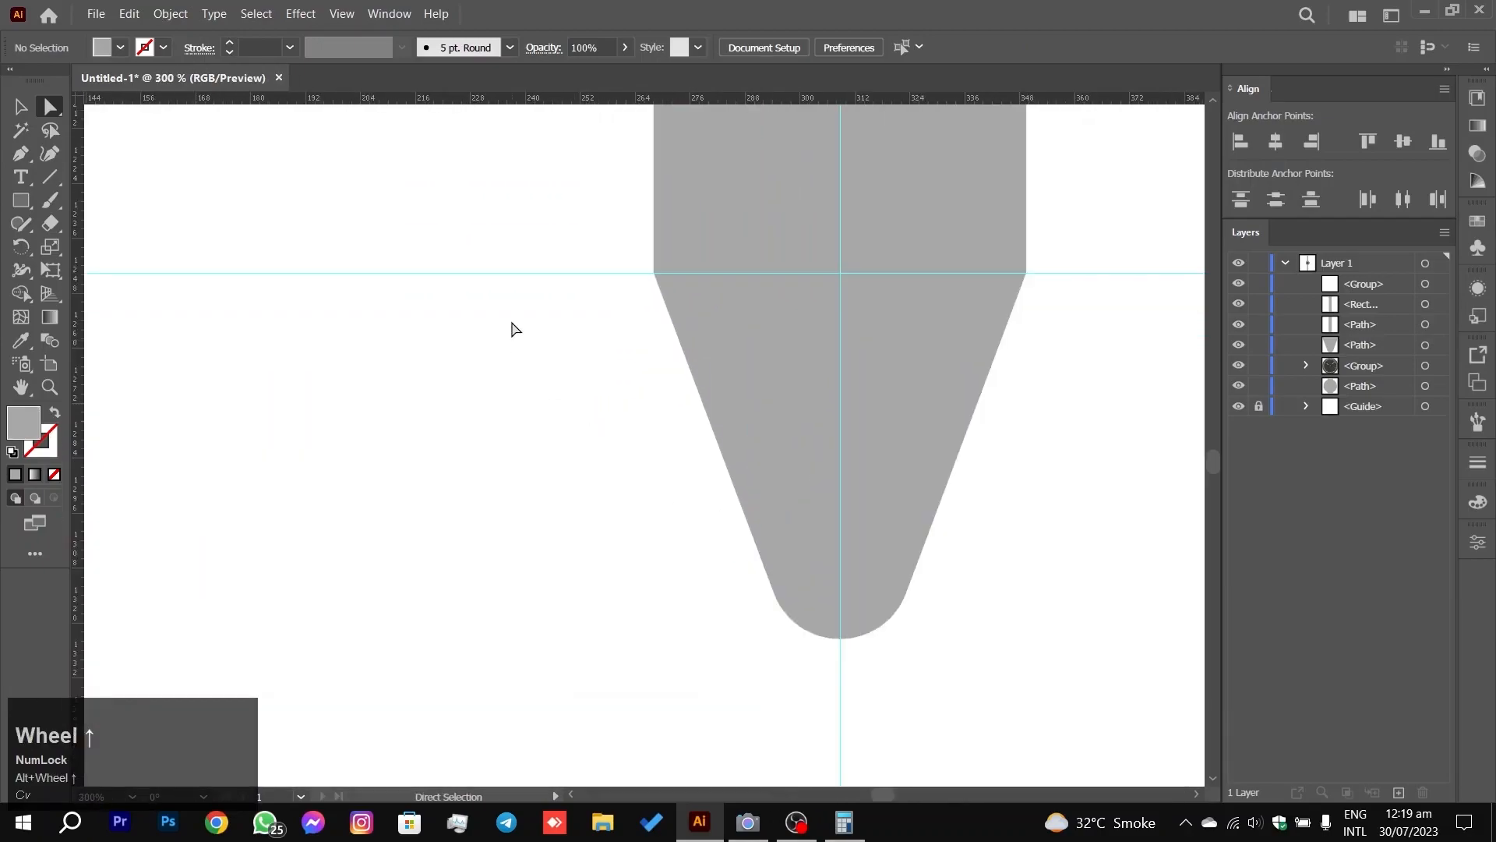
pyautogui.click(20, 106)
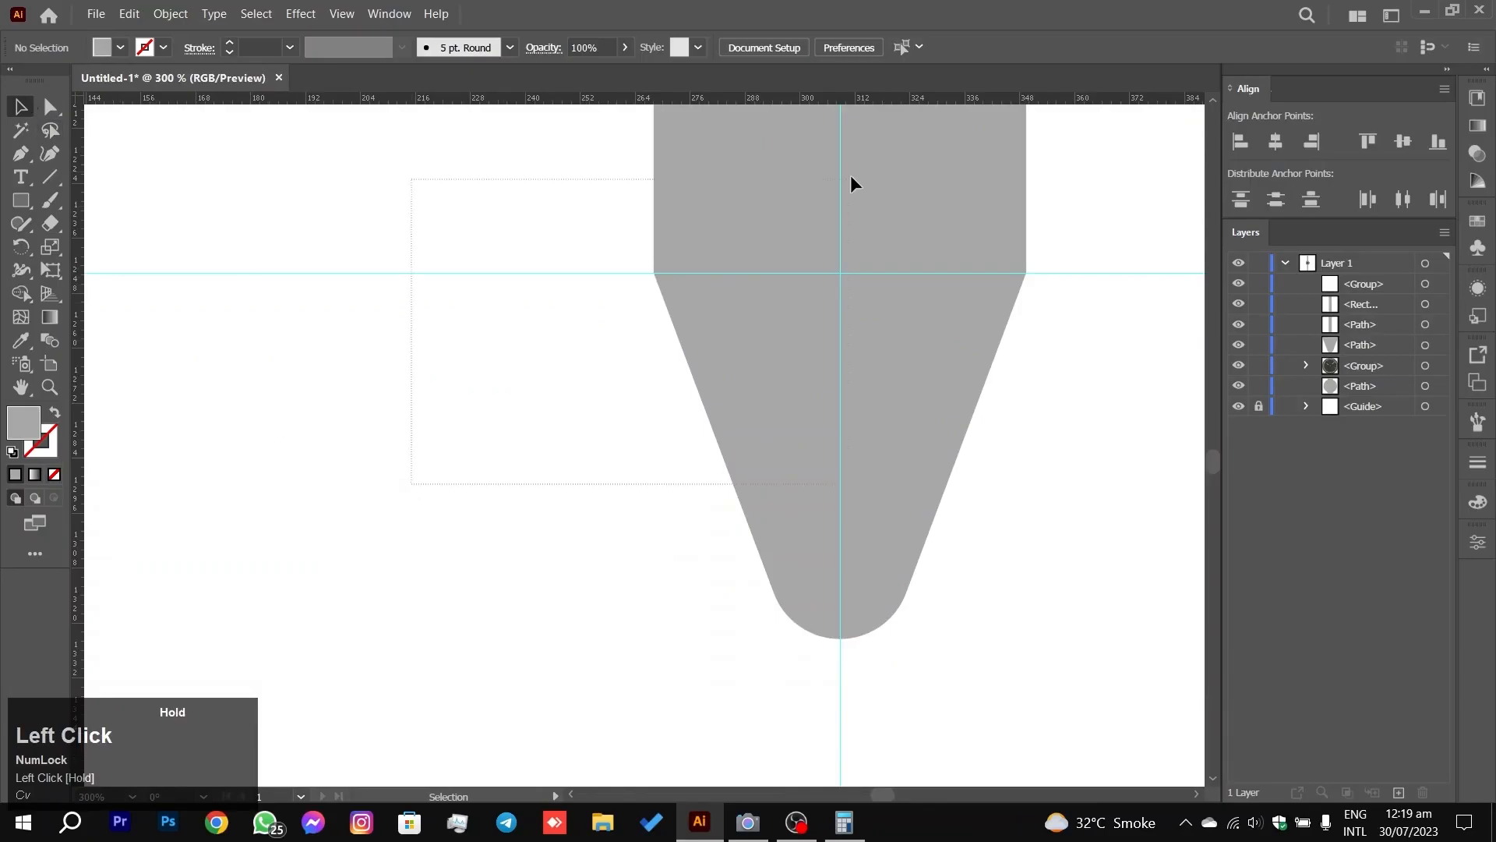
pyautogui.click(840, 191)
pyautogui.click(21, 293)
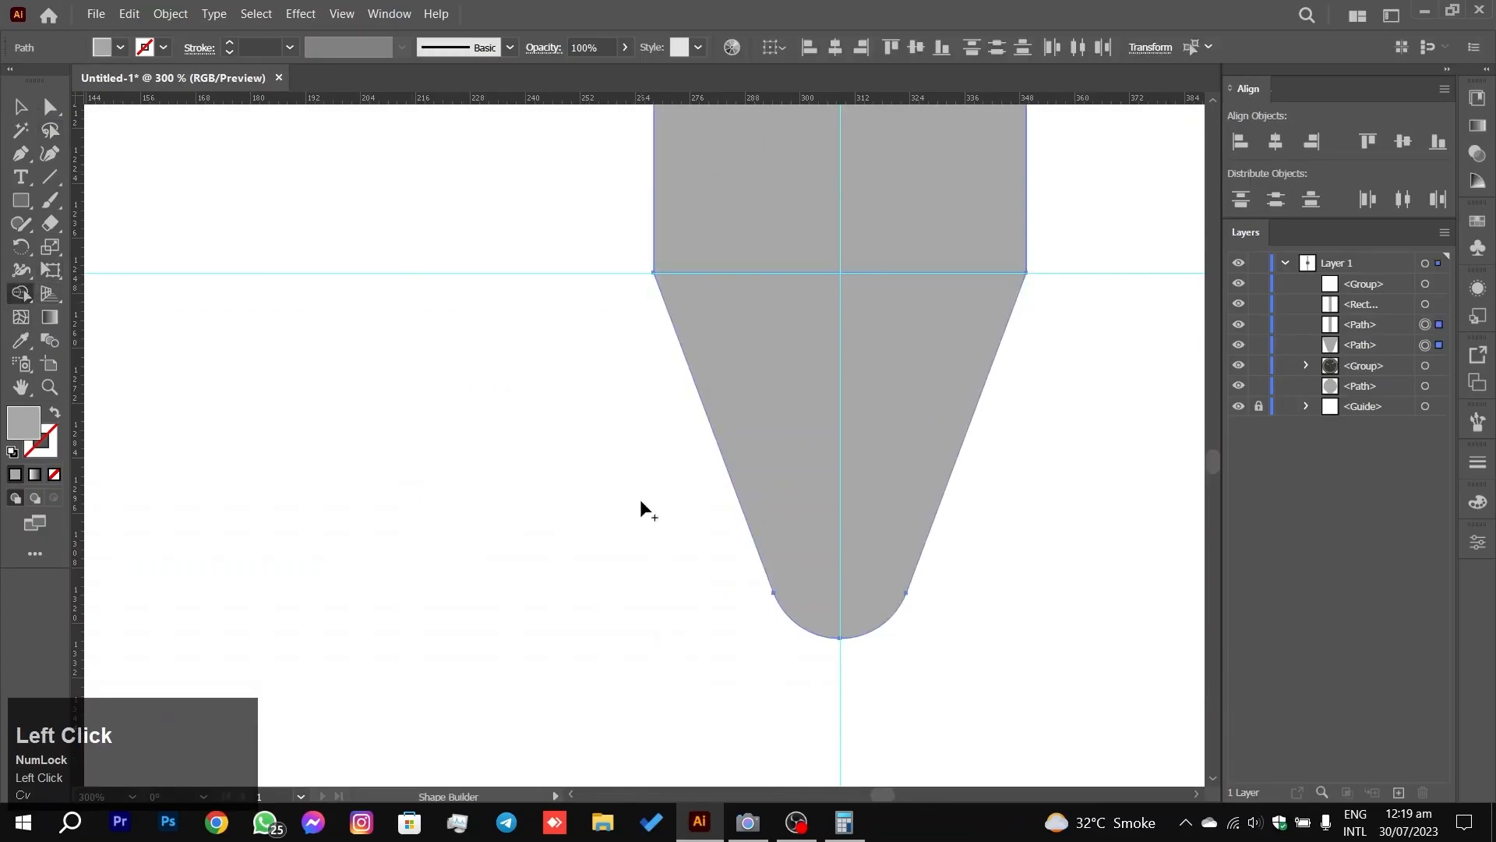
pyautogui.moveTo(787, 287); pyautogui.dragTo(760, 234)
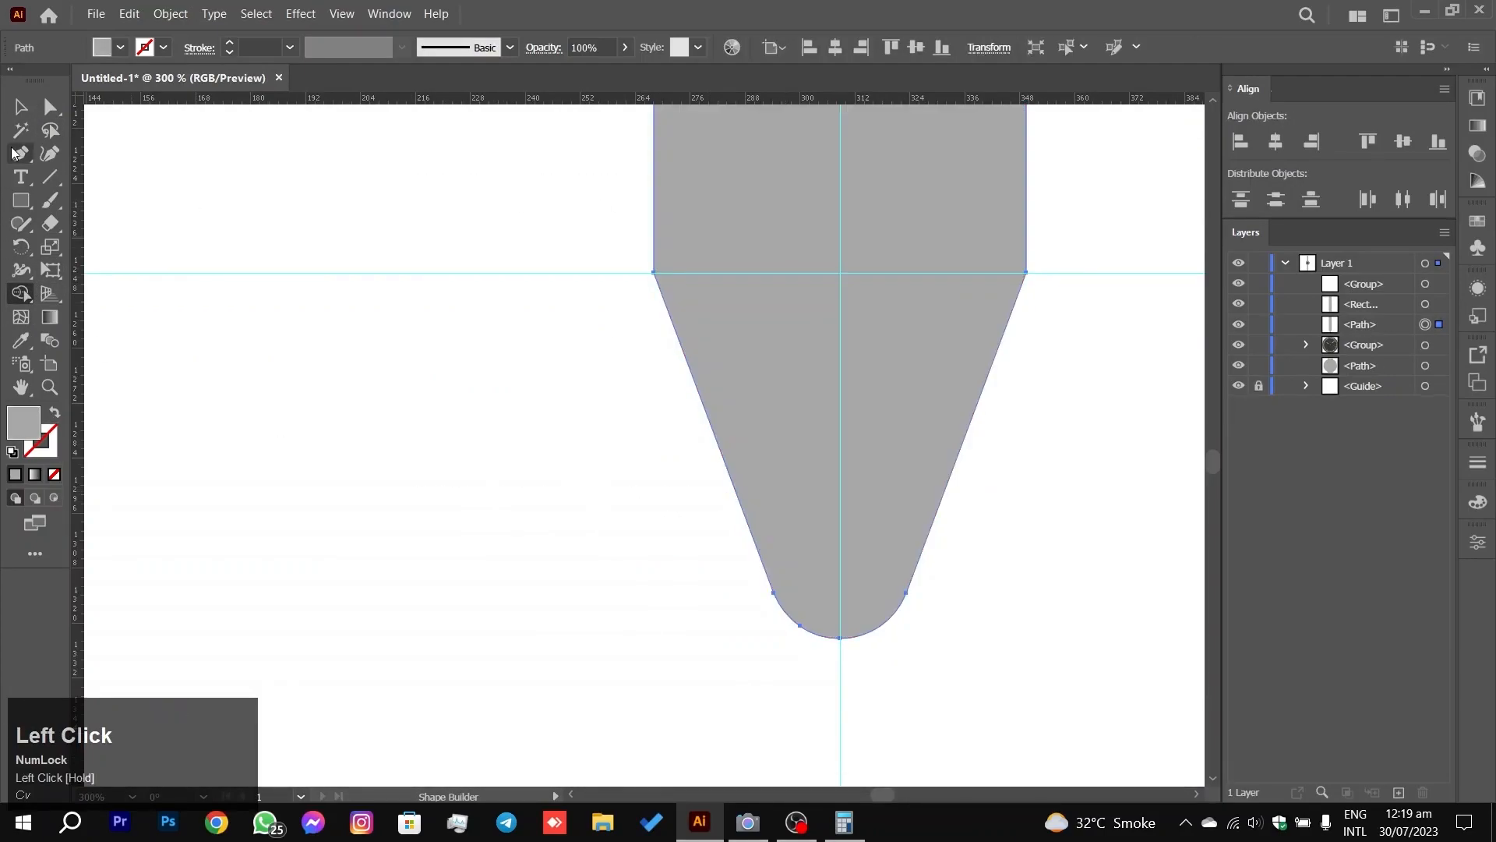
pyautogui.click(19, 103)
pyautogui.click(141, 273)
# Step: Round the two corners at the lower guide where the strap's straight sides meet the taper
pyautogui.click(52, 104)
pyautogui.moveTo(551, 348); pyautogui.dragTo(795, 266)
pyautogui.hotkey('ctrl', 'z')
pyautogui.moveTo(1104, 240); pyautogui.dragTo(825, 285)
pyautogui.click(666, 400)
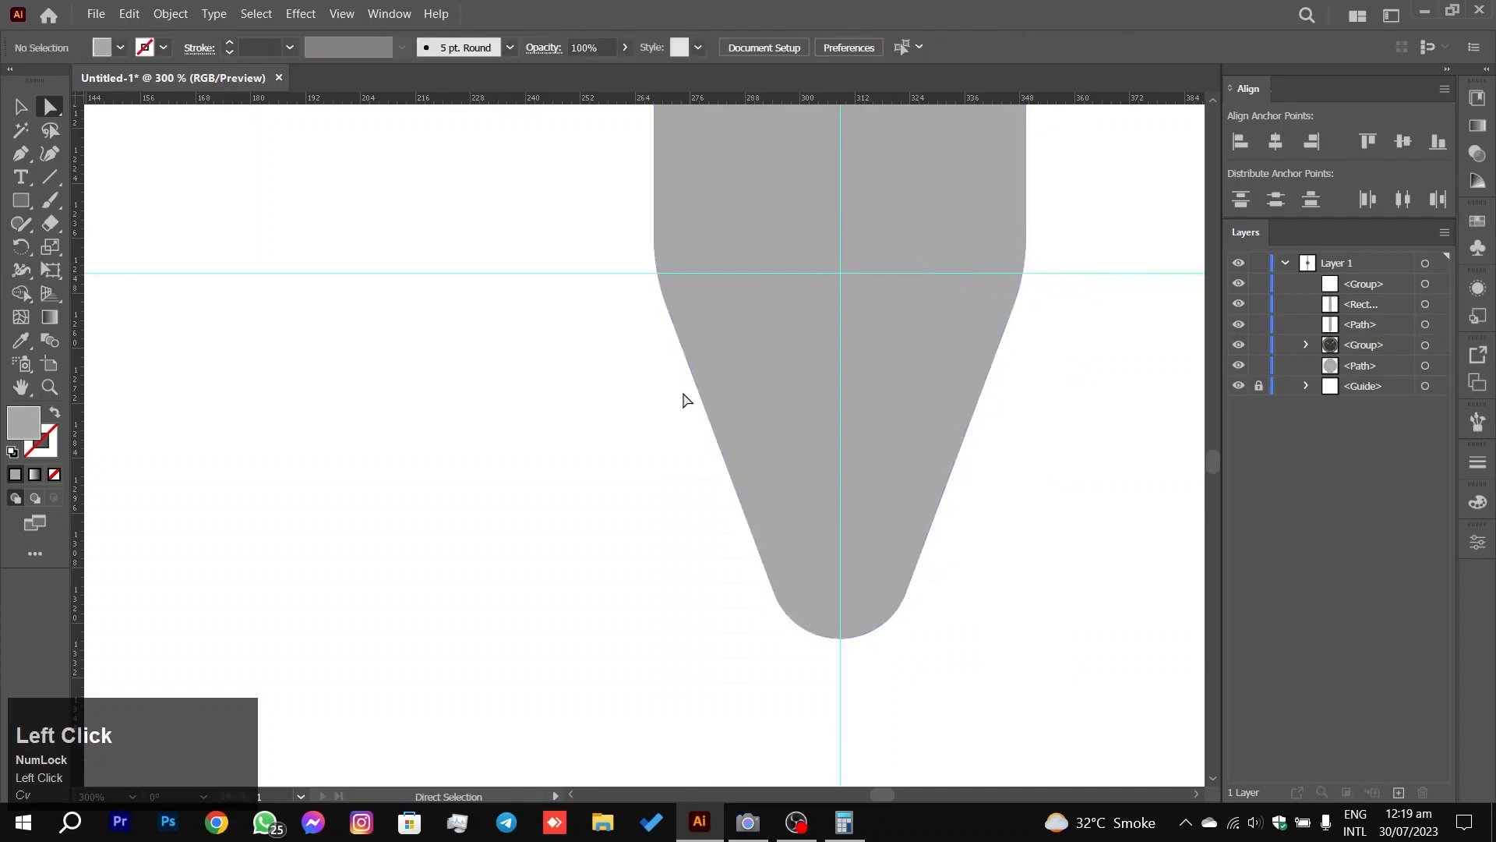
# Step: Shorten the lower strap's tapered tip by moving its end anchor points about 10 pt up
pyautogui.scroll(-6, 717, 404)
pyautogui.scroll(2, 681, 431)
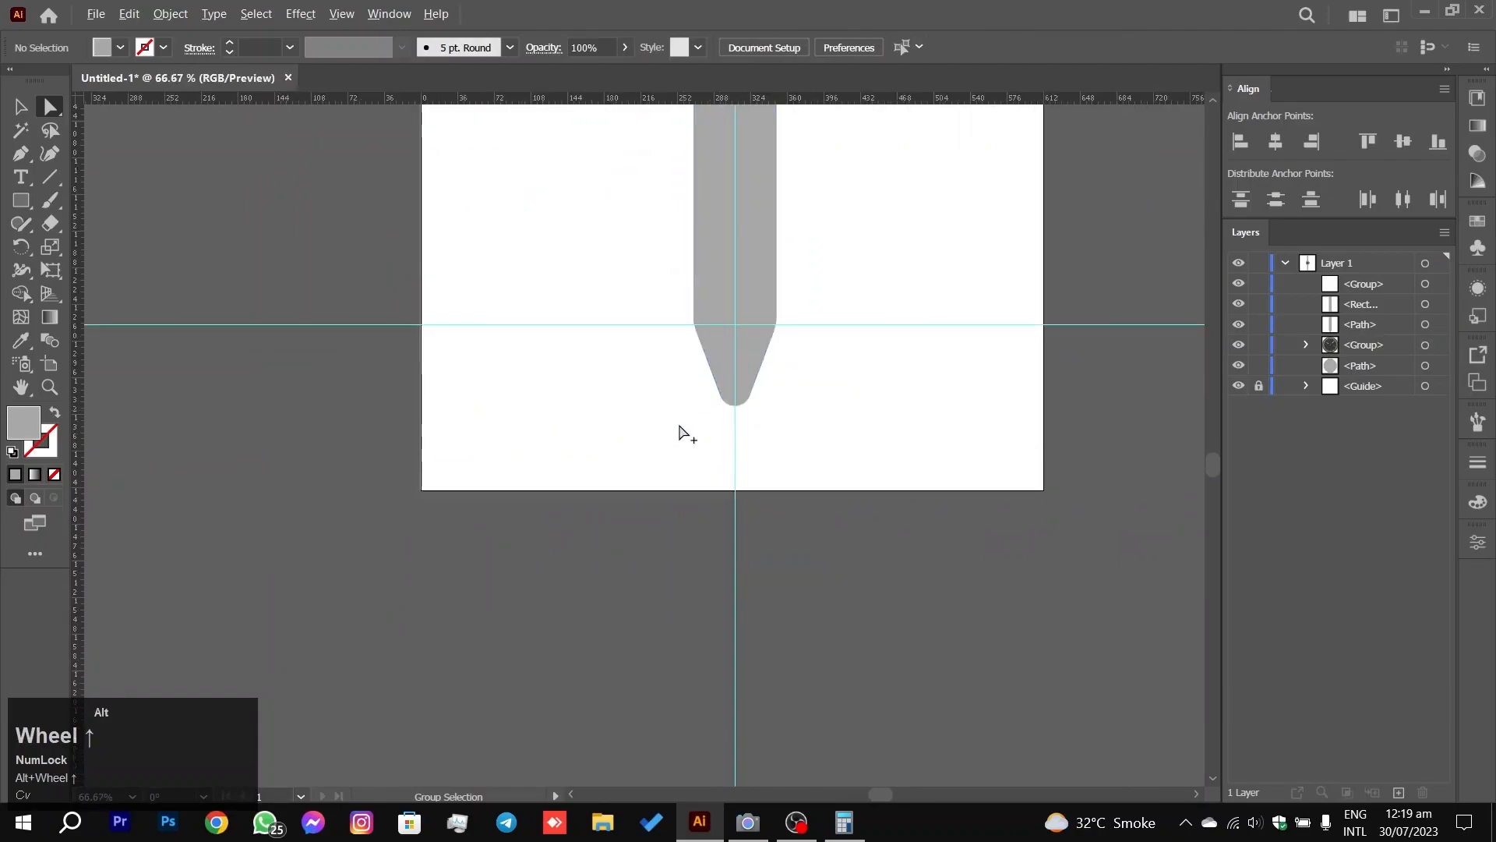
pyautogui.scroll(1, 680, 431)
pyautogui.moveTo(690, 428); pyautogui.dragTo(862, 349)
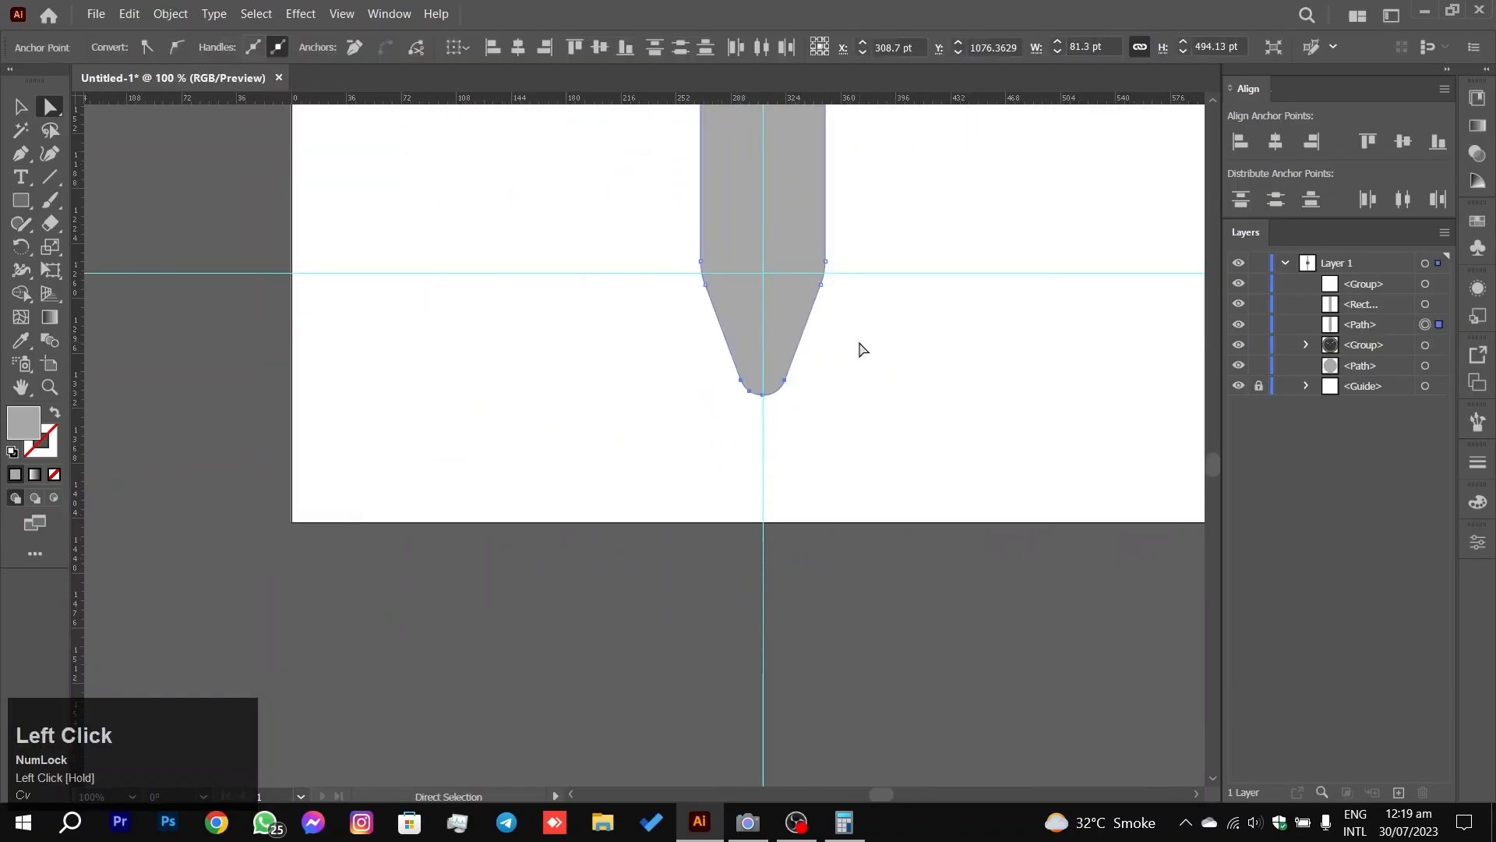
pyautogui.hotkey('shift', 'Up')
pyautogui.hotkey('shift', 'Up')
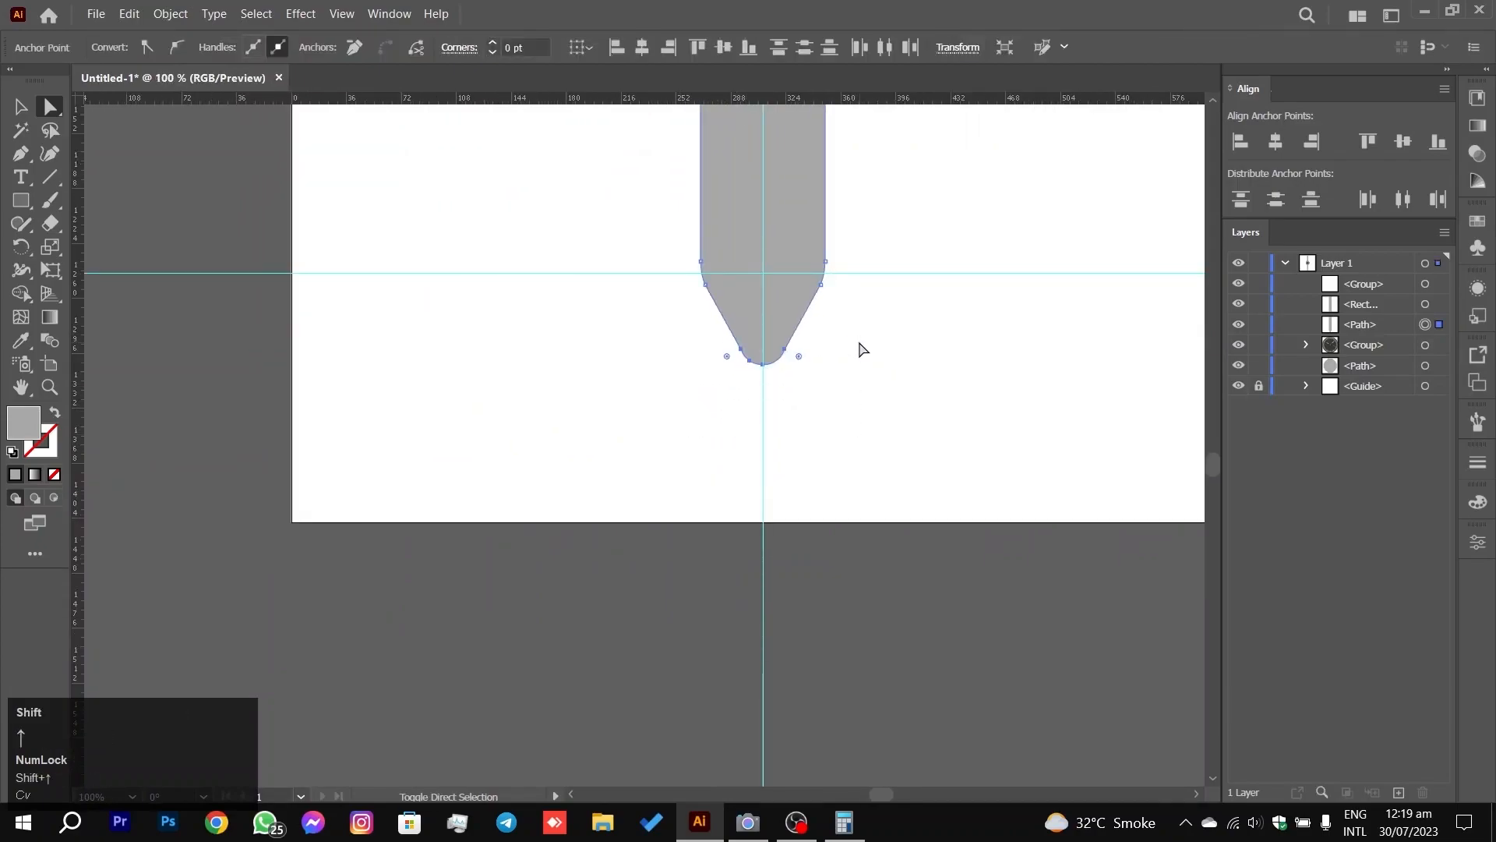
pyautogui.scroll(1, 860, 351)
pyautogui.click(861, 356)
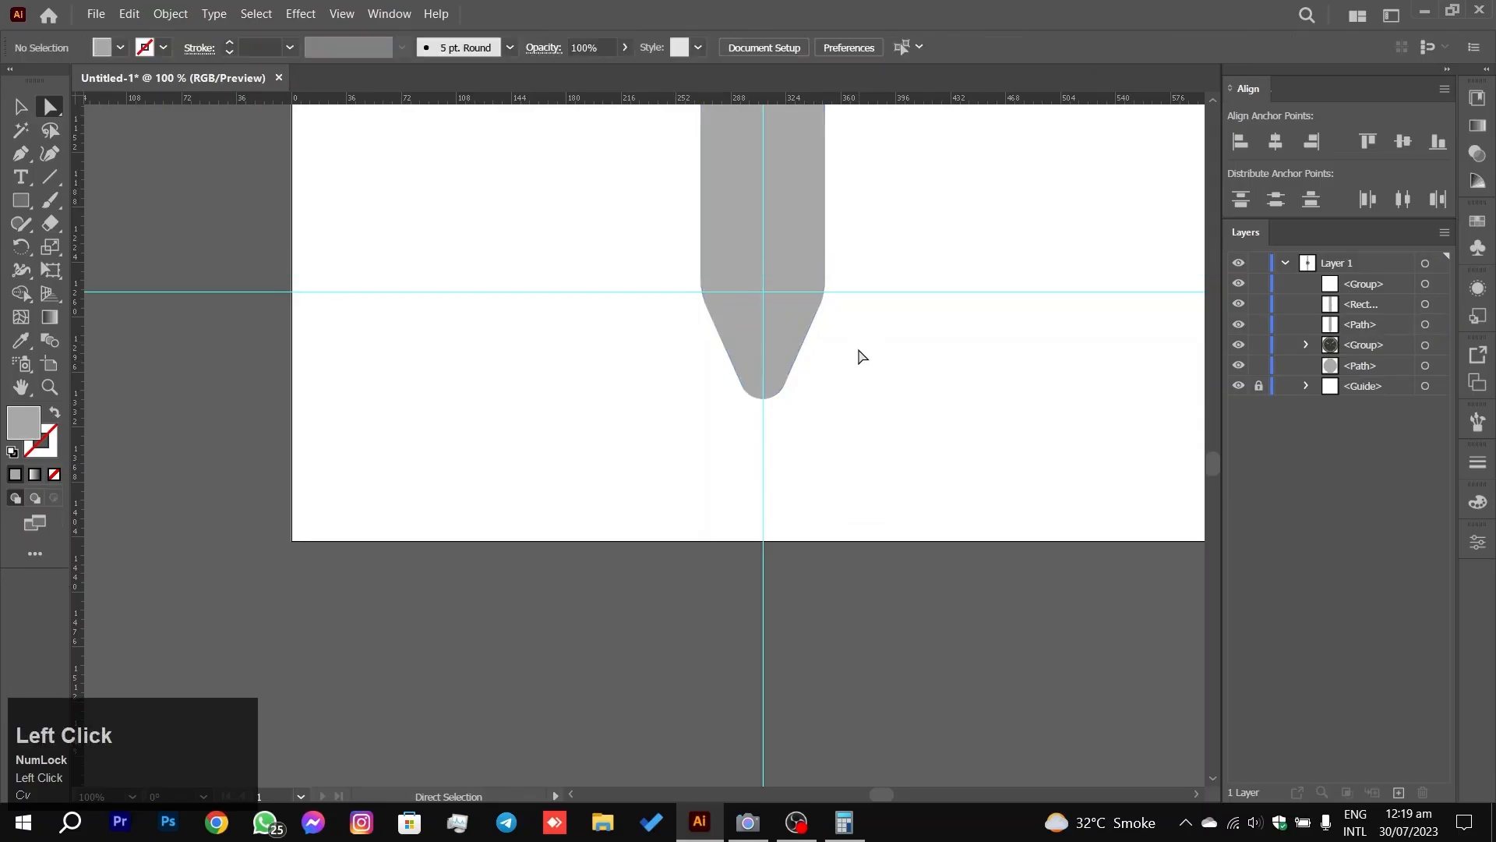
# Step: Extend the artboard's top edge upward beyond the upper strap, bringing the artboard height to about 1549.5 pt
pyautogui.scroll(-5, 865, 357)
pyautogui.moveTo(918, 280); pyautogui.dragTo(861, 421)
pyautogui.scroll(4, 809, 462)
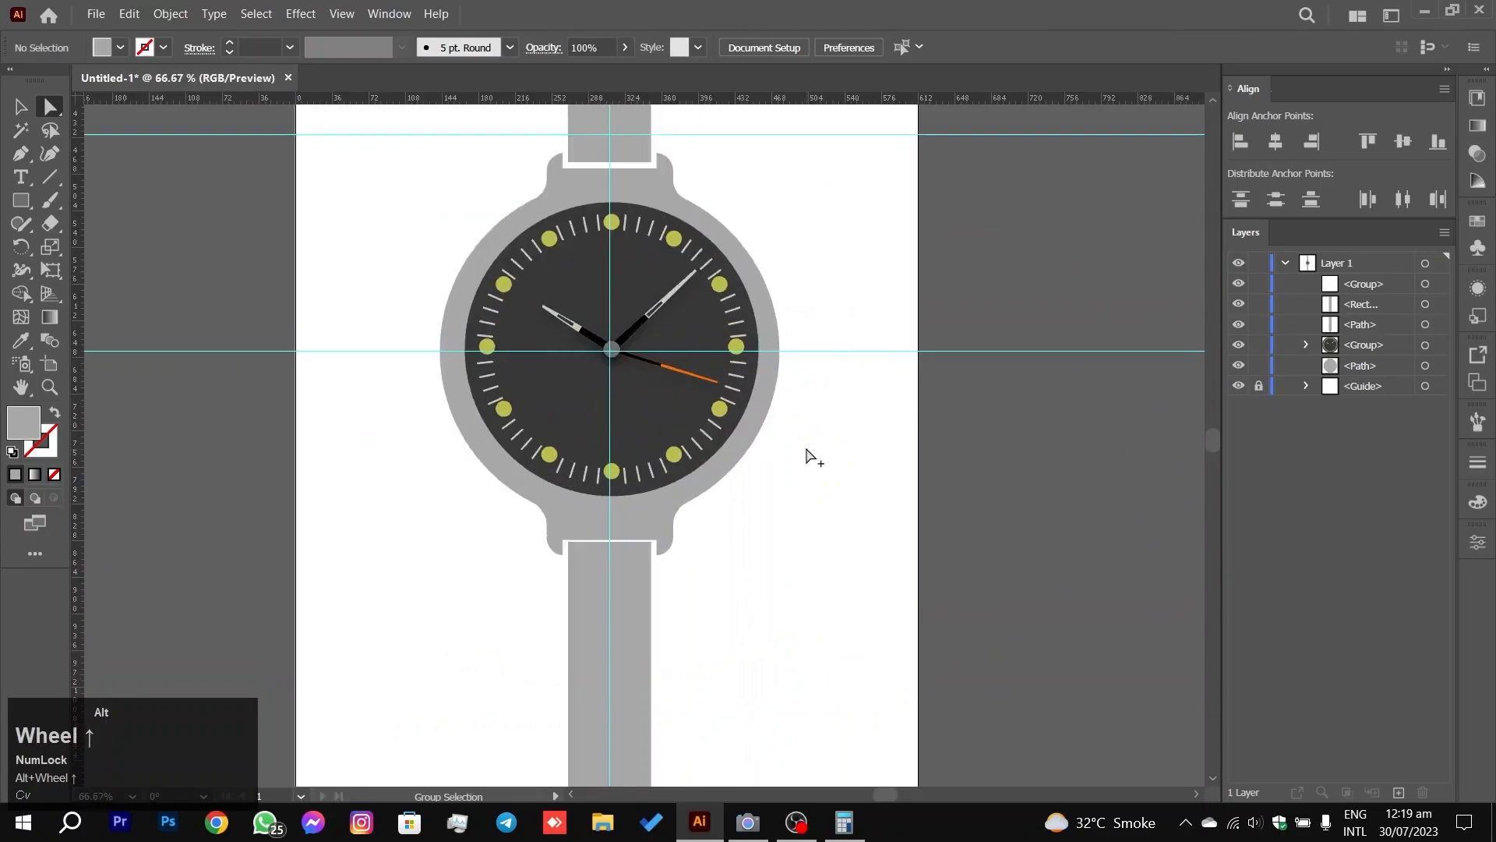
pyautogui.scroll(5, 810, 269)
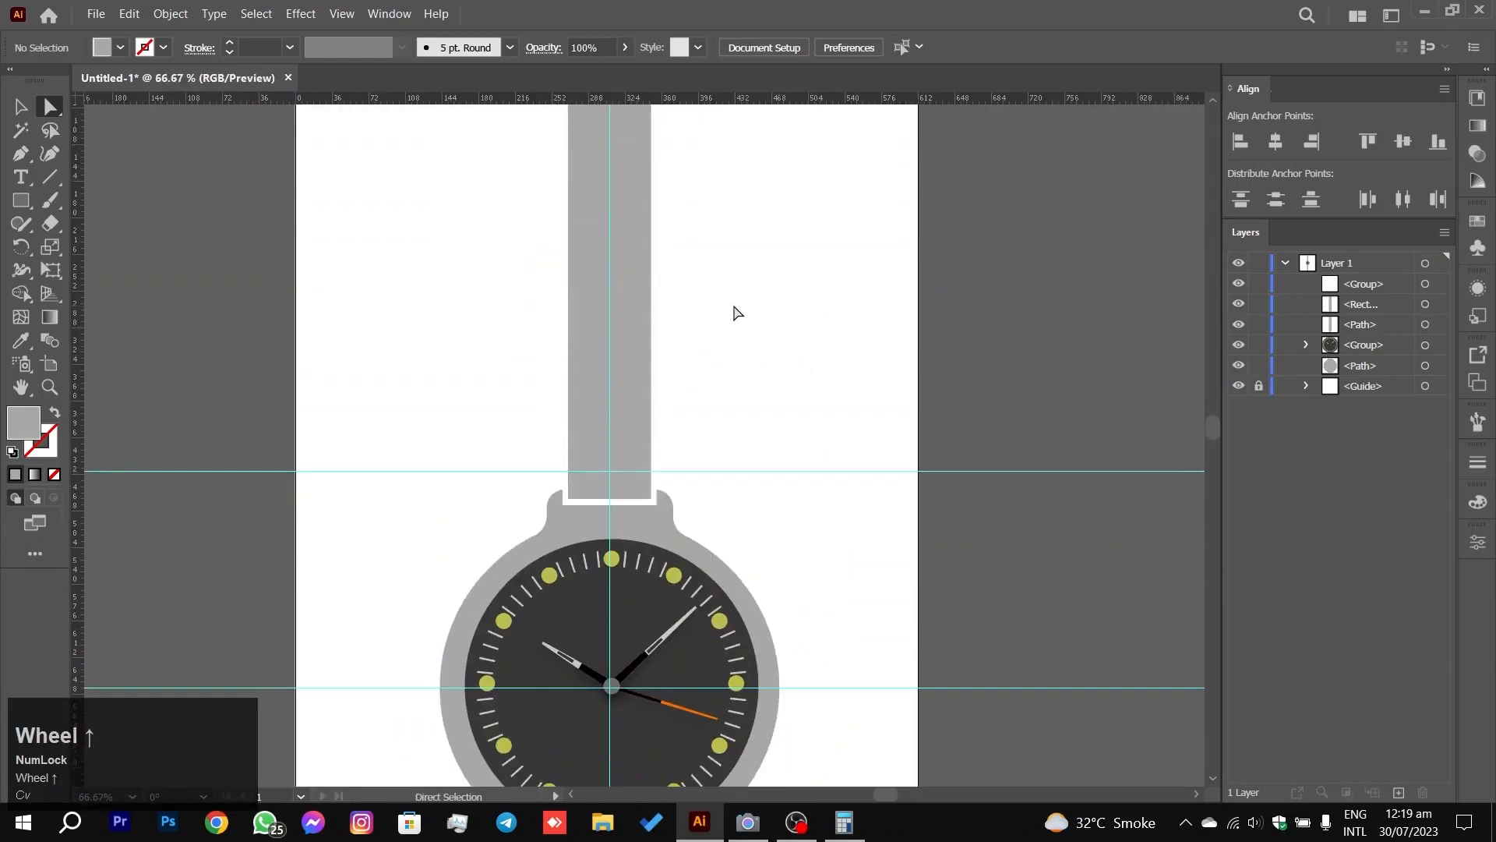
pyautogui.scroll(2, 740, 315)
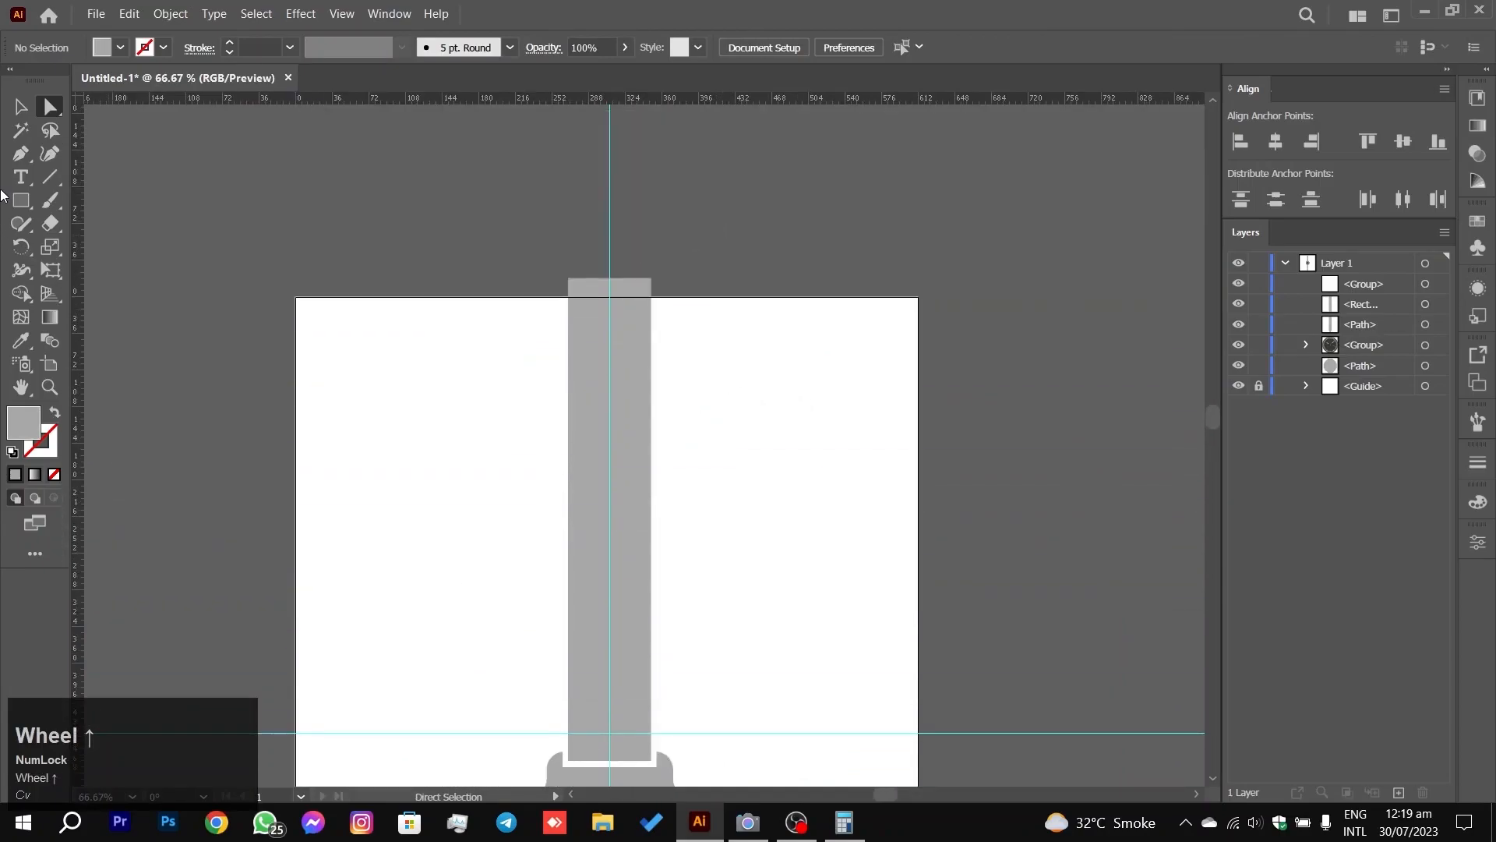
pyautogui.click(49, 363)
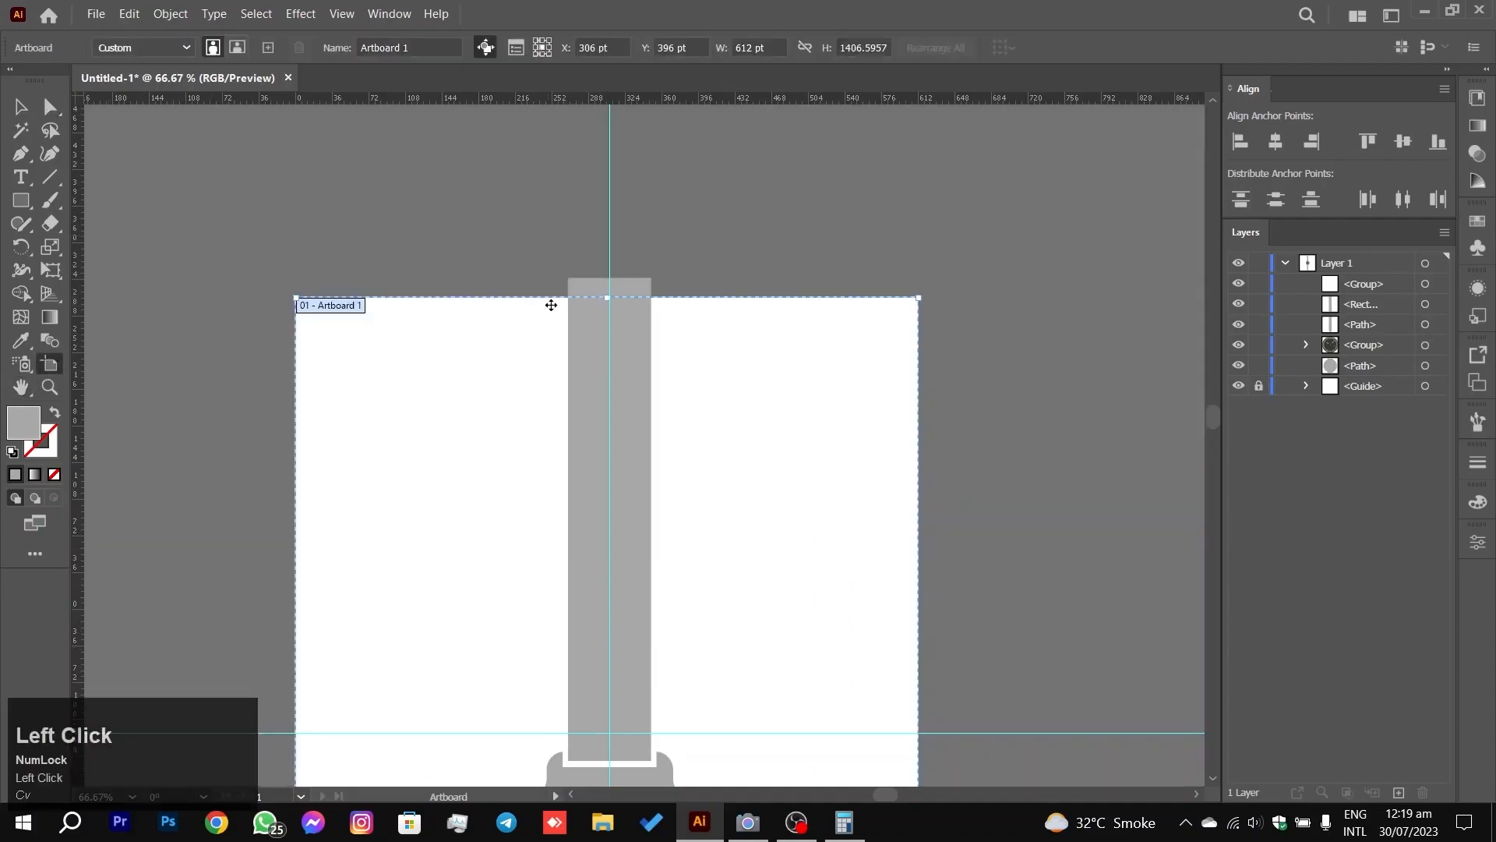
pyautogui.moveTo(609, 300); pyautogui.dragTo(611, 151)
pyautogui.click(50, 106)
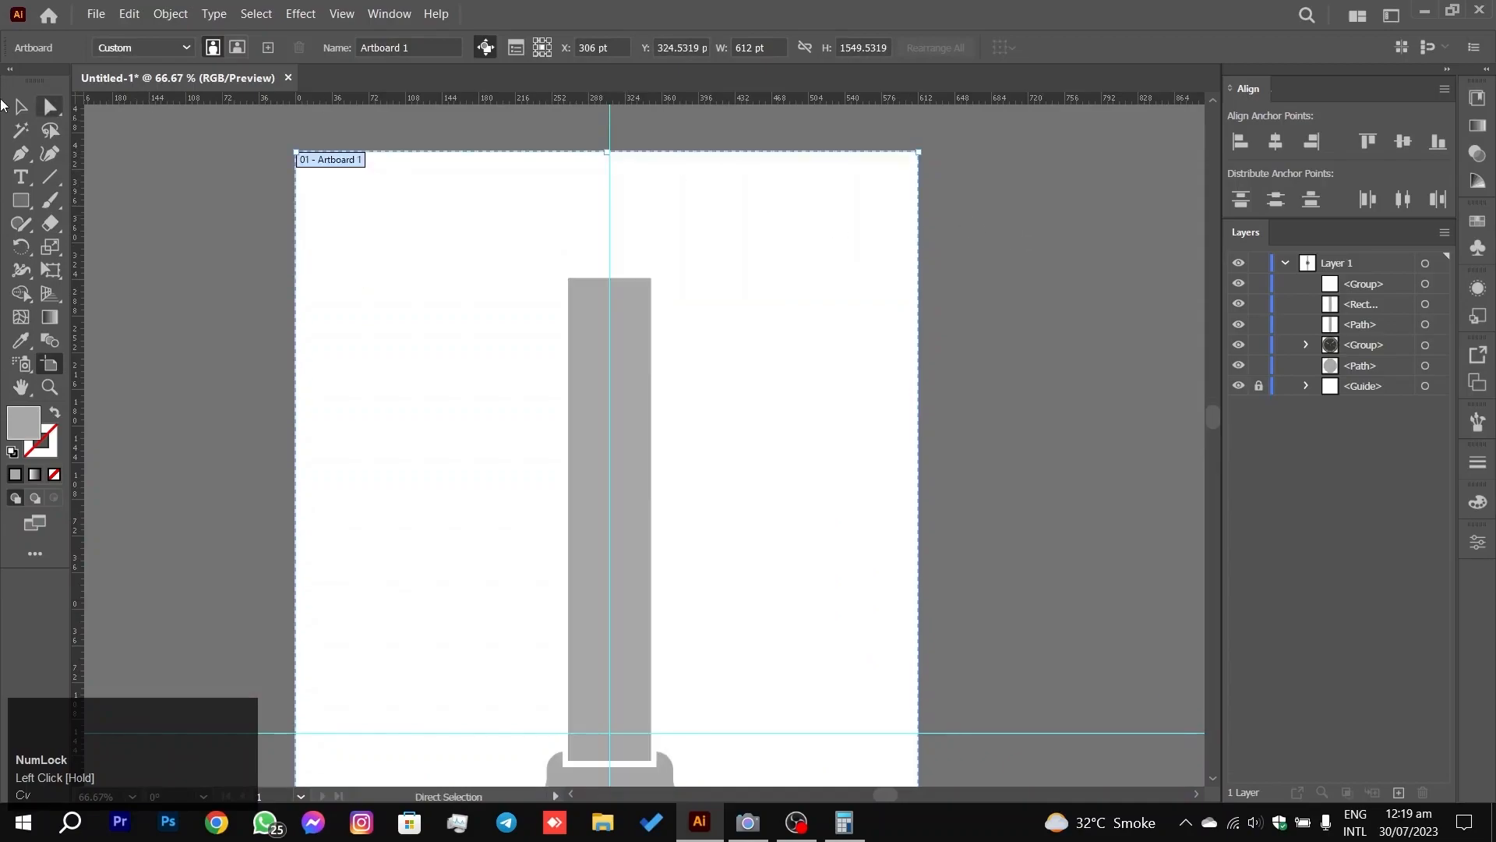
pyautogui.click(22, 106)
# Step: Draw a rectangle wider than the upper strap over its top end and center it horizontally on the strap
pyautogui.keyDown('alt'); pyautogui.scroll(5, 334, 287); pyautogui.keyUp('alt')
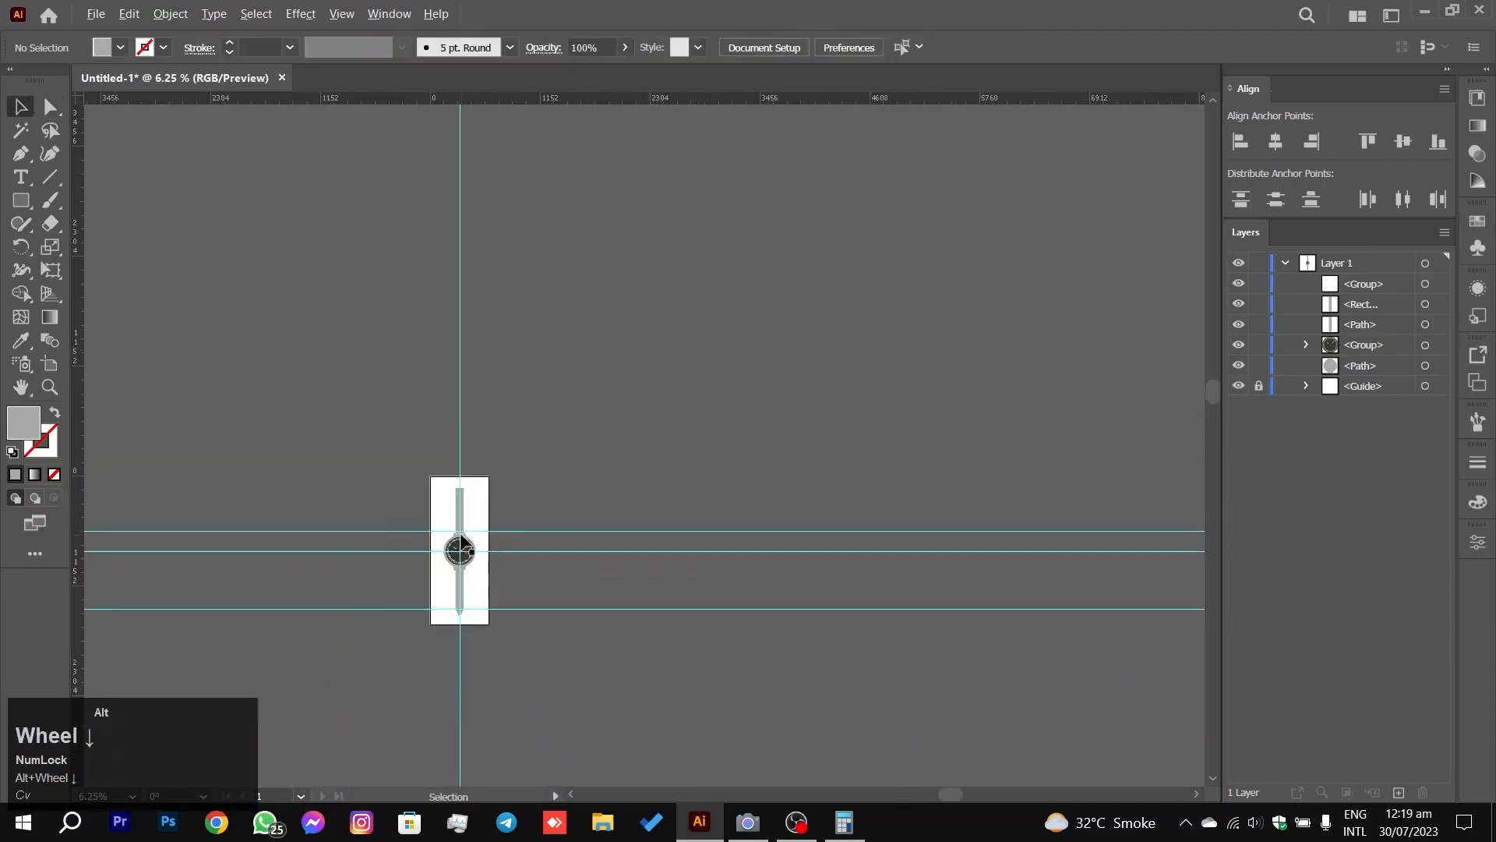
pyautogui.scroll(-10, 516, 435)
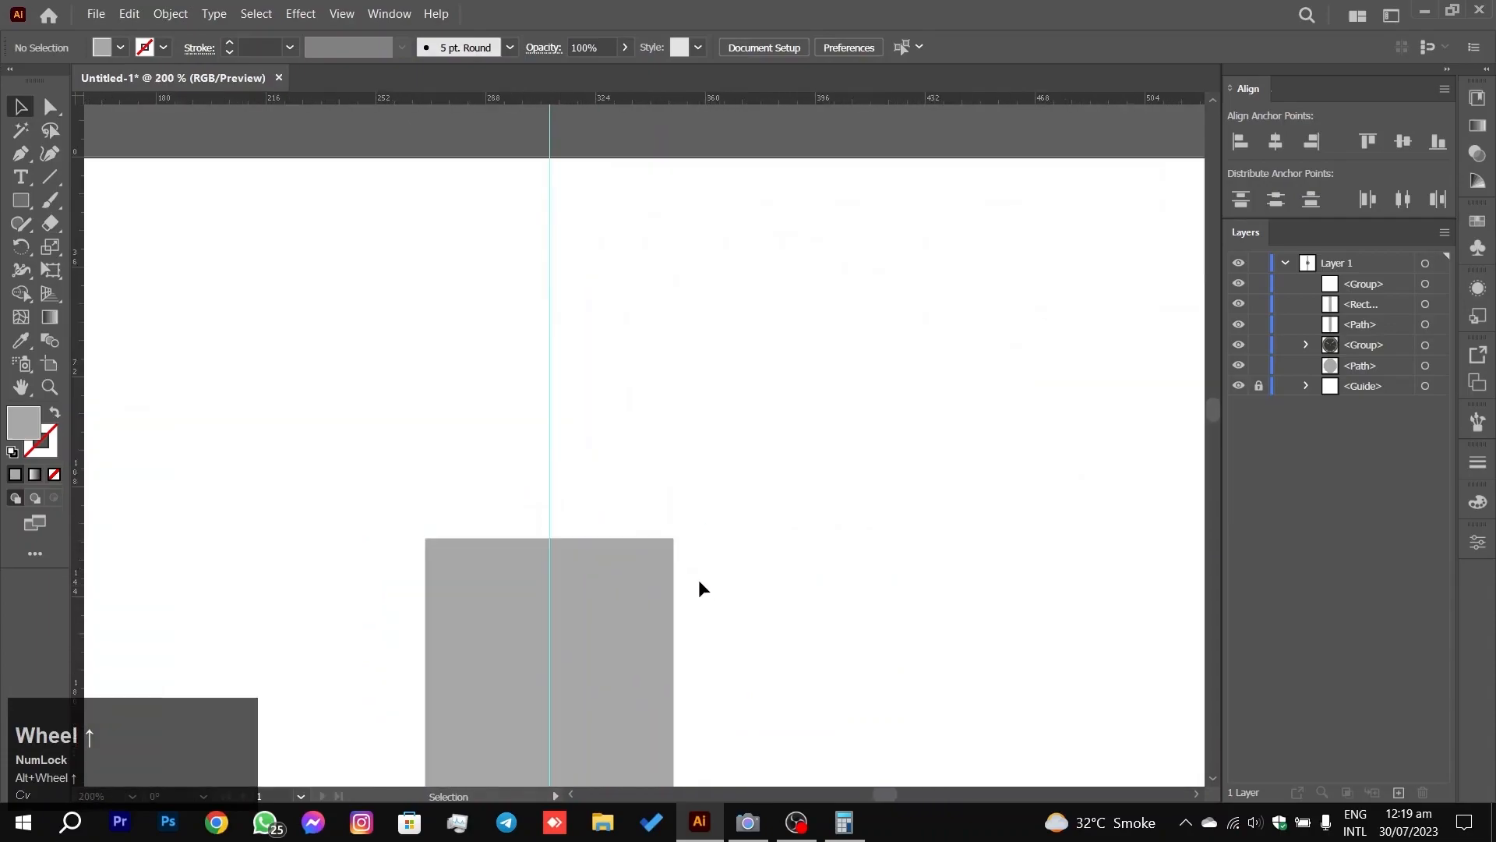
pyautogui.scroll(-2, 645, 521)
pyautogui.click(21, 200)
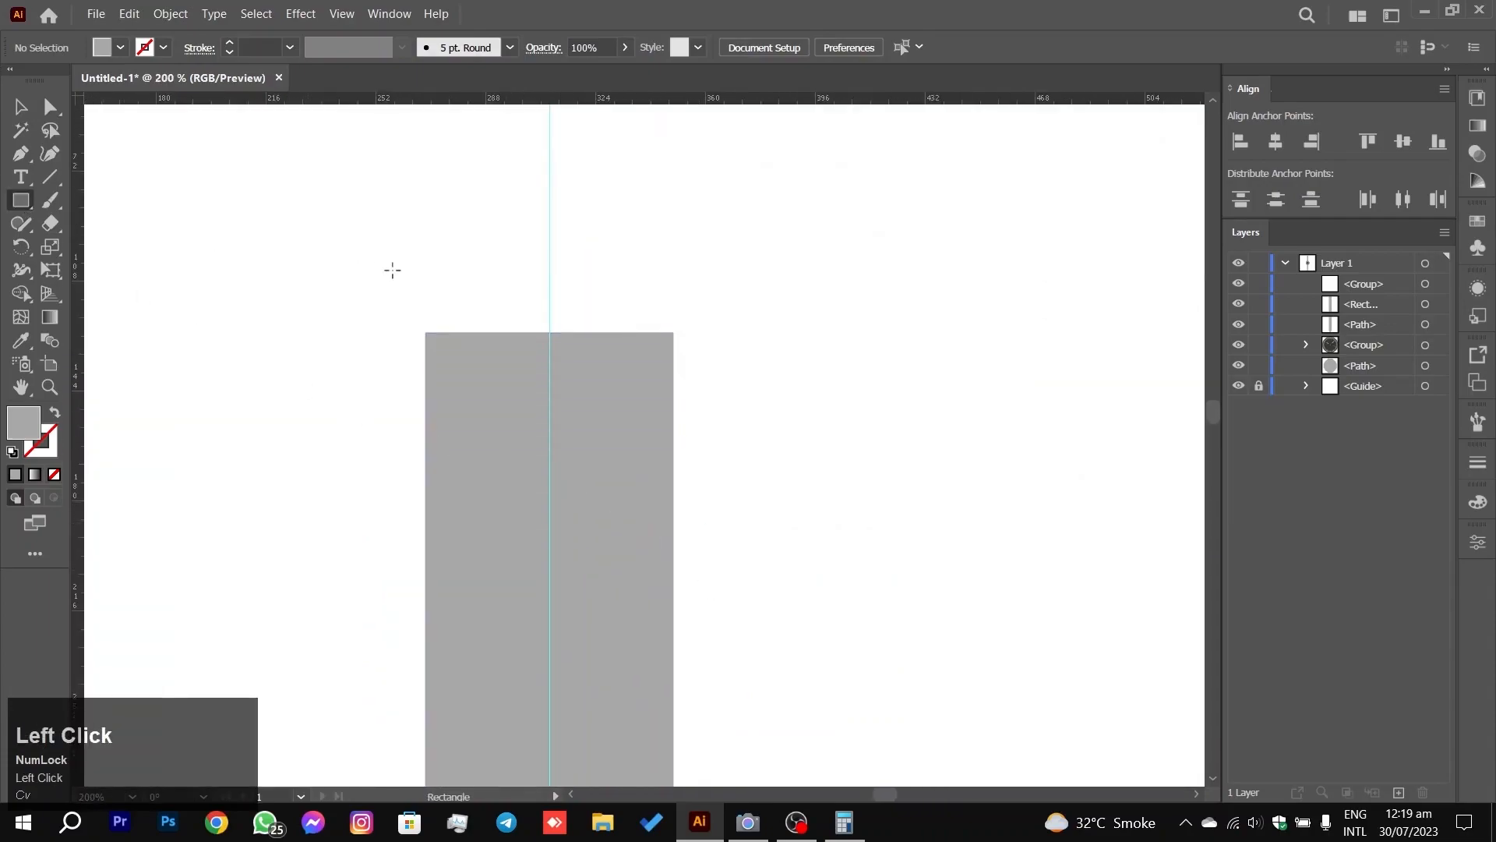
pyautogui.moveTo(359, 247); pyautogui.dragTo(739, 460)
pyautogui.press('v')
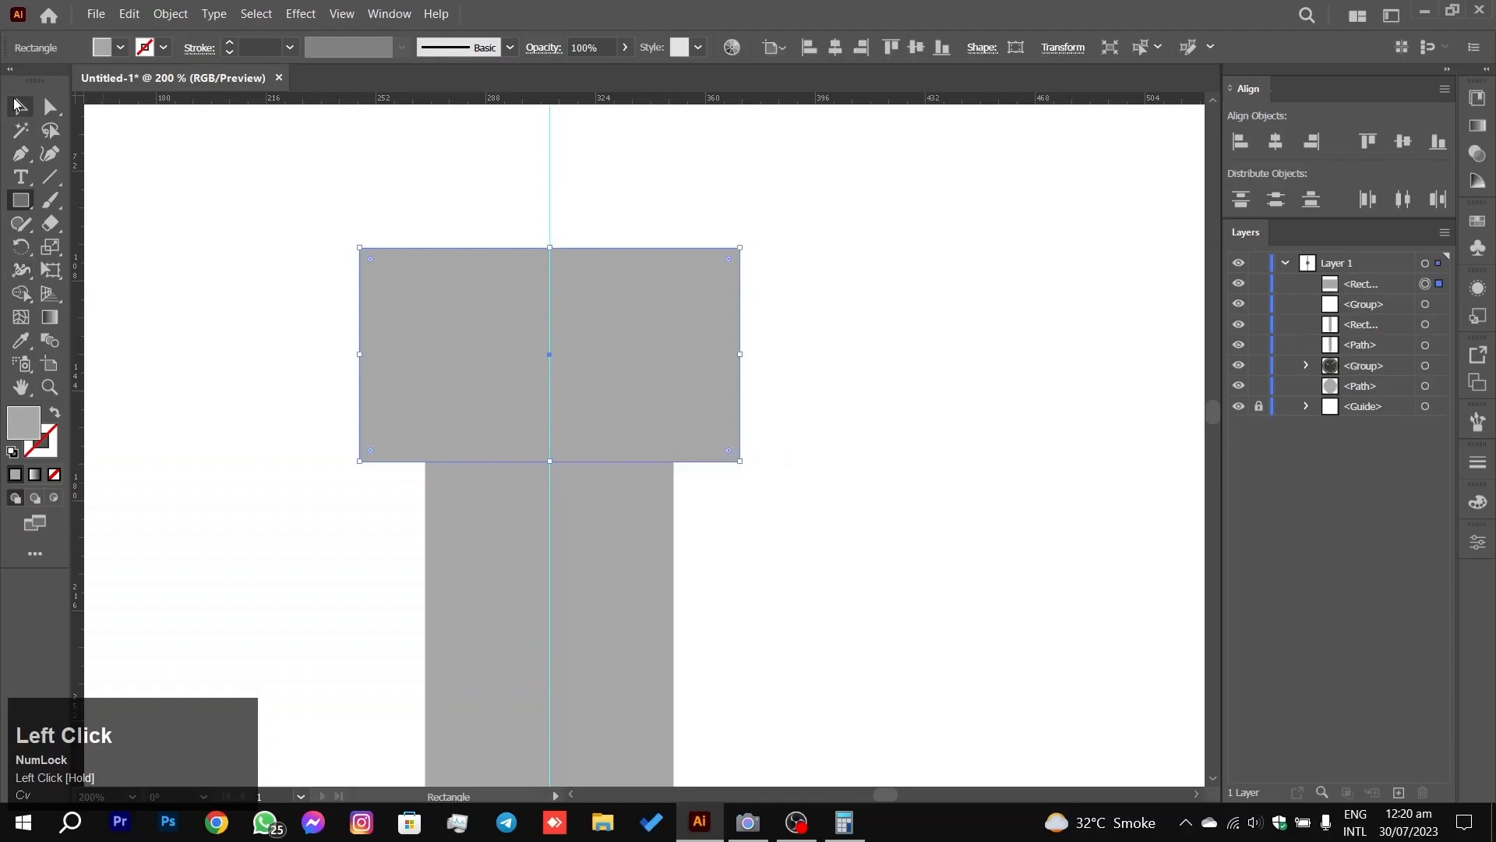
pyautogui.moveTo(241, 232)
pyautogui.mouseDown()
pyautogui.moveTo(595, 486)
pyautogui.moveTo(741, 503)
pyautogui.mouseUp()
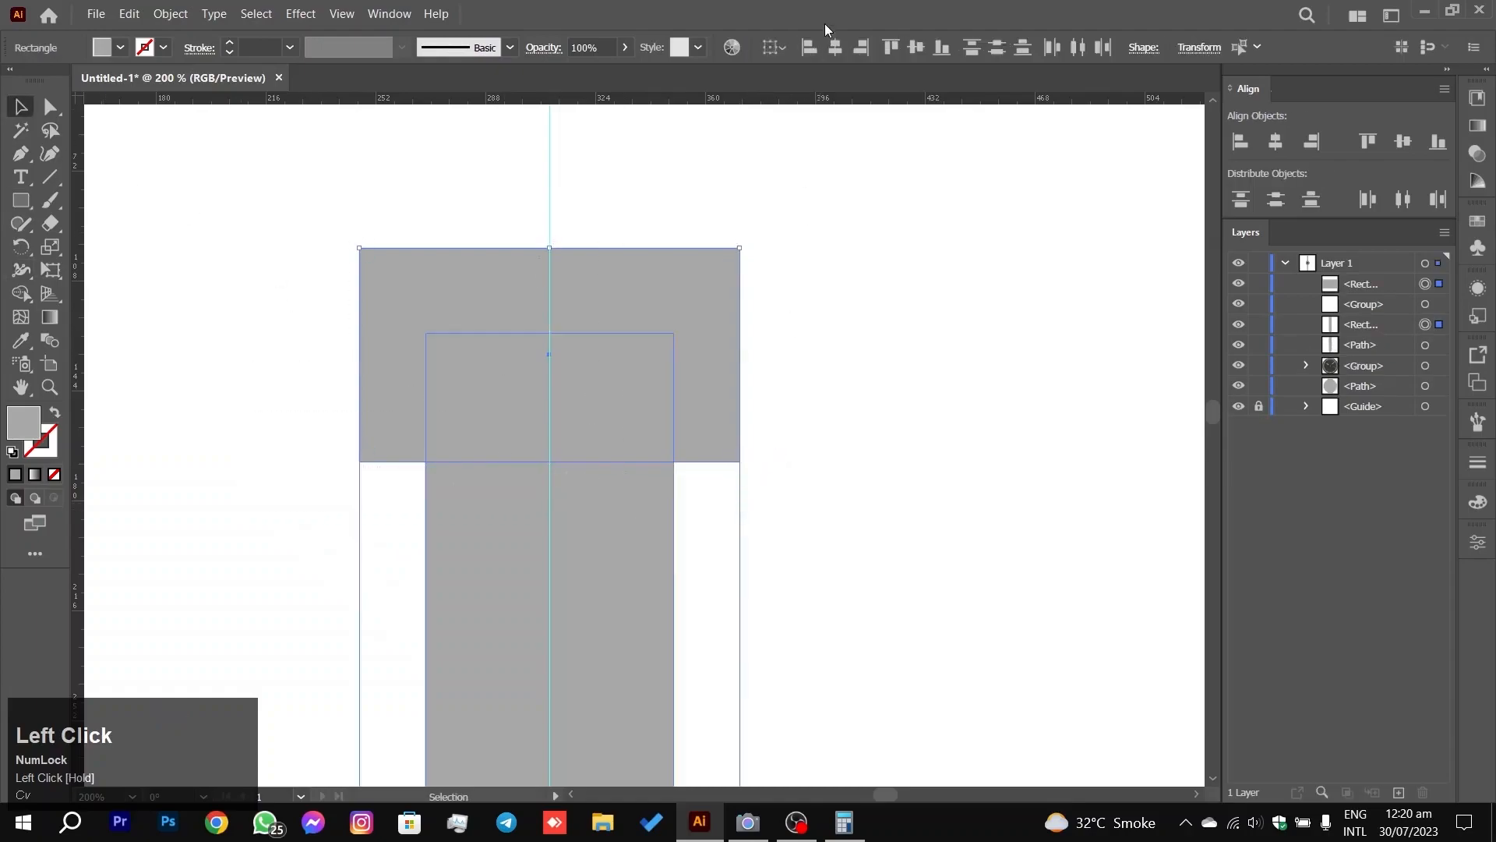
pyautogui.click(619, 555)
pyautogui.click(866, 390)
# Step: Fill the rectangle at the top of the upper strap with dark gray 5B5B5B
pyautogui.scroll(-5, 847, 442)
pyautogui.scroll(-5, 825, 452)
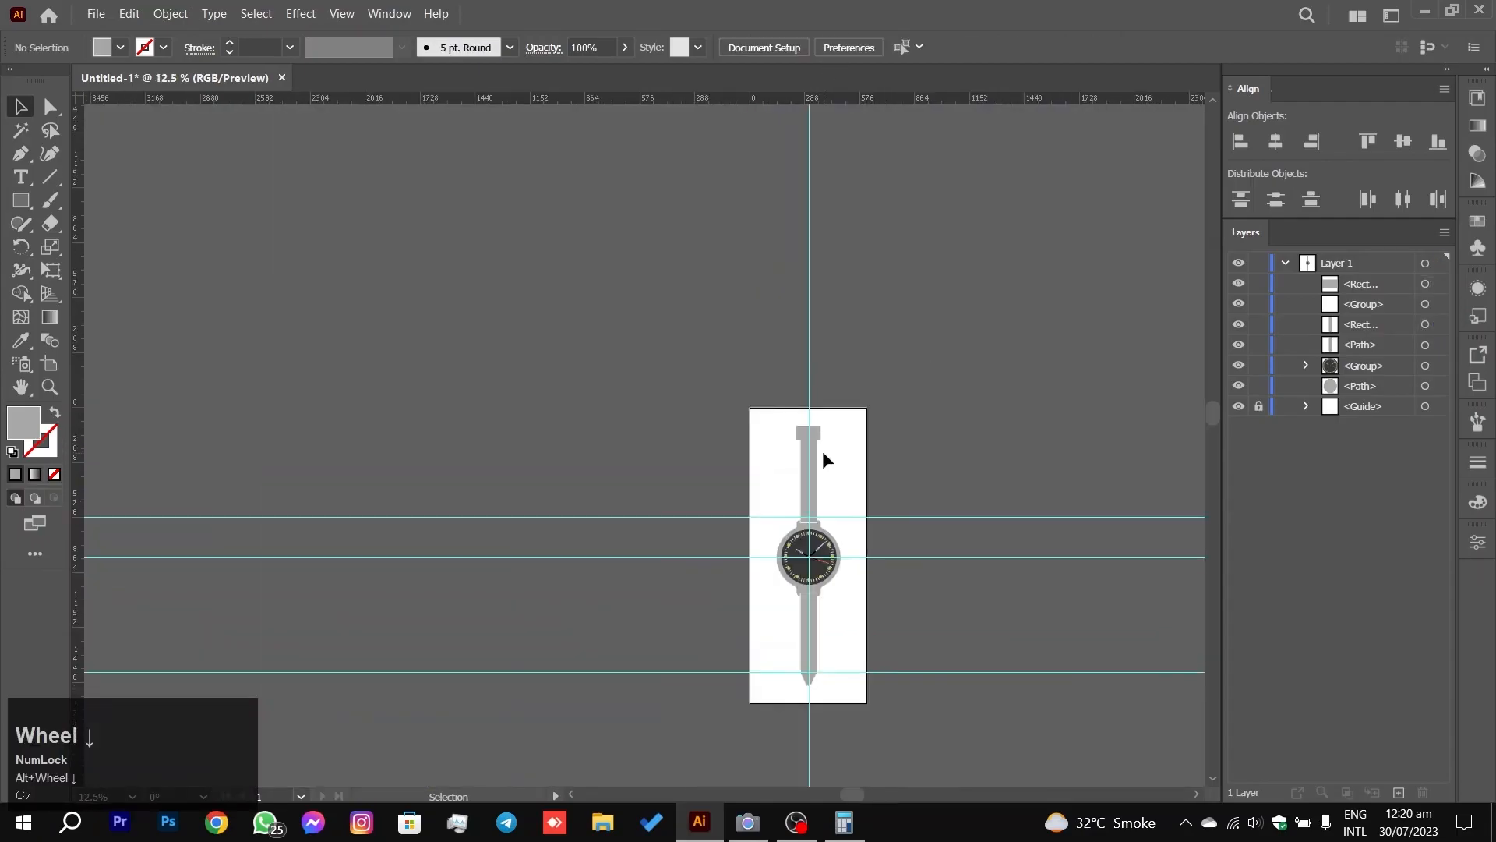
pyautogui.scroll(6, 826, 456)
pyautogui.scroll(-2, 848, 233)
pyautogui.moveTo(918, 231); pyautogui.dragTo(868, 480)
pyautogui.click(709, 276)
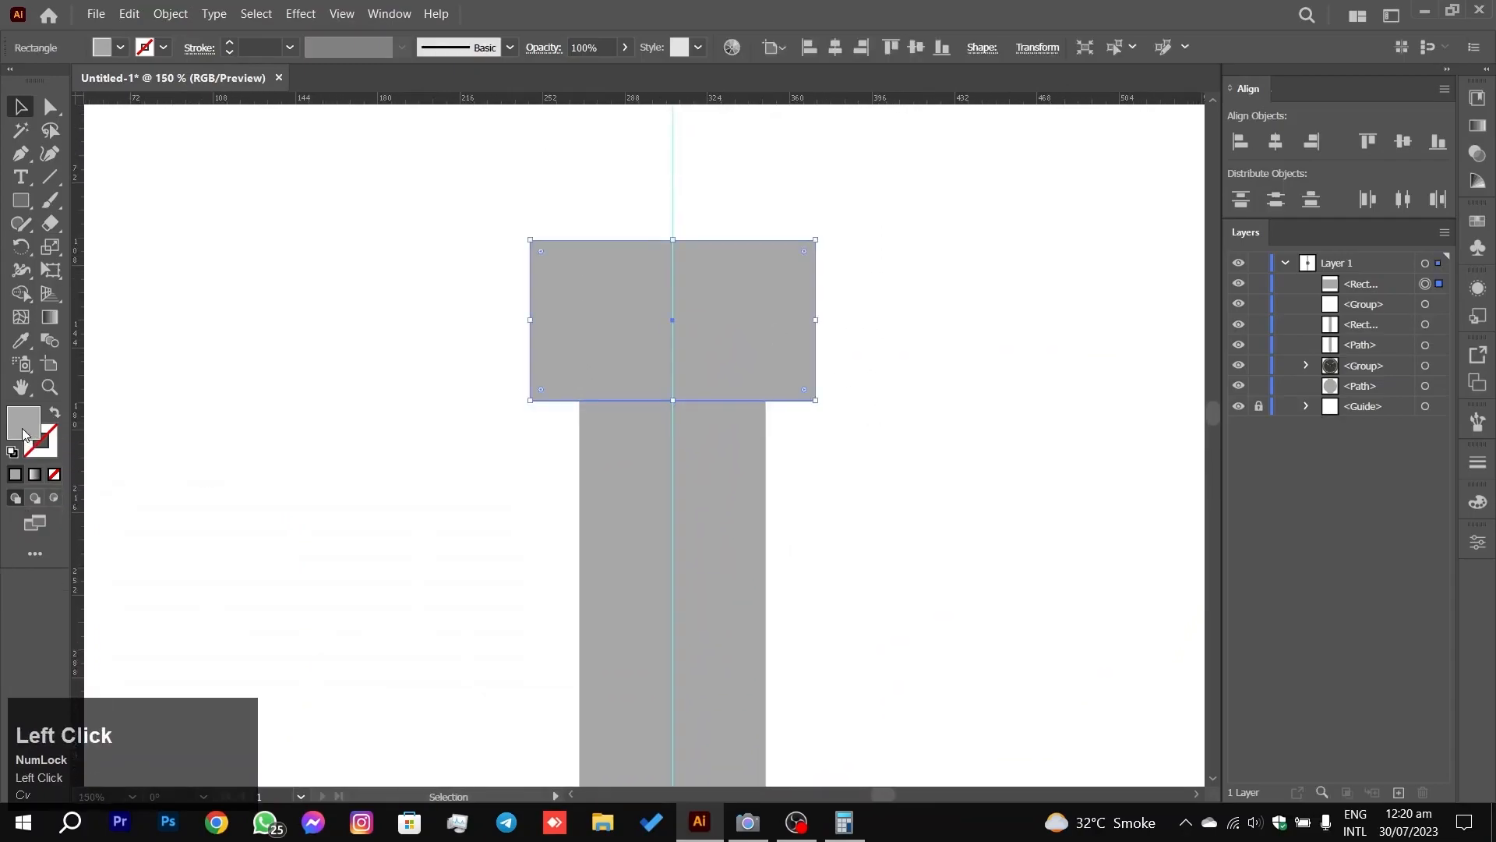
pyautogui.moveTo(511, 449); pyautogui.dragTo(471, 437)
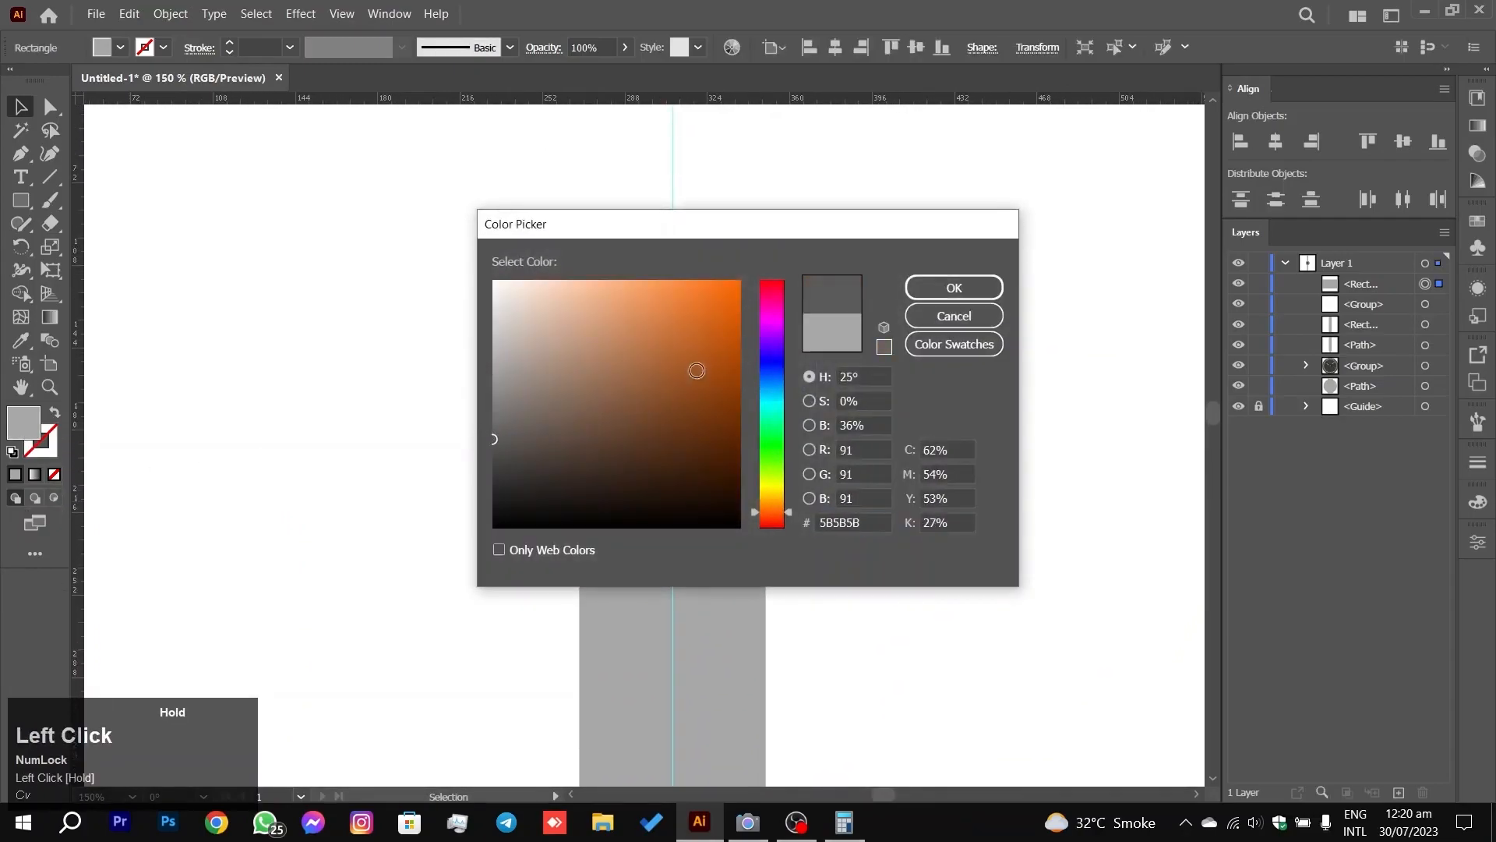
pyautogui.click(955, 290)
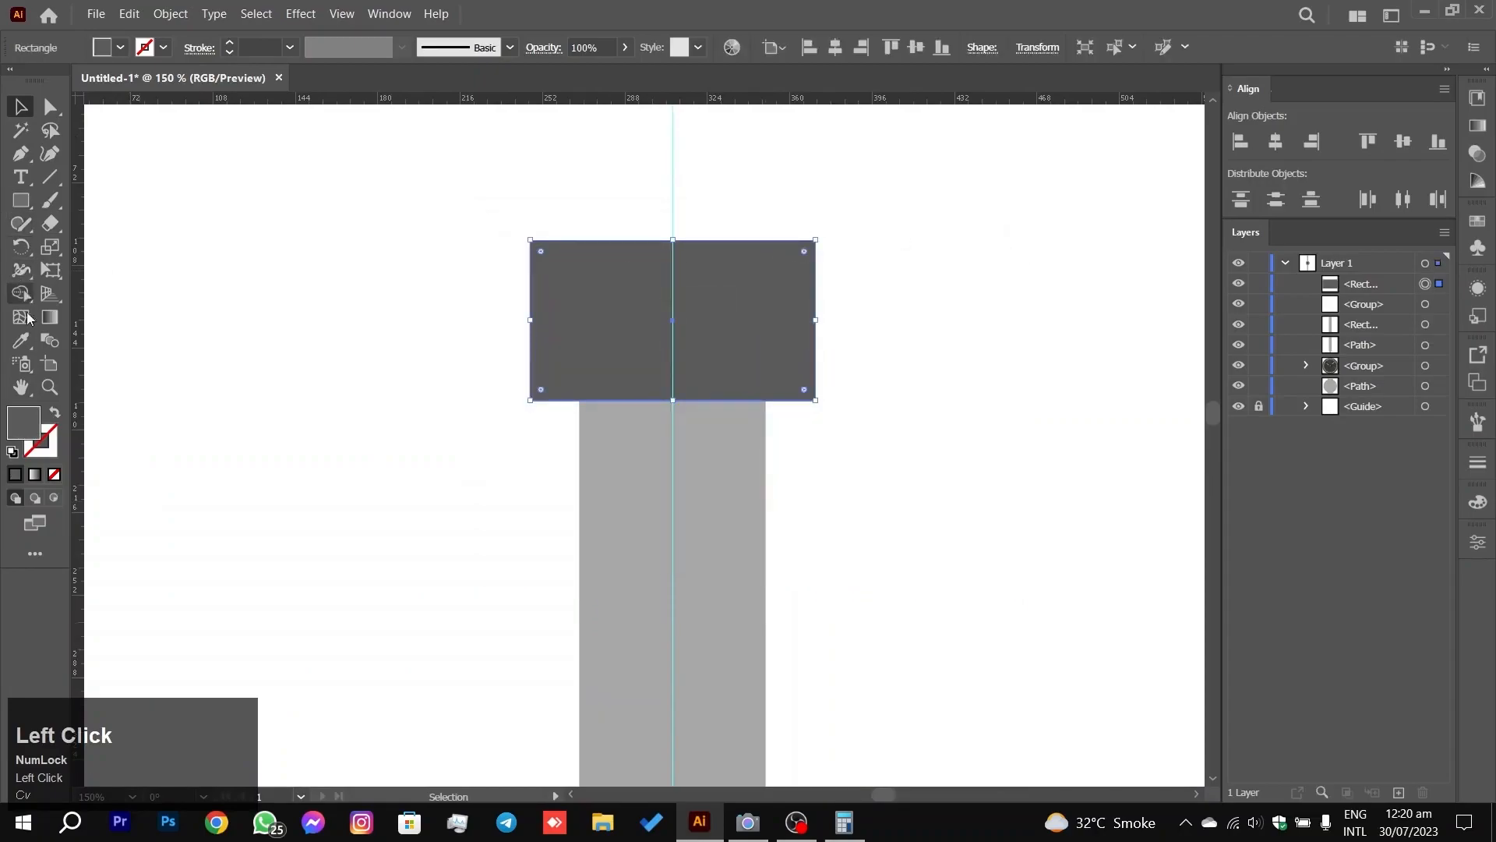
# Step: Draw a narrower, slightly lower rectangle over the dark one, raise its top edge, and nudge it 2 pt right toward the vertical guide
pyautogui.click(24, 199)
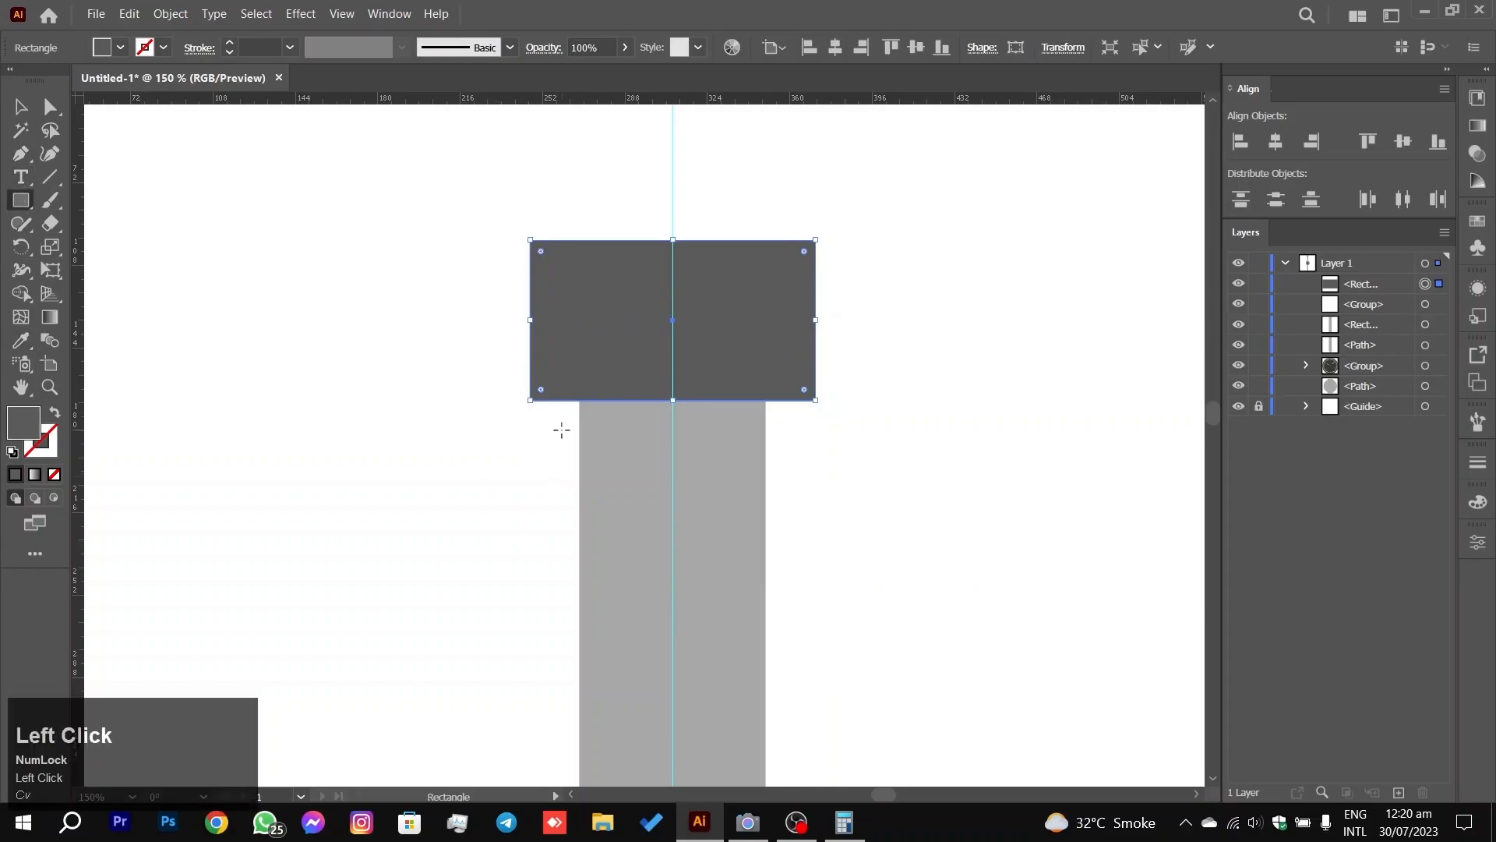
pyautogui.moveTo(554, 439); pyautogui.dragTo(783, 294)
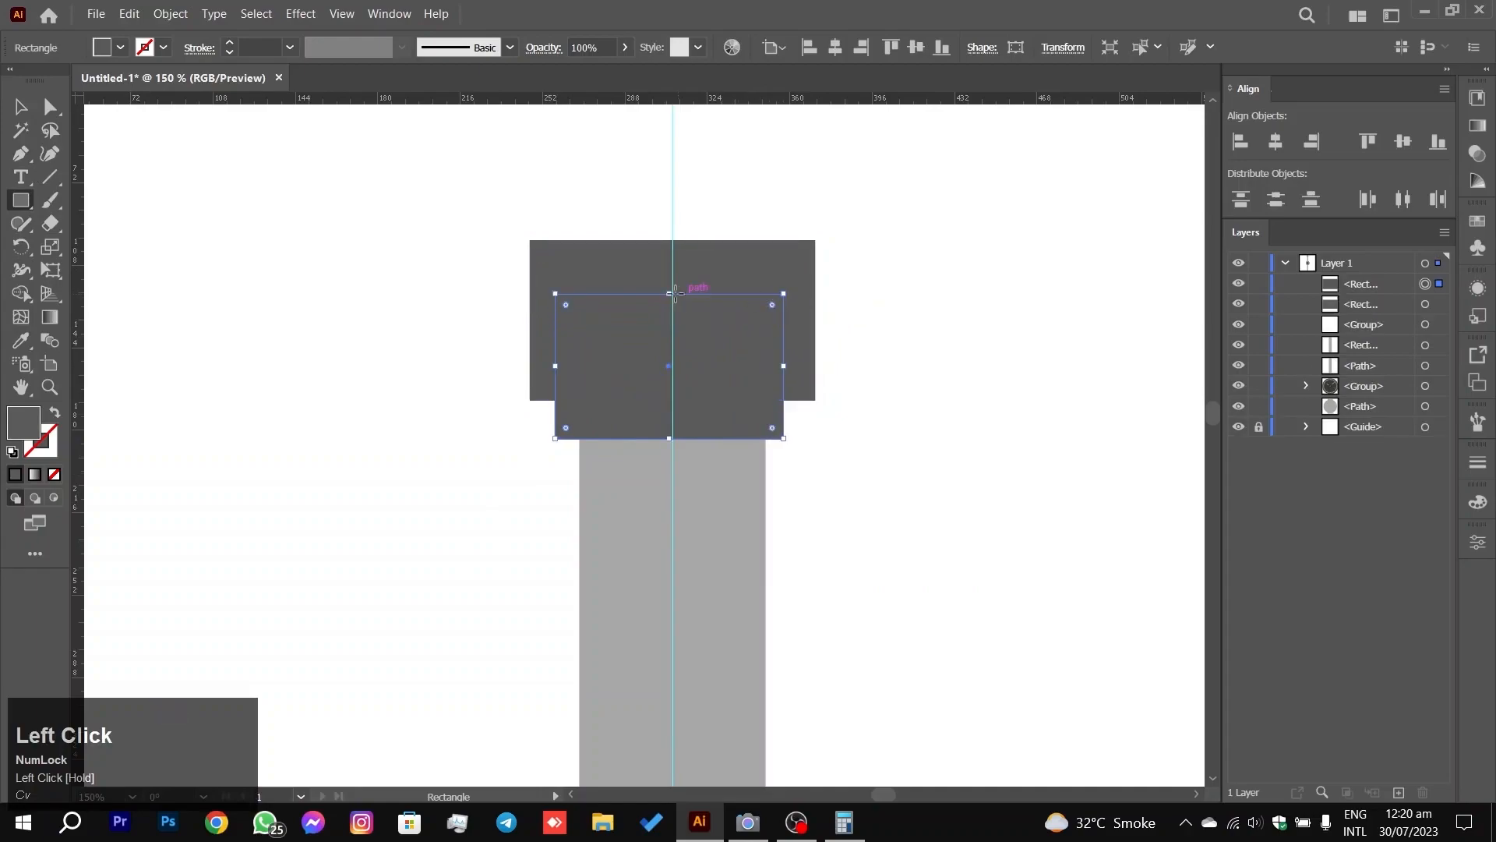
pyautogui.moveTo(674, 294); pyautogui.dragTo(686, 275)
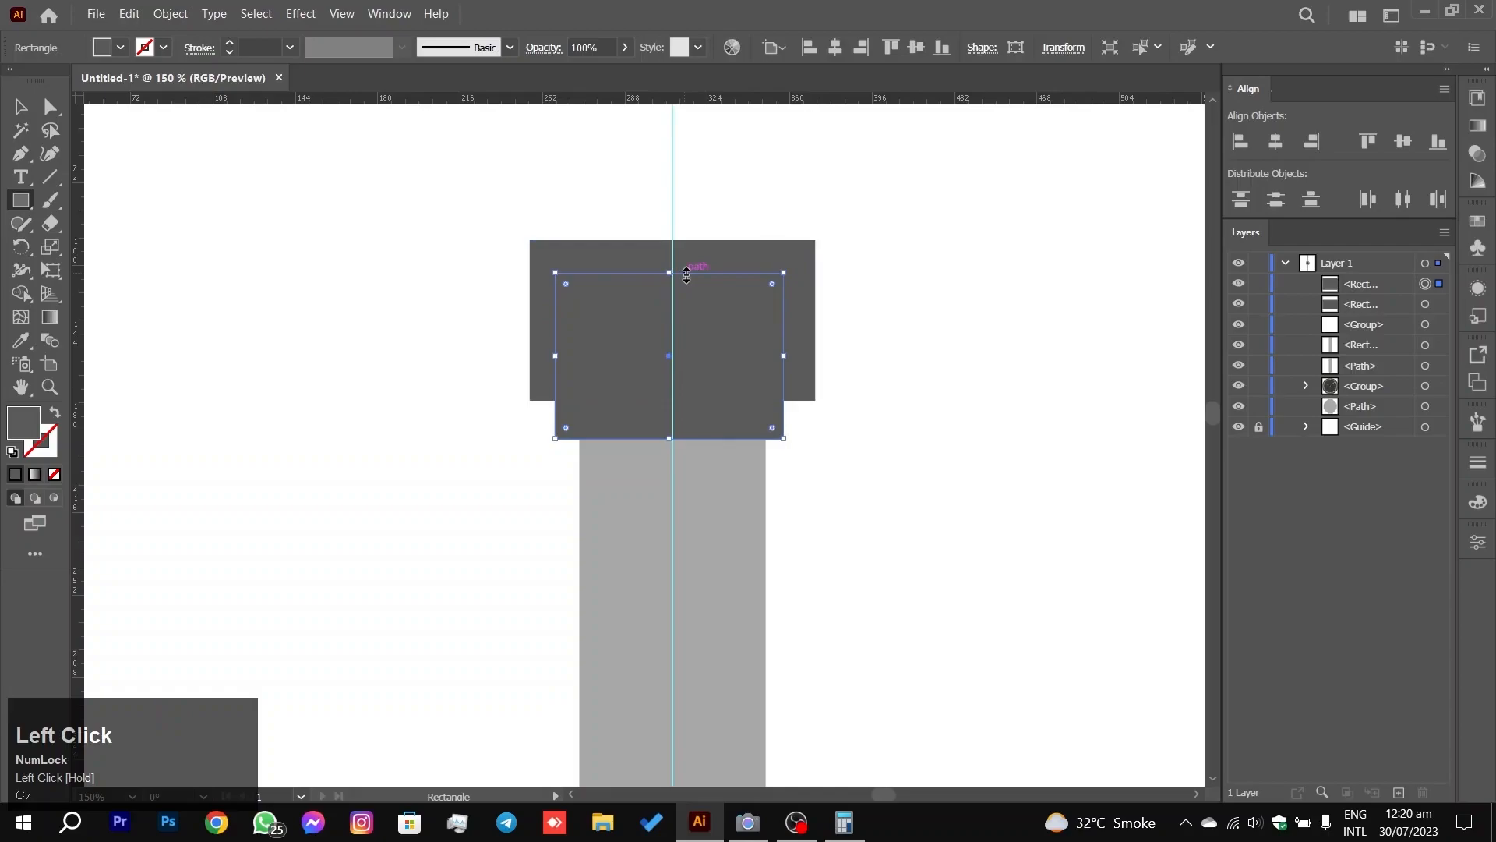
pyautogui.press('Right')
pyautogui.press('Right')
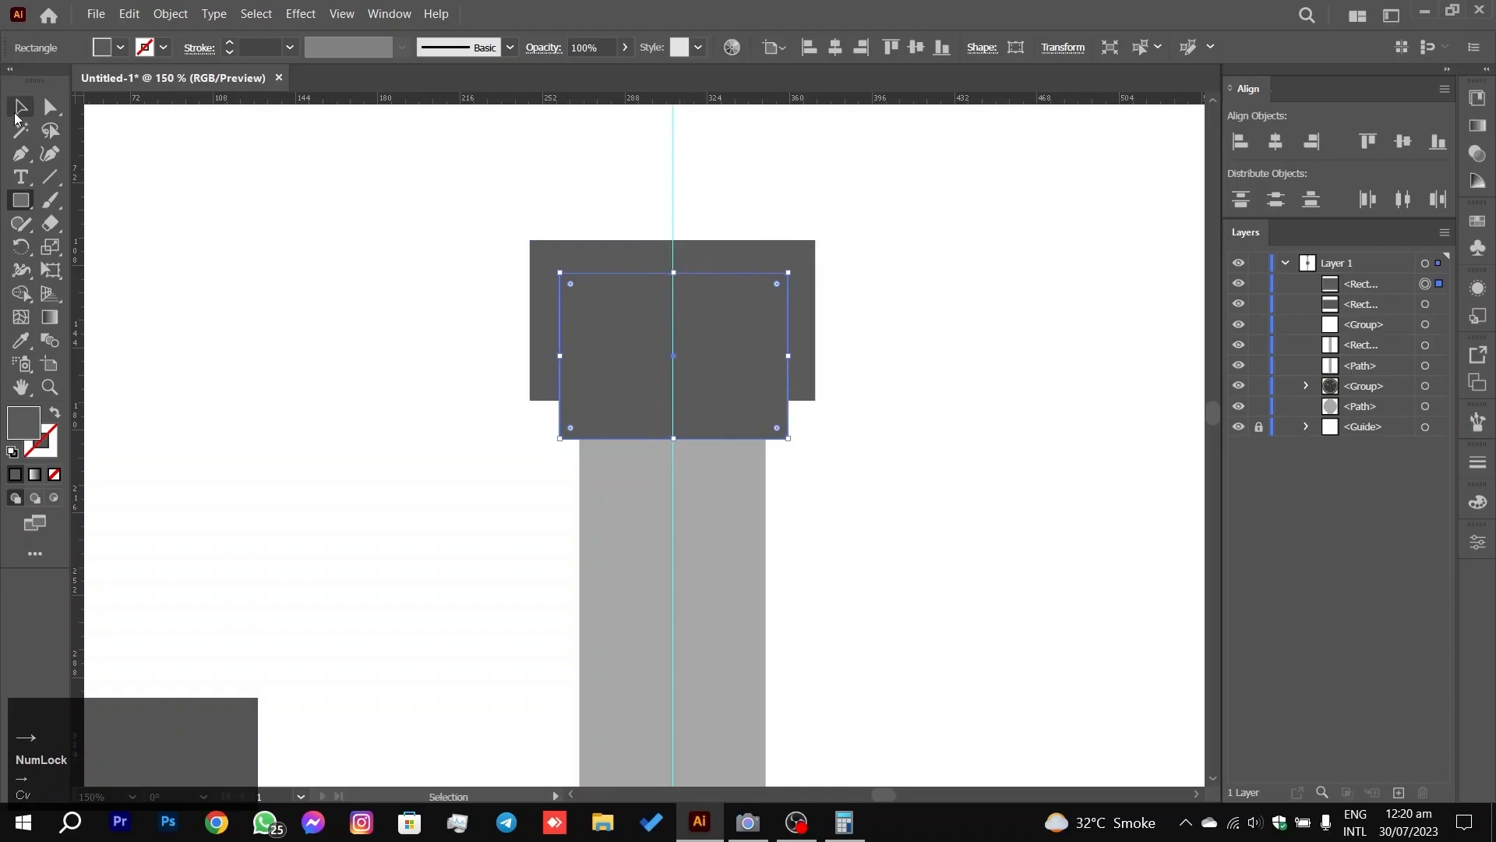
# Step: Align the two dark rectangles and the upper strap on a common horizontal center
pyautogui.click(14, 113)
pyautogui.moveTo(328, 194); pyautogui.dragTo(820, 520)
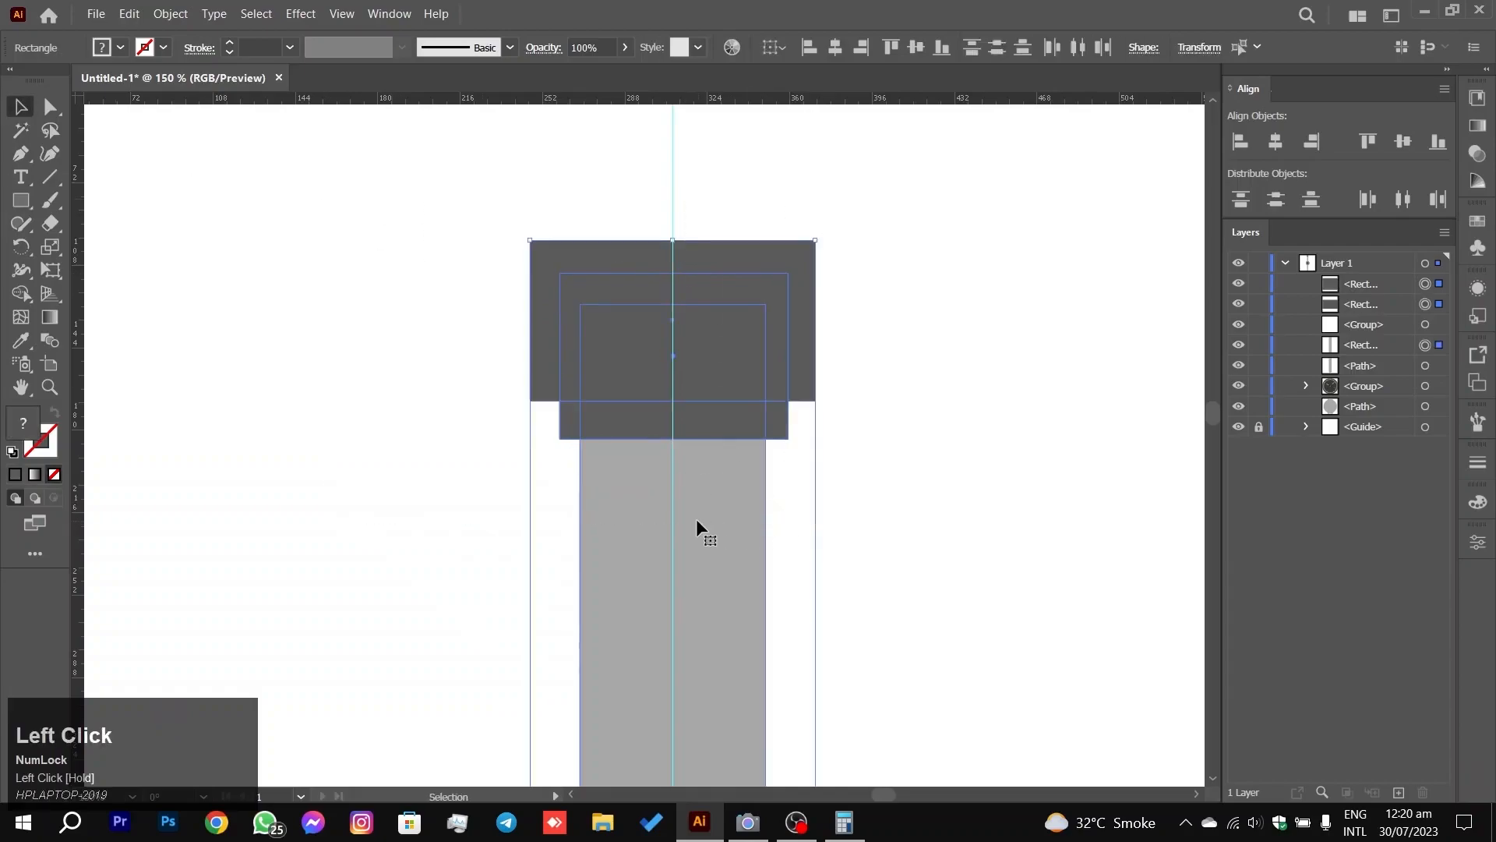
pyautogui.click(831, 43)
pyautogui.click(962, 206)
# Step: Cut the smaller rectangle out of the larger one with Shape Builder, leaving a U-shaped buckle frame open toward the strap
pyautogui.click(790, 274)
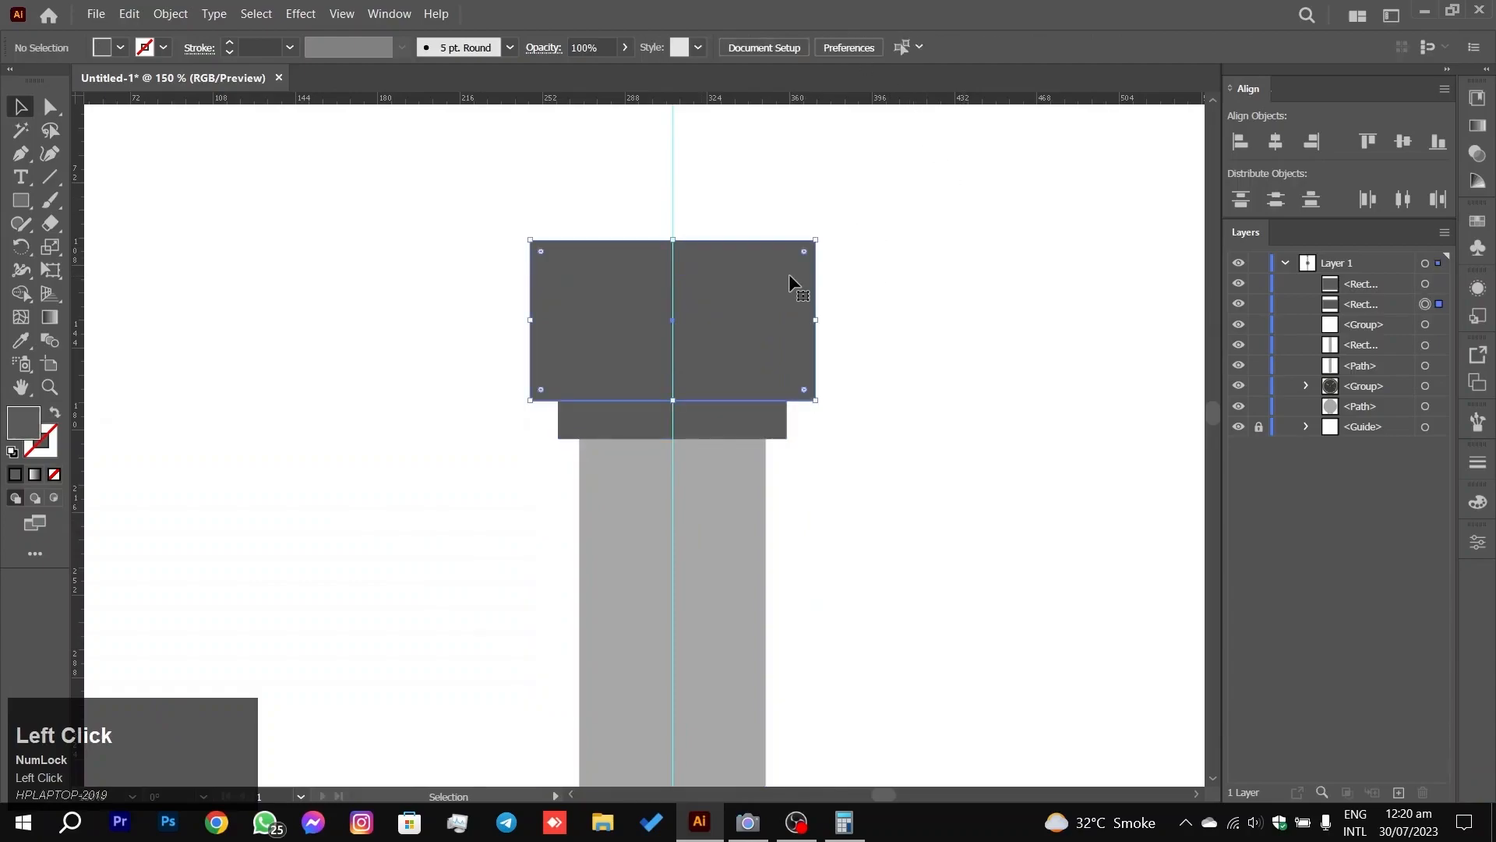
pyautogui.press('capslock')
pyautogui.click(734, 419)
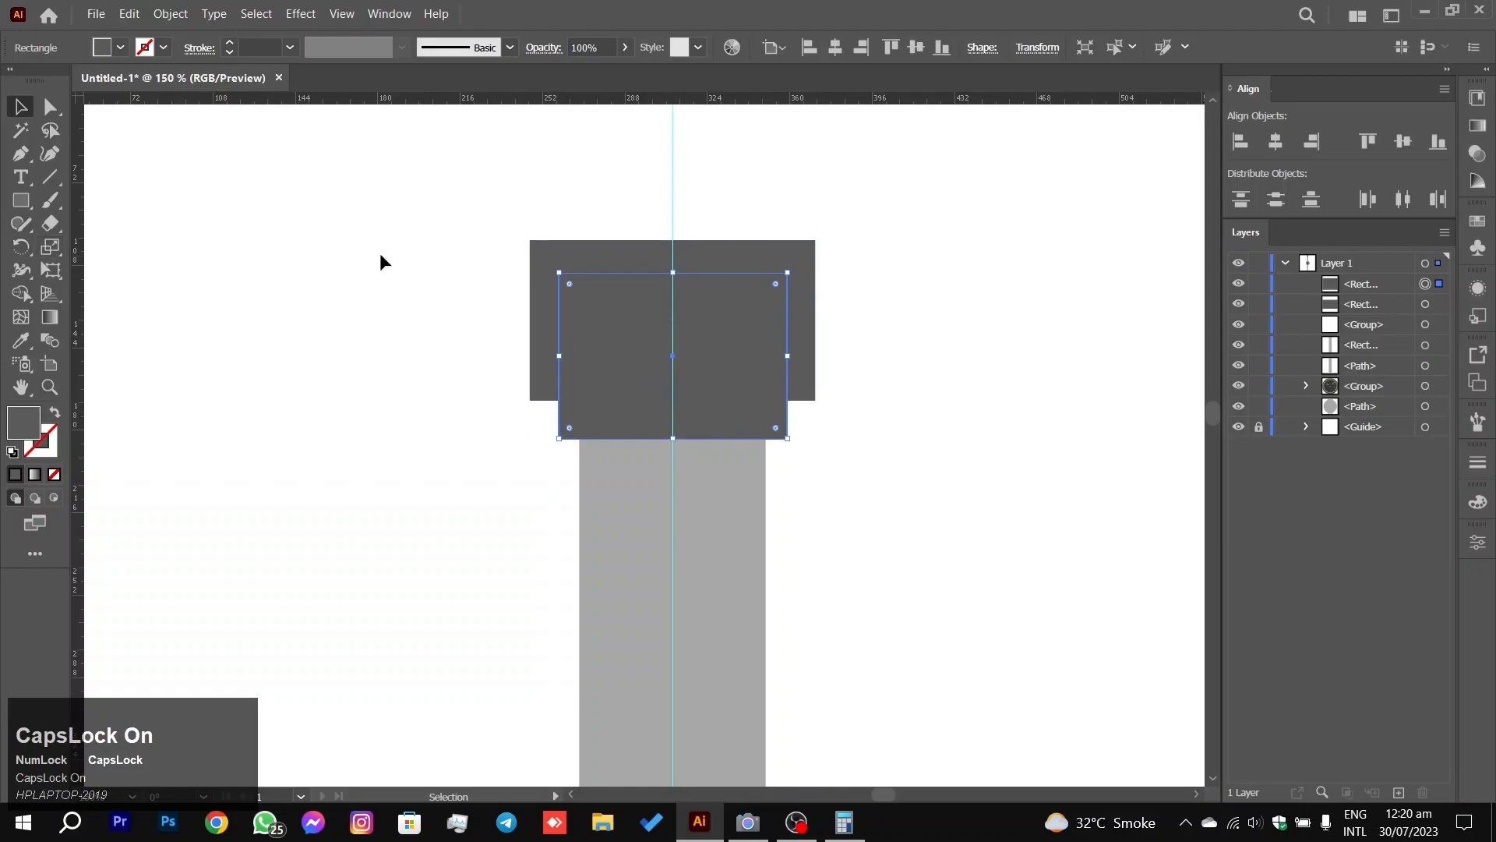
pyautogui.press('capslock')
pyautogui.click(554, 251)
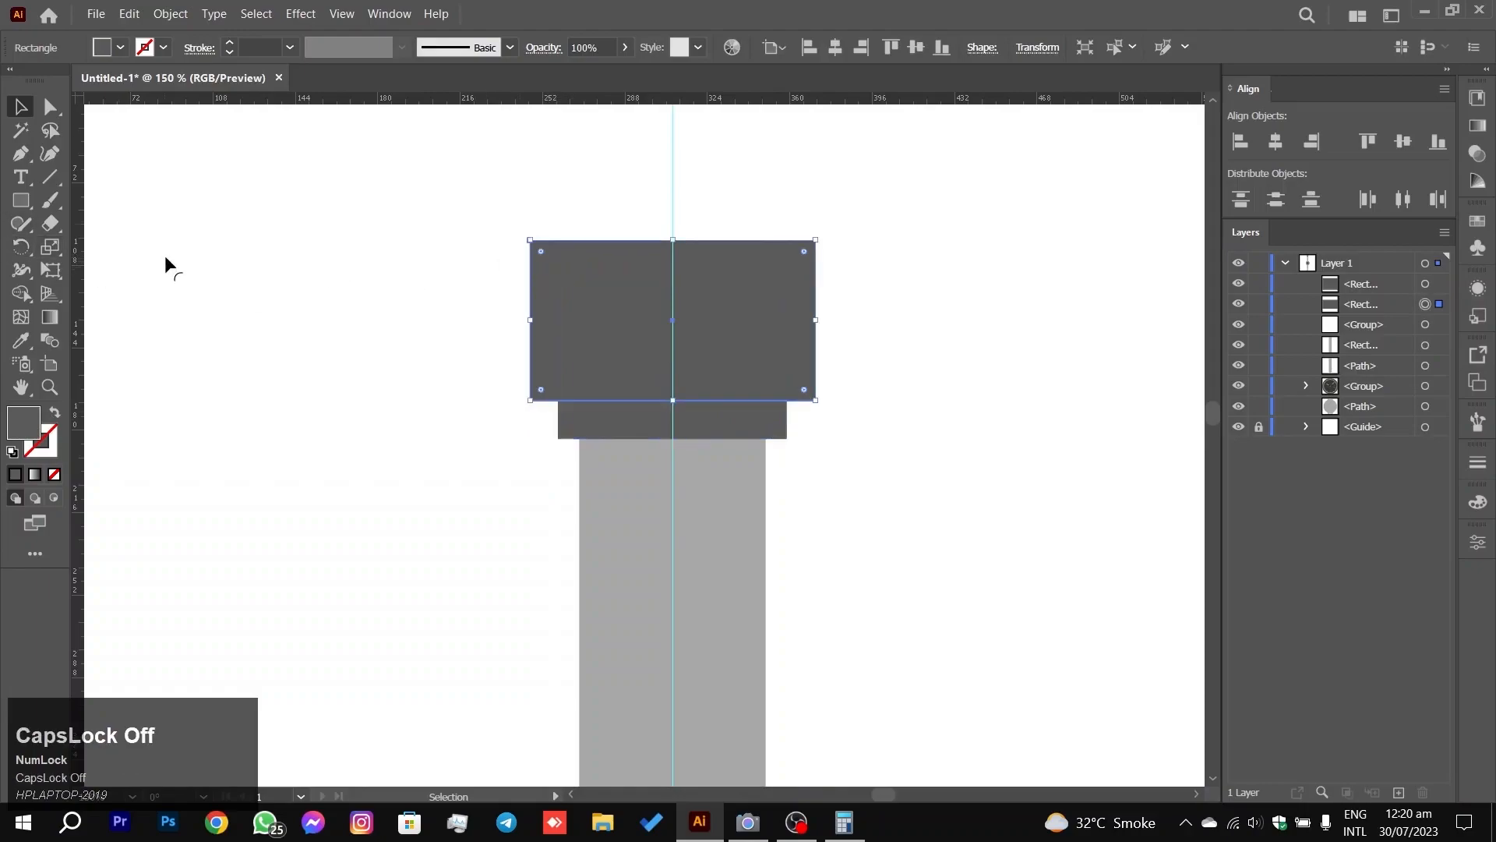
pyautogui.press('shift')
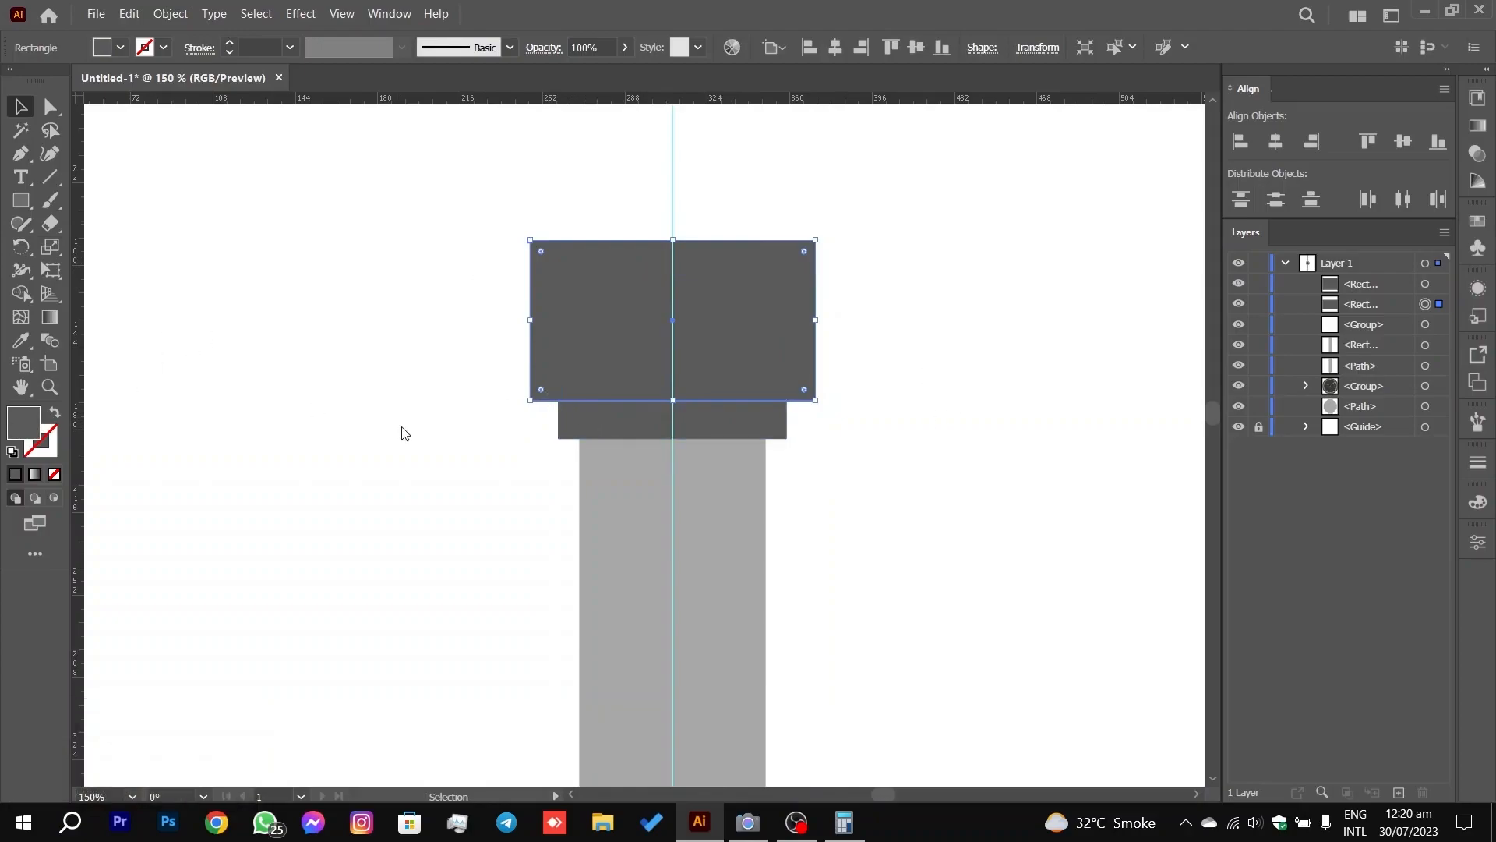
pyautogui.keyDown('shift'); pyautogui.click(620, 417); pyautogui.keyUp('shift')
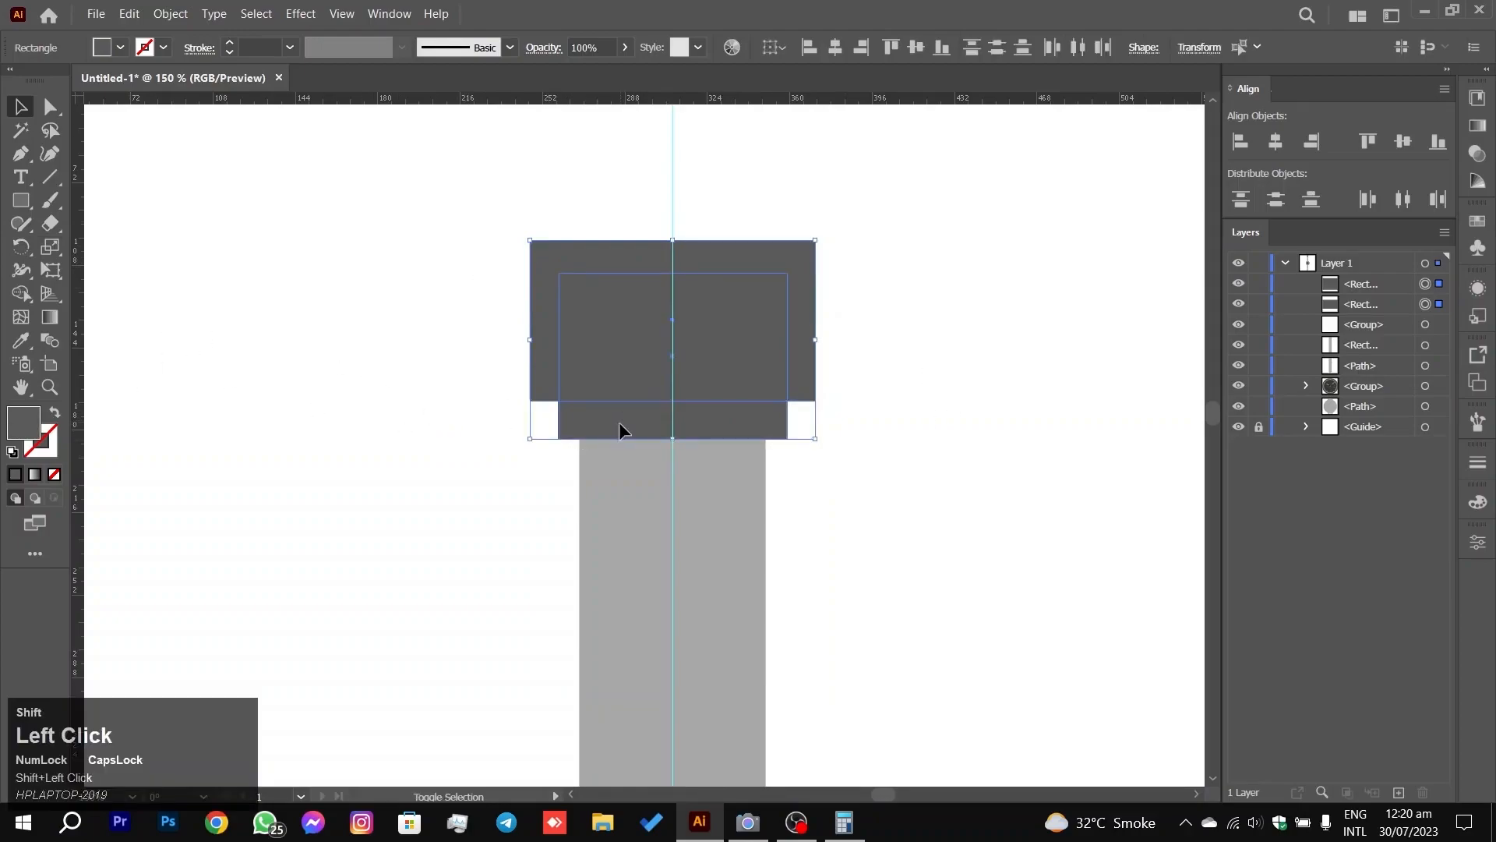
pyautogui.click(21, 293)
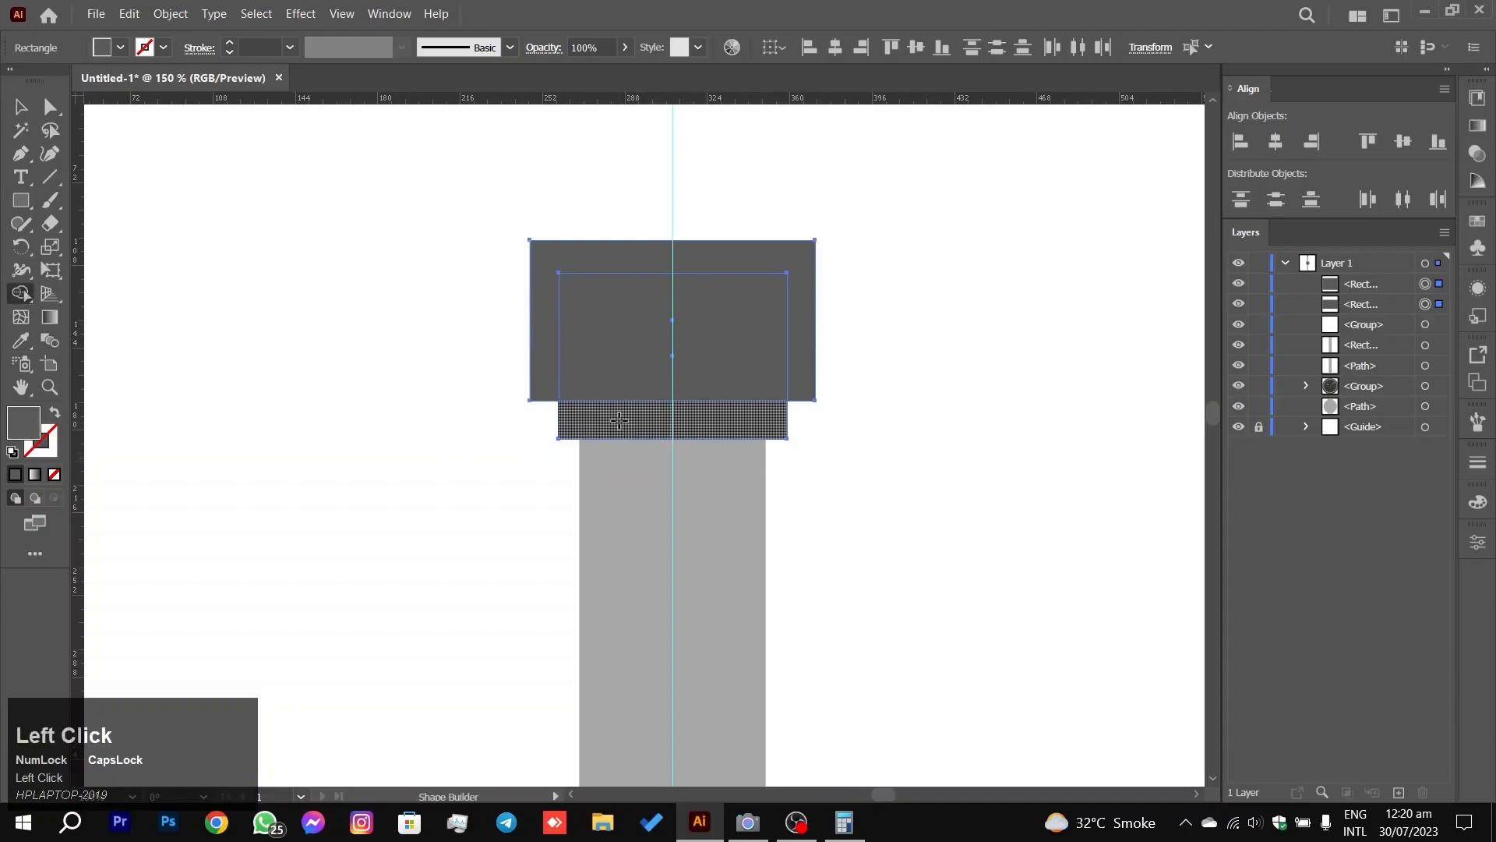
pyautogui.moveTo(620, 420); pyautogui.dragTo(628, 378)
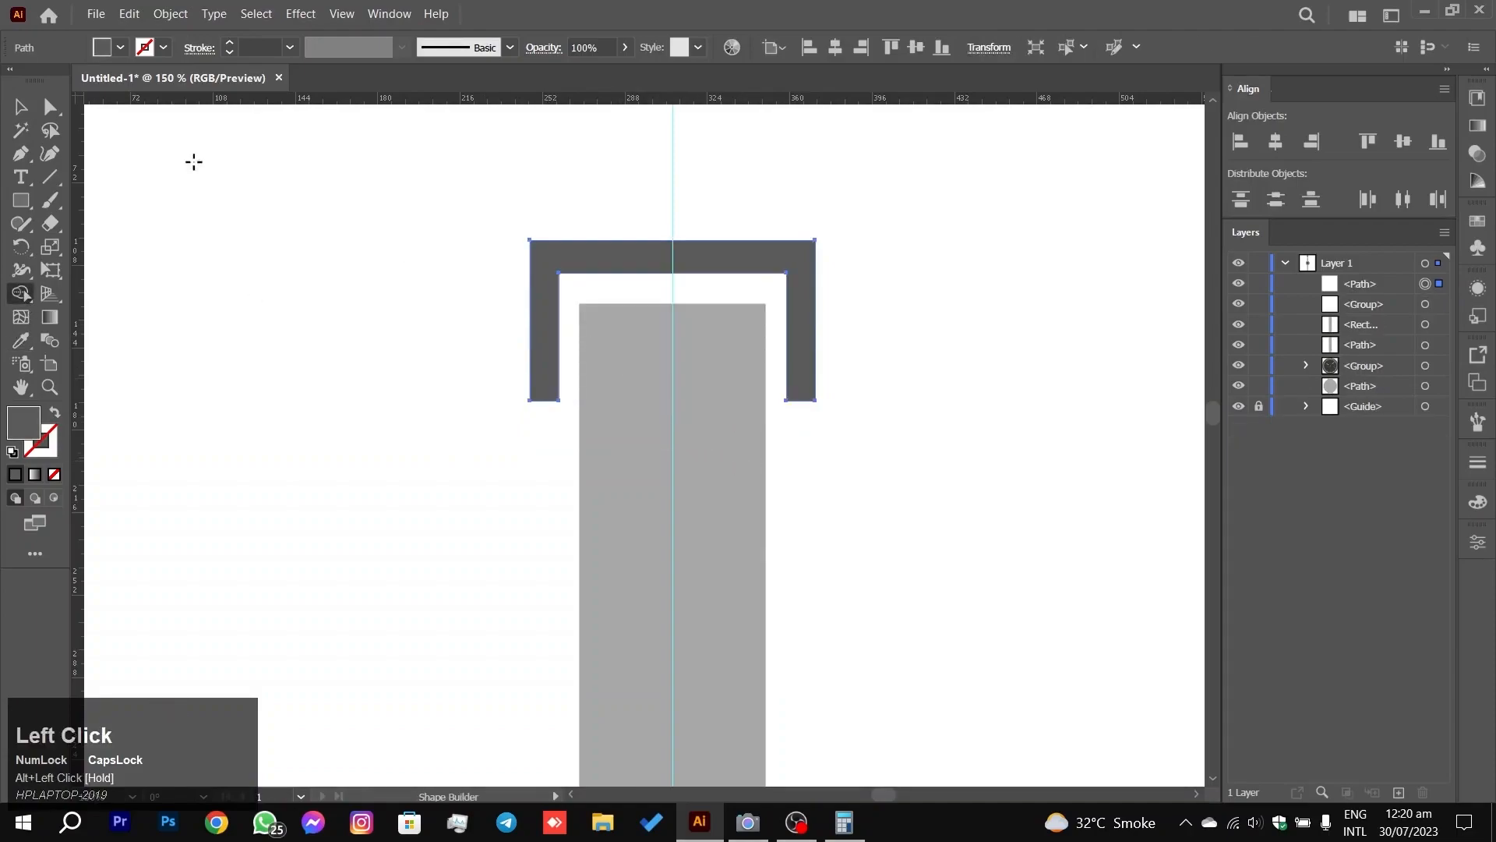
# Step: Nudge the buckle frame about 4 pt down toward the upper strap's end
pyautogui.click(21, 107)
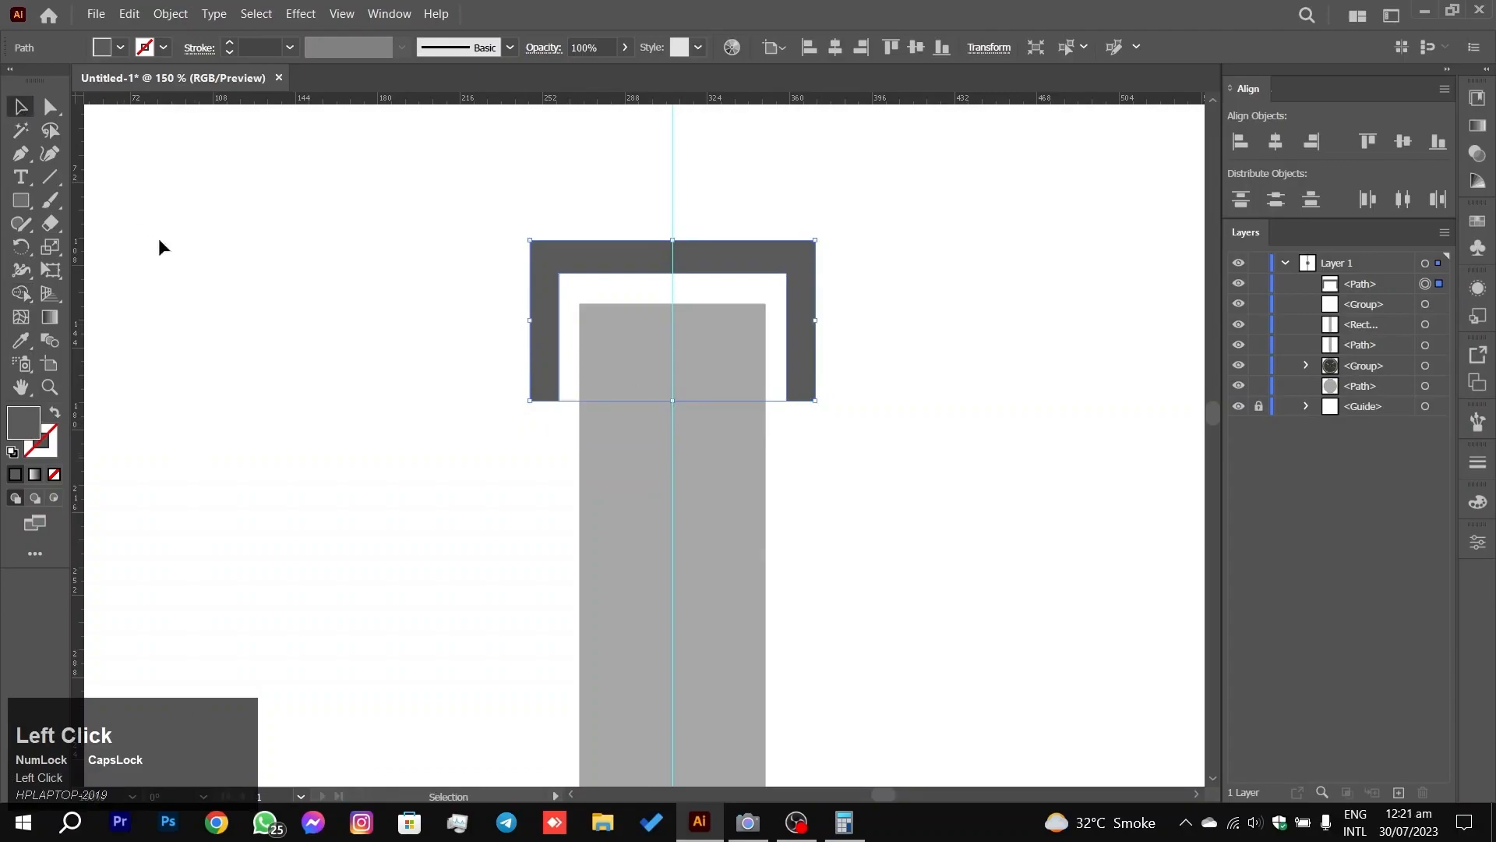
pyautogui.press('Down')
pyautogui.press('Down')
pyautogui.press('Down')
pyautogui.press('Down')
pyautogui.press('Down')
pyautogui.press('Up')
pyautogui.click(391, 248)
# Step: Match the buckle frame's fill to the strap's light gray with the Eyedropper
pyautogui.click(531, 284)
pyautogui.click(23, 341)
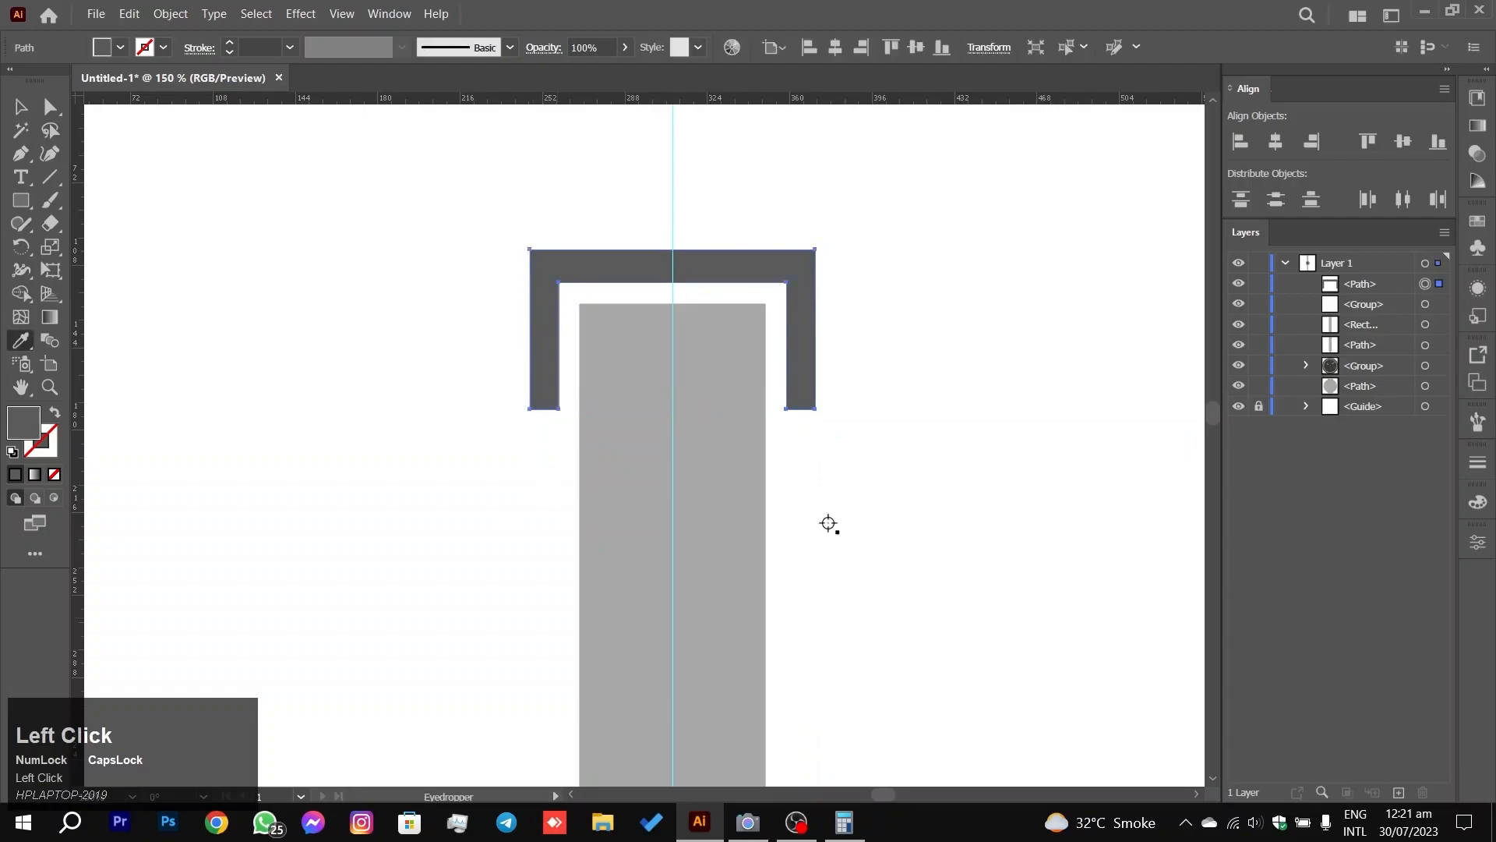
pyautogui.click(712, 482)
pyautogui.click(17, 104)
pyautogui.click(292, 314)
pyautogui.scroll(-4, 773, 321)
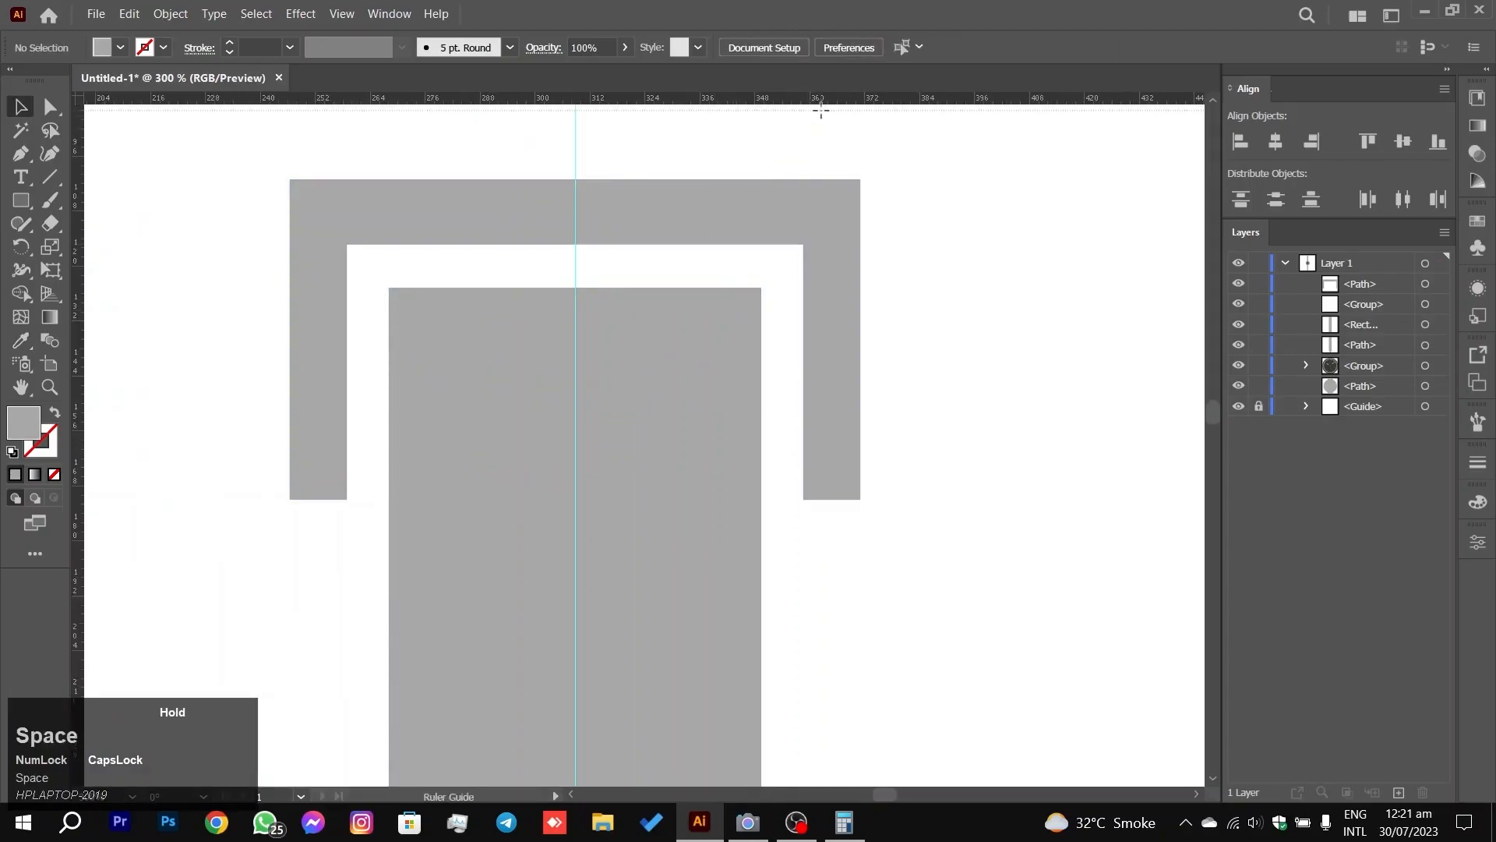
pyautogui.moveTo(818, 101); pyautogui.dragTo(821, 112)
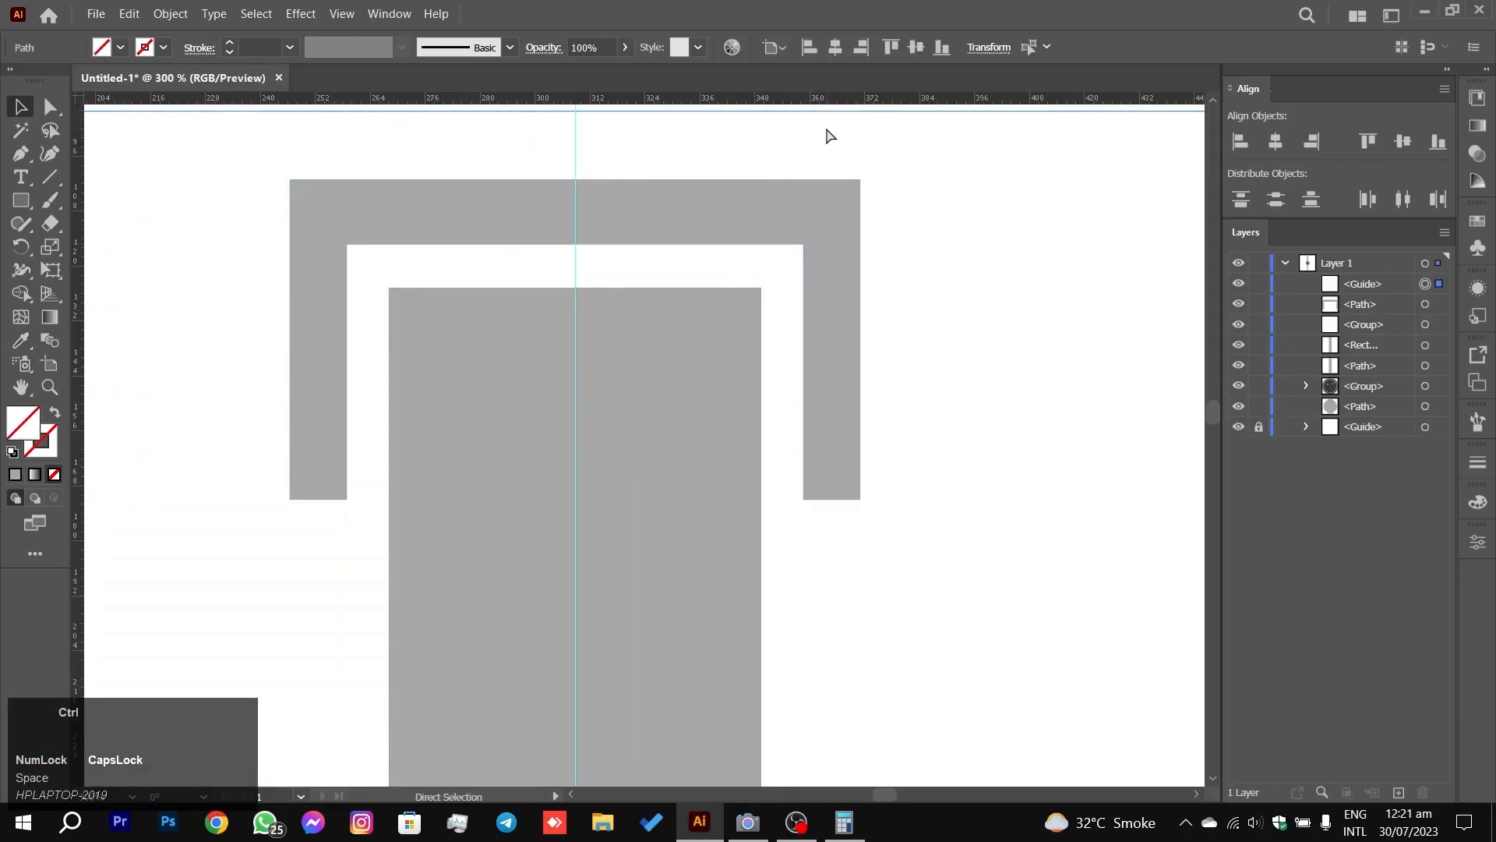
pyautogui.hotkey('ctrl', 'z')
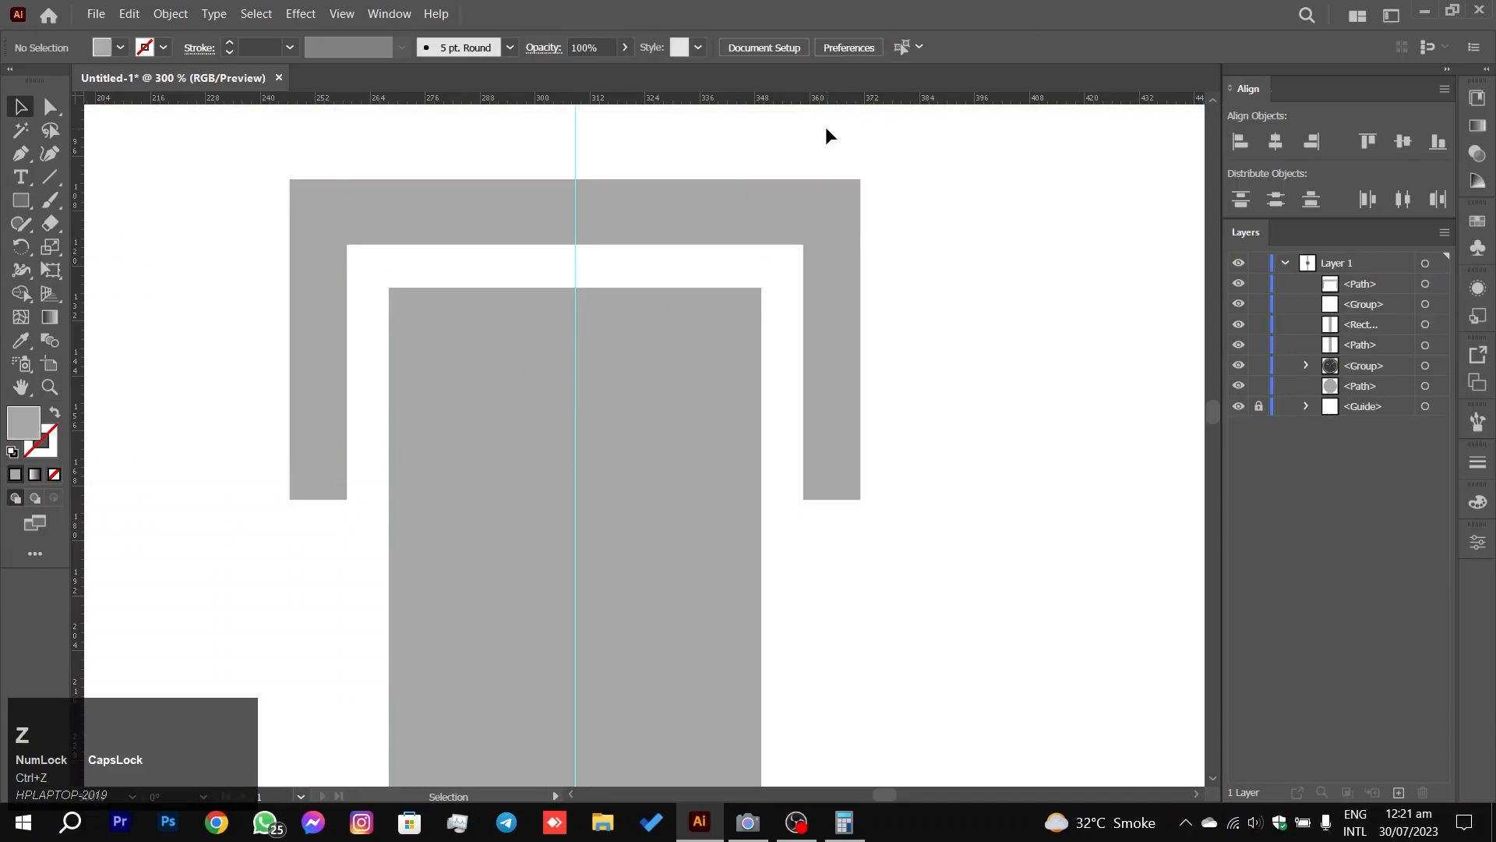
pyautogui.click(21, 202)
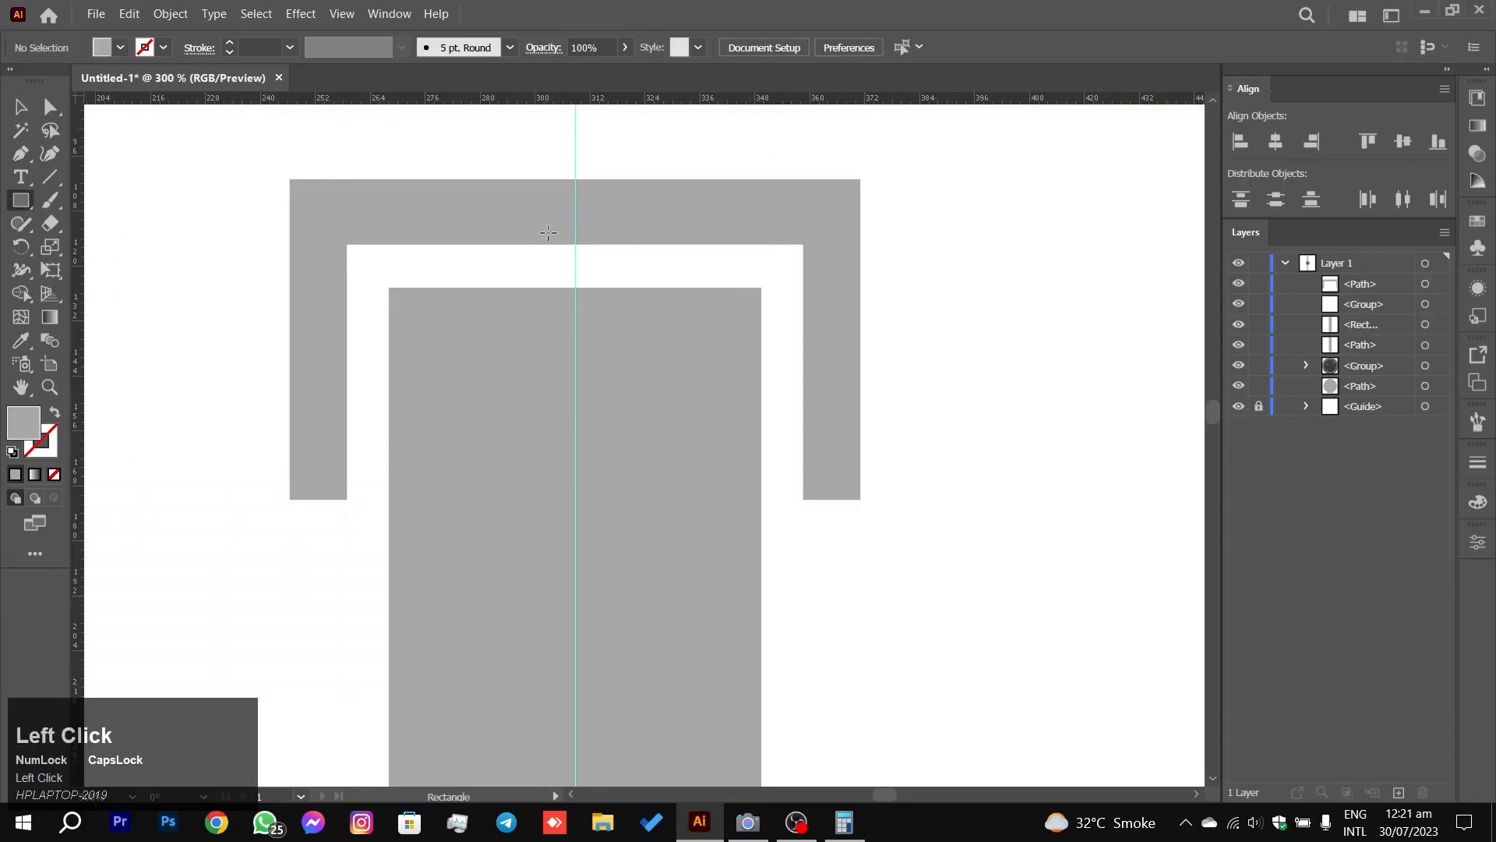
pyautogui.moveTo(541, 223); pyautogui.dragTo(614, 356)
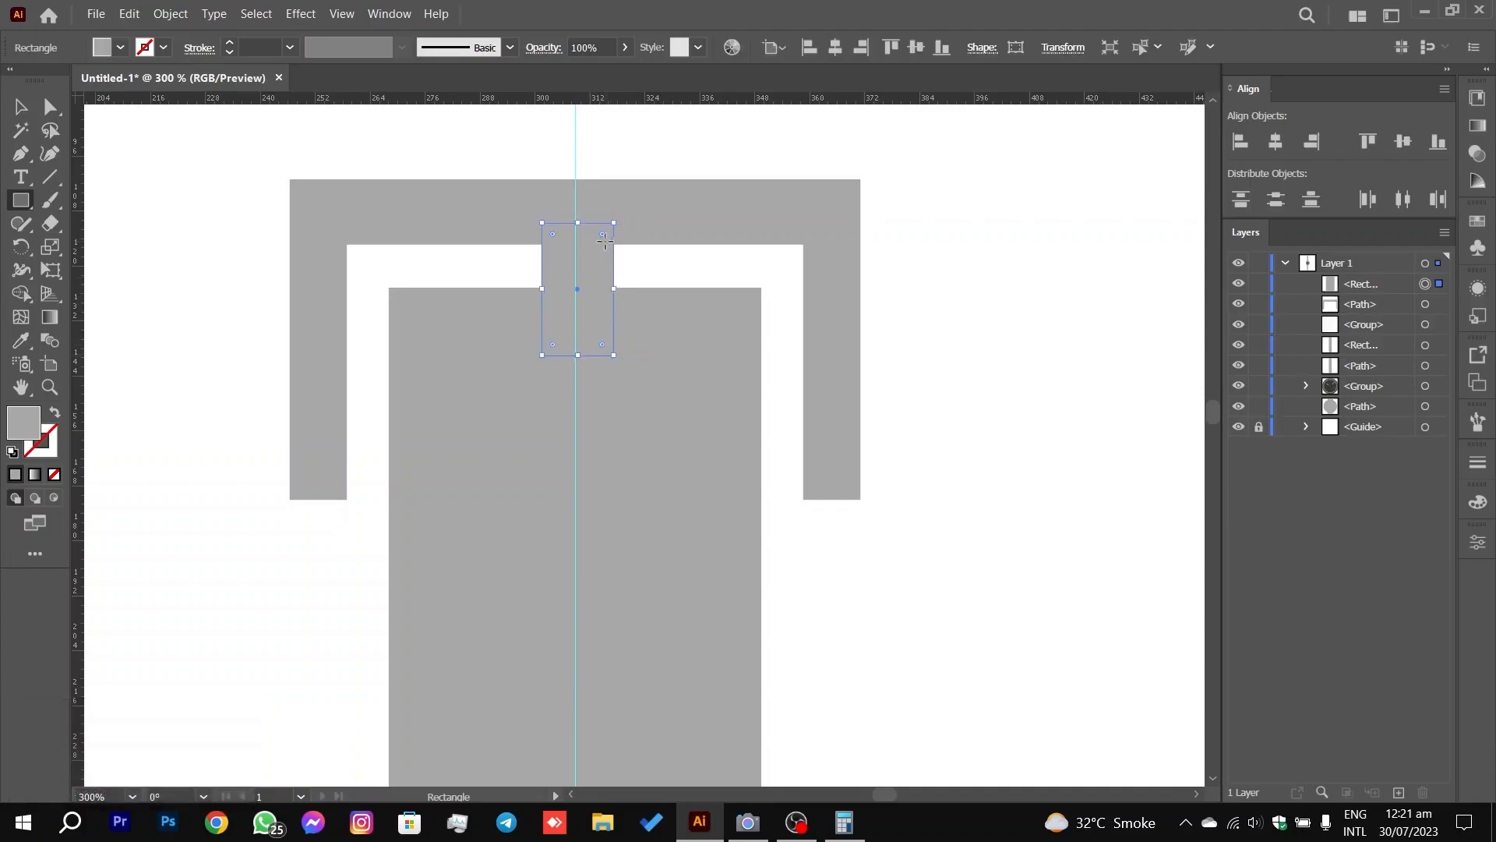
pyautogui.press('Delete')
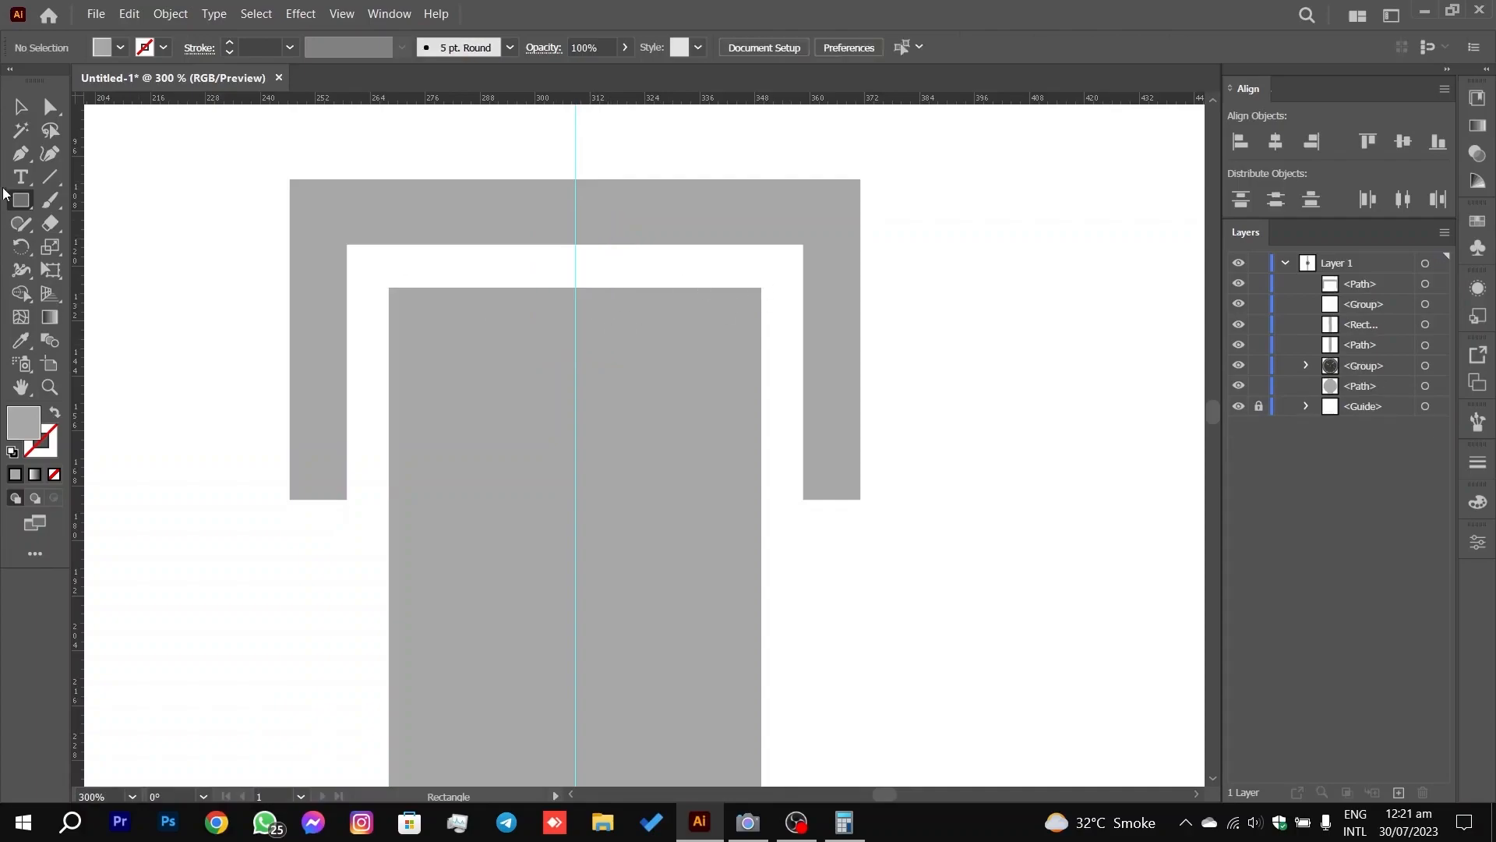
# Step: Draw a fully rounded rectangle about 12 by 24 pt on the vertical guide, overlapping the buckle frame and the upper strap's end
pyautogui.rightClick(10, 207)
pyautogui.click(92, 224)
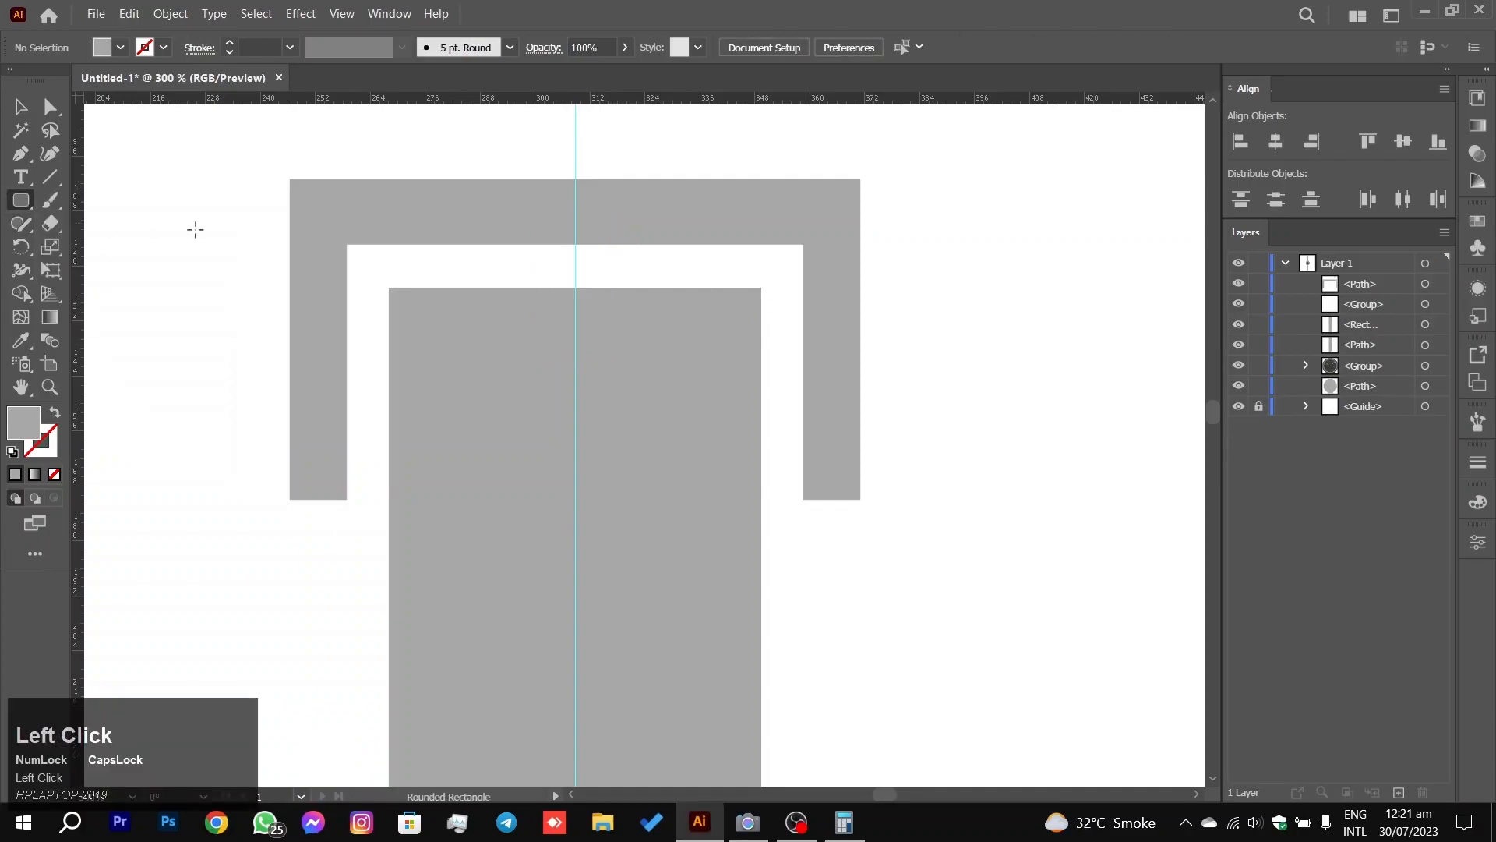
pyautogui.moveTo(548, 224); pyautogui.dragTo(601, 358)
pyautogui.press('Down')
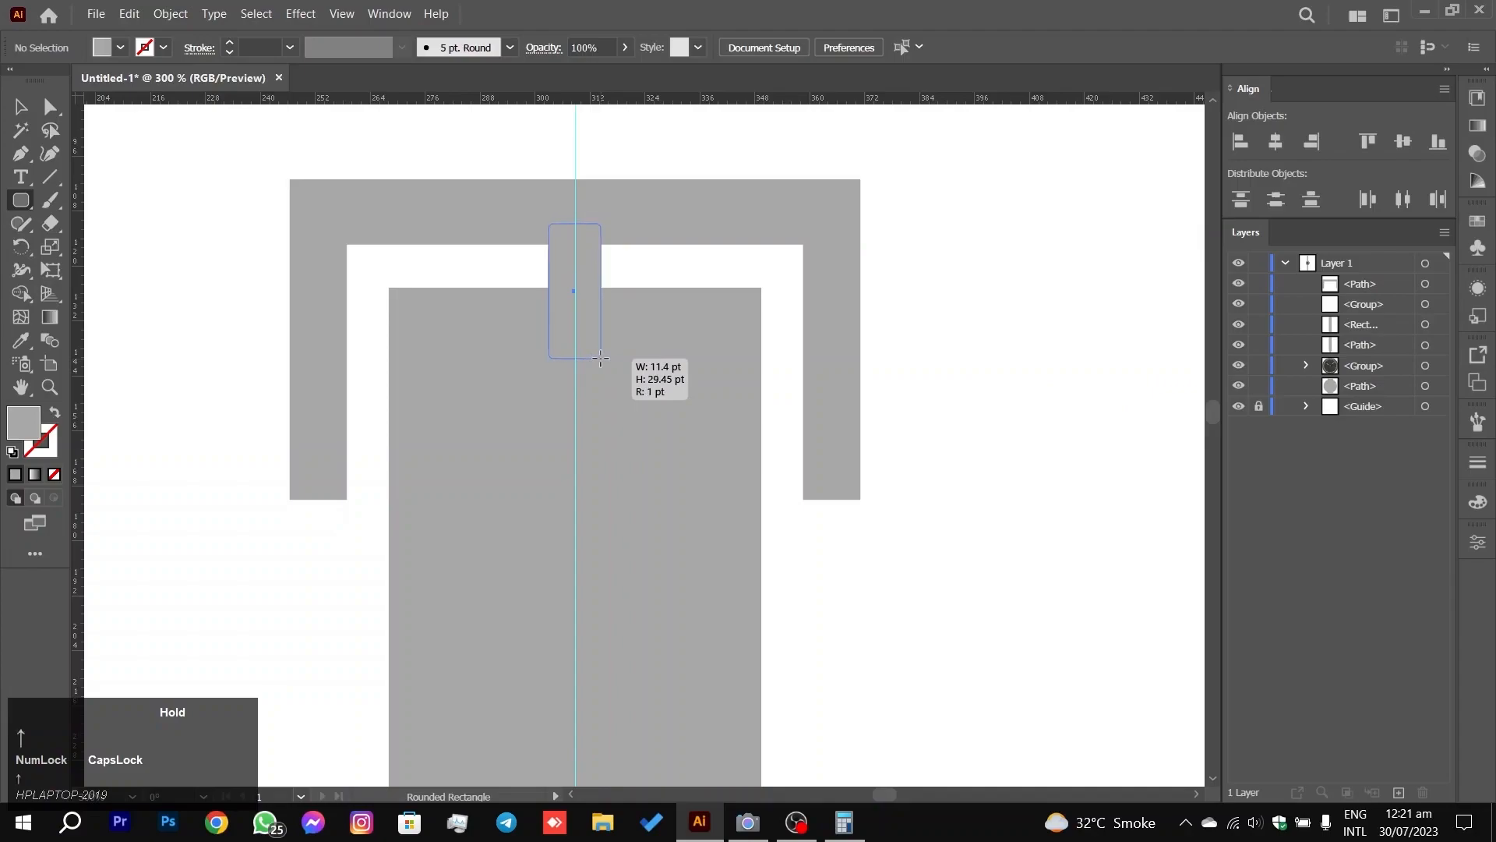
pyautogui.press('Up')
pyautogui.moveTo(601, 357); pyautogui.dragTo(600, 337)
pyautogui.press('Down')
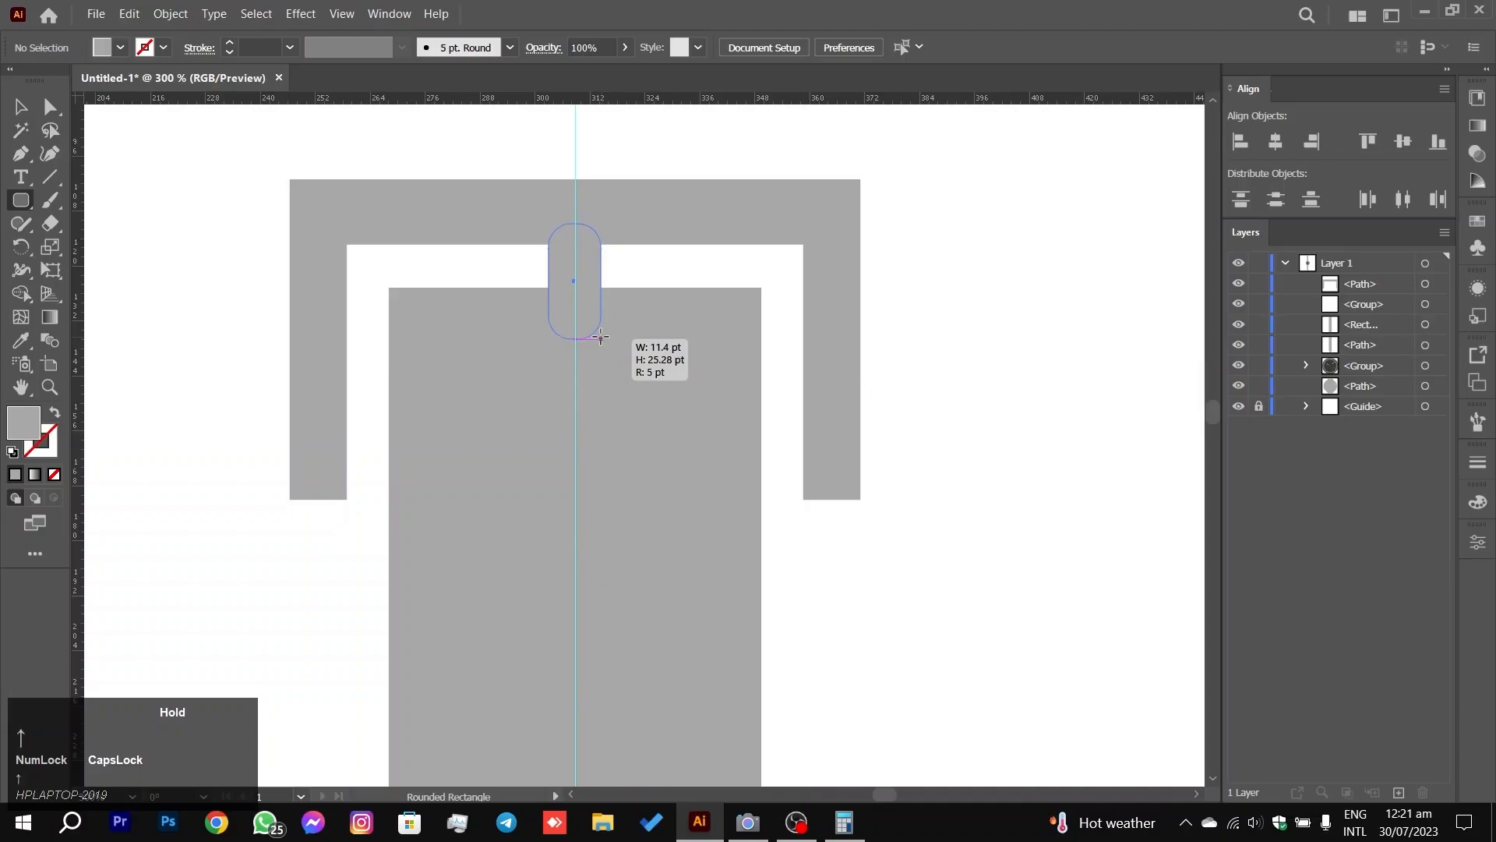
pyautogui.moveTo(600, 336); pyautogui.dragTo(603, 332)
pyautogui.press('Up')
pyautogui.press('Up')
pyautogui.press('Up')
pyautogui.press('Up')
pyautogui.press('Up')
pyautogui.press('Up')
pyautogui.press('Up')
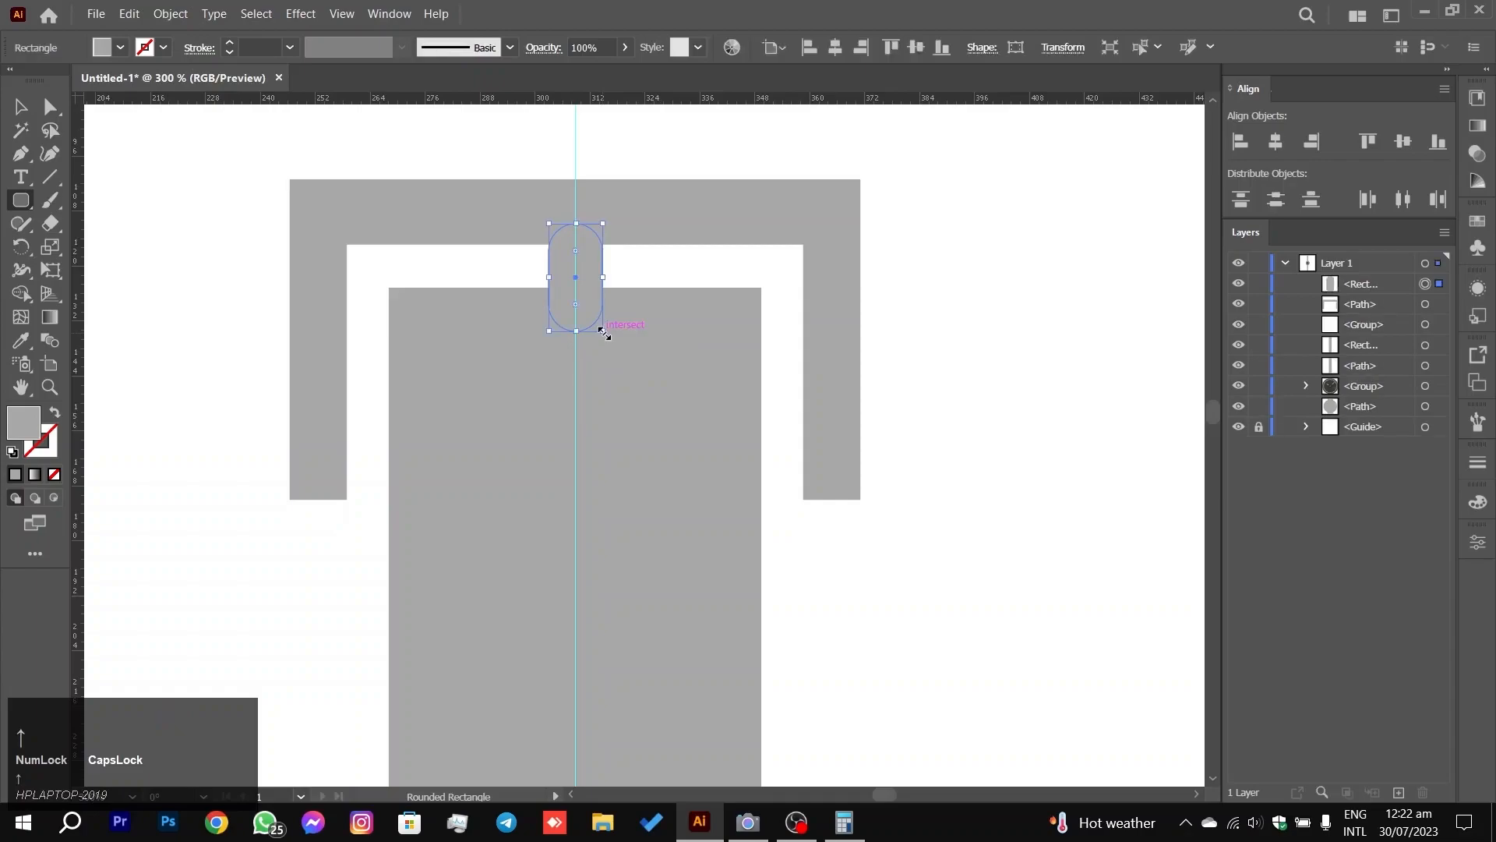
# Step: Cut the rounded rectangle out of the upper strap's end with Shape Builder, leaving a round-bottomed notch and an intact buckle frame
pyautogui.click(21, 106)
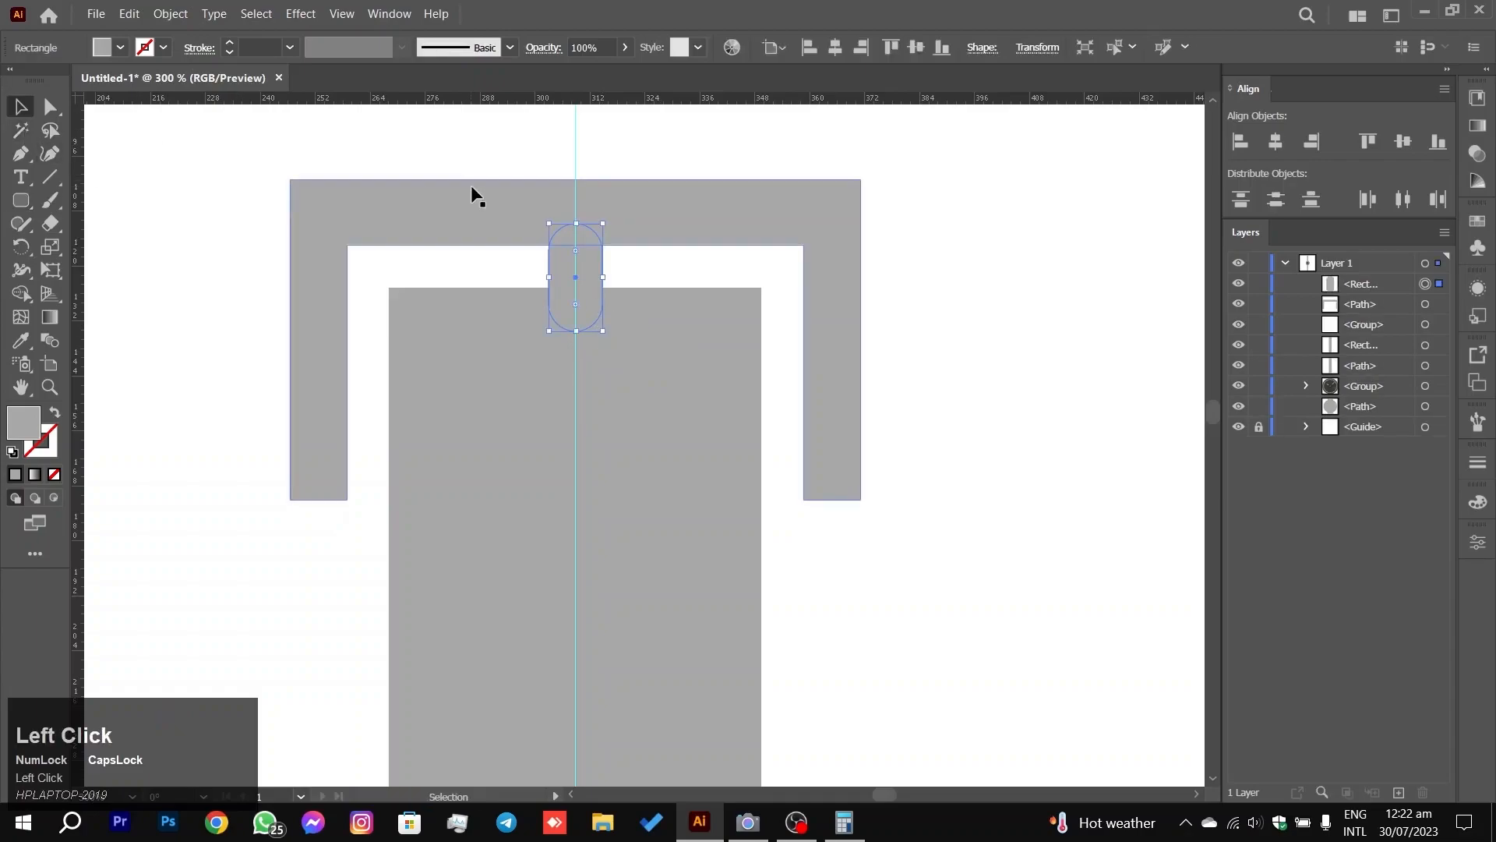
pyautogui.click(25, 293)
pyautogui.click(22, 106)
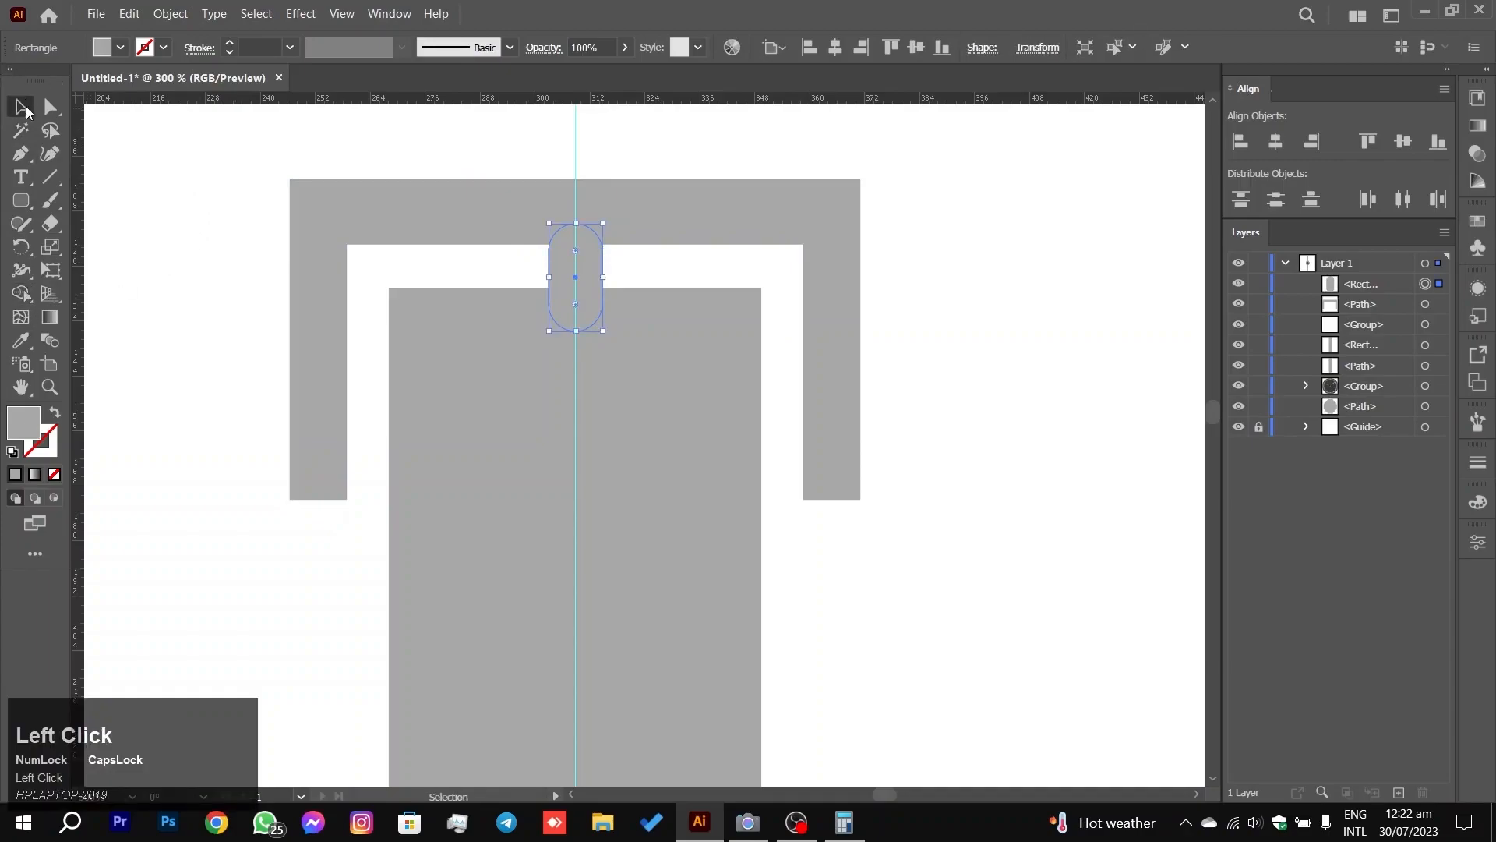
pyautogui.moveTo(152, 111); pyautogui.dragTo(703, 386)
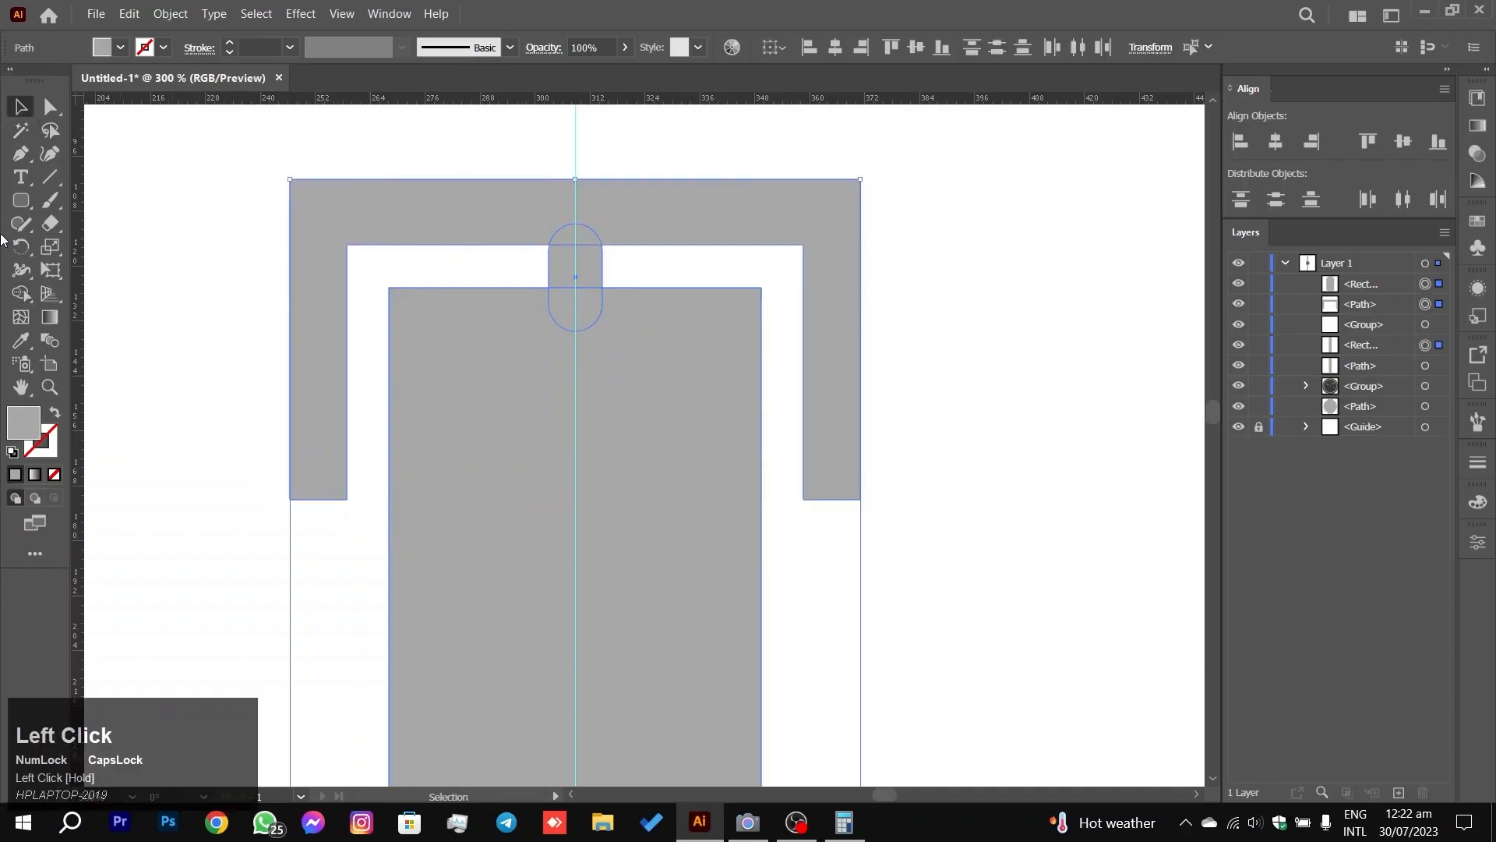
pyautogui.click(29, 288)
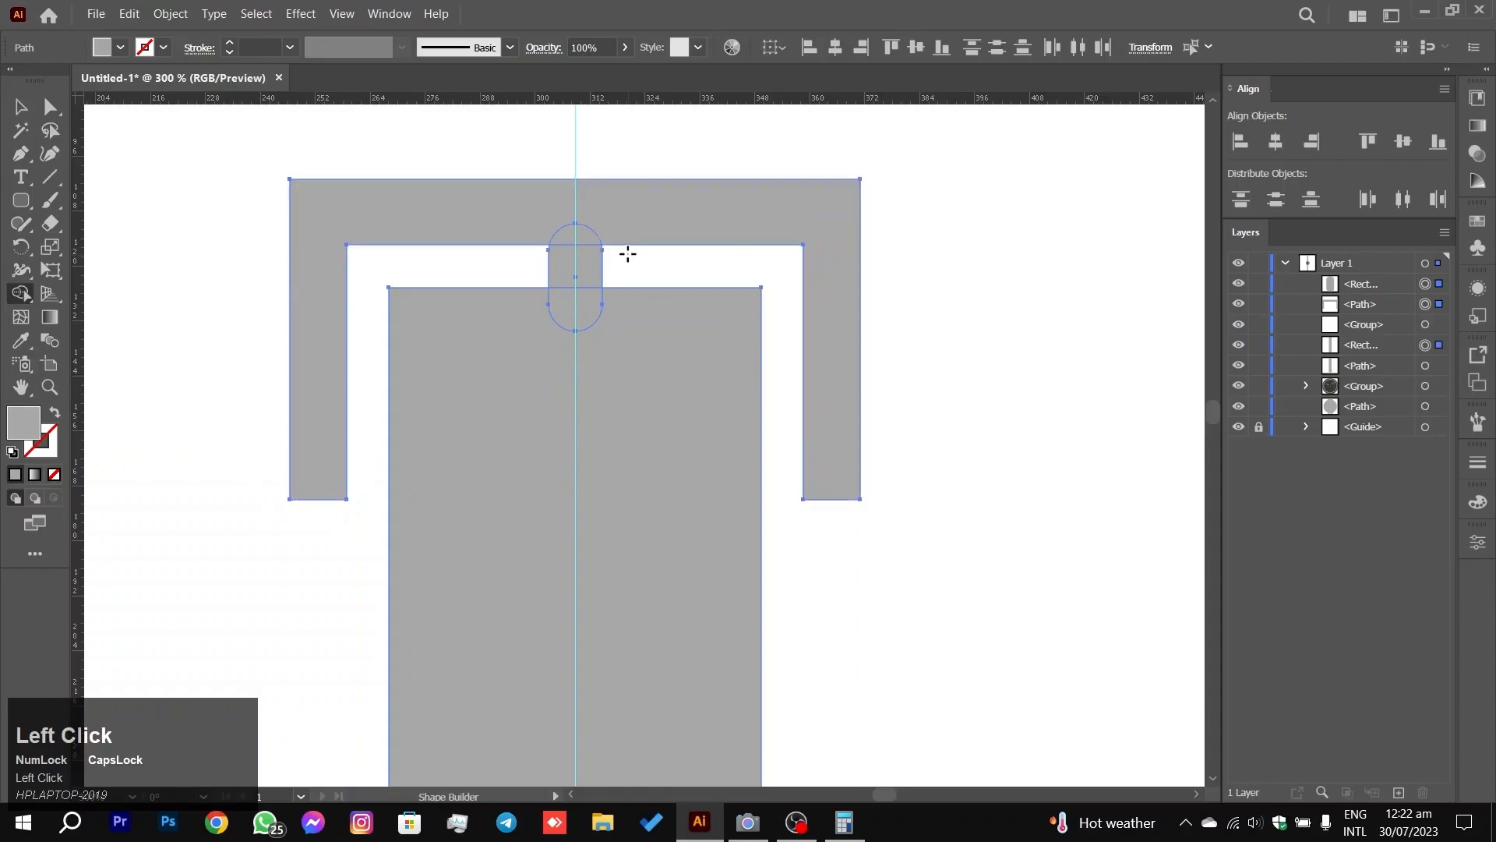
pyautogui.moveTo(599, 233)
pyautogui.mouseDown()
pyautogui.moveTo(587, 234)
pyautogui.moveTo(575, 312)
pyautogui.mouseUp()
pyautogui.click(21, 106)
pyautogui.click(218, 233)
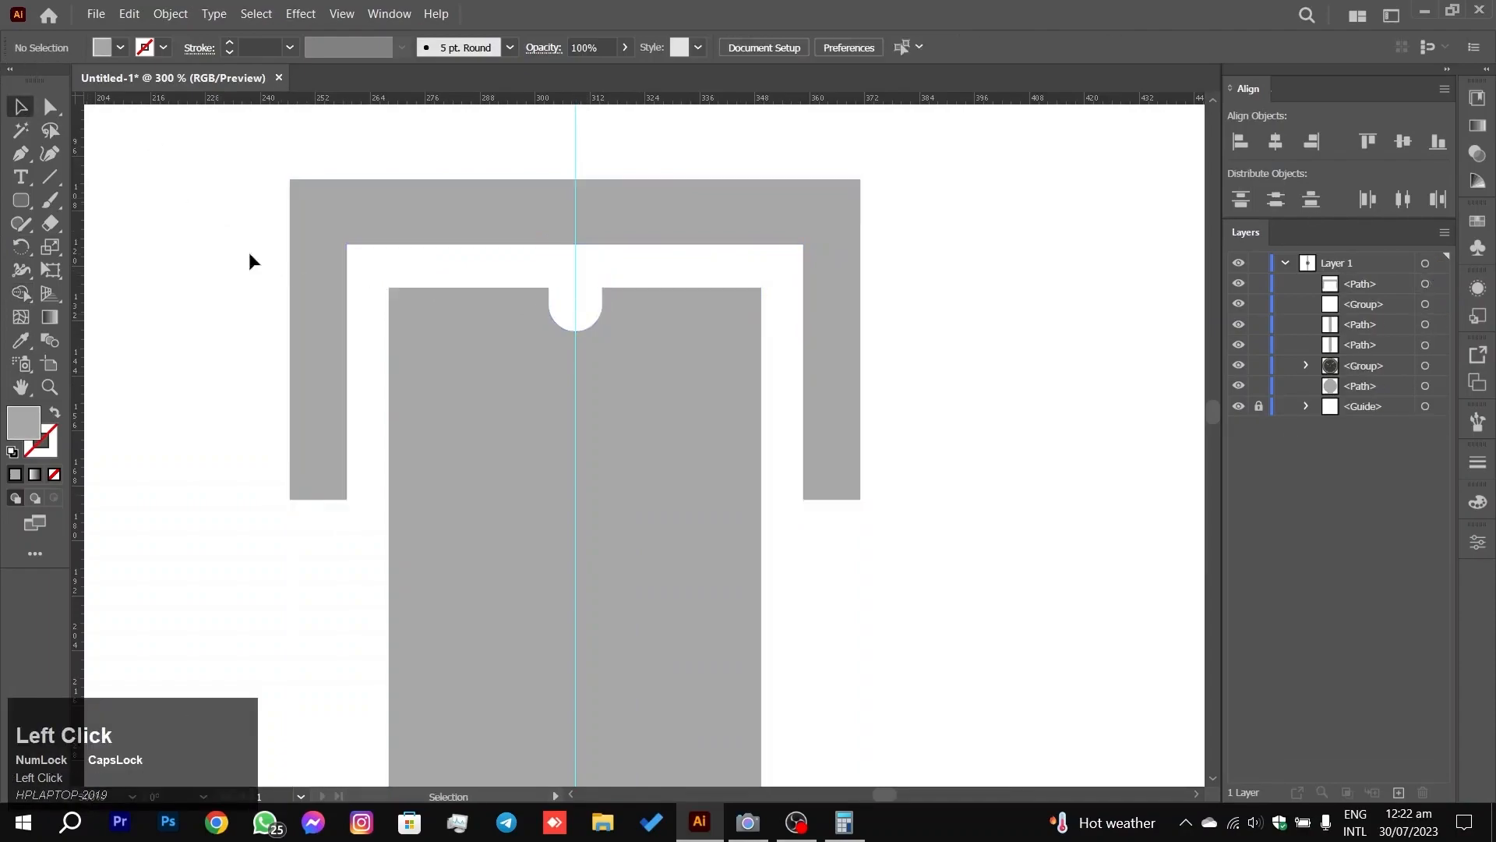
pyautogui.keyDown('alt'); pyautogui.scroll(3, 527, 288); pyautogui.keyUp('alt')
pyautogui.press('space')
pyautogui.moveTo(812, 224); pyautogui.dragTo(666, 350)
pyautogui.click(21, 200)
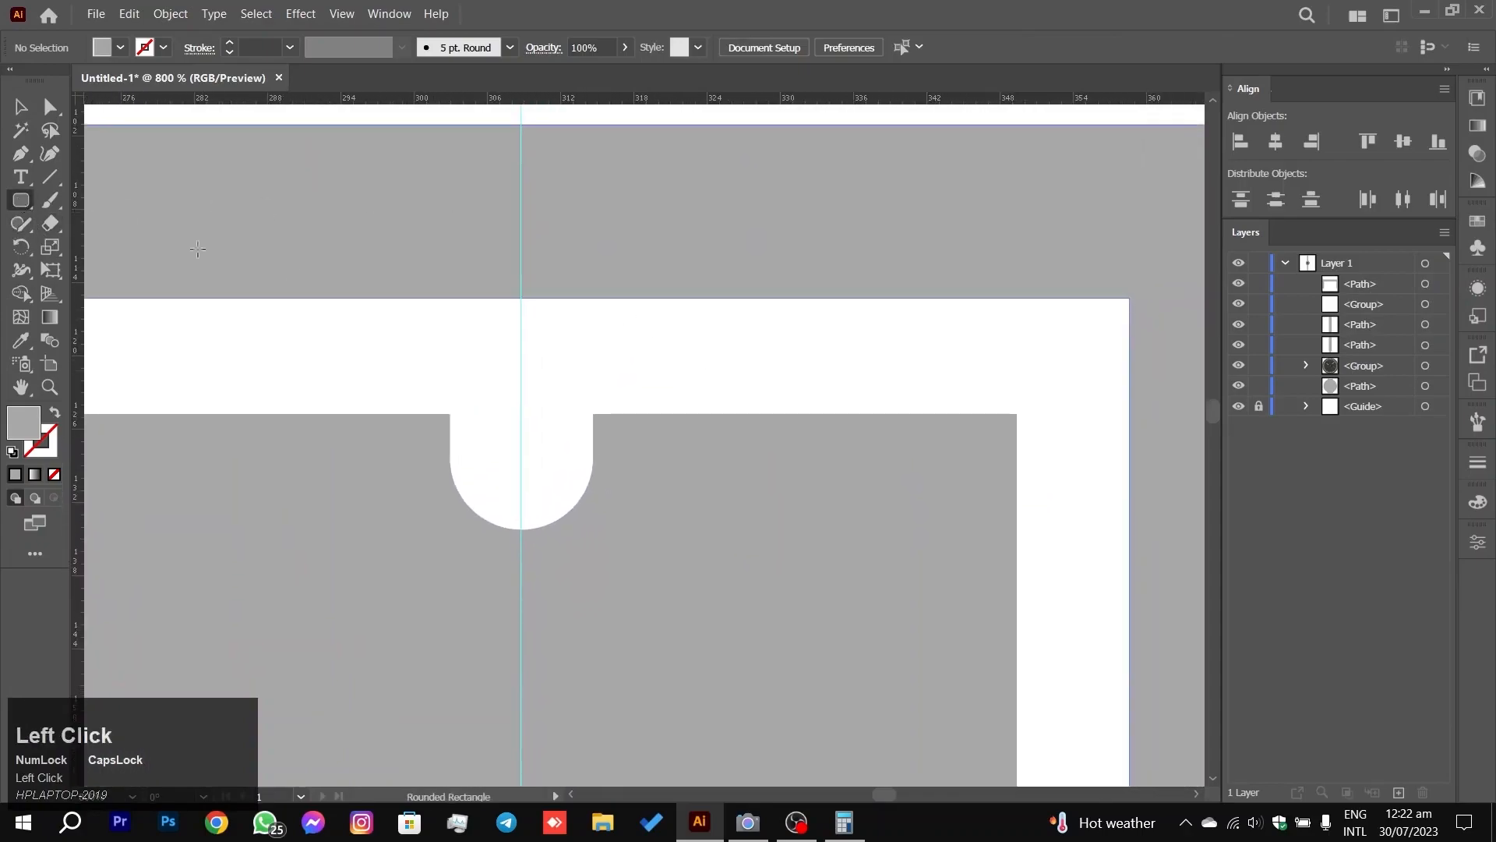
pyautogui.moveTo(455, 266); pyautogui.dragTo(587, 520)
pyautogui.press('Down')
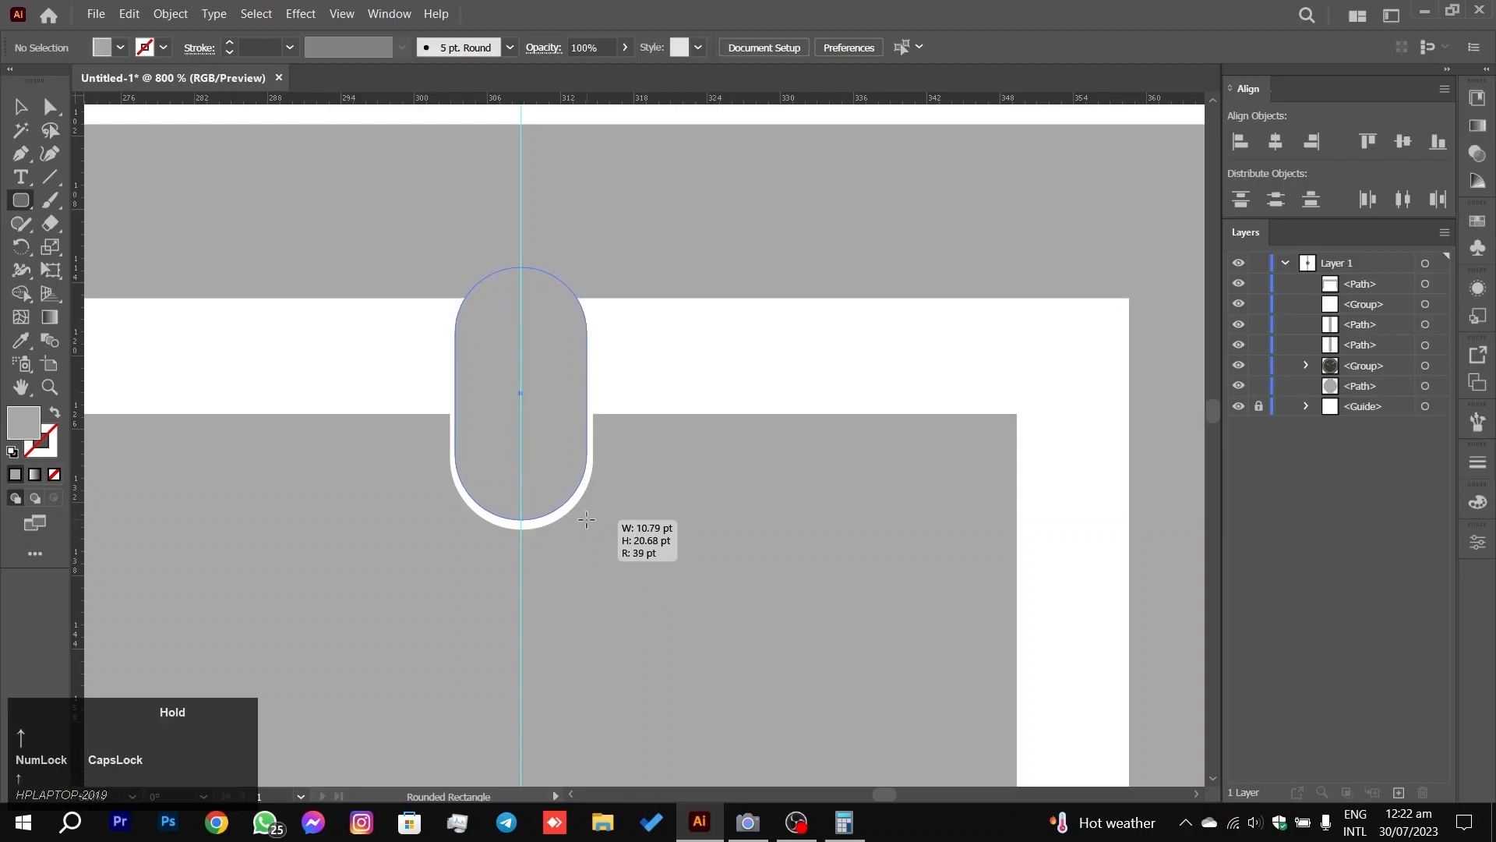
pyautogui.moveTo(587, 520); pyautogui.dragTo(588, 522)
pyautogui.click(29, 105)
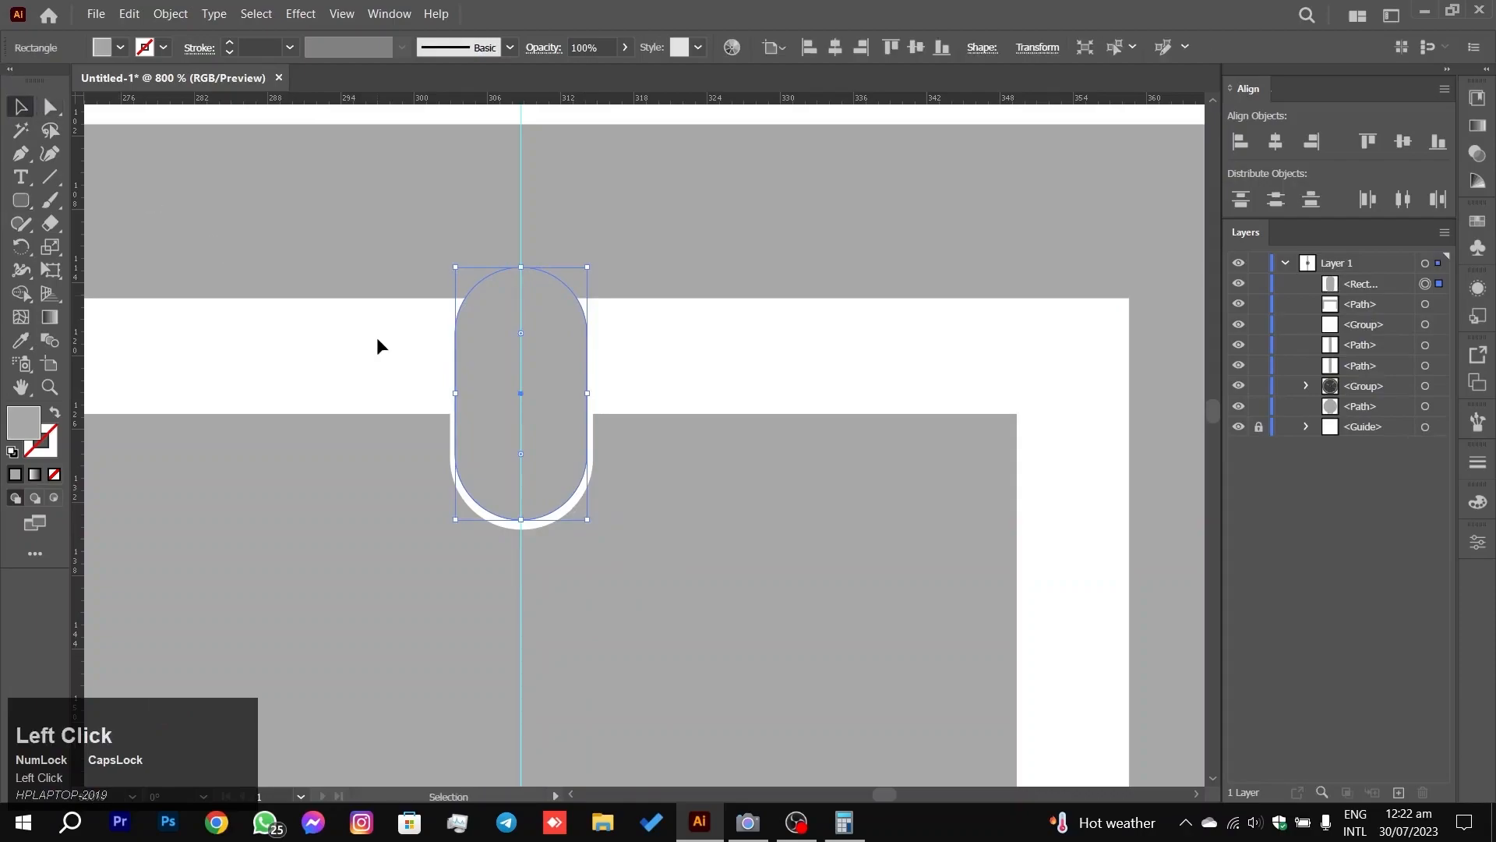
pyautogui.moveTo(457, 394); pyautogui.dragTo(472, 392)
pyautogui.press('Delete')
# Step: Draw a fully rounded pin about 8.5 by 21 pt from the buckle frame into the strap notch and center it on the vertical guide
pyautogui.click(21, 204)
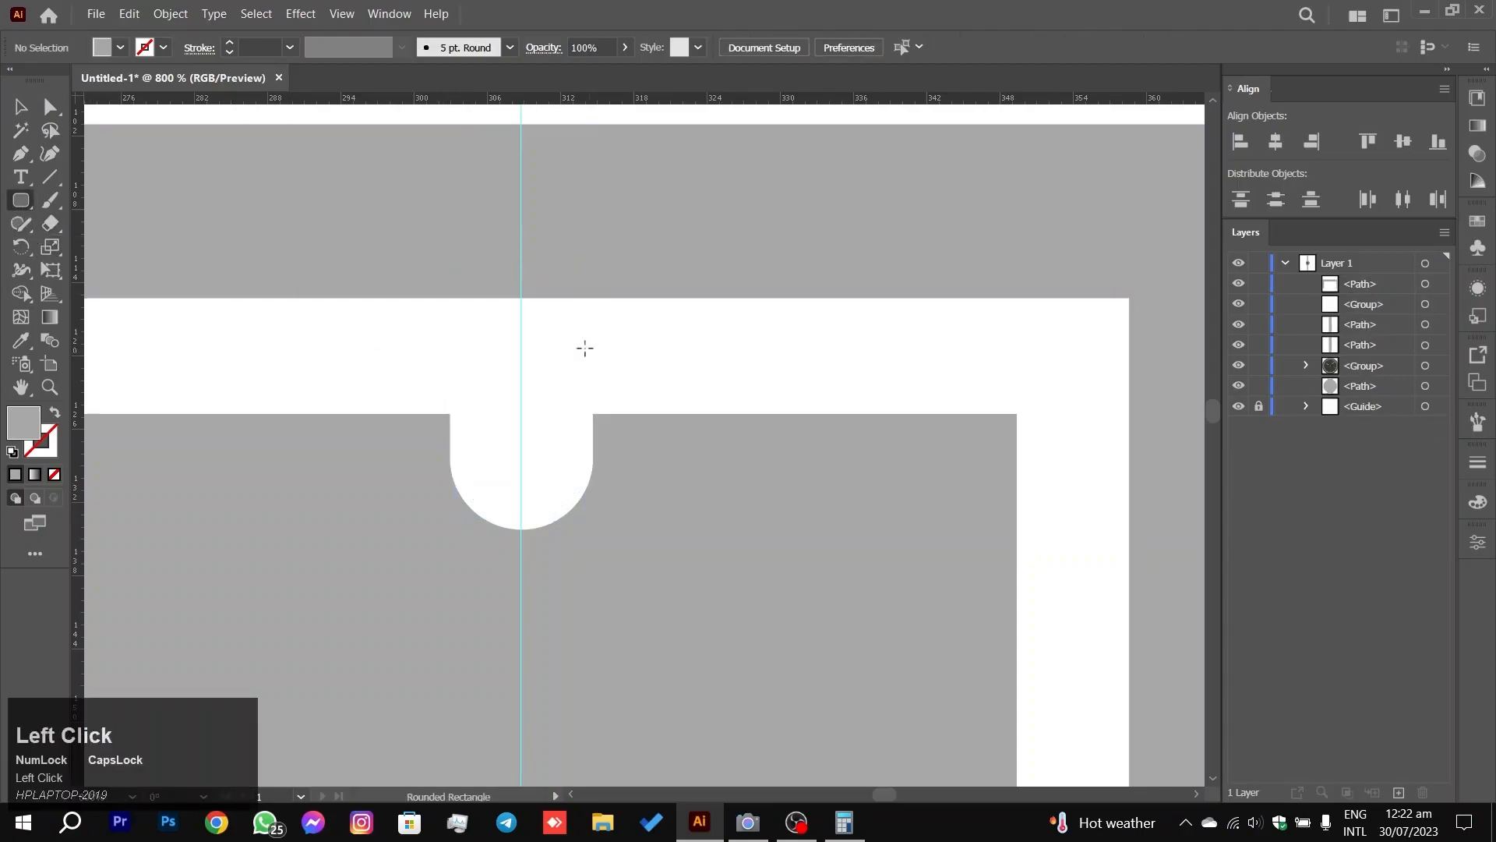
pyautogui.moveTo(460, 255)
pyautogui.mouseDown()
pyautogui.moveTo(535, 349)
pyautogui.moveTo(580, 504)
pyautogui.moveTo(564, 510)
pyautogui.mouseUp()
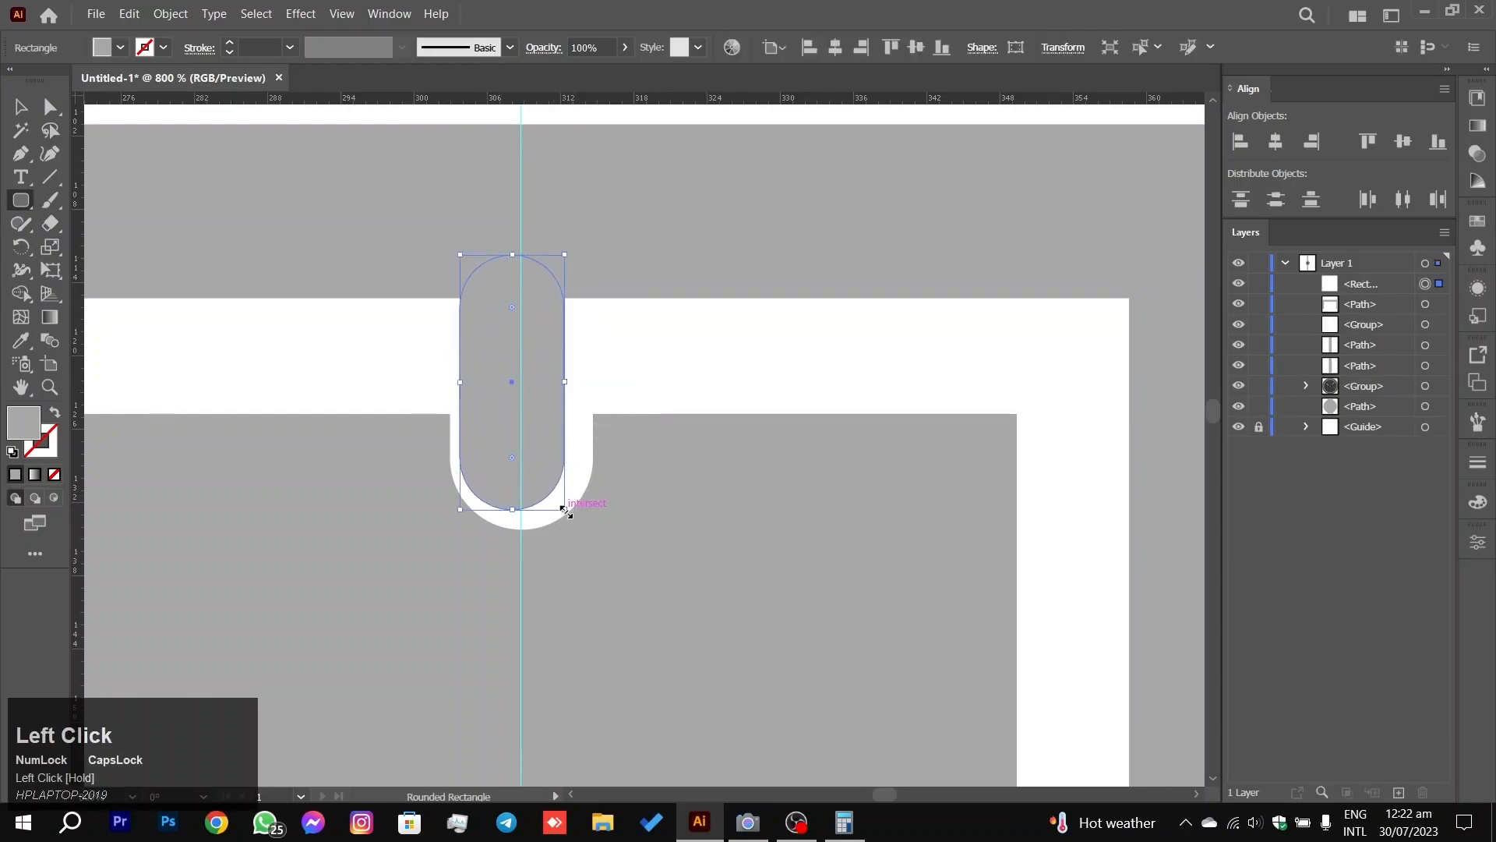
pyautogui.press('Right')
pyautogui.press('Right')
pyautogui.press('Left')
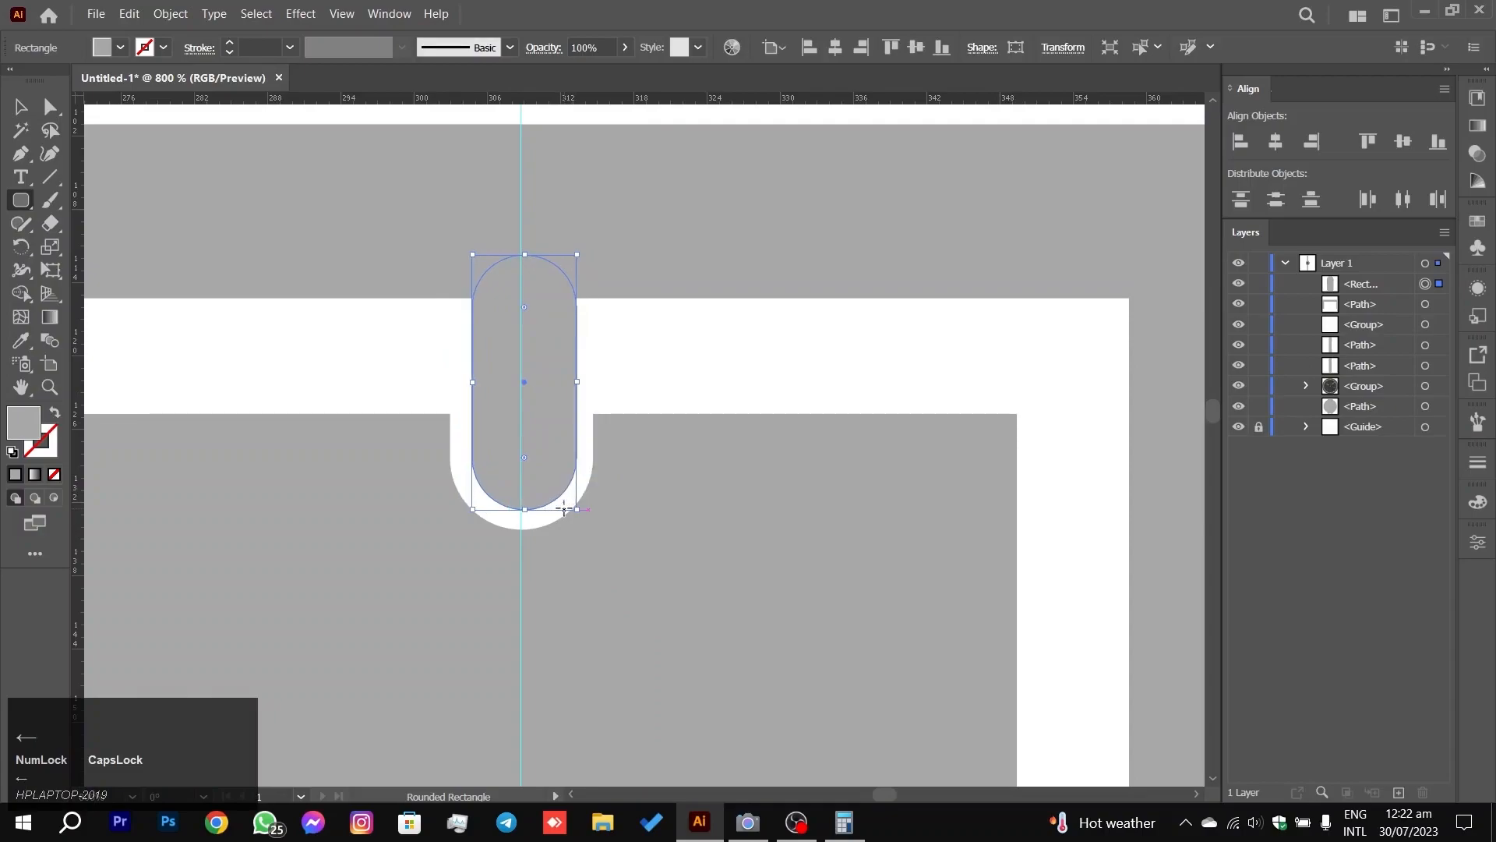
pyautogui.moveTo(522, 382); pyautogui.dragTo(521, 383)
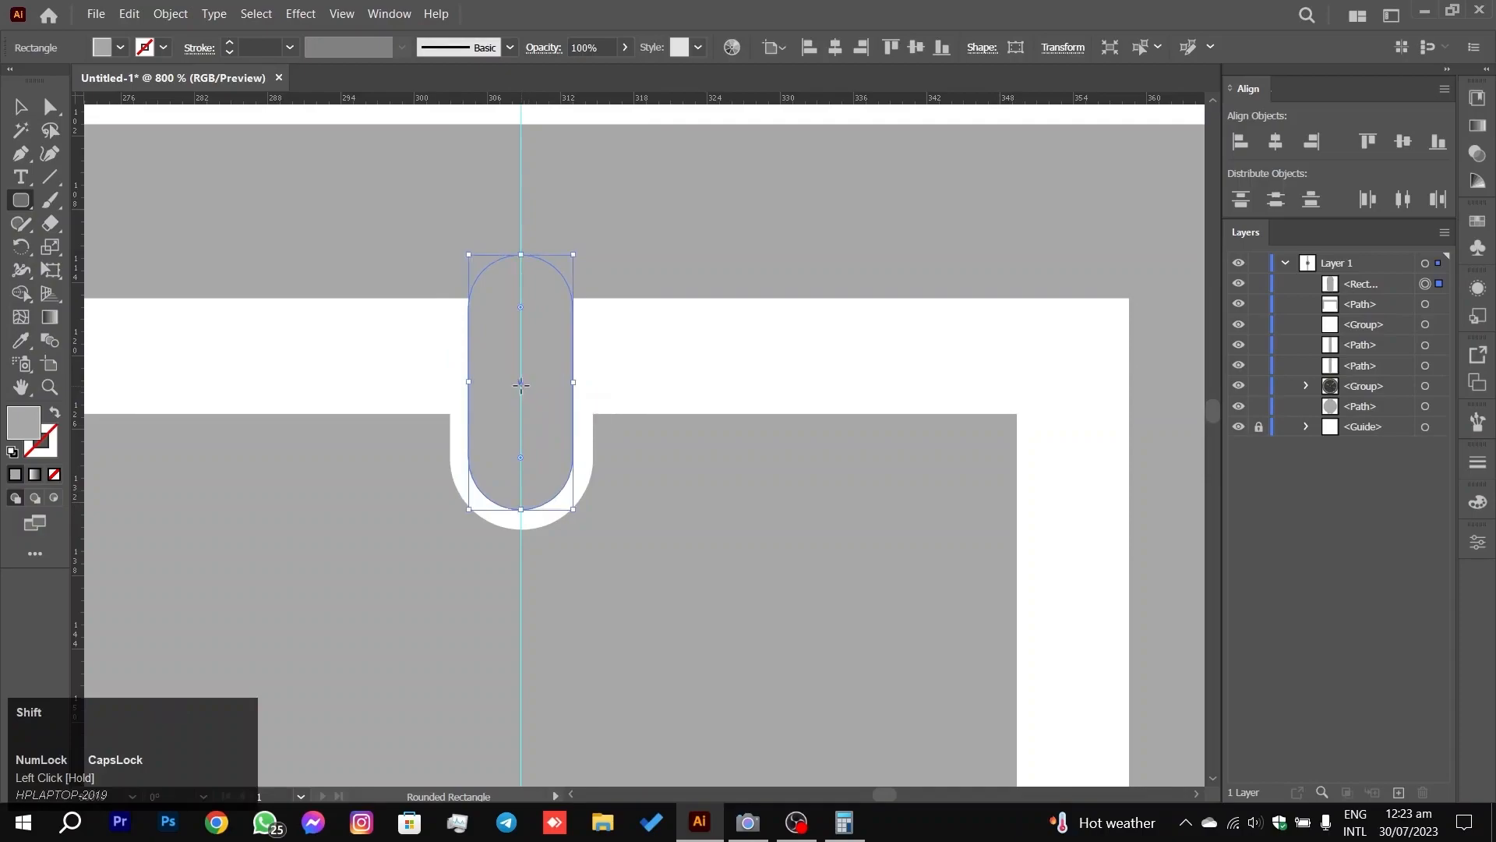
pyautogui.click(17, 98)
pyautogui.click(333, 324)
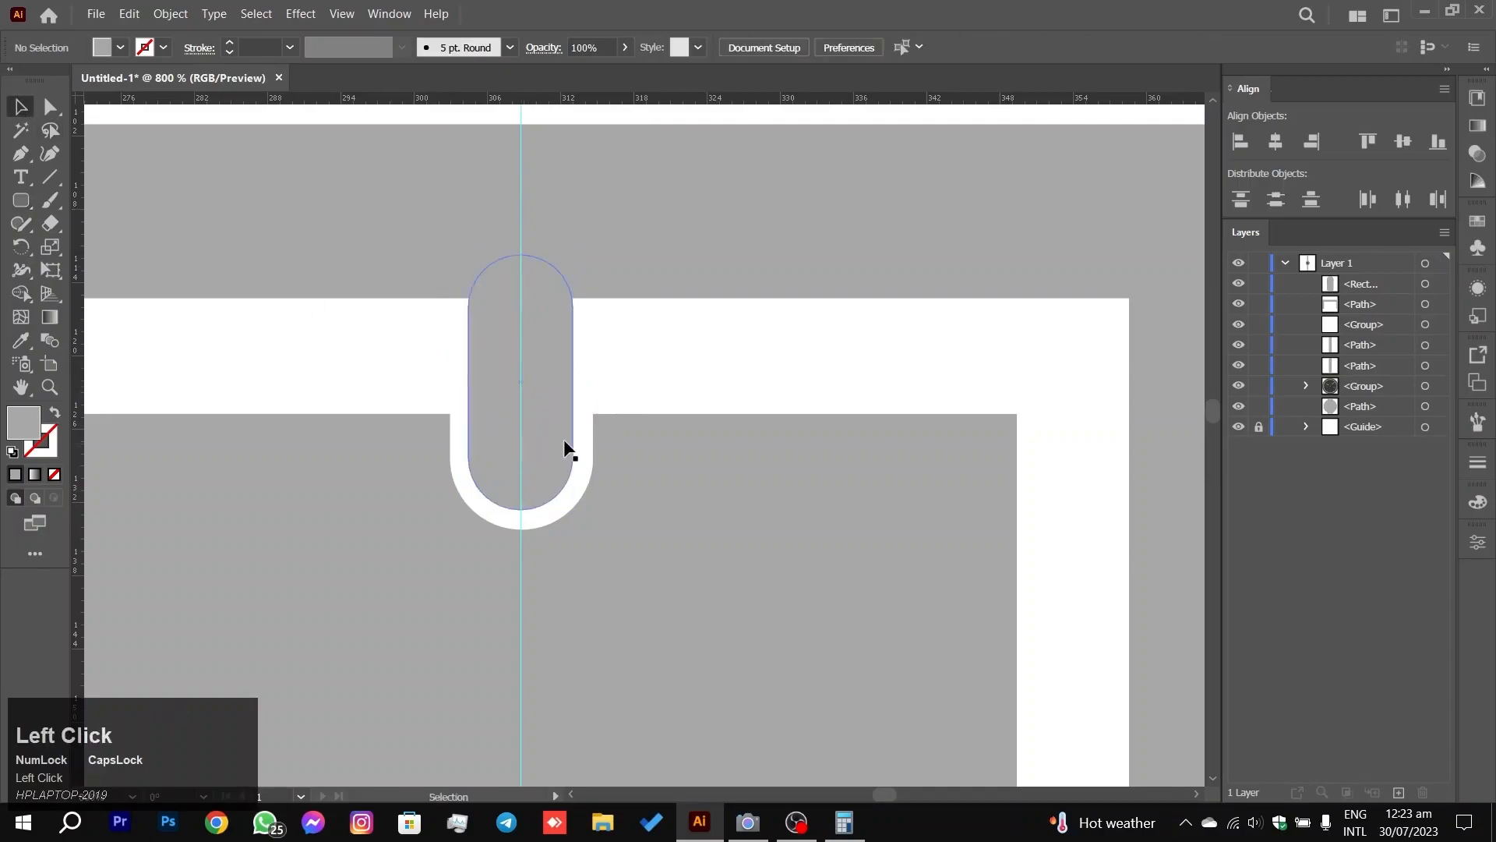
# Step: Align the pin and the buckle frame to the upper strap's horizontal center, using the strap as the key object
pyautogui.keyDown('alt'); pyautogui.scroll(-5, 566, 435); pyautogui.keyUp('alt')
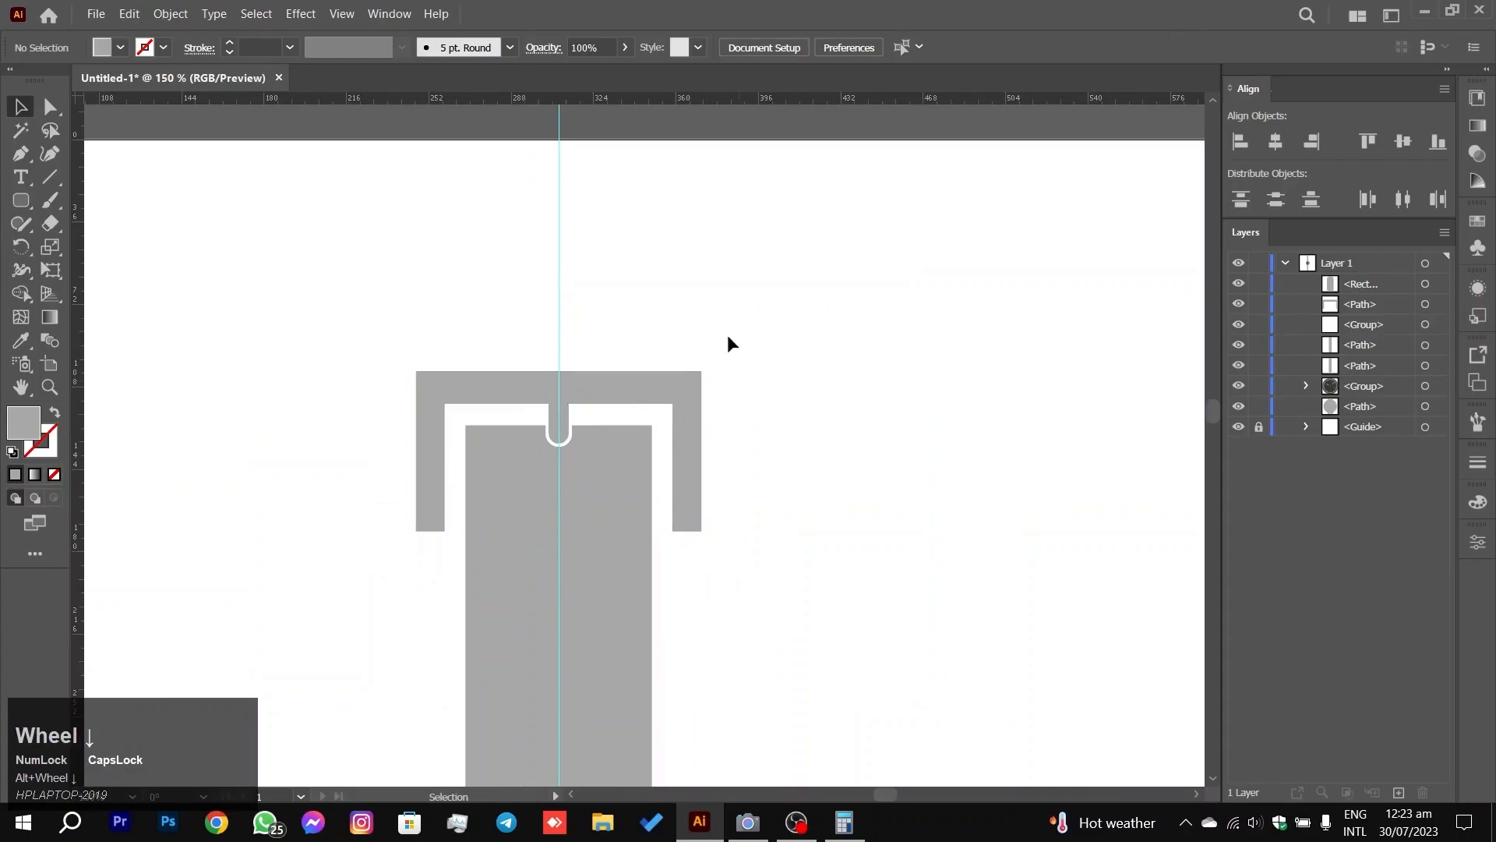
pyautogui.keyDown('alt'); pyautogui.scroll(4, 575, 406); pyautogui.keyUp('alt')
pyautogui.click(556, 421)
pyautogui.click(504, 466)
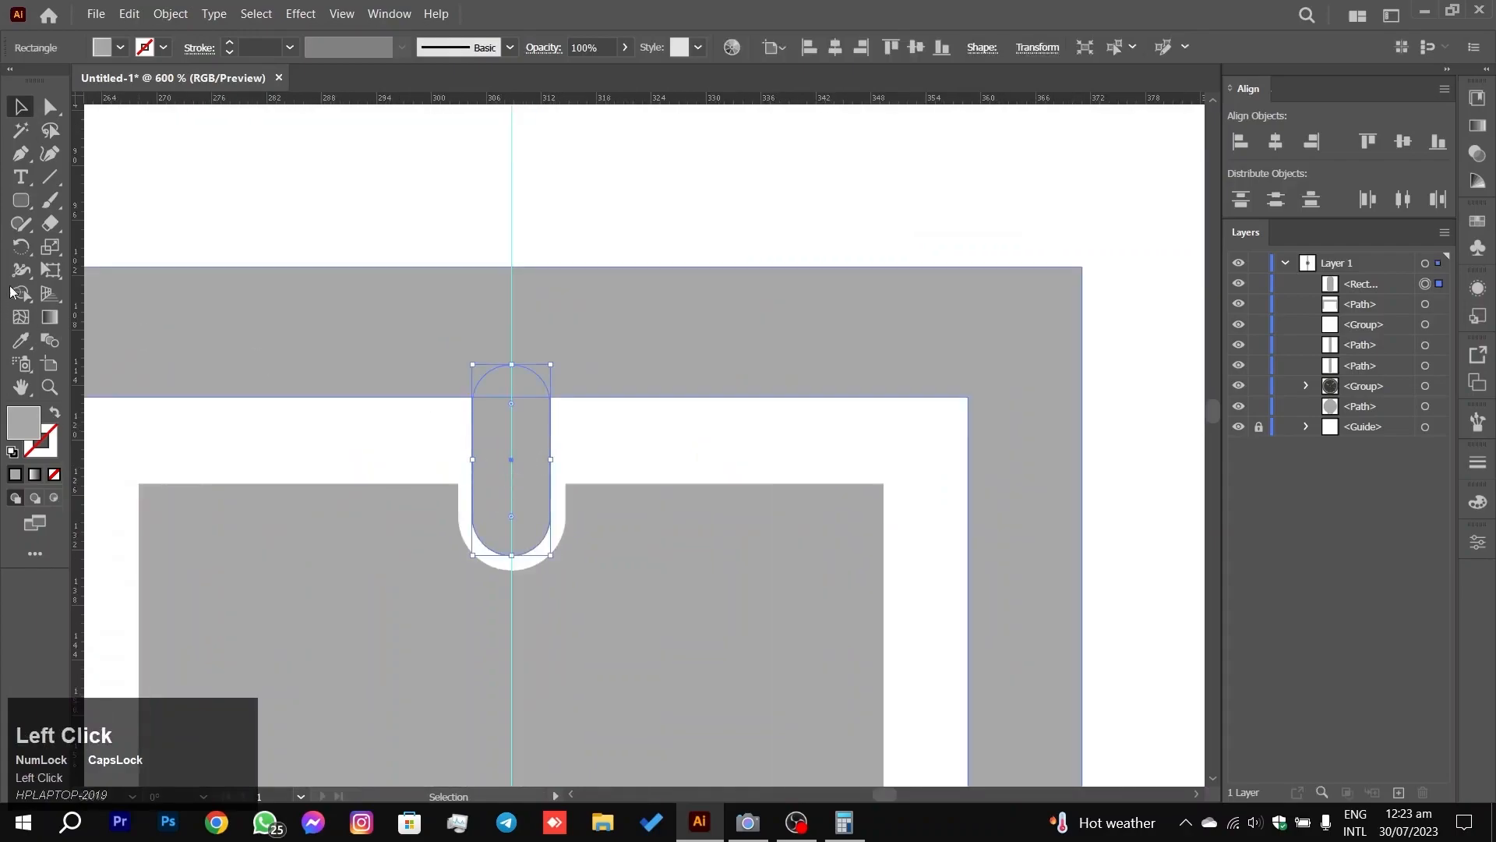
pyautogui.moveTo(368, 185); pyautogui.dragTo(563, 447)
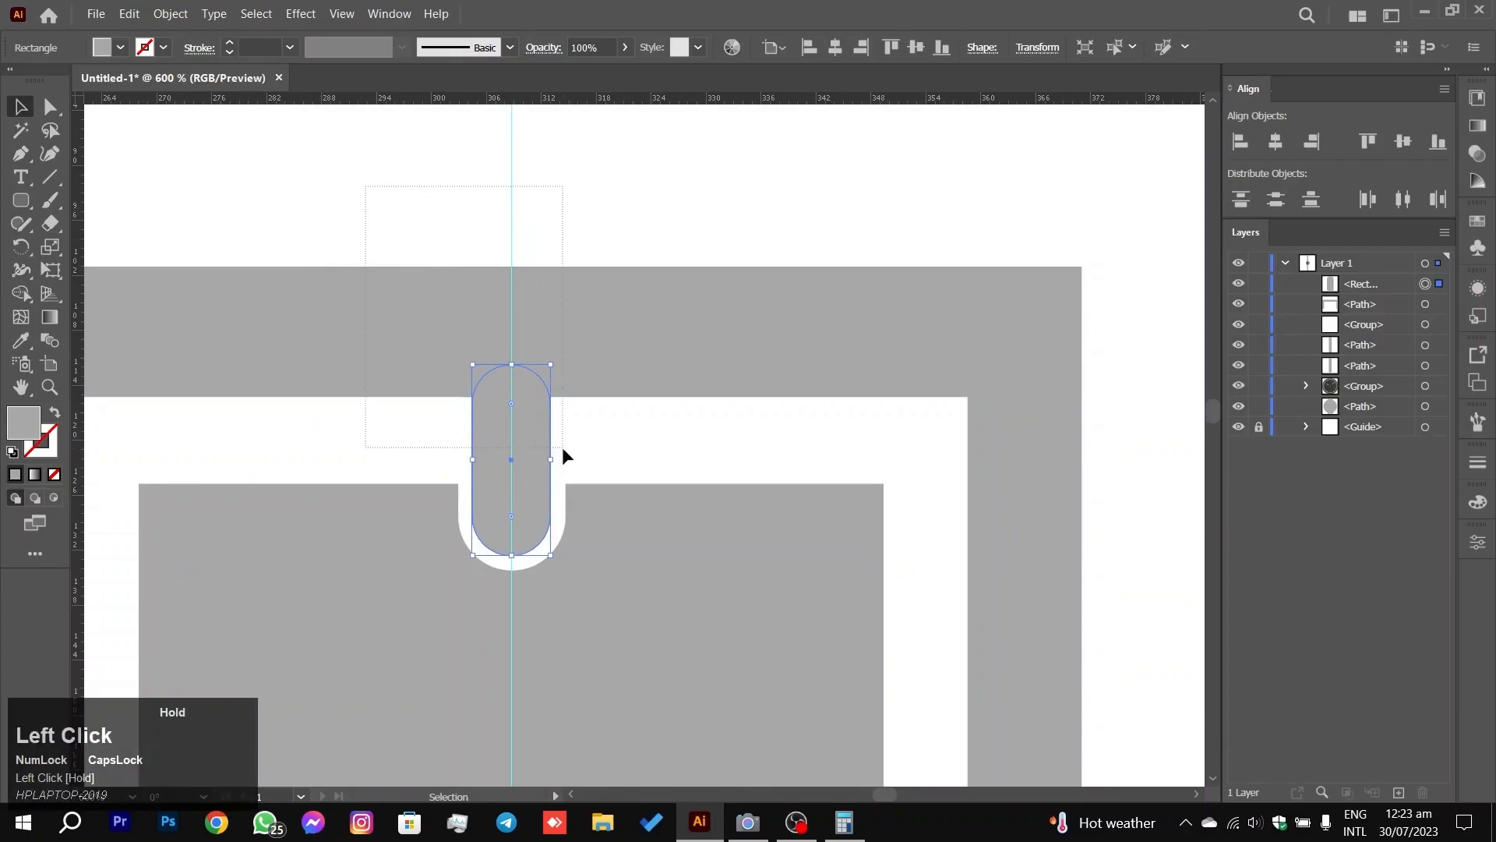
pyautogui.click(581, 162)
pyautogui.moveTo(404, 216); pyautogui.dragTo(653, 617)
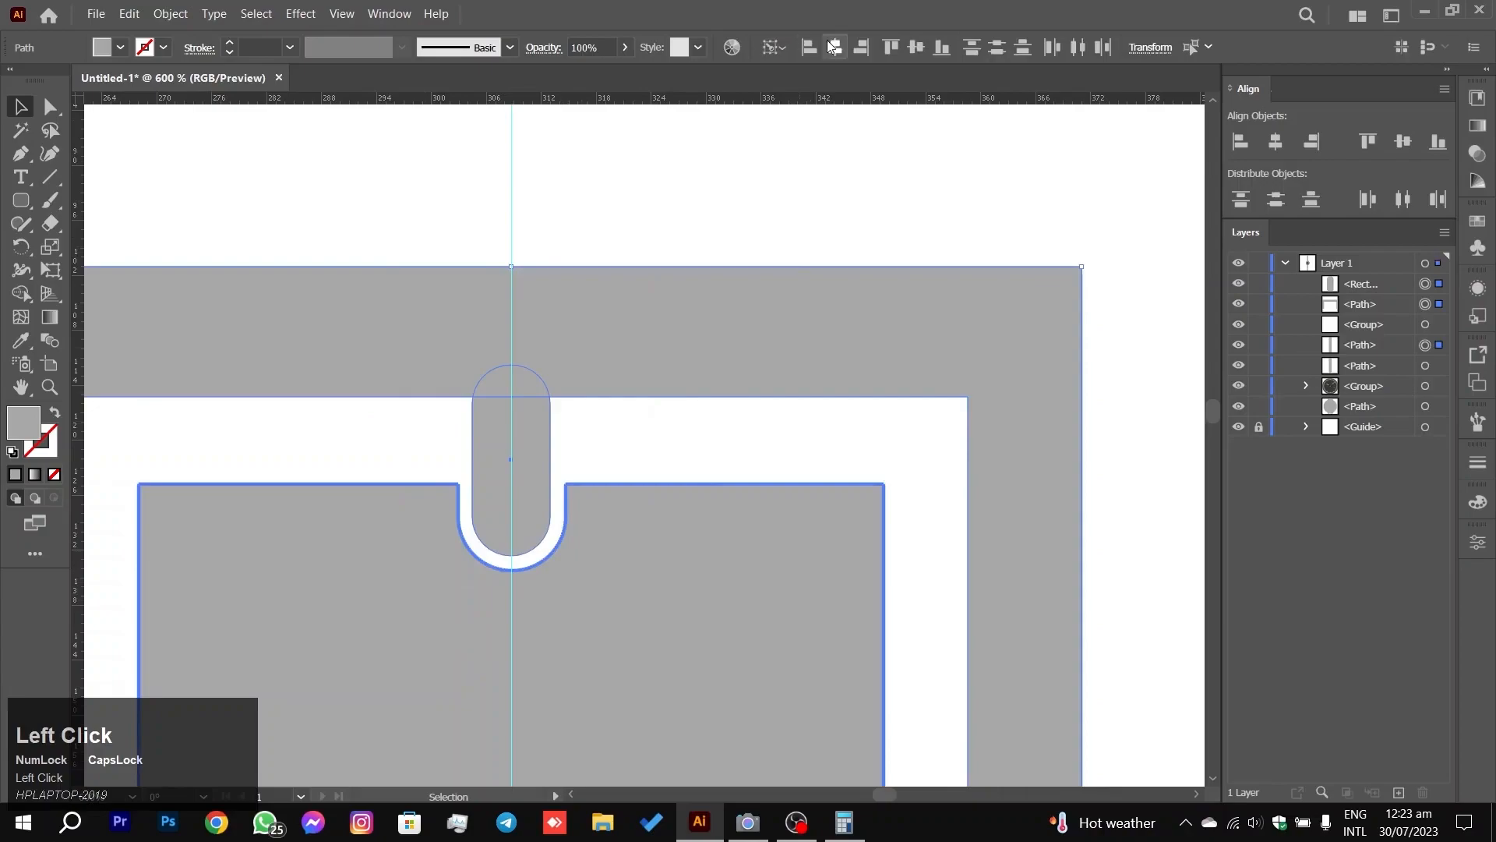
pyautogui.click(825, 222)
# Step: Merge the rounded pin with the buckle frame into one shape using Shape Builder
pyautogui.click(494, 460)
pyautogui.keyDown('shift'); pyautogui.click(463, 301); pyautogui.keyUp('shift')
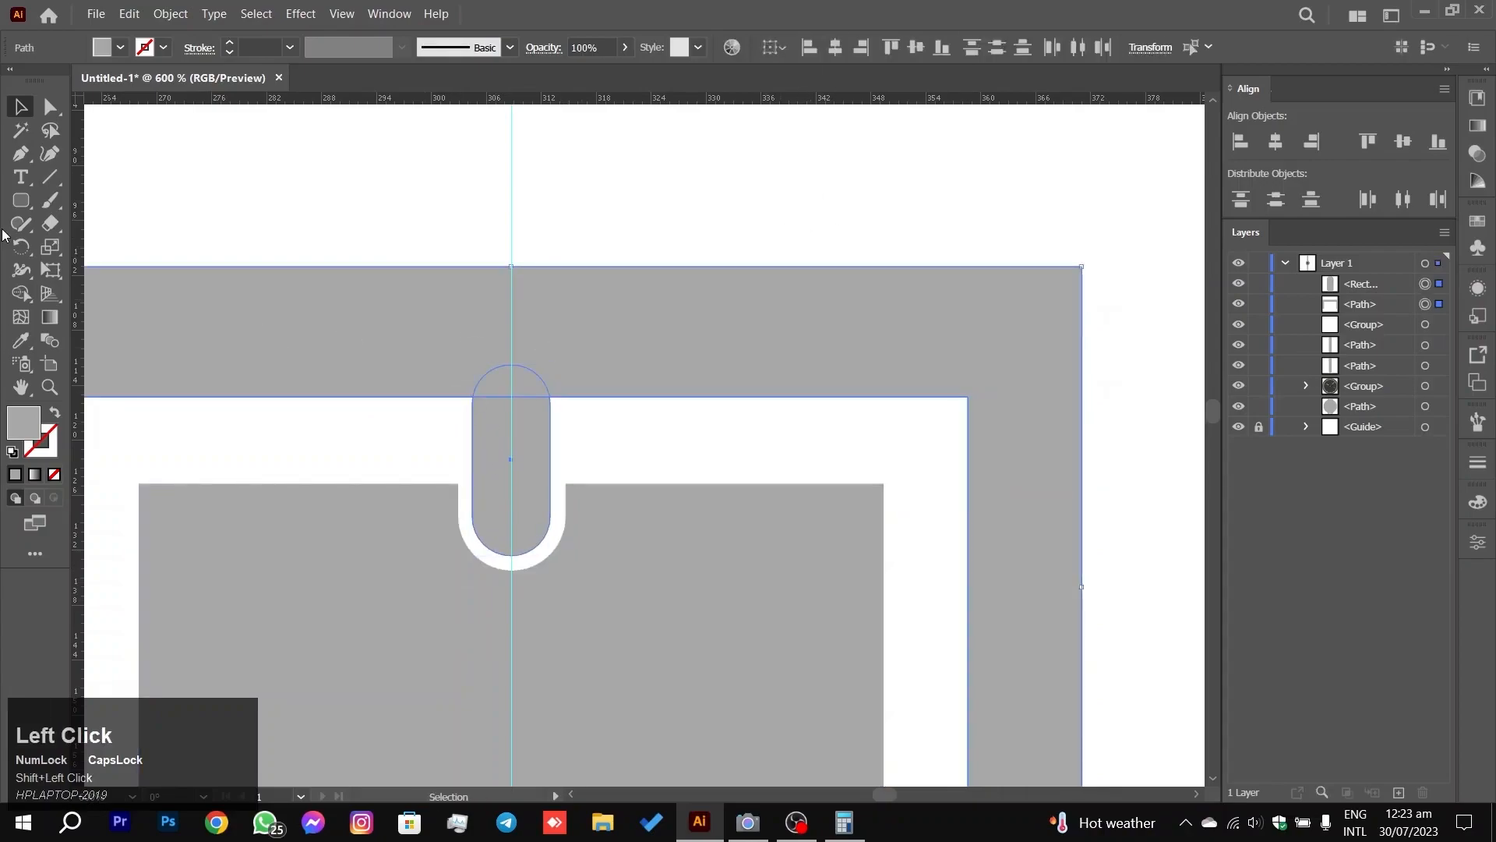
pyautogui.click(20, 293)
pyautogui.moveTo(508, 500); pyautogui.dragTo(501, 375)
pyautogui.moveTo(541, 426); pyautogui.dragTo(495, 294)
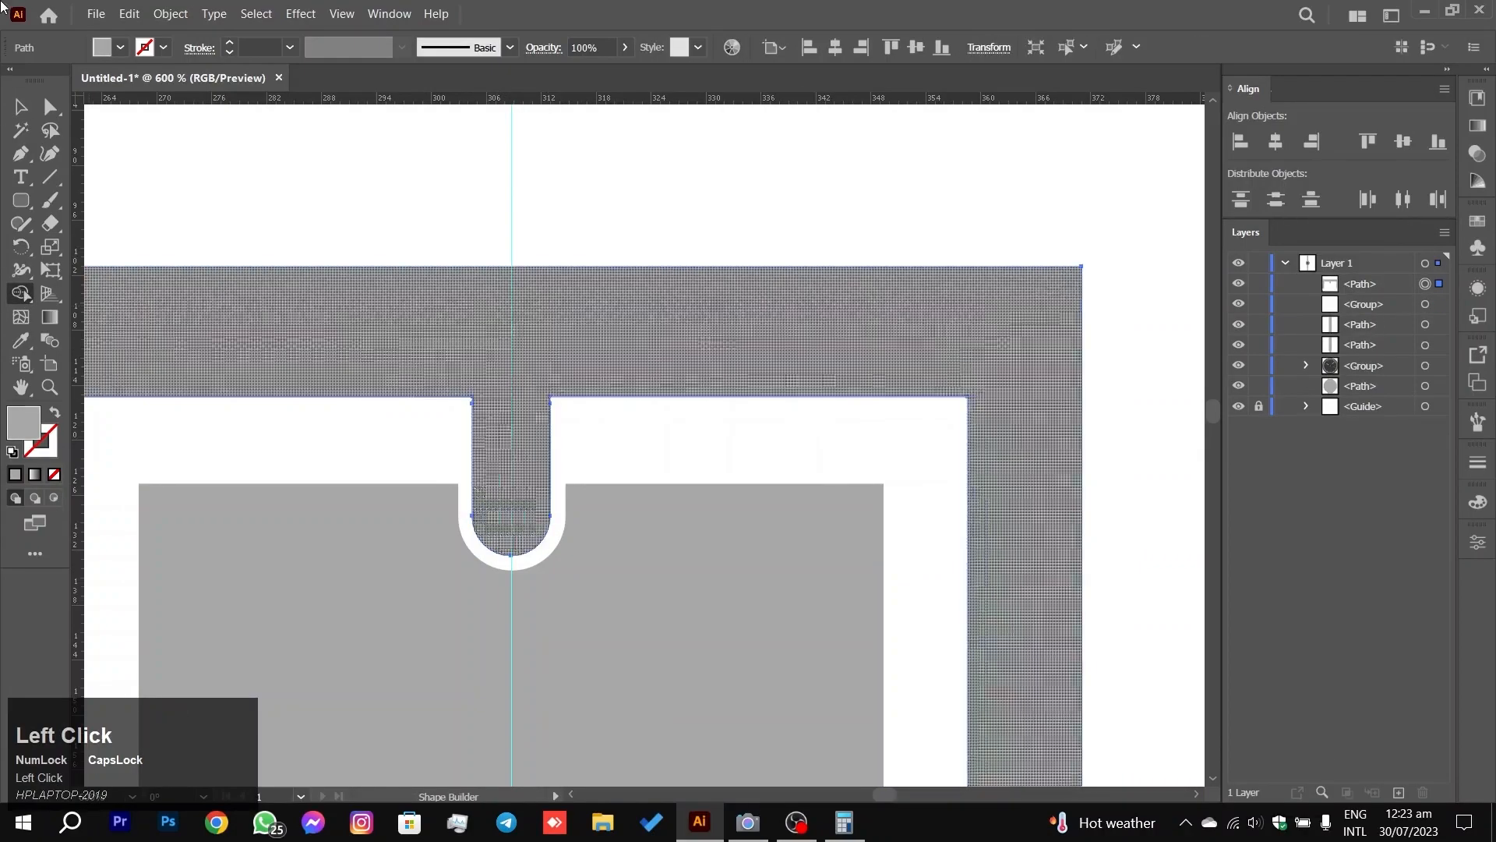
pyautogui.click(13, 116)
pyautogui.click(265, 110)
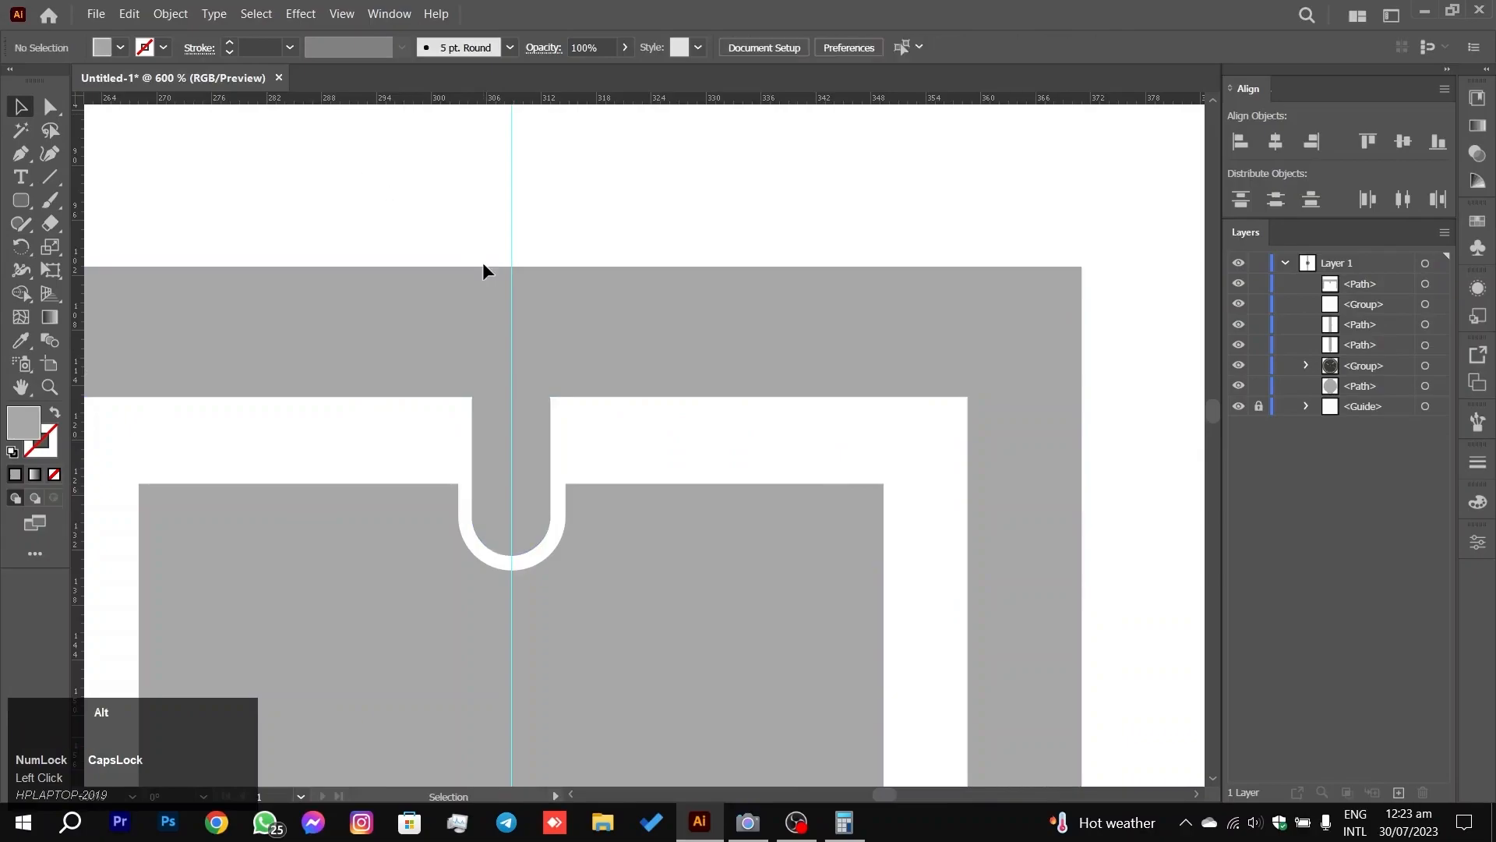
# Step: Scale the buckle down slightly and proportionally about its center so it sits closer around the upper strap's end
pyautogui.scroll(-8, 549, 330)
pyautogui.scroll(-2, 585, 382)
pyautogui.scroll(-5, 623, 353)
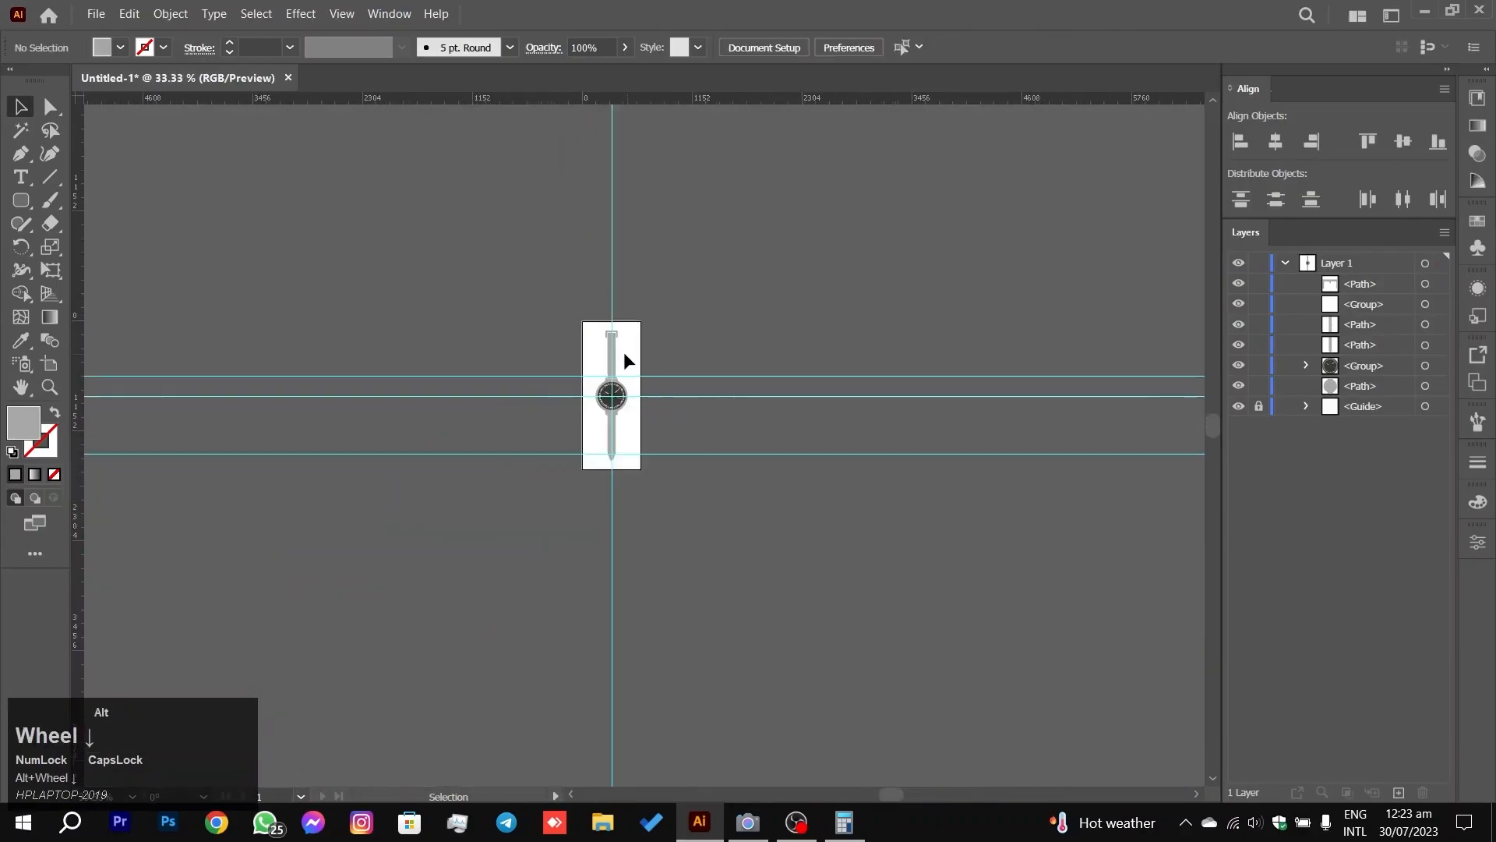
pyautogui.scroll(3, 627, 352)
pyautogui.scroll(-2, 611, 399)
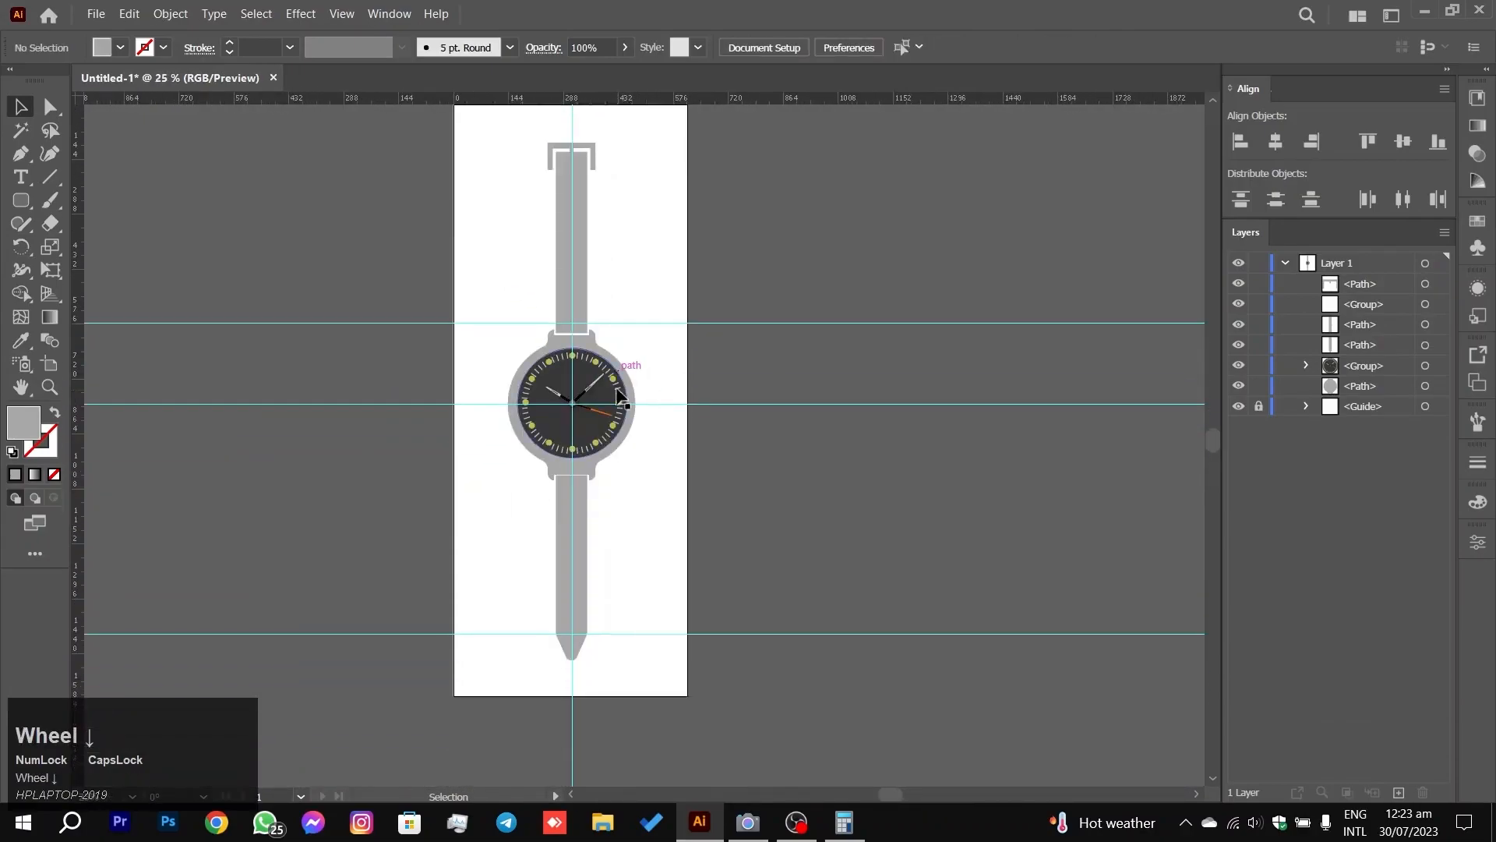
pyautogui.scroll(1, 629, 341)
pyautogui.scroll(3, 643, 225)
pyautogui.moveTo(636, 229); pyautogui.dragTo(725, 466)
pyautogui.keyDown('shift'); pyautogui.click(590, 354); pyautogui.keyUp('shift')
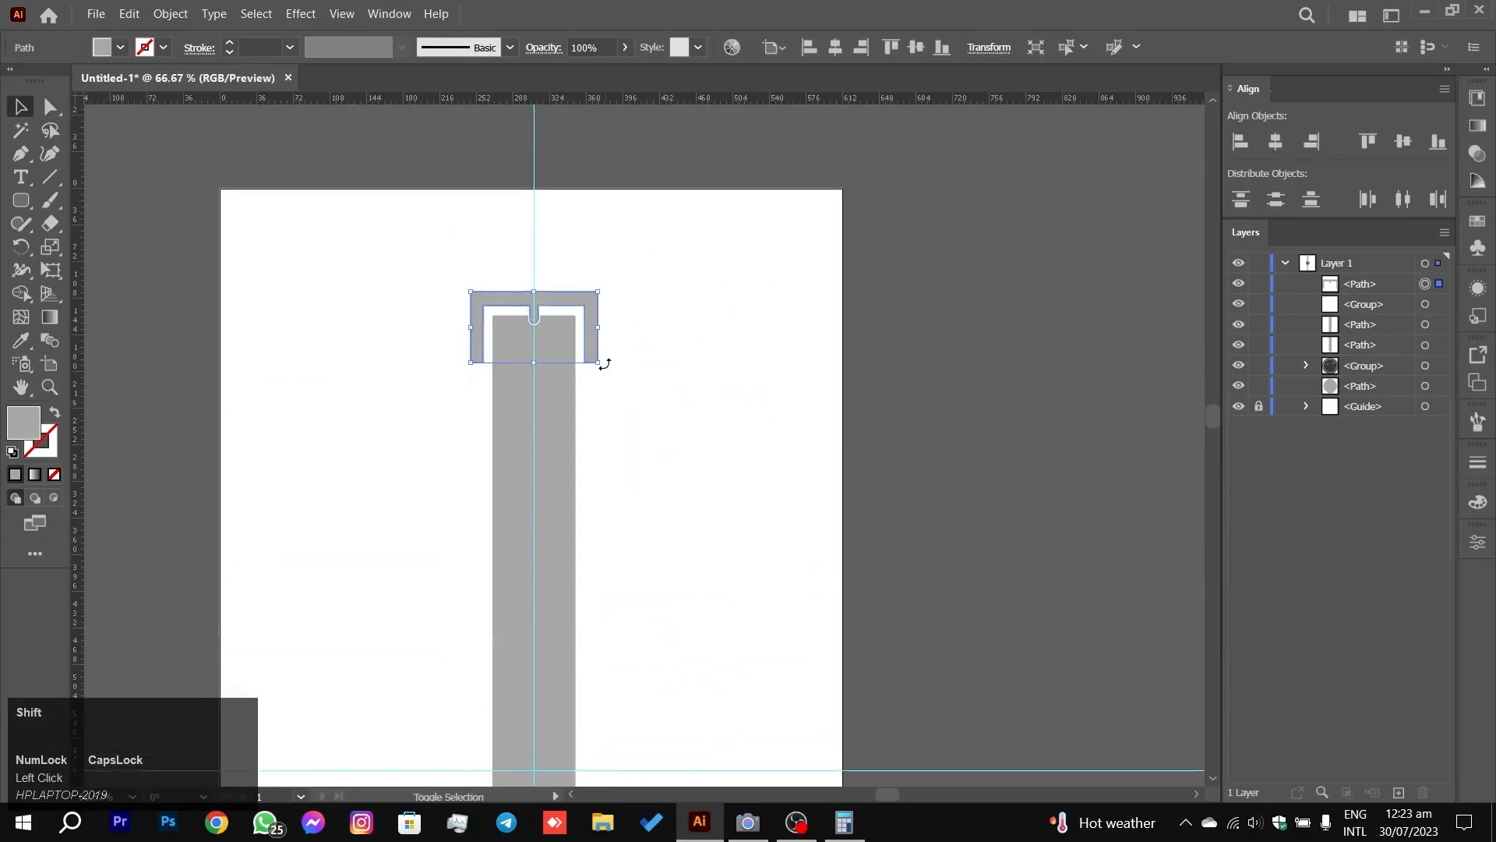
pyautogui.moveTo(598, 361); pyautogui.dragTo(594, 362)
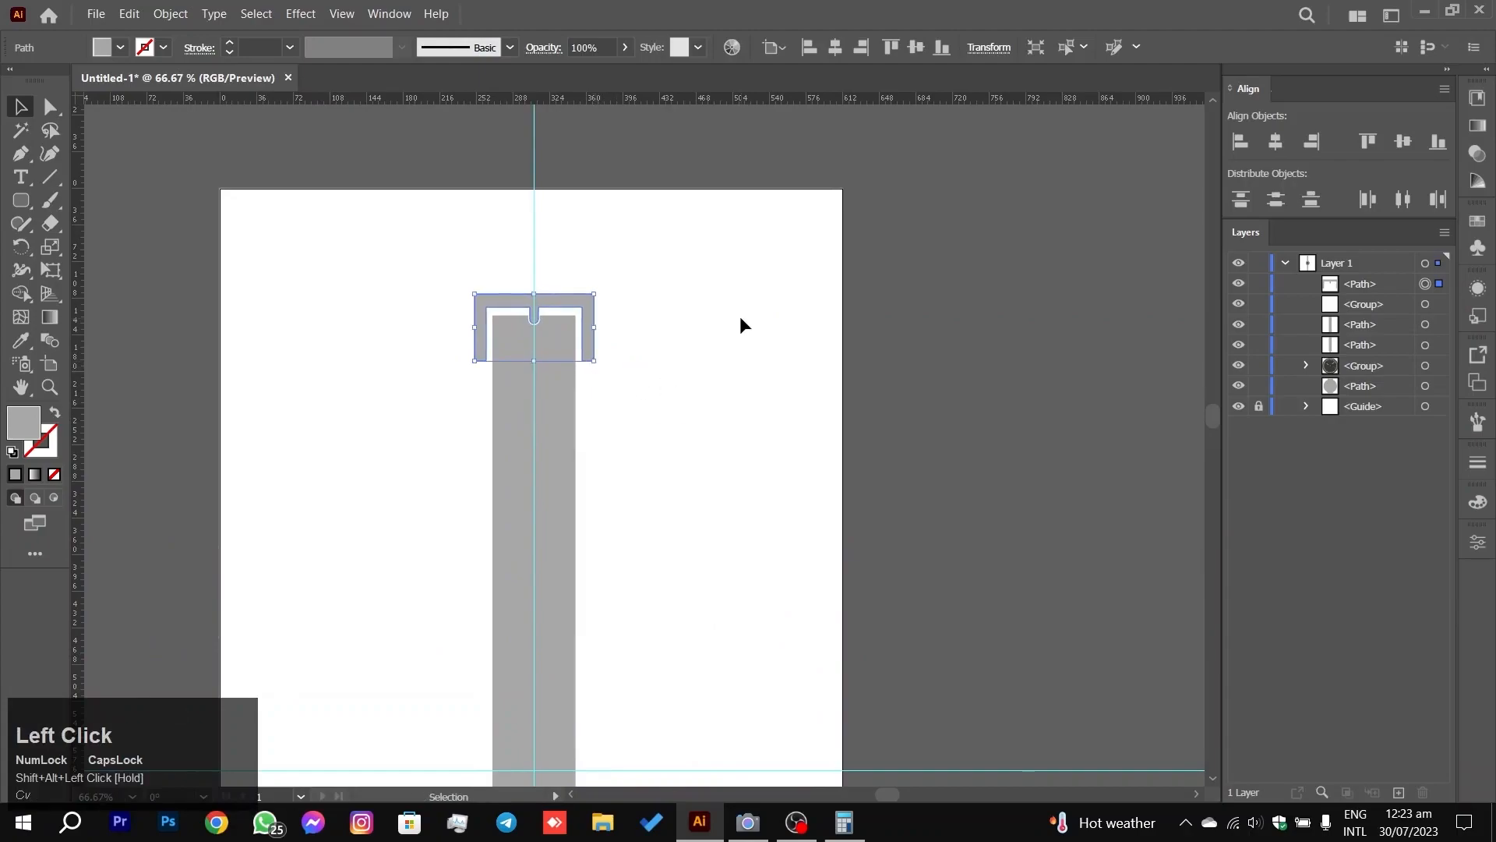
pyautogui.press('Down')
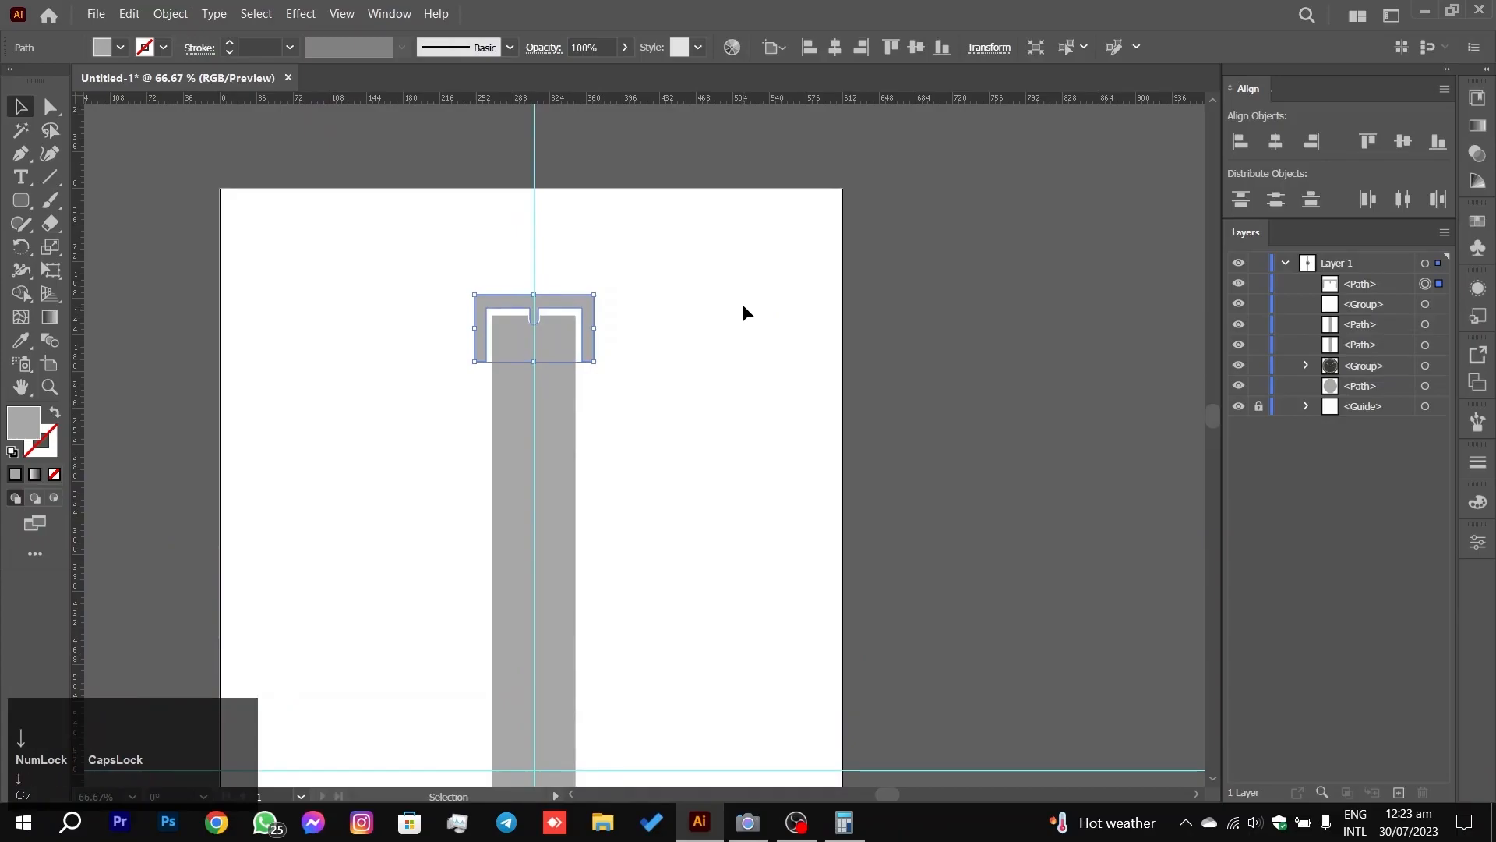
pyautogui.press('Up')
pyautogui.click(722, 282)
pyautogui.scroll(-3, 731, 368)
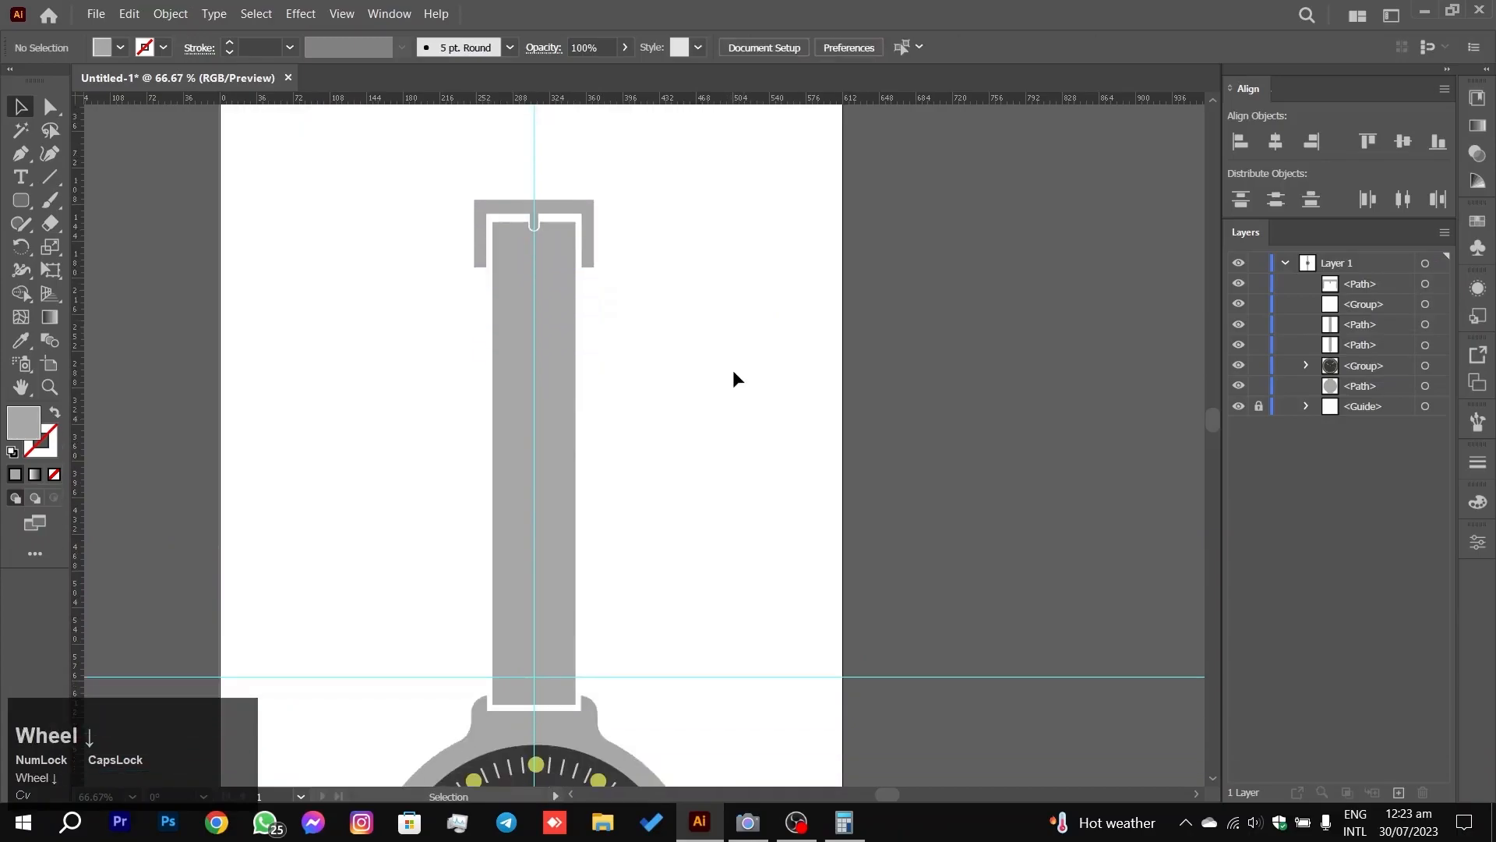
pyautogui.scroll(-15, 746, 378)
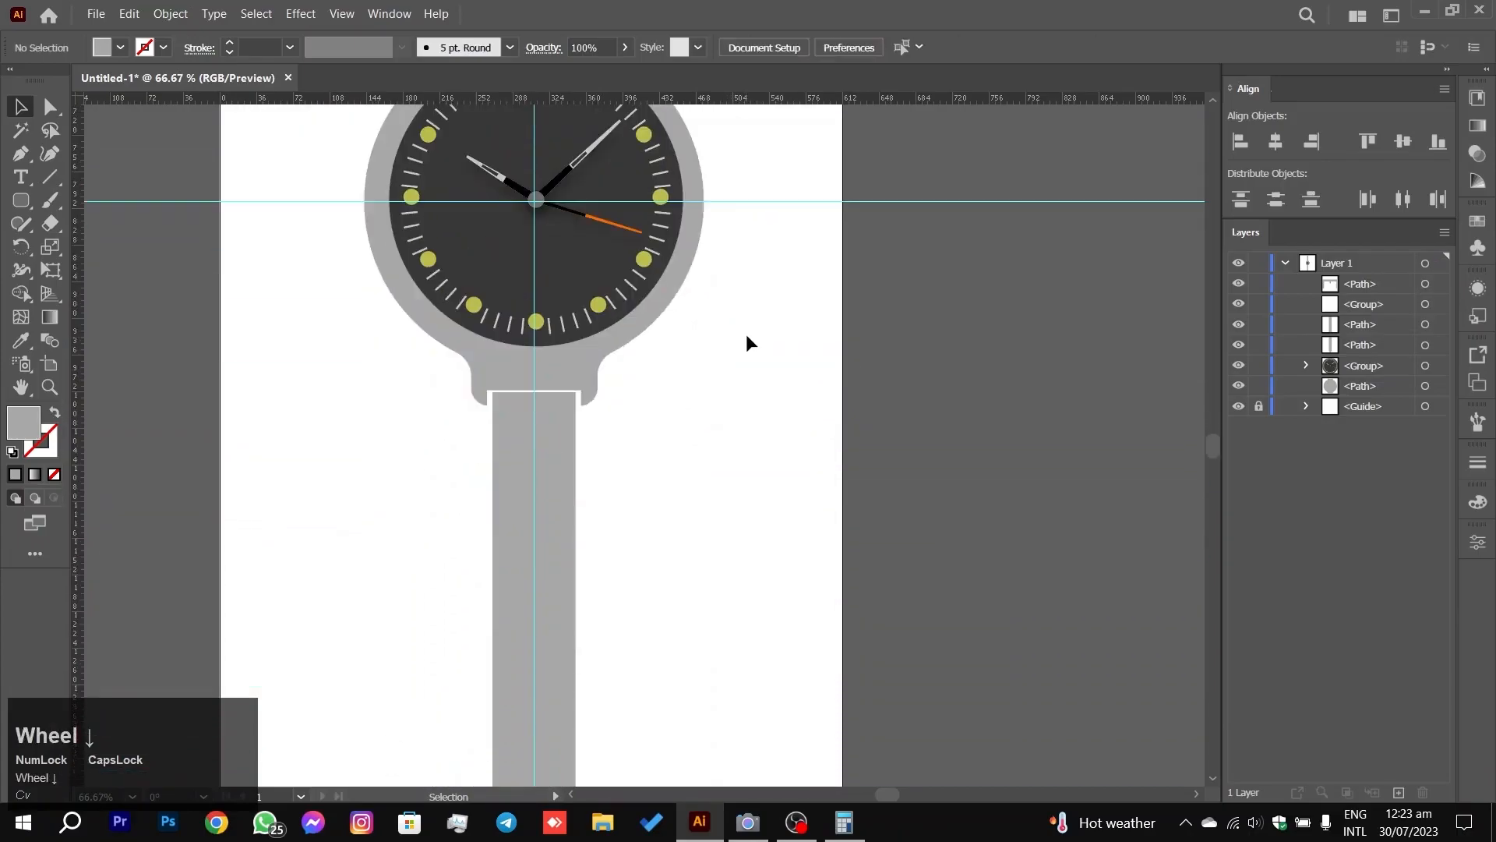
pyautogui.scroll(1, 531, 536)
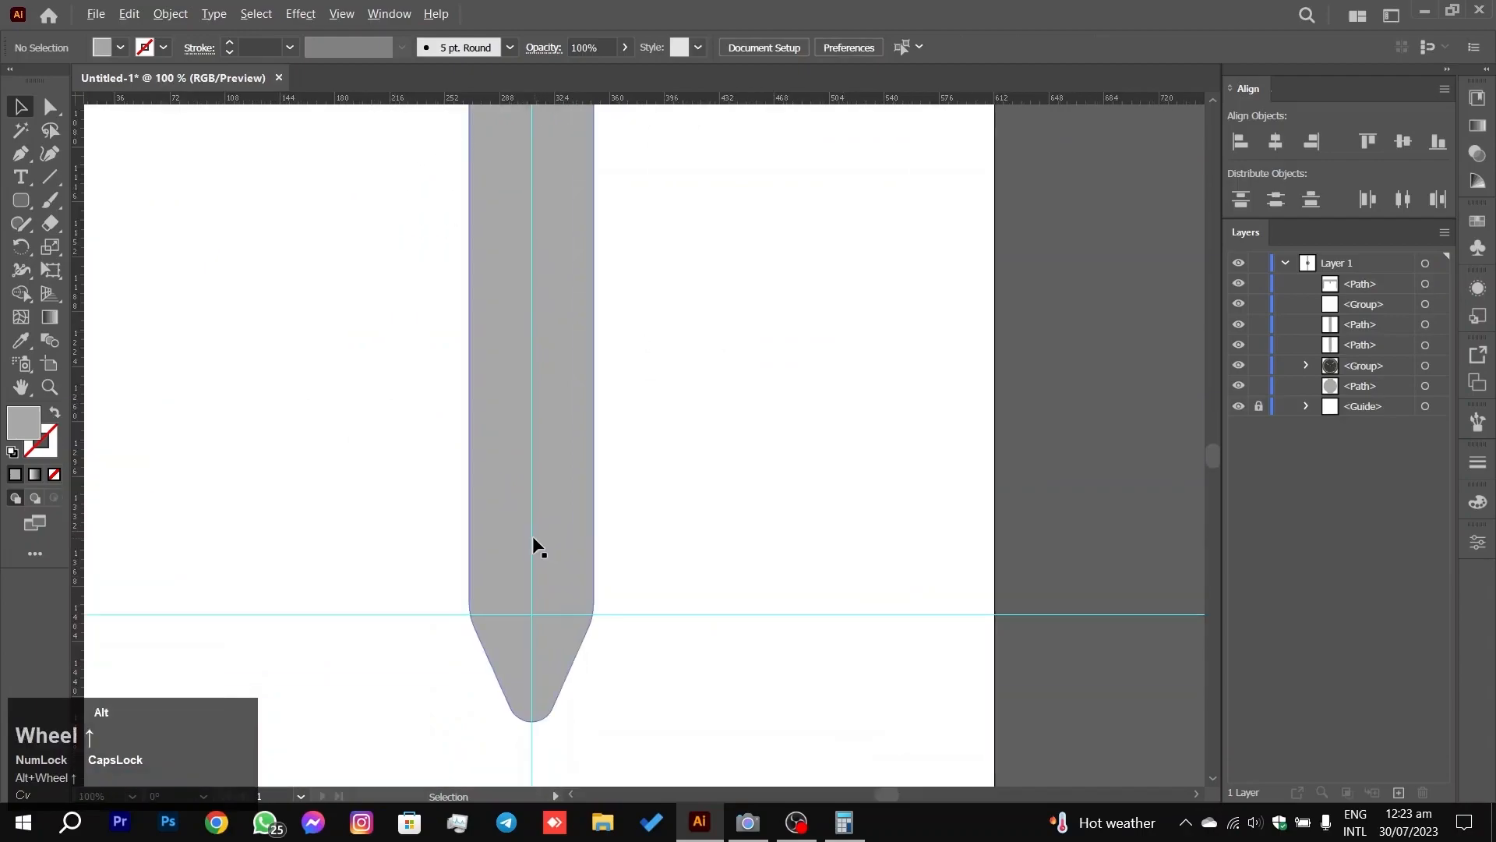
pyautogui.scroll(-1, 519, 496)
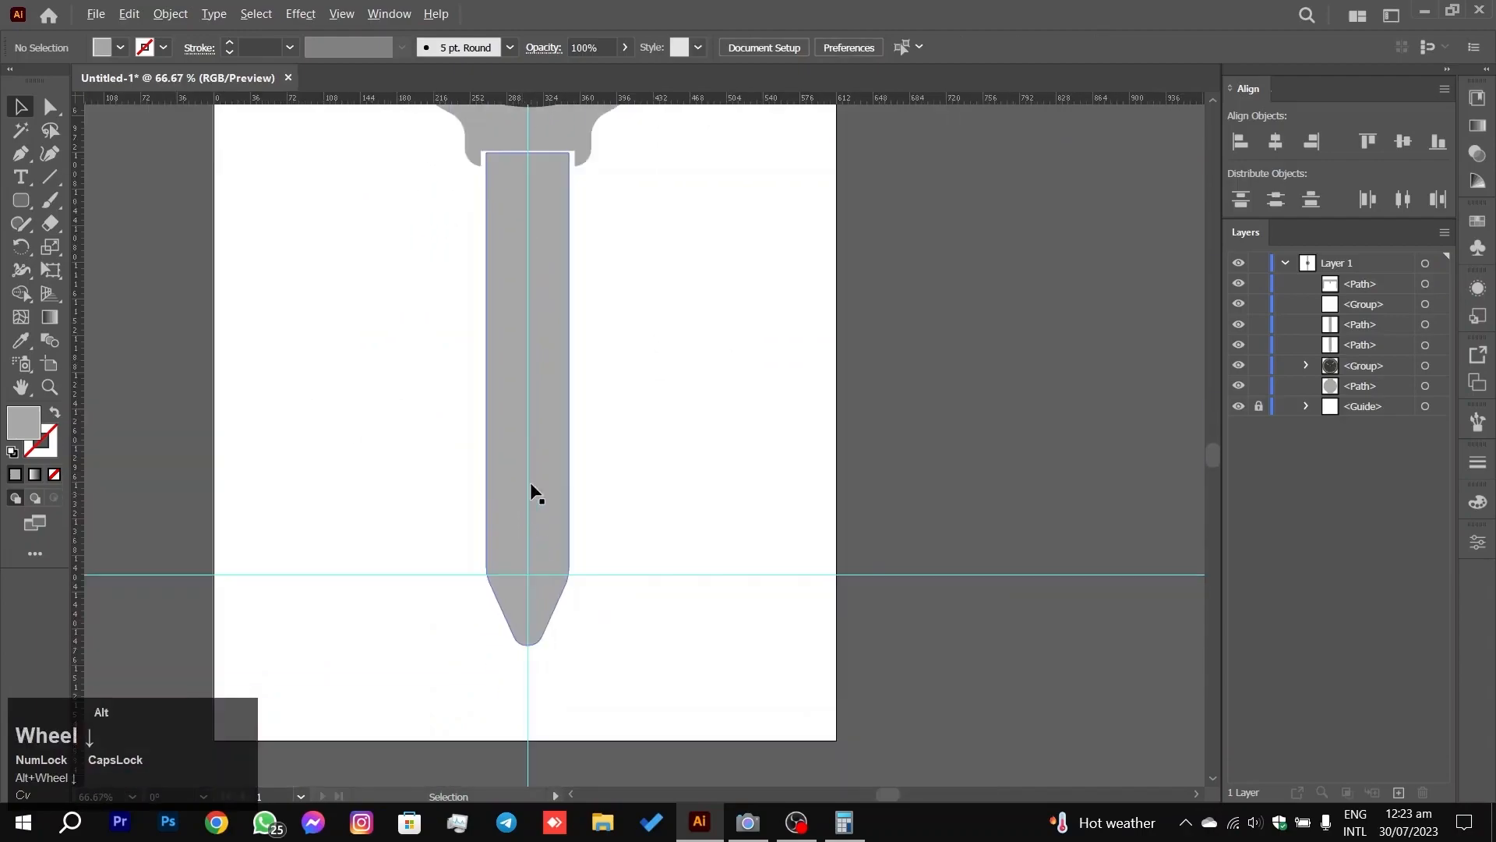
pyautogui.click(18, 200)
pyautogui.moveTo(522, 222)
pyautogui.mouseDown()
pyautogui.moveTo(511, 209)
pyautogui.moveTo(526, 247)
pyautogui.moveTo(510, 239)
pyautogui.mouseUp()
pyautogui.press('Delete')
pyautogui.rightClick(34, 201)
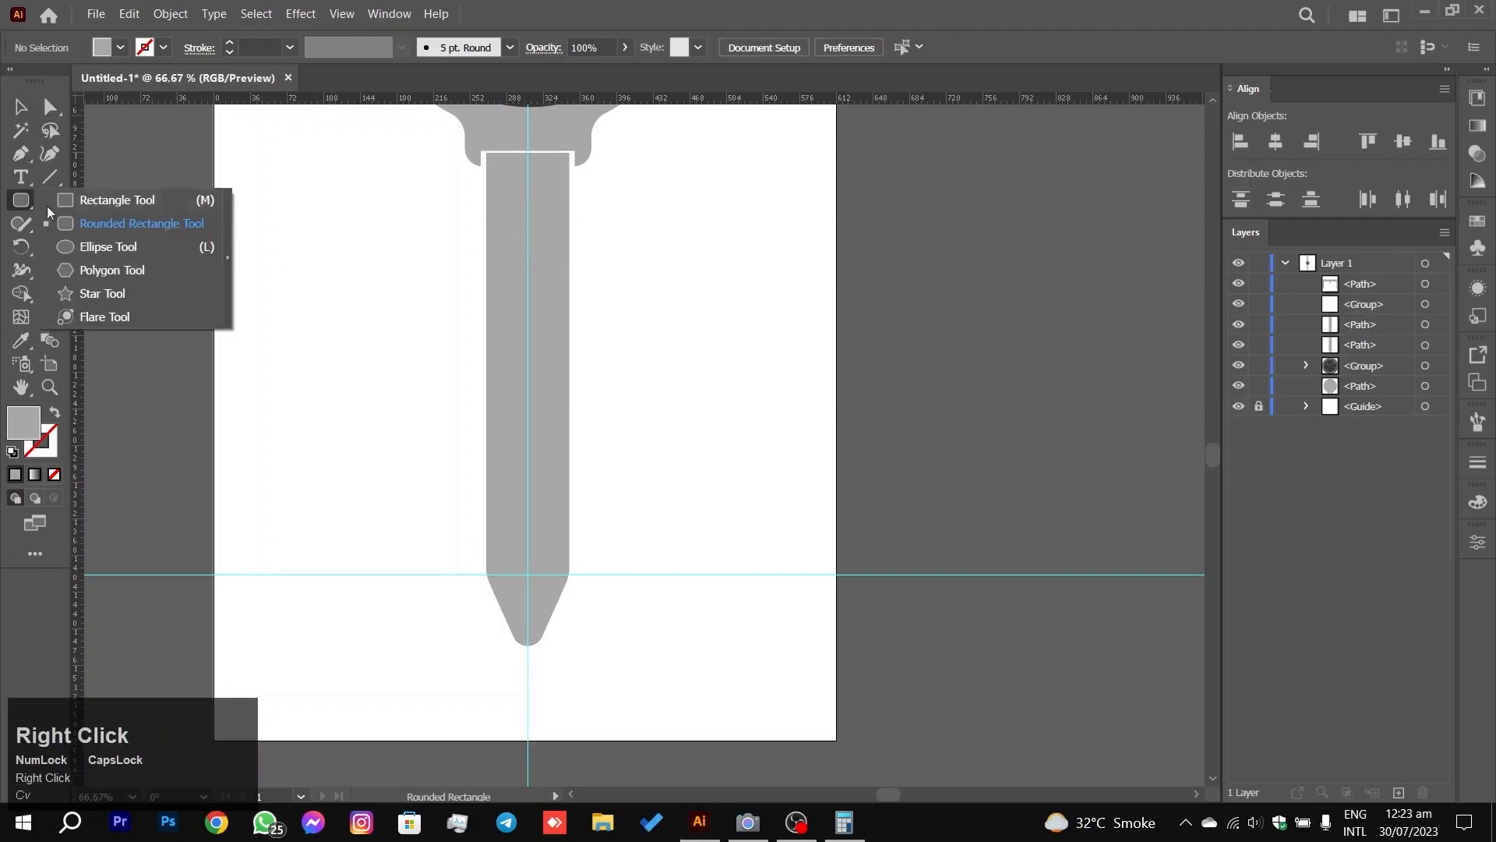
pyautogui.click(137, 198)
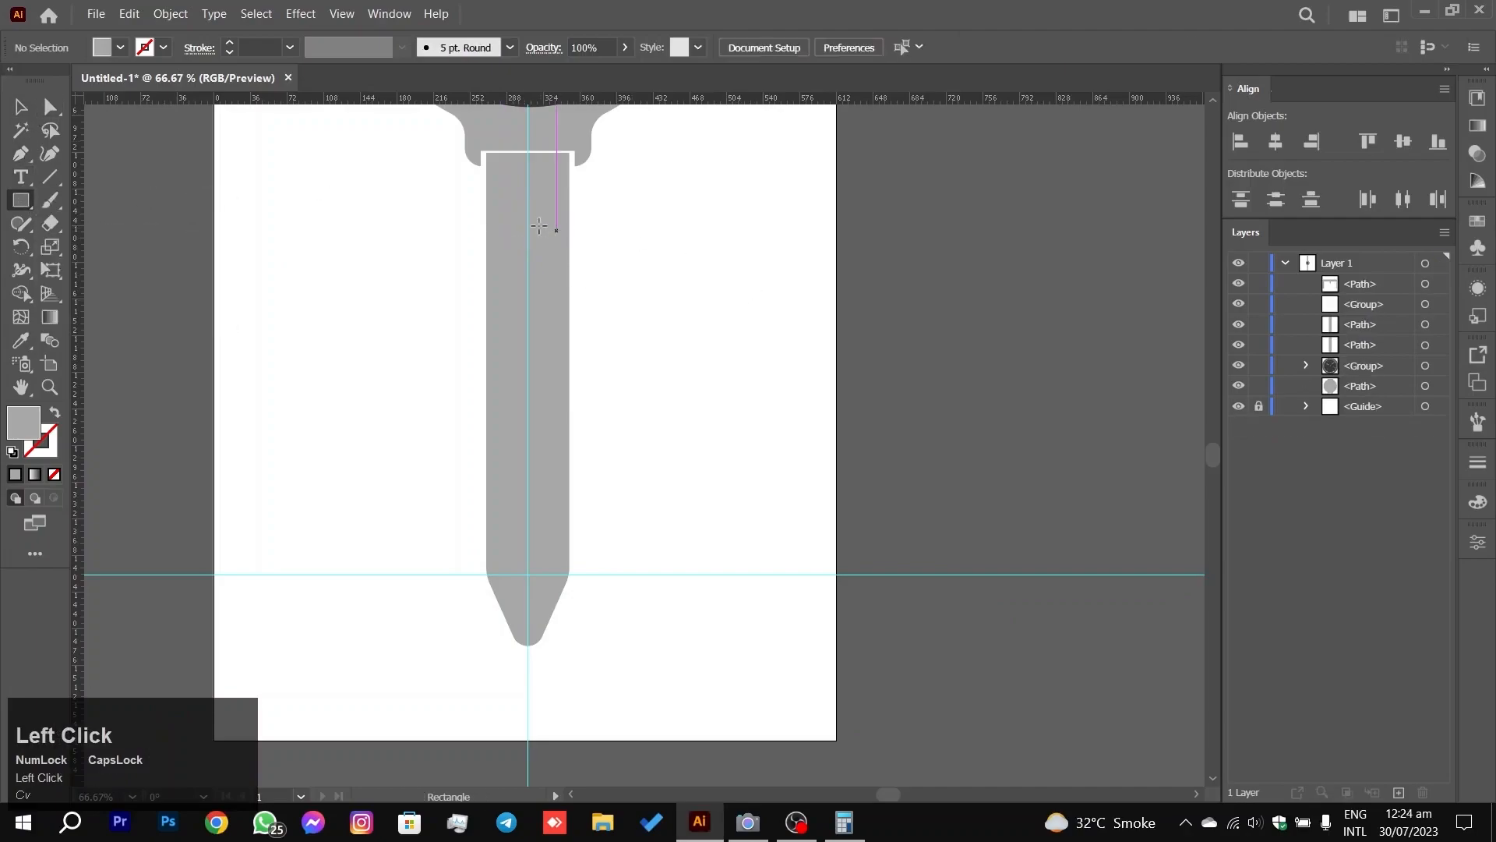
pyautogui.moveTo(512, 211); pyautogui.dragTo(526, 234)
pyautogui.press('Delete')
# Step: Draw a circle about 13 pt wide on the upper part of the lower strap and center it on the vertical guide
pyautogui.rightClick(21, 200)
pyautogui.click(95, 247)
pyautogui.scroll(3, 518, 204)
pyautogui.moveTo(702, 123); pyautogui.dragTo(695, 272)
pyautogui.moveTo(526, 251); pyautogui.dragTo(563, 291)
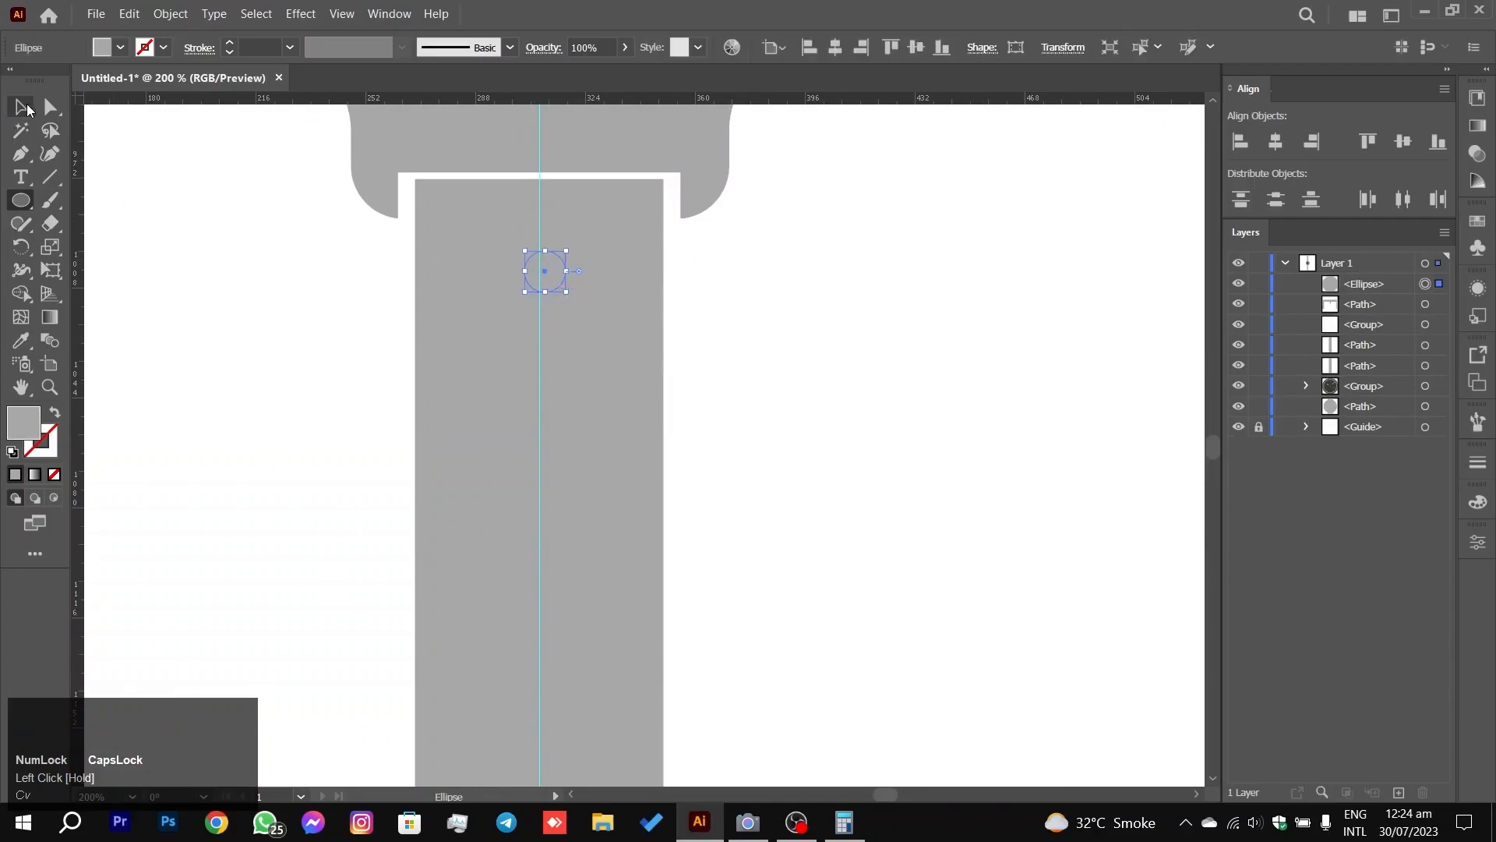
pyautogui.click(22, 106)
pyautogui.moveTo(544, 273); pyautogui.dragTo(565, 396)
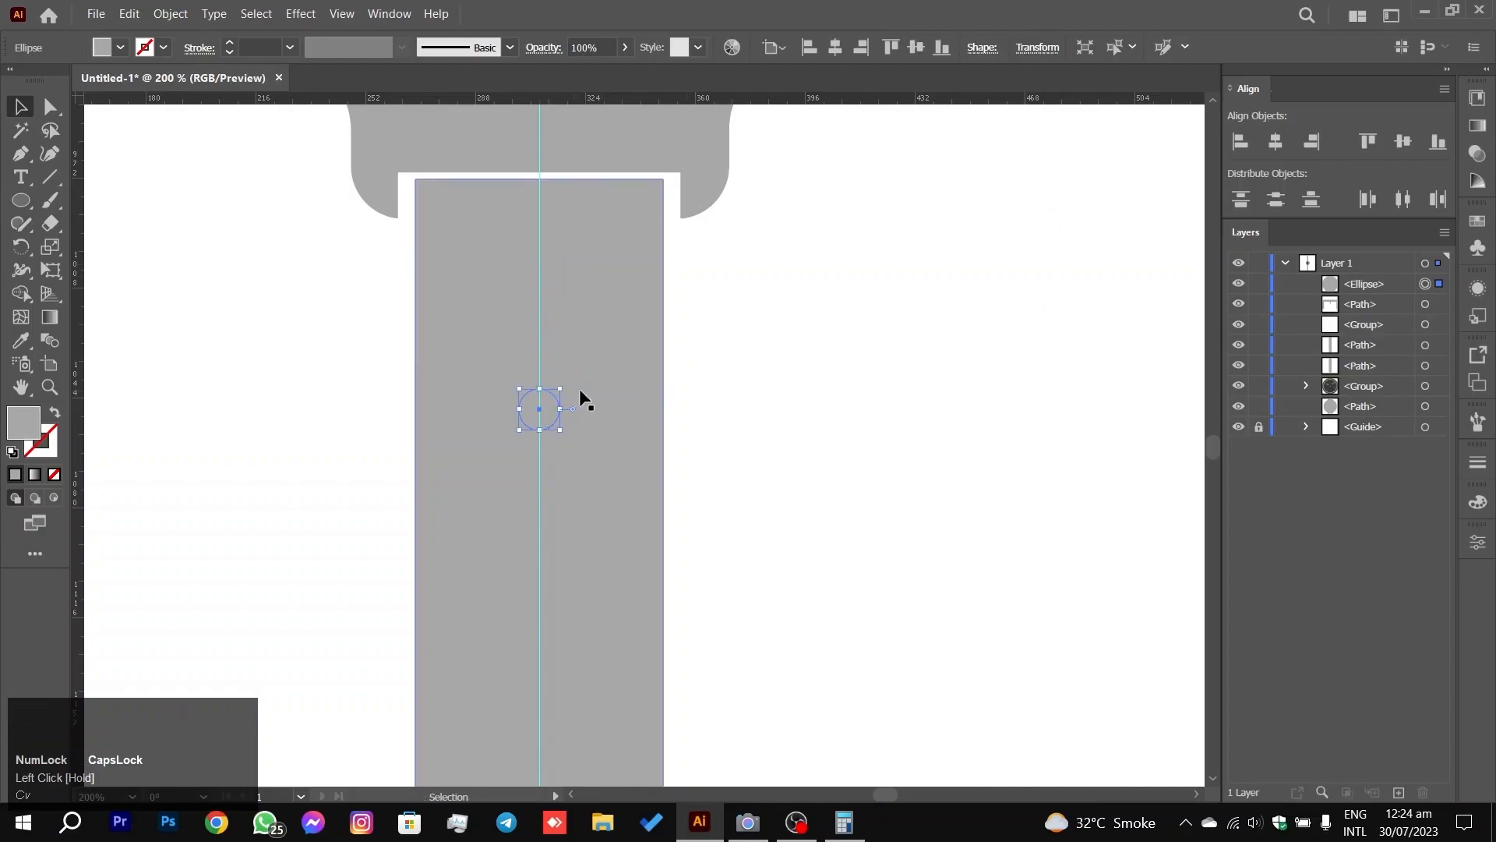
# Step: Set the fill color of the circle on the lower strap to black
pyautogui.scroll(-2, 658, 382)
pyautogui.scroll(-2, 658, 382)
pyautogui.doubleClick(32, 426)
pyautogui.moveTo(551, 407); pyautogui.dragTo(517, 524)
pyautogui.click(969, 289)
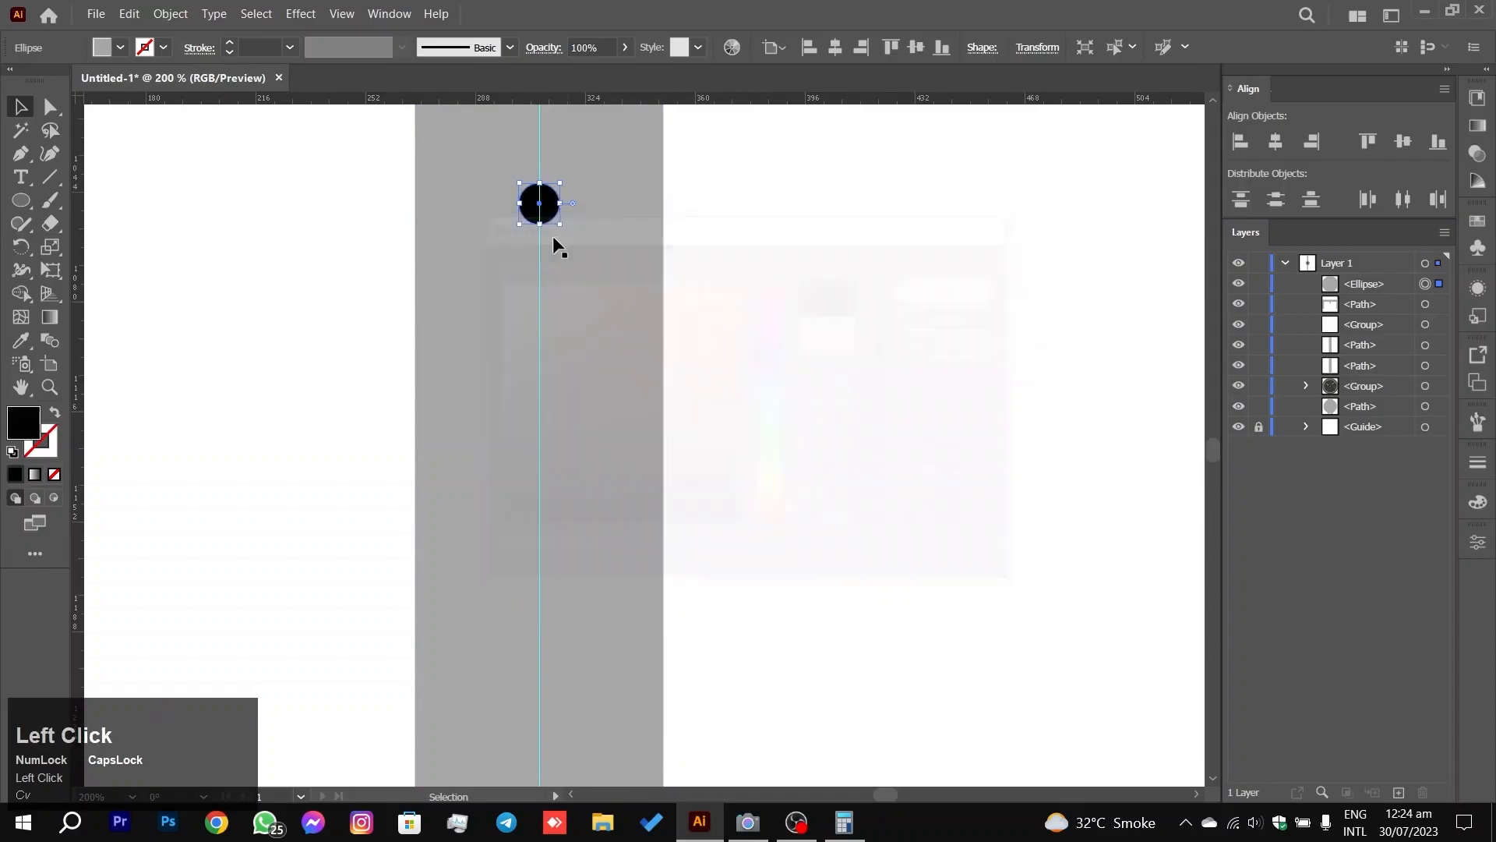
# Step: Duplicate the black circle straight down the guide and repeat the copy until seven evenly spaced circles run along the lower strap
pyautogui.moveTo(541, 204); pyautogui.dragTo(553, 374)
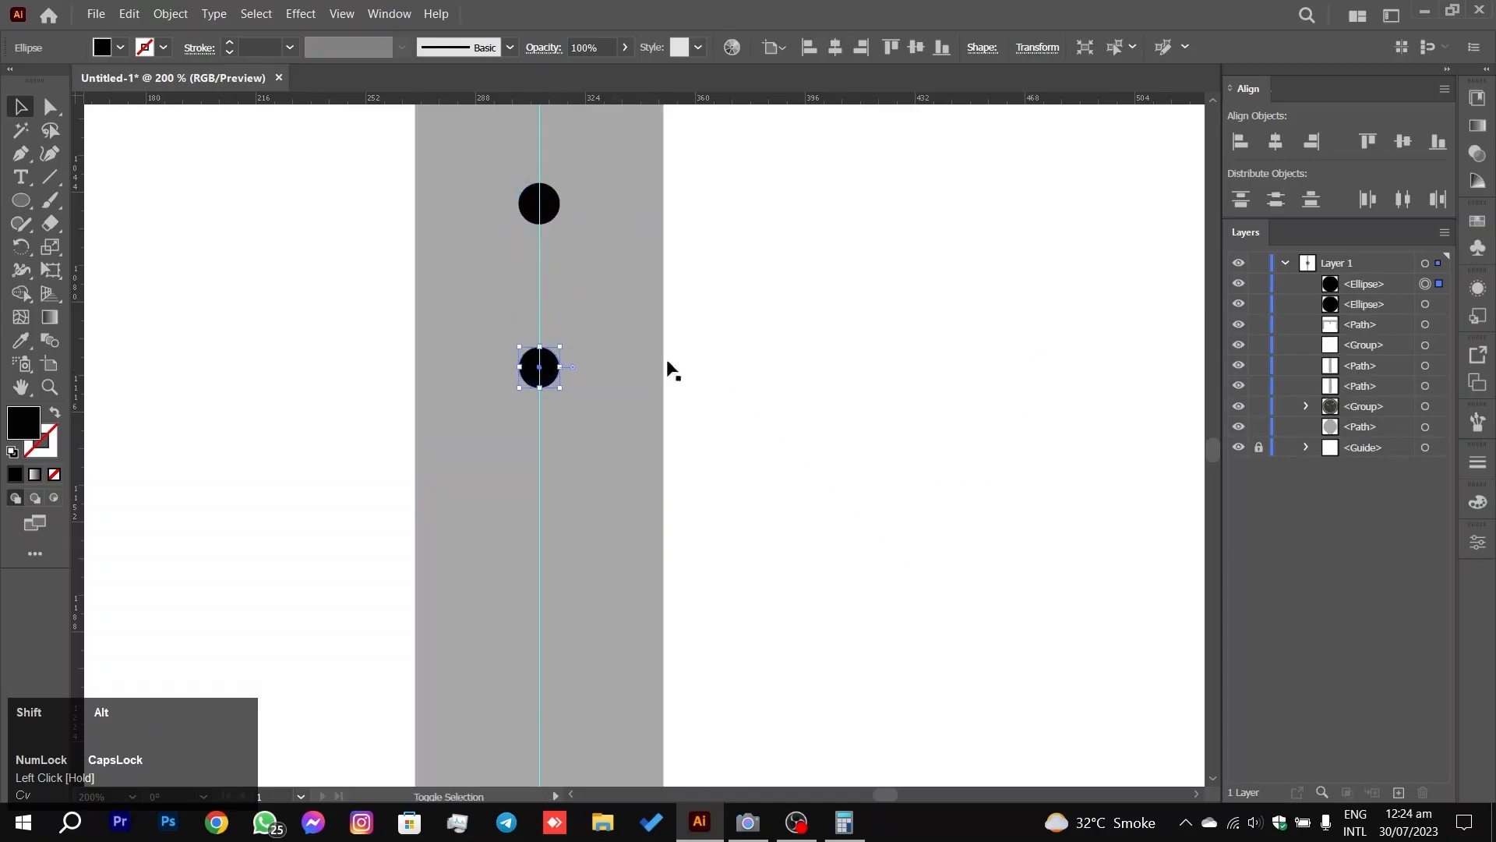
pyautogui.scroll(4, 844, 300)
pyautogui.scroll(1, 844, 310)
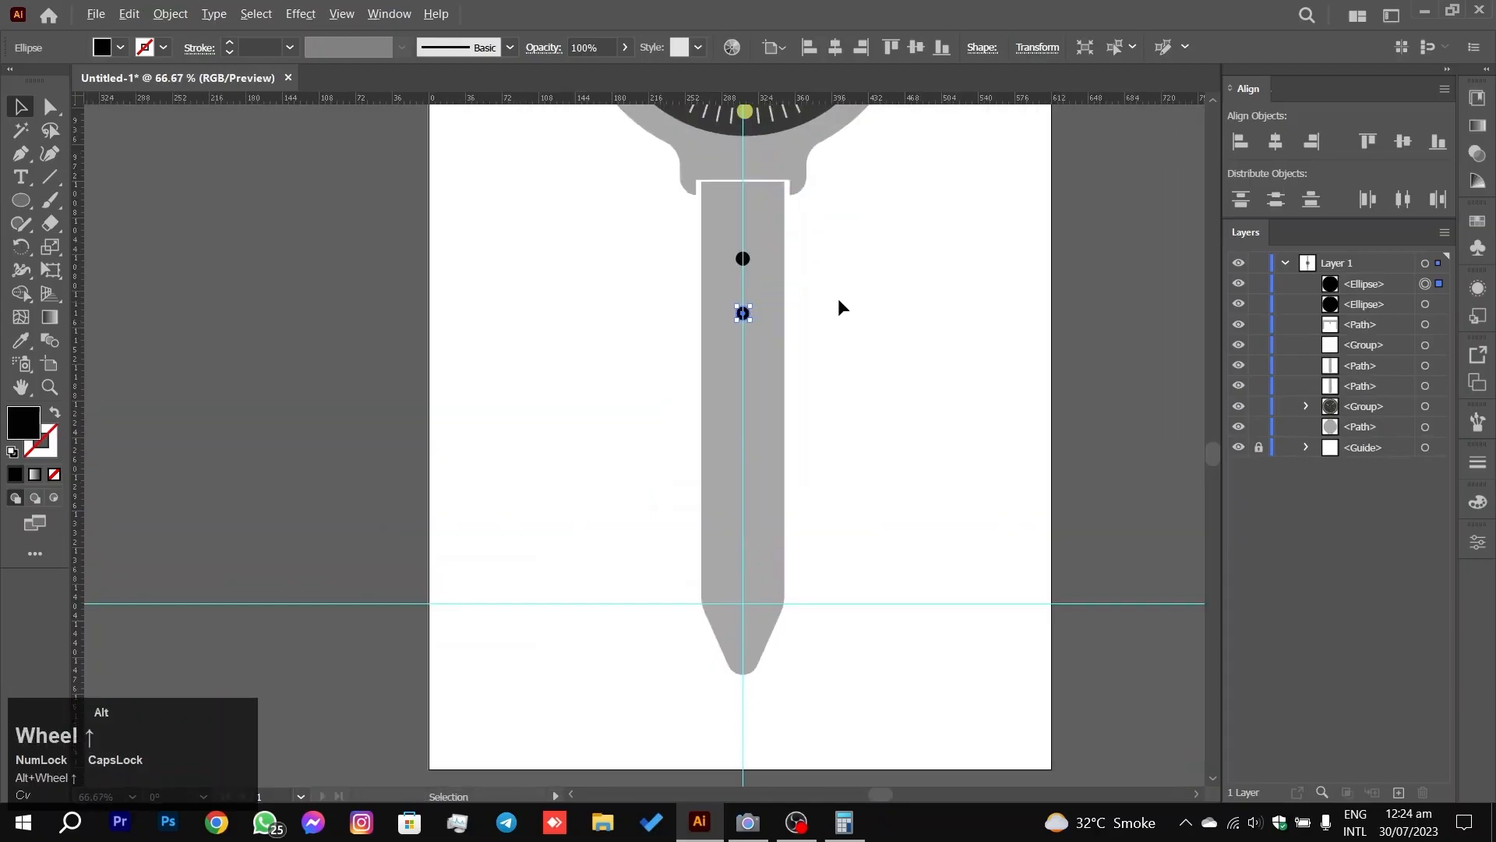
pyautogui.hotkey('ctrl', 'd')
pyautogui.hotkey('ctrl', 'd')
pyautogui.hotkey('ctrl', 'd')
pyautogui.hotkey('ctrl', 'd')
pyautogui.hotkey('ctrl', 'd')
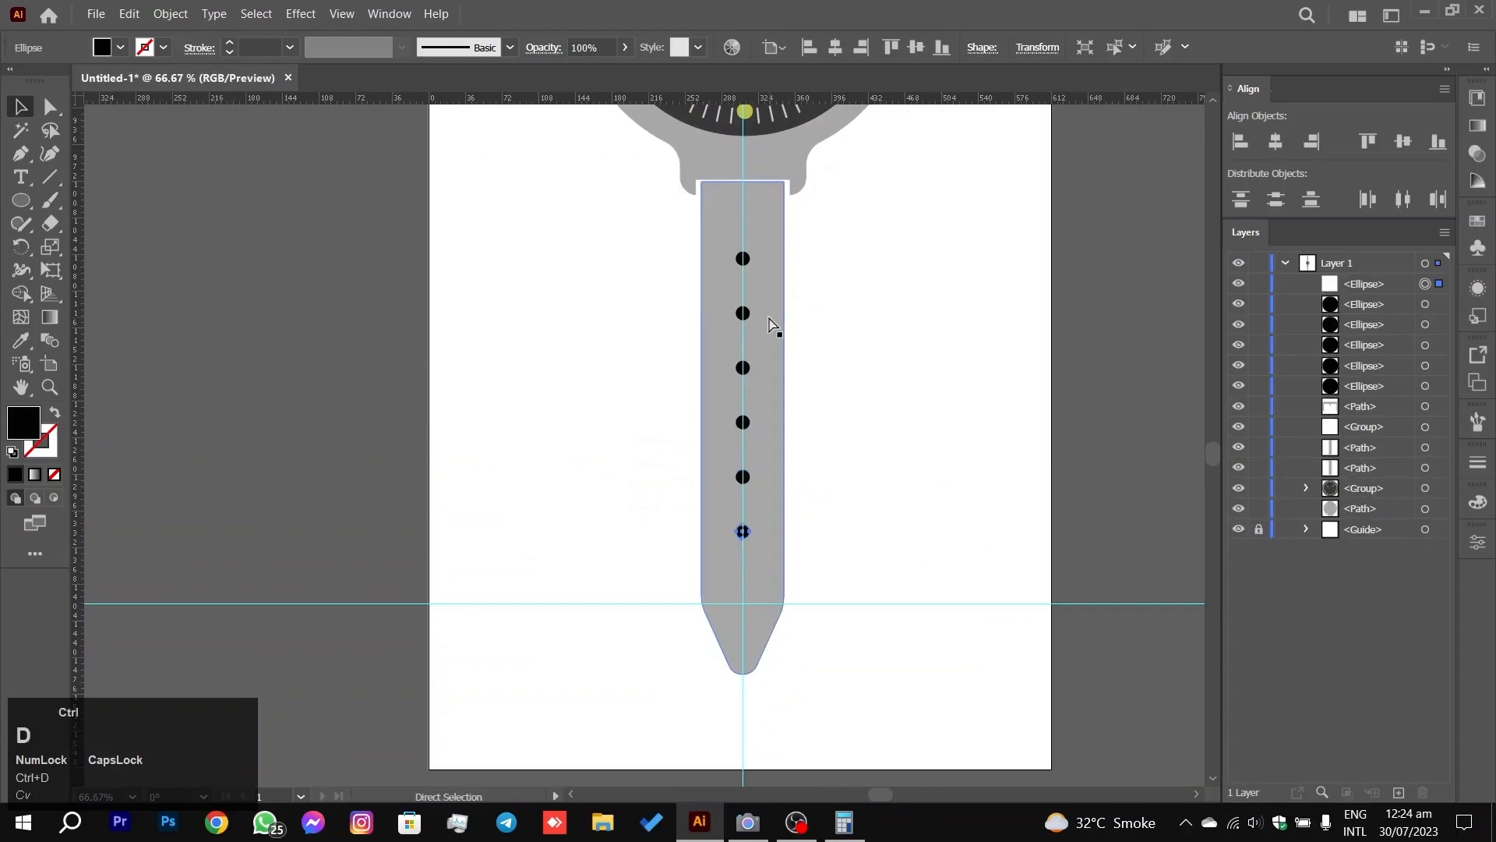
pyautogui.click(516, 284)
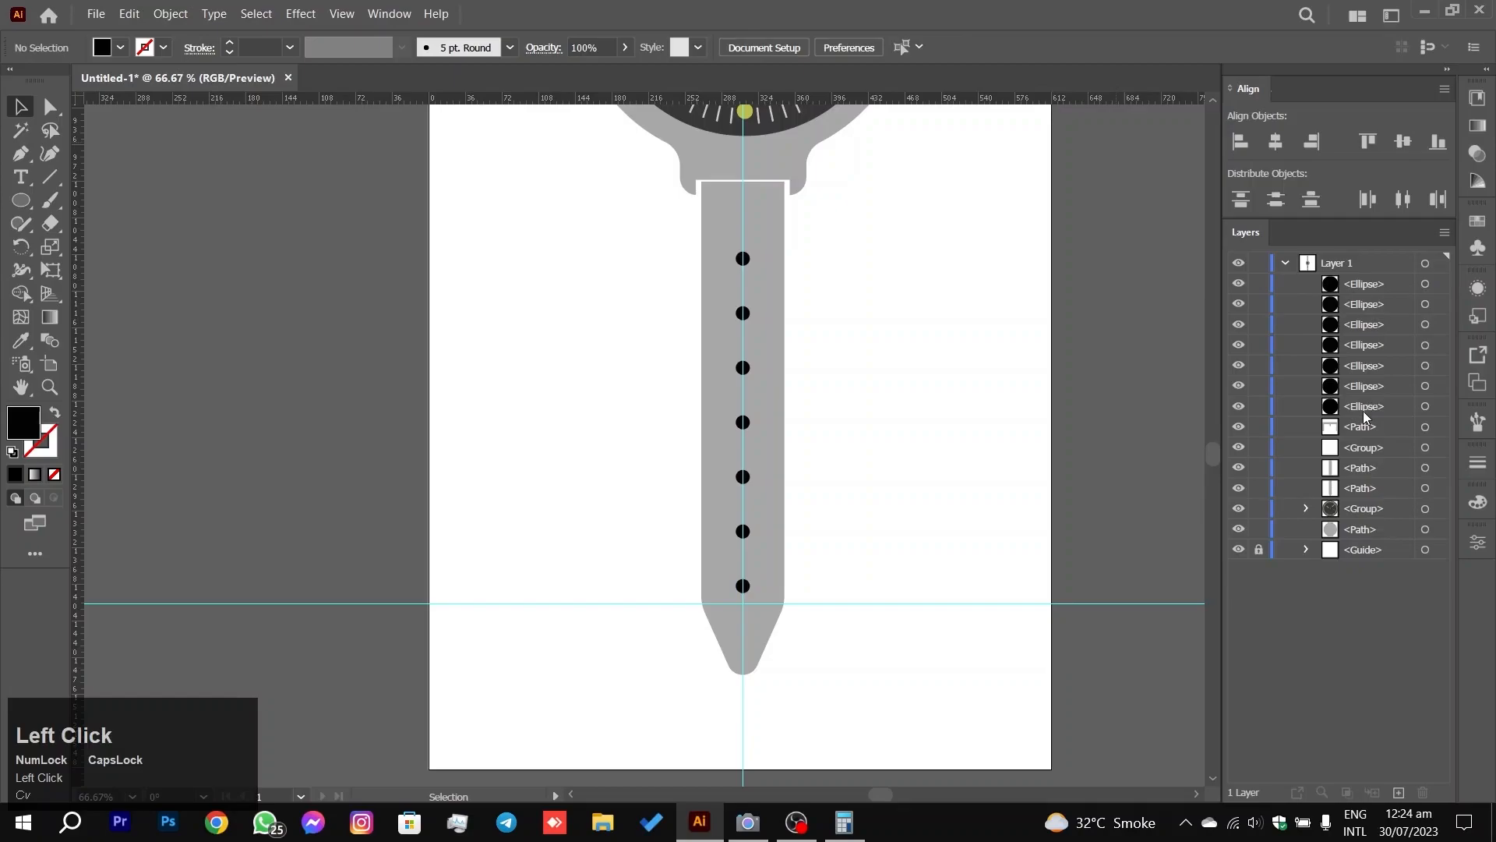
# Step: Group all seven black circles on the lower strap
pyautogui.click(744, 589)
pyautogui.keyDown('shift'); pyautogui.click(742, 533); pyautogui.keyUp('shift')
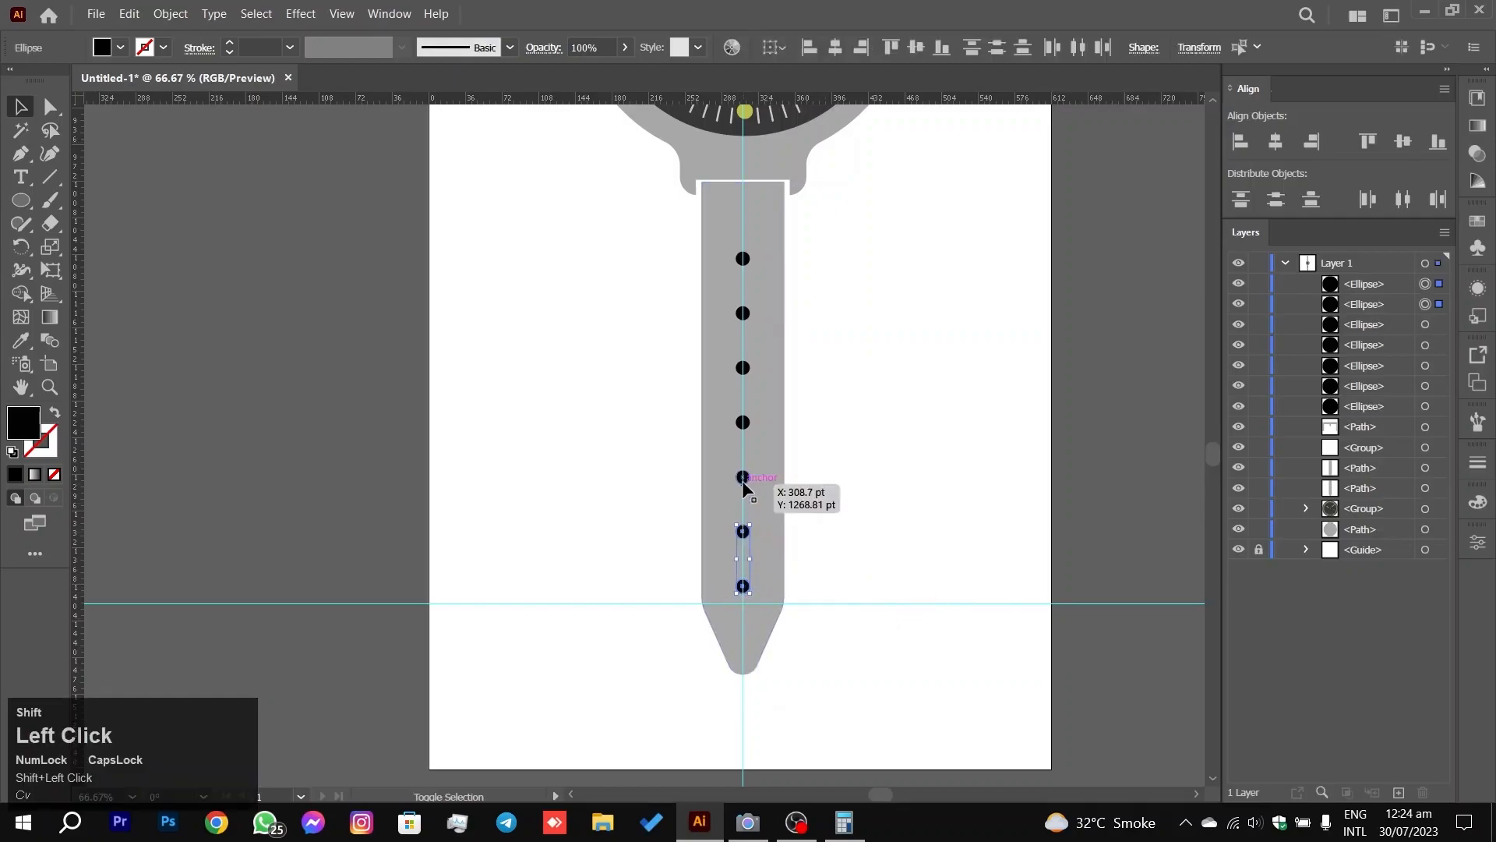
pyautogui.keyDown('shift'); pyautogui.click(744, 422); pyautogui.keyUp('shift')
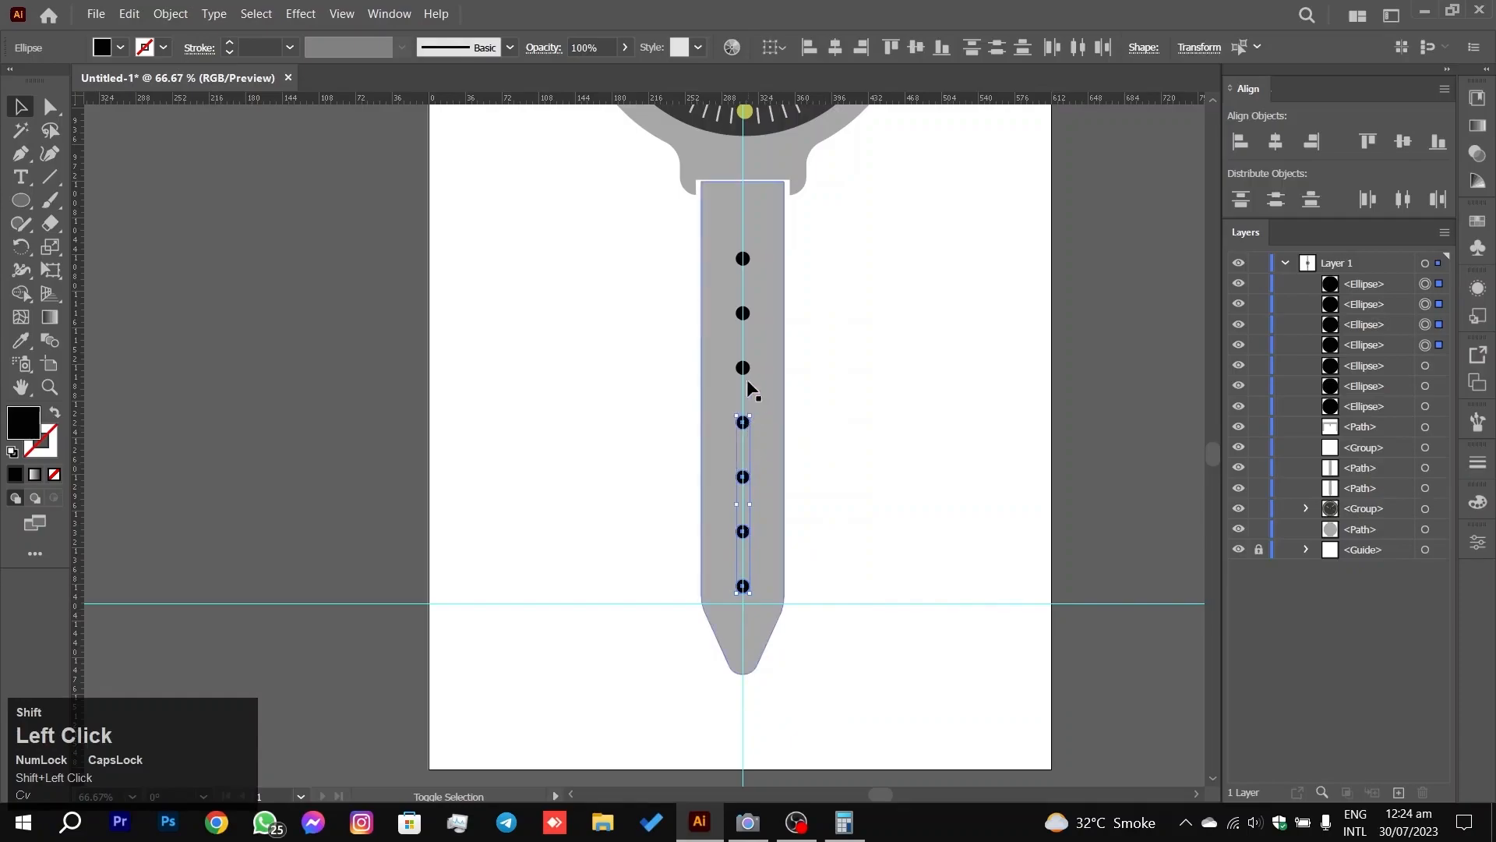
pyautogui.keyDown('shift'); pyautogui.click(744, 368); pyautogui.keyUp('shift')
pyautogui.keyDown('shift'); pyautogui.click(743, 315); pyautogui.keyUp('shift')
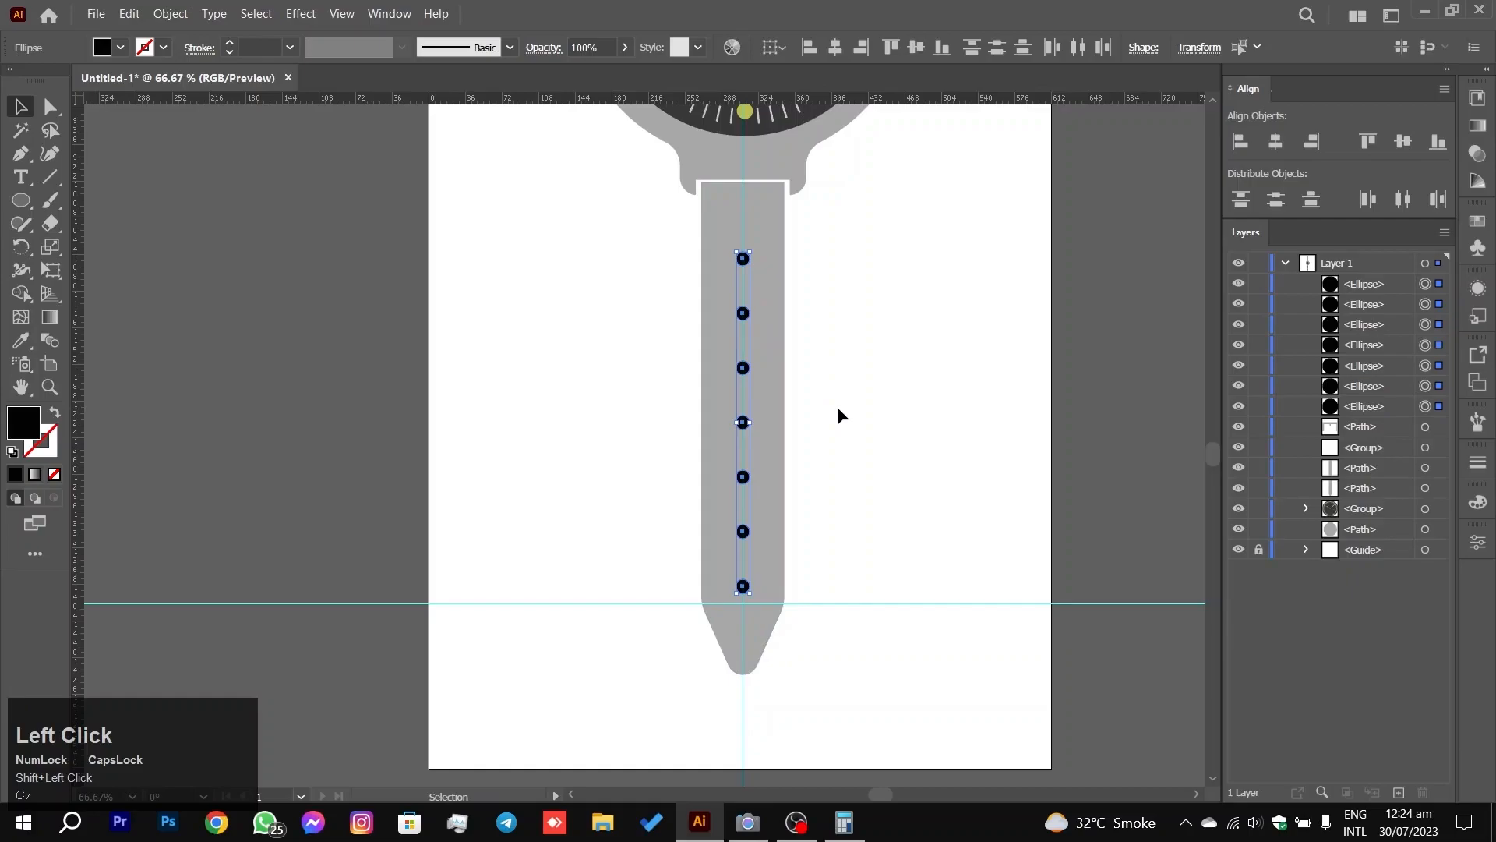
pyautogui.hotkey('ctrl', 'g')
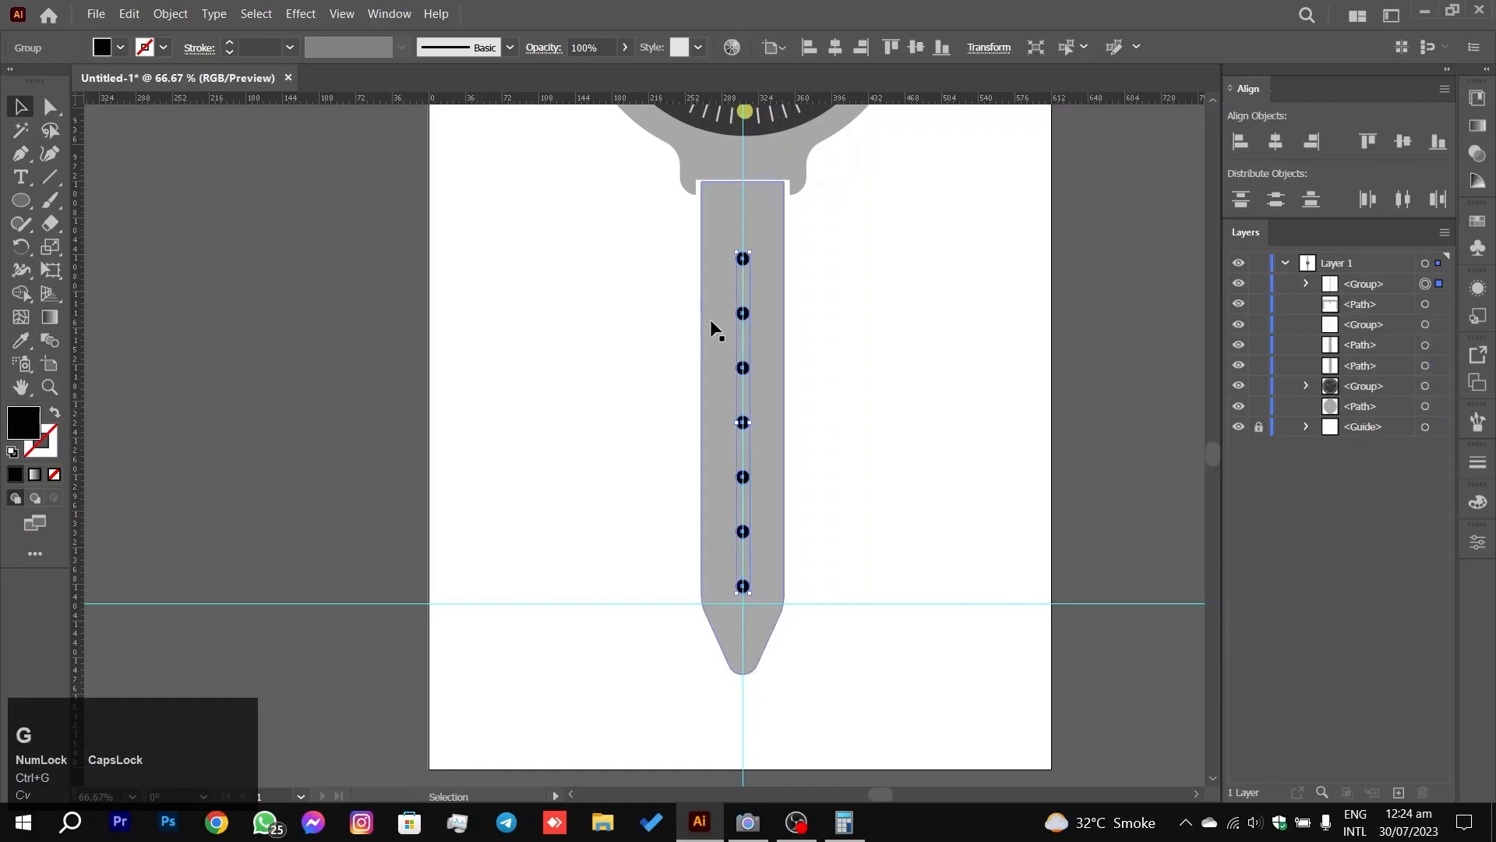
pyautogui.click(147, 392)
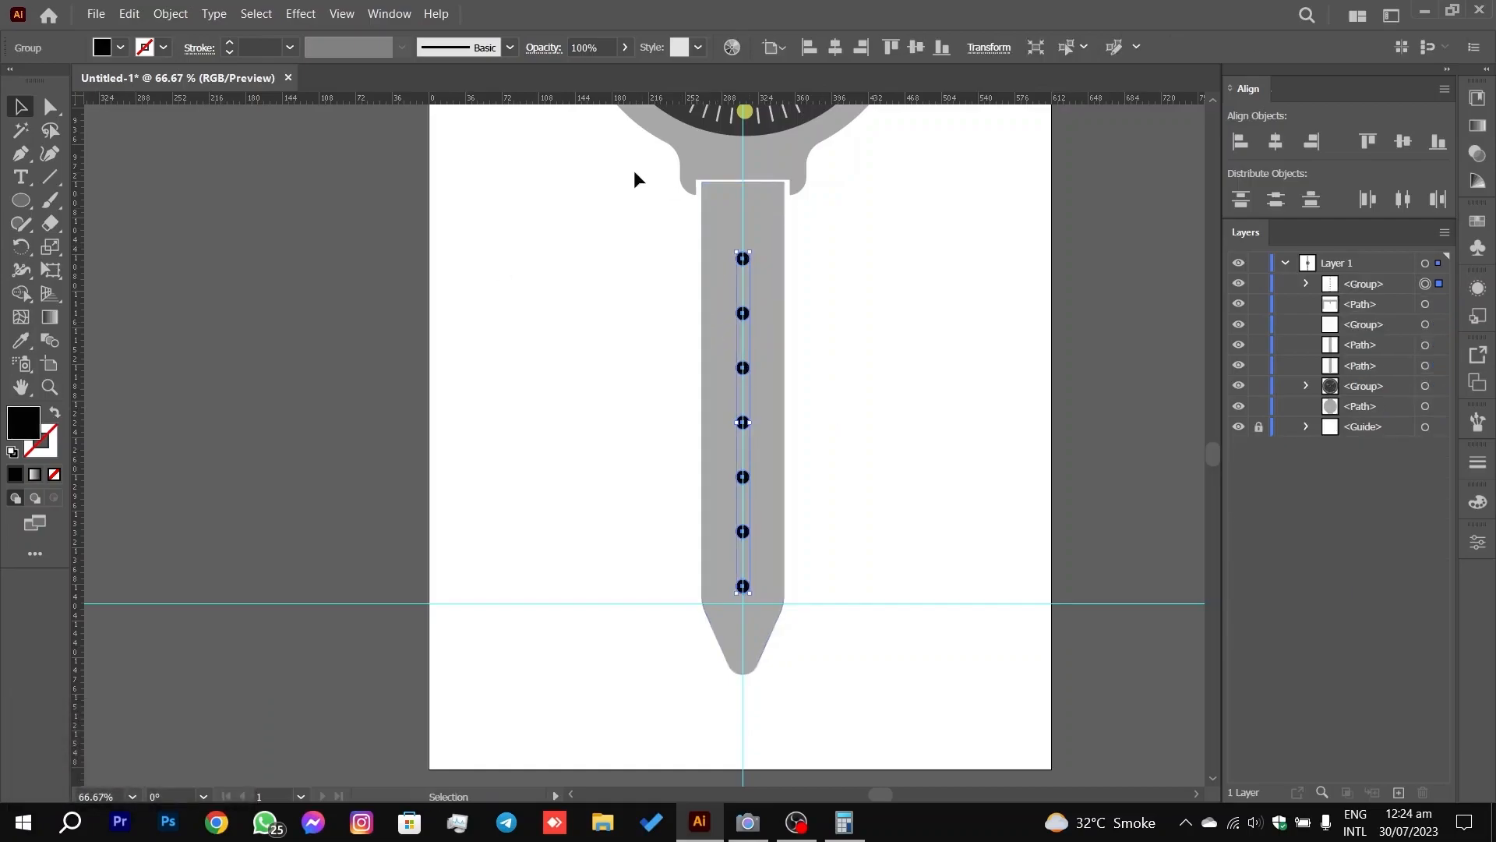
# Step: Punch the seven grouped circles out of the lower strap as holes using Shape Builder
pyautogui.scroll(-1, 825, 363)
pyautogui.scroll(1, 824, 363)
pyautogui.click(739, 262)
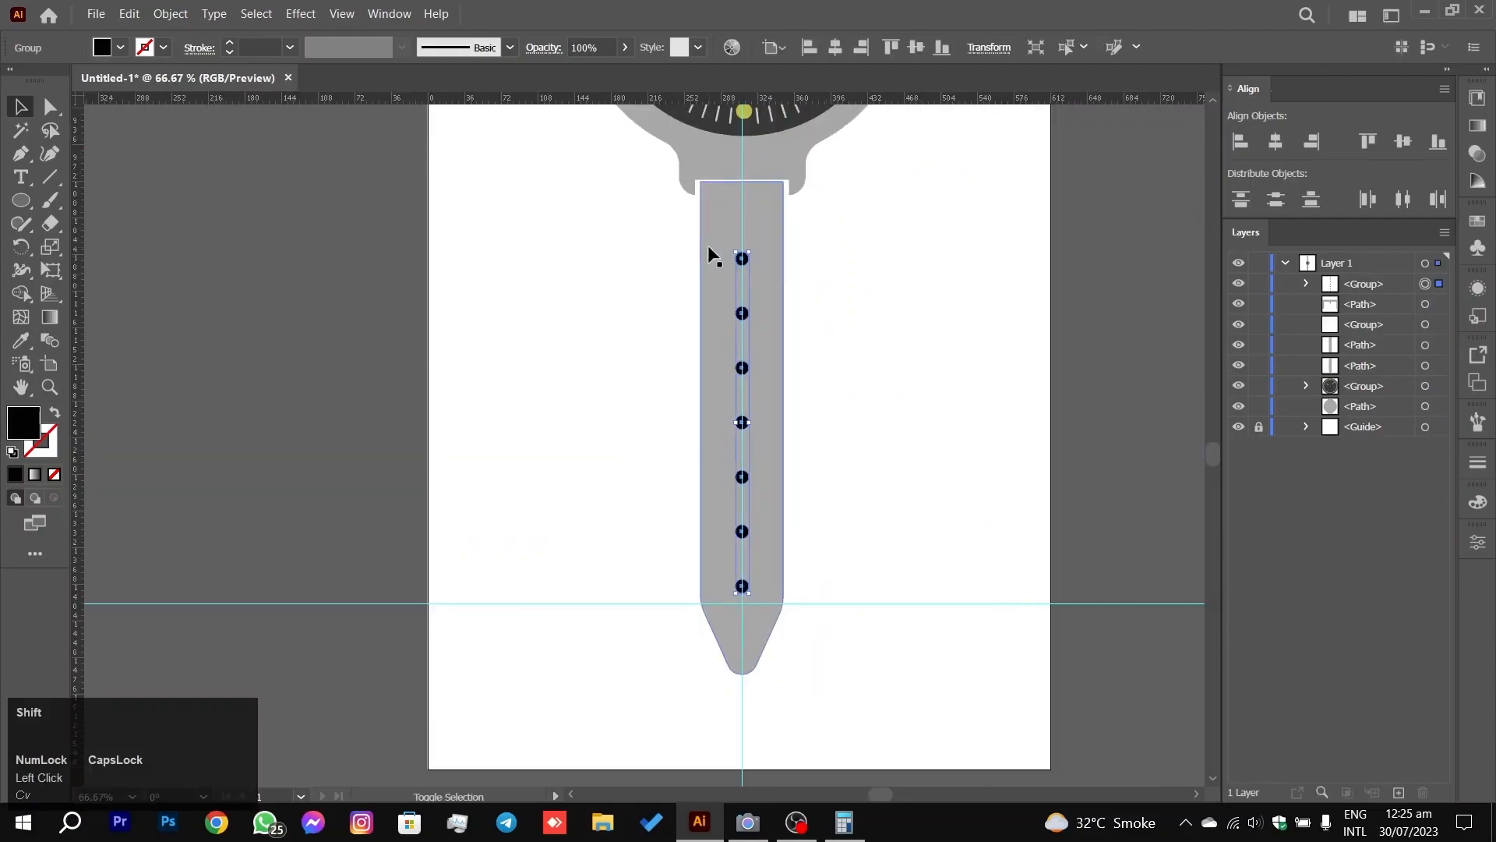
pyautogui.keyDown('shift'); pyautogui.click(708, 245); pyautogui.keyUp('shift')
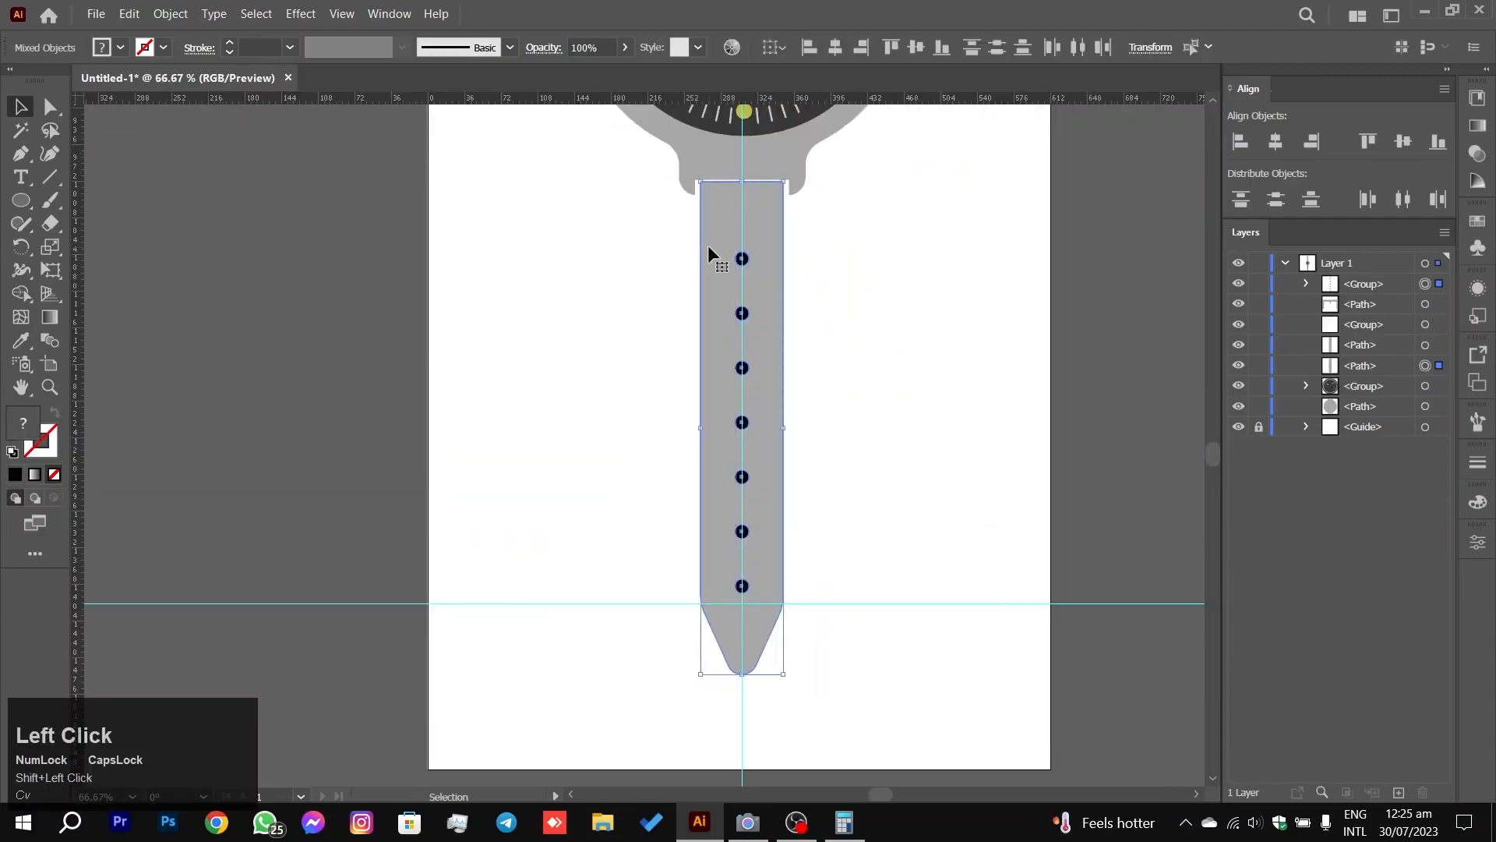
pyautogui.click(21, 293)
pyautogui.scroll(2, 481, 336)
pyautogui.scroll(-2, 918, 267)
pyautogui.moveTo(886, 258); pyautogui.dragTo(624, 259)
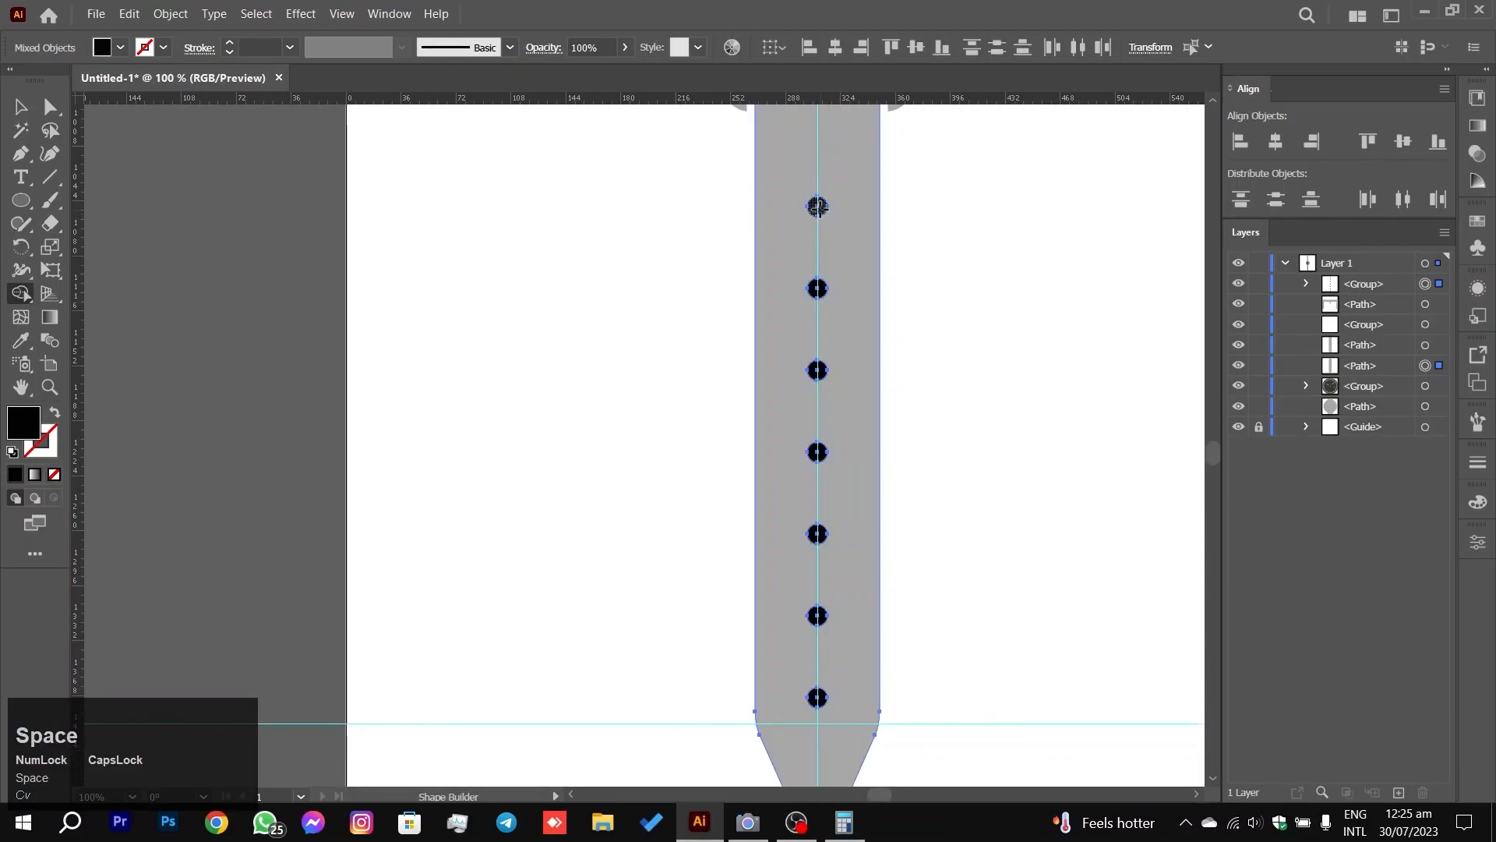
pyautogui.keyDown('alt'); pyautogui.click(817, 207); pyautogui.keyUp('alt')
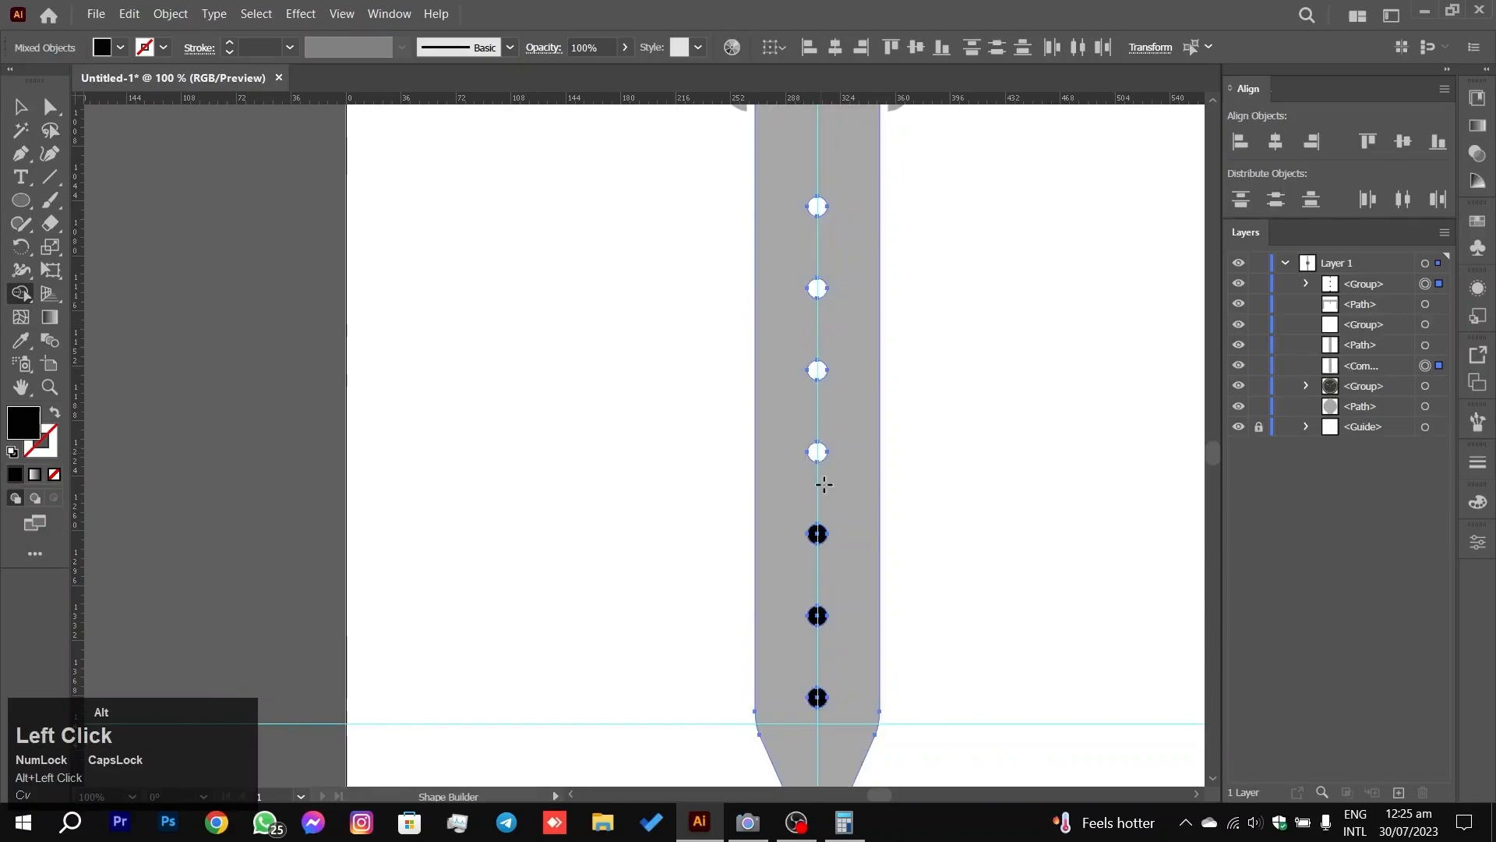
pyautogui.keyDown('alt'); pyautogui.click(816, 617); pyautogui.keyUp('alt')
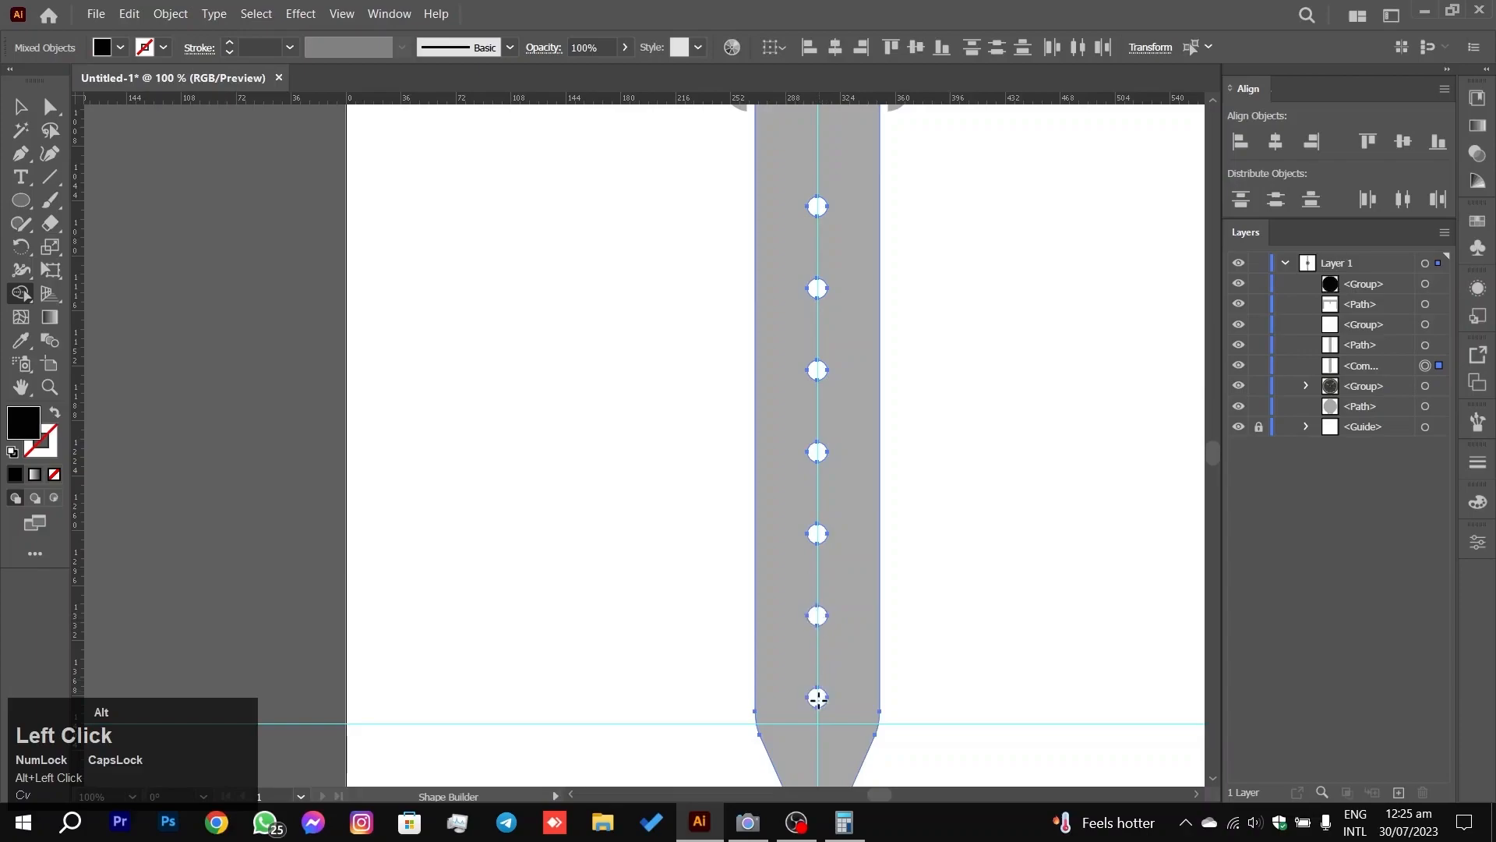
pyautogui.keyDown('alt'); pyautogui.click(818, 699); pyautogui.keyUp('alt')
pyautogui.click(20, 106)
pyautogui.click(481, 152)
pyautogui.scroll(-4, 559, 283)
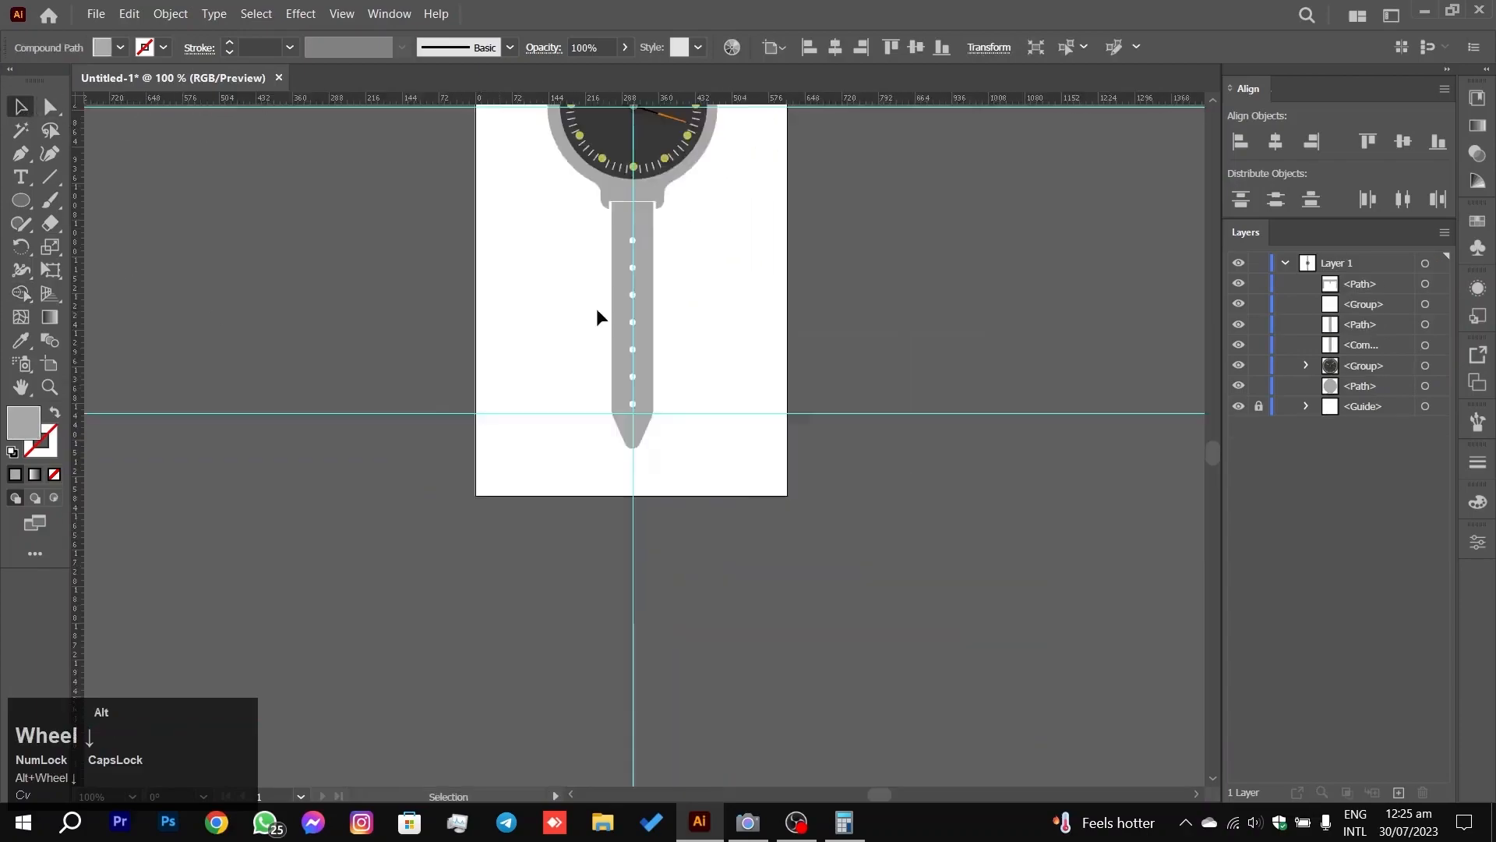
pyautogui.moveTo(732, 338); pyautogui.dragTo(789, 472)
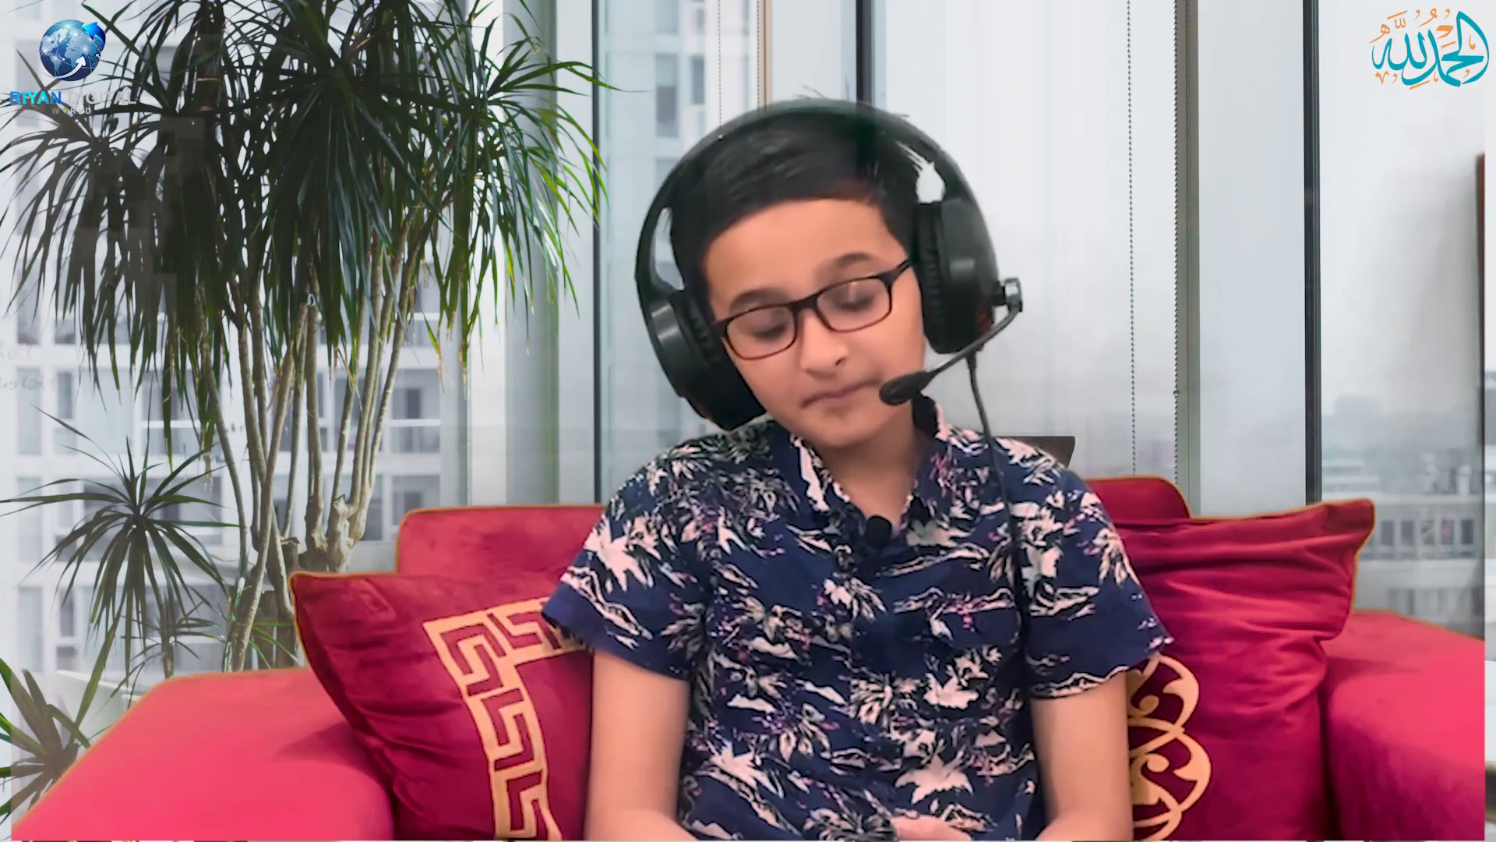